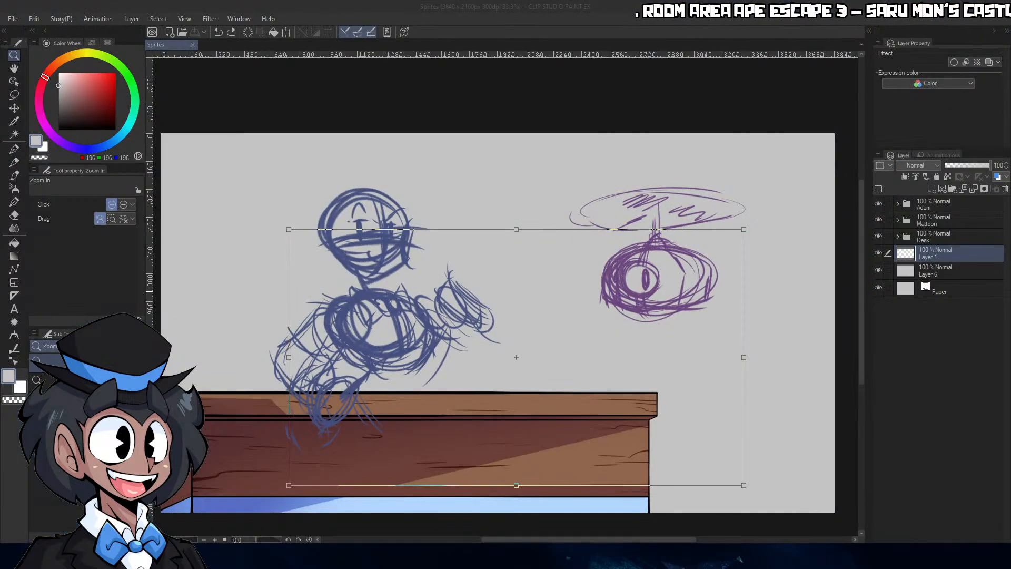
left_click(958, 284)
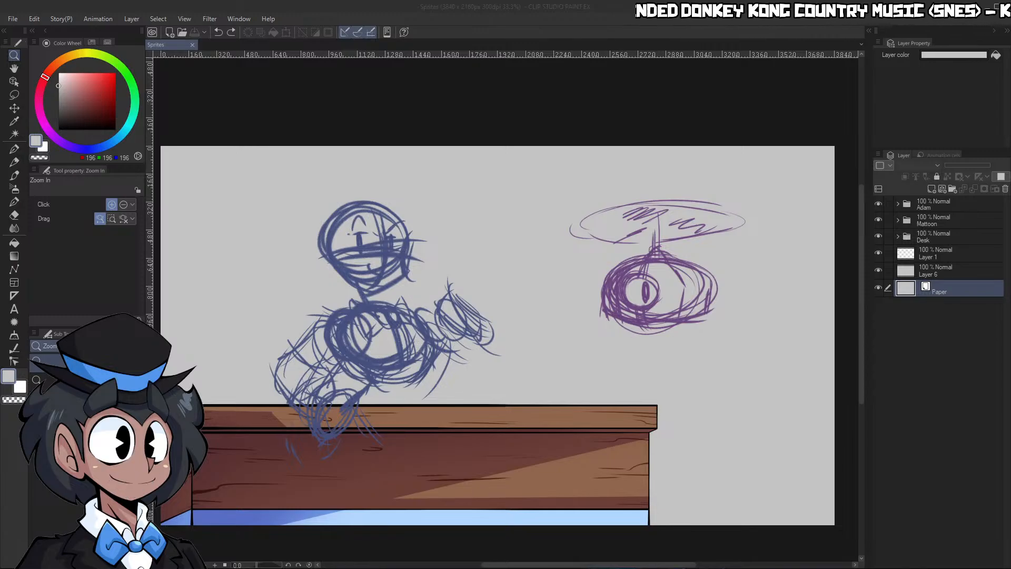
left_click(657, 402)
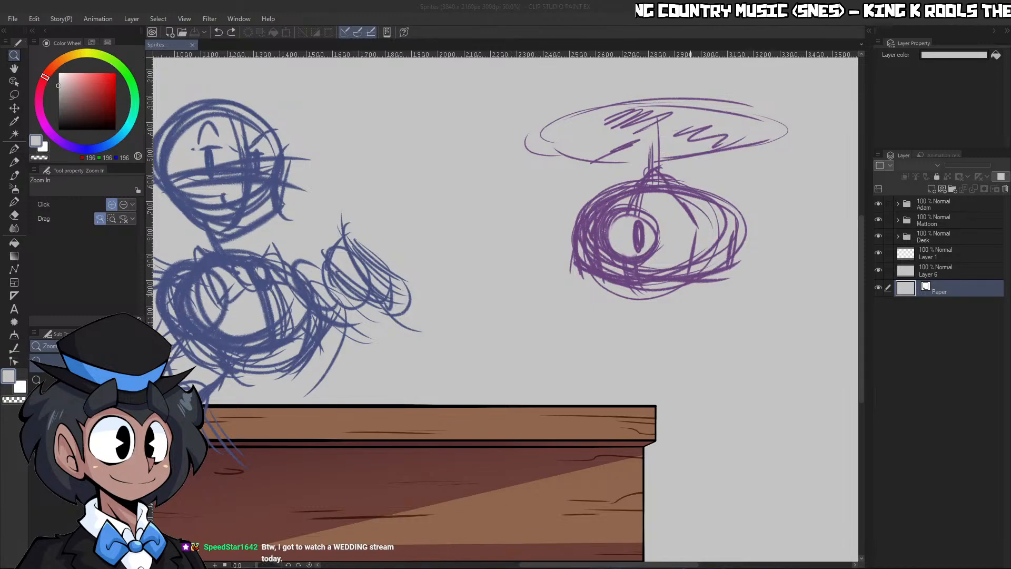
left_click(693, 289)
left_click_drag(701, 338, 661, 341)
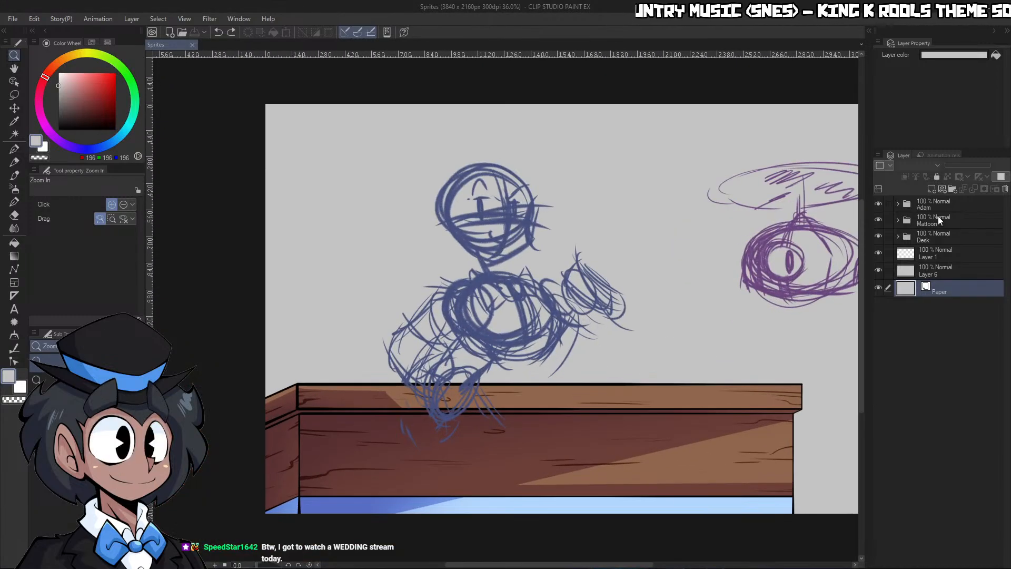
left_click(898, 235)
left_click(898, 236)
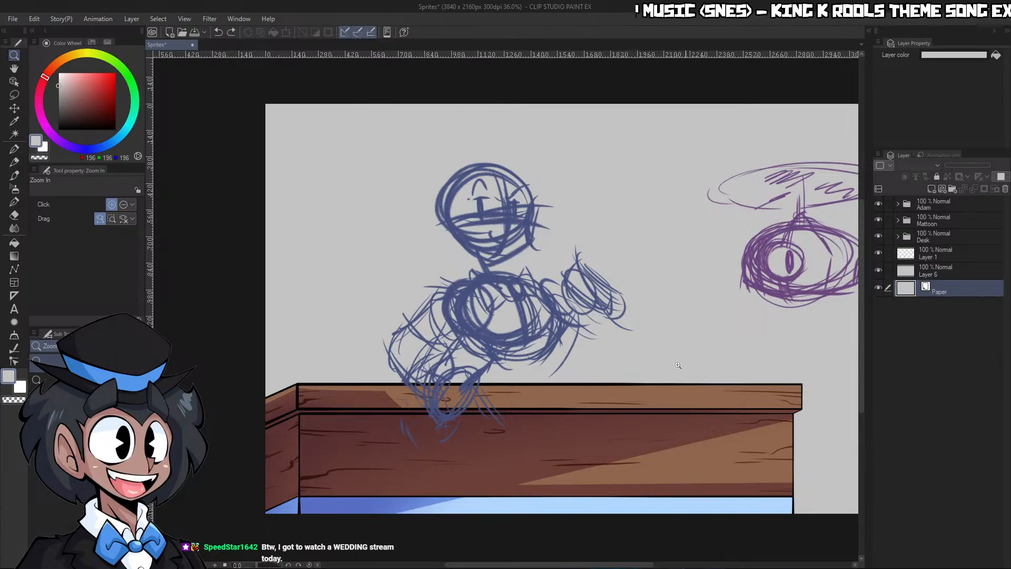
Hide the Adam and Mattoon folders to examine the desk artwork on its own, and show both folders again
left_click(877, 204)
left_click(878, 220)
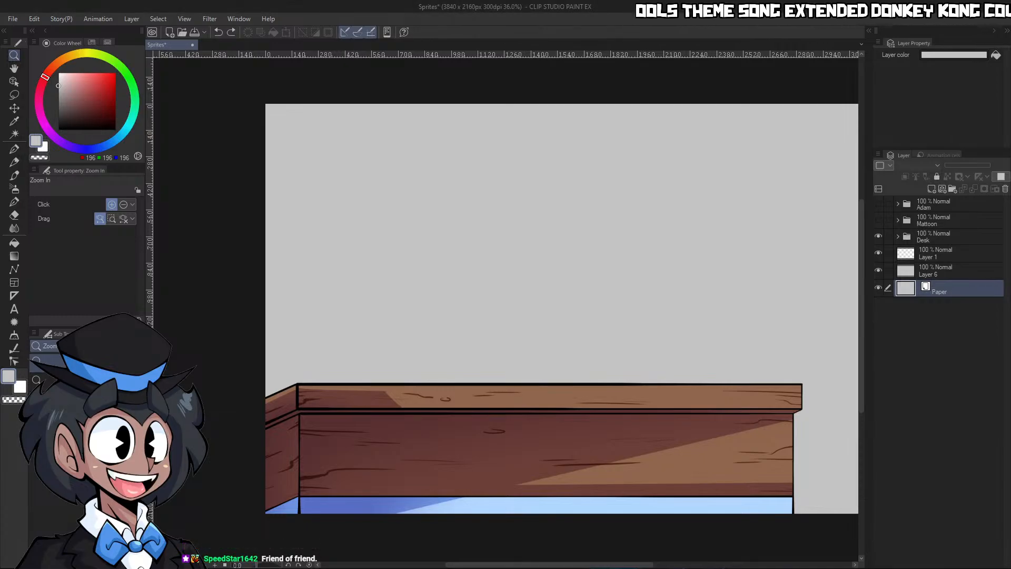
left_click(638, 425)
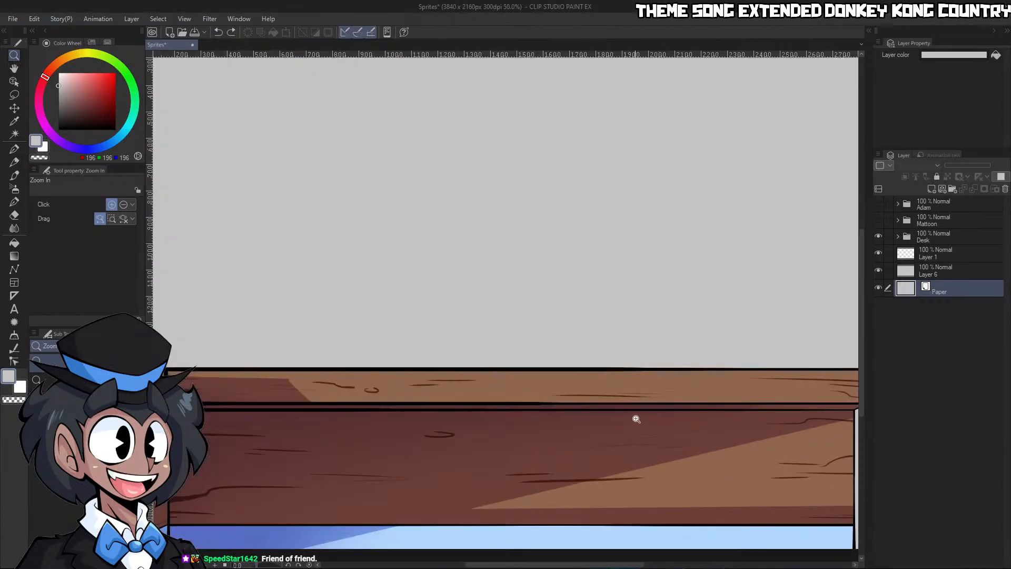
left_click_drag(662, 426, 600, 429)
left_click_drag(765, 475, 811, 476)
left_click_drag(586, 501, 548, 429)
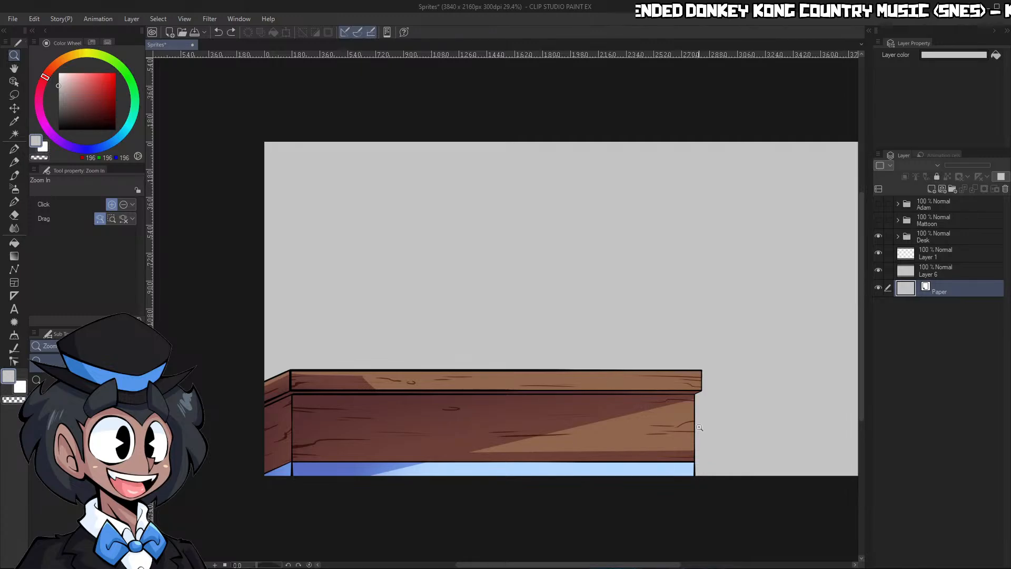
left_click_drag(686, 446, 698, 433)
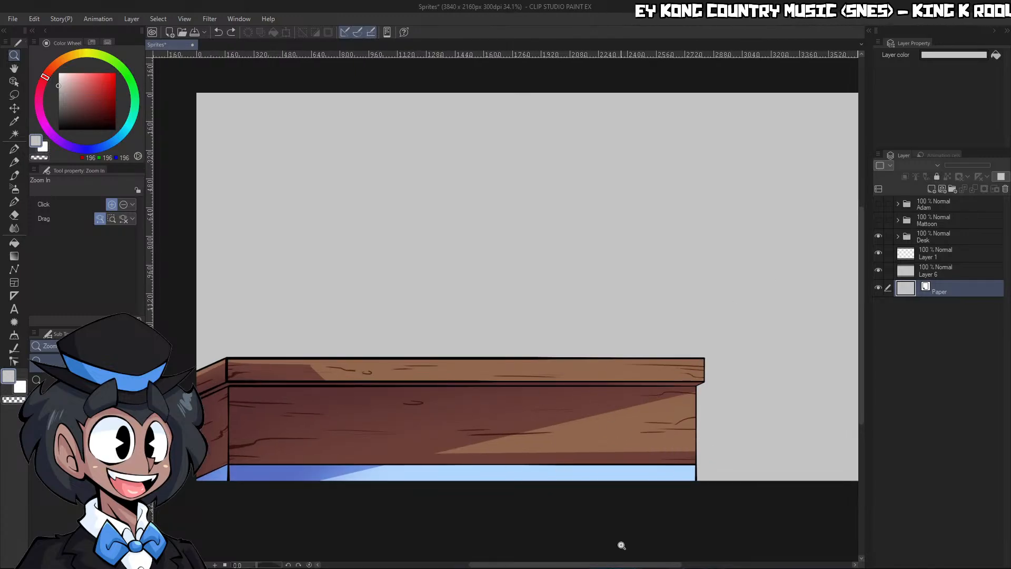
left_click(878, 220)
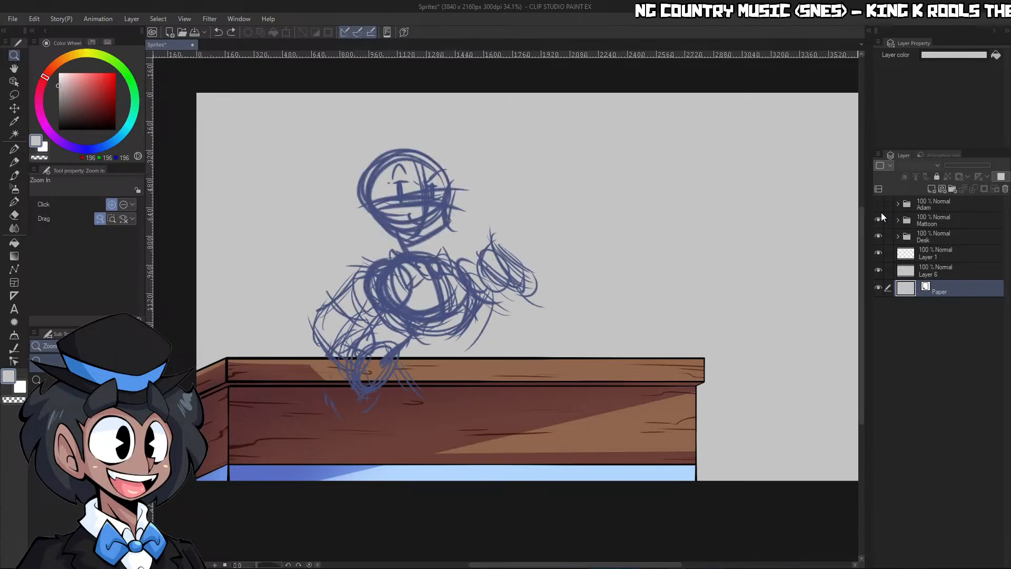
left_click(878, 204)
scroll(741, 357, "down", 6)
scroll(740, 359, "up", 10)
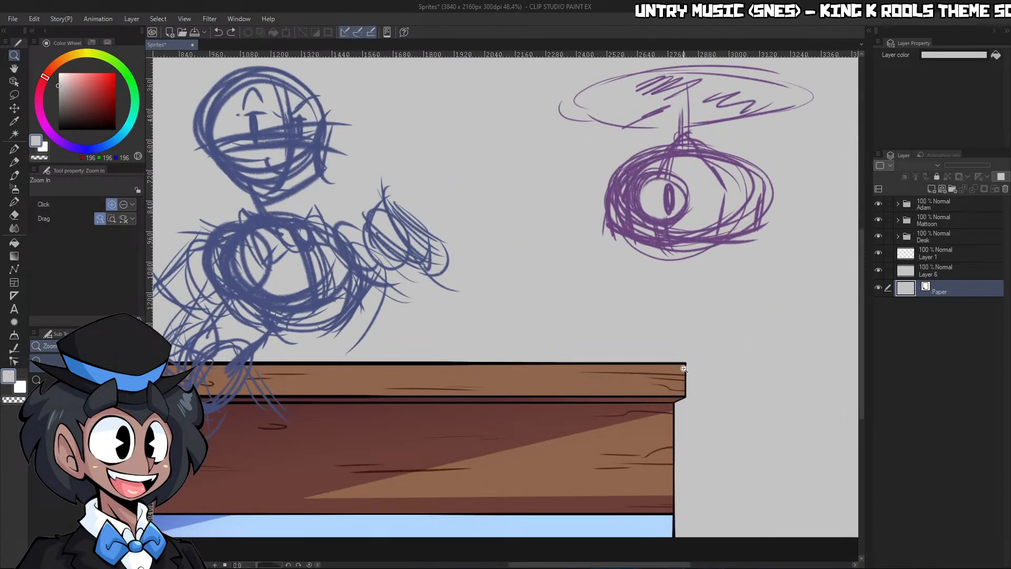
scroll(621, 299, "down", 5)
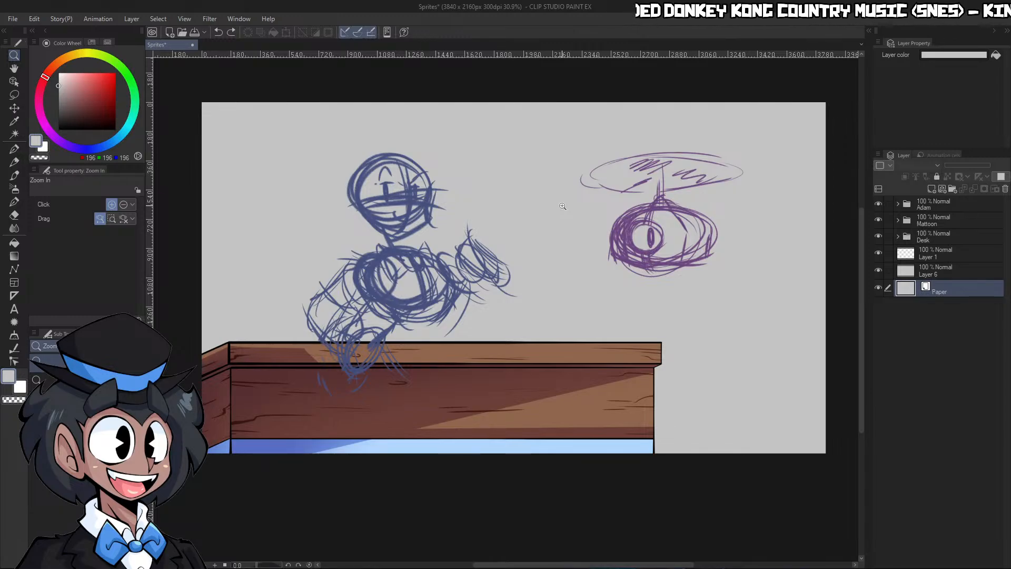
Add a new raster layer above Layer 4 in Folder 1 of the Mattoon folder, with the Real pencil active
left_click(898, 236)
left_click(898, 236)
left_click(897, 220)
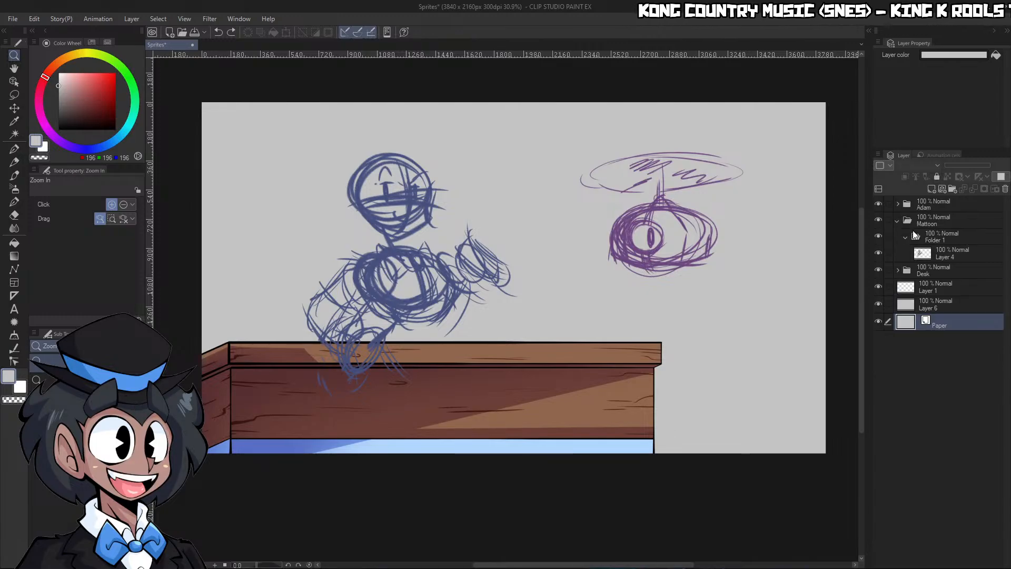
left_click(947, 251)
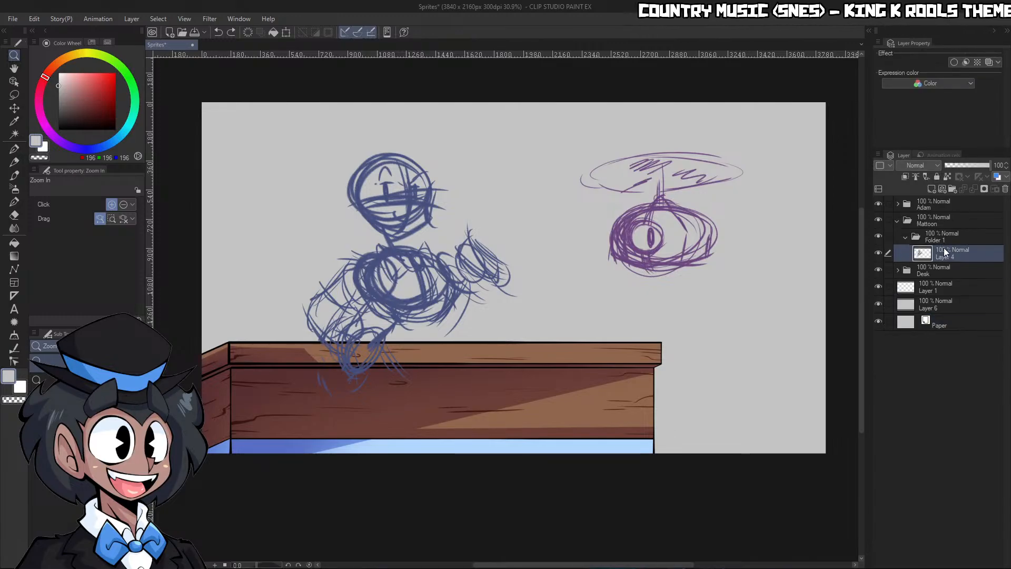
left_click_drag(670, 306, 661, 305)
left_click_drag(497, 284, 521, 286)
key("p")
key("p")
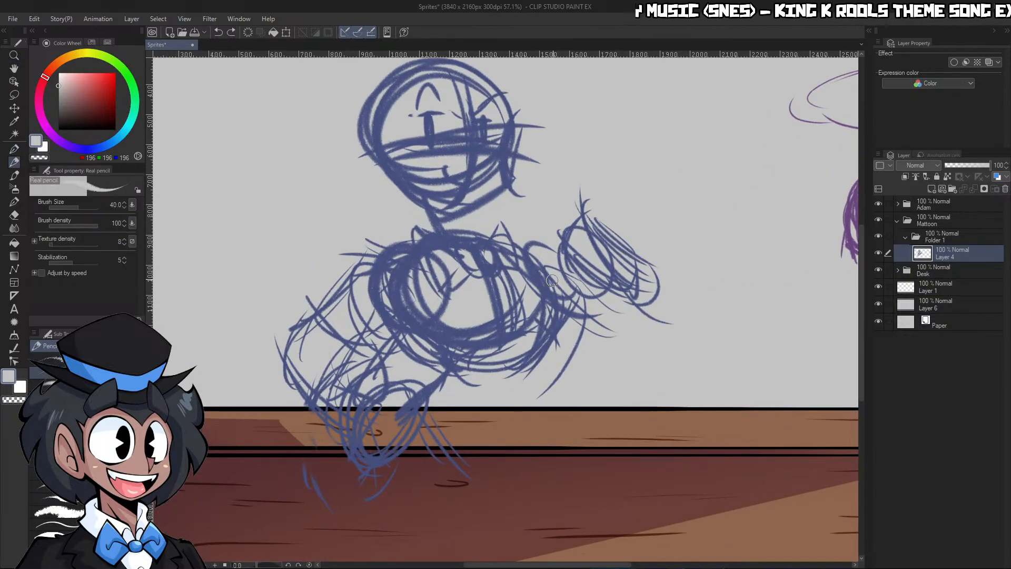
left_click(931, 189)
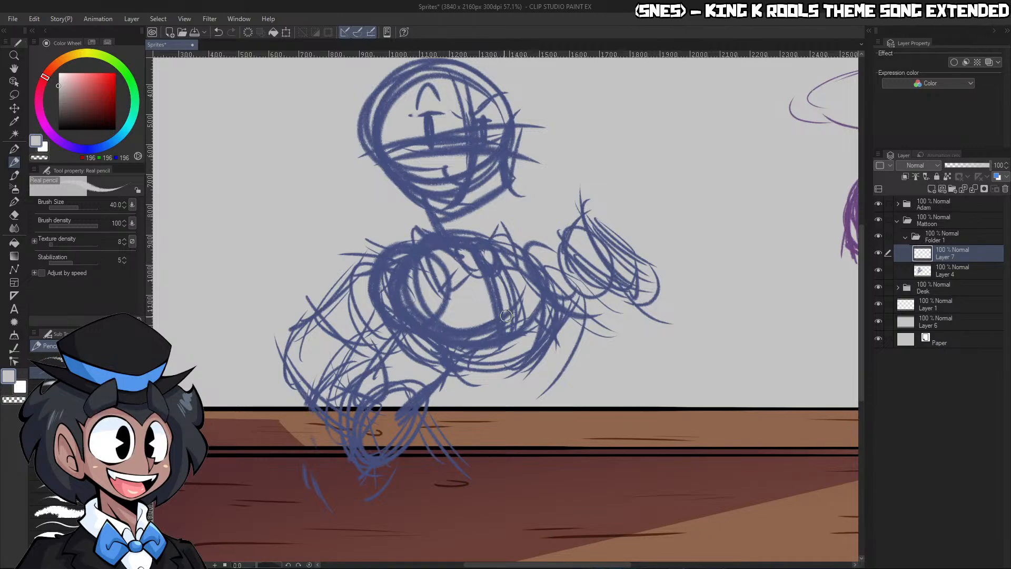
Sketch the torso's curved outline over the blue rough in dark red from the Sketch Pencil colours, with the Real pencil at size 120
key("bracketright")
key("bracketright")
key("bracketright")
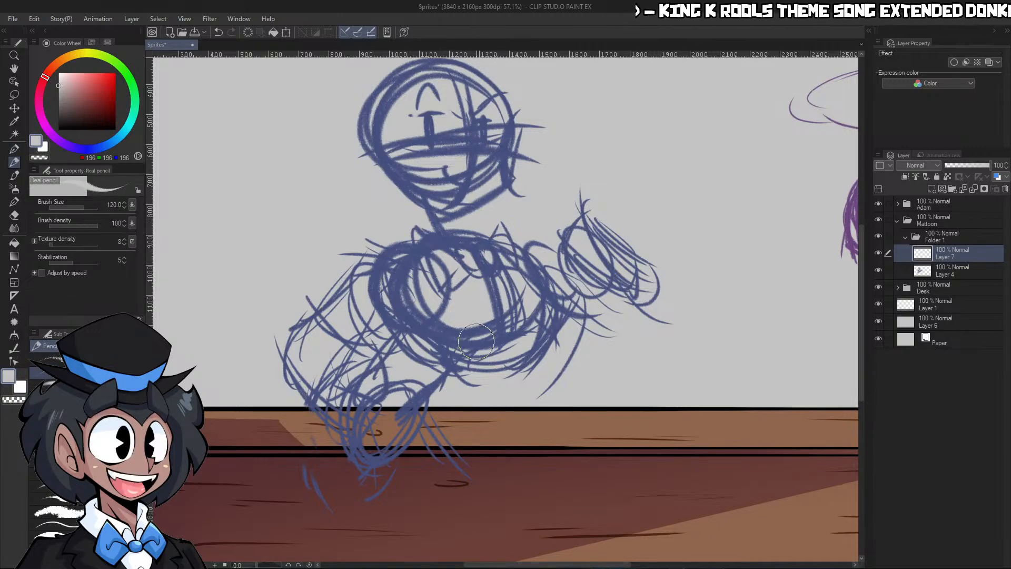
left_click(89, 42)
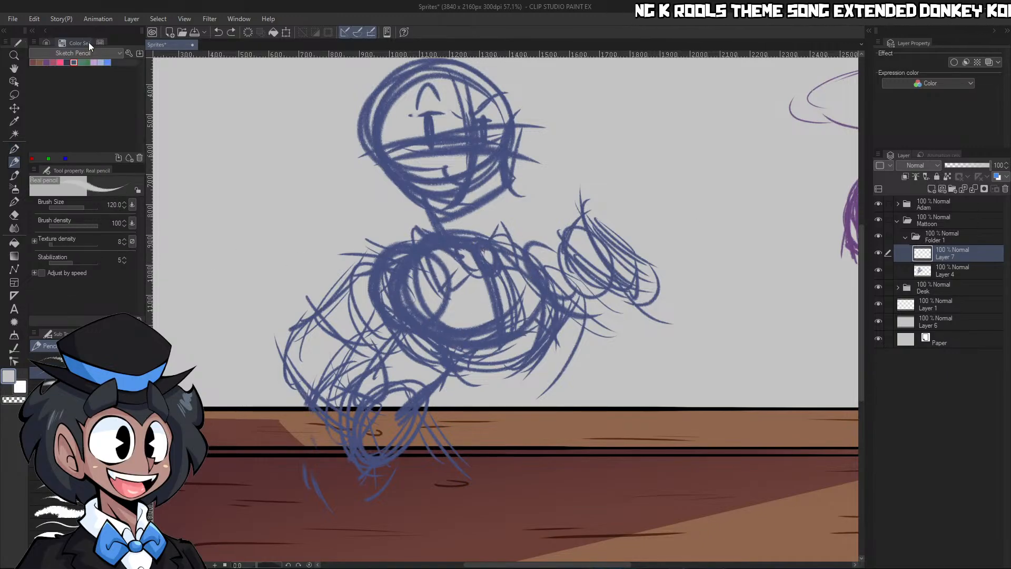
left_click(34, 62)
mouse_move(457, 235)
left_mouse_down()
mouse_move(498, 318)
mouse_move(457, 226)
mouse_move(487, 398)
left_mouse_up()
left_click_drag(495, 250, 483, 416)
left_click_drag(412, 289, 456, 405)
left_click_drag(469, 359, 444, 403)
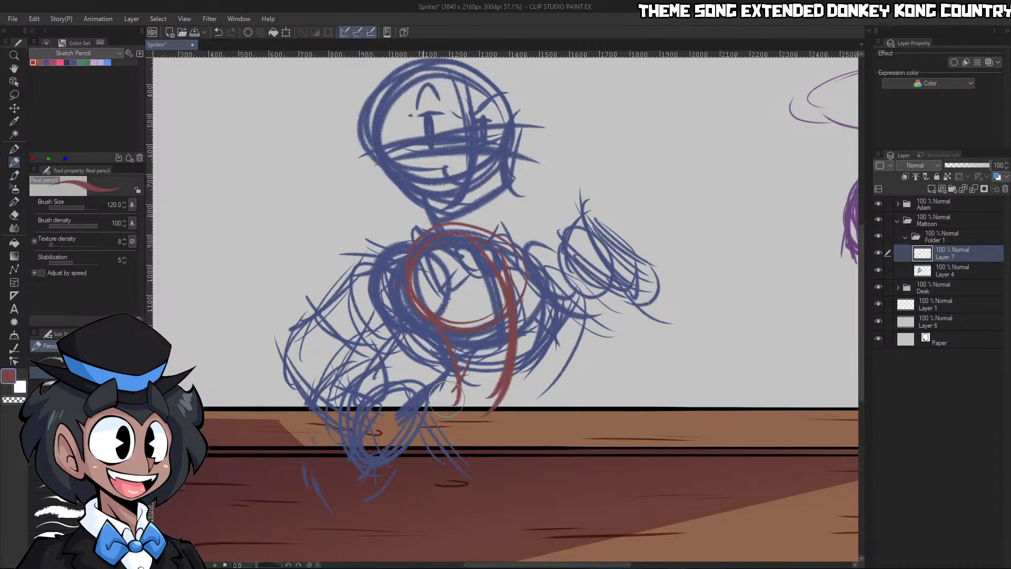
Sketch red guide strokes for the bent arm beside the torso, undoing and redrawing the elbow curve
left_click_drag(405, 270, 317, 366)
left_click_drag(329, 324, 346, 409)
left_click_drag(318, 355, 373, 406)
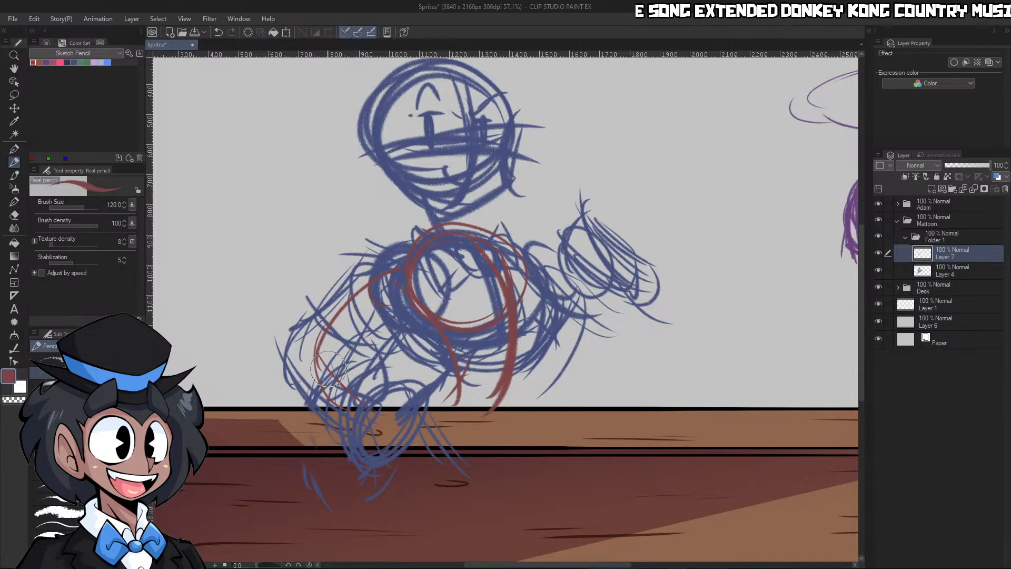
key("ctrl+z")
left_click_drag(328, 332, 301, 362)
left_click_drag(382, 290, 378, 397)
Review the head and torso rough up close and clear all red strokes from Layer 7
key("ctrl+space")
left_click_drag(505, 218, 509, 191)
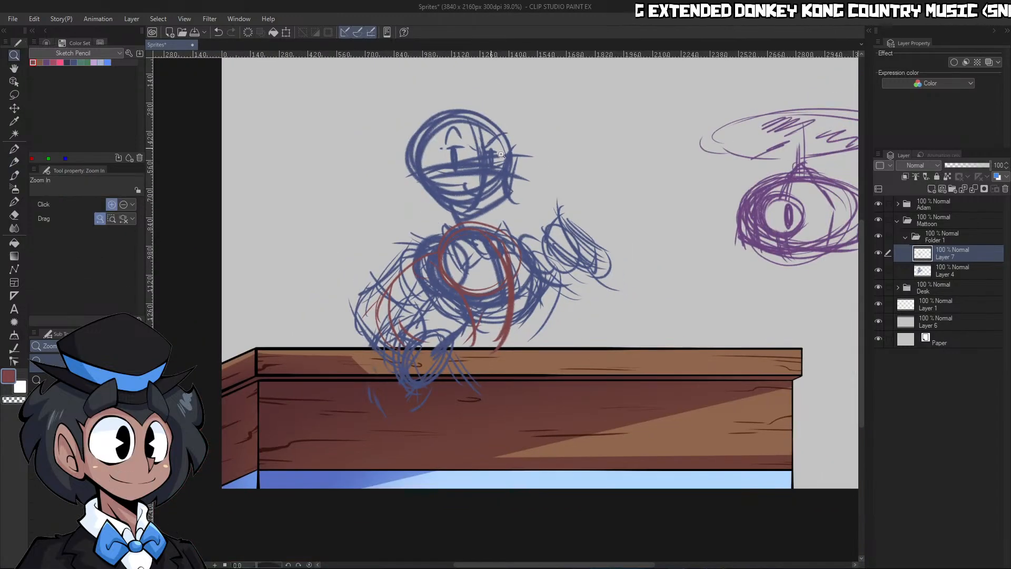
left_click_drag(487, 142, 542, 148)
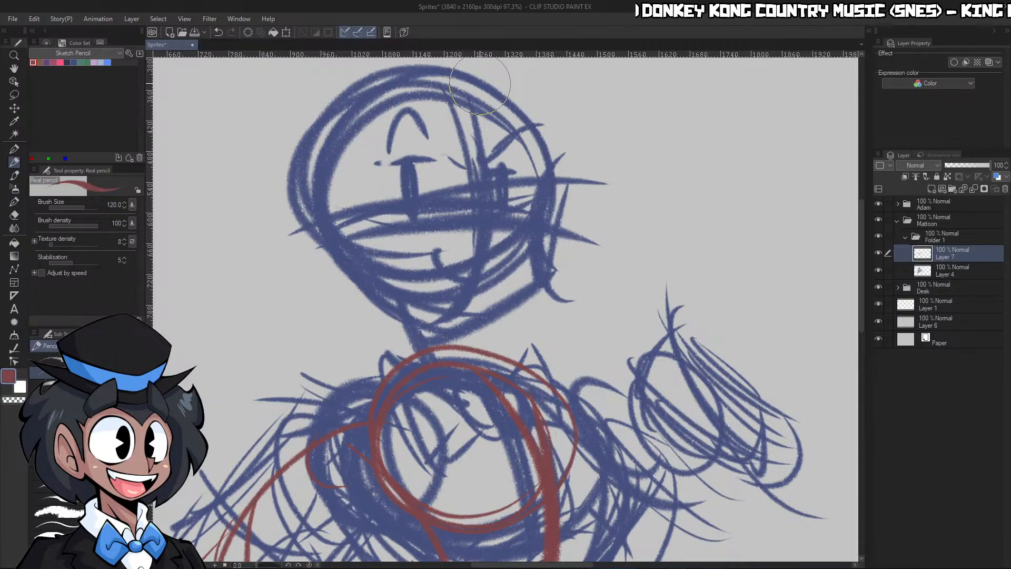
left_click_drag(368, 197, 347, 197)
left_click_drag(604, 160, 615, 158)
left_click_drag(489, 287, 456, 292)
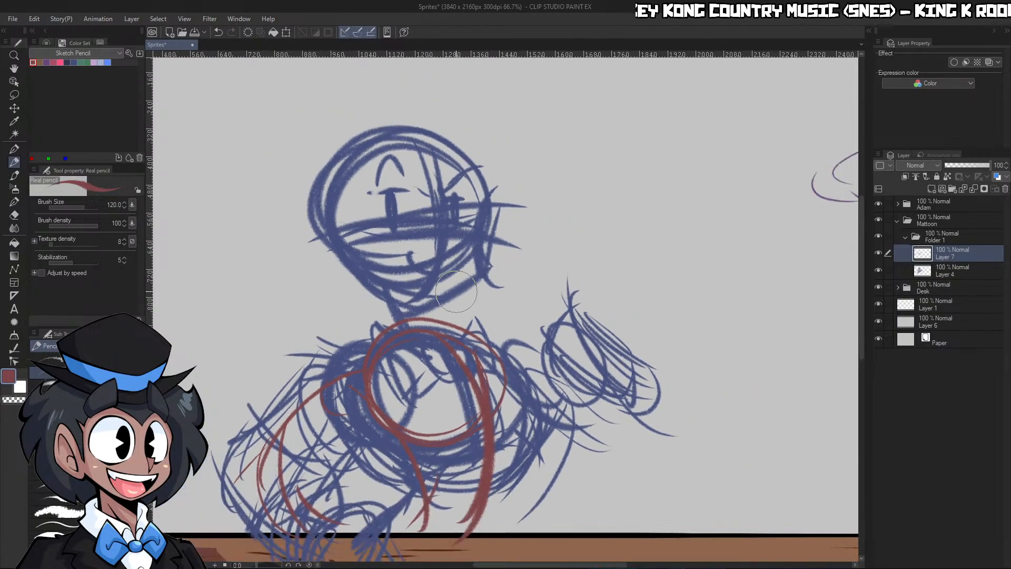
scroll(415, 396, "up", 1)
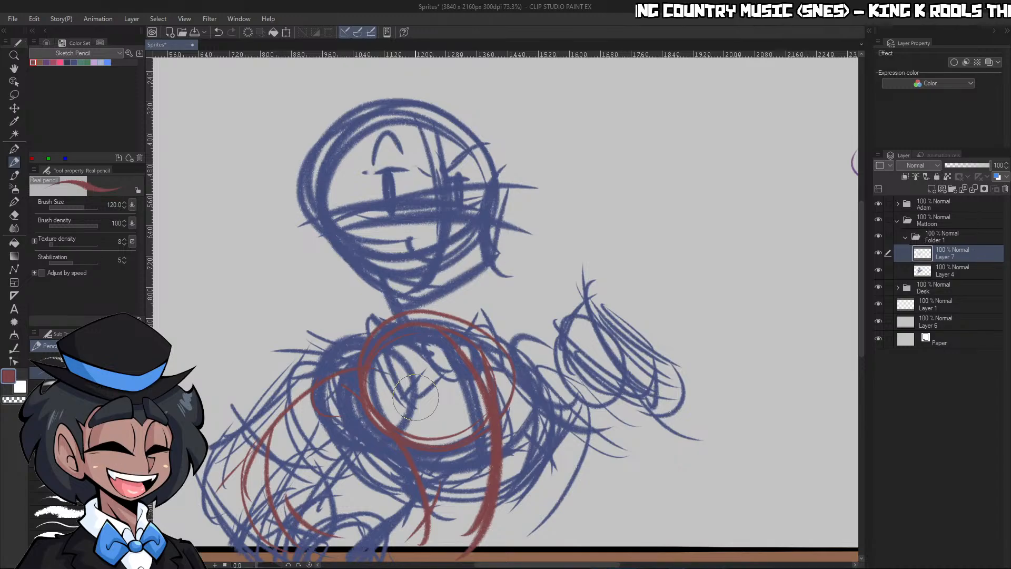
key("Delete")
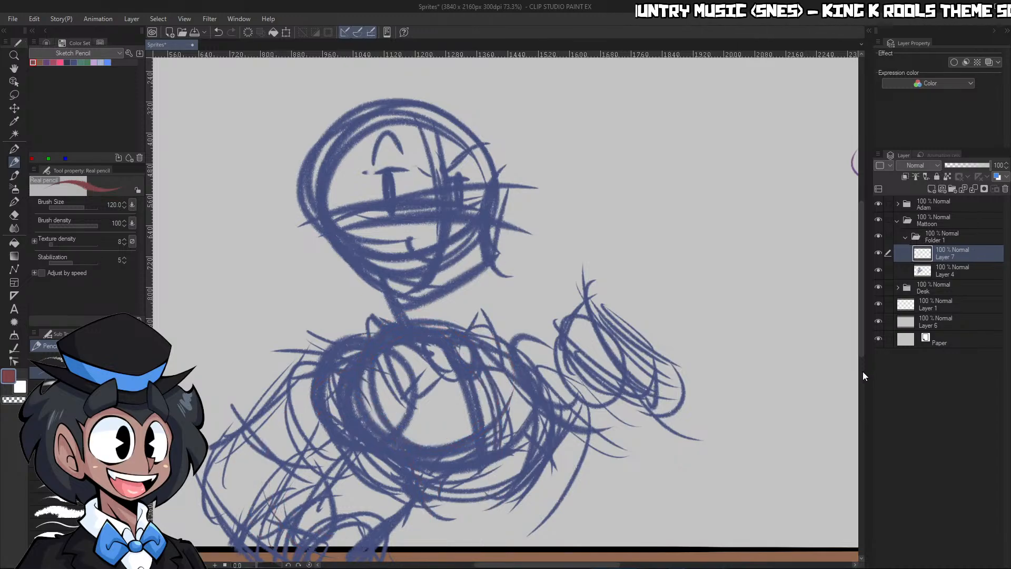
Choose the dark blue sketch colour and lower the Desk folder's opacity to 41%
left_click(75, 64)
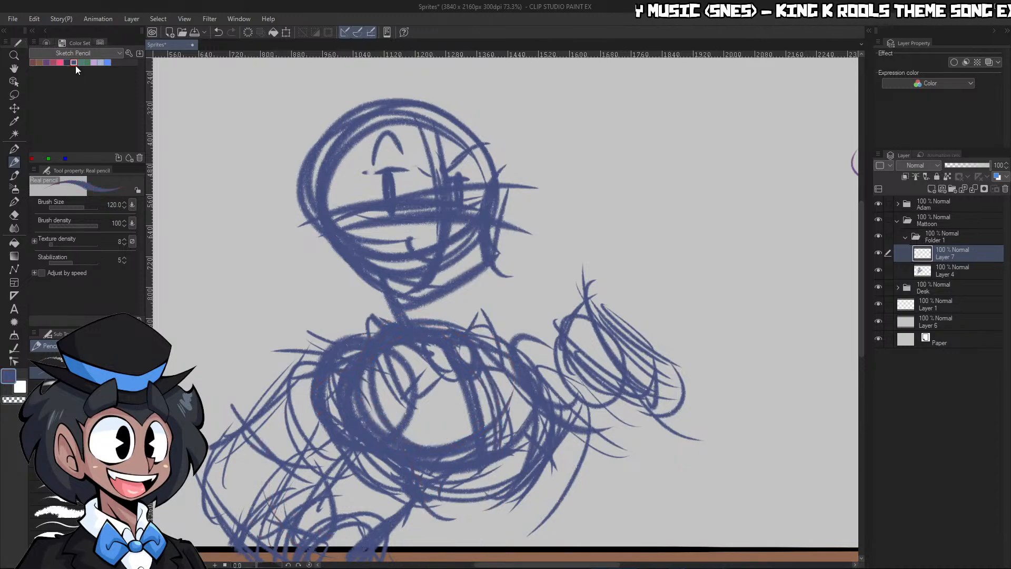
left_click(940, 289)
left_click(963, 167)
key("ctrl+space")
left_click_drag(753, 366, 694, 394)
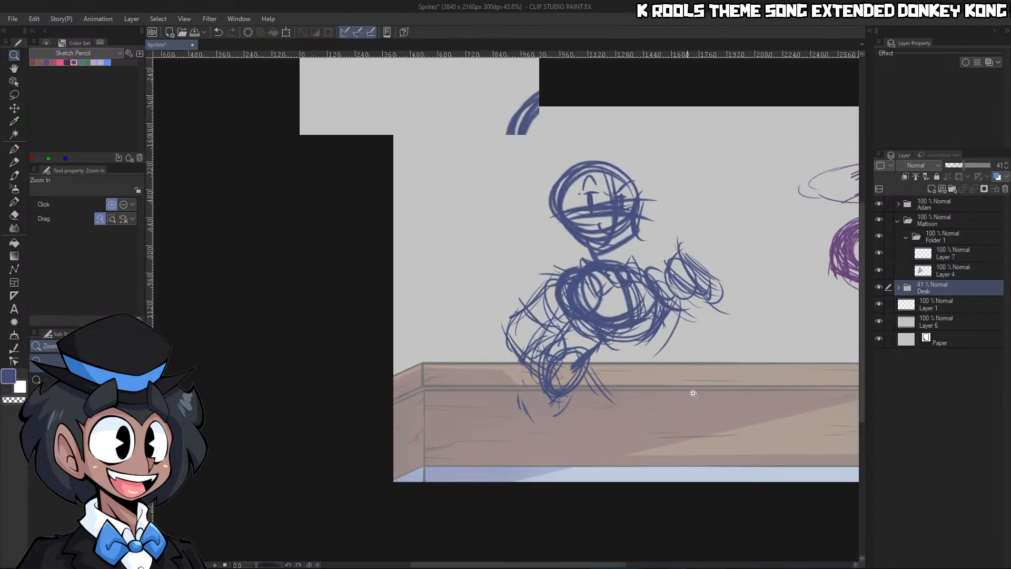
left_click(693, 394)
mouse_move(559, 412)
left_mouse_down()
mouse_move(535, 543)
mouse_move(546, 505)
left_mouse_up()
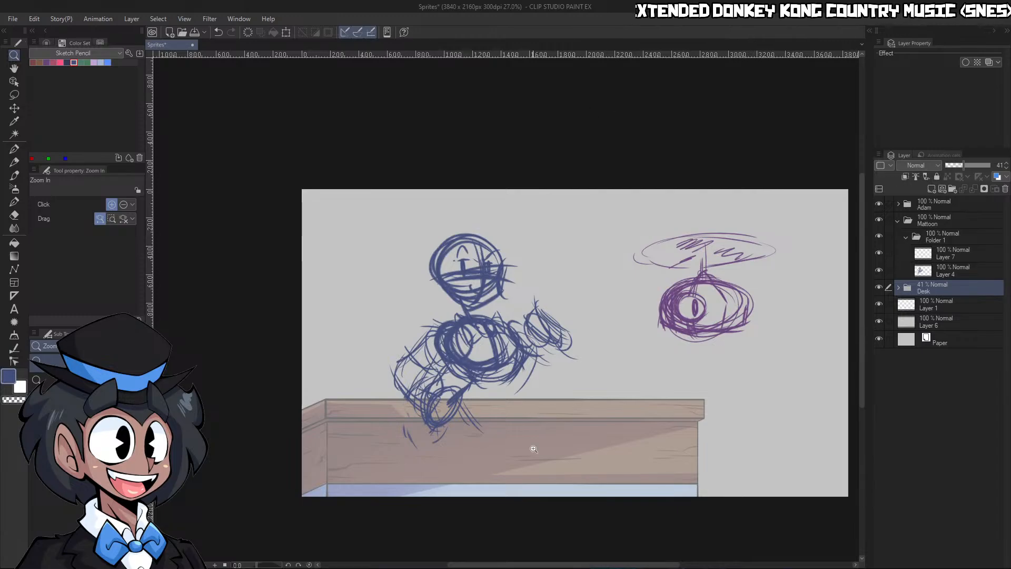
left_click_drag(557, 417, 588, 385)
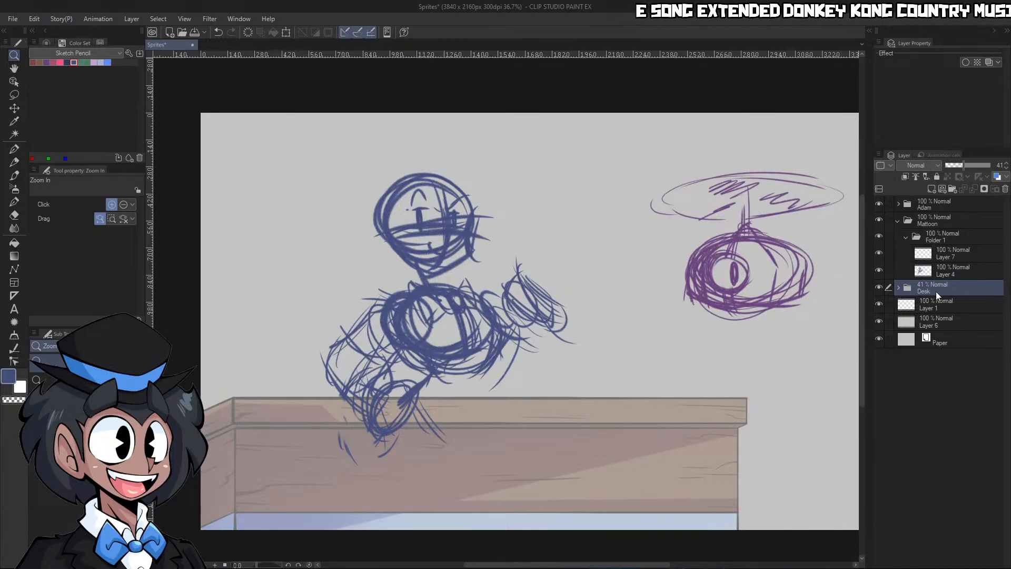
Fade the rough sketch on Layer 4 to 26% opacity and make Layer 7 the active drawing layer
left_click(940, 268)
left_click(957, 165)
left_click(957, 255)
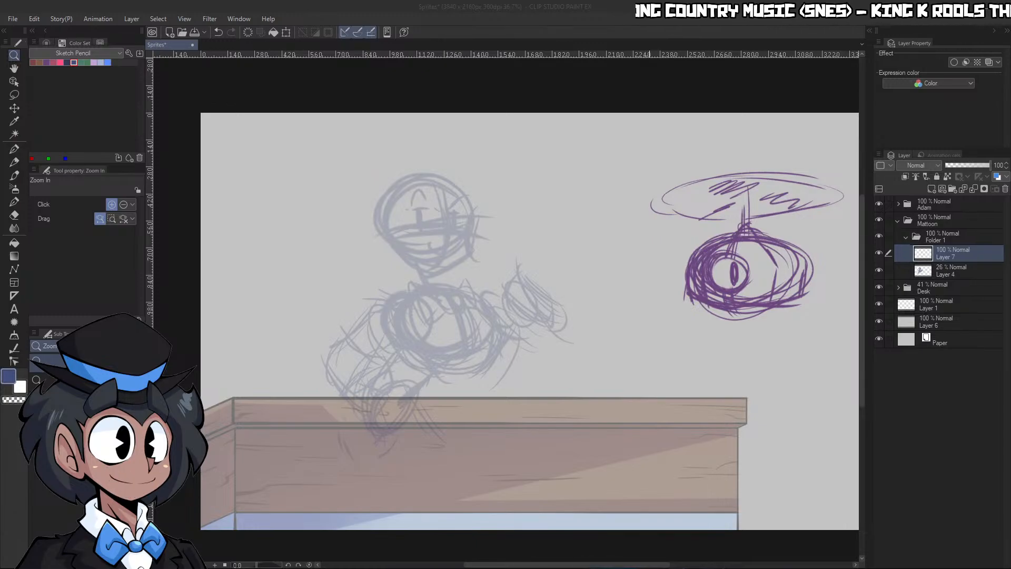
Sketch the narrow oval outline of the far eye on the head with the Real pencil at brush size 50
left_click(672, 425)
left_click(672, 425, "alt")
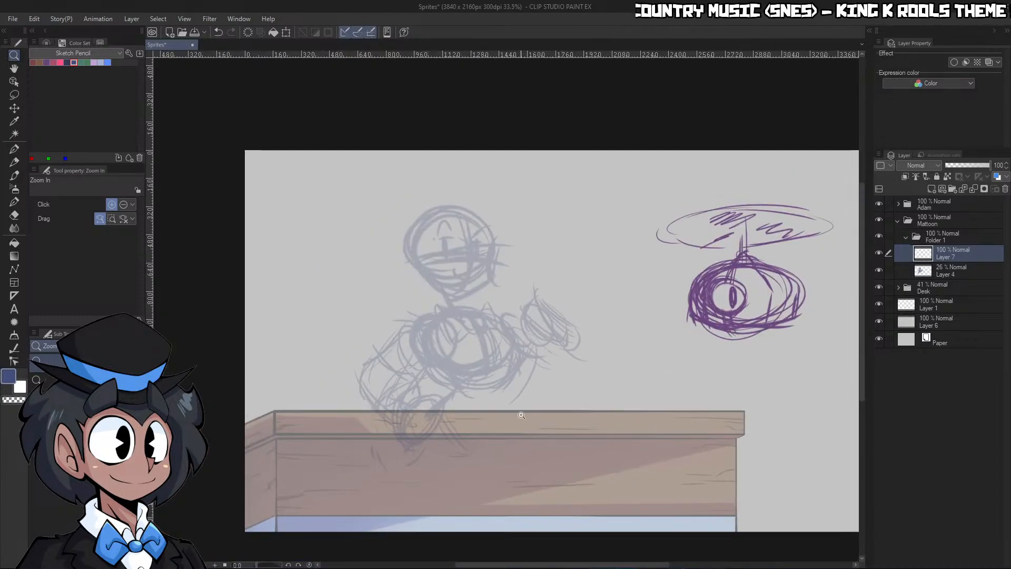
left_click(391, 299)
left_click(503, 239)
left_click(503, 238)
left_click(504, 239)
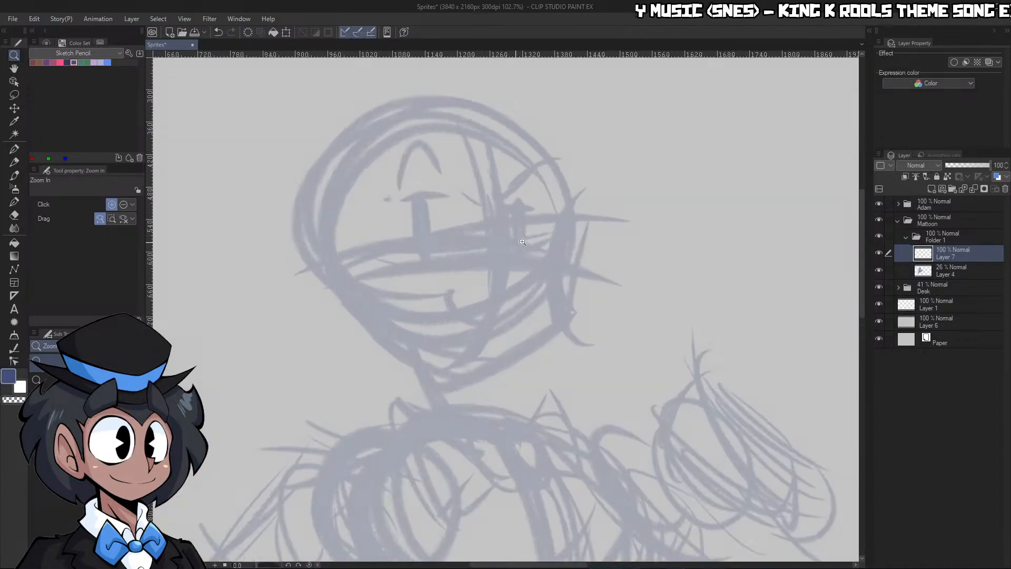
key("p")
key("bracketleft")
key("bracketleft")
key("bracketleft")
key("bracketleft")
key("bracketleft")
key("bracketleft")
key("bracketleft")
key("bracketleft")
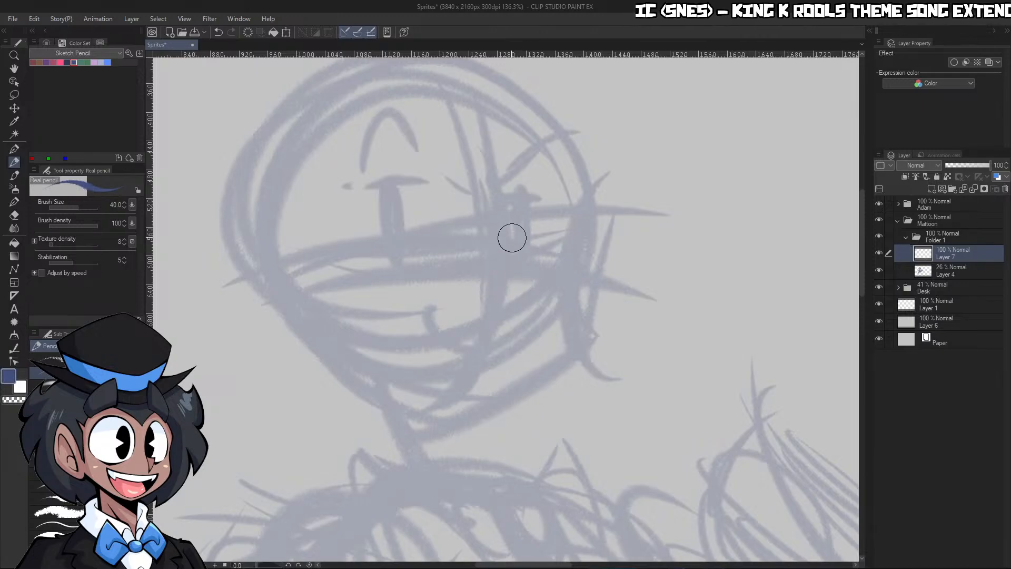
key("bracketright")
key("bracketright")
key("bracketright")
key("bracketright")
mouse_move(514, 258)
left_mouse_down()
mouse_move(505, 226)
mouse_move(521, 140)
mouse_move(535, 138)
mouse_move(576, 239)
left_mouse_up()
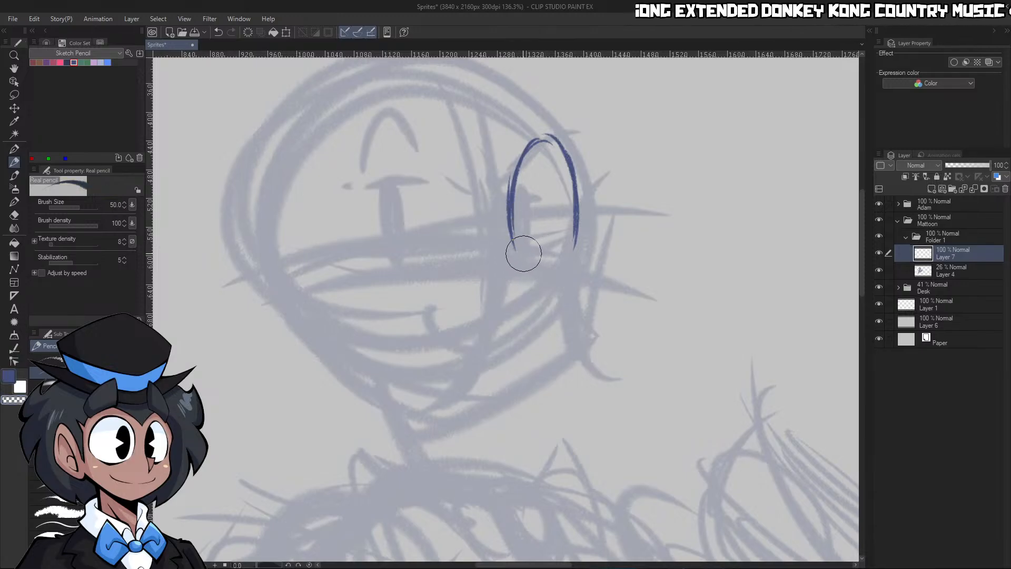
key("c")
left_click_drag(521, 253, 567, 254)
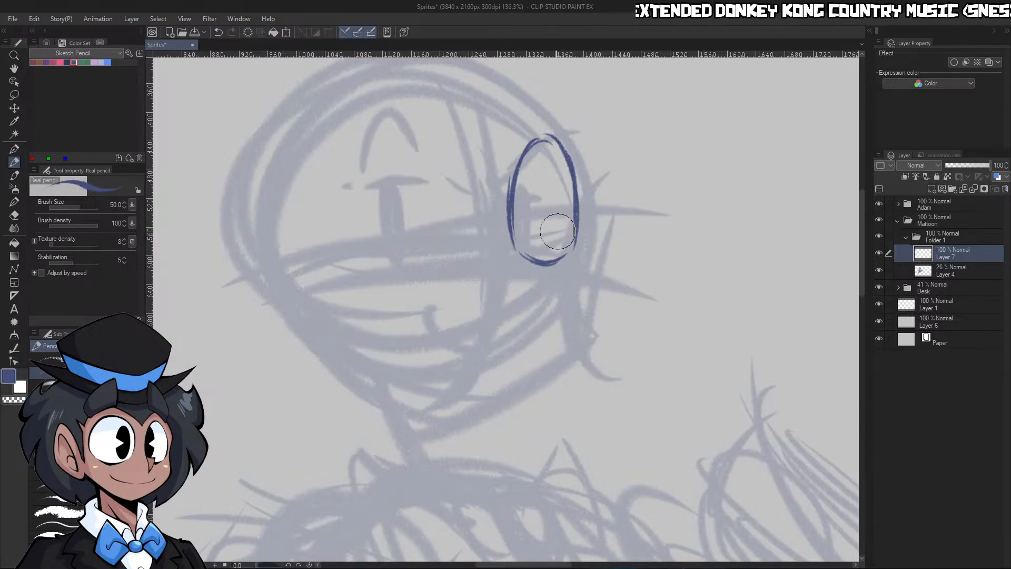
Draw a small pointed nose over the far eye's lower inner edge, undoing the first curved attempt
mouse_move(499, 204)
left_mouse_down()
mouse_move(514, 242)
mouse_move(501, 224)
left_mouse_up()
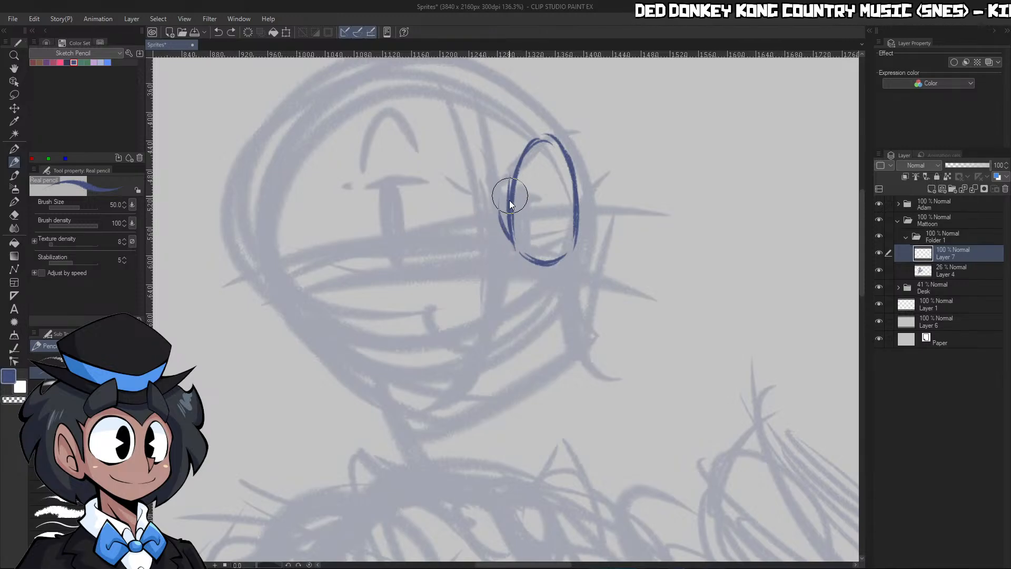
key("ctrl+z")
mouse_move(512, 166)
left_mouse_down()
mouse_move(513, 226)
mouse_move(531, 244)
mouse_move(518, 262)
mouse_move(512, 239)
mouse_move(519, 279)
left_mouse_up()
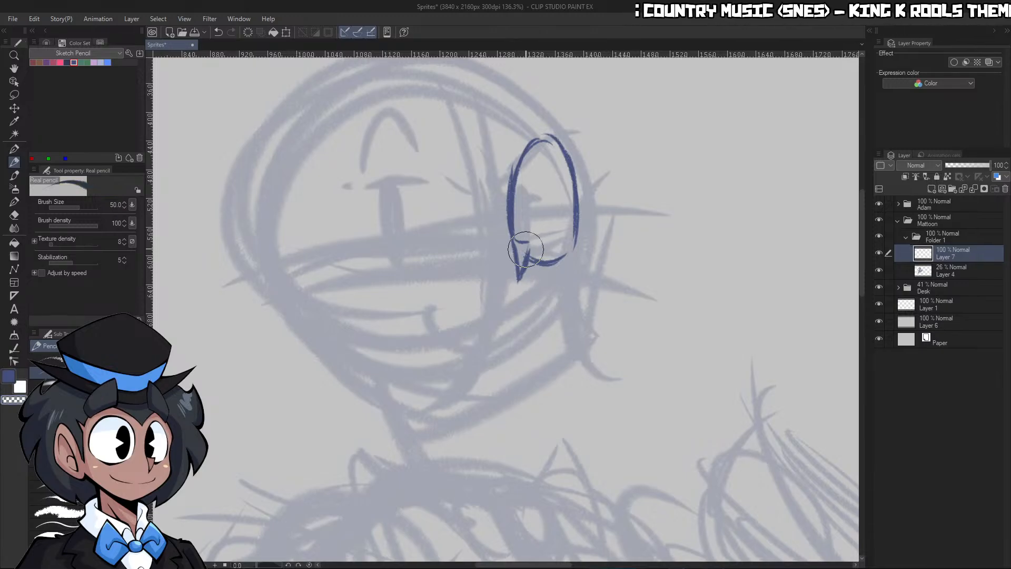
key("c")
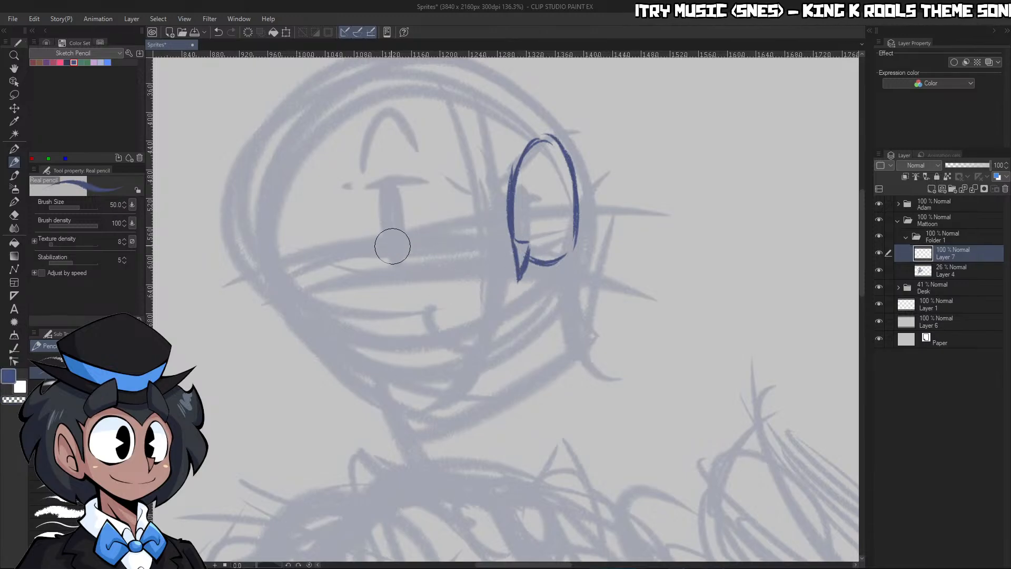
Sketch the large round outline of the near eye and reinforce its outer edge
mouse_move(379, 278)
left_mouse_down()
mouse_move(338, 239)
mouse_move(336, 221)
left_mouse_up()
mouse_move(405, 128)
left_mouse_down()
mouse_move(352, 168)
mouse_move(351, 204)
mouse_move(426, 125)
left_mouse_up()
mouse_move(348, 182)
left_mouse_down()
mouse_move(416, 134)
mouse_move(461, 159)
mouse_move(472, 243)
mouse_move(336, 242)
mouse_move(348, 276)
mouse_move(366, 284)
mouse_move(464, 273)
left_mouse_up()
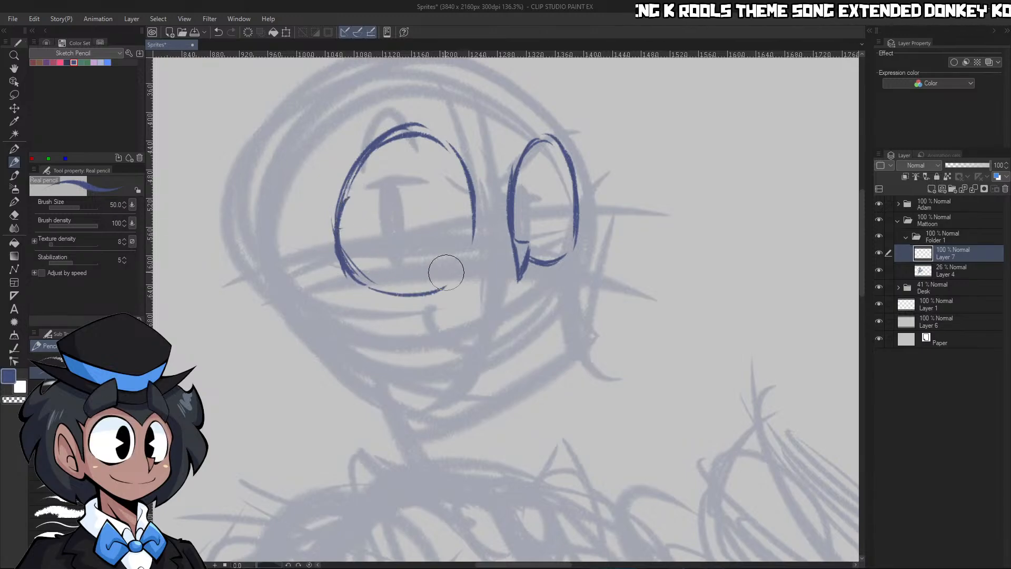
left_click_drag(368, 287, 464, 274)
left_click_drag(342, 250, 374, 153)
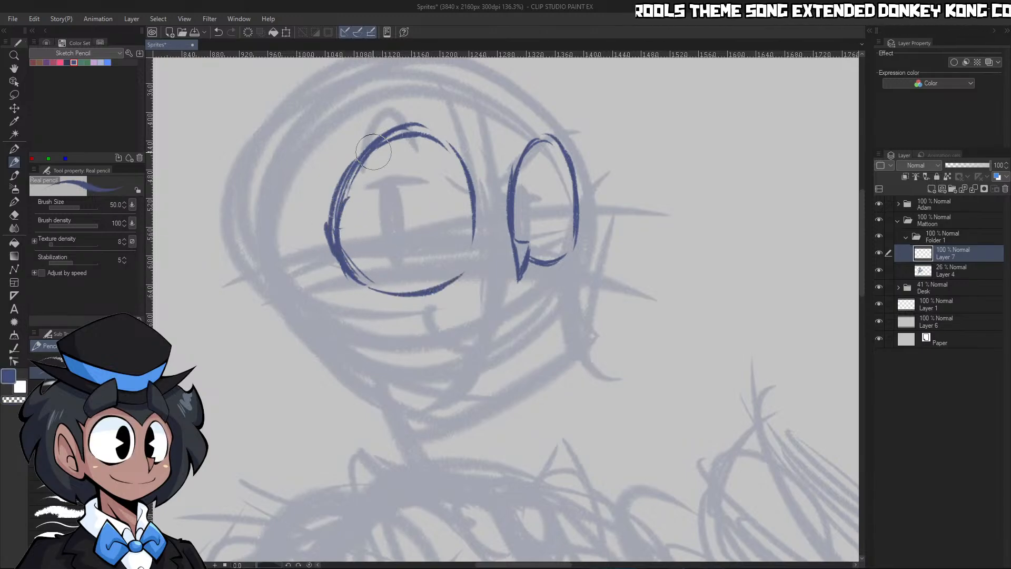
Erase the stray lines around the near eye's upper outer edge and redraw its top contour
mouse_move(333, 230)
left_mouse_down()
mouse_move(373, 154)
mouse_move(391, 153)
left_mouse_up()
key("c")
left_click_drag(332, 195, 392, 129)
left_click_drag(343, 168, 452, 127)
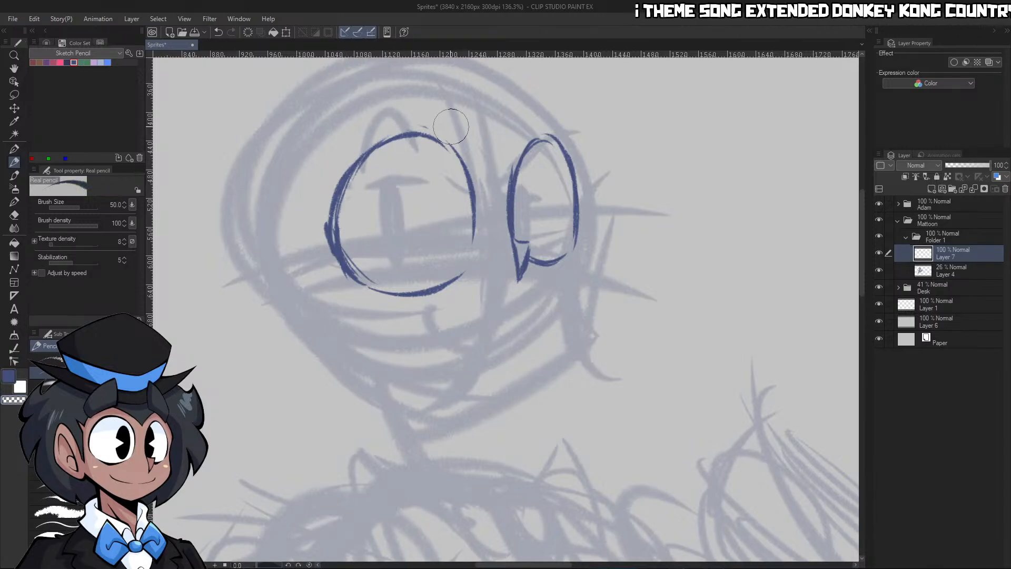
key("c")
mouse_move(346, 184)
left_mouse_down()
mouse_move(426, 135)
mouse_move(407, 131)
mouse_move(474, 180)
left_mouse_up()
left_click_drag(325, 225, 366, 280)
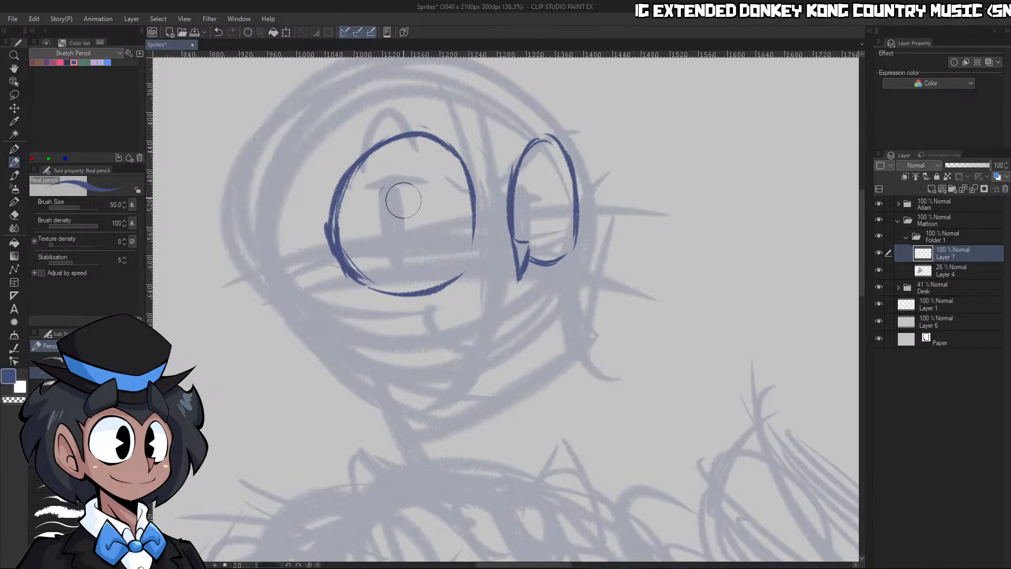
Fill in a tall oval pupil in the near eye and erase a wedge-shaped highlight from its outer side
mouse_move(403, 200)
left_mouse_down()
mouse_move(393, 253)
mouse_move(400, 184)
mouse_move(387, 243)
mouse_move(388, 185)
mouse_move(402, 221)
mouse_move(420, 210)
left_mouse_up()
key("c")
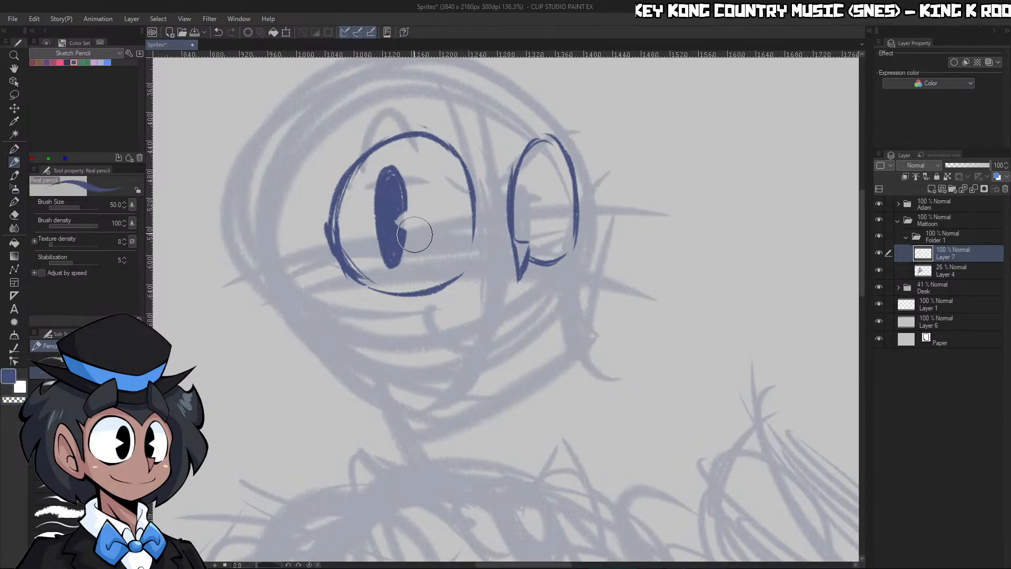
key("ctrl+z")
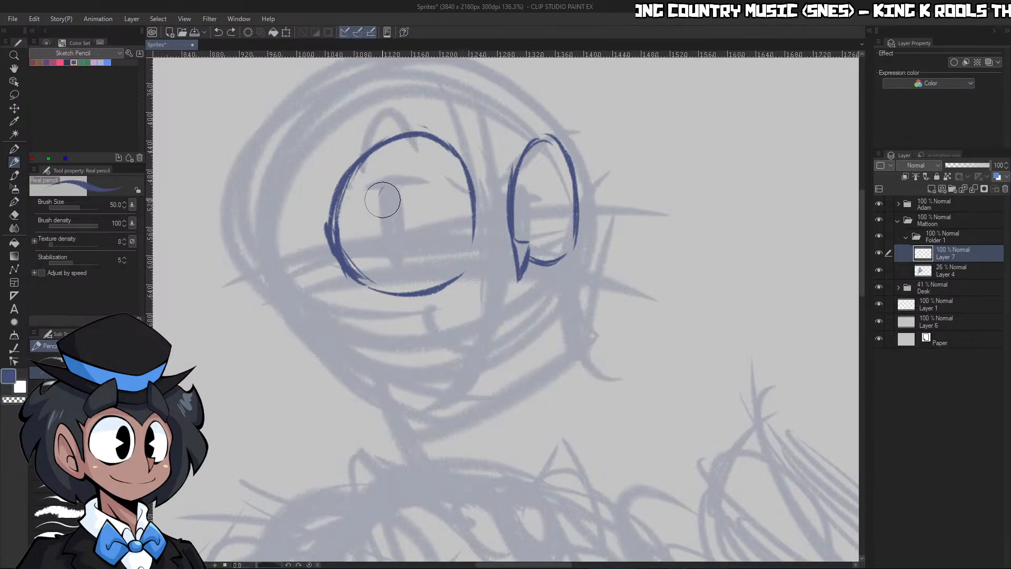
key("ctrl+y")
key("ctrl+z")
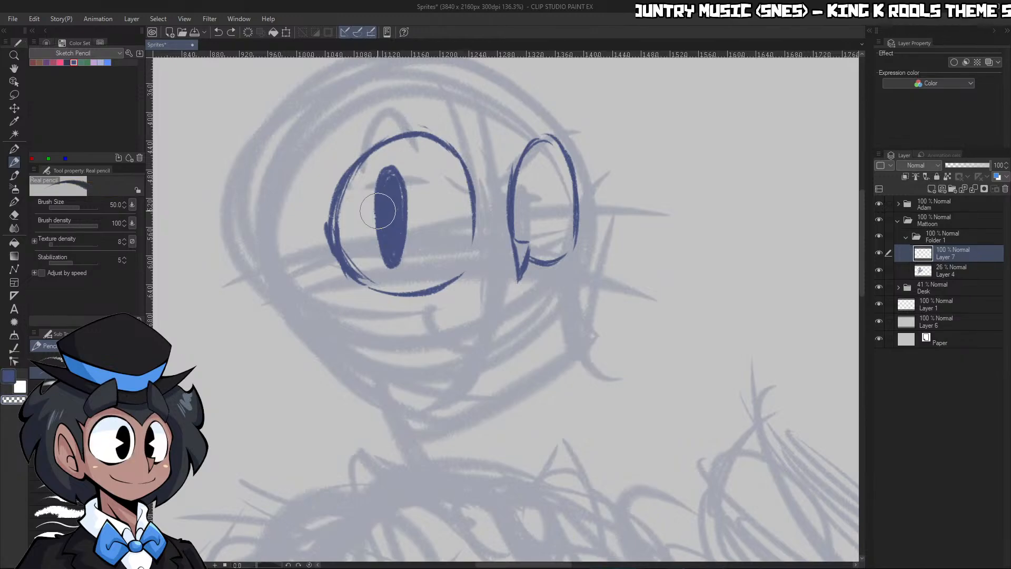
mouse_move(372, 205)
left_mouse_down()
mouse_move(390, 225)
mouse_move(376, 232)
mouse_move(375, 221)
left_mouse_up()
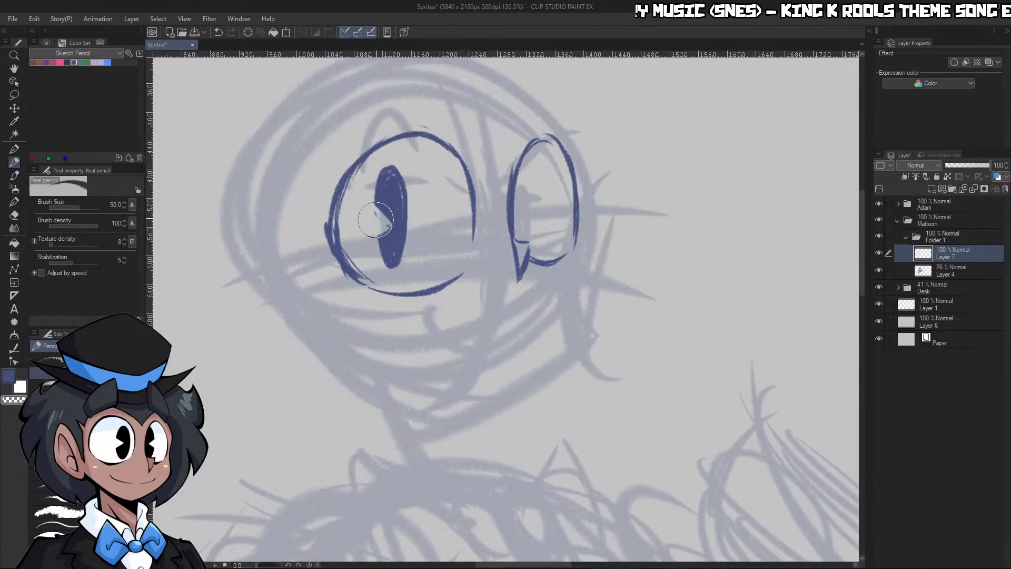
key("c")
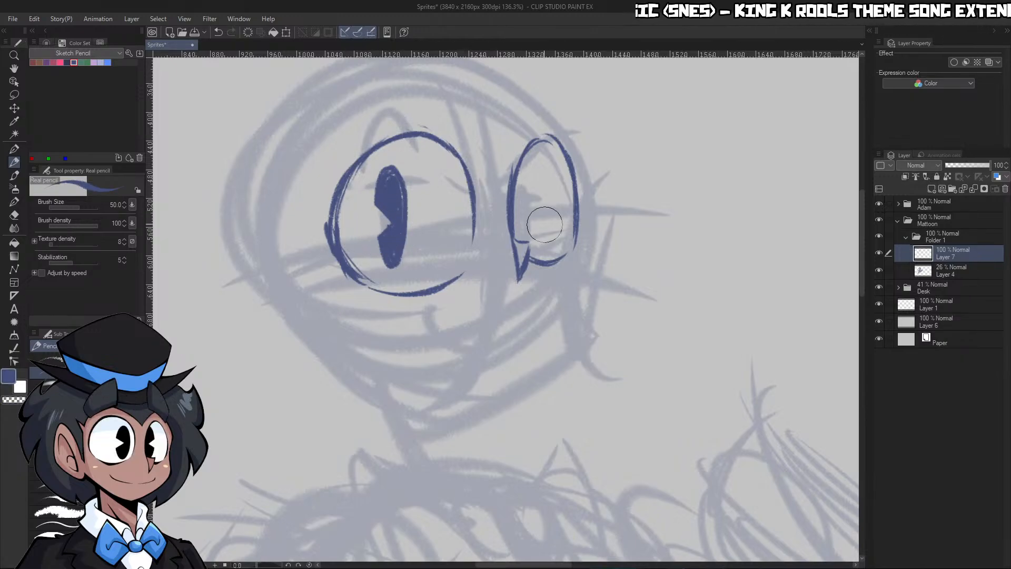
Draw a narrow filled pupil against the far eye's inner edge and carve a wedge-shaped highlight into it at brush size 30
left_click_drag(520, 170, 530, 222)
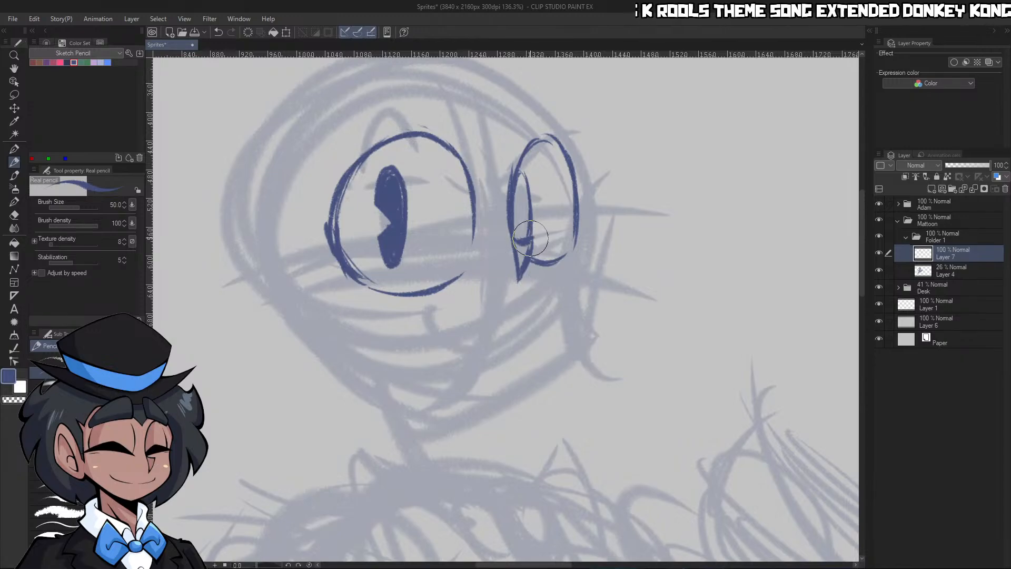
key("c")
key("c")
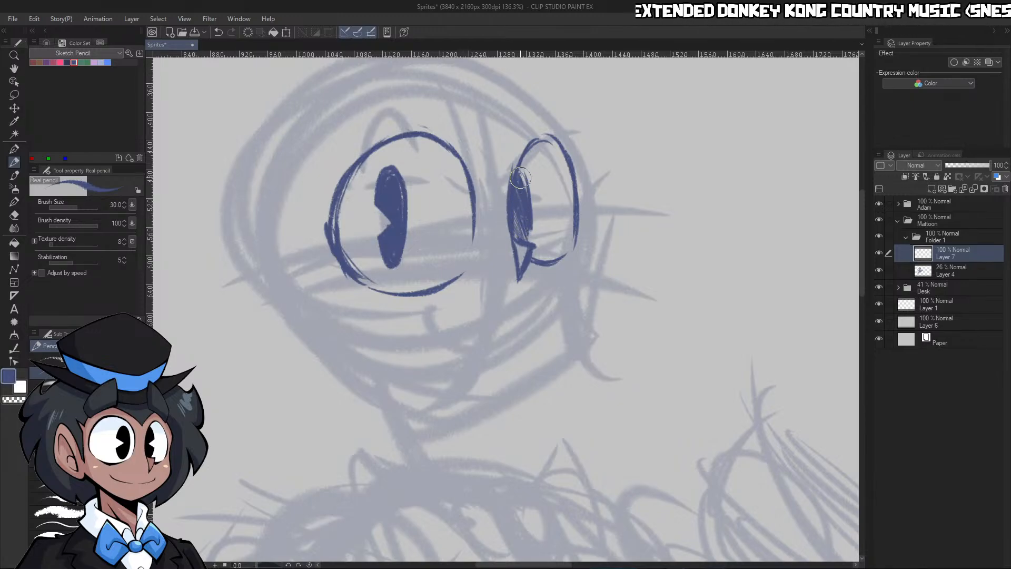
key("c")
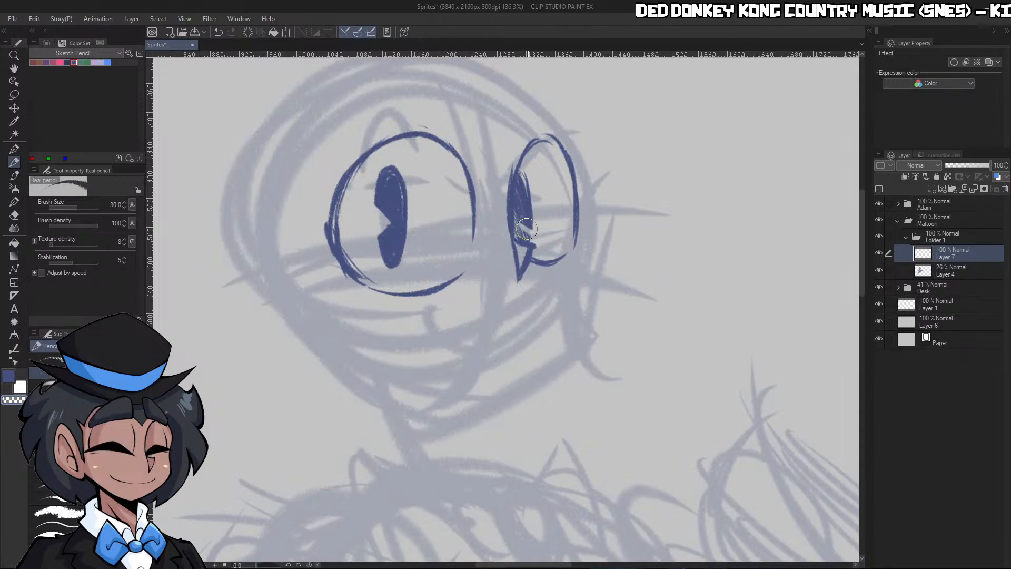
key("c")
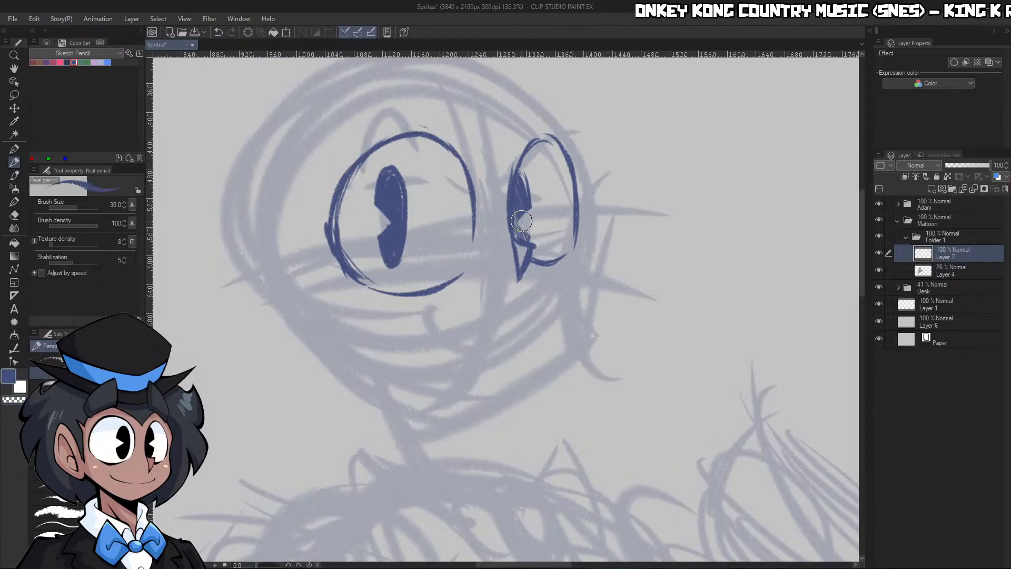
Lasso the near eye's pupil, shift it slightly towards the eye's outer edge with a transform, and clear the selection
key("ctrl+space")
mouse_move(539, 205)
left_mouse_down()
mouse_move(511, 211)
mouse_move(562, 226)
mouse_move(516, 226)
mouse_move(590, 231)
left_mouse_up()
key("m")
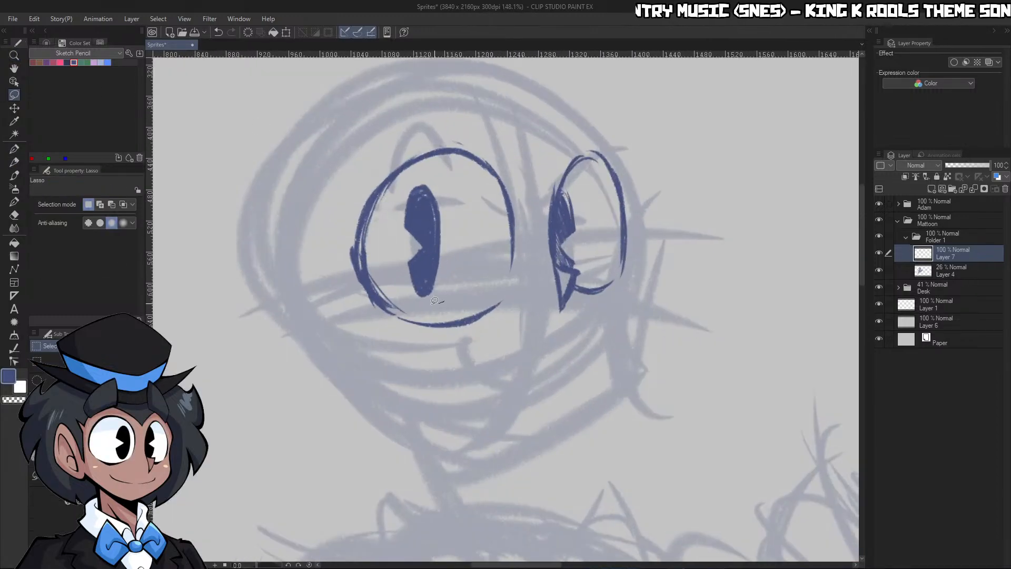
left_click_drag(476, 232, 467, 254)
left_click(418, 321)
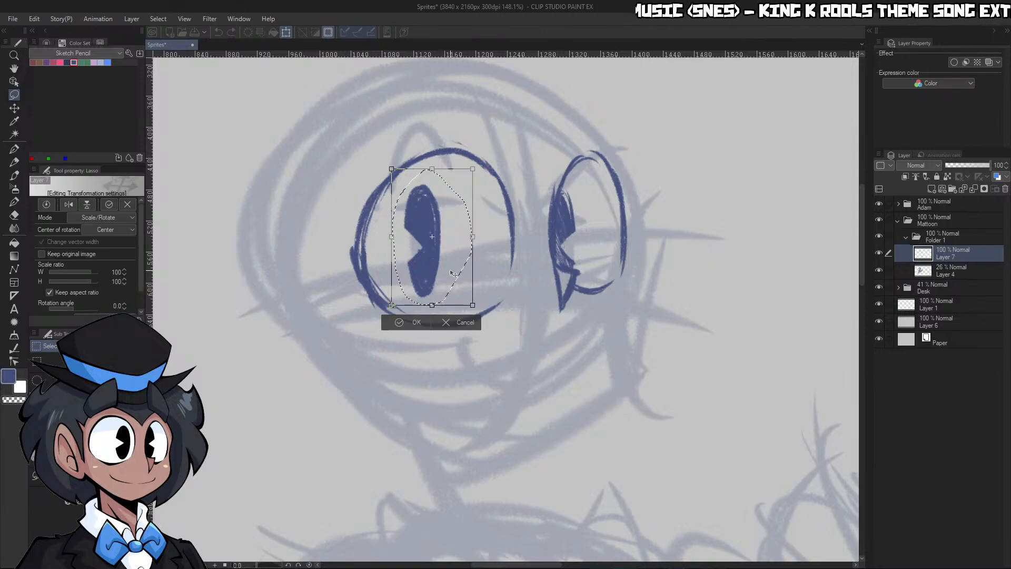
left_click(418, 318)
left_click_drag(580, 187, 576, 185)
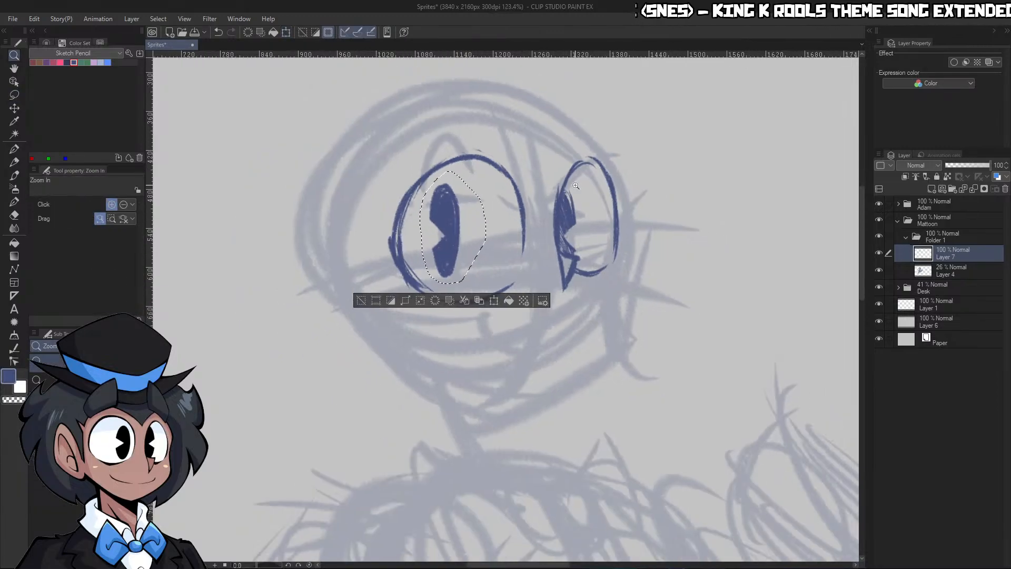
left_click_drag(585, 139, 525, 103)
key("ctrl+d")
Sketch a blocky, curved eyebrow outline above the near eye with the Real pencil, thickening its edges at brush size 40
key("p")
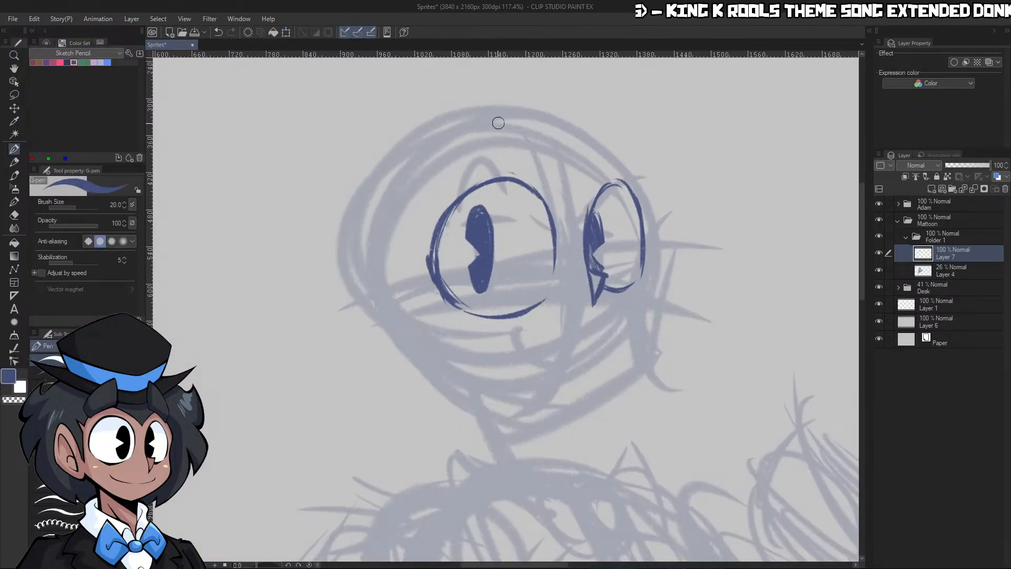
key("p")
key("c")
key("c")
left_click_drag(430, 131, 449, 174)
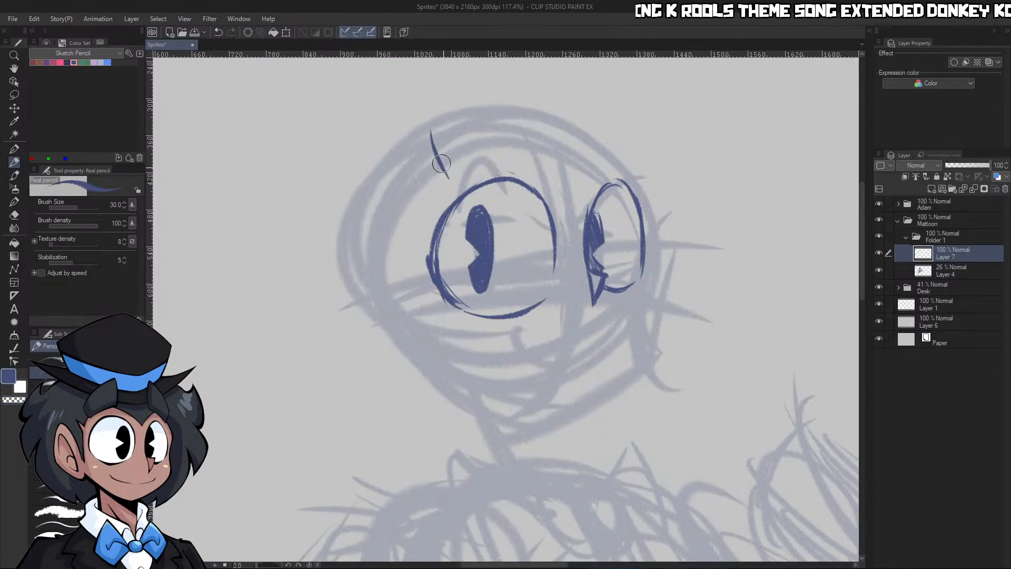
mouse_move(432, 131)
left_mouse_down()
mouse_move(502, 73)
mouse_move(515, 83)
left_mouse_up()
left_click_drag(449, 169, 518, 139)
left_click_drag(519, 90, 521, 134)
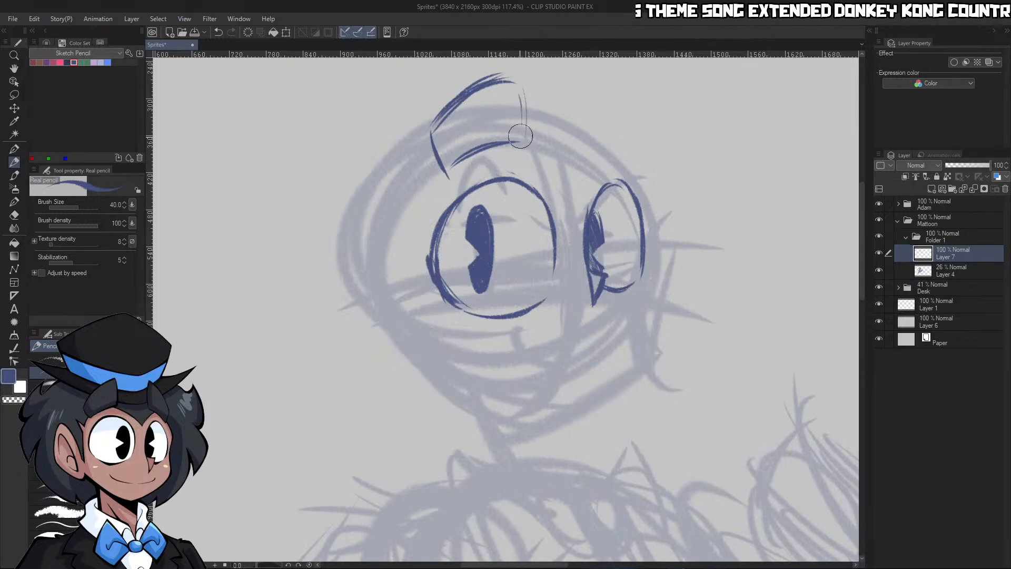
left_click_drag(450, 169, 520, 145)
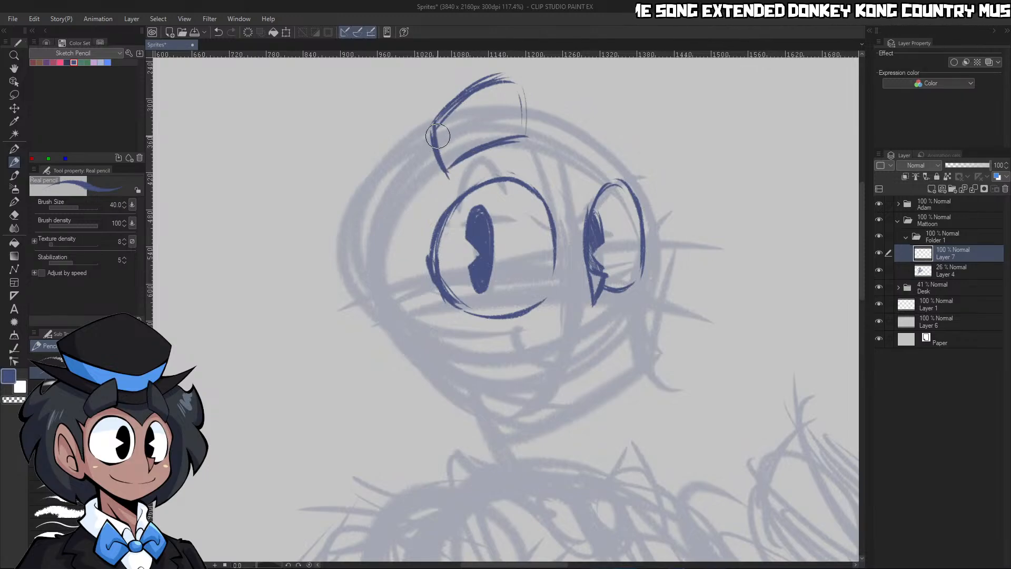
mouse_move(433, 133)
left_mouse_down()
mouse_move(489, 105)
mouse_move(480, 82)
left_mouse_up()
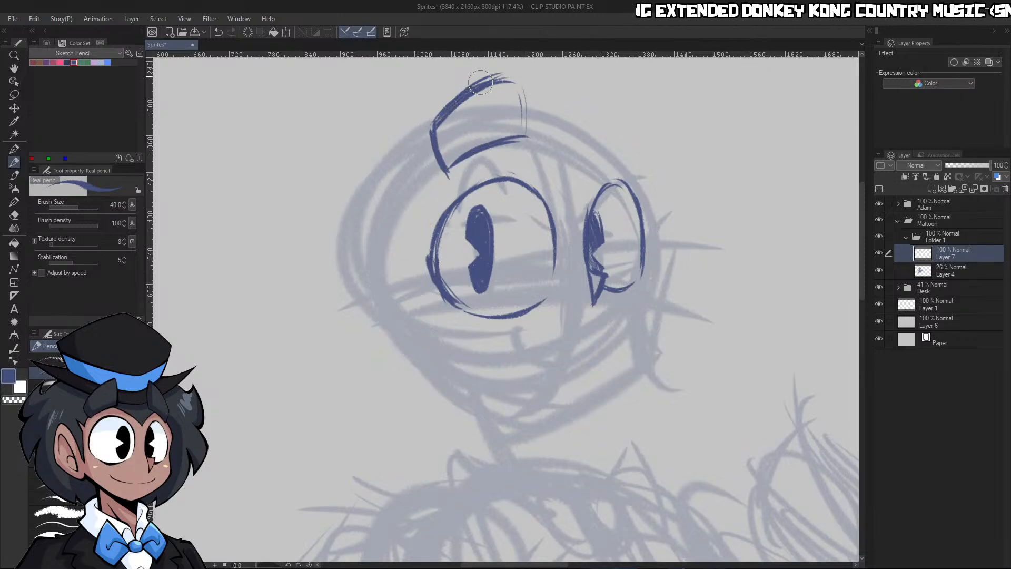
left_click_drag(525, 132, 523, 87)
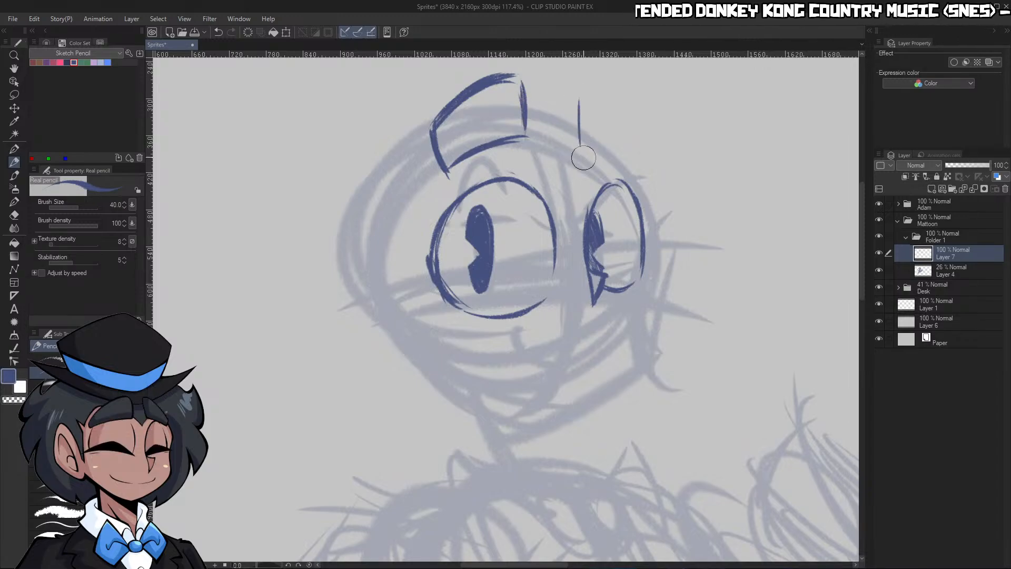
Sketch a shorter, tapered blocky eyebrow outline above the far eye
left_click_drag(582, 155, 576, 89)
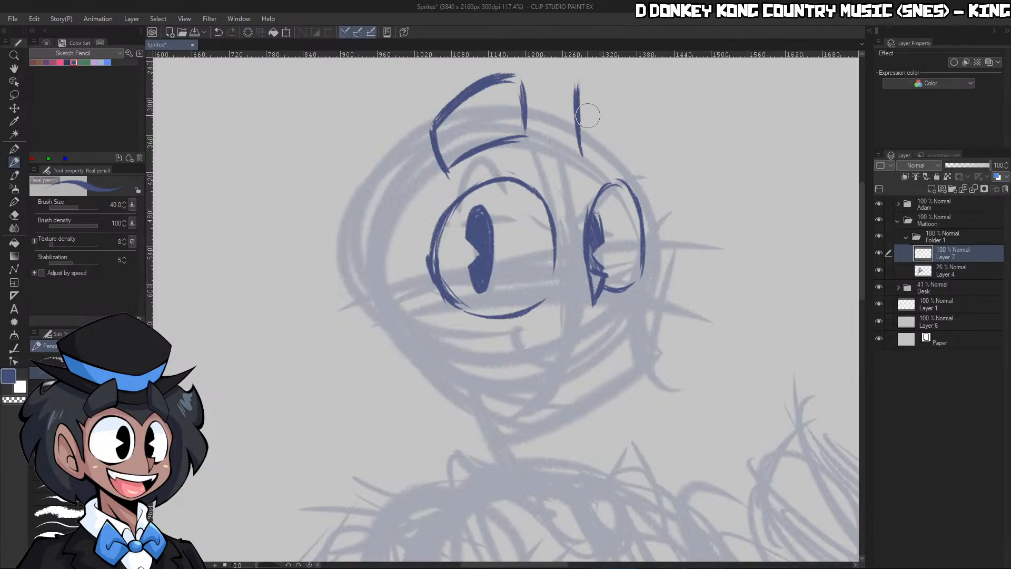
scroll(606, 119, "down", 3)
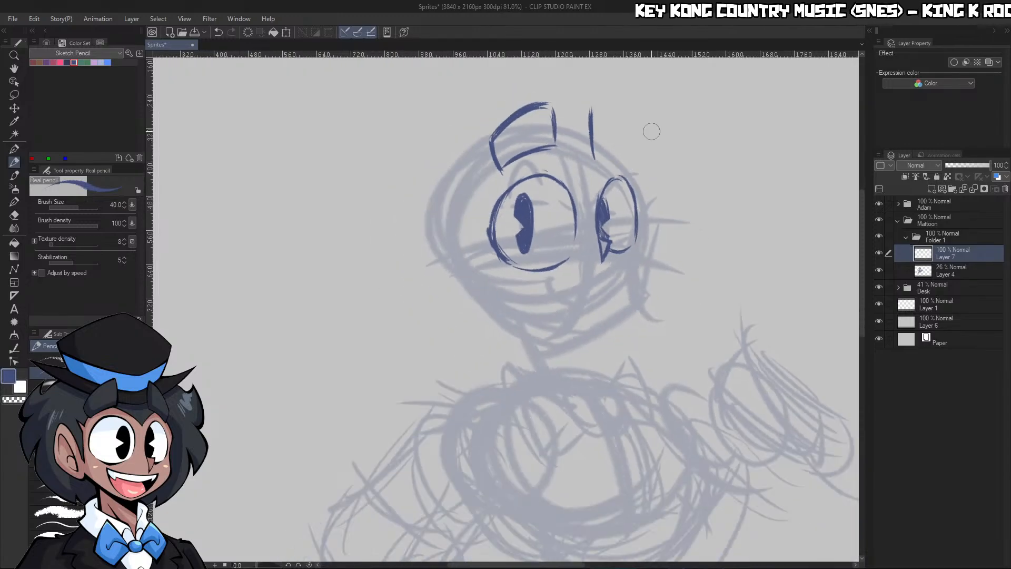
scroll(650, 129, "up", 5)
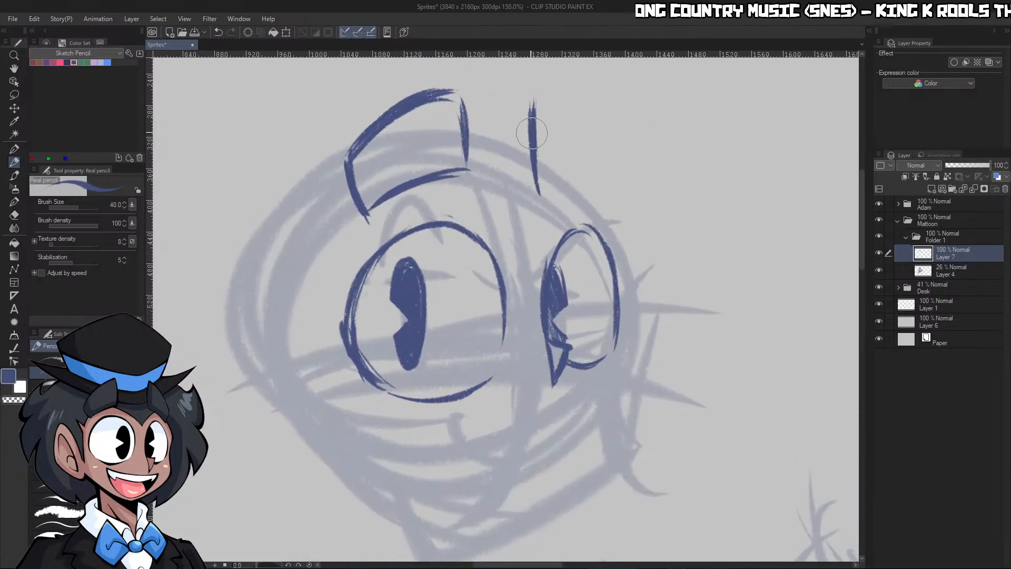
mouse_move(532, 133)
left_mouse_down()
mouse_move(537, 191)
mouse_move(543, 176)
mouse_move(587, 184)
left_mouse_up()
mouse_move(538, 96)
left_mouse_down()
mouse_move(600, 165)
mouse_move(587, 183)
mouse_move(539, 159)
left_mouse_up()
key("ctrl+space")
left_click_drag(616, 180, 628, 180)
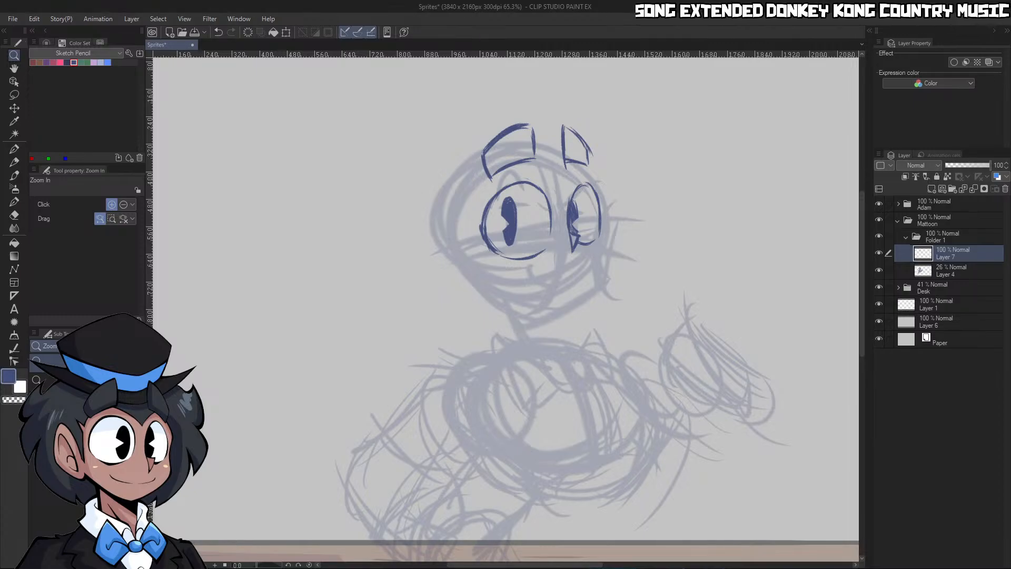
left_click_drag(556, 259, 605, 221)
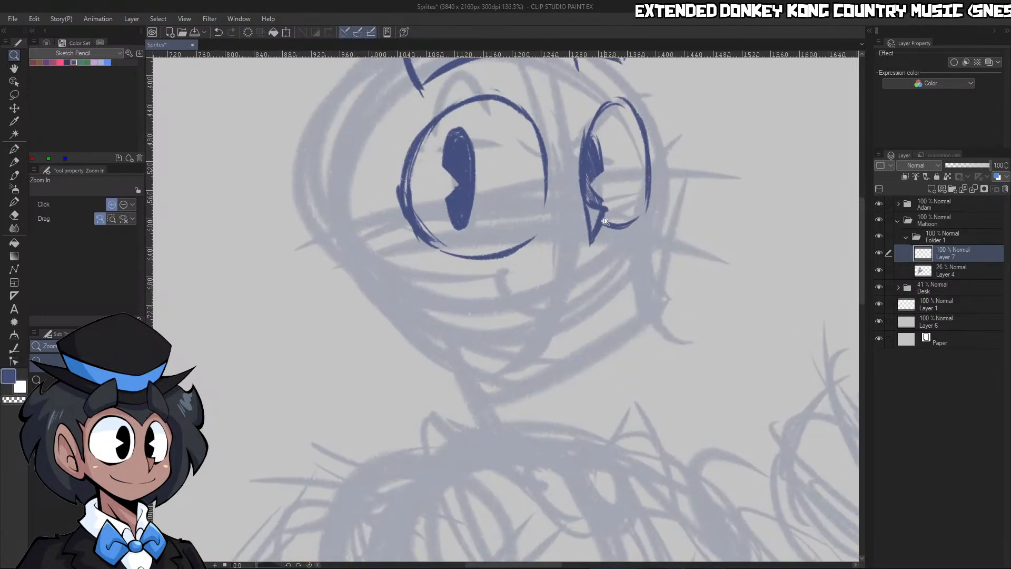
key("p")
mouse_move(478, 286)
left_mouse_down()
mouse_move(521, 314)
mouse_move(605, 287)
left_mouse_up()
key("ctrl+z")
key("ctrl+z")
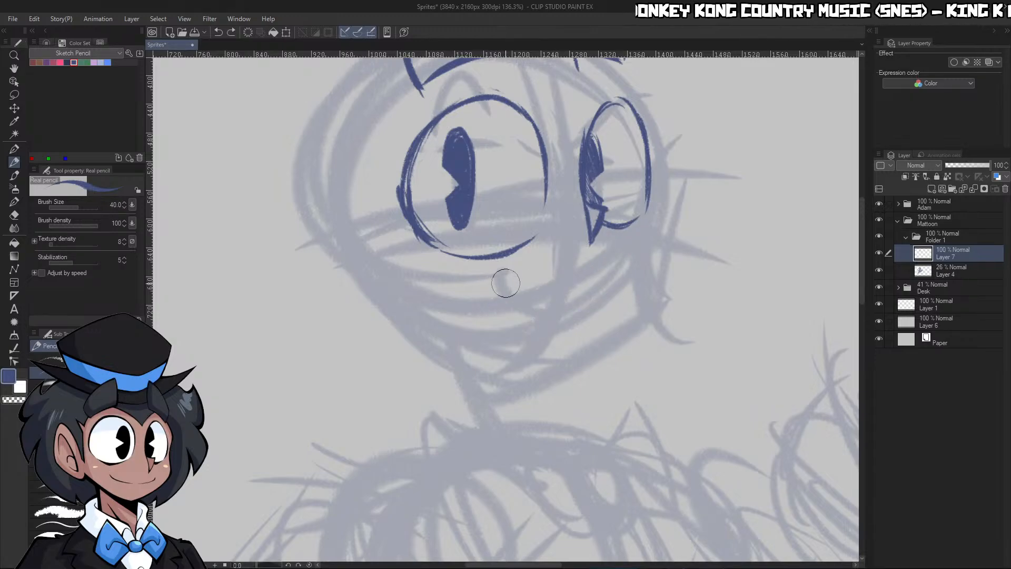
left_click_drag(546, 316, 503, 271)
key("ctrl+z")
Draw the far side of the face from beside the far eye down around the cheek towards the chin at brush size 60
left_click_drag(661, 137, 657, 210)
key("]")
key("]")
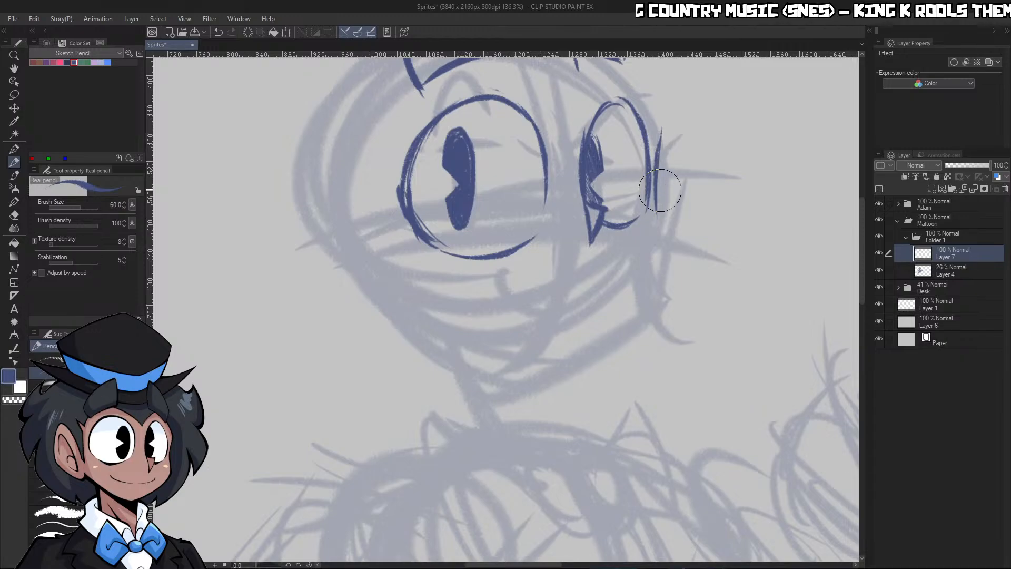
mouse_move(656, 161)
left_mouse_down()
mouse_move(669, 275)
mouse_move(617, 341)
left_mouse_up()
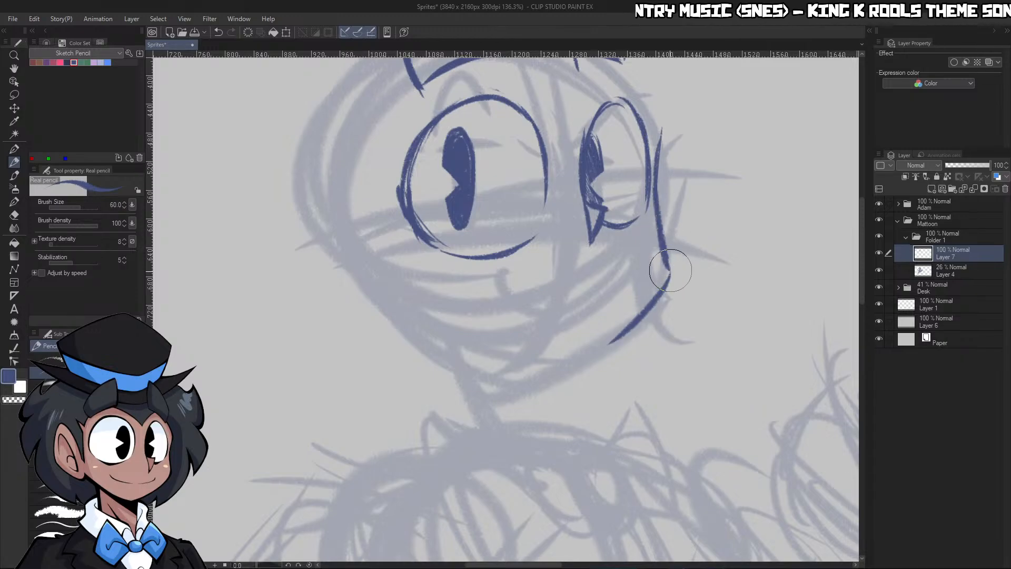
left_click_drag(669, 271, 569, 360)
left_click_drag(650, 301, 535, 373)
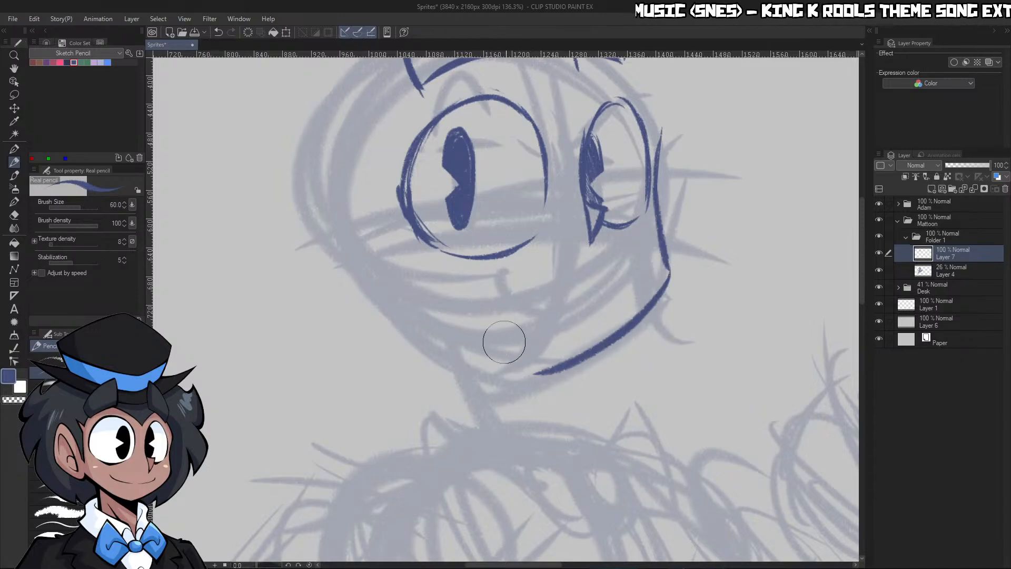
Draw a thick near jaw line sloping down to meet the far side at the chin, and trim the overshoot there with transparent colour
left_click_drag(416, 315, 564, 371)
left_click_drag(672, 233, 574, 233)
left_click_drag(640, 235, 721, 232)
key("p")
key("p")
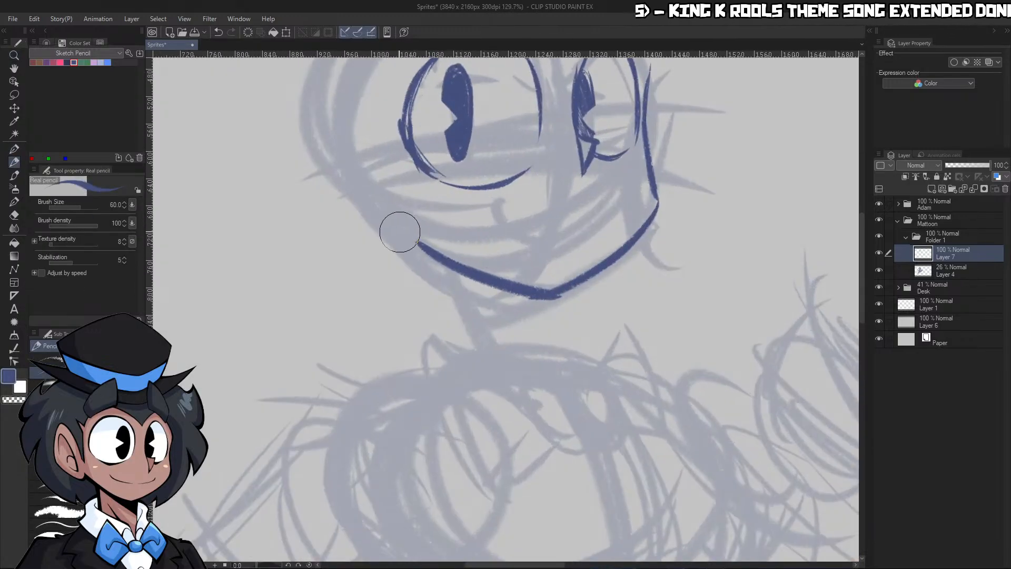
mouse_move(417, 243)
left_mouse_down()
mouse_move(590, 293)
mouse_move(612, 261)
left_mouse_up()
key("c")
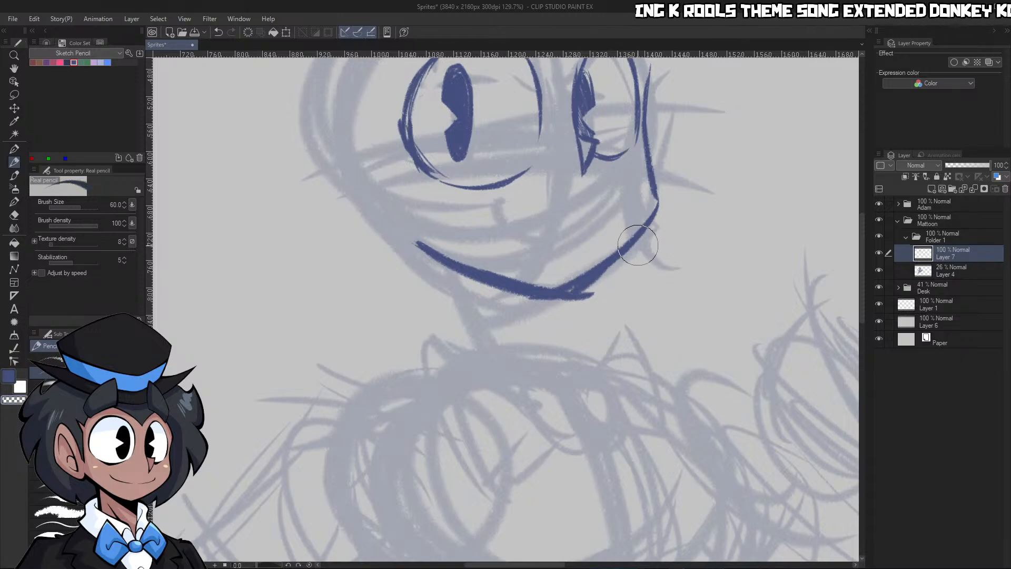
left_click_drag(600, 296, 564, 301)
Sketch a pointed near ear joining the jaw line, with its inner fold and a small curl inside
left_click_drag(642, 256, 559, 242)
left_click_drag(606, 207, 679, 213)
key("p")
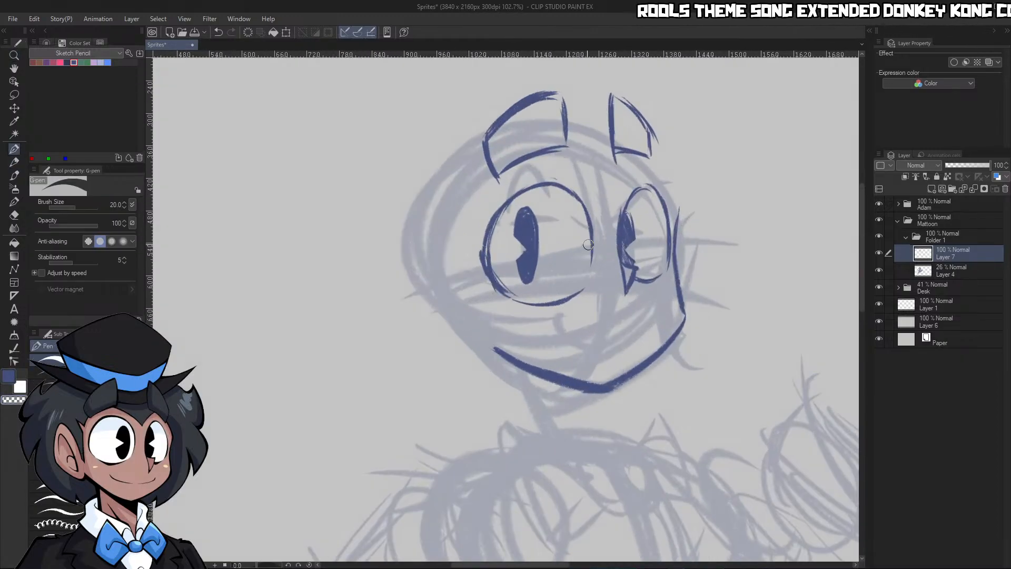
mouse_move(466, 283)
left_mouse_down()
mouse_move(422, 226)
mouse_move(423, 285)
mouse_move(455, 335)
mouse_move(437, 322)
mouse_move(460, 337)
mouse_move(490, 332)
left_mouse_up()
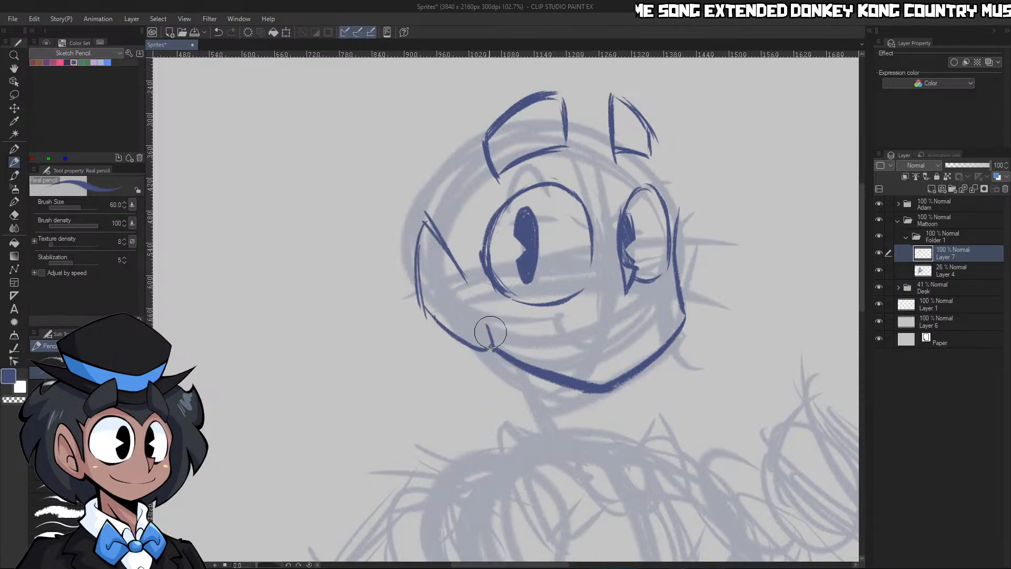
left_click_drag(420, 305, 493, 351)
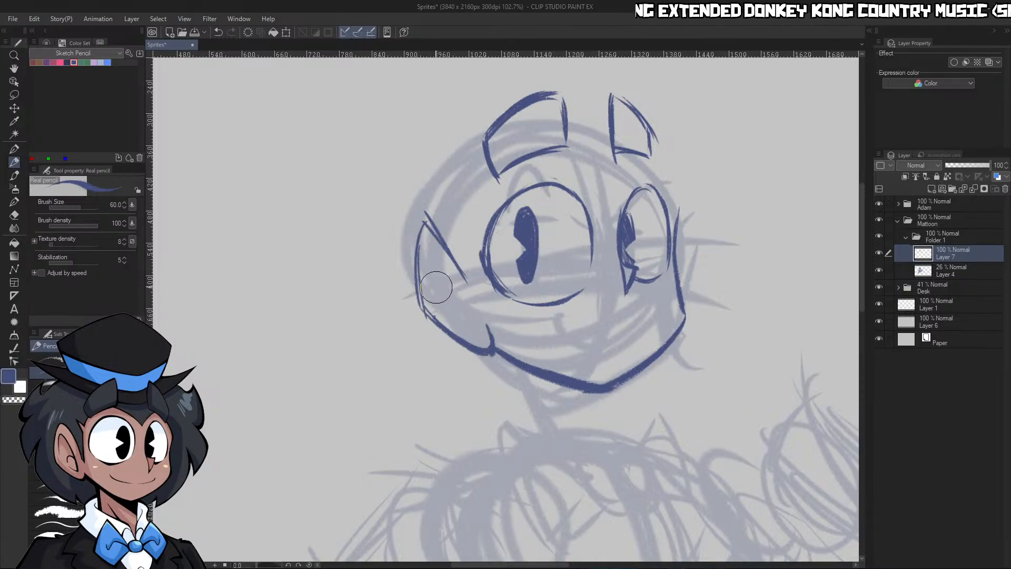
left_click_drag(434, 301, 428, 250)
mouse_move(428, 250)
left_mouse_down()
mouse_move(465, 326)
mouse_move(461, 305)
mouse_move(470, 332)
left_mouse_up()
Fill out the near eye's pupil into a fuller oval and touch up the eye's outer edge
key("ctrl+space")
left_click_drag(579, 213, 548, 226)
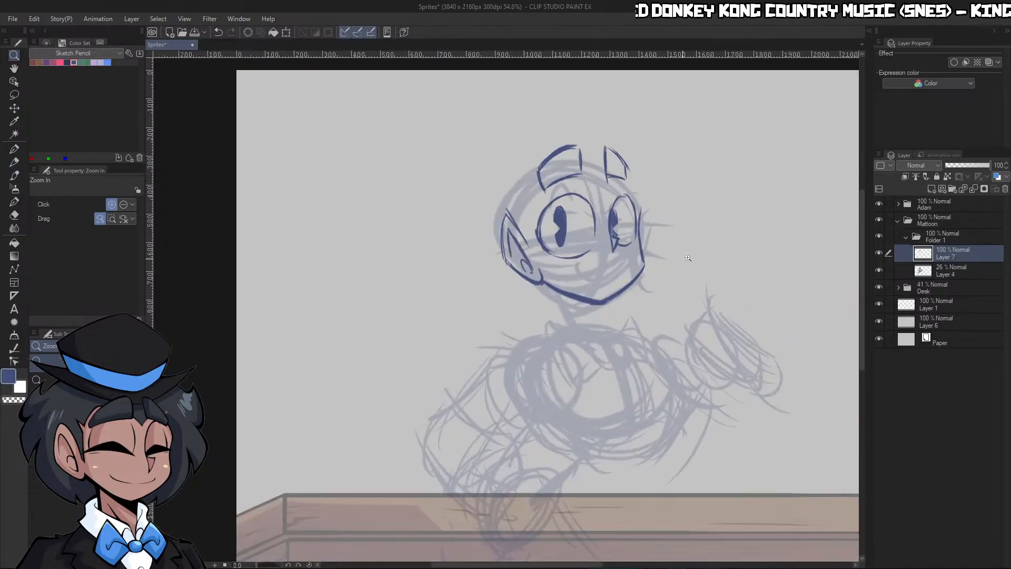
left_click_drag(621, 247, 654, 228)
mouse_move(452, 177)
left_mouse_down()
mouse_move(459, 240)
mouse_move(463, 177)
left_mouse_up()
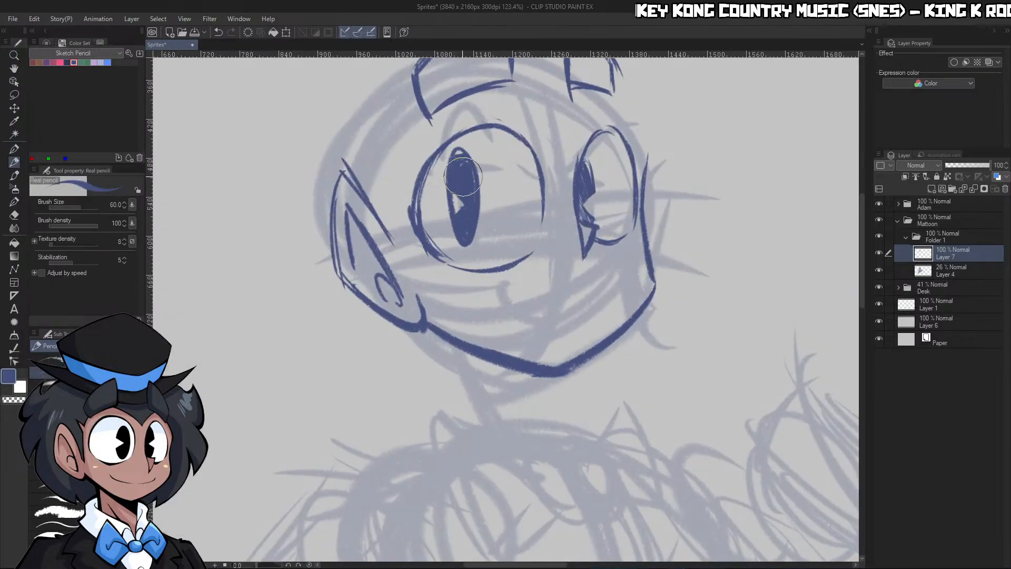
left_click_drag(425, 217, 441, 253)
key("ctrl+z")
left_click_drag(409, 208, 427, 190)
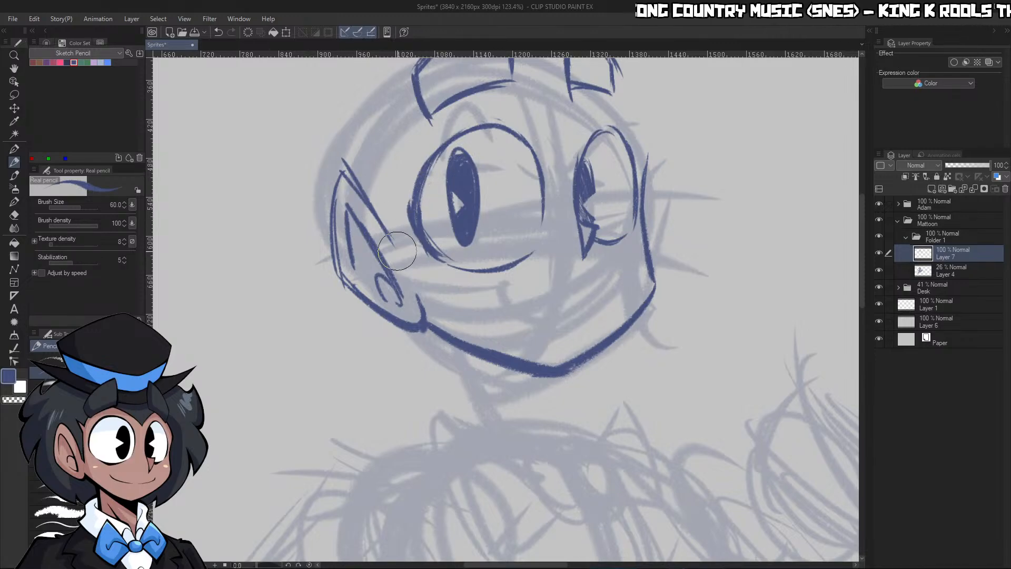
Thicken the jaw line from the ear's base to the chin and trim its lower edge with transparent colour
mouse_move(415, 293)
left_mouse_down()
mouse_move(433, 317)
mouse_move(548, 369)
left_mouse_up()
key("c")
key("c")
key("c")
left_click_drag(444, 336, 561, 376)
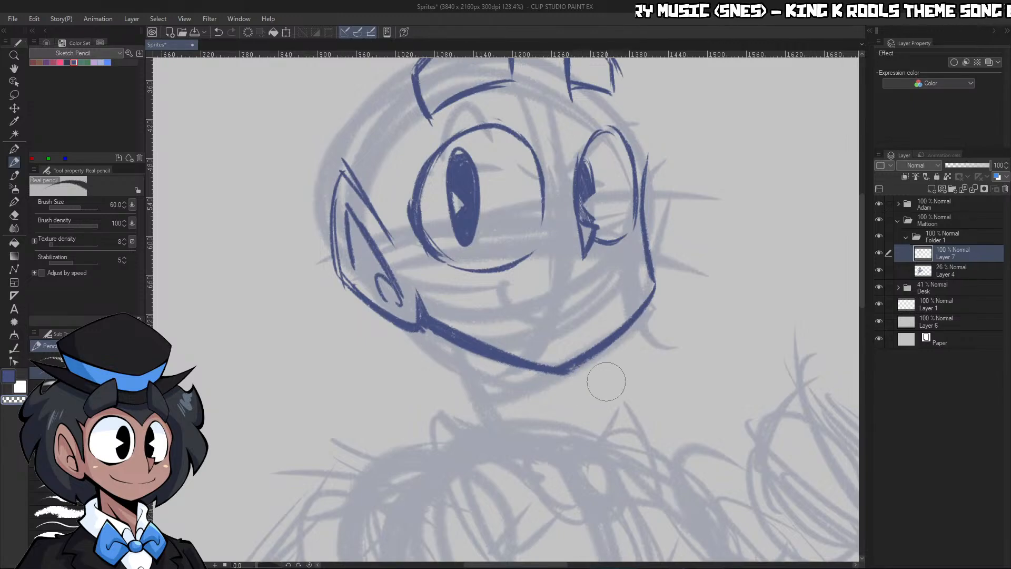
key("c")
Thicken the near eye's outer and upper outline at brush size 40 and clean its inner edge with transparent colour
key("ctrl+space")
left_click_drag(659, 327, 579, 327)
left_click_drag(657, 296, 751, 293)
key("p")
key("p")
left_click_drag(426, 207, 424, 207)
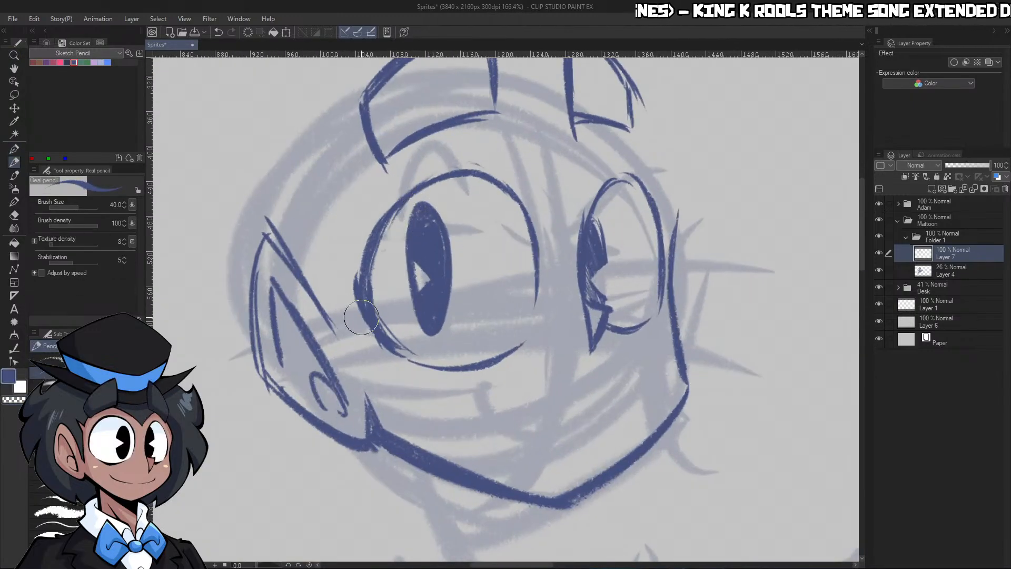
left_click_drag(361, 316, 382, 221)
left_click_drag(362, 285, 429, 184)
key("c")
mouse_move(379, 255)
left_mouse_down()
mouse_move(418, 216)
mouse_move(391, 216)
mouse_move(448, 192)
left_mouse_up()
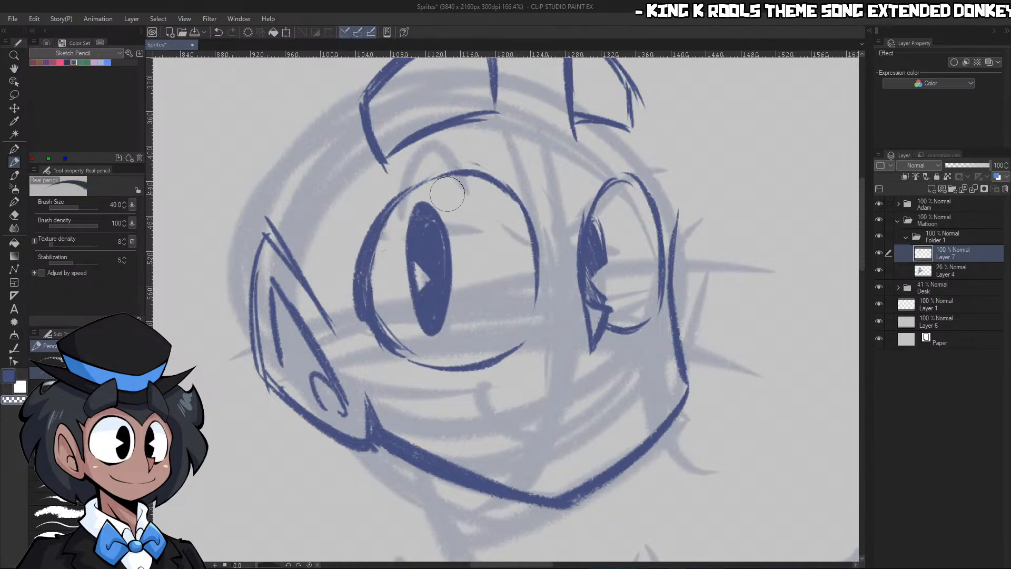
key("c")
left_click_drag(385, 223, 460, 172)
mouse_move(394, 204)
left_mouse_down()
mouse_move(473, 186)
mouse_move(422, 185)
mouse_move(483, 175)
left_mouse_up()
key("c")
Carve the near pupil's wedge highlight open through its outer edge with transparent colour
key("c")
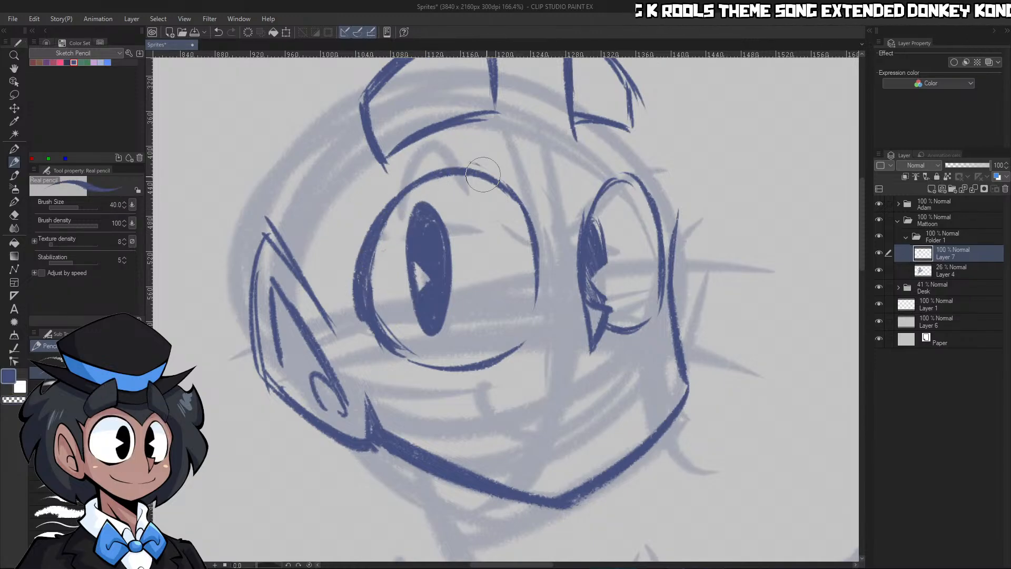
key("c")
left_click_drag(420, 271, 415, 283)
mouse_move(611, 183)
left_mouse_down()
mouse_move(516, 185)
mouse_move(606, 186)
left_mouse_up()
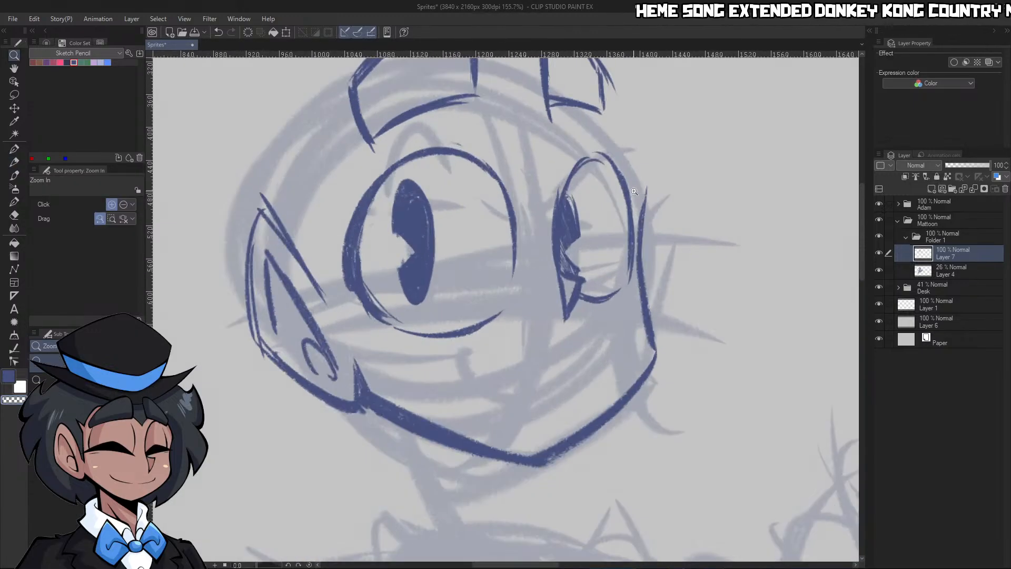
key("c")
Refine the far cheek and jaw line down to the chin with the Real pencil at brush size 50
mouse_move(562, 261)
left_mouse_down()
mouse_move(558, 209)
mouse_move(562, 240)
mouse_move(489, 237)
left_mouse_up()
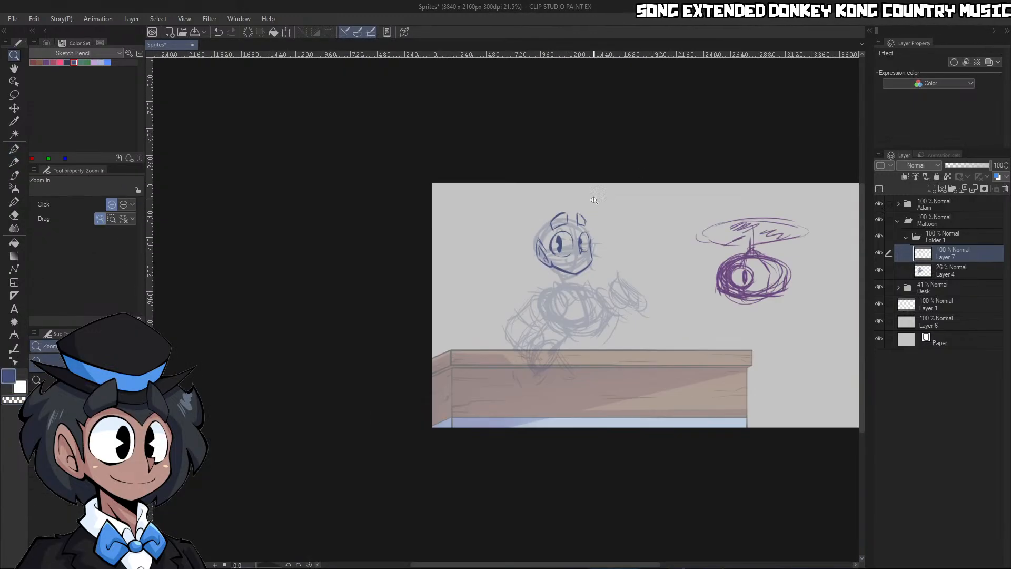
left_click(630, 241)
left_click(627, 241)
left_click(600, 240)
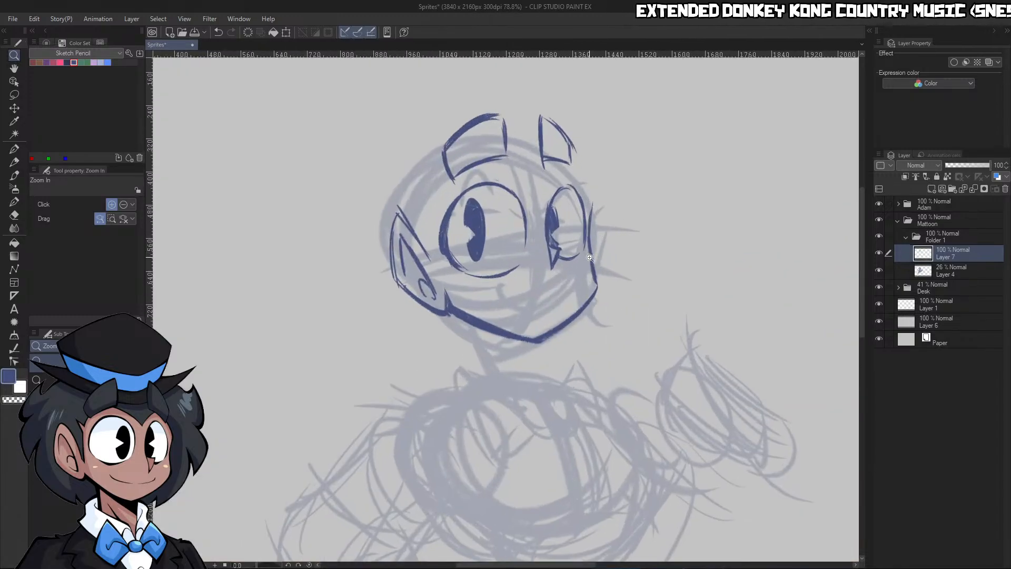
left_click(594, 251)
key("p")
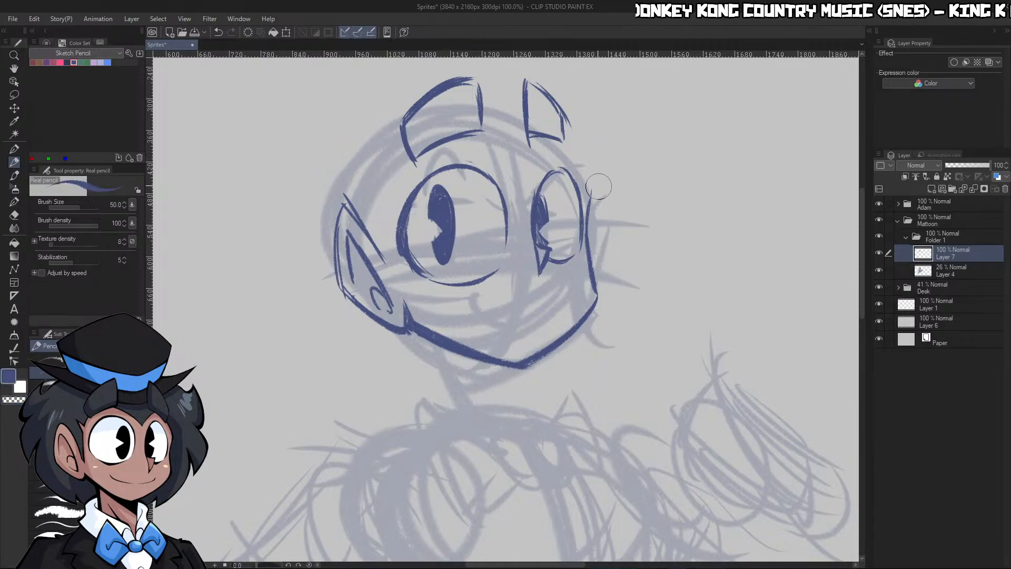
mouse_move(595, 189)
left_mouse_down()
mouse_move(596, 302)
mouse_move(538, 347)
left_mouse_up()
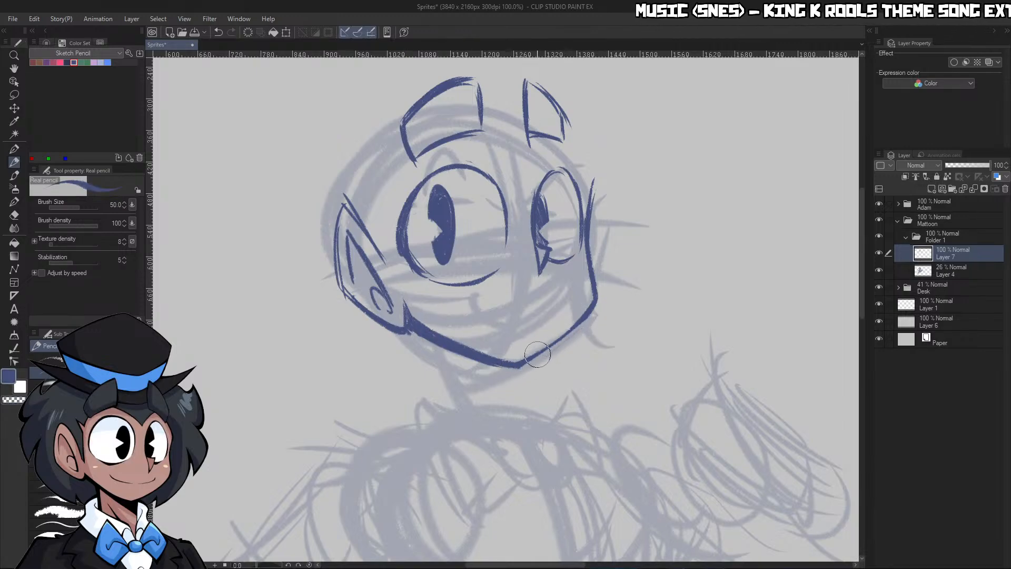
Draw both sides of the neck below the jaw and fill a tapered shadow under the near side of the chin
left_click_drag(524, 360, 533, 410)
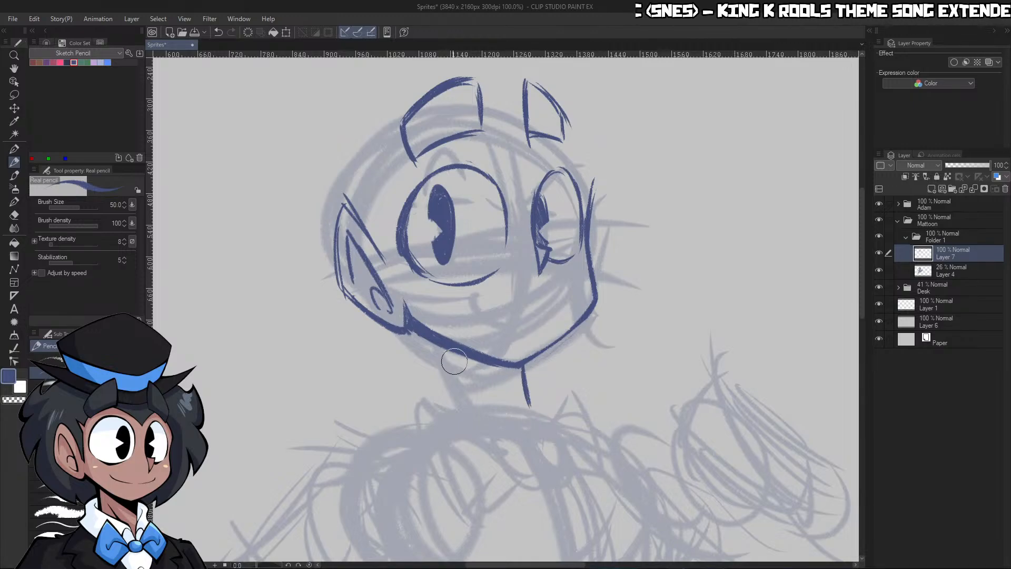
mouse_move(438, 344)
left_mouse_down()
mouse_move(461, 414)
mouse_move(500, 378)
mouse_move(521, 389)
mouse_move(506, 387)
mouse_move(519, 390)
mouse_move(501, 367)
left_mouse_up()
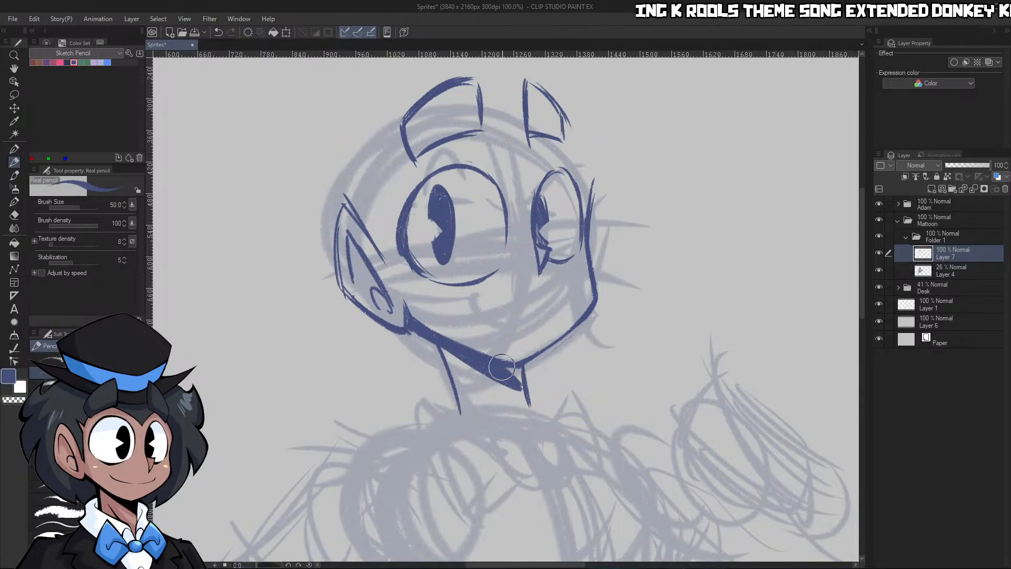
key("ctrl+space")
mouse_move(514, 423)
left_mouse_down()
mouse_move(369, 421)
mouse_move(550, 441)
mouse_move(622, 416)
left_mouse_up()
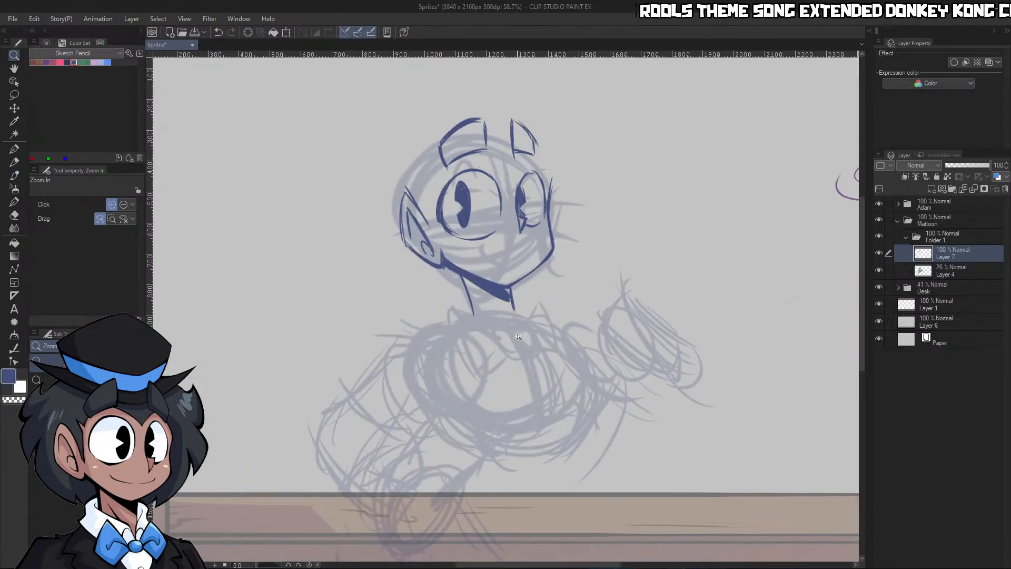
mouse_move(515, 335)
left_mouse_down()
mouse_move(549, 293)
mouse_move(514, 247)
left_mouse_up()
mouse_move(543, 189)
left_mouse_down()
mouse_move(572, 260)
mouse_move(615, 263)
left_mouse_up()
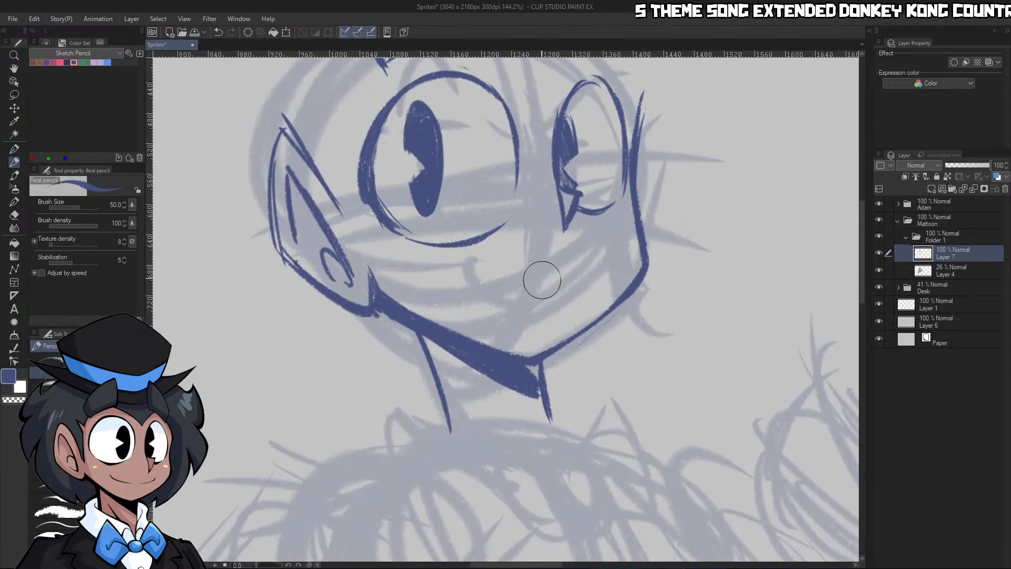
left_click_drag(478, 253, 513, 294)
key("ctrl+z")
mouse_move(474, 266)
left_mouse_down()
mouse_move(566, 298)
mouse_move(563, 277)
mouse_move(527, 274)
mouse_move(712, 246)
left_mouse_up()
key("ctrl+space")
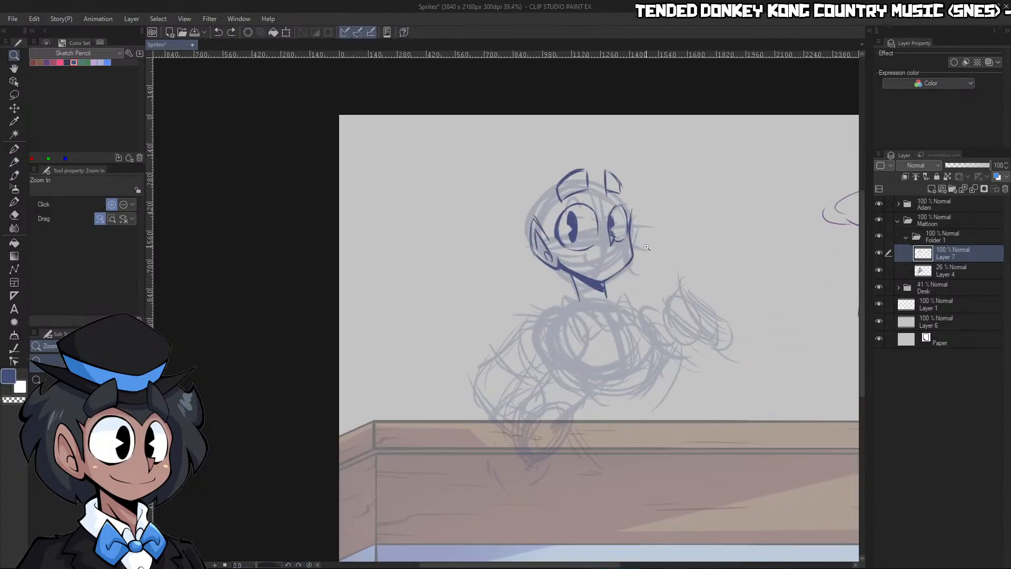
left_click(637, 253)
left_click(635, 238)
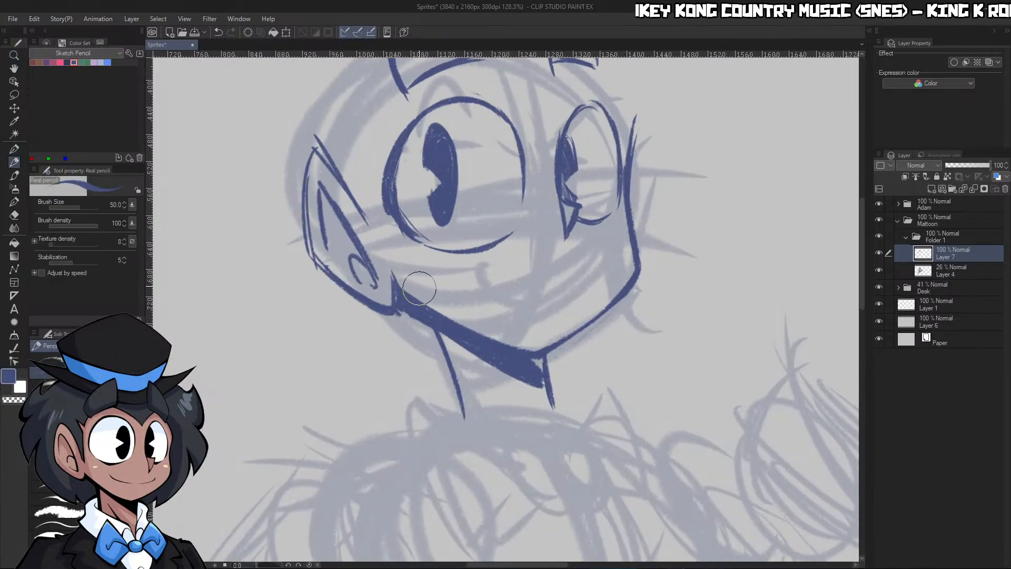
mouse_move(490, 266)
left_mouse_down()
mouse_move(533, 298)
mouse_move(601, 284)
mouse_move(555, 275)
left_mouse_up()
key("ctrl+space")
left_click_drag(660, 263, 694, 264)
key("ctrl+z")
key("ctrl+z")
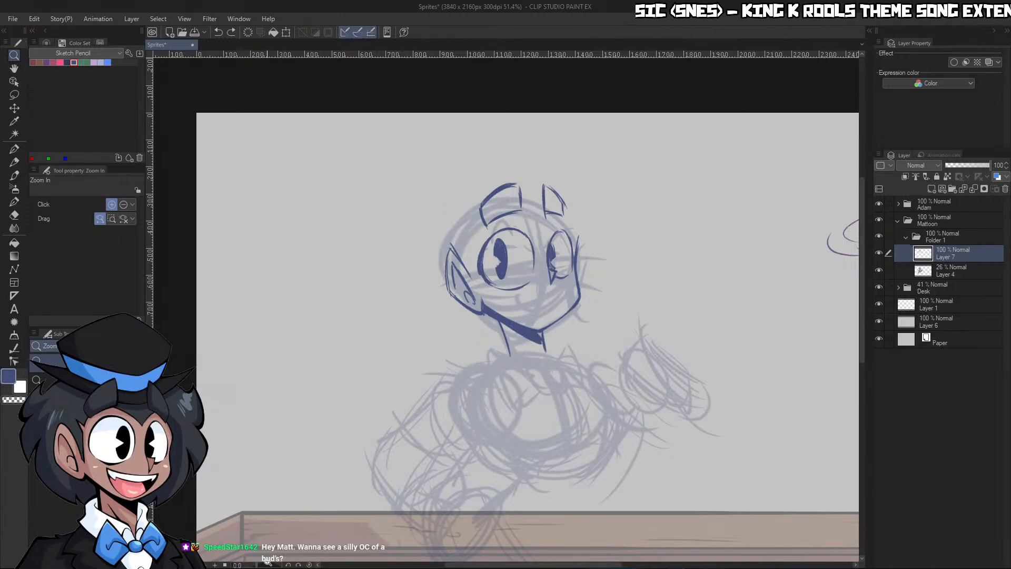
left_click_drag(267, 565, 265, 566)
left_click_drag(564, 311, 611, 309)
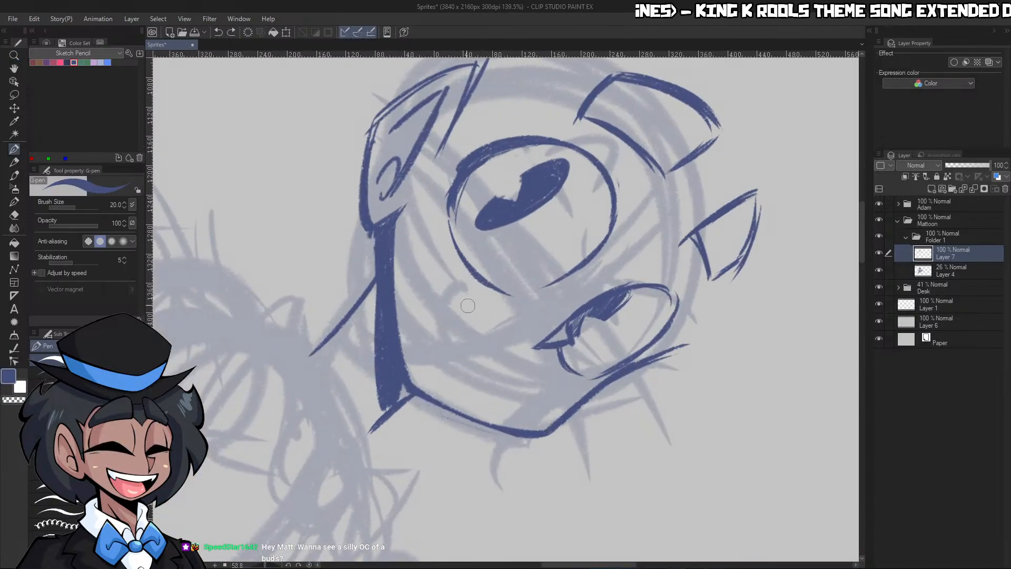
mouse_move(431, 258)
left_mouse_down()
mouse_move(462, 356)
mouse_move(498, 381)
left_mouse_up()
left_click_drag(471, 362, 501, 374)
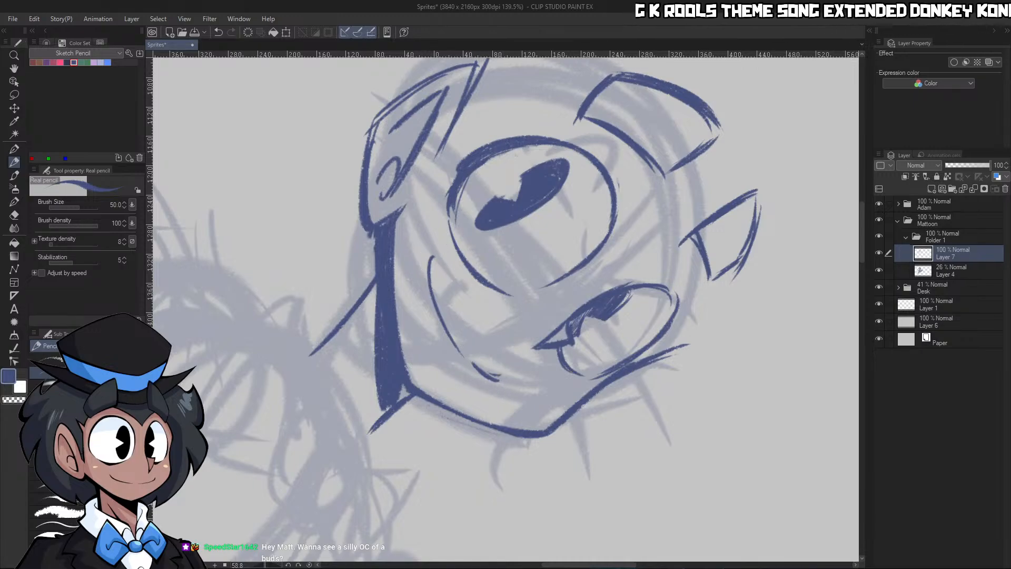
left_click(309, 566)
left_click_drag(702, 262, 656, 261)
mouse_move(589, 296)
left_mouse_down()
mouse_move(645, 297)
mouse_move(589, 277)
left_mouse_up()
key("ctrl+z")
Thicken the near side of the neck from the jaw down towards the shoulders
left_click_drag(656, 258, 676, 258)
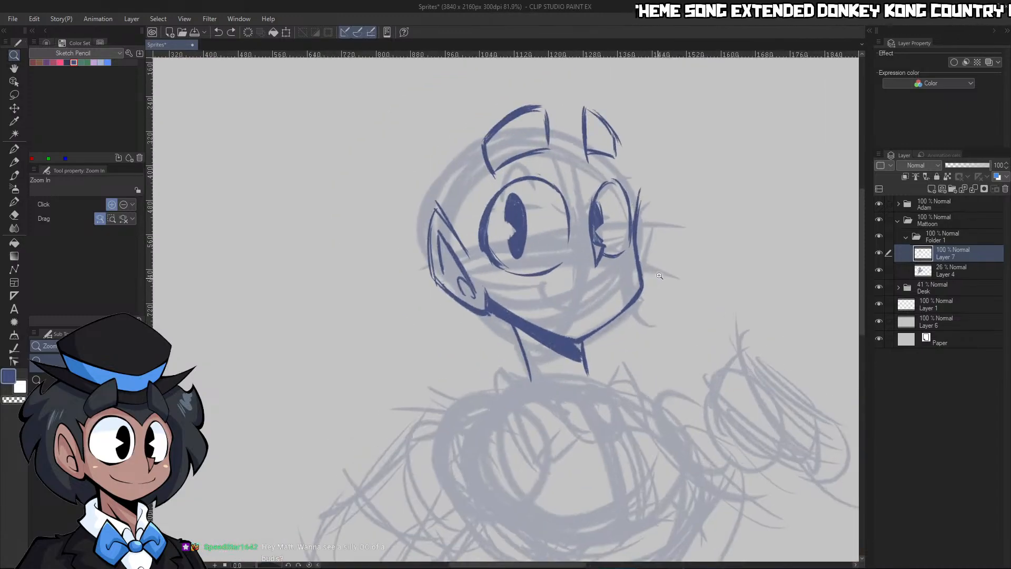
left_click_drag(558, 358, 577, 351)
key("p")
left_click_drag(469, 307, 504, 406)
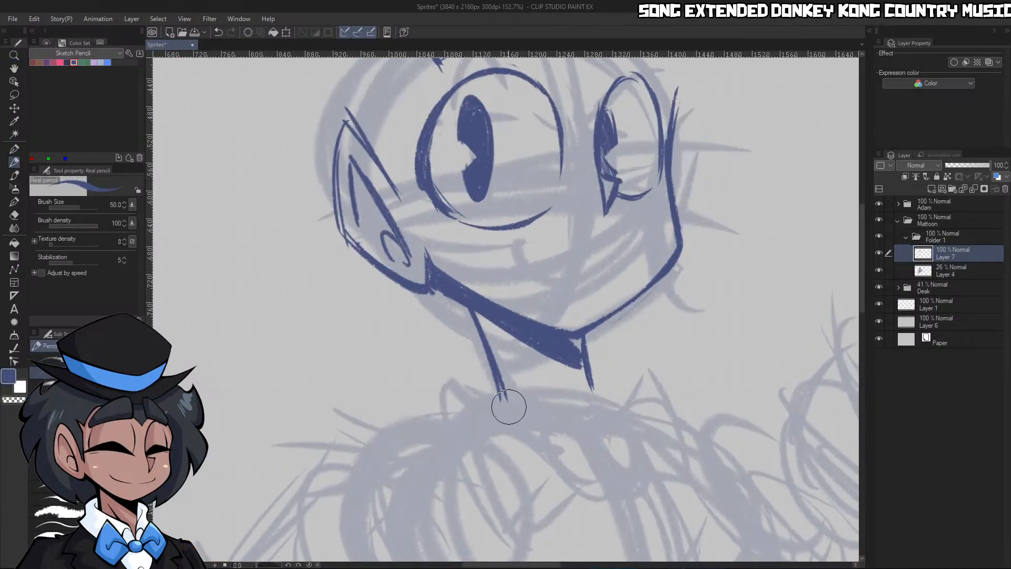
key("ctrl+space")
left_click_drag(543, 349, 497, 350)
left_click_drag(584, 401, 589, 349)
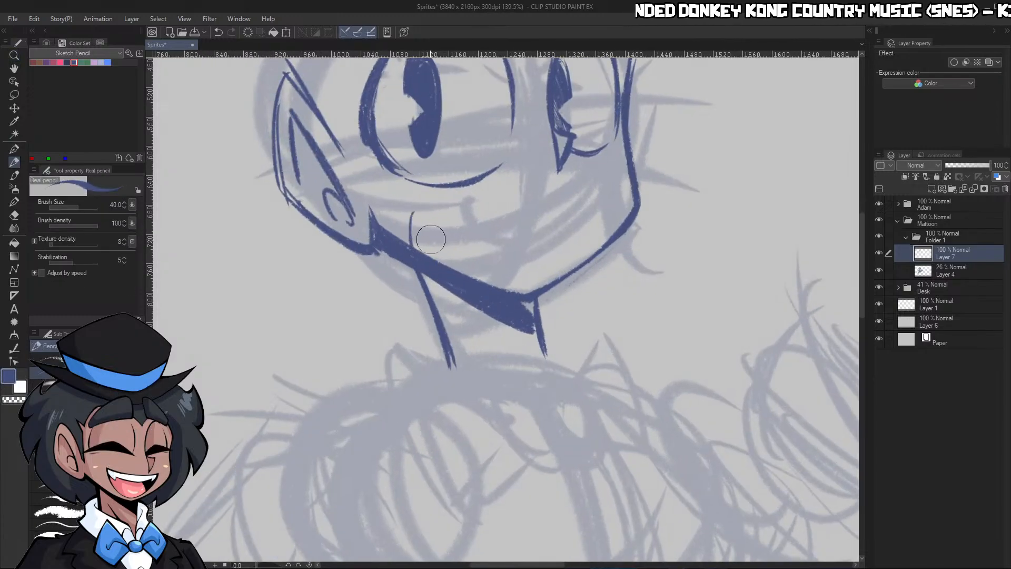
left_click_drag(411, 244, 413, 218)
left_click_drag(533, 296, 471, 197)
key("c")
left_click_drag(412, 226, 460, 202)
left_click_drag(456, 203, 485, 209)
key("ctrl+z")
key("ctrl+z")
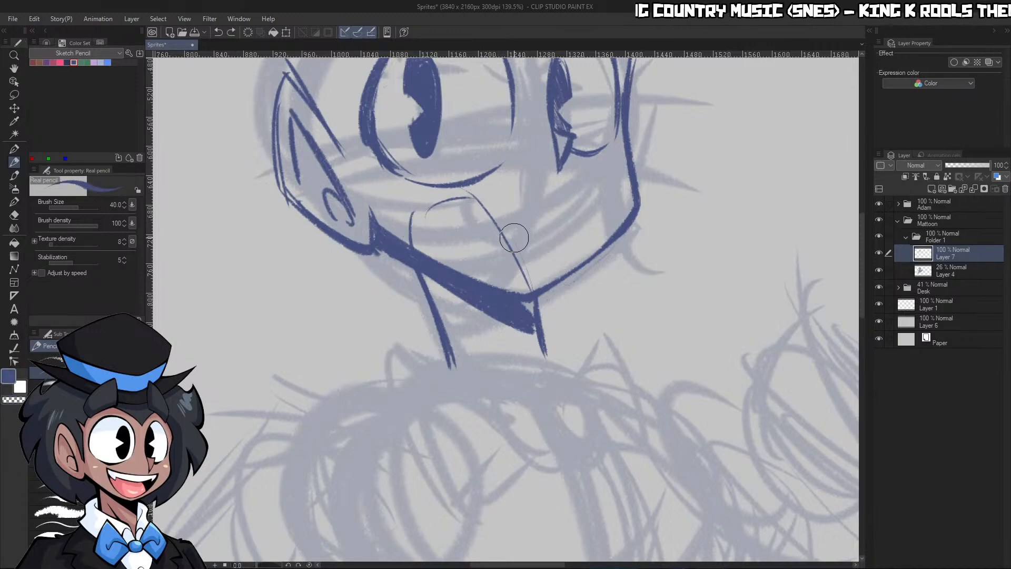
key("ctrl+z")
key("ctrl+z")
key("ctrl+y")
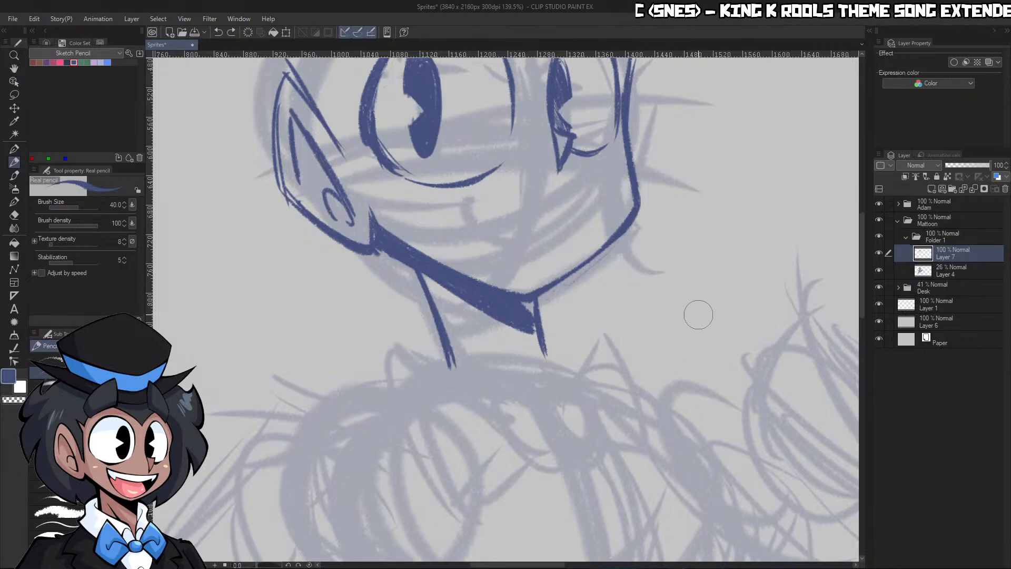
Undo the last transparent-colour stroke in the chin shadow beside the far neck line
scroll(680, 322, "down", 2)
scroll(705, 349, "up", 1)
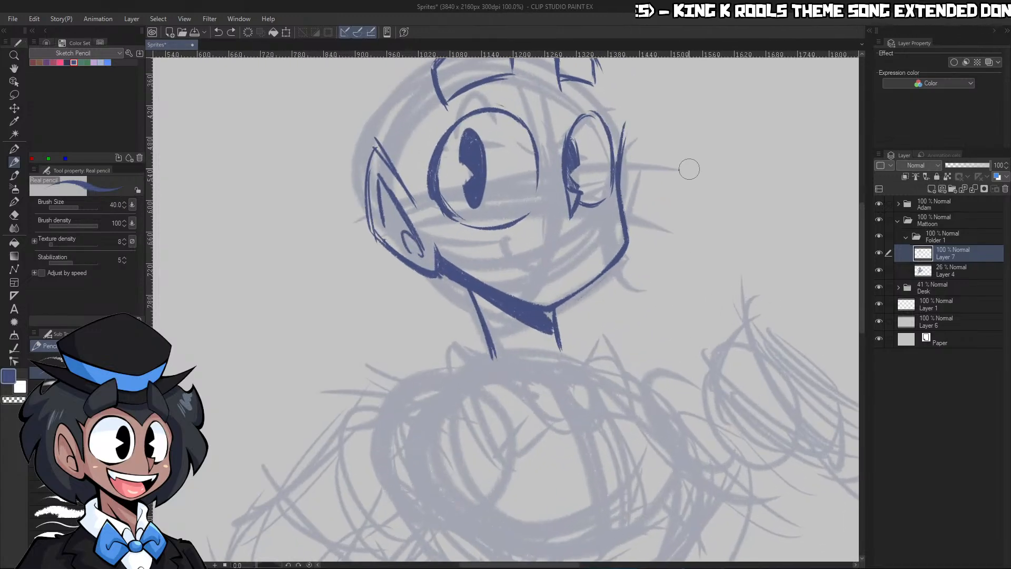
scroll(561, 302, "down", 3)
scroll(534, 316, "up", 3)
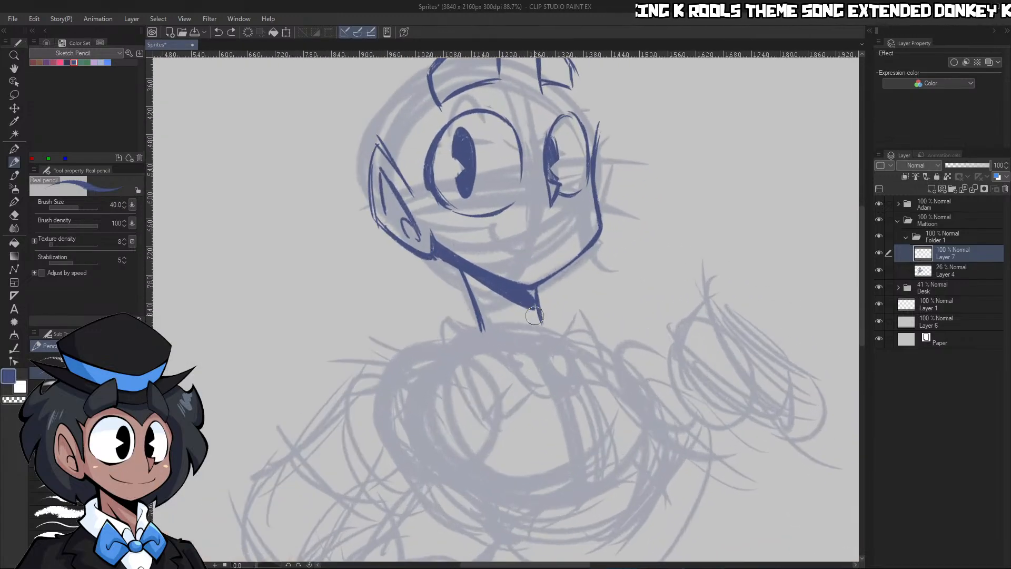
scroll(515, 299, "up", 2)
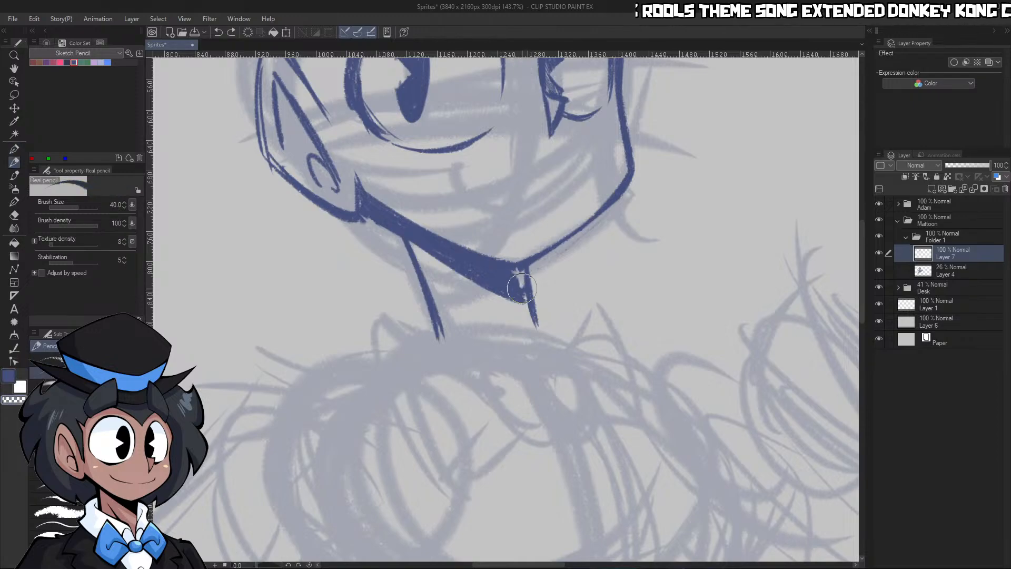
key("ctrl+z")
key("c")
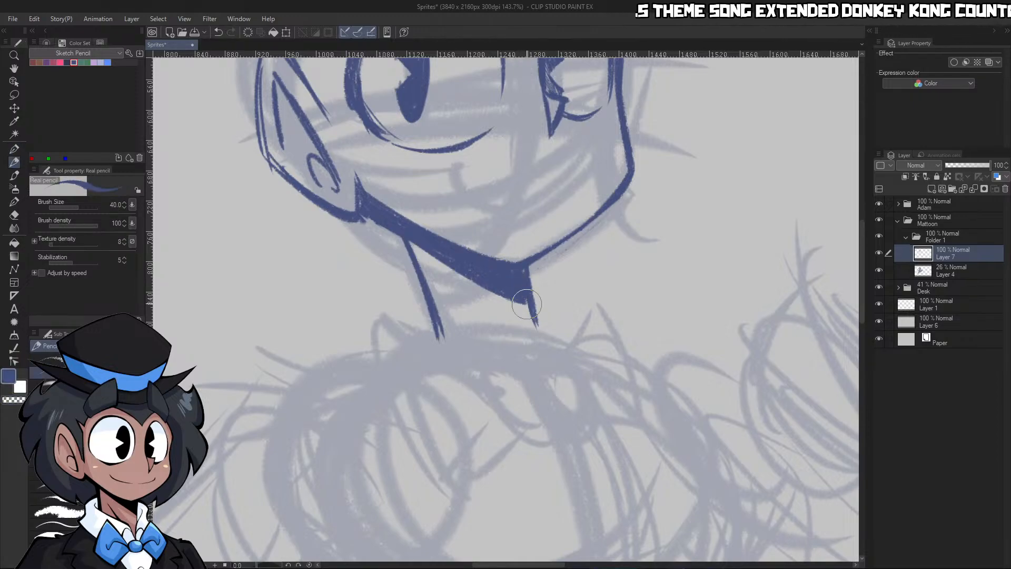
Sketch the near flap of the shirt collar around the neck, from its folded upper edge down to a pointed front tip
scroll(528, 304, "down", 3)
scroll(528, 304, "up", 3)
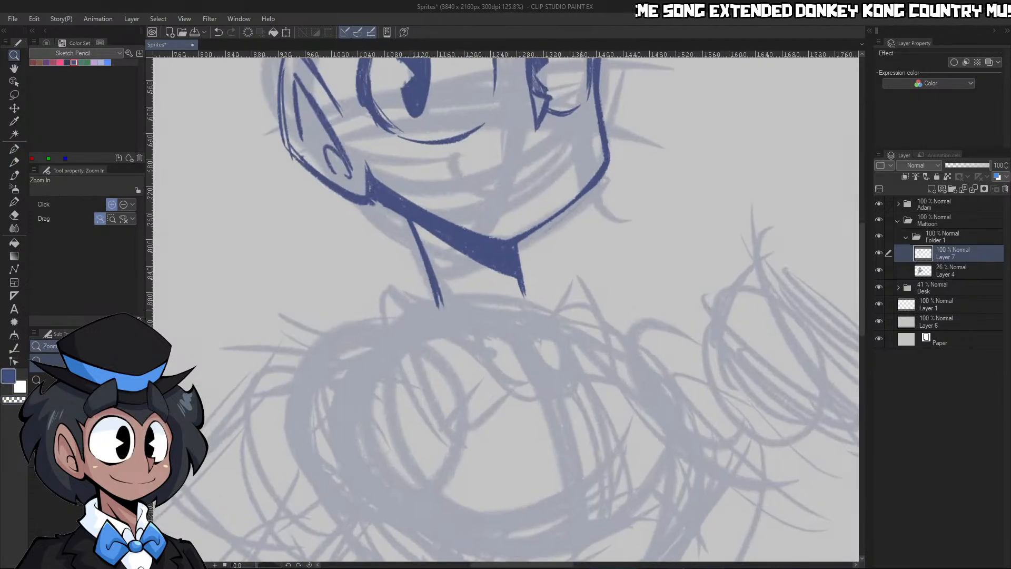
left_click_drag(454, 269, 518, 337)
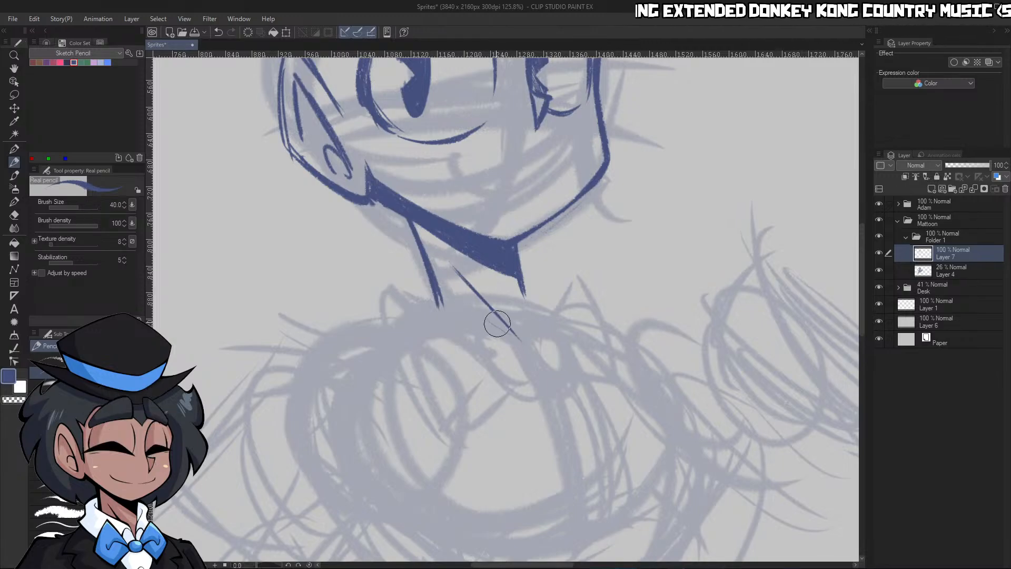
left_click_drag(498, 300, 520, 349)
key("ctrl+z")
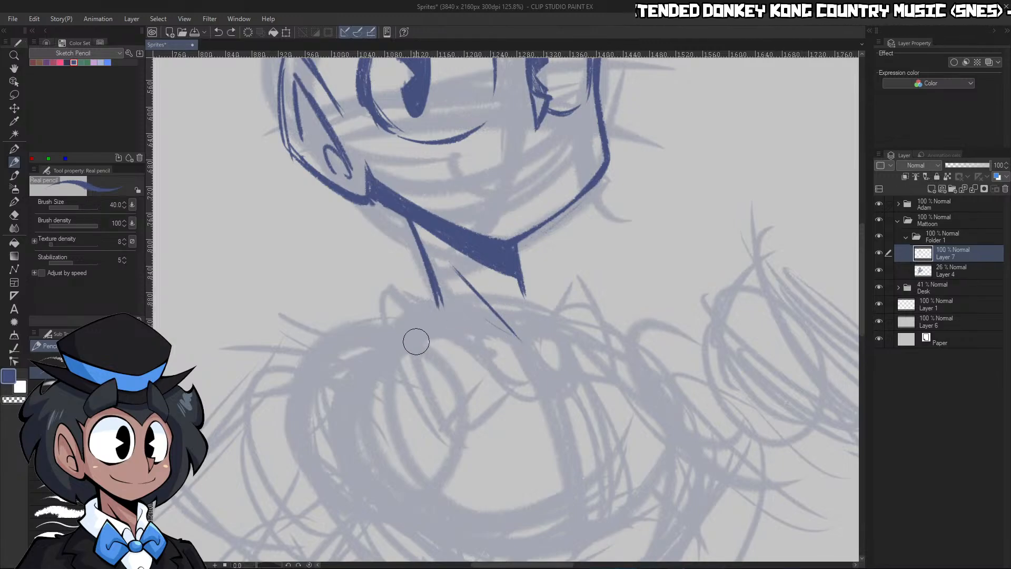
mouse_move(394, 266)
left_mouse_down()
mouse_move(391, 324)
mouse_move(419, 255)
left_mouse_up()
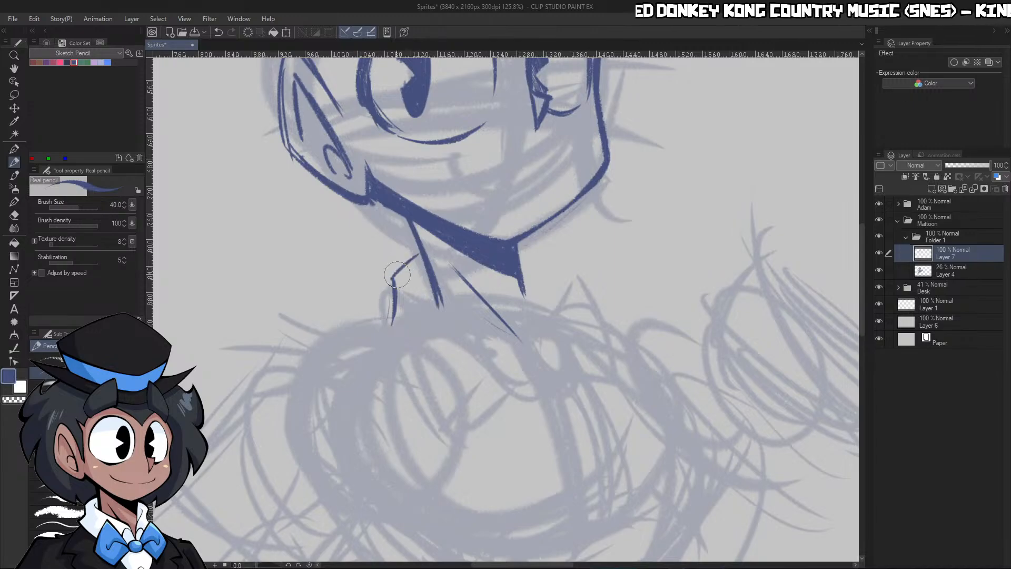
left_click_drag(384, 316, 493, 392)
left_click_drag(508, 324, 496, 371)
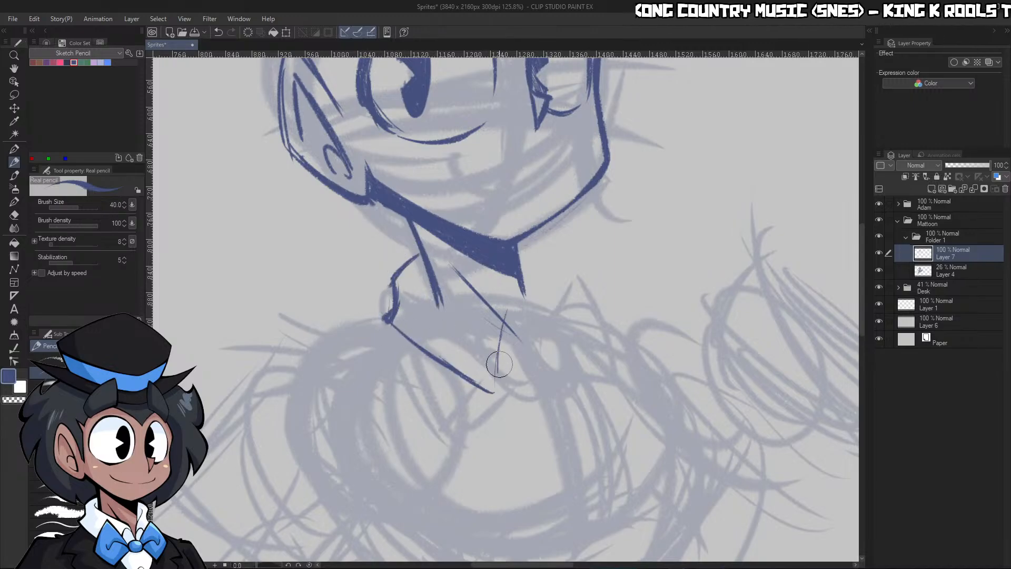
mouse_move(512, 294)
left_mouse_down()
mouse_move(498, 369)
mouse_move(545, 372)
left_mouse_up()
left_click_drag(498, 342, 506, 310)
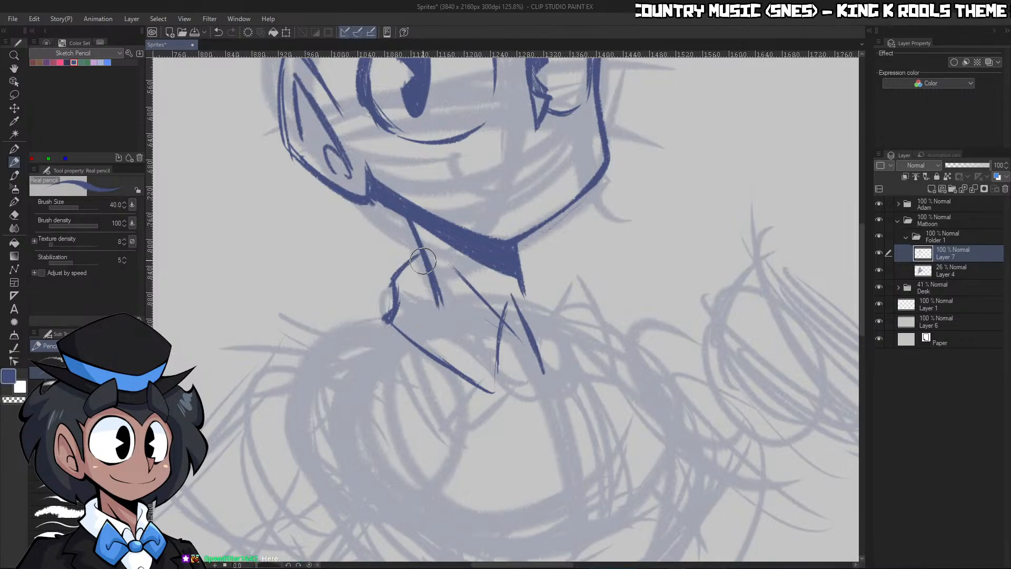
Draw the collar's inner rim across the front of the neck and start its fold on the far side
left_click_drag(432, 271, 512, 298)
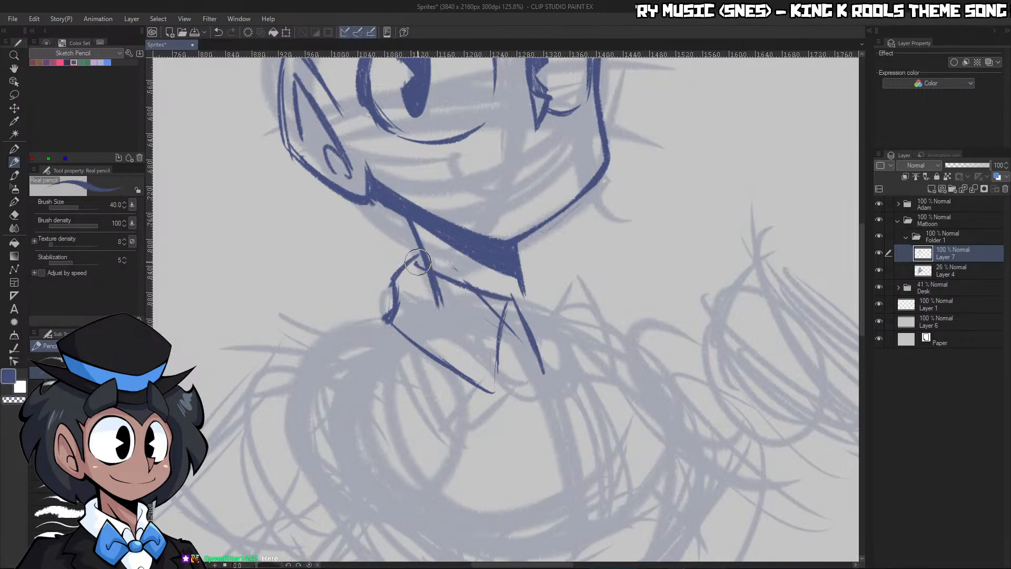
mouse_move(418, 262)
left_mouse_down()
mouse_move(395, 301)
mouse_move(415, 249)
left_mouse_up()
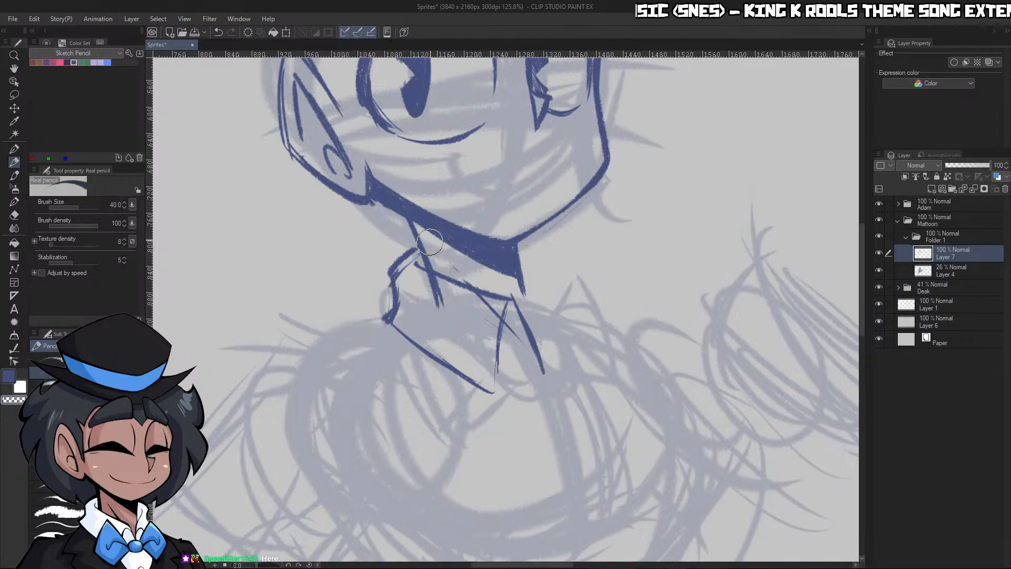
left_click_drag(463, 282, 513, 305)
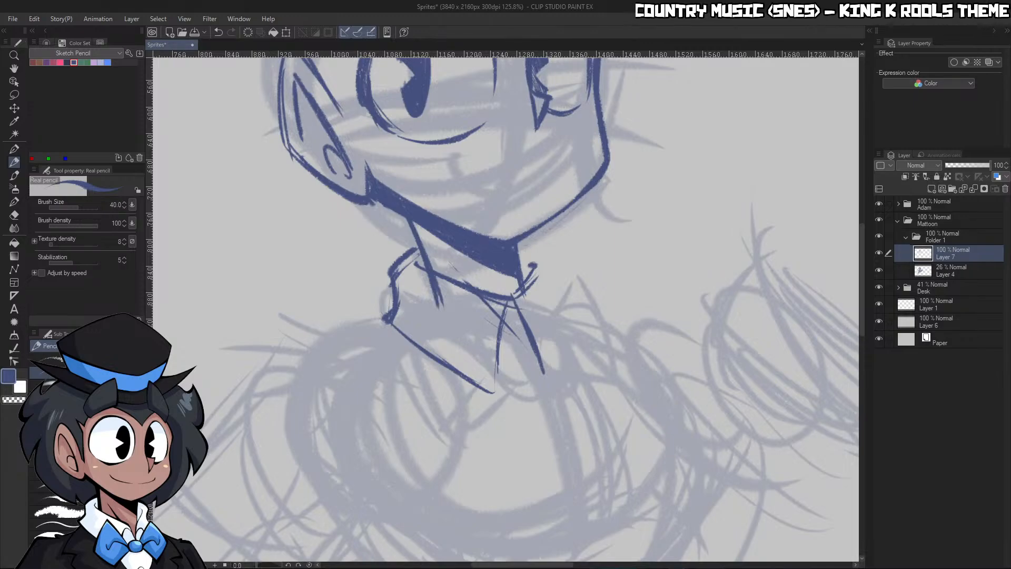
key("ctrl+space")
left_click_drag(574, 301, 505, 304)
left_click_drag(606, 306, 627, 315)
left_click_drag(513, 303, 558, 307)
Shape the V-shaped collar opening below the chin and clean up its overlapping lines with transparent colour
key("p")
key("p")
key("slash")
key("p")
key("p")
left_click_drag(440, 225, 532, 329)
key("c")
mouse_move(514, 279)
left_mouse_down()
mouse_move(537, 332)
mouse_move(515, 269)
mouse_move(525, 297)
mouse_move(504, 346)
left_mouse_up()
key("c")
key("c")
mouse_move(510, 303)
left_mouse_down()
mouse_move(505, 335)
mouse_move(519, 317)
mouse_move(513, 308)
mouse_move(523, 322)
mouse_move(507, 292)
left_mouse_up()
Draw the far collar flap from beneath the chin down to a sharp tip beside the collar opening
key("c")
key("c")
key("c")
key("c")
key("c")
key("c")
mouse_move(544, 335)
left_mouse_down()
mouse_move(525, 274)
mouse_move(535, 311)
mouse_move(533, 282)
mouse_move(551, 243)
left_mouse_up()
key("c")
mouse_move(534, 321)
left_mouse_down()
mouse_move(571, 339)
mouse_move(589, 366)
left_mouse_up()
left_click_drag(546, 303, 569, 343)
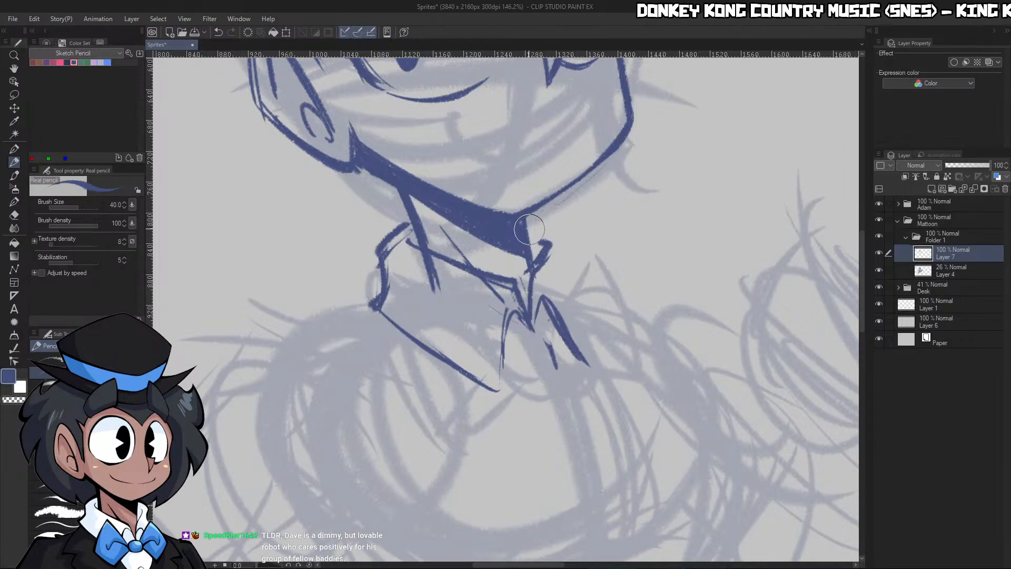
mouse_move(525, 220)
left_mouse_down()
mouse_move(574, 246)
mouse_move(566, 272)
mouse_move(590, 314)
mouse_move(585, 367)
left_mouse_up()
mouse_move(561, 316)
left_mouse_down()
mouse_move(579, 357)
mouse_move(581, 343)
mouse_move(583, 358)
mouse_move(590, 337)
left_mouse_up()
key("c")
key("c")
Thicken the near collar flap's lower edge and refine the point of the collar opening
mouse_move(377, 307)
left_mouse_down()
mouse_move(454, 325)
mouse_move(509, 369)
mouse_move(504, 382)
mouse_move(511, 312)
left_mouse_up()
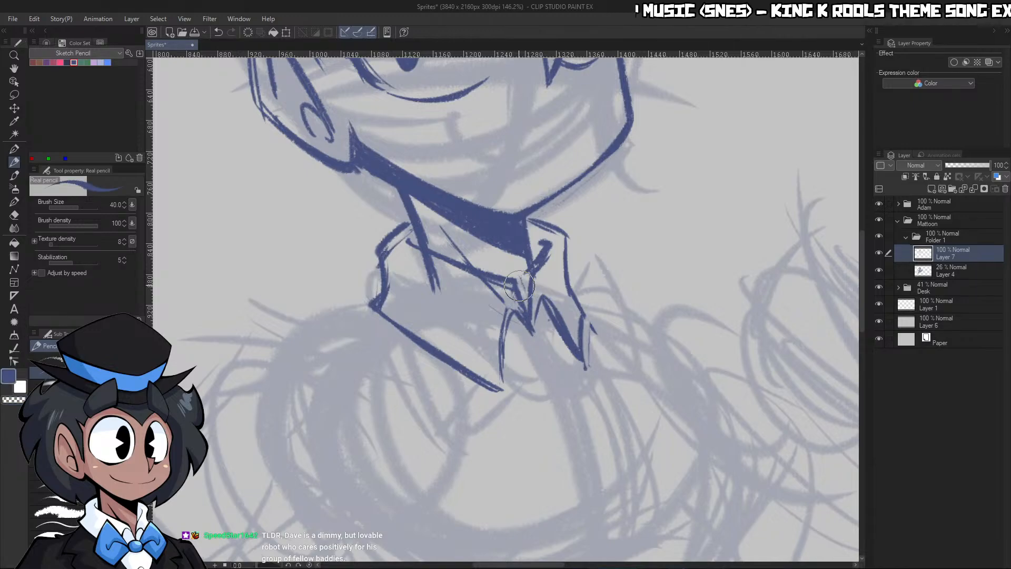
key("c")
mouse_move(501, 299)
left_mouse_down()
mouse_move(526, 287)
mouse_move(533, 322)
left_mouse_up()
key("c")
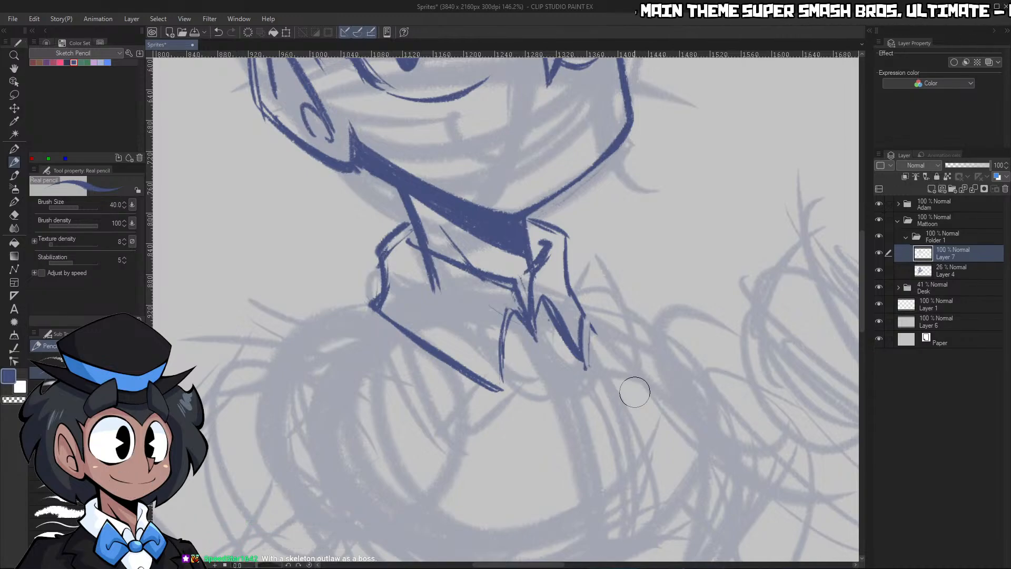
Try a curved smile across the lower face with the Real pencil, then remove its strokes
key("ctrl+space")
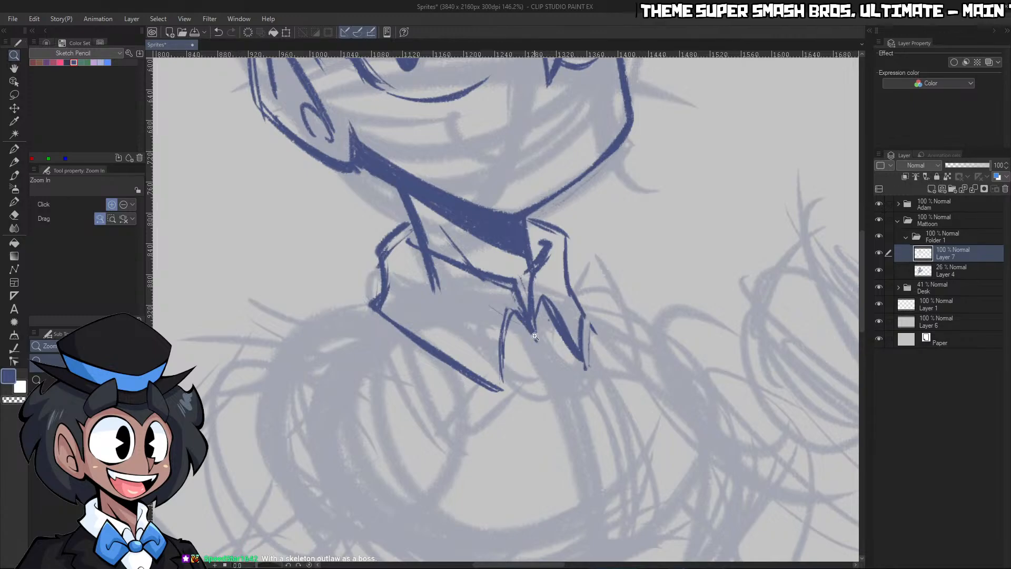
key("ctrl+space")
left_click_drag(527, 317, 474, 327)
mouse_move(543, 353)
left_mouse_down()
mouse_move(572, 354)
mouse_move(535, 283)
mouse_move(566, 259)
mouse_move(595, 263)
left_mouse_up()
key("p")
key("p")
key("c")
key("c")
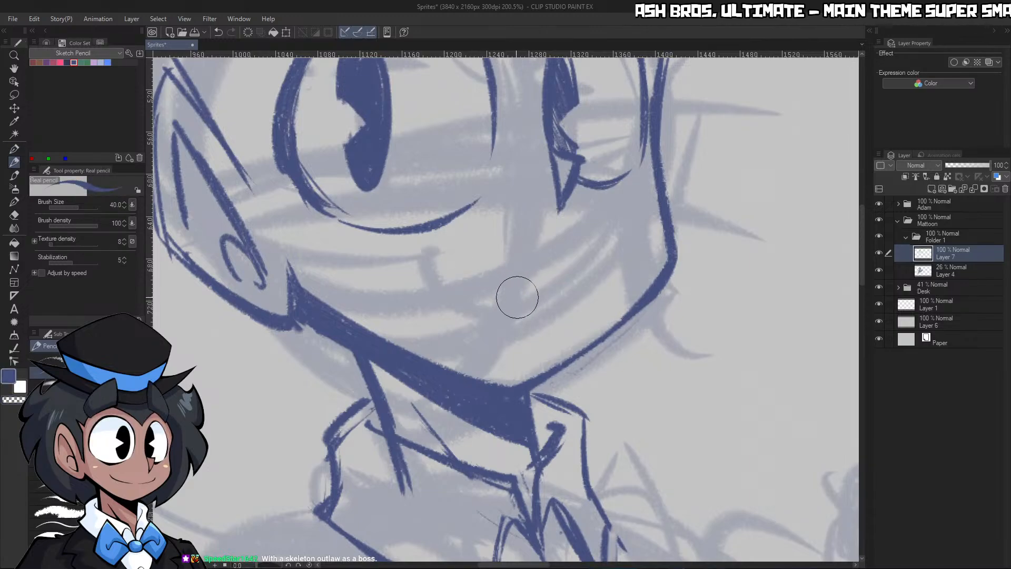
mouse_move(502, 297)
left_mouse_down()
mouse_move(446, 276)
mouse_move(442, 255)
left_mouse_up()
key("ctrl+z")
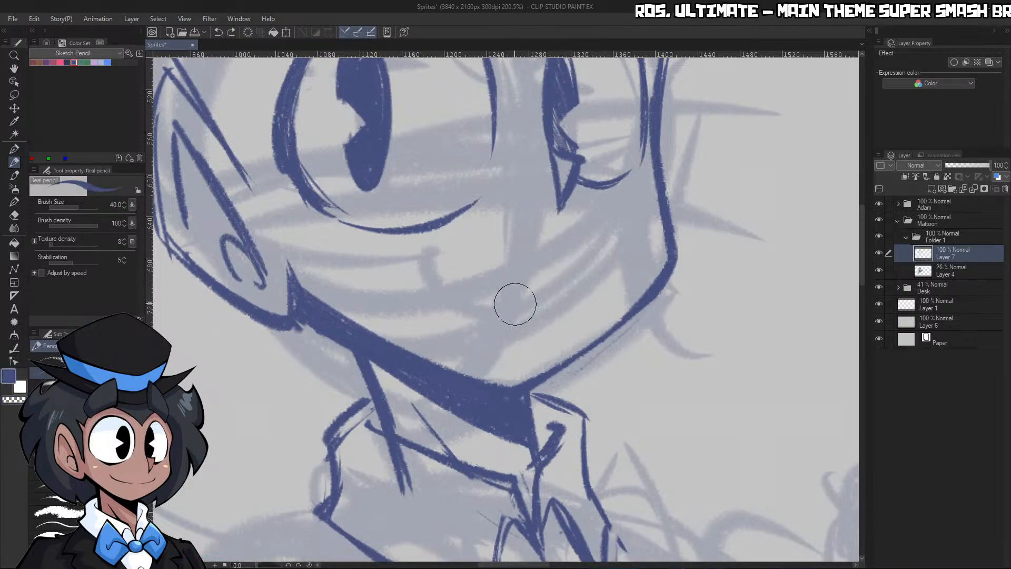
mouse_move(503, 303)
left_mouse_down()
mouse_move(448, 285)
mouse_move(429, 265)
left_mouse_up()
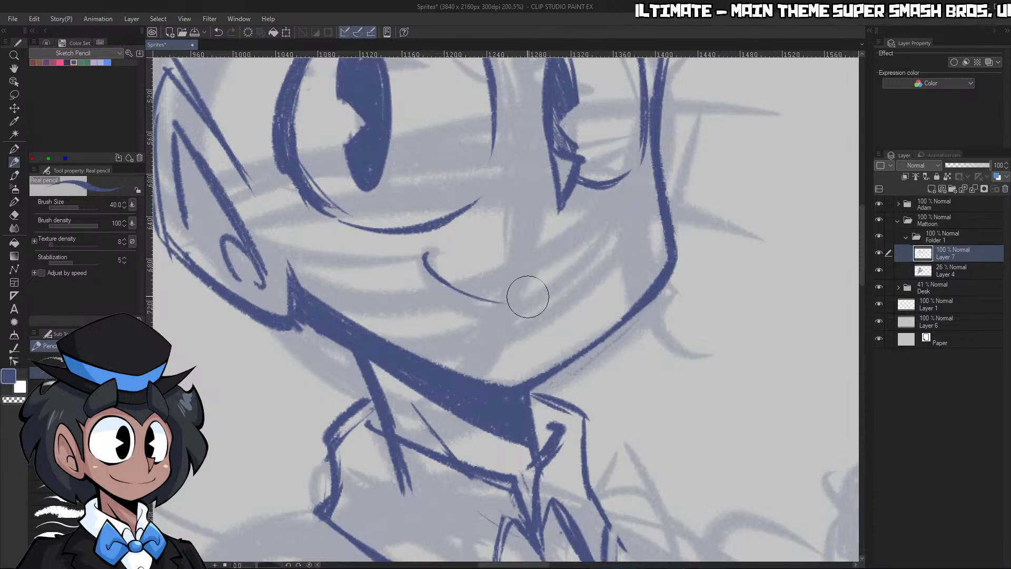
left_click_drag(519, 303, 590, 291)
key("c")
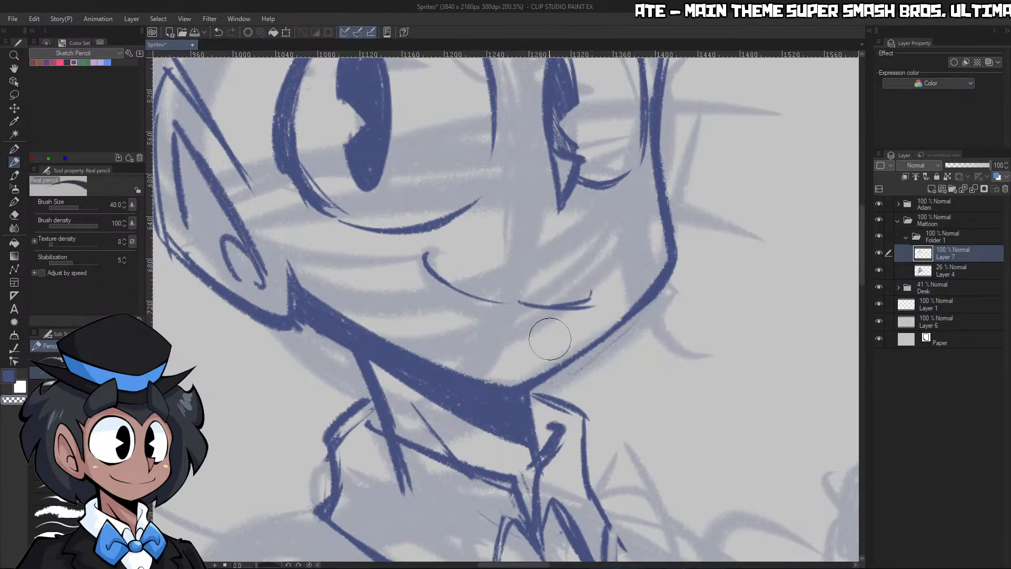
mouse_move(542, 315)
left_mouse_down()
mouse_move(577, 302)
mouse_move(537, 304)
left_mouse_up()
key("ctrl+space")
mouse_move(664, 281)
left_mouse_down()
mouse_move(583, 278)
mouse_move(651, 276)
left_mouse_up()
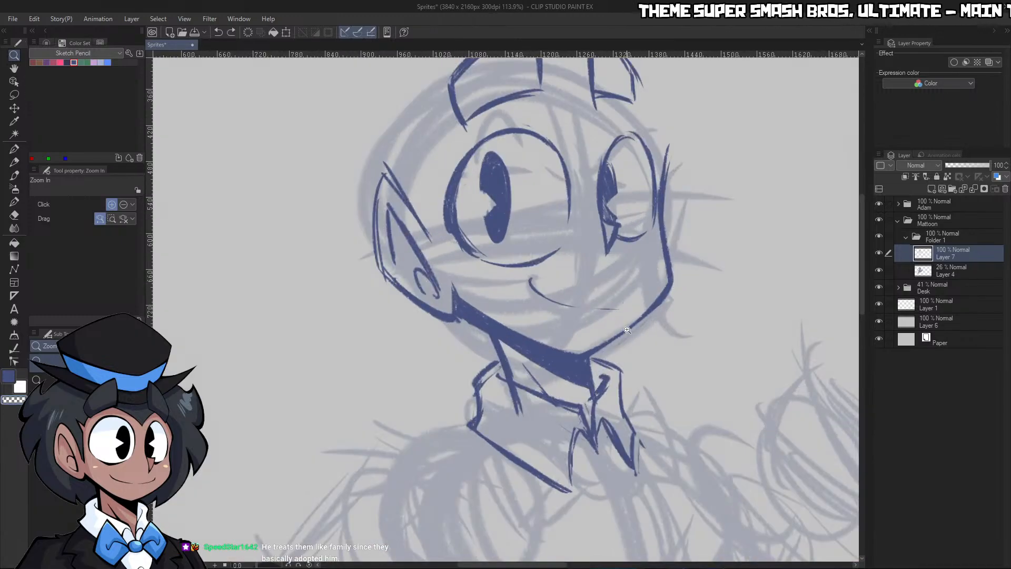
key("ctrl+z")
left_click_drag(717, 295, 714, 298)
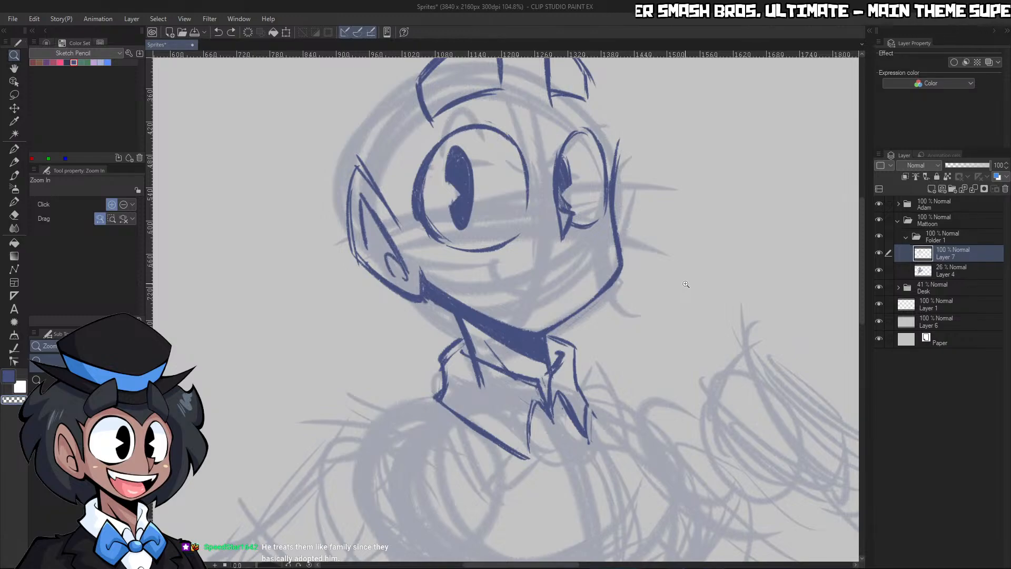
Try drawing the smile with the canvas rotated, then reset the rotation and start undoing the strokes
left_click_drag(270, 564, 267, 564)
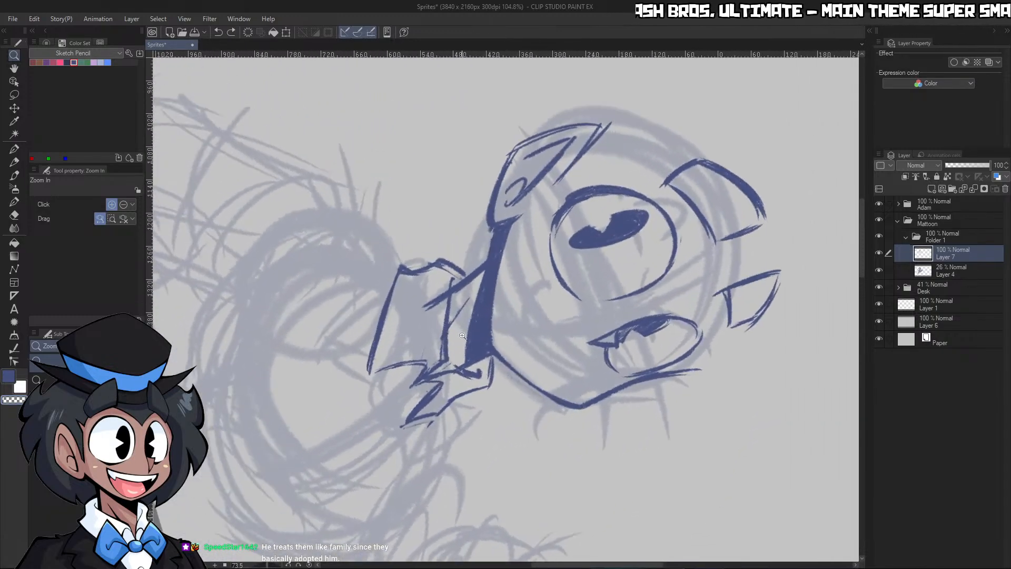
left_click_drag(578, 306, 597, 306)
key("p")
left_click_drag(489, 324, 481, 216)
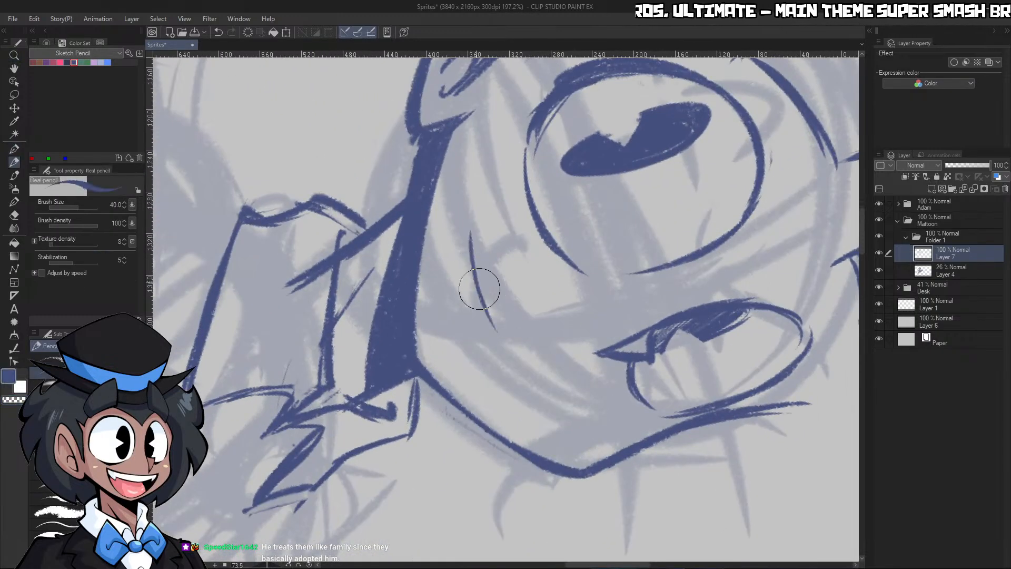
mouse_move(504, 344)
left_mouse_down()
mouse_move(562, 396)
mouse_move(534, 389)
mouse_move(562, 385)
left_mouse_up()
left_click(309, 565)
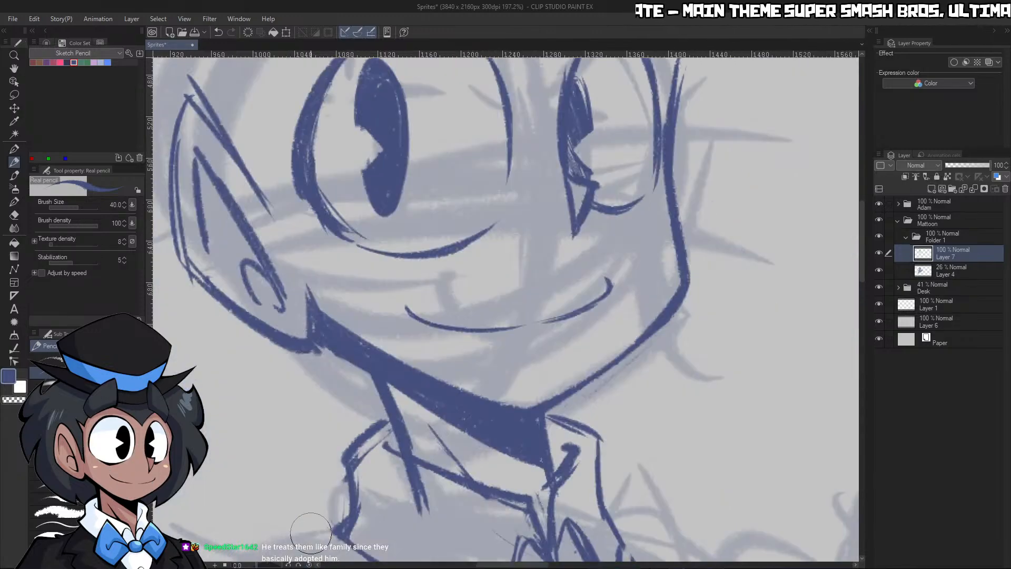
key("ctrl+space")
mouse_move(674, 285)
left_mouse_down()
mouse_move(625, 284)
mouse_move(672, 285)
left_mouse_up()
key("ctrl+z")
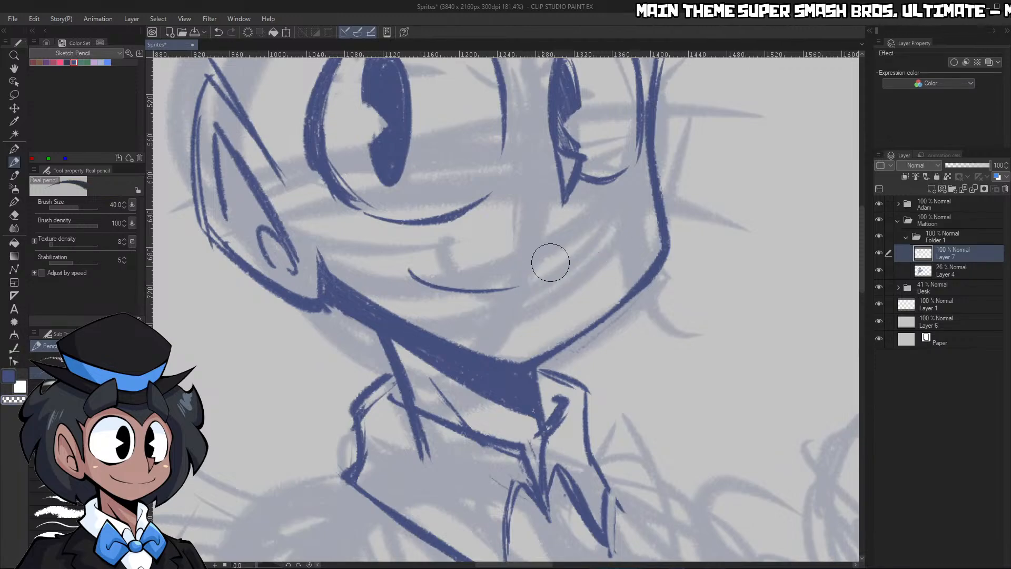
Try a wider, flatter smile above the chin and shorten its ends with transparent colour
key("ctrl+z")
mouse_move(415, 277)
left_mouse_down()
mouse_move(481, 283)
mouse_move(469, 291)
mouse_move(437, 275)
mouse_move(528, 288)
mouse_move(433, 274)
mouse_move(553, 291)
mouse_move(527, 292)
mouse_move(558, 290)
mouse_move(610, 264)
left_mouse_up()
key("c")
key("c")
key("ctrl+space")
key("p")
key("c")
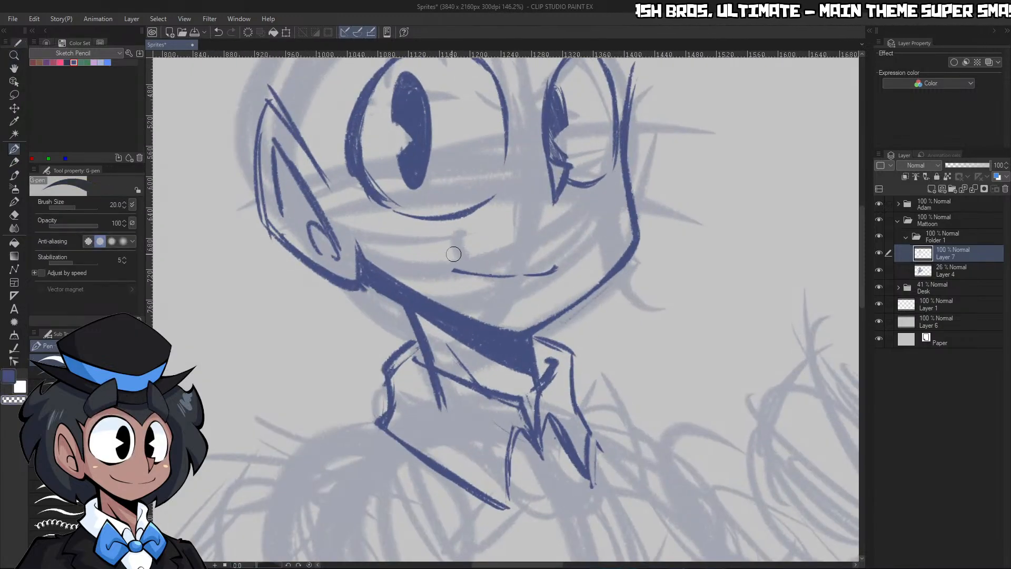
key("p")
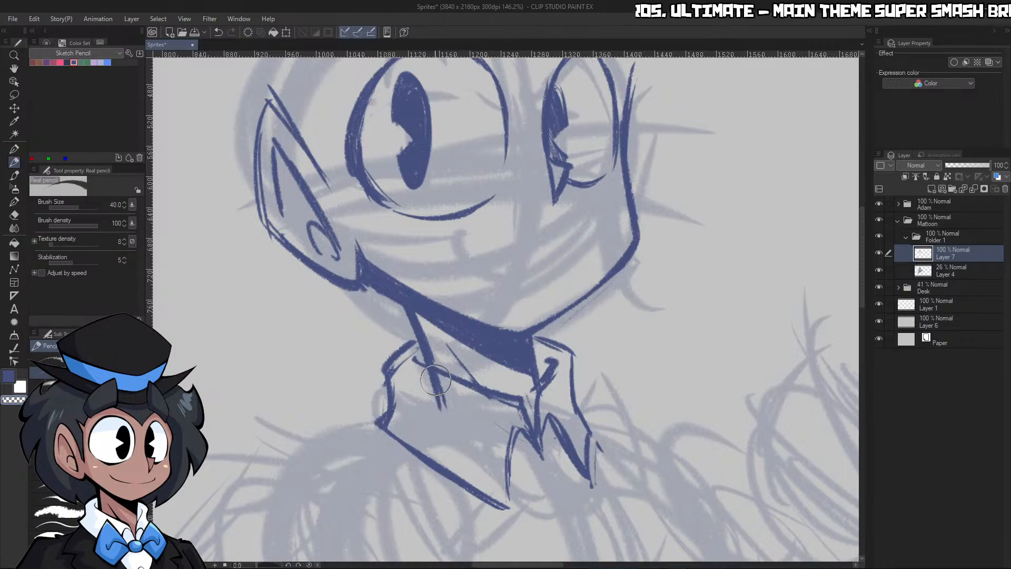
Erase the part of the near neck line that runs below the collar's inner rim
key("c")
mouse_move(421, 368)
left_mouse_down()
mouse_move(445, 383)
mouse_move(421, 371)
mouse_move(425, 393)
left_mouse_up()
key("ctrl+z")
key("ctrl+z")
key("c")
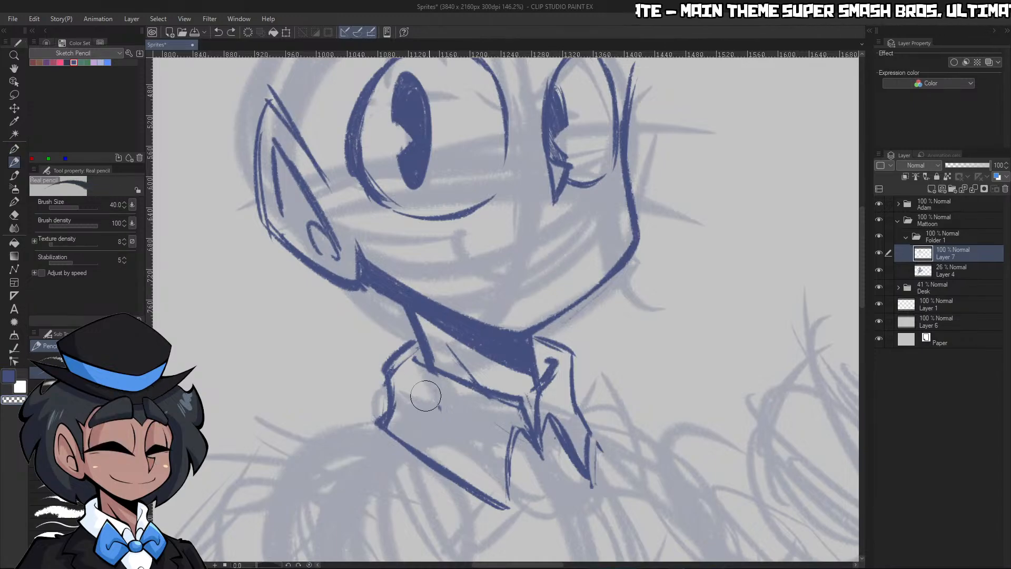
Draw a diagonal shirt-front edge from the near collar tip down to a point on the chest
key("ctrl+space")
left_click_drag(532, 312, 496, 354)
left_click_drag(551, 381, 569, 376)
mouse_move(563, 410)
left_mouse_down()
mouse_move(527, 451)
mouse_move(590, 435)
left_mouse_up()
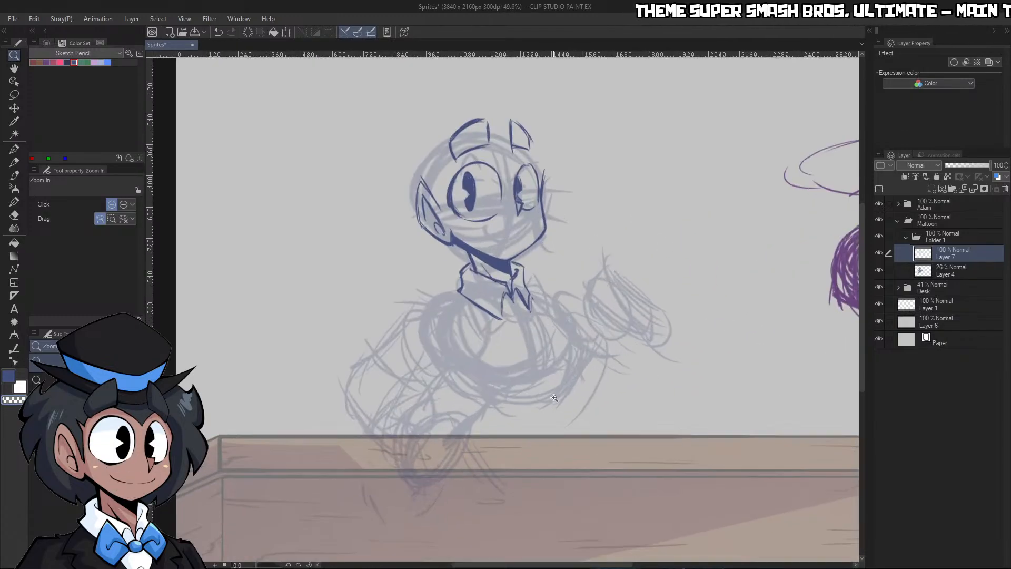
left_click_drag(538, 329, 566, 318)
key("c")
mouse_move(471, 292)
left_mouse_down()
mouse_move(531, 342)
mouse_move(548, 380)
left_mouse_up()
left_click_drag(498, 319, 546, 377)
left_click_drag(552, 282, 554, 329)
left_click_drag(526, 242, 557, 278)
Thicken the near collar flap's lower edge and sharpen the tip where it meets the shirt front
left_click_drag(350, 215, 447, 297)
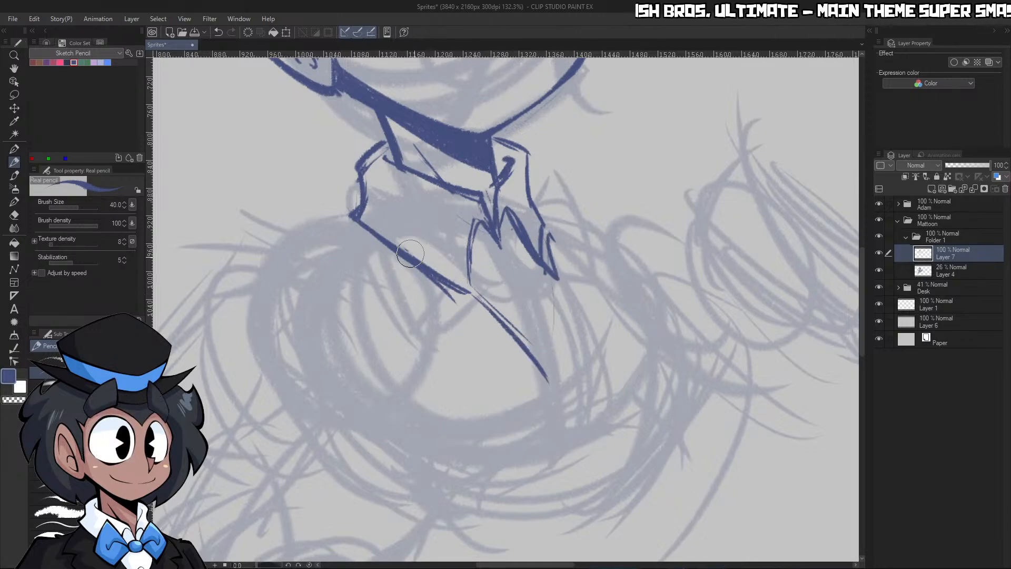
left_click_drag(411, 255, 465, 308)
mouse_move(470, 256)
left_mouse_down()
mouse_move(468, 292)
mouse_move(481, 299)
mouse_move(471, 305)
left_mouse_up()
Clean the shirt front's near edge, close its far edge down to the point, and add a small oval button
key("c")
key("c")
left_click_drag(476, 299, 529, 357)
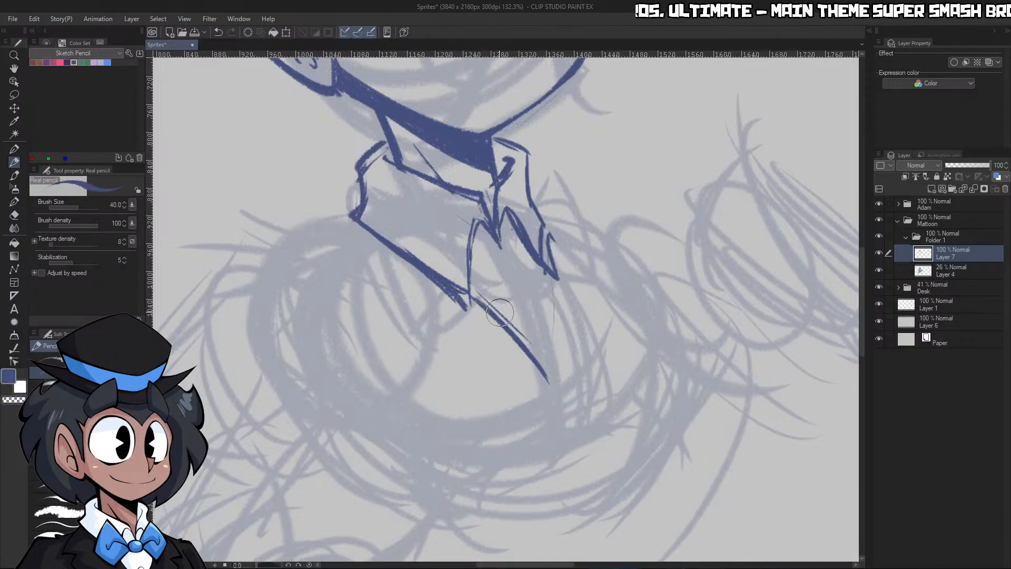
left_click_drag(549, 270, 547, 381)
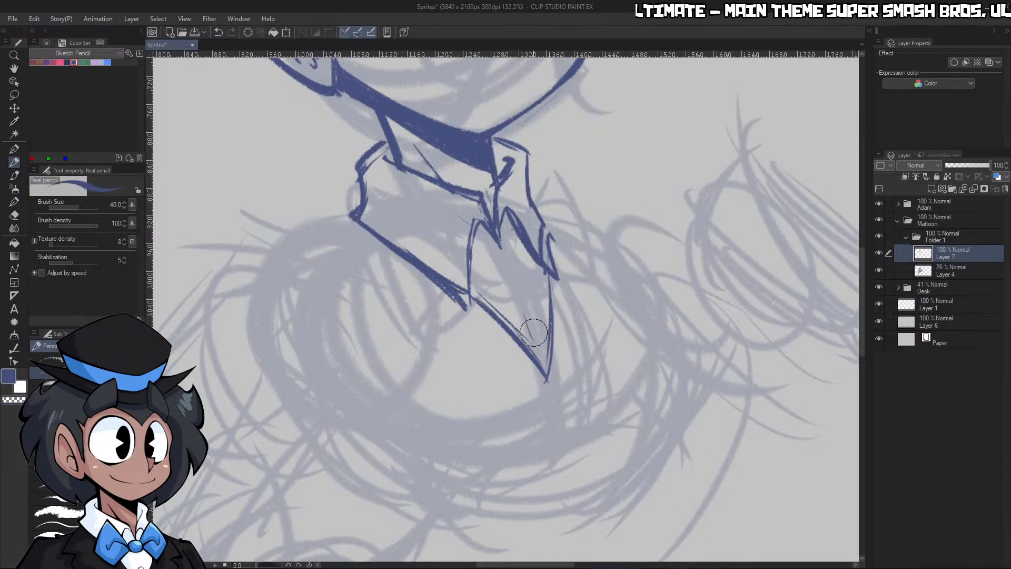
mouse_move(527, 301)
left_mouse_down()
mouse_move(539, 339)
mouse_move(533, 323)
mouse_move(501, 316)
mouse_move(576, 345)
left_mouse_up()
Draw the near lower curve of the chest and the notched top of the near lapel below the collar
key("ctrl+space")
left_click_drag(364, 314, 469, 382)
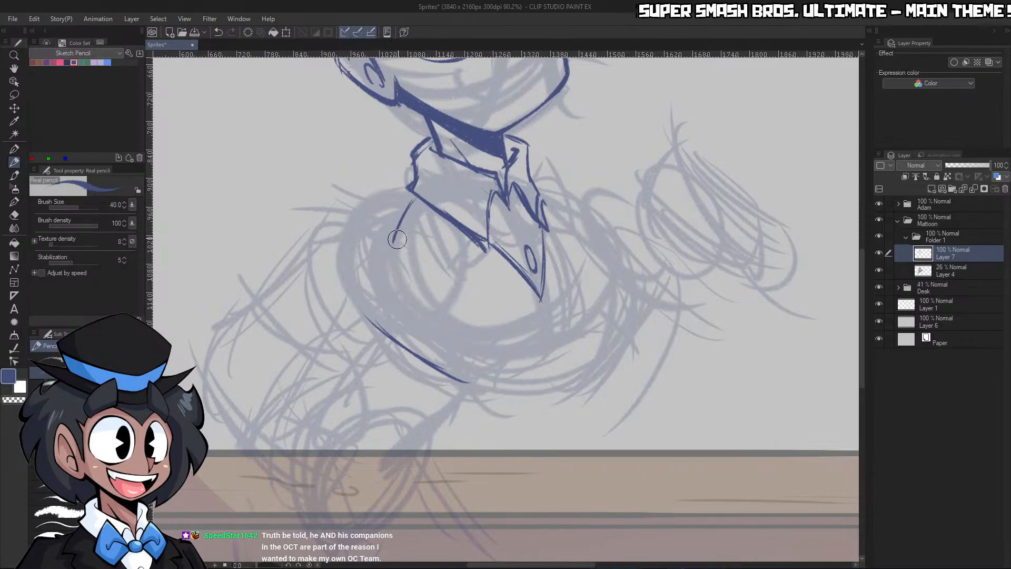
left_click_drag(411, 202, 393, 243)
mouse_move(396, 240)
left_mouse_down()
mouse_move(437, 226)
mouse_move(393, 225)
mouse_move(441, 227)
left_mouse_up()
key("ctrl+z")
key("ctrl+z")
key("ctrl+z")
key("ctrl+z")
left_click_drag(437, 229, 425, 241)
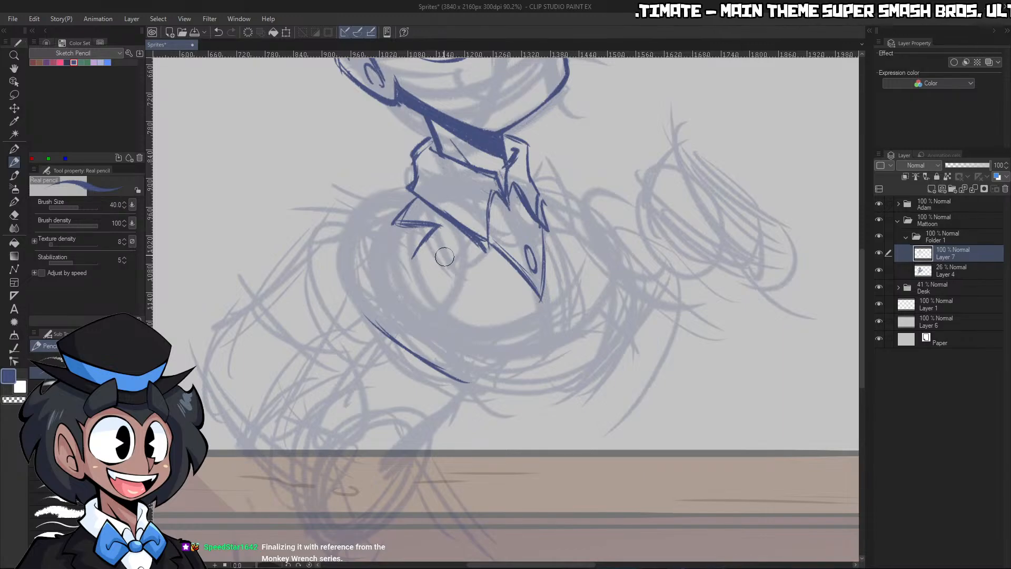
Draw the near lapel's long lower edge and the far lapel so both meet at a point below the shirt front
left_click_drag(421, 258, 545, 329)
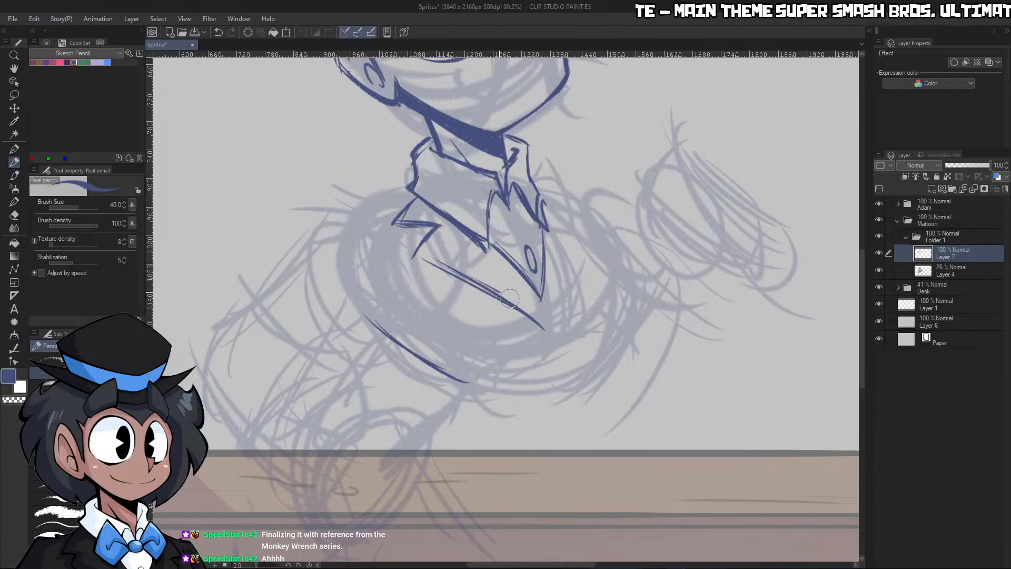
left_click_drag(510, 298, 542, 322)
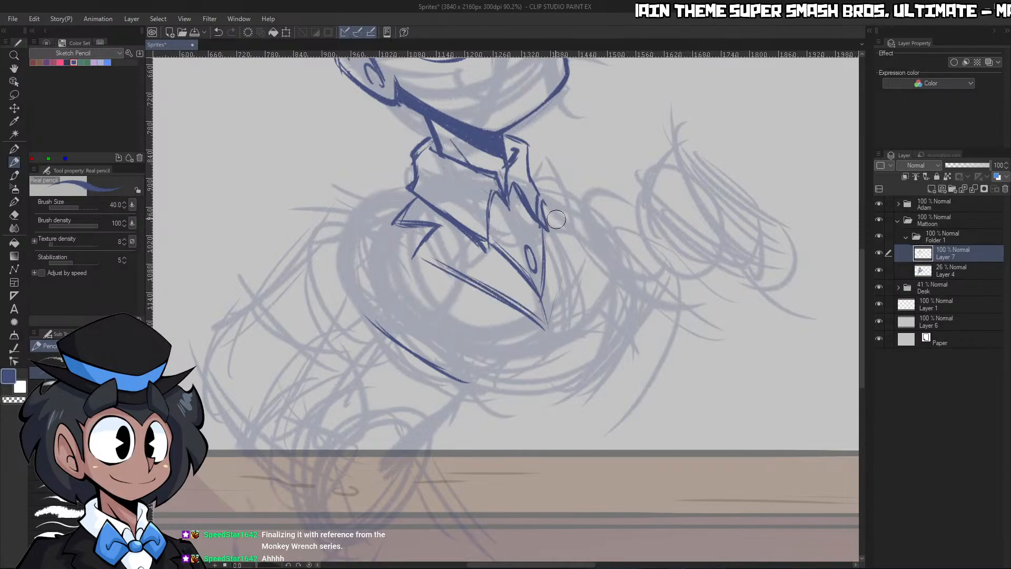
mouse_move(556, 219)
left_mouse_down()
mouse_move(575, 236)
mouse_move(548, 310)
left_mouse_up()
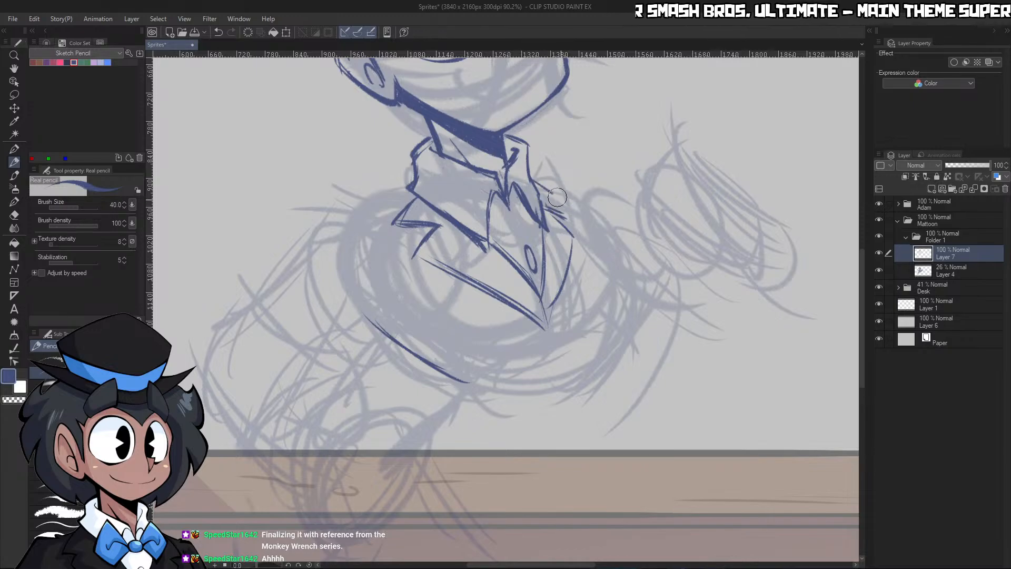
left_click_drag(569, 246, 554, 309)
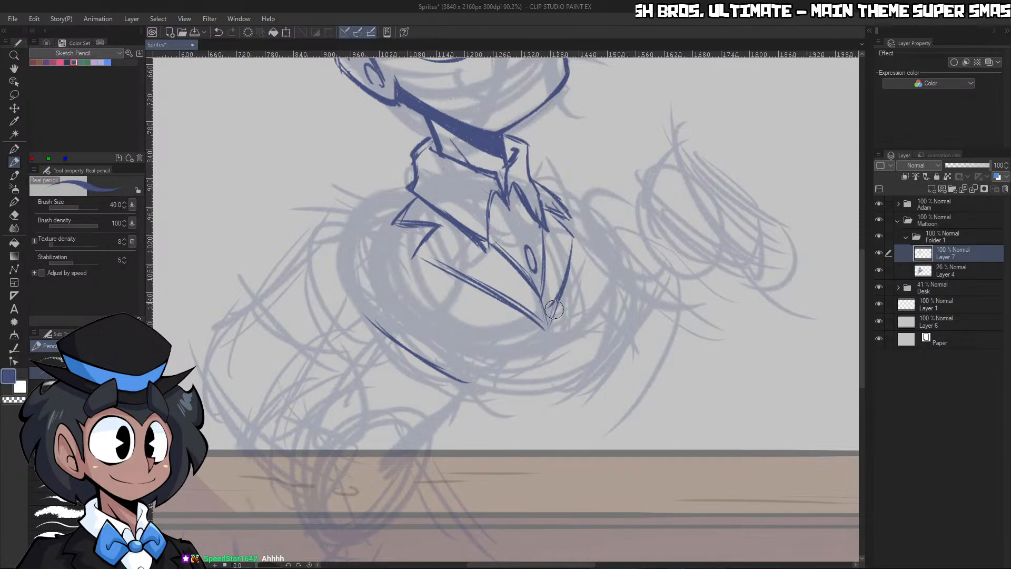
key("c")
key("c")
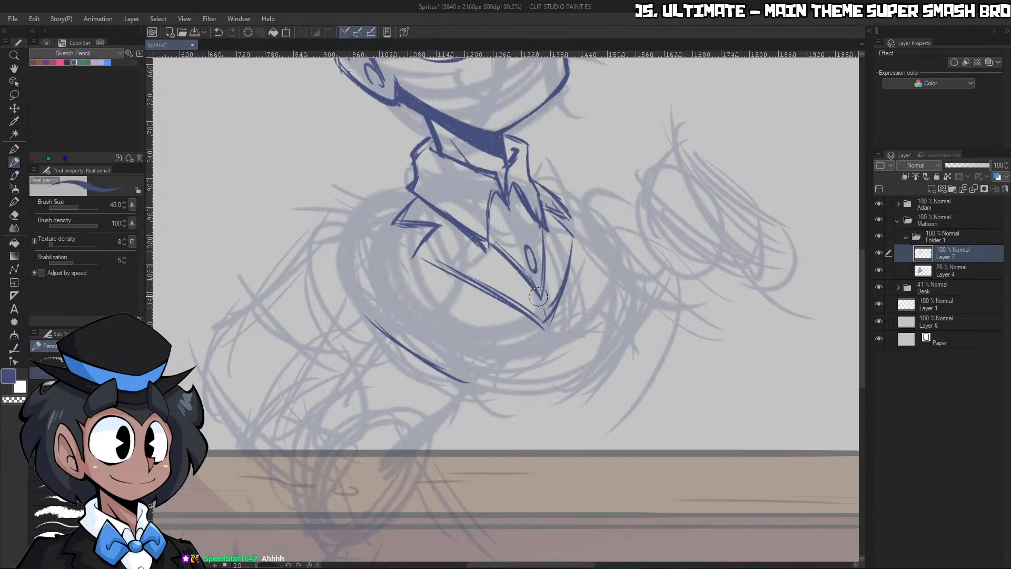
Outline the jacket's chest with a peaked lower front edge, a curved far side, the near shoulder slope and the near side
mouse_move(489, 374)
left_mouse_down()
mouse_move(543, 326)
mouse_move(601, 341)
left_mouse_up()
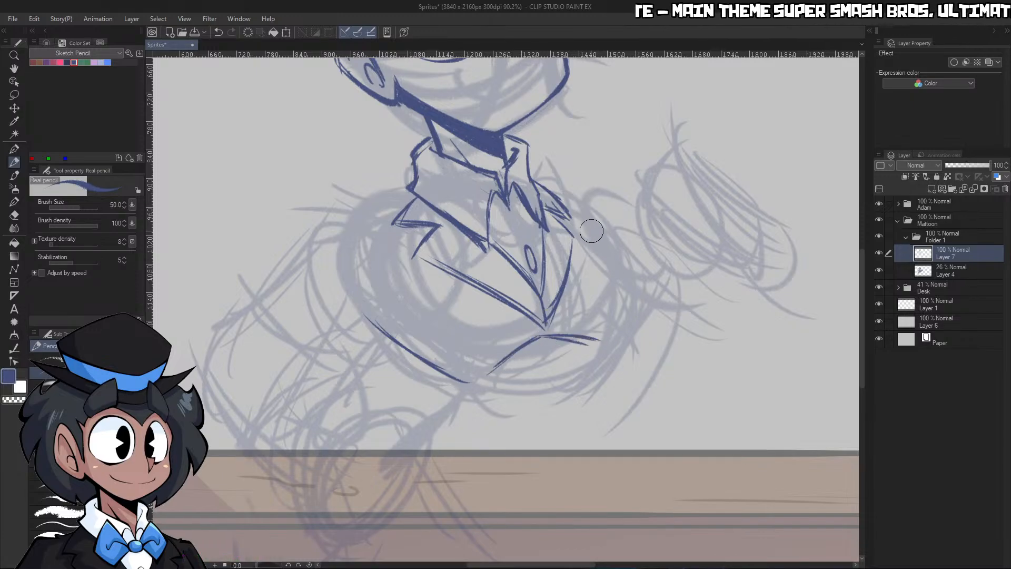
mouse_move(578, 219)
left_mouse_down()
mouse_move(611, 263)
mouse_move(601, 339)
left_mouse_up()
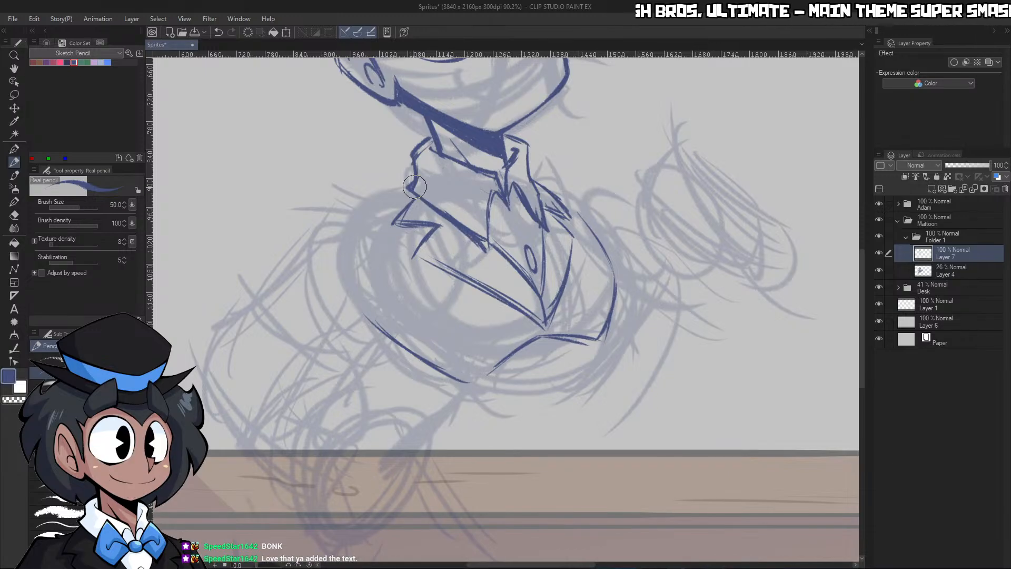
left_click_drag(415, 188, 353, 214)
mouse_move(489, 194)
left_mouse_down()
mouse_move(434, 210)
mouse_move(496, 205)
left_mouse_up()
left_click_drag(375, 180, 399, 281)
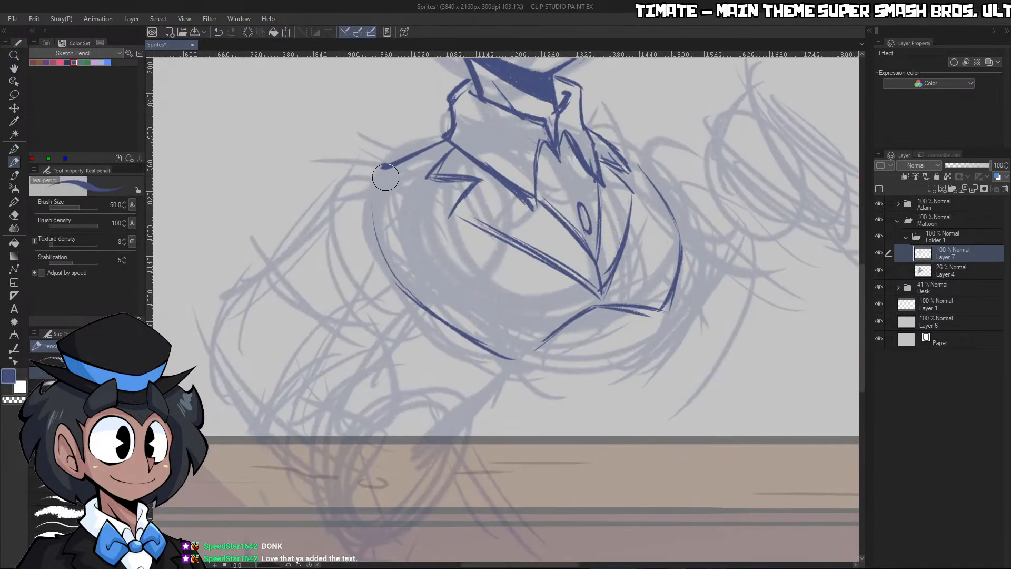
Thicken the near side of the chest, add a small hook at its lower end, and undo the extra inner line
mouse_move(380, 172)
left_mouse_down()
mouse_move(423, 301)
mouse_move(401, 271)
left_mouse_up()
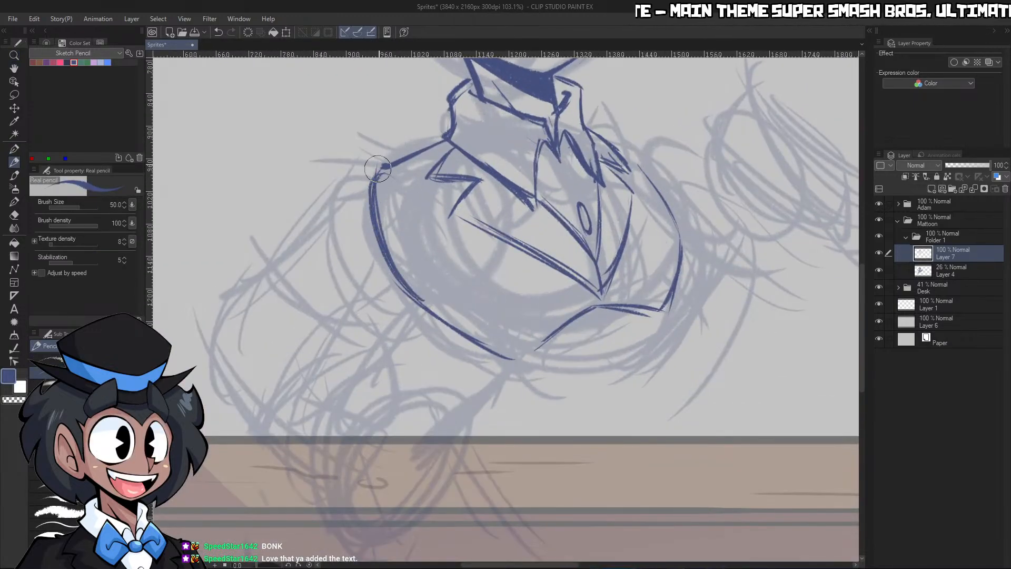
mouse_move(379, 165)
left_mouse_down()
mouse_move(397, 254)
mouse_move(428, 311)
left_mouse_up()
left_click_drag(501, 360, 515, 364)
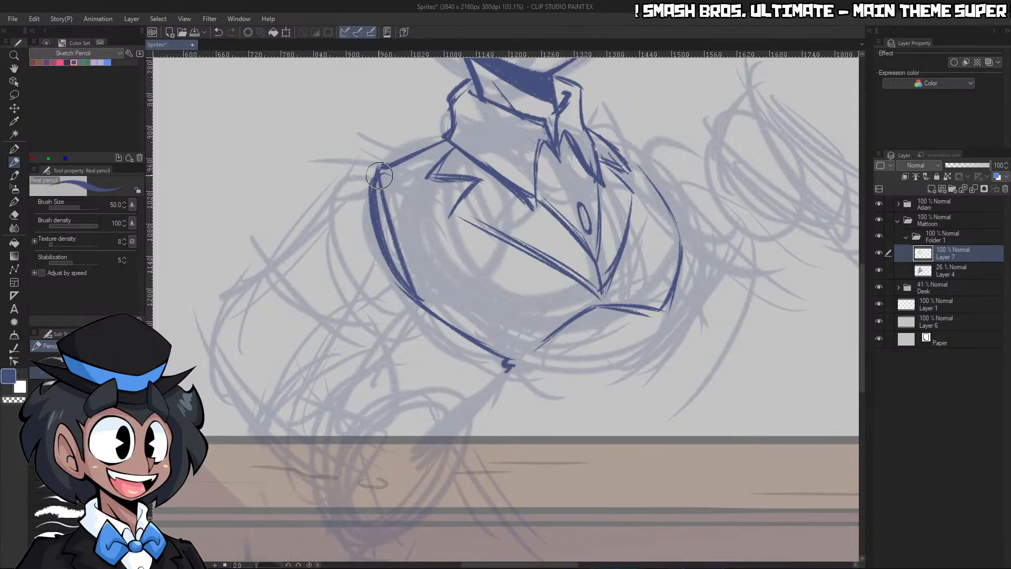
key("ctrl+z")
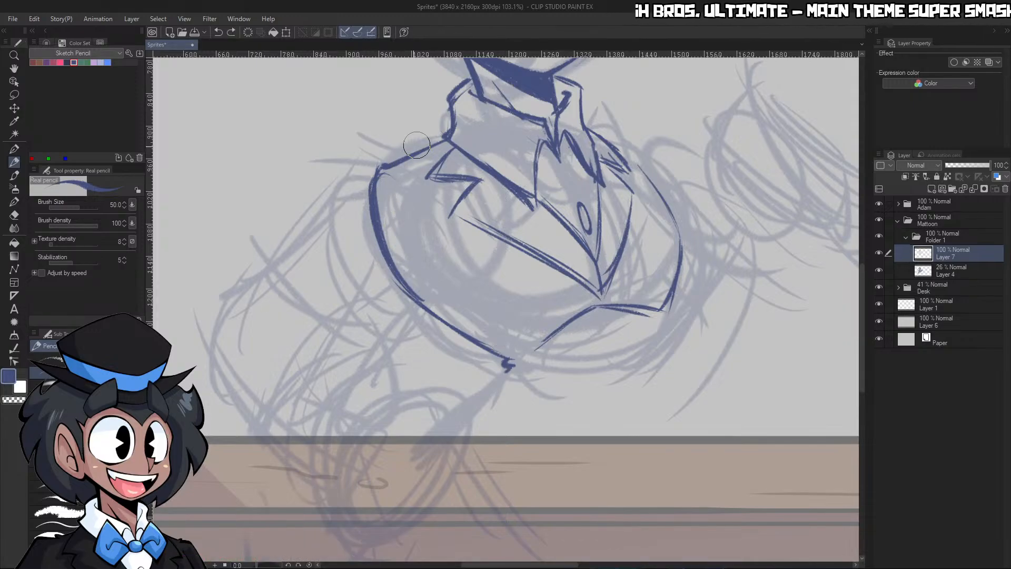
key("ctrl+space")
left_click_drag(593, 322, 563, 343)
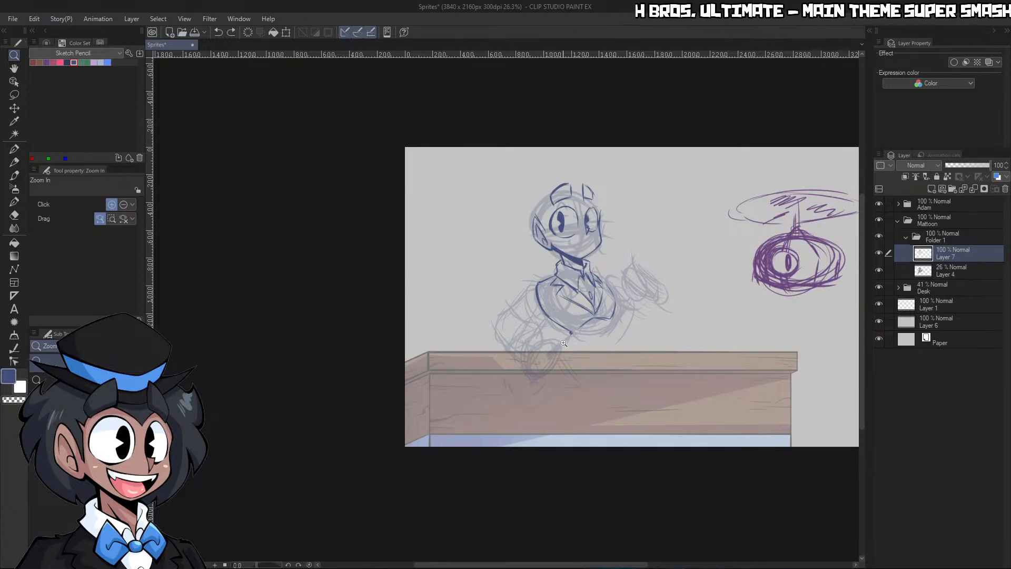
left_click(591, 246)
left_click_drag(592, 246, 679, 245)
key("p")
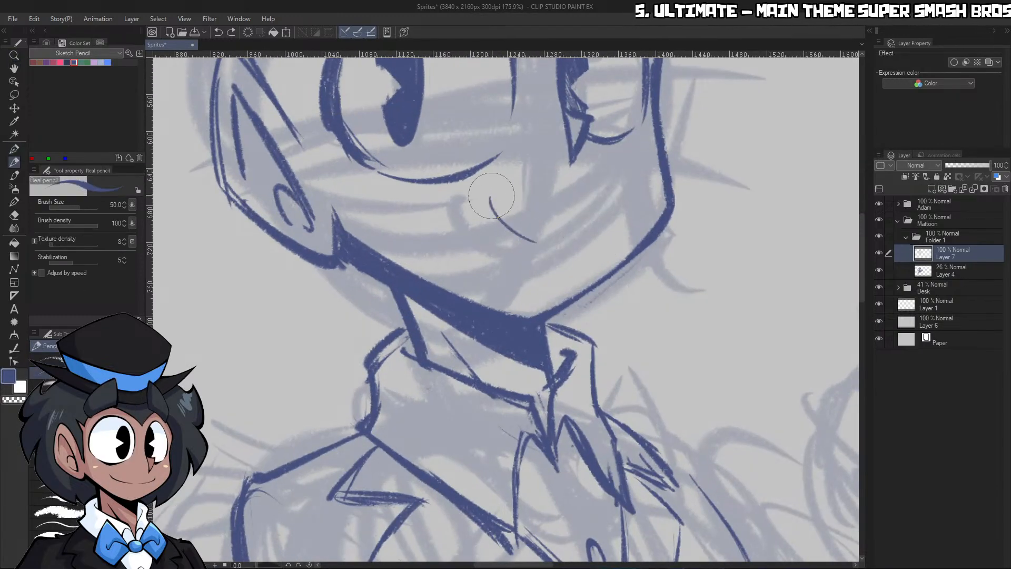
key("ctrl+z")
mouse_move(491, 196)
left_mouse_down()
mouse_move(532, 200)
mouse_move(598, 253)
left_mouse_up()
key("ctrl+z")
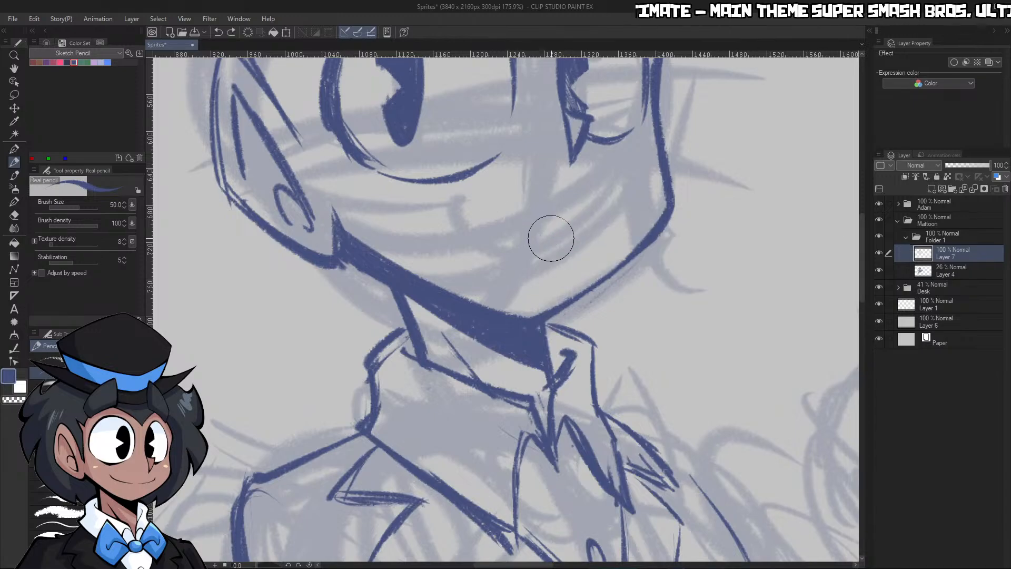
left_click_drag(472, 198, 564, 242)
left_click_drag(470, 184, 478, 204)
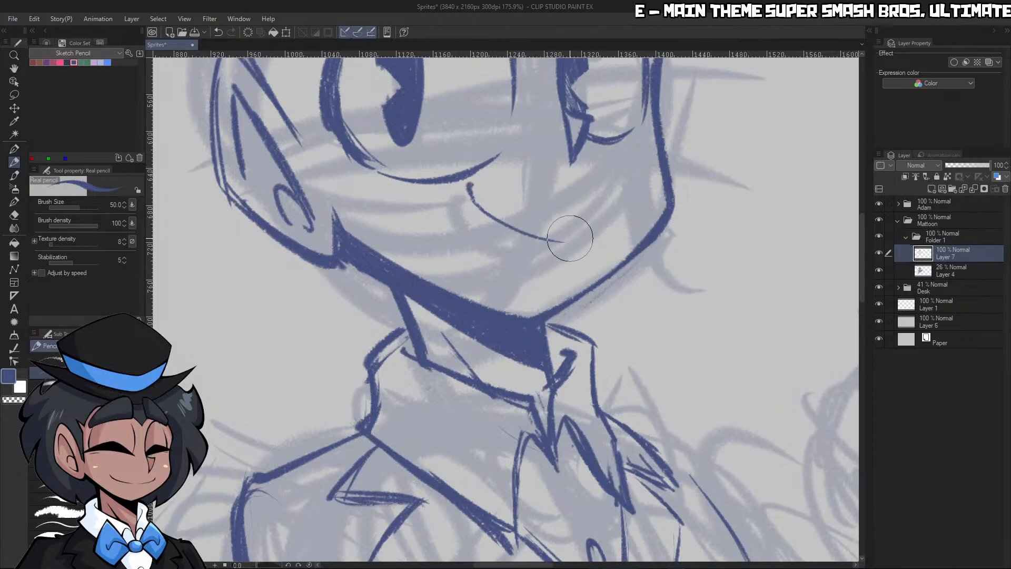
left_click_drag(572, 242, 612, 219)
key("ctrl+space")
mouse_move(662, 193)
left_mouse_down()
mouse_move(598, 193)
mouse_move(714, 176)
left_mouse_up()
key("ctrl+z")
key("ctrl+z")
key("ctrl+z")
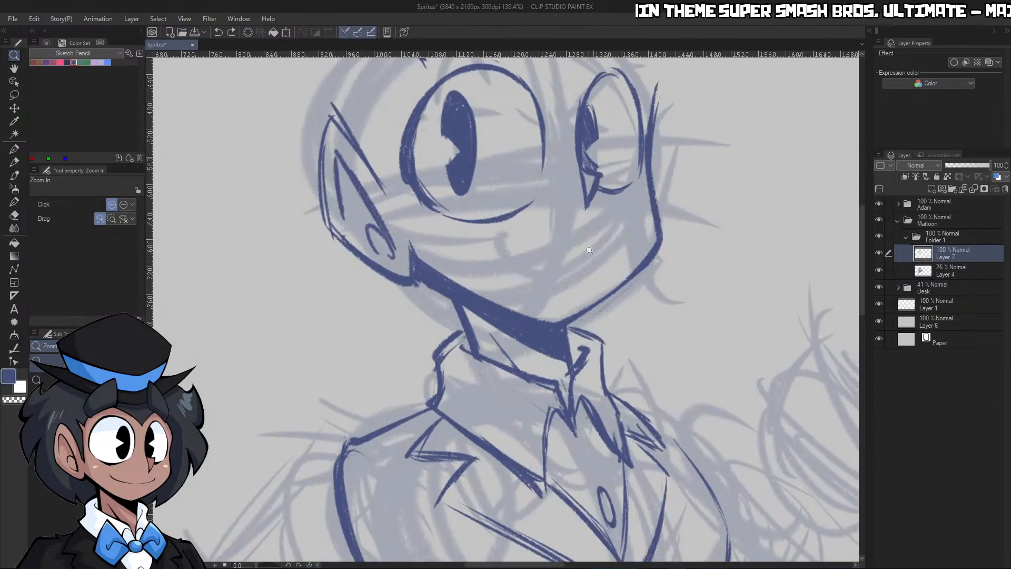
Set the brush size to 30 and draw a curved smile between the near eye and the chin, undoing the extra corner mark
key("p")
key("p")
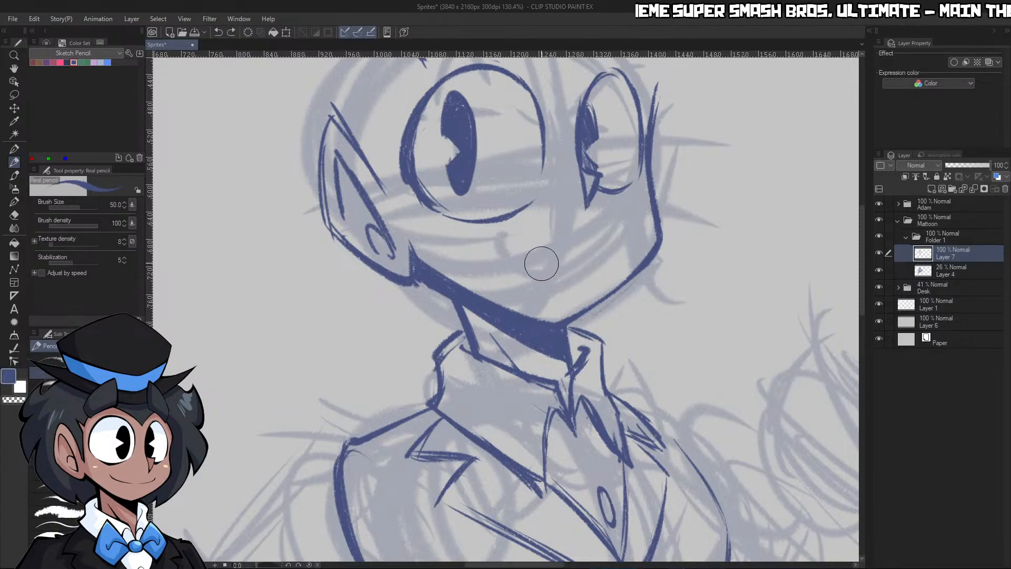
key("bracketleft")
key("bracketleft")
left_click_drag(543, 264, 500, 232)
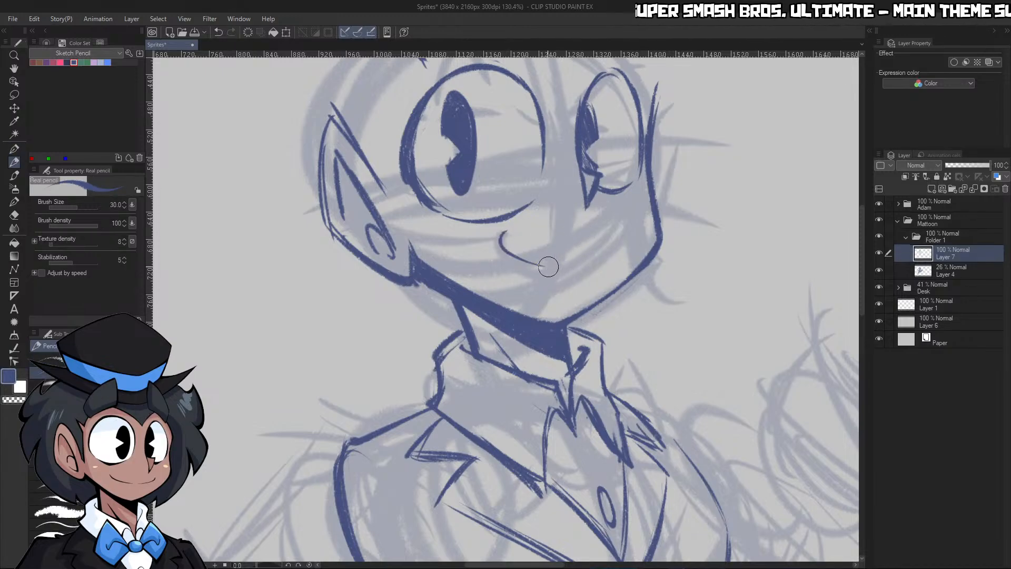
mouse_move(548, 267)
left_mouse_down()
mouse_move(597, 268)
mouse_move(619, 245)
left_mouse_up()
key("ctrl+z")
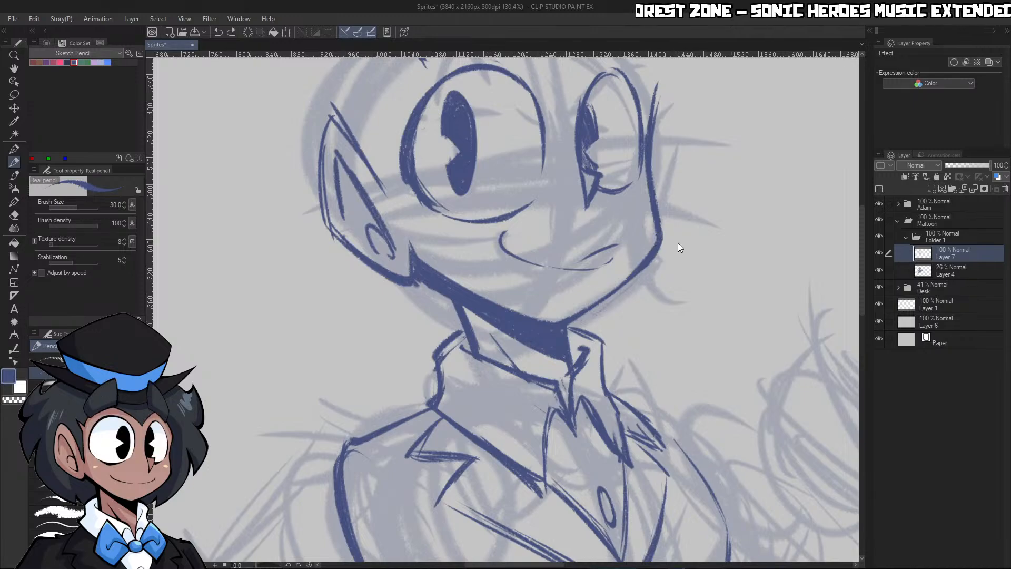
Lasso the mouth, rotate it slightly so the smile sits more level on the face, and deselect it
key("ctrl+space")
left_click_drag(713, 251, 661, 271)
left_click_drag(743, 282, 731, 262)
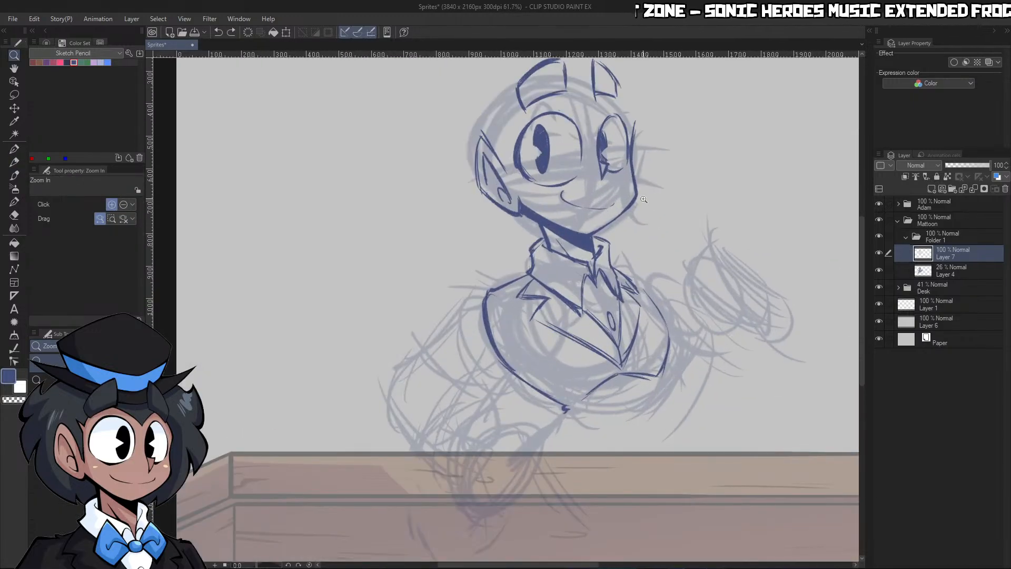
left_click_drag(643, 199, 521, 139)
left_click(15, 95)
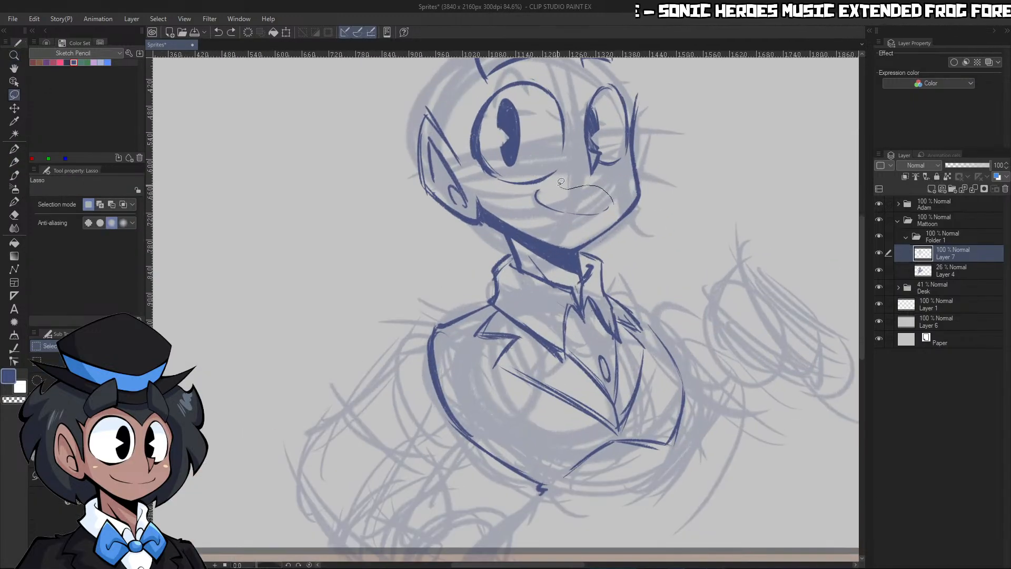
left_click_drag(622, 207, 545, 187)
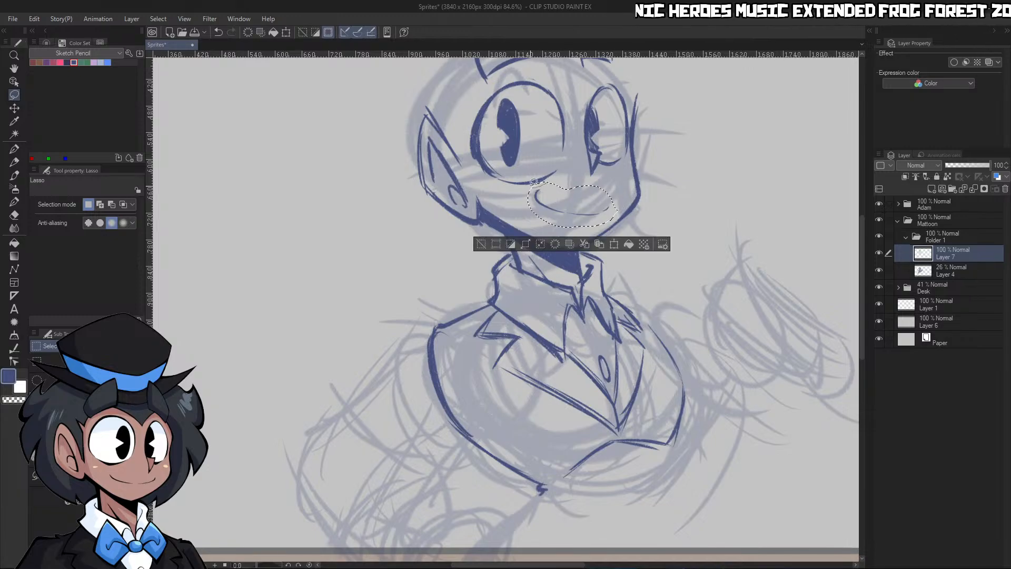
key("ctrl+t")
left_click_drag(649, 210, 570, 235)
left_click(557, 252)
key("ctrl+d")
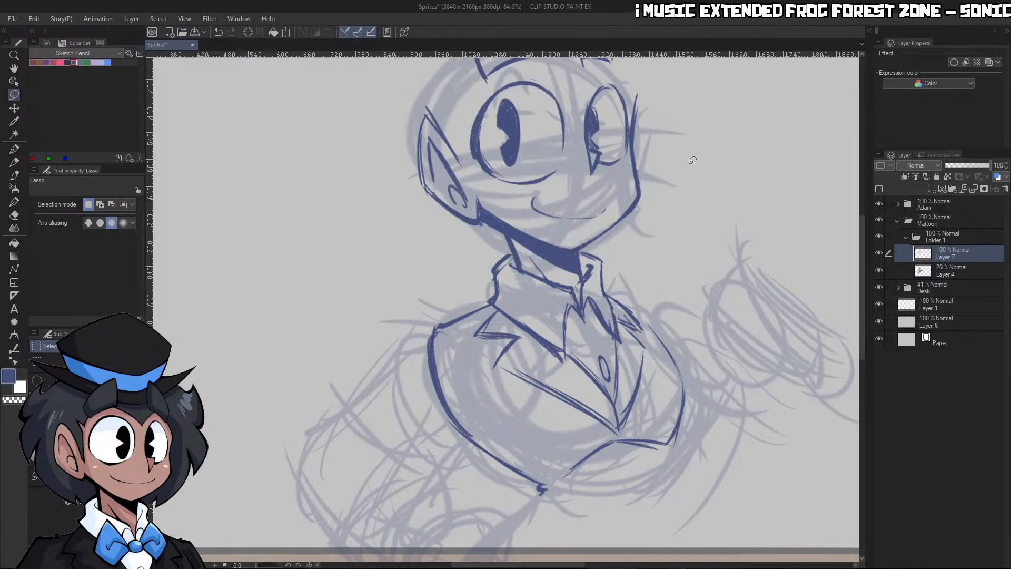
Clean up the lapels' meeting point, extend it down to the jacket's lower front edge, and retrace that edge
key("slash")
left_click_drag(700, 169, 605, 174)
left_click_drag(747, 181, 792, 182)
left_click_drag(704, 185, 733, 186)
left_click_drag(554, 376, 589, 376)
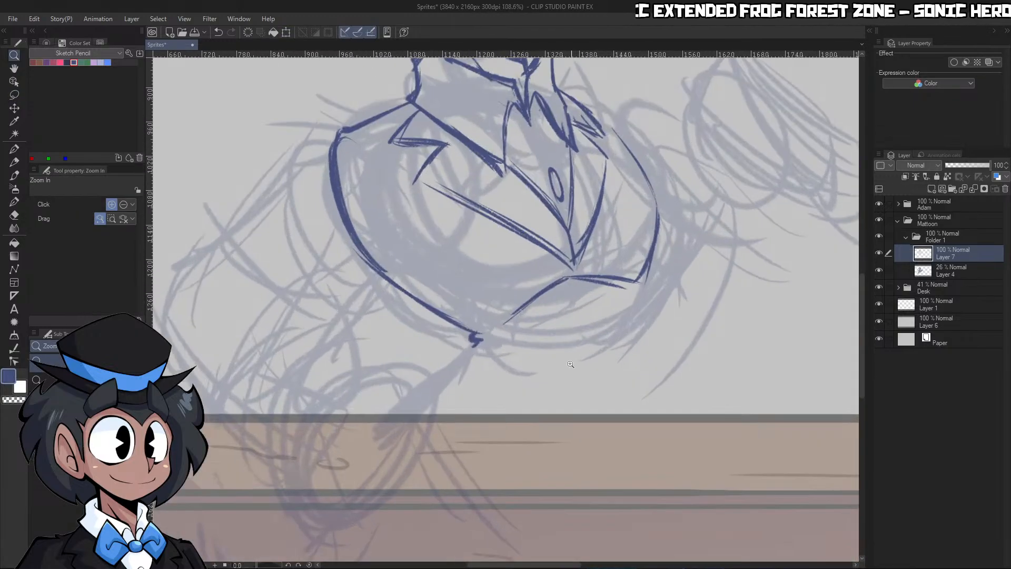
key("p")
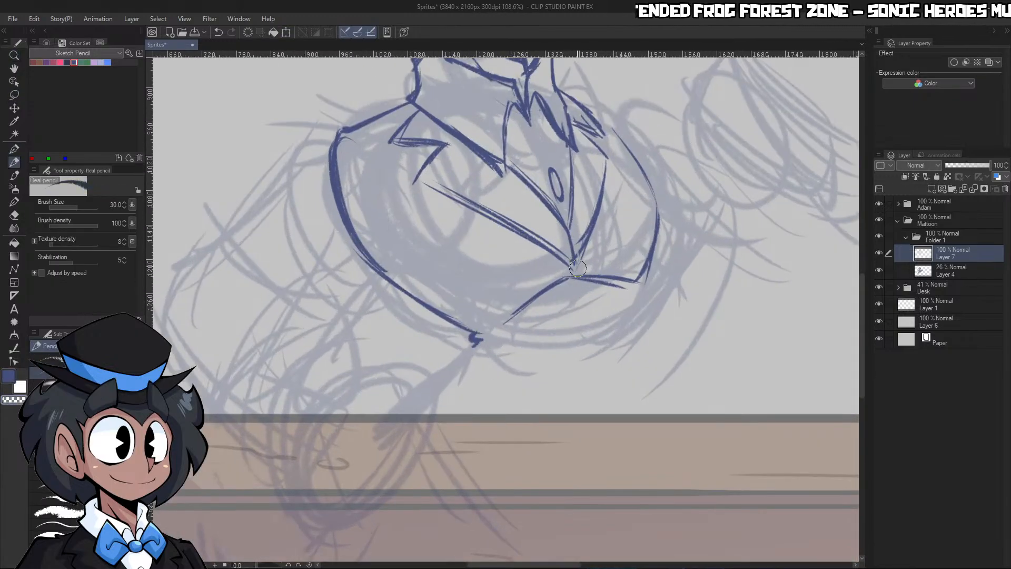
left_click_drag(574, 230, 583, 281)
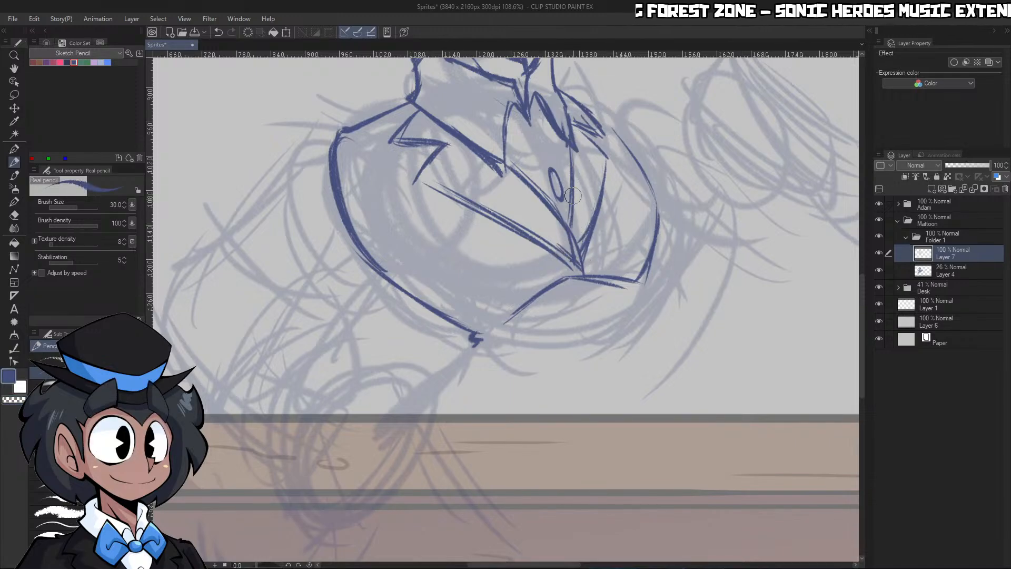
key("c")
left_click_drag(573, 181, 578, 265)
key("c")
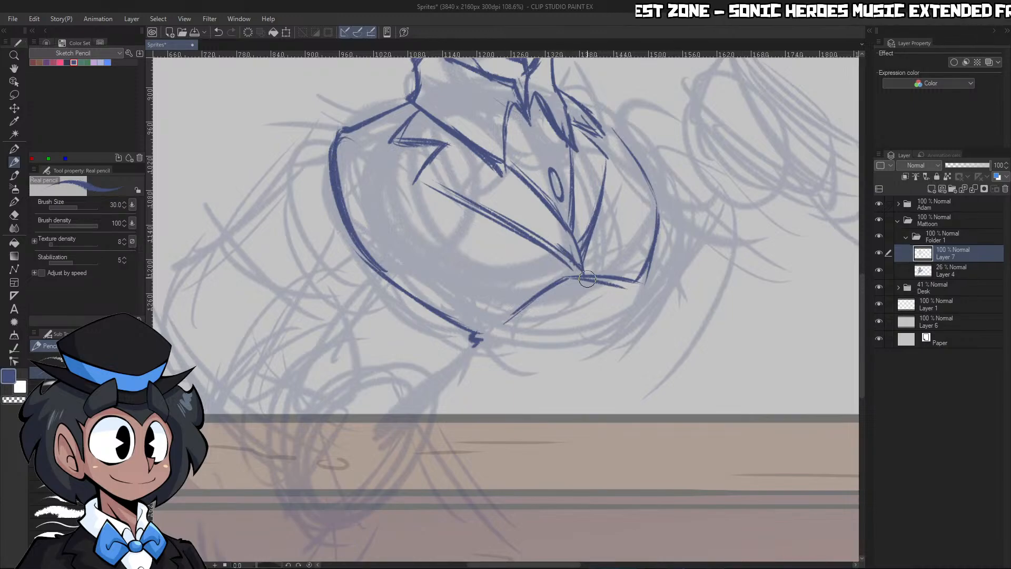
mouse_move(529, 309)
left_mouse_down()
mouse_move(576, 273)
mouse_move(637, 284)
left_mouse_up()
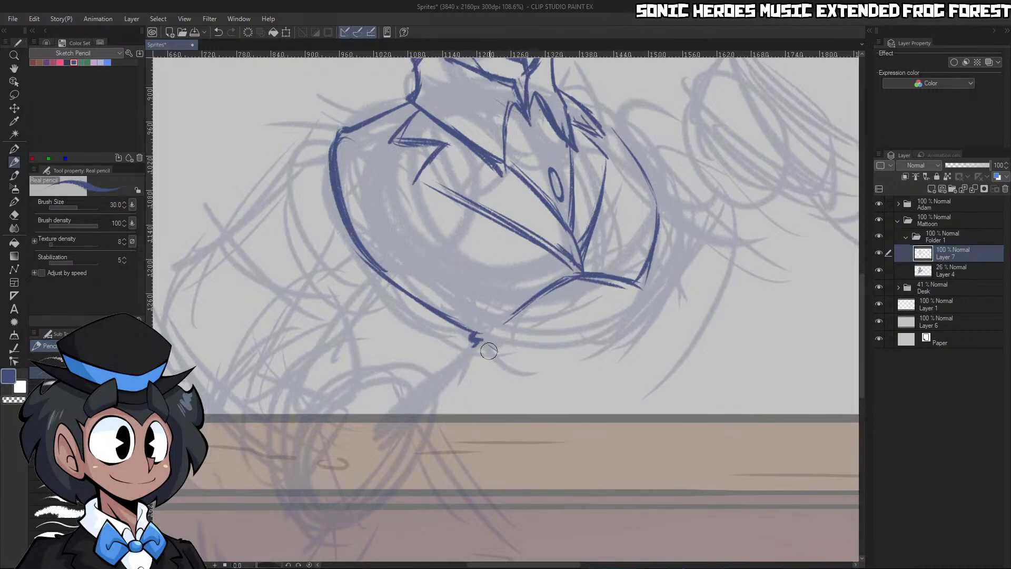
Set the brush size to 60 and draw the near waist fold with the near coat flap's outer edges below it
key("bracketright")
key("bracketright")
mouse_move(479, 340)
left_mouse_down()
mouse_move(505, 370)
mouse_move(445, 412)
left_mouse_up()
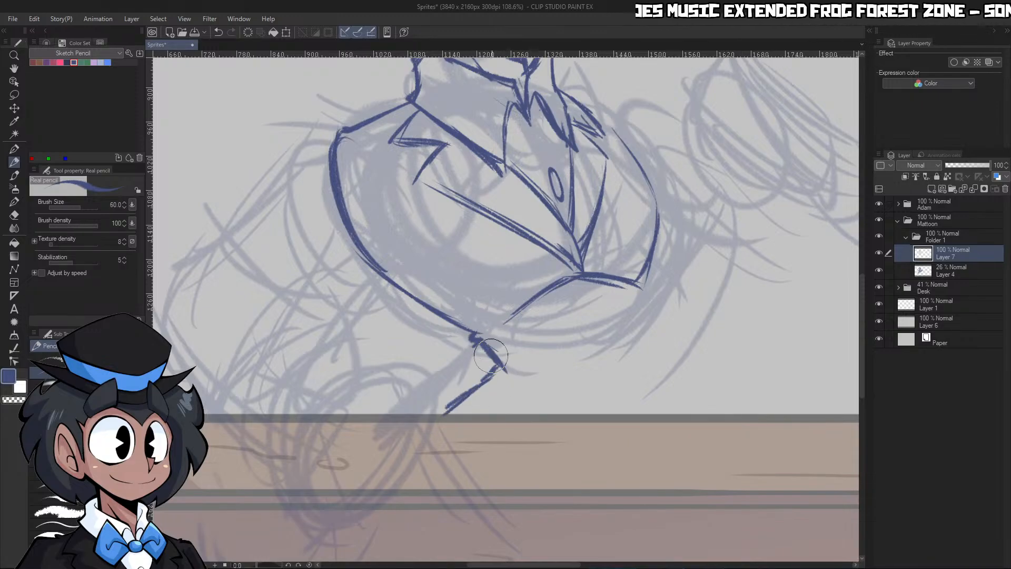
mouse_move(499, 358)
left_mouse_down()
mouse_move(482, 378)
mouse_move(499, 354)
mouse_move(503, 369)
mouse_move(424, 432)
mouse_move(516, 517)
left_mouse_up()
key("c")
key("c")
Draw the jacket's front opening line down from the lapel point and close the near flap with a diagonal edge
mouse_move(586, 276)
left_mouse_down()
mouse_move(592, 312)
mouse_move(585, 276)
mouse_move(602, 416)
left_mouse_up()
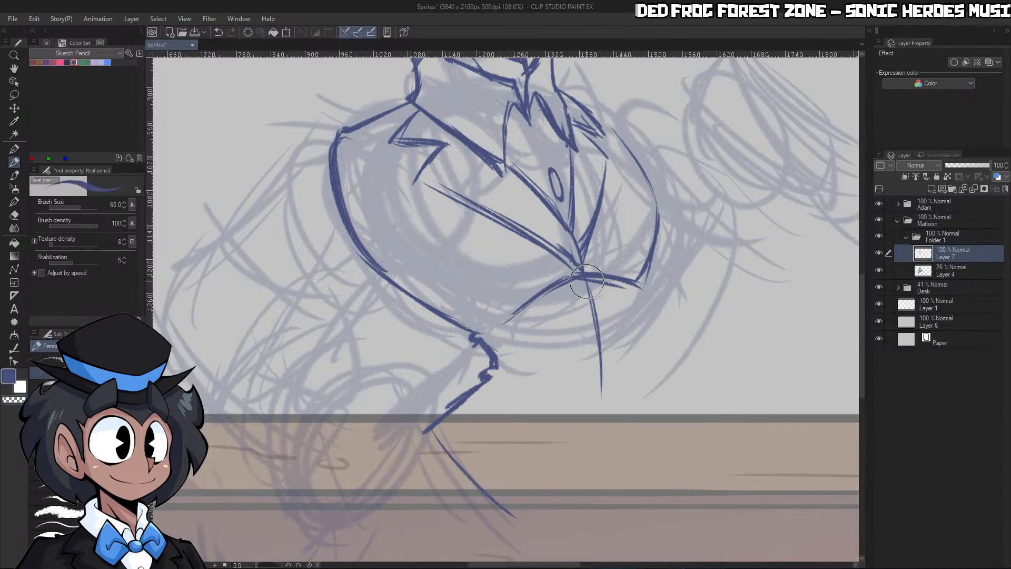
mouse_move(585, 275)
left_mouse_down()
mouse_move(603, 424)
mouse_move(514, 514)
left_mouse_up()
left_click_drag(603, 414, 509, 521)
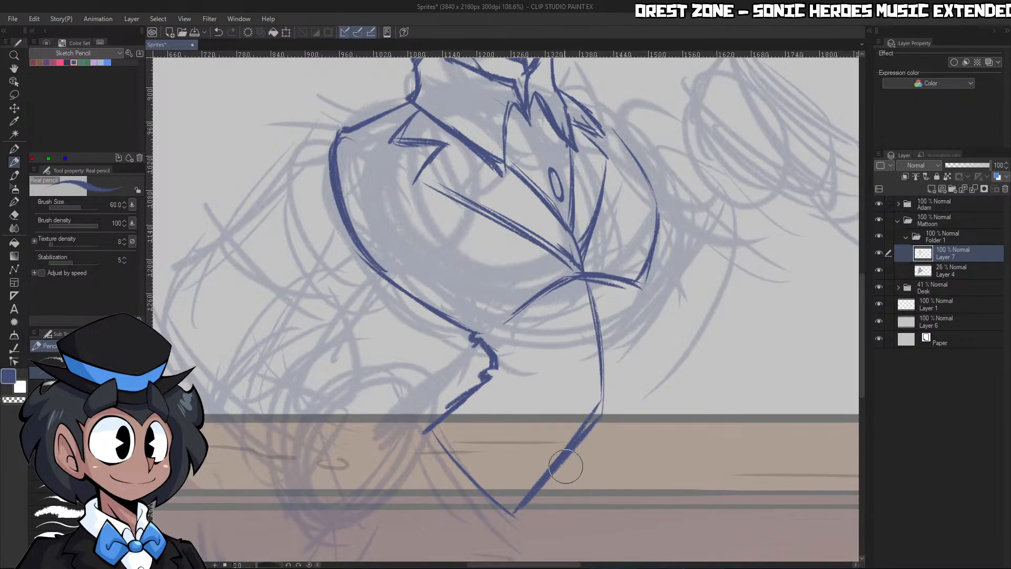
Draw the short line between the coat flaps, the far side of the waist and the far coat flap down to its closed tip
left_click_drag(561, 469, 618, 464)
left_click_drag(601, 401, 643, 501)
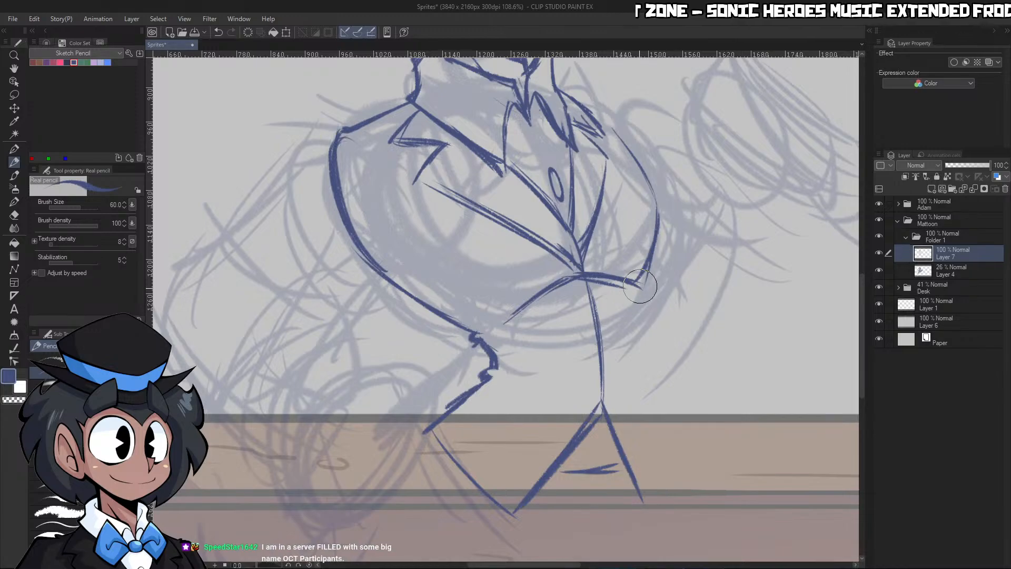
mouse_move(638, 289)
left_mouse_down()
mouse_move(643, 363)
mouse_move(637, 350)
mouse_move(649, 365)
mouse_move(677, 434)
left_mouse_up()
left_click_drag(650, 365, 685, 453)
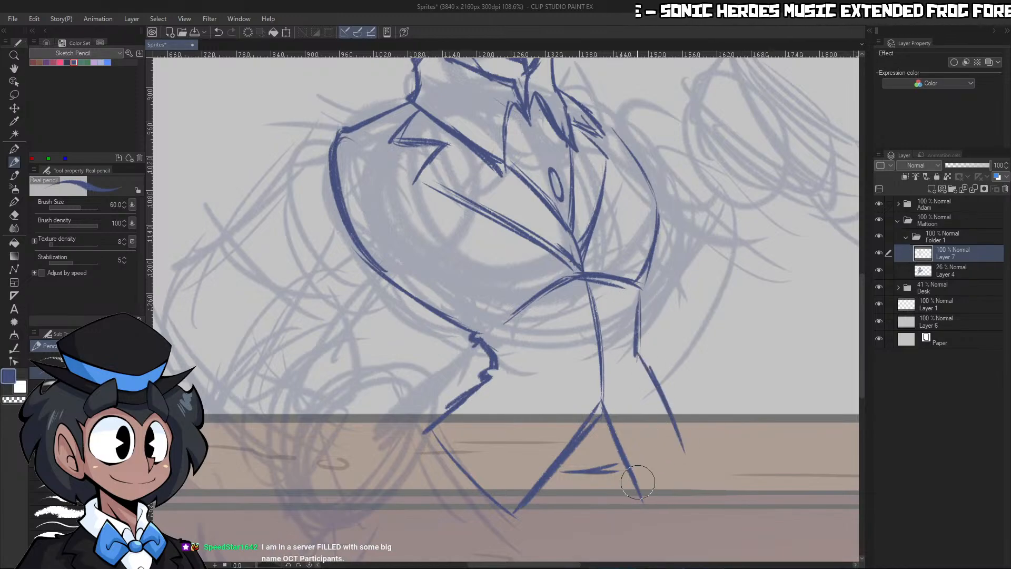
mouse_move(638, 482)
left_mouse_down()
mouse_move(646, 502)
mouse_move(684, 440)
left_mouse_up()
mouse_move(723, 395)
left_mouse_down("ctrl")
mouse_move(709, 378)
mouse_move(750, 390)
mouse_move(776, 385)
left_mouse_up("ctrl")
left_click_drag(692, 355, 645, 361, "ctrl")
left_click_drag(707, 361, 758, 352, "ctrl")
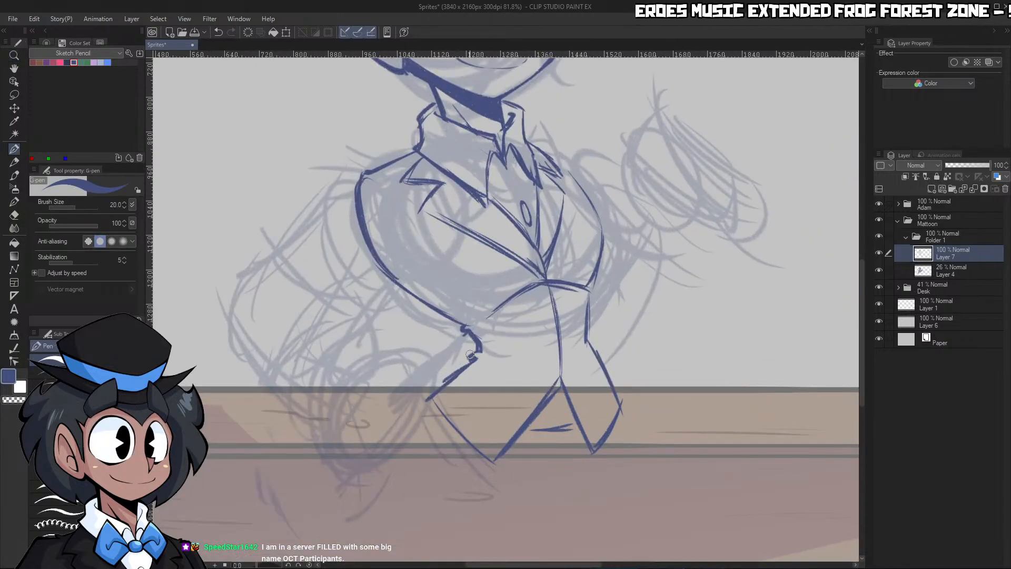
Lasso the lower jacket with both coat flaps, scale it up slightly, and deselect it
mouse_move(475, 342)
left_mouse_down()
mouse_move(480, 351)
mouse_move(433, 395)
mouse_move(482, 439)
mouse_move(485, 424)
left_mouse_up()
key("ctrl+space")
left_click_drag(539, 423, 586, 419, "ctrl")
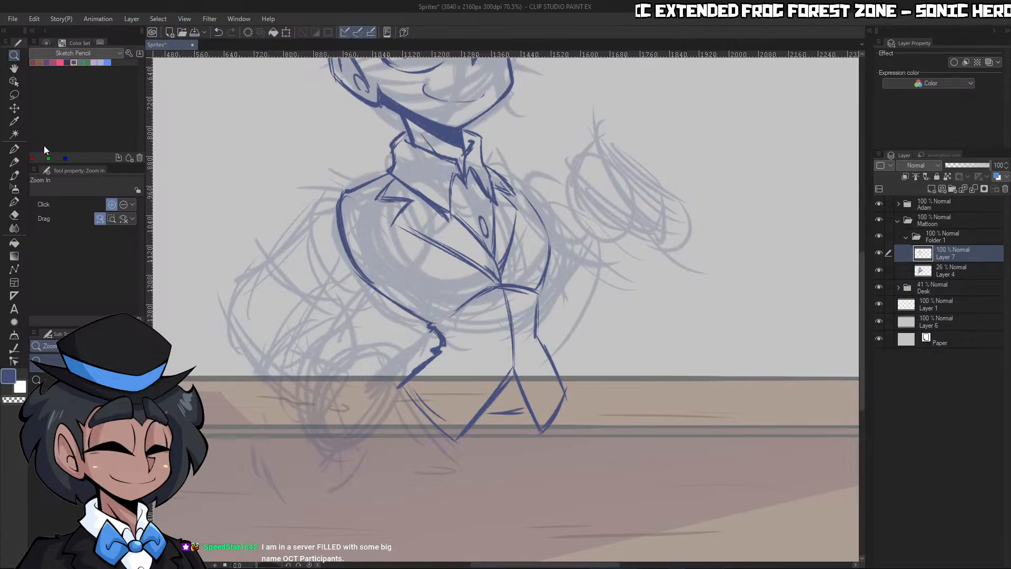
left_click(14, 95)
mouse_move(459, 311)
left_mouse_down()
mouse_move(459, 469)
mouse_move(631, 441)
left_mouse_up()
key("ctrl+t")
left_click_drag(498, 471, 499, 484)
left_click(476, 502)
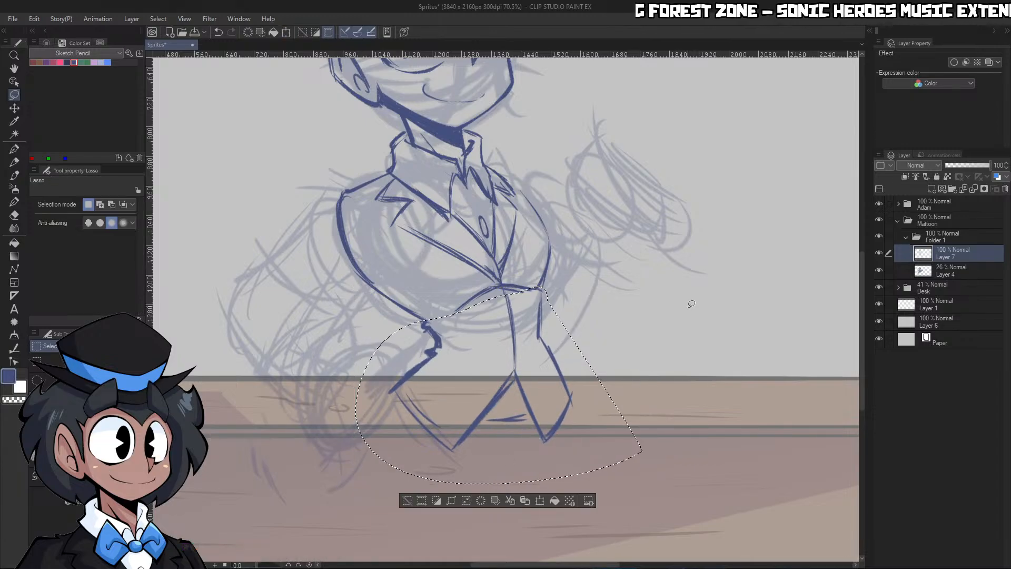
key("ctrl+d")
Retrace the lower part of the jacket's near side edge down to the waist with the Real pencil
left_click_drag(686, 305, 737, 291, "ctrl")
key("p")
key("p")
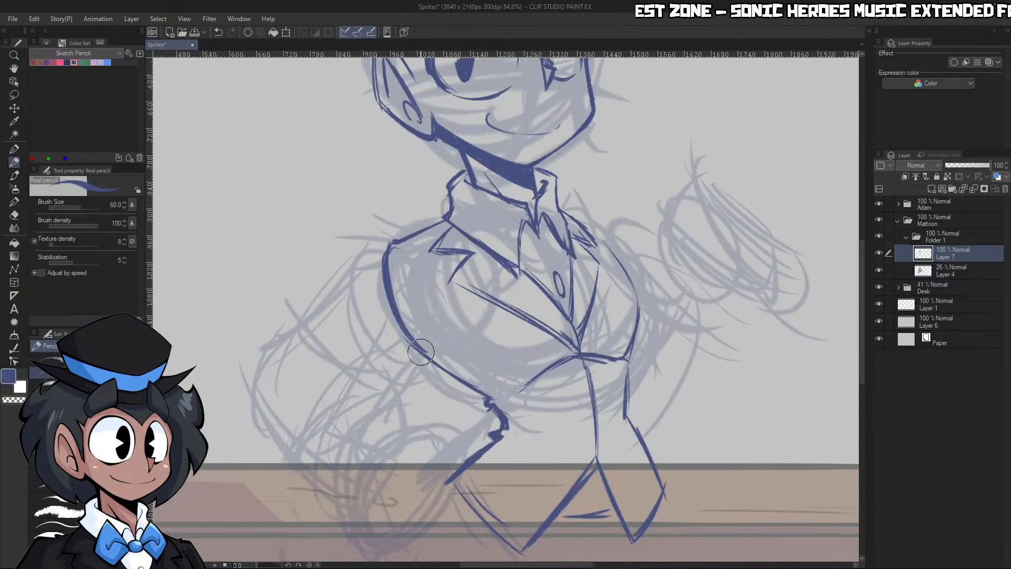
left_click_drag(422, 349, 496, 392)
Lasso the body below the collar, scale it to 105% on Layer 7 and Layer 4 together, and deselect it
left_click_drag(603, 328, 532, 337, "ctrl")
left_click_drag(626, 349, 652, 352, "ctrl")
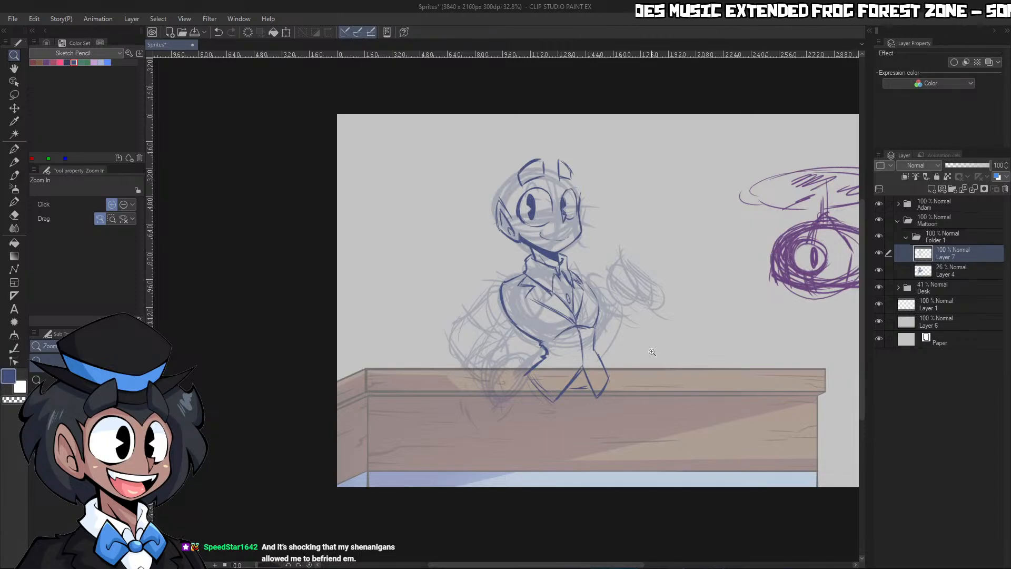
left_click(671, 336)
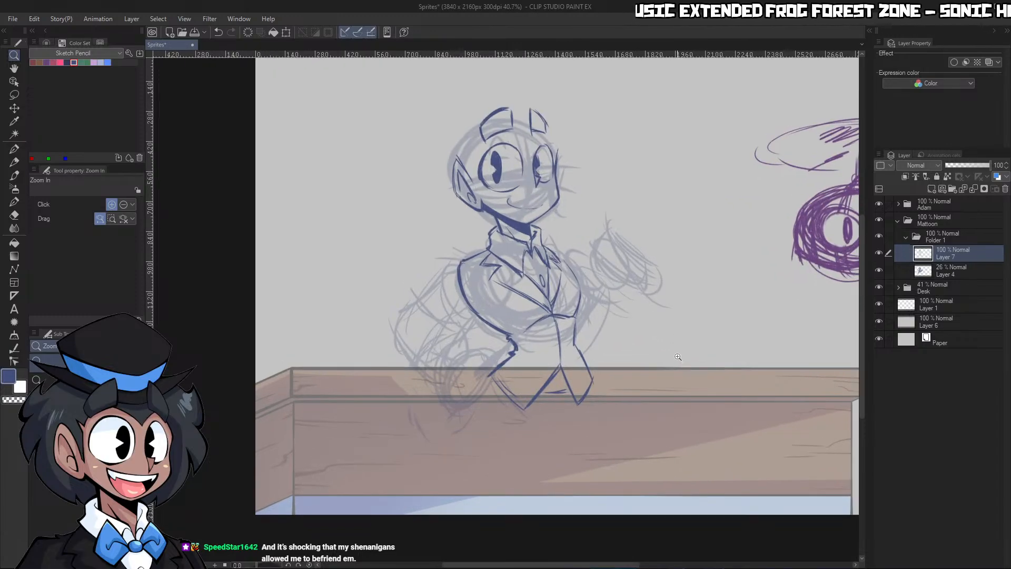
left_click(669, 342)
left_click(14, 94)
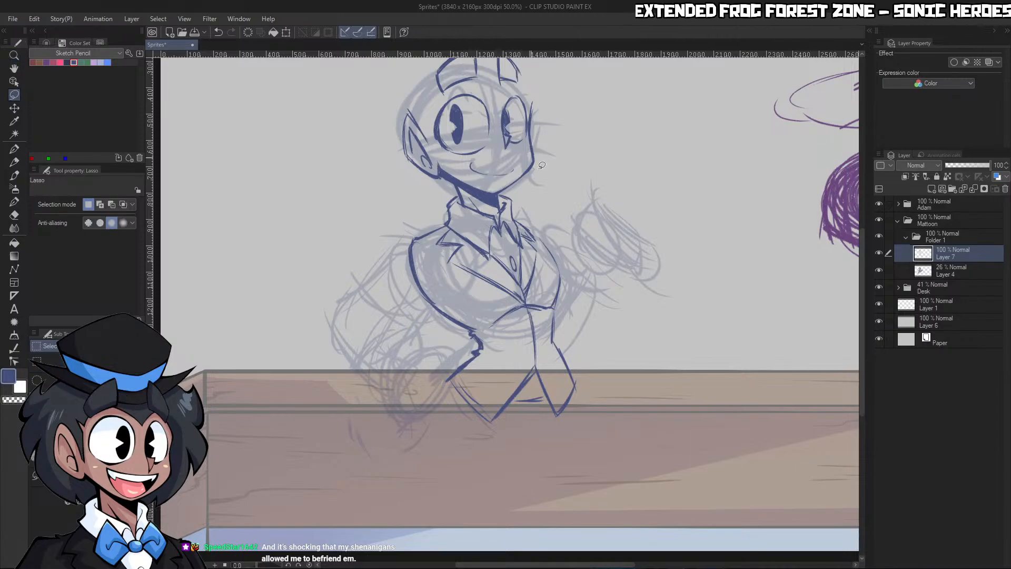
left_click_drag(508, 240, 483, 259)
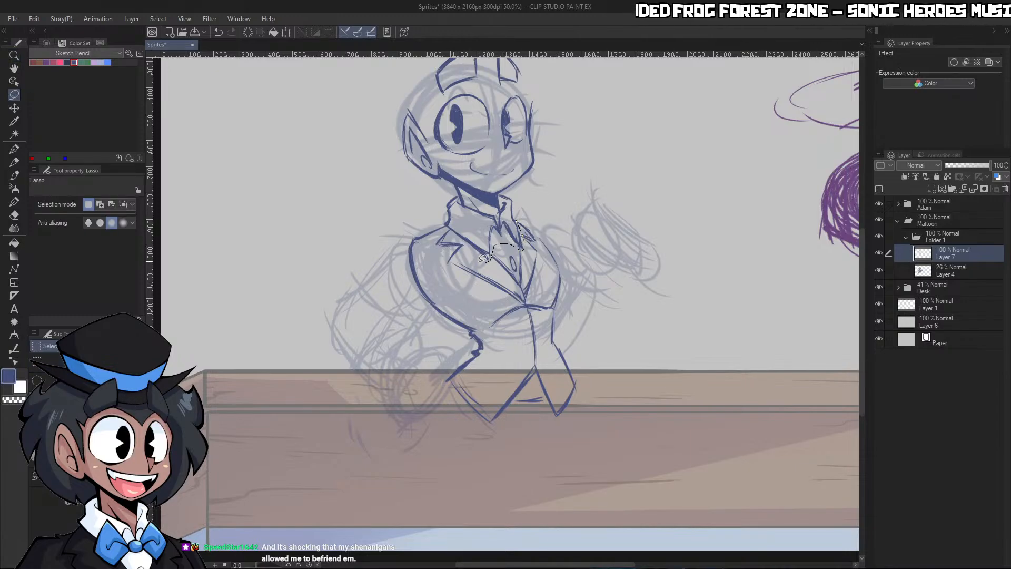
mouse_move(454, 225)
left_mouse_down()
mouse_move(360, 537)
mouse_move(661, 179)
mouse_move(529, 203)
left_mouse_up()
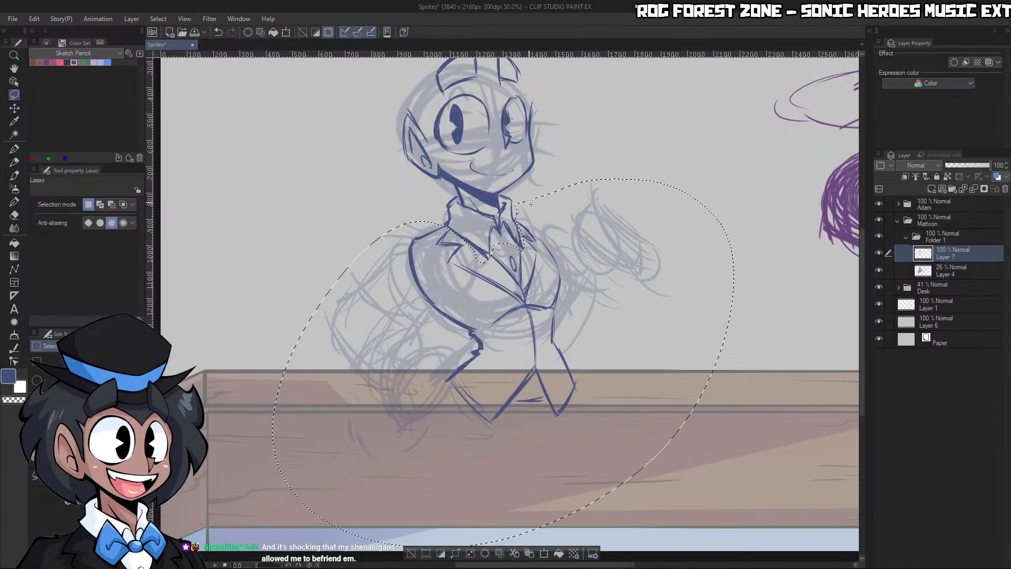
left_click(945, 270, "ctrl")
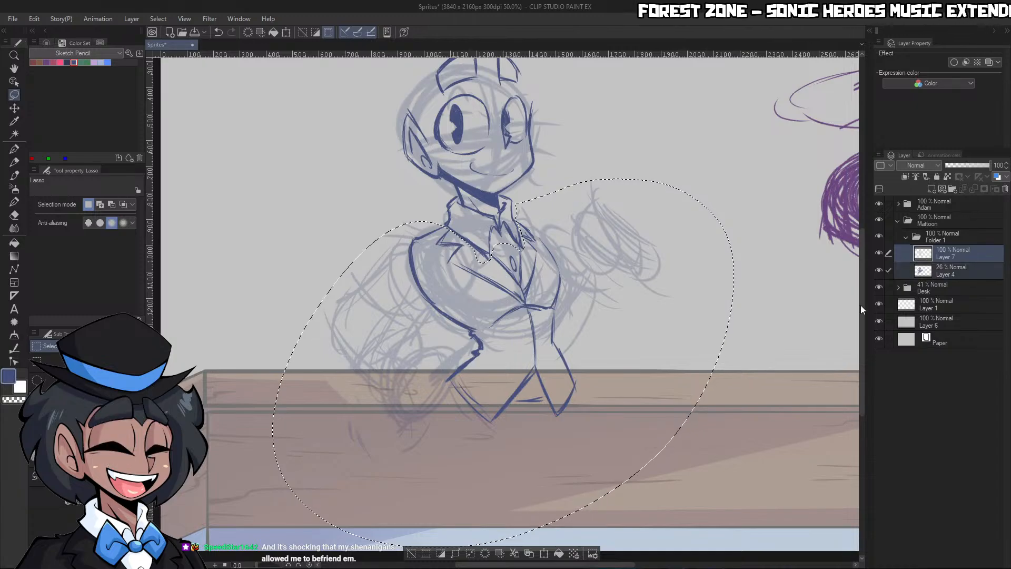
left_click(544, 553)
left_click_drag(862, 343, 863, 383)
left_click_drag(504, 435, 504, 453)
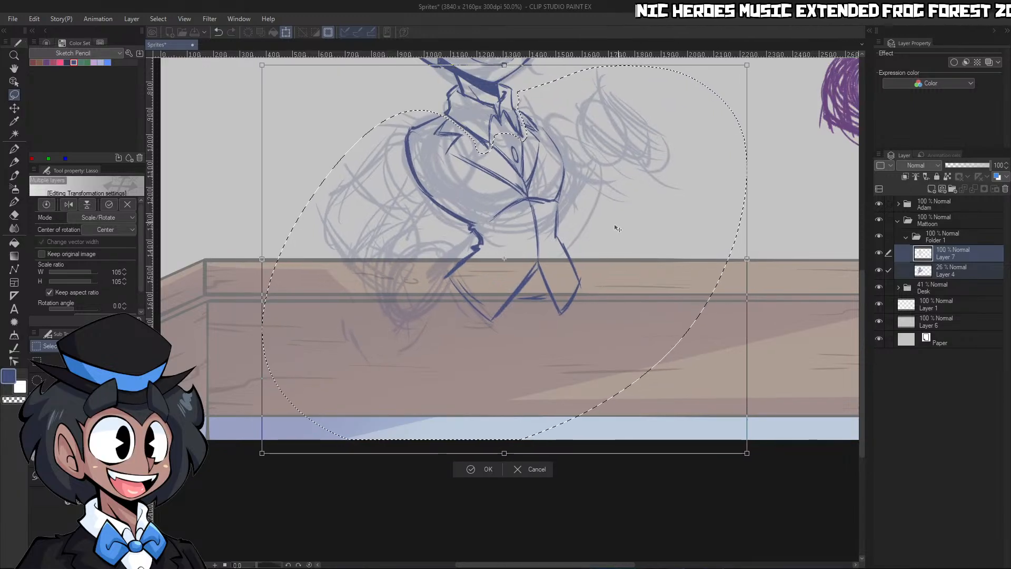
key("Return")
key("ctrl+d")
Erase the curved mouth line from the face
key("ctrl+space")
left_click_drag(801, 233, 735, 252)
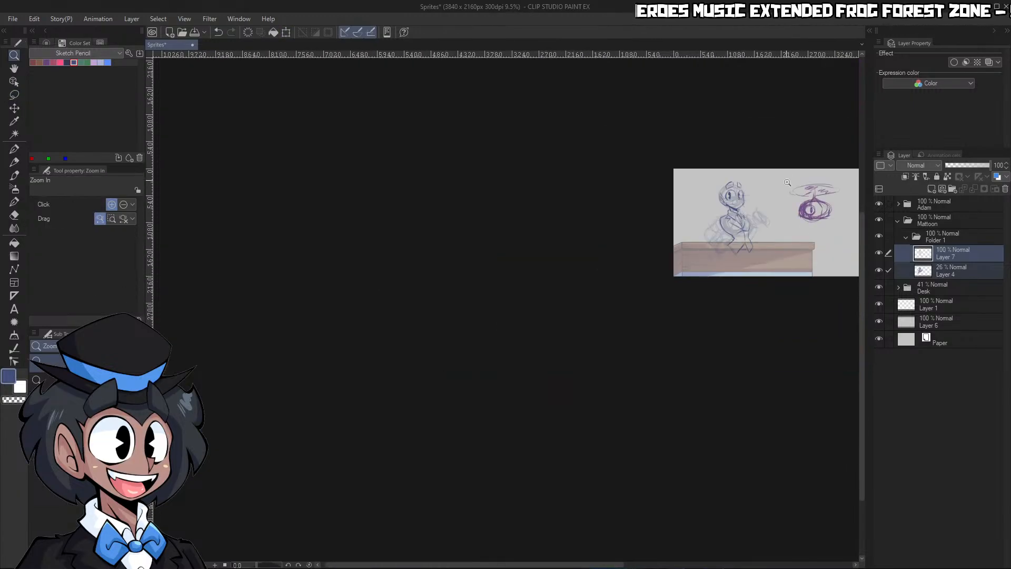
left_click_drag(787, 183, 833, 210)
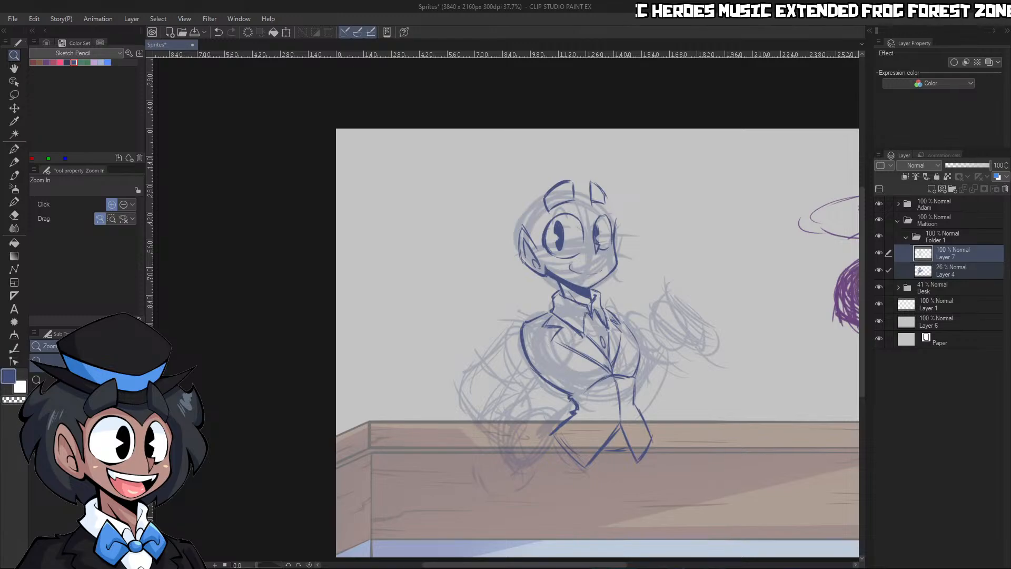
left_click(601, 284)
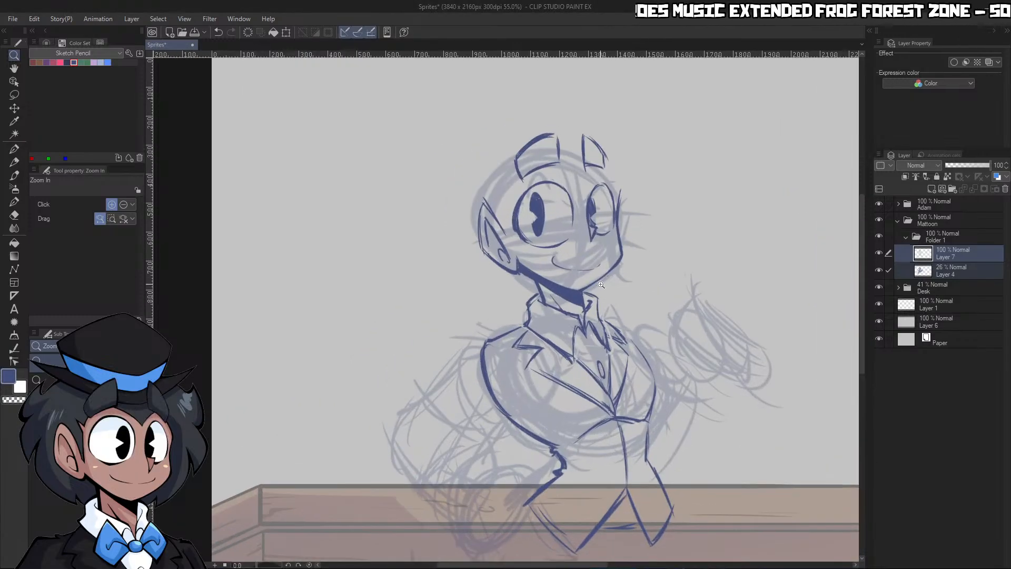
left_click_drag(603, 409, 545, 445)
left_click_drag(617, 453, 648, 448)
left_click_drag(608, 387, 632, 384)
left_click_drag(556, 164, 590, 210)
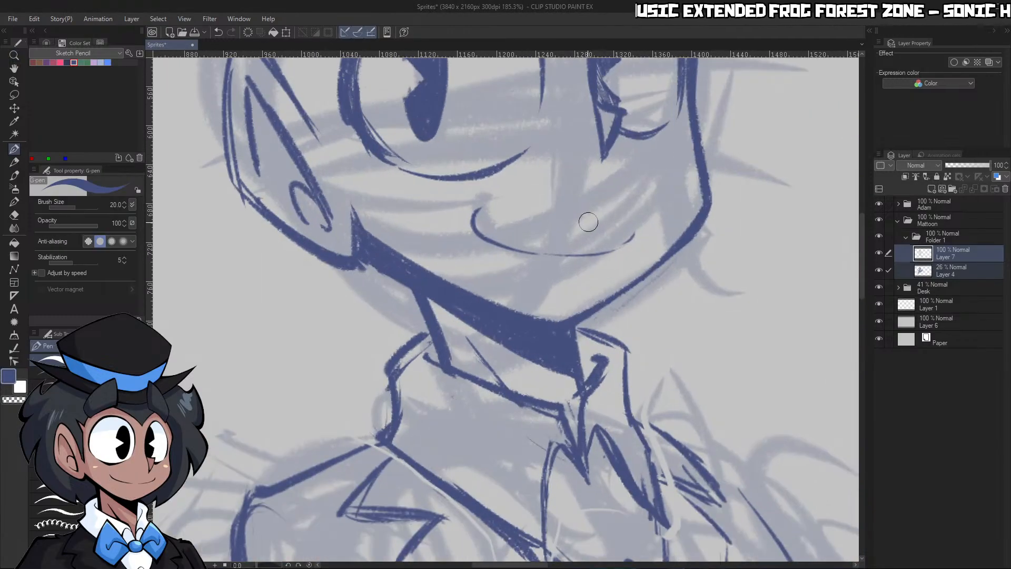
key("e")
mouse_move(627, 241)
left_mouse_down()
mouse_move(632, 226)
mouse_move(591, 237)
mouse_move(476, 221)
left_mouse_up()
Erase the lower outline of the near eye with the Real pencil in transparent colour
key("ctrl+space")
left_click_drag(567, 216, 532, 203)
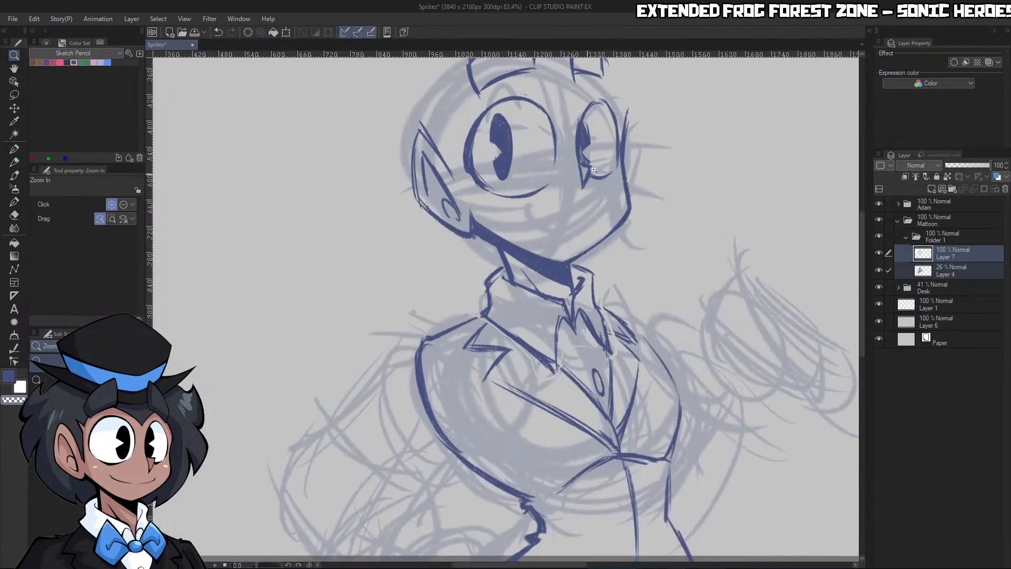
left_click_drag(611, 156, 640, 160)
key("c")
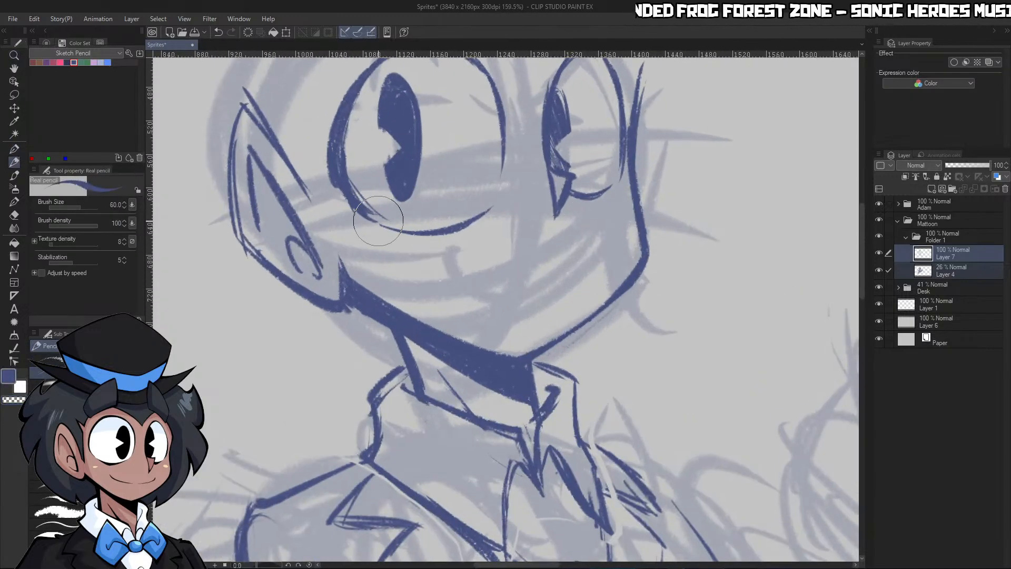
key("c")
mouse_move(350, 211)
left_mouse_down()
mouse_move(397, 222)
mouse_move(505, 209)
left_mouse_up()
key("c")
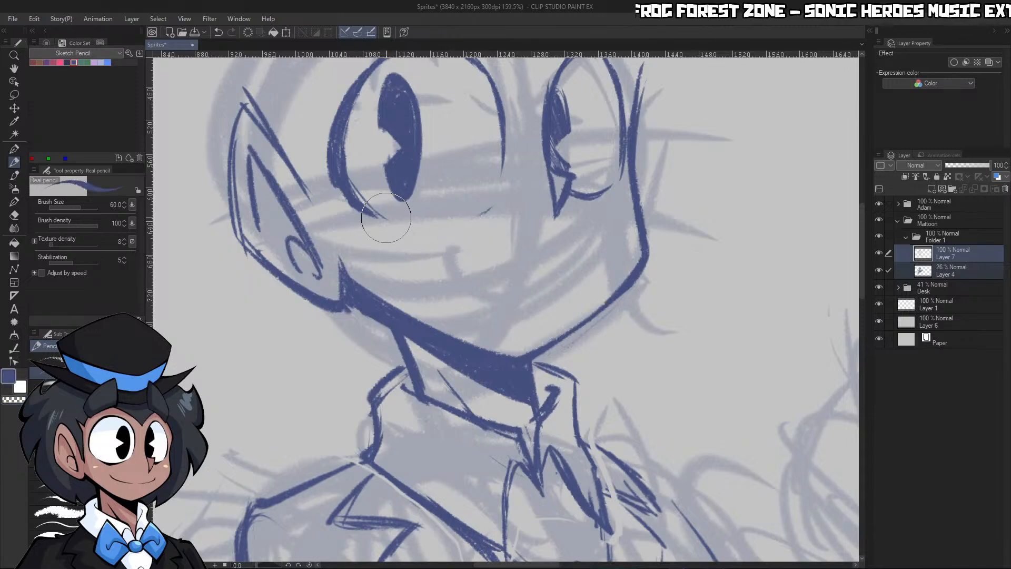
Set the brush size to 30, redraw the near eye's lower outline slightly higher, and clean up where it joins the sides
left_click_drag(386, 218, 475, 207)
key("bracketleft")
key("bracketleft")
key("bracketleft")
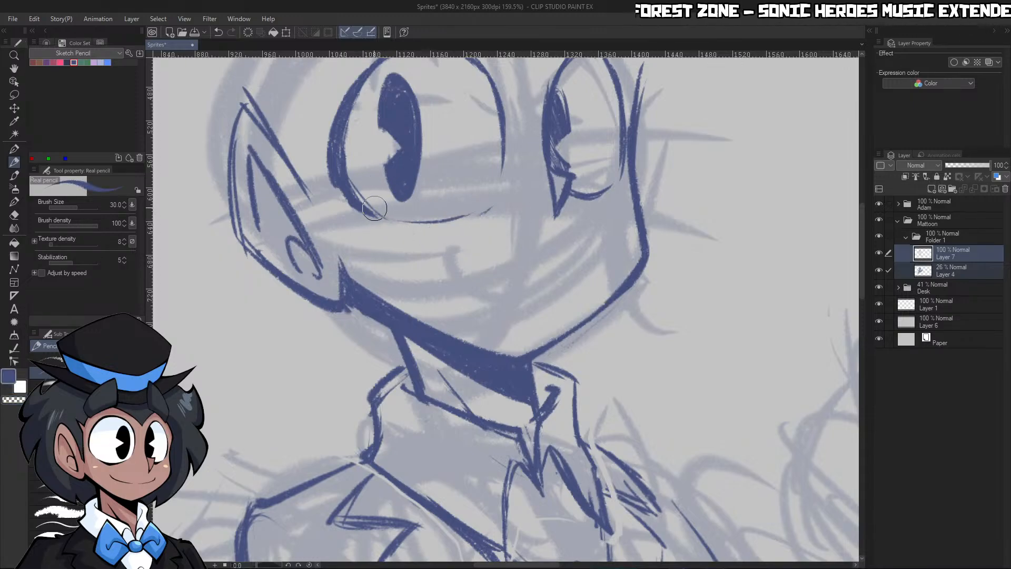
mouse_move(375, 208)
left_mouse_down()
mouse_move(427, 220)
mouse_move(433, 212)
left_mouse_up()
key("c")
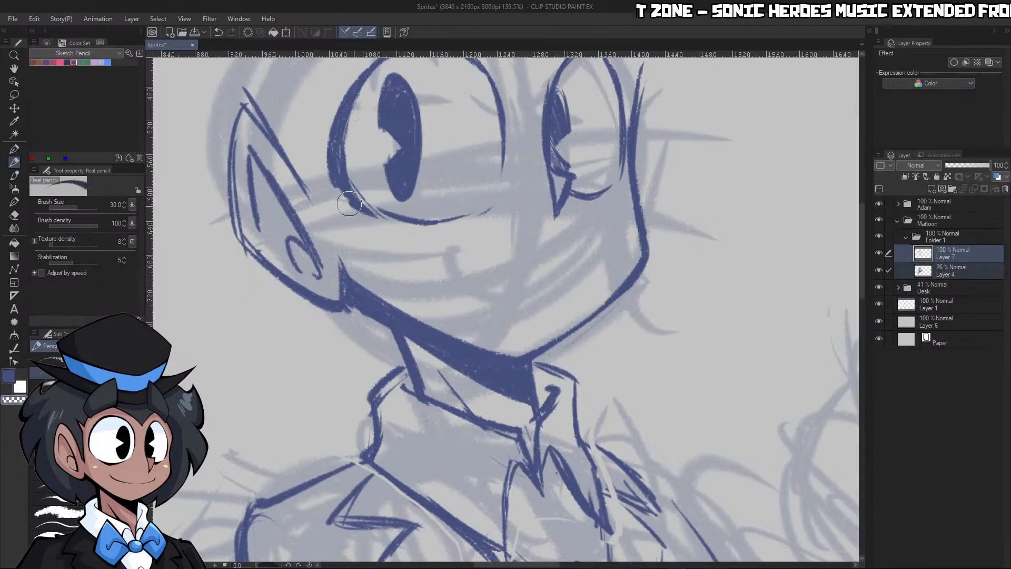
mouse_move(349, 204)
left_mouse_down()
mouse_move(382, 222)
mouse_move(485, 205)
left_mouse_up()
key("c")
key("c")
left_click_drag(423, 224, 498, 196)
key("c")
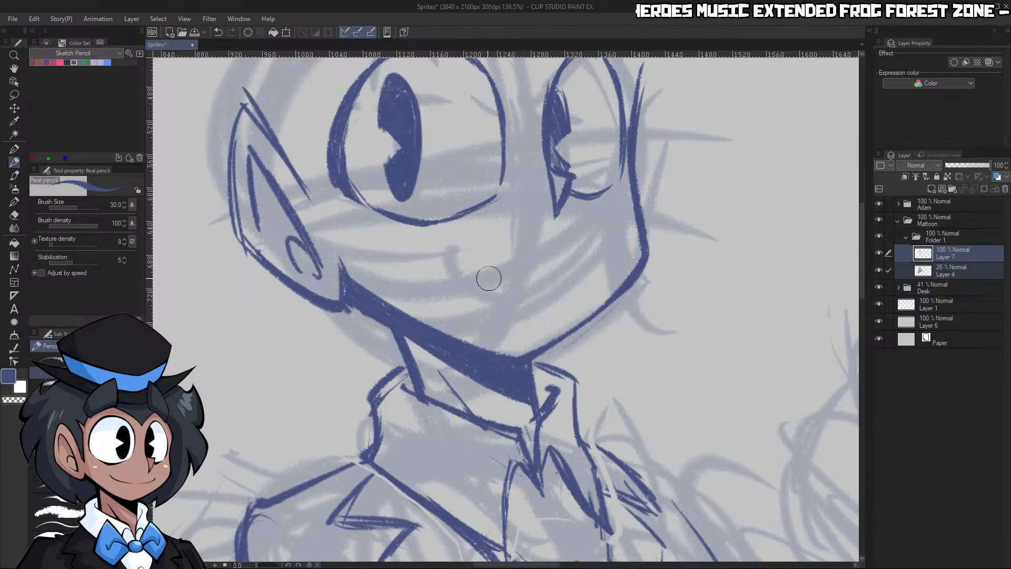
Draw a new thin curved smile lower on the face, undoing the strokes that miss the intended curve
left_click_drag(491, 281, 464, 249)
key("ctrl+z")
left_click_drag(493, 285, 449, 256)
left_click_drag(505, 285, 559, 288)
key("ctrl+z")
key("ctrl+z")
left_click_drag(496, 285, 574, 282)
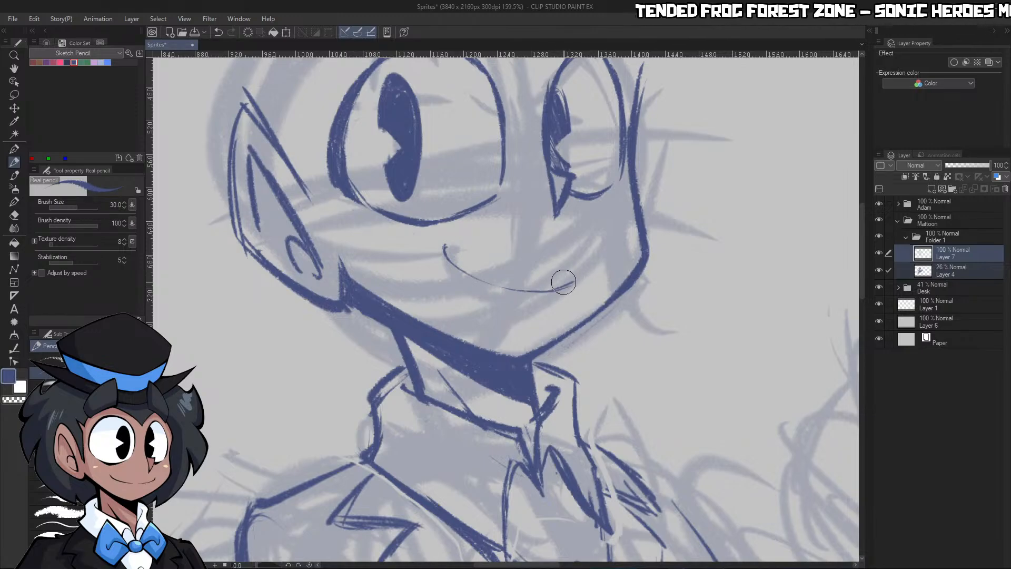
Redraw the short line that joins the near and far coat flaps below the jacket opening
key("ctrl+space")
mouse_move(635, 226)
left_mouse_down()
mouse_move(501, 240)
mouse_move(604, 263)
mouse_move(630, 280)
left_mouse_up()
left_click(636, 286)
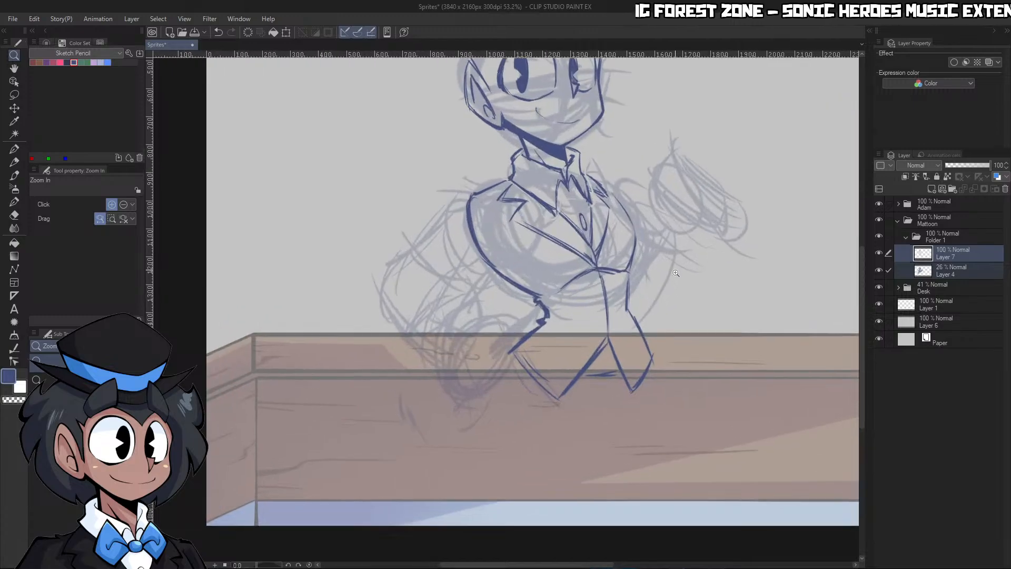
left_click(606, 363)
key("p")
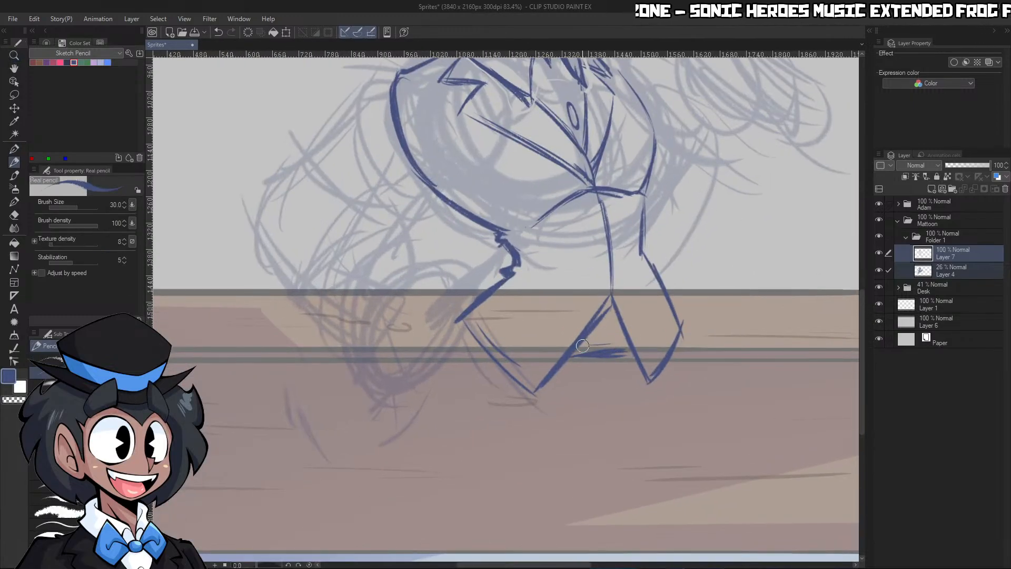
key("ctrl+z")
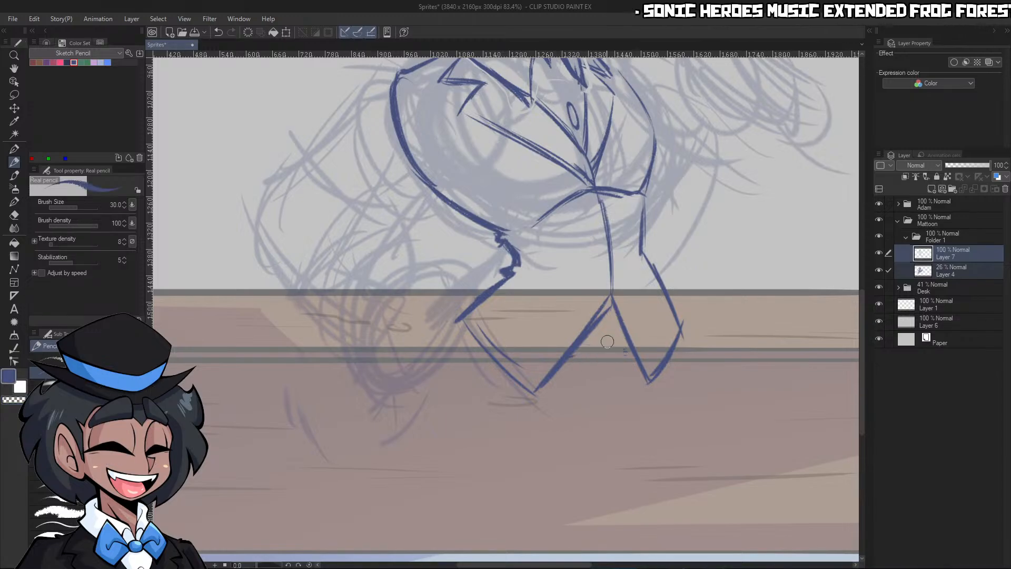
mouse_move(586, 342)
left_mouse_down()
mouse_move(617, 340)
mouse_move(621, 353)
left_mouse_up()
Examine the whole canvas to judge the character's proportions against the desk
key("ctrl+space")
left_click_drag(679, 302, 700, 300)
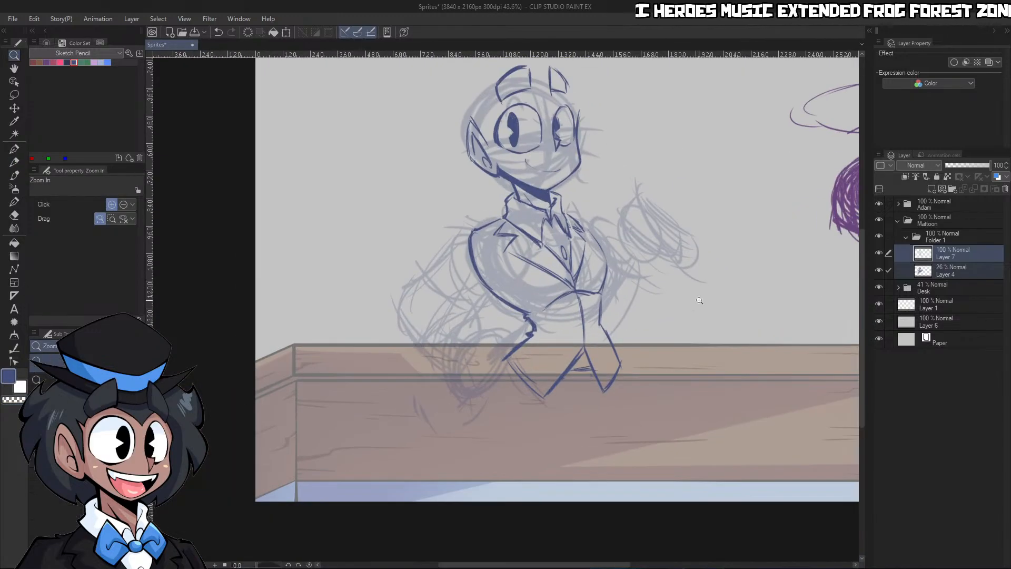
left_click_drag(701, 260, 648, 263)
left_click_drag(751, 277, 786, 277)
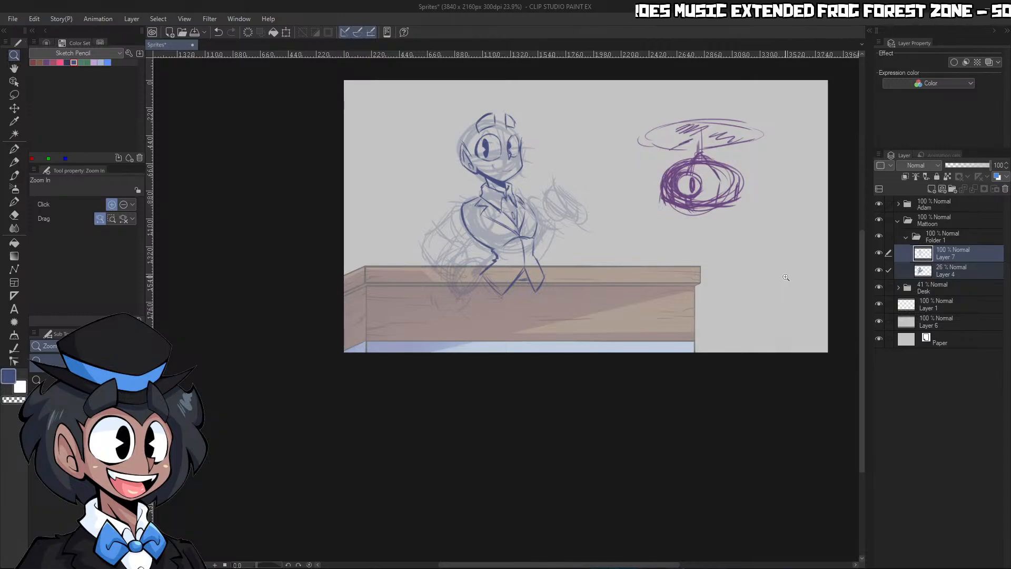
left_click_drag(668, 277, 671, 266)
left_click_drag(605, 316, 589, 300)
mouse_move(561, 220)
left_mouse_down()
mouse_move(603, 210)
mouse_move(587, 351)
left_mouse_up()
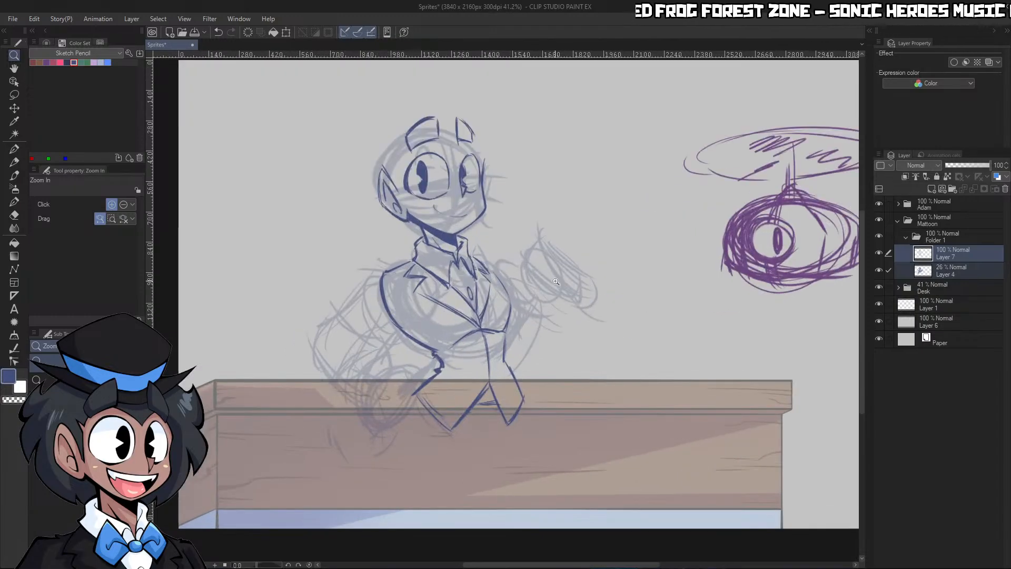
Add a new layer above Layer 7 and switch to the Real pencil for sketching around the head
left_click_drag(440, 403, 516, 163)
left_click(942, 253)
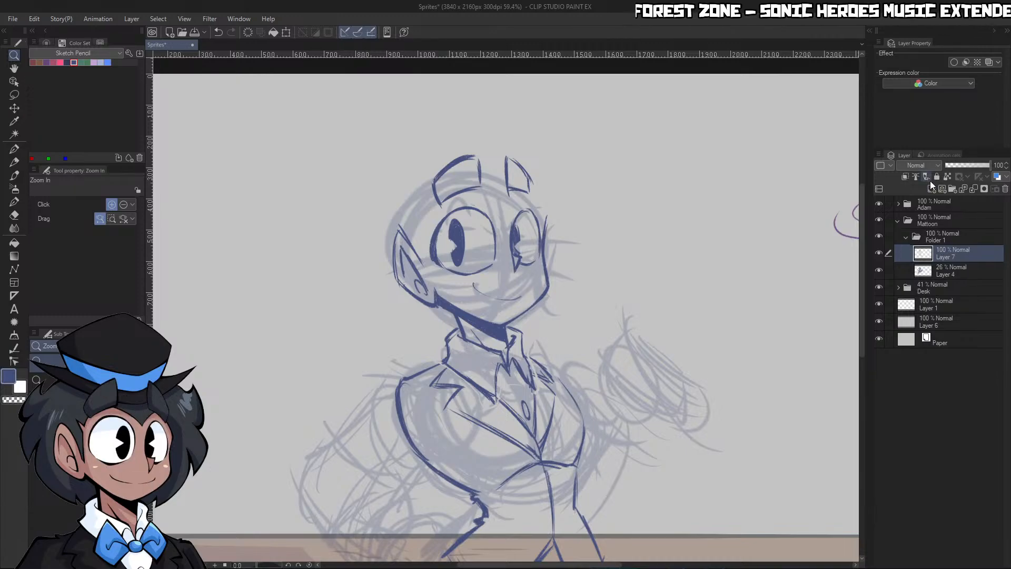
left_click(931, 189)
left_click(454, 282)
left_click(457, 285)
key("p")
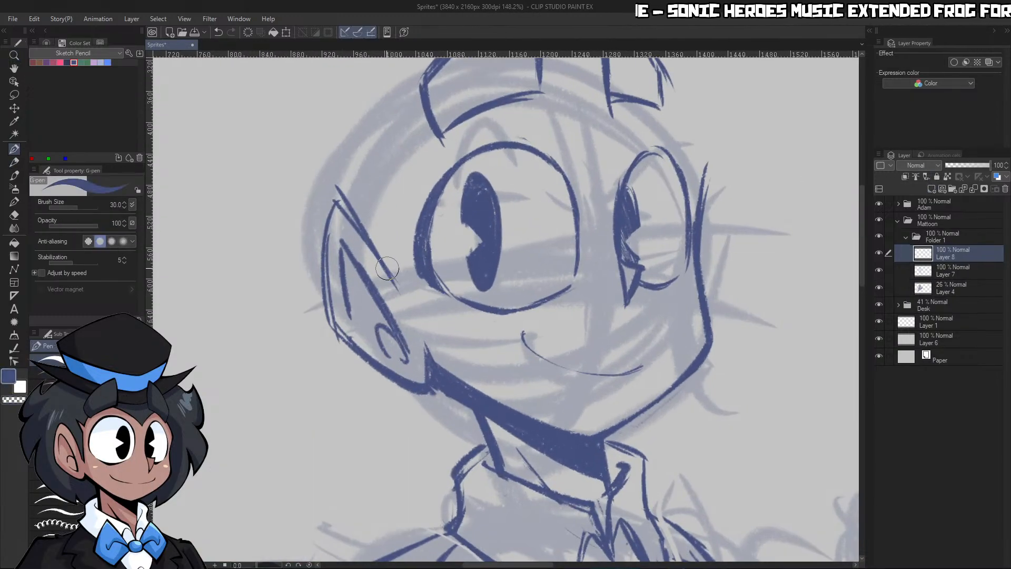
left_click_drag(382, 261, 408, 307)
key("p")
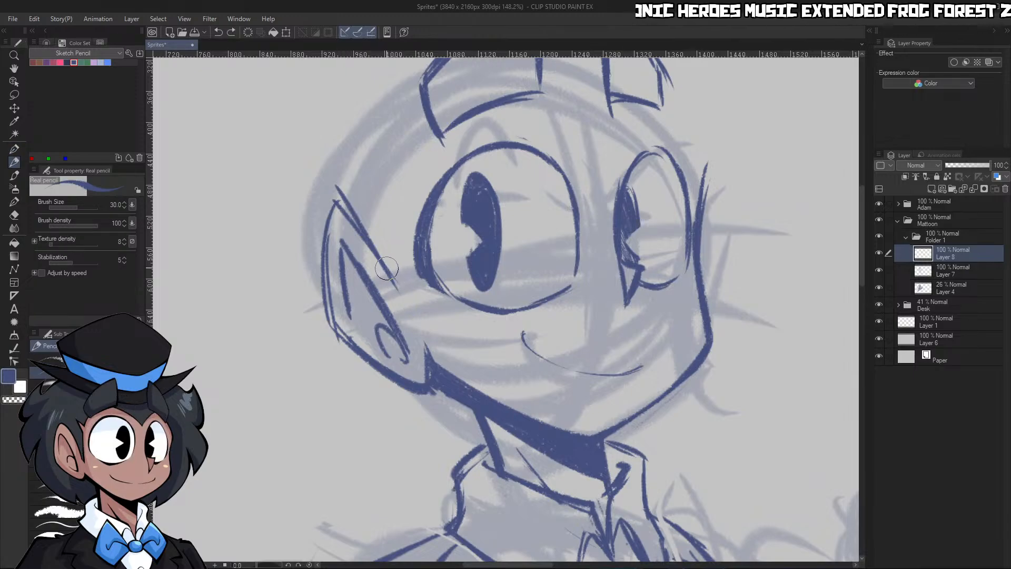
Sketch the sideburn in front of the near ear with a pointed corner above it, and undo the unwanted forehead strokes
mouse_move(387, 269)
left_mouse_down()
mouse_move(404, 300)
mouse_move(430, 316)
mouse_move(380, 198)
left_mouse_up()
mouse_move(395, 248)
left_mouse_down()
mouse_move(410, 282)
mouse_move(381, 200)
mouse_move(353, 180)
left_mouse_up()
mouse_move(354, 180)
left_mouse_down()
mouse_move(378, 183)
mouse_move(434, 105)
mouse_move(415, 119)
mouse_move(583, 129)
left_mouse_up()
mouse_move(538, 79)
left_mouse_down()
mouse_move(575, 125)
mouse_move(559, 96)
mouse_move(584, 150)
left_mouse_up()
key("ctrl+z")
key("ctrl+z")
key("ctrl+z")
key("ctrl+z")
key("ctrl+z")
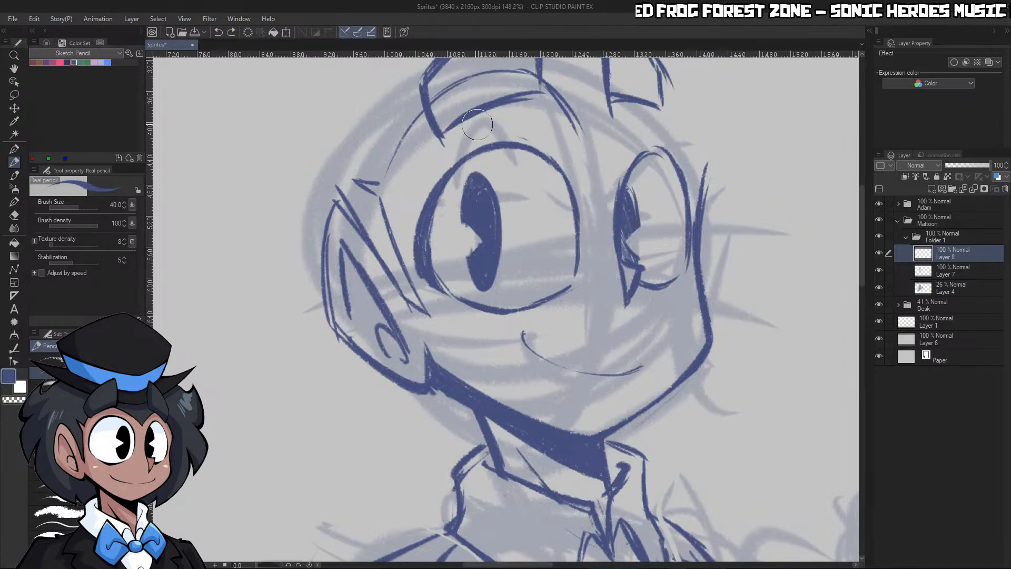
Sketch the hairline from the near sideburn across the forehead, under both eyebrows and down to the far side of the face
left_click_drag(380, 176, 461, 100)
mouse_move(418, 139)
left_mouse_down()
mouse_move(483, 93)
mouse_move(572, 138)
left_mouse_up()
left_click_drag(481, 96, 584, 146)
key("ctrl+z")
key("ctrl+z")
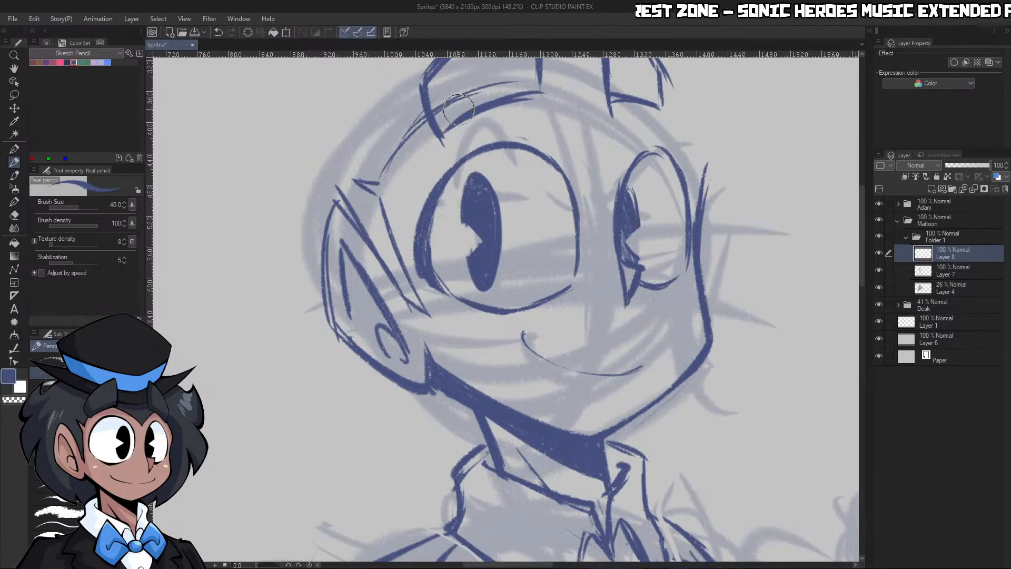
left_click_drag(448, 108, 519, 93)
key("ctrl+z")
mouse_move(382, 154)
left_mouse_down()
mouse_move(483, 122)
mouse_move(455, 100)
mouse_move(577, 136)
left_mouse_up()
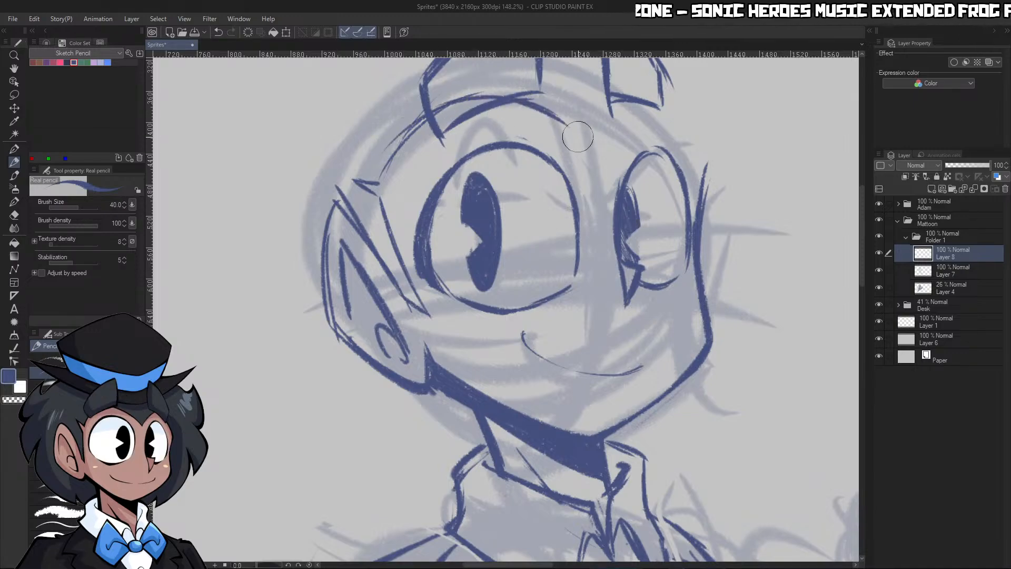
mouse_move(537, 108)
left_mouse_down()
mouse_move(587, 132)
mouse_move(609, 100)
mouse_move(629, 99)
mouse_move(686, 159)
mouse_move(706, 189)
left_mouse_up()
mouse_move(664, 106)
left_mouse_down()
mouse_move(708, 194)
mouse_move(693, 279)
left_mouse_up()
Clean up and redraw the upper far edge of the face beside the far eye on Layer 7
key("c")
left_click(958, 273)
key("c")
key("c")
left_click_drag(694, 217, 702, 248)
key("c")
left_click_drag(704, 165, 699, 240)
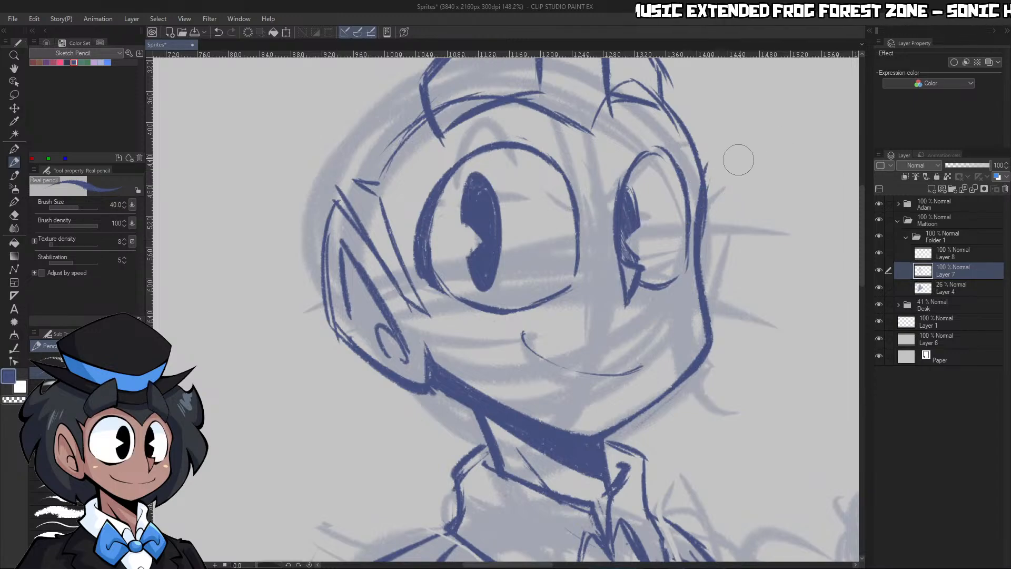
Erase the hairline strokes that run through the near and far eyebrows on Layer 8
left_click(940, 256)
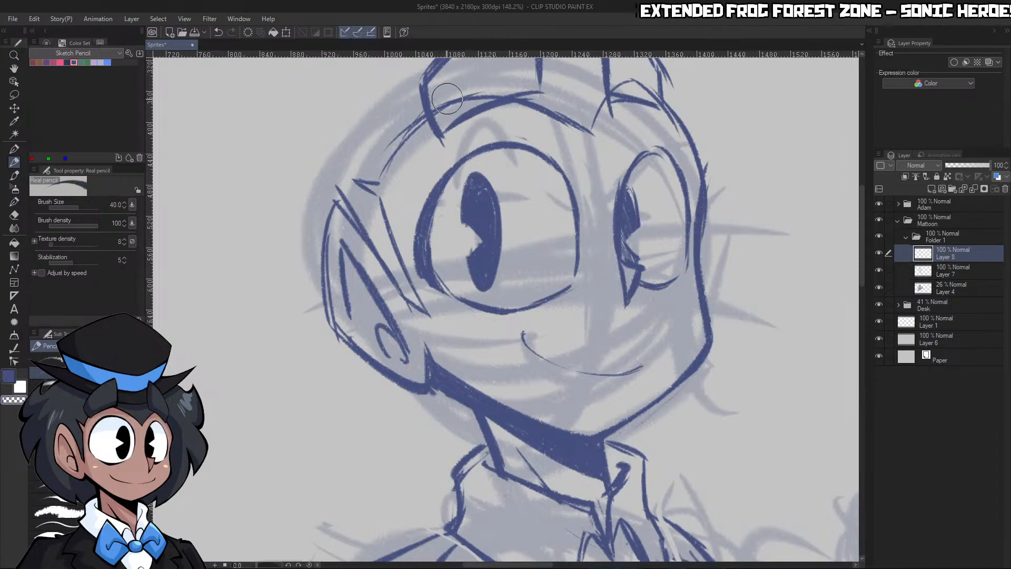
key("c")
left_click_drag(445, 110, 489, 97)
mouse_move(589, 114)
left_mouse_down()
mouse_move(537, 116)
mouse_move(598, 120)
left_mouse_up()
key("p")
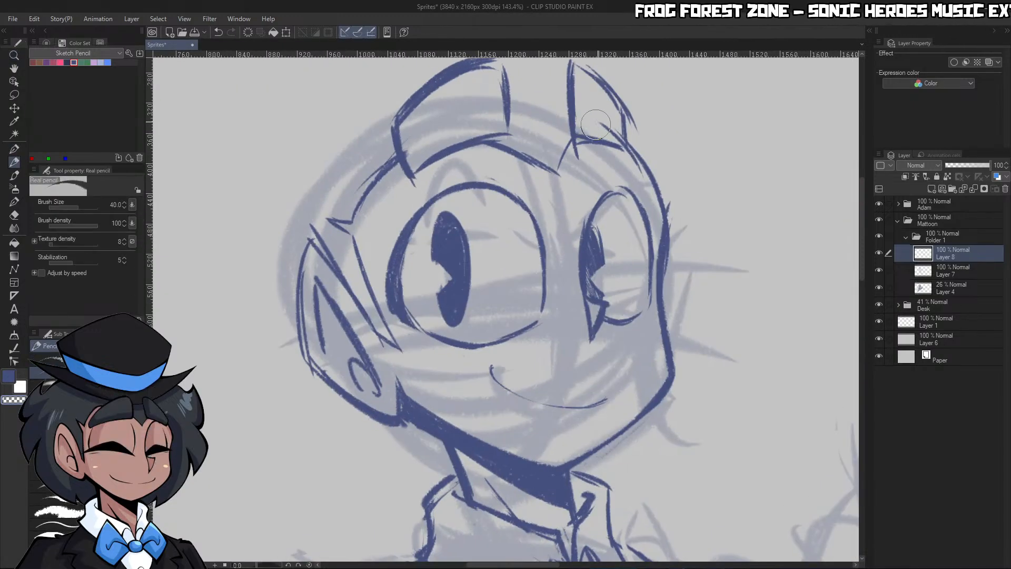
Erase the existing smile line from Layer 7
key("/")
left_click_drag(645, 242, 680, 283)
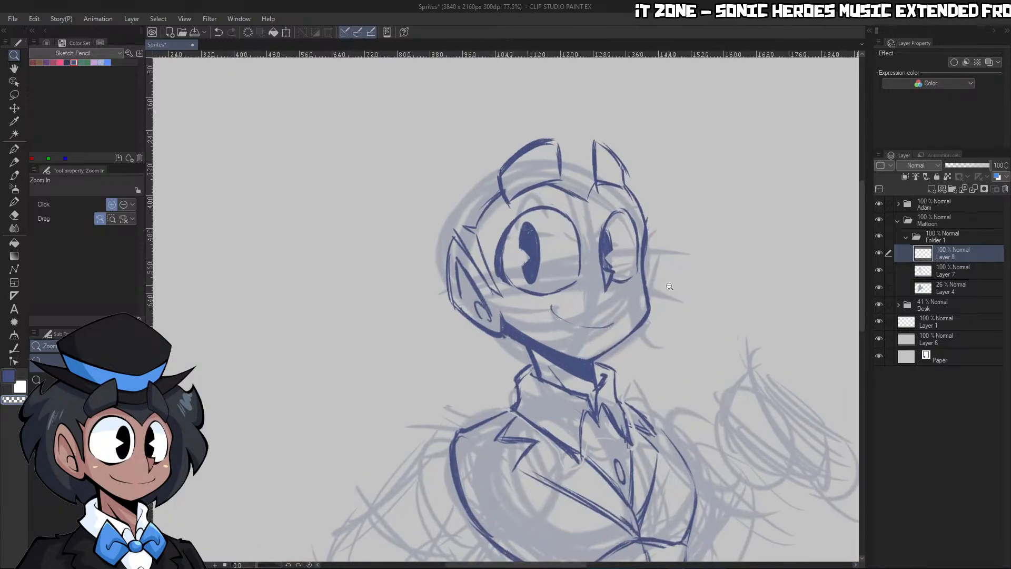
left_click(932, 268)
left_click_drag(640, 364, 655, 348)
key("p")
key("p")
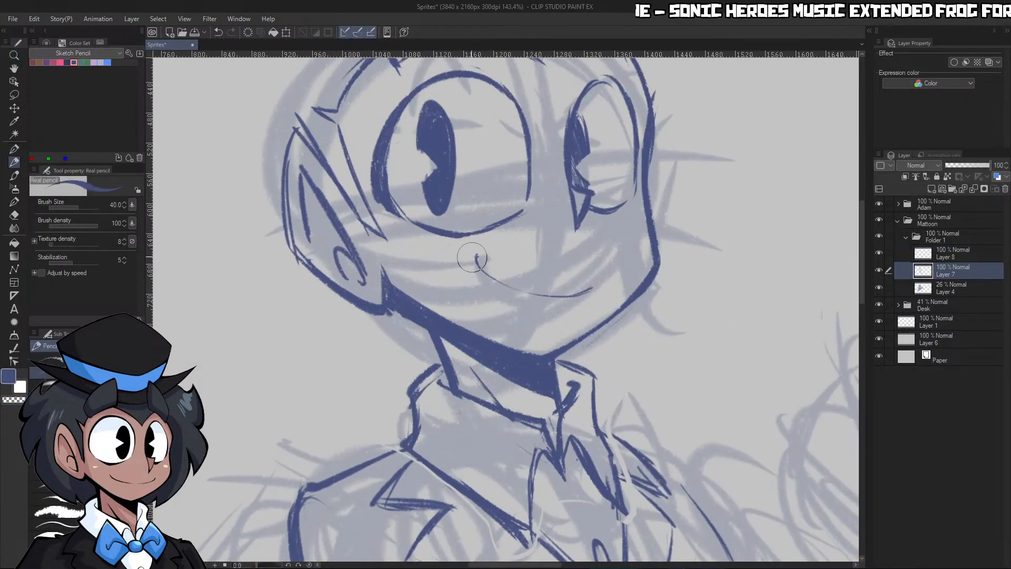
mouse_move(476, 260)
left_mouse_down()
mouse_move(508, 289)
mouse_move(544, 303)
mouse_move(579, 289)
left_mouse_up()
key("ctrl+z")
key("c")
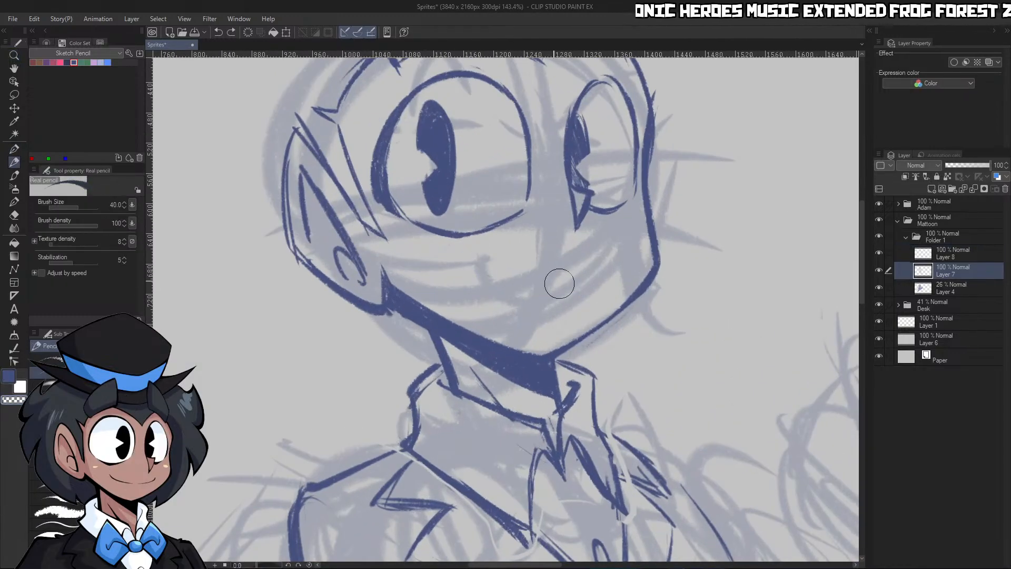
Try a new curved smile under the near eye, undo its far half and erase the remaining stroke
key("c")
mouse_move(513, 295)
left_mouse_down()
mouse_move(486, 274)
mouse_move(487, 257)
left_mouse_up()
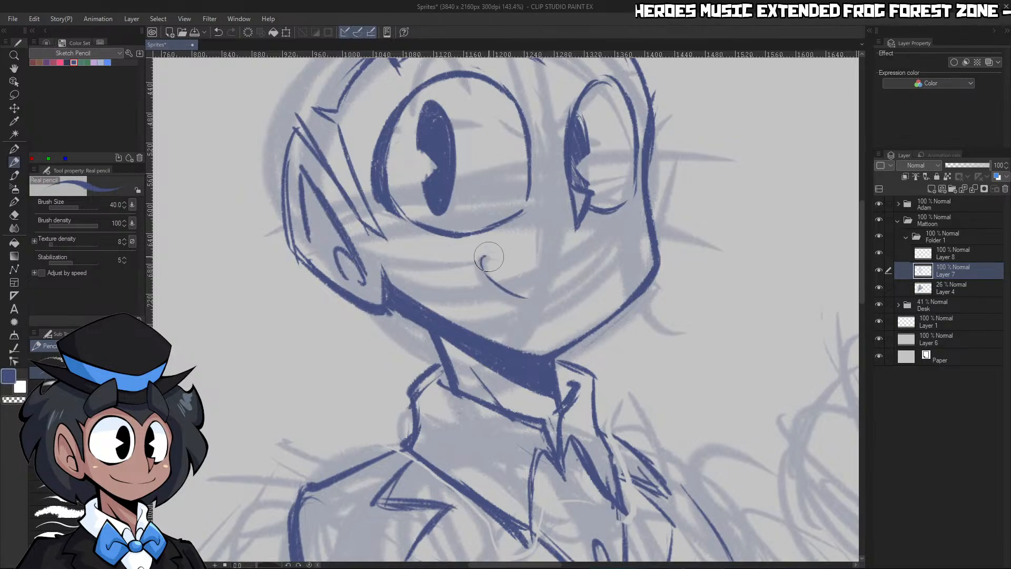
key("c")
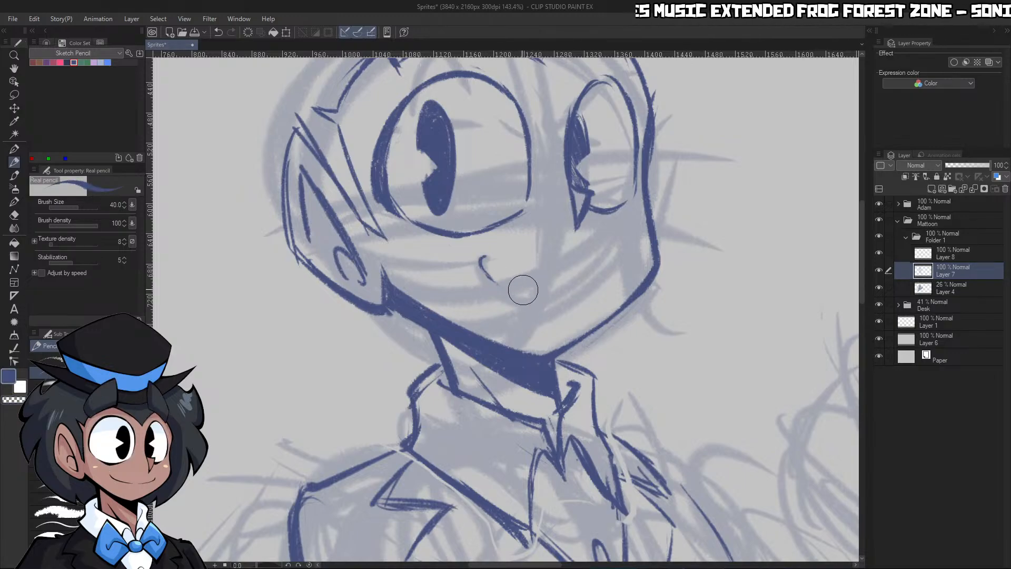
mouse_move(522, 295)
left_mouse_down()
mouse_move(587, 298)
mouse_move(579, 291)
mouse_move(599, 277)
left_mouse_up()
key("ctrl+space")
left_click_drag(626, 218, 575, 286)
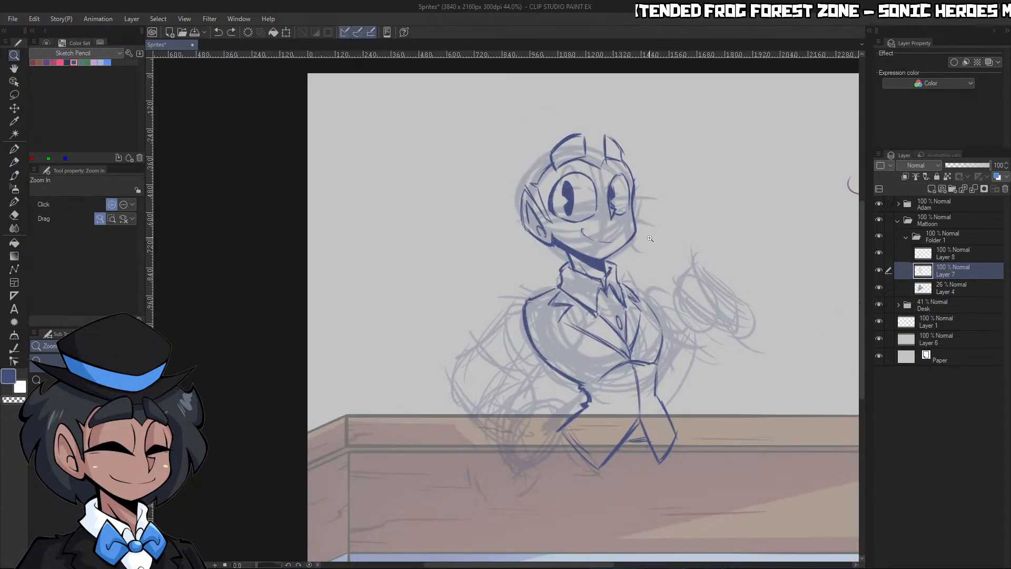
key("ctrl+z")
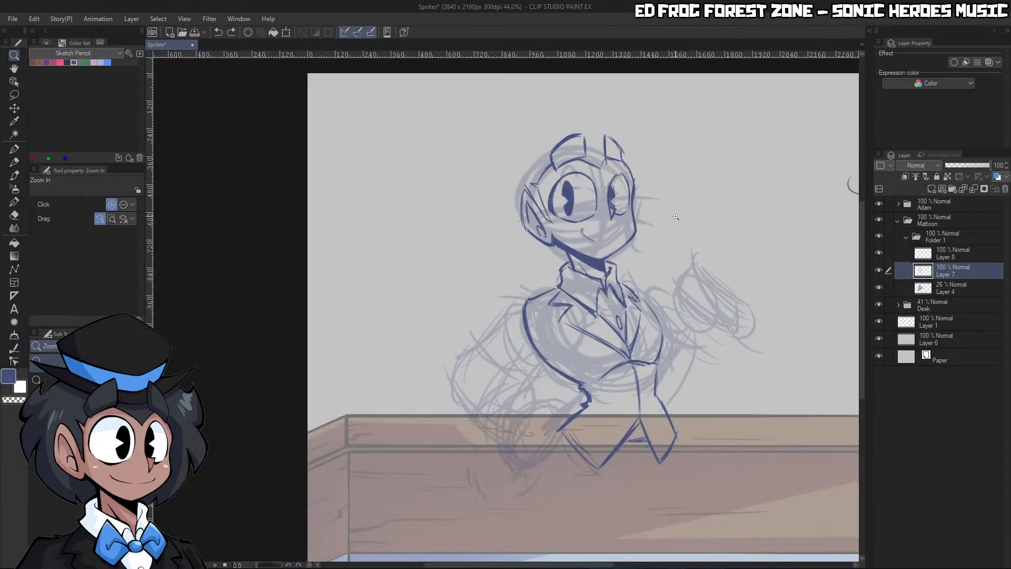
left_click_drag(629, 239, 680, 237)
key("c")
mouse_move(492, 212)
left_mouse_down()
mouse_move(520, 236)
mouse_move(492, 212)
mouse_move(555, 185)
left_mouse_up()
key("c")
key("c")
key("c")
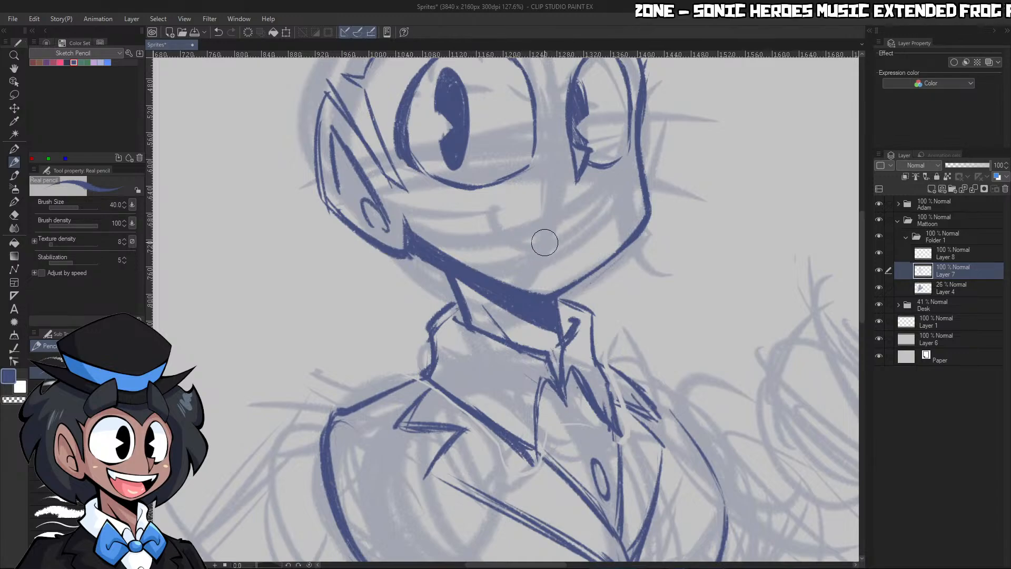
Redraw the smile as a shallow curve from below the near eye to beneath the far eye
left_click_drag(542, 243, 490, 216)
key("ctrl+z")
mouse_move(536, 245)
left_mouse_down()
mouse_move(487, 216)
mouse_move(542, 241)
mouse_move(598, 228)
left_mouse_up()
key("ctrl+space")
left_click_drag(604, 192, 561, 190)
mouse_move(679, 164)
left_mouse_down()
mouse_move(621, 163)
mouse_move(698, 194)
mouse_move(652, 218)
left_mouse_up()
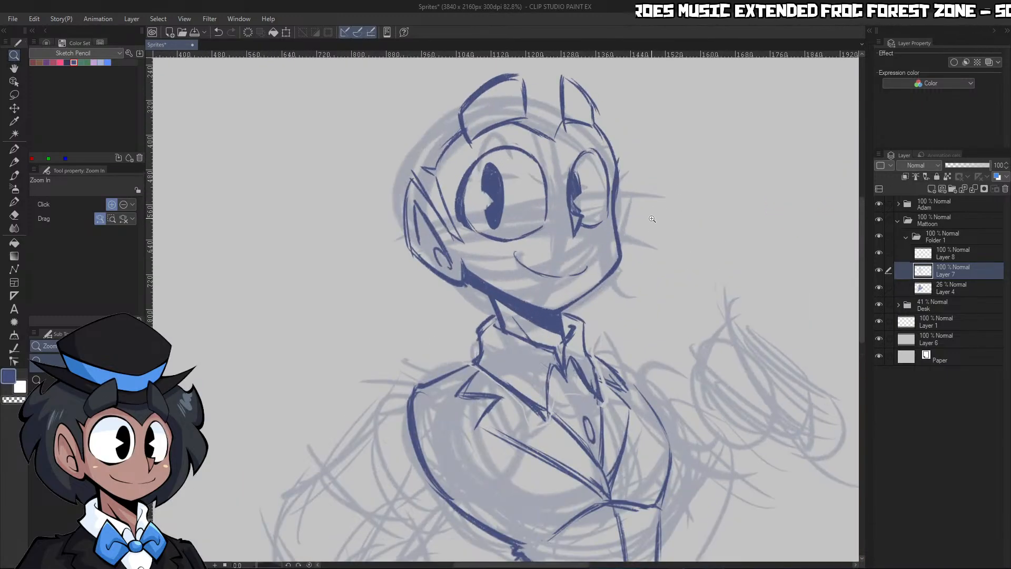
mouse_move(589, 273)
left_mouse_down()
mouse_move(561, 273)
mouse_move(606, 274)
left_mouse_up()
Erase the hooked near end of the smile and redraw it as a cleaner, stronger corner
key("c")
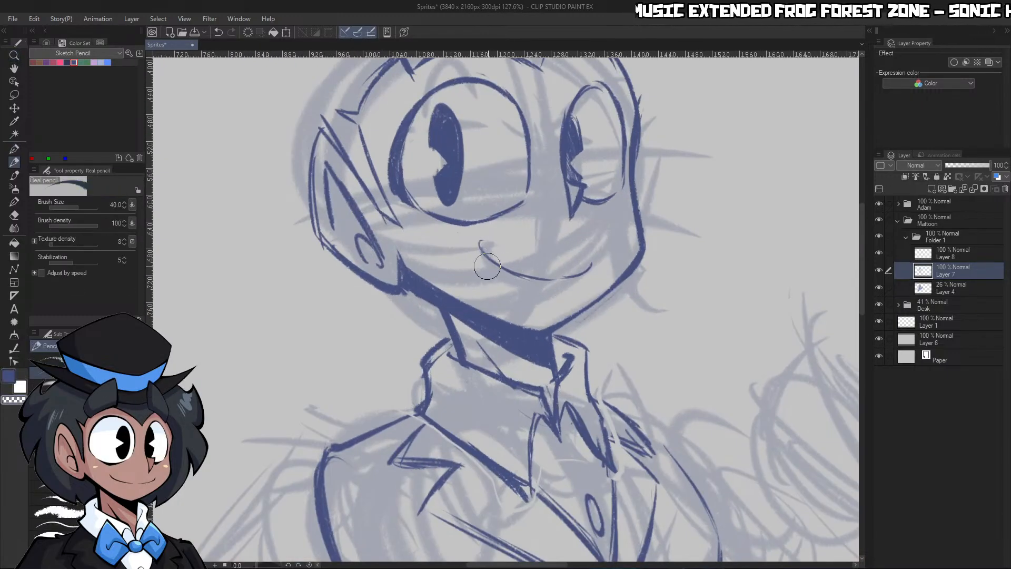
key("ctrl+space")
left_click_drag(590, 222, 521, 197)
left_click_drag(604, 191, 637, 186)
left_click_drag(569, 200, 587, 220)
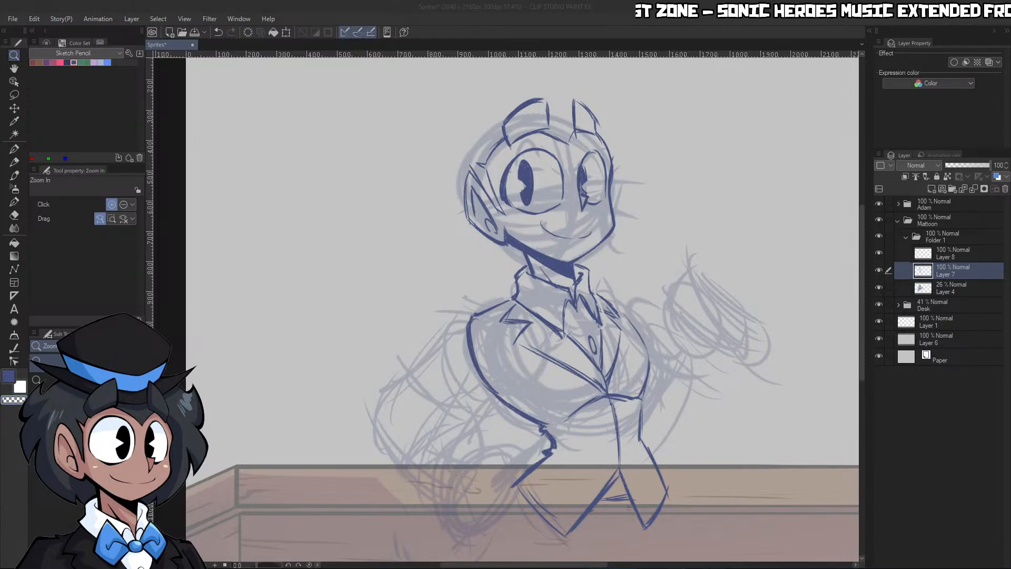
mouse_move(619, 279)
left_mouse_down()
mouse_move(595, 281)
mouse_move(672, 247)
left_mouse_up()
left_click_drag(476, 263, 448, 236)
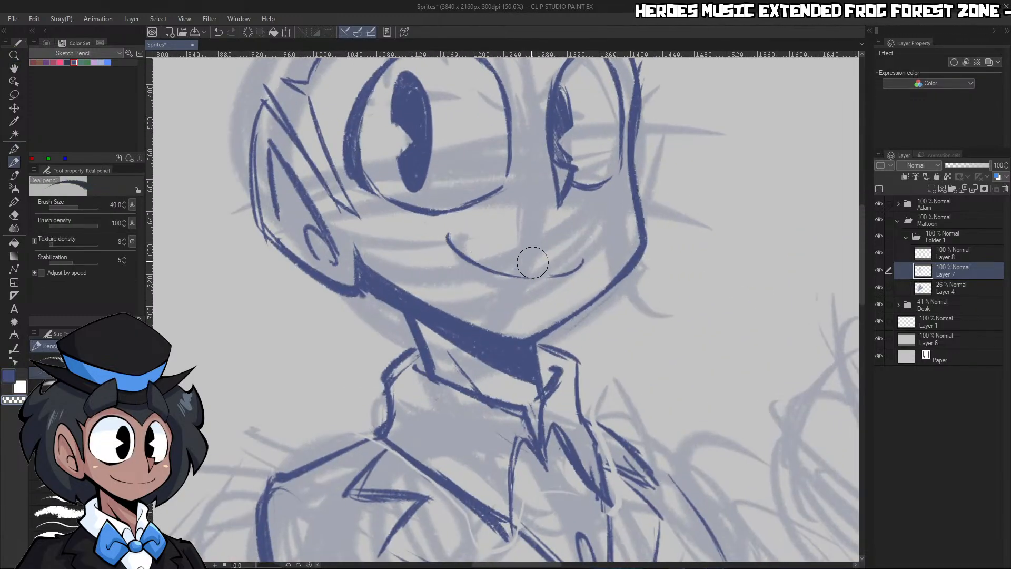
left_click_drag(559, 222, 623, 189)
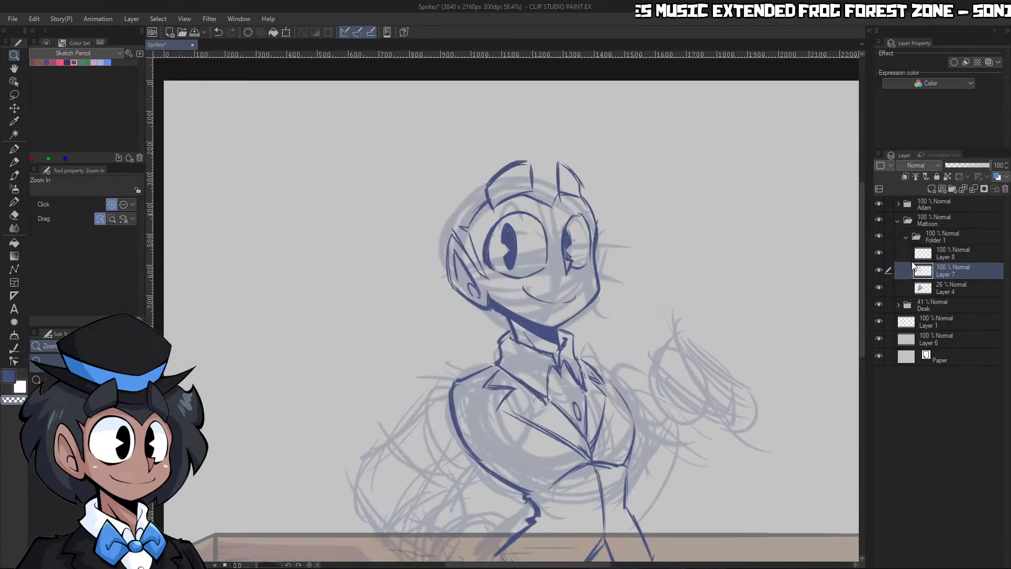
Sketch the lower back hair on Layer 8, curving behind the near ear in pointed locks down to the collar
left_click(937, 253)
left_click(455, 305)
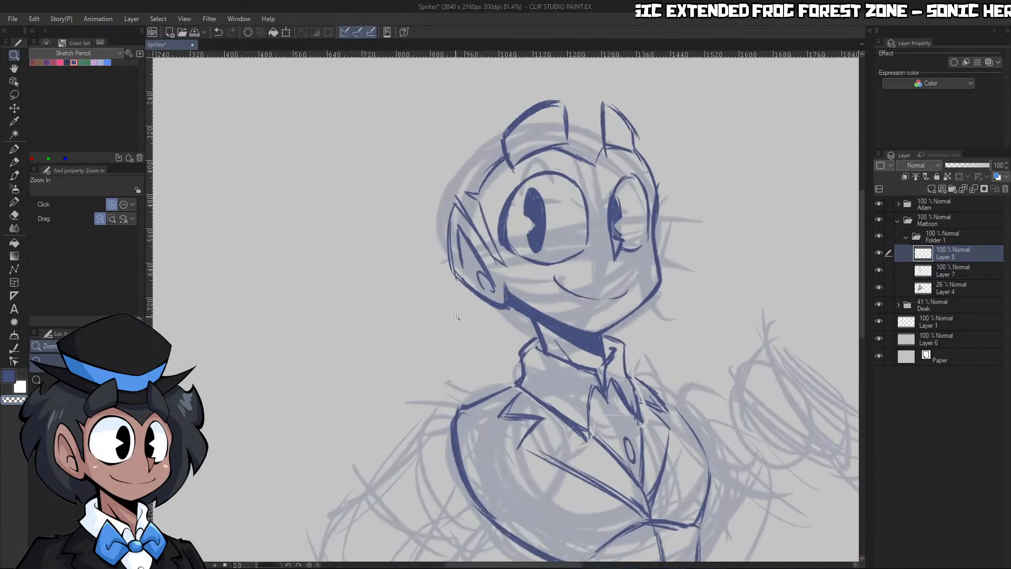
key("p")
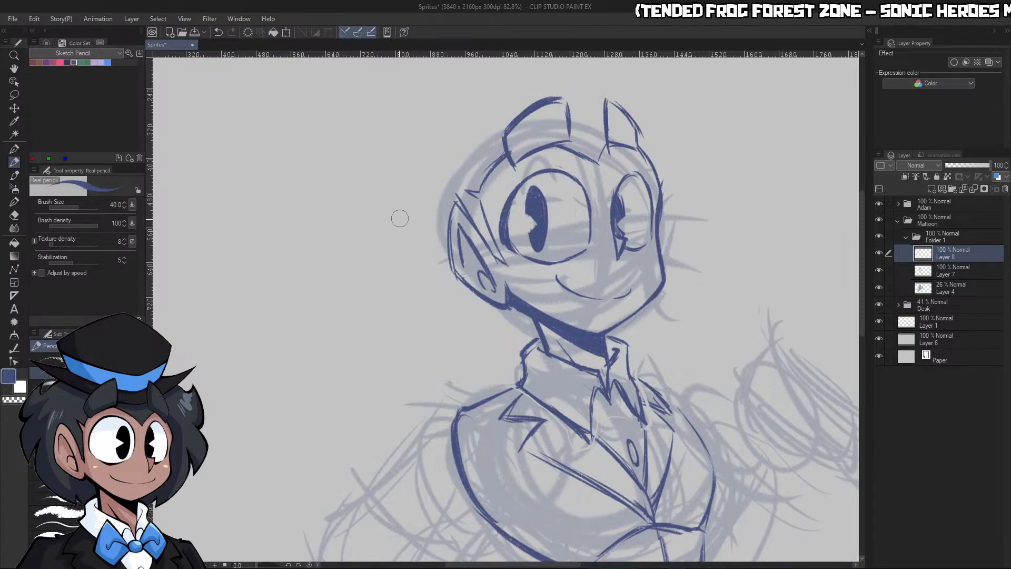
mouse_move(402, 204)
left_mouse_down()
mouse_move(387, 260)
mouse_move(428, 300)
left_mouse_up()
mouse_move(424, 265)
left_mouse_down()
mouse_move(441, 307)
mouse_move(449, 302)
mouse_move(424, 269)
mouse_move(464, 324)
mouse_move(439, 304)
mouse_move(514, 341)
left_mouse_up()
left_click_drag(526, 341, 539, 347)
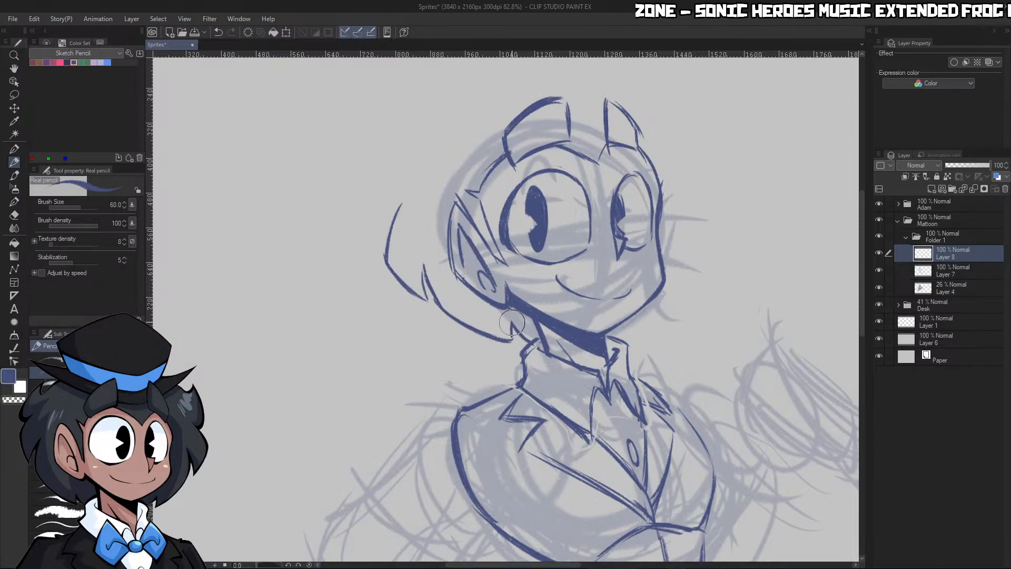
left_click_drag(436, 301, 508, 338)
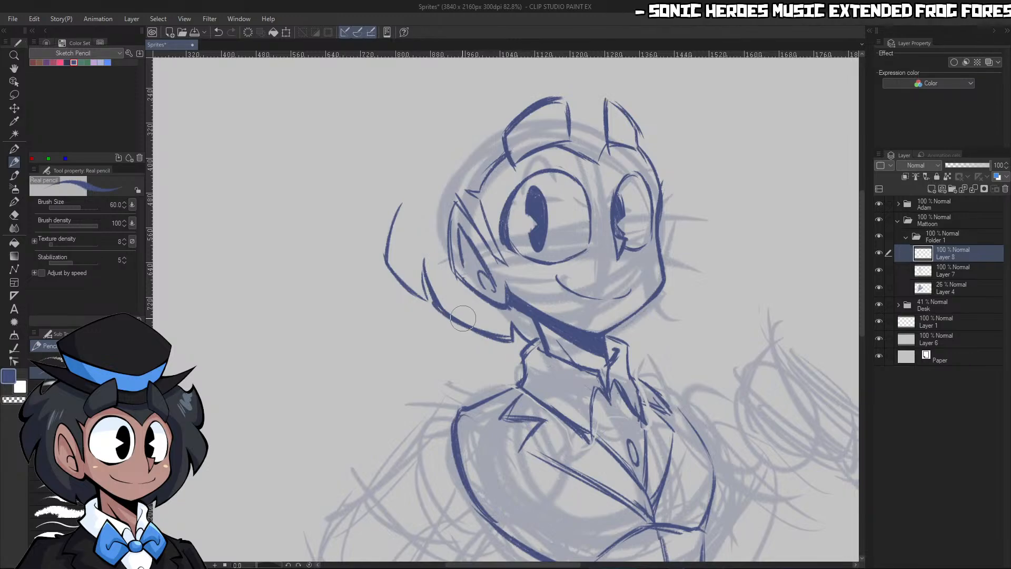
mouse_move(428, 305)
left_mouse_down()
mouse_move(425, 266)
mouse_move(432, 311)
mouse_move(388, 270)
left_mouse_up()
Sketch the rounded tuft at the back of the head and the start of the curve rising above it
key("c")
key("c")
mouse_move(402, 200)
left_mouse_down()
mouse_move(383, 266)
mouse_move(410, 175)
mouse_move(393, 212)
mouse_move(403, 130)
mouse_move(407, 147)
mouse_move(465, 91)
left_mouse_up()
key("ctrl+space")
mouse_move(554, 166)
left_mouse_down()
mouse_move(648, 130)
mouse_move(698, 135)
left_mouse_up()
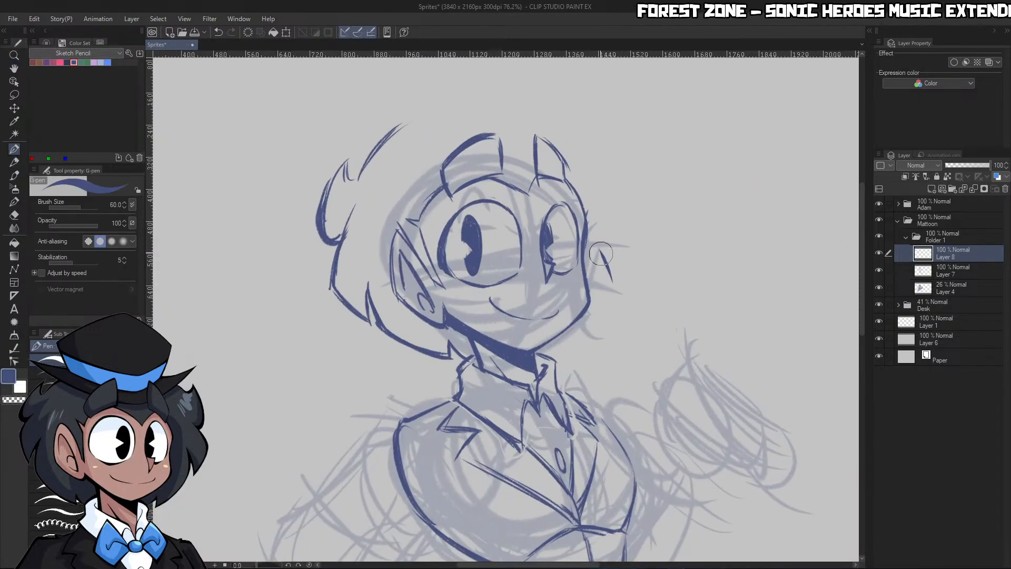
Sketch the lower far-side hair with the Real pencil, bulging past the cheek and curving in beneath the jaw
left_click_drag(600, 253, 614, 287)
key("p")
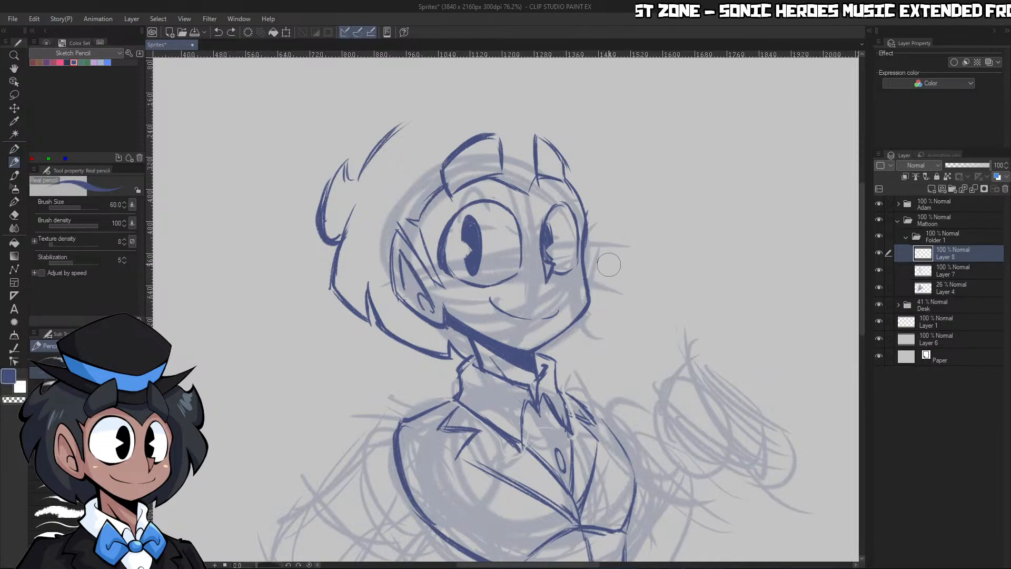
mouse_move(605, 241)
left_mouse_down()
mouse_move(620, 272)
mouse_move(574, 342)
left_mouse_up()
left_click_drag(621, 288, 568, 348)
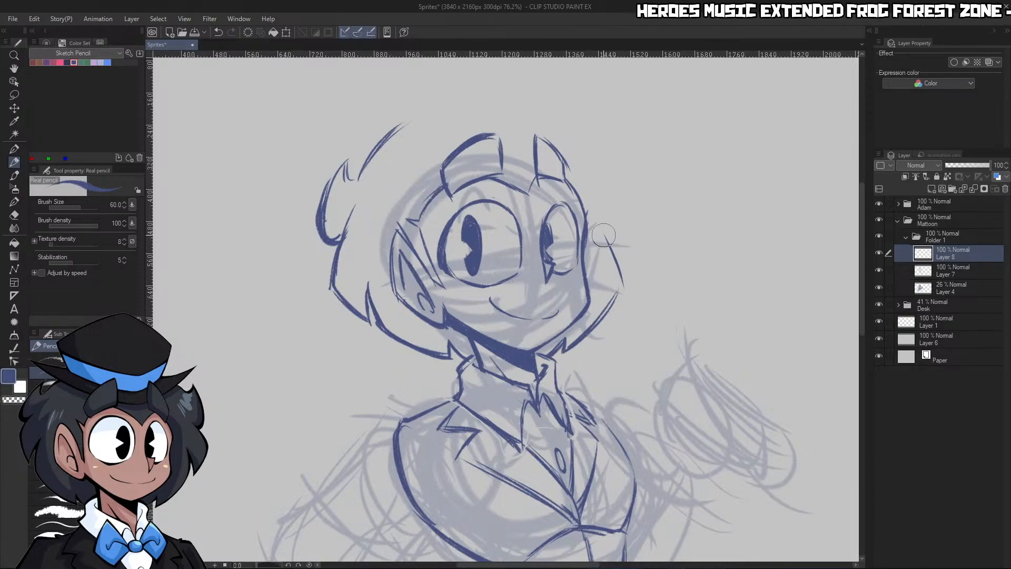
left_click_drag(603, 234, 572, 341)
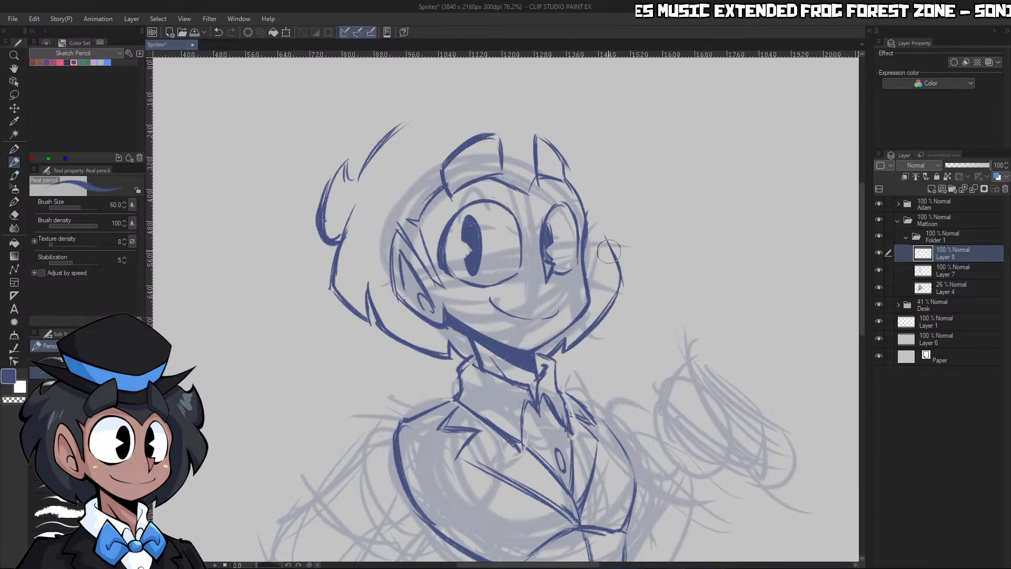
Sketch two stacked pointed locks up the far side of the hair, ending in an upturned flick
left_click_drag(613, 250, 632, 279)
mouse_move(602, 201)
left_mouse_down()
mouse_move(638, 231)
mouse_move(633, 256)
left_mouse_up()
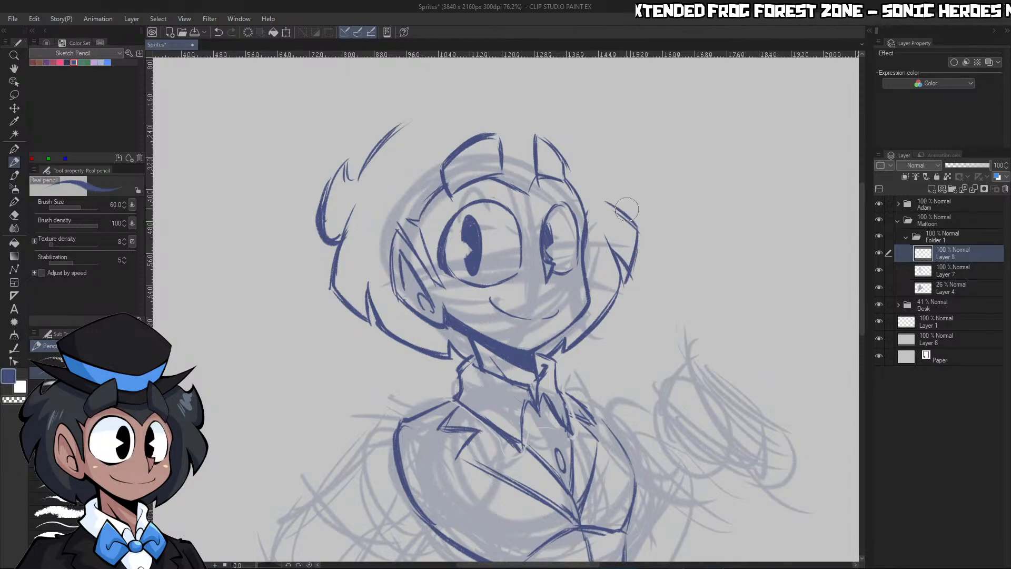
mouse_move(636, 196)
left_mouse_down()
mouse_move(627, 131)
mouse_move(604, 152)
mouse_move(631, 145)
left_mouse_up()
left_click_drag(632, 141, 614, 212)
Sketch the crown of the hair as an arc from the back tuft over the top of the head
left_click_drag(359, 177, 453, 111)
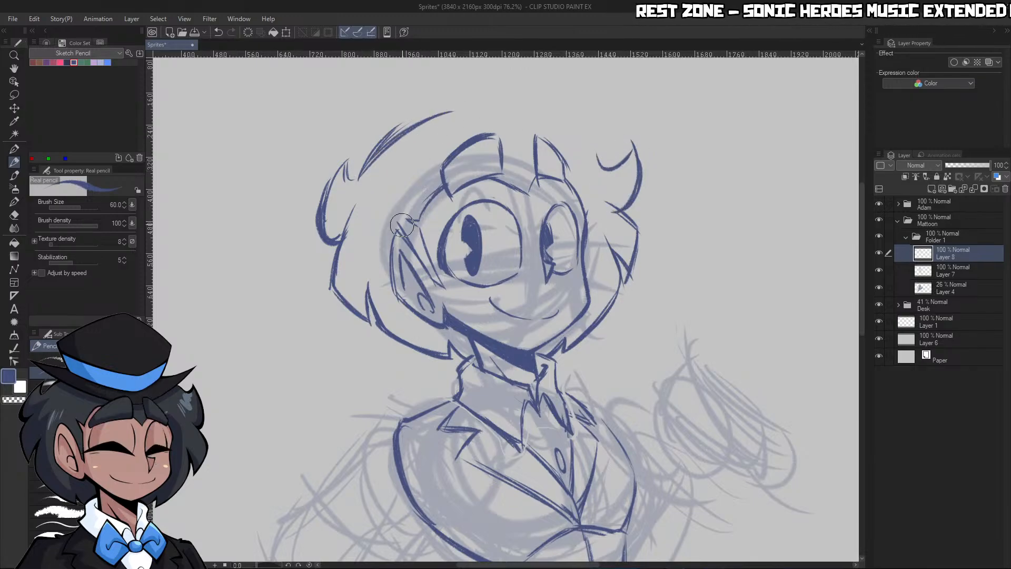
key("c")
mouse_move(385, 139)
left_mouse_down()
mouse_move(456, 113)
mouse_move(447, 102)
mouse_move(538, 112)
left_mouse_up()
key("c")
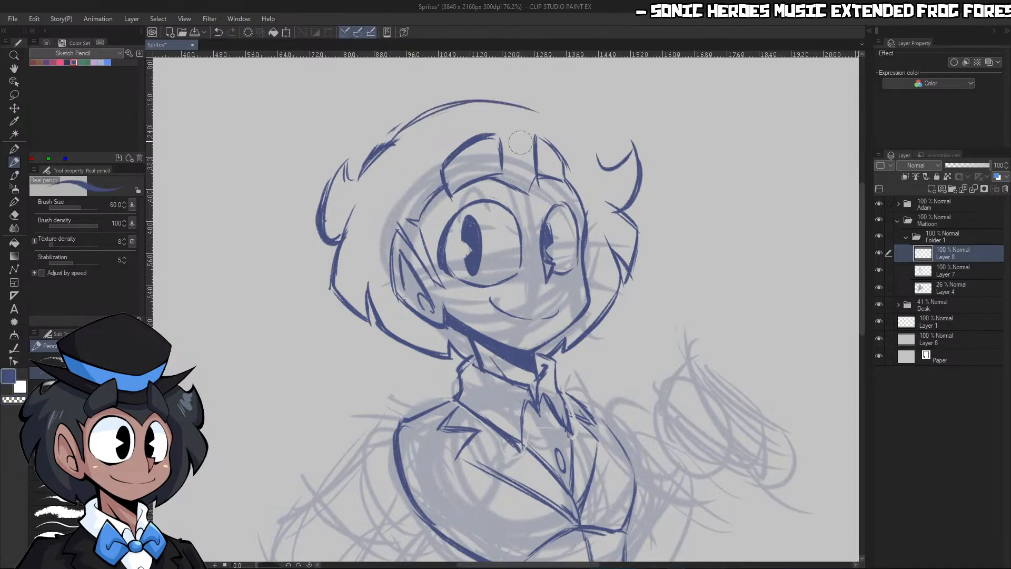
mouse_move(410, 124)
left_mouse_down()
mouse_move(479, 96)
mouse_move(547, 113)
left_mouse_up()
Continue the crown outline down the far side into the upturned flick and tidy where the lines meet
mouse_move(497, 99)
left_mouse_down()
mouse_move(544, 107)
mouse_move(602, 159)
left_mouse_up()
mouse_move(569, 128)
left_mouse_down()
mouse_move(603, 161)
mouse_move(641, 139)
left_mouse_up()
key("c")
mouse_move(603, 168)
left_mouse_down()
mouse_move(629, 162)
mouse_move(643, 145)
left_mouse_up()
key("c")
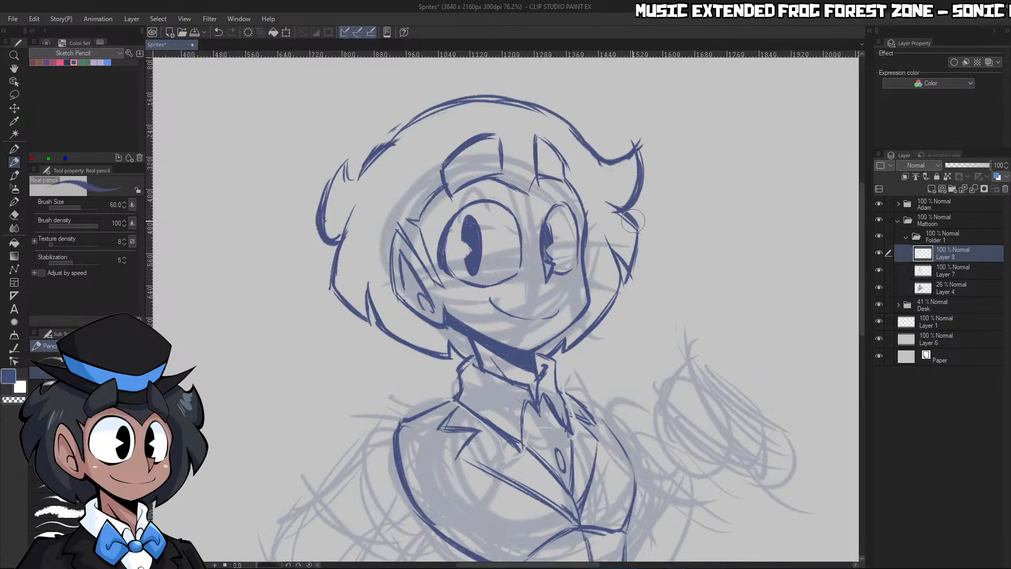
Thicken the hair outline along the back locks, the rear tuft and the crown
mouse_move(359, 206)
left_mouse_down()
mouse_move(332, 277)
mouse_move(369, 323)
left_mouse_up()
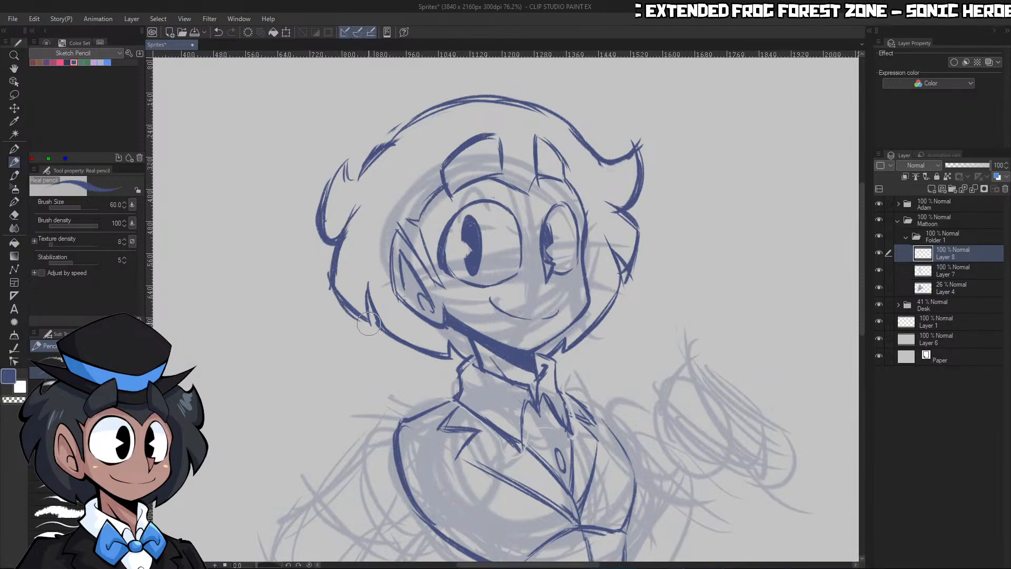
mouse_move(342, 238)
left_mouse_down()
mouse_move(327, 205)
mouse_move(318, 227)
left_mouse_up()
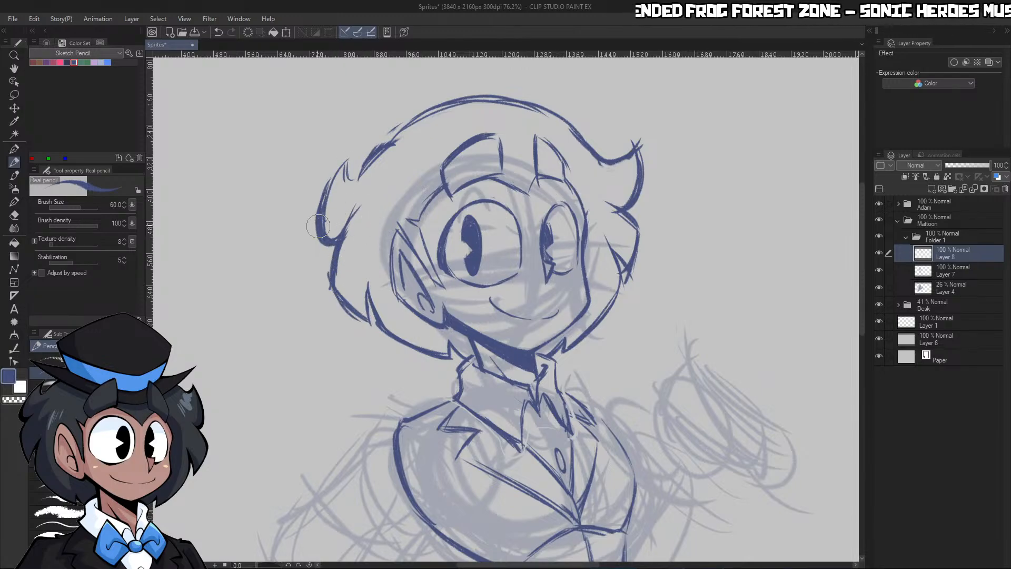
left_click_drag(403, 141, 353, 184)
key("c")
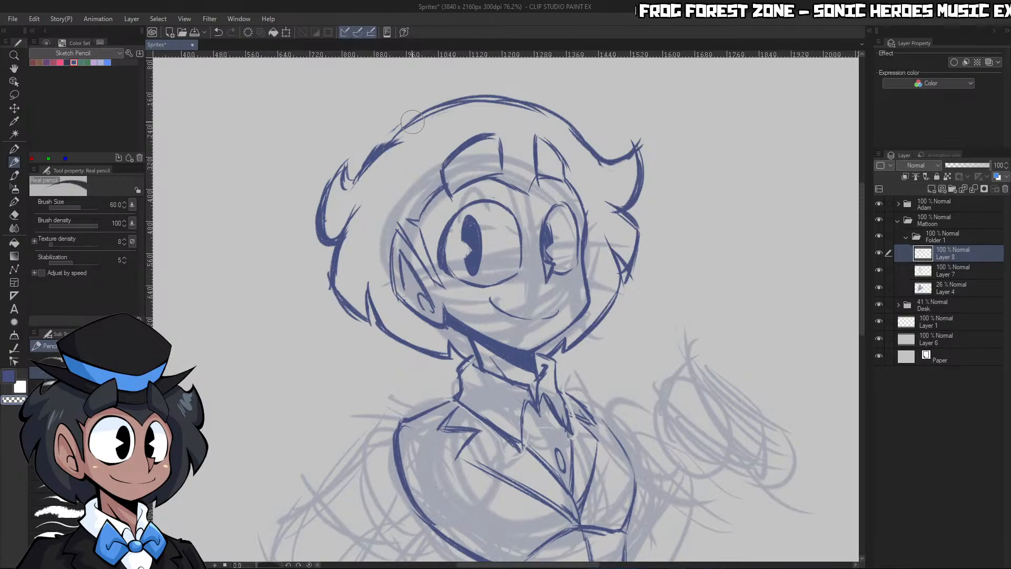
key("c")
mouse_move(386, 151)
left_mouse_down()
mouse_move(422, 118)
mouse_move(500, 99)
mouse_move(556, 119)
left_mouse_up()
key("ctrl+space")
left_click_drag(651, 155, 548, 156)
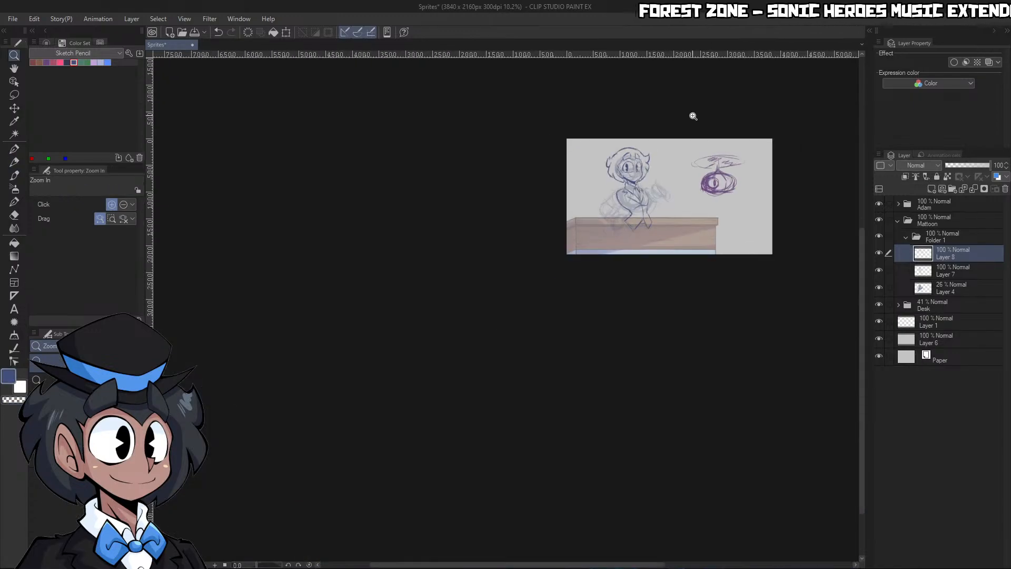
left_click(674, 144)
left_click_drag(620, 174, 647, 133)
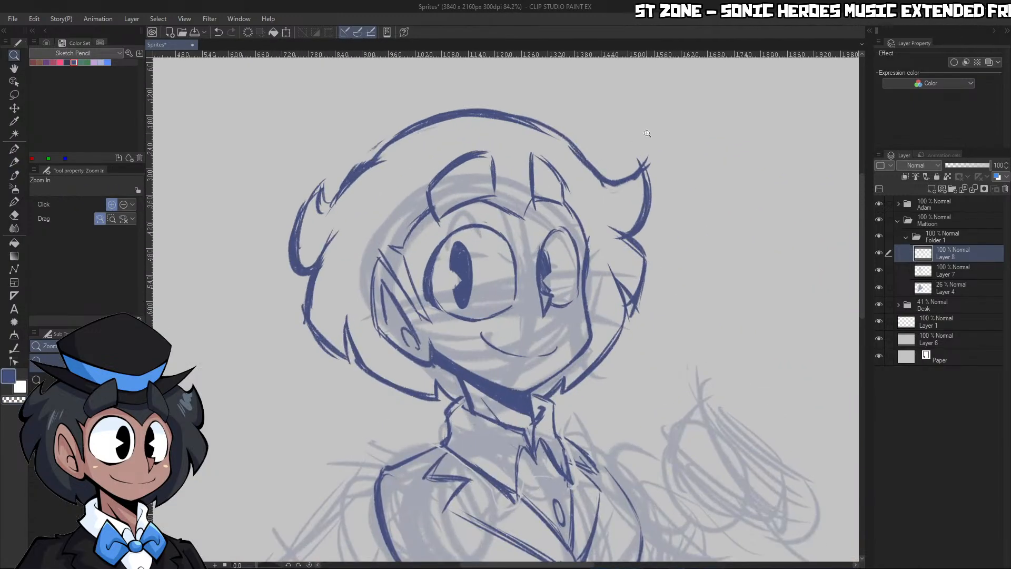
Lasso the hair outline around the face on Layer 8, scale it down to about 98% with its proportions kept, and deselect
mouse_move(651, 205)
left_mouse_down()
mouse_move(622, 208)
mouse_move(651, 204)
left_mouse_up()
left_click(14, 95)
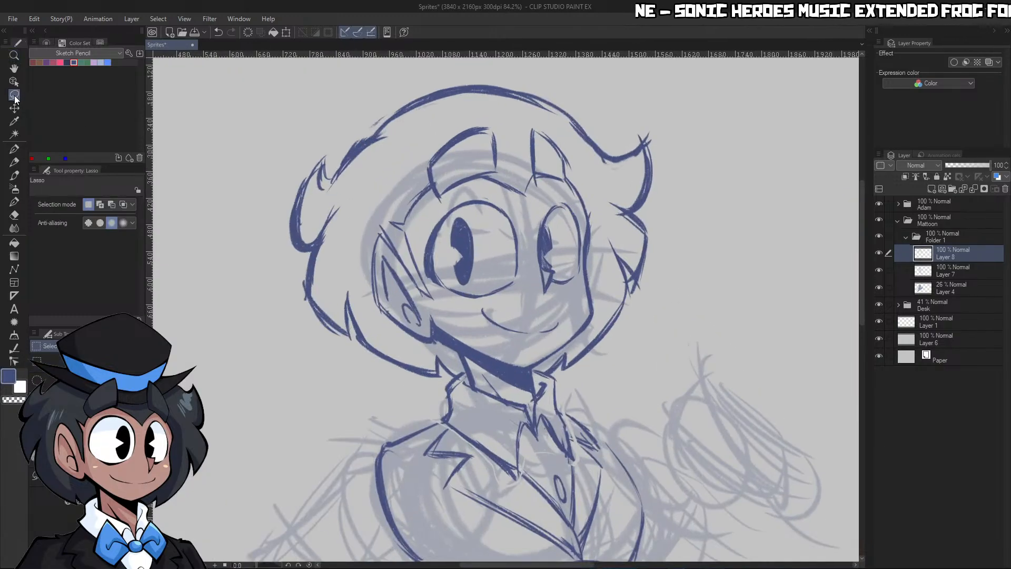
left_click_drag(597, 308, 592, 163)
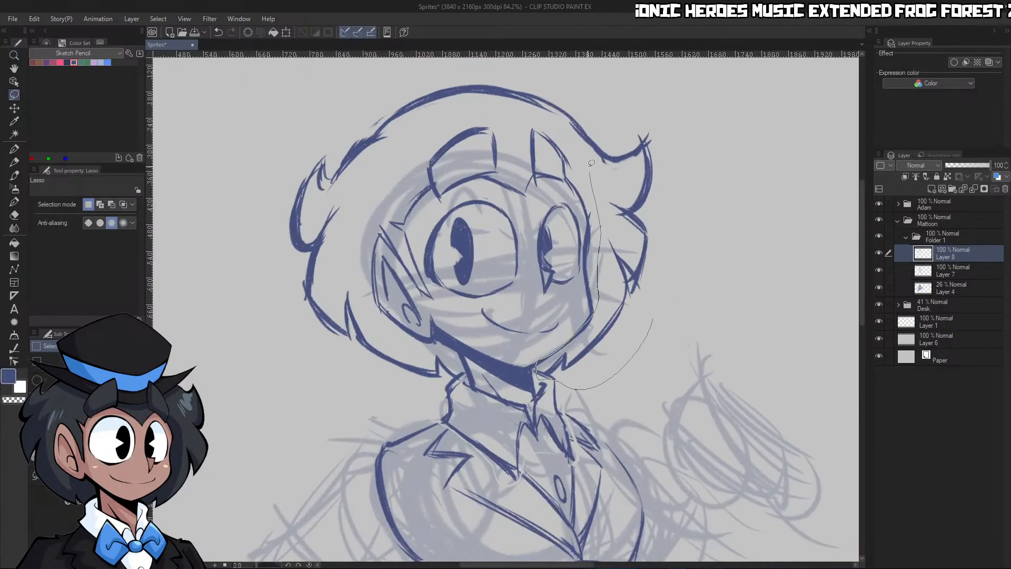
mouse_move(436, 119)
left_mouse_down()
mouse_move(381, 292)
mouse_move(271, 377)
mouse_move(577, 390)
left_mouse_up()
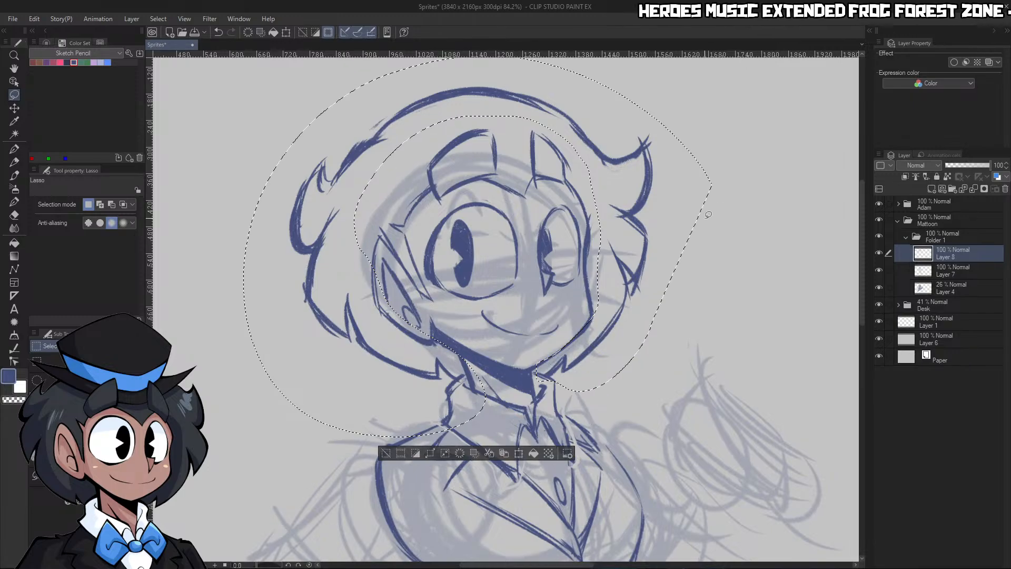
left_click(519, 453)
left_click_drag(244, 246, 255, 239)
scroll(445, 305, "down", 6)
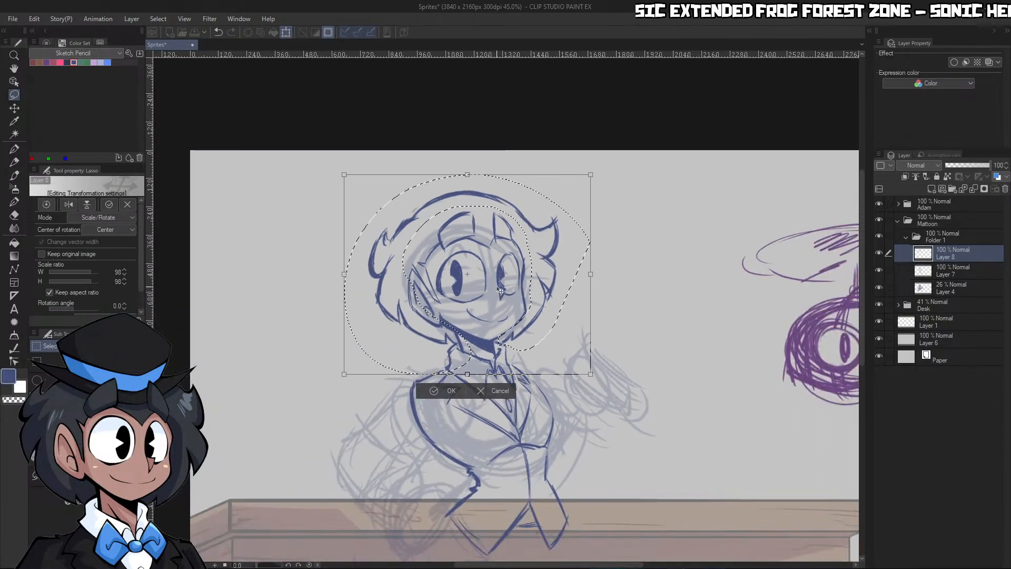
scroll(454, 228, "up", 2)
left_click_drag(470, 163, 469, 164)
left_click(454, 424)
key("ctrl+d")
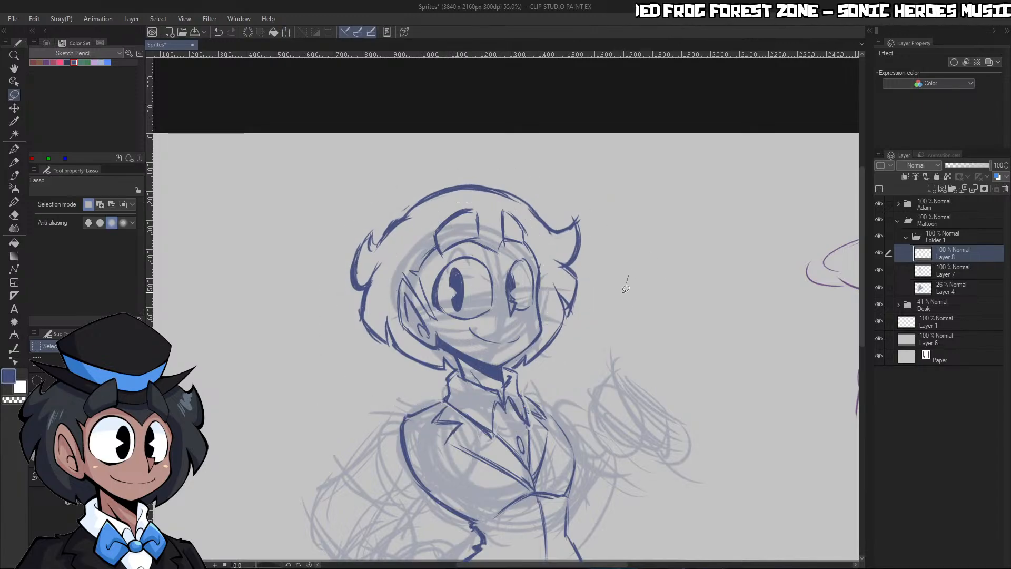
Lasso the whole head down to the collar, include Layers 7 and 4 with Layer 8, scale it to 96%, and deselect
left_click_drag(522, 369, 502, 367)
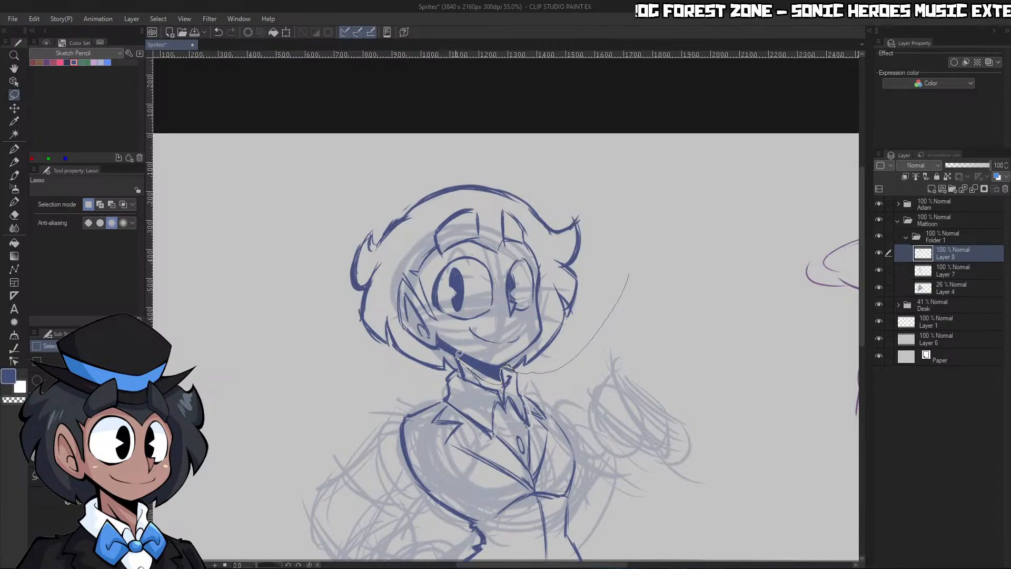
mouse_move(403, 387)
left_mouse_down()
mouse_move(559, 138)
mouse_move(629, 266)
left_mouse_up()
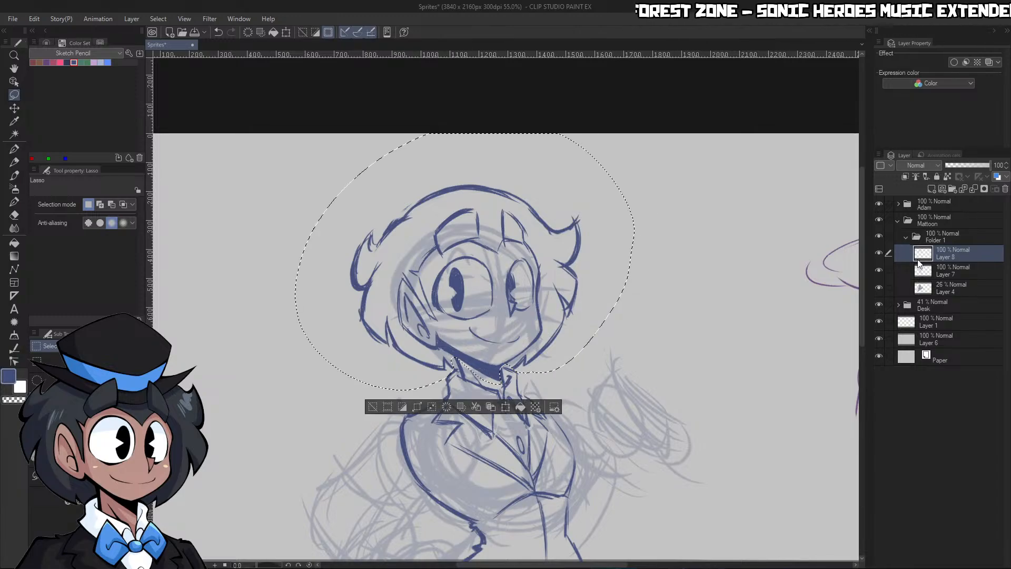
left_click(952, 276, "ctrl")
left_click(952, 287, "ctrl")
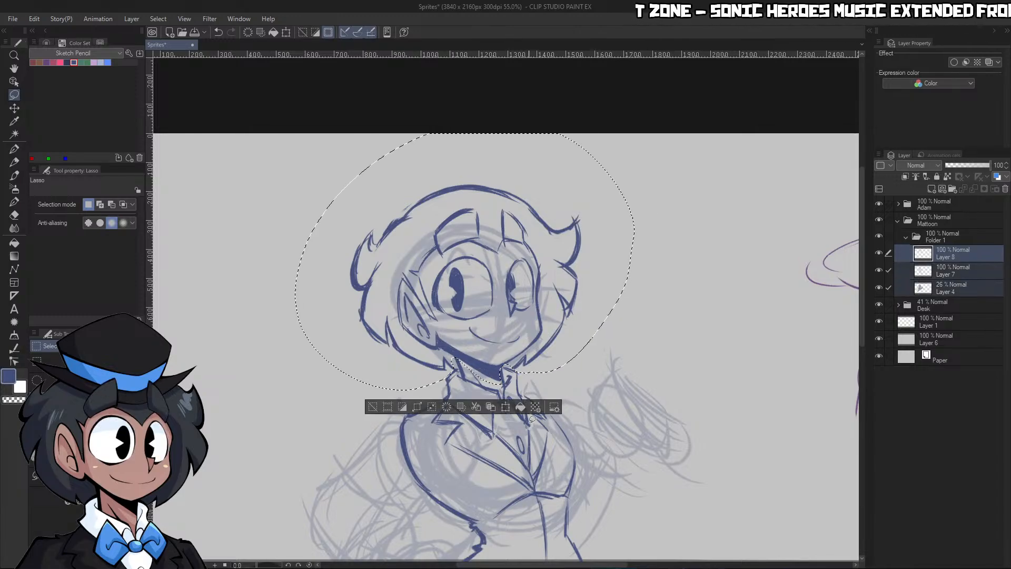
left_click(505, 406)
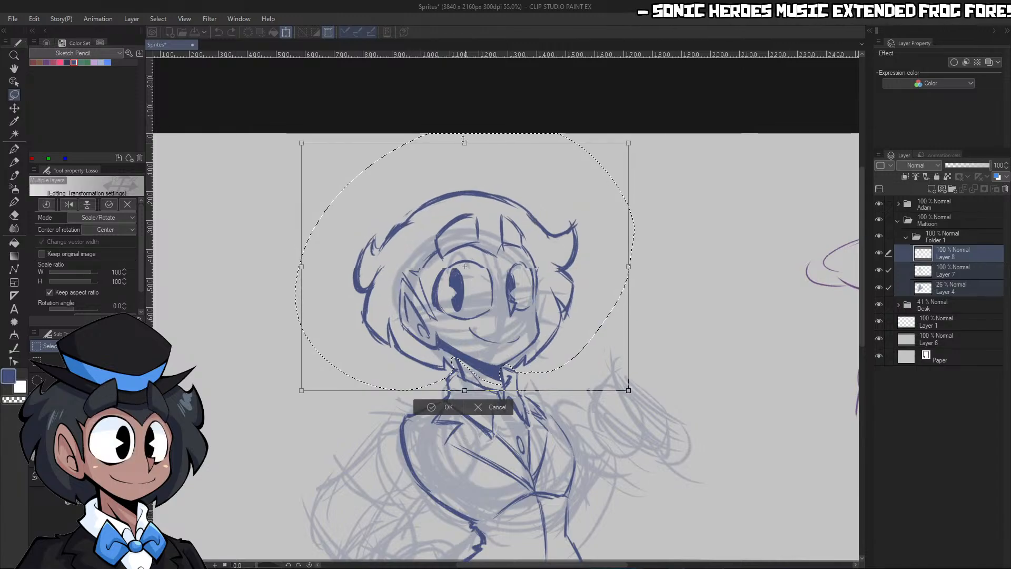
left_click_drag(463, 139, 464, 149)
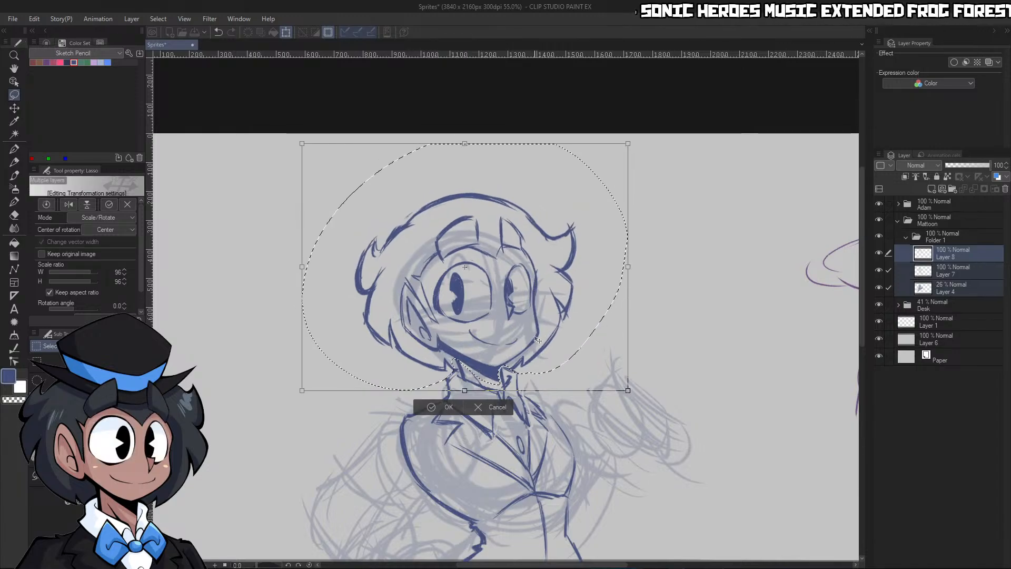
left_click(447, 409)
key("ctrl+d")
key("ctrl+space")
left_click(706, 285)
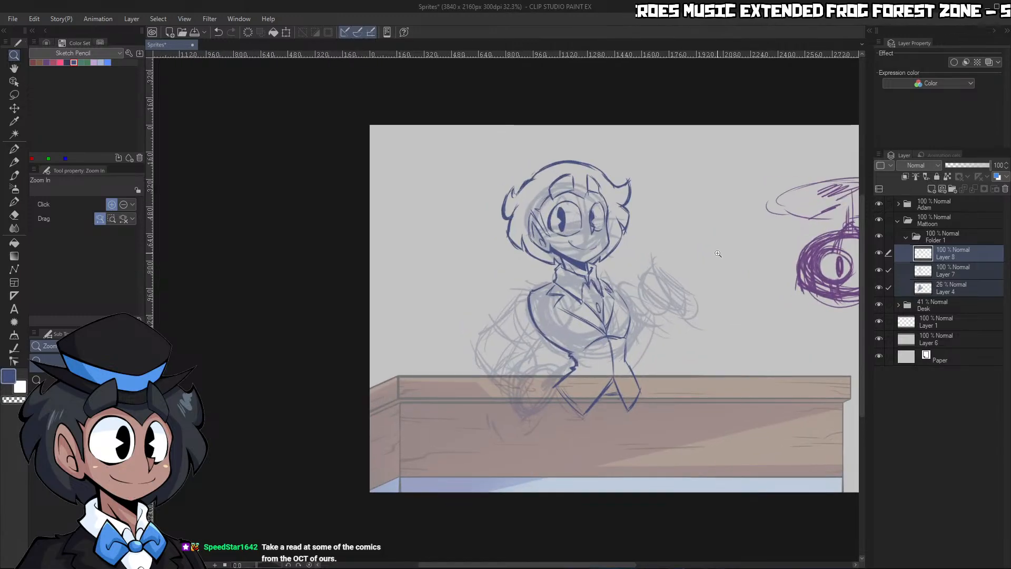
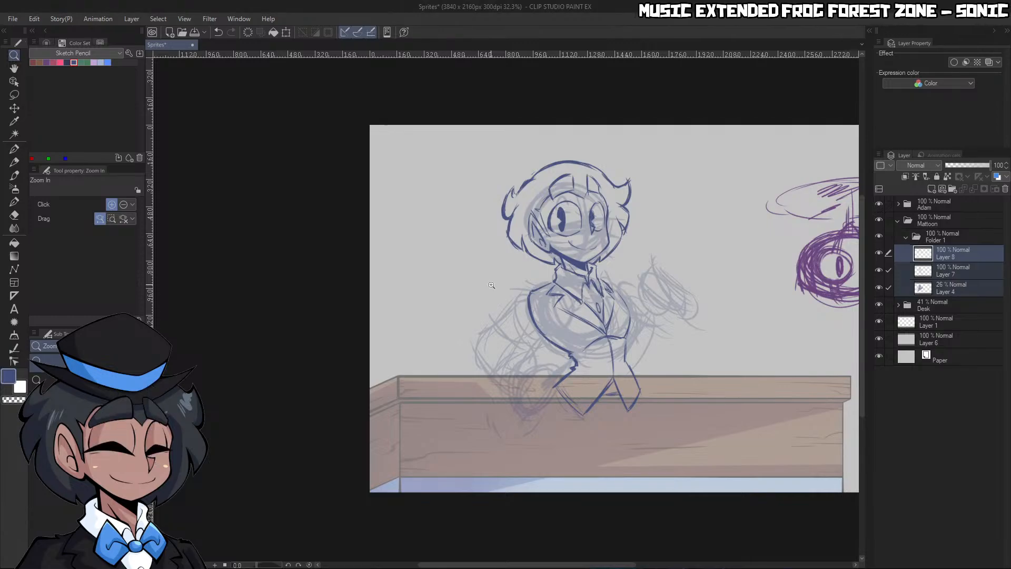
Add a new layer directly above Layer 8 in Folder 1 and choose the reddish-brown swatch from the Sketch Pencil color set
left_click(655, 398)
left_click(926, 256)
scroll(773, 295, "down", 2)
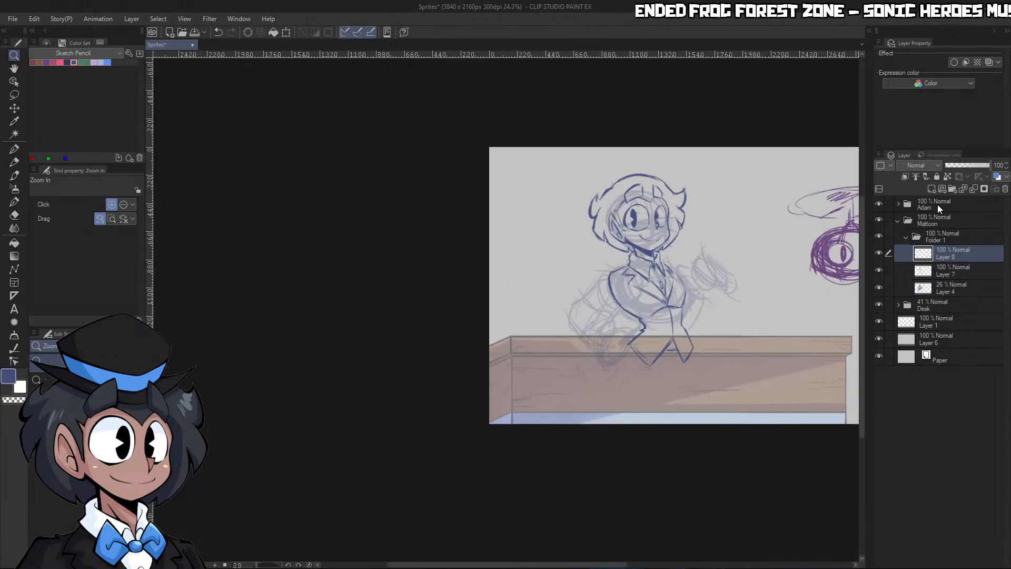
left_click(932, 189)
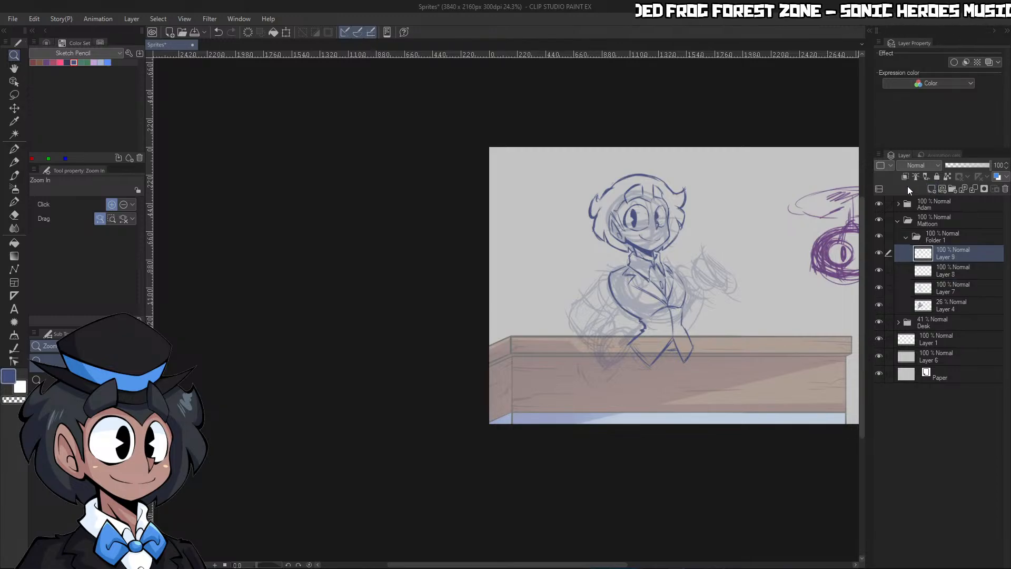
left_click(32, 62)
left_click(650, 203)
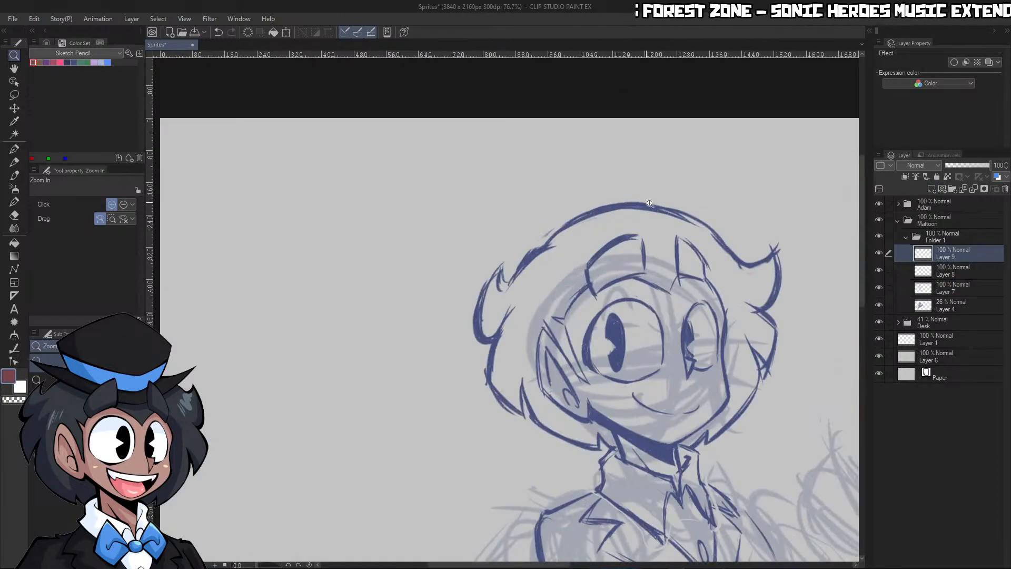
left_click(650, 204)
key("p")
left_click_drag(474, 191, 635, 245)
key("ctrl+z")
left_click_drag(467, 171, 658, 245)
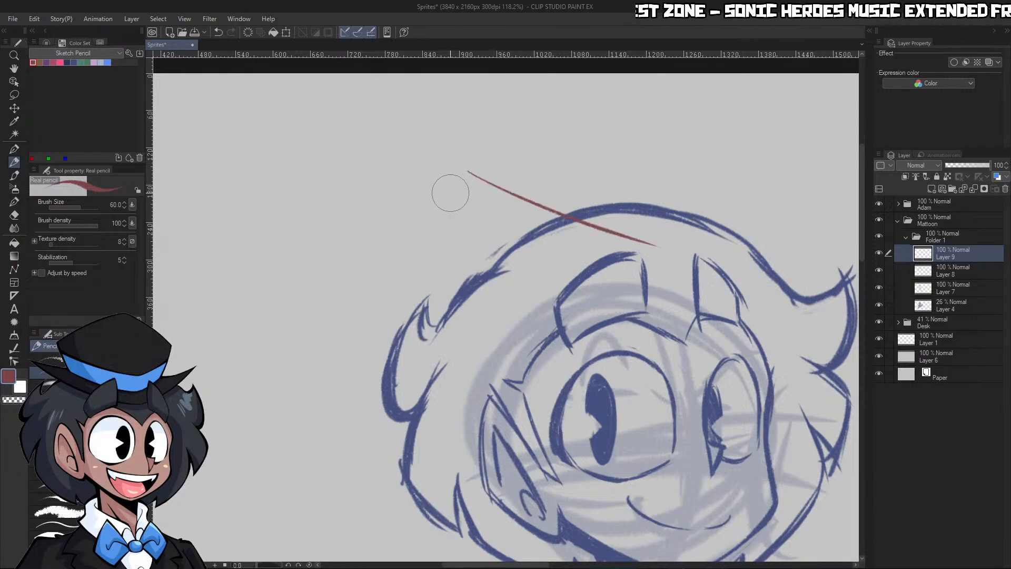
left_click_drag(550, 213, 617, 233)
key("ctrl+z")
key("ctrl+z")
left_click_drag(473, 187, 675, 252)
left_click_drag(518, 209, 661, 243)
left_click_drag(548, 219, 662, 245)
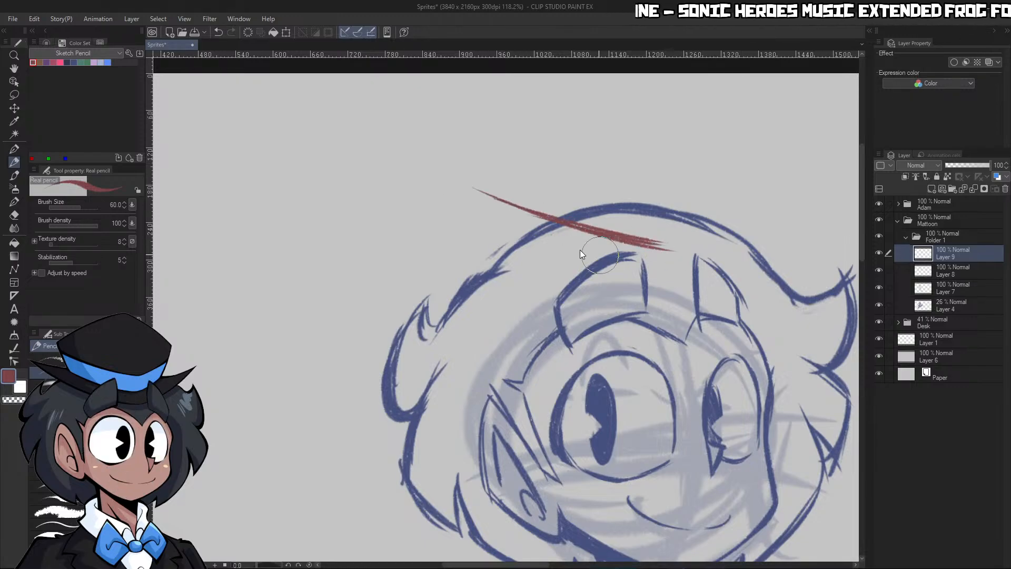
key("ctrl+z")
key("ctrl+z")
key("ctrl+z")
Try roughing in a curved hat brim across the crown of the hair with the start of the hat's side
left_click_drag(472, 206, 616, 251)
mouse_move(502, 219)
left_mouse_down()
mouse_move(690, 262)
mouse_move(771, 210)
left_mouse_up()
left_click_drag(771, 211, 672, 270)
left_click_drag(476, 218, 641, 275)
left_click_drag(484, 225, 671, 276)
key("ctrl+z")
left_click_drag(438, 202, 648, 260)
left_click_drag(493, 222, 676, 267)
key("ctrl+space")
left_click_drag(627, 221, 588, 221)
left_click_drag(710, 220, 728, 220)
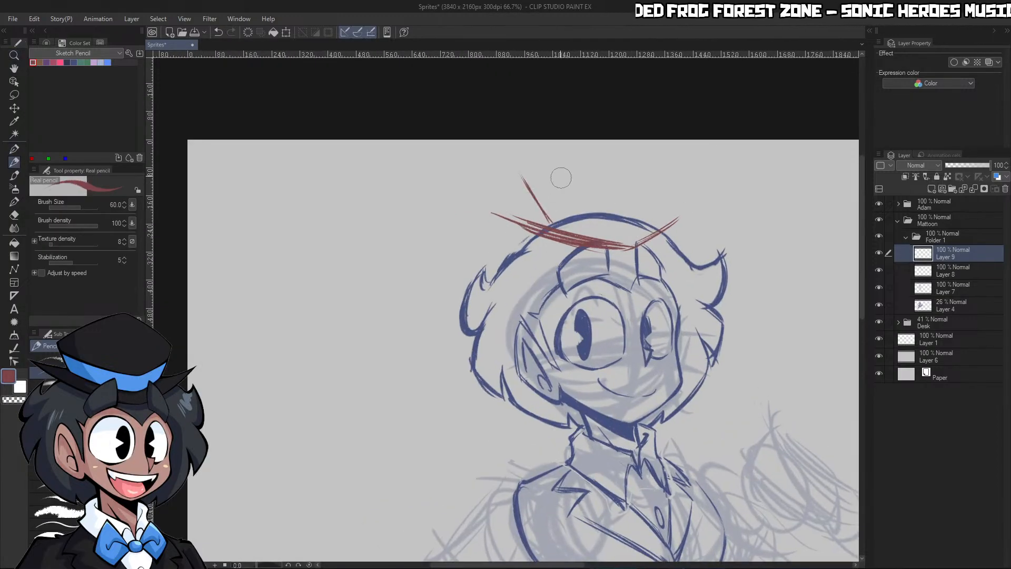
mouse_move(546, 172)
left_mouse_down()
mouse_move(596, 147)
mouse_move(658, 186)
mouse_move(624, 201)
left_mouse_up()
key("ctrl+space")
left_click_drag(710, 183, 727, 183)
key("ctrl+z")
Undo the trial hat brim and side strokes above the head
mouse_move(641, 229)
left_mouse_down()
mouse_move(671, 222)
mouse_move(614, 258)
left_mouse_up()
left_click_drag(666, 308, 684, 301)
key("ctrl+z")
key("ctrl+z")
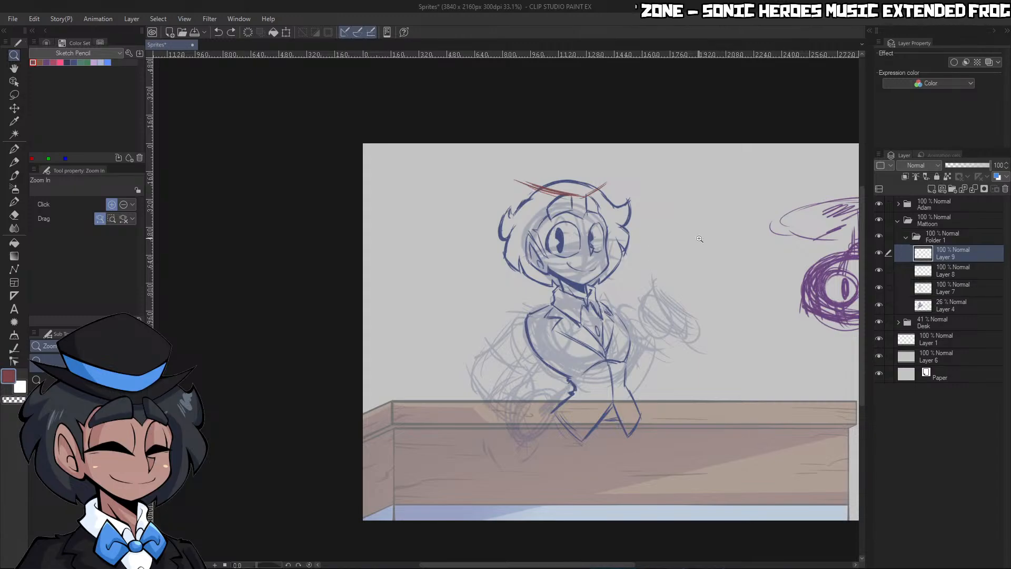
key("ctrl+z")
key("ctrl+z")
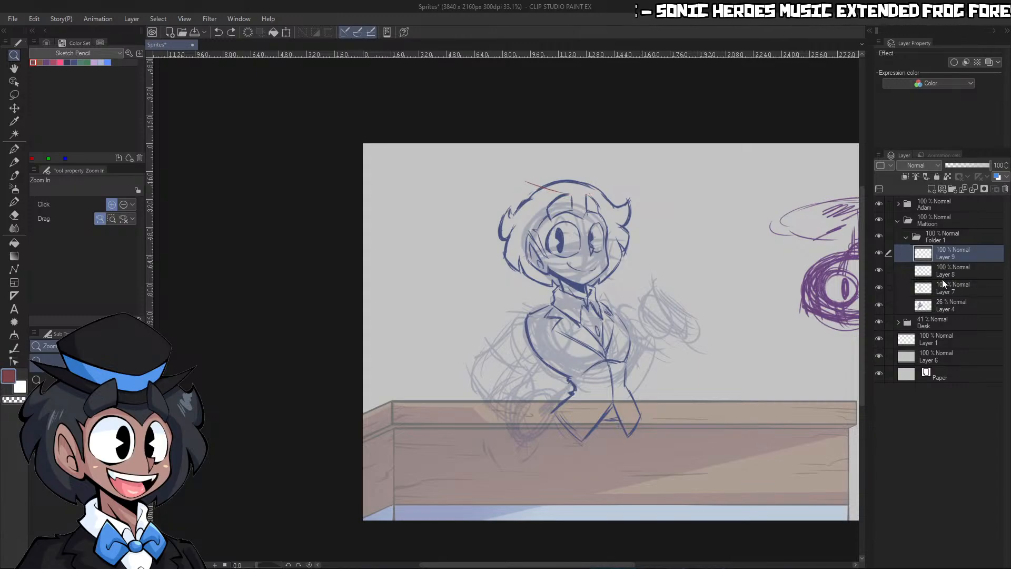
Scale Layers 8, 7 and 4 together down to 97% with the aspect ratio kept, and apply the transformation
left_click(943, 277)
left_click(945, 306, "shift")
left_click(286, 33)
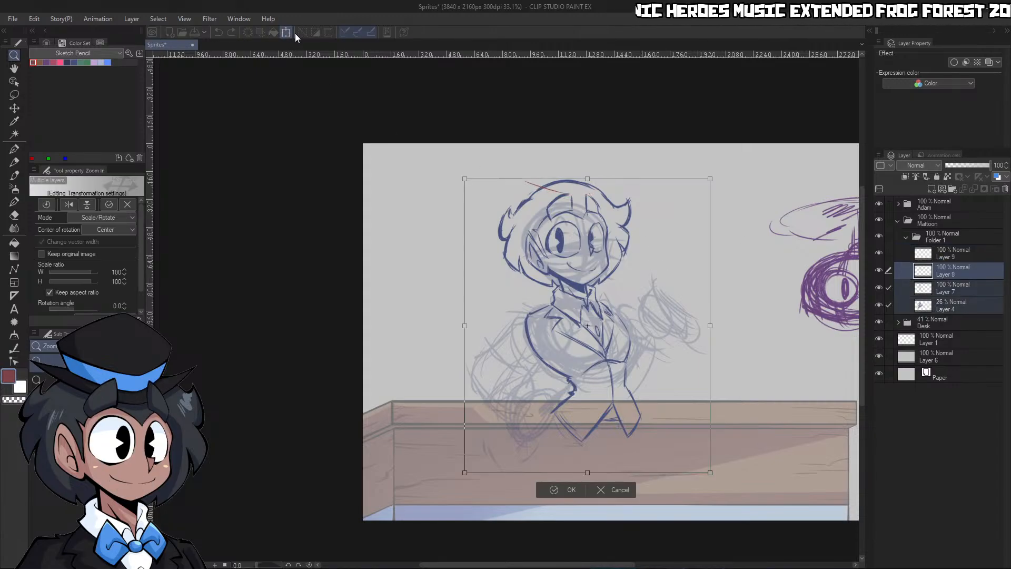
left_click_drag(591, 188, 590, 189)
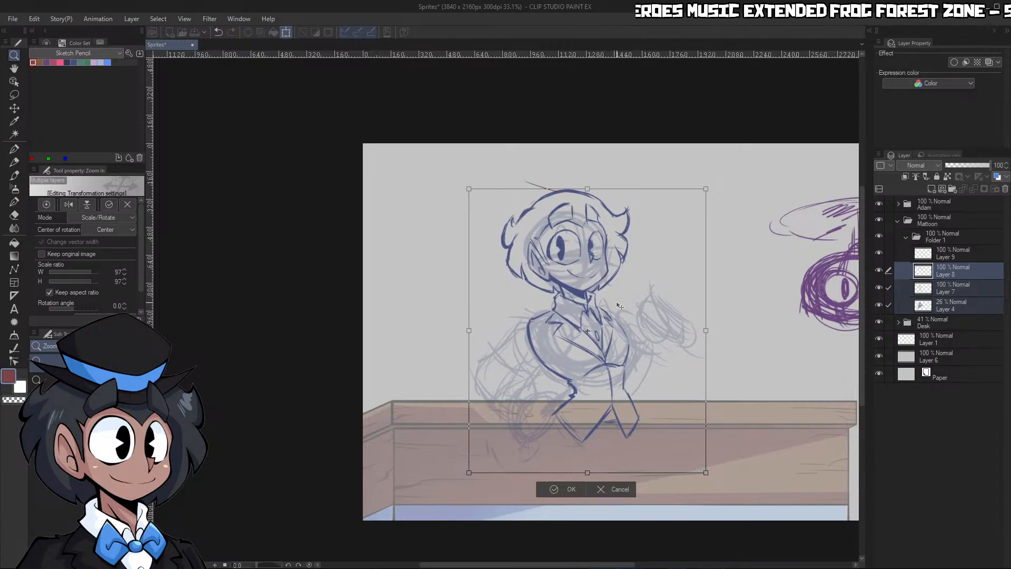
key("Return")
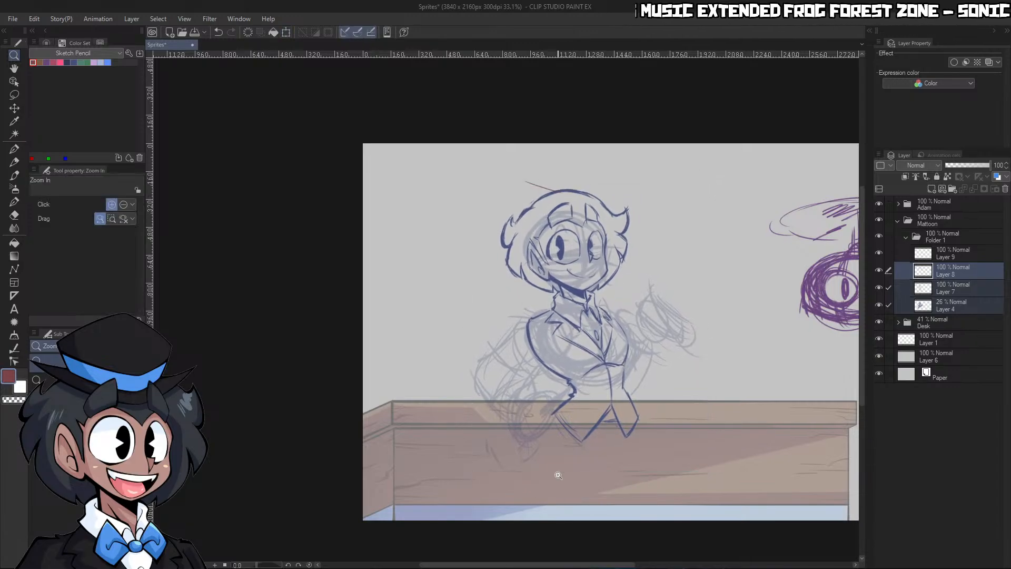
On Layer 9, sketch a reddish-brown hat brim dipping over the top of the hair and rising to pointed tips at both ends
left_click(959, 256)
scroll(567, 207, "up", 5)
key("p")
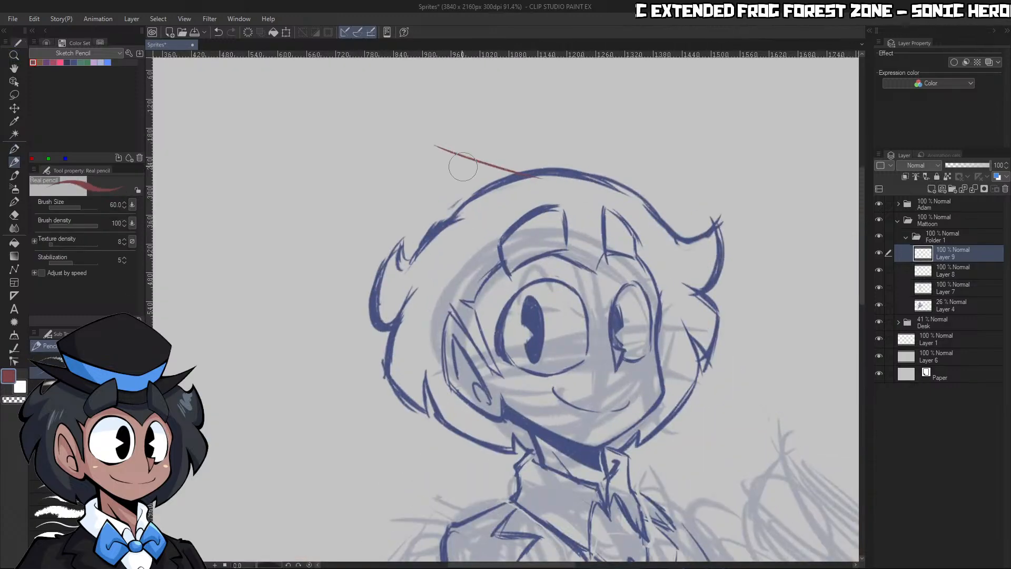
mouse_move(423, 148)
left_mouse_down()
mouse_move(572, 204)
mouse_move(553, 193)
left_mouse_up()
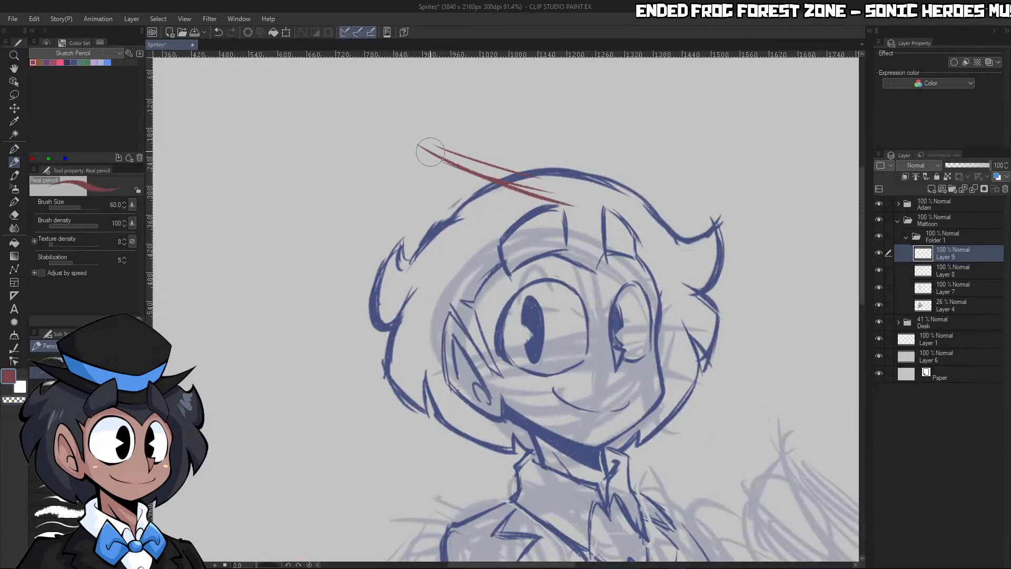
key("ctrl+z")
key("ctrl+z")
mouse_move(418, 140)
left_mouse_down()
mouse_move(569, 196)
mouse_move(526, 184)
mouse_move(595, 190)
mouse_move(684, 126)
left_mouse_up()
left_click_drag(605, 184, 689, 133)
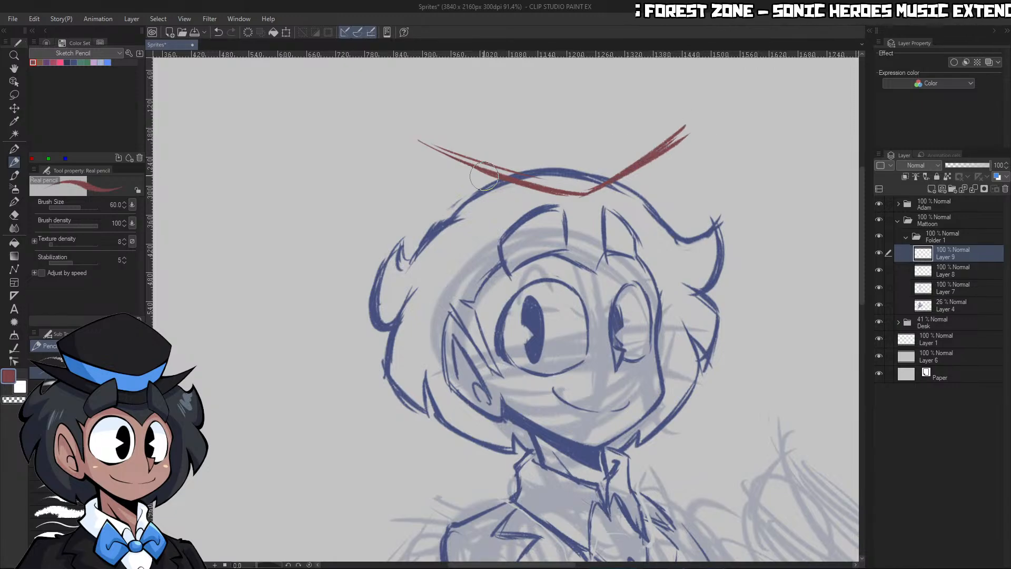
mouse_move(434, 148)
left_mouse_down()
mouse_move(495, 176)
mouse_move(475, 150)
mouse_move(487, 152)
left_mouse_up()
Draw the hat's slanted sides and its peaked crown above the brim
key("ctrl+space")
mouse_move(538, 136)
left_mouse_down()
mouse_move(453, 135)
mouse_move(567, 133)
left_mouse_up()
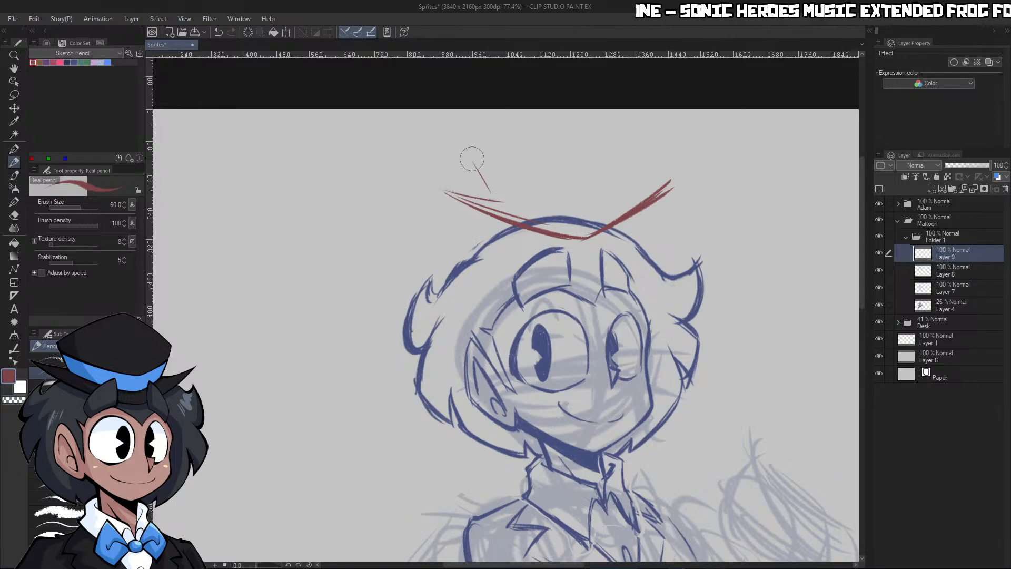
left_click_drag(472, 159, 500, 188)
left_click_drag(479, 154, 550, 114)
key("ctrl+z")
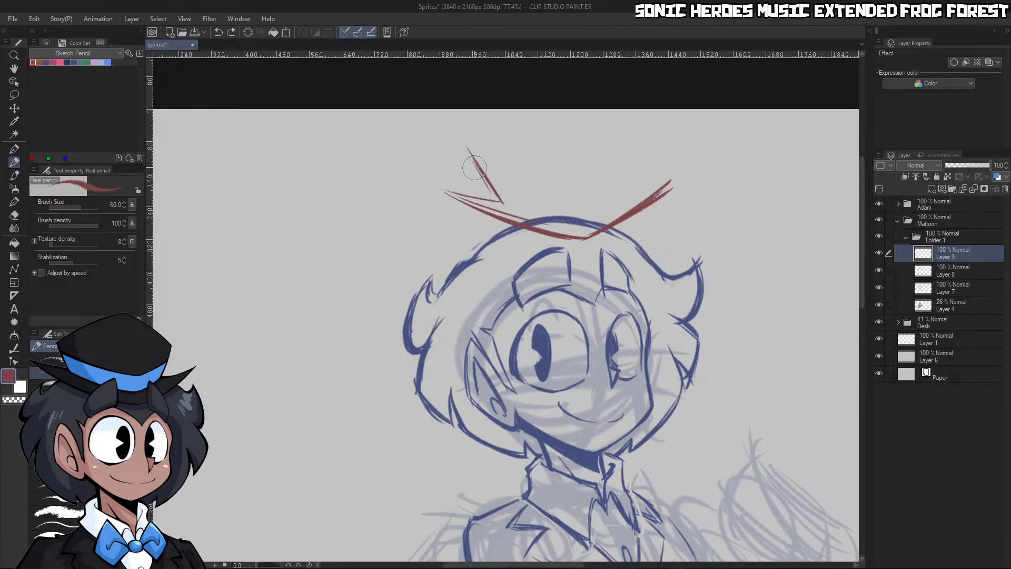
mouse_move(478, 164)
left_mouse_down()
mouse_move(562, 120)
mouse_move(648, 171)
mouse_move(620, 207)
mouse_move(669, 182)
left_mouse_up()
Thicken the brim's lower edge, add its upper edge, and erase the overlapping strokes where brim and crown meet
mouse_move(447, 193)
left_mouse_down()
mouse_move(487, 203)
mouse_move(453, 193)
mouse_move(501, 204)
mouse_move(444, 191)
mouse_move(550, 228)
mouse_move(456, 198)
mouse_move(539, 226)
mouse_move(521, 231)
mouse_move(485, 206)
mouse_move(576, 241)
left_mouse_up()
key("c")
mouse_move(485, 207)
left_mouse_down()
mouse_move(580, 235)
mouse_move(571, 231)
left_mouse_up()
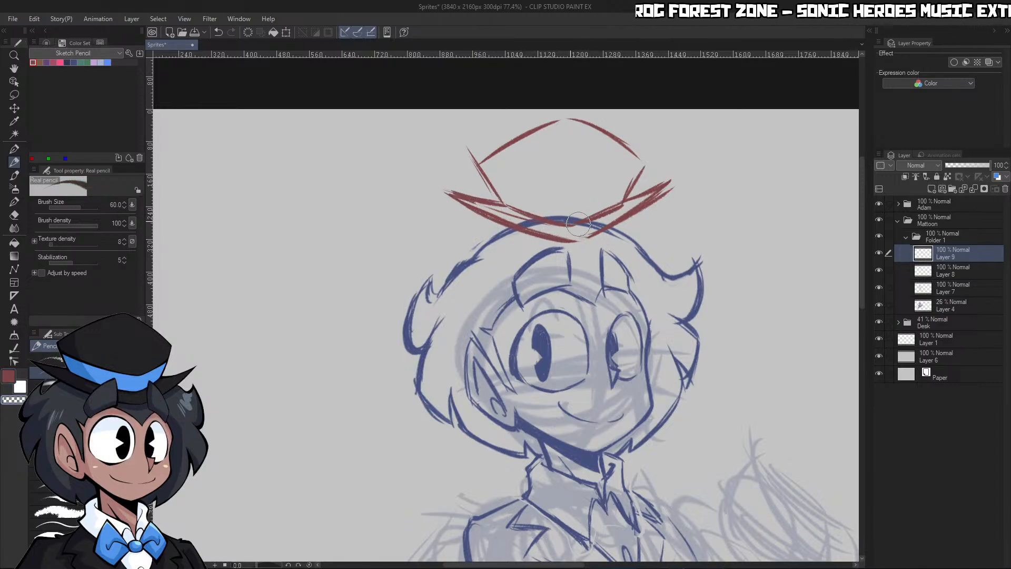
key("c")
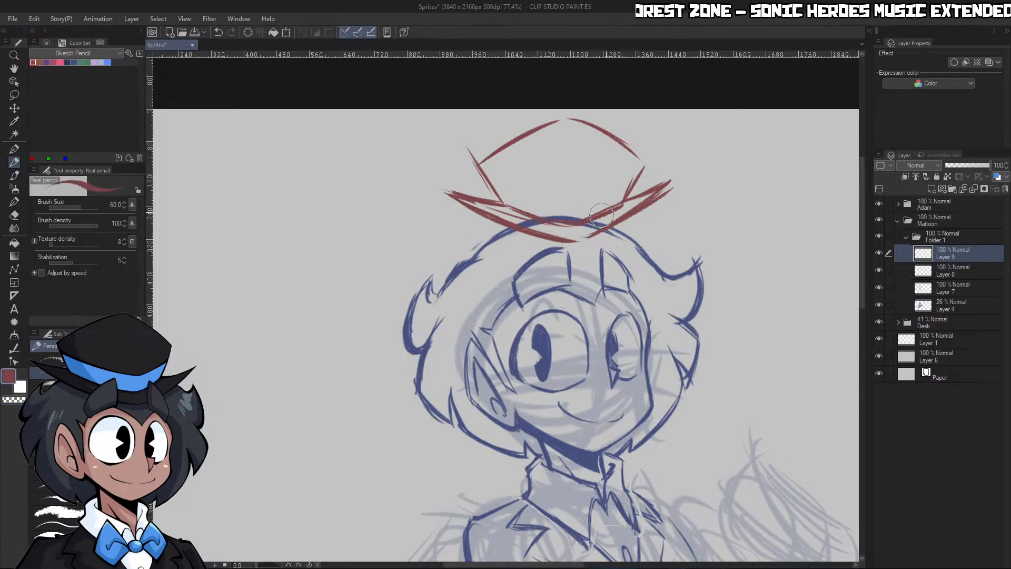
left_click_drag(576, 240, 668, 186)
key("c")
key("c")
Move the hat sketch lower onto the head and slightly toward the far side of the face
key("ctrl+space")
mouse_move(658, 200)
left_mouse_down()
mouse_move(615, 232)
mouse_move(695, 191)
left_mouse_up()
left_click(14, 108)
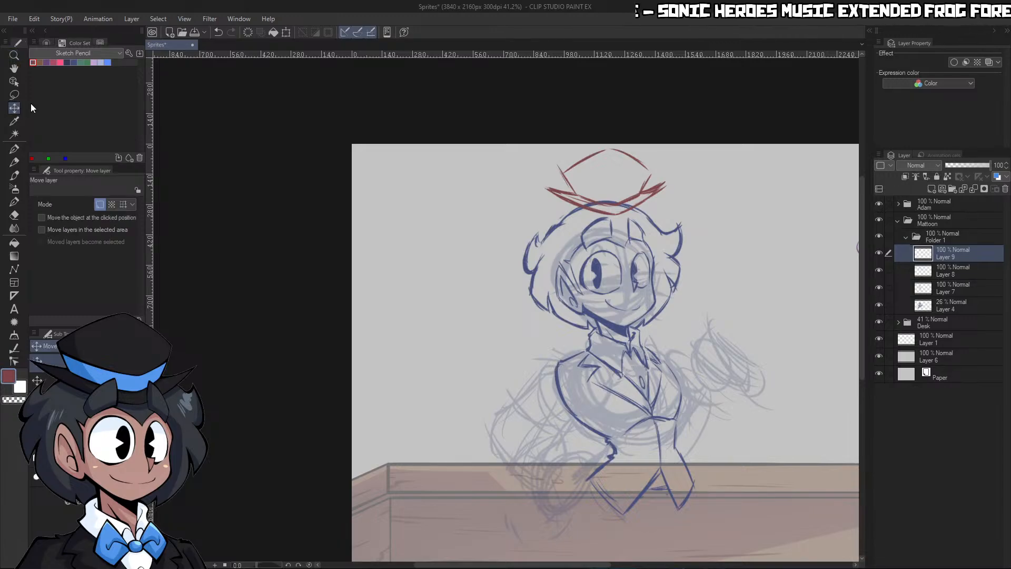
left_click_drag(641, 233, 689, 259)
key("ctrl+space")
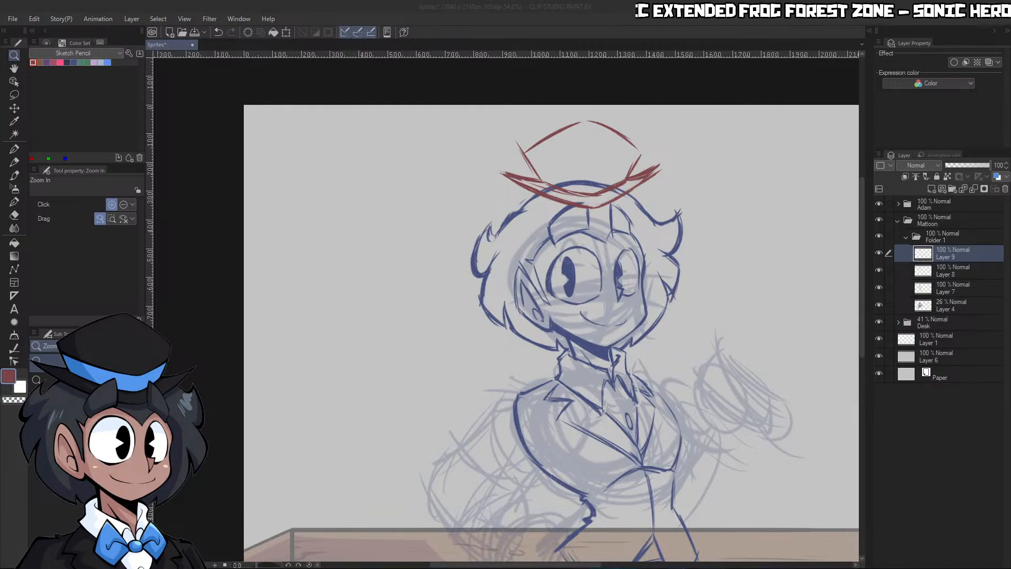
left_click_drag(666, 233, 672, 247)
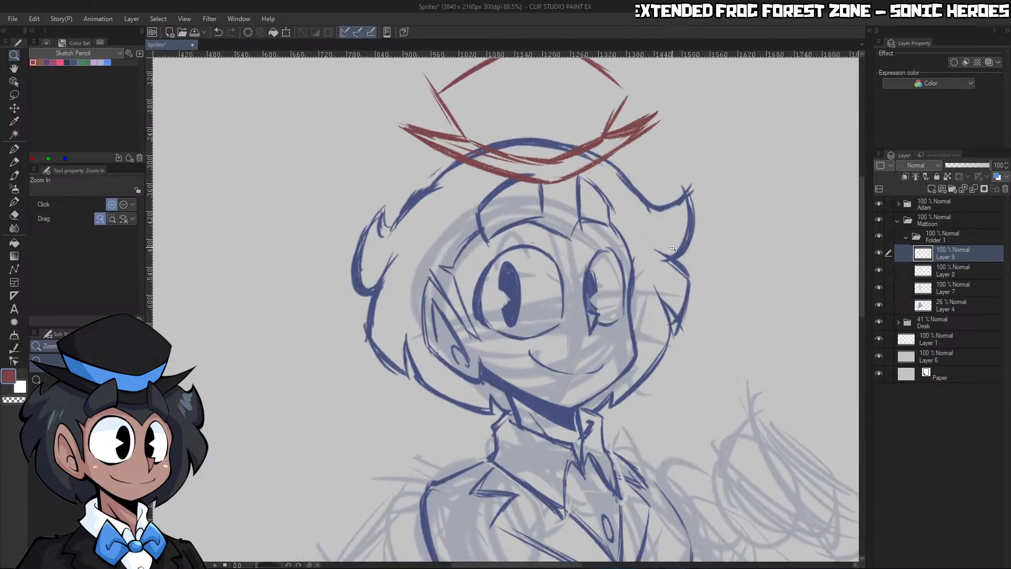
left_click(14, 108)
mouse_move(594, 143)
left_mouse_down()
mouse_move(589, 167)
mouse_move(532, 168)
mouse_move(629, 166)
left_mouse_up()
key("ctrl+space")
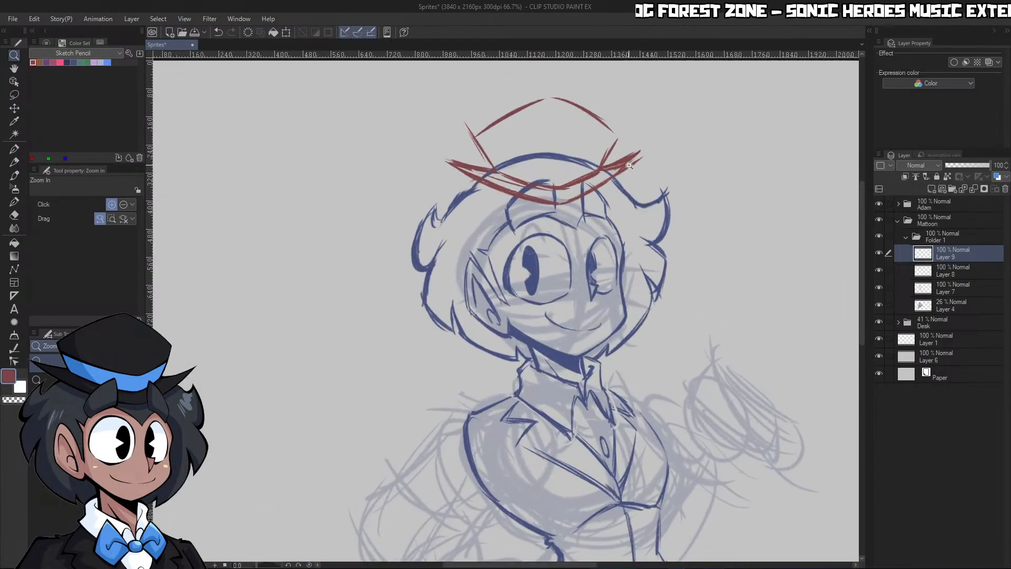
Enlarge the hat to 116% with its proportions kept, rotate it -1.4 degrees, nudge it into place and apply
left_click(290, 34)
left_click_drag(543, 97, 543, 83)
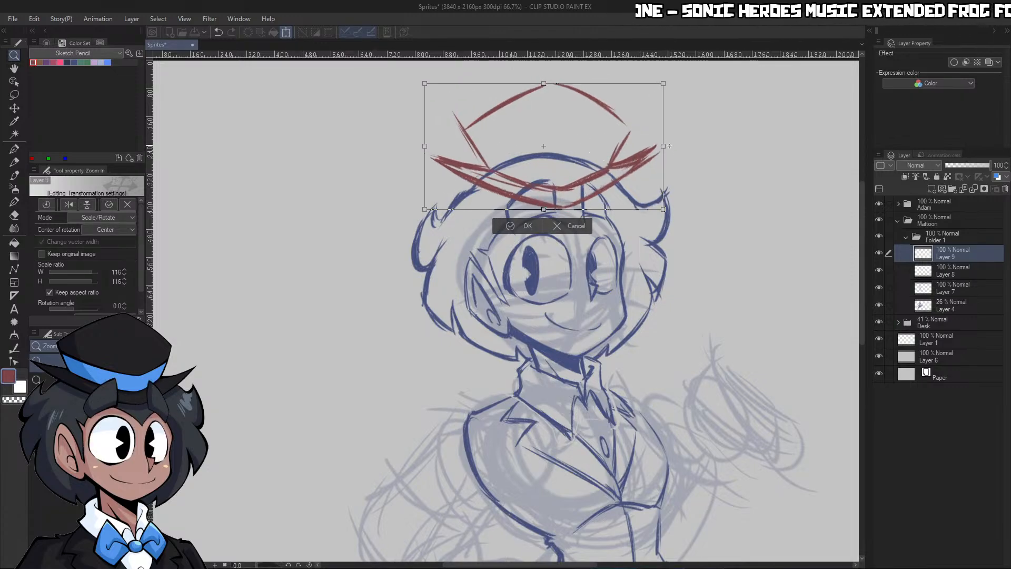
left_click_drag(667, 157, 668, 169)
key("ctrl+z")
left_click_drag(676, 79, 674, 77)
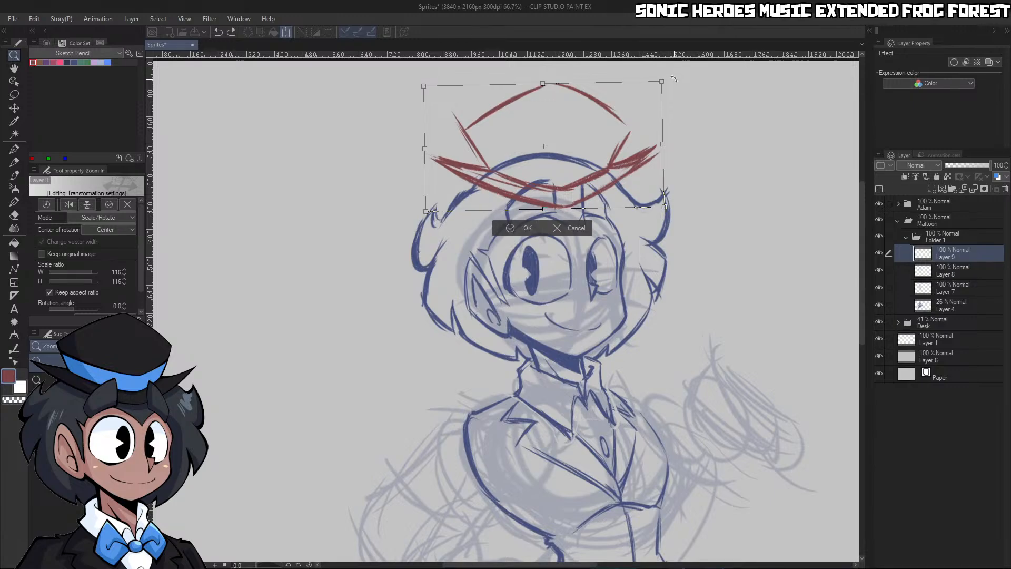
left_click_drag(609, 176, 612, 178)
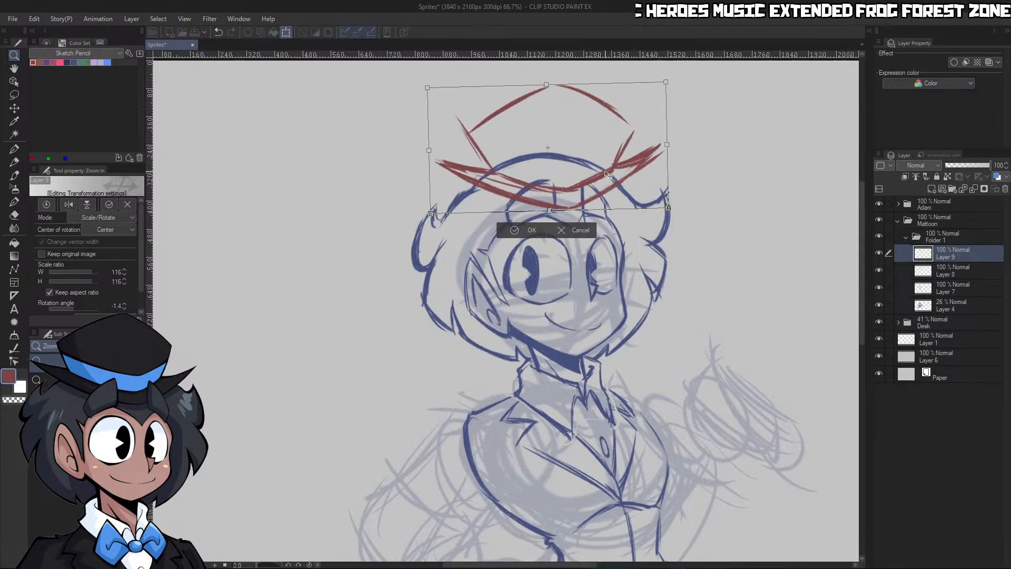
left_click(534, 229)
Draw the hatband's curved upper edge across the hat just above the brim
left_click(741, 161)
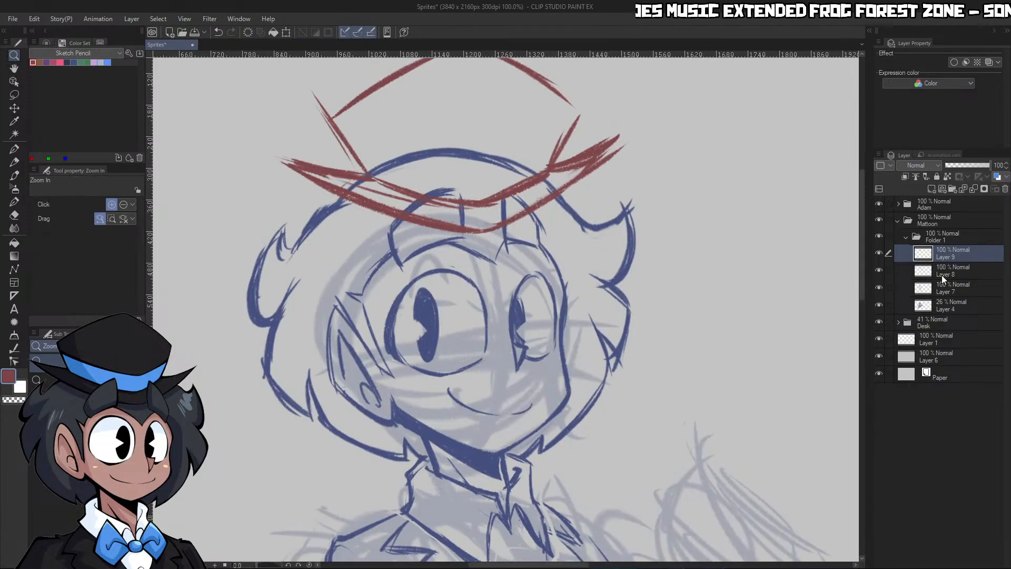
key("p")
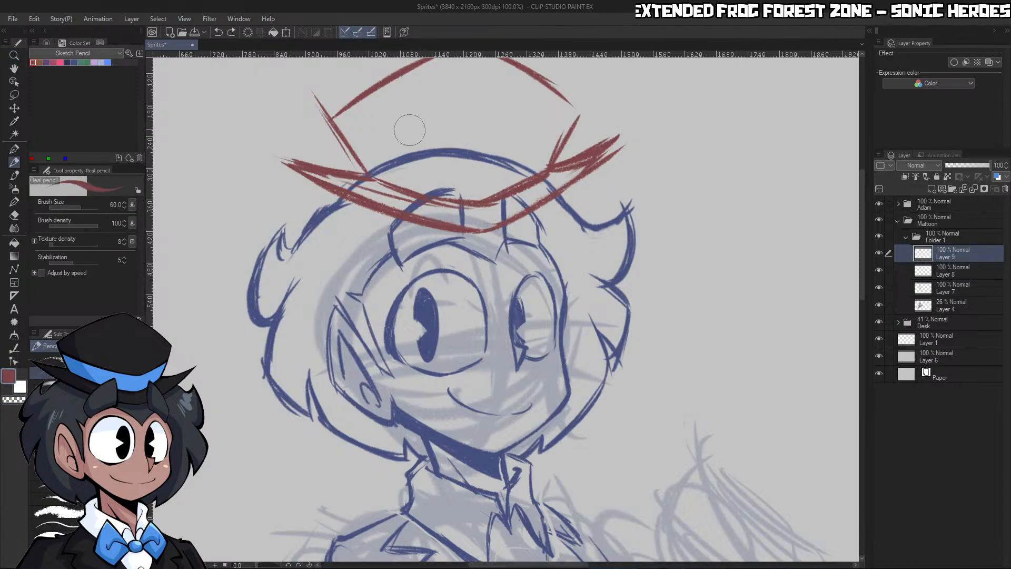
mouse_move(349, 139)
left_mouse_down()
mouse_move(496, 172)
mouse_move(563, 136)
mouse_move(512, 112)
mouse_move(556, 113)
left_mouse_up()
key("ctrl+space")
Thicken both slopes of the hat's top outline and extend them toward the central peak
mouse_move(405, 155)
left_mouse_down()
mouse_move(496, 98)
mouse_move(416, 156)
mouse_move(499, 108)
left_mouse_up()
key("c")
left_click_drag(430, 144, 505, 109)
key("c")
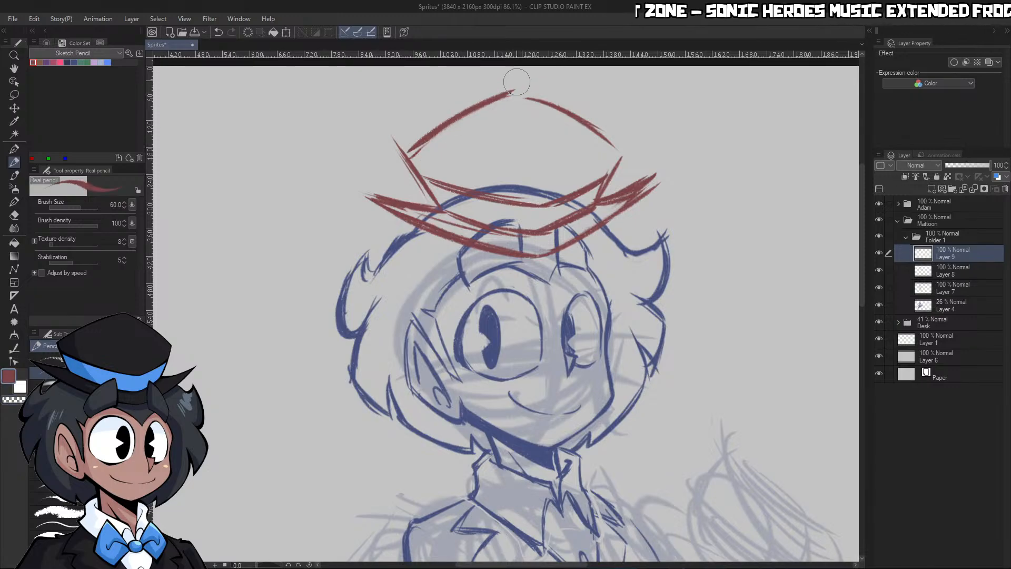
mouse_move(412, 141)
left_mouse_down()
mouse_move(514, 86)
mouse_move(598, 124)
left_mouse_up()
left_click_drag(530, 92, 615, 148)
left_click_drag(538, 95, 625, 155)
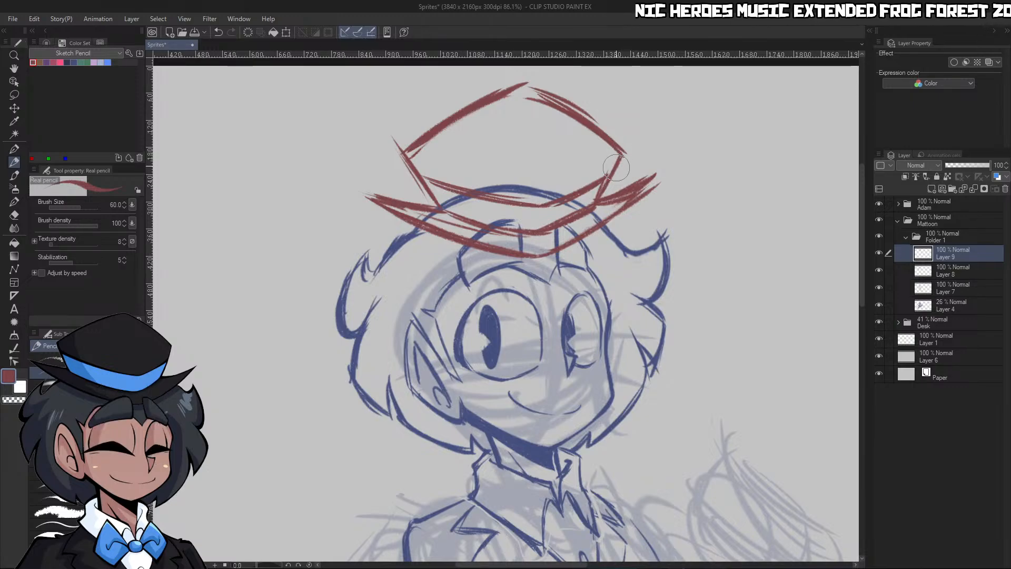
Close the hat's top outline at the peak and clean up the stray lines along its slopes and back corner
mouse_move(509, 94)
left_mouse_down()
mouse_move(404, 144)
mouse_move(530, 81)
mouse_move(610, 149)
left_mouse_up()
key("c")
key("c")
key("c")
mouse_move(541, 107)
left_mouse_down()
mouse_move(611, 150)
mouse_move(593, 129)
left_mouse_up()
key("c")
mouse_move(405, 152)
left_mouse_down()
mouse_move(442, 120)
mouse_move(528, 88)
left_mouse_up()
left_click_drag(421, 137, 466, 119)
key("c")
left_click_drag(406, 148, 385, 158)
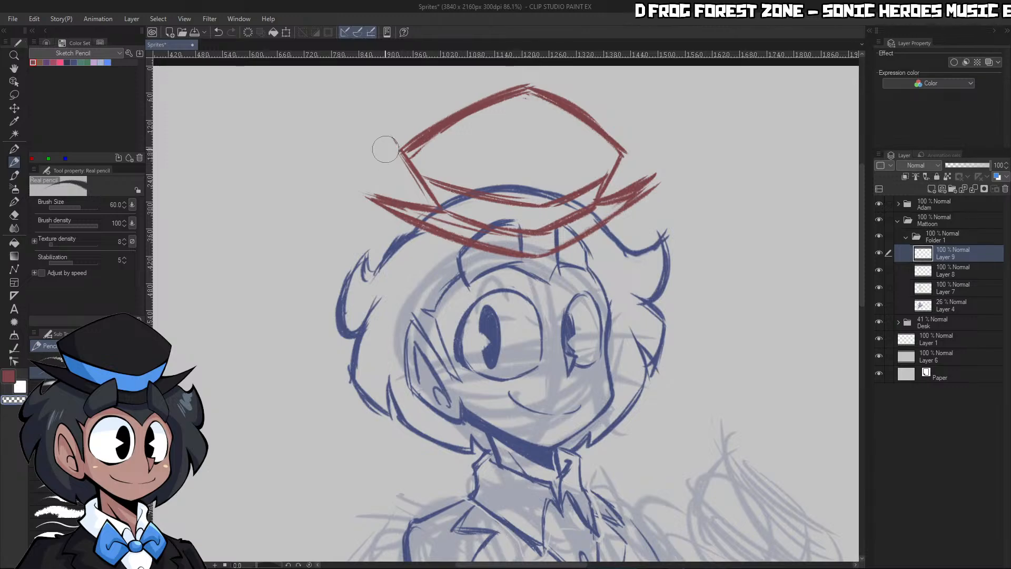
Switch to Layer 8 with the dark blue swatch and erase the excess line where the rear tuft meets the crown hair
key("ctrl+space")
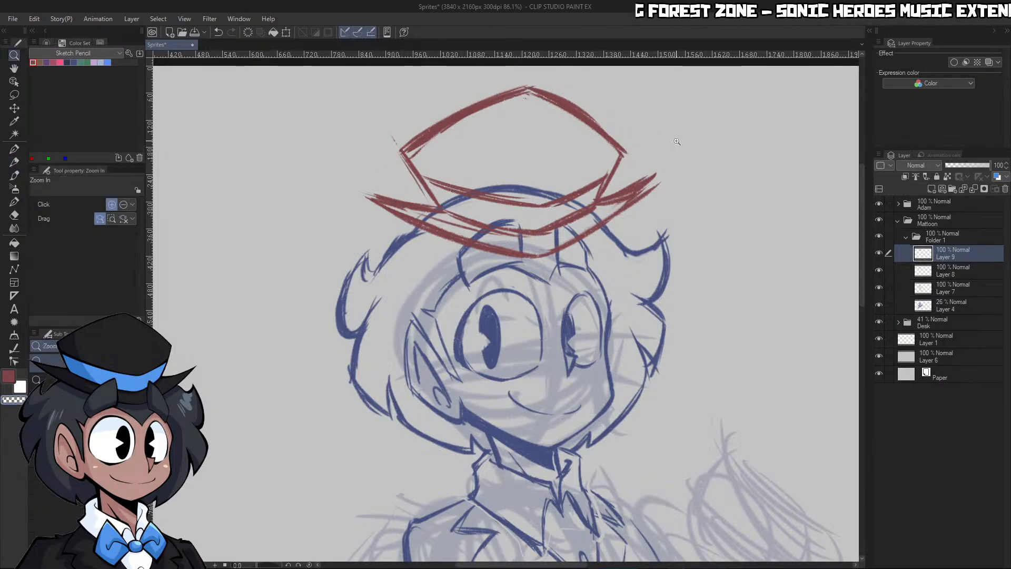
mouse_move(676, 143)
left_mouse_down()
mouse_move(642, 153)
mouse_move(706, 171)
left_mouse_up()
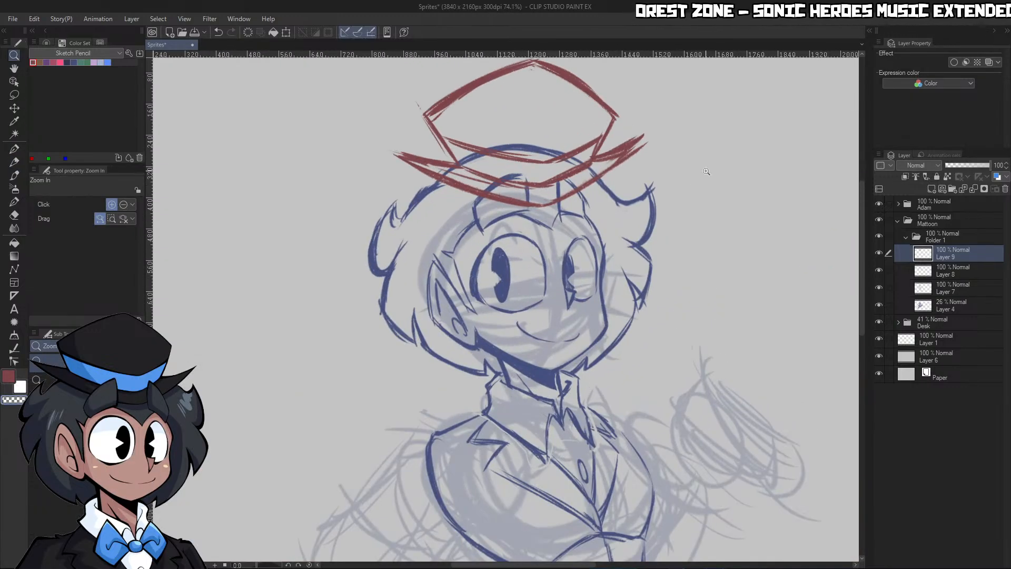
left_click(878, 304)
left_click(879, 272)
left_click(879, 272)
left_click(948, 270)
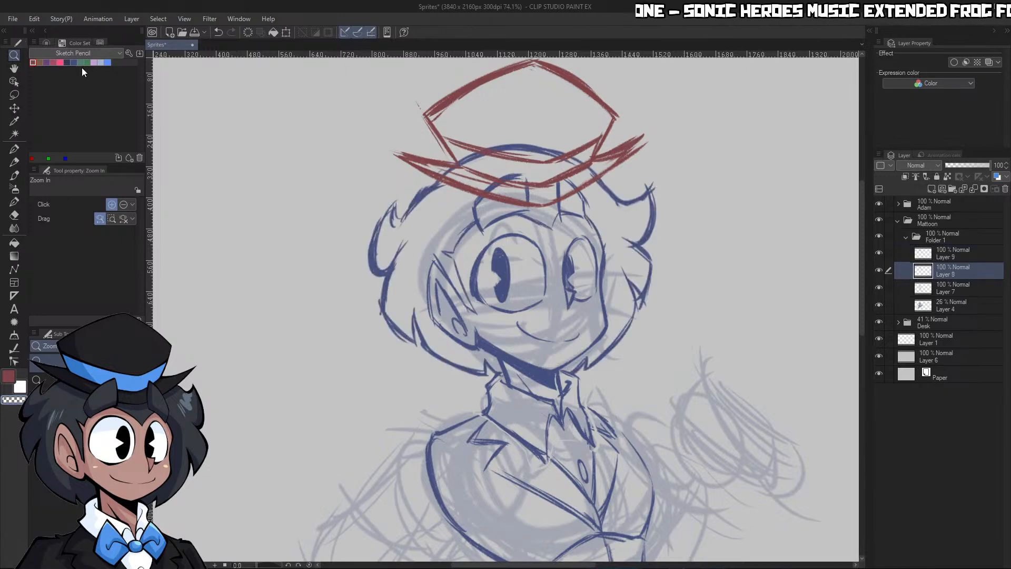
left_click(513, 210)
key("p")
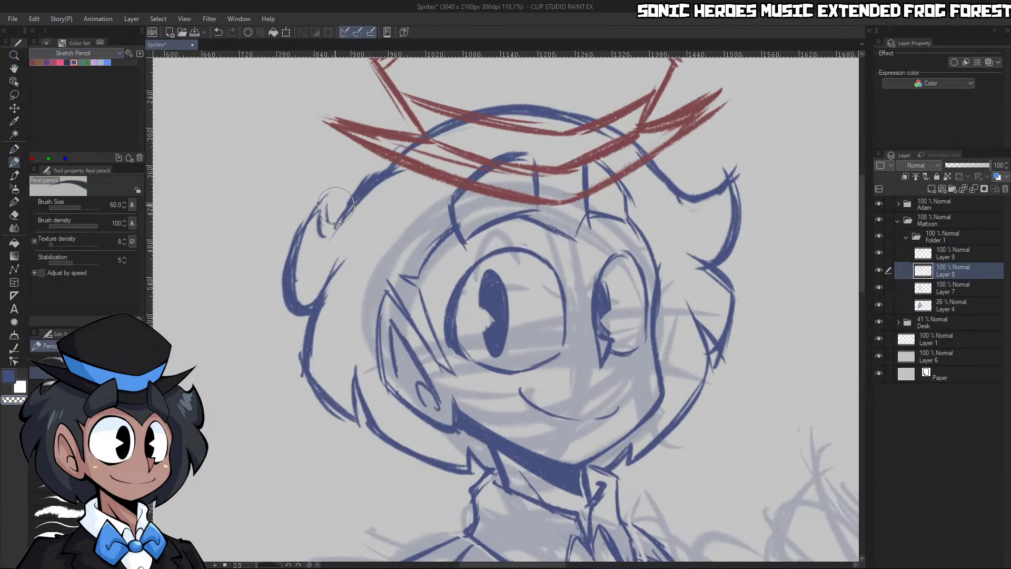
left_click_drag(346, 204, 376, 180)
key("c")
Redraw the hair's crown outline from the rear tuft up under the hat brim and trim its rough edges
key("c")
mouse_move(346, 226)
left_mouse_down()
mouse_move(401, 174)
mouse_move(396, 168)
mouse_move(564, 108)
left_mouse_up()
key("c")
left_click_drag(424, 140, 595, 122)
left_click_drag(396, 160, 554, 115)
Smooth the hair's crown arc under the hat by redrawing its back slope and erasing the rough edges along it
key("c")
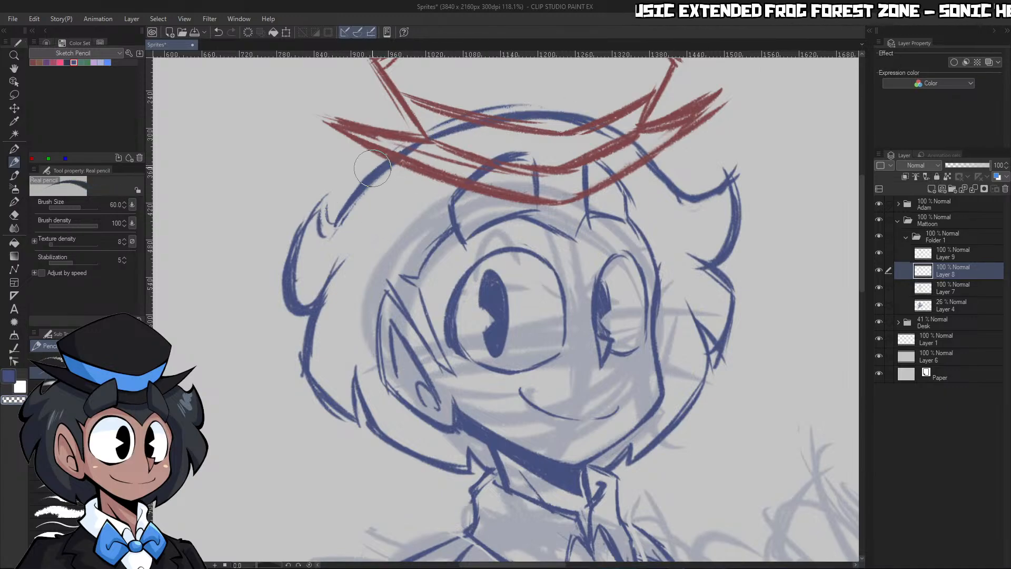
left_click_drag(444, 117, 548, 95)
key("c")
left_click_drag(366, 182, 529, 118)
key("c")
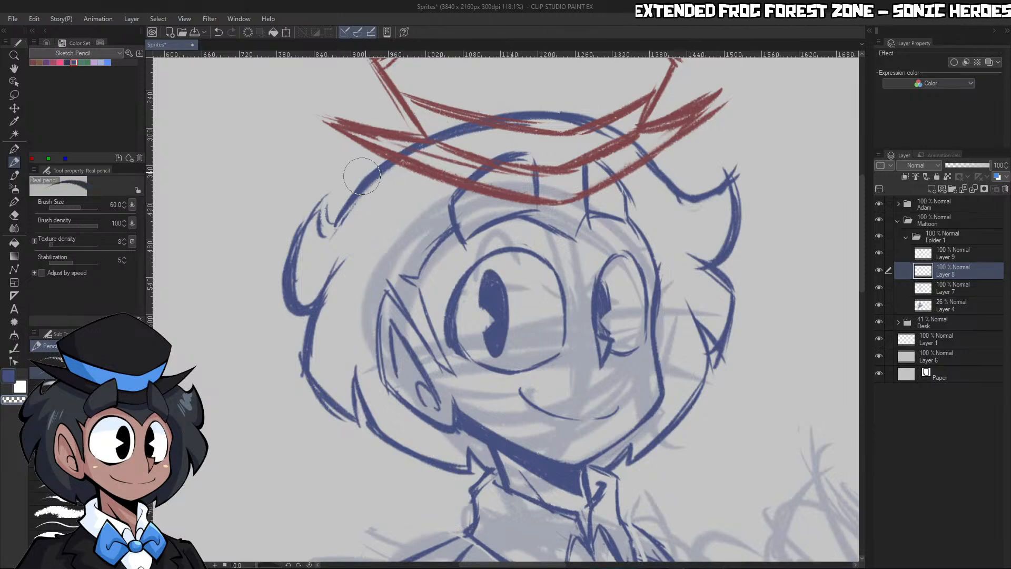
left_click_drag(431, 149, 475, 134)
mouse_move(352, 190)
left_mouse_down()
mouse_move(416, 130)
mouse_move(422, 143)
mouse_move(533, 114)
left_mouse_up()
key("c")
key("c")
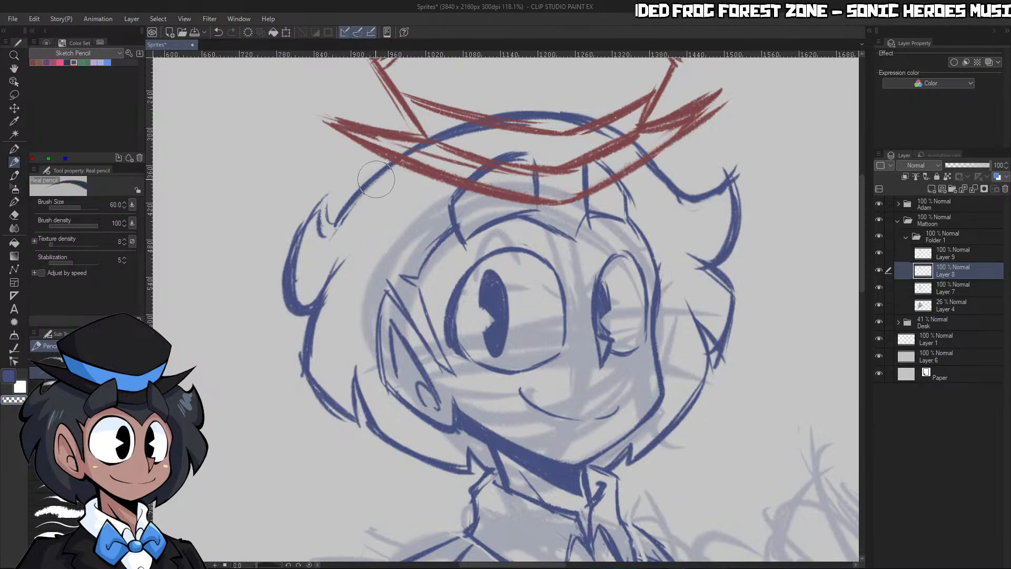
left_click_drag(376, 179, 433, 152)
key("c")
Shift the hat on Layer 9 slightly up and toward the back of the head
key("ctrl+space")
left_click_drag(699, 150, 737, 135)
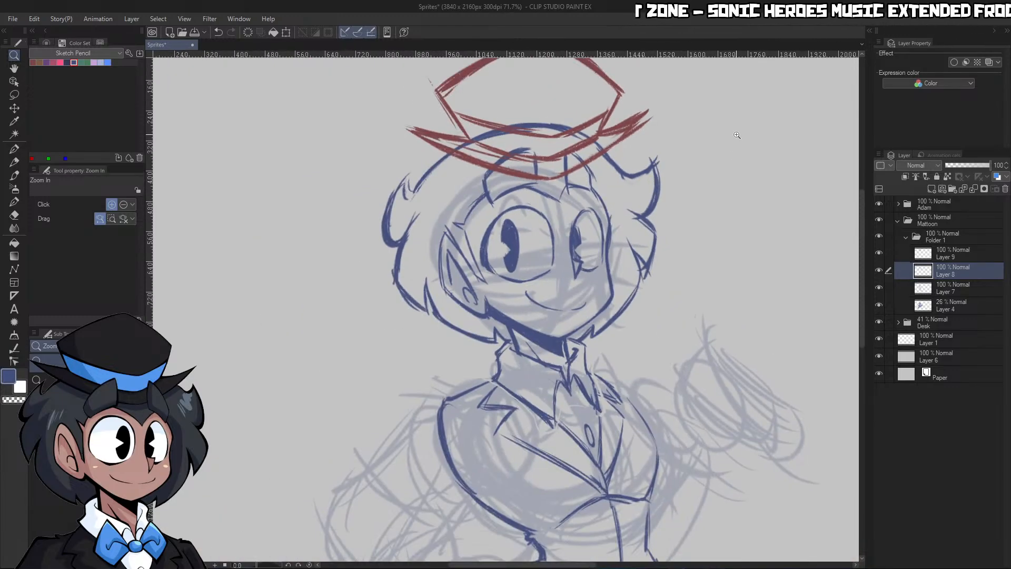
left_click(943, 254)
left_click(14, 108)
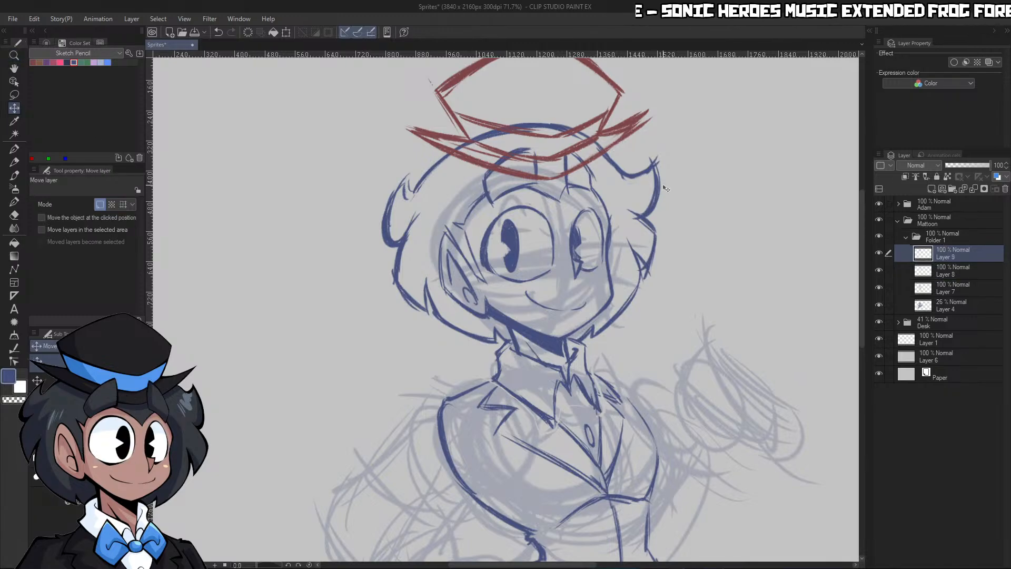
left_click_drag(664, 186, 652, 167)
Erase the hat brim lines where they overlap the two pointed tufts at the front of the hair
key("ctrl+space")
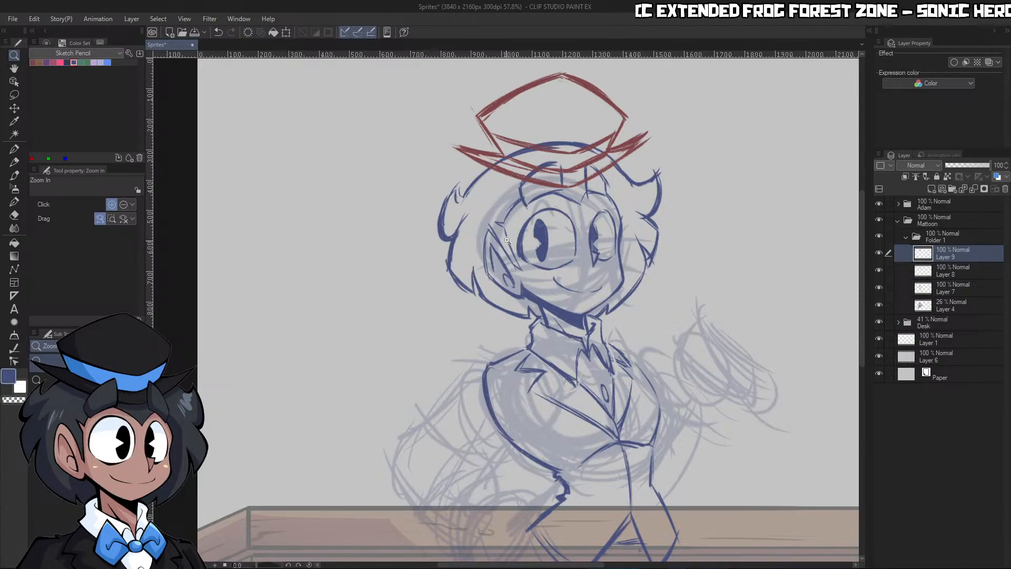
left_click(611, 179)
left_click(592, 156)
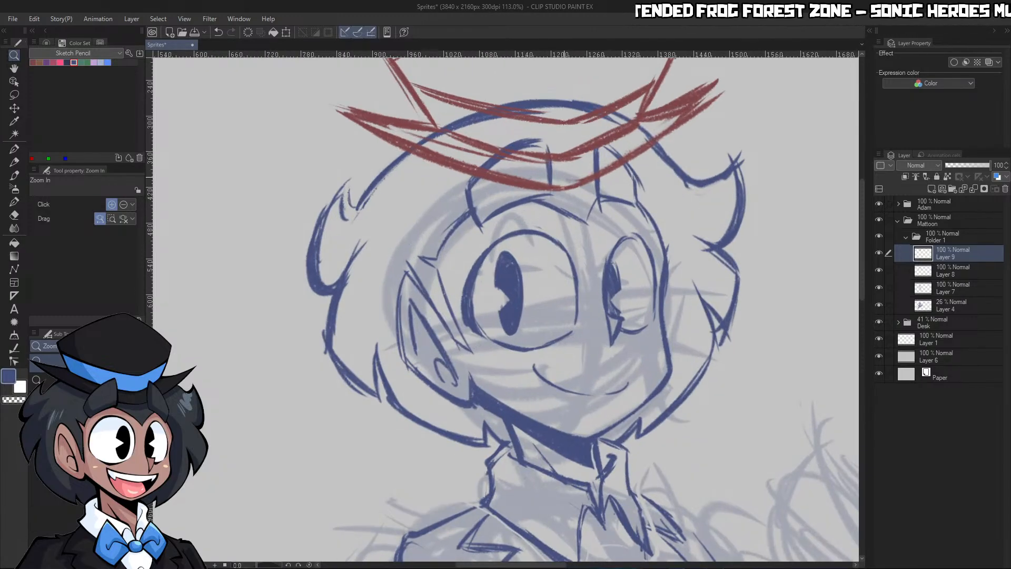
key("p")
mouse_move(541, 147)
left_mouse_down()
mouse_move(519, 173)
mouse_move(509, 158)
left_mouse_up()
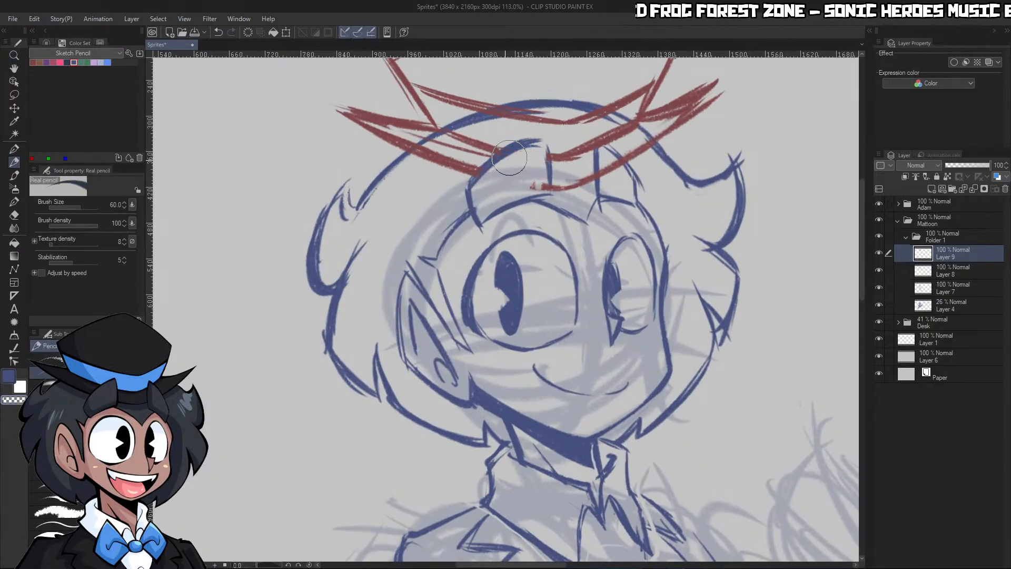
left_click_drag(599, 157, 604, 168)
left_click_drag(614, 165, 615, 172)
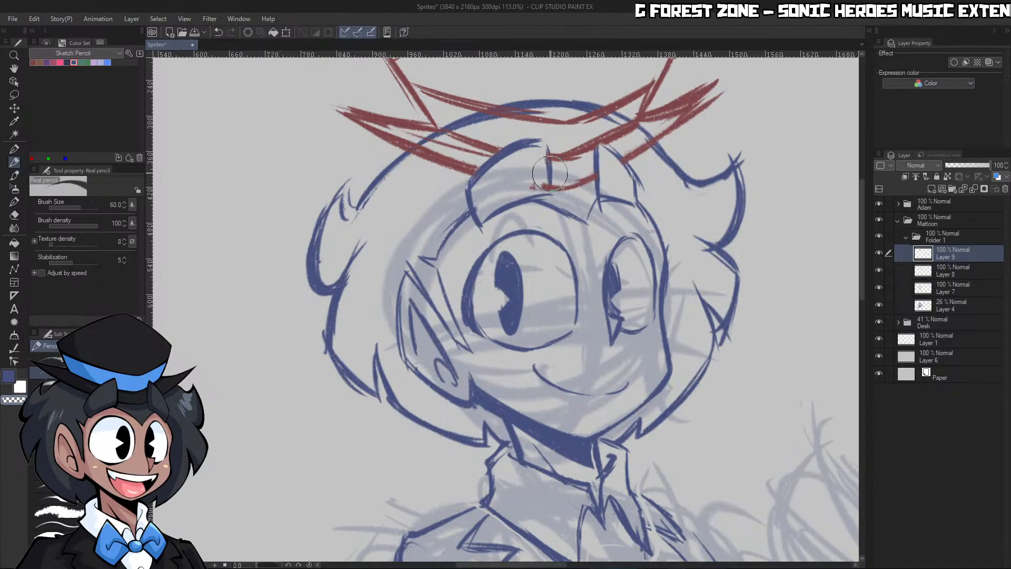
left_click_drag(541, 186, 536, 188)
left_click_drag(545, 150, 453, 164)
left_click_drag(676, 168, 703, 178)
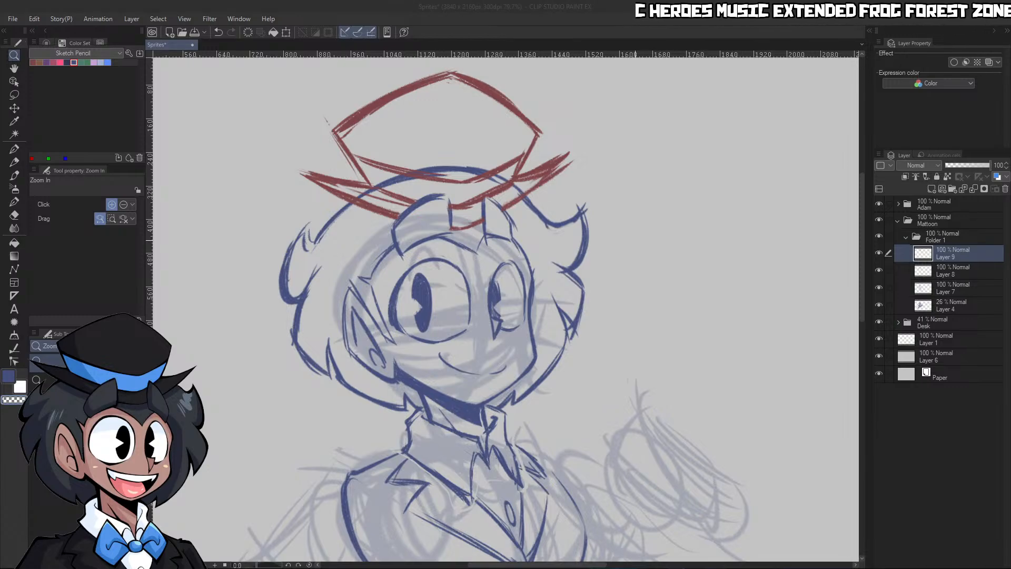
Switch to Layer 8 and erase the hair's crown outline where it passes behind the hat
left_click(635, 239)
scroll(621, 396, "down", 5)
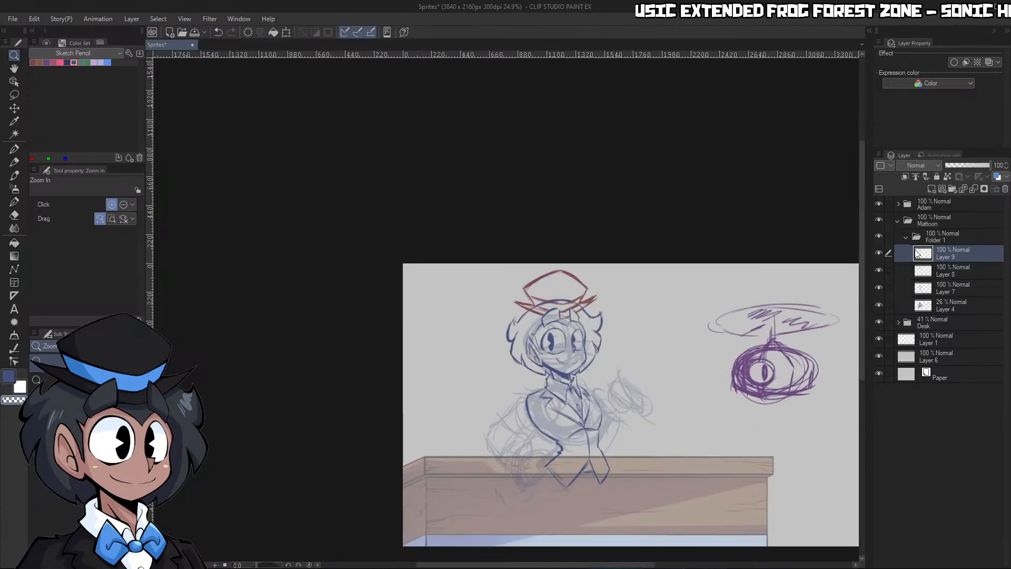
scroll(563, 433, "up", 3)
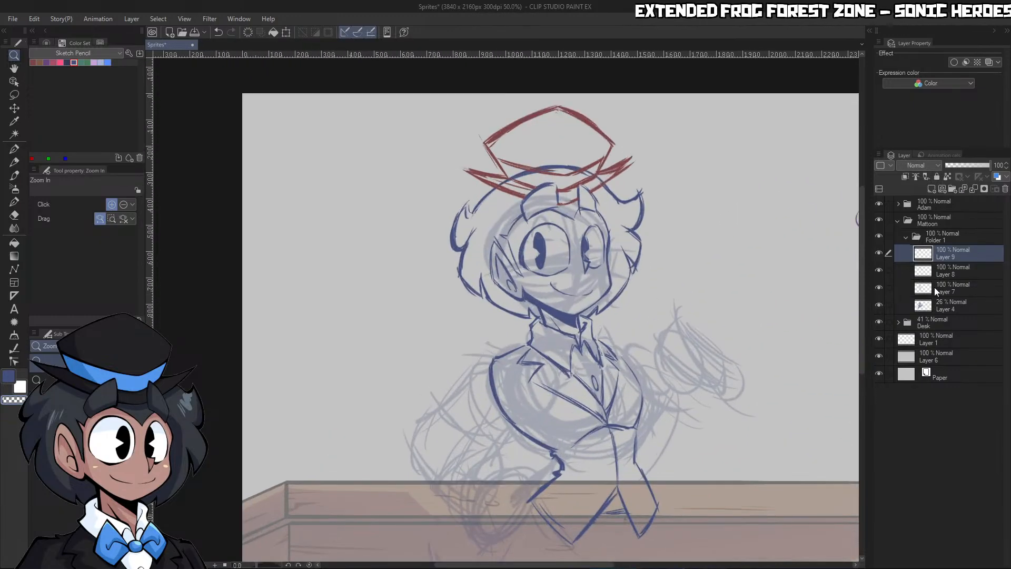
left_click(935, 290)
scroll(603, 169, "up", 3)
key("p")
mouse_move(414, 196)
left_mouse_down()
mouse_move(553, 155)
mouse_move(607, 182)
left_mouse_up()
key("ctrl+z")
key("alt+bracketright")
key("ctrl+space")
Rotate the hat on Layer 9 slightly clockwise so that it tilts toward the face
left_click_drag(694, 159, 653, 164)
left_click_drag(758, 239, 770, 234)
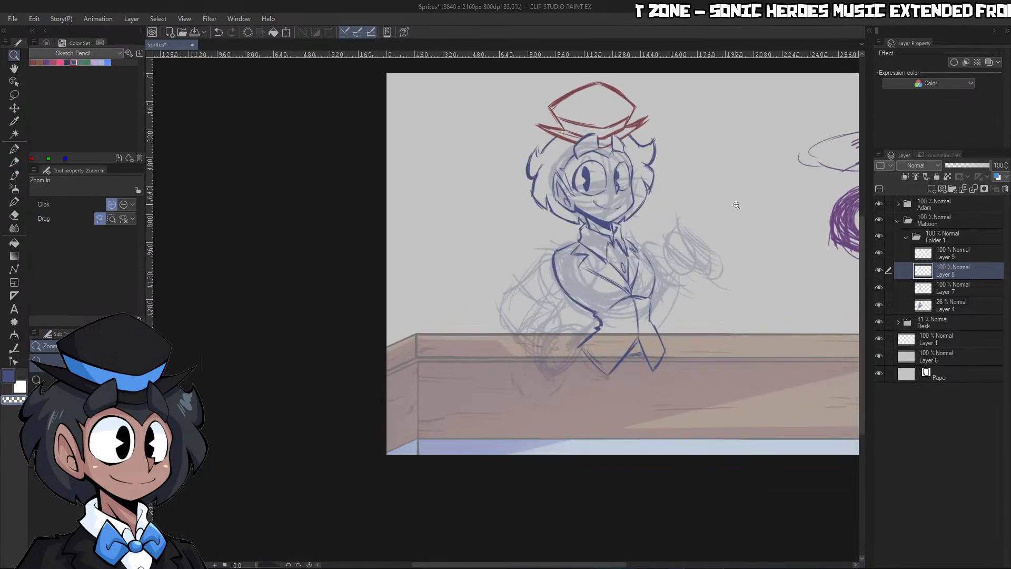
left_click_drag(736, 205, 727, 173)
left_click_drag(682, 97, 711, 102)
left_click(944, 259)
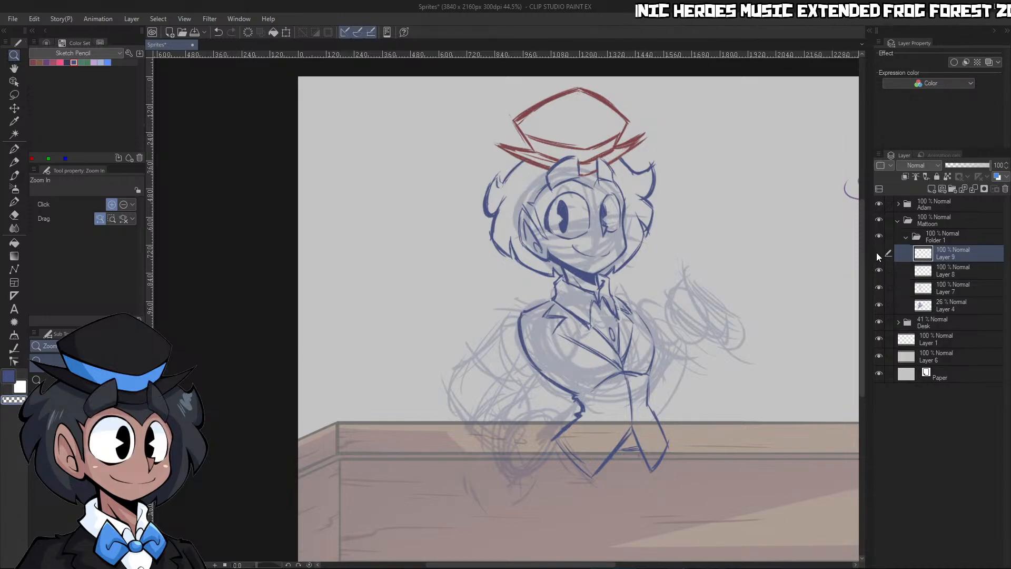
left_click(287, 32)
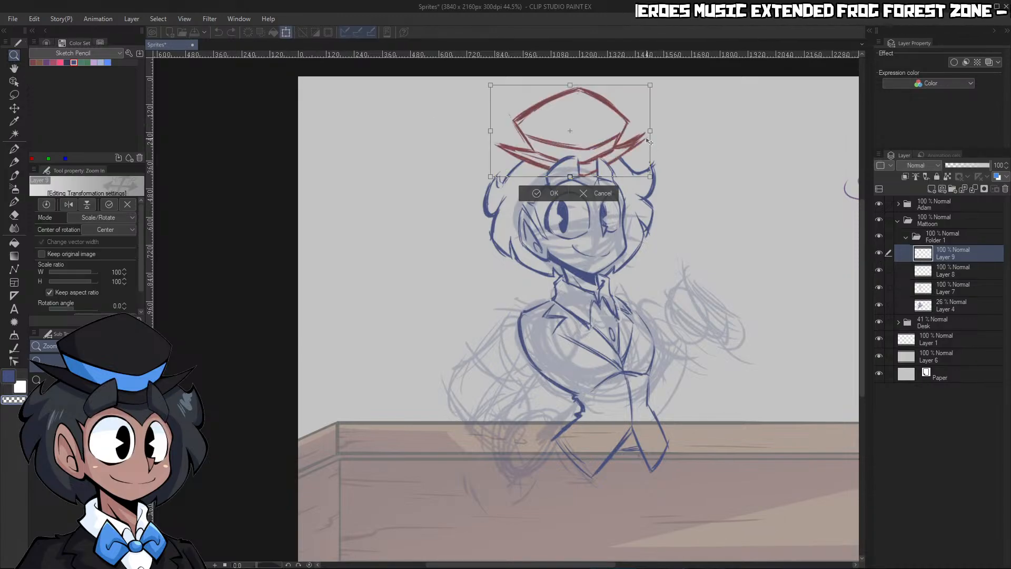
left_click_drag(678, 137, 721, 125)
left_click(560, 195)
Thin the front tip of the hat brim by erasing along its upper edge at brush size 30
key("p")
key("p")
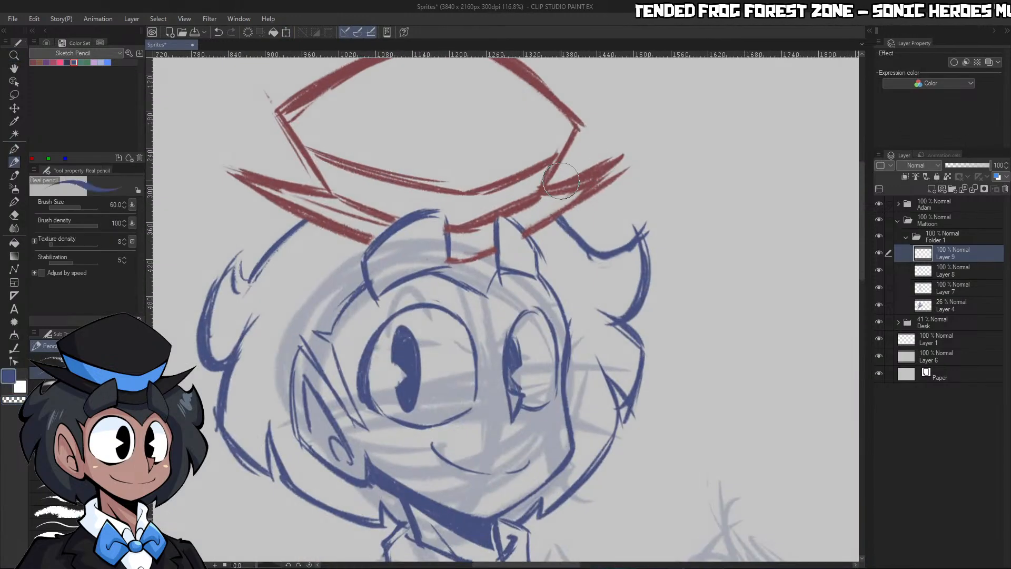
left_click_drag(551, 182, 633, 157)
key("ctrl+z")
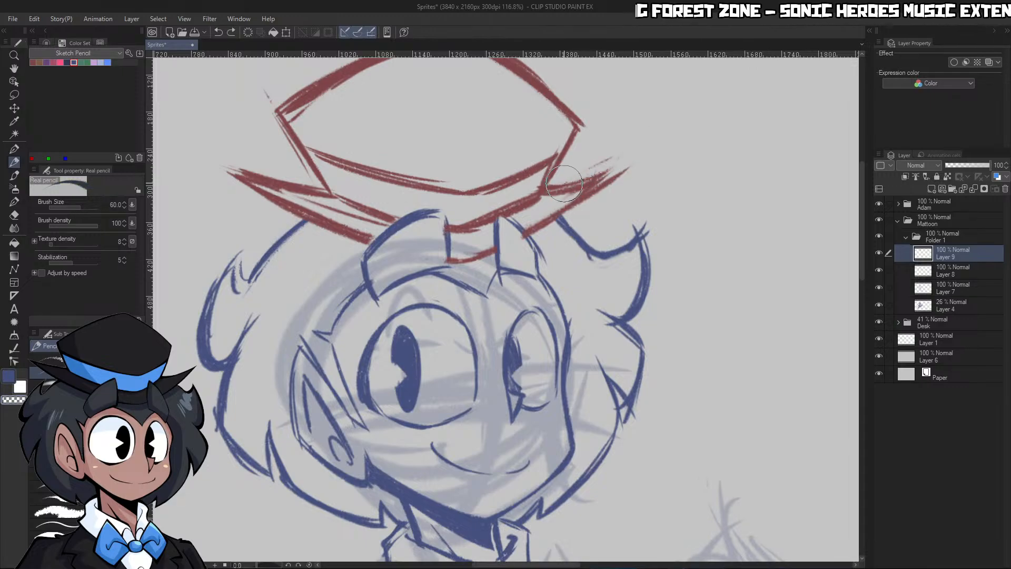
key("[")
key("[")
key("[")
left_click_drag(562, 178, 612, 161)
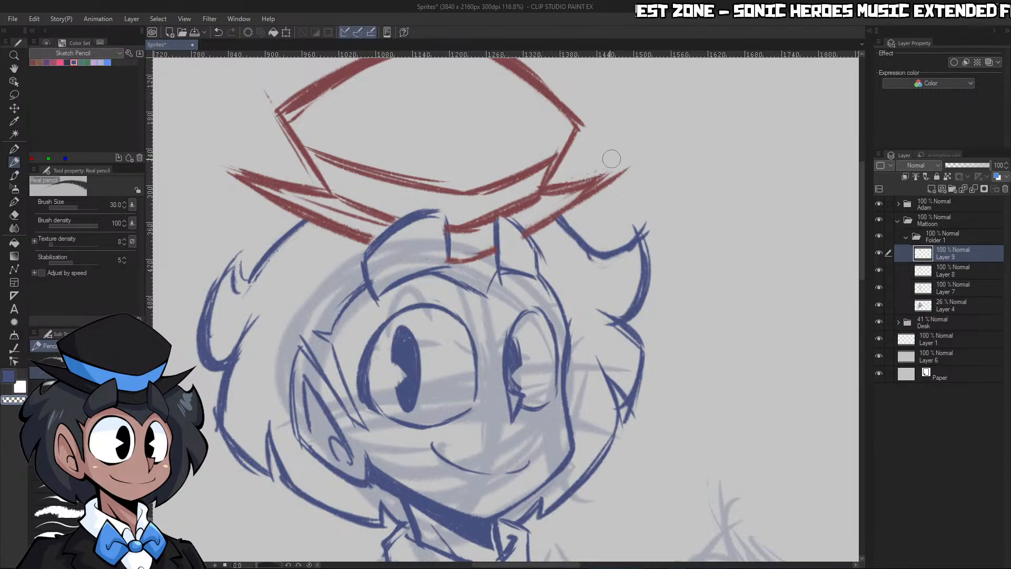
key("ctrl+z")
left_click_drag(548, 183, 634, 151)
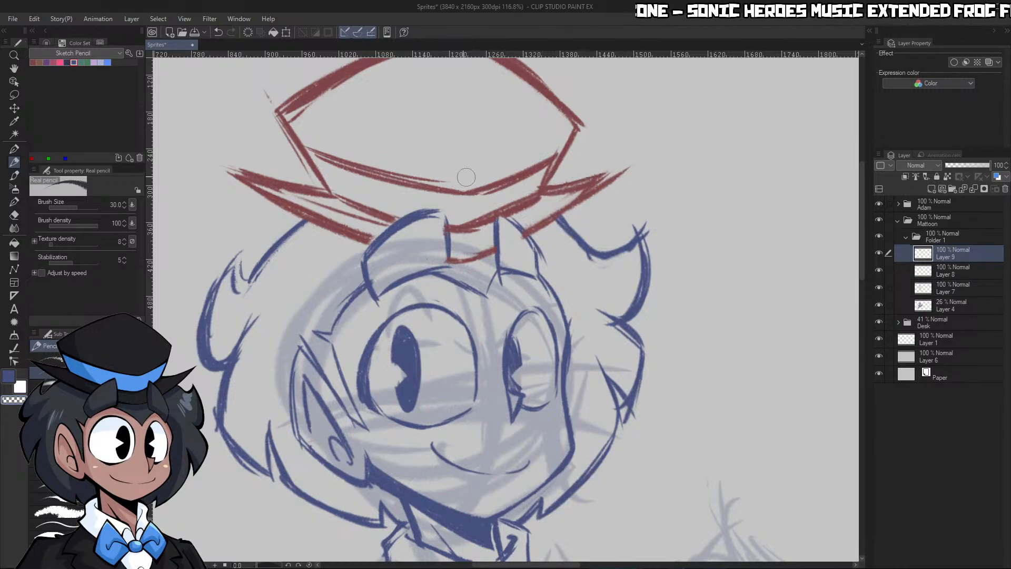
Fill in the rear tip of the hat brim with the reddish-brown swatch and raise the brush size to 50
left_click(33, 62)
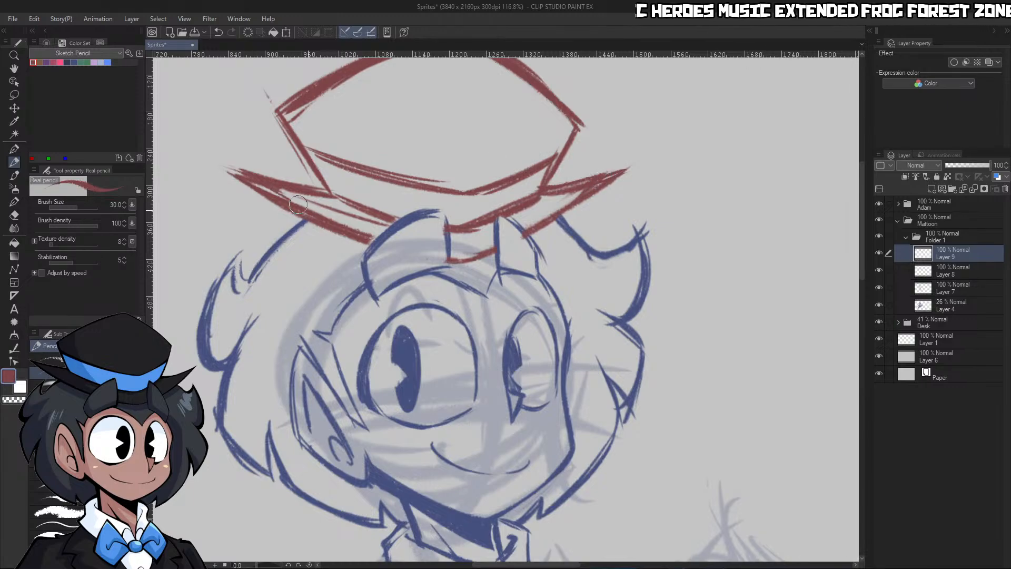
left_click_drag(239, 172, 269, 190)
key("bracketright")
key("bracketright")
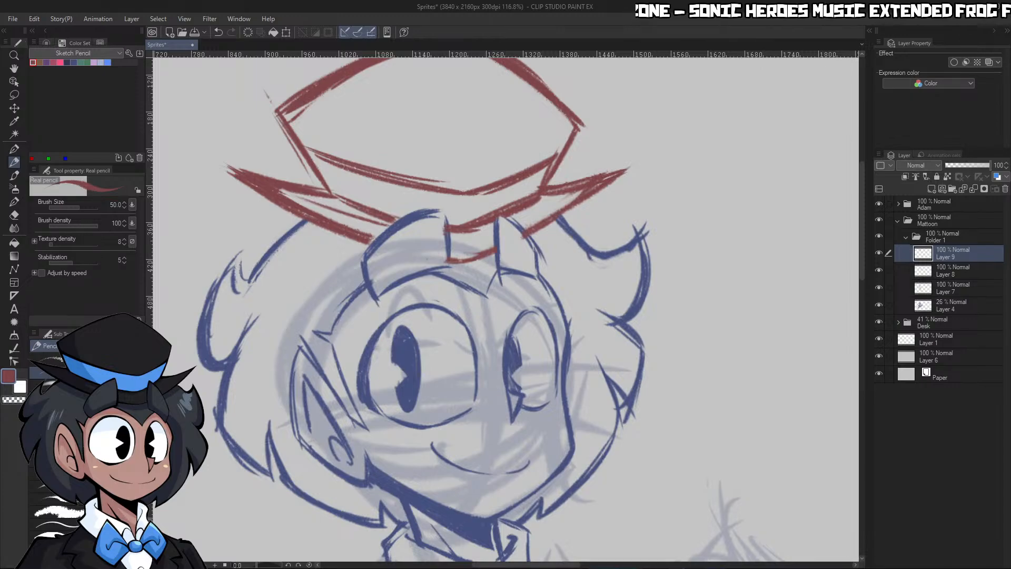
Clean up and redraw the brim line at the hat's centre, above the gap between the front hair tufts
key("ctrl+space")
left_click_drag(698, 375, 640, 377)
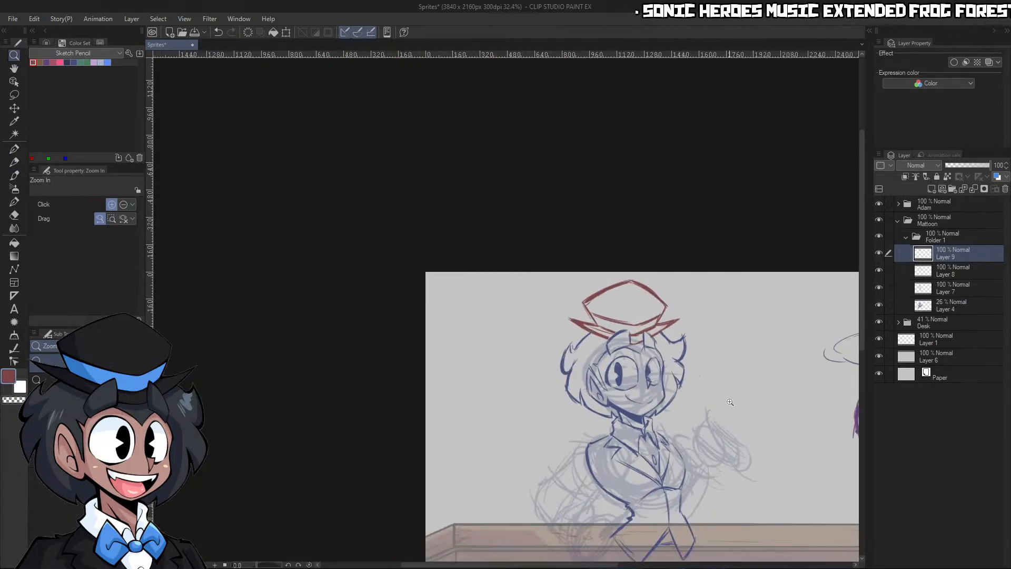
left_click_drag(722, 400, 780, 403)
left_click_drag(546, 289, 496, 286)
left_click_drag(488, 212, 536, 214)
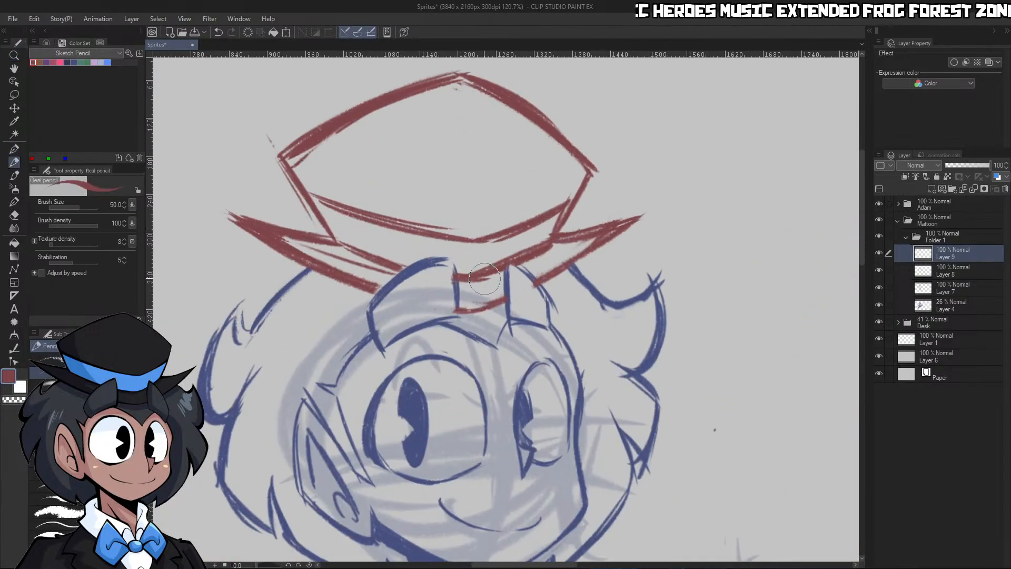
key("c")
mouse_move(449, 277)
left_mouse_down()
mouse_move(457, 272)
mouse_move(490, 277)
mouse_move(476, 264)
mouse_move(524, 245)
left_mouse_up()
key("c")
key("c")
key("c")
mouse_move(478, 272)
left_mouse_down()
mouse_move(521, 246)
mouse_move(521, 260)
mouse_move(542, 249)
left_mouse_up()
Add a new layer directly above Layer 8 and choose the purple swatch for sketching the arm
key("ctrl+space")
left_click_drag(605, 167, 526, 153)
left_click_drag(629, 185, 625, 209)
left_click(879, 271)
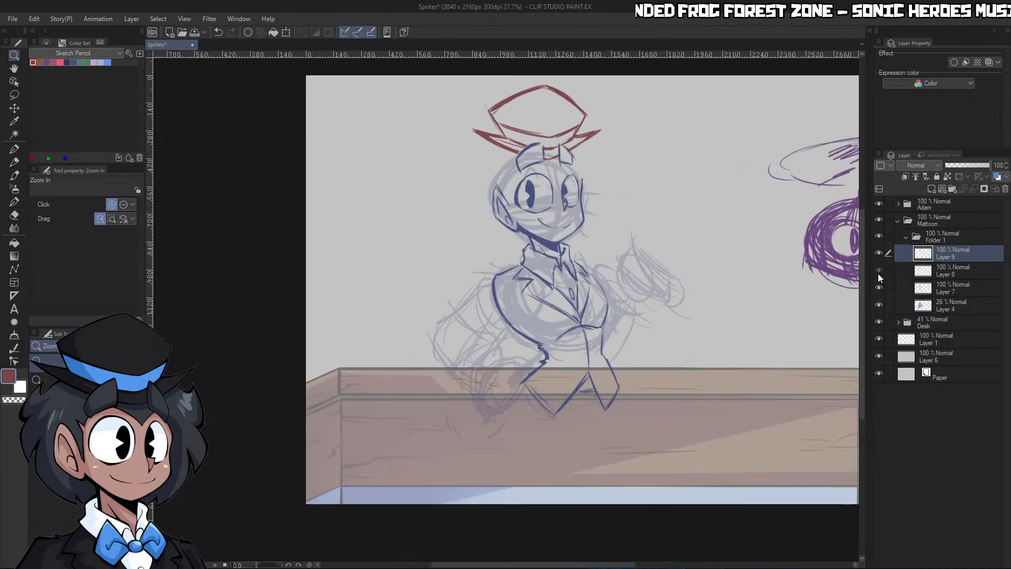
left_click(879, 271)
left_click(951, 270)
left_click(932, 189)
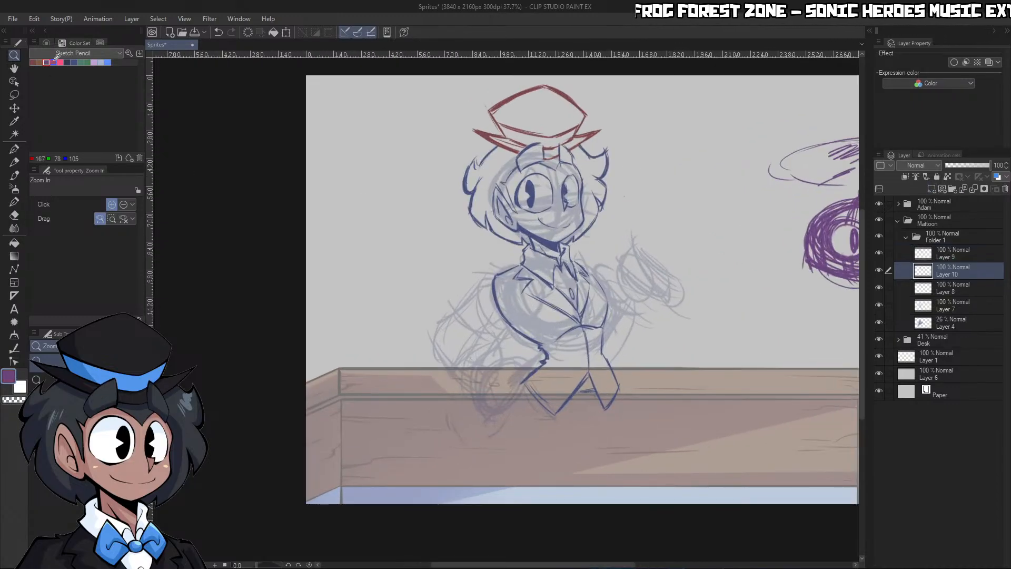
Sketch the boxy outline of the near hand in purple beside the coat's hem, over the desk edge
left_click_drag(495, 347, 532, 349)
key("ctrl+space")
left_click_drag(526, 426, 545, 434)
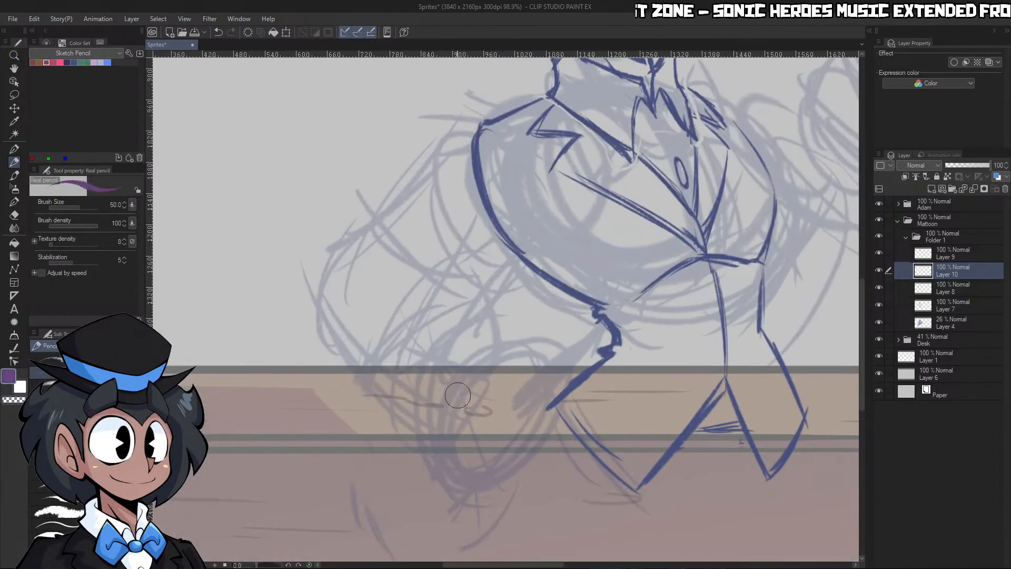
left_click_drag(484, 357, 445, 423)
mouse_move(491, 344)
left_mouse_down()
mouse_move(445, 421)
mouse_move(478, 467)
left_mouse_up()
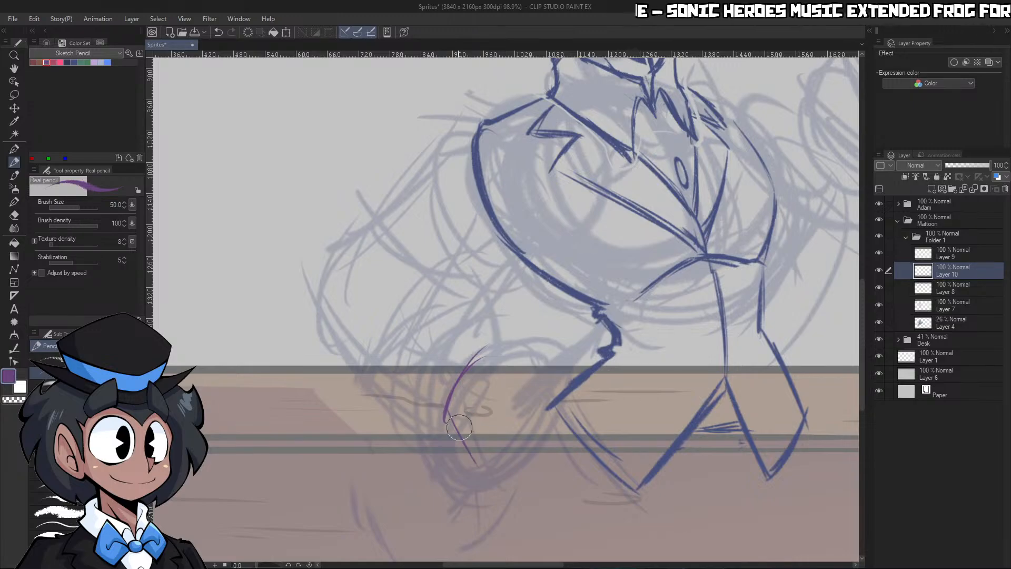
mouse_move(448, 419)
left_mouse_down()
mouse_move(498, 482)
mouse_move(476, 452)
left_mouse_up()
mouse_move(487, 352)
left_mouse_down()
mouse_move(550, 400)
mouse_move(529, 453)
left_mouse_up()
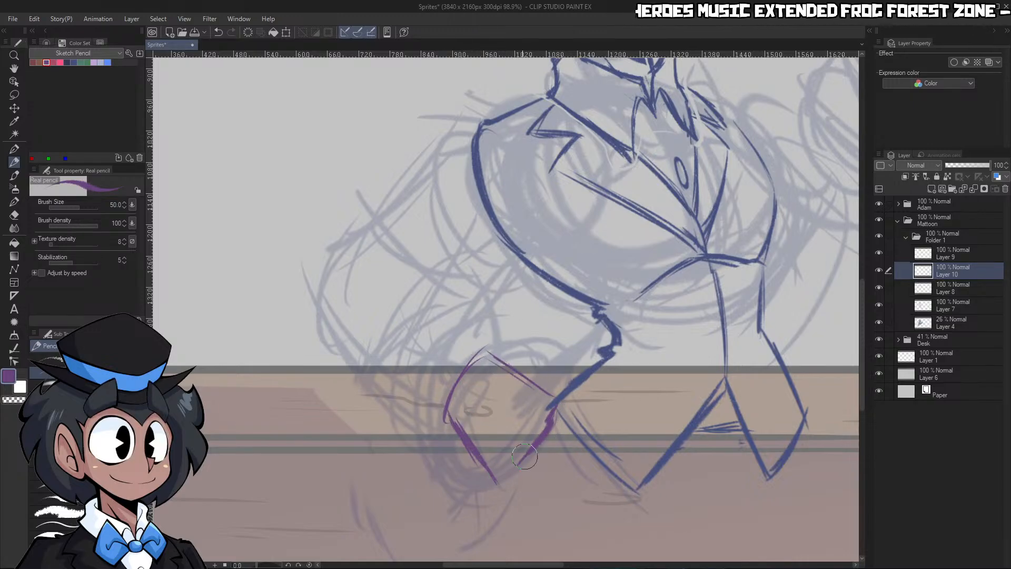
mouse_move(460, 461)
left_mouse_down()
mouse_move(480, 482)
mouse_move(516, 480)
left_mouse_up()
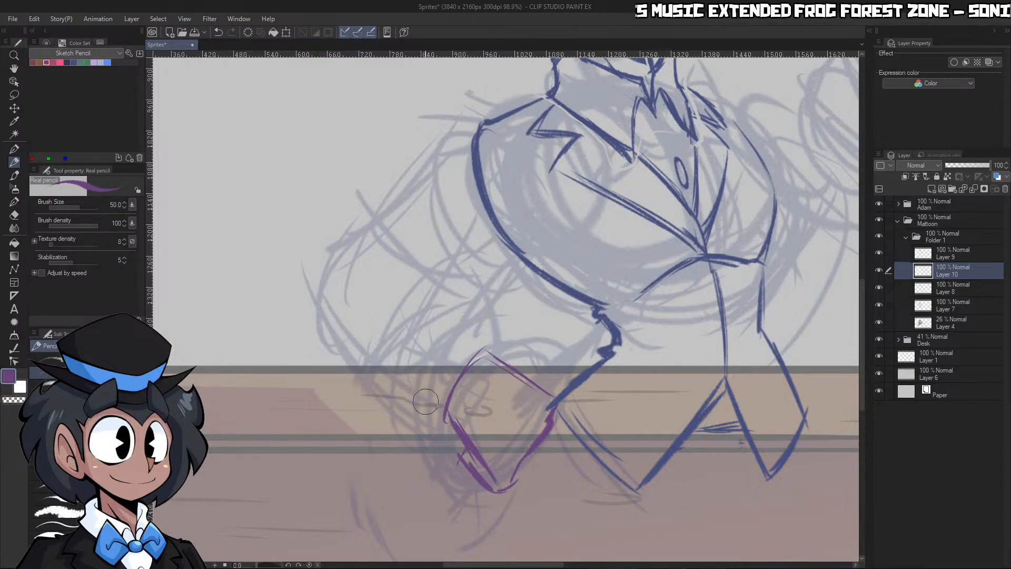
Draw the angular sleeve cuff around the wrist, just above the near hand
mouse_move(441, 428)
left_mouse_down()
mouse_move(409, 407)
mouse_move(409, 392)
mouse_move(425, 415)
mouse_move(451, 423)
mouse_move(411, 401)
mouse_move(424, 413)
mouse_move(415, 349)
mouse_move(407, 365)
mouse_move(440, 375)
mouse_move(419, 332)
mouse_move(489, 309)
mouse_move(492, 356)
left_mouse_up()
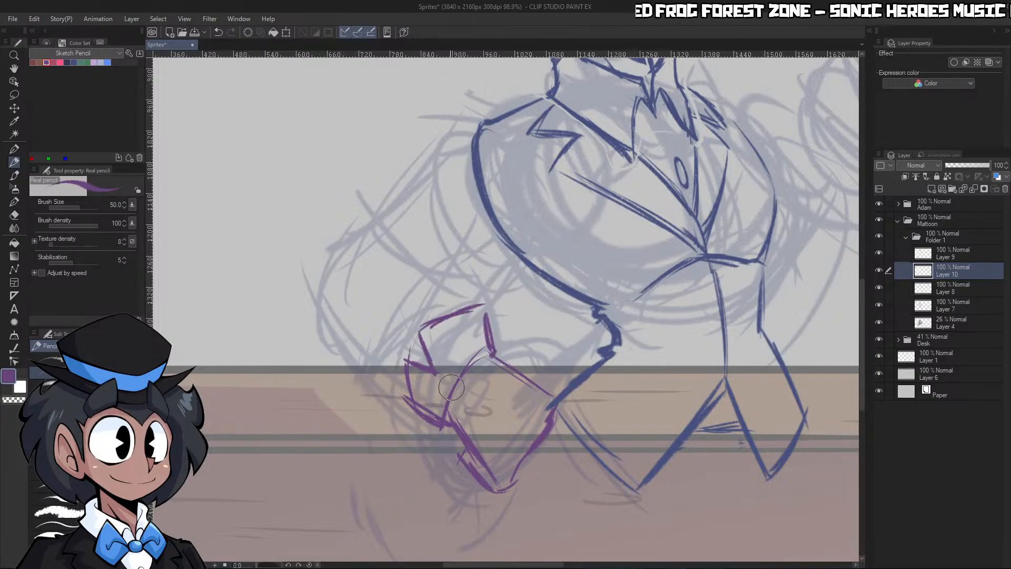
key("c")
key("c")
Outline the near forearm from the cuff up to the elbow, with its outer curve and the inner sleeve fold
mouse_move(442, 428)
left_mouse_down()
mouse_move(446, 413)
mouse_move(339, 334)
left_mouse_up()
mouse_move(410, 395)
left_mouse_down()
mouse_move(322, 308)
mouse_move(342, 242)
mouse_move(326, 331)
left_mouse_up()
left_click_drag(347, 230, 343, 266)
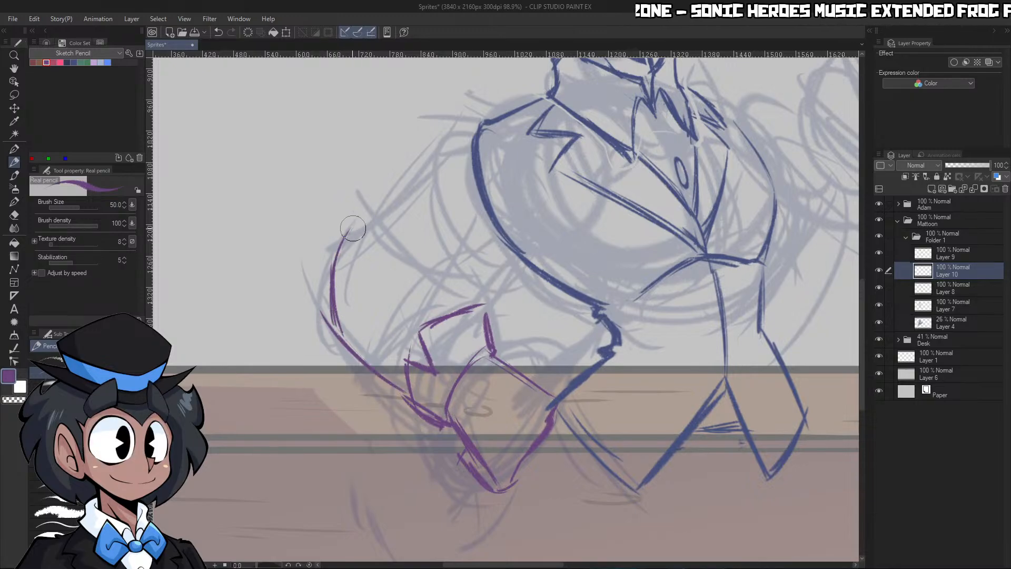
mouse_move(355, 229)
left_mouse_down()
mouse_move(342, 248)
mouse_move(429, 255)
mouse_move(451, 309)
left_mouse_up()
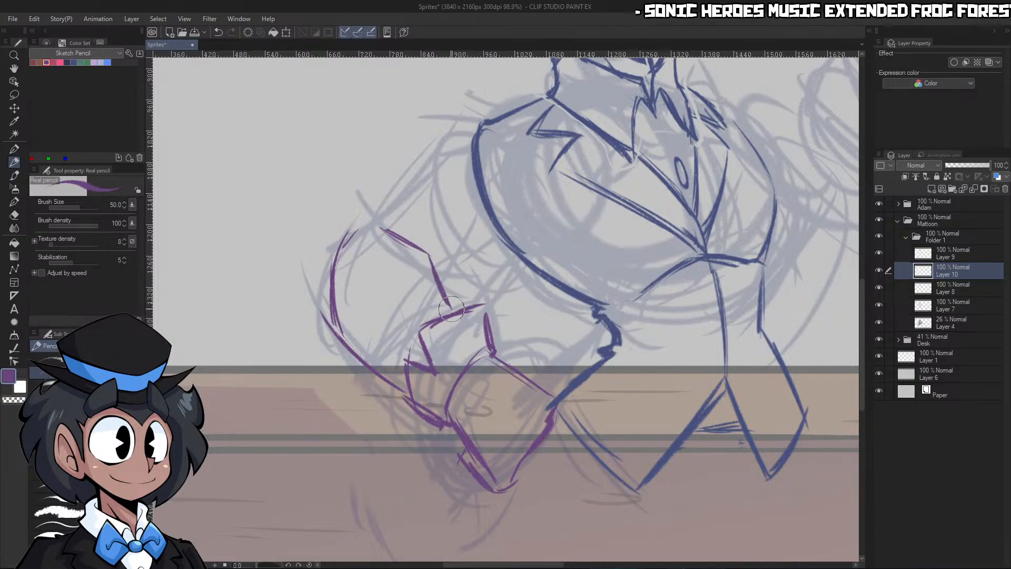
left_click_drag(431, 264, 488, 350)
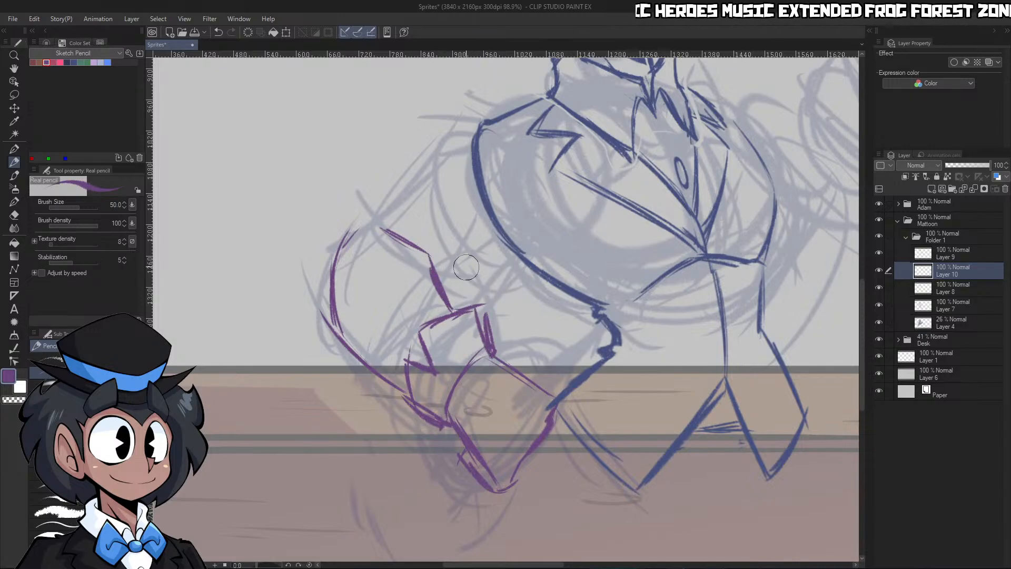
Draw and thicken both edges of the near upper arm, connecting the elbow to the shoulder and the torso
left_click_drag(444, 274, 511, 230)
mouse_move(339, 243)
left_mouse_down()
mouse_move(387, 222)
mouse_move(451, 140)
left_mouse_up()
mouse_move(405, 189)
left_mouse_down()
mouse_move(450, 138)
mouse_move(489, 118)
left_mouse_up()
left_click_drag(374, 217, 472, 129)
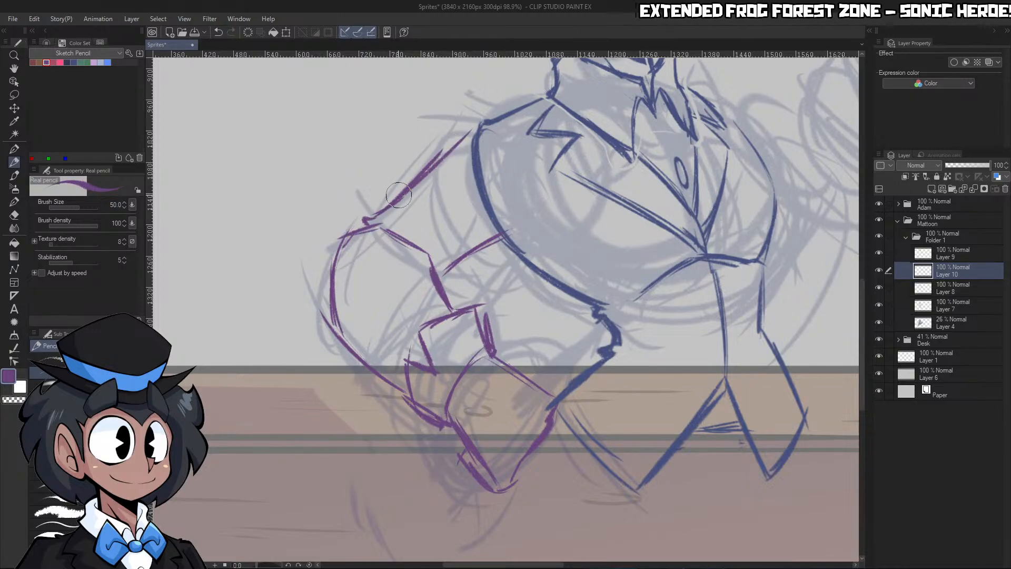
mouse_move(421, 179)
left_mouse_down()
mouse_move(493, 108)
mouse_move(470, 149)
left_mouse_up()
left_click_drag(435, 264, 509, 235)
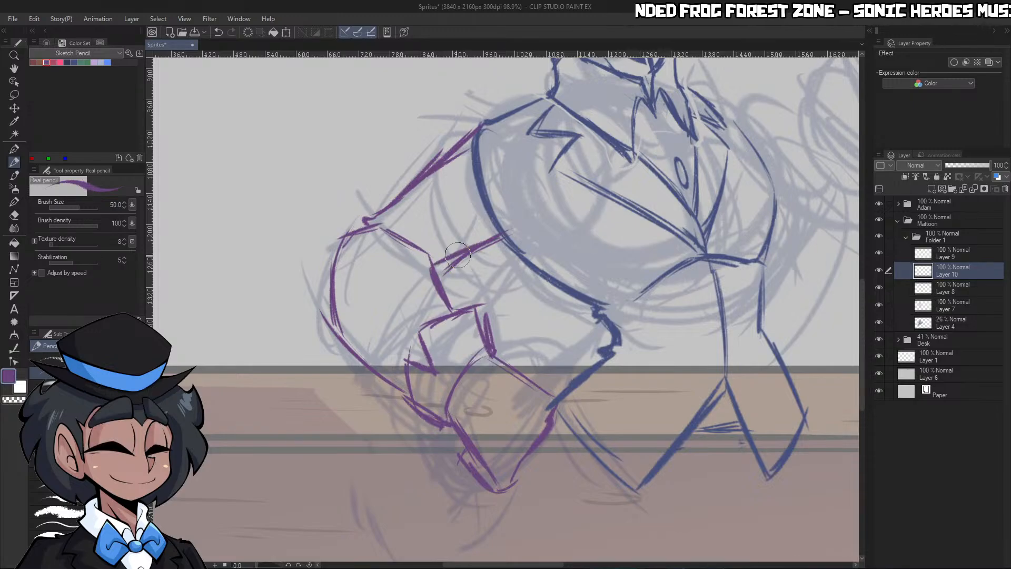
Trim the purple lines around the elbow and extend the upper arm's outline over the shoulder onto the jacket
key("c")
mouse_move(384, 227)
left_mouse_down()
mouse_move(434, 272)
mouse_move(483, 241)
mouse_move(568, 223)
left_mouse_up()
key("c")
key("c")
key("c")
key("ctrl+space")
mouse_move(432, 252)
left_mouse_down()
mouse_move(481, 237)
mouse_move(400, 135)
left_mouse_up()
mouse_move(453, 203)
left_mouse_down()
mouse_move(402, 137)
mouse_move(379, 142)
left_mouse_up()
key("ctrl+space")
left_click_drag(451, 116, 505, 153)
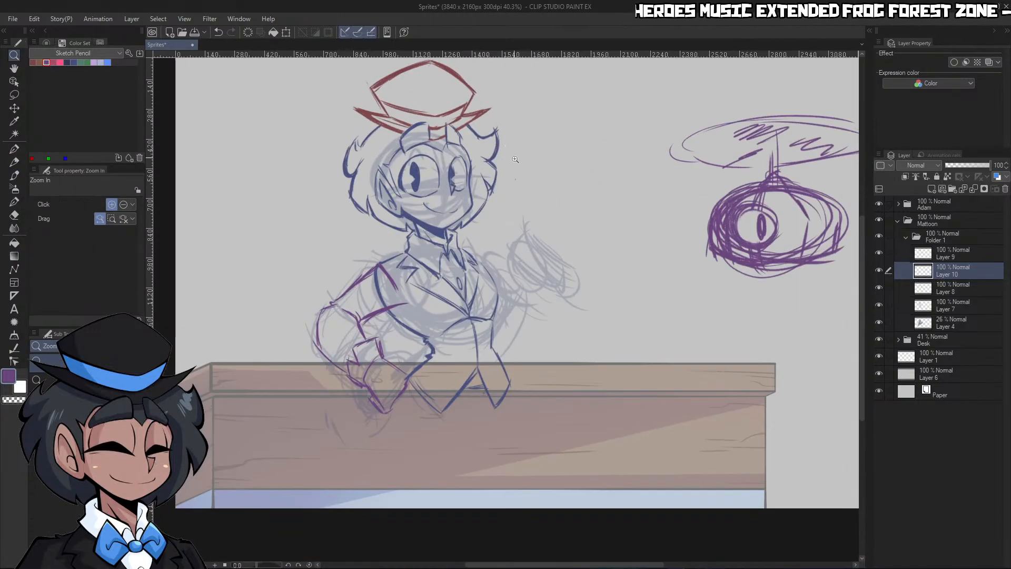
Scale the purple near arm to 110% and reposition it so its top lines up with the jacket's shoulder
left_click_drag(529, 231, 501, 253)
left_click_drag(479, 291, 495, 253)
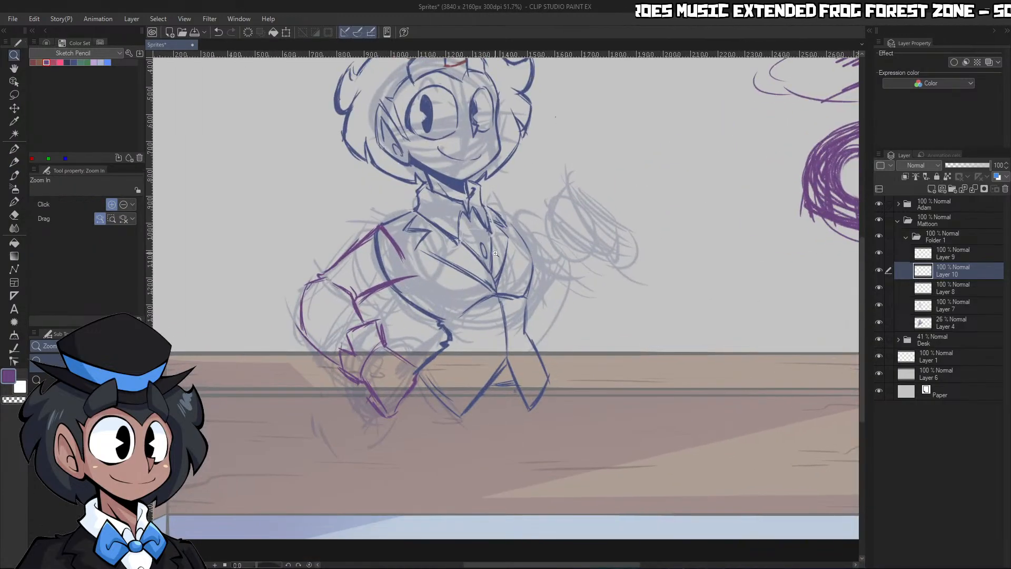
left_click(286, 32)
left_click_drag(293, 321, 268, 321)
left_click_drag(368, 268, 371, 288)
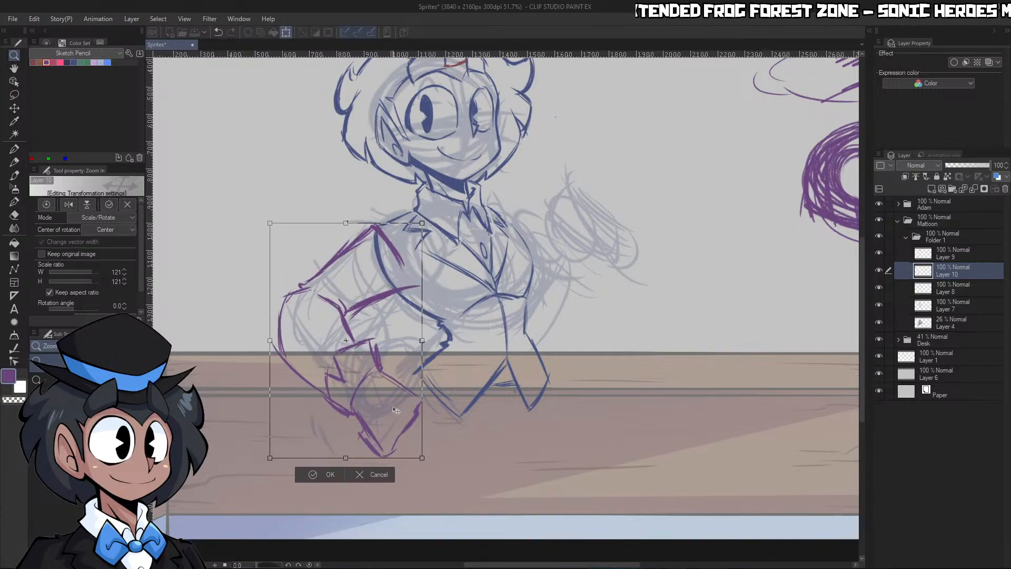
left_click_drag(396, 410, 400, 410)
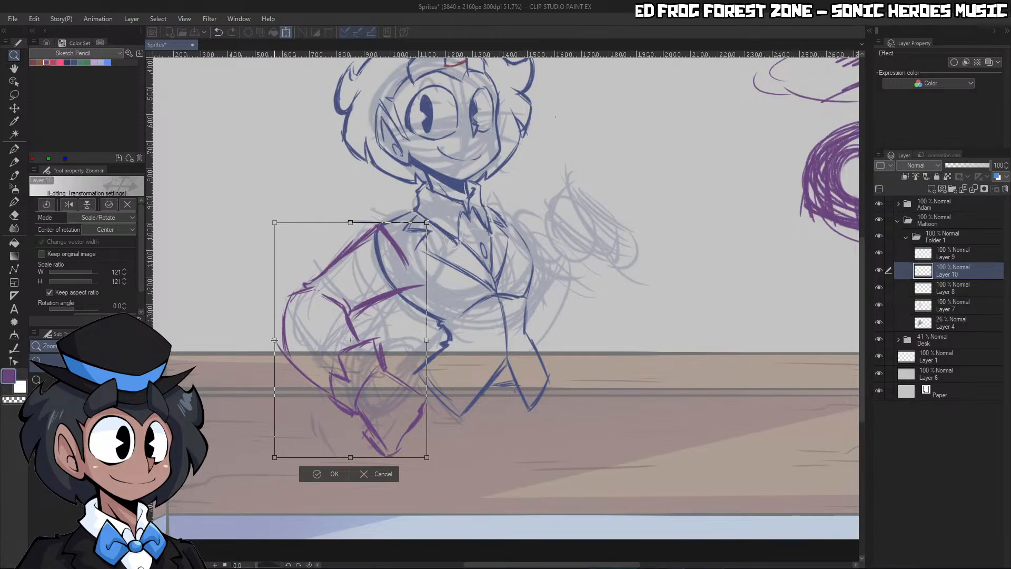
left_click_drag(274, 341, 285, 329)
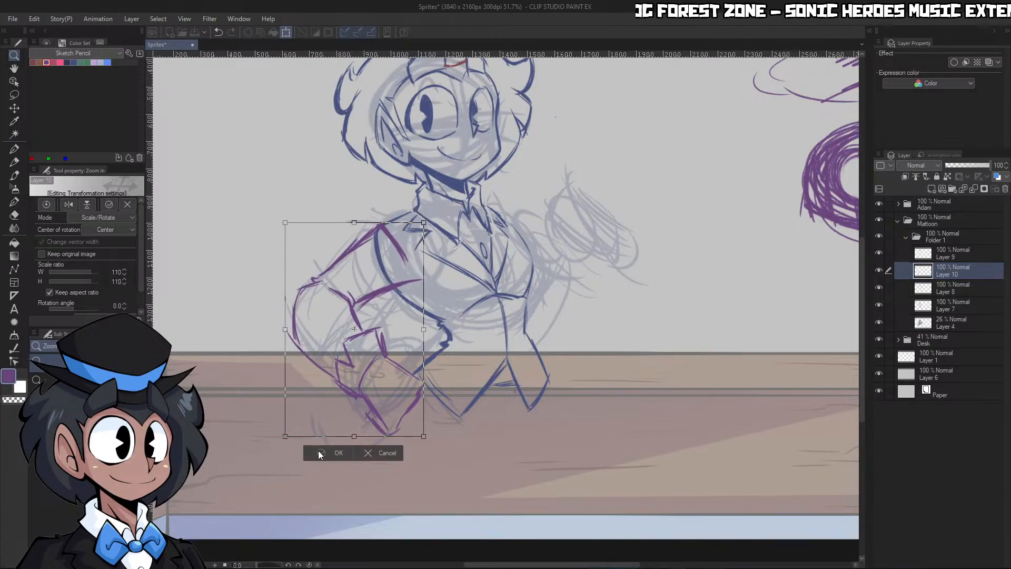
left_click(319, 454)
scroll(489, 302, "up", 1)
scroll(488, 302, "down", 8)
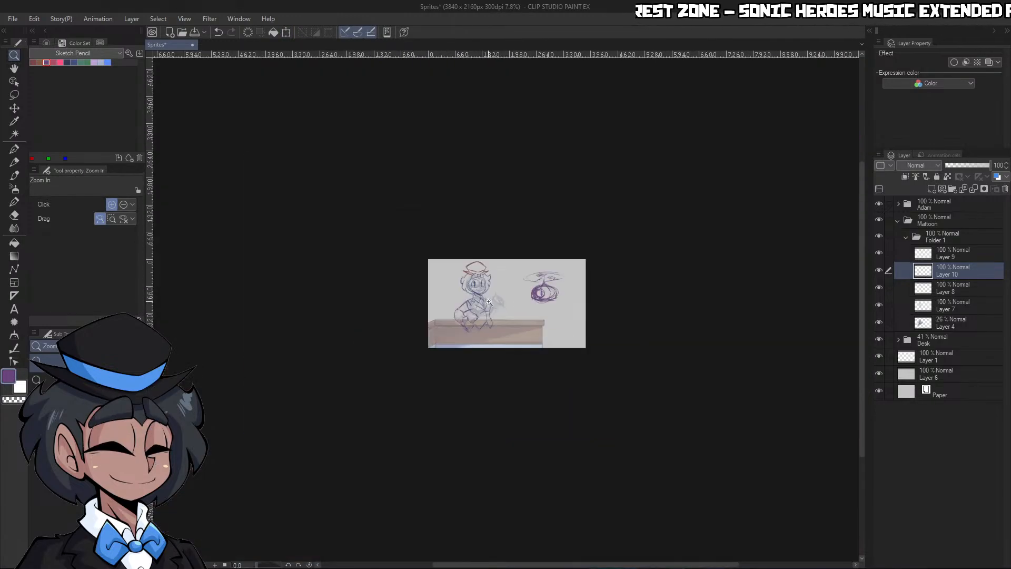
Lasso the near forearm, cuff and hand from the elbow down on Layer 10
scroll(489, 302, "up", 8)
key("p")
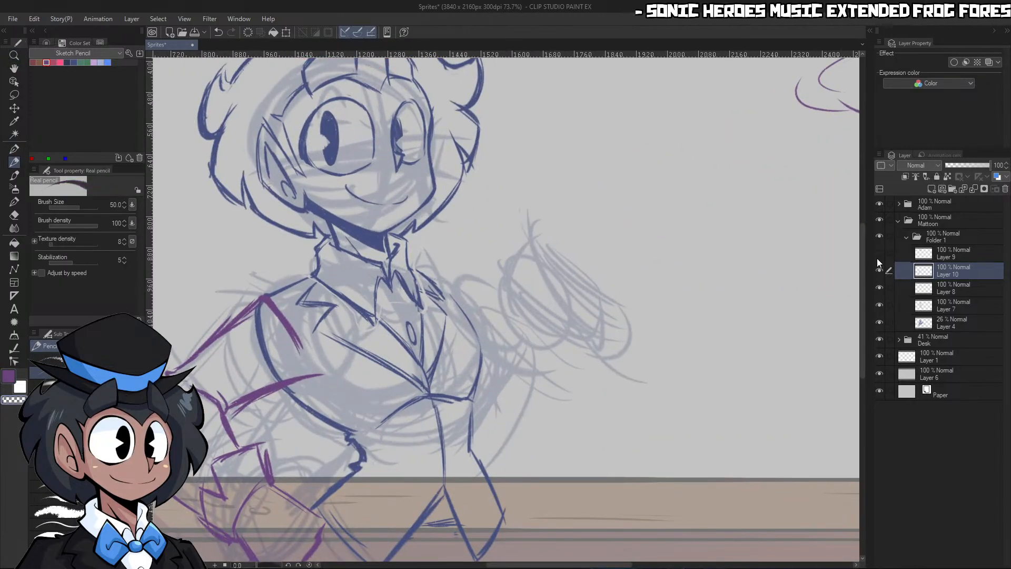
left_click(929, 254)
key("ctrl+space")
left_click_drag(611, 152, 562, 158)
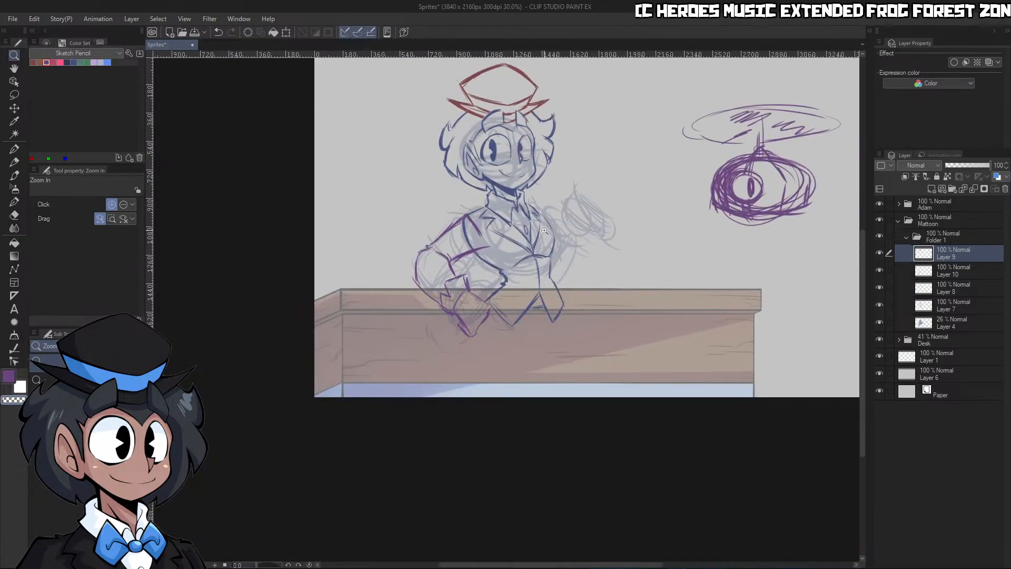
left_click_drag(473, 302, 510, 241)
left_click(945, 273)
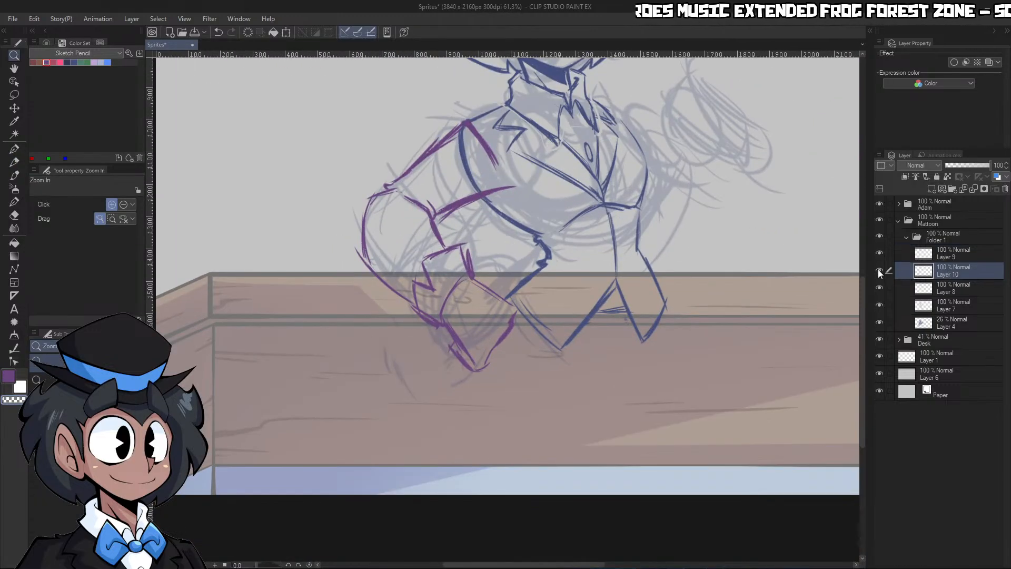
left_click(14, 94)
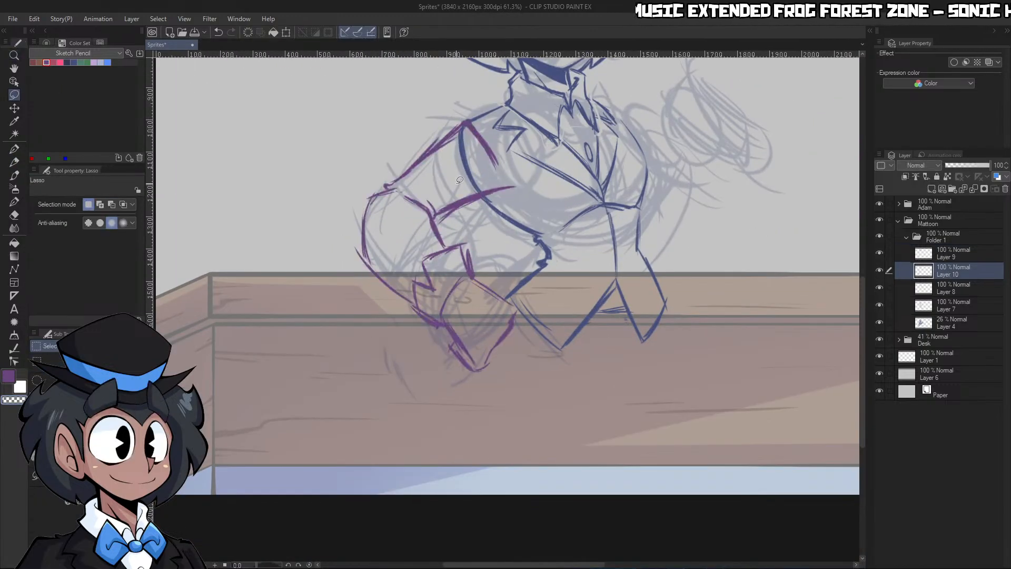
mouse_move(413, 188)
left_mouse_down()
mouse_move(329, 347)
mouse_move(506, 390)
left_mouse_up()
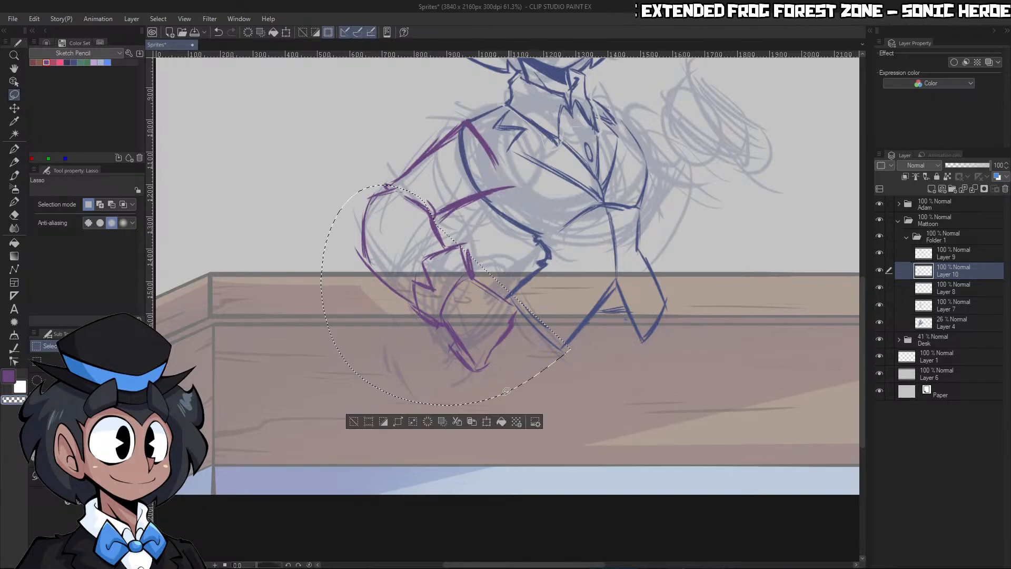
left_click(487, 422)
left_click_drag(596, 313, 595, 310)
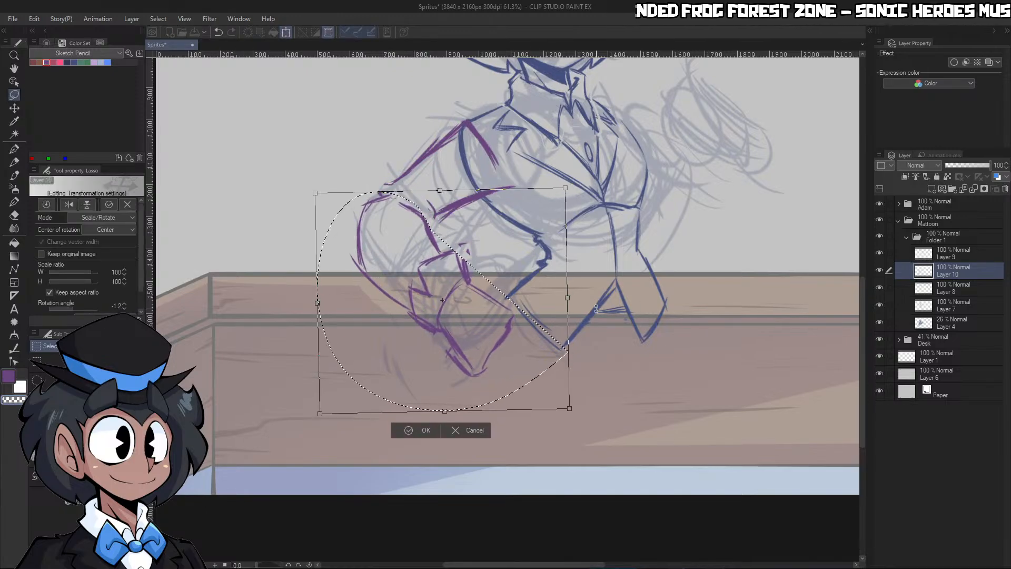
left_click(475, 430)
Add the missed cuff corner to the selection and rotate the forearm about -5.8 degrees around the elbow, clearing the selection when done
mouse_move(456, 243)
left_mouse_down()
mouse_move(487, 233)
mouse_move(481, 265)
left_mouse_up()
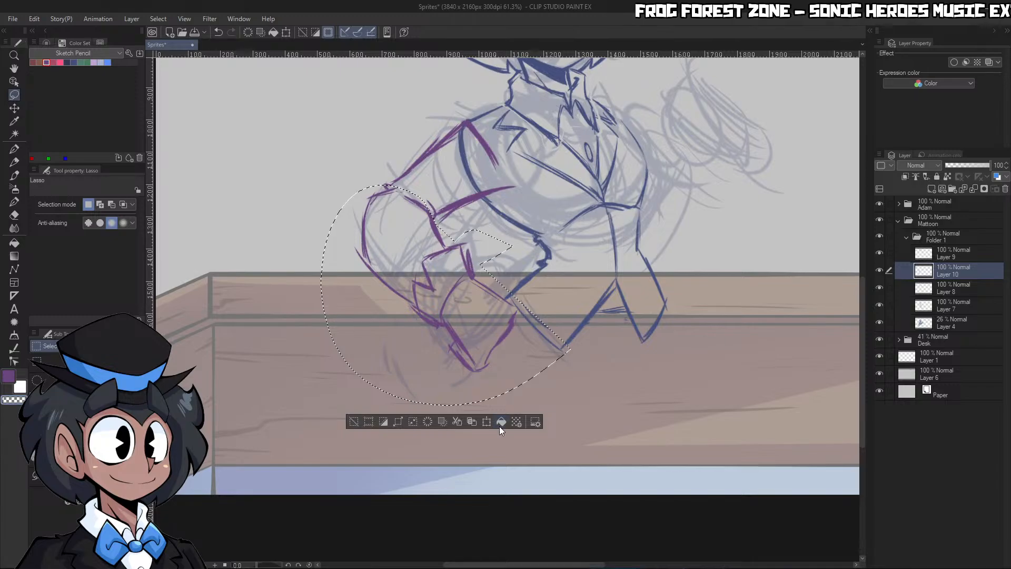
left_click(500, 423)
left_click_drag(446, 293, 402, 195)
left_click_drag(598, 317, 606, 302)
left_click_drag(519, 301, 525, 331)
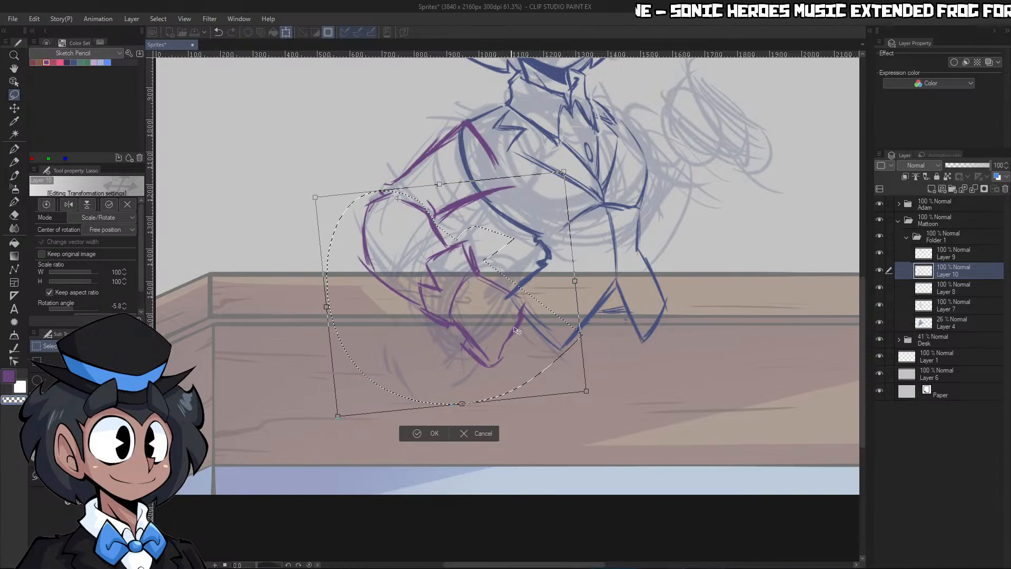
key("Return")
key("ctrl+d")
Touch up the purple lines at the elbow where the rotated forearm meets the upper arm
key("ctrl+space")
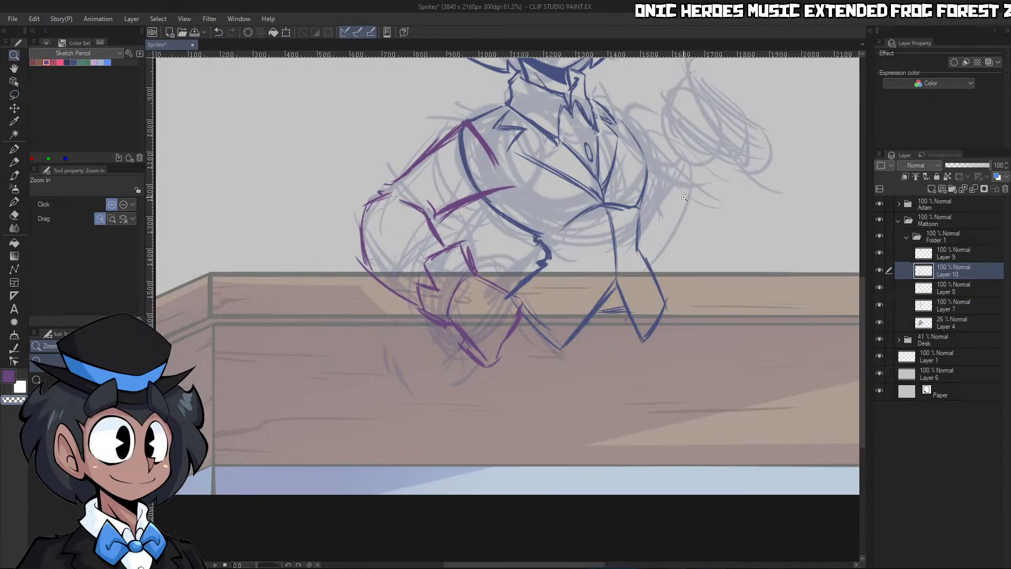
left_click_drag(686, 189, 673, 160)
key("p")
key("p")
mouse_move(428, 229)
left_mouse_down()
mouse_move(457, 197)
mouse_move(428, 229)
left_mouse_up()
key("c")
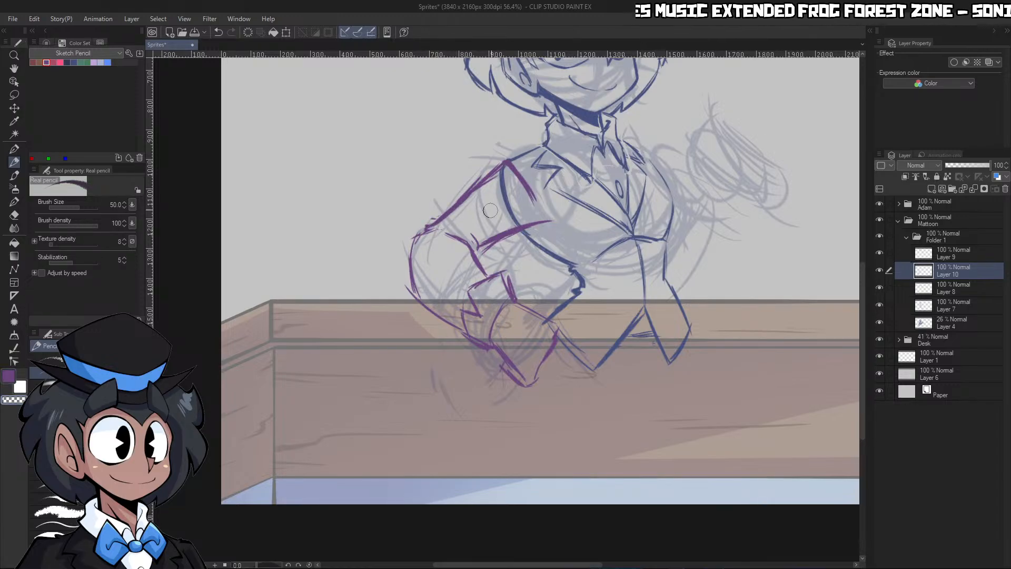
Add a new layer above Layer 10 and ready the Real pencil in crimson for the raised arm
key("ctrl+space")
left_click_drag(533, 207, 502, 215)
left_click_drag(602, 171, 632, 189)
left_click(933, 189)
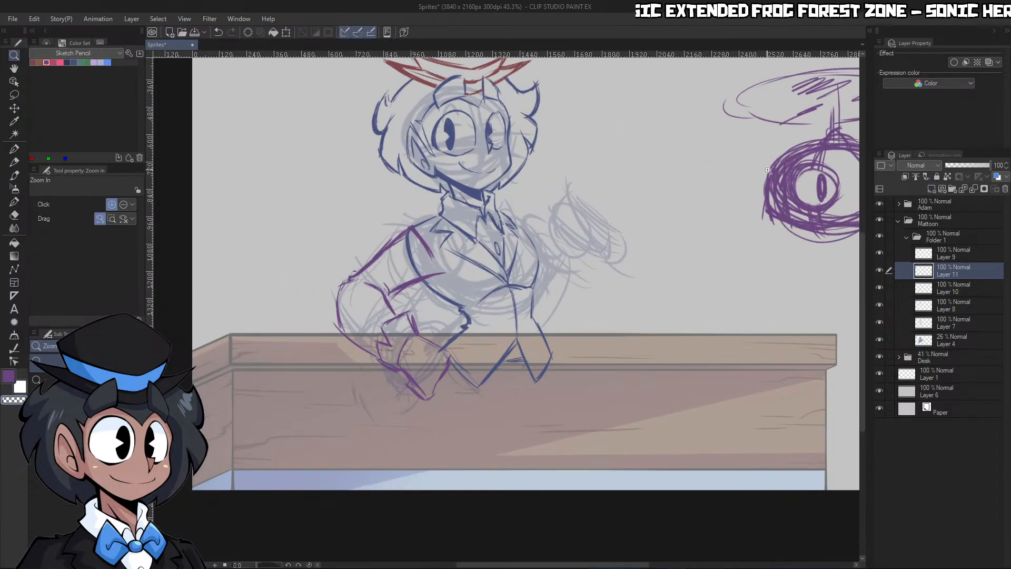
left_click(32, 62)
scroll(651, 178, "down", 1)
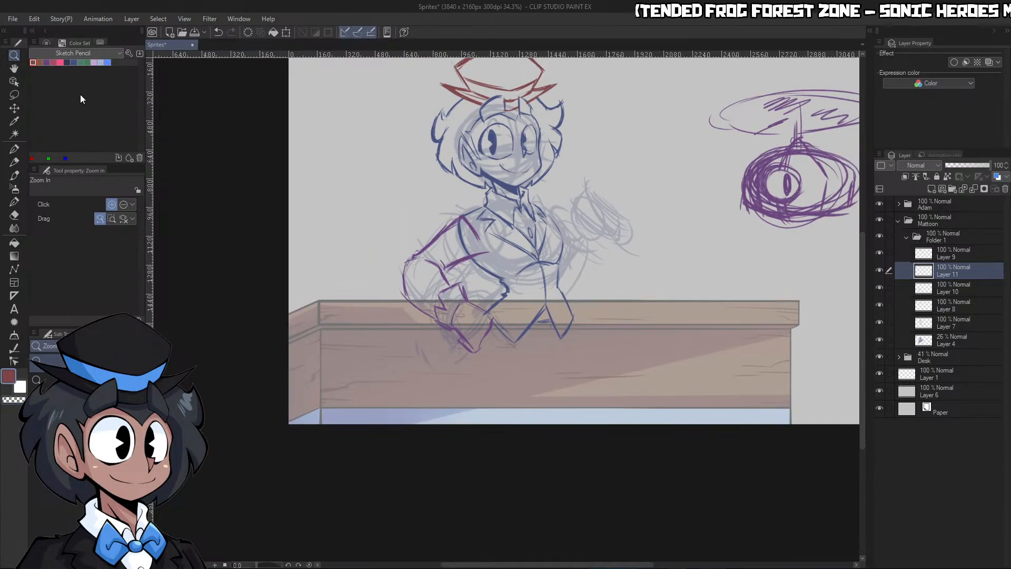
scroll(665, 162, "up", 3)
key("p")
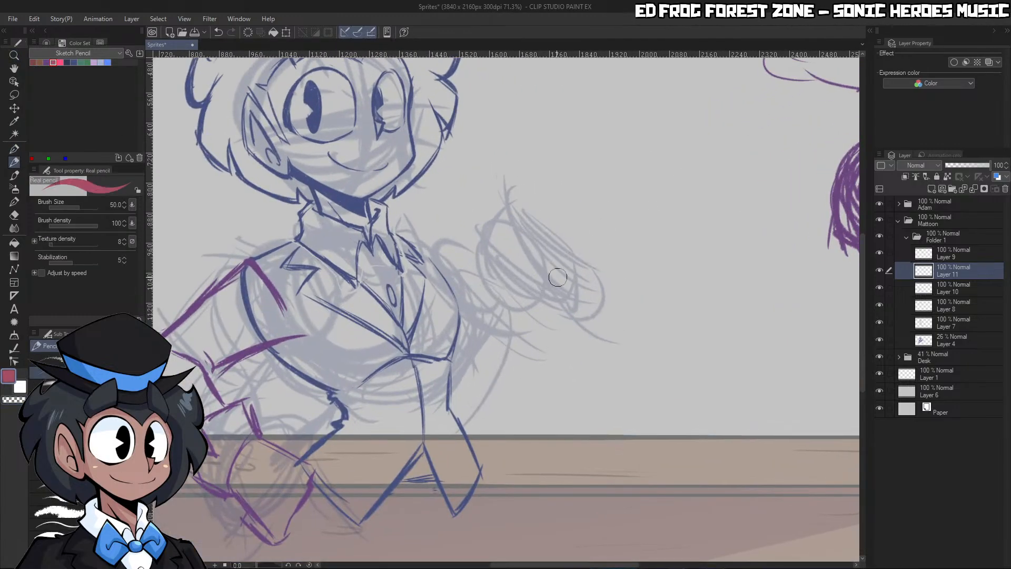
Sketch the raised hand's outline with its pointed fingertips and finger divisions over the faded hand shape
left_click_drag(534, 195, 575, 279)
left_click_drag(530, 179, 536, 228)
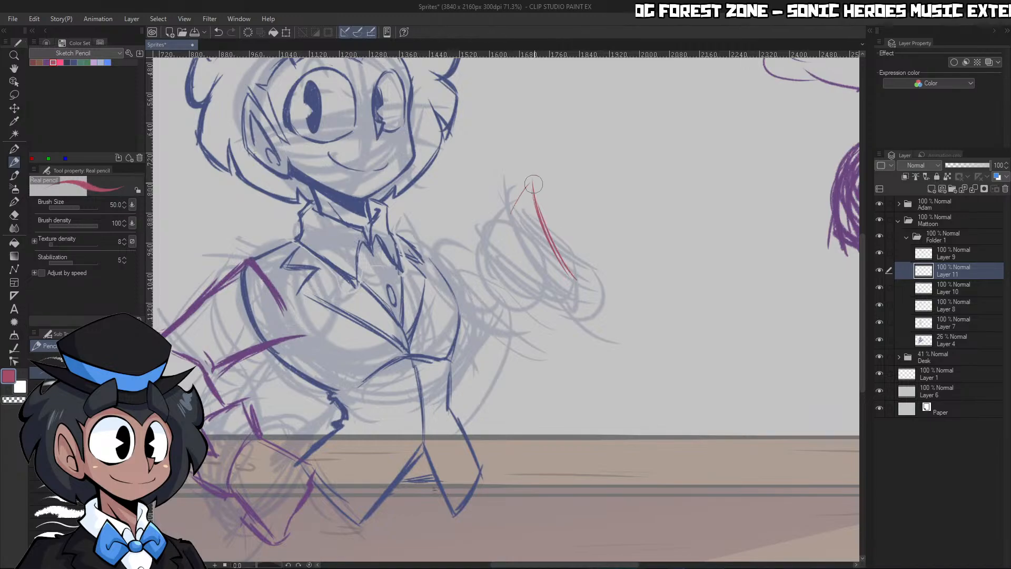
mouse_move(533, 184)
left_mouse_down()
mouse_move(504, 222)
mouse_move(517, 278)
mouse_move(543, 279)
left_mouse_up()
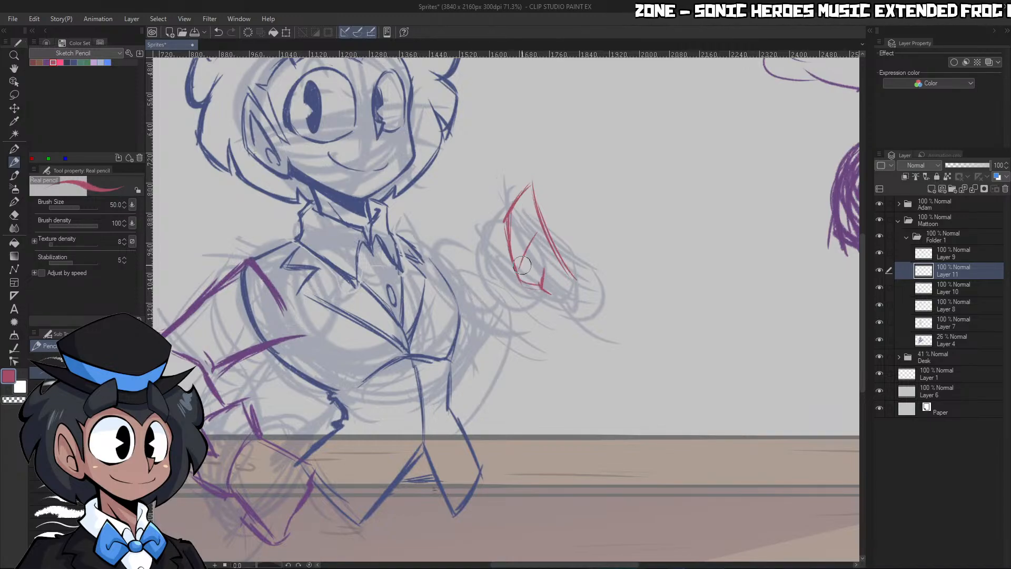
mouse_move(546, 225)
left_mouse_down()
mouse_move(518, 274)
mouse_move(506, 243)
left_mouse_up()
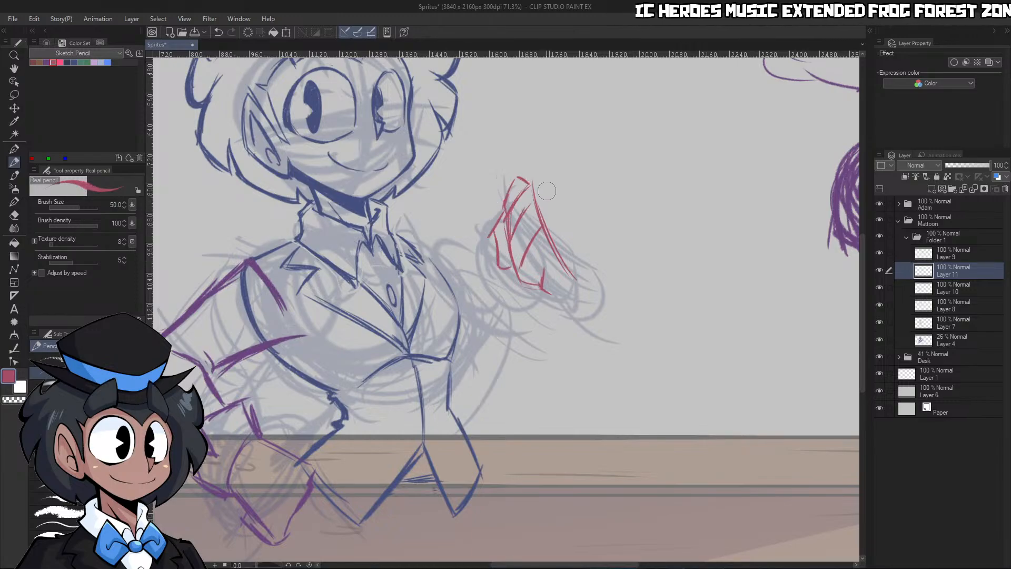
Round off the raised hand's fingertips and redraw the finger lines down to the base of the palm
key("c")
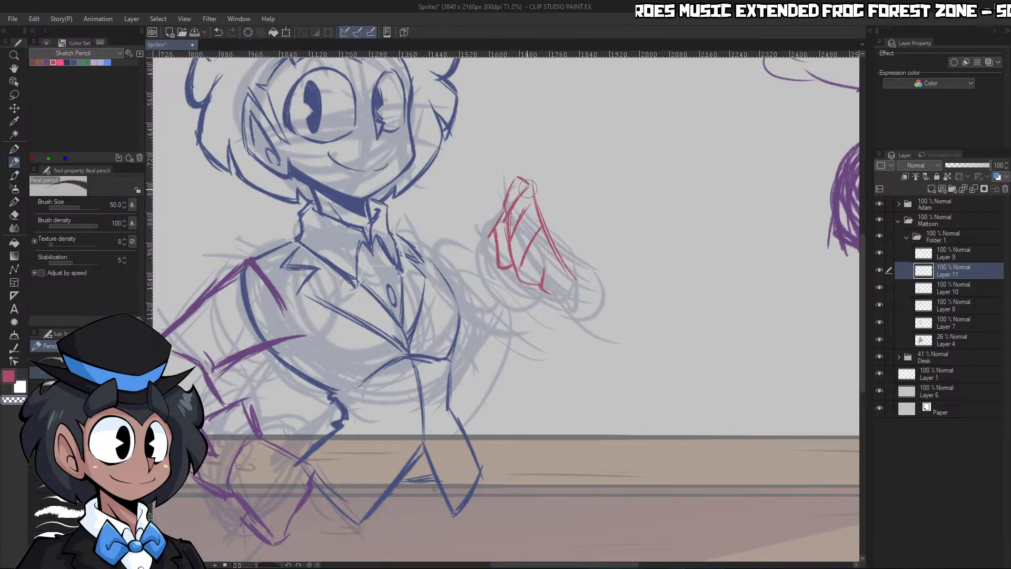
mouse_move(529, 188)
left_mouse_down()
mouse_move(538, 231)
mouse_move(520, 179)
left_mouse_up()
key("c")
key("c")
key("c")
mouse_move(528, 232)
left_mouse_down()
mouse_move(523, 280)
mouse_move(537, 268)
mouse_move(543, 288)
left_mouse_up()
key("ctrl+space")
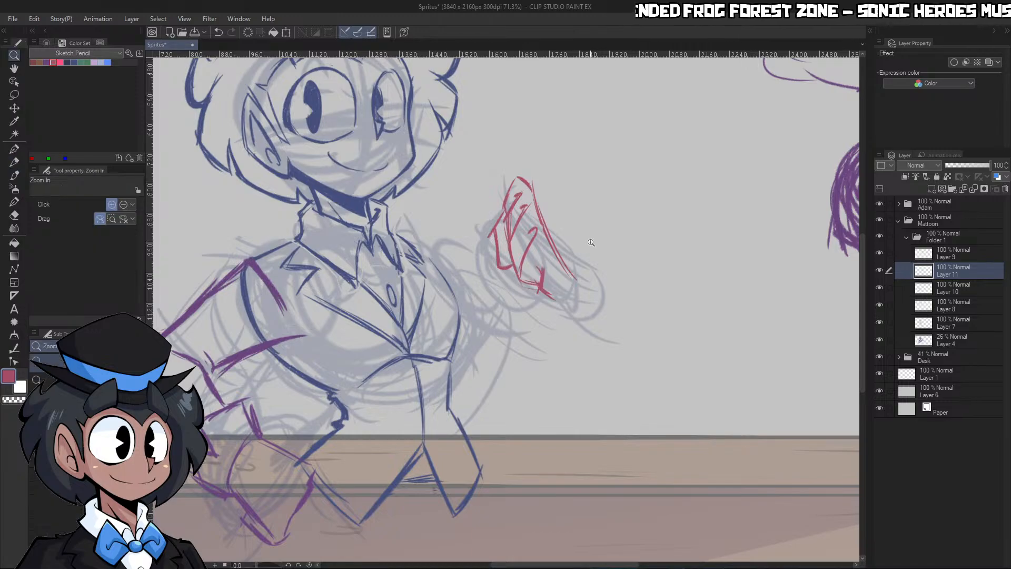
Strengthen the base of the raised palm and clean up the hand's outer edge from fingertip to wrist
left_click_drag(579, 234, 532, 235)
left_click_drag(579, 282, 622, 282)
left_click_drag(543, 252, 555, 262)
left_click_drag(535, 246, 555, 260)
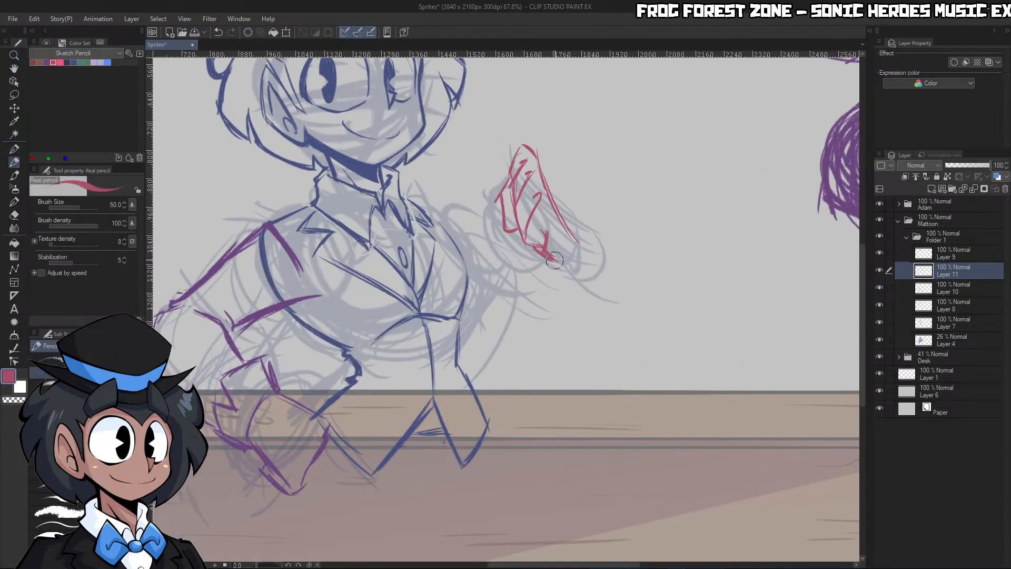
left_click_drag(567, 226, 568, 258)
left_click_drag(533, 156, 569, 234)
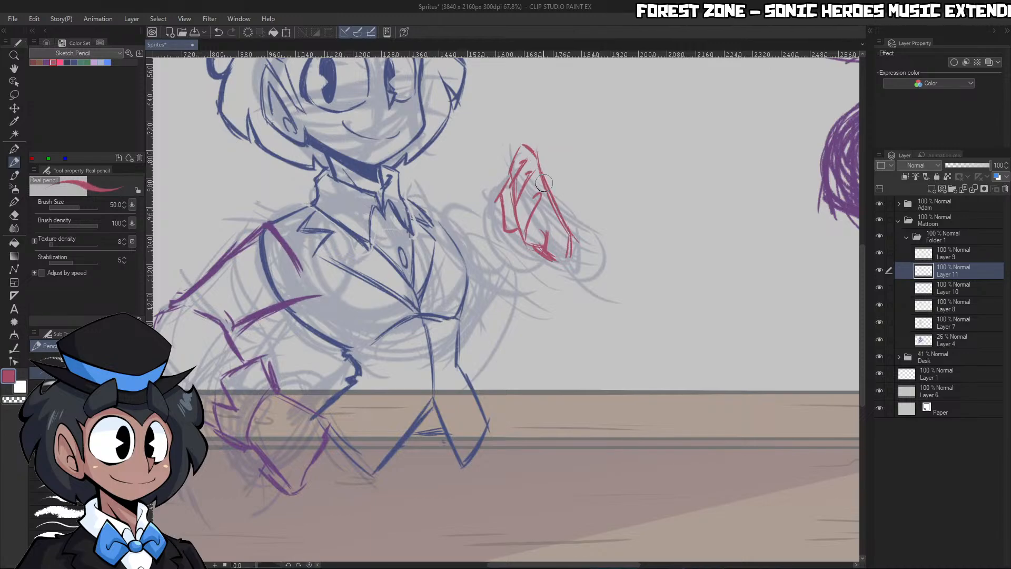
mouse_move(532, 158)
left_mouse_down()
mouse_move(558, 224)
mouse_move(533, 161)
mouse_move(558, 220)
left_mouse_up()
key("c")
left_click_drag(536, 158, 572, 257)
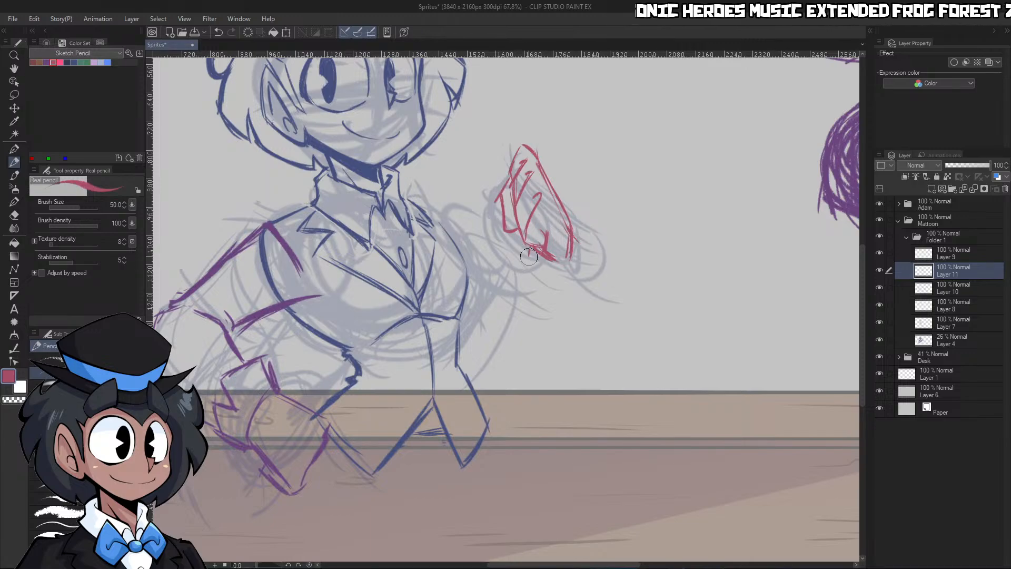
Draw the jagged sleeve cuff around the raised hand's wrist, closing it with a curved outer edge
mouse_move(528, 246)
left_mouse_down()
mouse_move(549, 293)
mouse_move(547, 265)
mouse_move(558, 291)
mouse_move(578, 289)
left_mouse_up()
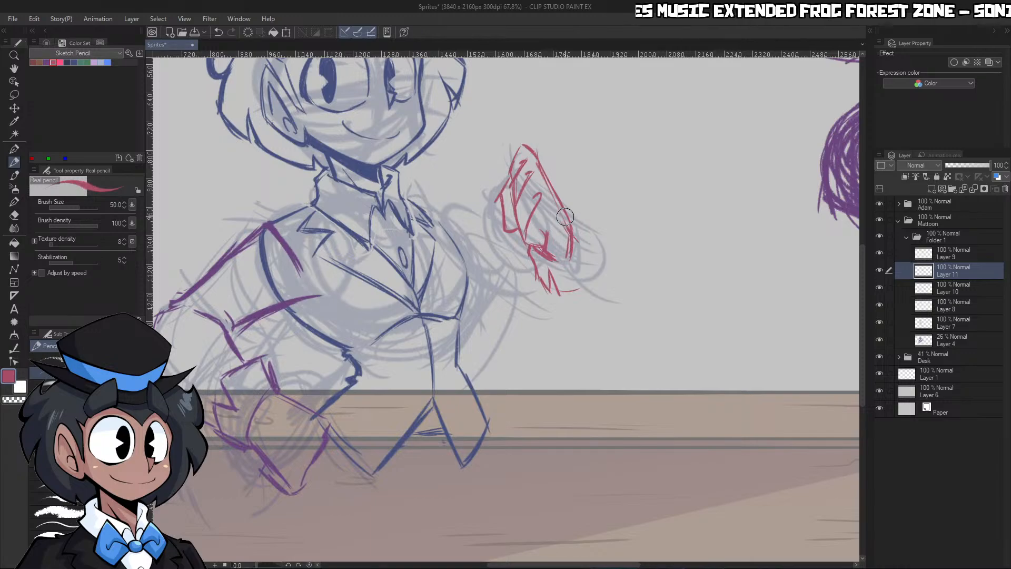
mouse_move(567, 210)
left_mouse_down()
mouse_move(599, 247)
mouse_move(578, 285)
mouse_move(595, 262)
mouse_move(453, 210)
mouse_move(585, 225)
left_mouse_up()
key("ctrl+space")
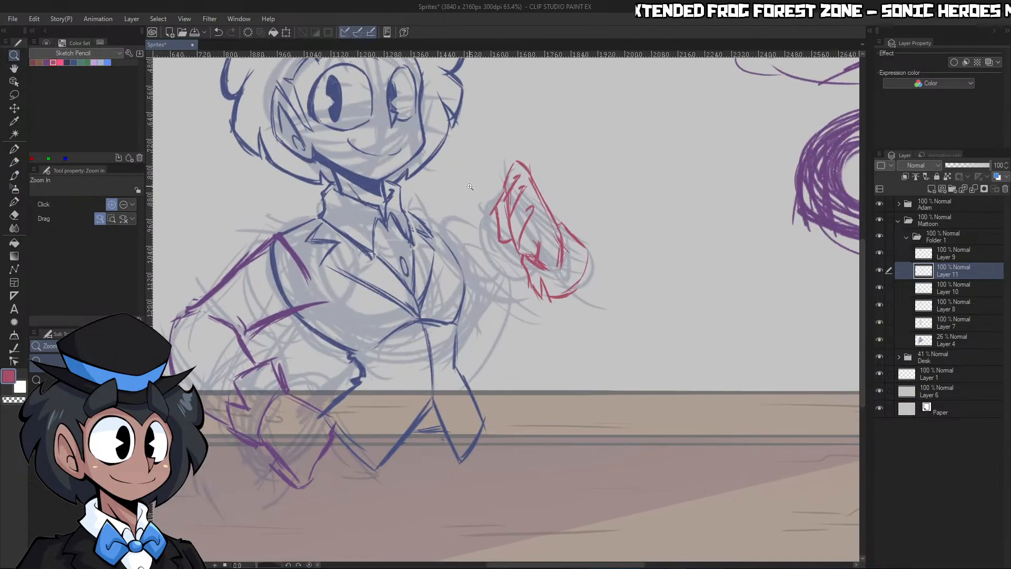
Lasso the raised hand with its cuff and move it slightly up and closer to the torso, clearing the selection when done
left_click(15, 95)
mouse_move(642, 285)
left_mouse_down()
mouse_move(601, 145)
mouse_move(615, 187)
left_mouse_up()
key("ctrl+space")
left_click_drag(640, 211, 617, 219)
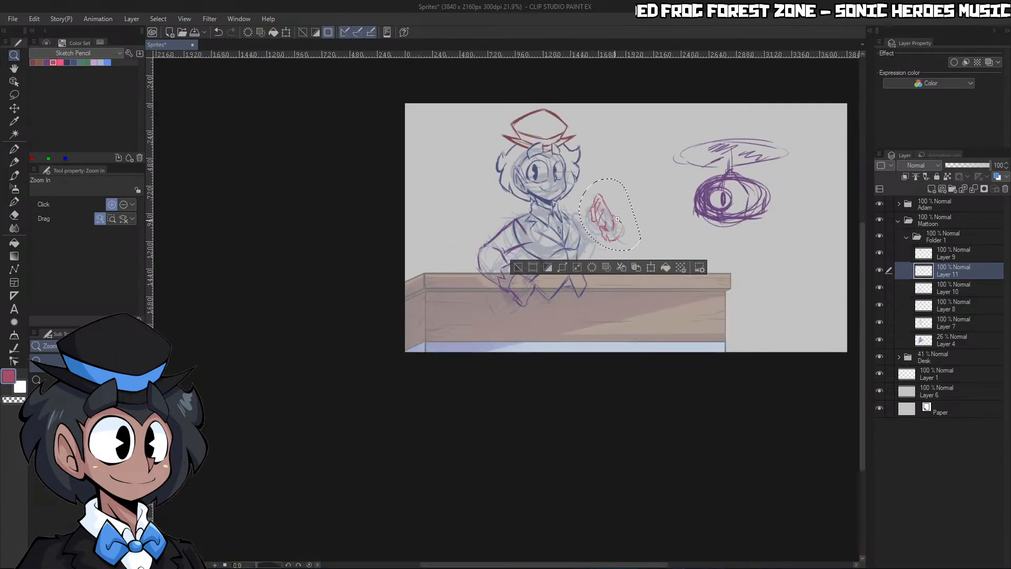
left_click_drag(635, 176, 683, 179)
key("ctrl+t")
left_click_drag(597, 279, 580, 269)
left_click(542, 341)
left_click(650, 269)
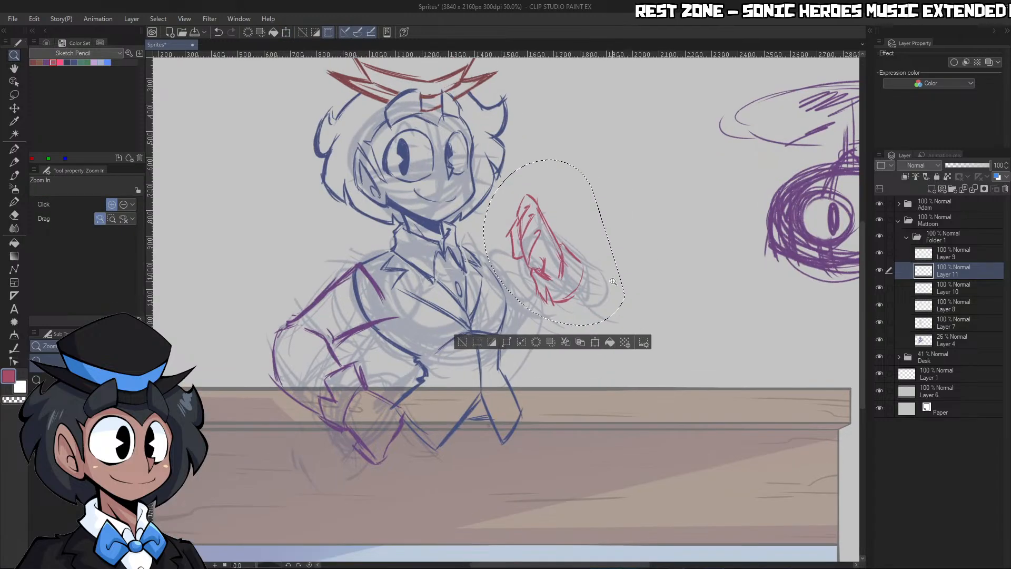
key("ctrl+d")
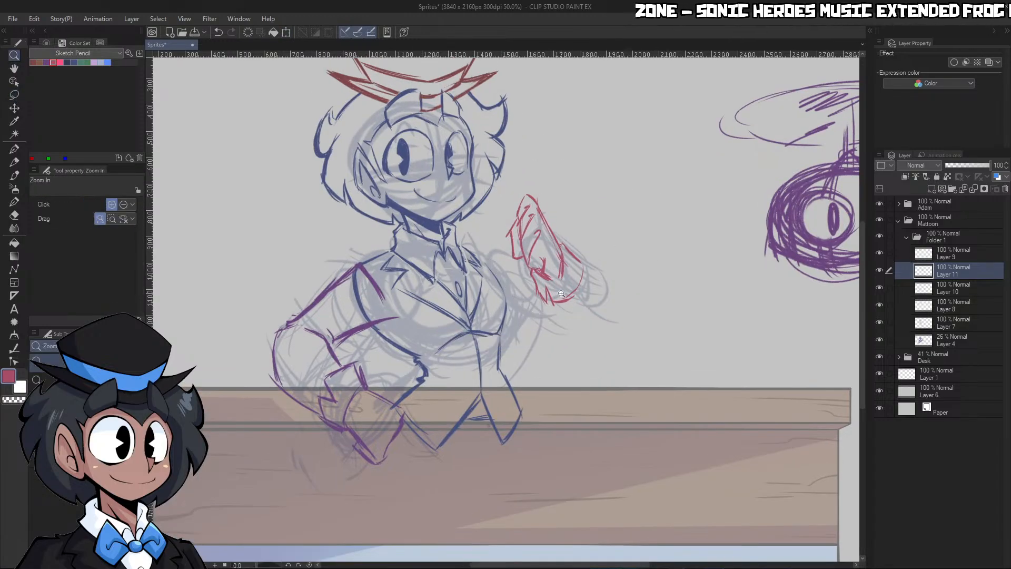
Sketch the far shoulder from the jacket collar and the upper arm's edges running down to the elbow
left_click(562, 293)
key("p")
mouse_move(437, 236)
left_mouse_down()
mouse_move(471, 254)
mouse_move(485, 278)
left_mouse_up()
mouse_move(451, 243)
left_mouse_down()
mouse_move(475, 271)
mouse_move(482, 252)
mouse_move(482, 287)
left_mouse_up()
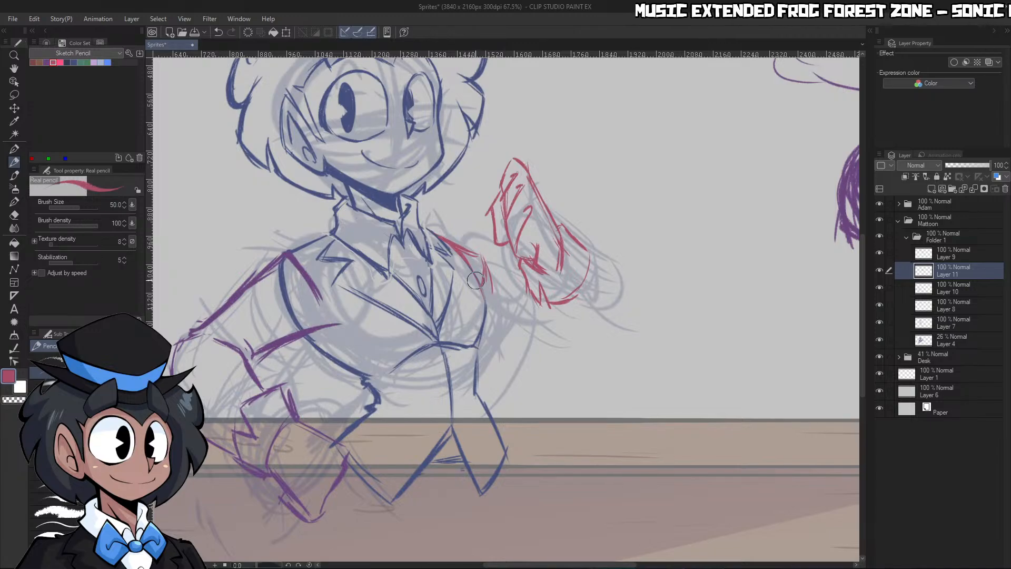
left_click_drag(451, 255, 518, 345)
left_click_drag(480, 304, 526, 356)
Outline the raised forearm from the cuff down to the elbow and darken the upper arm's lower edge
mouse_move(536, 294)
left_mouse_down()
mouse_move(531, 331)
mouse_move(548, 351)
left_mouse_up()
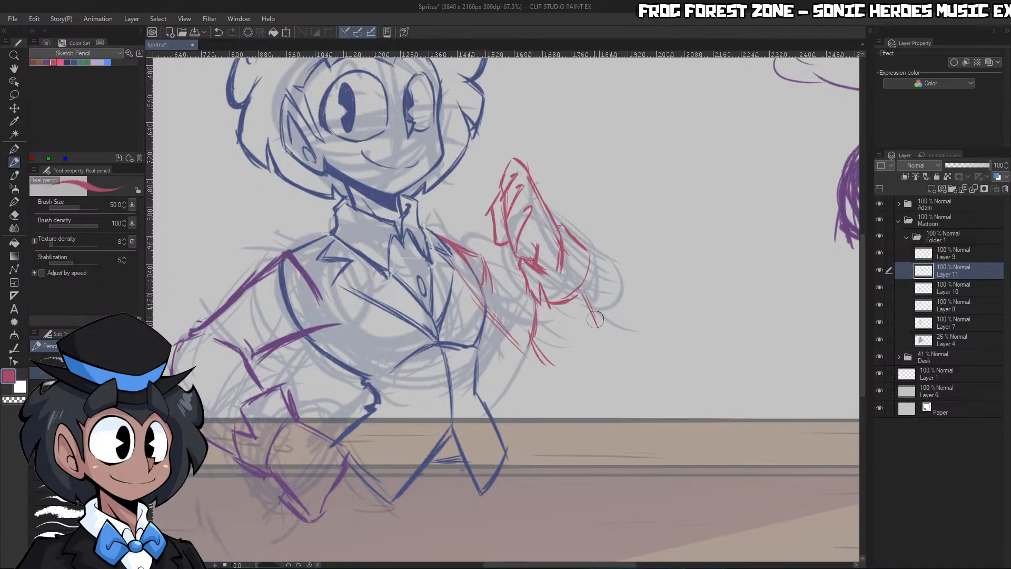
left_click_drag(580, 288, 598, 329)
left_click_drag(596, 326, 569, 372)
left_click_drag(534, 330, 574, 372)
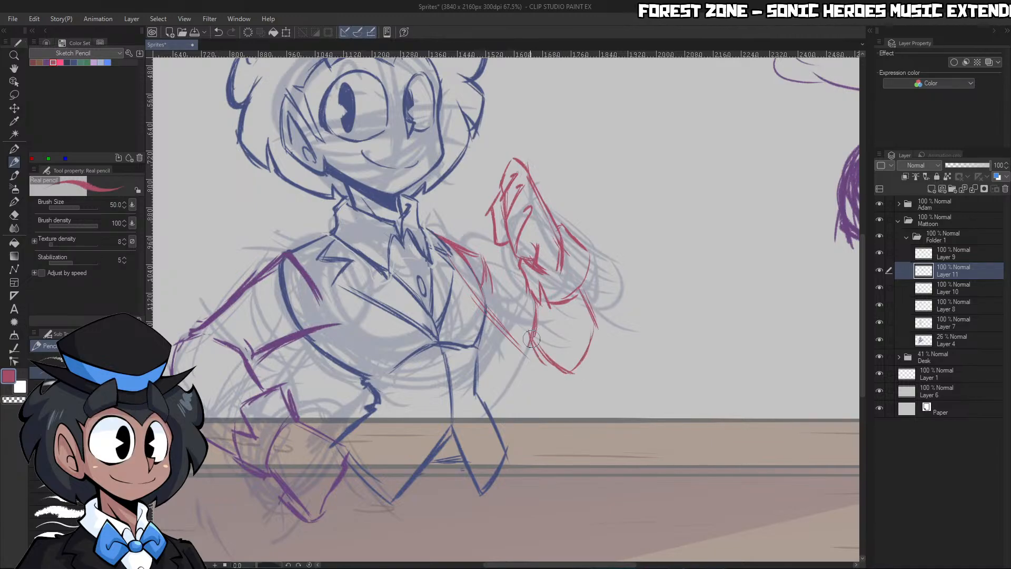
left_click_drag(477, 298, 533, 352)
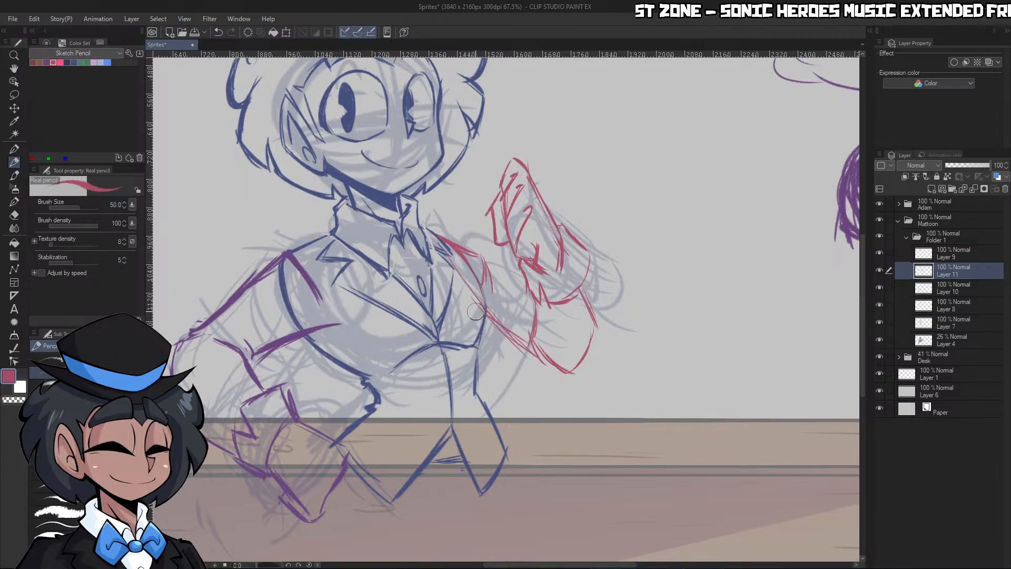
Clean up the raised arm's lower edge and sketch its inner edge from the shoulder down to the sleeve cuff
mouse_move(485, 320)
left_mouse_down()
mouse_move(533, 352)
mouse_move(486, 315)
mouse_move(516, 331)
left_mouse_up()
key("c")
key("c")
left_click_drag(485, 257, 524, 312)
mouse_move(487, 260)
left_mouse_down()
mouse_move(530, 305)
mouse_move(482, 327)
mouse_move(540, 358)
left_mouse_up()
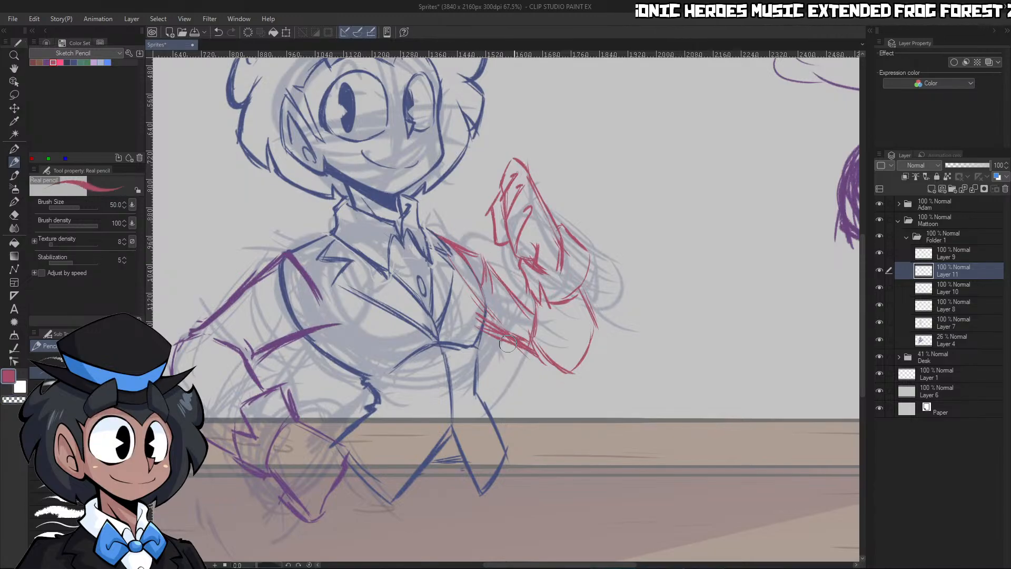
Erase the stray strokes under the raised arm and redraw its lower edge from the torso towards the elbow
key("c")
left_click_drag(493, 325, 520, 336)
mouse_move(510, 337)
left_mouse_down()
mouse_move(489, 333)
mouse_move(543, 362)
left_mouse_up()
key("c")
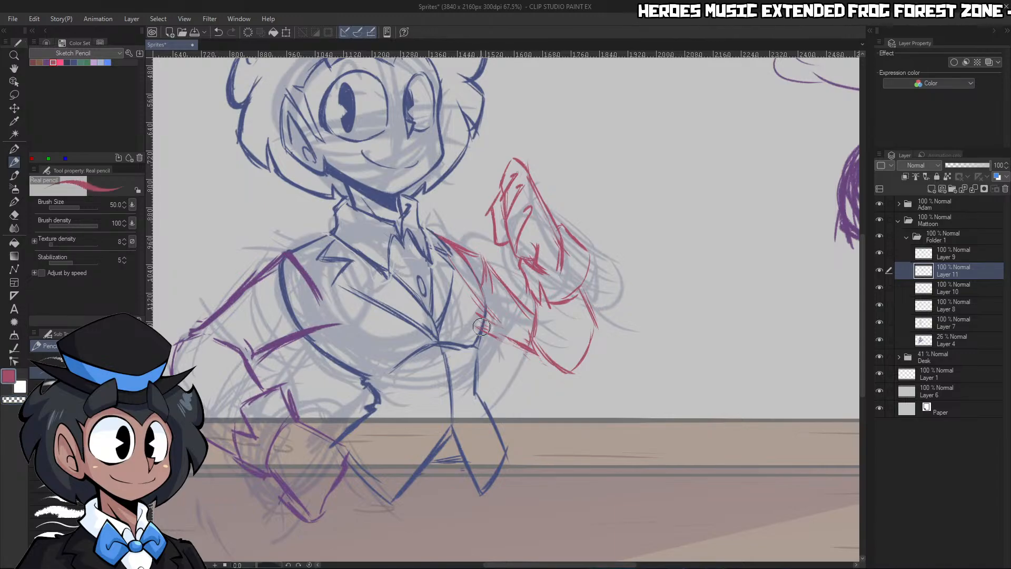
left_click_drag(479, 327, 553, 366)
left_click_drag(509, 343, 551, 366)
left_click_drag(516, 341, 534, 352)
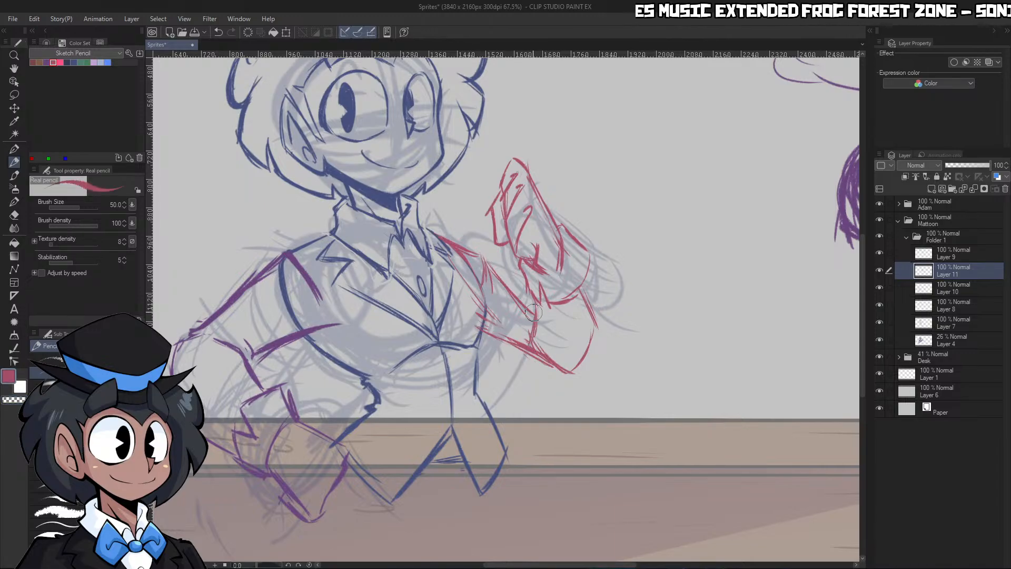
Darken the raised arm's lower edge with a continuous pencil stroke from the jacket side to the elbow tip
key("ctrl+space")
mouse_move(544, 297)
left_mouse_down()
mouse_move(535, 301)
mouse_move(588, 307)
left_mouse_up()
key("p")
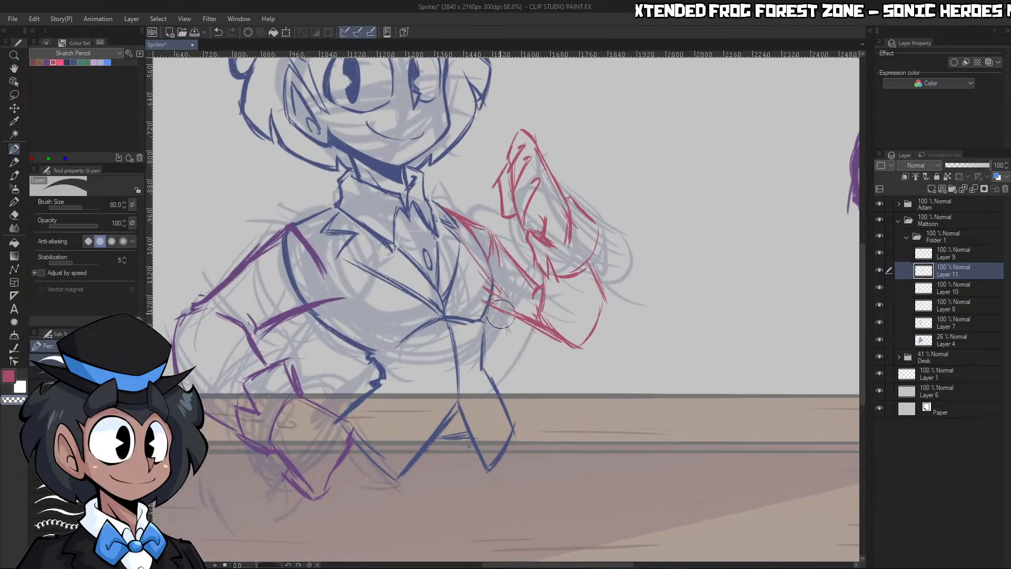
key("p")
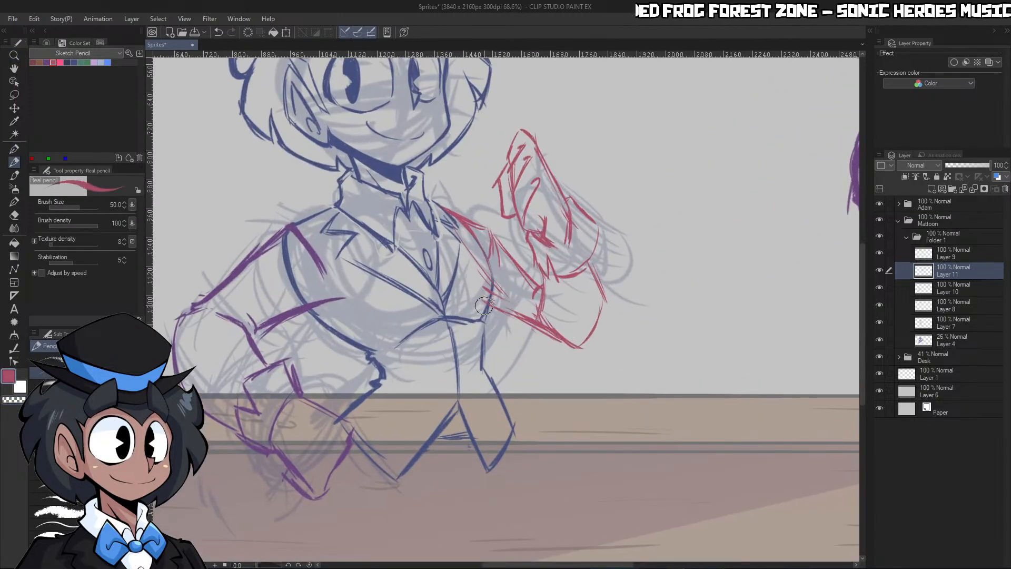
mouse_move(484, 306)
left_mouse_down()
mouse_move(567, 342)
mouse_move(547, 299)
mouse_move(538, 315)
mouse_move(578, 352)
left_mouse_up()
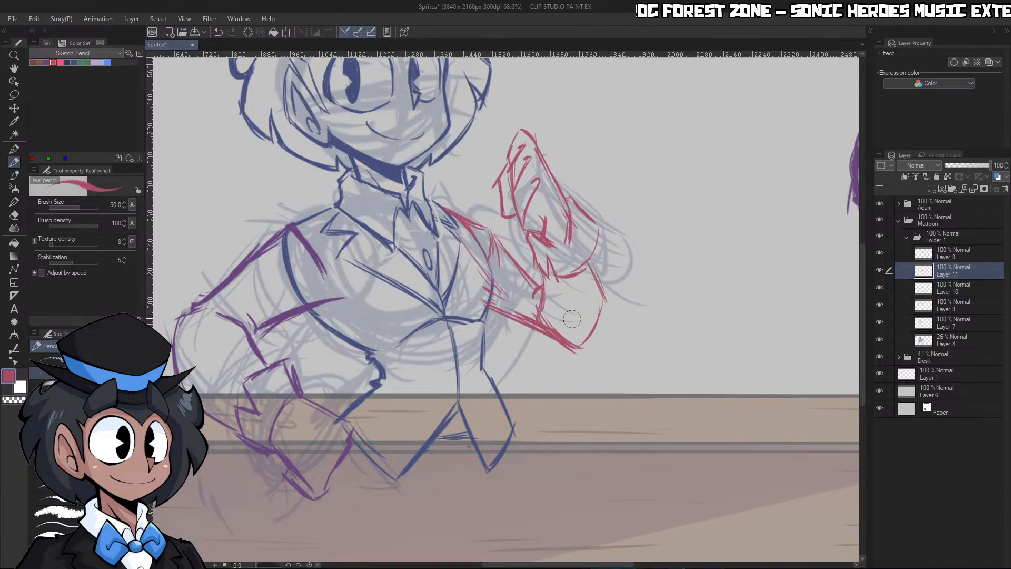
Lasso the raised arm's forearm and elbow area, adjust the selected lines slightly, and clear the selection
key("ctrl+space")
mouse_move(599, 315)
left_mouse_down()
mouse_move(560, 315)
mouse_move(606, 313)
left_mouse_up()
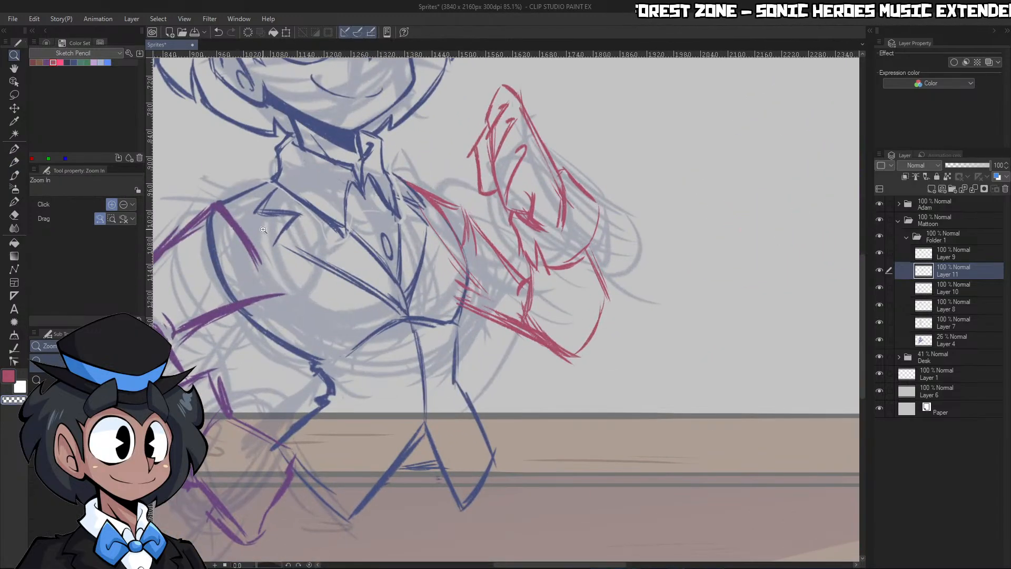
left_click(20, 95)
mouse_move(524, 257)
left_mouse_down()
mouse_move(377, 210)
mouse_move(590, 411)
mouse_move(647, 300)
mouse_move(661, 300)
mouse_move(619, 351)
left_mouse_up()
left_click(551, 436)
left_click(494, 446)
key("ctrl+d")
Scale the crimson raised arm up to 111% with its proportions kept
key("ctrl+space")
mouse_move(698, 221)
left_mouse_down()
mouse_move(645, 218)
mouse_move(711, 212)
left_mouse_up()
left_click(286, 33)
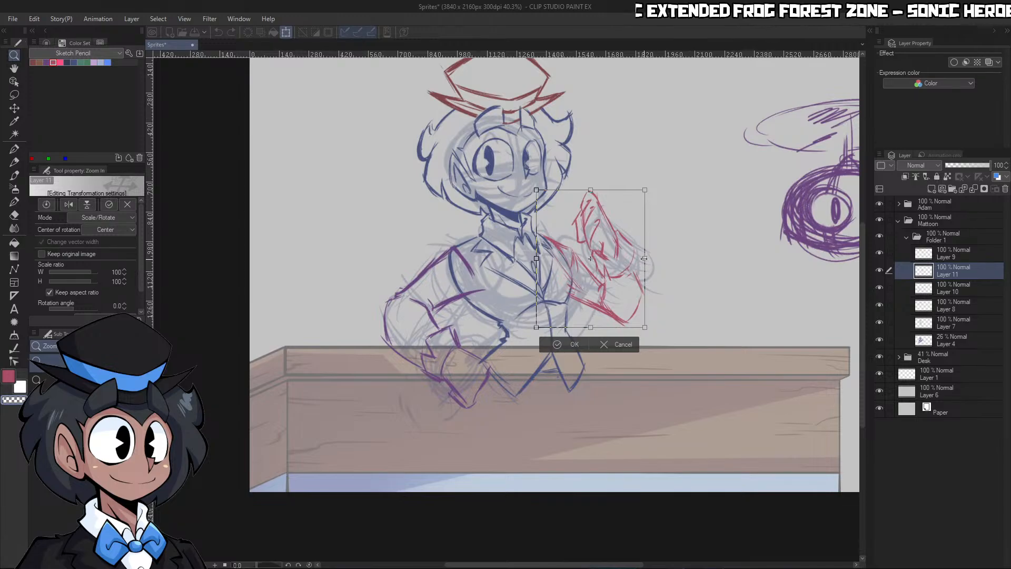
left_click_drag(644, 258, 656, 262)
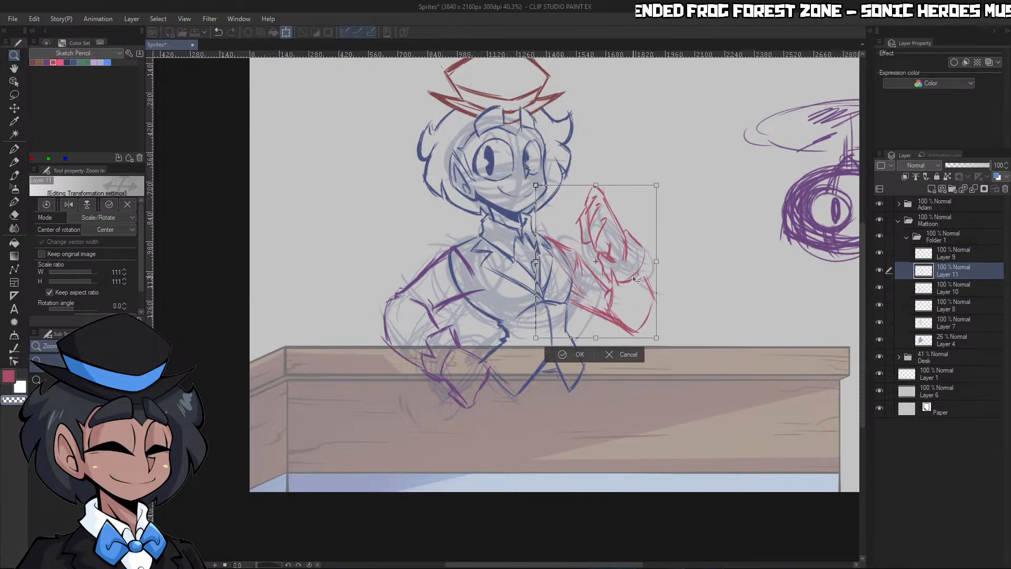
left_click(576, 354)
Scale the purple near arm on Layer 10 up to 107% and align it with the shoulder
left_click(706, 230)
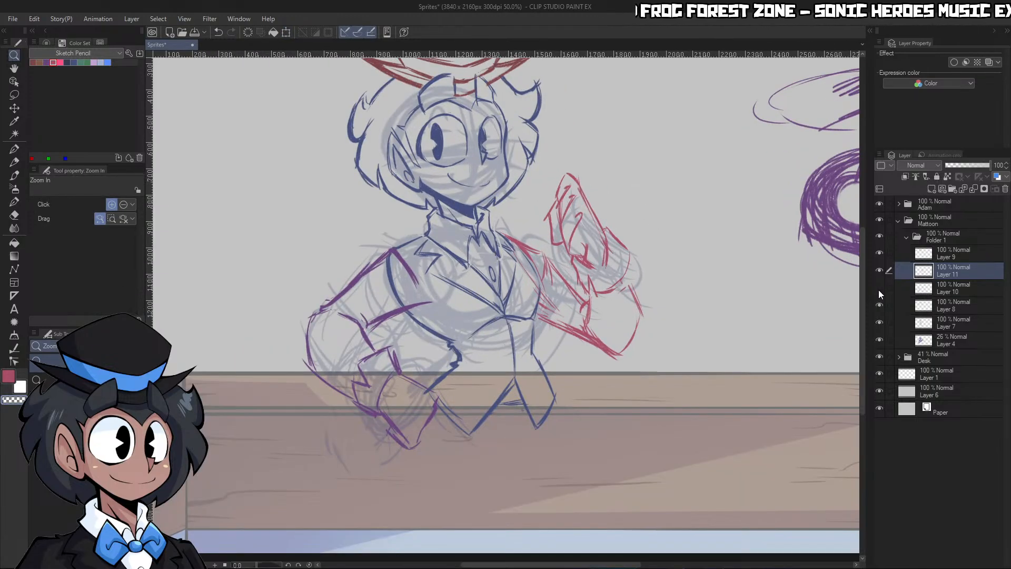
left_click(911, 287)
left_click(286, 32)
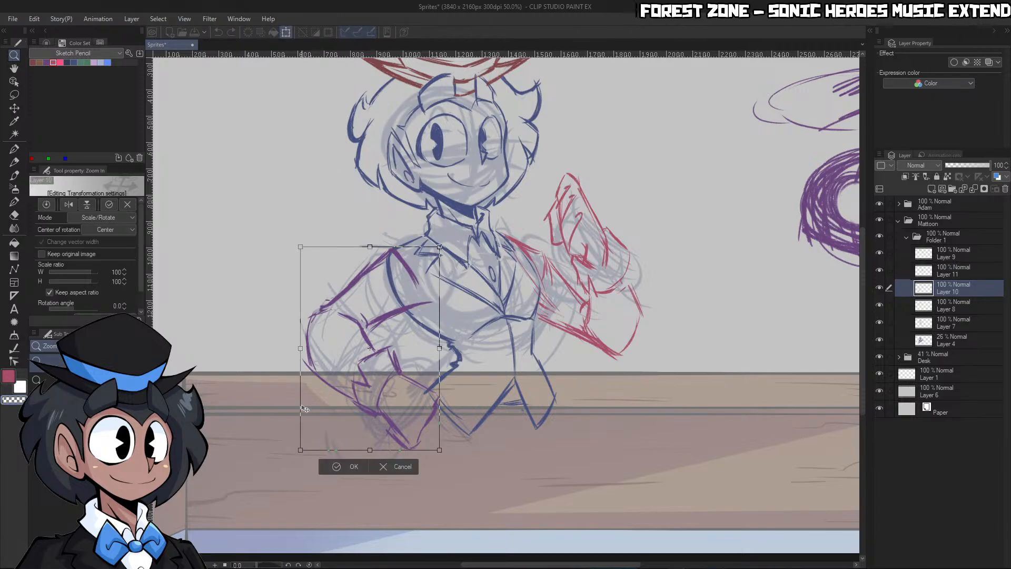
left_click_drag(300, 454, 291, 463)
left_click_drag(377, 391, 394, 382)
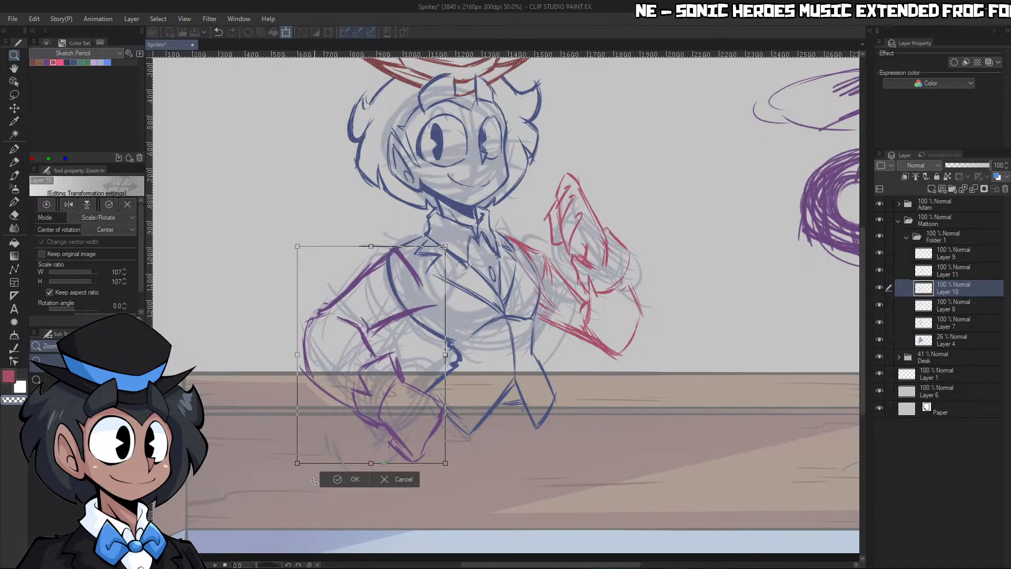
left_click(349, 481)
Lasso the near arm's forearm and hand, shift them slightly with a transform, and clear the selection
scroll(763, 193, "down", 4)
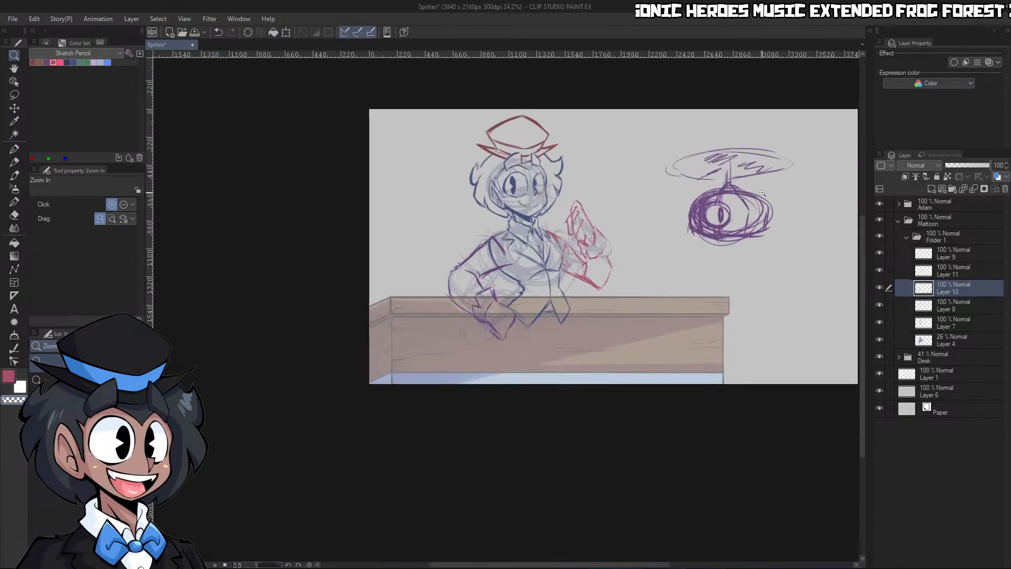
scroll(658, 203, "up", 2)
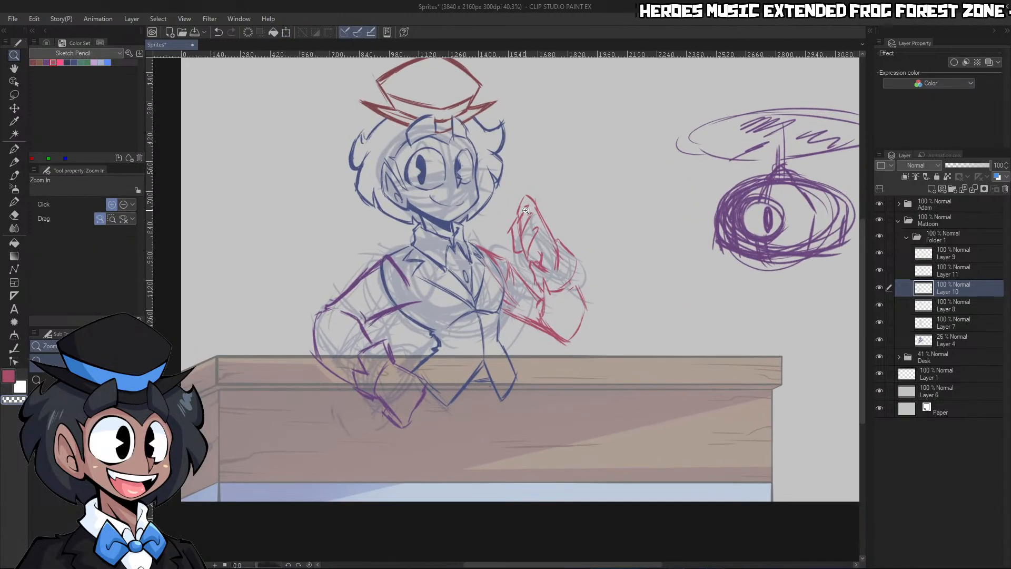
left_click(14, 95)
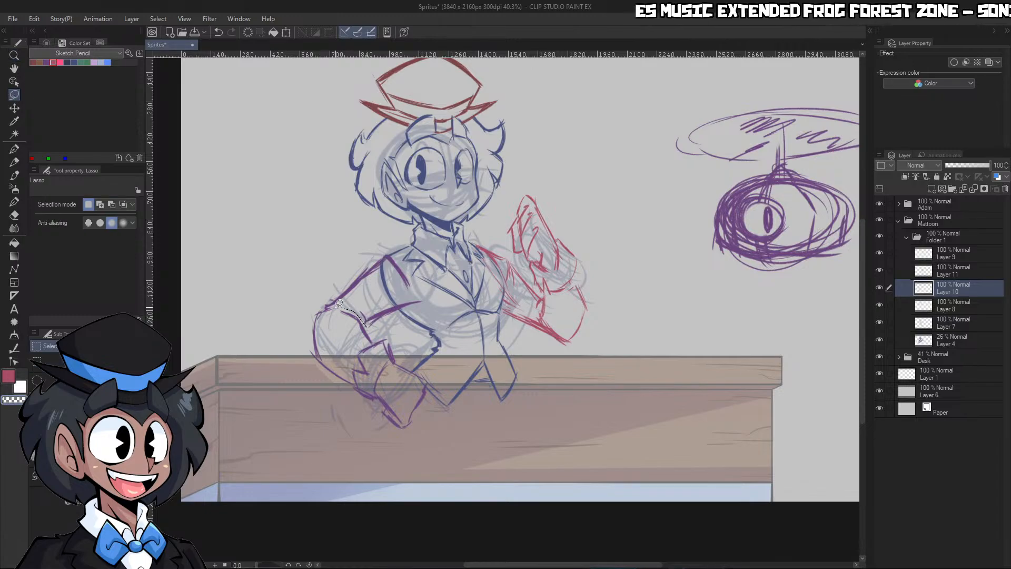
mouse_move(339, 304)
left_mouse_down()
mouse_move(438, 445)
mouse_move(345, 308)
left_mouse_up()
key("ctrl+t")
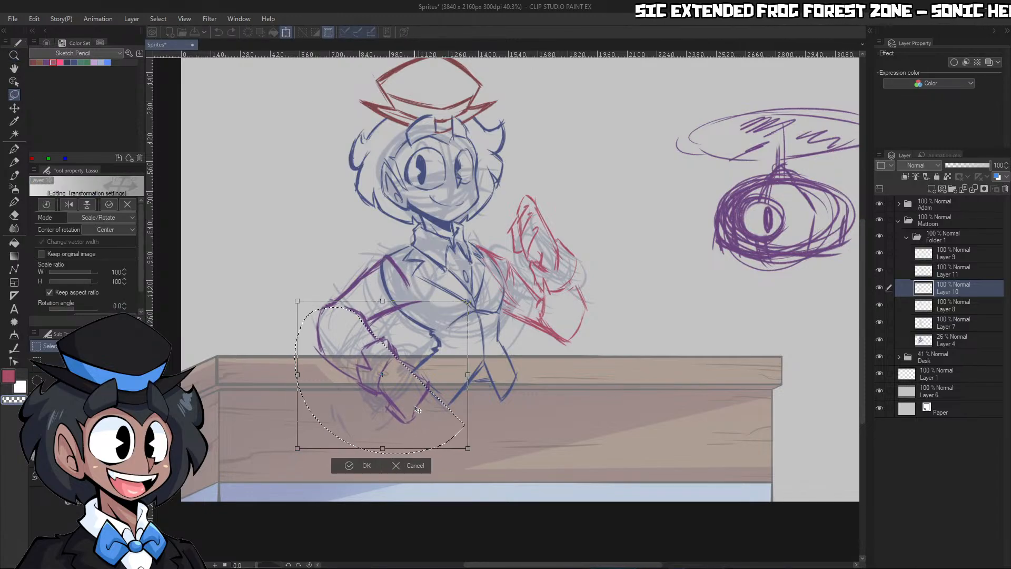
left_click(367, 465)
key("ctrl+d")
Examine the character's overall pose and proportions against the desk and the hanging eye sketch at several zoom levels
key("ctrl+space")
mouse_move(659, 253)
left_mouse_down()
mouse_move(650, 257)
mouse_move(673, 260)
left_mouse_up()
scroll(641, 218, "down", 10)
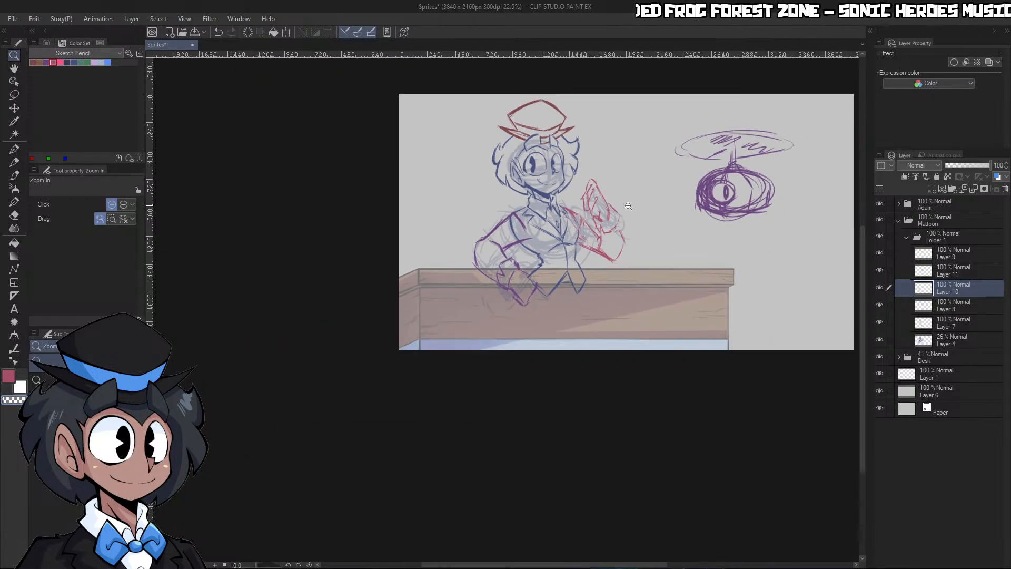
scroll(664, 179, "up", 14)
scroll(505, 199, "down", 3)
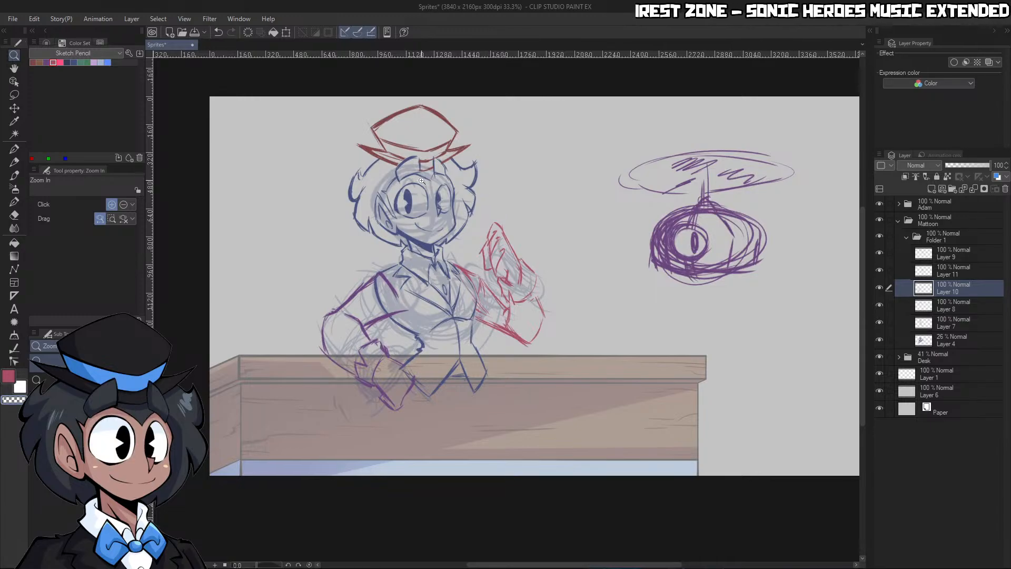
scroll(436, 351, "up", 2)
scroll(569, 219, "down", 2)
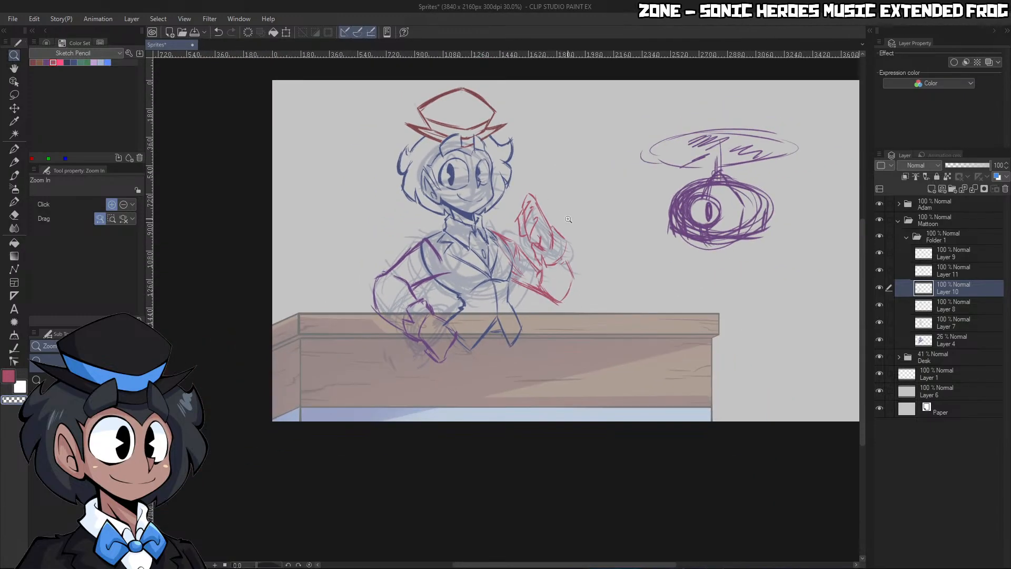
key("alt+Tab")
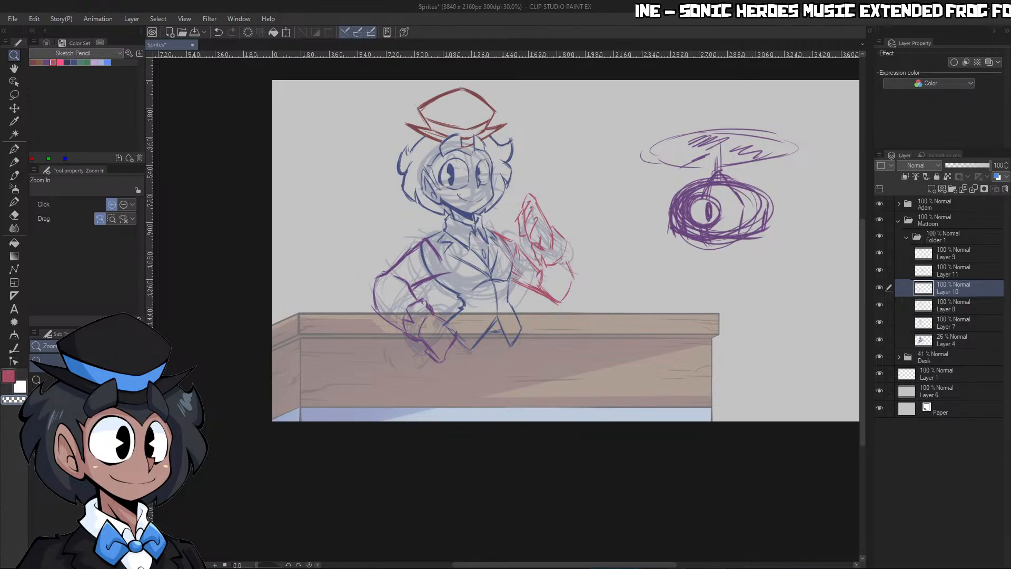
left_click(604, 298)
left_click_drag(655, 286, 643, 302)
left_click_drag(680, 255, 715, 252)
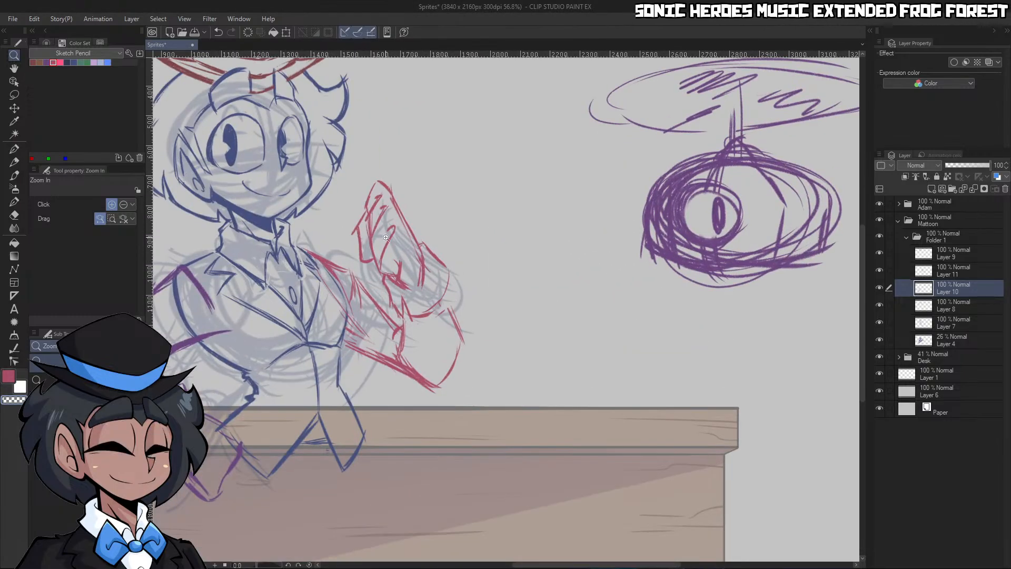
left_click_drag(364, 230, 339, 233)
left_click_drag(280, 199, 333, 183)
Collapse Folder 1, fade it to 41% opacity, and create a folder named Torso above it in the Mattoon folder
left_click(927, 256)
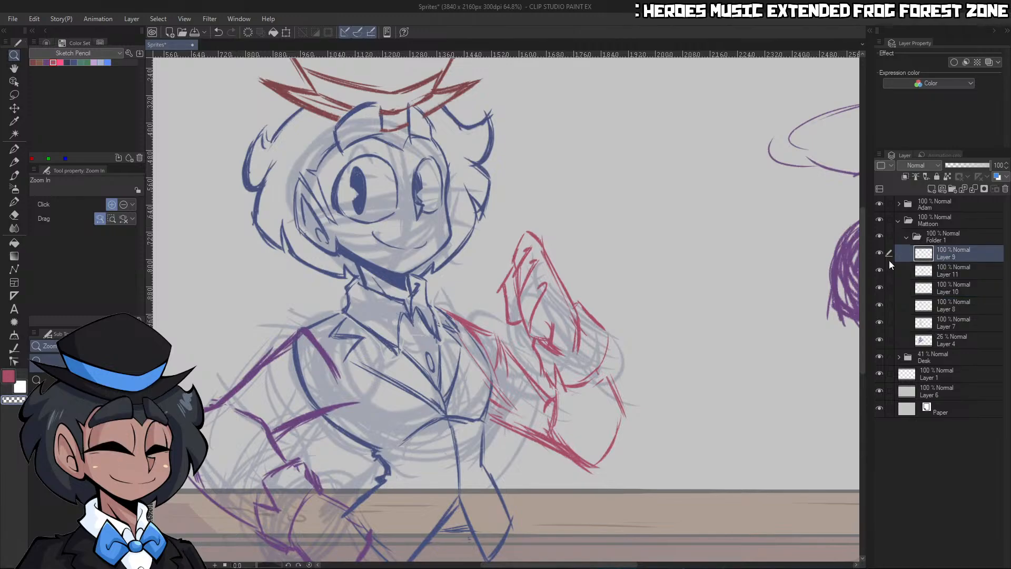
left_click(906, 236)
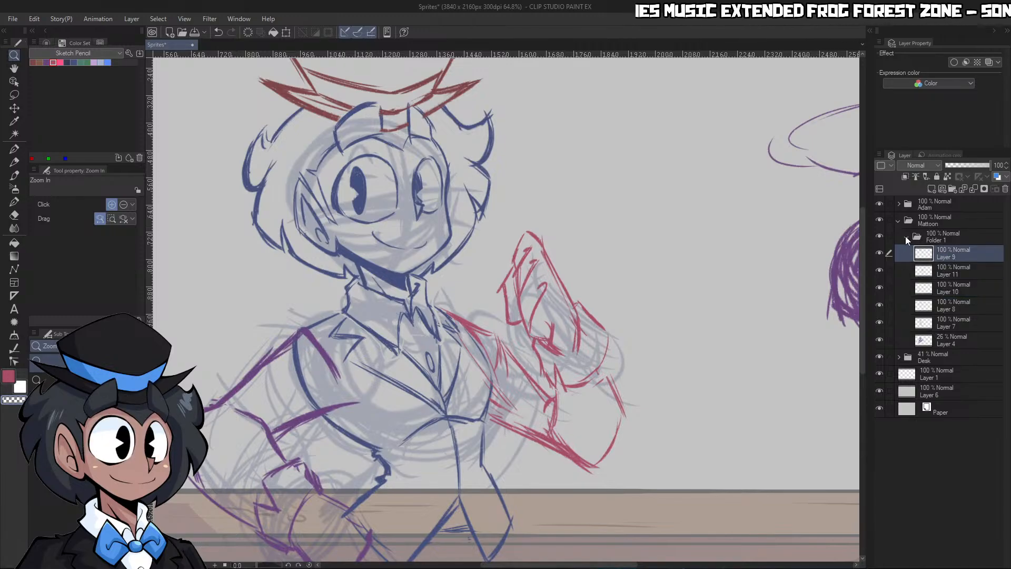
left_click(943, 233)
left_click(965, 164)
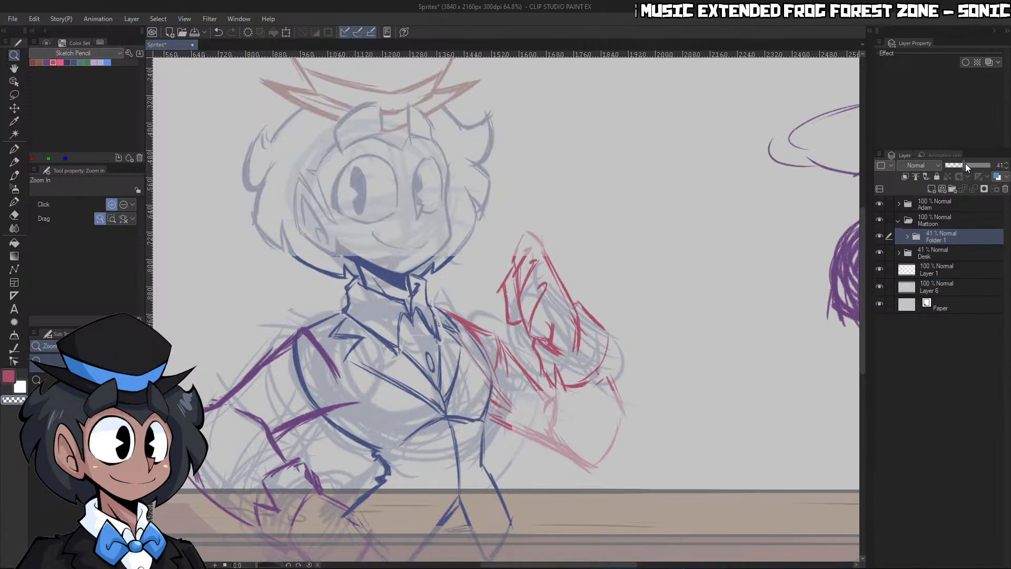
left_click(952, 189)
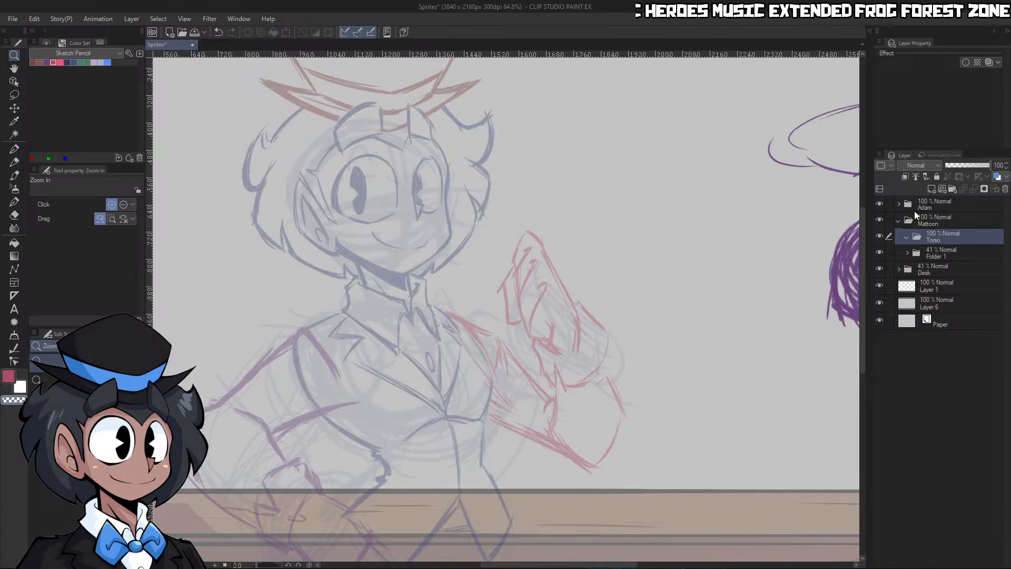
Hide the Desk and Adam folders and lower Folder 1's opacity to 26%
left_click(880, 269)
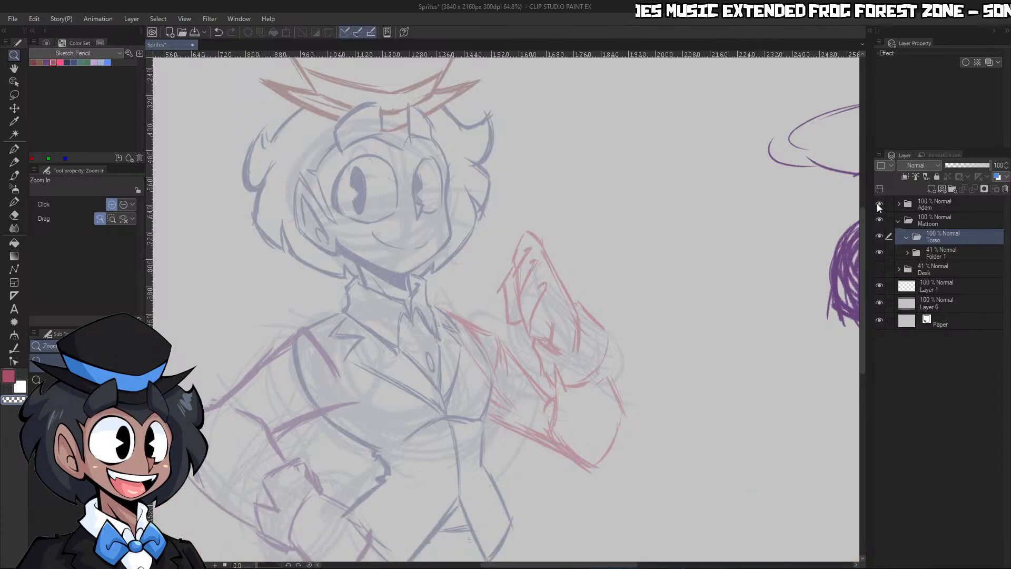
left_click(879, 204)
left_click(908, 257)
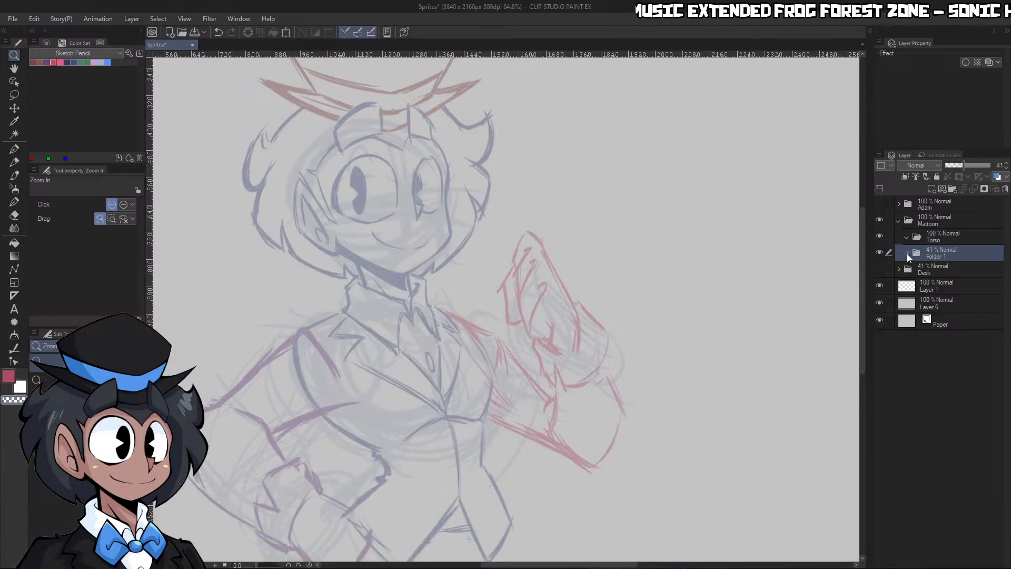
left_click(957, 165)
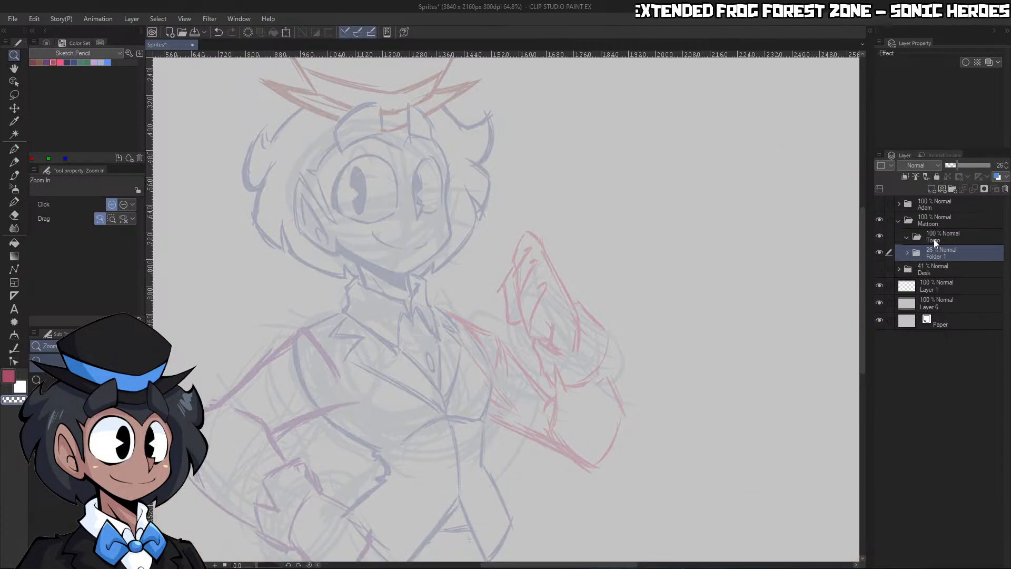
Create a layer named Lineart in the Torso folder and set the drawing colour to black
left_click(931, 188)
left_click(44, 43)
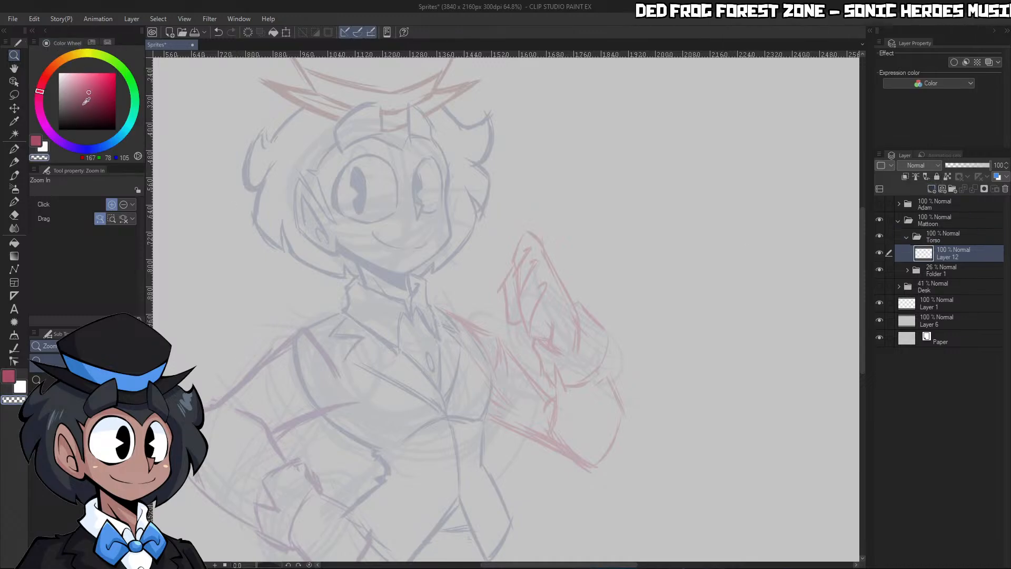
left_click(58, 129)
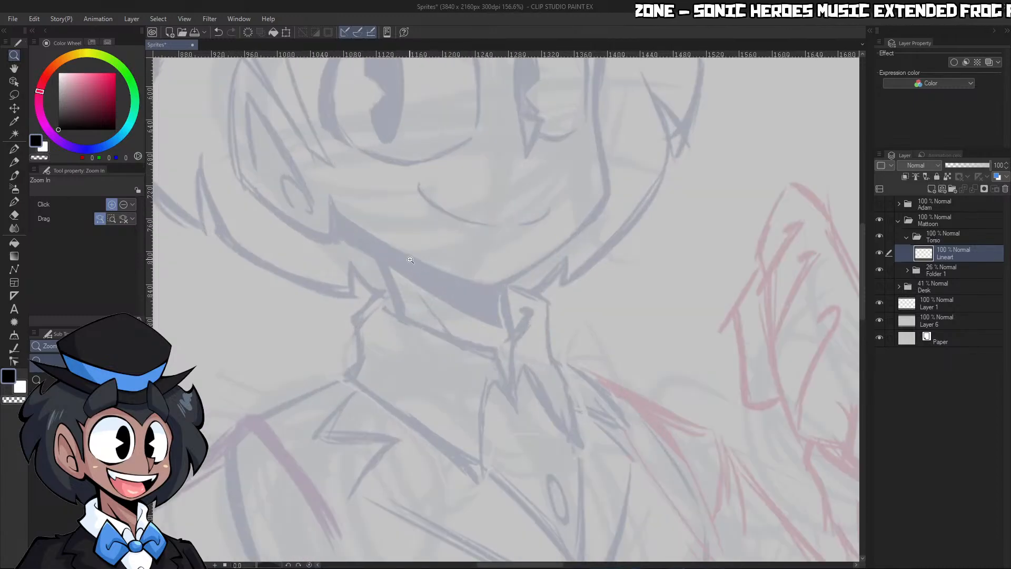
With the G-pen at size 20, ink the jacket's near armhole curve and the shoulder line up to the collar
left_click_drag(391, 298, 367, 281)
key("bracketleft")
key("bracketleft")
key("bracketleft")
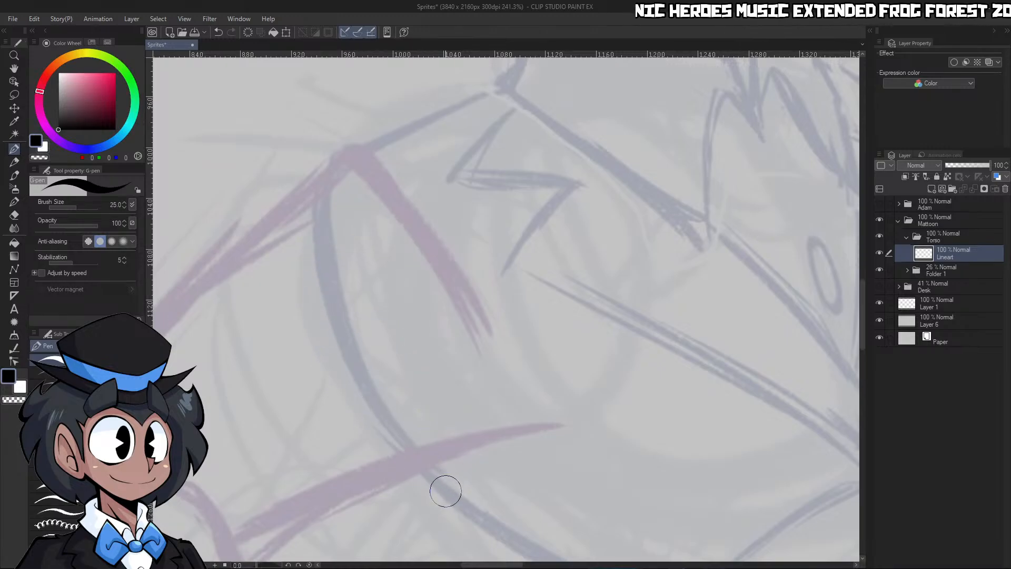
mouse_move(453, 501)
left_mouse_down()
mouse_move(359, 385)
mouse_move(335, 157)
left_mouse_up()
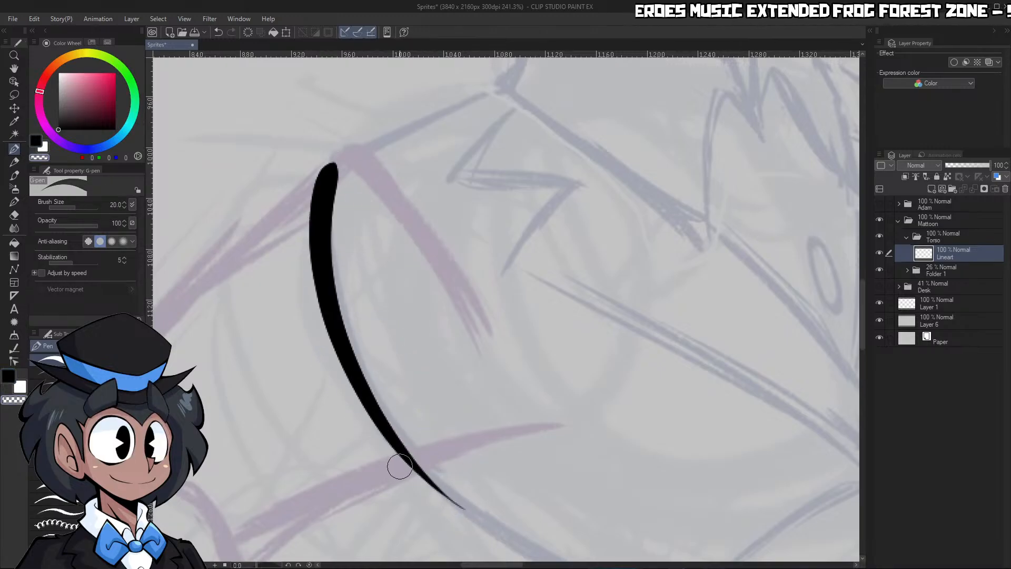
key("ctrl+z")
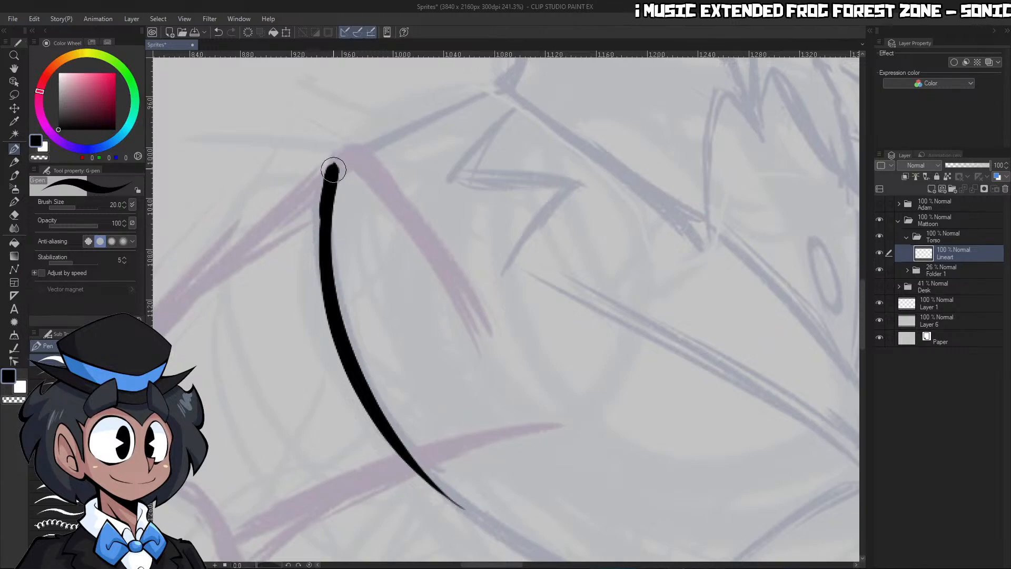
left_click_drag(332, 165, 494, 92)
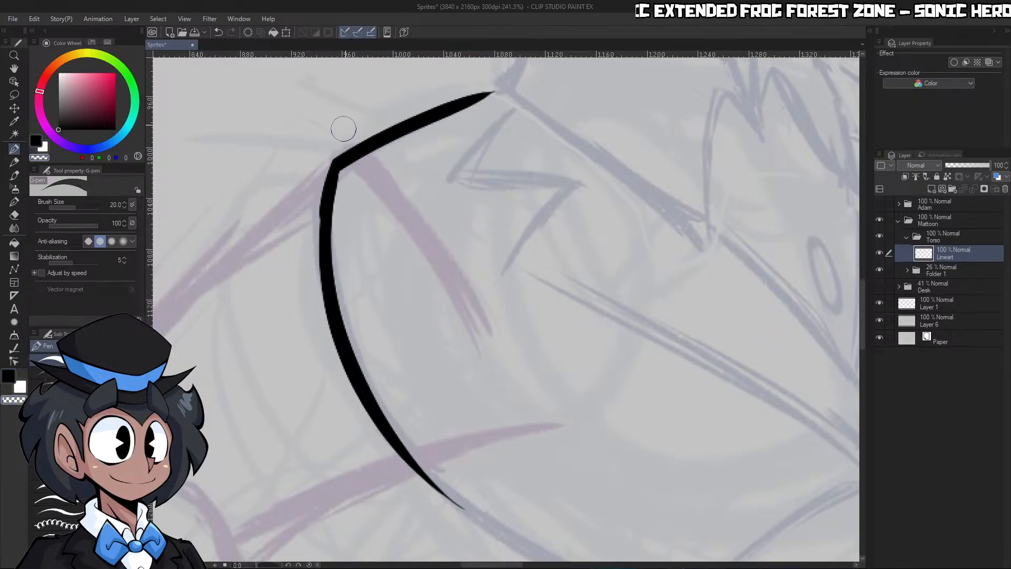
Slim the inked shoulder line into a fine taper toward the collar by shaving its edges with transparent colour
left_click_drag(359, 232, 345, 220, "ctrl")
left_click_drag(357, 159, 373, 164, "ctrl")
mouse_move(313, 345)
left_mouse_down()
mouse_move(323, 245)
mouse_move(556, 134)
left_mouse_up()
key("c")
key("c")
key("c")
key("c")
left_click_drag(313, 241, 494, 171)
key("c")
mouse_move(350, 232)
left_mouse_down()
mouse_move(546, 129)
mouse_move(534, 156)
mouse_move(553, 154)
left_mouse_up()
left_click_drag(489, 181, 505, 186, "ctrl")
key("ctrl+z")
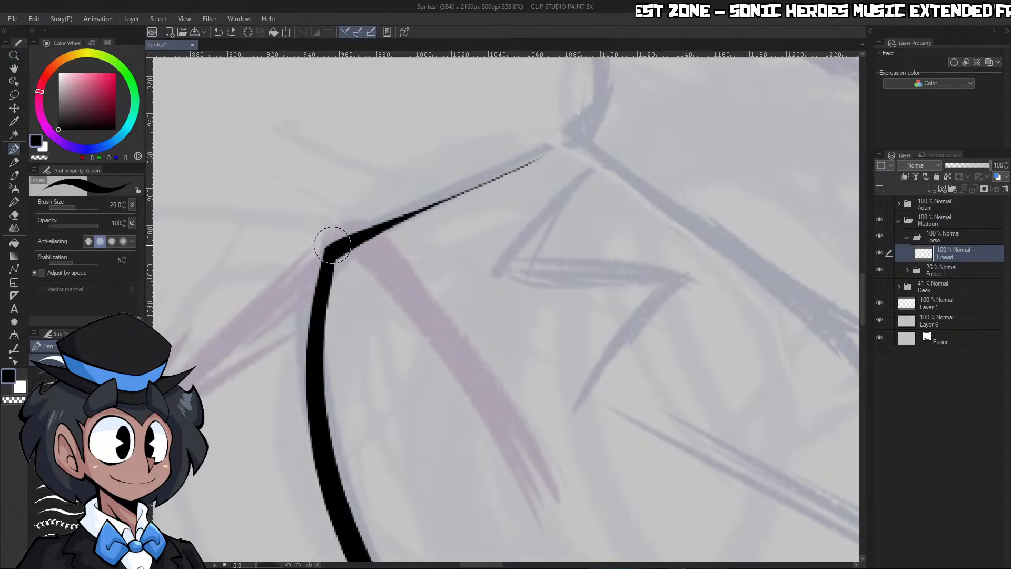
Restroke the shoulder line in black up to the collar's base, then trim its armhole corner and edges with transparent colour
mouse_move(331, 243)
left_mouse_down()
mouse_move(568, 140)
mouse_move(342, 250)
left_mouse_up()
key("ctrl+z")
key("ctrl+z")
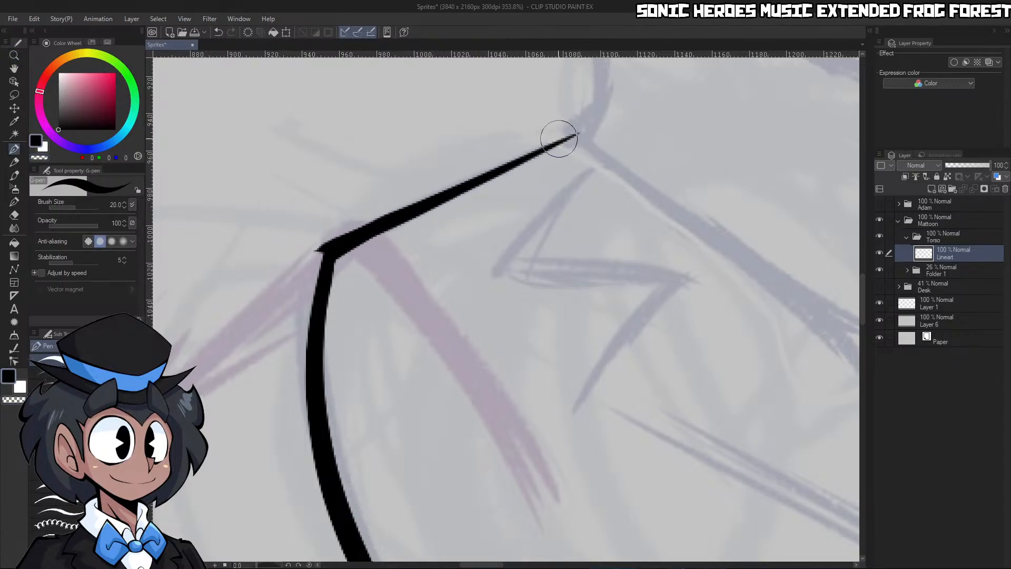
mouse_move(578, 134)
left_mouse_down()
mouse_move(305, 251)
mouse_move(339, 215)
left_mouse_up()
key("ctrl+z")
left_click_drag(310, 256, 335, 227)
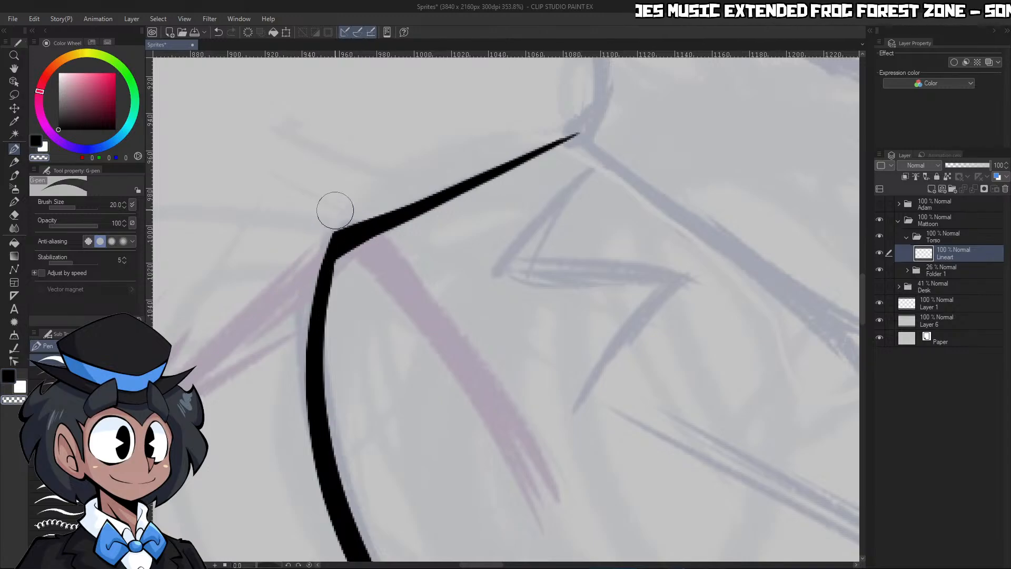
left_click_drag(396, 203, 566, 135)
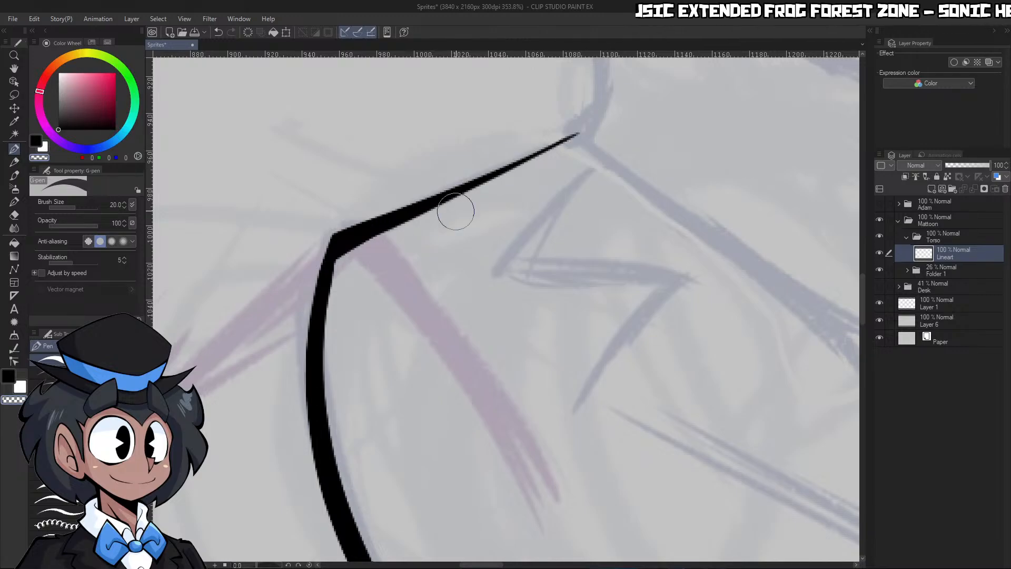
left_click_drag(345, 255, 495, 189)
key("ctrl+space")
left_click_drag(596, 196, 561, 203)
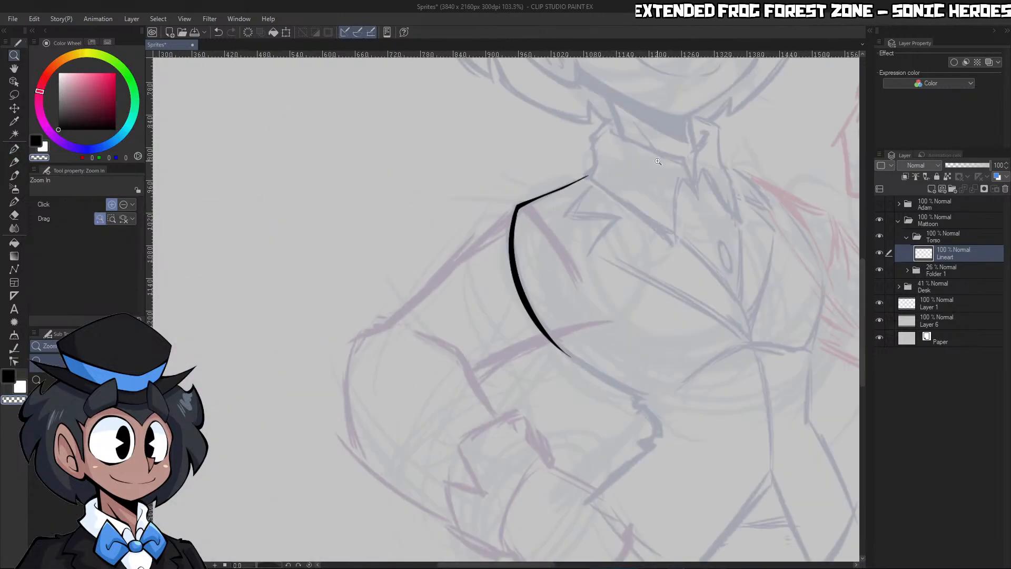
Ink the near side of the neck as one long slanted black stroke from the cheek down past the collar's edge
left_click_drag(698, 133, 718, 142)
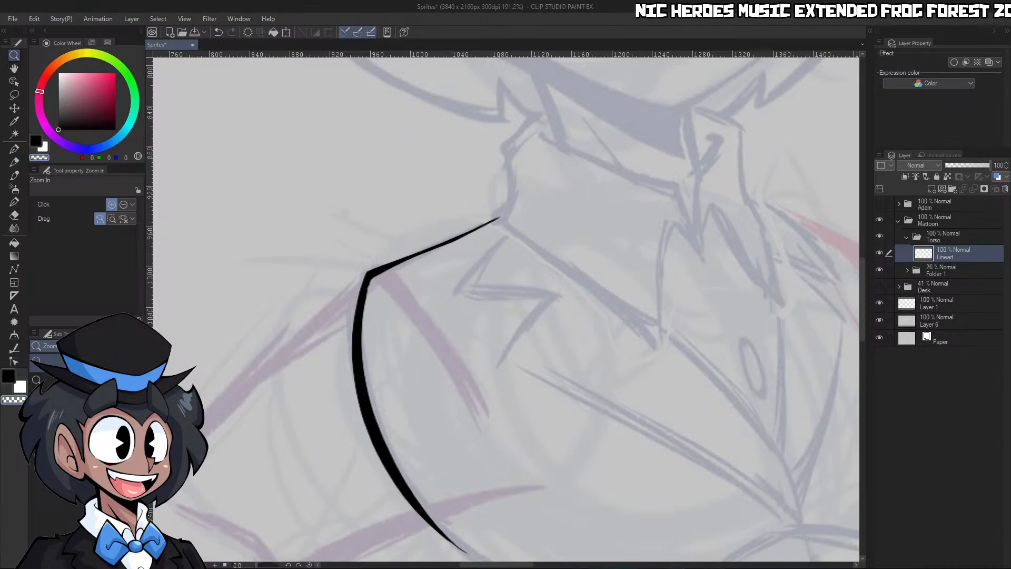
left_click_drag(569, 298, 564, 280)
left_click_drag(678, 230, 640, 220)
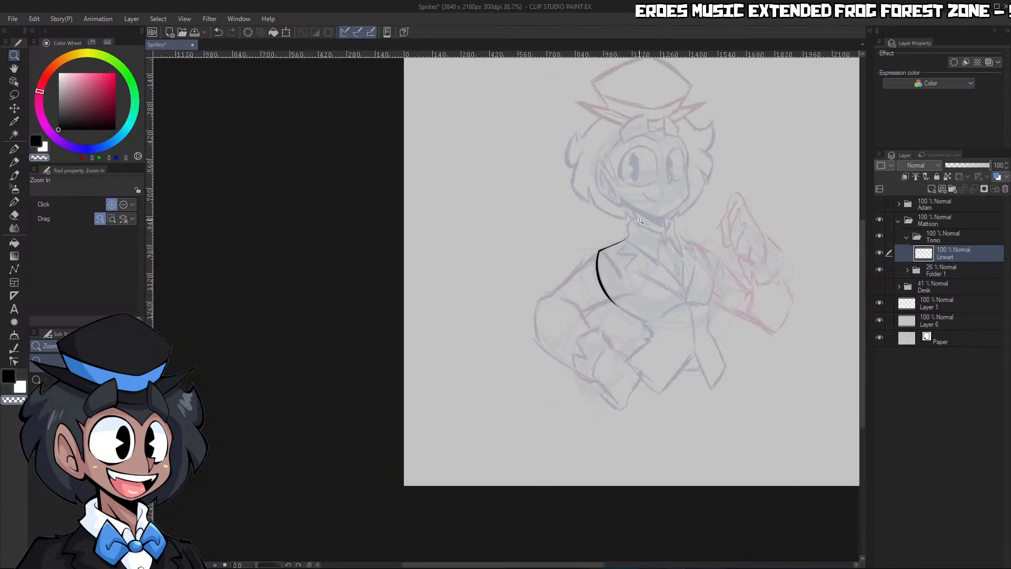
left_click_drag(668, 169, 696, 177)
left_click_drag(636, 288, 682, 299)
key("p")
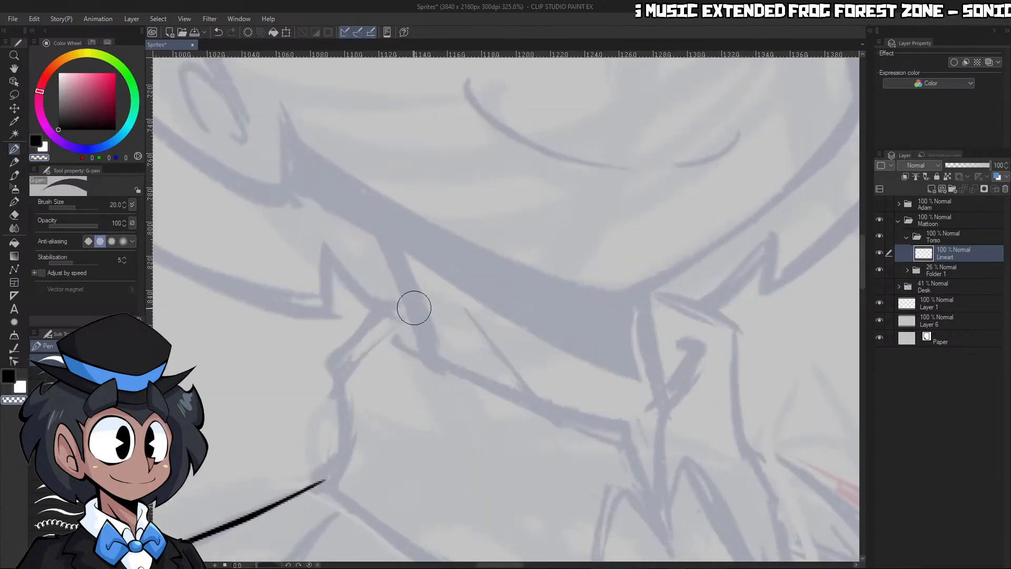
mouse_move(428, 351)
left_mouse_down()
mouse_move(360, 146)
mouse_move(440, 383)
left_mouse_up()
key("ctrl+z")
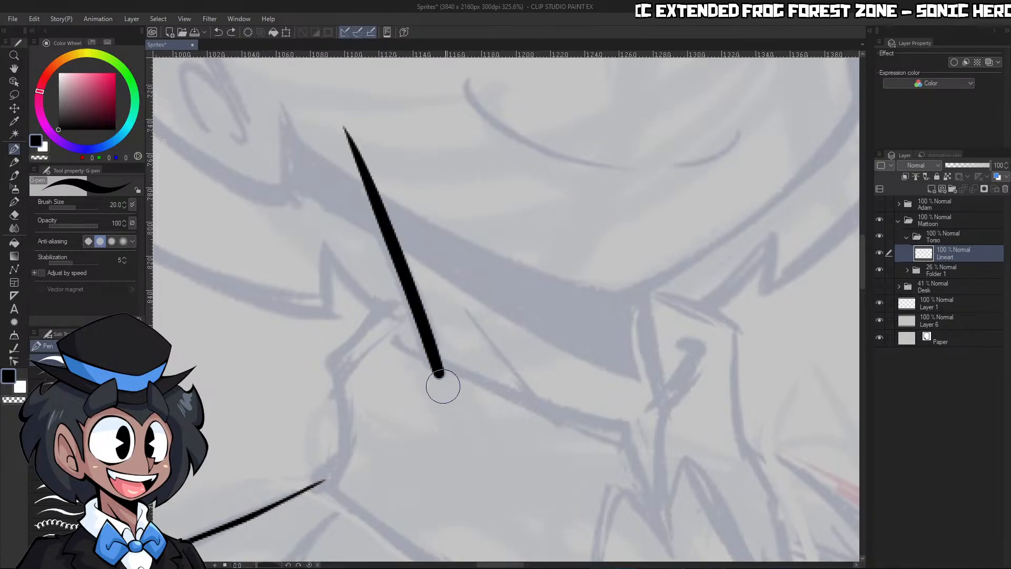
key("ctrl+z")
left_click_drag(339, 129, 441, 411)
key("ctrl+z")
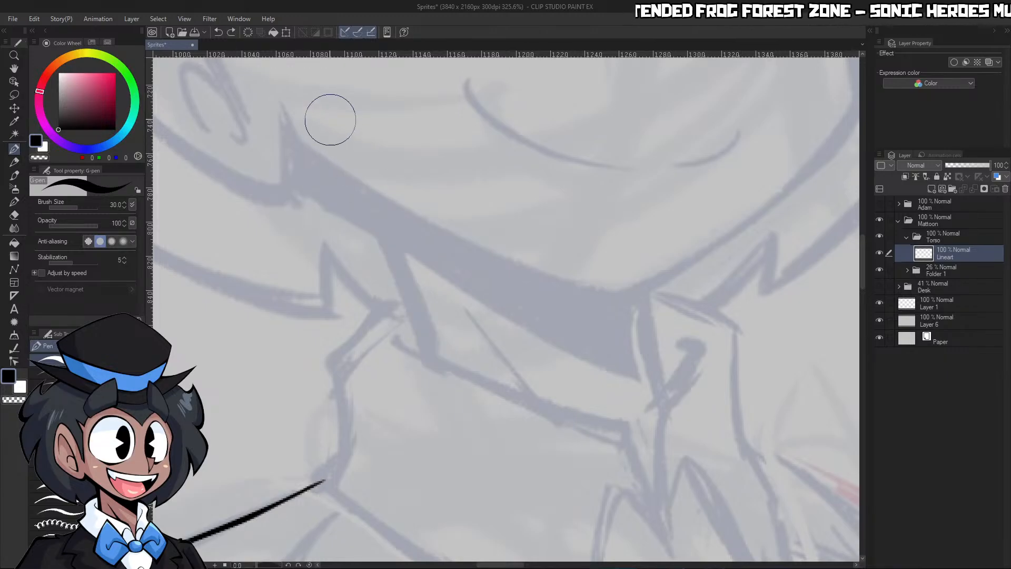
left_click_drag(327, 109, 435, 463)
key("ctrl+z")
left_click_drag(314, 95, 449, 416)
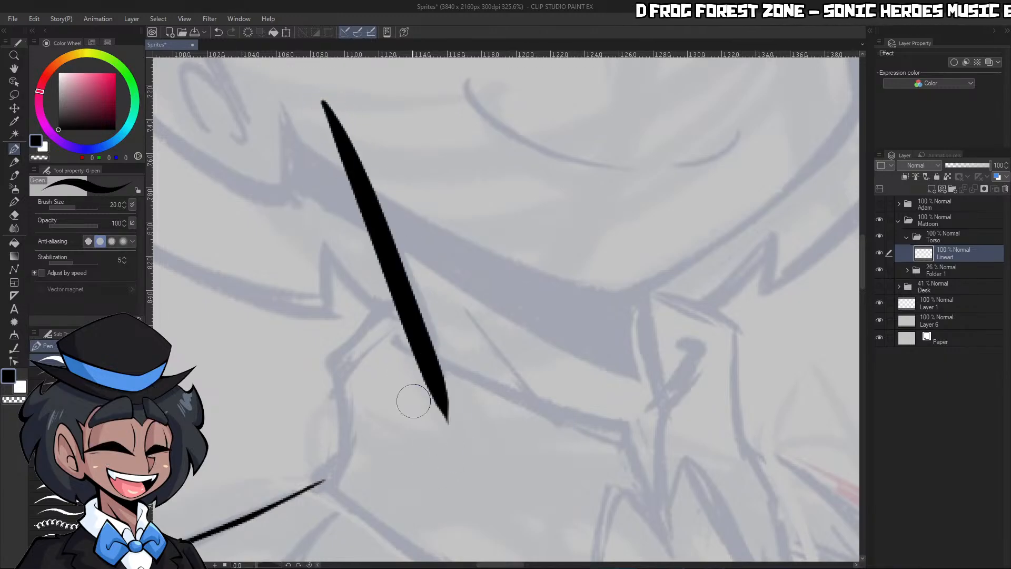
key("ctrl+z")
left_click_drag(313, 92, 451, 415)
left_click_drag(314, 83, 451, 403)
Shave the edge of the near neck line with the G-pen at size 25 in transparent colour
key("c")
left_click_drag(303, 78, 438, 415)
key("ctrl+z")
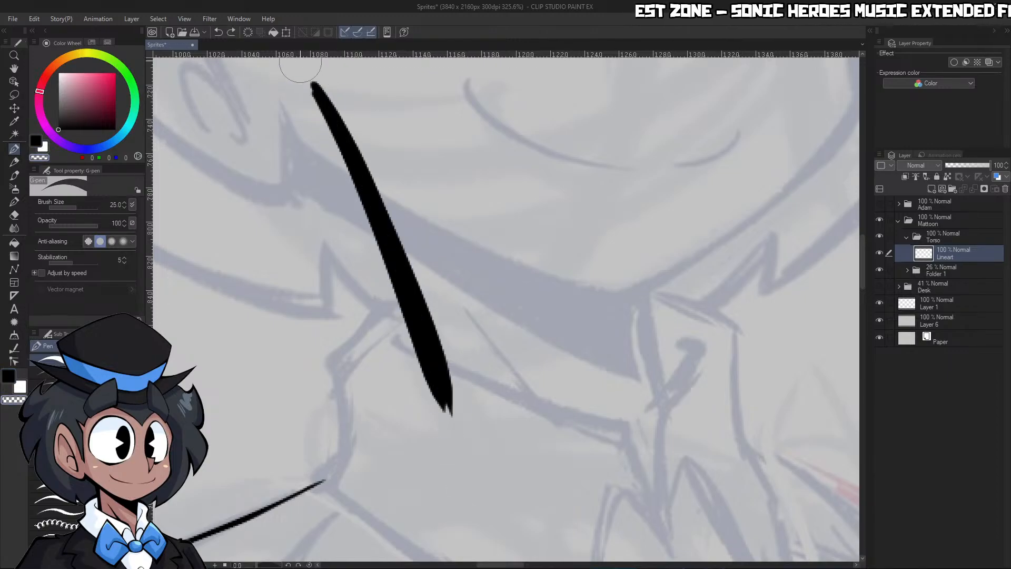
left_click_drag(300, 69, 443, 422)
key("ctrl+z")
left_click_drag(297, 71, 443, 421)
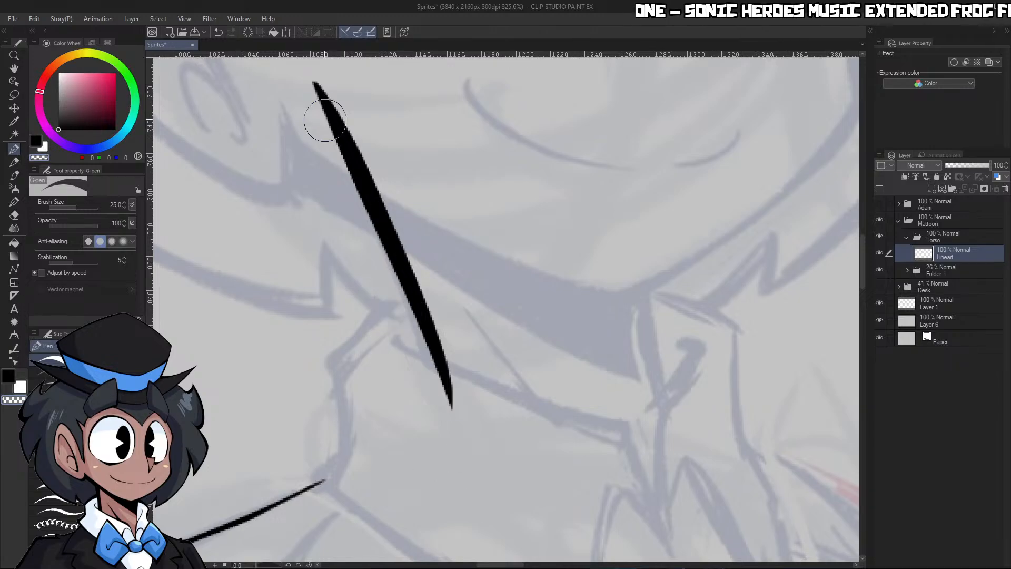
Restroke the near neck line in black to lengthen its lower end, then slim its upper part with transparent colour
key("c")
left_click_drag(321, 95, 456, 440)
key("c")
left_click_drag(342, 142, 369, 194)
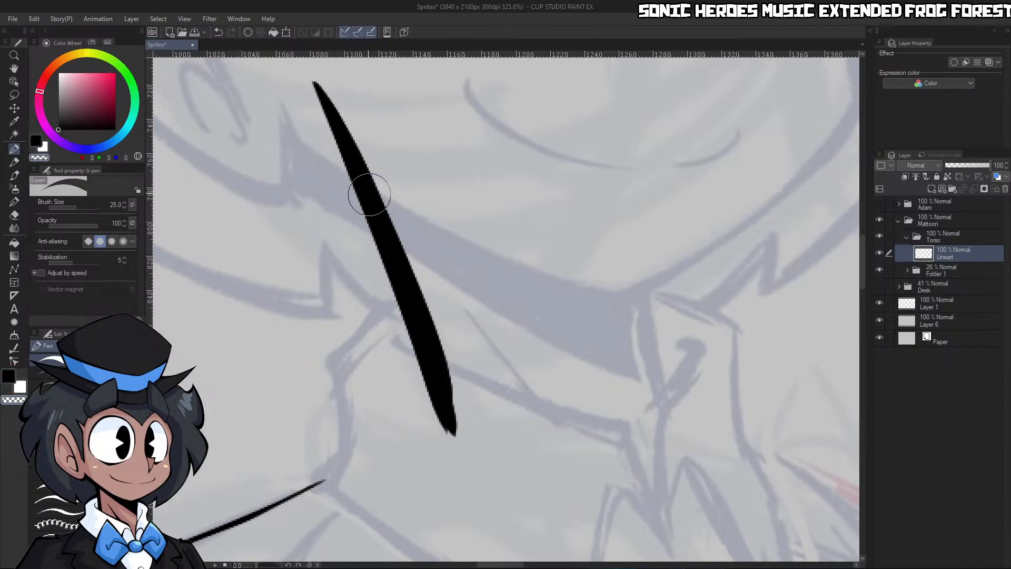
left_click_drag(304, 64, 440, 384)
key("ctrl+z")
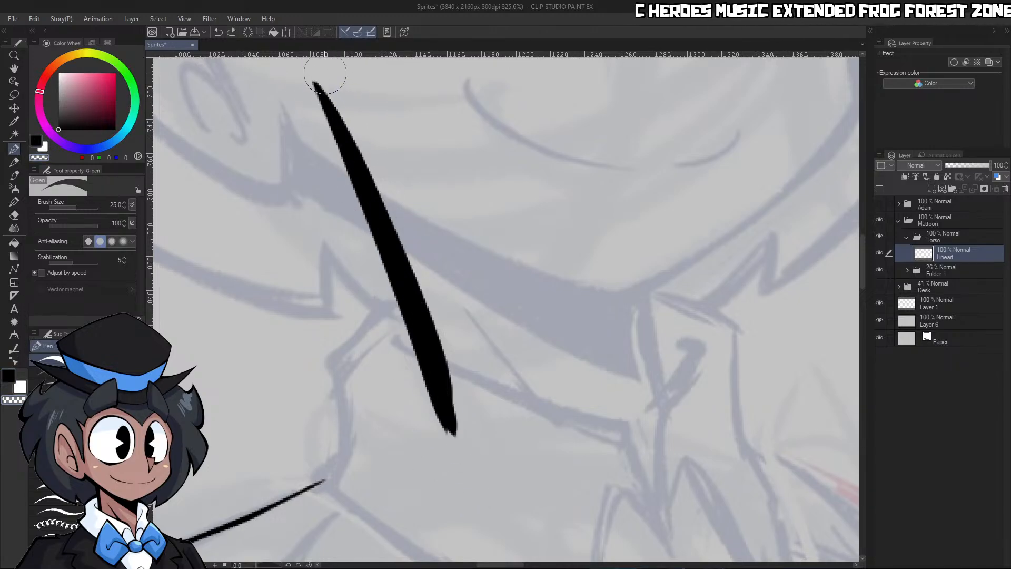
left_click_drag(316, 87, 454, 429)
key("c")
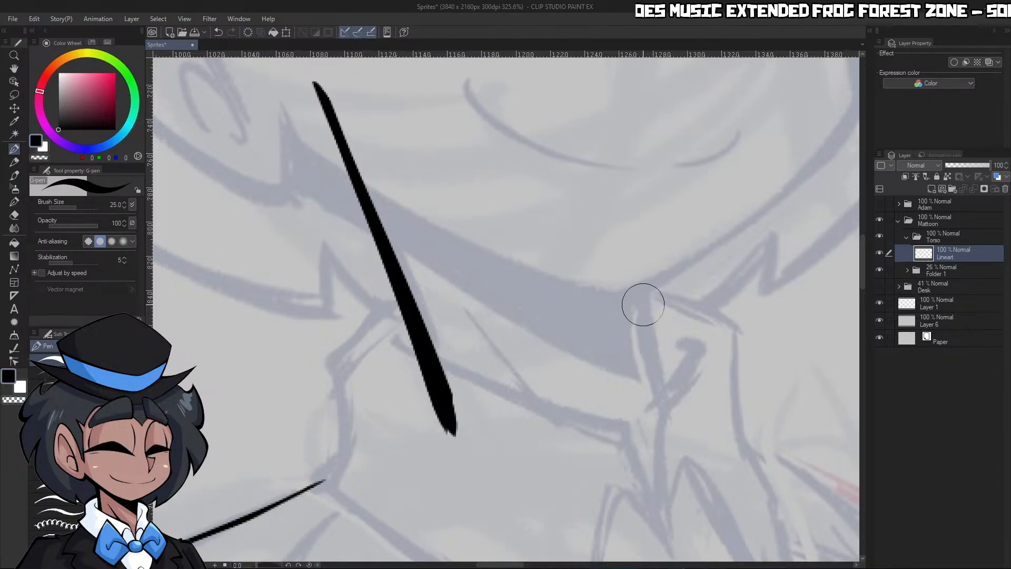
Ink the far side of the neck as a shorter, slightly curved black stroke from the chin down into the collar
left_click_drag(630, 198, 669, 408)
key("ctrl+space")
left_click_drag(686, 341, 656, 337)
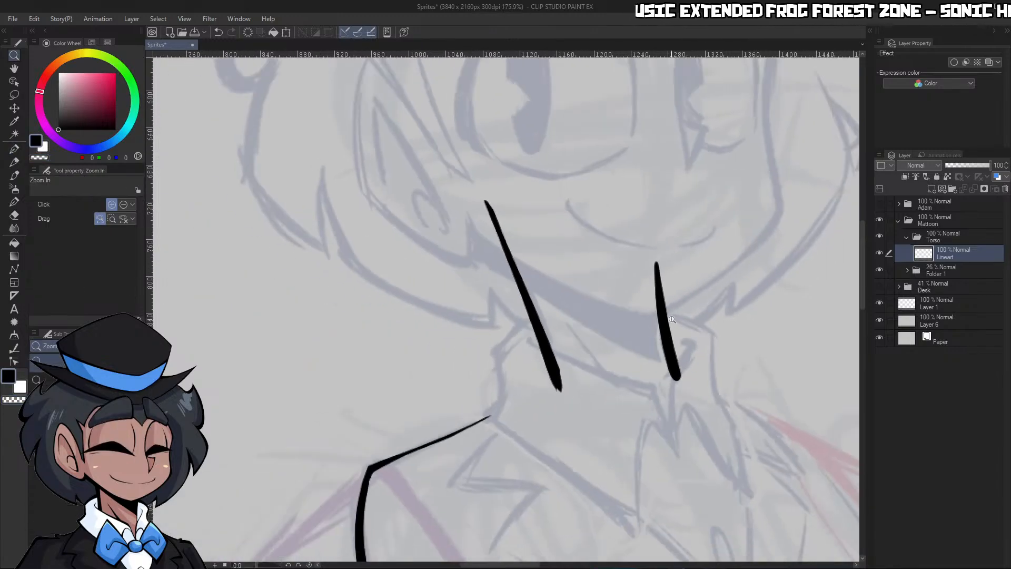
left_click_drag(658, 263, 670, 281)
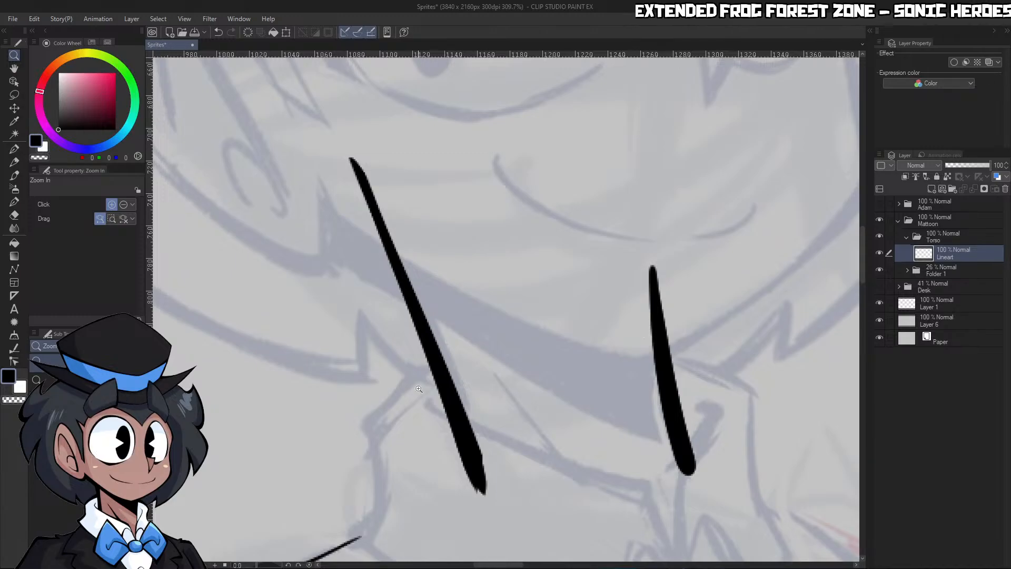
Rotate the canvas and ink a line across the lower face that joins the upper ends of both neck lines
left_click_drag(265, 565, 270, 565)
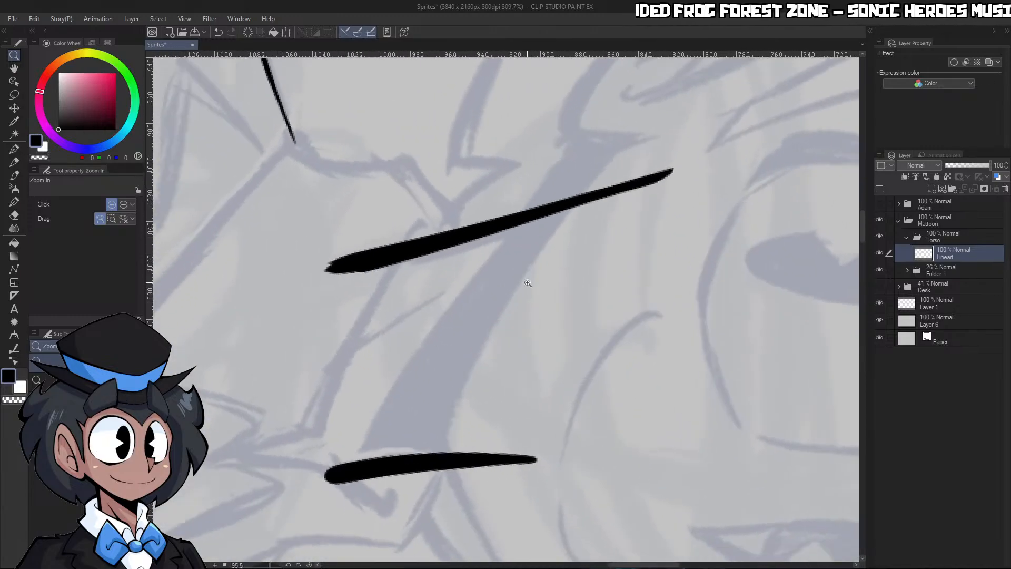
left_click_drag(536, 304, 505, 306)
left_click_drag(579, 297, 605, 298)
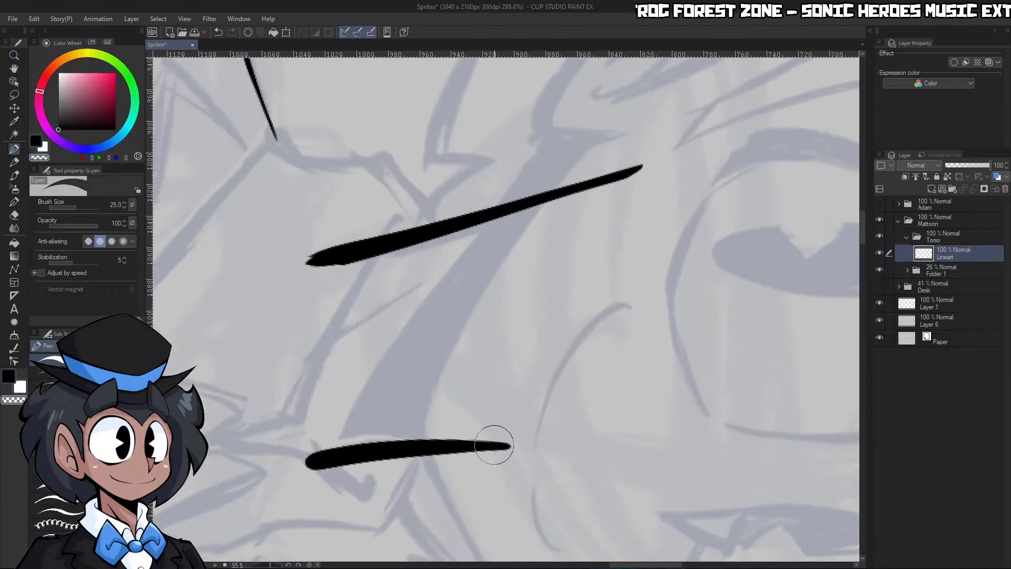
left_click_drag(494, 442, 631, 155)
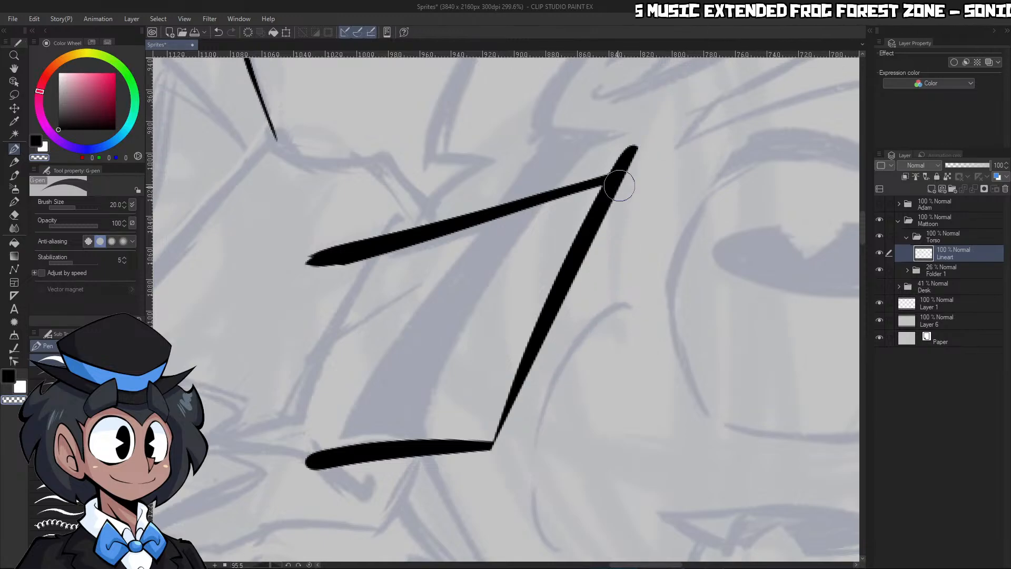
left_click_drag(548, 316, 477, 508)
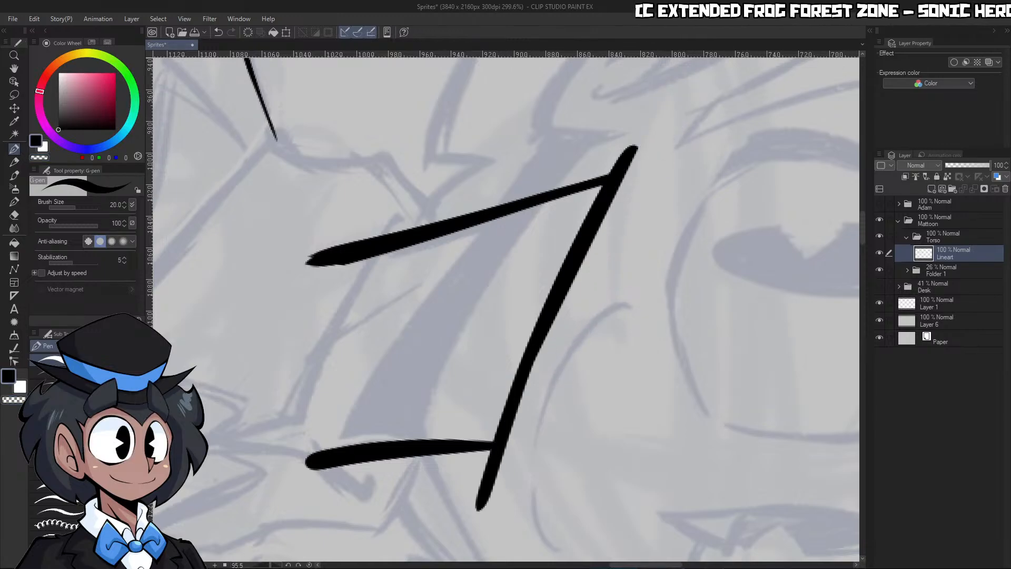
Reset the canvas rotation, slim the far neck line, and trim the overhanging ends at both upper neck corners with transparent colour
left_click(309, 565)
key("ctrl+space")
left_click_drag(532, 358, 522, 353)
left_click_drag(591, 349, 601, 333)
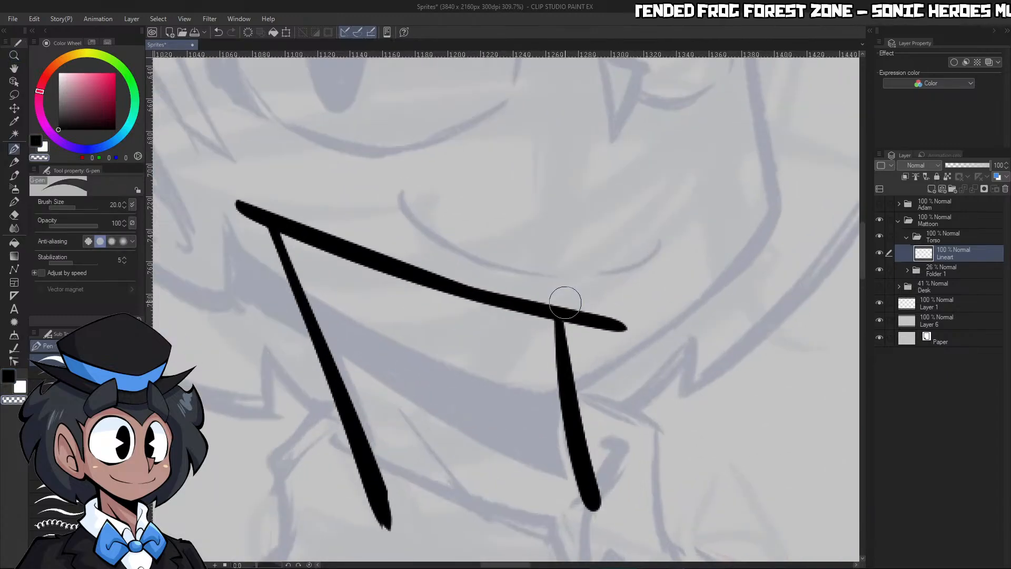
key("ctrl+z")
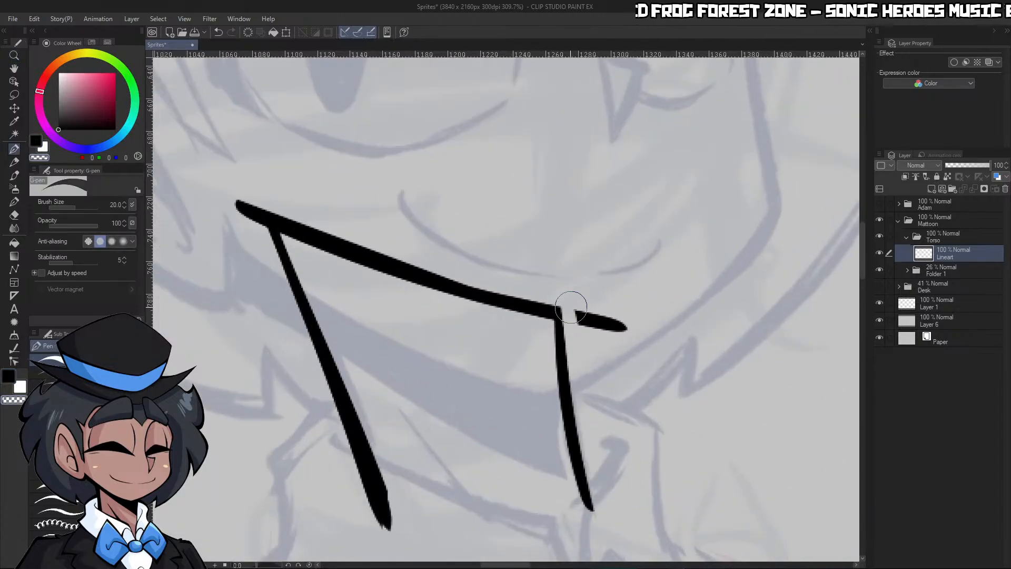
key("ctrl+z")
key("ctrl+space")
left_click_drag(630, 348, 615, 318)
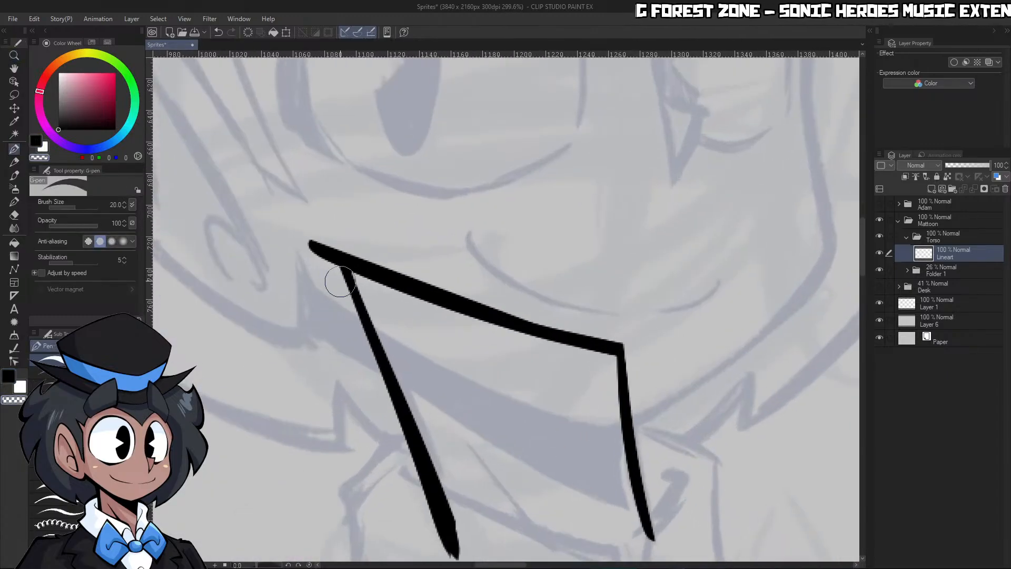
left_click_drag(316, 246, 315, 255)
key("ctrl+space")
mouse_move(521, 151)
left_mouse_down()
mouse_move(477, 153)
mouse_move(557, 171)
mouse_move(503, 205)
mouse_move(515, 209)
left_mouse_up()
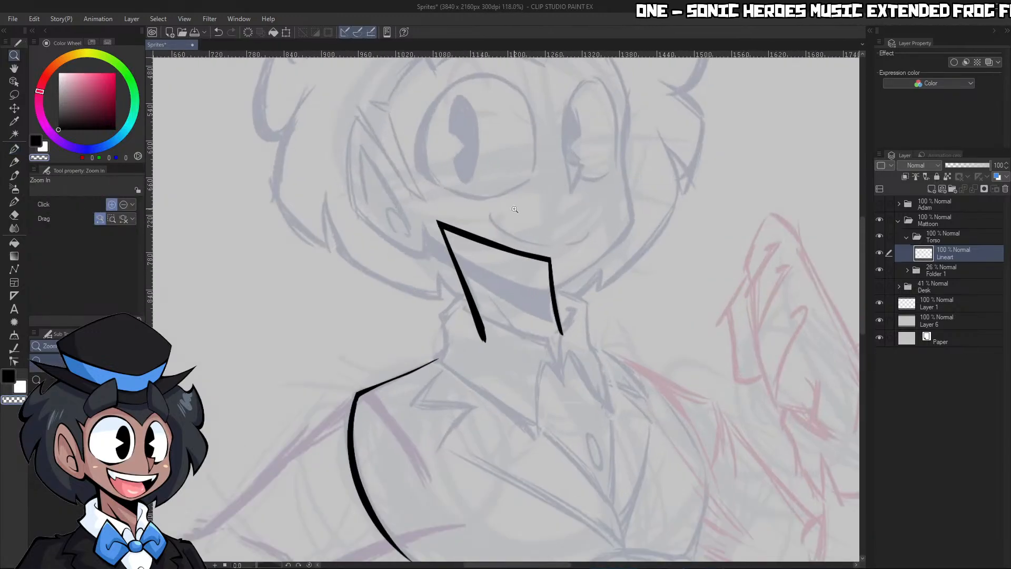
Rotate the canvas and ink the curved lower edge of the chin shadow between the two neck lines at brush size 20
left_click_drag(545, 285, 569, 284)
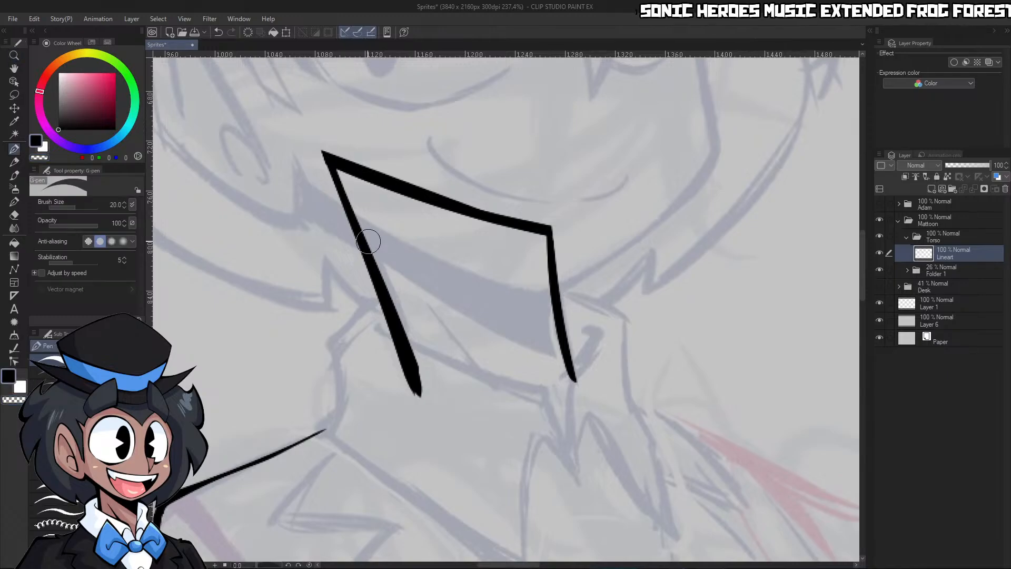
left_click_drag(369, 248, 563, 364)
key("ctrl+z")
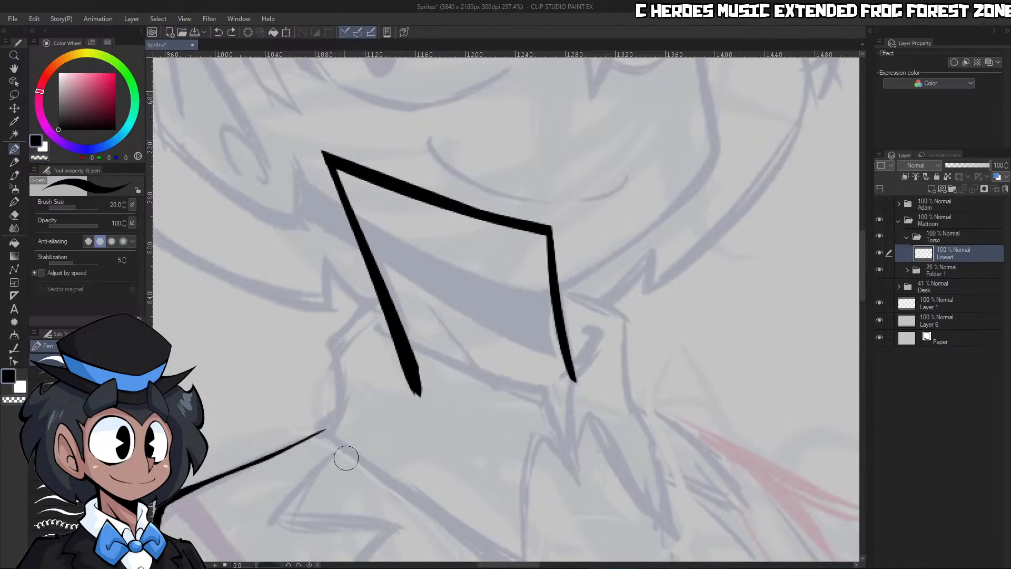
left_click_drag(274, 565, 271, 565)
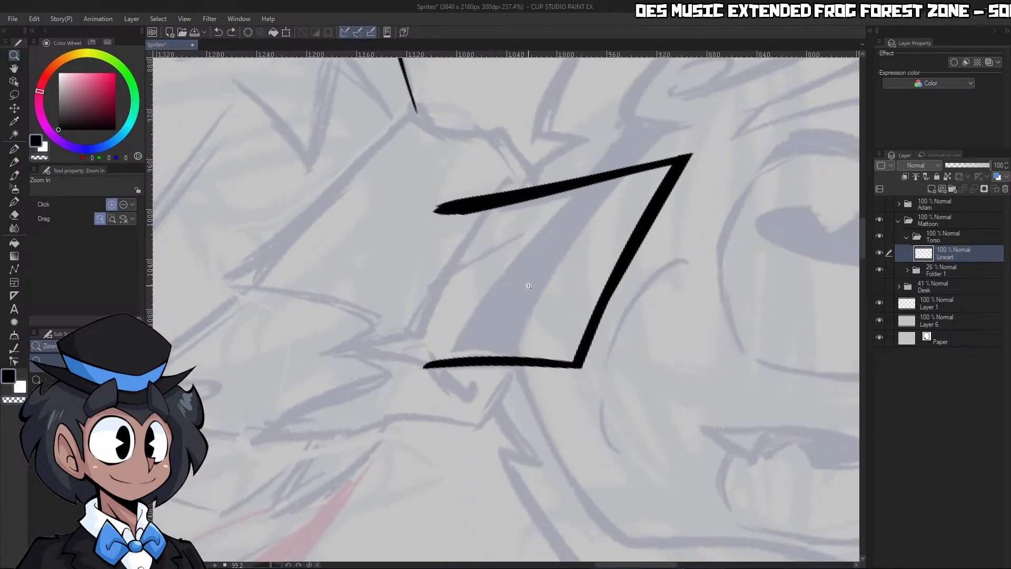
left_click_drag(528, 284, 548, 284)
left_click_drag(412, 393, 619, 142)
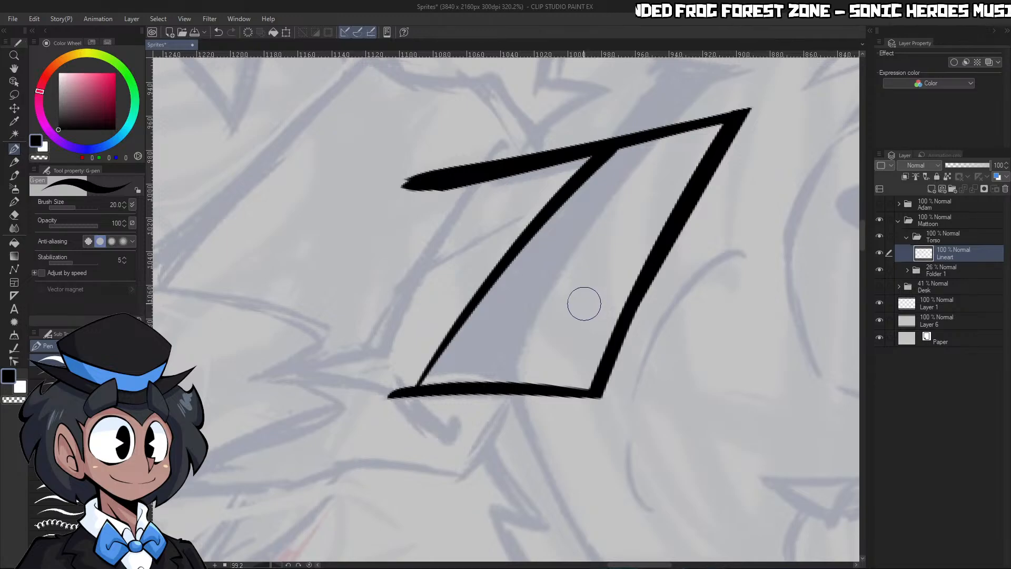
Fill the enclosed chin shadow area on the neck with black
key("g")
left_click(587, 296)
key("p")
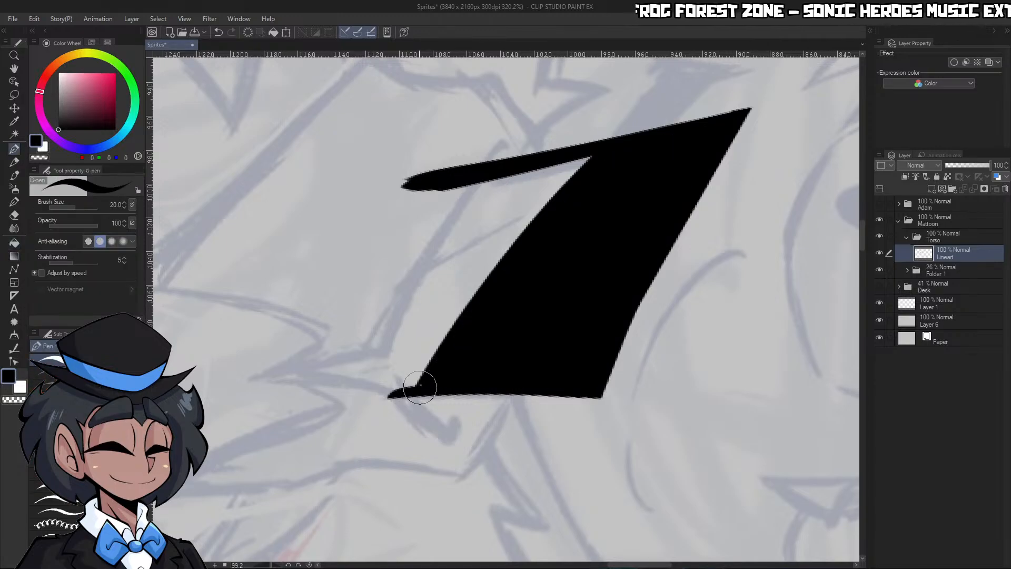
Reset the canvas rotation and ink the near collar's outer edge from just above the shoulder up to the neck line
left_click(309, 564)
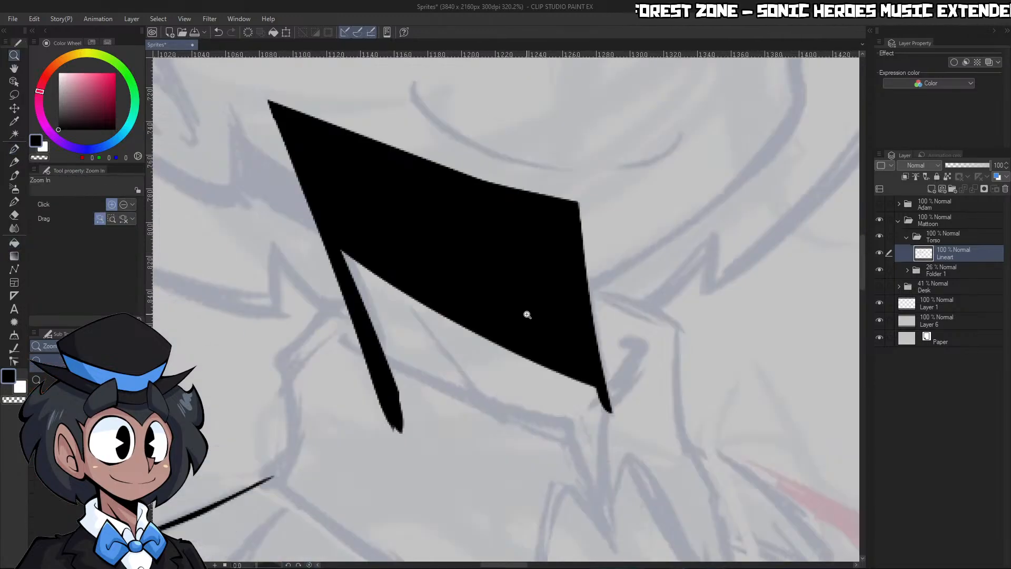
mouse_move(528, 314)
left_mouse_down()
mouse_move(535, 363)
mouse_move(535, 330)
left_mouse_up()
left_click_drag(456, 339, 462, 308)
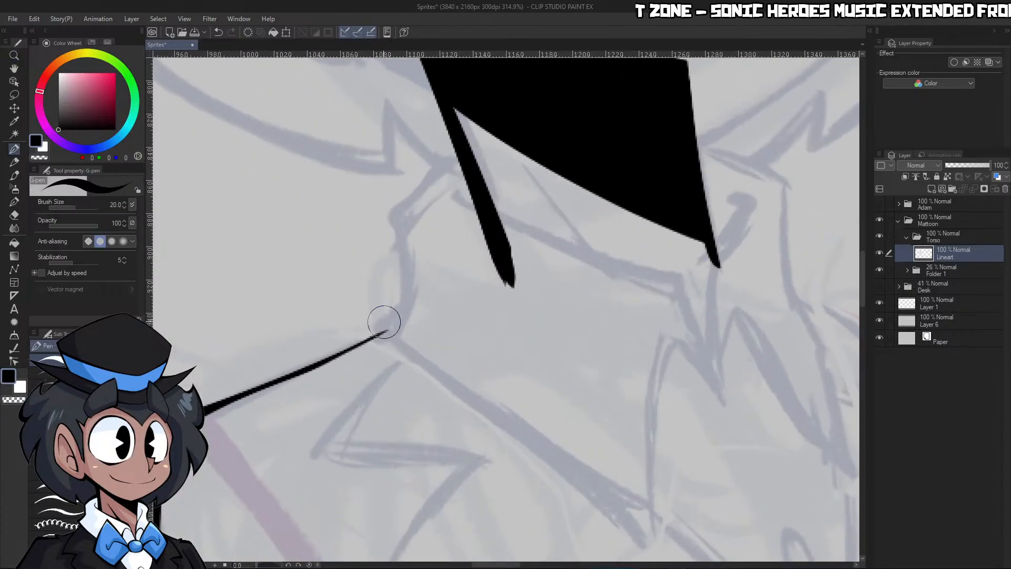
mouse_move(376, 327)
left_mouse_down()
mouse_move(406, 289)
mouse_move(396, 225)
mouse_move(456, 150)
left_mouse_up()
key("ctrl+z")
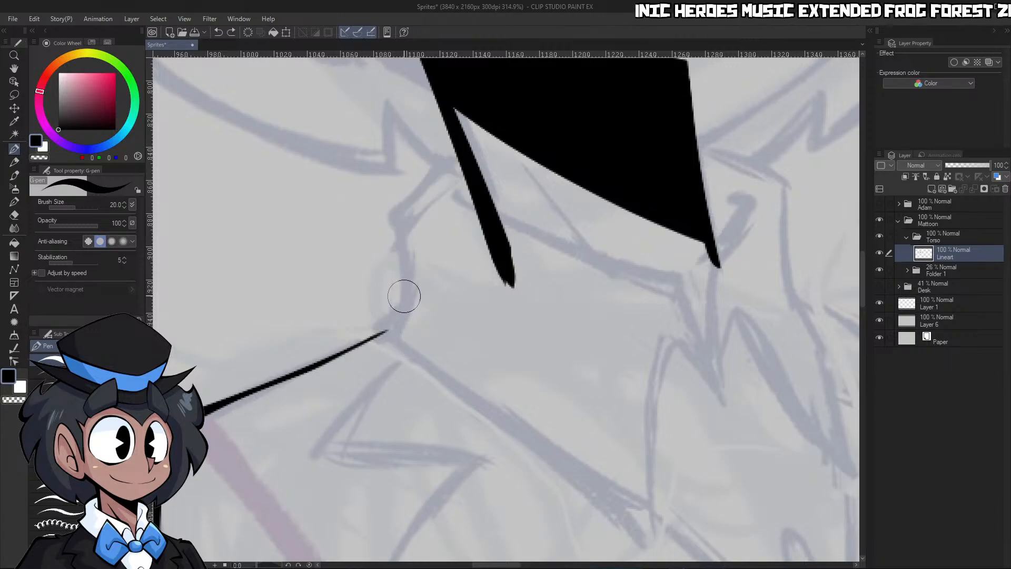
mouse_move(405, 293)
left_mouse_down()
mouse_move(389, 229)
mouse_move(457, 150)
left_mouse_up()
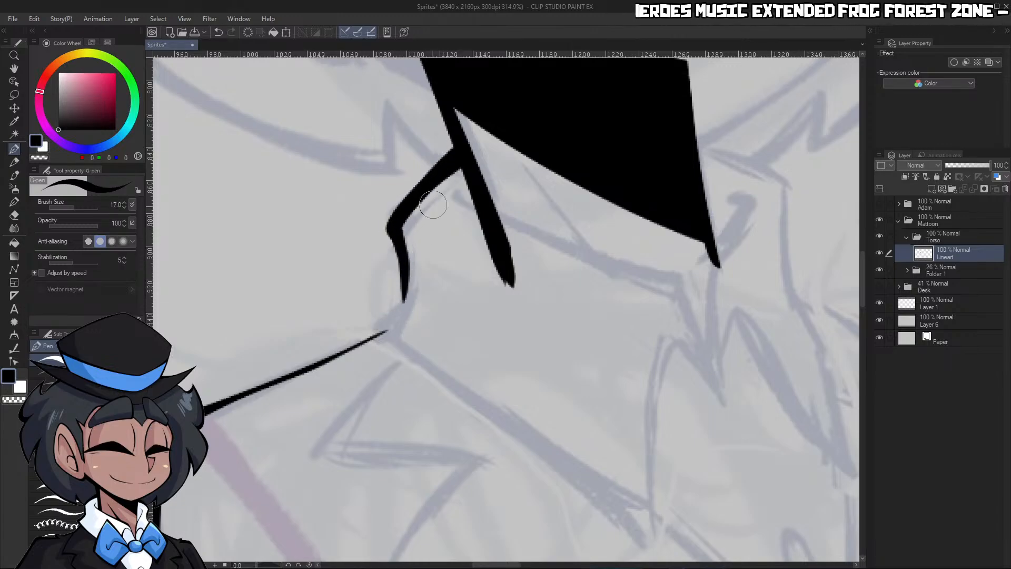
Finish the near collar's outer edge down to the shoulder line, rotate the canvas, and ink the collar wing's long lower edge
left_click_drag(406, 271, 373, 332)
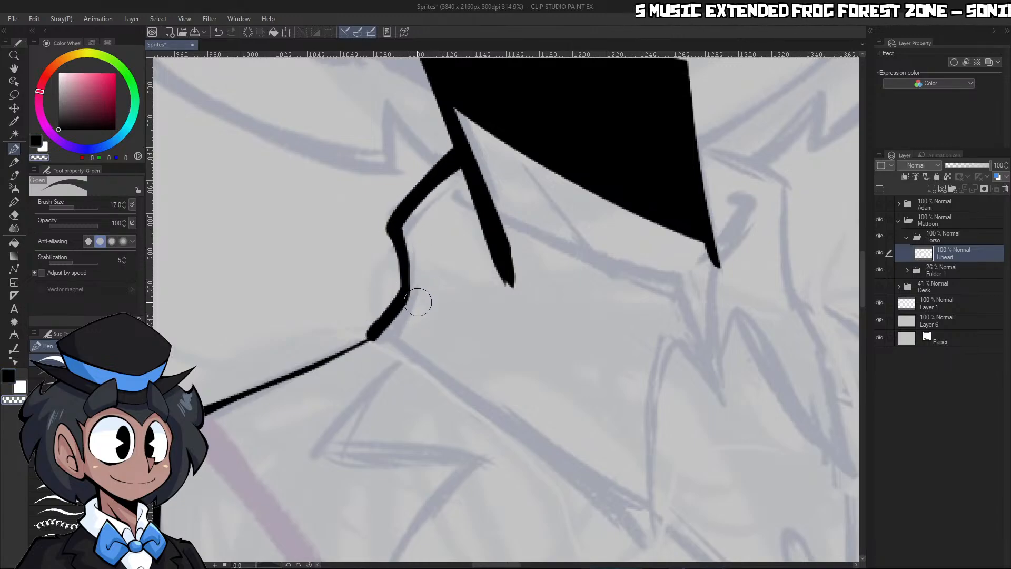
left_click_drag(379, 458, 567, 494)
left_click_drag(568, 279, 527, 285)
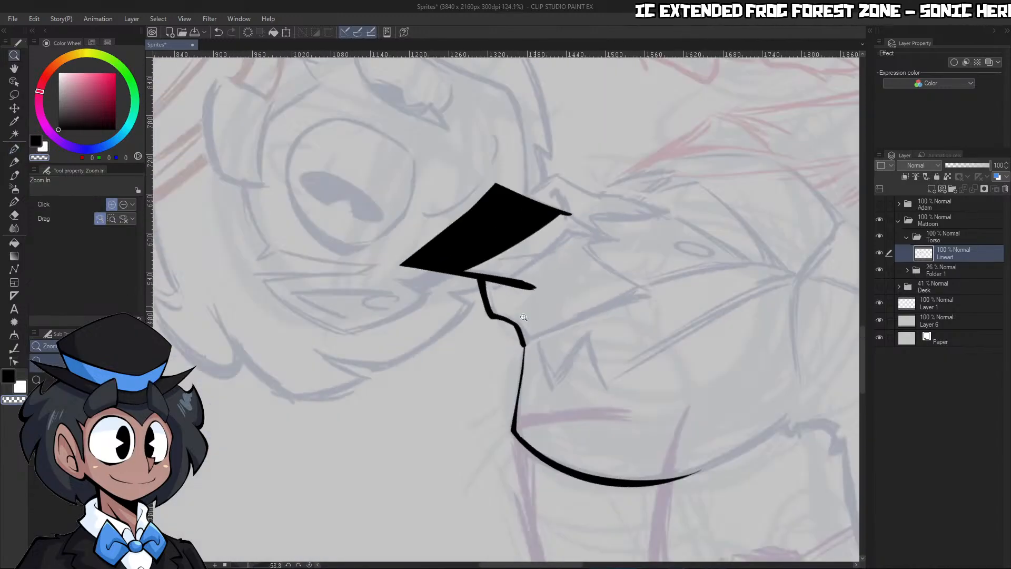
left_click_drag(571, 373, 629, 312)
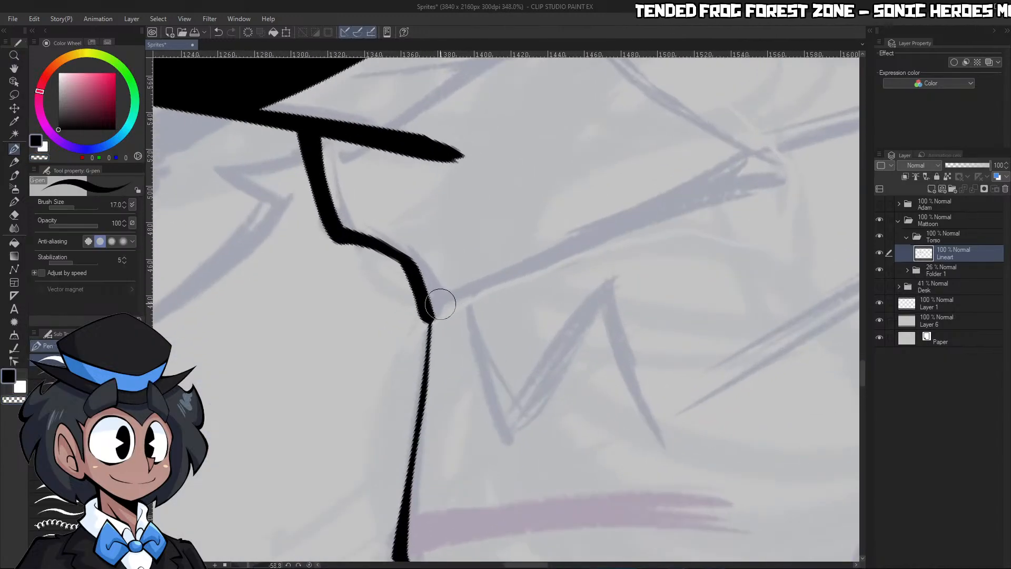
left_click_drag(433, 308, 789, 173)
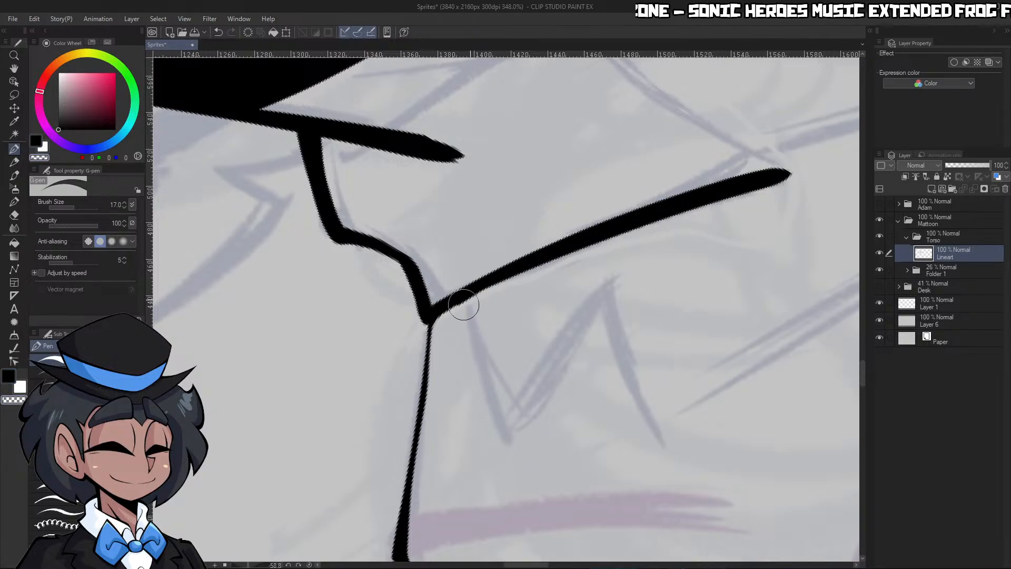
key("ctrl+z")
key("ctrl+y")
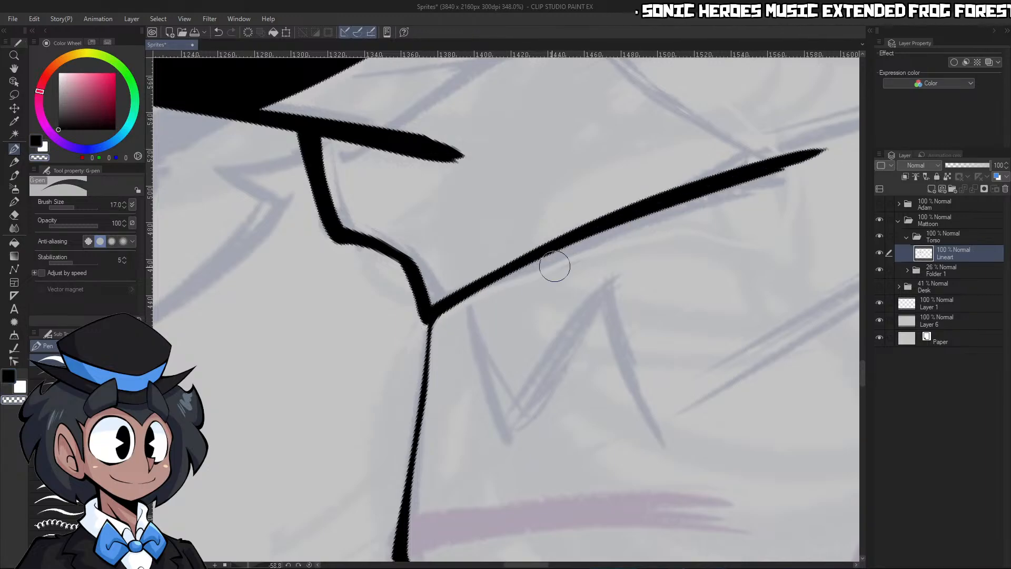
key("ctrl+z")
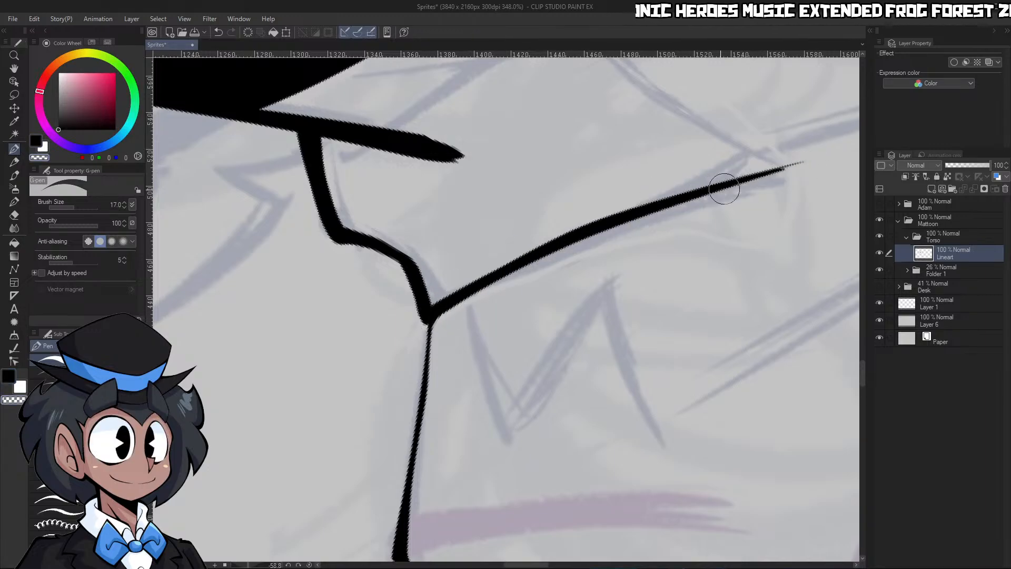
Reset the canvas rotation, ink two converging lines at the collar's front notch, and add the small hooked edge beside the neck
left_click(311, 565)
key("ctrl+space")
left_click_drag(641, 290, 569, 287)
left_click_drag(738, 269, 774, 274)
left_click_drag(674, 300, 693, 304)
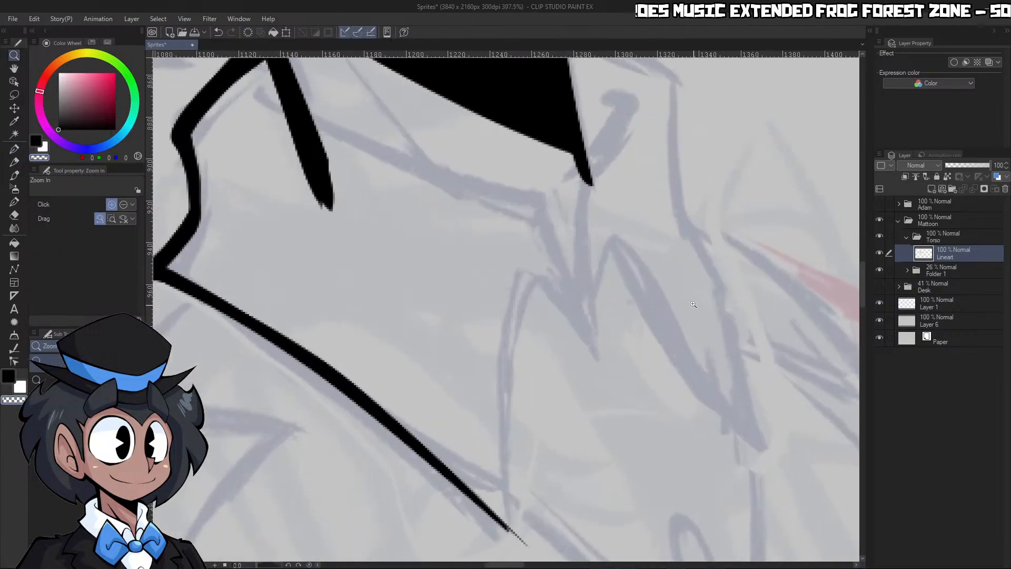
left_click_drag(543, 206, 599, 370)
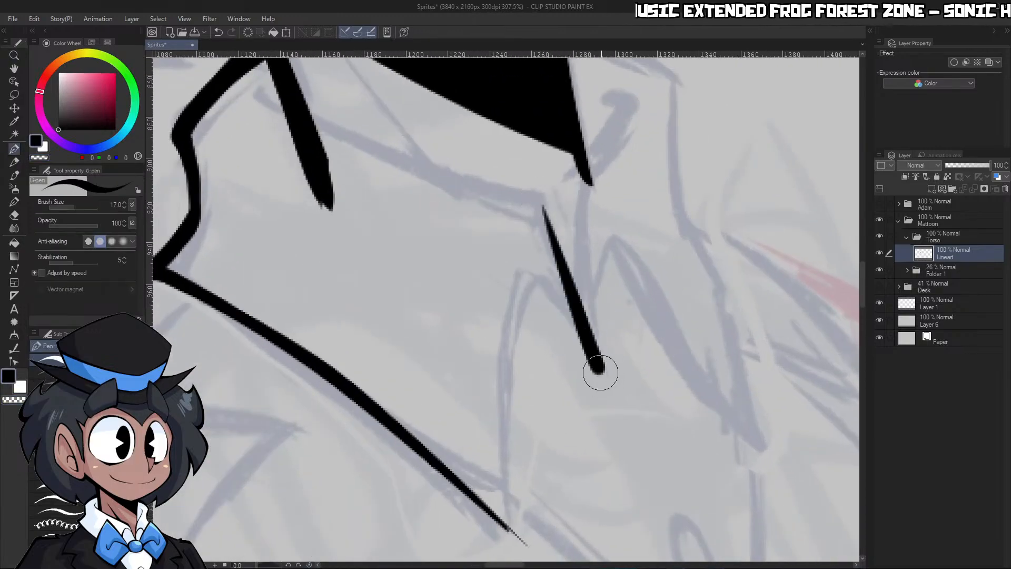
left_click_drag(579, 190, 604, 375)
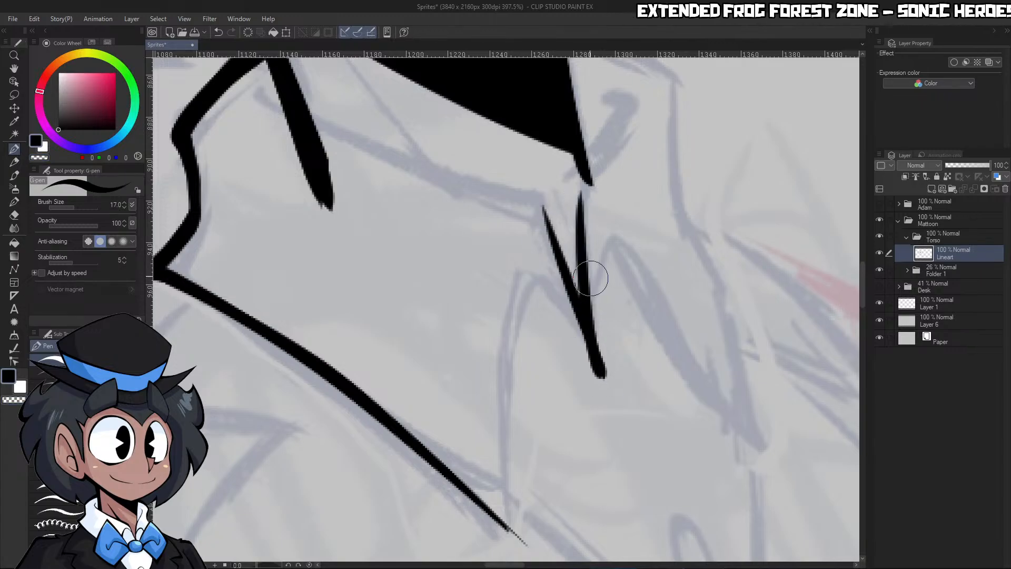
mouse_move(579, 187)
left_mouse_down()
mouse_move(614, 102)
mouse_move(626, 105)
left_mouse_up()
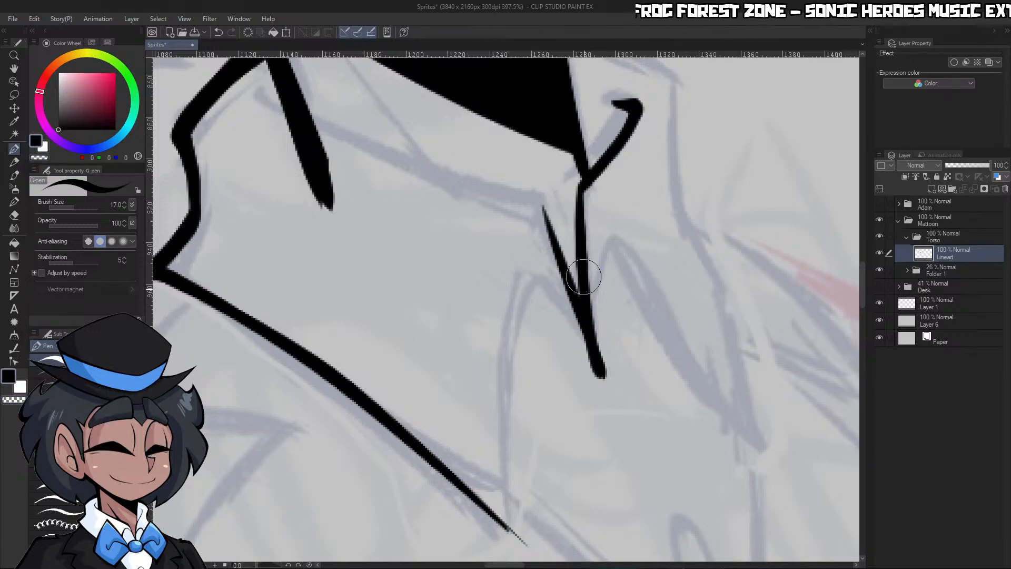
key("ctrl+z")
Ink the near collar wing's rounded front edge from the notch to its lower point, and sharpen that point with transparent colour
mouse_move(595, 323)
left_mouse_down()
mouse_move(607, 352)
mouse_move(630, 361)
left_mouse_up()
mouse_move(589, 277)
left_mouse_down()
mouse_move(546, 210)
mouse_move(512, 535)
left_mouse_up()
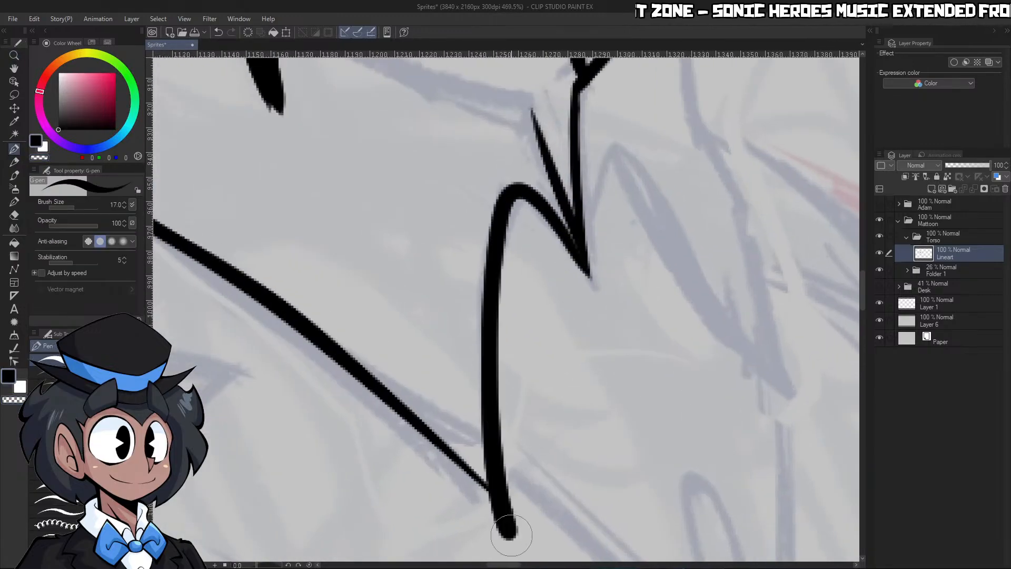
left_click_drag(430, 434, 500, 503)
key("c")
left_click_drag(458, 477, 513, 533)
key("c")
left_click_drag(403, 406, 535, 553)
key("c")
left_click_drag(490, 529, 532, 545)
left_click_drag(588, 366, 529, 363)
left_click_drag(701, 346, 732, 341)
left_click_drag(582, 345, 603, 343)
key("c")
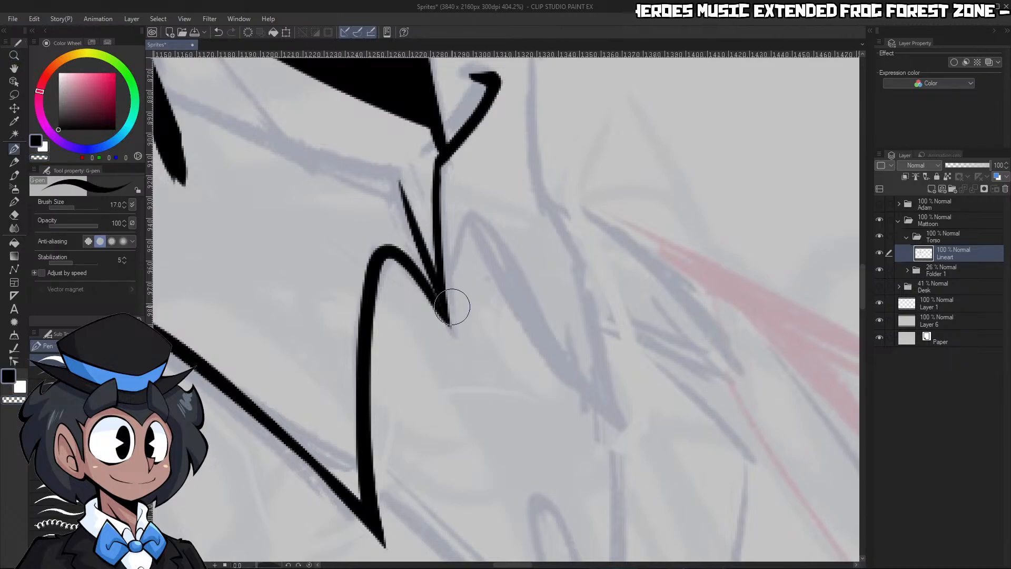
Try inking the far collar wing's rounded peak and slanting front edge from the notch
left_click_drag(448, 312, 587, 408)
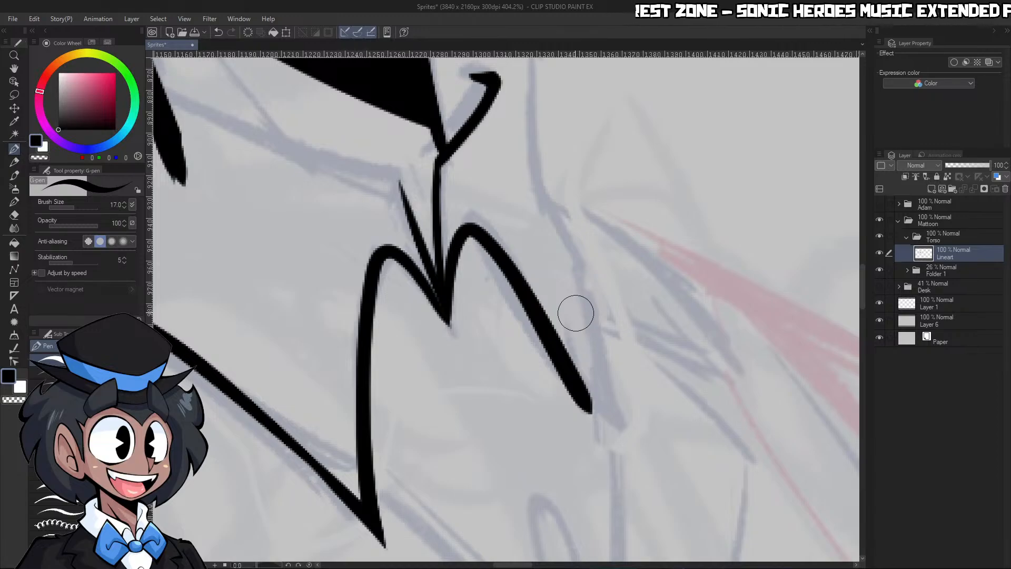
key("ctrl+space")
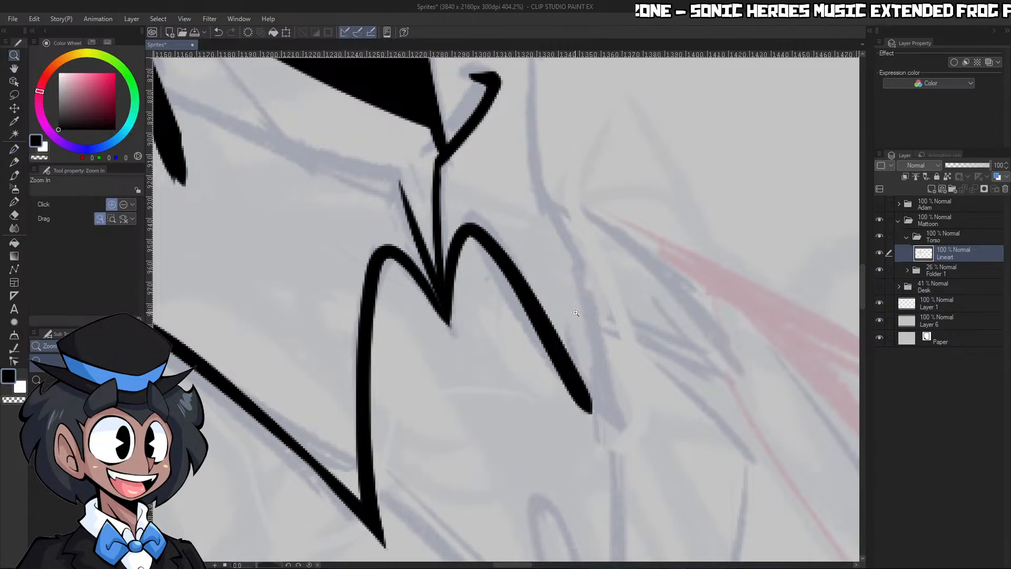
mouse_move(646, 245)
left_mouse_down()
mouse_move(611, 245)
mouse_move(661, 241)
left_mouse_up()
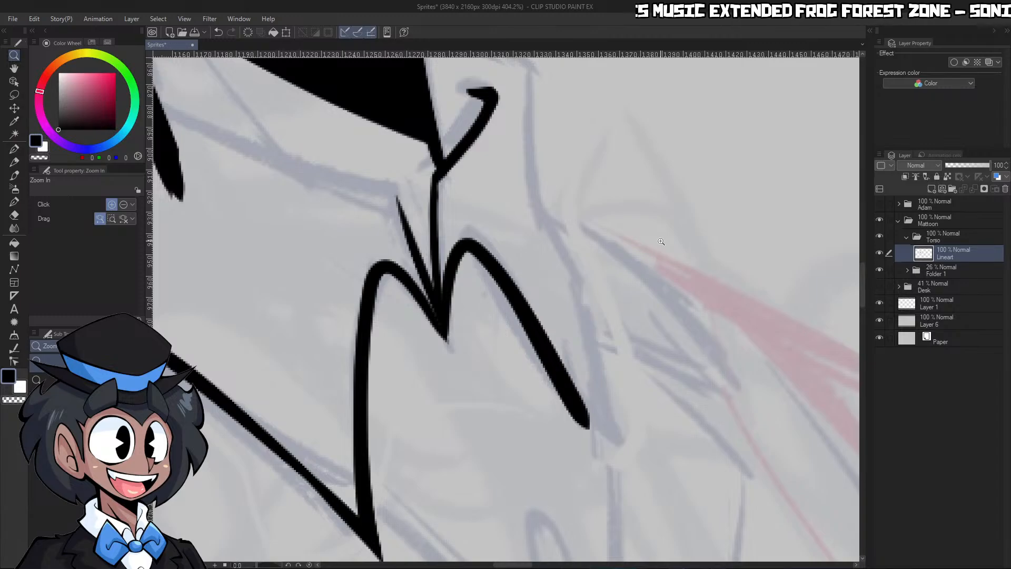
Remove the far collar wing's curve and both converging notch lines, keeping the near wing and the hooked edge
key("p")
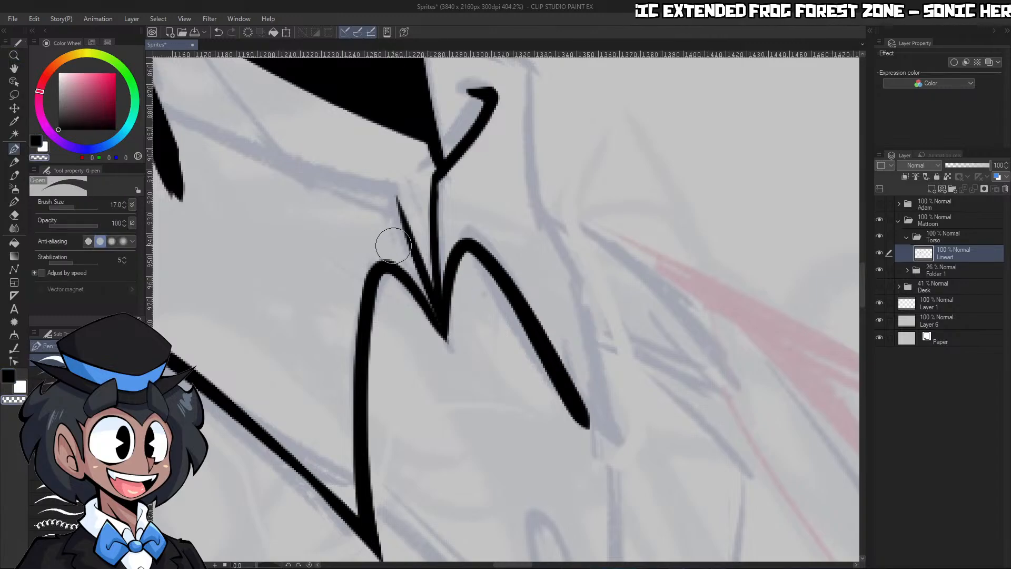
key("ctrl+z")
key("ctrl+z")
key("ctrl+z")
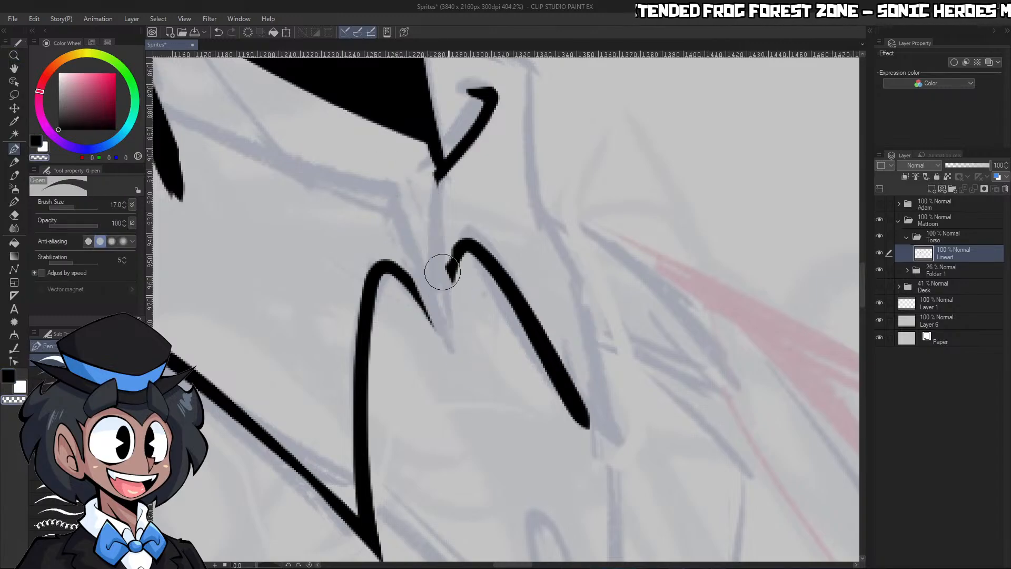
left_click_drag(526, 360, 585, 421)
key("ctrl+space")
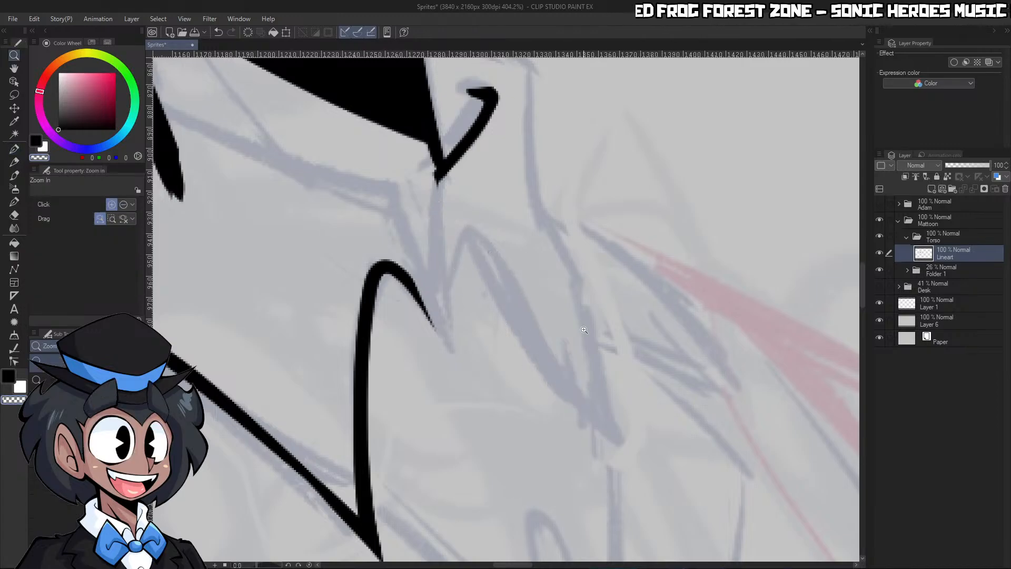
Rotate the canvas, ink the collar's curved upper rim across the neck, slim it, and erase the neck line's end overlapping the collar
left_click_drag(579, 325, 544, 262)
left_click_drag(473, 273, 508, 279)
left_click_drag(275, 564, 271, 564)
mouse_move(624, 216)
left_mouse_down()
mouse_move(602, 223)
mouse_move(666, 196)
left_mouse_up()
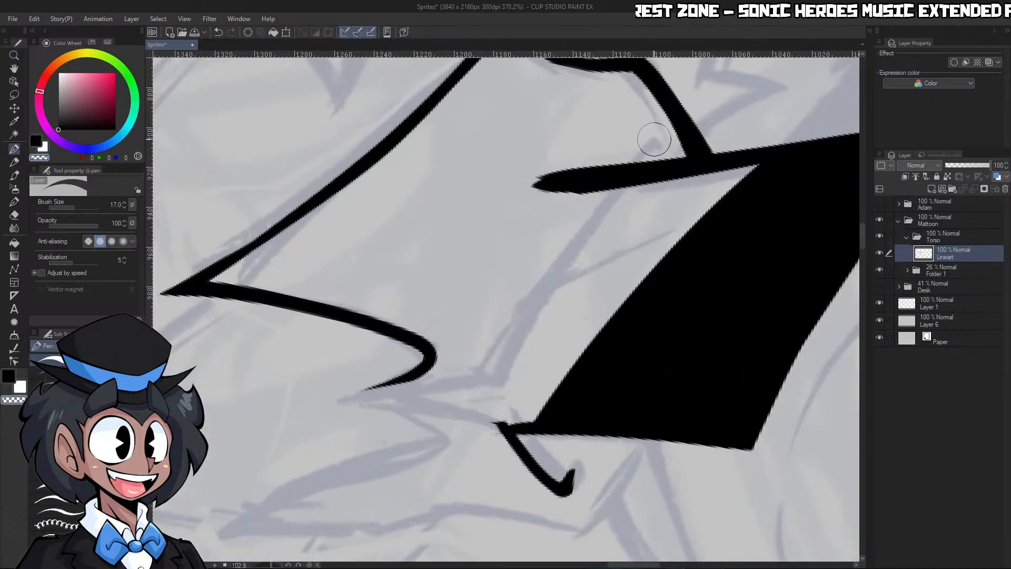
left_click_drag(664, 151, 494, 397)
left_click_drag(499, 349, 624, 141)
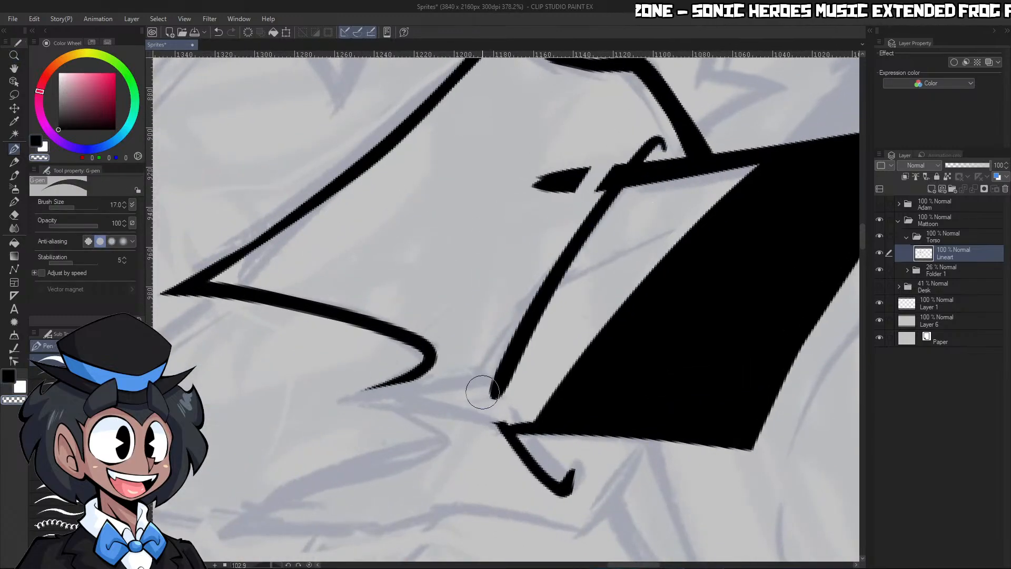
left_click_drag(484, 389, 638, 116)
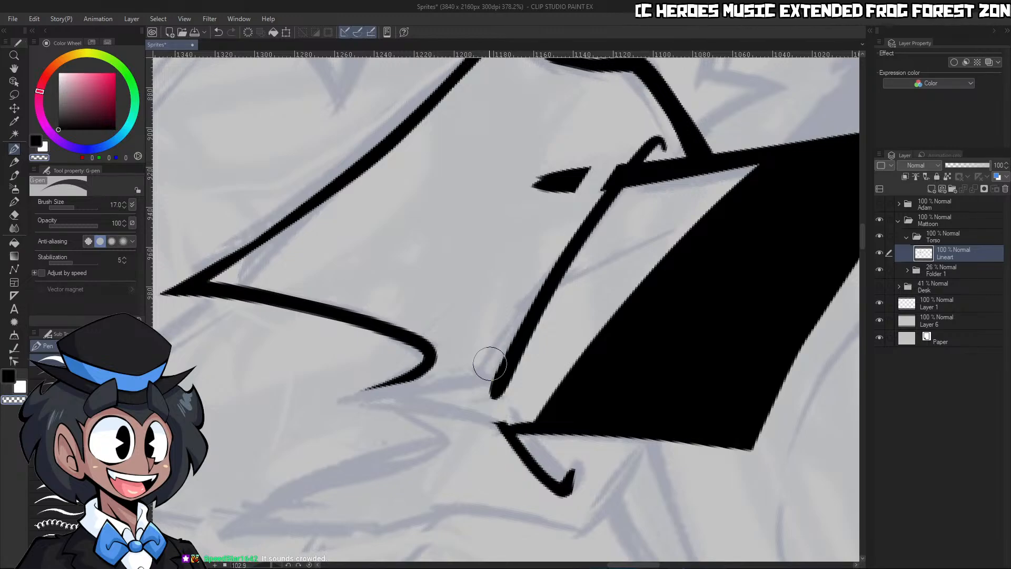
left_click_drag(489, 396, 570, 215)
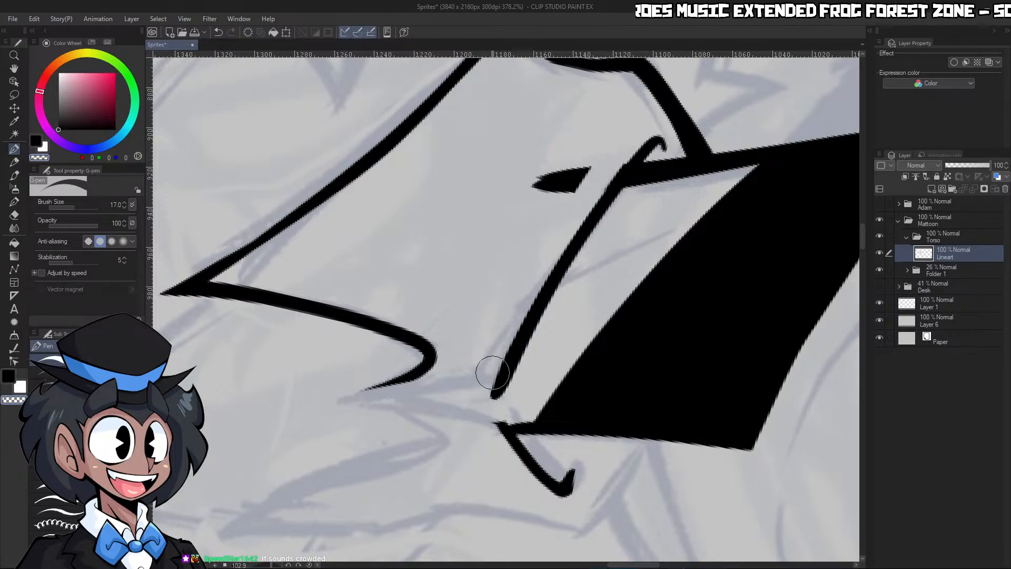
left_click_drag(493, 373, 598, 163)
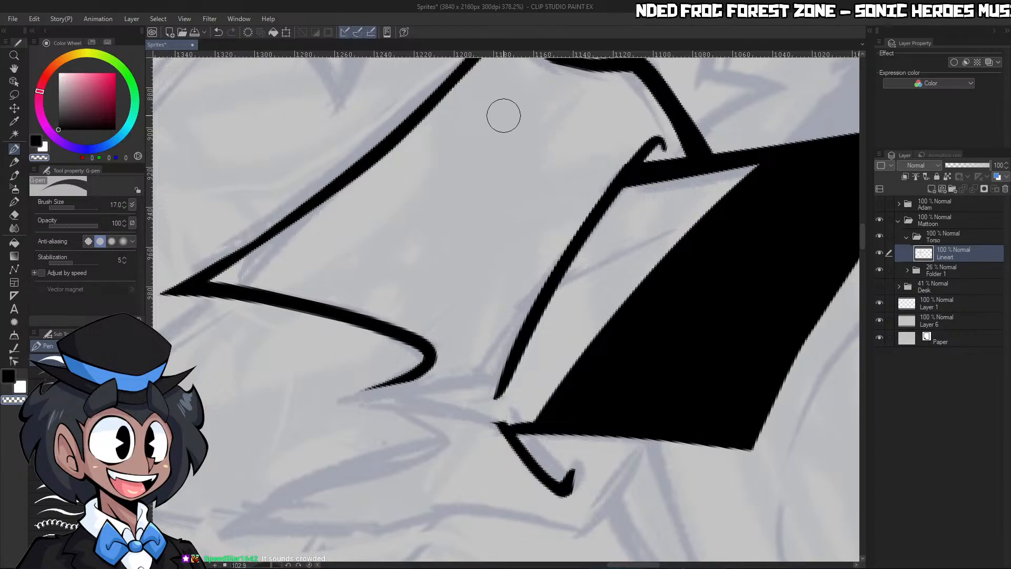
Reset the canvas rotation, ink the line from the collar rim down to the front notch, and slim it with transparent colour
key("ctrl+space")
left_click_drag(685, 211, 621, 221)
left_click_drag(678, 256, 627, 228)
left_click(309, 565)
mouse_move(564, 260)
left_mouse_down()
mouse_move(579, 238)
mouse_move(611, 236)
left_mouse_up()
left_click_drag(495, 151, 559, 354)
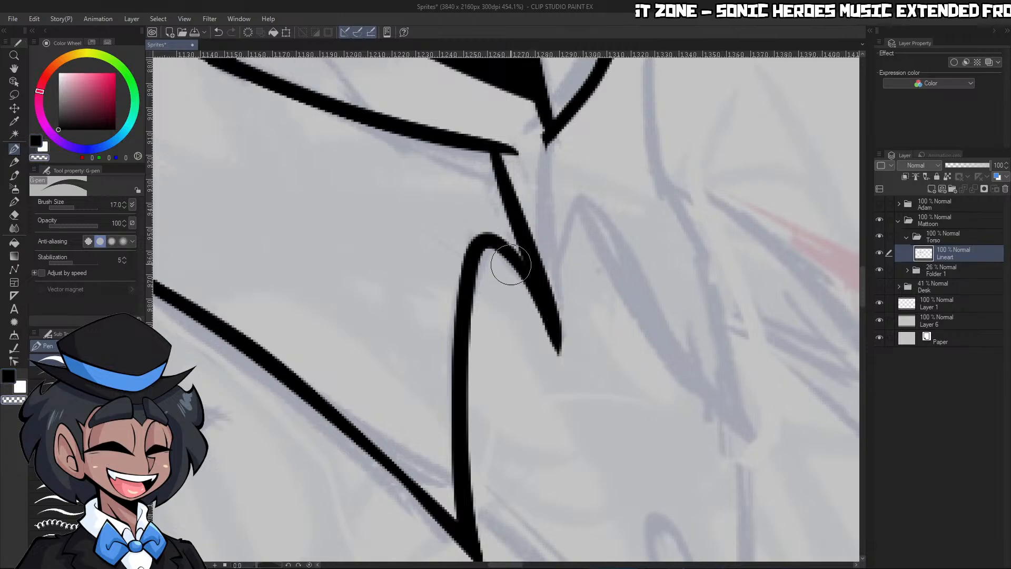
left_click_drag(511, 264, 552, 358)
mouse_move(492, 137)
left_mouse_down()
mouse_move(566, 350)
mouse_move(518, 154)
mouse_move(525, 196)
mouse_move(617, 191)
left_mouse_up()
key("c")
key("c")
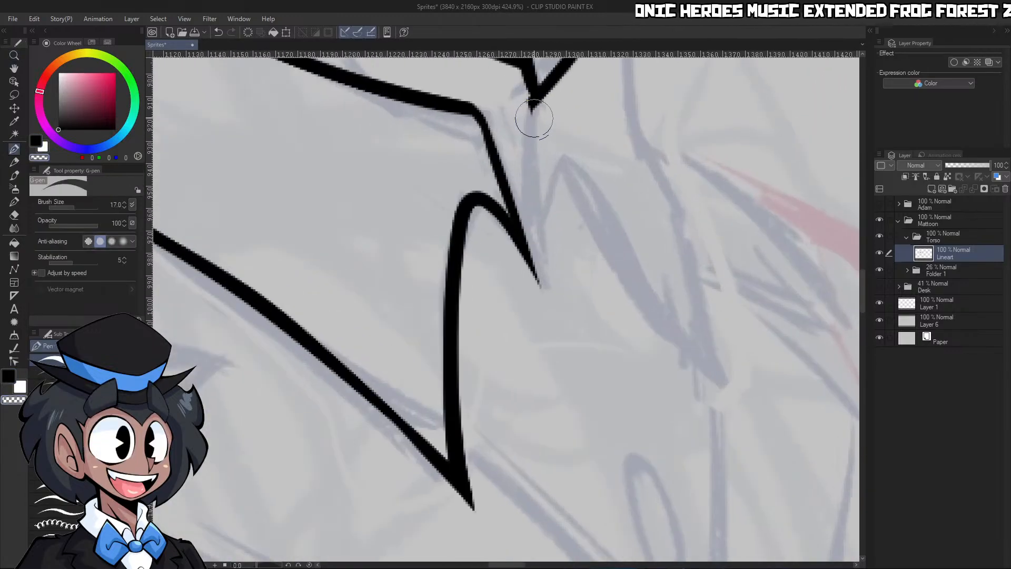
Ink the second notch line from the hooked edge down to the near wing's line, and refine the shared pointed tip
left_click_drag(534, 118, 545, 306)
left_click_drag(493, 169, 532, 245)
key("c")
mouse_move(530, 243)
left_mouse_down()
mouse_move(523, 120)
mouse_move(534, 137)
mouse_move(547, 309)
left_mouse_up()
key("c")
key("c")
left_click_drag(542, 262, 547, 289)
key("c")
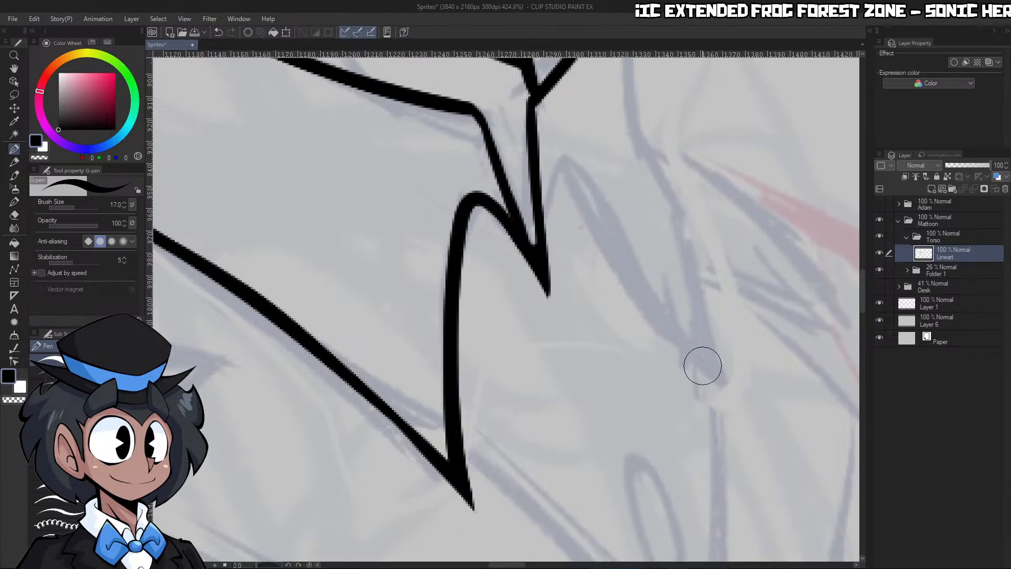
Ink the far collar wing's rounded peak and slanting front edge from the notch, and slim the line with transparent colour
mouse_move(729, 388)
left_mouse_down()
mouse_move(641, 275)
mouse_move(561, 218)
mouse_move(564, 240)
mouse_move(564, 169)
mouse_move(701, 375)
left_mouse_up()
key("ctrl+z")
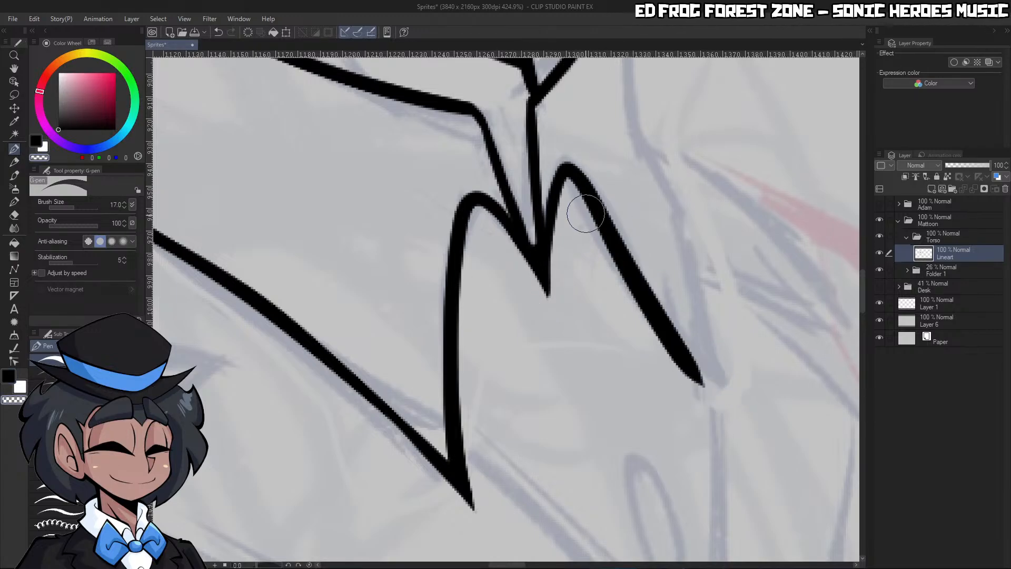
left_click_drag(578, 153, 766, 435)
left_click_drag(497, 220, 582, 360)
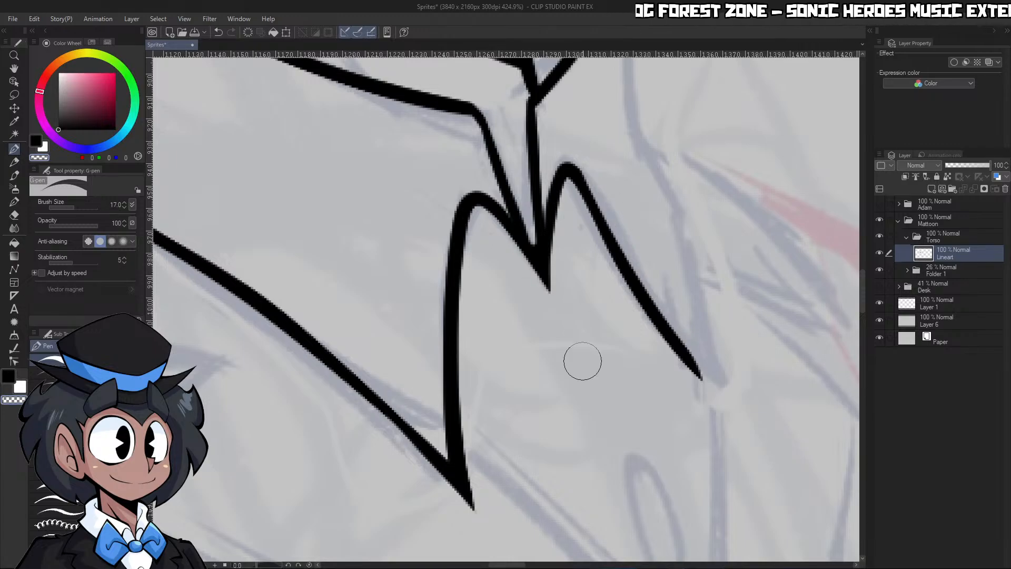
key("c")
left_click_drag(536, 169, 550, 232)
key("c")
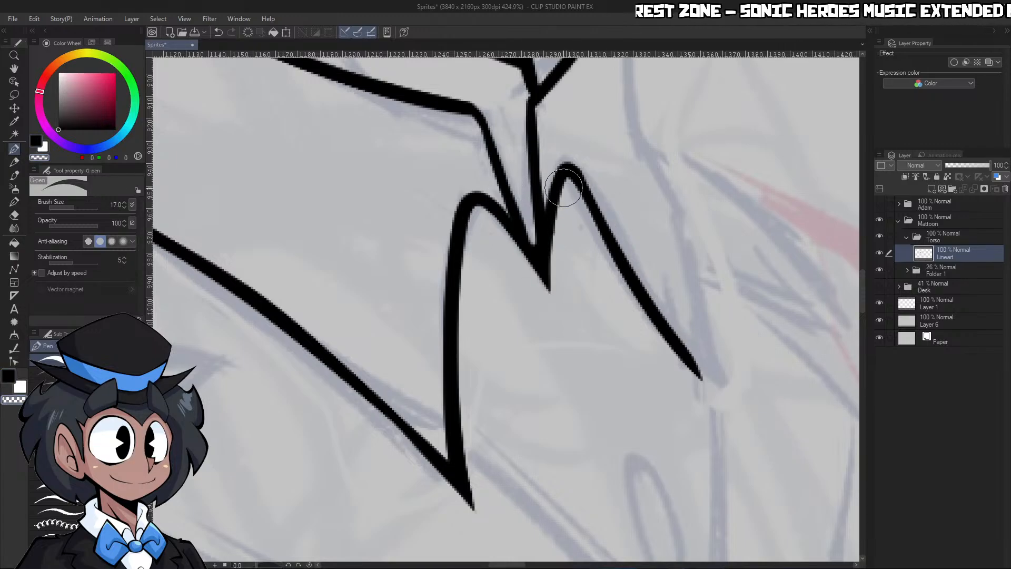
left_click_drag(564, 187, 565, 346)
Ink the far collar's outer edge from the side of the chin shadow over its corner and down toward the far wing
key("ctrl+space")
left_click_drag(563, 182, 537, 184)
left_click_drag(665, 231, 727, 221)
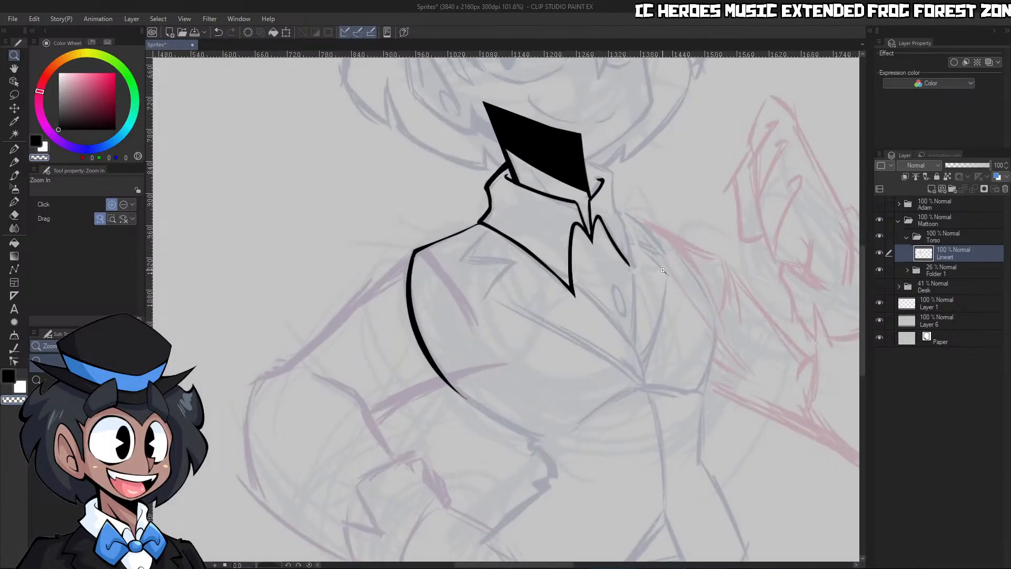
left_click_drag(659, 244, 658, 241)
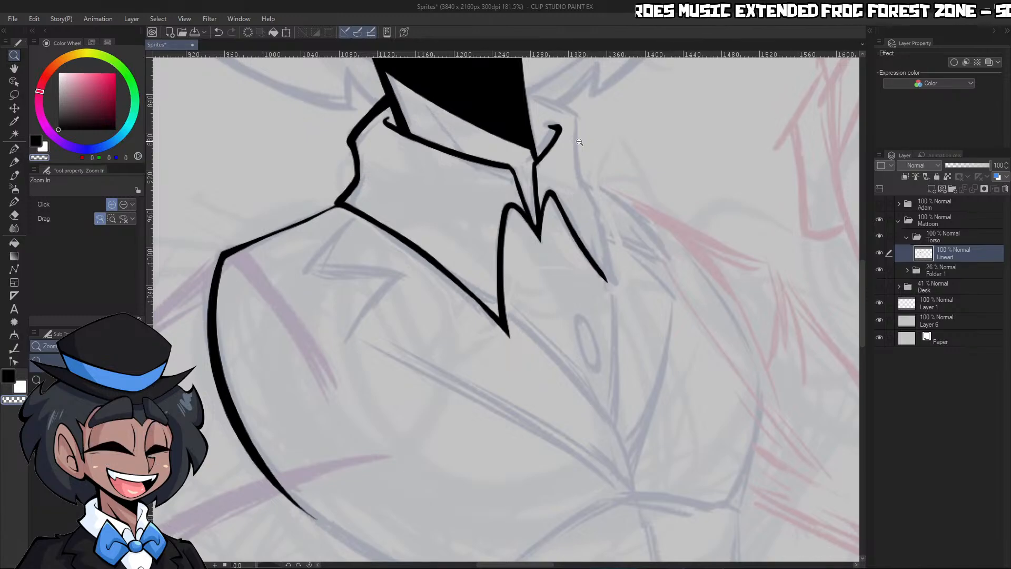
left_click_drag(604, 150, 578, 138)
left_click_drag(576, 102, 598, 128)
key("p")
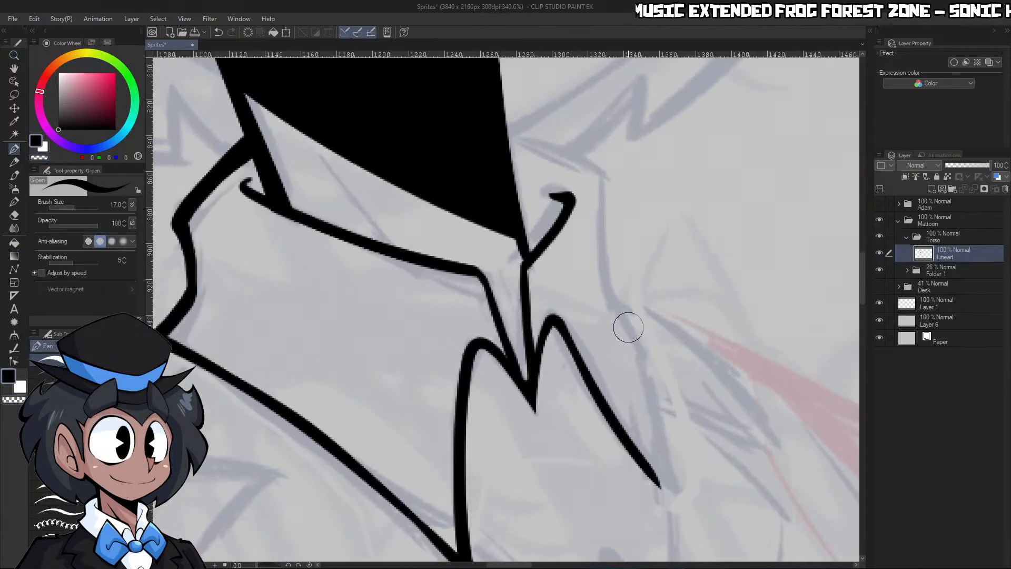
mouse_move(644, 358)
left_mouse_down()
mouse_move(606, 265)
mouse_move(600, 171)
mouse_move(509, 123)
left_mouse_up()
key("ctrl+z")
mouse_move(647, 364)
left_mouse_down()
mouse_move(604, 263)
mouse_move(598, 178)
mouse_move(549, 143)
mouse_move(507, 123)
left_mouse_up()
Extend the far wing's slanting edge, join the outer collar edge to it, and trim the meeting lines into a sharp point
key("ctrl+space")
left_click_drag(595, 167, 511, 166)
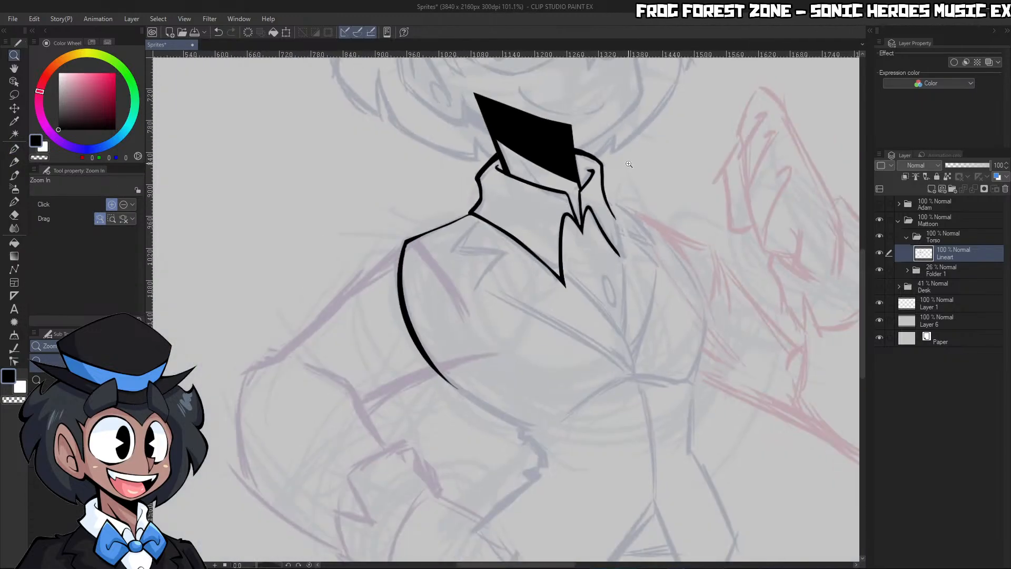
left_click_drag(631, 220, 701, 224)
left_click_drag(558, 244, 665, 373)
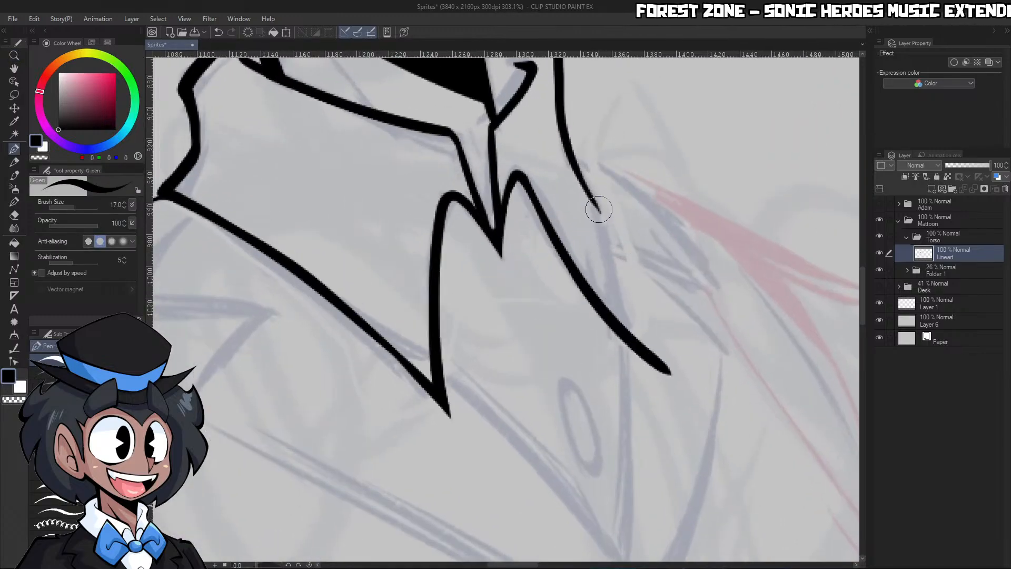
mouse_move(601, 219)
left_mouse_down()
mouse_move(610, 282)
mouse_move(642, 346)
left_mouse_up()
key("c")
left_click_drag(605, 208, 645, 363)
key("c")
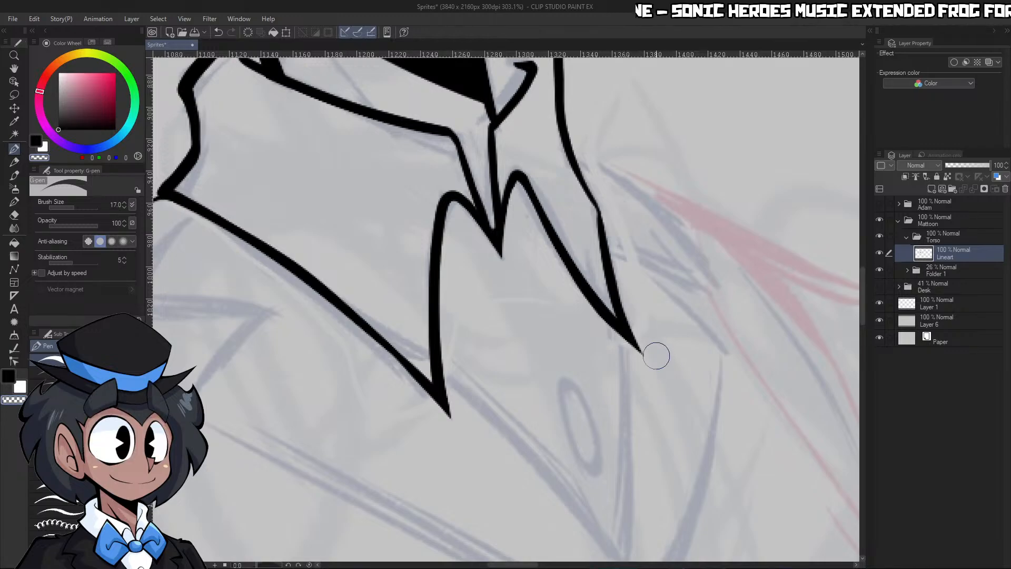
Clean up the hooked ends of the collar's inner edge beside the chin shadow with transparent colour
key("ctrl+space")
left_click_drag(693, 267, 590, 275)
left_click_drag(776, 274, 750, 250)
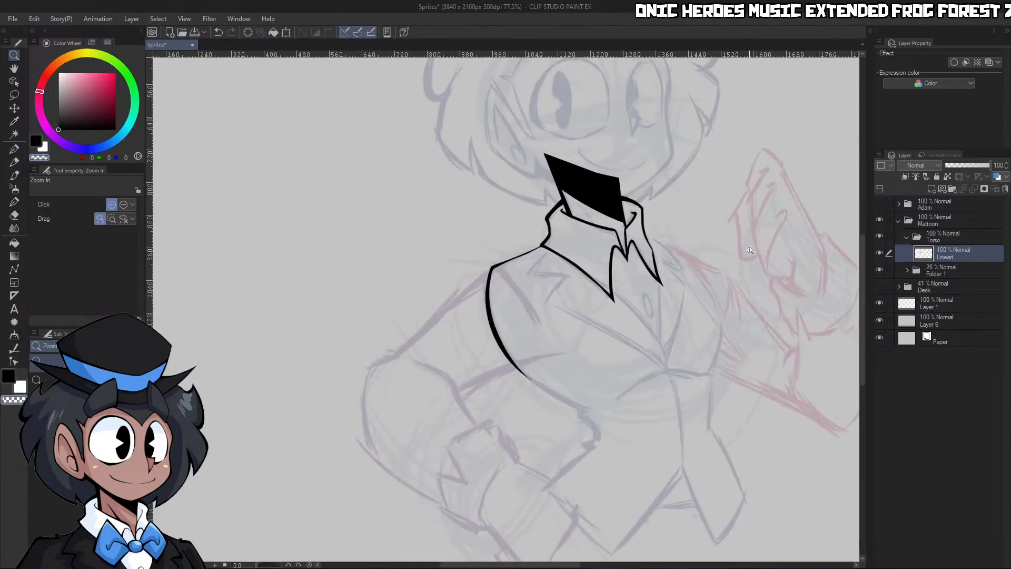
left_click_drag(698, 226, 653, 256)
left_click_drag(738, 267, 762, 264)
left_click_drag(671, 224, 703, 221)
left_click_drag(631, 195, 395, 150)
mouse_move(372, 374)
left_mouse_down()
mouse_move(417, 372)
mouse_move(384, 407)
left_mouse_up()
key("c")
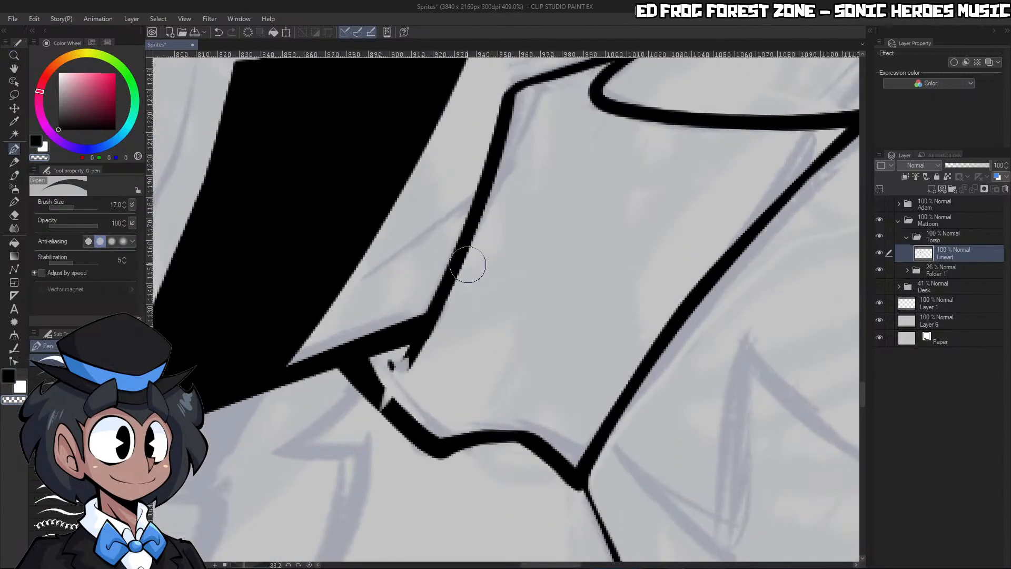
key("ctrl+z")
left_click_drag(519, 292, 477, 292)
mouse_move(474, 147)
left_mouse_down()
mouse_move(513, 147)
mouse_move(420, 219)
left_mouse_up()
key("c")
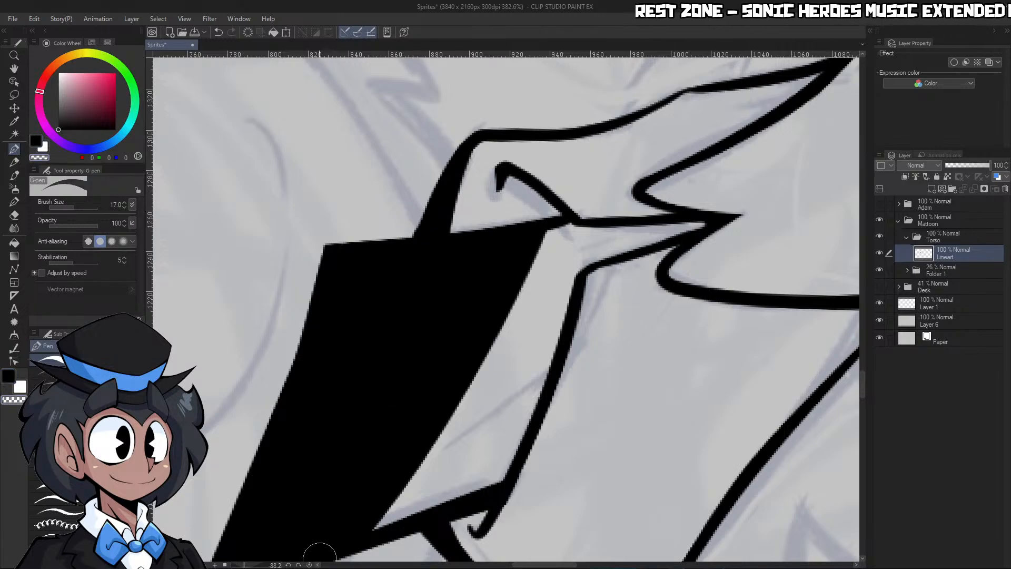
left_click(309, 564)
Thicken the far collar wing's slanting front edge from its rounded peak down to a sharp tip
key("ctrl+space")
left_click_drag(649, 208, 574, 208)
left_click_drag(672, 230, 695, 234)
left_click_drag(645, 362, 695, 364)
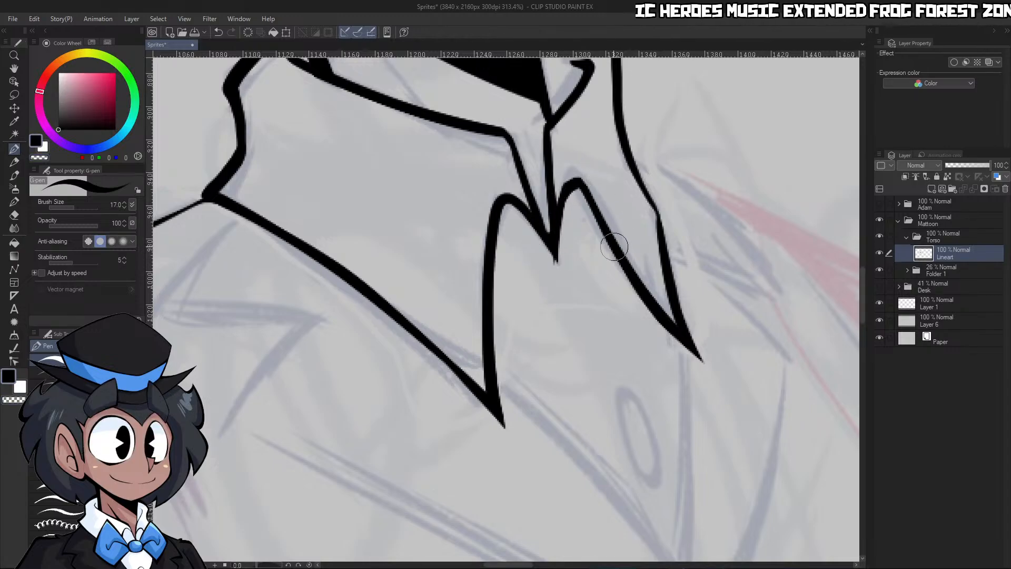
left_click_drag(592, 211, 724, 400)
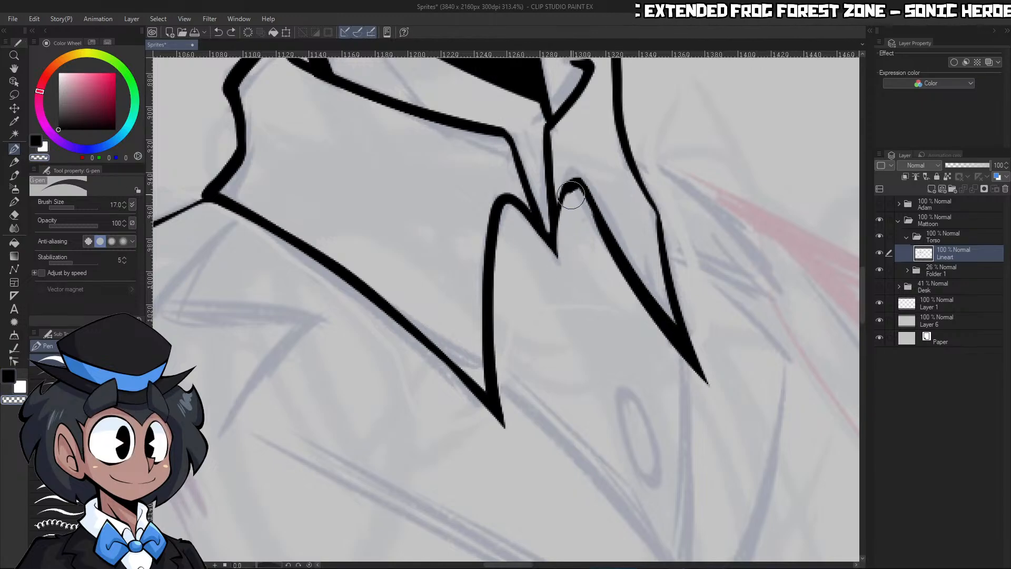
key("ctrl+z")
mouse_move(573, 194)
left_mouse_down()
mouse_move(564, 257)
mouse_move(500, 269)
left_mouse_up()
Add a new layer above Lineart and set the Real pencil to size 30 with dark blue from the Sketch Pencil colour set
key("ctrl+space")
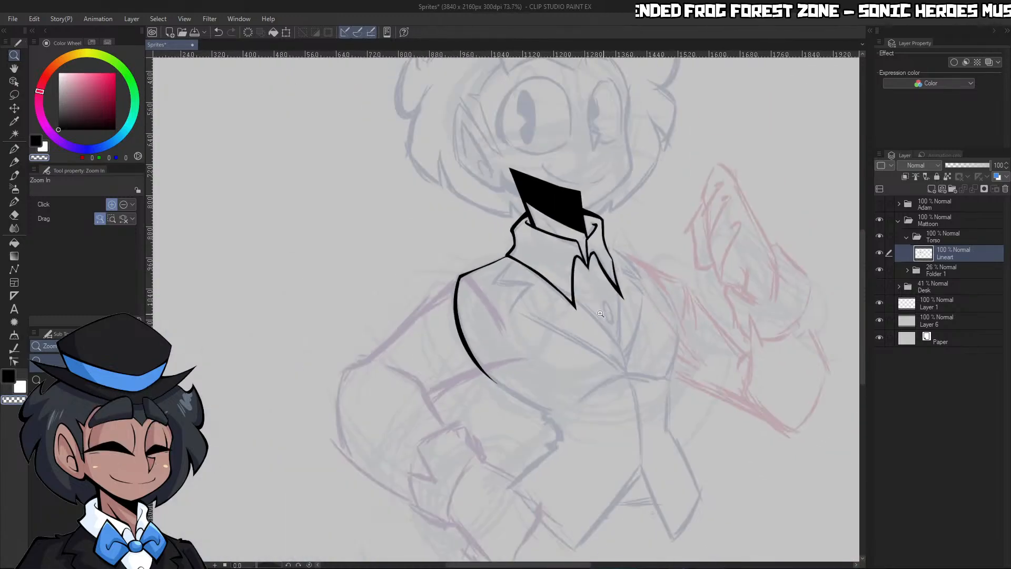
mouse_move(574, 295)
left_mouse_down()
mouse_move(624, 289)
mouse_move(643, 255)
left_mouse_up()
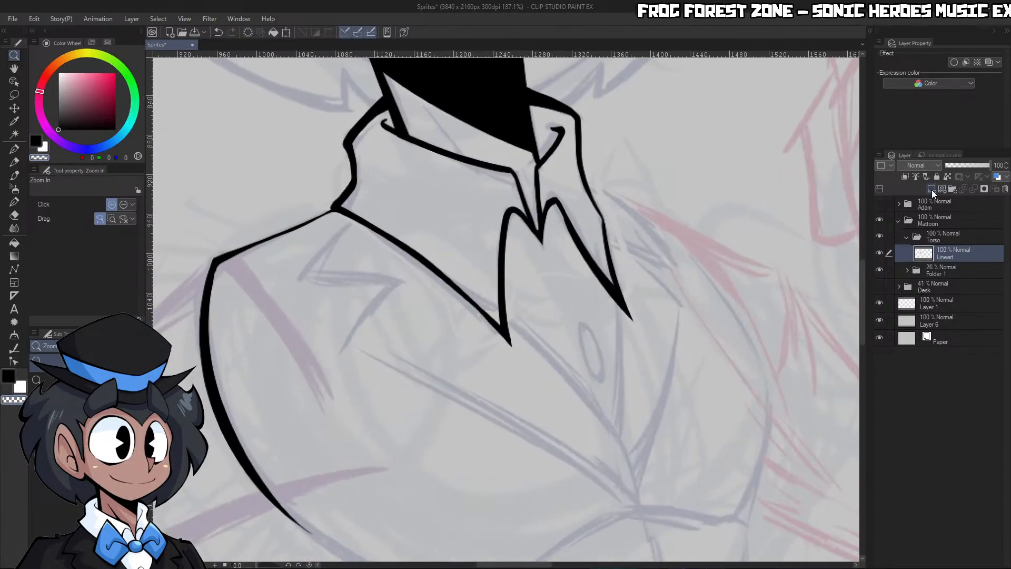
left_click(931, 188)
key("p")
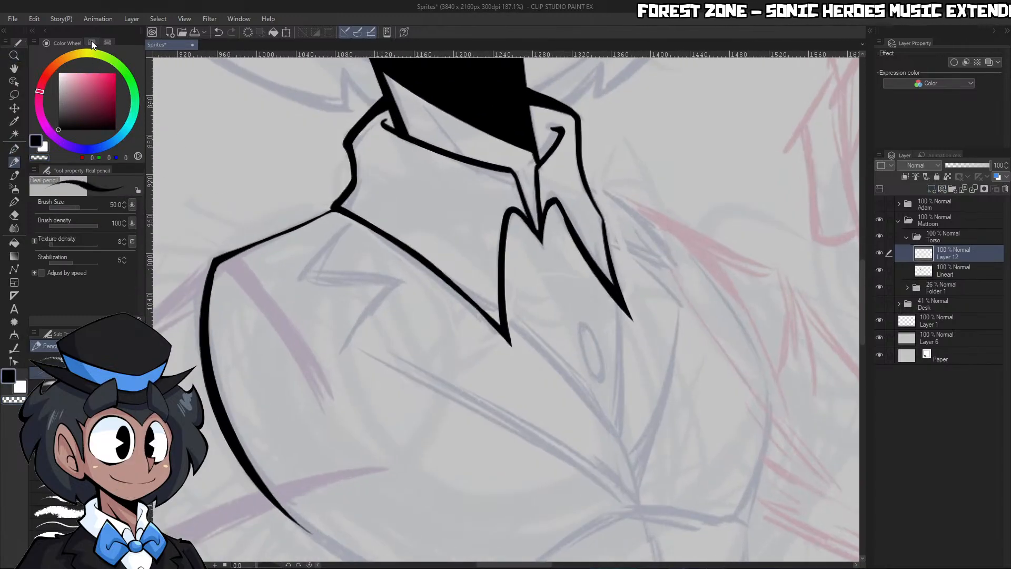
left_click(91, 42)
left_click(73, 62)
key("ctrl+space")
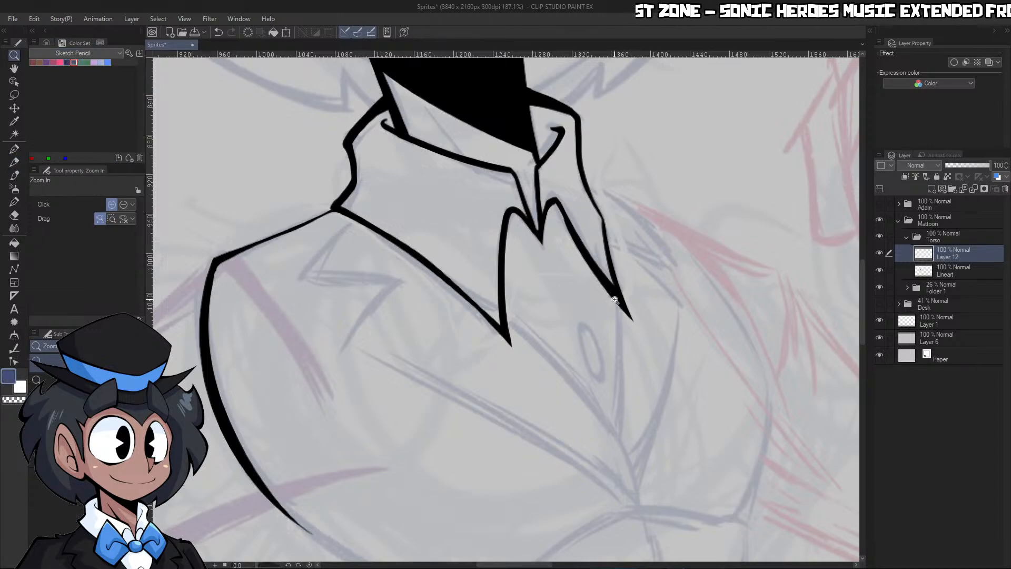
left_click_drag(613, 301, 645, 296)
key("p")
key("p")
mouse_move(527, 174)
left_mouse_down()
mouse_move(480, 199)
mouse_move(533, 168)
left_mouse_up()
key("ctrl+z")
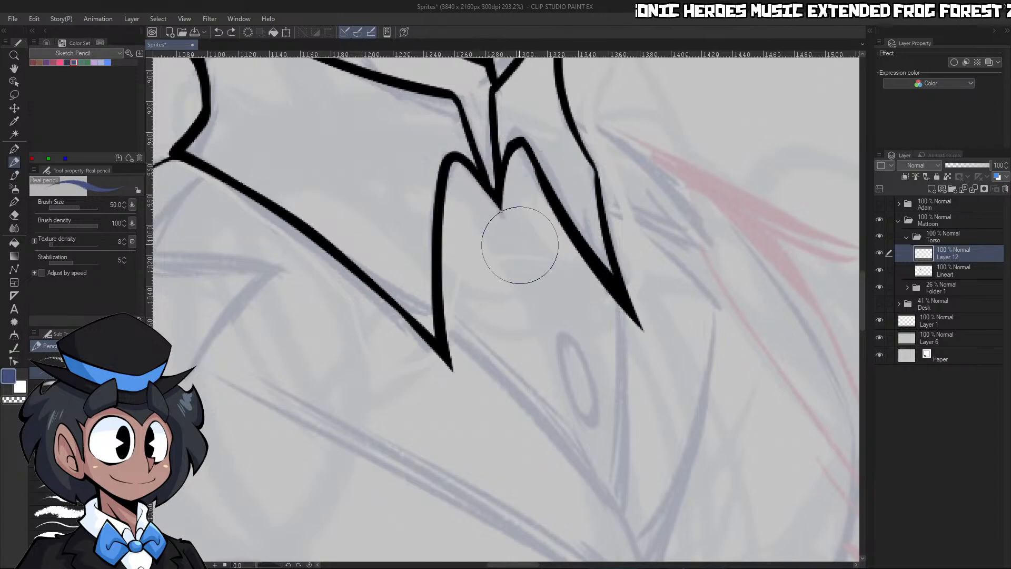
key("bracketleft")
key("bracketleft")
Sketch the bow tie's oval knot below the collar notch and the outline of its near wing
mouse_move(542, 260)
left_mouse_down()
mouse_move(463, 225)
mouse_move(488, 196)
mouse_move(558, 193)
left_mouse_up()
left_click_drag(467, 208, 330, 125)
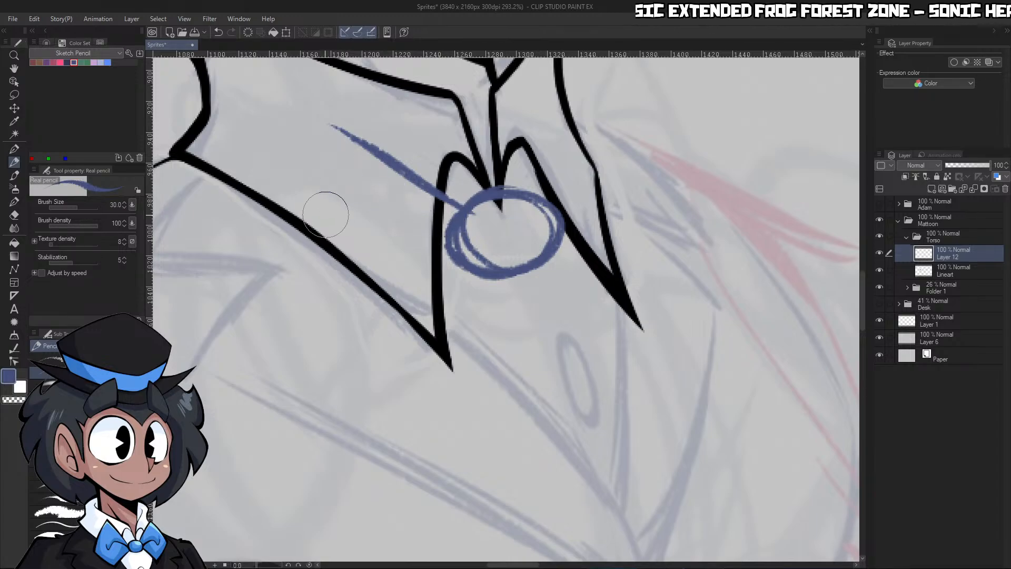
mouse_move(337, 131)
left_mouse_down()
mouse_move(287, 274)
mouse_move(297, 301)
mouse_move(394, 391)
left_mouse_up()
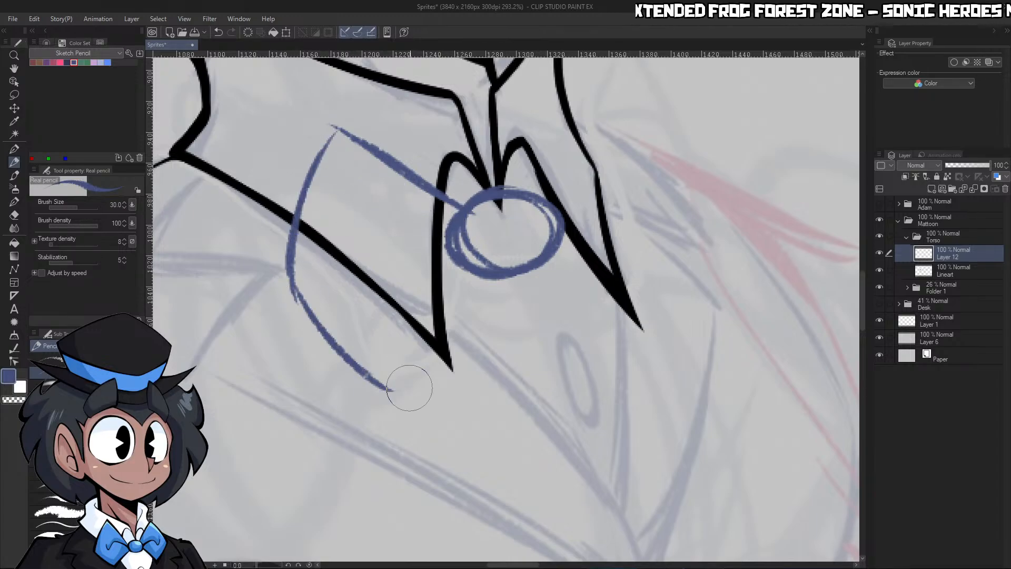
mouse_move(462, 265)
left_mouse_down()
mouse_move(402, 345)
mouse_move(459, 266)
left_mouse_up()
Sketch the bow tie's far wing with slanting edges from the knot and a curved outer side
left_click_drag(566, 235, 661, 282)
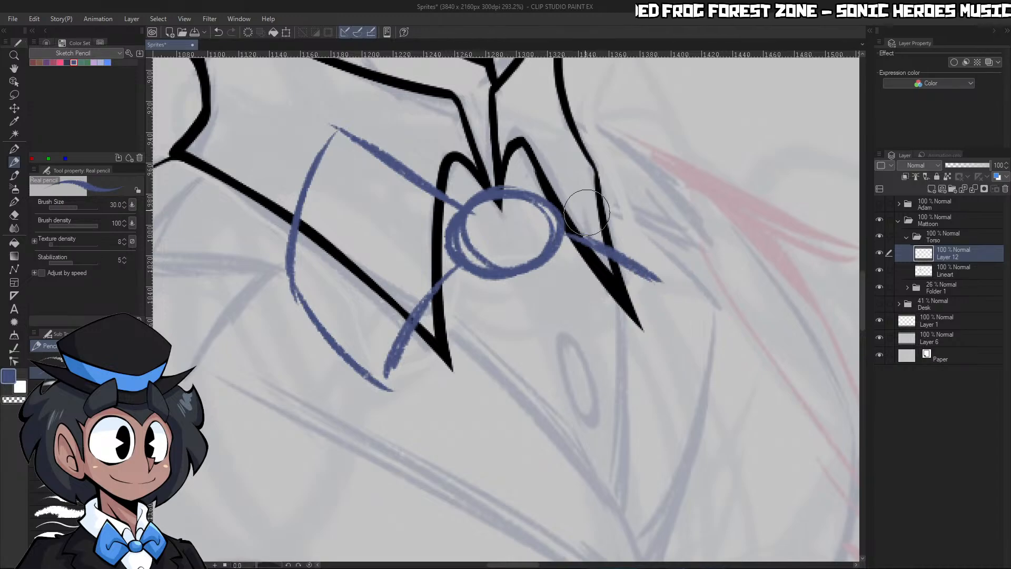
left_click_drag(545, 192, 599, 91)
mouse_move(602, 96)
left_mouse_down()
mouse_move(671, 172)
mouse_move(656, 295)
left_mouse_up()
left_click_drag(571, 239, 674, 304)
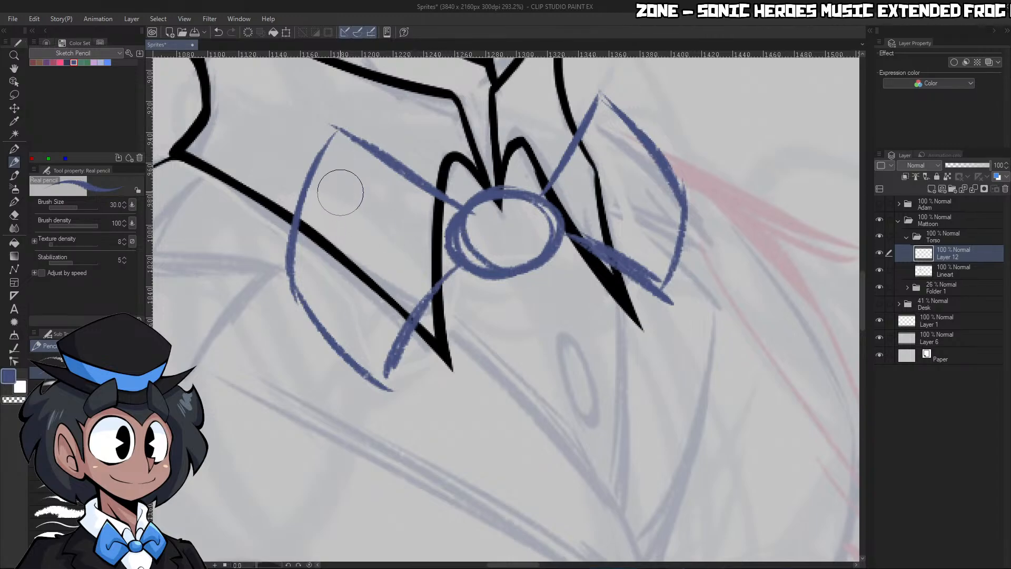
Sketch the inner fold lines on both bow tie wings, from the knot to a pointed corner inside each outline
left_click_drag(340, 200, 327, 239)
mouse_move(316, 234)
left_mouse_down()
mouse_move(357, 316)
mouse_move(372, 323)
mouse_move(451, 245)
left_mouse_up()
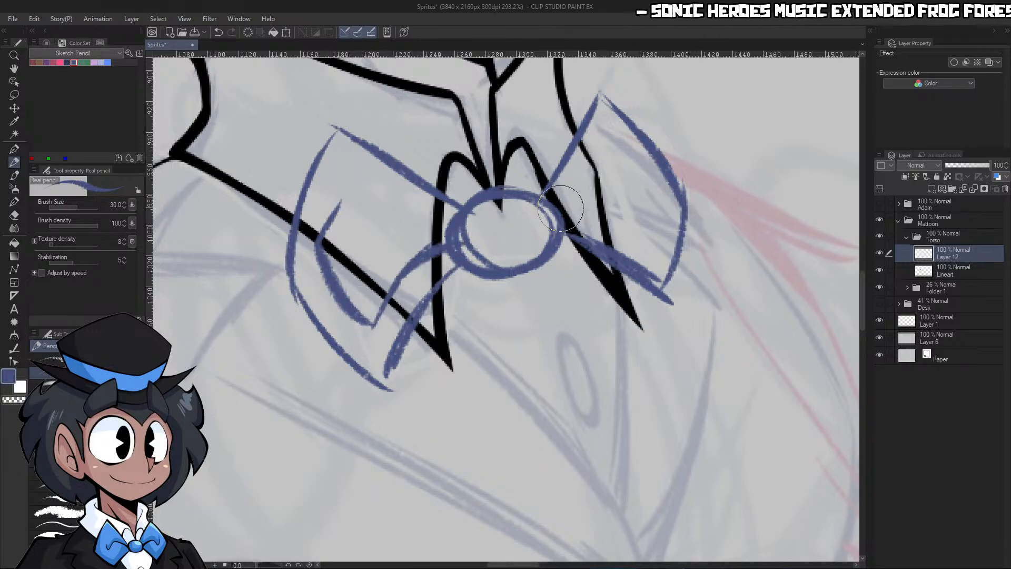
left_click_drag(560, 208, 642, 233)
mouse_move(600, 133)
left_mouse_down()
mouse_move(643, 172)
mouse_move(649, 241)
left_mouse_up()
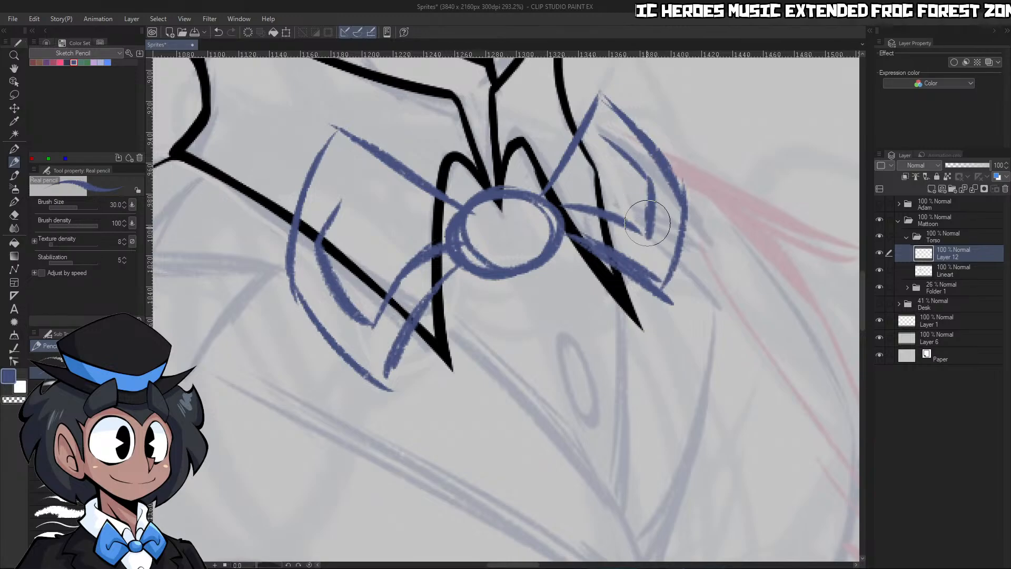
left_click_drag(586, 209, 656, 248)
left_click_drag(378, 290, 367, 318)
left_click_drag(319, 231, 320, 259)
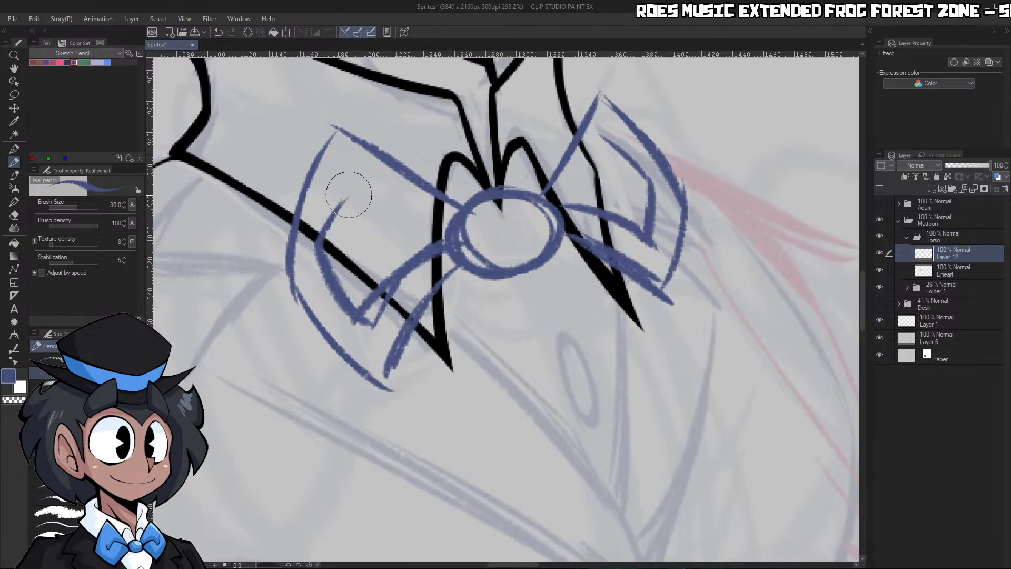
left_click_drag(349, 195, 368, 324)
mouse_move(564, 204)
left_mouse_down()
mouse_move(652, 242)
mouse_move(584, 217)
mouse_move(572, 173)
left_mouse_up()
Lasso the bow tie's far wing and stretch it wider, away from the knot
key("ctrl+space")
key("m")
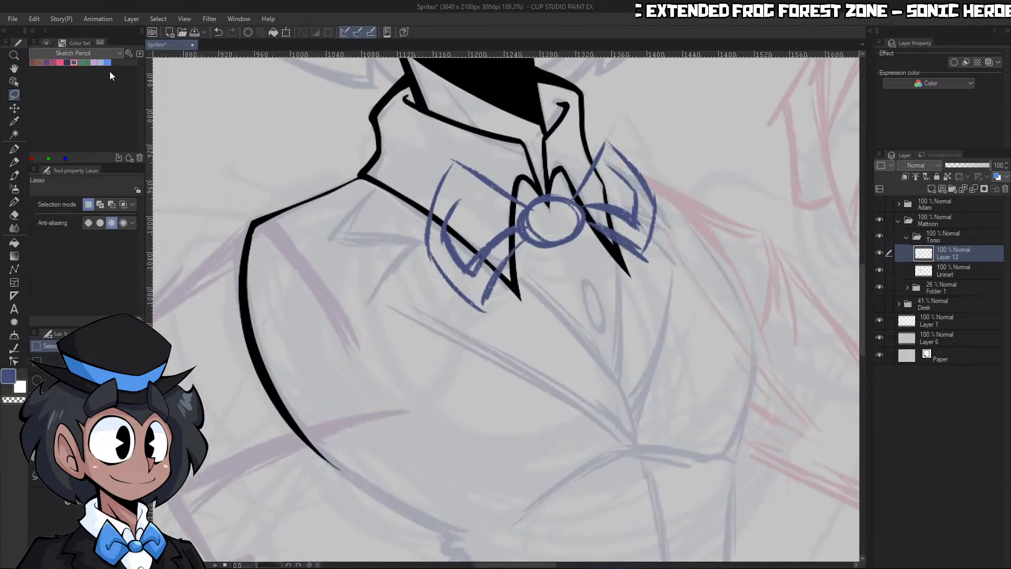
mouse_move(589, 211)
left_mouse_down()
mouse_move(651, 107)
mouse_move(675, 252)
mouse_move(707, 303)
mouse_move(694, 268)
mouse_move(725, 259)
mouse_move(675, 254)
left_mouse_up()
key("ctrl+t")
left_click_drag(710, 209, 727, 209)
key("ctrl+z")
left_click_drag(678, 235, 676, 238)
left_click(614, 329)
key("ctrl+d")
key("ctrl+space")
left_click_drag(759, 220, 698, 203)
left_click(699, 202)
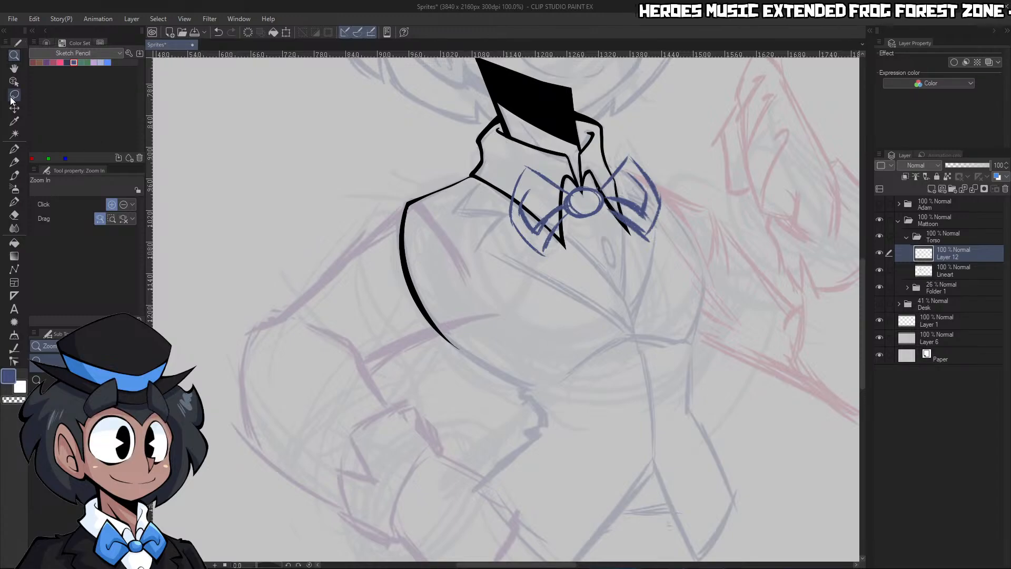
Lasso the bow tie's near wing, widen it to 112%, and clear the selection
key("m")
left_click_drag(496, 240, 563, 139)
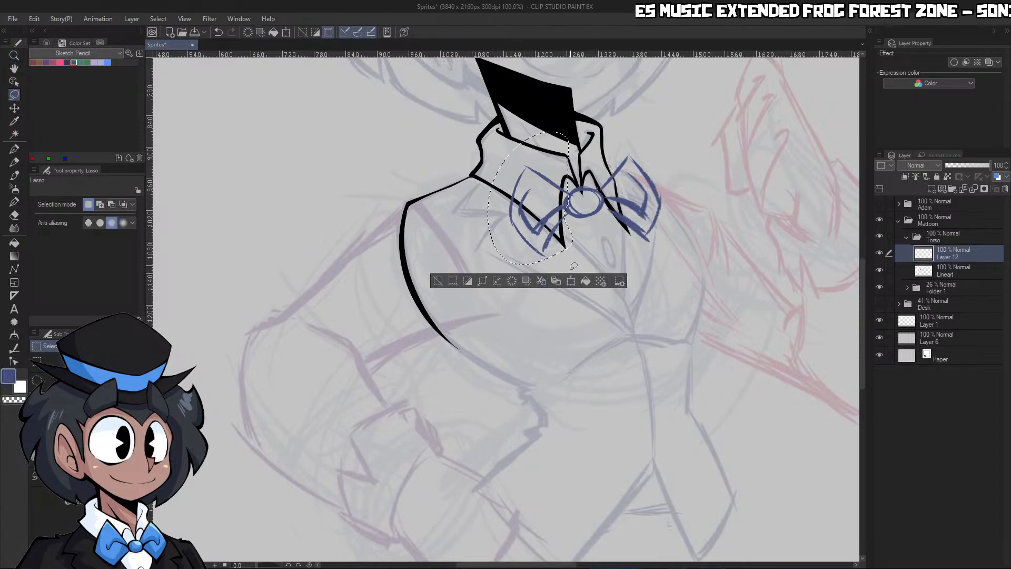
key("ctrl+t")
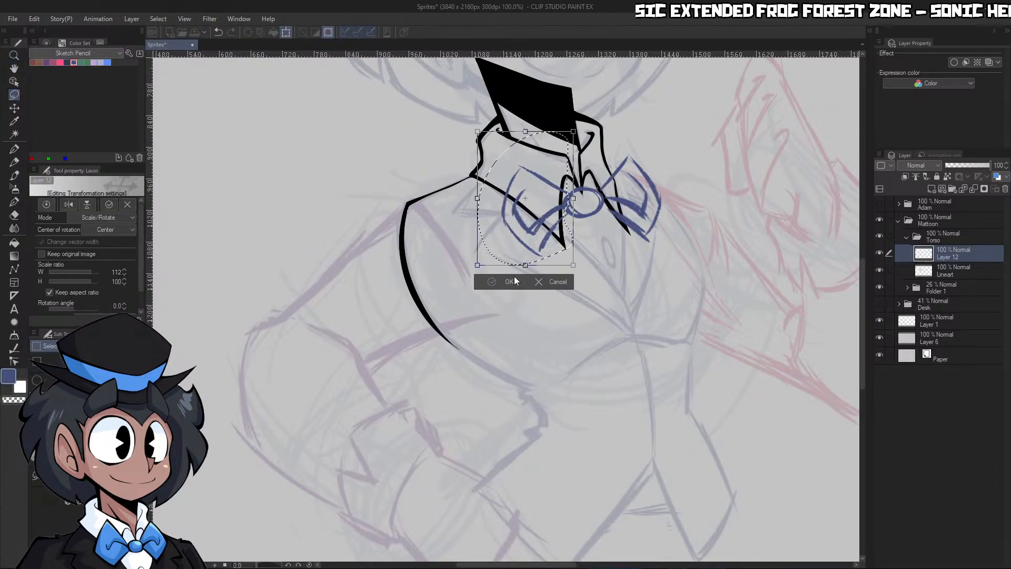
left_click(509, 282)
key("ctrl+d")
Scale the whole bow tie sketch to 93% and rotate it by -3.4 degrees over the collar
key("ctrl+t")
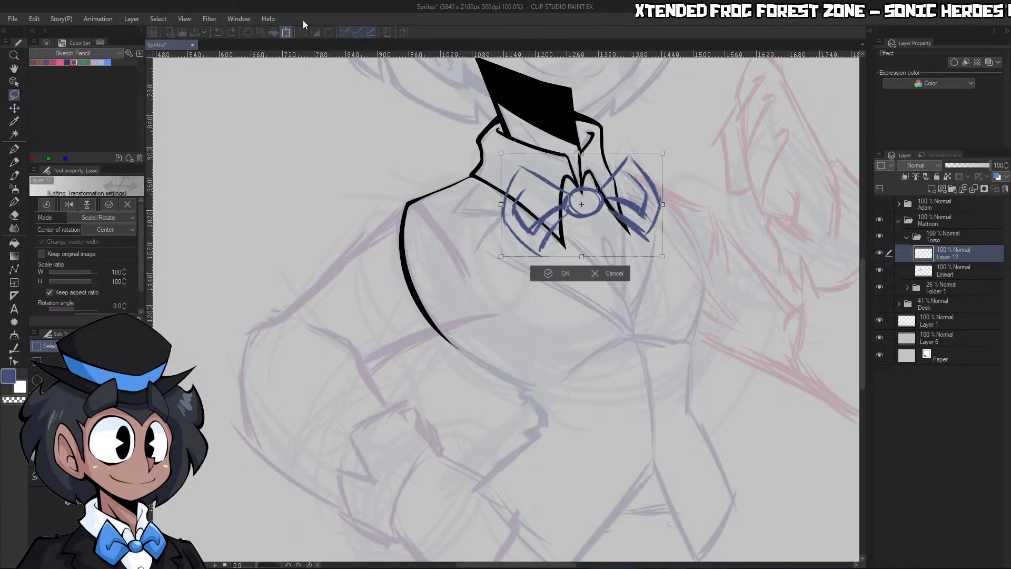
left_click_drag(581, 153, 581, 159)
left_click_drag(651, 216, 655, 215)
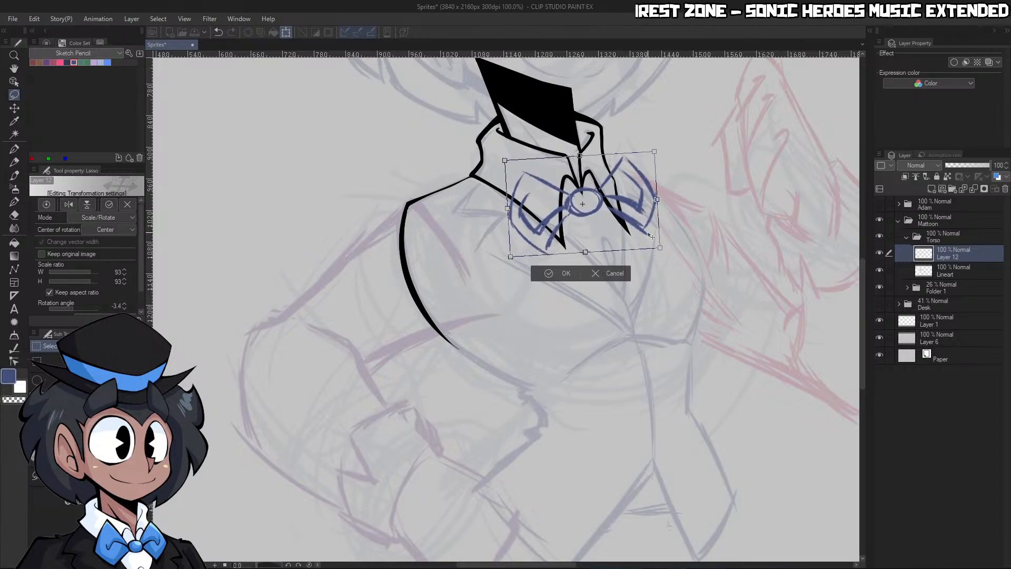
left_click(563, 273)
Lower the bow tie sketch layer's opacity to 42% and hide the Lineart layer
key("ctrl+space")
left_click_drag(705, 159, 611, 163)
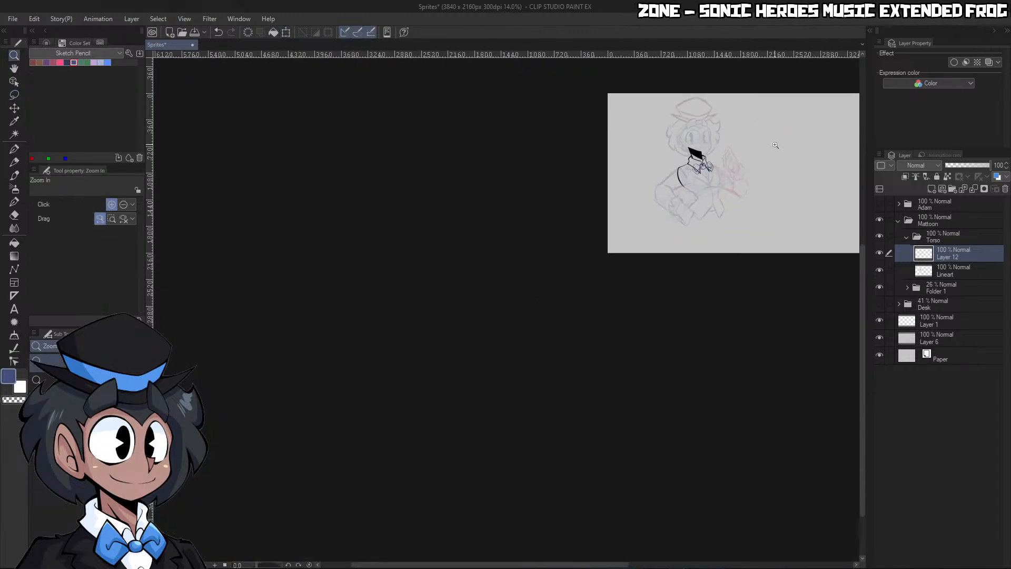
left_click_drag(776, 147, 795, 191)
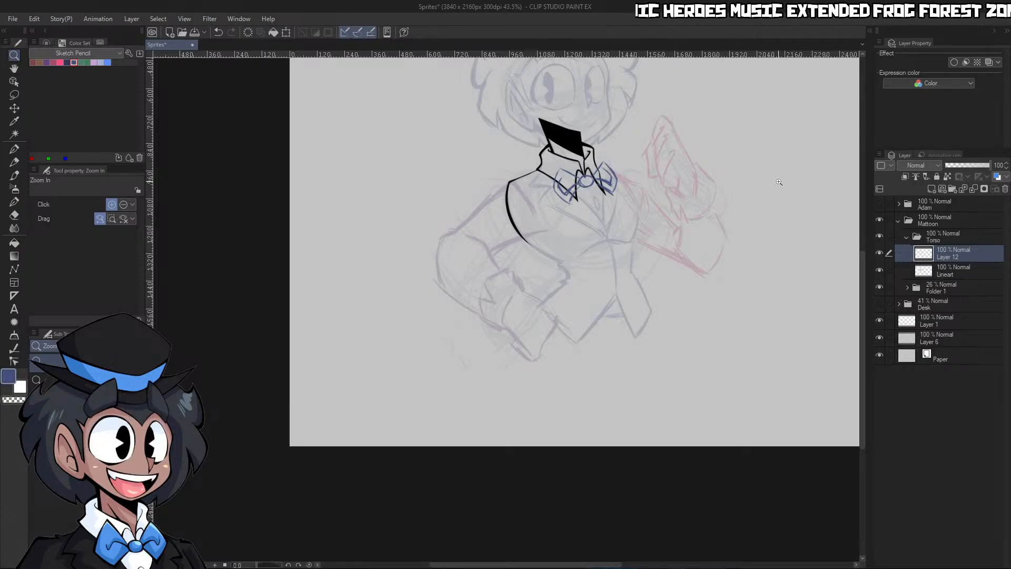
left_click(964, 165)
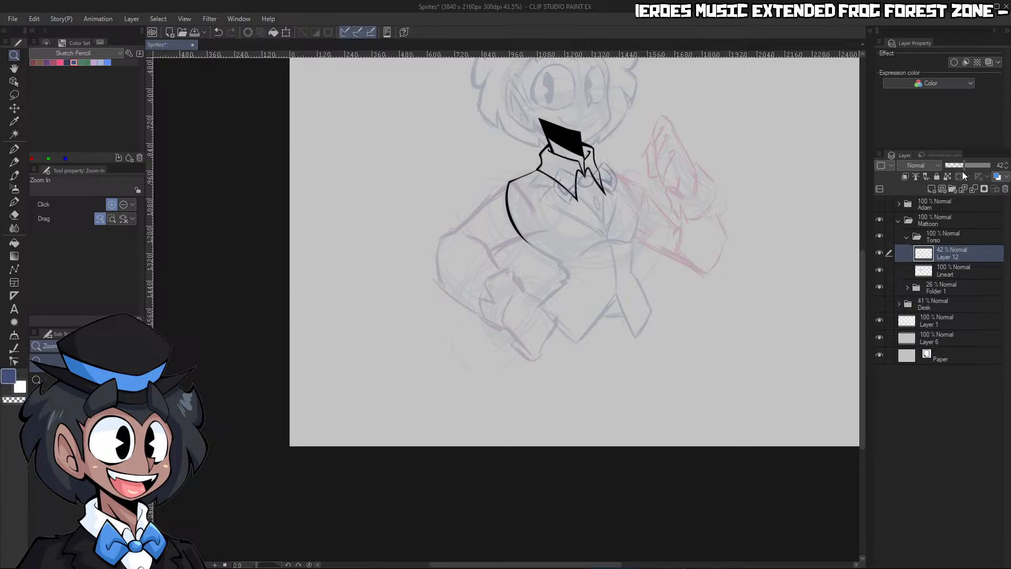
left_click(879, 270)
Set the G-pen's colour to black and add a new layer above the bow tie sketch for inking
left_click_drag(587, 180, 658, 180)
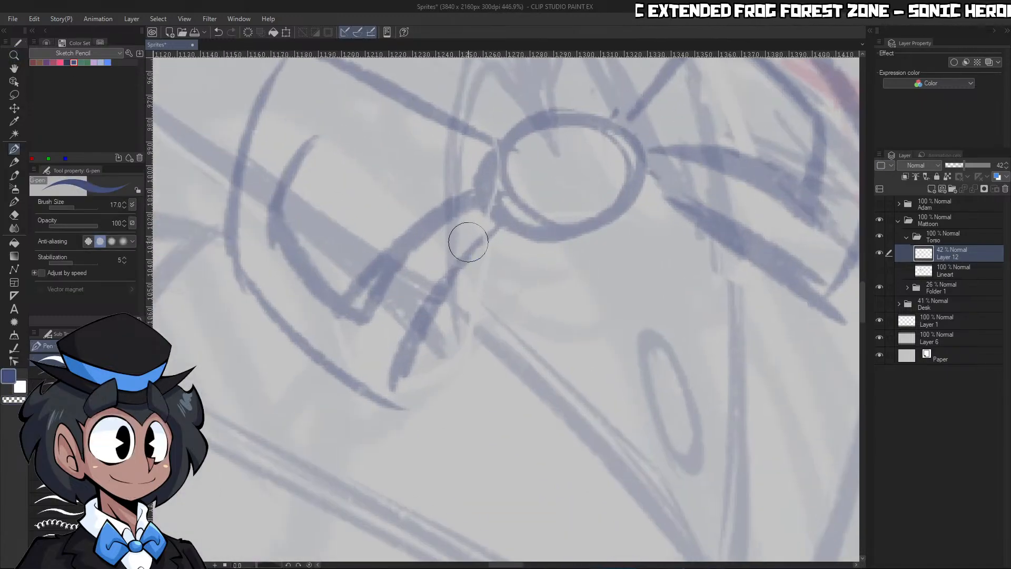
left_click(46, 43)
left_click(58, 129)
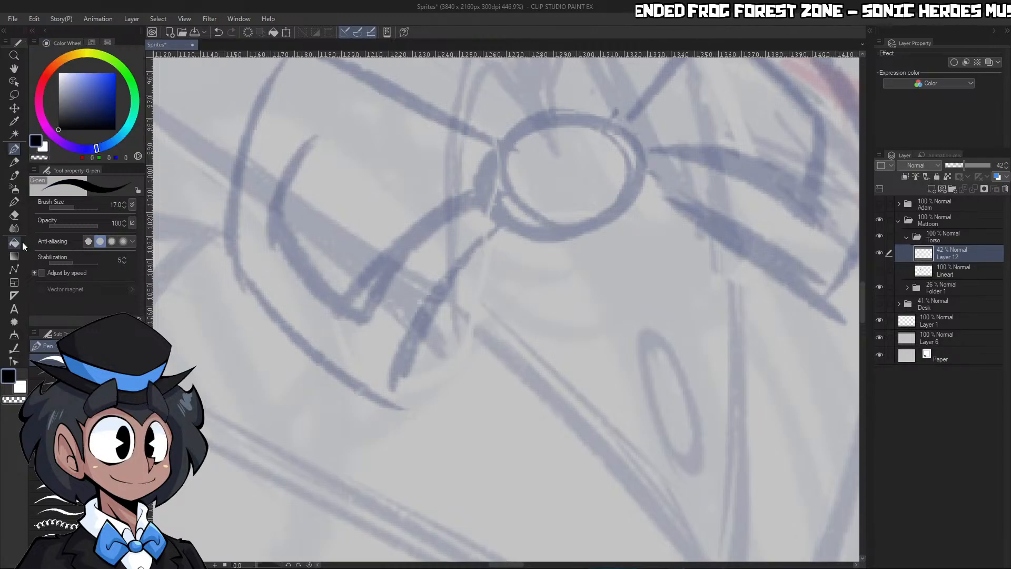
left_click(932, 189)
left_click_drag(707, 221, 698, 192)
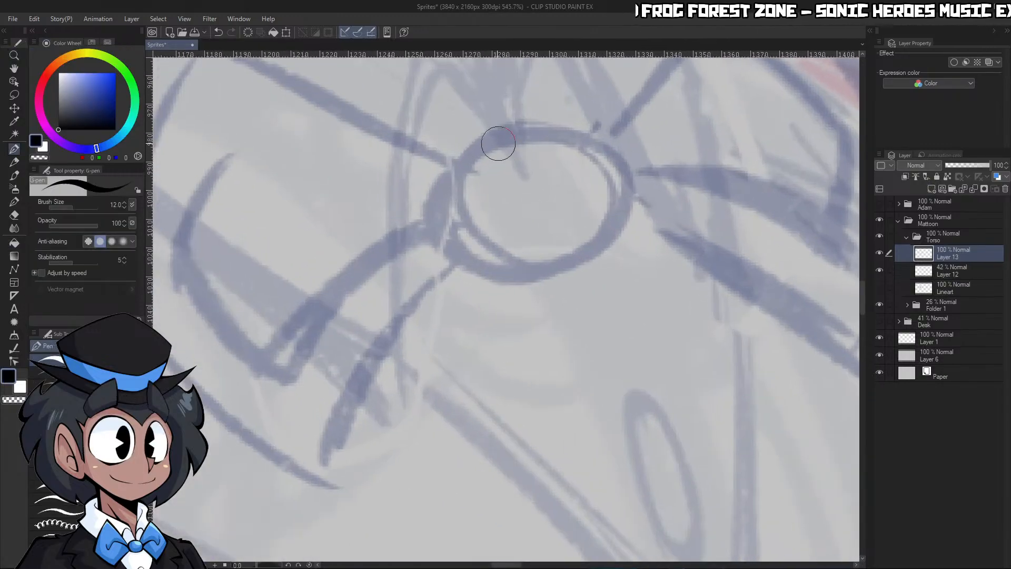
Ink the near side and upper edge of the bow tie's oval knot with the G-pen at size 15
left_click_drag(522, 129, 545, 272)
key("bracketright")
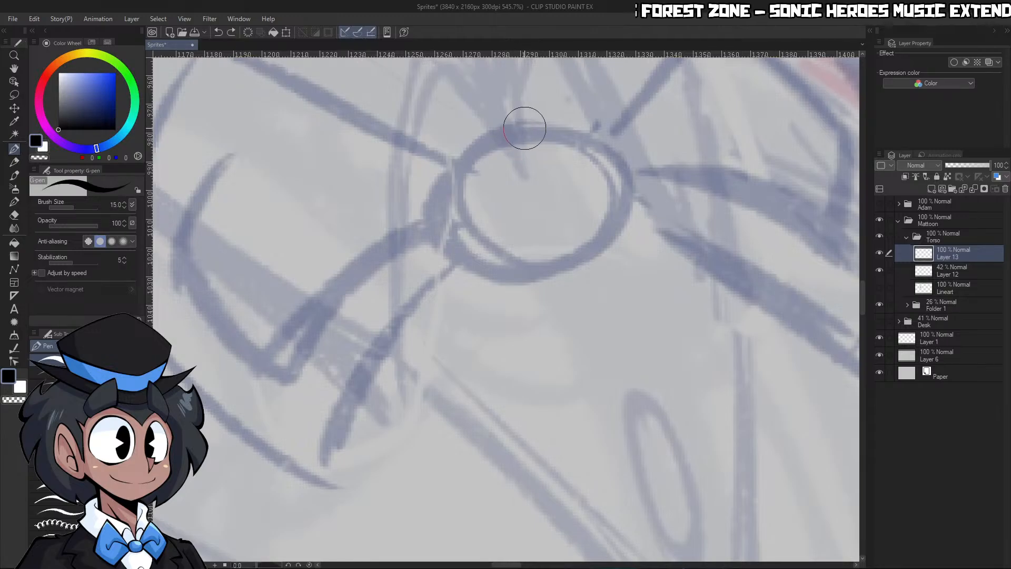
mouse_move(523, 126)
left_mouse_down()
mouse_move(445, 255)
mouse_move(528, 289)
mouse_move(509, 292)
left_mouse_up()
key("ctrl+z")
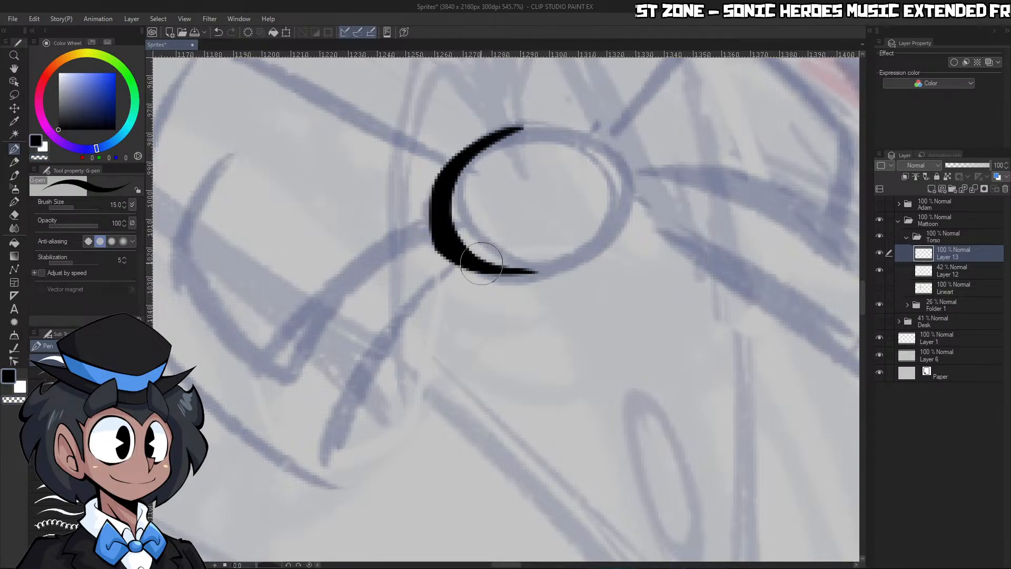
mouse_move(464, 259)
left_mouse_down()
mouse_move(523, 271)
mouse_move(537, 135)
mouse_move(518, 139)
mouse_move(633, 181)
left_mouse_up()
key("ctrl+z")
mouse_move(353, 421)
left_mouse_down()
mouse_move(665, 413)
mouse_move(592, 478)
left_mouse_up()
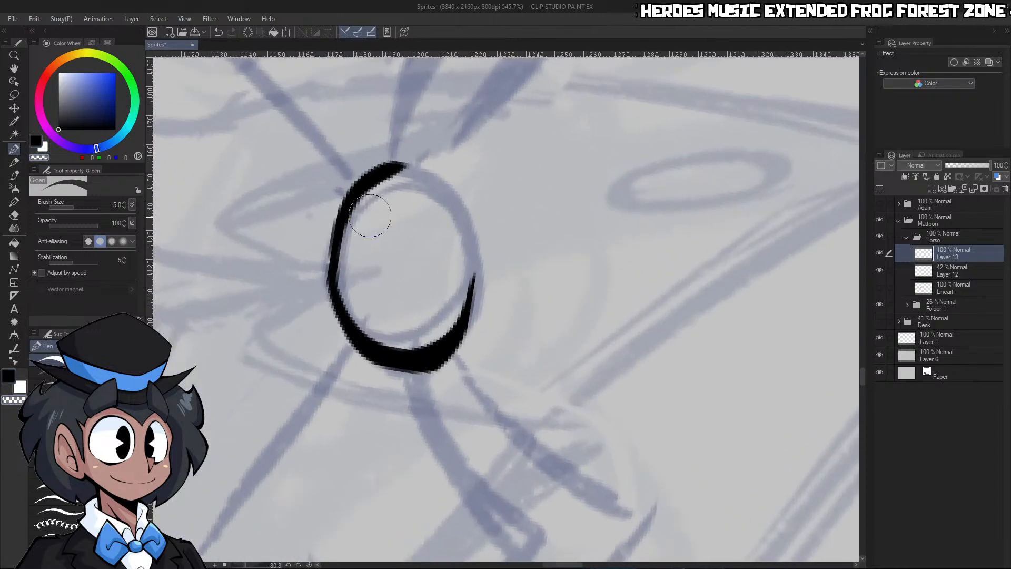
Ink the upper arc of the bow tie's oval knot and thin its outer contour with transparent strokes
left_click_drag(334, 279, 451, 182)
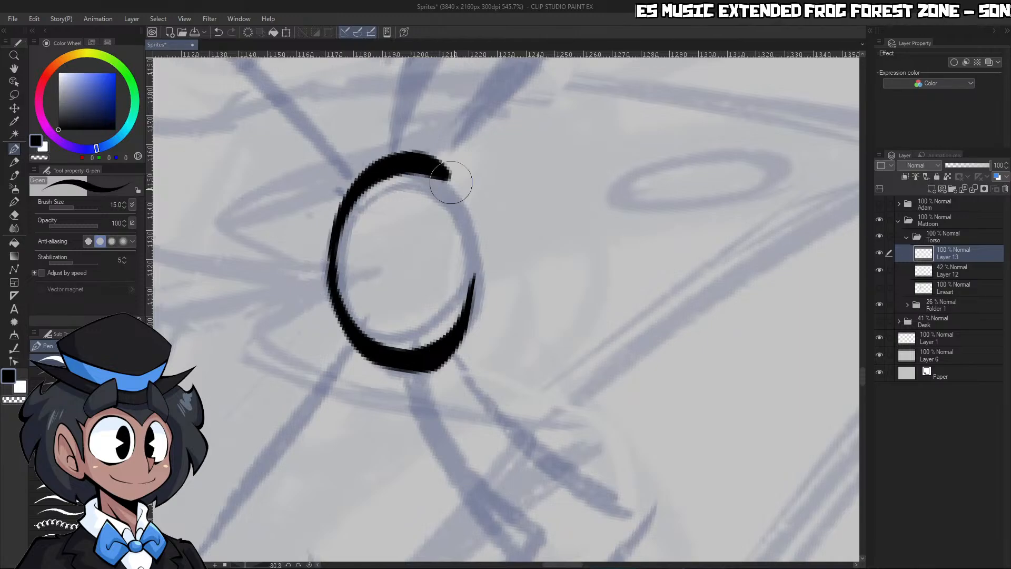
key("c")
mouse_move(359, 165)
left_mouse_down()
mouse_move(424, 142)
mouse_move(458, 170)
left_mouse_up()
left_click_drag(345, 182, 401, 149)
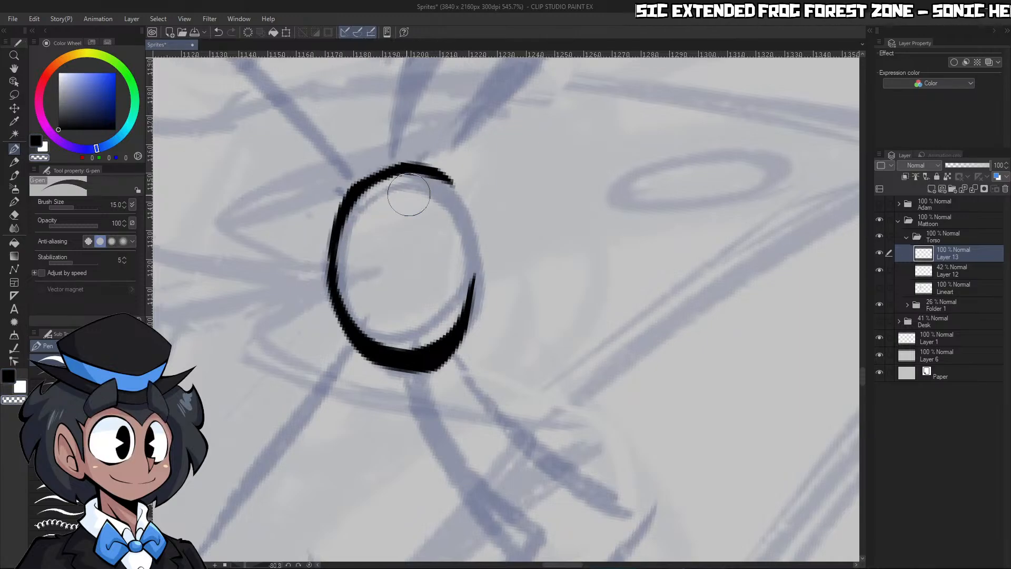
key("c")
key("ctrl+z")
left_click_drag(319, 274, 387, 152)
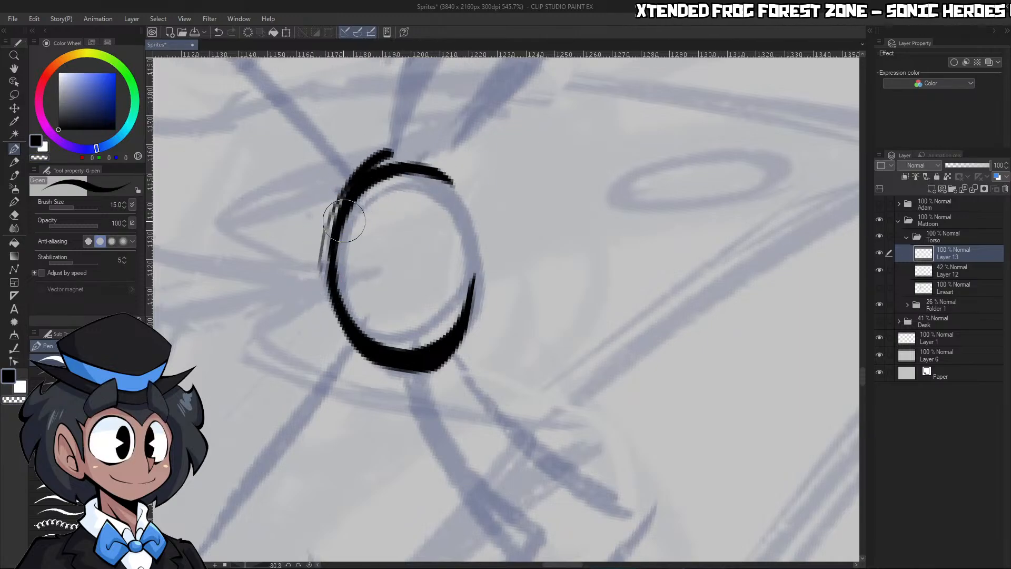
key("ctrl+z")
key("c")
left_click_drag(326, 230, 367, 169)
key("c")
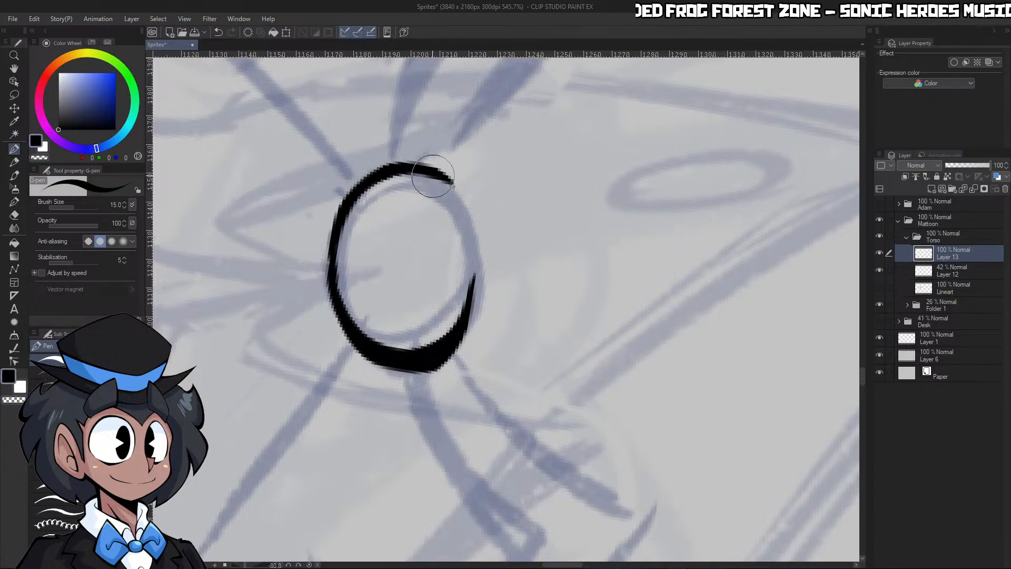
Close the knot's oval by inking its right side and thickening that stroke
mouse_move(472, 287)
left_mouse_down()
mouse_move(445, 165)
mouse_move(466, 342)
left_mouse_up()
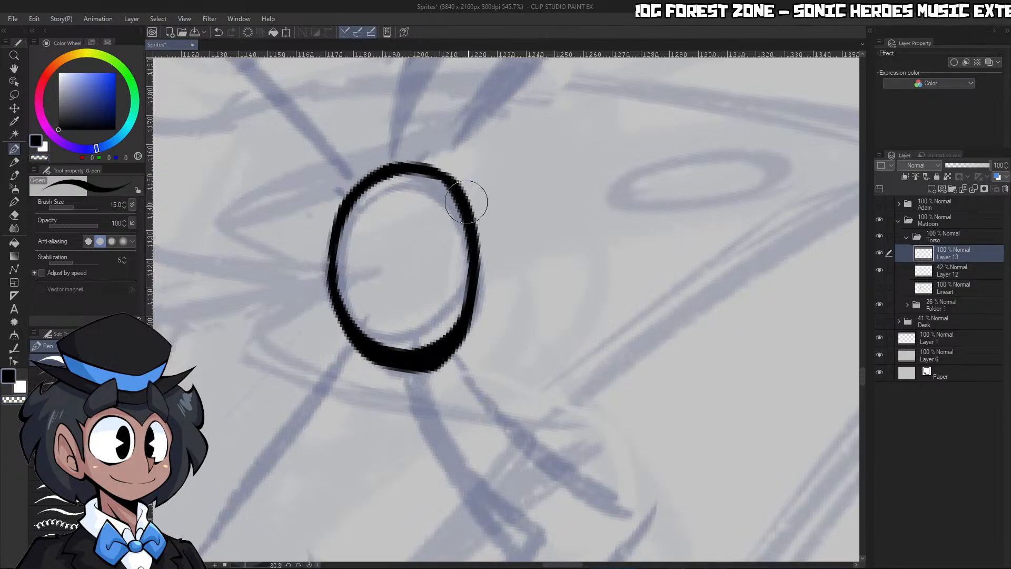
left_click_drag(466, 202, 481, 332)
key("c")
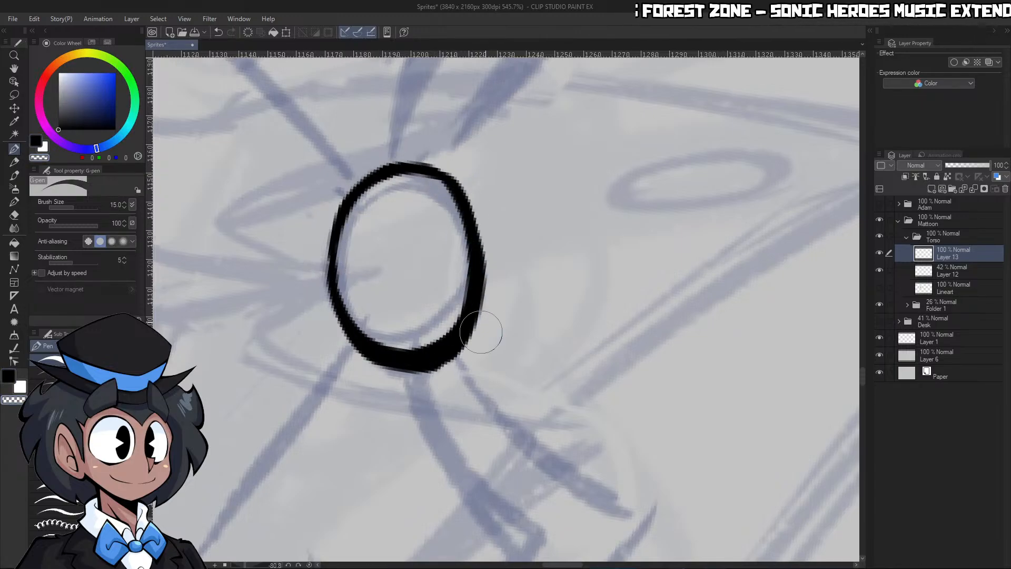
Smooth and thin the lower outer contour of the bow tie's knot
key("ctrl+space")
left_click(309, 565)
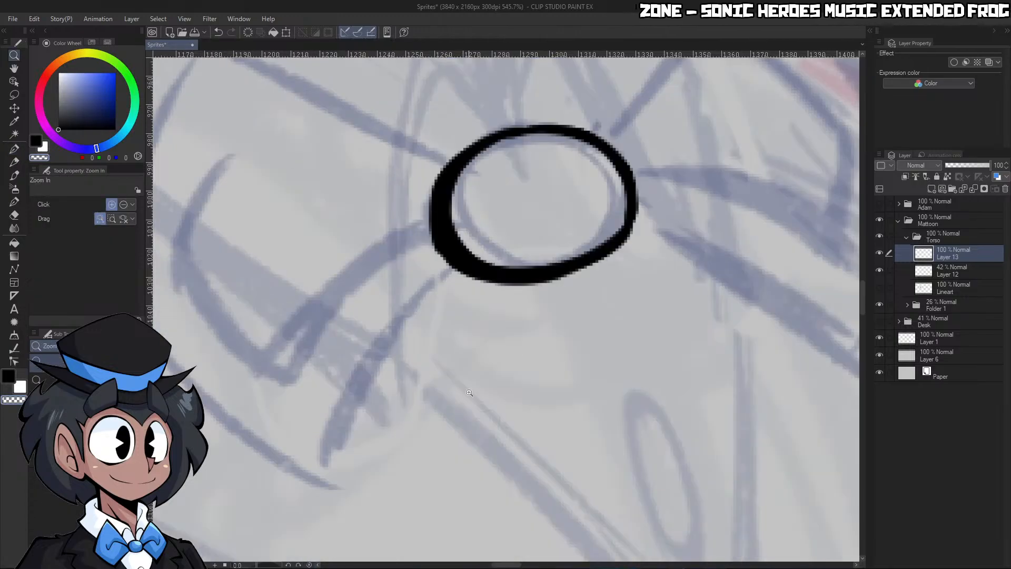
left_click_drag(575, 318, 506, 317)
left_click_drag(616, 312, 649, 314)
left_click_drag(528, 314, 571, 315)
key("c")
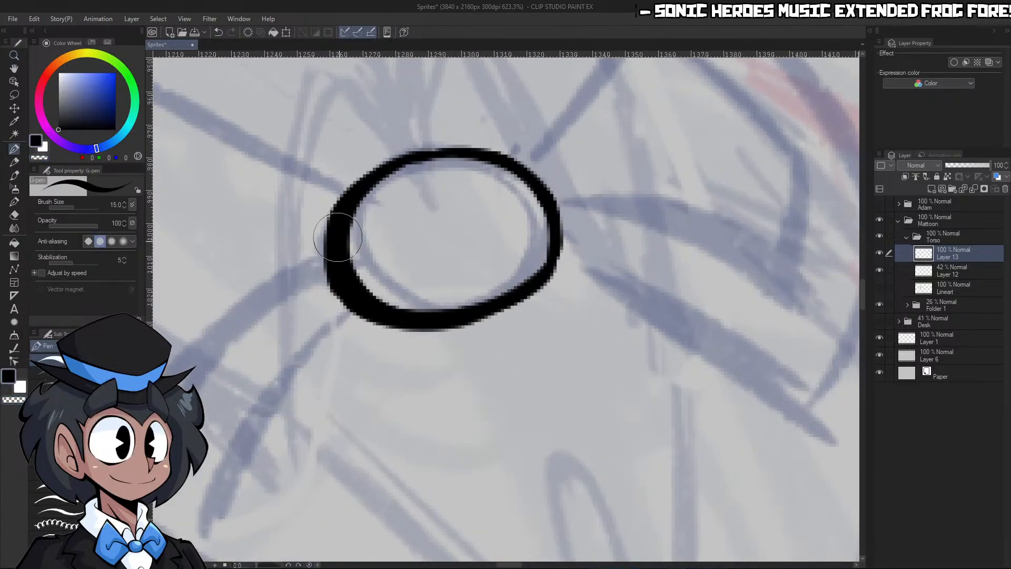
left_click_drag(339, 238, 450, 303)
key("ctrl+z")
left_click_drag(352, 278, 466, 304)
key("ctrl+z")
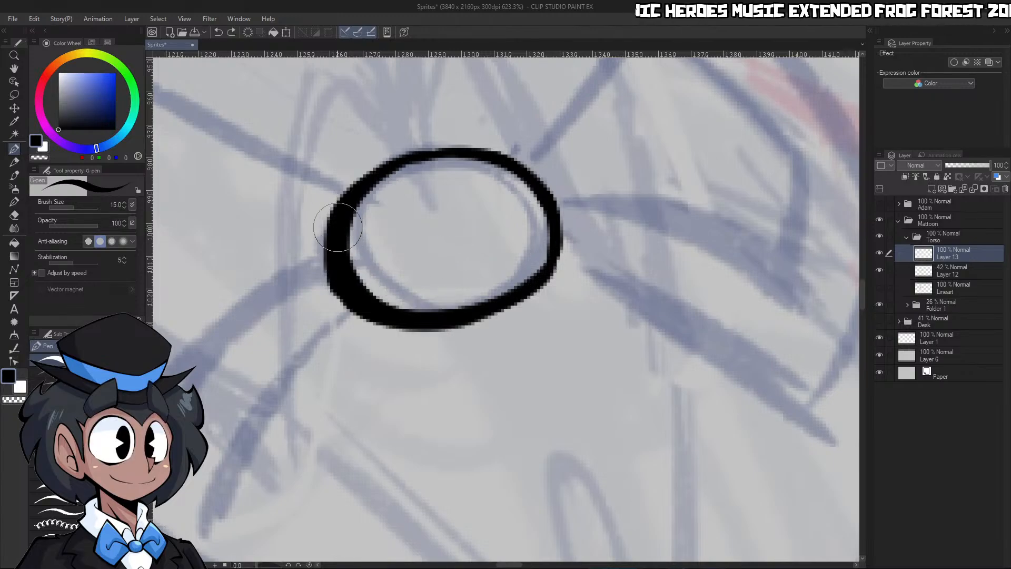
left_click_drag(338, 229, 467, 314)
key("ctrl+z")
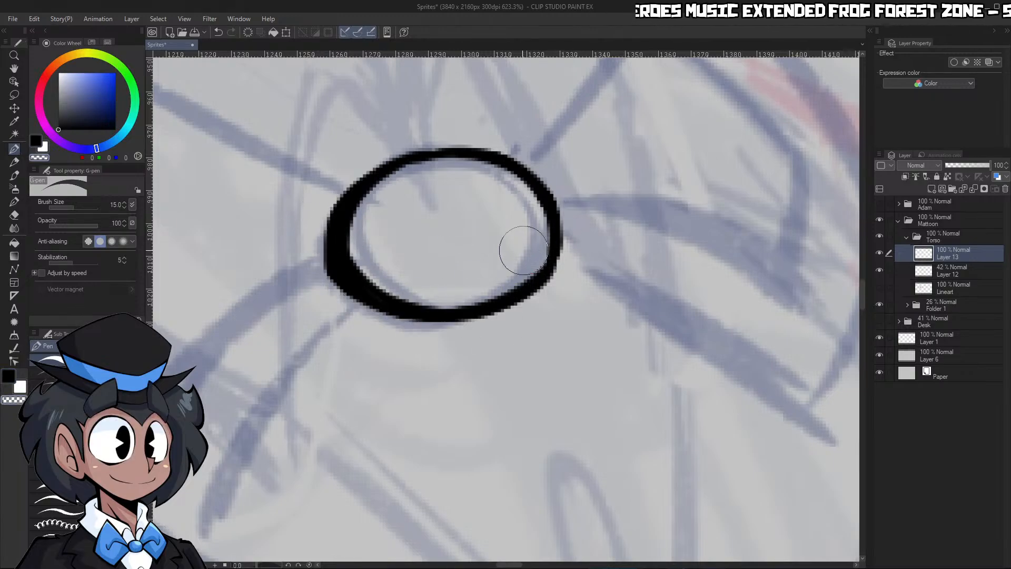
mouse_move(339, 225)
left_mouse_down()
mouse_move(570, 234)
mouse_move(490, 339)
left_mouse_up()
Thicken the lower left rim of the knot inward with black and trim its outer contour
key("c")
left_click_drag(565, 204, 483, 336)
key("ctrl+space")
mouse_move(571, 243)
left_mouse_down()
mouse_move(487, 249)
mouse_move(566, 253)
left_mouse_up()
key("c")
mouse_move(402, 181)
left_mouse_down()
mouse_move(440, 263)
mouse_move(448, 247)
left_mouse_up()
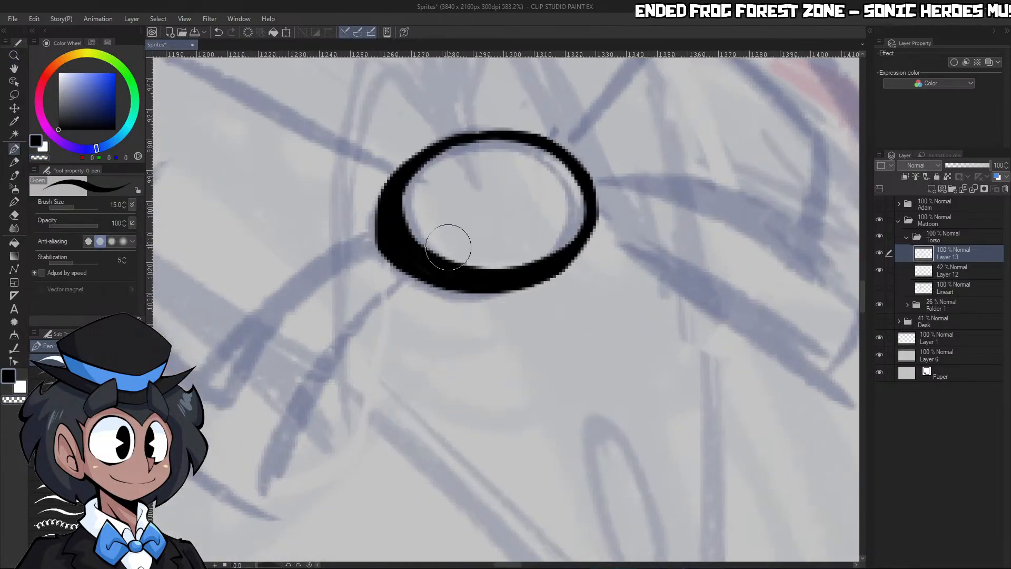
key("c")
mouse_move(463, 303)
left_mouse_down()
mouse_move(395, 269)
mouse_move(373, 202)
left_mouse_up()
Select the area outside the inked knot on Layer 13 so new strokes stay clear of it
key("ctrl+space")
left_click_drag(550, 153, 514, 222)
left_click(923, 254, "ctrl")
left_click_drag(516, 153, 564, 158)
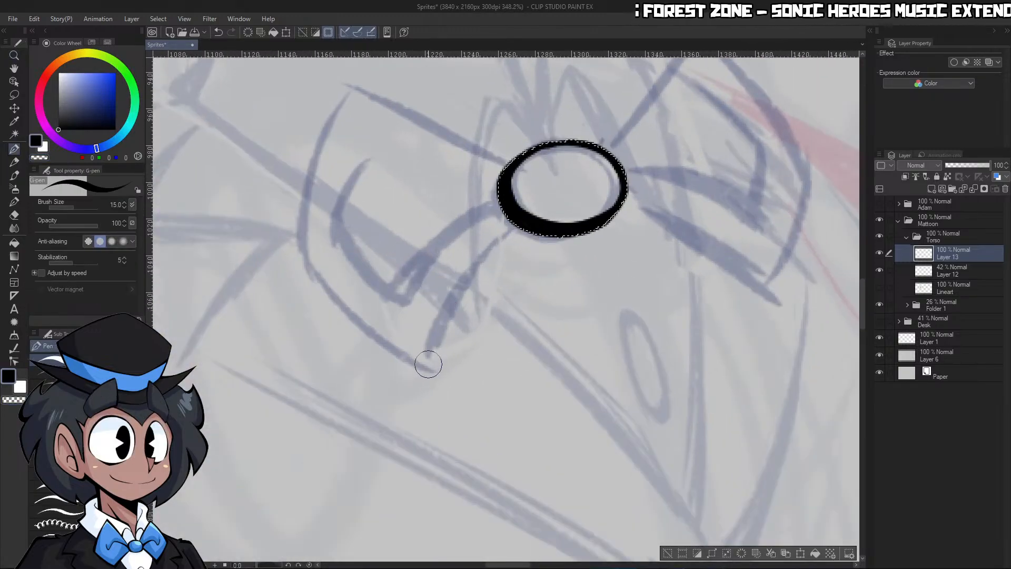
Ink the lower edges of both bow tie wings outward from the knot at brush size 17
left_click_drag(521, 218, 426, 379)
key("ctrl+z")
key("bracketright")
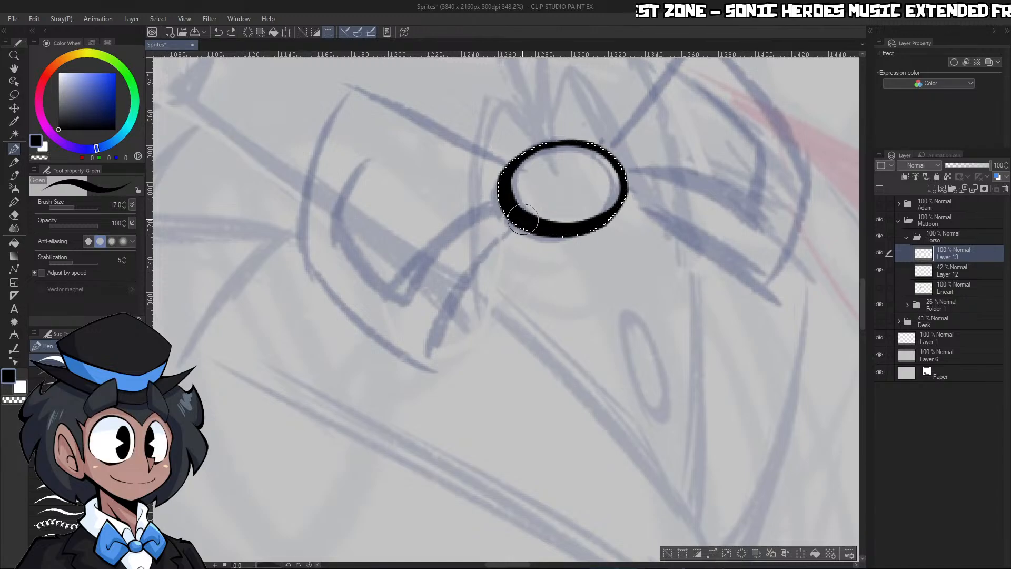
left_click_drag(516, 224, 424, 376)
mouse_move(617, 202)
left_mouse_down()
mouse_move(776, 305)
mouse_move(724, 294)
left_mouse_up()
Undo the right wing's lower edge and redraw it as one tapered stroke from the knot
key("ctrl+space")
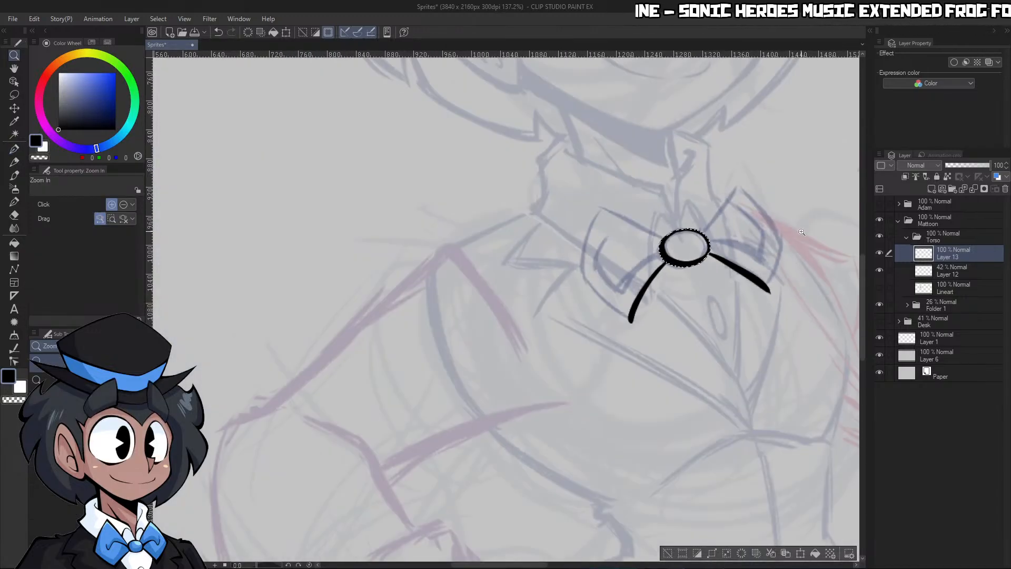
key("ctrl+z")
left_click_drag(788, 268, 804, 275)
key("shift+space")
left_click_drag(663, 317, 638, 222)
key("ctrl+space")
left_click(578, 193)
mouse_move(526, 185)
left_mouse_down()
mouse_move(632, 162)
mouse_move(732, 163)
left_mouse_up()
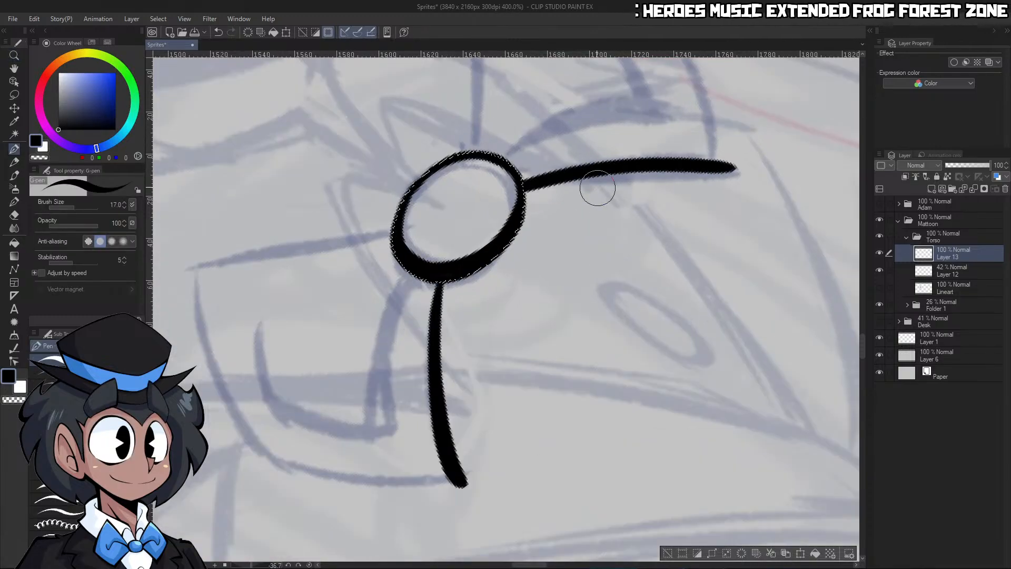
key("ctrl+z")
left_click_drag(524, 185, 729, 166)
Ink the upper edge of the right wing between its upper tip and the knot
key("ctrl+space")
left_click_drag(669, 185, 631, 176)
left_click_drag(636, 117, 659, 117)
mouse_move(533, 77)
left_mouse_down()
mouse_move(539, 258)
mouse_move(531, 79)
left_mouse_up()
key("ctrl+z")
mouse_move(258, 565)
left_mouse_down()
mouse_move(250, 564)
mouse_move(282, 564)
left_mouse_up()
key("ctrl+z")
key("ctrl+space")
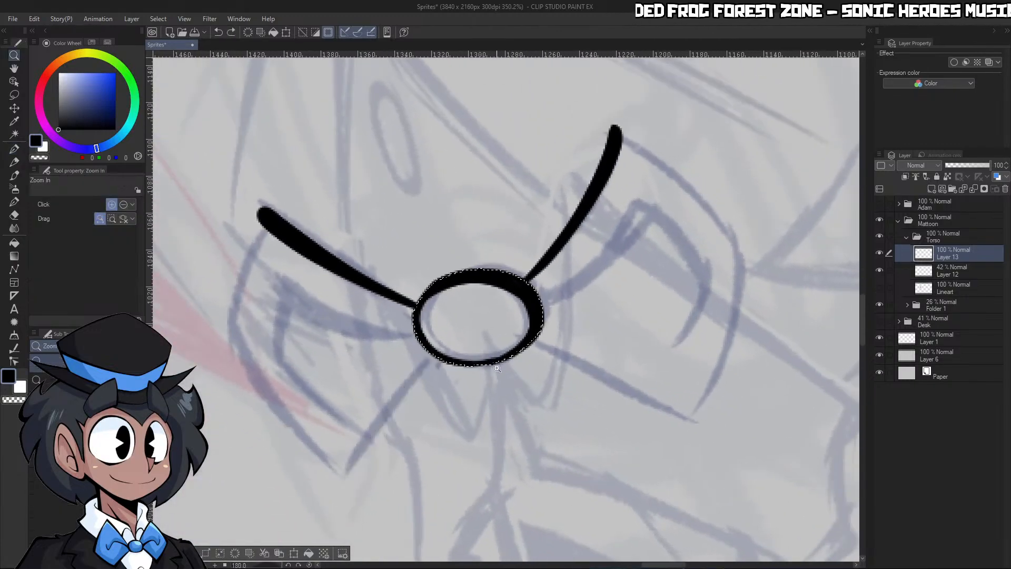
left_click_drag(548, 321, 510, 322)
mouse_move(436, 413)
left_mouse_down()
mouse_move(482, 403)
mouse_move(429, 377)
mouse_move(566, 202)
mouse_move(550, 199)
left_mouse_up()
Ink the upper half of the right wing's outer edge, running past the upper tip
key("ctrl+space")
left_click_drag(469, 168, 495, 167)
mouse_move(391, 202)
left_mouse_down()
mouse_move(401, 231)
mouse_move(536, 398)
left_mouse_up()
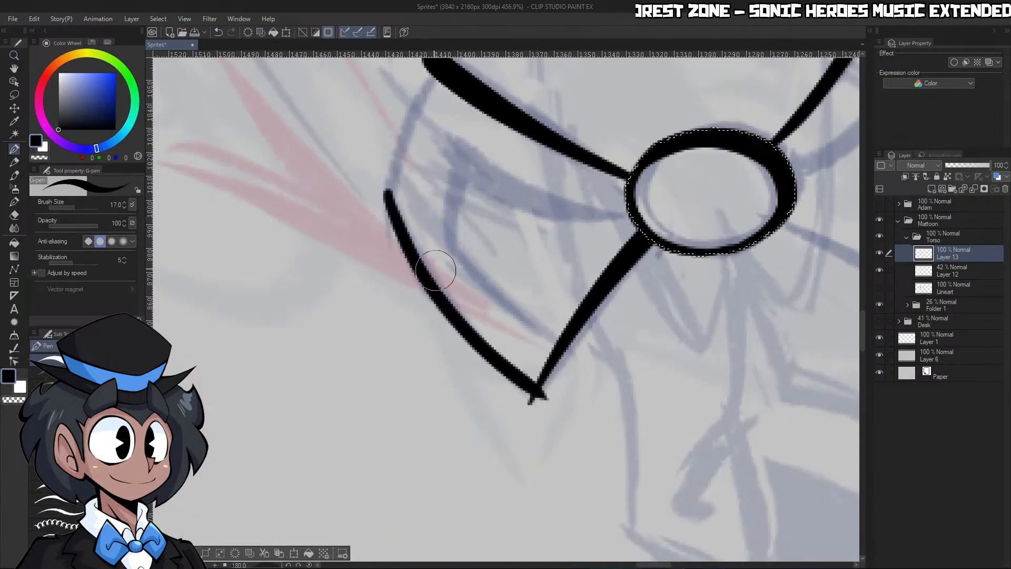
key("ctrl+z")
mouse_move(388, 188)
left_mouse_down()
mouse_move(414, 257)
mouse_move(561, 421)
left_mouse_up()
Thin the right wing's outer edge with transparent strokes and erase the overshoot at the upper tip
key("c")
left_click_drag(387, 235, 598, 461)
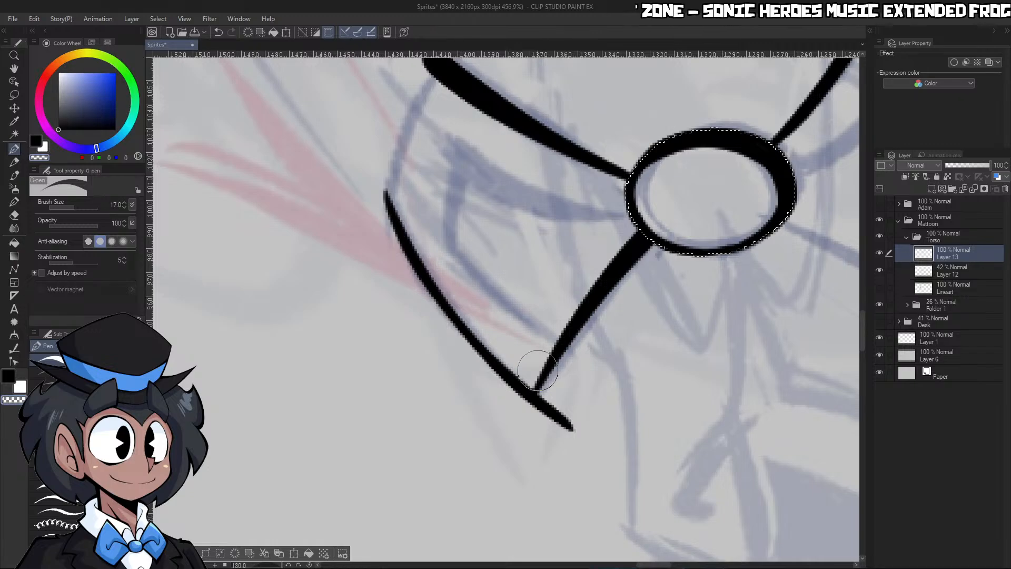
left_click_drag(536, 419, 565, 360)
left_click_drag(530, 414, 553, 377)
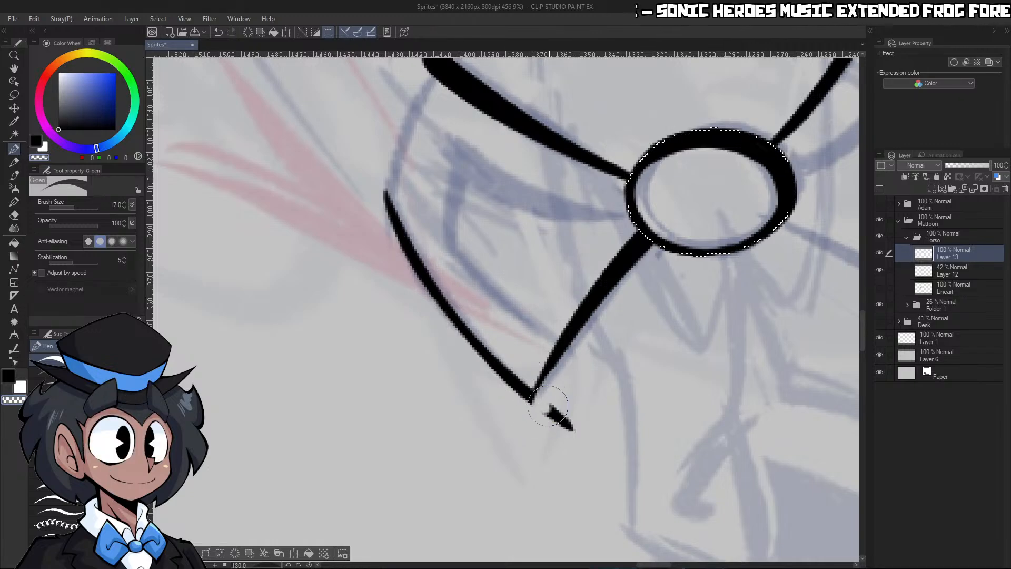
key("ctrl+z")
key("ctrl+z")
left_click_drag(535, 414, 568, 453)
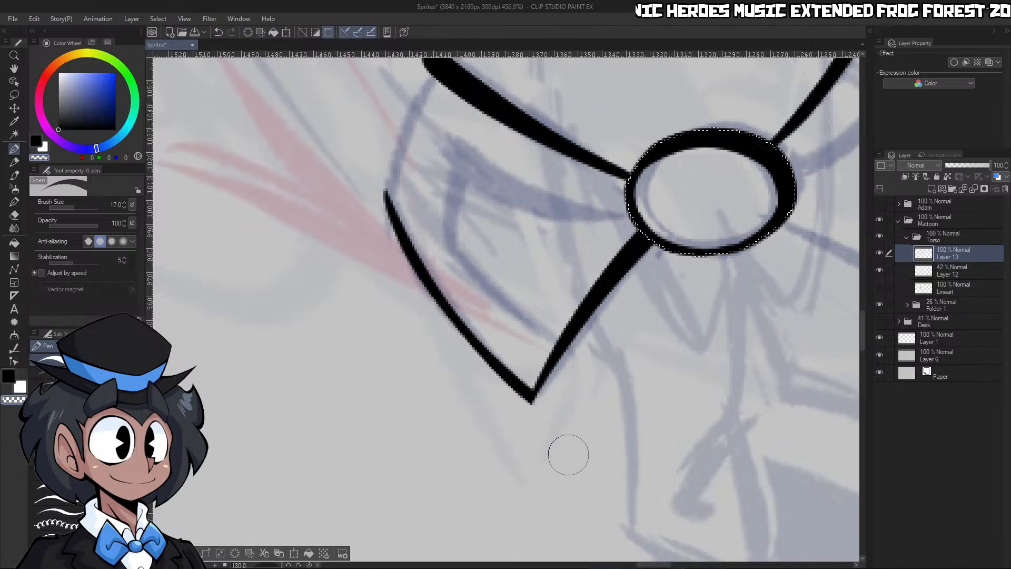
Ink the lower half of the right wing's outer edge to close the shape at the lower tip
left_click_drag(596, 408, 519, 326)
left_click_drag(516, 266, 596, 274)
key("c")
mouse_move(484, 387)
left_mouse_down()
mouse_move(492, 268)
mouse_move(549, 150)
left_mouse_up()
key("c")
key("ctrl+z")
mouse_move(470, 394)
left_mouse_down()
mouse_move(463, 316)
mouse_move(544, 159)
left_mouse_up()
Ink the left wing's bent outer edge and trim the overshoot at its lower tip
left_click_drag(589, 308, 632, 346)
left_click_drag(627, 398, 626, 374)
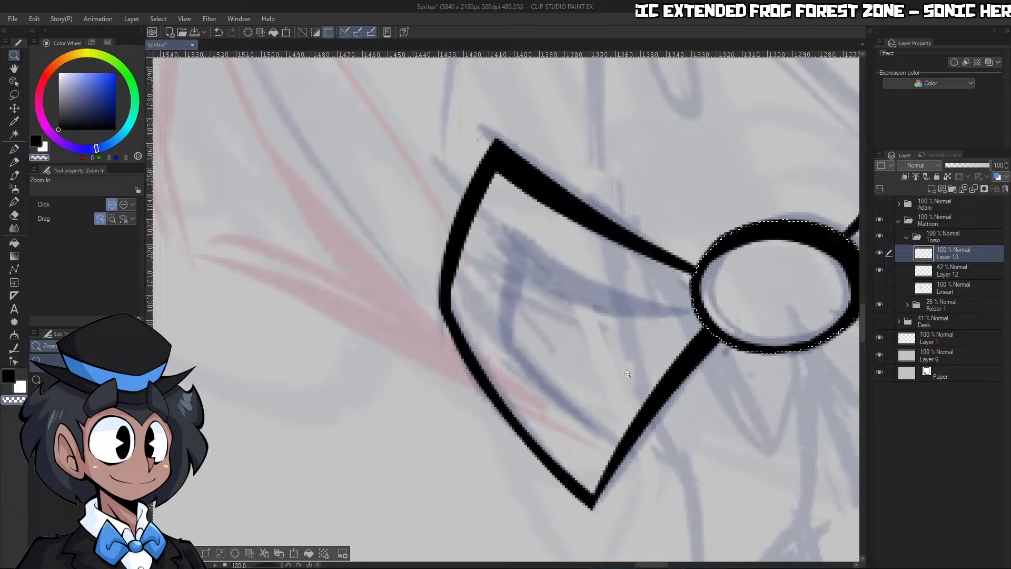
left_click(310, 564)
left_click_drag(603, 320, 590, 303)
left_click_drag(582, 351, 605, 342)
left_click_drag(504, 311, 480, 311)
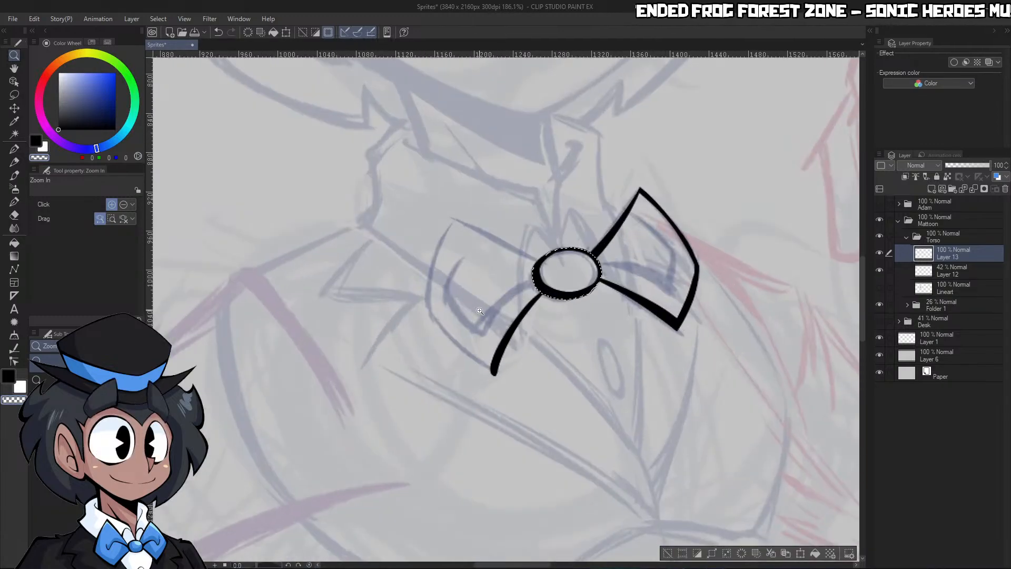
left_click(479, 311)
key("p")
mouse_move(451, 135)
left_mouse_down()
mouse_move(380, 317)
mouse_move(533, 439)
left_mouse_up()
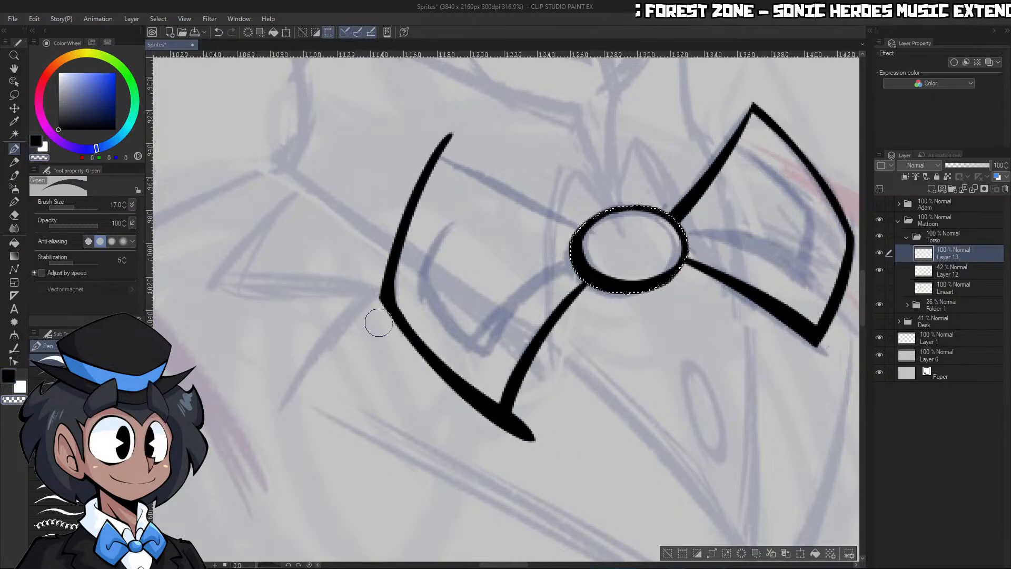
left_click_drag(519, 402, 513, 460)
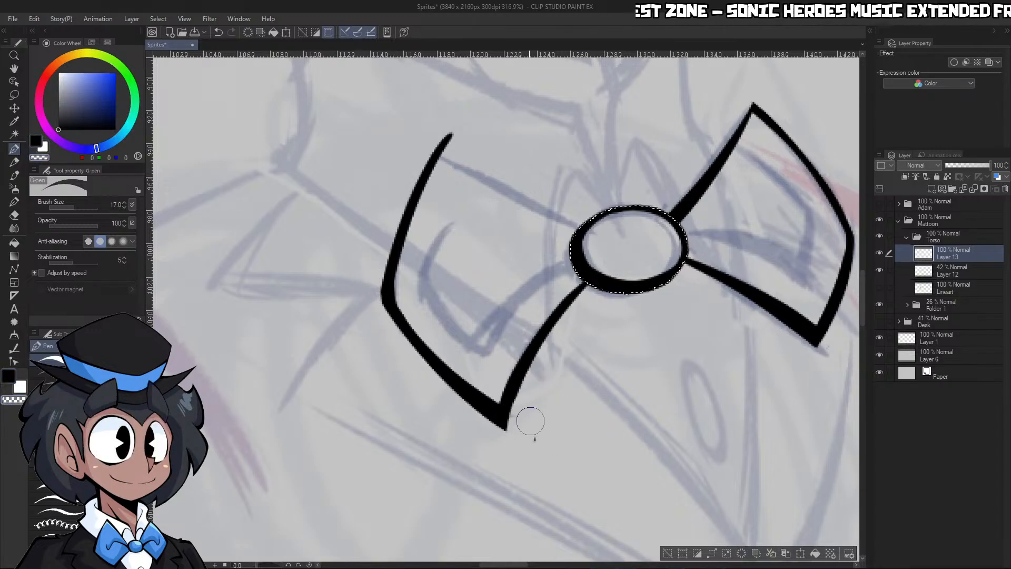
Ink the left wing's upper edge from its upper tip to the knot
left_click_drag(277, 566, 268, 565)
key("ctrl+space")
mouse_move(726, 279)
left_mouse_down()
mouse_move(672, 273)
mouse_move(679, 287)
mouse_move(726, 282)
left_mouse_up()
mouse_move(594, 144)
left_mouse_down()
mouse_move(567, 201)
mouse_move(489, 485)
left_mouse_up()
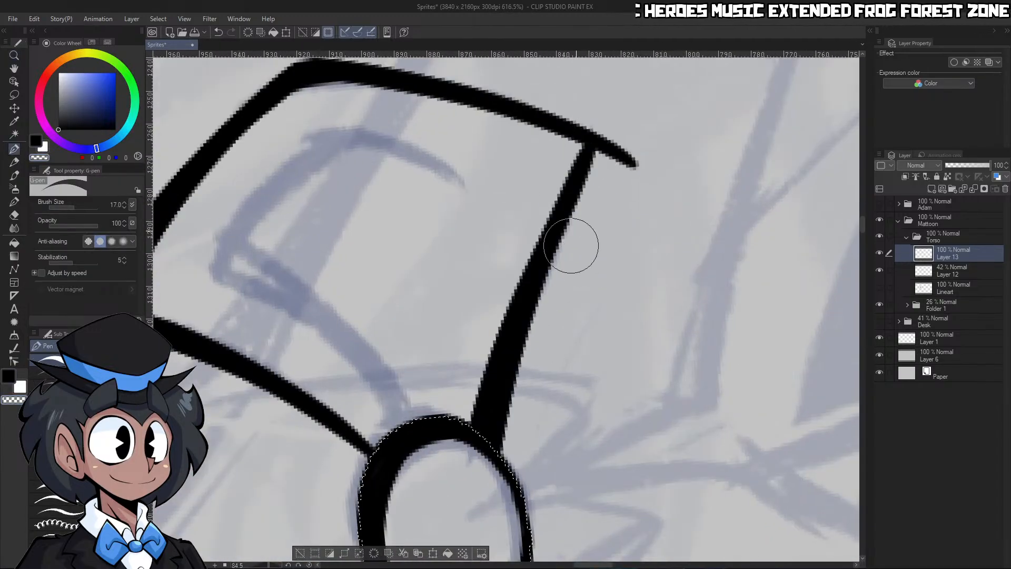
Erase the overshoot at the left wing's upper tip and thin its upper edge at brush size 15
key("ctrl+z")
left_click_drag(608, 178, 640, 126)
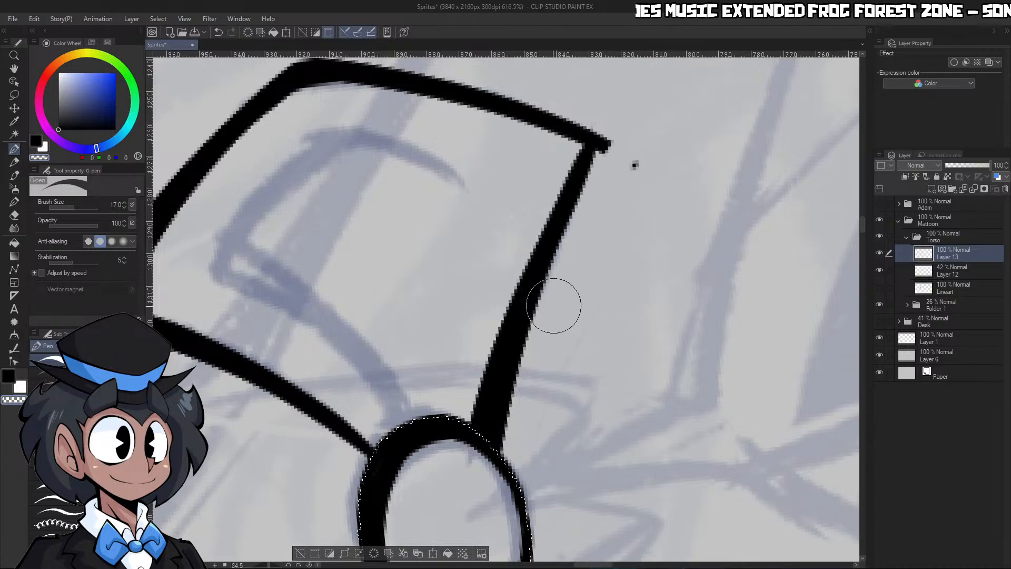
left_click_drag(575, 226, 630, 134)
key("ctrl+z")
key("bracketleft")
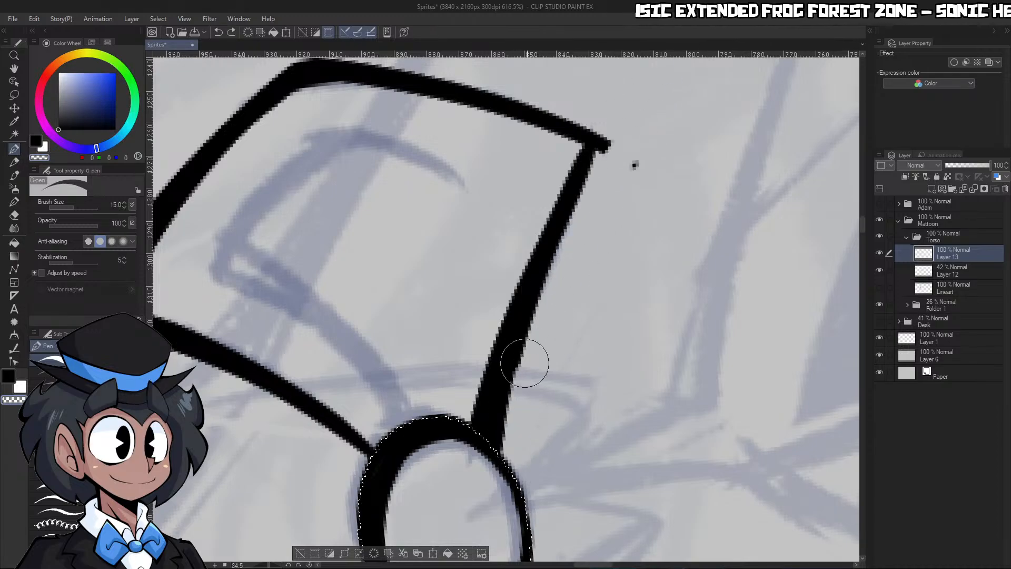
left_click_drag(525, 361, 601, 150)
Ink the inner fold of the left wing, with a tapered outer side meeting the curve from the knot
key("ctrl+space")
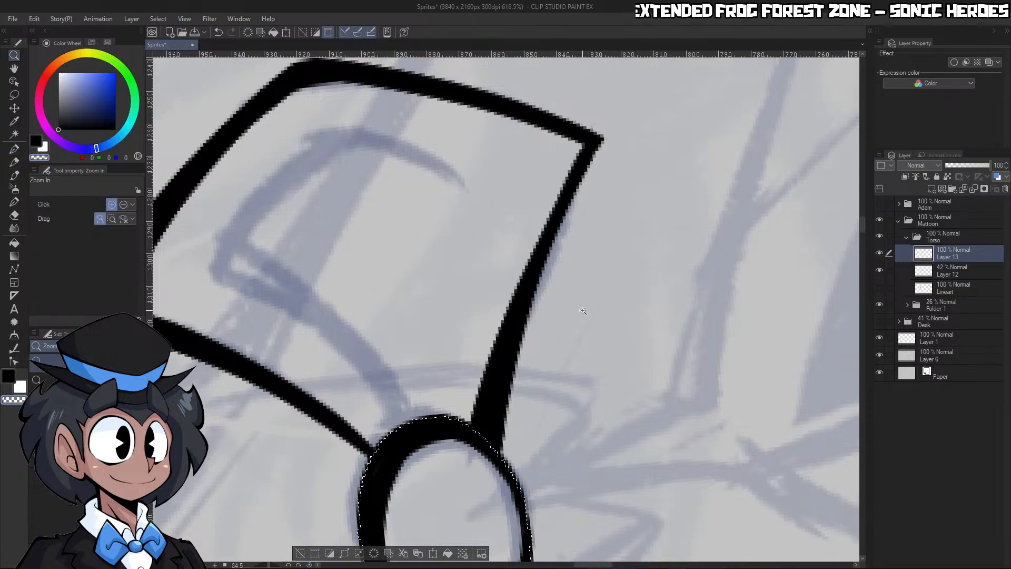
left_click(309, 564)
left_click_drag(545, 321, 447, 327)
left_click_drag(544, 392, 637, 389)
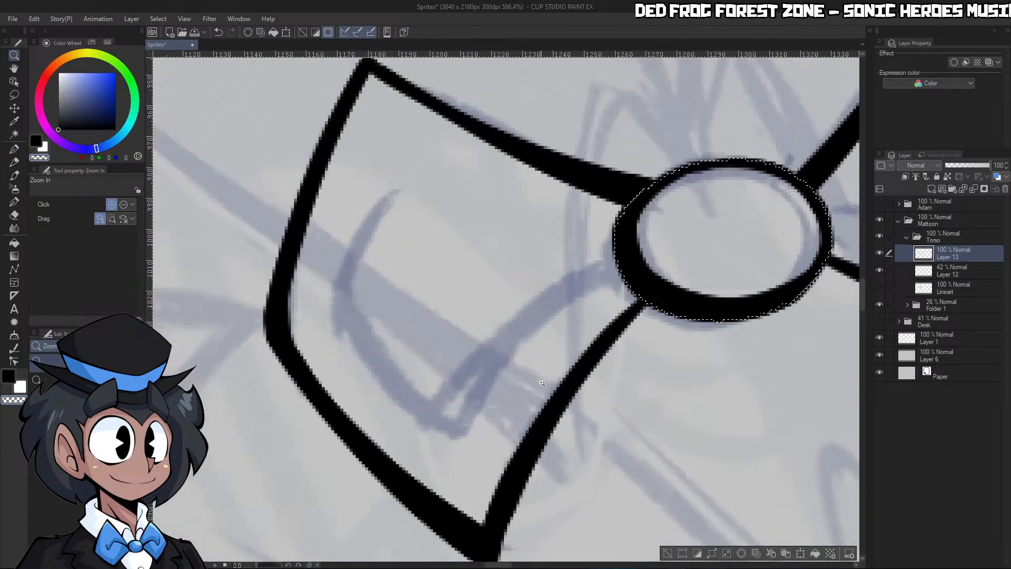
left_click_drag(449, 425, 660, 248)
mouse_move(405, 181)
left_mouse_down()
mouse_move(374, 221)
mouse_move(472, 434)
mouse_move(490, 393)
left_mouse_up()
mouse_move(457, 439)
left_mouse_down()
mouse_move(483, 414)
mouse_move(475, 396)
left_mouse_up()
key("c")
Ink the lower curve of the right wing's inner fold, tapering outward from the knot
key("ctrl+space")
left_click_drag(554, 310, 490, 310)
left_click_drag(679, 312, 718, 306)
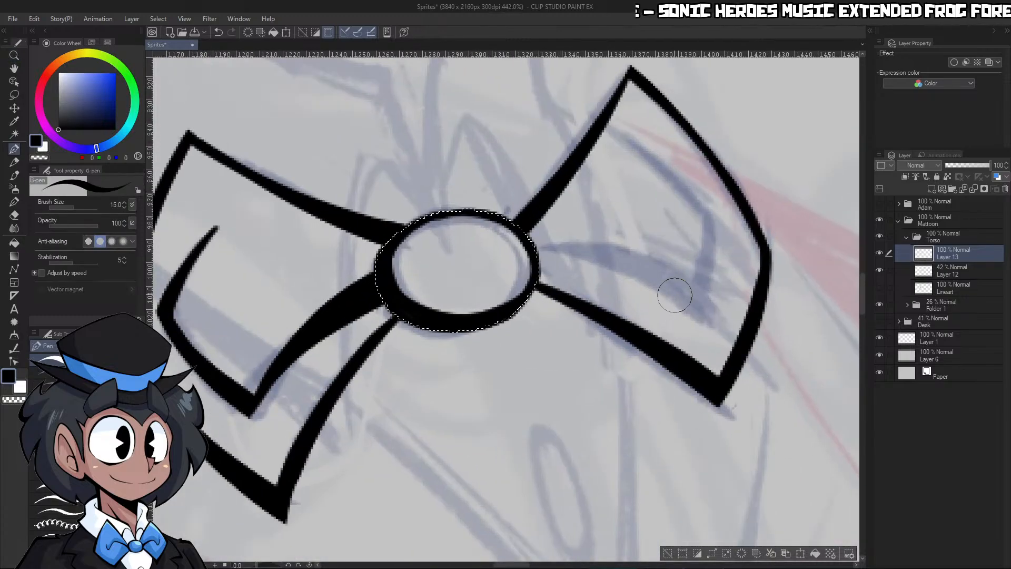
key("c")
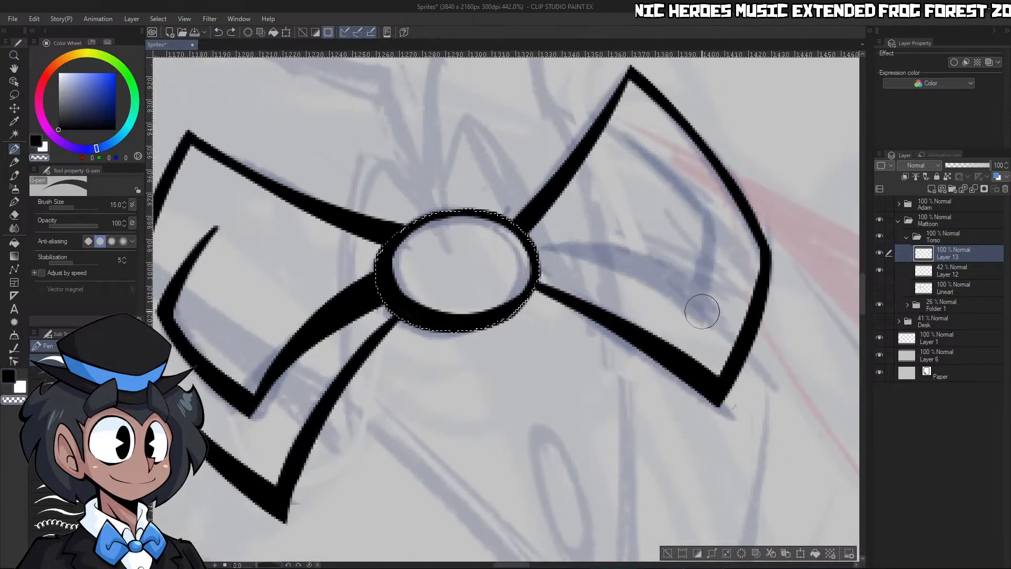
key("c")
left_click_drag(703, 315, 545, 255)
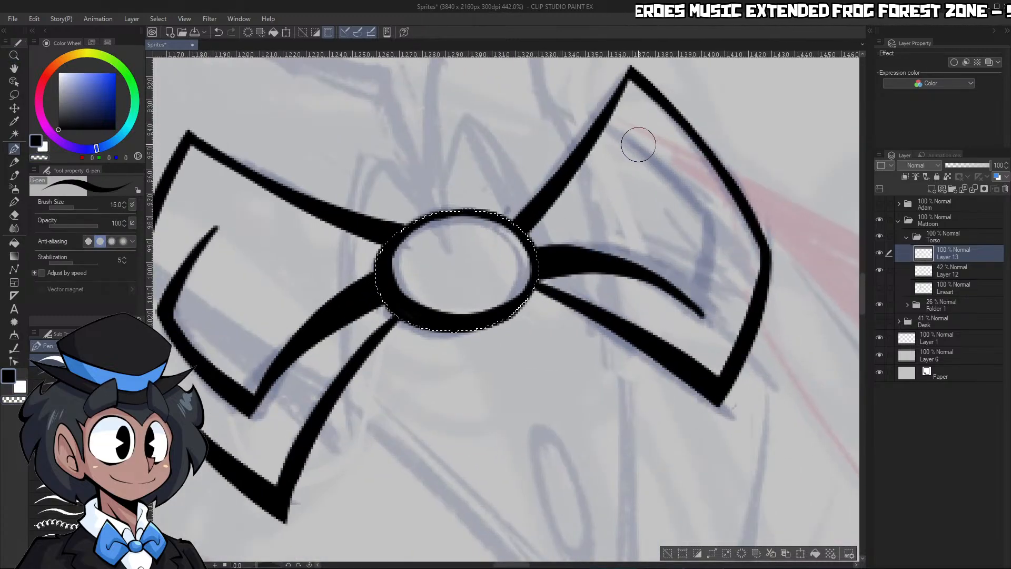
key("ctrl+z")
left_click_drag(700, 322, 538, 259)
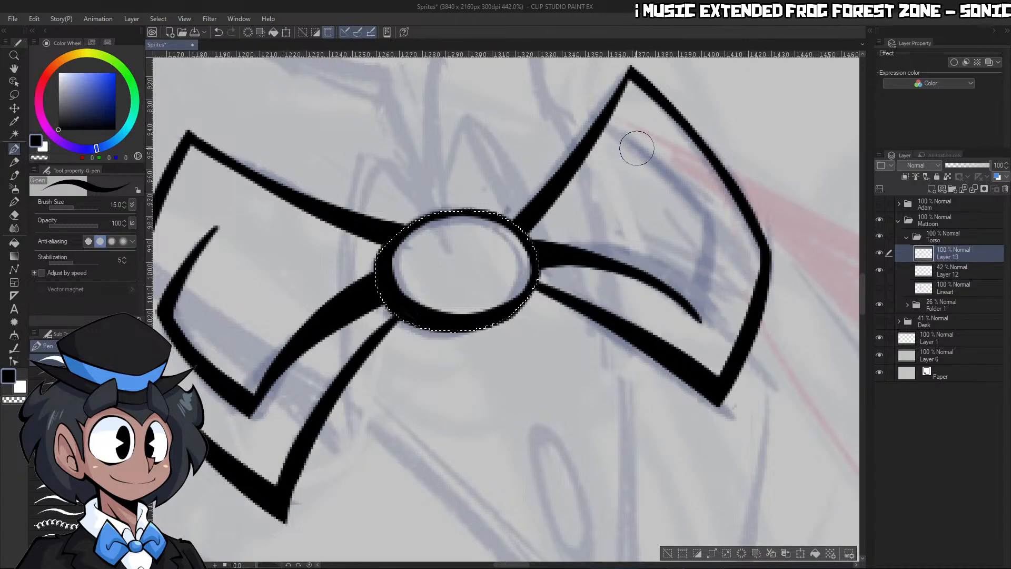
Ink the bent outer side of the right wing's inner fold and thin its inner contour
mouse_move(630, 147)
left_mouse_down()
mouse_move(713, 248)
mouse_move(696, 320)
left_mouse_up()
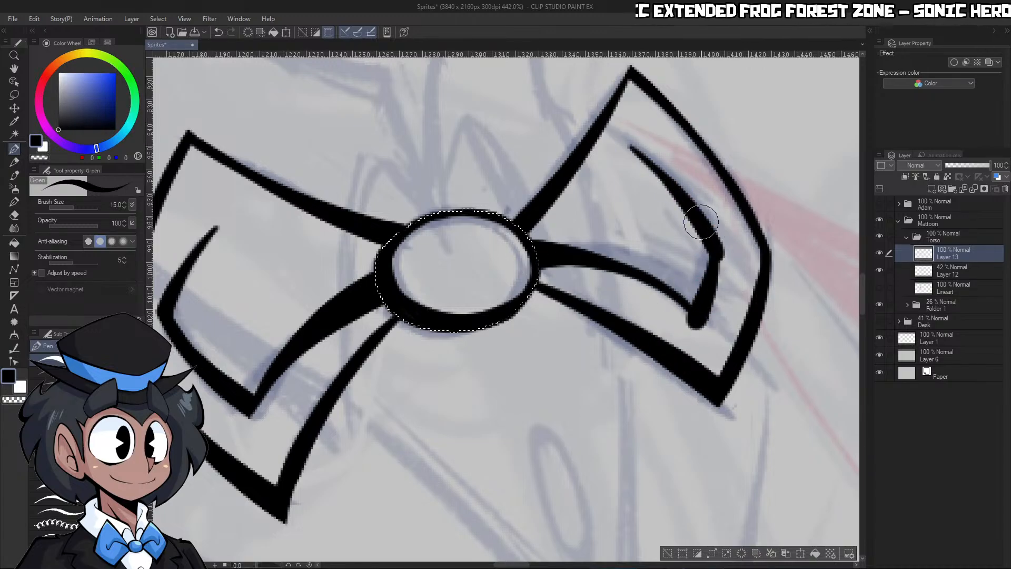
key("c")
mouse_move(701, 222)
left_mouse_down()
mouse_move(694, 314)
mouse_move(707, 322)
mouse_move(703, 284)
left_mouse_up()
key("ctrl+space")
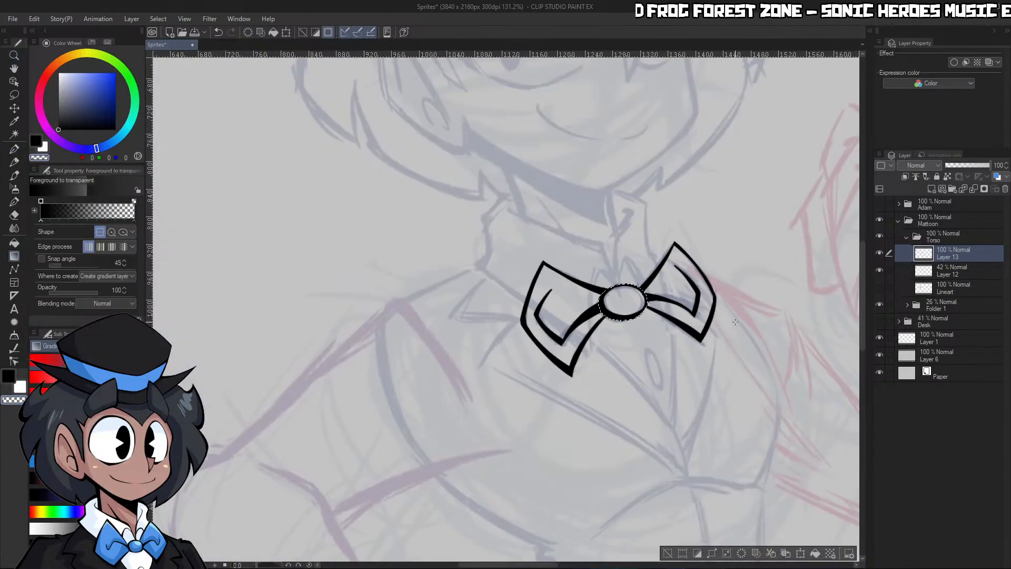
Ink a lower, heavier bottom edge for the bow tie's right wing, running from the knot past the old corner
left_click_drag(737, 318, 688, 371)
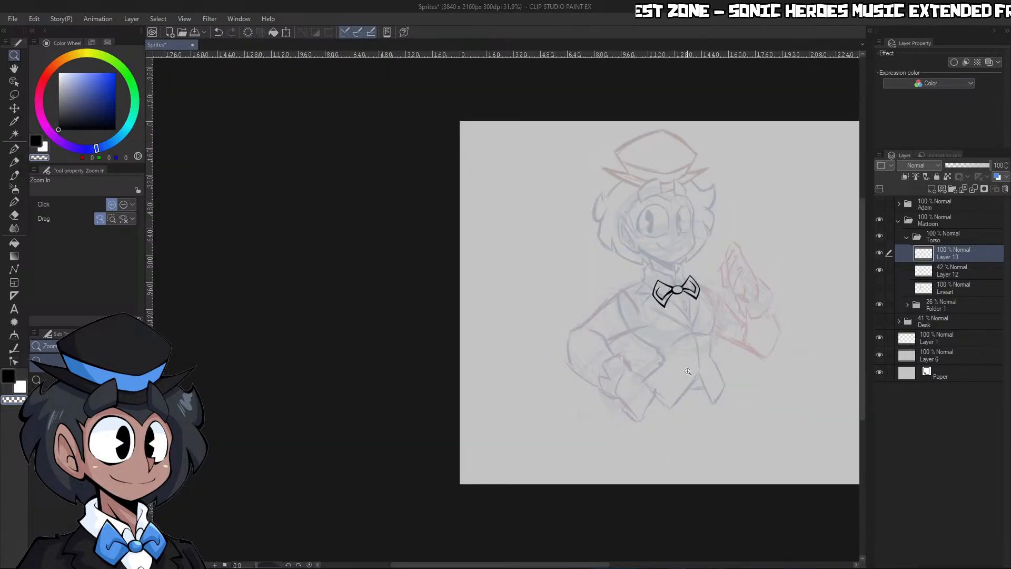
left_click_drag(707, 294, 704, 281)
left_click_drag(661, 342, 682, 319)
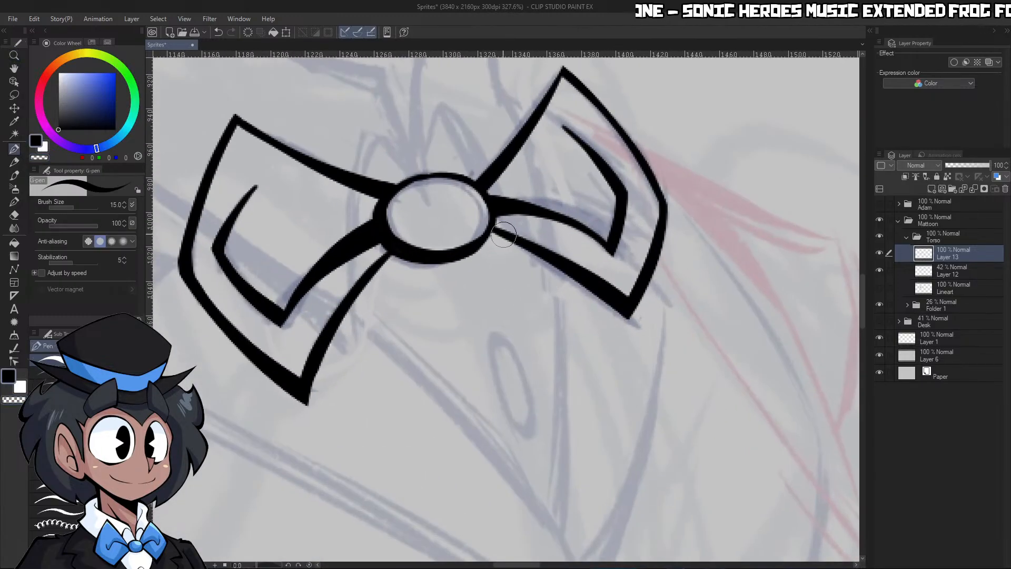
left_click_drag(487, 224, 630, 351)
key("ctrl+z")
left_click_drag(490, 225, 635, 340)
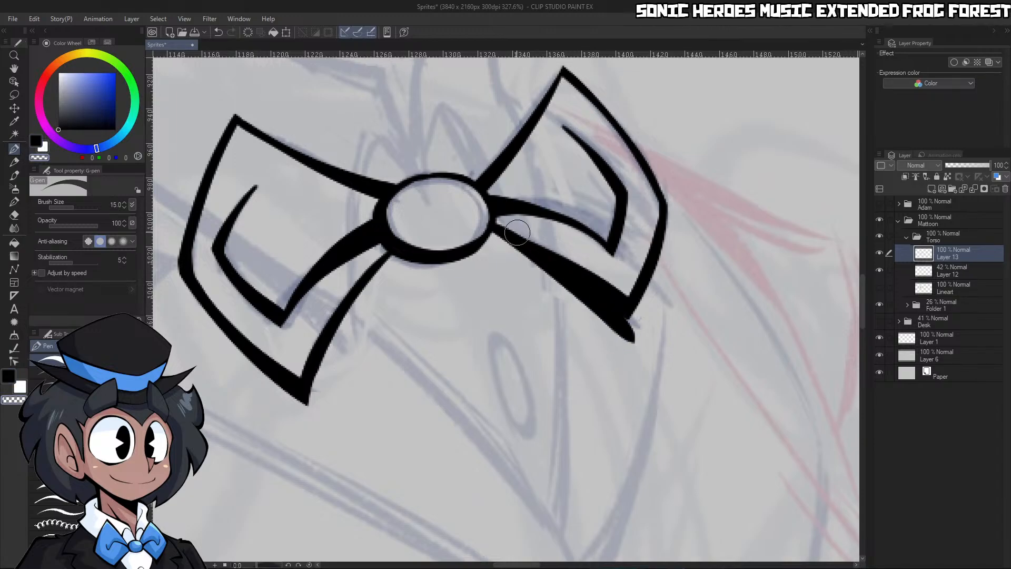
Extend the right wing's outer side to the new lower corner and trim the overshoot to a sharp tip
left_click_drag(643, 278, 626, 326)
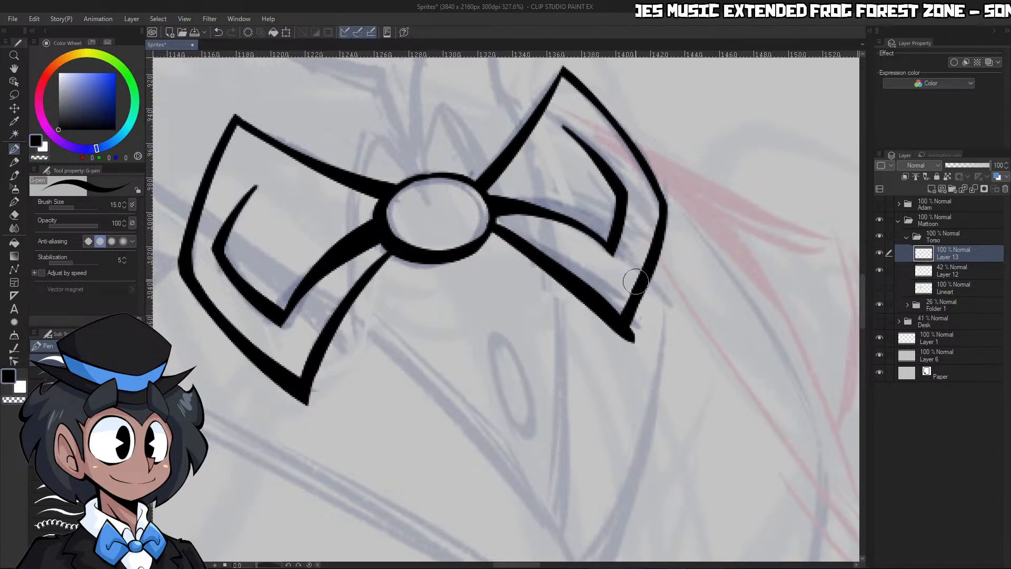
key("c")
left_click_drag(643, 307, 619, 350)
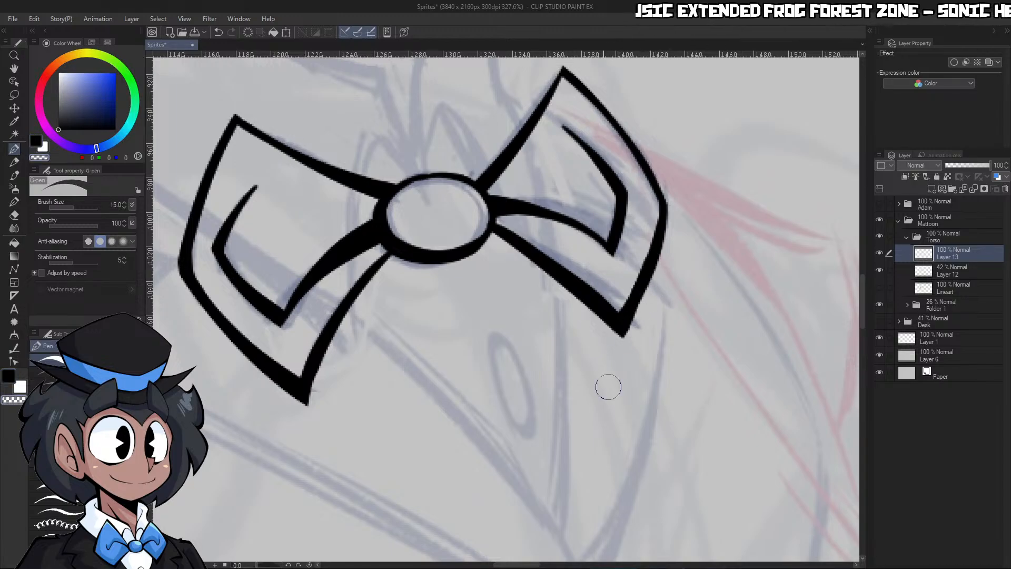
Hide Layer 12, show the Lineart layer and make it the active layer
key("ctrl+space")
left_click_drag(724, 317, 691, 361)
mouse_move(755, 324)
left_mouse_down()
mouse_move(640, 314)
mouse_move(611, 261)
left_mouse_up()
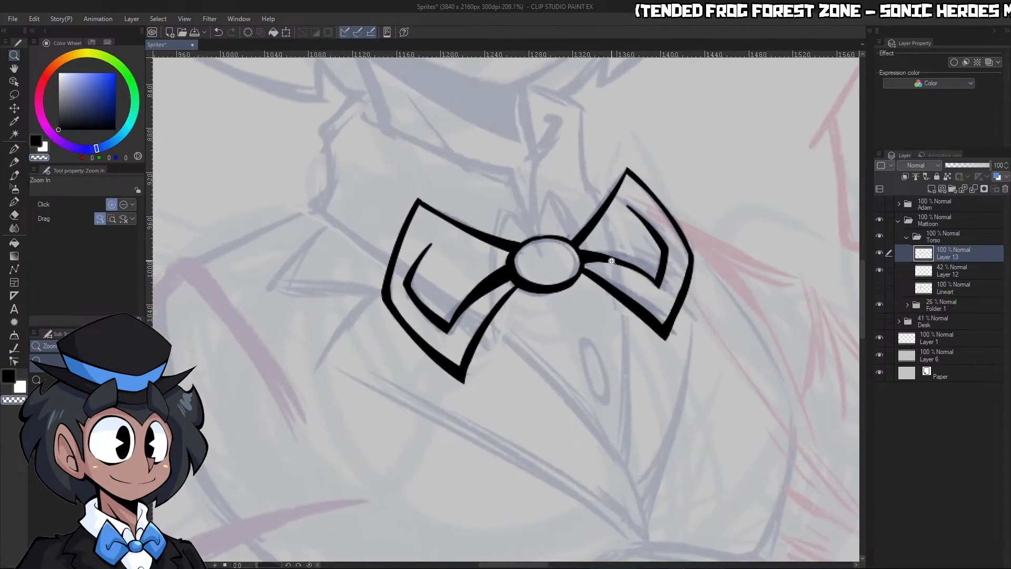
left_click(880, 269)
left_click(880, 287)
left_click(937, 284)
Erase the collar lines that cross the inside of the bow tie's wings and knot on the Lineart layer
key("p")
key("c")
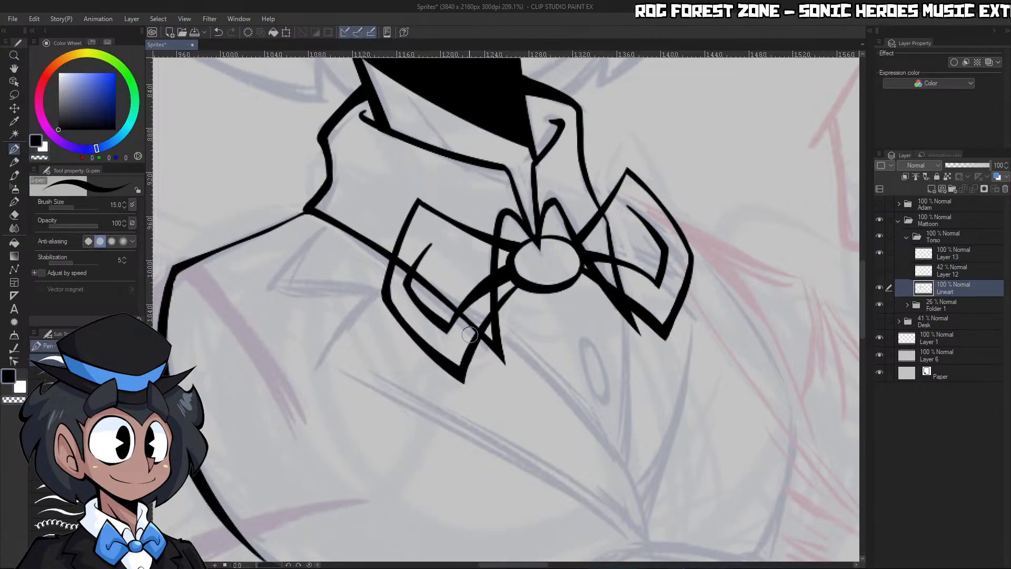
left_click_drag(469, 338, 514, 279)
key("ctrl+z")
key("c")
left_click_drag(468, 341, 513, 272)
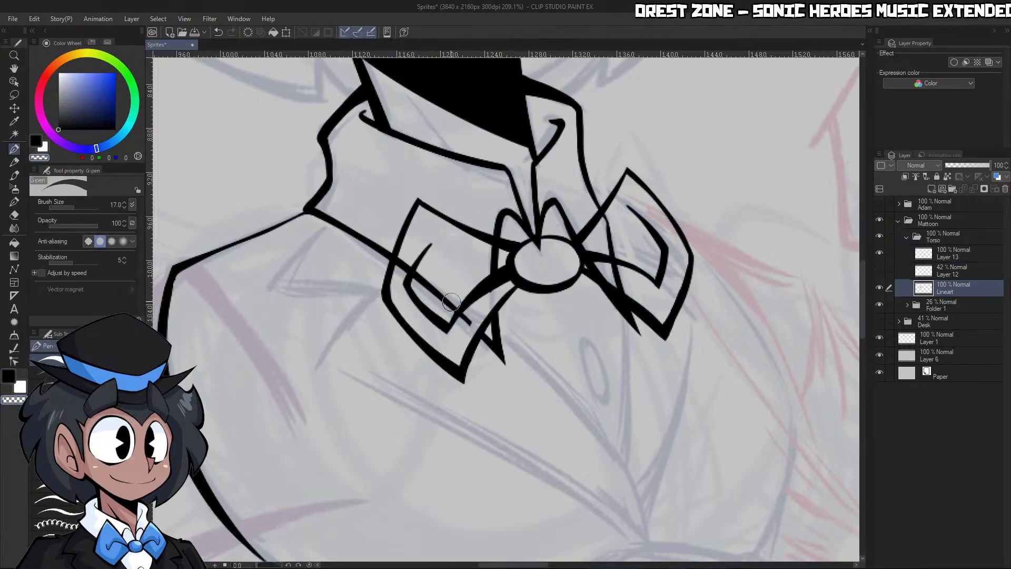
left_click_drag(399, 281, 464, 318)
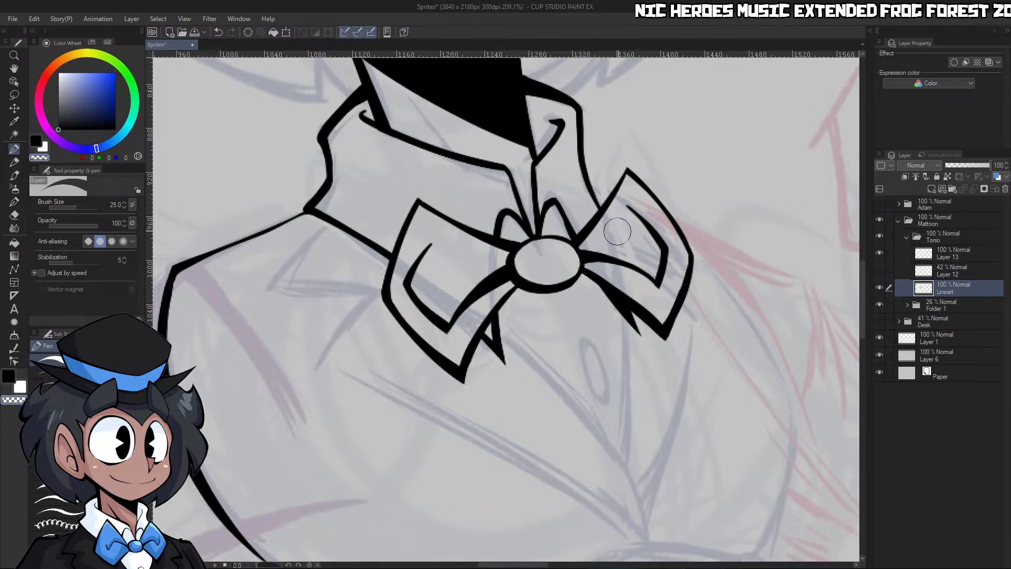
Erase the pointed collar tips sticking out below both wings of the bow tie
key("/")
left_click_drag(670, 253, 611, 310)
left_click_drag(734, 253, 677, 308)
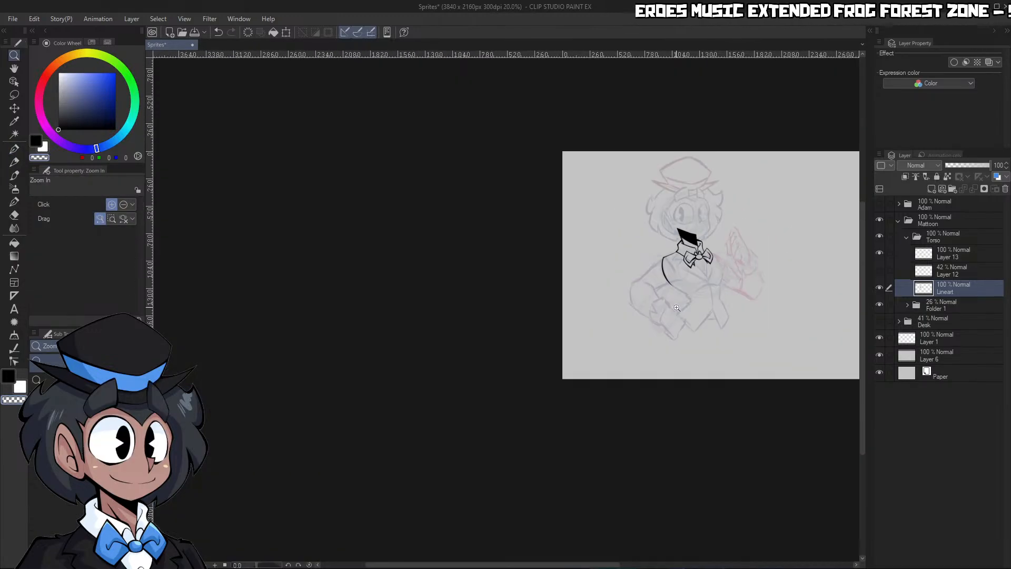
left_click_drag(722, 263, 799, 208)
left_click_drag(664, 248, 717, 210)
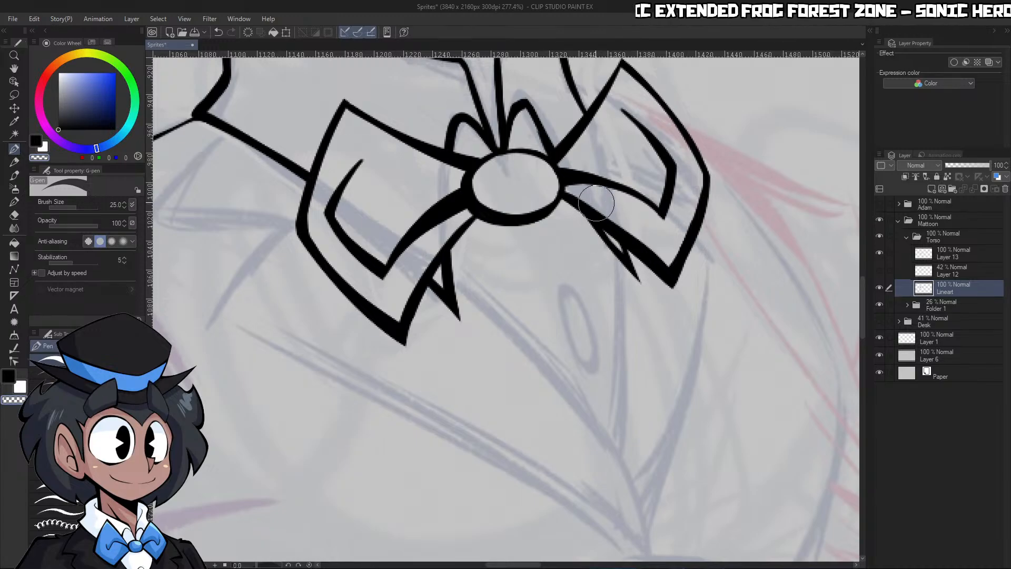
key("/")
left_click_drag(628, 202, 575, 248)
left_click_drag(711, 287, 669, 296)
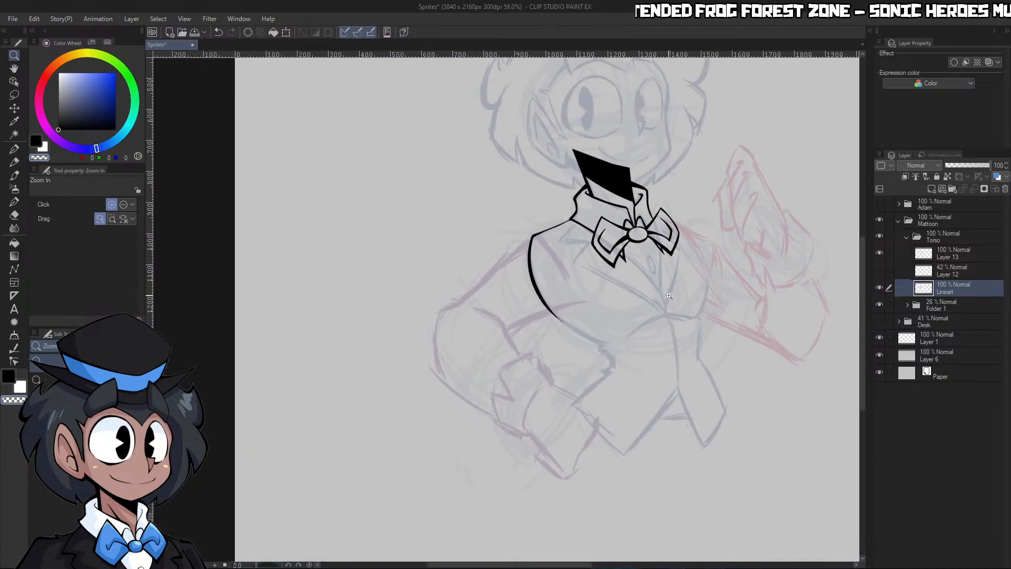
left_click_drag(666, 237, 717, 207)
left_click_drag(545, 275, 523, 304)
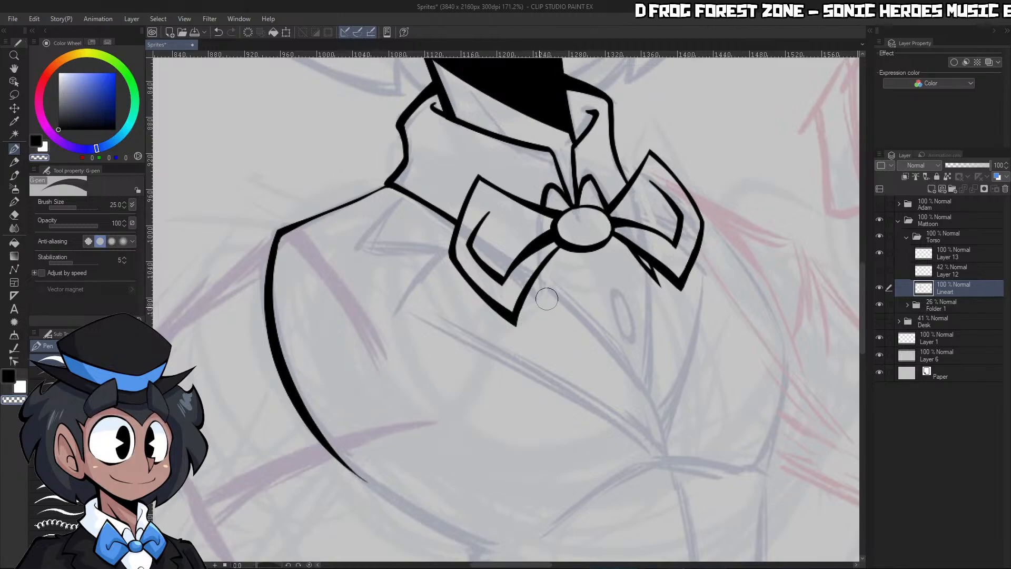
key("/")
left_click_drag(690, 248, 737, 221)
left_click_drag(634, 290, 671, 269)
Ink the left edge of the shirt opening from beneath the left wing, curving down to a taper at the vest's closure
mouse_move(666, 455)
left_mouse_down()
mouse_move(547, 304)
mouse_move(487, 254)
left_mouse_up()
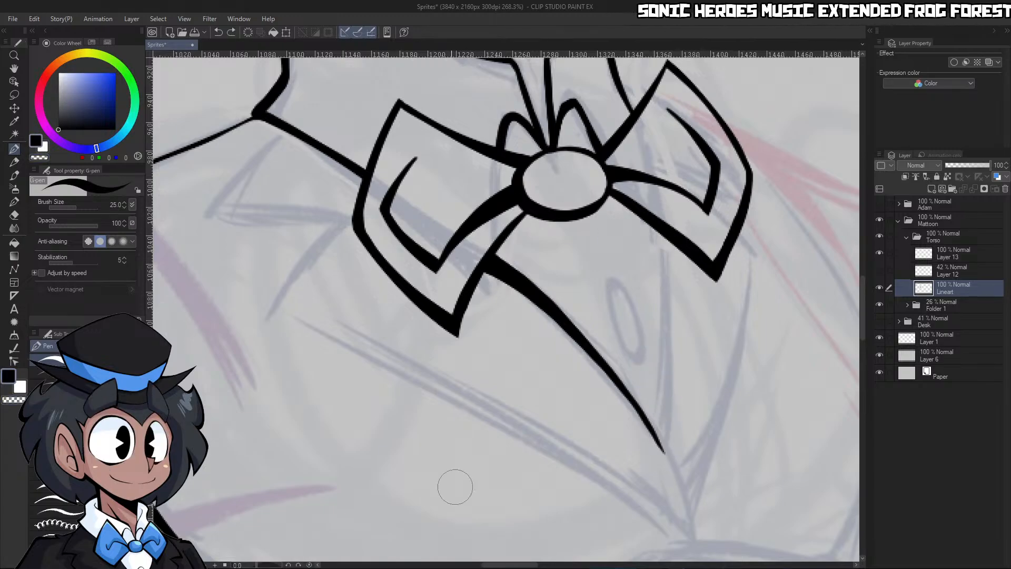
key("ctrl+space")
left_click_drag(691, 326, 645, 342)
left_click_drag(711, 364, 751, 347)
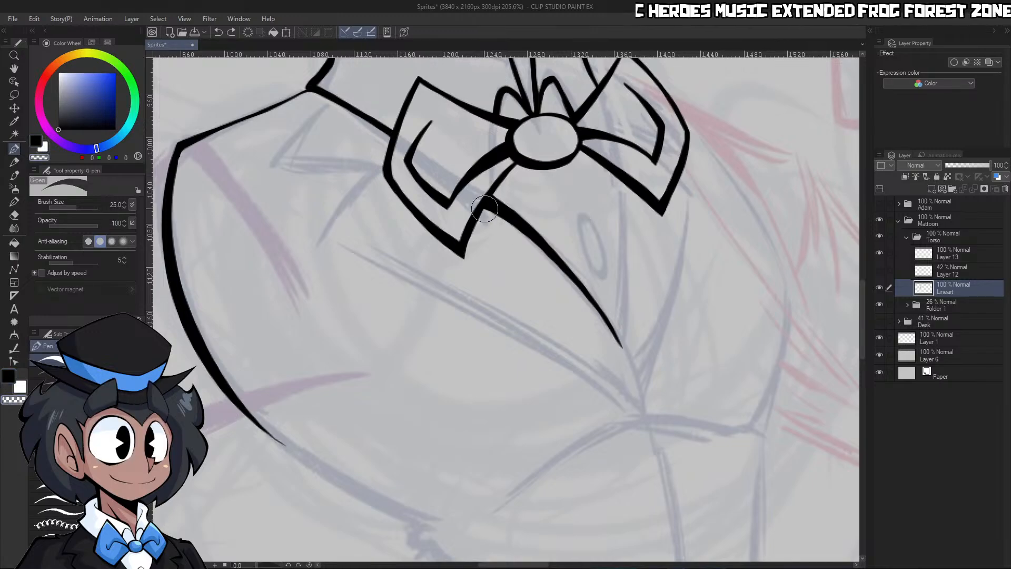
left_click_drag(558, 257, 646, 424)
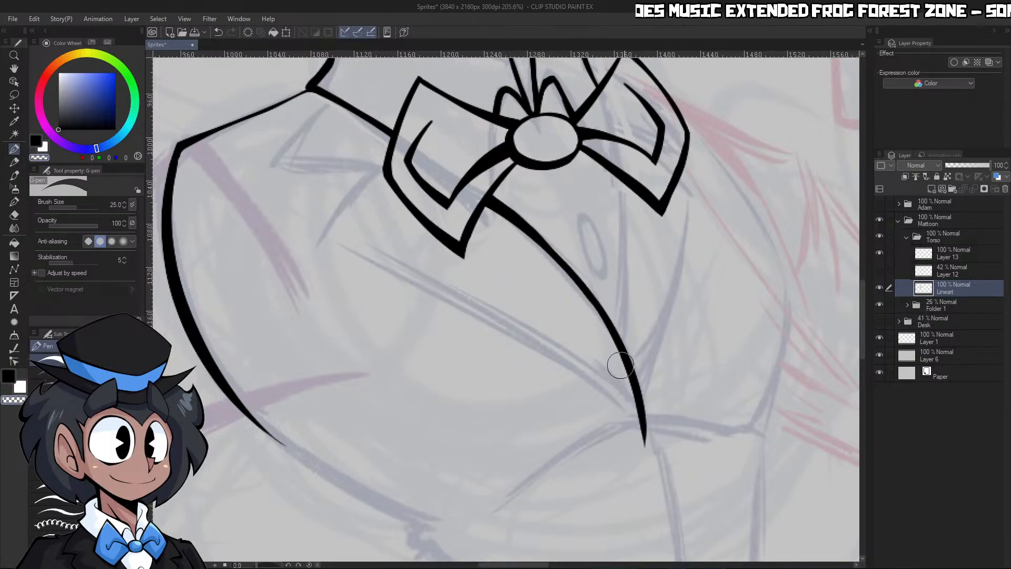
Ink the right edge of the shirt opening from the right wing down to the left edge, without overlapping the wing
mouse_move(622, 181)
left_mouse_down()
mouse_move(629, 346)
mouse_move(609, 154)
left_mouse_up()
key("ctrl+z")
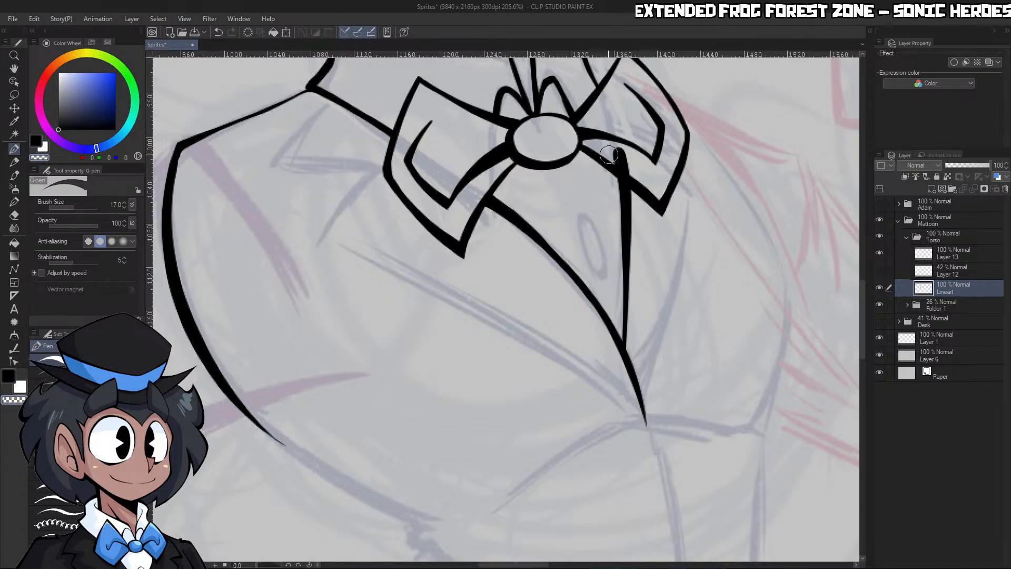
scroll(645, 166, "up", 3)
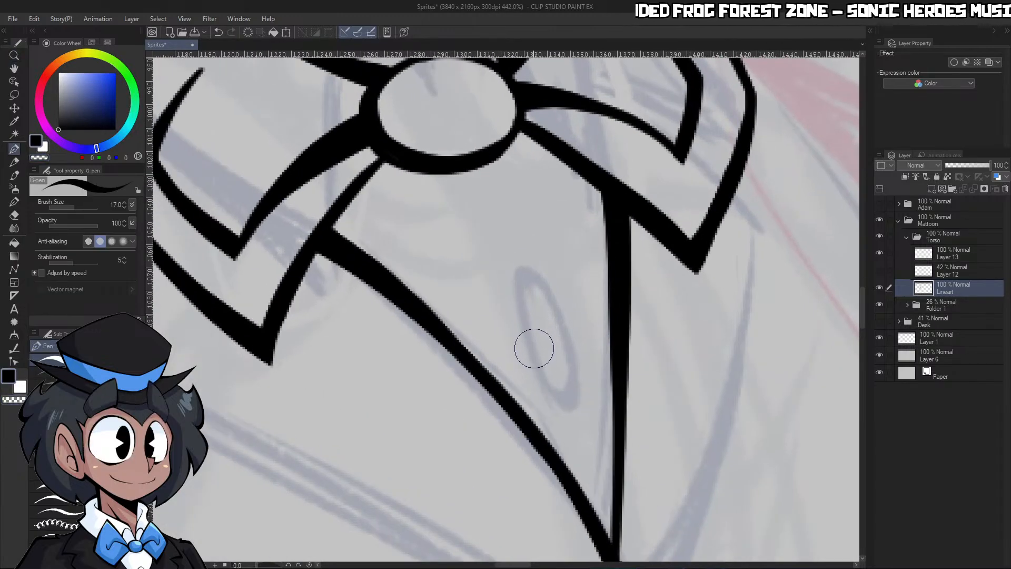
Ink the narrow oval shirt button between the edges of the shirt opening and thin its left contour
mouse_move(533, 347)
left_mouse_down()
mouse_move(572, 382)
mouse_move(541, 270)
mouse_move(521, 316)
mouse_move(548, 392)
left_mouse_up()
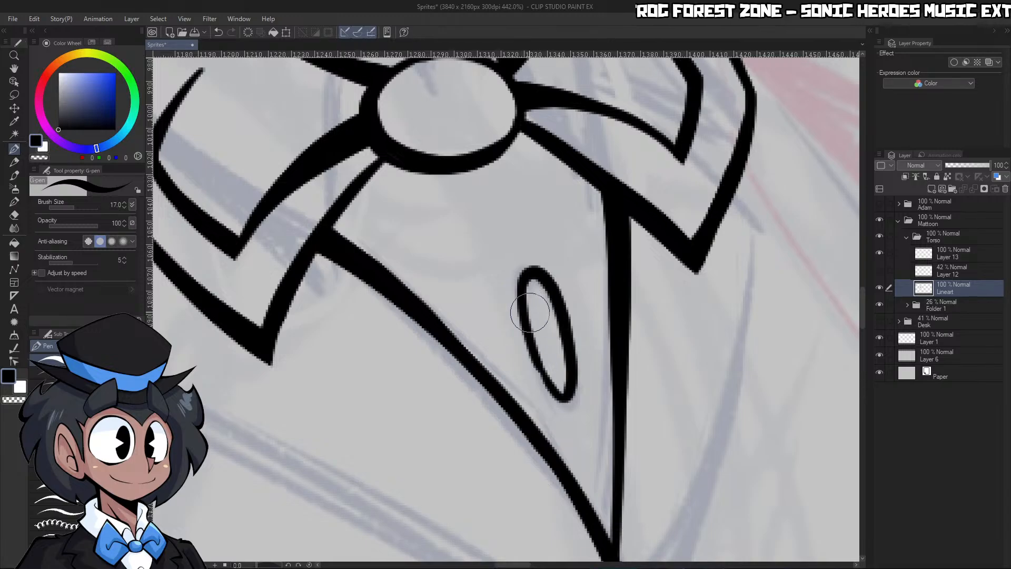
left_click_drag(530, 340, 558, 389)
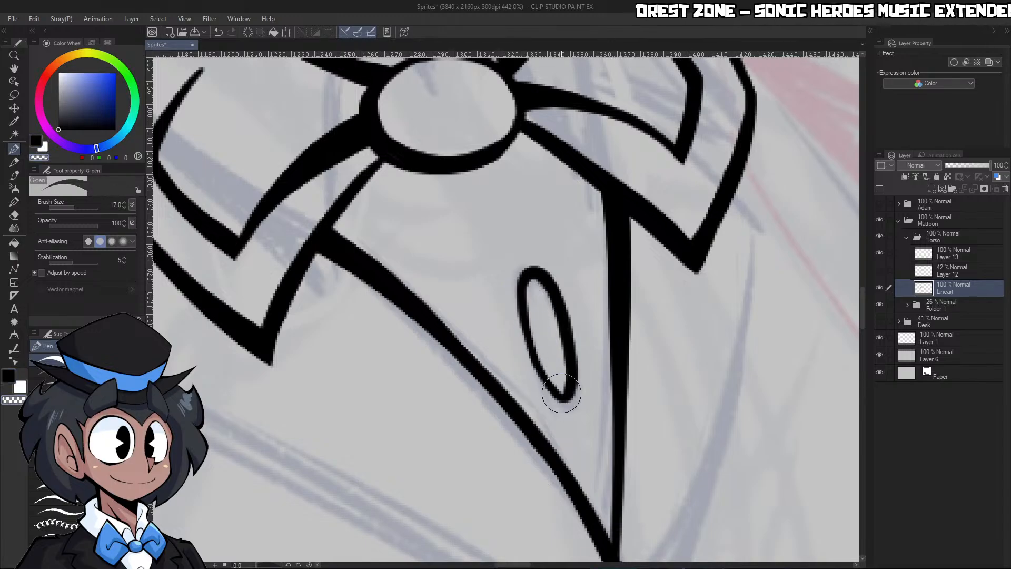
key("ctrl+space")
left_click_drag(561, 297, 513, 297)
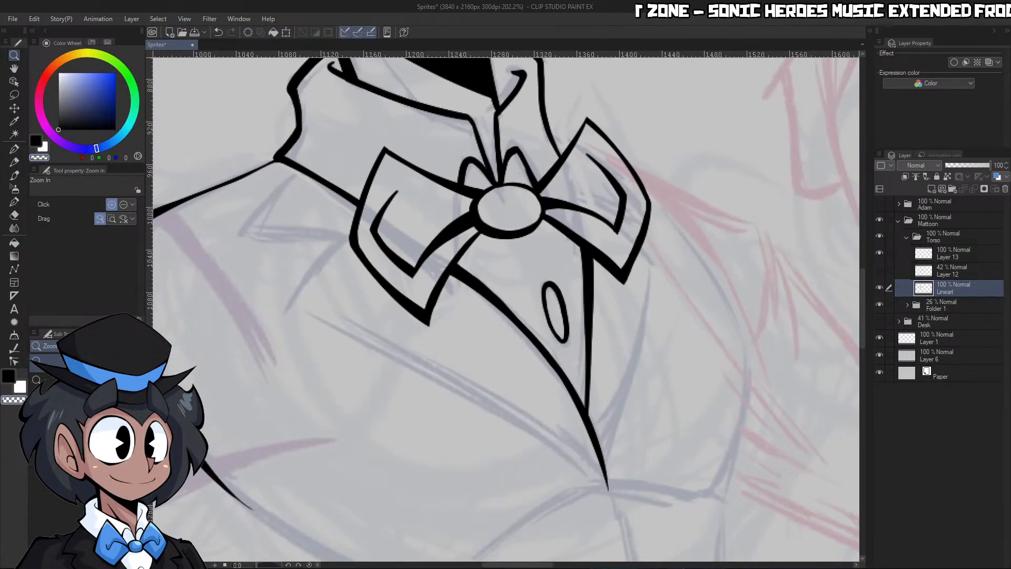
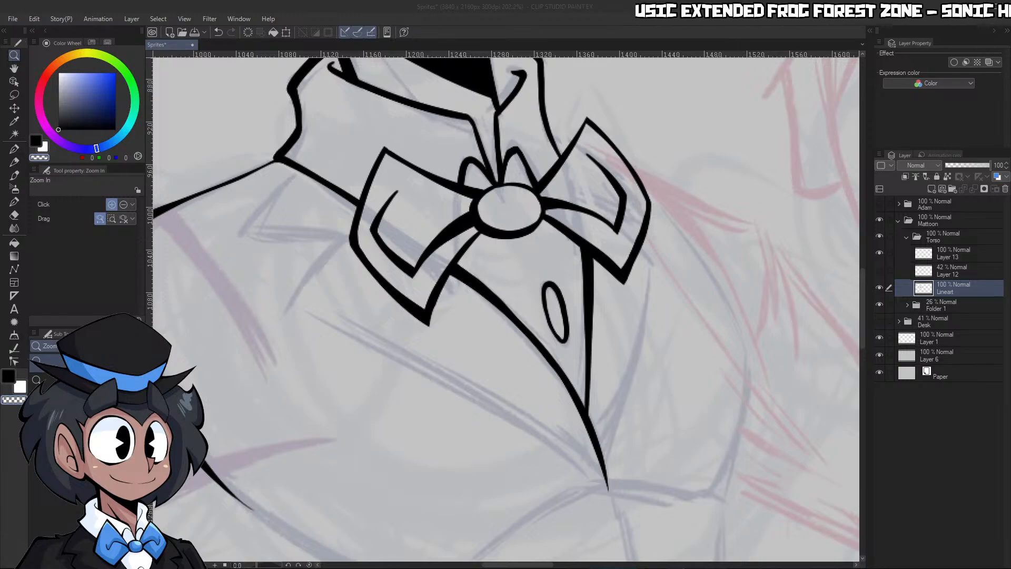
Ink a tapered curve from the vest's closure, sweeping down and left along the sketched front edge
key("alt+Tab")
scroll(658, 365, "down", 10)
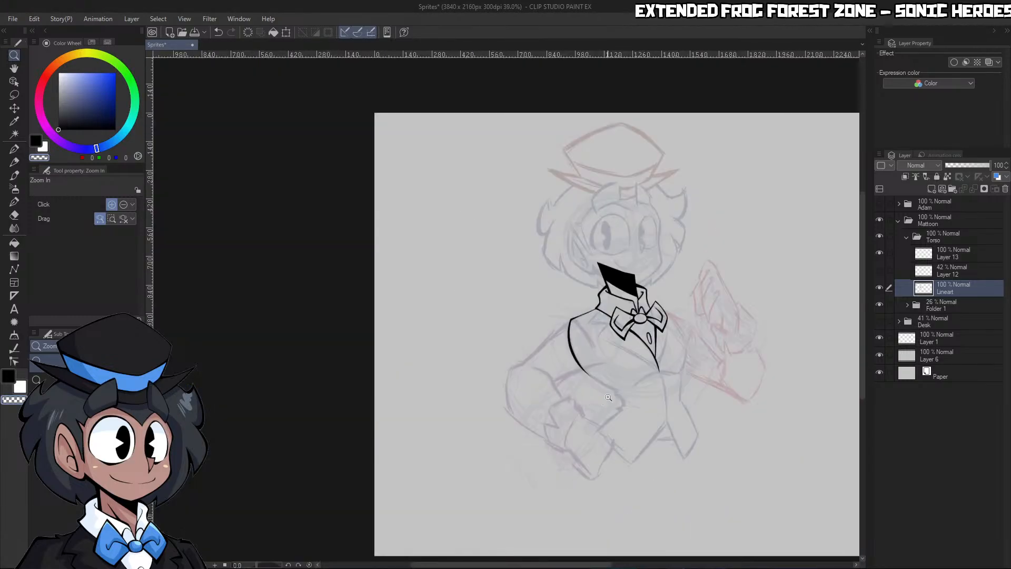
scroll(729, 350, "up", 8)
scroll(562, 217, "down", 5)
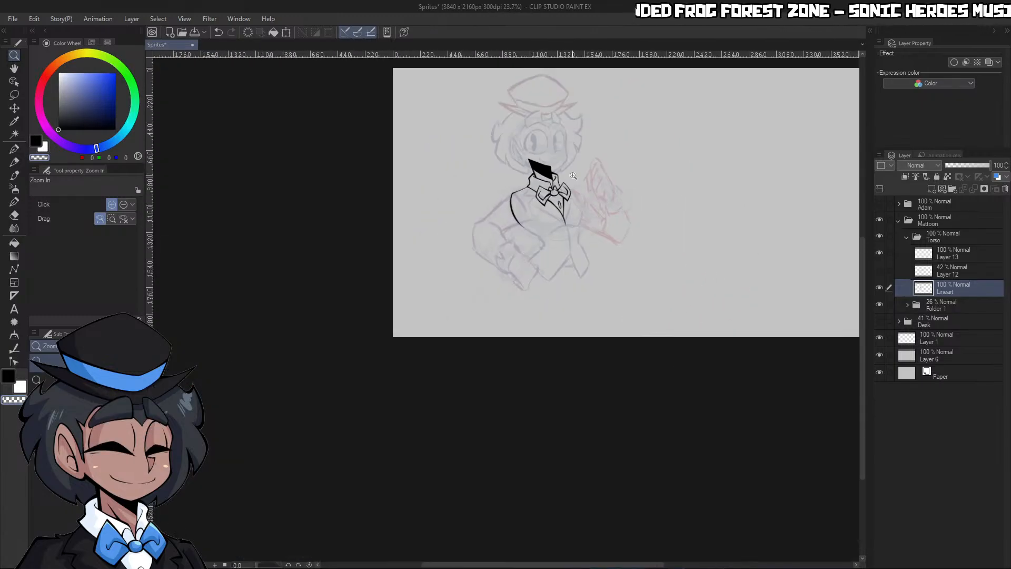
scroll(551, 285, "up", 7)
scroll(550, 286, "up", 5)
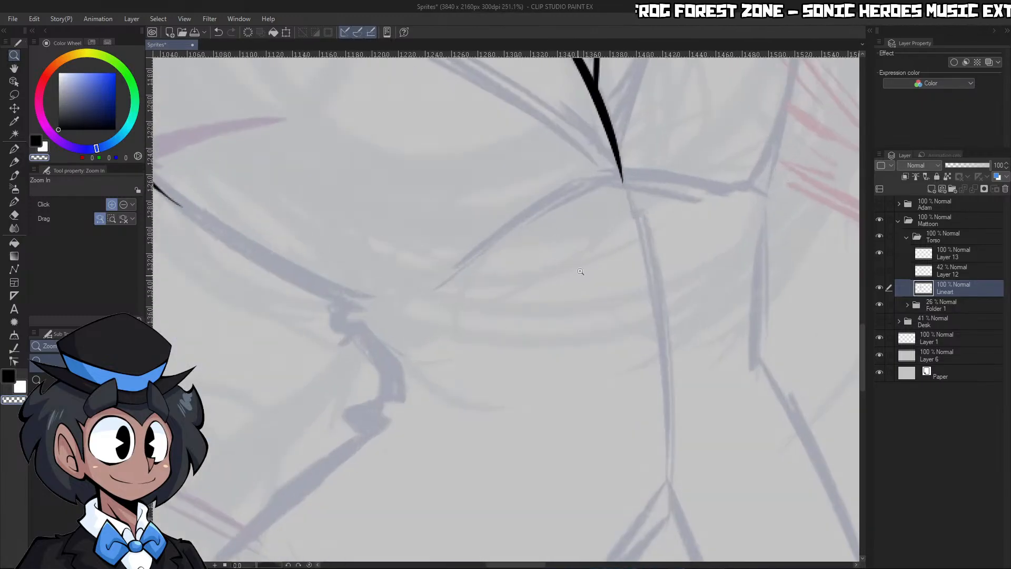
key("p")
left_click_drag(430, 288, 647, 166)
key("ctrl+z")
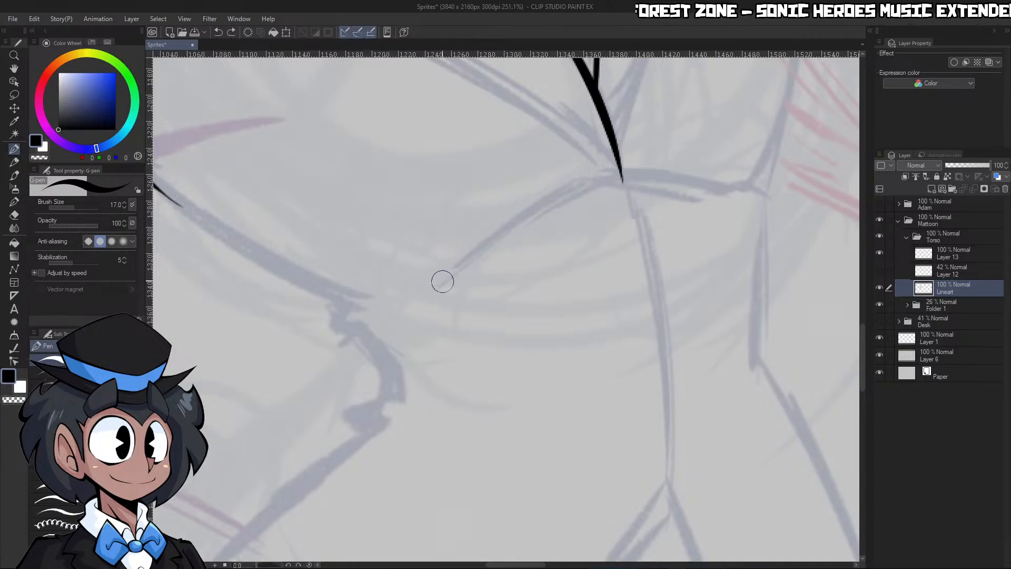
mouse_move(430, 287)
left_mouse_down()
mouse_move(611, 176)
mouse_move(648, 166)
left_mouse_up()
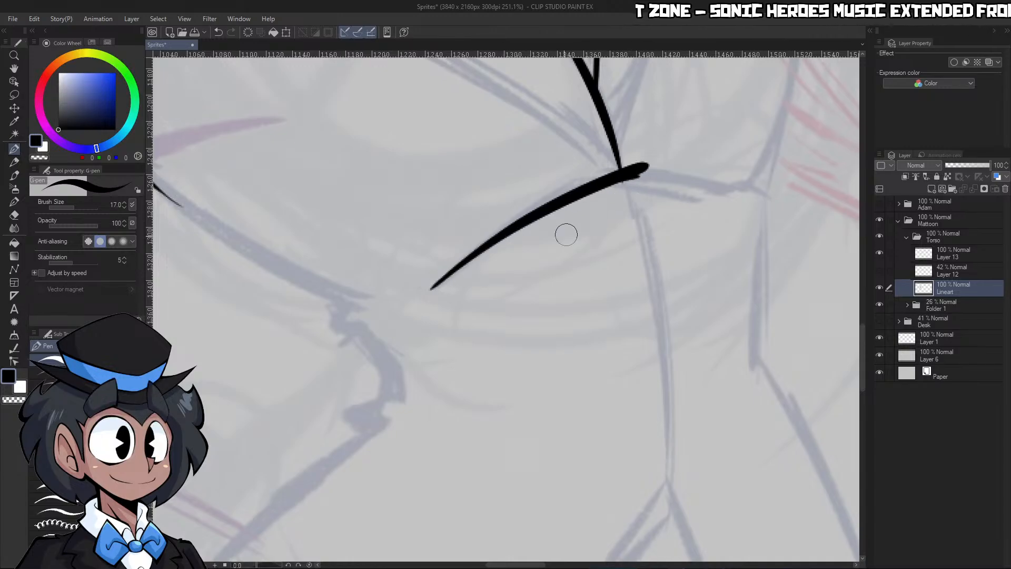
Ink a short tapered curve from the closure toward the torso's right side and thicken the junction of the lines
left_click_drag(253, 565, 247, 565)
key("ctrl+space")
left_click_drag(465, 310, 429, 295)
mouse_move(467, 180)
left_mouse_down()
mouse_move(516, 166)
mouse_move(487, 186)
mouse_move(405, 316)
mouse_move(412, 300)
mouse_move(412, 400)
left_mouse_up()
key("c")
left_click_drag(402, 309, 537, 134)
left_click_drag(424, 329, 477, 250)
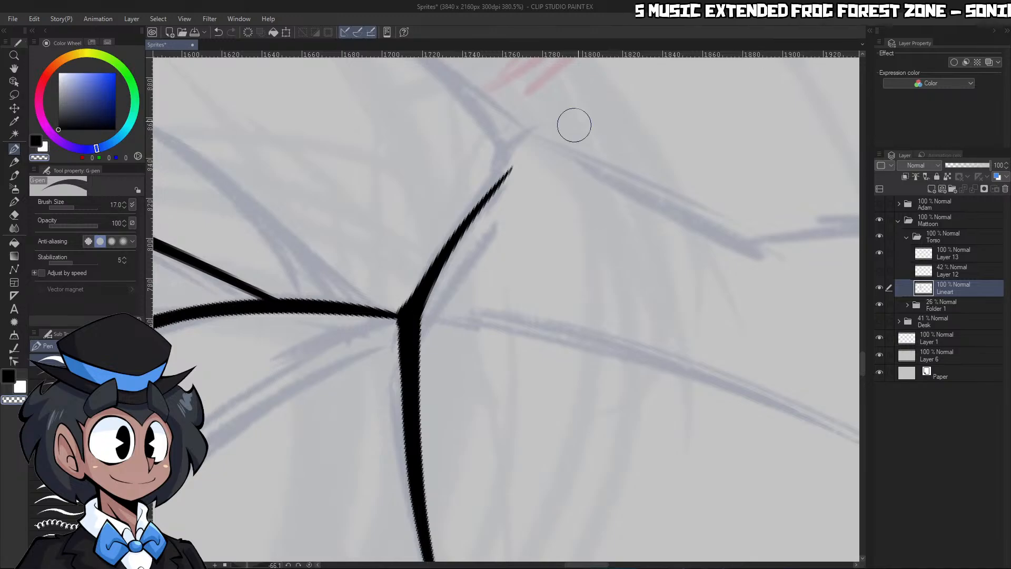
key("c")
left_click(309, 564)
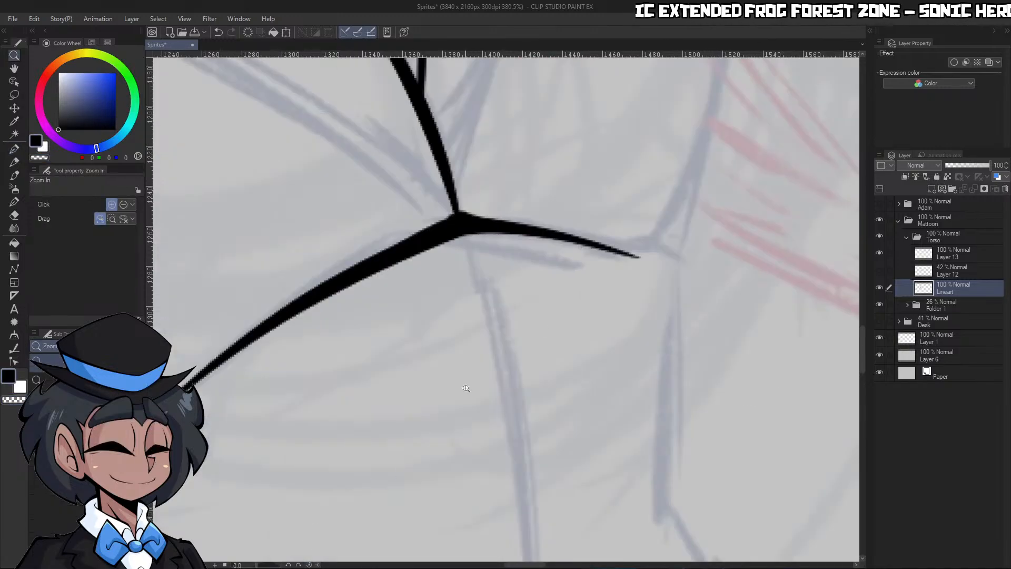
Ink a small dot at the right waist corner, just beyond the tip of the short curve
mouse_move(648, 280)
left_mouse_down()
mouse_move(574, 284)
mouse_move(632, 287)
mouse_move(661, 186)
left_mouse_up()
left_click(641, 292)
left_click_drag(611, 369, 571, 363)
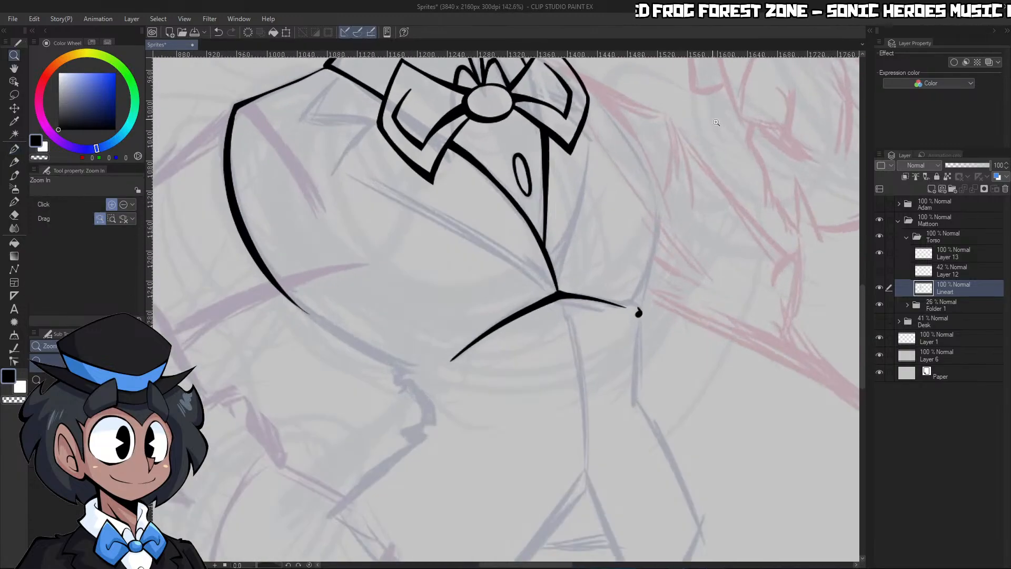
Select the empty area around the bow tie and ink the upper right torso contour out from behind the right wing
left_click_drag(693, 111, 732, 113)
left_click_drag(248, 564, 235, 565)
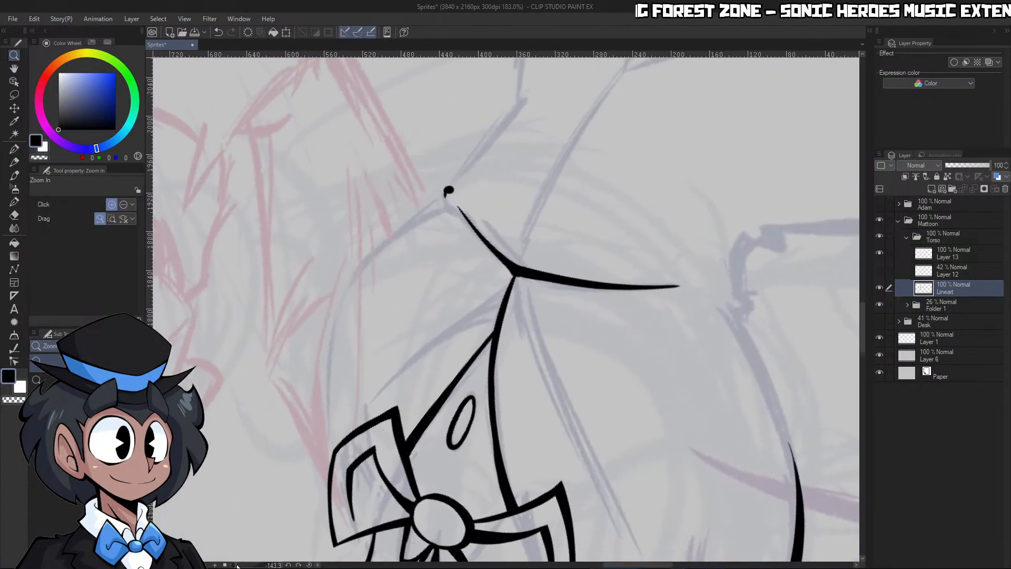
left_click_drag(379, 363, 368, 375)
left_click_drag(346, 424, 365, 405)
key("w")
left_click(380, 374)
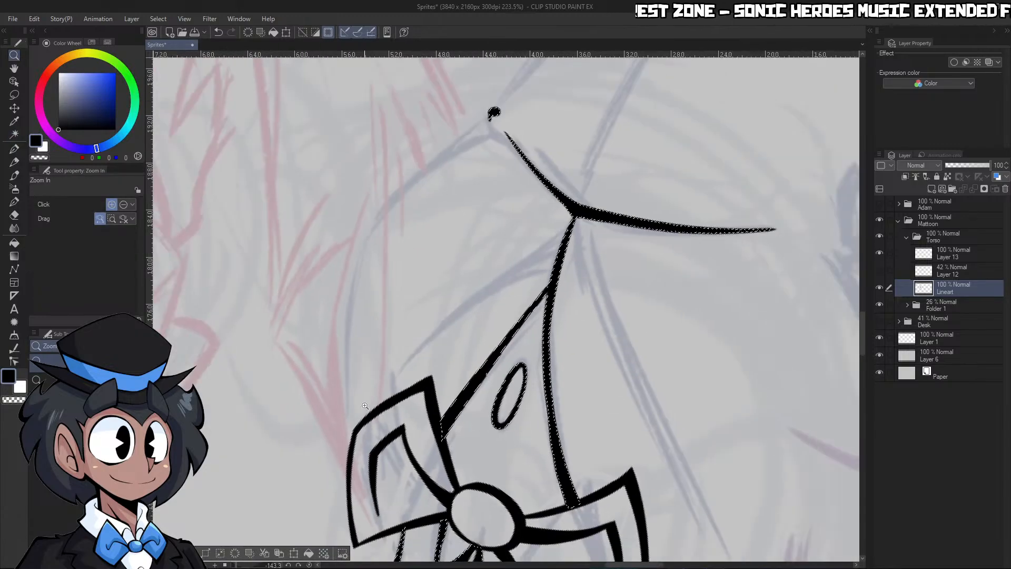
key("p")
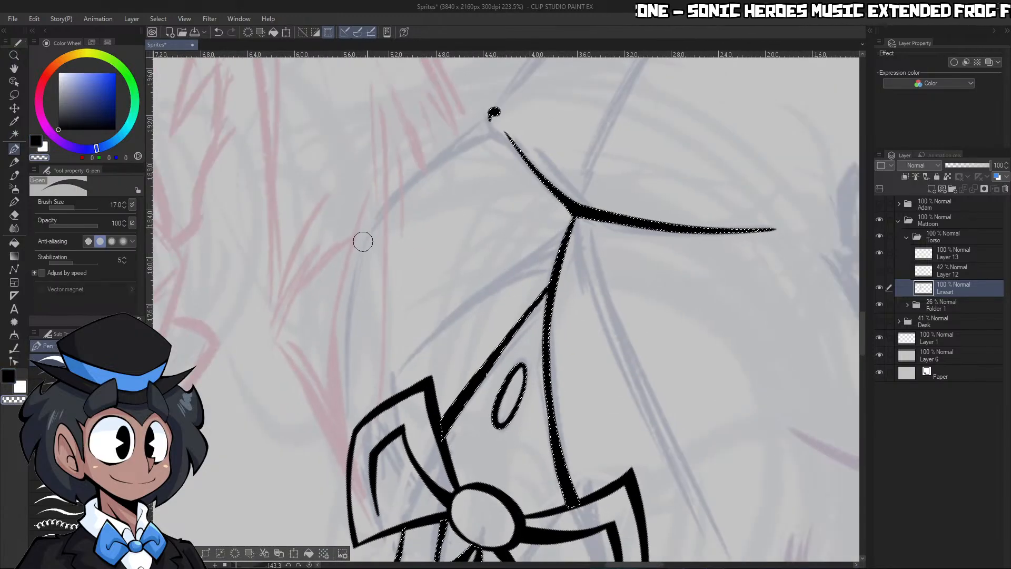
mouse_move(349, 455)
left_mouse_down()
mouse_move(343, 361)
mouse_move(377, 205)
left_mouse_up()
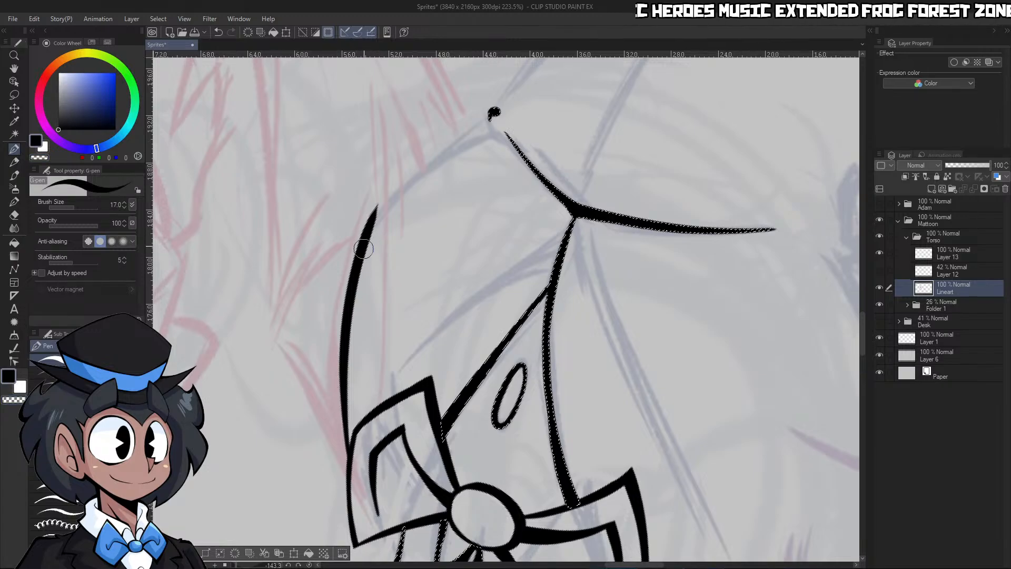
Continue the right torso contour from its bend down to the waist corner and clear the selection
left_click_drag(364, 249, 495, 135)
key("ctrl+z")
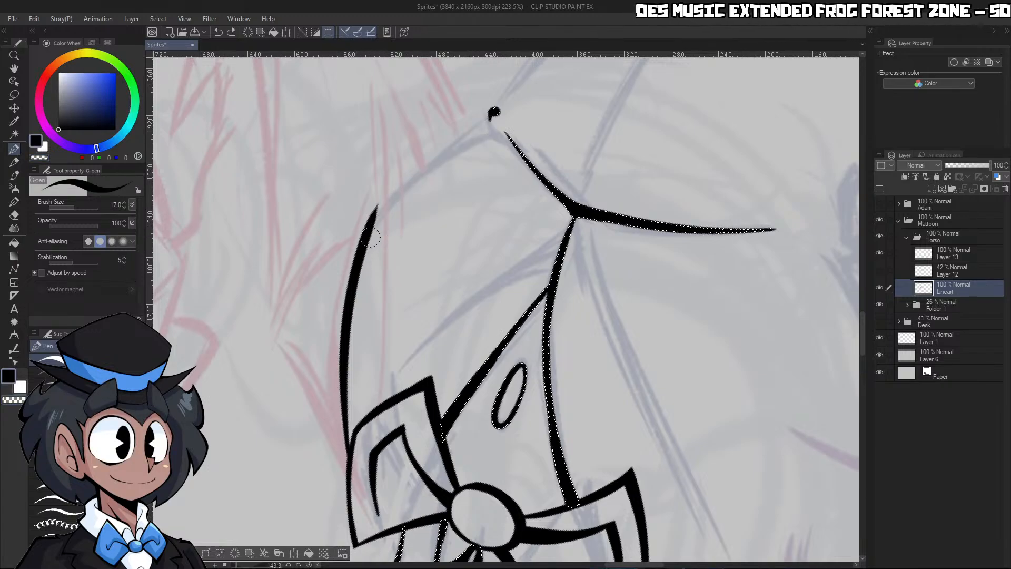
left_click_drag(362, 241, 481, 135)
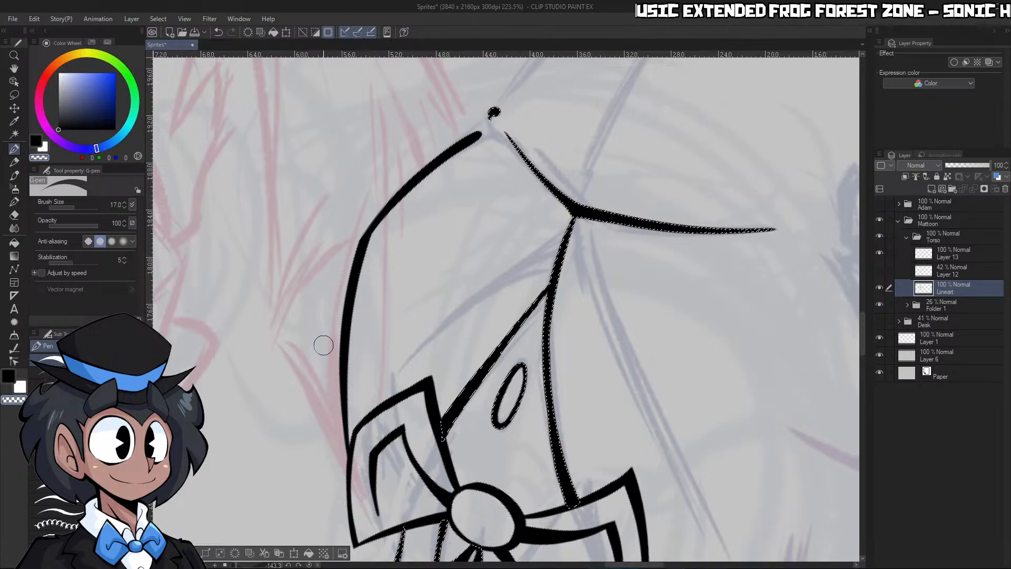
key("ctrl+d")
left_click(309, 564)
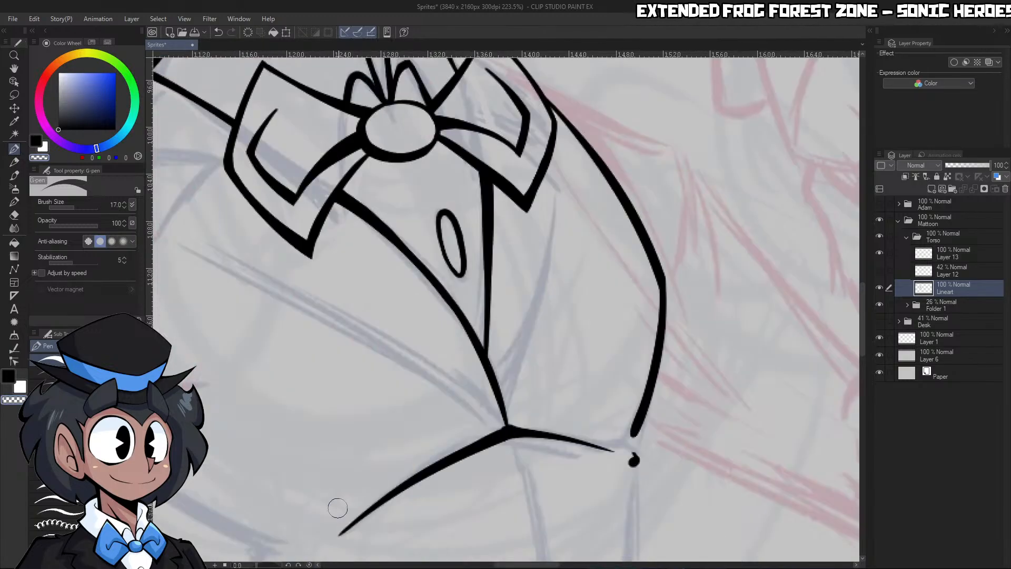
Join the right torso contour to the dot at the waist corner, shaping a small notch there
left_click_drag(624, 277, 553, 284)
left_click_drag(635, 347, 711, 337)
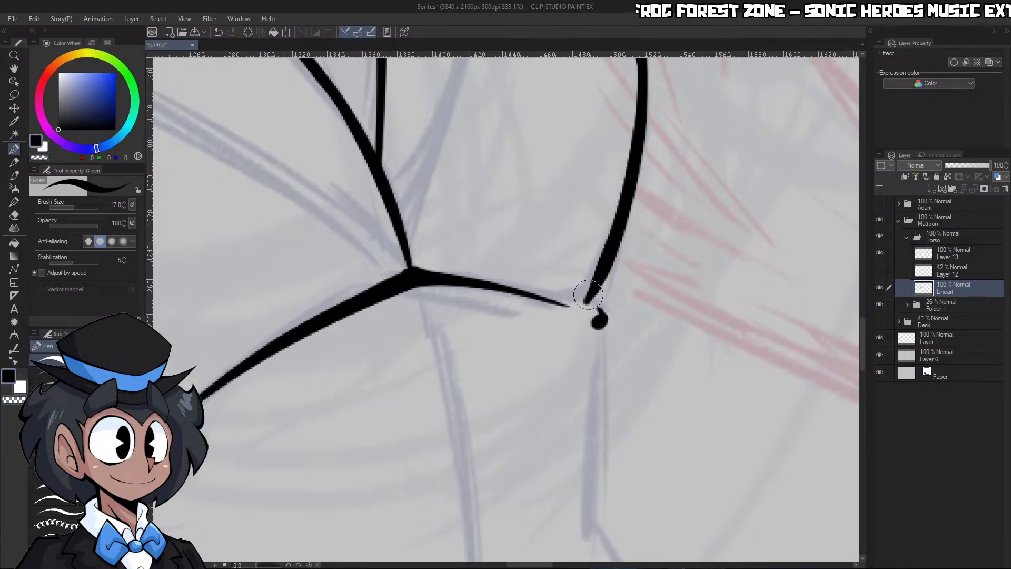
key("c")
mouse_move(578, 308)
left_mouse_down()
mouse_move(608, 282)
mouse_move(592, 301)
mouse_move(615, 318)
mouse_move(527, 311)
left_mouse_up()
key("c")
Ink the right side edge of the jacket straight down from the waist notch to a tapered end
key("c")
left_click_drag(622, 366, 703, 361)
key("c")
mouse_move(594, 169)
left_mouse_down()
mouse_move(584, 340)
mouse_move(577, 318)
mouse_move(503, 319)
left_mouse_up()
key("c")
left_click_drag(559, 343, 619, 337)
key("c")
left_click_drag(520, 126, 550, 402)
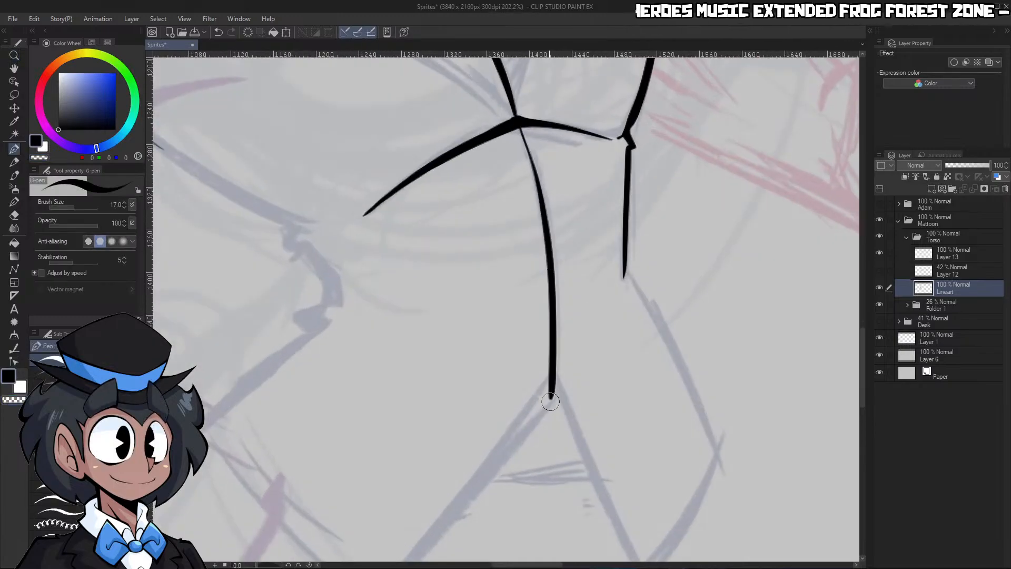
key("ctrl+z")
mouse_move(518, 123)
left_mouse_down()
mouse_move(558, 376)
mouse_move(551, 398)
left_mouse_up()
key("c")
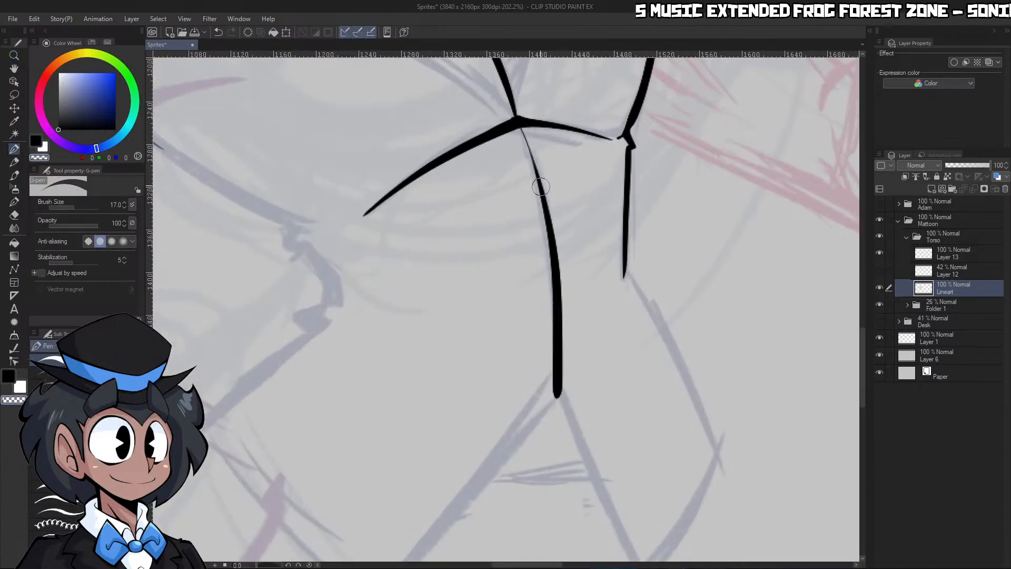
key("ctrl+z")
Ink the jacket's front edge from the closure down to the bottom split with the G-pen at brush size 20
mouse_move(406, 395)
left_mouse_down()
mouse_move(616, 385)
mouse_move(636, 337)
left_mouse_up()
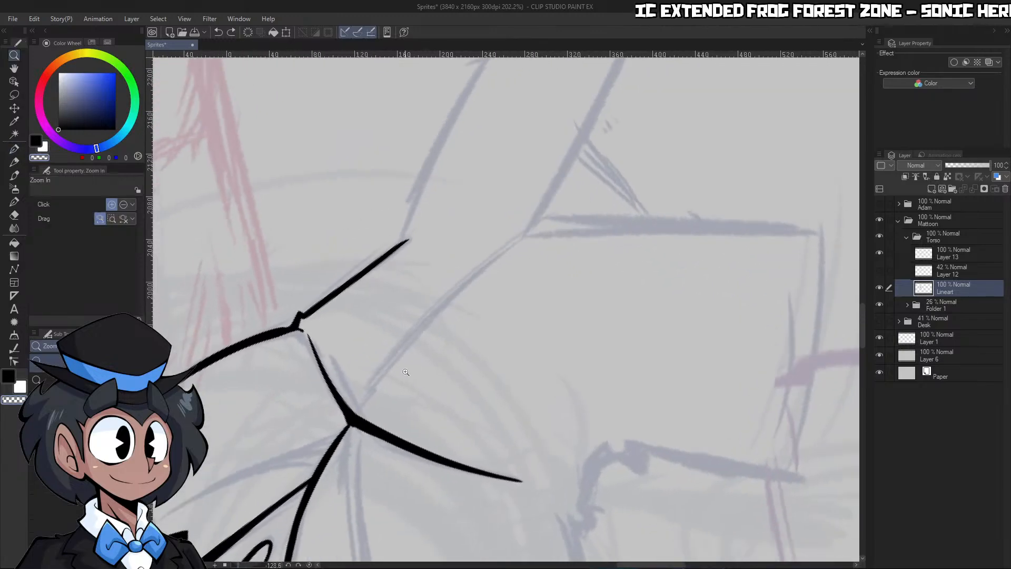
left_click_drag(442, 346, 474, 347)
key("c")
key("bracketright")
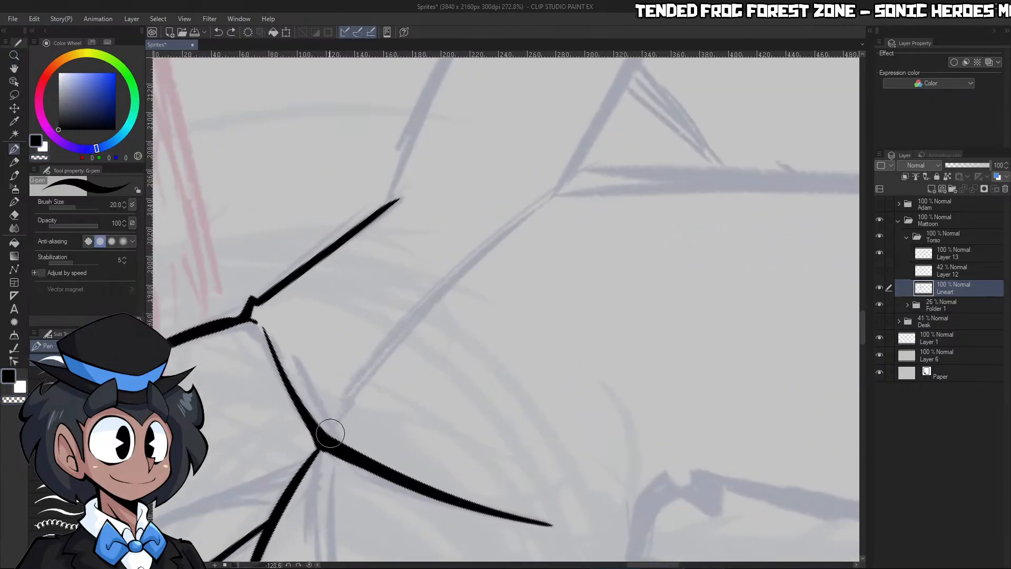
mouse_move(327, 436)
left_mouse_down()
mouse_move(406, 329)
mouse_move(589, 171)
left_mouse_up()
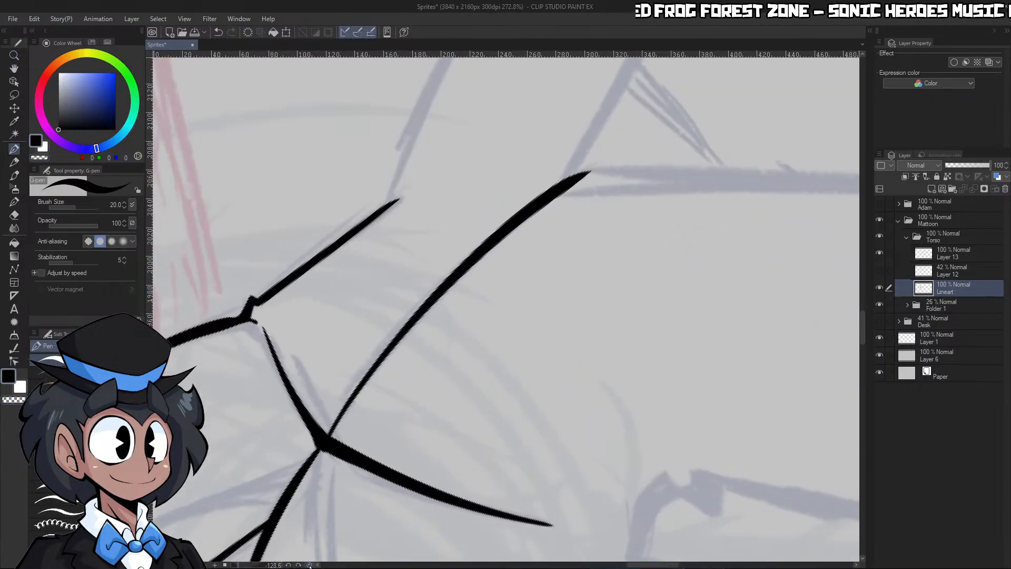
left_click(309, 565)
Add a short stroke from the right collar edge toward the right wing of the bow tie
key("ctrl+space")
left_click_drag(600, 291, 411, 284)
left_click_drag(574, 242, 698, 248)
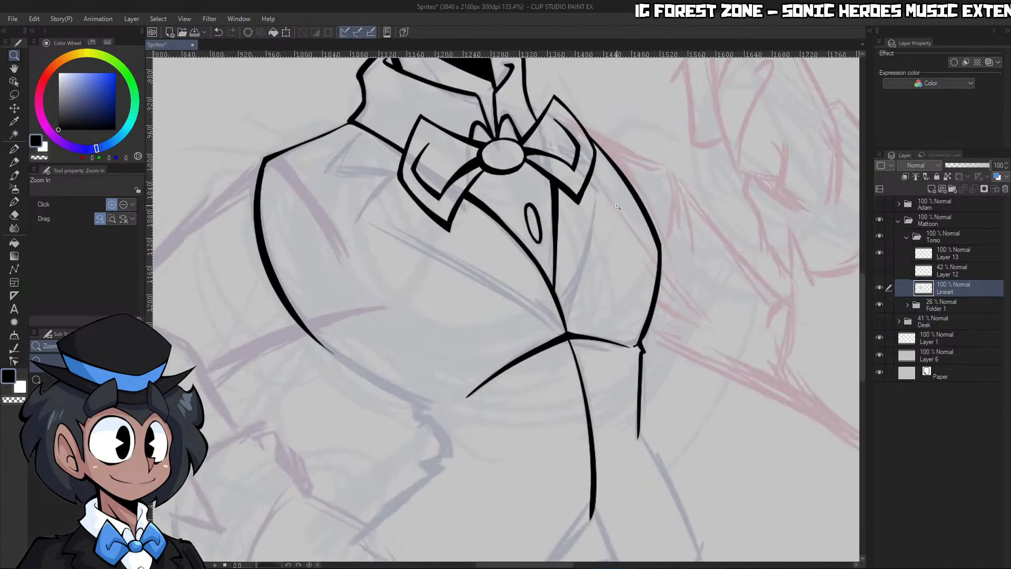
left_click_drag(617, 206, 592, 203)
left_click_drag(582, 141, 656, 144)
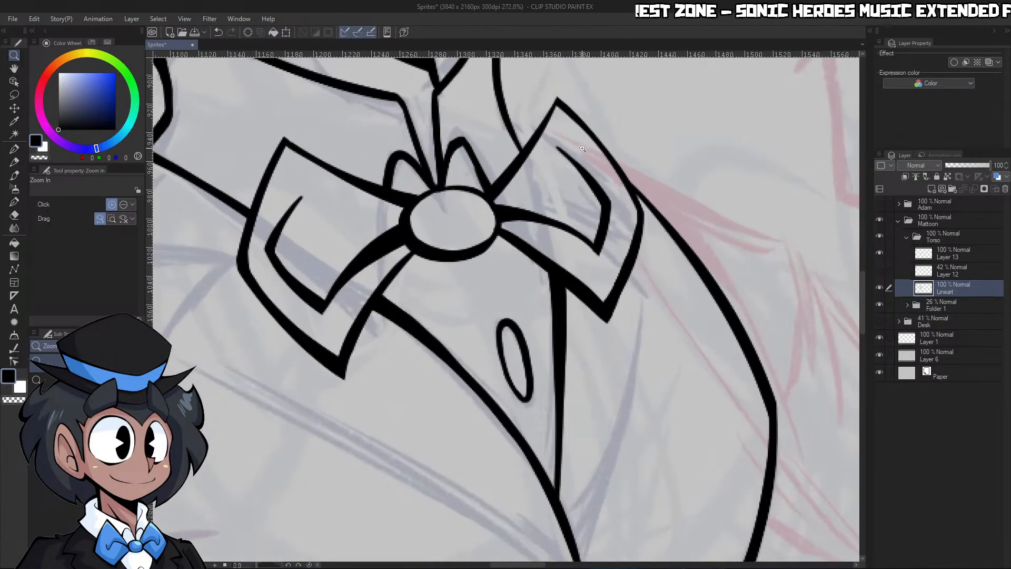
key("p")
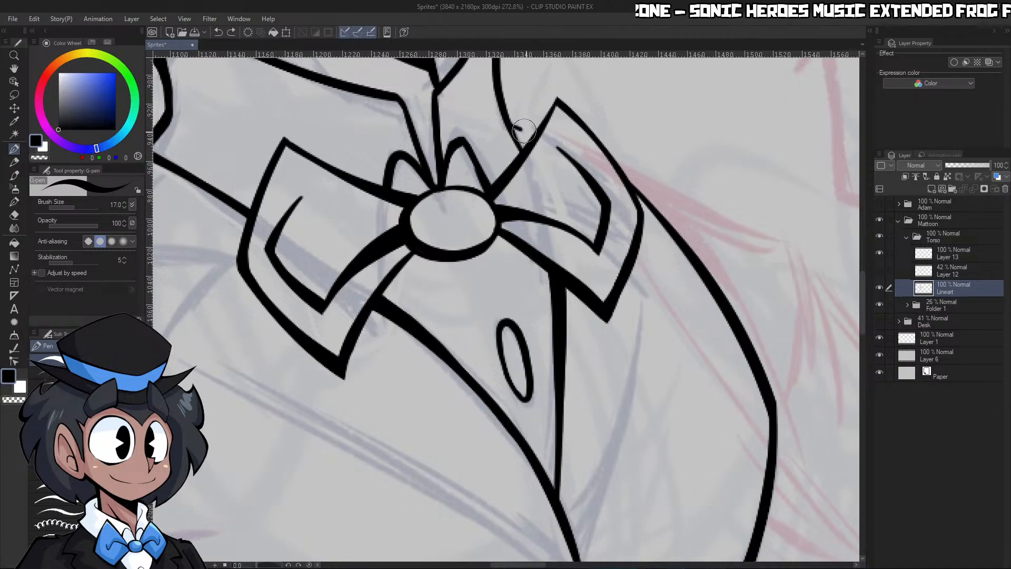
Ink the right lapel from a short corner beneath the right wing down to the closure, thickening toward the bottom
key("ctrl+space")
left_click_drag(594, 169, 545, 172)
left_click_drag(605, 277, 639, 264)
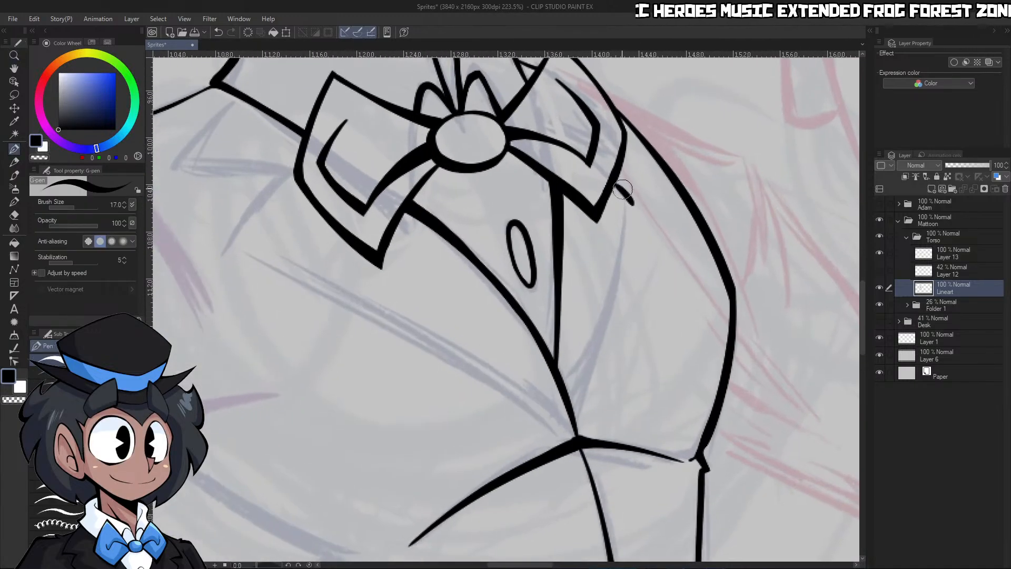
mouse_move(617, 186)
left_mouse_down()
mouse_move(637, 211)
mouse_move(580, 407)
left_mouse_up()
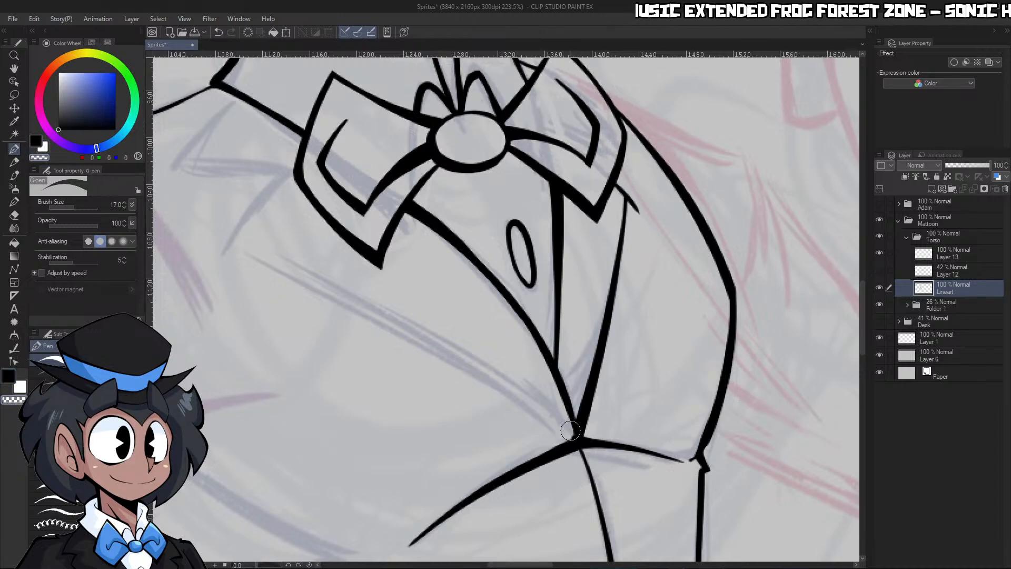
mouse_move(631, 193)
left_mouse_down()
mouse_move(636, 223)
mouse_move(587, 232)
left_mouse_up()
Ink the left lapel's outer edge as a curve from its tip below the left wing to the closure
key("ctrl+space")
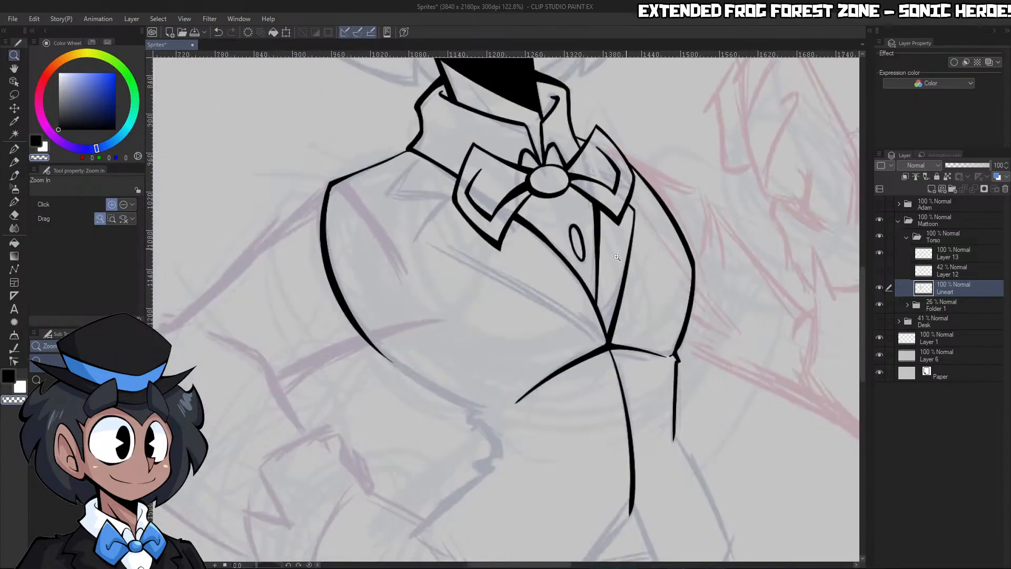
left_click_drag(534, 395, 565, 352)
left_click_drag(256, 566, 247, 566)
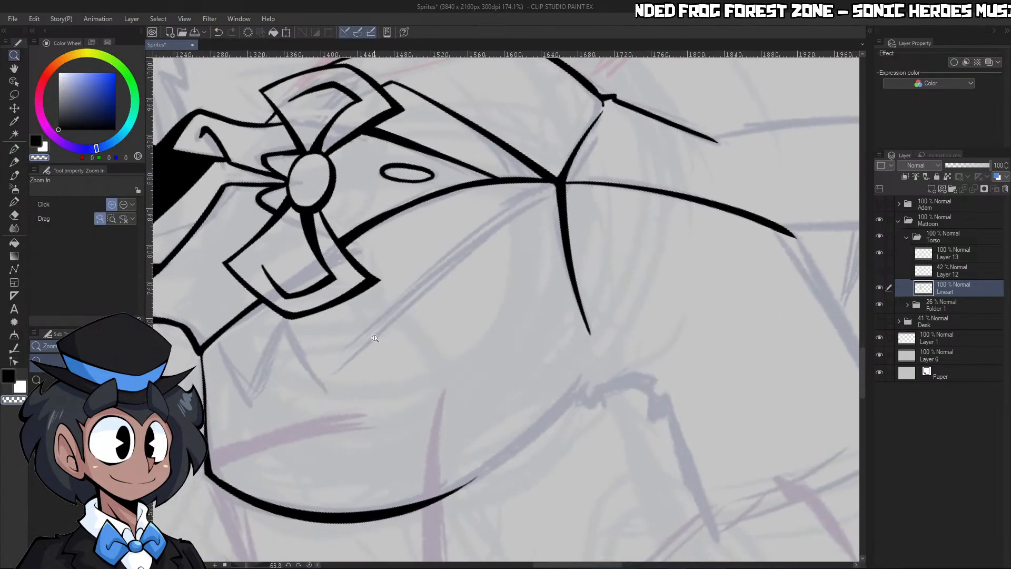
left_click_drag(364, 359, 390, 342)
key("c")
left_click_drag(300, 409, 644, 108)
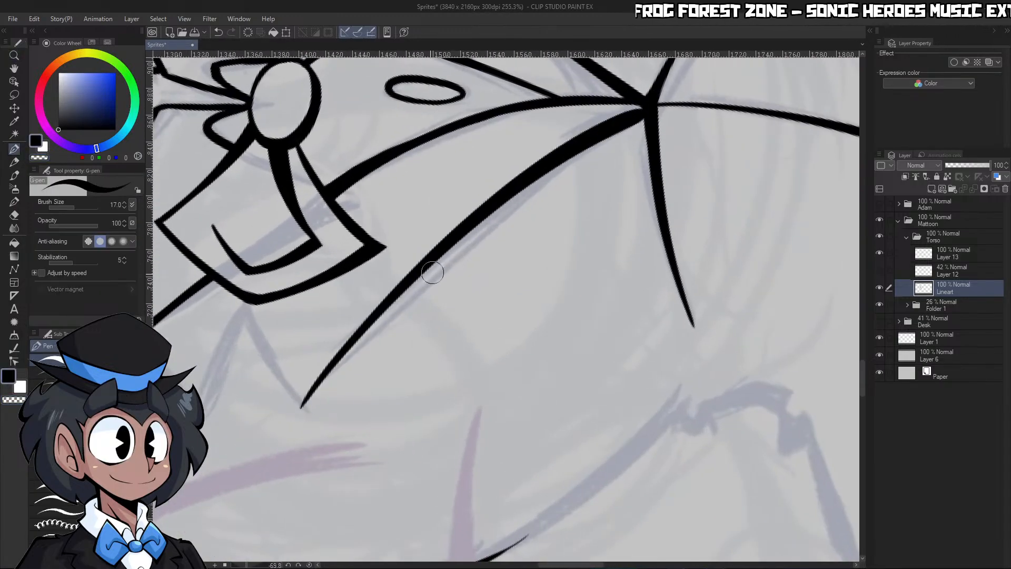
Ink the left lapel's notch, from the lapel tip up to the inner corner and down to the upper point
left_click_drag(245, 308, 302, 411)
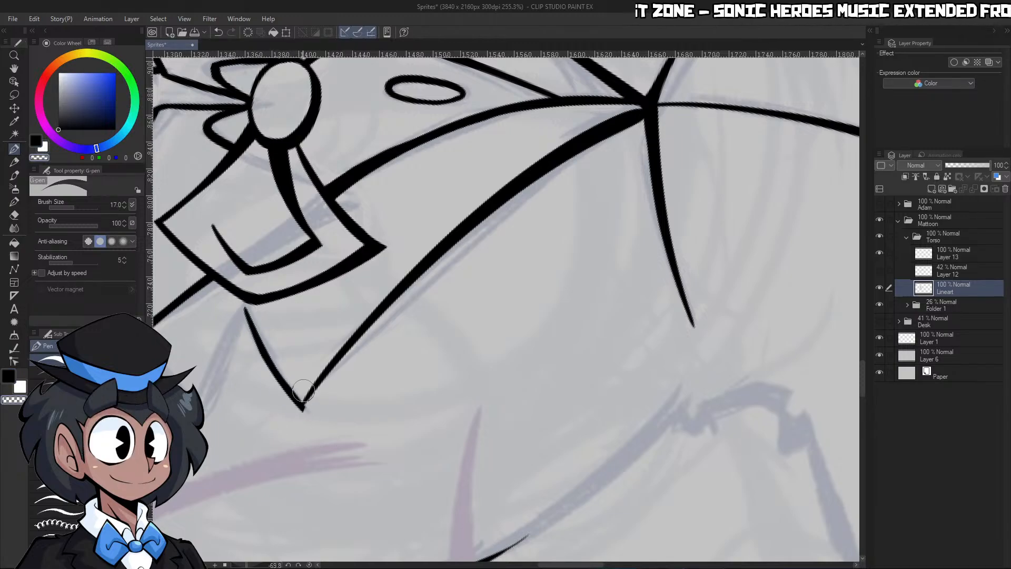
key("ctrl+space")
mouse_move(364, 347)
left_mouse_down()
mouse_move(296, 370)
mouse_move(371, 353)
left_mouse_up()
mouse_move(322, 402)
left_mouse_down()
mouse_move(391, 234)
mouse_move(367, 255)
left_mouse_up()
key("c")
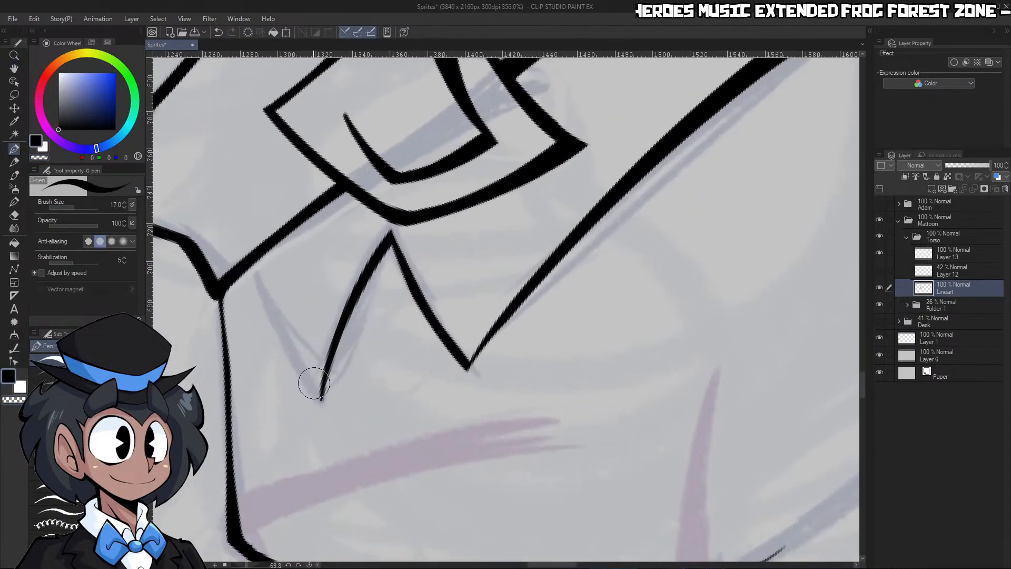
Ink the left lapel's upper edge from the notch's upper point to the shoulder line, thickening where they meet
mouse_move(319, 398)
left_mouse_down()
mouse_move(283, 352)
mouse_move(253, 279)
left_mouse_up()
key("ctrl+z")
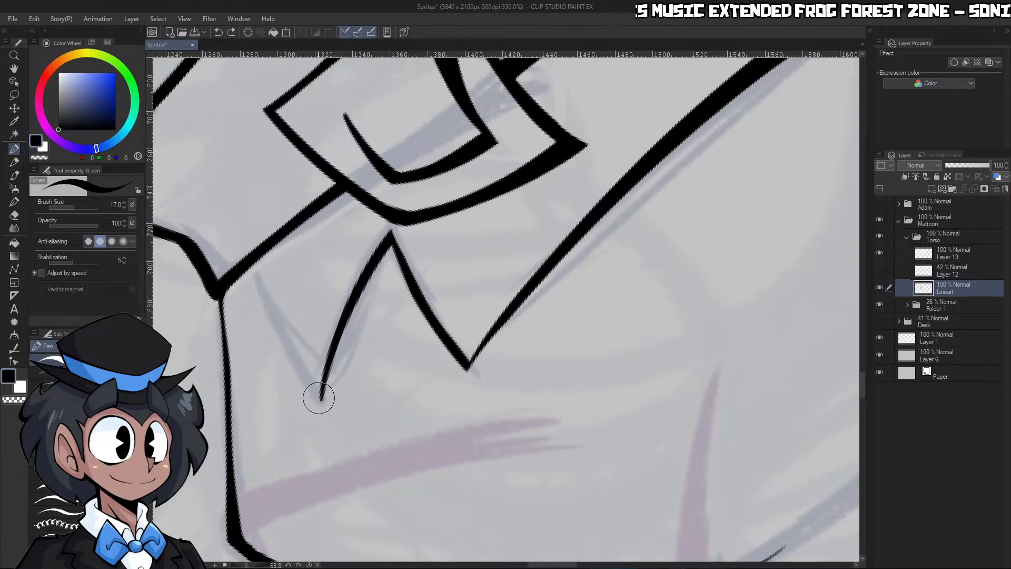
mouse_move(302, 375)
left_mouse_down()
mouse_move(246, 274)
mouse_move(311, 383)
mouse_move(244, 294)
mouse_move(322, 409)
left_mouse_up()
key("c")
key("ctrl+z")
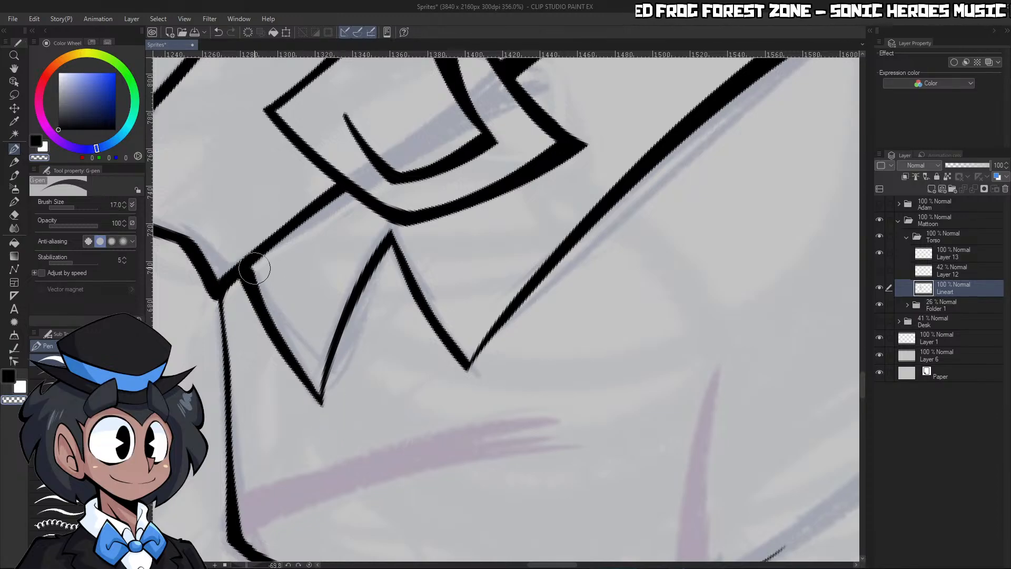
key("c")
left_click_drag(258, 290, 252, 259)
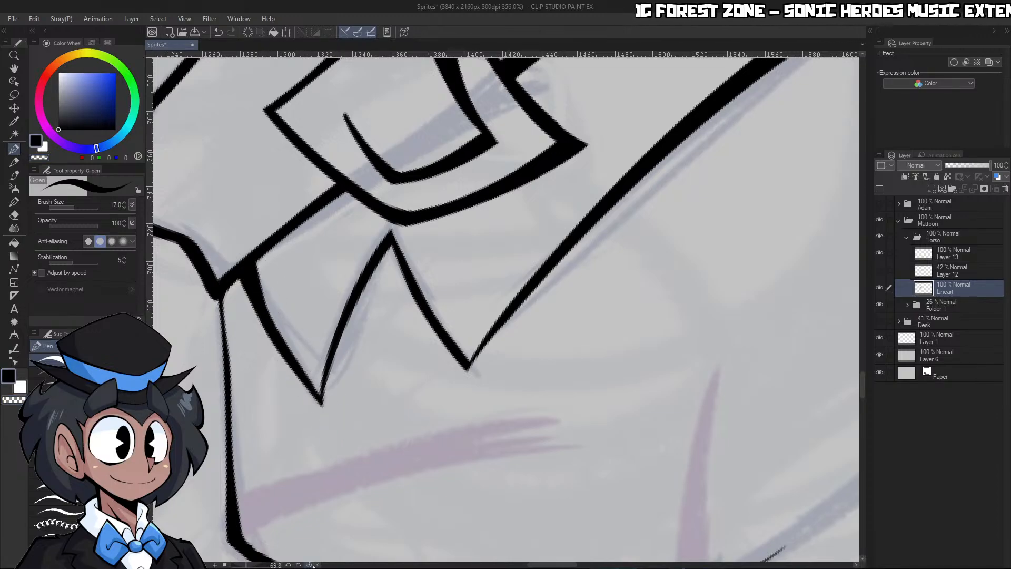
left_click(309, 564)
key("ctrl+space")
left_click_drag(569, 278, 655, 247)
left_click_drag(732, 285, 773, 333)
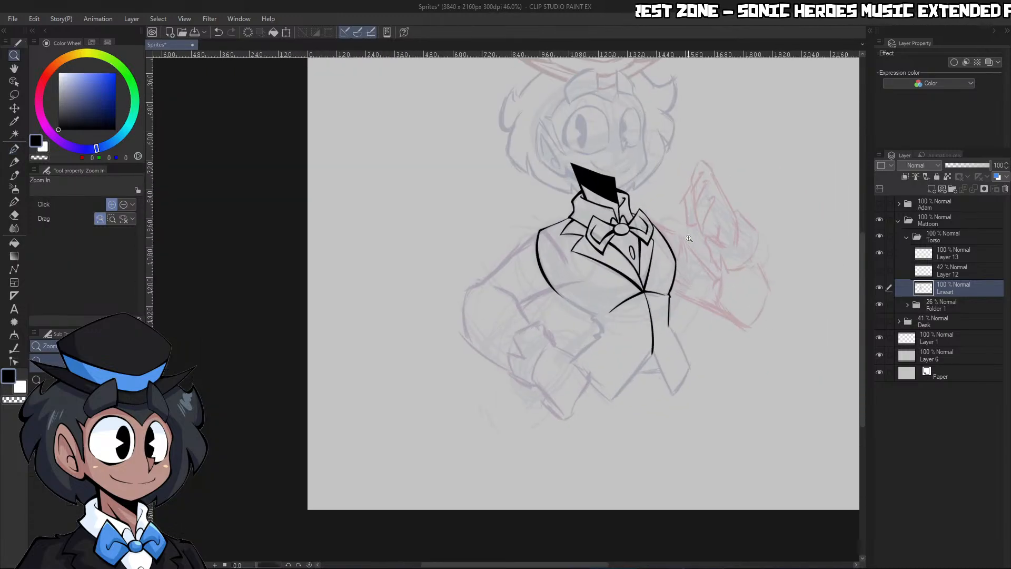
Extend the jacket's left side contour down to the waist with a 25-size G-pen, adding a small hooked fold beneath its end
left_click_drag(675, 237, 719, 267)
left_click_drag(602, 234, 637, 295)
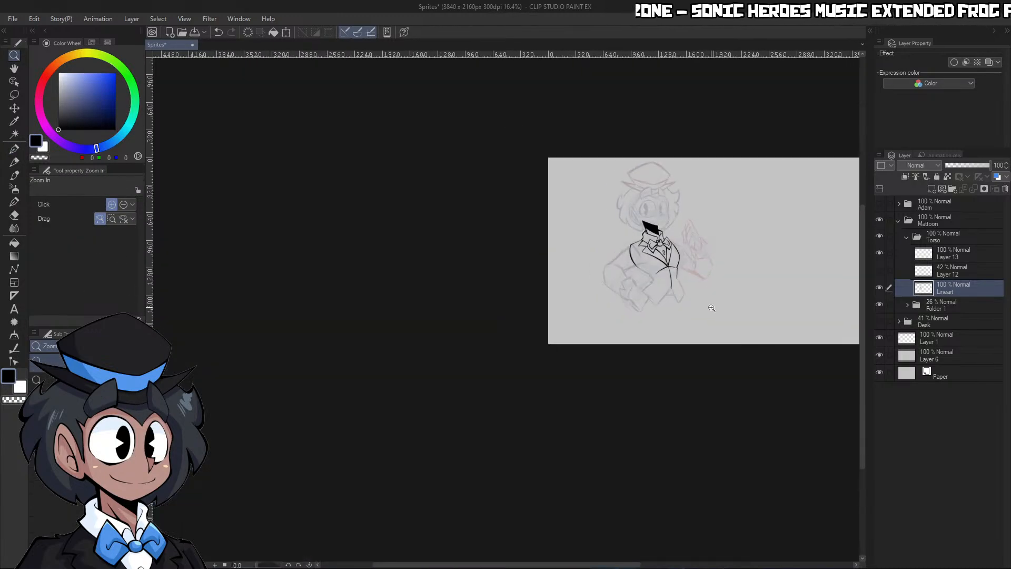
left_click_drag(712, 307, 740, 310)
left_click_drag(619, 266, 647, 263)
left_click_drag(550, 202, 588, 201)
key("c")
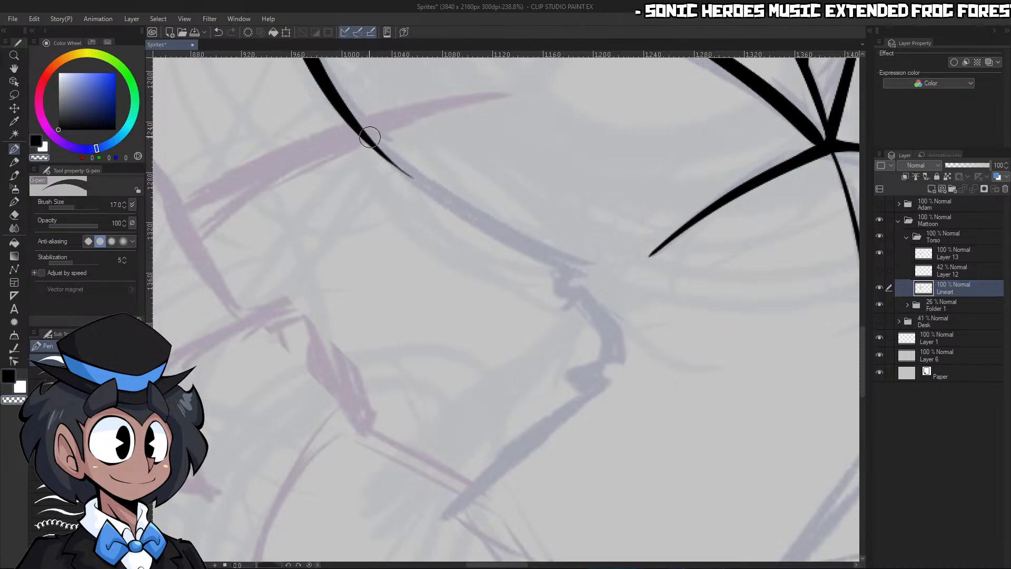
left_click_drag(371, 137, 576, 280)
key("ctrl+z")
key("c")
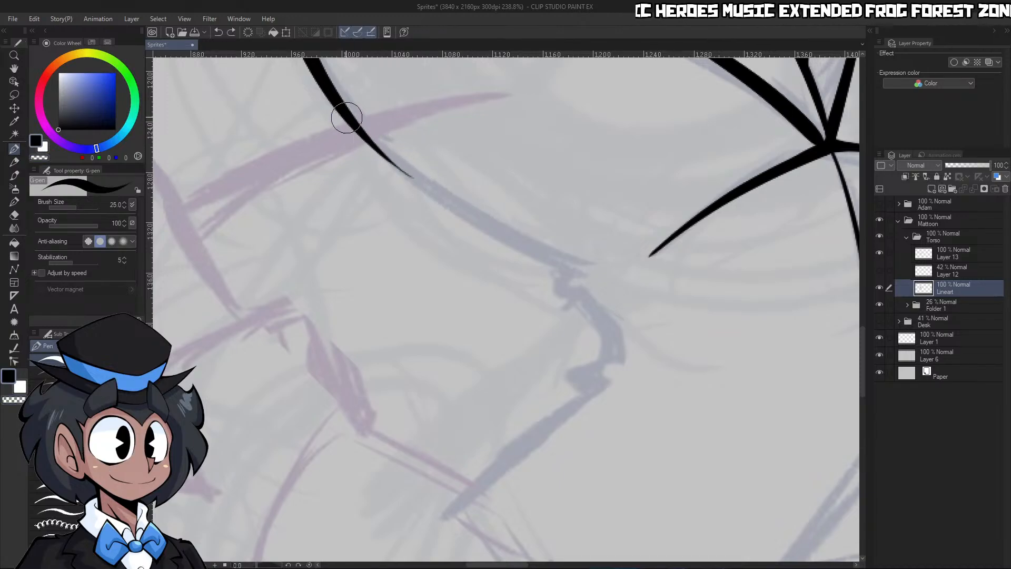
left_click_drag(346, 117, 625, 293)
key("c")
left_click_drag(352, 137, 635, 312)
key("c")
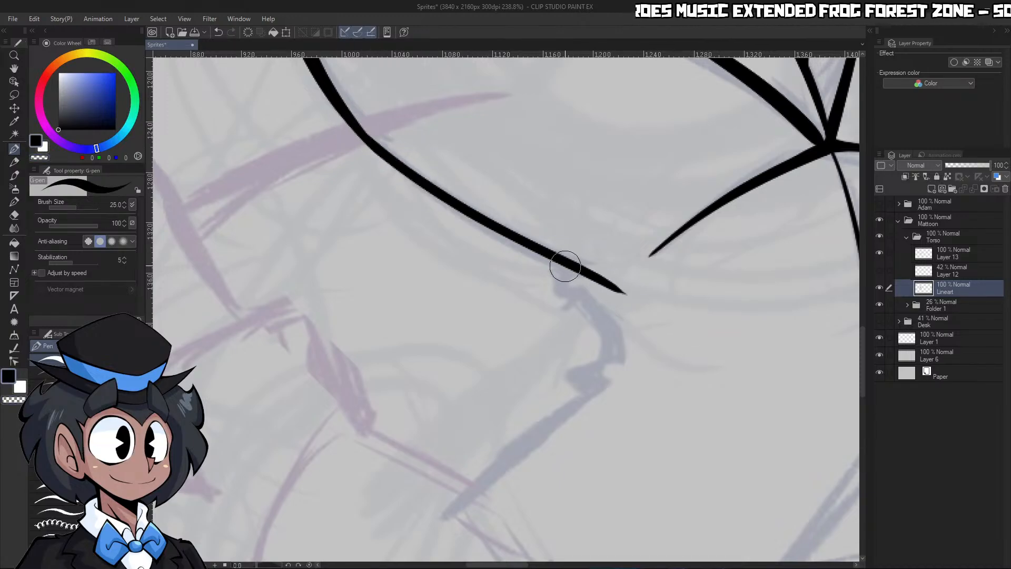
mouse_move(564, 267)
left_mouse_down()
mouse_move(598, 310)
mouse_move(653, 297)
mouse_move(564, 311)
left_mouse_up()
key("c")
Ink the front edges of both lower jacket panels from the closure's lower end to the two tips, thickening downward
key("ctrl+space")
left_click_drag(642, 369, 724, 345)
key("ctrl+space")
left_click_drag(600, 321, 431, 329)
left_click_drag(691, 364, 756, 361)
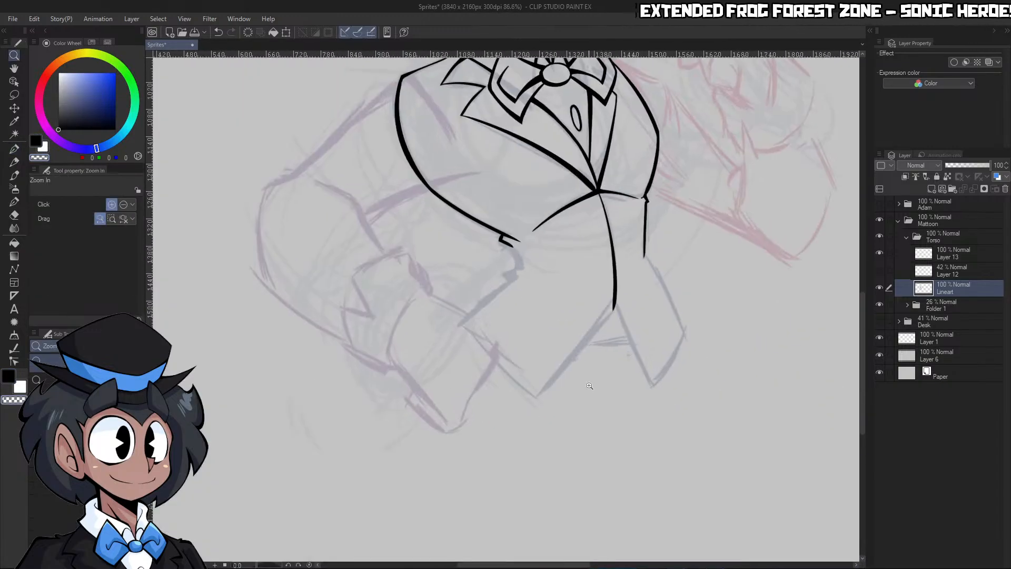
left_click_drag(588, 393, 690, 387)
left_click_drag(658, 170, 466, 431)
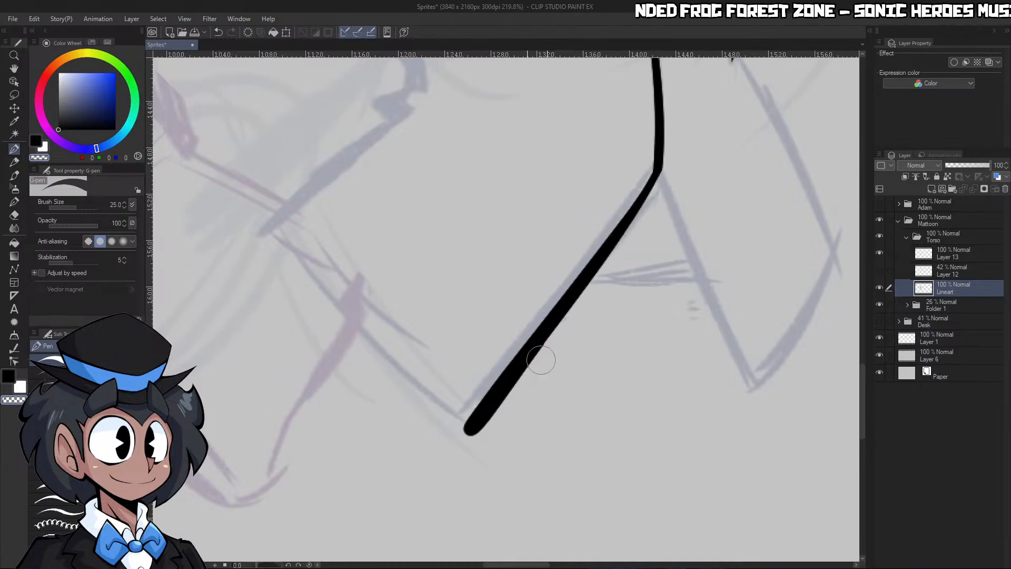
key("ctrl+space")
mouse_move(670, 192)
left_mouse_down()
mouse_move(764, 428)
mouse_move(658, 408)
left_mouse_up()
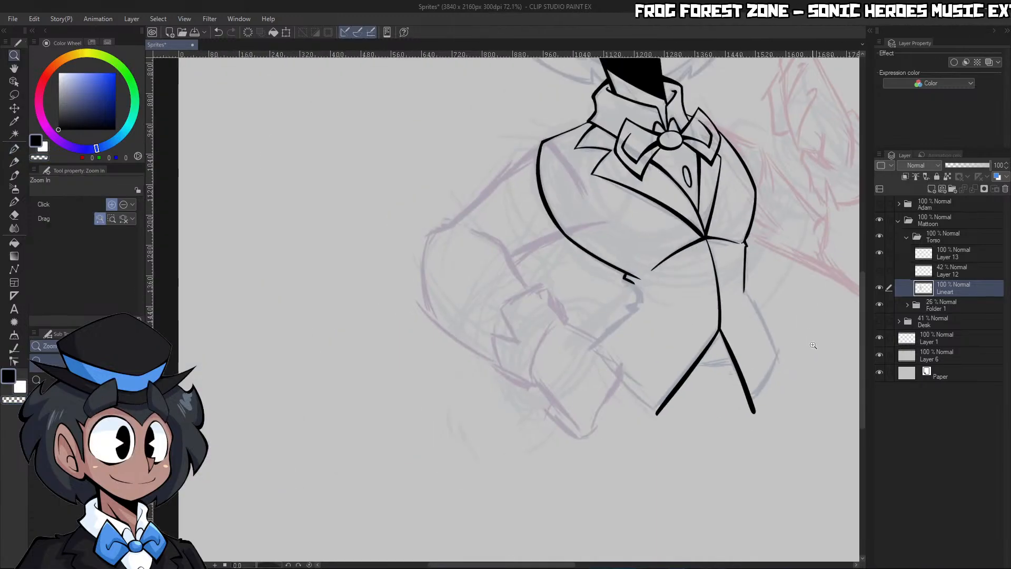
Ink the right panel's outer edge from the side contour to its outer corner, plus the lower edge to the tip
left_click_drag(793, 361, 879, 363)
left_click_drag(626, 117, 764, 390)
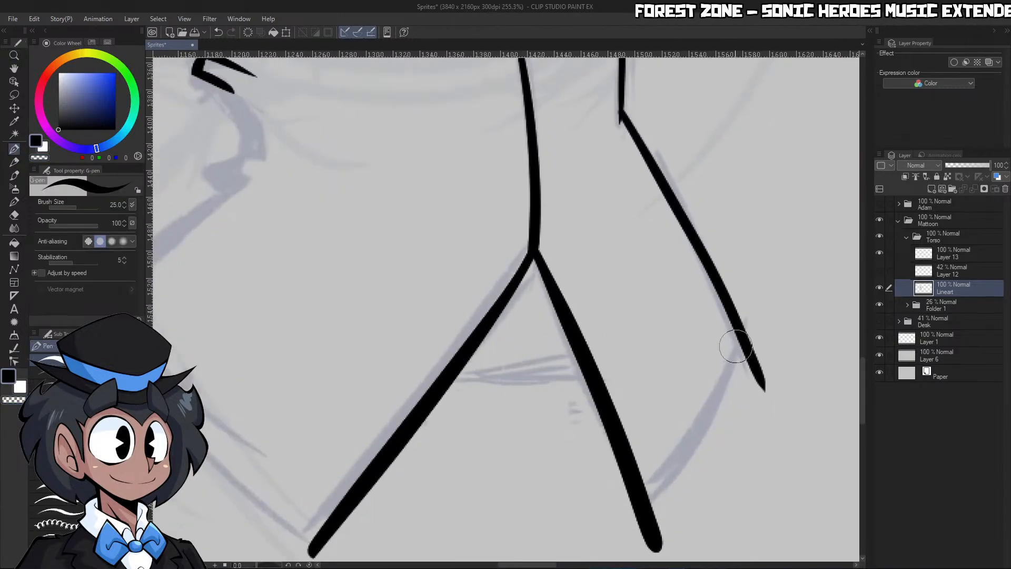
mouse_move(737, 332)
left_mouse_down()
mouse_move(716, 401)
mouse_move(647, 521)
mouse_move(740, 405)
left_mouse_up()
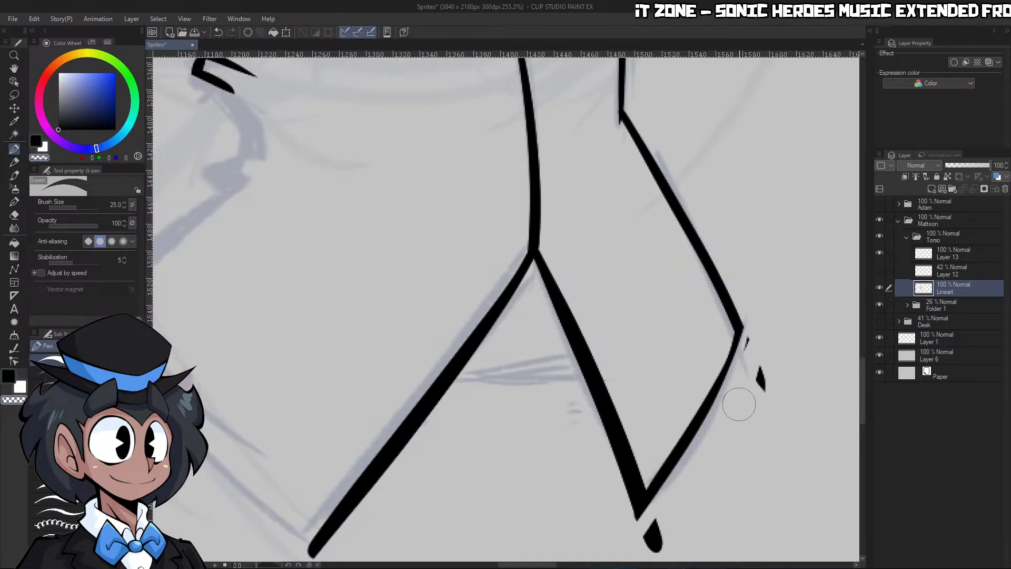
Thin the right panel's lower edge and erase the overshooting line ends at its outer corner and bottom tip
key("ctrl+z")
key("ctrl+z")
mouse_move(750, 315)
left_mouse_down()
mouse_move(642, 527)
mouse_move(744, 398)
left_mouse_up()
key("ctrl+z")
key("ctrl+z")
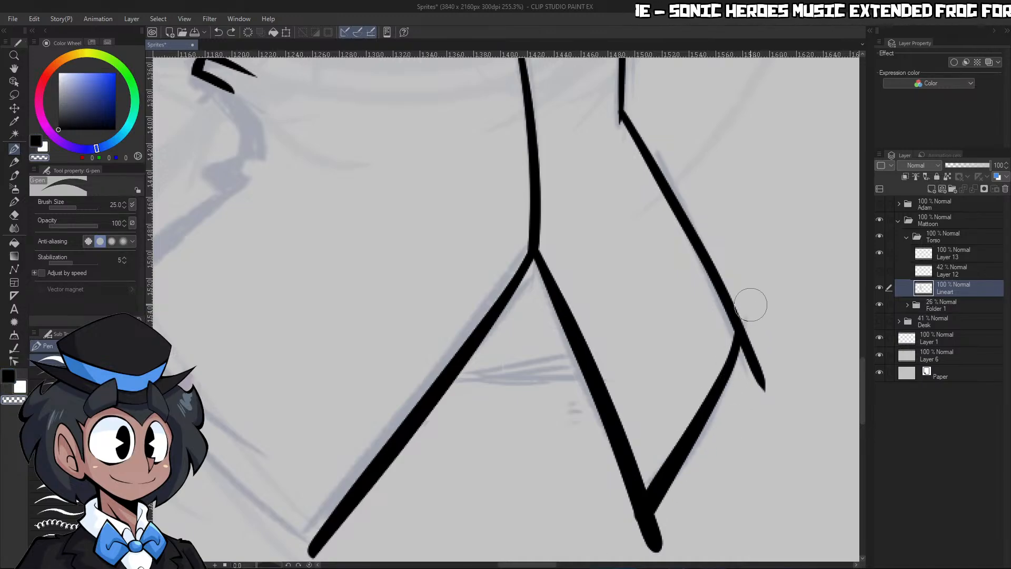
left_click_drag(752, 303, 655, 540)
key("ctrl+z")
key("ctrl+y")
left_click_drag(756, 338, 743, 432)
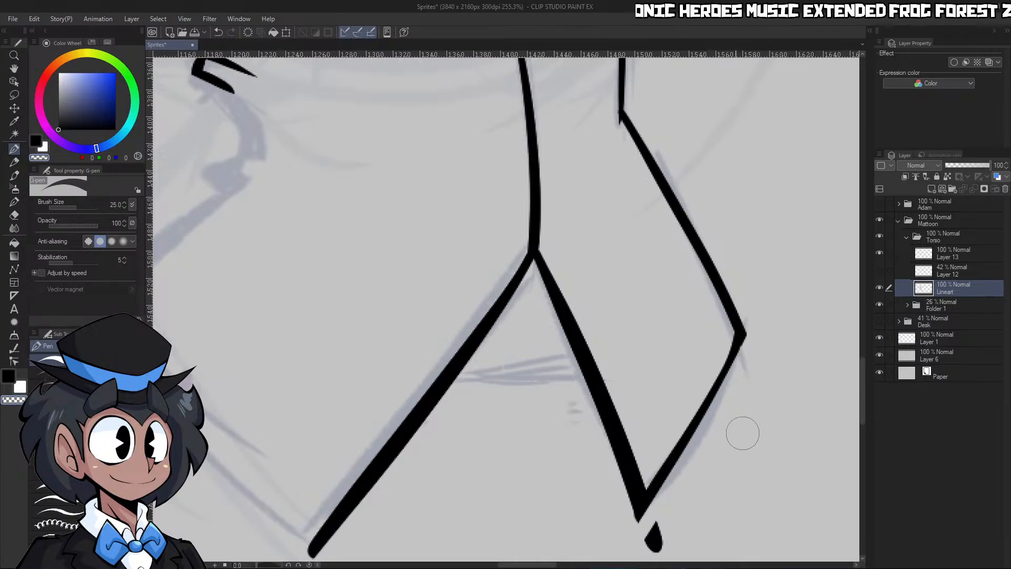
left_click_drag(671, 526, 655, 535)
Ink the left panel's lower edge as a curve from its outer corner to the tip, and sharpen the tip
key("ctrl+space")
mouse_move(725, 464)
left_mouse_down()
mouse_move(672, 497)
mouse_move(732, 497)
left_mouse_up()
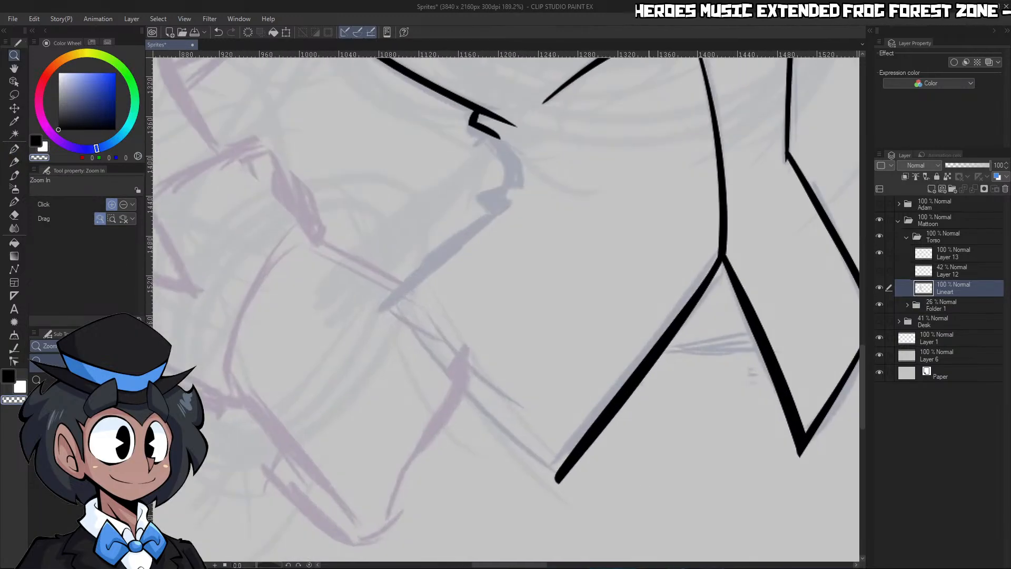
mouse_move(383, 291)
left_mouse_down()
mouse_move(448, 375)
mouse_move(587, 500)
left_mouse_up()
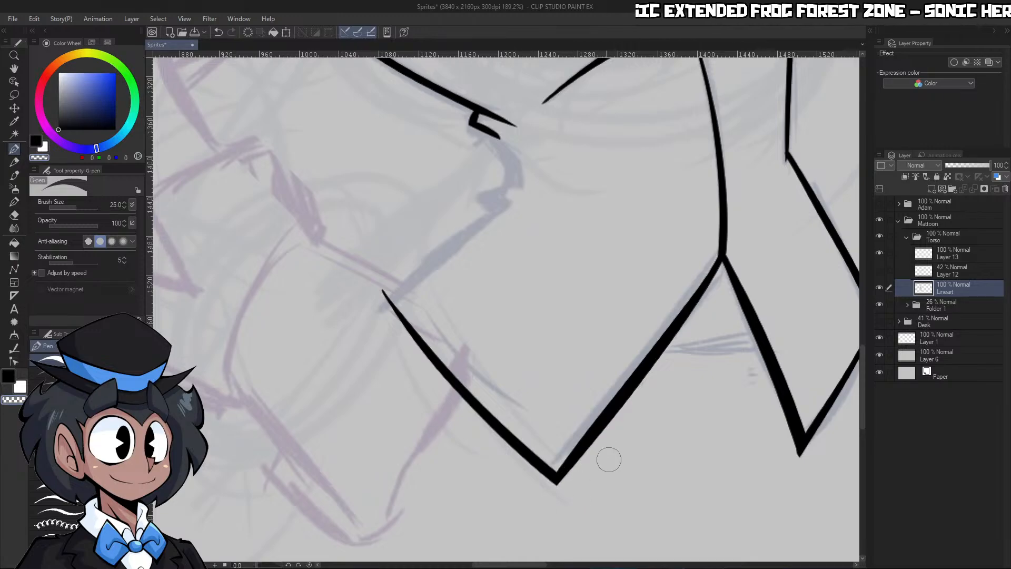
Ink the left waist folds below the small hook as a short slanting line ending in a thick zigzag notch
key("ctrl+space")
left_click_drag(629, 471, 588, 469)
mouse_move(583, 365)
left_mouse_down()
mouse_move(605, 368)
mouse_move(582, 351)
mouse_move(606, 350)
left_mouse_up()
mouse_move(520, 162)
left_mouse_down()
mouse_move(578, 271)
mouse_move(521, 293)
mouse_move(560, 315)
mouse_move(589, 273)
left_mouse_up()
key("c")
key("ctrl+space")
mouse_move(531, 152)
left_mouse_down()
mouse_move(595, 276)
mouse_move(553, 355)
mouse_move(606, 300)
left_mouse_up()
key("c")
Ink the left panel's upper edge from the fold notch to the outer corner, and trim both line ends to sharp points
left_click_drag(612, 255, 432, 391)
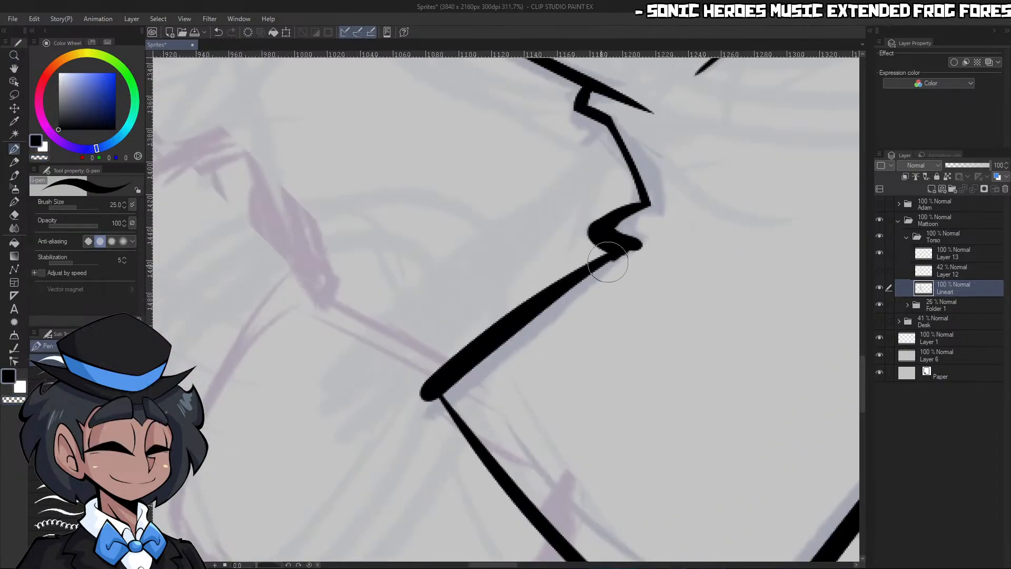
left_click_drag(612, 265, 421, 420)
key("c")
left_click_drag(466, 392, 701, 214)
mouse_move(589, 259)
left_mouse_down()
mouse_move(412, 394)
mouse_move(464, 481)
left_mouse_up()
key("c")
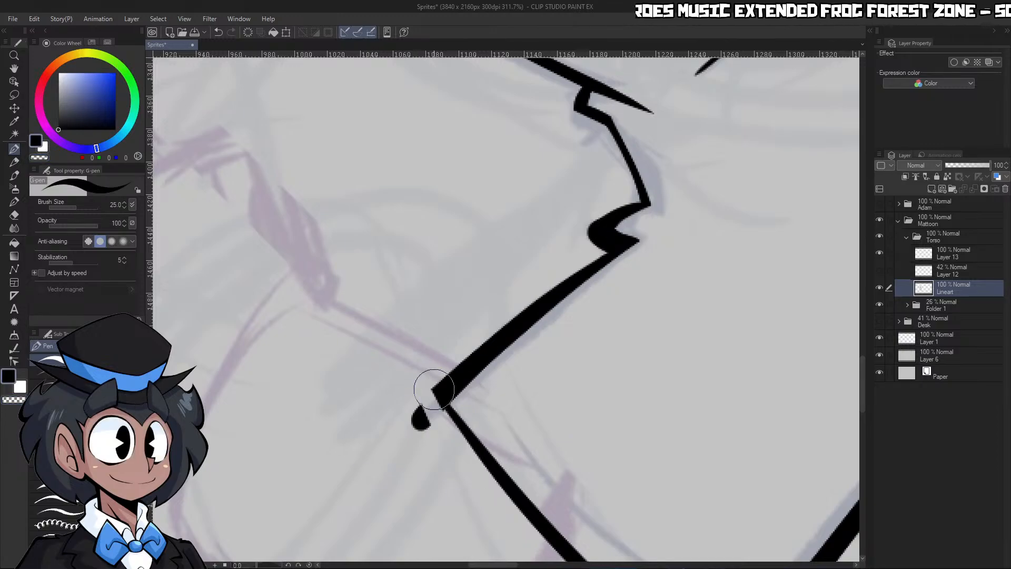
left_click_drag(434, 390, 488, 473)
key("c")
mouse_move(420, 371)
left_mouse_down()
mouse_move(518, 529)
mouse_move(421, 421)
left_mouse_up()
Try to ink the jacket's back hem between the two front panels inside a selection of the surrounding canvas
key("ctrl+space")
left_click_drag(457, 308, 391, 432)
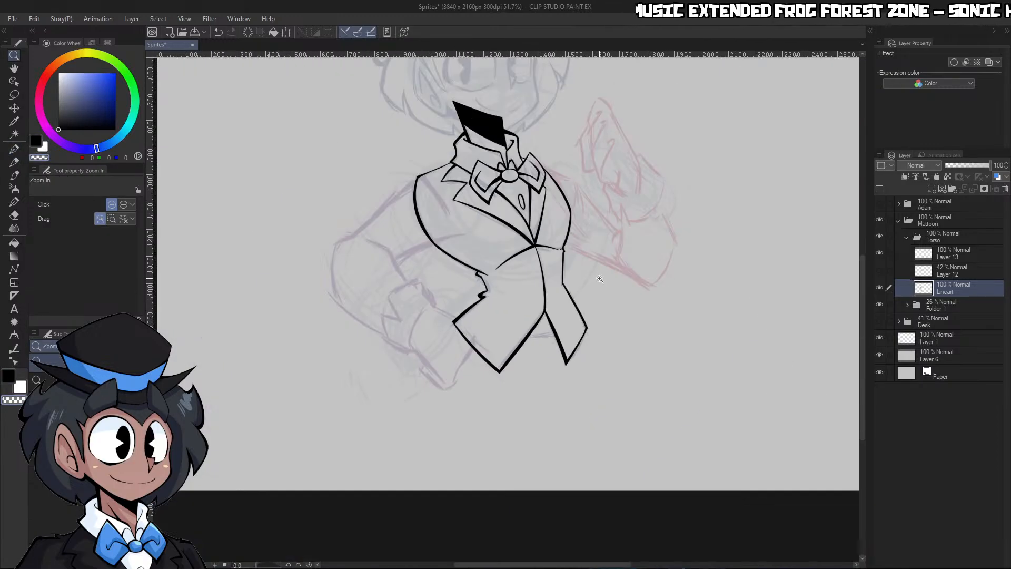
left_click_drag(533, 392, 567, 296)
key("g")
key("p")
left_click_drag(578, 150, 425, 358)
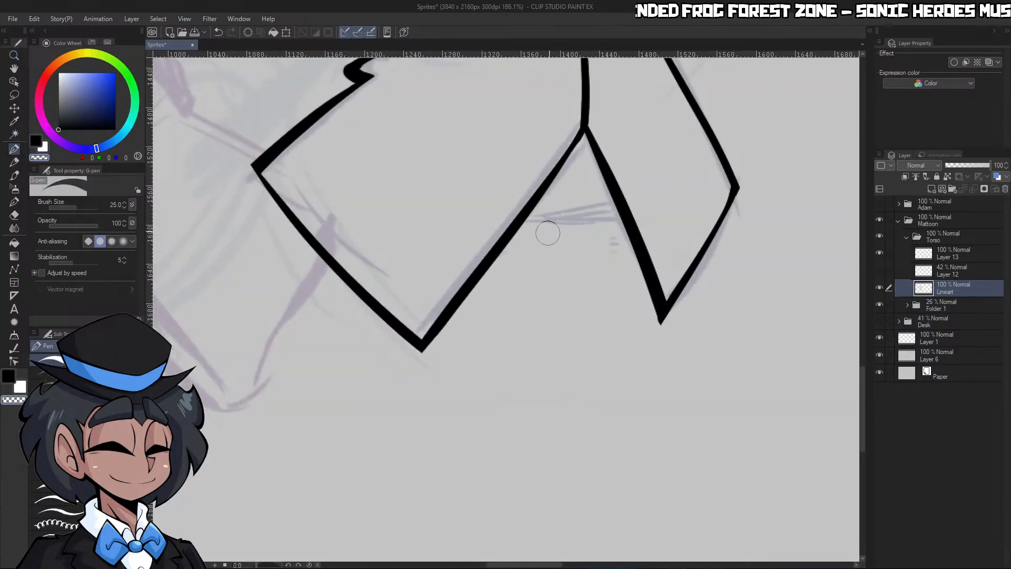
key("w")
left_click(395, 440)
key("shift+space")
left_click_drag(620, 213, 568, 174)
key("p")
left_click_drag(484, 222, 624, 146)
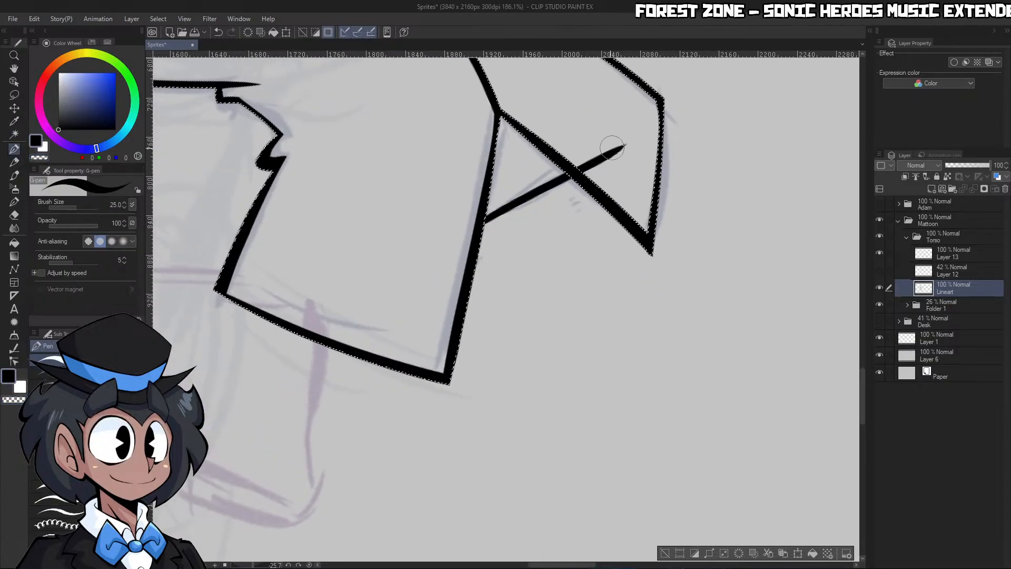
key("ctrl+z")
left_click_drag(568, 175, 476, 230)
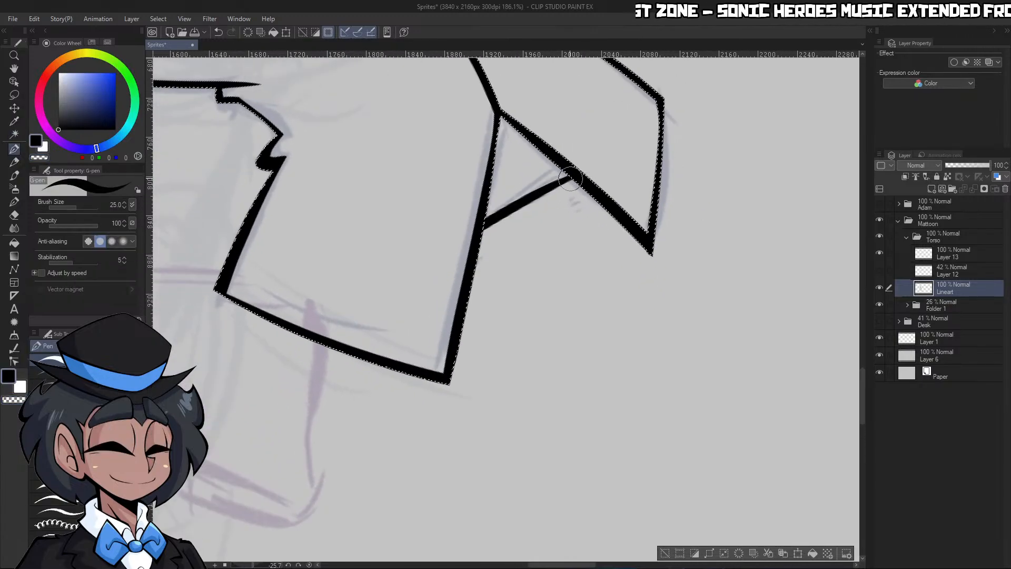
key("ctrl+z")
left_click_drag(570, 177, 483, 228)
key("ctrl+z")
left_click_drag(571, 178, 484, 228)
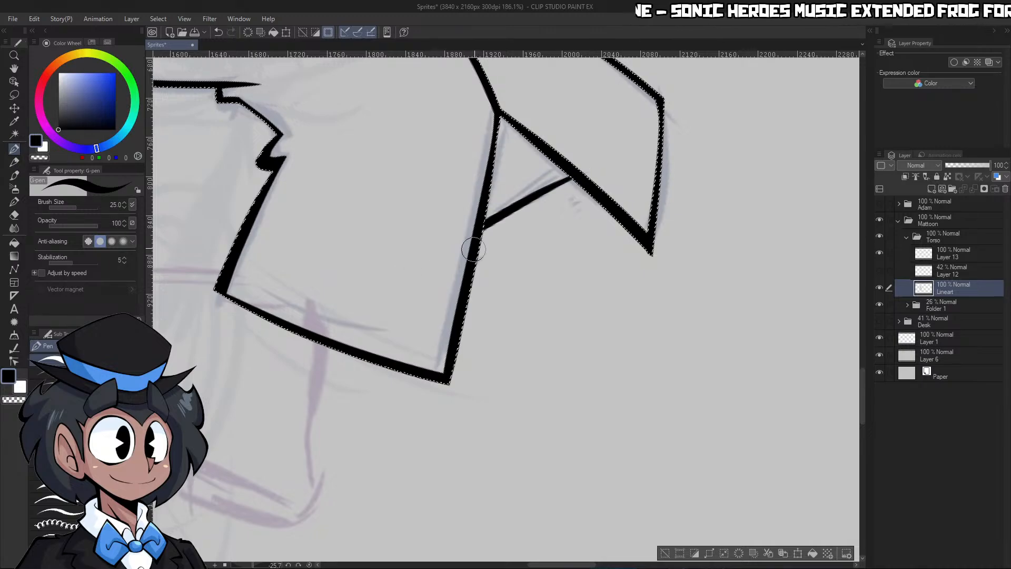
key("ctrl+z")
key("ctrl+space")
left_click_drag(641, 292, 571, 284)
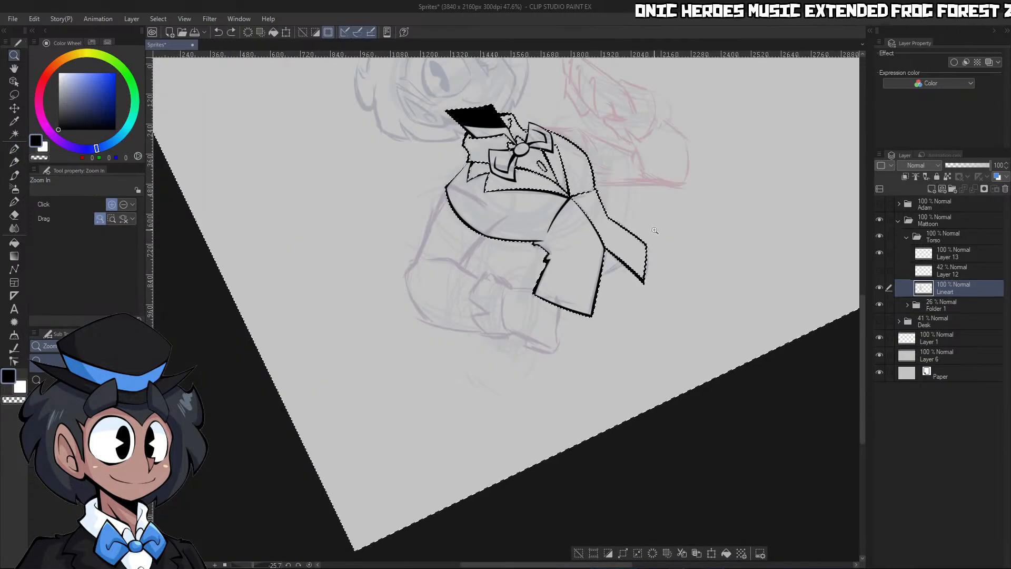
key("ctrl+d")
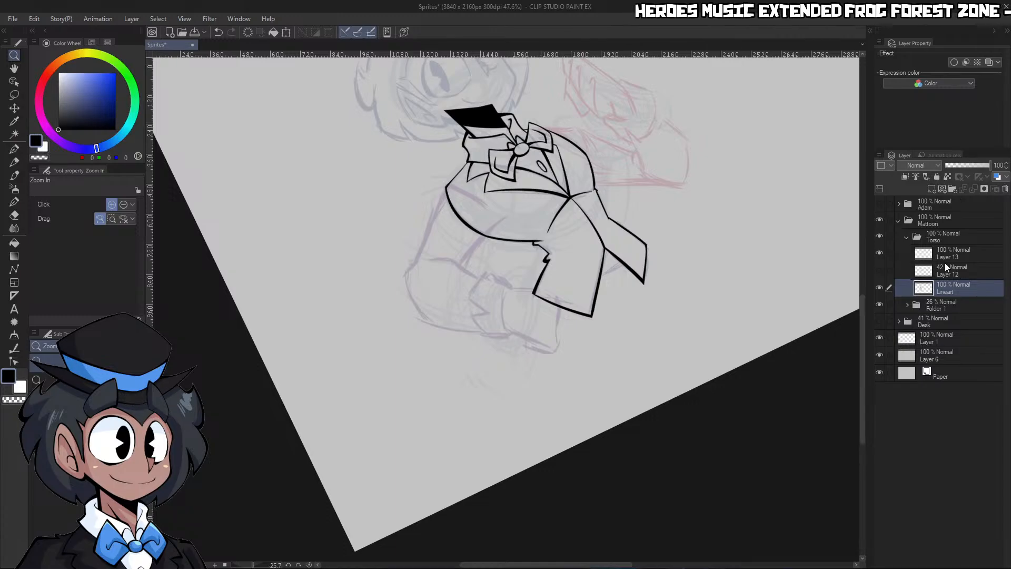
Move the Lineart layer directly above Layer 12 and merge Layer 13 down into it
left_click(878, 254)
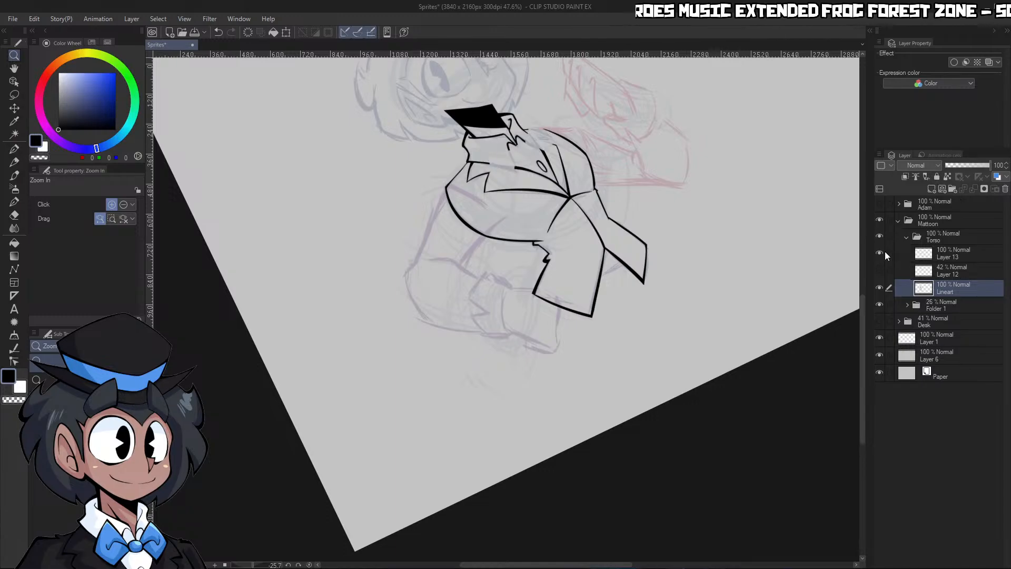
left_click_drag(959, 267, 958, 263)
left_click(955, 253)
left_click(974, 189)
Select the canvas around the torso, ink the short back hem between the front panels, reset the view rotation and deselect
left_click_drag(621, 287, 665, 279)
key("w")
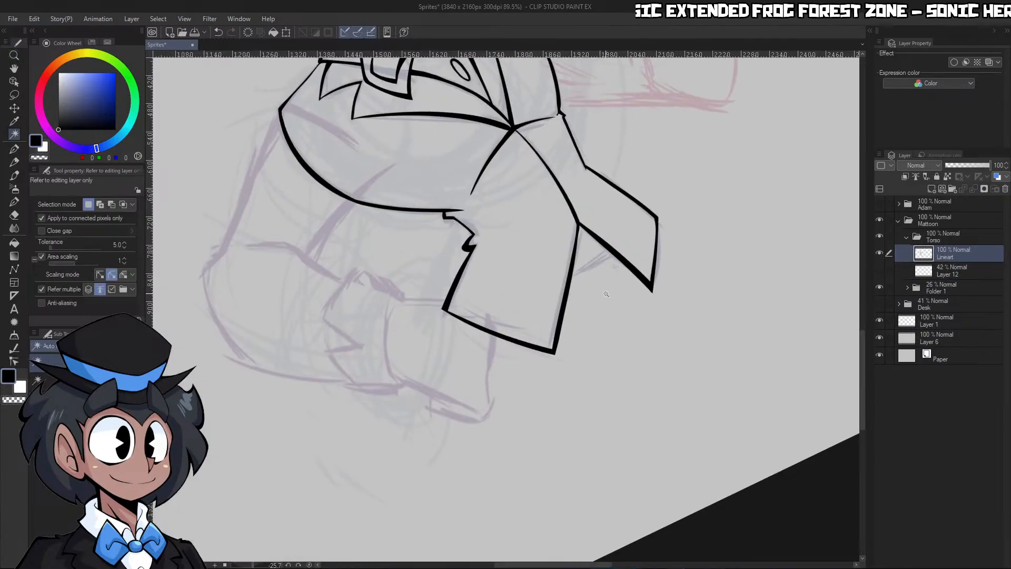
left_click(605, 293)
key("slash")
left_click_drag(605, 264, 623, 262)
key("p")
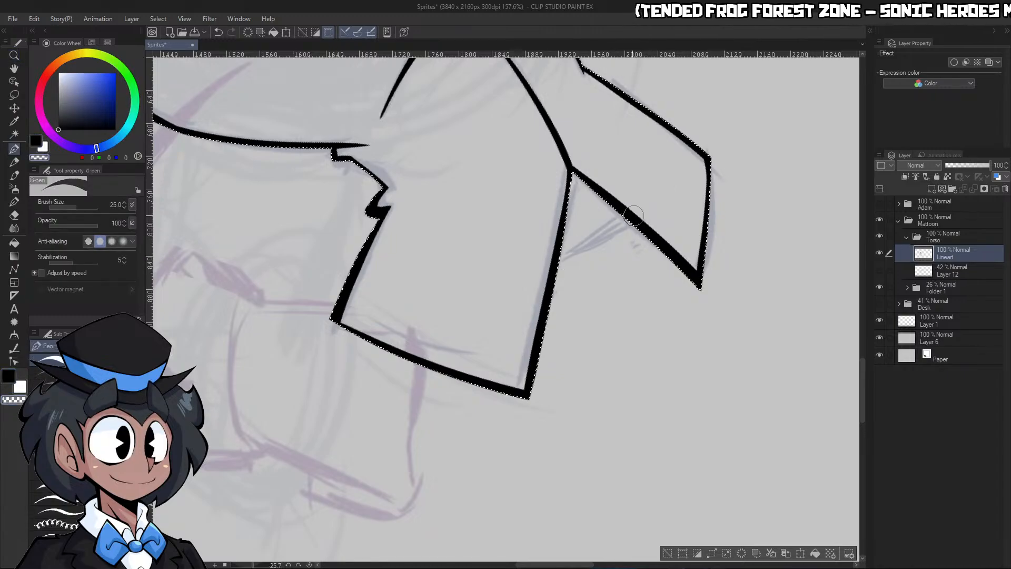
key("ctrl+z")
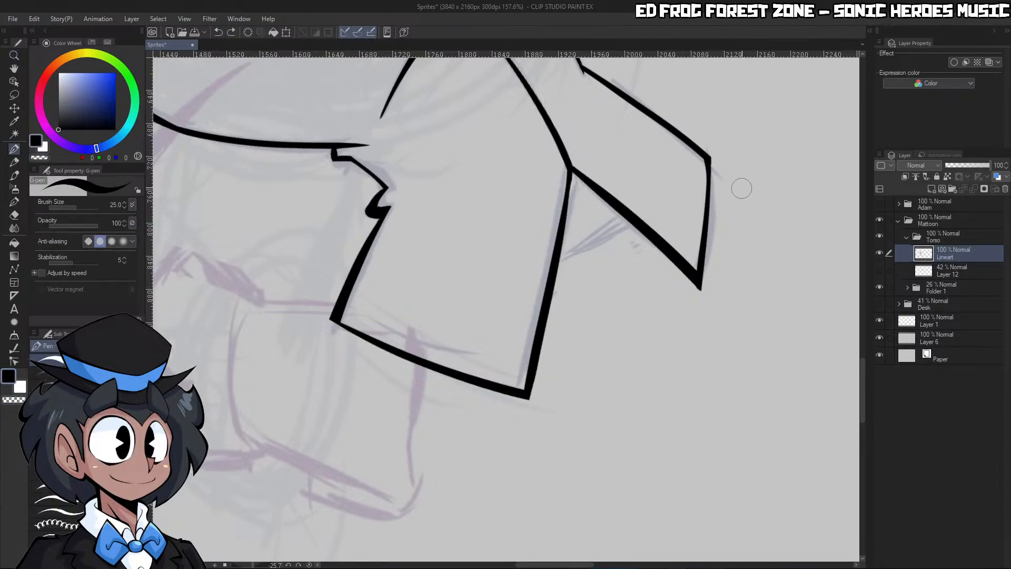
key("ctrl+y")
left_click_drag(559, 258, 630, 221)
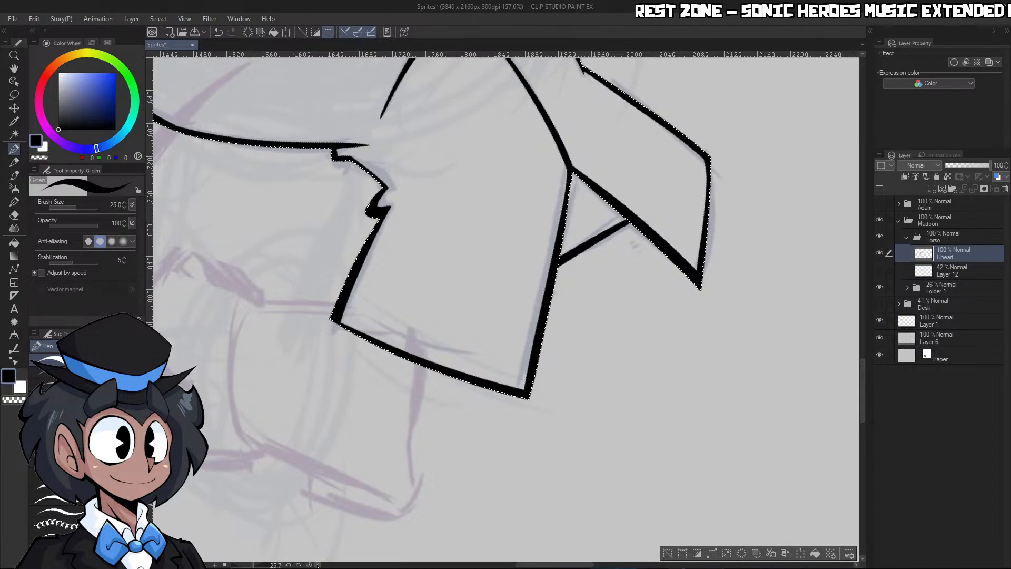
left_click(309, 565)
key("ctrl+d")
Fill the torso silhouette with grey (195, 195, 195) on a new layer beneath Lineart, using a selection of the surrounding canvas
key("ctrl+space")
left_click_drag(708, 296, 621, 298)
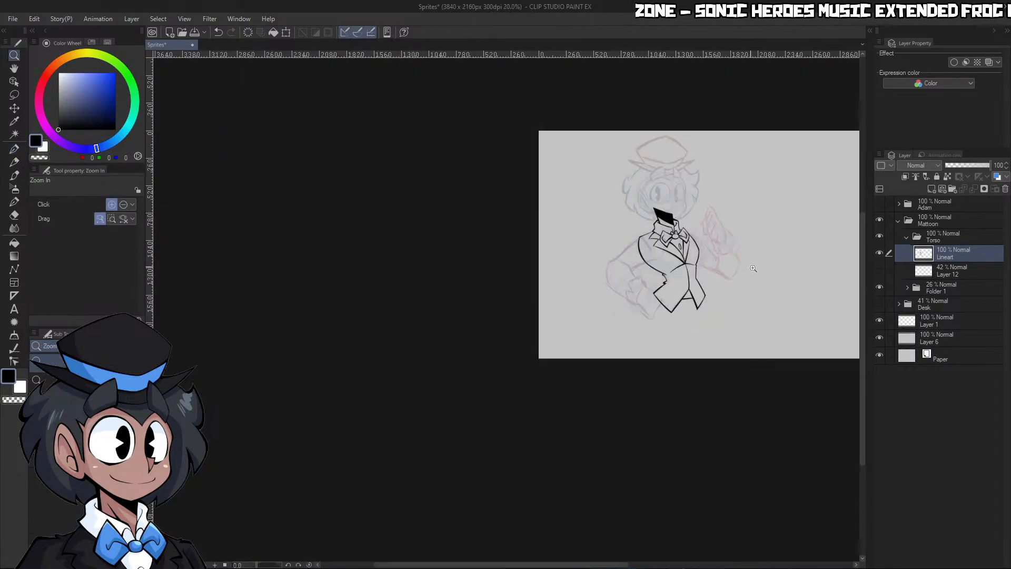
left_click_drag(755, 268, 816, 269)
key("w")
left_click(669, 313)
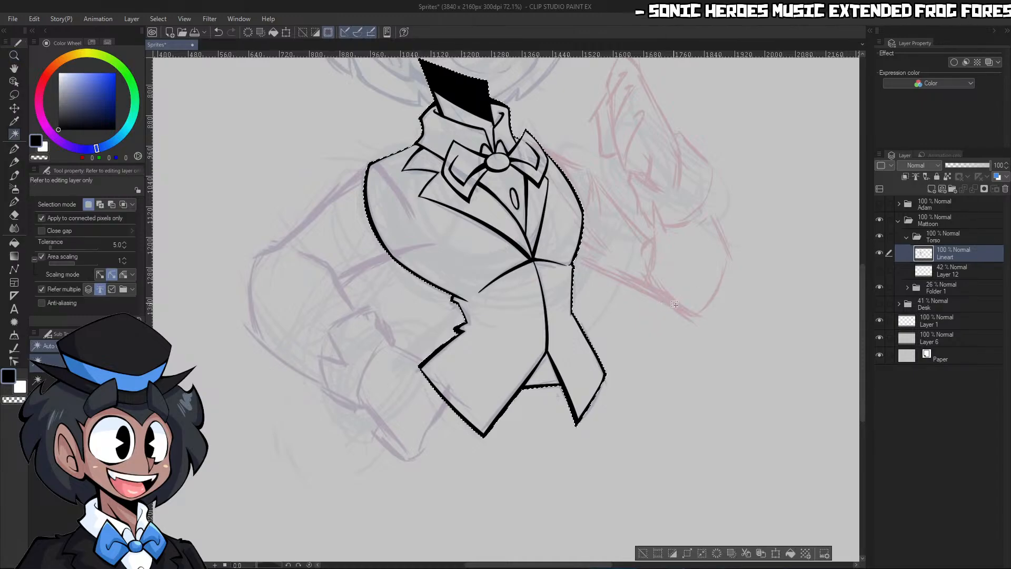
left_click(948, 271)
left_click(932, 189)
left_click(61, 85)
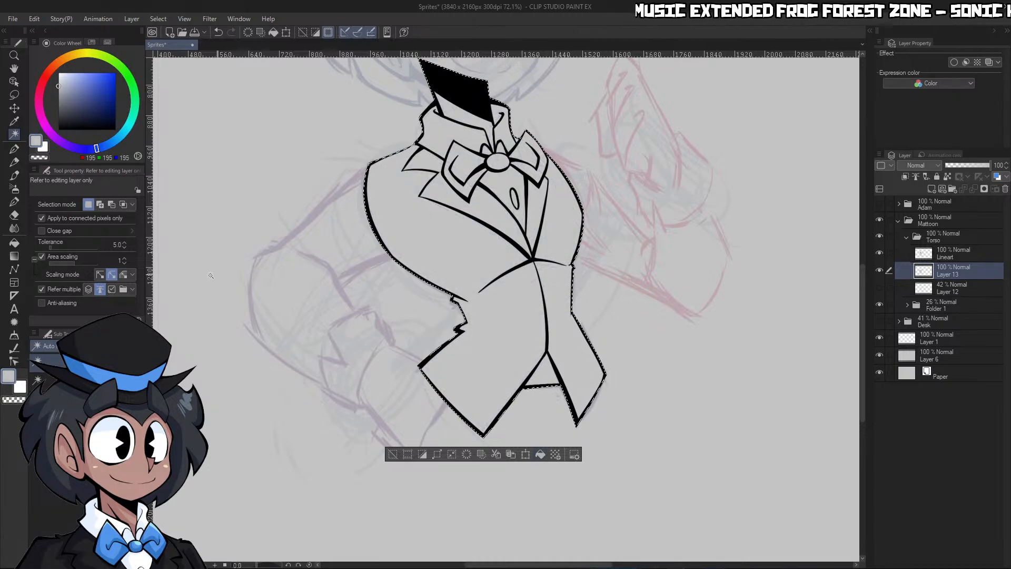
left_click(15, 96)
left_click(779, 204)
Collapse the Torso folder and lower its opacity to 51%
key("ctrl+space")
left_click_drag(763, 222, 794, 199)
left_click(916, 237)
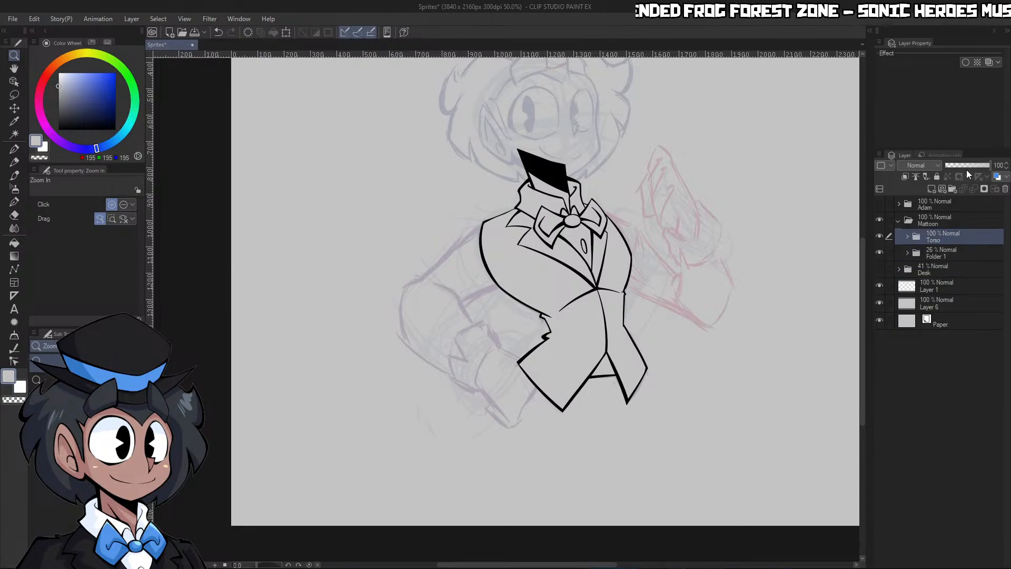
left_click(969, 166)
Create a folder named Head above Torso and a folder named Hat inside it
left_click(951, 190)
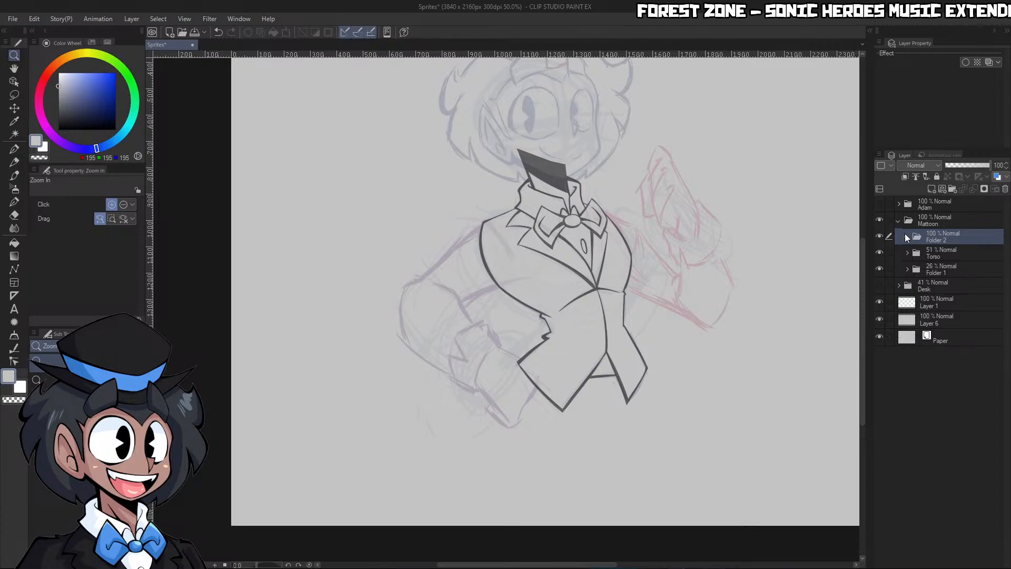
type("Head")
key("Return")
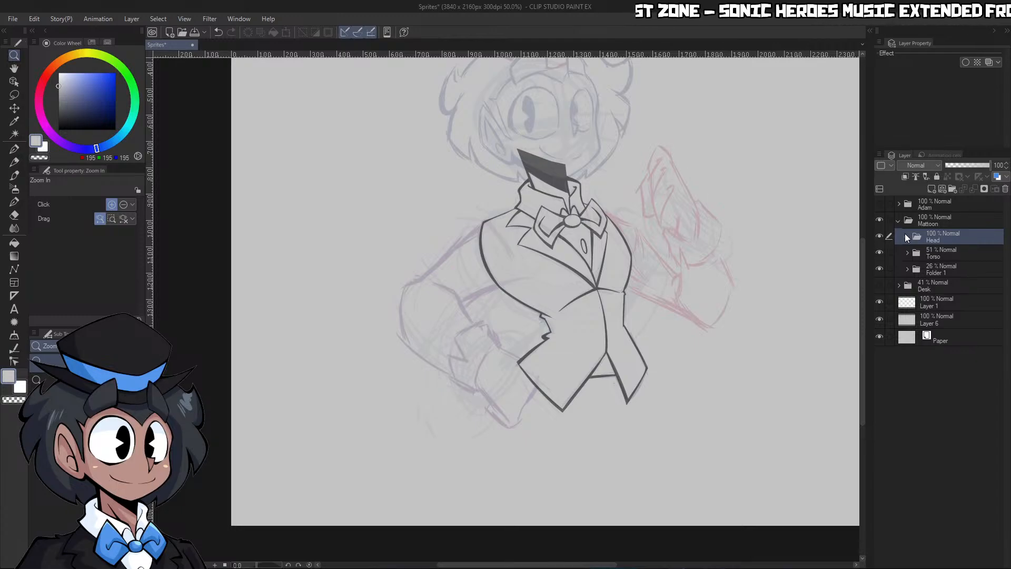
left_click(950, 189)
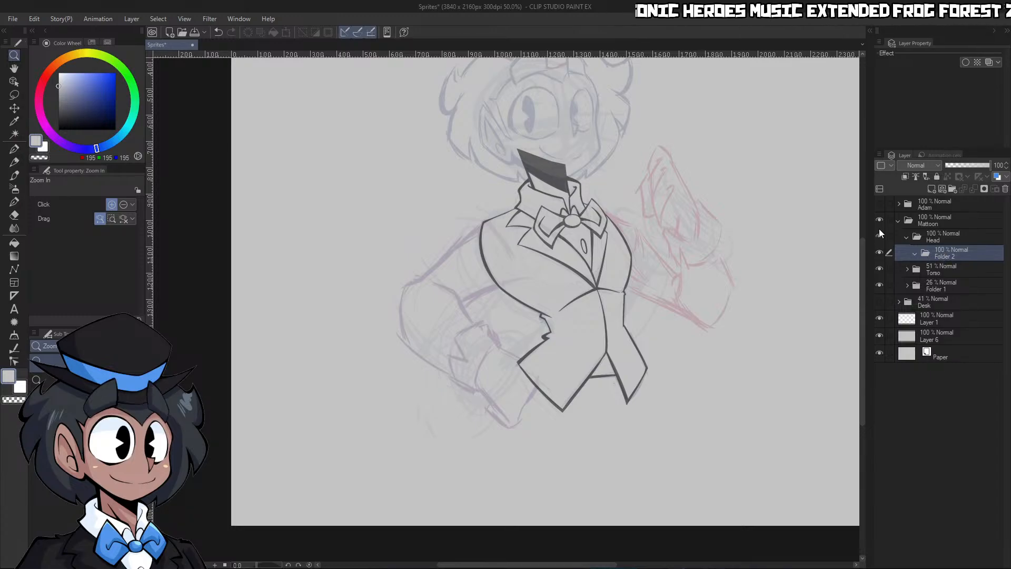
type("Hat")
key("Return")
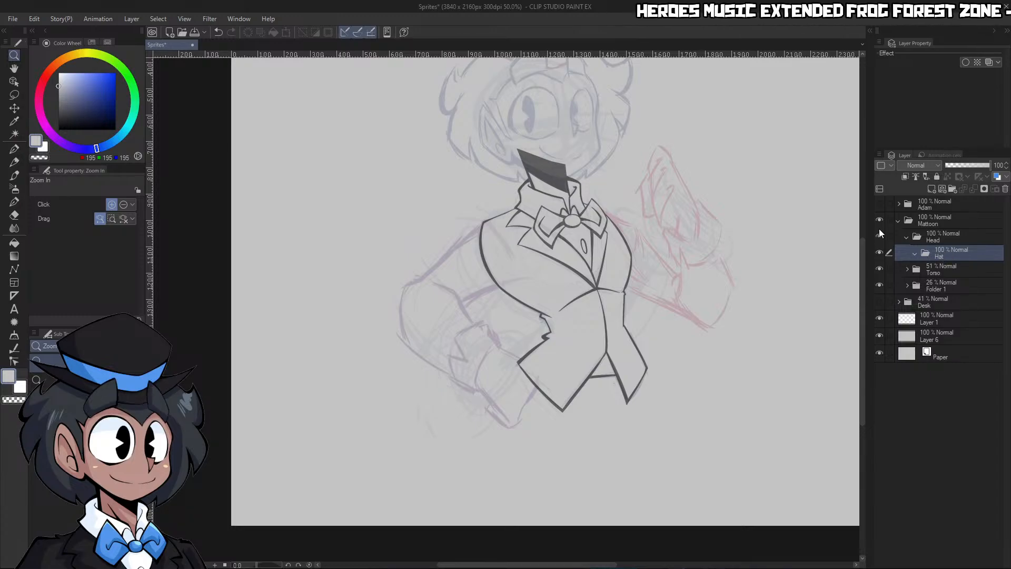
Add a new layer inside the Hat folder and set the G-pen colour to black (0, 0, 0) for inking the hat
left_click(931, 190)
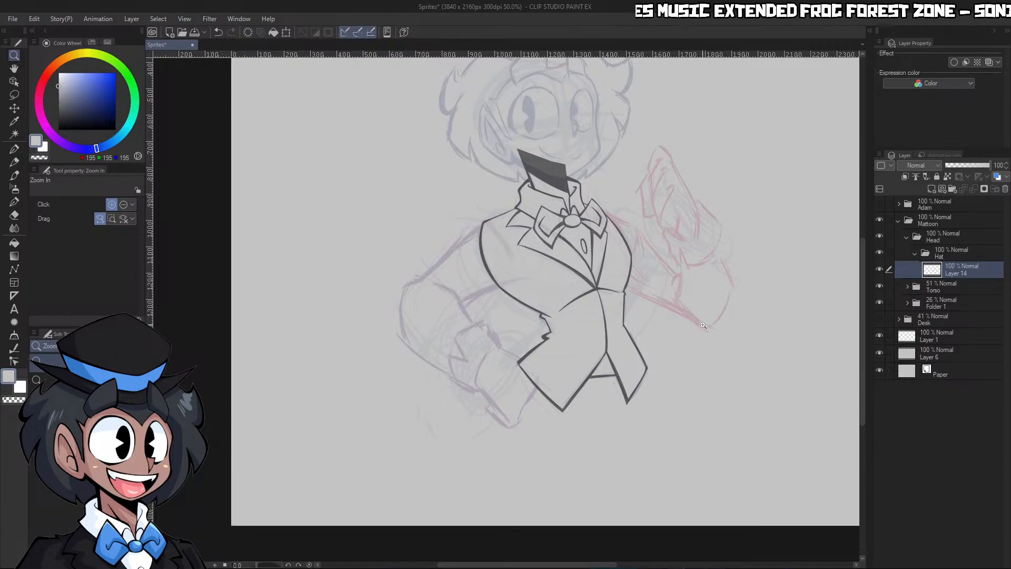
scroll(703, 323, "down", 3)
scroll(685, 228, "up", 3)
left_click_drag(587, 271, 624, 262)
left_click_drag(277, 565, 275, 566)
left_click_drag(573, 327, 511, 337)
left_click_drag(595, 403, 627, 395)
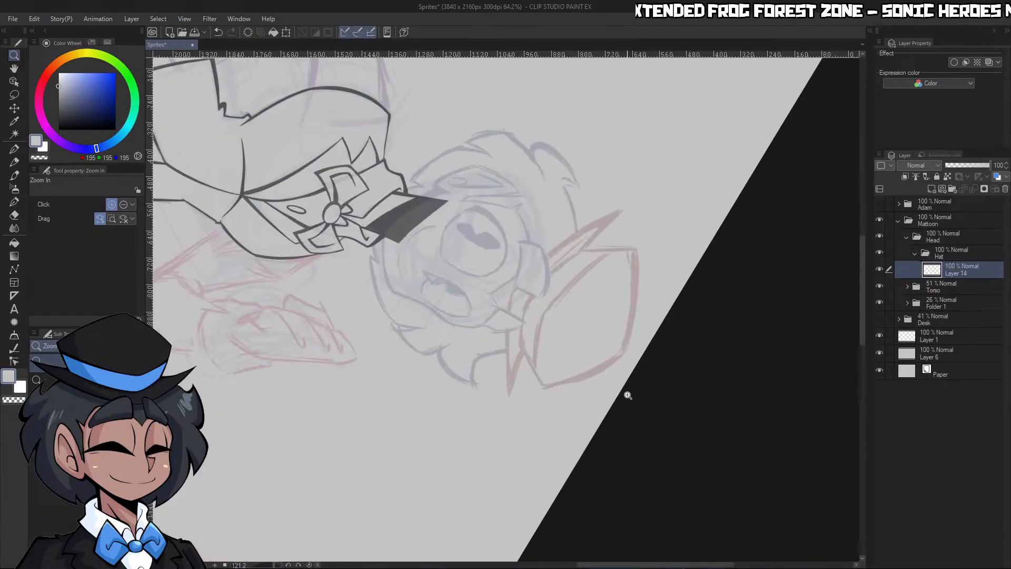
left_click_drag(550, 363, 590, 355)
left_click_drag(493, 364, 518, 360)
key("c")
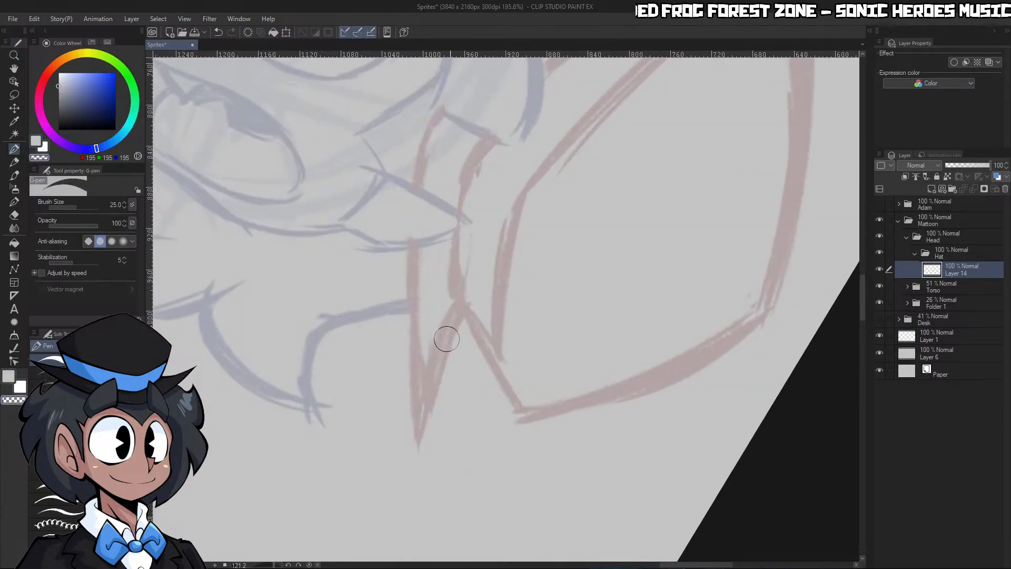
left_click(82, 98)
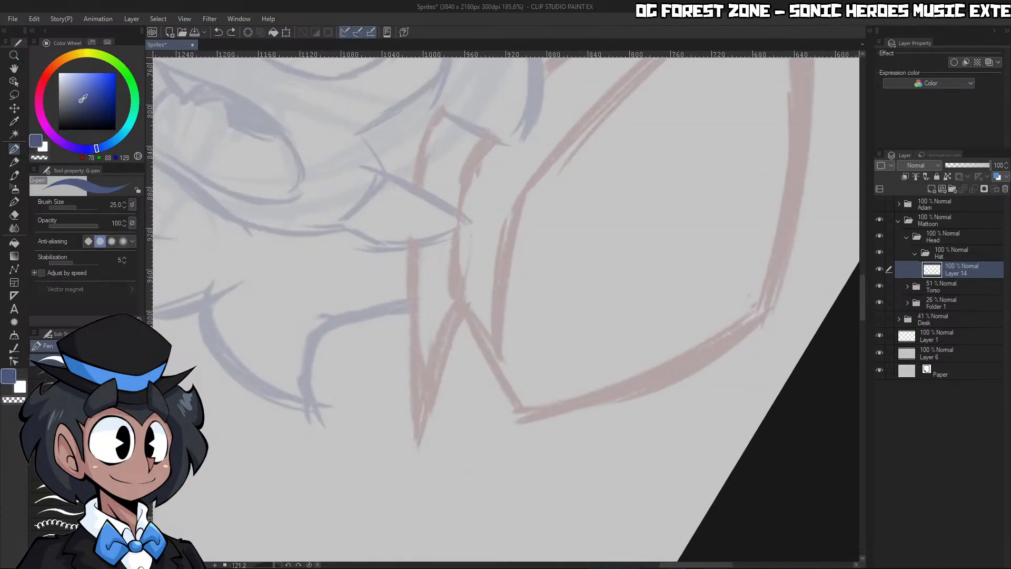
left_click_drag(83, 98, 58, 130)
left_click_drag(499, 239, 437, 247)
left_click_drag(508, 194, 569, 189)
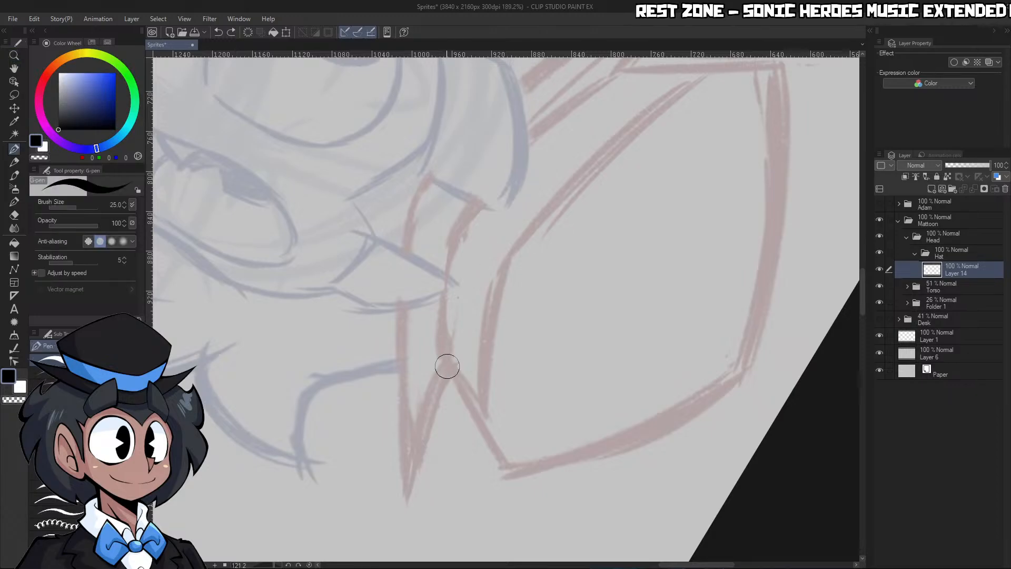
Ink the brim's upper edge along the base of the hat's crown and redraw its right end with a cleaner curve
mouse_move(447, 364)
left_mouse_down()
mouse_move(442, 272)
mouse_move(491, 182)
mouse_move(638, 64)
left_mouse_up()
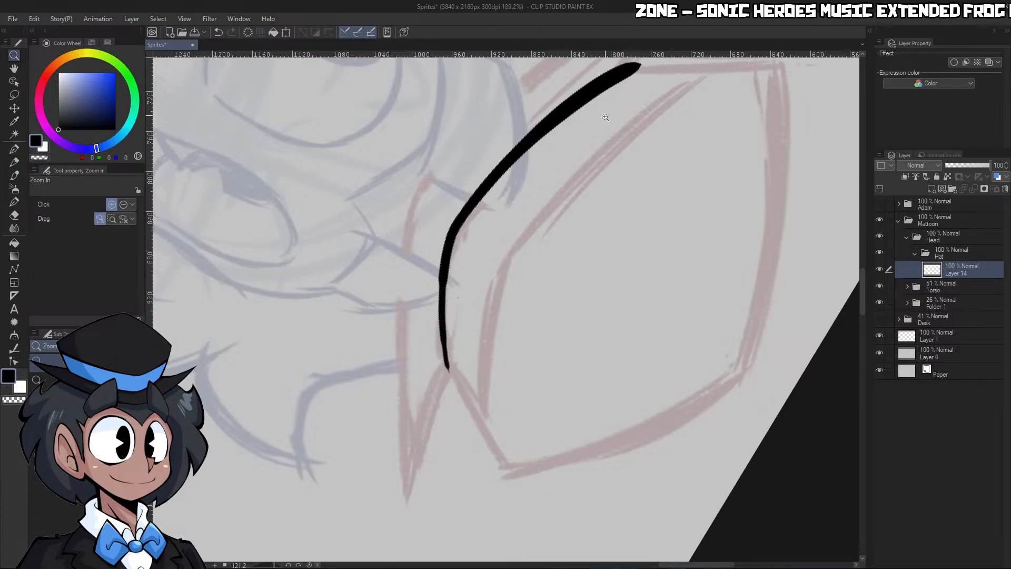
left_click_drag(599, 125, 542, 121)
left_click_drag(579, 152, 643, 150)
key("c")
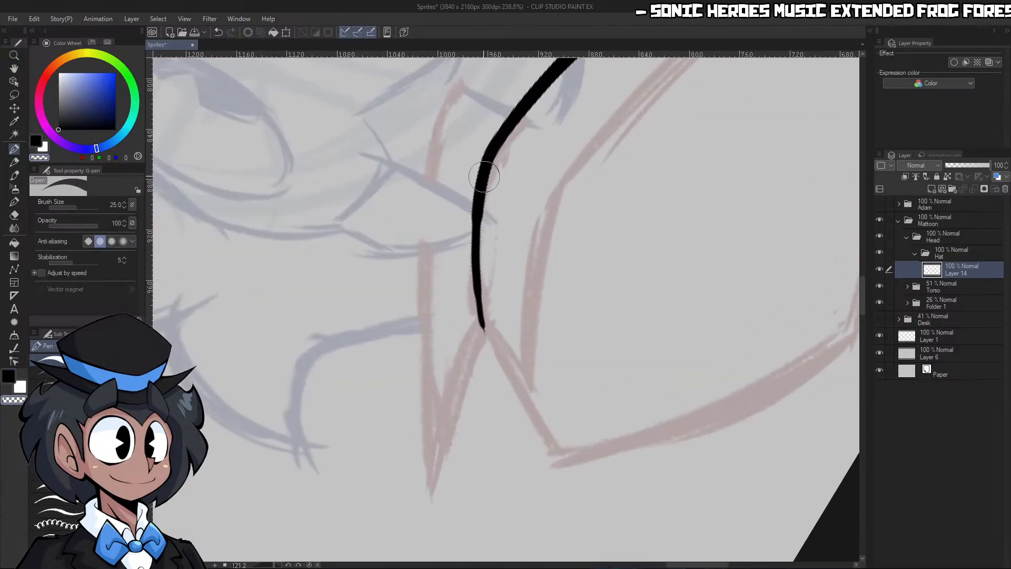
left_click_drag(484, 176, 489, 345)
key("ctrl+z")
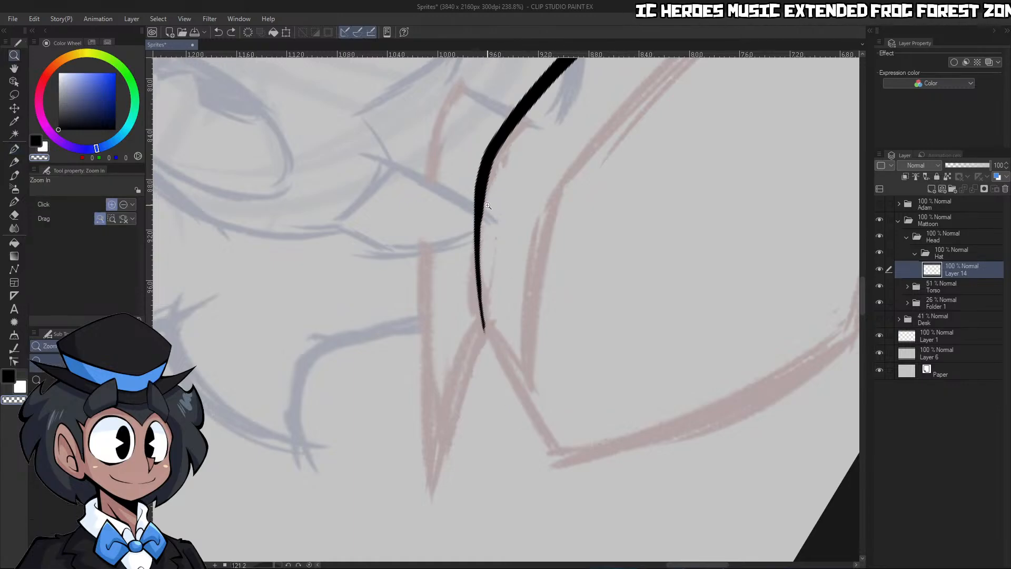
key("c")
left_click_drag(480, 190, 498, 366)
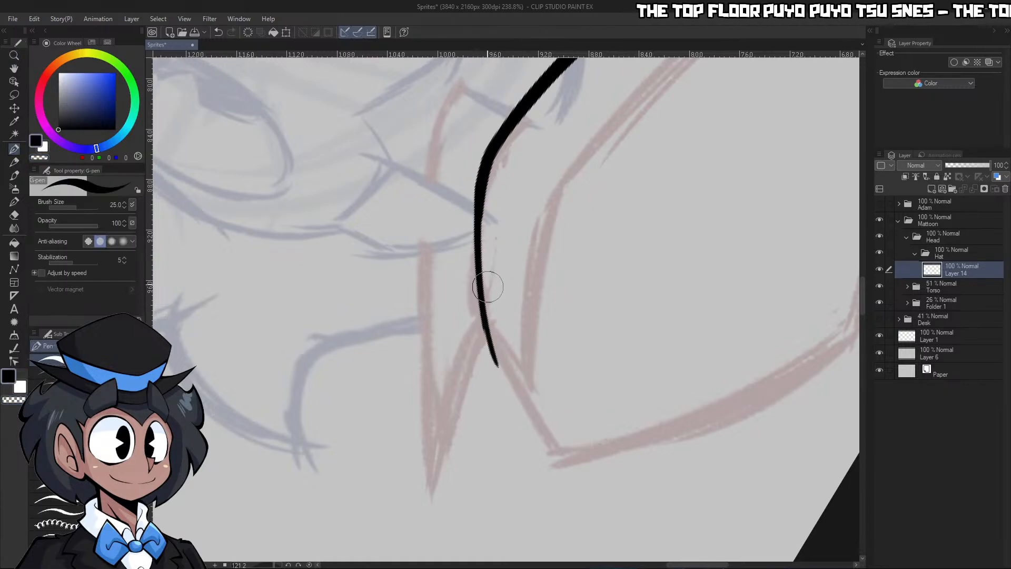
left_click_drag(481, 210, 500, 371)
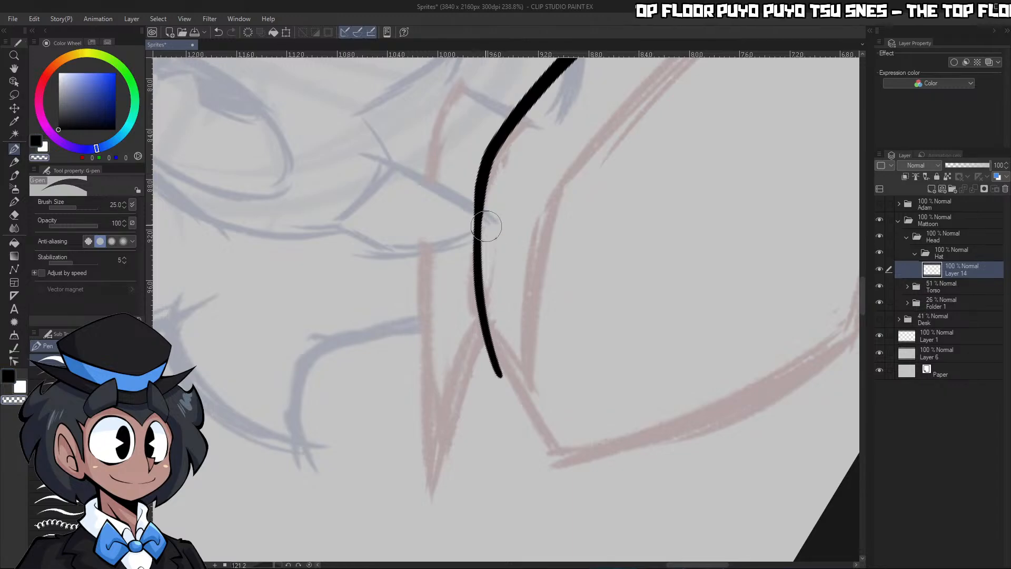
Slim the brim's upper edge line and taper it toward the left base corner of the crown
key("ctrl+space")
left_click_drag(497, 244, 448, 245)
left_click_drag(554, 134, 600, 133)
mouse_move(426, 289)
left_mouse_down()
mouse_move(540, 135)
mouse_move(681, 59)
left_mouse_up()
key("ctrl+z")
key("c")
left_click_drag(430, 272, 693, 61)
key("ctrl+z")
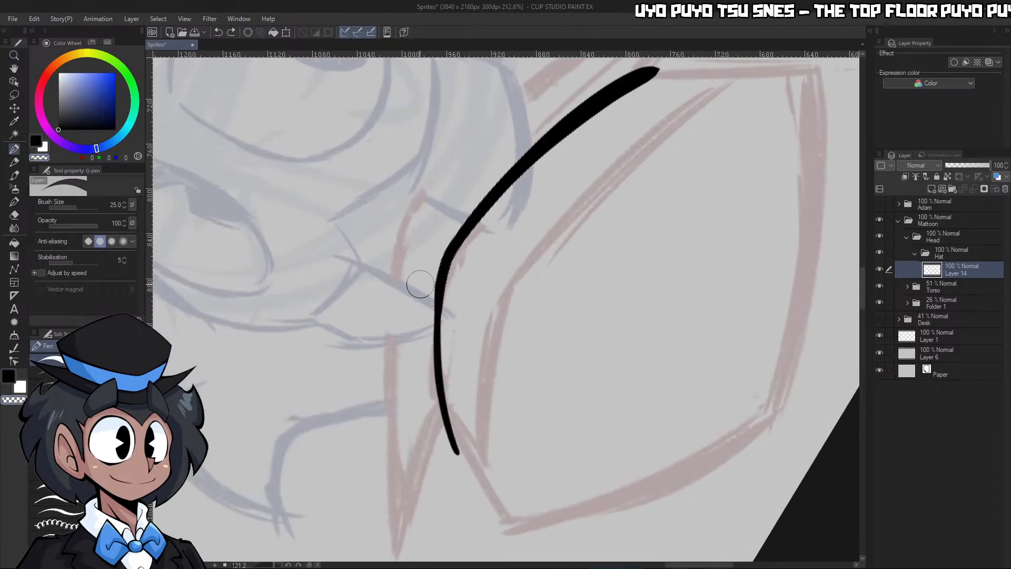
left_click_drag(424, 278, 648, 57)
mouse_move(457, 266)
left_mouse_down()
mouse_move(700, 68)
mouse_move(614, 87)
mouse_move(662, 88)
mouse_move(605, 126)
left_mouse_up()
Ink the brim's lower edge from its centre out to the pointed left tip and refine the line's taper
key("ctrl+space")
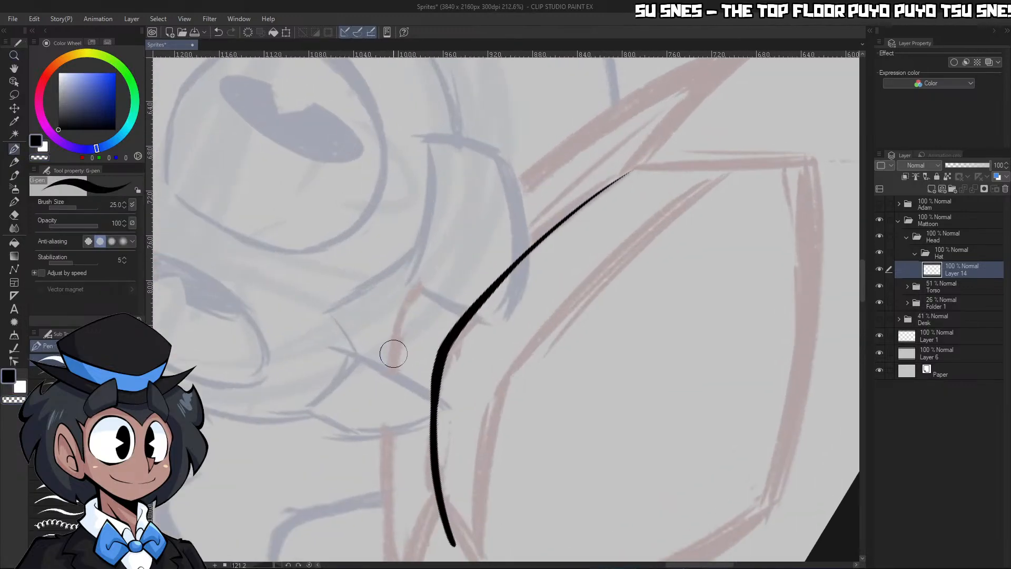
mouse_move(390, 354)
left_mouse_down()
mouse_move(399, 316)
mouse_move(761, 48)
left_mouse_up()
key("c")
left_click_drag(437, 276, 759, 48)
key("ctrl+space")
left_click_drag(690, 116, 616, 121)
left_click_drag(730, 74, 790, 84)
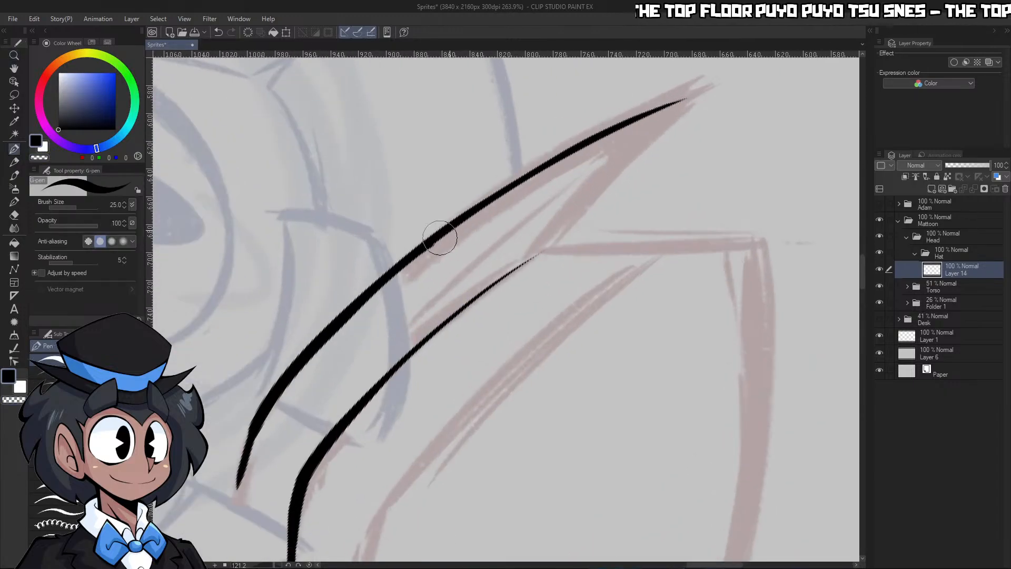
left_click_drag(392, 276, 732, 66)
left_click_drag(528, 164, 739, 65)
key("c")
left_click_drag(437, 244, 748, 59)
key("c")
mouse_move(399, 244)
left_mouse_down()
mouse_move(608, 115)
mouse_move(740, 72)
left_mouse_up()
key("c")
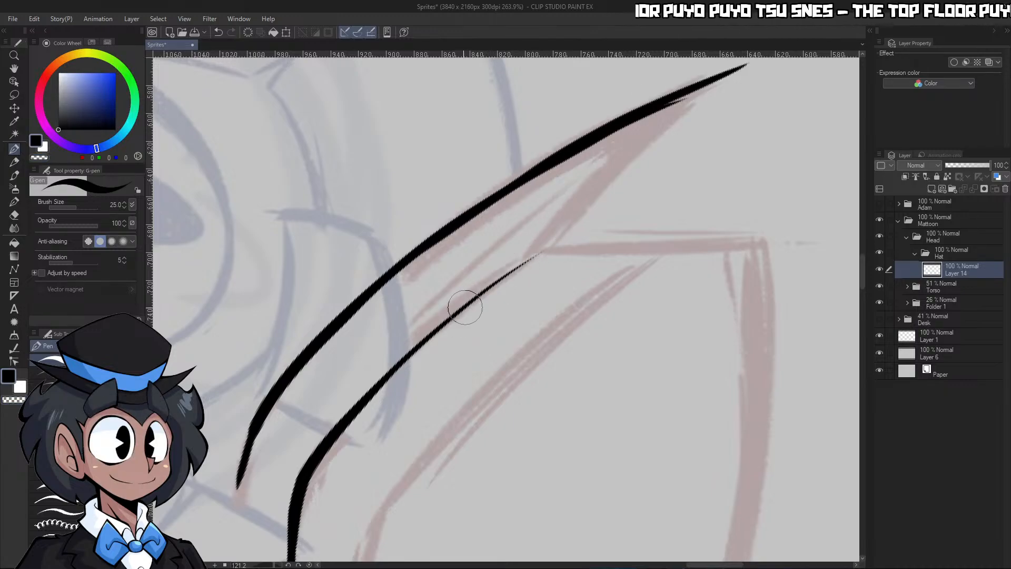
Ink the upper edge of the left brim tip so it meets the lower edge in a sharp point, and erase the overshoot
left_click_drag(402, 365, 640, 188)
left_click_drag(537, 253, 729, 70)
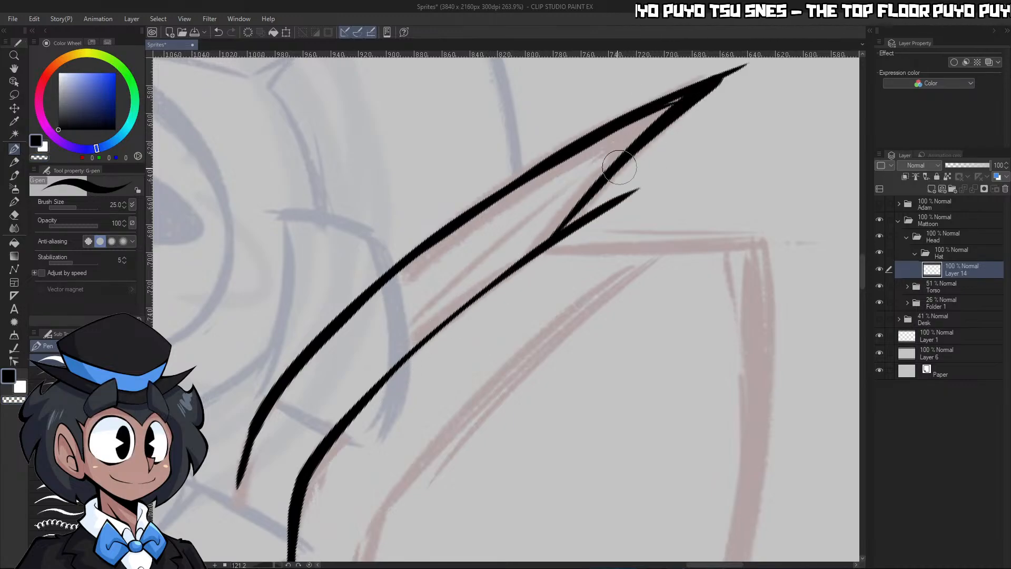
key("ctrl+z")
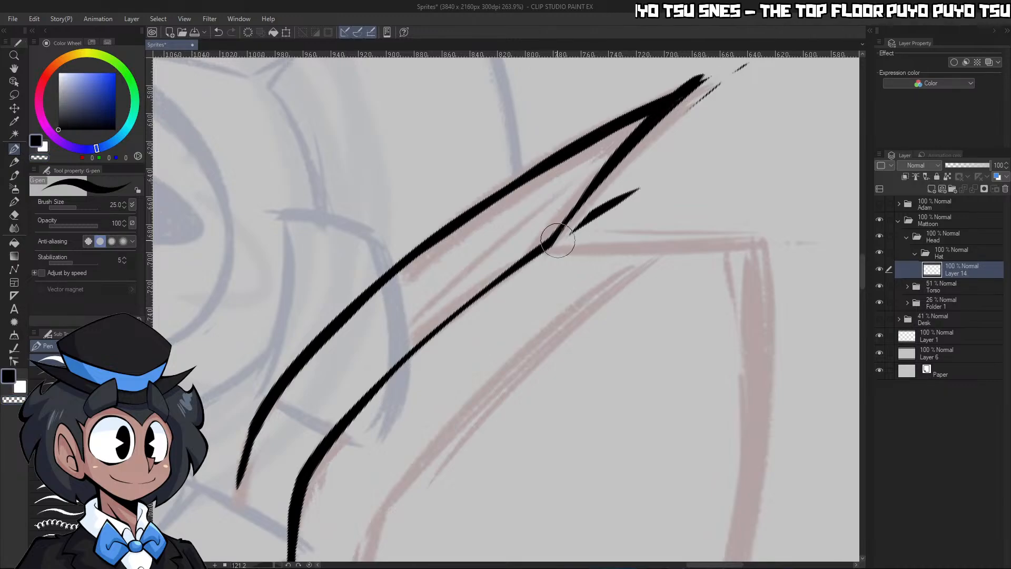
left_click_drag(553, 242, 757, 58)
key("c")
mouse_move(293, 361)
left_mouse_down()
mouse_move(544, 154)
mouse_move(757, 57)
left_mouse_up()
key("c")
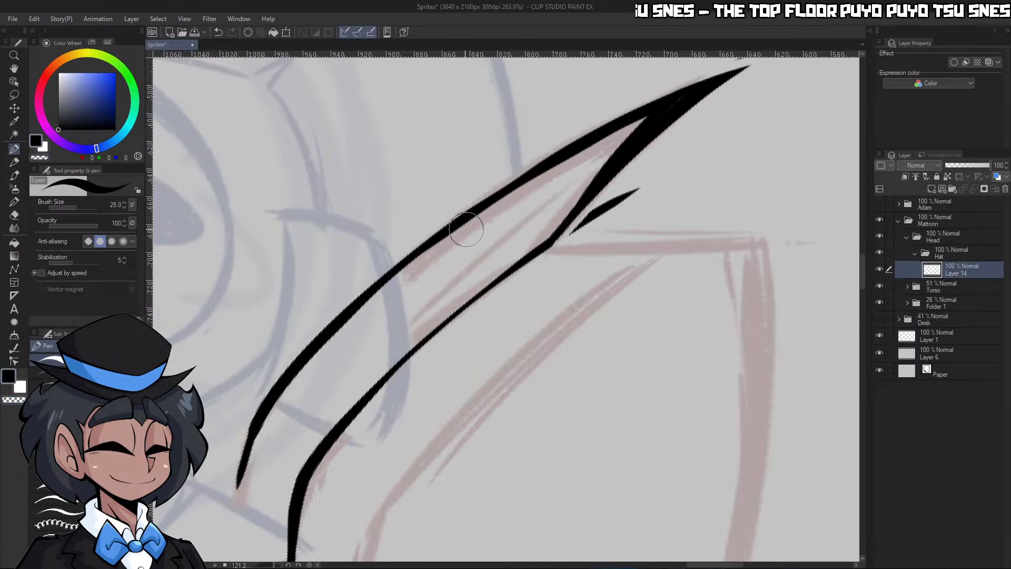
key("c")
mouse_move(578, 235)
left_mouse_down()
mouse_move(648, 183)
mouse_move(580, 208)
left_mouse_up()
left_click_drag(666, 220, 759, 219)
key("c")
Ink the crown's right side edge and the upper edge of the right brim tip from their shared corner
mouse_move(564, 174)
left_mouse_down()
mouse_move(602, 177)
mouse_move(601, 186)
mouse_move(539, 188)
left_mouse_up()
left_click_drag(677, 116, 735, 117)
left_click_drag(643, 150, 601, 169)
left_click_drag(603, 274, 636, 260)
left_click_drag(577, 294, 613, 287)
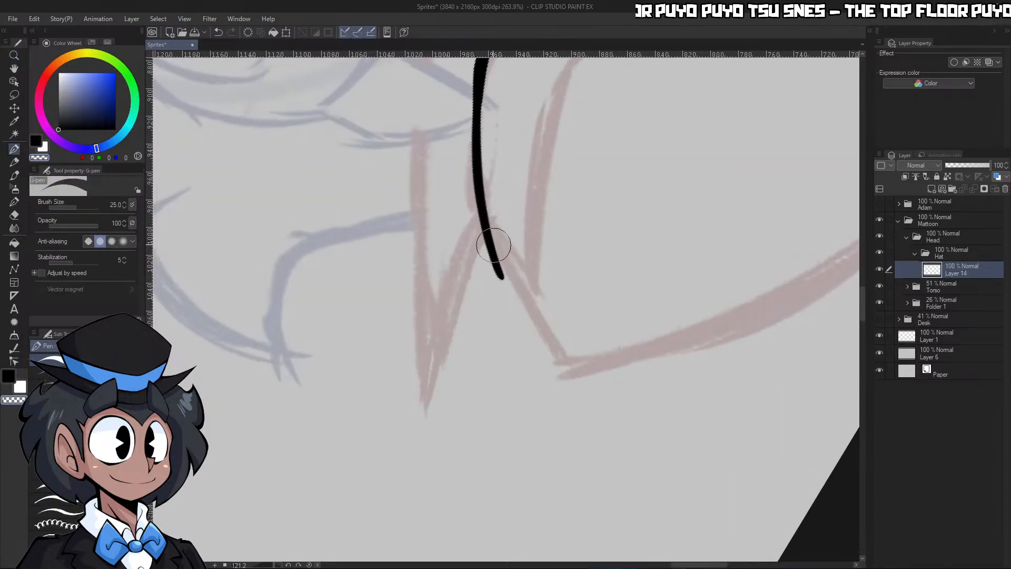
left_click_drag(482, 218, 567, 373)
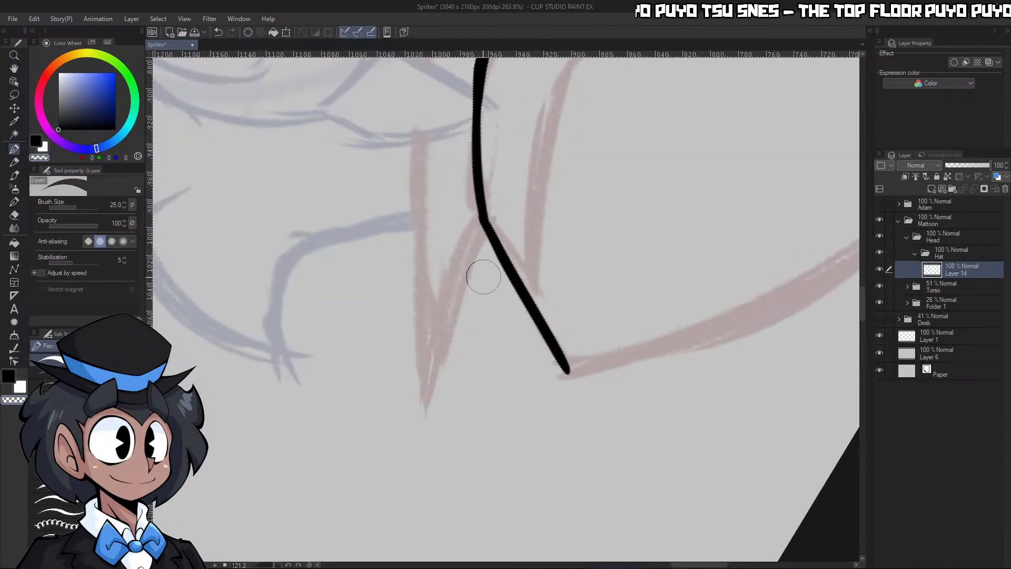
left_click_drag(425, 406, 487, 227)
mouse_move(427, 403)
left_mouse_down()
mouse_move(482, 209)
mouse_move(475, 232)
mouse_move(491, 217)
mouse_move(527, 290)
left_mouse_up()
key("c")
Extend the crown's right side line past its top corner and shave it down to a thinner, tapered stroke
key("c")
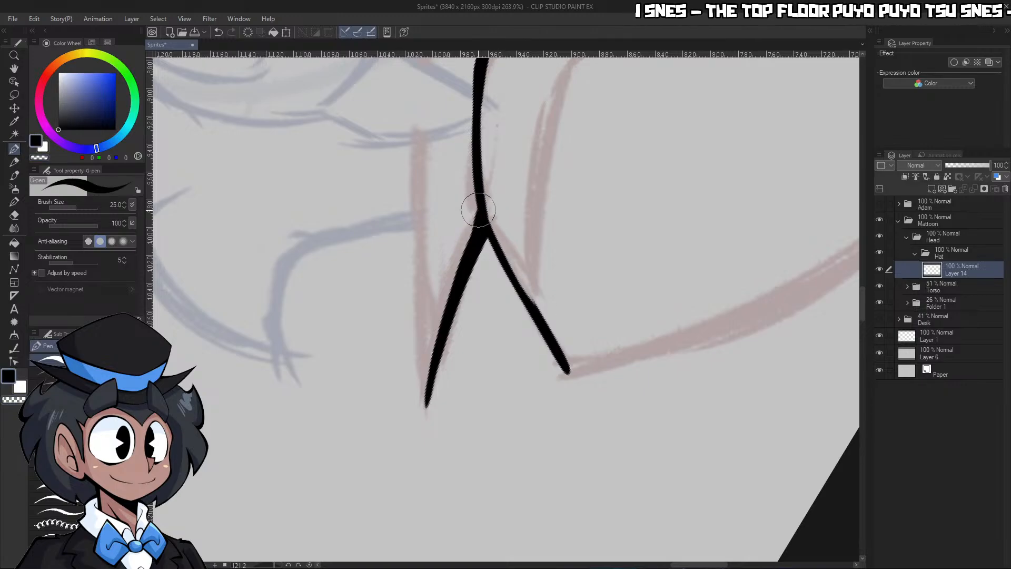
left_click_drag(479, 210, 586, 396)
key("c")
left_click_drag(483, 239, 598, 444)
key("c")
left_click_drag(478, 213, 591, 413)
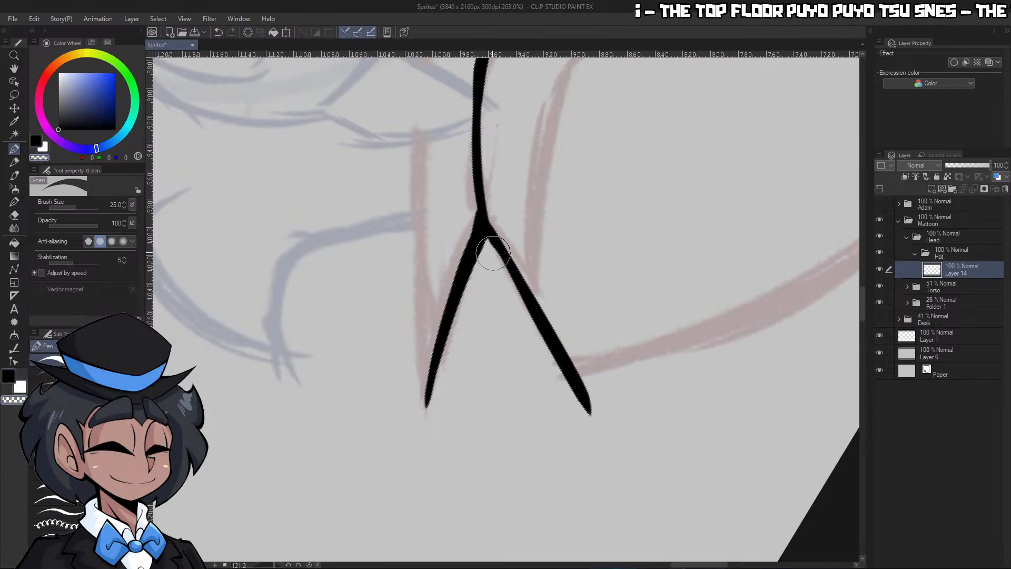
key("c")
left_click_drag(484, 236, 609, 456)
Ink the crown's left side edge from the brim up past its top corner and trim the line's base
key("ctrl+space")
left_click_drag(573, 358, 524, 322)
left_click_drag(684, 287, 700, 264)
left_click(682, 266)
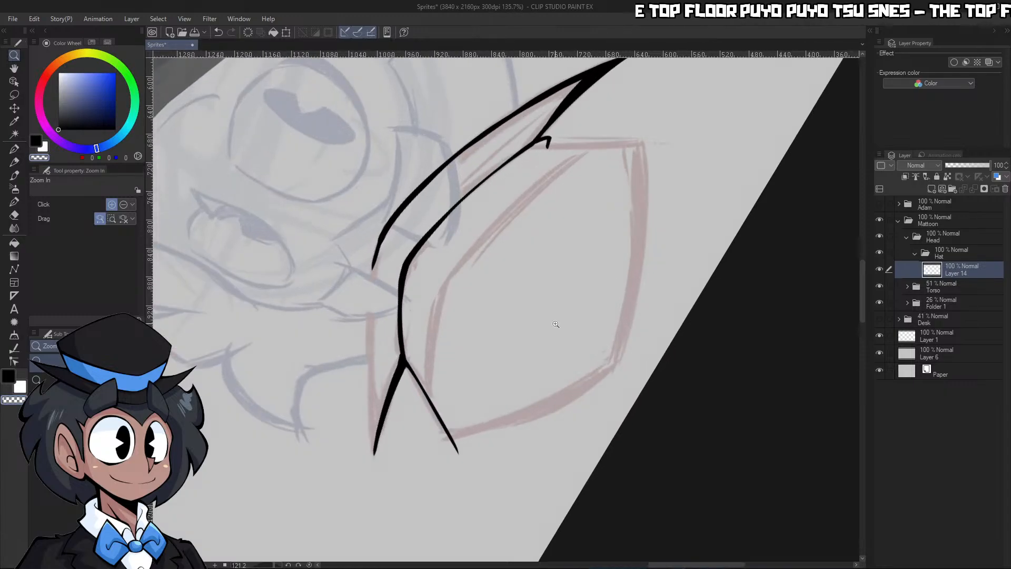
left_click_drag(258, 567, 260, 566)
left_click_drag(442, 311, 425, 315)
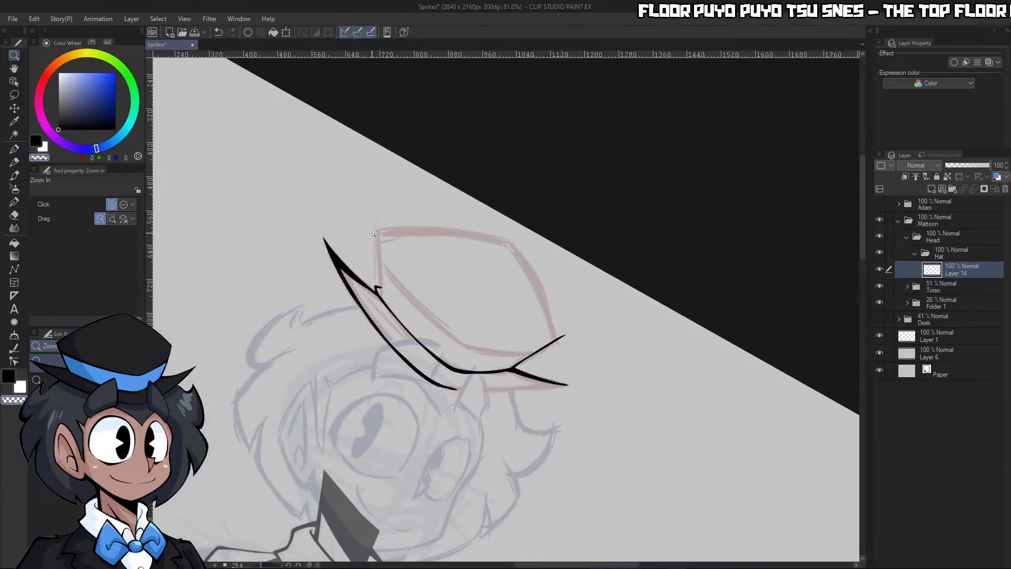
left_click_drag(382, 265, 409, 293)
left_click(409, 293)
key("p")
left_click_drag(383, 354, 375, 123)
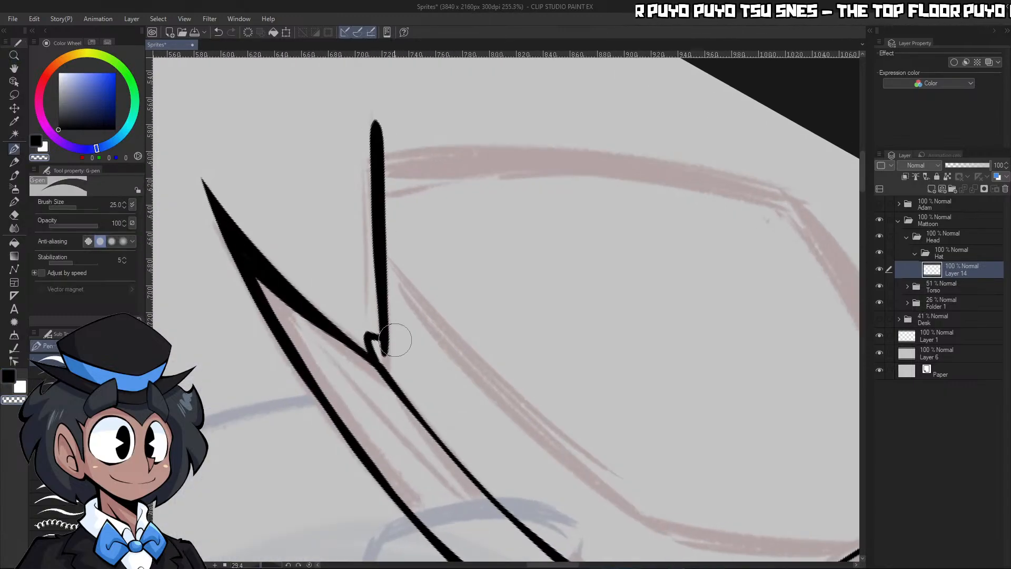
left_click_drag(260, 565, 257, 565)
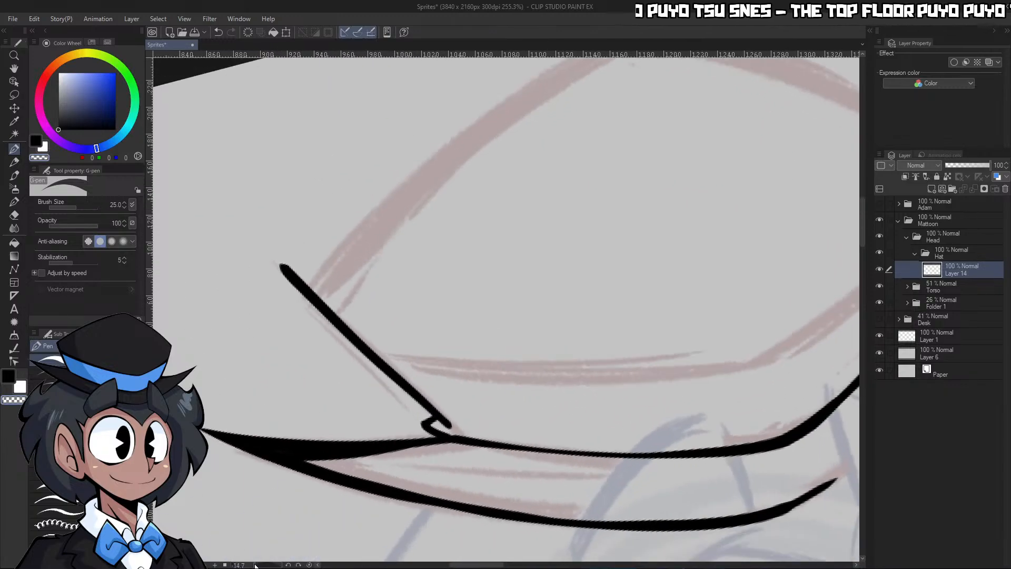
key("p")
key("p")
left_click_drag(445, 408, 447, 416)
key("c")
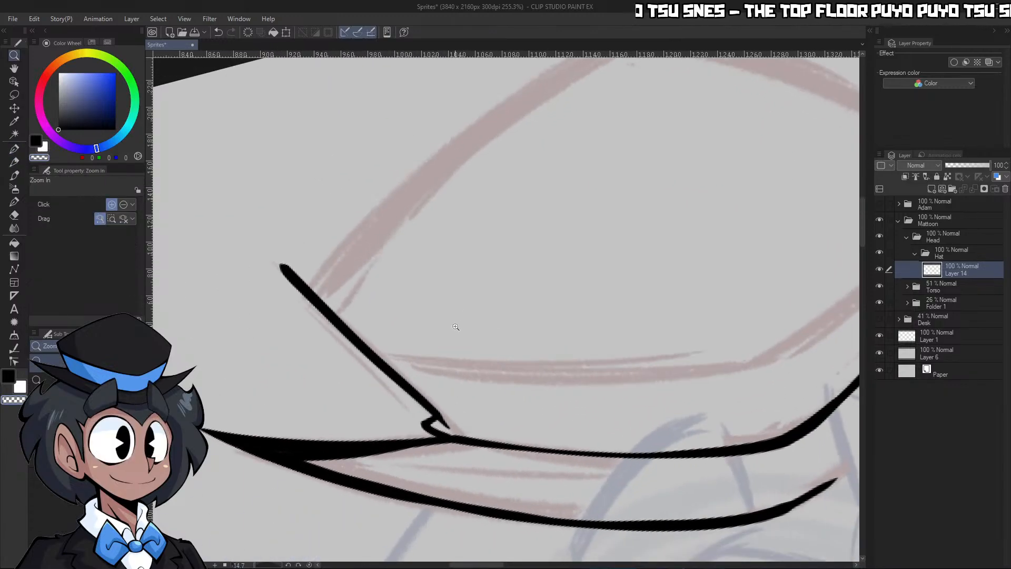
Ink the crown's top edge between the peak and the left corner, and clear the overshoot beyond the corner
left_click_drag(459, 324, 454, 287)
left_click_drag(612, 107, 347, 333)
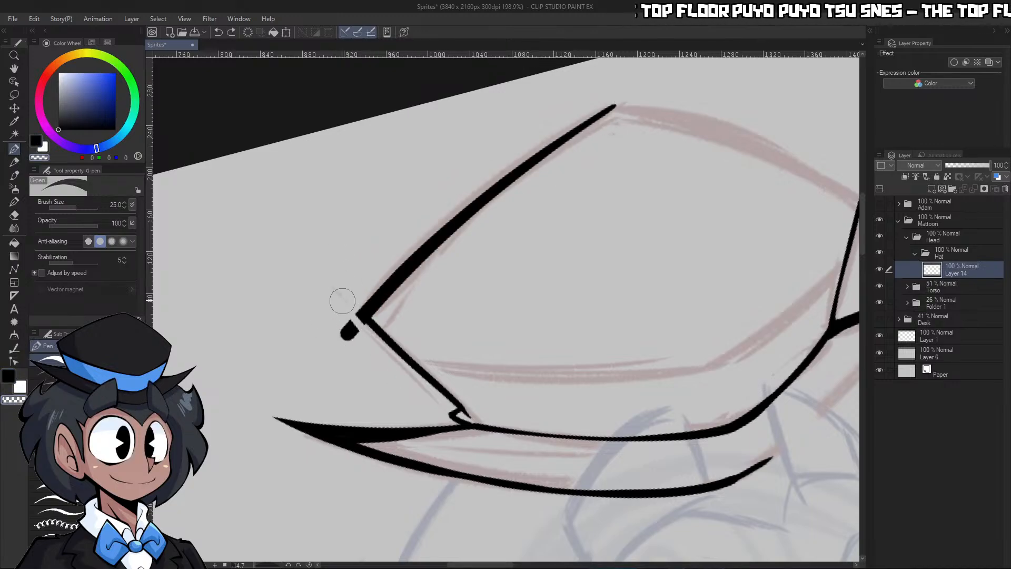
key("ctrl+z")
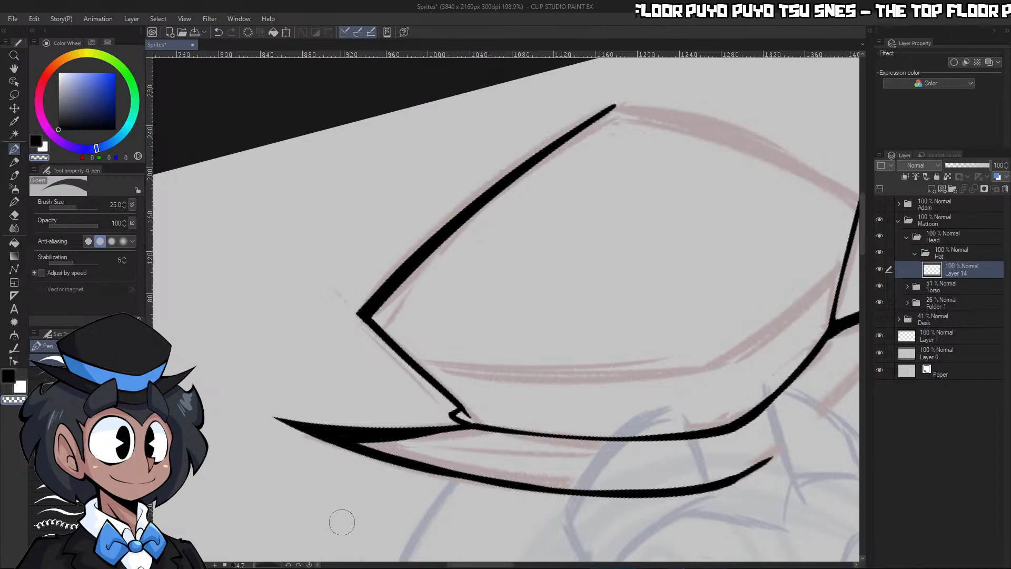
Ink the crown's top edge from the peak to the right corner, reset the view rotation and erase the overshoot
left_click_drag(269, 566, 244, 565)
key("ctrl+space")
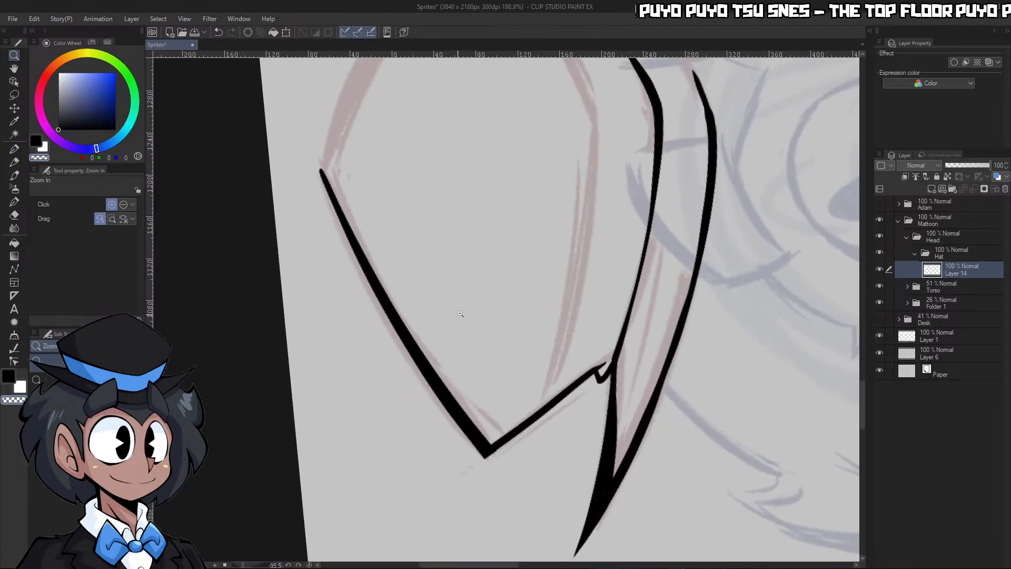
left_click_drag(464, 318, 466, 232)
mouse_move(403, 167)
left_mouse_down()
mouse_move(404, 327)
mouse_move(400, 316)
mouse_move(560, 65)
left_mouse_up()
key("ctrl+z")
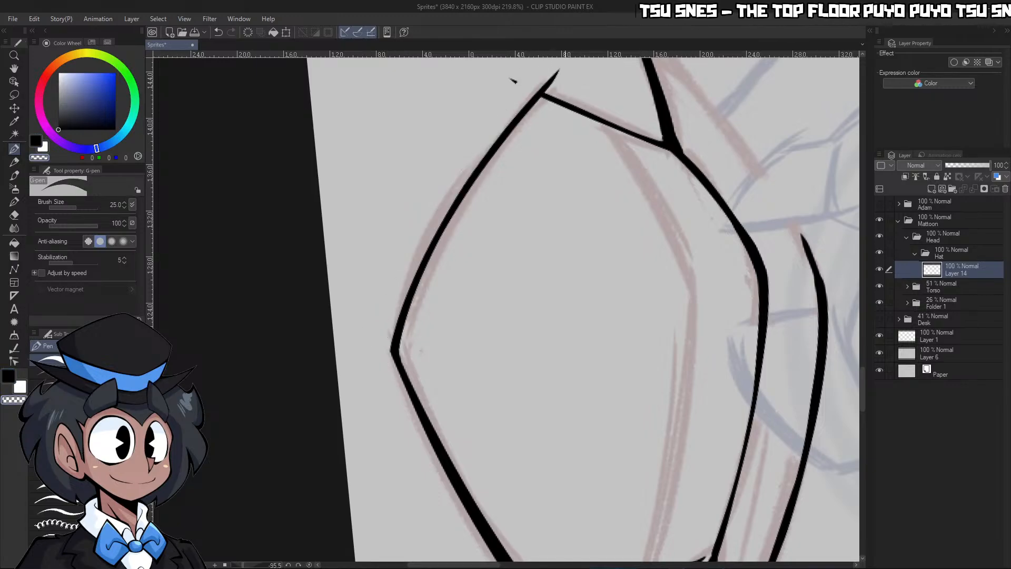
left_click(309, 564)
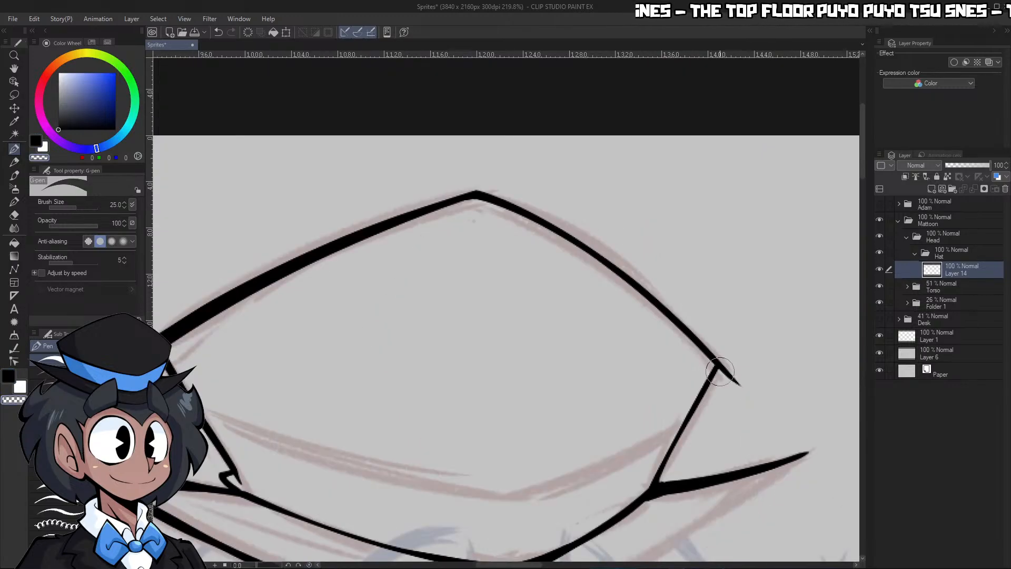
mouse_move(765, 372)
left_mouse_down()
mouse_move(747, 409)
mouse_move(693, 419)
left_mouse_up()
Ink the brim's lower edge from its centre out to the right tip and smooth the join between the strokes
key("c")
mouse_move(561, 444)
left_mouse_down()
mouse_move(661, 402)
mouse_move(857, 274)
left_mouse_up()
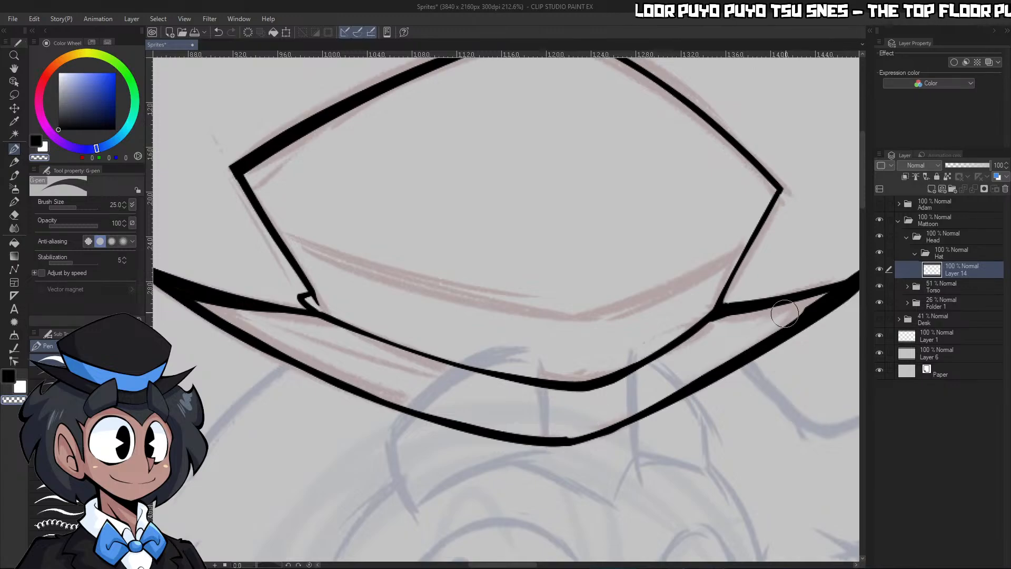
key("ctrl+z")
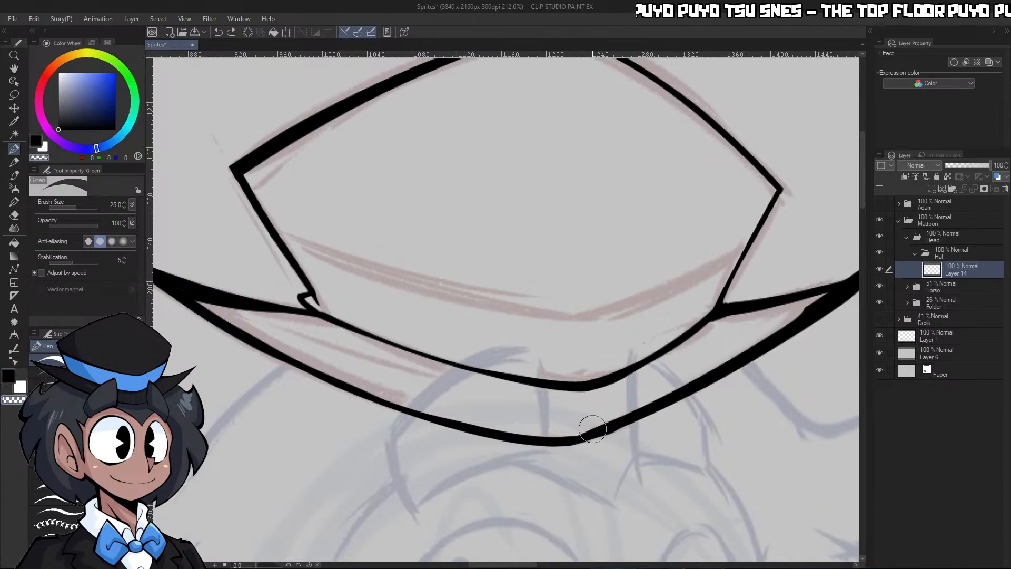
left_click_drag(556, 435, 835, 293)
Sharpen the right brim tip into a long point and thicken its upper edge line
key("ctrl+space")
left_click_drag(757, 342, 700, 342)
left_click_drag(806, 342, 853, 343)
key("c")
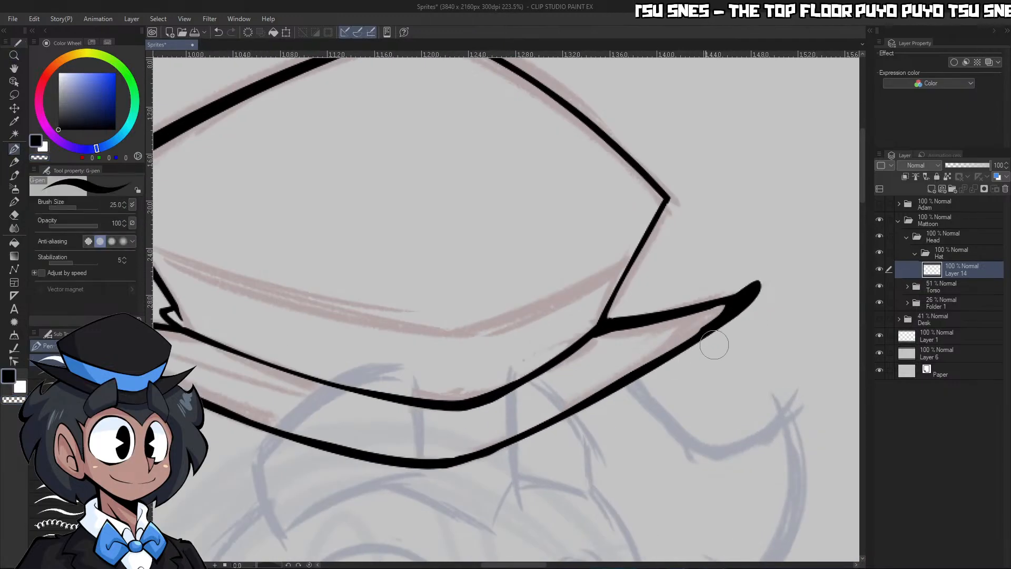
left_click_drag(604, 393, 790, 271)
left_click_drag(605, 321, 768, 278)
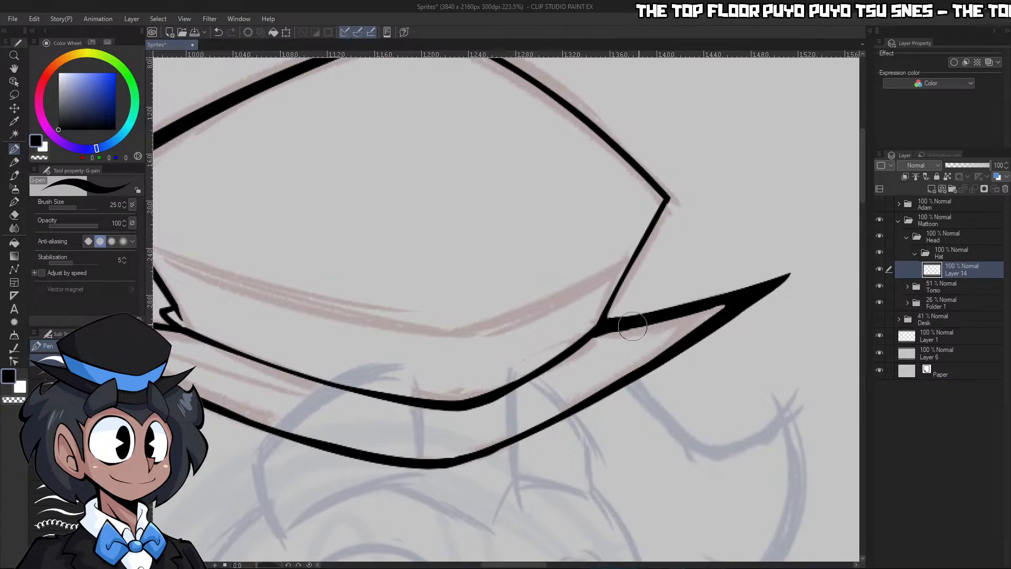
Refine the right brim tip's upper edge and trim its point slightly shorter
left_click_drag(632, 326, 739, 294)
key("c")
mouse_move(552, 434)
left_mouse_down()
mouse_move(757, 311)
mouse_move(825, 238)
left_mouse_up()
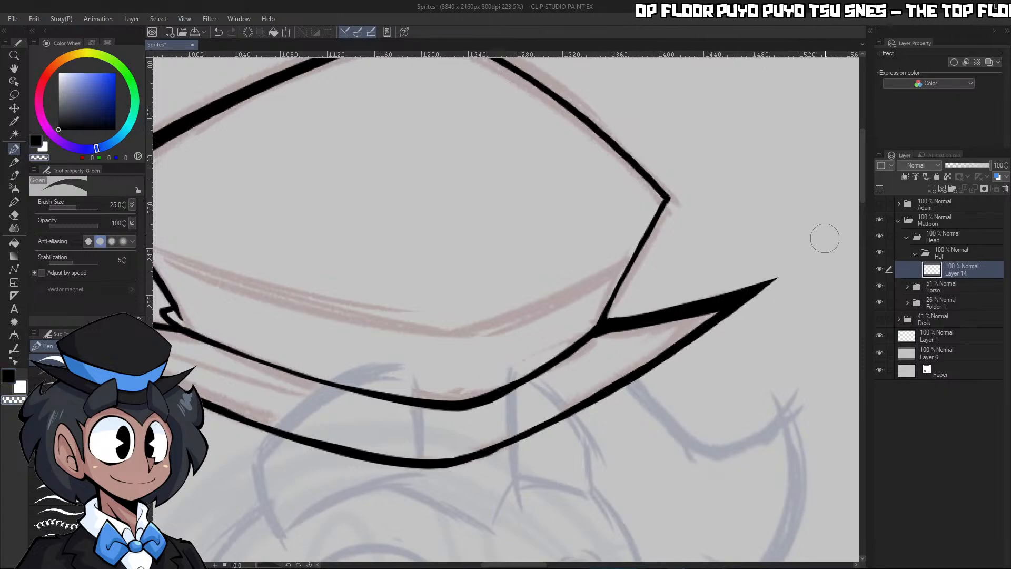
Extend the brim's lower edge line past the right tip and undo the stroke that thickened it
key("ctrl+space")
left_click_drag(607, 427, 551, 429)
left_click_drag(585, 469, 613, 434)
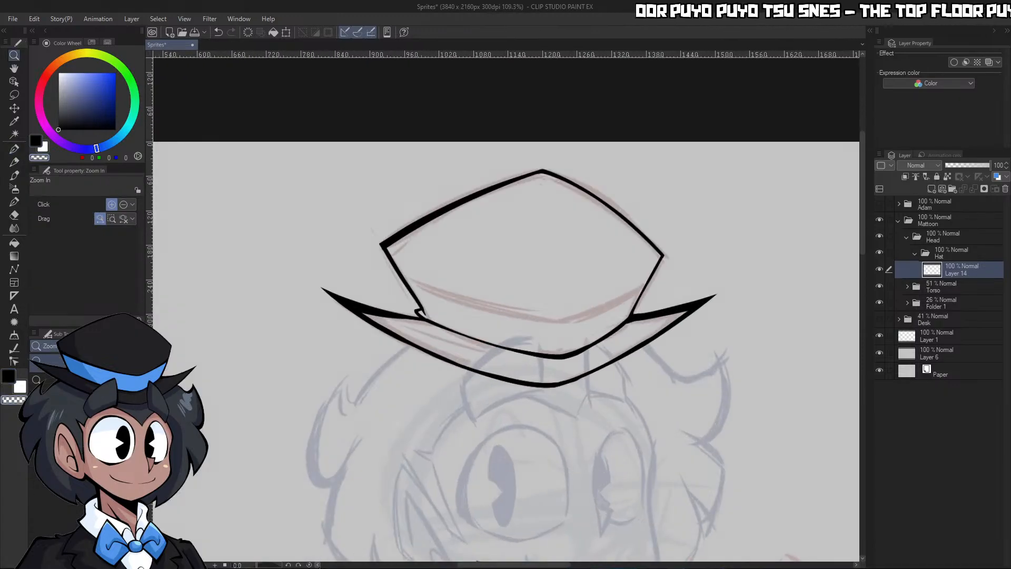
left_click_drag(273, 566, 276, 566)
left_click_drag(366, 443, 417, 333)
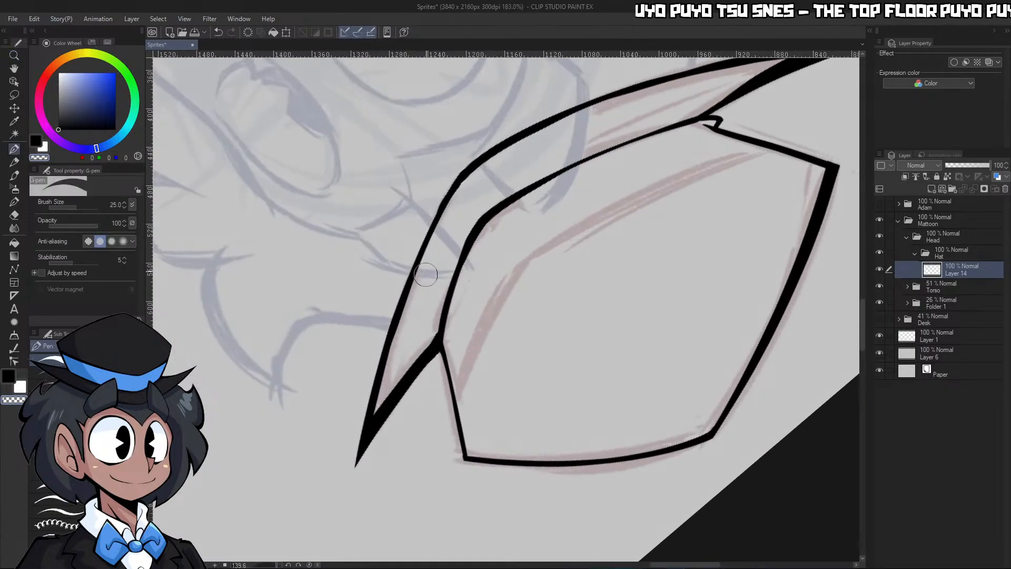
left_click_drag(464, 172, 354, 498)
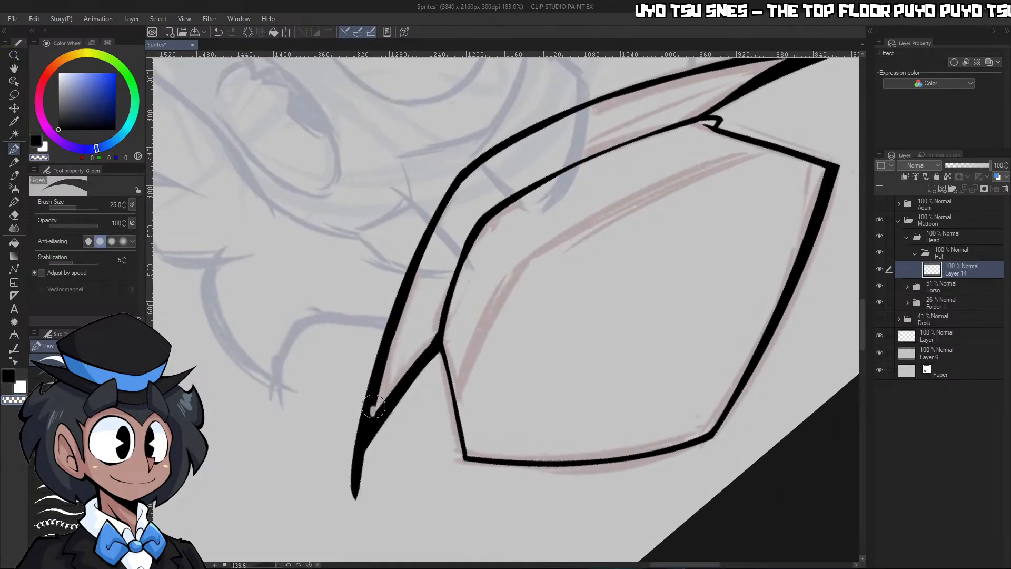
key("ctrl+z")
key("ctrl+z")
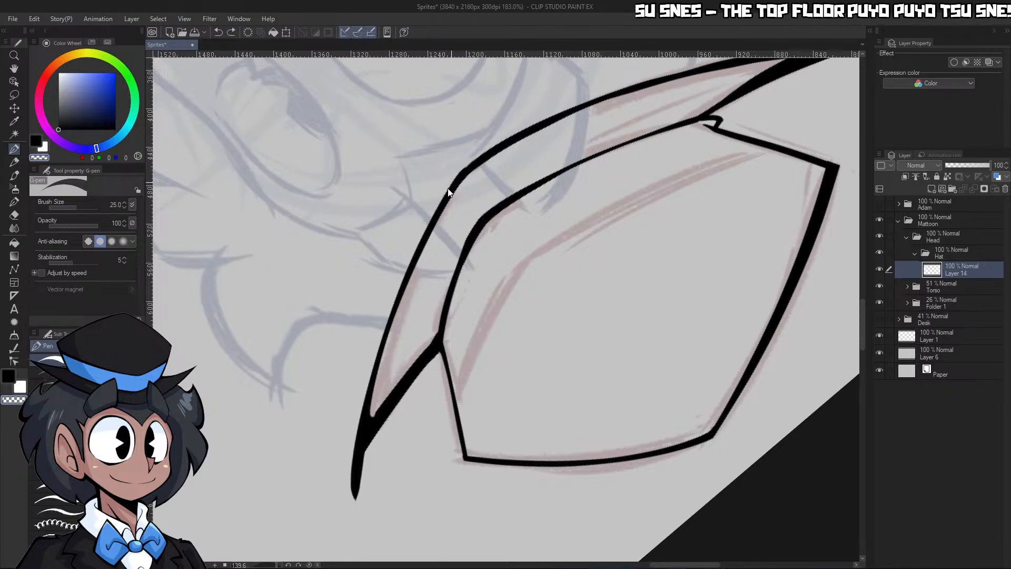
Erase the surplus ink inside the right brim tip to open a sharp inner corner between the two edge lines
mouse_move(468, 208)
left_mouse_down()
mouse_move(456, 261)
mouse_move(485, 287)
left_mouse_up()
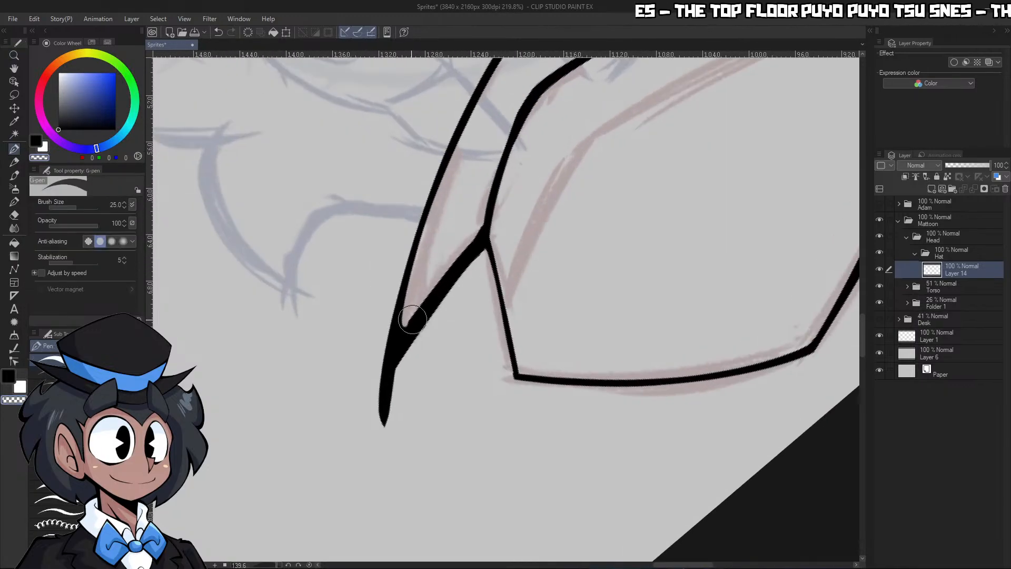
left_click_drag(394, 350, 450, 262)
left_click_drag(411, 310, 399, 341)
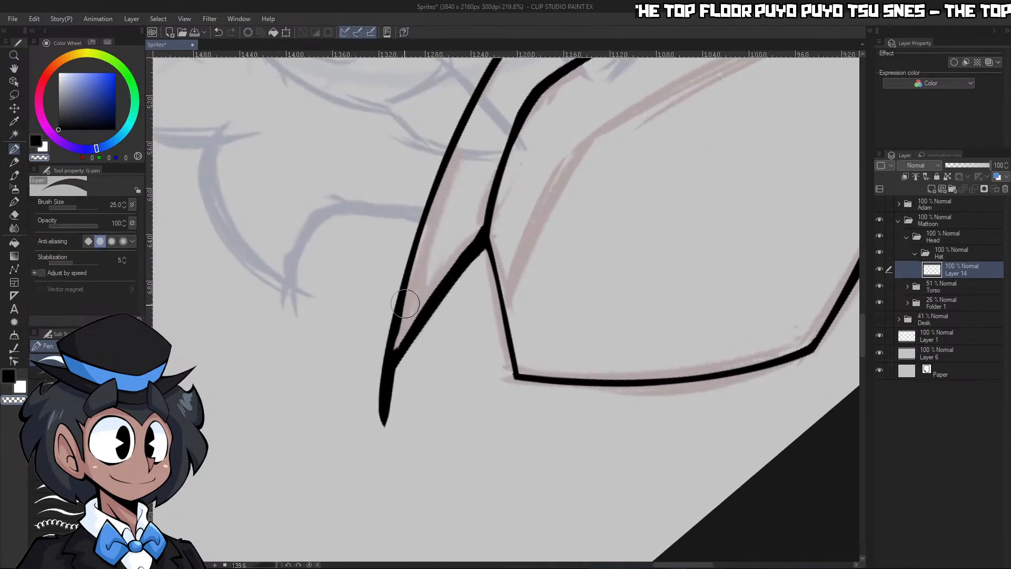
left_click_drag(405, 304, 393, 346)
left_click_drag(490, 224, 363, 424)
Redraw the outer end of the right brim tip and trim both sides into a fine tapered point
key("c")
left_click_drag(479, 260, 356, 474)
mouse_move(387, 345)
left_mouse_down()
mouse_move(370, 486)
mouse_move(375, 430)
left_mouse_up()
left_click_drag(402, 375, 375, 437)
key("c")
left_click_drag(405, 275, 370, 452)
key("c")
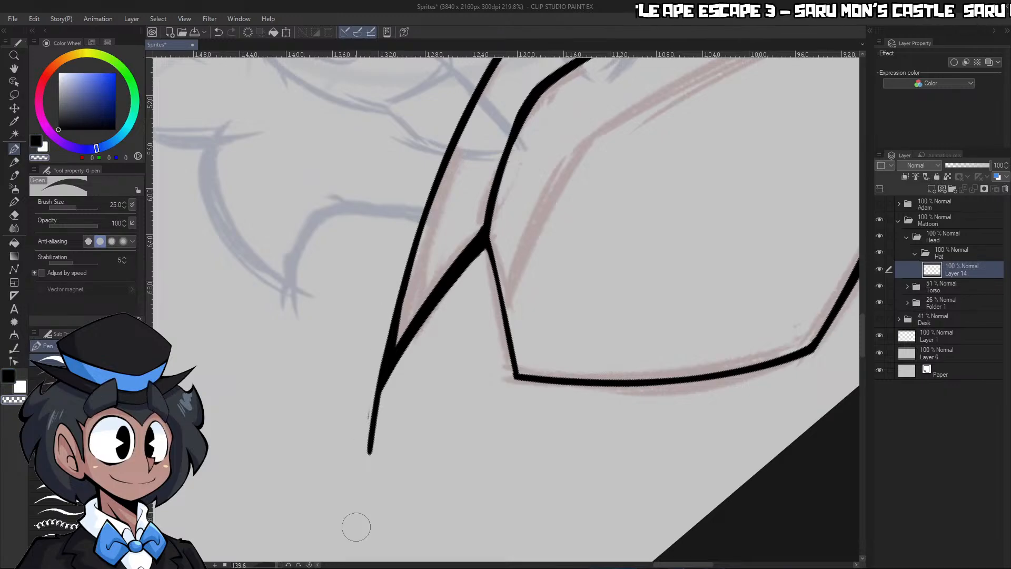
left_click_drag(431, 320, 371, 440)
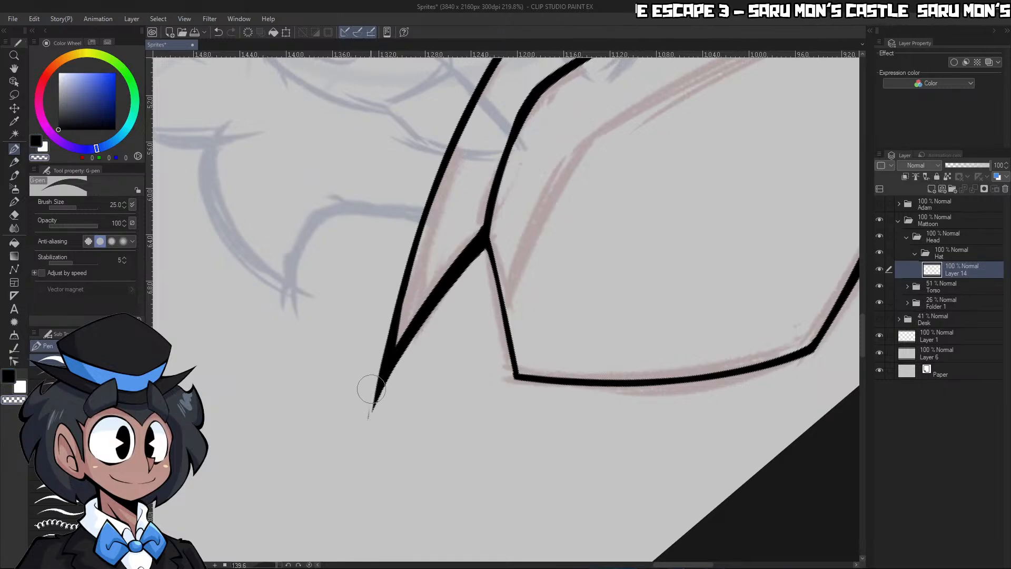
Select the crown's interior, ink the hatband's upper edge across it in two strokes and deselect
key("ctrl+space")
left_click_drag(432, 400, 392, 442)
left_click_drag(497, 361, 537, 366)
key("w")
left_click(418, 371)
key("ctrl+space")
left_click(383, 358)
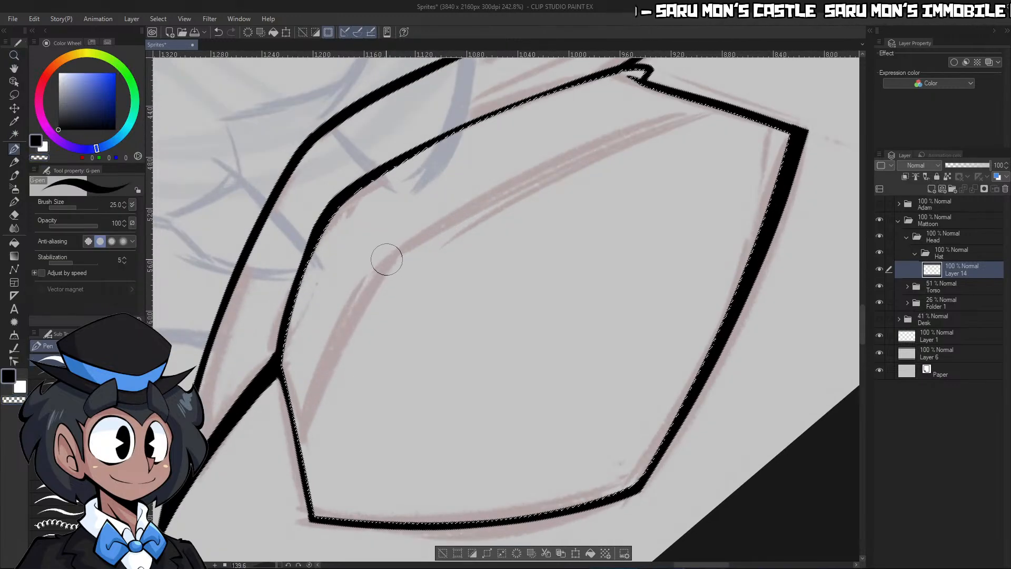
left_click_drag(388, 260, 307, 463)
mouse_move(377, 278)
left_mouse_down()
mouse_move(463, 210)
mouse_move(727, 108)
left_mouse_up()
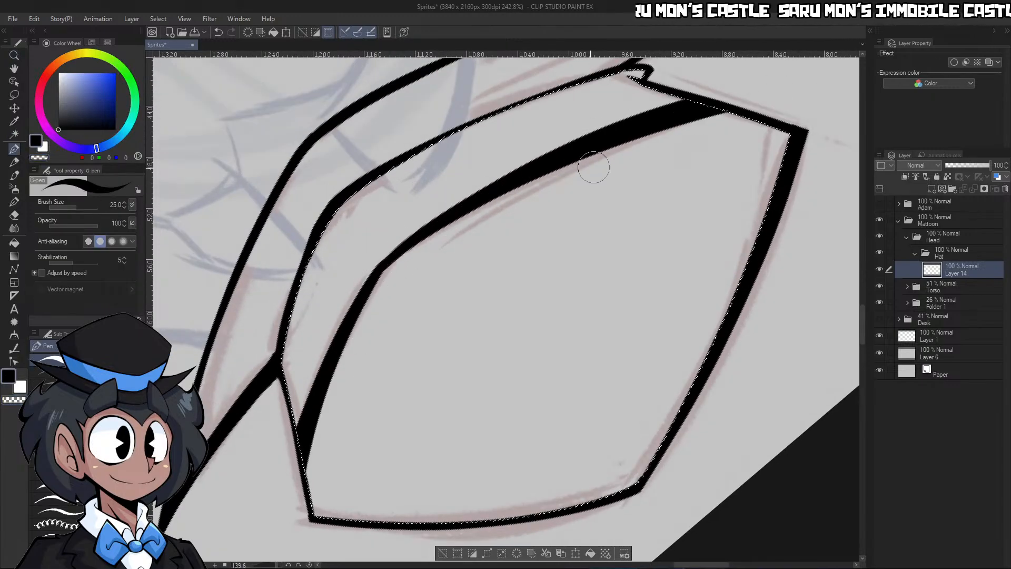
left_click(311, 565)
key("ctrl+d")
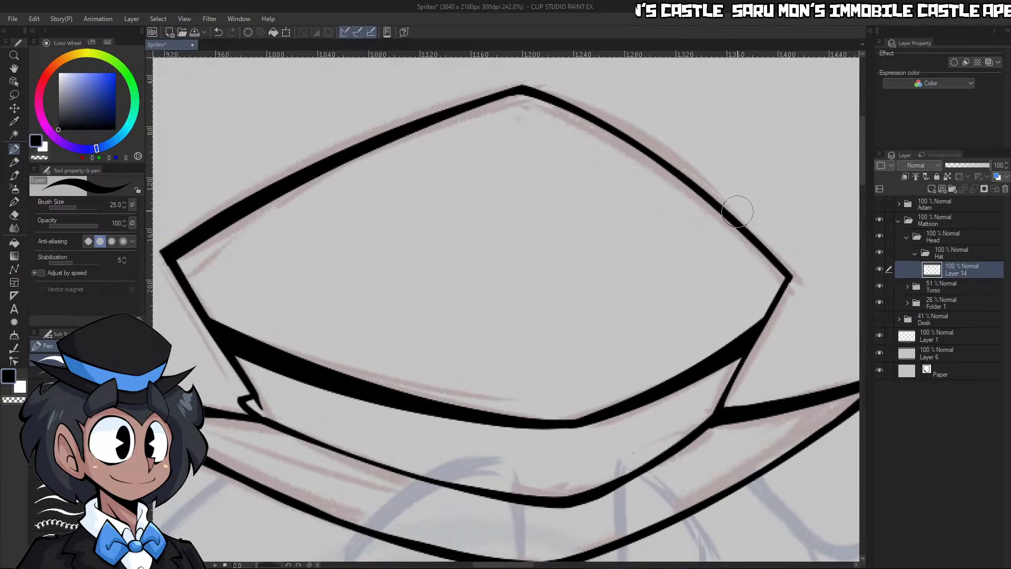
Thin the hatband's upper edge line and clean up the bump where it meets the crown's right side
key("ctrl+space")
left_click_drag(723, 244, 653, 299)
left_click_drag(752, 268, 813, 280)
left_click_drag(747, 305, 744, 358)
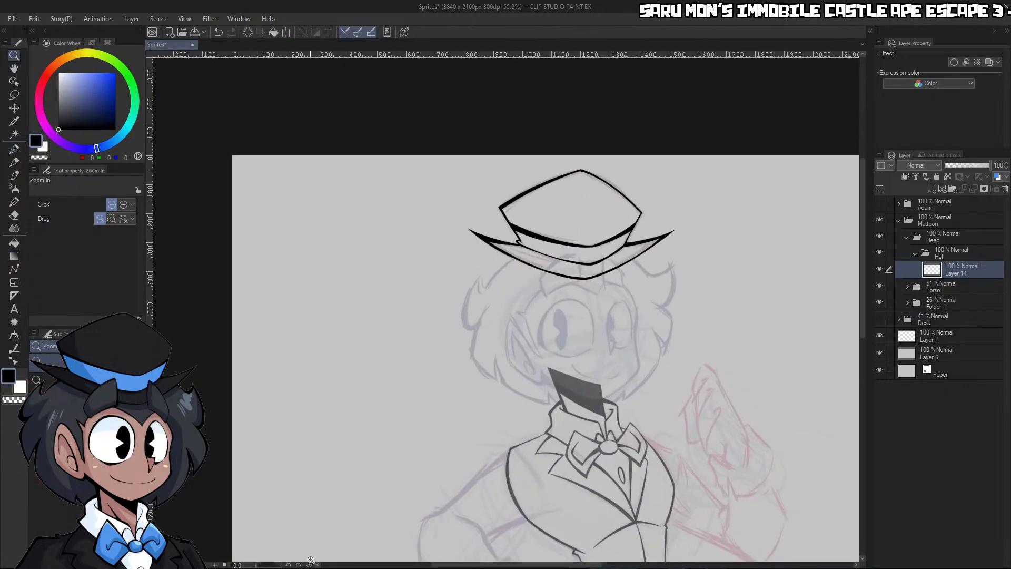
left_click_drag(281, 566, 270, 565)
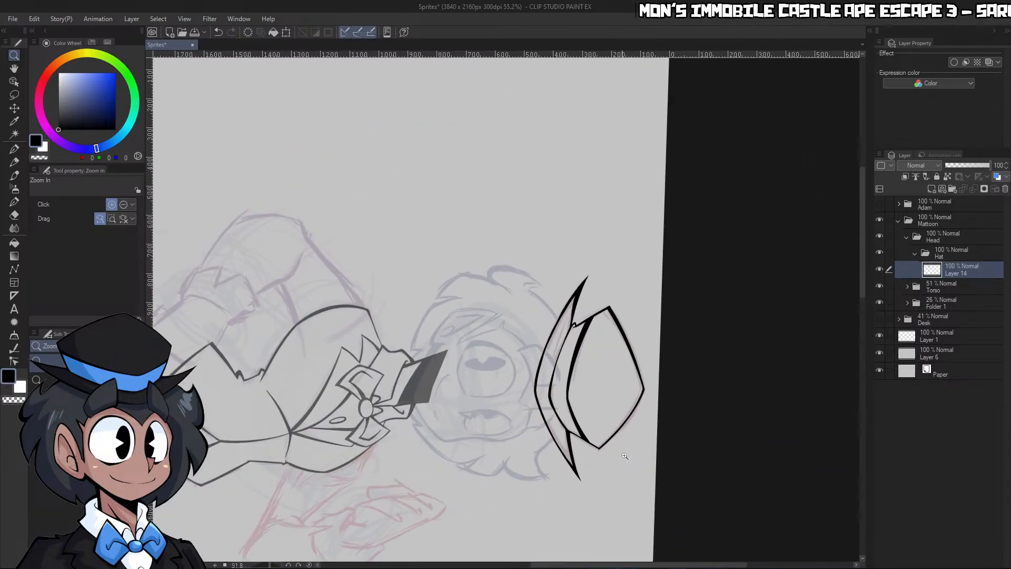
left_click_drag(600, 441, 577, 410)
key("p")
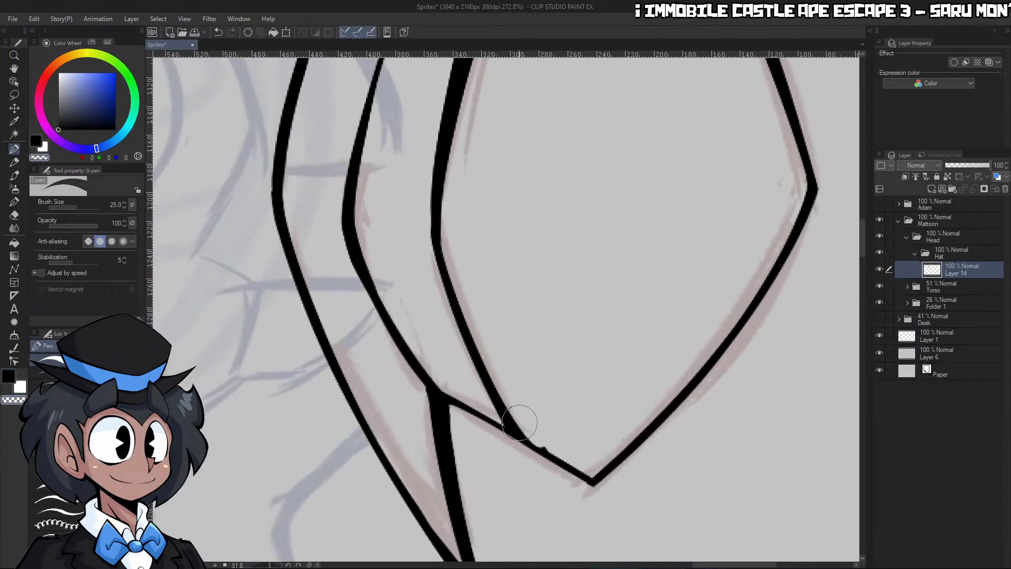
left_click_drag(519, 422, 586, 474)
key("ctrl+space")
key("ctrl+space")
mouse_move(548, 387)
left_mouse_down()
mouse_move(555, 215)
mouse_move(495, 397)
mouse_move(569, 153)
left_mouse_up()
mouse_move(485, 416)
left_mouse_down()
mouse_move(559, 161)
mouse_move(506, 179)
mouse_move(569, 185)
mouse_move(585, 166)
mouse_move(568, 290)
left_mouse_up()
key("ctrl+space")
key("ctrl+space")
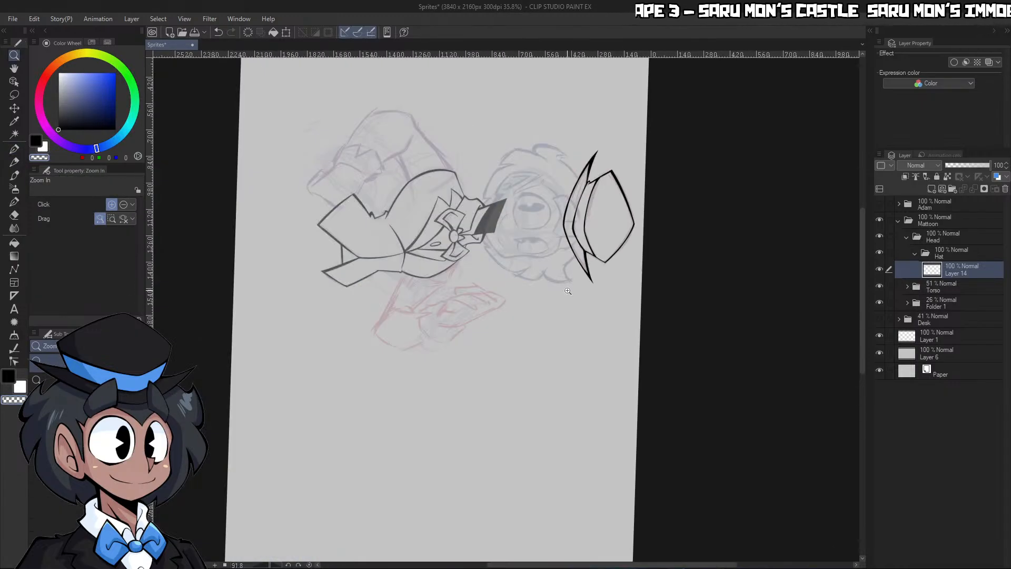
Select the whole hat silhouette by inverting a selection of the area around it, and sample the canvas gray
left_click(309, 564)
left_click_drag(549, 344, 585, 295)
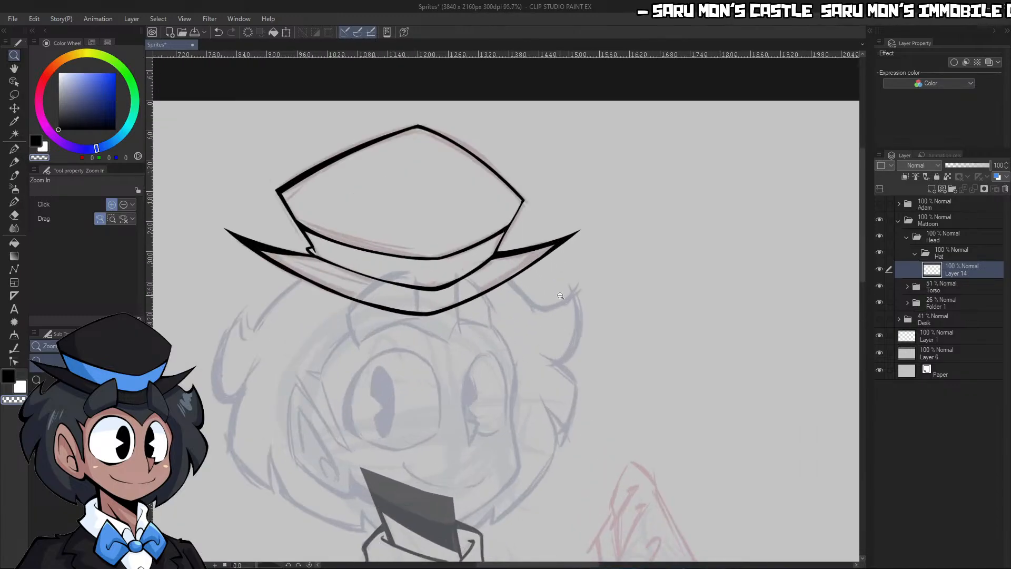
key("w")
left_click(586, 269)
key("ctrl+shift+i")
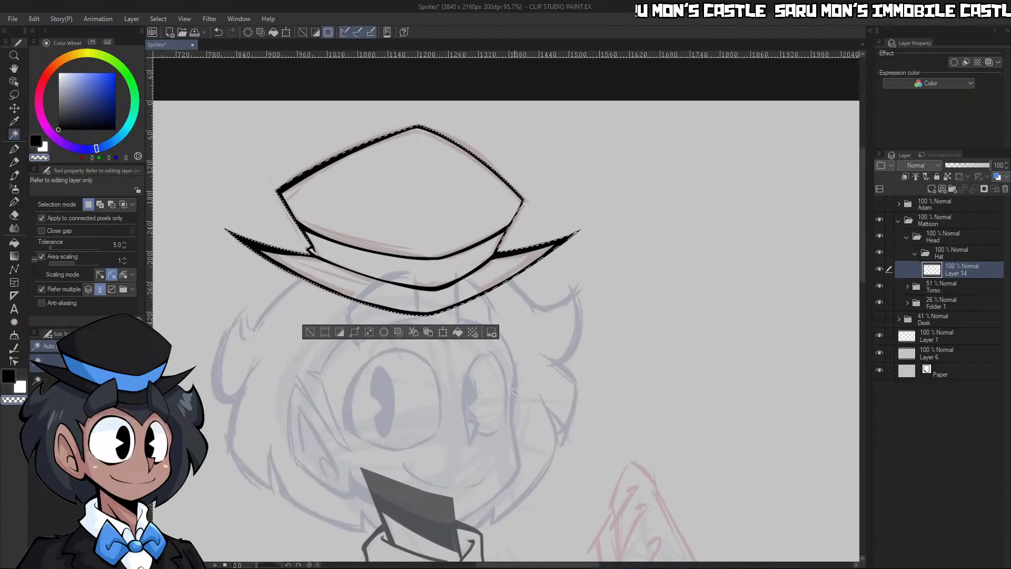
left_click(321, 113, "alt")
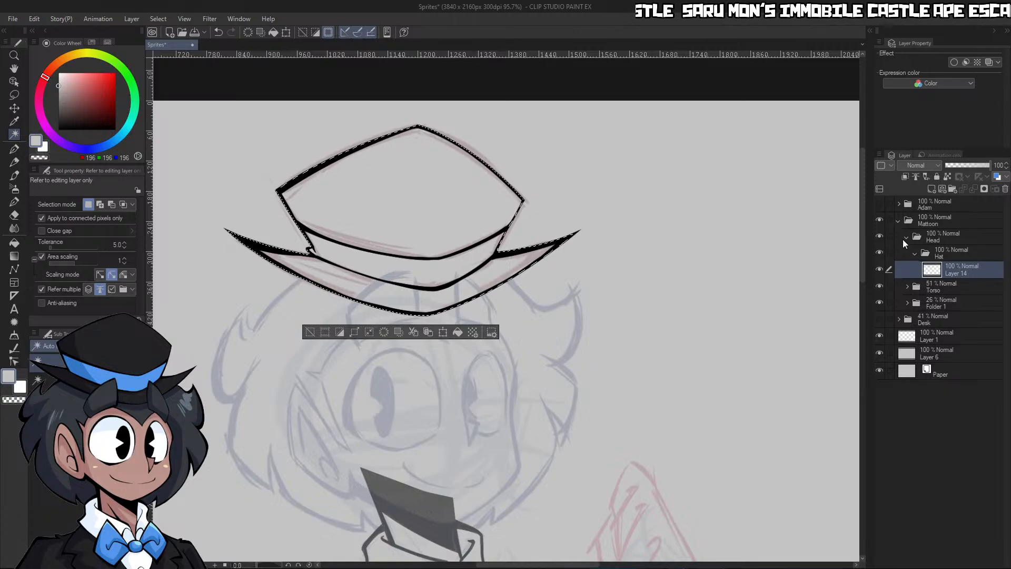
Rename the hat's line layer Lineart, fill the silhouette with the gray on a new layer beneath, deselect and collapse the Hat folder
type("Lineart")
key("Return")
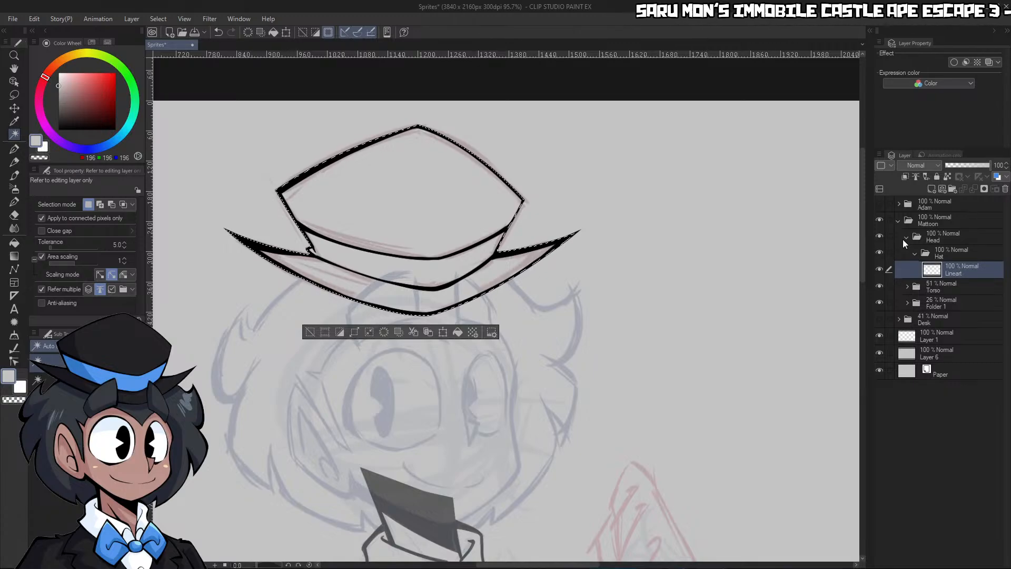
left_click(931, 190)
left_click_drag(943, 277, 945, 294)
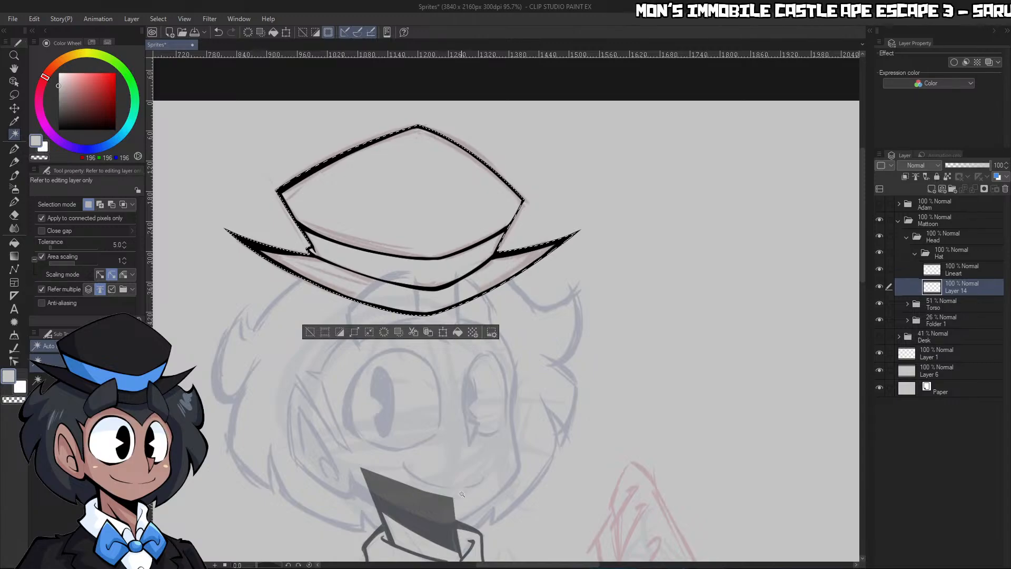
key("ctrl+d")
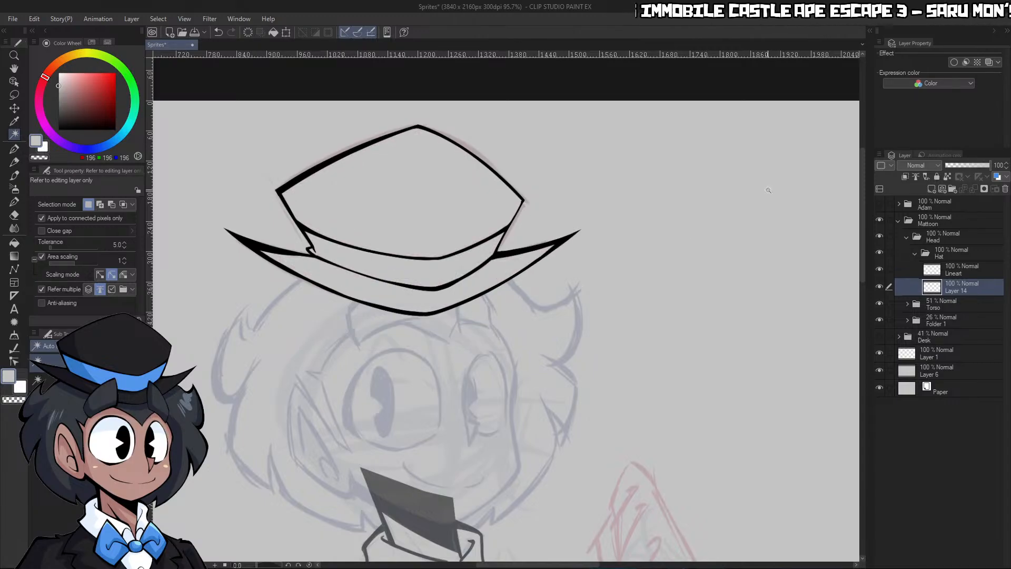
left_click(915, 254)
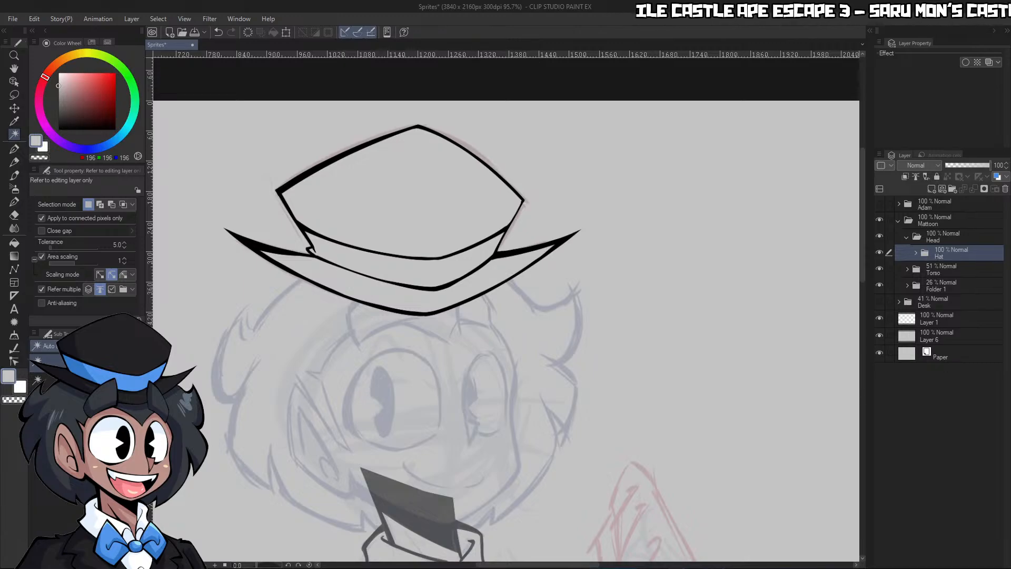
left_click(658, 365)
key("slash")
left_click_drag(670, 379, 614, 387)
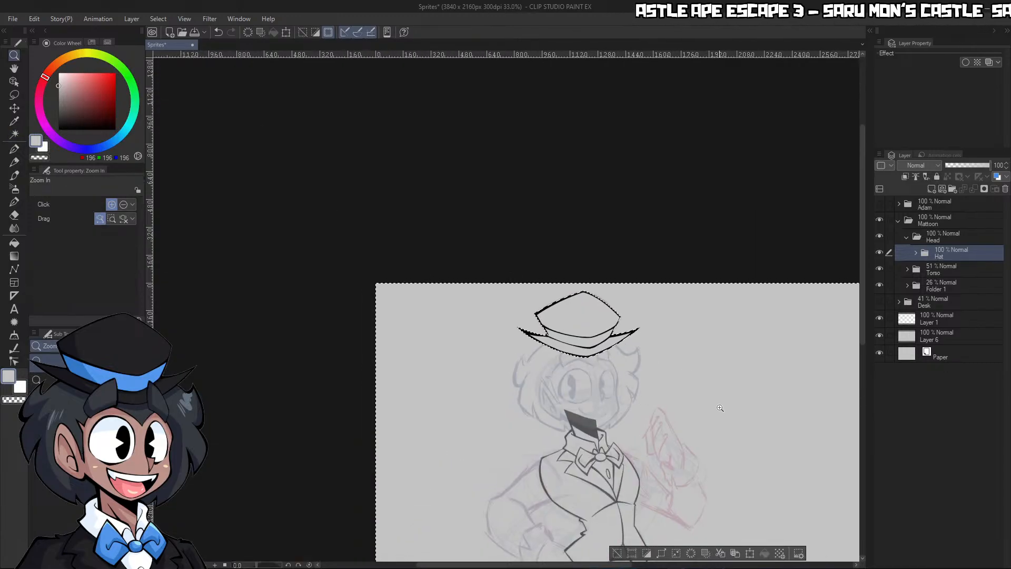
key("ctrl+d")
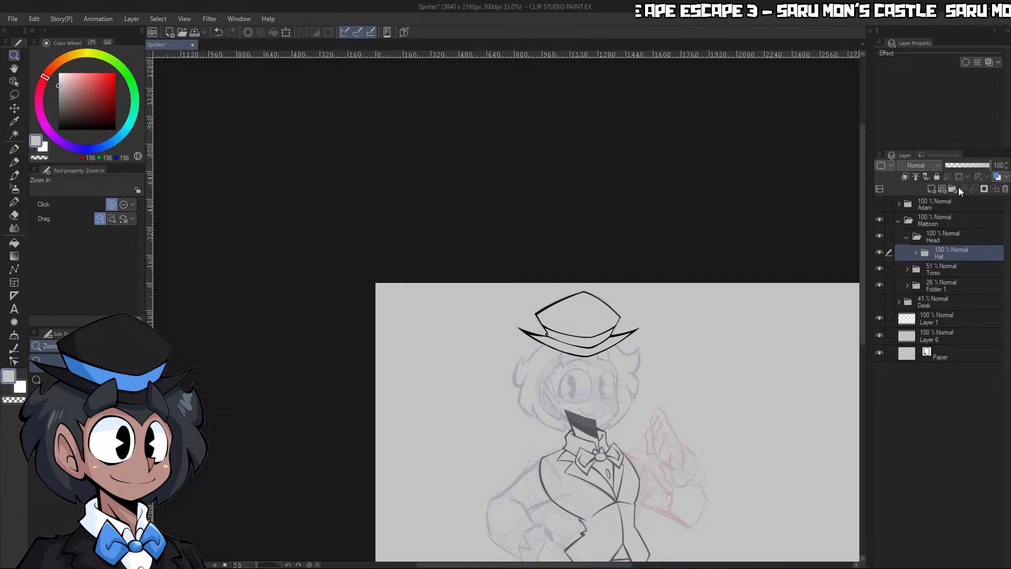
Lower the Hat folder's opacity to 41% and create a new folder named Head
left_click(963, 166)
left_click(952, 189)
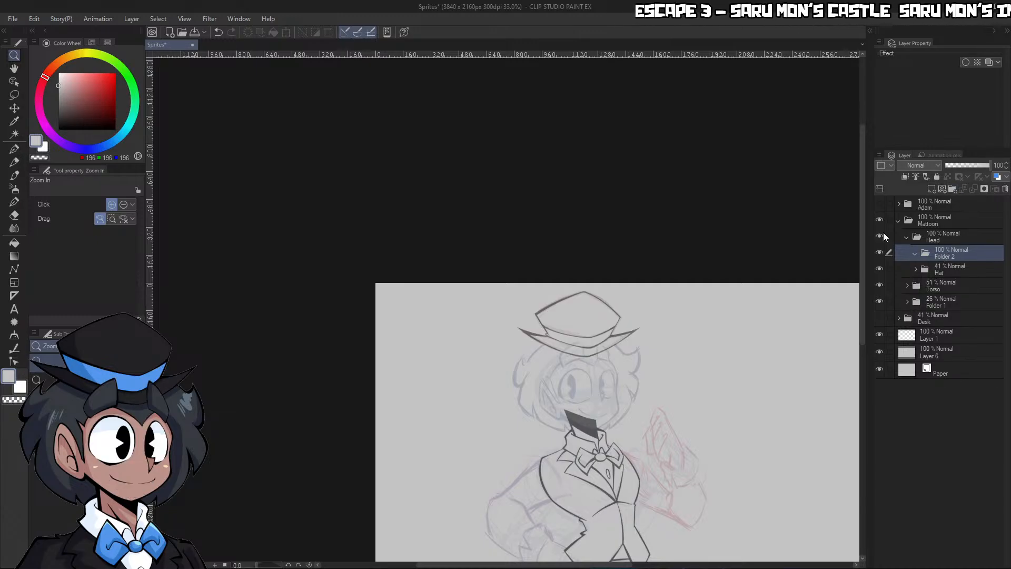
type("Had")
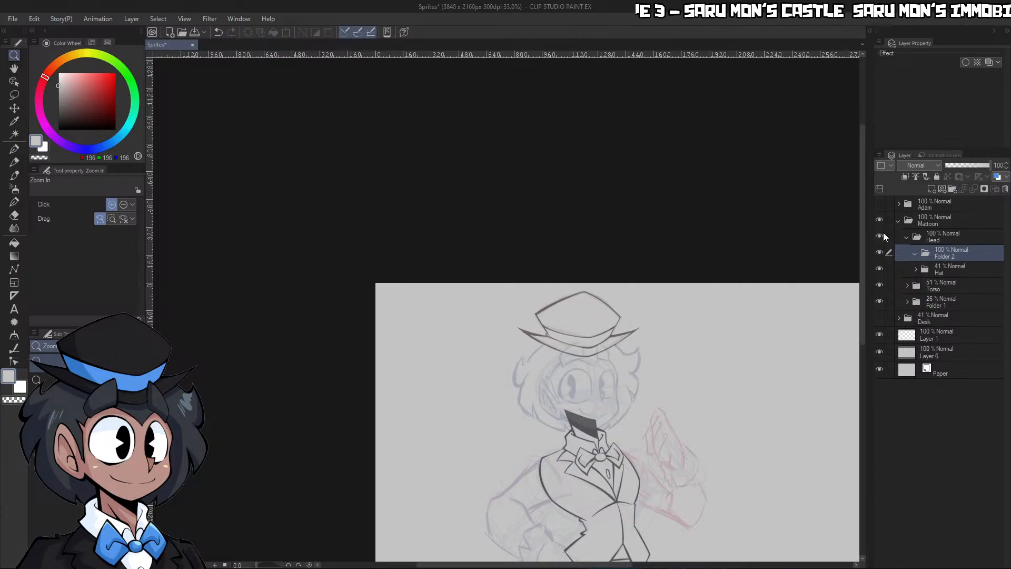
key("Return")
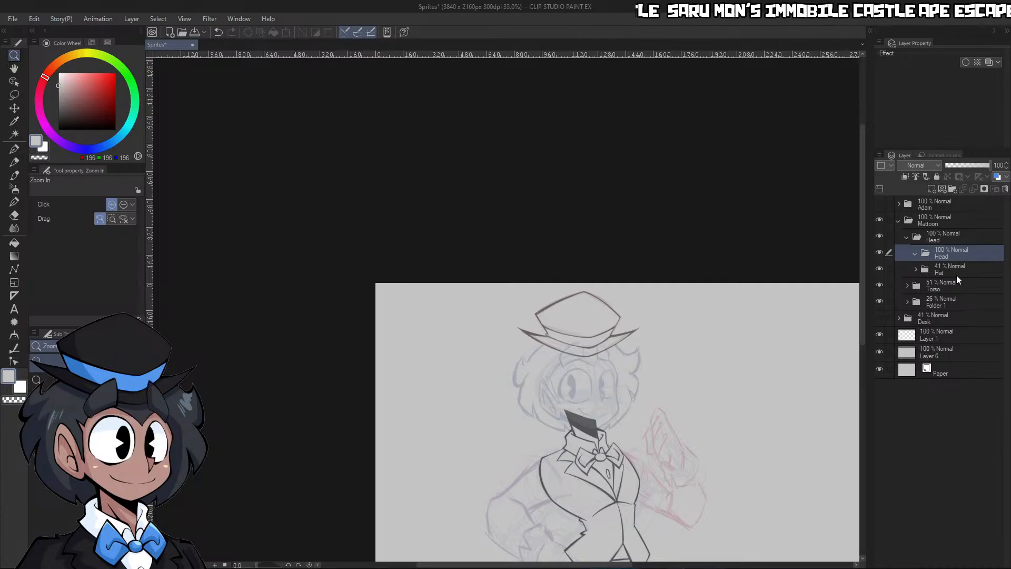
Move the Hat folder out above the new Head subfolder and add a raster layer inside that subfolder
left_click_drag(964, 270, 962, 249)
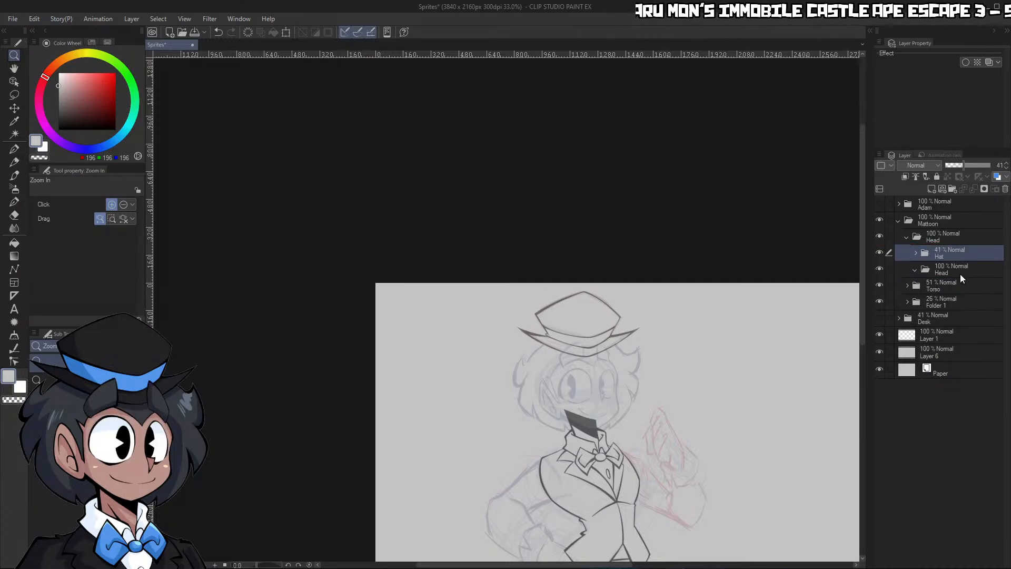
left_click(959, 270)
left_click(930, 190)
Raise the Torso folder's opacity to 100%, hide it and reselect the new layer in the Head subfolder
left_click_drag(607, 430, 634, 424)
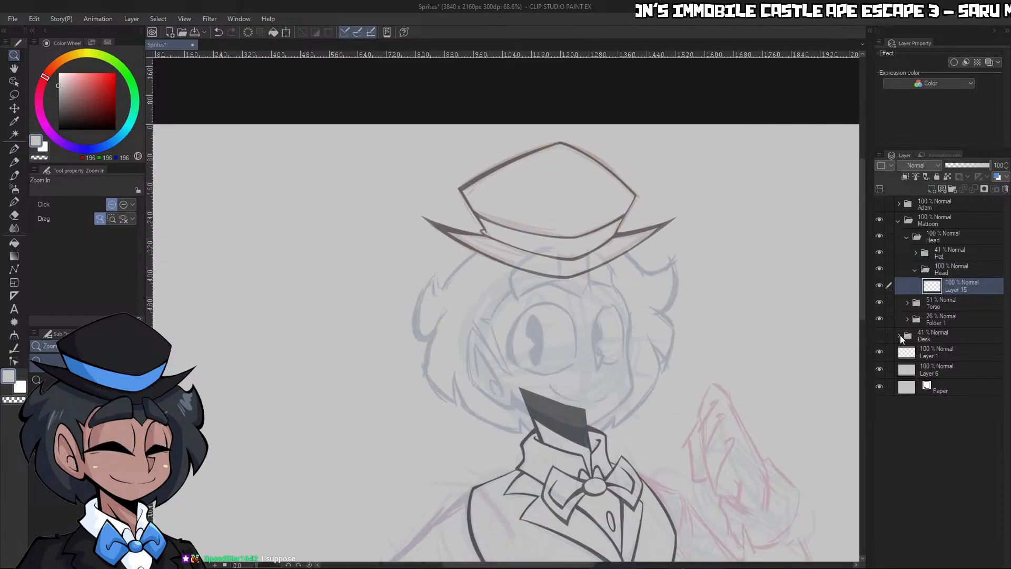
left_click(880, 303)
left_click(879, 303)
left_click(943, 302)
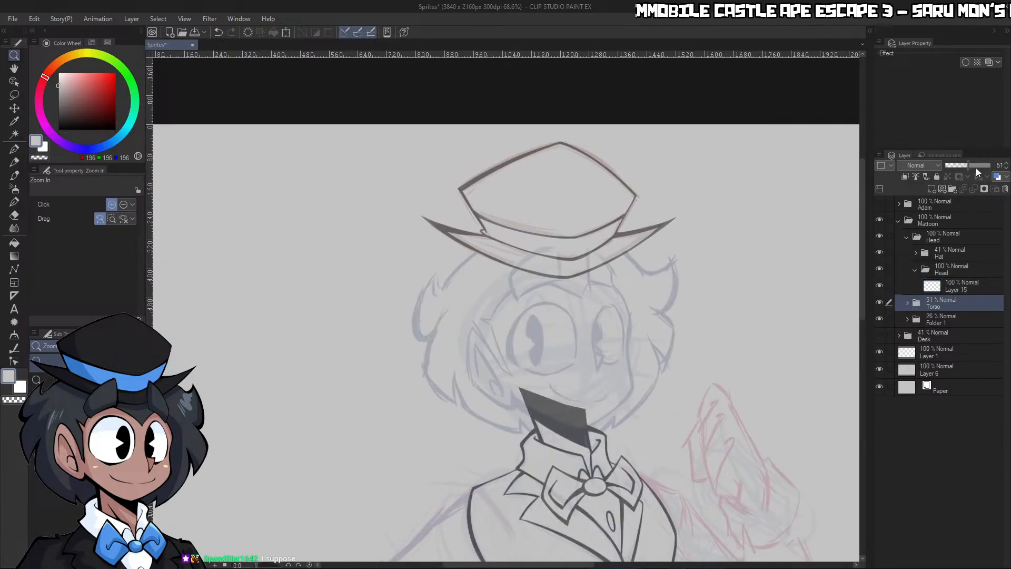
left_click_drag(977, 166, 1006, 171)
left_click(880, 302)
left_click(937, 286)
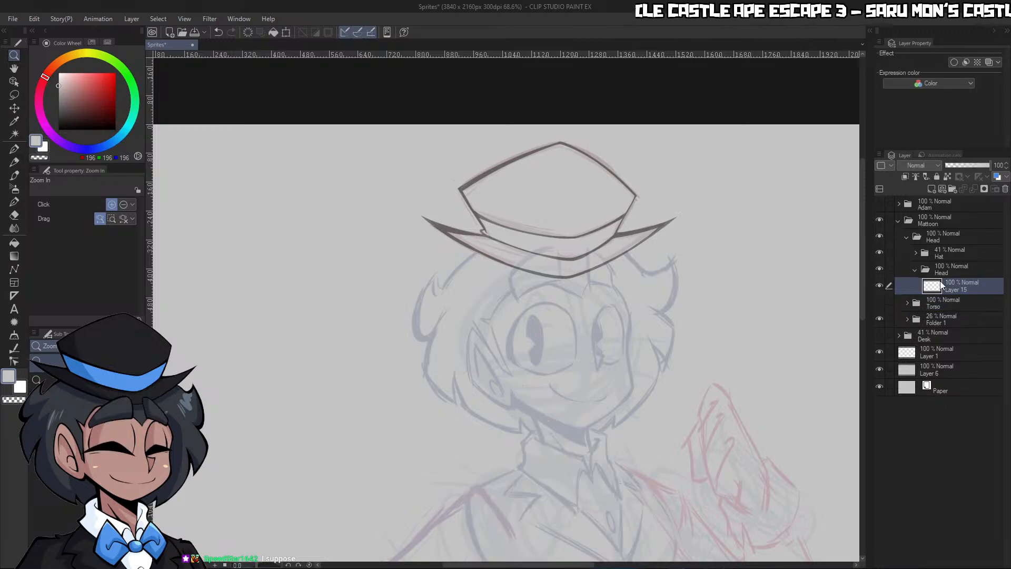
Set the G-pen to black with brush size 20, framed on the sketched brows and right eye
left_click_drag(629, 342, 663, 338)
mouse_move(553, 236)
left_mouse_down()
mouse_move(531, 284)
mouse_move(590, 253)
left_mouse_up()
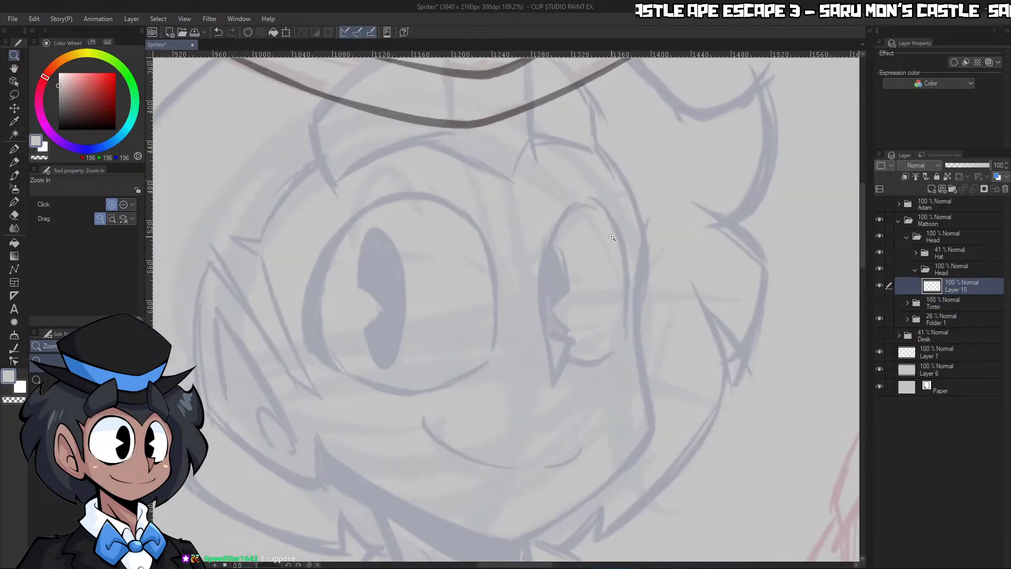
key("p")
key("c")
key("bracketright")
key("bracketright")
key("bracketright")
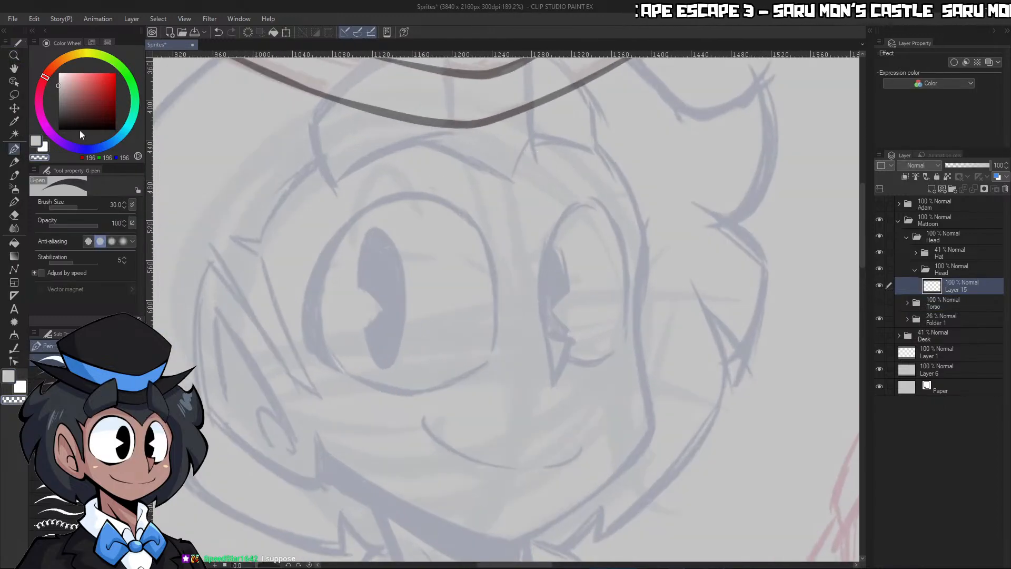
left_click_drag(79, 128, 58, 130)
key("ctrl+space")
left_click_drag(640, 146, 658, 142)
key("bracketleft")
key("bracketleft")
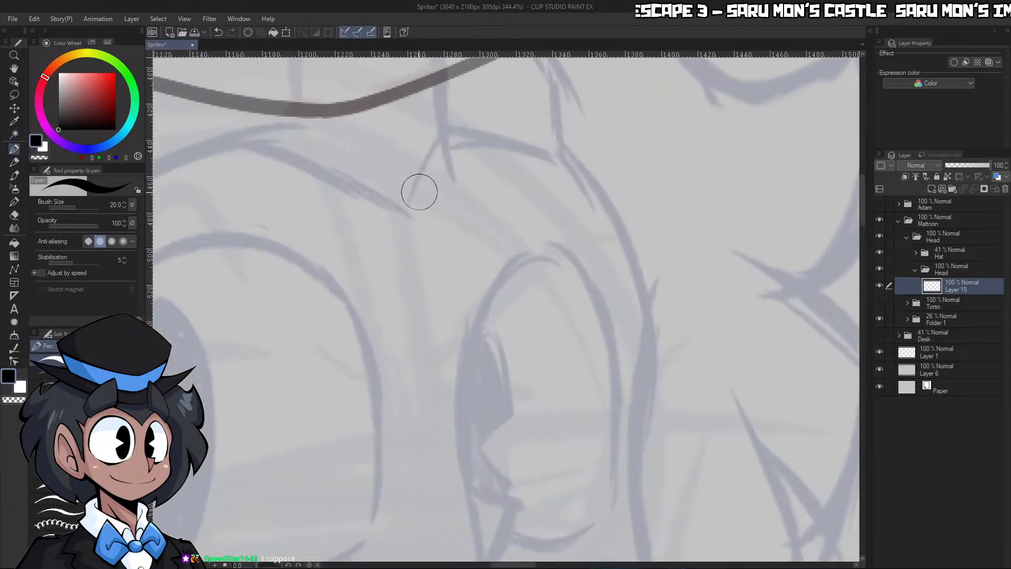
Reduce the G-pen size to 15 and ink the curved brow line arching over the right eye
key("bracketleft")
key("bracketleft")
mouse_move(406, 211)
left_mouse_down()
mouse_move(435, 152)
mouse_move(516, 131)
mouse_move(629, 274)
left_mouse_up()
key("ctrl+z")
mouse_move(406, 210)
left_mouse_down()
mouse_move(444, 153)
mouse_move(643, 388)
left_mouse_up()
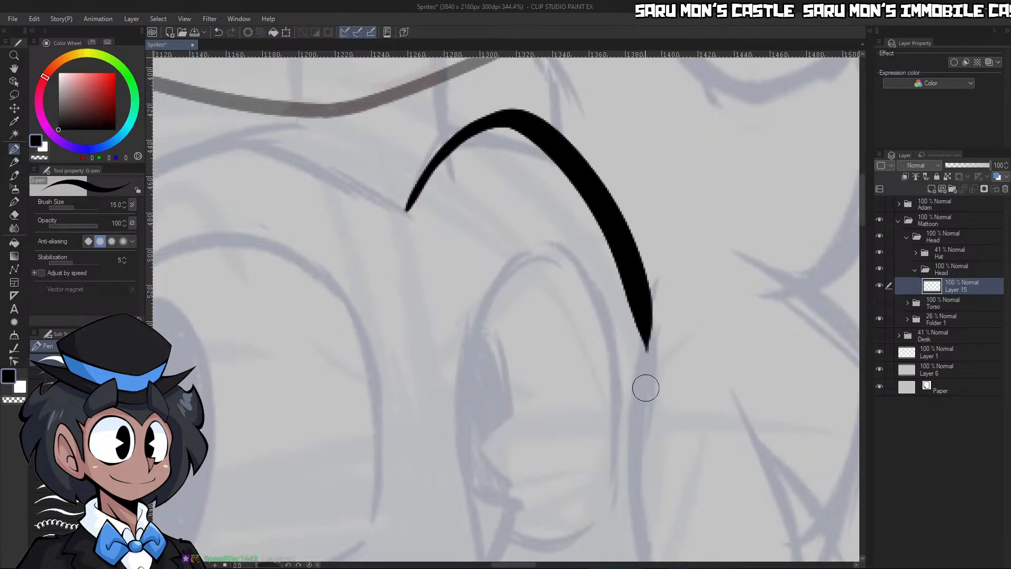
Ink the right side of the face from the brow's end past the eye down to the cheek corner
key("ctrl+space")
mouse_move(647, 241)
left_mouse_down()
mouse_move(606, 232)
mouse_move(659, 235)
left_mouse_up()
key("ctrl+space")
left_click_drag(634, 158, 626, 147)
left_click(640, 111)
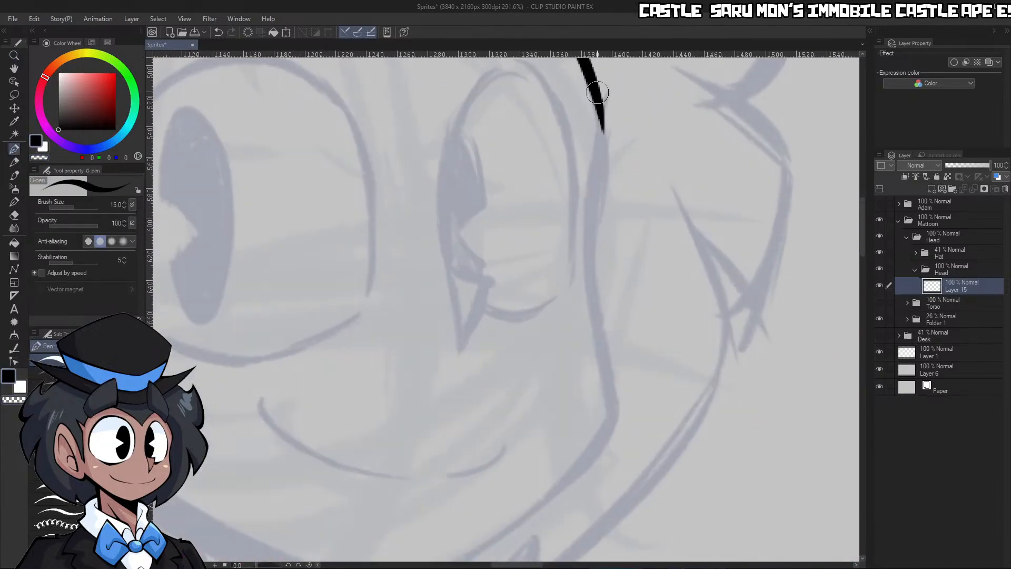
left_click_drag(595, 87, 587, 324)
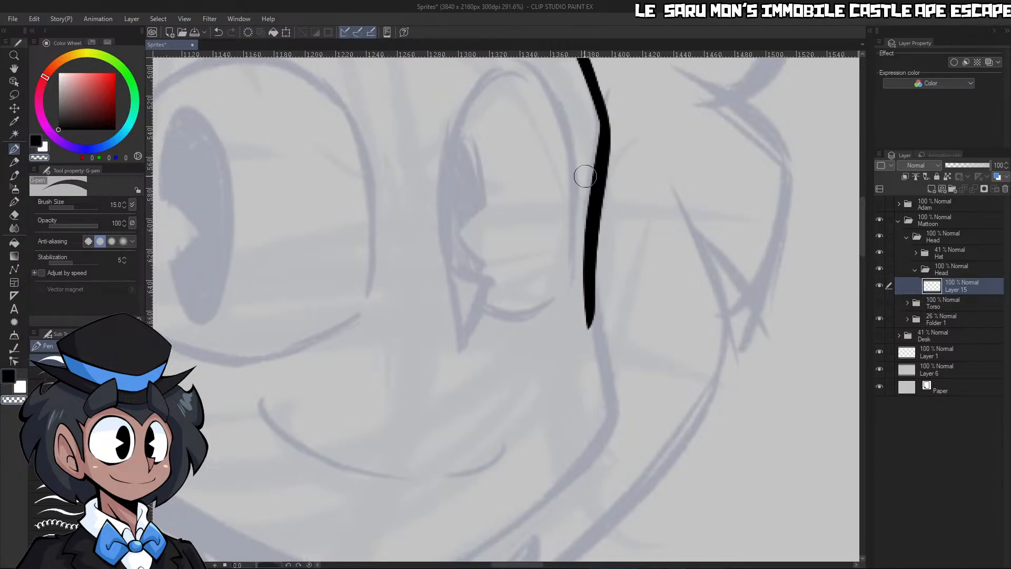
left_click_drag(590, 243, 615, 415)
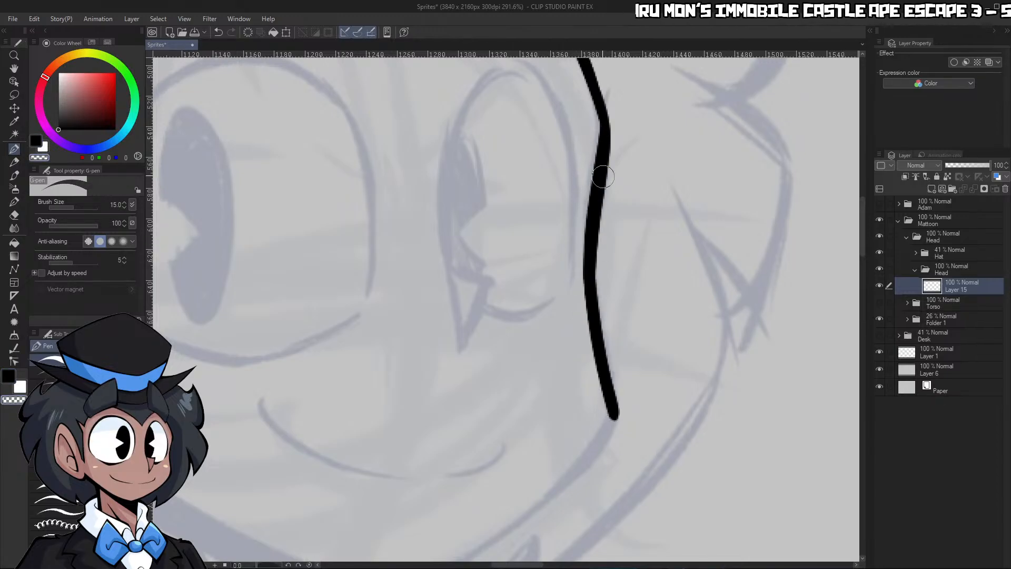
Set the brush size to 20 and thin the right face contour by erasing along its edge with transparent color
key("]")
key("]")
key("c")
mouse_move(604, 110)
left_mouse_down()
mouse_move(598, 224)
mouse_move(621, 408)
left_mouse_up()
key("c")
left_click_drag(579, 229, 609, 403)
left_click_drag(613, 140, 617, 415)
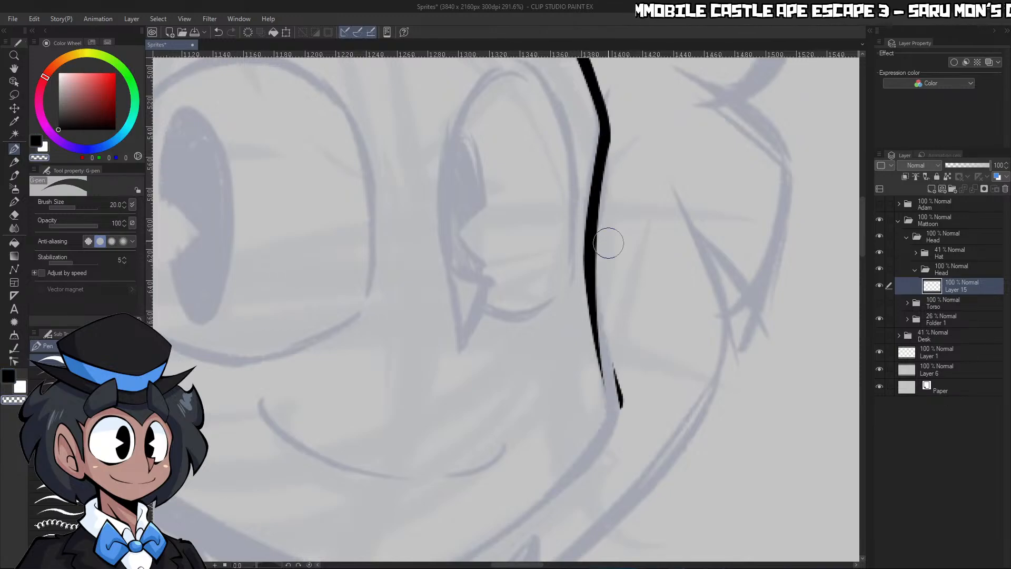
key("ctrl+z")
key("ctrl+z")
mouse_move(616, 133)
left_mouse_down()
mouse_move(602, 269)
mouse_move(614, 337)
left_mouse_up()
Ink the jawline between the right cheek corner and the chin
key("ctrl+space")
mouse_move(601, 232)
left_mouse_down()
mouse_move(622, 405)
mouse_move(590, 389)
left_mouse_up()
left_click_drag(616, 435, 672, 429)
key("c")
mouse_move(501, 421)
left_mouse_down()
mouse_move(643, 326)
mouse_move(686, 256)
mouse_move(674, 297)
left_mouse_up()
key("c")
Trim the cheek corner and taper the jawline toward the chin with transparent color
key("c")
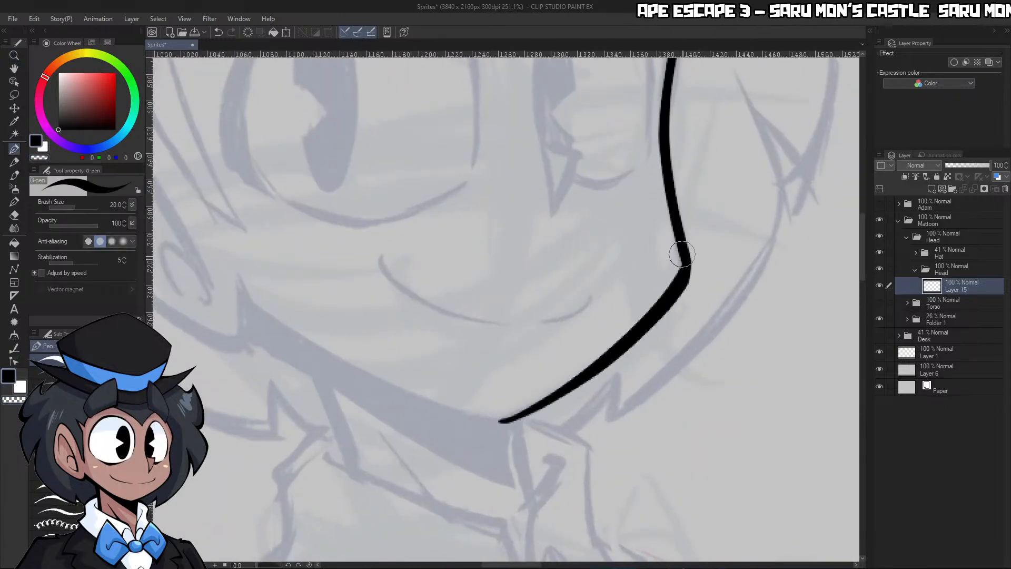
key("c")
mouse_move(681, 254)
left_mouse_down()
mouse_move(691, 255)
mouse_move(679, 284)
left_mouse_up()
key("c")
key("c")
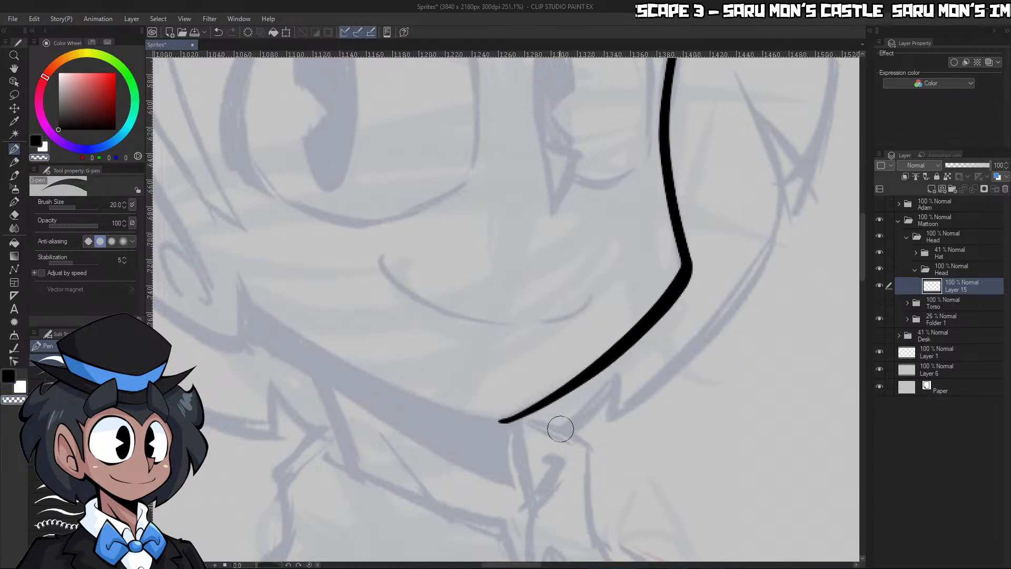
left_click_drag(530, 423, 709, 237)
left_click_drag(492, 424, 504, 426)
Rotate the canvas and ink the ear's back edge and lobe, thinning the stroke with transparent color
key("ctrl+space")
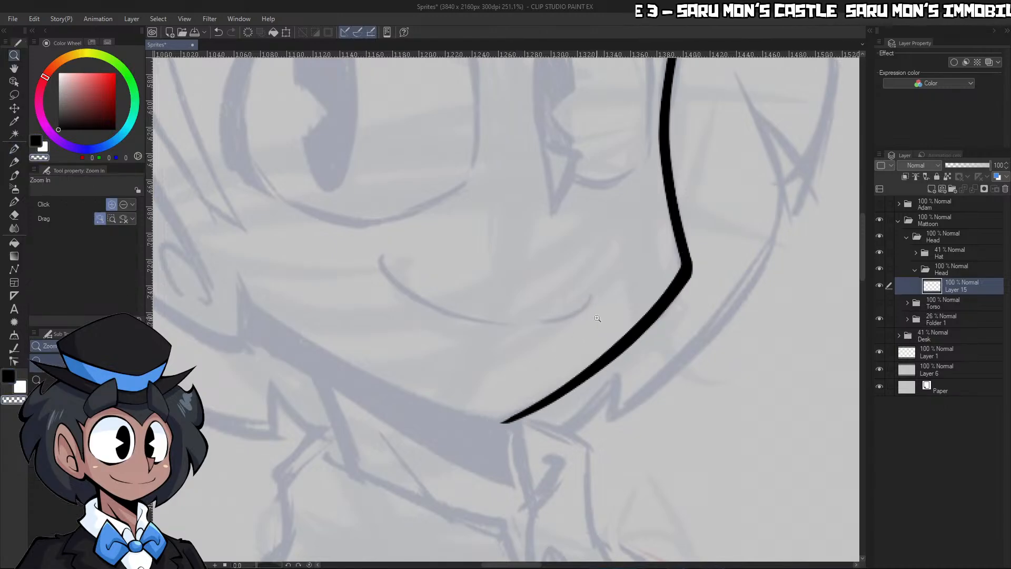
mouse_move(587, 352)
left_mouse_down()
mouse_move(500, 354)
mouse_move(621, 337)
left_mouse_up()
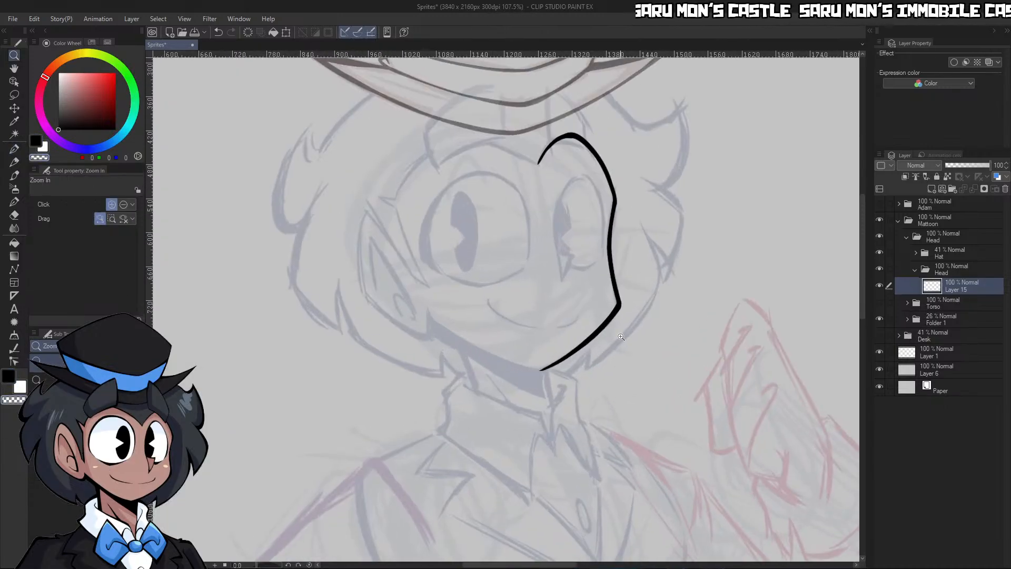
left_click_drag(268, 566, 263, 565)
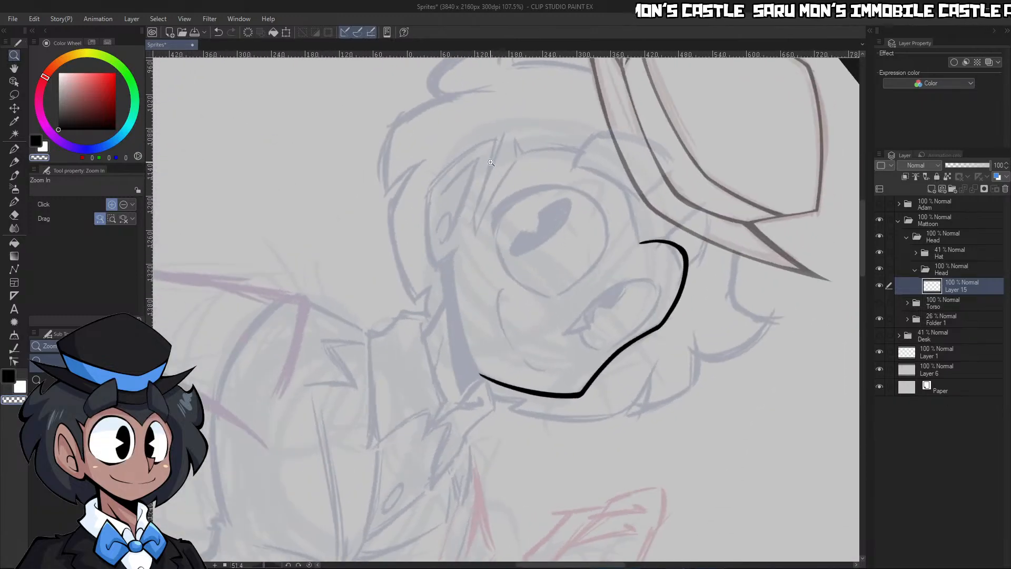
left_click_drag(473, 171, 506, 179)
key("p")
key("c")
mouse_move(431, 372)
left_mouse_down()
mouse_move(384, 427)
mouse_move(367, 425)
mouse_move(343, 311)
mouse_move(357, 200)
left_mouse_up()
key("ctrl+z")
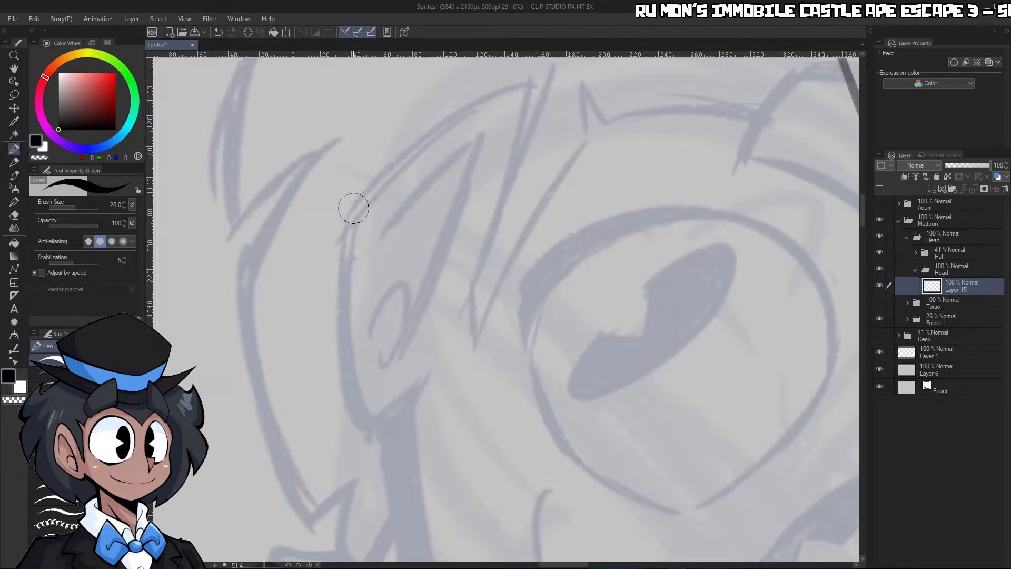
mouse_move(353, 208)
left_mouse_down()
mouse_move(346, 314)
mouse_move(375, 430)
mouse_move(425, 382)
left_mouse_up()
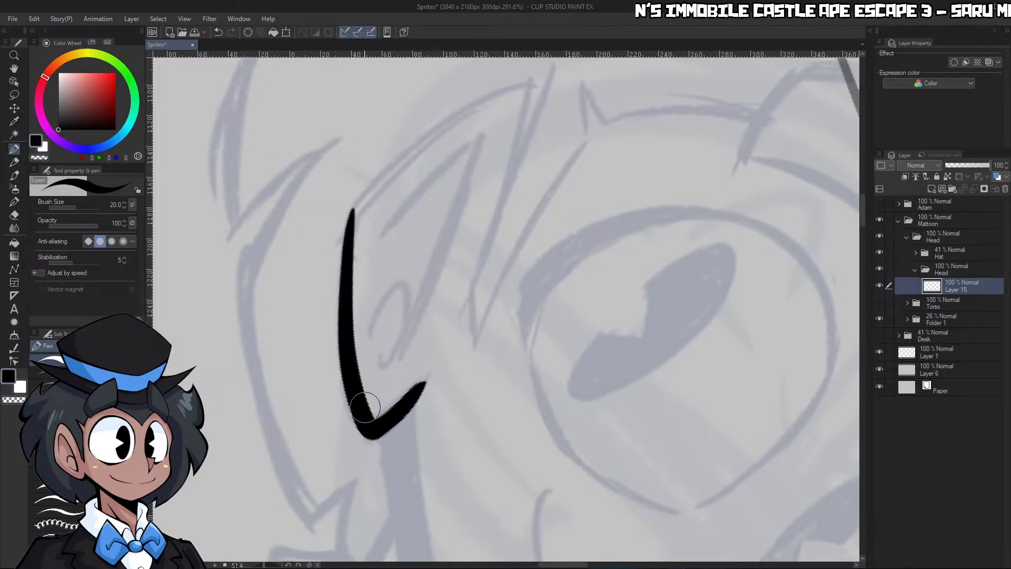
key("c")
mouse_move(372, 402)
left_mouse_down()
mouse_move(424, 369)
mouse_move(449, 285)
mouse_move(492, 273)
left_mouse_up()
Ink the ear's upper edge up to the pointed tip and its front edge back down toward the face
key("ctrl+space")
mouse_move(474, 366)
left_mouse_down()
mouse_move(547, 169)
mouse_move(326, 238)
left_mouse_up()
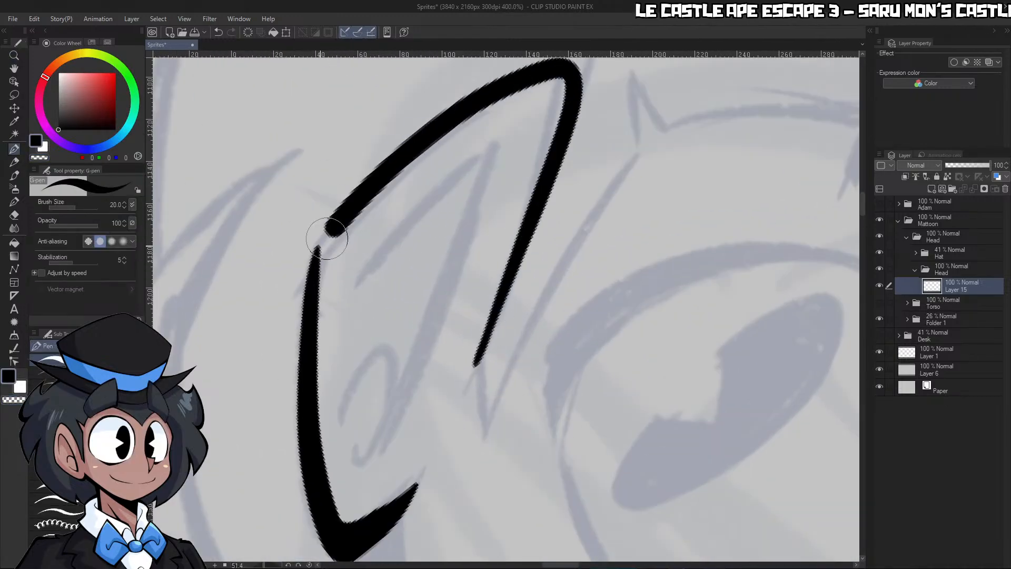
key("ctrl+z")
left_click_drag(309, 275, 551, 80)
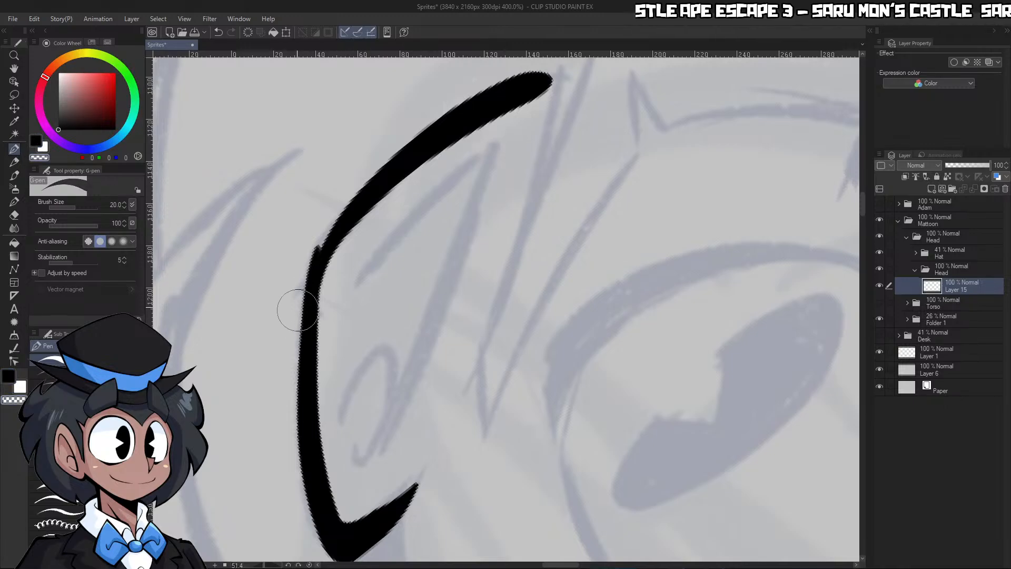
mouse_move(472, 357)
left_mouse_down()
mouse_move(534, 199)
mouse_move(553, 80)
left_mouse_up()
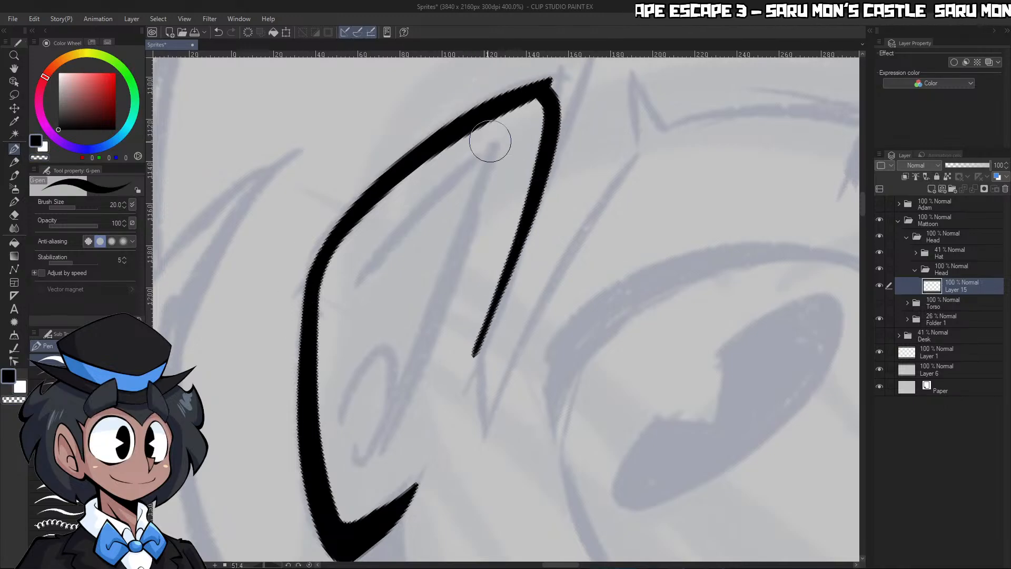
Even out the ear's upper edge and clean up its pointed tip, alternating black and transparent color
left_click_drag(365, 218, 504, 124)
key("c")
mouse_move(289, 303)
left_mouse_down()
mouse_move(409, 154)
mouse_move(608, 72)
left_mouse_up()
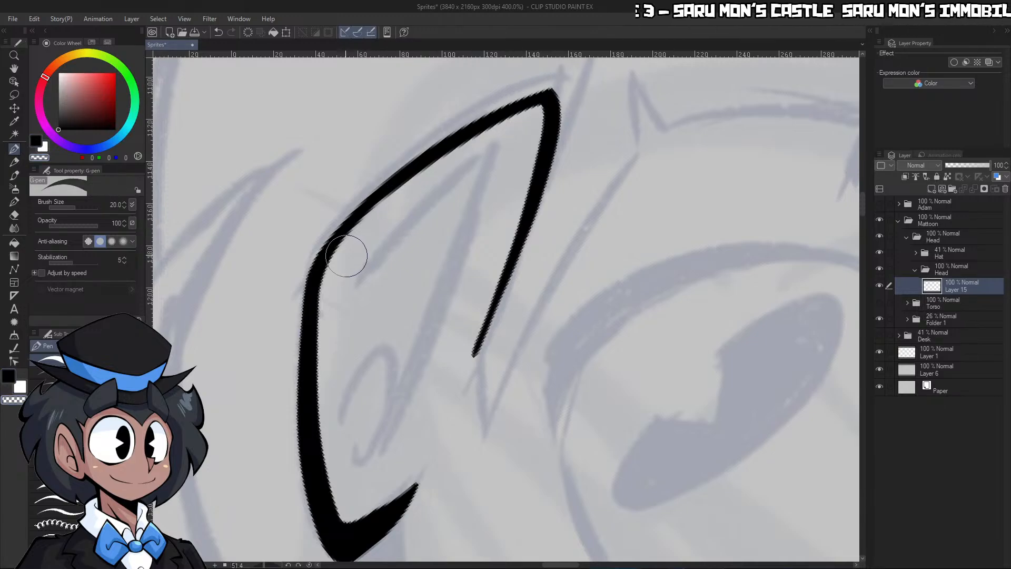
mouse_move(346, 256)
left_mouse_down()
mouse_move(401, 192)
mouse_move(512, 130)
left_mouse_up()
left_click_drag(331, 266, 542, 107)
key("c")
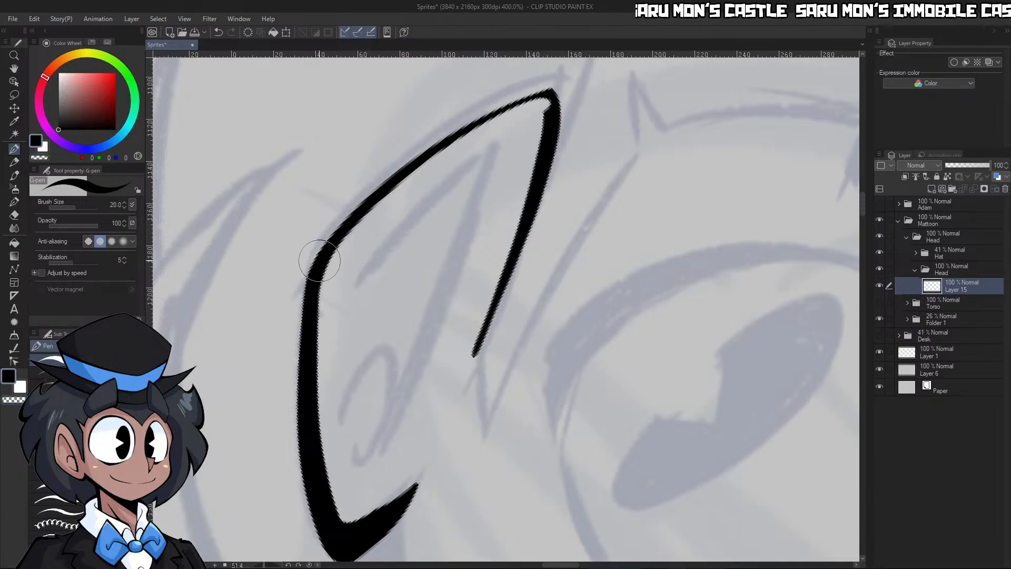
mouse_move(319, 261)
left_mouse_down()
mouse_move(403, 171)
mouse_move(568, 106)
mouse_move(552, 110)
mouse_move(548, 94)
mouse_move(547, 126)
left_mouse_up()
key("c")
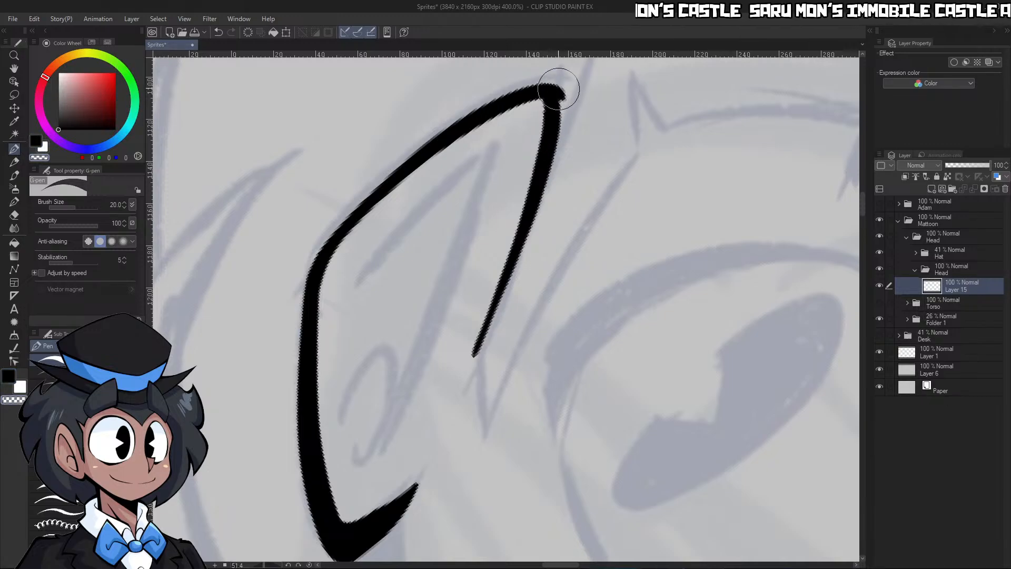
left_click_drag(558, 89, 564, 95)
key("c")
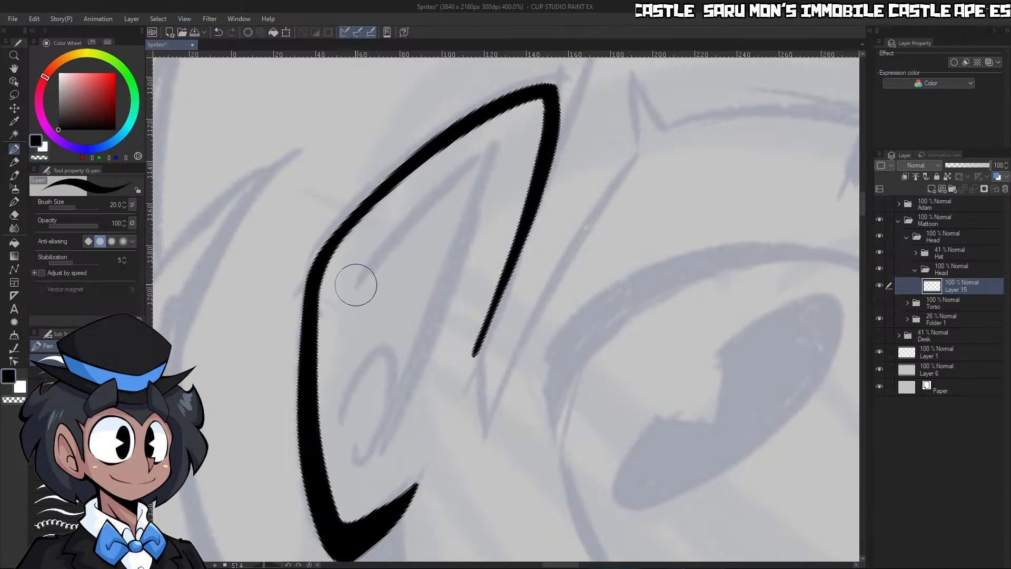
Ink the inner ear folds and the small curl inside the ear, following the sketch
mouse_move(356, 285)
left_mouse_down()
mouse_move(479, 210)
mouse_move(368, 361)
left_mouse_up()
key("ctrl+z")
left_click_drag(358, 286, 489, 173)
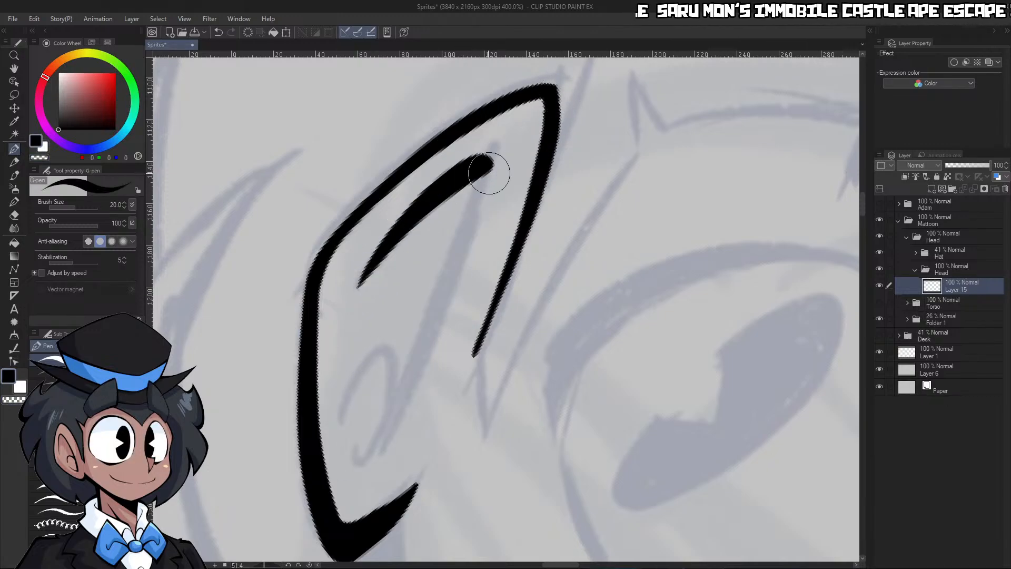
mouse_move(341, 404)
left_mouse_down()
mouse_move(388, 413)
mouse_move(378, 447)
left_mouse_up()
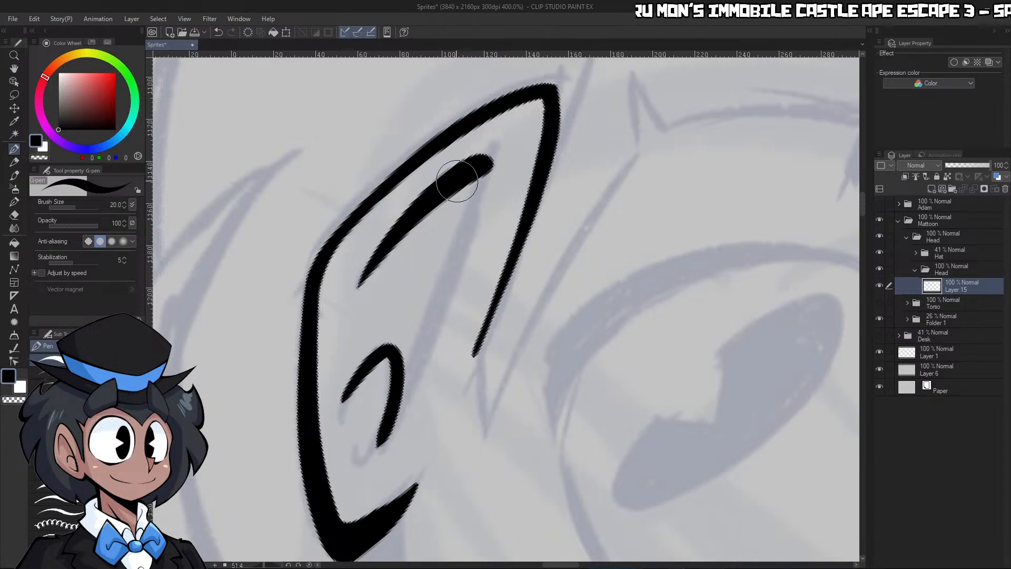
left_click_drag(484, 158, 374, 456)
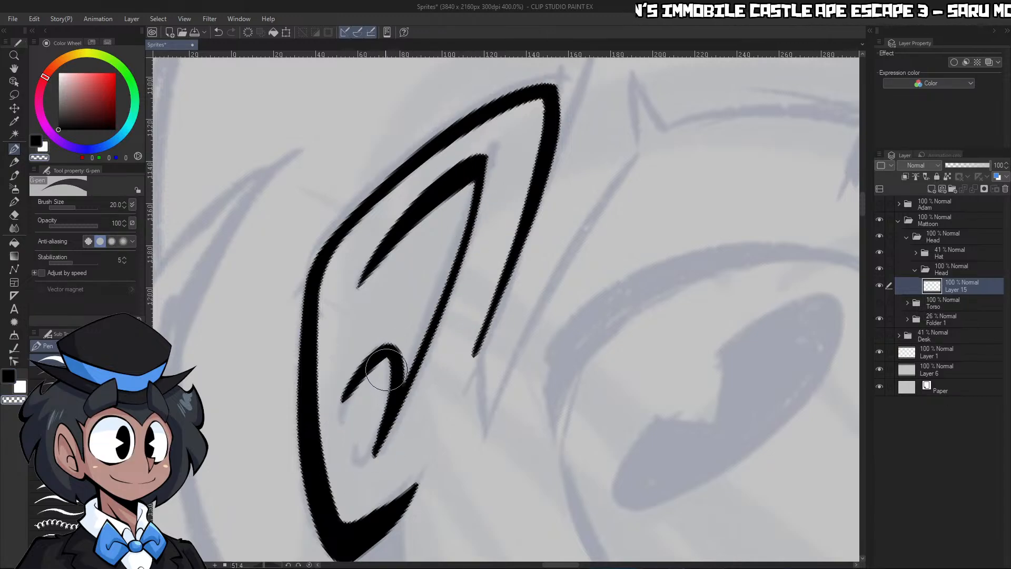
left_click_drag(374, 258, 518, 139)
key("ctrl+z")
mouse_move(352, 293)
left_mouse_down()
mouse_move(477, 154)
mouse_move(498, 159)
mouse_move(508, 247)
mouse_move(492, 299)
mouse_move(463, 311)
left_mouse_up()
Try to ink the jawline from the chin up to the earlobe, thickening it toward the ear
key("ctrl+space")
left_click_drag(483, 389, 535, 382)
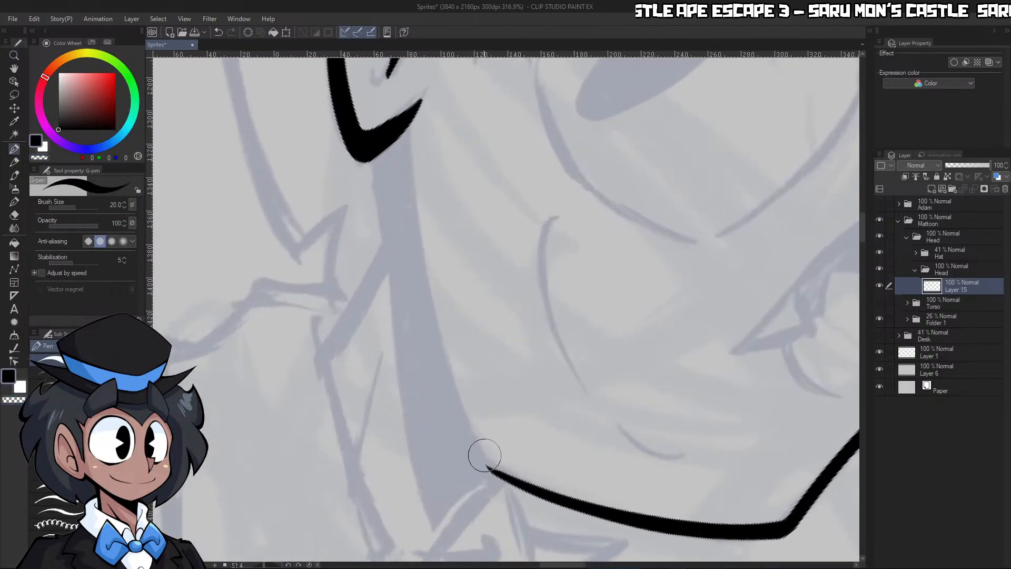
mouse_move(485, 466)
left_mouse_down()
mouse_move(462, 427)
mouse_move(424, 294)
mouse_move(411, 132)
left_mouse_up()
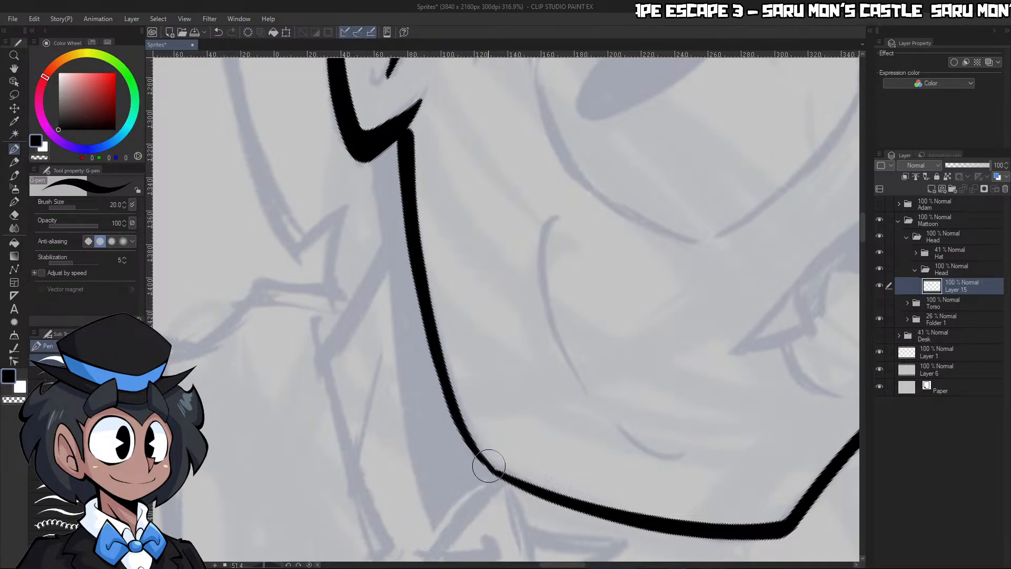
mouse_move(488, 466)
left_mouse_down()
mouse_move(450, 411)
mouse_move(393, 217)
mouse_move(388, 135)
left_mouse_up()
mouse_move(428, 350)
left_mouse_down()
mouse_move(399, 204)
mouse_move(397, 133)
left_mouse_up()
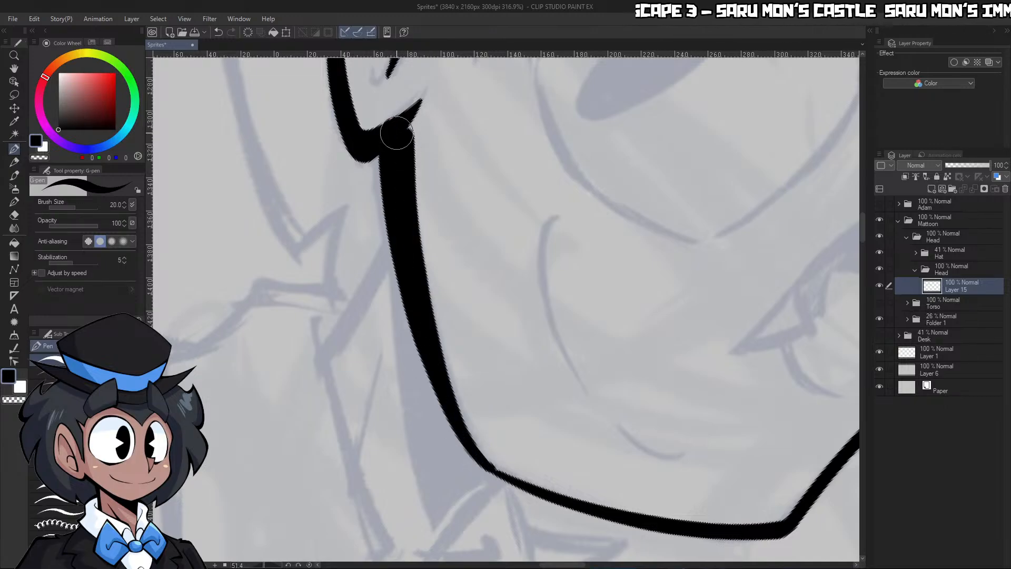
left_click_drag(421, 174, 395, 175)
mouse_move(542, 196)
left_mouse_down()
mouse_move(520, 184)
mouse_move(538, 182)
mouse_move(515, 174)
mouse_move(537, 182)
left_mouse_up()
mouse_move(468, 187)
left_mouse_down()
mouse_move(457, 211)
mouse_move(464, 232)
left_mouse_up()
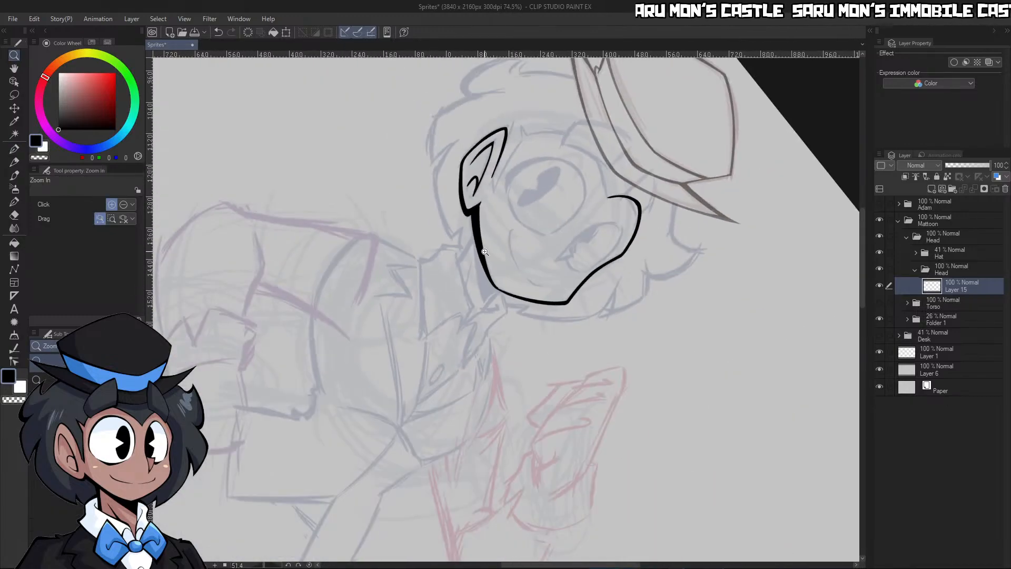
left_click(310, 565)
mouse_move(581, 283)
left_mouse_down()
mouse_move(564, 283)
mouse_move(584, 283)
left_mouse_up()
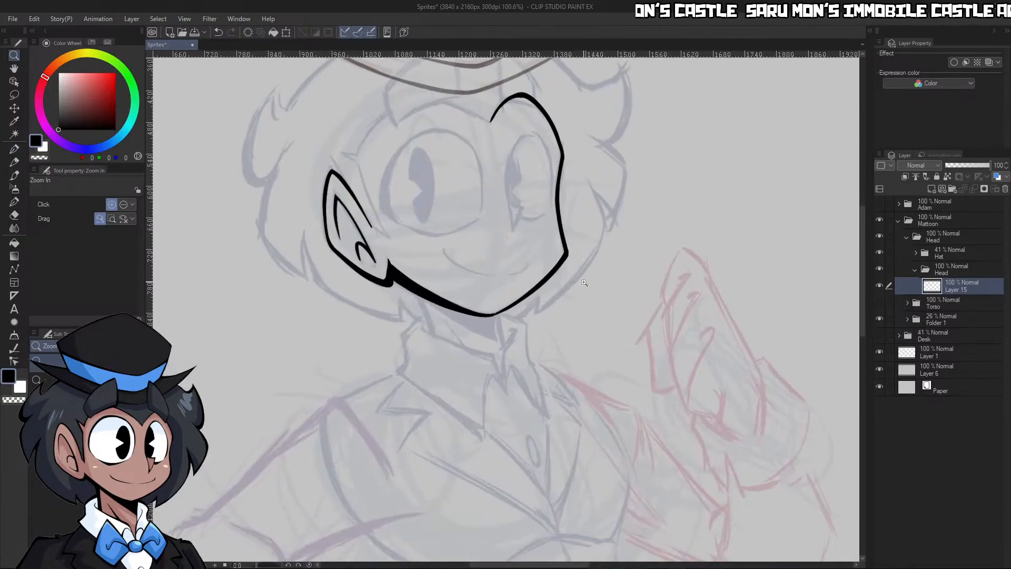
key("ctrl+z")
key("ctrl+z")
Rotate the canvas and ink the jawline from the chin to the earlobe, widening toward the ear with trimmed edges
left_click_drag(280, 565, 275, 566)
left_click_drag(543, 304, 565, 295)
key("p")
scroll(584, 262, "up", 2)
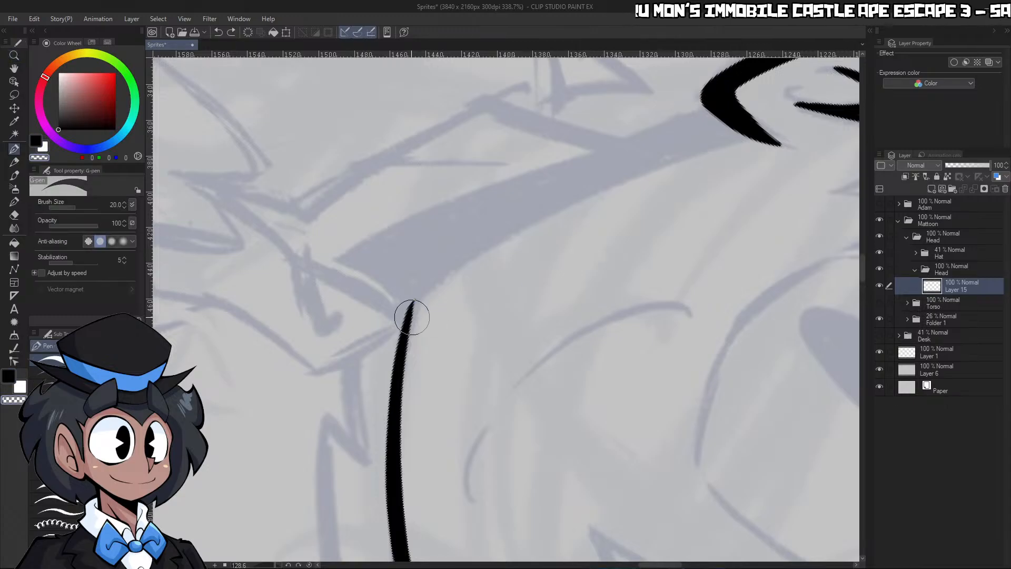
mouse_move(408, 319)
left_mouse_down()
mouse_move(416, 299)
mouse_move(729, 126)
left_mouse_up()
key("ctrl+z")
key("c")
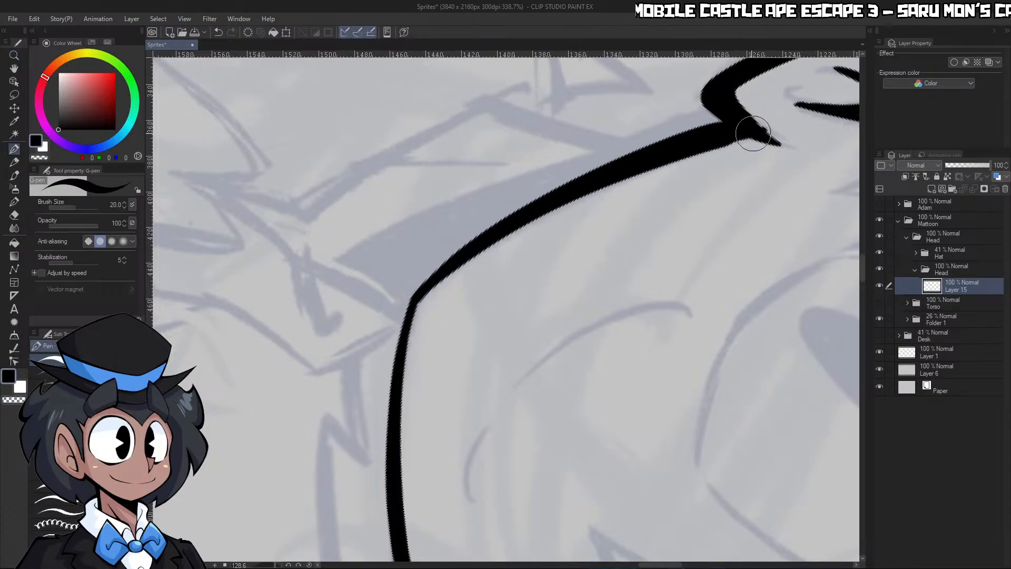
left_click_drag(666, 160, 754, 138)
key("c")
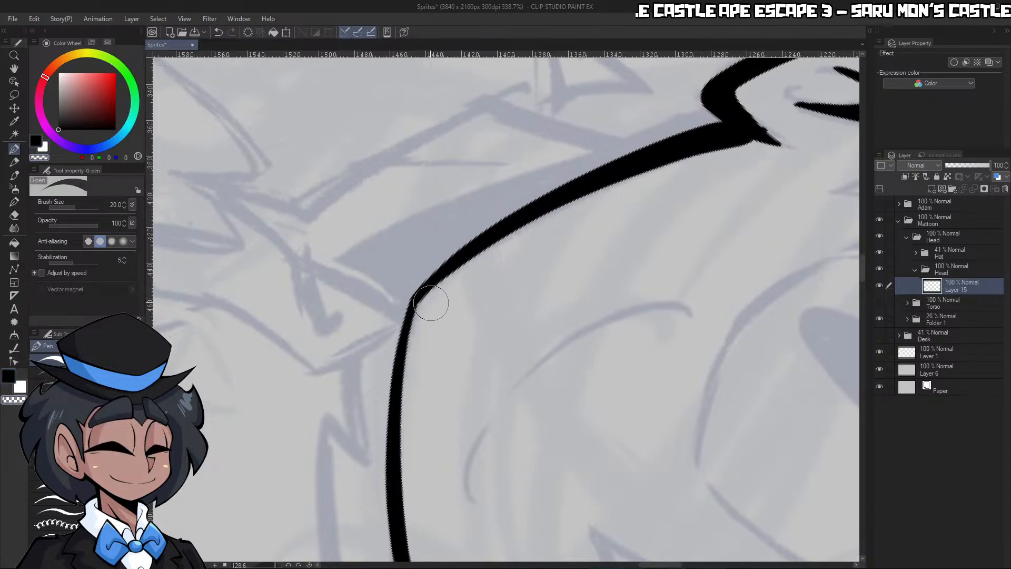
left_click_drag(600, 196, 734, 151)
mouse_move(645, 179)
left_mouse_down()
mouse_move(787, 141)
mouse_move(752, 135)
left_mouse_up()
Reset the canvas rotation, show the Torso folder and lower its opacity to 22%
key("ctrl+space")
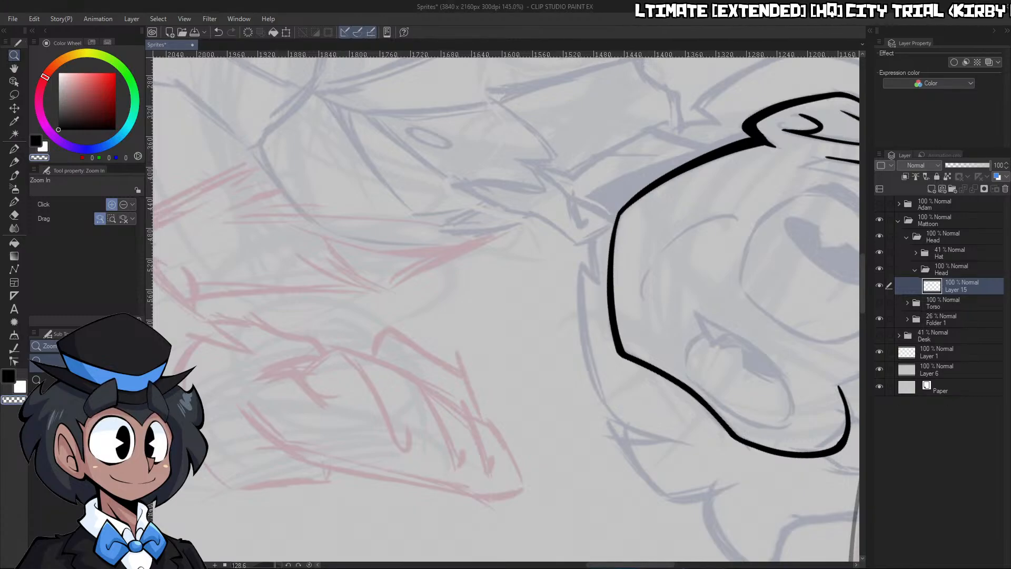
left_click_drag(686, 283, 629, 326)
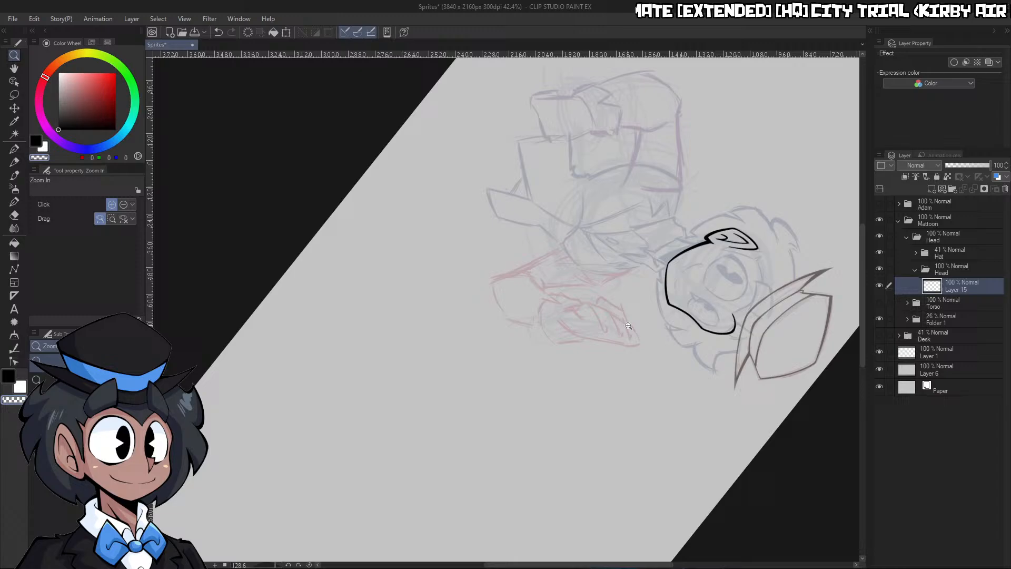
left_click(310, 564)
left_click_drag(290, 196, 313, 183)
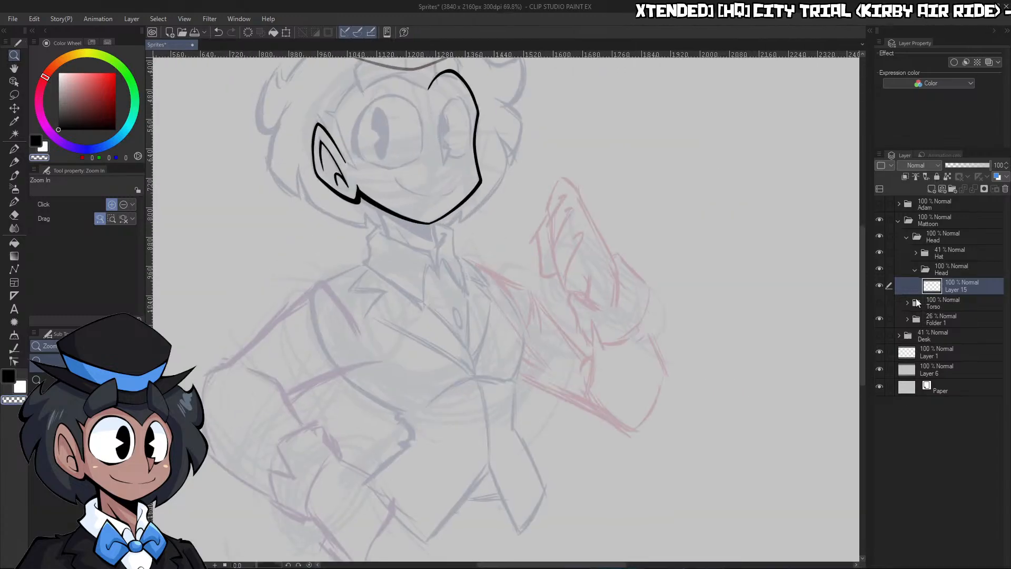
left_click(879, 303)
left_click(943, 303)
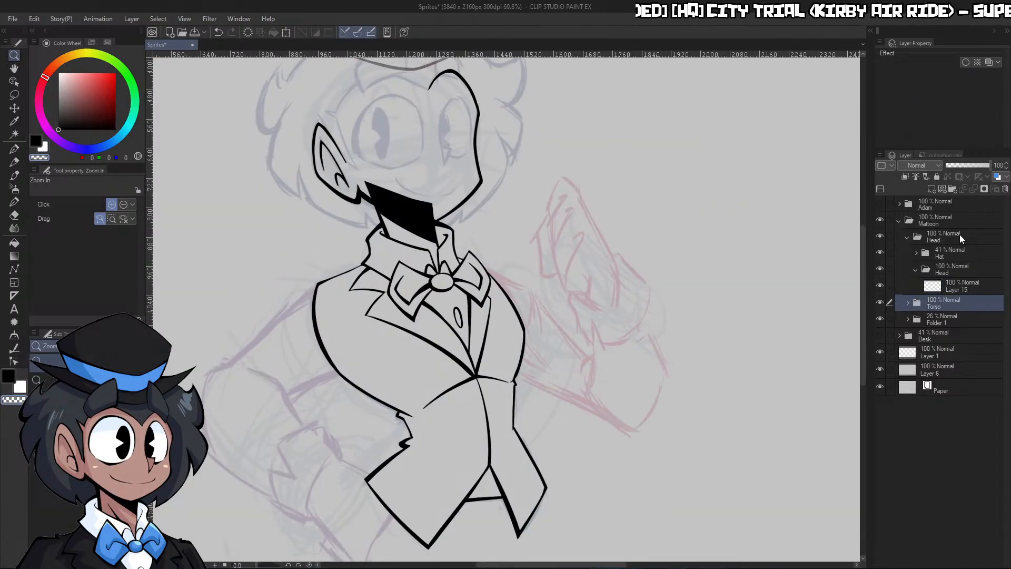
left_click(958, 165)
left_click_drag(958, 167, 956, 171)
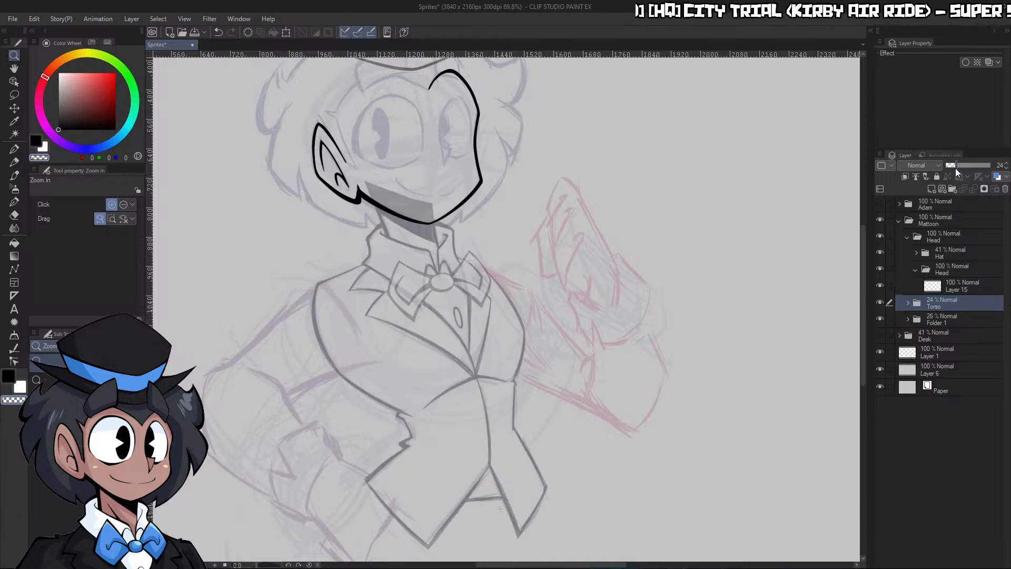
Select Layer 15 in the Head subfolder and ink a short line from the chin along the collar's upper edge
left_click(959, 273)
left_click_drag(449, 220, 529, 222)
key("p")
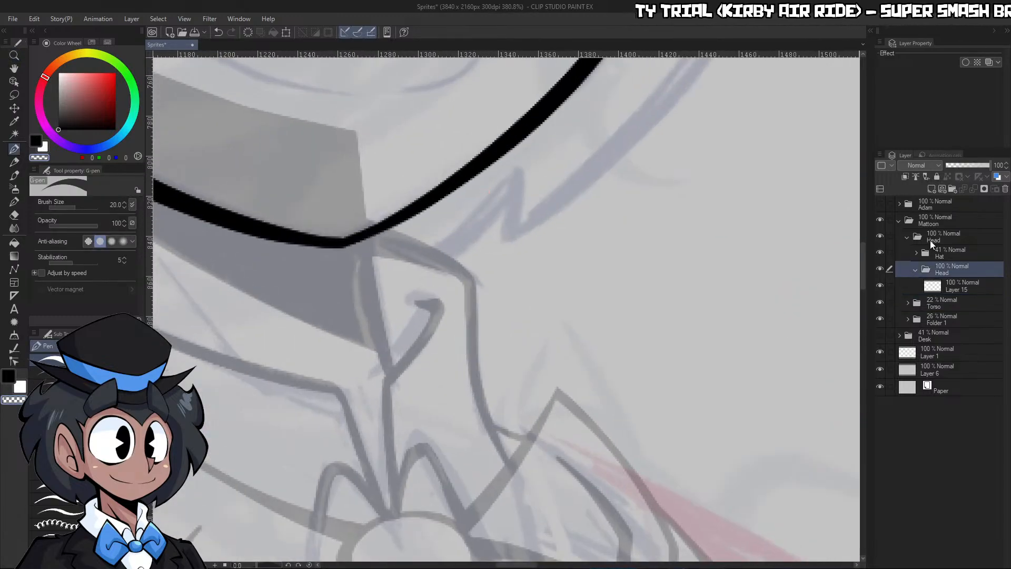
left_click(452, 249)
key("p")
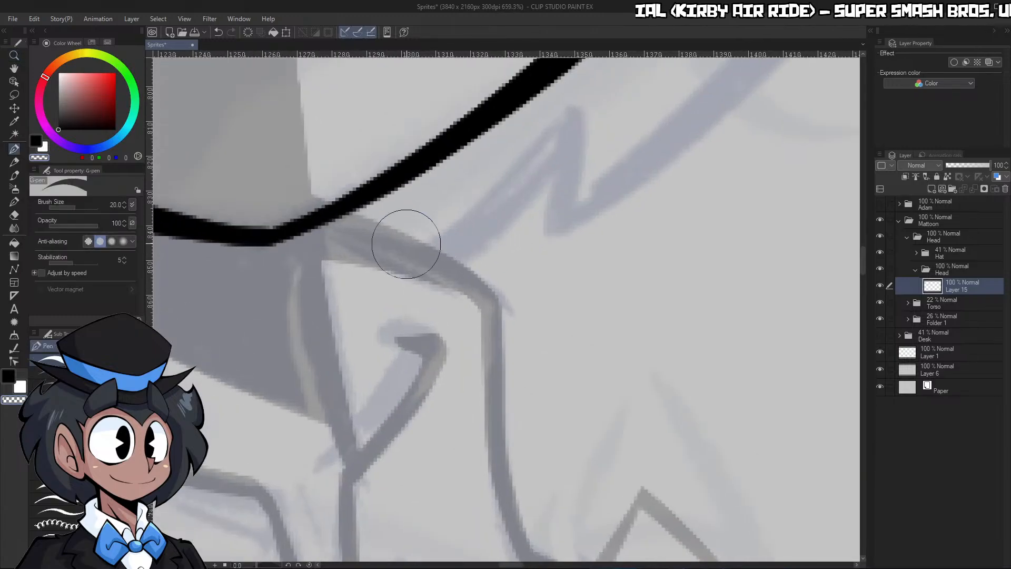
left_click_drag(341, 217, 466, 273)
Ink the inner edge of the small hair spike beside the chin, tapering it to a point and trimming its edges
key("slash")
left_click_drag(508, 233, 459, 221)
left_click_drag(522, 179, 558, 178)
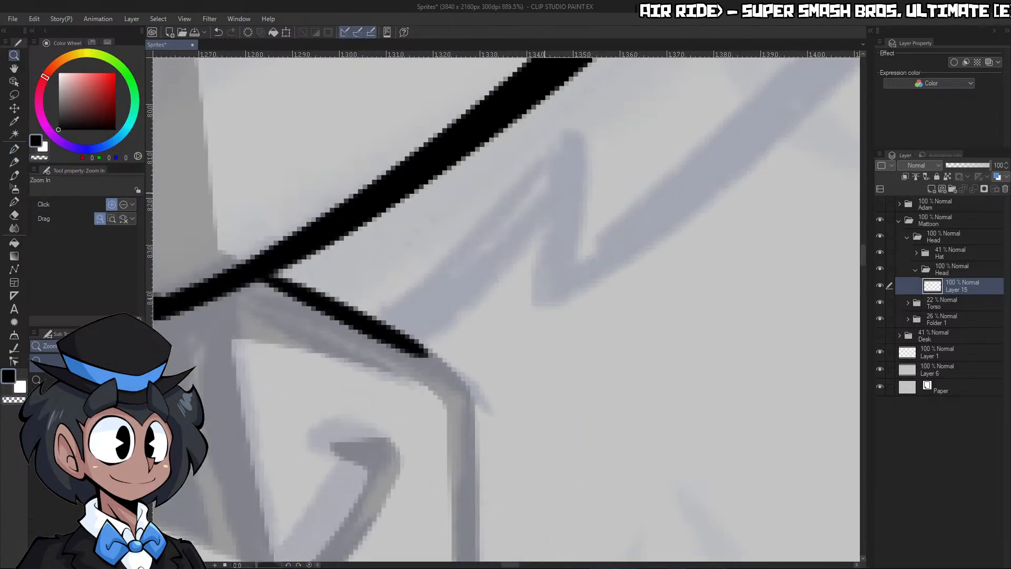
key("p")
left_click_drag(574, 136, 430, 288)
mouse_move(571, 143)
left_mouse_down()
mouse_move(414, 328)
mouse_move(379, 316)
mouse_move(418, 298)
mouse_move(406, 322)
mouse_move(416, 327)
mouse_move(563, 137)
left_mouse_up()
key("c")
mouse_move(420, 361)
left_mouse_down()
mouse_move(497, 278)
mouse_move(573, 103)
left_mouse_up()
mouse_move(375, 312)
left_mouse_down()
mouse_move(467, 244)
mouse_move(566, 124)
left_mouse_up()
key("c")
mouse_move(406, 328)
left_mouse_down()
mouse_move(449, 293)
mouse_move(573, 115)
left_mouse_up()
Ink the outer edge of the chin-side hair spike and trim both strokes to a sharp tip
left_click_drag(530, 308, 568, 157)
key("c")
left_click_drag(456, 260, 571, 114)
key("c")
left_click_drag(536, 304, 568, 125)
key("c")
left_click_drag(467, 252, 580, 111)
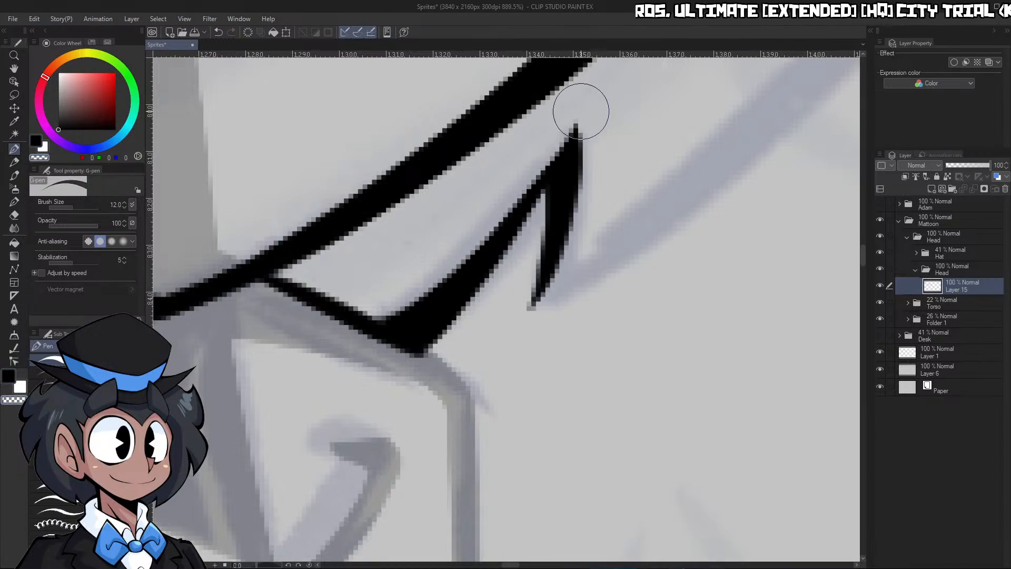
Ink the neck line from the jaw down to the collar on the ear side
key("ctrl+space")
mouse_move(600, 182)
left_mouse_down()
mouse_move(605, 194)
mouse_move(623, 146)
left_mouse_up()
left_click_drag(483, 174, 550, 176)
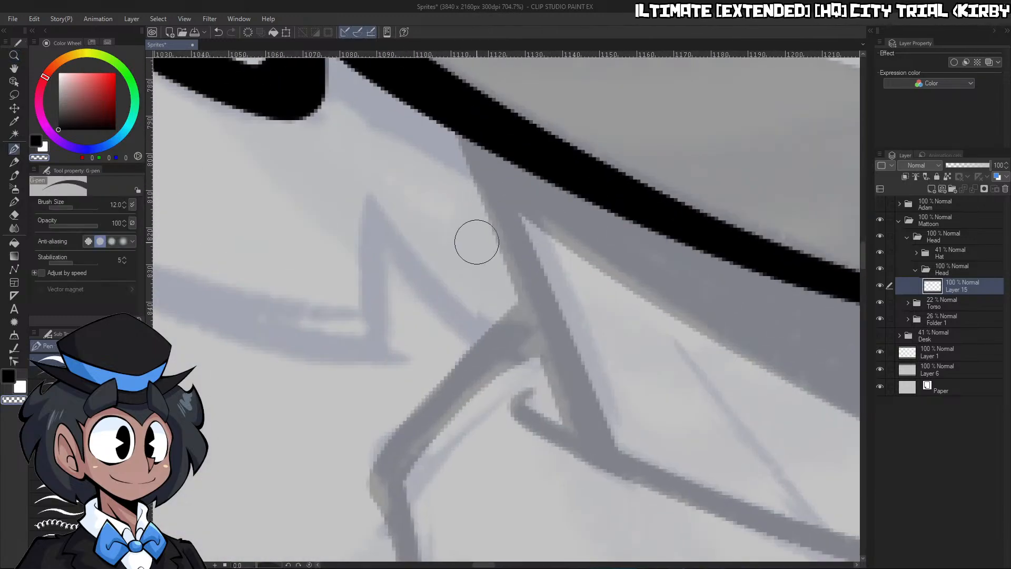
key("c")
left_click_drag(456, 127, 528, 351)
key("c")
Ink the curved inner edge of the hair tuft beside the neck, joining and trimming it at the neck line
key("c")
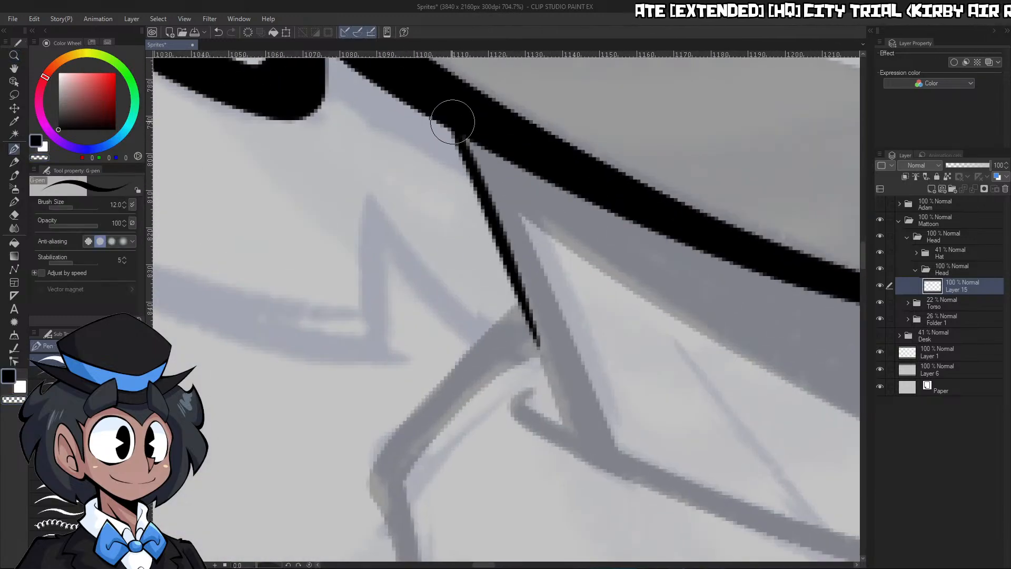
mouse_move(367, 197)
left_mouse_down()
mouse_move(446, 311)
mouse_move(481, 309)
mouse_move(498, 323)
mouse_move(487, 334)
mouse_move(529, 299)
left_mouse_up()
key("c")
left_click_drag(485, 355, 552, 291)
key("c")
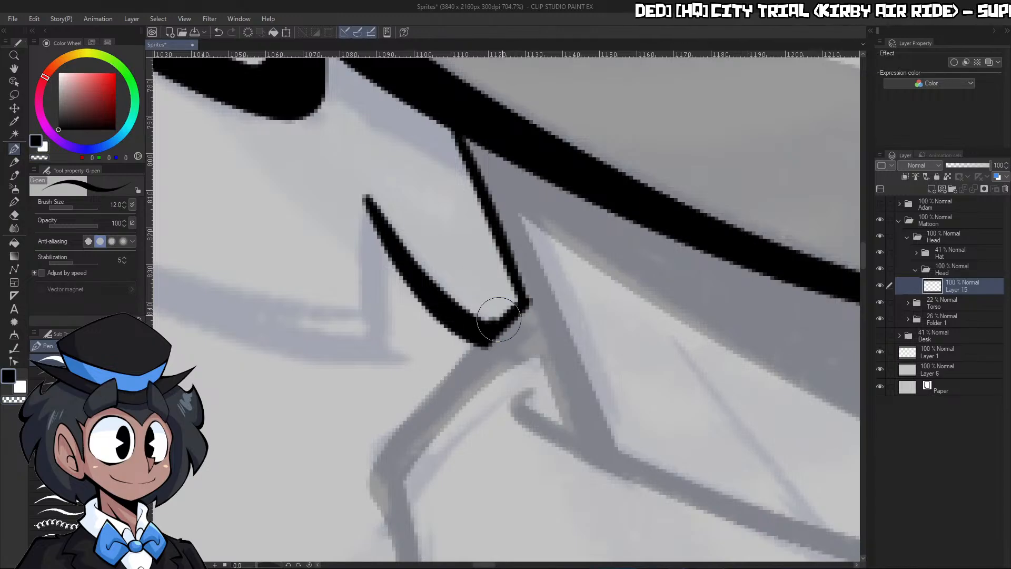
left_click_drag(497, 317, 487, 343)
key("c")
left_click_drag(477, 352, 519, 329)
key("ctrl+space")
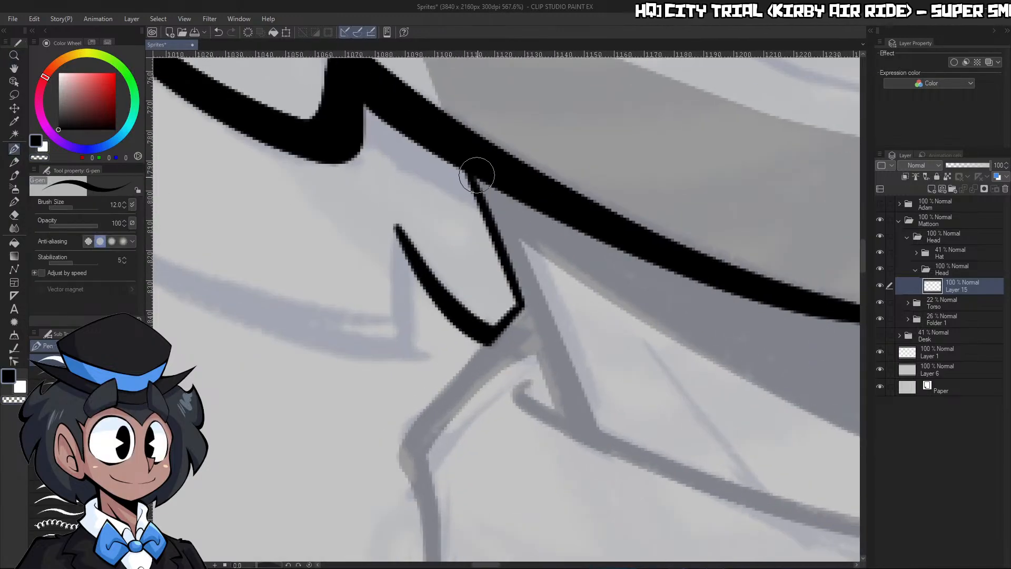
Thicken the ear-side neck line and complete the small hair tuft next to it with an outer stroke
left_click_drag(479, 175, 538, 333)
key("c")
mouse_move(484, 363)
left_mouse_down()
mouse_move(549, 300)
mouse_move(516, 325)
mouse_move(505, 247)
mouse_move(464, 249)
left_mouse_up()
key("c")
key("c")
key("ctrl+space")
key("c")
key("c")
Ink two short sideburn strokes, one above the ear and one at the end of the ear's front edge
key("ctrl+space")
mouse_move(657, 135)
left_mouse_down()
mouse_move(635, 135)
mouse_move(645, 116)
left_mouse_up()
left_click_drag(527, 228, 564, 228)
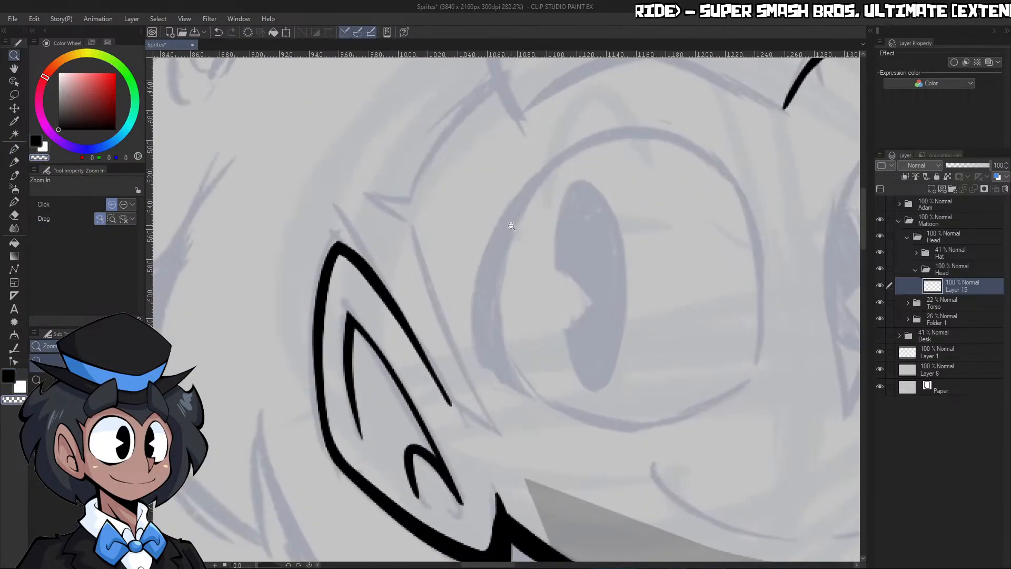
key("c")
left_click_drag(363, 194, 418, 232)
scroll(493, 409, "up", 1)
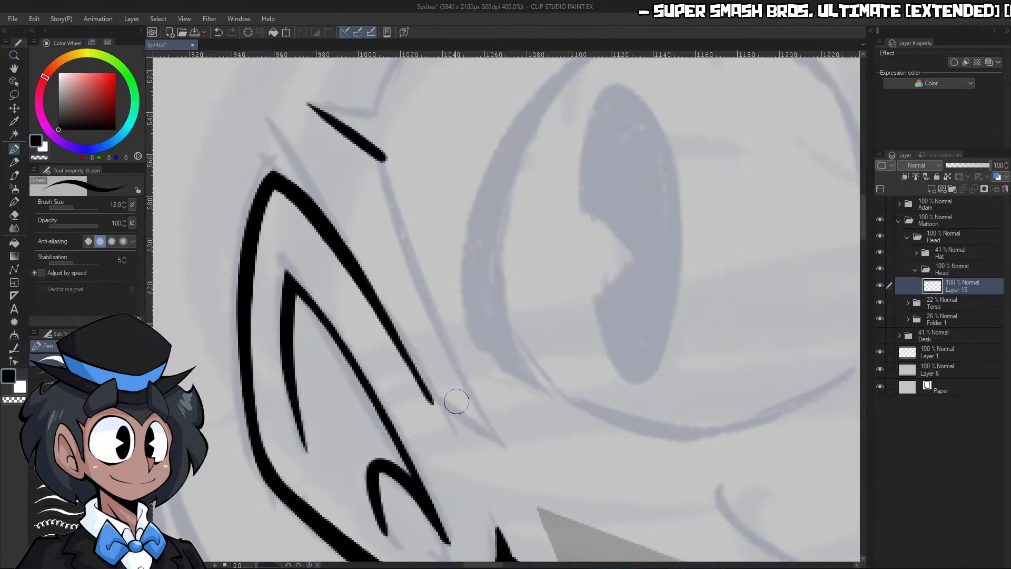
left_click_drag(428, 396, 511, 449)
Rotate the canvas, ink the long sideburn edge in front of the ear and trim its overshooting ends
key("ctrl+space")
left_click_drag(594, 261, 565, 261)
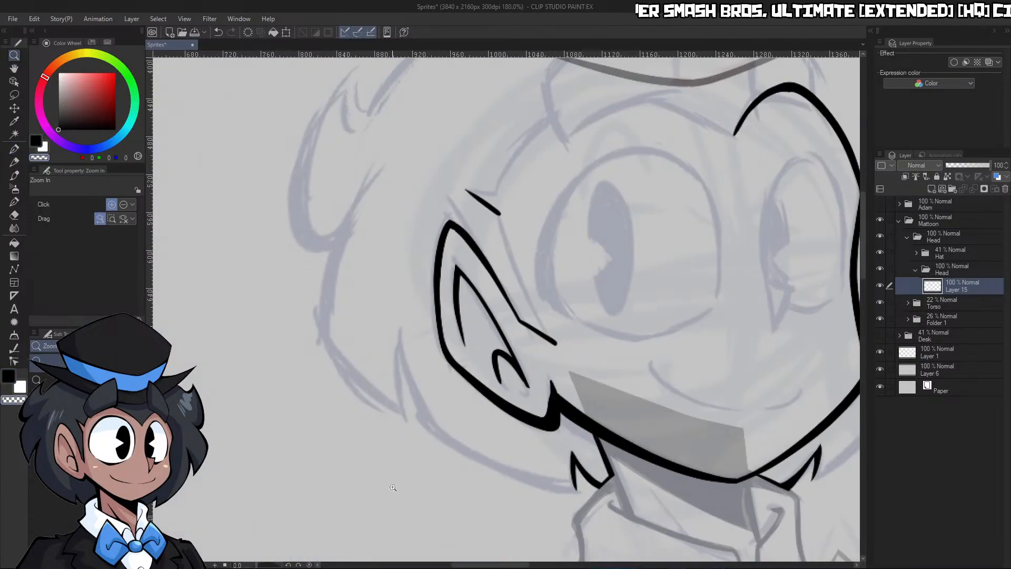
left_click_drag(273, 565, 265, 565)
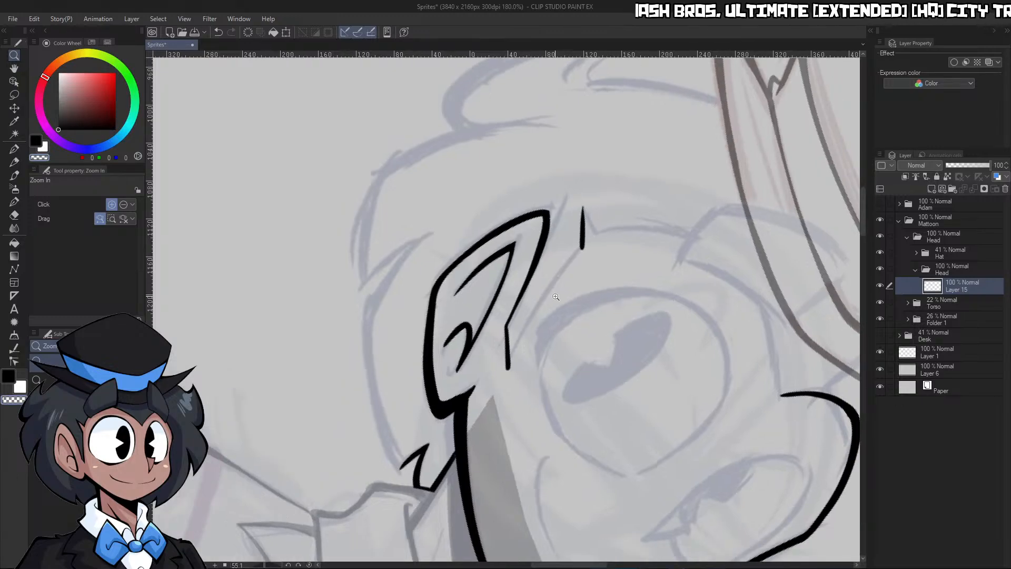
left_click_drag(555, 296, 585, 296)
left_click_drag(622, 181, 436, 477)
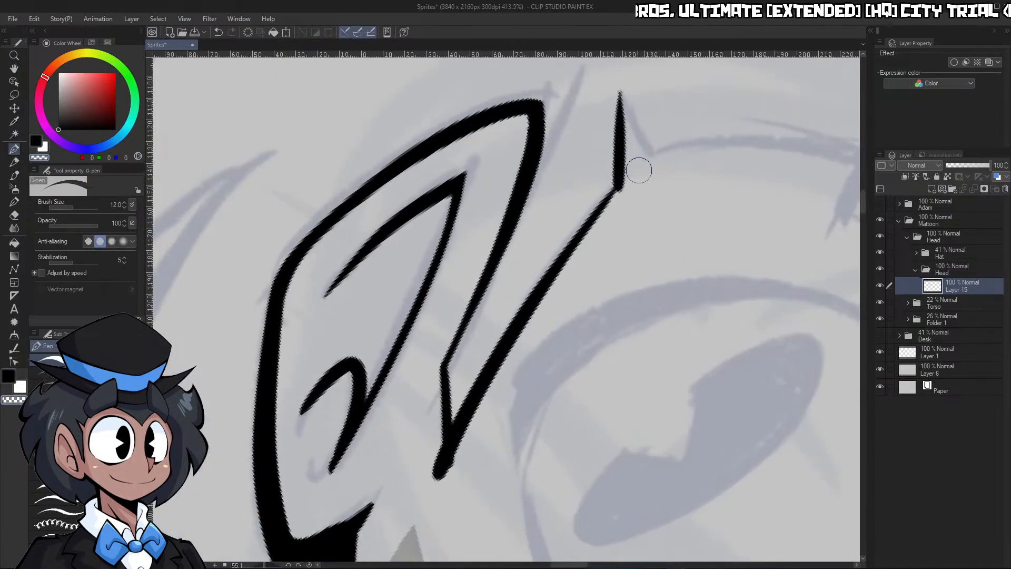
left_click_drag(632, 170, 615, 213)
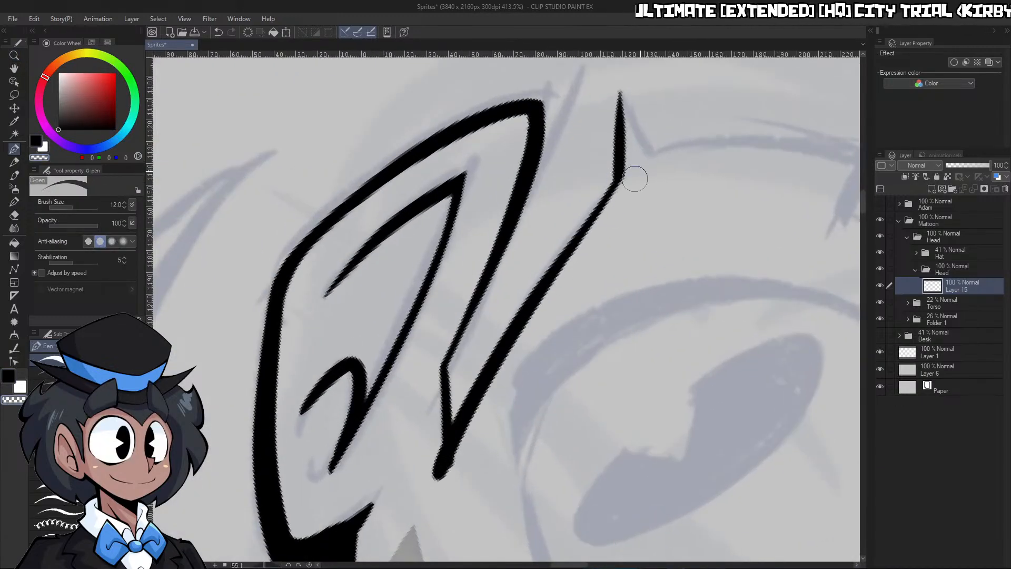
left_click_drag(439, 354, 450, 543)
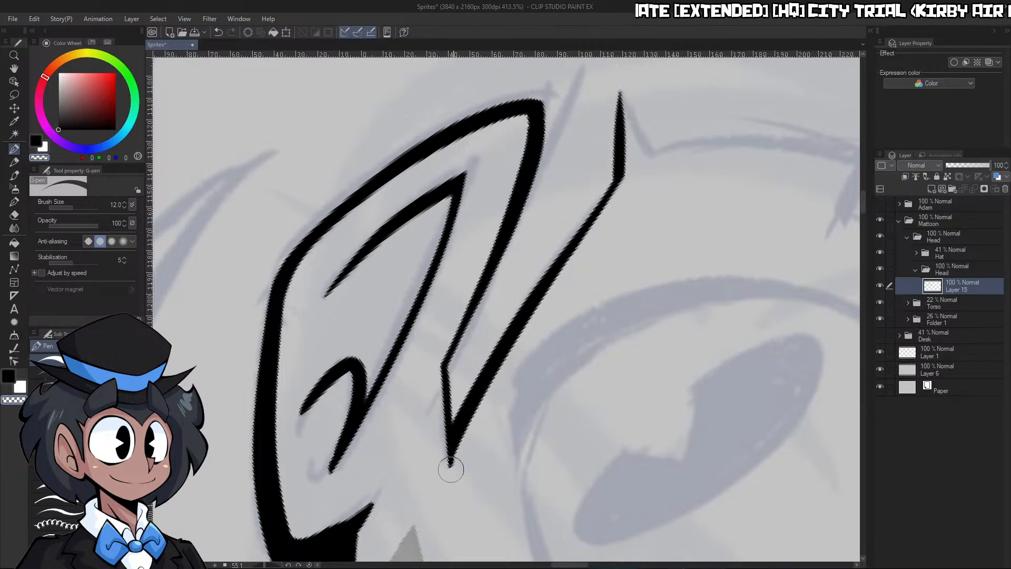
Rotate the canvas the other way and ink the curved hairline from the forehead peak to the pointed sideburn tip, using pen size 17
key("ctrl+space")
left_click_drag(531, 365, 458, 363)
left_click_drag(606, 373, 627, 359)
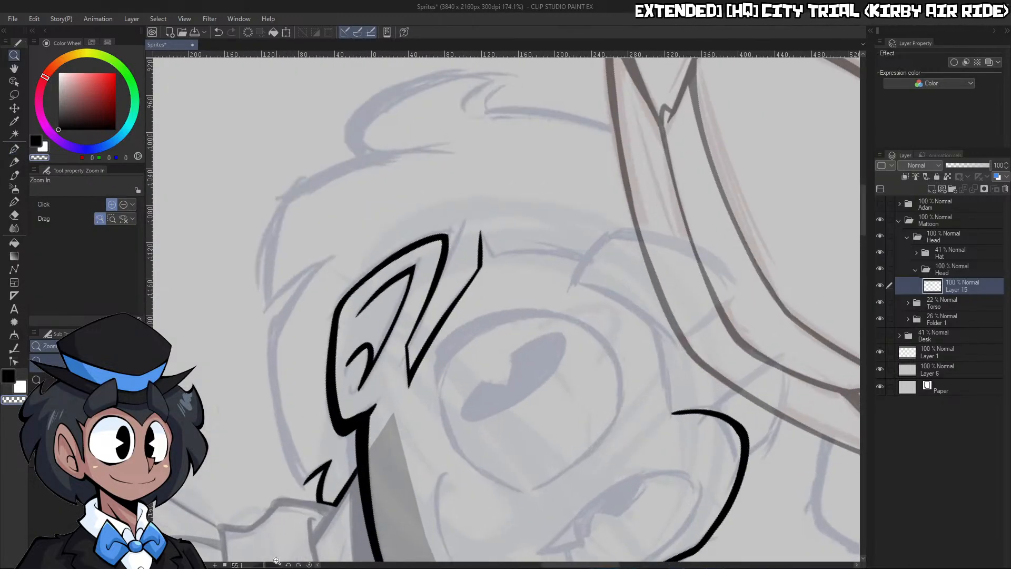
left_click_drag(265, 564, 250, 565)
mouse_move(460, 162)
left_mouse_down()
mouse_move(513, 225)
mouse_move(712, 100)
mouse_move(664, 100)
left_mouse_up()
key("p")
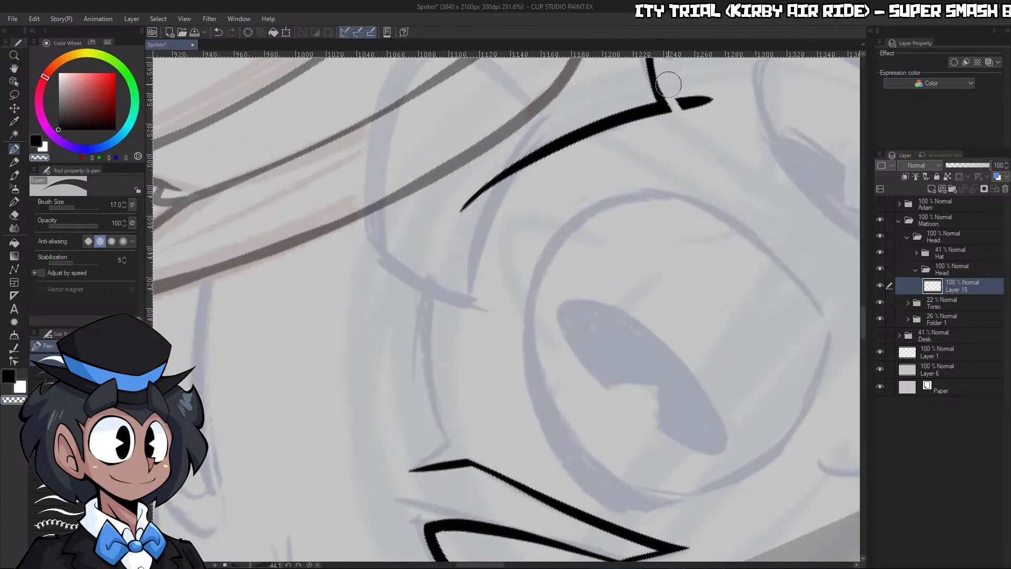
mouse_move(445, 433)
left_mouse_down()
mouse_move(425, 362)
mouse_move(447, 239)
mouse_move(490, 185)
left_mouse_up()
key("ctrl+z")
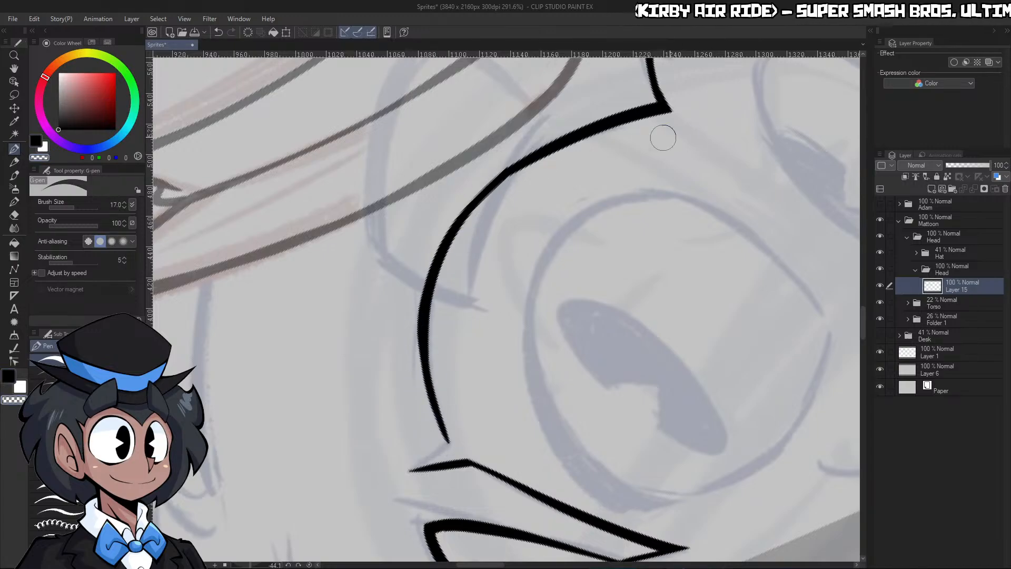
key("ctrl+z")
left_click_drag(537, 149, 450, 434)
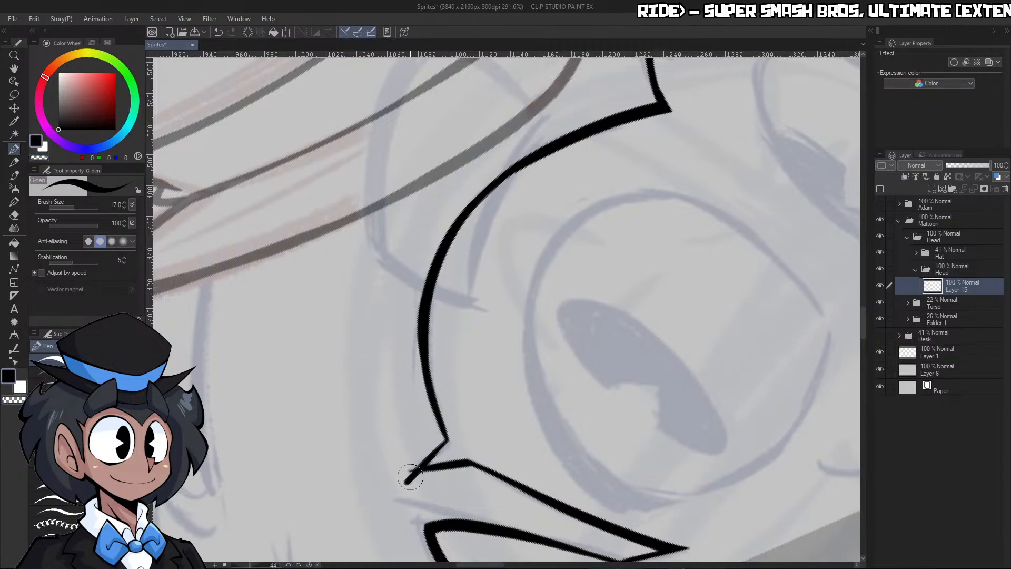
left_click_drag(406, 475, 448, 437)
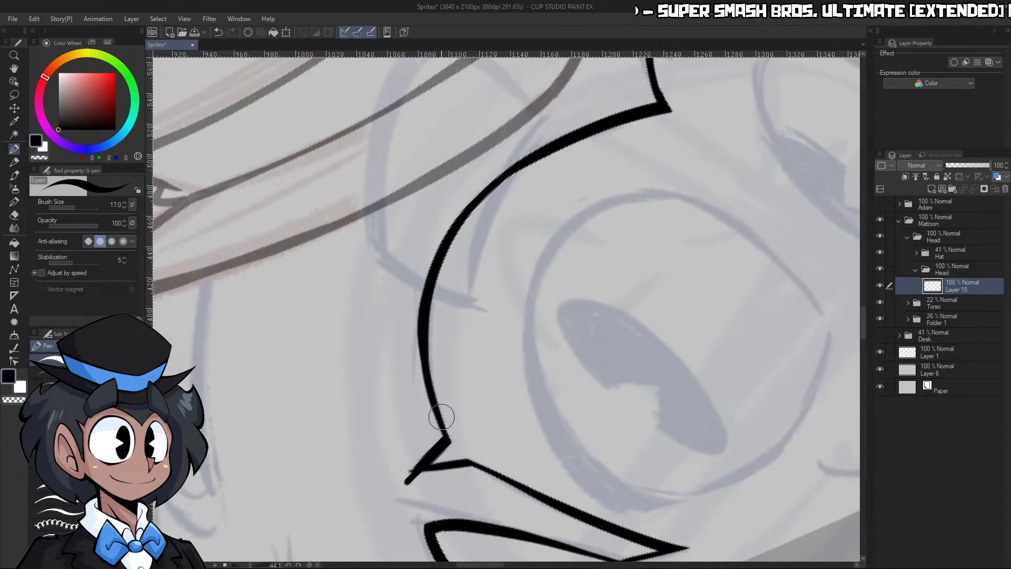
Reset the canvas rotation and trim the overhanging line end into a clean point above the ear
left_click(309, 565)
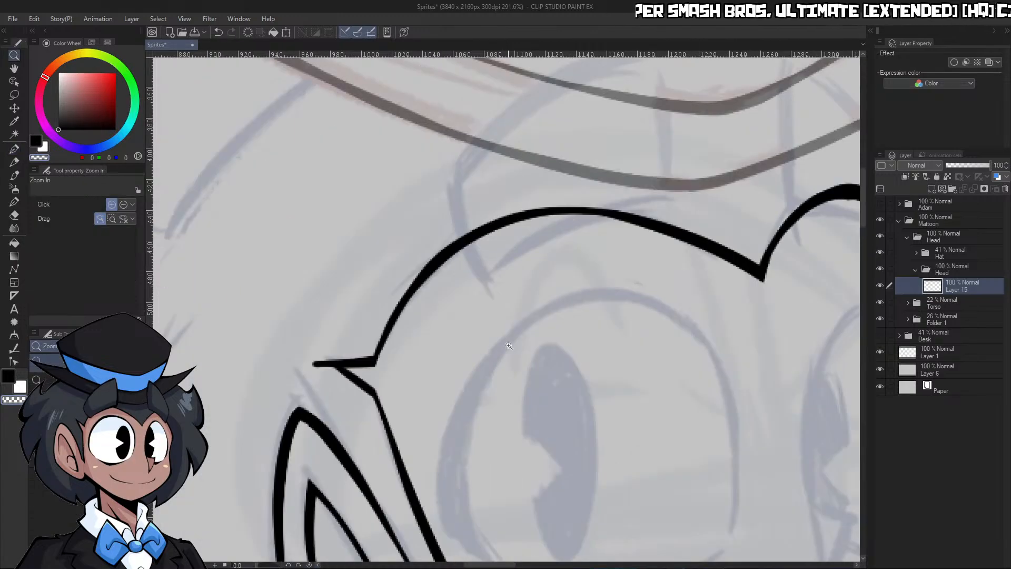
left_click_drag(553, 317, 528, 319)
left_click_drag(478, 362, 521, 361)
left_click_drag(357, 296, 396, 321)
key("c")
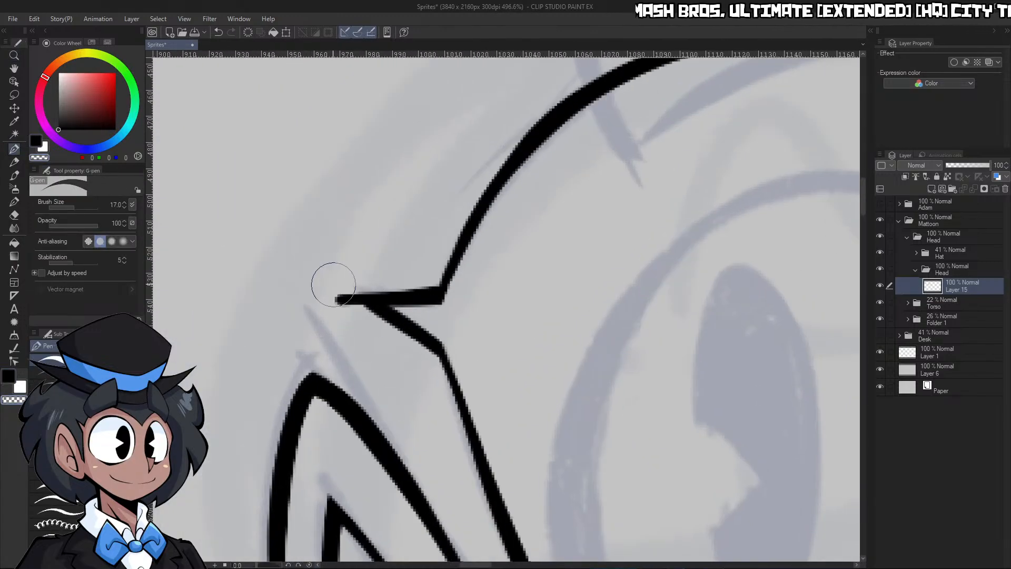
left_click_drag(333, 285, 381, 325)
Rotate the canvas and thicken the curved hairline over the larger eye, trimming its edge smooth toward the forehead peak
key("ctrl+space")
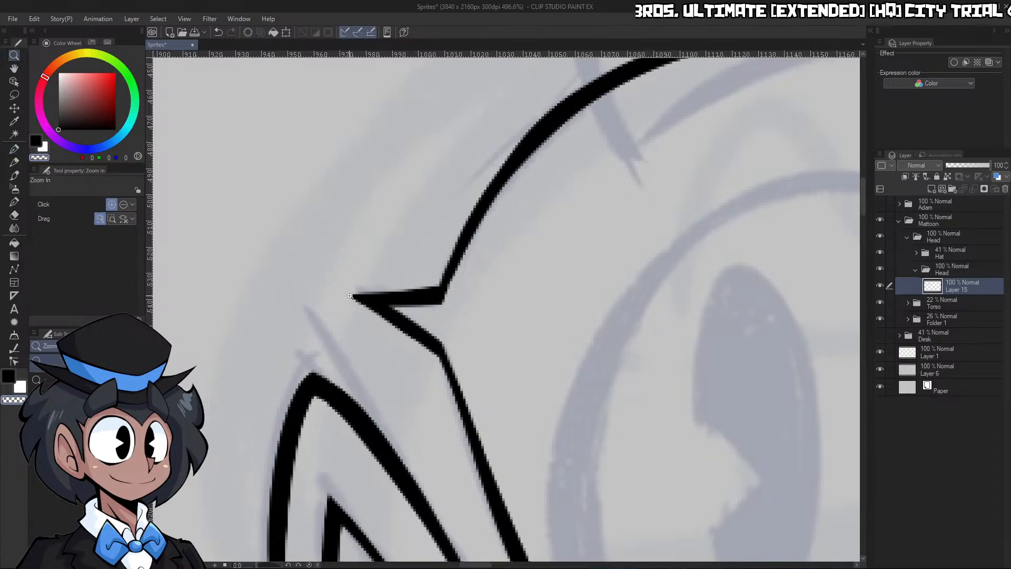
left_click_drag(548, 254, 508, 257)
left_click_drag(653, 243, 626, 244)
left_click_drag(711, 233, 717, 222)
left_click(667, 220)
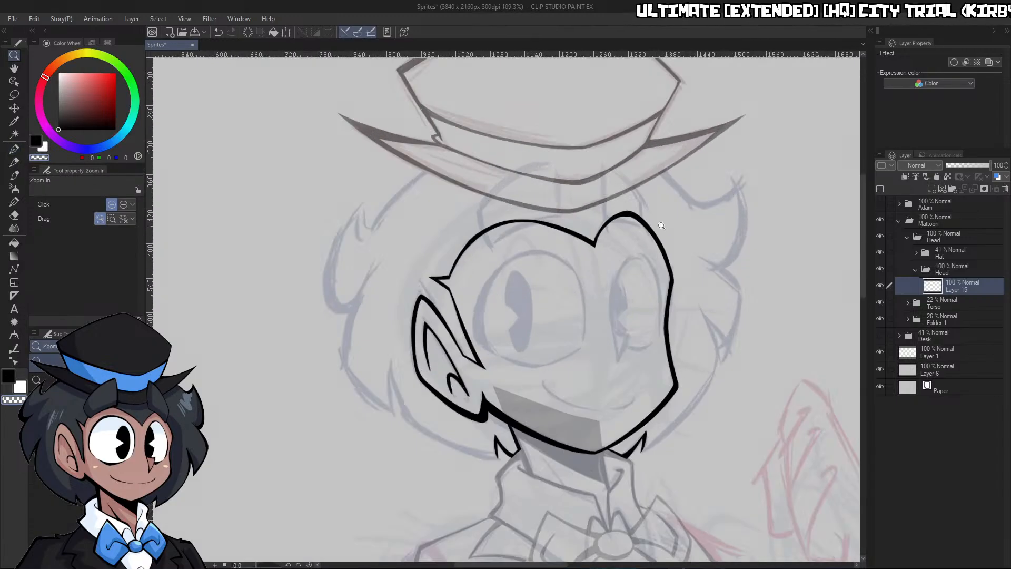
left_click_drag(269, 566, 252, 567)
left_click_drag(411, 307, 431, 303)
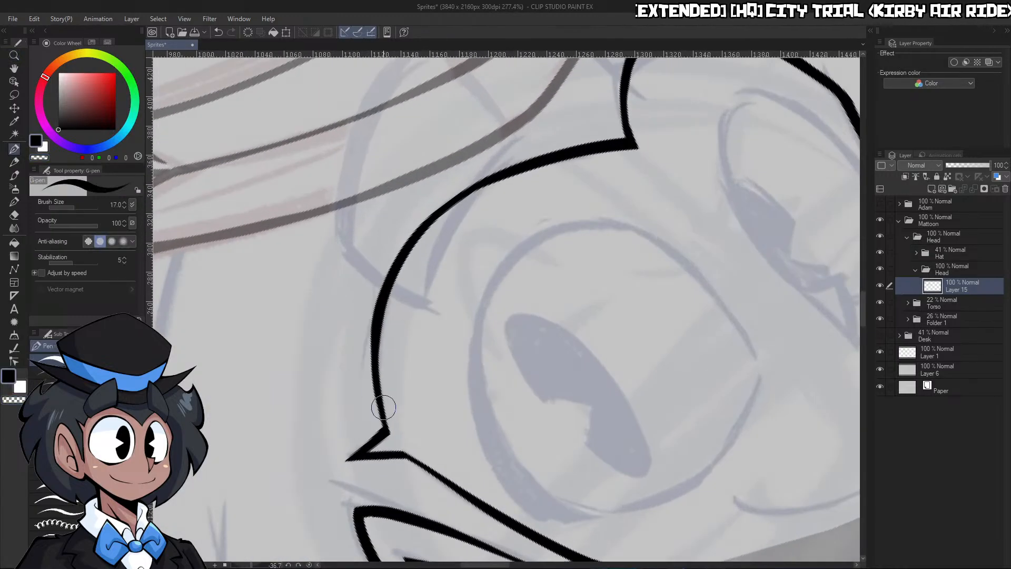
mouse_move(383, 426)
left_mouse_down()
mouse_move(392, 260)
mouse_move(587, 147)
left_mouse_up()
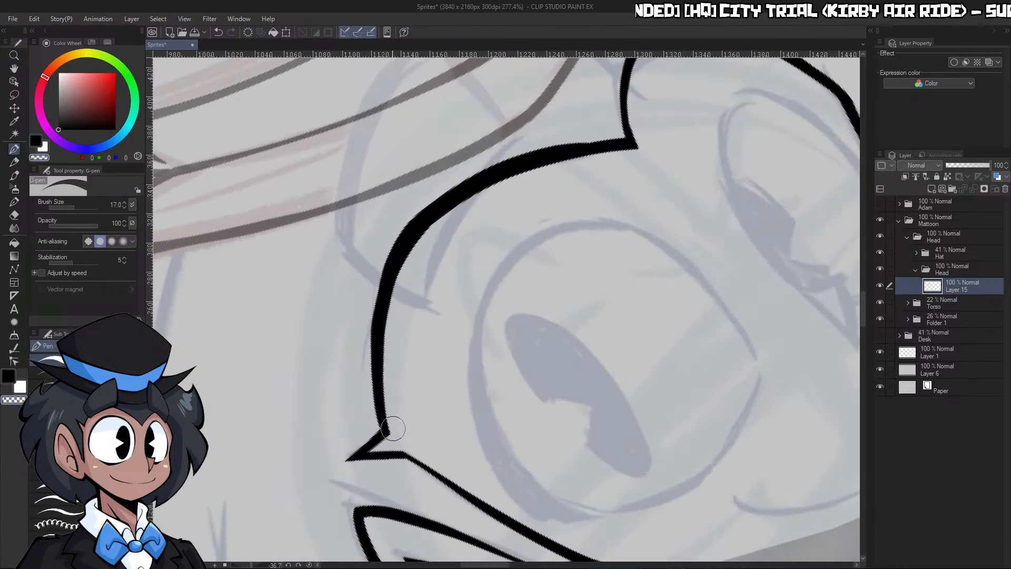
left_click_drag(389, 315, 700, 163)
key("c")
left_click_drag(446, 196, 674, 149)
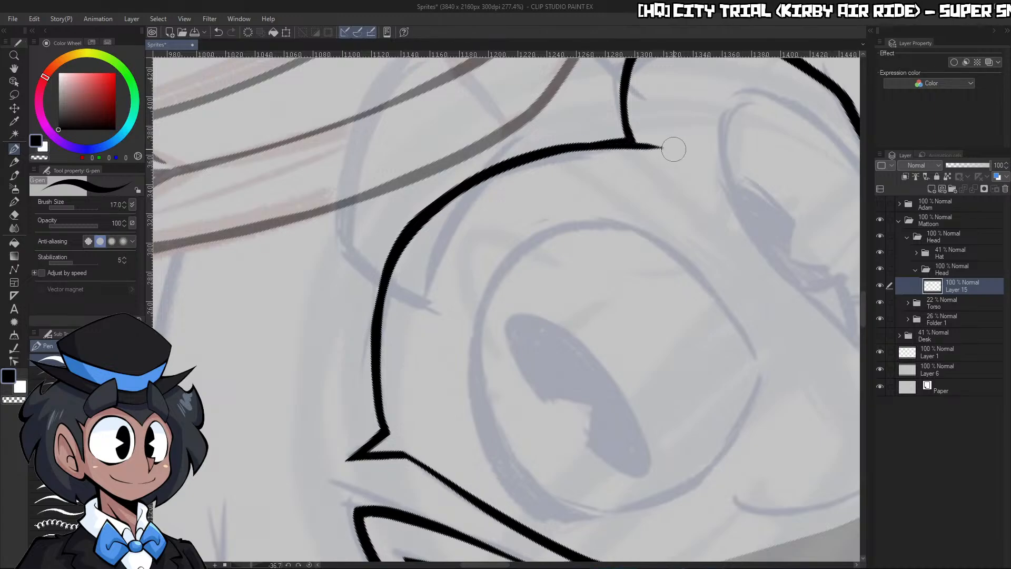
key("ctrl+z")
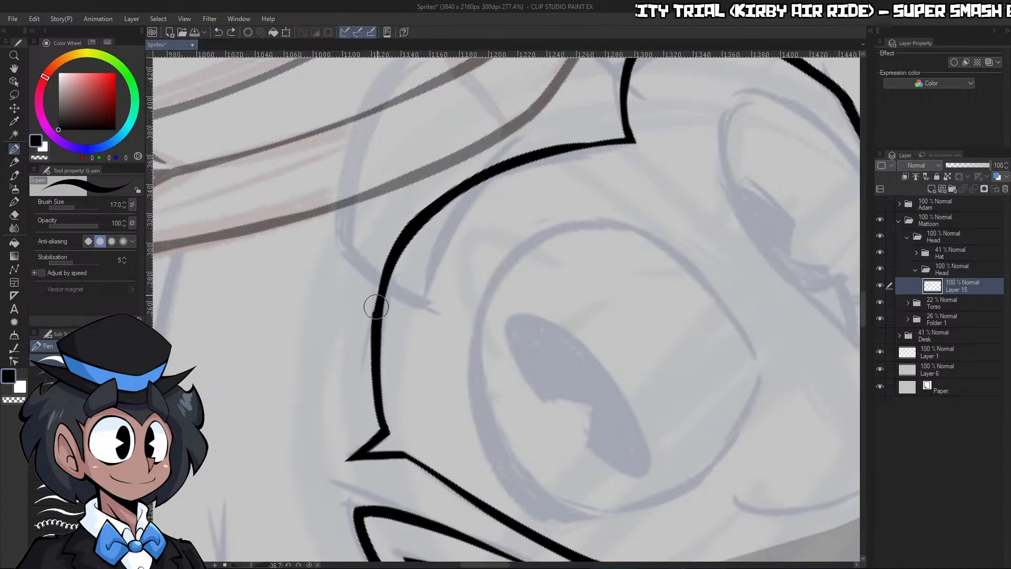
mouse_move(400, 245)
left_mouse_down()
mouse_move(623, 137)
mouse_move(670, 146)
mouse_move(648, 153)
mouse_move(653, 136)
left_mouse_up()
key("ctrl+z")
key("c")
Reset the canvas rotation and hide the Hat folder
key("ctrl+space")
left_click_drag(716, 159, 624, 220)
left_click(771, 106)
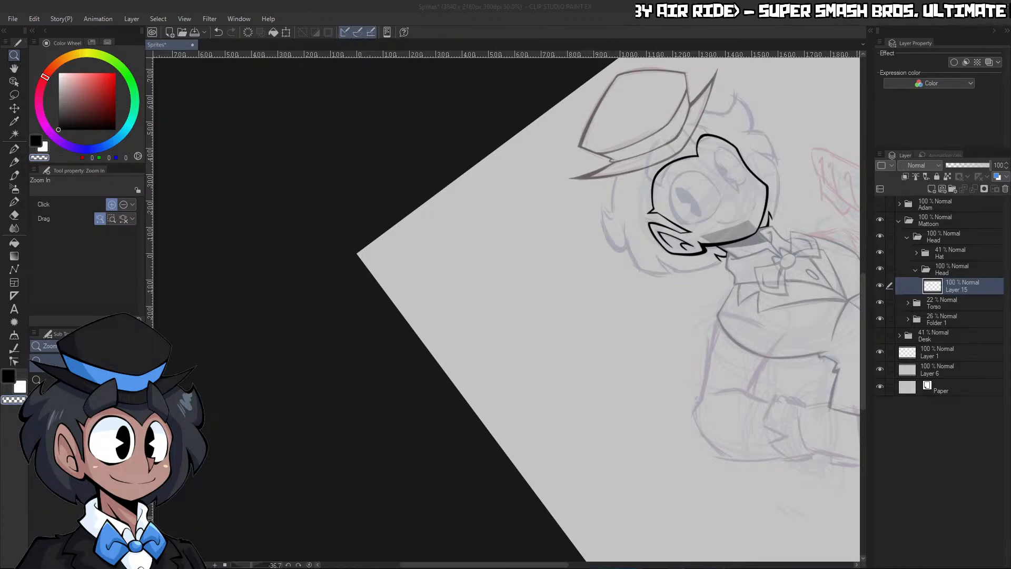
left_click(713, 328)
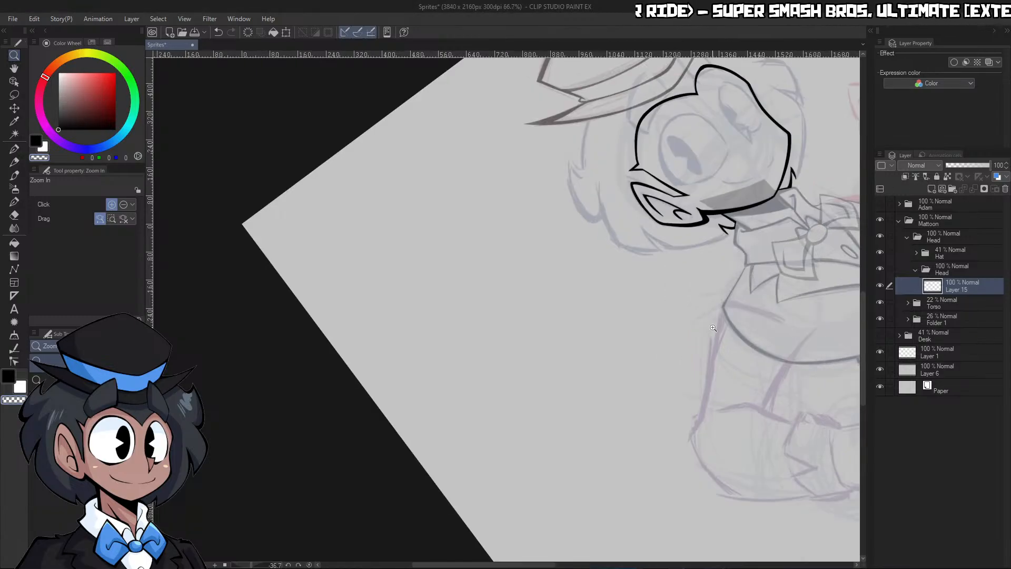
left_click_drag(713, 328, 687, 320)
left_click_drag(758, 256, 791, 257)
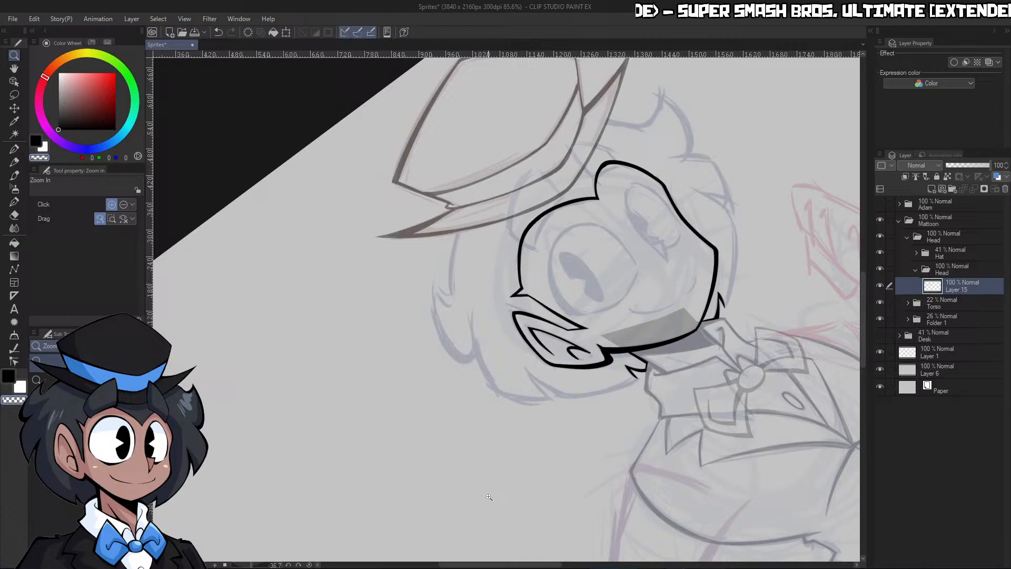
left_click(307, 563)
left_click(600, 204)
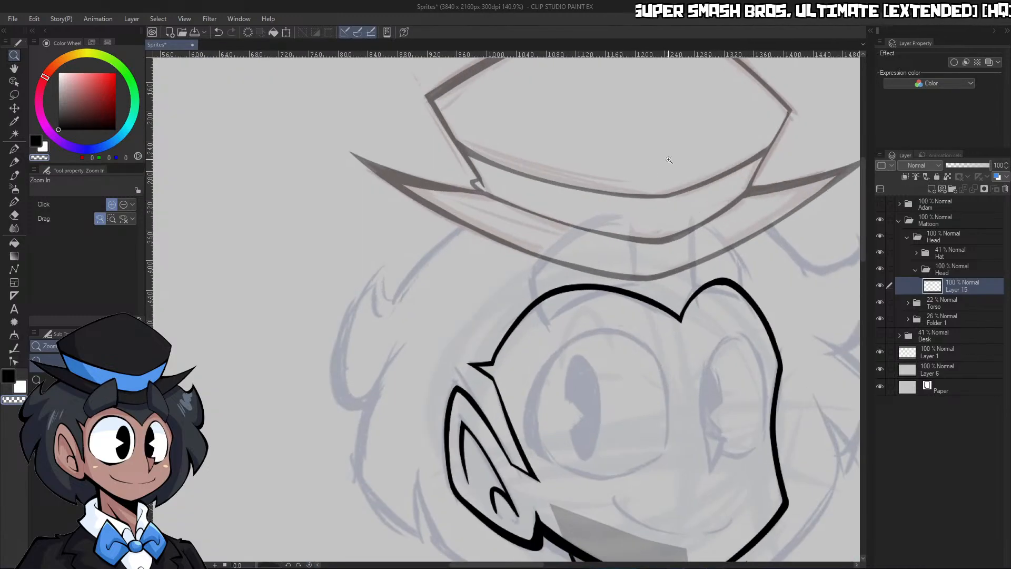
left_click(878, 253)
Ink the top hair outline as one long arc from the back of the head across beneath the hat brim, using pen size 25
left_click(496, 274)
key("p")
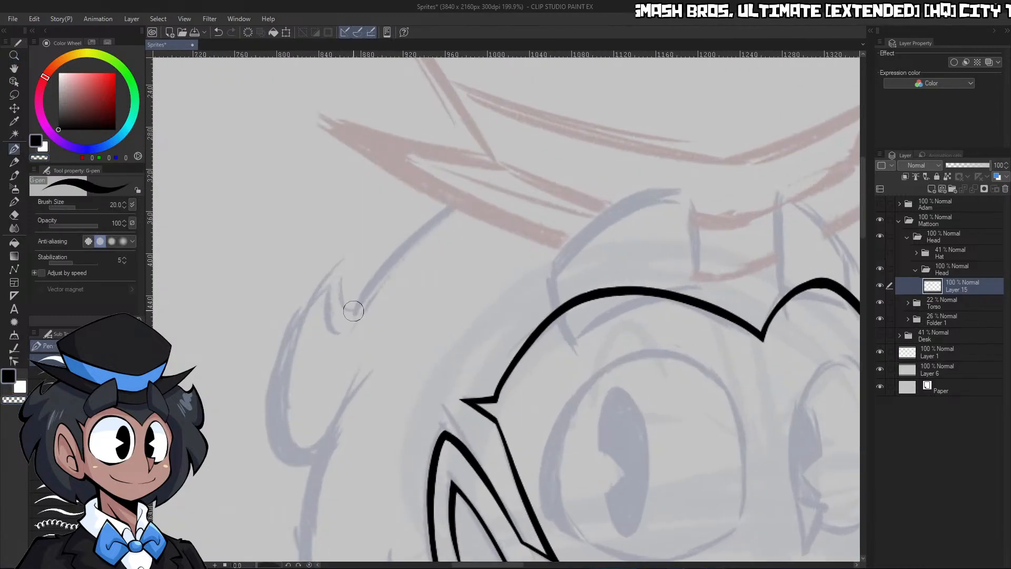
mouse_move(353, 311)
left_mouse_down()
mouse_move(418, 226)
mouse_move(763, 152)
left_mouse_up()
key("ctrl+z")
key("bracketright")
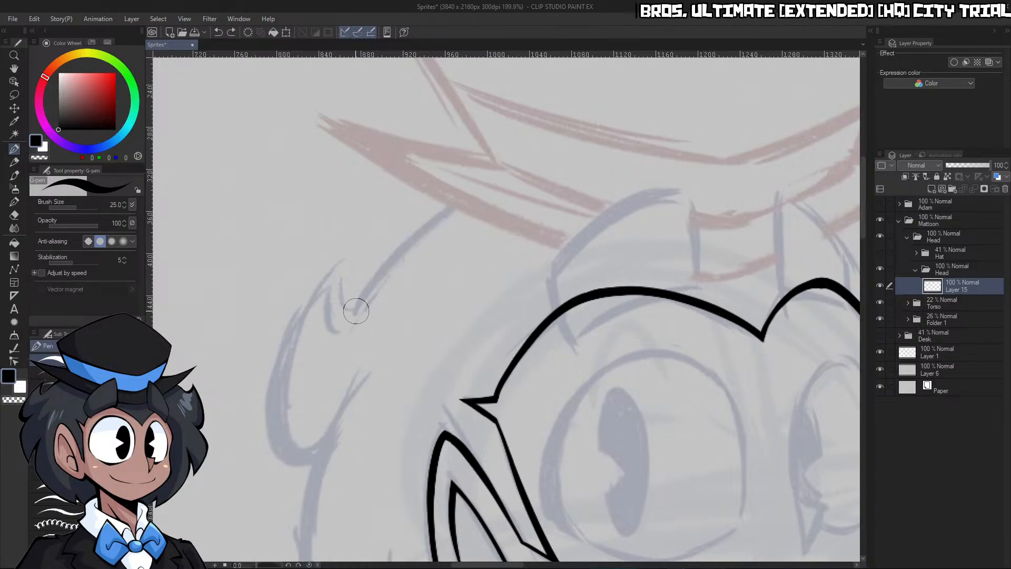
left_click_drag(356, 310, 763, 154)
key("ctrl+z")
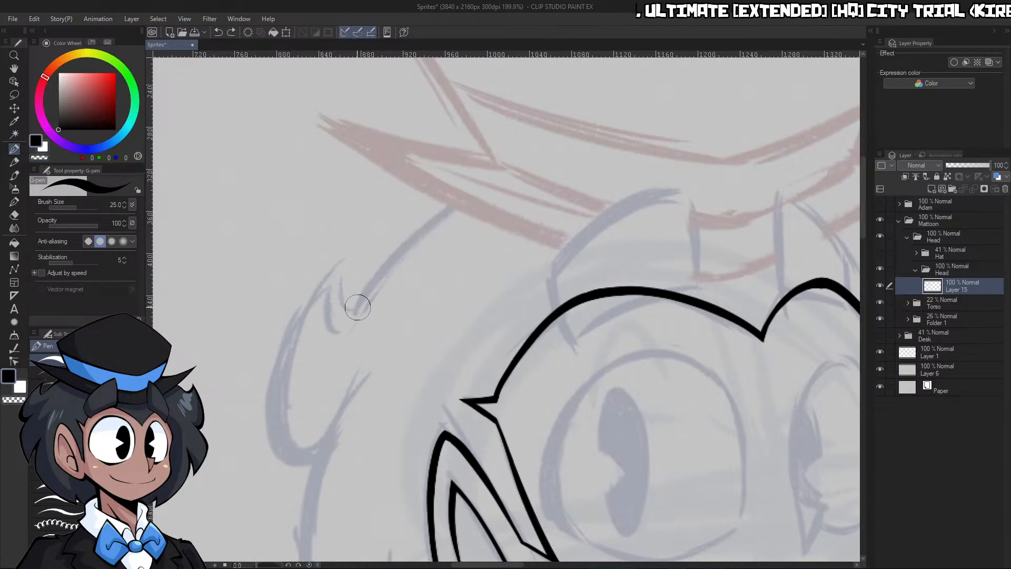
mouse_move(354, 314)
left_mouse_down()
mouse_move(677, 138)
mouse_move(716, 155)
left_mouse_up()
Rotate the canvas and trim the edge of the top hair arc so its line weight tapers smoothly
left_click_drag(254, 565, 250, 565)
mouse_move(505, 316)
left_mouse_down()
mouse_move(534, 239)
mouse_move(550, 138)
mouse_move(567, 138)
left_mouse_up()
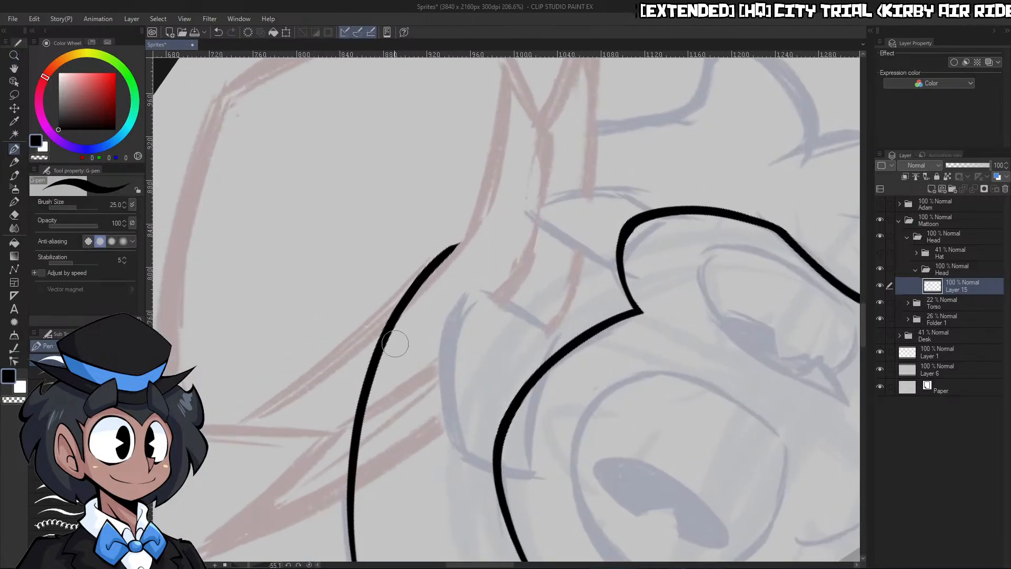
key("c")
left_click_drag(355, 452, 494, 185)
key("ctrl+z")
mouse_move(363, 389)
left_mouse_down()
mouse_move(401, 282)
mouse_move(622, 121)
left_mouse_up()
key("ctrl+z")
mouse_move(368, 457)
left_mouse_down()
mouse_move(375, 377)
mouse_move(477, 222)
left_mouse_up()
Extend the top hair arc through a dip into an upturned flick on the far side, and reset the canvas rotation
left_click_drag(637, 152, 595, 150)
mouse_move(650, 135)
left_mouse_down()
mouse_move(708, 136)
mouse_move(611, 138)
left_mouse_up()
left_click_drag(667, 116, 711, 117)
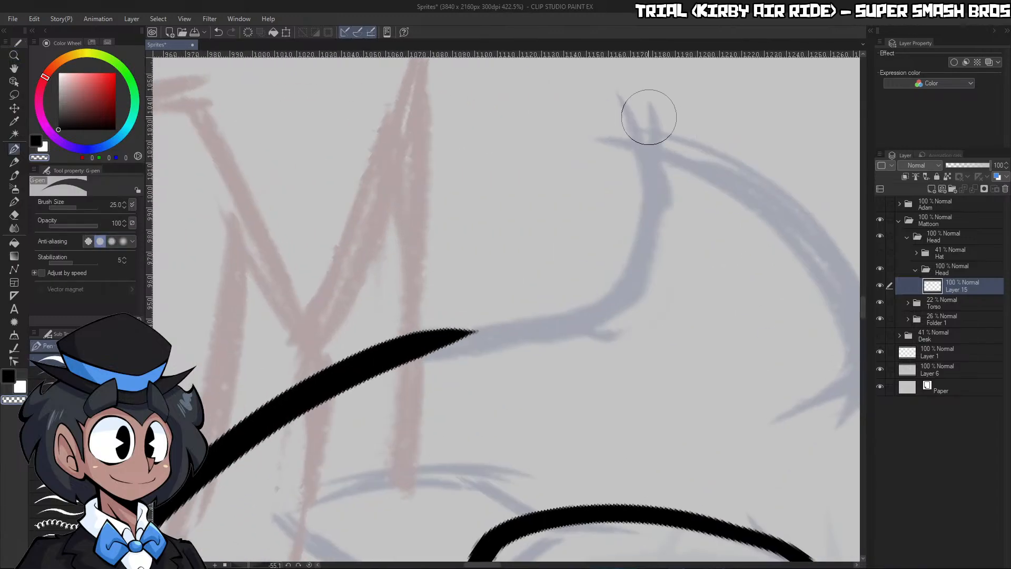
key("c")
mouse_move(629, 89)
left_mouse_down()
mouse_move(628, 273)
mouse_move(447, 338)
left_mouse_up()
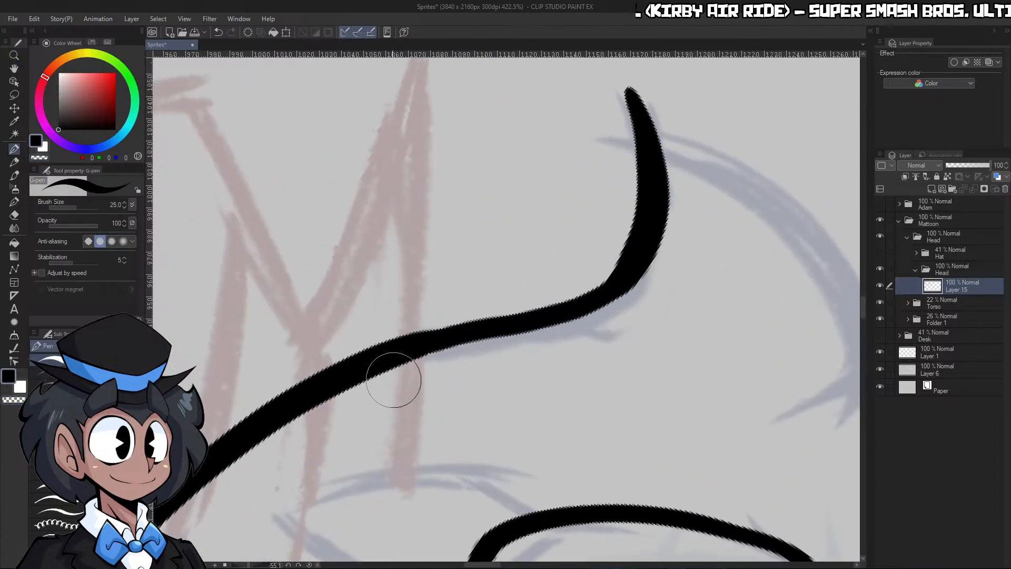
left_click(309, 564)
left_click_drag(561, 360, 505, 364)
left_click_drag(572, 392, 651, 377)
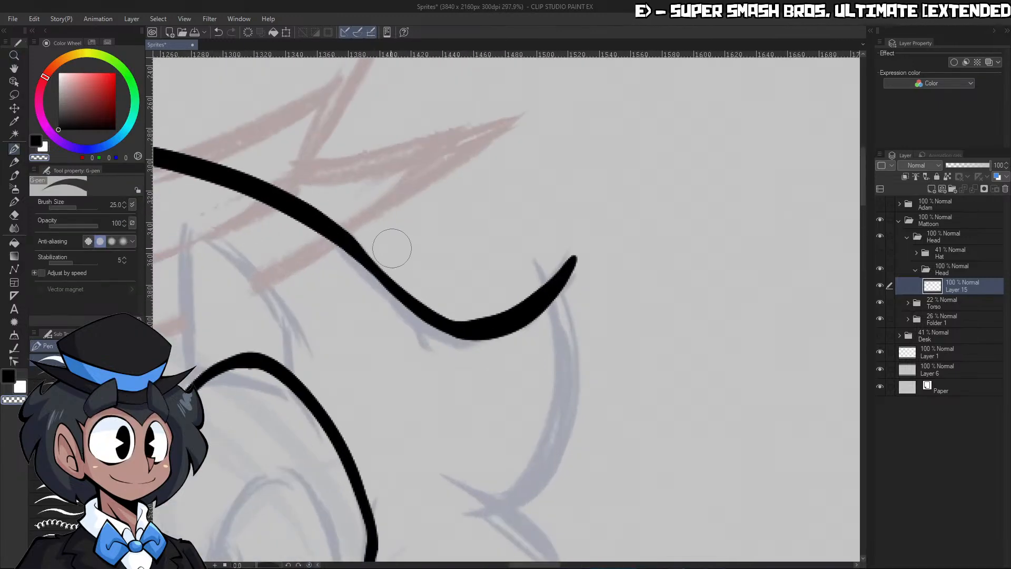
left_click_drag(445, 304, 591, 216)
key("ctrl+z")
Ink the curved strand running down from the upturned flick to the notch beside the face and trim its edge
left_click_drag(605, 286, 542, 295)
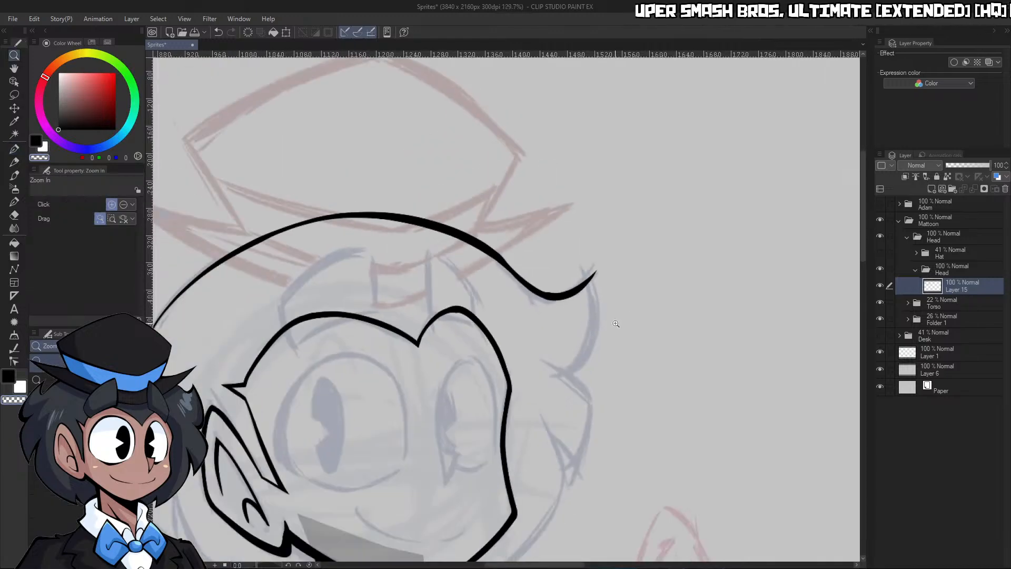
left_click_drag(603, 334, 666, 316)
left_click_drag(539, 385, 605, 214)
key("c")
mouse_move(517, 428)
left_mouse_down()
mouse_move(535, 415)
mouse_move(596, 86)
left_mouse_up()
Thicken the line leading into the flick and trim the overlapping ends into a clean pointed tip
left_click_drag(618, 217, 566, 224)
left_click_drag(623, 138, 672, 138)
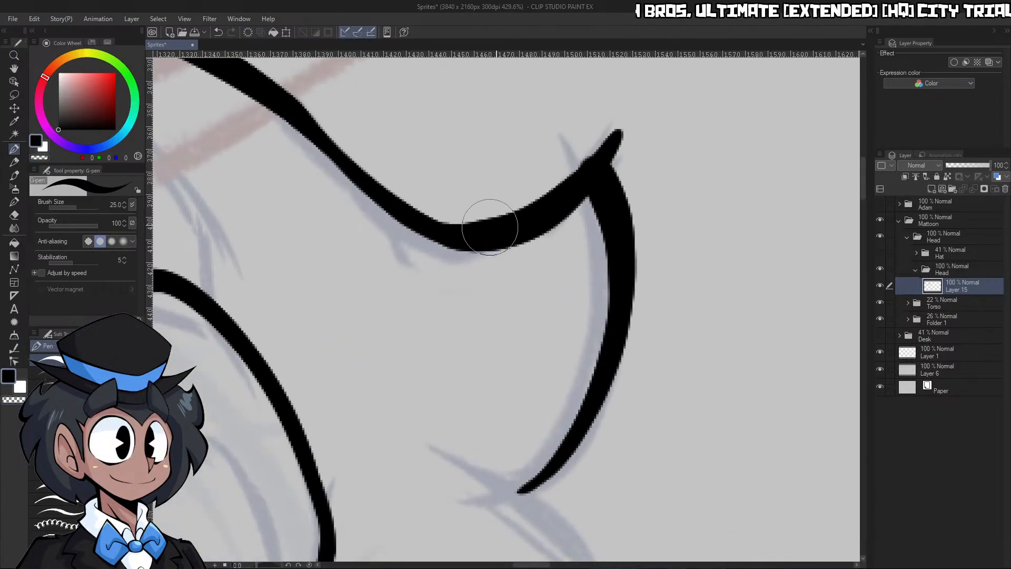
left_click_drag(490, 226, 595, 138)
key("c")
mouse_move(444, 212)
left_mouse_down()
mouse_move(503, 209)
mouse_move(586, 94)
left_mouse_up()
mouse_move(606, 154)
left_mouse_down()
mouse_move(600, 137)
mouse_move(626, 112)
left_mouse_up()
Ink the pointed hair lock below the flick with a short inner stroke and an outer curve, rotating the canvas and sharpening its tip
left_click_drag(676, 179, 577, 192)
left_click_drag(662, 324, 732, 323)
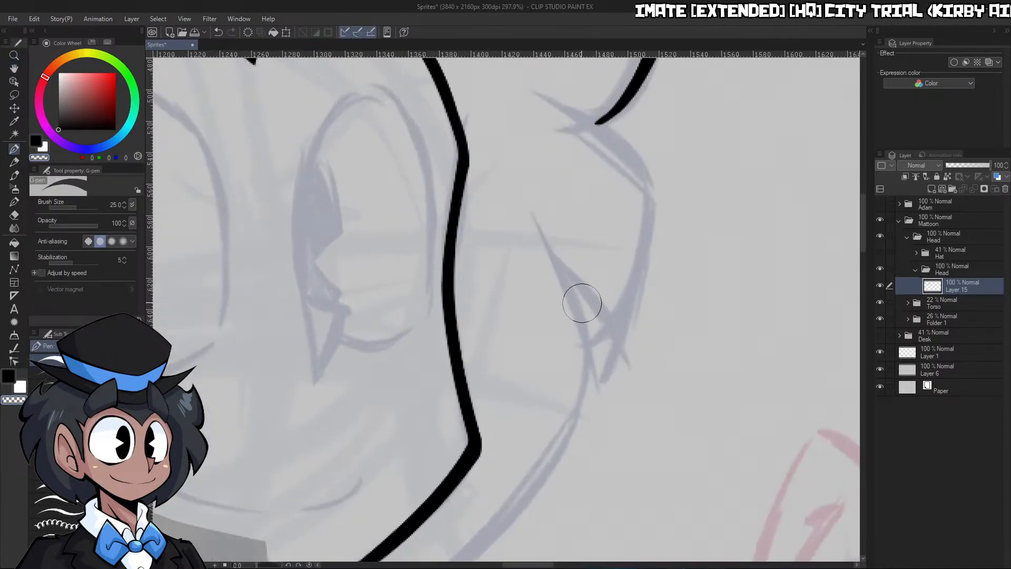
key("c")
left_click_drag(562, 274, 610, 376)
mouse_move(544, 98)
left_mouse_down()
mouse_move(648, 192)
mouse_move(607, 371)
left_mouse_up()
left_click_drag(271, 564, 240, 565)
mouse_move(313, 404)
left_mouse_down()
mouse_move(306, 334)
mouse_move(543, 173)
left_mouse_up()
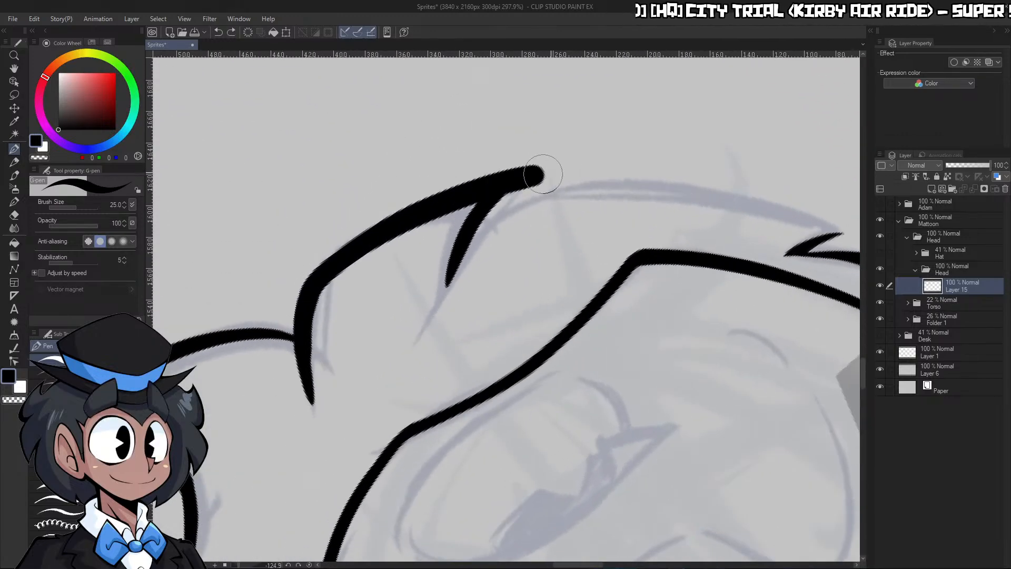
key("ctrl+z")
mouse_move(314, 411)
left_mouse_down()
mouse_move(304, 287)
mouse_move(556, 175)
left_mouse_up()
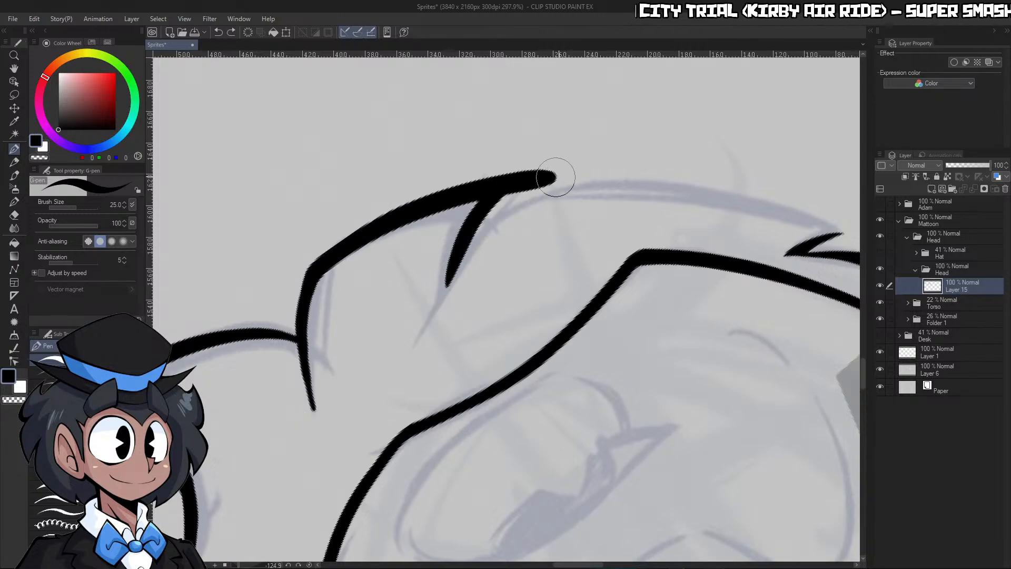
left_click_drag(495, 231, 602, 140)
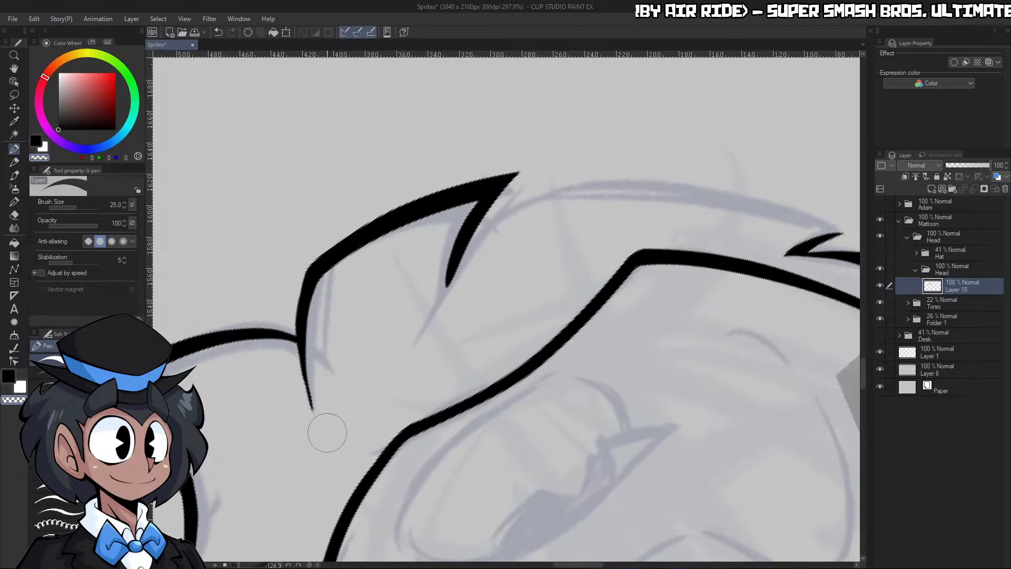
Turn the canvas upside down and ink the long hair curve from the pointed lock to the small spike by the neck, pen size 20
left_click_drag(258, 566, 284, 565)
key("ctrl+space")
left_click_drag(451, 416, 451, 328)
key("c")
mouse_move(420, 391)
left_mouse_down()
mouse_move(402, 310)
mouse_move(605, 79)
left_mouse_up()
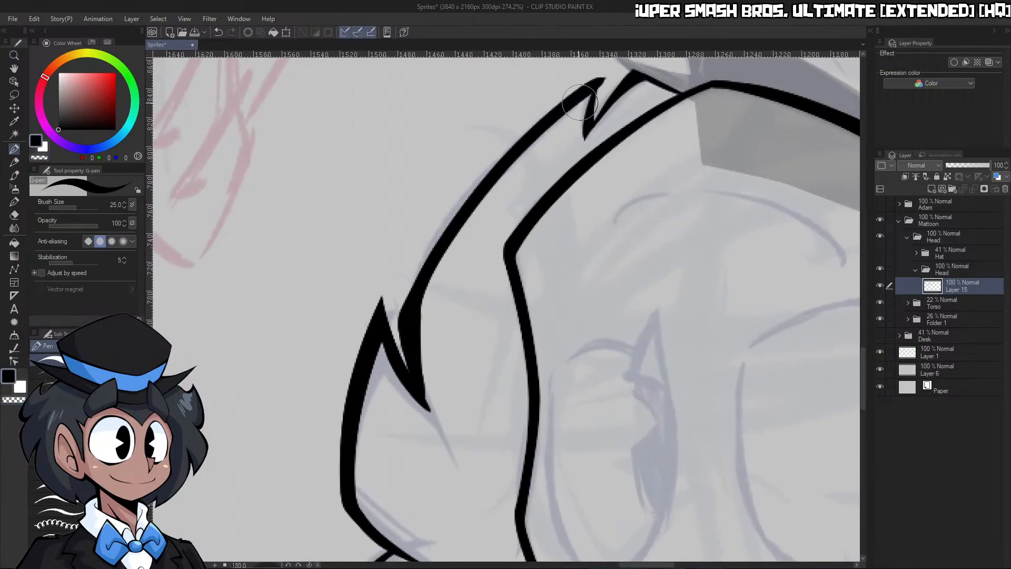
key("ctrl+z")
mouse_move(425, 405)
left_mouse_down()
mouse_move(403, 311)
mouse_move(597, 86)
left_mouse_up()
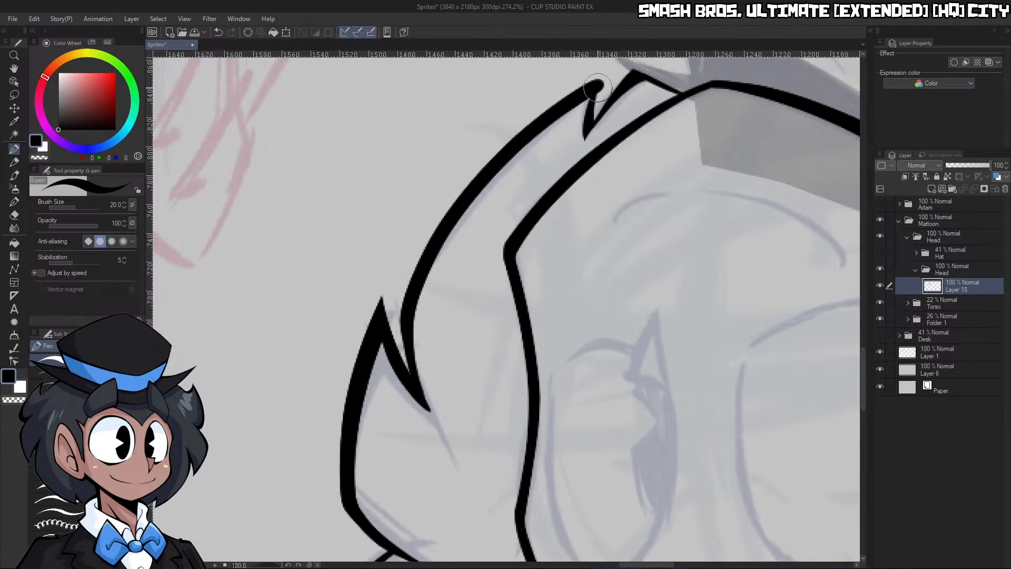
Trim both ends of the long hair curve, cutting its overhang by the neck into a sharp point
key("c")
mouse_move(420, 329)
left_mouse_down()
mouse_move(442, 424)
mouse_move(393, 414)
left_mouse_up()
key("ctrl+space")
left_click_drag(527, 207, 579, 203)
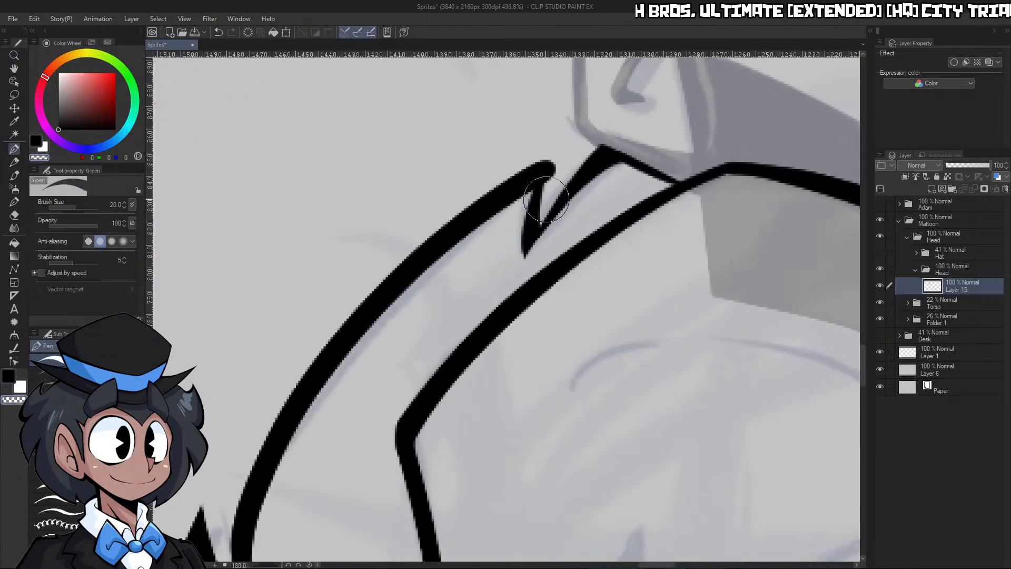
left_click_drag(257, 457, 545, 156)
key("ctrl+z")
left_click_drag(309, 361, 559, 170)
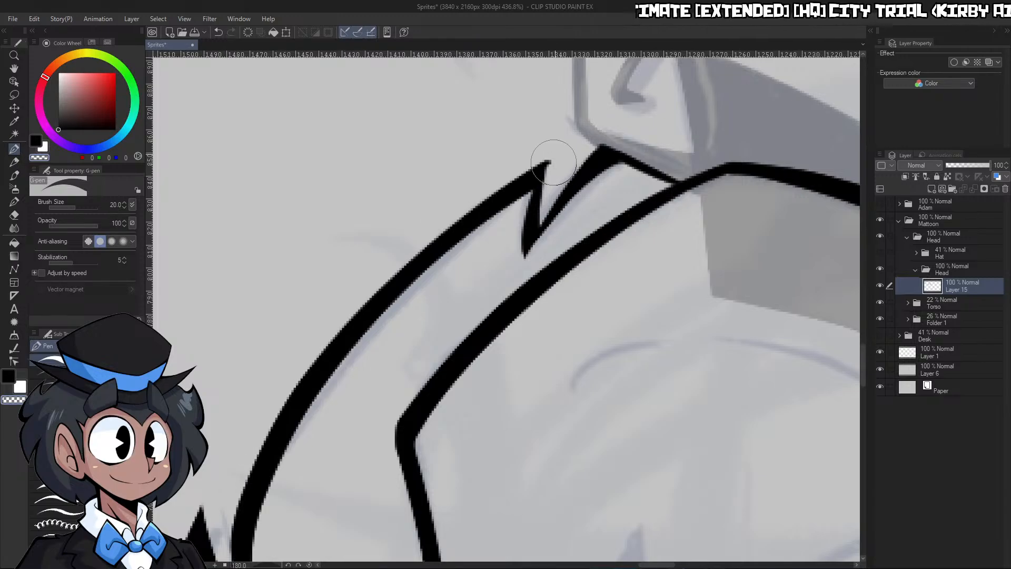
Rotate the canvas and ink the hair curve behind the ear from the neck spike, trimming its lower end to a point
key("ctrl+space")
left_click_drag(529, 201, 474, 204)
left_click_drag(704, 189, 712, 217)
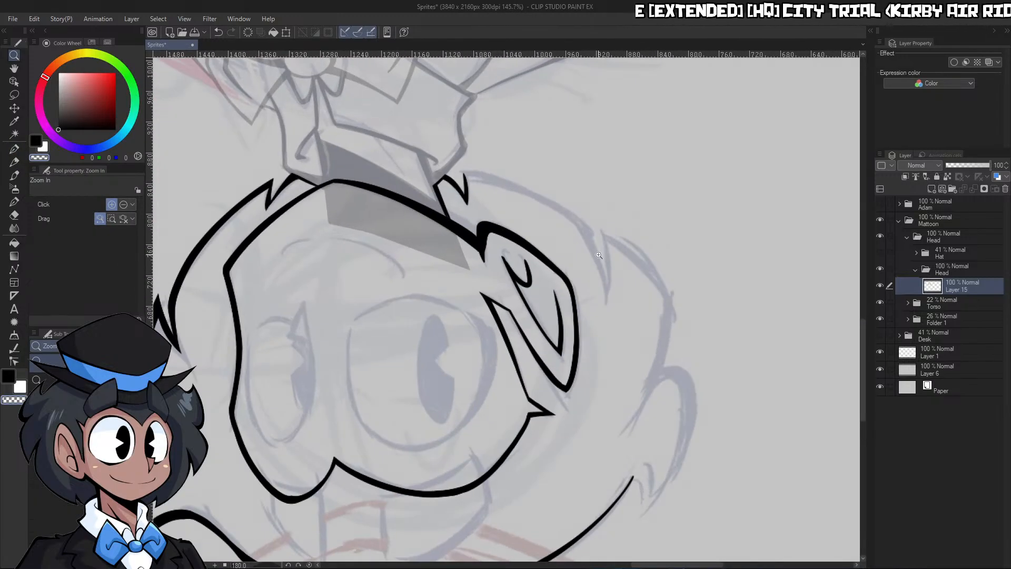
left_click_drag(263, 564, 271, 565)
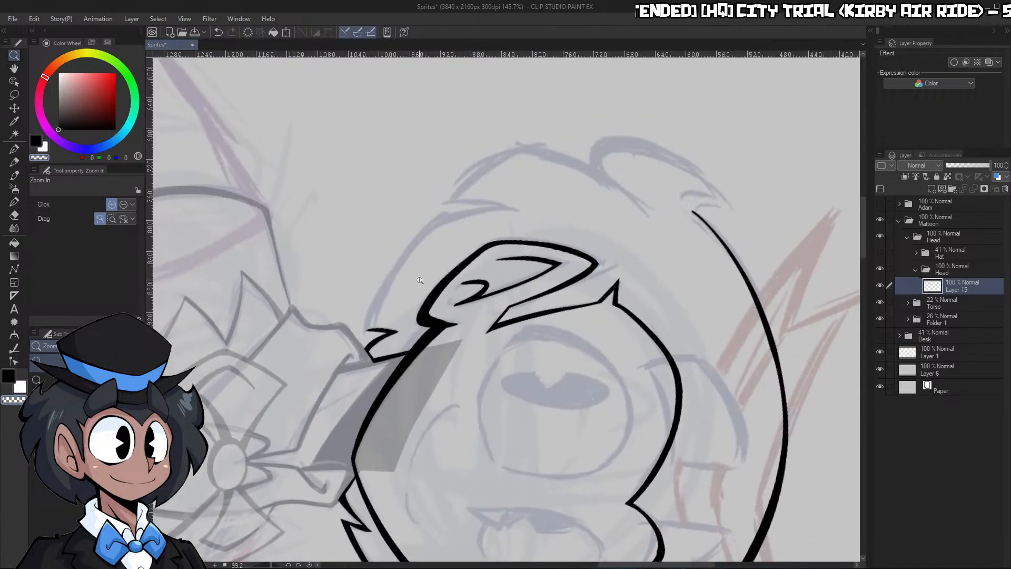
left_click_drag(388, 287, 471, 214)
mouse_move(738, 78)
left_mouse_down()
mouse_move(684, 76)
mouse_move(338, 365)
mouse_move(307, 449)
left_mouse_up()
mouse_move(348, 411)
left_mouse_down()
mouse_move(295, 427)
mouse_move(312, 451)
left_mouse_up()
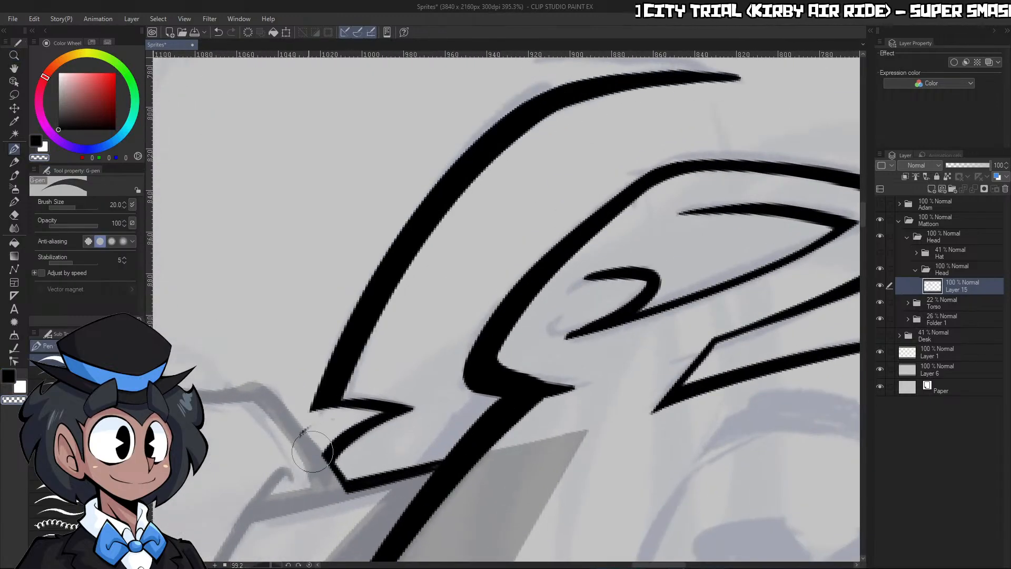
Reset the canvas rotation and ink the short strand stroke down from the tip of the curve behind the ear
left_click_drag(348, 404, 305, 405)
left_click_drag(380, 375, 404, 376)
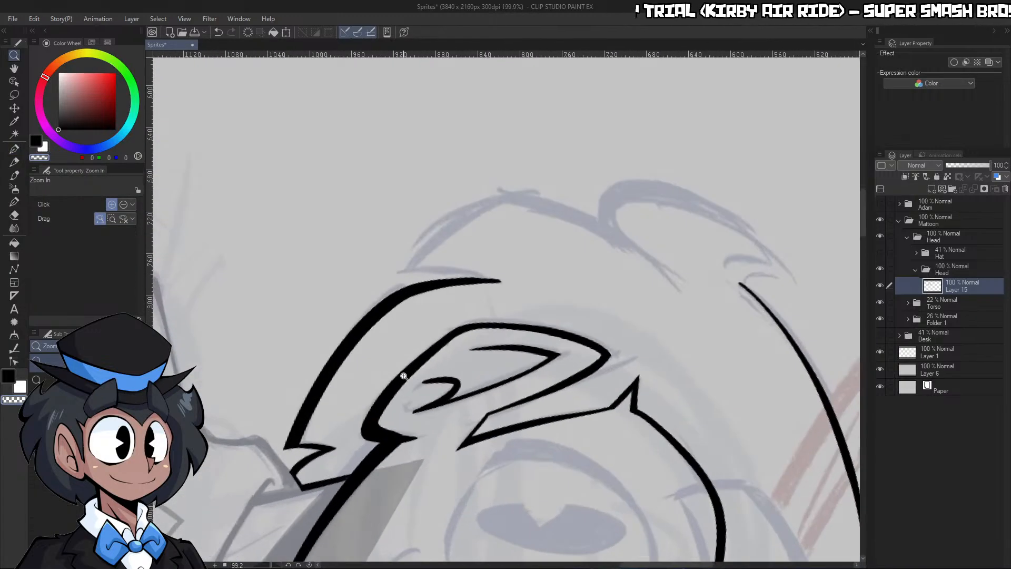
left_click(309, 565)
left_click_drag(495, 429, 513, 429)
key("c")
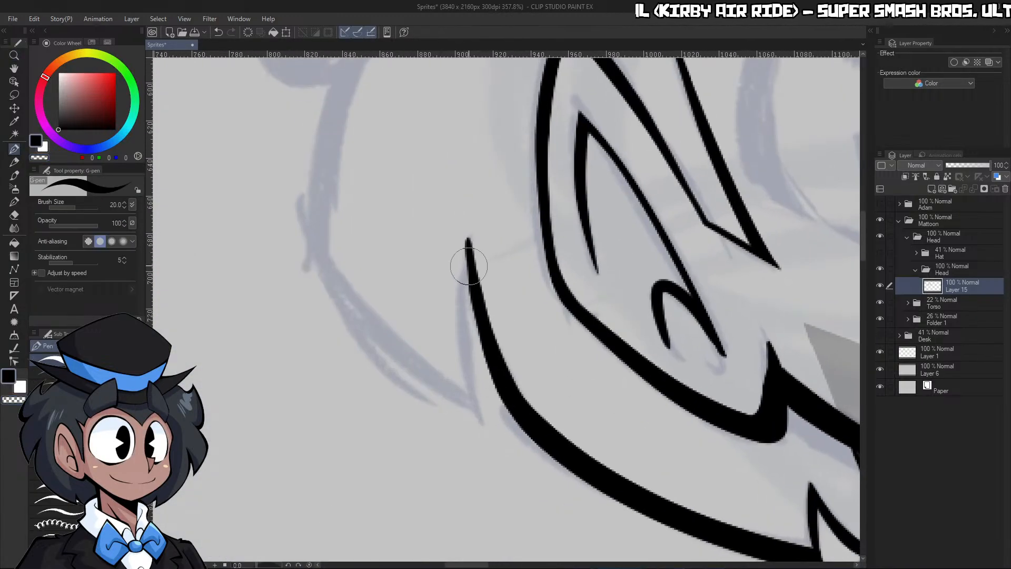
left_click_drag(467, 248, 482, 420)
Ink the tall rising curve of the back hair along the sketch behind the ear
left_click_drag(470, 395, 418, 388)
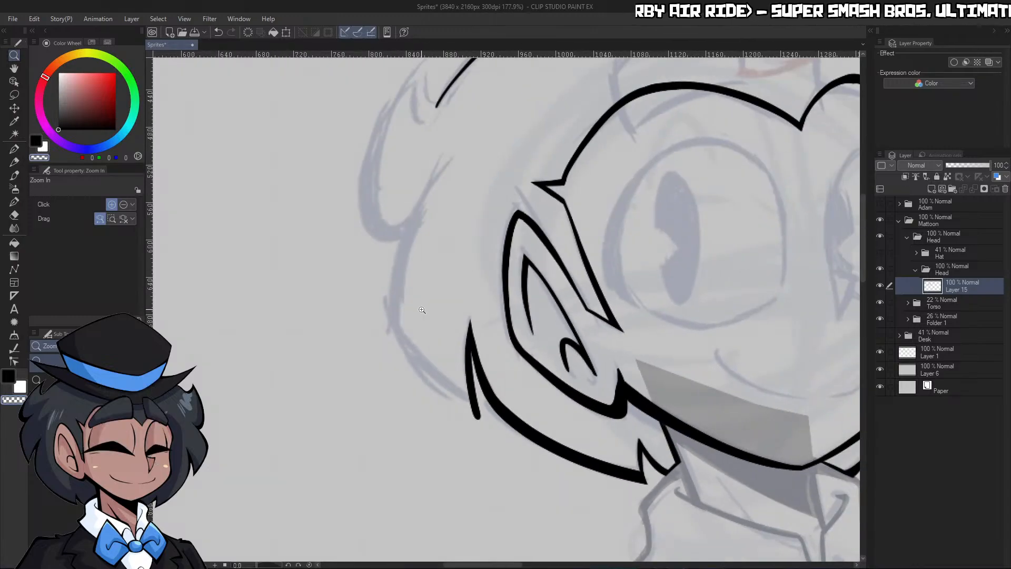
left_click_drag(423, 312, 447, 312)
left_click_drag(387, 337, 446, 111)
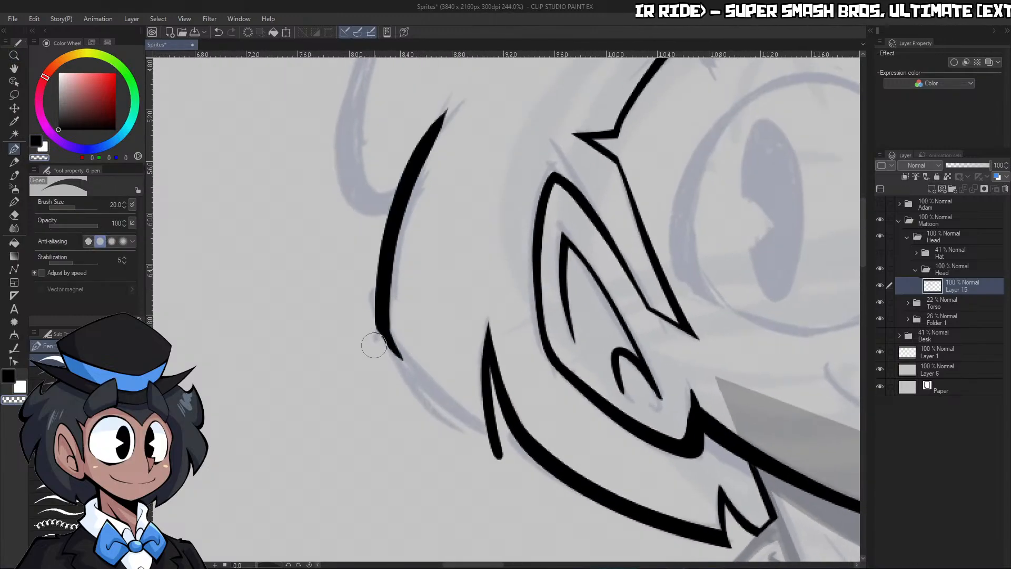
Ink the lower back hair curve joining the tall curve to the short strand's tip, redoing it with pen size 30
left_click_drag(389, 333, 480, 433)
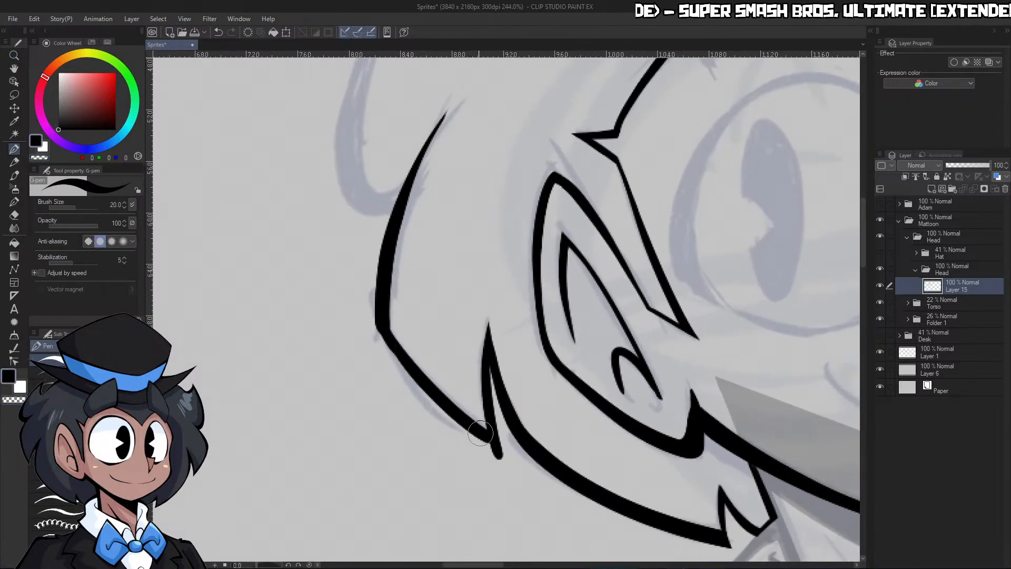
key("ctrl+z")
key("bracketright")
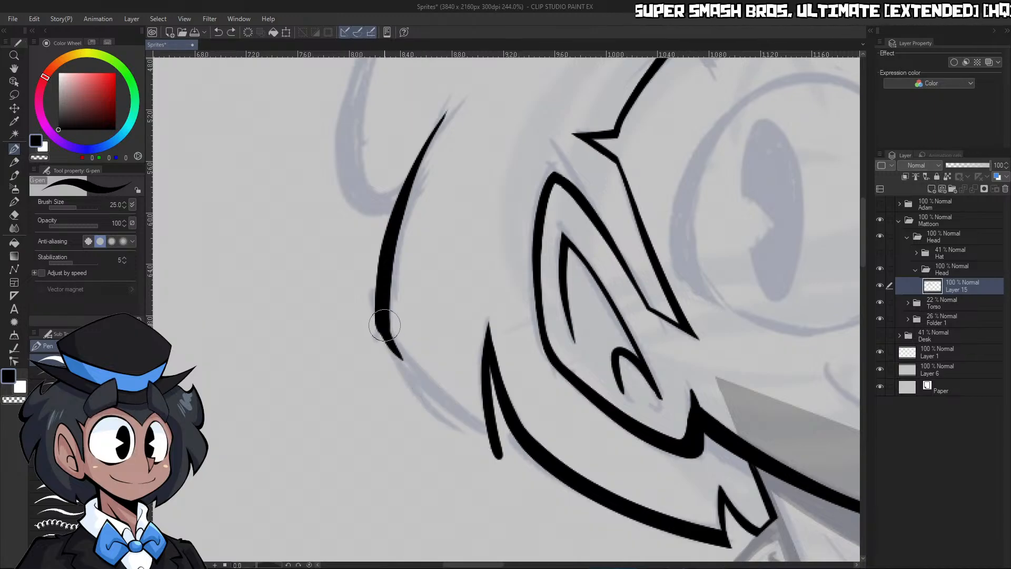
mouse_move(382, 332)
left_mouse_down()
mouse_move(423, 390)
mouse_move(495, 454)
left_mouse_up()
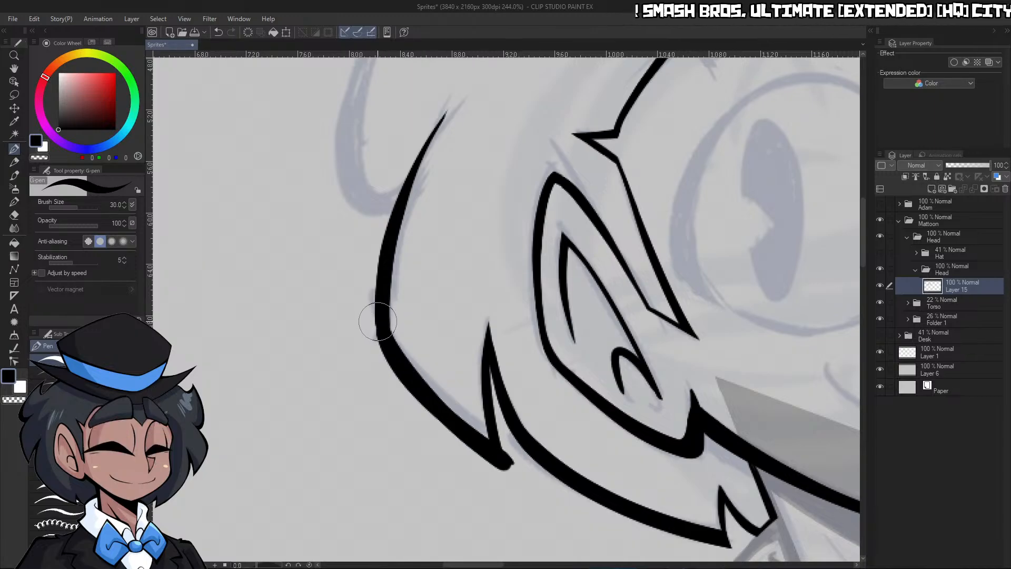
key("ctrl+z")
left_click_drag(384, 332, 507, 463)
key("ctrl+z")
left_click_drag(383, 332, 515, 457)
Trim the overhanging end of the lower back curve into a sharp point and fill in the short strand's line
key("c")
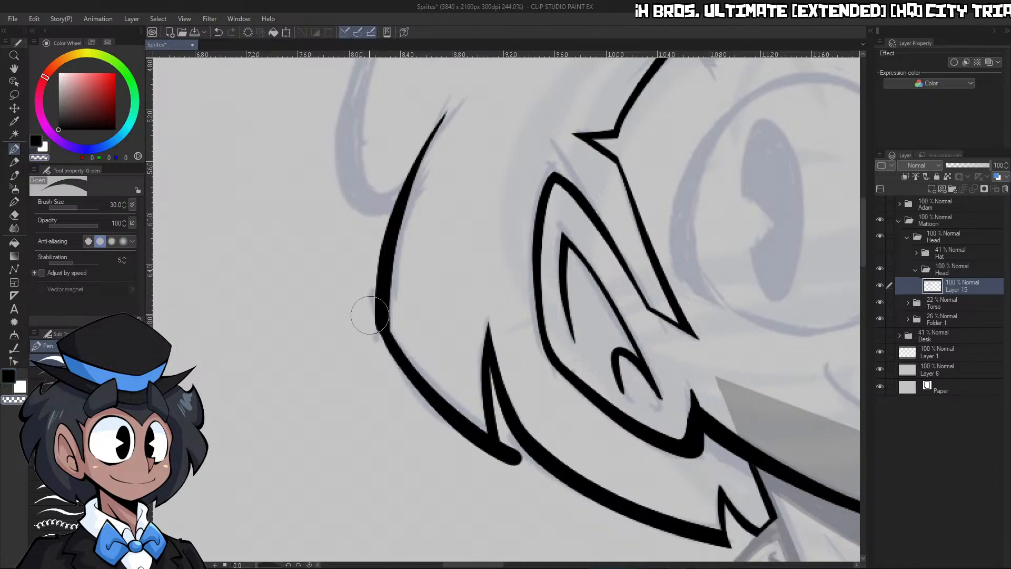
mouse_move(503, 418)
left_mouse_down()
mouse_move(520, 486)
mouse_move(536, 484)
left_mouse_up()
key("c")
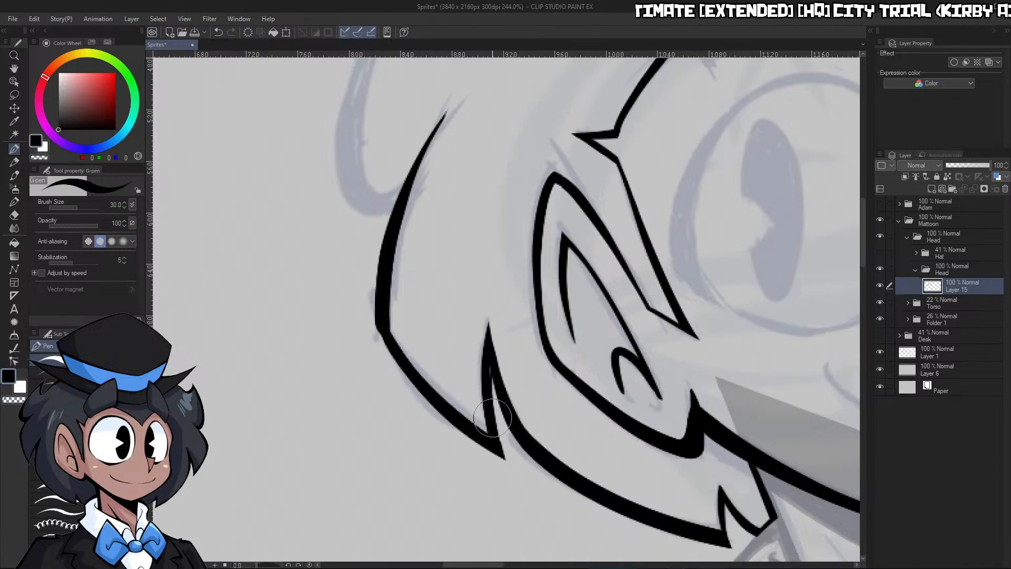
left_click_drag(493, 418, 488, 333)
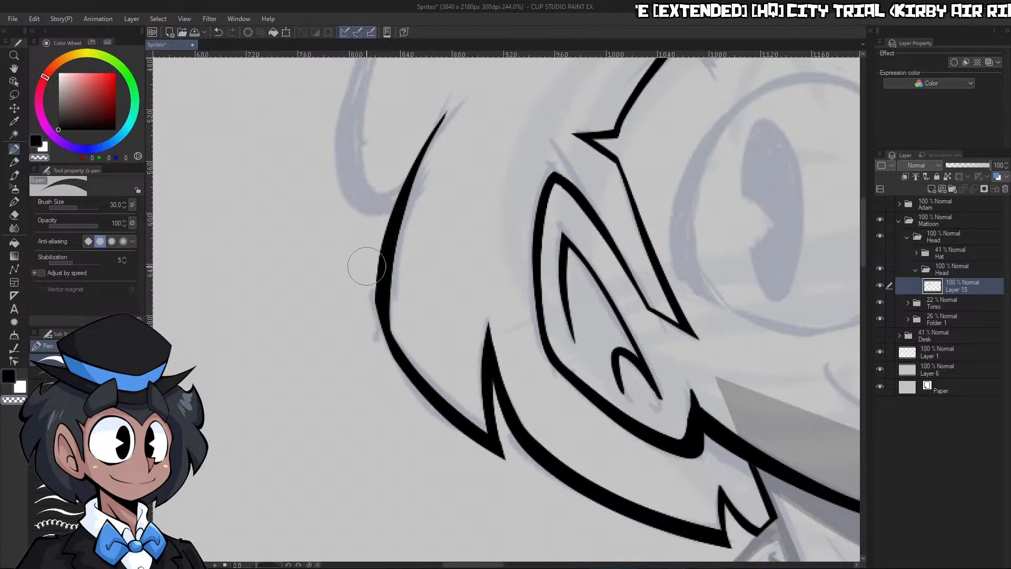
Trim the outer bend of the back hair where the tall and lower curves meet, undoing and repeating until smooth
key("ctrl+z")
mouse_move(393, 369)
left_mouse_down()
mouse_move(372, 318)
mouse_move(378, 289)
left_mouse_up()
key("ctrl+z")
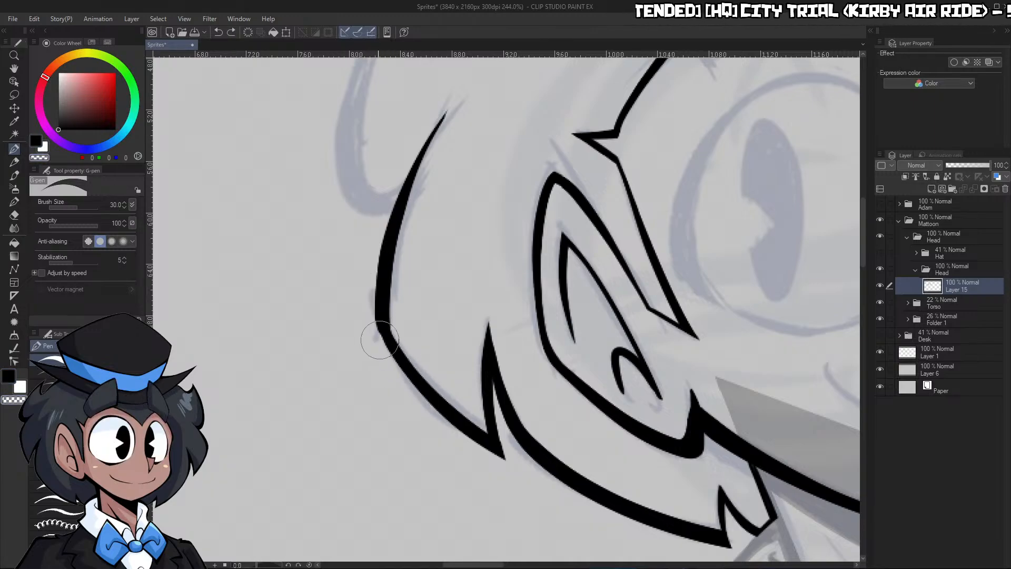
left_click_drag(379, 339, 442, 105)
key("ctrl+z")
mouse_move(386, 363)
left_mouse_down()
mouse_move(377, 326)
mouse_move(427, 131)
left_mouse_up()
key("c")
mouse_move(389, 303)
left_mouse_down()
mouse_move(398, 348)
mouse_move(470, 88)
left_mouse_up()
key("c")
key("ctrl+z")
Ink the rounded back hair lock as a thick hooked curve ending at the tall strand, using pen size 30
key("ctrl+space")
left_click_drag(486, 160, 400, 147)
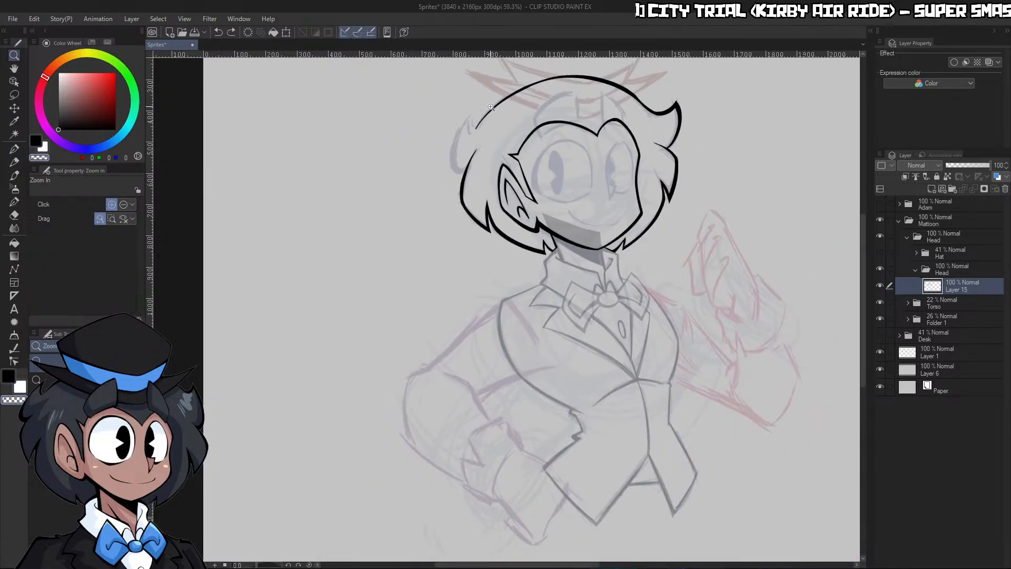
left_click_drag(477, 139, 460, 260)
left_click_drag(447, 309, 512, 117)
key("ctrl+space")
mouse_move(498, 177)
left_mouse_down()
mouse_move(499, 107)
mouse_move(568, 124)
left_mouse_up()
key("c")
mouse_move(494, 69)
left_mouse_down()
mouse_move(422, 189)
mouse_move(456, 374)
left_mouse_up()
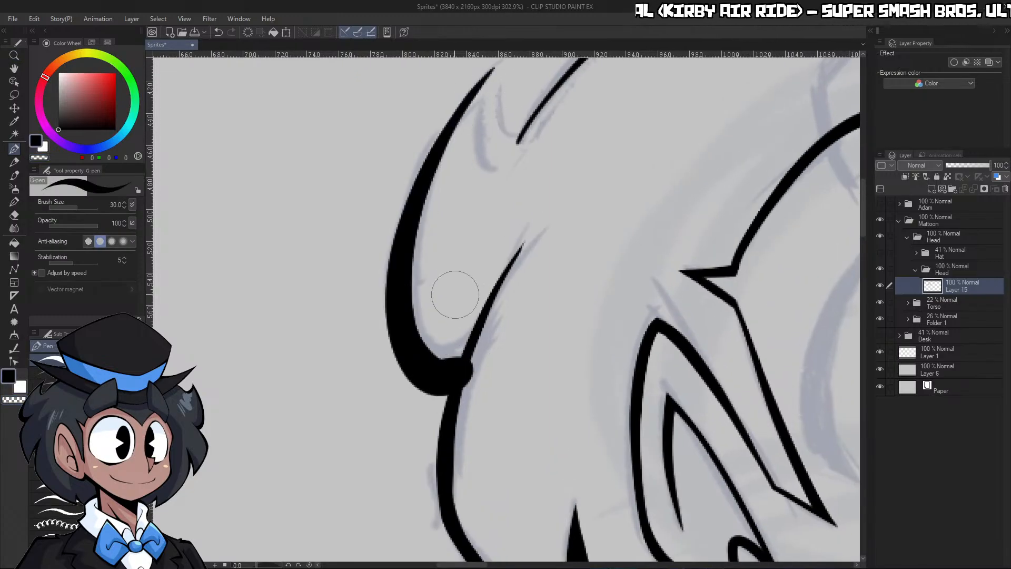
Trim and refill the inner curve of the rounded back hair lock where it meets the short strand
left_click_drag(406, 277, 457, 352)
key("c")
left_click_drag(463, 415, 530, 219)
key("c")
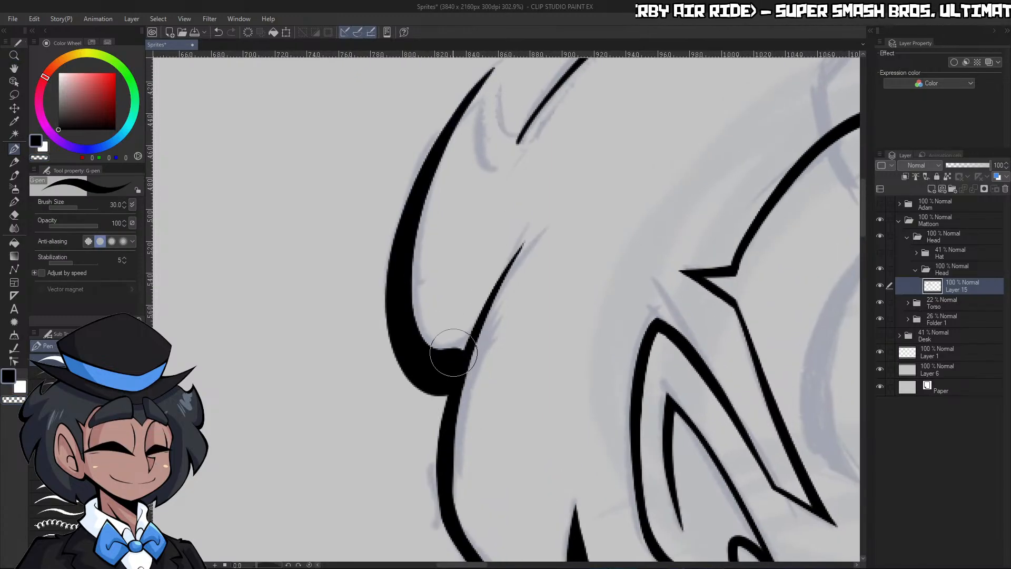
mouse_move(454, 353)
left_mouse_down()
mouse_move(460, 327)
mouse_move(451, 353)
mouse_move(428, 348)
mouse_move(452, 353)
mouse_move(464, 326)
left_mouse_up()
key("ctrl+z")
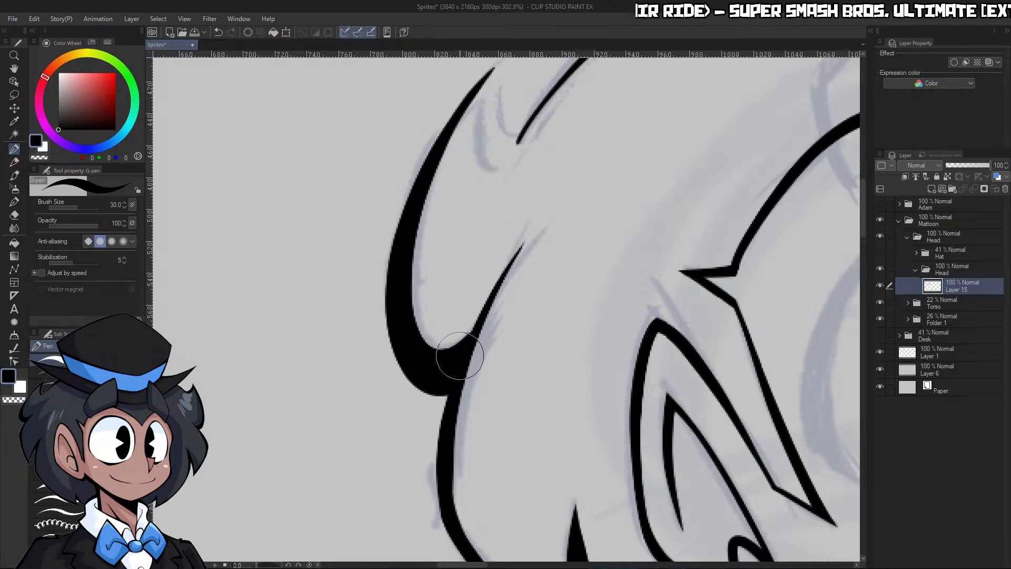
Smooth both edges of the short strand's line below the rounded lock, filling and trimming it into one continuous taper
key("c")
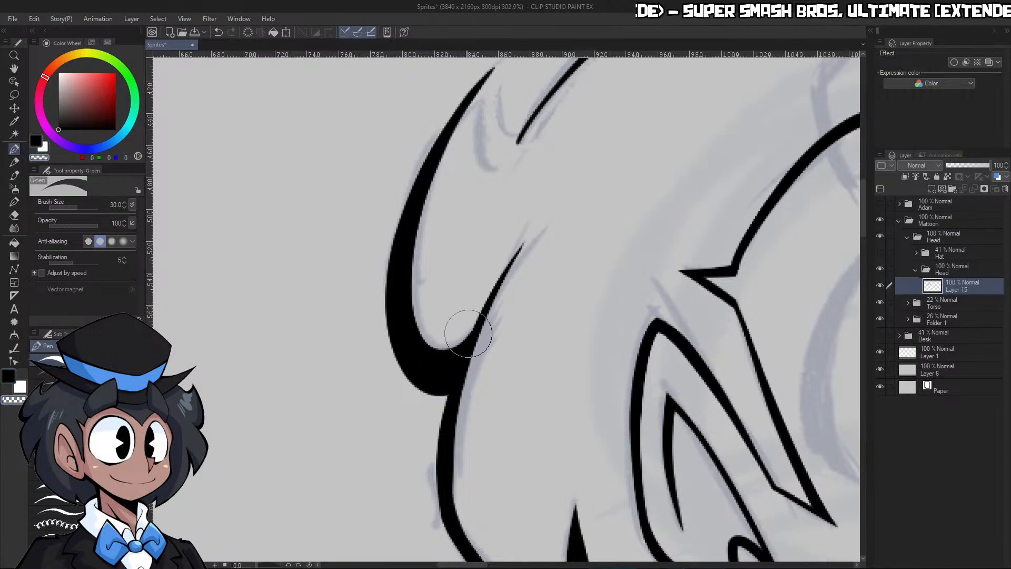
key("c")
left_click_drag(448, 523, 466, 359)
key("c")
mouse_move(458, 489)
left_mouse_down()
mouse_move(463, 407)
mouse_move(498, 345)
left_mouse_up()
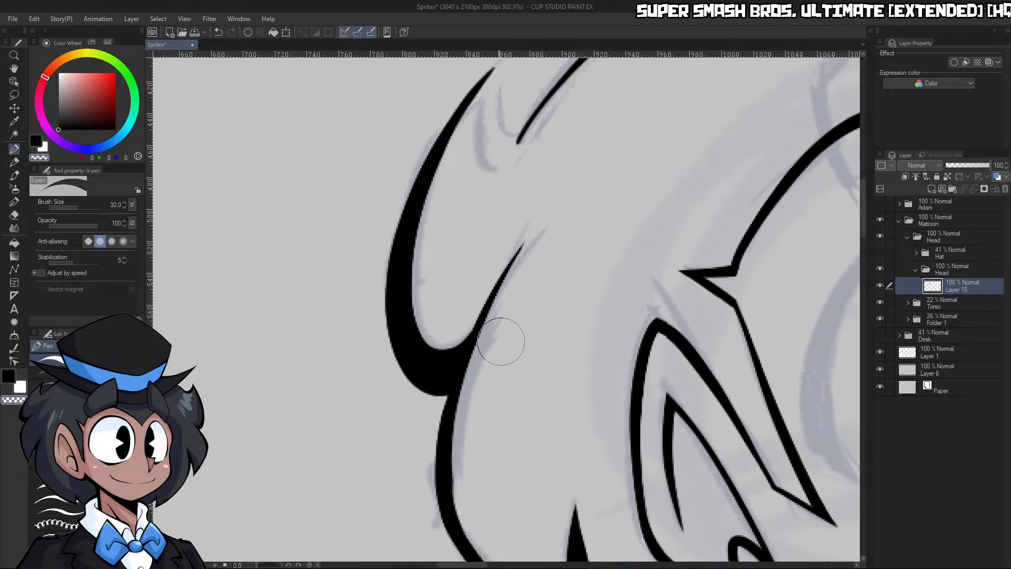
left_click_drag(462, 505, 477, 382)
Ink a short hooked curve between the tall back strand's tip and the crown line with pen size 20, and trim its lower end
key("ctrl+space")
mouse_move(532, 287)
left_mouse_down()
mouse_move(546, 191)
mouse_move(560, 194)
mouse_move(519, 253)
mouse_move(495, 148)
left_mouse_up()
key("c")
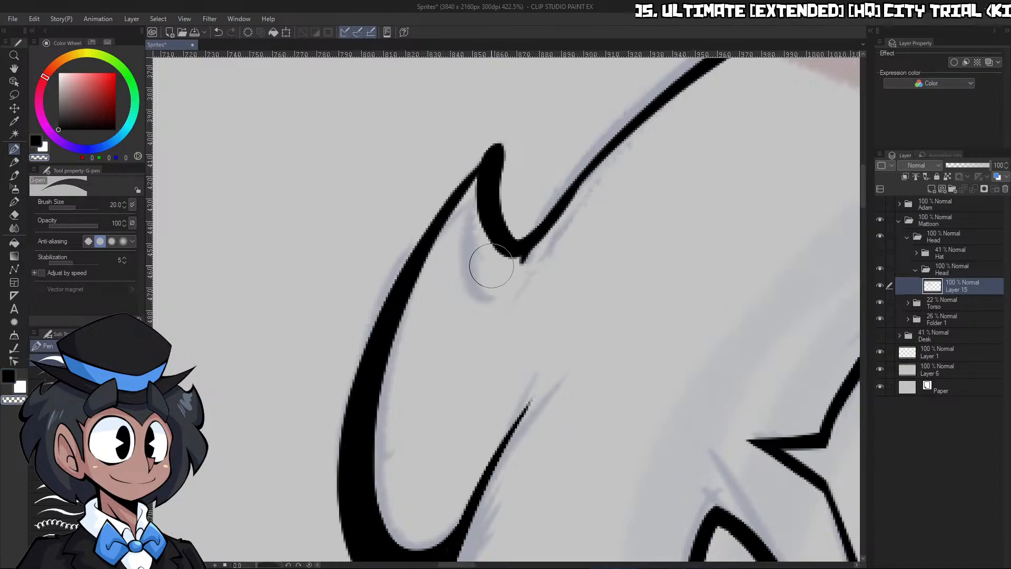
key("ctrl+z")
left_click_drag(503, 268, 569, 199)
key("ctrl+z")
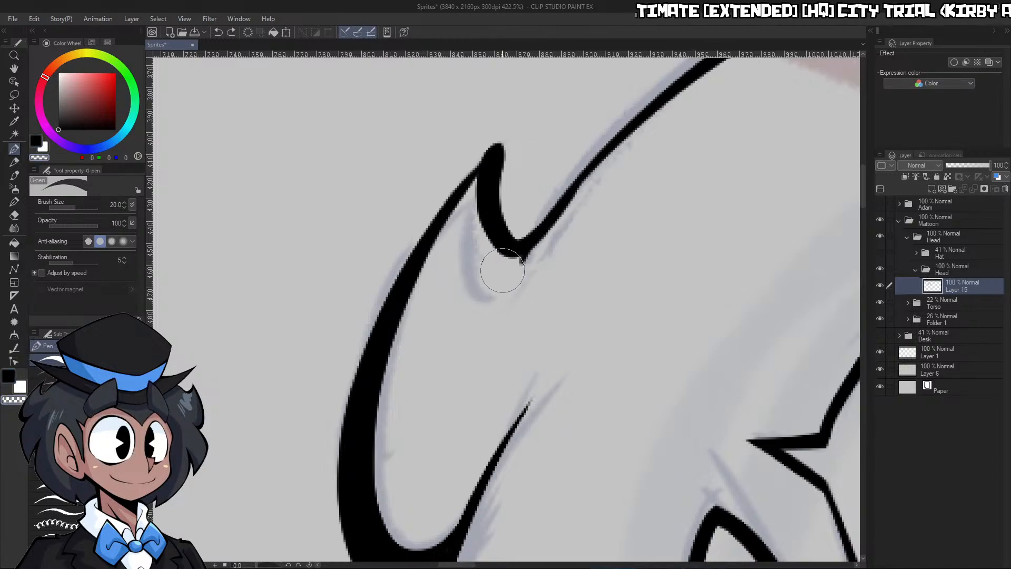
left_click_drag(503, 270, 583, 187)
key("c")
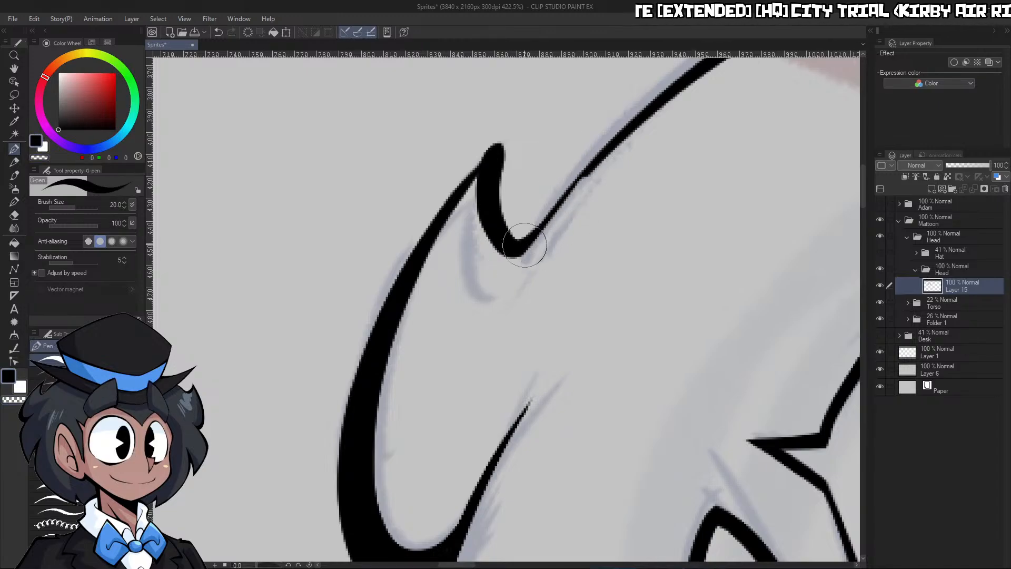
left_click_drag(518, 253, 583, 185)
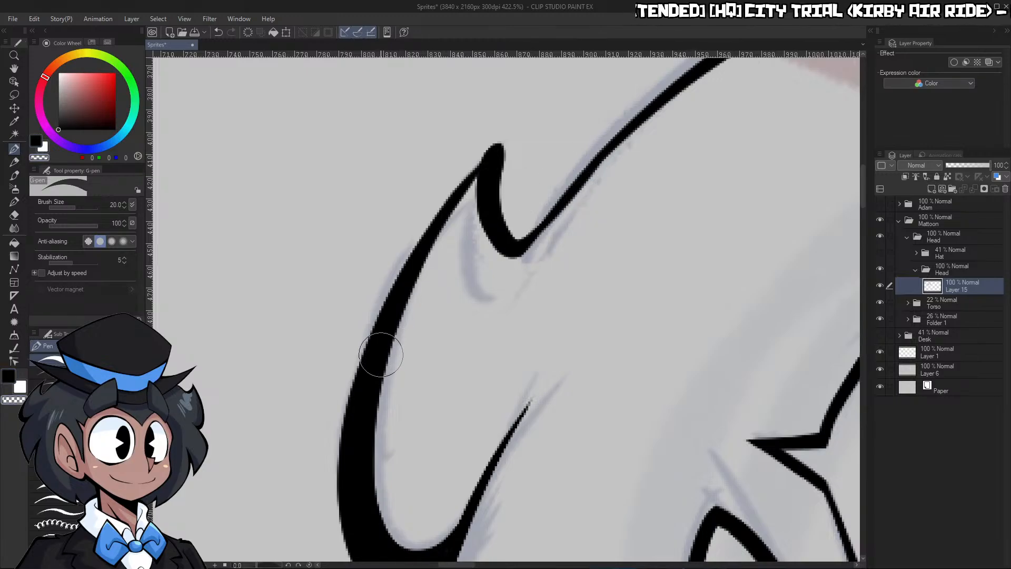
Thicken the tall strand's outer edge up to the hooked curve and trim the tip into a sharp point
left_click_drag(405, 305, 527, 125)
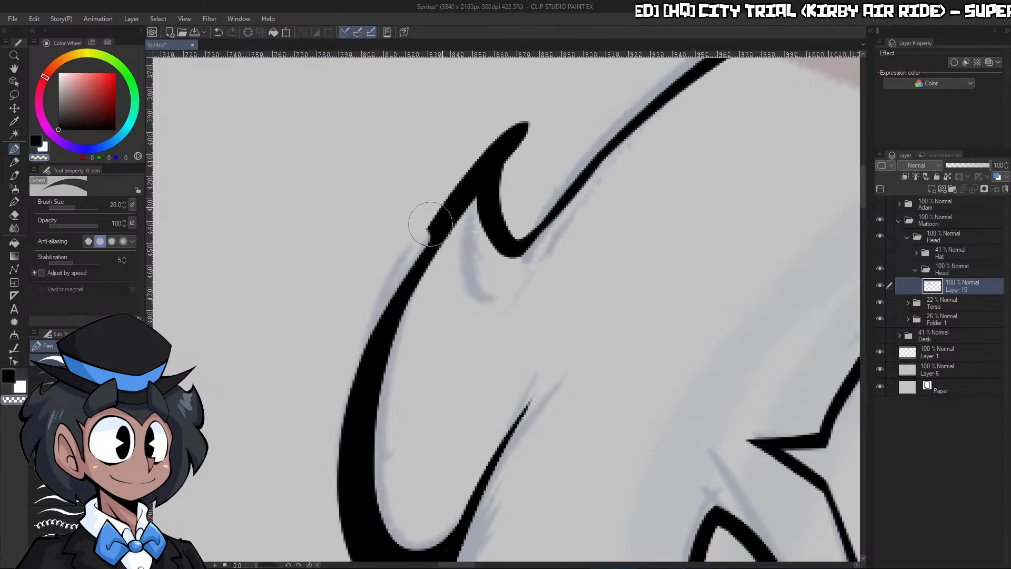
left_click_drag(430, 224, 548, 107)
key("ctrl+z")
left_click_drag(335, 396, 556, 86)
mouse_move(508, 208)
left_mouse_down()
mouse_move(509, 161)
mouse_move(552, 86)
left_mouse_up()
mouse_move(533, 226)
left_mouse_down()
mouse_move(508, 211)
mouse_move(553, 95)
left_mouse_up()
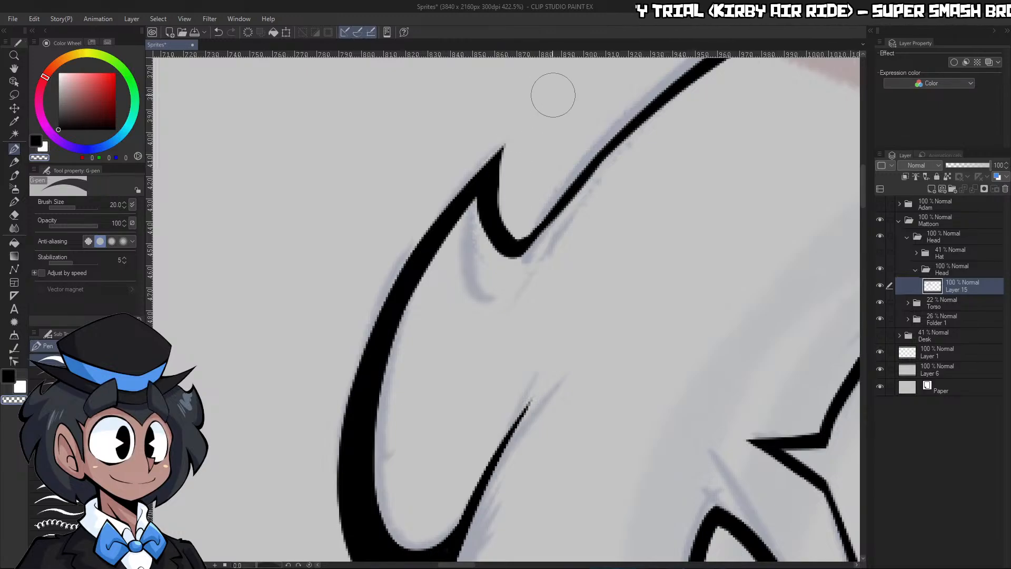
mouse_move(514, 141)
left_mouse_down()
mouse_move(523, 224)
mouse_move(510, 154)
mouse_move(534, 118)
left_mouse_up()
key("ctrl+z")
Rework the crown line where it joins the hooked curve, undoing and repeating until the transition is smooth
key("ctrl+space")
mouse_move(537, 153)
left_mouse_down()
mouse_move(748, 105)
mouse_move(570, 173)
mouse_move(440, 273)
left_mouse_up()
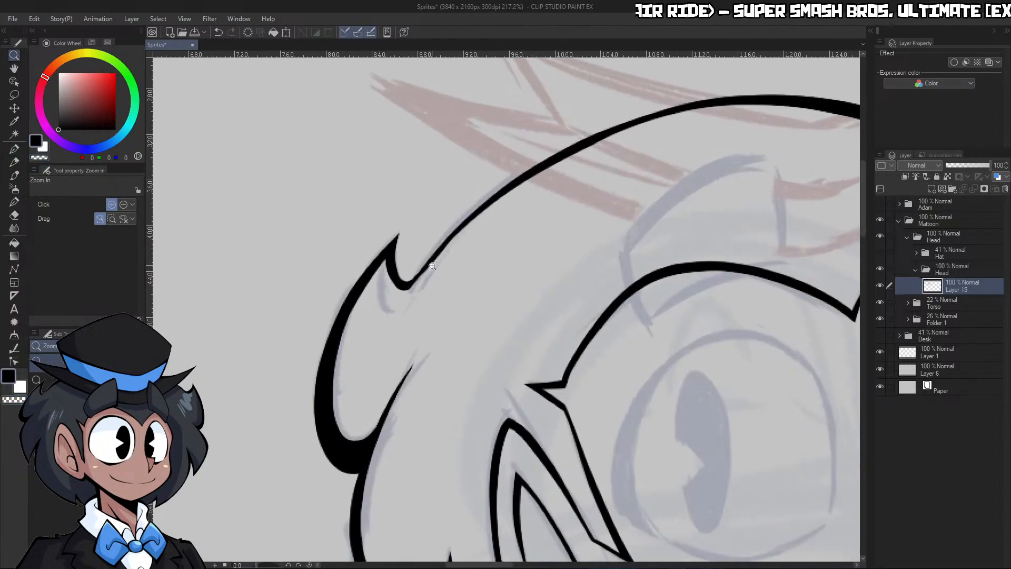
key("p")
left_click_drag(406, 287, 477, 218)
key("c")
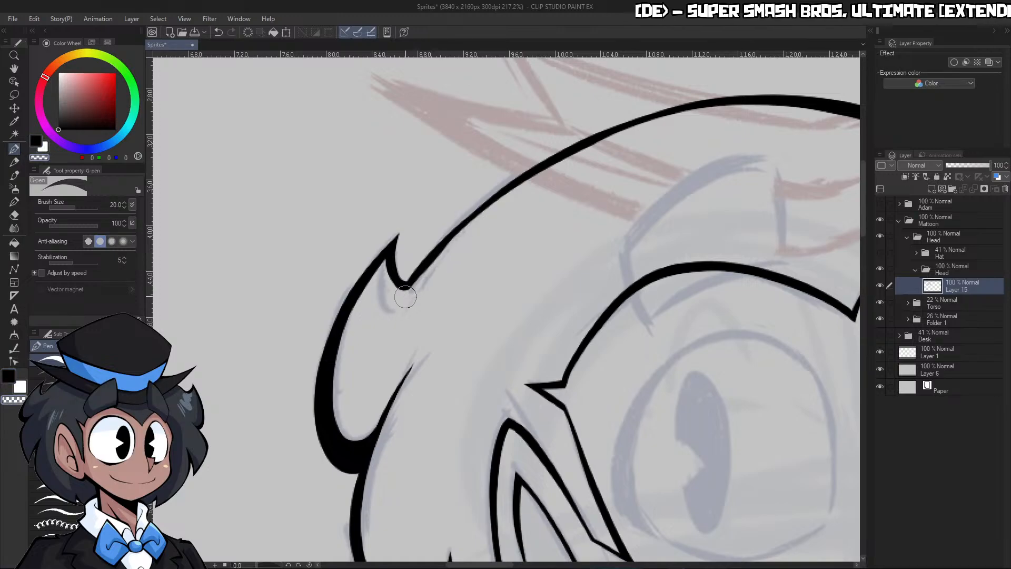
key("ctrl+z")
key("ctrl+z")
key("c")
left_click_drag(408, 288, 464, 226)
key("c")
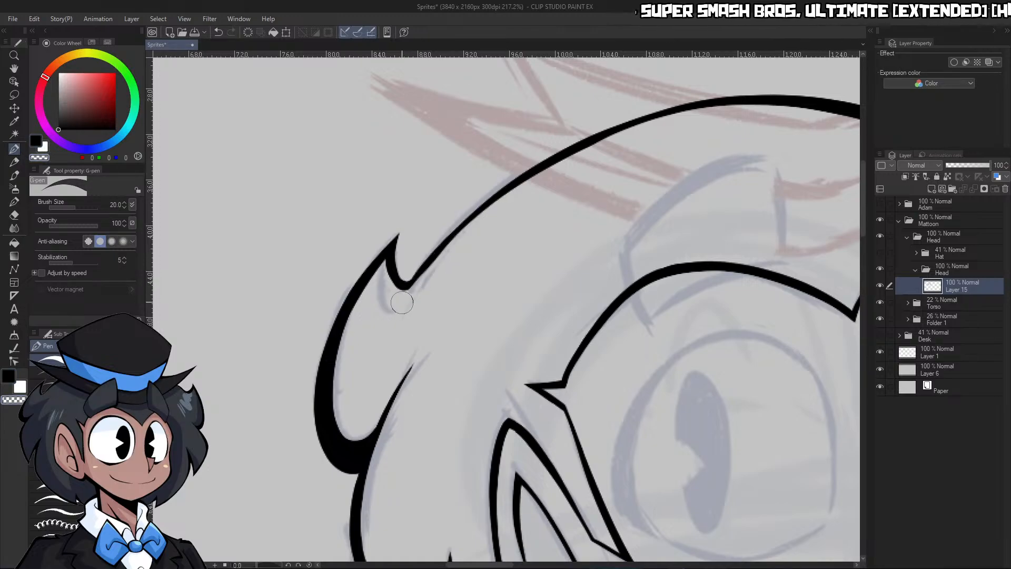
Select the whole head silhouette by auto-selecting the area outside it and inverting the selection, and rename the layer Lineart
key("ctrl+space")
left_click_drag(519, 208, 479, 260)
left_click_drag(640, 213, 688, 210)
key("w")
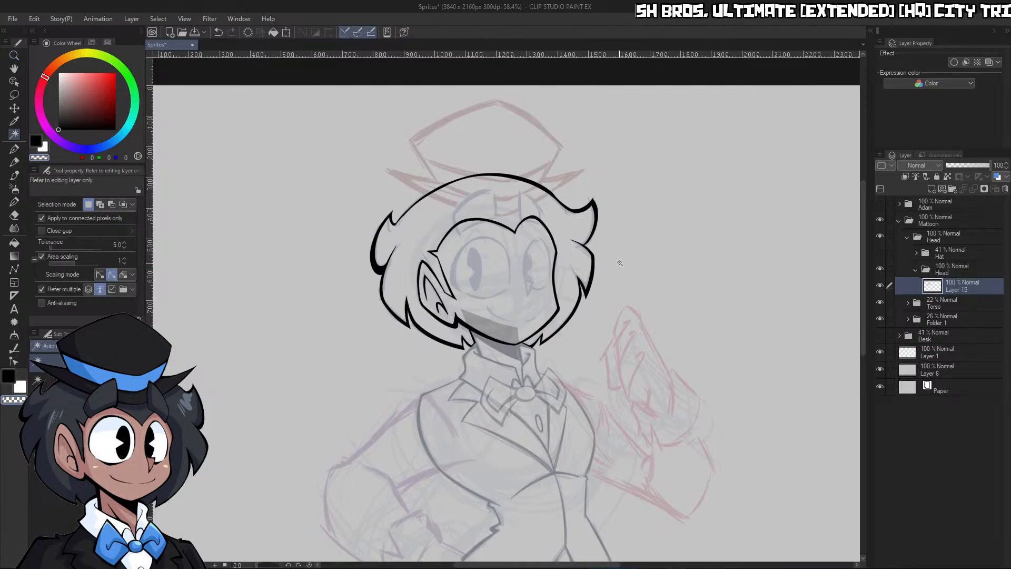
left_click(621, 263)
left_click(656, 554)
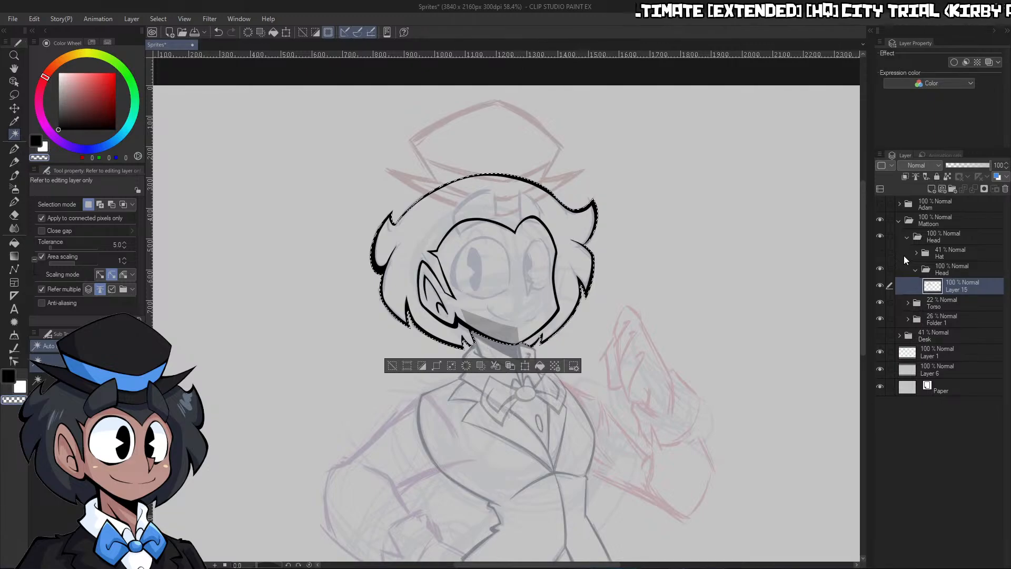
type("Lineart")
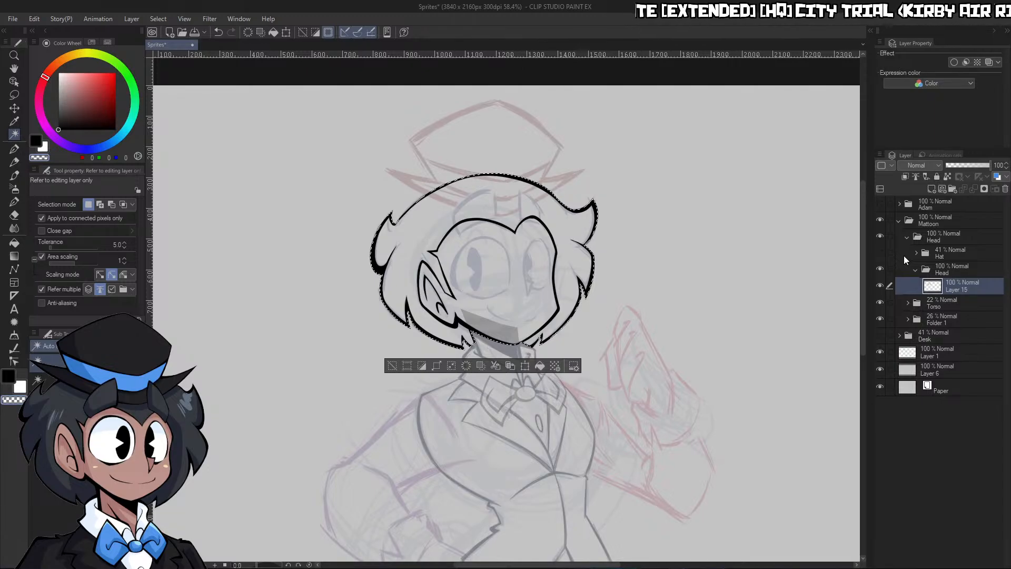
key("Return")
Fill the selected head silhouette with light grey (227, 227, 227) on a new layer below Lineart, then deselect and collapse the Head subfolder
right_click(269, 273)
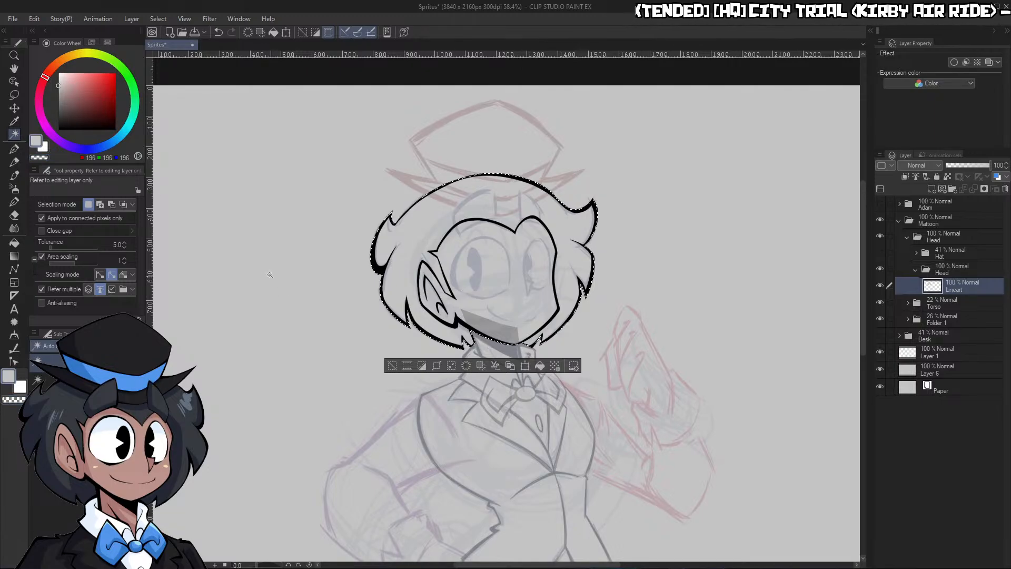
left_click(62, 76)
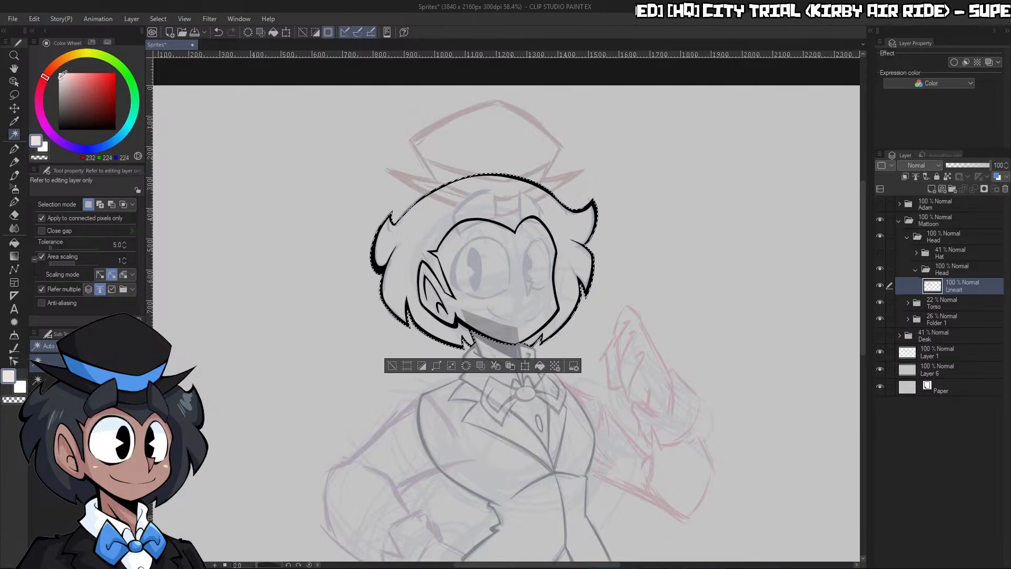
left_click(931, 188)
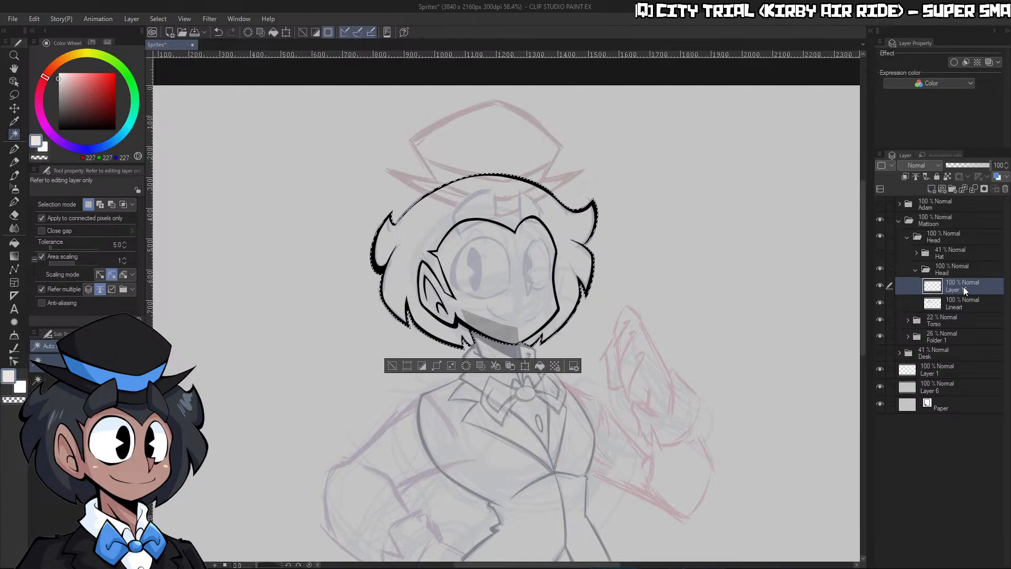
left_click_drag(962, 286, 965, 308)
left_click(554, 366)
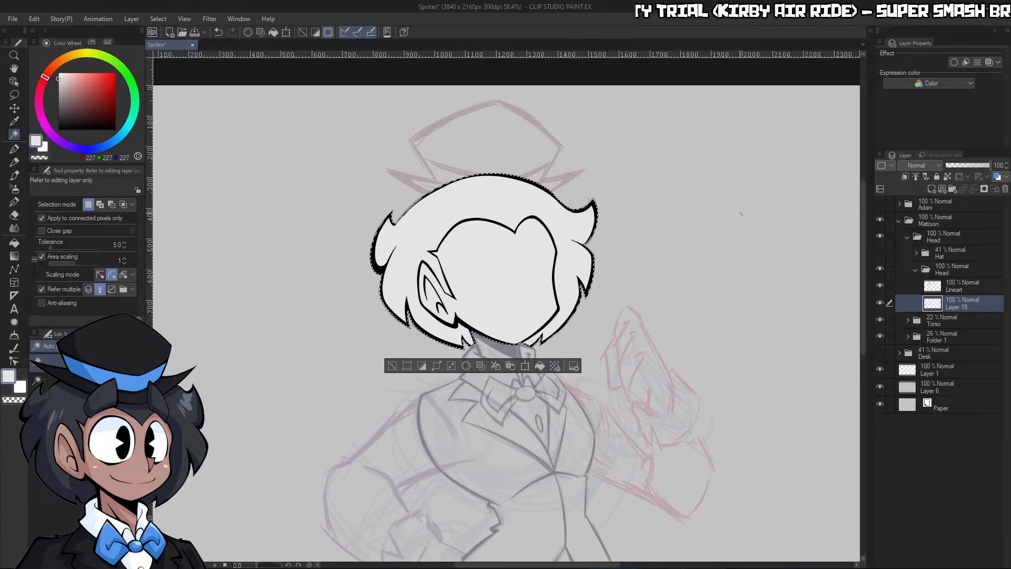
left_click(915, 272)
key("ctrl+d")
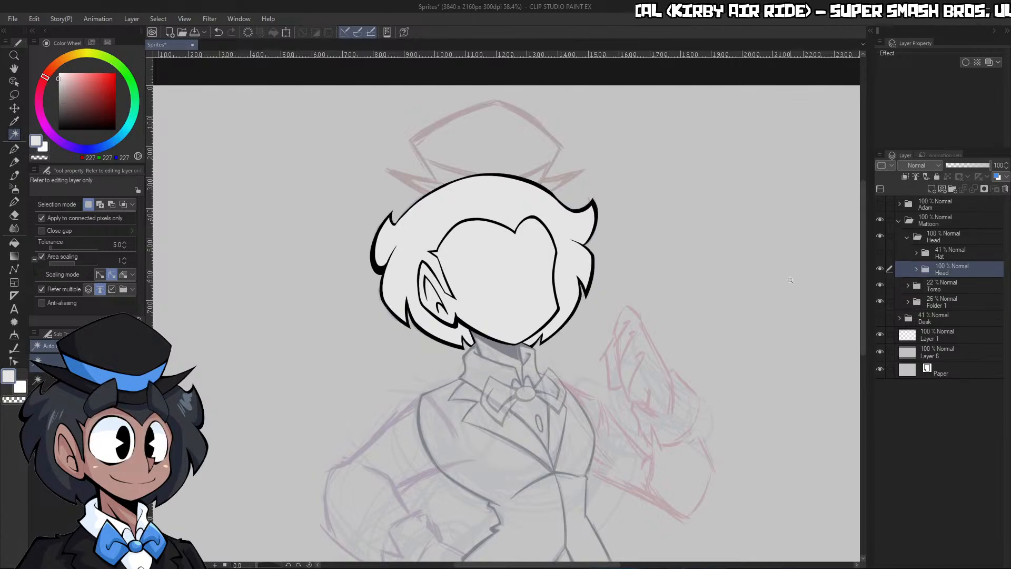
Hide the inked Head subfolder, show the Hat subfolder, and create a new folder named Face above Hat
left_click(883, 267)
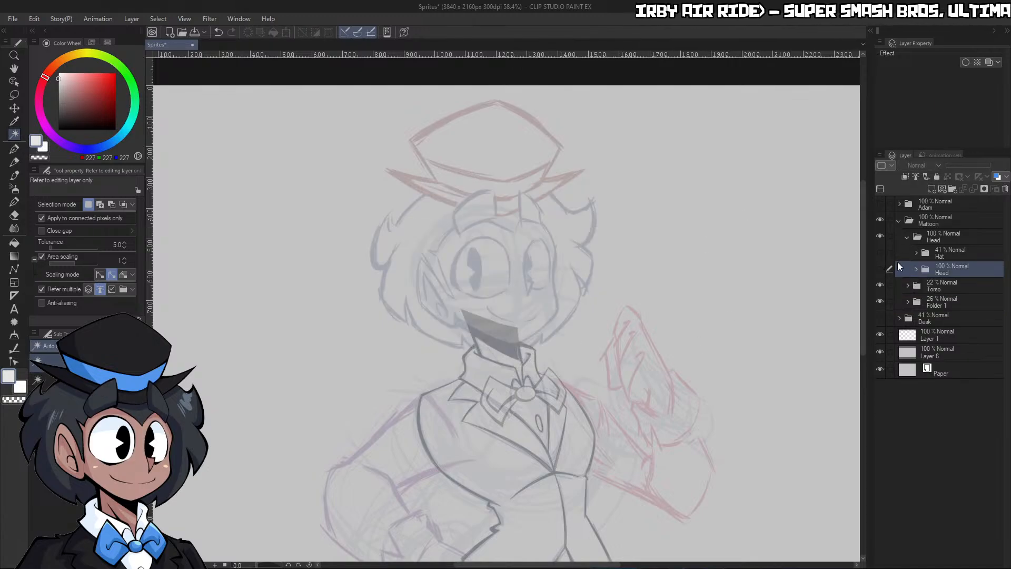
left_click(880, 253)
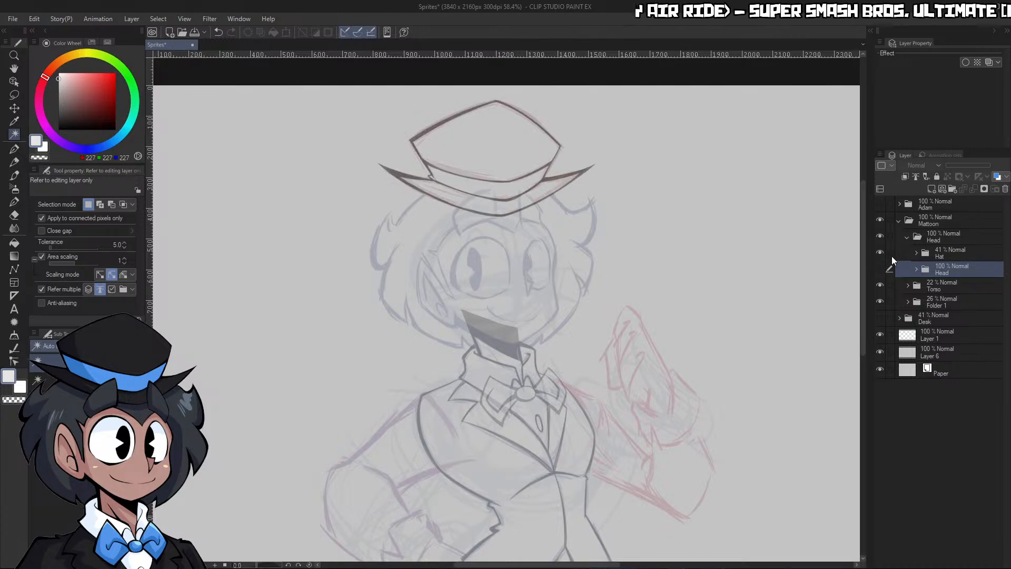
left_click(957, 253)
left_click(951, 188)
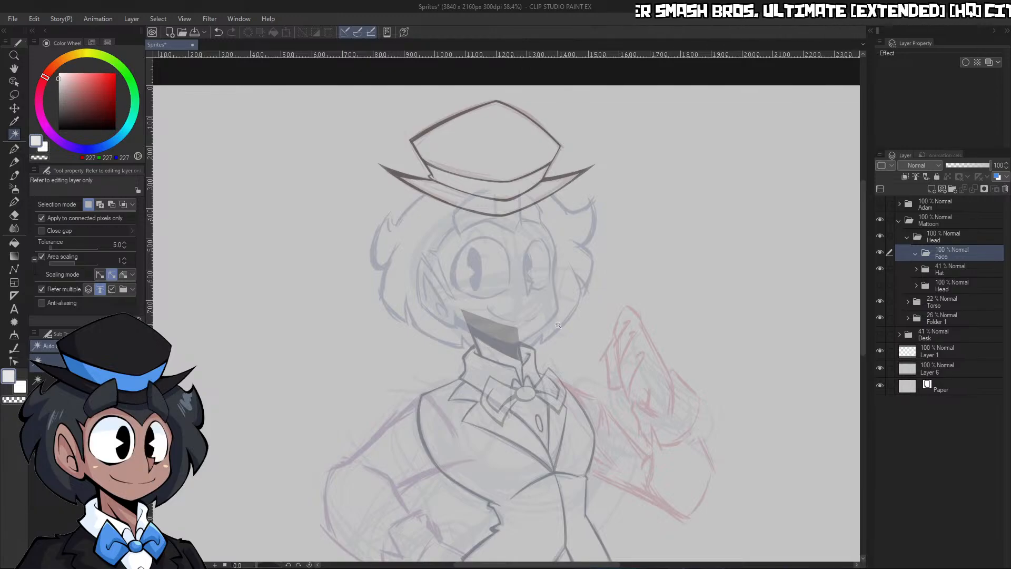
Add a new layer named Lineart inside the Face folder
key("ctrl+space")
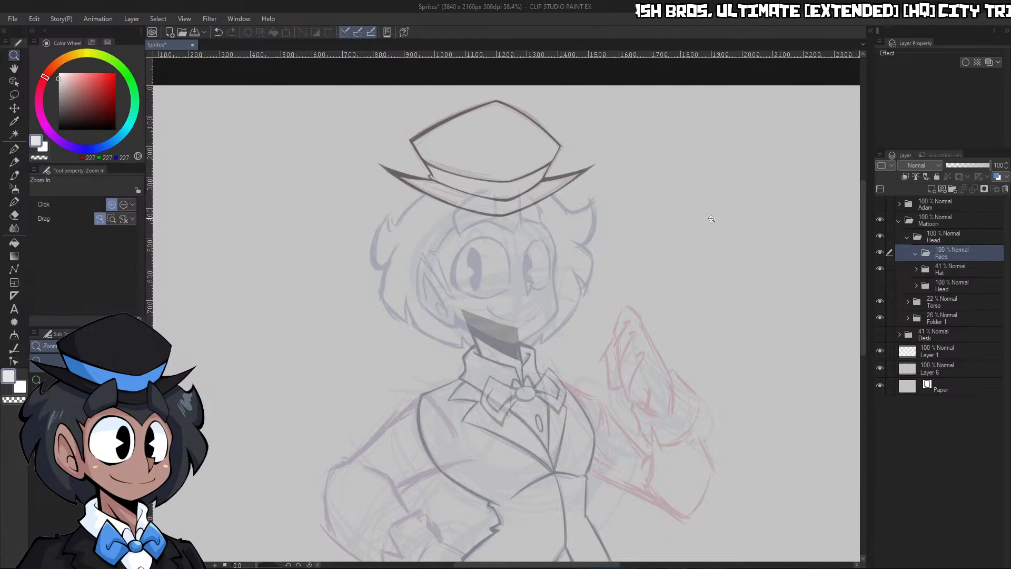
left_click(931, 189)
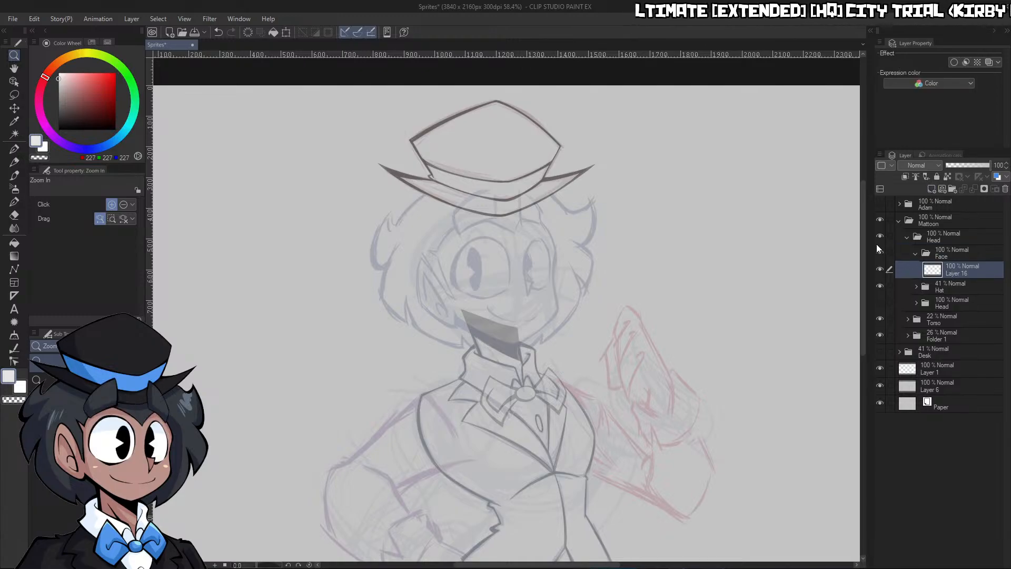
type("Lineart")
key("Return")
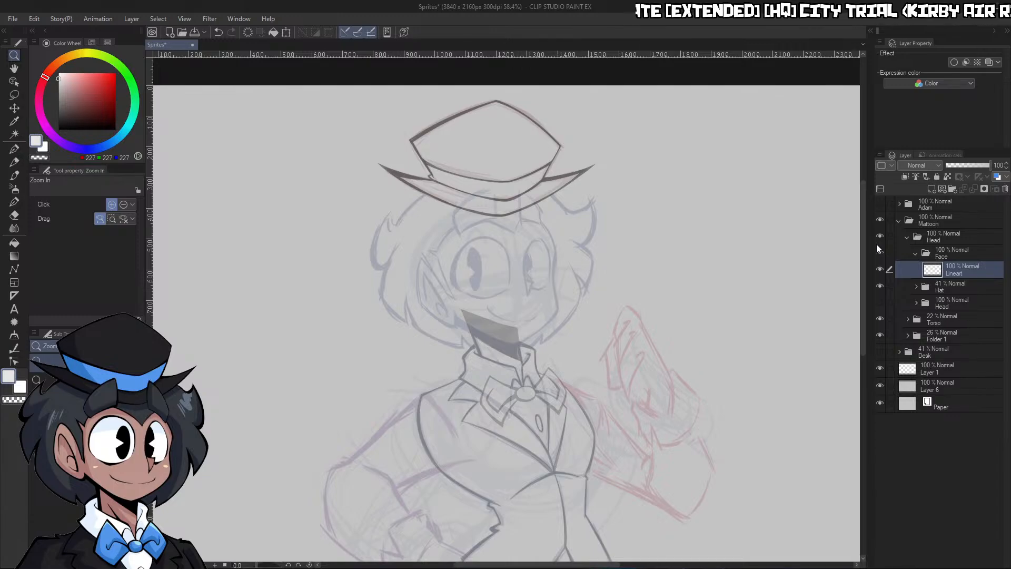
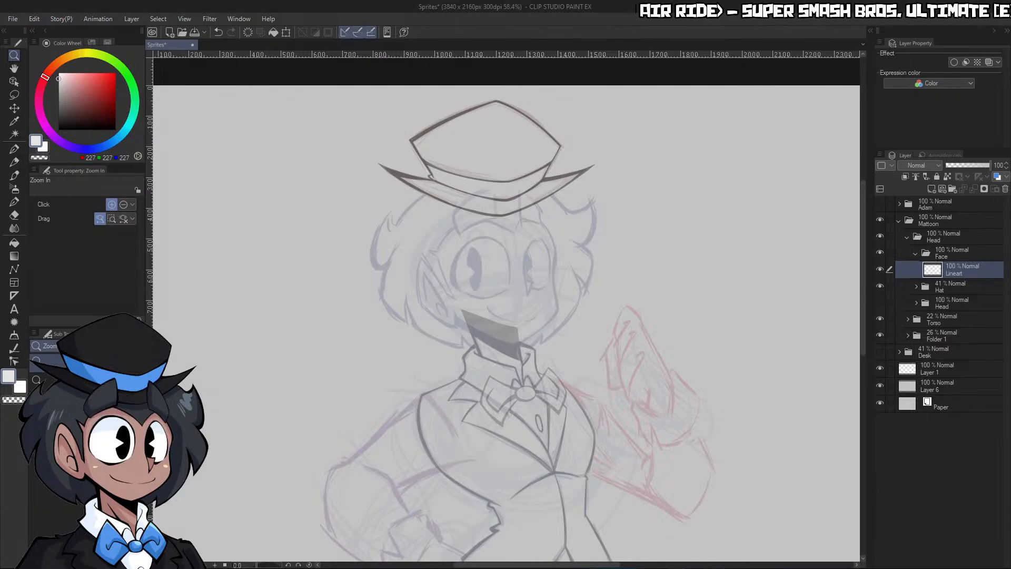
Set up the G-pen with black ink and a brush size of 17 for inking the face
left_click(642, 331)
left_click_drag(444, 219, 568, 255)
key("p")
left_click(58, 129)
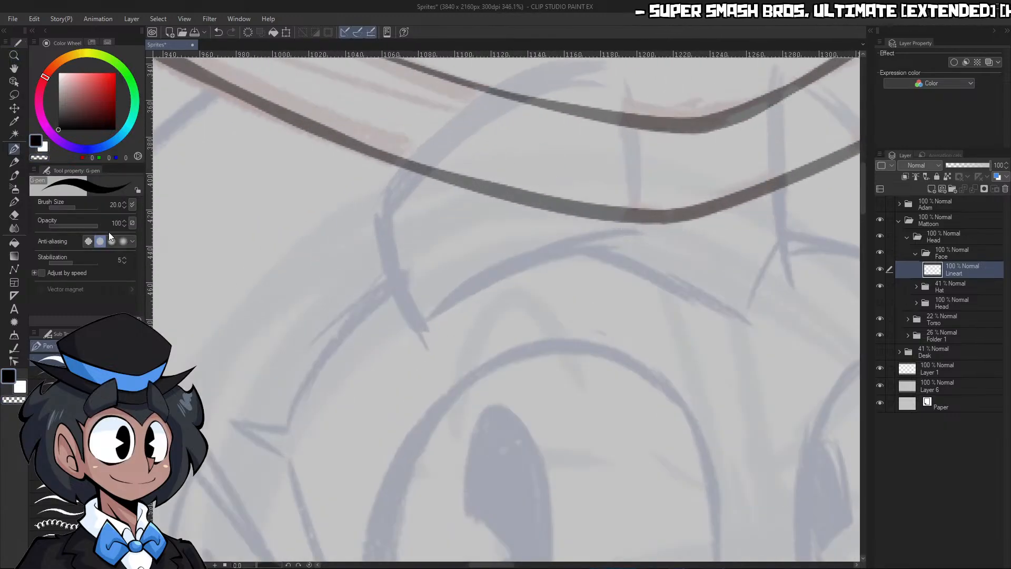
key("bracketleft")
mouse_move(633, 230)
left_mouse_down()
mouse_move(433, 316)
mouse_move(406, 342)
left_mouse_up()
key("ctrl+z")
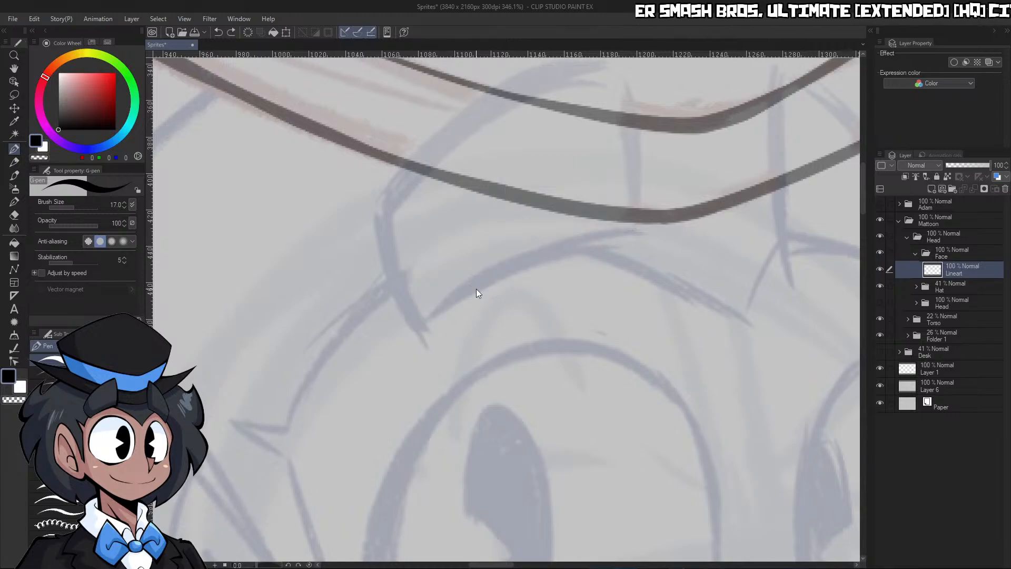
left_click_drag(635, 229, 414, 340)
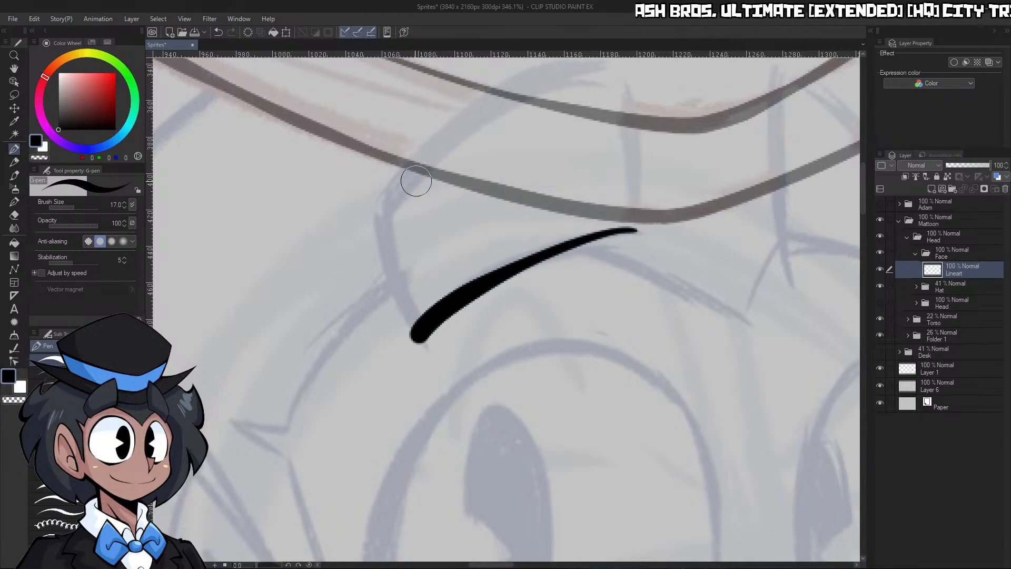
key("ctrl+z")
Ink the curved upper and lower edges of the left eyebrow over the sketch on the Lineart layer
mouse_move(376, 216)
left_mouse_down()
mouse_move(521, 79)
mouse_move(636, 65)
left_mouse_up()
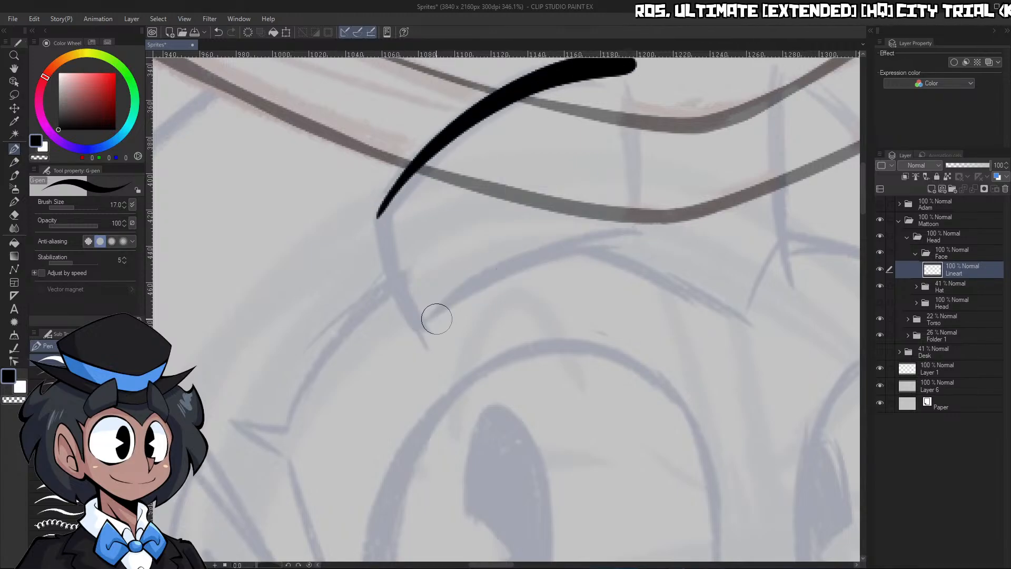
key("ctrl+space")
mouse_move(421, 328)
left_mouse_down()
mouse_move(653, 229)
mouse_move(606, 222)
left_mouse_up()
left_click_drag(653, 186, 690, 200)
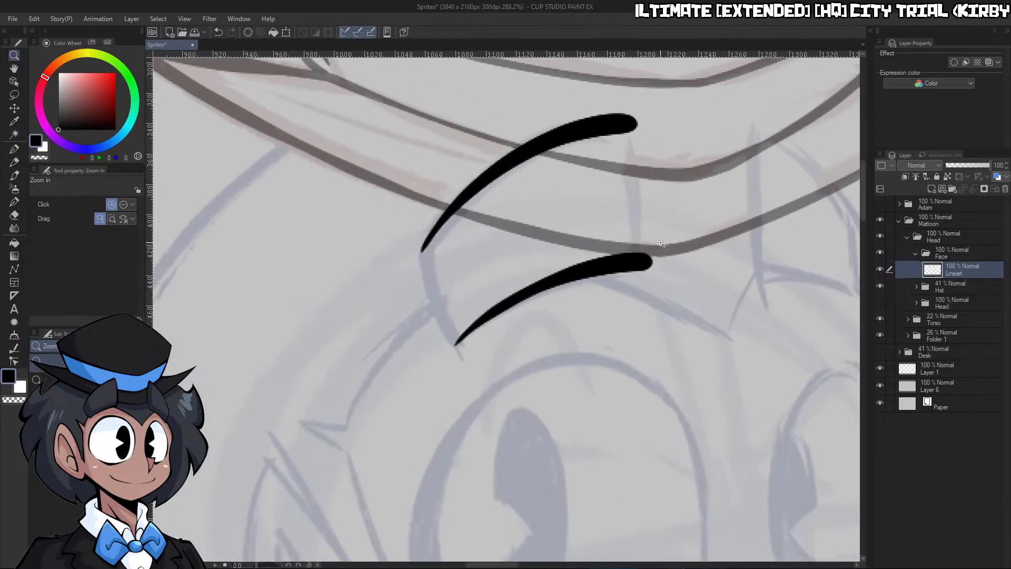
key("ctrl+z")
left_click_drag(557, 322, 569, 314)
mouse_move(422, 346)
left_mouse_down()
mouse_move(679, 248)
mouse_move(661, 245)
left_mouse_up()
Close the left eyebrow by inking its inner and outer edges, and trim the overshooting corners with transparent colour
key("ctrl+space")
left_click_drag(694, 189, 728, 193)
left_click_drag(636, 88, 655, 277)
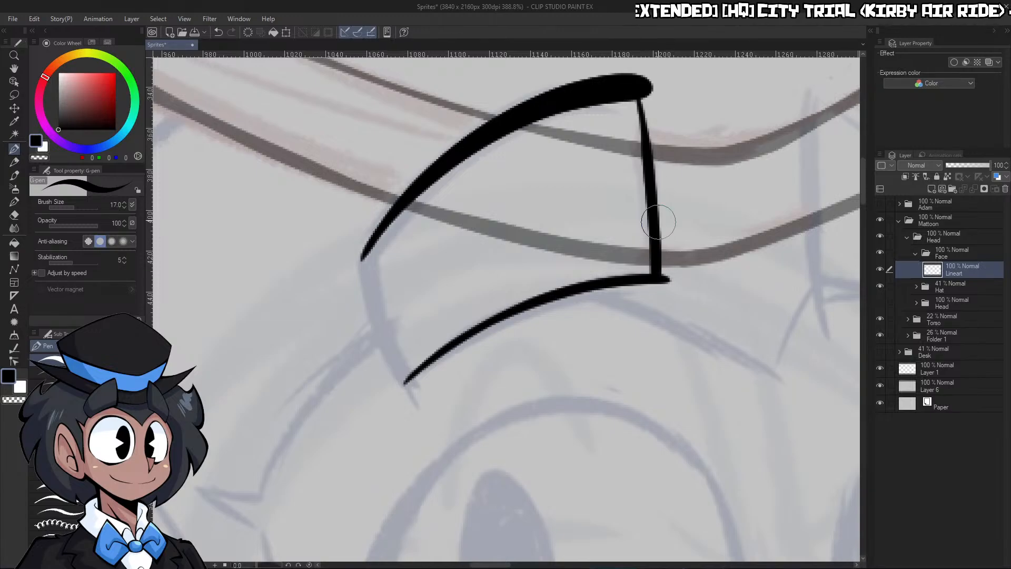
mouse_move(635, 95)
left_mouse_down()
mouse_move(650, 215)
mouse_move(645, 284)
left_mouse_up()
key("ctrl+z")
key("ctrl+z")
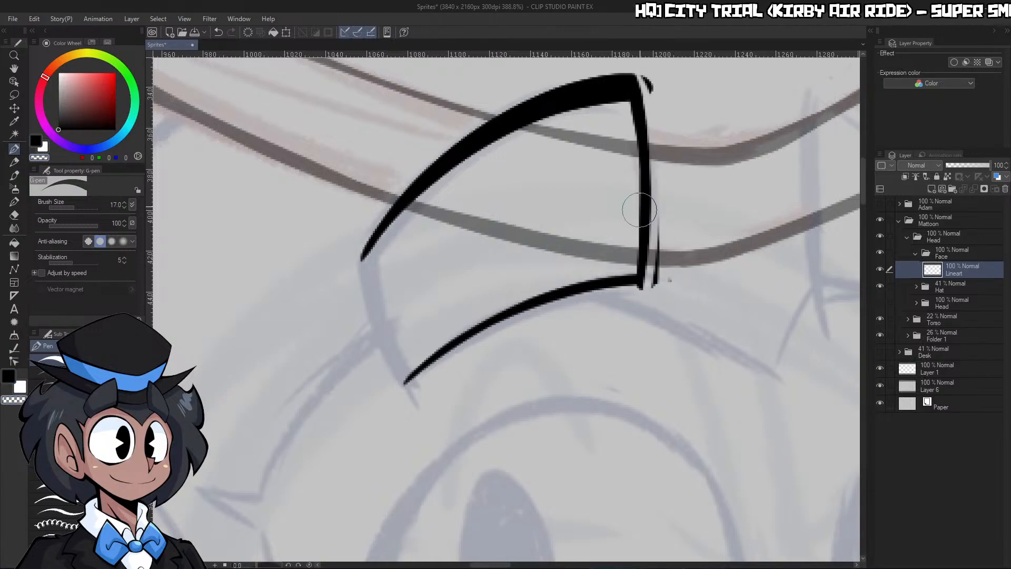
key("ctrl+z")
left_click_drag(626, 296, 642, 287)
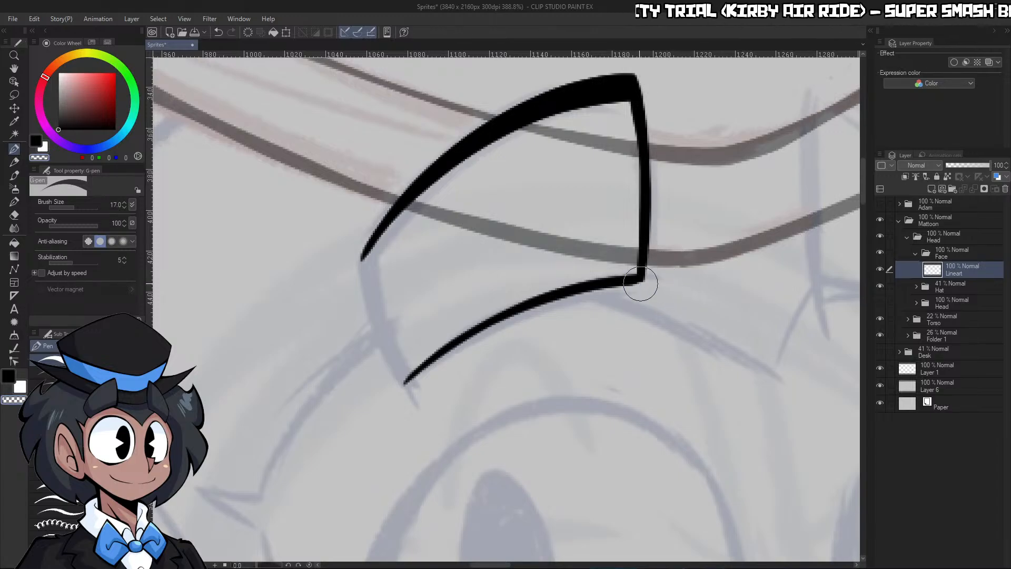
key("c")
left_click_drag(364, 255, 412, 386)
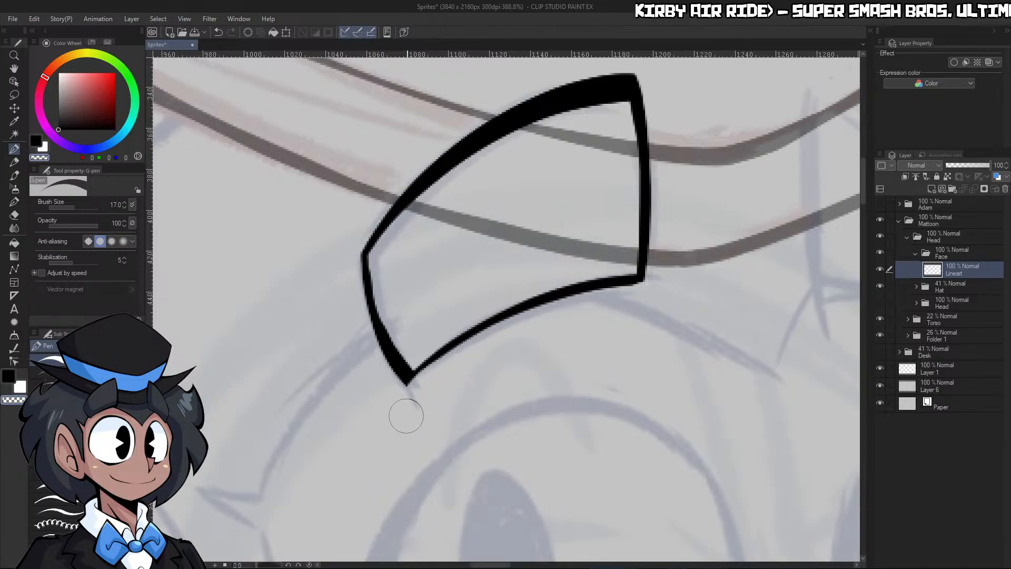
Ink the slightly curved inner edge of the right eyebrow
left_click_drag(558, 336, 495, 336, "ctrl")
left_click_drag(600, 320, 664, 315, "ctrl")
mouse_move(537, 123)
left_mouse_down()
mouse_move(533, 360)
mouse_move(555, 332)
mouse_move(543, 360)
left_mouse_up()
key("c")
left_click_drag(618, 345, 566, 342, "ctrl")
mouse_move(672, 324)
left_mouse_down("ctrl")
mouse_move(692, 330)
mouse_move(679, 316)
left_mouse_up("ctrl")
left_click_drag(634, 166, 655, 374)
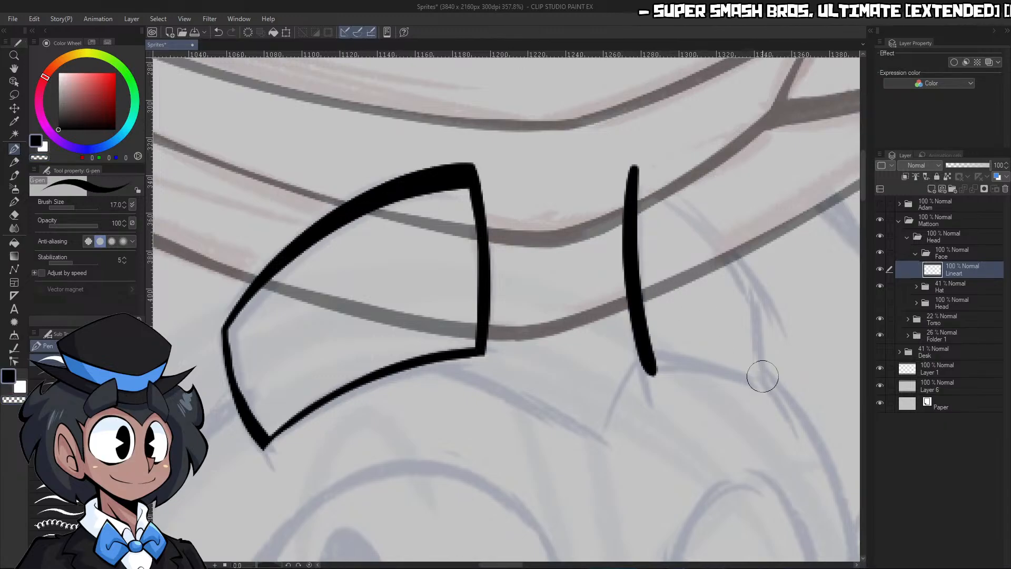
Show the Head folder beneath the Hat folder, lower its opacity to 33%, and make the Lineart layer active again
left_click(879, 303)
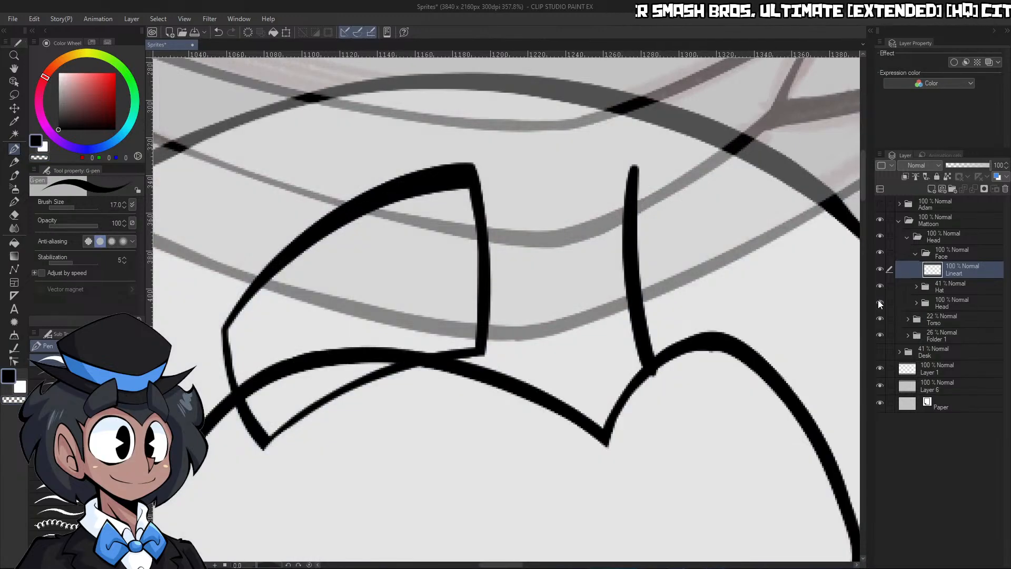
left_click(959, 305)
left_click(961, 166)
left_click(960, 269)
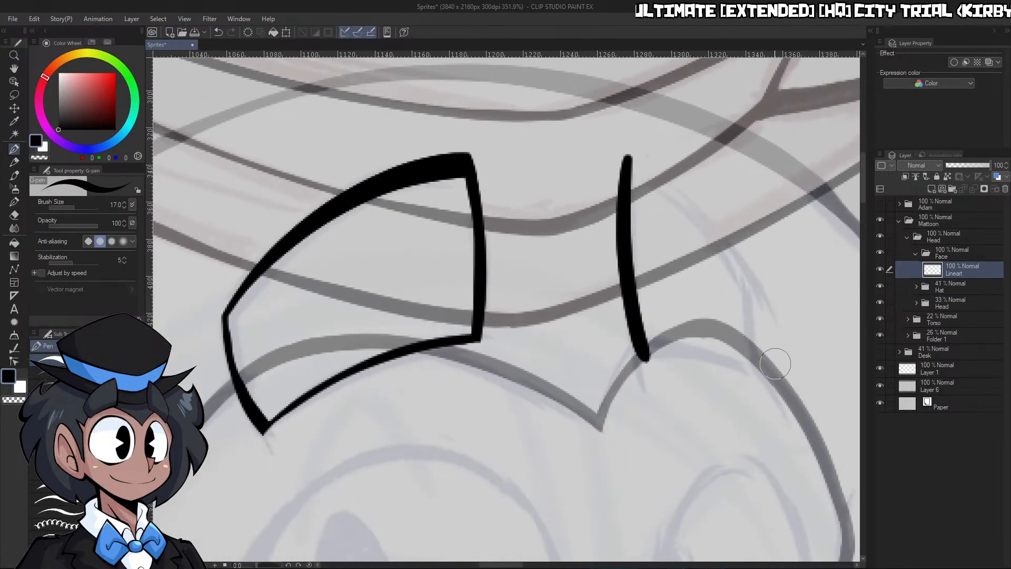
Ink the lower, outer and upper edges of the right eyebrow to close its shape, and clean up the upper edge
mouse_move(755, 384)
left_mouse_down()
mouse_move(713, 362)
mouse_move(638, 354)
left_mouse_up()
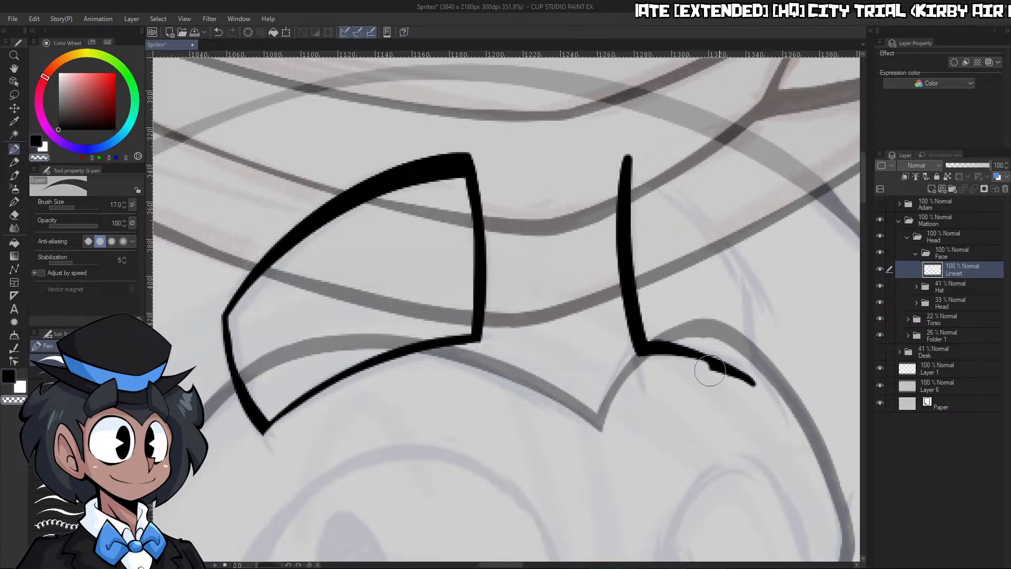
key("ctrl+z")
key("ctrl+space")
mouse_move(734, 373)
left_mouse_down()
mouse_move(690, 373)
mouse_move(814, 371)
left_mouse_up()
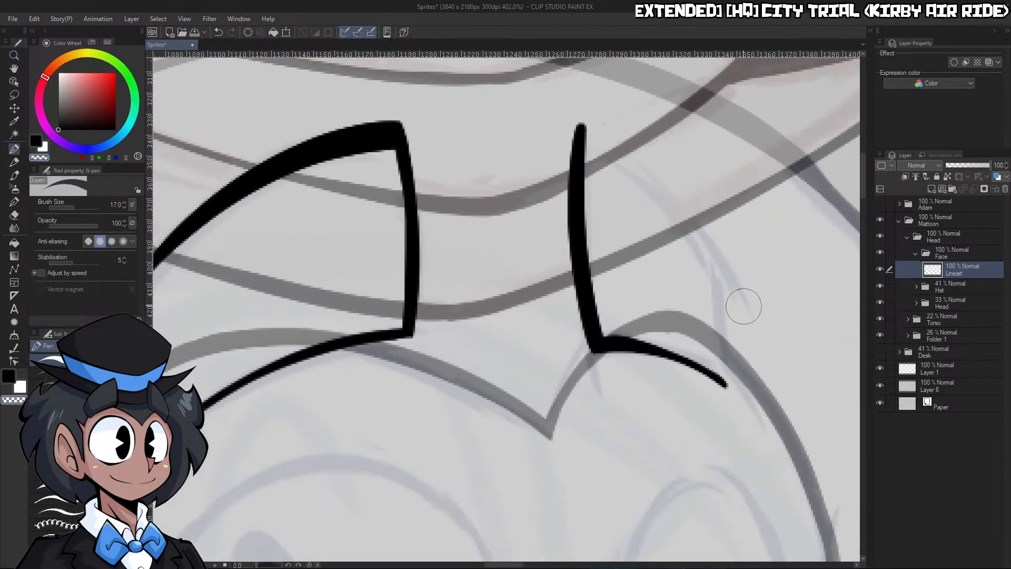
left_click_drag(713, 263, 720, 403)
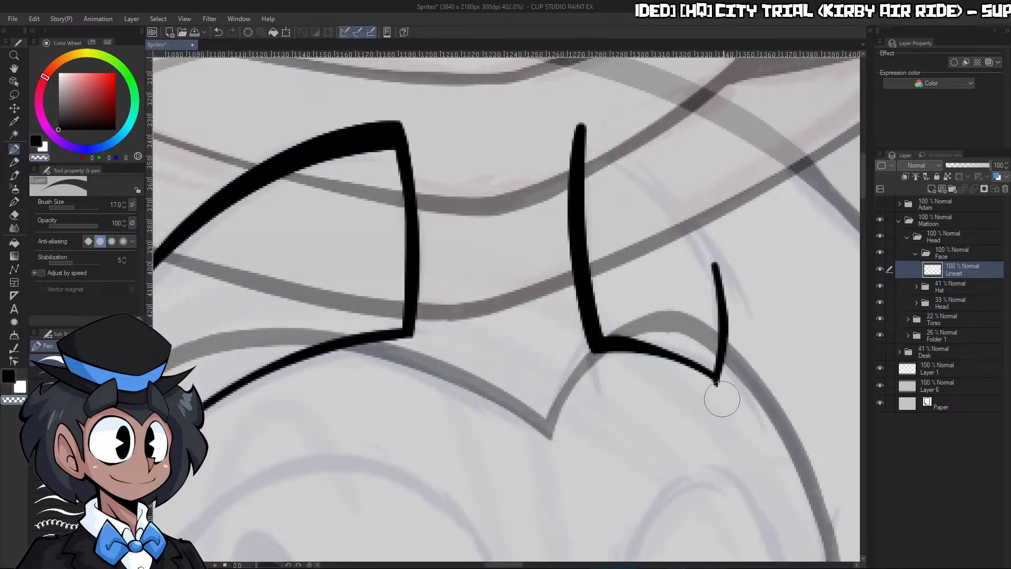
mouse_move(714, 269)
left_mouse_down()
mouse_move(660, 197)
mouse_move(578, 129)
left_mouse_up()
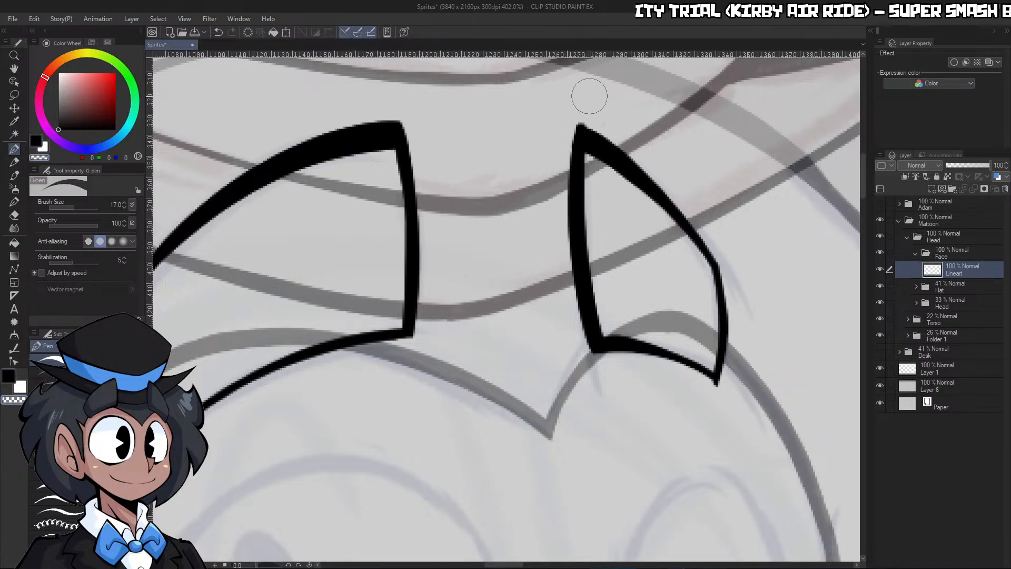
left_click_drag(584, 123, 733, 274)
key("ctrl+space")
left_click_drag(734, 356, 653, 434)
left_click_drag(791, 435, 816, 439)
mouse_move(732, 452)
left_mouse_down()
mouse_move(753, 412)
mouse_move(696, 330)
left_mouse_up()
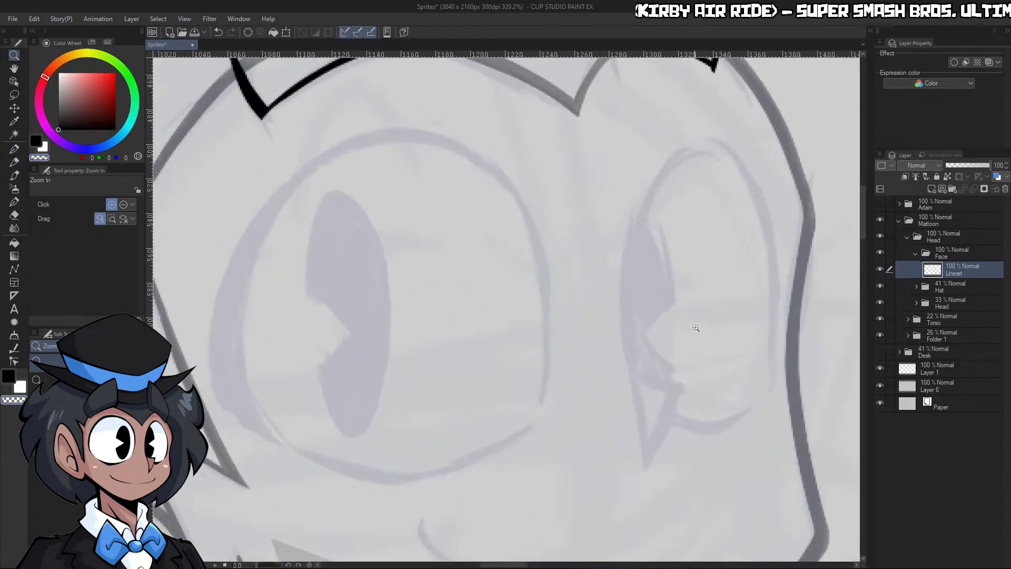
mouse_move(642, 210)
left_mouse_down()
mouse_move(632, 255)
mouse_move(650, 440)
left_mouse_up()
key("ctrl+z")
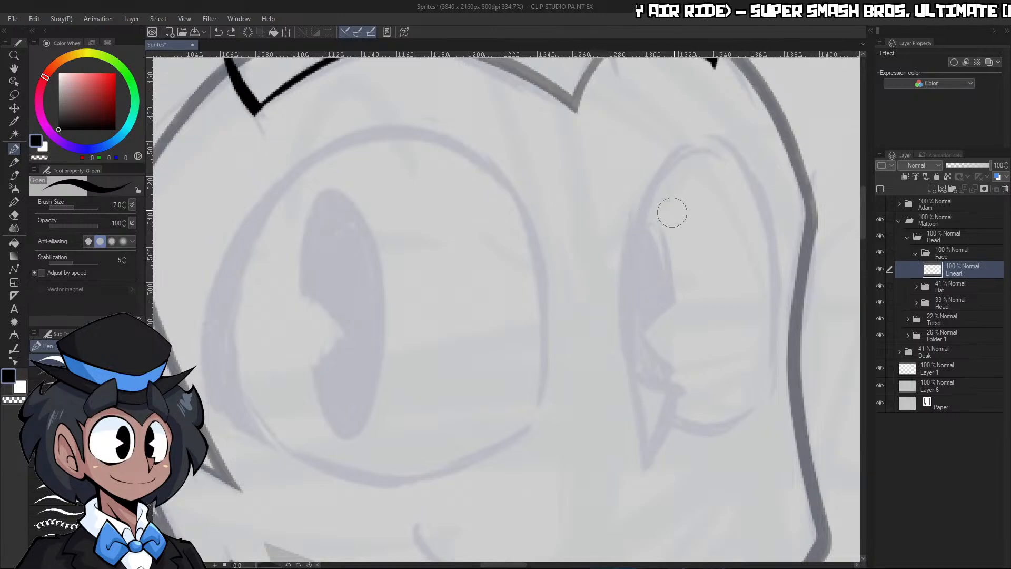
Add a raster layer named "Pupils - Base" above Lineart in the Face folder, and return to the Lineart layer
left_click(931, 190)
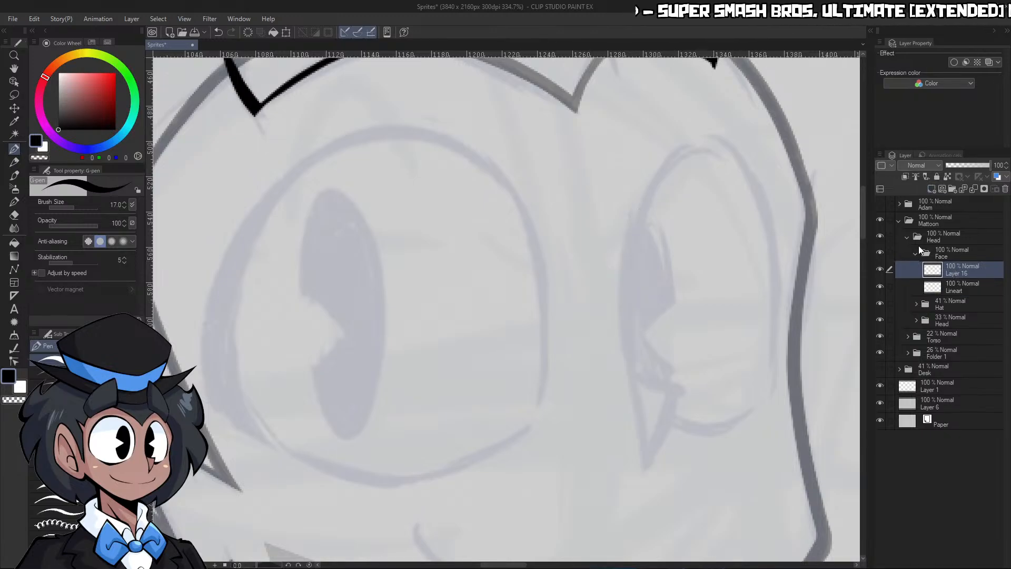
type("Pupil")
key("Return")
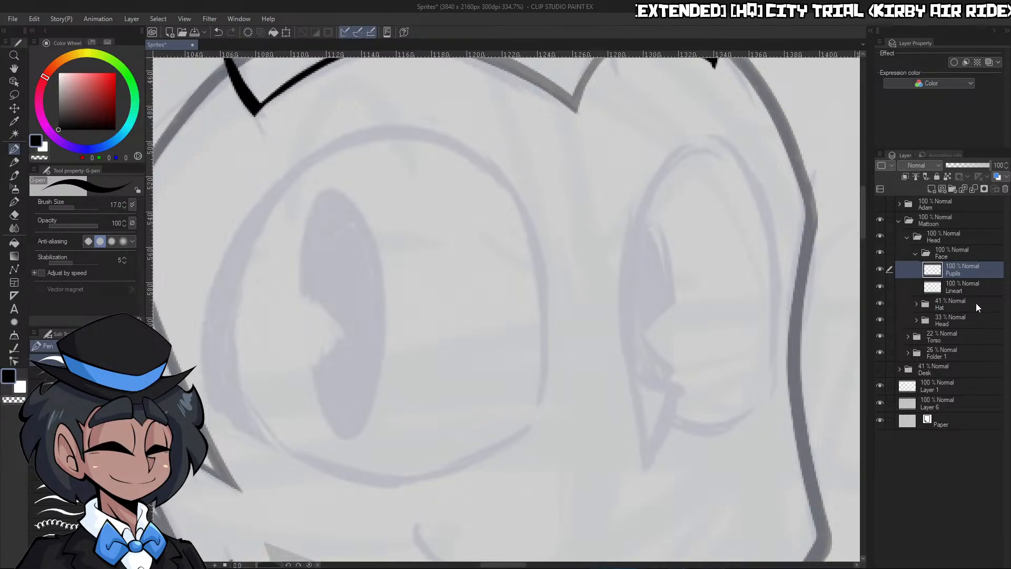
double_click(975, 273)
type("- Base")
key("Return")
left_click(975, 287)
Ink the tall arched outline of the right eye with the G-pen reduced to size 15
key("ctrl+space")
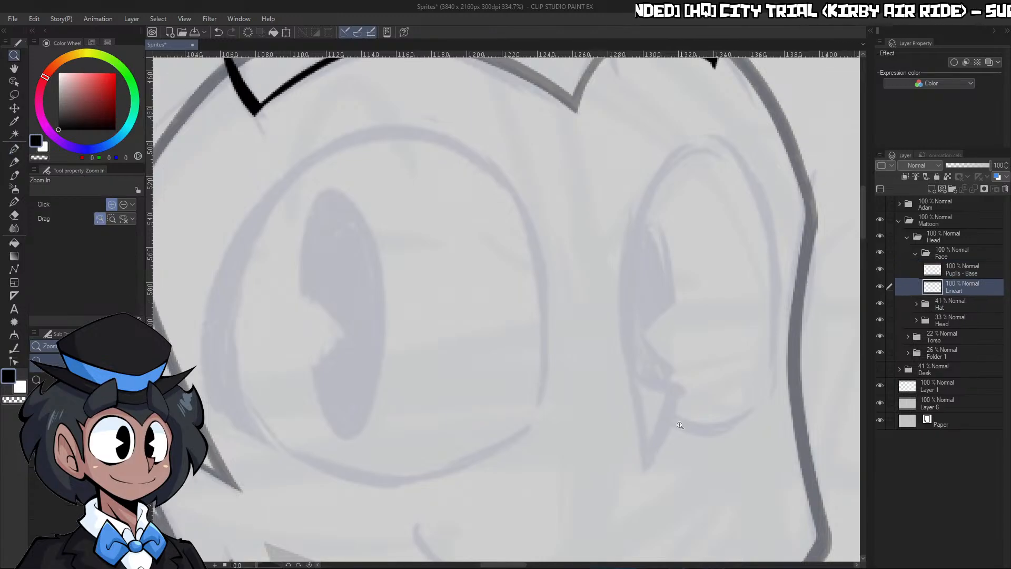
left_click_drag(651, 418, 685, 426)
mouse_move(535, 370)
left_mouse_down()
mouse_move(546, 174)
mouse_move(688, 271)
left_mouse_up()
key("ctrl+z")
key("bracketleft")
mouse_move(533, 369)
left_mouse_down()
mouse_move(658, 114)
mouse_move(691, 369)
left_mouse_up()
Ink the pointed triangular nose at the inner base of the right eye, and trim its corners to sharp points
left_click_drag(532, 363, 592, 390)
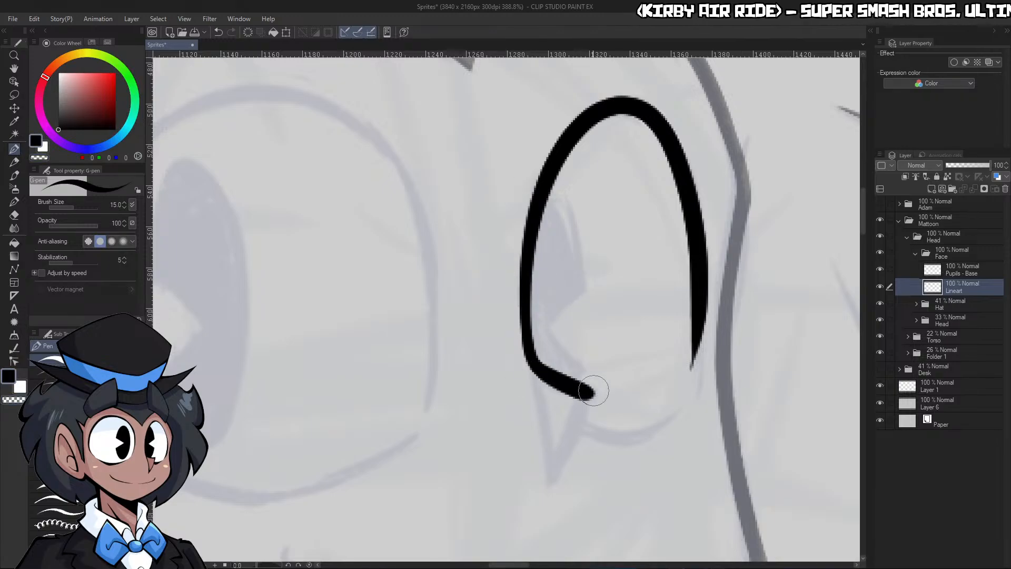
left_click_drag(537, 368, 555, 487)
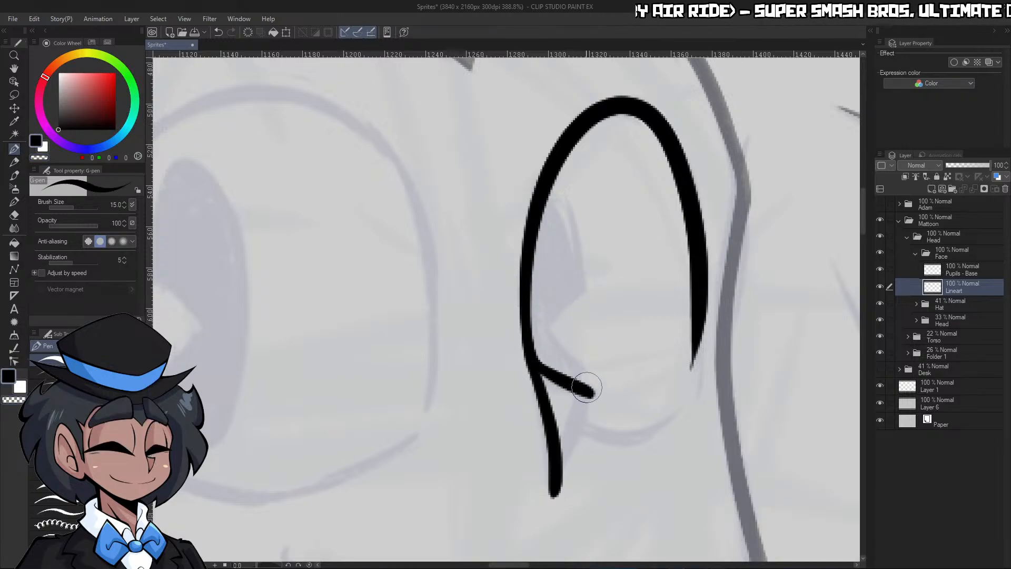
left_click_drag(591, 393, 553, 493)
left_click_drag(572, 477, 553, 505)
key("c")
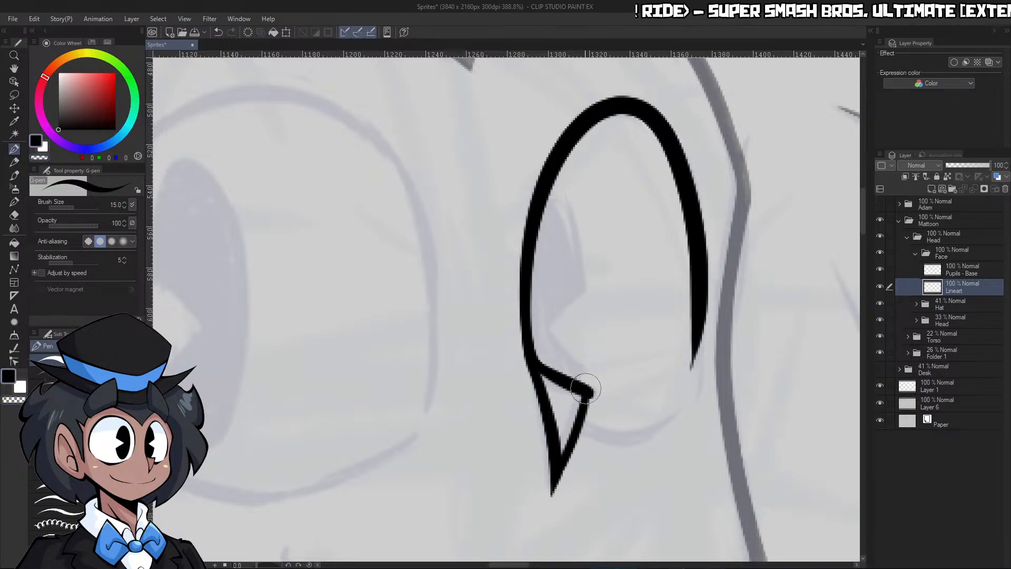
key("c")
left_click_drag(584, 398, 560, 475)
key("ctrl+space")
left_click_drag(626, 402, 586, 462)
left_click_drag(631, 440, 666, 405)
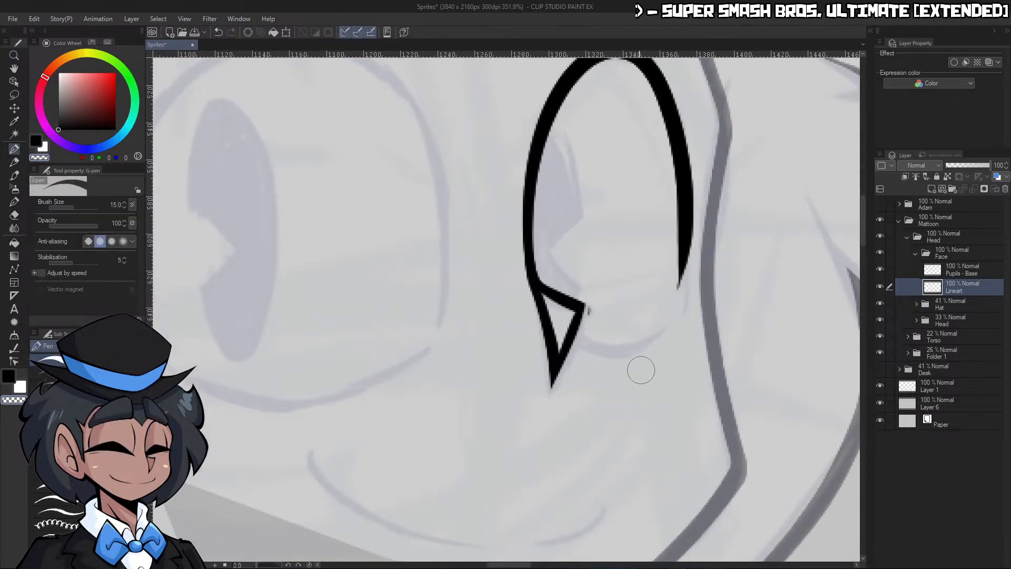
left_click_drag(592, 298, 583, 350)
Thin the outer side of the right eye's outline and extend its lower end into a taper
key("ctrl+space")
mouse_move(665, 322)
left_mouse_down()
mouse_move(643, 337)
mouse_move(687, 318)
left_mouse_up()
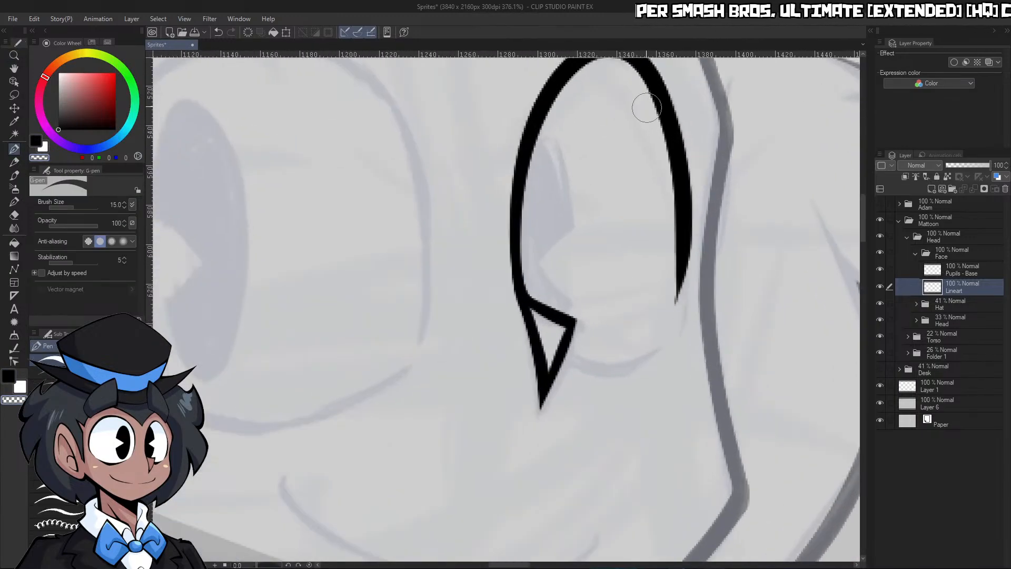
left_click_drag(640, 88, 671, 308)
key("c")
left_click_drag(688, 244, 674, 328)
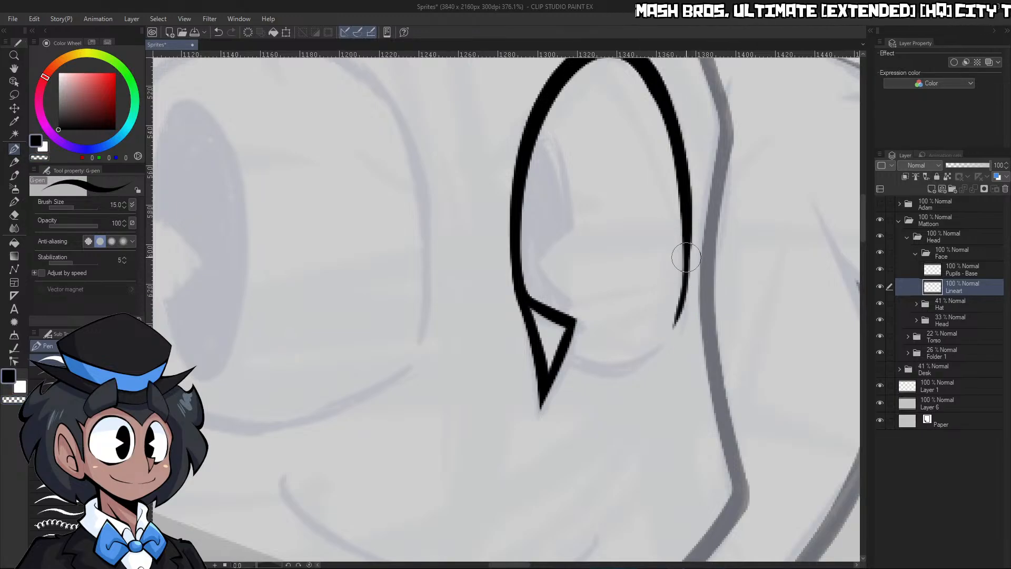
Ink the bottom curve of the right eye from the nose outward, and shave its outer end to a fine taper
key("ctrl+space")
left_click_drag(628, 369, 652, 354)
mouse_move(717, 293)
left_mouse_down()
mouse_move(686, 328)
mouse_move(628, 363)
mouse_move(575, 371)
mouse_move(499, 352)
left_mouse_up()
mouse_move(667, 331)
left_mouse_down()
mouse_move(530, 352)
mouse_move(510, 332)
left_mouse_up()
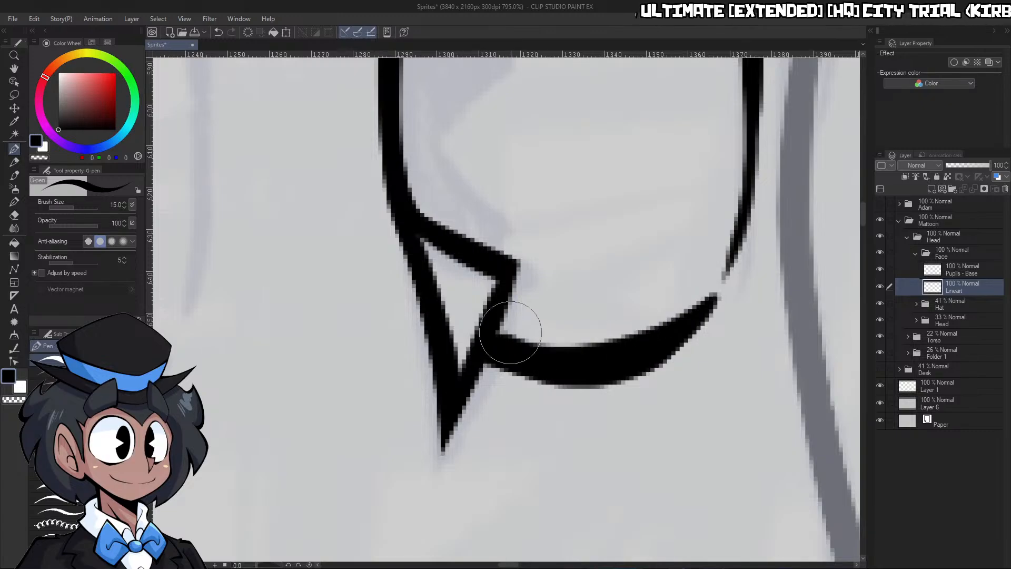
key("c")
mouse_move(569, 404)
left_mouse_down()
mouse_move(604, 392)
mouse_move(722, 293)
left_mouse_up()
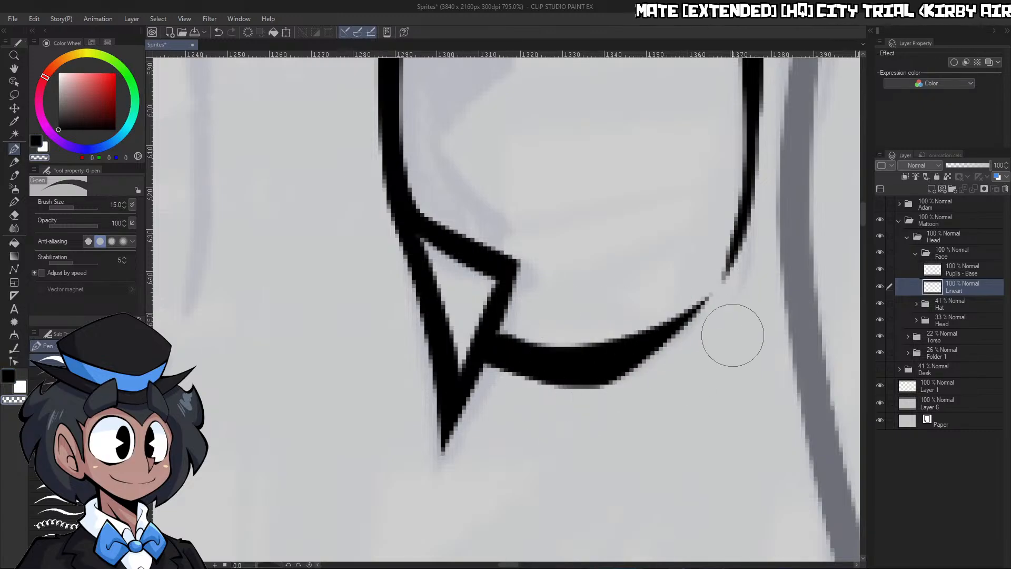
Ink the bottom curve of the left eye, thick in the middle and tapered at both ends
key("ctrl+space")
mouse_move(733, 335)
left_mouse_down()
mouse_move(658, 341)
mouse_move(732, 337)
left_mouse_up()
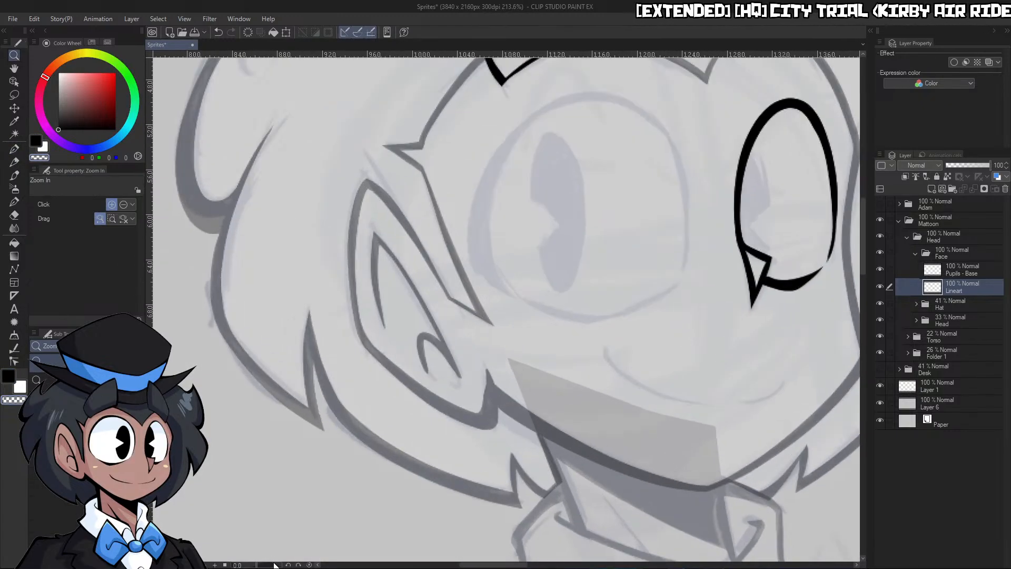
left_click_drag(274, 565, 275, 556)
left_click_drag(451, 432, 482, 433)
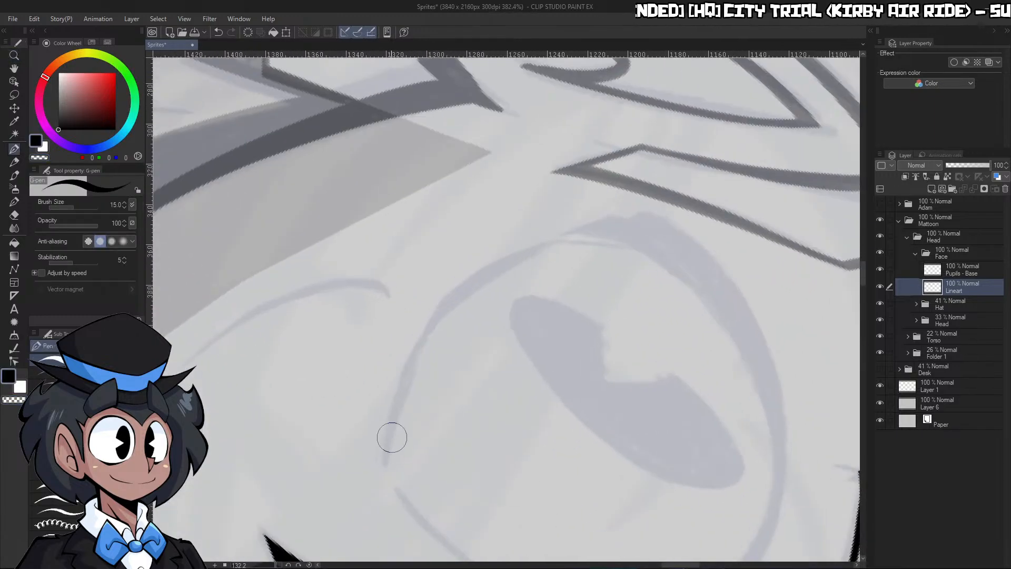
left_click_drag(396, 419, 586, 230)
mouse_move(384, 456)
left_mouse_down()
mouse_move(401, 390)
mouse_move(444, 301)
mouse_move(585, 232)
left_mouse_up()
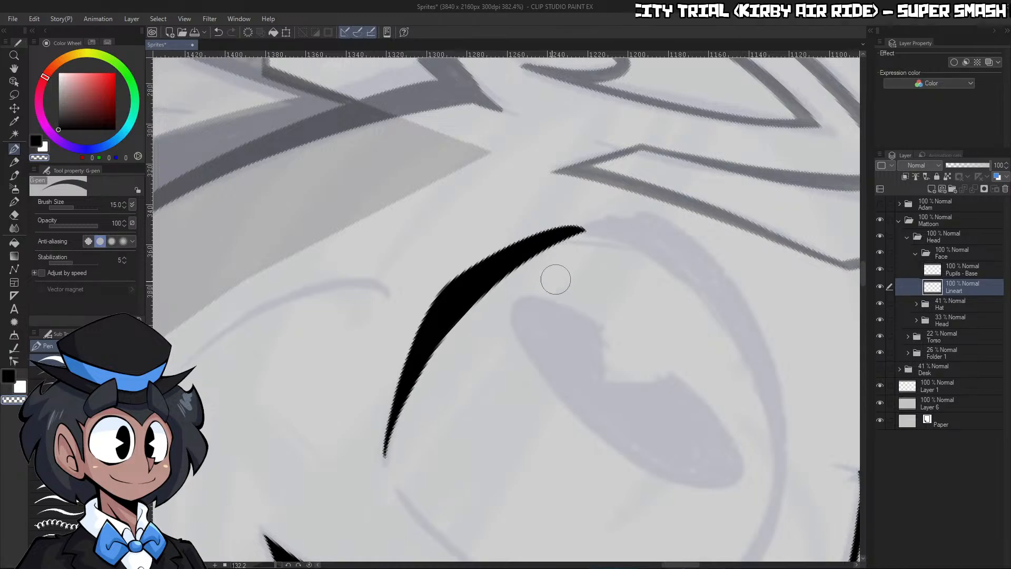
key("ctrl+z")
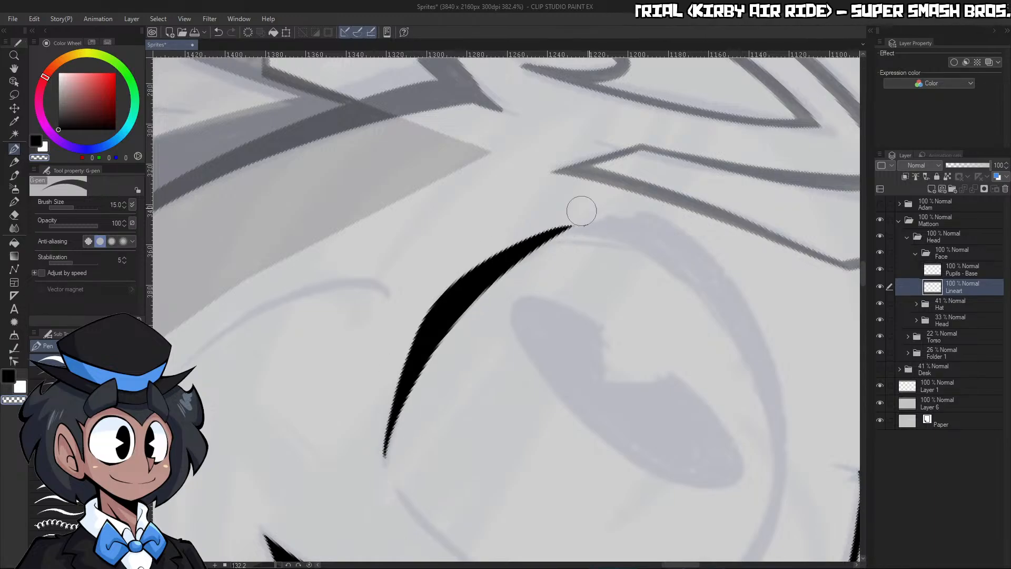
key("ctrl+z")
left_click(309, 564)
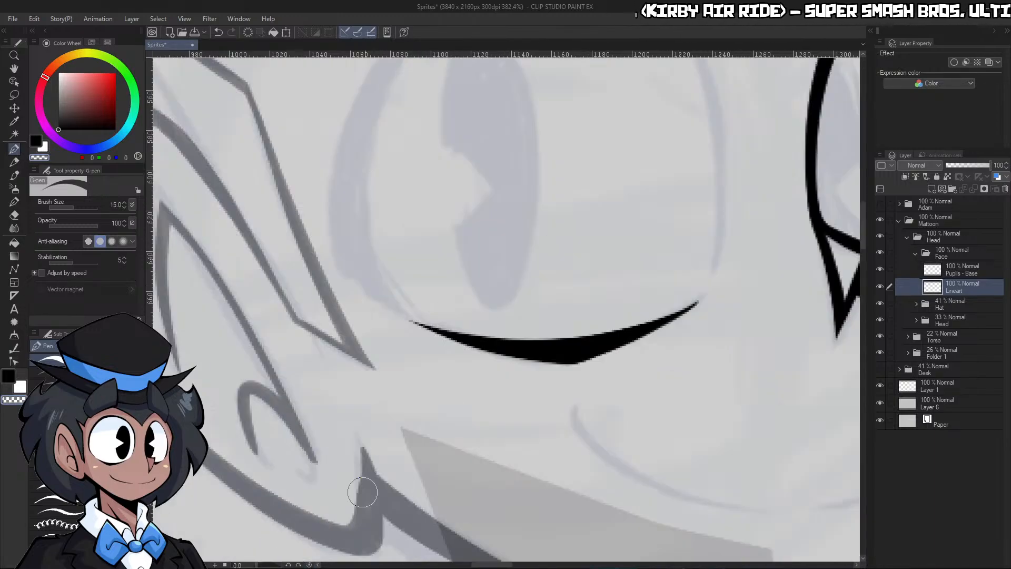
key("ctrl+space")
left_click_drag(600, 311, 568, 311)
mouse_move(708, 235)
left_mouse_down()
mouse_move(685, 249)
mouse_move(714, 255)
left_mouse_up()
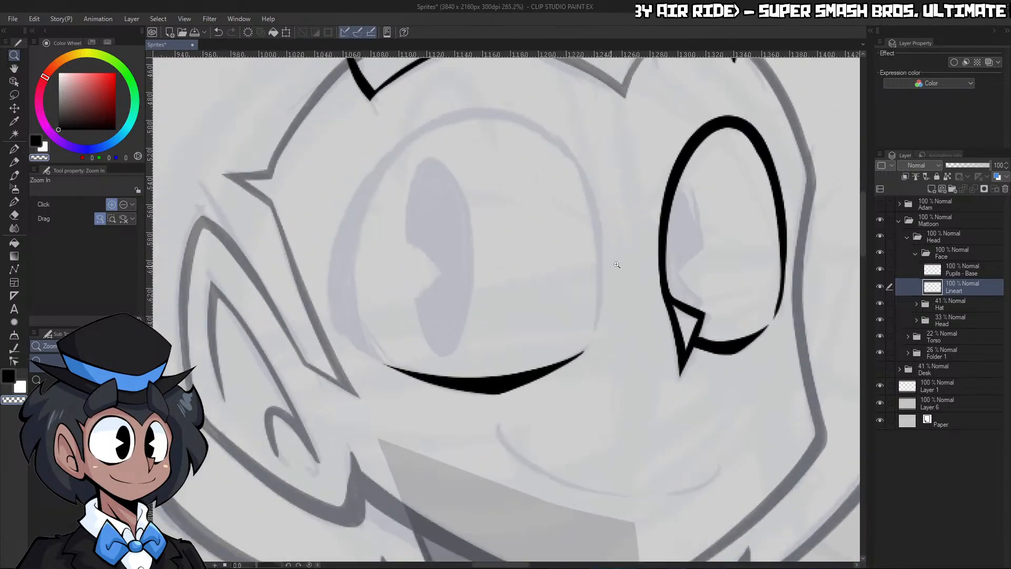
Ink the outer side of the left eye from its lower corner upward, and thin the upper part to a taper
left_click_drag(617, 267, 626, 270)
key("ctrl+space")
mouse_move(416, 333)
left_mouse_down()
mouse_move(376, 338)
mouse_move(373, 328)
mouse_move(366, 410)
mouse_move(435, 120)
left_mouse_up()
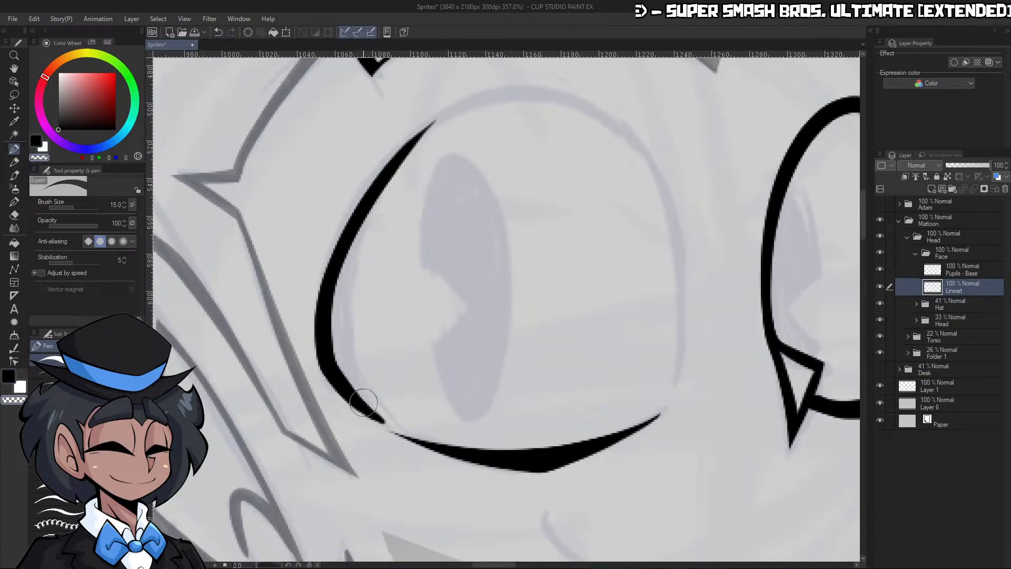
left_click_drag(345, 361, 377, 420)
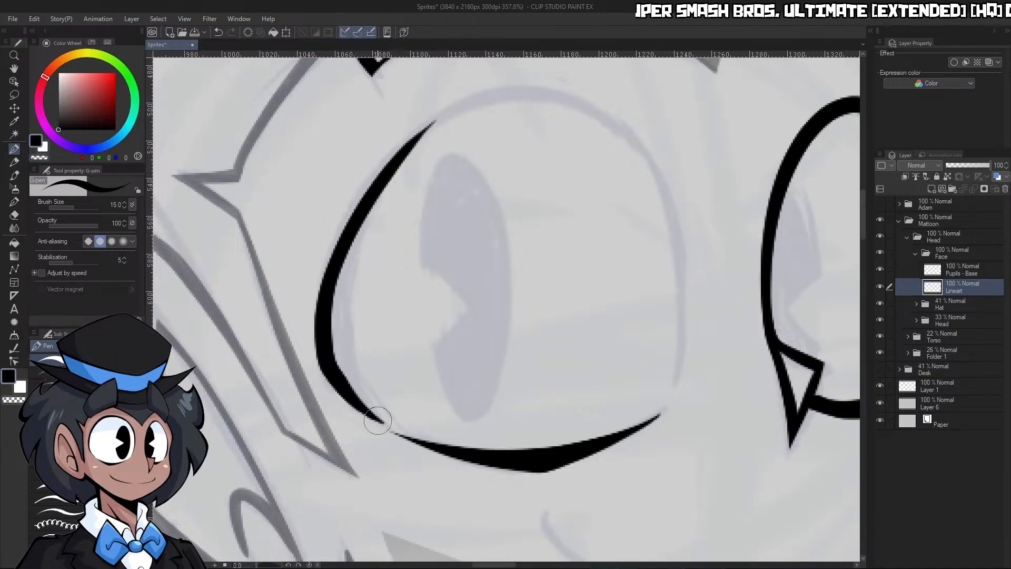
key("c")
left_click_drag(343, 331, 436, 129)
key("c")
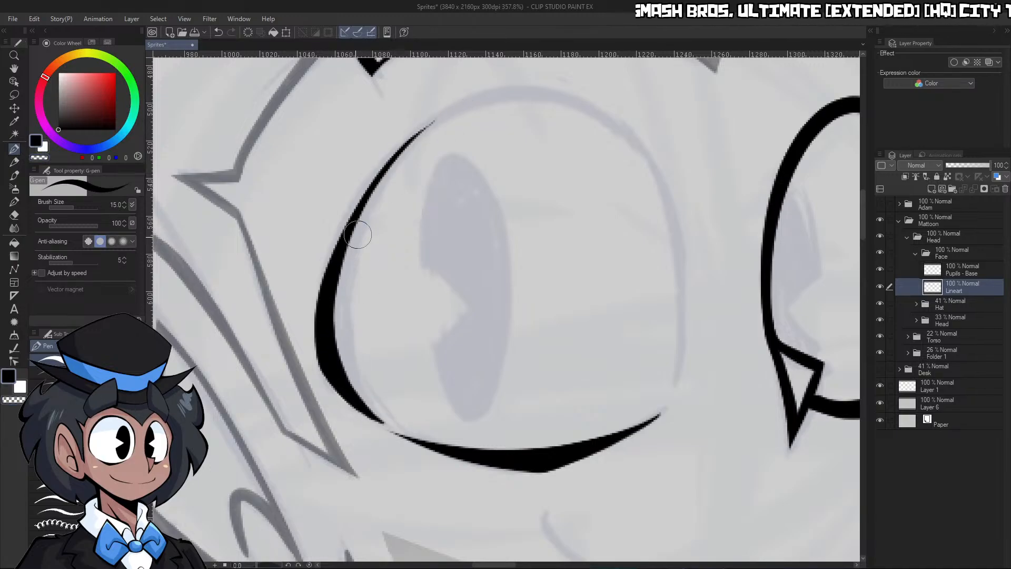
Extend the left eye's outer line toward the top of the eye, and shave the extension to a thin taper
left_click_drag(339, 246, 513, 83)
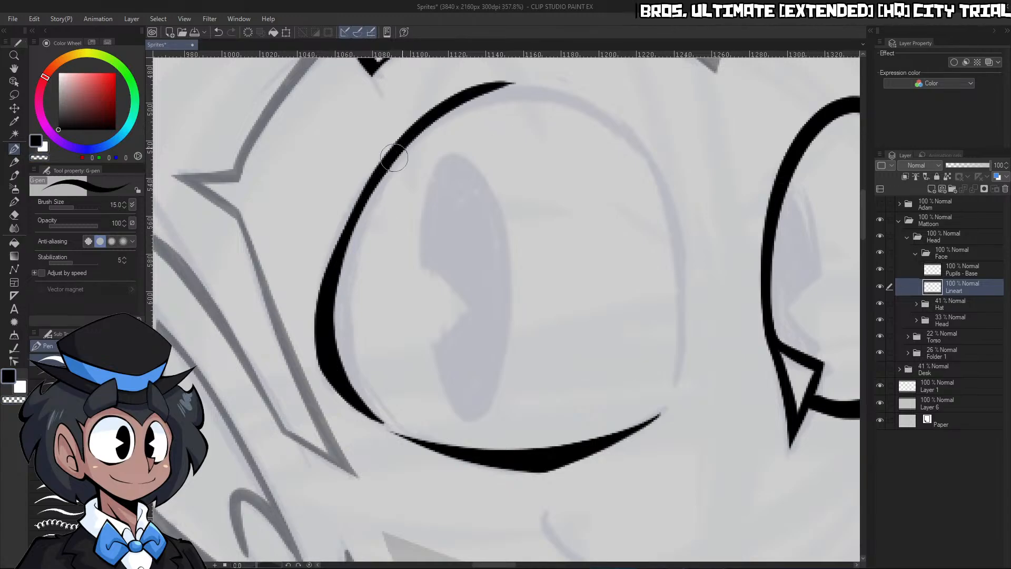
left_click_drag(394, 157, 518, 83)
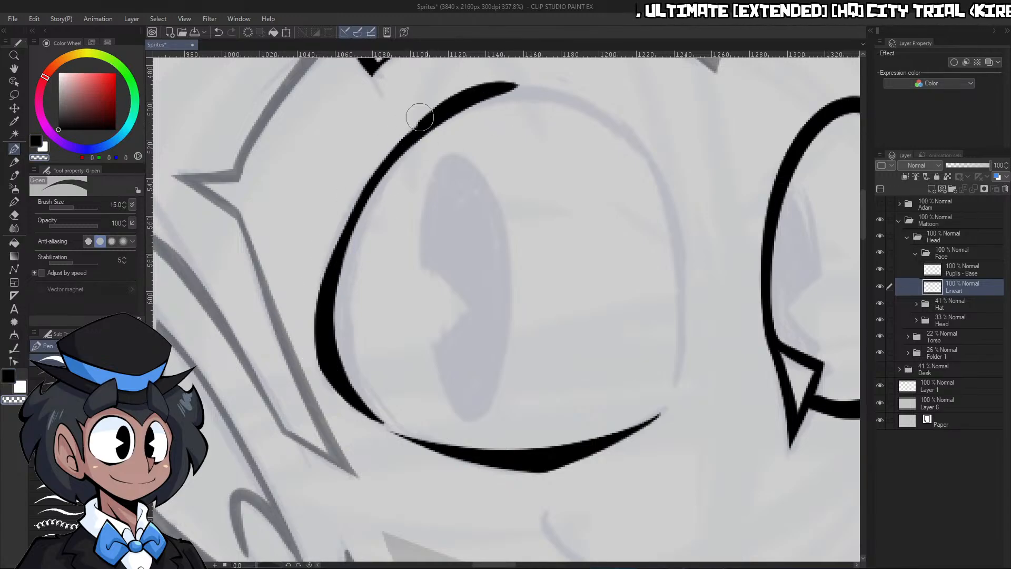
key("ctrl+z")
key("ctrl+z")
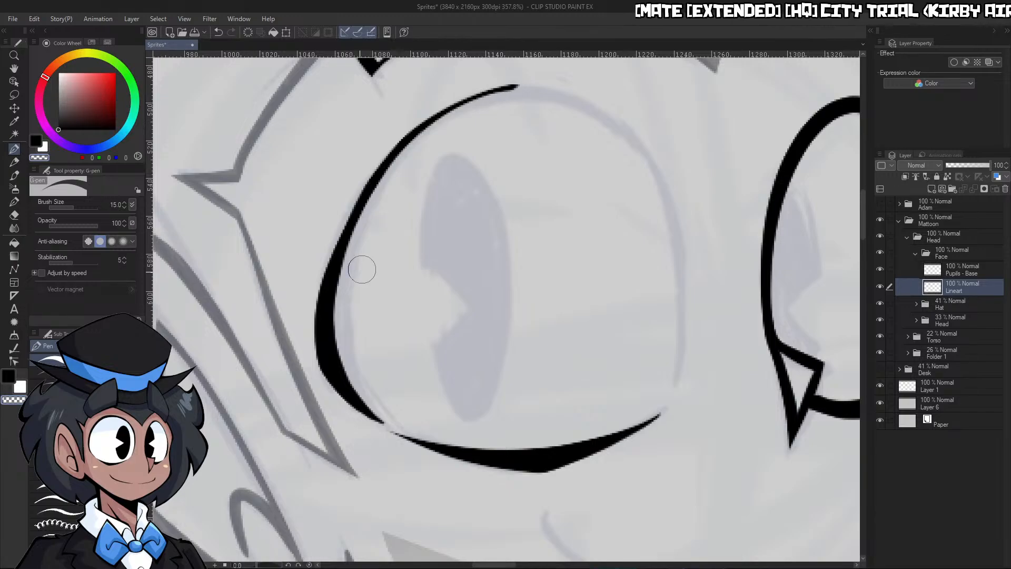
Ink the top curve of the left eye over the sketch, joining it to the end of the outer side's line
left_click_drag(255, 566, 241, 565)
key("ctrl+space")
left_click_drag(573, 196, 599, 190)
left_click_drag(468, 222, 519, 219)
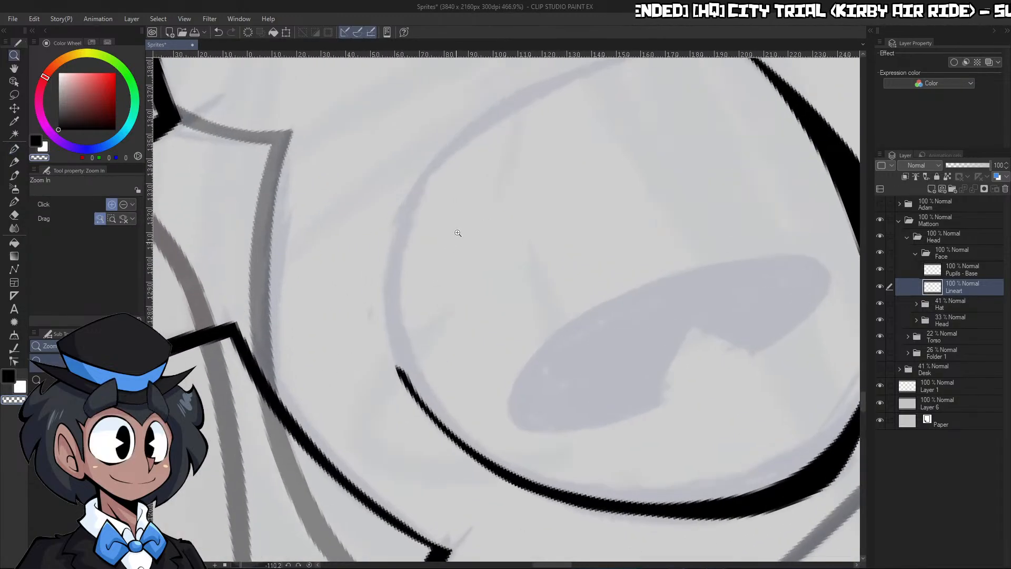
mouse_move(457, 142)
left_mouse_down()
mouse_move(408, 211)
mouse_move(424, 361)
mouse_move(409, 379)
left_mouse_up()
left_click_drag(396, 304, 449, 406)
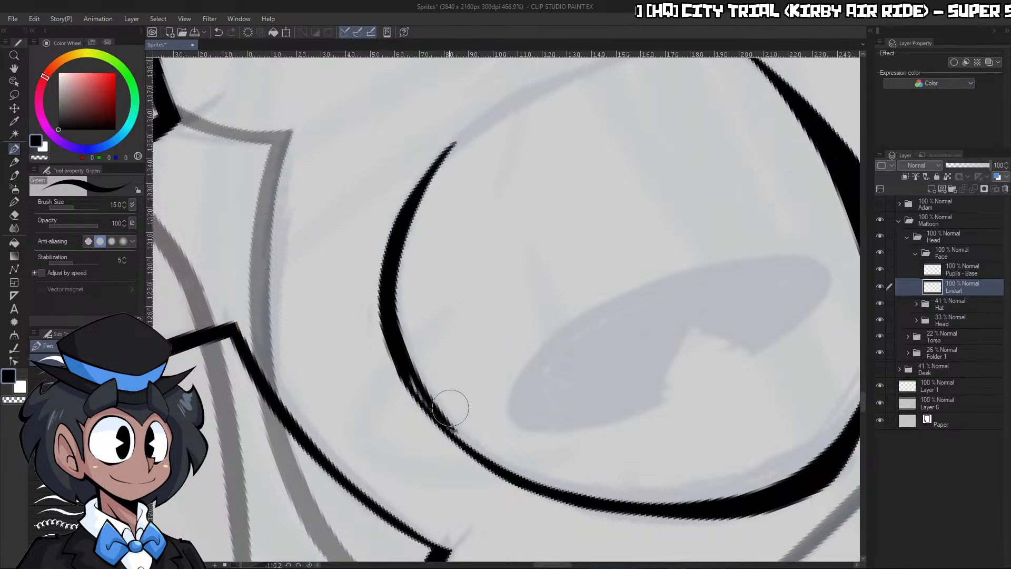
Smooth the joint between the left eye's top curve and outer side, evening out the line's thickness
key("ctrl+z")
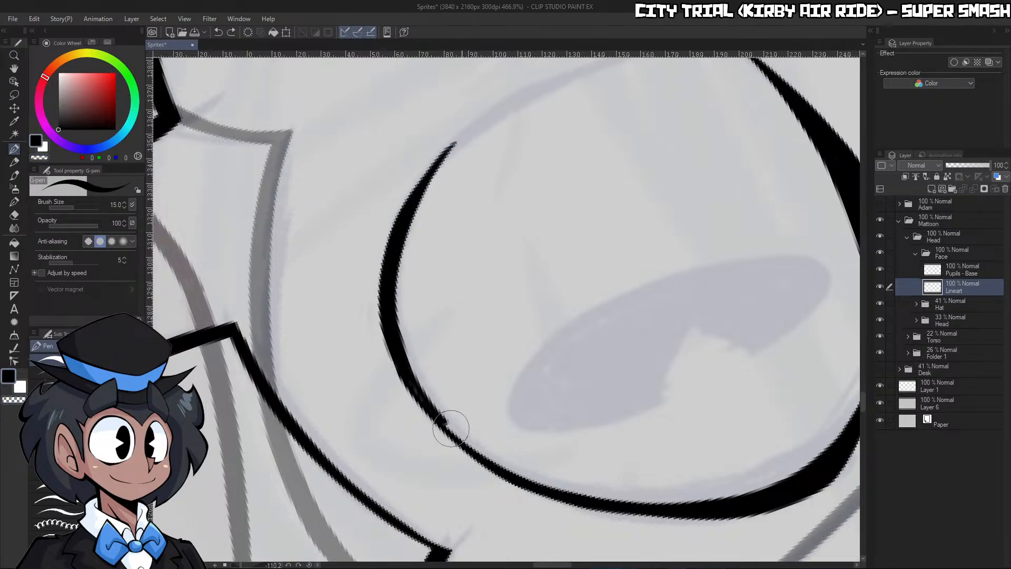
left_click_drag(399, 352, 467, 445)
left_click_drag(411, 372, 504, 471)
key("c")
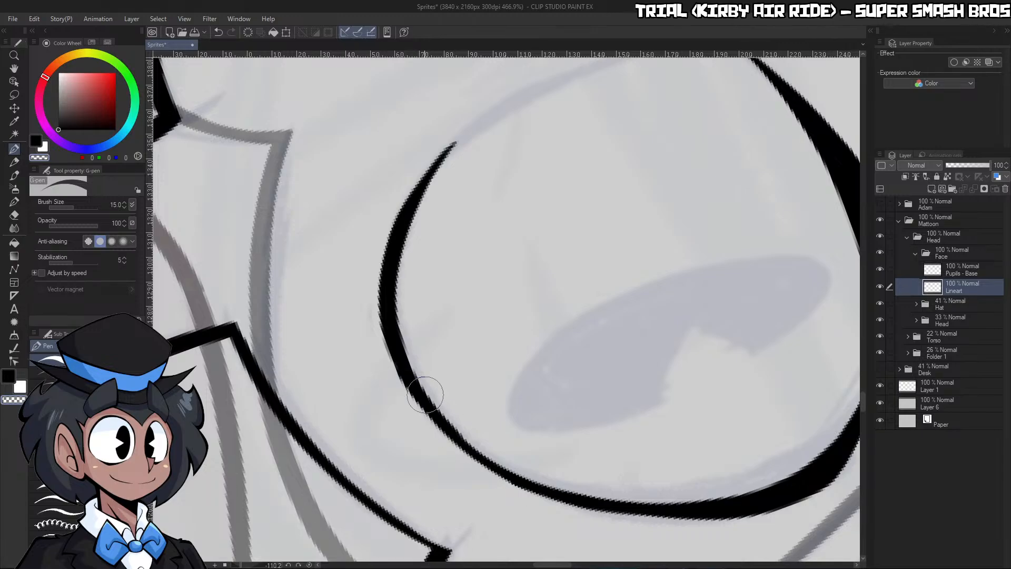
key("c")
left_click_drag(427, 403, 514, 462)
key("c")
left_click_drag(460, 427, 541, 471)
key("c")
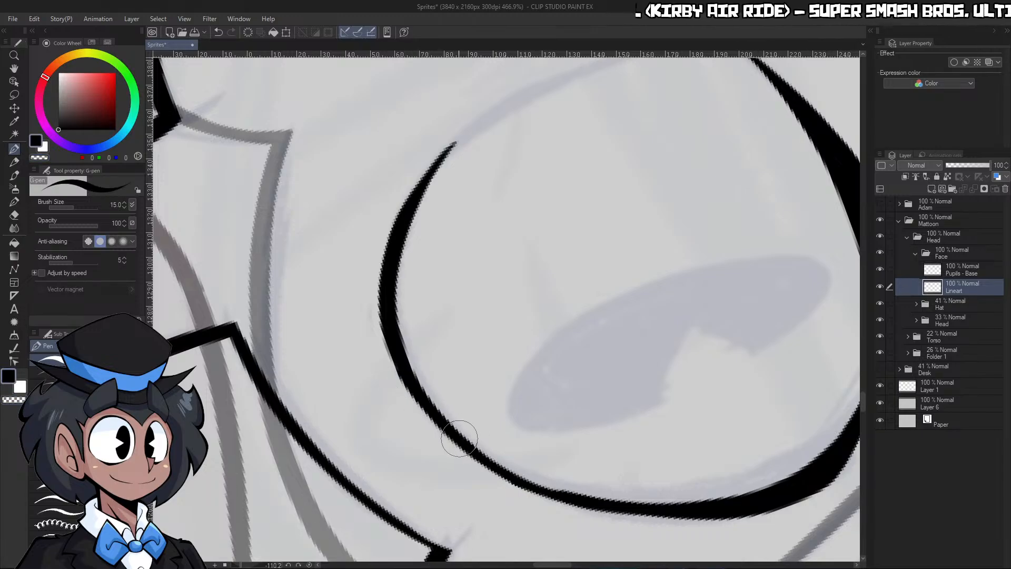
mouse_move(474, 440)
left_mouse_down()
mouse_move(497, 463)
mouse_move(569, 478)
left_mouse_up()
key("ctrl+z")
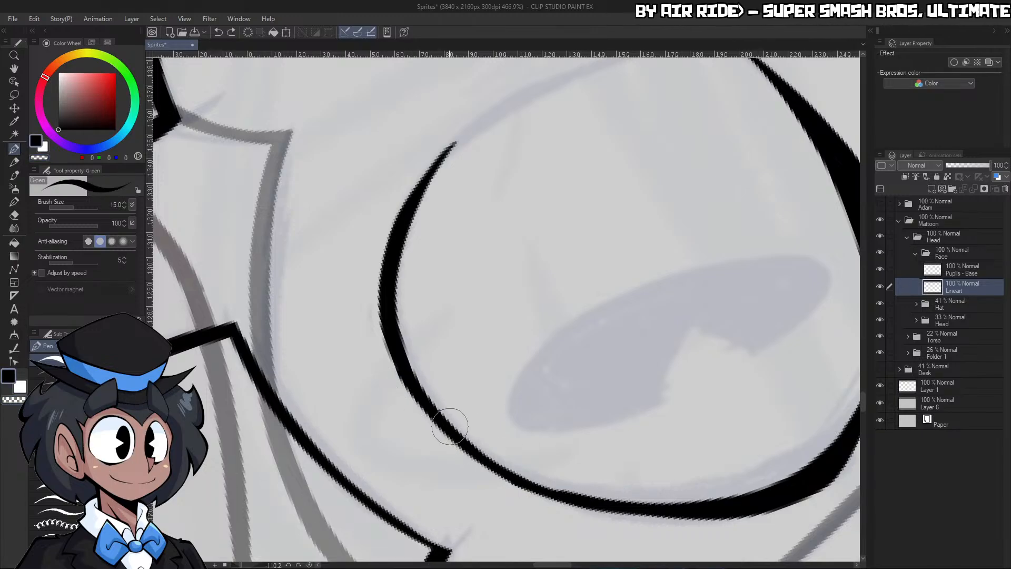
Ink the inner side of the left eye down from the top curve, and shave its lower end to a fine taper
key("ctrl+space")
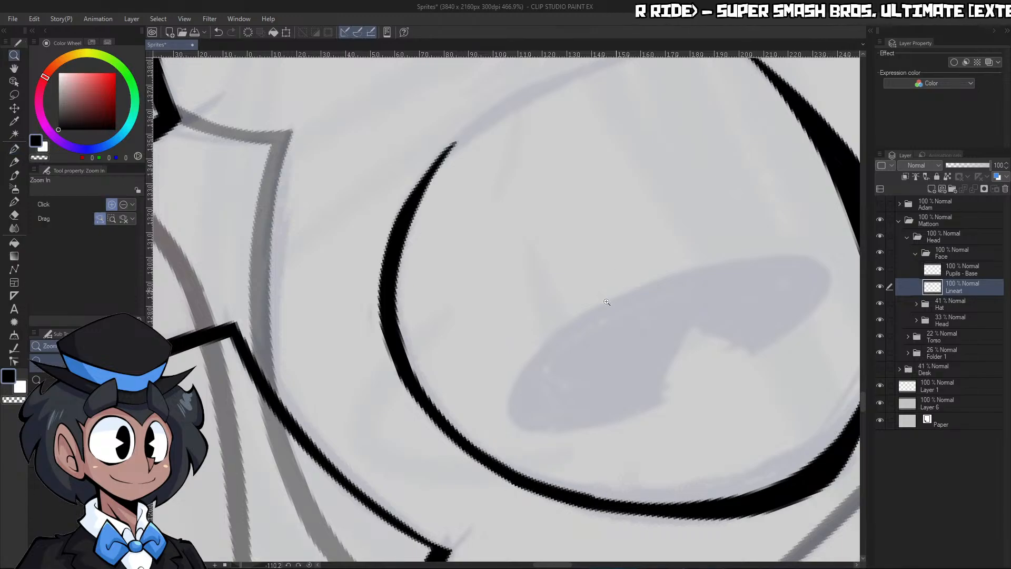
scroll(607, 302, "down", 8)
scroll(652, 276, "up", 8)
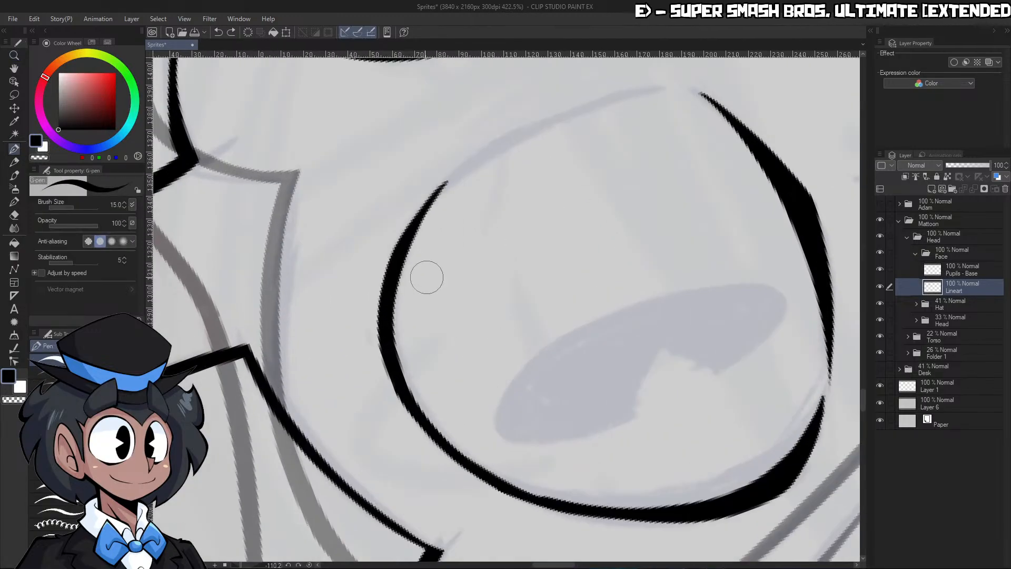
key("ctrl+z")
key("c")
mouse_move(395, 278)
left_mouse_down()
mouse_move(444, 190)
mouse_move(653, 86)
mouse_move(575, 106)
mouse_move(662, 79)
mouse_move(414, 206)
mouse_move(667, 82)
left_mouse_up()
key("c")
key("ctrl+z")
key("c")
mouse_move(398, 264)
left_mouse_down()
mouse_move(413, 229)
mouse_move(679, 84)
left_mouse_up()
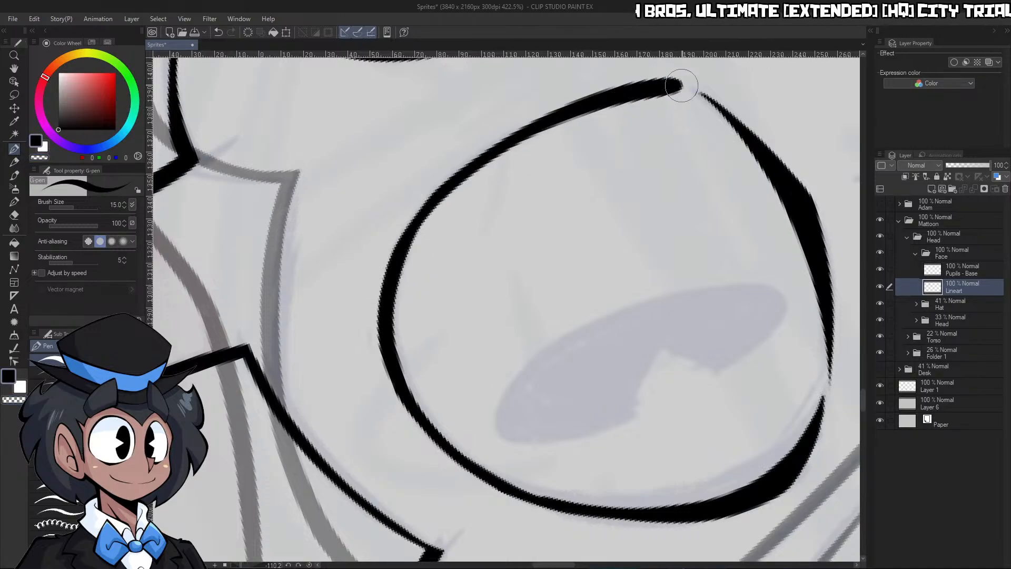
key("c")
mouse_move(391, 248)
left_mouse_down()
mouse_move(551, 112)
mouse_move(678, 86)
left_mouse_up()
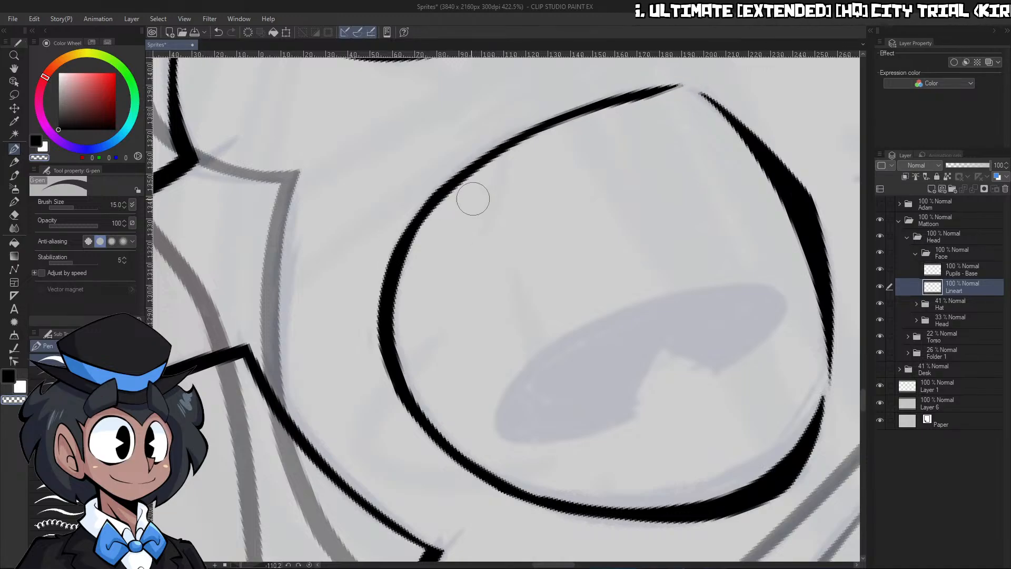
Thicken the upper outer side of the left eye's outline, and trim its inner edge to a smooth curve
left_click(310, 565)
mouse_move(505, 302)
left_mouse_down()
mouse_move(390, 326)
mouse_move(438, 344)
left_mouse_up()
key("c")
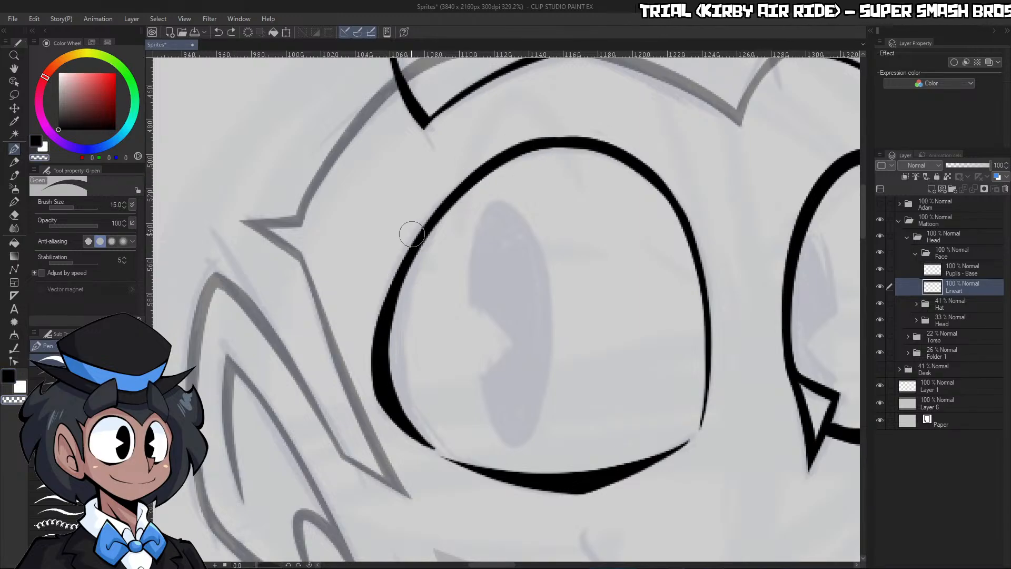
scroll(591, 126, "down", 5)
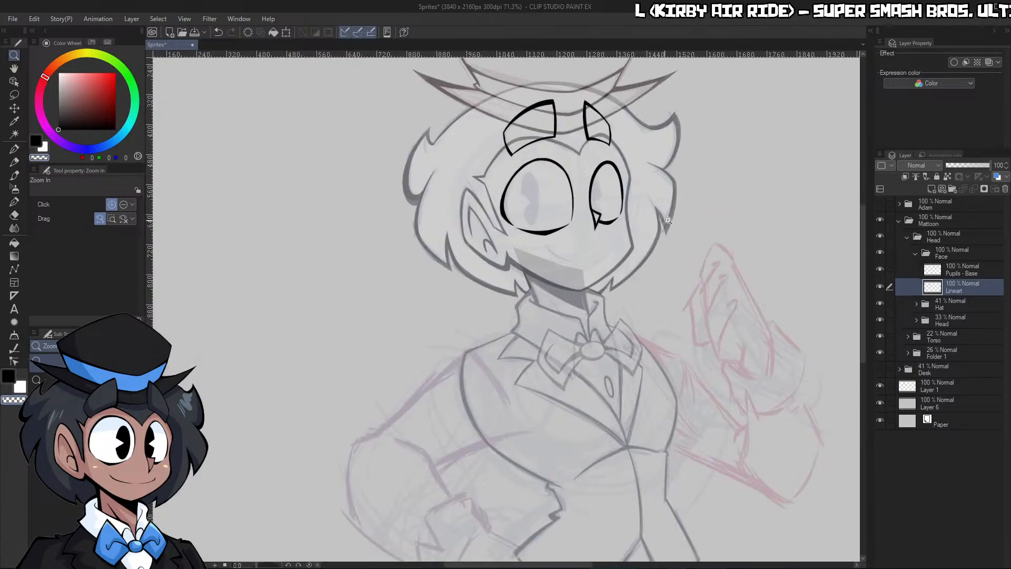
scroll(483, 212, "up", 5)
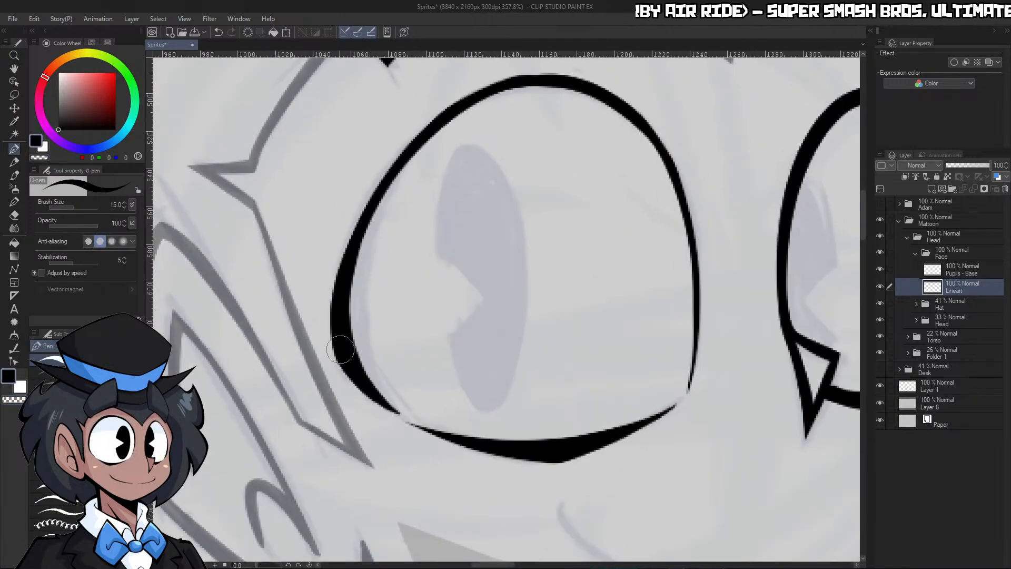
left_click_drag(335, 316, 501, 92)
key("ctrl+z")
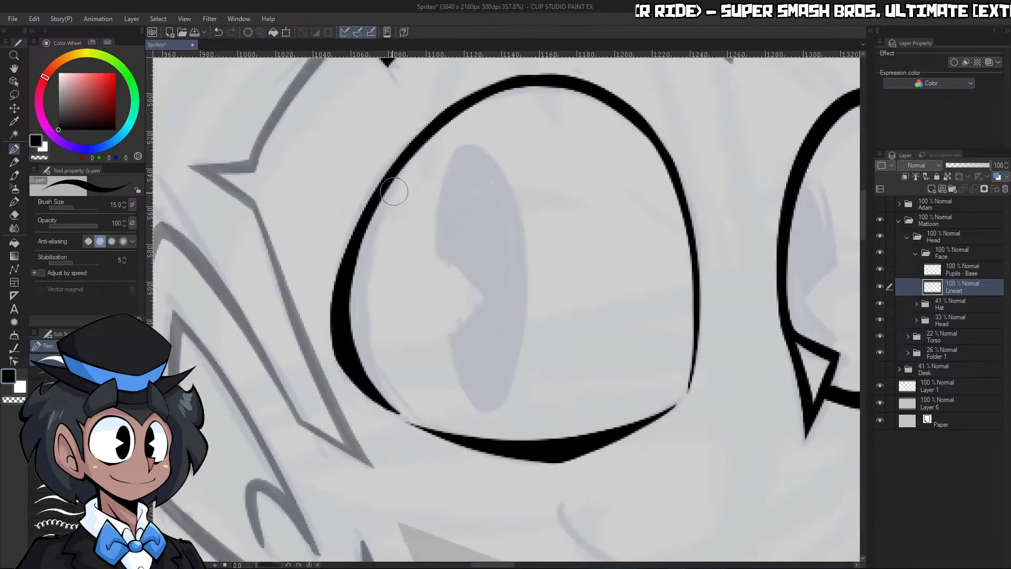
left_click_drag(339, 305, 465, 124)
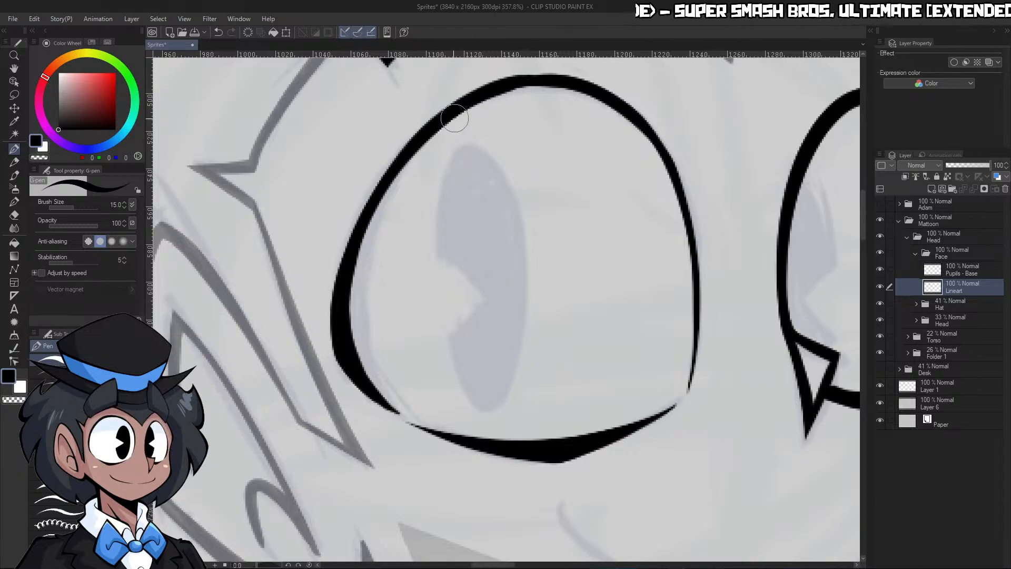
key("c")
left_click_drag(366, 255, 528, 95)
Ink the smile over the sketch as a long curve below the left eye and a short curve below the nose
key("ctrl+space")
left_click_drag(535, 154, 448, 153)
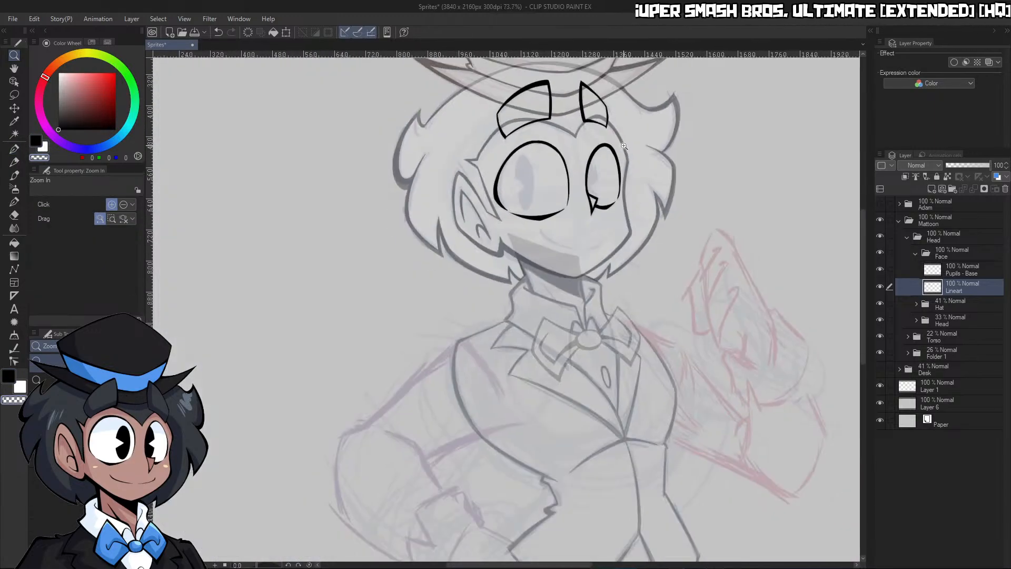
left_click_drag(611, 148, 660, 158)
left_click_drag(663, 204, 605, 210)
left_click_drag(641, 353, 685, 353)
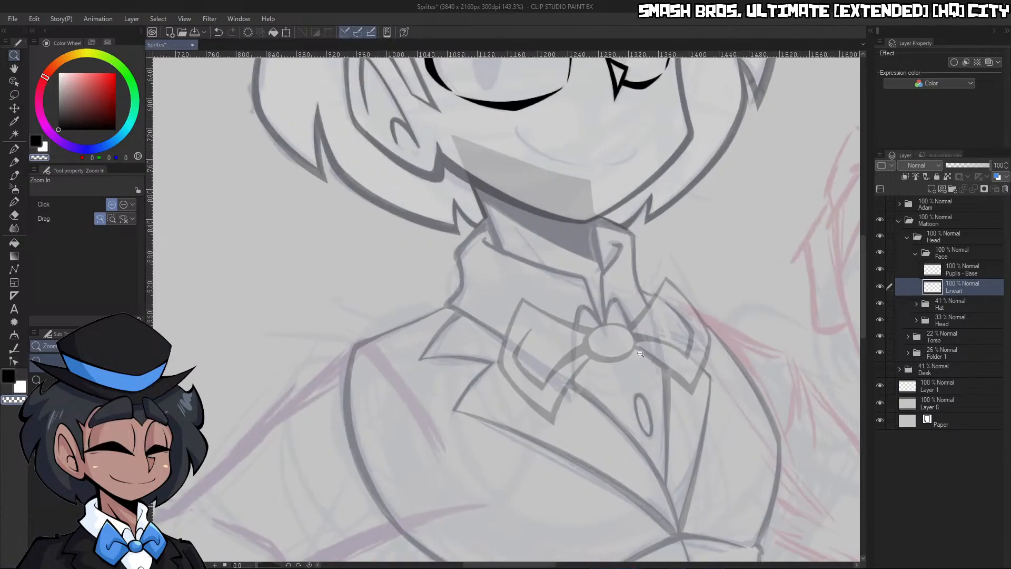
left_click_drag(257, 565, 272, 566)
left_click_drag(661, 353, 606, 406)
left_click_drag(684, 381, 744, 368)
left_click_drag(619, 332, 608, 286)
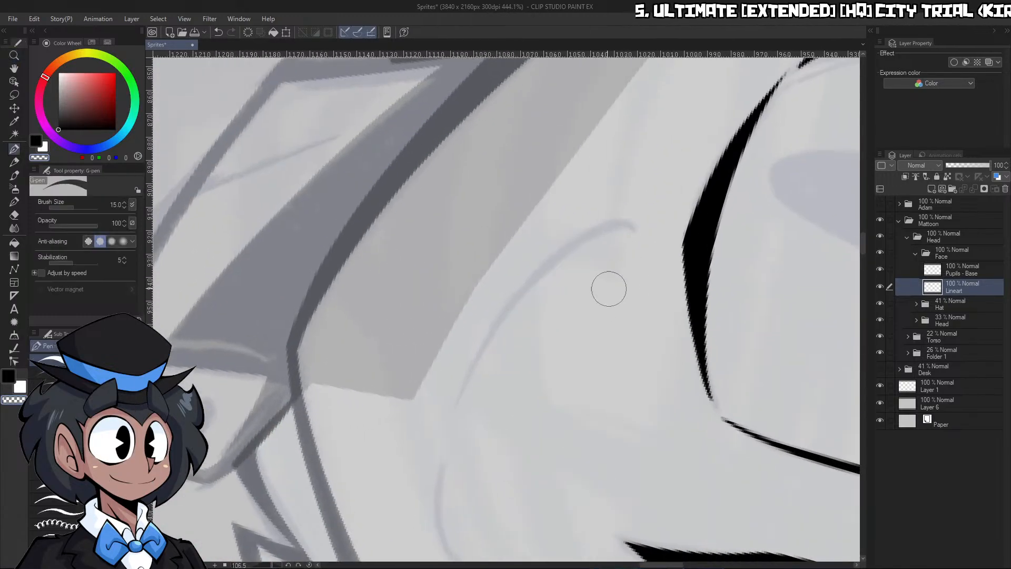
key("p")
left_click_drag(480, 352, 626, 238)
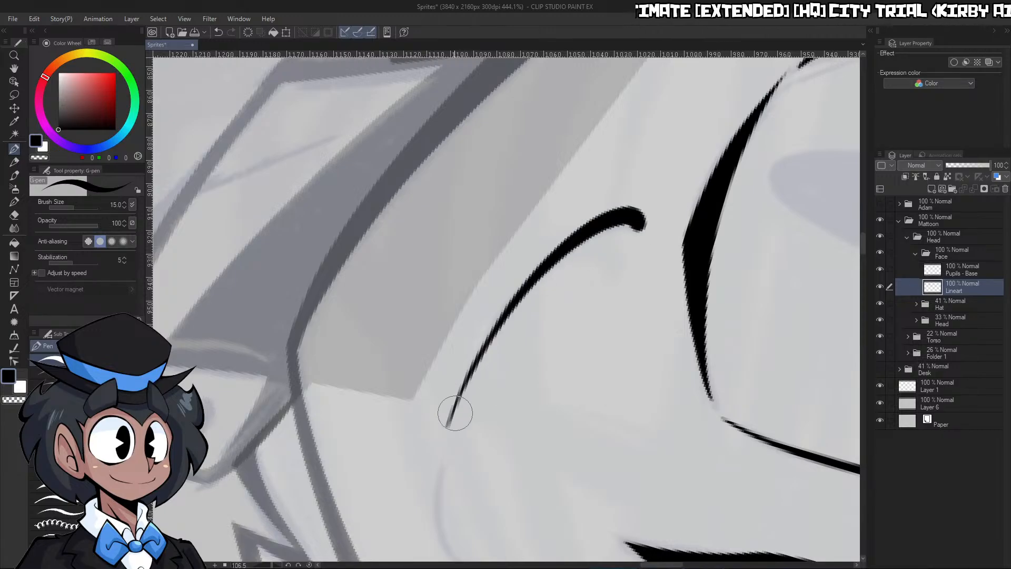
key("ctrl+z")
mouse_move(447, 427)
left_mouse_down()
mouse_move(610, 229)
mouse_move(636, 229)
left_mouse_up()
key("ctrl+space")
mouse_move(607, 282)
left_mouse_down()
mouse_move(598, 367)
mouse_move(566, 327)
left_mouse_up()
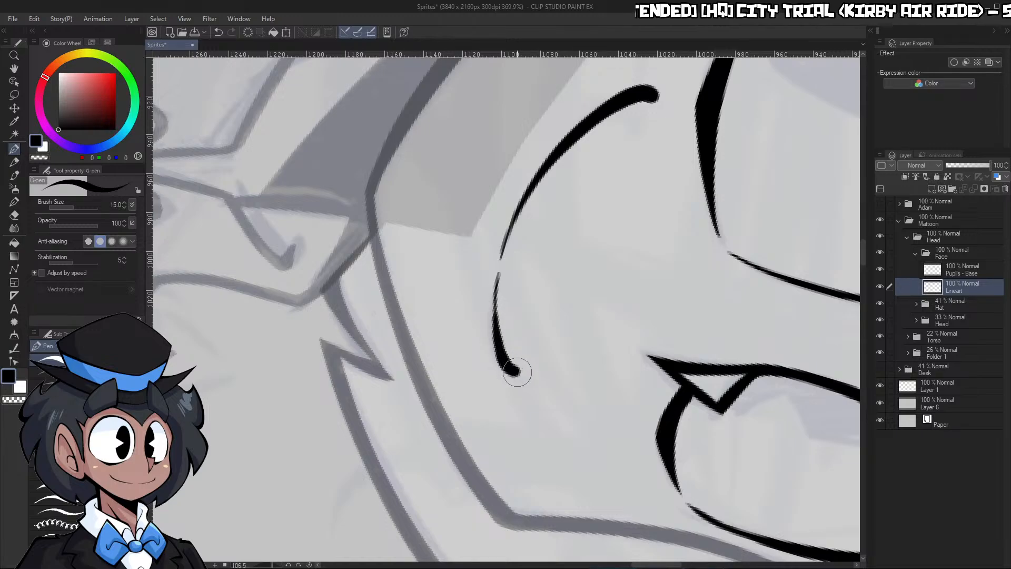
Thin the long curve of the smile and taper its outer end below the left eye
key("ctrl+space")
left_click_drag(525, 319, 348, 565)
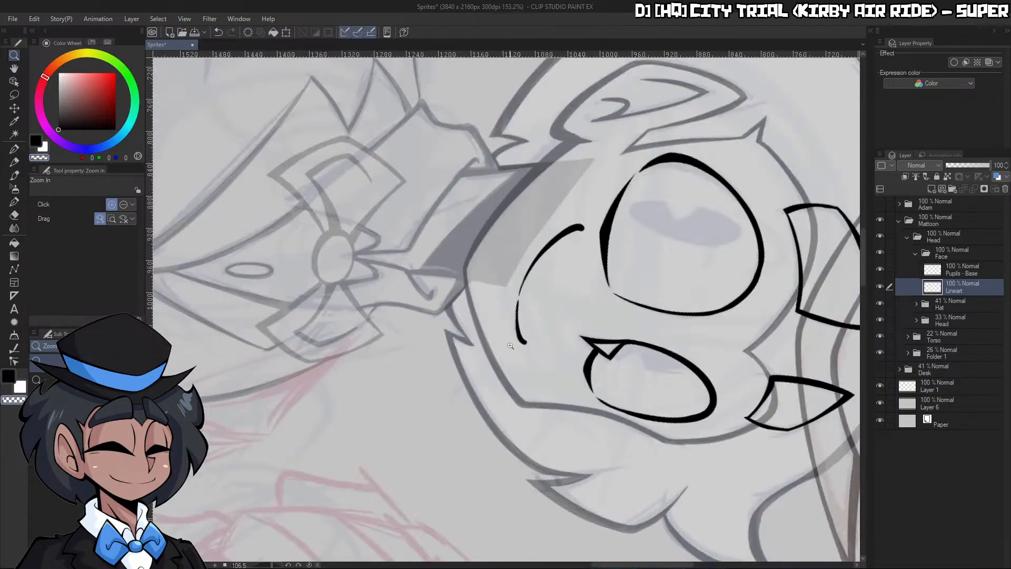
left_click(309, 564)
left_click_drag(632, 310, 558, 300)
left_click_drag(587, 282, 563, 315)
left_click_drag(268, 566, 268, 566)
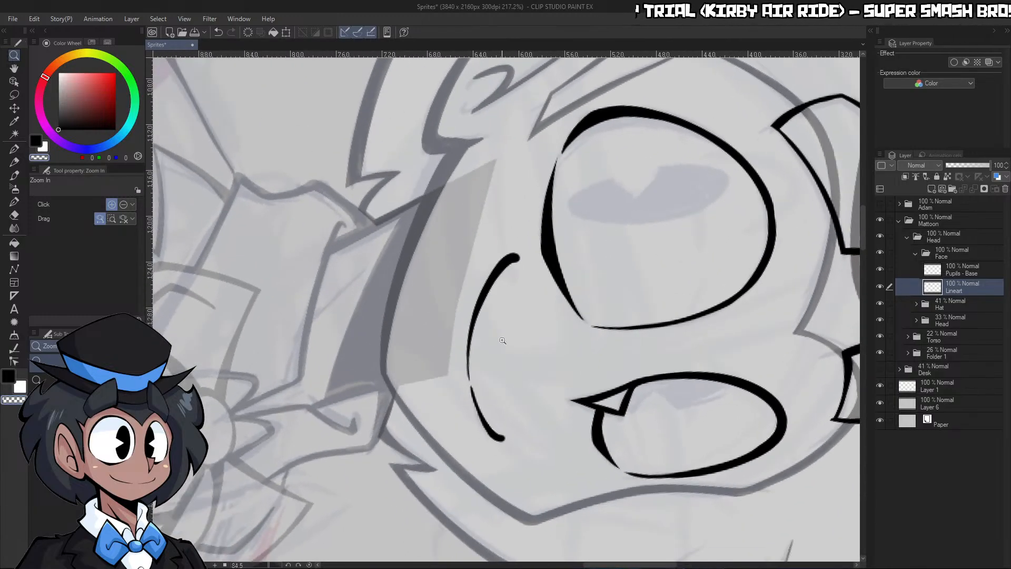
left_click_drag(502, 343, 529, 337)
mouse_move(454, 363)
left_mouse_down()
mouse_move(457, 331)
mouse_move(527, 194)
left_mouse_up()
key("ctrl+z")
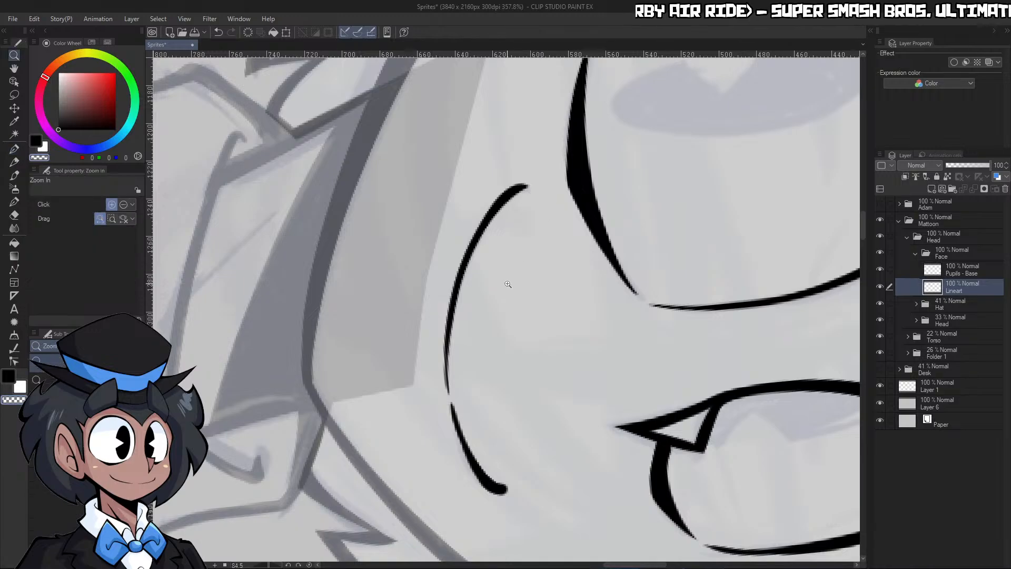
Thin the short curve of the smile below the nose and shave its rounded outer end to a point
left_click_drag(509, 293, 472, 311)
left_click_drag(516, 366, 558, 363)
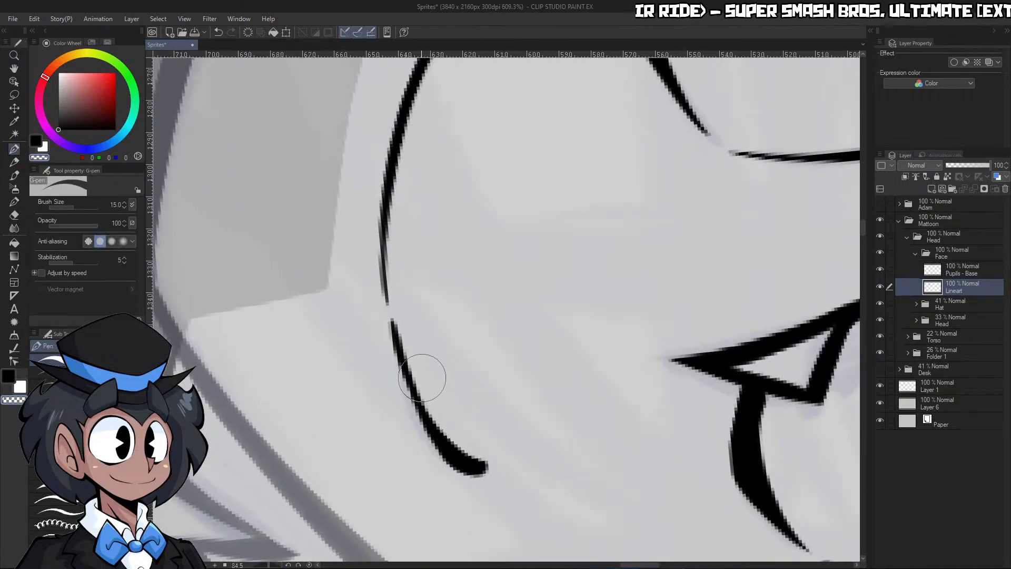
left_click_drag(412, 354, 496, 461)
key("ctrl+space")
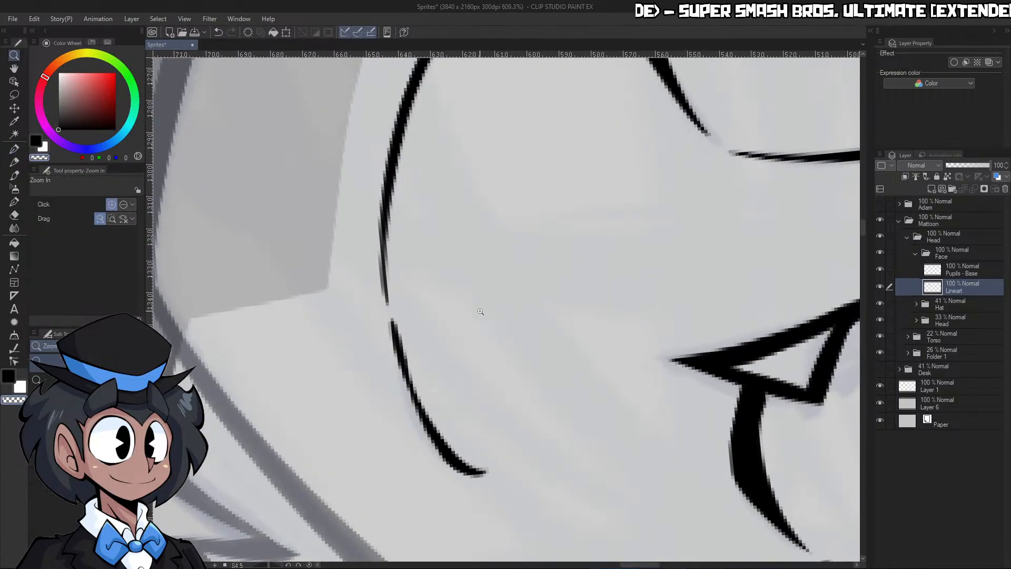
left_click_drag(489, 300, 422, 308)
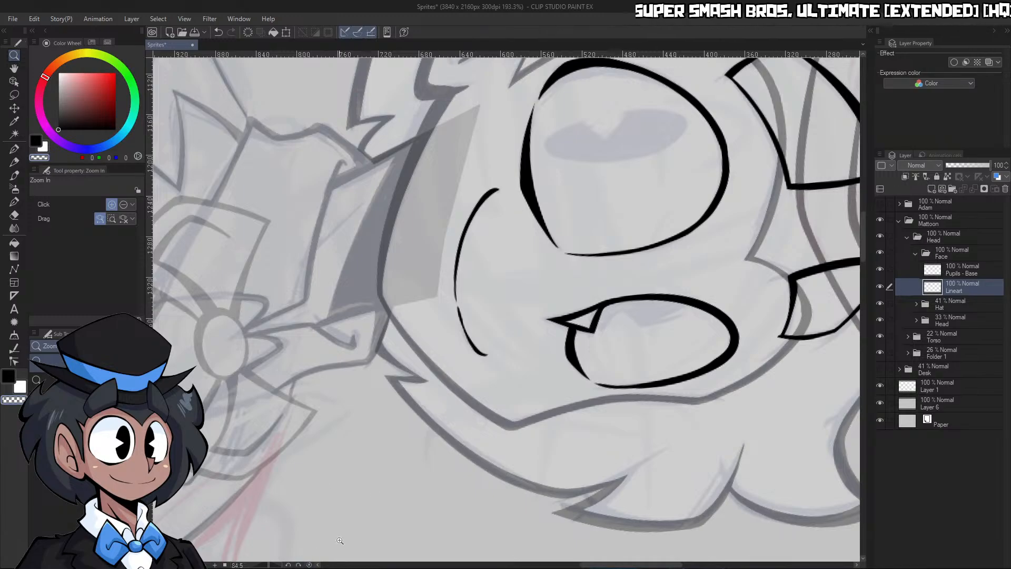
Add small upturned corners to both ends of the smile, and trim the left corner to a slim line
left_click(311, 565)
mouse_move(598, 288)
left_mouse_down()
mouse_move(487, 287)
mouse_move(593, 284)
left_mouse_up()
left_click_drag(521, 324, 551, 318)
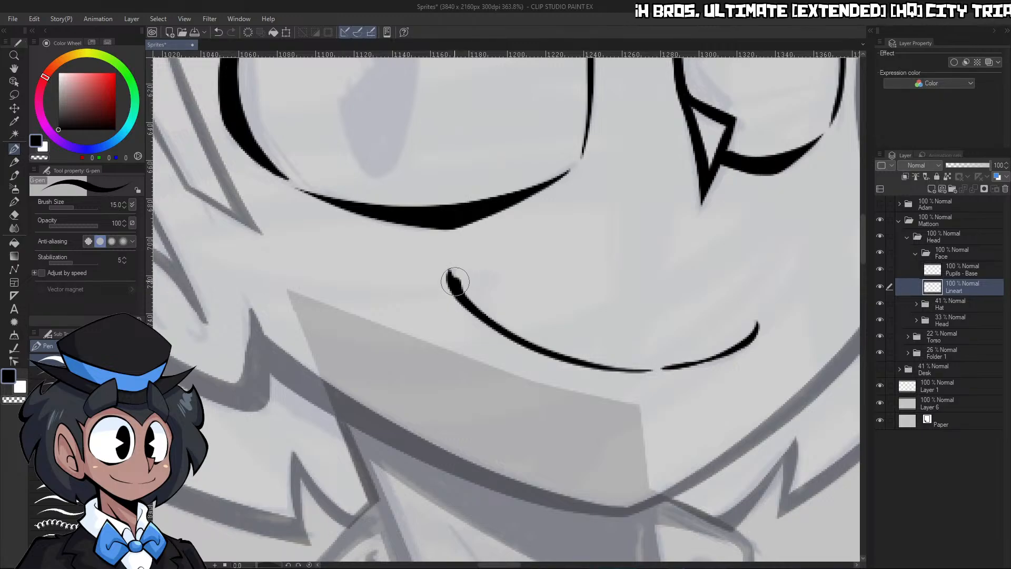
mouse_move(455, 282)
left_mouse_down()
mouse_move(465, 310)
mouse_move(448, 270)
left_mouse_up()
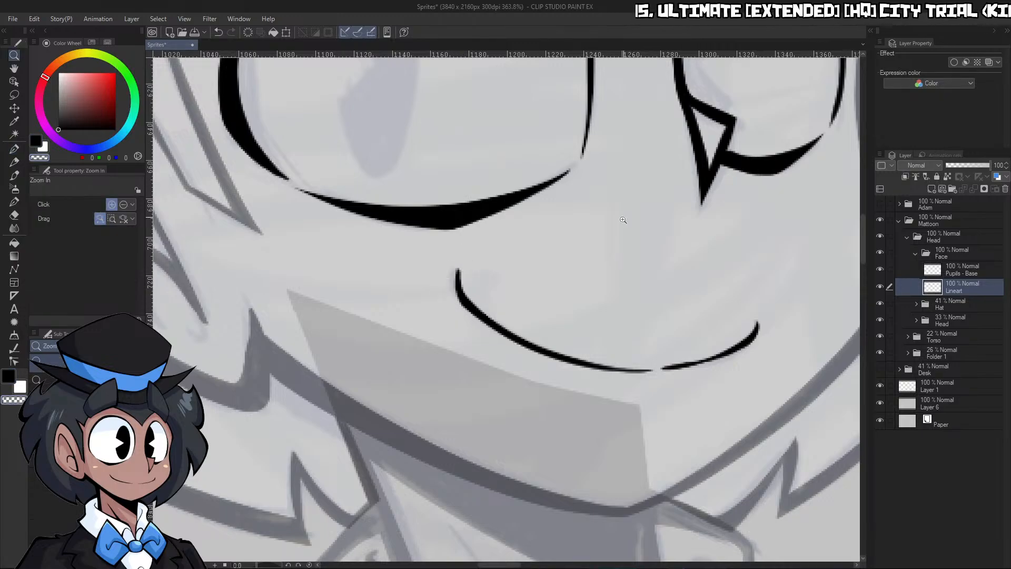
left_click_drag(695, 213, 615, 205)
left_click_drag(716, 163, 735, 169)
left_click_drag(692, 254, 713, 269)
left_click_drag(676, 299, 702, 298)
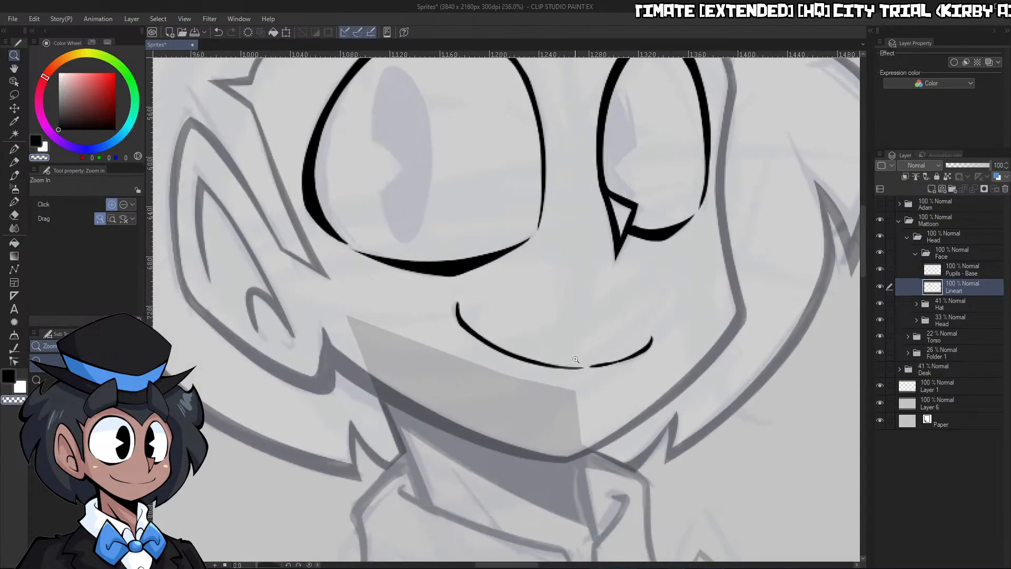
Trim the small hook at the smile's left corner and thin the long curve just beside it
left_click_drag(658, 354, 451, 399)
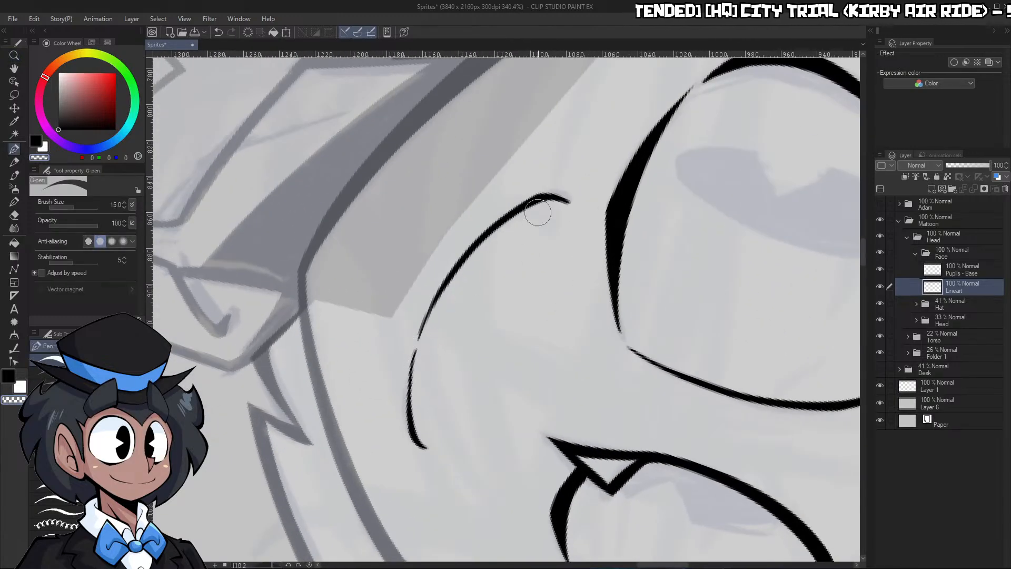
left_click_drag(337, 421, 495, 427)
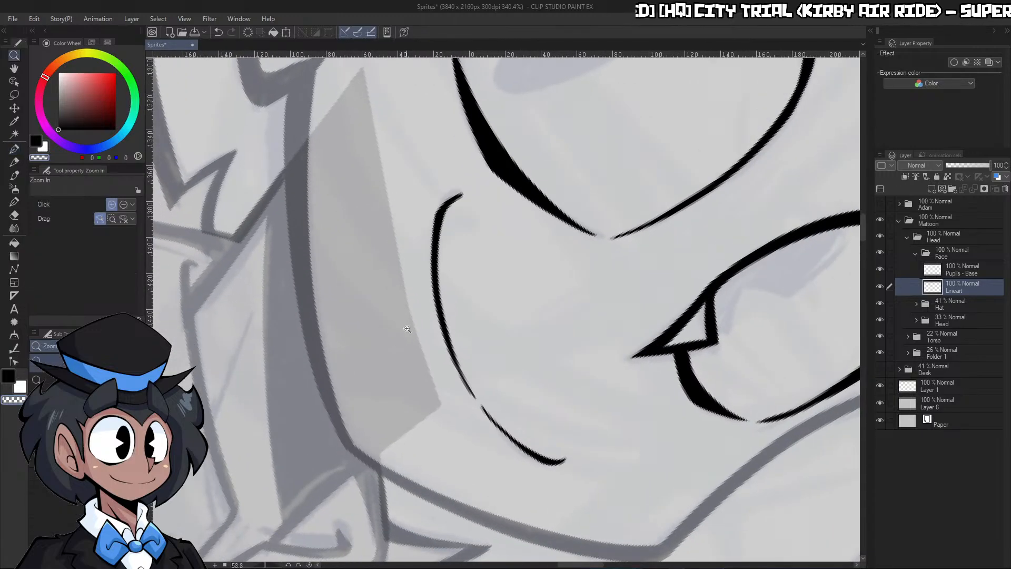
left_click_drag(437, 244, 446, 243)
left_click_drag(436, 333, 430, 225)
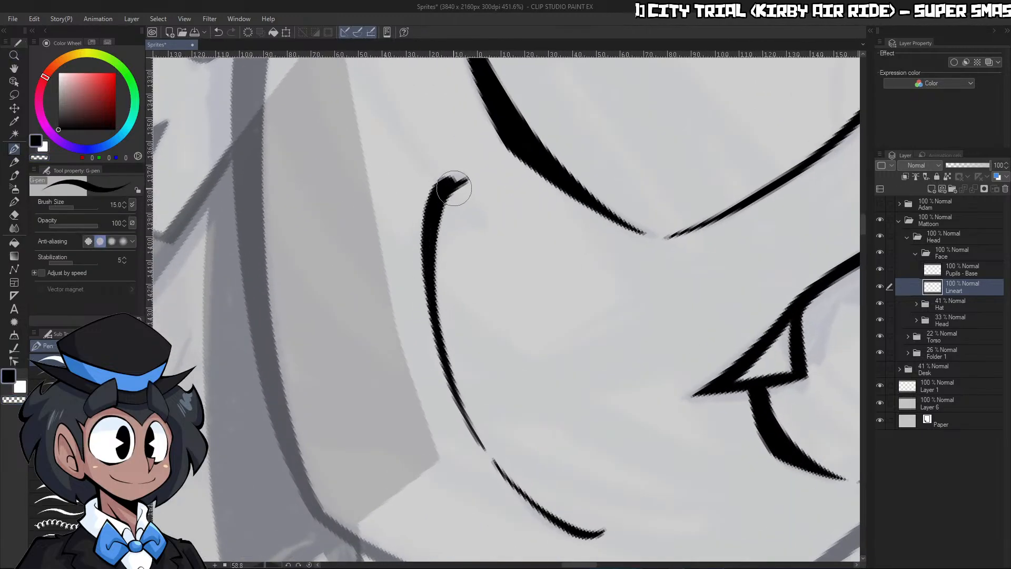
key("c")
left_click_drag(441, 285, 445, 217)
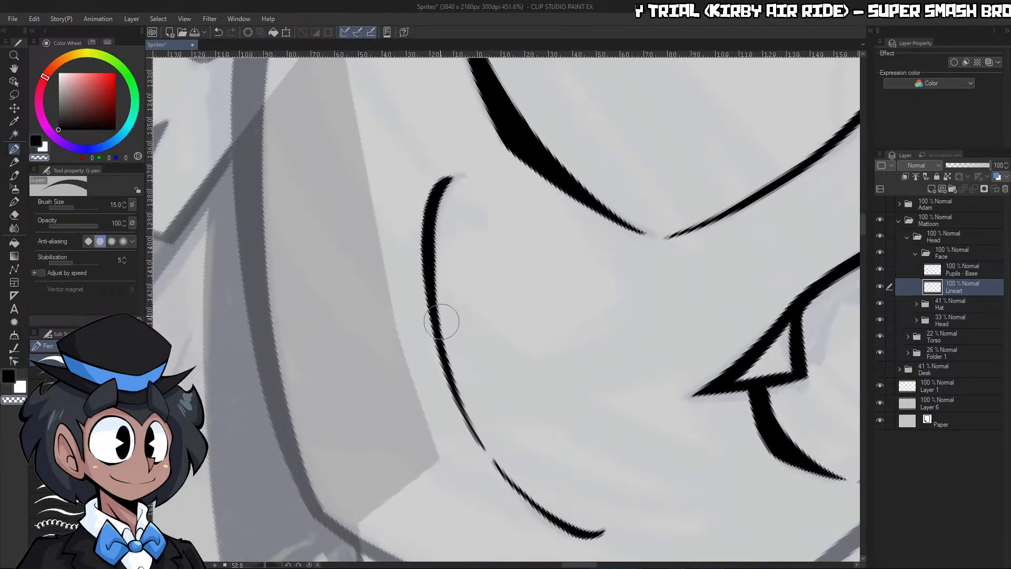
left_click_drag(459, 223, 432, 225)
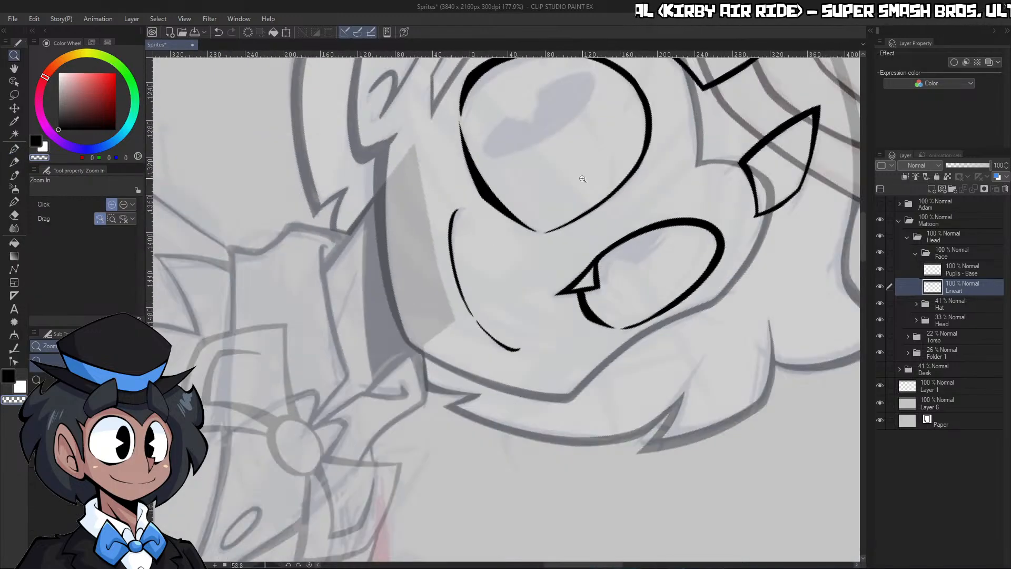
Draw a filled black upright ellipse on the Pupils - Base layer for the left eye and nudge it down onto the sketched pupil
left_click(309, 564)
left_click_drag(652, 281, 661, 314)
left_click_drag(651, 411, 664, 404)
left_click(948, 269)
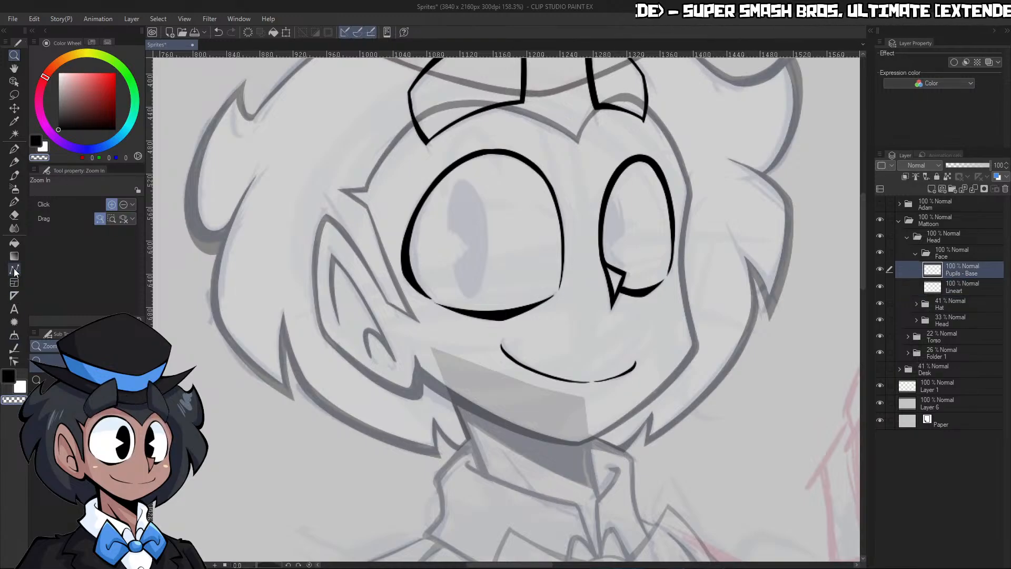
key("u")
left_click(74, 512)
key("slash")
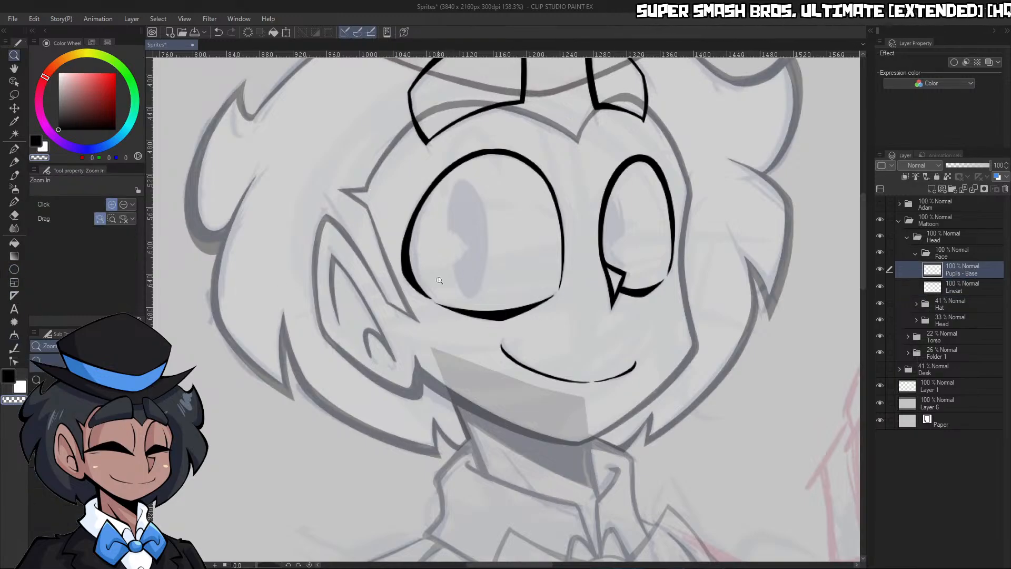
key("x")
key("u")
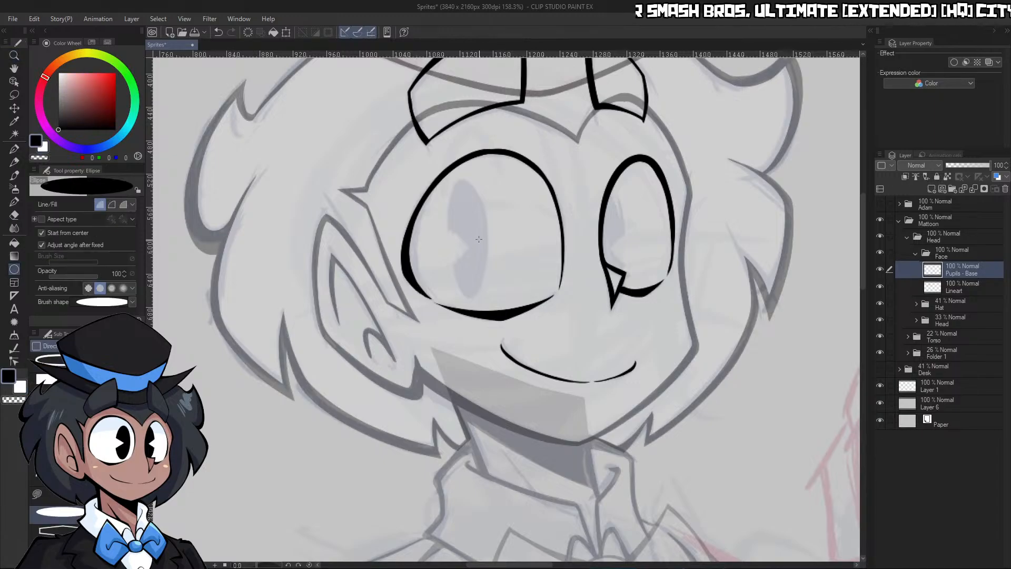
left_click_drag(480, 283, 487, 290)
left_click(11, 110)
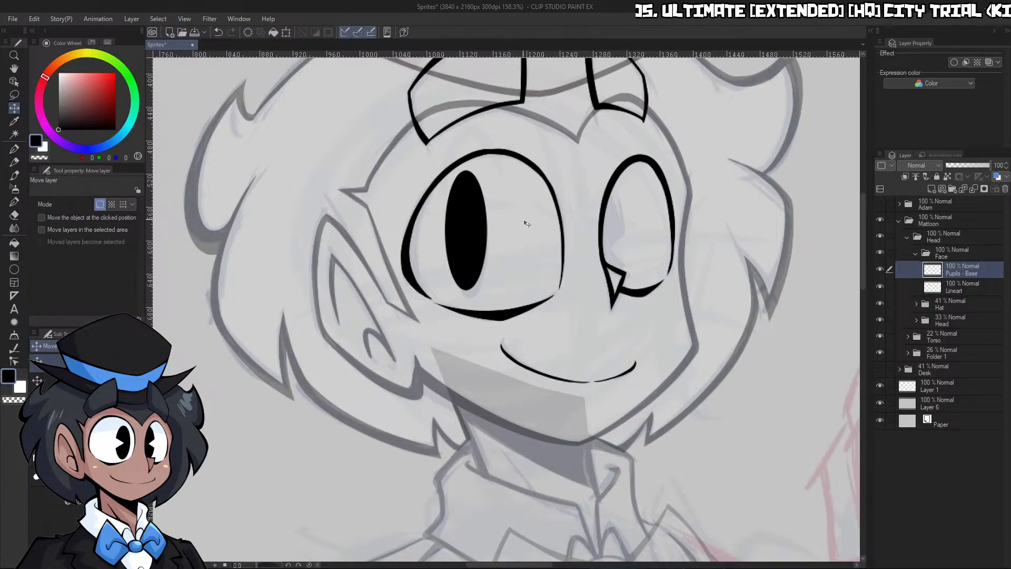
left_click_drag(519, 238, 519, 251)
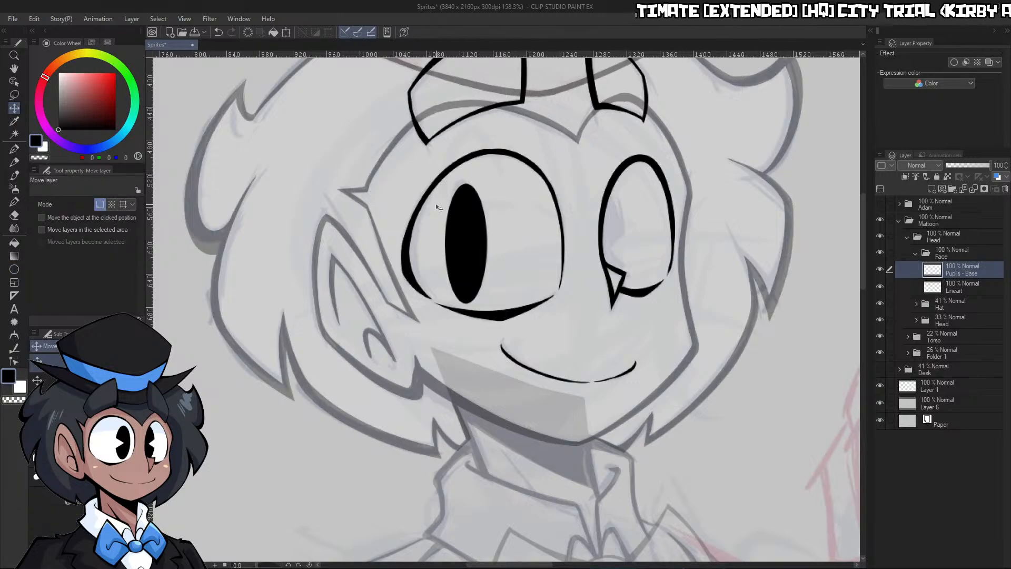
Duplicate the left pupil by copying and pasting its layer, and move the copy over to the right eye
key("ctrl+c")
key("ctrl+v")
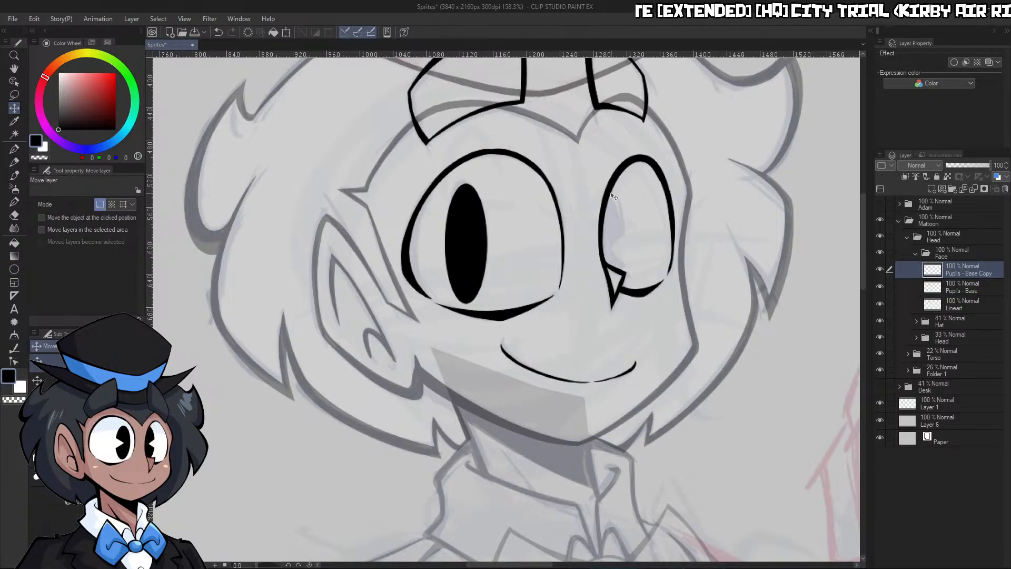
left_click_drag(514, 271, 621, 276)
key("ctrl+space")
left_click_drag(732, 297, 748, 239)
left_click_drag(569, 240, 558, 244)
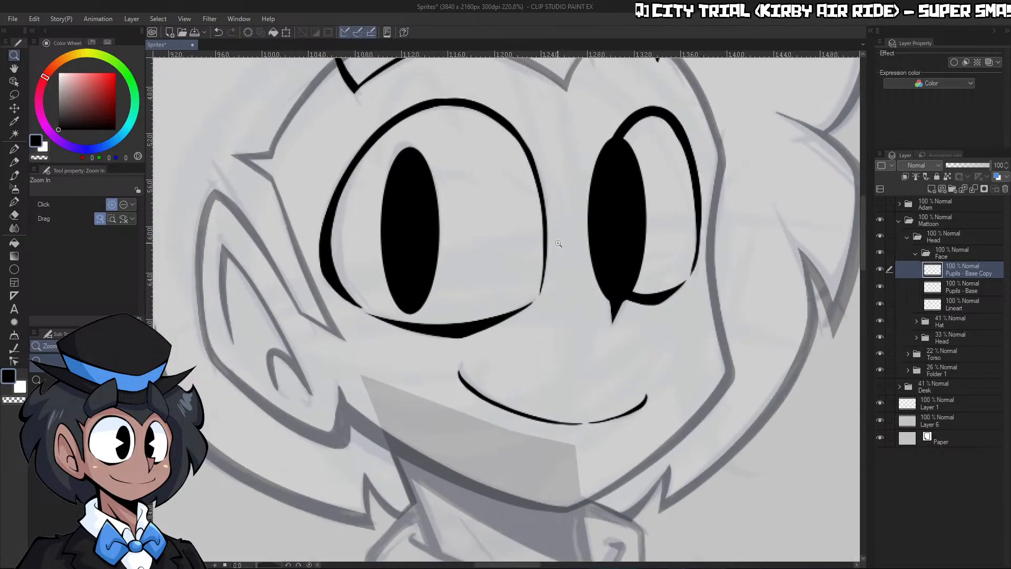
Lower the right pupil layer's opacity to 46% and erase a wedge-shaped notch from the pupil's right side
left_click(966, 165)
left_click(598, 235)
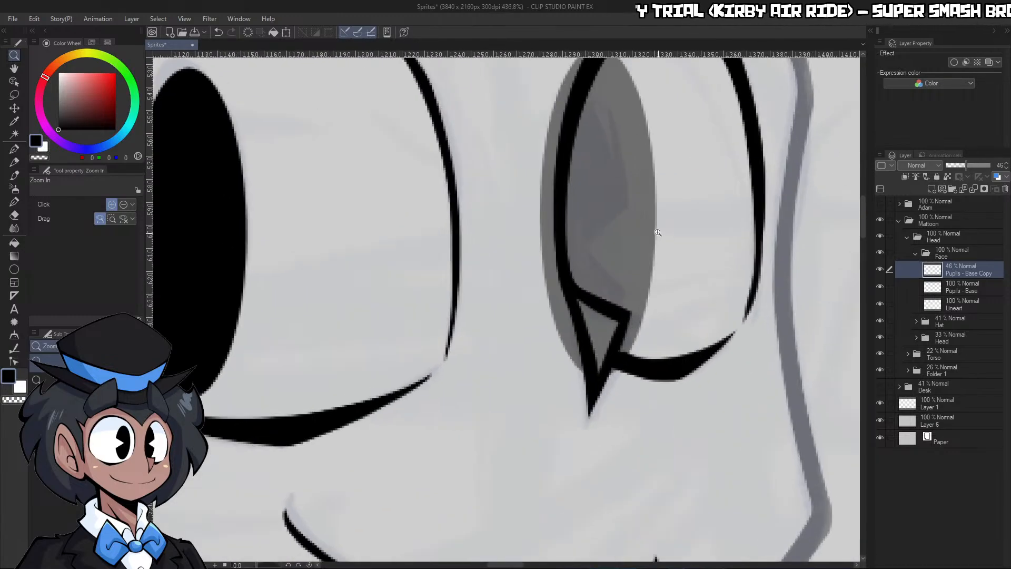
key("p")
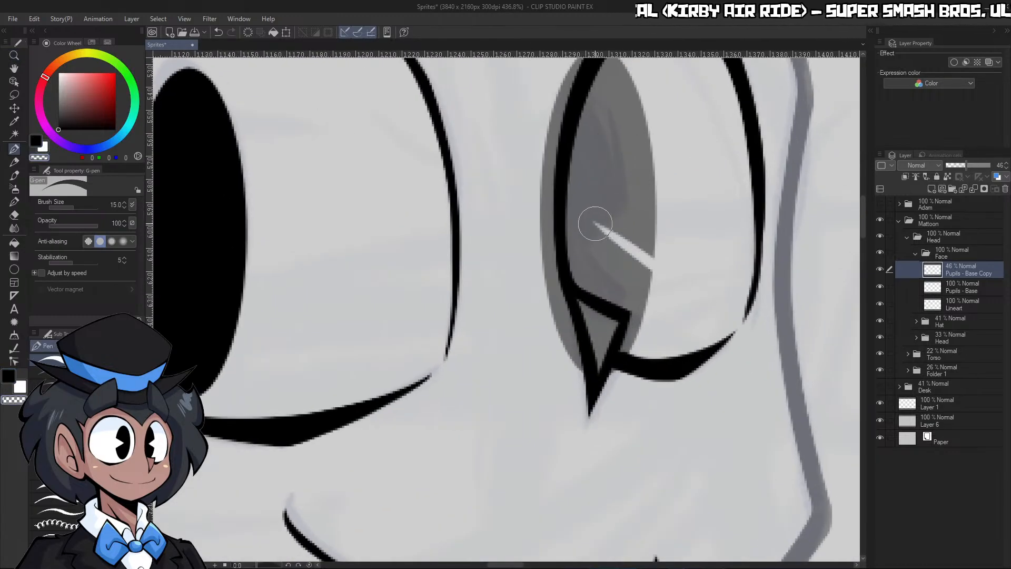
key("ctrl+z")
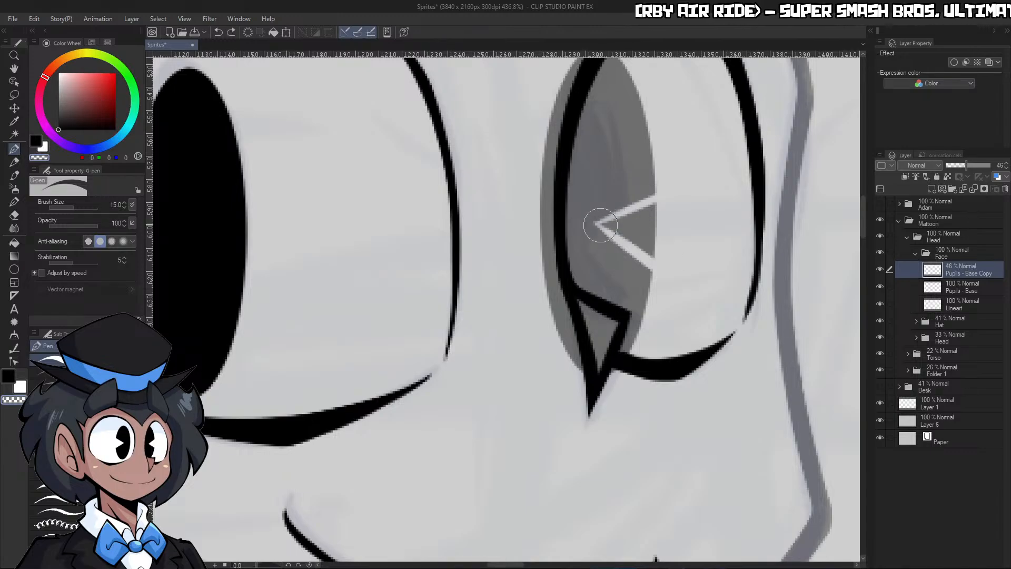
mouse_move(600, 224)
left_mouse_down()
mouse_move(682, 202)
mouse_move(682, 264)
left_mouse_up()
mouse_move(606, 224)
left_mouse_down()
mouse_move(675, 255)
mouse_move(685, 227)
left_mouse_up()
Merge the right pupil's layer down into Pupils - Base and set the merged layer's opacity to 40%
key("ctrl+space")
left_click_drag(684, 225, 668, 205)
left_click(355, 246)
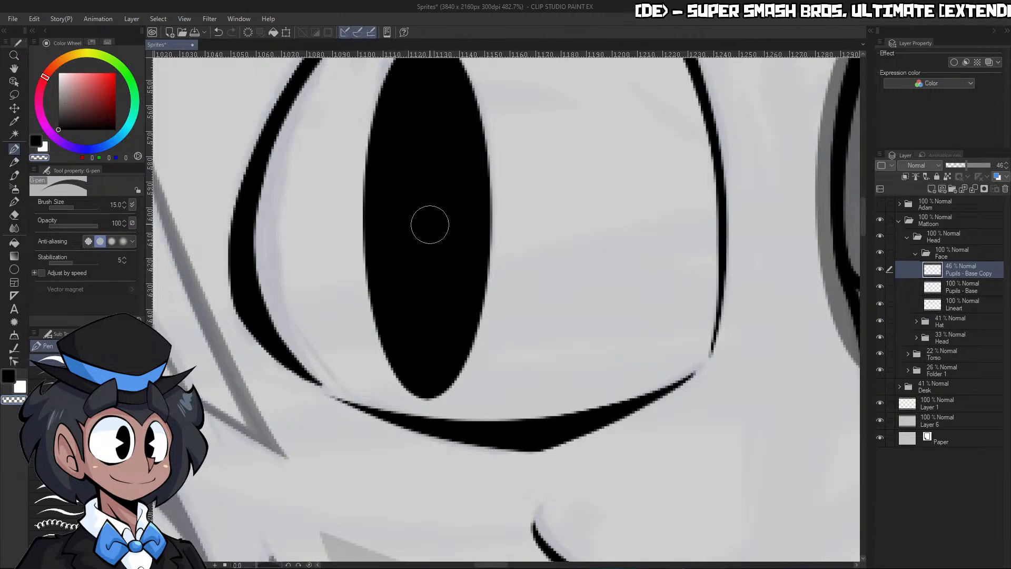
left_click(974, 190)
key("ctrl+z")
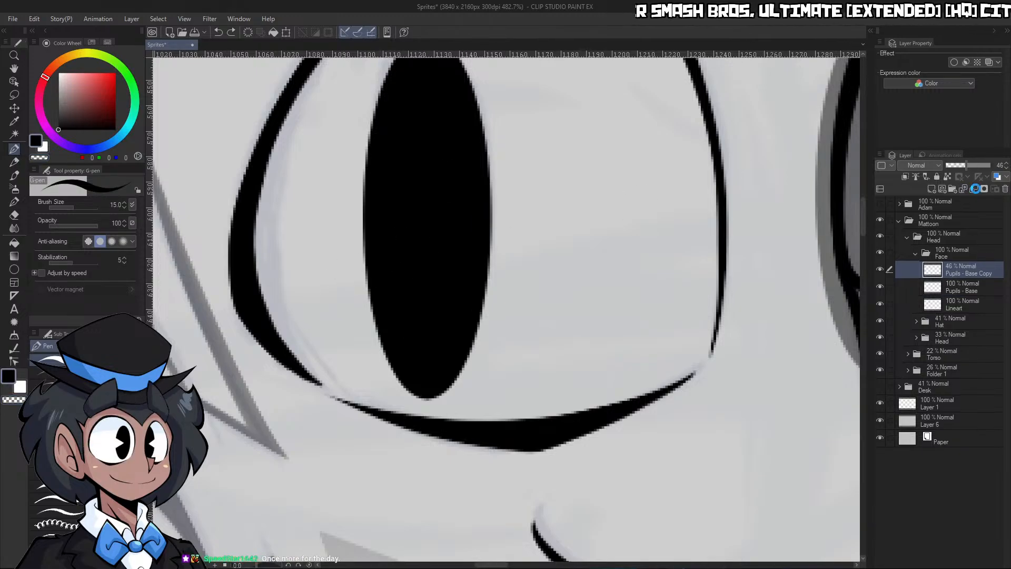
left_click(975, 189)
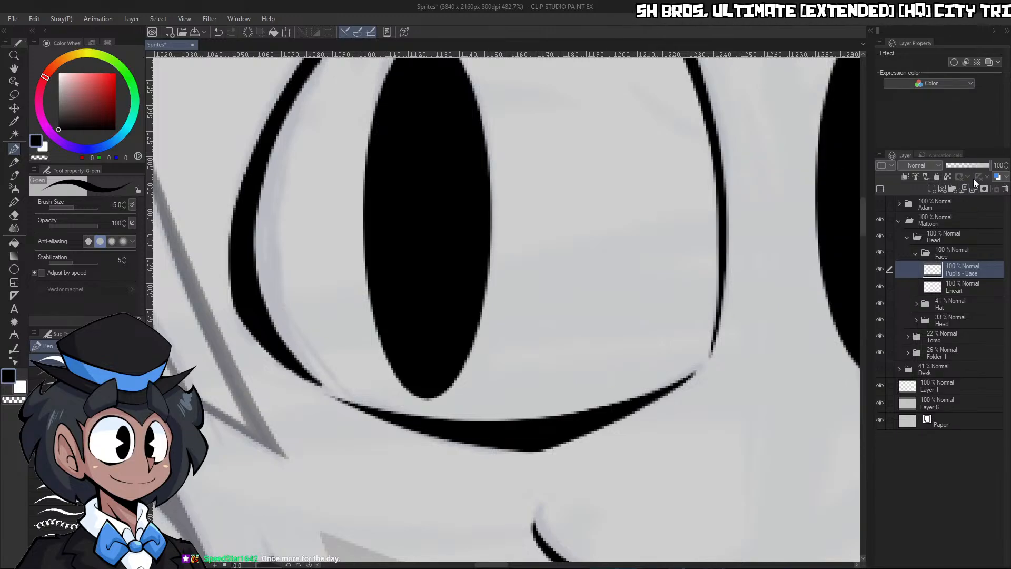
left_click(964, 165)
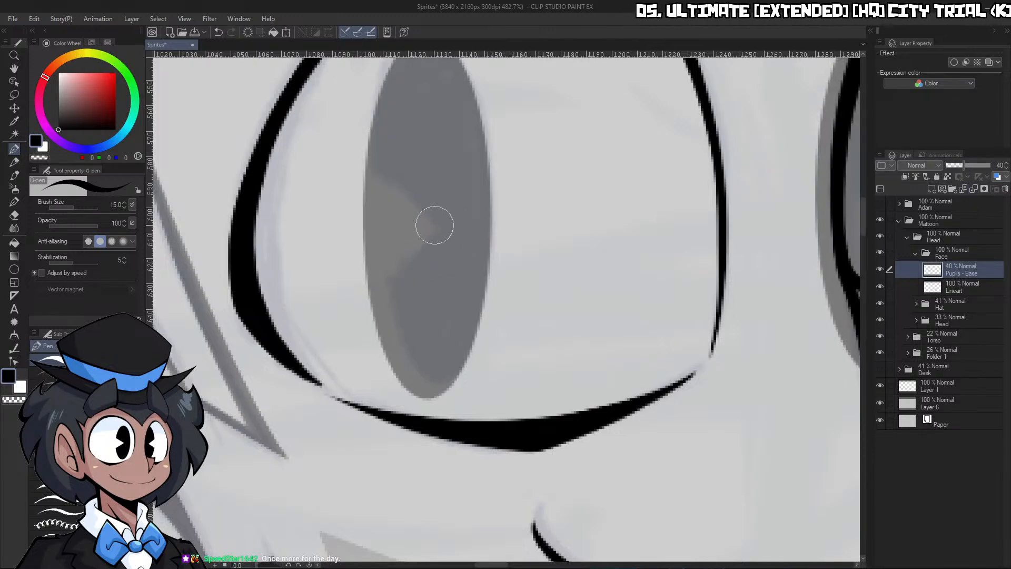
Erase a wedge-shaped notch from the left side of the left pupil, following the sketch underneath
left_click_drag(346, 298, 460, 176)
key("ctrl+z")
left_click_drag(428, 219, 343, 289)
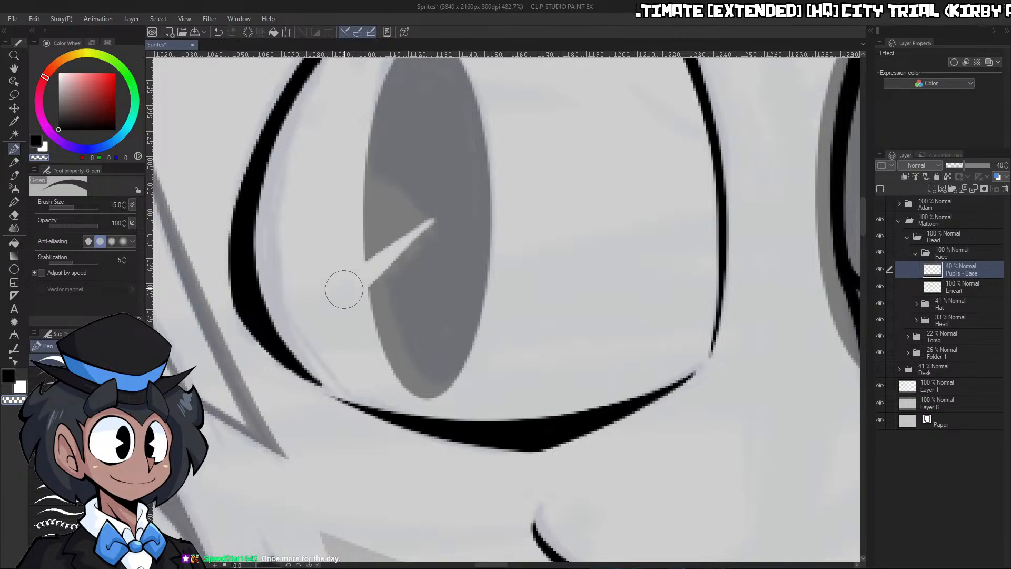
left_click_drag(431, 220, 337, 153)
key("ctrl+z")
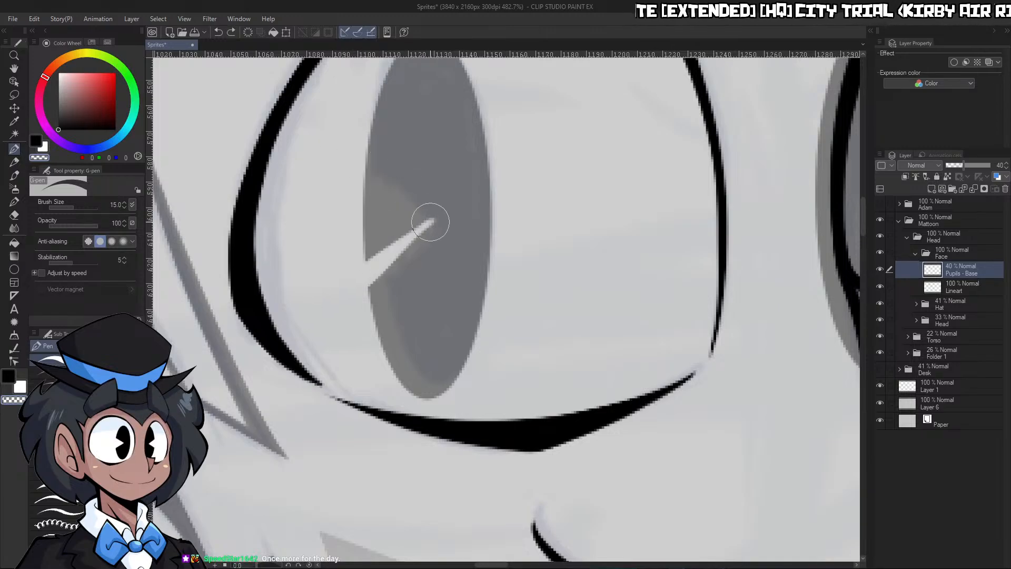
left_click_drag(431, 220, 332, 161)
mouse_move(409, 237)
left_mouse_down()
mouse_move(370, 248)
mouse_move(384, 206)
mouse_move(371, 203)
left_mouse_up()
key("c")
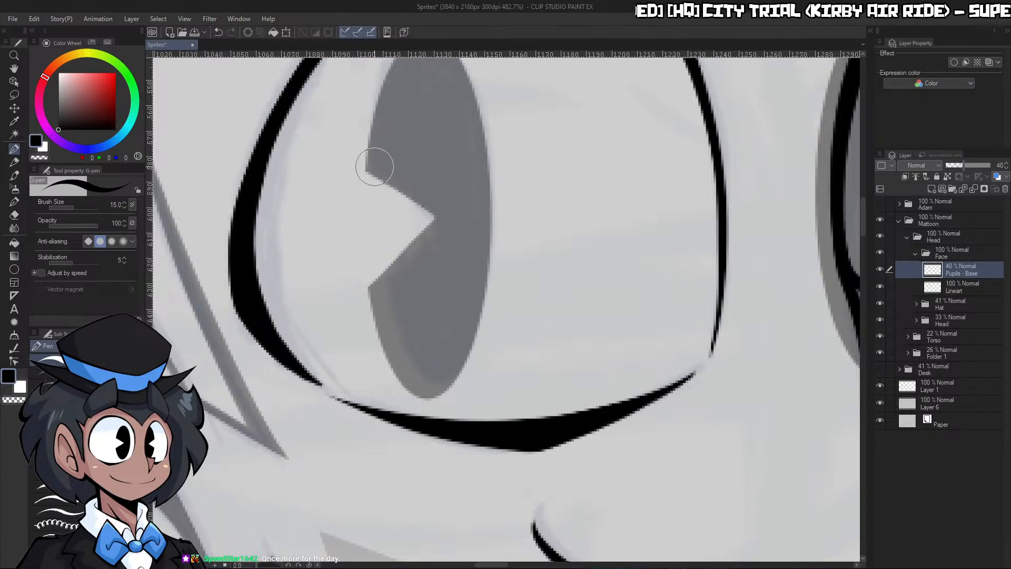
left_click_drag(371, 166, 472, 238)
key("ctrl+z")
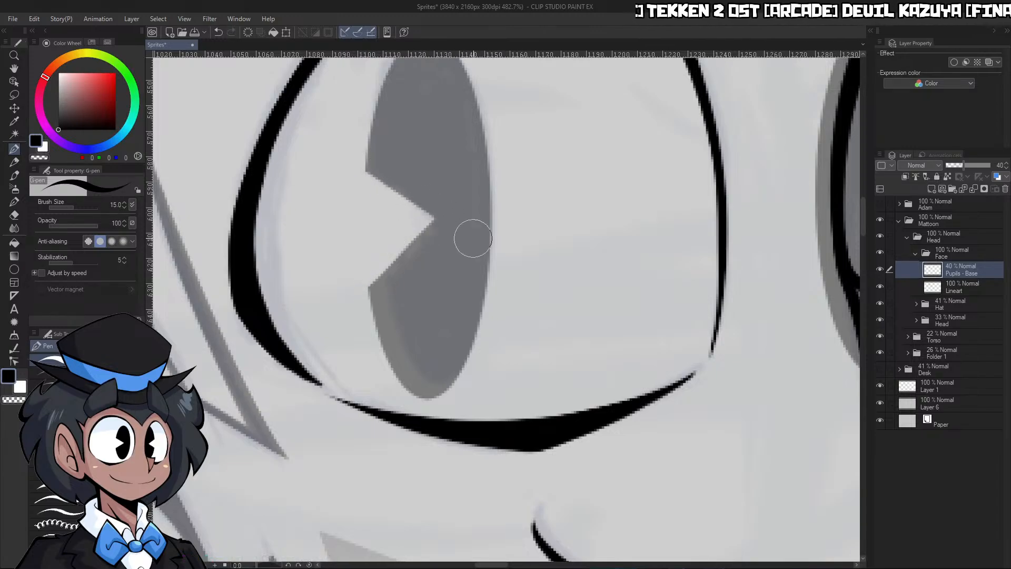
Set the Pupils - Base layer's opacity back to 100%
key("ctrl+space")
mouse_move(419, 198)
left_mouse_down()
mouse_move(354, 215)
mouse_move(378, 210)
left_mouse_up()
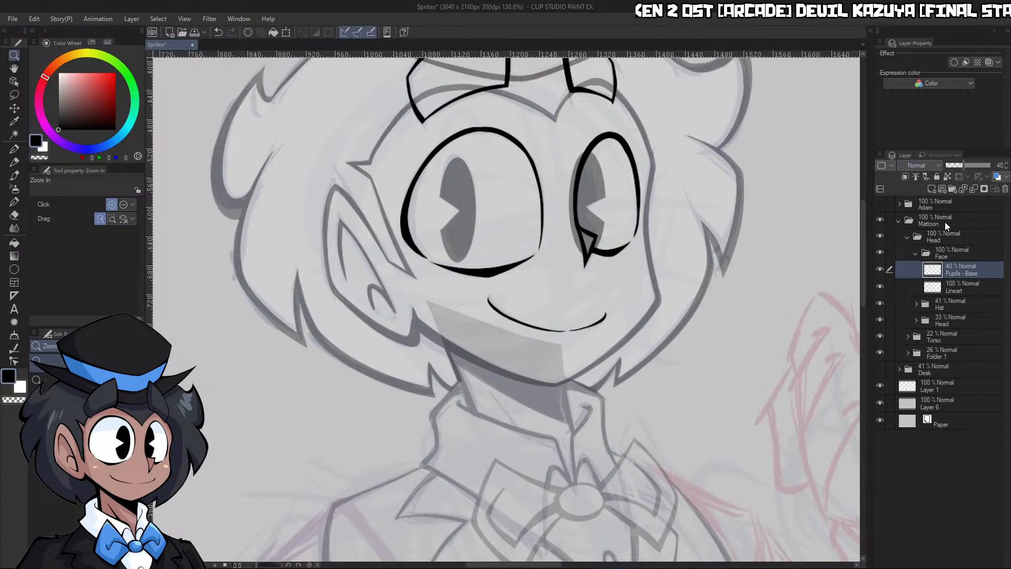
left_click_drag(979, 166, 992, 166)
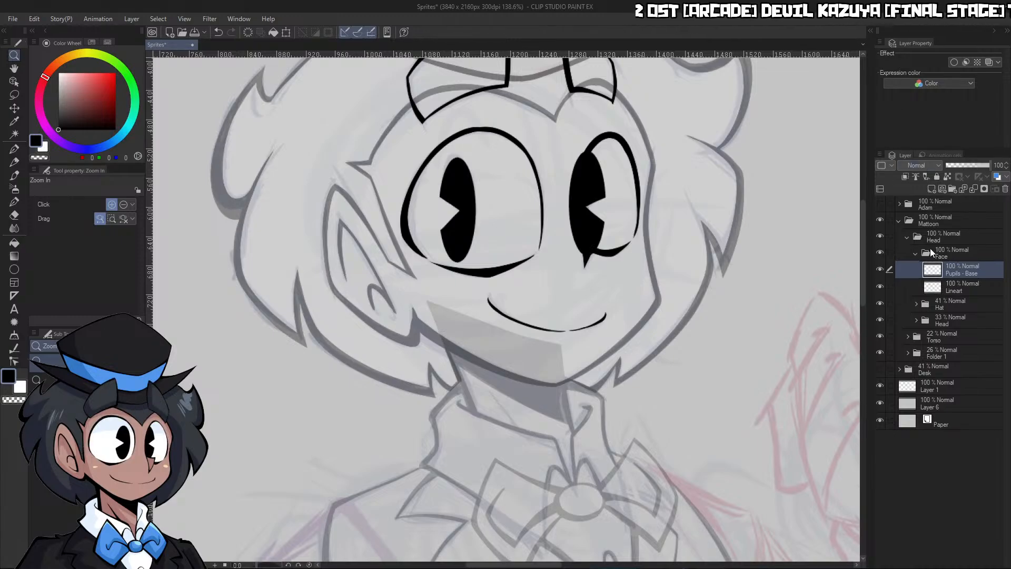
Hide the Pupils - Base layer, duplicate it as a backup, and make only the copy visible
left_click(879, 269)
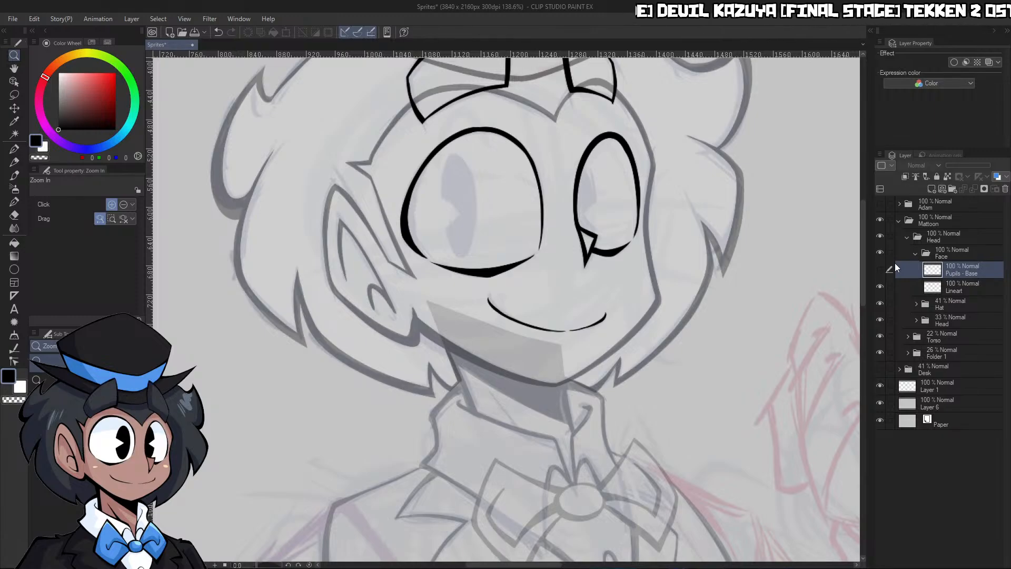
left_click(921, 329)
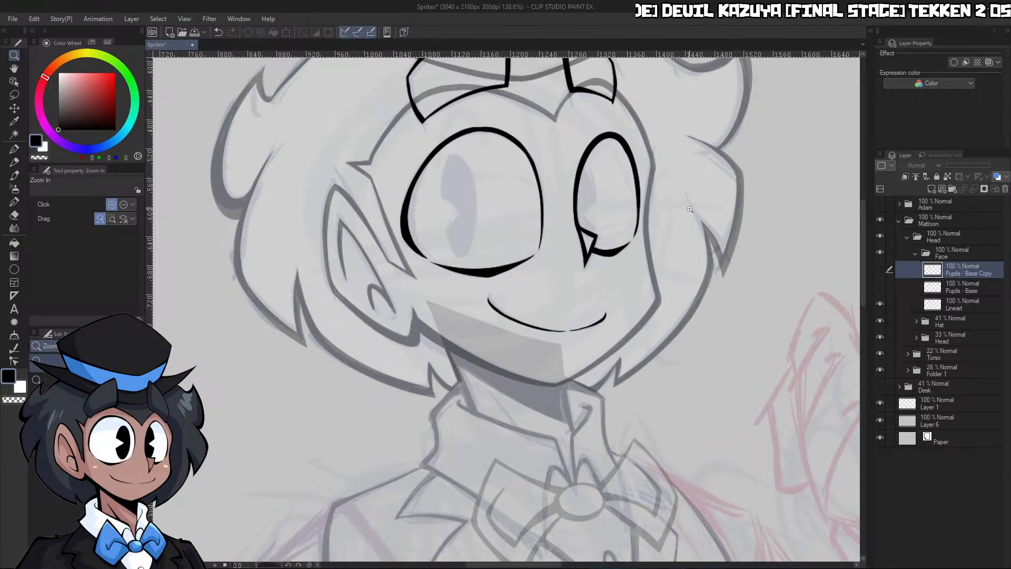
left_click(879, 269)
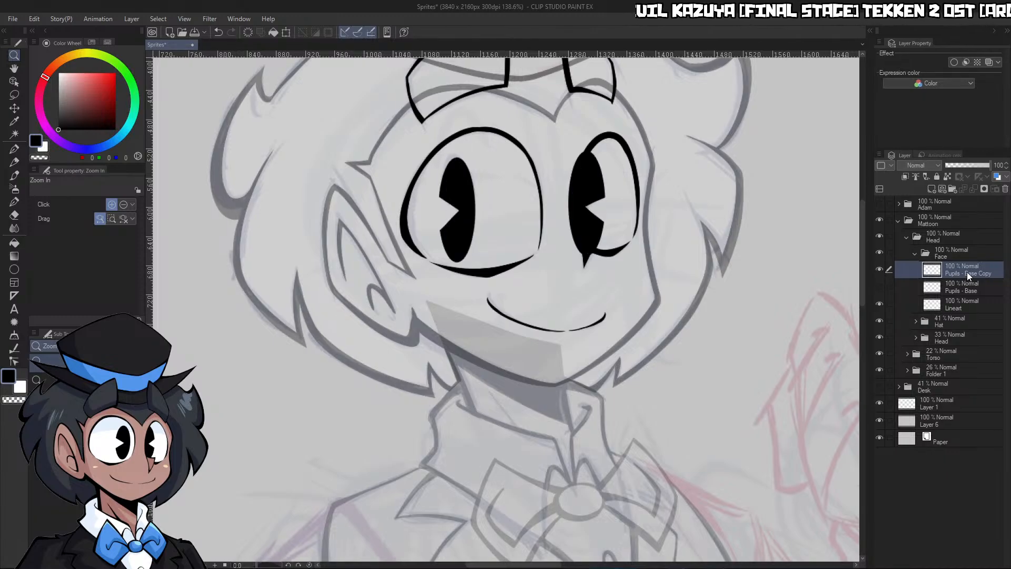
Lower the pupil copy's opacity to 42% and erase the right pupil outside the eye outline and inside the nose, enlarging the brush to 20
left_click(965, 166)
scroll(594, 171, "up", 3)
key("p")
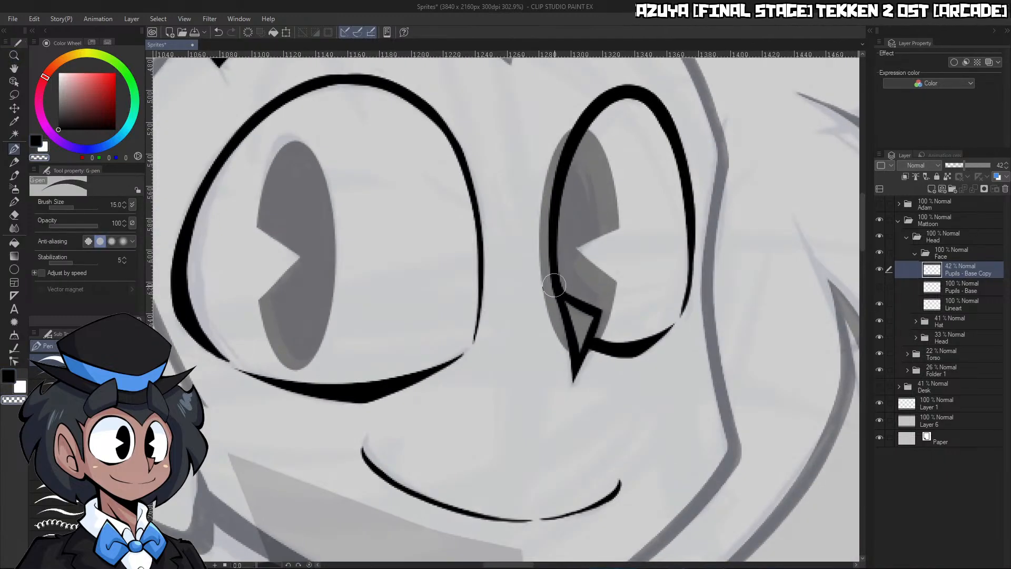
mouse_move(582, 319)
left_mouse_down()
mouse_move(576, 355)
mouse_move(582, 337)
mouse_move(563, 342)
mouse_move(548, 289)
mouse_move(543, 215)
left_mouse_up()
key("]")
key("]")
mouse_move(550, 296)
left_mouse_down()
mouse_move(555, 164)
mouse_move(582, 93)
left_mouse_up()
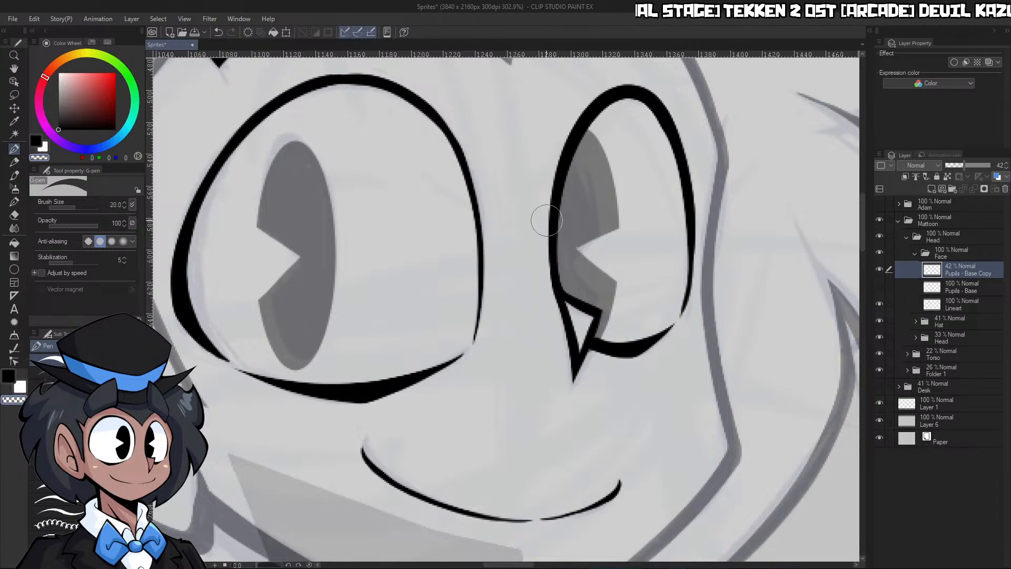
Restore the Pupils - Base Copy layer's opacity to 100% and make the Lineart layer active
key("ctrl+space")
scroll(597, 110, "down", 5)
scroll(579, 158, "up", 3)
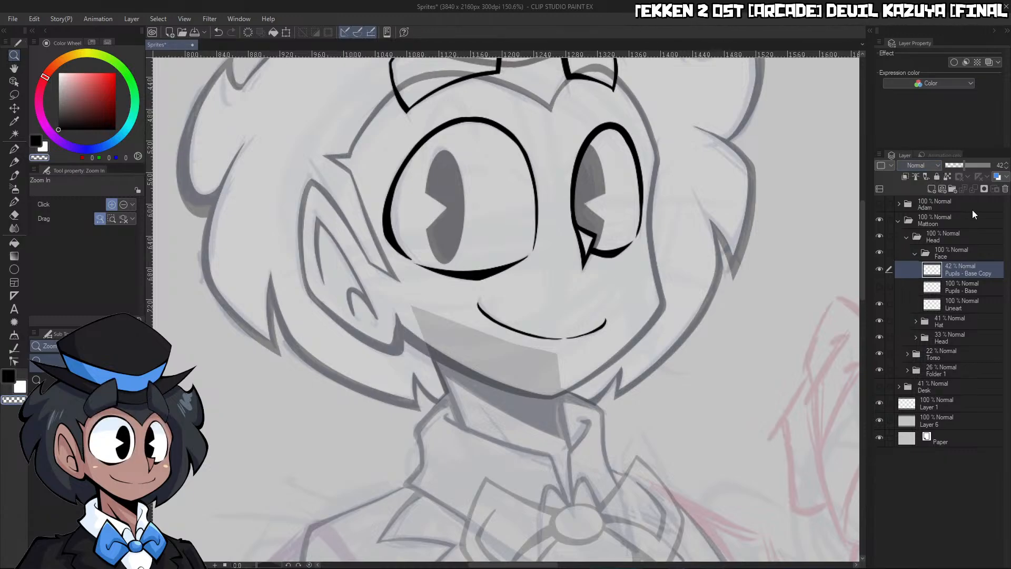
left_click(989, 165)
scroll(763, 245, "down", 5)
scroll(797, 254, "up", 4)
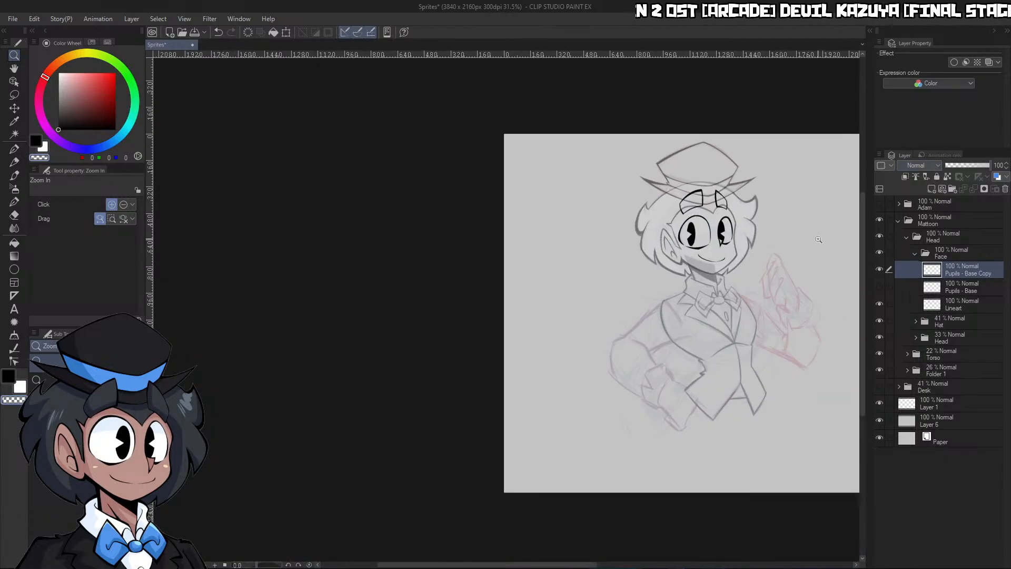
scroll(605, 211, "down", 5)
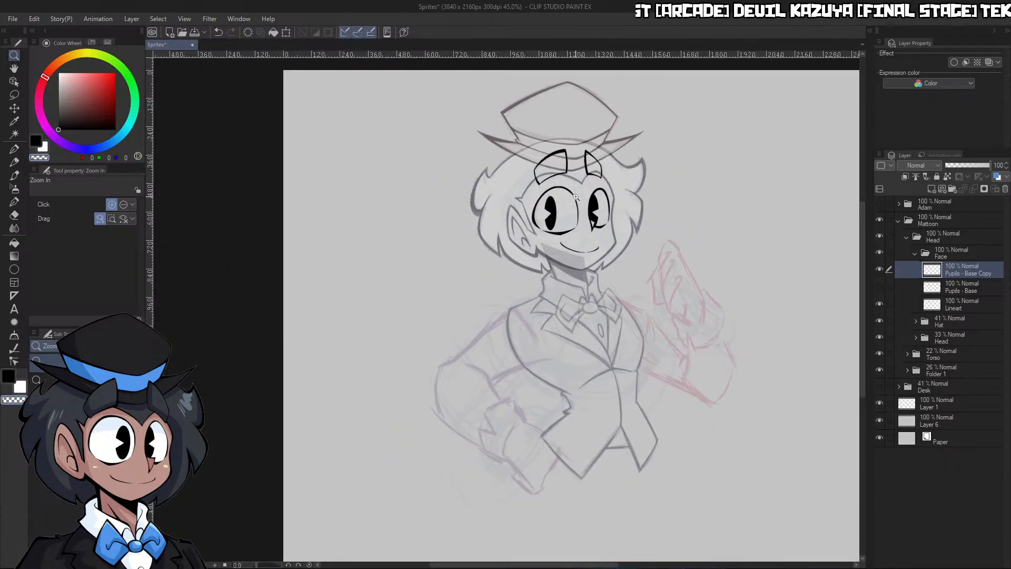
scroll(603, 189, "up", 5)
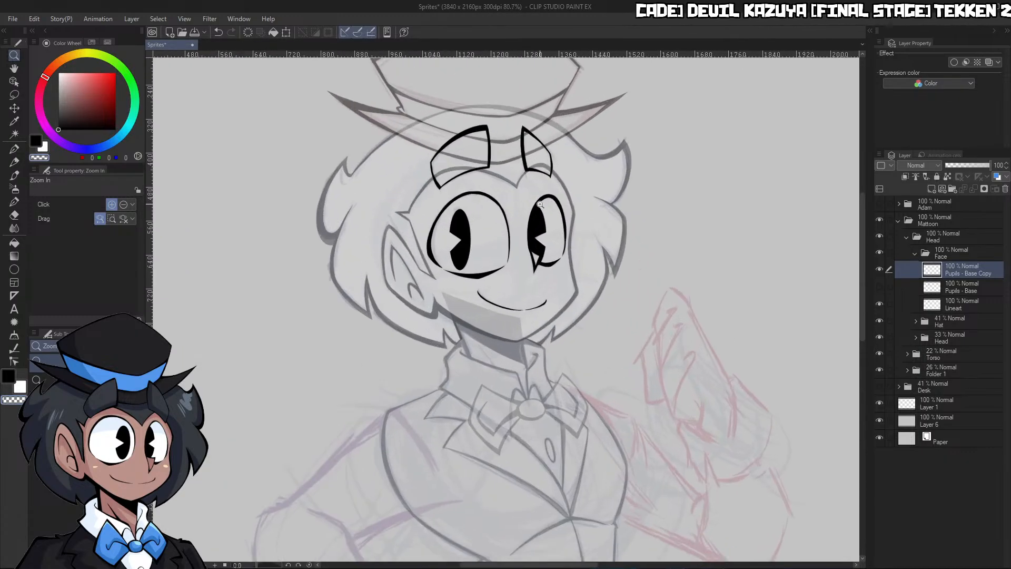
left_click(962, 305)
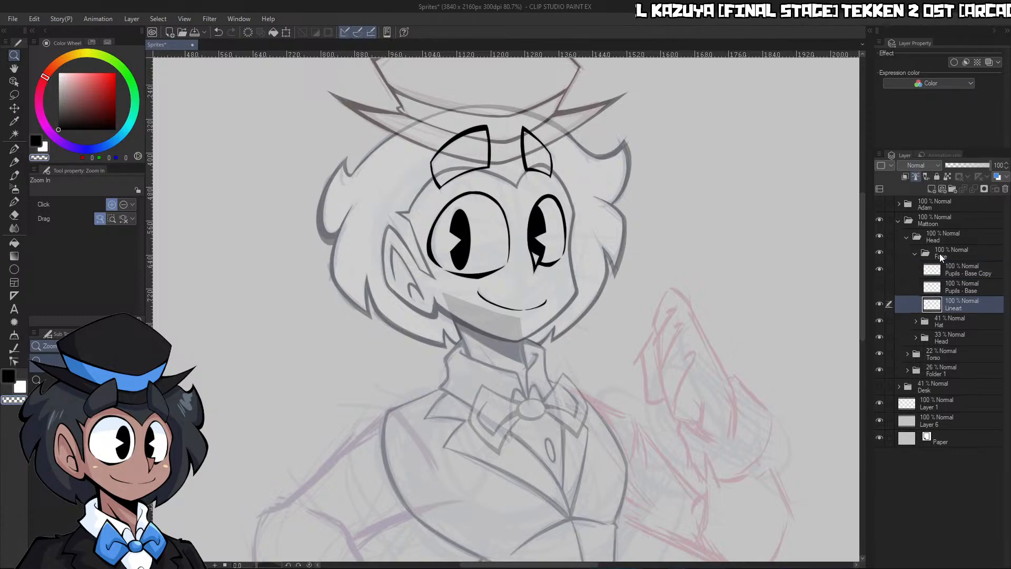
Add a new layer beneath Lineart and fill both eyebrows with white on it
left_click(931, 191)
left_click_drag(953, 306, 960, 319)
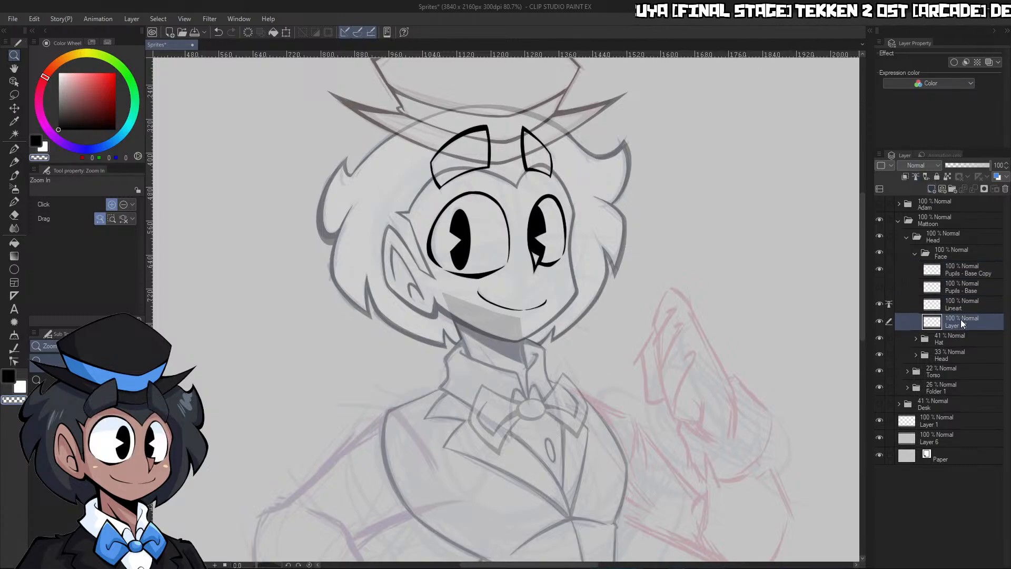
left_click(59, 74)
left_click_drag(457, 169, 499, 152)
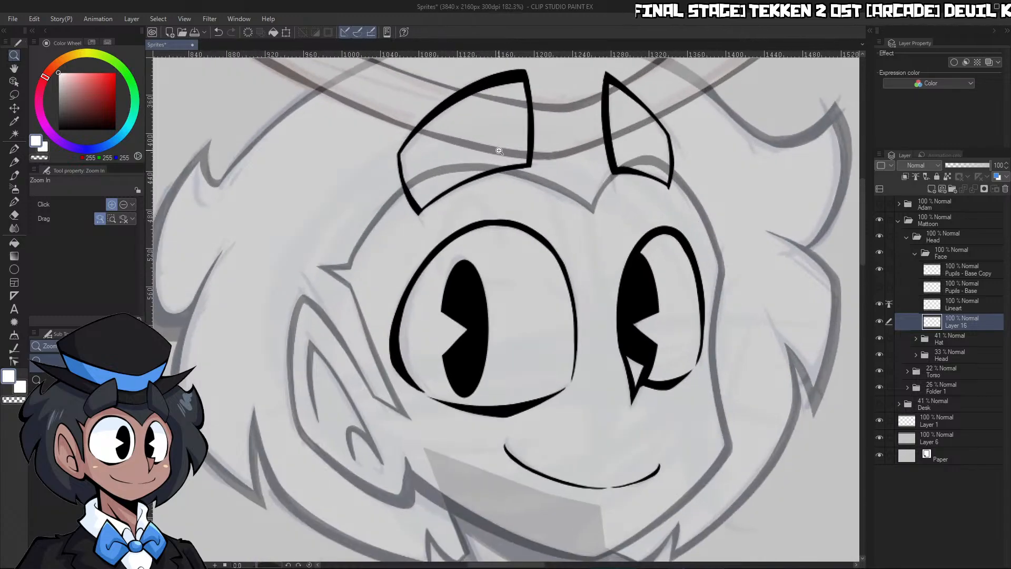
key("g")
left_click(517, 146)
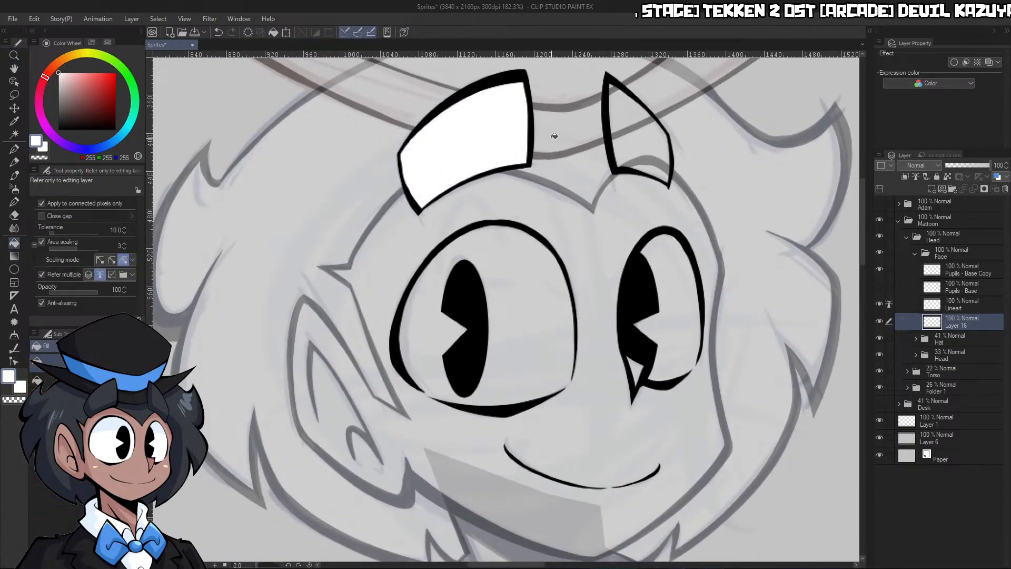
left_click(635, 141)
Seal the gap in the right eye's outline with white and fill the right eye and the nose with white
key("ctrl+space")
left_click_drag(670, 214, 659, 261)
key("p")
mouse_move(672, 318)
left_mouse_down()
mouse_move(722, 311)
mouse_move(710, 259)
left_mouse_up()
key("g")
left_click(657, 258)
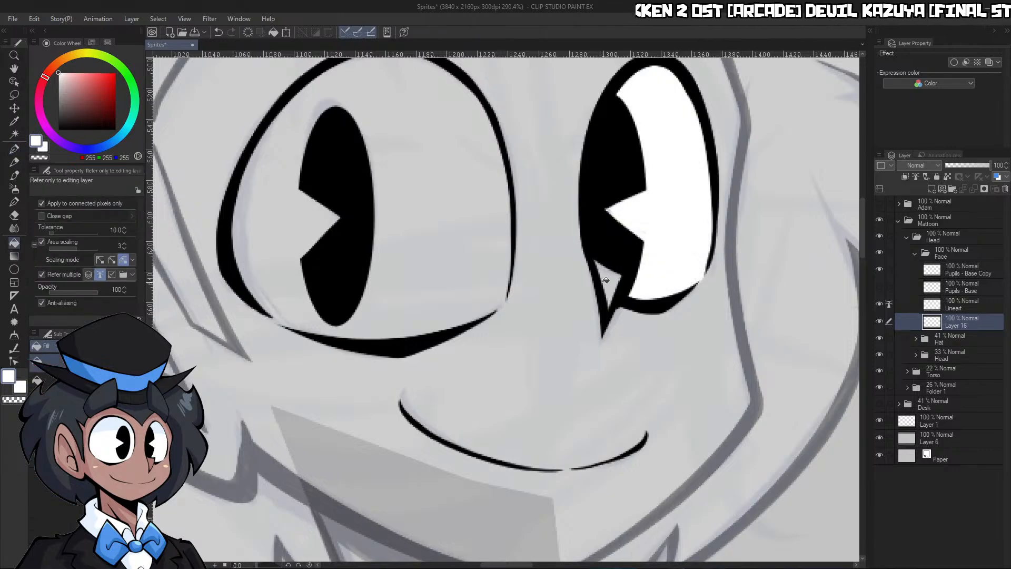
left_click(606, 280)
Bridge the gaps at the lower corners of the left eye's outline with white strokes and fill the eye with white
key("p")
left_click_drag(264, 307, 287, 322)
left_click_drag(509, 290, 490, 315)
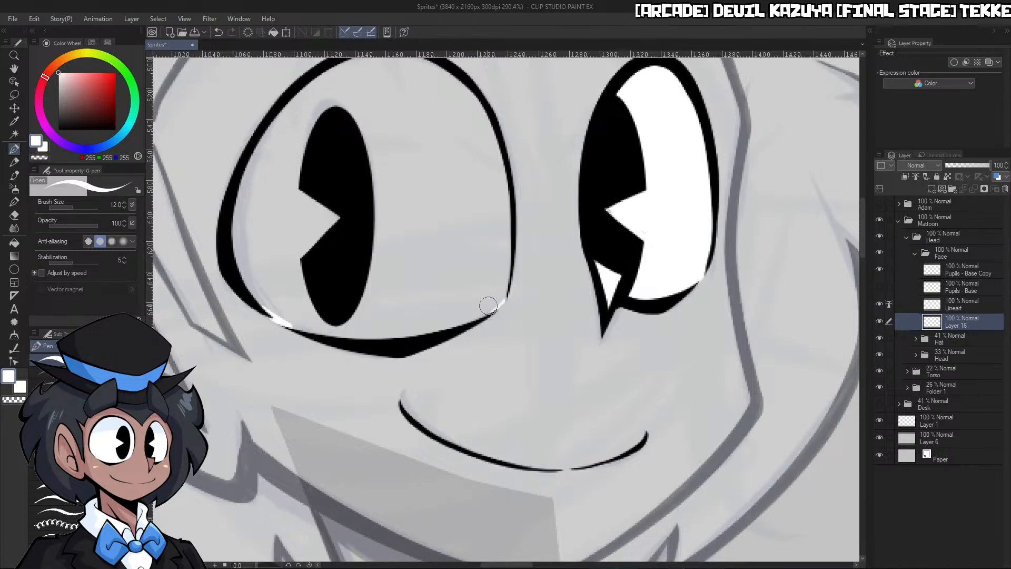
key("g")
left_click(490, 263)
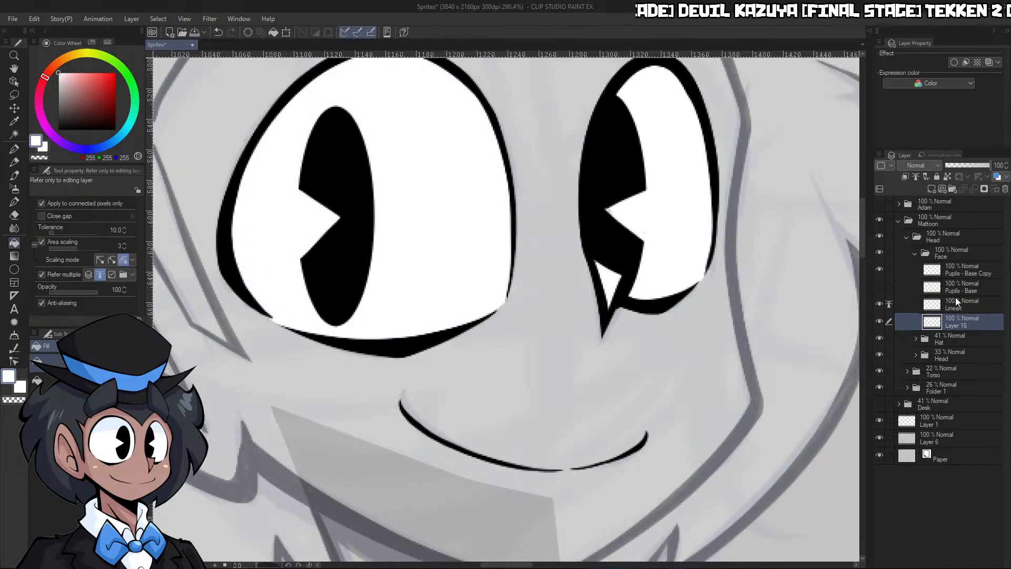
Delete the Pupils - Base Copy layer, show Pupils - Base again and set its opacity to 58%
left_click(907, 273)
key("p")
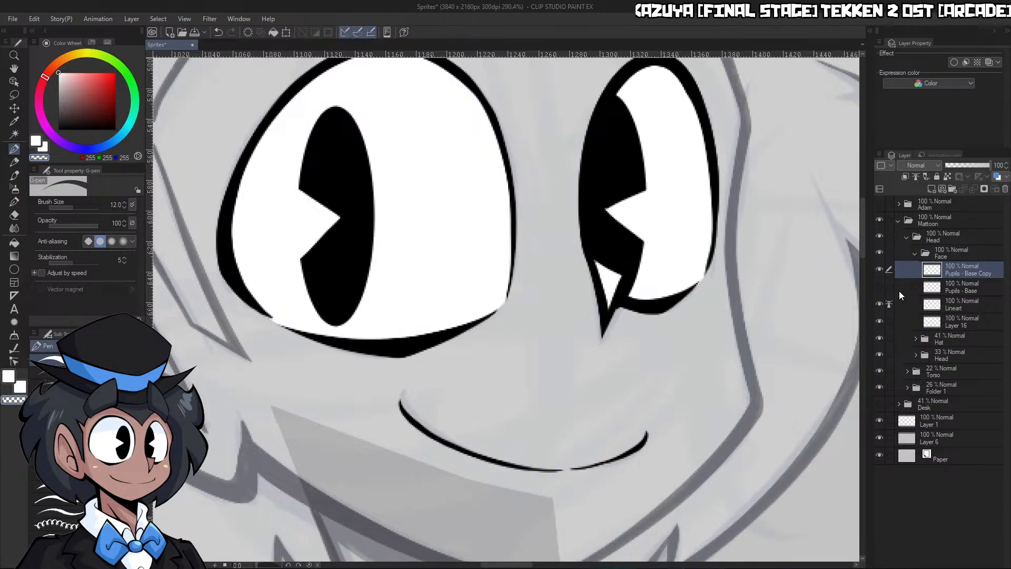
left_click(879, 286)
left_click(948, 287)
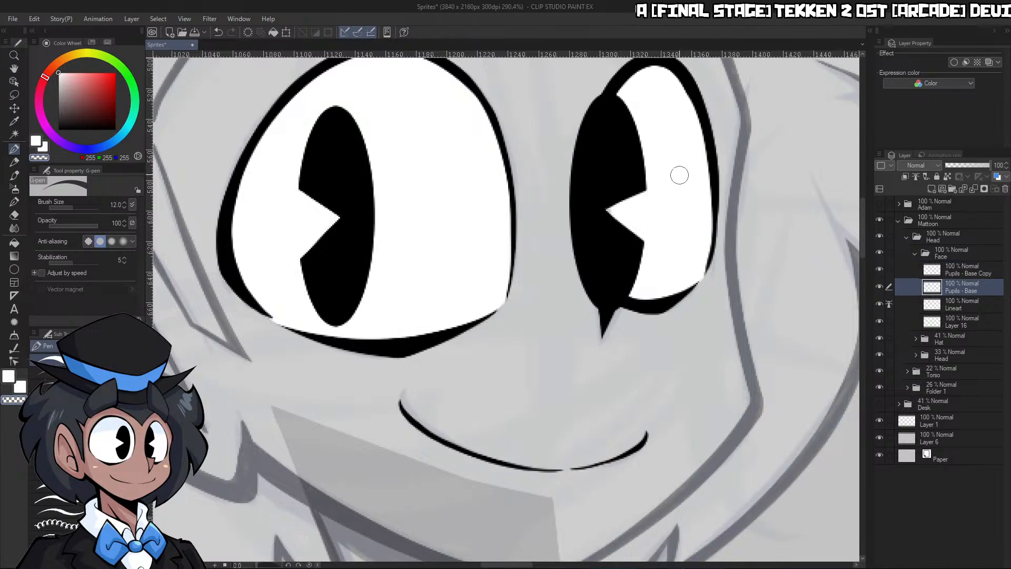
left_click(880, 269)
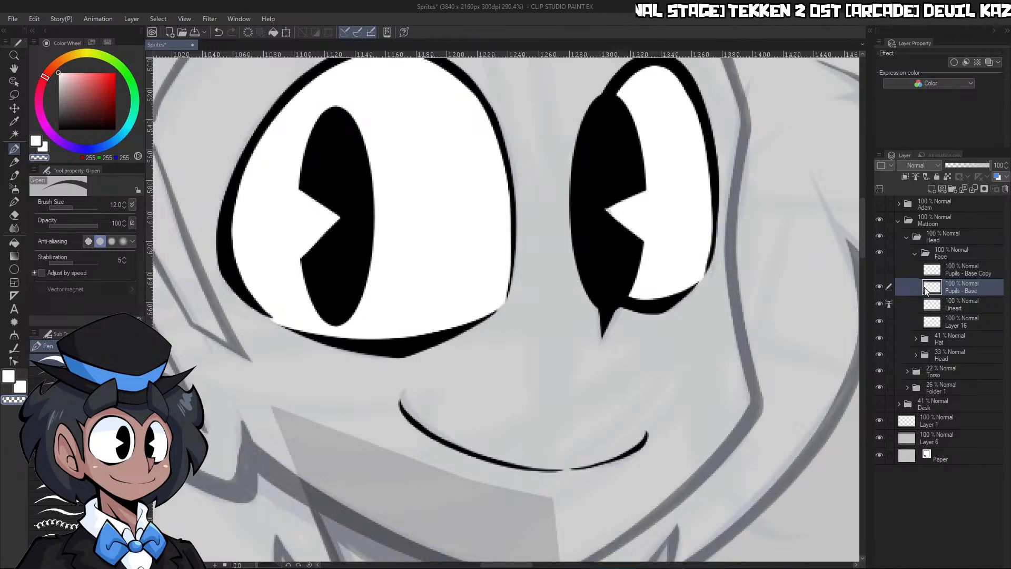
left_click(941, 271)
left_click(1005, 189)
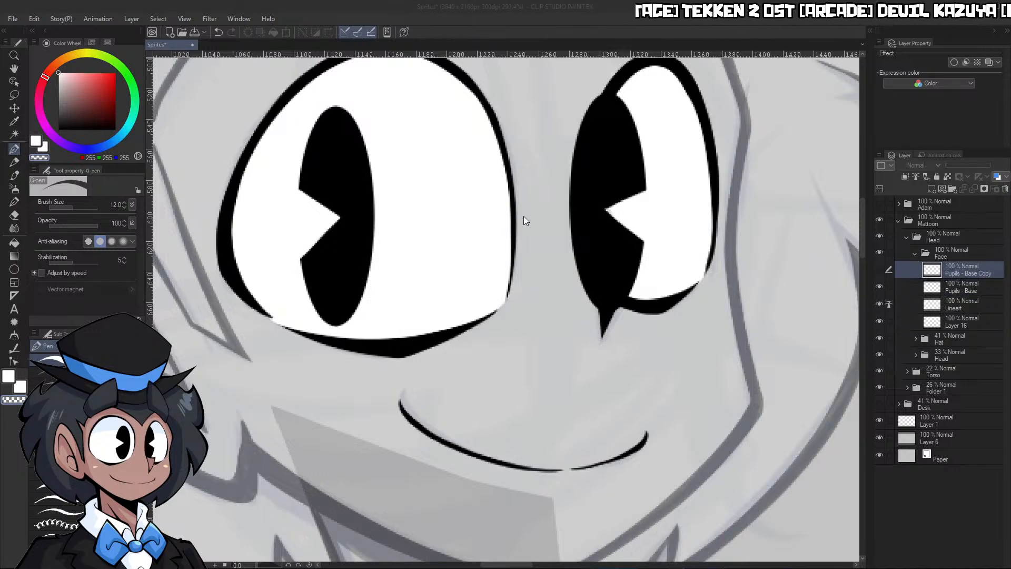
left_click(972, 166)
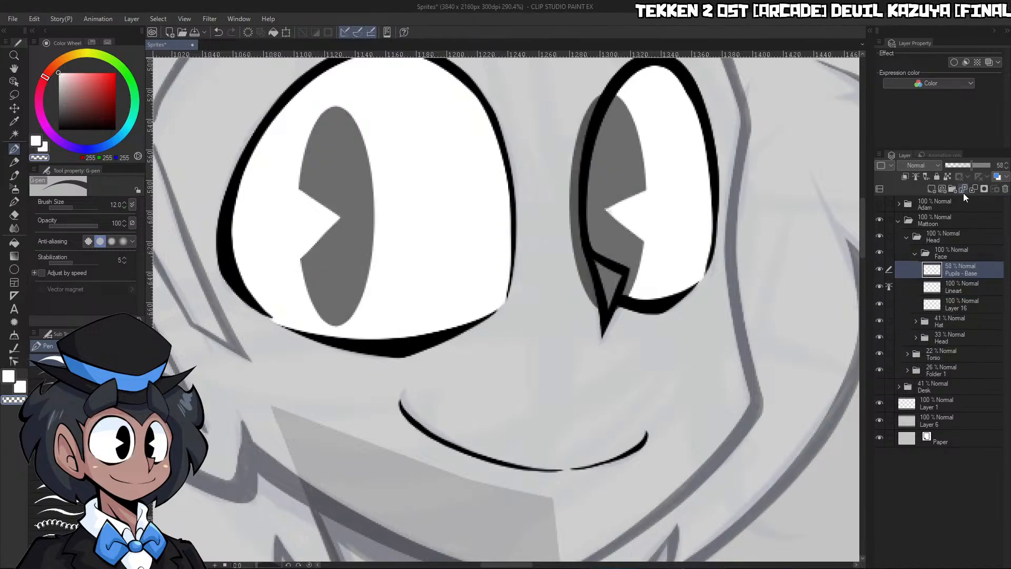
Make a fresh 58% opacity copy of the Pupils - Base layer and hide the original
key("p")
scroll(683, 215, "up", 5)
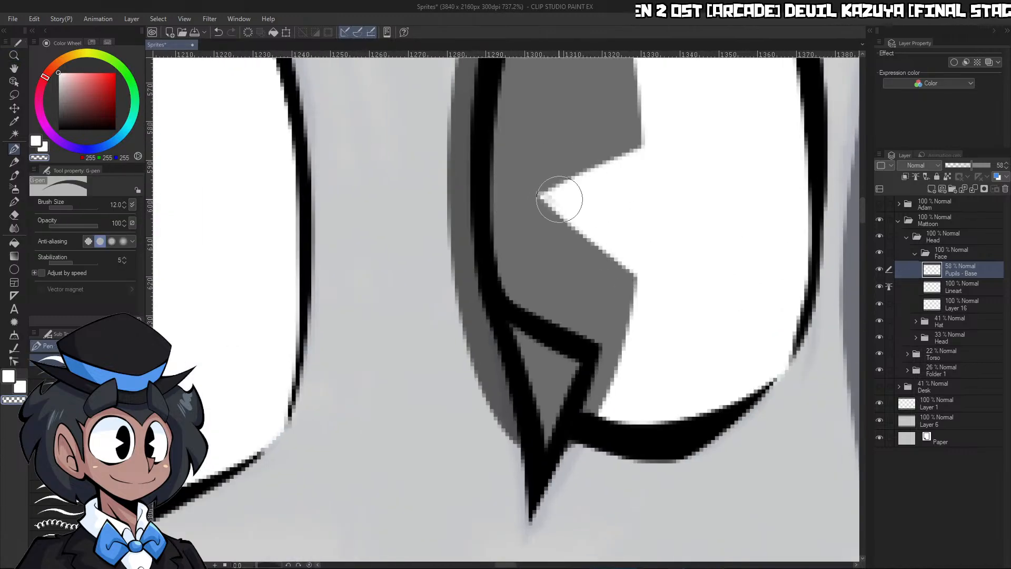
scroll(641, 232, "down", 6)
scroll(660, 304, "up", 2)
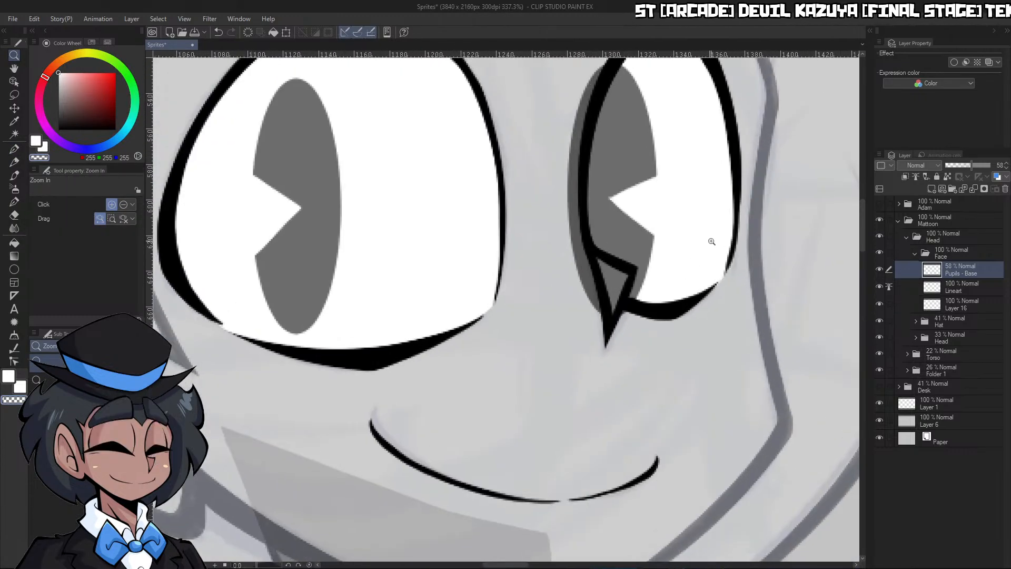
left_click(976, 188)
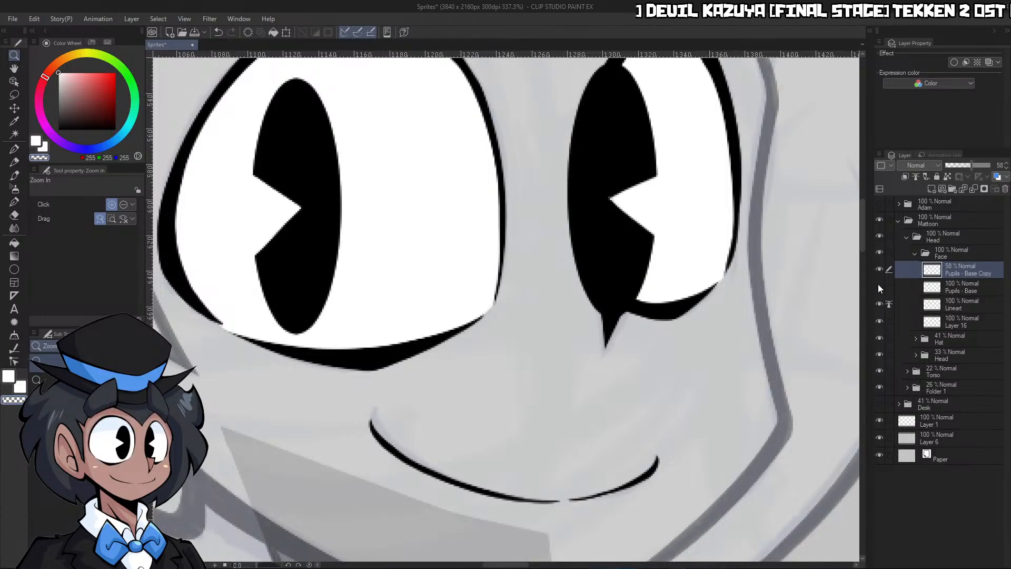
left_click(879, 286)
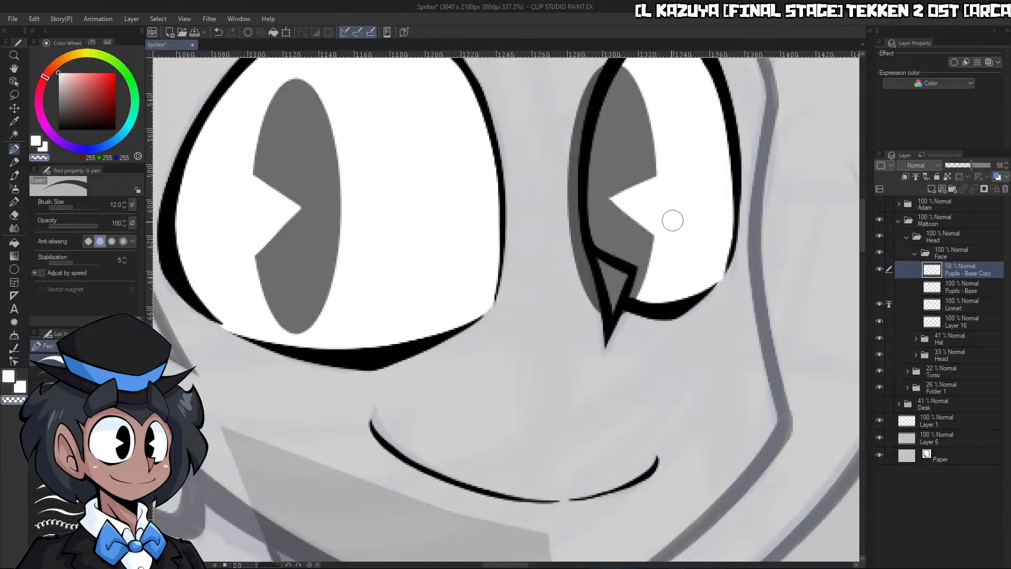
Erase the copied right pupil outside the eye outline and inside the nose, and restore the copy's opacity to 100%
key("p")
key("c")
mouse_move(559, 240)
left_mouse_down()
mouse_move(611, 289)
mouse_move(608, 273)
mouse_move(624, 284)
mouse_move(589, 292)
mouse_move(573, 245)
mouse_move(578, 132)
mouse_move(506, 124)
left_mouse_up()
key("ctrl+space")
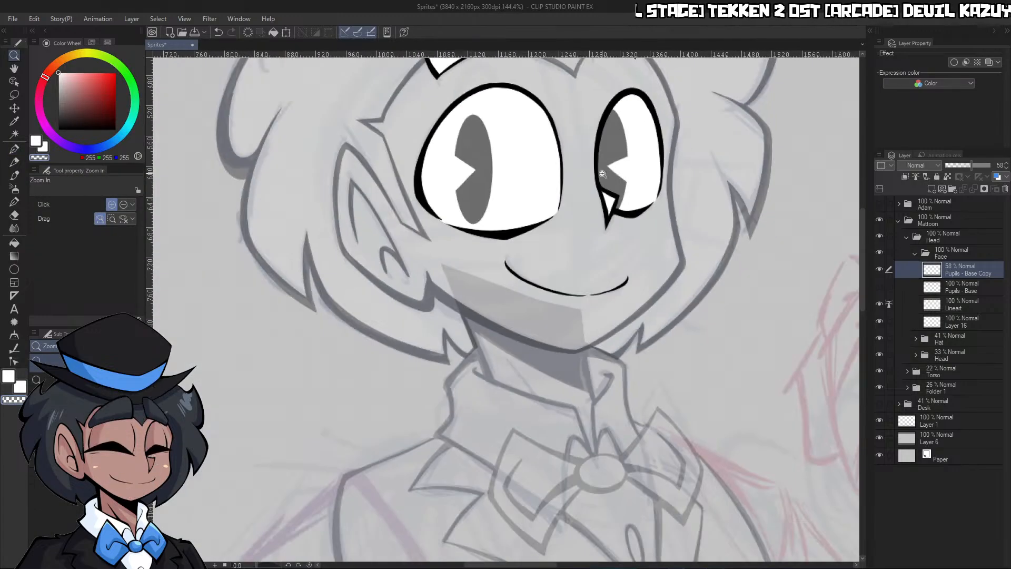
left_click_drag(579, 127, 581, 183)
left_click_drag(624, 92, 700, 98)
left_click_drag(983, 168, 999, 172)
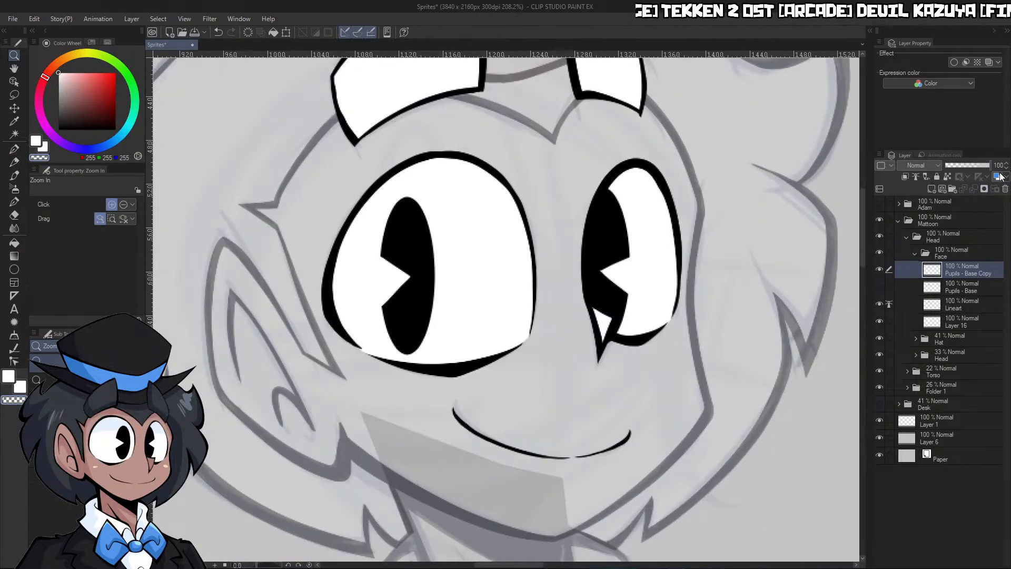
Collapse the Face folder and set the Hat and inner Head folders' opacity to 100%
key("ctrl+space")
left_click_drag(626, 355, 764, 407)
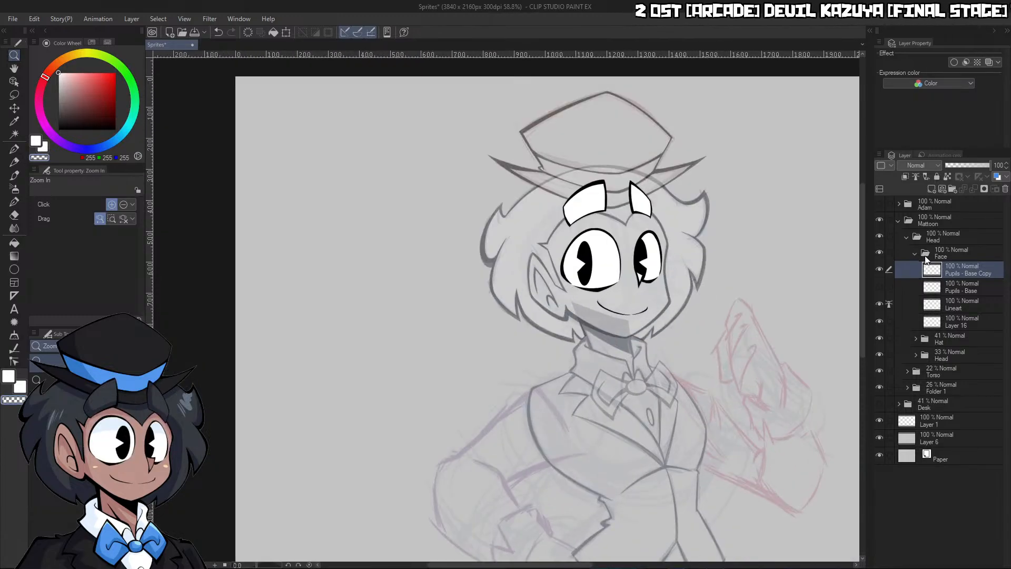
left_click(951, 324)
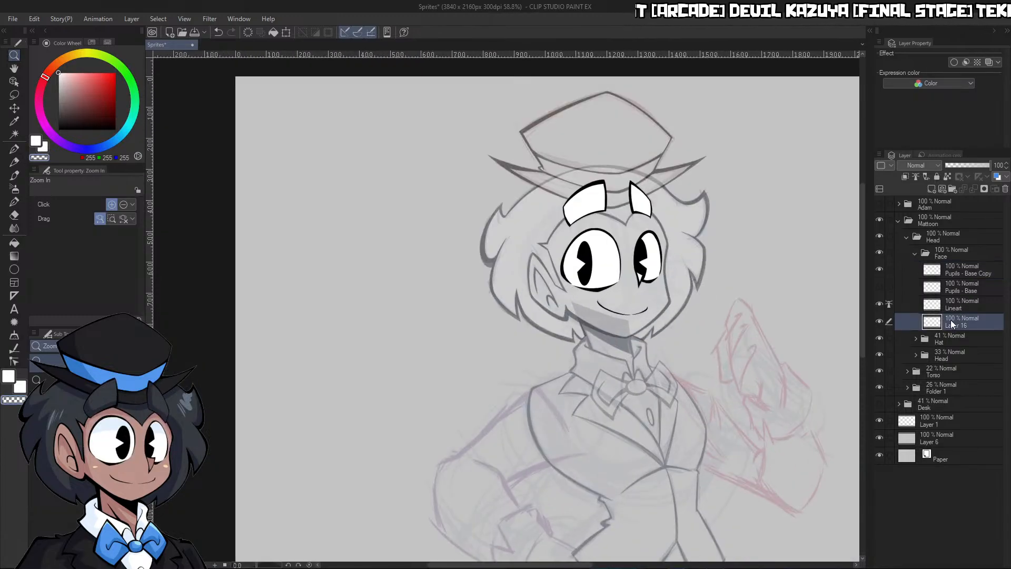
left_click(916, 254)
left_click(947, 272)
left_click(953, 285, "shift")
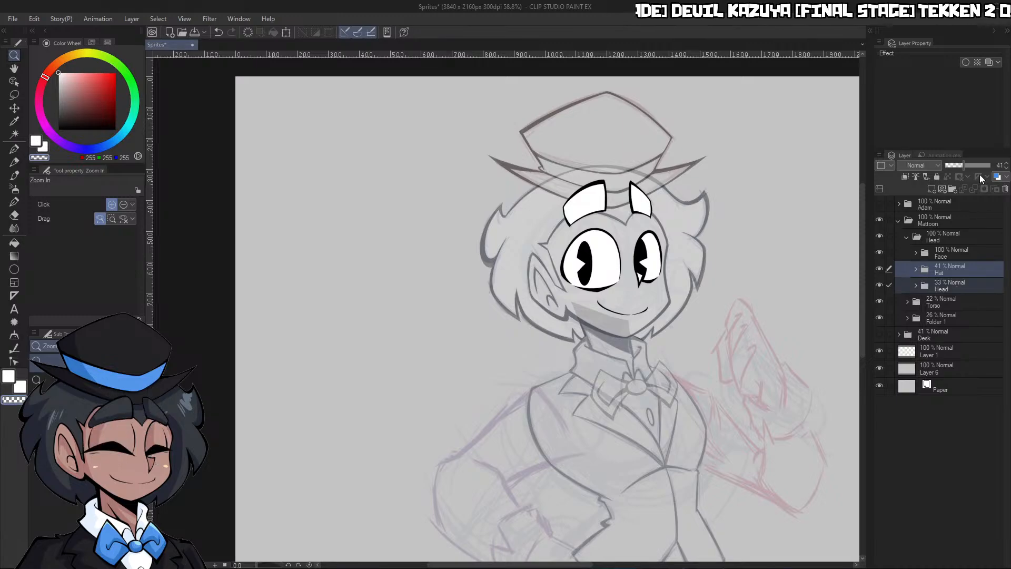
left_click_drag(979, 166, 999, 166)
left_click_drag(804, 367, 748, 379)
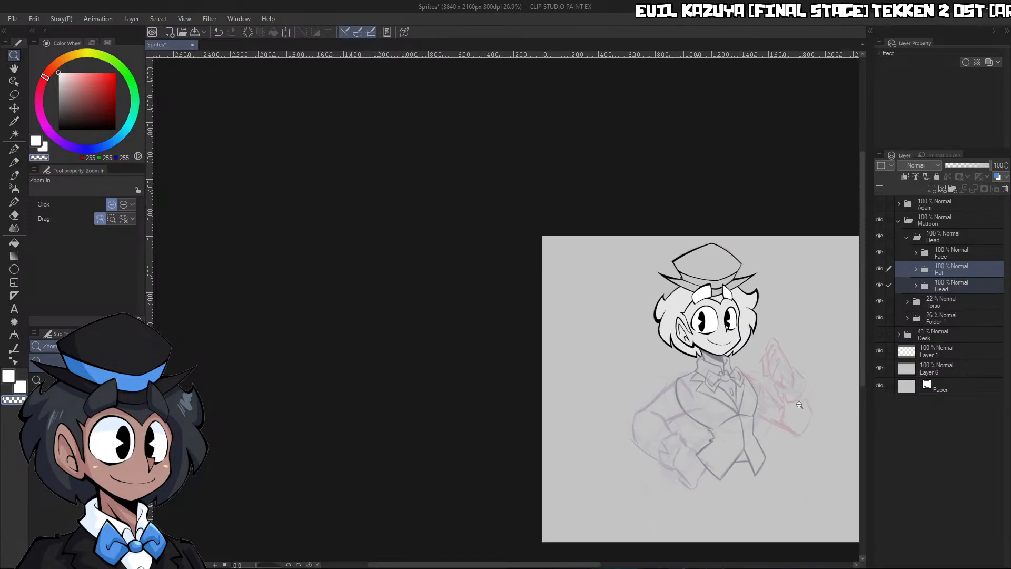
left_click_drag(800, 416, 853, 405)
Set the Torso folder's opacity to 100%, collapse the outer Head folder and check the whole figure
left_click(885, 303)
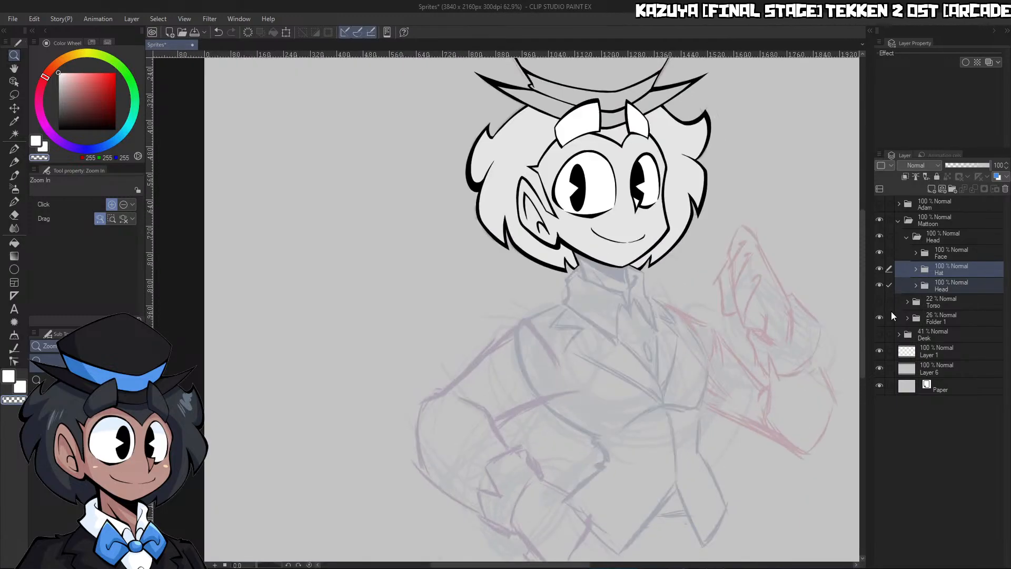
left_click(911, 298)
left_click(881, 301)
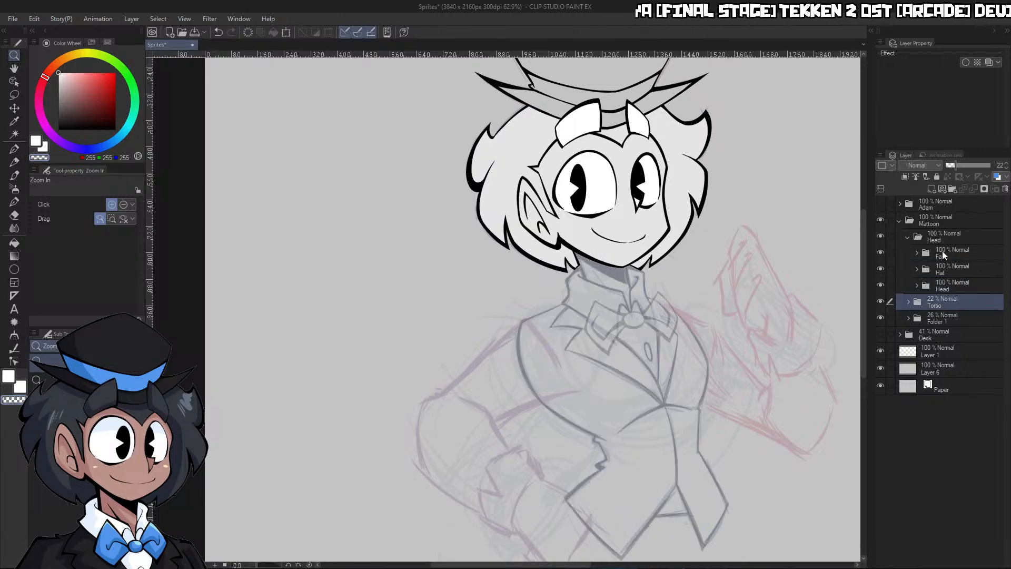
left_click_drag(981, 167, 994, 168)
left_click_drag(753, 347, 710, 381)
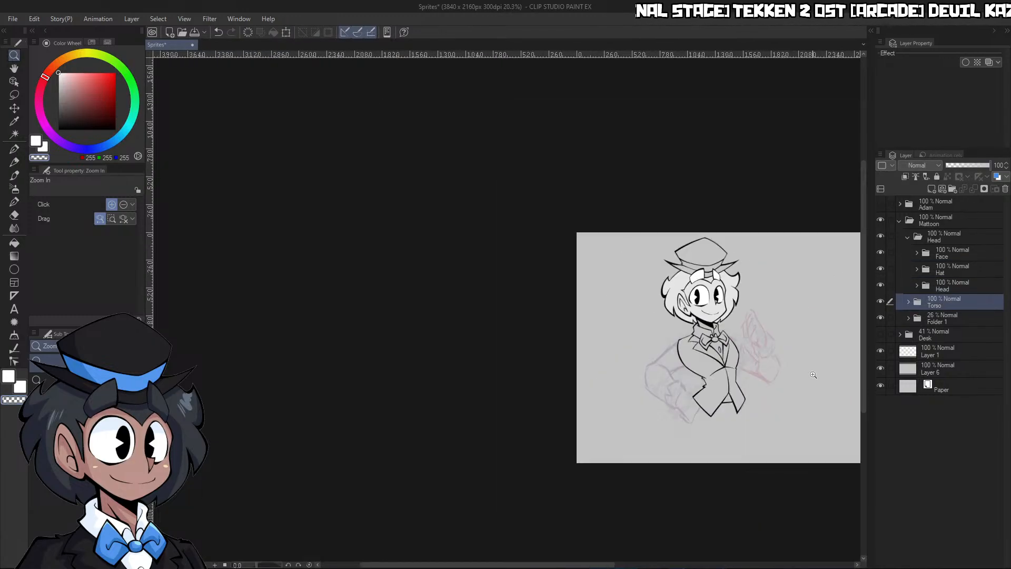
left_click_drag(811, 376, 852, 337)
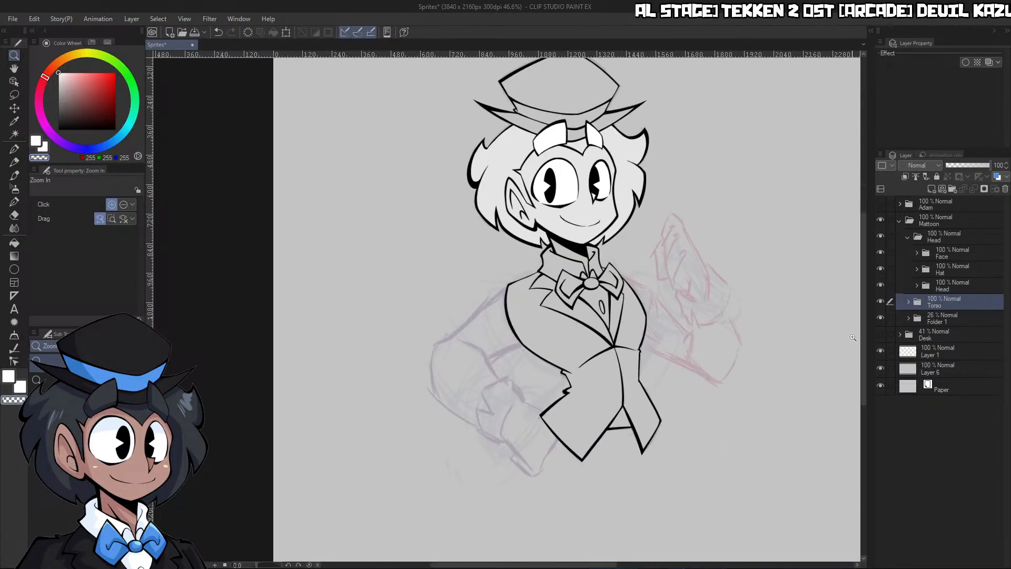
left_click(907, 237)
scroll(711, 274, "down", 2)
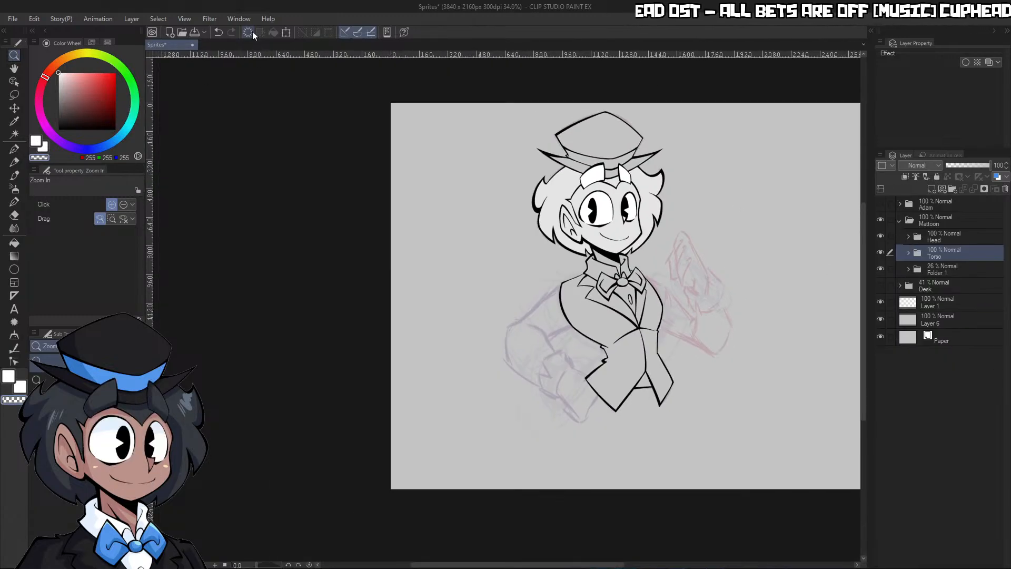
scroll(667, 273, "up", 6)
scroll(667, 272, "up", 1)
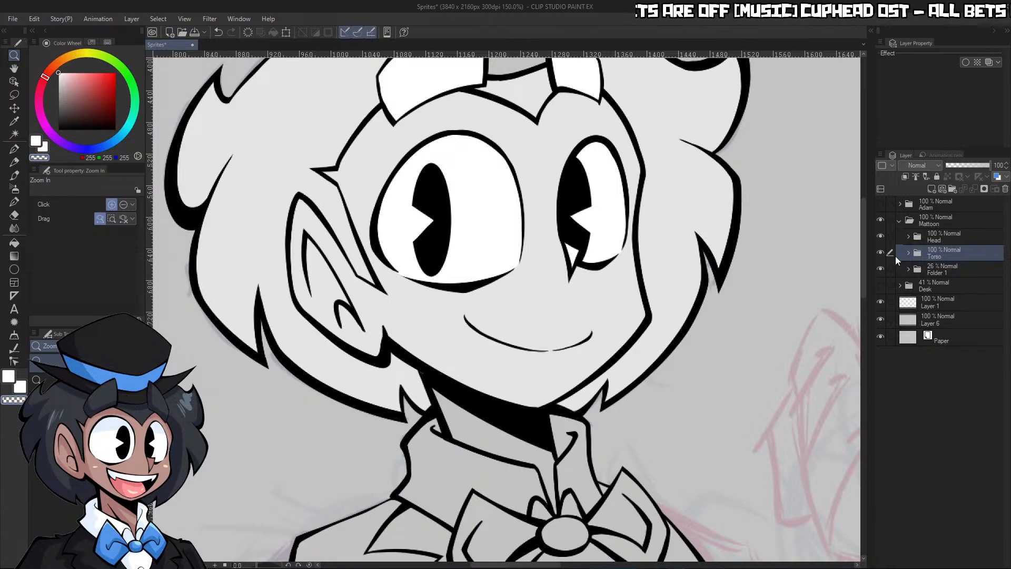
Hide the Torso folder, lower the inner Head folder's opacity to 28% and expand the Face folder
left_click(881, 252)
left_click(909, 236)
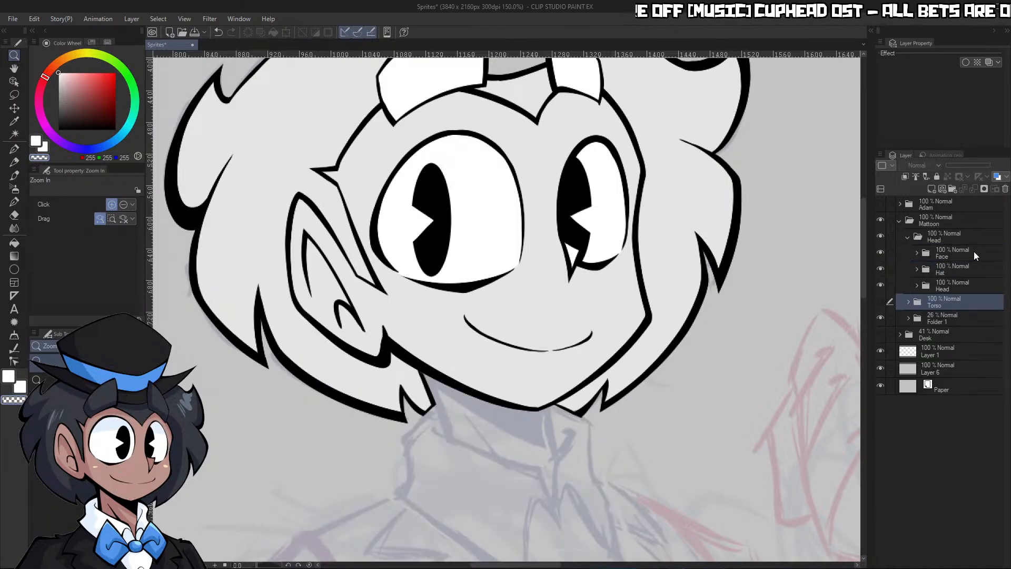
left_click(897, 287)
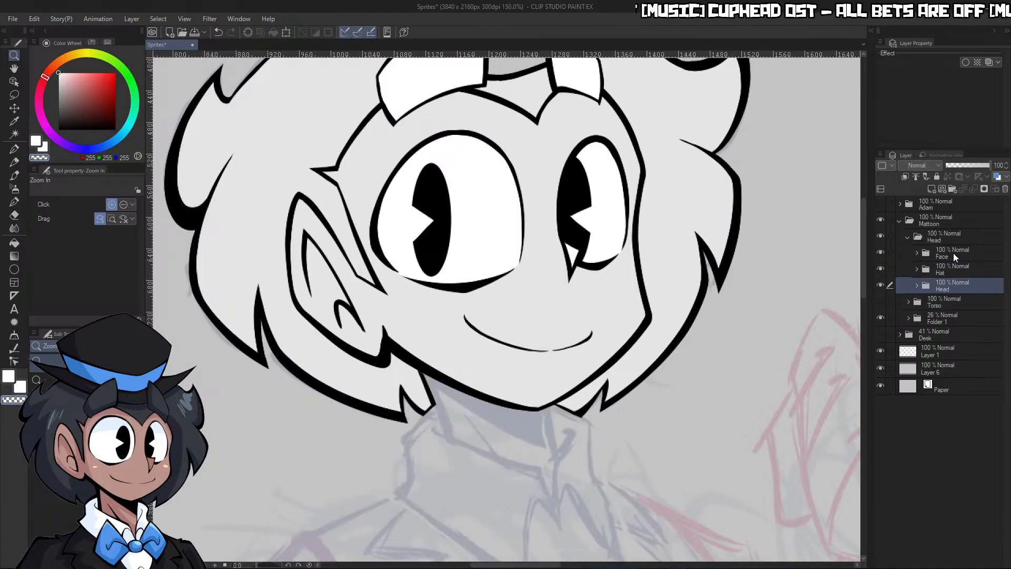
left_click(960, 166)
left_click(917, 253)
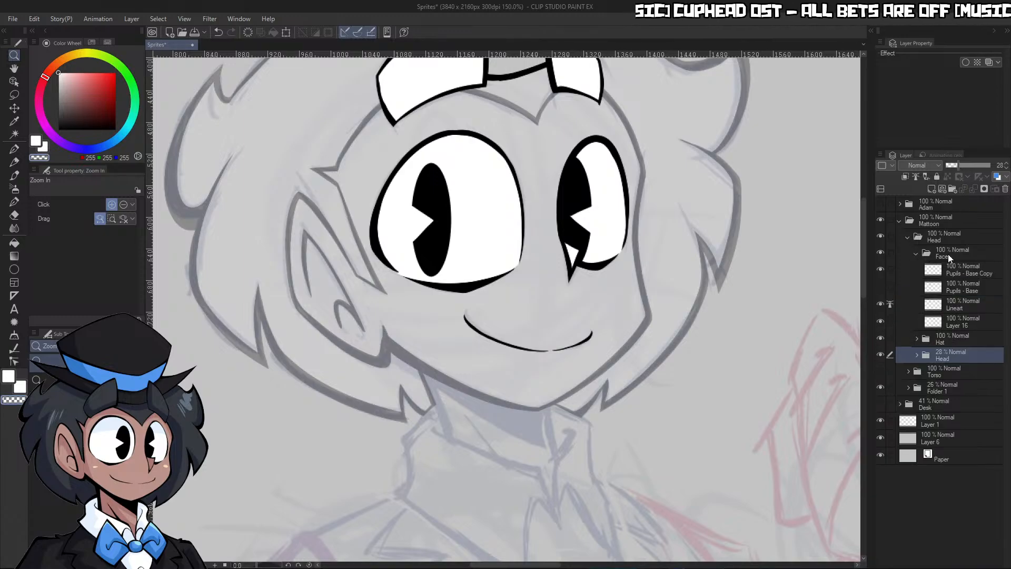
Erase the thin mouth line on the Lineart layer with the brush enlarged to 15
left_click(962, 308)
left_click_drag(541, 362, 600, 353)
key("p")
key("c")
key("]")
key("]")
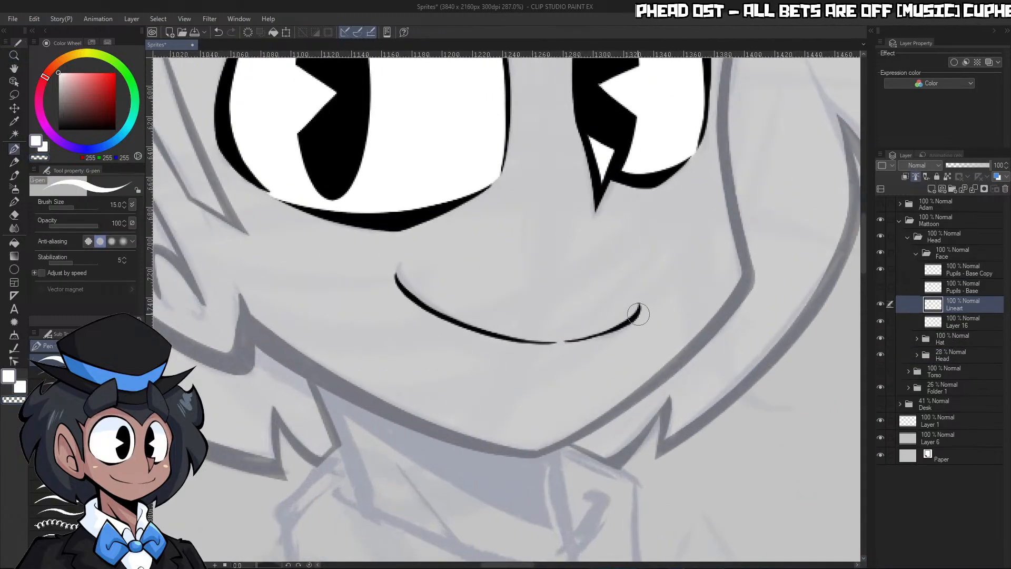
key("c")
mouse_move(649, 303)
left_mouse_down()
mouse_move(540, 353)
mouse_move(558, 315)
mouse_move(465, 355)
mouse_move(480, 295)
mouse_move(406, 269)
left_mouse_up()
Redraw the long left curve of the smile as a thicker black line with the G-pen at size 17
key("c")
key("slash")
left_click_drag(623, 168, 490, 175)
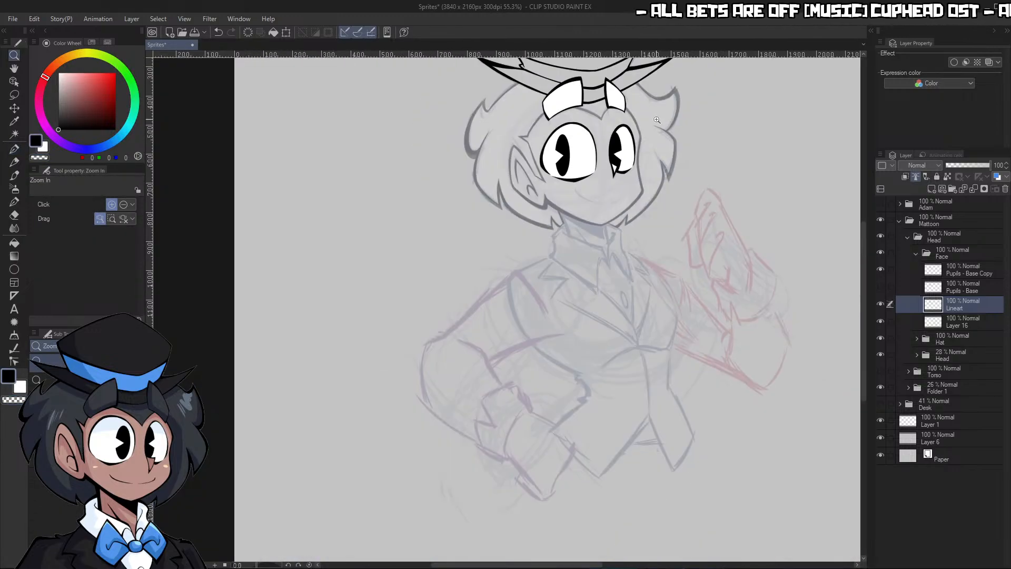
mouse_move(656, 119)
left_mouse_down()
mouse_move(715, 122)
mouse_move(516, 459)
mouse_move(538, 437)
left_mouse_up()
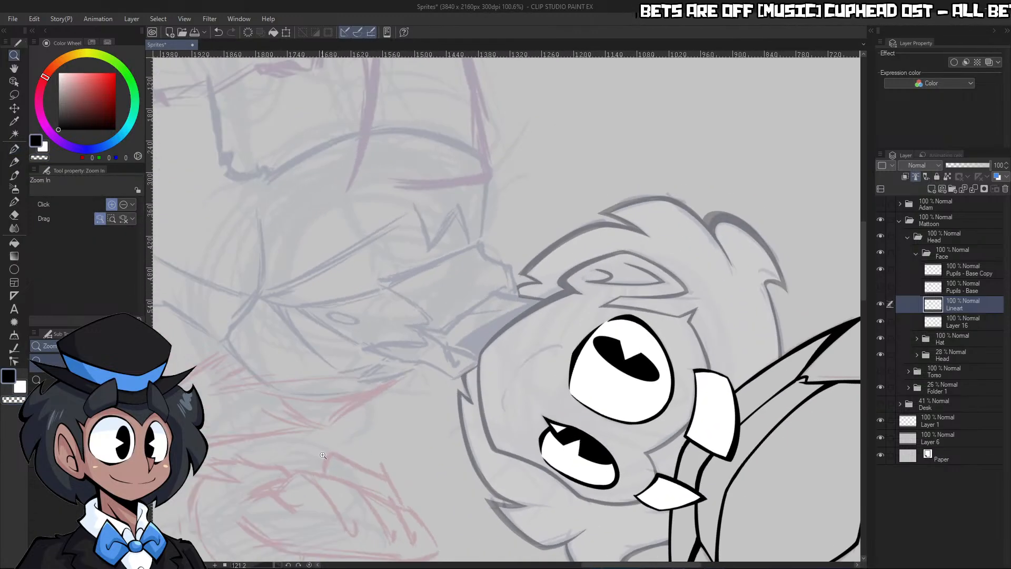
left_click_drag(532, 385, 653, 379)
key("p")
mouse_move(429, 378)
left_mouse_down()
mouse_move(505, 290)
mouse_move(657, 210)
left_mouse_up()
left_click_drag(542, 273, 606, 267)
mouse_move(438, 389)
left_mouse_down()
mouse_move(609, 228)
mouse_move(659, 232)
left_mouse_up()
Ink the short right curve of the smile in black, leaving a small gap, and reset the canvas rotation
key("slash")
left_click_drag(544, 285, 482, 295)
left_click_drag(466, 347, 519, 346)
key("p")
left_click_drag(501, 298, 477, 392)
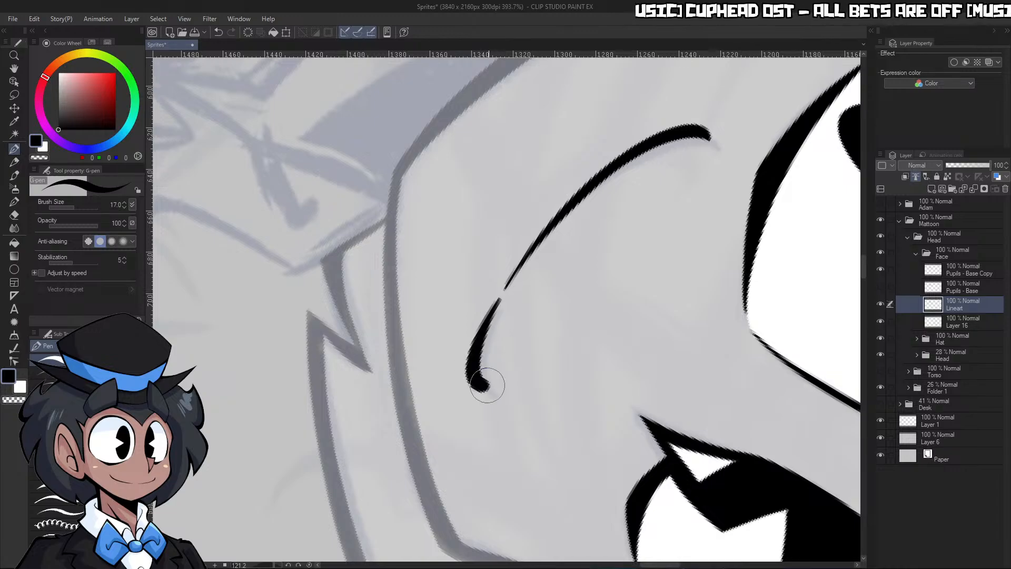
left_click(309, 565)
key("slash")
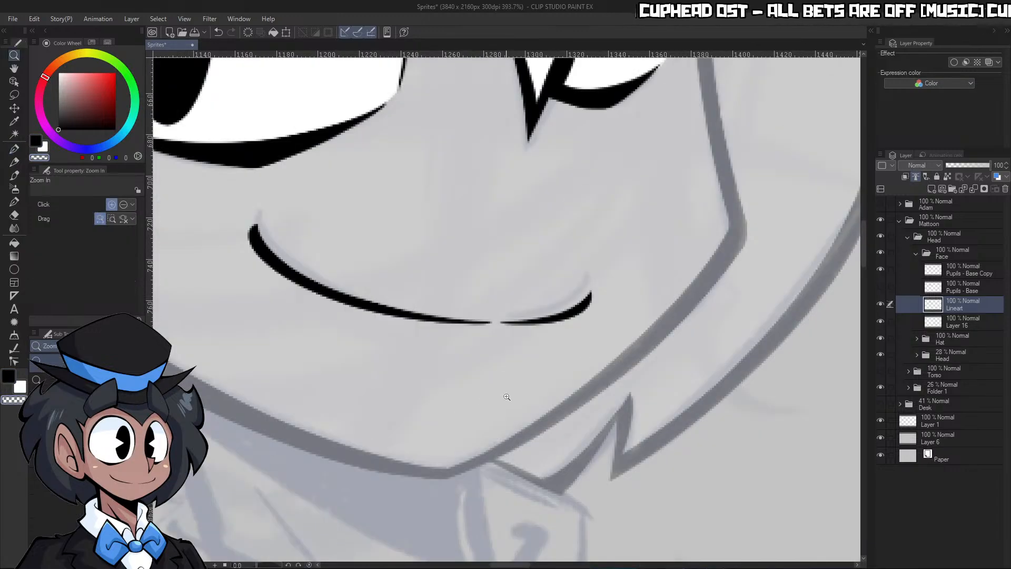
Collapse the Face folder and restore the inner Head folder's opacity to 100%
left_click_drag(622, 340, 350, 342)
left_click_drag(669, 340, 811, 340)
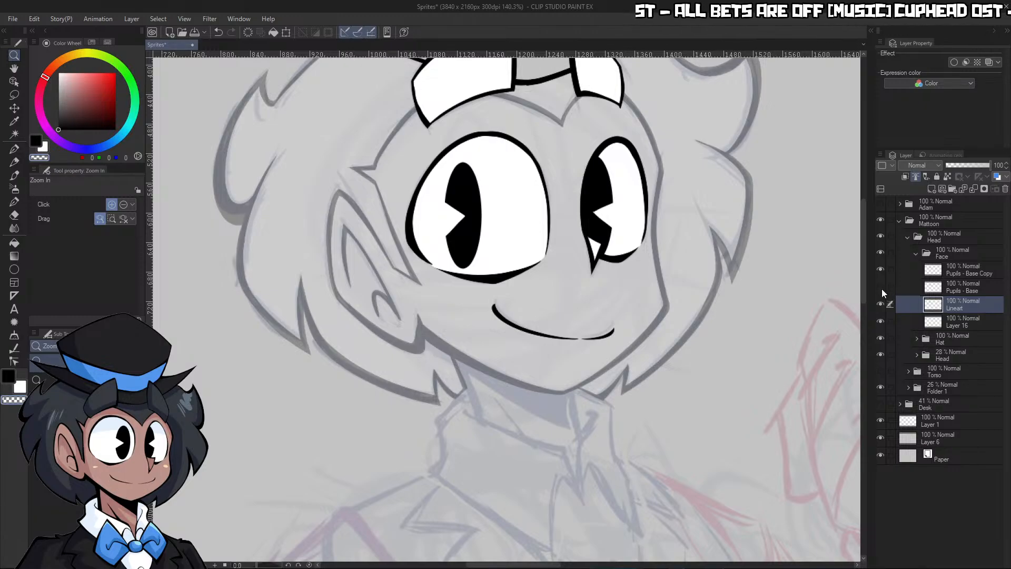
left_click(915, 254)
left_click(958, 282)
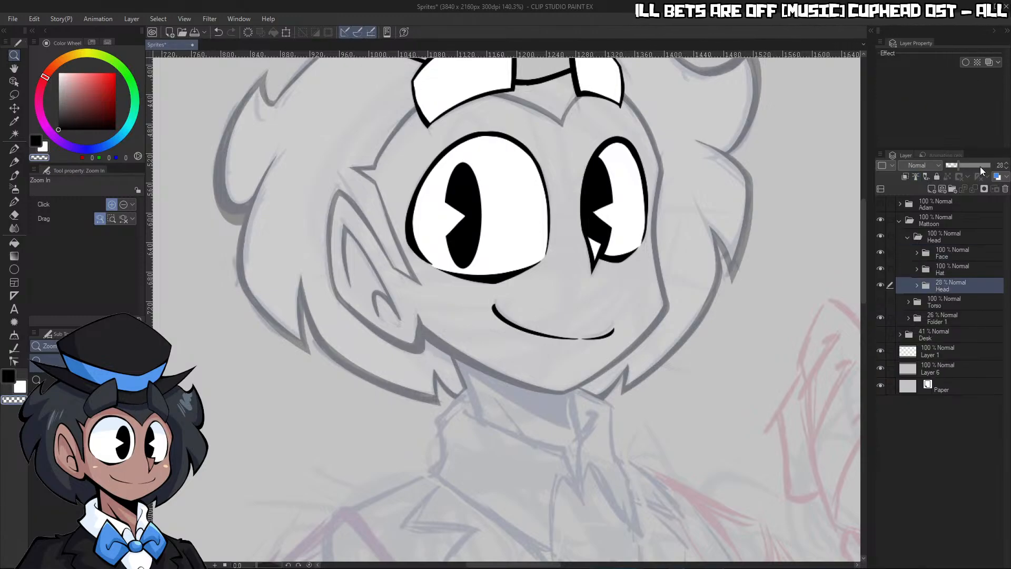
left_click_drag(980, 166, 994, 166)
left_click_drag(751, 328, 538, 337)
left_click_drag(790, 347, 833, 268)
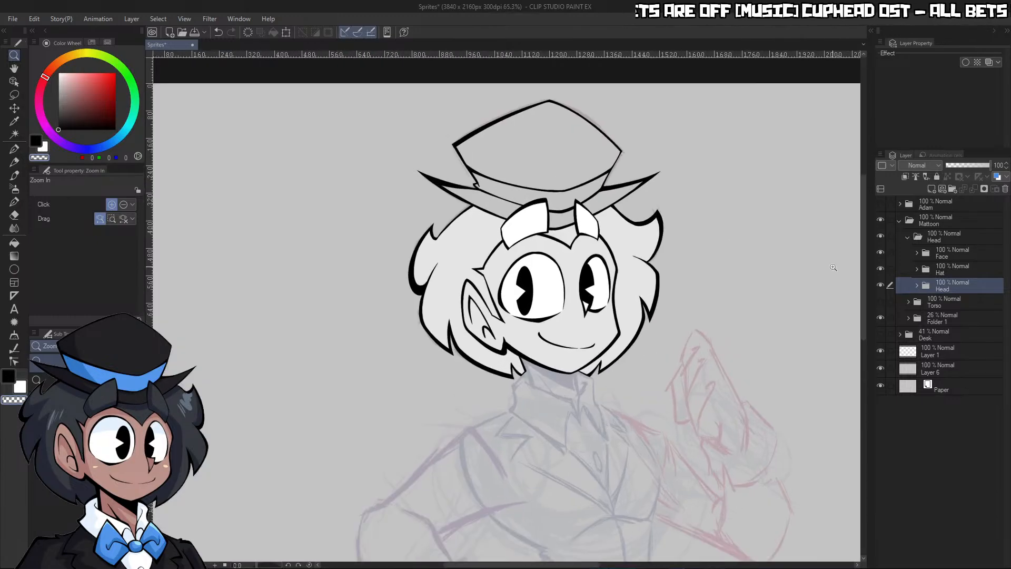
Show the Torso folder again and check the line art with the Folder 1 sketch briefly hidden
left_click(881, 301)
left_click(890, 318)
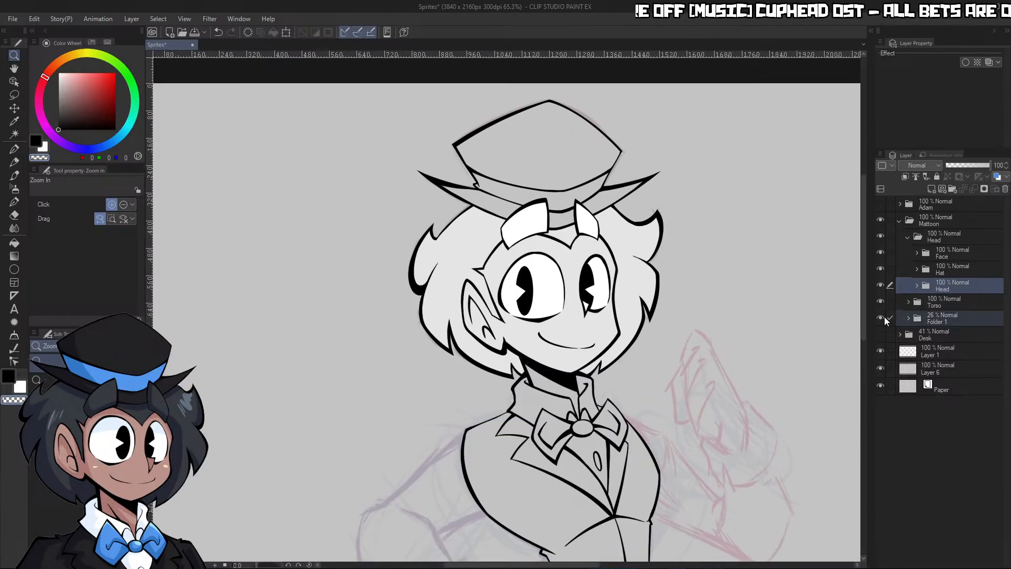
left_click(881, 318)
left_click(881, 317)
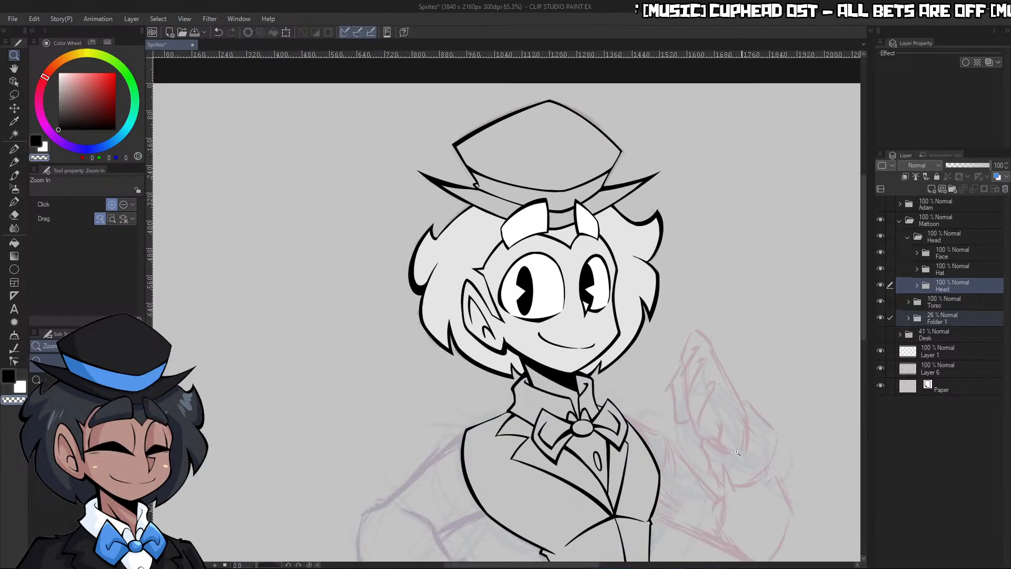
left_click_drag(841, 336, 776, 430)
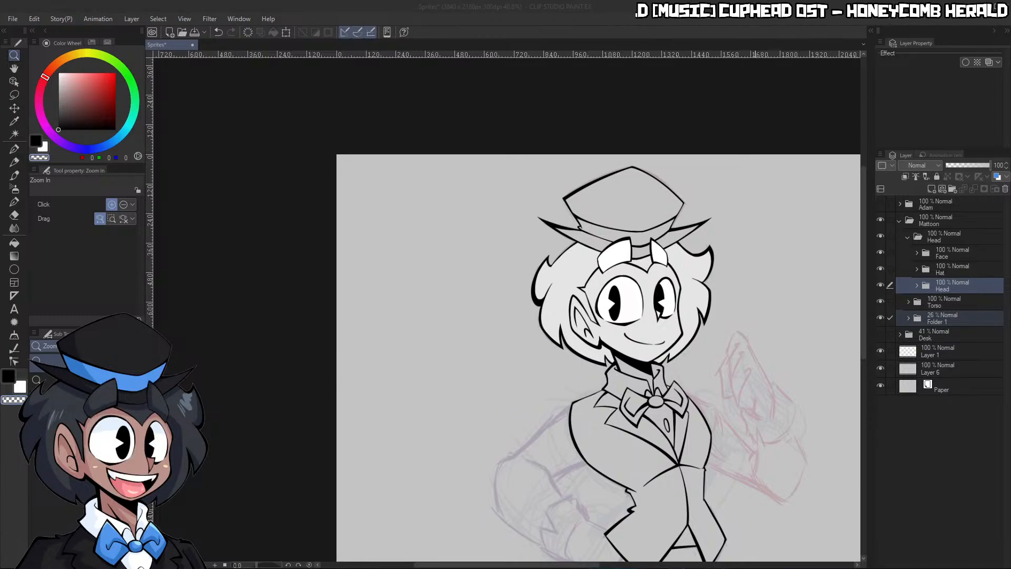
Collapse the outer Head folder and lower the Torso folder's opacity to 33%
left_click_drag(509, 501, 451, 501)
left_click_drag(698, 472, 820, 472)
scroll(812, 494, "up", 4)
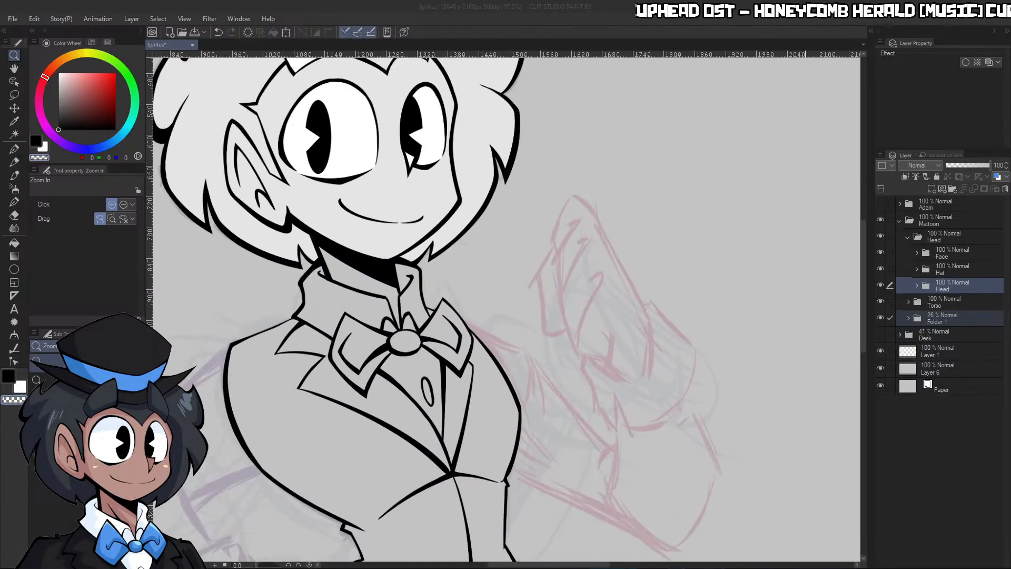
left_click_drag(757, 493, 783, 474)
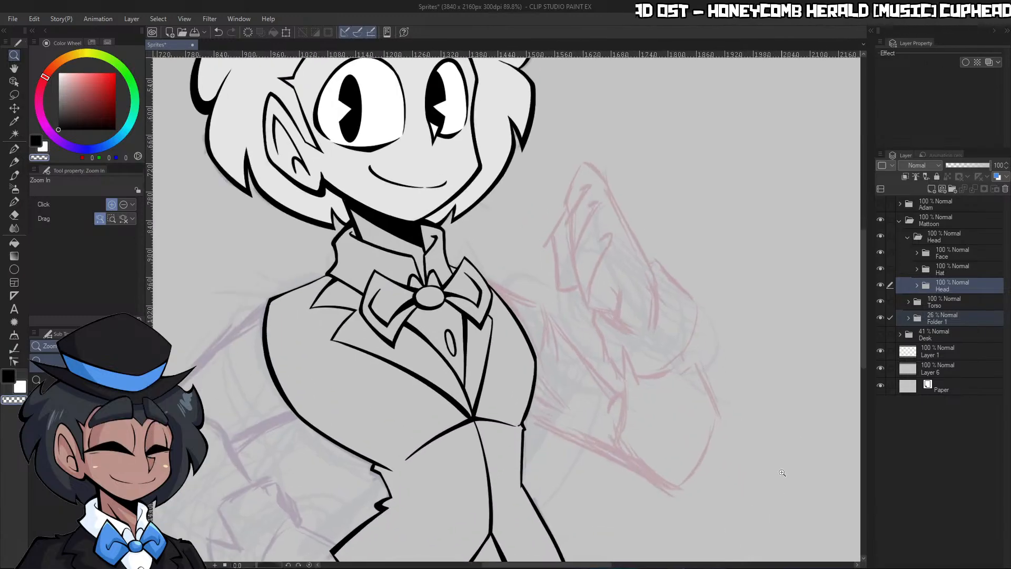
left_click(946, 298)
left_click(909, 236)
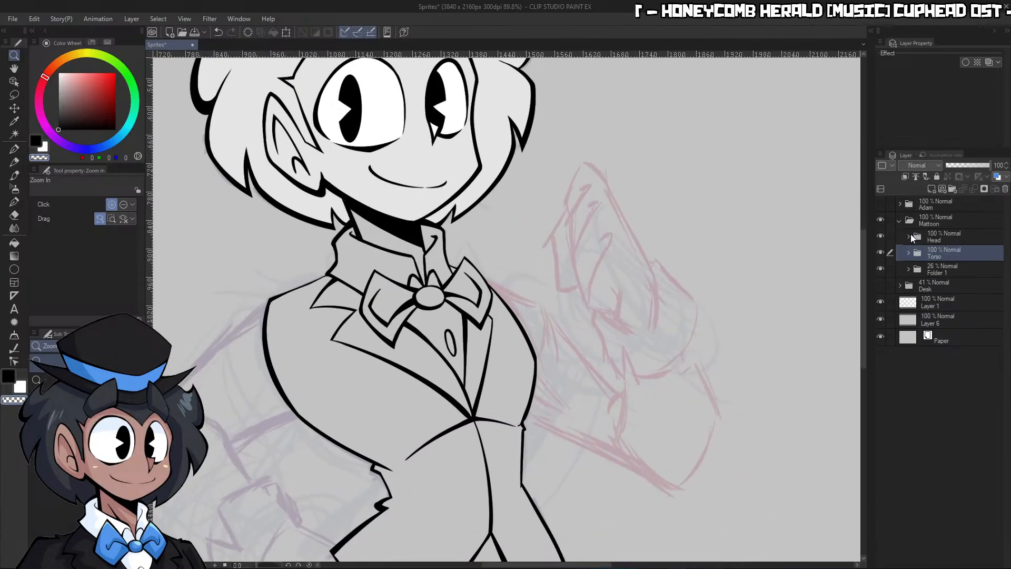
left_click(959, 166)
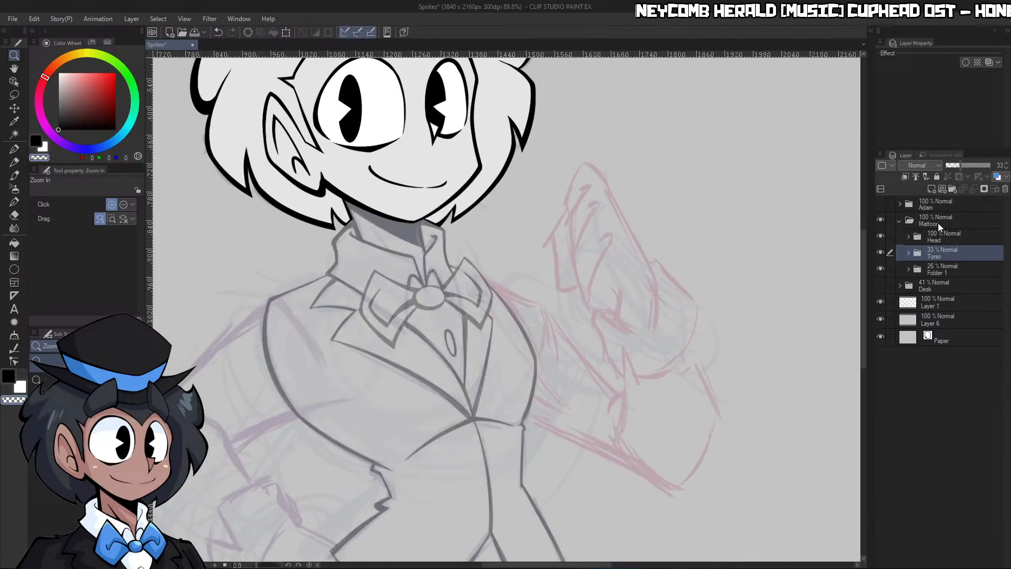
Create a folder named "Arm - R" directly below the Torso folder and add a layer named Lineart inside it
left_click(953, 188)
left_click_drag(943, 260, 943, 274)
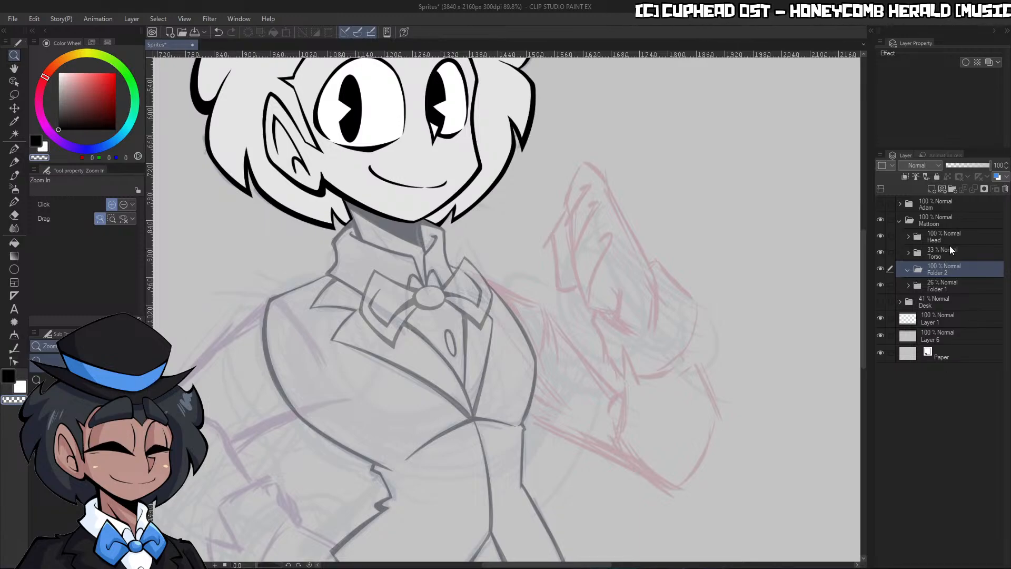
double_click(949, 271)
type("Arm - R")
key("Return")
left_click(928, 188)
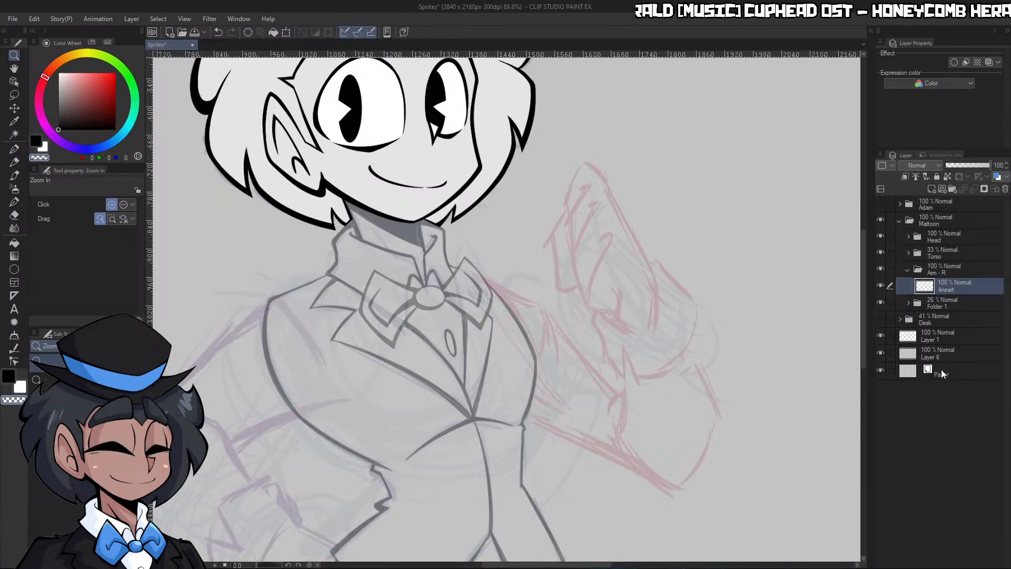
Ink a black line from the bow tie along the inside of the chest outline with the G-pen at size 17
scroll(543, 376, "down", 5)
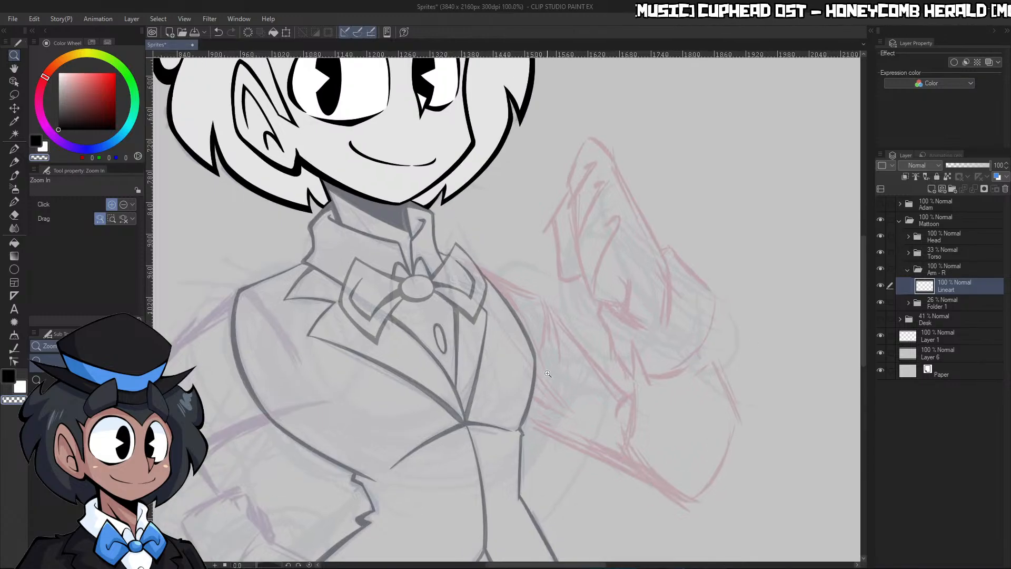
scroll(545, 410, "up", 5)
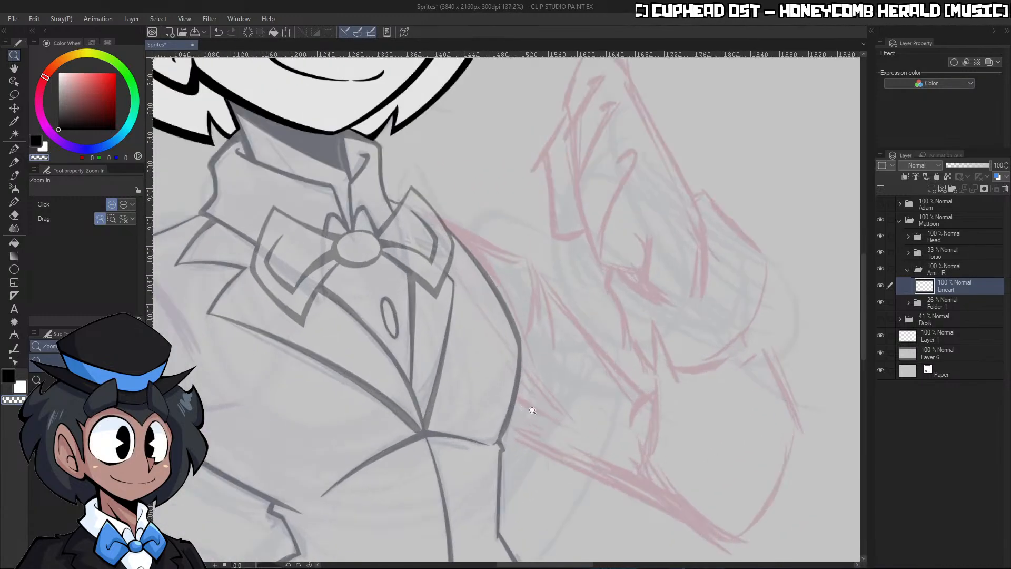
left_click_drag(254, 566, 243, 564)
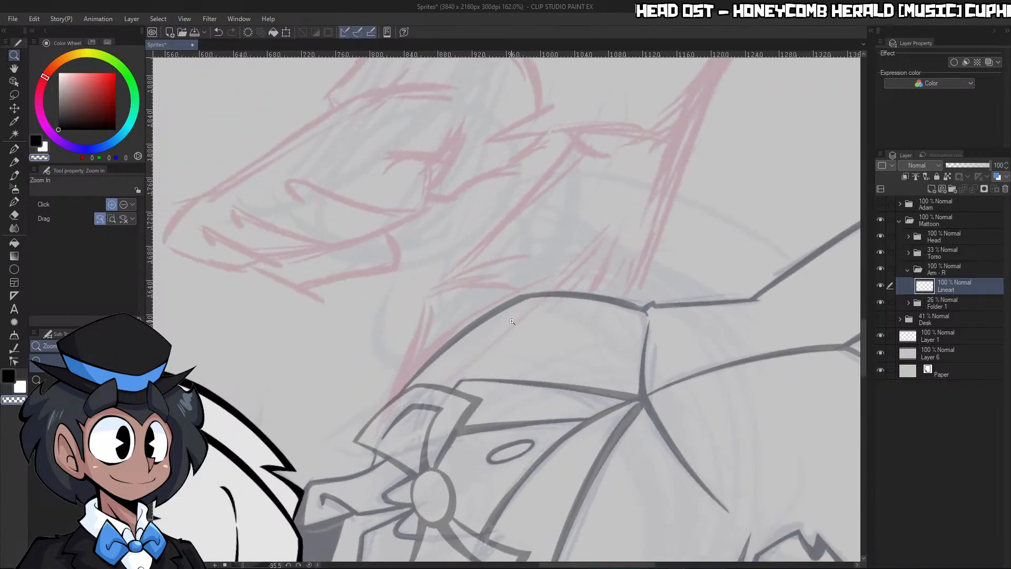
left_click_drag(493, 343, 519, 345)
key("p")
mouse_move(337, 469)
left_mouse_down()
mouse_move(585, 269)
mouse_move(604, 309)
left_mouse_up()
left_click_drag(656, 269, 681, 272)
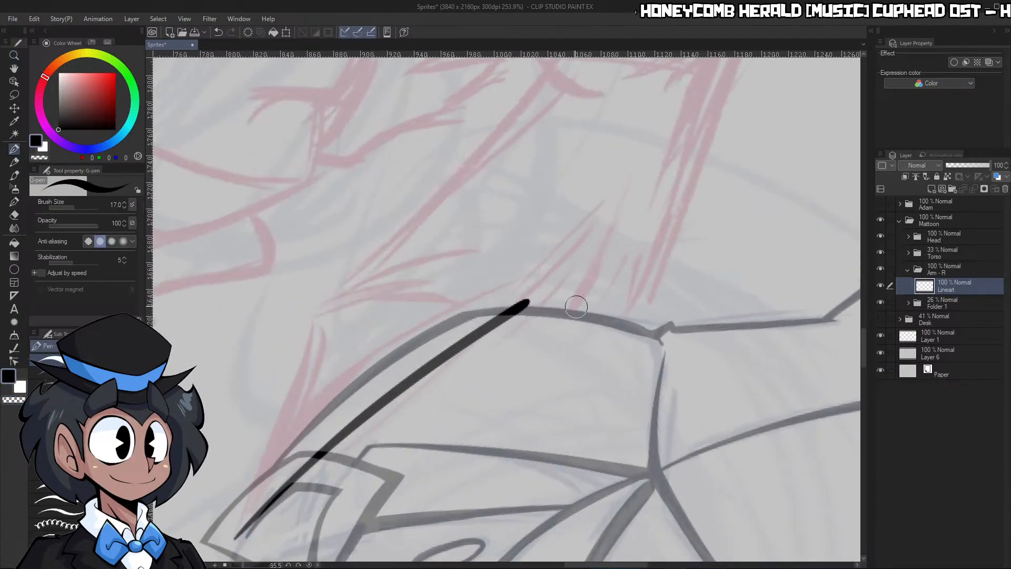
Continue the arm's inner line down towards the waist and trim the overshoot at its corner
left_click(310, 566)
left_click_drag(639, 329, 647, 358)
mouse_move(522, 239)
left_mouse_down()
mouse_move(503, 367)
mouse_move(527, 335)
left_mouse_up()
key("c")
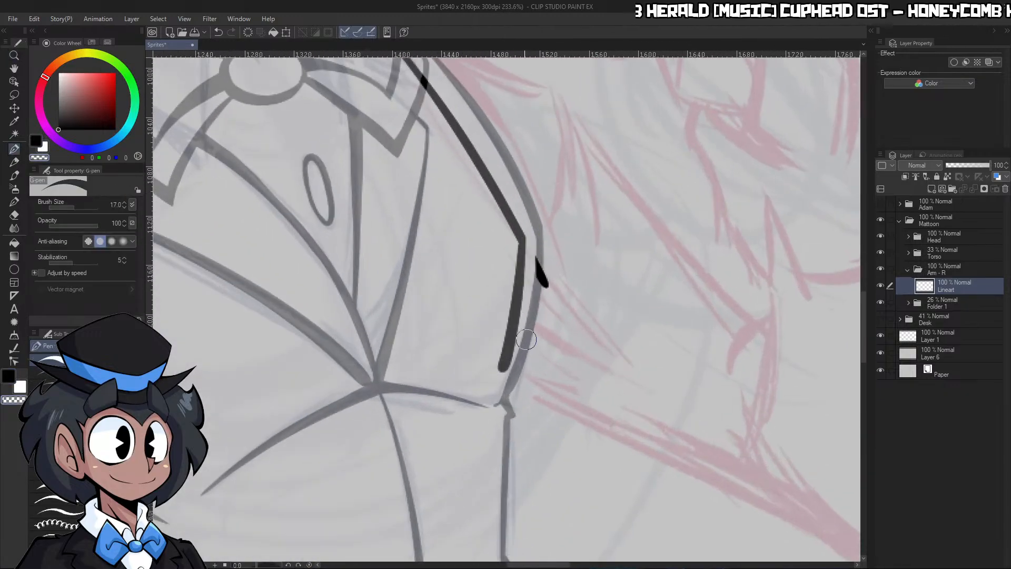
Ink the tapered shoulder line of the raised arm from the bow tie out to the shoulder point
mouse_move(554, 241)
left_mouse_down()
mouse_move(542, 309)
mouse_move(582, 146)
mouse_move(544, 142)
left_mouse_up()
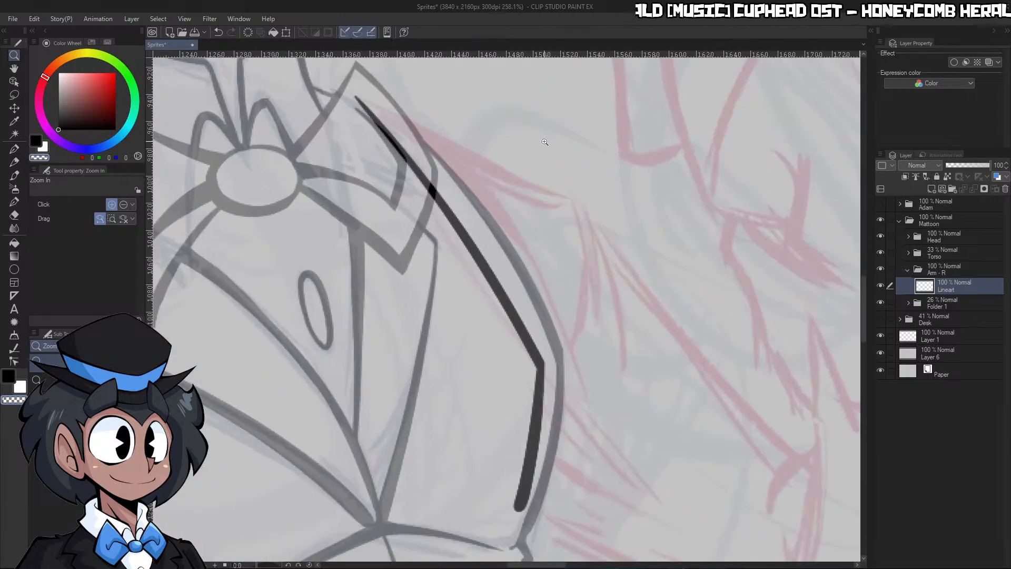
left_click_drag(253, 565, 246, 559)
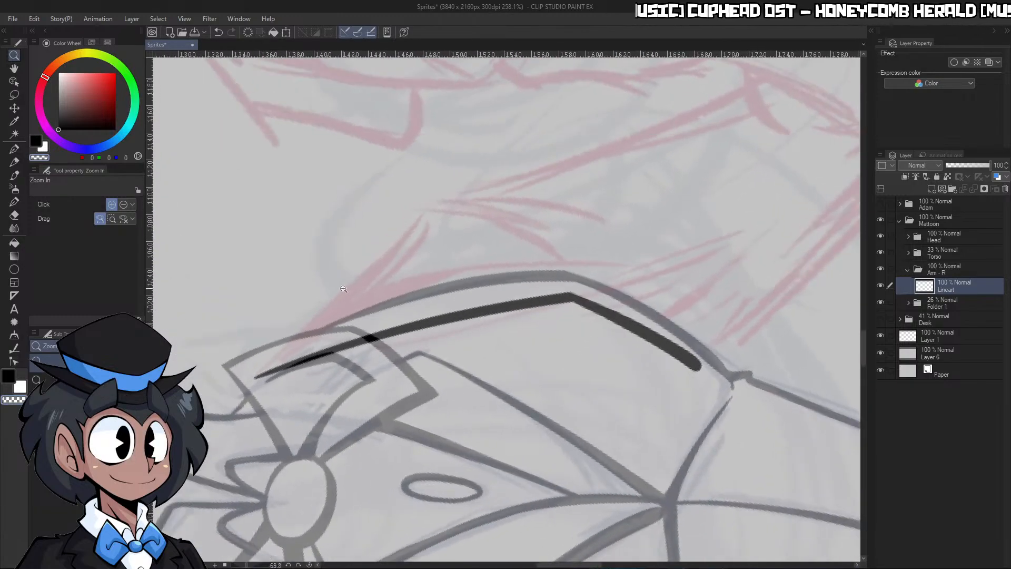
left_click_drag(316, 295, 352, 279)
left_click_drag(481, 161, 228, 426)
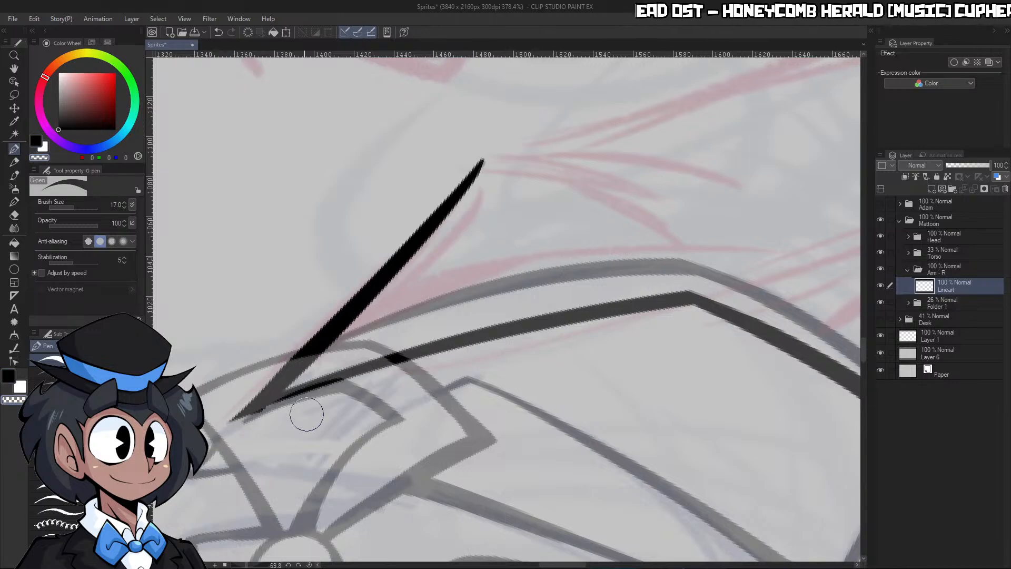
left_click(310, 564)
left_click_drag(578, 304, 463, 311)
left_click_drag(605, 319, 700, 312)
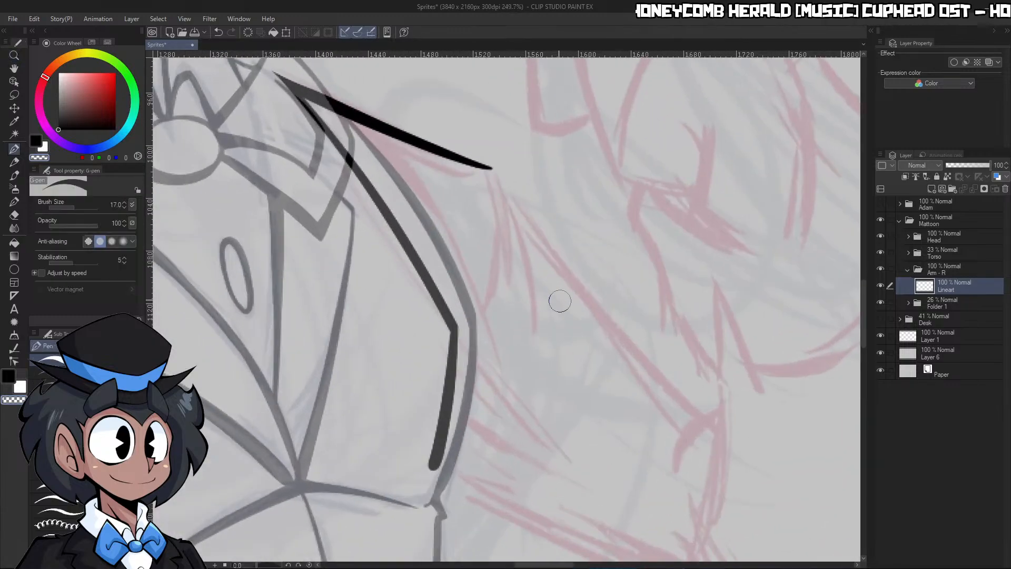
Undo the trial fold stroke and ink the sleeve's long upper edge from the shoulder point towards the elbow
mouse_move(483, 310)
left_mouse_down()
mouse_move(498, 260)
mouse_move(481, 169)
left_mouse_up()
key("ctrl+z")
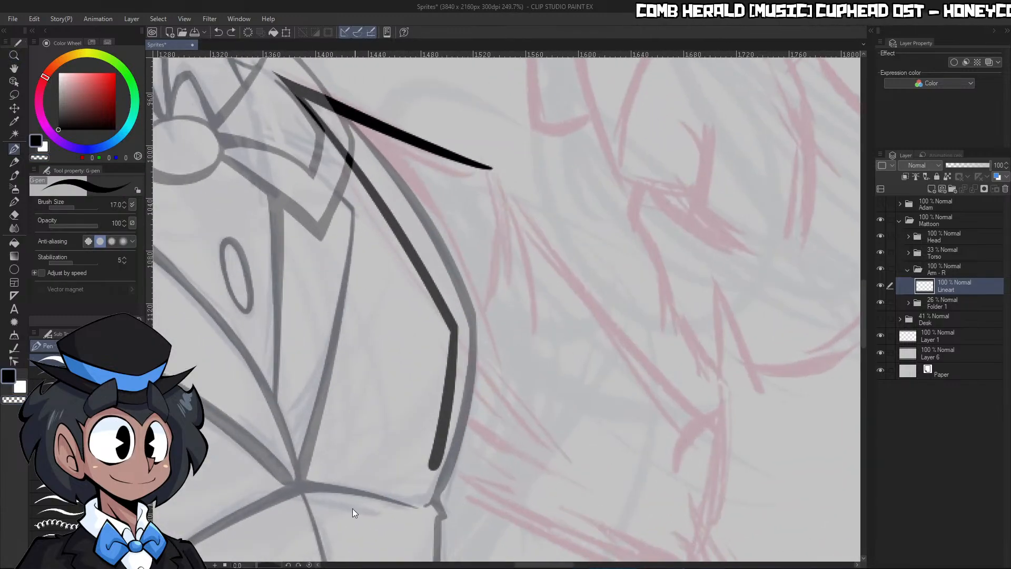
left_click_drag(621, 285, 482, 202)
left_click_drag(518, 263, 493, 243)
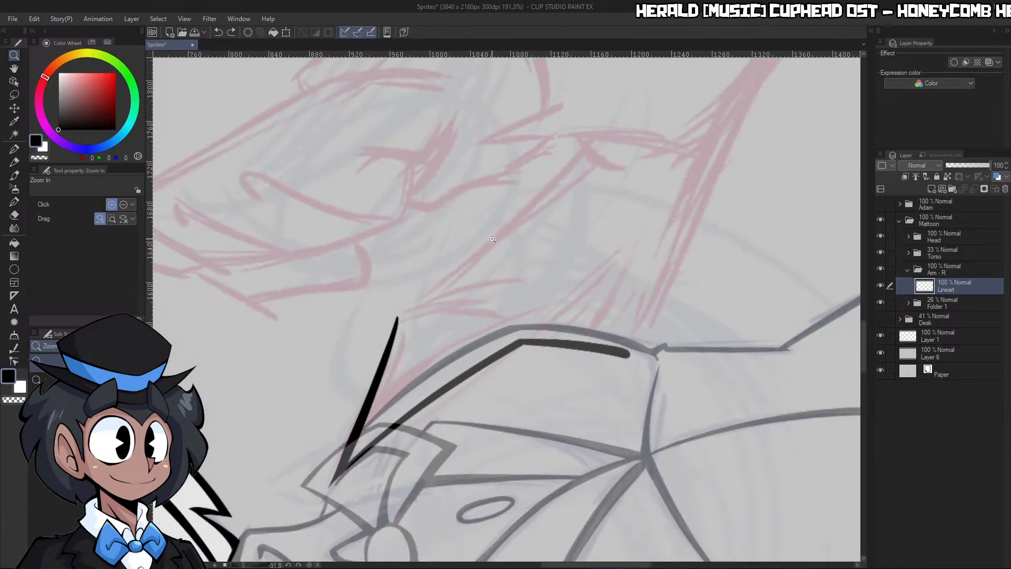
left_click(493, 240)
left_click_drag(363, 351, 630, 112)
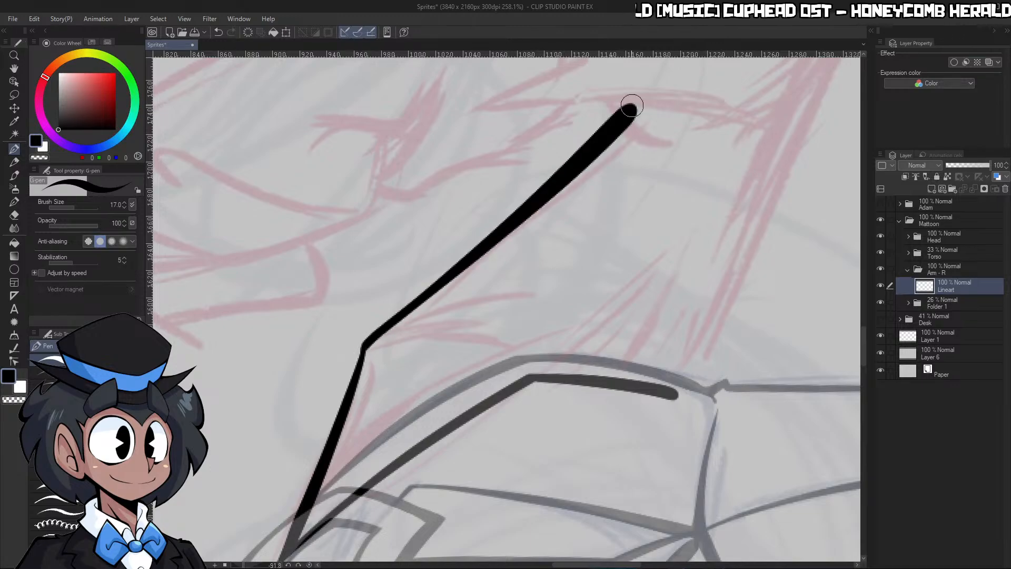
left_click(309, 565)
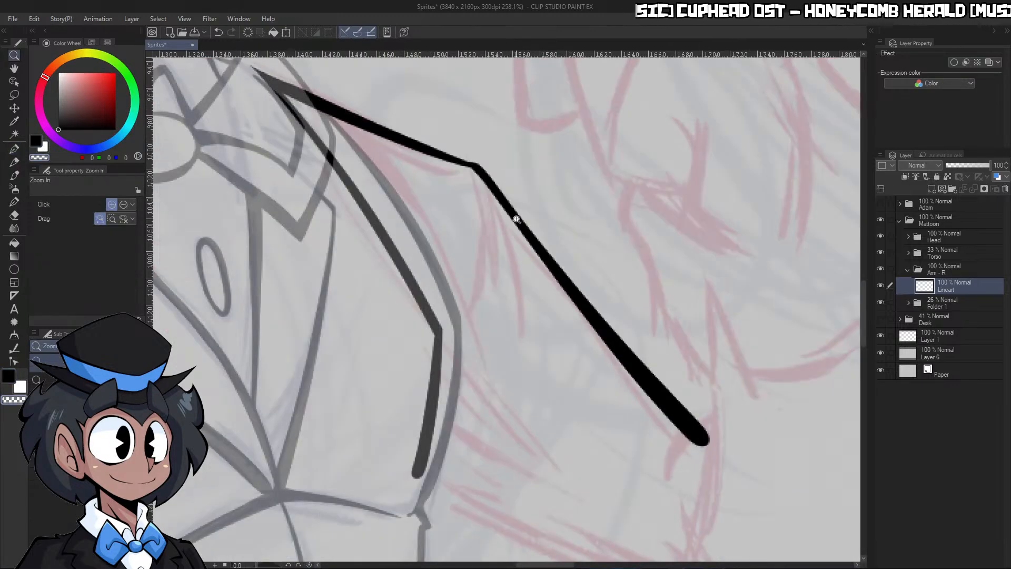
Ink a short curved fold line hanging down from the shoulder point inside the sleeve
left_click_drag(513, 218, 550, 219)
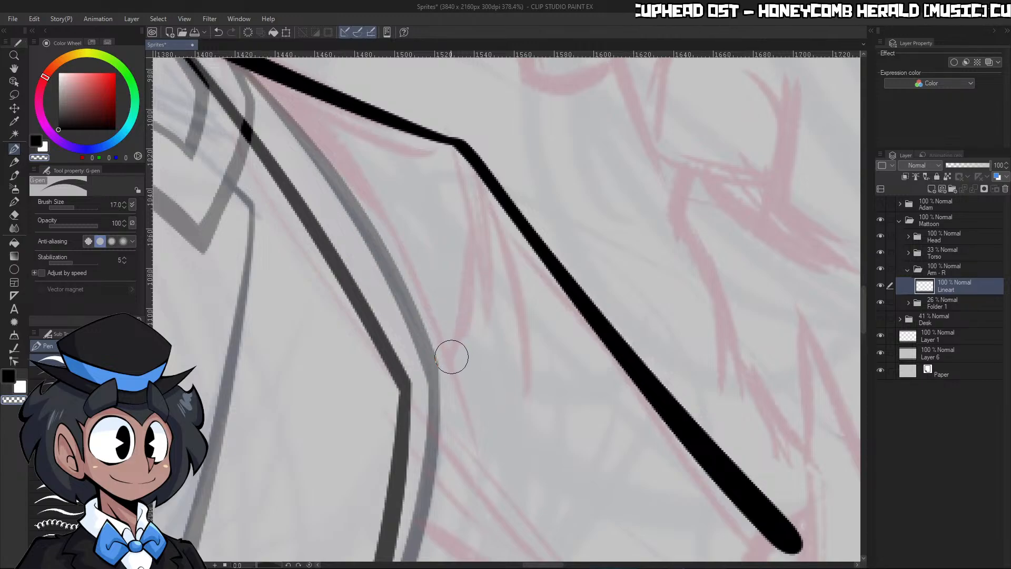
left_click_drag(471, 185, 463, 170)
key("c")
mouse_move(449, 361)
left_mouse_down()
mouse_move(469, 234)
mouse_move(456, 143)
left_mouse_up()
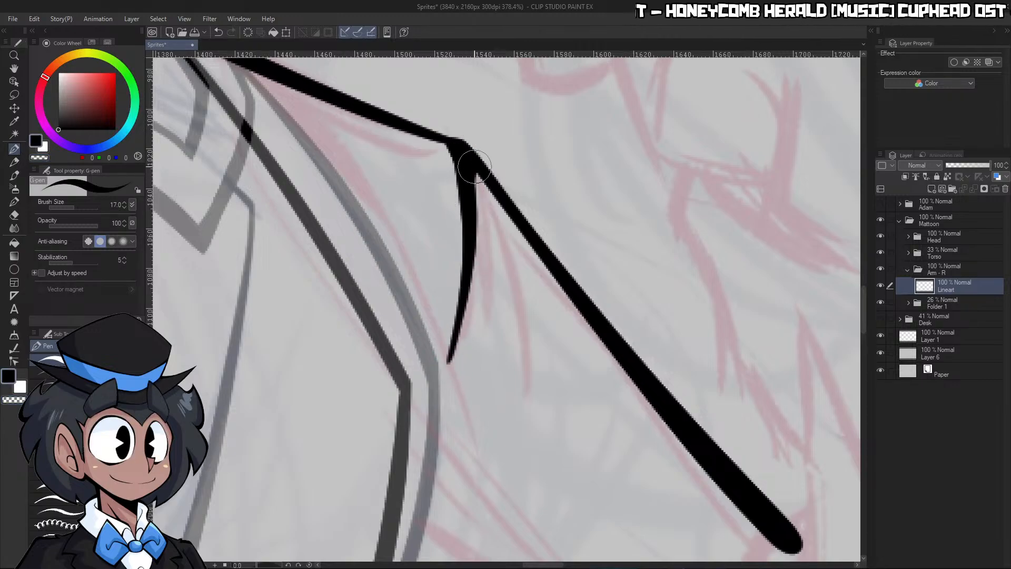
key("ctrl+space")
mouse_move(499, 219)
left_mouse_down()
mouse_move(500, 252)
mouse_move(500, 224)
left_mouse_up()
key("c")
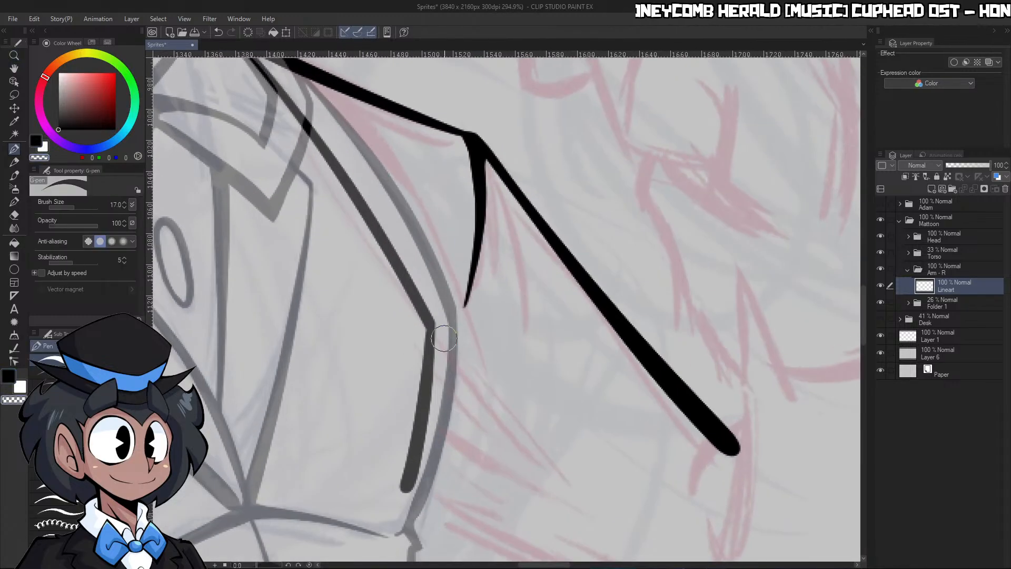
Ink a short curved crease at the elbow end of the sleeve line and erase the line's rounded overshoot
key("ctrl+space")
left_click_drag(544, 289, 550, 344)
mouse_move(644, 381)
left_mouse_down()
mouse_move(663, 380)
mouse_move(663, 353)
left_mouse_up()
key("c")
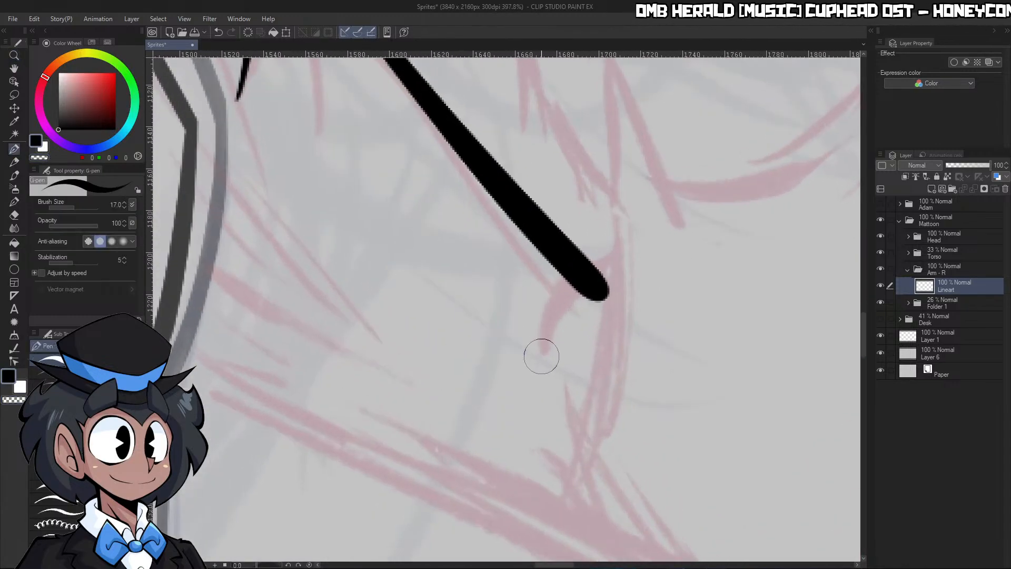
mouse_move(543, 355)
left_mouse_down()
mouse_move(573, 288)
mouse_move(601, 277)
mouse_move(553, 360)
mouse_move(553, 347)
mouse_move(618, 289)
left_mouse_up()
key("c")
key("c")
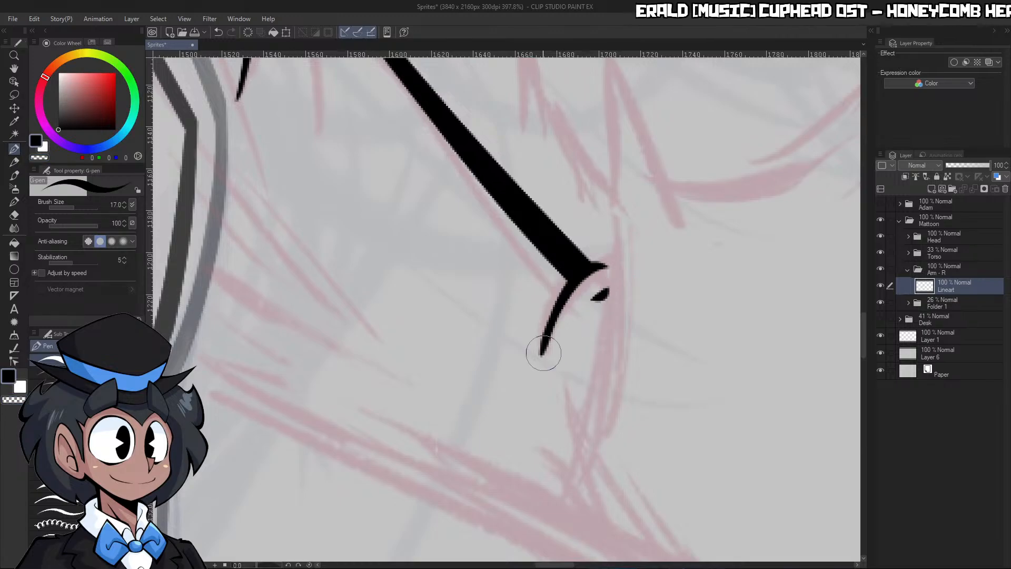
mouse_move(542, 354)
left_mouse_down()
mouse_move(586, 276)
mouse_move(610, 265)
left_mouse_up()
Ink a near-vertical forearm line past the elbow crease and erase along its lower part to taper it
key("c")
left_click_drag(582, 308, 611, 290)
key("ctrl+space")
mouse_move(640, 289)
left_mouse_down()
mouse_move(601, 290)
mouse_move(680, 287)
left_mouse_up()
key("c")
left_click_drag(593, 183, 591, 369)
key("c")
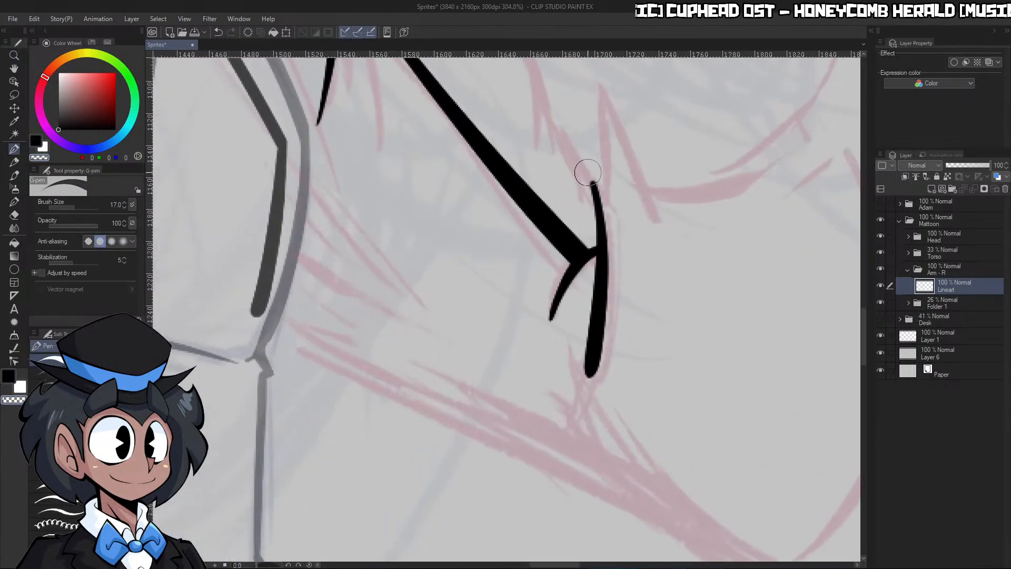
Refine the small elbow crease and its joint with the forearm line into a clean taper
key("c")
key("c")
mouse_move(606, 214)
left_mouse_down()
mouse_move(601, 331)
mouse_move(587, 376)
left_mouse_up()
key("c")
left_click_drag(549, 318, 561, 296)
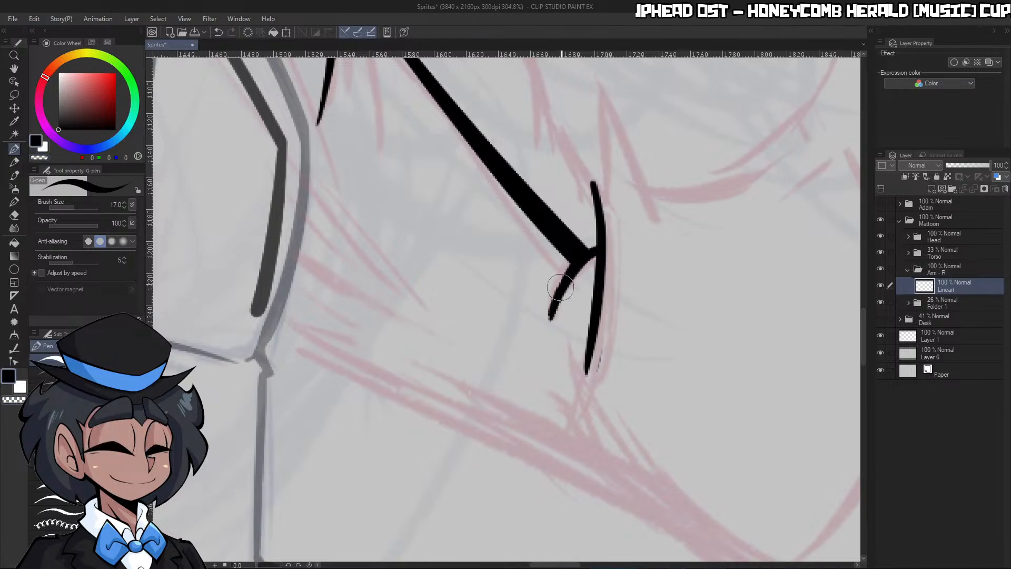
left_click_drag(586, 250, 599, 248)
key("c")
Extend the forearm line with a bend towards the sleeve's lower edge and trim it to a tapered tip
key("c")
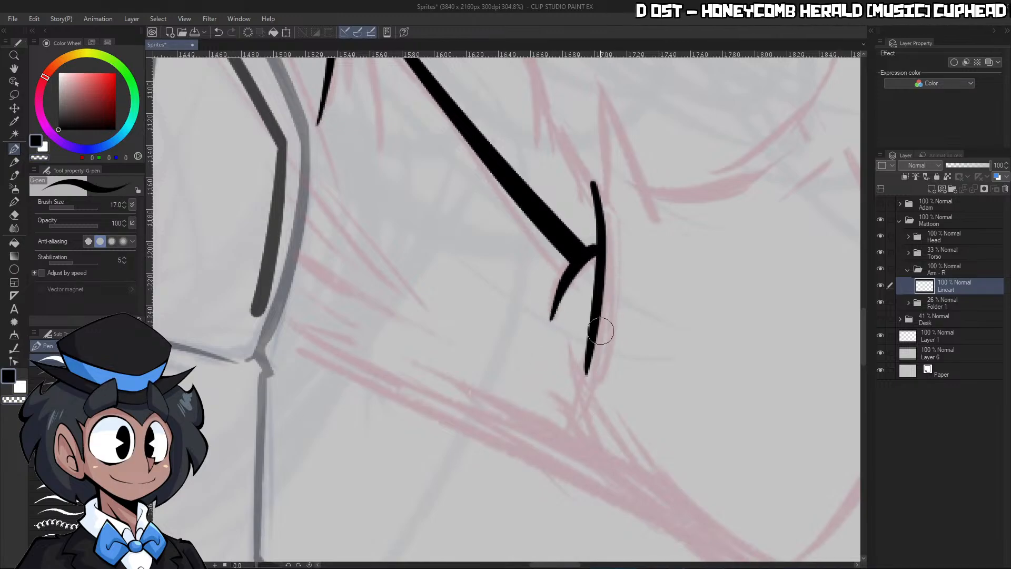
left_click_drag(588, 348, 611, 471)
key("c")
left_click_drag(562, 375, 605, 477)
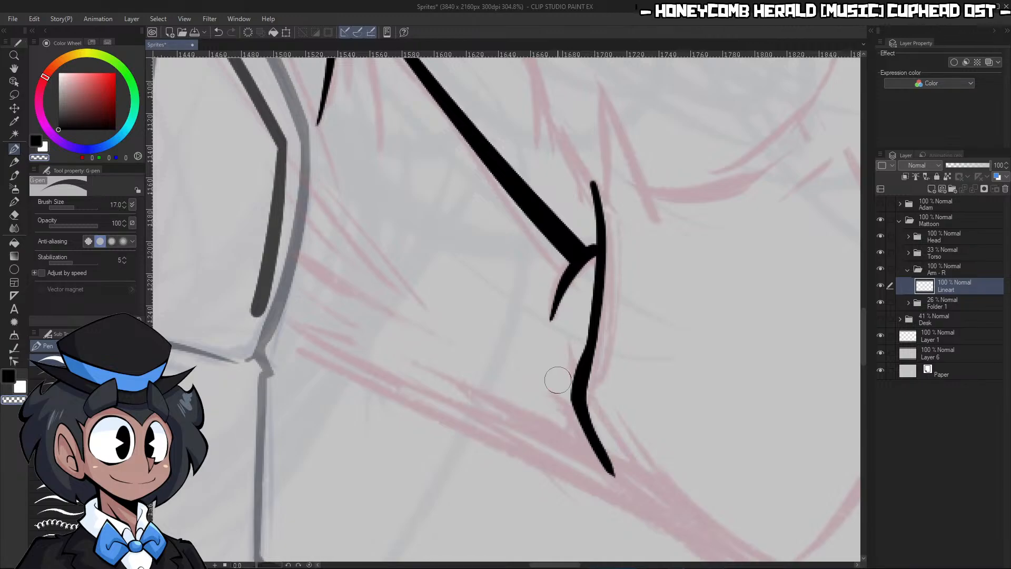
left_click_drag(558, 379, 653, 512)
key("ctrl+space")
left_click_drag(620, 459, 601, 482)
left_click_drag(686, 491, 719, 490)
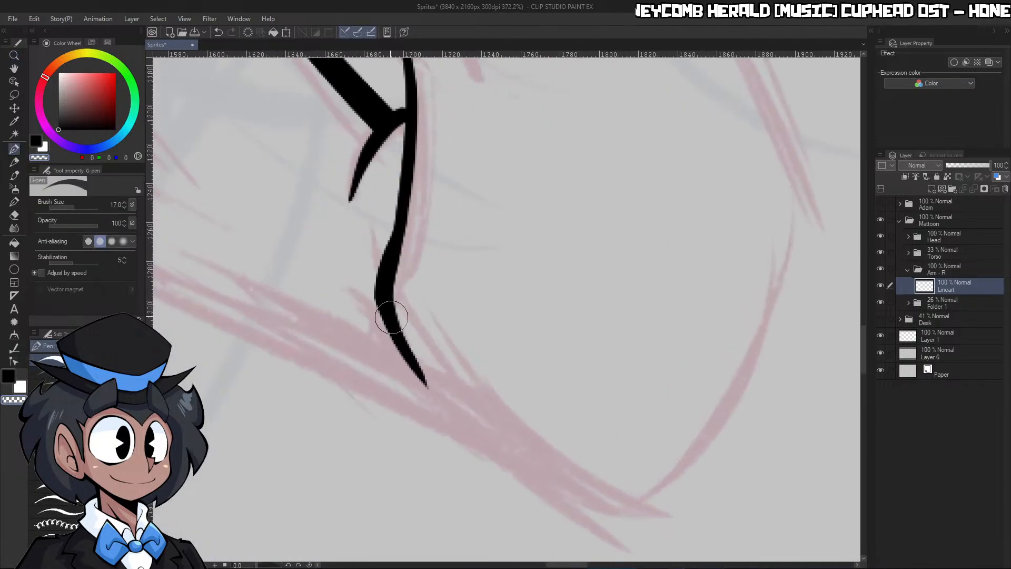
Trim the forearm line's lower tip and ink a tapered curve continuing from it to the sleeve's elbow corner
left_click_drag(363, 273, 464, 419)
key("c")
mouse_move(431, 386)
left_mouse_down()
mouse_move(513, 473)
mouse_move(619, 524)
mouse_move(542, 501)
mouse_move(615, 504)
mouse_move(520, 463)
mouse_move(571, 473)
mouse_move(427, 373)
mouse_move(643, 518)
left_mouse_up()
key("c")
key("c")
key("c")
Ink the long outer curve of the bent sleeve, joining the lower edge at the elbow corner
key("c")
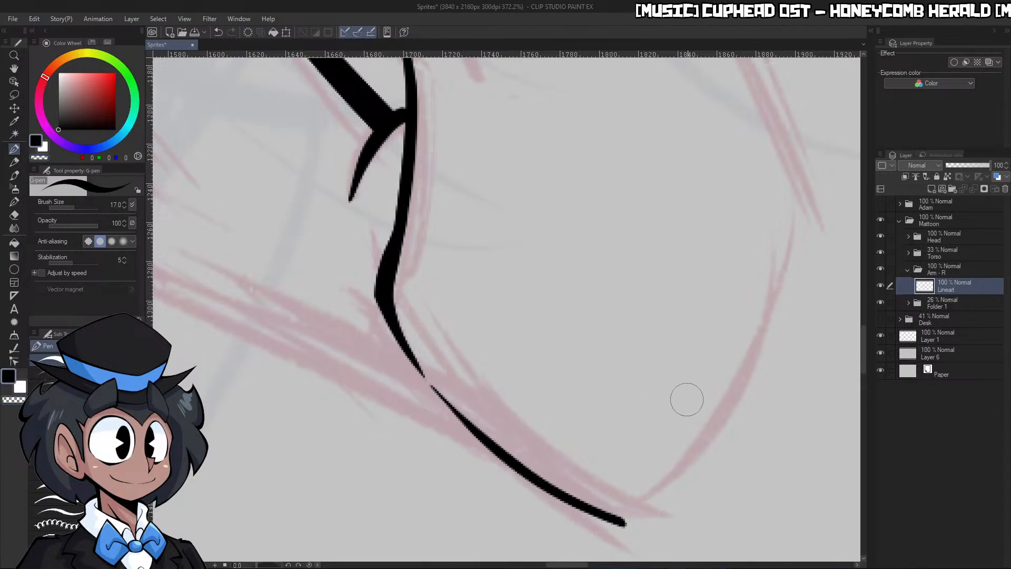
mouse_move(793, 187)
left_mouse_down()
mouse_move(795, 207)
mouse_move(688, 469)
mouse_move(629, 516)
mouse_move(794, 187)
mouse_move(627, 514)
mouse_move(701, 474)
left_mouse_up()
key("ctrl+z")
key("c")
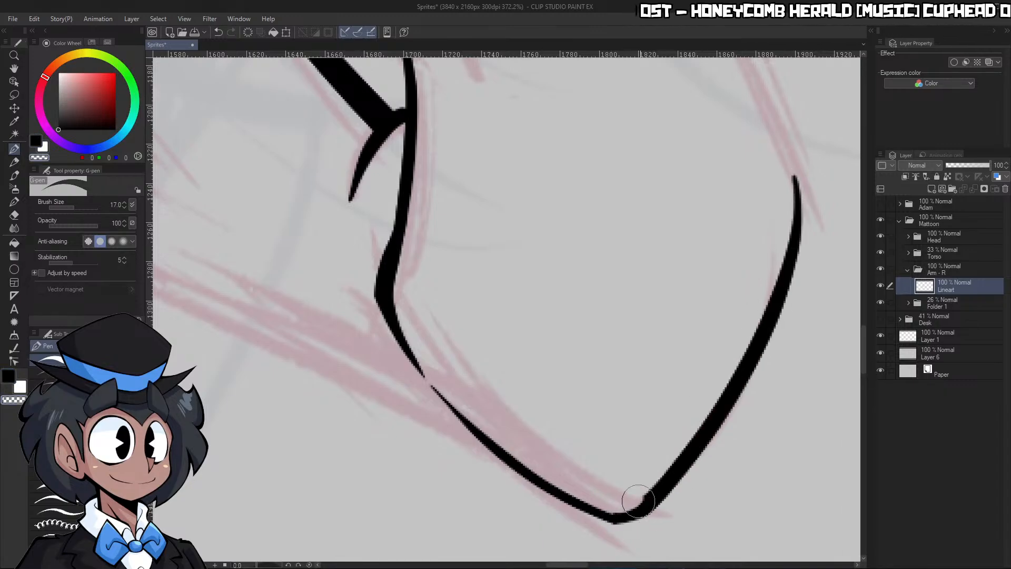
mouse_move(639, 500)
left_mouse_down()
mouse_move(658, 449)
mouse_move(707, 400)
mouse_move(632, 422)
left_mouse_up()
left_click_drag(761, 329, 759, 295)
key("c")
Ink the outer forearm line from the wrist down to the elbow curve and clean up the overlap where they meet
left_click_drag(626, 247, 745, 485)
key("ctrl+z")
left_click_drag(626, 240, 743, 508)
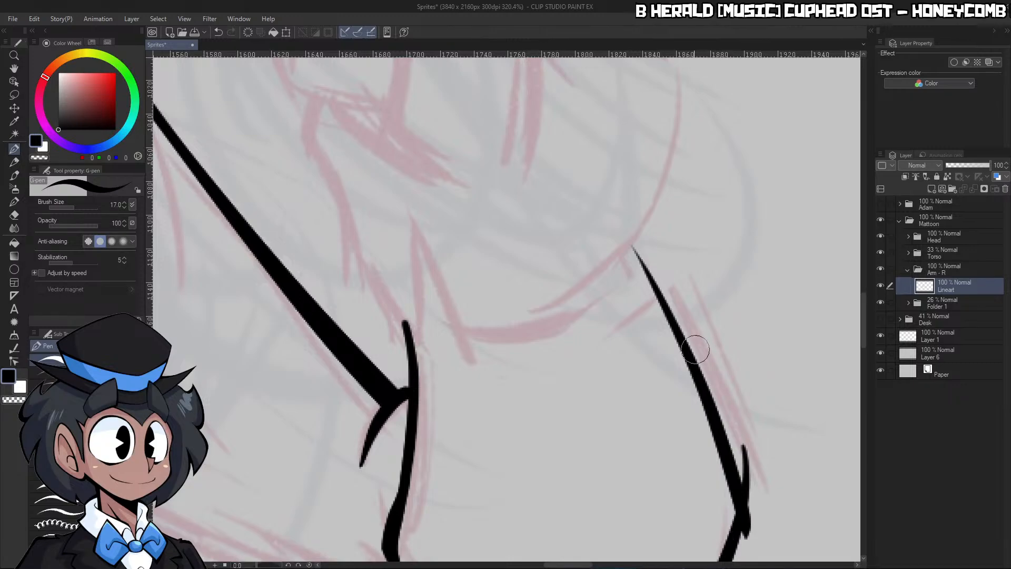
key("ctrl+z")
left_click_drag(624, 235, 746, 505)
left_click_drag(730, 455, 739, 513)
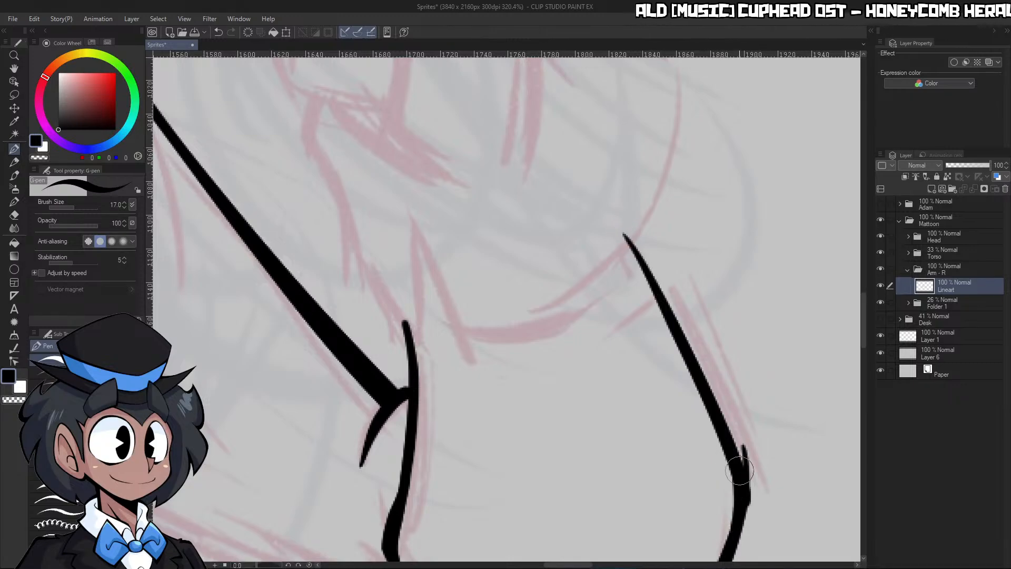
key("c")
left_click_drag(734, 435, 749, 497)
Ink the underside of the upper sleeve as a thickening line from the forearm's lower edge to the torso
key("ctrl+space")
left_click_drag(780, 451, 823, 436)
left_click_drag(714, 468, 731, 459)
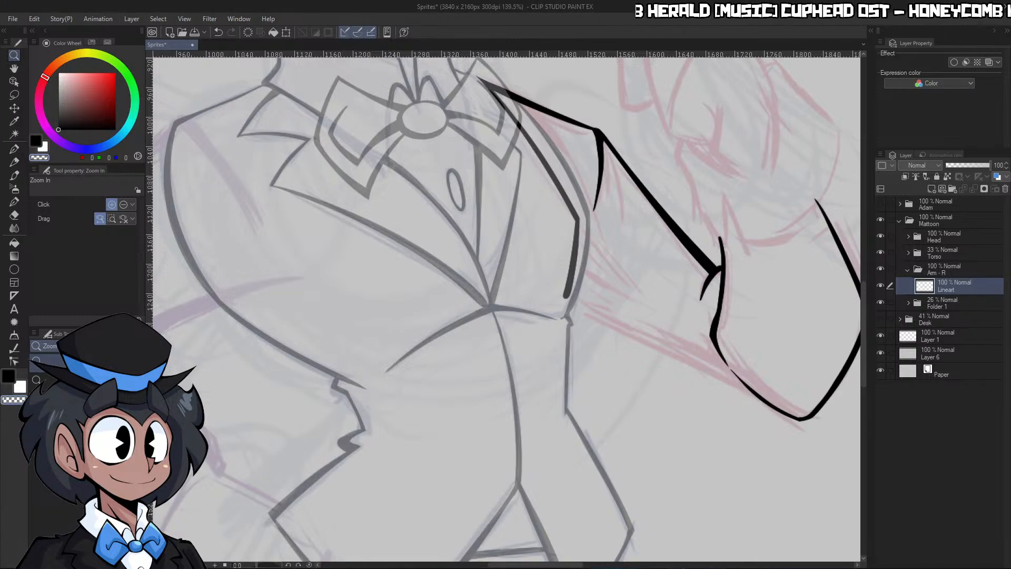
left_click_drag(257, 565, 243, 565)
left_click_drag(562, 259, 506, 260)
left_click_drag(599, 169, 680, 168)
key("p")
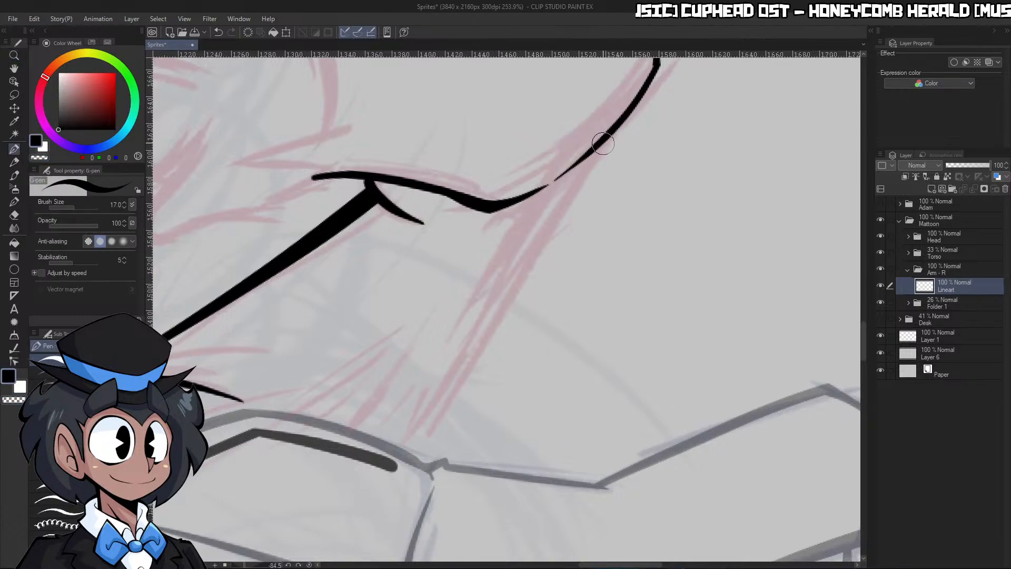
left_click_drag(606, 138, 414, 463)
key("ctrl+z")
mouse_move(612, 132)
left_mouse_down()
mouse_move(392, 476)
mouse_move(411, 497)
left_mouse_up()
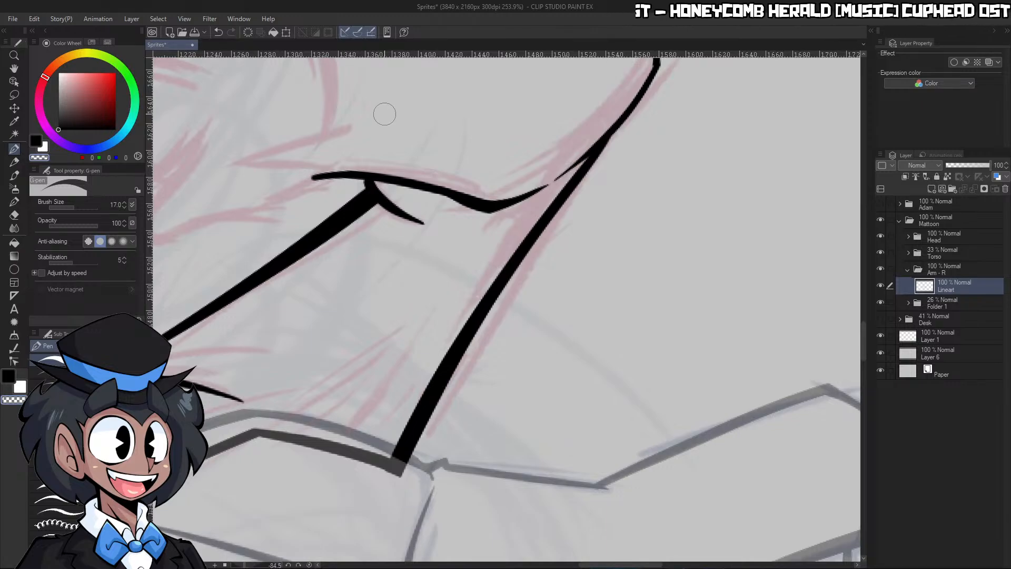
left_click(310, 565)
Examine the inked arm against the whole figure at different zoom levels
key("ctrl+space")
left_click_drag(723, 260, 660, 267)
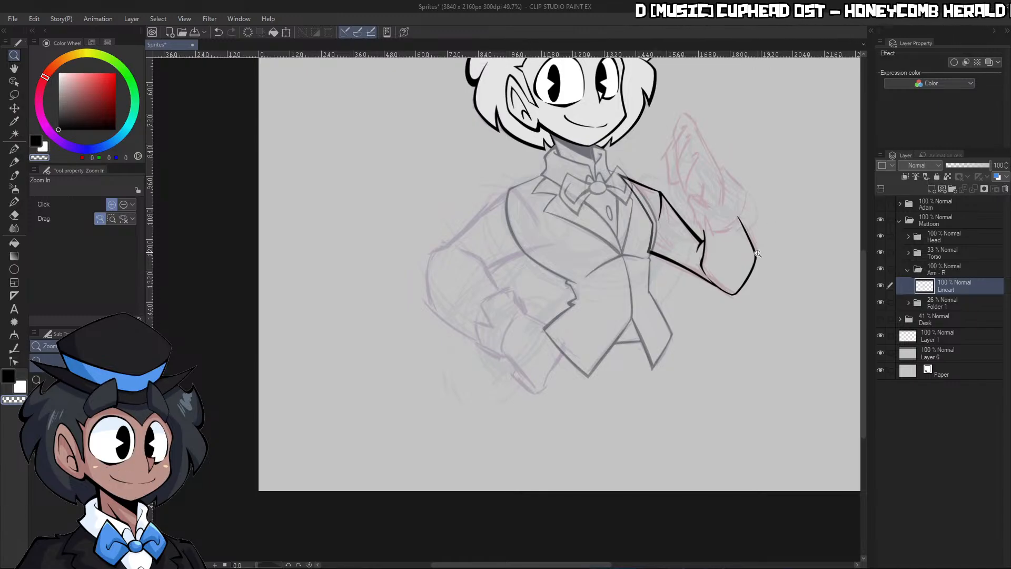
left_click_drag(757, 253, 734, 244)
left_click_drag(761, 200, 788, 196)
left_click_drag(755, 251, 733, 242)
left_click_drag(756, 206, 782, 203)
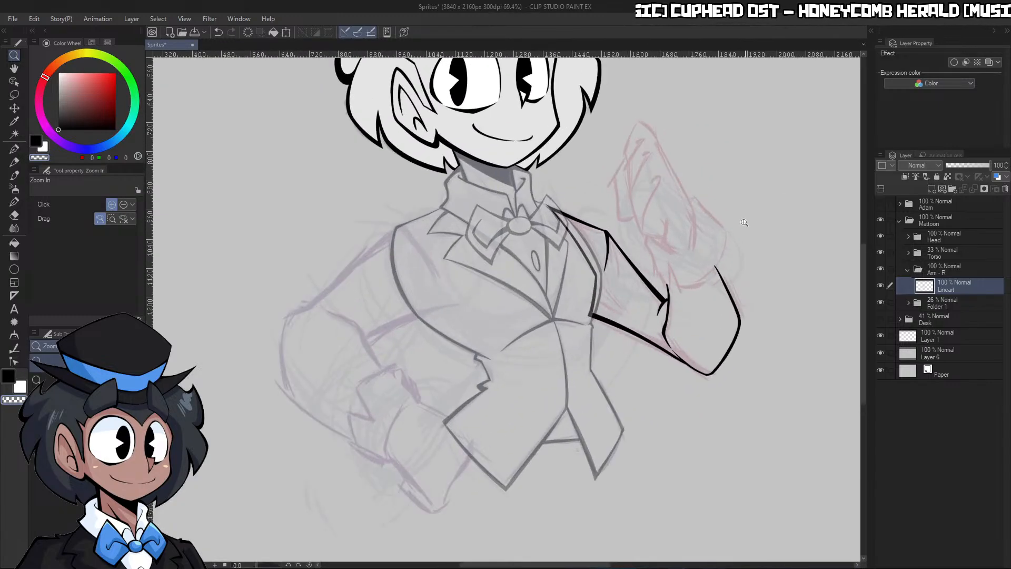
left_click_drag(712, 222, 736, 217)
left_click_drag(674, 238, 649, 228)
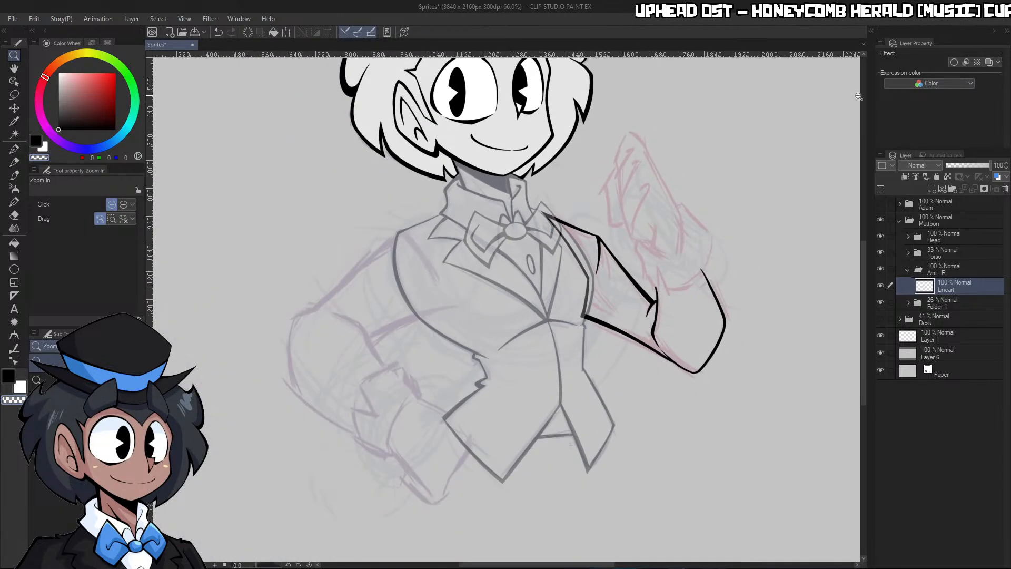
Set the Torso folder's opacity to 51%
left_click(939, 255)
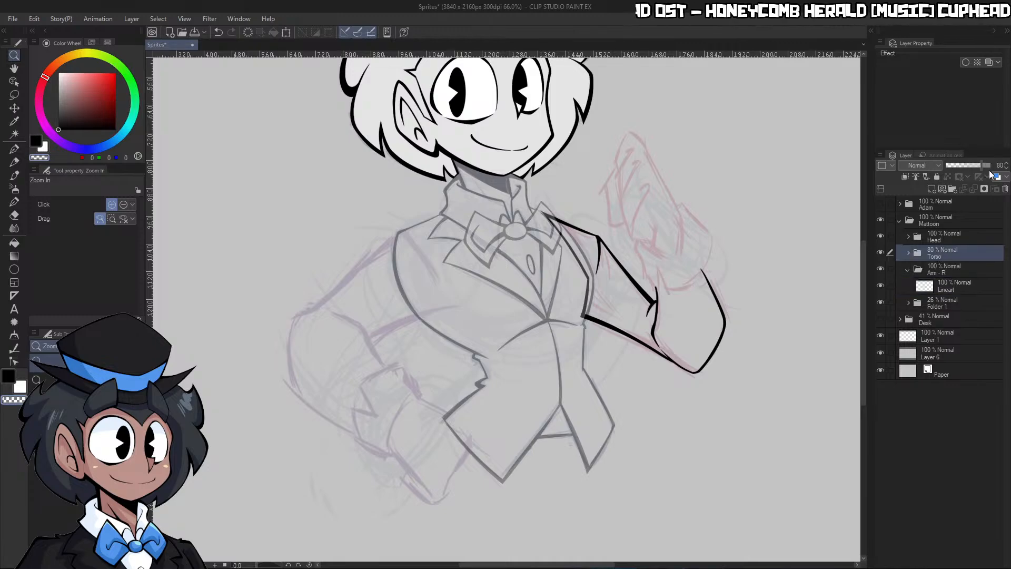
left_click(988, 165)
left_click(968, 164)
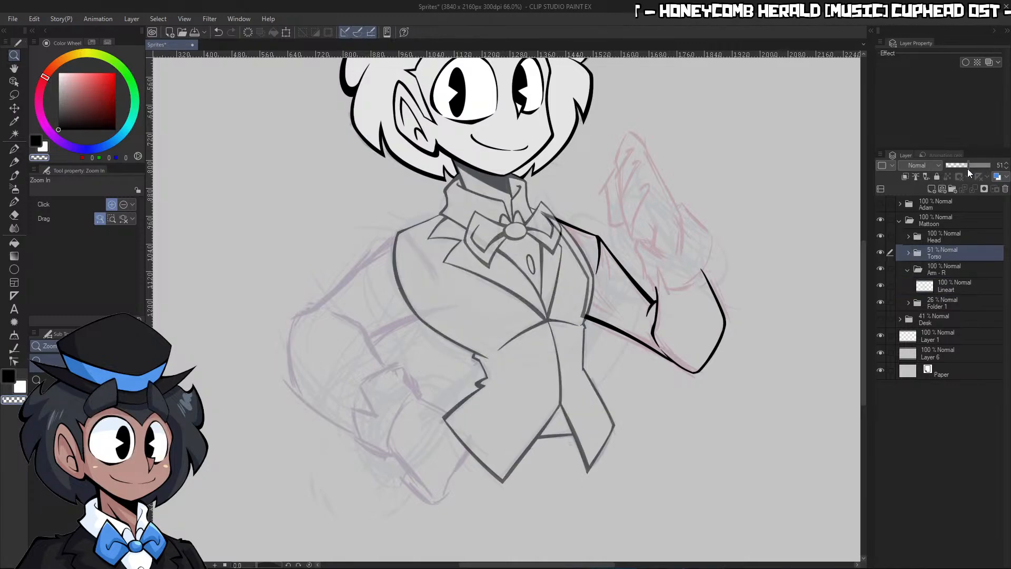
Ink a short diagonal crease on the shirt collar in the Torso folder's Lineart layer, then reselect the arm's Lineart layer
left_click(917, 254)
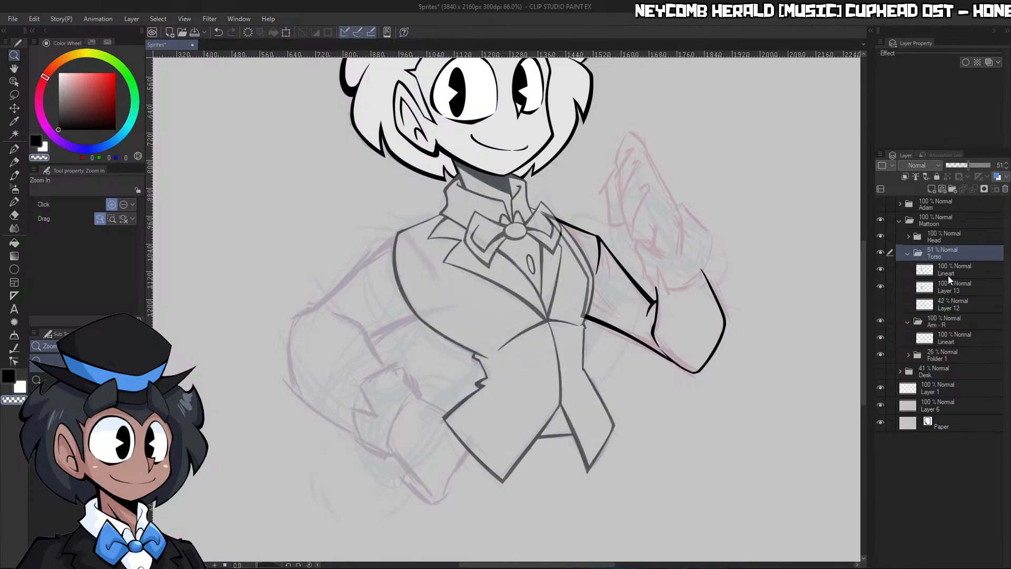
left_click(948, 276)
scroll(505, 202, "up", 6)
key("p")
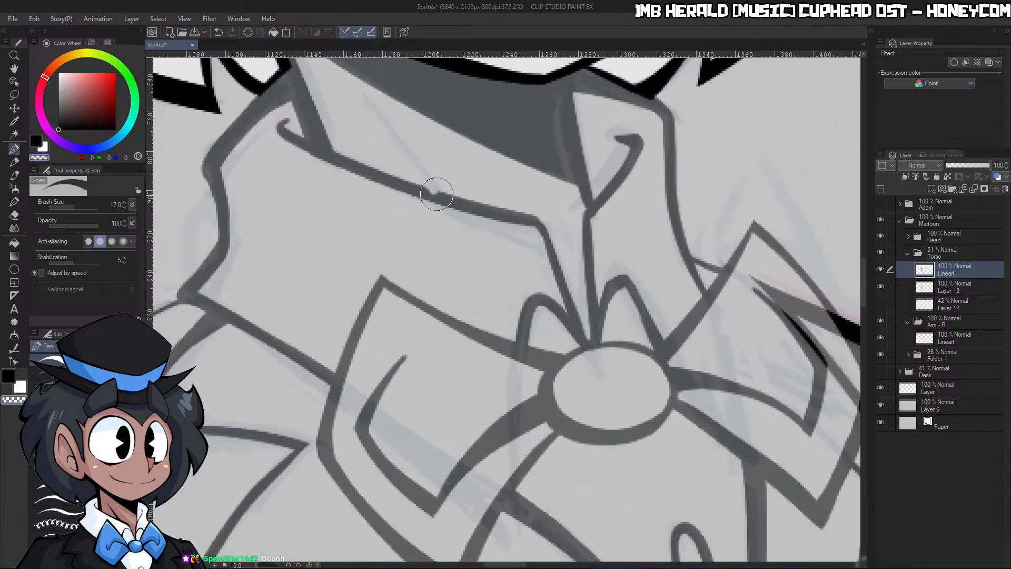
left_click_drag(366, 99, 431, 187)
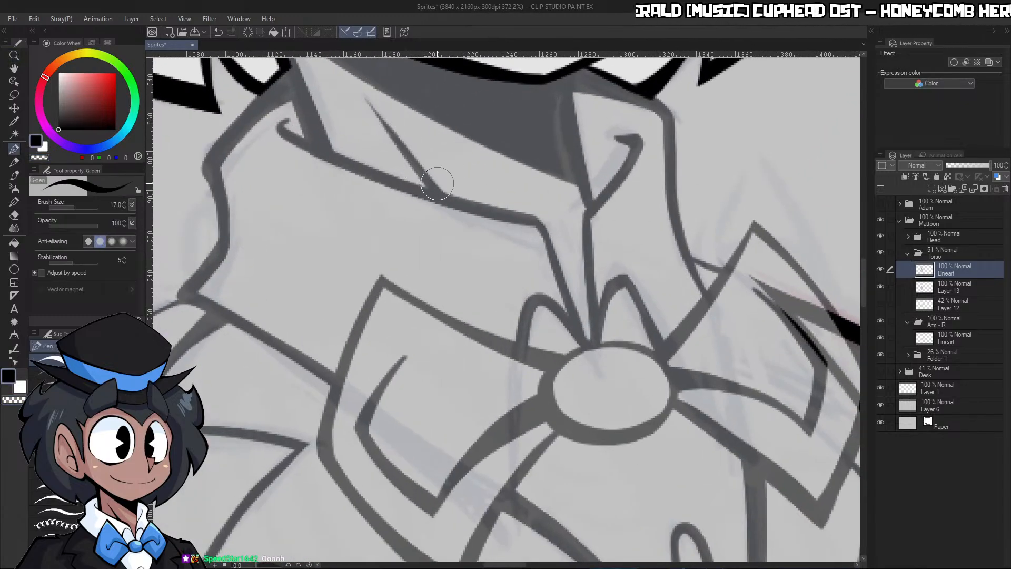
left_click(908, 255)
left_click(949, 291)
Lower the Face folder's opacity to 42% and make the Hat folder's Lineart layer active
key("ctrl+space")
left_click_drag(779, 374, 692, 408)
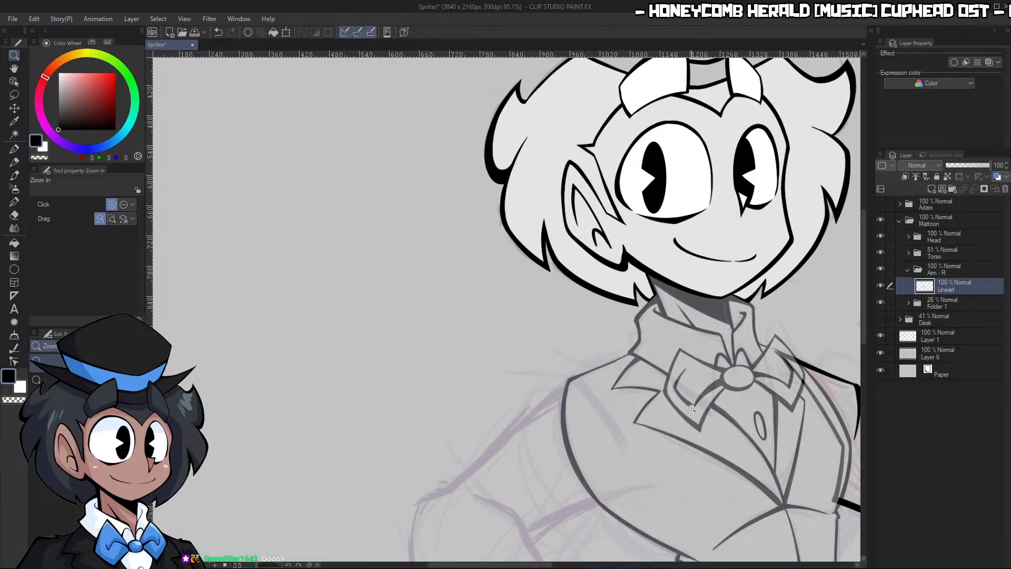
left_click_drag(745, 347, 865, 350)
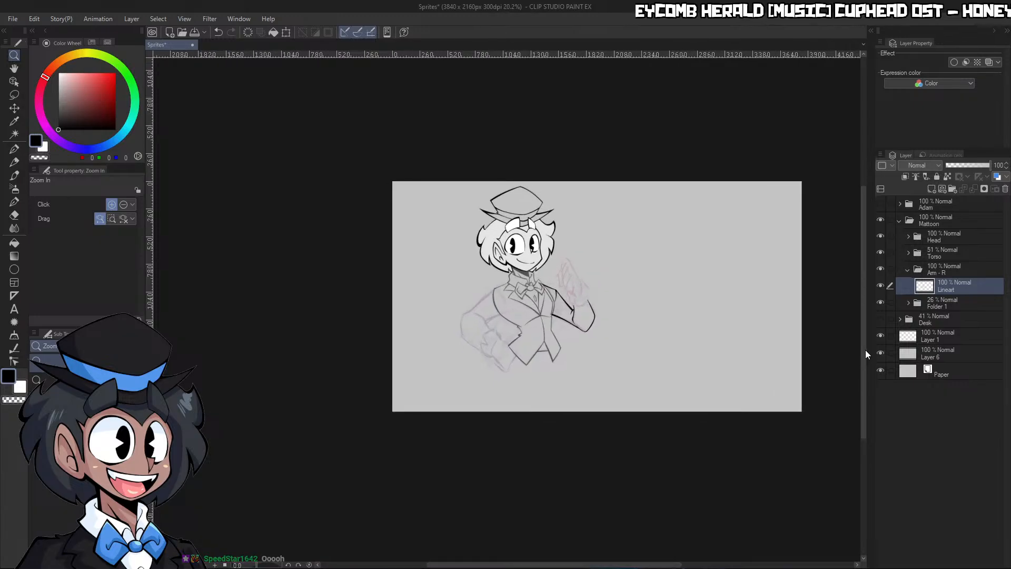
left_click_drag(523, 229, 564, 217)
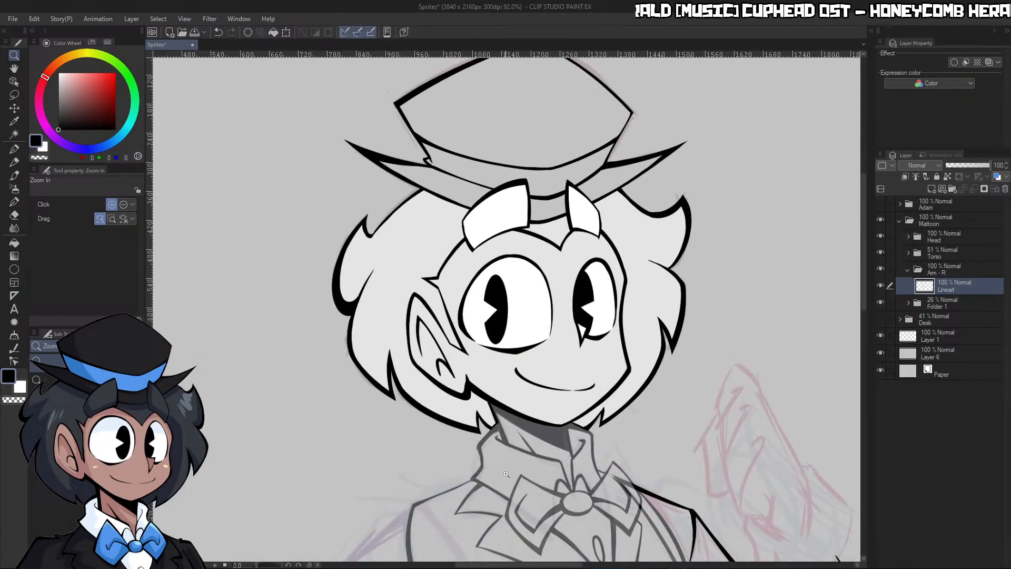
left_click(909, 236)
left_click(968, 266)
left_click(917, 269)
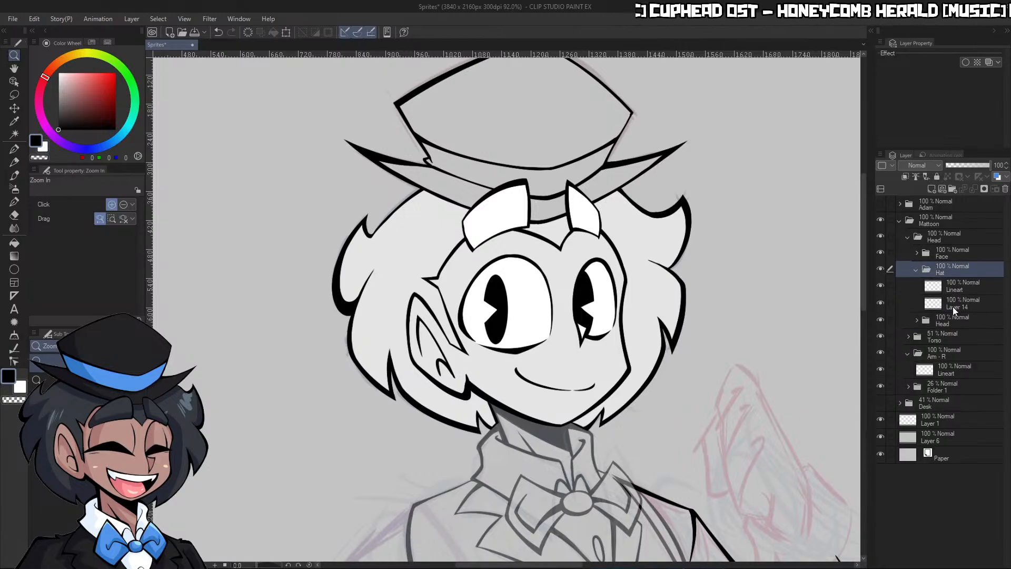
left_click(956, 286)
left_click(948, 253)
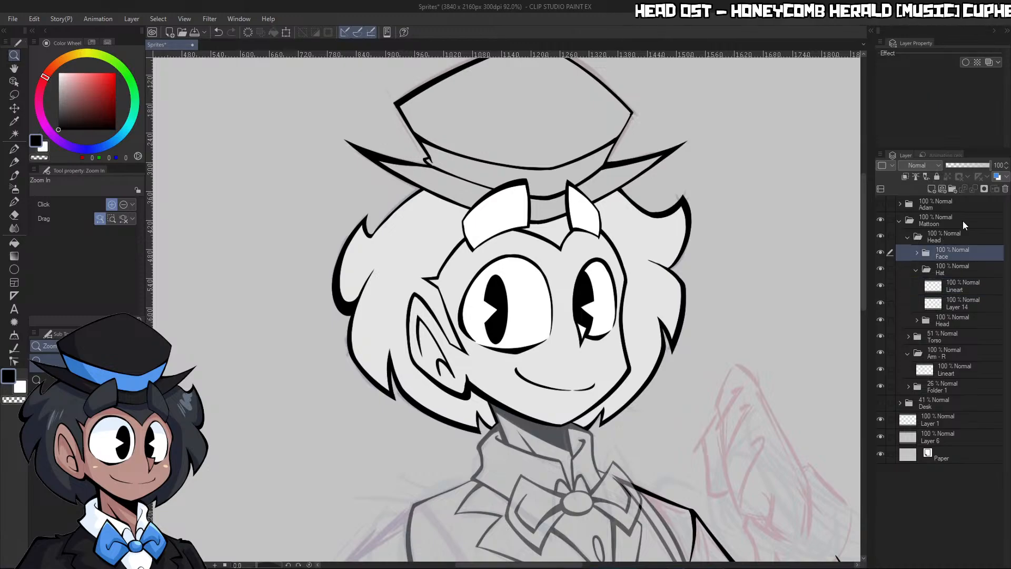
left_click(965, 165)
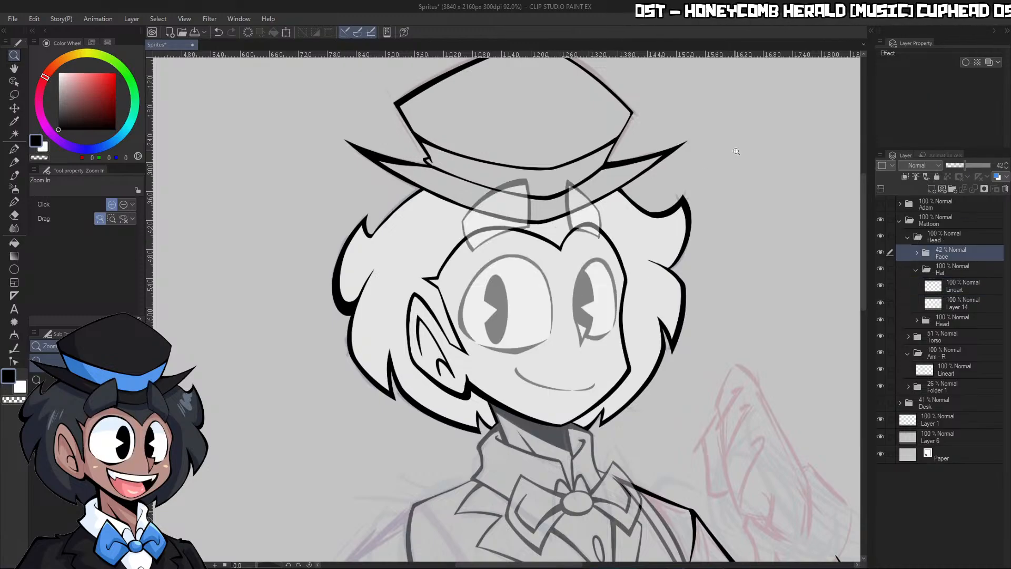
left_click(951, 284)
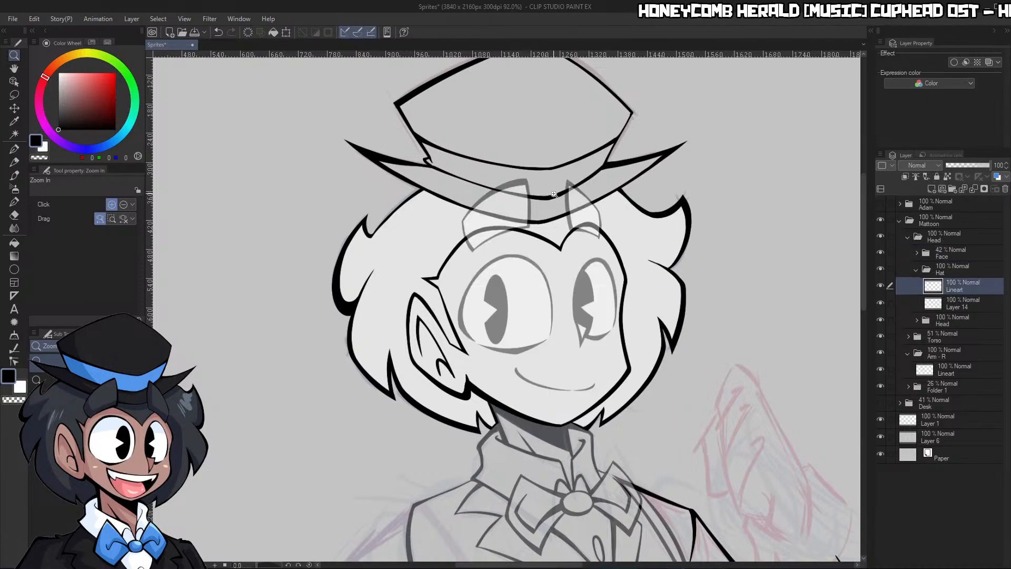
Redraw the hat brim's lower edge between the right horn and the brim tip as a fuller curve, erasing the old line
left_click_drag(278, 564, 274, 565)
left_click_drag(608, 303, 574, 329)
left_click_drag(579, 395, 582, 329)
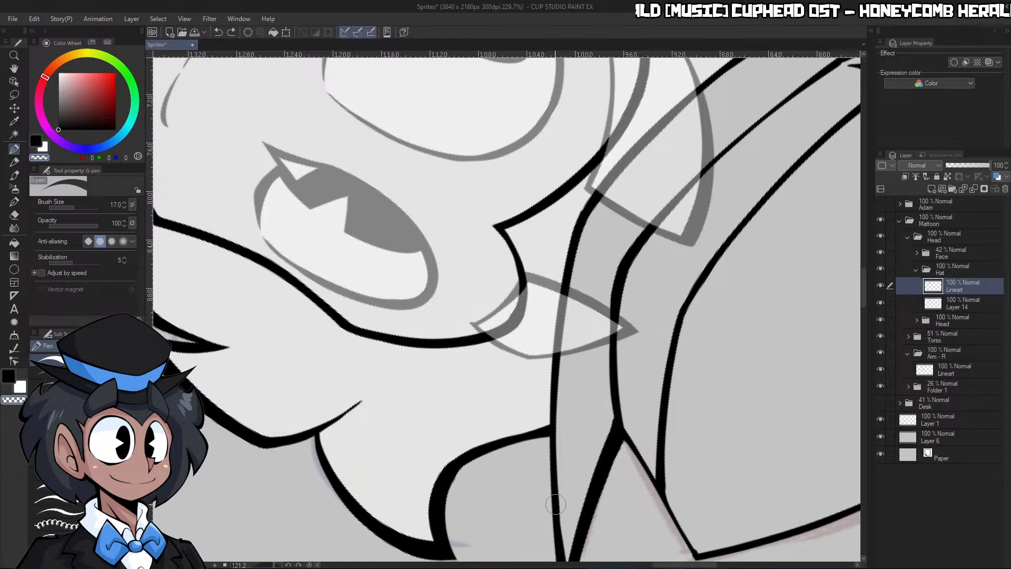
mouse_move(556, 521)
left_mouse_down()
mouse_move(552, 290)
mouse_move(562, 246)
left_mouse_up()
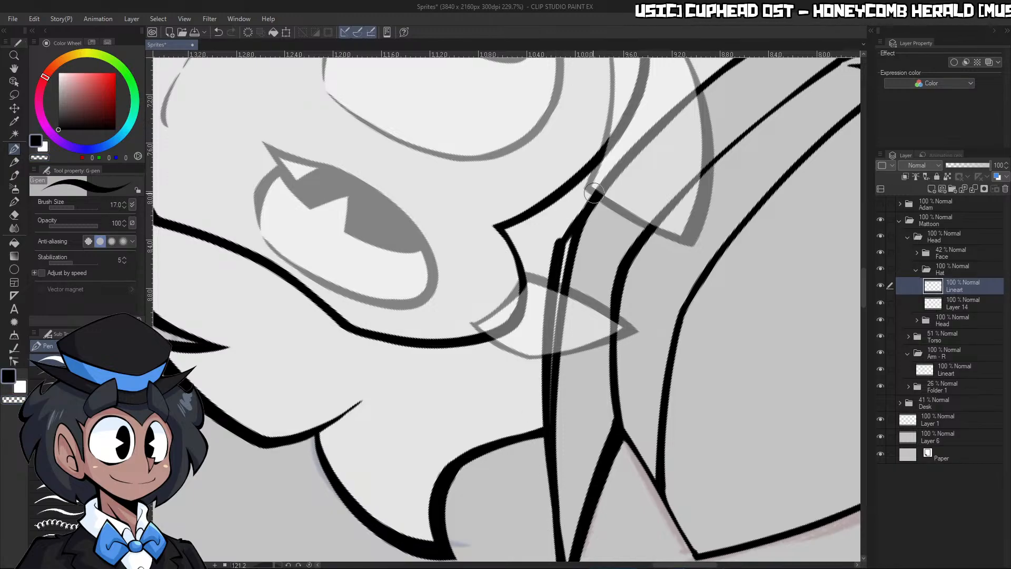
left_click_drag(579, 212, 601, 194)
left_click_drag(547, 265, 577, 206)
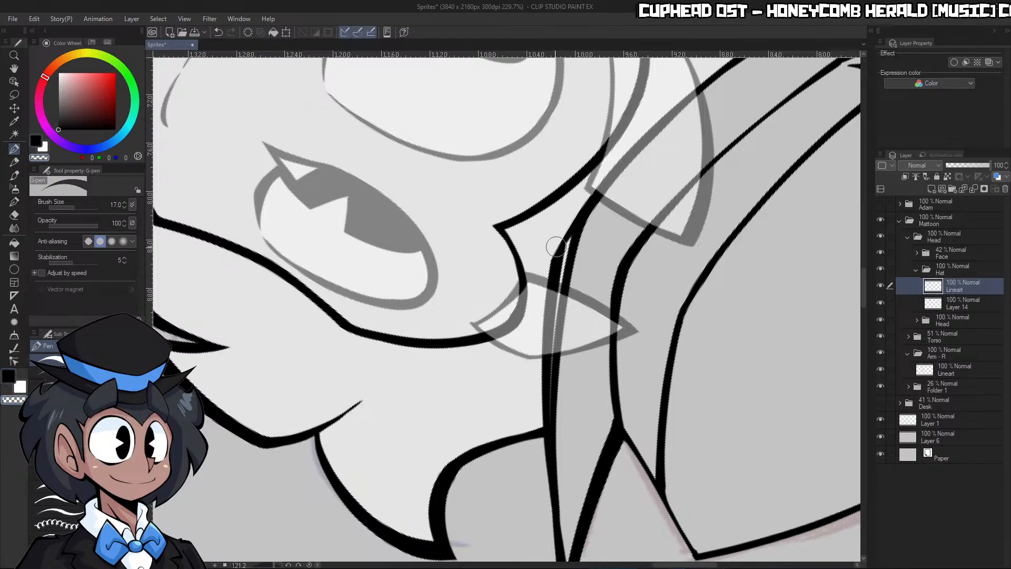
mouse_move(565, 258)
left_mouse_down()
mouse_move(660, 142)
mouse_move(571, 249)
mouse_move(578, 225)
mouse_move(564, 267)
mouse_move(589, 219)
mouse_move(564, 307)
mouse_move(573, 254)
left_mouse_up()
key("c")
key("c")
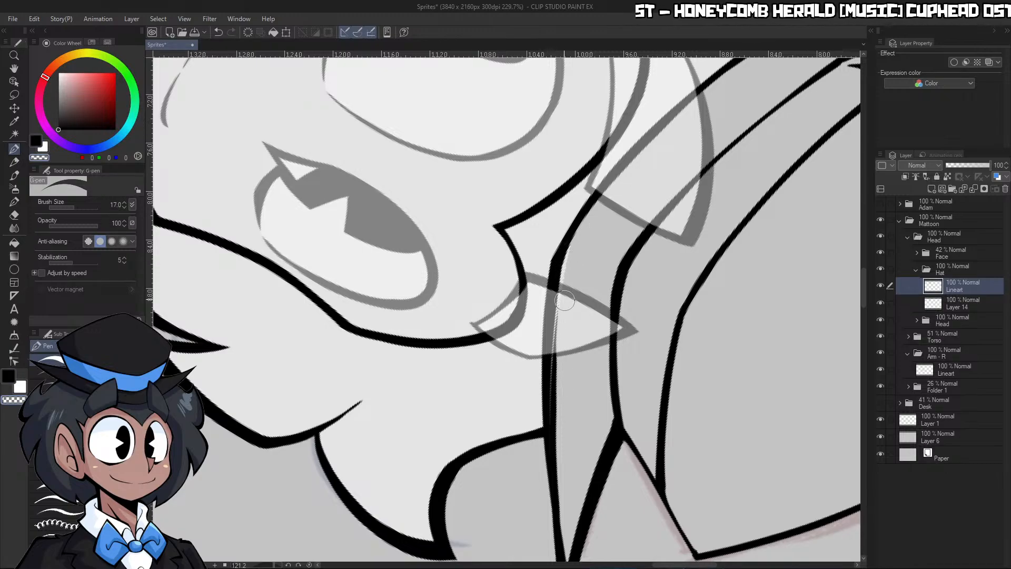
left_click_drag(564, 301, 560, 349)
left_click_drag(560, 491, 552, 395)
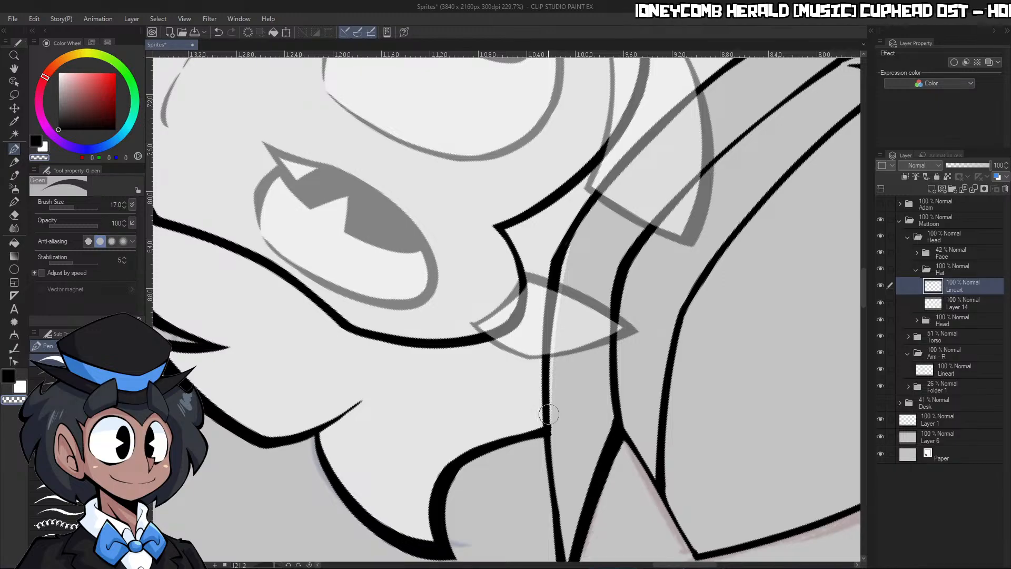
key("ctrl+space")
left_click_drag(586, 345, 505, 348)
left_click_drag(583, 445, 666, 445)
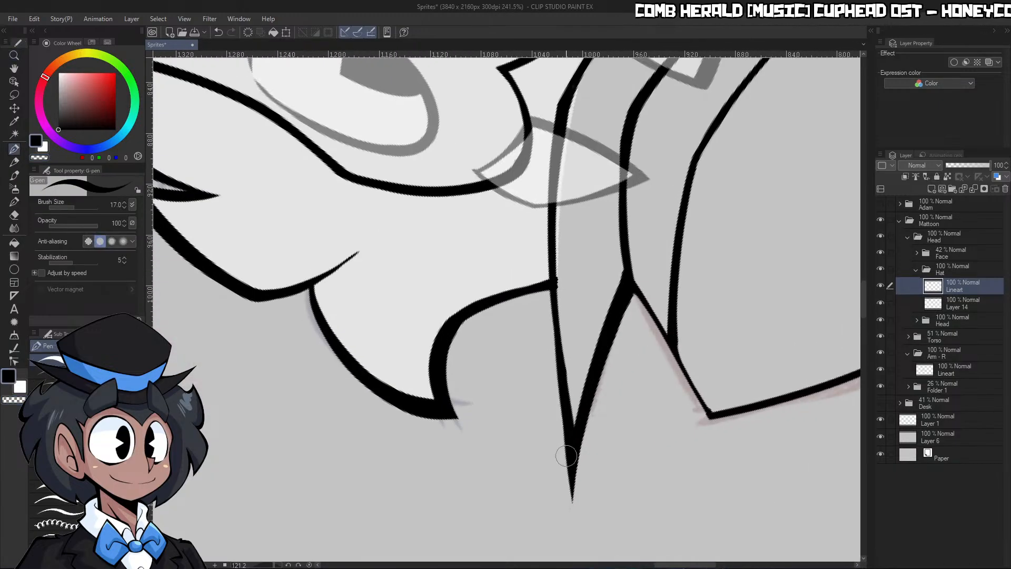
mouse_move(566, 347)
left_mouse_down()
mouse_move(573, 410)
mouse_move(561, 319)
mouse_move(570, 395)
left_mouse_up()
key("ctrl+z")
key("ctrl+z")
key("ctrl+z")
Smooth the bend of the redrawn brim line beside the right horn by erasing along its inner side
key("ctrl+space")
left_click_drag(566, 335, 526, 332)
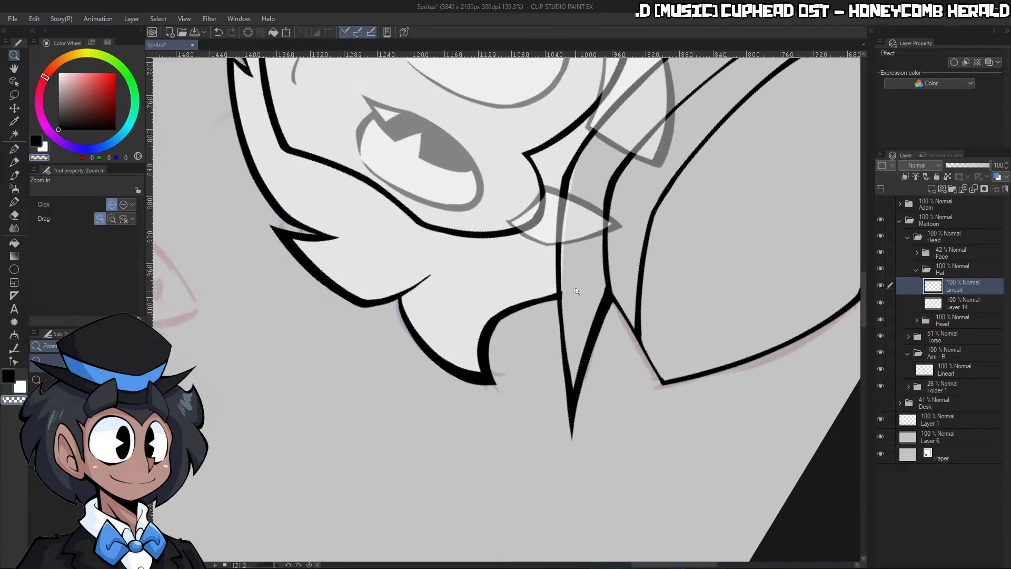
mouse_move(598, 164)
left_mouse_down()
mouse_move(543, 171)
mouse_move(600, 193)
left_mouse_up()
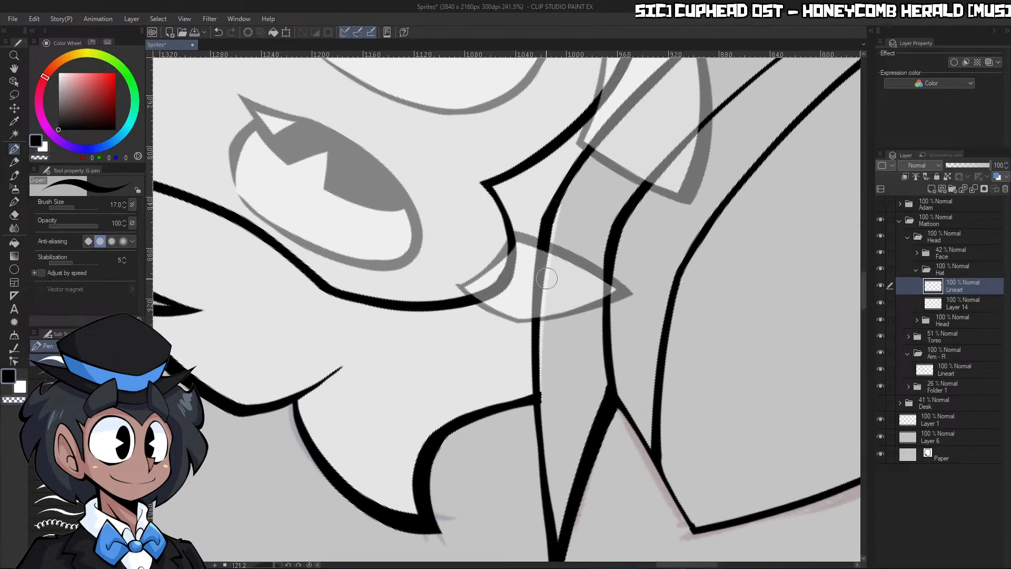
key("c")
left_click_drag(551, 219, 544, 308)
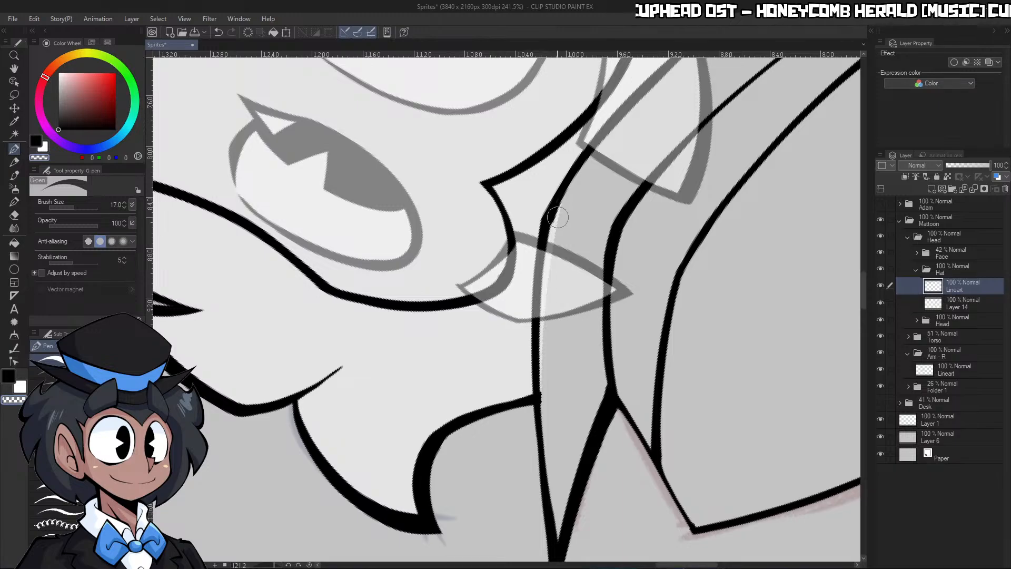
left_click_drag(592, 164, 554, 223)
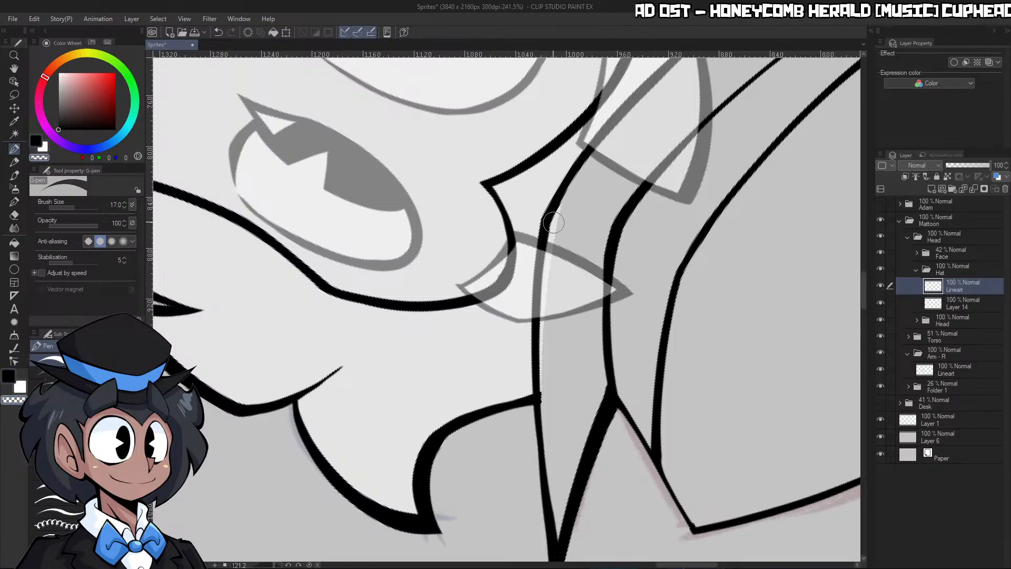
Thin the hat brim's lower edge line from between the horns to the right-hand hair by erasing along its upper side
key("ctrl+space")
left_click_drag(604, 131, 474, 138)
left_click_drag(653, 128, 732, 138)
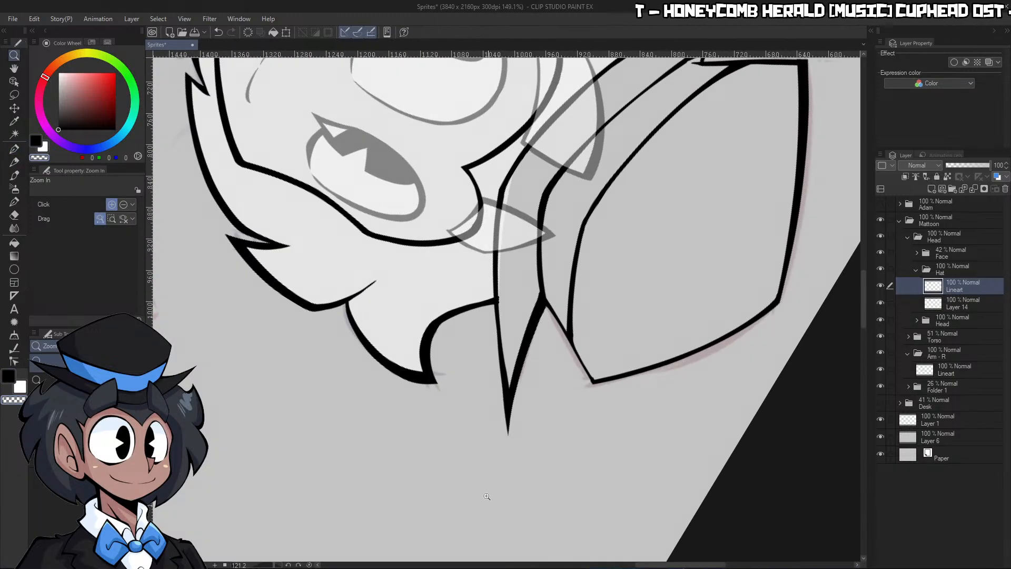
left_click(310, 564)
left_click_drag(669, 321, 730, 339)
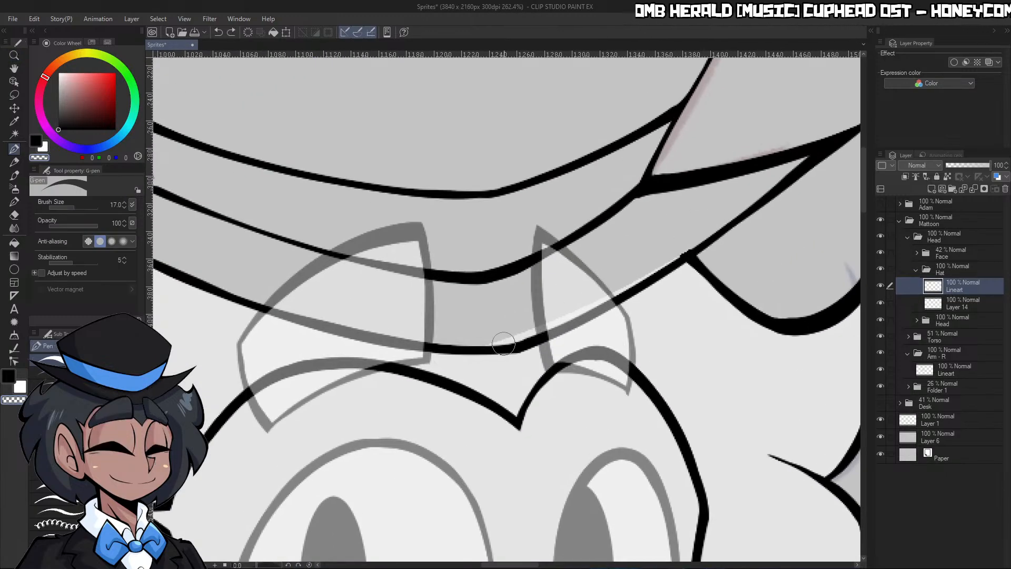
left_click_drag(515, 342, 684, 257)
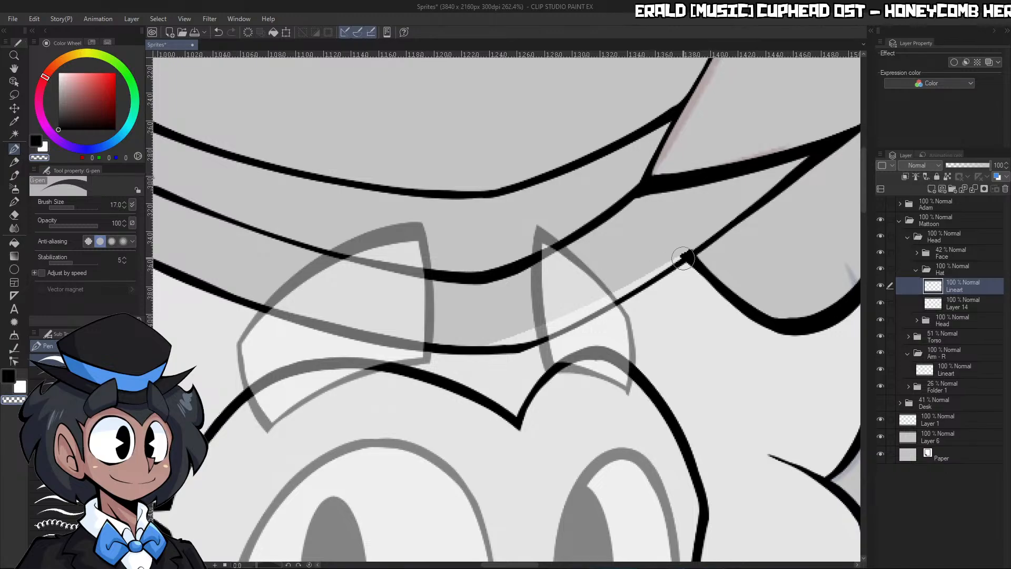
Re-ink the hat brim's lower edge from above the right-hand hair to the brim tip with a thicker stroke
left_click_drag(521, 345, 805, 171)
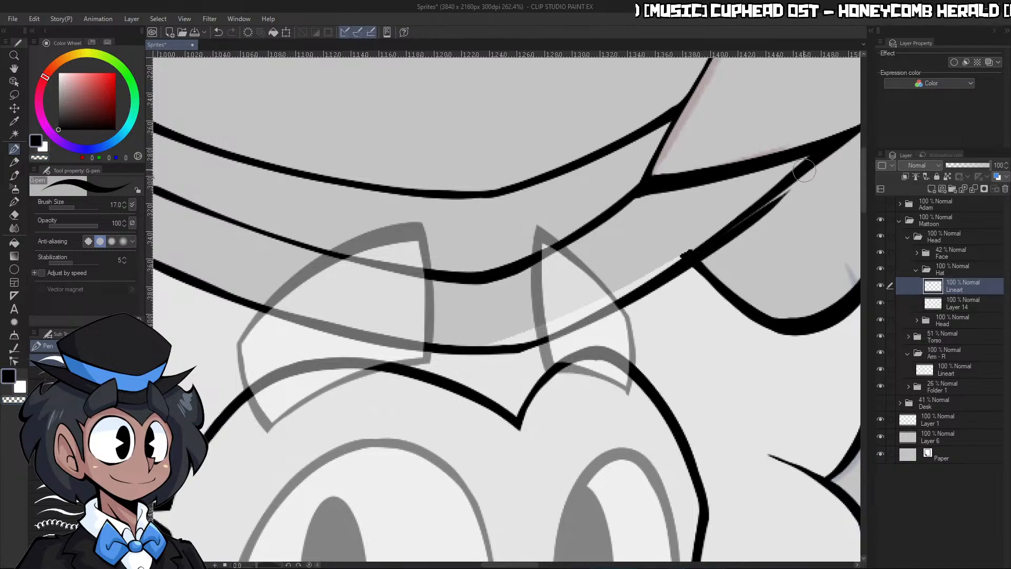
key("ctrl+z")
left_click_drag(556, 337, 811, 158)
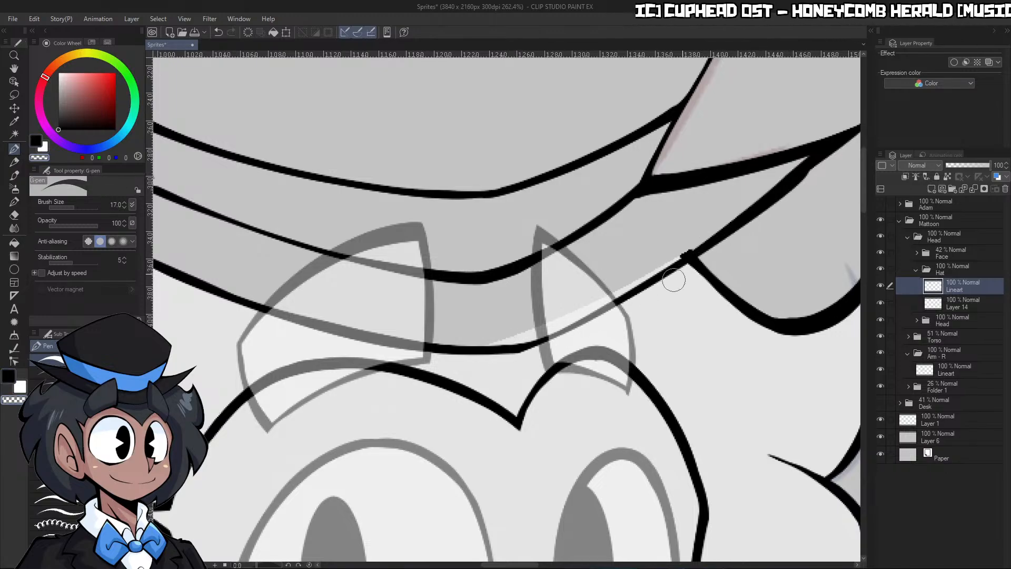
left_click_drag(674, 280, 807, 180)
left_click_drag(616, 318, 850, 138)
key("ctrl+z")
left_click_drag(634, 298, 872, 122)
Extend the right-hand end of the hat brim outward, redrawing the strokes where its upper and lower edges meet
key("ctrl+space")
left_click_drag(794, 213, 739, 213)
left_click_drag(841, 182, 878, 184)
key("ctrl+z")
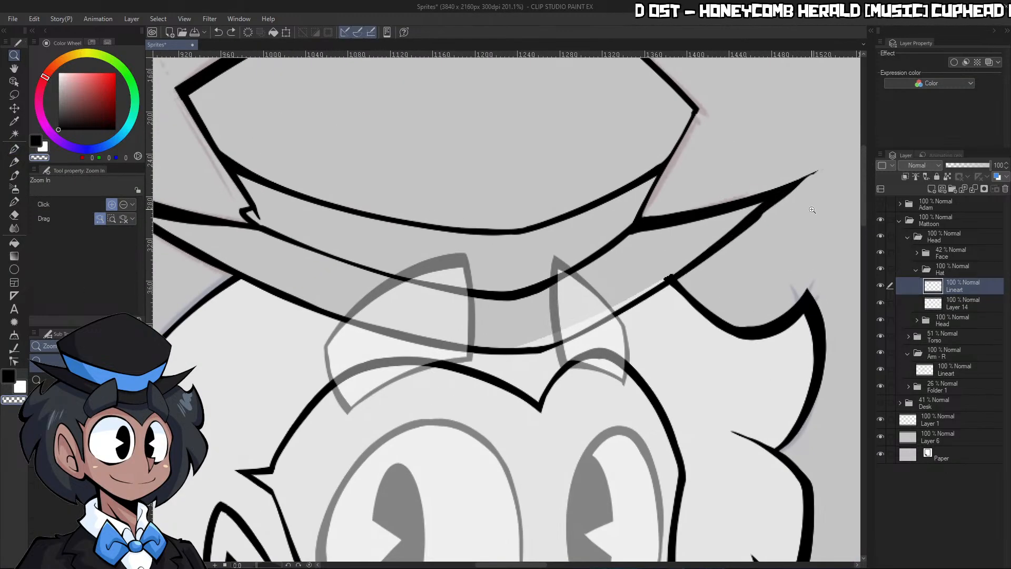
left_click_drag(812, 210, 853, 211)
left_click_drag(722, 223, 837, 122)
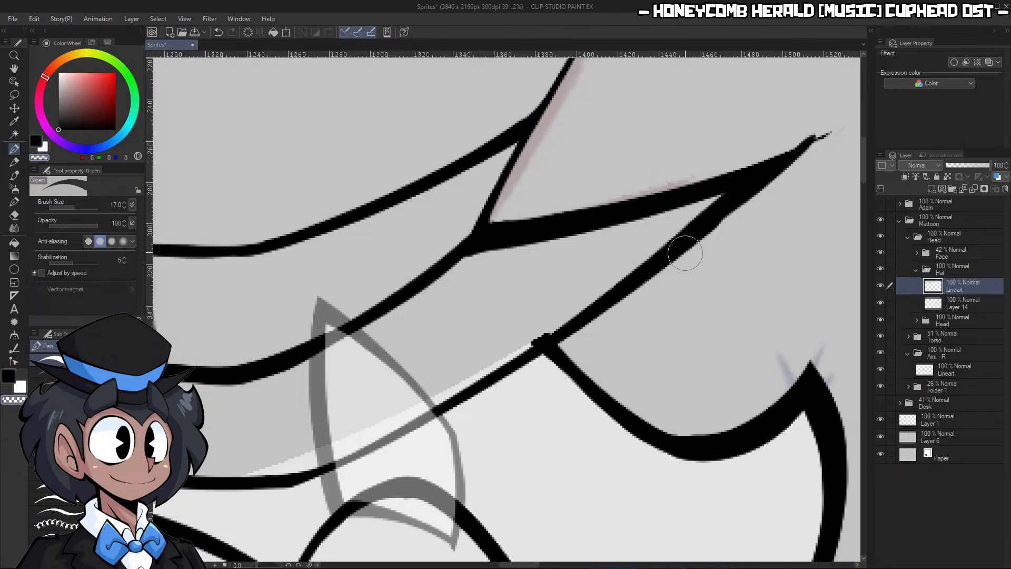
key("ctrl+z")
left_click_drag(724, 219, 838, 117)
left_click_drag(678, 253, 837, 119)
Sharpen the right-hand brim tip into a clean point by erasing along its lower and upper sides
key("c")
mouse_move(650, 294)
left_mouse_down()
mouse_move(852, 125)
mouse_move(849, 109)
left_mouse_up()
left_click_drag(698, 178, 836, 123)
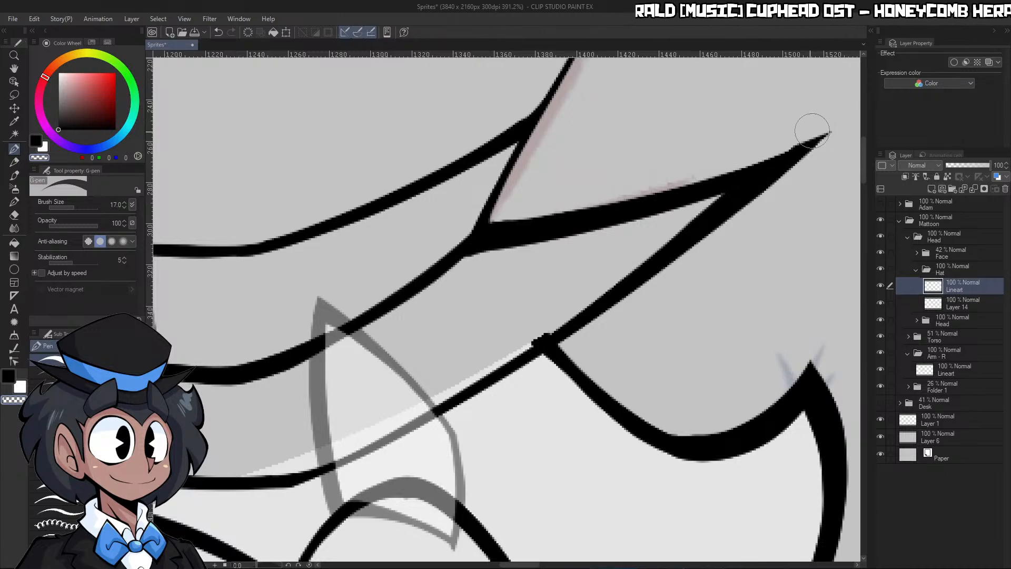
left_click_drag(732, 168, 842, 126)
key("c")
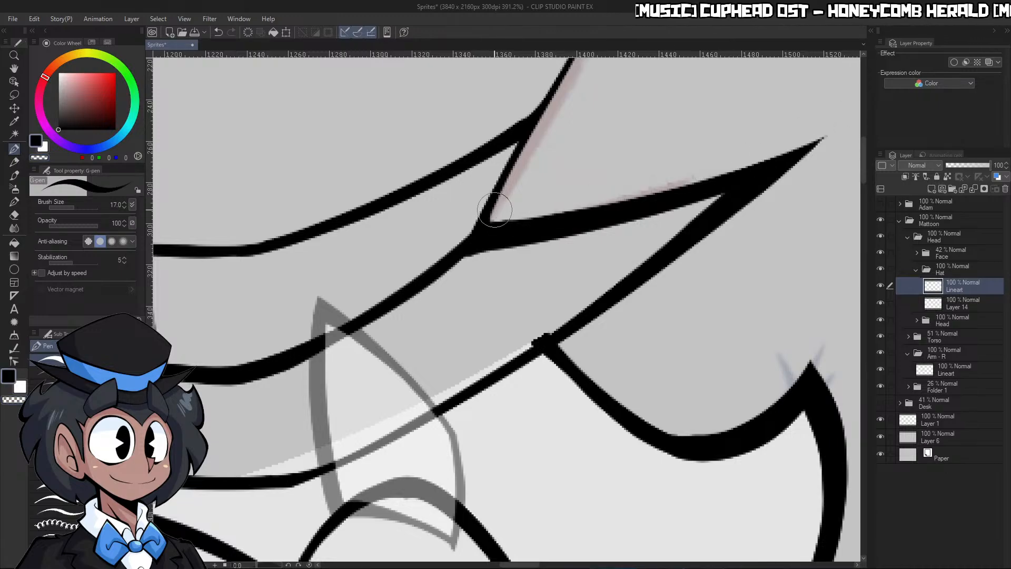
Sample the hat's light grey as the drawing colour and try to auto-select the area outside the hat
key("ctrl+space")
left_click_drag(587, 195, 510, 163)
right_click(587, 192)
key("w")
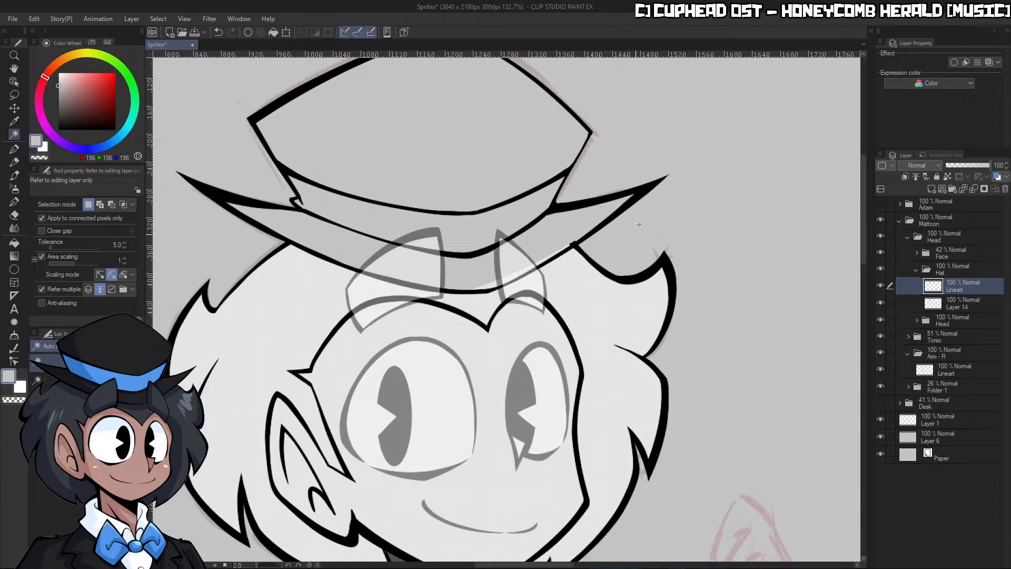
left_click(637, 224)
key("ctrl+z")
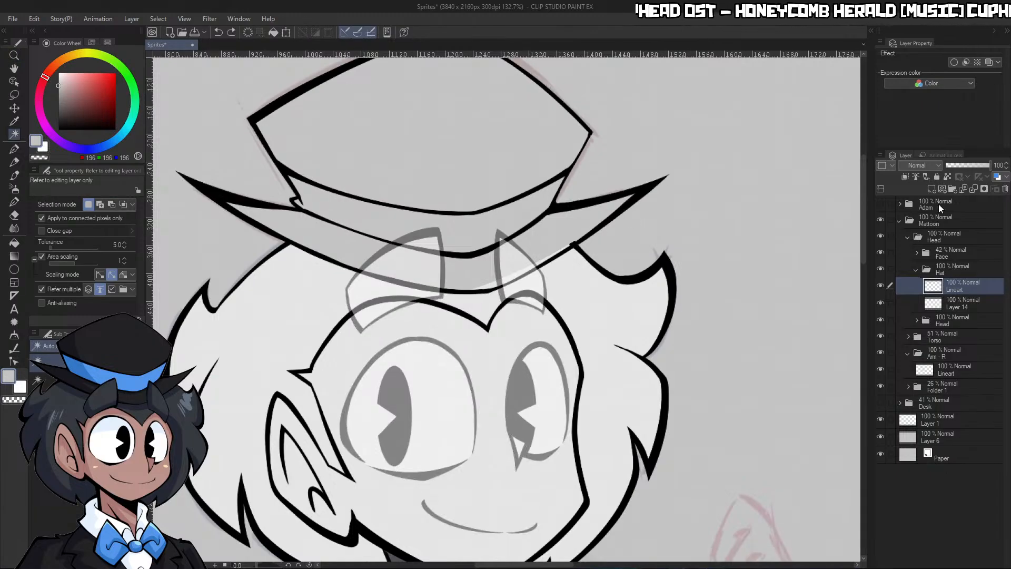
Make the hat's Lineart the reference layer, select the whole hat silhouette, fill it light grey on Layer 14 and deselect
left_click(919, 179)
left_click(699, 249)
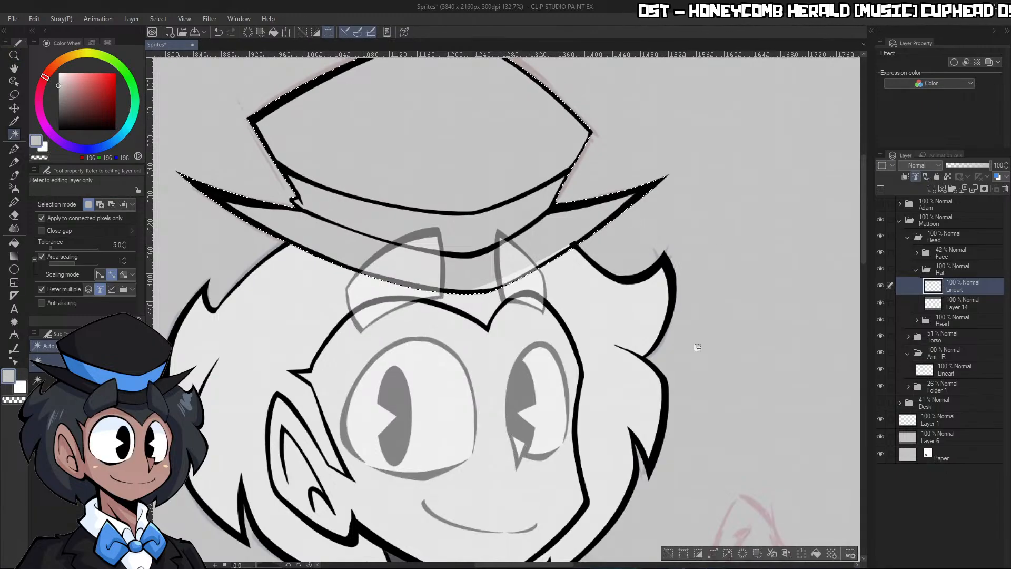
left_click(699, 554)
left_click(952, 307)
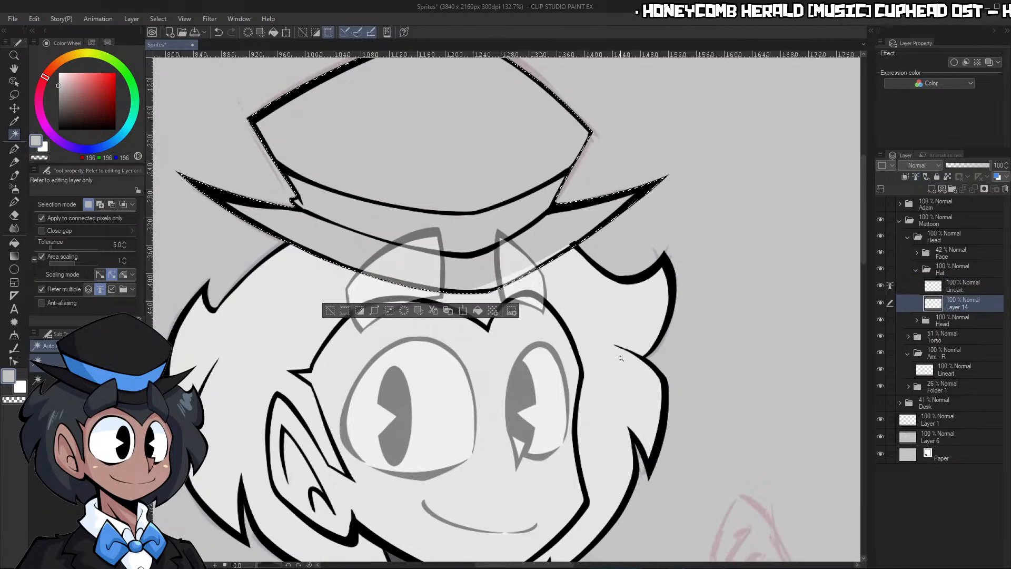
key("ctrl+d")
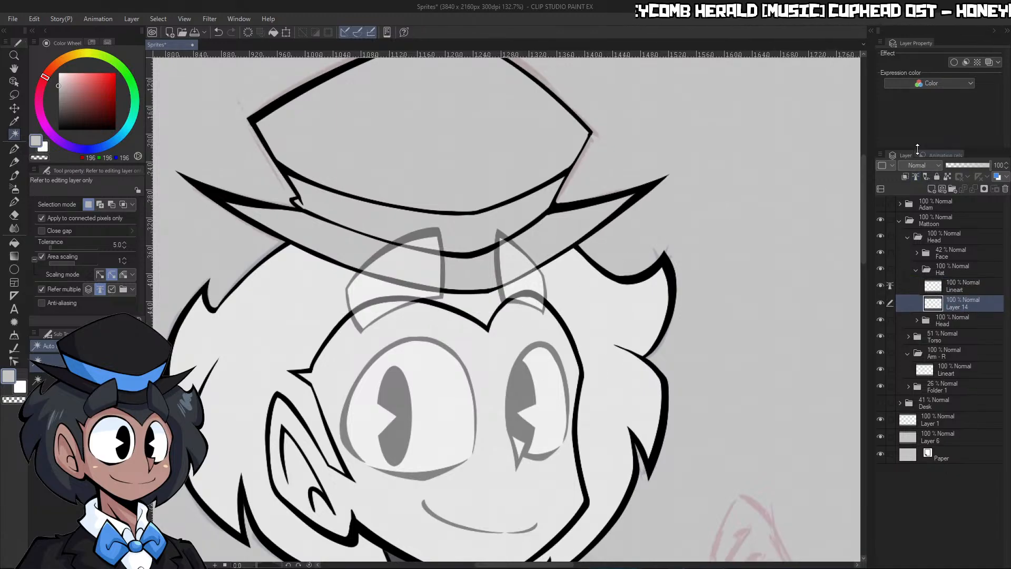
Collapse the Hat folder and raise the Face folder's opacity to 100%
left_click(915, 269)
left_click(952, 254)
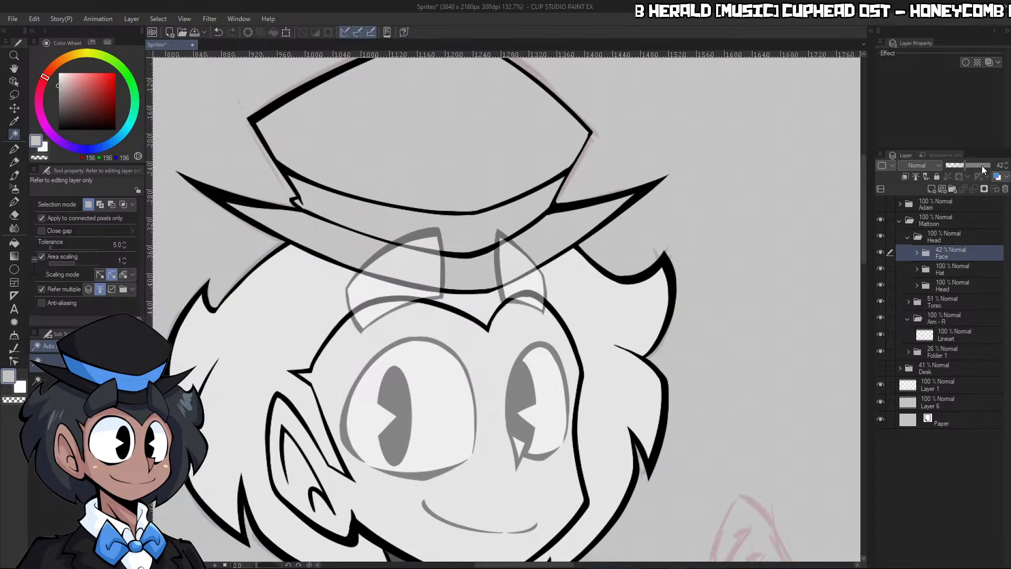
left_click_drag(981, 166, 990, 165)
key("ctrl+space")
left_click_drag(804, 285, 746, 358)
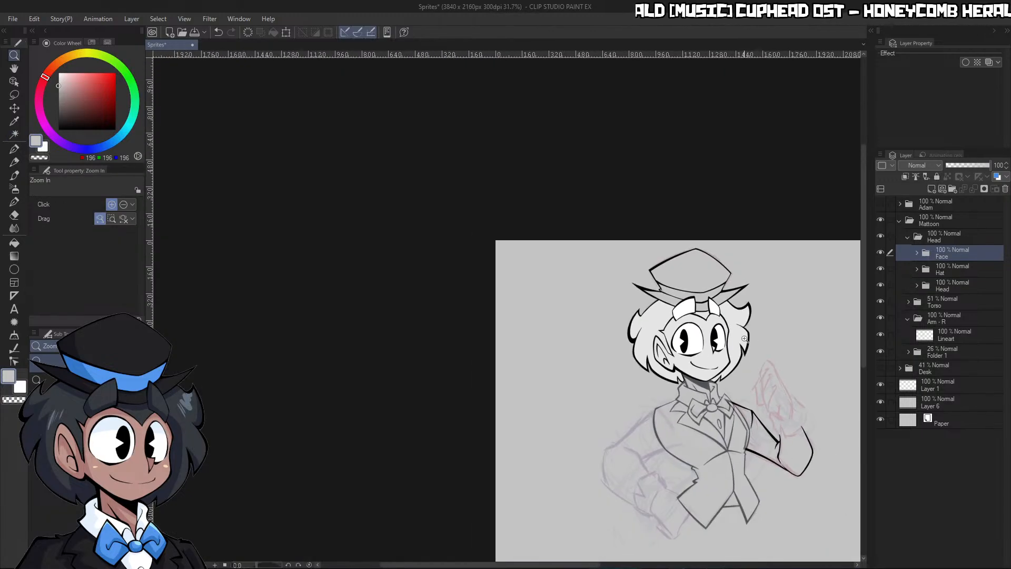
left_click_drag(720, 319, 761, 235)
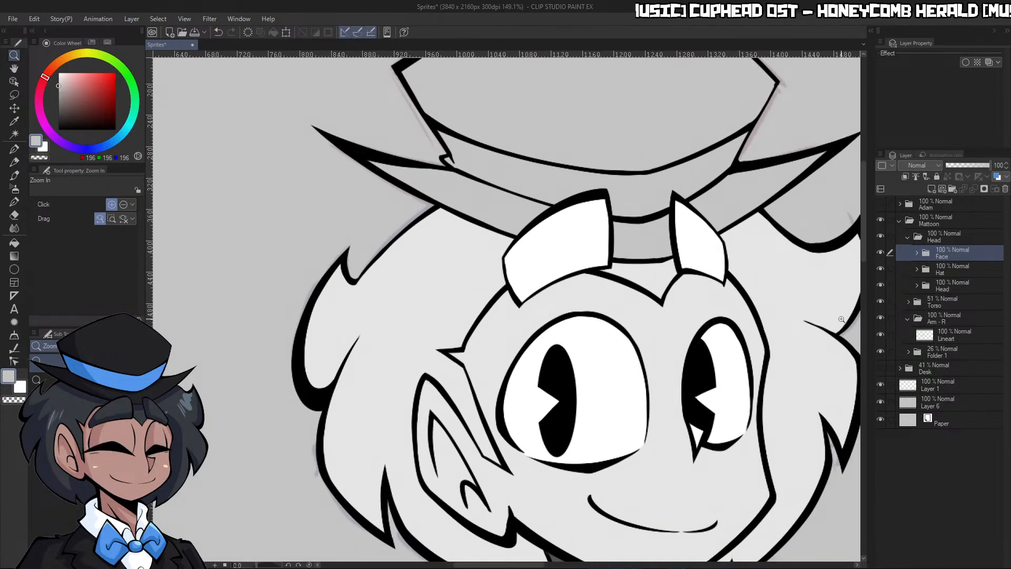
left_click_drag(798, 345, 756, 371)
left_click_drag(828, 378, 843, 370)
left_click_drag(782, 345, 800, 337)
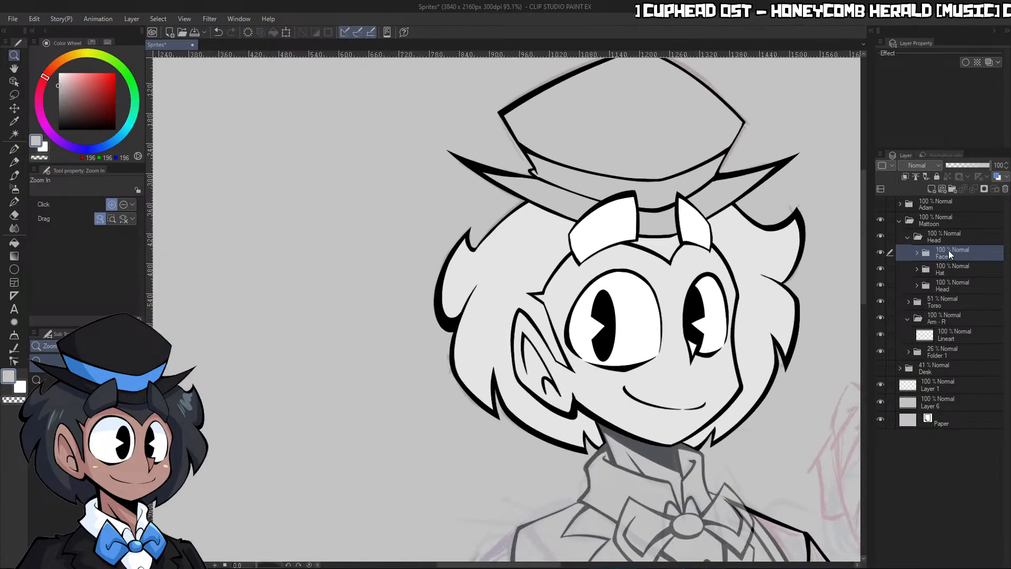
Move the whole Hat folder slightly left on the head, undoing the extra second move
left_click(943, 266)
left_click(14, 107)
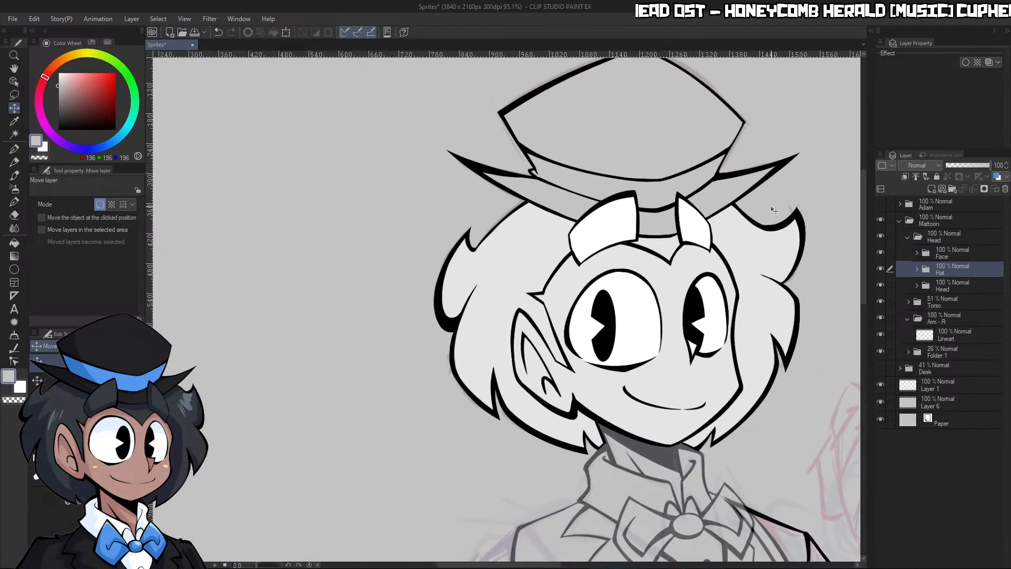
mouse_move(774, 210)
left_mouse_down()
mouse_move(727, 216)
mouse_move(787, 200)
mouse_move(813, 170)
left_mouse_up()
key("slash")
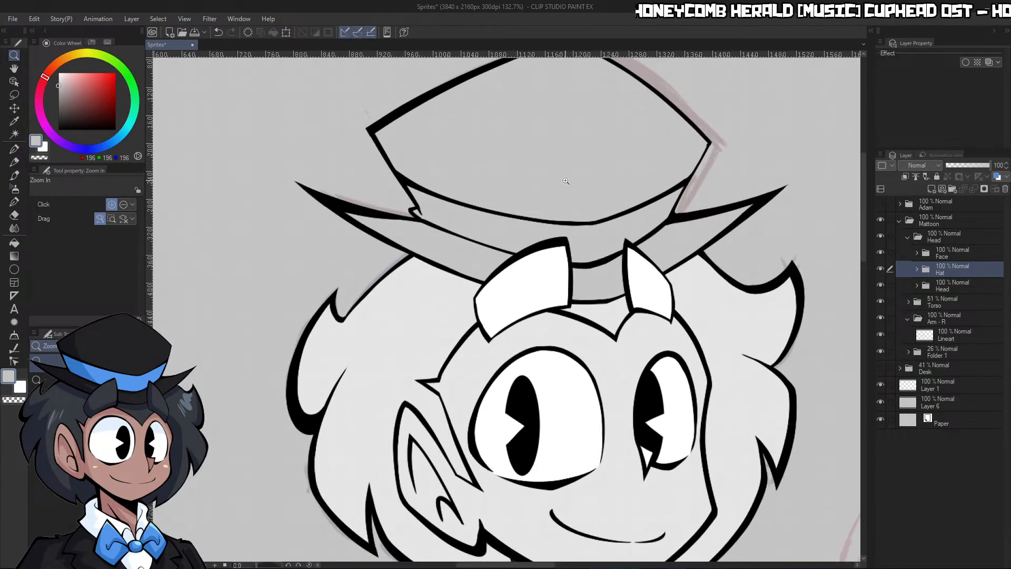
left_click(14, 108)
mouse_move(726, 272)
left_mouse_down()
mouse_move(726, 260)
mouse_move(739, 274)
mouse_move(728, 293)
mouse_move(799, 309)
mouse_move(812, 263)
left_mouse_up()
key("ctrl+z")
On the Arm - R Lineart layer, ink the forked palm crease of the raised hand with black G-pen at size 20
key("ctrl+space")
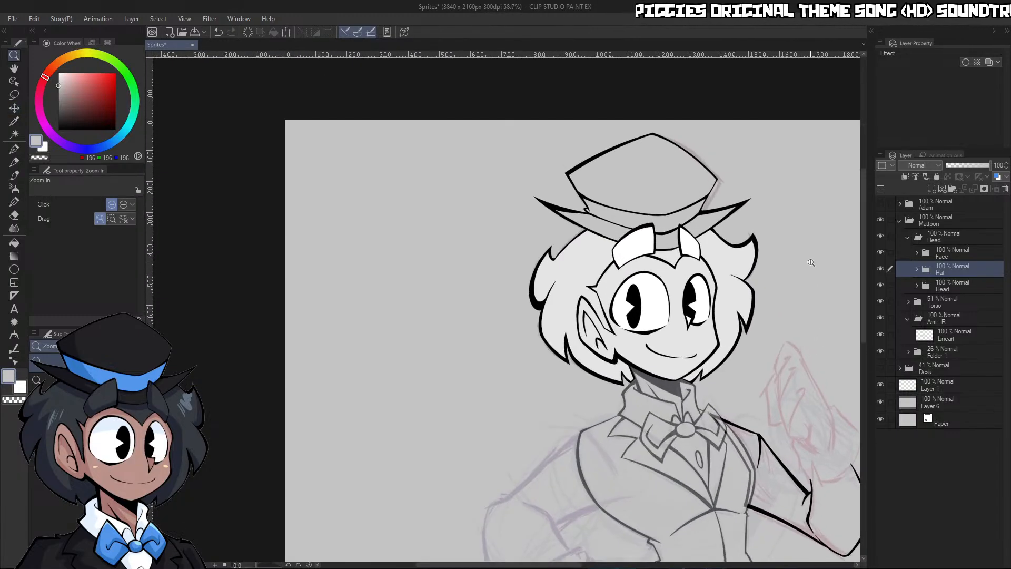
left_click_drag(701, 345, 661, 353)
left_click_drag(725, 399, 764, 408)
left_click(936, 308)
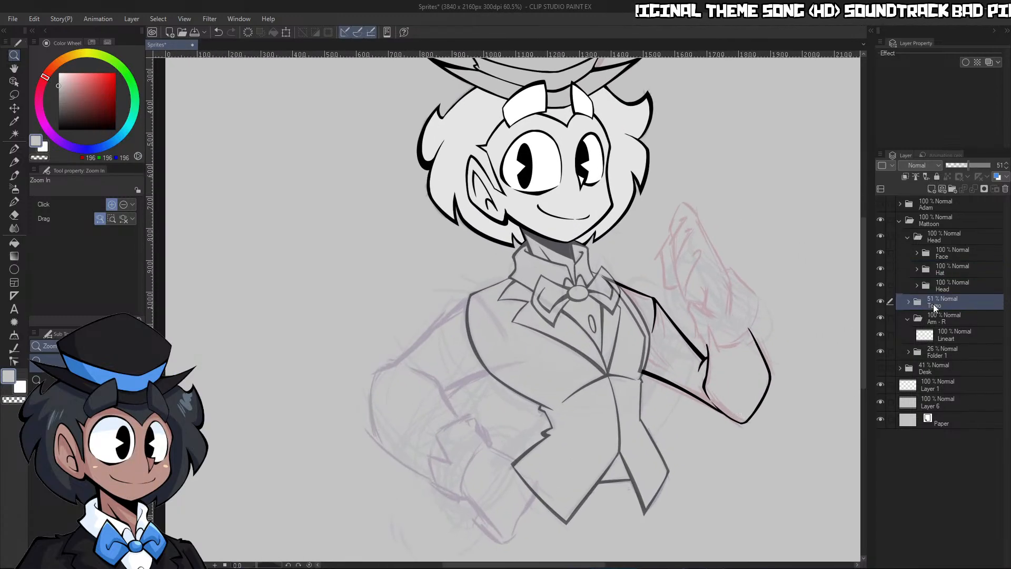
left_click(972, 339)
left_click_drag(730, 332, 753, 326)
left_click_drag(650, 273, 679, 274)
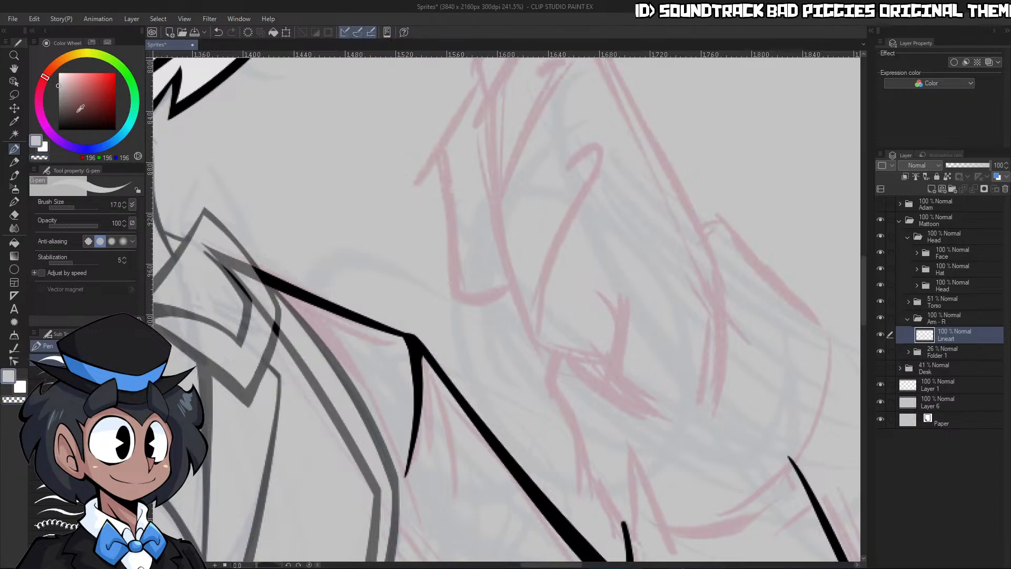
left_click(59, 129)
key("]")
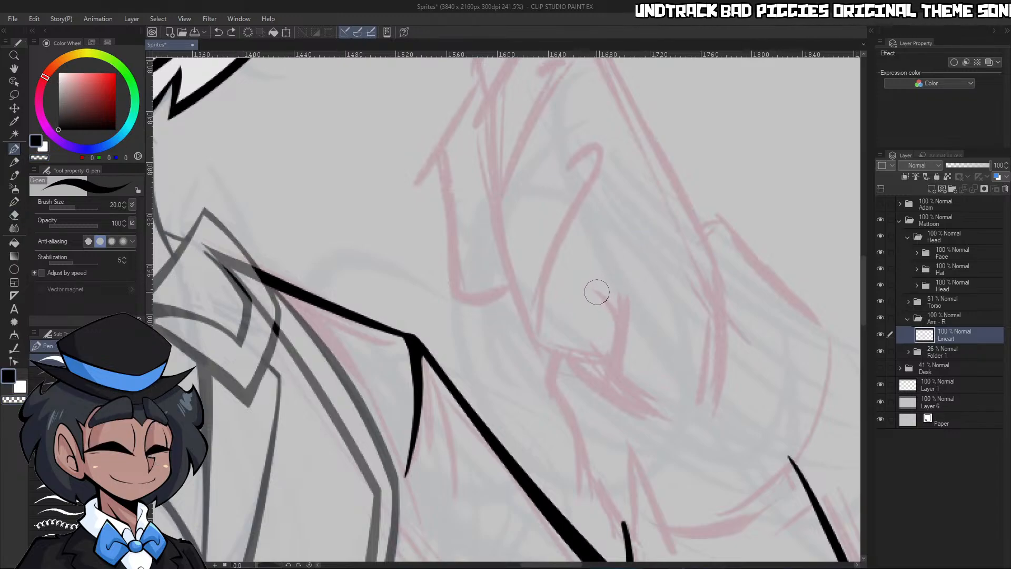
mouse_move(598, 291)
left_mouse_down()
mouse_move(611, 348)
mouse_move(656, 419)
left_mouse_up()
left_click_drag(535, 337, 603, 367)
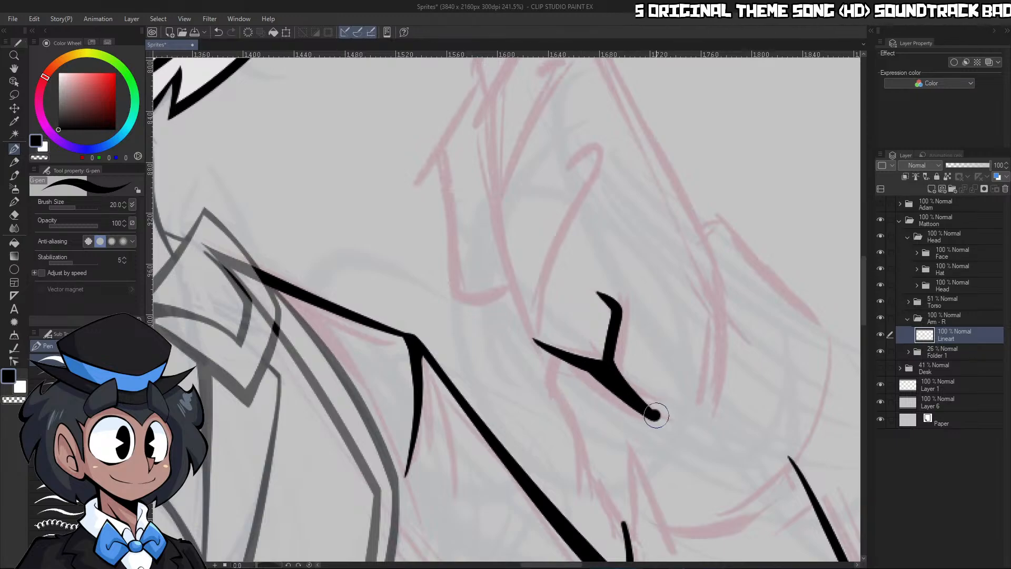
Ink the curved heel of the raised hand down to the palm crease and thin the line by erasing its outer side
mouse_move(711, 248)
left_mouse_down()
mouse_move(717, 282)
mouse_move(675, 427)
left_mouse_up()
key("c")
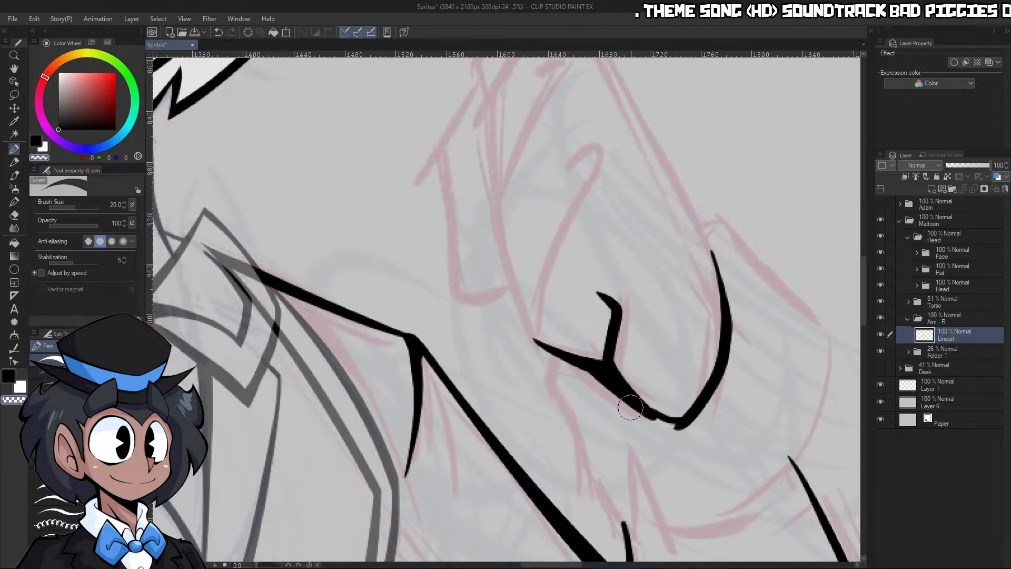
left_click_drag(686, 427, 744, 332)
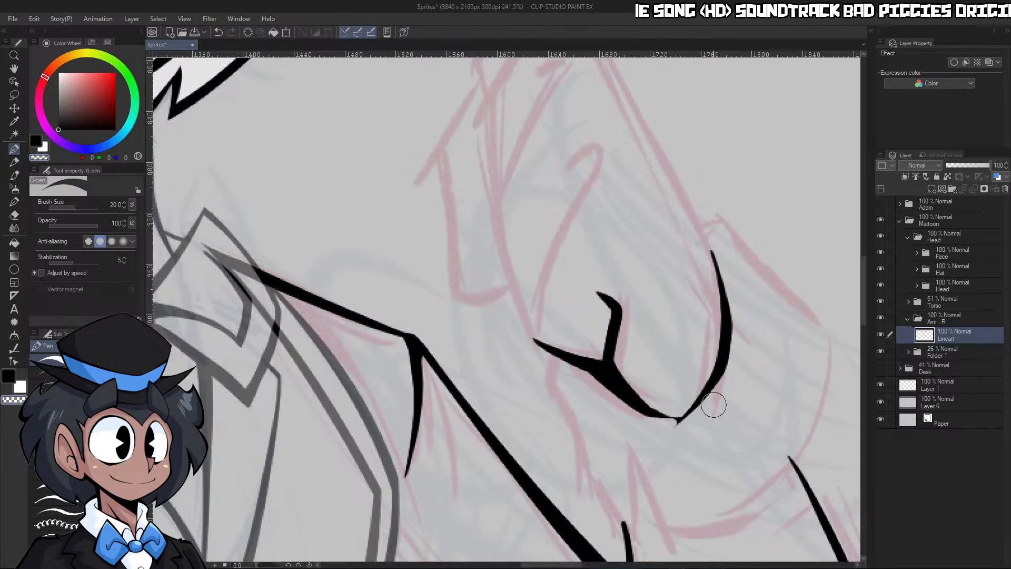
Rotate the canvas and thicken the inner side of the junction between the palm crease and the heel curve
key("ctrl+space")
left_click_drag(729, 401, 709, 401)
left_click_drag(766, 416, 779, 389)
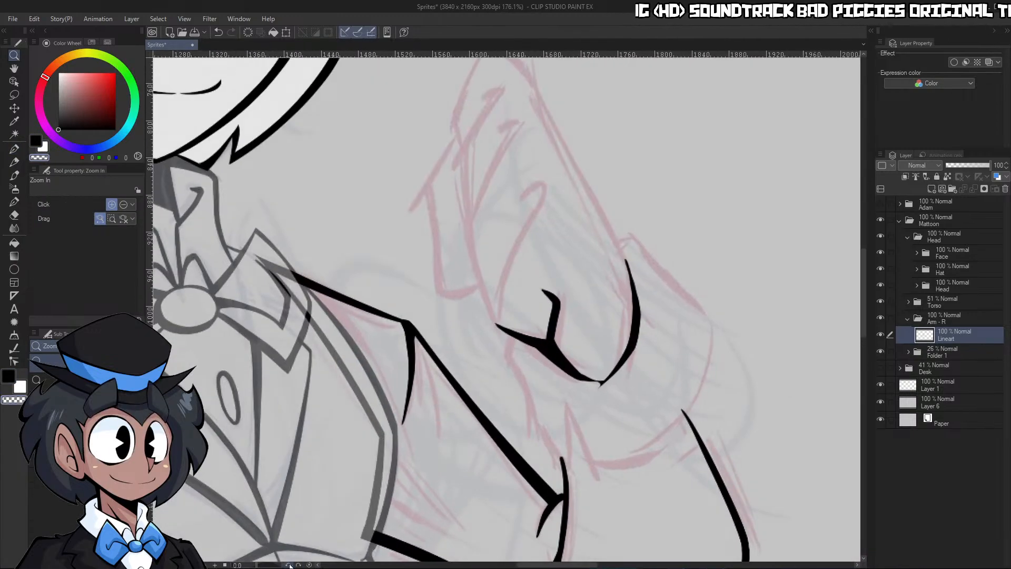
left_click_drag(287, 565, 268, 567)
left_click_drag(478, 425, 498, 408)
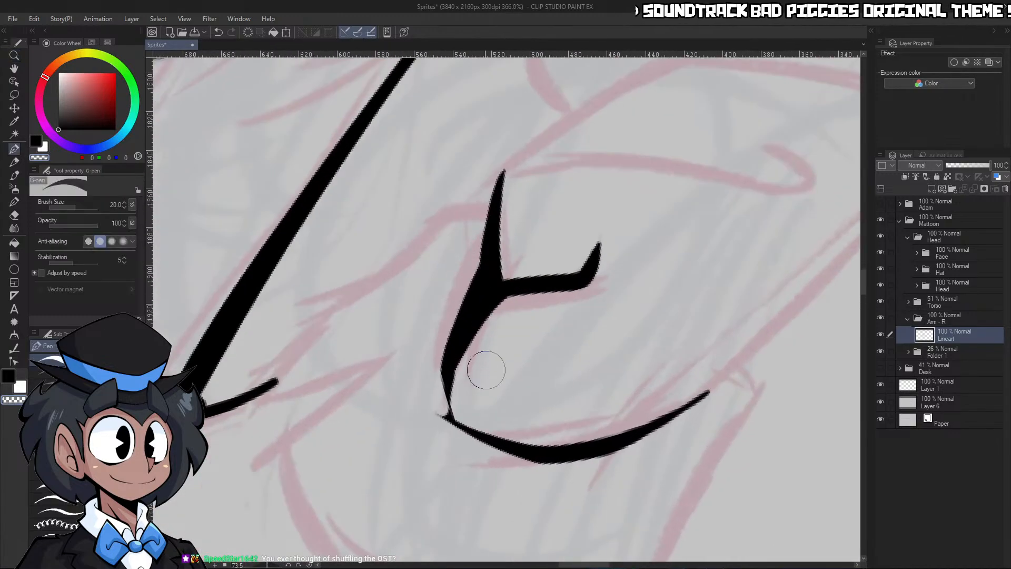
key("c")
left_click_drag(448, 365, 465, 420)
left_click_drag(450, 386, 486, 437)
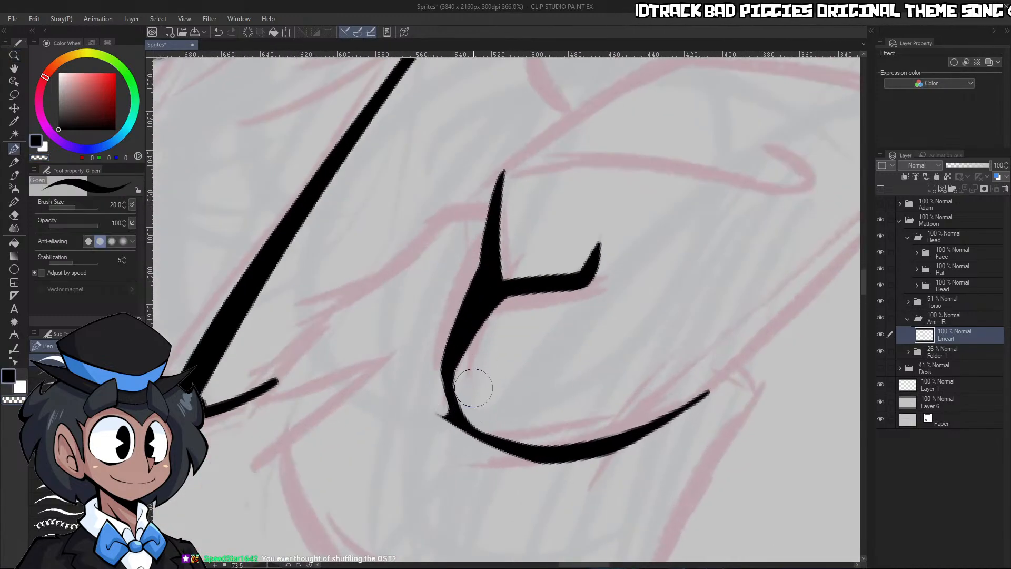
Extend the raised hand's outer edge from the heel curve up to the fingertips in one long tapered stroke
key("ctrl+space")
left_click_drag(589, 321, 550, 331)
left_click_drag(628, 343, 680, 289)
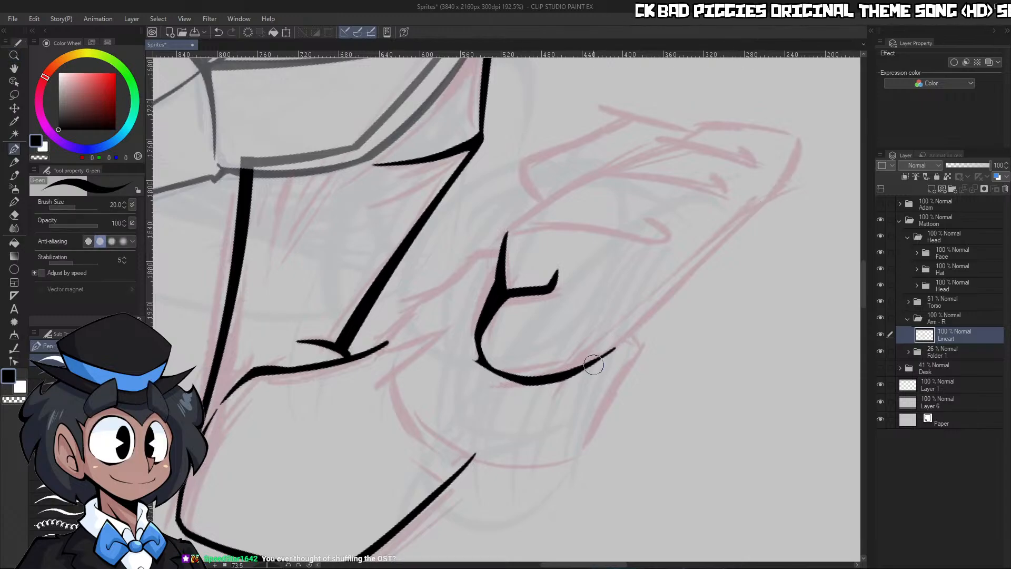
left_click_drag(585, 368, 809, 162)
key("ctrl+space")
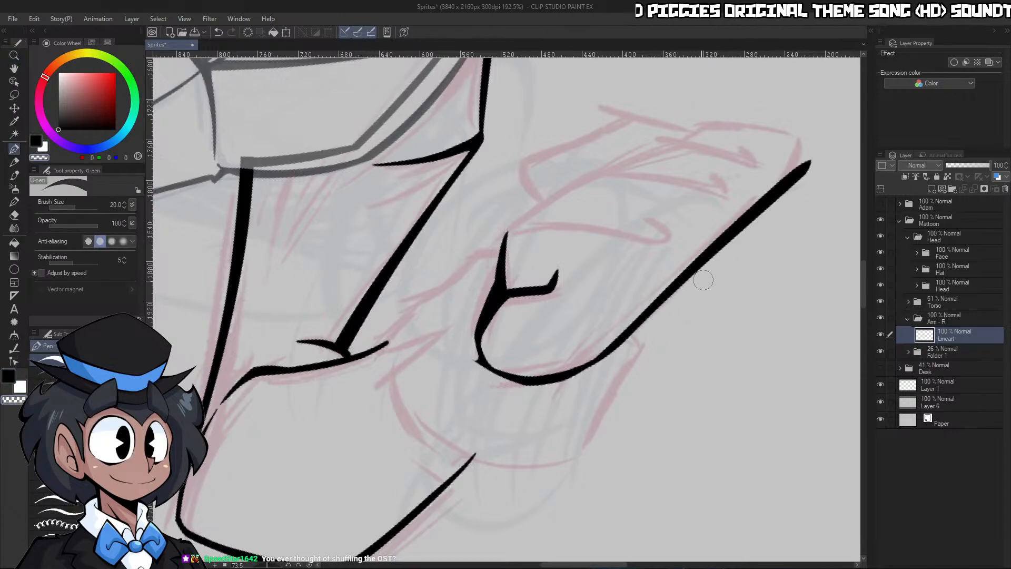
left_click_drag(731, 273, 729, 258)
left_click_drag(642, 293, 664, 232)
Reset the canvas rotation and ink the inner finger line from the palm crease's end up to the sketched hooked fingertip
key("ctrl+space")
left_click_drag(846, 158, 789, 194)
left_click(310, 564)
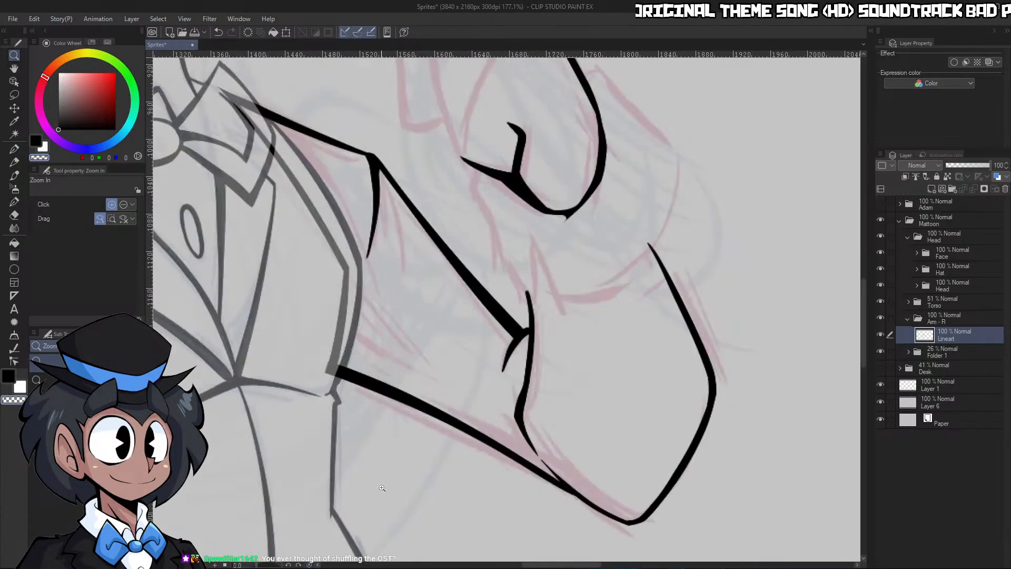
left_click_drag(607, 340, 599, 322)
left_click_drag(525, 125, 542, 114)
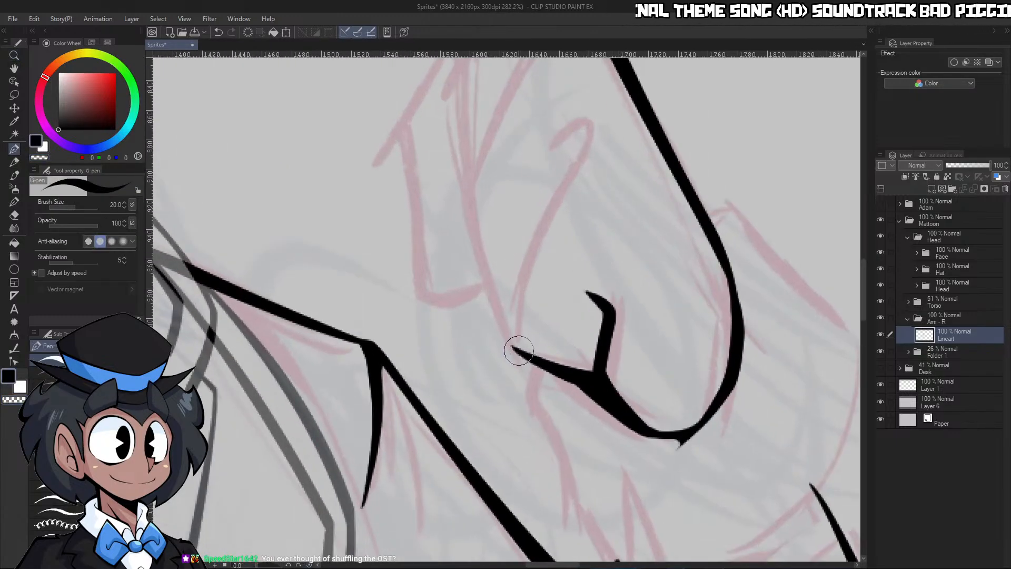
left_click_drag(517, 345, 585, 148)
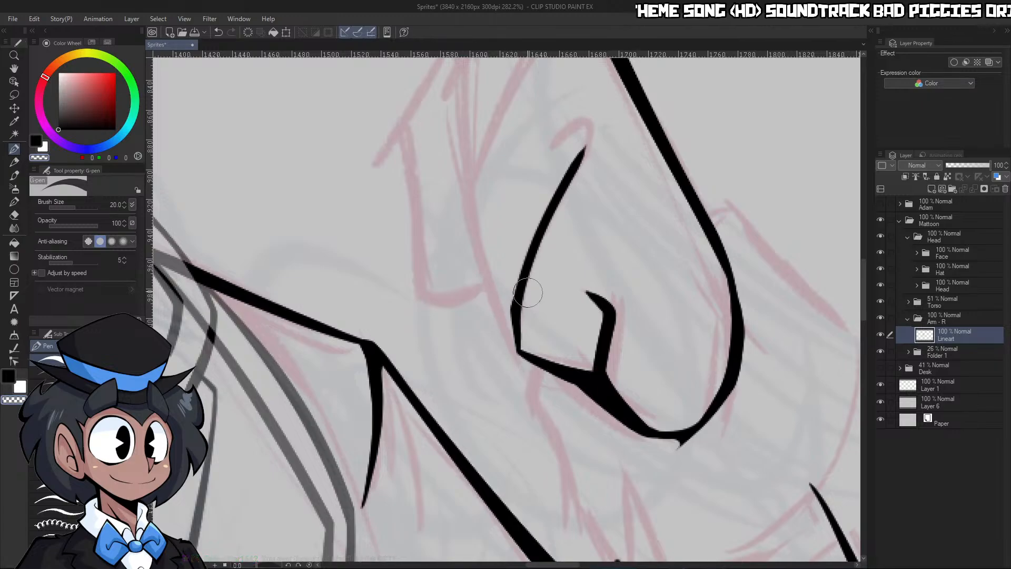
Ink the neighbouring finger's bent outline up from the palm crease and refine its line weight by erasing
left_click_drag(528, 287, 513, 299)
left_click_drag(511, 226, 527, 223)
mouse_move(532, 383)
left_mouse_down()
mouse_move(483, 238)
mouse_move(549, 83)
left_mouse_up()
key("c")
left_click_drag(471, 260, 553, 70)
mouse_move(554, 139)
left_mouse_down()
mouse_move(540, 149)
mouse_move(580, 130)
left_mouse_up()
key("c")
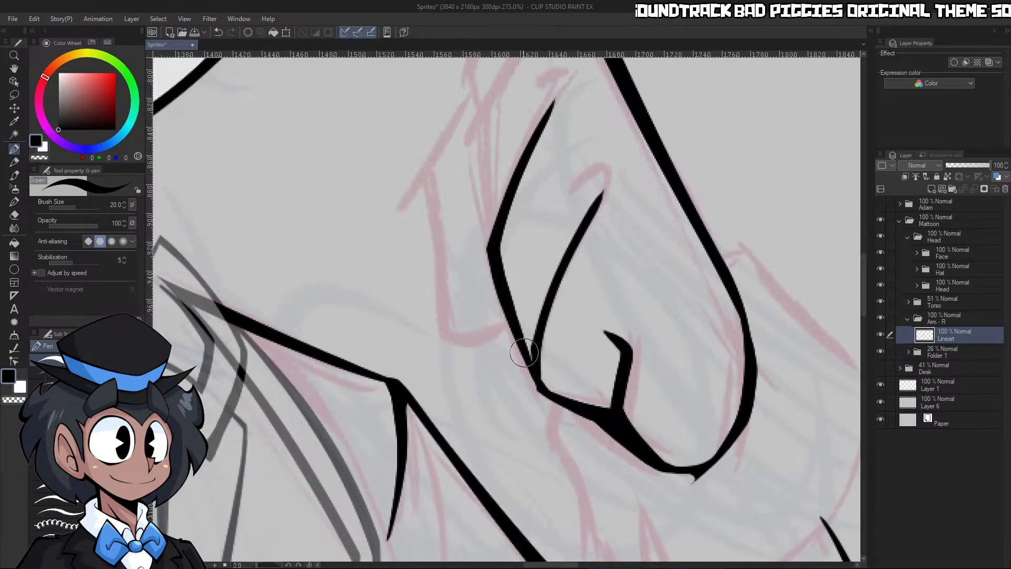
Round and thicken the corner where both finger lines meet the palm crease, switching to the eraser for cleanup
left_click_drag(528, 348, 559, 402)
key("c")
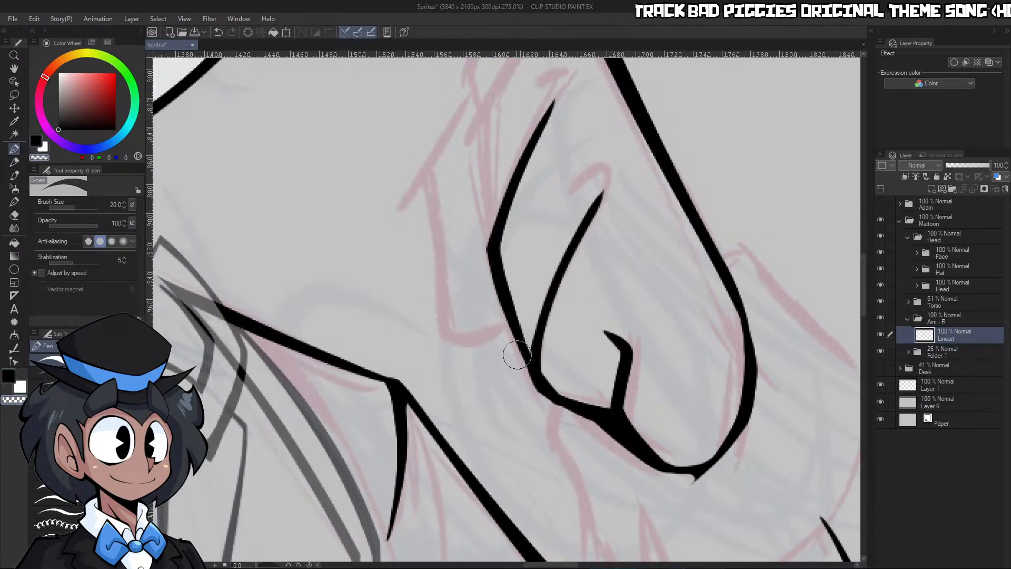
left_click_drag(568, 349, 538, 348)
left_click_drag(568, 264, 601, 265)
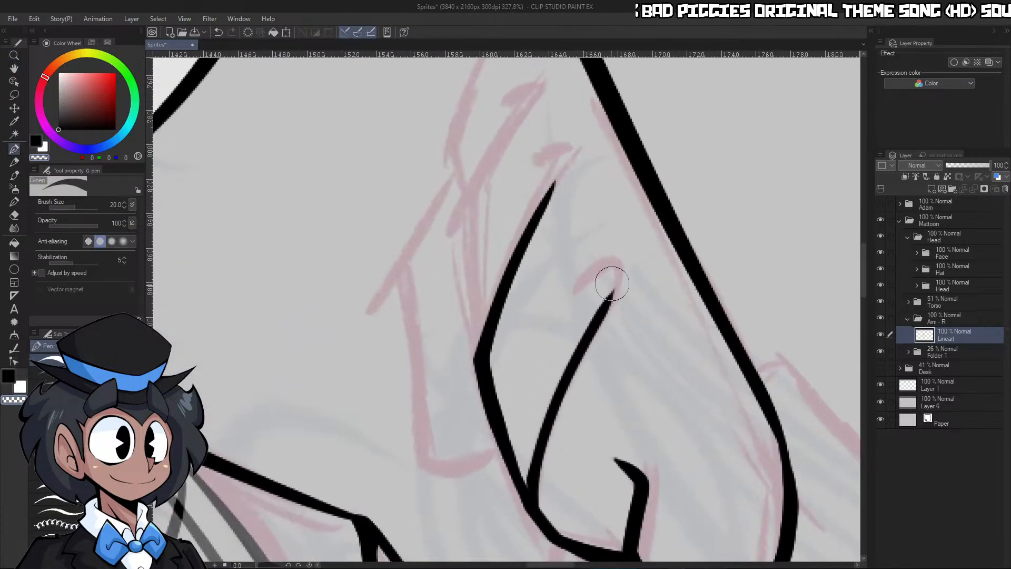
Ink hooked tips onto the two existing inner finger lines of the raised hand and trim their ends to a point
key("c")
mouse_move(602, 312)
left_mouse_down()
mouse_move(586, 278)
mouse_move(594, 256)
left_mouse_up()
key("c")
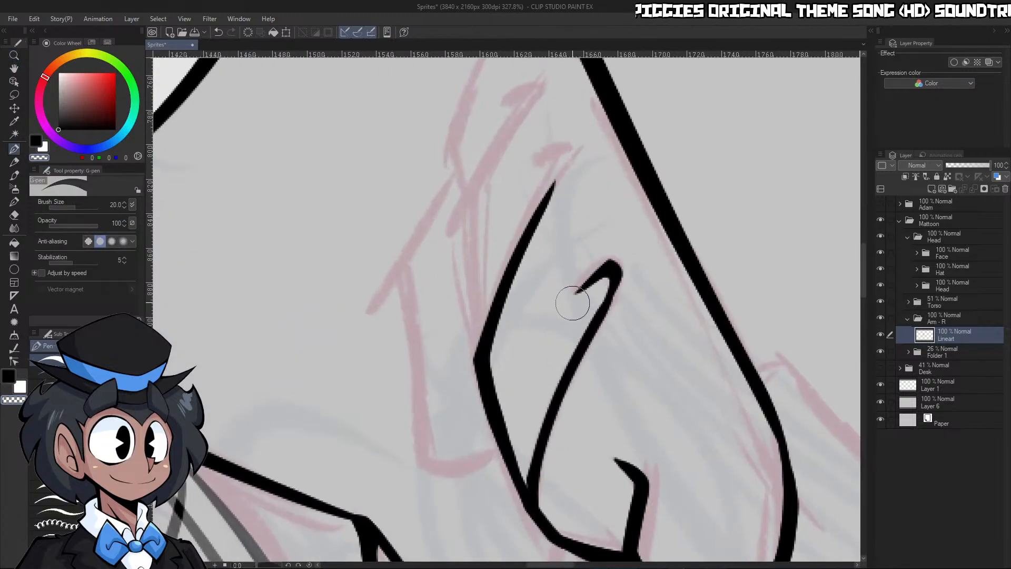
left_click_drag(581, 289, 567, 288)
mouse_move(556, 230)
left_mouse_down()
mouse_move(577, 222)
mouse_move(540, 199)
mouse_move(579, 149)
left_mouse_up()
key("c")
Ink the third finger line from the palm edge through its bend to a small hooked tip, and clean up its line weight
key("c")
mouse_move(542, 222)
left_mouse_down()
mouse_move(513, 229)
mouse_move(516, 389)
left_mouse_up()
key("c")
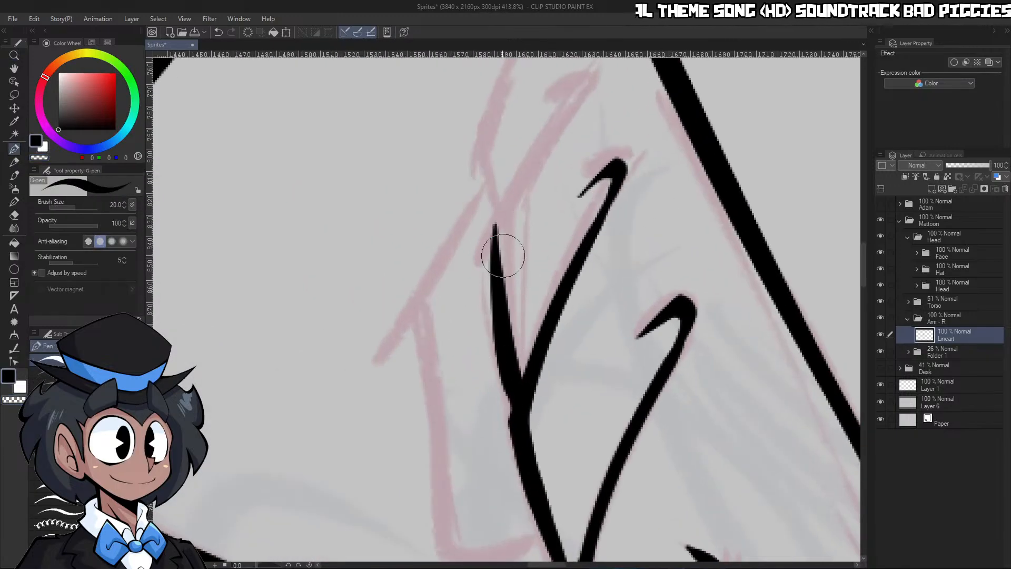
left_click_drag(578, 100, 491, 248)
key("c")
mouse_move(550, 130)
left_mouse_down()
mouse_move(579, 90)
mouse_move(555, 94)
mouse_move(598, 77)
left_mouse_up()
key("c")
left_click_drag(591, 120, 595, 141)
left_click_drag(591, 85, 620, 93)
mouse_move(632, 178)
left_mouse_down()
mouse_move(607, 194)
mouse_move(637, 195)
left_mouse_up()
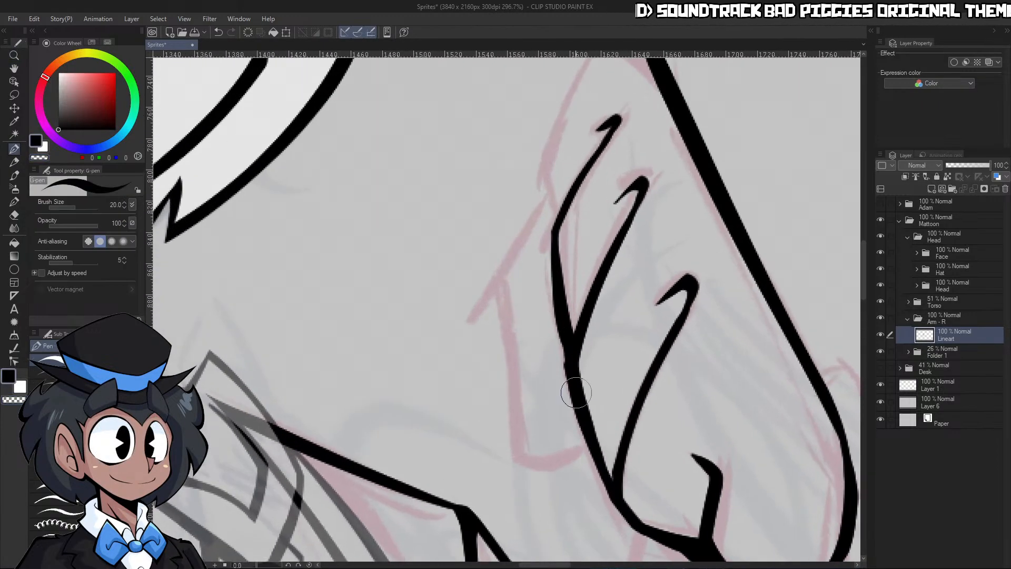
left_click_drag(587, 300, 567, 295)
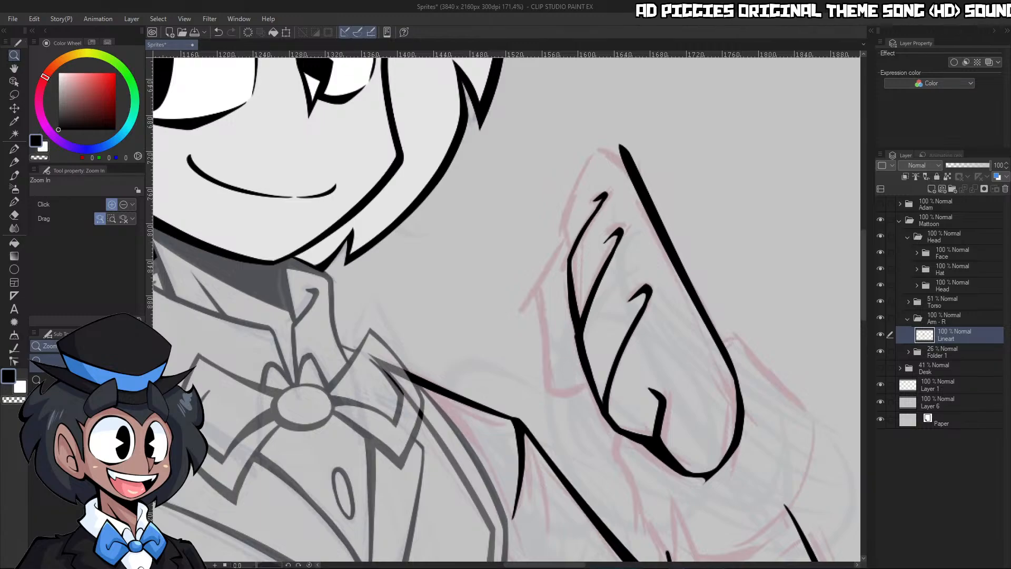
Ink the foremost finger's front edge in a tapered curve from the neighbouring finger's bend up to the sketched fingertip
left_click_drag(605, 165, 633, 166)
key("p")
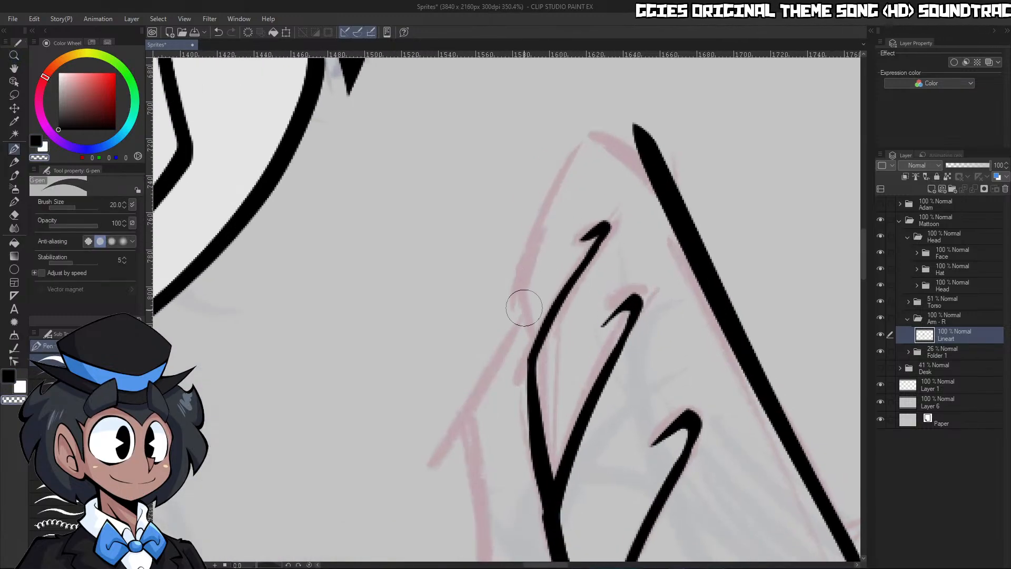
mouse_move(520, 290)
left_mouse_down()
mouse_move(532, 332)
mouse_move(571, 153)
mouse_move(603, 125)
left_mouse_up()
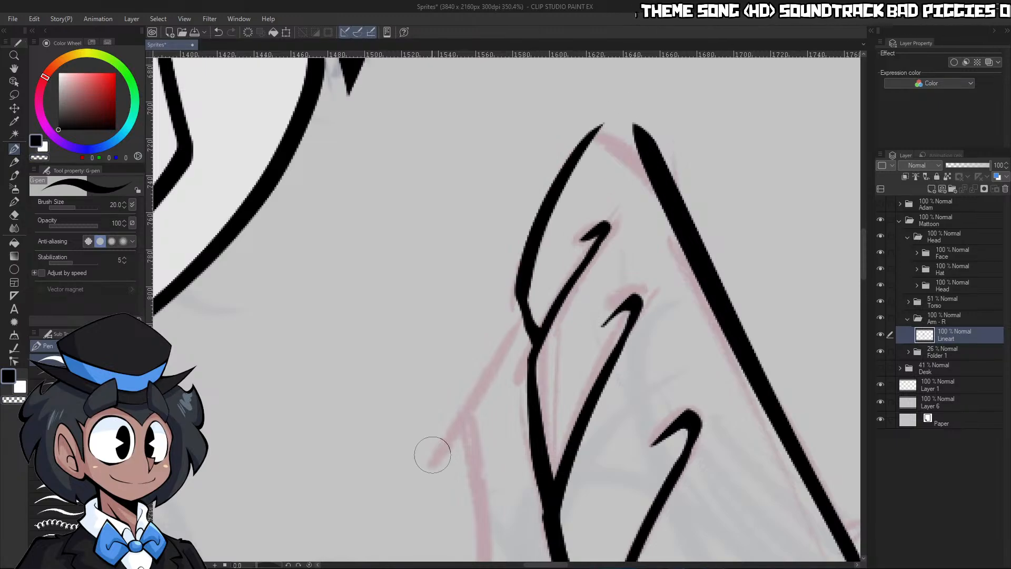
Rotate the canvas, close the foremost fingertip against the hand's outer edge, erase the overshooting ends, and reset the canvas rotation
mouse_move(432, 454)
left_mouse_down()
mouse_move(503, 146)
mouse_move(401, 185)
mouse_move(347, 279)
left_mouse_up()
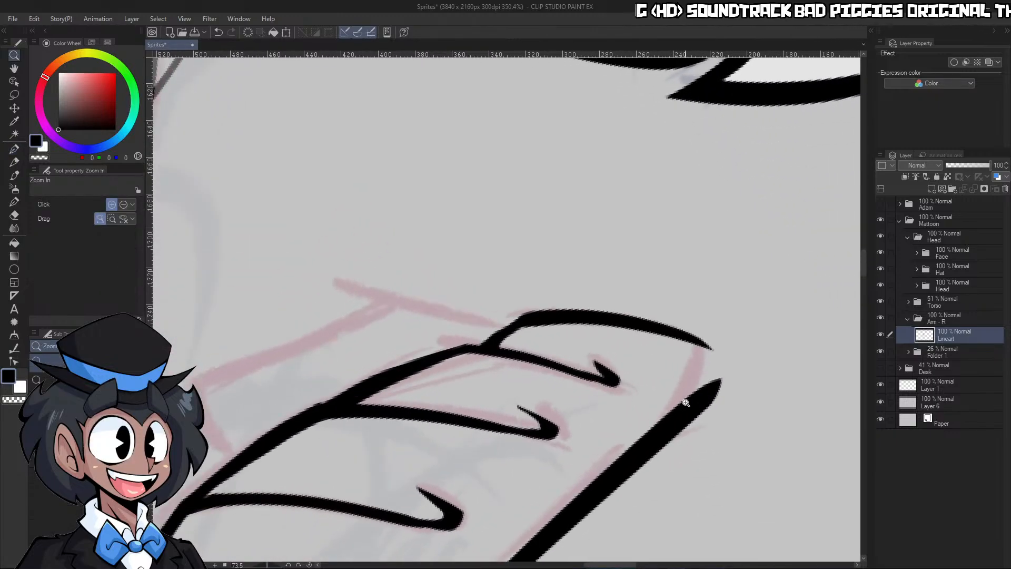
scroll(679, 400, "up", 3)
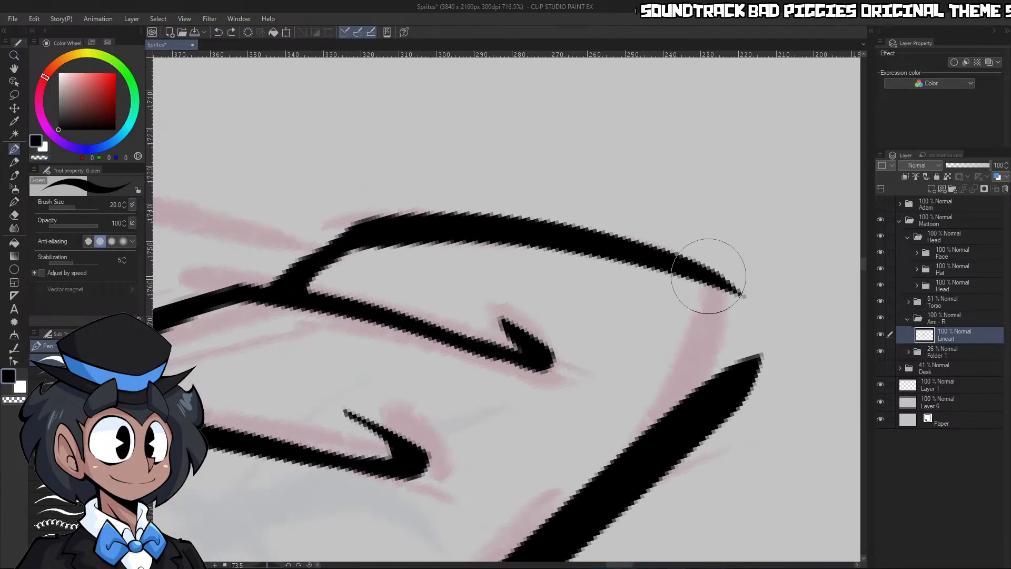
left_click_drag(706, 277, 671, 406)
left_click_drag(718, 298, 707, 393)
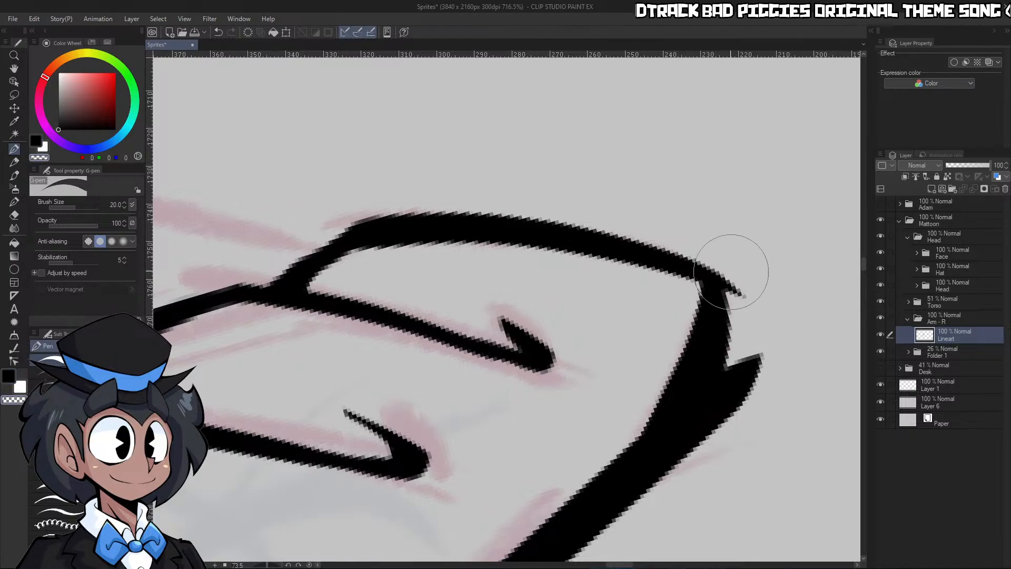
key("c")
mouse_move(727, 266)
left_mouse_down()
mouse_move(702, 466)
mouse_move(744, 309)
mouse_move(726, 431)
left_mouse_up()
key("ctrl+space")
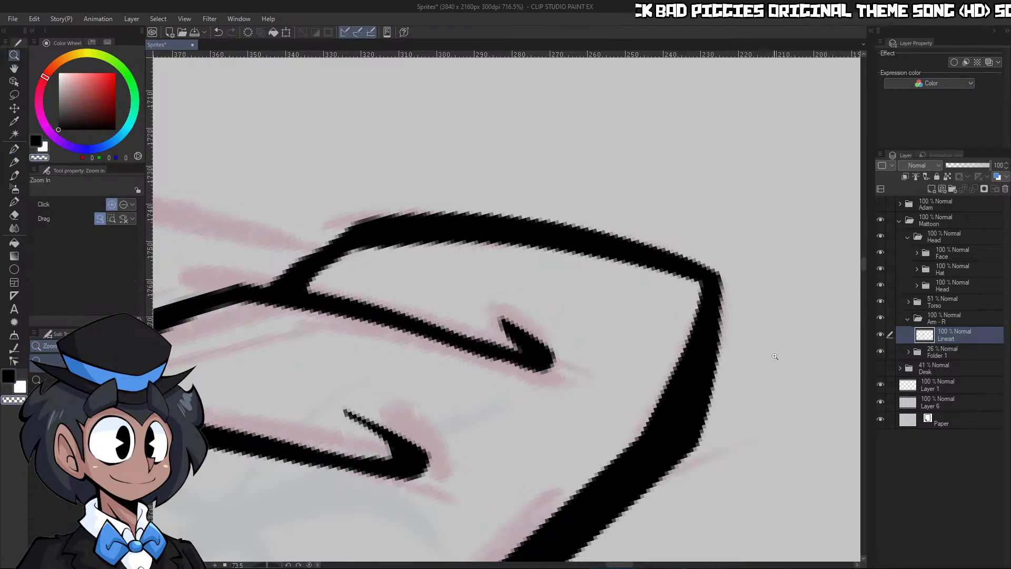
left_click_drag(779, 338, 710, 377)
left_click(310, 565)
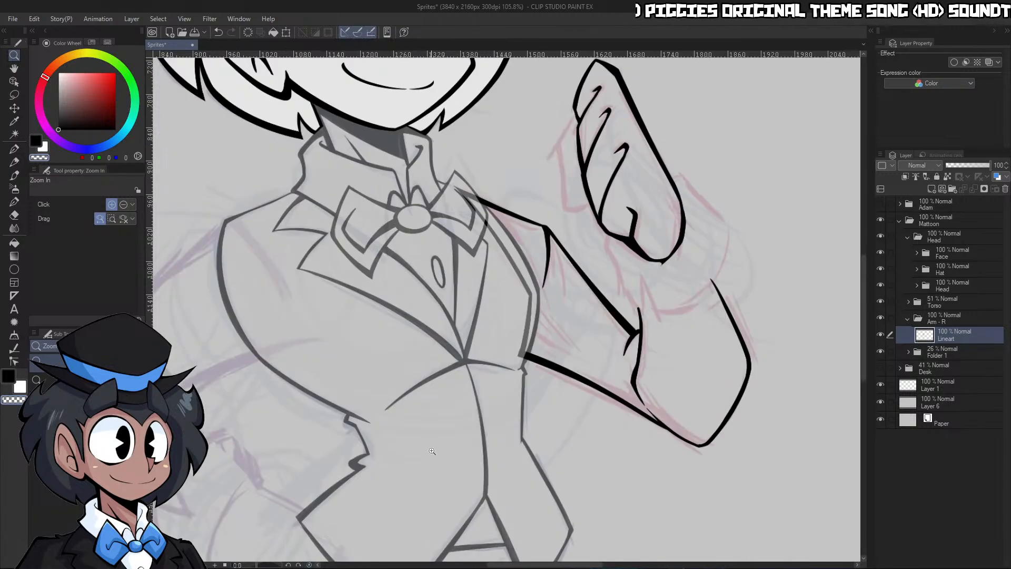
mouse_move(708, 254)
left_mouse_down()
mouse_move(665, 226)
mouse_move(693, 220)
mouse_move(694, 233)
left_mouse_up()
mouse_move(652, 260)
left_mouse_down()
mouse_move(668, 251)
mouse_move(661, 243)
left_mouse_up()
key("c")
mouse_move(678, 146)
left_mouse_down()
mouse_move(627, 230)
mouse_move(651, 368)
mouse_move(717, 390)
mouse_move(666, 366)
left_mouse_up()
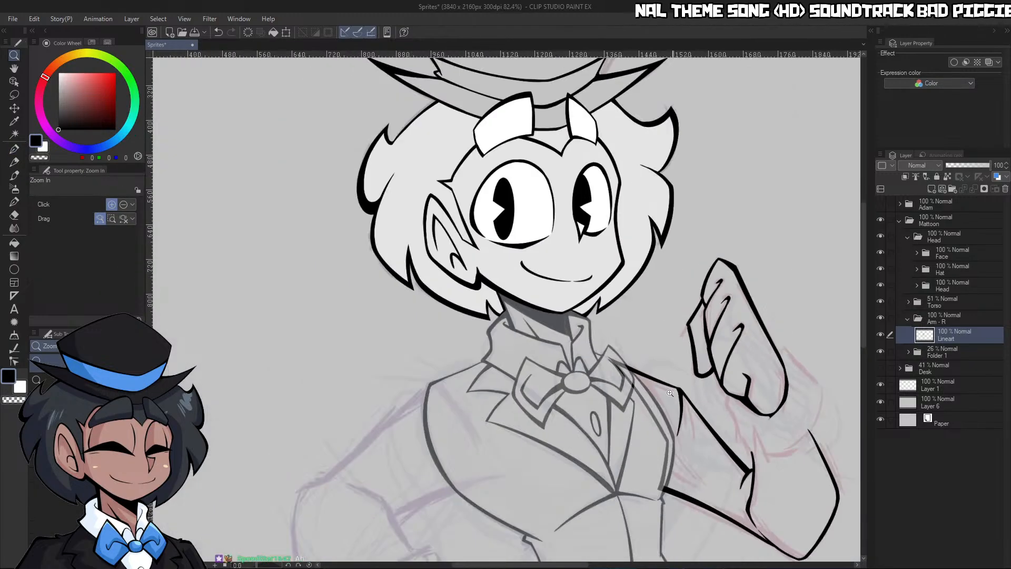
key("ctrl+z")
left_click_drag(762, 358, 785, 339)
key("ctrl+z")
left_click(692, 331)
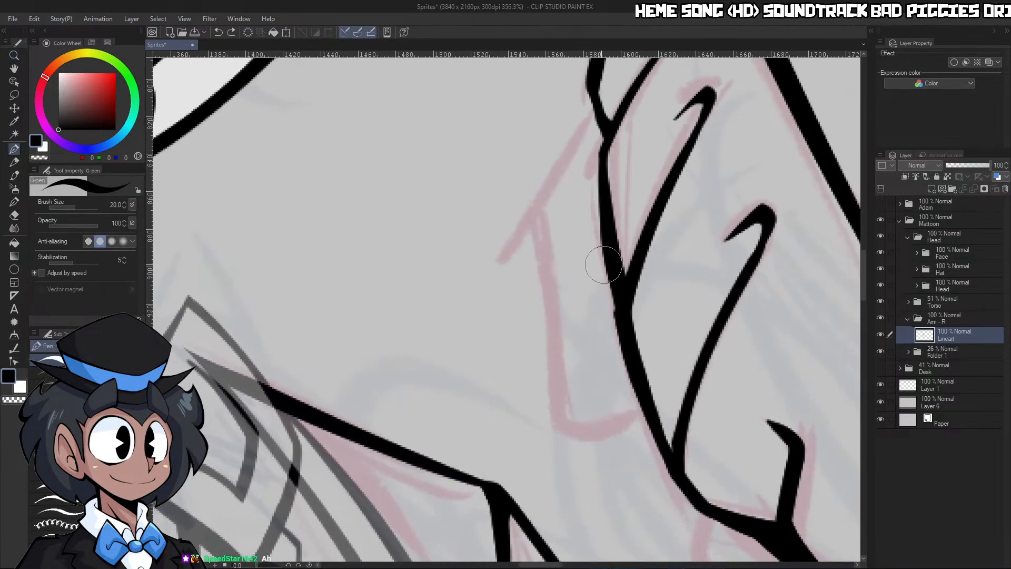
Ink the thumb's outer edge along the sketch, from its lower end up through the bend to the foremost finger
left_click_drag(562, 426, 557, 362)
left_click_drag(542, 226, 611, 47)
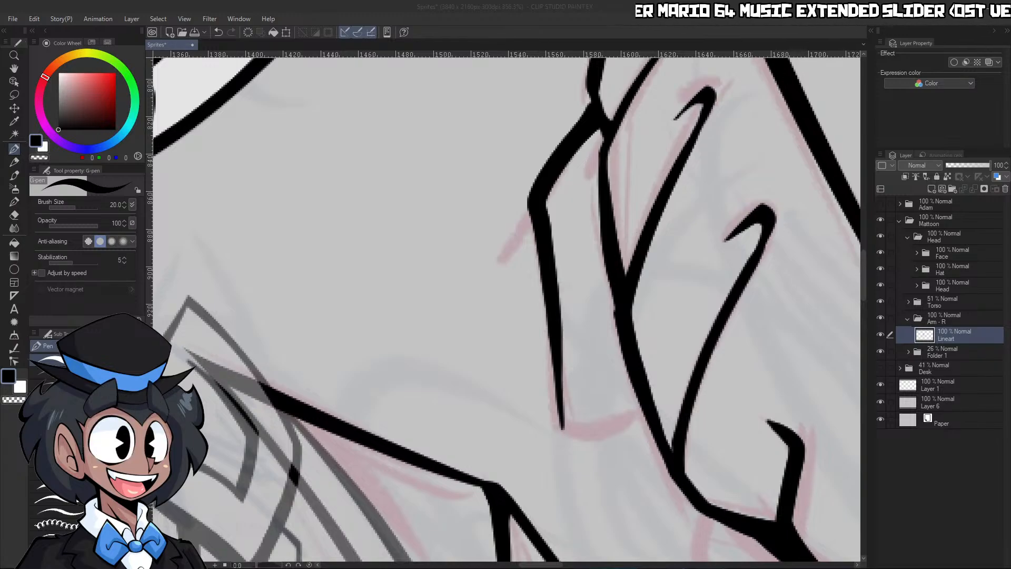
left_click(681, 306)
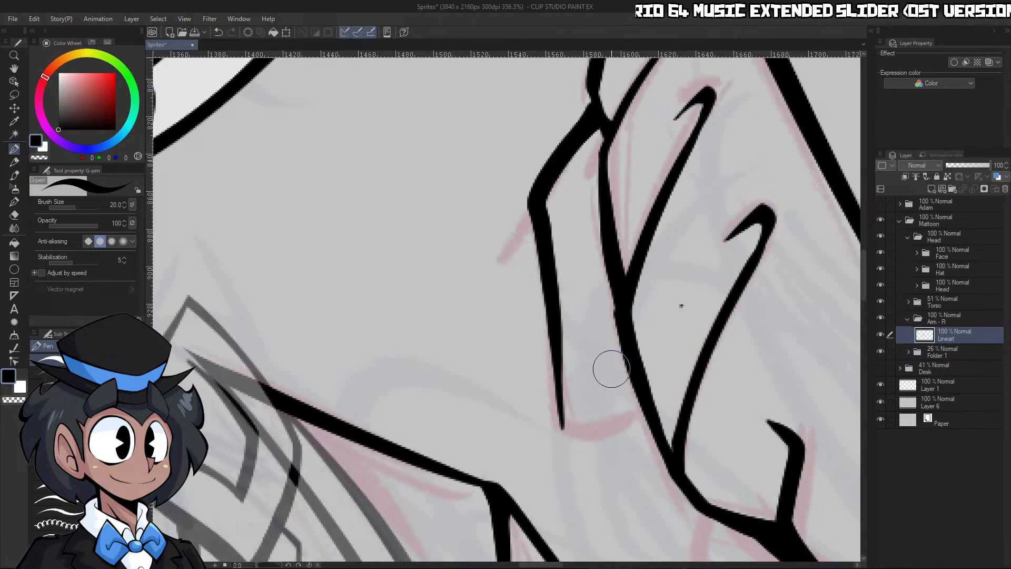
key("ctrl+z")
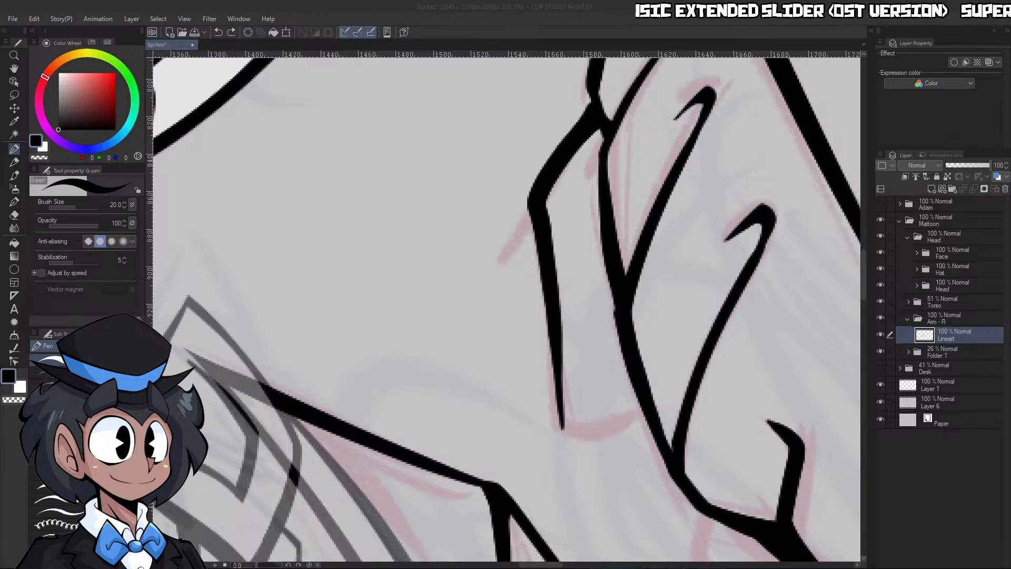
Close the thumb's lower end with a thick rounded curve into the palm edge and tidy its corner
key("ctrl+space")
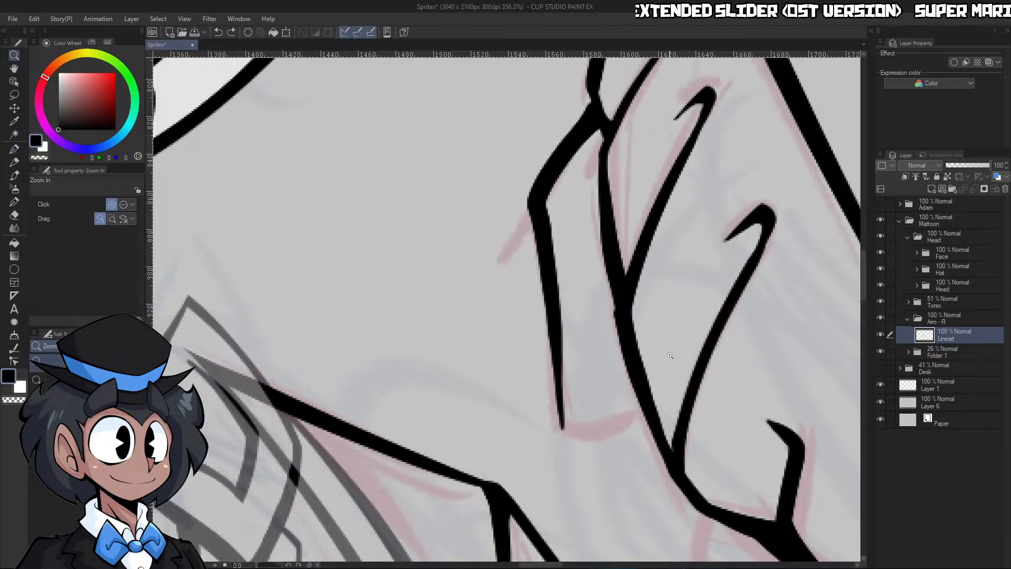
mouse_move(670, 354)
left_mouse_down()
mouse_move(692, 407)
mouse_move(598, 300)
left_mouse_up()
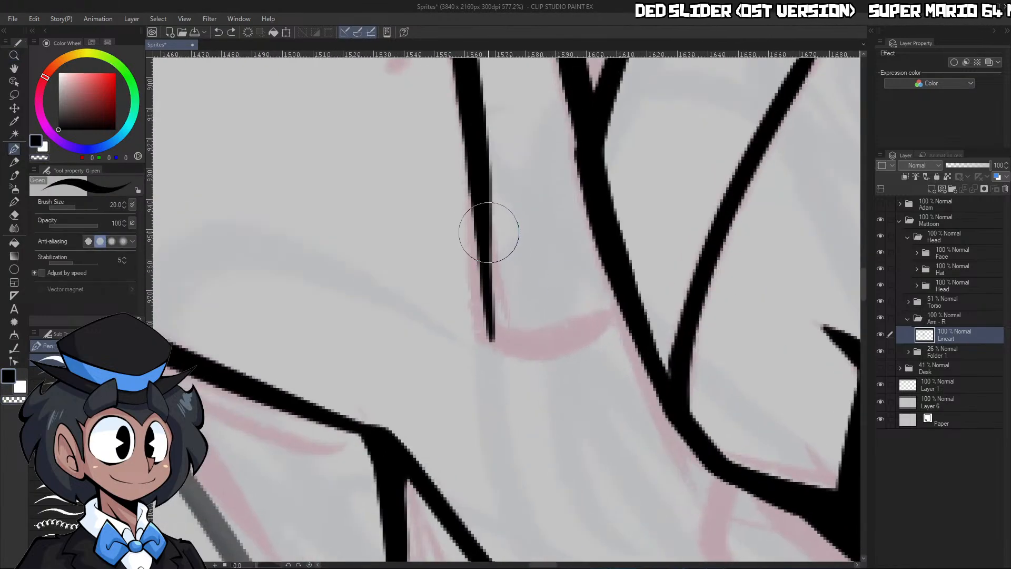
mouse_move(476, 226)
left_mouse_down()
mouse_move(485, 327)
mouse_move(605, 293)
mouse_move(605, 255)
left_mouse_up()
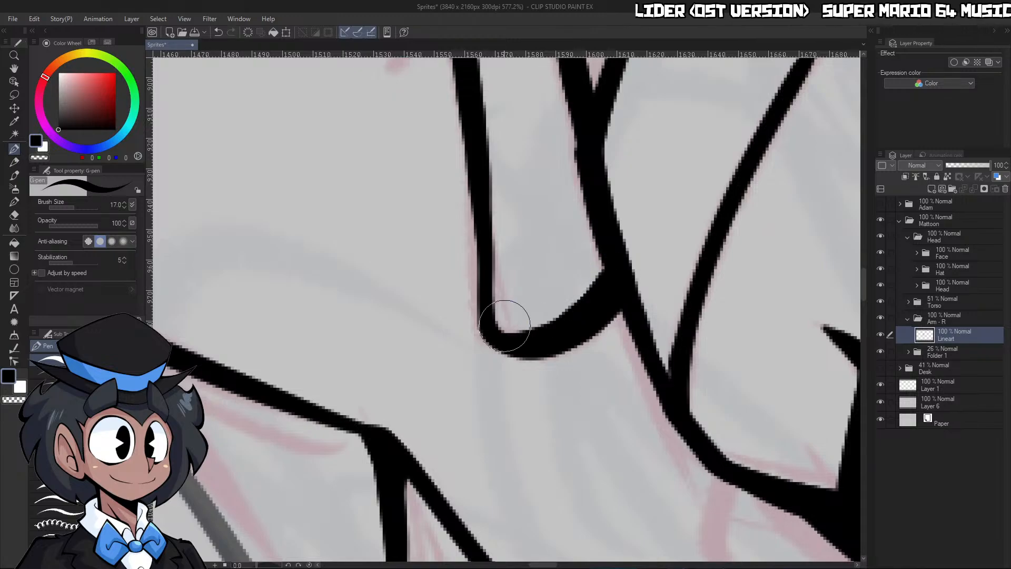
mouse_move(482, 311)
left_mouse_down()
mouse_move(593, 285)
mouse_move(608, 260)
mouse_move(710, 295)
mouse_move(795, 242)
mouse_move(782, 311)
mouse_move(762, 312)
left_mouse_up()
key("ctrl+space")
left_click_drag(728, 340, 788, 312)
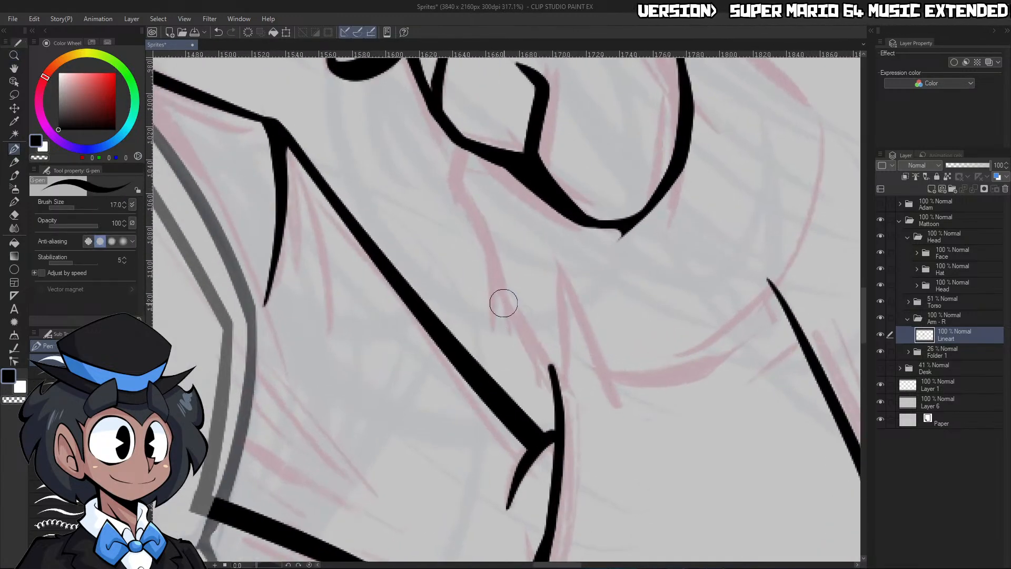
left_click_drag(503, 303, 576, 396)
left_click_drag(559, 269, 568, 395)
key("ctrl+z")
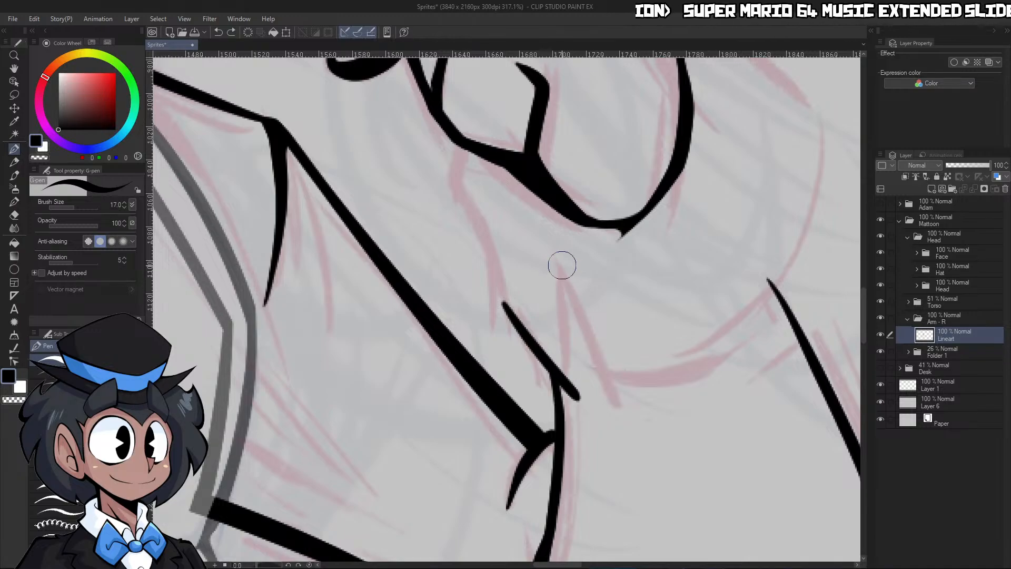
left_click_drag(562, 264, 574, 400)
key("c")
left_click_drag(575, 340, 585, 401)
key("c")
left_click_drag(563, 266, 612, 412)
key("ctrl+space")
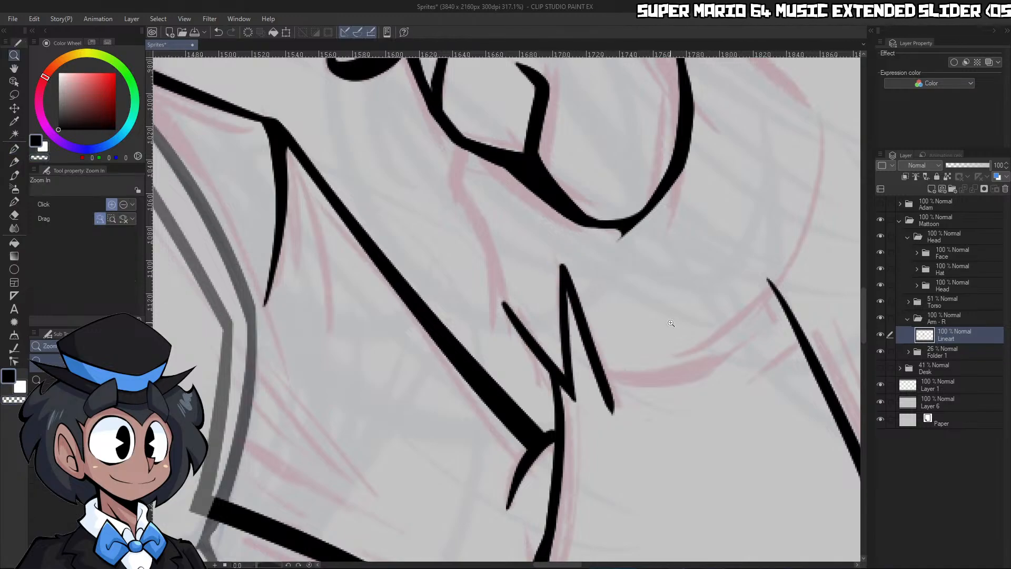
left_click_drag(671, 323, 622, 323)
left_click_drag(722, 311, 759, 313)
left_click_drag(572, 314, 590, 316)
key("ctrl+z")
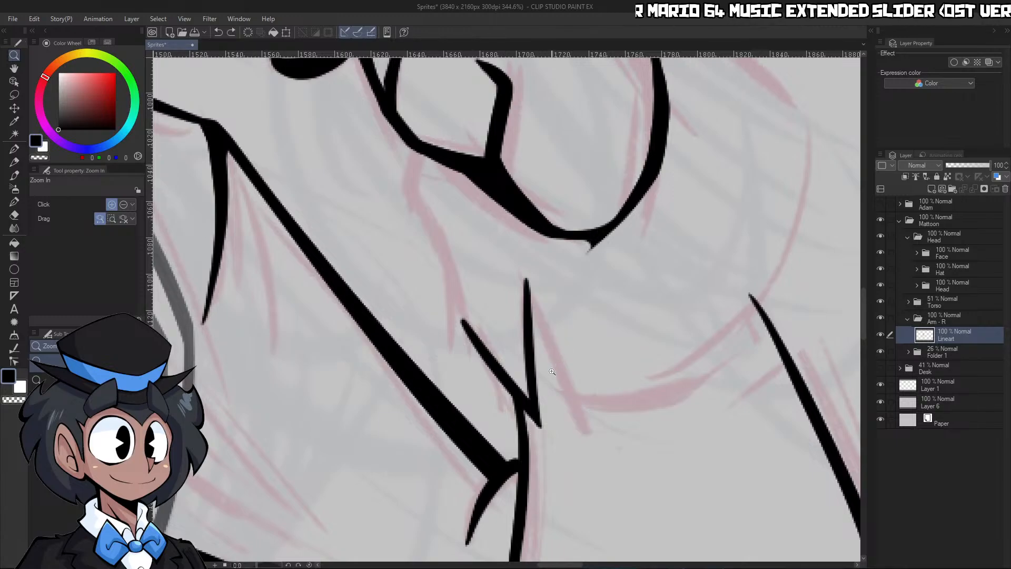
key("ctrl+z")
key("ctrl+z")
key("ctrl+z")
Ink the cuff's zigzag notch above the forearm with three connected strokes following the sketch
key("p")
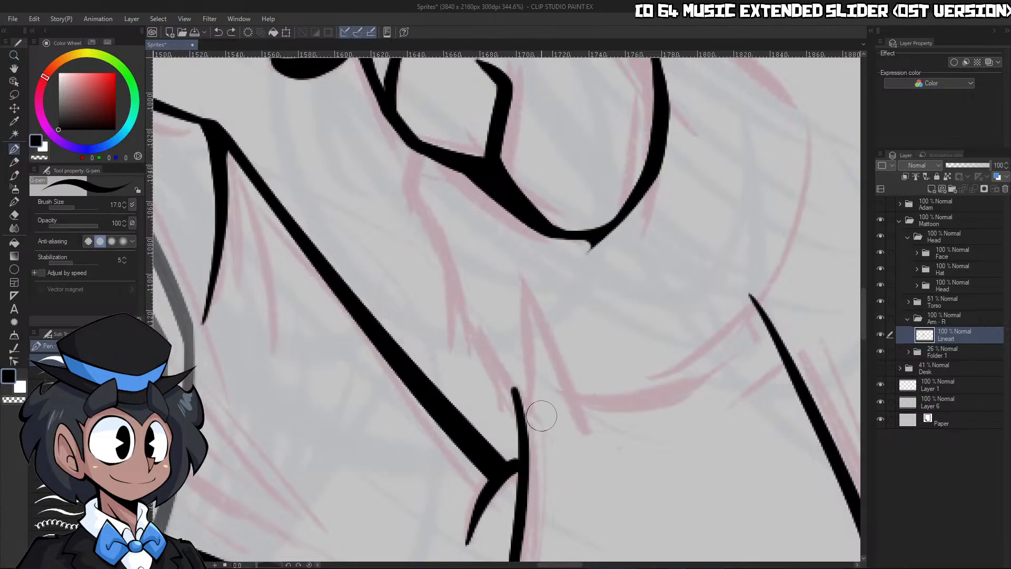
left_click_drag(542, 413, 462, 315)
left_click_drag(521, 284, 538, 414)
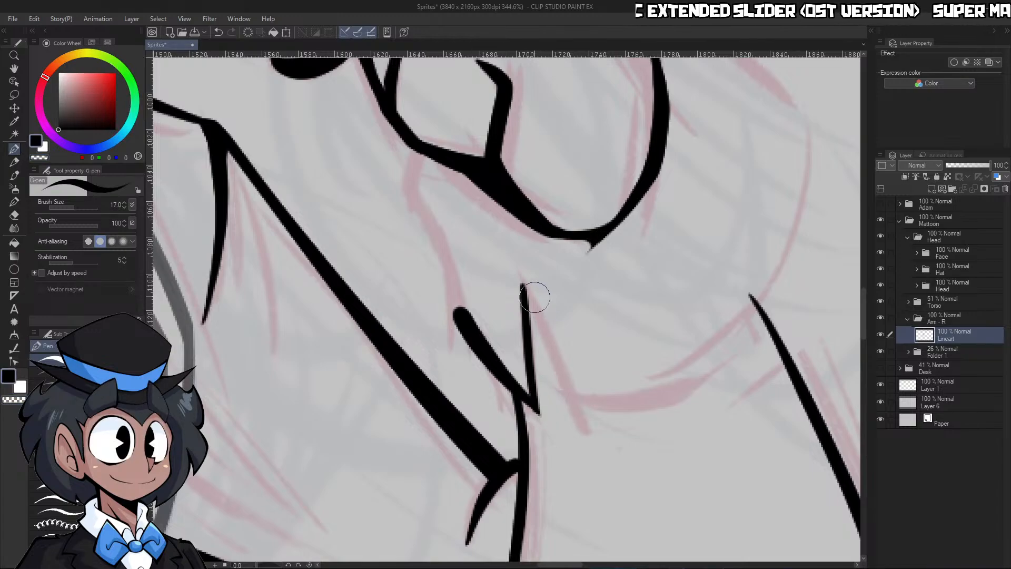
left_click_drag(528, 295, 578, 421)
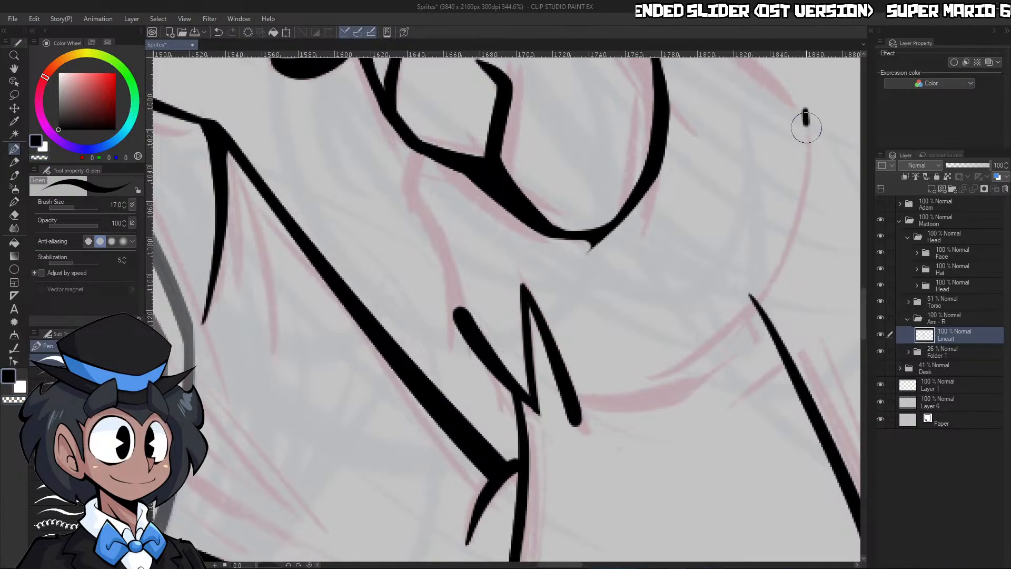
Ink the cuff's curved lower edge from its outer side around to the zigzag notch and erase the overshoot at the corner
mouse_move(805, 110)
left_mouse_down()
mouse_move(786, 255)
mouse_move(660, 381)
mouse_move(564, 421)
left_mouse_up()
key("c")
mouse_move(545, 364)
left_mouse_down()
mouse_move(570, 436)
mouse_move(596, 418)
mouse_move(547, 430)
mouse_move(635, 411)
left_mouse_up()
mouse_move(739, 304)
left_mouse_down()
mouse_move(753, 276)
mouse_move(730, 275)
left_mouse_up()
Ink the cuff's upper outer edge from the heel of the hand down to the curved side, and erase the overshoot at the corner
key("ctrl+space")
left_click_drag(766, 161, 783, 163)
left_click(782, 163)
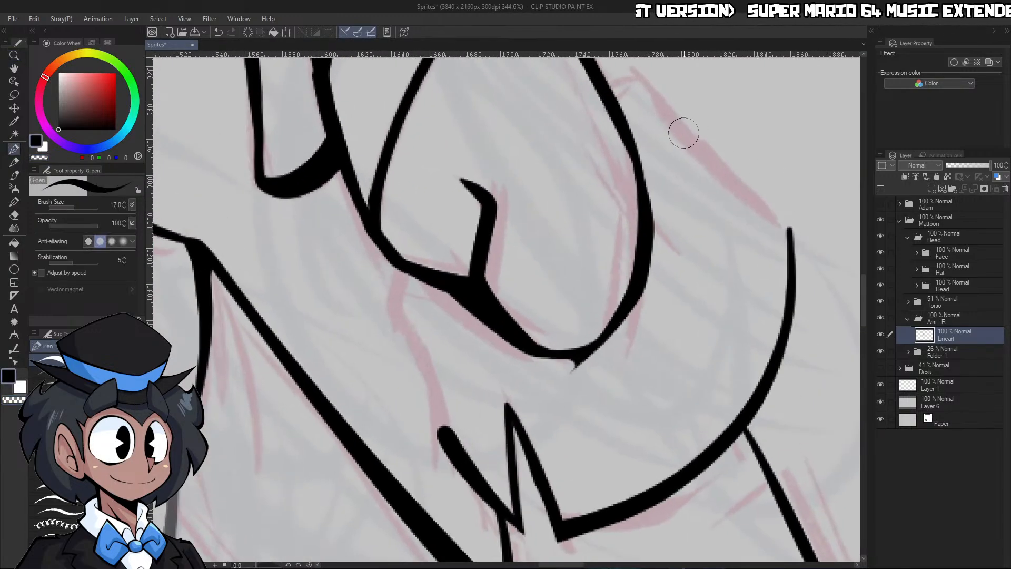
mouse_move(700, 155)
left_mouse_down()
mouse_move(623, 87)
mouse_move(610, 90)
left_mouse_up()
key("ctrl+space")
left_click_drag(688, 108, 668, 111)
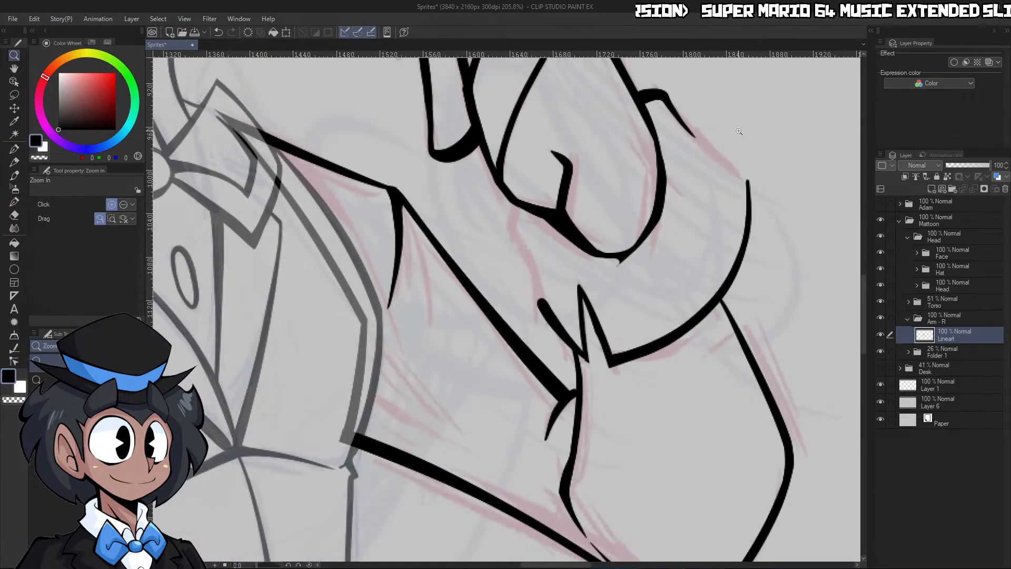
left_click_drag(738, 131, 758, 132)
left_click_drag(622, 103, 805, 262)
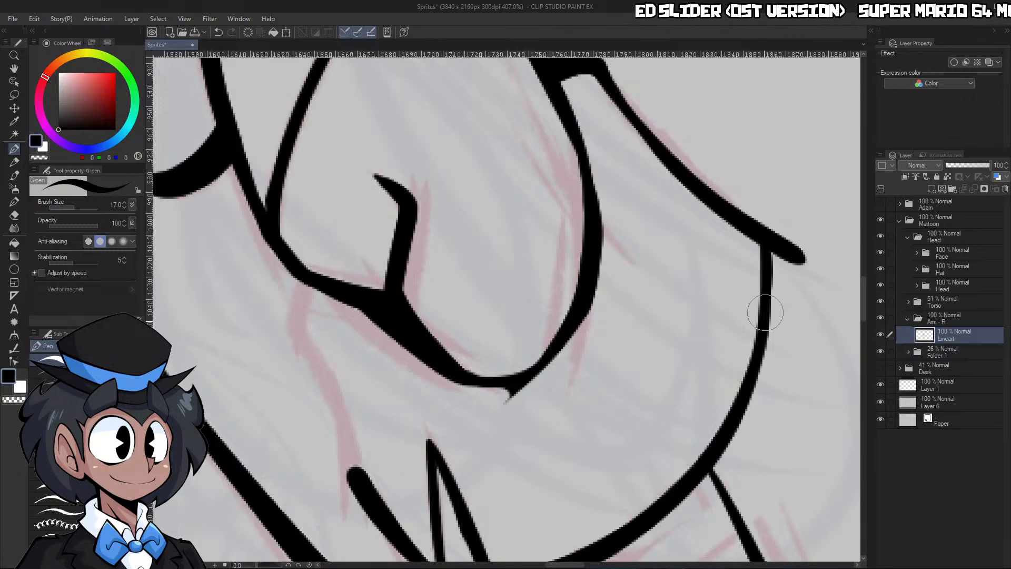
key("c")
mouse_move(777, 287)
left_mouse_down()
mouse_move(772, 215)
mouse_move(796, 249)
mouse_move(722, 268)
left_mouse_up()
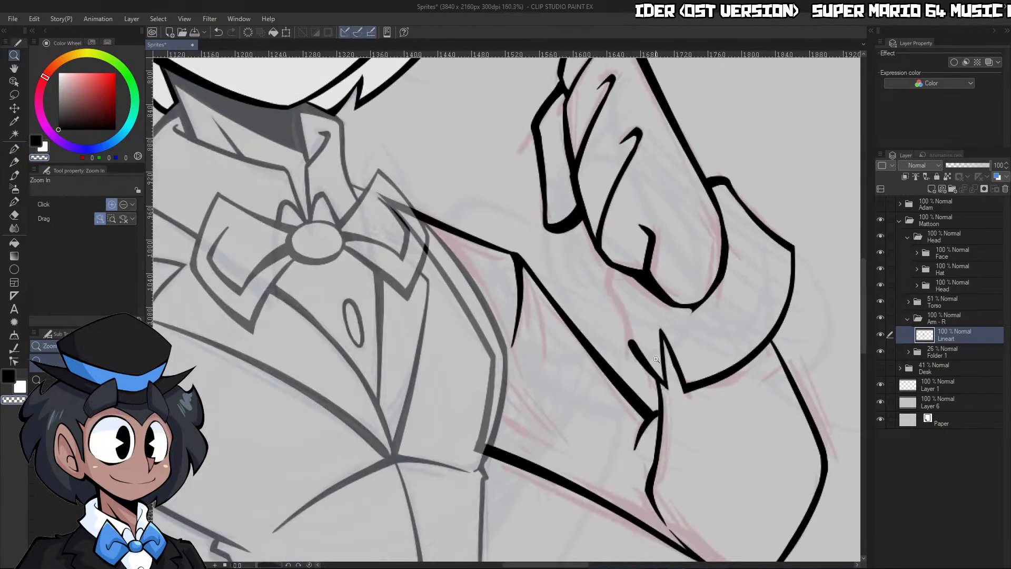
Ink the cuff's inner edge from the palm crease down to the zigzag notch and thin its lower section by erasing
left_click_drag(621, 340, 705, 334)
key("c")
mouse_move(631, 311)
left_mouse_down()
mouse_move(584, 202)
mouse_move(602, 160)
left_mouse_up()
mouse_move(599, 221)
left_mouse_down()
mouse_move(645, 381)
mouse_move(706, 422)
left_mouse_up()
key("c")
left_click_drag(659, 361, 731, 462)
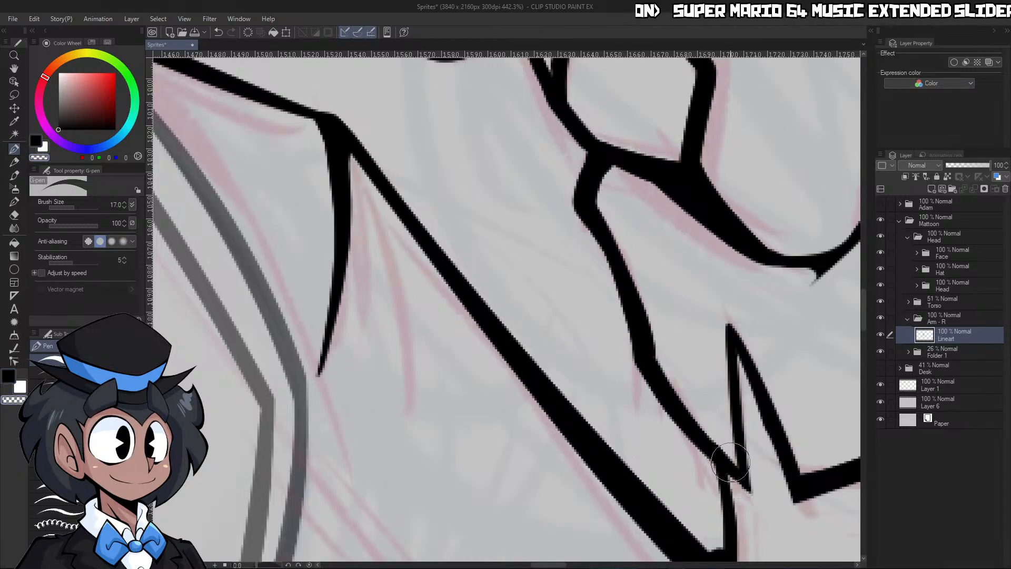
left_click_drag(656, 359, 693, 416)
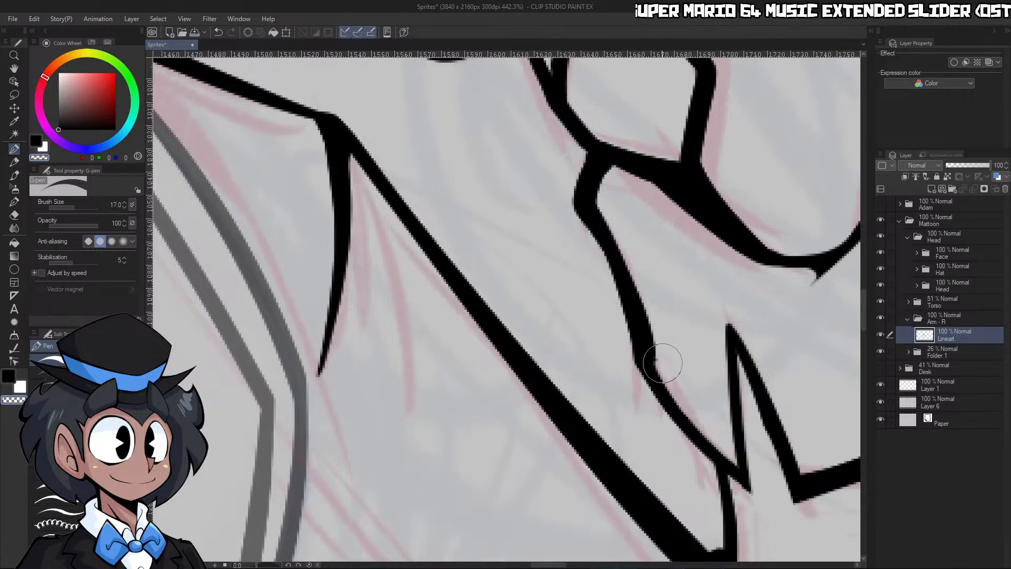
key("/")
left_click_drag(761, 277, 824, 266)
key("p")
left_click_drag(616, 240, 652, 286)
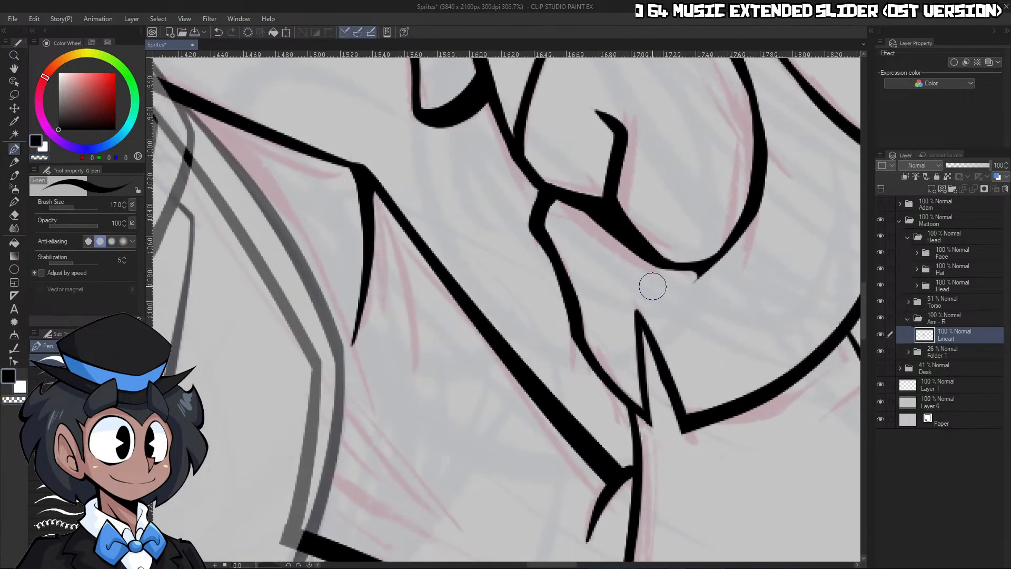
key("/")
mouse_move(759, 285)
left_mouse_down()
mouse_move(629, 285)
mouse_move(803, 282)
mouse_move(785, 285)
left_mouse_up()
key("p")
key("ctrl+z")
Ink a short curved fold line inside the cuff, just beneath the thick palm crease junction
key("/")
left_click_drag(691, 263, 605, 249)
left_click_drag(674, 248, 766, 244)
key("p")
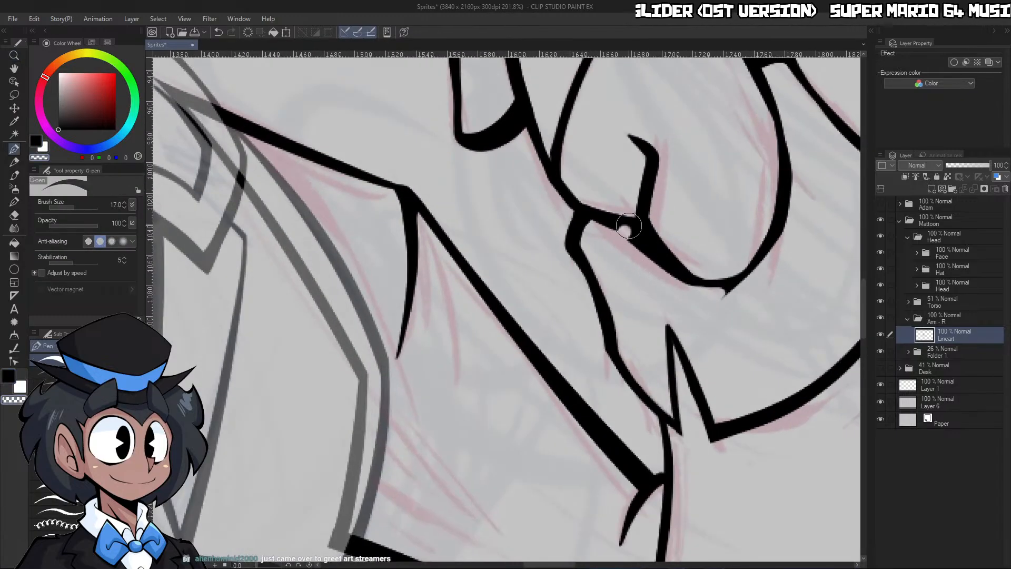
left_click_drag(637, 267, 626, 232)
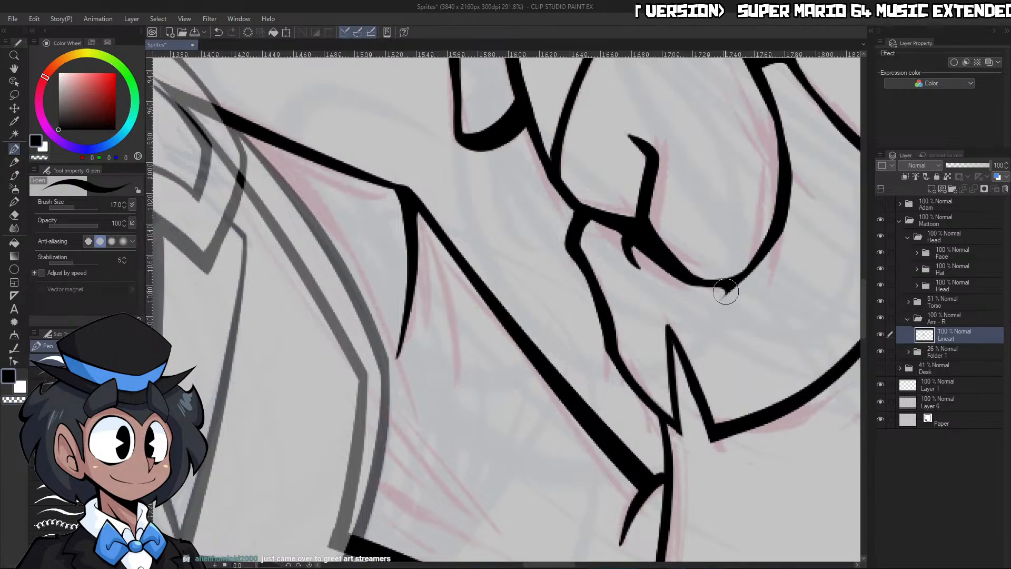
Extend the palm's lower curve into a short tapered tail past its junction with the thick crease, trimming it by erasing
left_click_drag(692, 300, 746, 265)
key("c")
left_click_drag(720, 301, 777, 246)
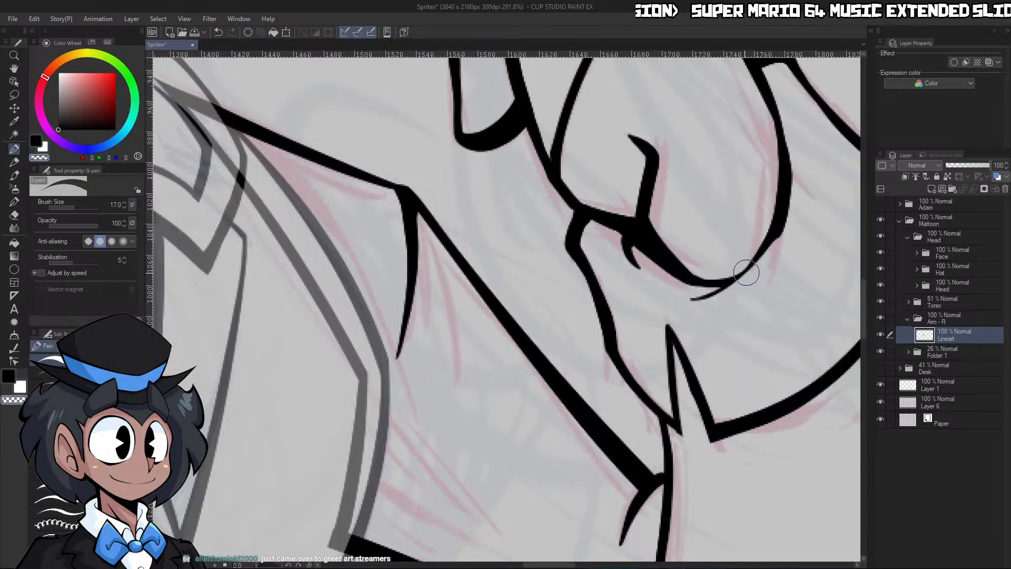
key("c")
left_click_drag(709, 295, 776, 216)
Thin the outer edge of the rounded palm curve by erasing along its lower section down to the crease junction
key("c")
left_click_drag(792, 158, 778, 243)
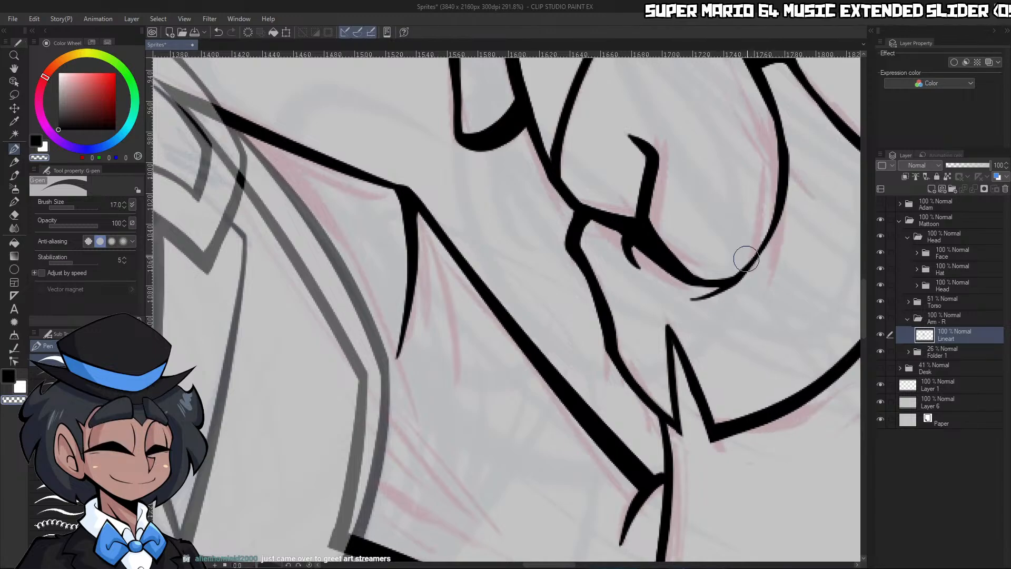
key("ctrl+z")
left_click_drag(793, 160, 754, 274)
key("ctrl+z")
mouse_move(793, 163)
left_mouse_down()
mouse_move(791, 206)
mouse_move(742, 285)
left_mouse_up()
Check the inked hand, cuff and arm up close and against the whole figure
key("ctrl+space")
left_click_drag(804, 252, 777, 267)
mouse_move(833, 238)
left_mouse_down()
mouse_move(837, 267)
mouse_move(861, 258)
left_mouse_up()
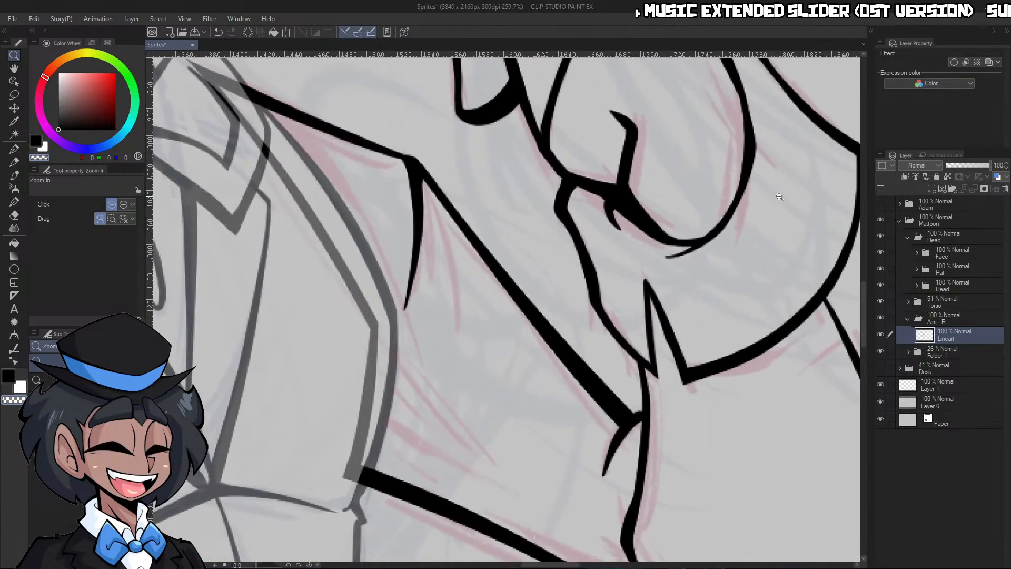
left_click_drag(760, 211, 770, 228)
left_click_drag(680, 263, 701, 263)
left_click_drag(474, 162, 477, 189)
mouse_move(603, 290)
left_mouse_down()
mouse_move(716, 262)
mouse_move(628, 308)
left_mouse_up()
key("ctrl+space")
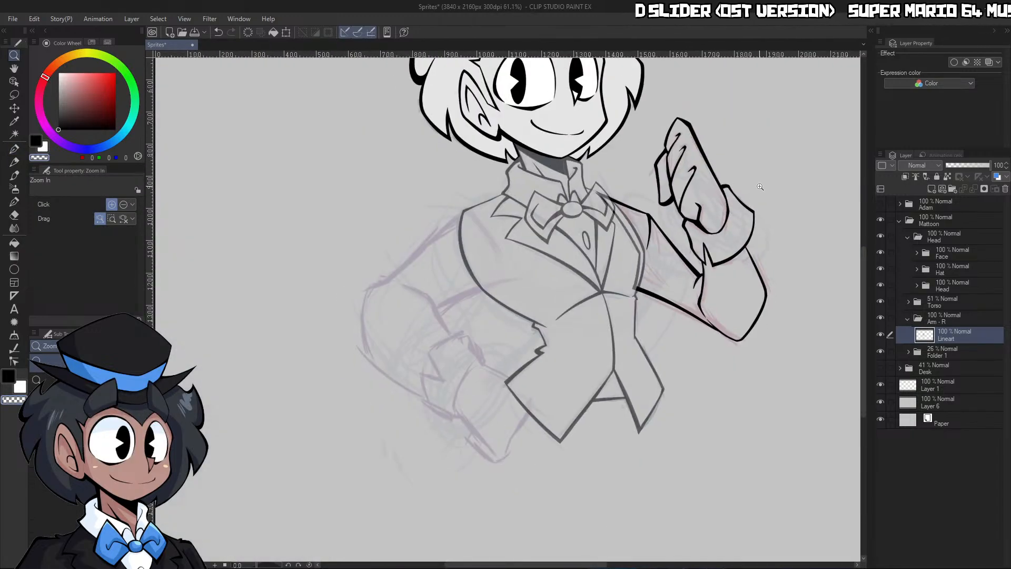
scroll(758, 216, "down", 3)
scroll(756, 223, "up", 5)
Set the Arm - R Lineart layer as the reference layer and select the raised arm's whole silhouette
key("m")
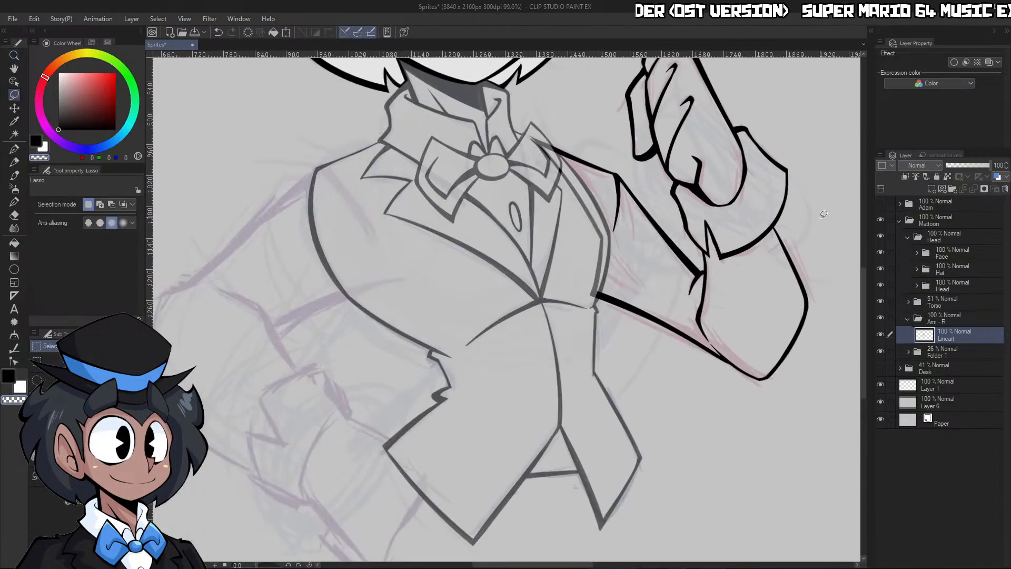
key("ctrl+space")
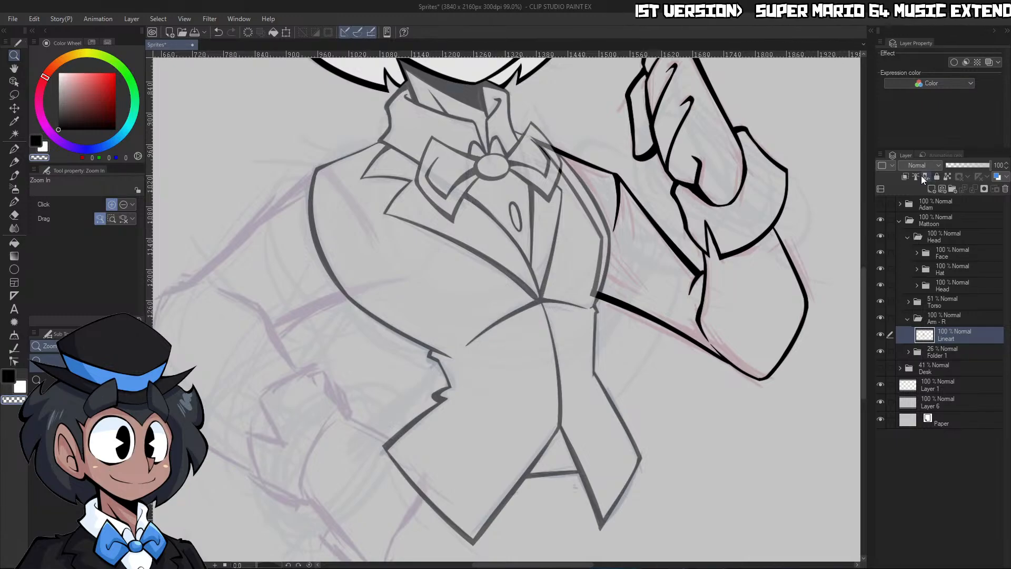
key("w")
left_click(825, 254)
key("ctrl+space")
left_click_drag(828, 250, 798, 272)
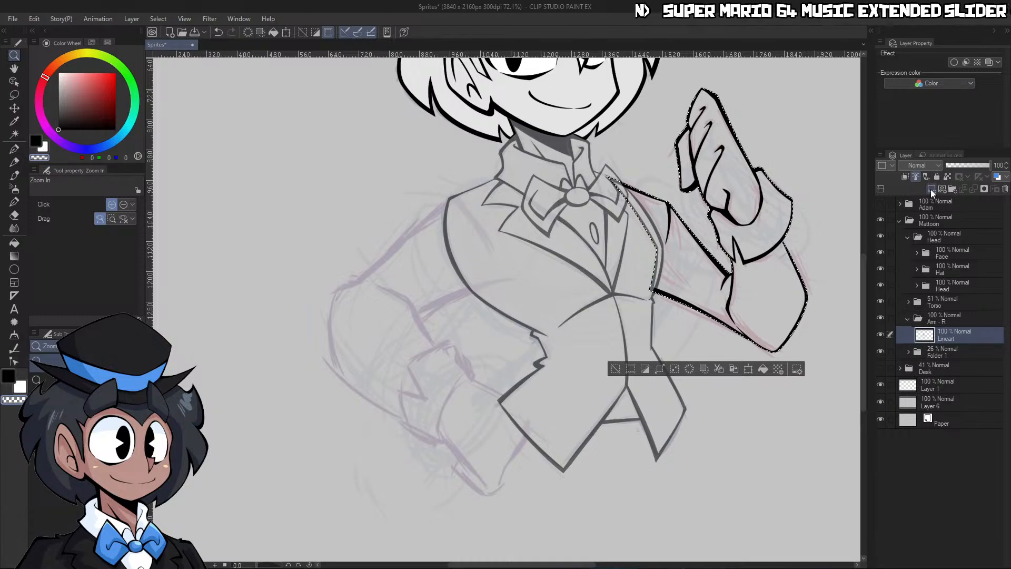
Add a layer beneath the arm's Lineart, fill the selected silhouette with light grey (228, 228, 228), and deselect
left_click(932, 189)
left_click_drag(955, 344, 952, 354)
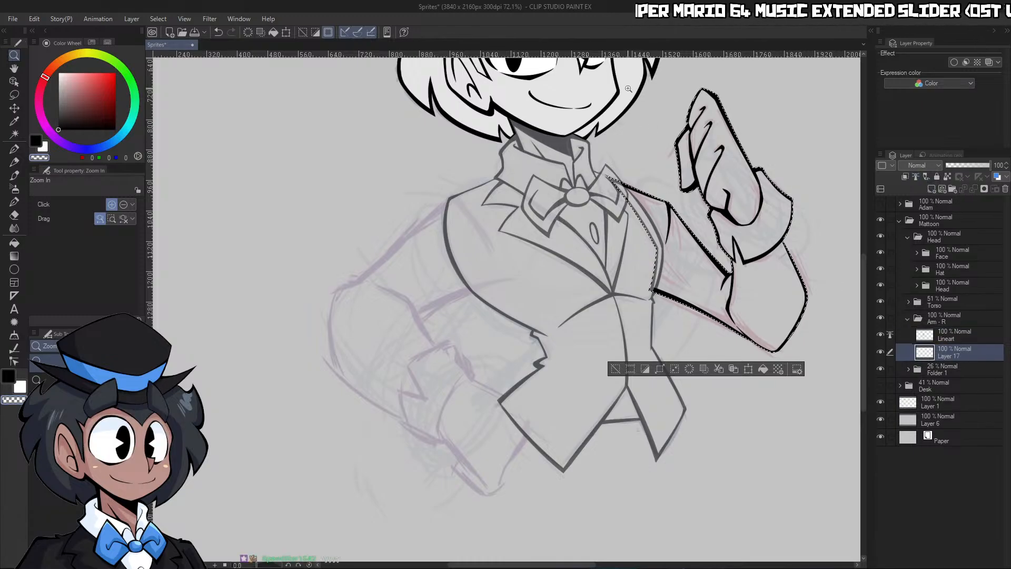
left_click(799, 399, "alt")
left_click(761, 368)
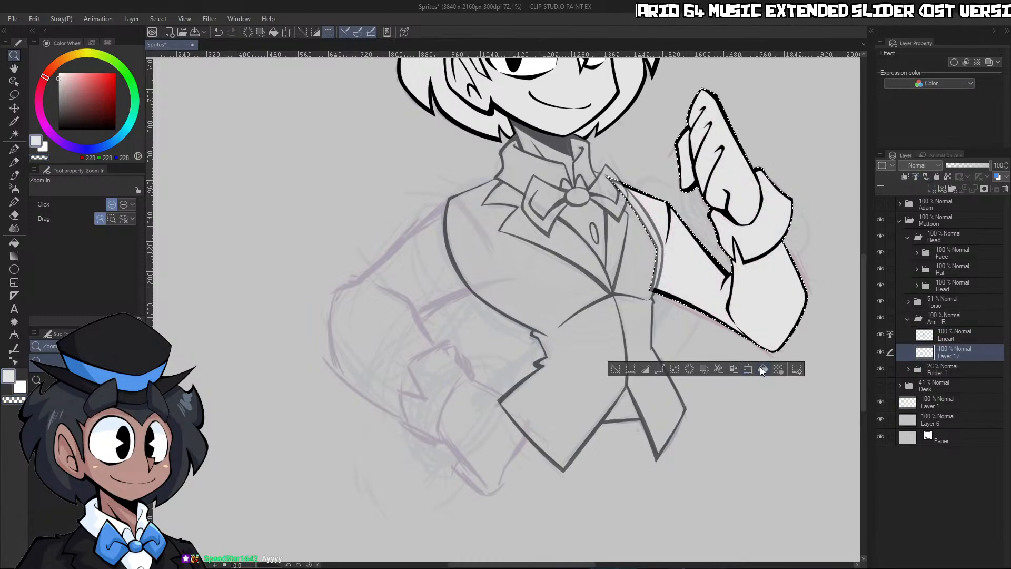
key("ctrl+d")
Raise the Torso folder's opacity to 100% and collapse the Arm - R and Head folders
left_click(946, 303)
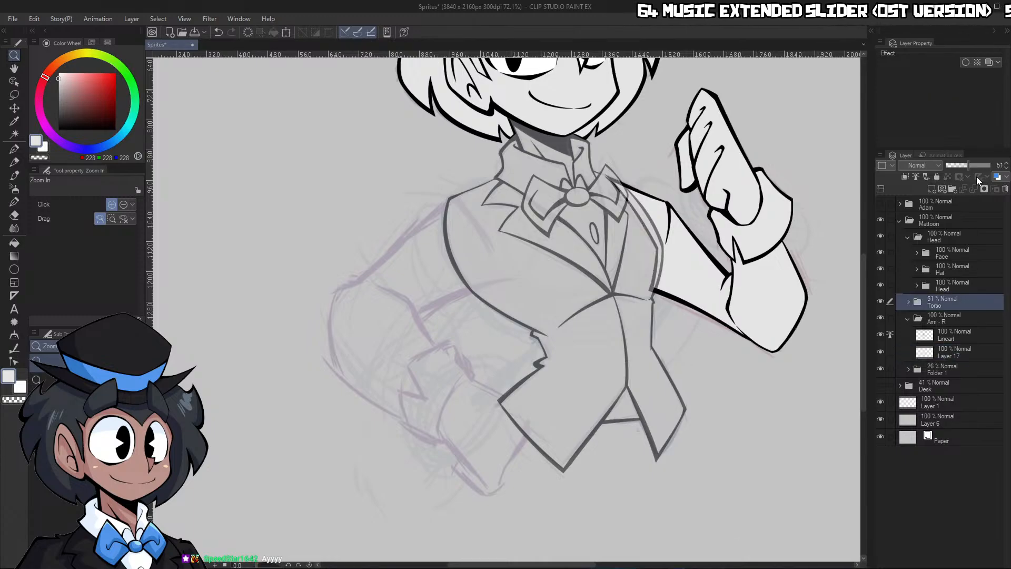
left_click(987, 165)
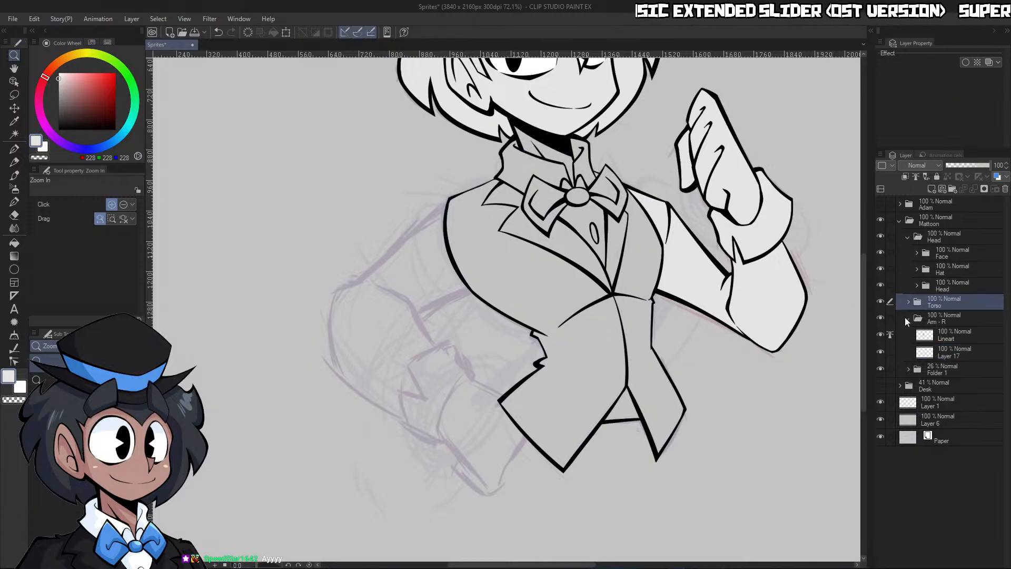
left_click(908, 318)
left_click(908, 238)
scroll(795, 305, "down", 6)
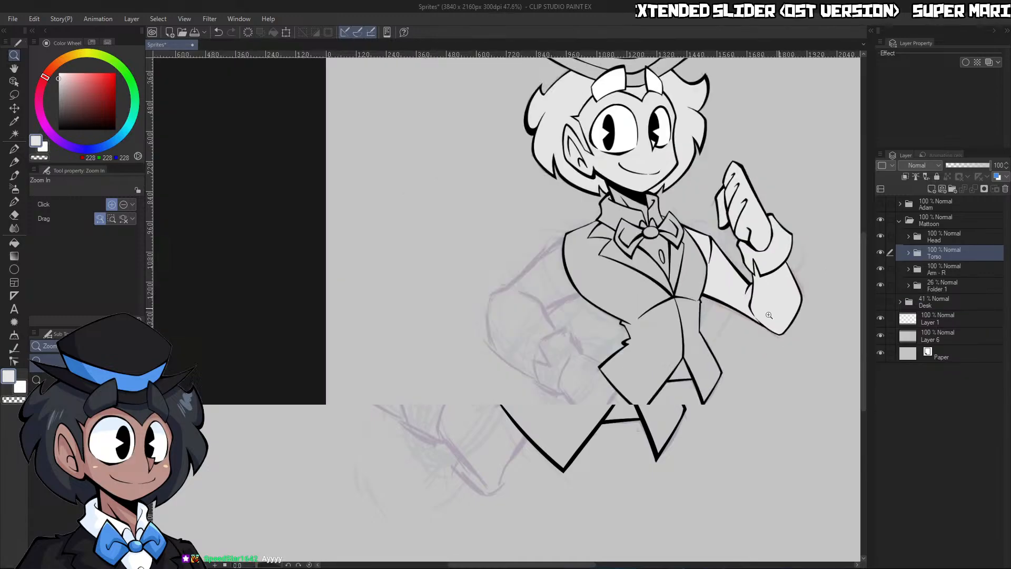
scroll(794, 271, "up", 4)
scroll(563, 211, "down", 2)
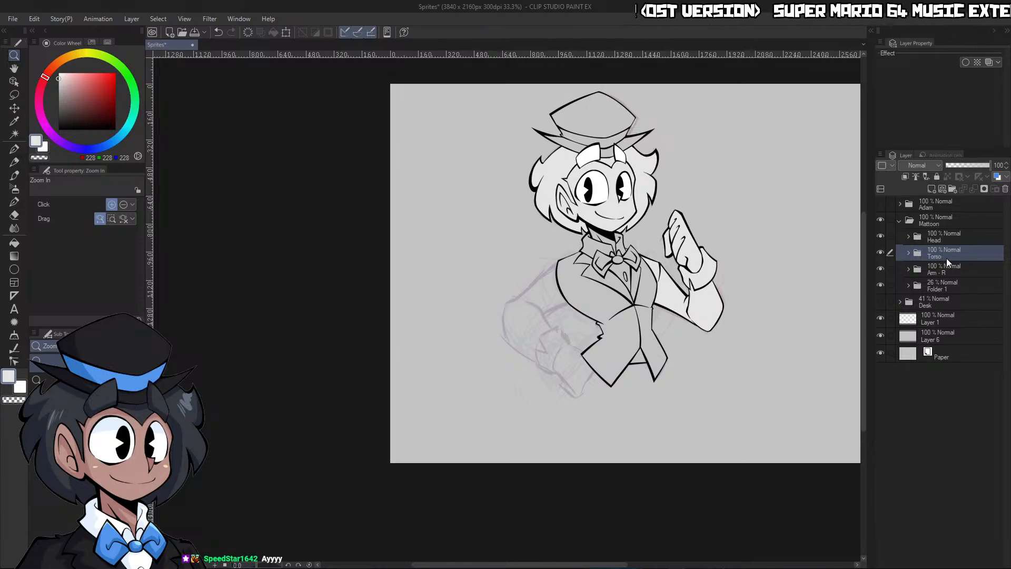
Create a layer folder above Torso and name it "Arm L"
left_click(952, 188)
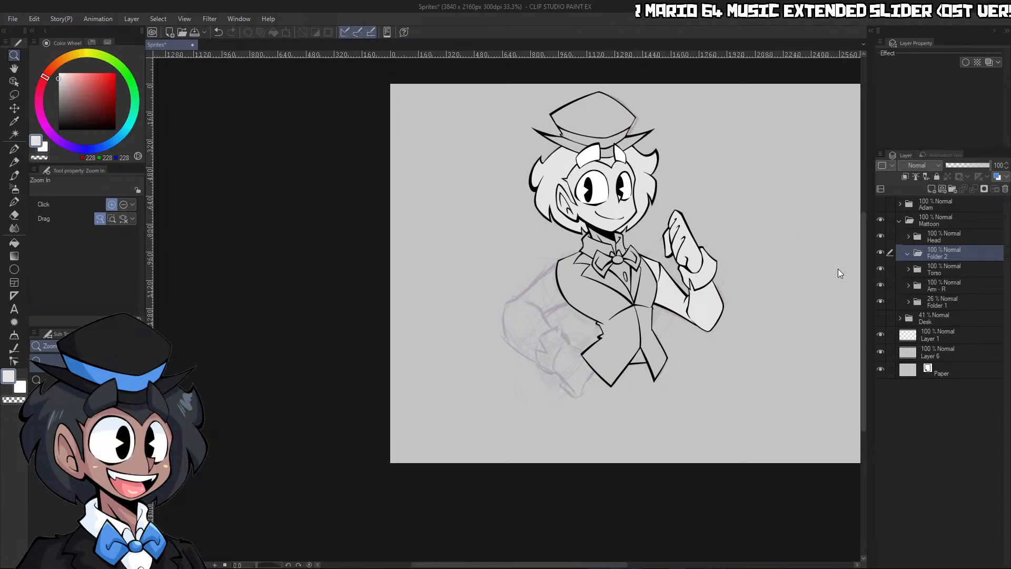
type("Arm L")
key("Return")
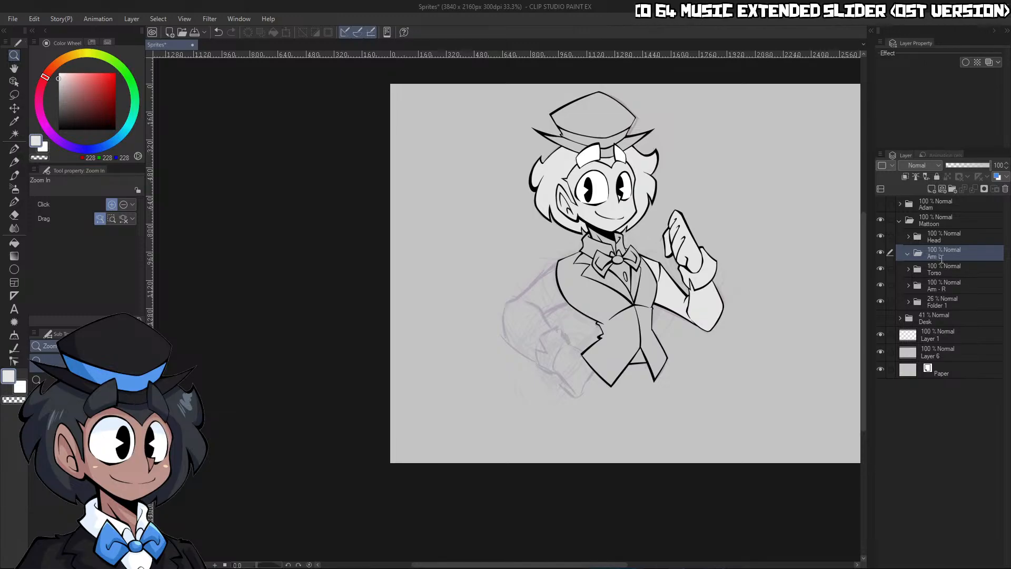
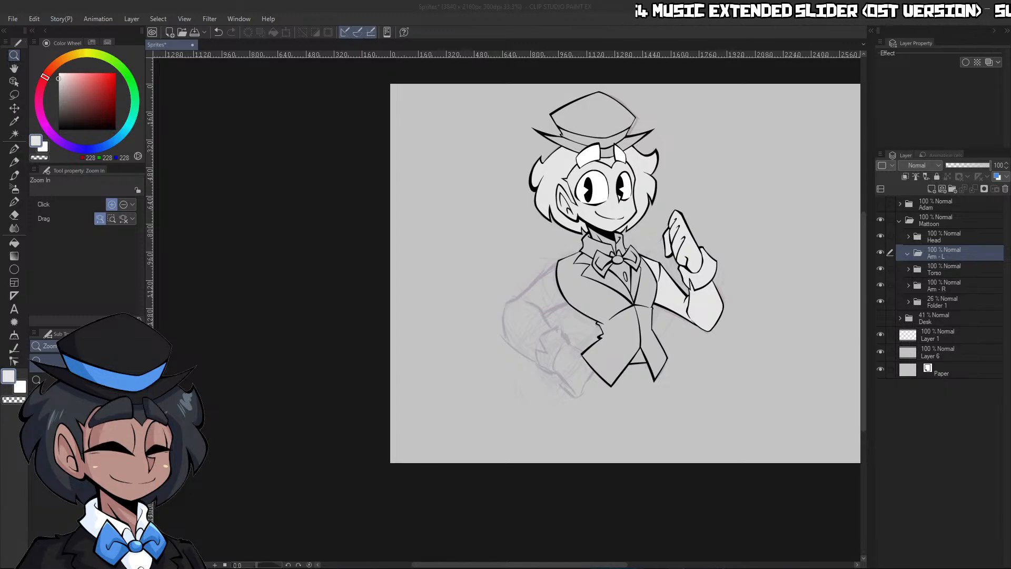
Lower the Torso folder's opacity to 38% and add a layer named "Lineart" inside the Arm - L folder
left_click(792, 316)
left_click_drag(700, 387, 654, 375)
left_click(942, 271)
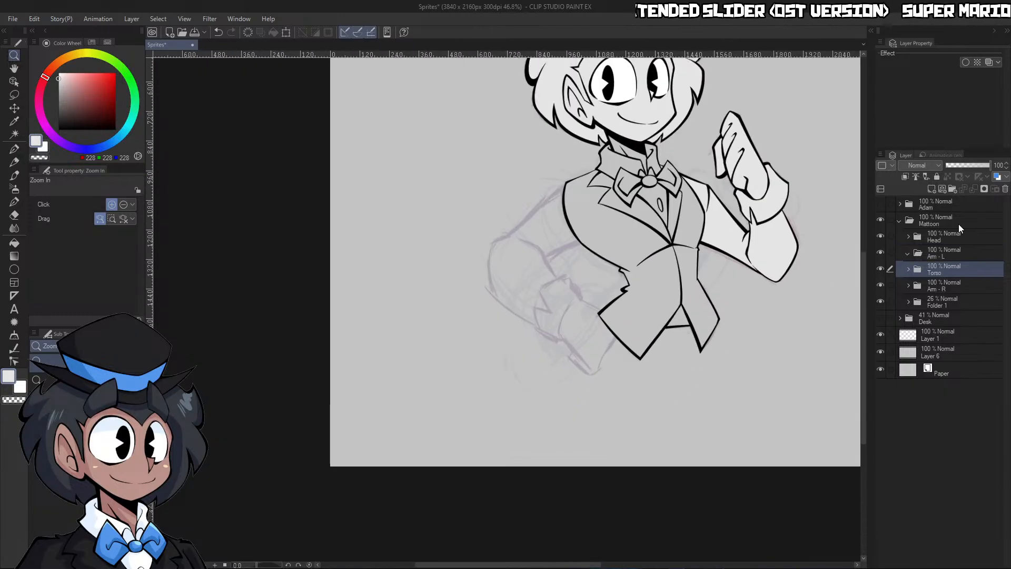
left_click(963, 165)
left_click(950, 256)
left_click(932, 188)
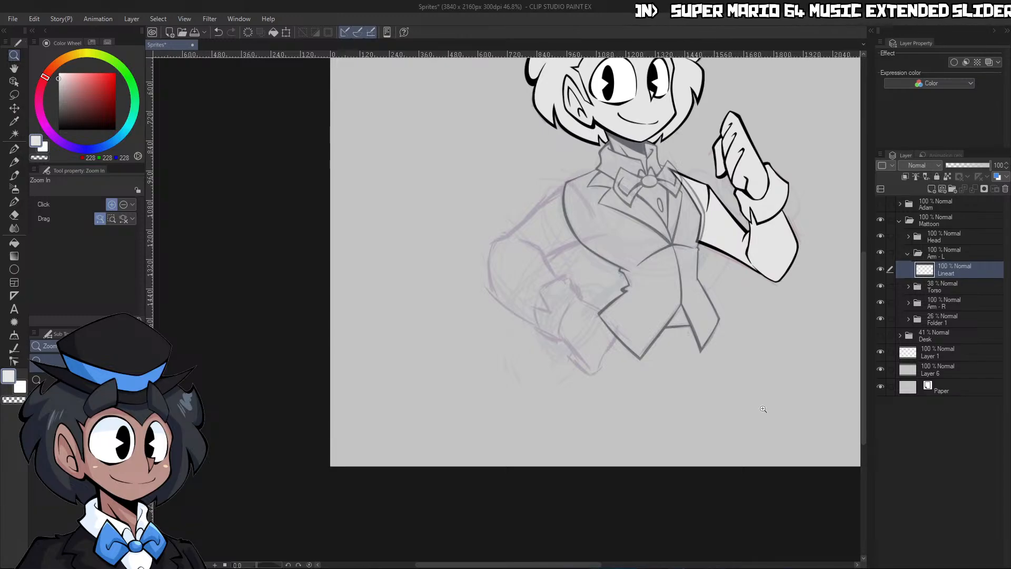
Ink the upper arm's outer edge from the elbow to the shoulder in black with the G-pen at size 20
left_click_drag(763, 409, 700, 354)
mouse_move(680, 264)
left_mouse_down()
mouse_move(708, 263)
mouse_move(686, 273)
left_mouse_up()
left_click_drag(575, 261, 587, 261)
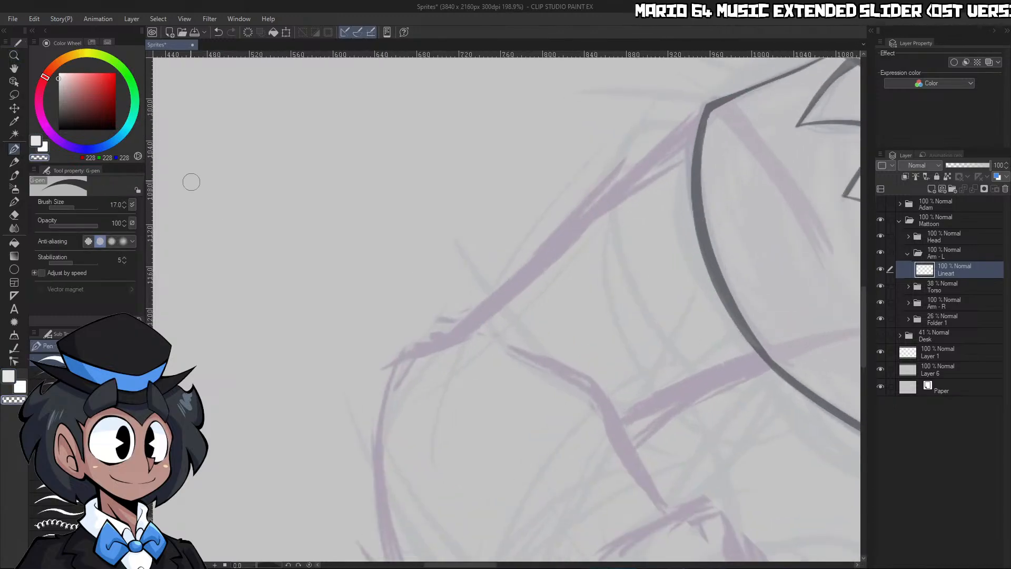
left_click_drag(96, 113, 58, 130)
key("bracketright")
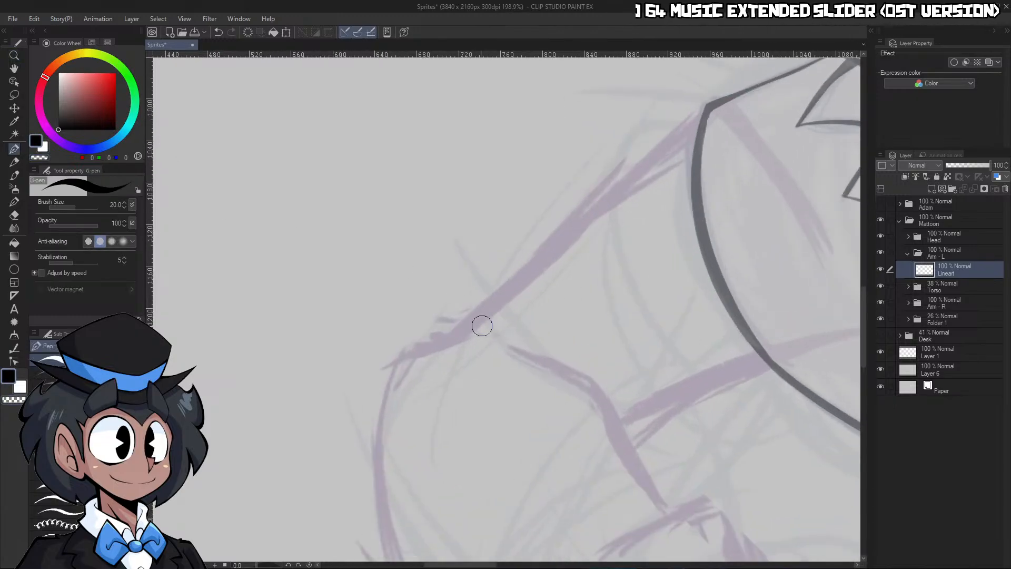
left_click_drag(447, 337, 717, 99)
left_click_drag(703, 171, 674, 170)
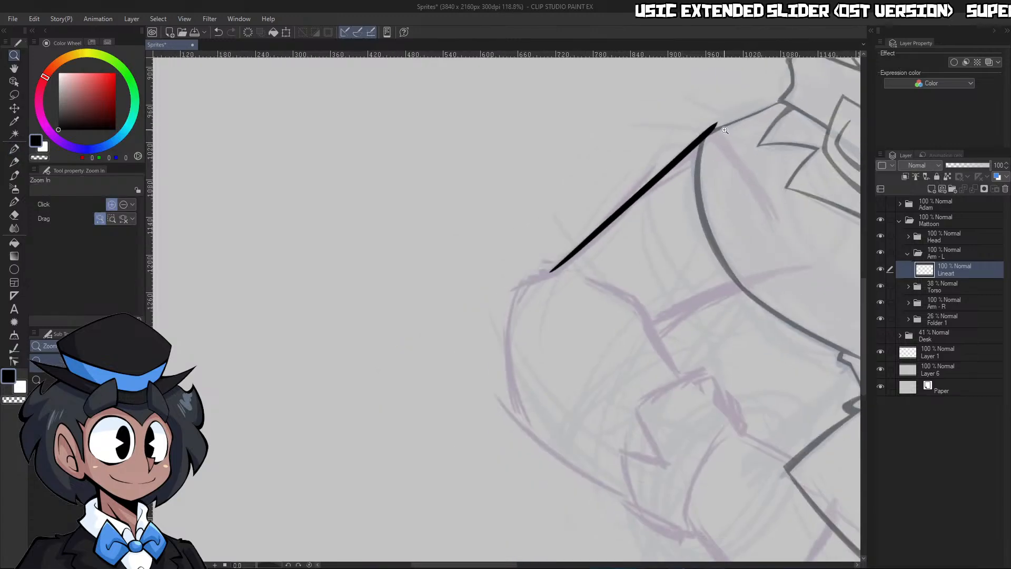
Trim the upper-arm line's shoulder end with transparent strokes and blend it into the torso outline at brush size 12
key("c")
mouse_move(723, 131)
left_mouse_down()
mouse_move(763, 132)
mouse_move(655, 152)
left_mouse_up()
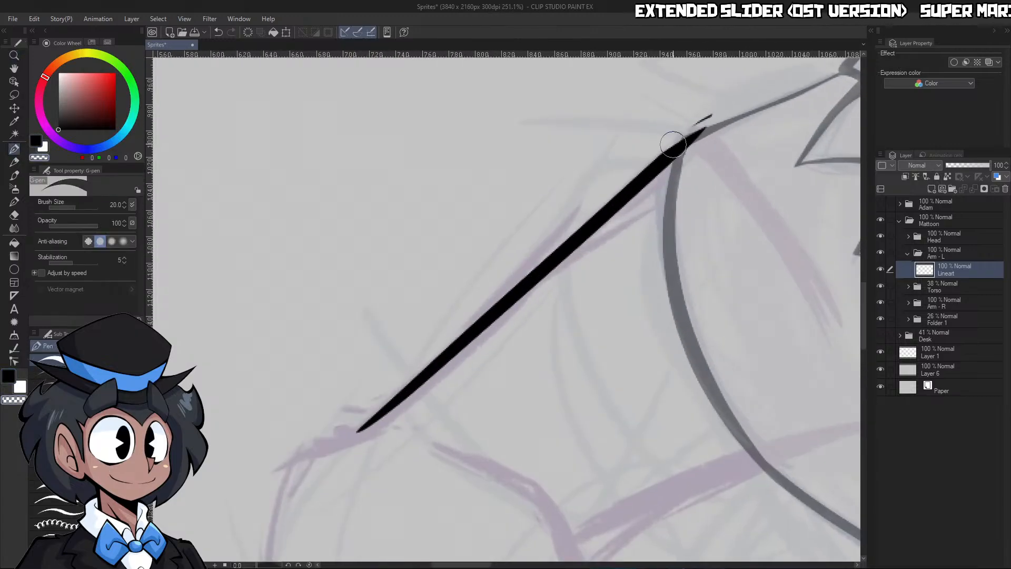
key("ctrl+z")
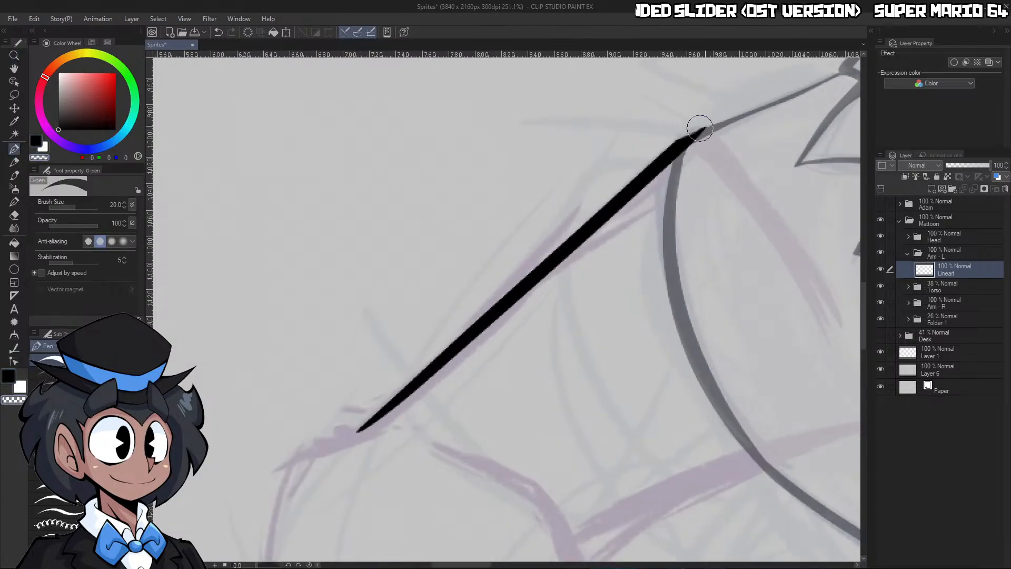
mouse_move(732, 146)
left_mouse_down()
mouse_move(691, 145)
mouse_move(774, 139)
left_mouse_up()
key("c")
key("bracketleft")
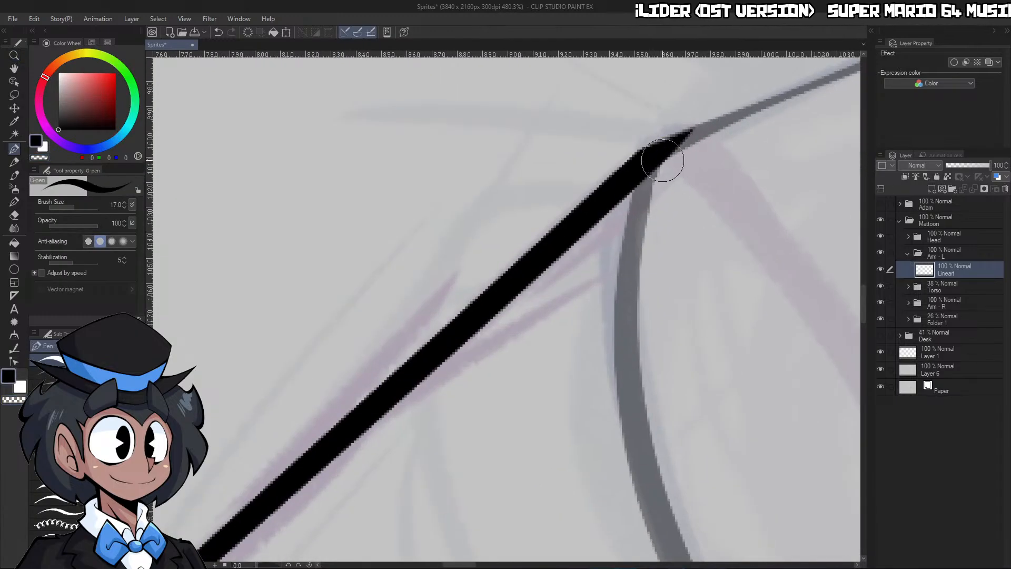
key("bracketleft")
key("bracketleft")
left_click_drag(693, 137, 613, 162)
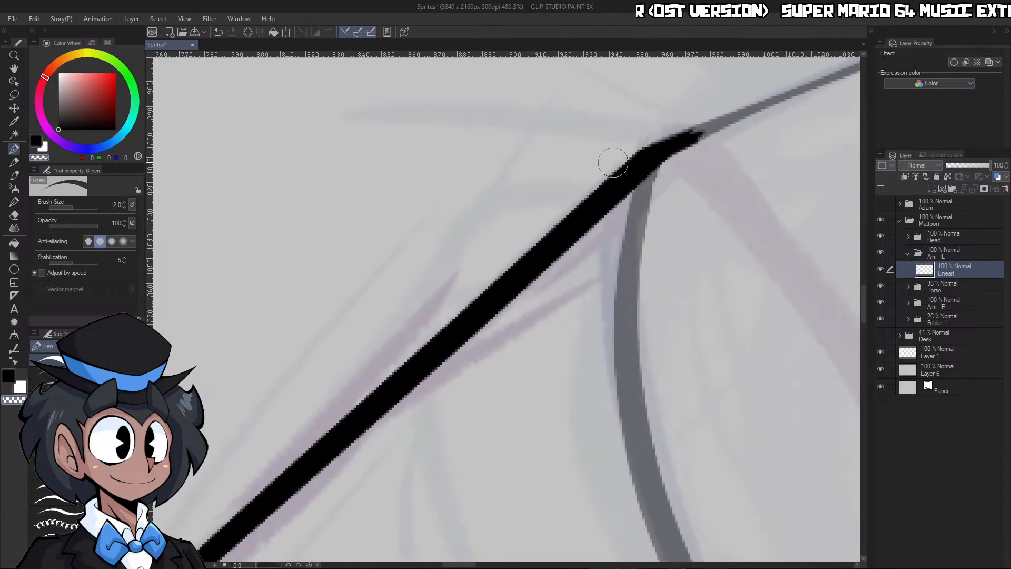
key("ctrl+space")
left_click_drag(747, 137, 679, 138)
left_click_drag(798, 158, 836, 160)
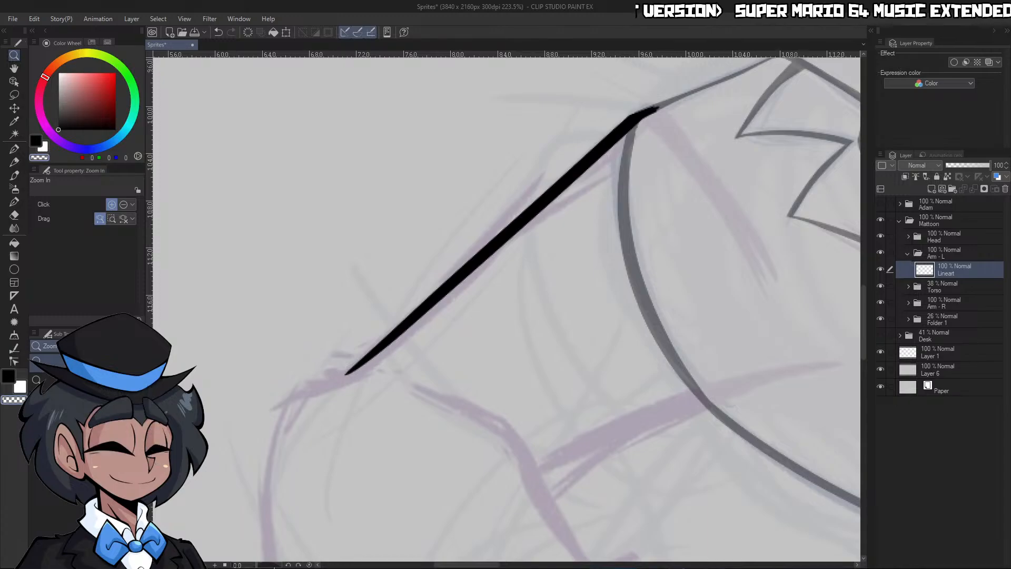
Ink the curved sleeve crease running from the shoulder onto the chest and thin it to a tapered tip, using size 17
left_click_drag(257, 564, 245, 564)
left_click_drag(465, 362, 427, 363)
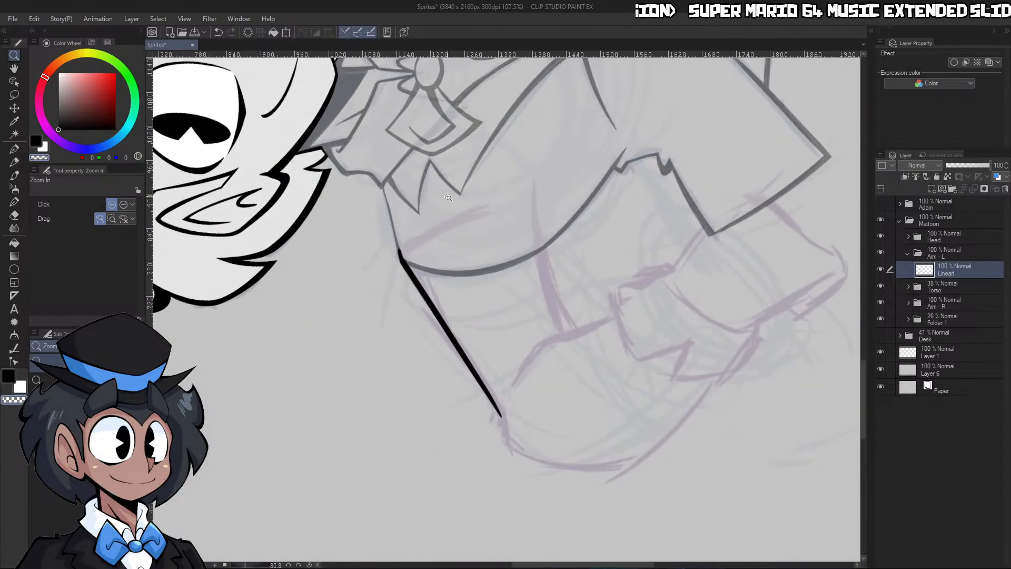
left_click_drag(395, 194, 413, 259)
left_click(412, 258)
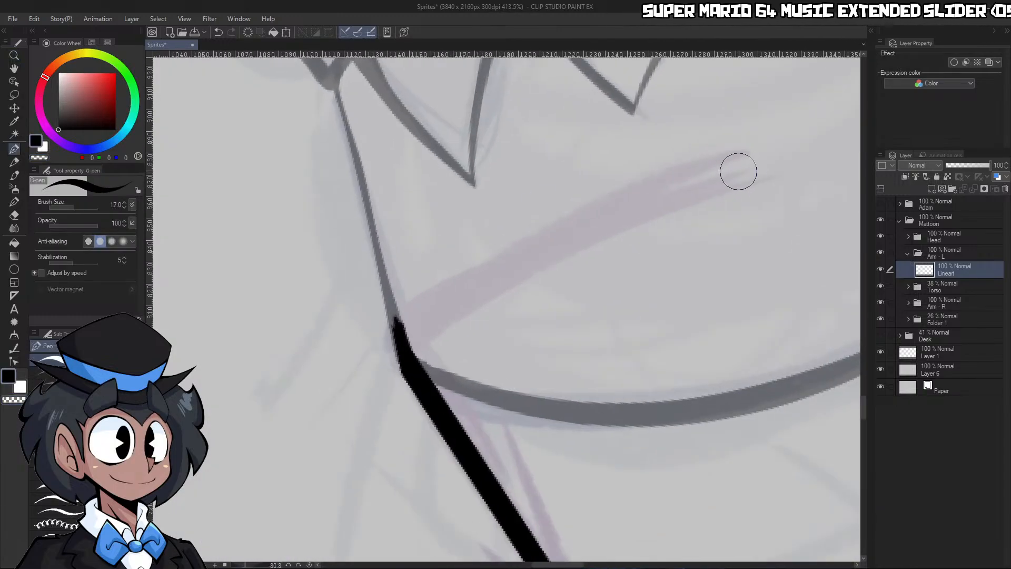
mouse_move(754, 163)
left_mouse_down()
mouse_move(619, 200)
mouse_move(402, 324)
mouse_move(414, 334)
mouse_move(433, 301)
mouse_move(411, 351)
mouse_move(418, 338)
mouse_move(418, 366)
mouse_move(446, 293)
left_mouse_up()
key("c")
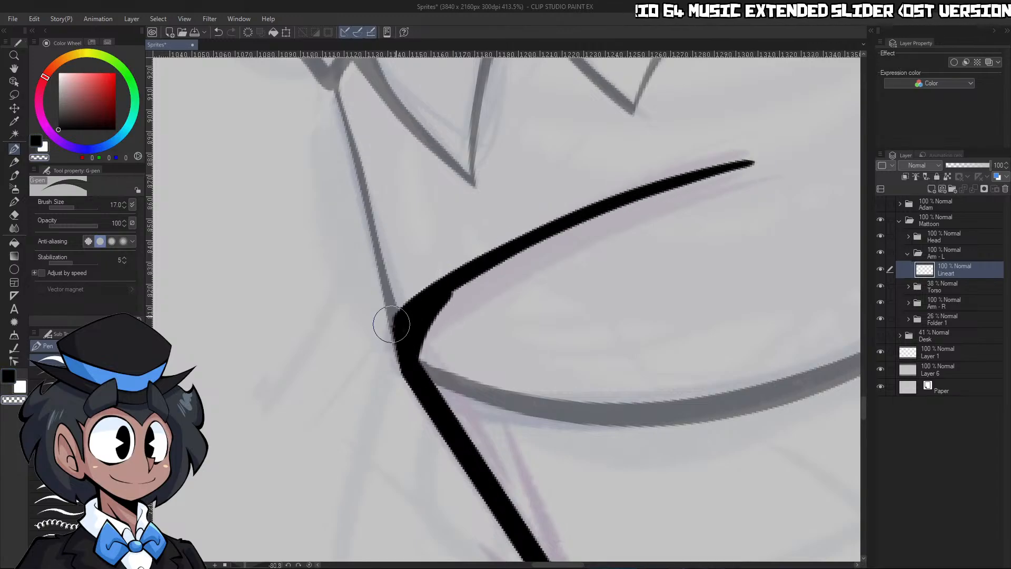
left_click_drag(391, 324, 455, 274)
mouse_move(431, 348)
left_mouse_down()
mouse_move(477, 283)
mouse_move(796, 177)
mouse_move(464, 315)
mouse_move(426, 348)
mouse_move(563, 233)
mouse_move(766, 170)
mouse_move(520, 271)
mouse_move(435, 324)
mouse_move(571, 226)
mouse_move(787, 155)
left_mouse_up()
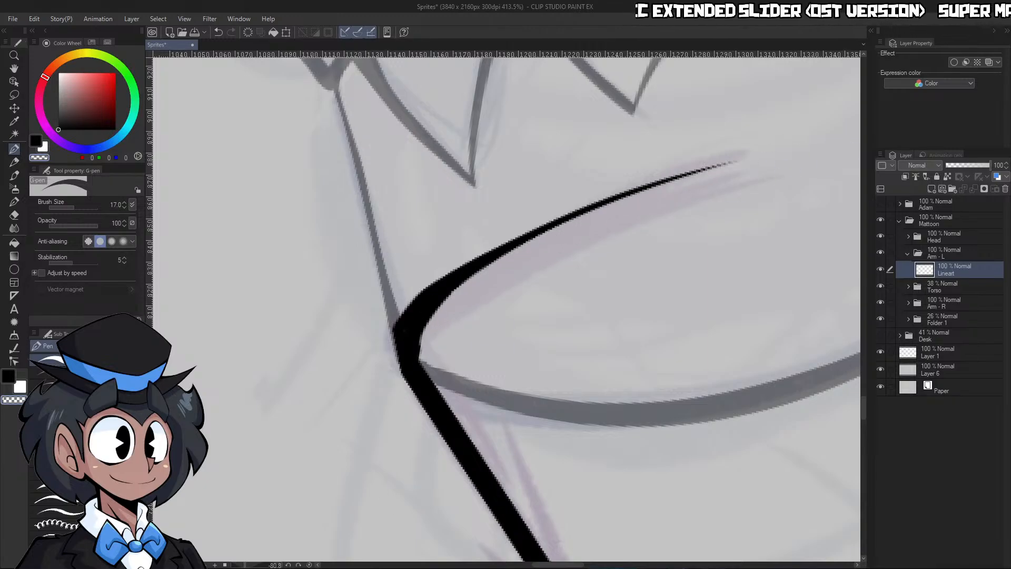
Ink the underarm line from the inner elbow across the vest edge and smooth its end with a larger brush
left_click(309, 565)
key("ctrl+space")
left_click_drag(658, 287, 569, 364)
left_click_drag(595, 448, 686, 403)
mouse_move(542, 345)
left_mouse_down()
mouse_move(638, 290)
mouse_move(839, 225)
left_mouse_up()
key("bracketright")
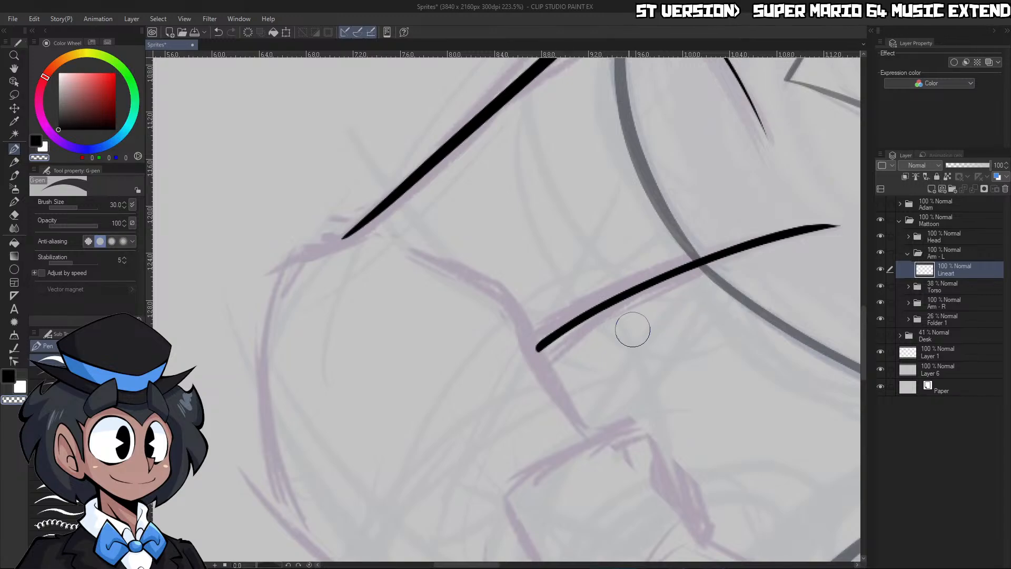
left_click_drag(662, 272, 843, 221)
left_click_drag(762, 256, 647, 263)
left_click_drag(783, 349, 836, 356)
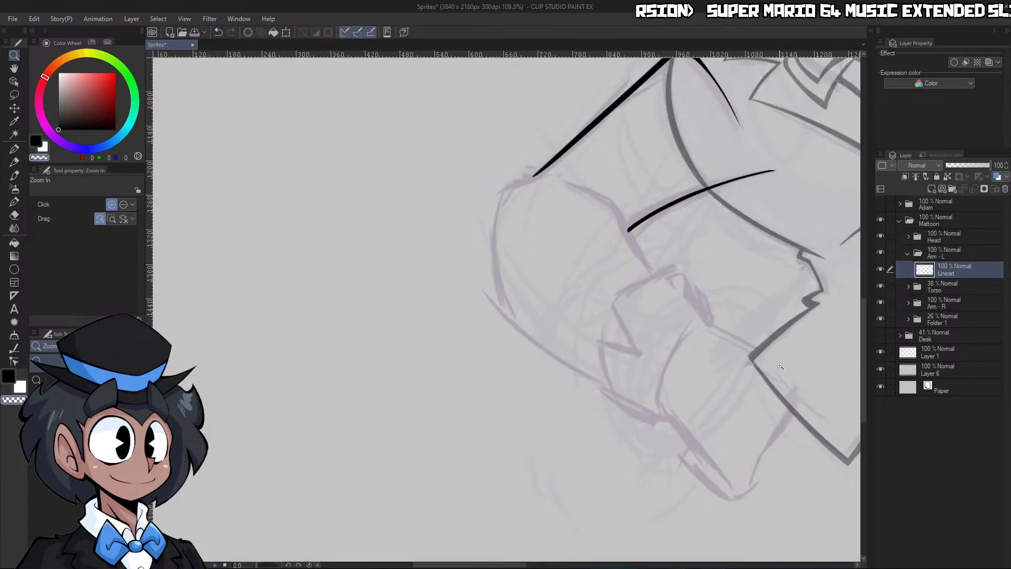
Ink the curved wrist line between the hand and the cuff at size 20 and trim its thickness with transparent strokes
left_click_drag(743, 396, 787, 399)
mouse_move(671, 430)
left_mouse_down()
mouse_move(599, 419)
mouse_move(582, 362)
mouse_move(718, 136)
left_mouse_up()
key("c")
mouse_move(596, 383)
left_mouse_down()
mouse_move(602, 325)
mouse_move(751, 101)
left_mouse_up()
key("c")
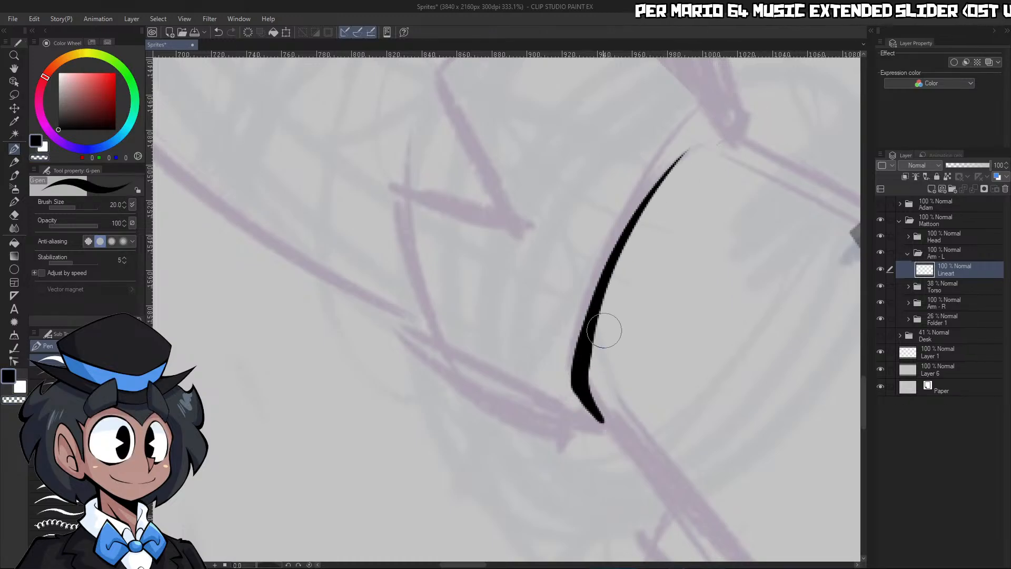
mouse_move(624, 236)
left_mouse_down()
mouse_move(736, 135)
mouse_move(672, 168)
left_mouse_up()
left_click_drag(721, 139, 748, 151)
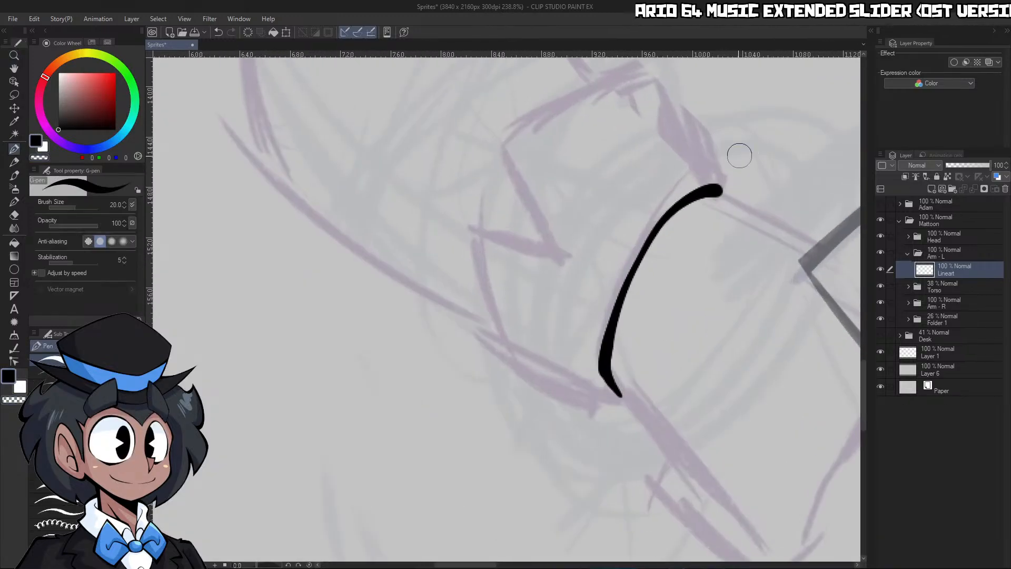
key("c")
left_click_drag(649, 220, 718, 185)
left_click_drag(735, 131, 760, 149)
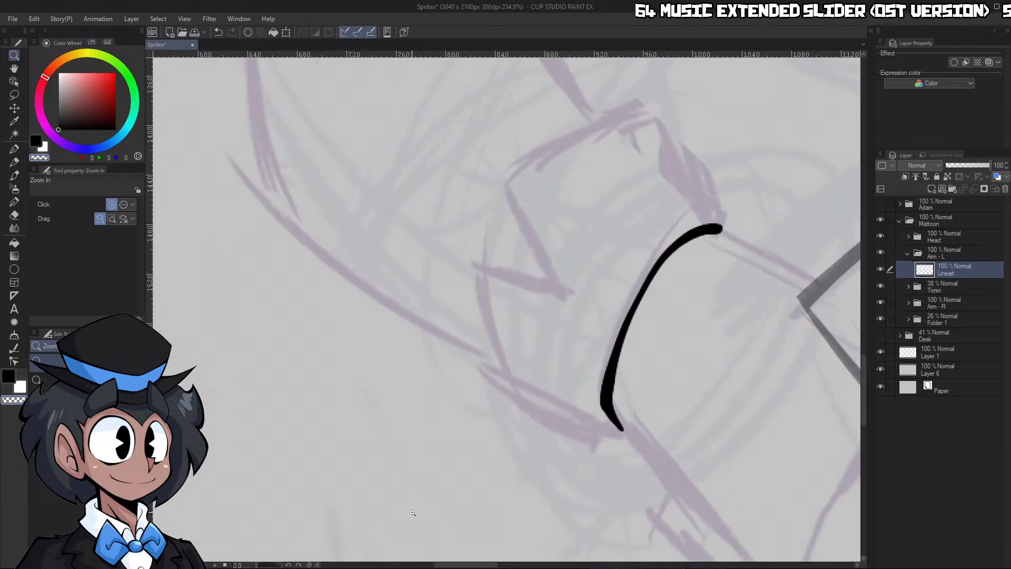
Ink the cuff's short inner side and its wide outer edge, trimming the corner where the two lines meet
left_click_drag(283, 565, 271, 563)
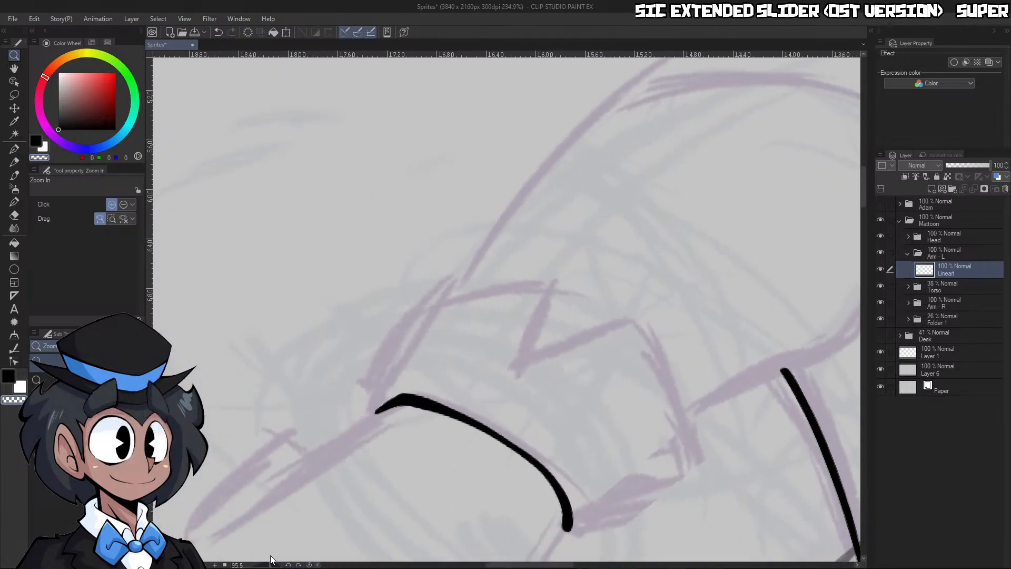
left_click_drag(648, 317, 622, 340)
left_click_drag(633, 402, 688, 401)
mouse_move(586, 256)
left_mouse_down()
mouse_move(599, 305)
mouse_move(589, 321)
mouse_move(795, 236)
left_mouse_up()
key("c")
left_click_drag(762, 275, 730, 258)
left_click_drag(797, 193, 819, 192)
left_click_drag(691, 119, 765, 347)
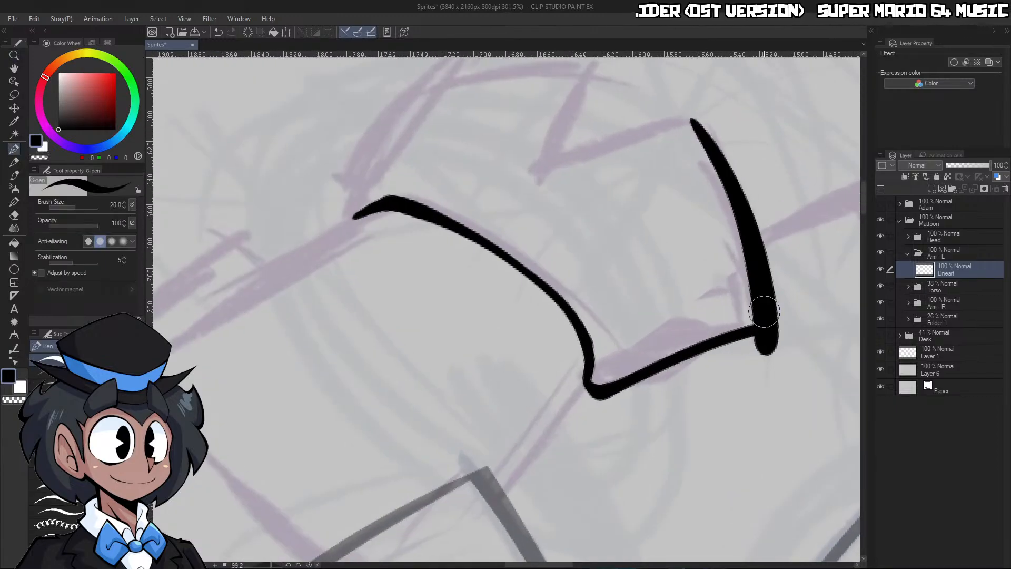
key("c")
mouse_move(685, 104)
left_mouse_down()
mouse_move(770, 260)
mouse_move(762, 358)
left_mouse_up()
mouse_move(579, 415)
left_mouse_down()
mouse_move(794, 333)
mouse_move(720, 352)
mouse_move(801, 355)
left_mouse_up()
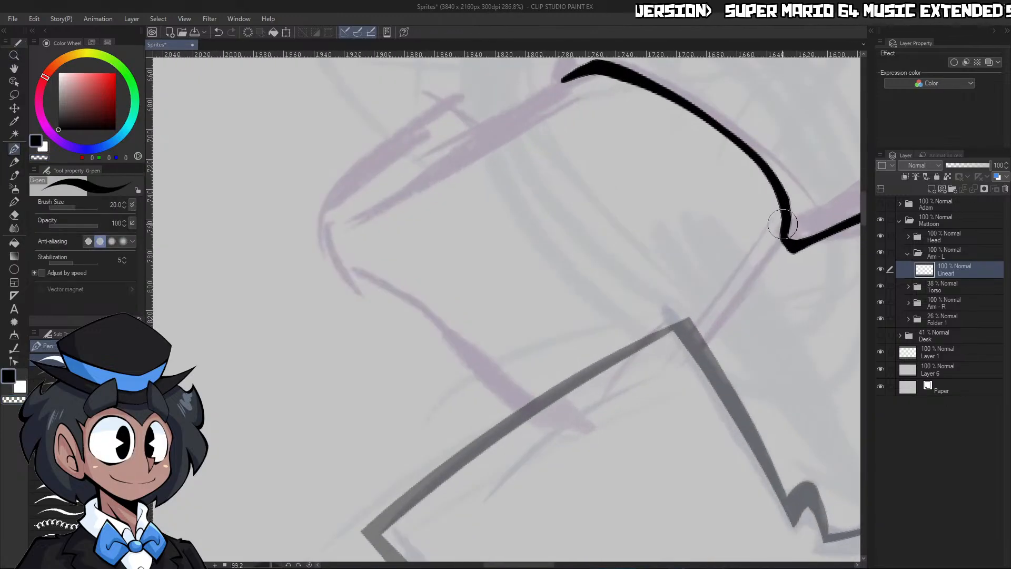
Ink the hand's upper edge from the cuff corner to the knuckle and continue the wavy finger contour to the fingertip
mouse_move(784, 227)
left_mouse_down()
mouse_move(680, 355)
mouse_move(601, 424)
left_mouse_up()
key("c")
left_click_drag(537, 438, 615, 440)
left_click(309, 564)
mouse_move(745, 307)
left_mouse_down()
mouse_move(686, 310)
mouse_move(754, 313)
left_mouse_up()
key("c")
mouse_move(713, 214)
left_mouse_down()
mouse_move(681, 290)
mouse_move(621, 359)
mouse_move(605, 419)
mouse_move(554, 479)
left_mouse_up()
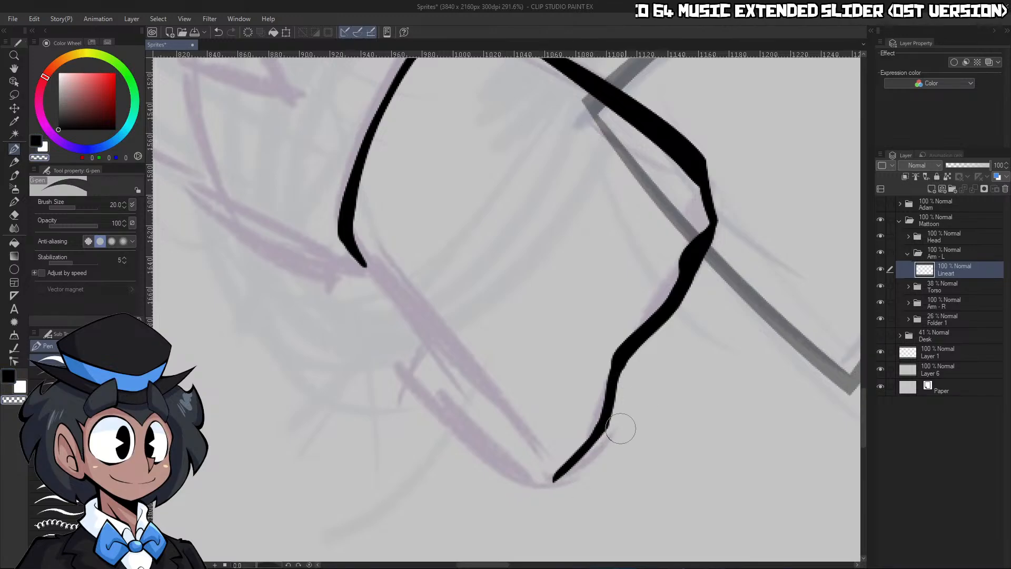
Refine the knuckle corner of the hand outline by adding strokes and shaving the excess with transparent ones
left_click_drag(704, 155, 713, 235)
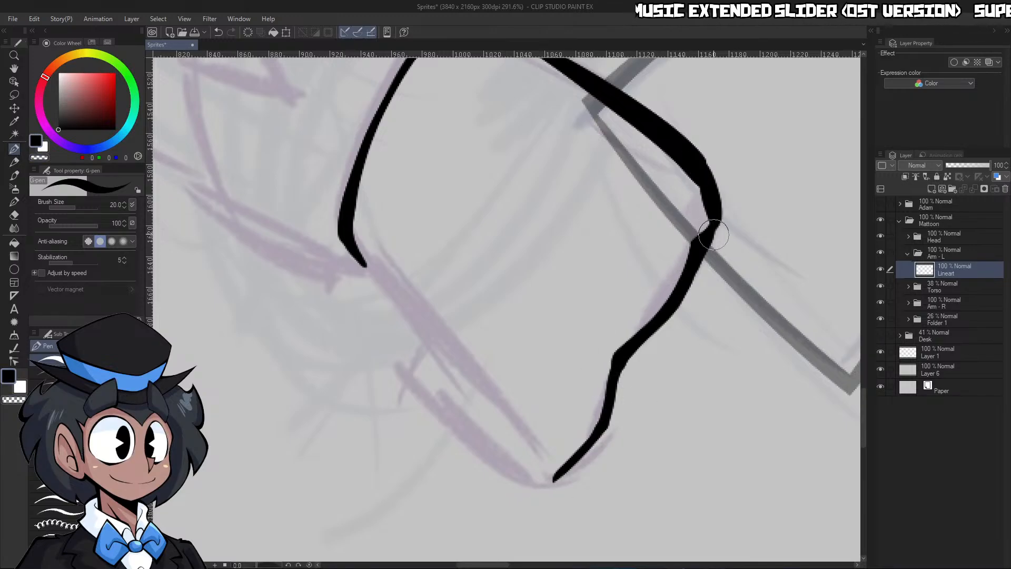
key("c")
mouse_move(711, 149)
left_mouse_down()
mouse_move(719, 267)
mouse_move(706, 238)
mouse_move(700, 244)
mouse_move(716, 221)
left_mouse_up()
key("c")
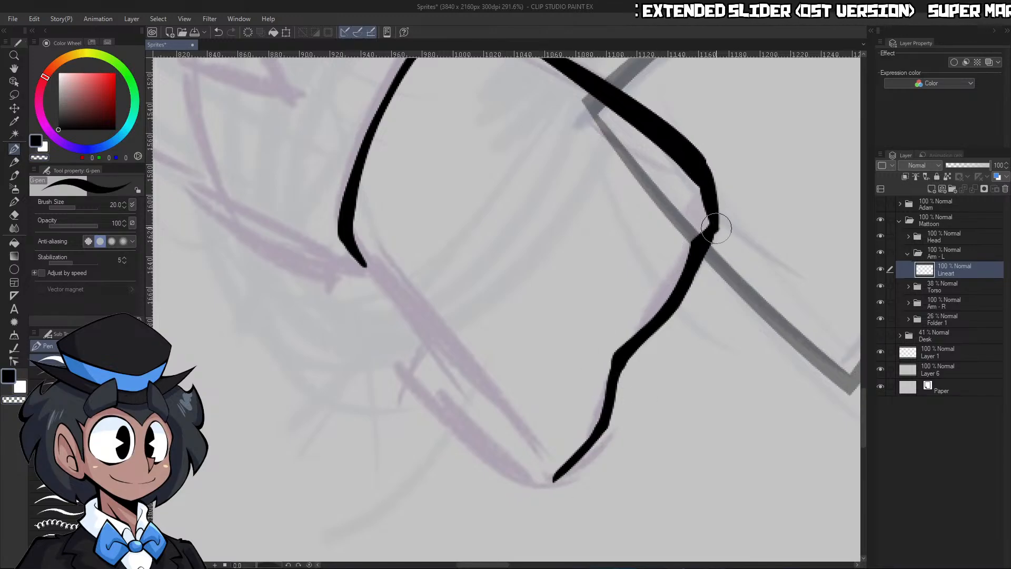
key("c")
mouse_move(704, 155)
left_mouse_down()
mouse_move(714, 262)
mouse_move(642, 251)
left_mouse_up()
key("ctrl+space")
left_click_drag(732, 205, 801, 202)
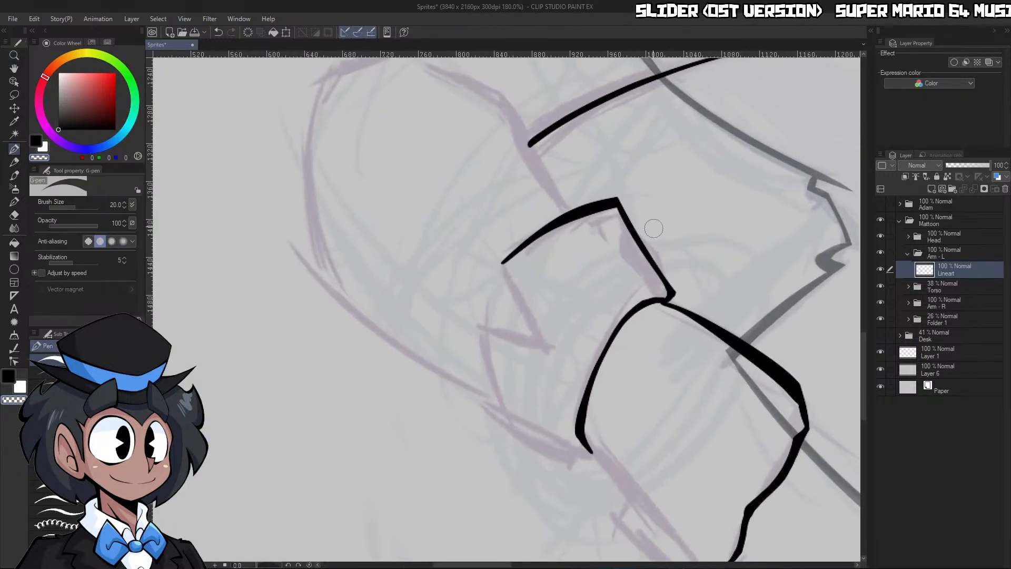
Ink the zigzag notch in the cuff's outer edge and clean up its inner point with transparent strokes
key("ctrl+space")
left_click_drag(665, 197, 647, 188)
left_click_drag(605, 270, 632, 254)
left_click_drag(611, 216, 635, 211)
key("c")
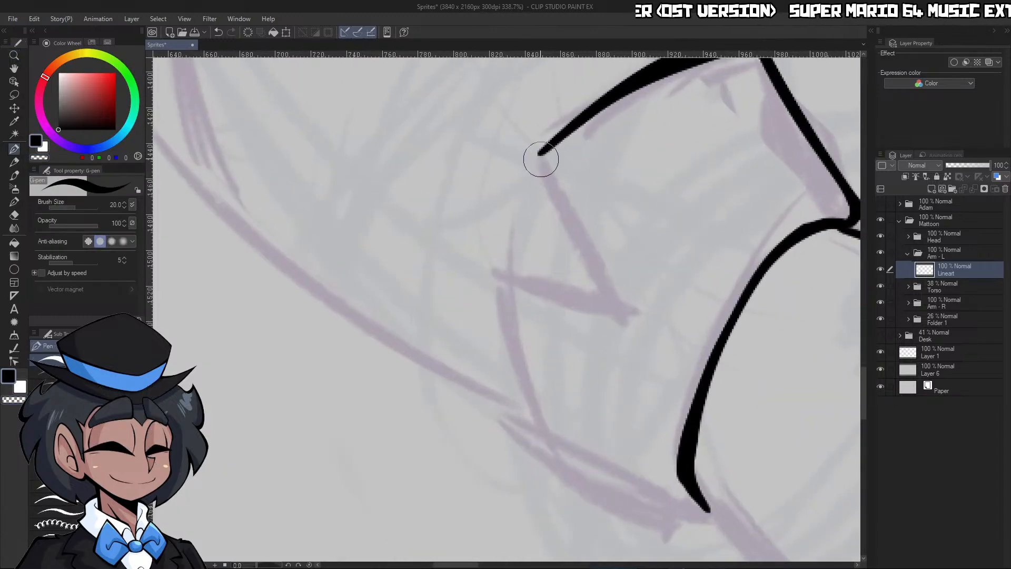
left_click_drag(541, 159, 613, 310)
left_click_drag(493, 270, 657, 326)
left_click_drag(543, 157, 645, 332)
key("c")
left_click_drag(555, 159, 652, 331)
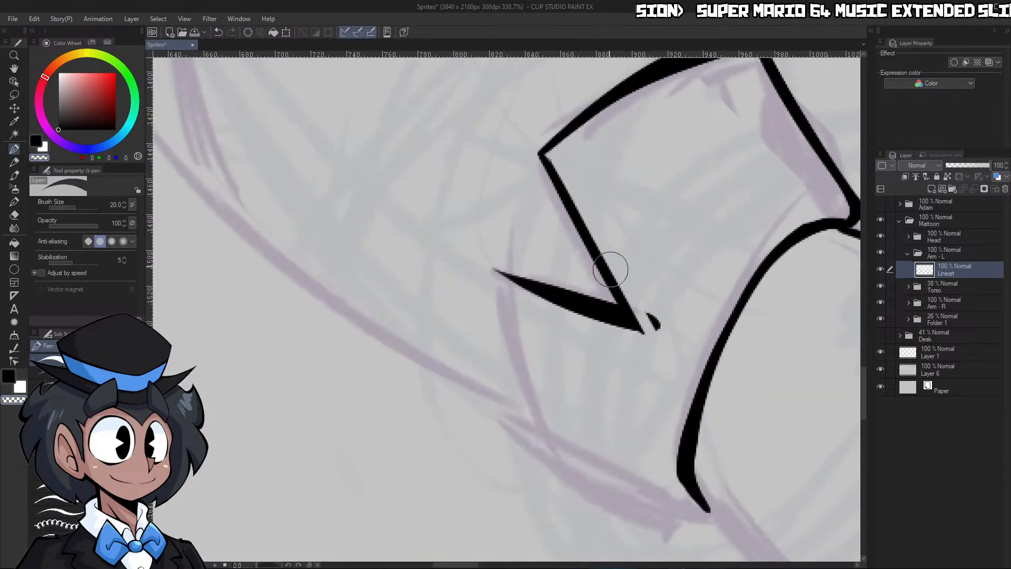
left_click_drag(550, 155, 671, 356)
left_click_drag(643, 298, 654, 322)
key("ctrl+space")
left_click_drag(664, 272, 645, 280)
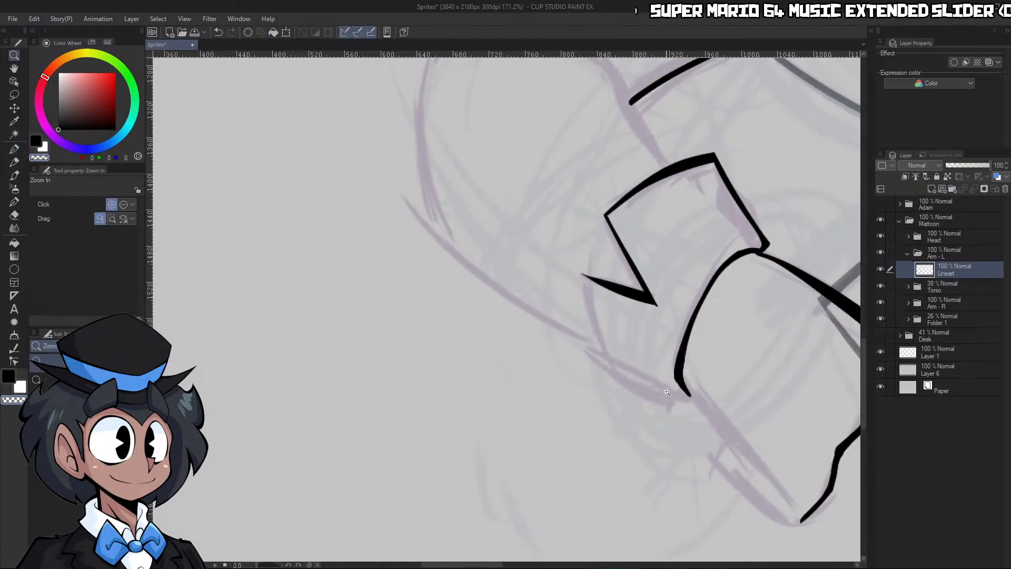
Ink the cuff's remaining edge from the notch and curve it back to the lower end of the wrist line, smoothing the corners
left_click_drag(658, 374, 686, 363)
mouse_move(501, 153)
left_mouse_down()
mouse_move(552, 355)
mouse_move(574, 369)
left_mouse_up()
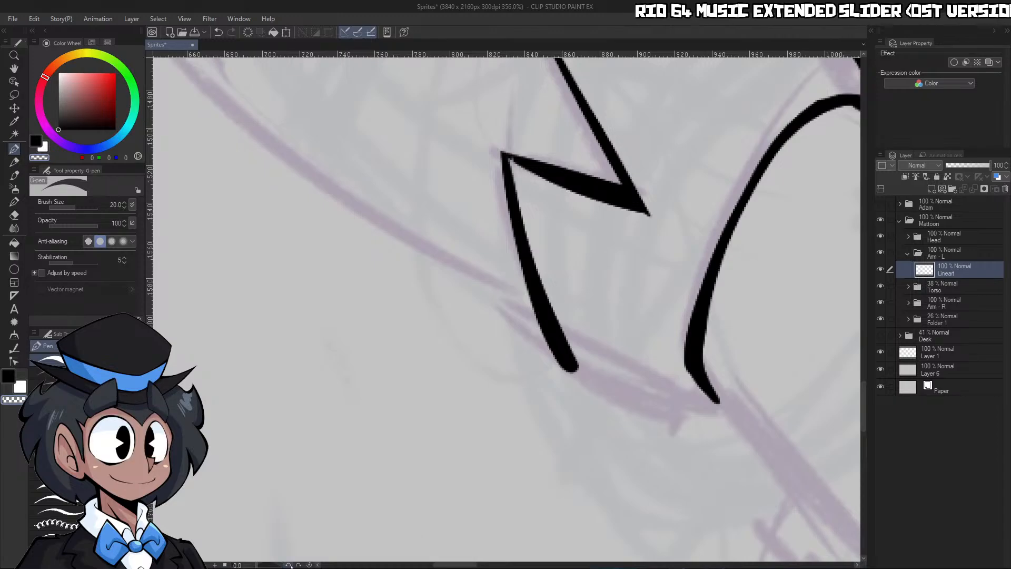
left_click_drag(289, 564, 273, 564)
key("ctrl+space")
left_click_drag(534, 318, 512, 322)
left_click_drag(477, 360, 508, 350)
key("c")
mouse_move(684, 108)
left_mouse_down()
mouse_move(567, 241)
mouse_move(492, 343)
mouse_move(499, 353)
mouse_move(512, 297)
mouse_move(694, 113)
left_mouse_up()
key("c")
mouse_move(465, 333)
left_mouse_down()
mouse_move(645, 142)
mouse_move(700, 100)
left_mouse_up()
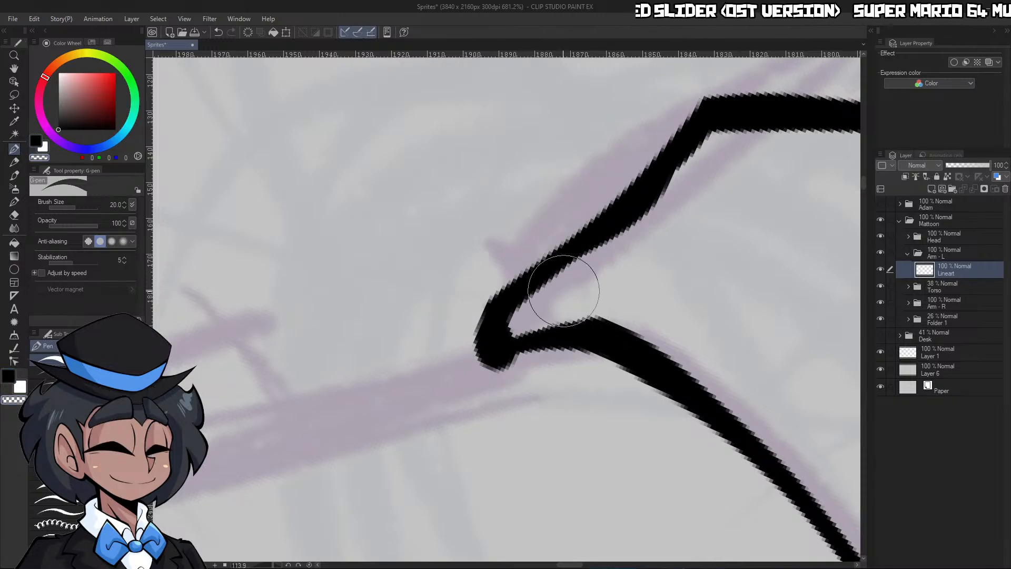
mouse_move(568, 287)
left_mouse_down()
mouse_move(706, 145)
mouse_move(686, 197)
left_mouse_up()
Ink the hand's edge from the cuff corner toward the fingertip, ending in a short hook
key("ctrl+space")
scroll(686, 198, "down", 8)
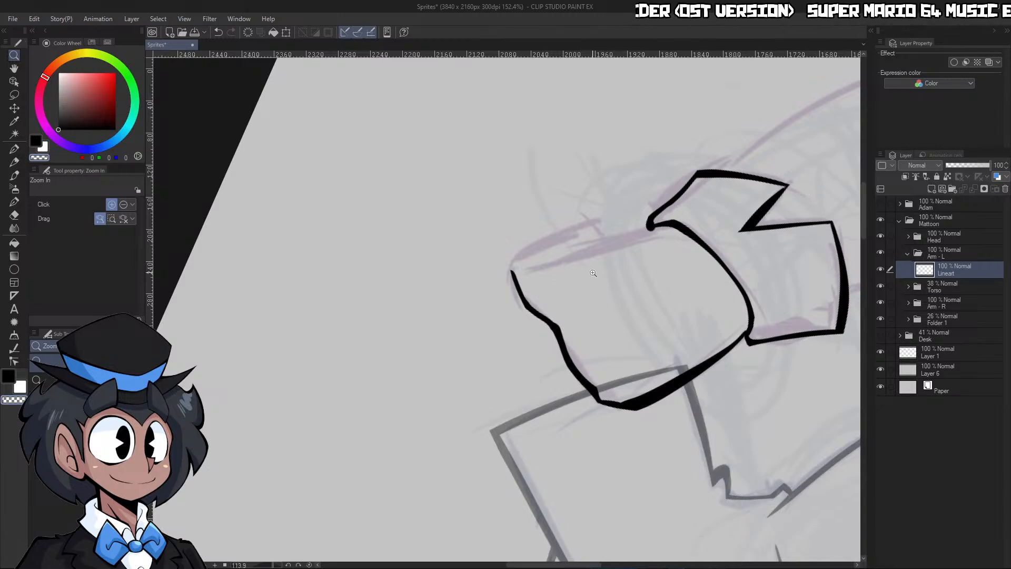
scroll(593, 273, "up", 5)
key("p")
mouse_move(757, 154)
left_mouse_down()
mouse_move(693, 181)
mouse_move(542, 209)
left_mouse_up()
Thin the new hand line with transparent strokes and clean up its join at the cuff corner
key("c")
mouse_move(494, 240)
left_mouse_down()
mouse_move(570, 197)
mouse_move(524, 248)
mouse_move(731, 184)
left_mouse_up()
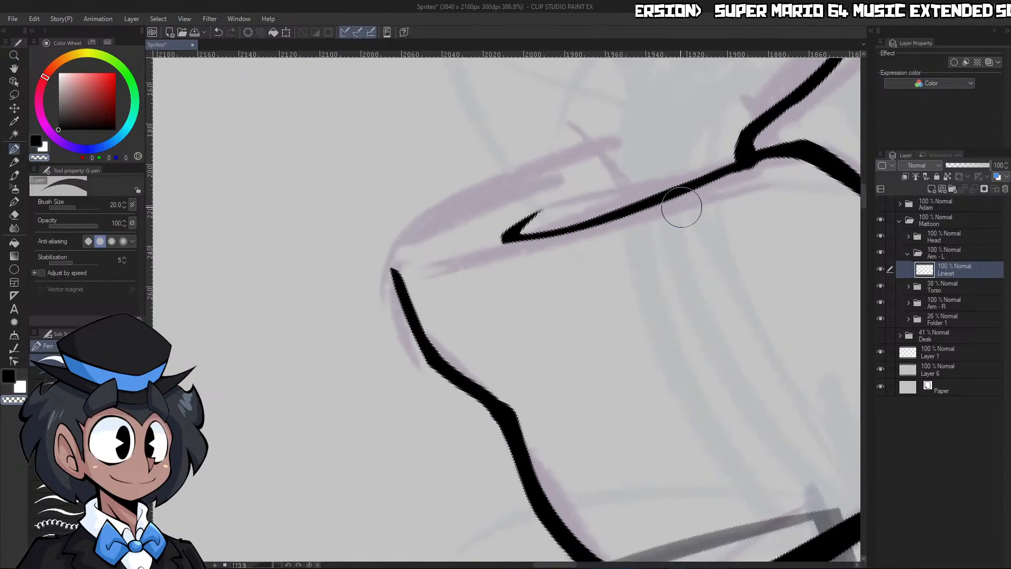
mouse_move(681, 207)
left_mouse_down()
mouse_move(770, 166)
mouse_move(766, 158)
mouse_move(792, 164)
left_mouse_up()
key("c")
key("c")
key("c")
left_click_drag(697, 181, 763, 160)
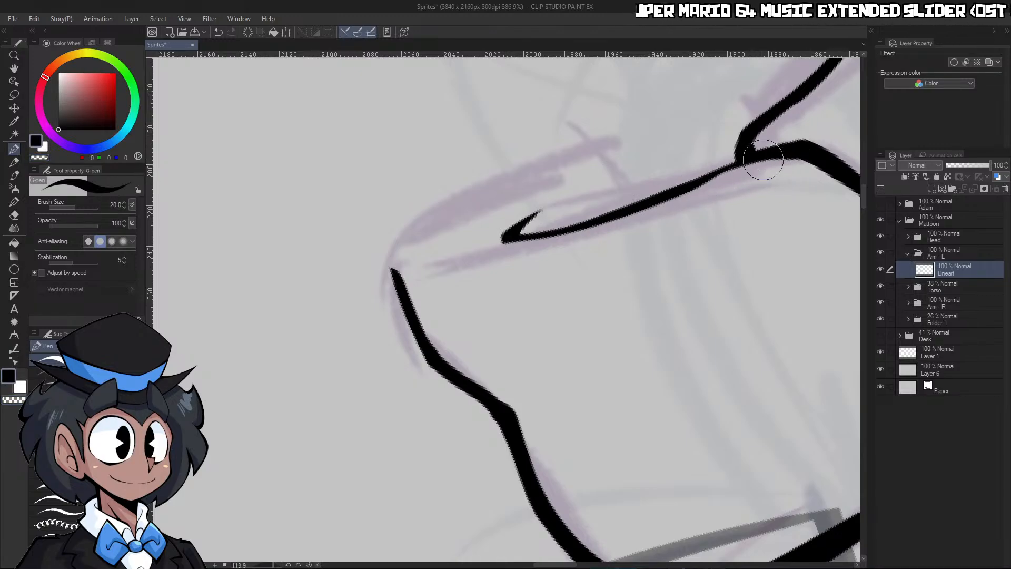
Ink a tapered fingertip stroke from the end of the wavy contour, replacing the first attempt
left_click_drag(395, 273, 486, 166)
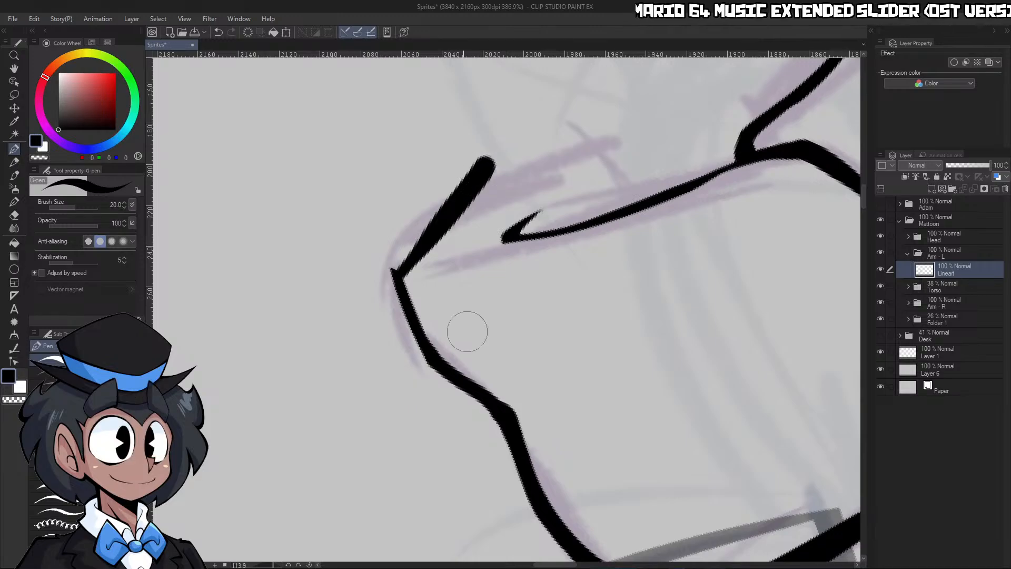
left_click(309, 564)
key("ctrl+space")
left_click_drag(685, 306, 669, 239)
key("ctrl+z")
key("p")
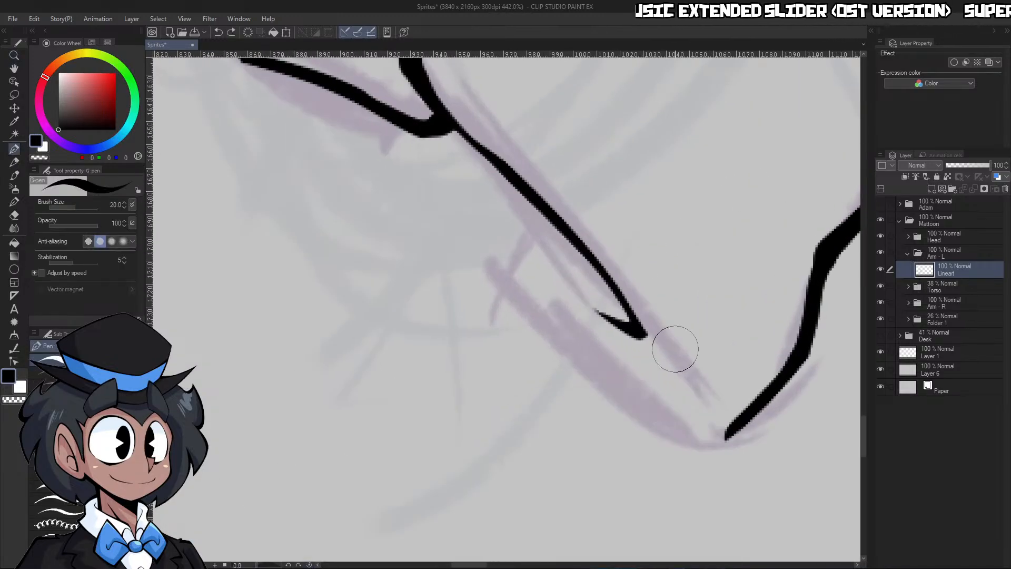
left_click_drag(559, 386, 740, 421)
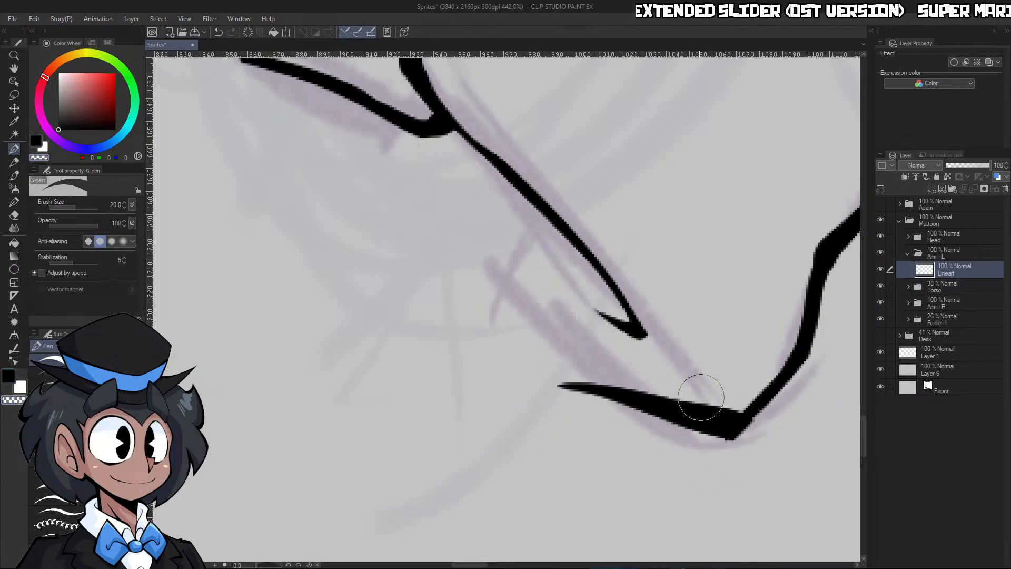
mouse_move(560, 385)
left_mouse_down()
mouse_move(516, 309)
mouse_move(490, 301)
left_mouse_up()
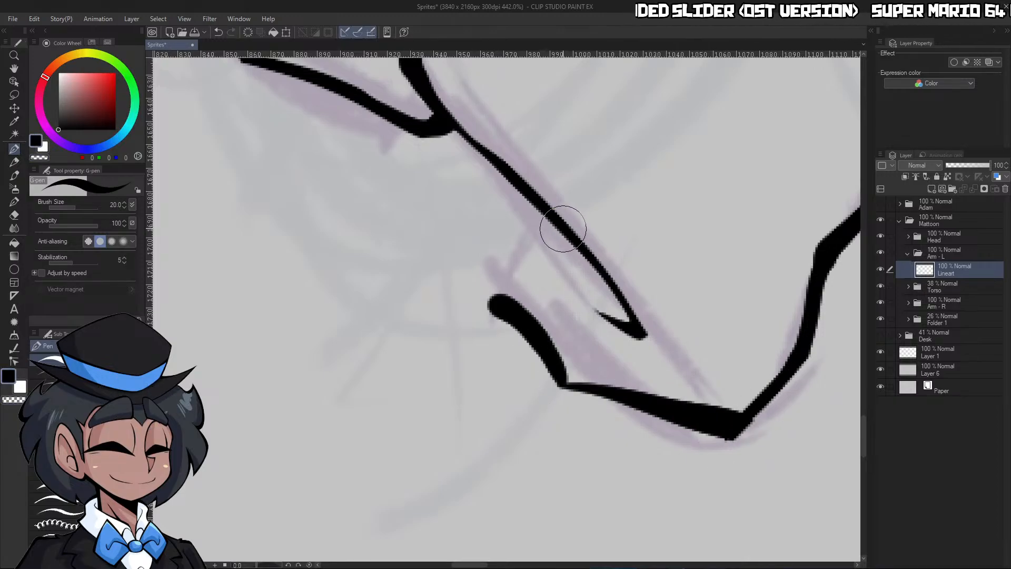
mouse_move(560, 237)
left_mouse_down()
mouse_move(501, 300)
mouse_move(542, 207)
mouse_move(497, 296)
mouse_move(563, 429)
left_mouse_up()
key("ctrl+z")
key("ctrl+z")
Ink the bent end of the finger from the hooked hand line around to the fingertip stroke
key("c")
key("ctrl+space")
mouse_move(718, 319)
left_mouse_down()
mouse_move(710, 369)
mouse_move(724, 307)
mouse_move(716, 287)
left_mouse_up()
left_click_drag(622, 311, 605, 270)
key("c")
left_click_drag(502, 226, 571, 346)
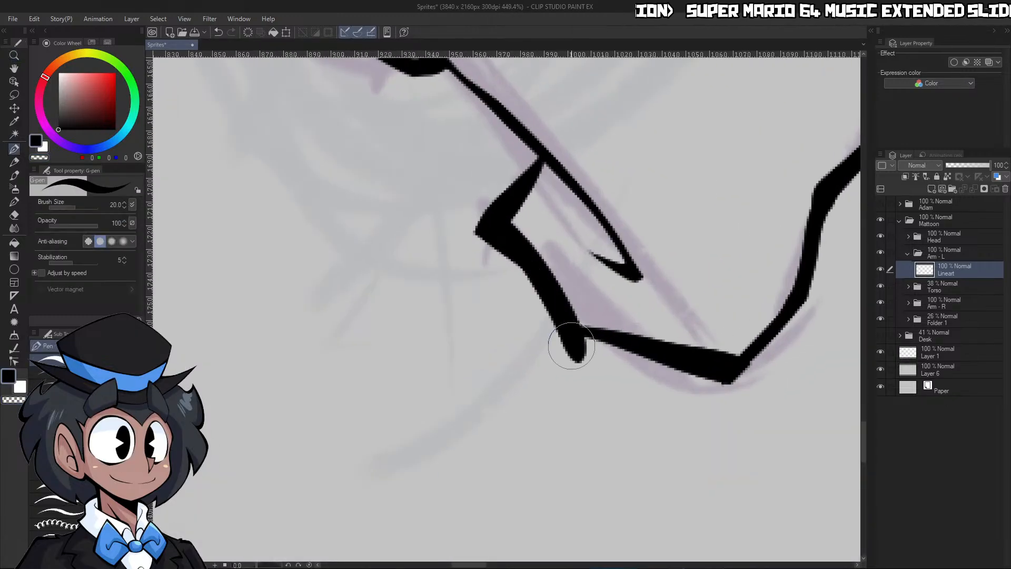
key("c")
left_click_drag(530, 307, 611, 356)
left_click_drag(556, 332, 594, 374)
key("c")
key("ctrl+z")
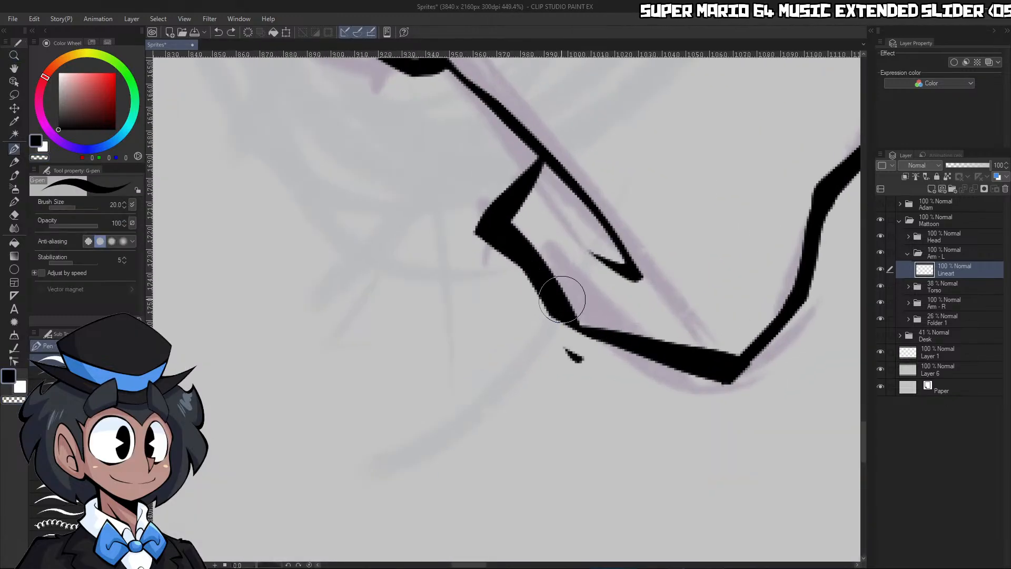
key("ctrl+z")
key("c")
left_click_drag(569, 309, 603, 330)
key("c")
key("ctrl+z")
Fill the inner corner where the finger strokes meet and trim the overshooting end with a transparent stroke
left_click_drag(556, 293, 600, 326)
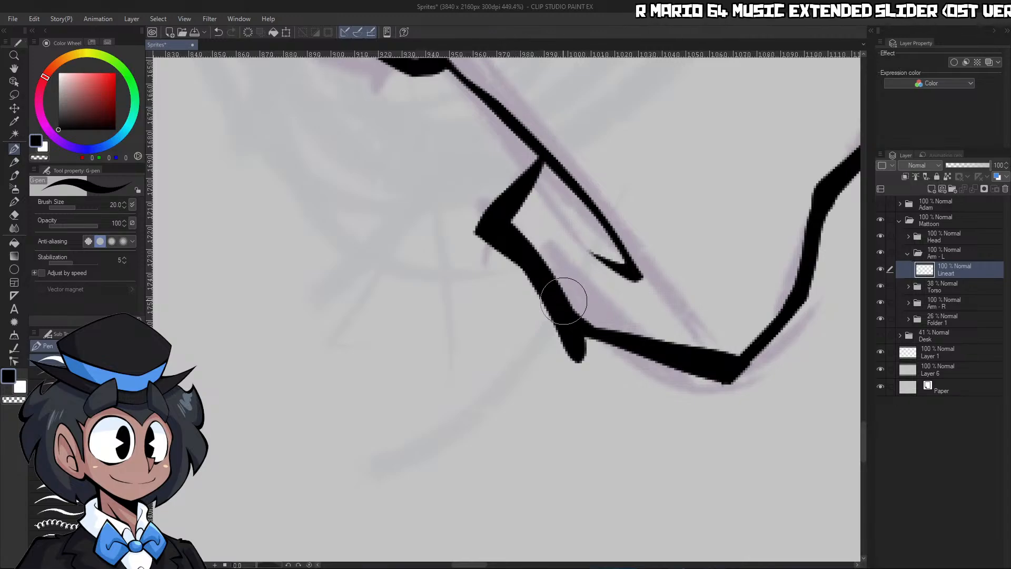
key("c")
mouse_move(527, 285)
left_mouse_down()
mouse_move(570, 334)
mouse_move(624, 365)
left_mouse_up()
key("ctrl+z")
left_click_drag(543, 315, 597, 376)
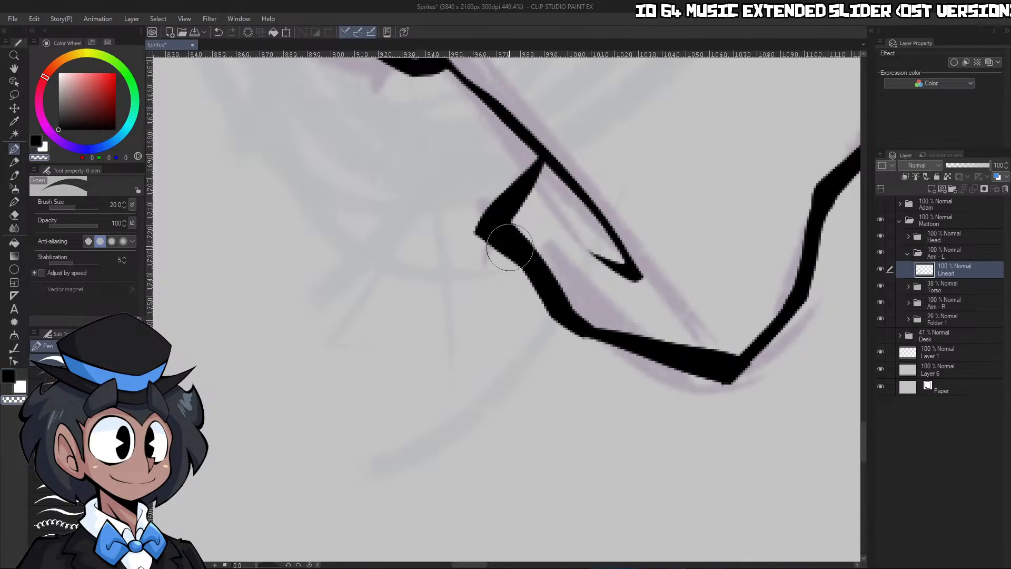
Round off the sharp bend of the finger outline with ink, shaving its outer point with transparent strokes
key("c")
left_click_drag(511, 215, 524, 250)
key("c")
mouse_move(531, 299)
left_mouse_down()
mouse_move(485, 231)
mouse_move(496, 212)
left_mouse_up()
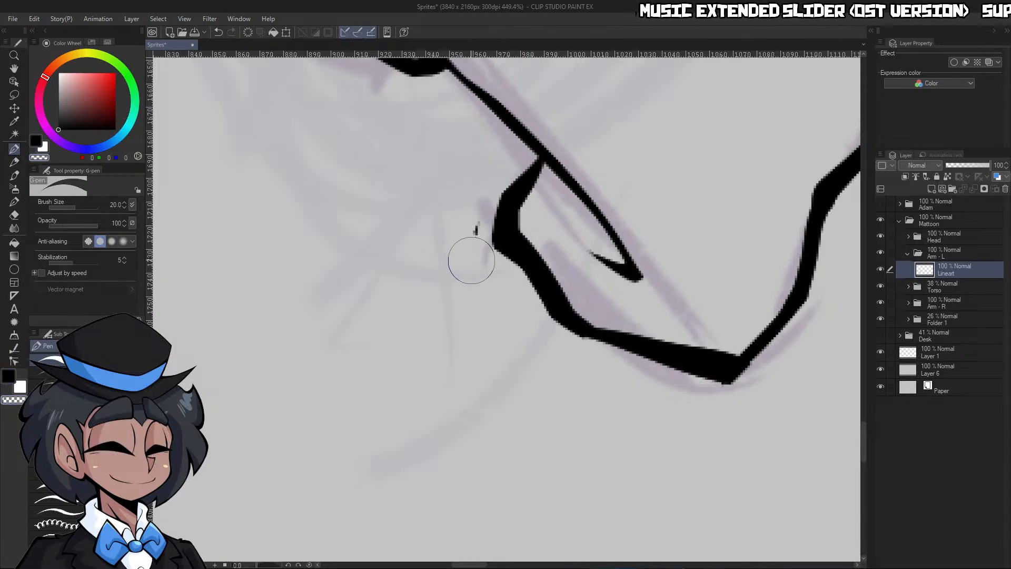
left_click_drag(470, 253, 523, 172)
key("c")
mouse_move(502, 233)
left_mouse_down()
mouse_move(533, 154)
mouse_move(515, 184)
mouse_move(523, 148)
mouse_move(545, 163)
left_mouse_up()
left_click_drag(514, 223, 526, 174)
Ink the bent sleeve's inner contour from the elbow fold to the cuff, adding a short crease branching near its start
key("ctrl+space")
left_click_drag(679, 216, 492, 211)
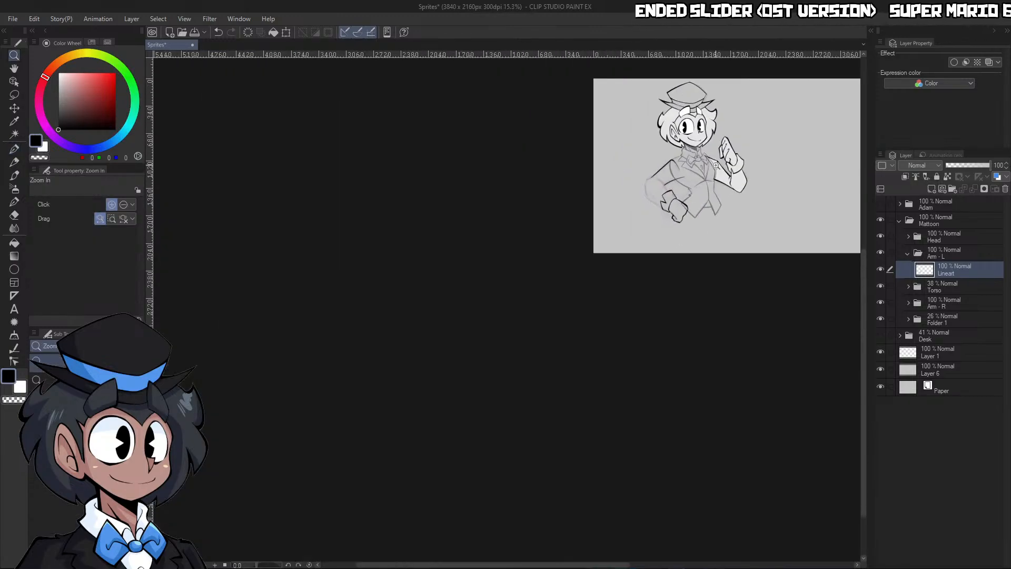
left_click_drag(701, 151, 760, 171)
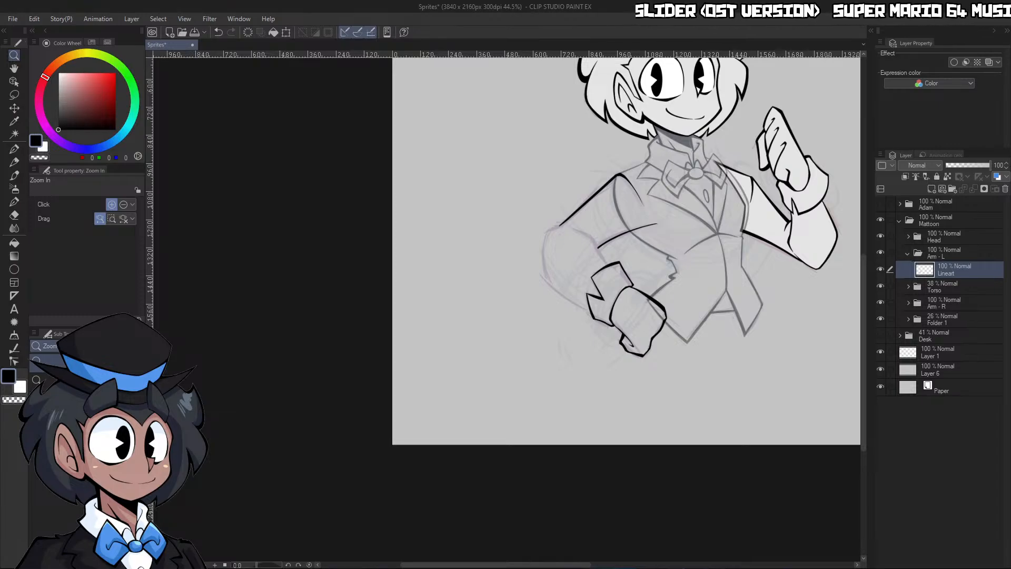
left_click(678, 393)
left_click_drag(594, 214, 698, 210)
mouse_move(392, 170)
left_mouse_down()
mouse_move(551, 289)
mouse_move(608, 393)
left_mouse_up()
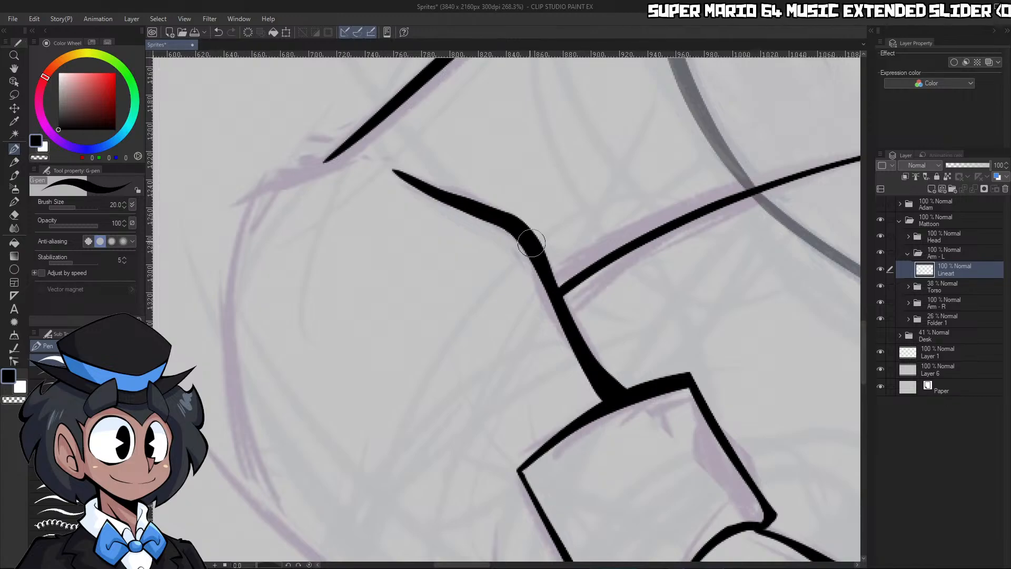
left_click_drag(426, 145, 441, 192)
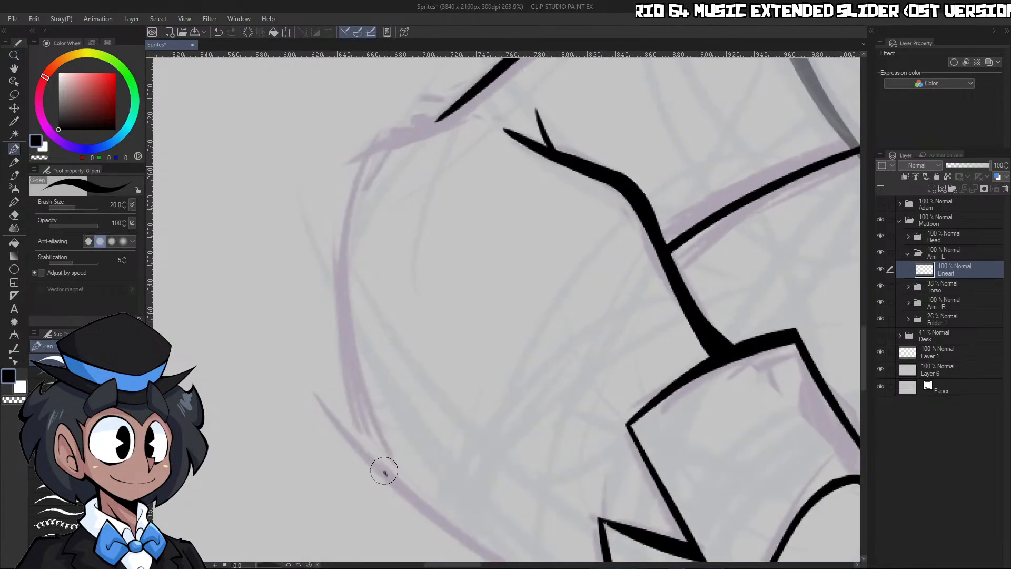
Ink the sleeve's curved outer contour around the elbow and extend it past the end of the upper-arm line
left_click_drag(384, 471, 362, 140)
key("ctrl+z")
left_click_drag(377, 467, 384, 136)
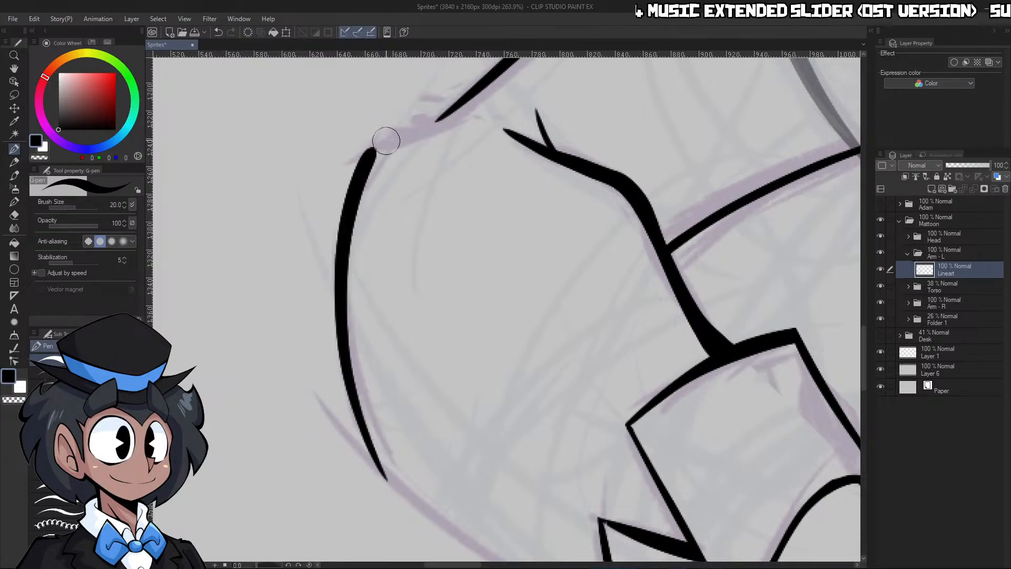
scroll(366, 253, "up", 4)
left_click_drag(388, 198, 555, 132)
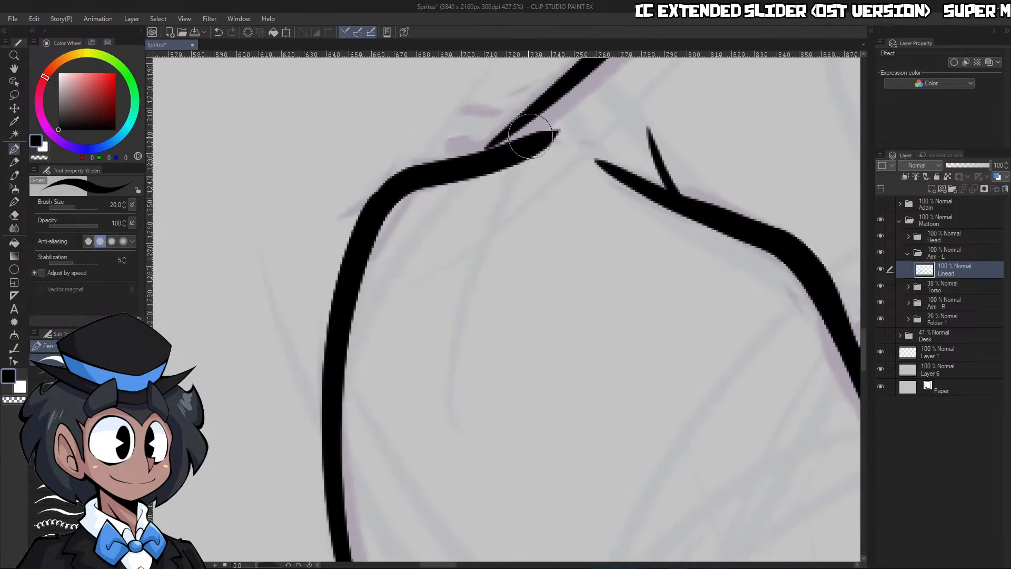
Reshape the junction of the upper-arm line and elbow contour into a small overlapping fold with ink and transparent strokes
key("c")
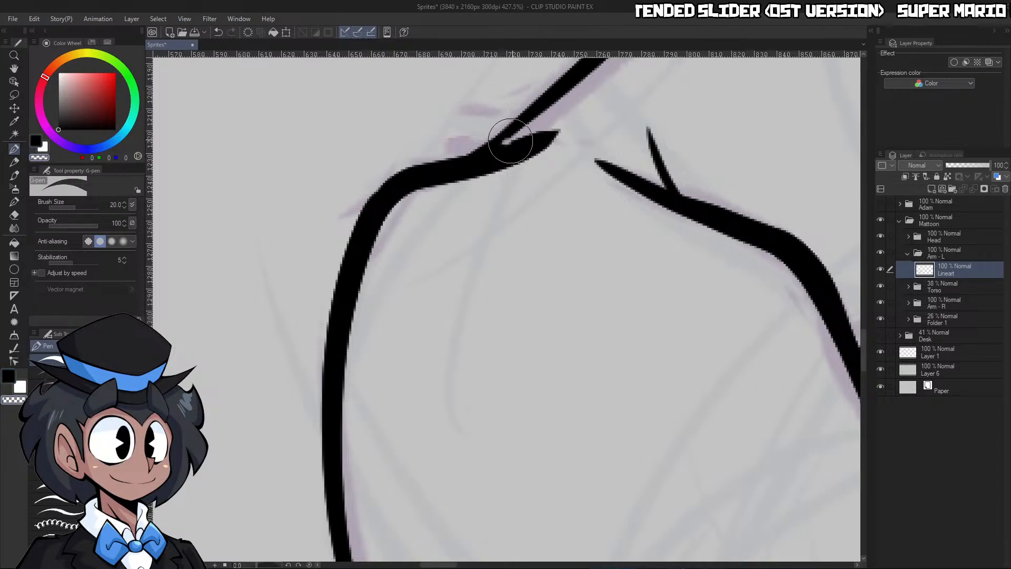
left_click_drag(510, 140, 569, 115)
key("c")
left_click_drag(467, 153, 521, 124)
key("c")
mouse_move(489, 142)
left_mouse_down()
mouse_move(472, 149)
mouse_move(537, 126)
left_mouse_up()
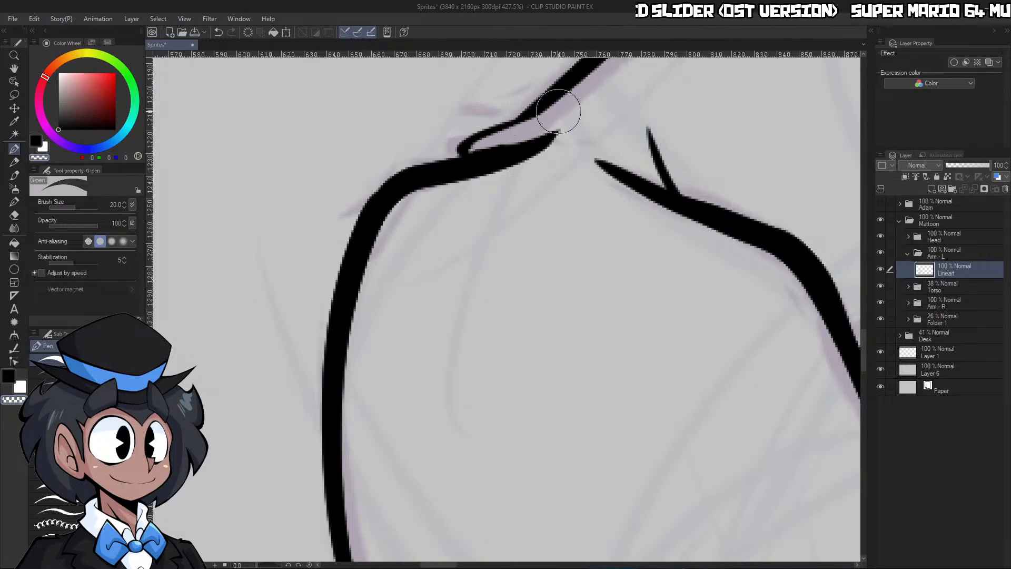
Taper the crease at the elbow with transparent strokes and thicken the rounded end of the fold
key("ctrl+space")
left_click_drag(609, 111, 595, 135)
mouse_move(691, 102)
left_mouse_down()
mouse_move(669, 103)
mouse_move(685, 117)
left_mouse_up()
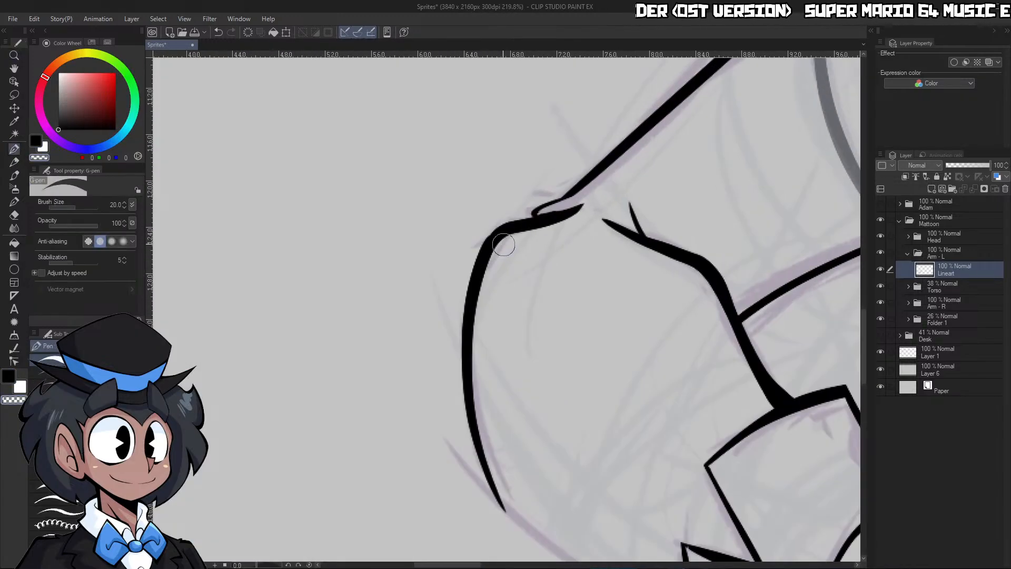
mouse_move(505, 242)
left_mouse_down()
mouse_move(595, 203)
mouse_move(621, 221)
left_mouse_up()
key("ctrl+space")
key("c")
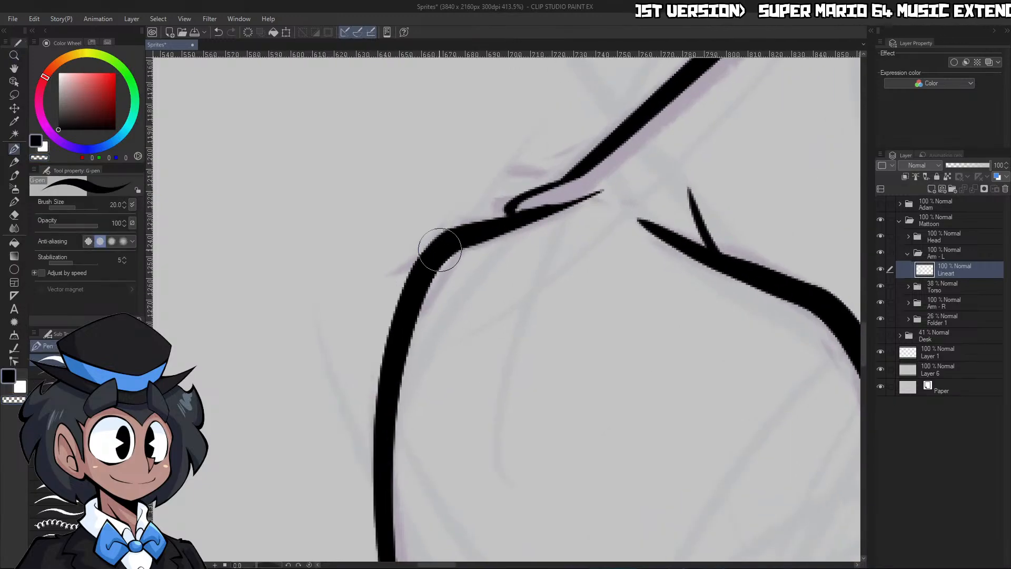
left_click_drag(440, 250, 526, 209)
key("c")
left_click_drag(588, 164, 511, 206)
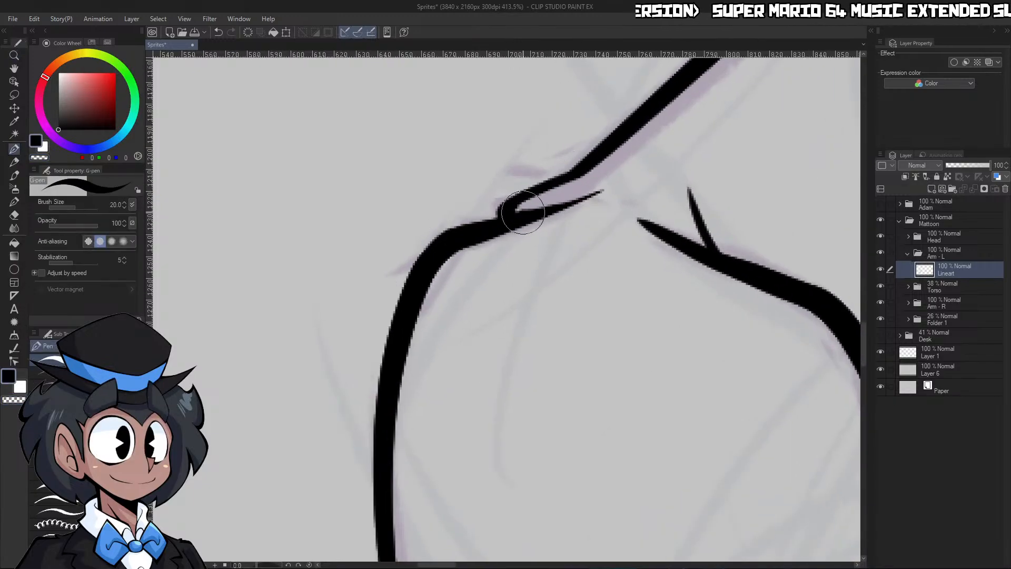
key("c")
Ink the forearm sleeve's lower edge from the end of the elbow curve to the cuff
key("ctrl+space")
left_click_drag(630, 180, 527, 237)
left_click_drag(679, 180, 725, 195)
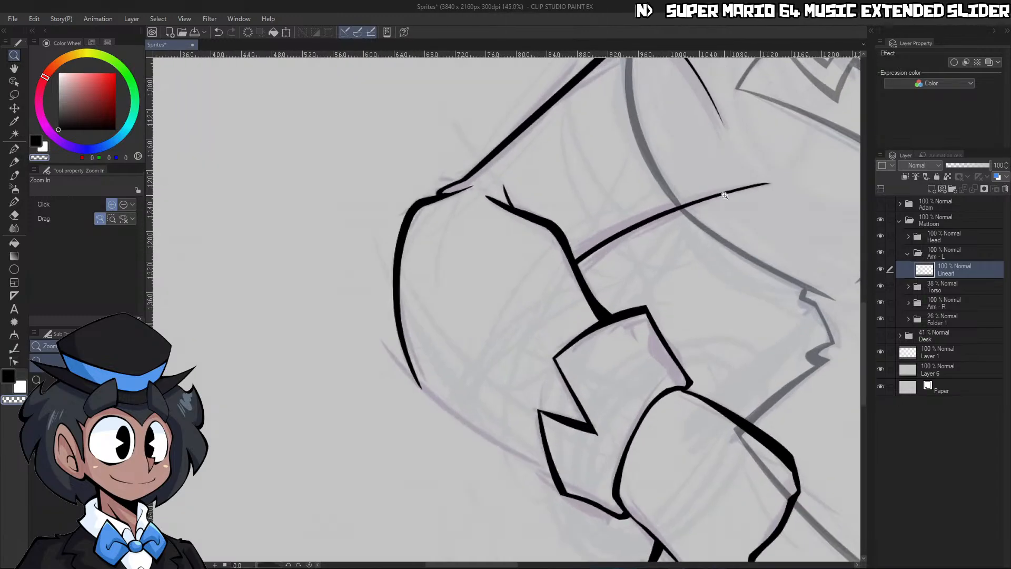
left_click_drag(364, 529, 426, 316)
mouse_move(448, 165)
left_mouse_down()
mouse_move(371, 348)
mouse_move(362, 422)
left_mouse_up()
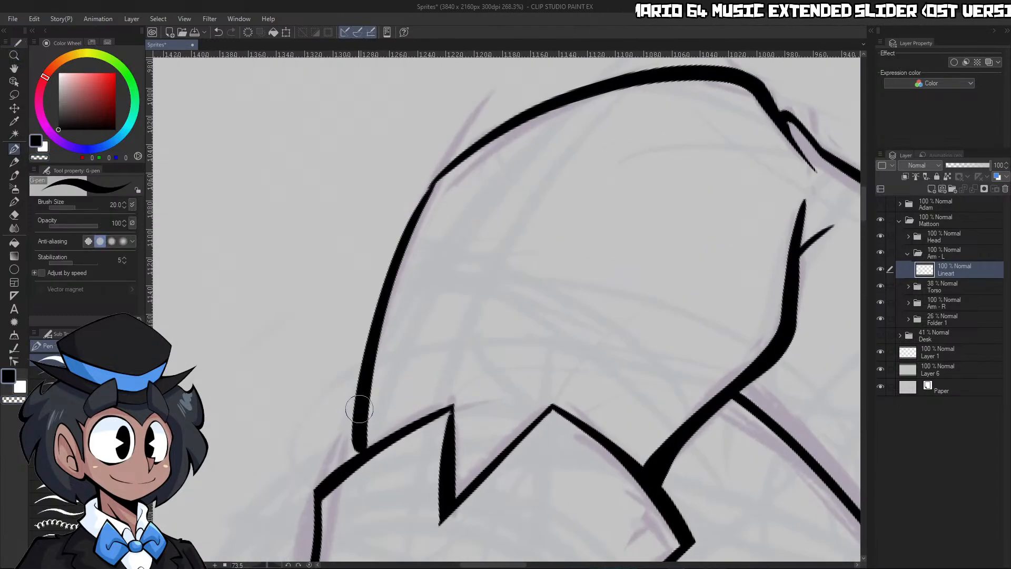
Trim the inner tip of the sleeve's underarm line over the torso with a transparent stroke
left_click_drag(436, 345, 337, 350)
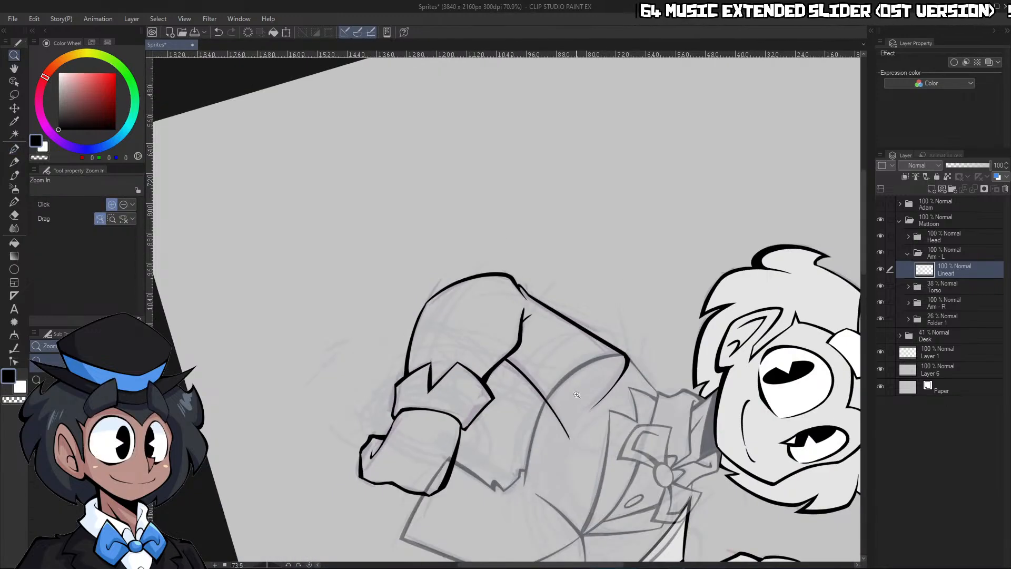
left_click_drag(569, 383, 613, 383)
left_click(311, 565)
mouse_move(686, 235)
left_mouse_down()
mouse_move(645, 268)
mouse_move(710, 270)
left_mouse_up()
left_click_drag(632, 283, 659, 280)
key("c")
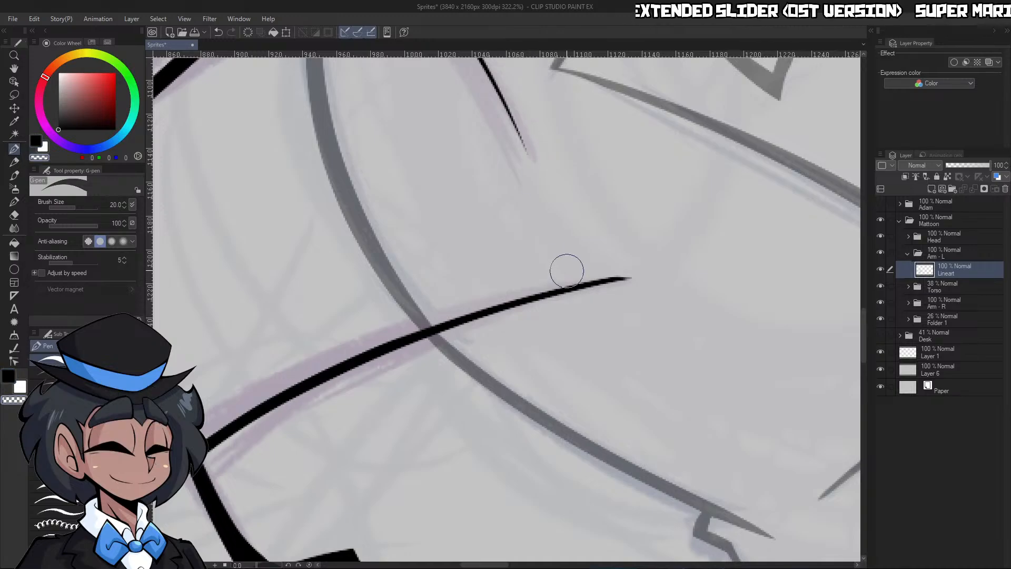
left_click_drag(579, 285, 608, 285)
Raise the Torso folder's opacity to 100% to check the overlapping lines, and set it to 51%
left_click(942, 293)
left_click_drag(980, 166, 1001, 173)
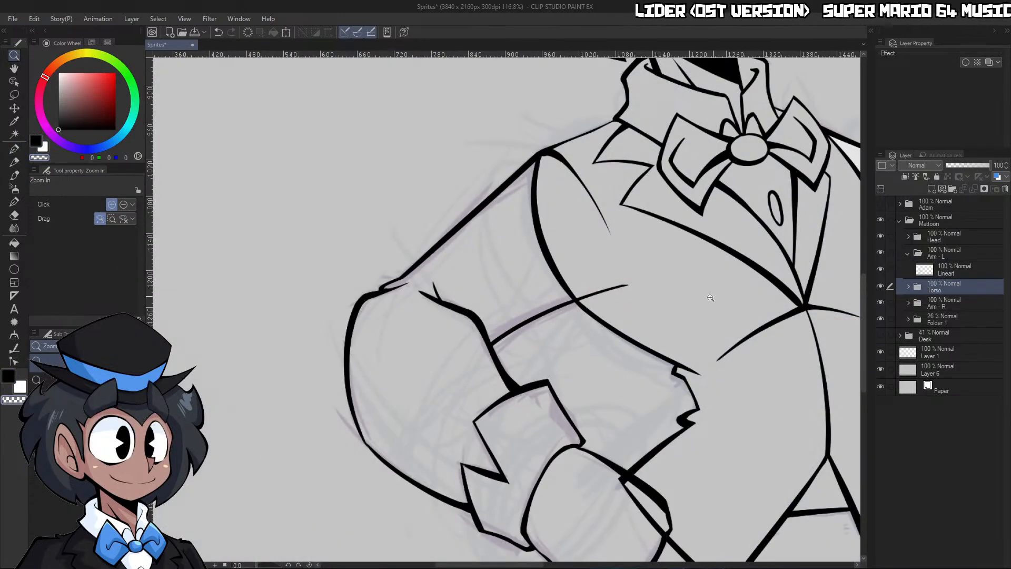
left_click(692, 289, "alt")
left_click(969, 165)
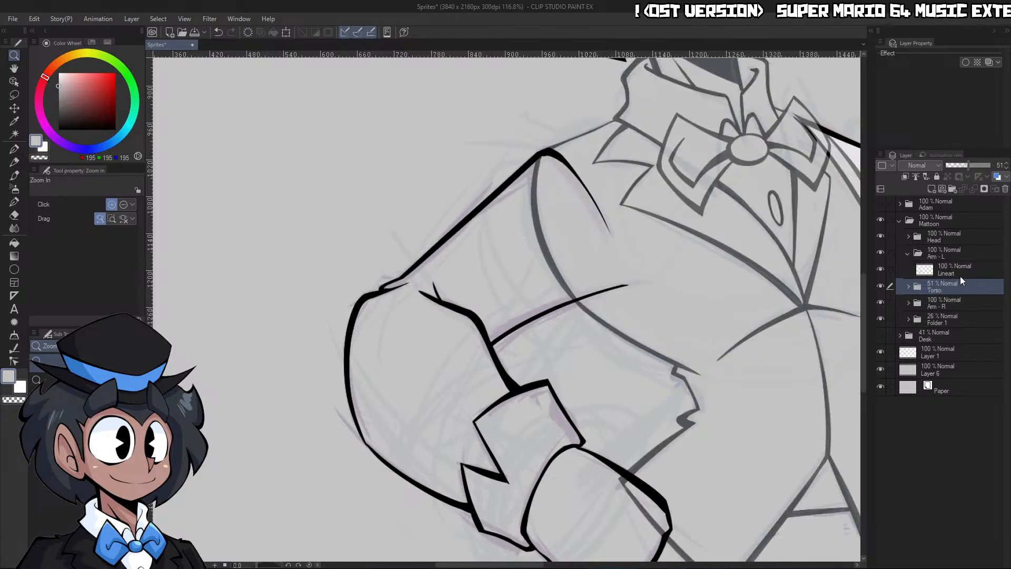
Add a new layer in the Arm - L folder and place it beneath the Lineart layer
left_click(956, 271)
left_click(931, 190)
left_click_drag(941, 270, 943, 294)
Draw a thin white line with brush size 15 from the shoulder line's tip to the underarm line
left_click_drag(635, 264, 698, 261)
key("p")
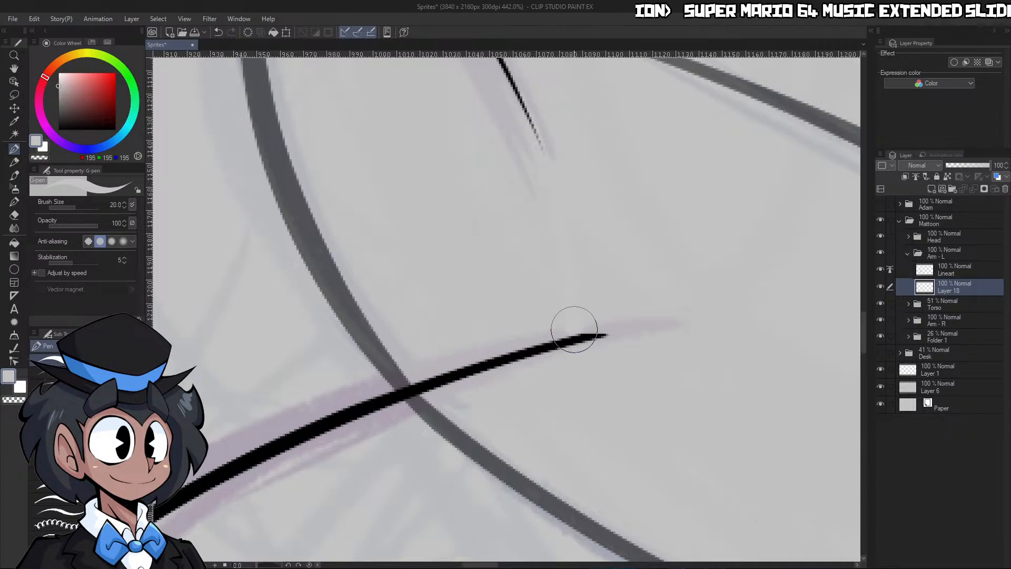
left_click_drag(81, 95, 57, 63)
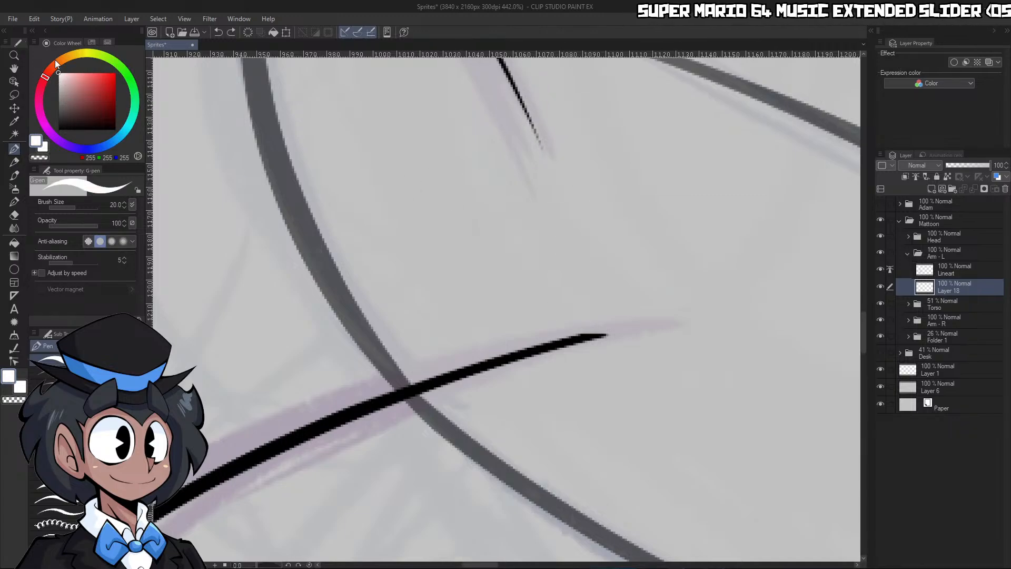
left_click_drag(532, 73, 559, 324)
key("ctrl+z")
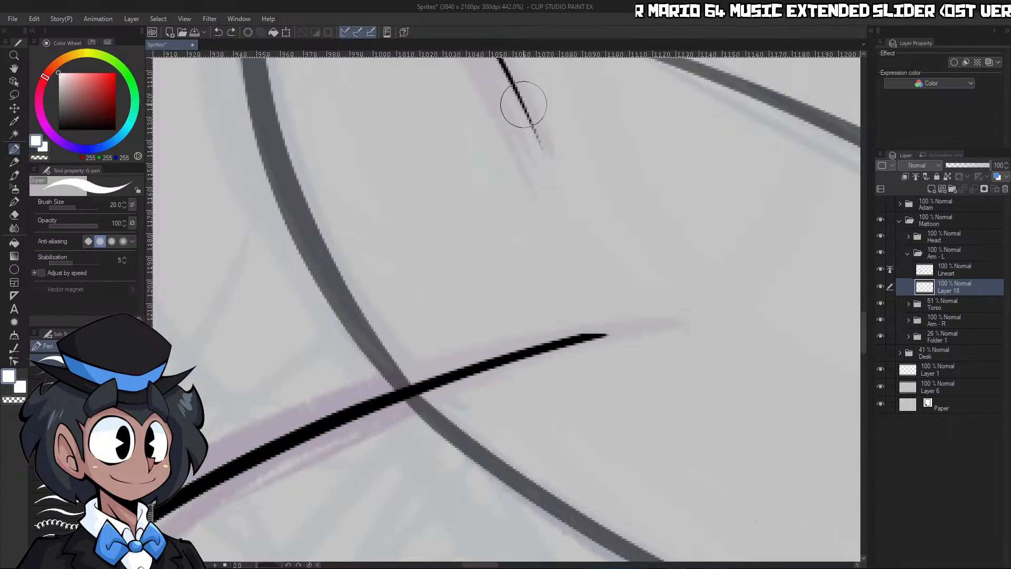
key("bracketleft")
mouse_move(528, 117)
left_mouse_down()
mouse_move(567, 266)
mouse_move(570, 321)
left_mouse_up()
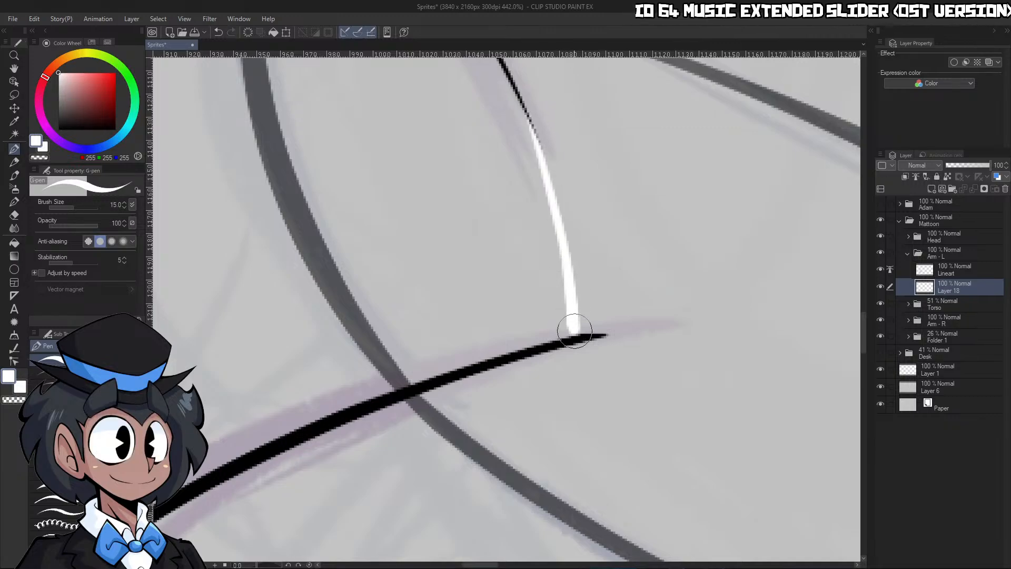
Widen the white line's base where it meets the underarm line and shape the flare with transparent strokes
key("c")
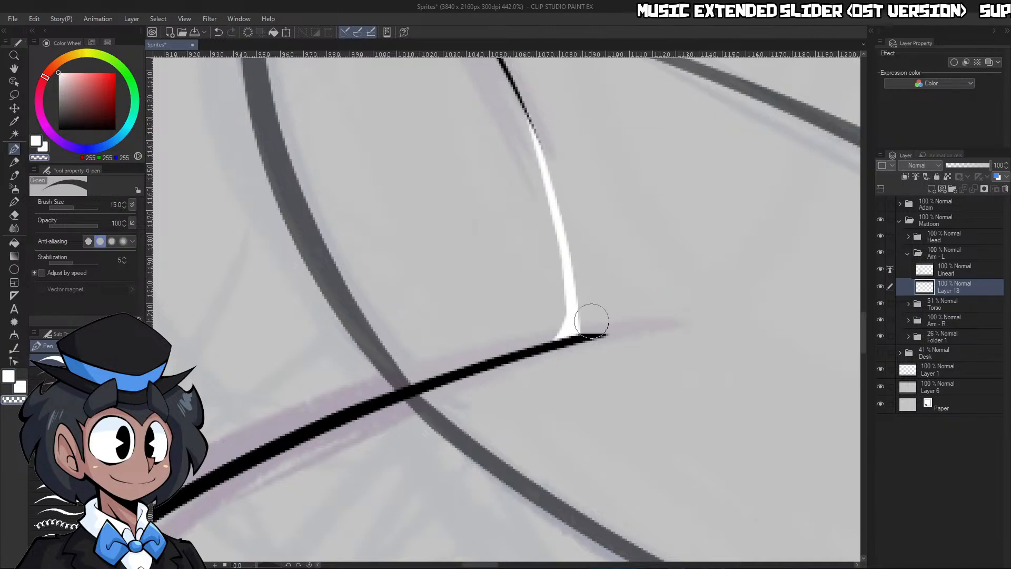
key("c")
mouse_move(574, 284)
left_mouse_down()
mouse_move(599, 334)
mouse_move(580, 312)
mouse_move(585, 329)
mouse_move(570, 256)
mouse_move(602, 331)
mouse_move(584, 308)
mouse_move(581, 283)
mouse_move(610, 335)
left_mouse_up()
key("c")
key("ctrl+space")
left_click_drag(611, 287, 552, 354)
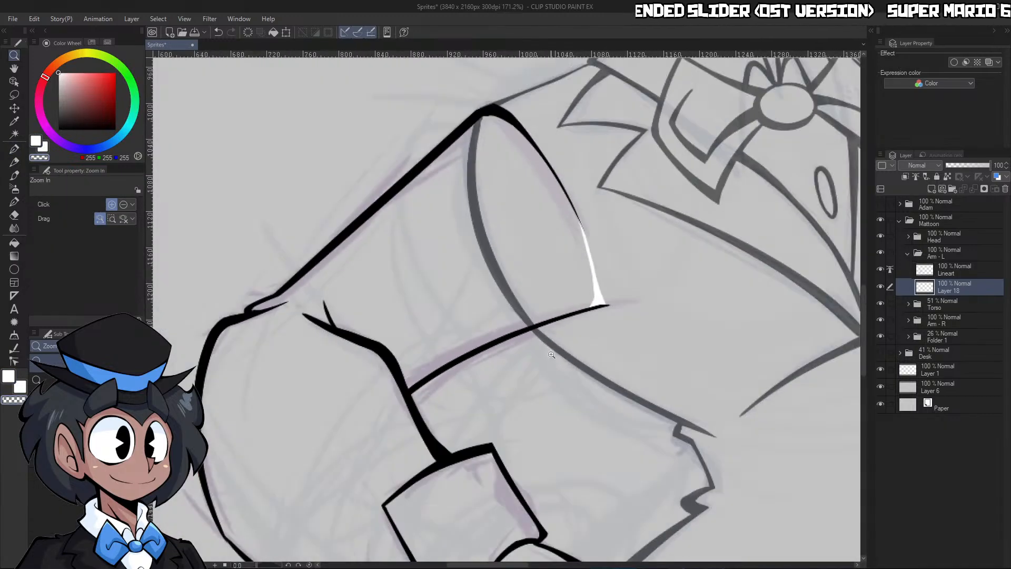
Select the left arm's whole silhouette from its outline, fill it with white on the layer beneath the Lineart, and deselect
key("g")
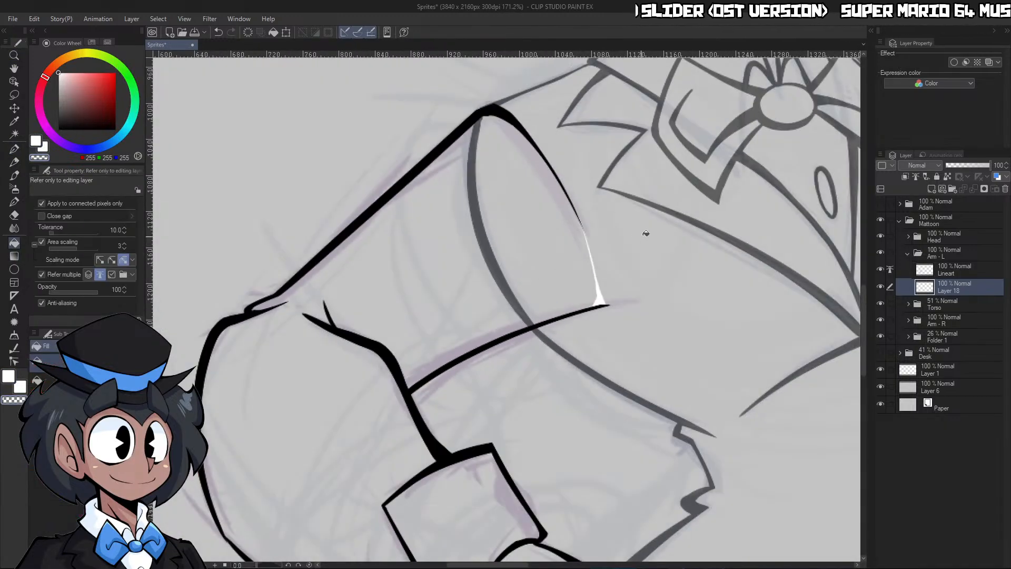
key("w")
left_click(645, 353)
key("ctrl+space")
left_click_drag(671, 344, 687, 430)
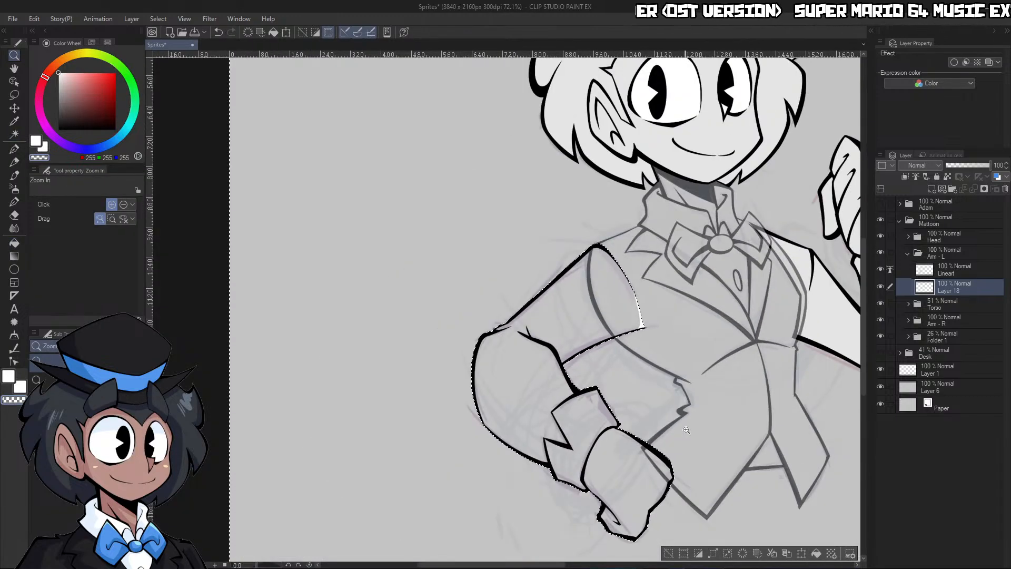
left_click_drag(675, 466, 682, 422)
key("c")
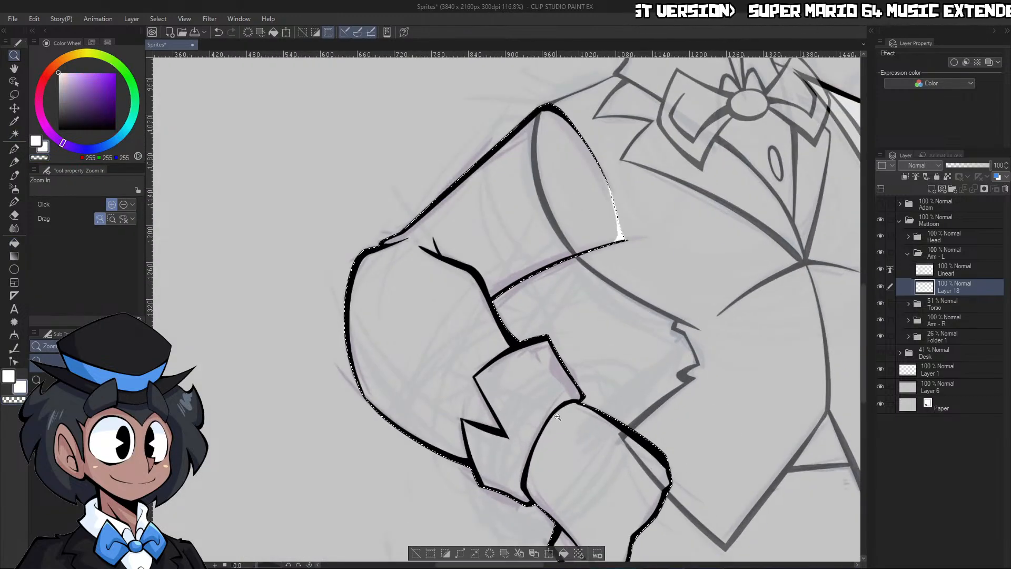
key("x")
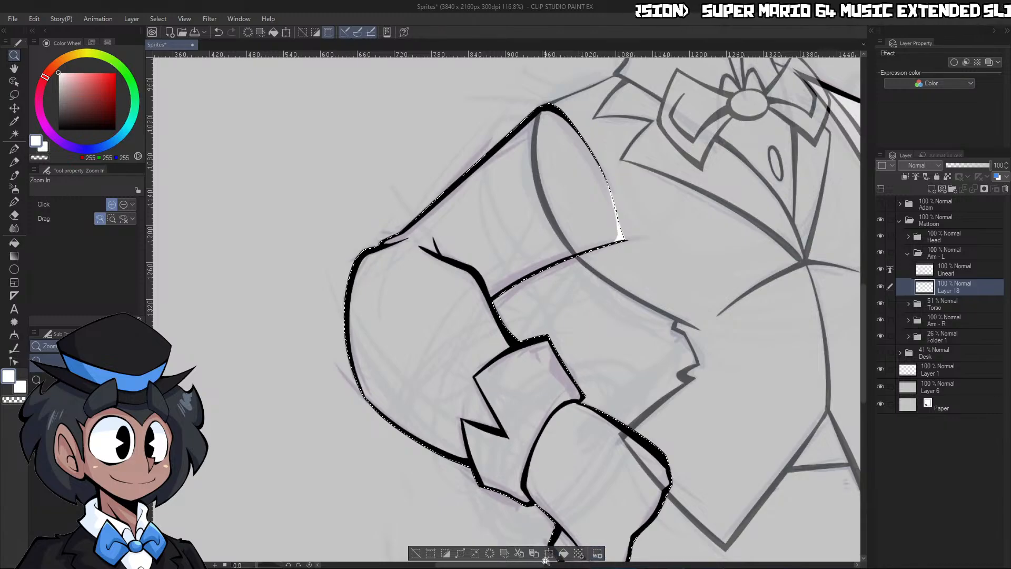
left_click(563, 553)
key("ctrl+d")
left_click_drag(714, 384, 700, 425)
left_click_drag(768, 421, 790, 318)
Collapse the Arm - L folder and set the Torso folder's opacity to 100%
left_click(907, 254)
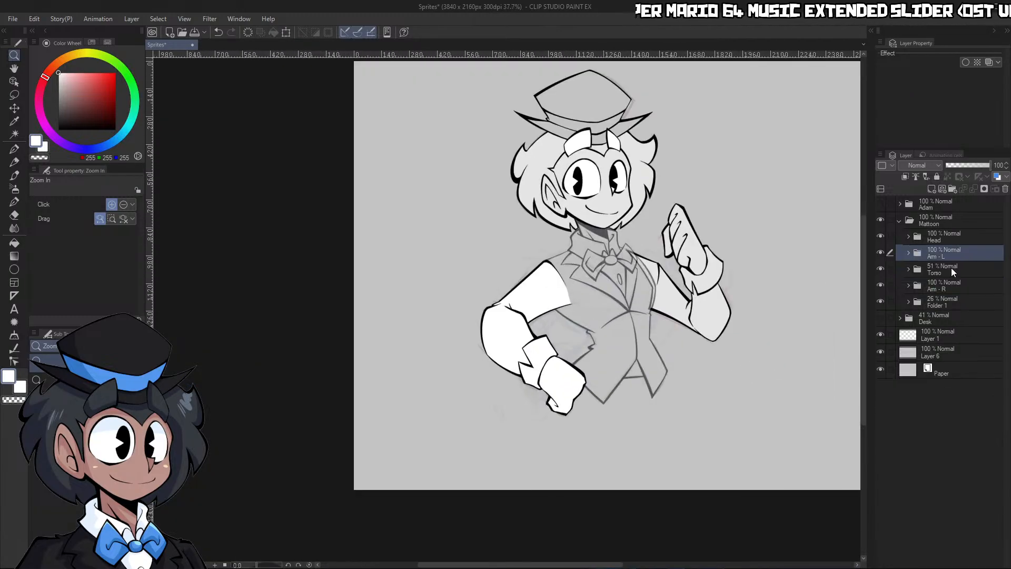
left_click(951, 268)
left_click_drag(982, 166, 997, 165)
left_click_drag(715, 292, 627, 300)
left_click_drag(731, 288, 890, 255)
left_click_drag(730, 394, 750, 363)
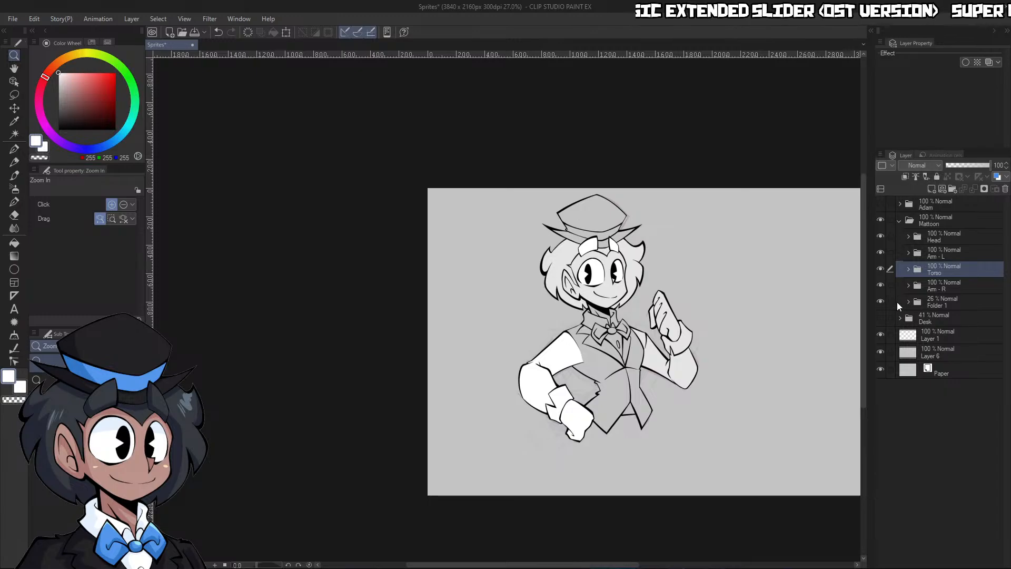
Hide the sketch in Folder 1, show the Desk folder, and set the desk's opacity to 100%
left_click(881, 318)
left_click(946, 319)
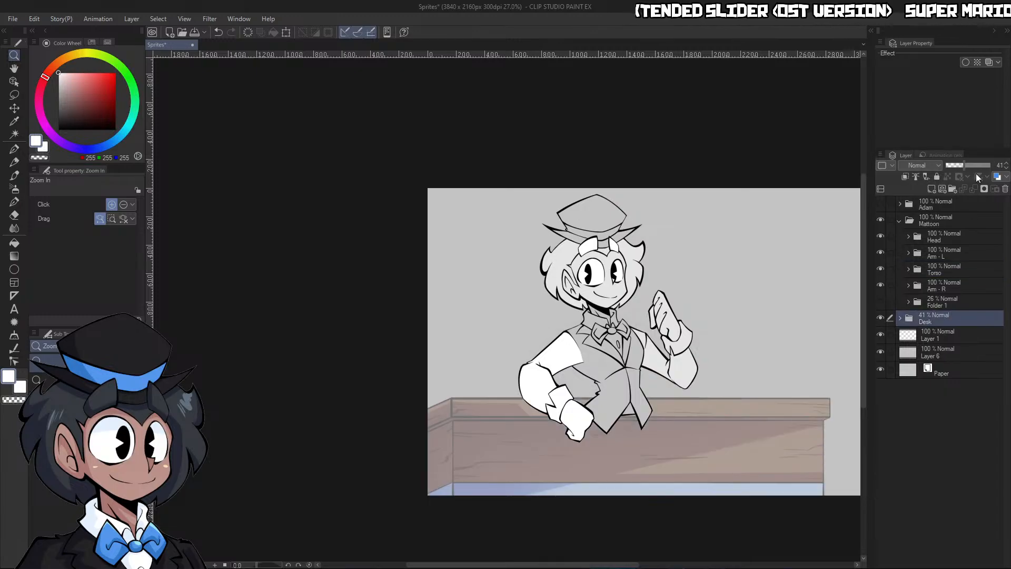
left_click_drag(975, 165, 993, 165)
left_click(642, 450)
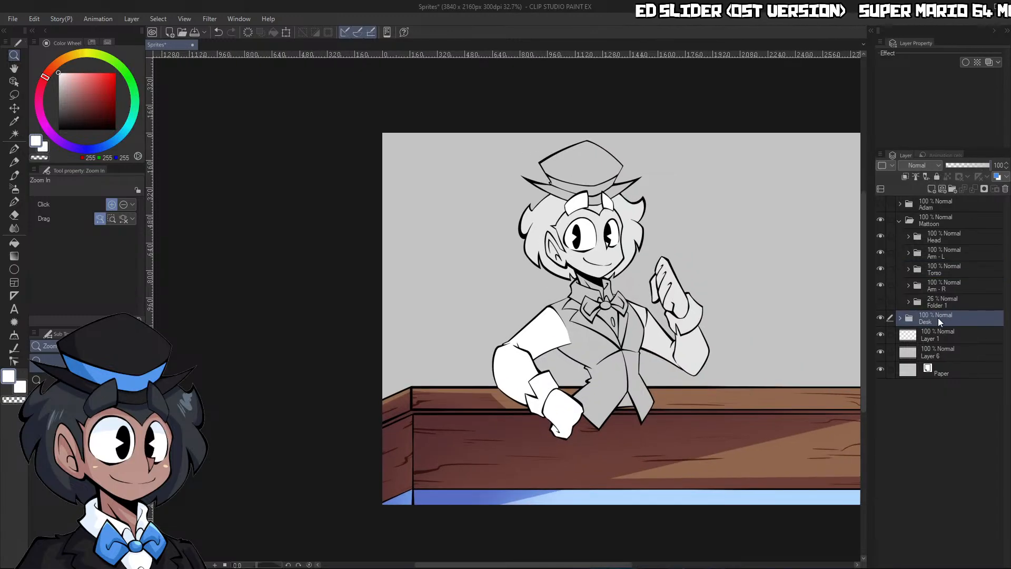
Move the Desk folder above the Mattoon folder and collapse Mattoon to check the character behind the desk
left_click_drag(938, 317, 955, 213)
left_click(899, 238)
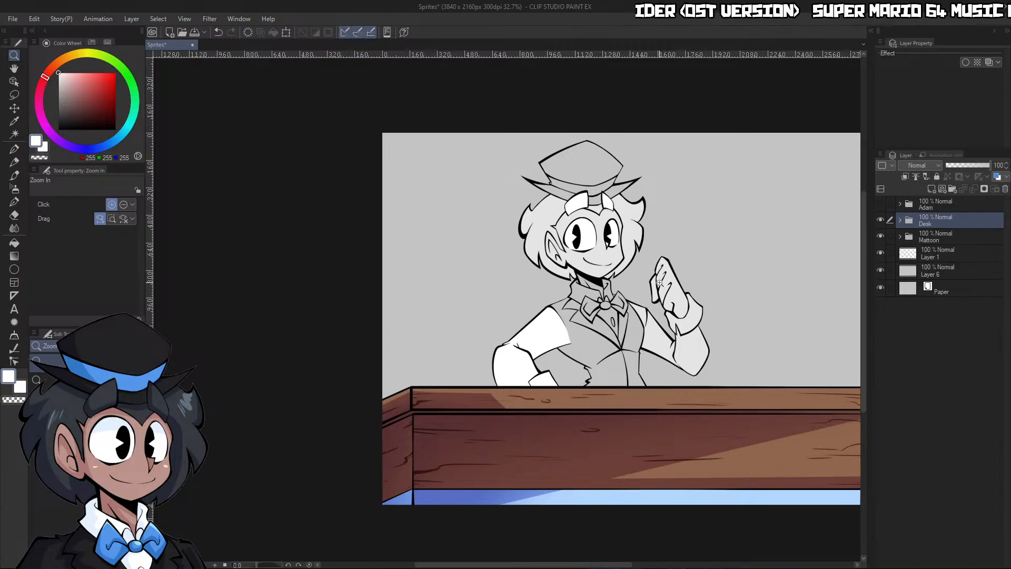
scroll(738, 305, "down", 2)
scroll(729, 309, "up", 6)
scroll(623, 277, "down", 4)
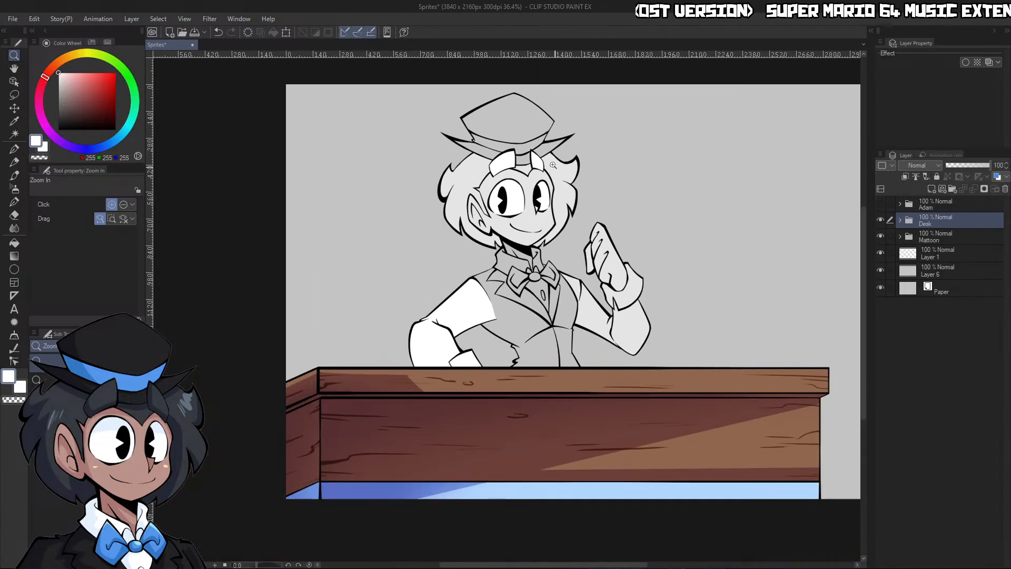
scroll(533, 138, "up", 3)
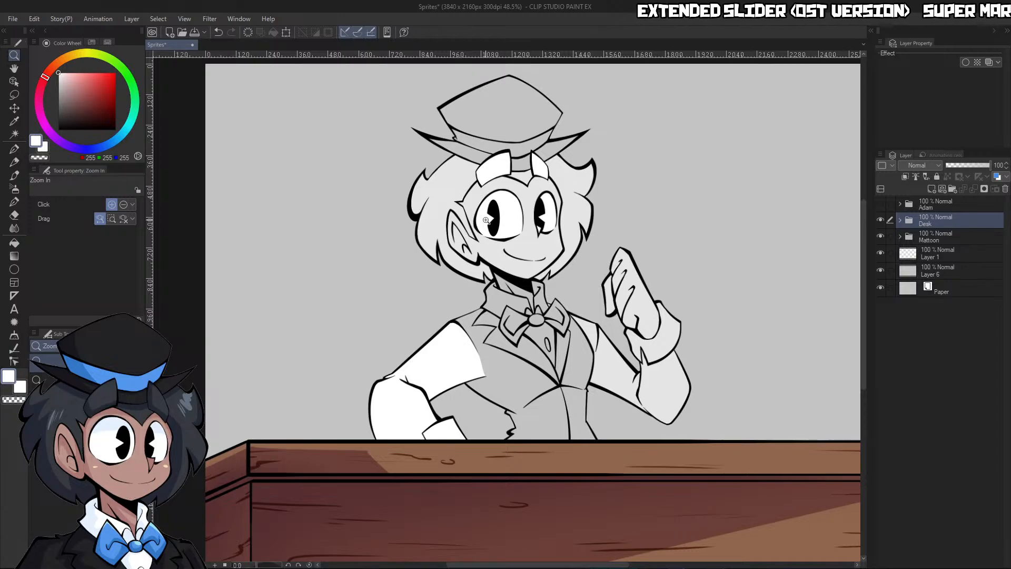
Hide the Desk, Head and both arm folders, and expand the Mattoon and Torso folders to isolate the torso
left_click(900, 236)
left_click(880, 222)
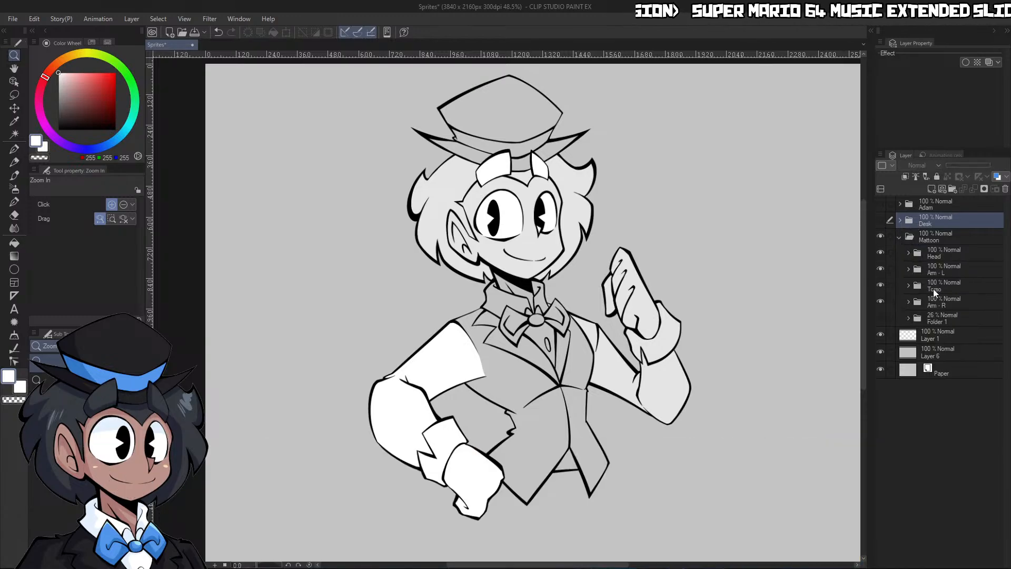
left_click(917, 289)
left_click(907, 286)
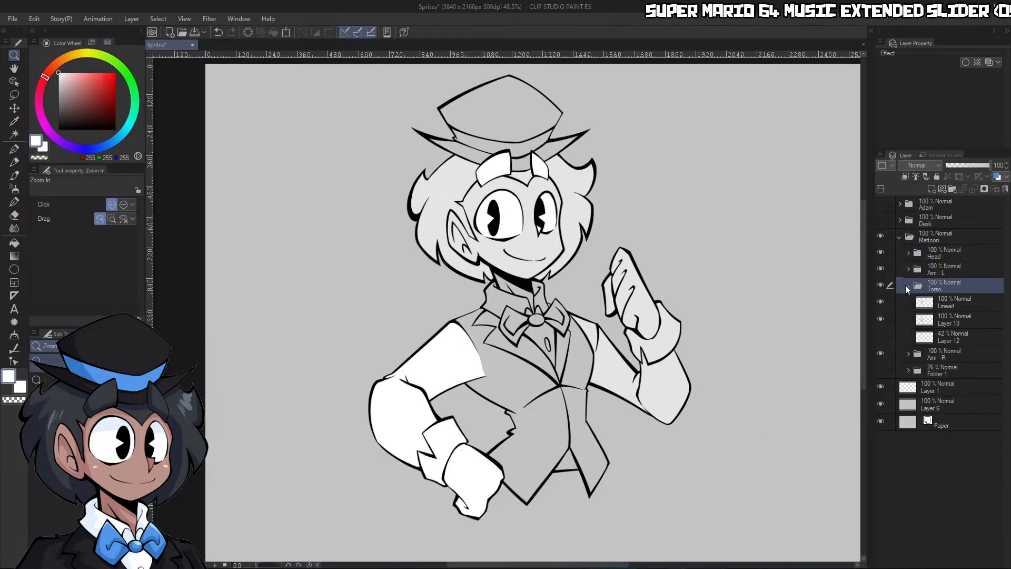
left_click(880, 268)
left_click(880, 252)
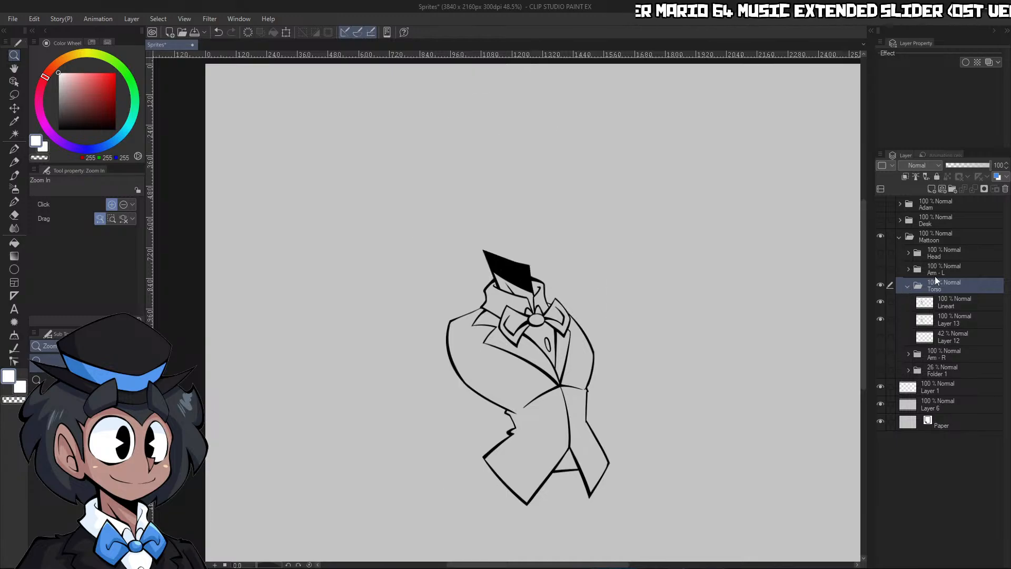
Set the Torso folder's Lineart as the reference layer and add a new layer beneath it
left_click(953, 302)
left_click(931, 188)
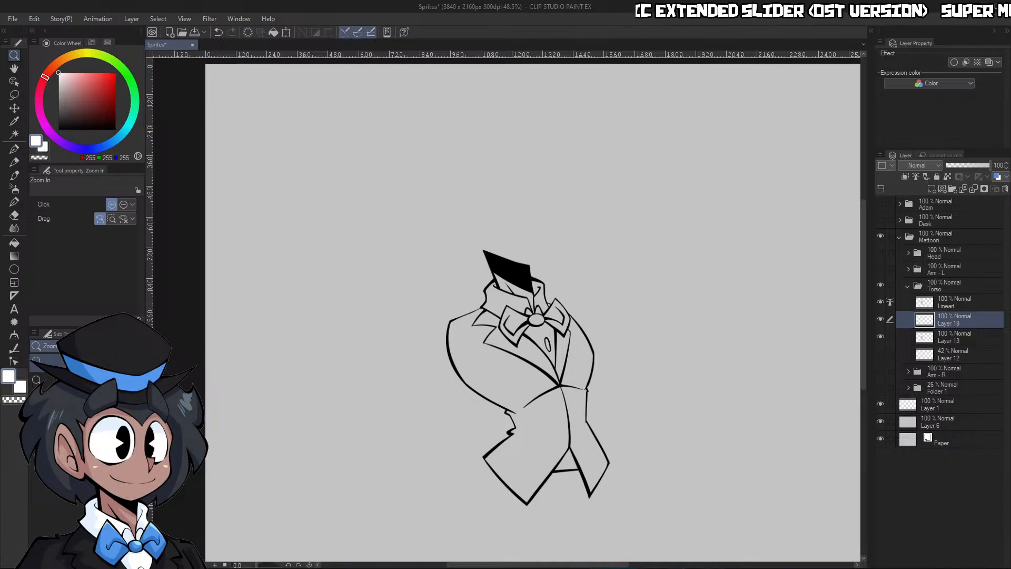
Fill the neck with the skin tone 187, 147, 138, and the shirt front and collar with white
left_click(753, 140)
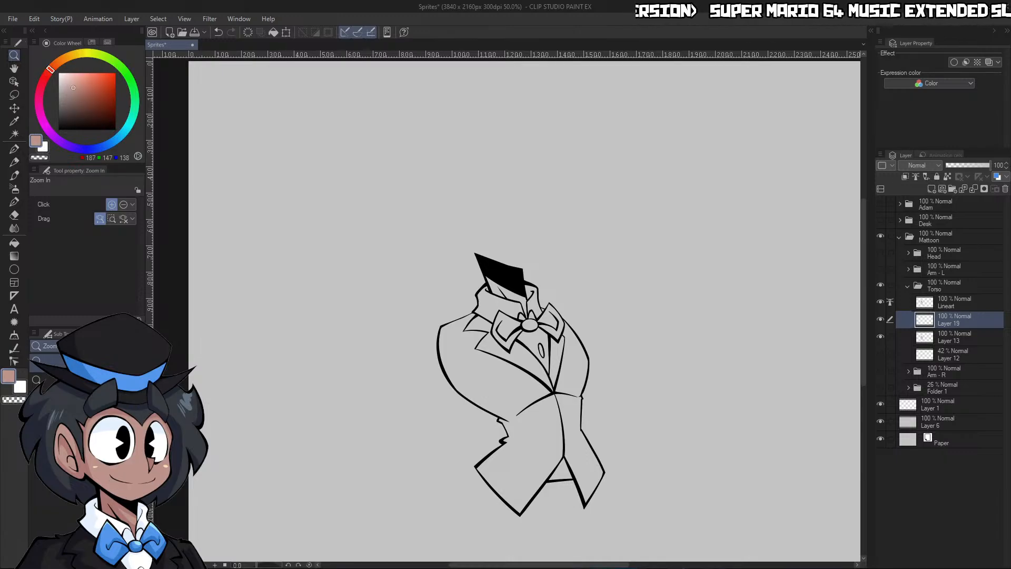
key("g")
left_click(516, 303)
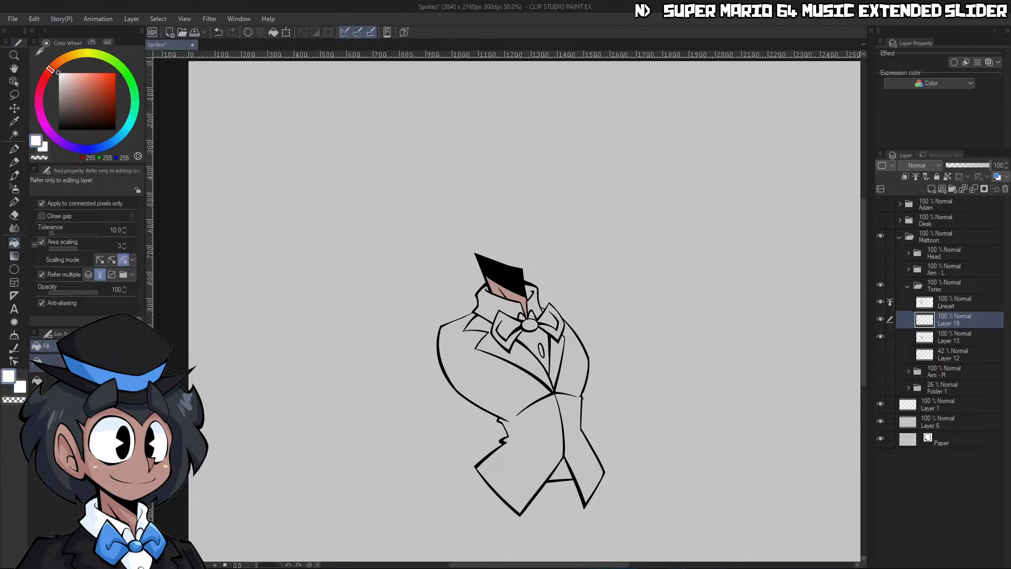
left_click(547, 335)
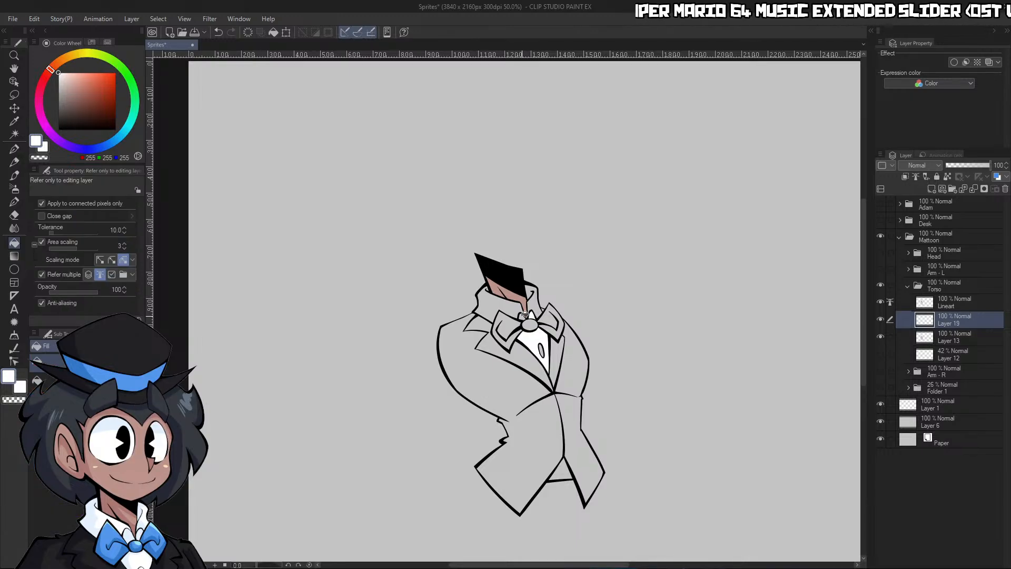
left_click(519, 312)
left_click(537, 297)
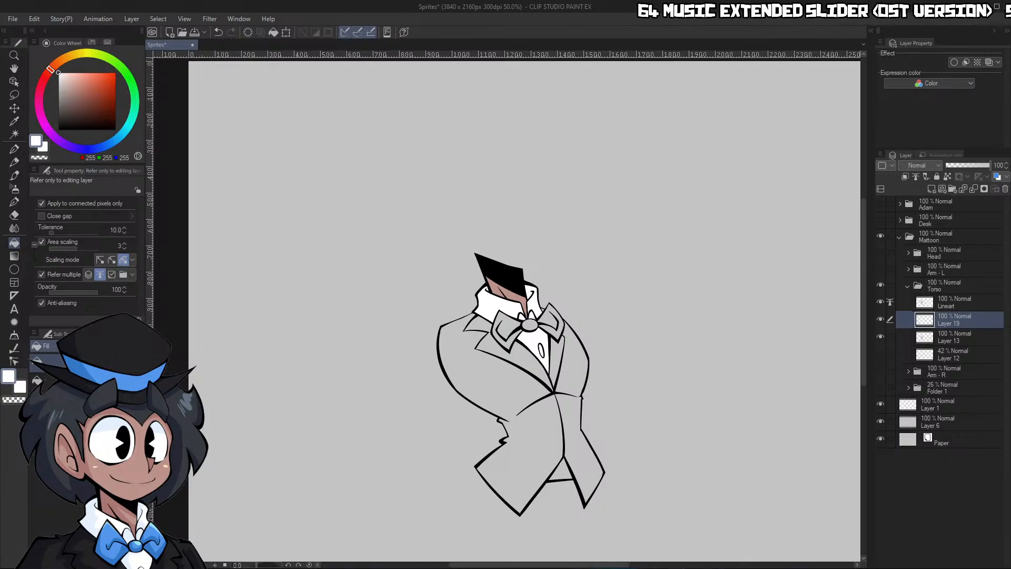
Fill the bow tie's wings, folds and knot with blue 83, 150, 235
left_click(509, 322)
left_click(530, 324)
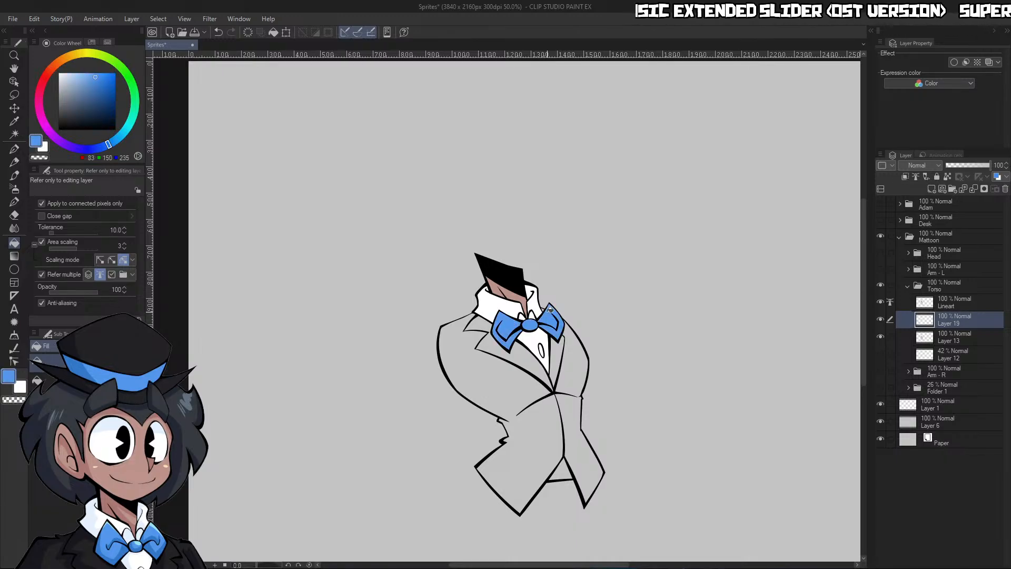
left_click(549, 310)
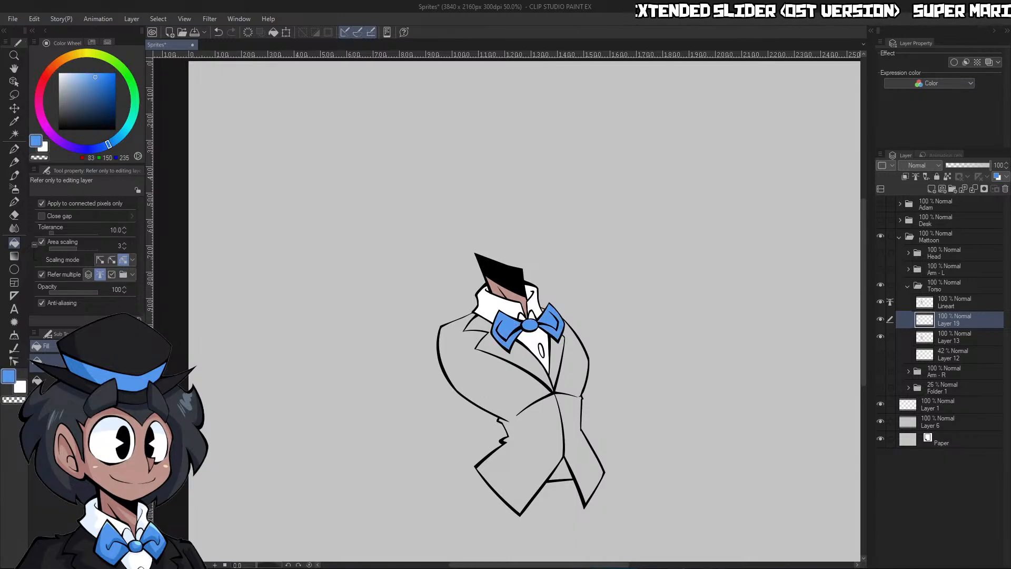
Fill the jacket's larger front section and its lapels with dark grey 35, 35, 37
left_click(508, 387)
left_click(530, 366)
left_click(557, 347)
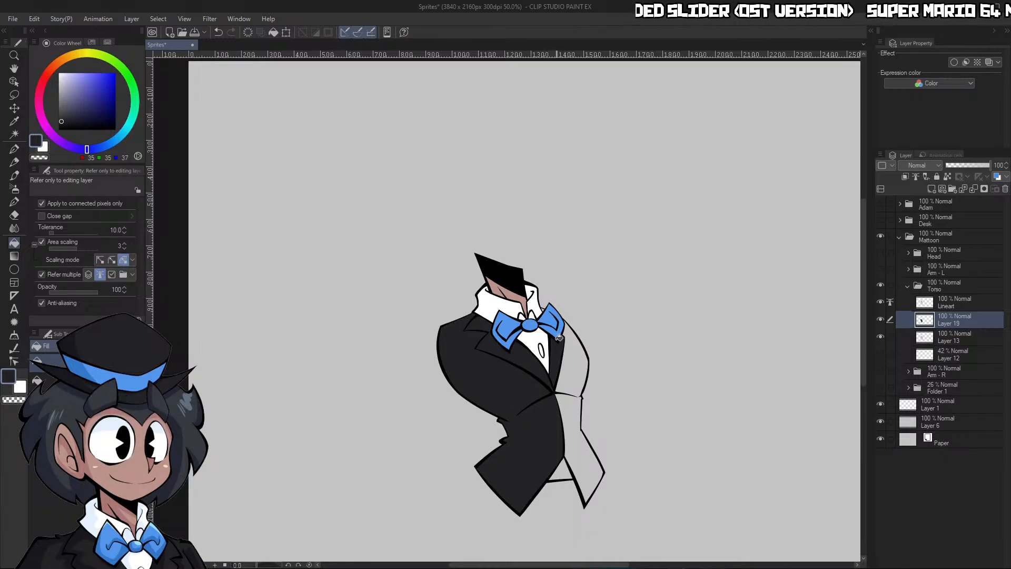
Fill the gap beside the collar and the jacket's remaining chest, waist and tail sections with the same dark grey
left_click_drag(561, 321, 595, 317)
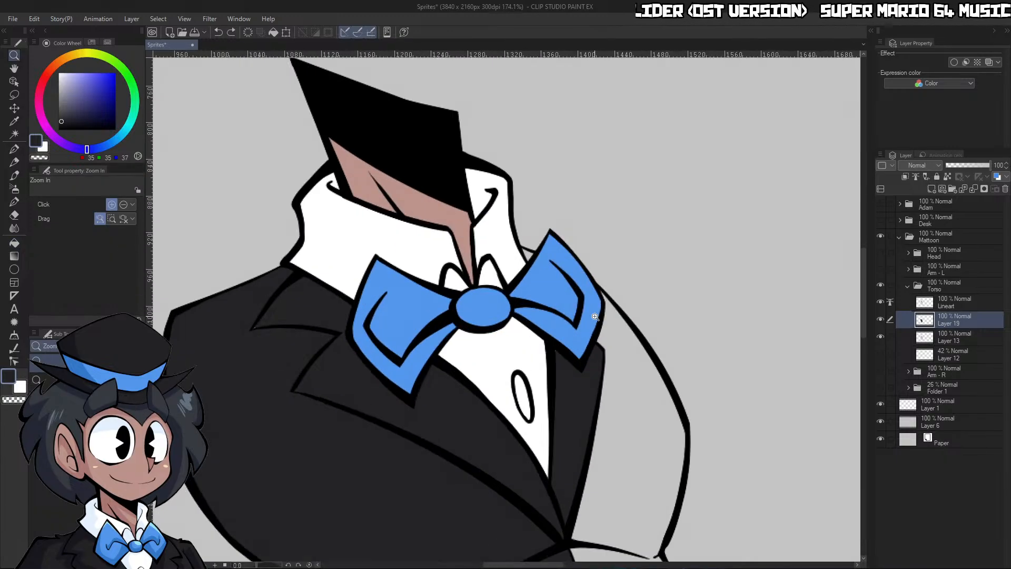
key("g")
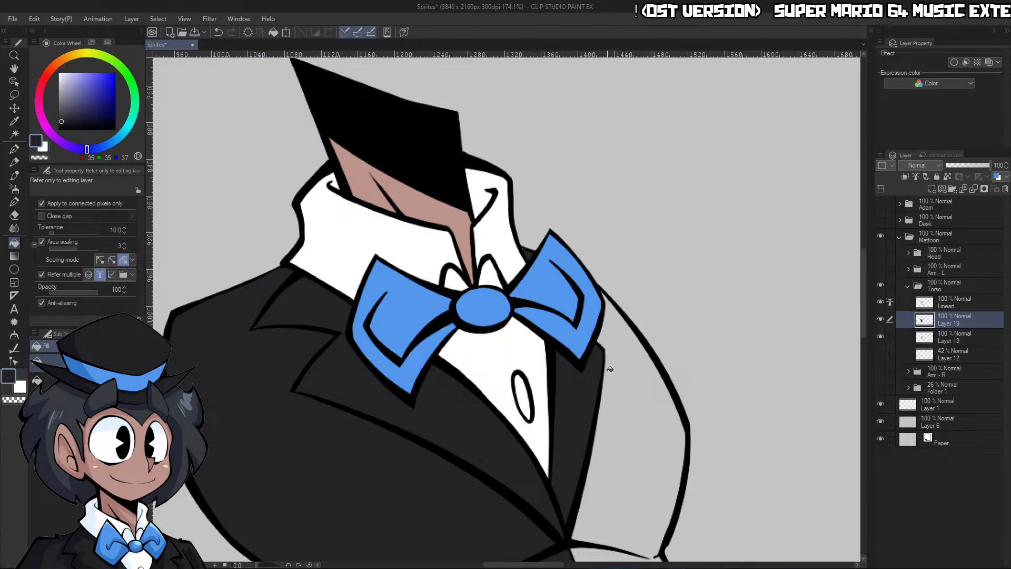
left_click(622, 386)
key("slash")
left_click_drag(627, 391, 598, 437)
left_click_drag(604, 492, 634, 491)
key("g")
key("g")
left_click(633, 492)
key("slash")
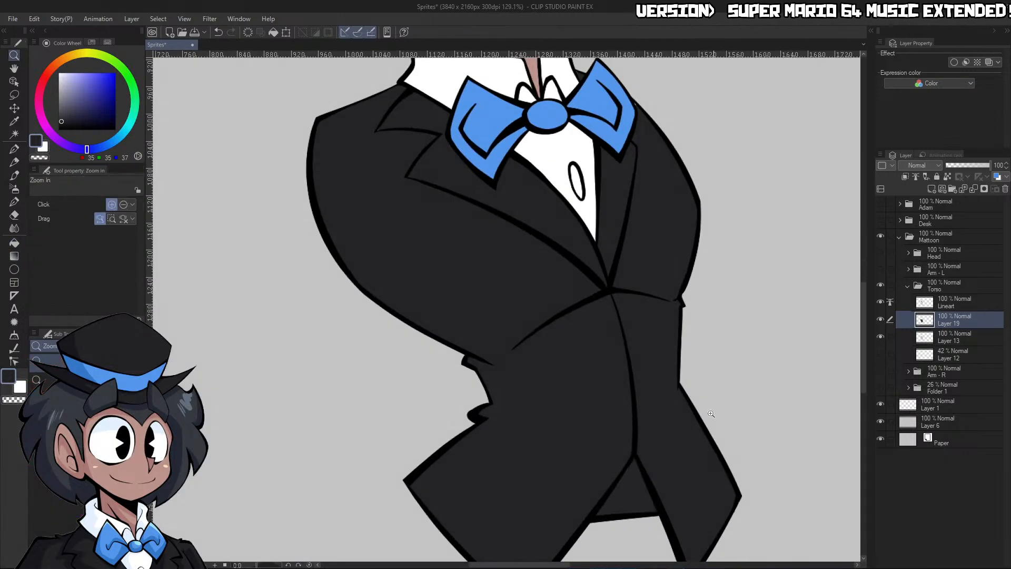
Rename the torso's fill layer as Flats
left_click_drag(719, 412, 696, 438)
left_click_drag(753, 469, 783, 466)
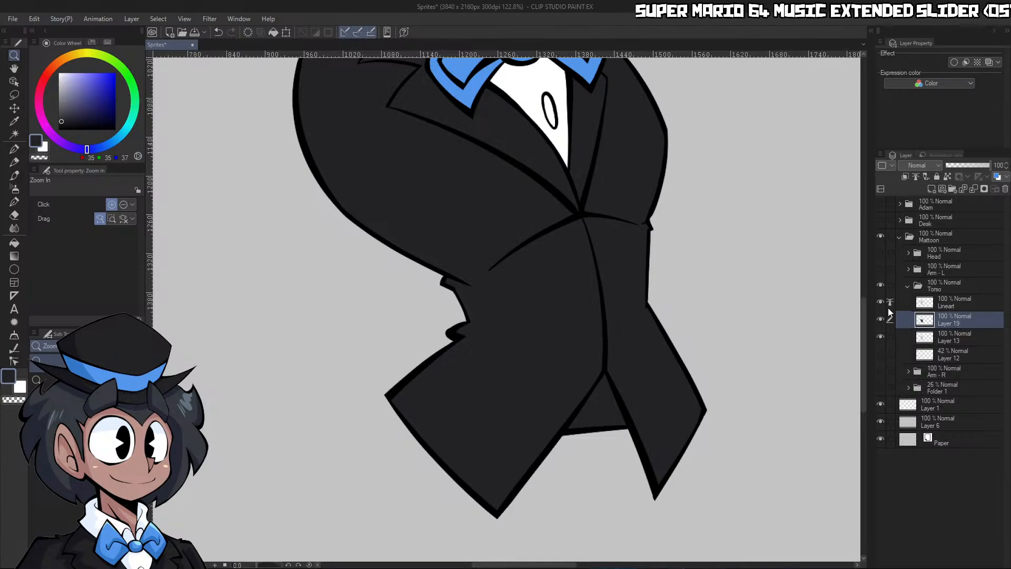
type("Flats")
key("Return")
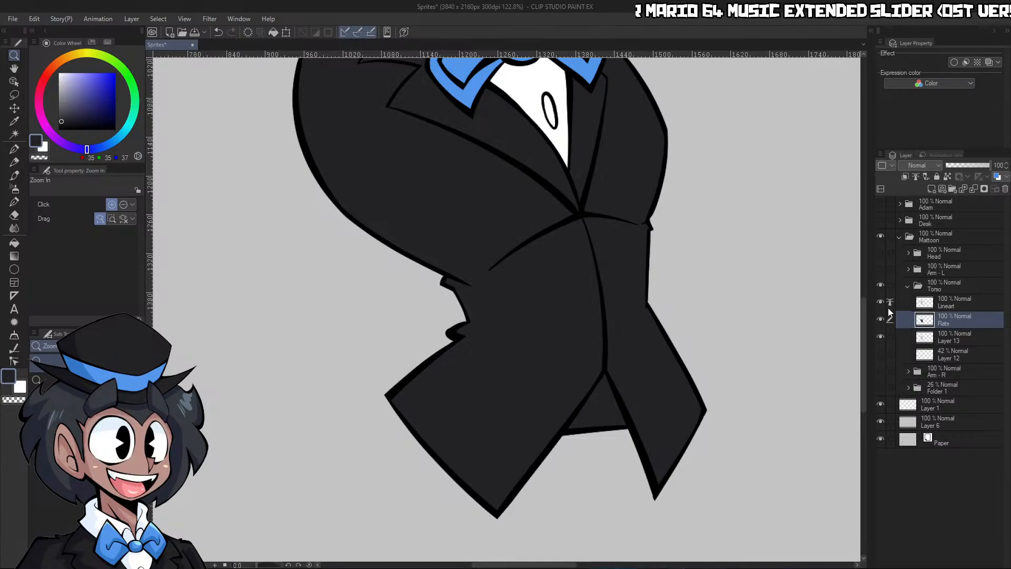
Select the empty area around the torso with Auto Select and invert the selection to enclose the torso's silhouette
key("w")
left_click(732, 370)
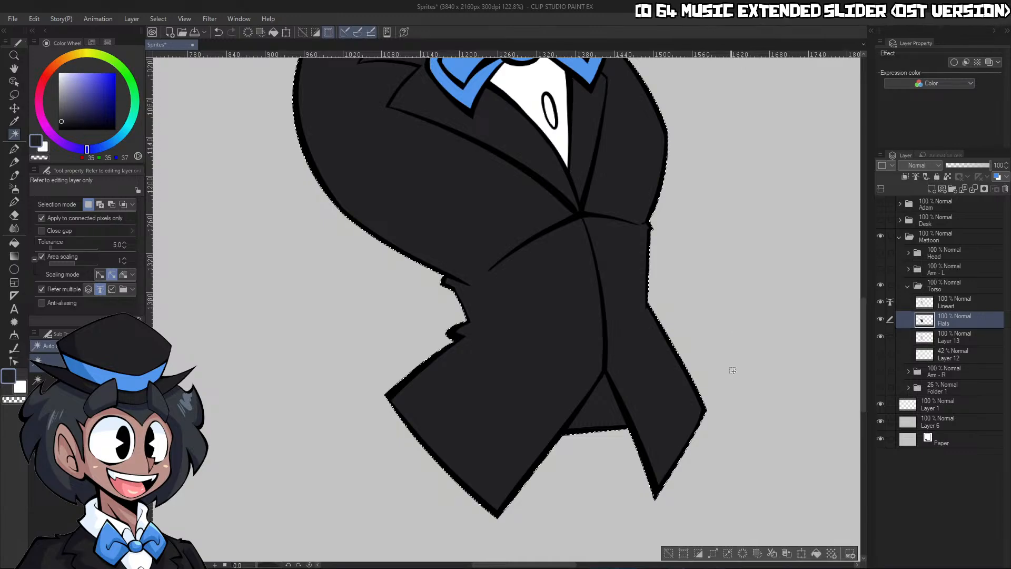
left_click(699, 554)
key("ctrl+space")
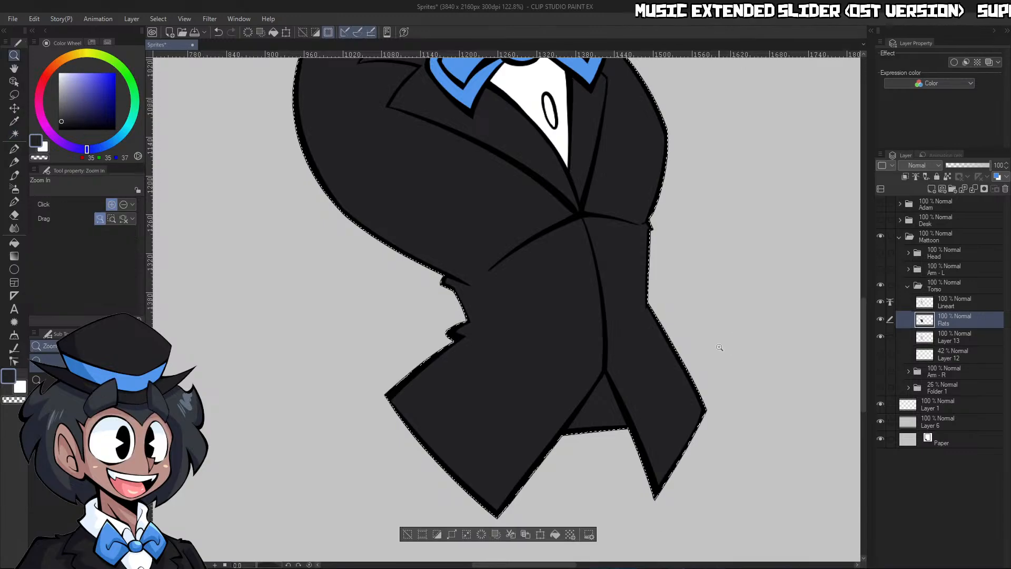
mouse_move(718, 348)
left_mouse_down()
mouse_move(730, 220)
mouse_move(589, 174)
left_mouse_up()
left_click_drag(731, 212, 790, 202)
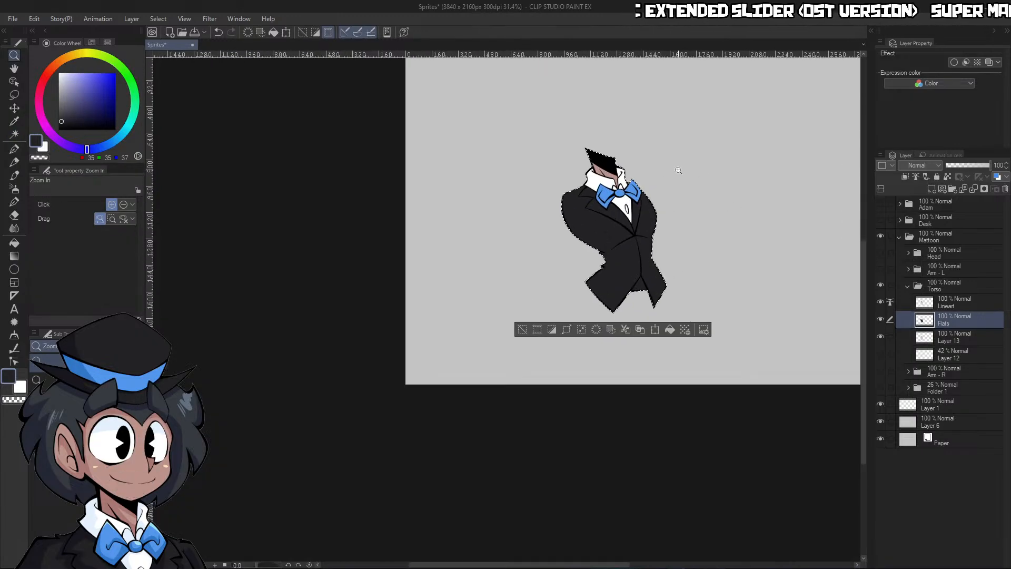
left_click_drag(681, 168, 737, 164)
Brush over the selected torso flats with Adjust line width, using Thicken 10 and brush size 500
left_click(15, 348)
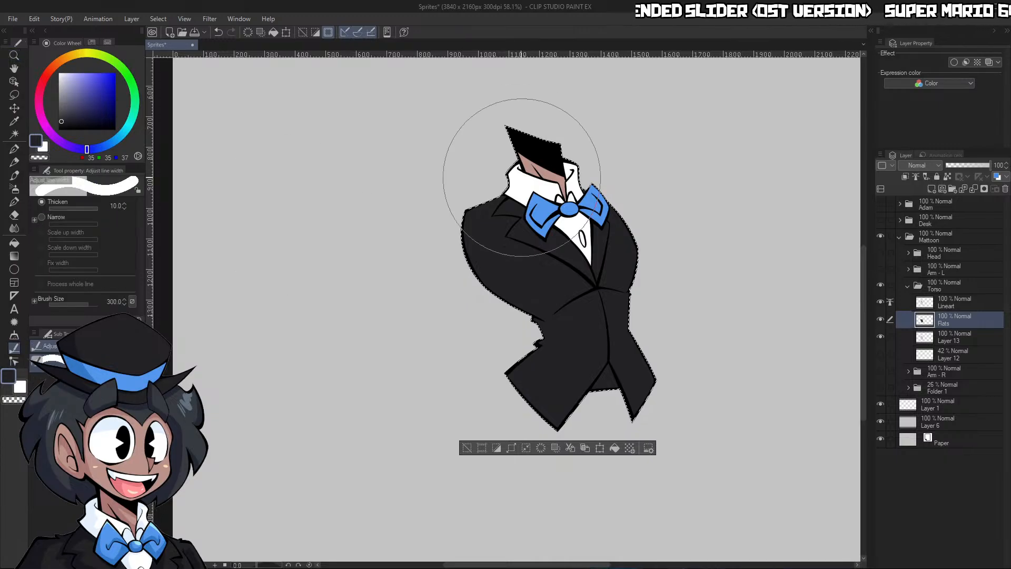
key("]")
key("]")
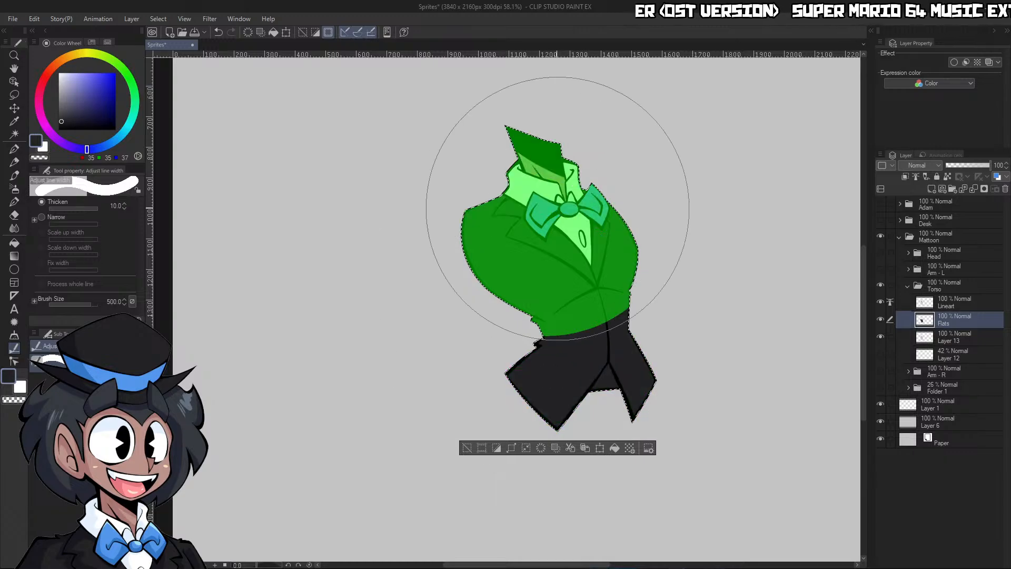
left_click(592, 313)
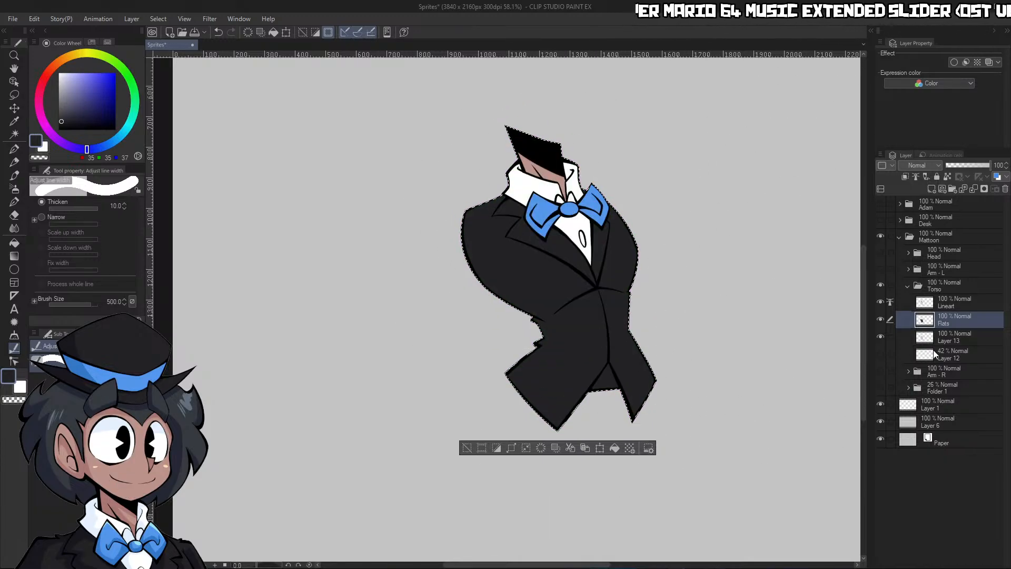
key("g")
Clear the selection and delete Layer 13 from the Torso folder
left_click(948, 340)
key("ctrl+d")
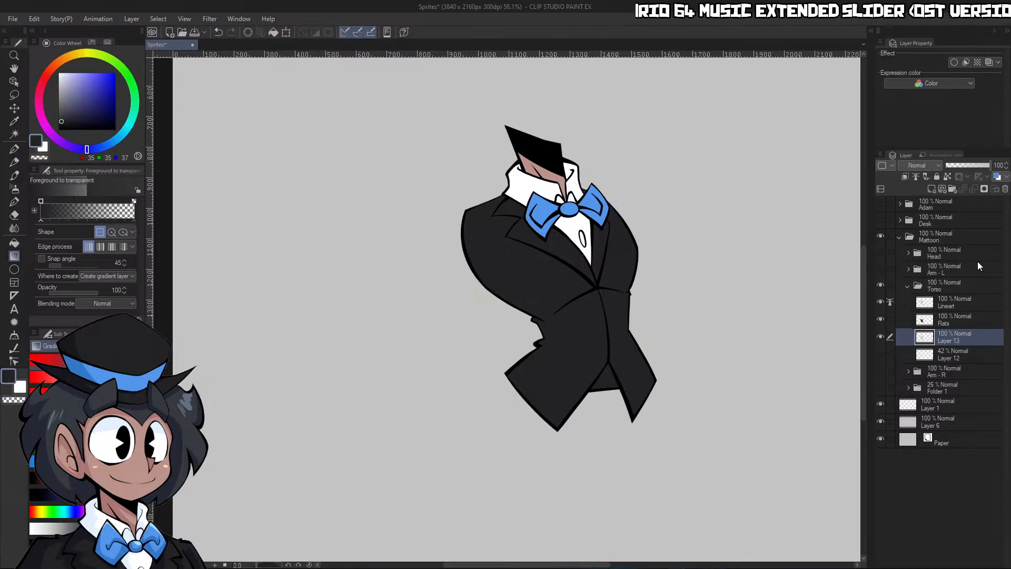
left_click(1006, 190)
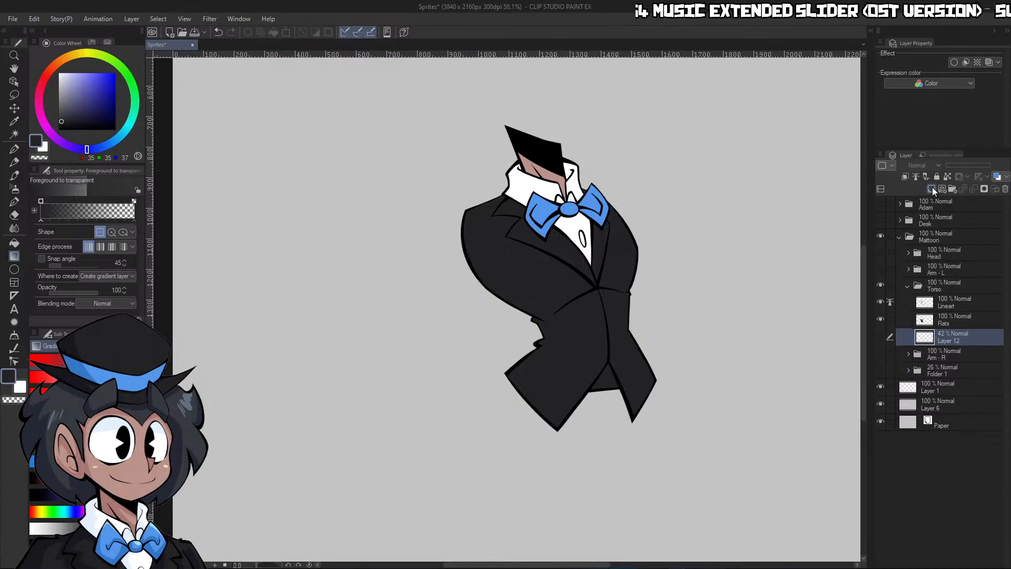
Undo the deletion of Layer 13 and fill that layer with white
key("ctrl+z")
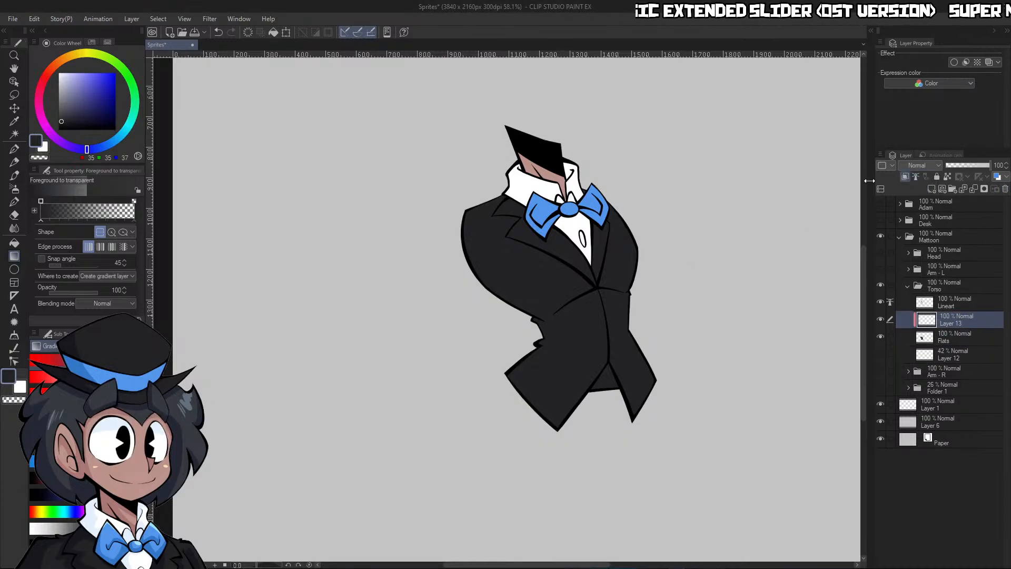
key("x")
left_click(277, 30)
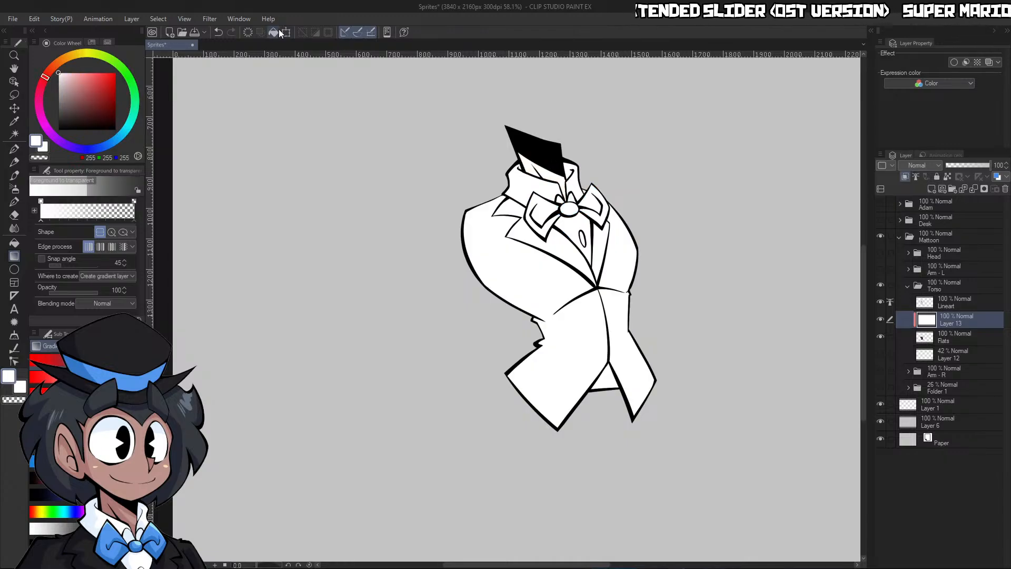
Add a clipped layer above Layer 13 in the Torso folder, set its blending mode to Multiply and name it Shading
left_click(932, 189)
left_click(920, 194)
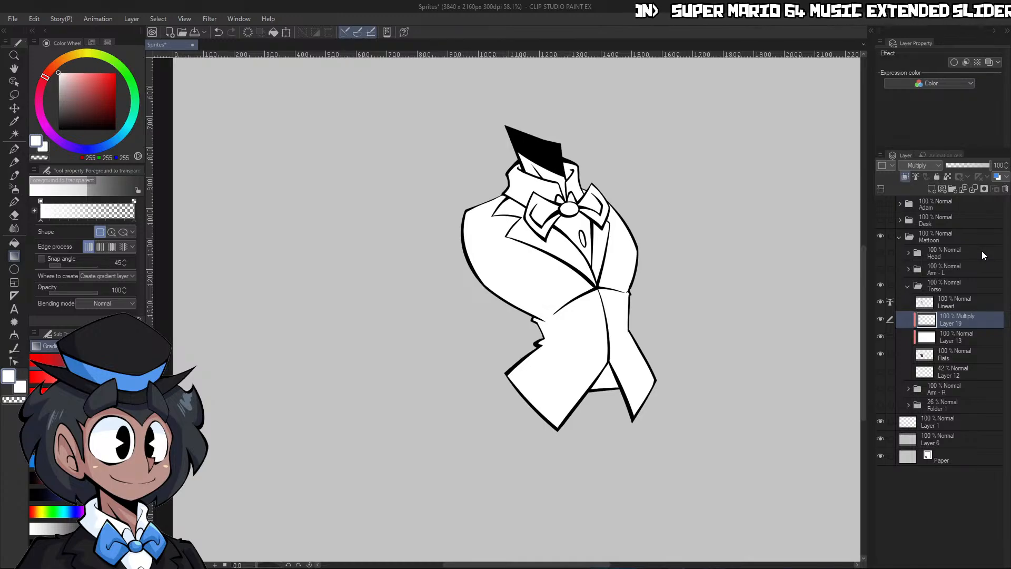
type("Shading")
key("Return")
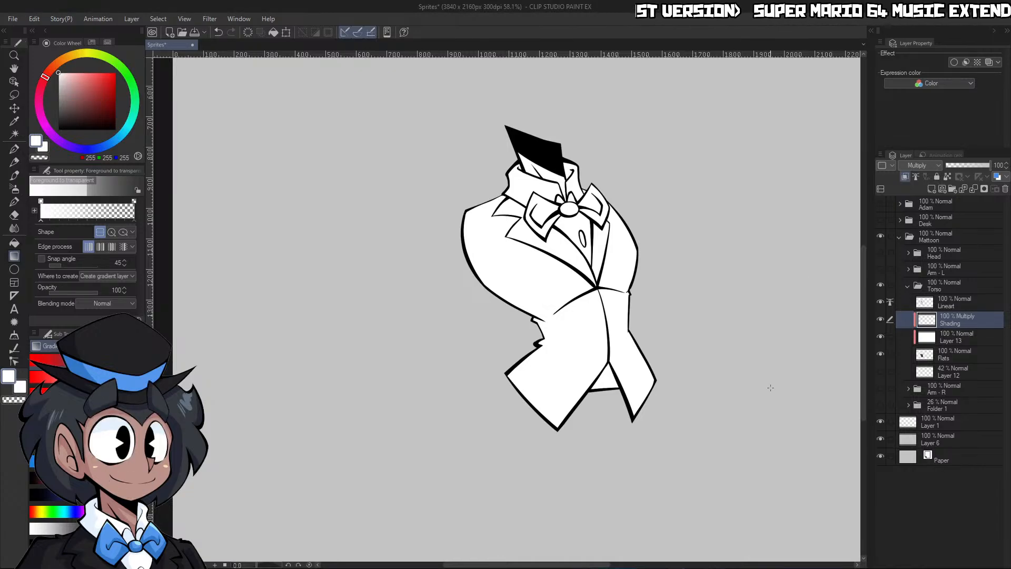
Shade the neck and the collar's inner right side in light purple from the Shading and Highlights color set, using the G-pen at size 20
left_click(91, 42)
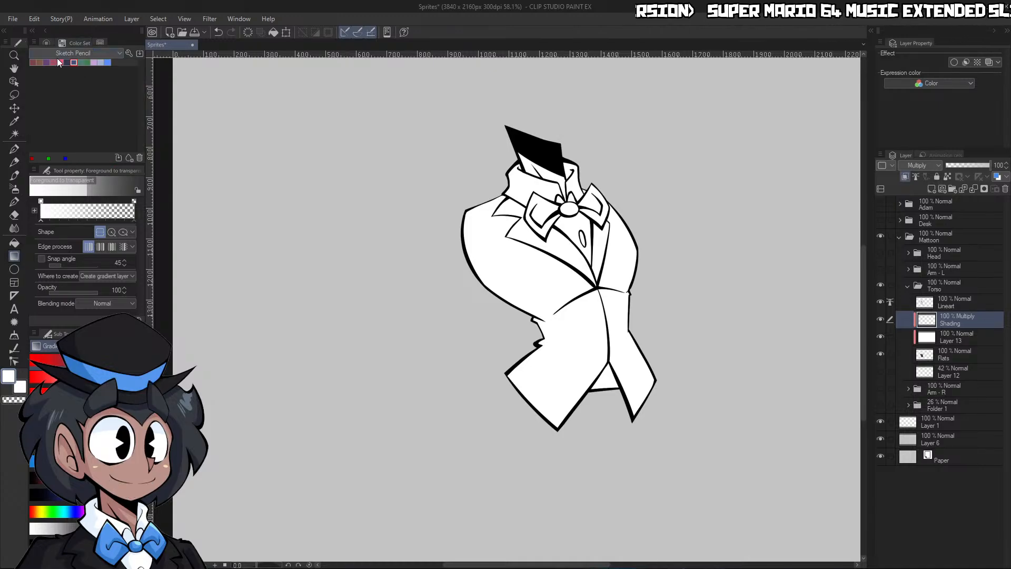
left_click(66, 74)
left_click(39, 62)
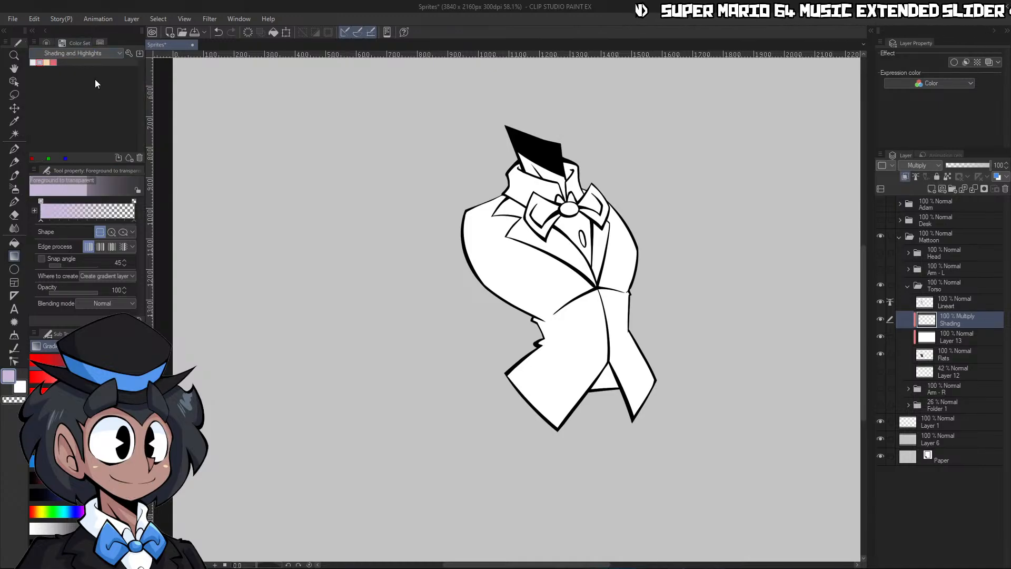
key("ctrl+space")
scroll(650, 276, "down", 2)
scroll(607, 203, "up", 5)
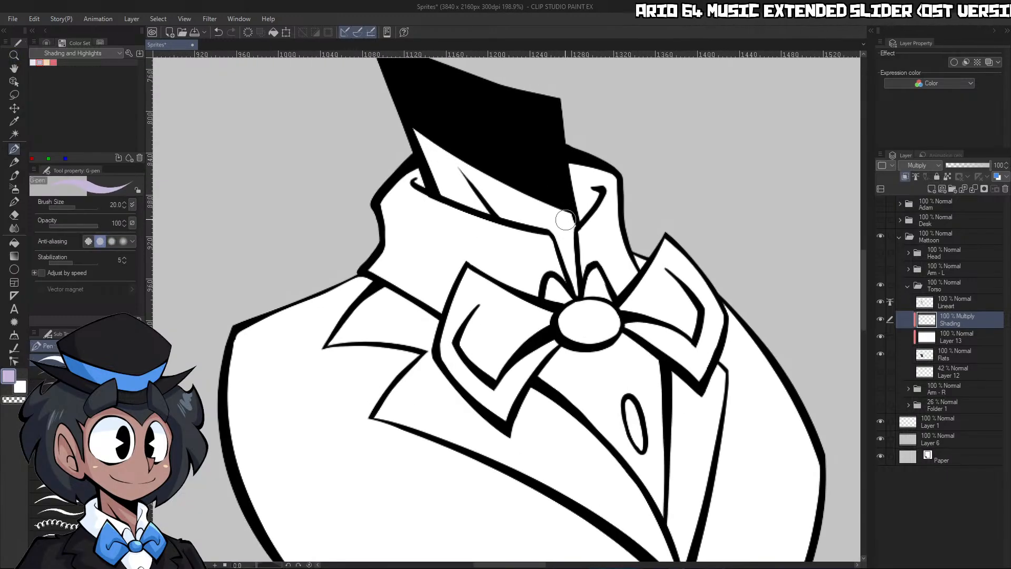
left_click_drag(565, 220, 571, 242)
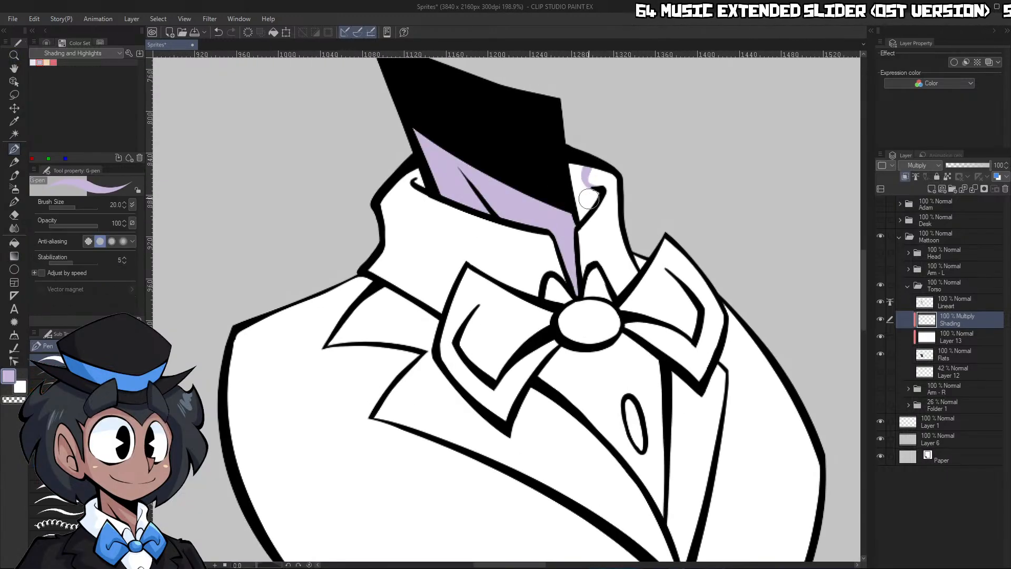
left_click_drag(588, 198, 579, 176)
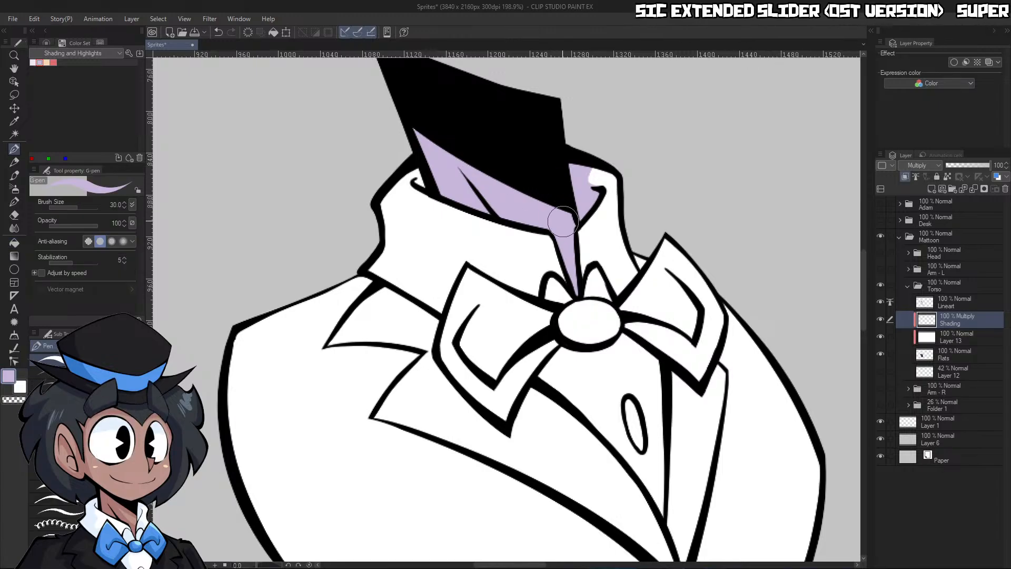
Carve a lit patch into the neck shadow with transparent color at brush size 60, and repaint the shadow under the chin in light purple
key("]")
key("]")
key("]")
key("c")
left_click_drag(464, 143, 564, 253)
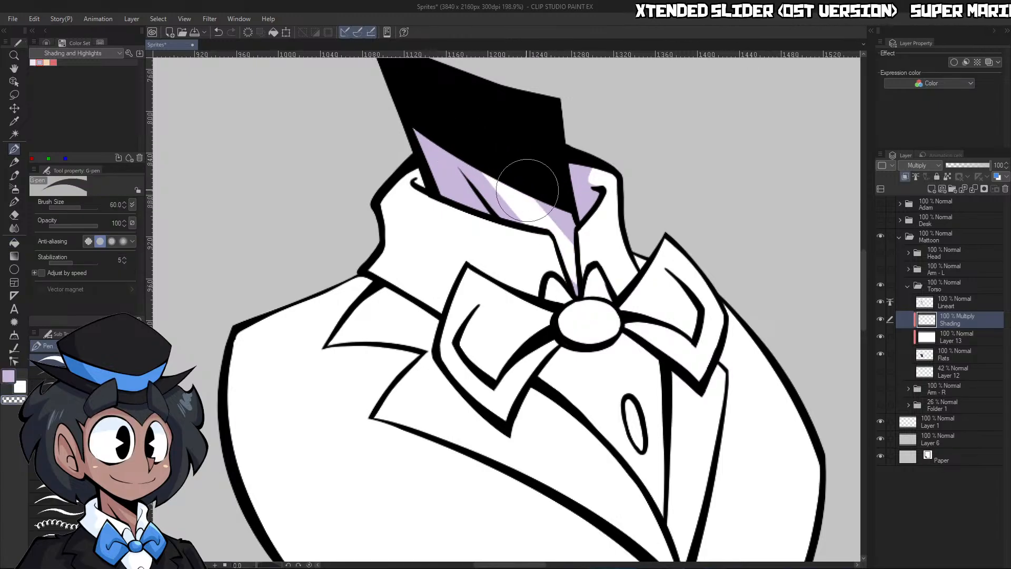
left_click_drag(536, 195, 570, 237)
key("c")
left_click_drag(467, 162, 581, 223)
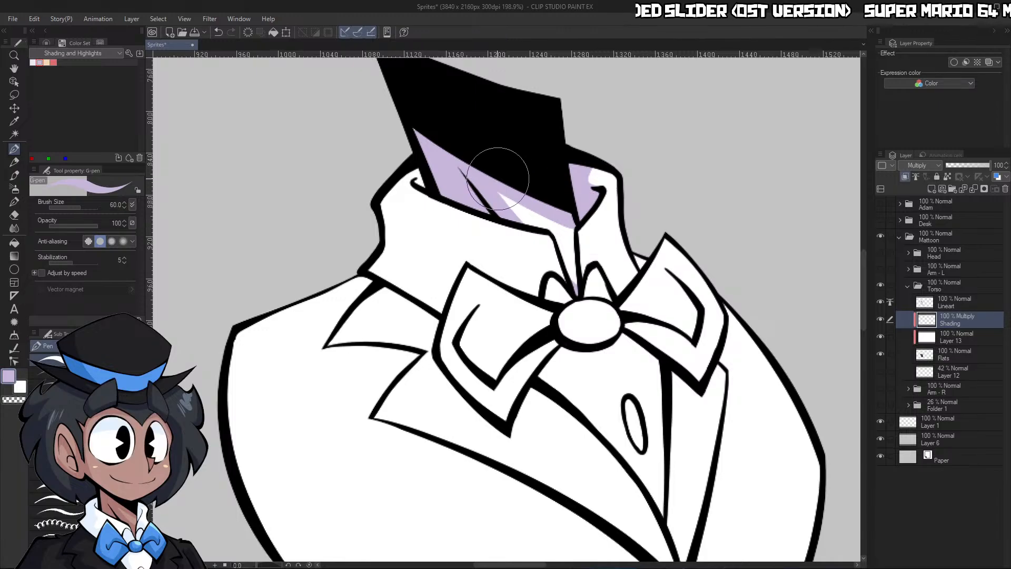
Outline and fill a light purple shadow on the left side of the collar, trimming its upper edge at brush size 40
key("[")
key("[")
mouse_move(428, 200)
left_mouse_down()
mouse_move(451, 248)
mouse_move(415, 296)
mouse_move(446, 269)
mouse_move(432, 209)
mouse_move(451, 244)
left_mouse_up()
key("g")
key("g")
left_click(404, 254)
key("p")
key("c")
left_click_drag(416, 183, 431, 201)
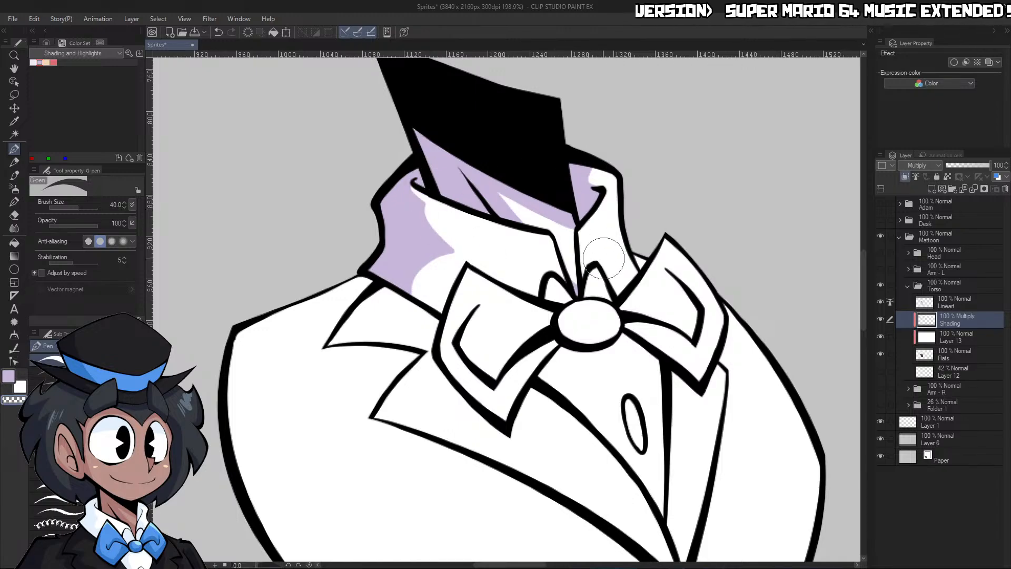
Fill the two small loops above the bow tie's knot and the gap between collar and right wing with light purple
key("g")
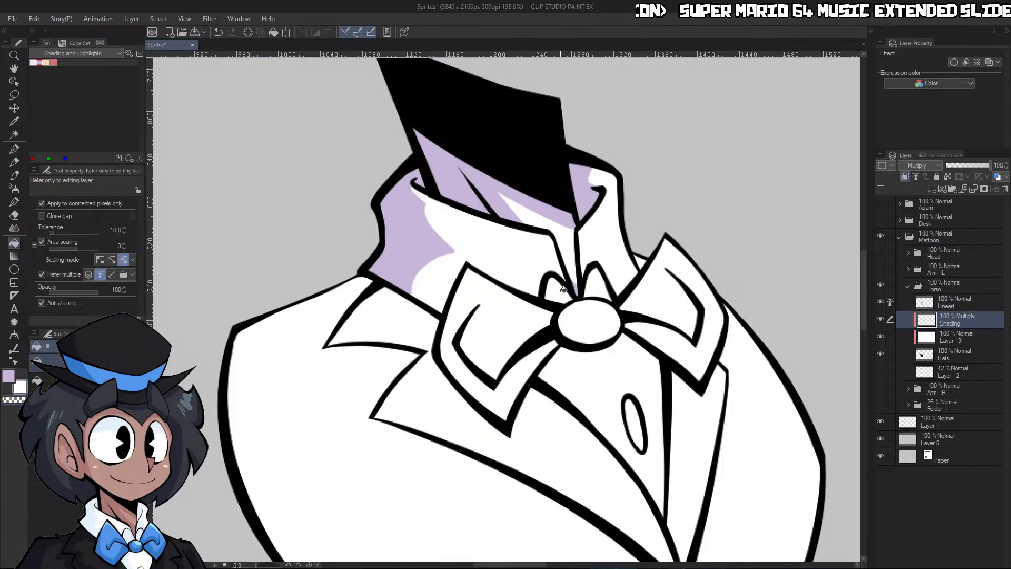
left_click(563, 289)
left_click(597, 282)
key("p")
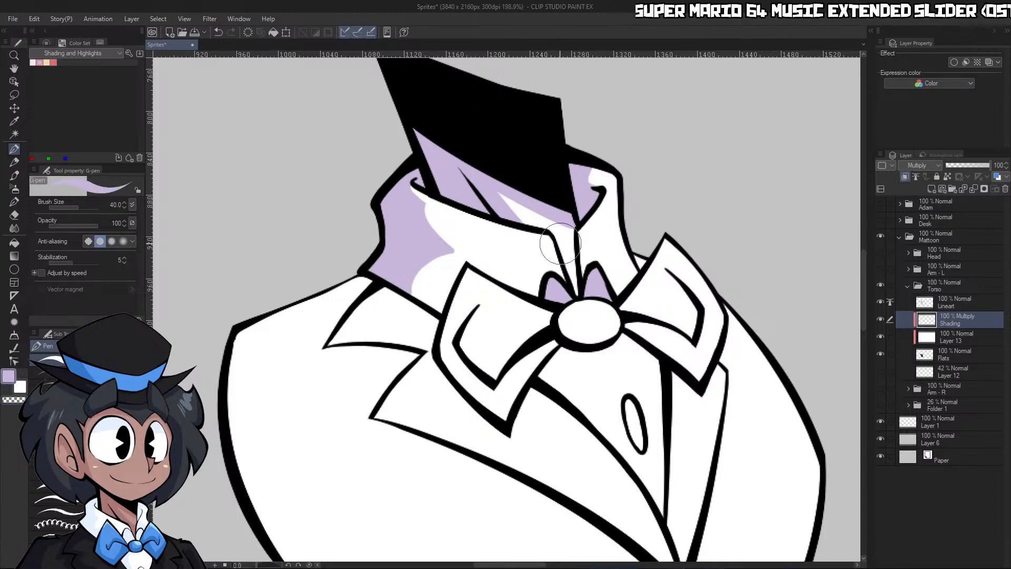
key("c")
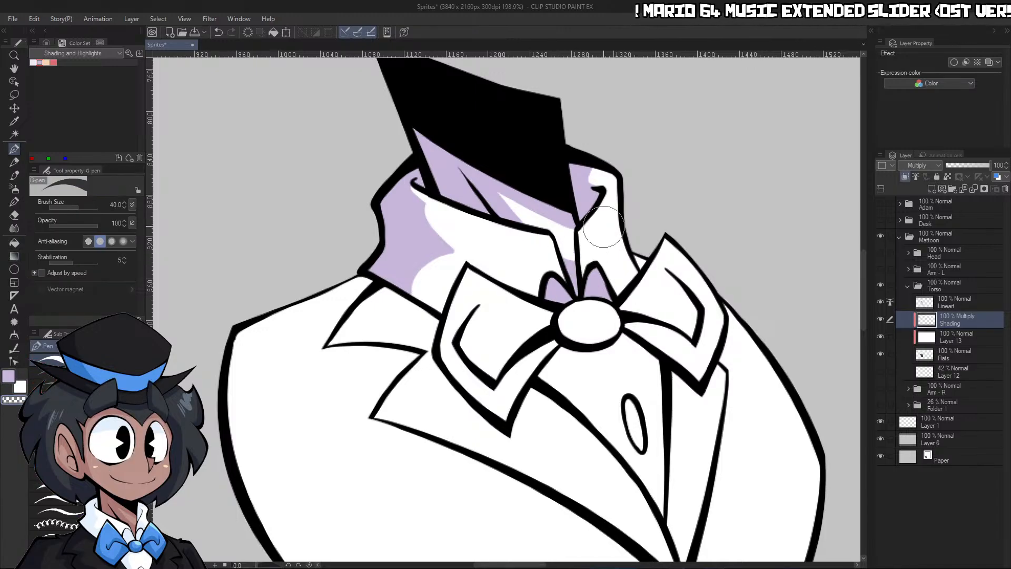
key("ctrl+space")
left_click_drag(623, 247, 645, 243)
key("g")
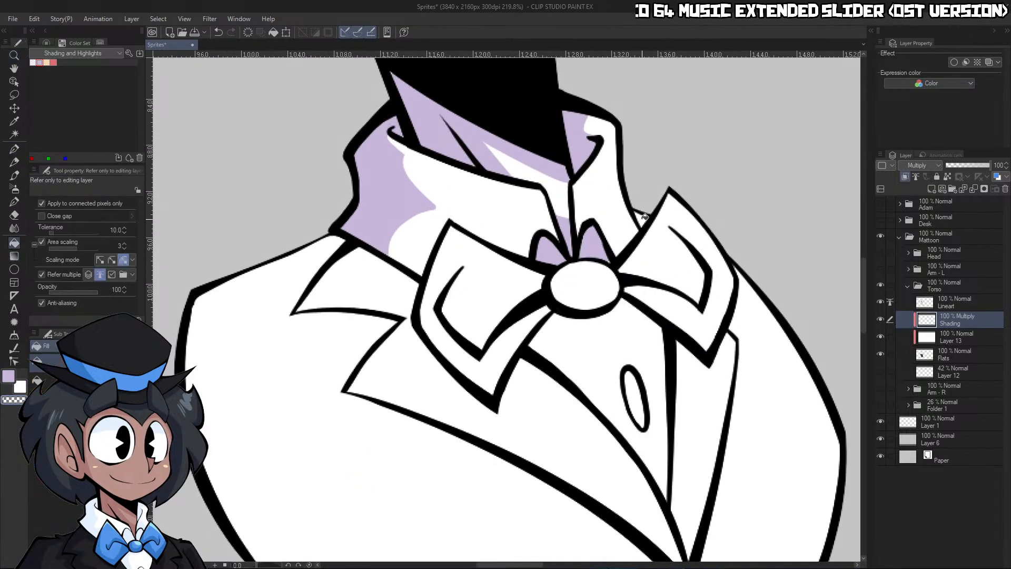
left_click(645, 220)
key("p")
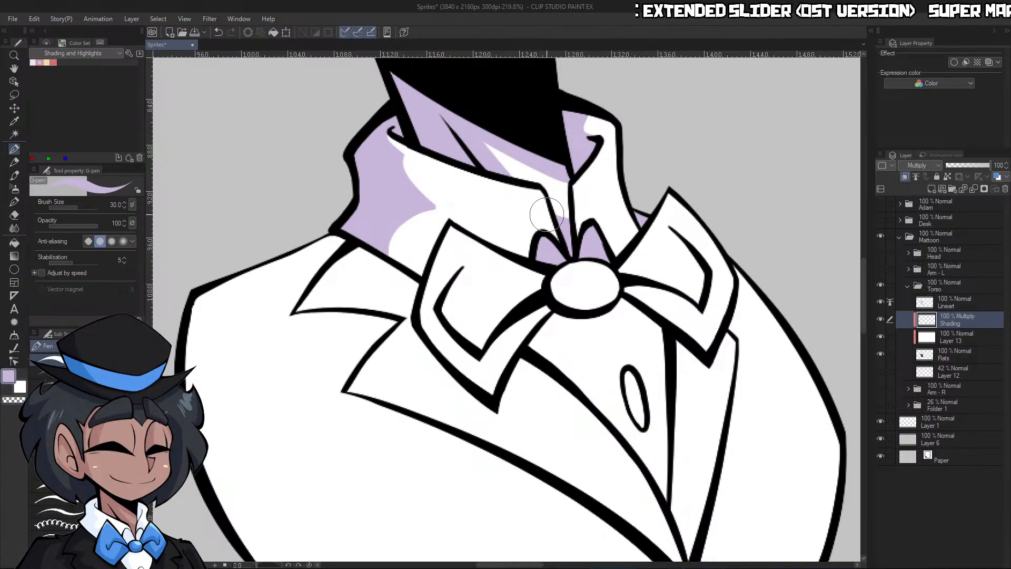
Shade the knot's underside, the bow tie's cast shadow on the shirt and the inner folds of both wings at brush size 30
mouse_move(560, 267)
left_mouse_down()
mouse_move(606, 303)
mouse_move(560, 289)
mouse_move(553, 274)
mouse_move(587, 299)
mouse_move(619, 283)
mouse_move(620, 303)
mouse_move(574, 321)
mouse_move(557, 315)
mouse_move(513, 391)
mouse_move(498, 394)
mouse_move(521, 352)
left_mouse_up()
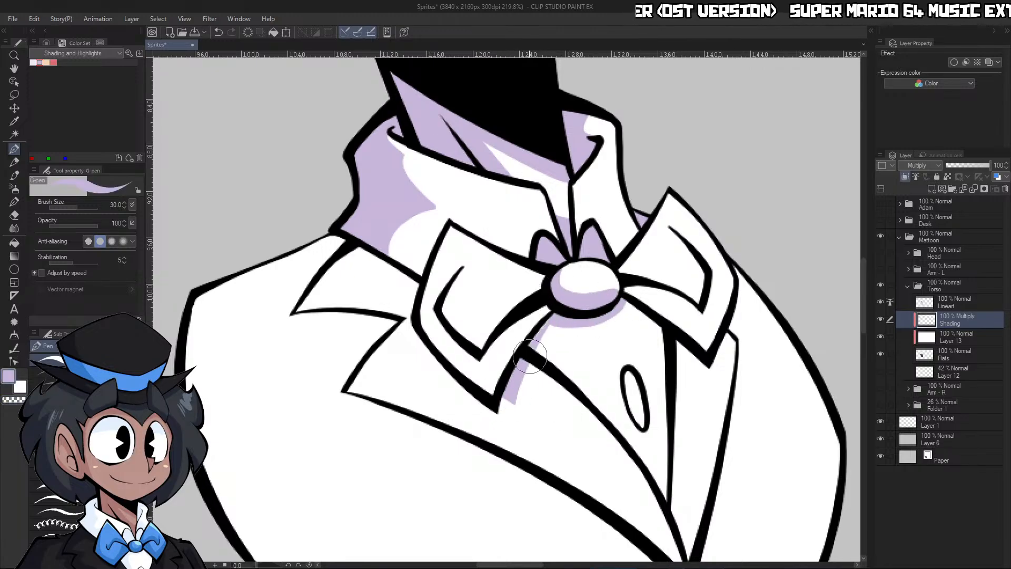
left_click_drag(612, 299, 692, 362)
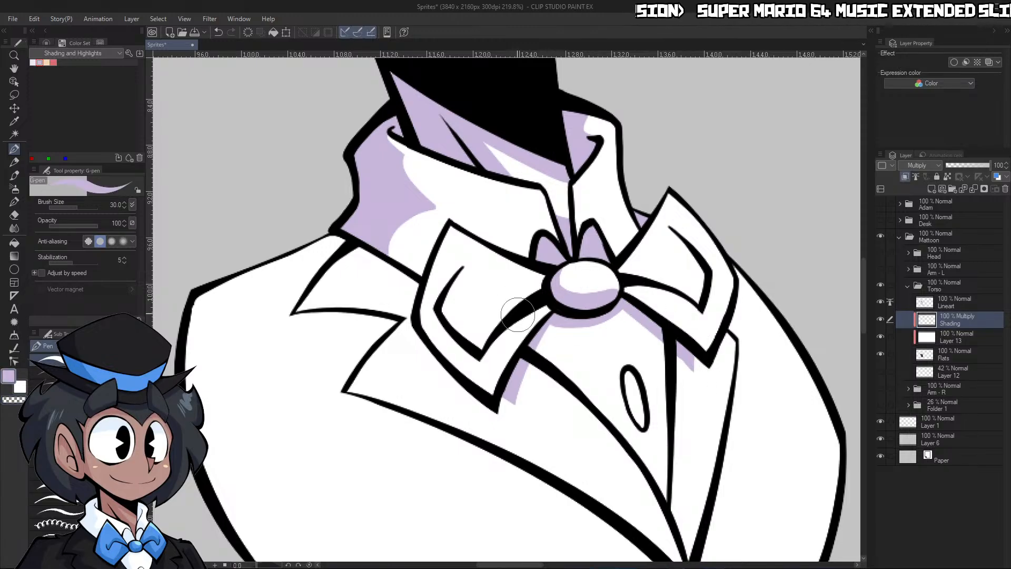
mouse_move(462, 268)
left_mouse_down()
mouse_move(470, 307)
mouse_move(545, 283)
left_mouse_up()
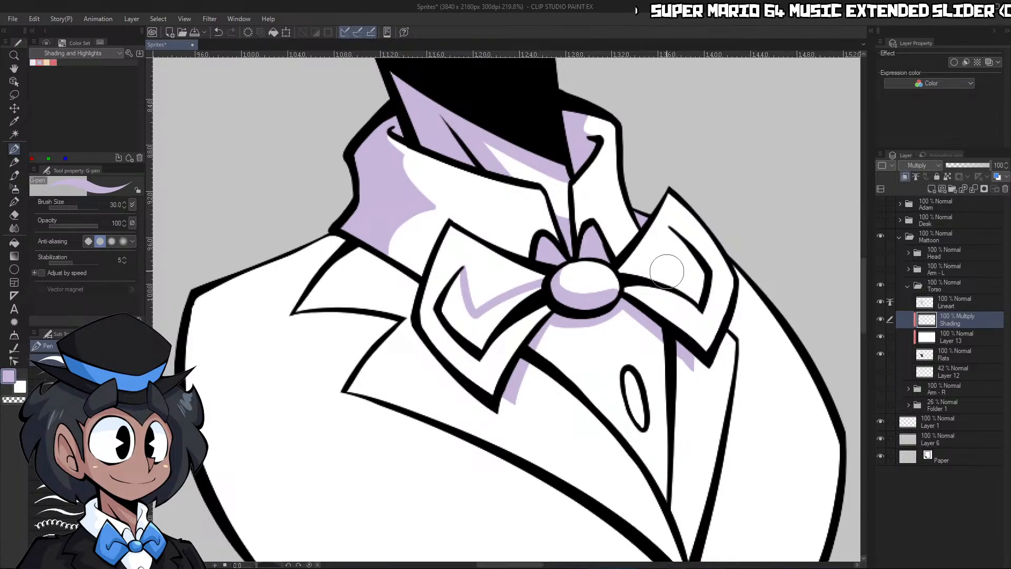
mouse_move(670, 230)
left_mouse_down()
mouse_move(685, 279)
mouse_move(626, 273)
left_mouse_up()
key("g")
key("g")
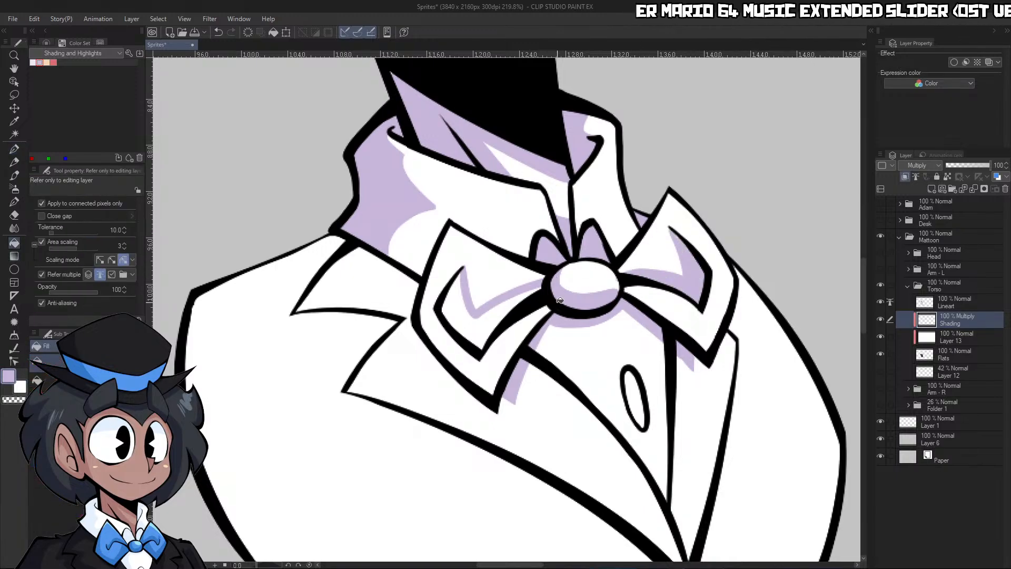
left_click(520, 272)
key("p")
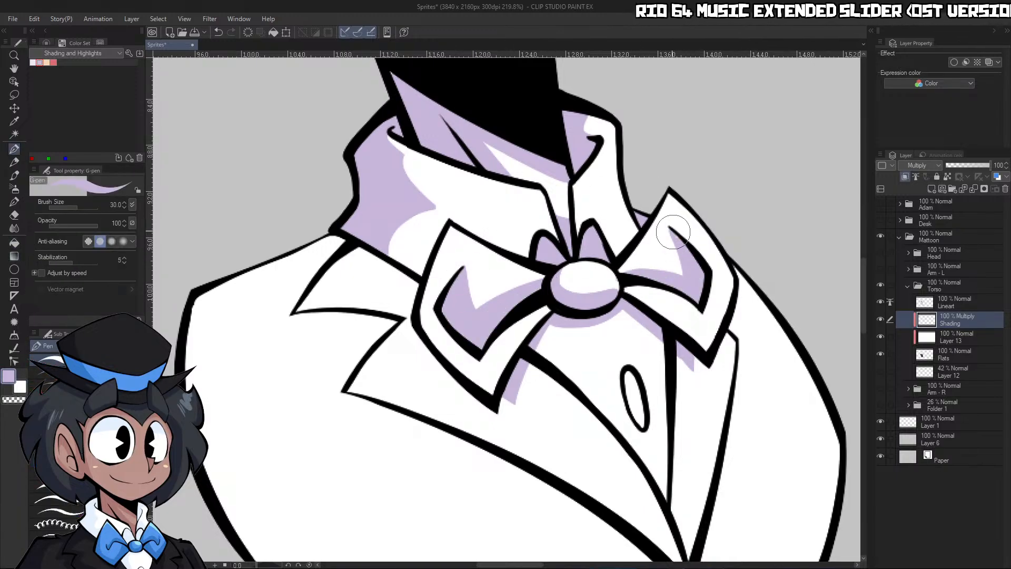
Fill the lower outer borders of both bow tie wings with light purple and trim the right wing's shadow edge
key("g")
left_click(514, 340)
key("p")
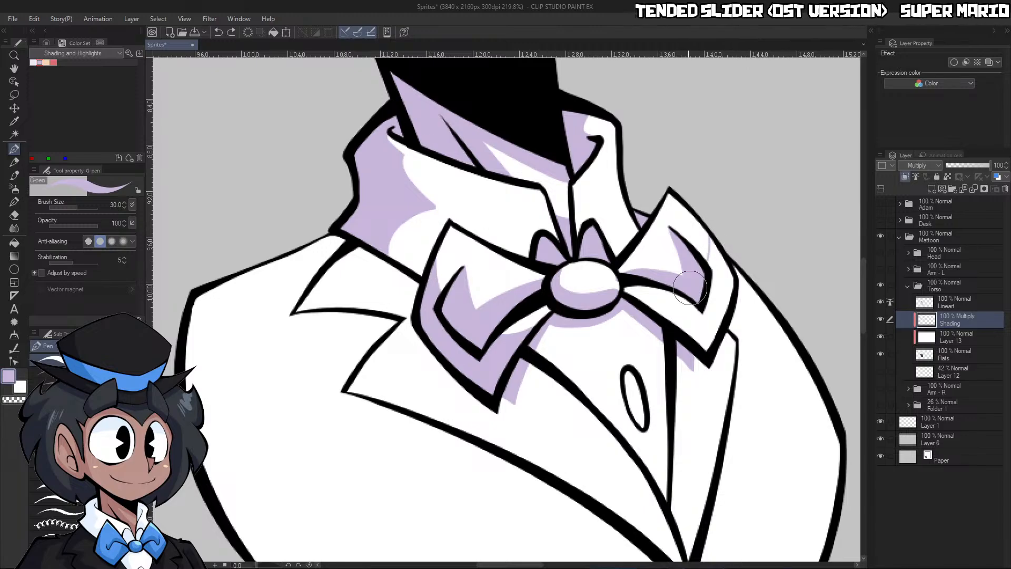
key("g")
left_click(713, 305)
key("p")
key("c")
mouse_move(710, 236)
left_mouse_down()
mouse_move(738, 293)
mouse_move(661, 295)
mouse_move(737, 289)
left_mouse_up()
Shade the jacket beneath the collar and below the left lapel's upper notch, trimming the notch shadow to a point
key("ctrl+space")
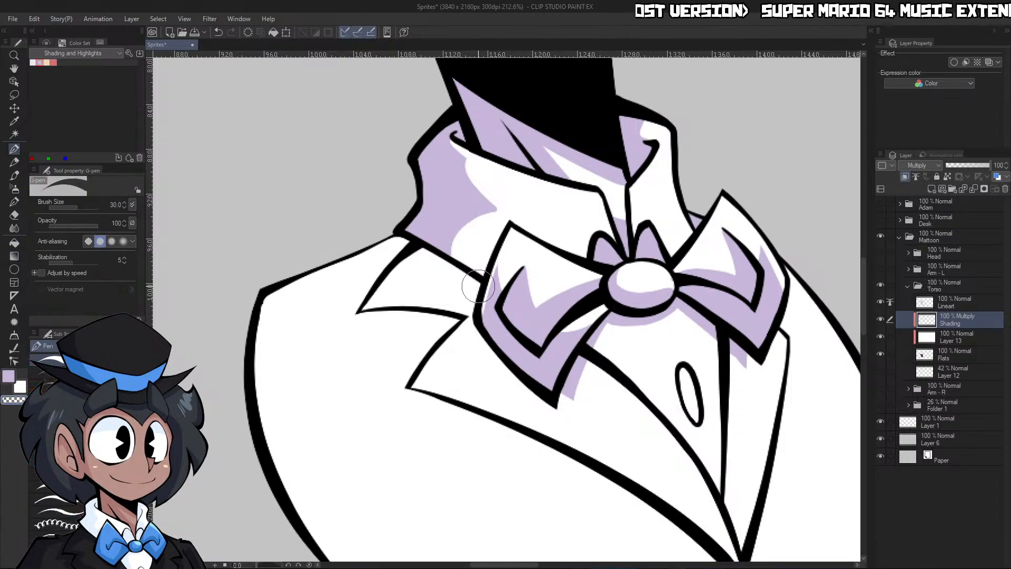
key("c")
left_click_drag(482, 287, 372, 237)
left_click_drag(378, 309, 459, 332)
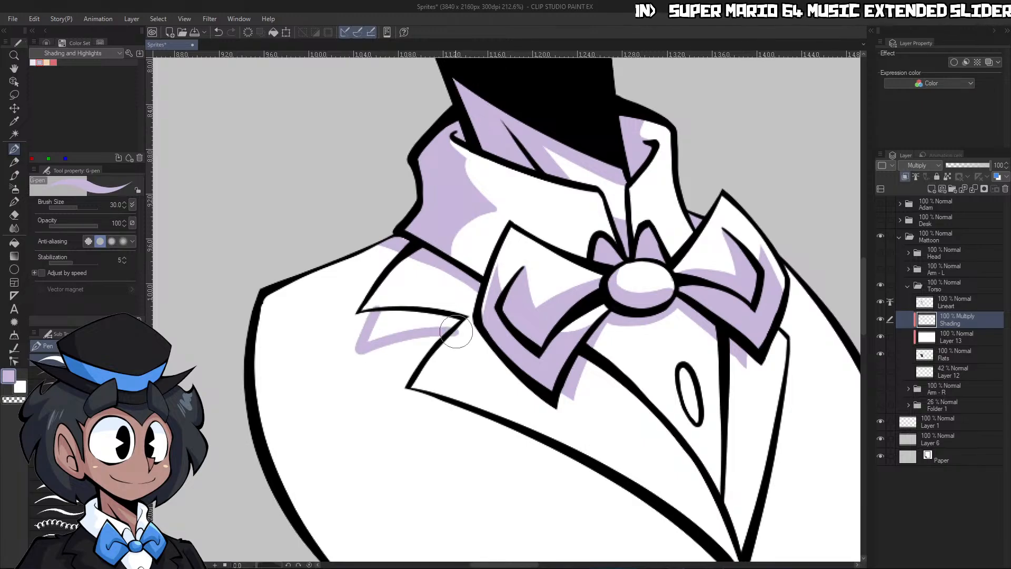
key("g")
left_click(432, 319)
key("p")
key("c")
left_click_drag(355, 361, 370, 317)
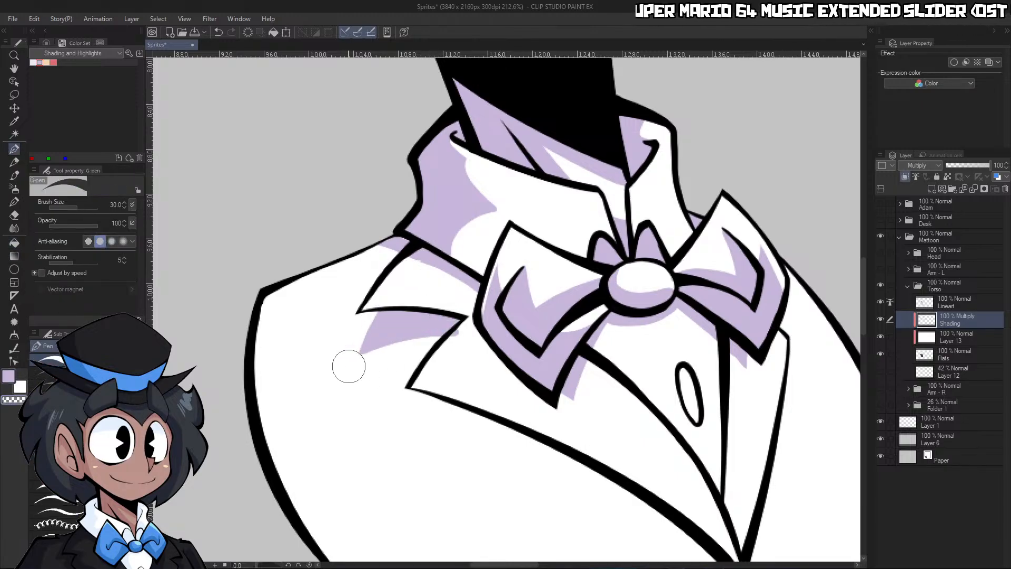
mouse_move(349, 366)
left_mouse_down()
mouse_move(467, 337)
mouse_move(420, 363)
left_mouse_up()
key("c")
Outline and fill a long light purple cast shadow beneath the left lapel's lower edge, extending its outer tip
mouse_move(526, 435)
left_mouse_down()
mouse_move(595, 362)
mouse_move(339, 237)
mouse_move(354, 224)
mouse_move(325, 251)
left_mouse_up()
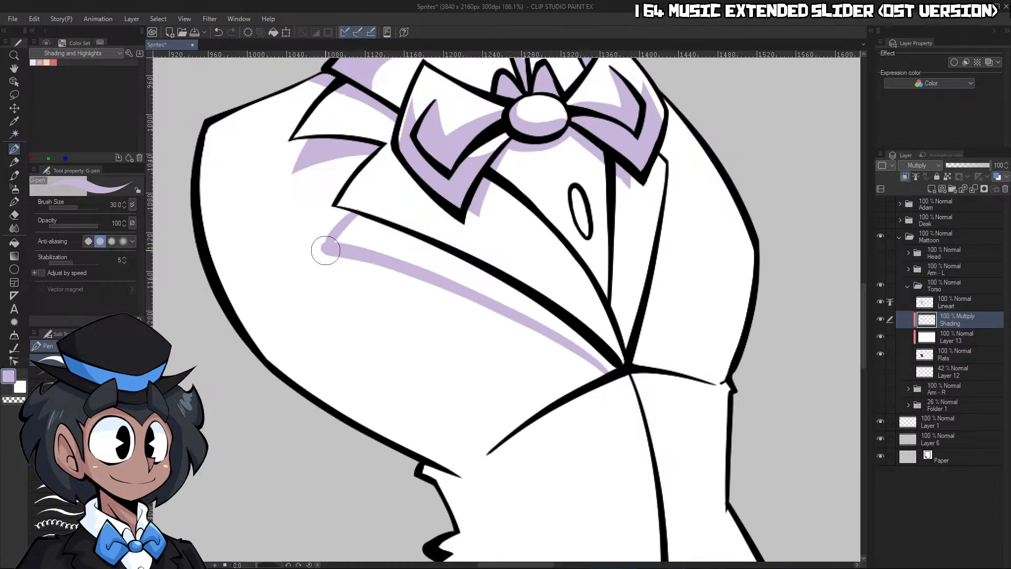
key("g")
left_click(405, 243)
key("p")
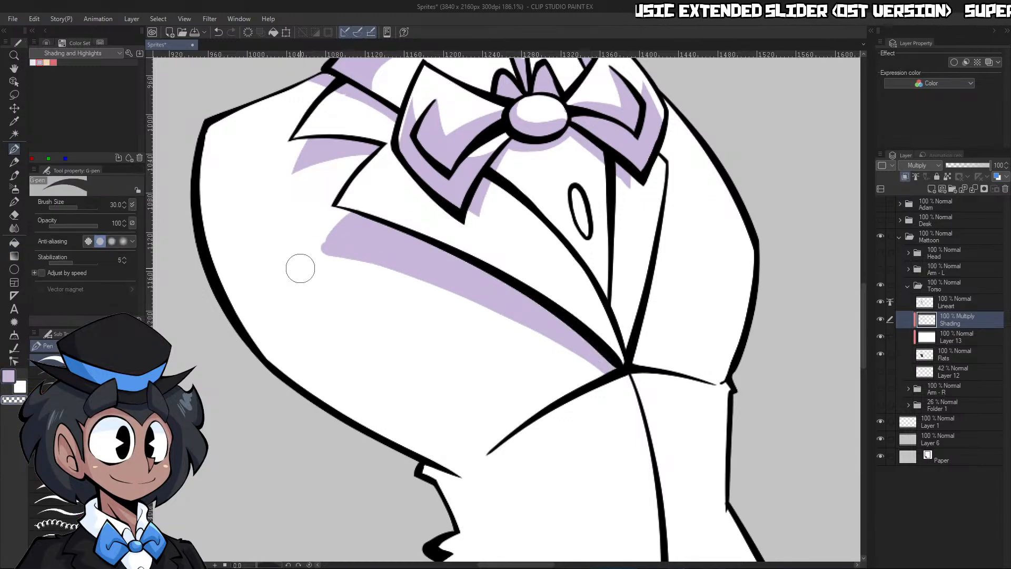
left_click_drag(352, 210, 346, 215)
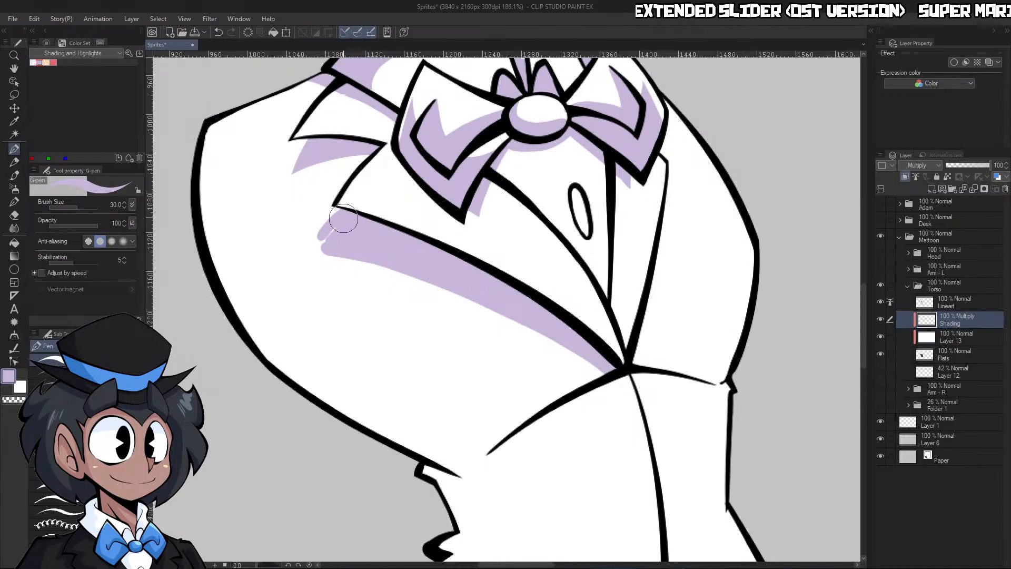
Narrow the left lapel's cast shadow to a clean pointed shape with transparent color on the rotated canvas, and reset the rotation
left_click_drag(280, 553, 610, 547)
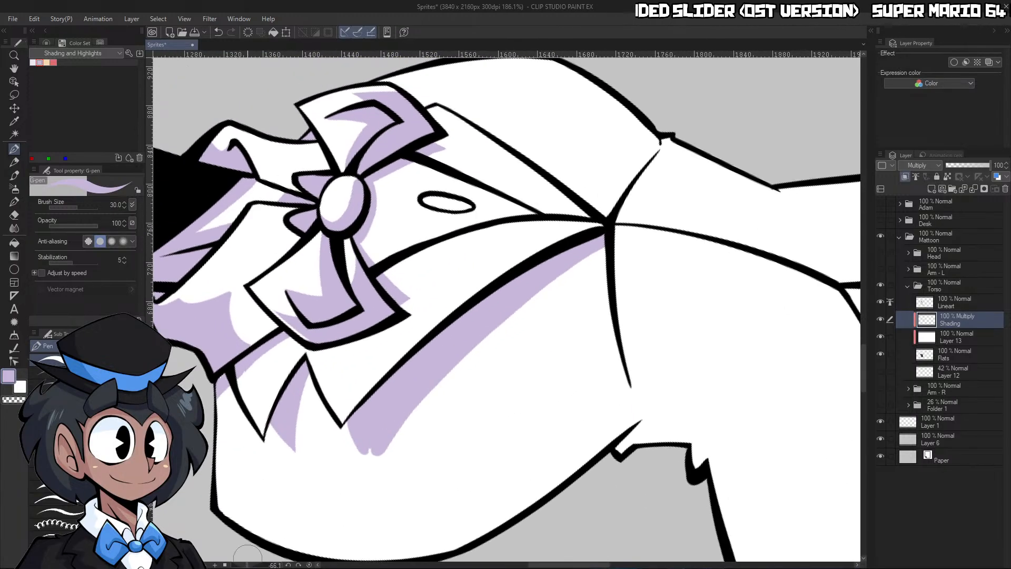
left_click_drag(438, 361, 379, 363)
left_click_drag(404, 406, 461, 403)
key("c")
mouse_move(386, 434)
left_mouse_down()
mouse_move(433, 367)
mouse_move(621, 220)
left_mouse_up()
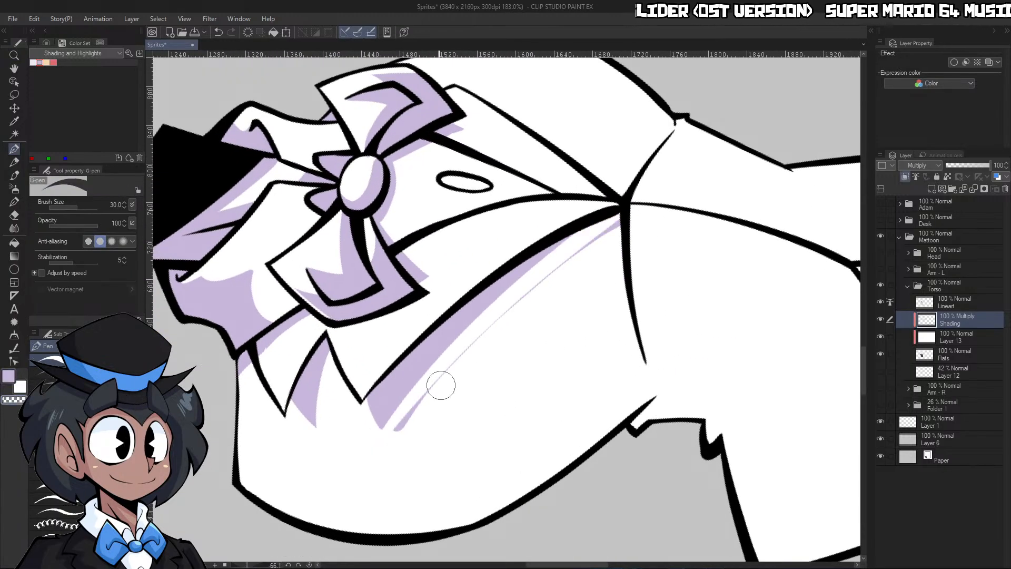
key("ctrl+z")
left_click_drag(381, 438, 678, 189)
left_click_drag(388, 439, 458, 363)
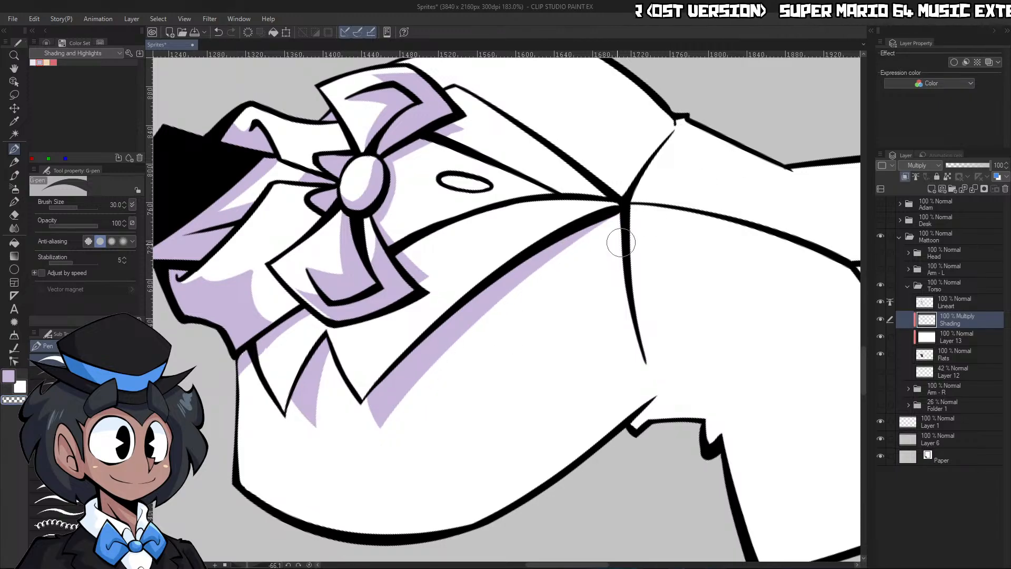
left_click(309, 565)
Shade the right edge of the shirt front and add a thin light purple shadow around and inside the shirt button
left_click_drag(575, 311, 559, 337)
left_click(615, 271)
key("p")
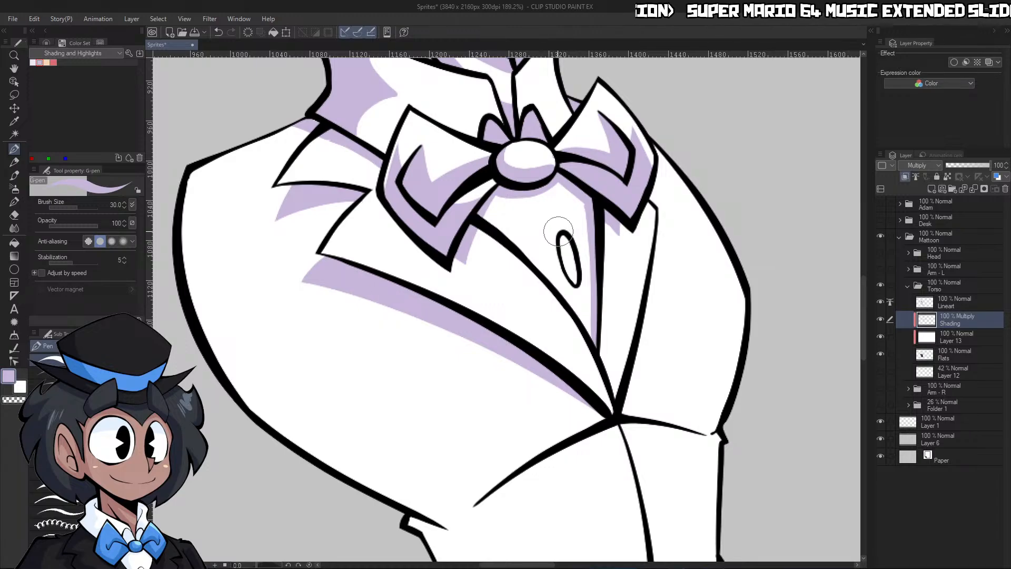
left_click_drag(559, 232, 578, 292)
key("c")
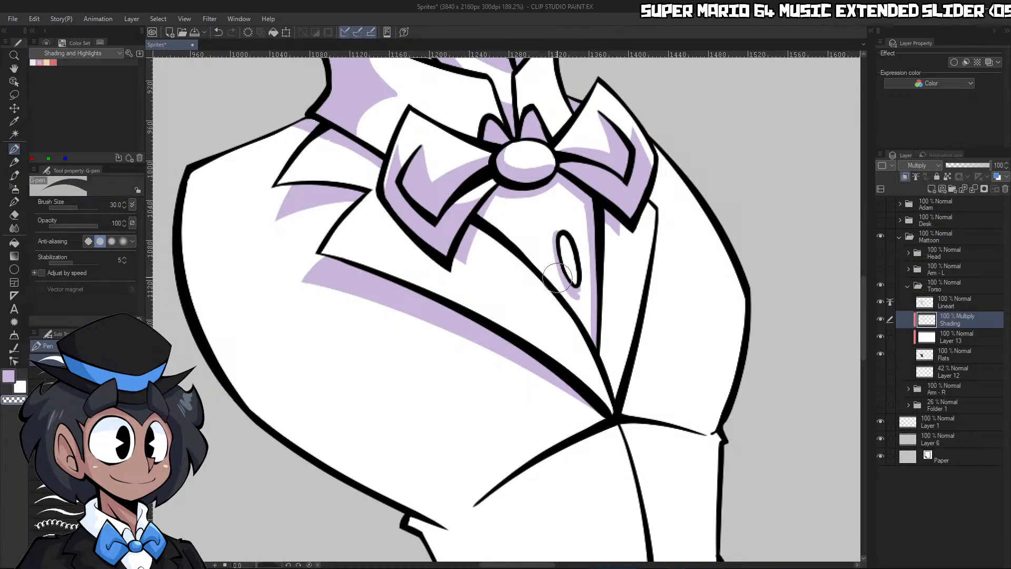
key("c")
mouse_move(563, 236)
left_mouse_down()
mouse_move(578, 281)
mouse_move(578, 257)
left_mouse_up()
key("c")
key("z")
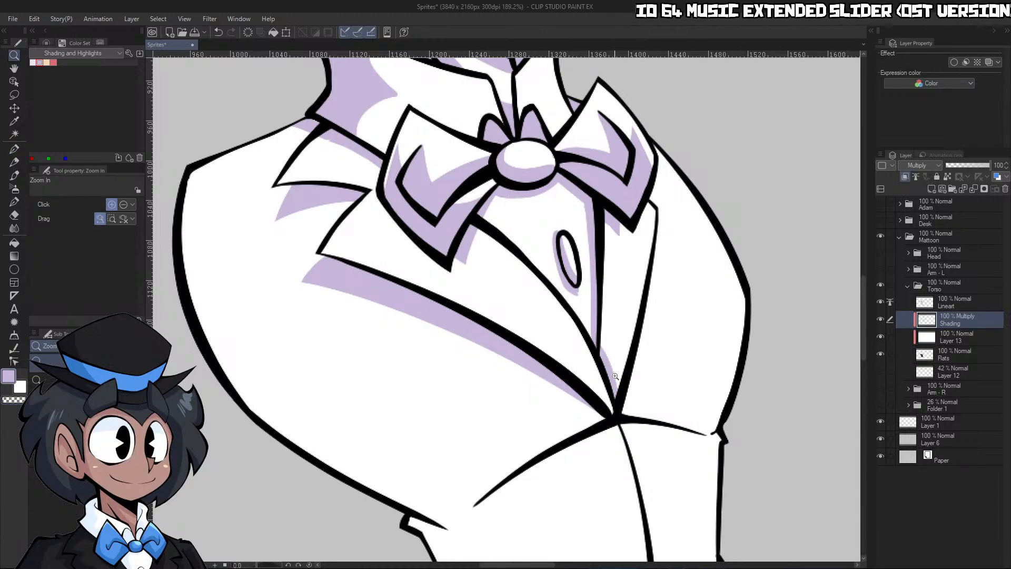
Outline and fill light purple shadows across the lower chest on both sides of the jacket, above the waist closure
left_click(596, 404, "alt")
left_click(596, 404)
key("p")
mouse_move(608, 337)
left_mouse_down()
mouse_move(556, 396)
mouse_move(398, 403)
left_mouse_up()
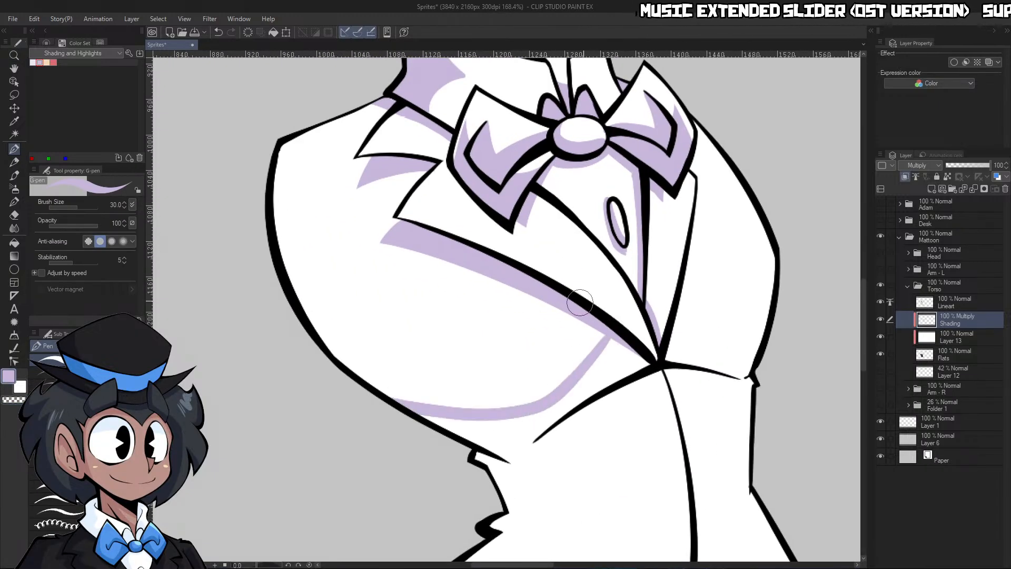
mouse_move(677, 313)
left_mouse_down()
mouse_move(748, 336)
mouse_move(767, 319)
left_mouse_up()
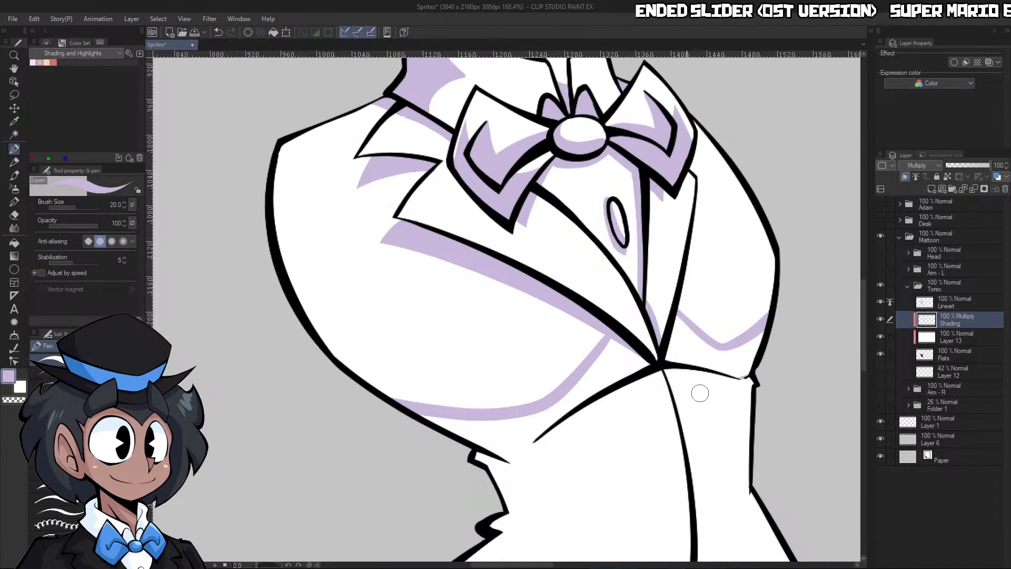
key("g")
key("g")
left_click(599, 378)
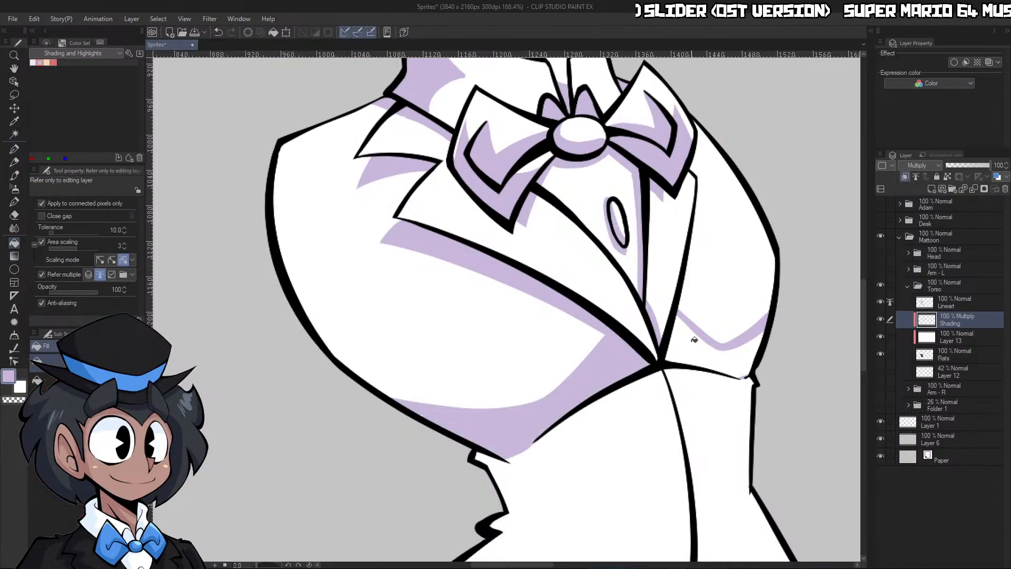
left_click(694, 341)
key("p")
key("ctrl+z")
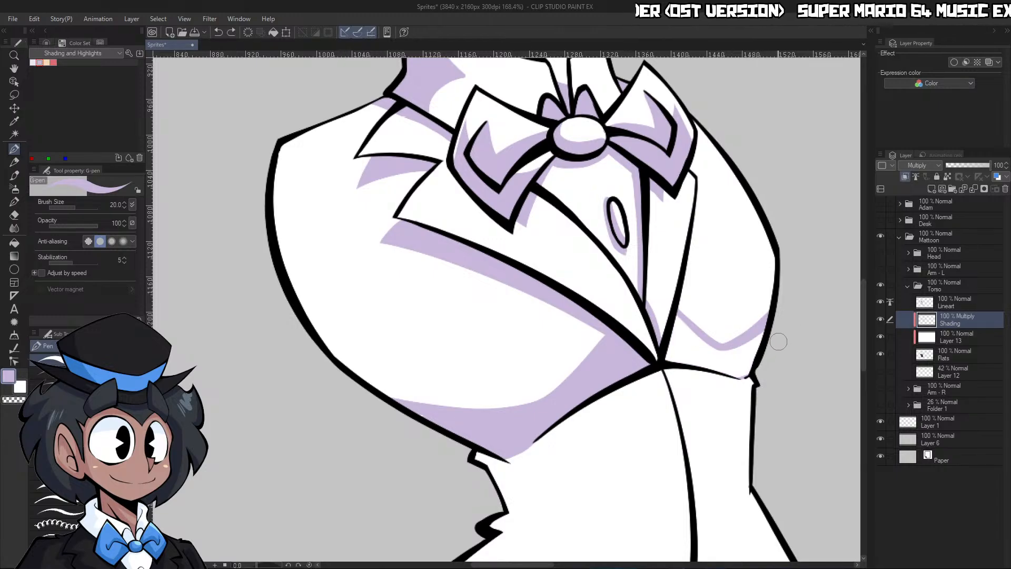
key("ctrl+y")
Trim the tip of the right chest shadow beside the right lapel with transparent color
key("ctrl+space")
left_click_drag(785, 348, 805, 347)
key("c")
left_click_drag(646, 293, 657, 302)
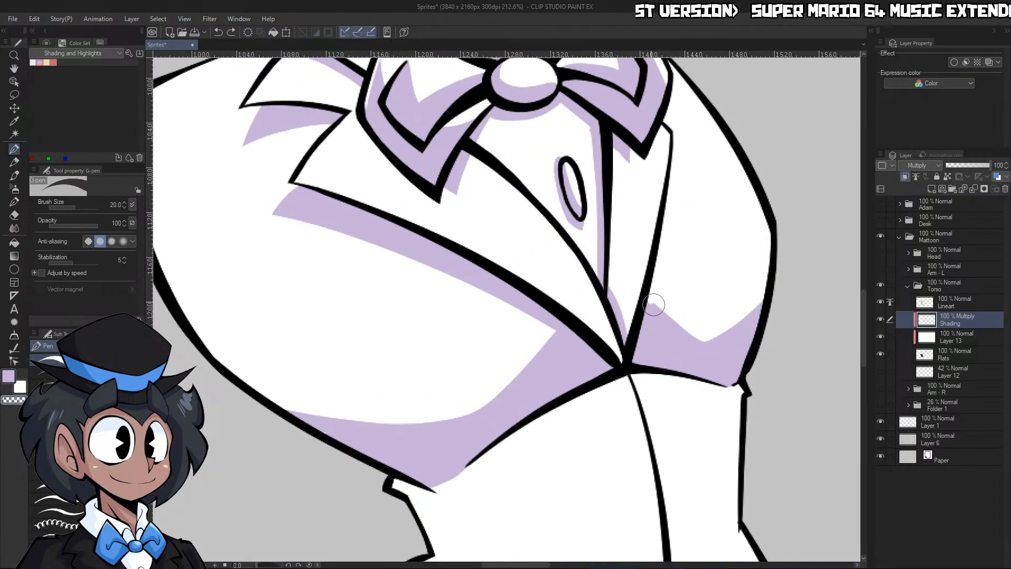
Fill the inner panel between the two coat tails with light purple shading
key("ctrl+space")
mouse_move(760, 302)
left_mouse_down()
mouse_move(737, 311)
mouse_move(777, 361)
left_mouse_up()
left_click_drag(816, 315, 864, 312)
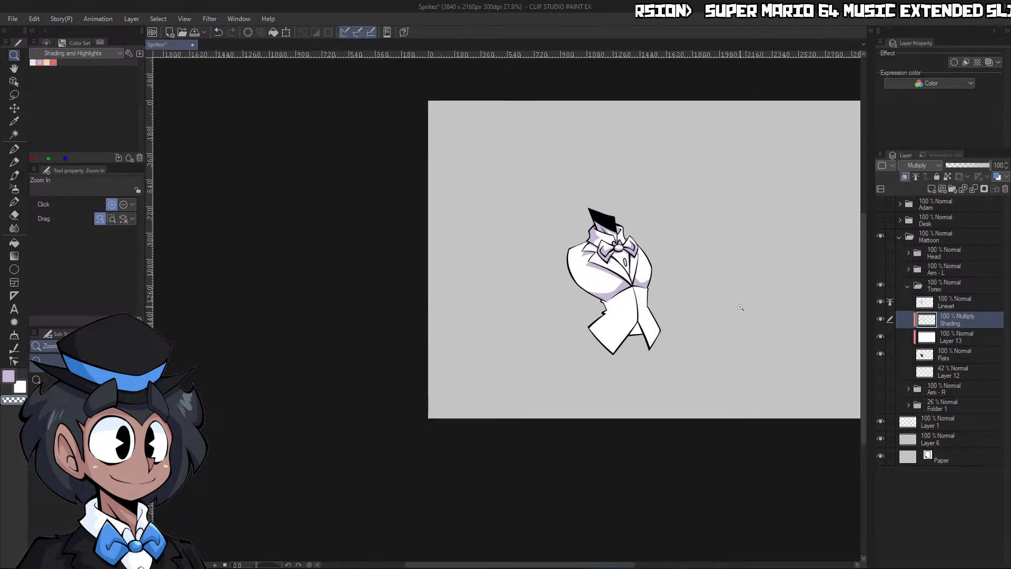
left_click_drag(690, 334, 719, 322)
left_click_drag(594, 319, 629, 323)
key("g")
left_click(612, 325)
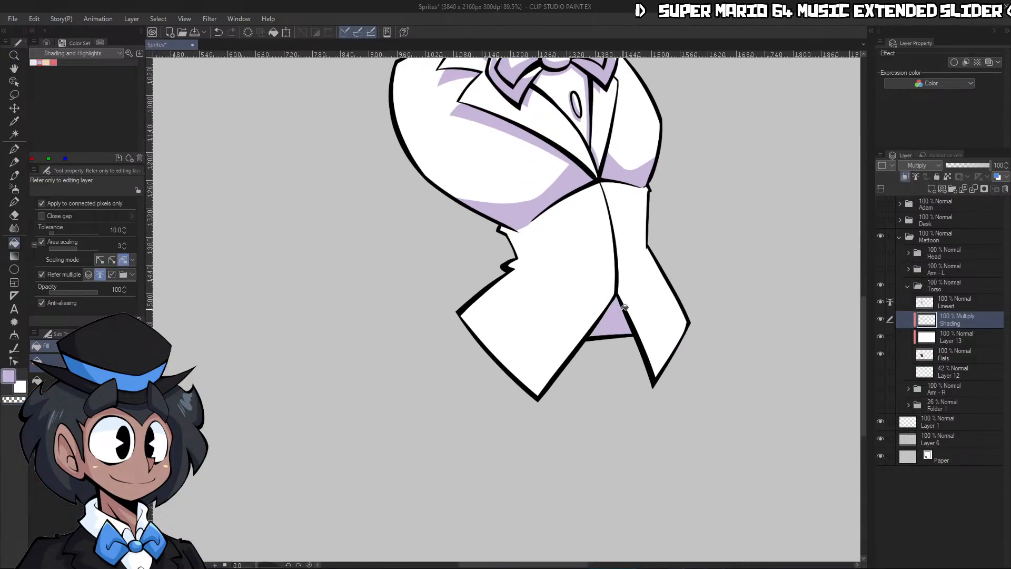
Shade a light purple strip along the right side of the jacket's center closure with a size 40 G-pen
key("ctrl+space")
left_click_drag(669, 275, 669, 229)
key("p")
key("bracketright")
mouse_move(643, 190)
left_mouse_down()
mouse_move(658, 253)
mouse_move(656, 331)
left_mouse_up()
left_click_drag(650, 209, 658, 266)
Outline and fill a curved light purple shadow along the left side of the waist and left coat tail
key("ctrl+space")
left_click_drag(671, 376, 636, 358)
left_click_drag(625, 345, 669, 335)
mouse_move(588, 241)
left_mouse_down()
mouse_move(596, 317)
mouse_move(614, 350)
left_mouse_up()
key("ctrl+z")
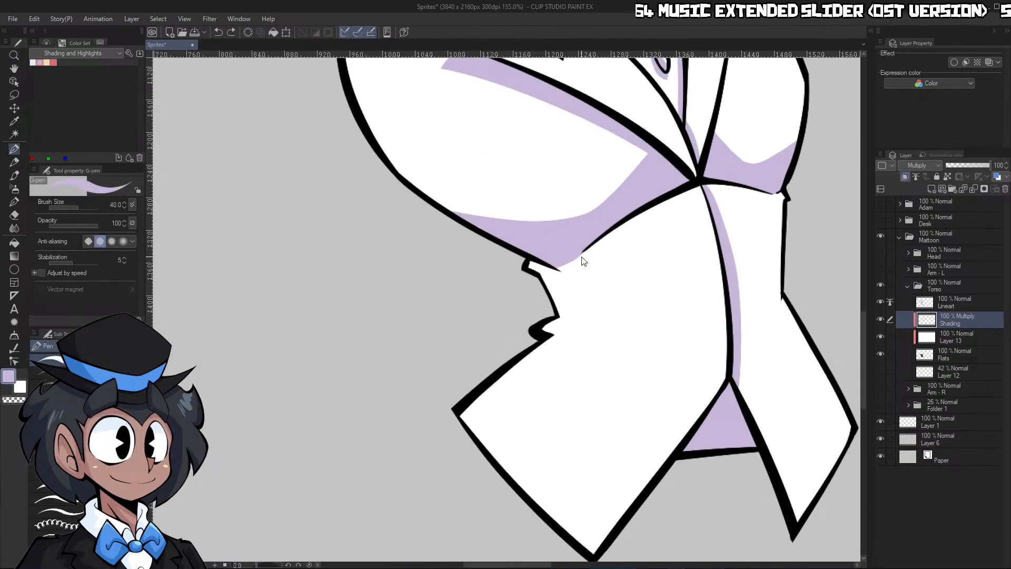
mouse_move(582, 252)
left_mouse_down()
mouse_move(577, 310)
mouse_move(600, 355)
mouse_move(552, 372)
mouse_move(502, 476)
left_mouse_up()
key("g")
left_click(571, 334)
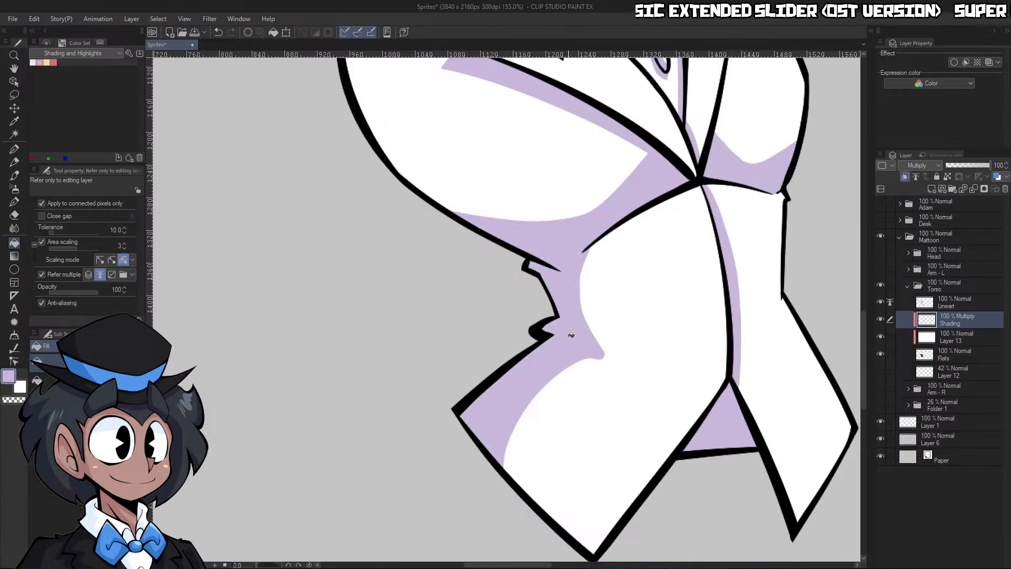
Carve a pointed unshaded wedge into the left waist shadow at the crease with transparent color
key("p")
key("c")
left_click_drag(563, 330, 590, 311)
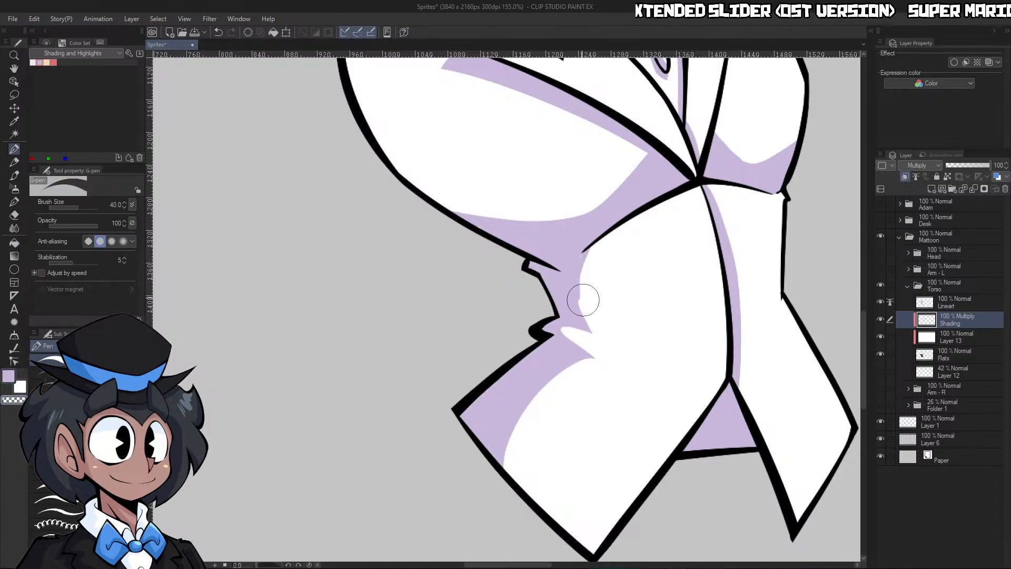
key("c")
Shade the inner edge of the right coat tail with light purple, down to its lower tip
scroll(659, 224, "down", 3)
scroll(659, 224, "up", 2)
left_click_drag(650, 279, 690, 365)
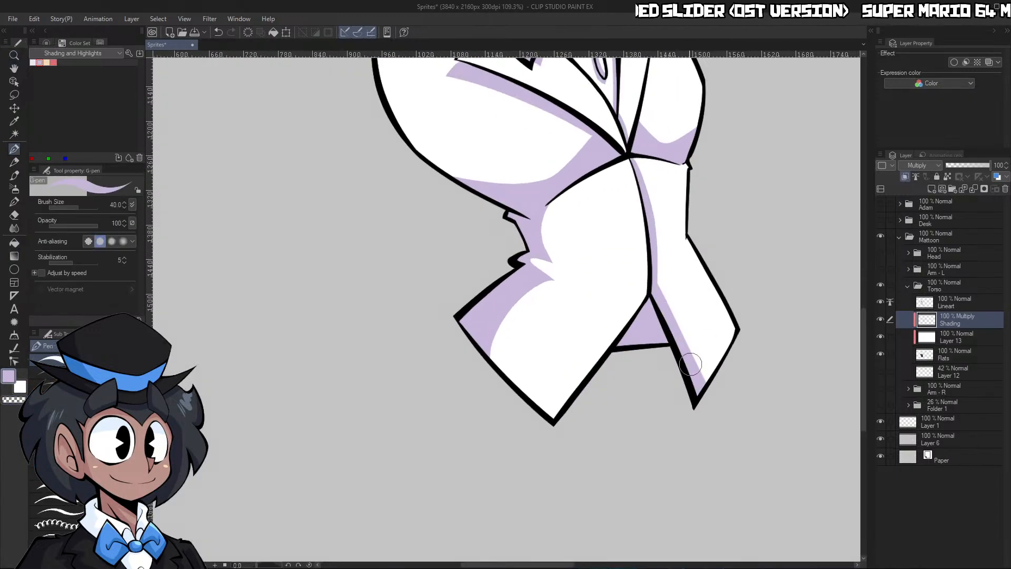
key("ctrl+space")
left_click_drag(711, 429, 759, 305)
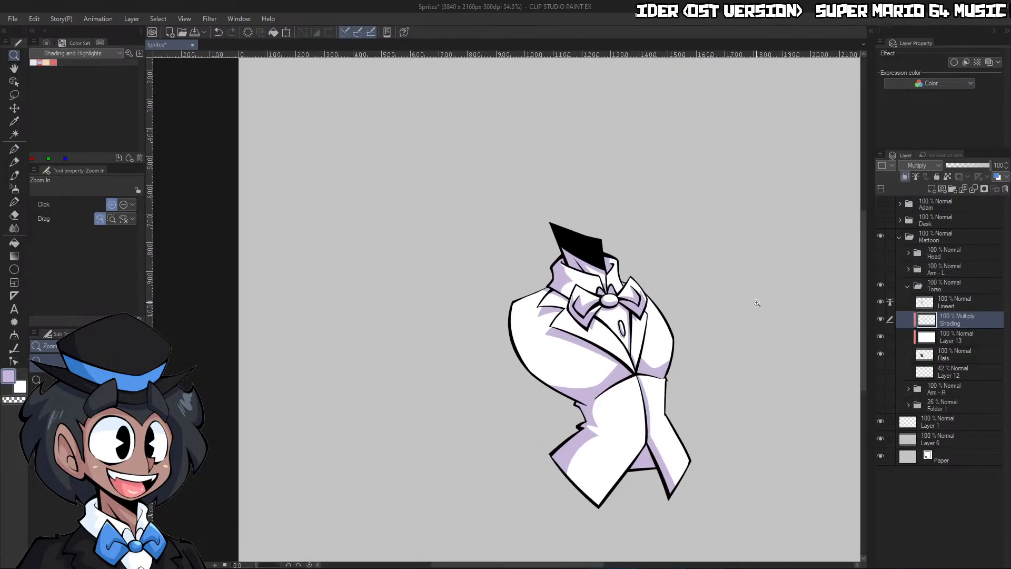
left_click_drag(637, 367, 721, 345)
key("w")
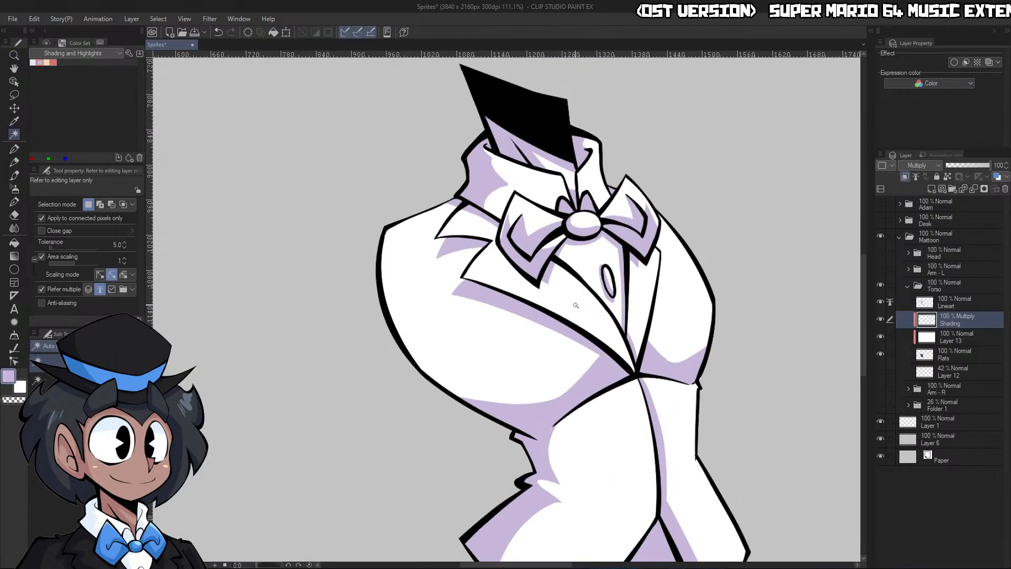
left_click(576, 305)
key("ctrl+space")
left_click_drag(497, 263, 588, 209)
key("ctrl+d")
Shade the outer edge of the left lapel's upper notch and the left lapel's lower border with a size 30 G-pen
key("p")
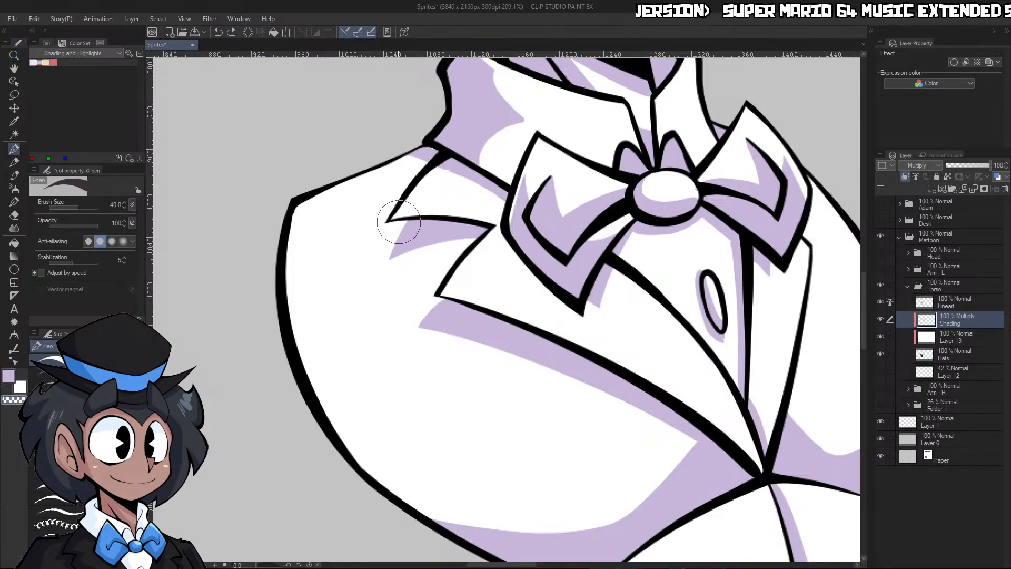
left_click_drag(392, 218, 438, 155)
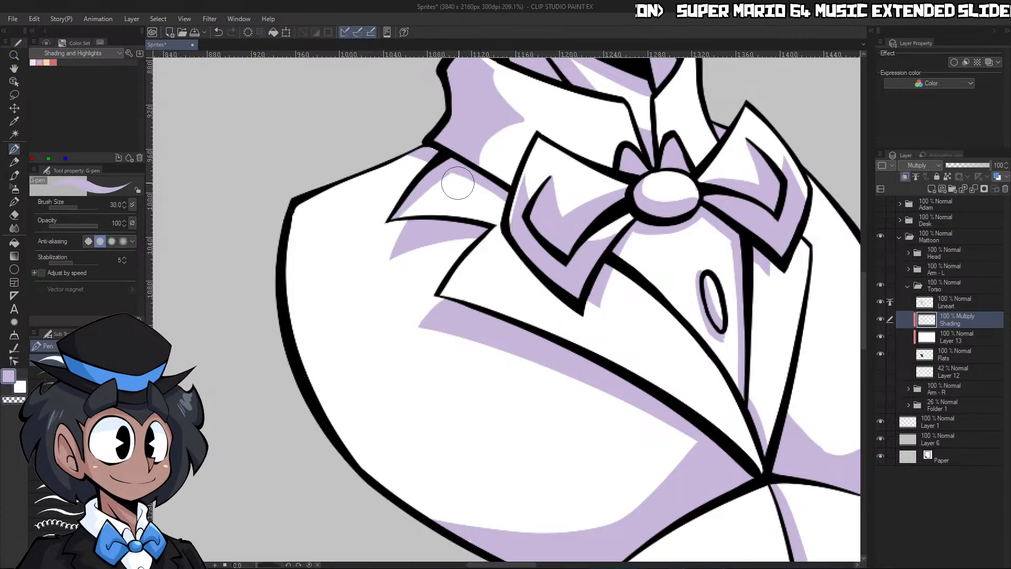
left_click_drag(478, 252, 680, 399)
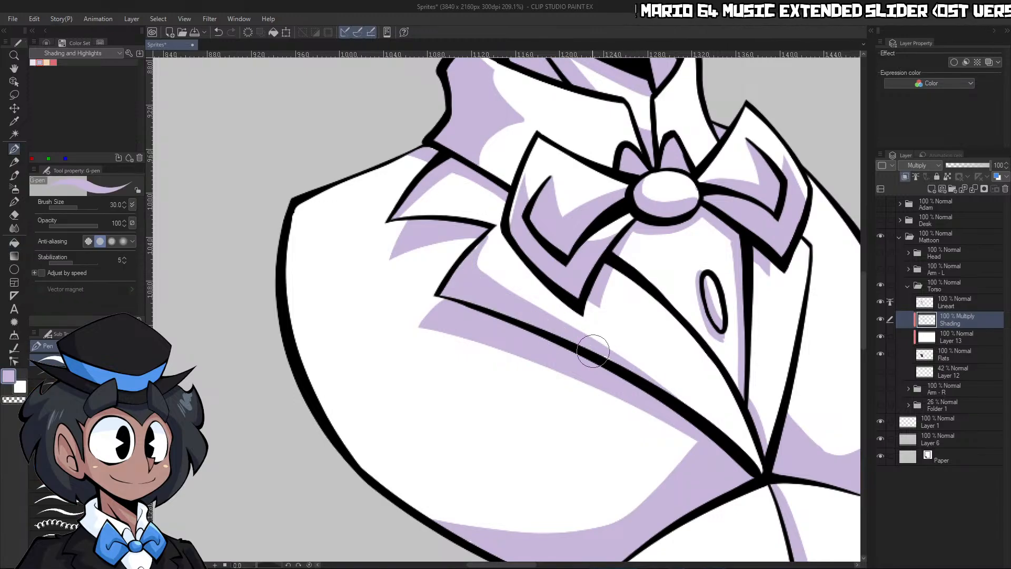
Shade the right lapel's inner edge in light purple, from beneath the bow tie down toward the closure
key("ctrl+space")
left_click_drag(730, 359, 697, 352)
mouse_move(649, 340)
left_mouse_down()
mouse_move(693, 326)
mouse_move(654, 353)
left_mouse_up()
key("ctrl+space")
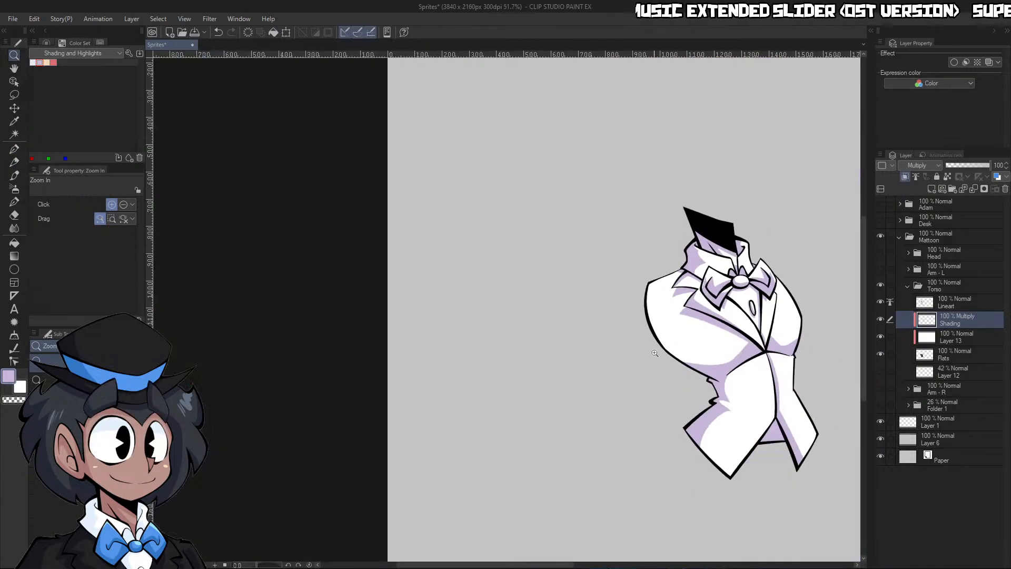
left_click_drag(831, 303, 853, 299)
left_click_drag(702, 372, 746, 362)
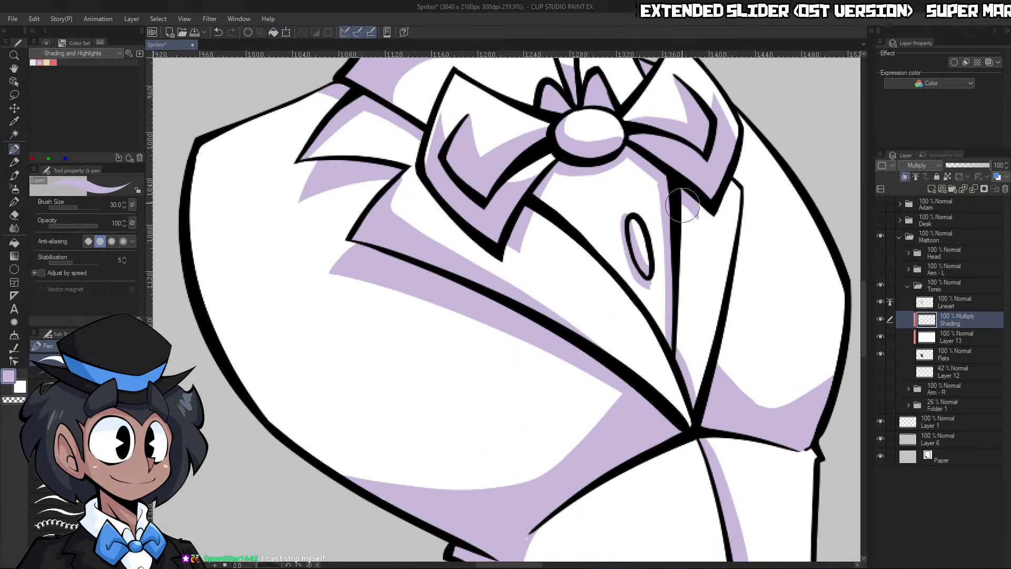
left_click_drag(685, 212, 680, 364)
key("ctrl+space")
mouse_move(747, 327)
left_mouse_down()
mouse_move(722, 368)
mouse_move(680, 389)
left_mouse_up()
key("c")
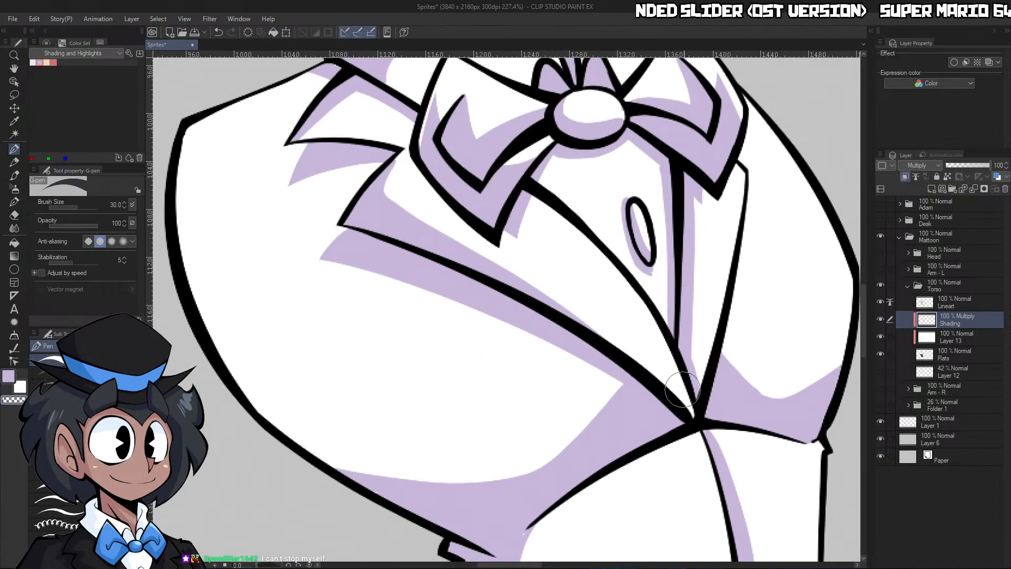
Hide the white-filled Layer 13 in the Torso folder and delete it
key("ctrl+space")
mouse_move(734, 373)
left_mouse_down()
mouse_move(703, 407)
mouse_move(700, 464)
left_mouse_up()
left_click_drag(764, 493, 811, 433)
left_click(879, 338)
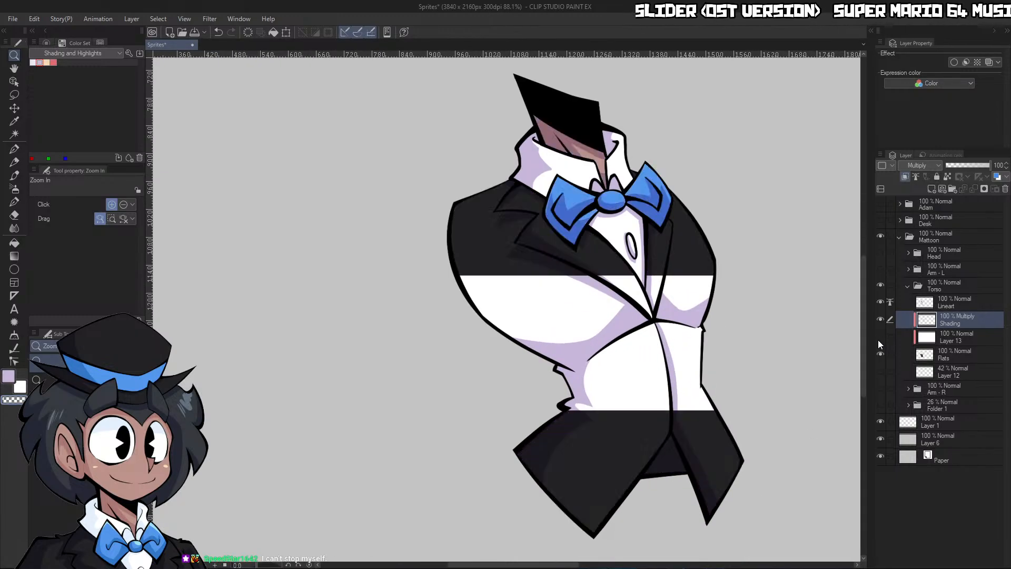
left_click_drag(804, 392, 690, 258)
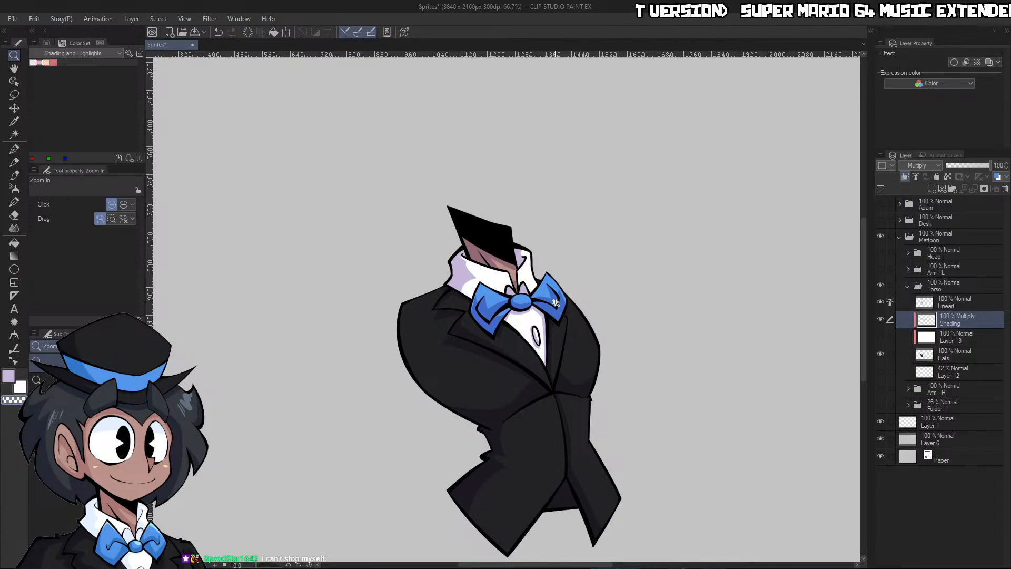
left_click(970, 343)
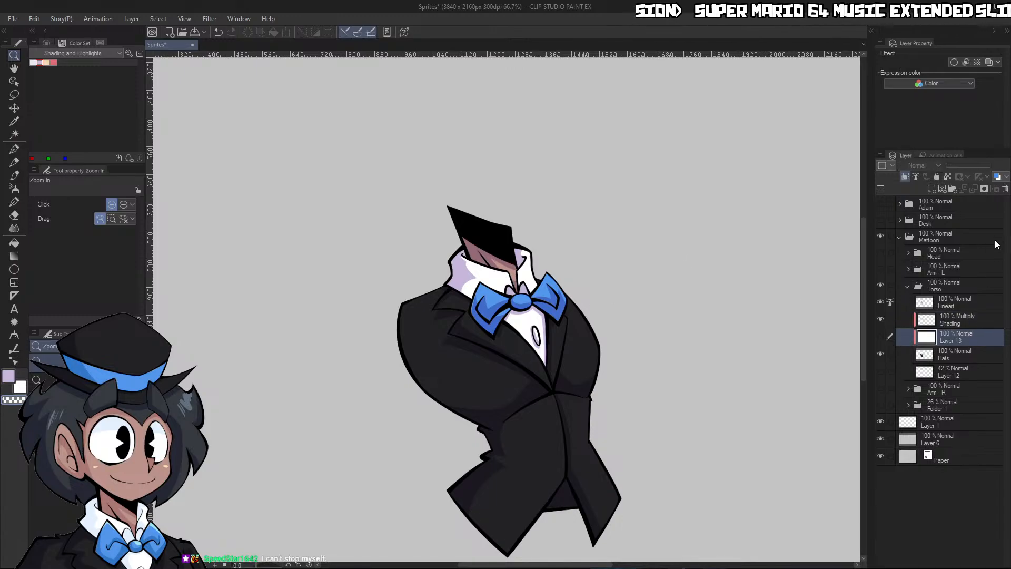
left_click(503, 212)
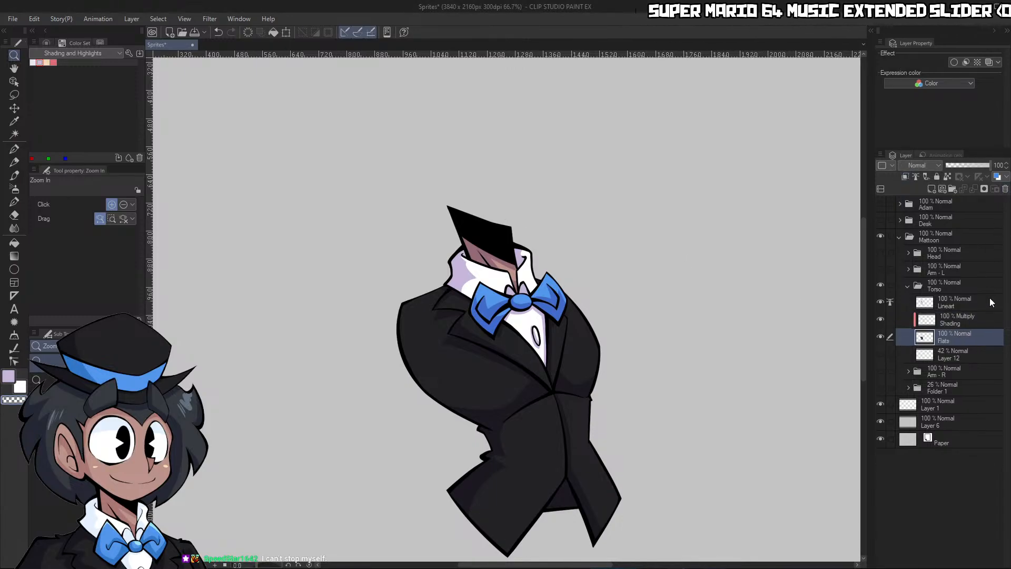
Collapse the Torso folder, then show the Arm - L folder and set its Lineart as the reference layer
left_click(907, 285)
left_click(880, 269)
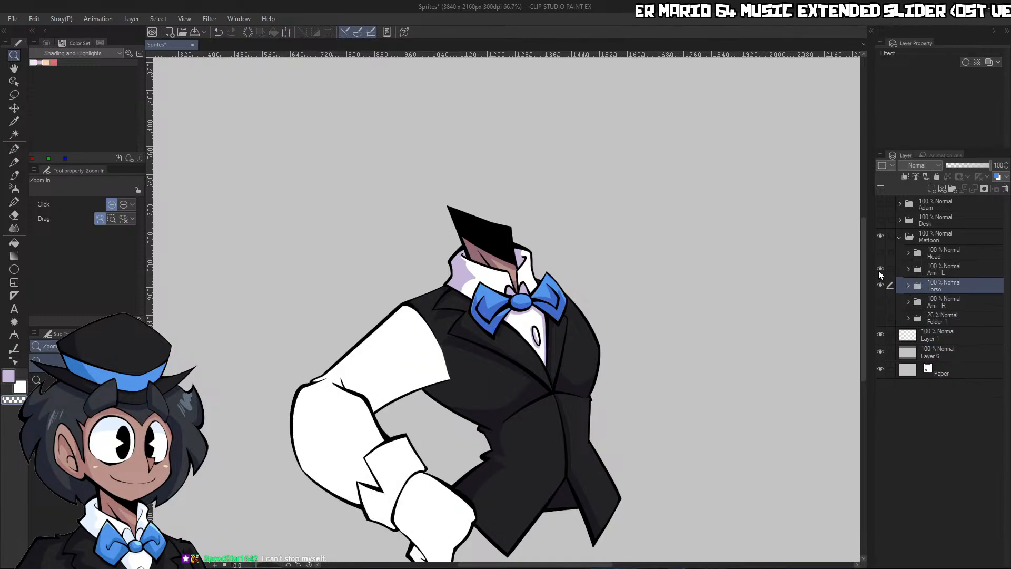
left_click(905, 269)
left_click(940, 288)
left_click(941, 299)
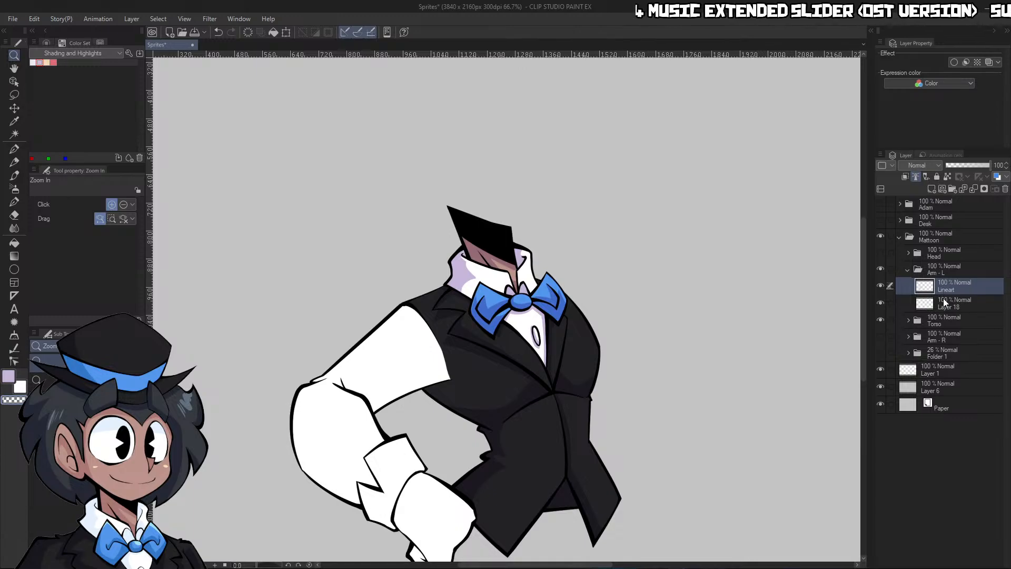
Add a new layer between Lineart and Layer 18 in the Arm - L folder and name it Flats
left_click(930, 189)
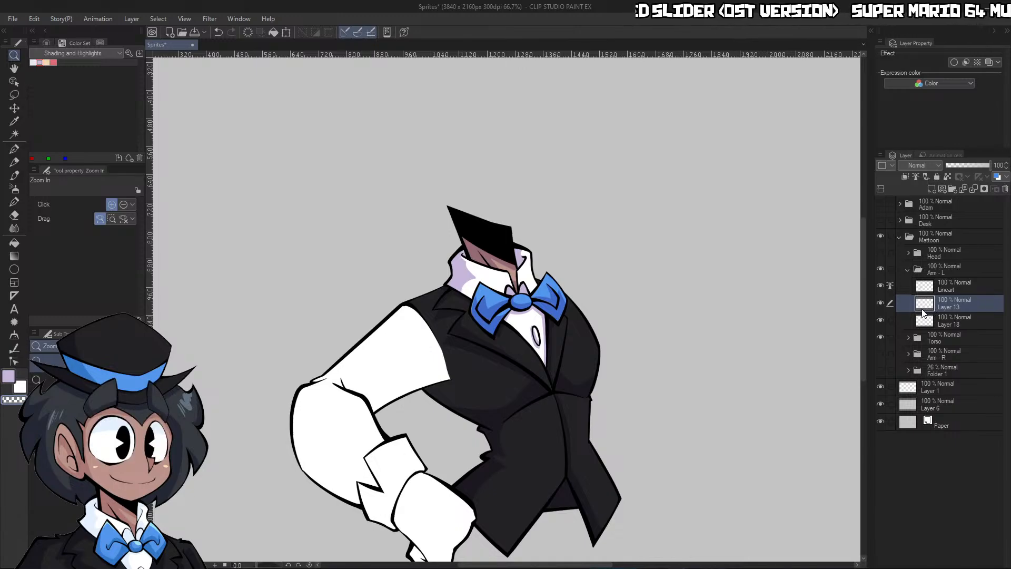
type("Flats")
key("Return")
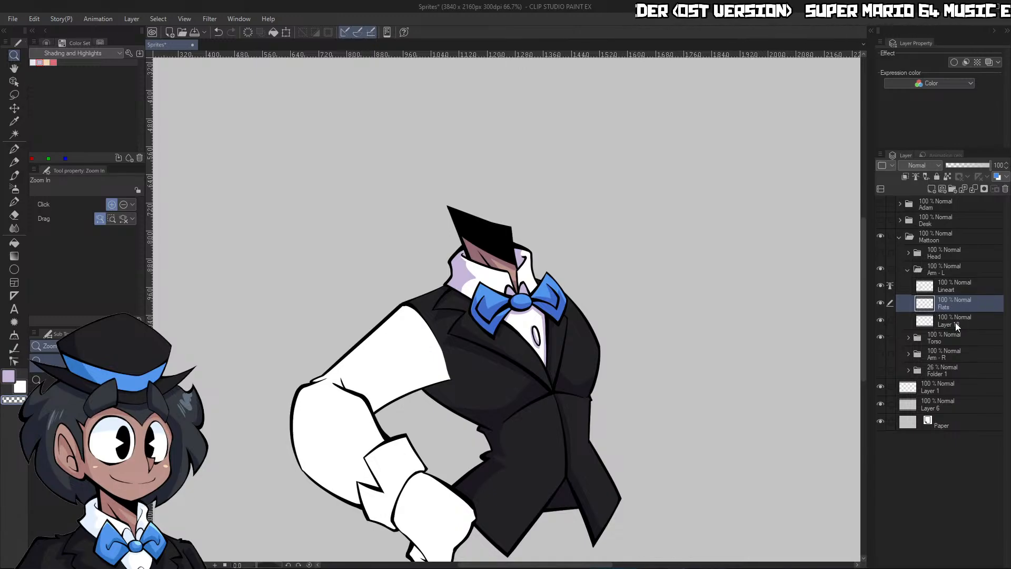
Sample the jacket's dark color and lower the Torso folder's opacity to 15%, with the canvas rotated for the sleeve
left_click(492, 374)
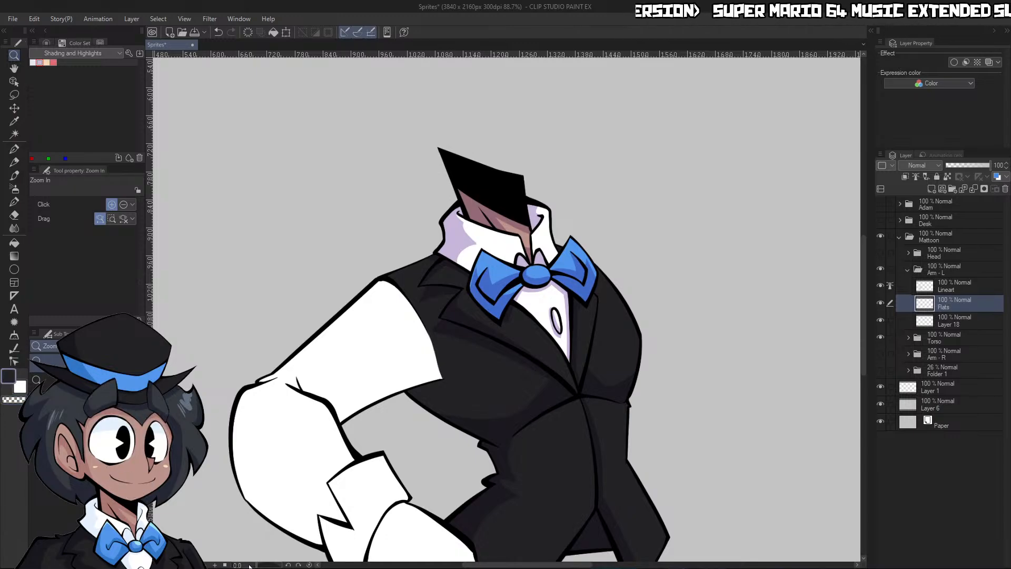
left_click_drag(249, 565, 241, 565)
left_click(942, 341)
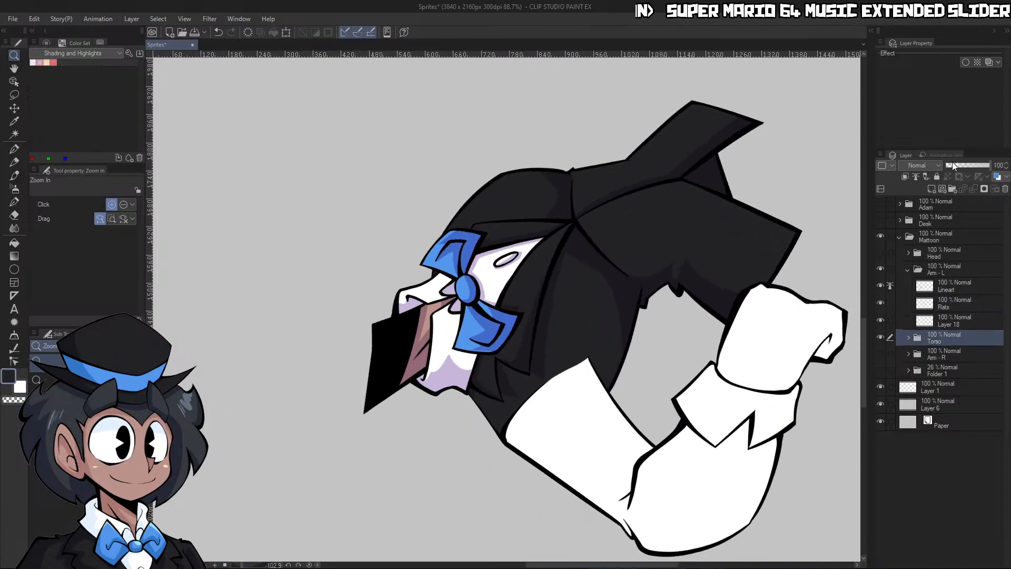
left_click_drag(954, 166, 949, 165)
key("p")
scroll(618, 265, "up", 5)
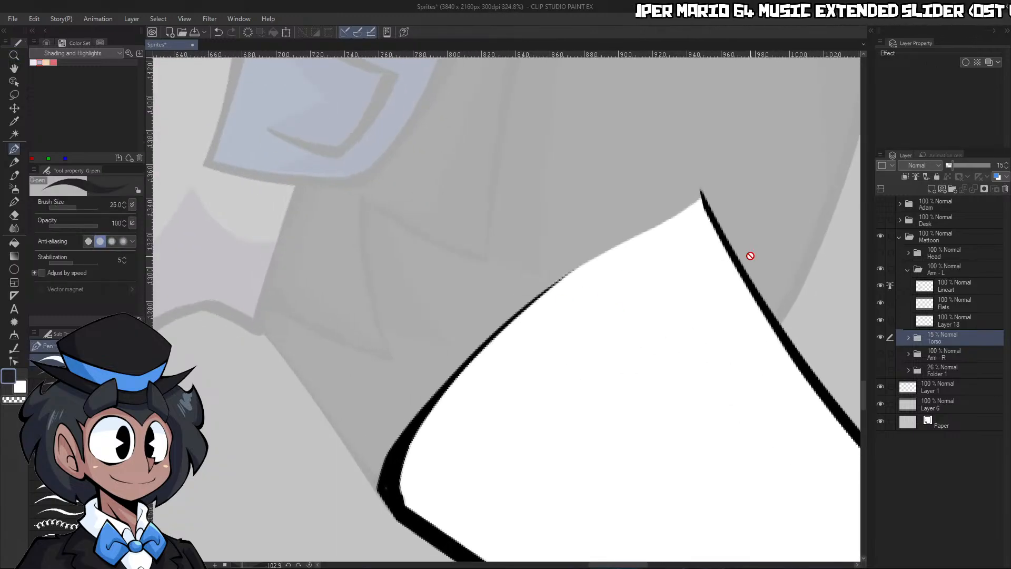
Draw a dark size 20 line on the arm's Flats layer, closing the open shoulder edge of the sleeve
left_click(947, 302)
key("[")
left_click_drag(519, 317, 701, 194)
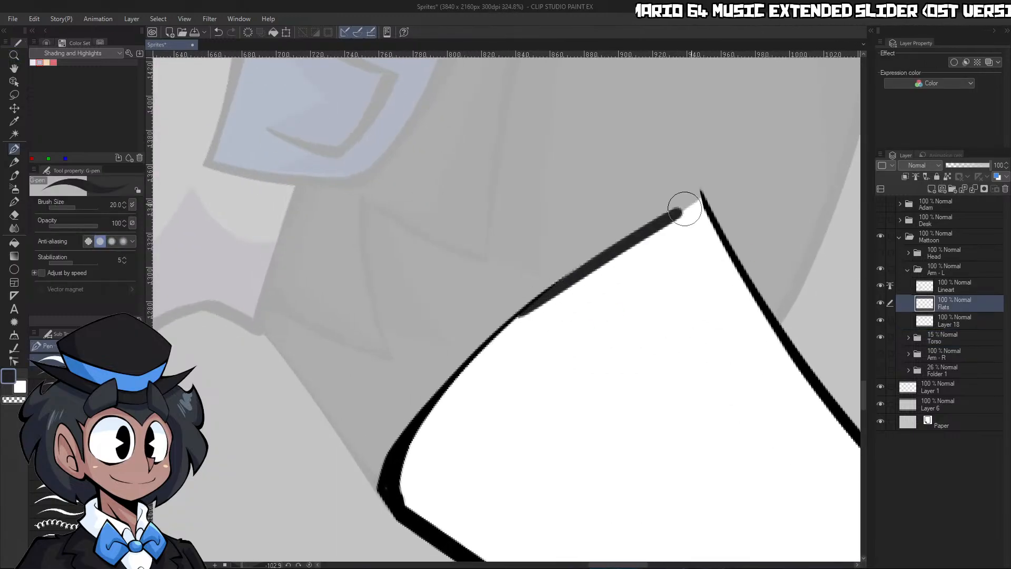
key("ctrl+z")
left_click_drag(526, 300, 708, 189)
Refine the dark line along the sleeve's shoulder edge, alternating transparent color and the dark color
key("c")
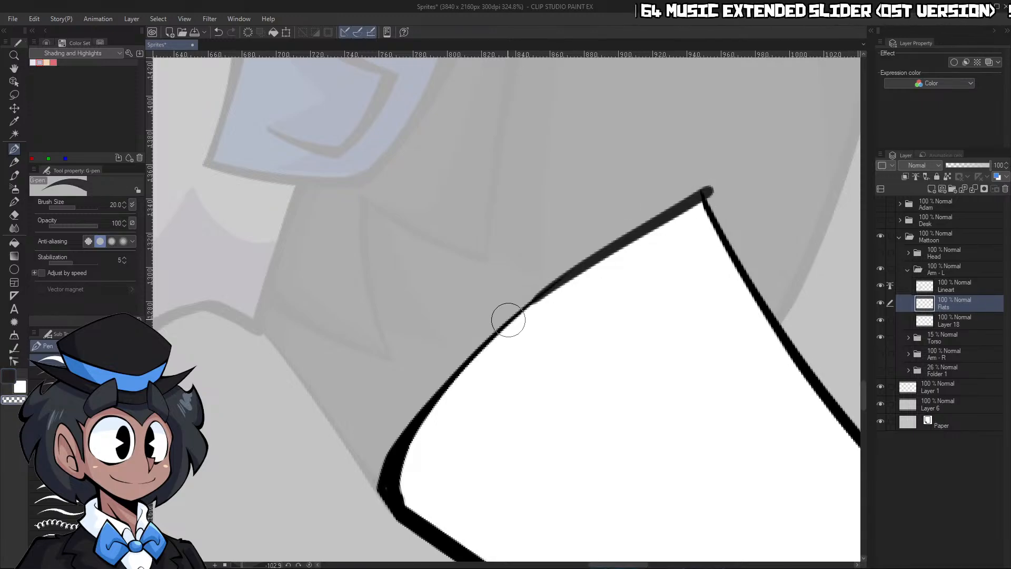
left_click_drag(508, 319, 667, 204)
key("c")
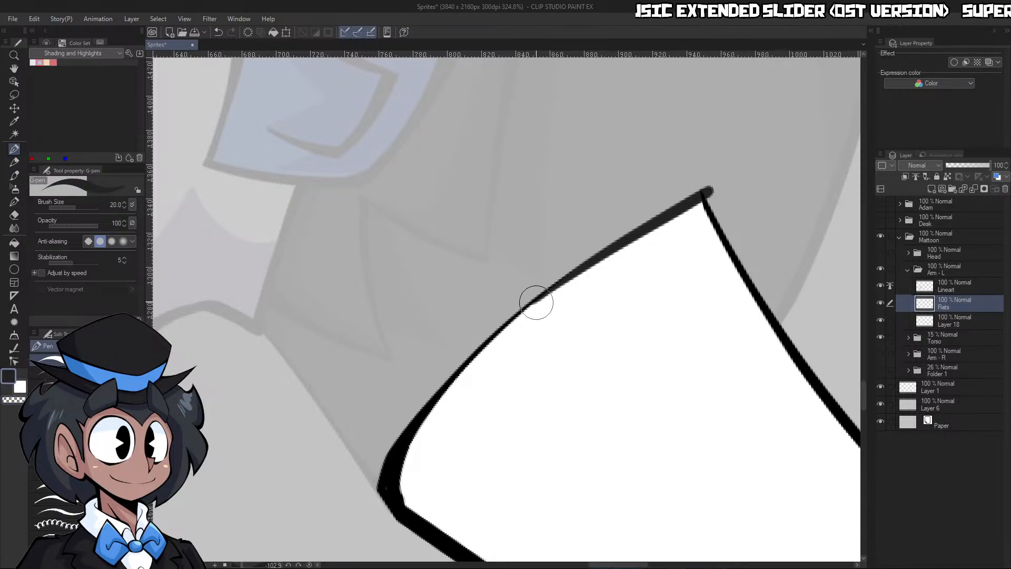
left_click_drag(537, 301, 693, 187)
key("c")
mouse_move(537, 291)
left_mouse_down()
mouse_move(708, 181)
mouse_move(711, 229)
left_mouse_up()
key("c")
Reset the canvas rotation and extend the sleeve's shoulder edge outward with a dark curved stroke to its lower corner
key("ctrl+space")
left_click(310, 564)
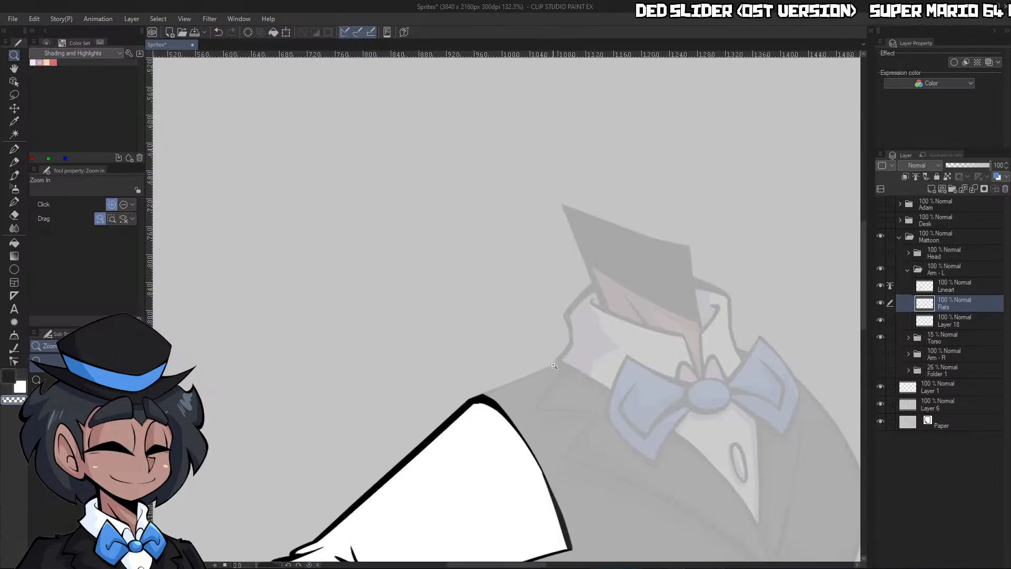
left_click_drag(719, 322, 690, 337)
left_click_drag(652, 441, 670, 415)
key("c")
left_click_drag(585, 186, 651, 346)
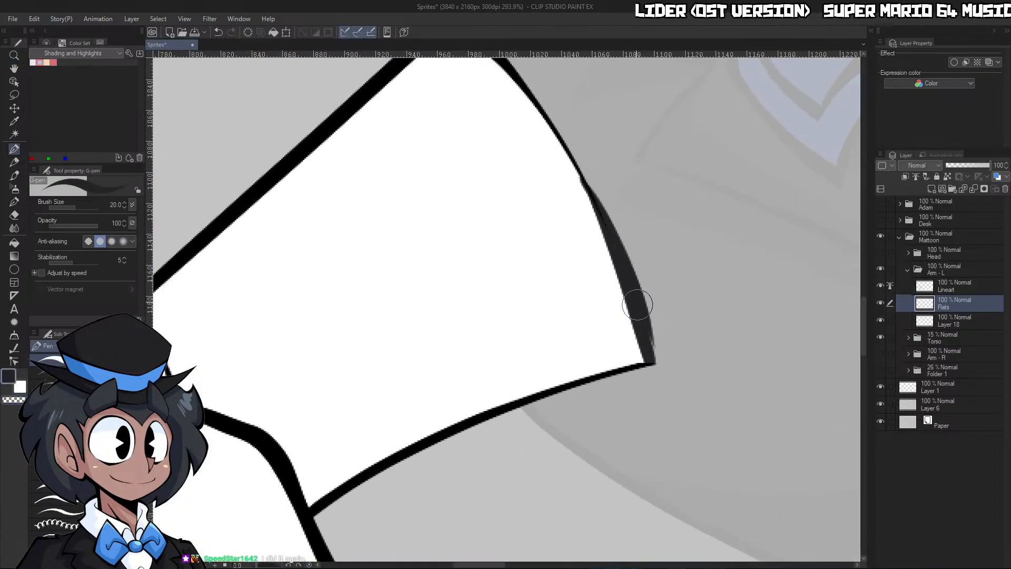
Undo the last stroke and redraw the dark line on the sleeve's shoulder edge, trimming its outer side with transparent color
key("ctrl+z")
left_click_drag(584, 182, 652, 374)
left_click_drag(601, 201, 663, 436)
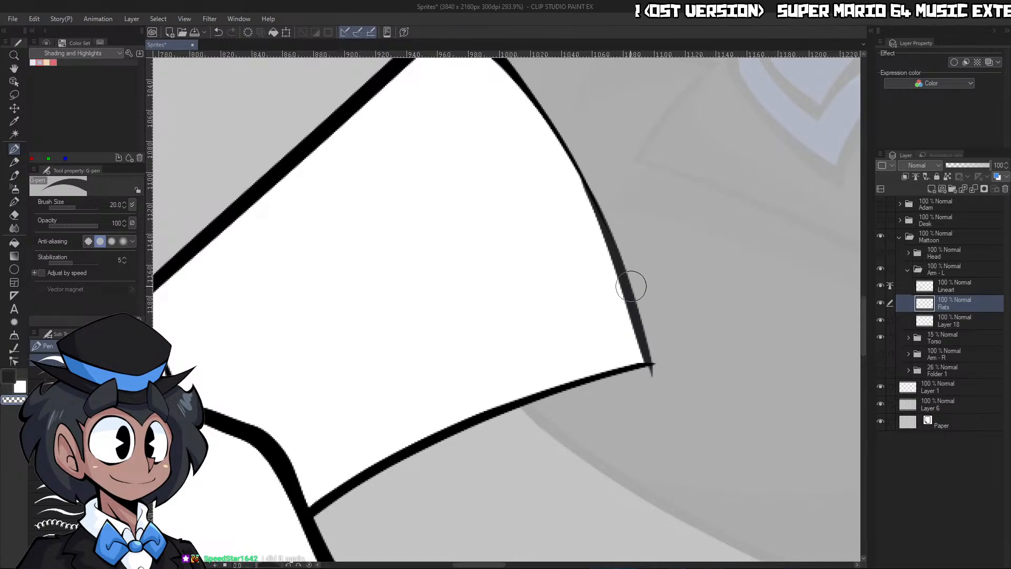
left_click(651, 376)
Fill the arm's sleeve with the jacket's dark color on the Flats layer
key("ctrl+space")
left_click_drag(684, 347, 636, 367)
key("g")
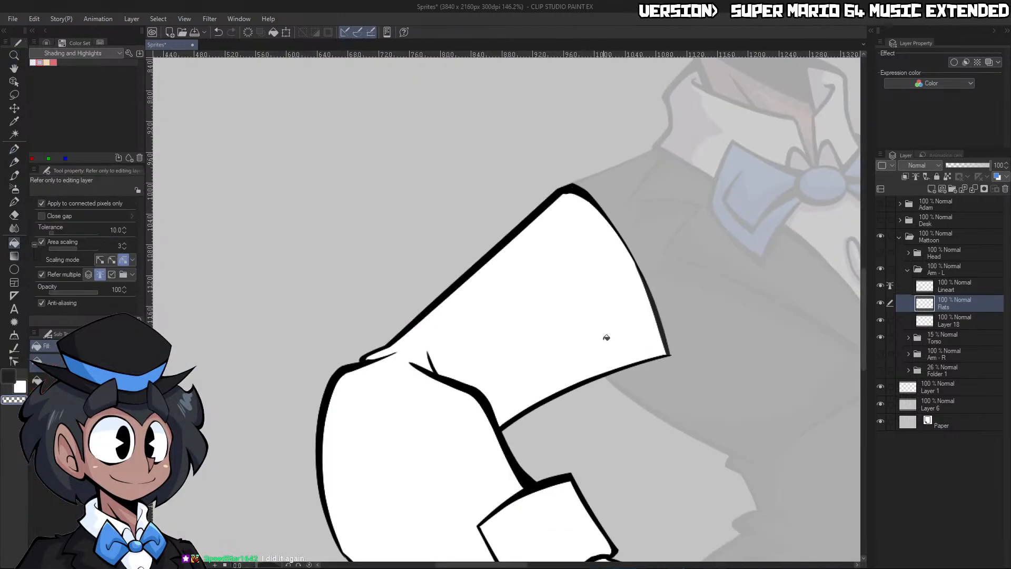
key("c")
left_click(608, 330)
key("ctrl+space")
left_click_drag(673, 307, 673, 460)
Set the drawing color to white, fill the shirt cuff on the Flats layer, and hide Layer 18
left_click(47, 43)
left_click_drag(97, 108, 32, 41)
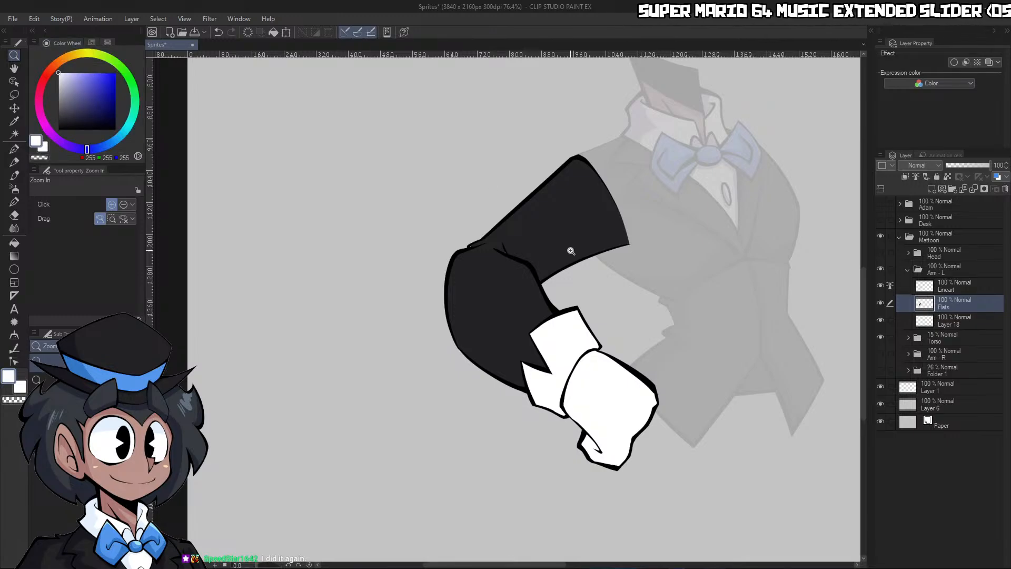
key("g")
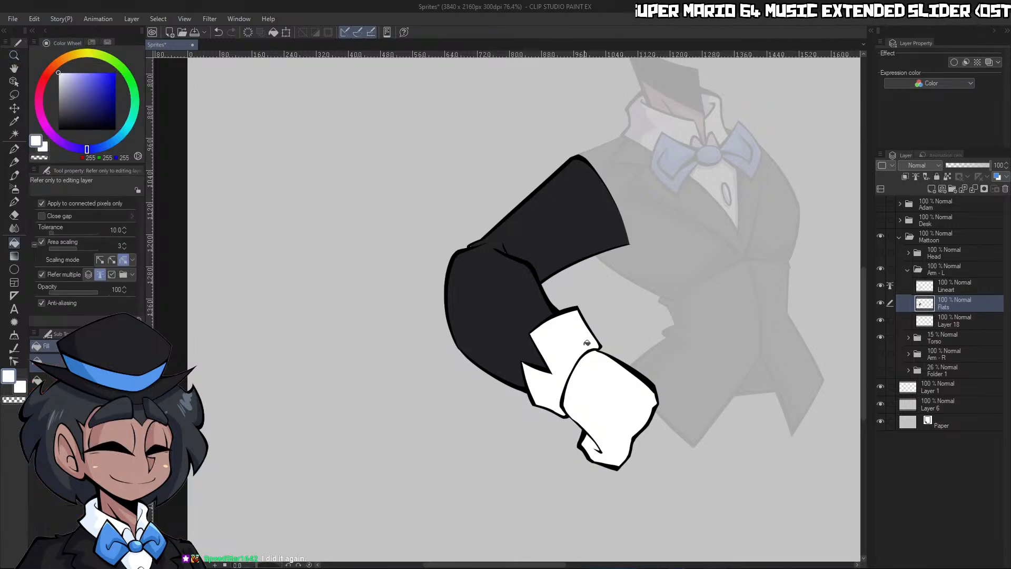
left_click(881, 322)
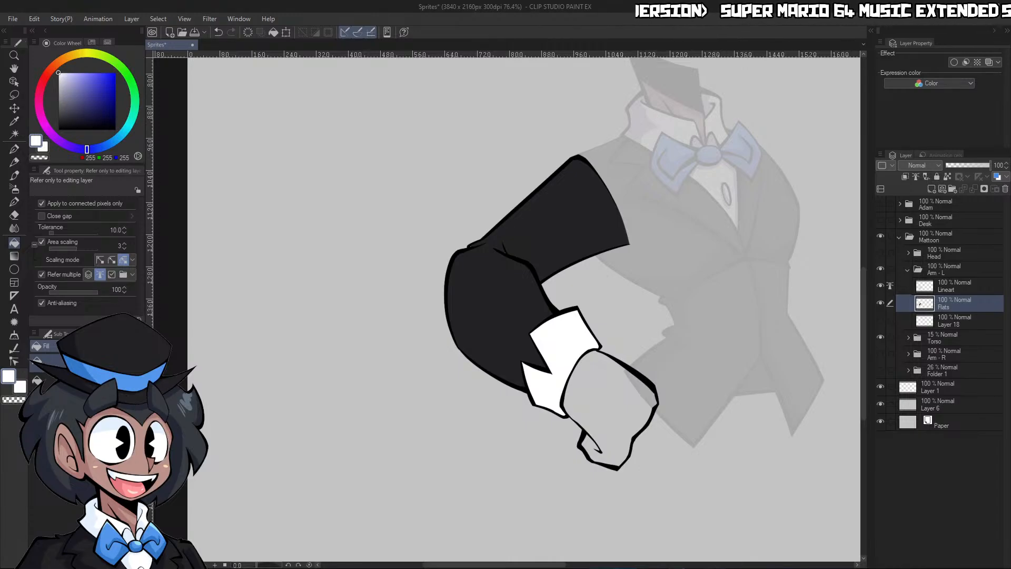
Fill the hand with the skin color, RGB 187, 147, 138
key("ctrl+space")
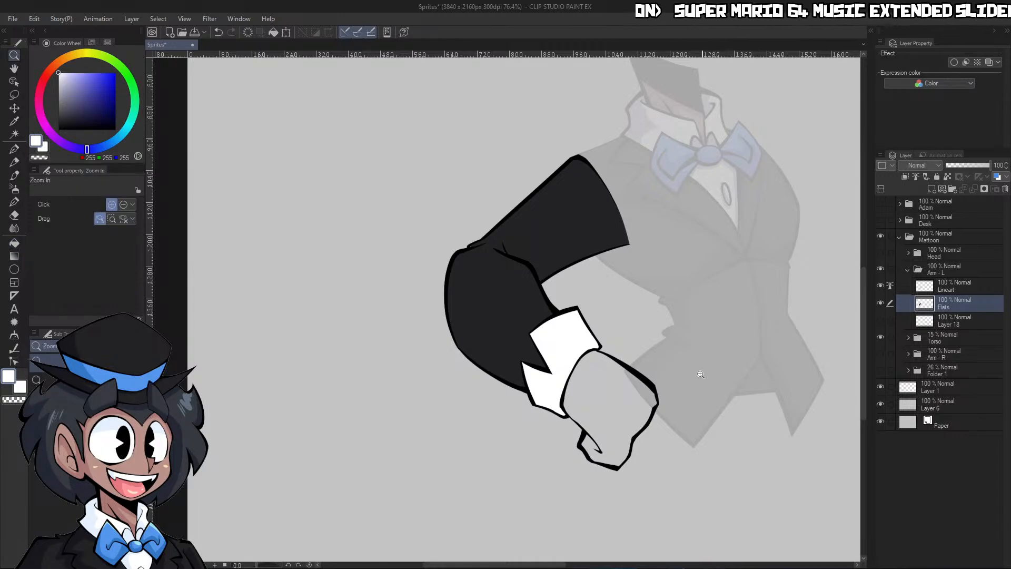
left_click_drag(711, 371, 653, 368)
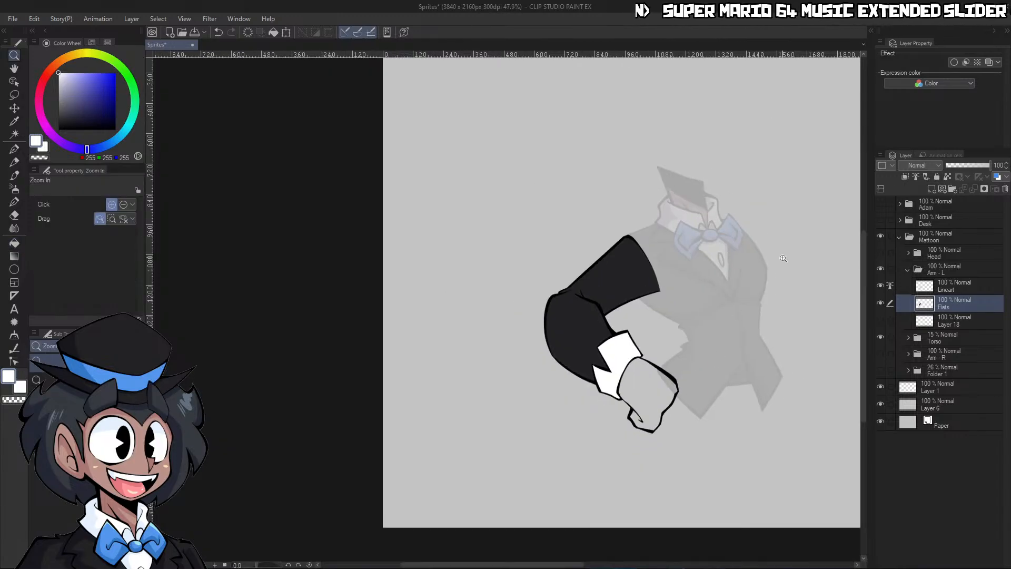
left_click(660, 385)
key("ctrl+space")
mouse_move(727, 399)
left_mouse_down()
mouse_move(707, 407)
mouse_move(828, 352)
left_mouse_up()
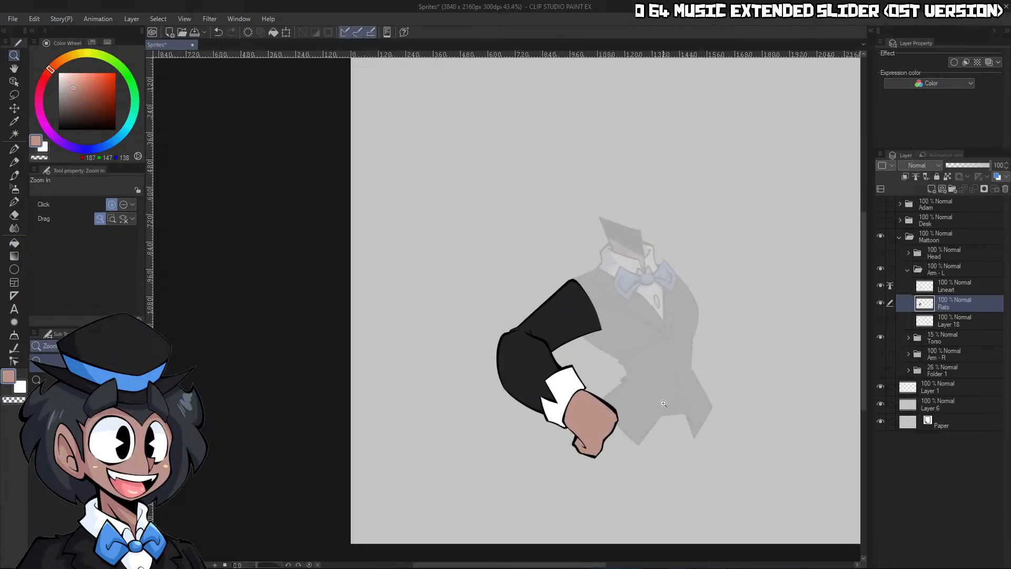
Select the empty area around the arm and invert the selection so it covers the arm
left_click_drag(663, 405, 743, 384)
key("w")
left_click(700, 337)
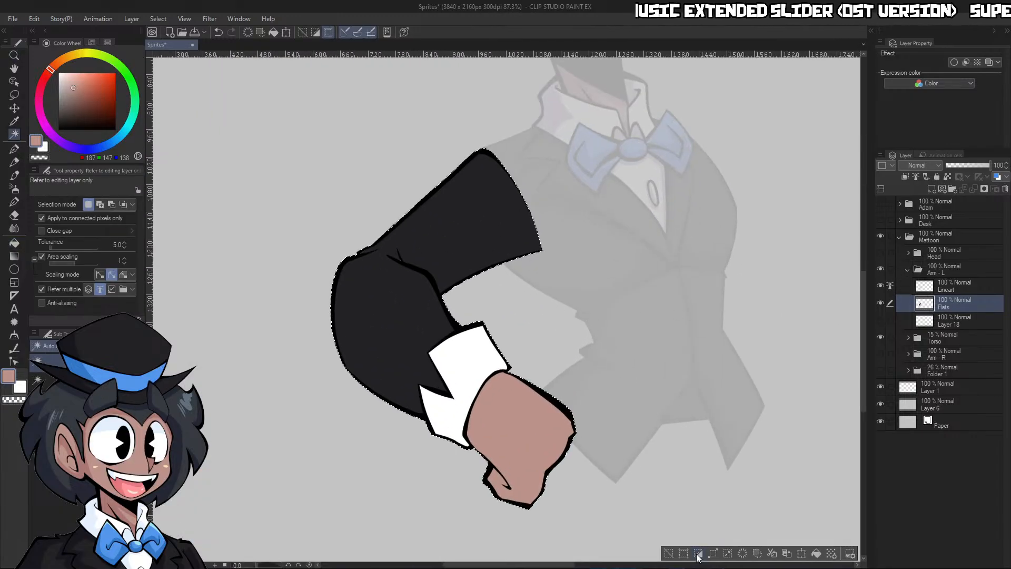
left_click(700, 554)
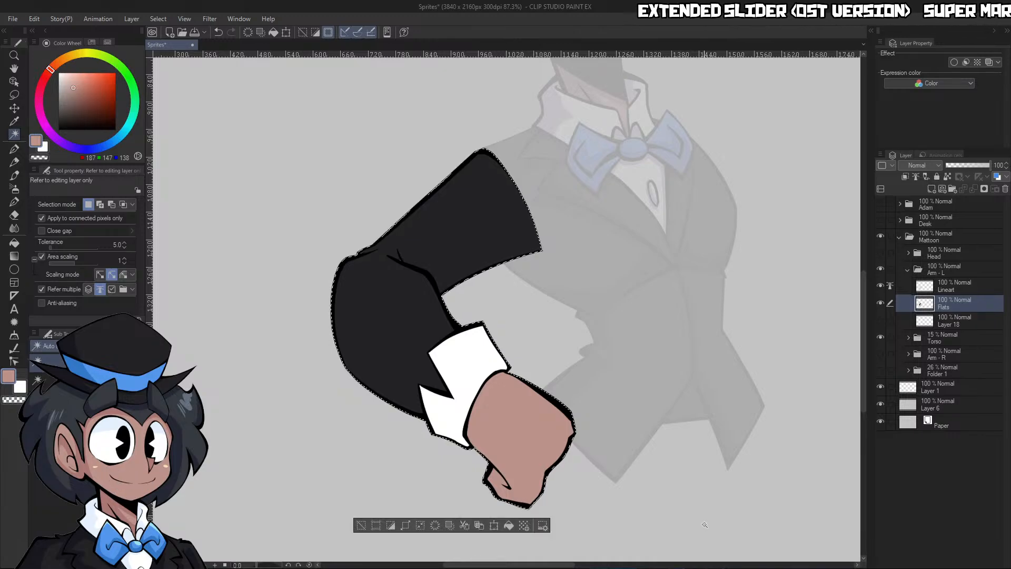
Thicken the flats within the selection using Adjust line width at 10 with brush size 500, and deselect
left_click(16, 351)
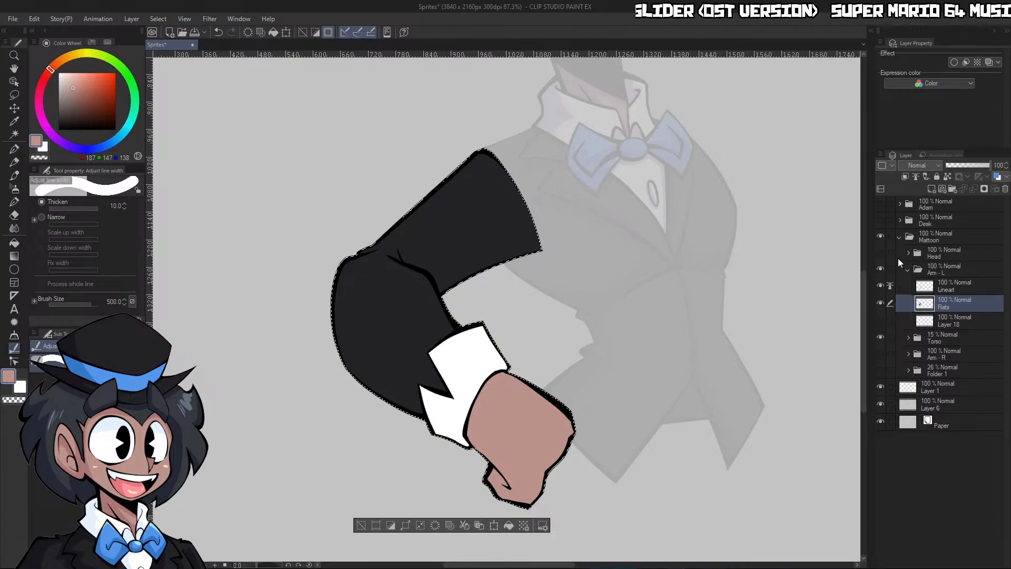
mouse_move(474, 226)
left_mouse_down()
mouse_move(428, 254)
mouse_move(464, 371)
mouse_move(516, 431)
mouse_move(443, 385)
left_mouse_up()
left_click_drag(416, 316, 503, 230)
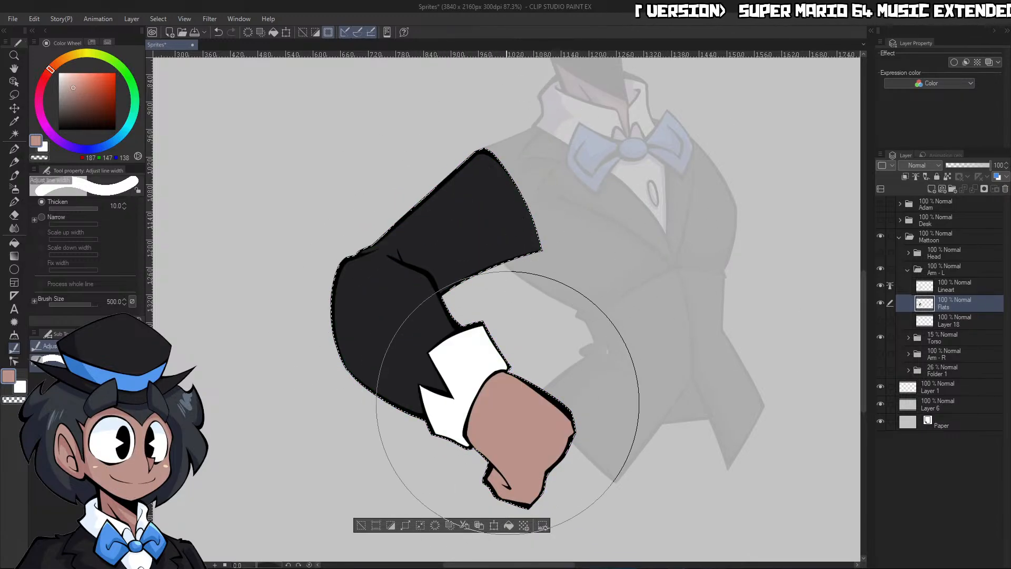
mouse_move(447, 366)
left_mouse_down()
mouse_move(415, 314)
mouse_move(482, 240)
left_mouse_up()
left_click_drag(418, 326, 487, 392)
mouse_move(518, 415)
left_mouse_down()
mouse_move(528, 440)
mouse_move(522, 435)
left_mouse_up()
left_click_drag(486, 238, 571, 218)
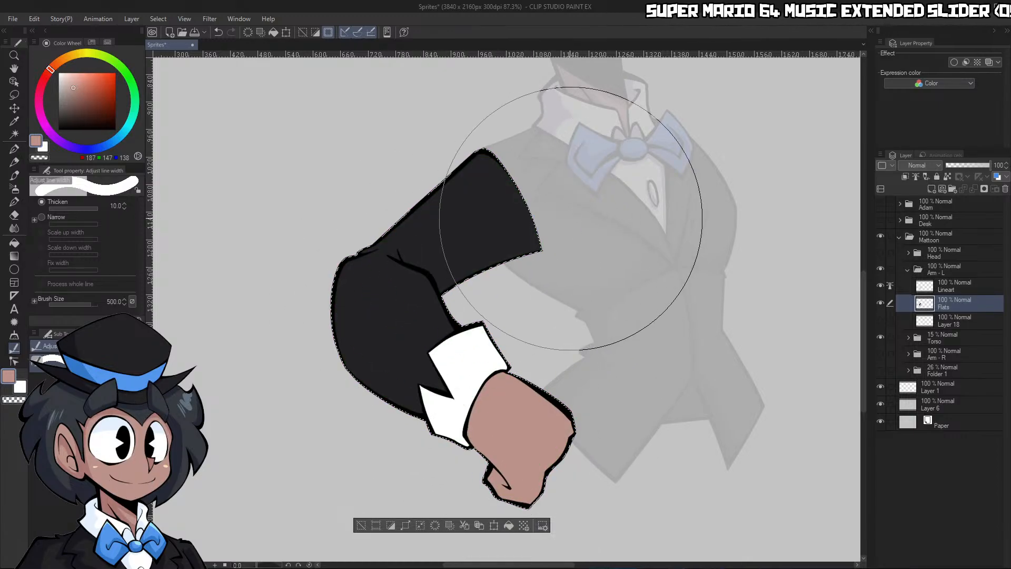
key("ctrl+d")
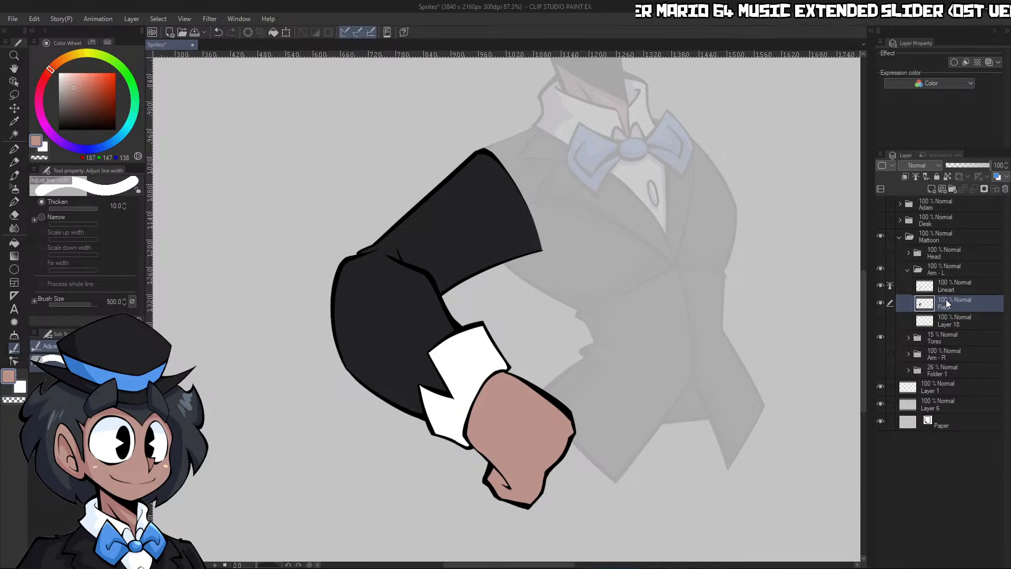
Add a clipped Multiply layer named Shading above the arm's Flats and choose the light purple shading color
left_click(931, 190)
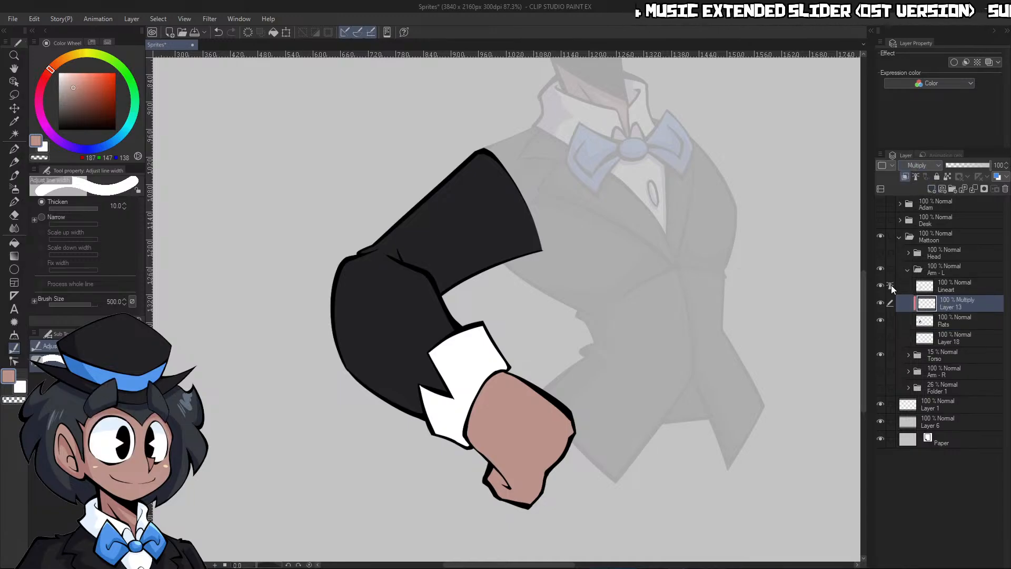
type("Shading")
key("Return")
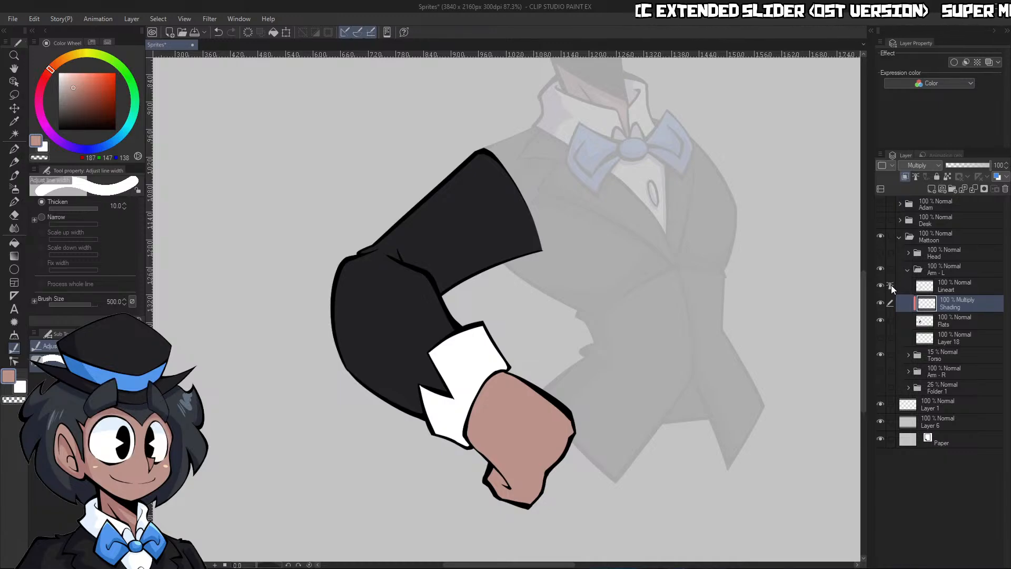
left_click(92, 43)
left_click(40, 63)
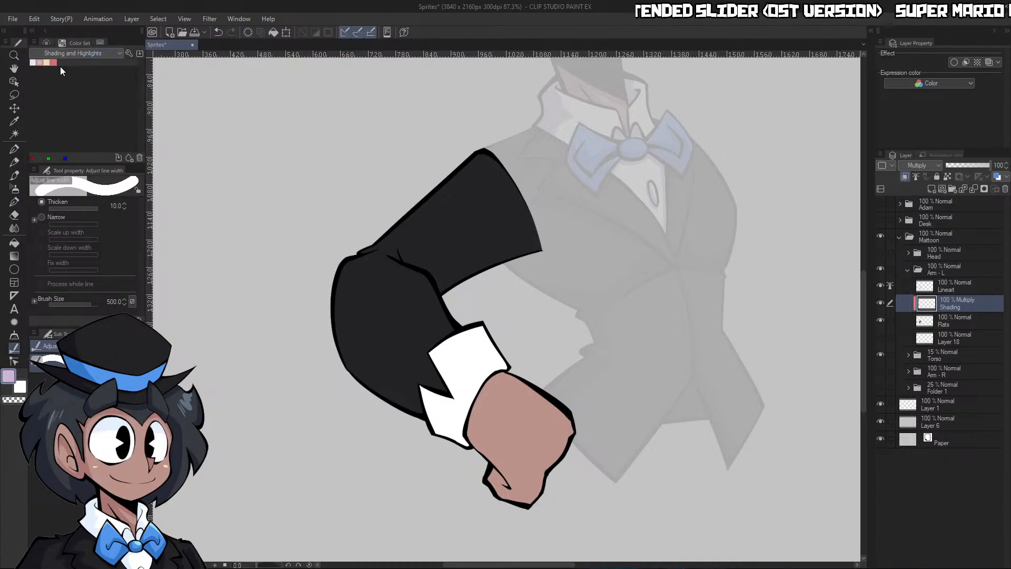
Outline the shadow shapes along the outer side of the upper sleeve and forearm with the size 25 G-pen
key("ctrl+space")
left_click(583, 254)
mouse_move(419, 210)
left_mouse_down()
mouse_move(535, 128)
mouse_move(395, 192)
mouse_move(333, 316)
mouse_move(520, 143)
mouse_move(536, 146)
mouse_move(444, 187)
left_mouse_up()
key("ctrl+z")
key("c")
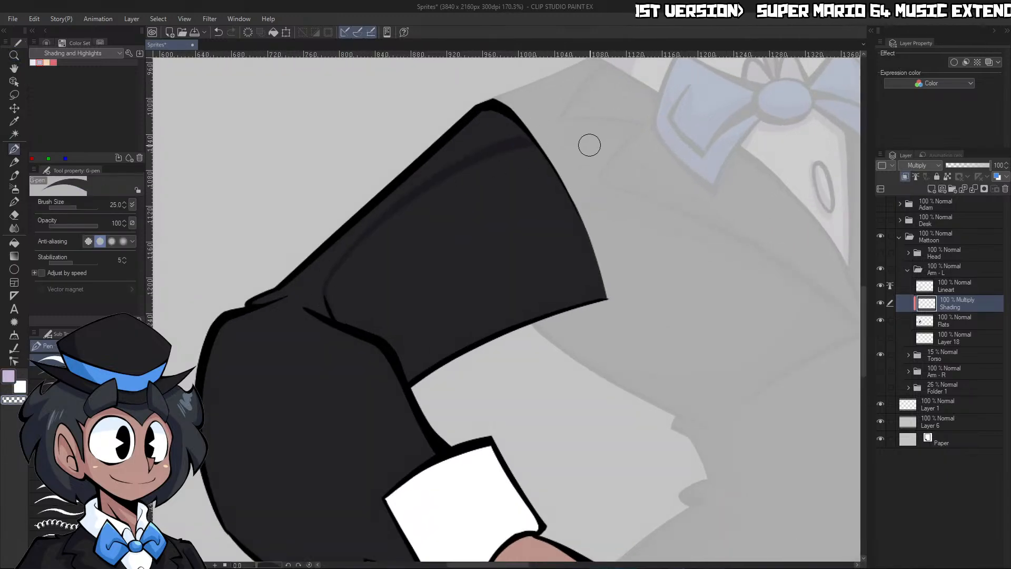
key("ctrl+space")
mouse_move(543, 184)
left_mouse_down()
mouse_move(515, 213)
mouse_move(440, 198)
left_mouse_up()
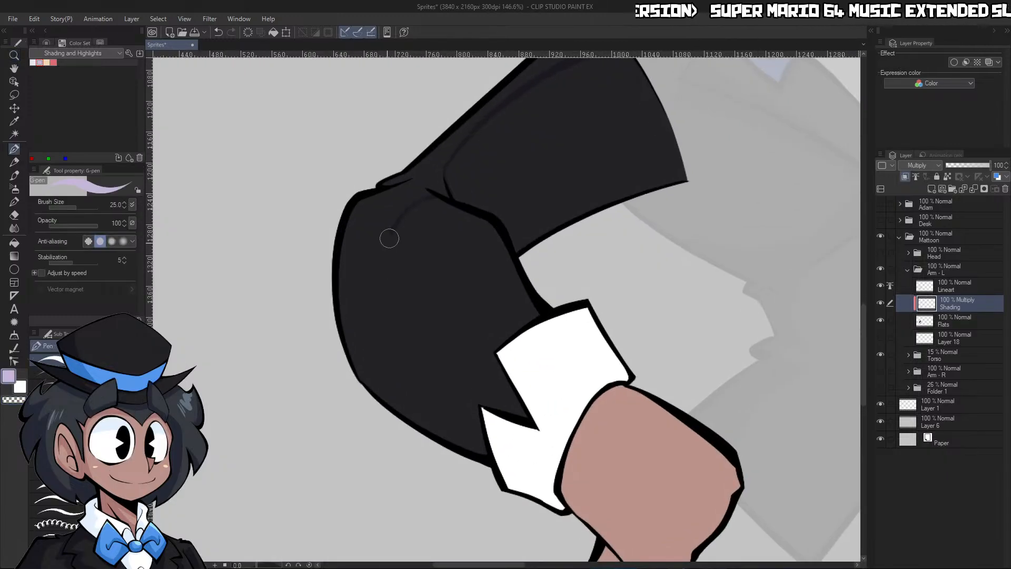
key("ctrl+space")
left_click(506, 401)
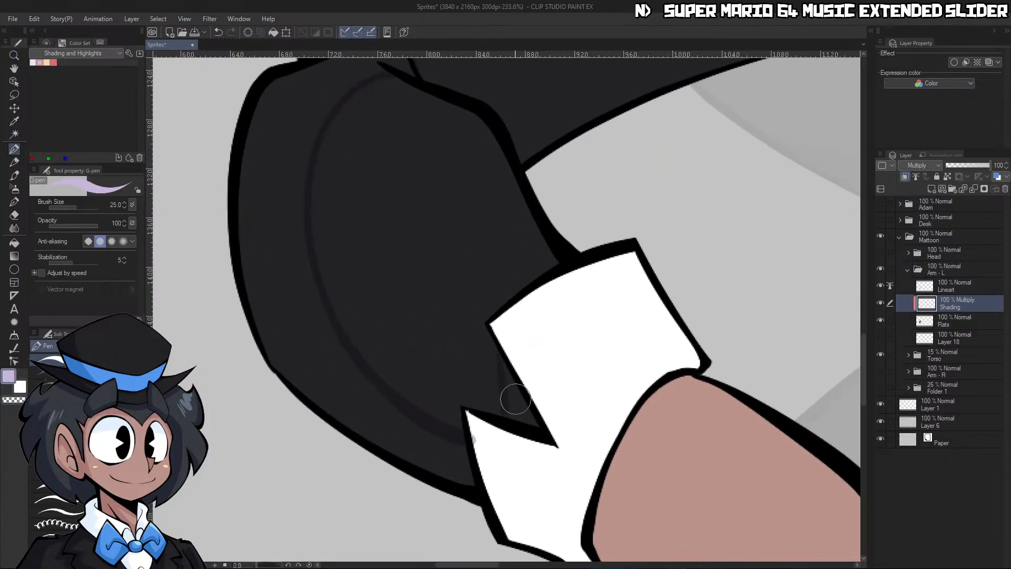
Fill the outlined sleeve shadows beside the cuff and along the forearm, cleaning the edge with transparent color
key("g")
left_click(518, 405)
left_click(434, 454)
key("p")
key("c")
mouse_move(480, 443)
left_mouse_down()
mouse_move(476, 427)
mouse_move(528, 490)
left_mouse_up()
key("ctrl+space")
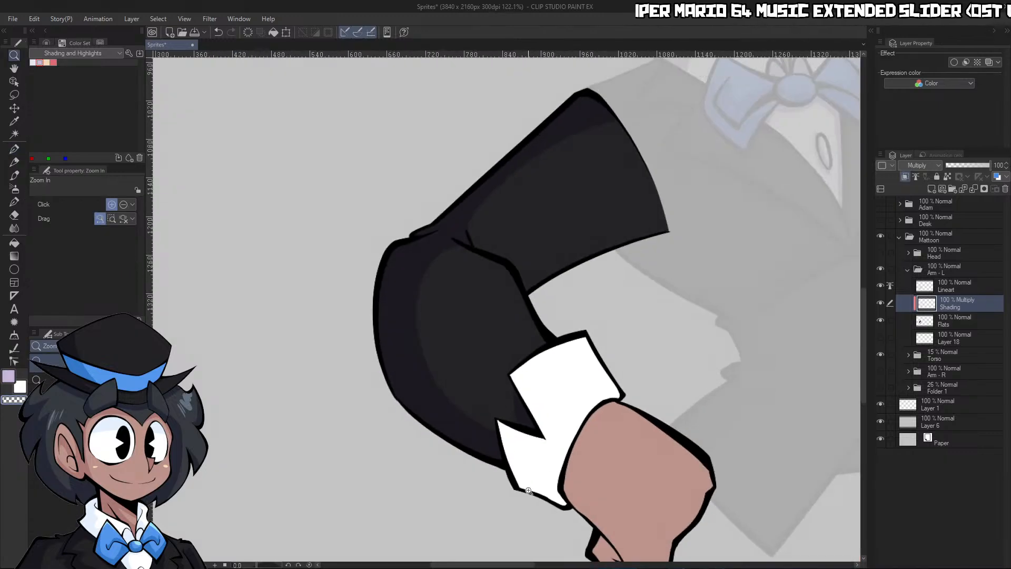
Outline and fill a light purple shadow along the cuff's upper sleeve-side edge, tidying its curve with transparent color
left_click_drag(590, 461, 621, 453)
key("c")
left_click_drag(509, 419, 476, 284)
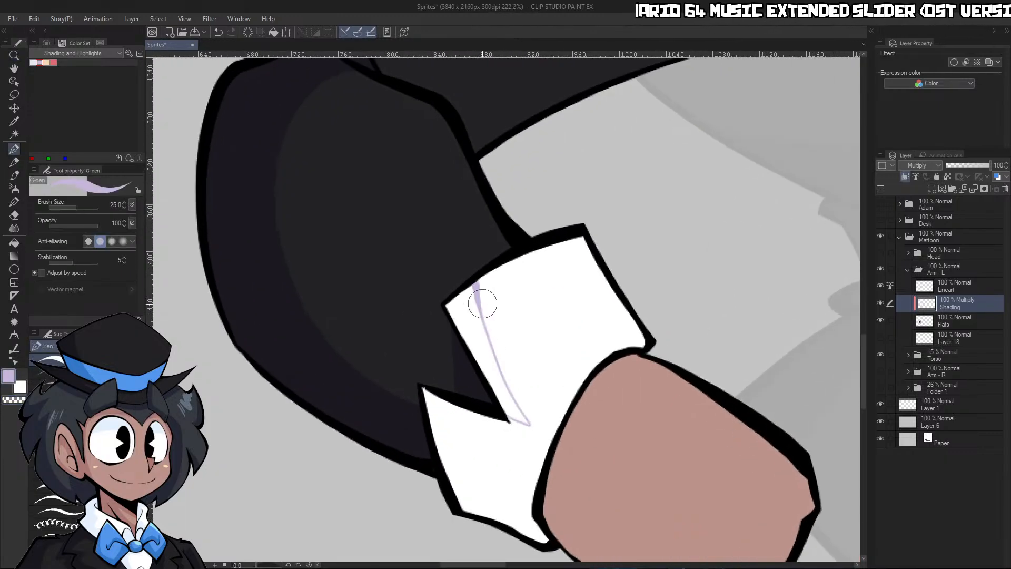
key("g")
left_click(495, 368)
key("p")
key("c")
left_click_drag(531, 426, 481, 278)
Outline and fill a light purple shadow along the lower side of the cuff's pointed flap
key("ctrl+space")
mouse_move(521, 345)
left_mouse_down()
mouse_move(518, 424)
mouse_move(543, 420)
left_mouse_up()
mouse_move(383, 358)
left_mouse_down()
mouse_move(465, 475)
mouse_move(519, 487)
left_mouse_up()
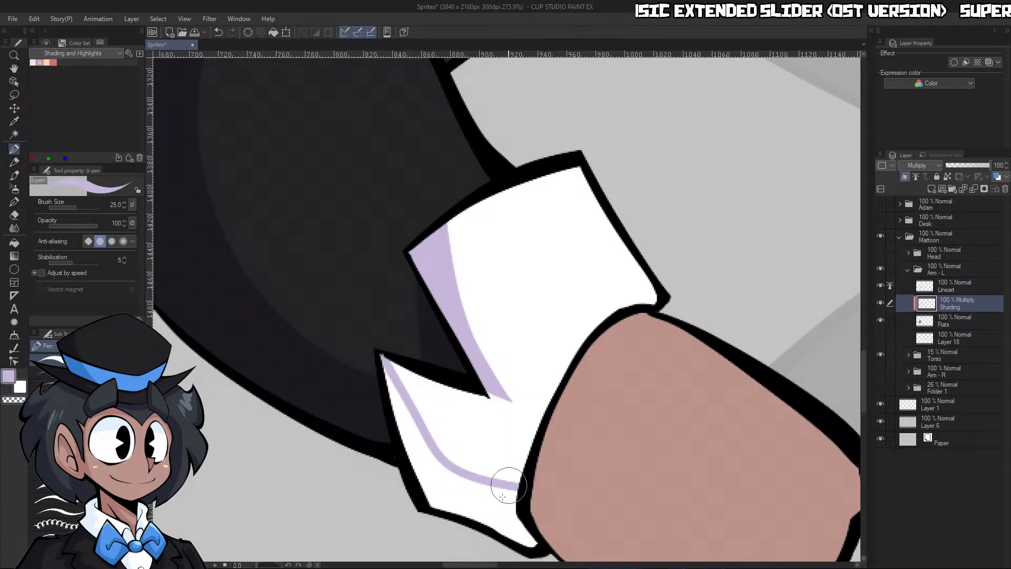
key("g")
left_click(495, 502)
Draw a curved shadow edge from the wrist down the back of the hand and fill the thumb side
key("ctrl+space")
left_click_drag(580, 388, 584, 416)
left_click_drag(638, 457, 605, 310)
key("p")
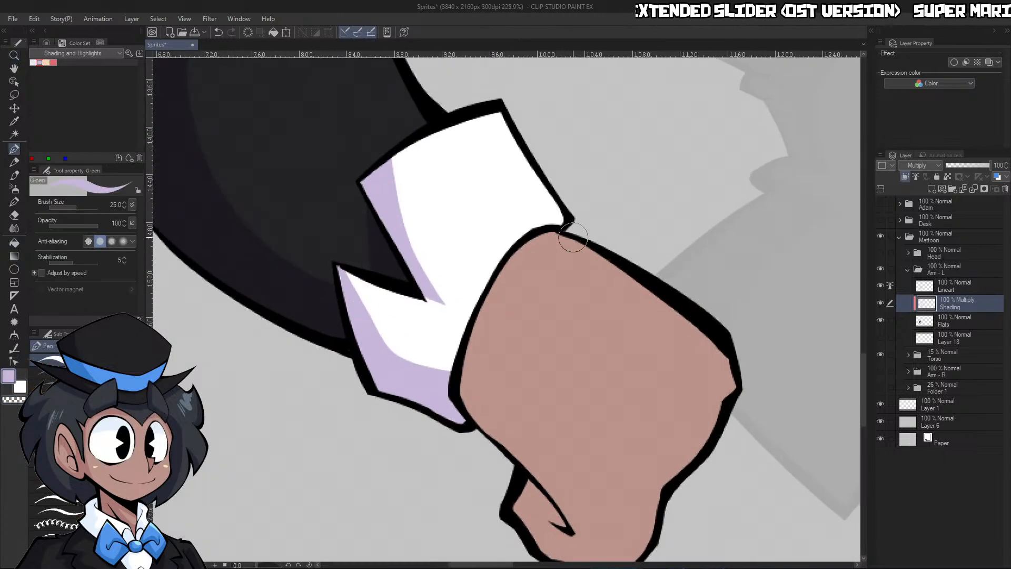
mouse_move(573, 237)
left_mouse_down()
mouse_move(519, 425)
mouse_move(614, 524)
mouse_move(601, 556)
left_mouse_up()
key("g")
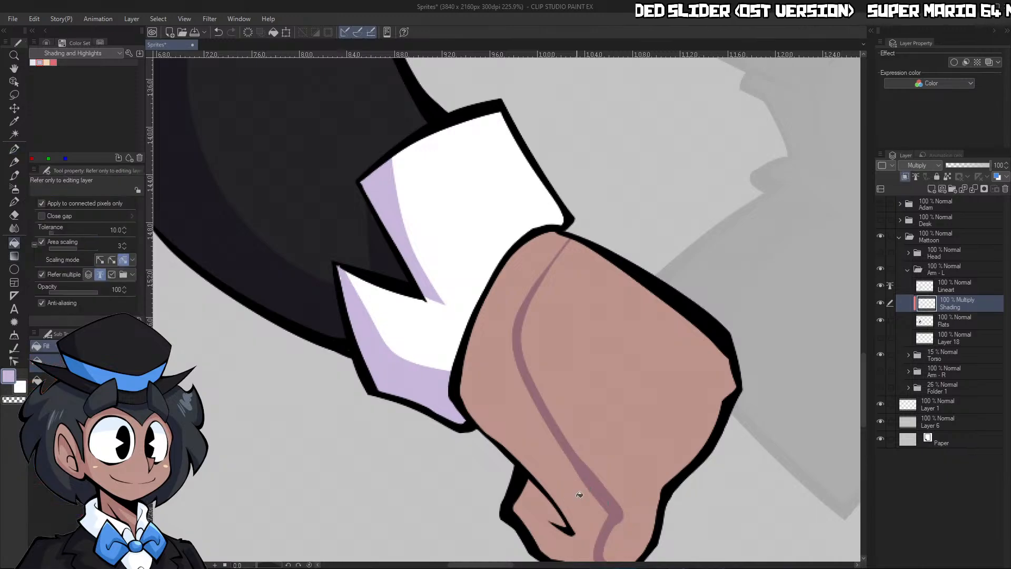
left_click(580, 495)
scroll(579, 495, "down", 6)
scroll(606, 447, "up", 6)
Refine the hand's shadow near the fingertips and add a small shadow below the knuckles, alternating purple and transparent color
key("p")
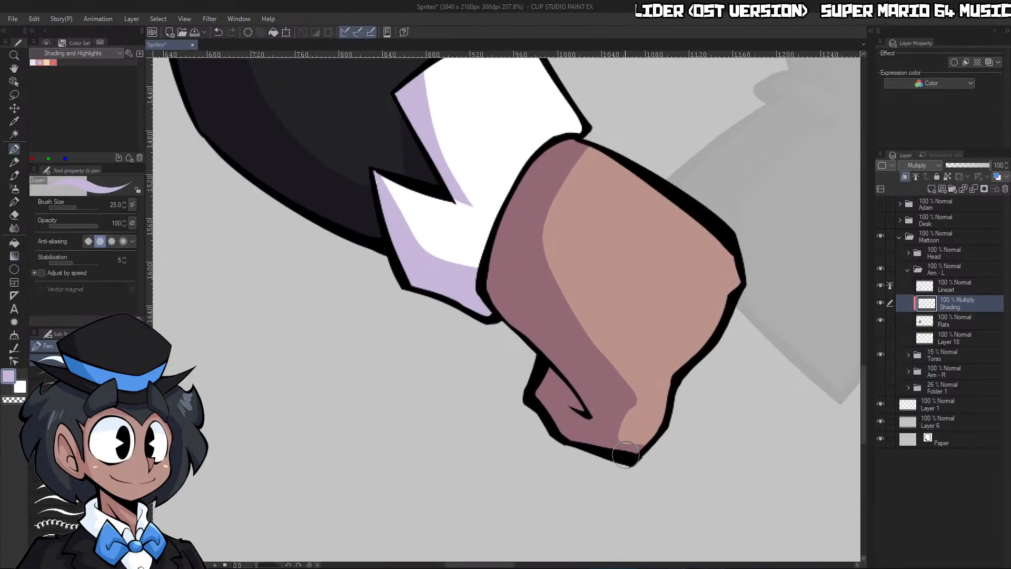
key("c")
mouse_move(629, 429)
left_mouse_down()
mouse_move(663, 431)
mouse_move(629, 446)
mouse_move(633, 409)
mouse_move(672, 377)
mouse_move(668, 422)
mouse_move(674, 357)
mouse_move(750, 319)
left_mouse_up()
key("c")
left_click_drag(683, 373, 716, 349)
key("c")
mouse_move(655, 351)
left_mouse_down()
mouse_move(740, 310)
mouse_move(661, 399)
left_mouse_up()
mouse_move(715, 340)
left_mouse_down()
mouse_move(666, 395)
mouse_move(775, 312)
left_mouse_up()
key("c")
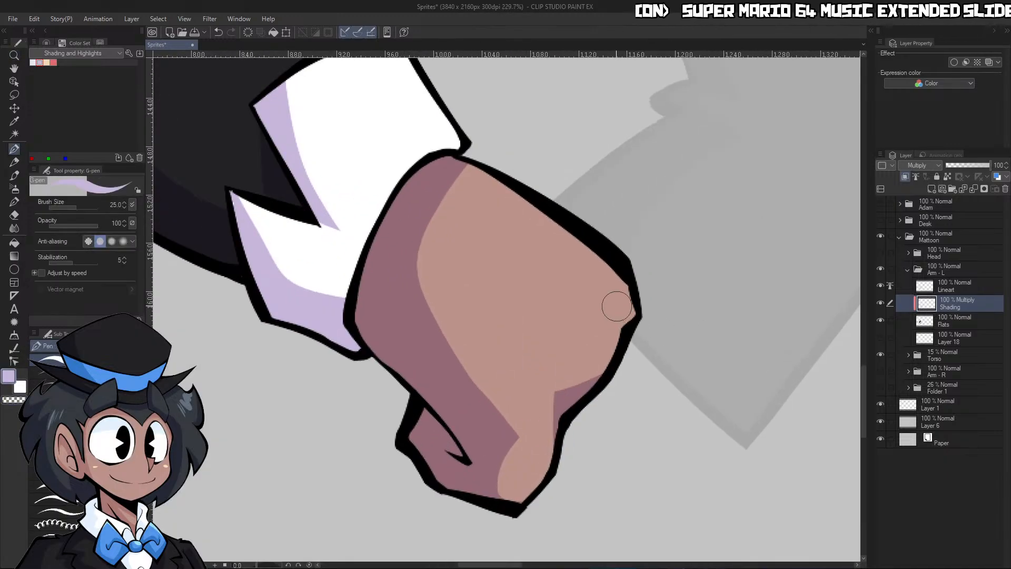
mouse_move(617, 307)
left_mouse_down()
mouse_move(626, 331)
mouse_move(631, 309)
left_mouse_up()
key("c")
Outline and fill a pointed fold shadow on the upper sleeve inside the elbow, trimming its edge with transparent color
key("ctrl+space")
left_click_drag(685, 282, 640, 278)
left_click_drag(778, 249, 754, 243)
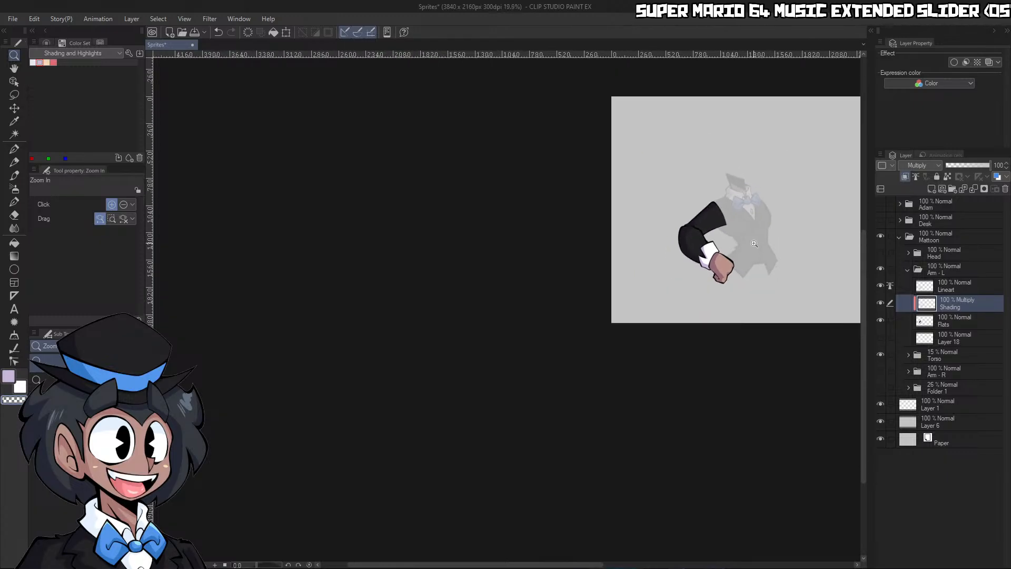
left_click_drag(759, 208, 787, 231)
left_click_drag(558, 264, 611, 276)
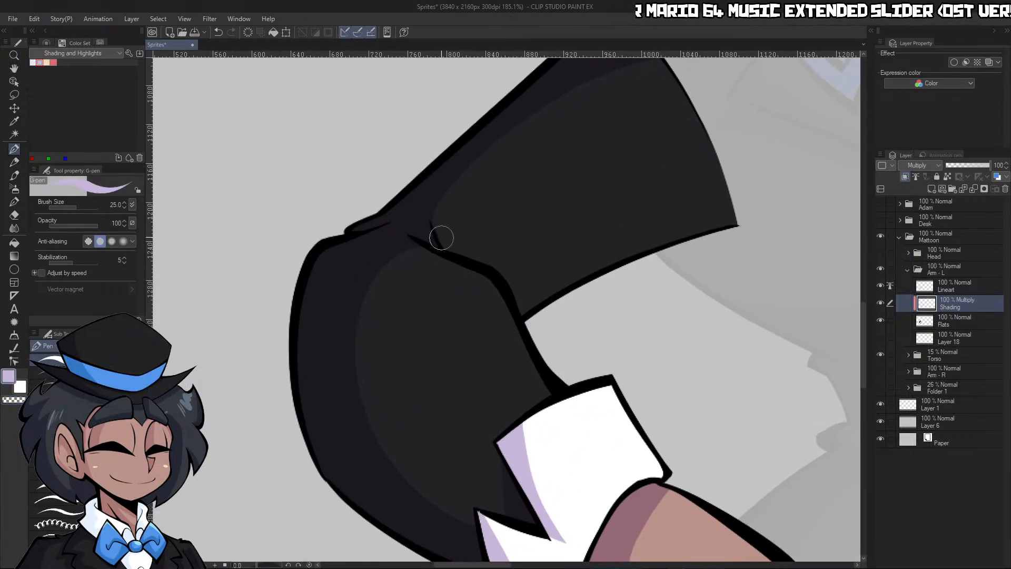
mouse_move(441, 199)
left_mouse_down()
mouse_move(445, 214)
mouse_move(542, 278)
mouse_move(540, 289)
left_mouse_up()
key("g")
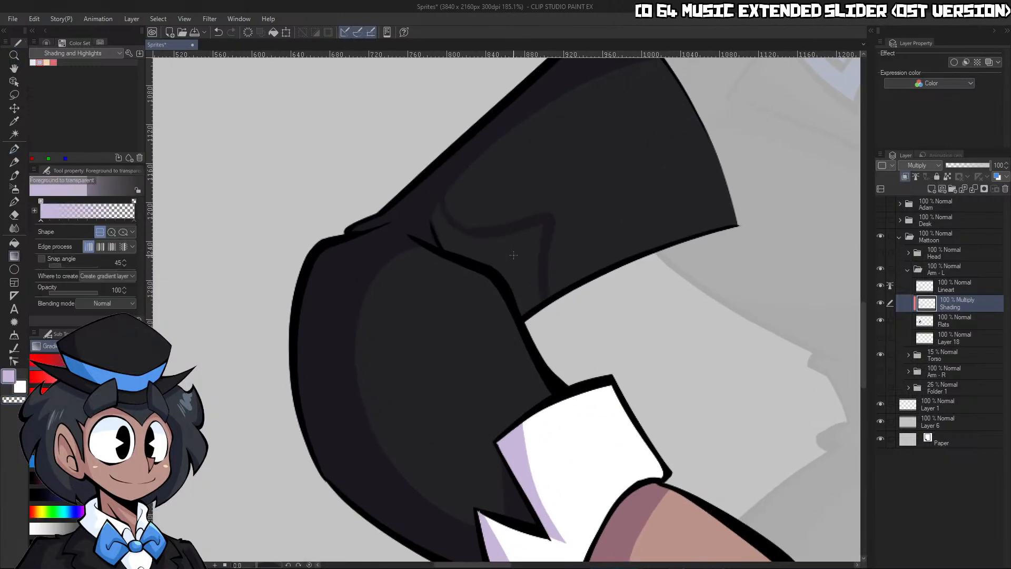
key("g")
left_click(514, 255)
key("p")
key("c")
left_click_drag(564, 205, 552, 310)
Collapse the Arm - L folder, set the Torso folder's opacity to 100%, and check the arm against the torso
key("ctrl+space")
left_click_drag(632, 237, 597, 242)
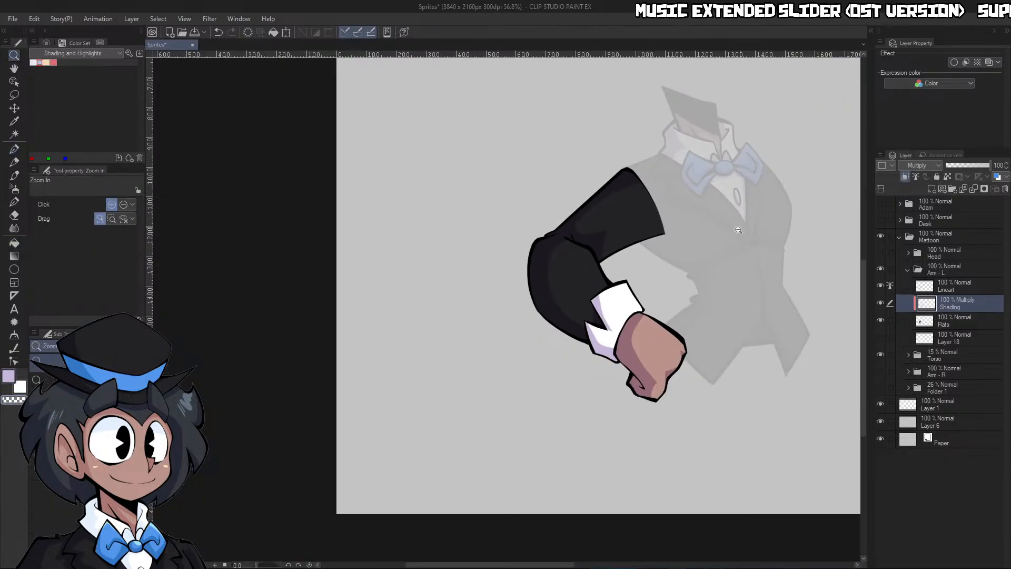
left_click_drag(738, 229, 687, 231)
left_click_drag(766, 217, 829, 195)
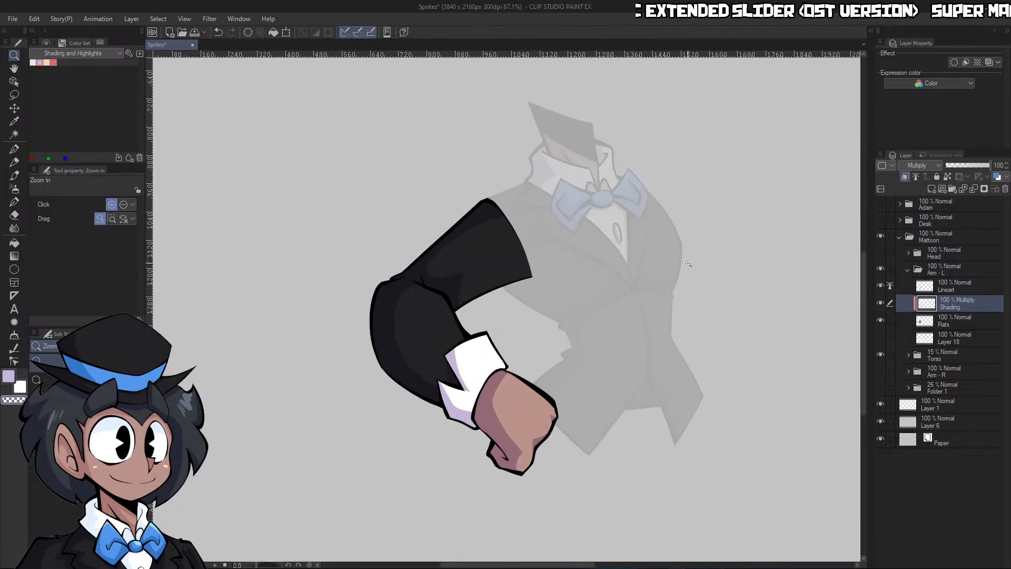
left_click(908, 270)
left_click(931, 274)
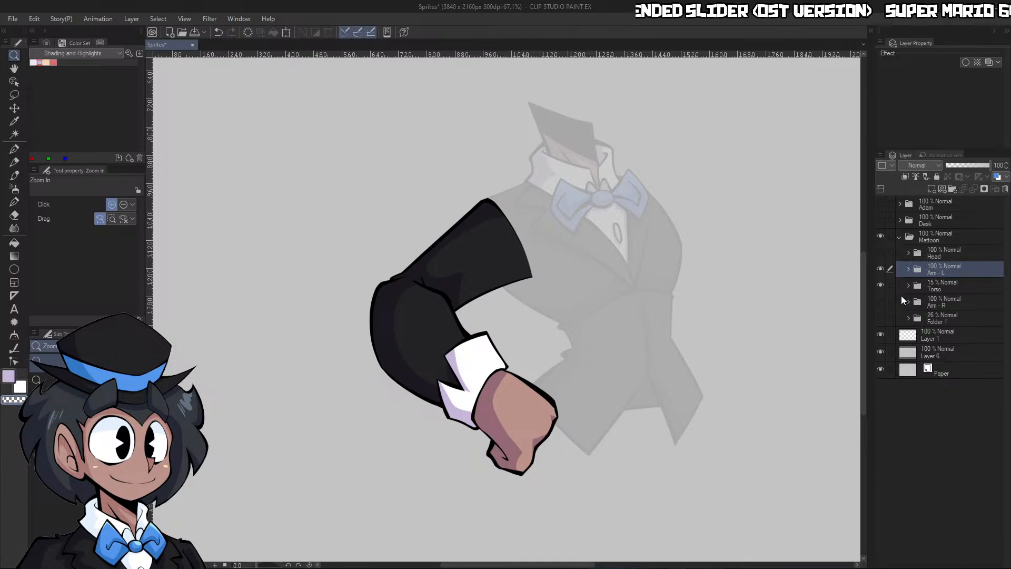
left_click(922, 291)
left_click_drag(969, 166, 993, 166)
left_click_drag(742, 345, 679, 353)
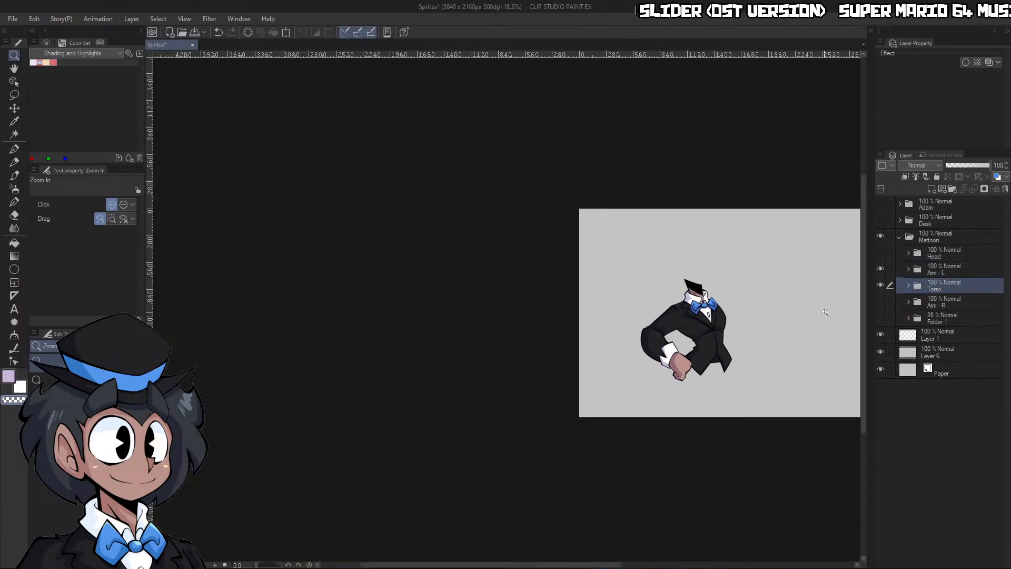
left_click_drag(797, 328, 822, 317)
left_click_drag(645, 321, 663, 295)
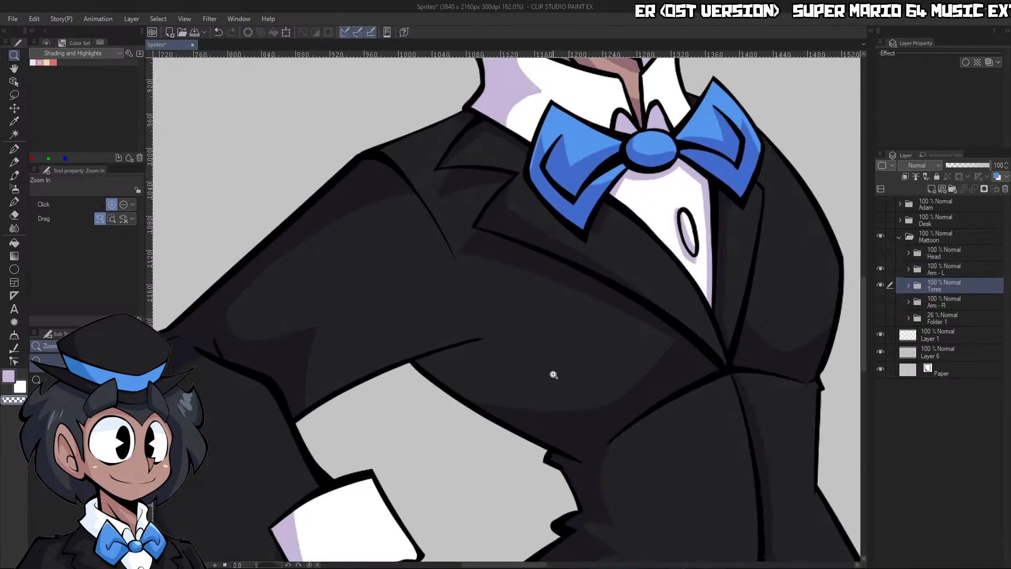
Show and expand the Arm - R folder, and set its Lineart layer as the reference layer
left_click_drag(531, 387, 619, 312)
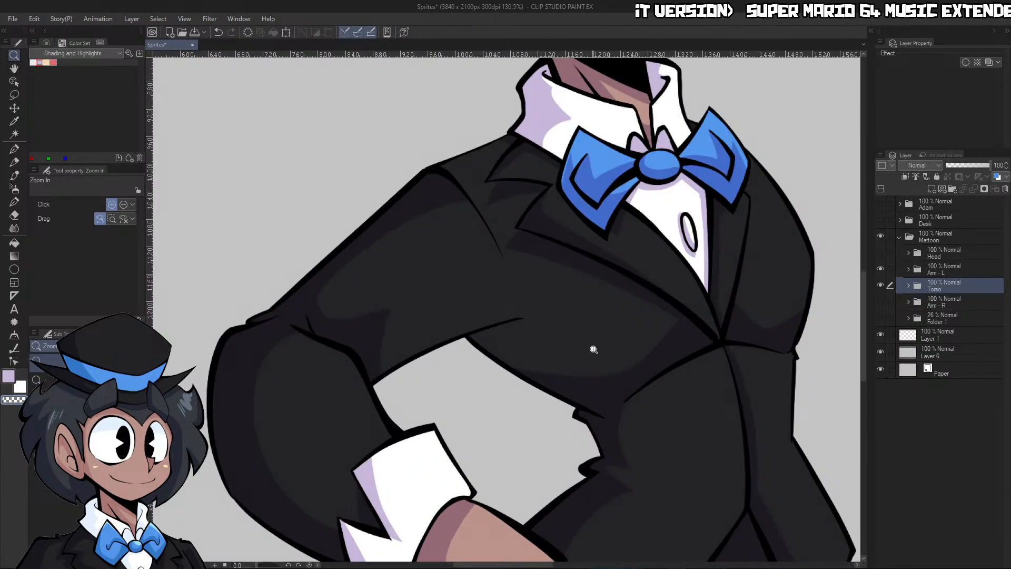
left_click_drag(593, 349, 500, 364)
left_click(880, 302)
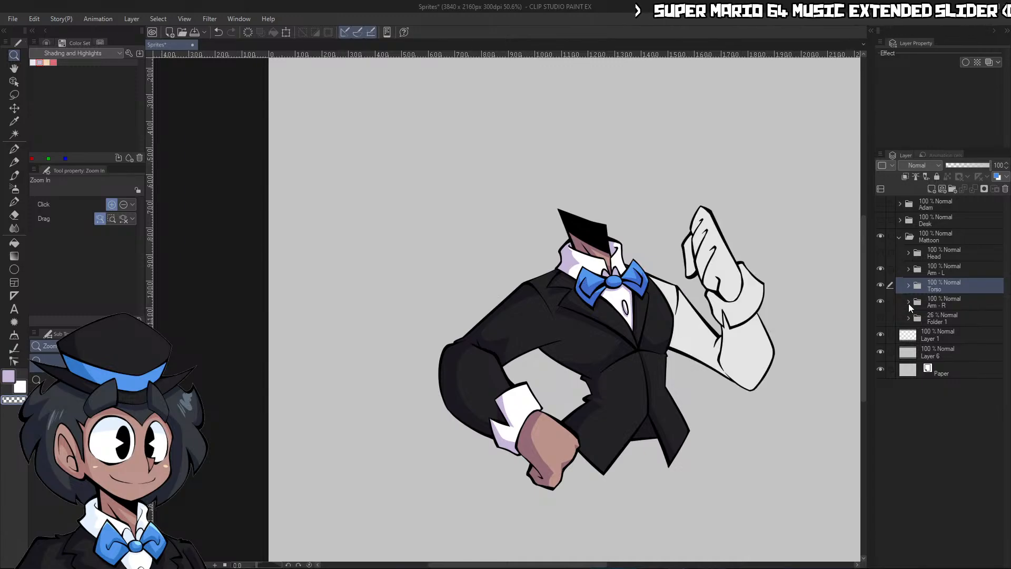
left_click(909, 302)
left_click(947, 319)
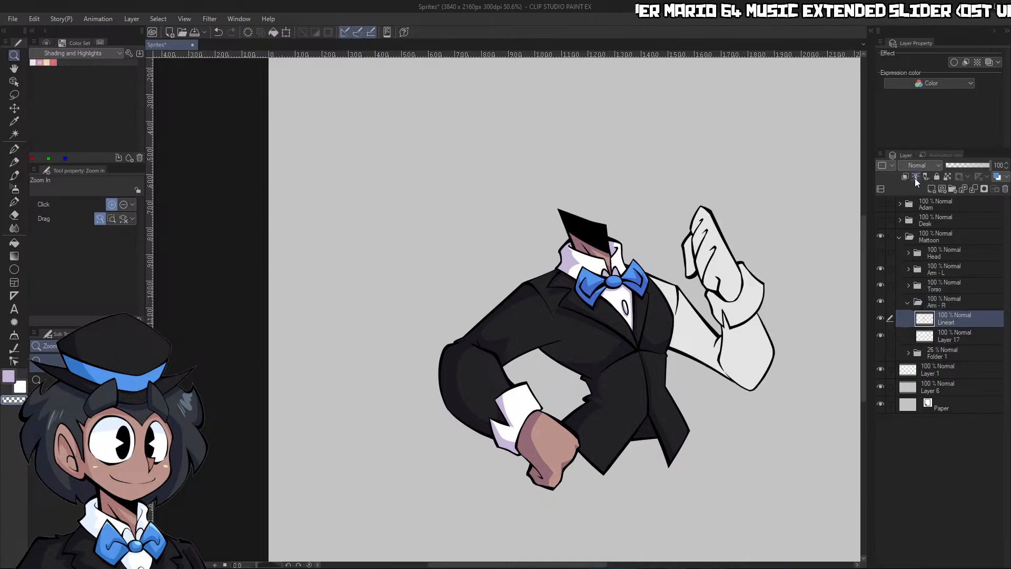
Add a raster layer named Flats between the Lineart layer and Layer 17 in the Arm - R folder
left_click(952, 334)
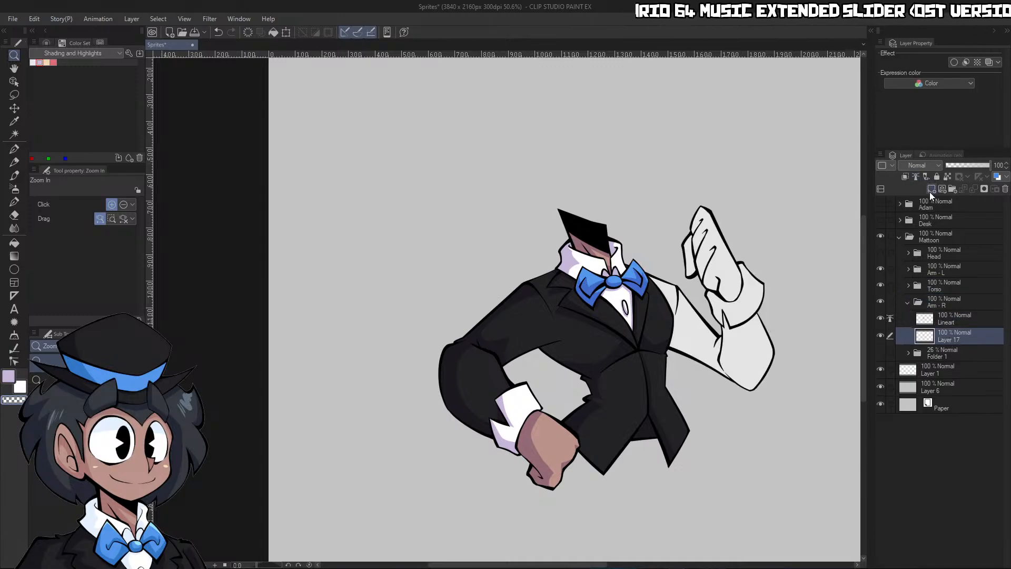
left_click(930, 190)
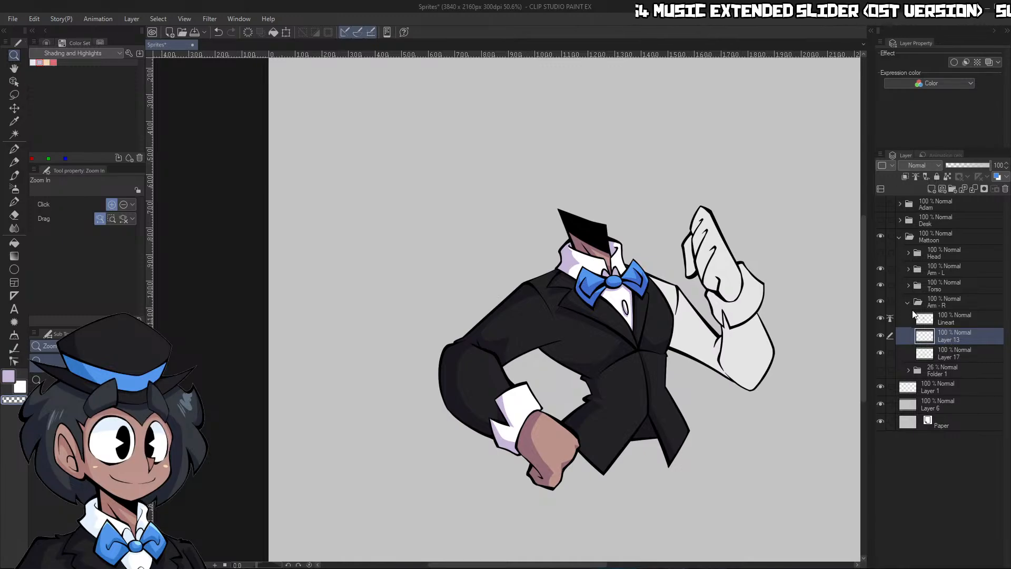
type("RTA")
key("Return")
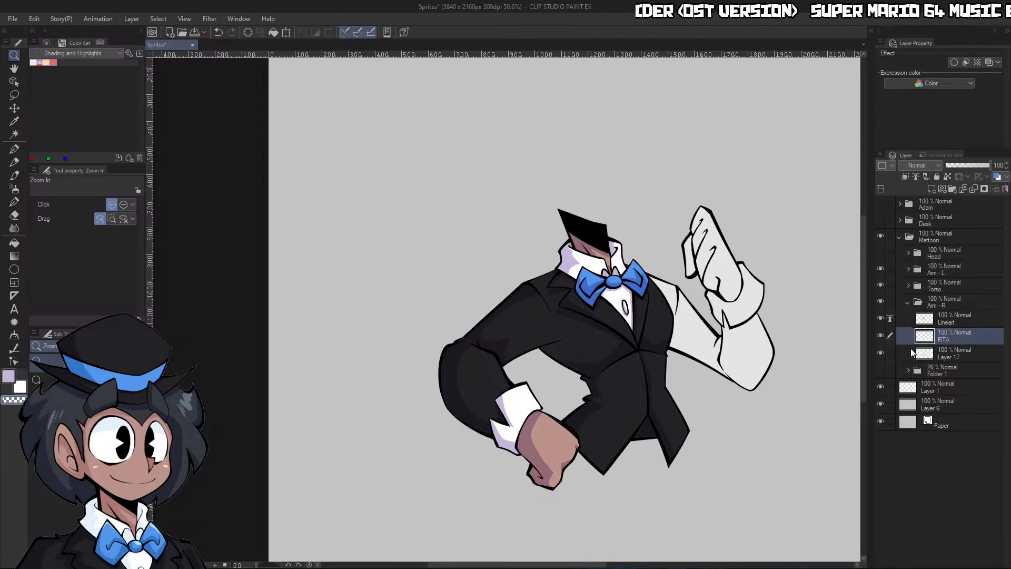
type("Flats")
key("Return")
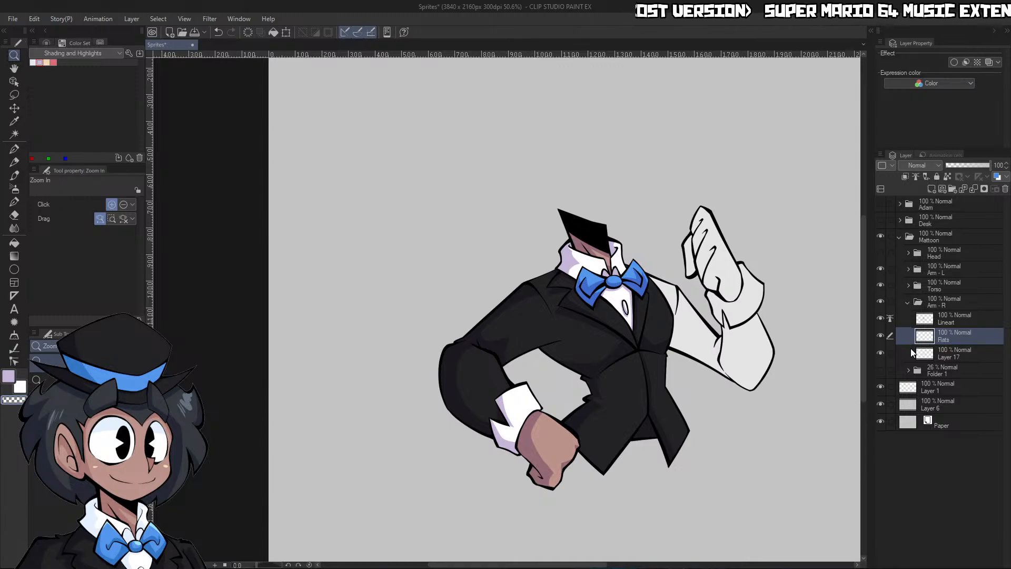
Fill the raised hand with the fist's skin tone, the cuff with white and the sleeve with the suit's dark color
left_click(780, 399)
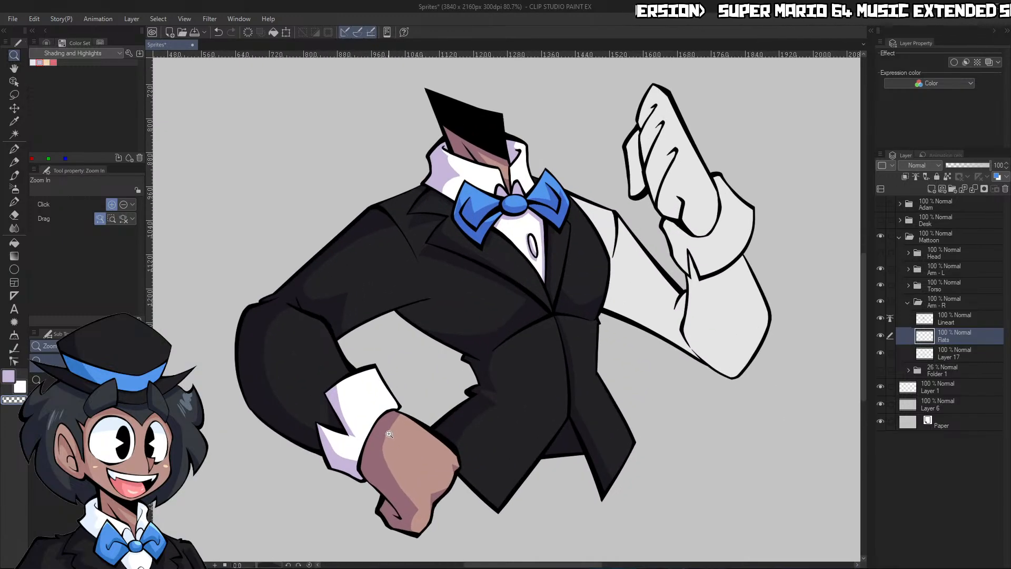
left_click(421, 458, "alt")
key("g")
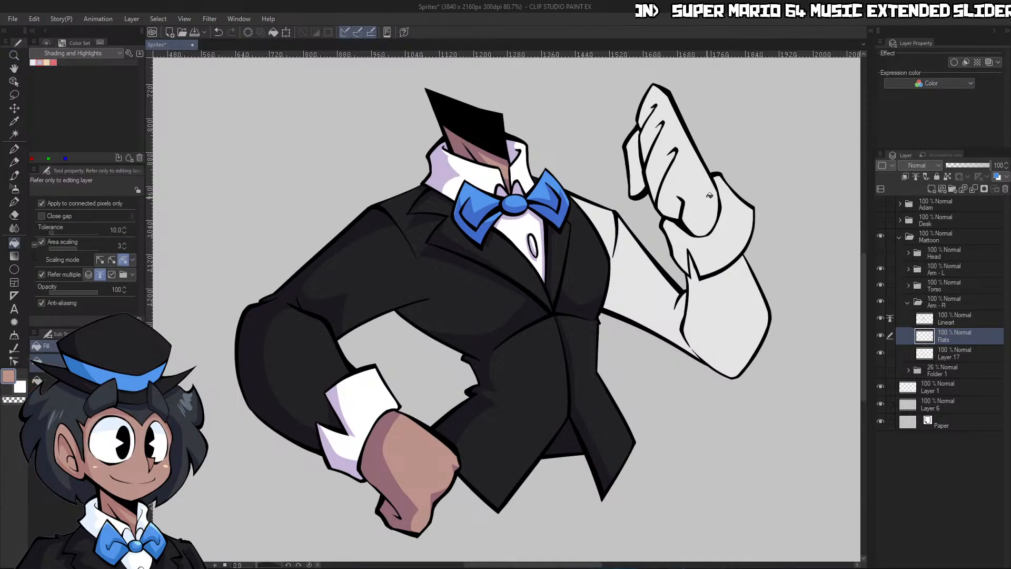
left_click(708, 171)
left_click(639, 163)
left_click(579, 213, "alt")
left_click(725, 232)
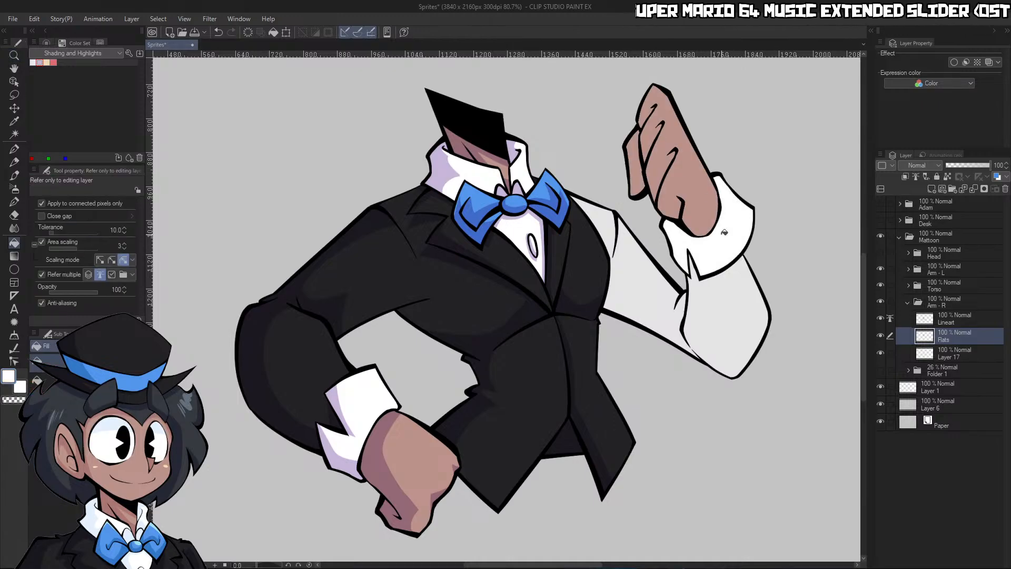
left_click(559, 379, "alt")
left_click(705, 293)
Select the raised arm's whole silhouette with Auto select, referring to the lineart
key("ctrl+space")
left_click_drag(784, 257, 781, 328)
left_click(809, 442)
left_click_drag(741, 444, 701, 467)
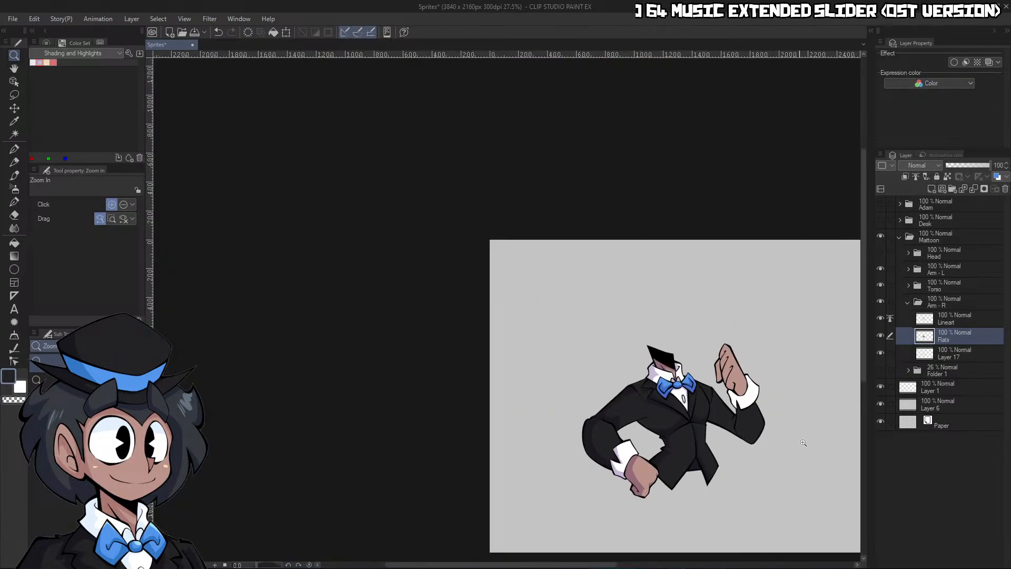
left_click_drag(777, 425, 798, 423)
key("w")
left_click(792, 422)
left_click(673, 554)
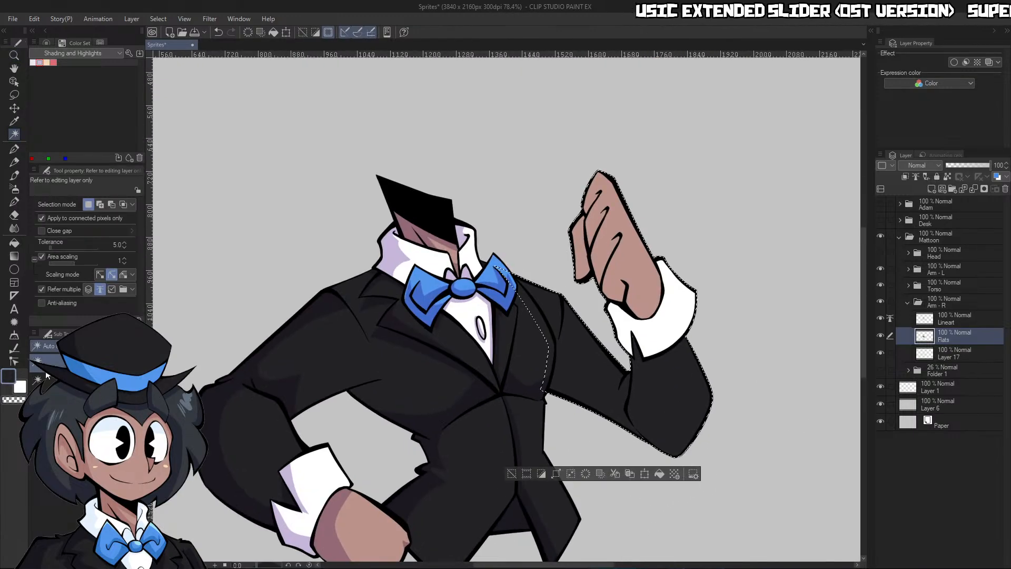
Thicken the flat colors within the selected arm using Adjust line width at brush size 500, and deselect
left_click(20, 345)
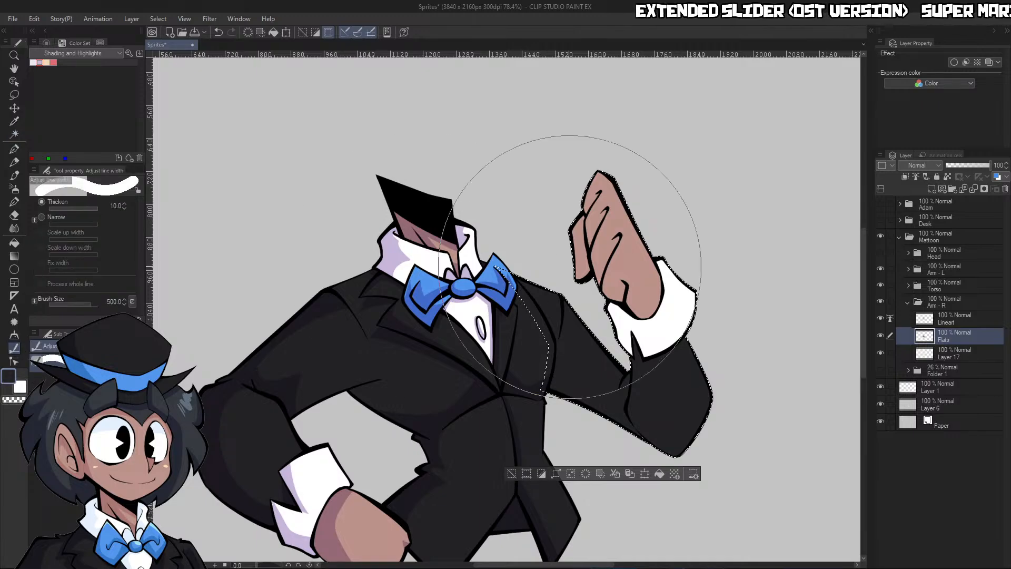
left_click_drag(636, 256, 666, 326)
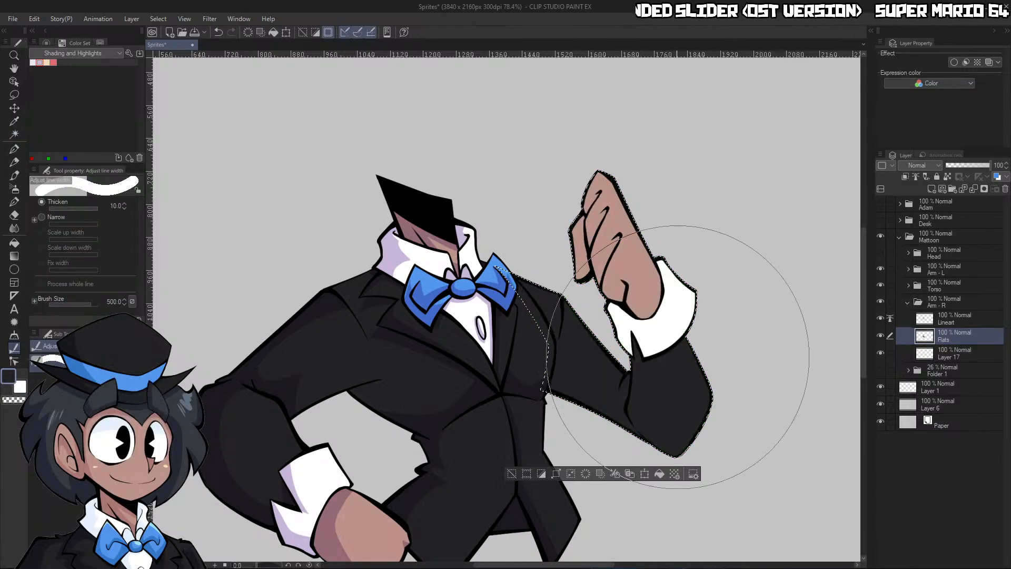
mouse_move(563, 326)
left_mouse_down()
mouse_move(594, 257)
mouse_move(632, 339)
mouse_move(620, 373)
mouse_move(682, 418)
mouse_move(582, 271)
mouse_move(609, 248)
left_mouse_up()
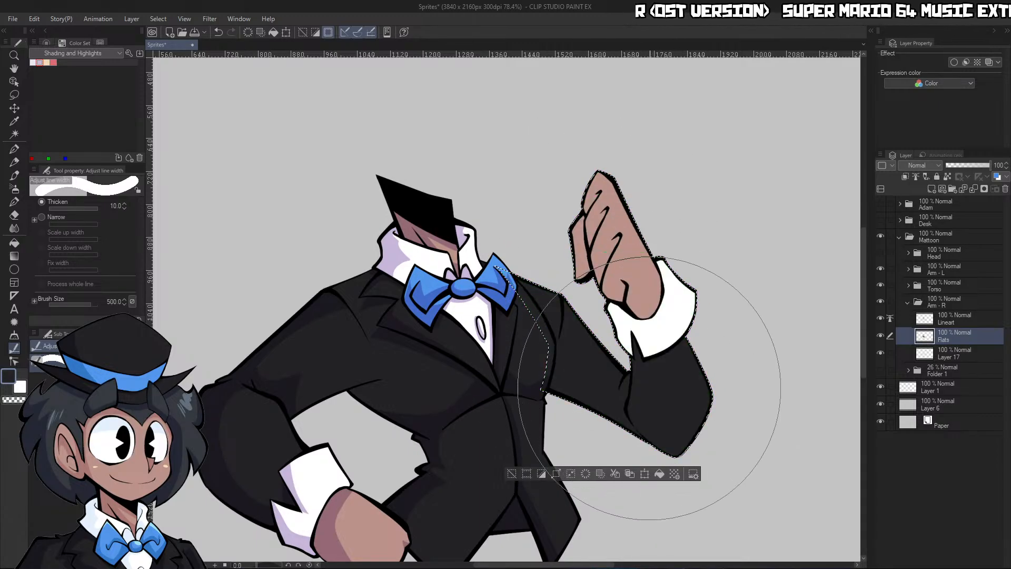
mouse_move(666, 373)
left_mouse_down()
mouse_move(599, 226)
mouse_move(619, 230)
left_mouse_up()
key("ctrl+d")
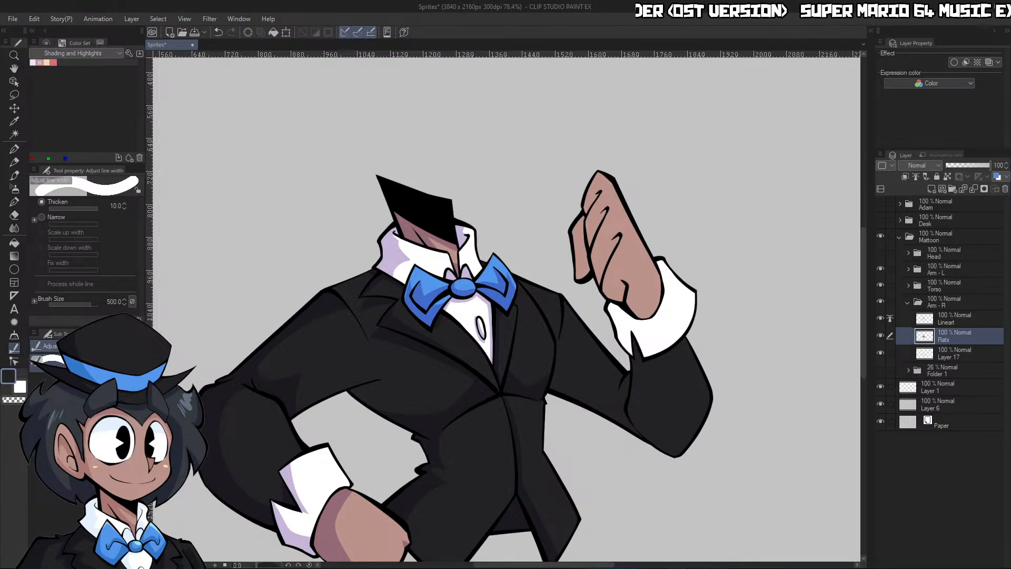
Add a shading layer clipped to Flats, set it to Multiply, and use the light purple shading color
scroll(746, 355, "up", 1)
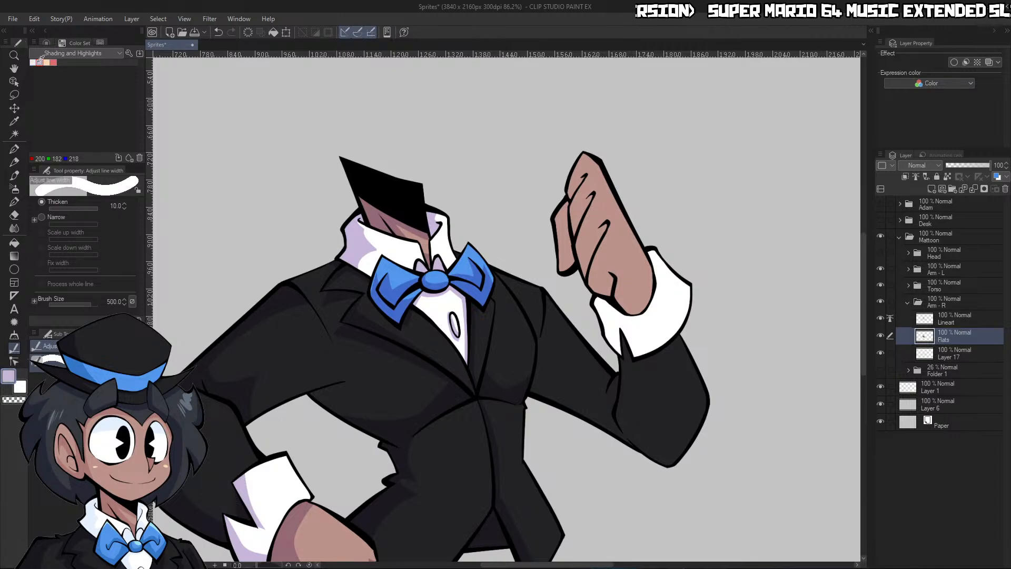
left_click(932, 189)
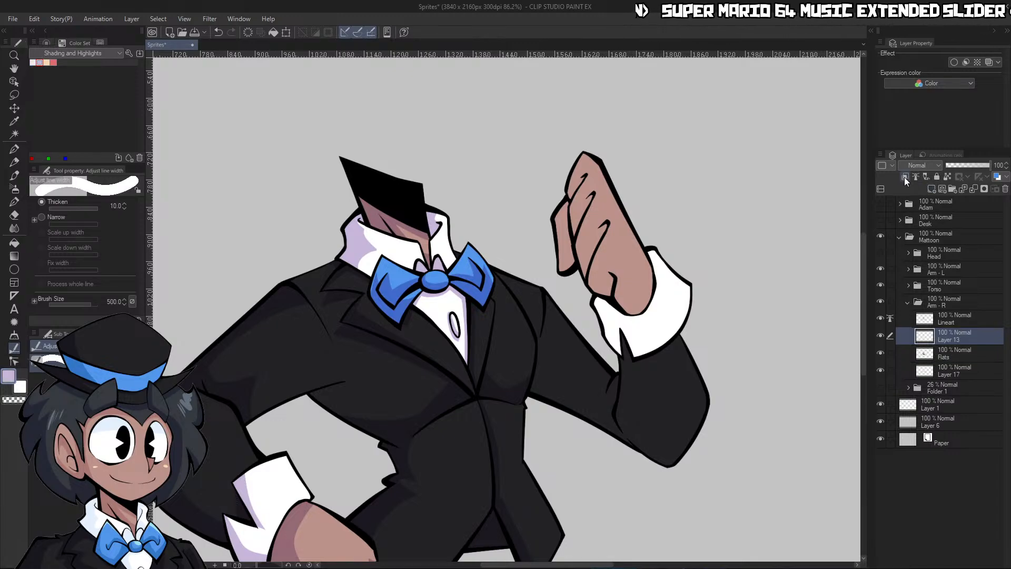
left_click(905, 177)
left_click(923, 204)
Draw a curved shadow edge across the raised arm's cuff below the wrist and fill the thumb side with purple
key("ctrl+space")
left_click_drag(682, 402, 700, 388)
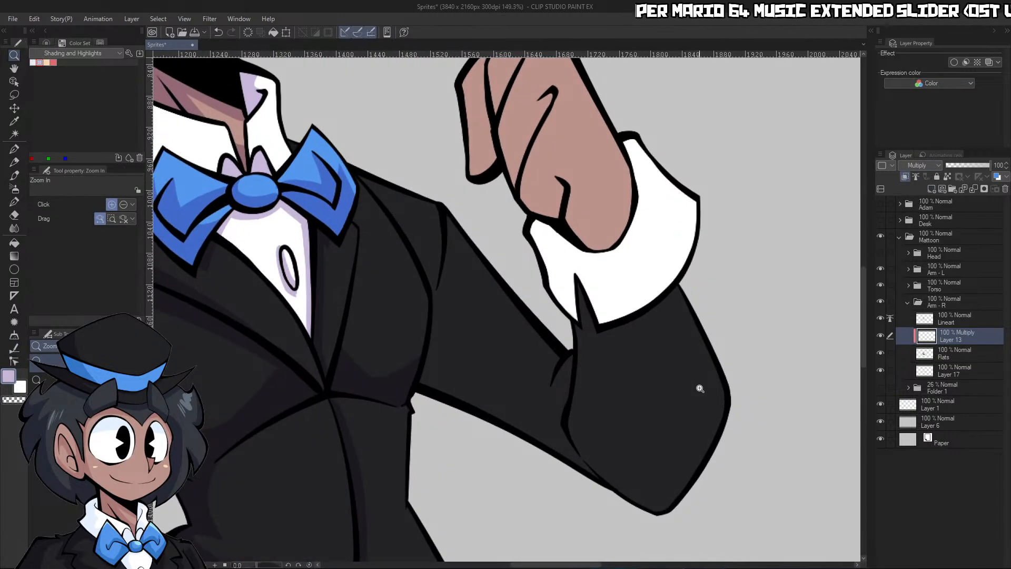
left_click_drag(648, 262, 654, 259)
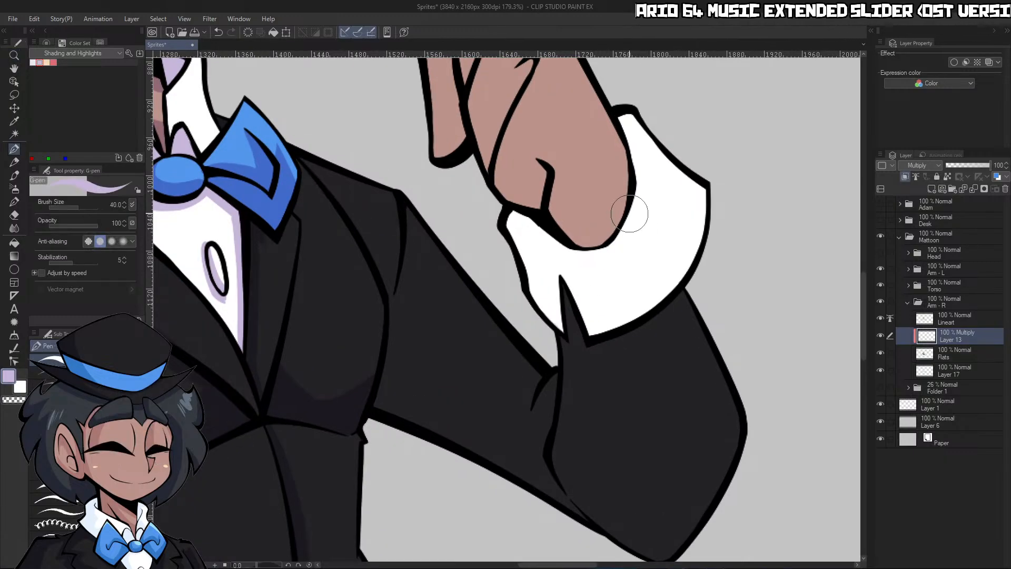
mouse_move(628, 214)
left_mouse_down()
mouse_move(617, 308)
mouse_move(671, 371)
left_mouse_up()
key("g")
left_click(609, 304)
Trim the cuff shadow along its outer edge with transparent color, leaving a thin white rim
key("ctrl+space")
key("c")
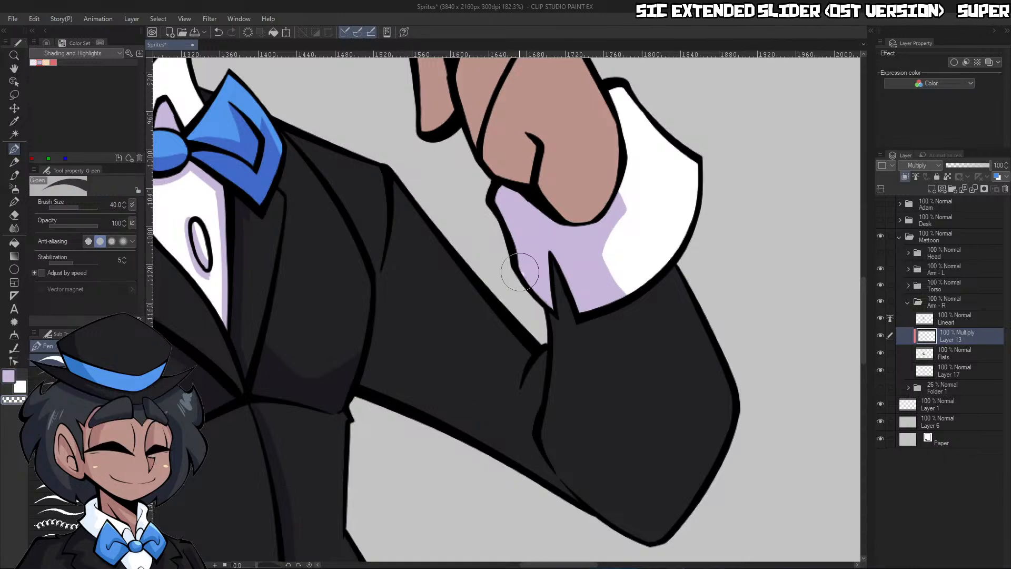
left_click_drag(522, 271, 494, 187)
left_click_drag(509, 258, 544, 319)
Outline the forearm shadow from below the cuff down to the elbow with the G-pen at size 20
key("ctrl+space")
left_click_drag(606, 366, 582, 370)
left_click_drag(644, 416, 667, 417)
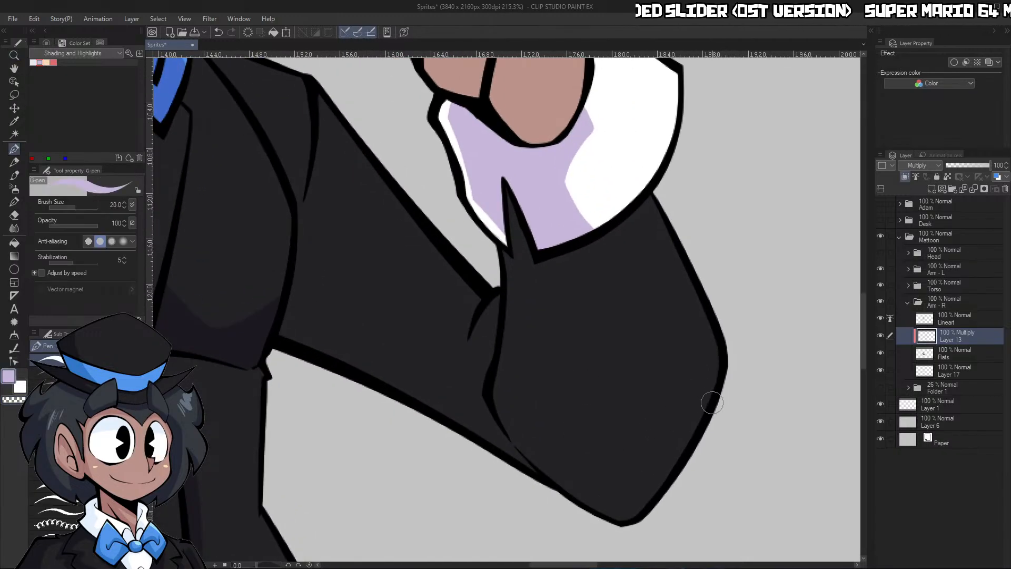
mouse_move(657, 480)
left_mouse_down()
mouse_move(592, 430)
mouse_move(582, 285)
mouse_move(656, 225)
mouse_move(665, 203)
left_mouse_up()
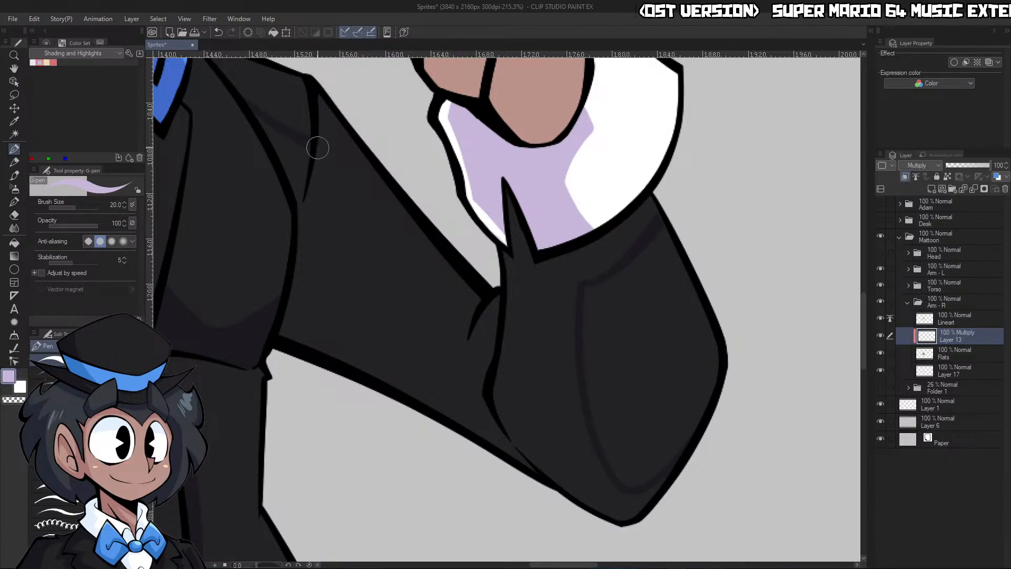
Lower the Torso folder's opacity to 25% and return to the Multiply shading layer in Arm - R
left_click(943, 287)
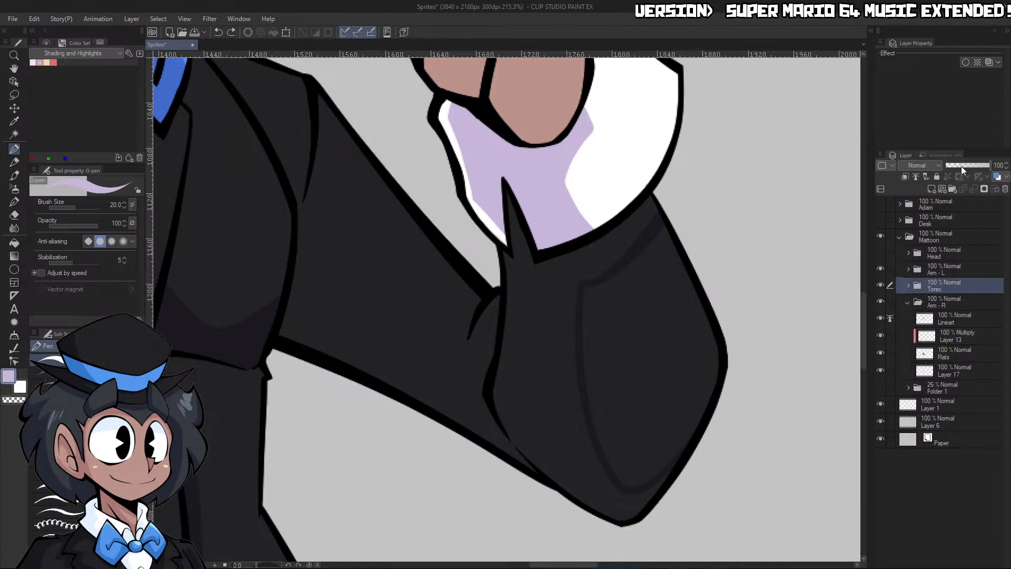
left_click_drag(963, 168, 956, 174)
left_click(958, 338)
Outline the upper sleeve's shadow from the shoulder fold to the inner elbow and fill the sleeve shadows
key("ctrl+space")
left_click_drag(763, 383, 739, 375)
left_click_drag(619, 336, 664, 333)
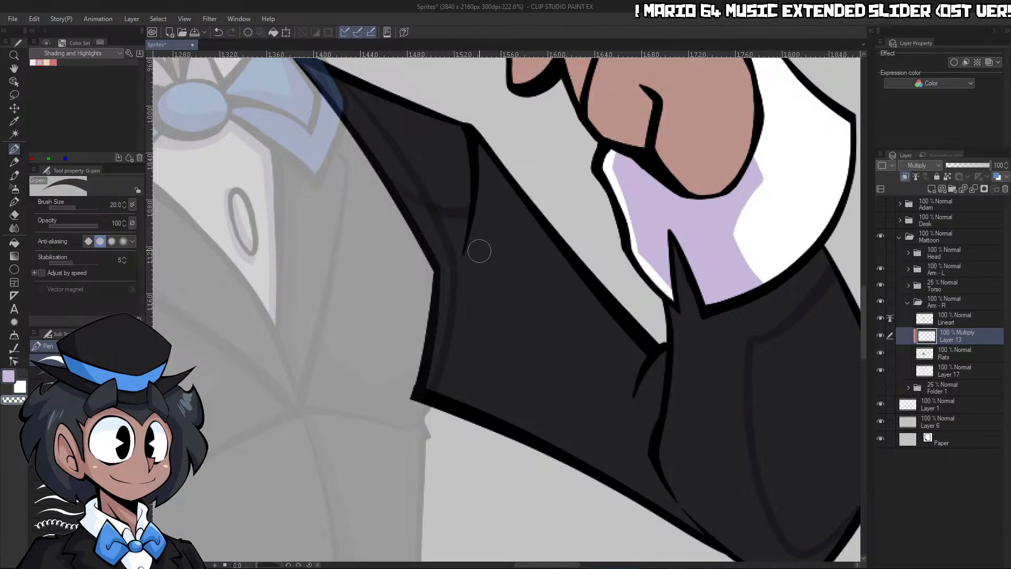
mouse_move(469, 153)
left_mouse_down()
mouse_move(603, 380)
mouse_move(645, 388)
left_mouse_up()
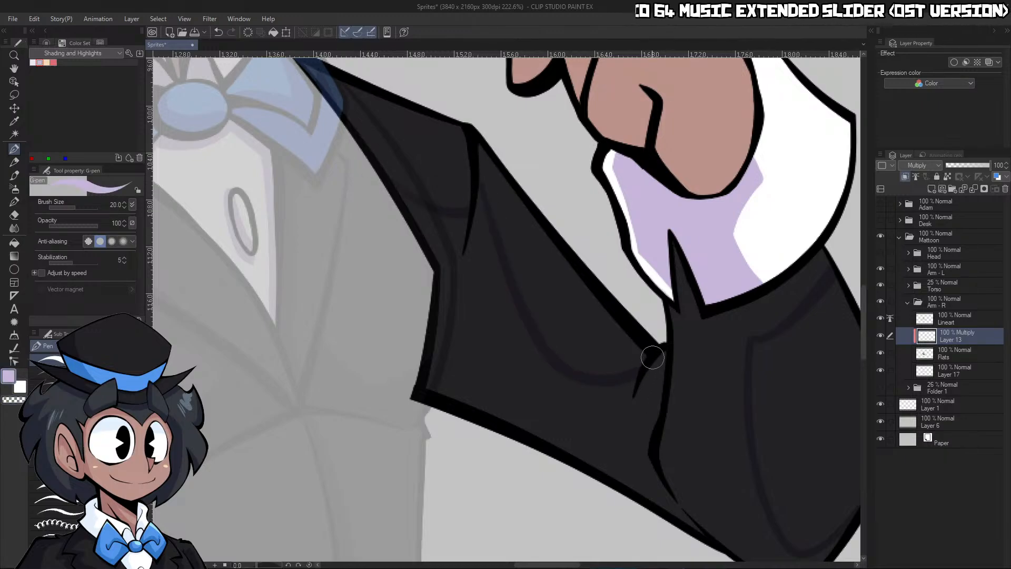
key("g")
left_click(718, 452)
Shade beside the raised hand's lowest finger line, and outline and fill a pointed shadow around the palm crease
key("ctrl+space")
left_click_drag(718, 452, 653, 484)
left_click_drag(780, 451, 809, 438)
left_click_drag(734, 416, 709, 390)
left_click_drag(653, 282, 698, 268)
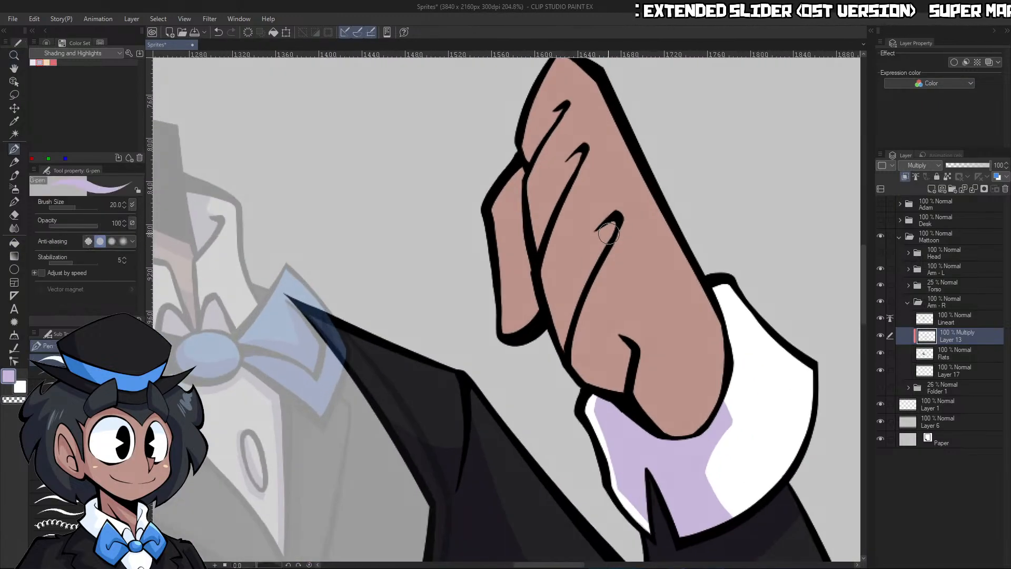
left_click_drag(561, 345, 612, 229)
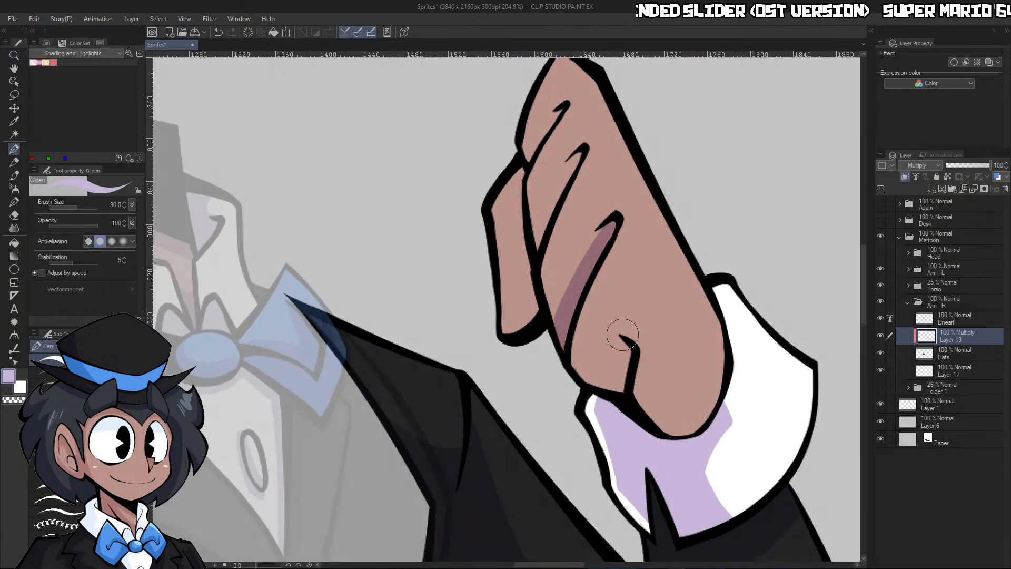
mouse_move(624, 388)
left_mouse_down()
mouse_move(643, 347)
mouse_move(615, 325)
mouse_move(641, 297)
mouse_move(682, 408)
left_mouse_up()
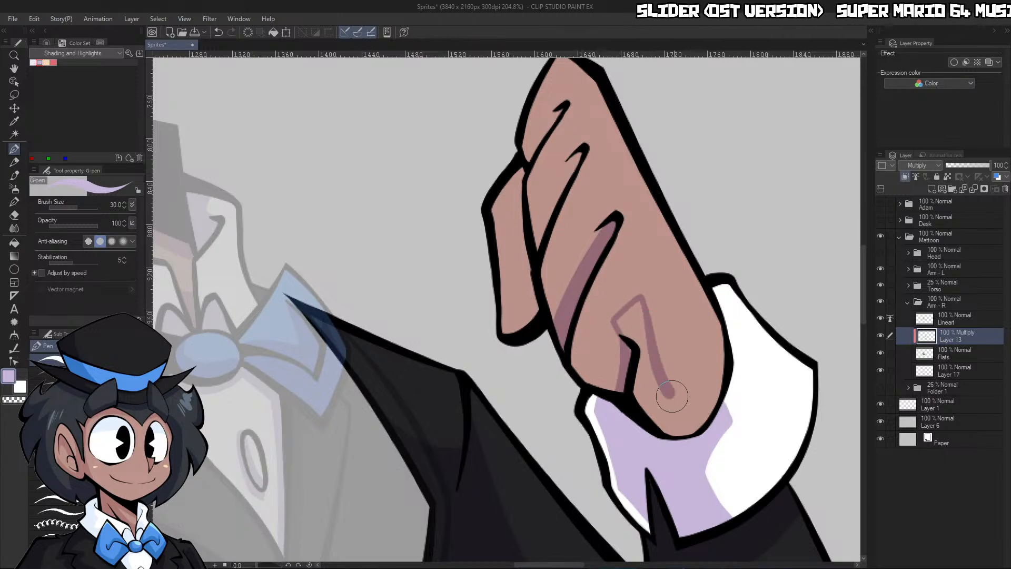
key("g")
left_click(640, 336)
Add shadows along the remaining finger lines and beside the palm crease, and fill the raised hand's thumb with shadow
key("p")
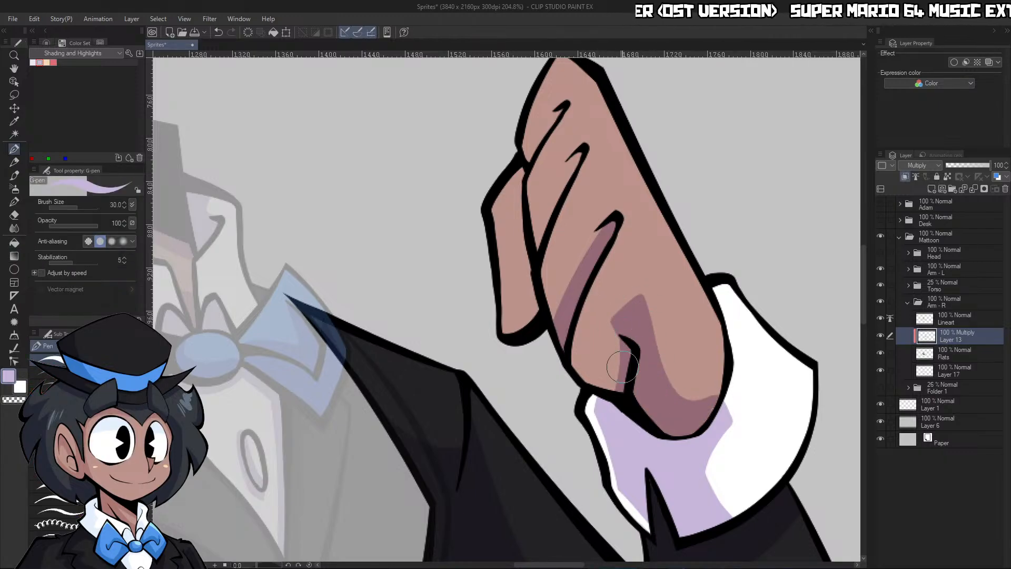
left_click_drag(617, 324, 609, 403)
left_click_drag(580, 154, 545, 235)
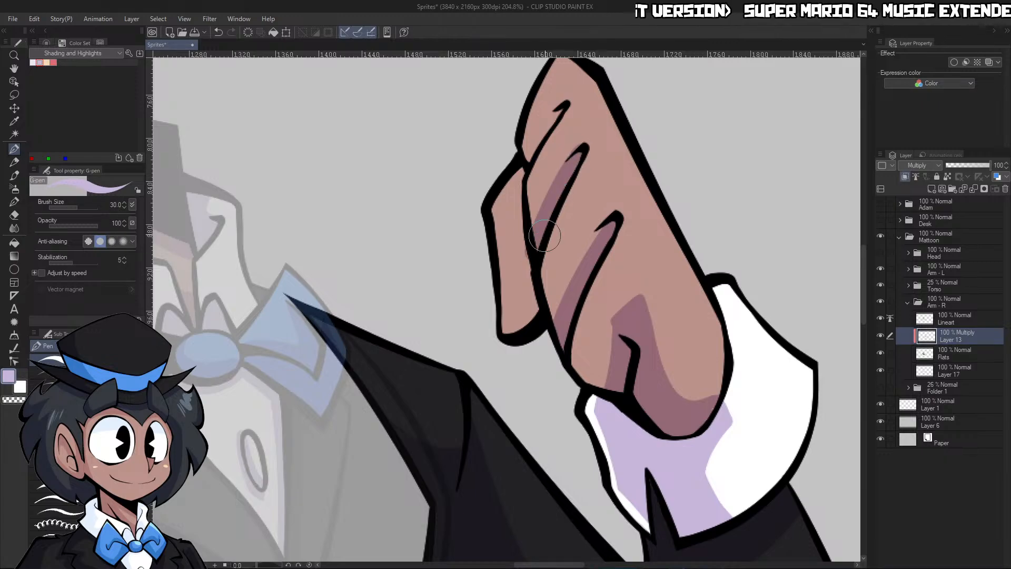
mouse_move(565, 107)
left_mouse_down()
mouse_move(546, 126)
mouse_move(526, 111)
mouse_move(543, 254)
mouse_move(553, 262)
mouse_move(543, 224)
mouse_move(568, 325)
mouse_move(573, 317)
mouse_move(617, 378)
left_mouse_up()
key("g")
left_click(515, 280)
key("p")
left_click_drag(668, 337, 589, 337)
left_click_drag(710, 337, 822, 350)
key("c")
key("c")
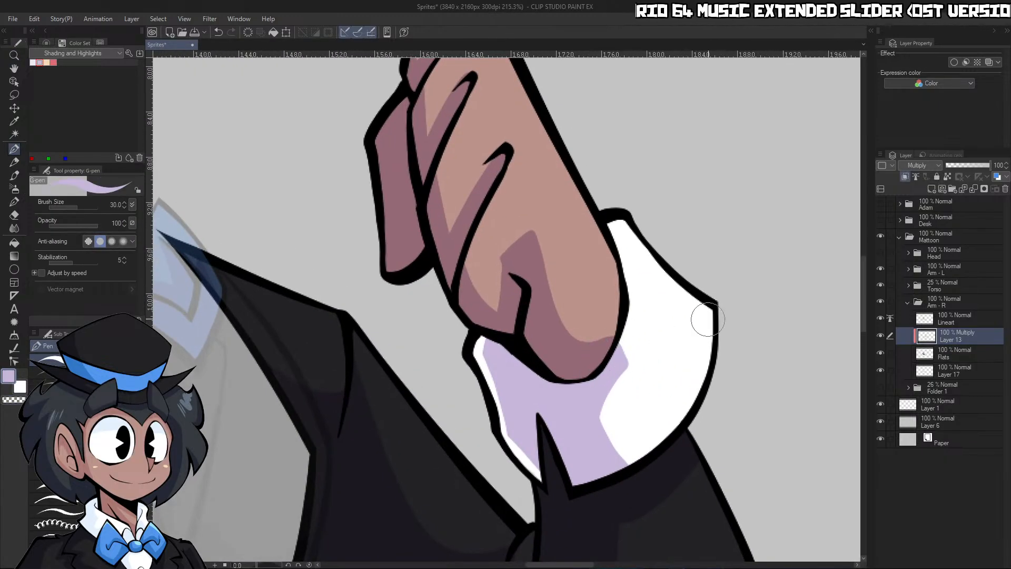
left_click_drag(712, 326, 777, 242)
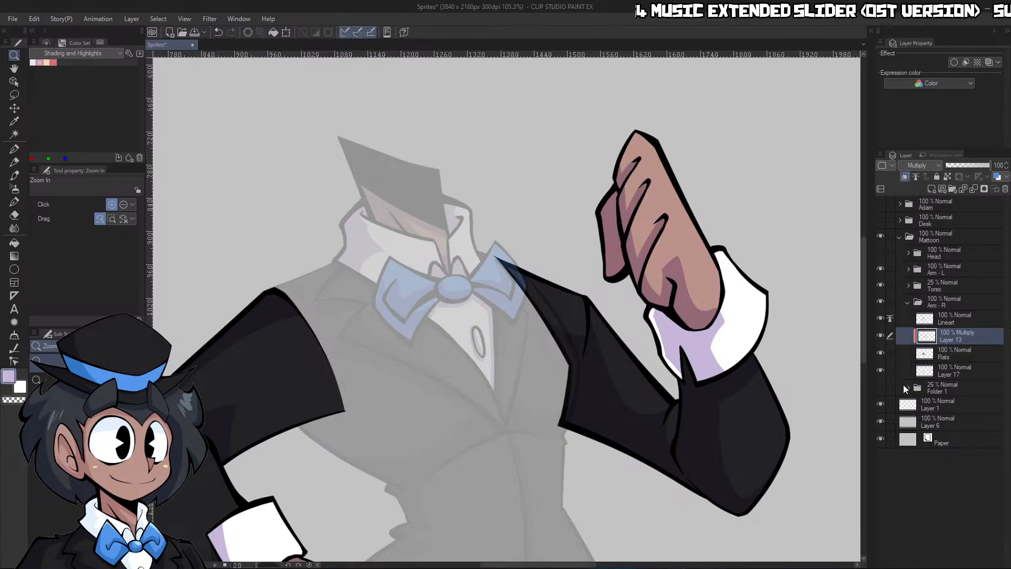
Delete Layer 17 from the Arm - R folder, collapse the folder, and set the Torso folder's opacity to 100%
left_click(911, 369)
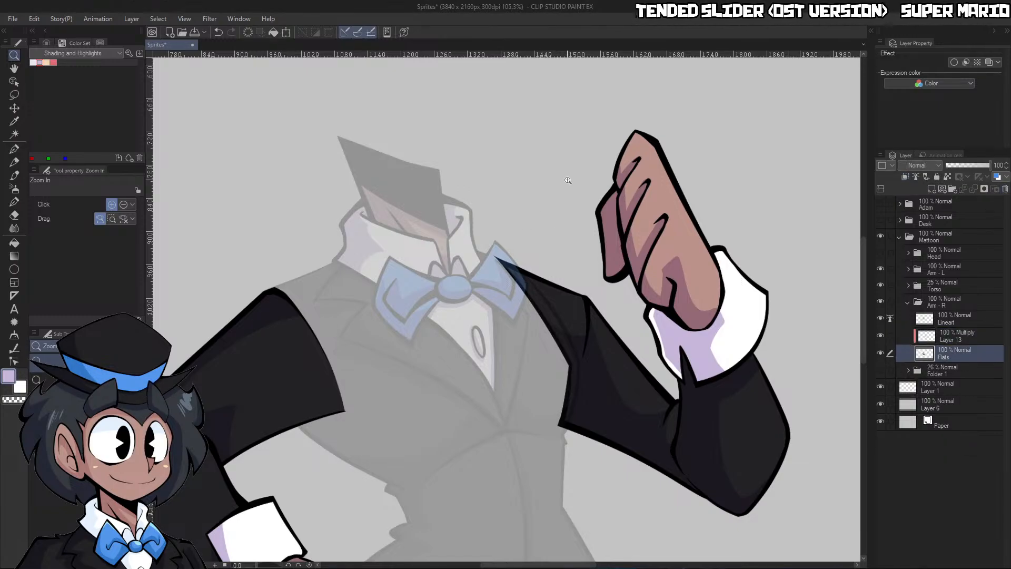
left_click(908, 302)
left_click(945, 285)
left_click_drag(976, 167, 992, 166)
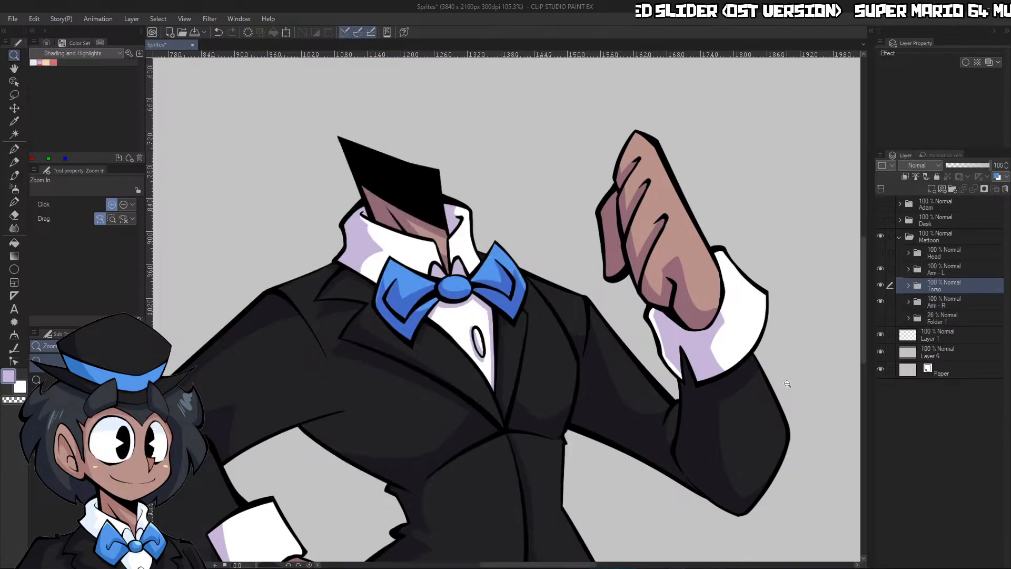
Turn on the visibility of the Head folder so the head and hat line art show above the torso
left_click_drag(755, 422, 664, 464)
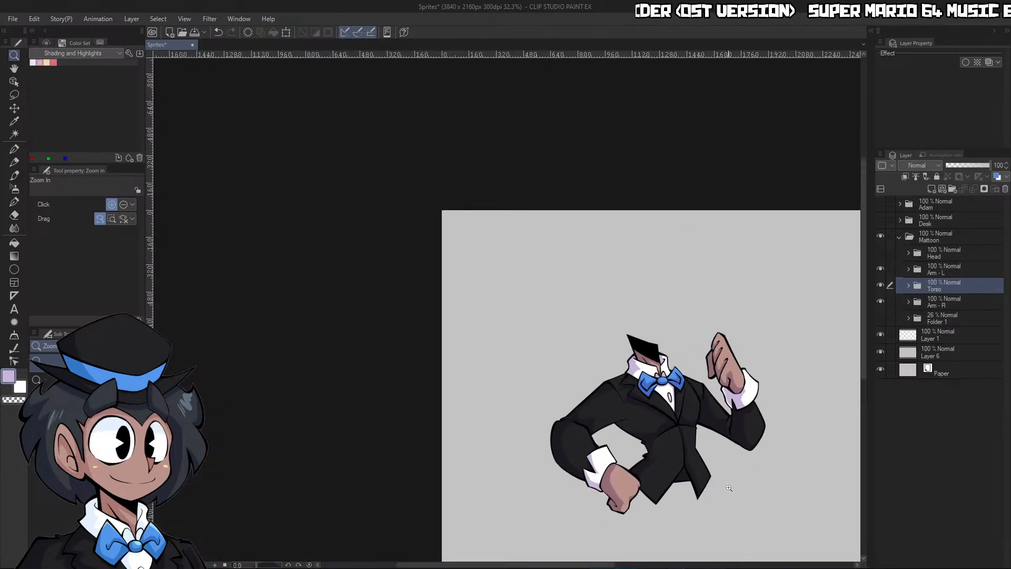
left_click_drag(713, 496, 734, 436)
left_click(880, 253)
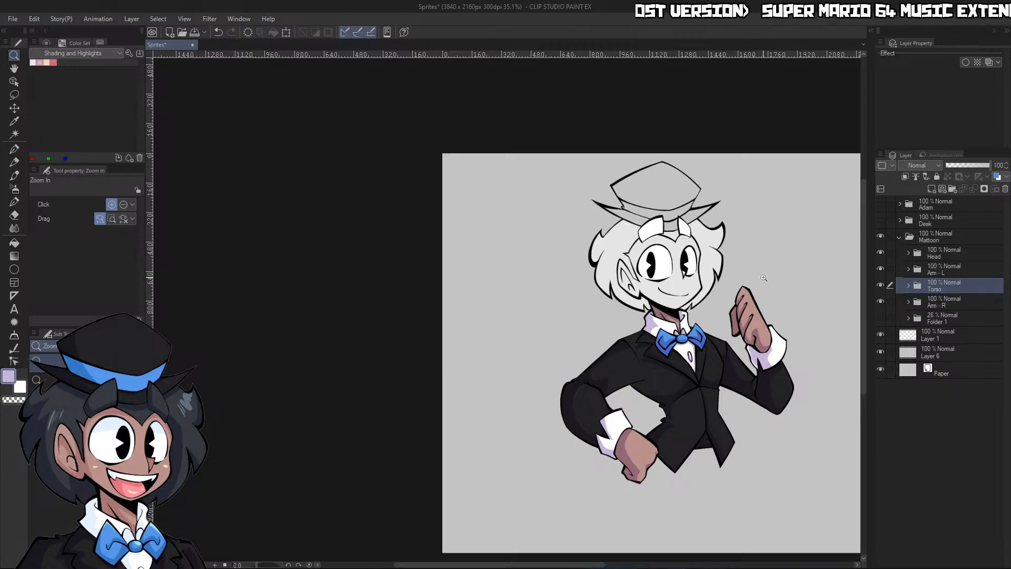
left_click_drag(763, 277, 788, 260)
left_click_drag(651, 318, 621, 327)
left_click(689, 340)
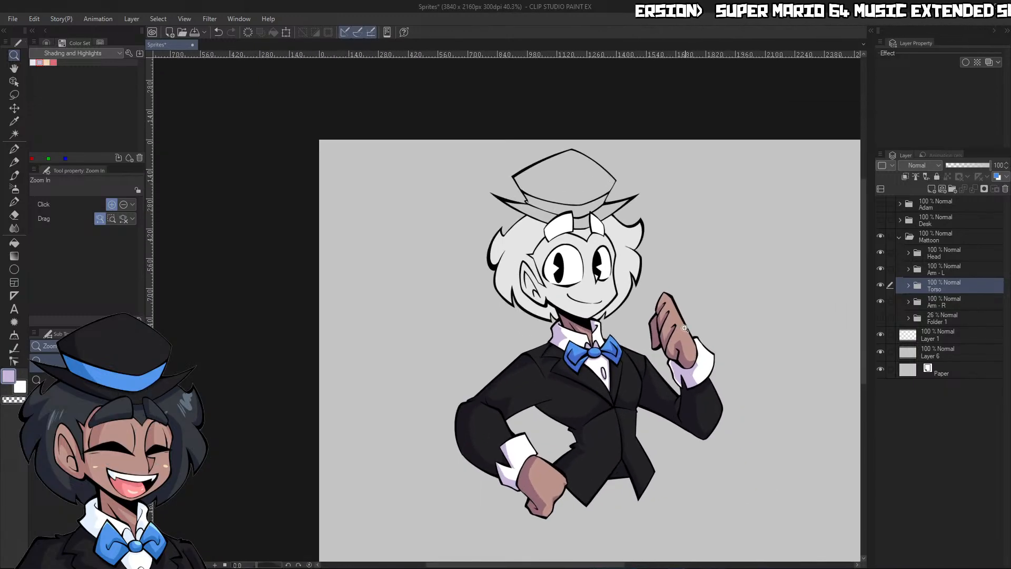
left_click(688, 341)
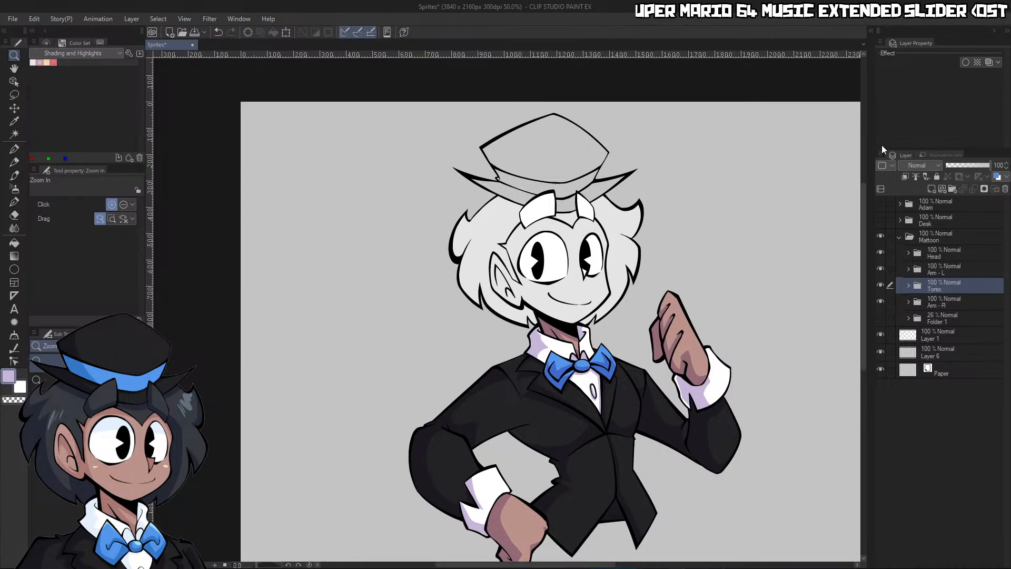
Set the Lineart layer in the inner Head folder as reference and add a layer named Flats above Layer 15
left_click(908, 253)
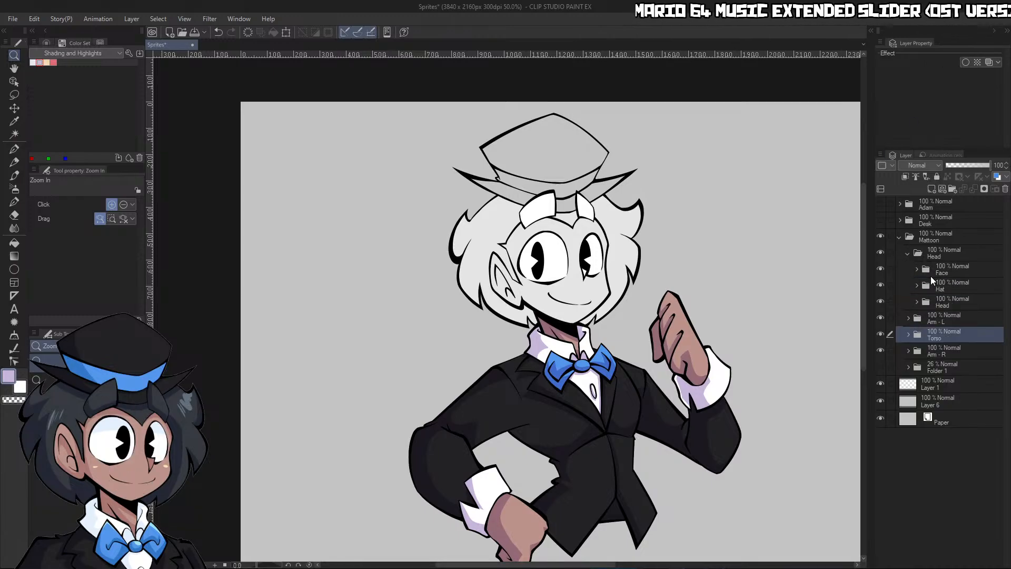
left_click(915, 301)
left_click(960, 321)
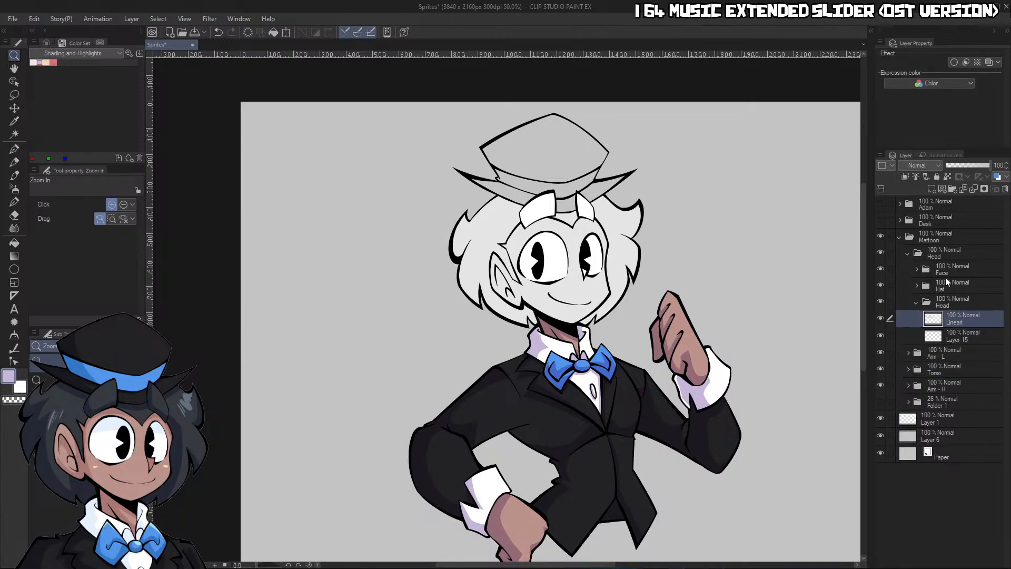
left_click(968, 343)
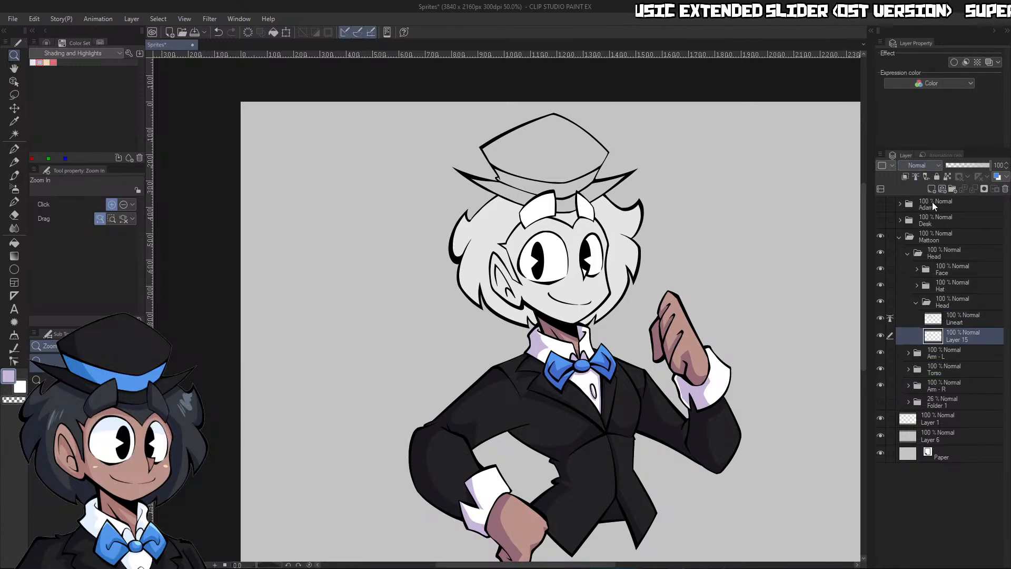
left_click(932, 189)
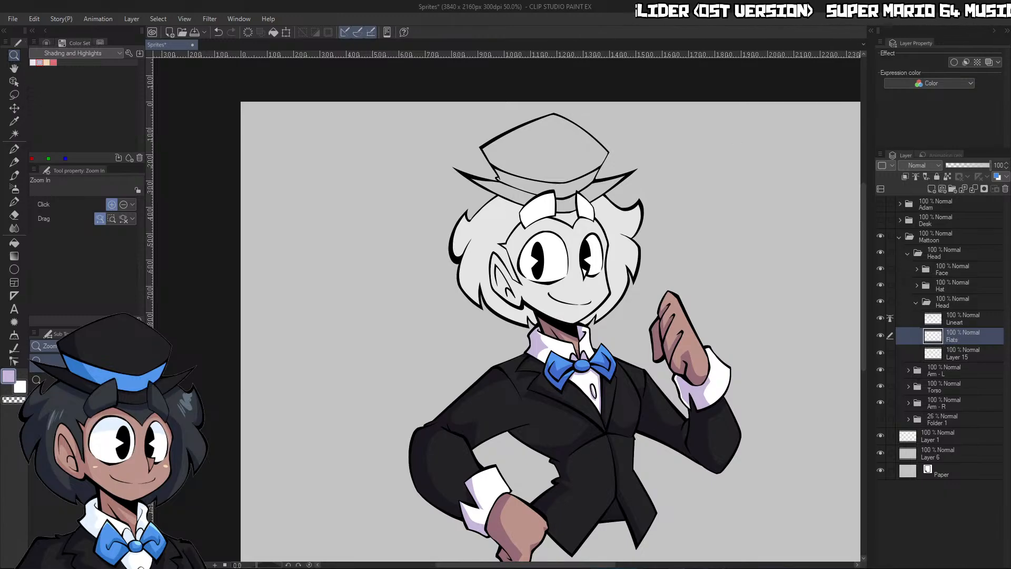
Fill the face and ear on the Flats layer with the skin color sampled from the raised hand
key("g")
left_click(605, 280)
key("ctrl+z")
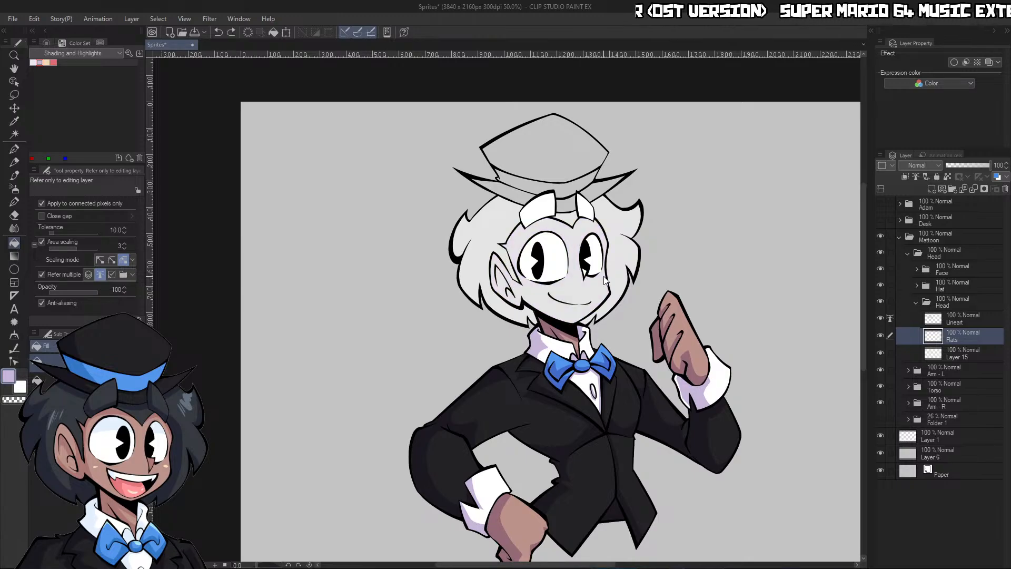
left_click(683, 337, "alt")
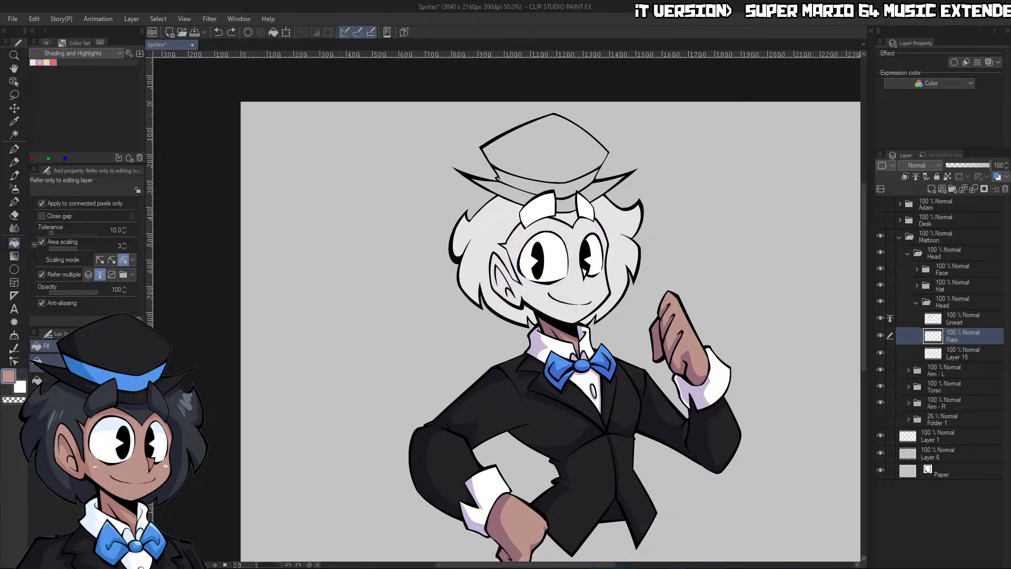
left_click(604, 279)
key("/")
left_click(655, 250)
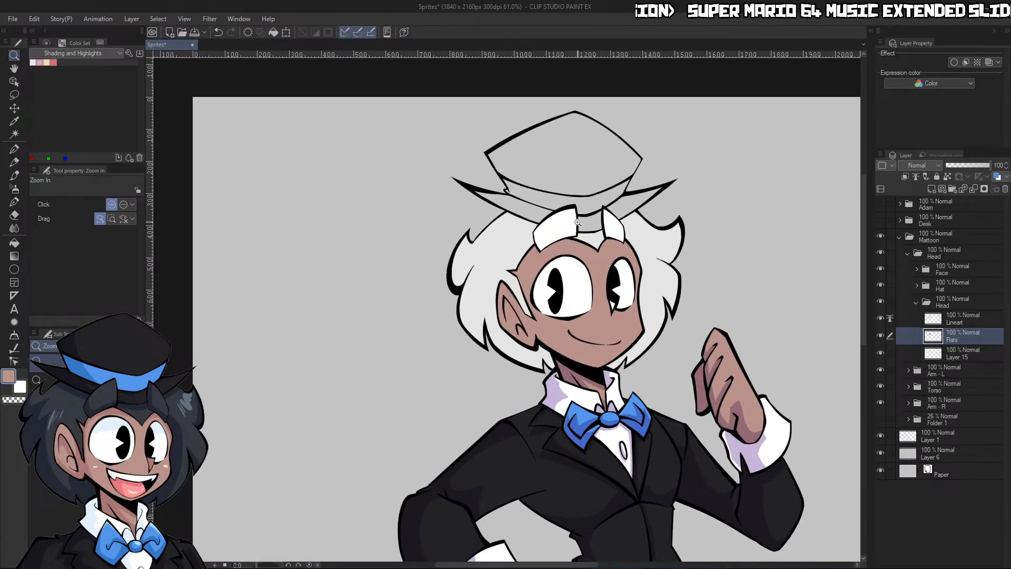
key("ctrl+z")
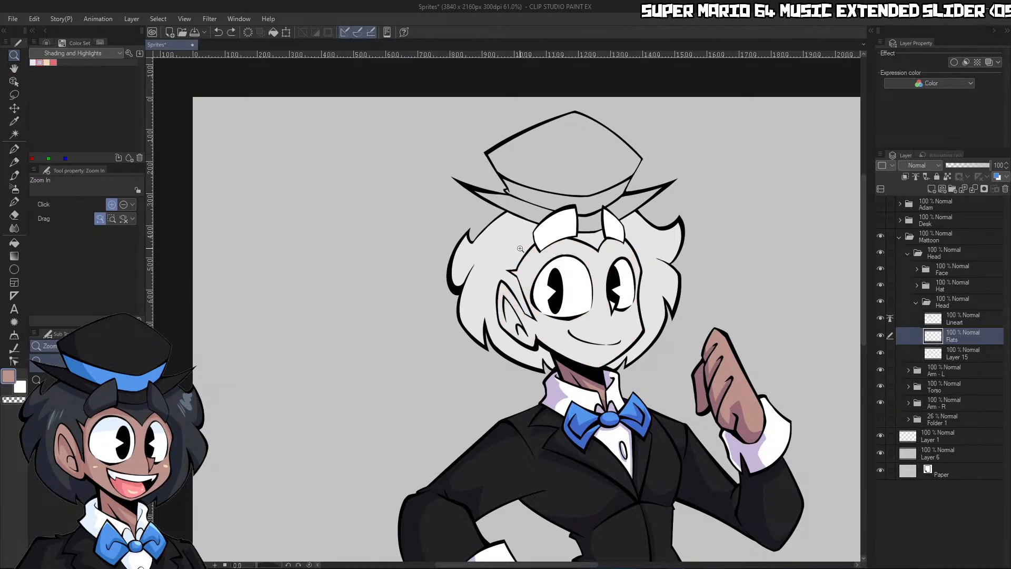
key("ctrl+y")
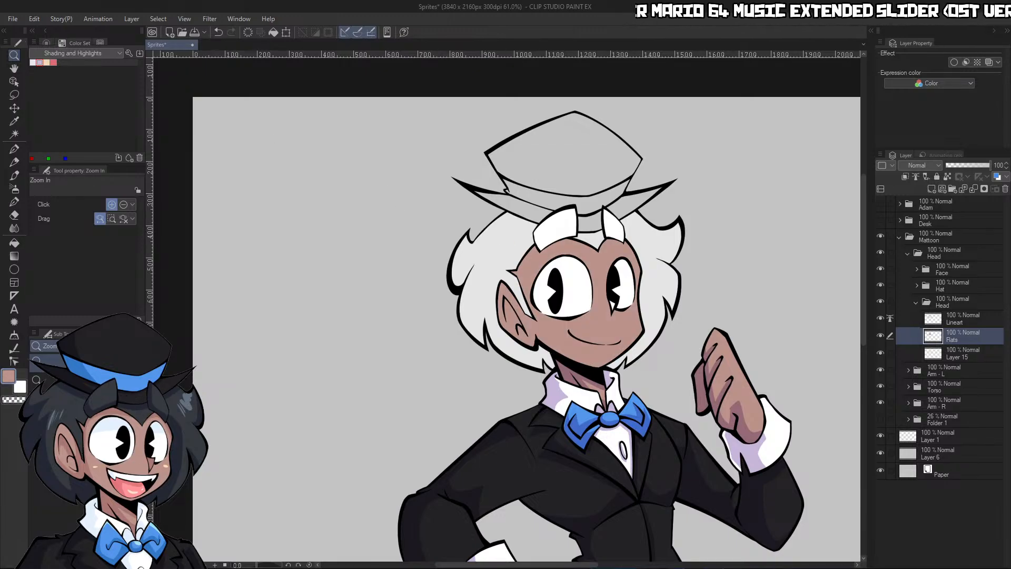
Fill the hair with dark blue-gray and check the head flats with the Face and Hat folders temporarily hidden
key("g")
left_click(526, 231)
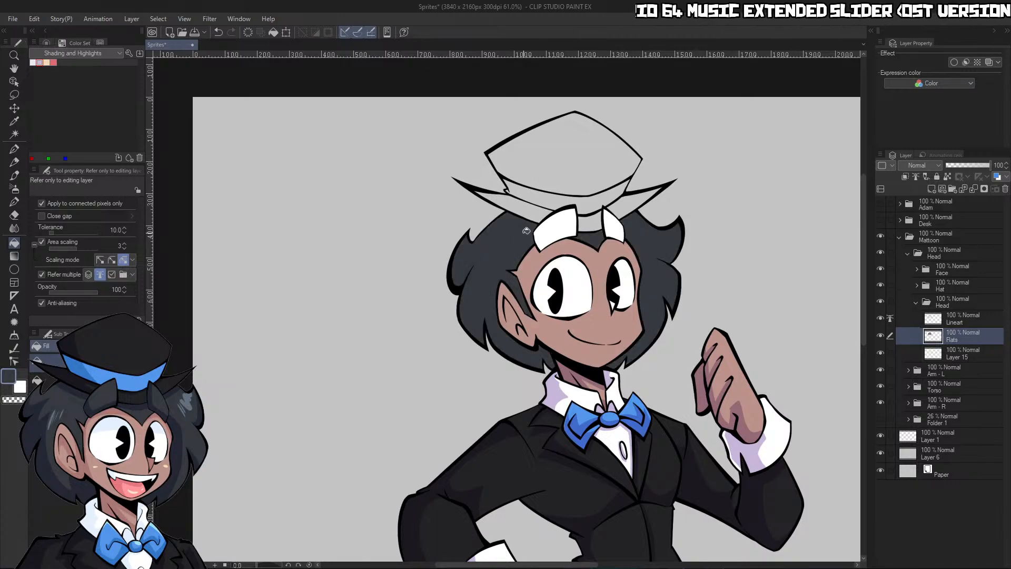
left_click(880, 268)
left_click(880, 285)
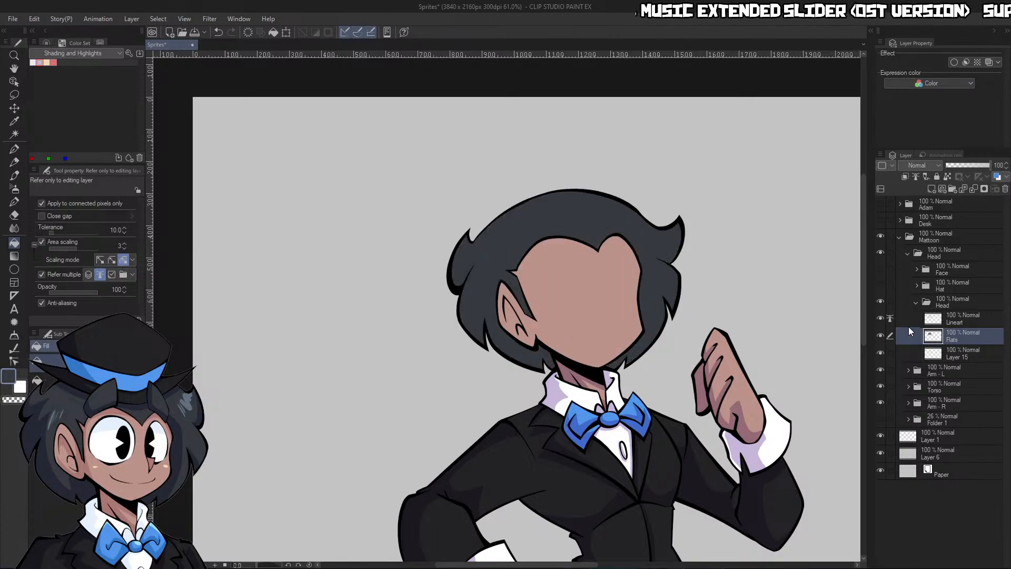
left_click(880, 285)
left_click(880, 269)
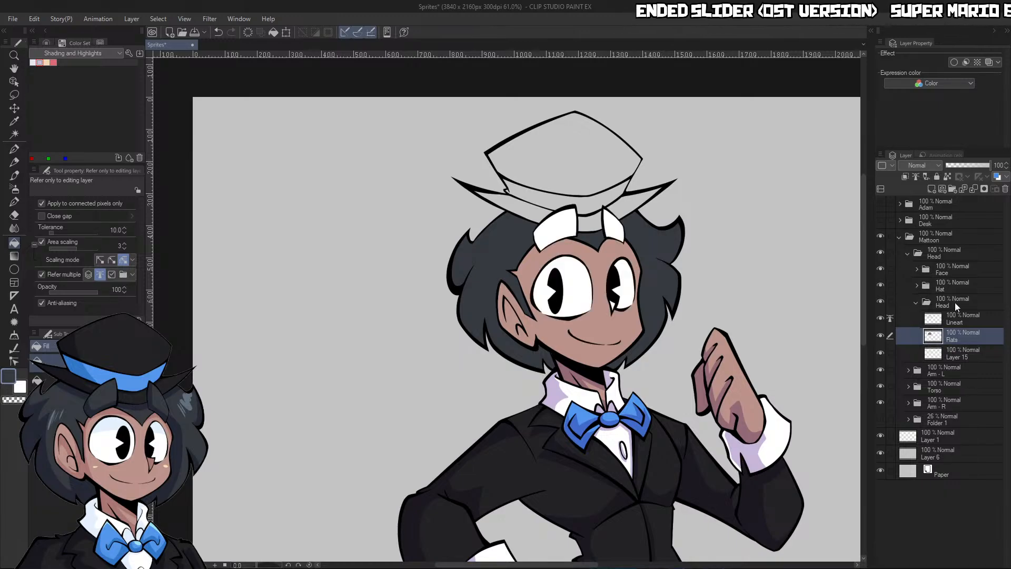
Add a new layer above Flats in the inner Head folder
left_click(931, 189)
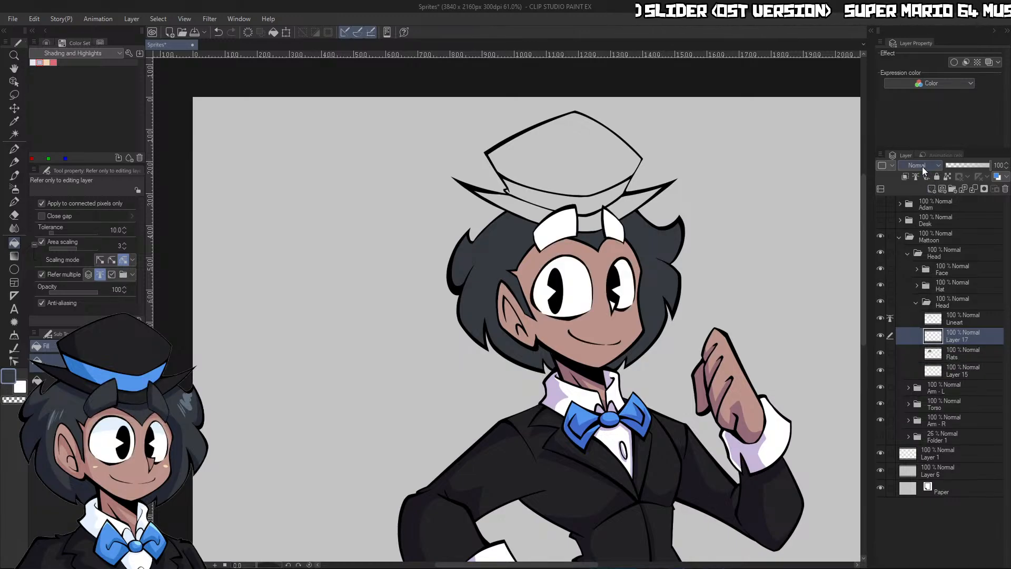
key("slash")
left_click(563, 225)
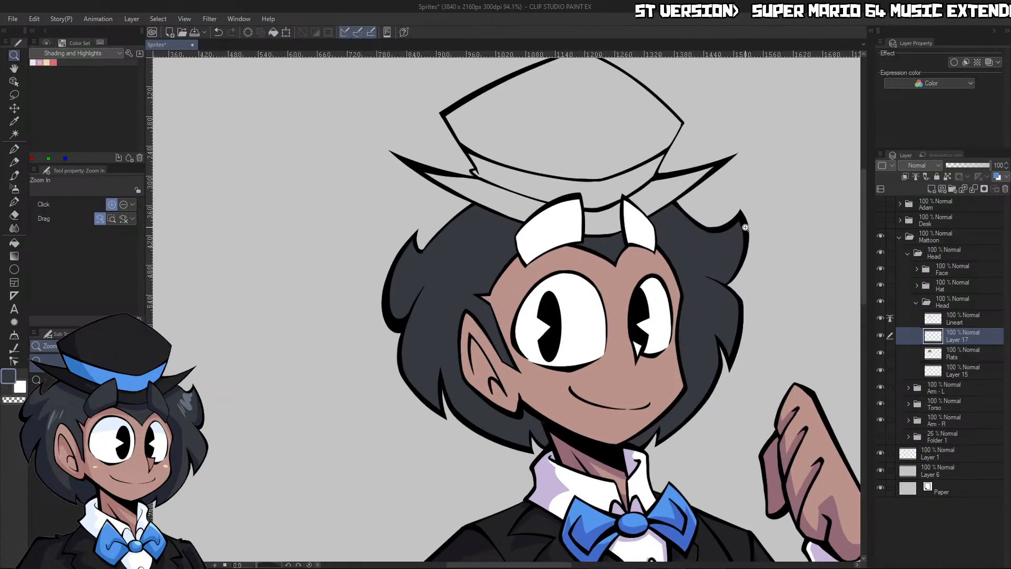
left_click(633, 301)
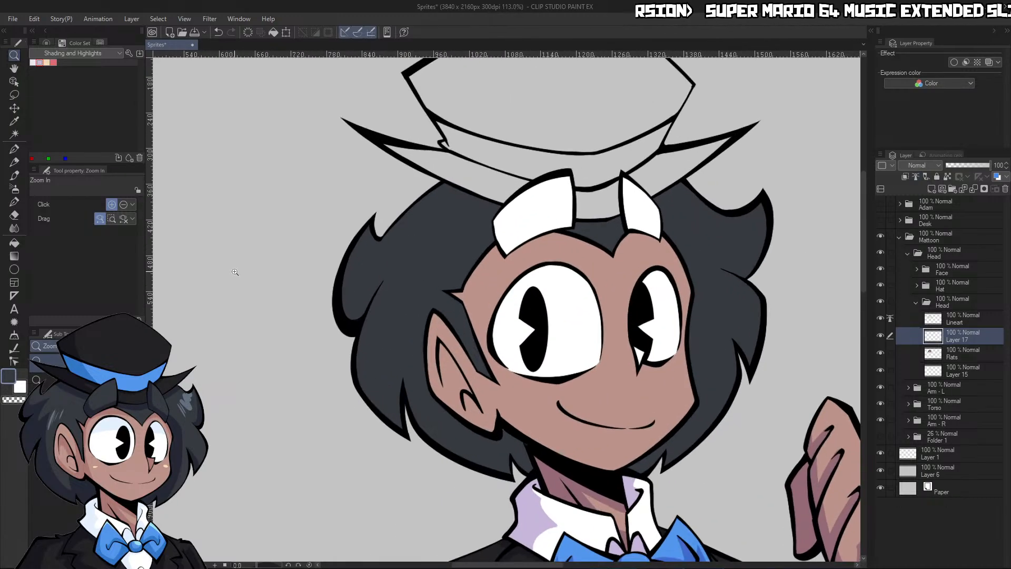
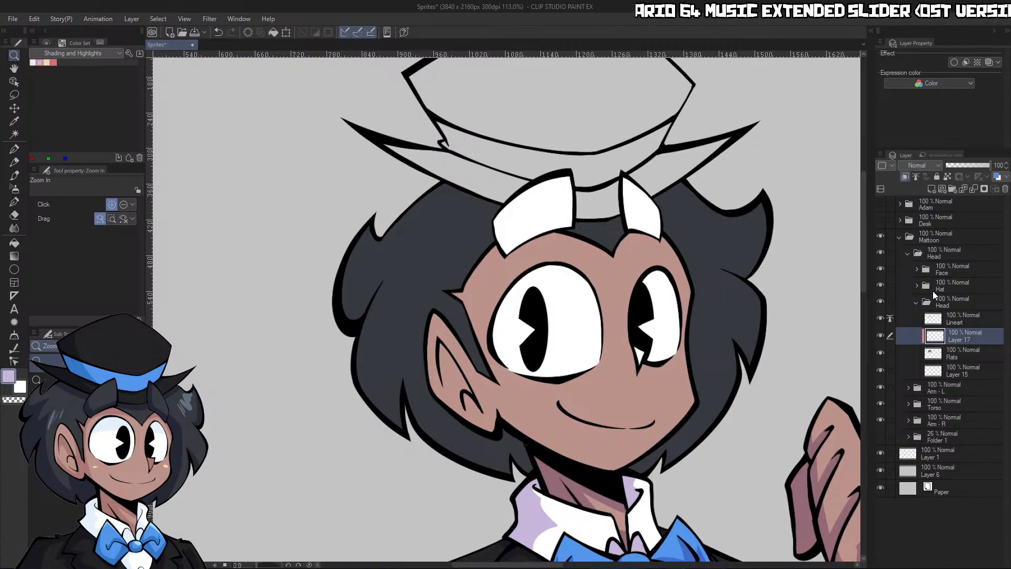
Name the new layer in the inner Head folder Shading and set its blend mode to Multiply
type("Shading")
key("Return")
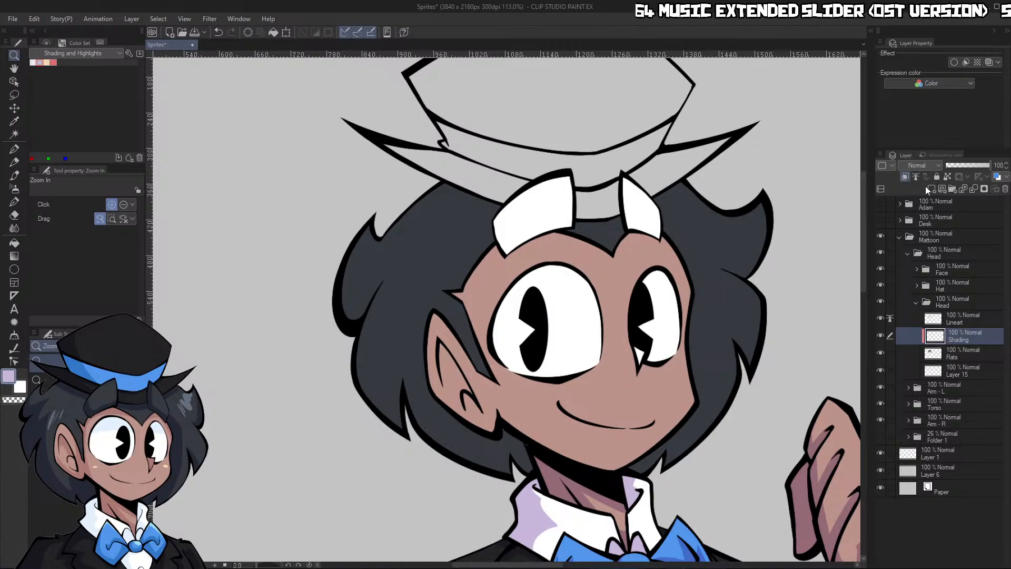
Outline shadow shapes with the lavender G-pen in the hair tufts behind and above the ear
left_click_drag(433, 233, 477, 233)
key("p")
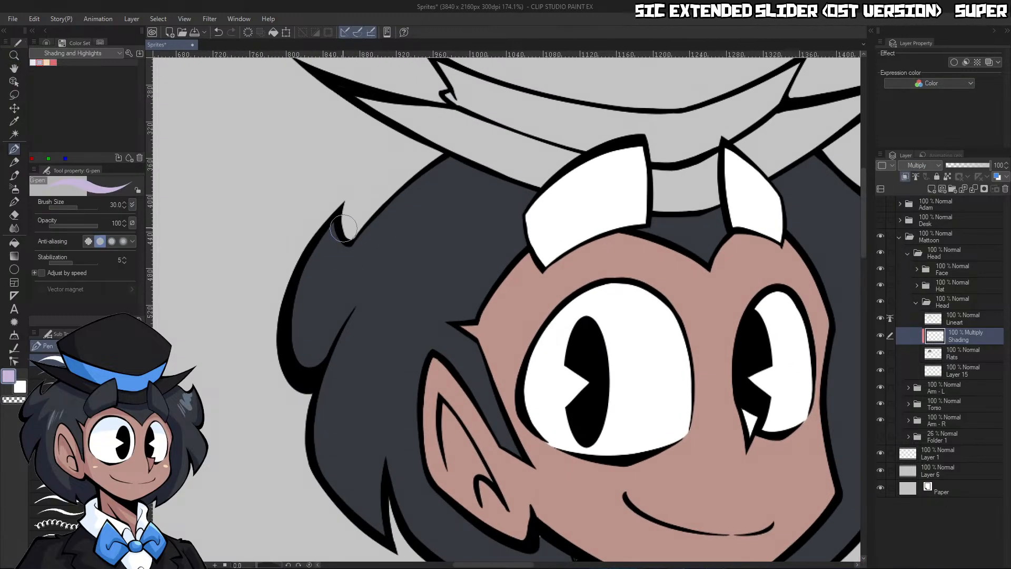
mouse_move(335, 220)
left_mouse_down()
mouse_move(331, 286)
mouse_move(423, 232)
left_mouse_up()
key("bracketleft")
key("bracketleft")
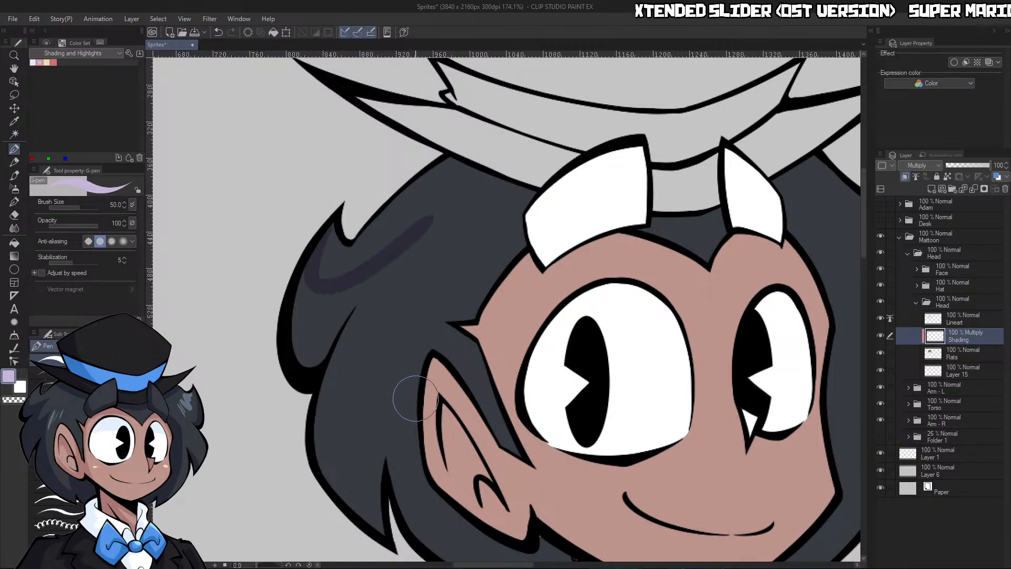
left_click_drag(387, 277, 422, 447)
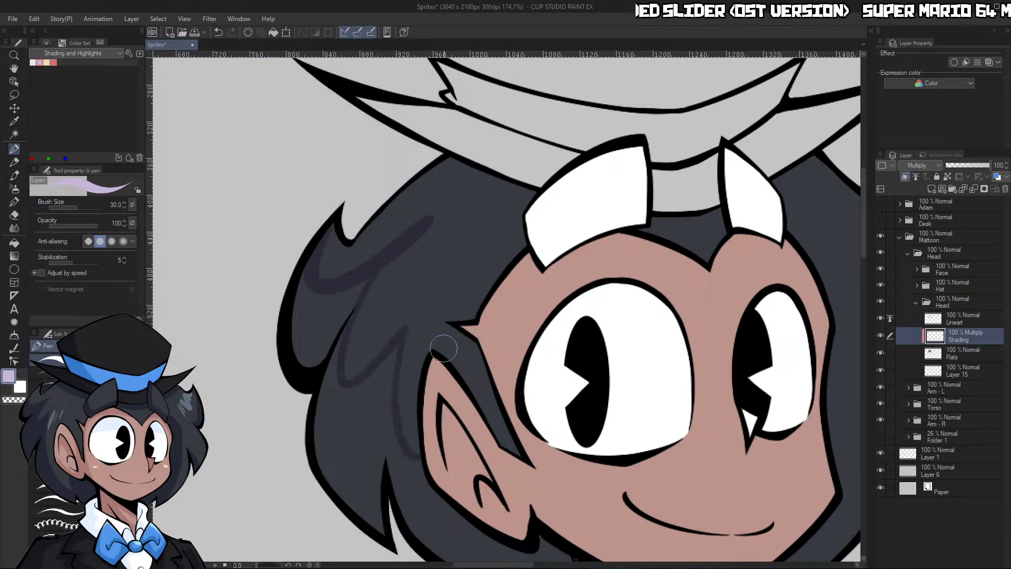
Fill the outlined hair areas behind and below the ear with the lavender shading color
key("ctrl+space")
mouse_move(536, 381)
left_mouse_down()
mouse_move(552, 483)
mouse_move(512, 371)
left_mouse_up()
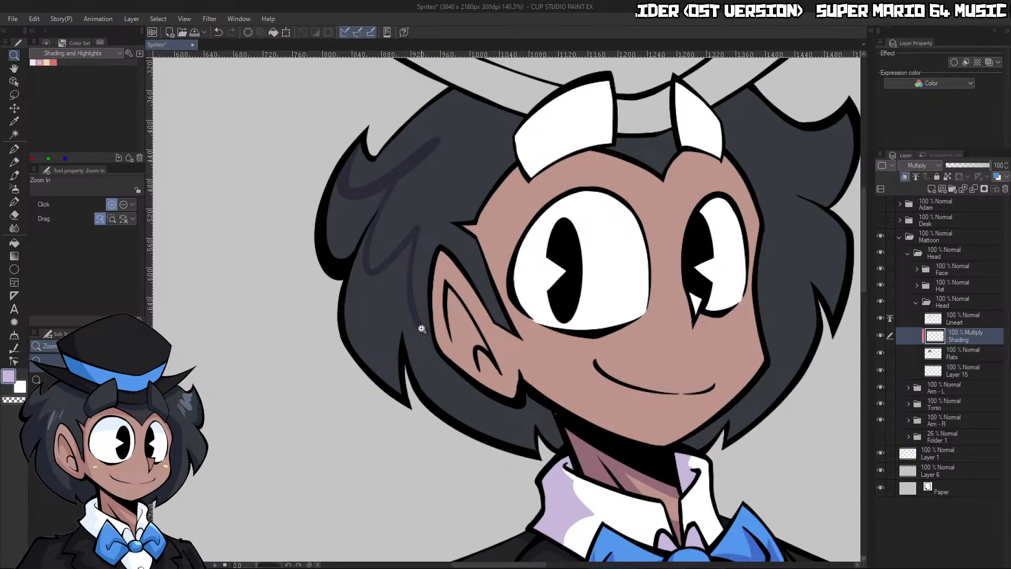
key("g")
key("x")
left_click(451, 386)
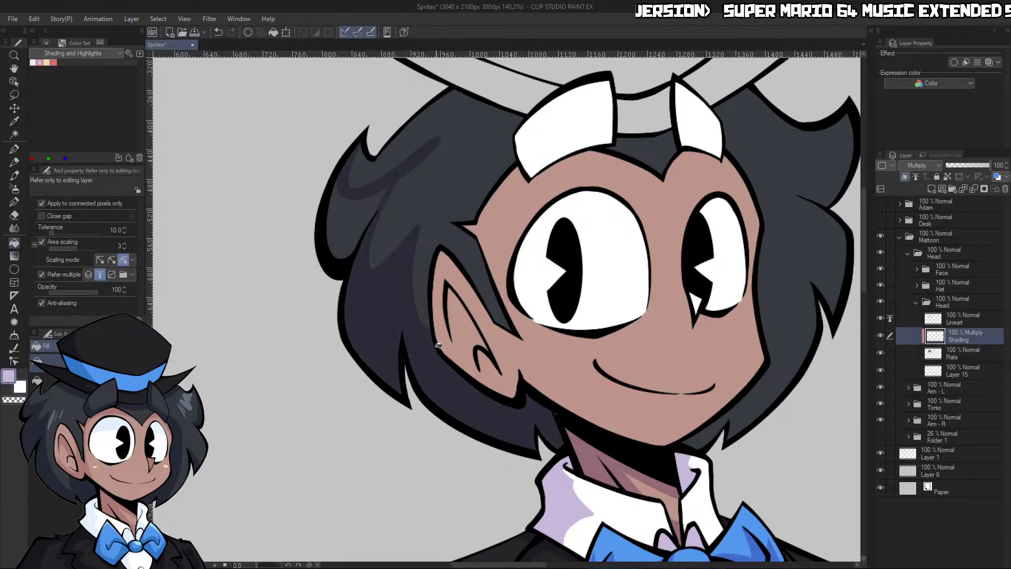
left_click(346, 231)
Trim the hair shadow edges above the ear into sharper points with the G-pen in transparent color
key("p")
key("c")
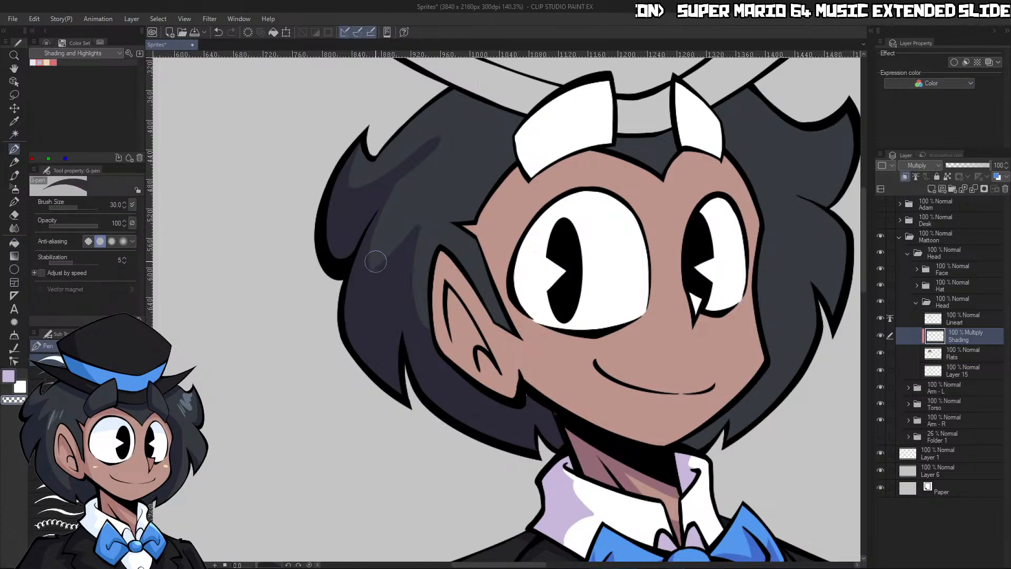
left_click_drag(376, 259, 464, 119)
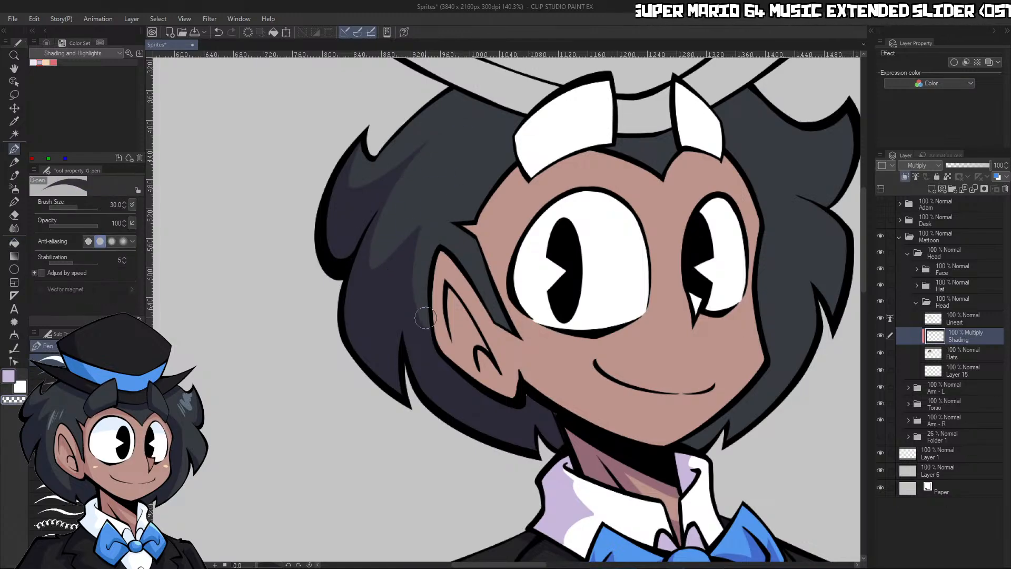
Reselect the head silhouette, thicken the Flats layer within it using a 600-size Adjust line width brush, and clear the selection
key("ctrl+space")
left_click_drag(471, 204, 421, 203)
key("ctrl+shift+d")
key("ctrl+space")
left_click_drag(594, 172, 617, 173)
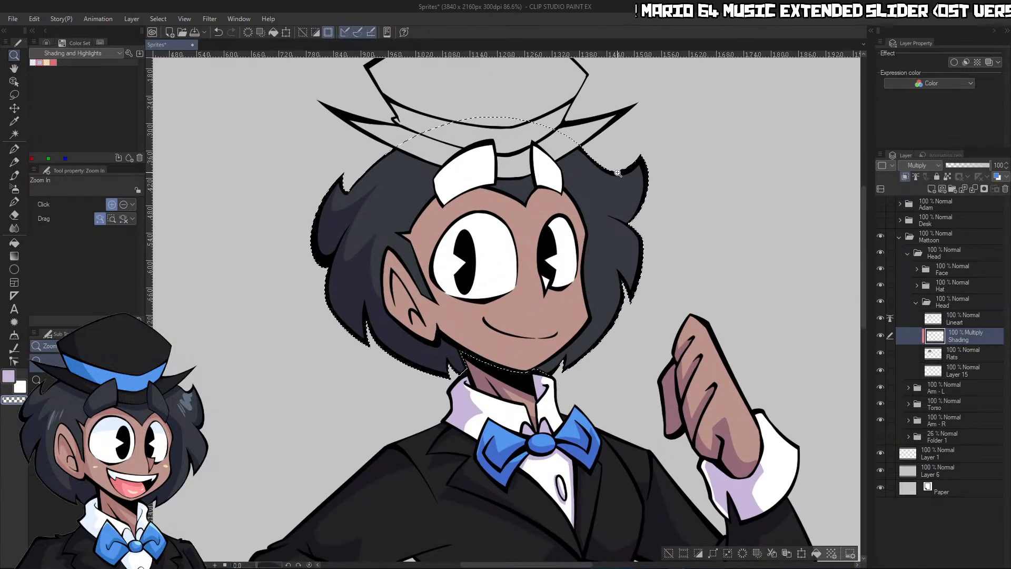
left_click(949, 356)
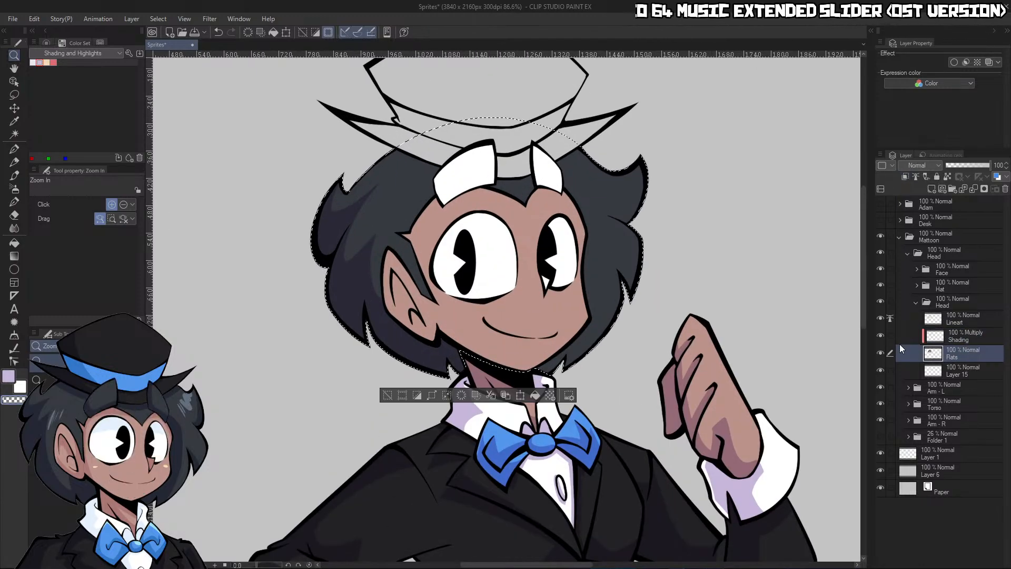
key("ctrl+d")
key("ctrl+z")
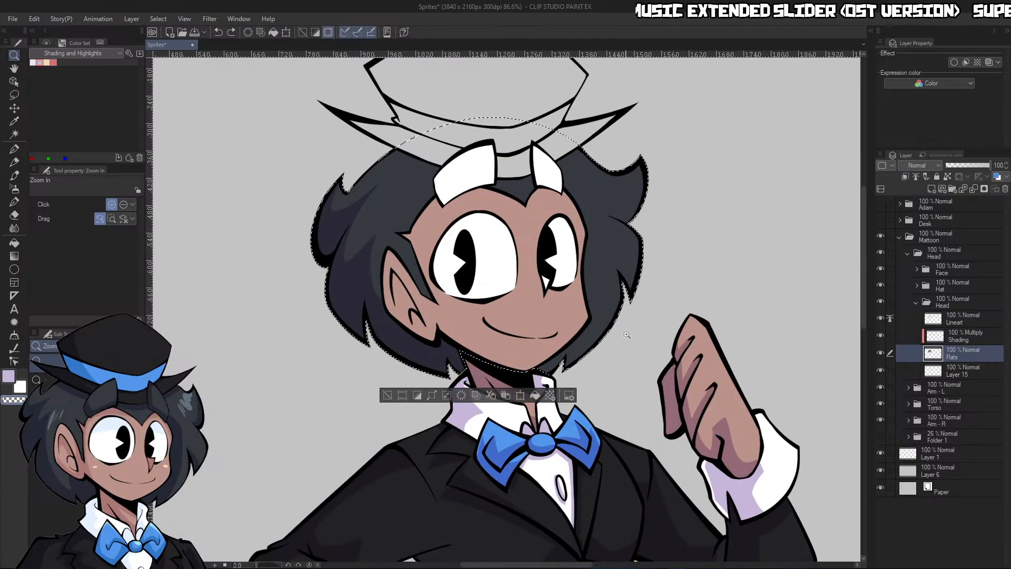
left_click(14, 348)
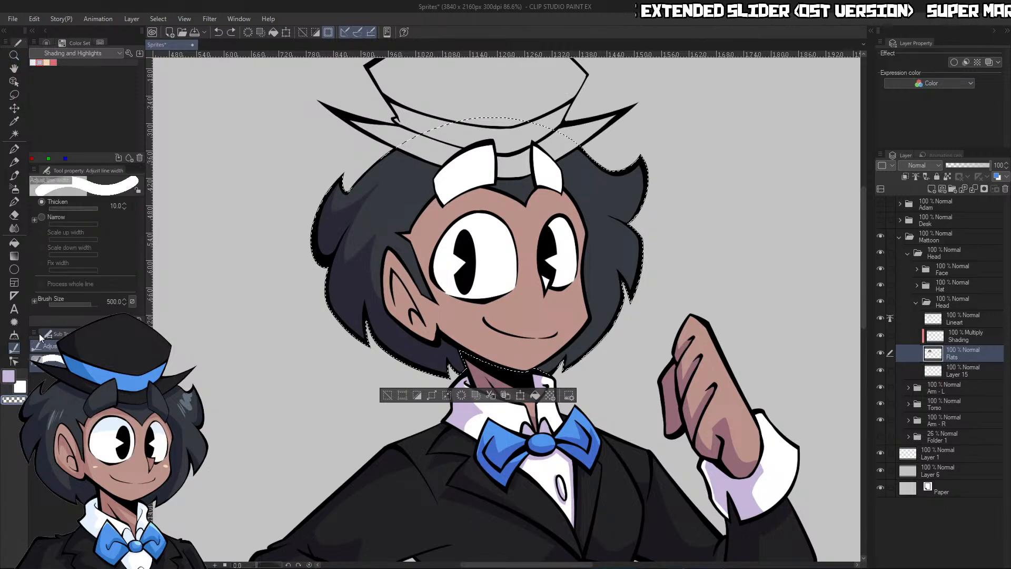
left_click(424, 244)
mouse_move(430, 248)
left_mouse_down()
mouse_move(506, 265)
mouse_move(569, 255)
mouse_move(472, 217)
mouse_move(427, 244)
mouse_move(443, 265)
mouse_move(619, 253)
left_mouse_up()
mouse_move(402, 258)
left_mouse_down()
mouse_move(400, 234)
mouse_move(466, 224)
left_mouse_up()
mouse_move(557, 202)
left_mouse_down()
mouse_move(585, 196)
mouse_move(605, 226)
left_mouse_up()
left_click_drag(483, 299, 416, 295)
left_click_drag(350, 263, 421, 217)
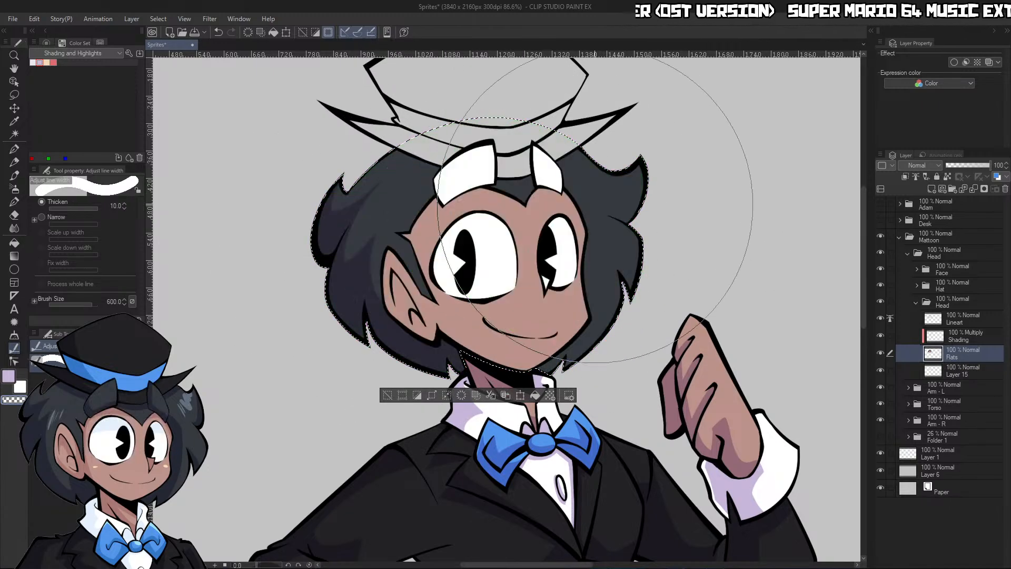
key("ctrl+d")
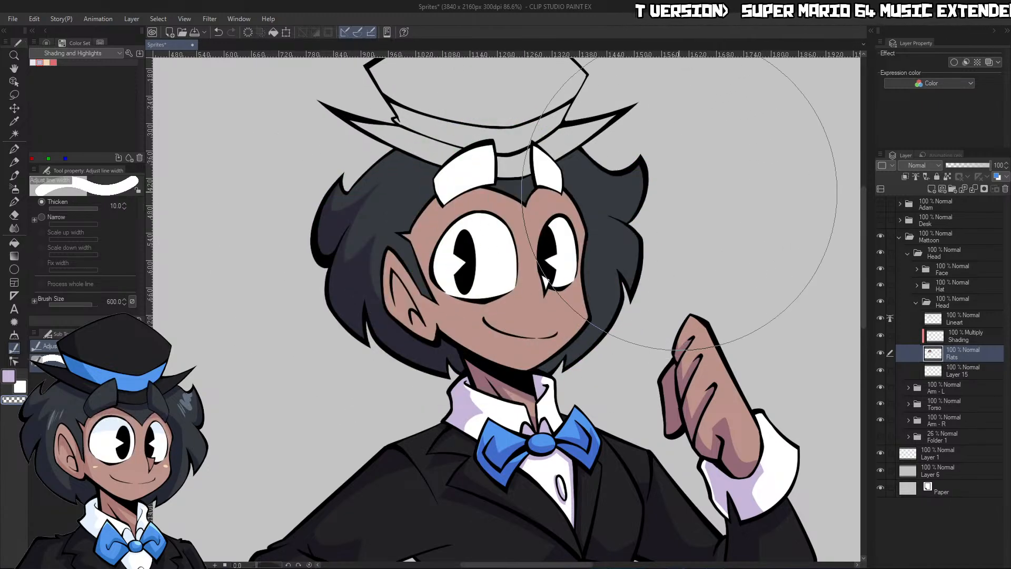
Hide the Face and Hat folders and make the Shading layer active again
left_click(880, 269)
left_click(879, 285)
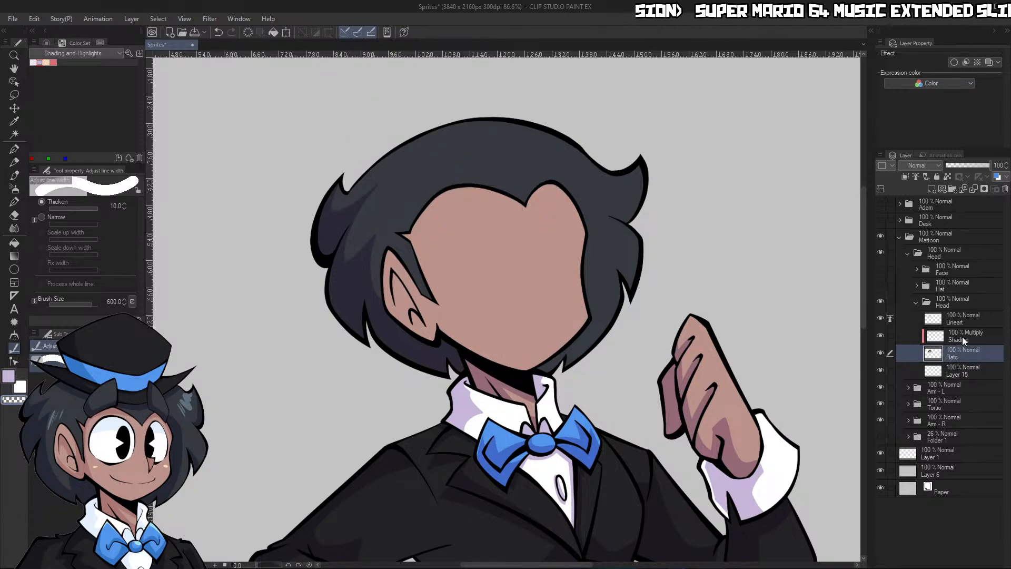
left_click(963, 336)
Outline and fill a shadow on the hair beside the far cheek, and erase a lit strip along its outer edge
scroll(742, 302, "down", 3)
scroll(700, 298, "up", 5)
key("p")
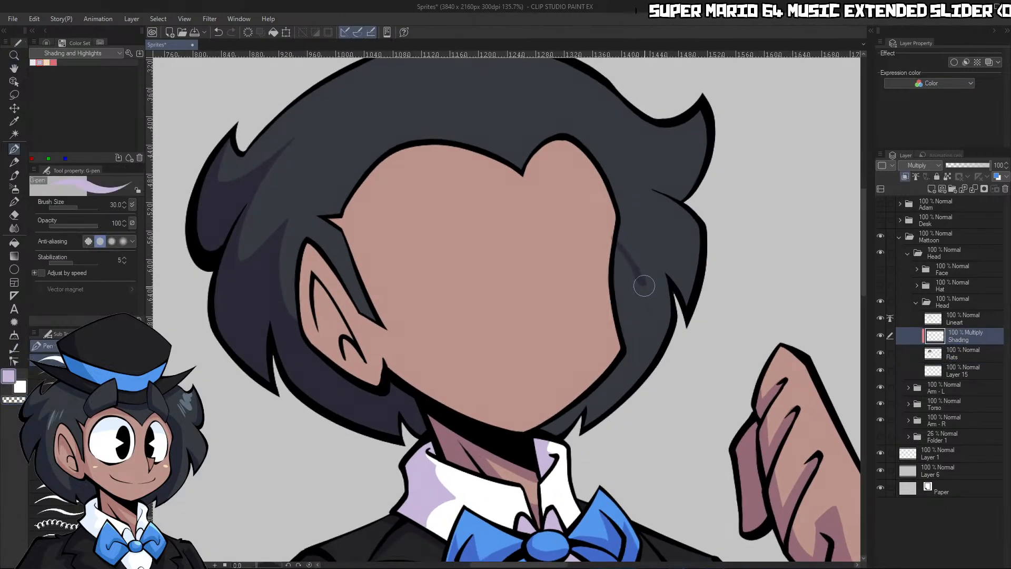
left_click_drag(644, 285, 652, 368)
key("g")
left_click(638, 323)
key("p")
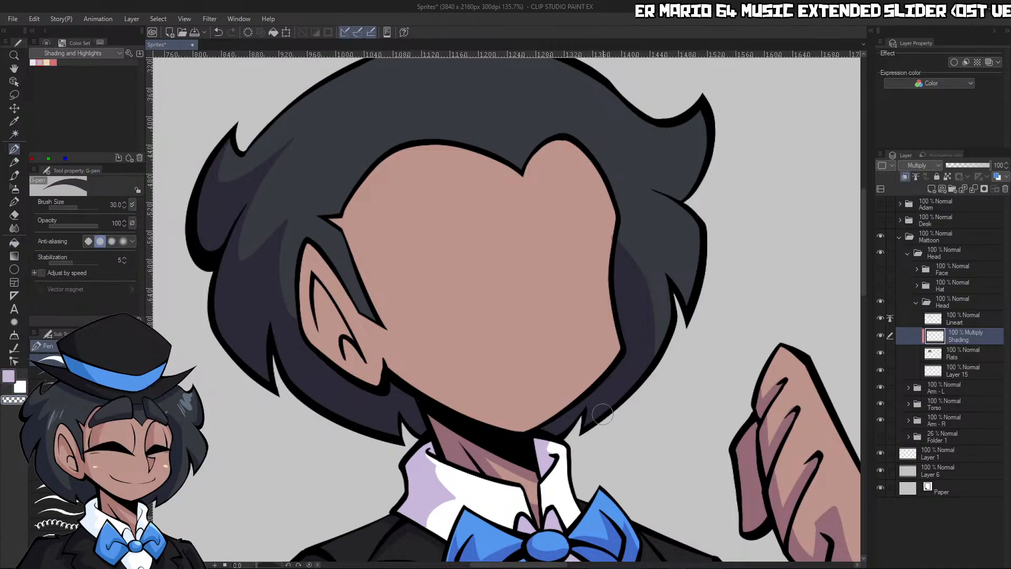
left_click_drag(579, 430, 654, 353)
Paint a shadow on the pointed hair tuft beside the far cheek and trim it with transparent color
scroll(694, 298, "down", 3)
scroll(686, 269, "up", 5)
key("c")
mouse_move(629, 269)
left_mouse_down()
mouse_move(694, 377)
mouse_move(716, 369)
left_mouse_up()
key("c")
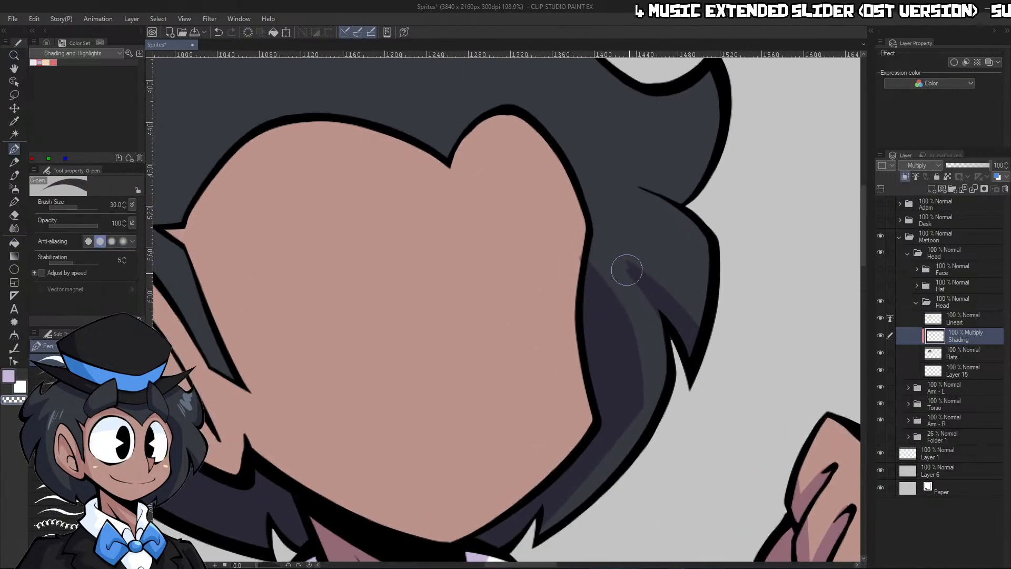
mouse_move(626, 270)
left_mouse_down()
mouse_move(660, 337)
mouse_move(724, 343)
left_mouse_up()
left_click(959, 355)
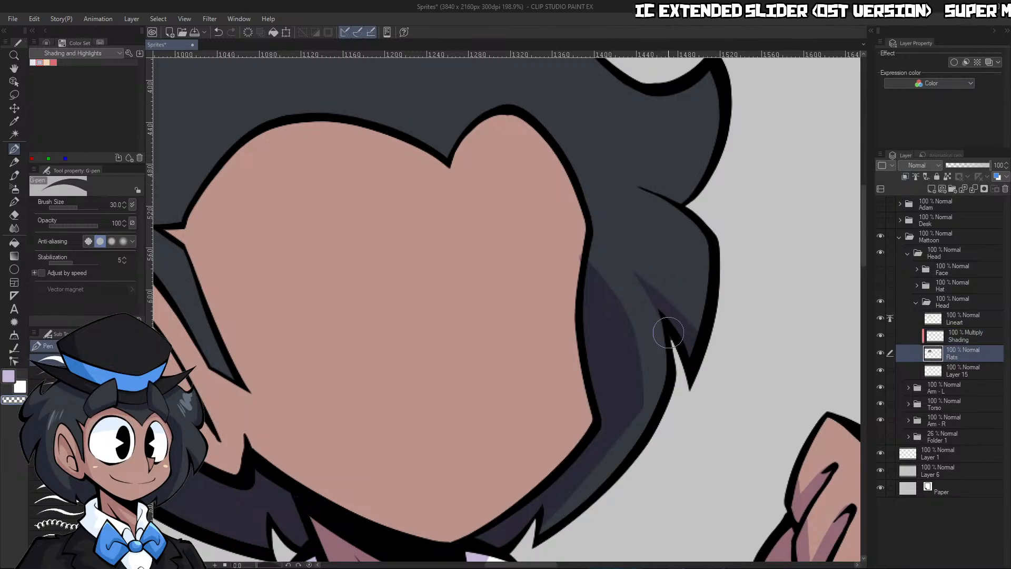
left_click(959, 336)
Outline and fill a shadow on the upturned hair curl above the far-side tuft
key("ctrl+space")
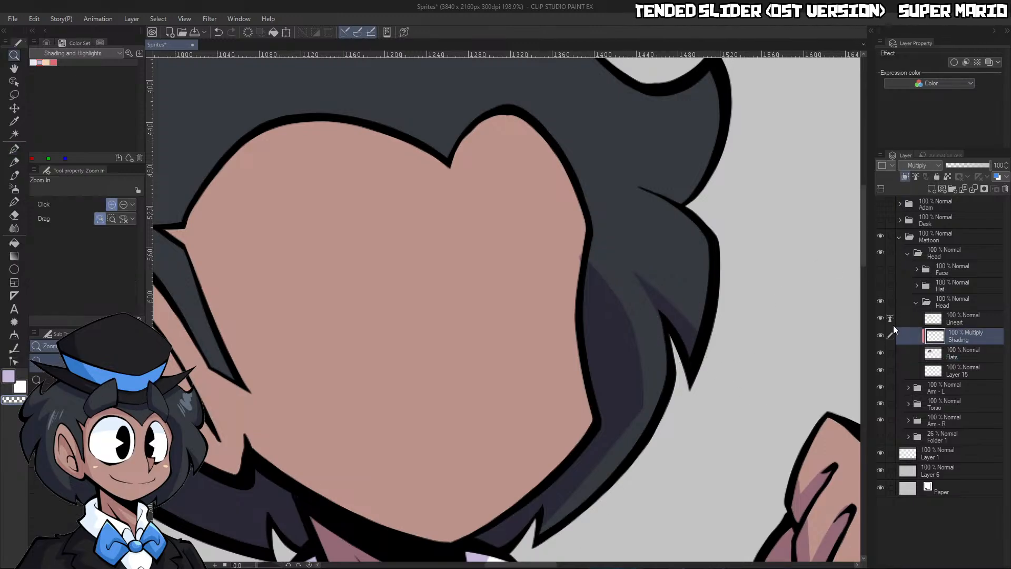
left_click(863, 305)
mouse_move(802, 259)
left_mouse_down()
mouse_move(743, 237)
mouse_move(811, 231)
mouse_move(776, 256)
left_mouse_up()
key("p")
key("g")
left_click(735, 261)
Draw shadow strokes across the inner ear opening and along the ear's lower rim with a size 25 G-pen
key("ctrl+space")
left_click_drag(548, 365, 572, 362)
key("p")
key("[")
left_click_drag(424, 337, 486, 393)
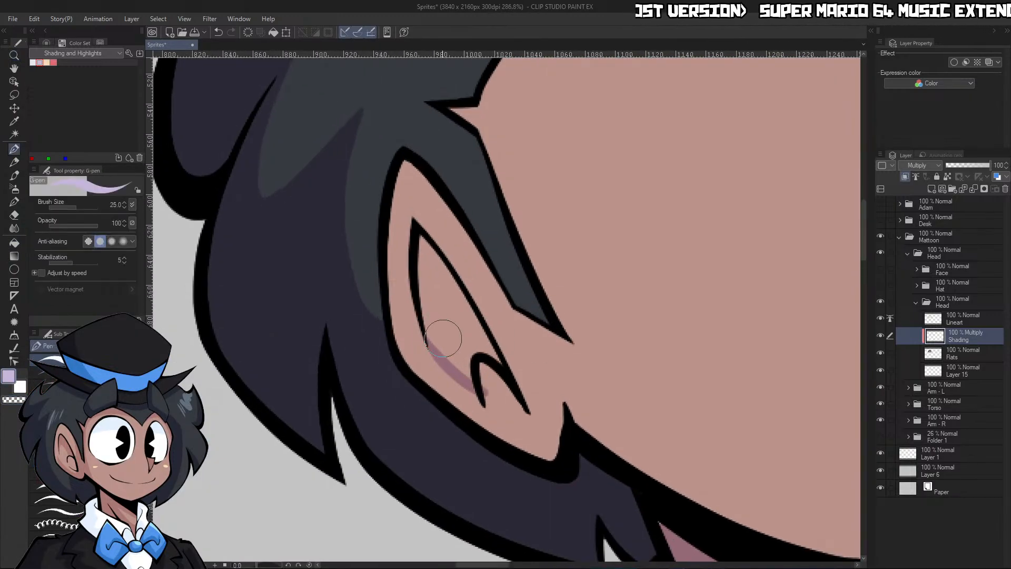
mouse_move(384, 310)
left_mouse_down()
mouse_move(502, 433)
mouse_move(553, 414)
left_mouse_up()
key("ctrl+z")
mouse_move(392, 343)
left_mouse_down()
mouse_move(511, 445)
mouse_move(556, 460)
left_mouse_up()
left_click_drag(561, 412, 540, 465)
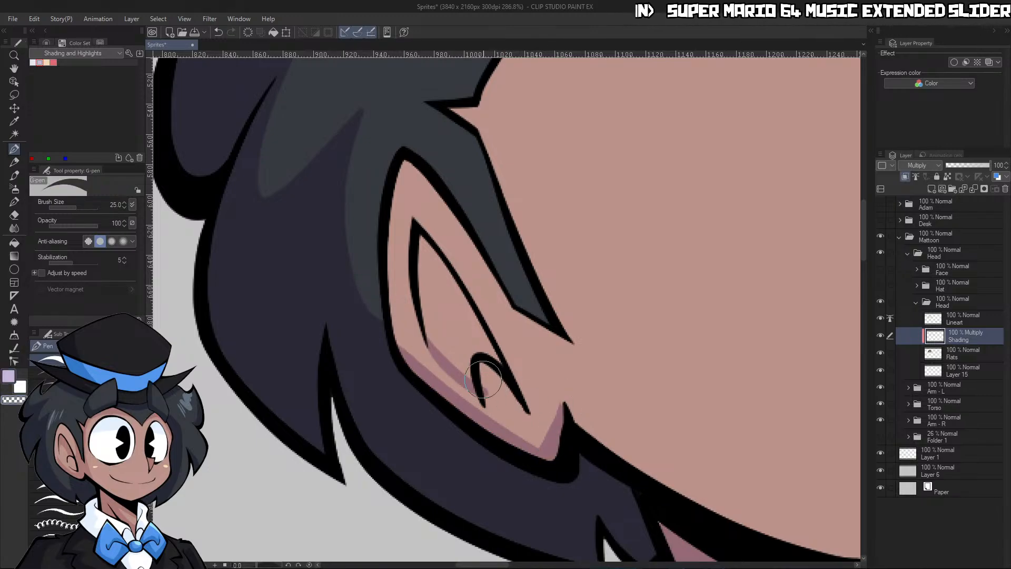
Fill the inner ear with the shading color and clean up its lower edge around the small fold
key("g")
key("g")
left_click(468, 330)
scroll(468, 330, "down", 3)
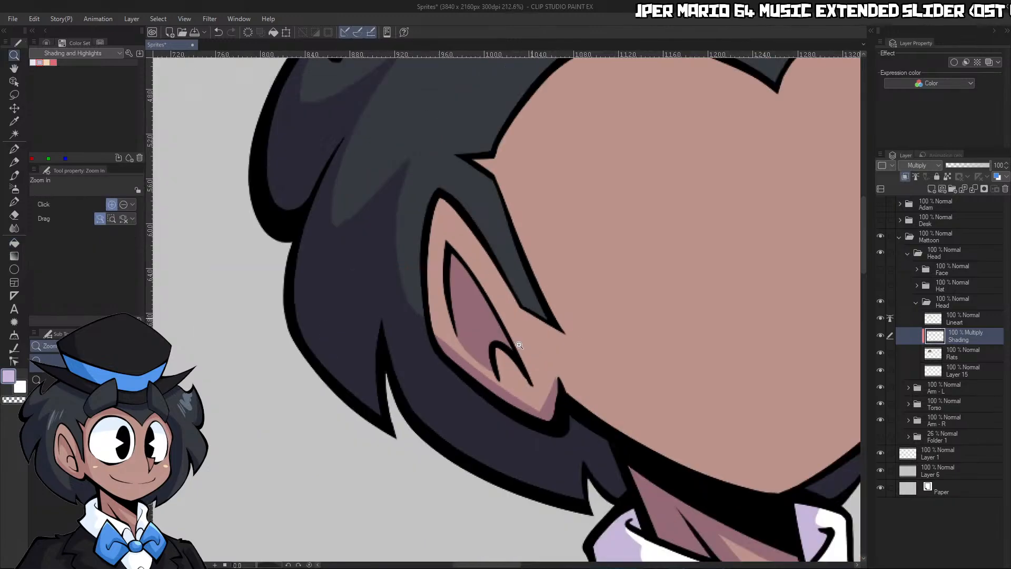
scroll(447, 332, "up", 4)
key("p")
left_click_drag(408, 340, 502, 406)
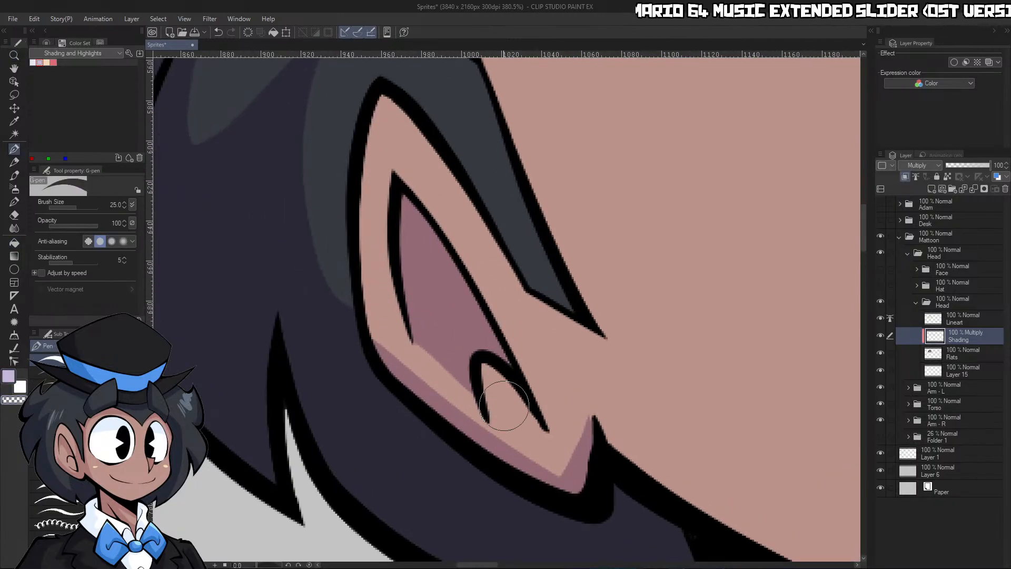
Repaint the earlobe shadow and shape its edge by alternating the shading color with transparent color
key("c")
key("c")
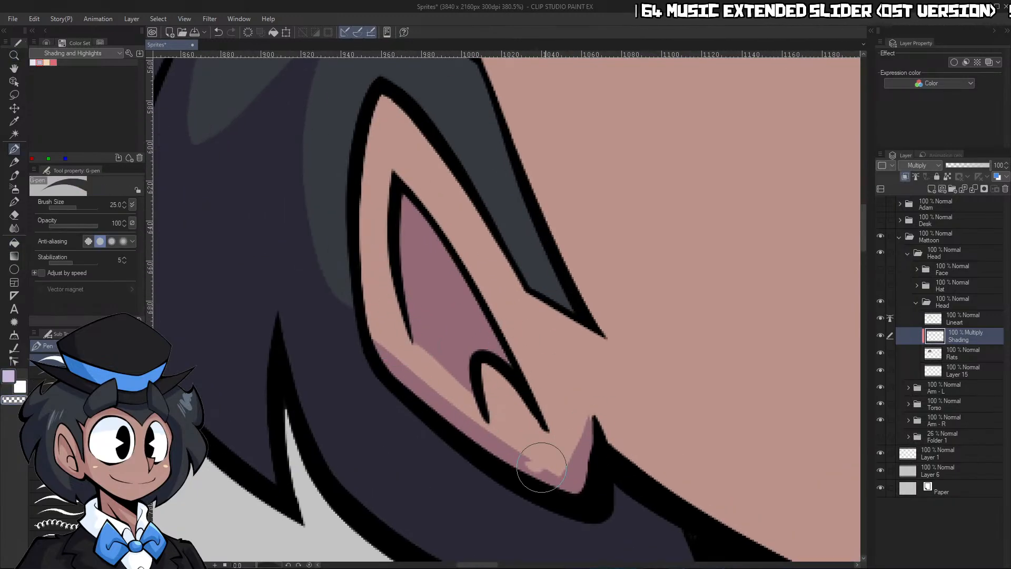
left_click_drag(543, 465, 579, 422)
key("ctrl+z")
key("c")
mouse_move(512, 454)
left_mouse_down()
mouse_move(547, 465)
mouse_move(571, 403)
left_mouse_up()
key("c")
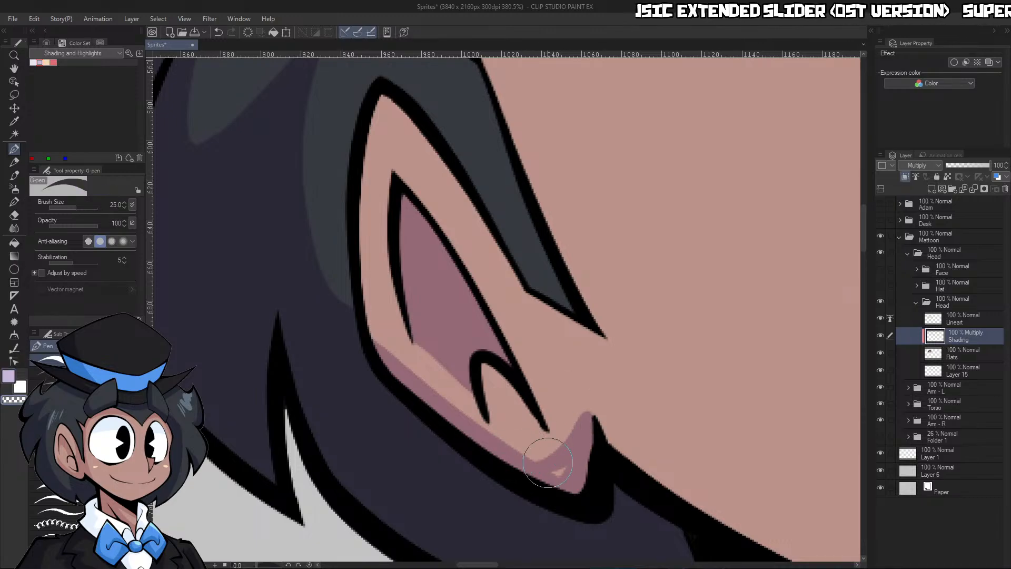
key("c")
mouse_move(543, 471)
left_mouse_down()
mouse_move(583, 445)
mouse_move(561, 441)
mouse_move(584, 398)
left_mouse_up()
key("c")
mouse_move(559, 430)
left_mouse_down()
mouse_move(586, 378)
mouse_move(614, 429)
left_mouse_up()
Outline and fill a shadow on the ear side of the face, from the hairline peak down to the jaw
key("ctrl+space")
mouse_move(747, 340)
left_mouse_down()
mouse_move(716, 375)
mouse_move(757, 359)
mouse_move(744, 344)
left_mouse_up()
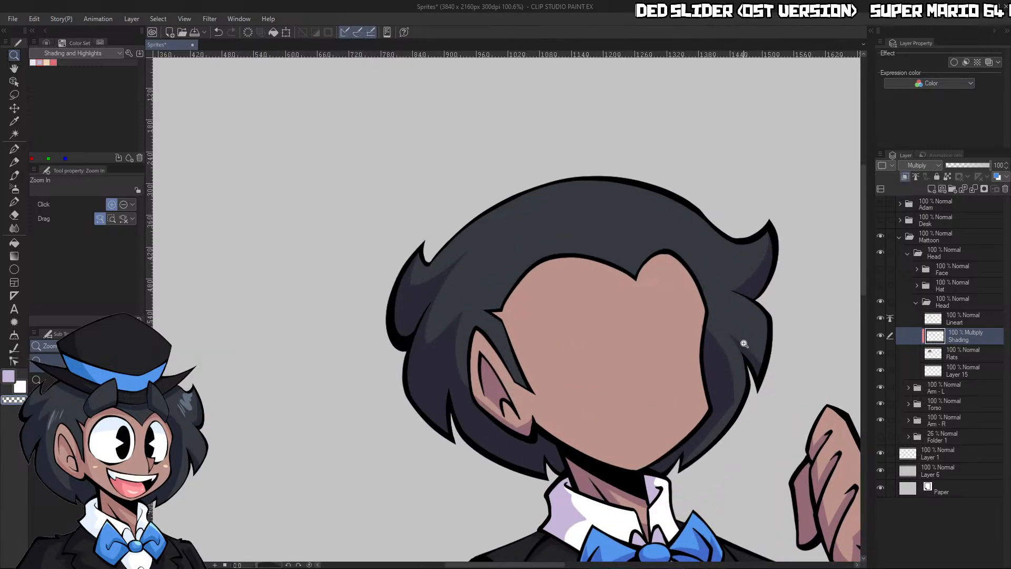
left_click(665, 438)
left_click(578, 273)
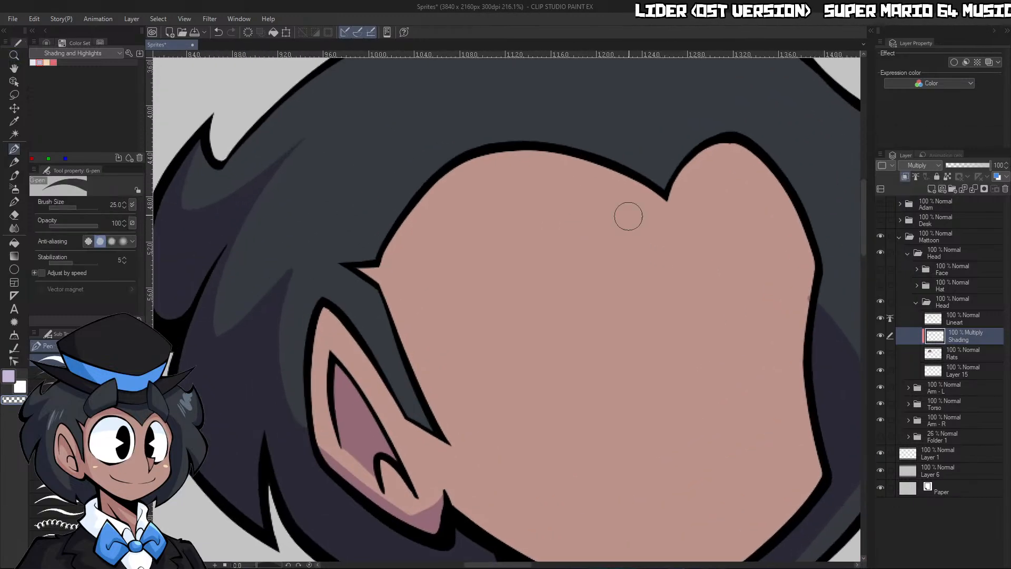
mouse_move(666, 199)
left_mouse_down()
mouse_move(638, 182)
mouse_move(447, 275)
mouse_move(524, 558)
left_mouse_up()
key("g")
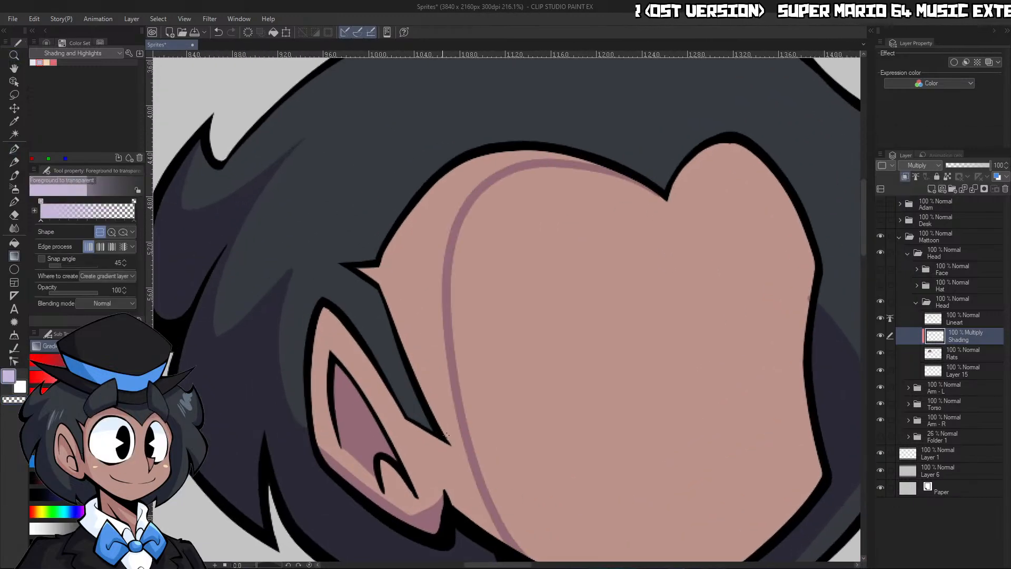
key("p")
left_click_drag(447, 451, 448, 492)
key("g")
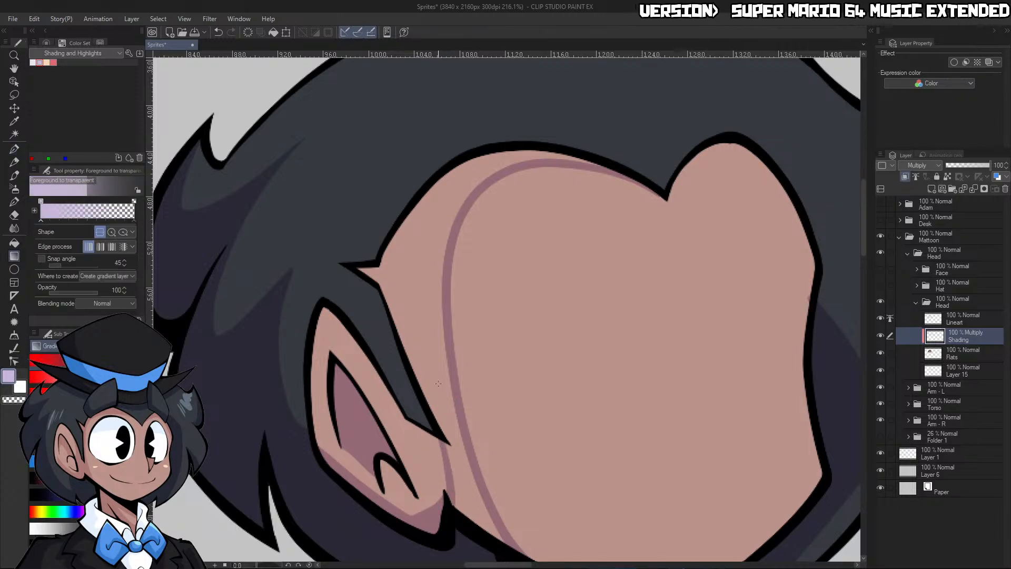
key("g")
left_click(427, 337)
Show the Face folder again to work on the face shadow around the eyes
key("ctrl+space")
left_click_drag(568, 298, 585, 351)
left_click(639, 345)
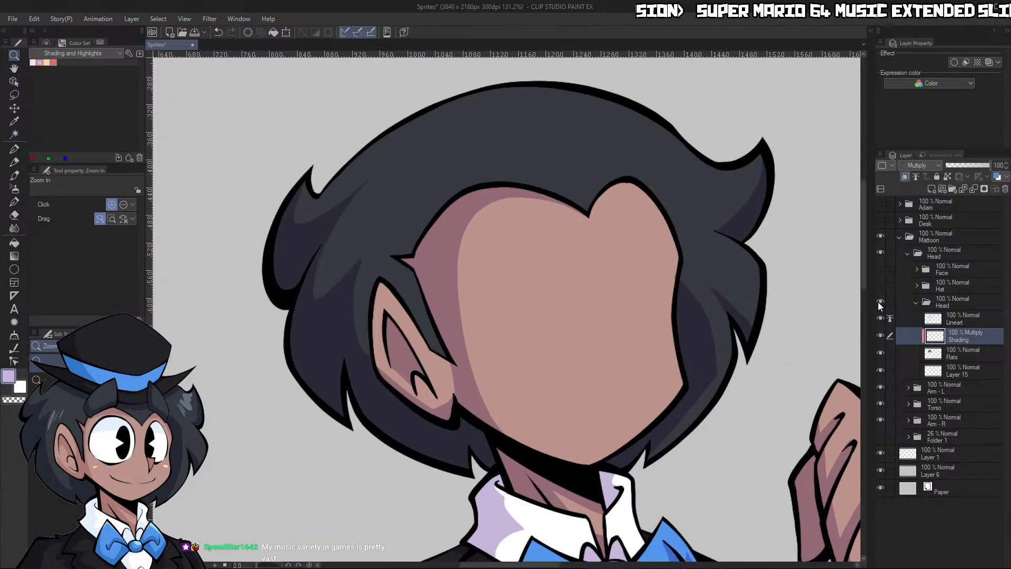
left_click(880, 268)
left_click(496, 375)
key("p")
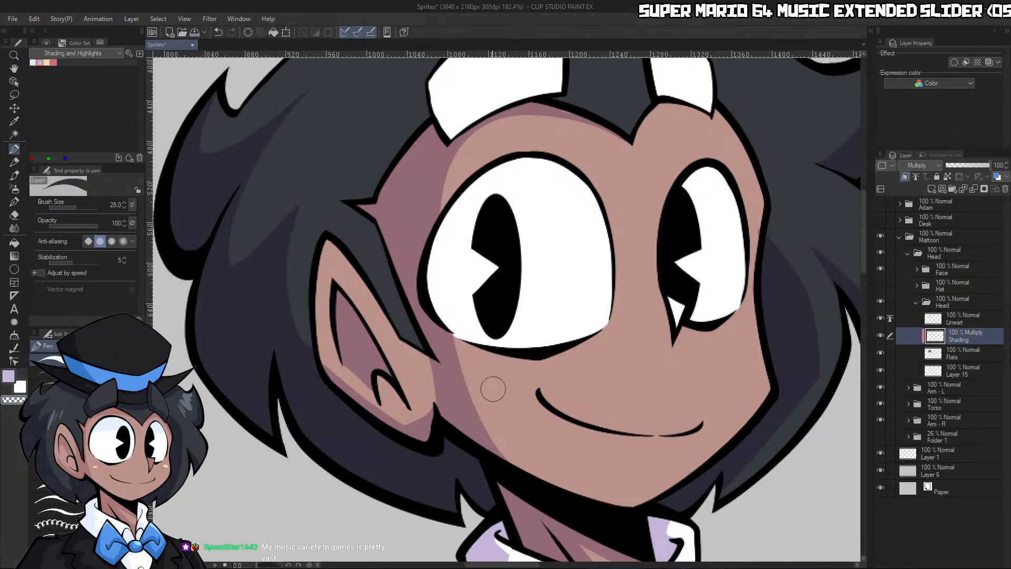
key("bracketright")
key("bracketright")
left_click_drag(515, 466, 460, 197)
key("ctrl+z")
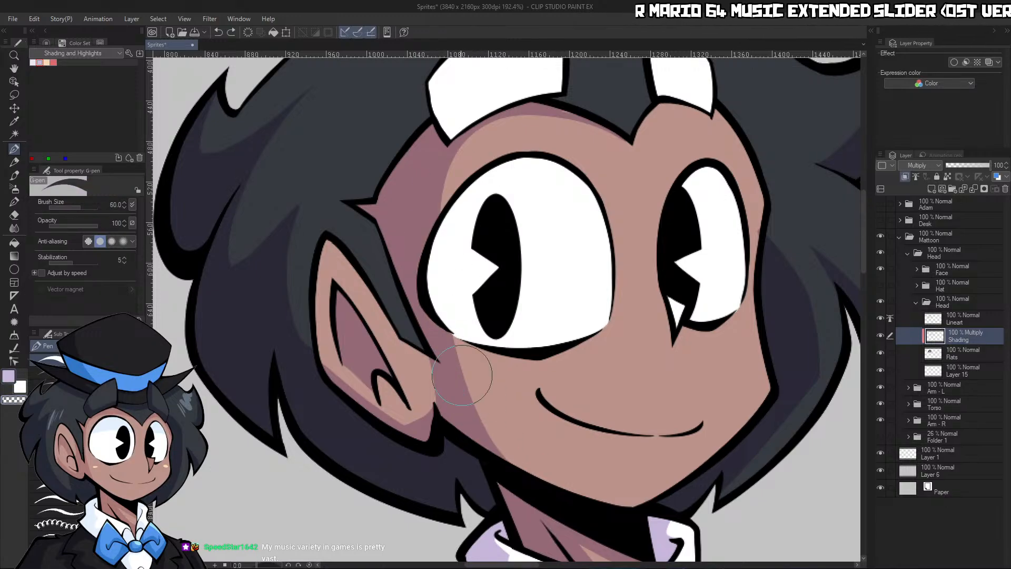
left_click_drag(414, 245, 516, 475)
key("ctrl+z")
Narrow the face shadow beside the ear-side eye with transparent color, curving its edge from the temple up to the hairline
key("bracketleft")
key("bracketleft")
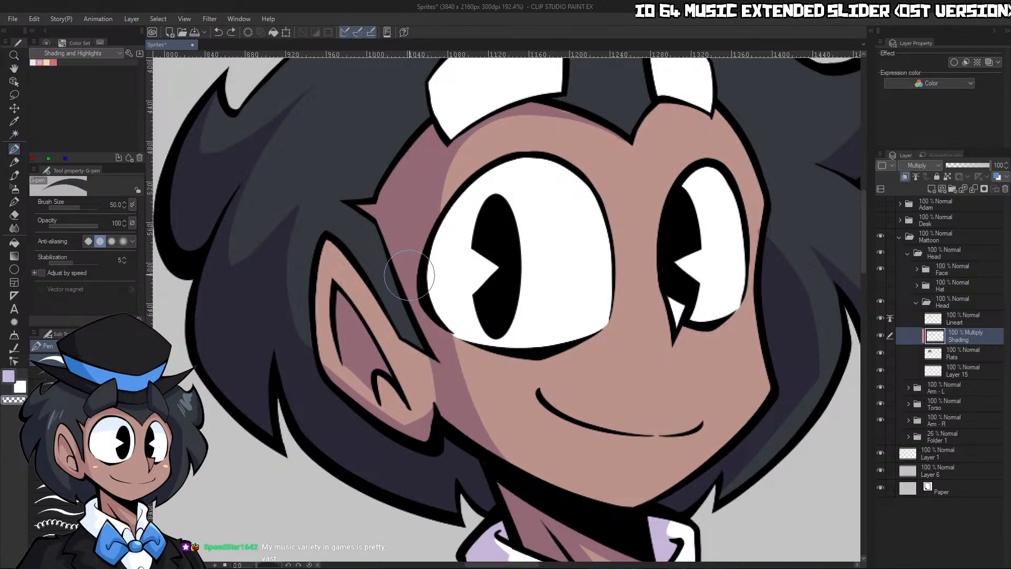
left_click_drag(409, 268, 552, 510)
mouse_move(448, 338)
left_mouse_down()
mouse_move(429, 287)
mouse_move(441, 179)
mouse_move(470, 151)
left_mouse_up()
key("ctrl+z")
mouse_move(414, 279)
left_mouse_down()
mouse_move(437, 181)
mouse_move(429, 186)
mouse_move(446, 167)
left_mouse_up()
left_click_drag(416, 238, 477, 132)
key("ctrl+z")
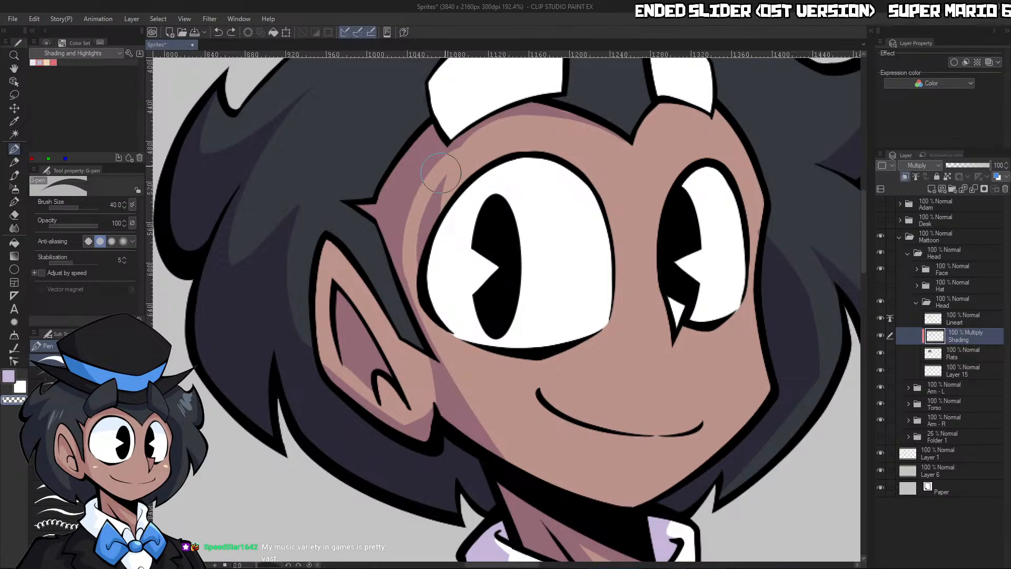
left_click_drag(441, 171, 489, 139)
key("ctrl+z")
left_click_drag(434, 181, 500, 130)
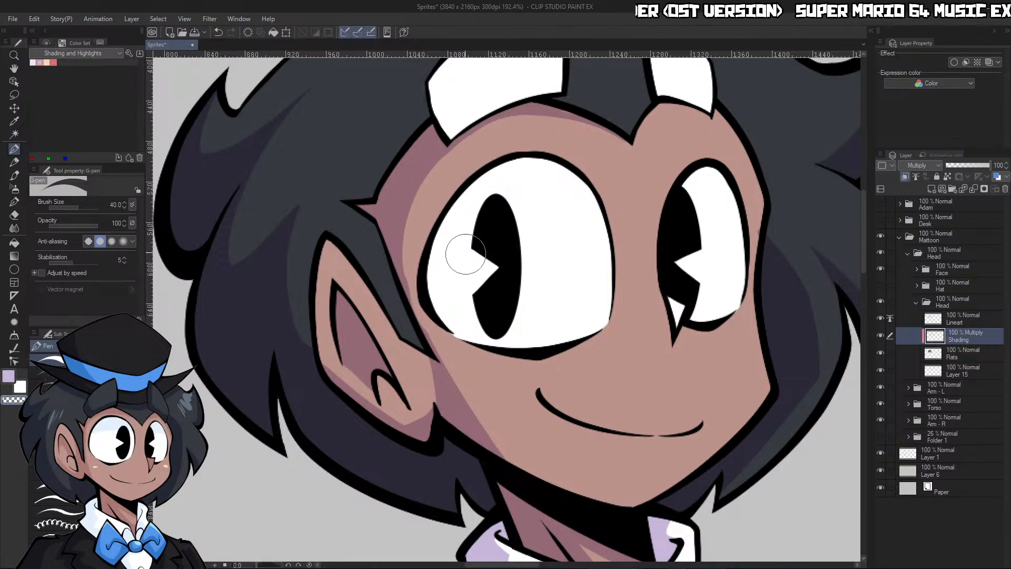
key("ctrl+z")
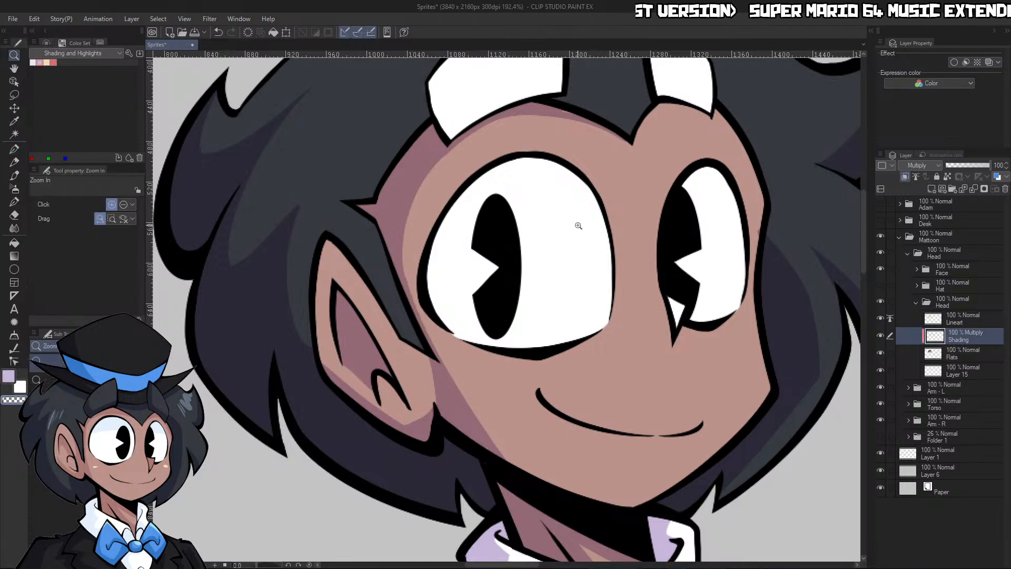
Shade the forehead under the hairline above the far eye and clean the spill at the hairline's central point with transparent color
left_click_drag(580, 226, 535, 232)
left_click_drag(643, 164, 703, 205)
key("c")
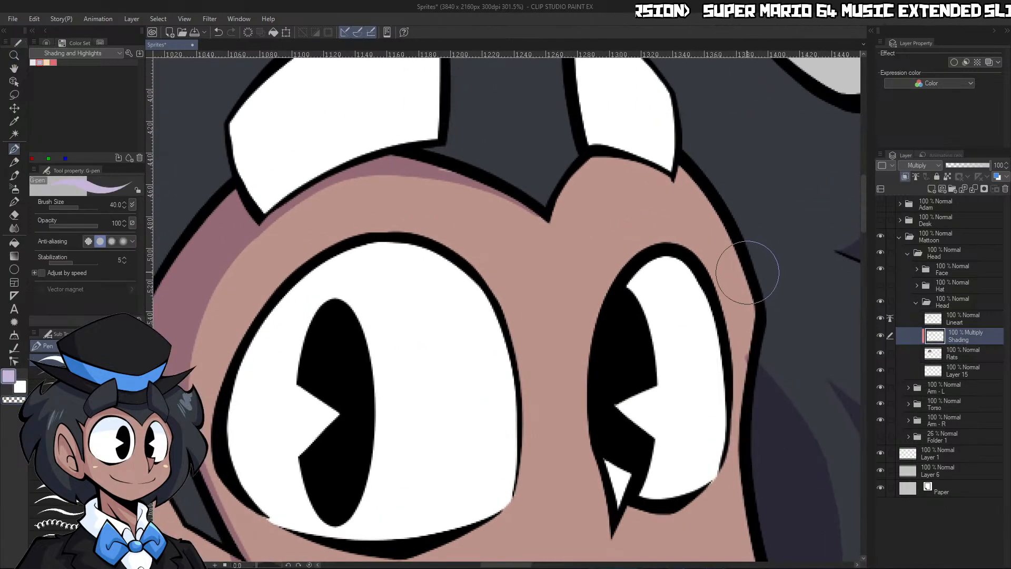
key("bracketleft")
key("bracketleft")
key("bracketleft")
key("bracketleft")
left_click_drag(748, 277, 739, 258)
key("c")
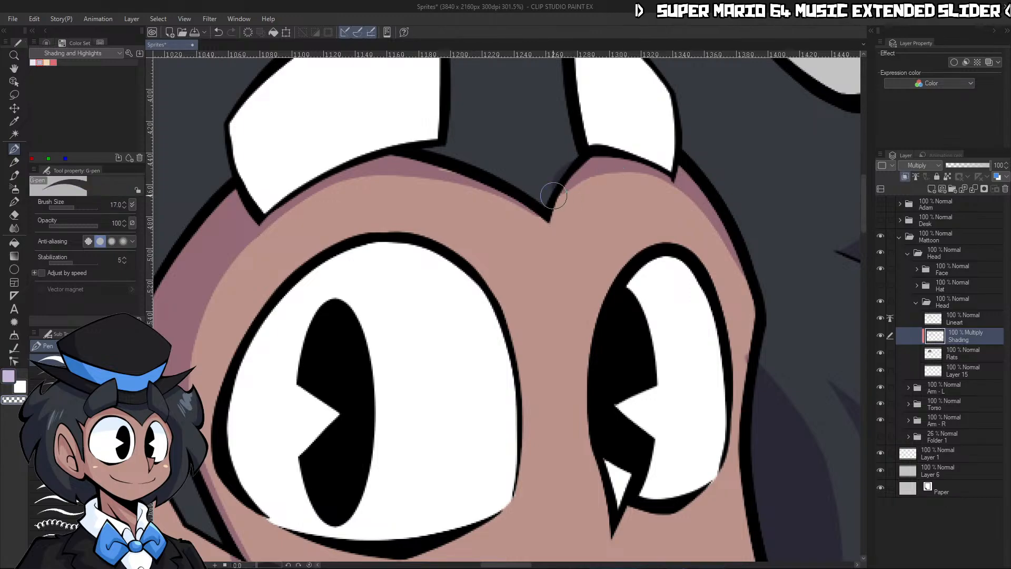
left_click_drag(554, 196, 560, 174)
Show the Hat folder and hide the Face folder to work on the hair beneath the hat brim
key("ctrl+space")
left_click_drag(676, 133, 564, 126)
mouse_move(752, 127)
left_mouse_down()
mouse_move(727, 119)
mouse_move(758, 109)
left_mouse_up()
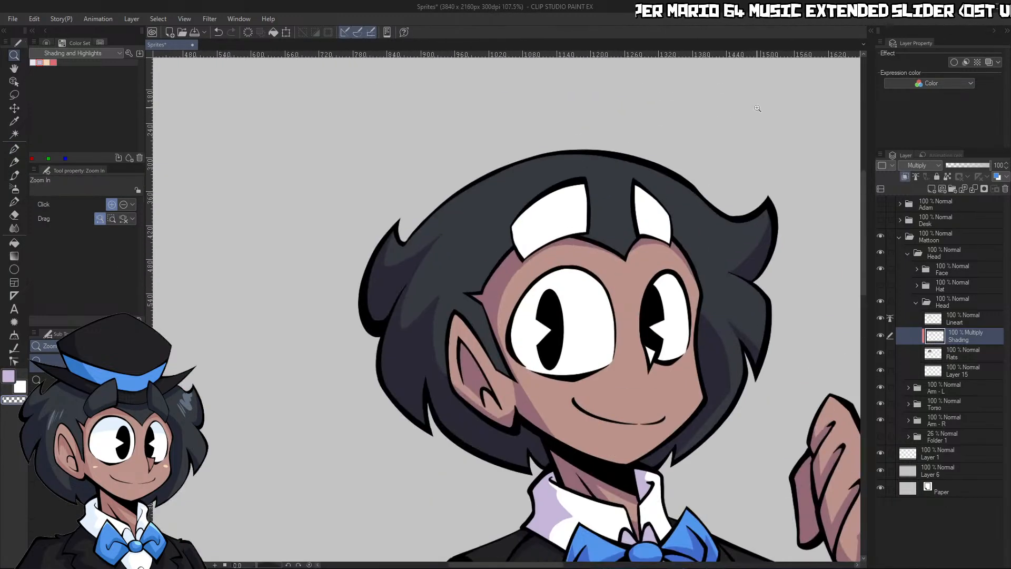
left_click_drag(718, 179, 765, 110)
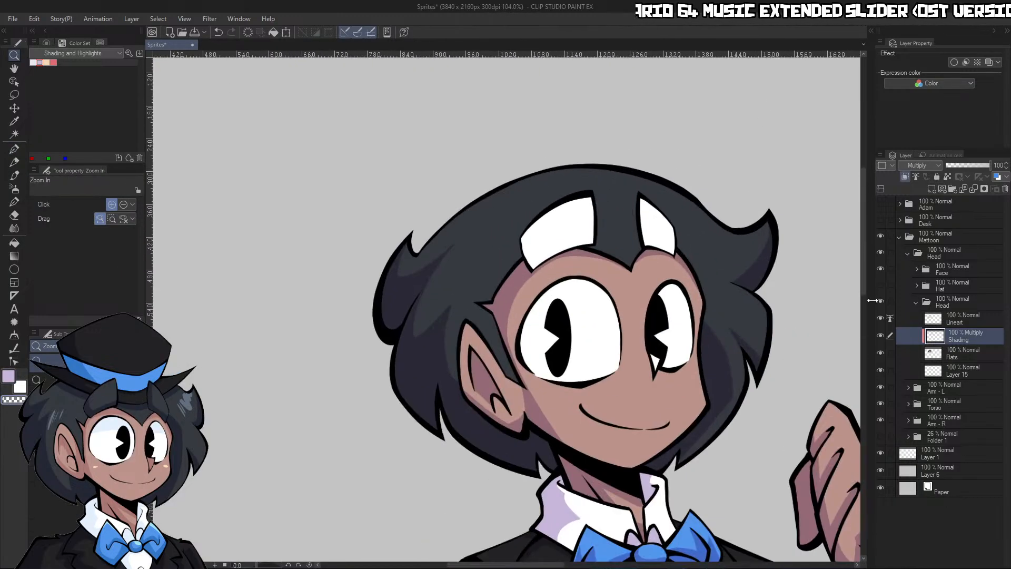
left_click(880, 286)
left_click_drag(770, 343, 849, 303)
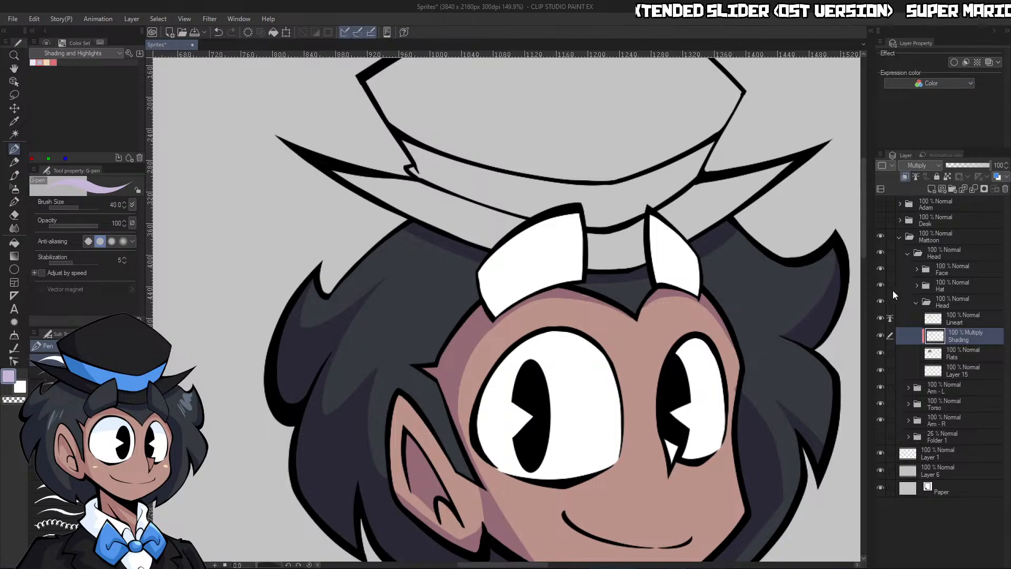
left_click(881, 268)
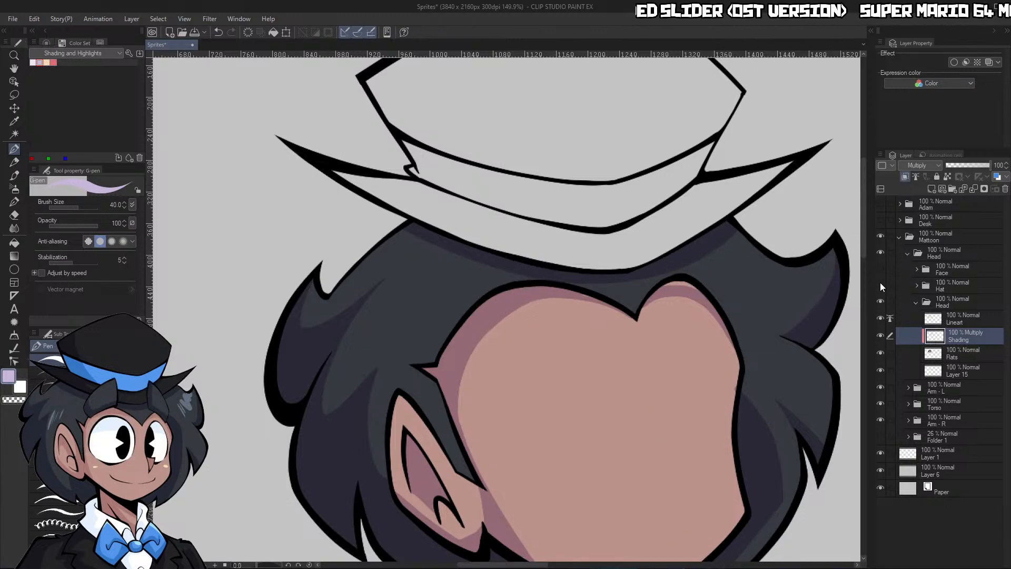
Fill the top of the hair, the area covered by the hat, with the shading color and refine the shadow's curved edge
key("bracketright")
key("bracketright")
mouse_move(421, 205)
left_mouse_down()
mouse_move(736, 185)
mouse_move(707, 208)
mouse_move(495, 188)
left_mouse_up()
key("ctrl+space")
mouse_move(721, 176)
left_mouse_down()
mouse_move(671, 194)
mouse_move(600, 200)
left_mouse_up()
left_click_drag(744, 173, 783, 178)
left_click_drag(662, 207, 715, 211)
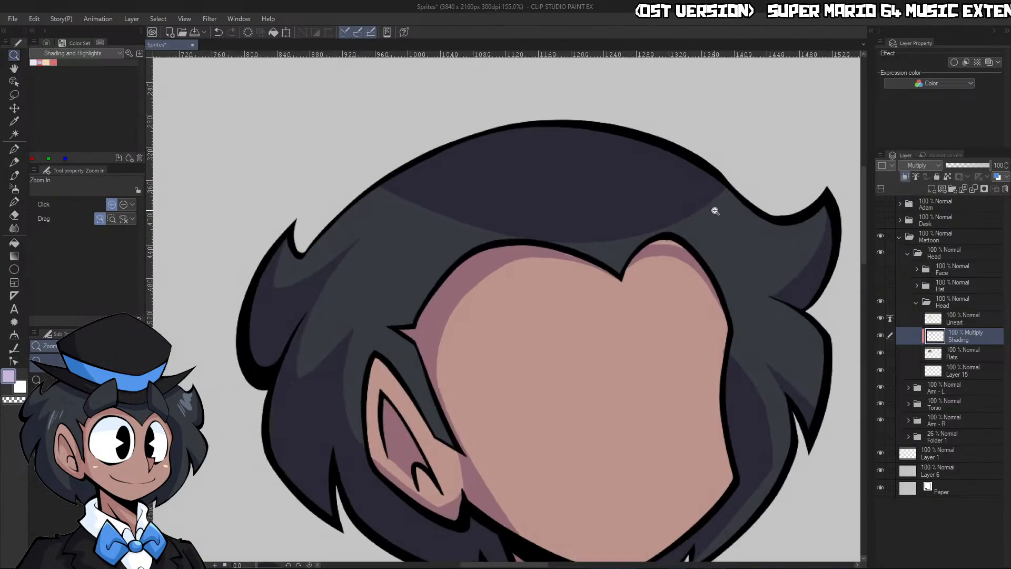
key("bracketleft")
key("bracketleft")
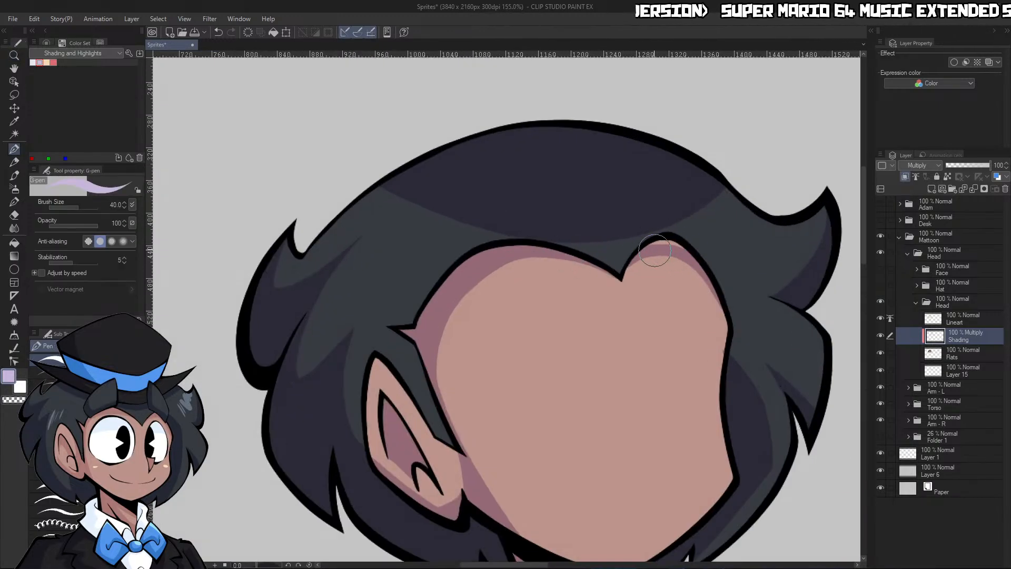
Show the Hat folder, rotate the canvas, and paint a thin shadow on the hair along the hat brim with a size 25 pen
left_click(883, 283)
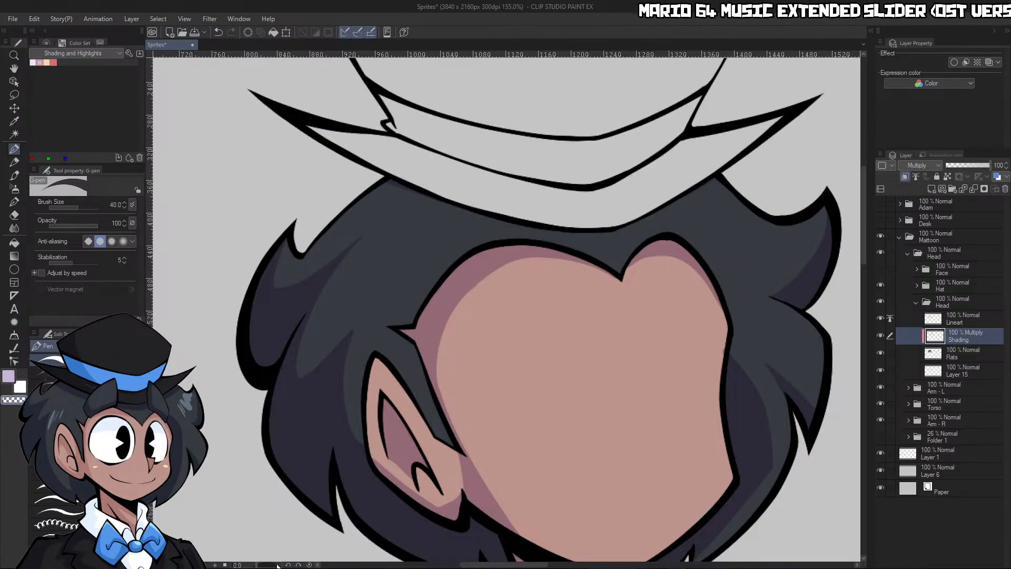
left_click_drag(278, 566, 274, 565)
left_click_drag(598, 296, 625, 361)
key("[")
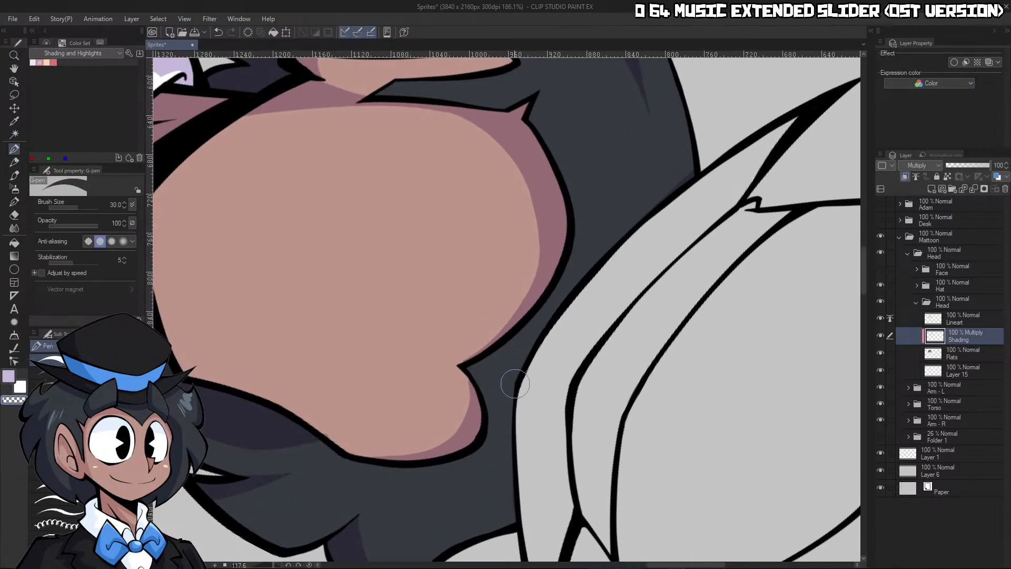
key("[")
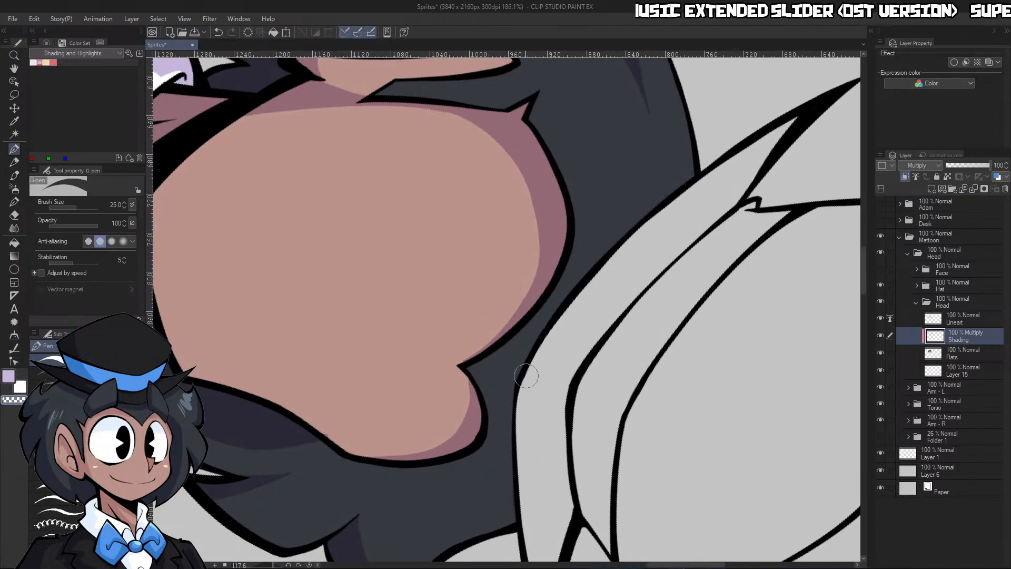
key("c")
left_click_drag(512, 398, 776, 131)
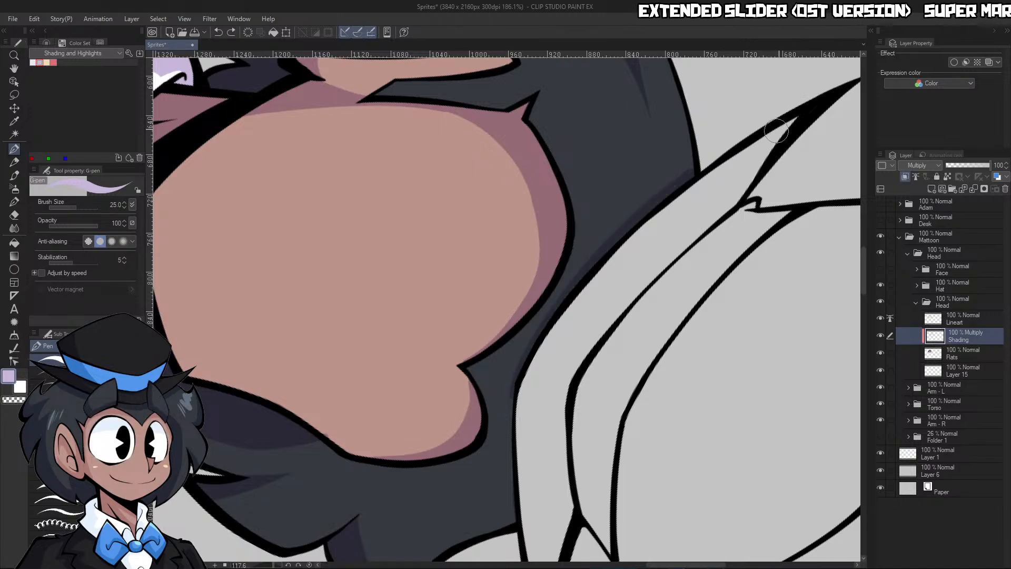
mouse_move(522, 387)
left_mouse_down()
mouse_move(534, 315)
mouse_move(541, 496)
left_mouse_up()
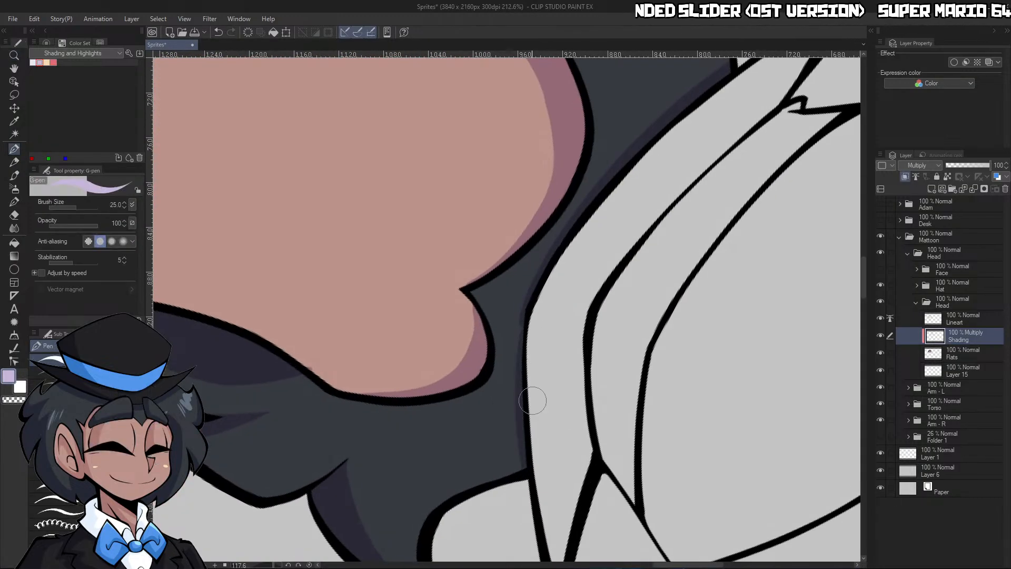
left_click_drag(525, 316, 532, 462)
key("ctrl+z")
left_click_drag(525, 315, 532, 447)
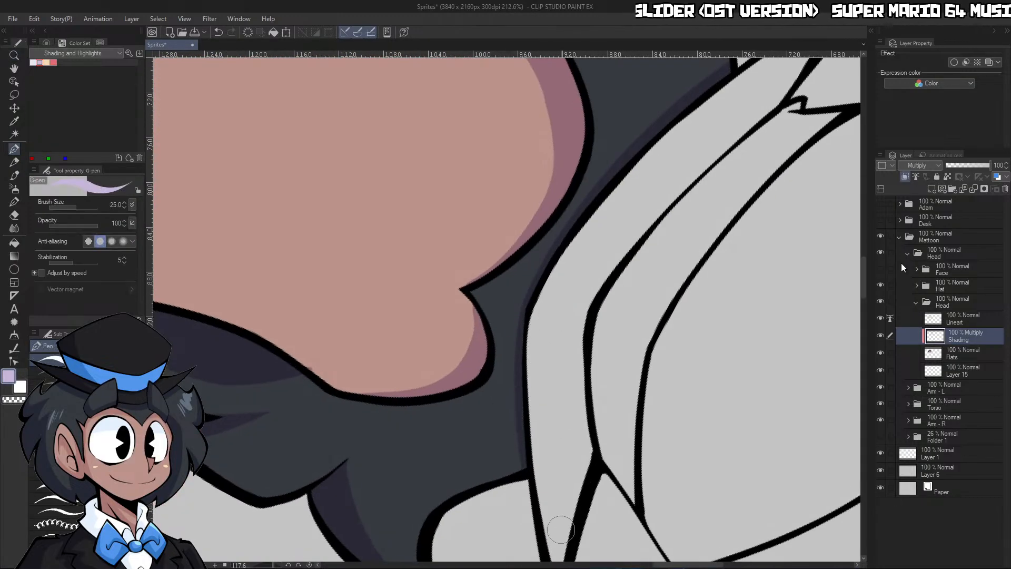
Hide the Hat folder, enlarge the pen to size 40, and return the rotated canvas to its upright orientation
left_click(879, 285)
key("bracketright")
key("bracketright")
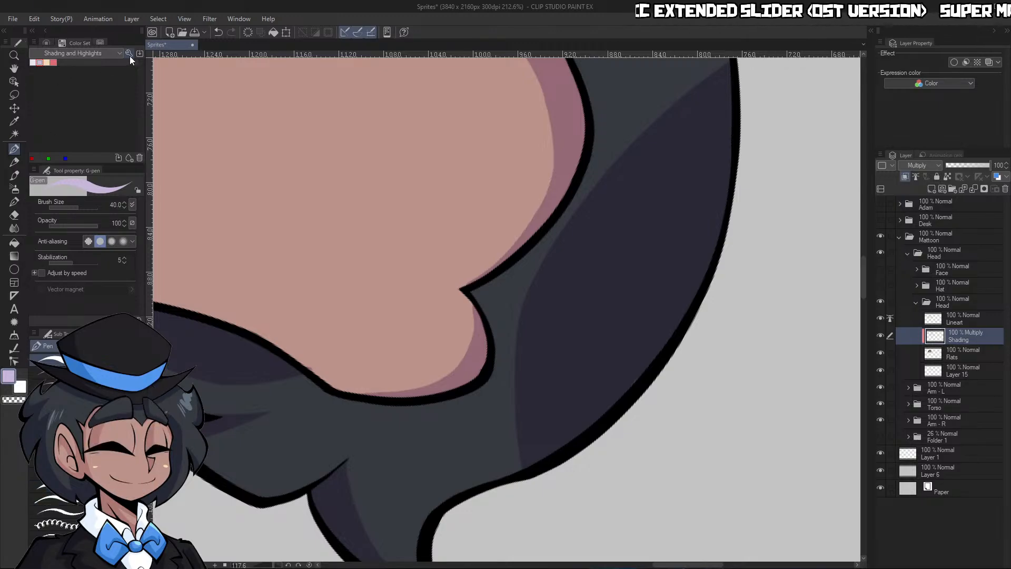
scroll(308, 270, "down", 5)
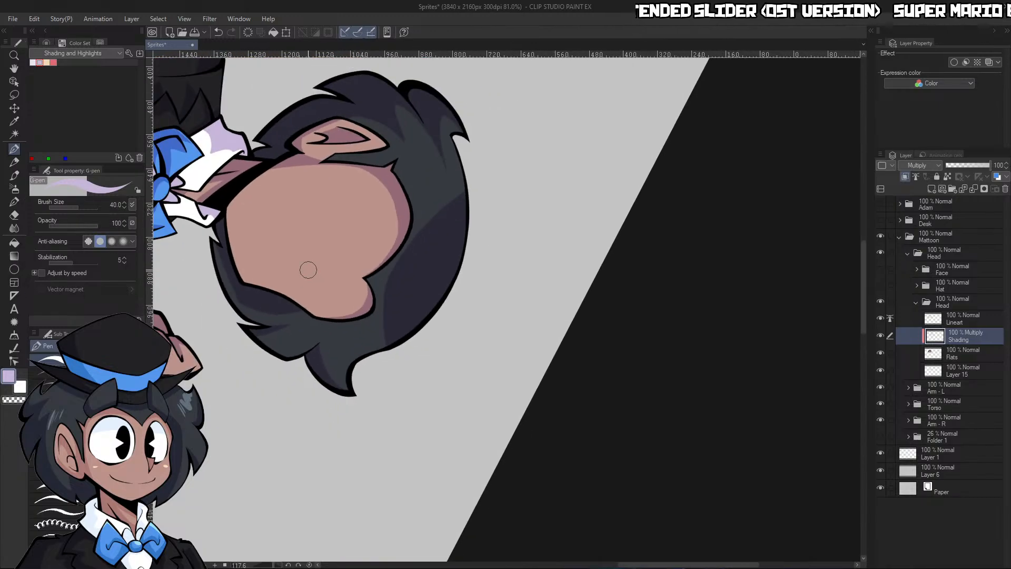
left_click(309, 565)
key("ctrl+space")
left_click_drag(585, 319, 618, 219)
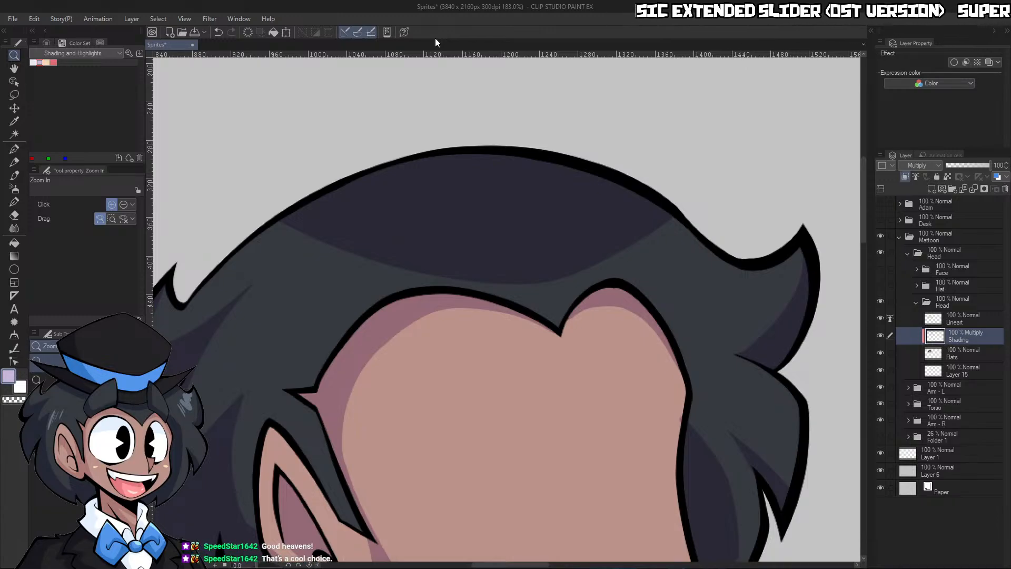
Show the Hat and Face folders again and collapse the inner Head folder
left_click(880, 285)
left_click_drag(622, 251, 698, 256)
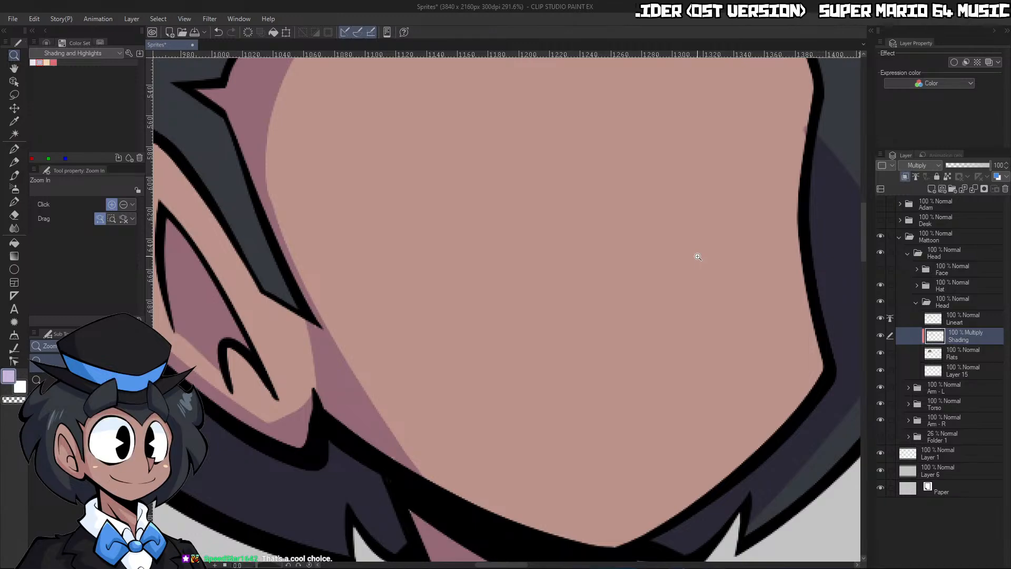
left_click(916, 302)
scroll(725, 323, "down", 1)
left_click(881, 269)
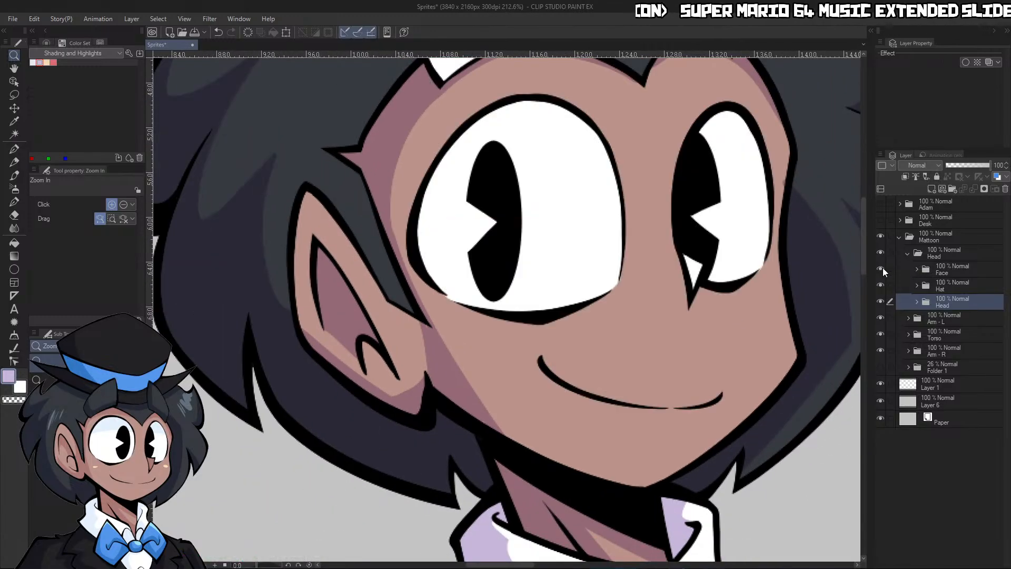
scroll(527, 264, "down", 2)
scroll(527, 263, "up", 1)
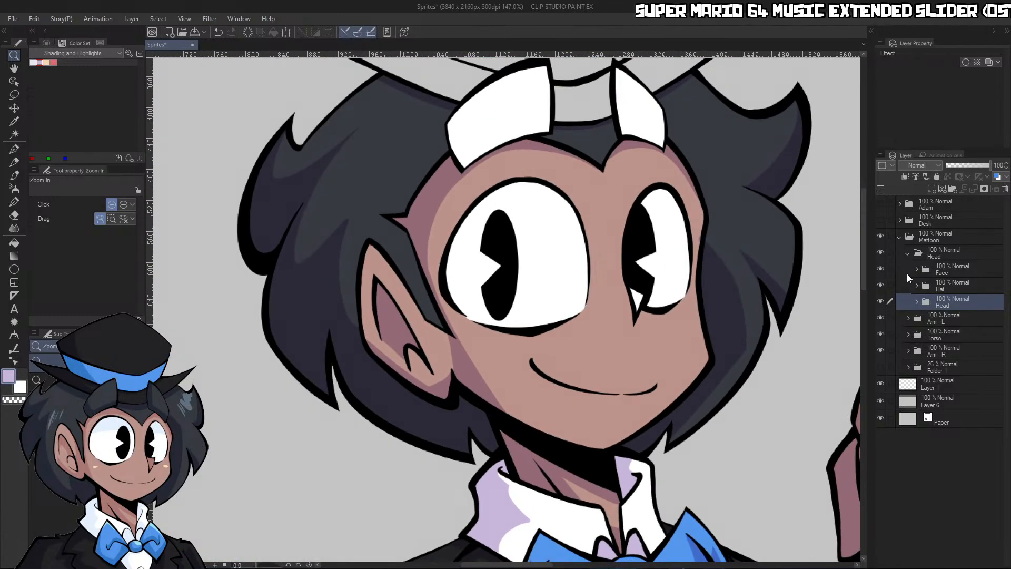
Expand the Face folder and add a new layer named Flats directly below its Lineart layer
left_click(917, 271)
left_click(917, 271)
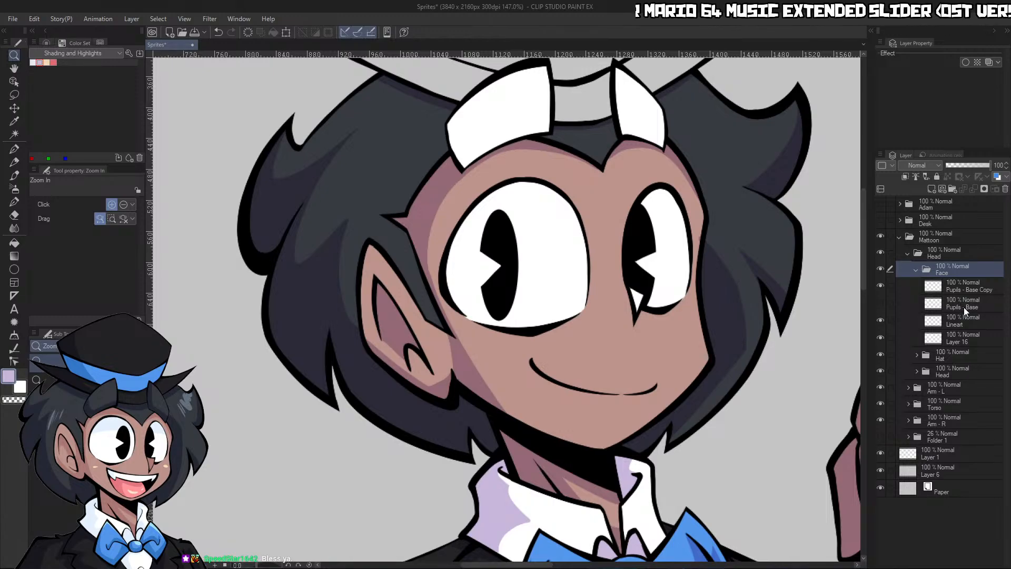
left_click(962, 322)
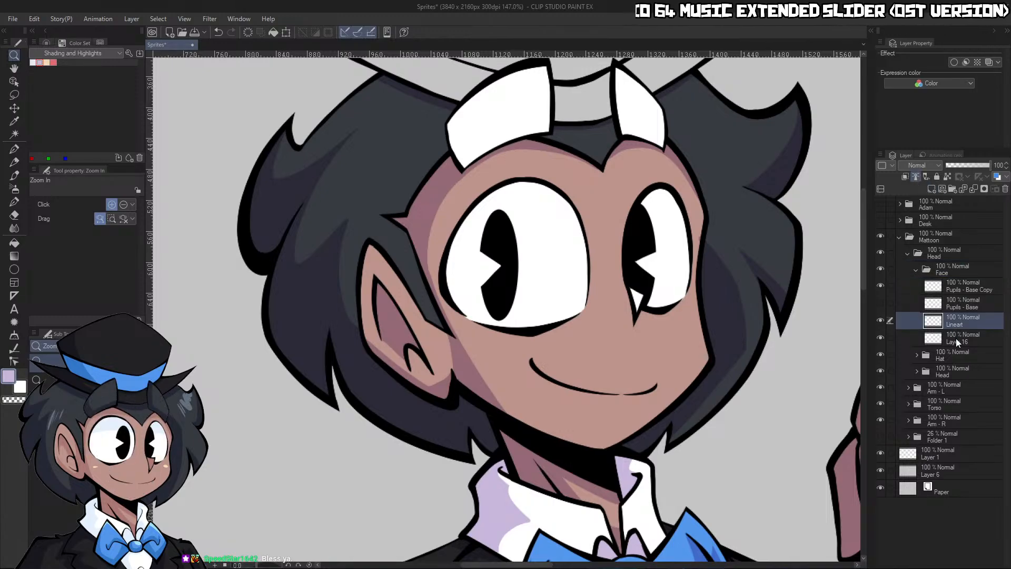
left_click(943, 190)
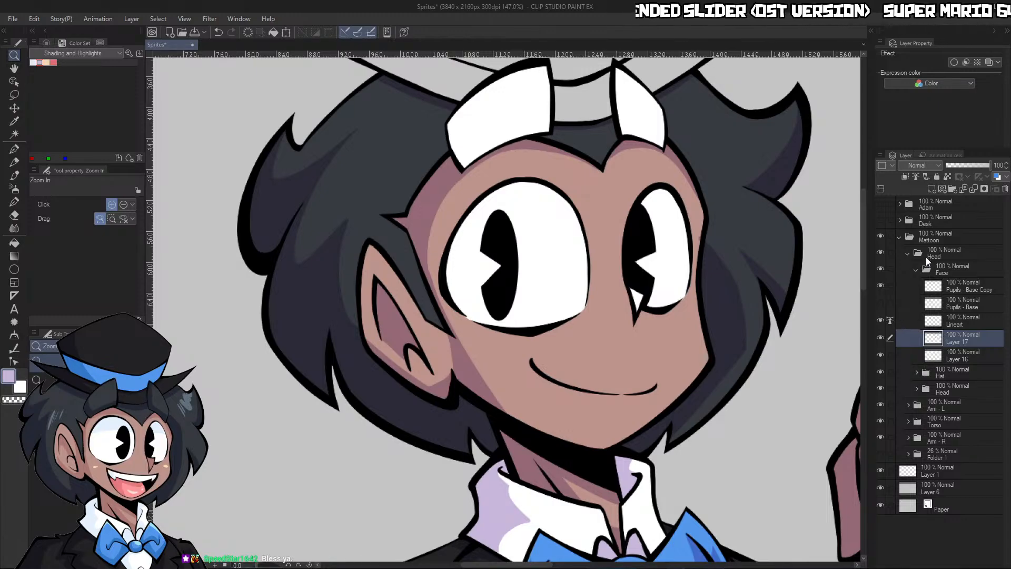
type("Flats")
key("Return")
Fill the small triangle of the nose with the skin color on the Face folder's Flats layer
scroll(665, 182, "down", 5)
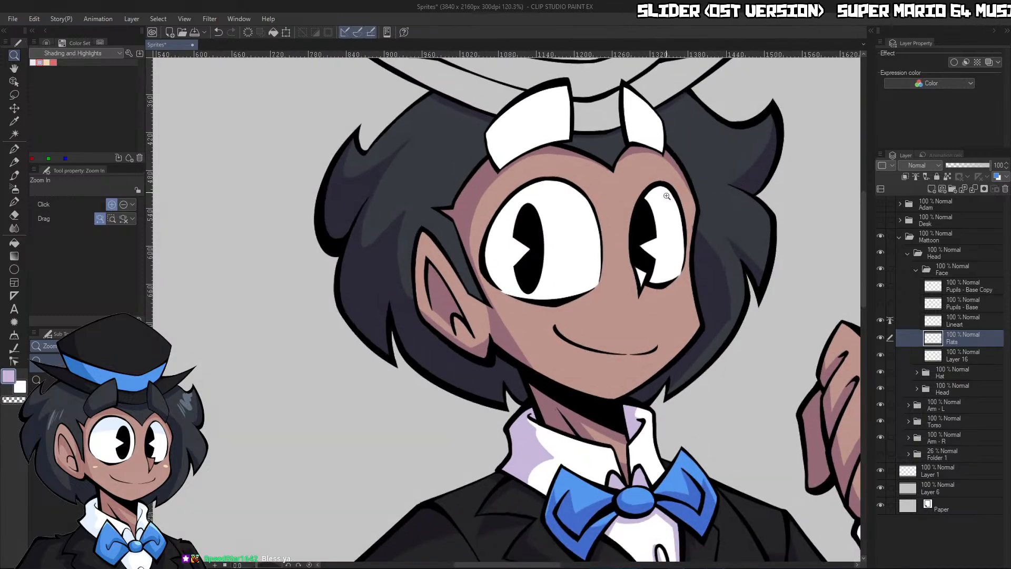
scroll(669, 218, "up", 6)
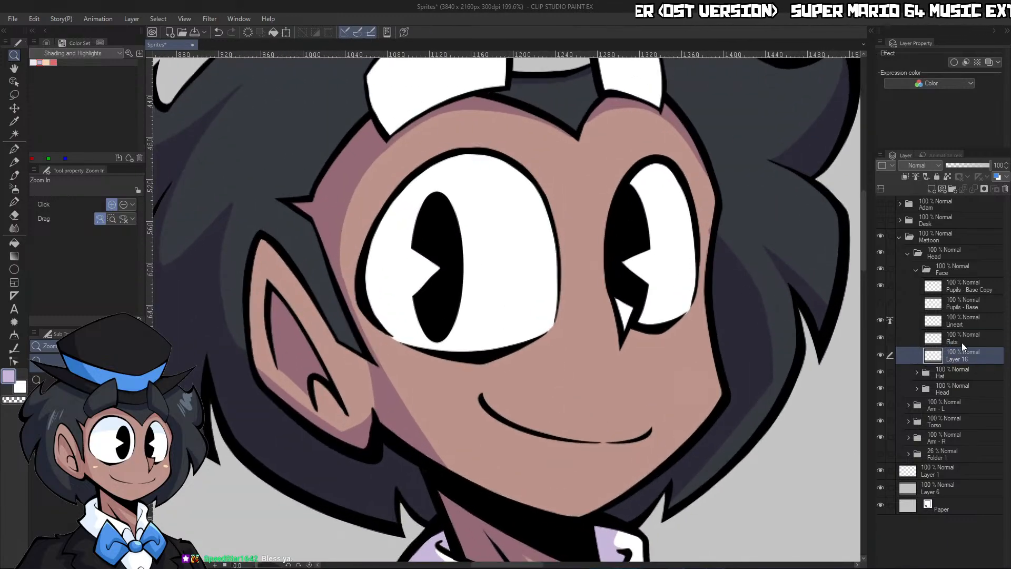
key("g")
left_click(626, 312)
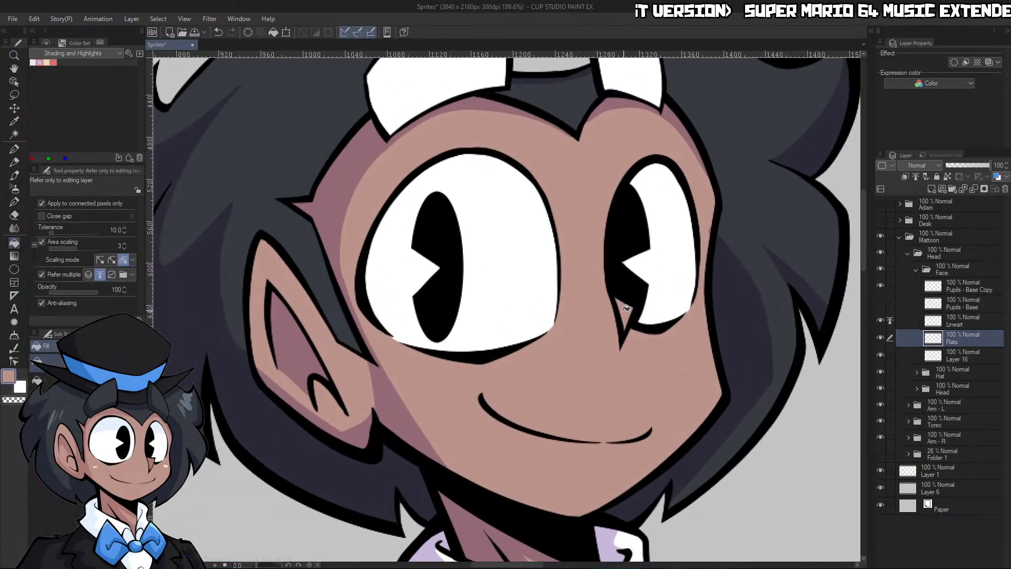
Move Layer 16 above the Flats layer and erase its white from the nose triangle with transparent color
key("slash")
left_click_drag(671, 346, 703, 345)
key("p")
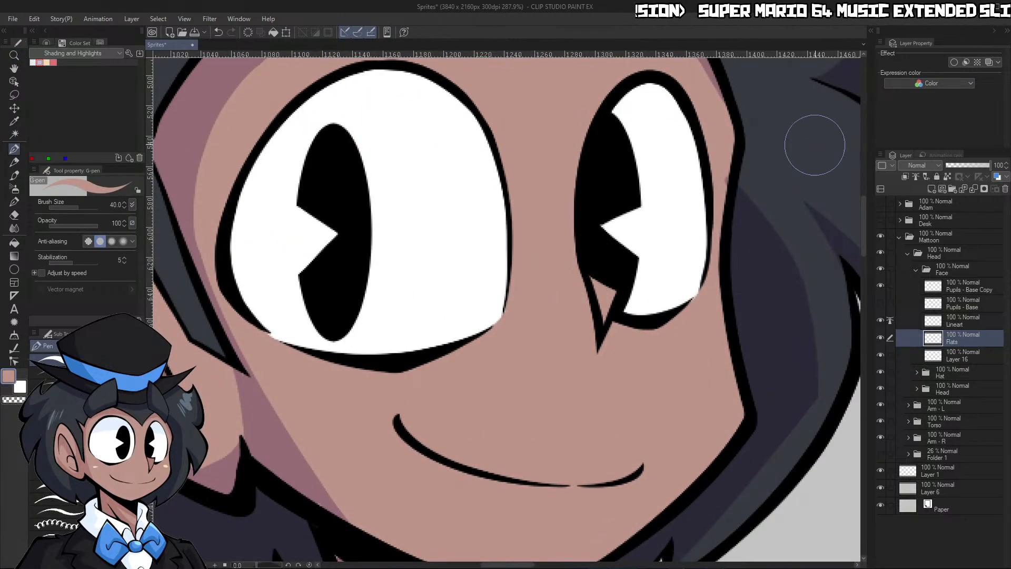
left_click(957, 356)
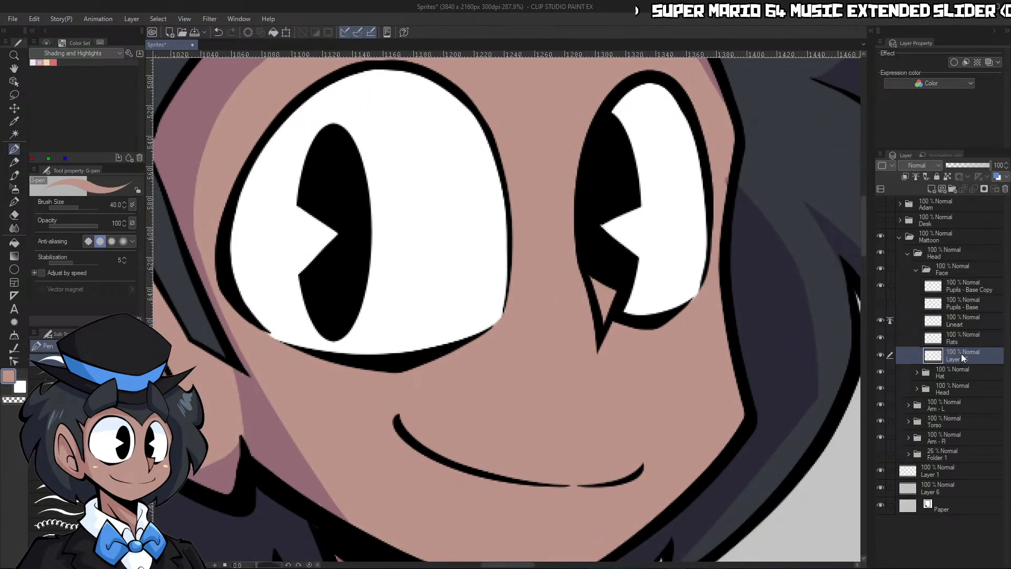
left_click_drag(963, 353, 963, 337)
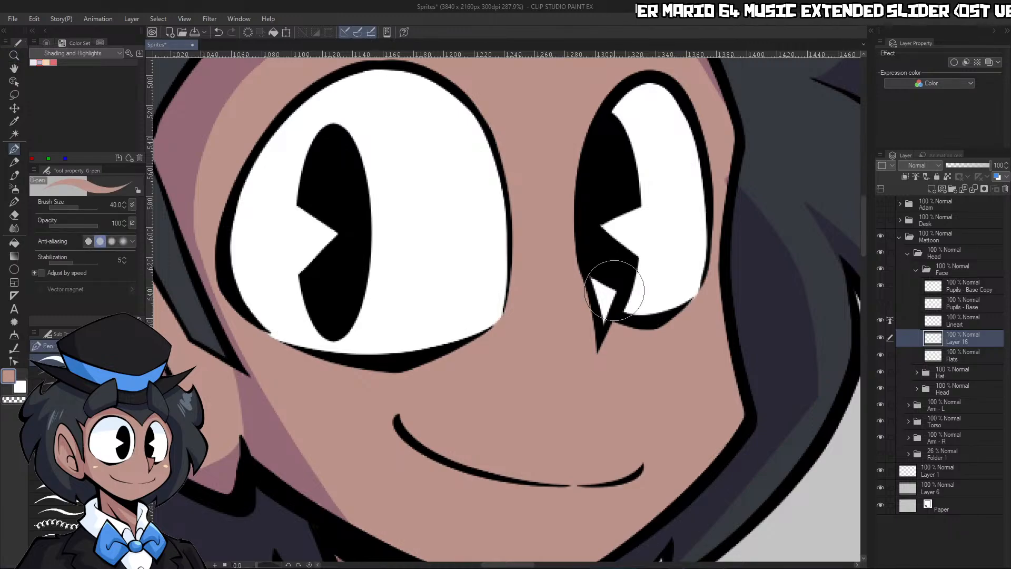
key("bracketleft")
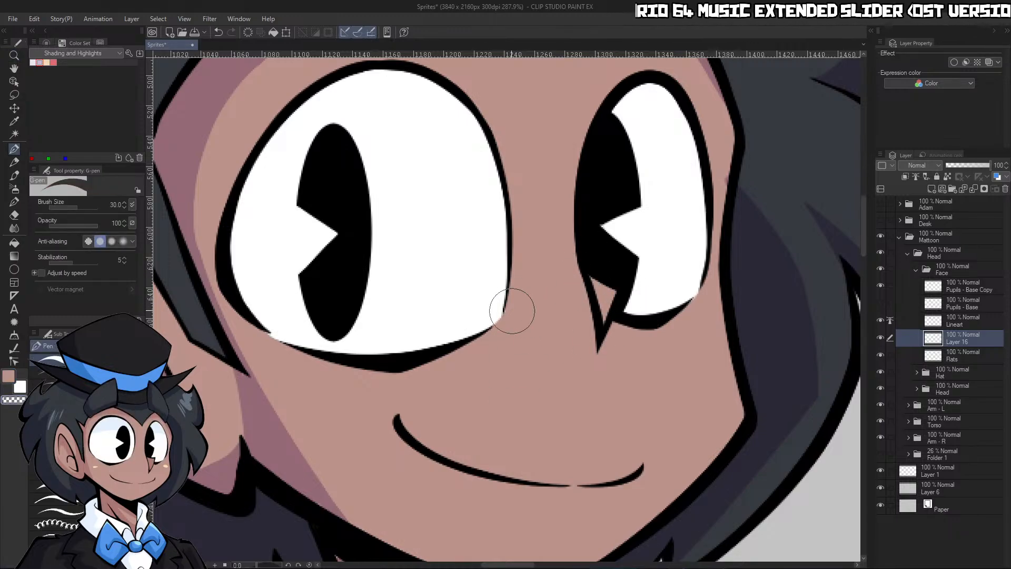
key("bracketleft")
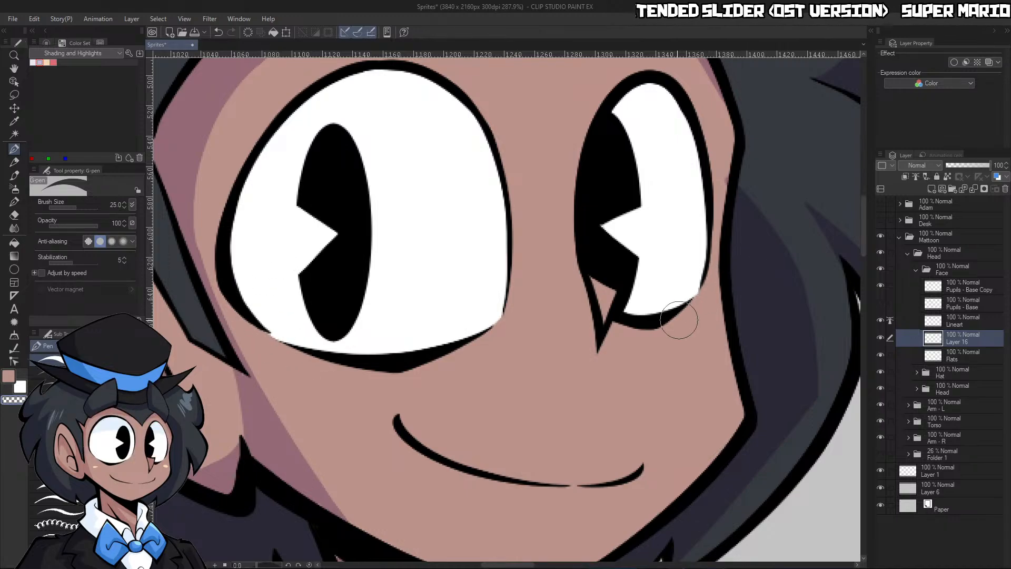
Extend the lavender shading along the cheek and jaw on the inner Head folder's Shading layer
left_click(40, 62)
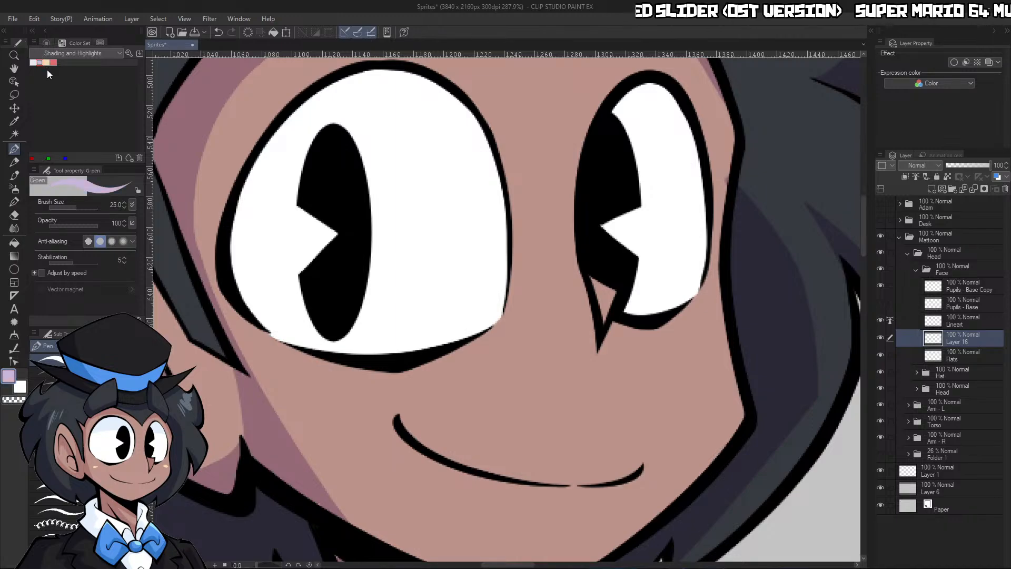
left_click(916, 388)
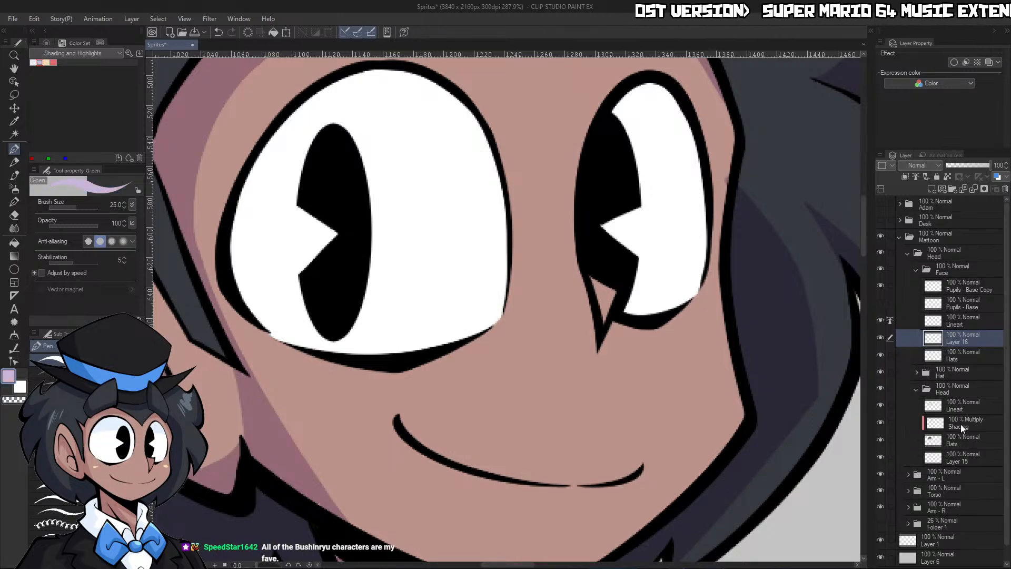
left_click(960, 424)
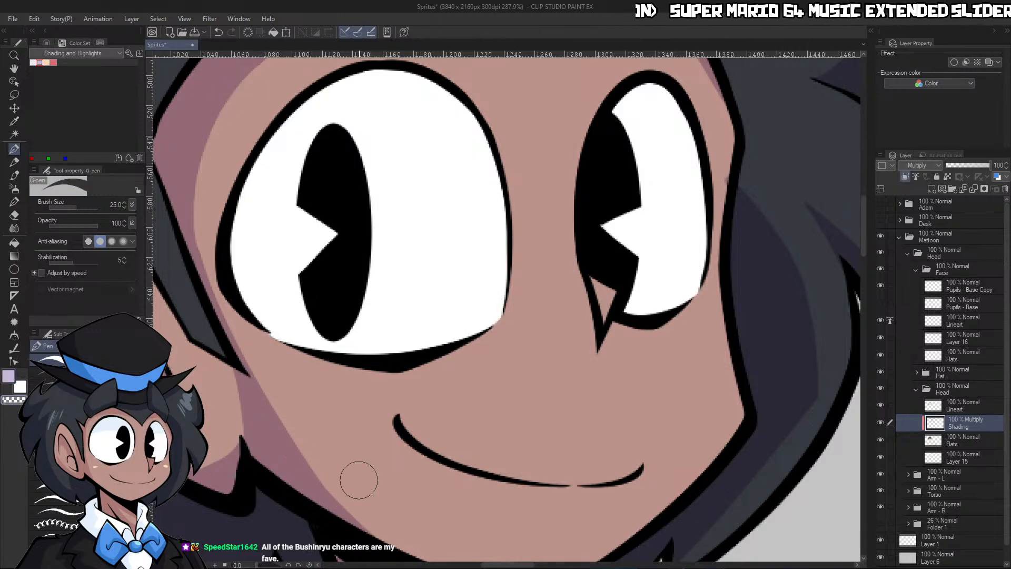
key("ctrl+space")
left_click_drag(457, 420, 452, 373)
left_click(367, 433)
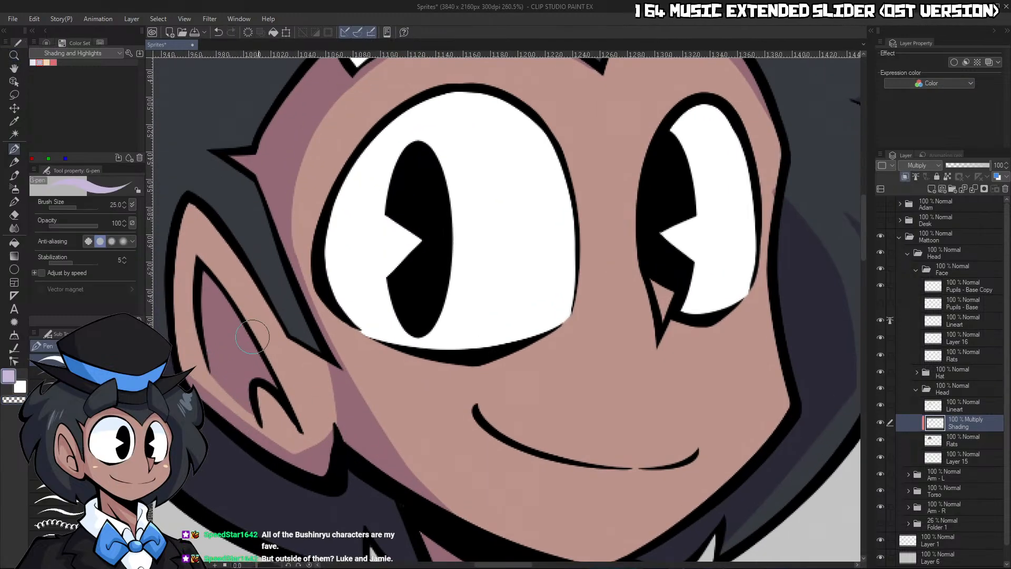
key("ctrl+space")
left_click_drag(480, 310, 671, 88)
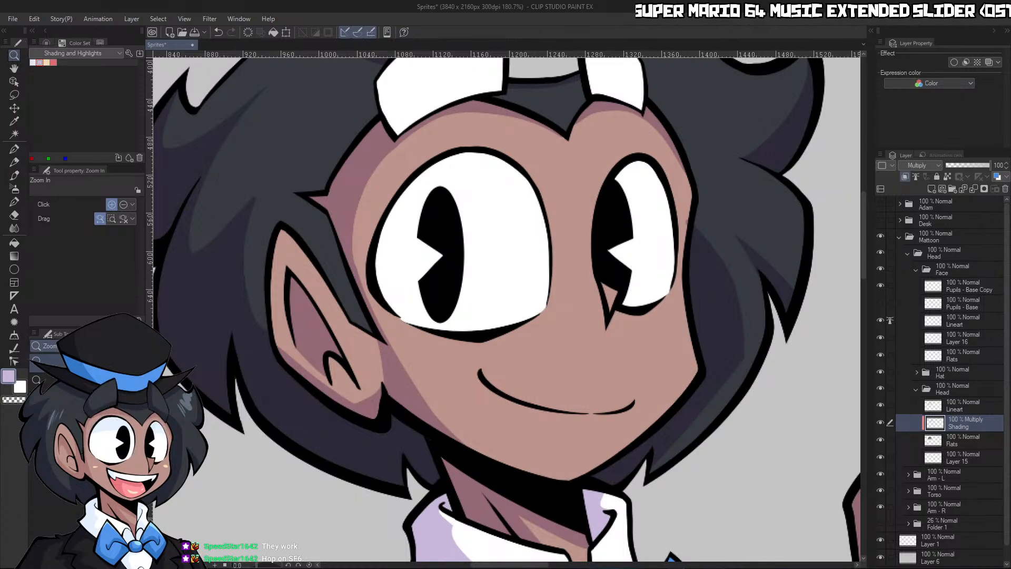
left_click_drag(766, 278, 744, 271)
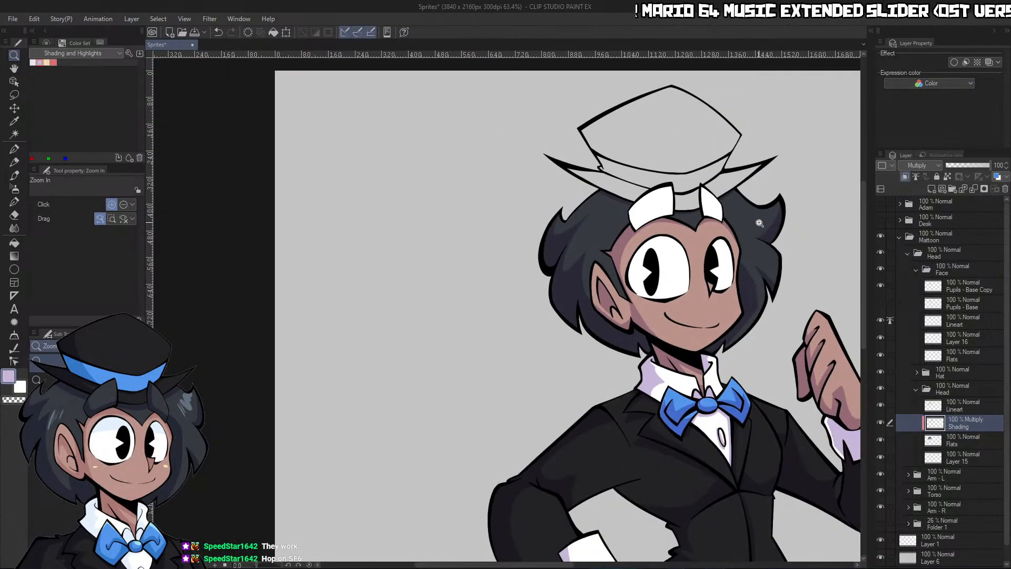
Sample the dark hair color from the hair and collapse the inner Head folder
left_click_drag(757, 221, 772, 218)
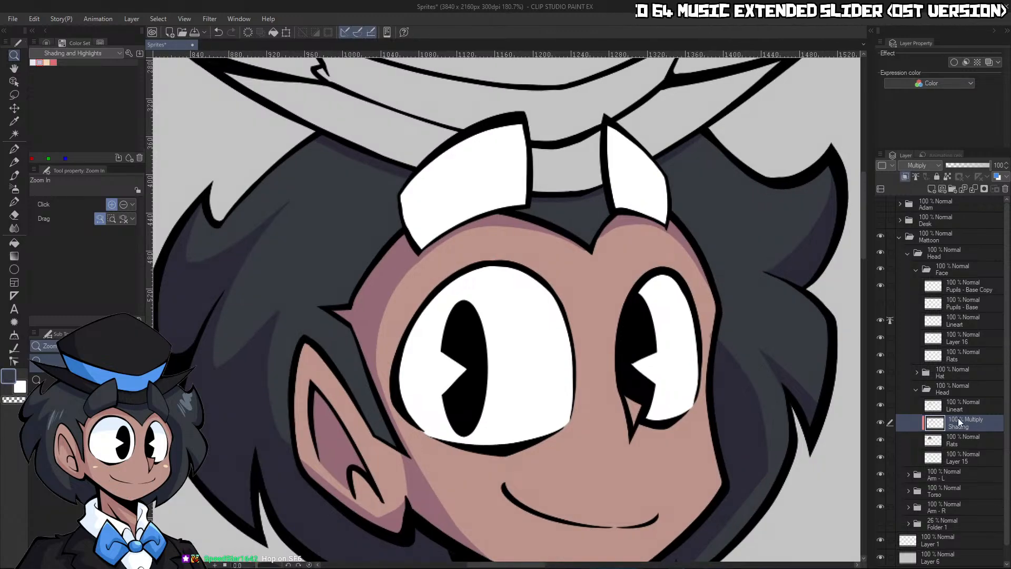
left_click(962, 438)
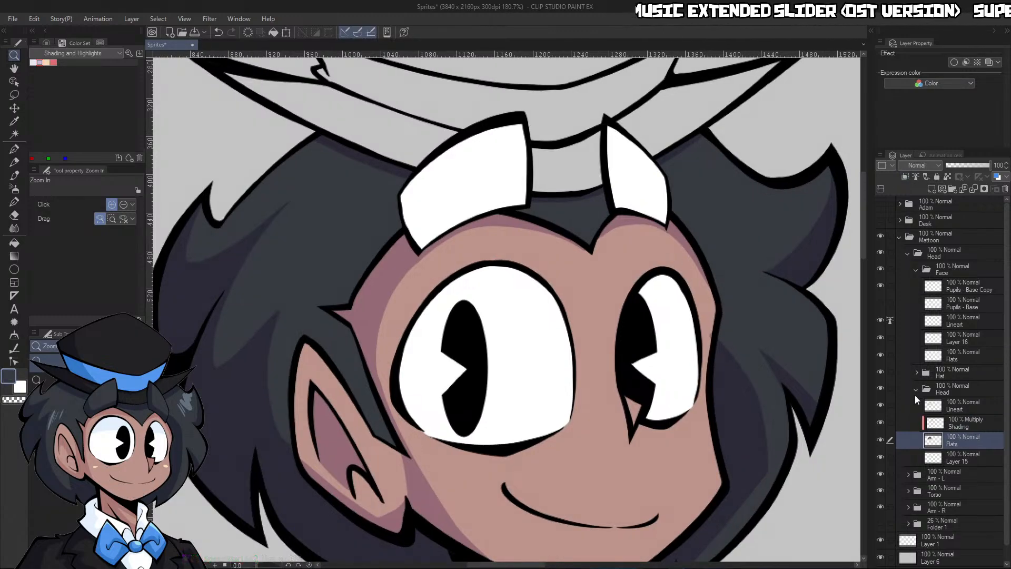
left_click(921, 390)
left_click(914, 389)
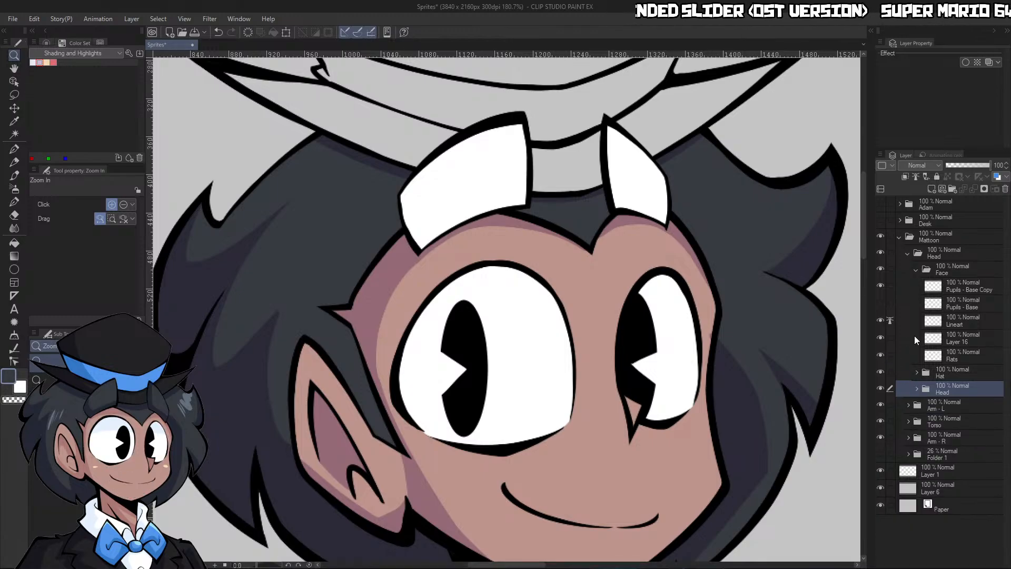
Erase the white from both thick eyebrows on Layer 16 using transparent color and a brush size of 40
left_click(880, 337)
left_click(880, 337)
left_click(953, 338)
key("p")
key("c")
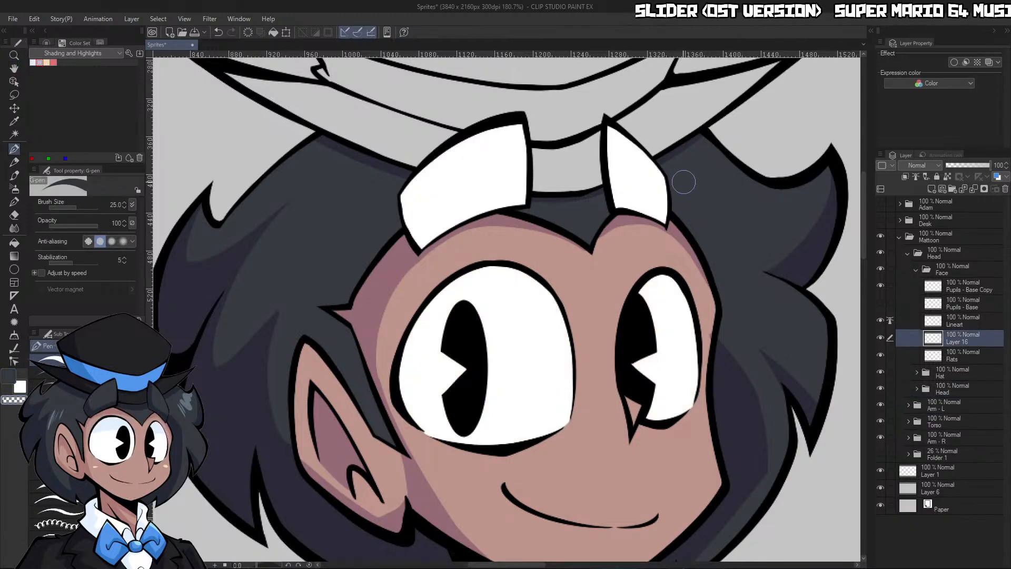
mouse_move(684, 182)
left_mouse_down()
mouse_move(675, 204)
mouse_move(634, 236)
left_mouse_up()
key("bracketright")
key("bracketright")
mouse_move(635, 196)
left_mouse_down()
mouse_move(650, 185)
mouse_move(627, 188)
mouse_move(588, 159)
mouse_move(511, 166)
mouse_move(396, 232)
mouse_move(378, 225)
left_mouse_up()
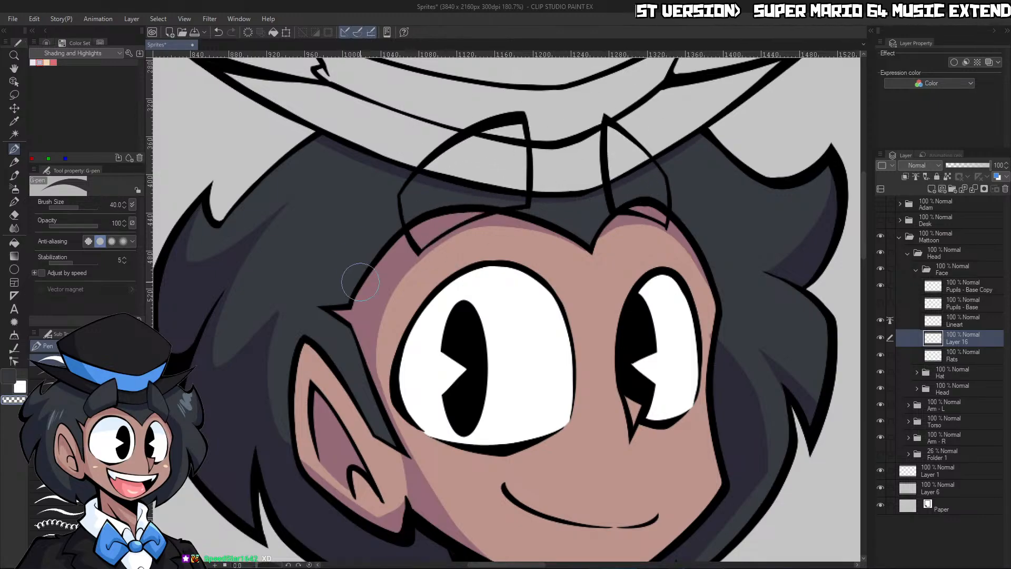
Fill both eyebrows with the dark hair color on the Face folder's Flats layer
left_click(972, 357)
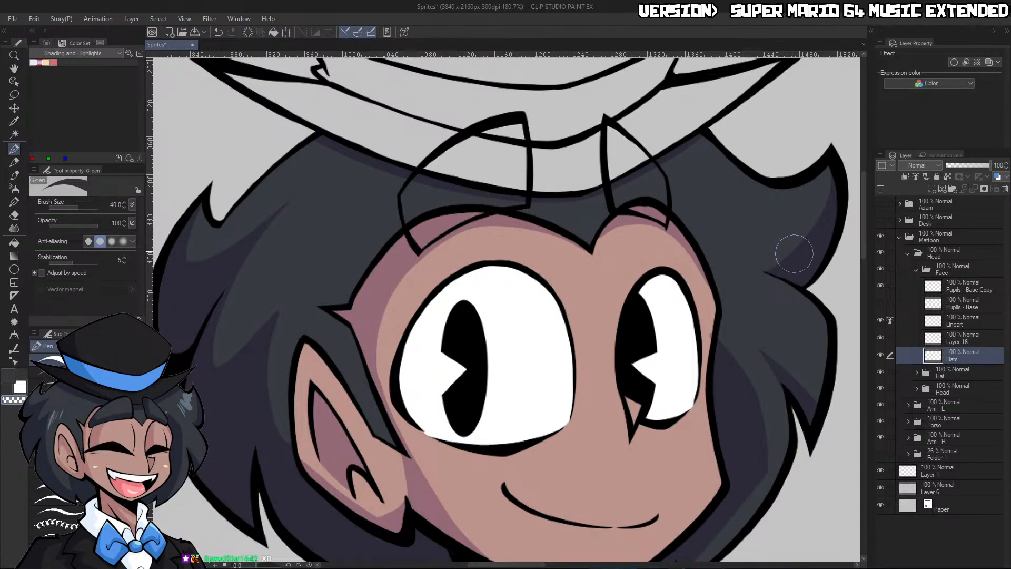
key("g")
left_click(503, 171)
left_click(664, 181)
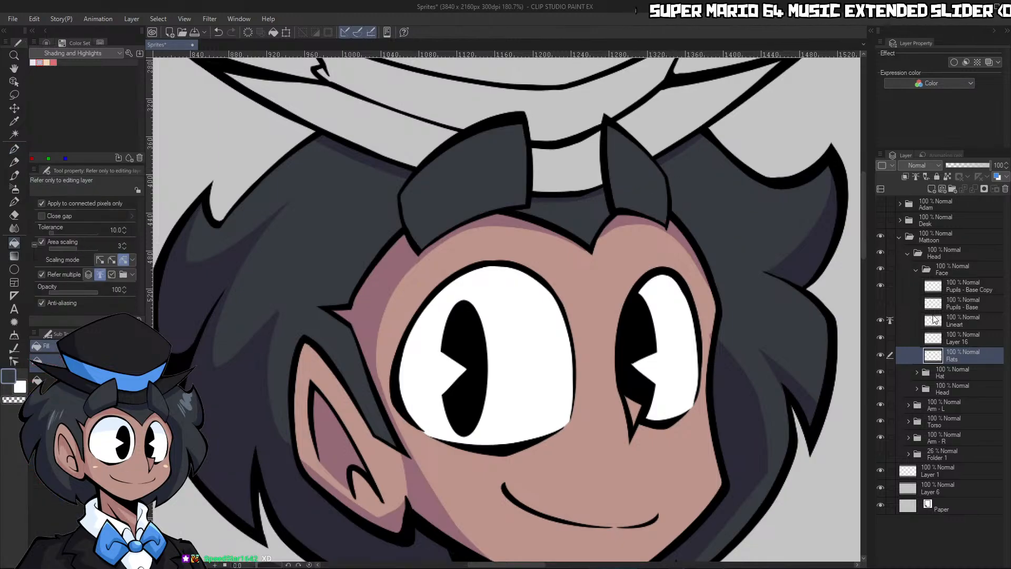
Merge Layer 16 down into the Face folder's Flats layer and add a new layer named Shading above it
left_click(934, 341)
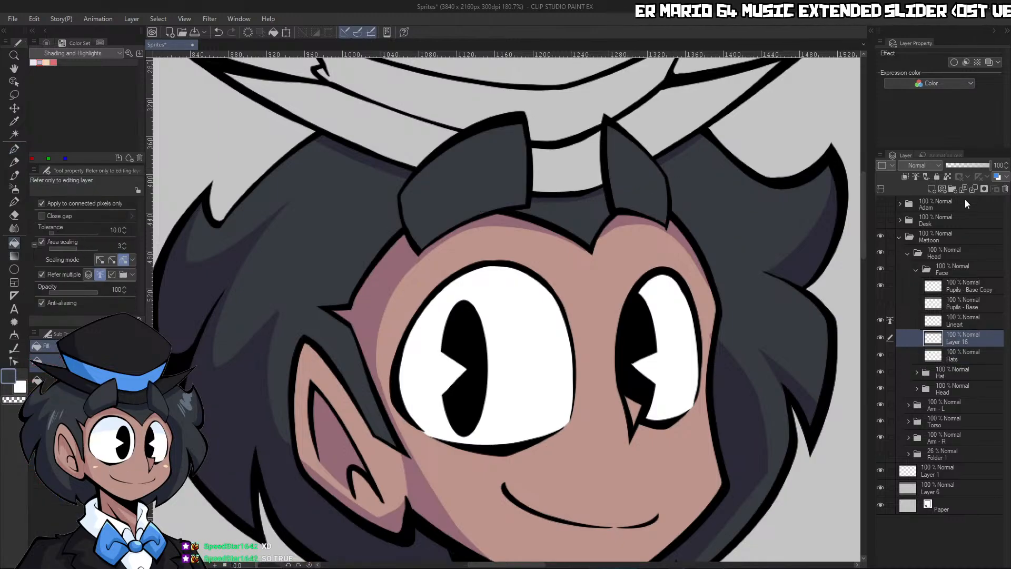
left_click(974, 189)
left_click(932, 191)
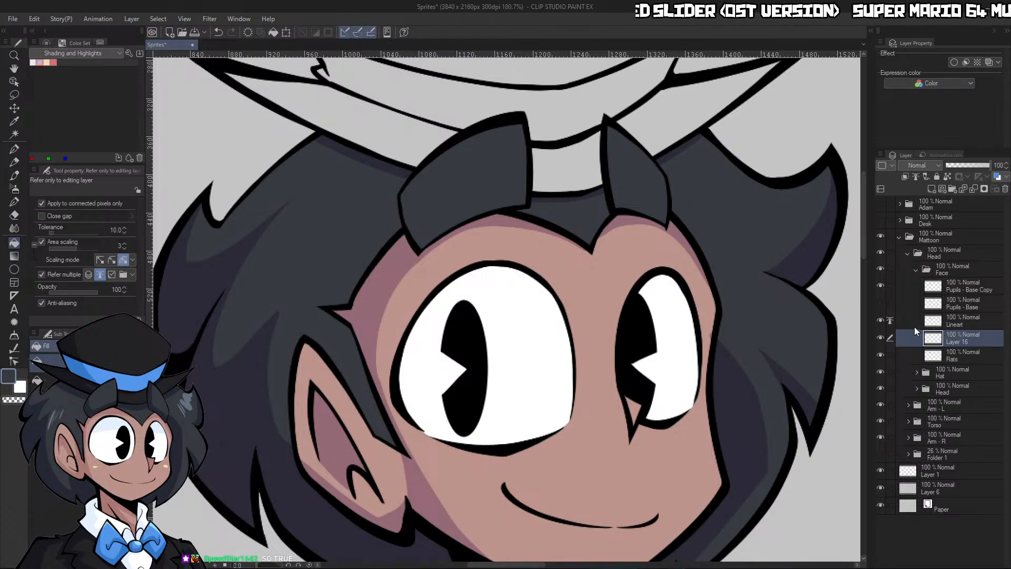
type("Shading")
key("Return")
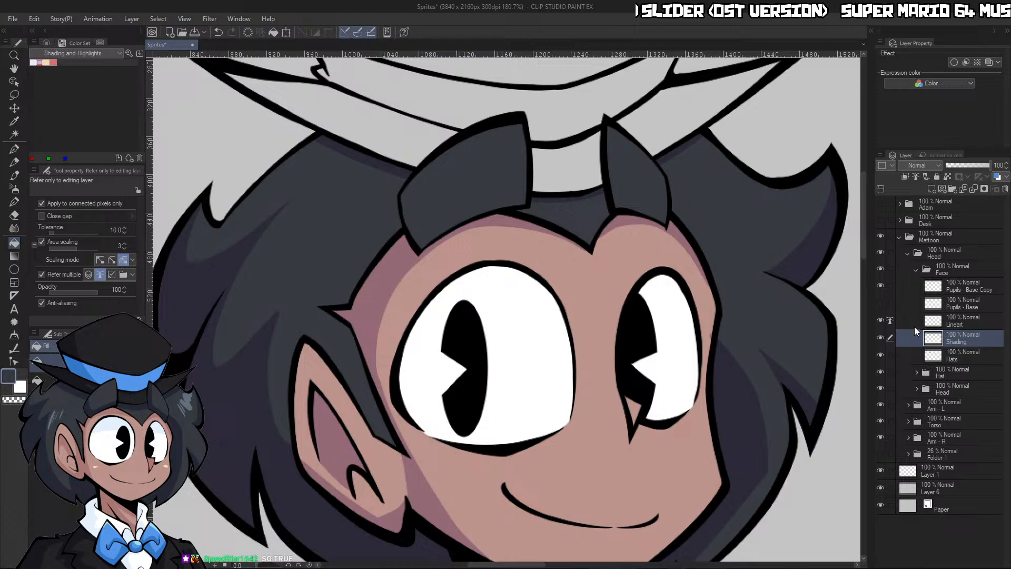
Clip the Face folder's Shading layer to the layer below and set its blending mode to Multiply
left_click(904, 177)
left_click(917, 165)
left_click(918, 197)
Paint lavender shading along the edges of both eyebrows with the G-pen on the Face folder's Shading layer
left_click(39, 61)
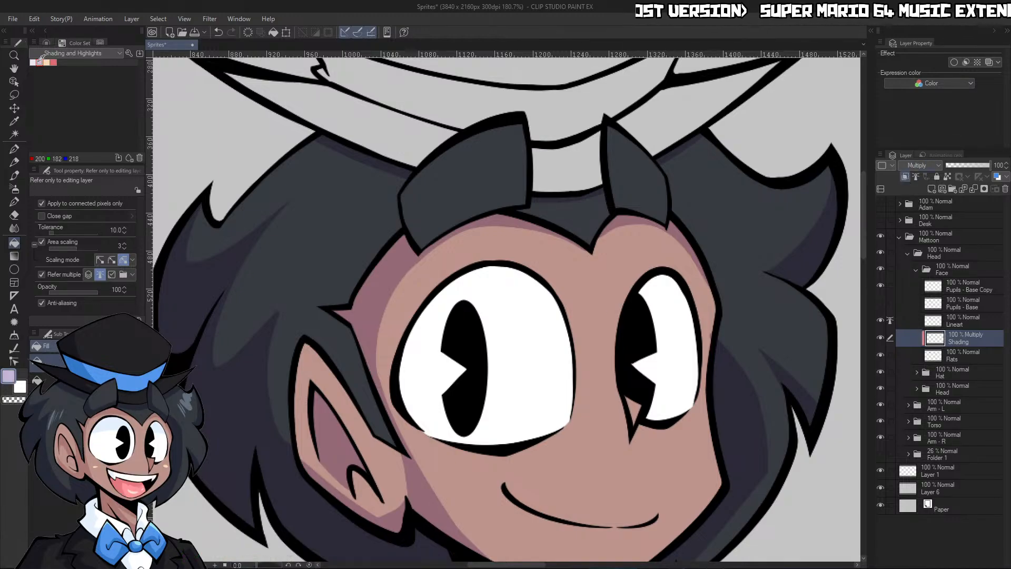
key("p")
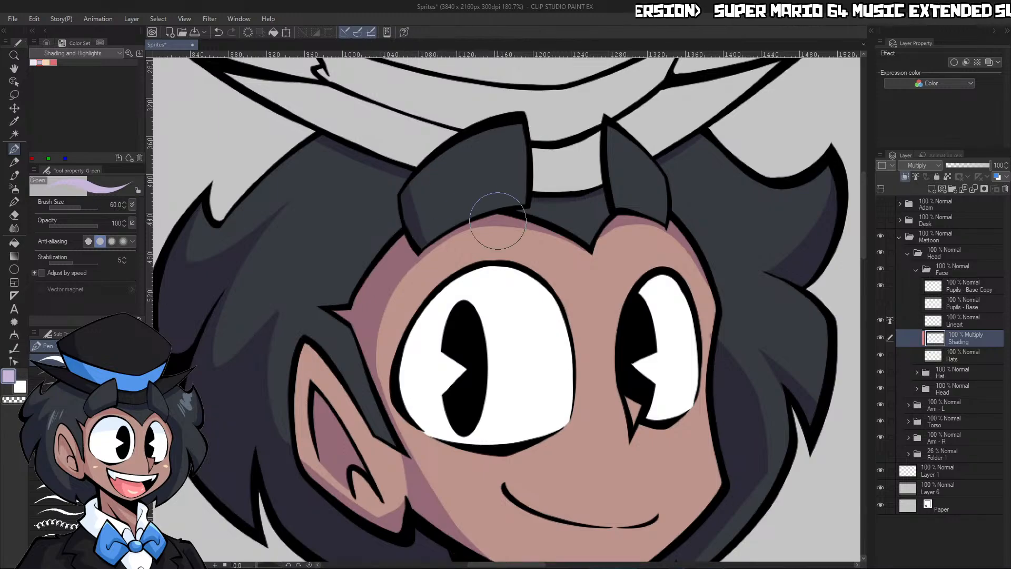
key("bracketleft")
key("bracketleft")
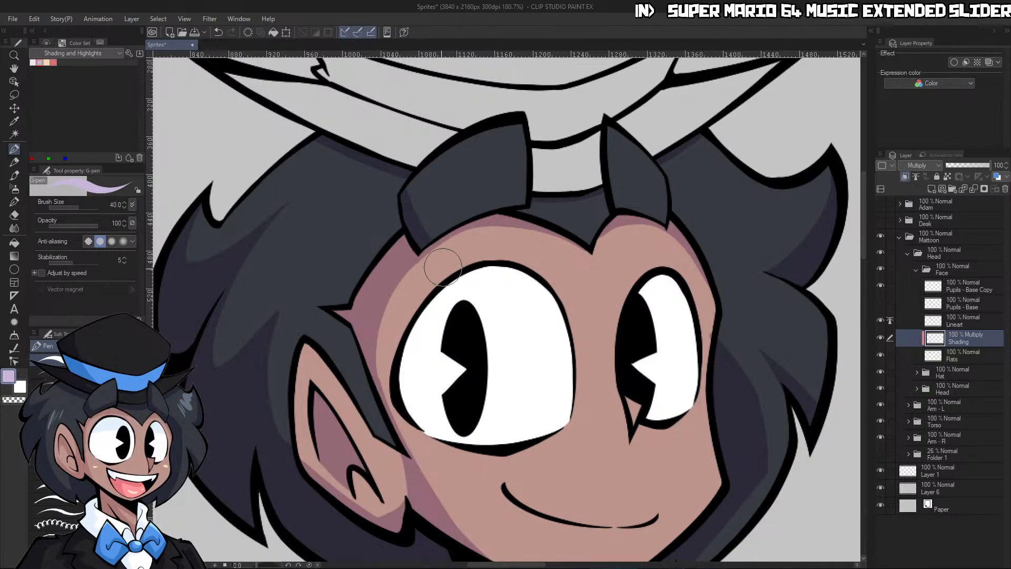
key("ctrl+space")
left_click_drag(695, 203, 669, 246)
left_click_drag(764, 316, 788, 318)
left_click_drag(533, 107, 579, 113)
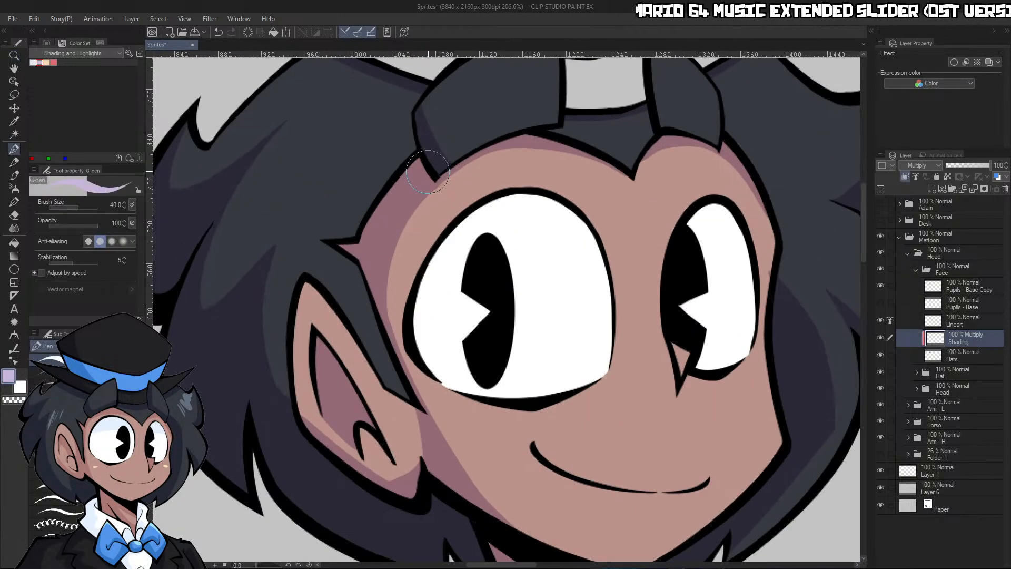
key("ctrl+space")
mouse_move(427, 171)
left_mouse_down()
mouse_move(584, 123)
mouse_move(566, 145)
left_mouse_up()
mouse_move(636, 98)
left_mouse_down()
mouse_move(664, 100)
mouse_move(641, 227)
mouse_move(696, 228)
left_mouse_up()
left_click_drag(624, 179, 661, 198)
key("ctrl+space")
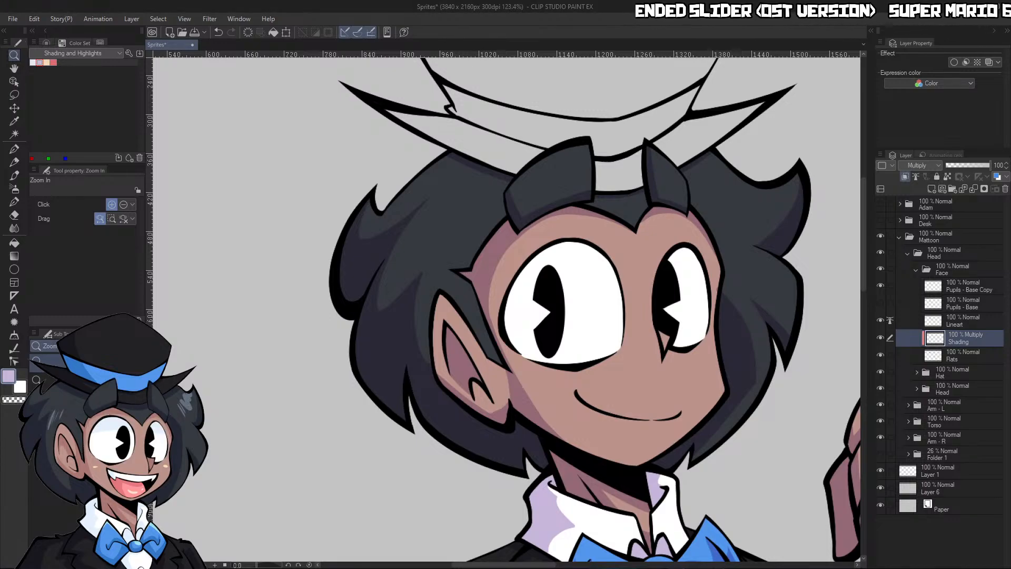
scroll(553, 417, "down", 2)
scroll(553, 417, "up", 2)
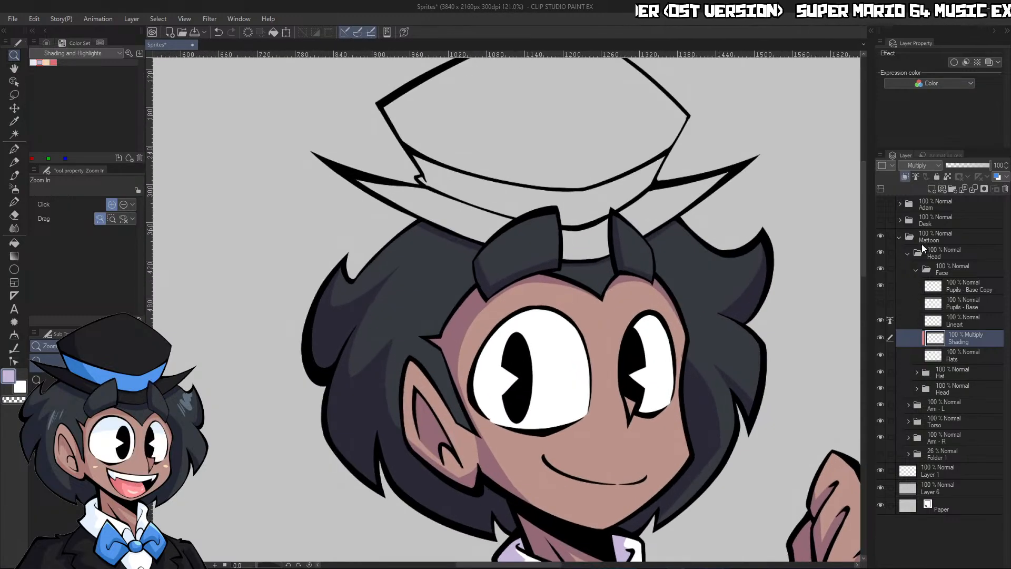
Collapse the Face folder, expand the Hat folder and set its Lineart layer as the reference layer
left_click(916, 270)
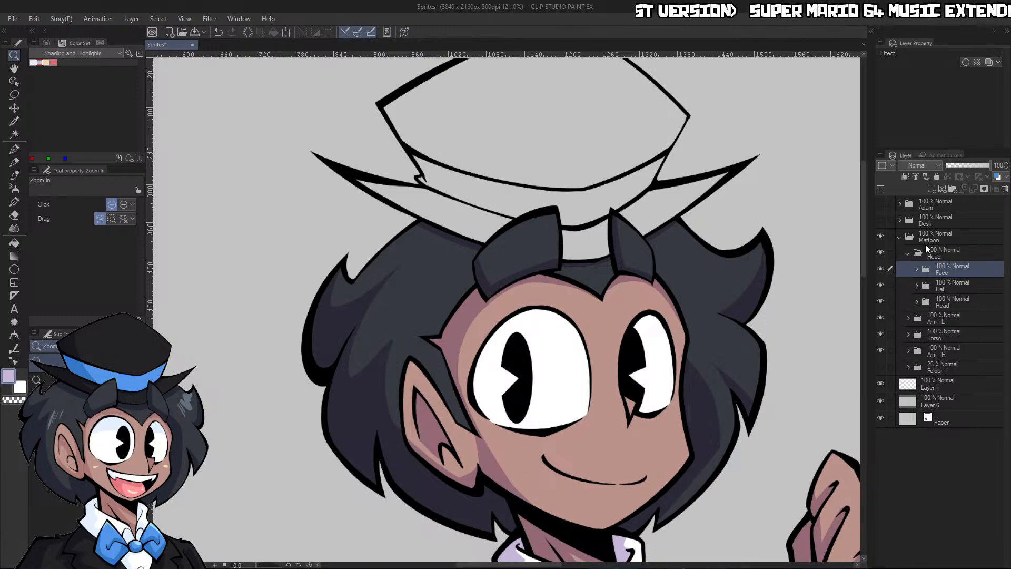
left_click(917, 285)
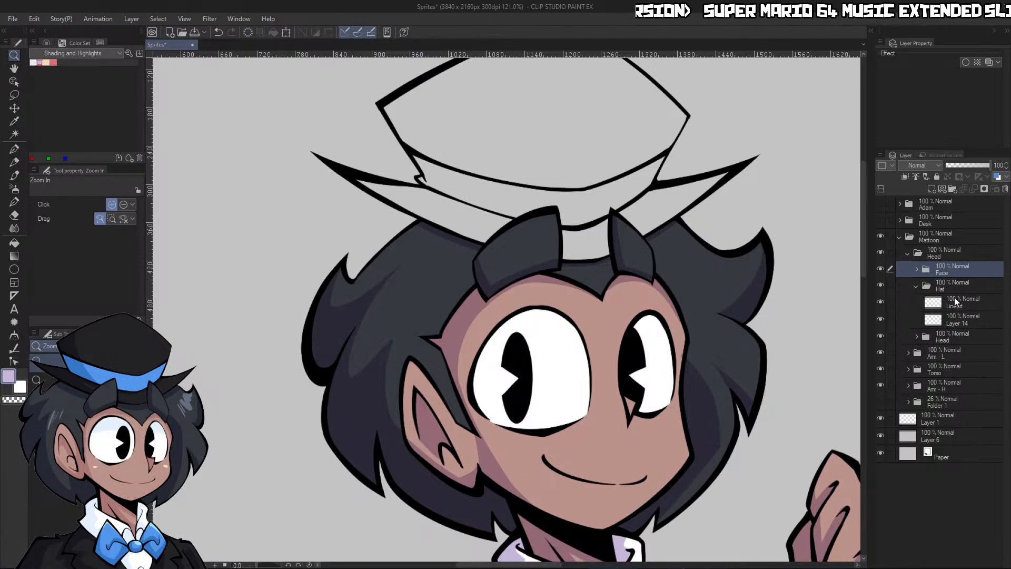
left_click(955, 298)
left_click(917, 178)
Add a new layer named Flats above Layer 14 in the Hat folder
left_click(955, 318)
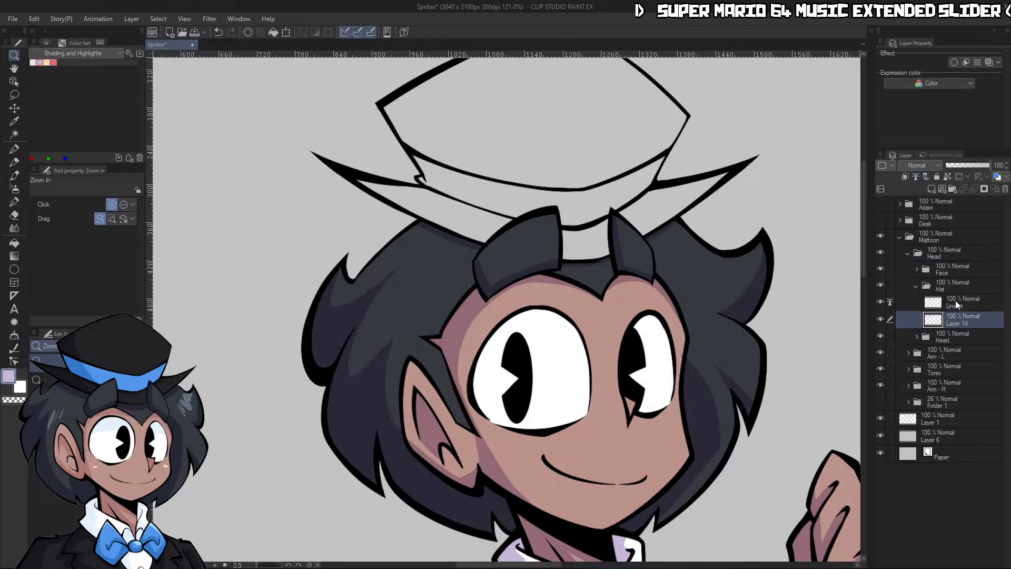
left_click(931, 189)
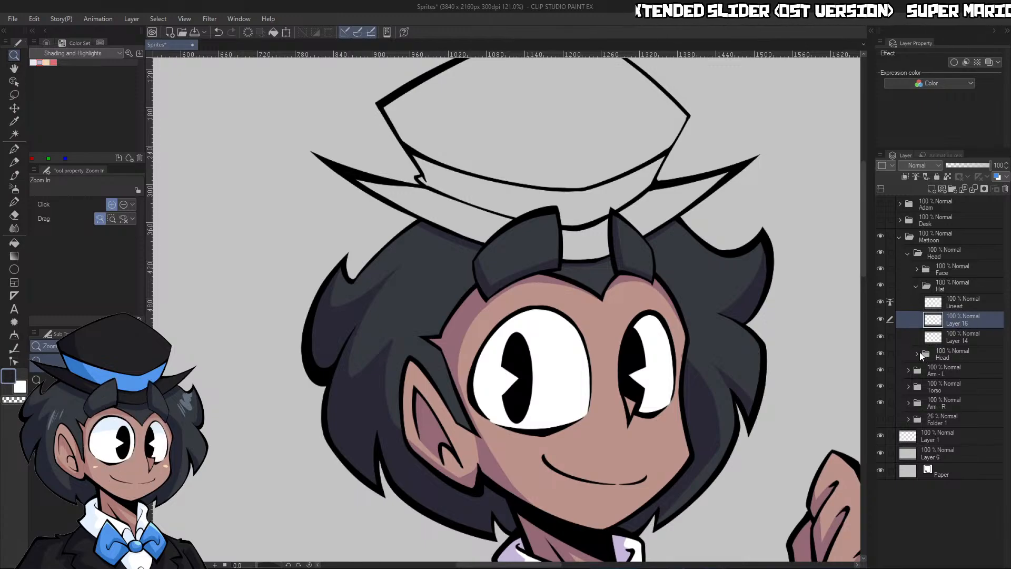
type("Flats")
key("Return")
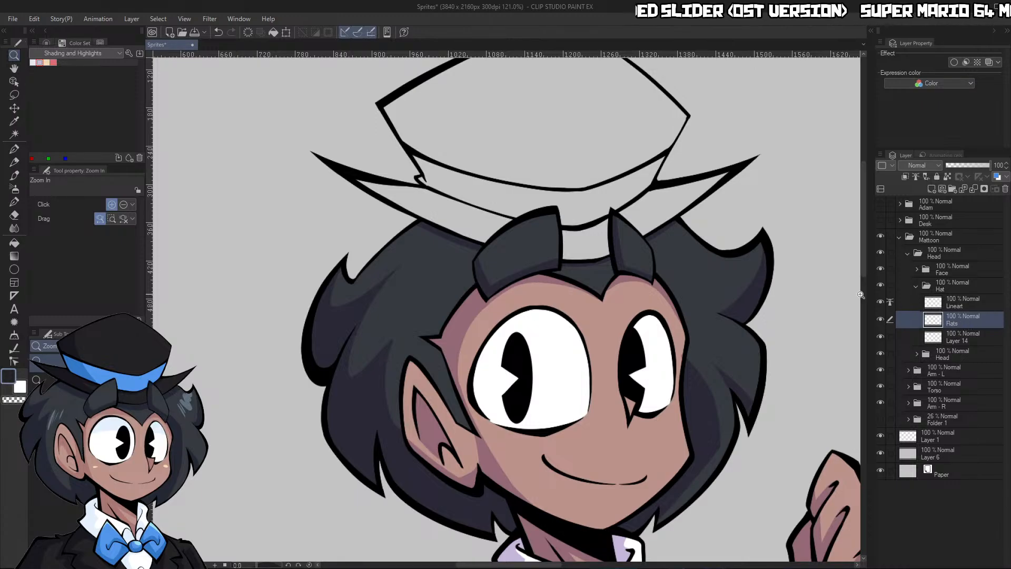
Fill the hat's crown and brim with the suit's near-black and its band with the bow tie's blue
key("g")
left_click(629, 144)
left_click(661, 173)
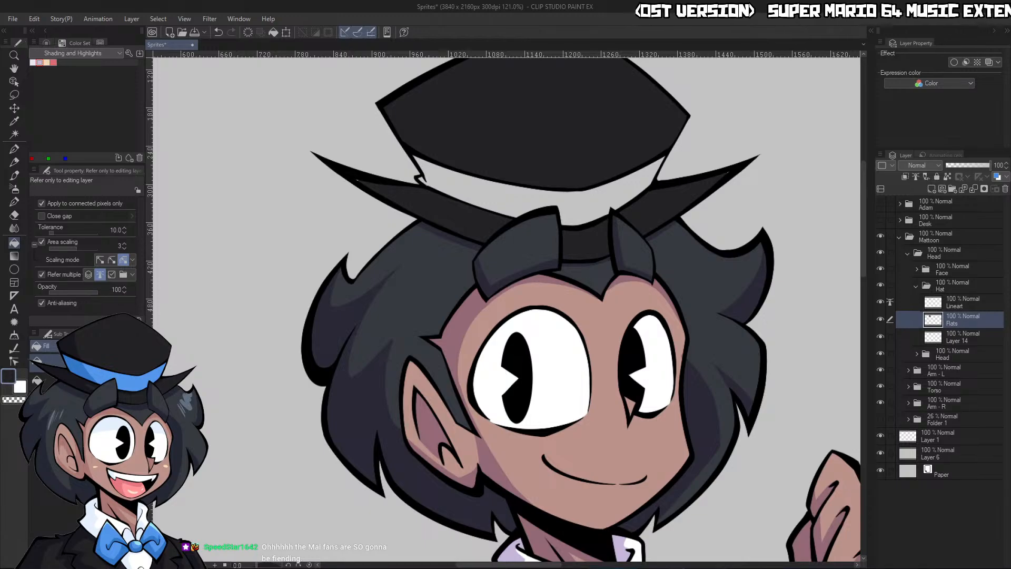
left_click(627, 174)
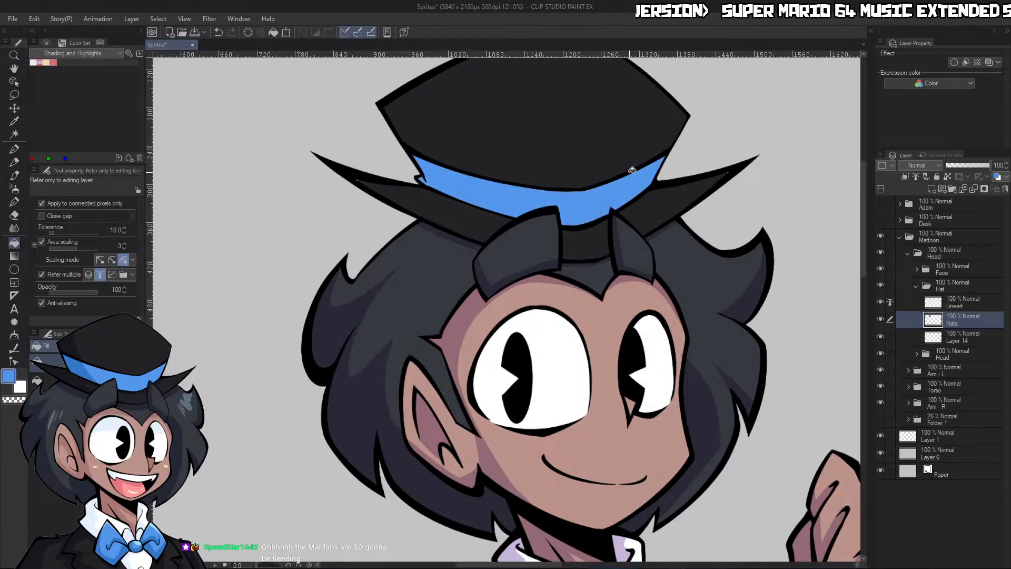
Auto-select the area outside the hat and invert the selection to enclose the hat
key("w")
left_click(797, 172)
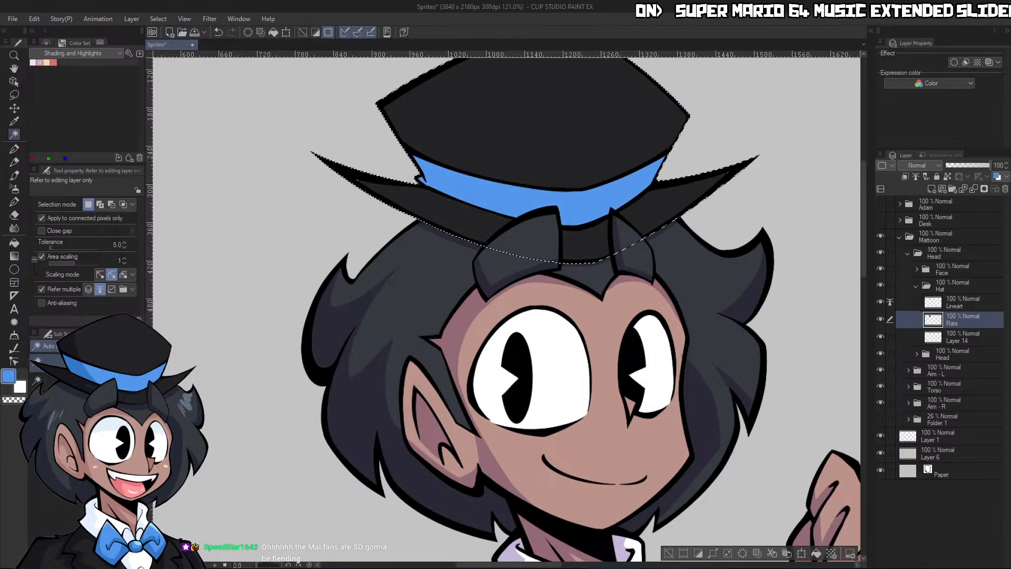
left_click(698, 555)
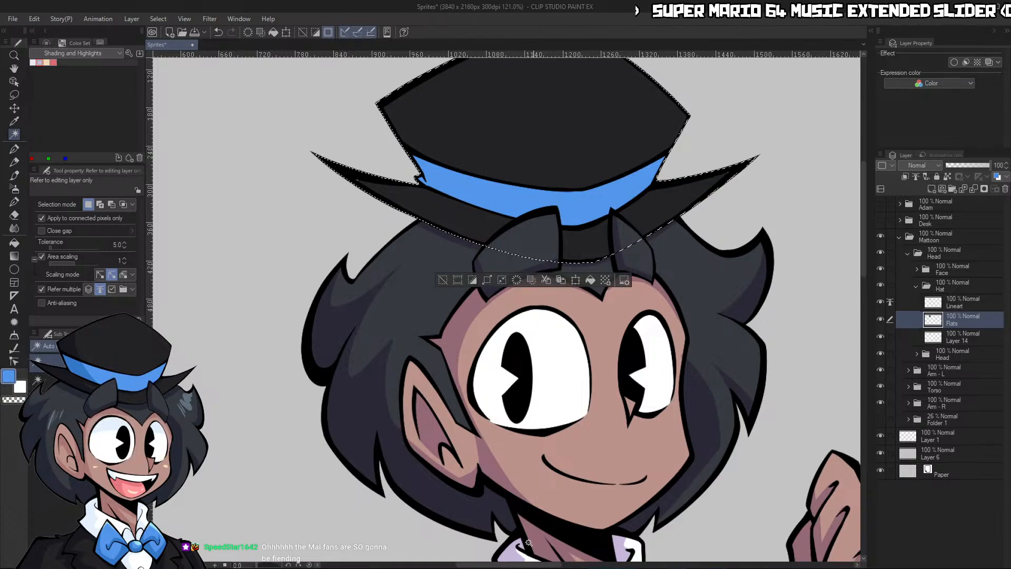
Thicken the hat's flat colors within the selection using the Adjust line width tool, reducing its brush size to 400
left_click(16, 350)
left_click(400, 142)
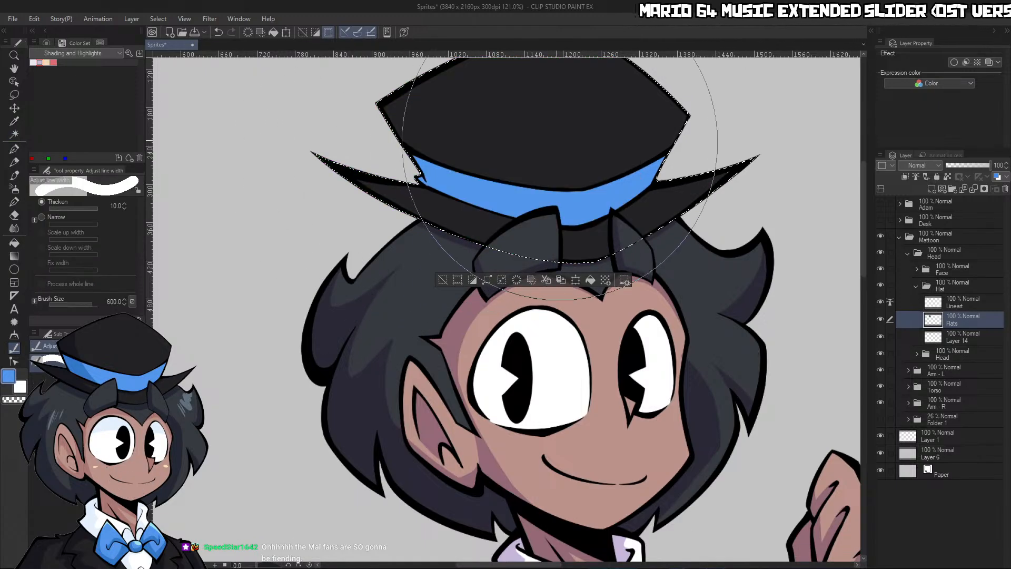
left_click(674, 138)
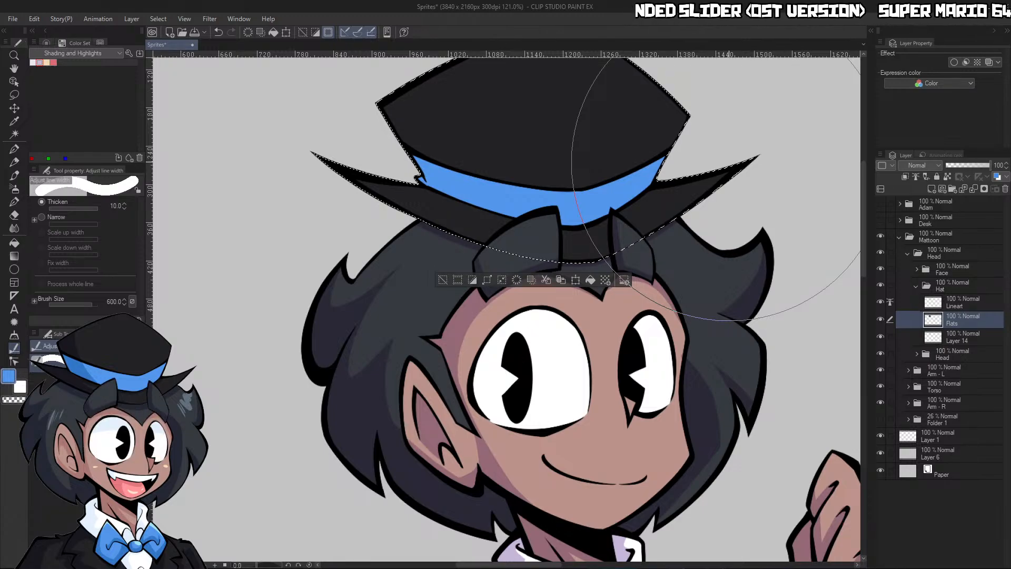
key("bracketleft")
key("bracketleft")
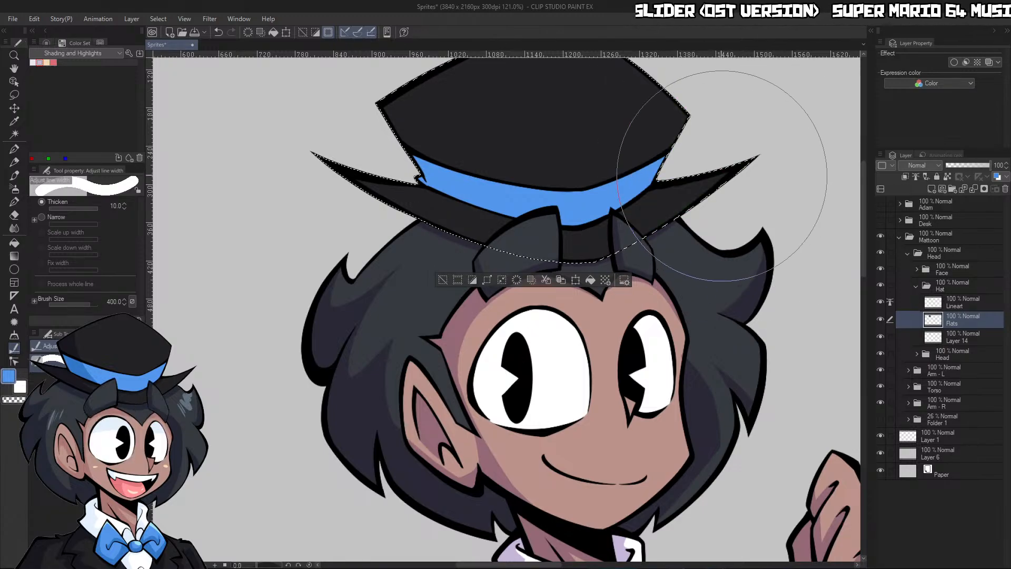
left_click_drag(689, 176, 505, 114)
left_click_drag(593, 199, 609, 199)
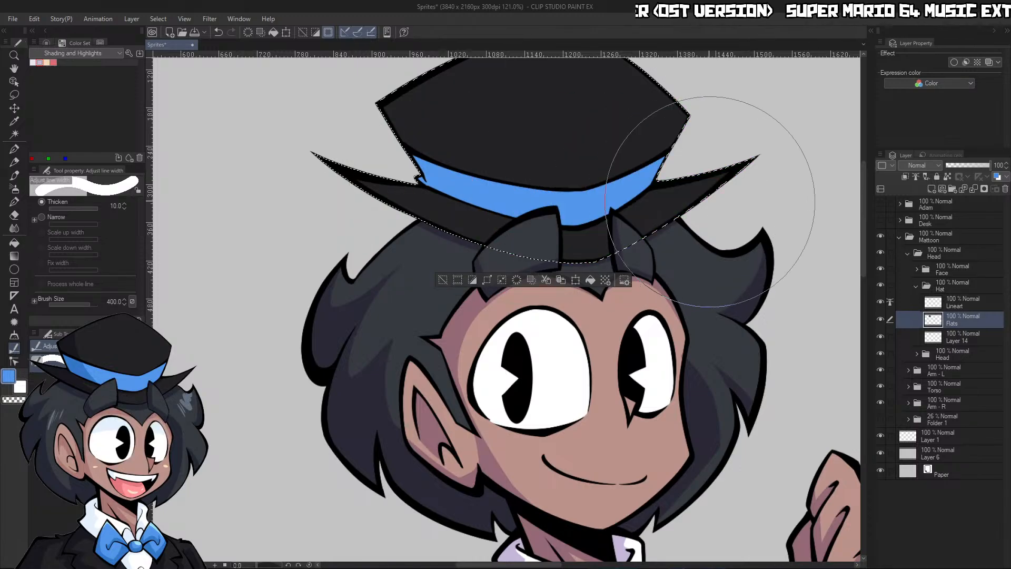
Finish thickening the hat's flat colors along the brim's right side and clear the selection
mouse_move(705, 215)
left_mouse_down()
mouse_move(678, 234)
mouse_move(673, 227)
left_mouse_up()
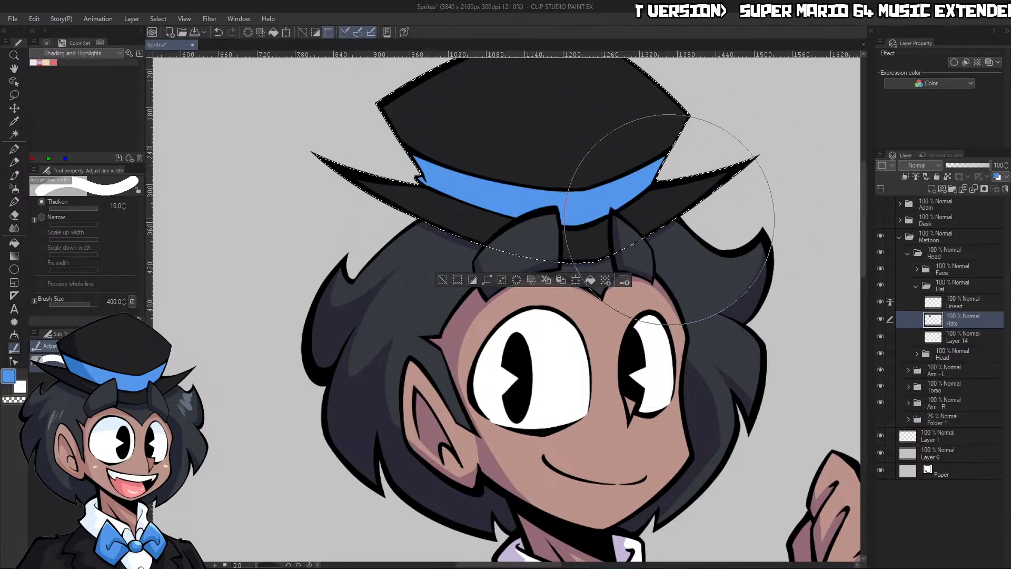
key("ctrl+d")
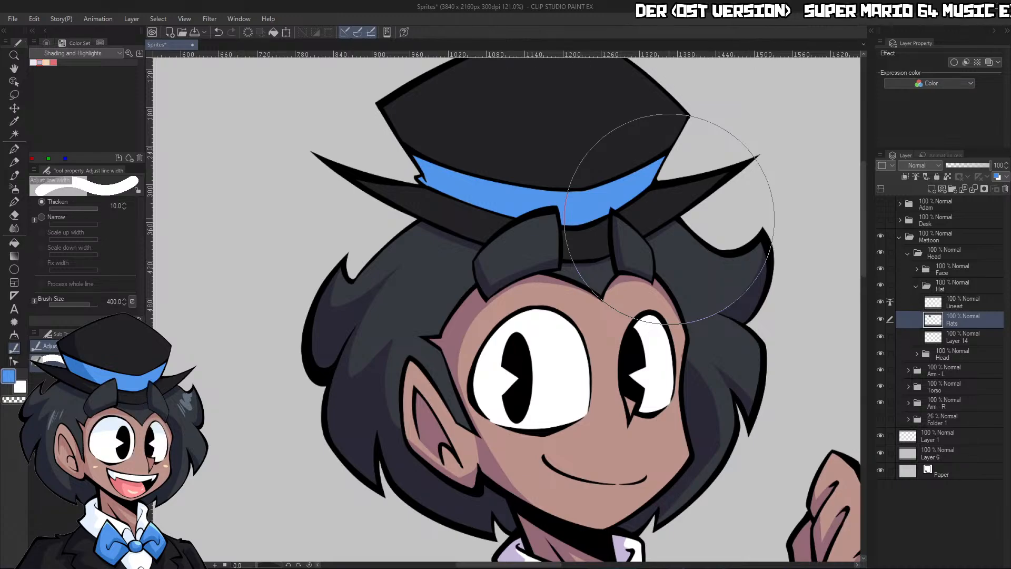
key("/")
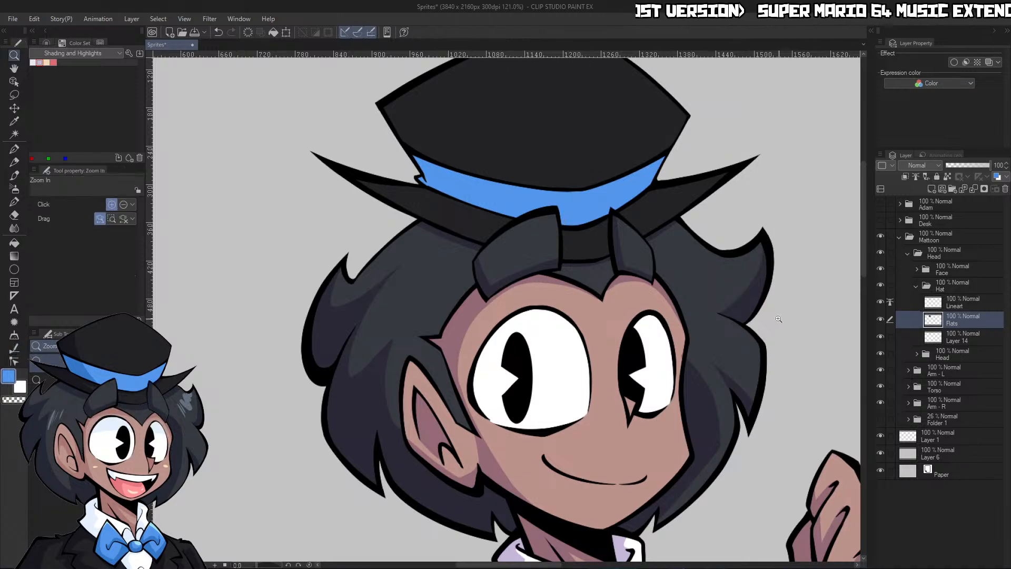
mouse_move(740, 280)
left_mouse_down()
mouse_move(674, 284)
mouse_move(725, 282)
left_mouse_up()
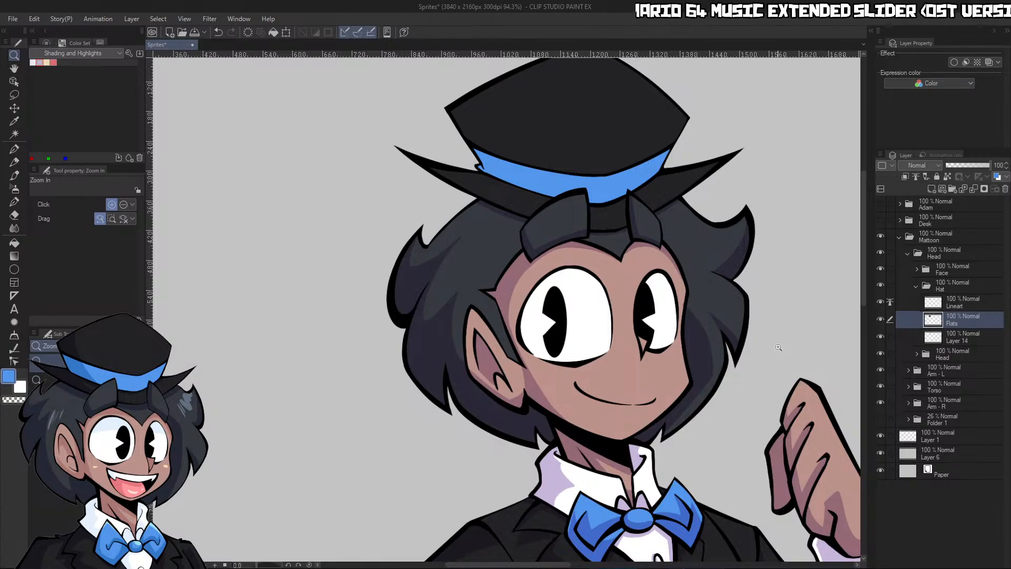
Add a layer named Shading clipped to the hat's Flats layer, and delete Layer 14
left_click(930, 190)
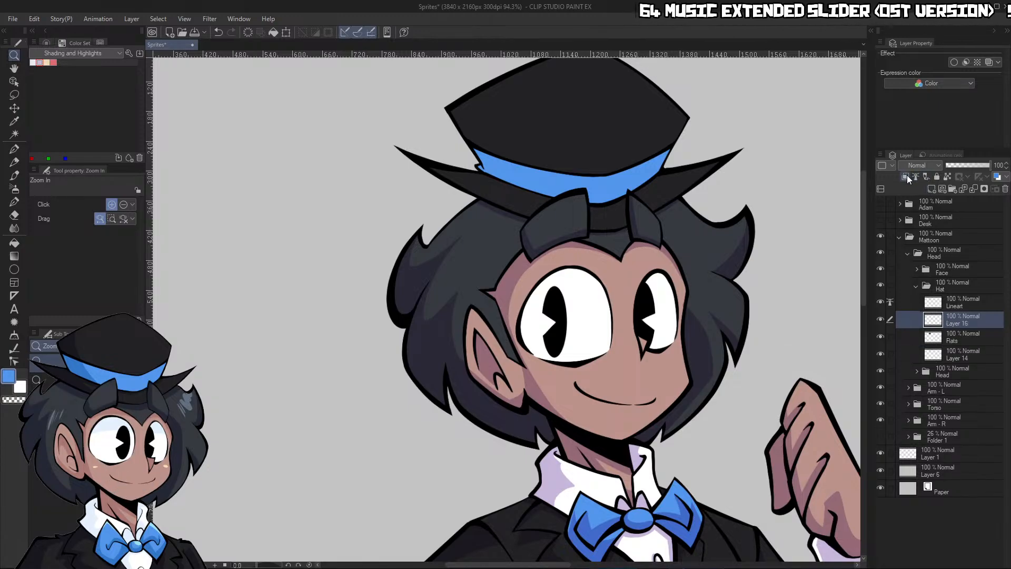
left_click(959, 354)
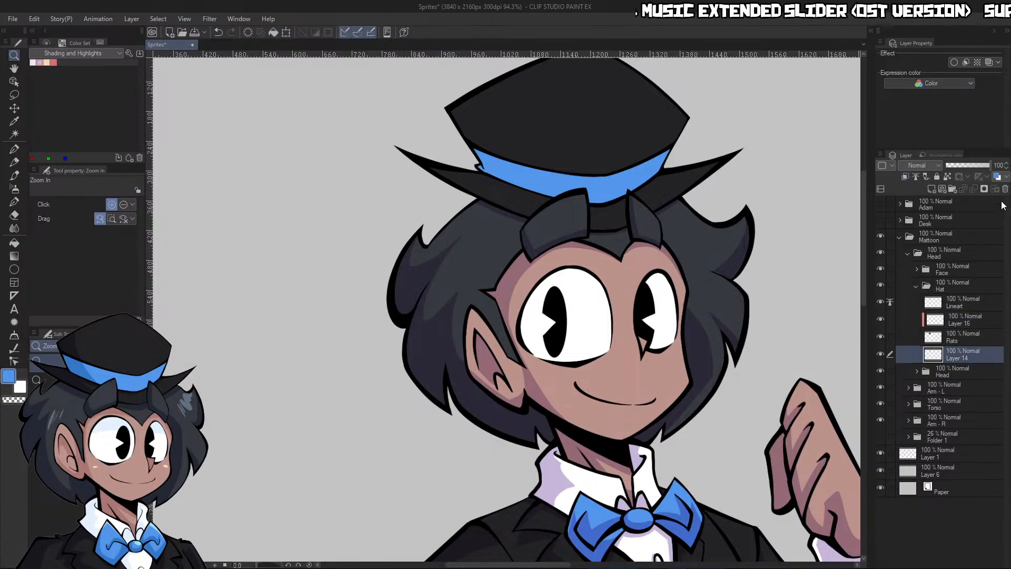
left_click(523, 212)
left_click(954, 322)
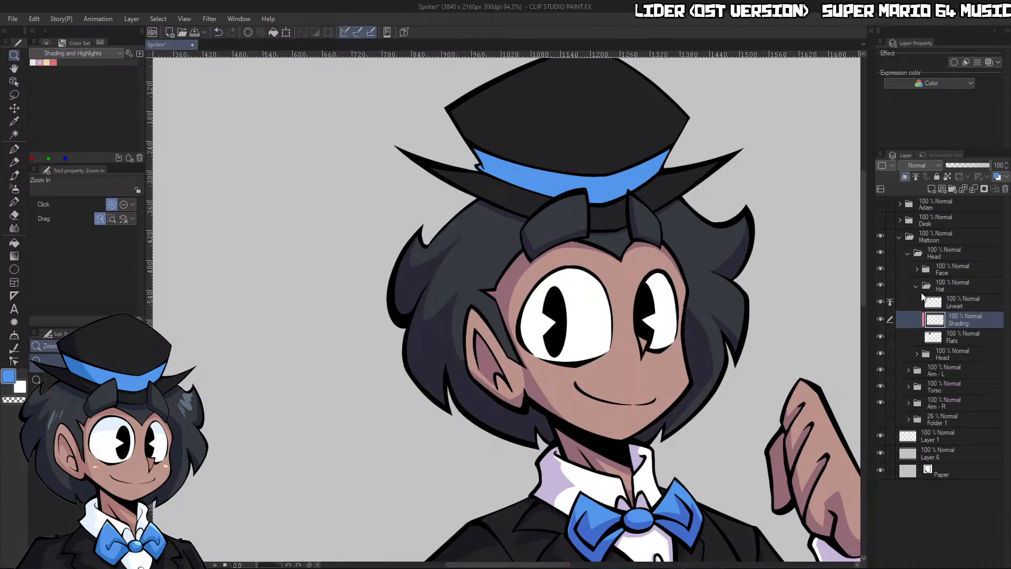
Choose the lavender shading color and set the hat's Shading layer to Multiply
left_click(40, 63)
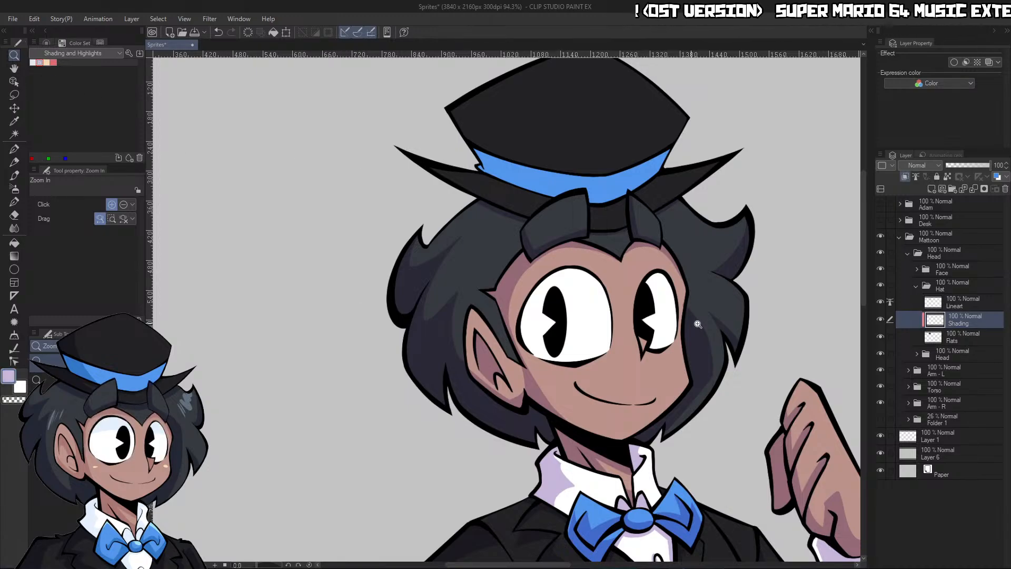
left_click(923, 166)
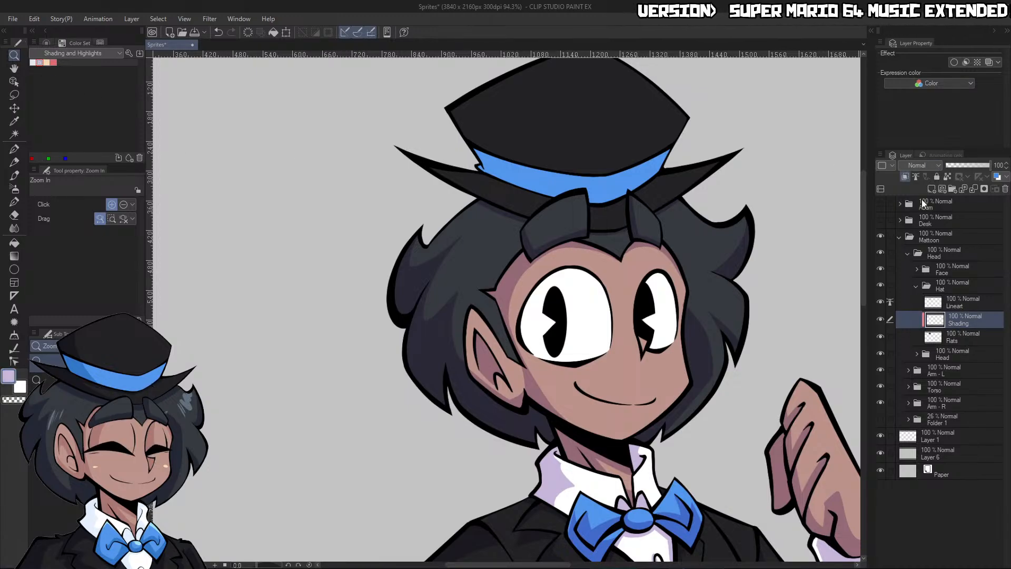
left_click(903, 191)
Outline a curved shadow across the crown and band with the G-pen at size 40 and fill the area on its left
mouse_move(726, 234)
left_mouse_down()
mouse_move(686, 160)
mouse_move(702, 201)
mouse_move(729, 211)
left_mouse_up()
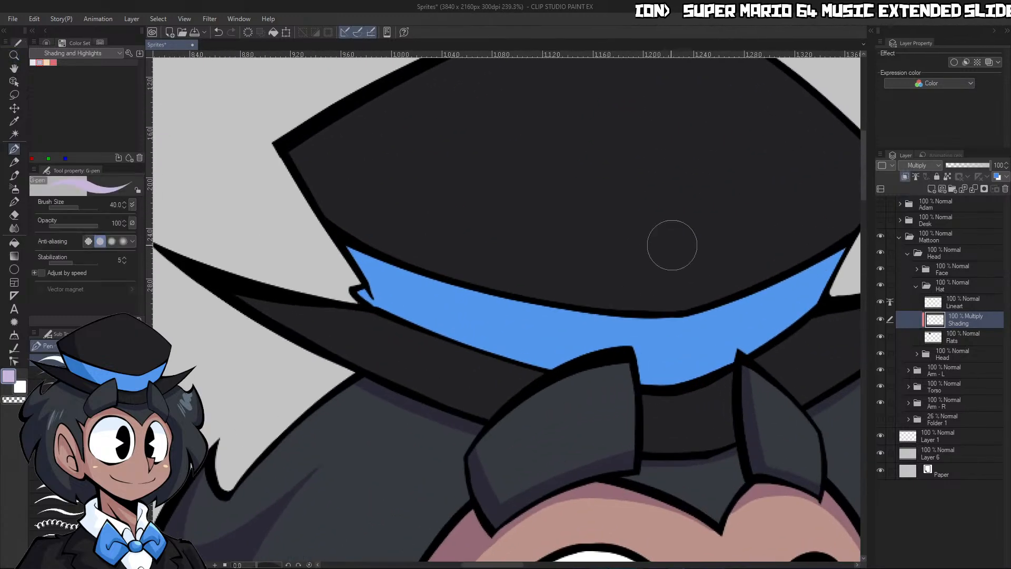
left_click_drag(535, 369, 456, 63)
key("g")
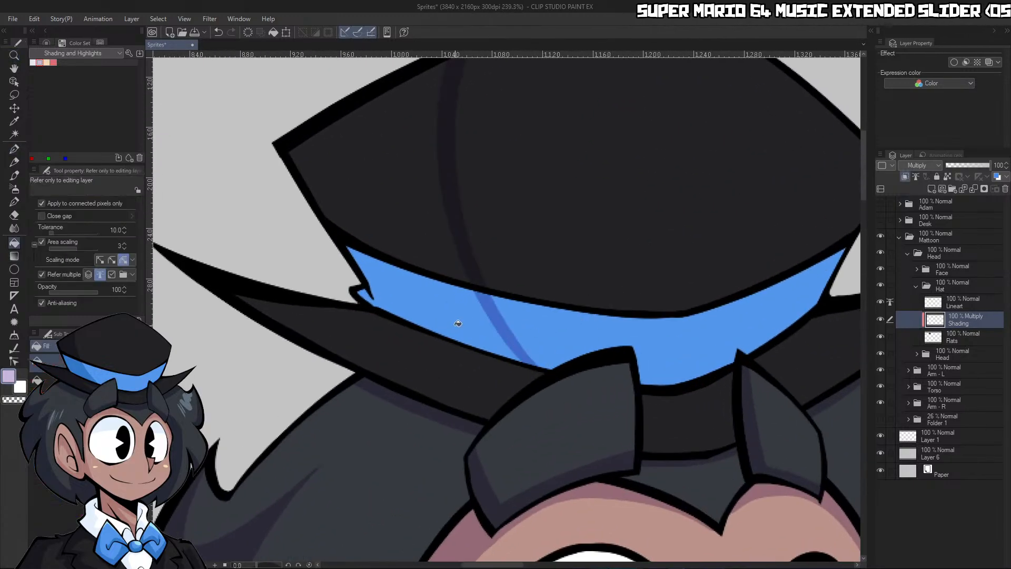
left_click(457, 318)
left_click(435, 234)
left_click_drag(469, 232, 456, 242)
left_click_drag(550, 187, 529, 230)
Shade the left part of the hat's brim and carve a light sliver along the lower edge of the band's shadow
key("p")
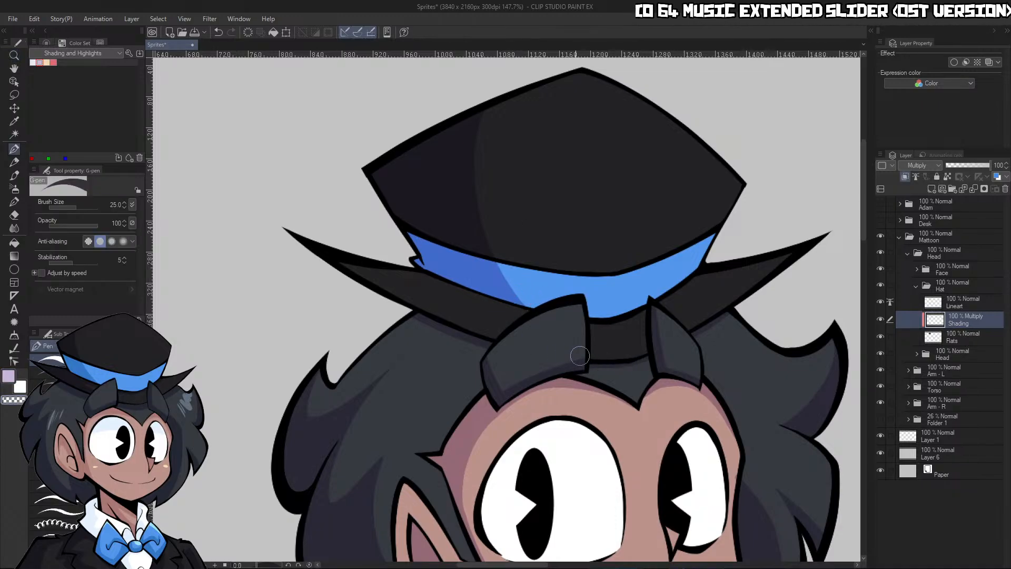
key("x")
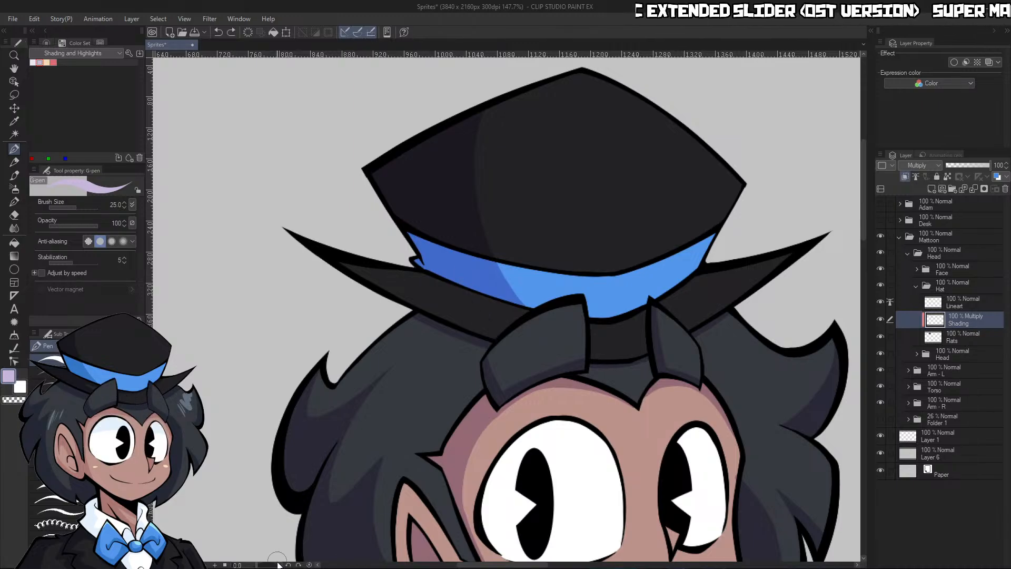
left_click_drag(278, 565, 271, 565)
left_click(493, 365, "ctrl")
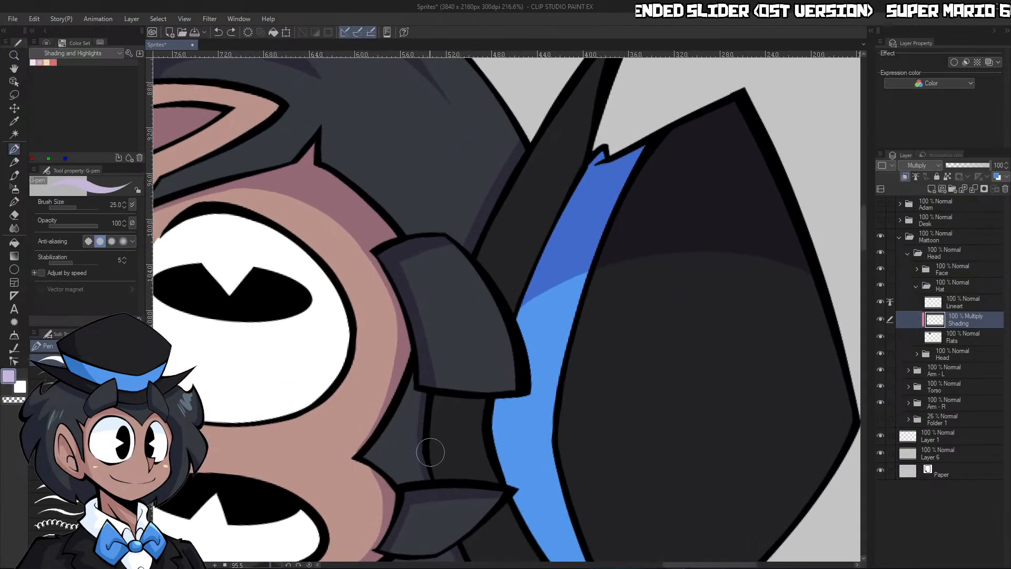
key("ctrl+space")
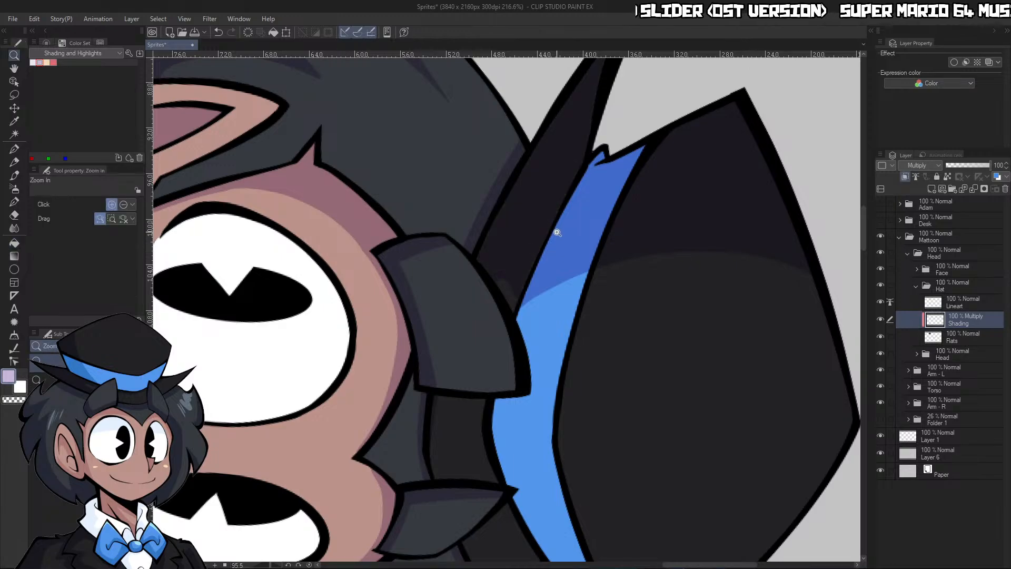
left_click_drag(557, 232, 586, 212)
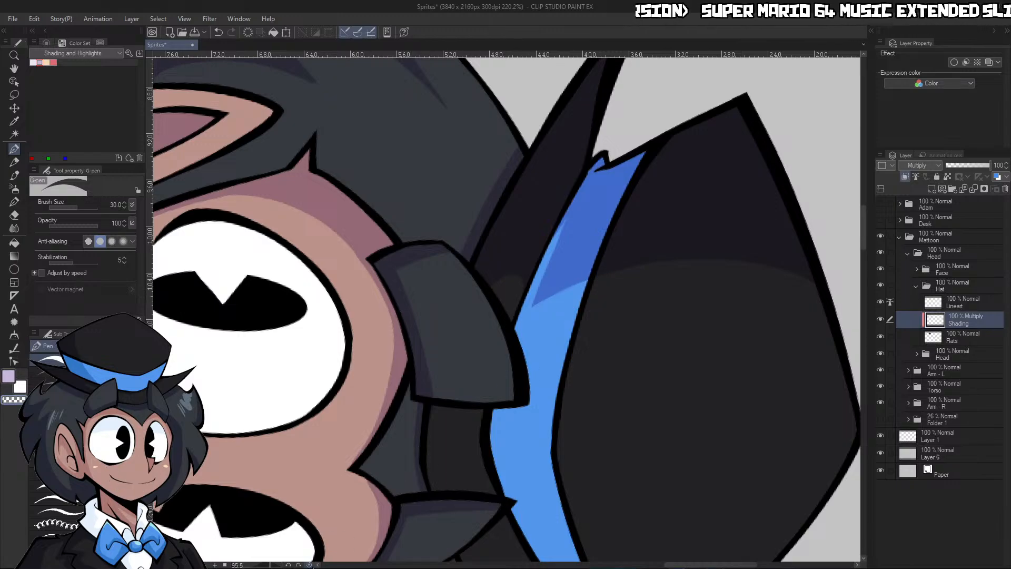
key("ctrl+@")
Shade the rest of the brim around the front hair tufts with the G-pen at size 30, trimming with transparent color
left_click_drag(691, 182, 463, 392)
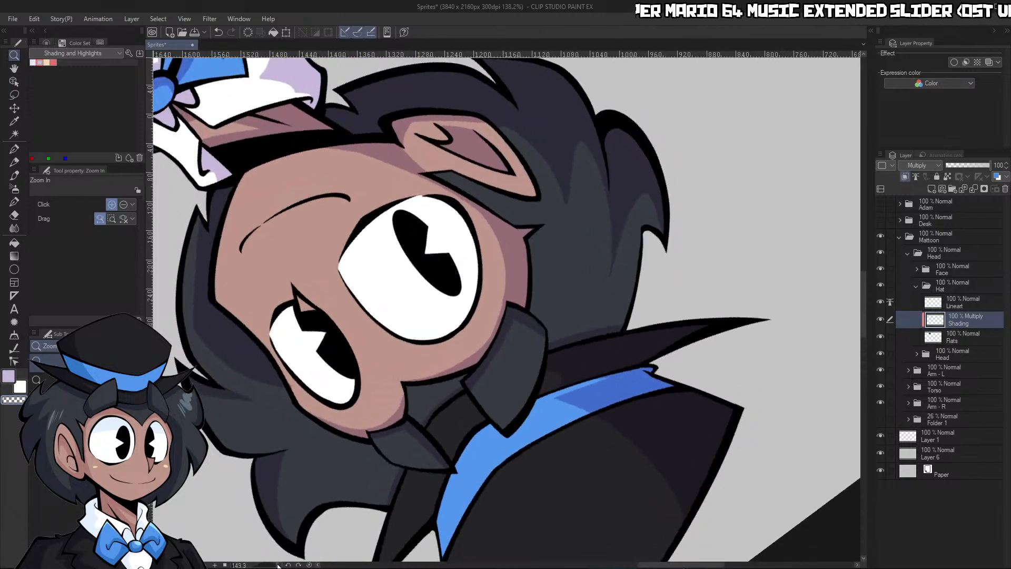
mouse_move(526, 358)
left_mouse_down()
mouse_move(493, 363)
mouse_move(509, 385)
mouse_move(545, 383)
left_mouse_up()
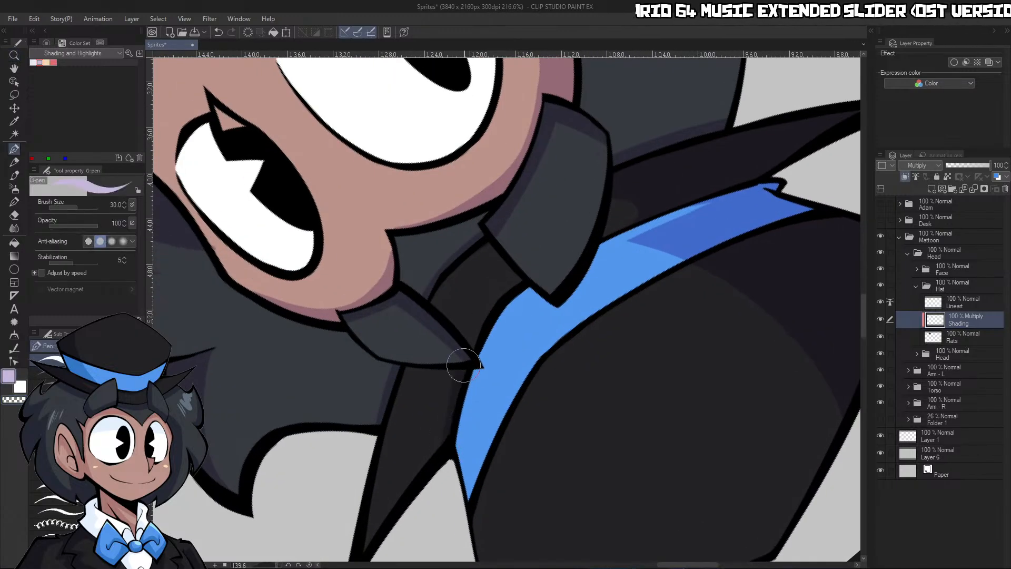
left_click(643, 246, "alt")
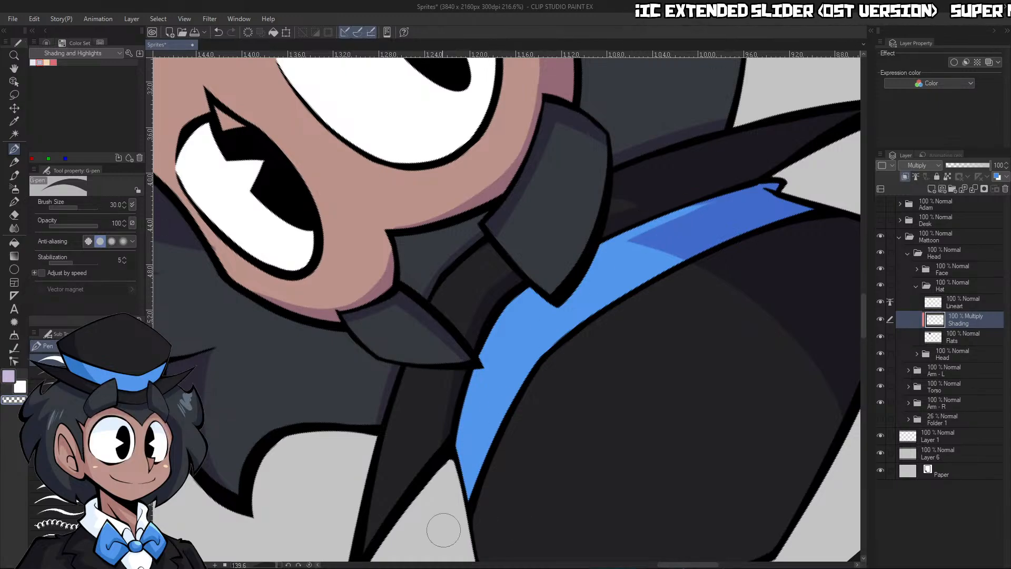
left_click(309, 565)
Collapse the Hat, Head and Mattoon folders and look over the whole shaded character
left_click_drag(703, 269, 633, 303)
left_click_drag(723, 276, 745, 280)
left_click_drag(673, 355, 616, 369)
left_click_drag(698, 487, 742, 453)
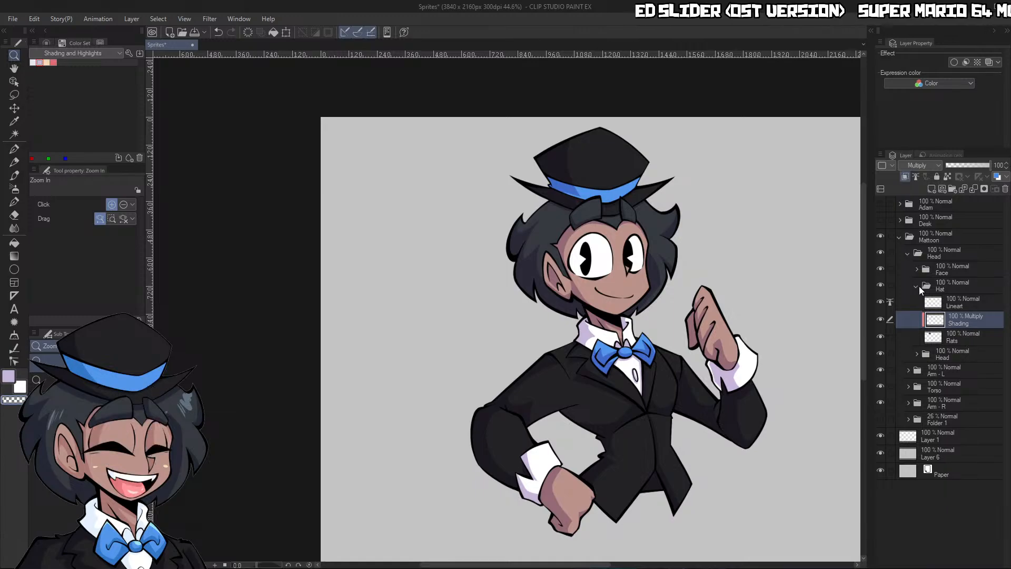
left_click(917, 286)
left_click(906, 253)
left_click(899, 236)
left_click_drag(778, 334, 860, 343)
left_click_drag(240, 264, 192, 287)
left_click_drag(197, 188, 211, 196)
left_click_drag(331, 251, 266, 297)
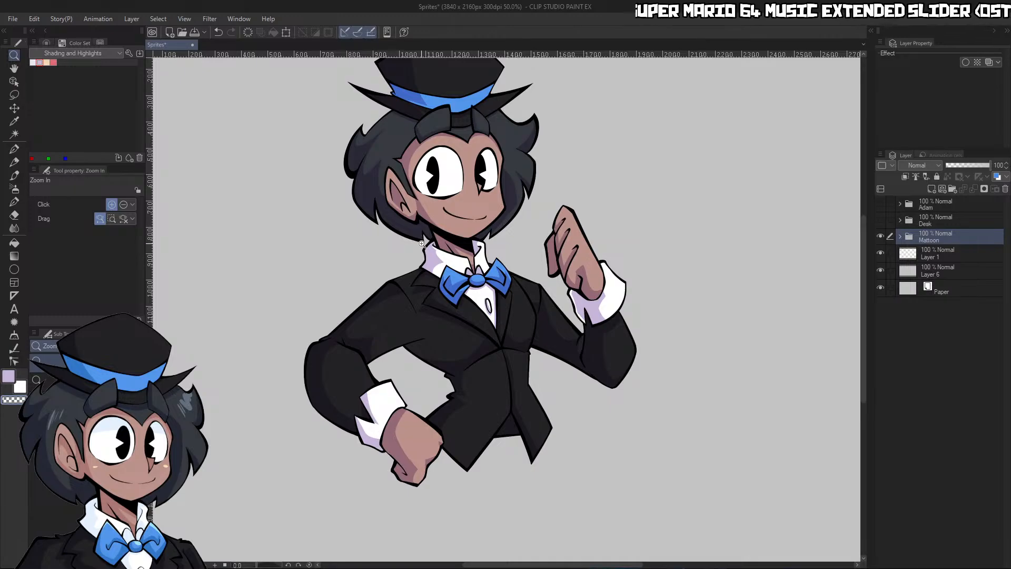
left_click_drag(437, 189, 385, 217)
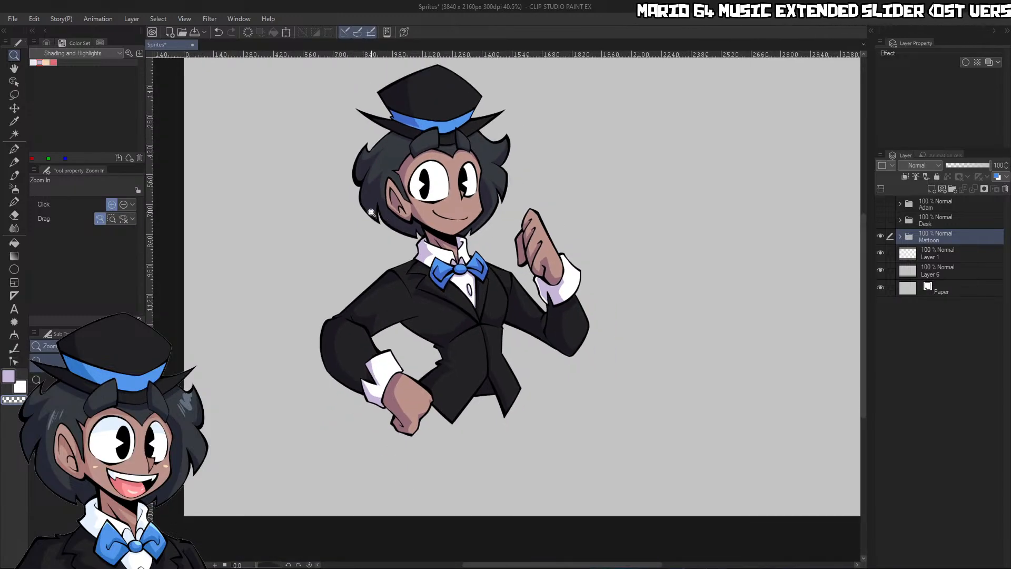
left_click_drag(398, 135, 441, 169)
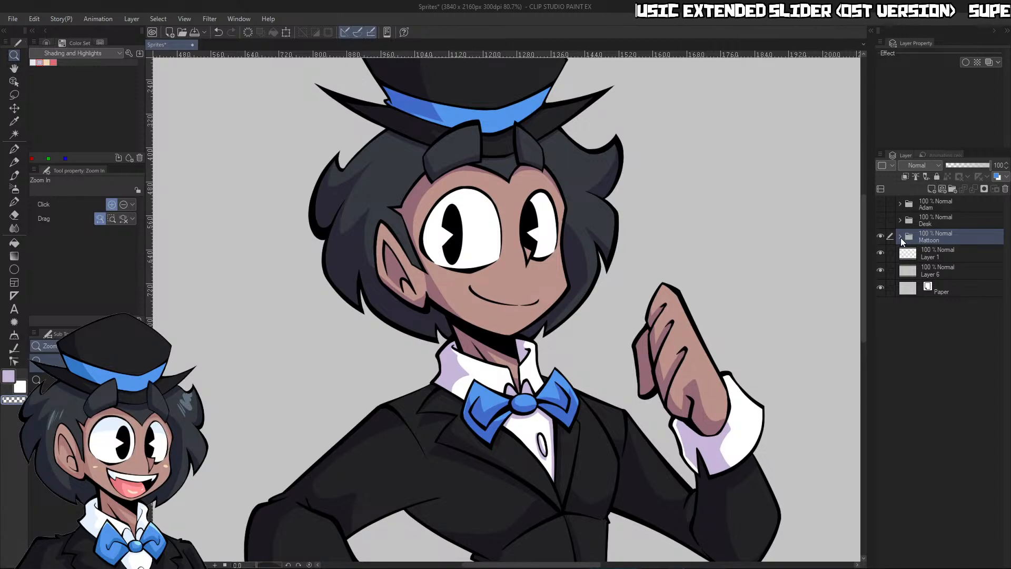
Expand the Mattoon, Head and Face folders and make the face's Lineart layer active
left_click(900, 237)
left_click(911, 254)
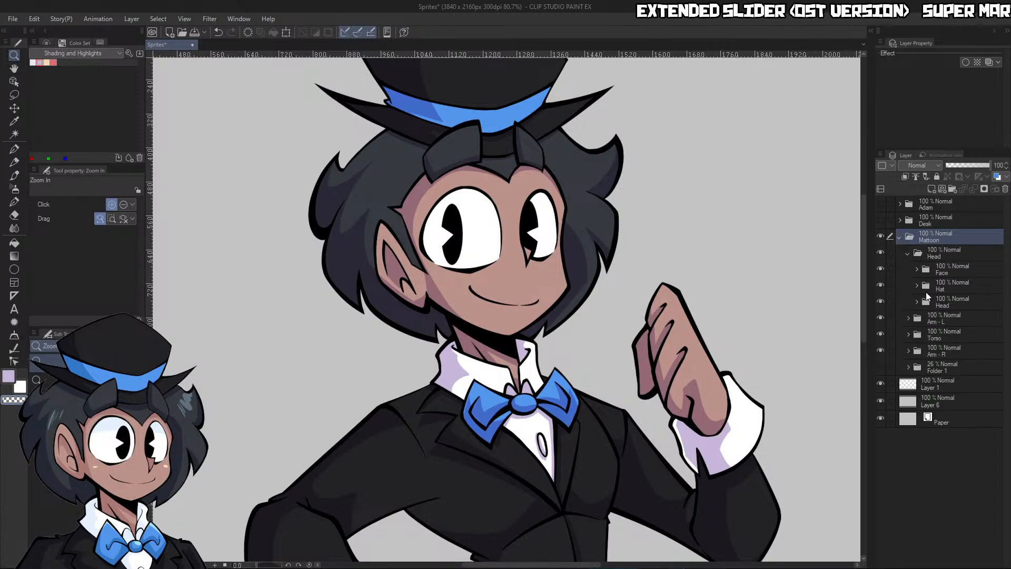
left_click(926, 287)
left_click(917, 286)
left_click(916, 269)
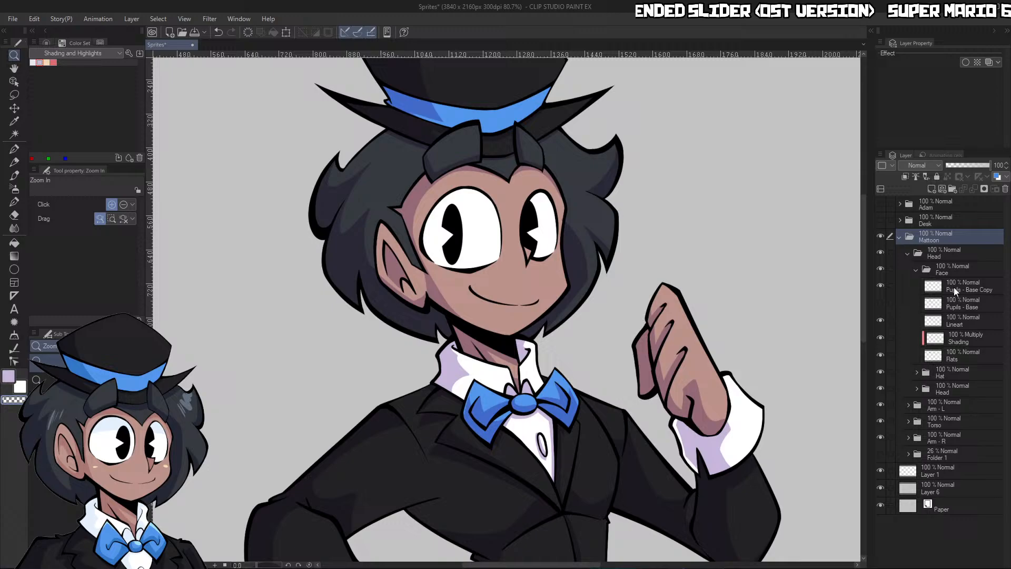
left_click(968, 324)
mouse_move(430, 212)
left_mouse_down()
mouse_move(435, 230)
mouse_move(445, 226)
left_mouse_up()
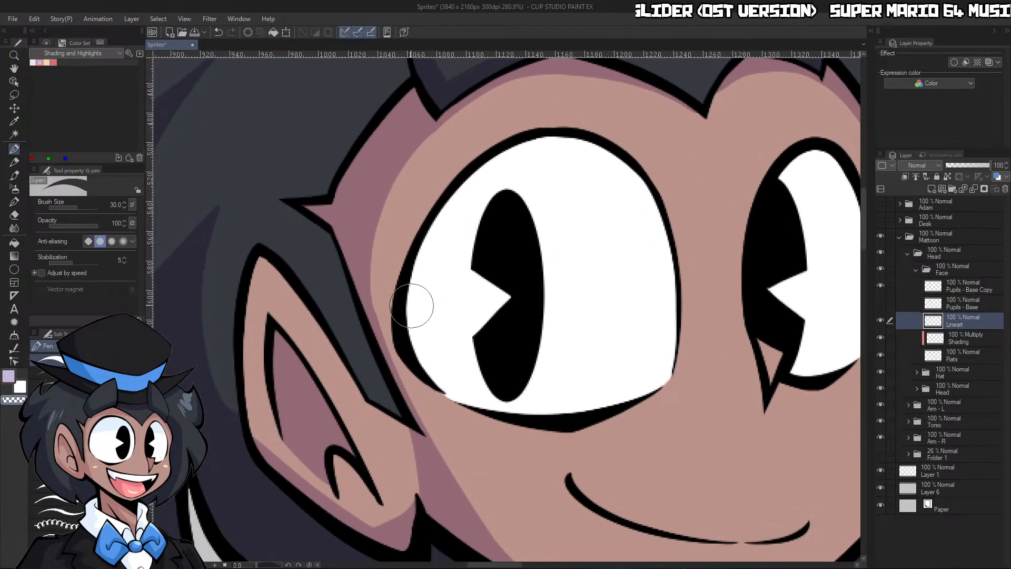
Thicken the upper-left outline of the eye nearest the ear with a black G-pen at size 17, redoing unsatisfactory strokes
left_click_drag(398, 340, 413, 235)
key("ctrl+z")
key("c")
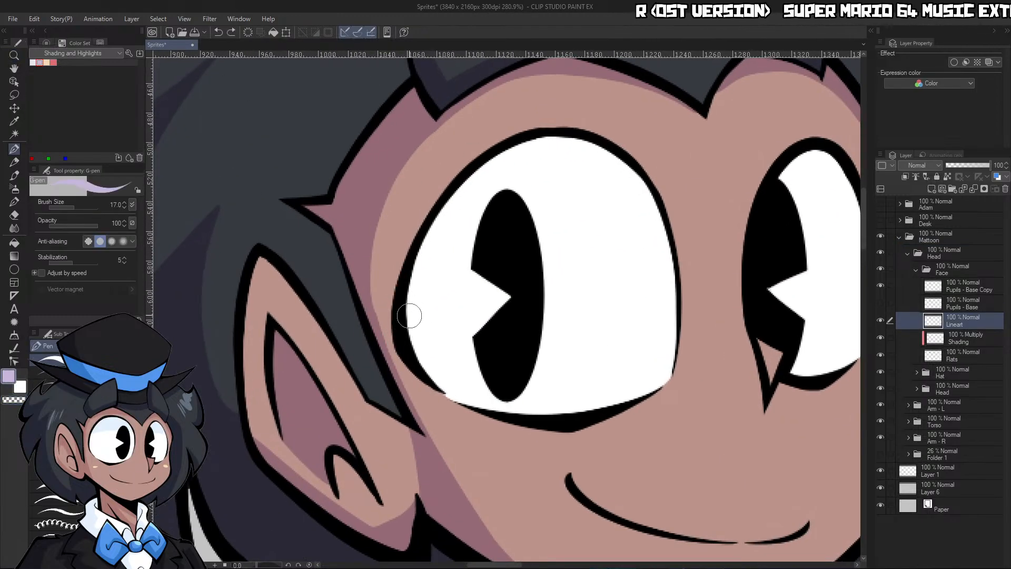
left_click(404, 331, "alt")
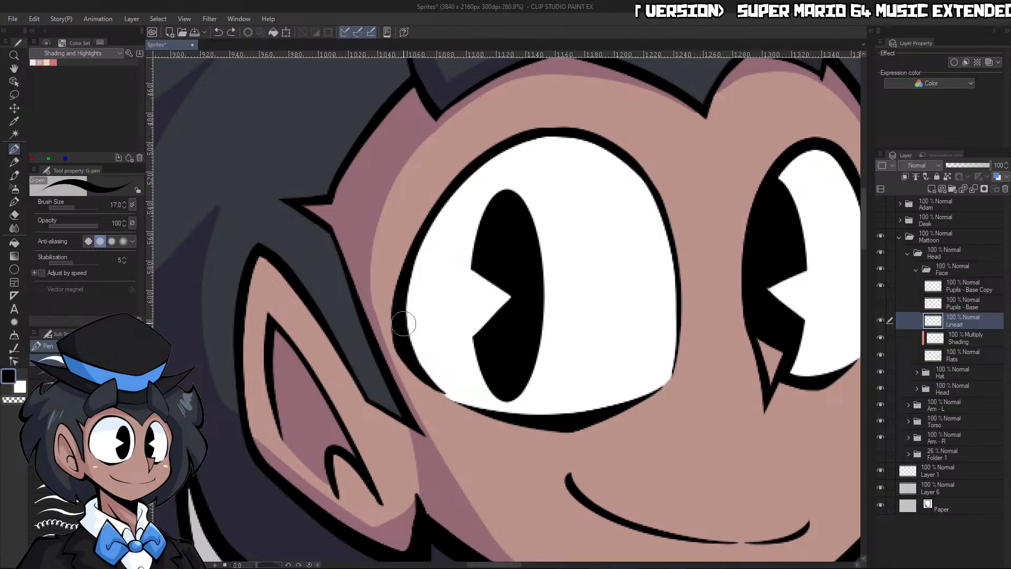
left_click_drag(398, 346, 458, 161)
key("ctrl+z")
mouse_move(398, 344)
left_mouse_down()
mouse_move(417, 224)
mouse_move(582, 145)
left_mouse_up()
key("ctrl+z")
mouse_move(399, 344)
left_mouse_down()
mouse_move(395, 289)
mouse_move(576, 143)
left_mouse_up()
Trim the inner side of the thickened eye outline using the transparent color
key("c")
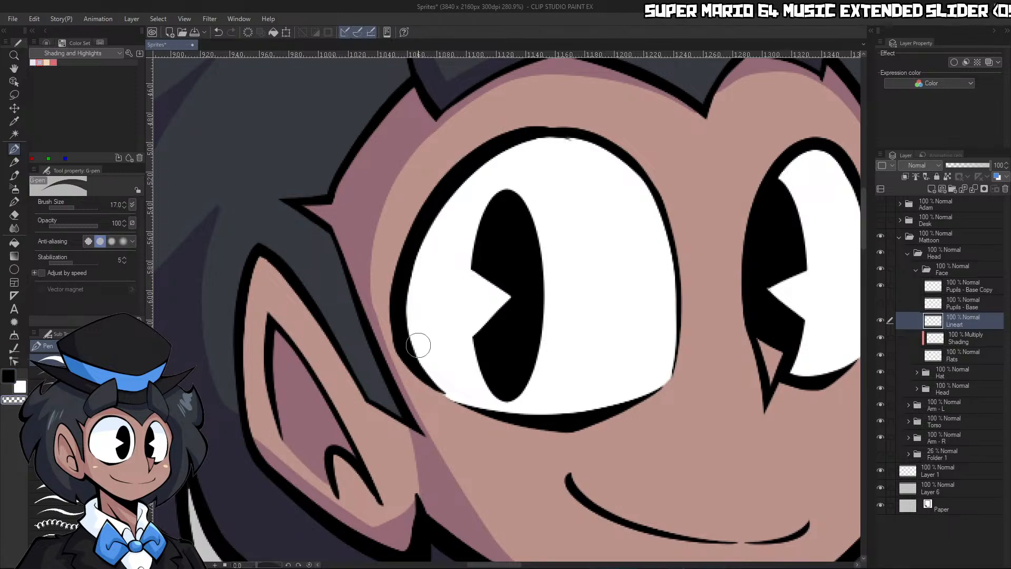
mouse_move(427, 360)
left_mouse_down()
mouse_move(407, 288)
mouse_move(553, 159)
left_mouse_up()
mouse_move(459, 175)
left_mouse_down()
mouse_move(514, 147)
mouse_move(559, 150)
left_mouse_up()
Smooth the uneven join at the top of the same eye's outline, undoing a stray stroke
key("ctrl+space")
mouse_move(601, 190)
left_mouse_down()
mouse_move(582, 181)
mouse_move(642, 171)
left_mouse_up()
left_click_drag(472, 239, 492, 228)
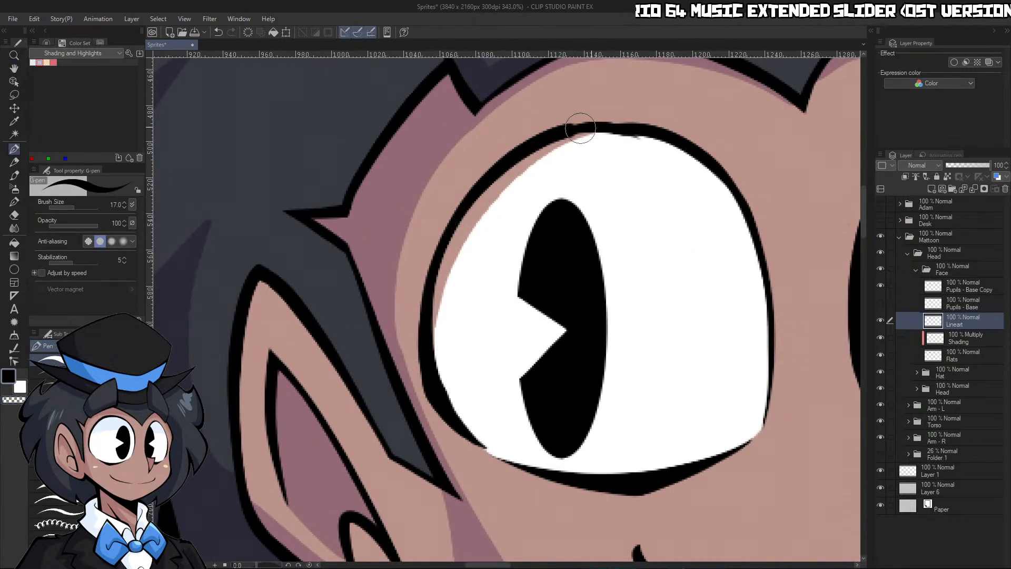
left_click_drag(257, 565, 246, 565)
key("ctrl+space")
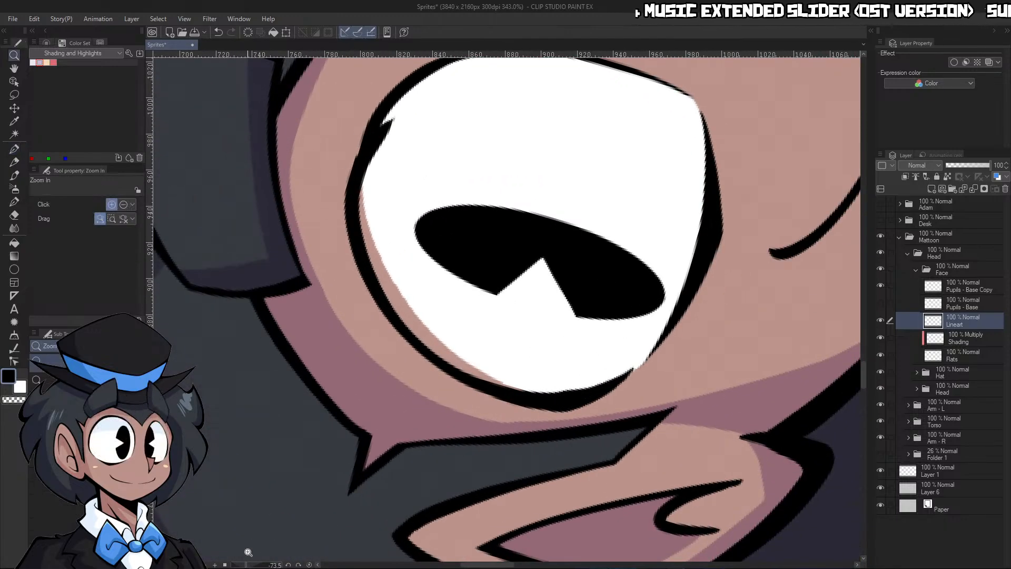
left_click_drag(517, 254, 454, 210)
left_click(454, 210)
left_click_drag(441, 263, 470, 176)
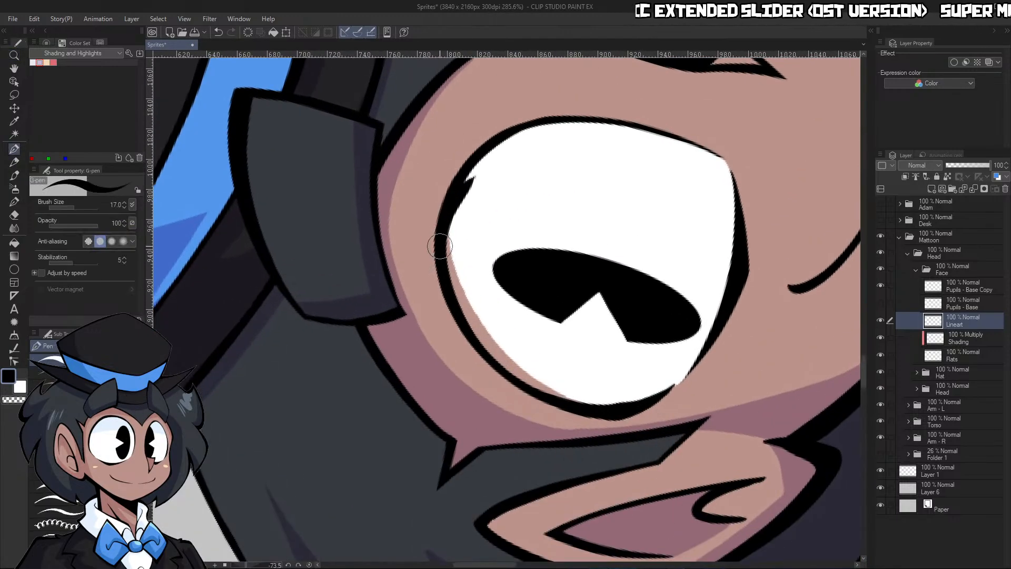
key("ctrl+z")
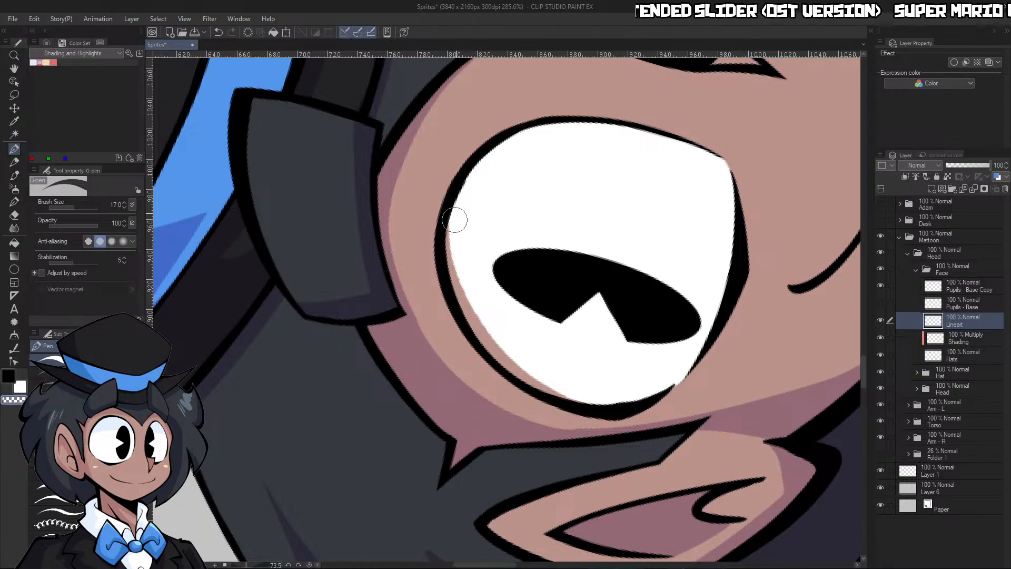
left_click(309, 565)
Fill the gap inside the eye's outline with the eye's white on the face's Flats layer, using the G-pen at size 25
mouse_move(593, 282)
left_mouse_down()
mouse_move(537, 292)
mouse_move(604, 280)
left_mouse_up()
right_click(584, 296)
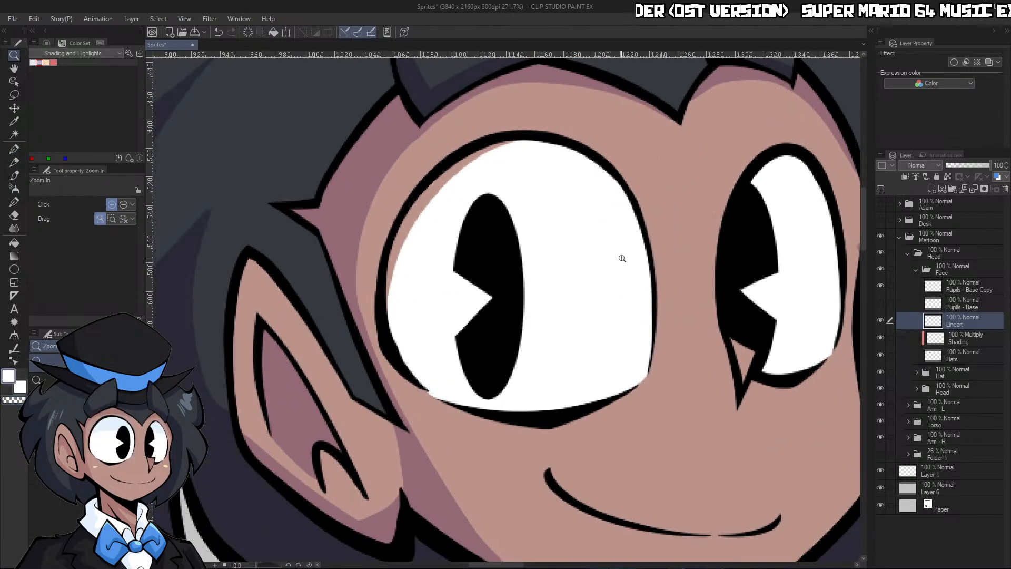
left_click(948, 356)
key("p")
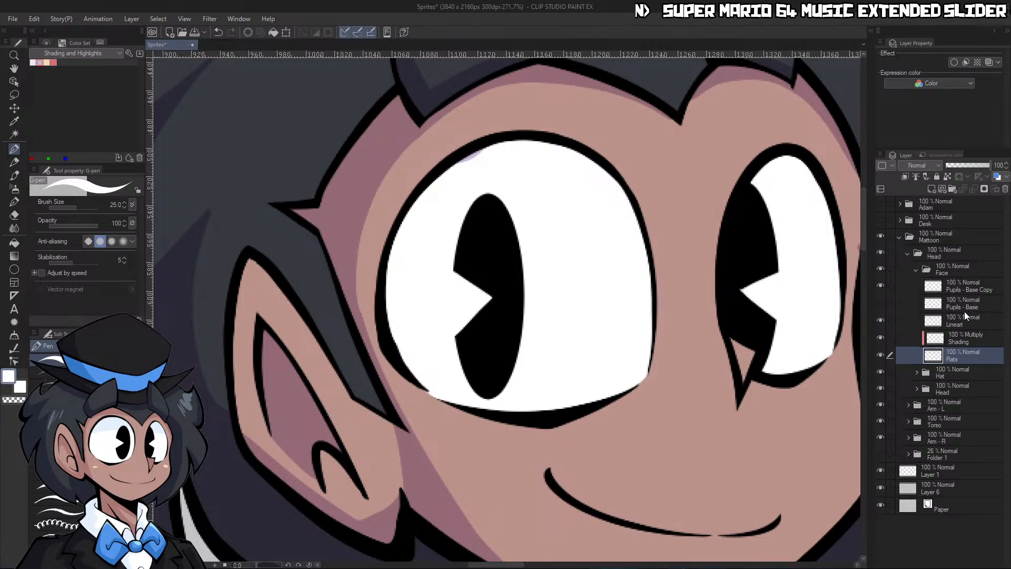
Show the Pupils - Base layer in the Face folder and merge Pupils - Base Copy down into it
left_click(960, 338)
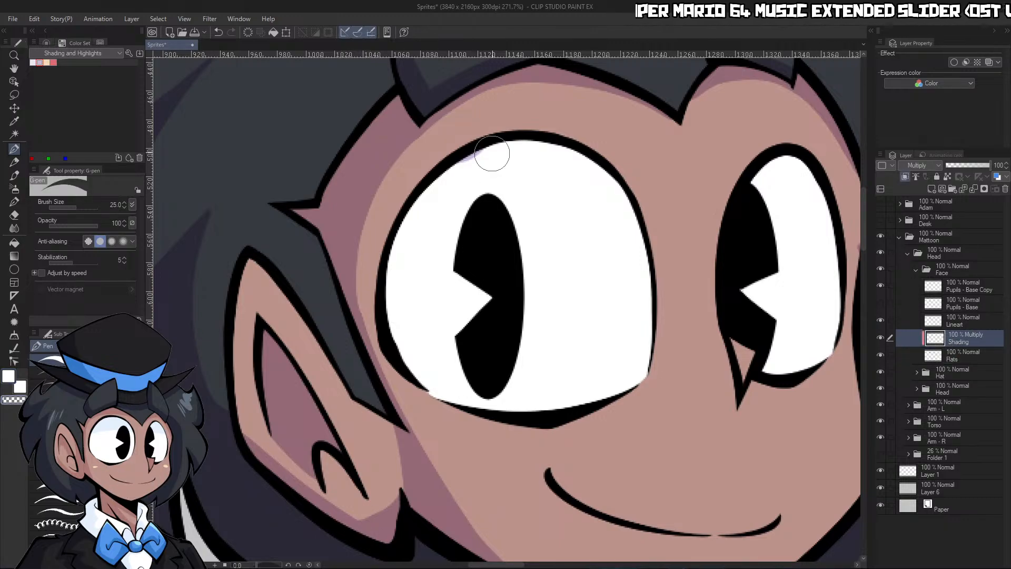
key("ctrl+space")
left_click_drag(616, 142, 500, 145)
left_click_drag(696, 169, 826, 174)
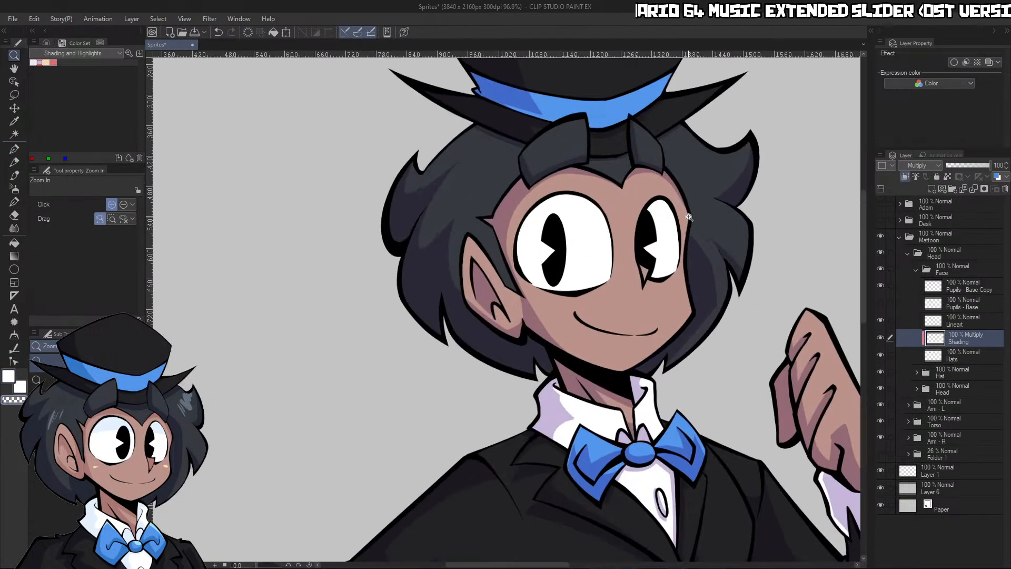
left_click_drag(647, 267, 687, 257)
left_click_drag(806, 244, 835, 271)
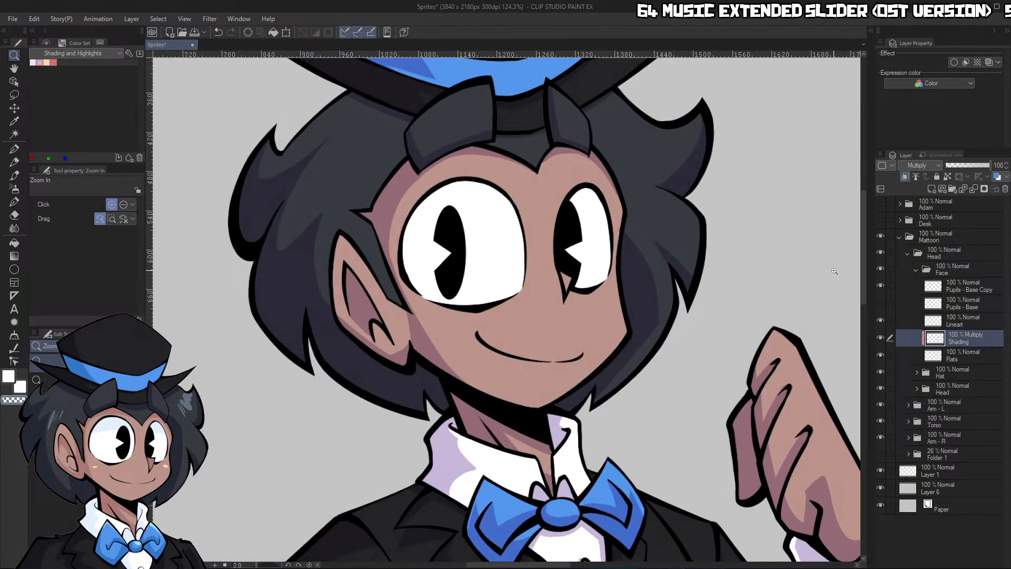
left_click(954, 305)
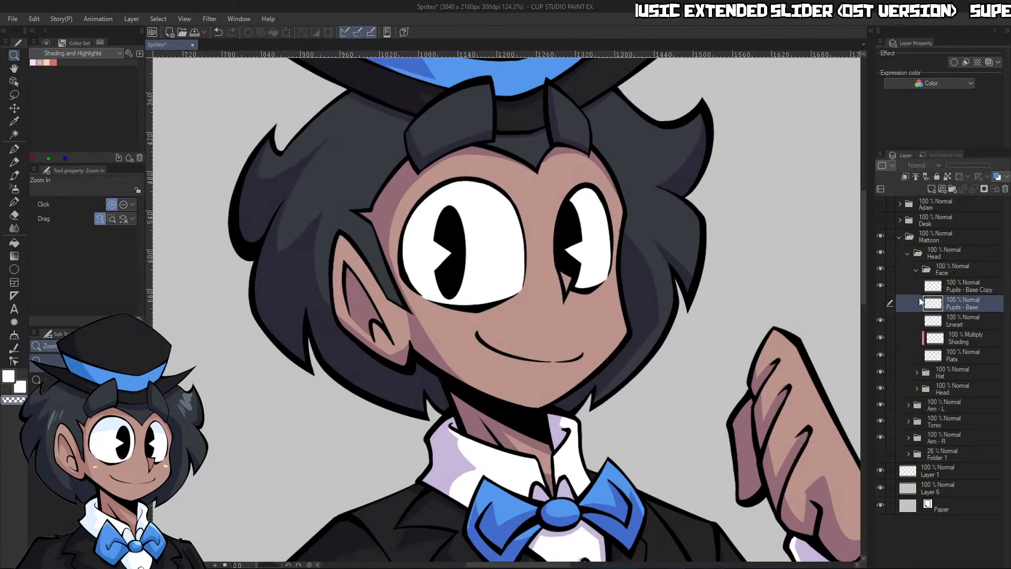
left_click(880, 302)
left_click(966, 284, "ctrl")
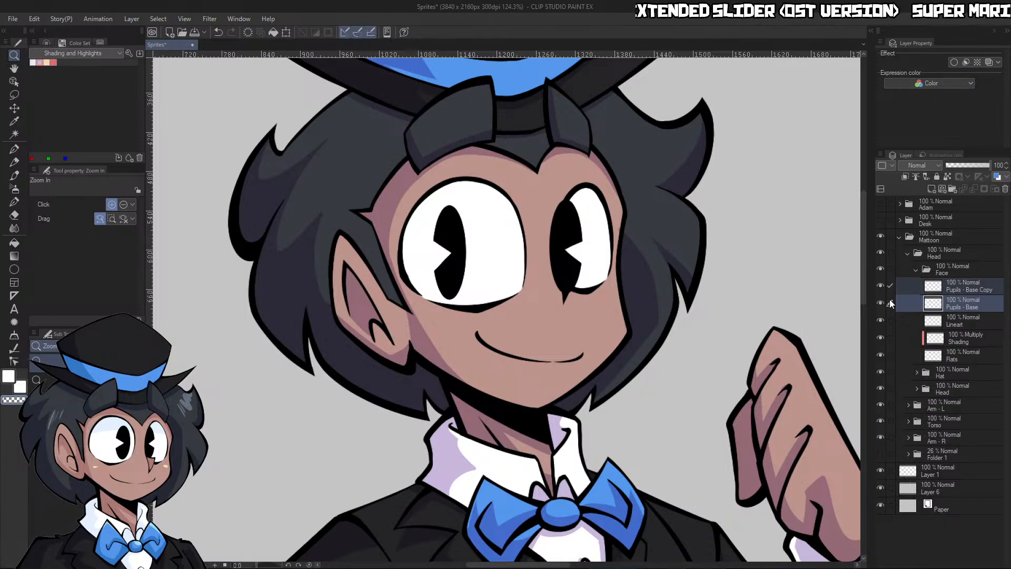
left_click(975, 289)
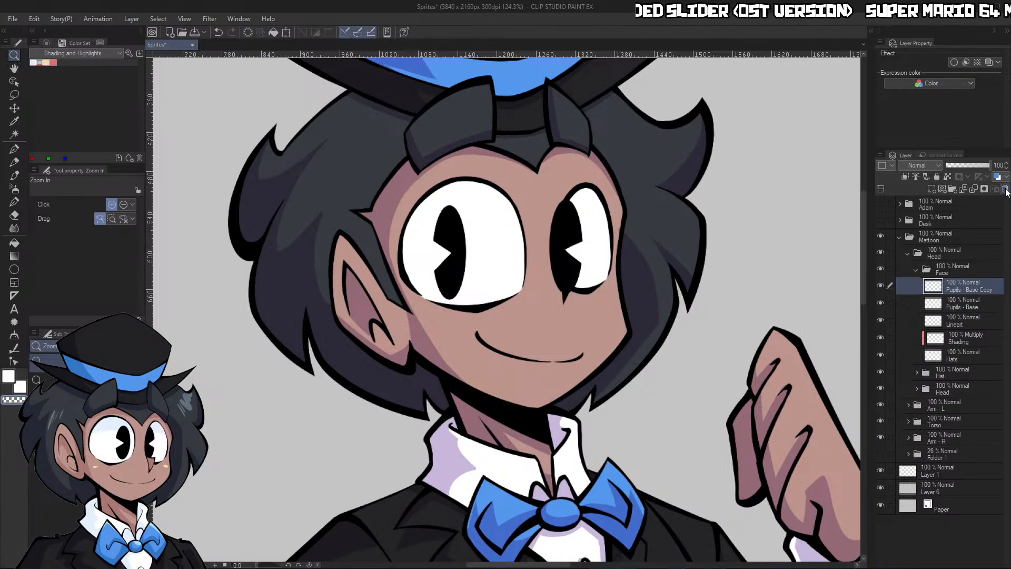
key("ctrl+e")
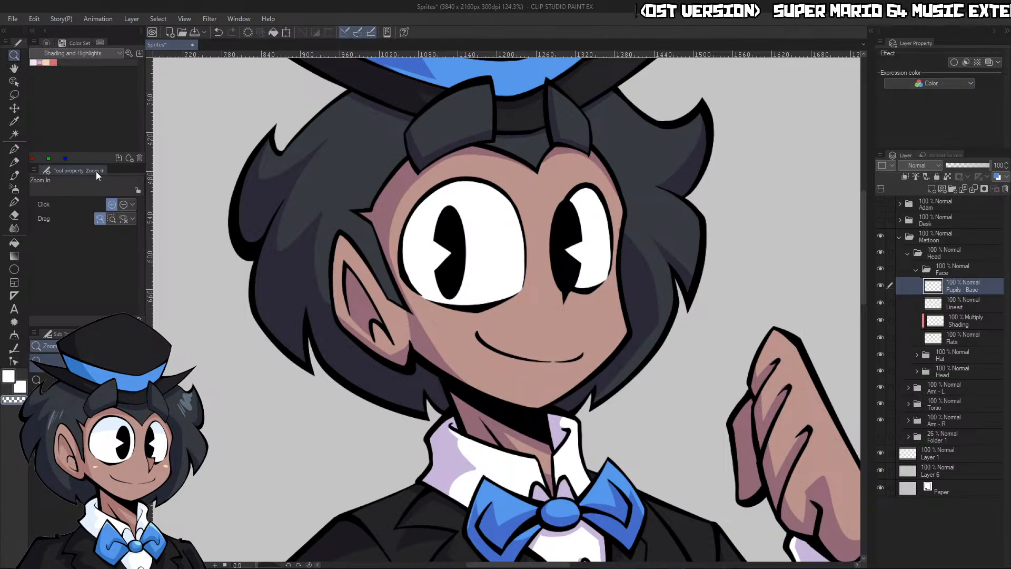
Hide the merged Pupils - Base layer and place a visible duplicate above it named Pupils
left_click(16, 108)
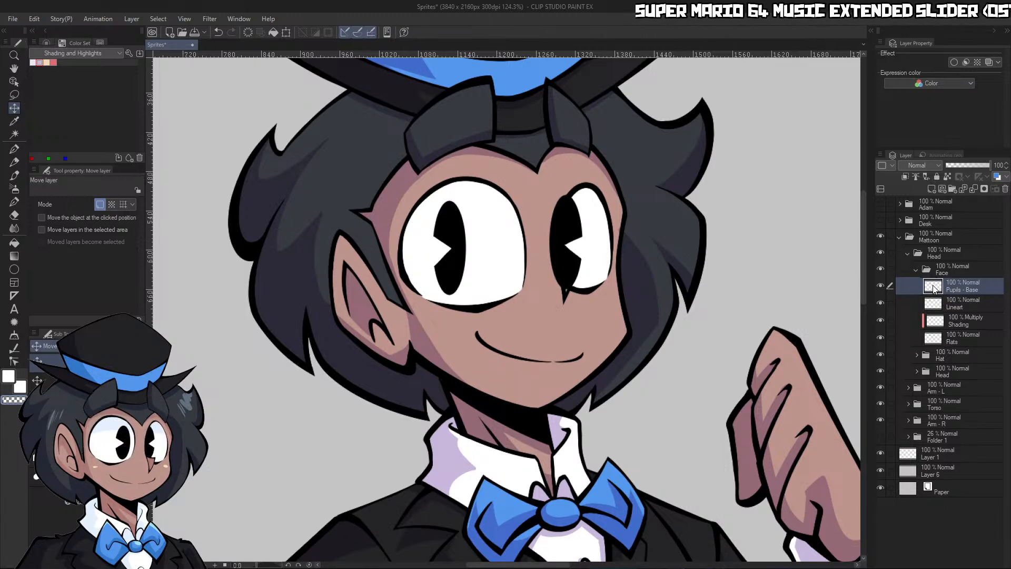
left_click(880, 286)
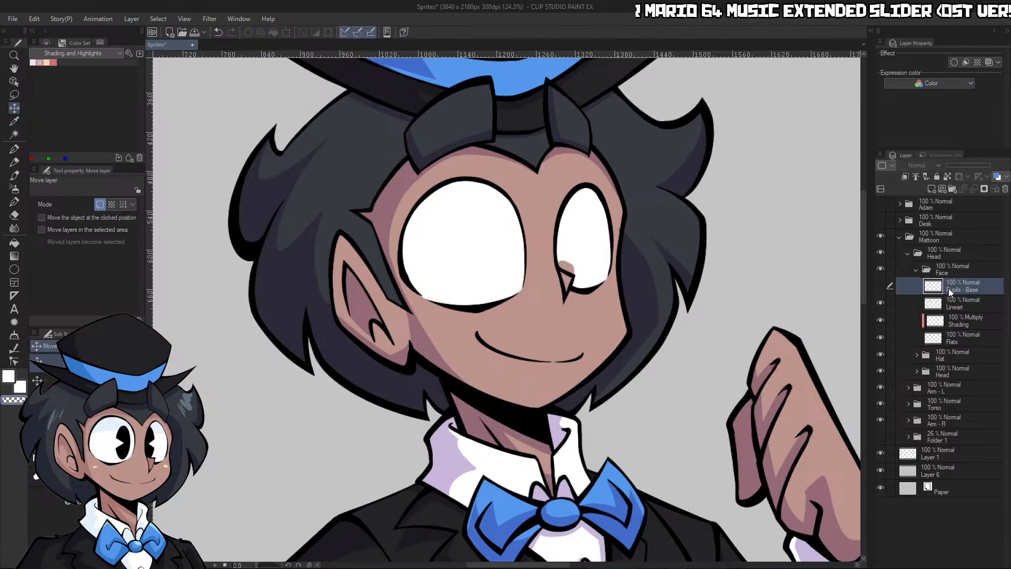
key("ctrl+v")
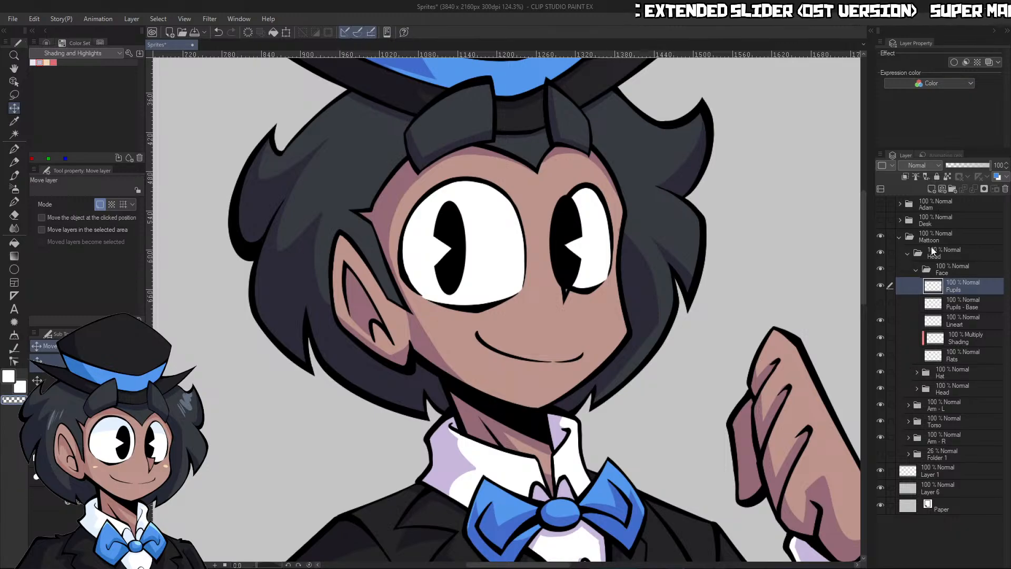
Lower the Pupils layer's opacity to 53% so the eye outlines show through, and switch to the G-pen
left_click(971, 167)
scroll(570, 271, "up", 5)
key("p")
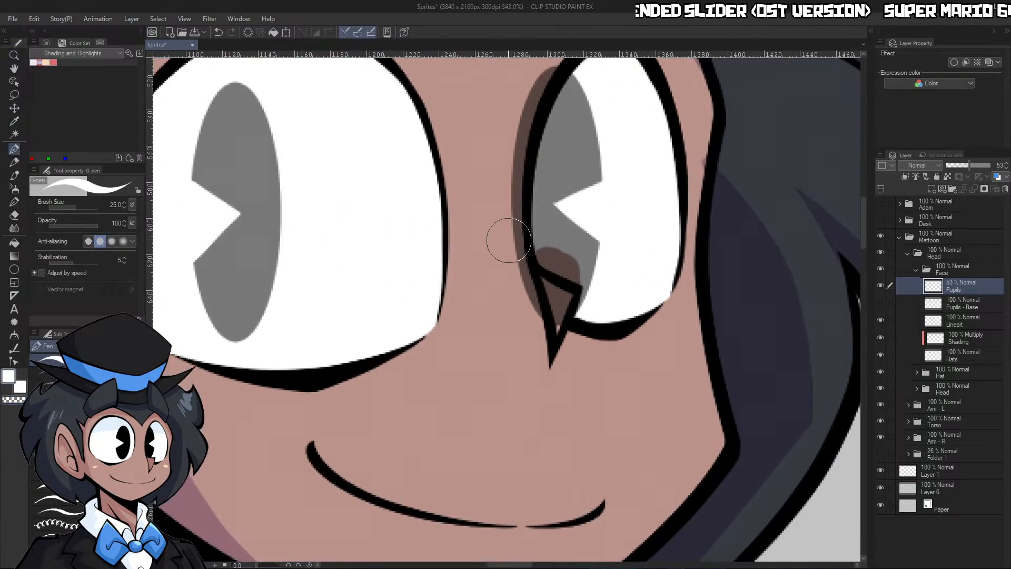
left_click_drag(508, 237, 561, 310)
left_click_drag(521, 254, 561, 293)
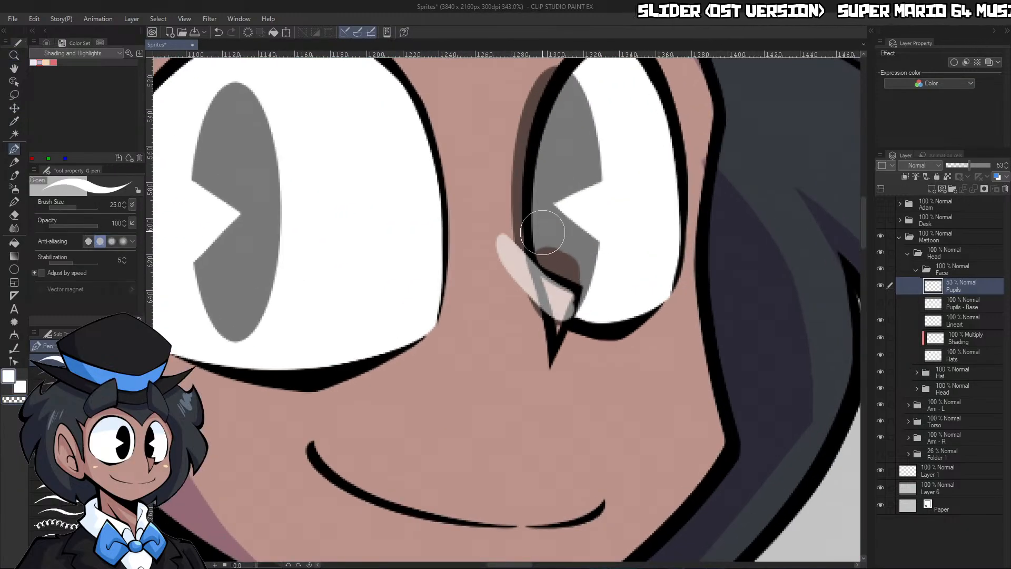
key("ctrl+z")
key("ctrl+z")
Erase the parts of the far eye's pupil that spill past the eye outline and into the nose, using the transparent color
key("c")
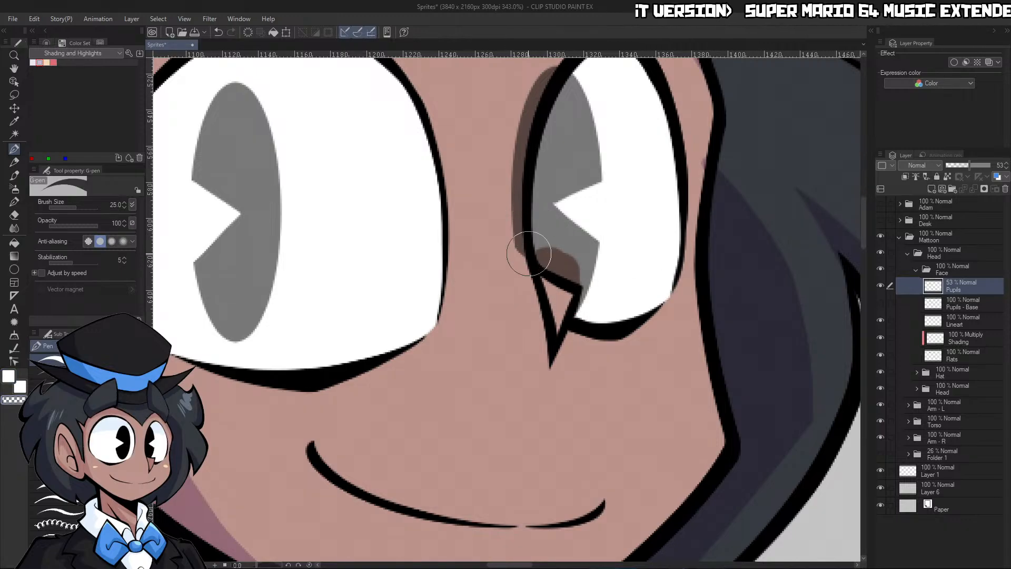
left_click_drag(531, 280, 523, 171)
left_click_drag(543, 236, 505, 237)
left_click_drag(522, 141, 580, 143)
mouse_move(528, 223)
left_mouse_down()
mouse_move(592, 65)
mouse_move(529, 141)
left_mouse_up()
Paint the skin-colored patch inside the far eye's lower corner white on the face's Flats layer
key("c")
left_click(965, 355)
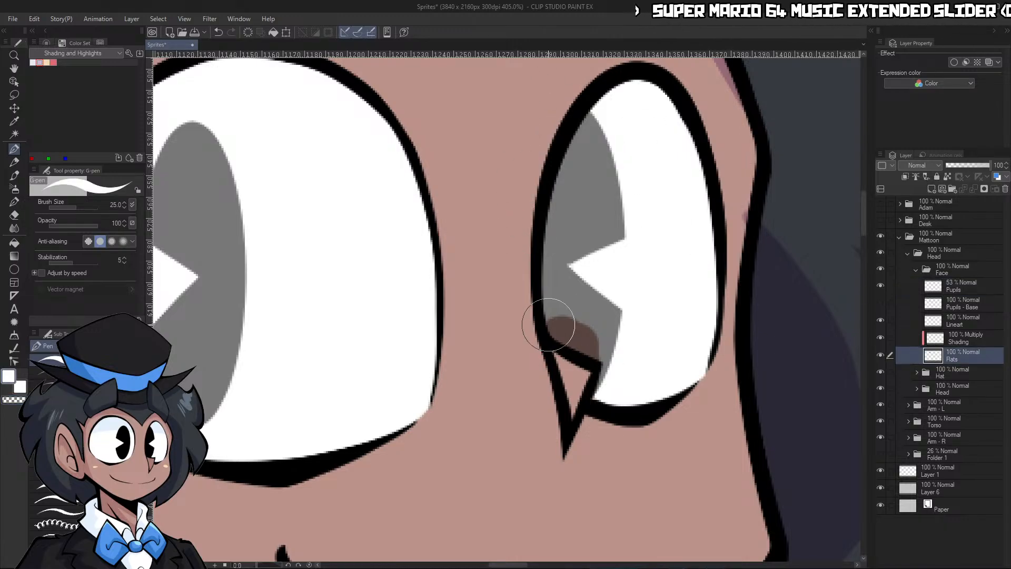
mouse_move(548, 325)
left_mouse_down()
mouse_move(582, 349)
mouse_move(559, 322)
mouse_move(597, 346)
mouse_move(568, 317)
mouse_move(603, 334)
left_mouse_up()
key("ctrl+z")
key("ctrl+z")
Restore the Pupils layer's opacity to 100%
key("ctrl+space")
left_click_drag(665, 262, 608, 274)
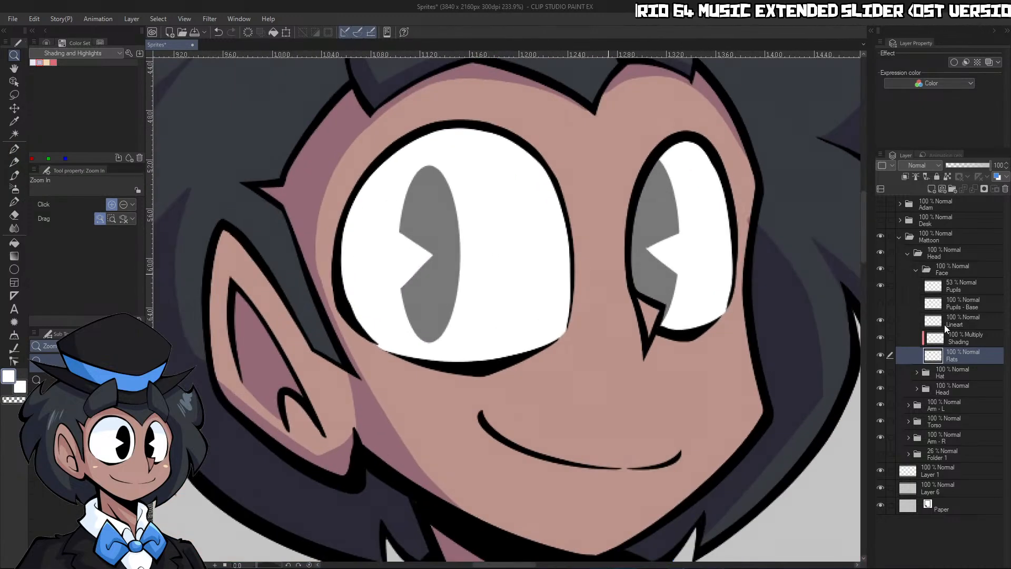
left_click(960, 287)
left_click(989, 165)
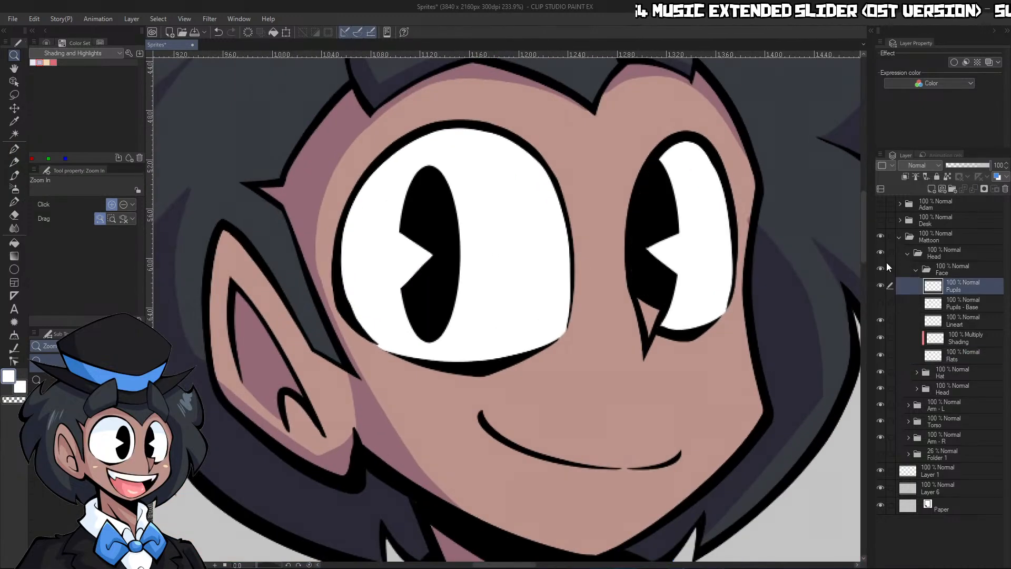
left_click_drag(801, 351, 818, 295)
left_click(917, 270)
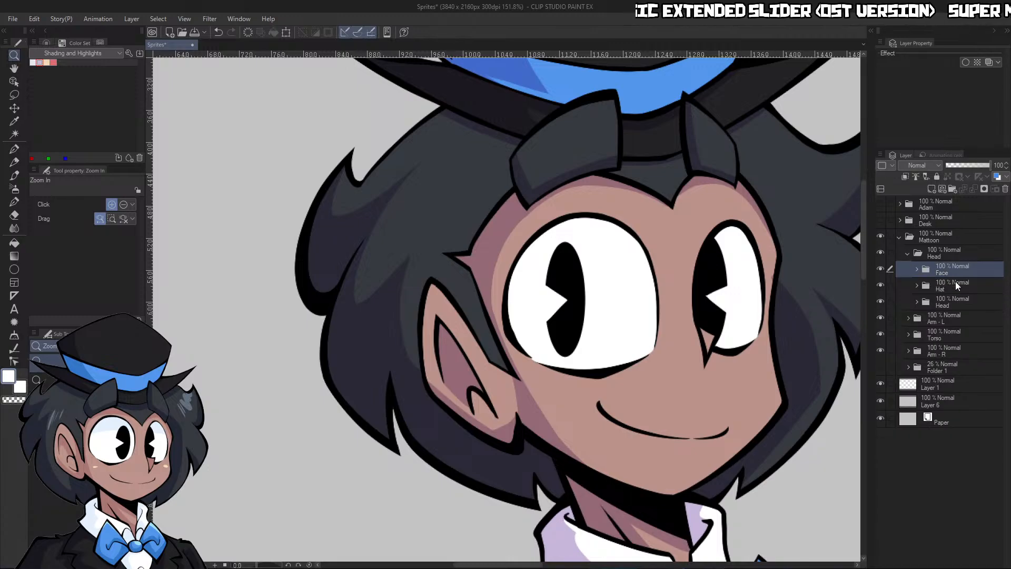
mouse_move(785, 413)
left_mouse_down()
mouse_move(711, 466)
mouse_move(783, 398)
left_mouse_up()
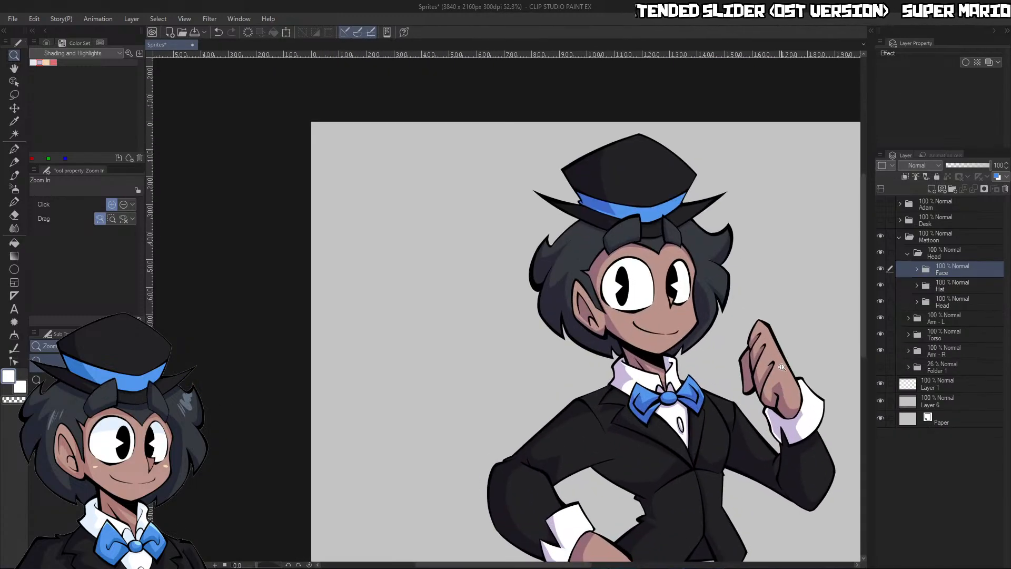
left_click_drag(739, 336, 783, 299)
left_click(917, 270)
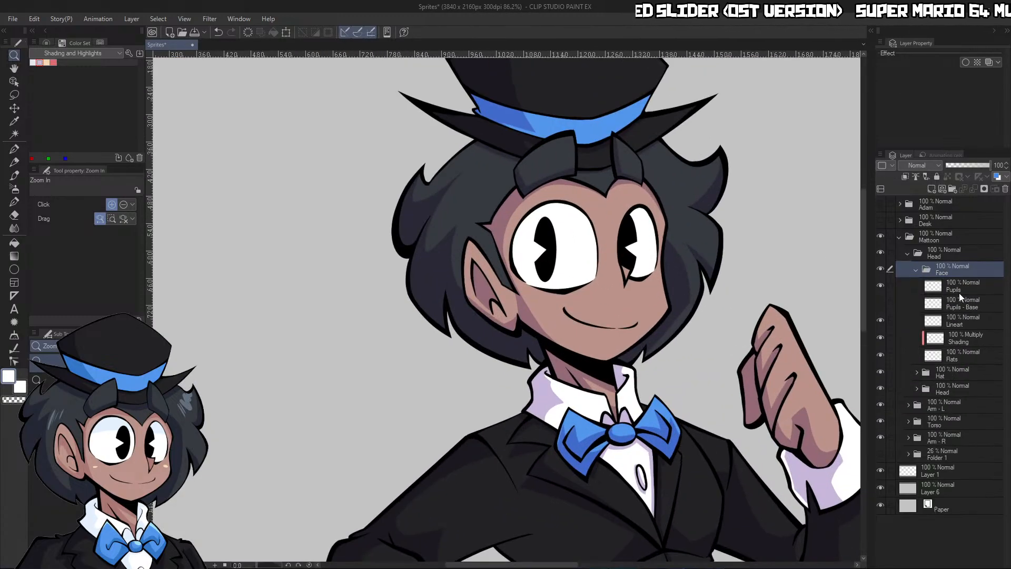
left_click(966, 337)
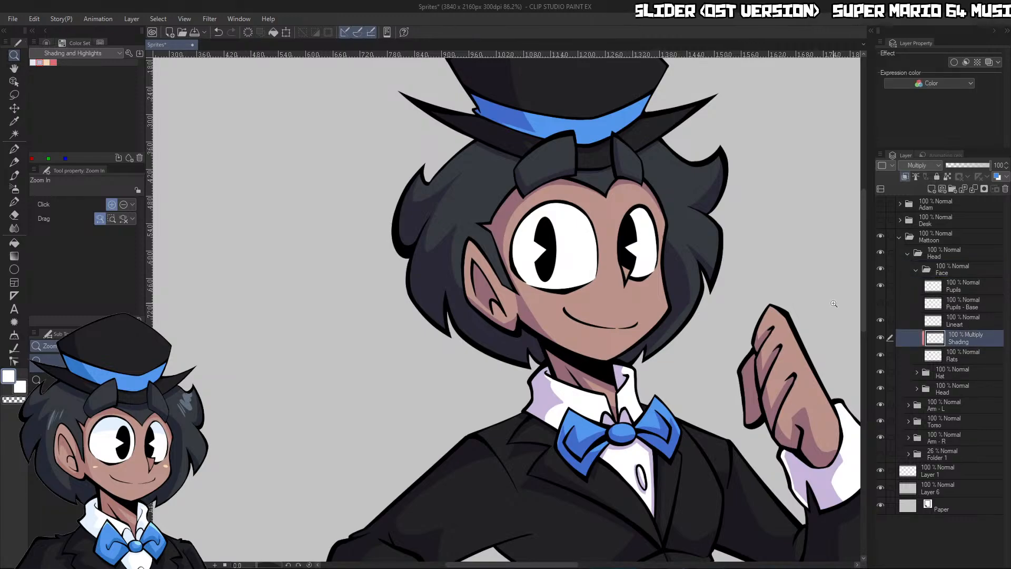
left_click(32, 62)
key("g")
key("g")
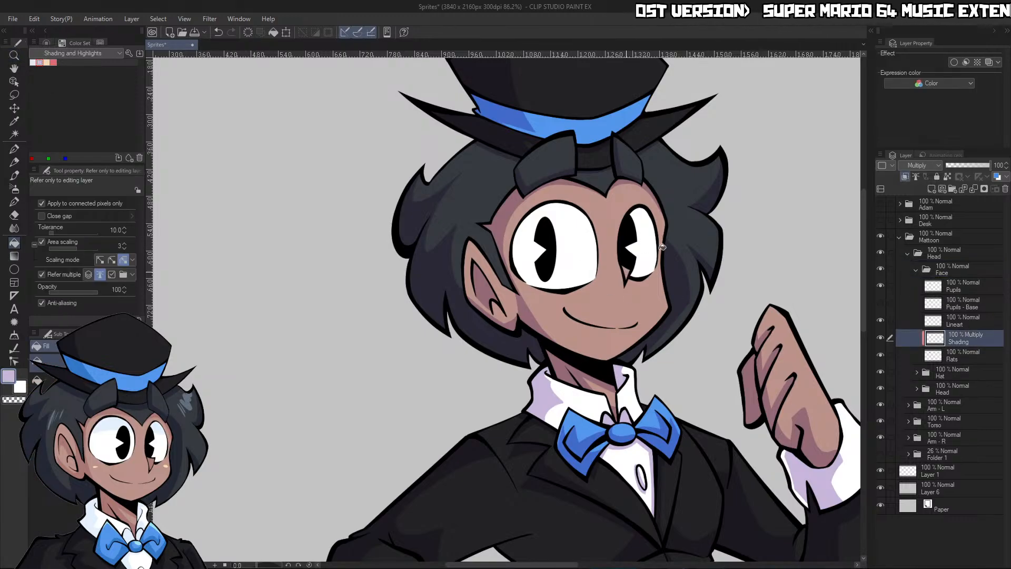
left_click(662, 246)
key("z")
key("ctrl+z")
mouse_move(626, 200)
left_mouse_down()
mouse_move(645, 267)
mouse_move(653, 215)
left_mouse_up()
key("ctrl+space")
mouse_move(702, 191)
left_mouse_down()
mouse_move(755, 183)
mouse_move(723, 190)
left_mouse_up()
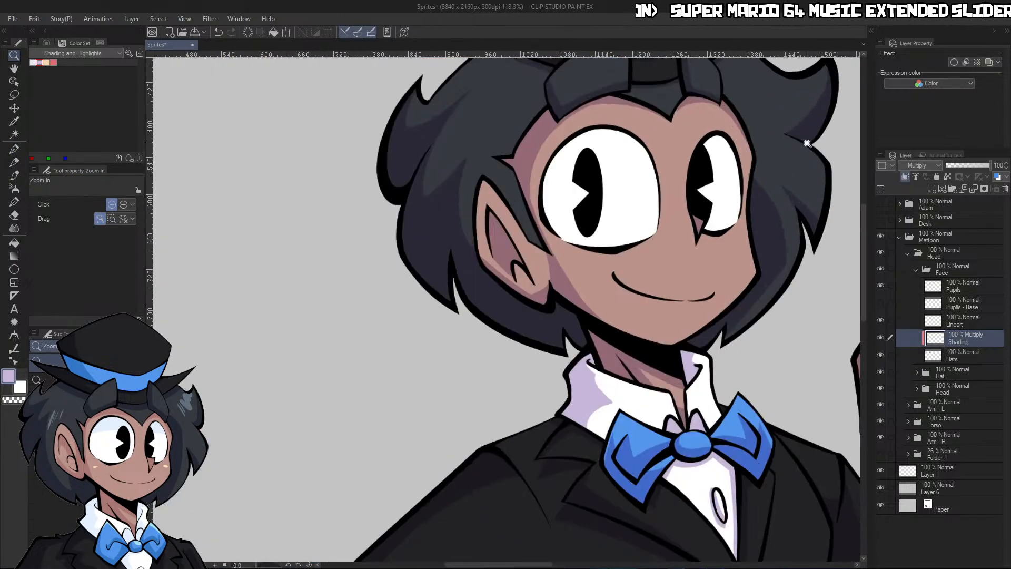
Collapse the Face and Mattoon folders and show the Desk folder in front of the character
left_click(915, 269)
left_click_drag(819, 418, 745, 452)
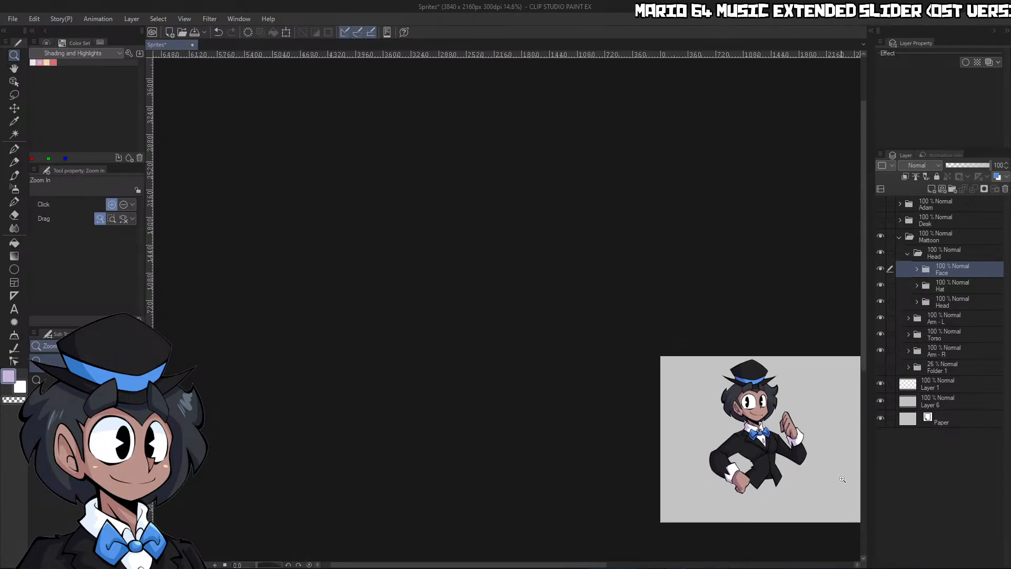
left_click_drag(843, 478, 866, 474)
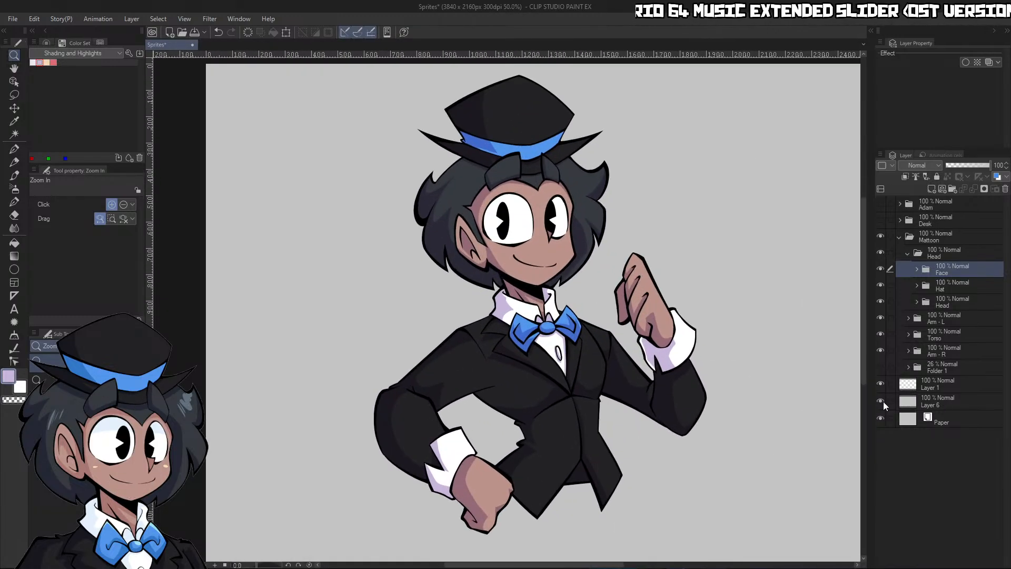
left_click(898, 238)
left_click(880, 224)
left_click_drag(561, 457, 531, 465)
left_click_drag(671, 495, 702, 493)
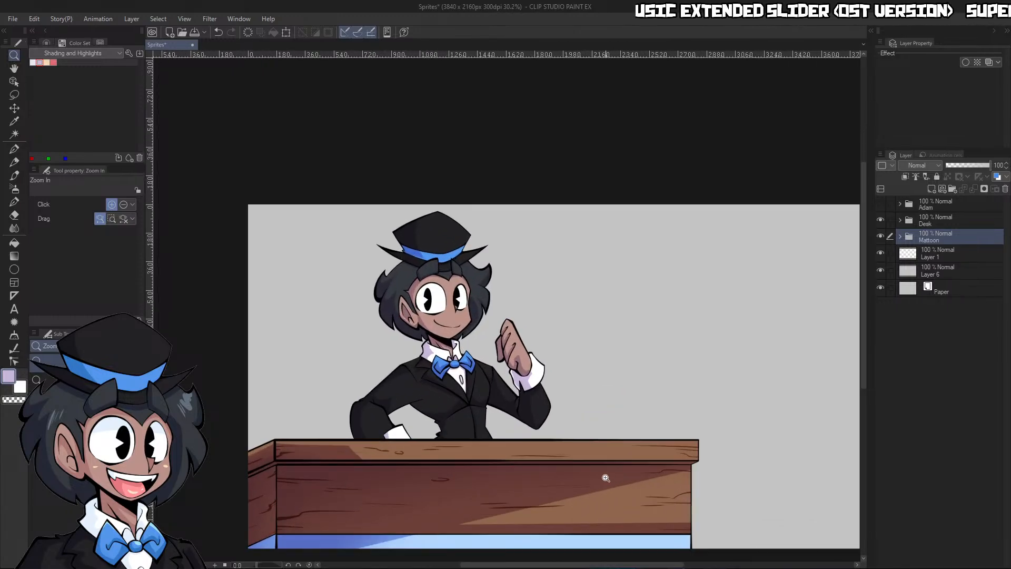
Fill the gray background layer directly above Paper with white
left_click(907, 274)
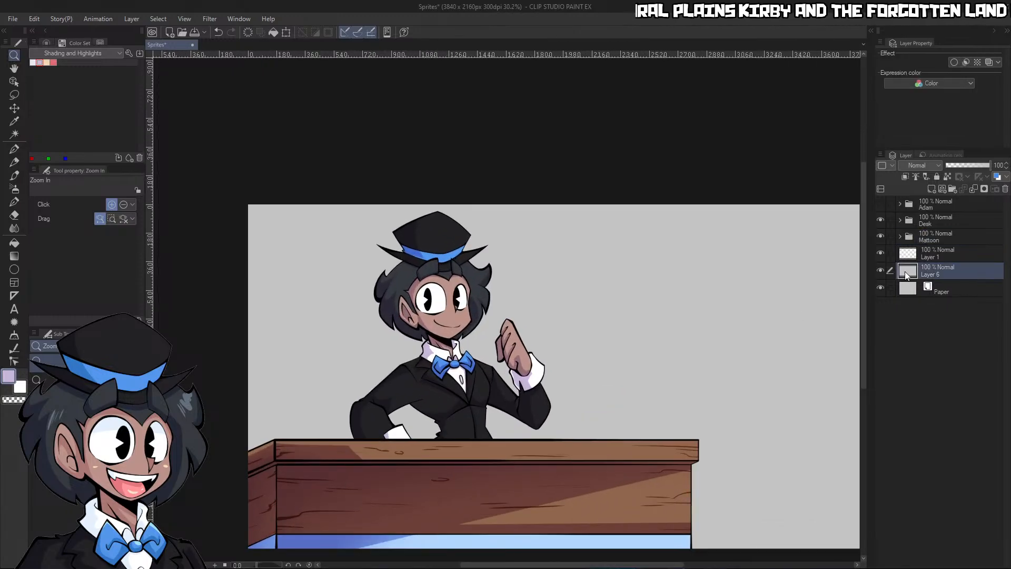
left_click(47, 45)
left_click_drag(66, 82, 1, 23)
left_click(273, 33)
Move the whole Mattoon folder slightly left and down behind the desk with the Move layer tool
left_click_drag(606, 263, 622, 302)
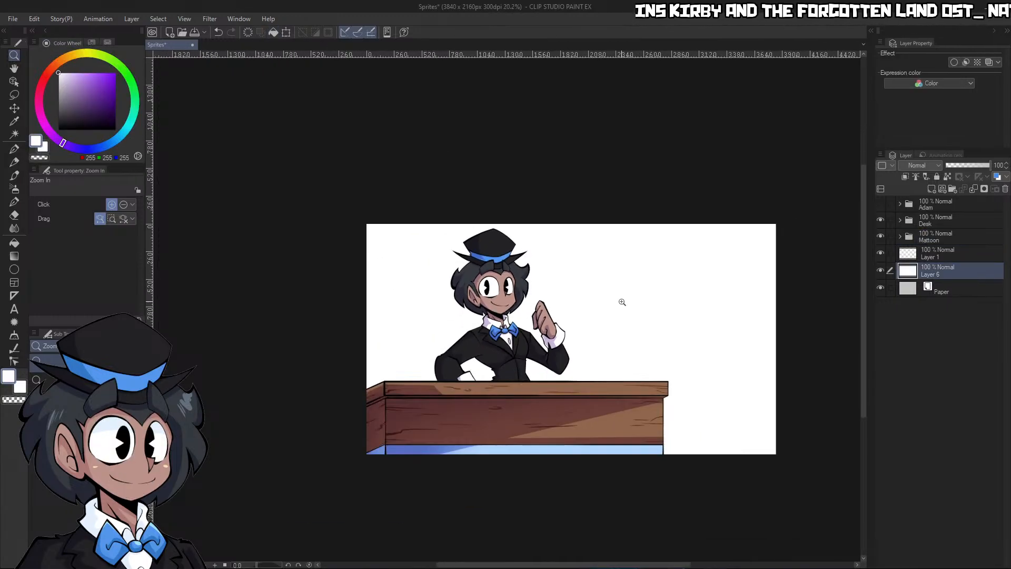
scroll(636, 366, "up", 6)
left_click(933, 239)
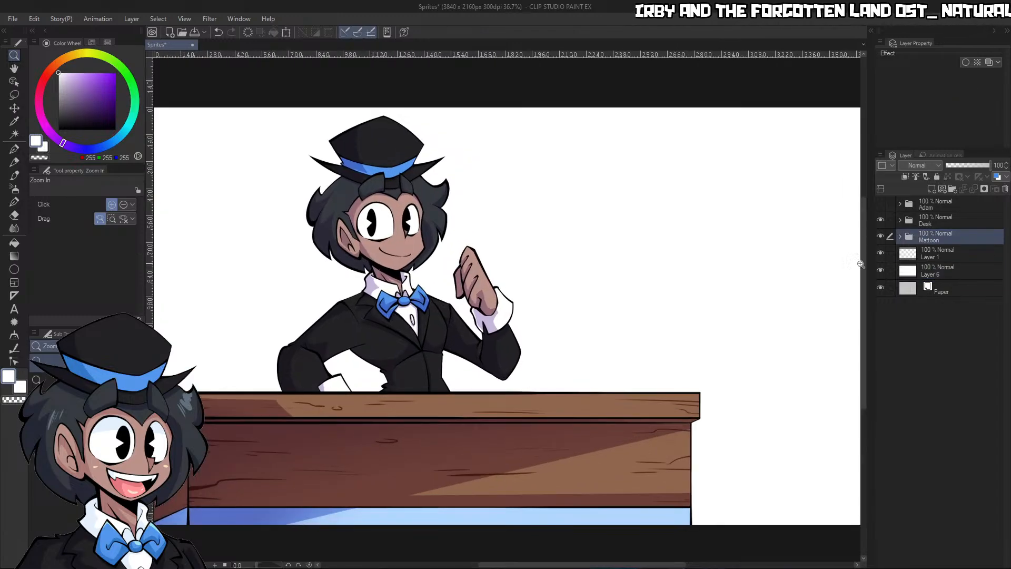
left_click_drag(686, 377, 667, 400)
left_click_drag(589, 460, 586, 439)
left_click(15, 108)
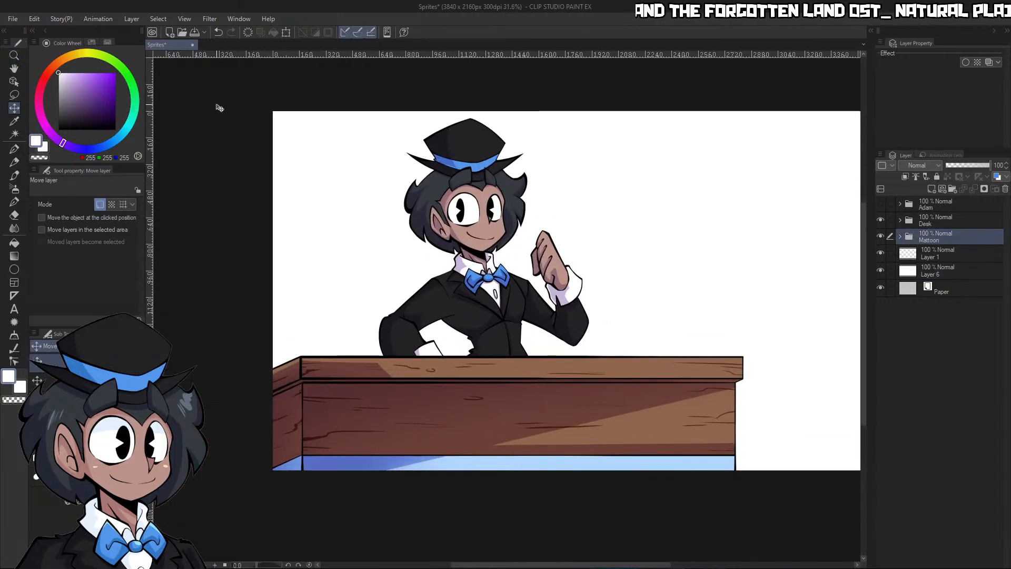
left_click_drag(571, 294, 556, 298)
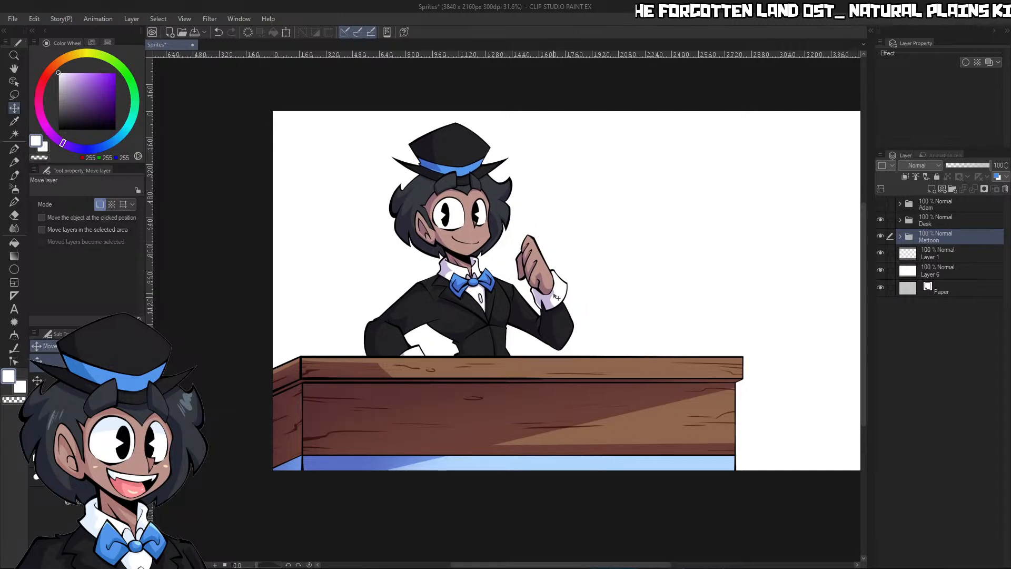
Show the Adam folder containing the purple sketch of the propeller robot
left_click(882, 203)
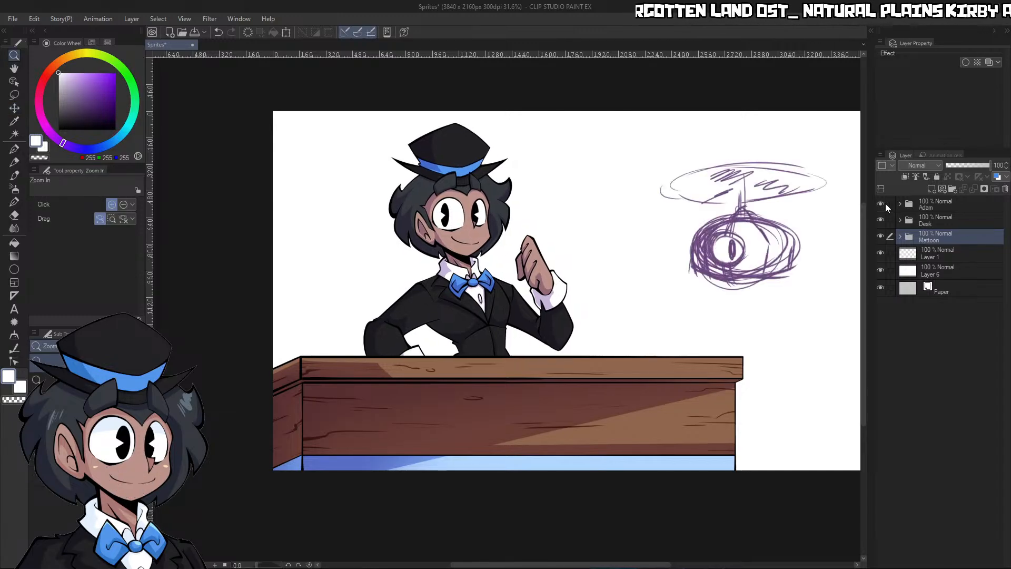
key("ctrl+space")
mouse_move(750, 335)
left_mouse_down()
mouse_move(759, 379)
mouse_move(810, 326)
left_mouse_up()
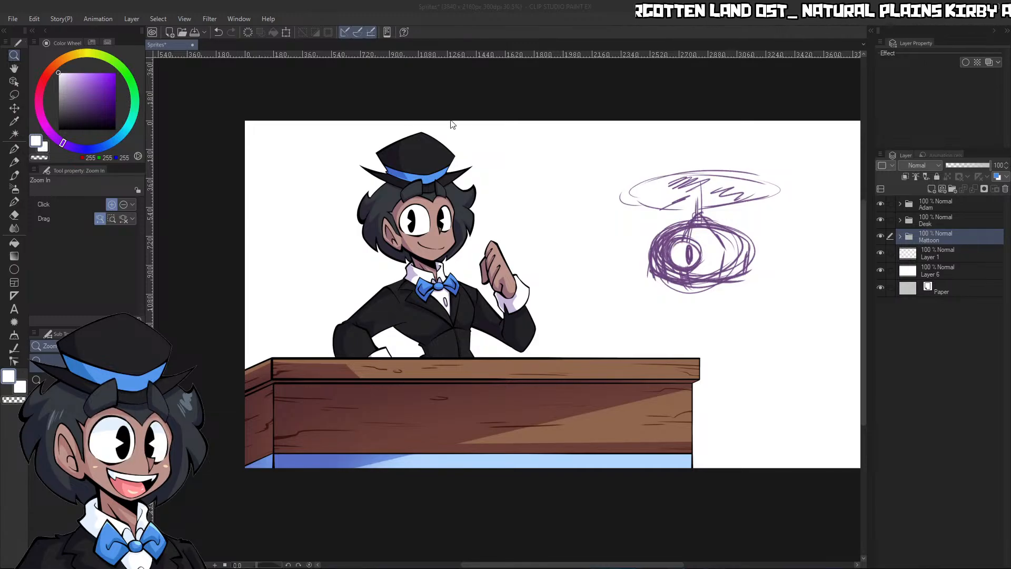
Open the robot reference image Normal - View Audience.png, look it over, and return to the Sprites canvas
left_click(195, 105)
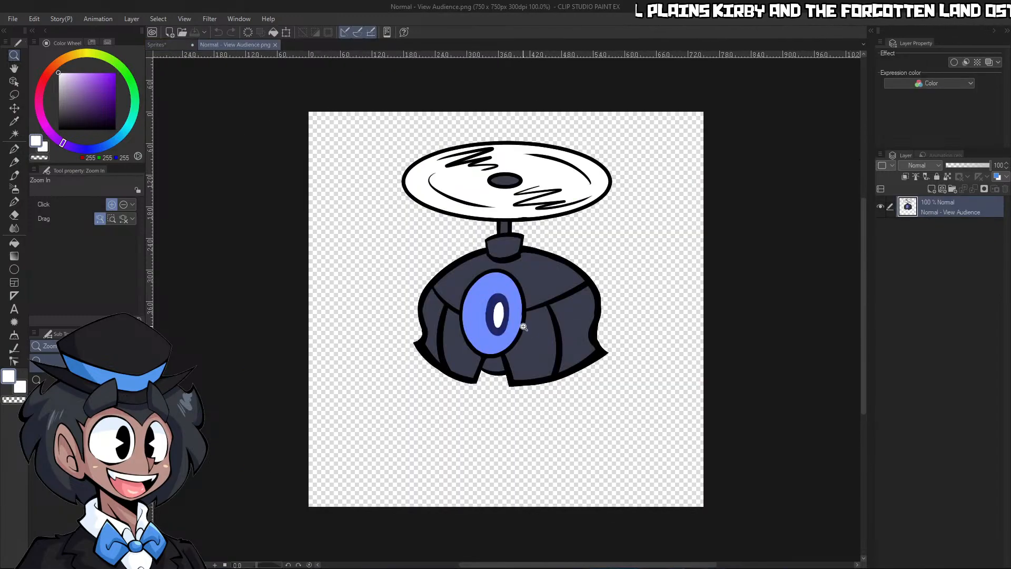
scroll(563, 300, "up", 3)
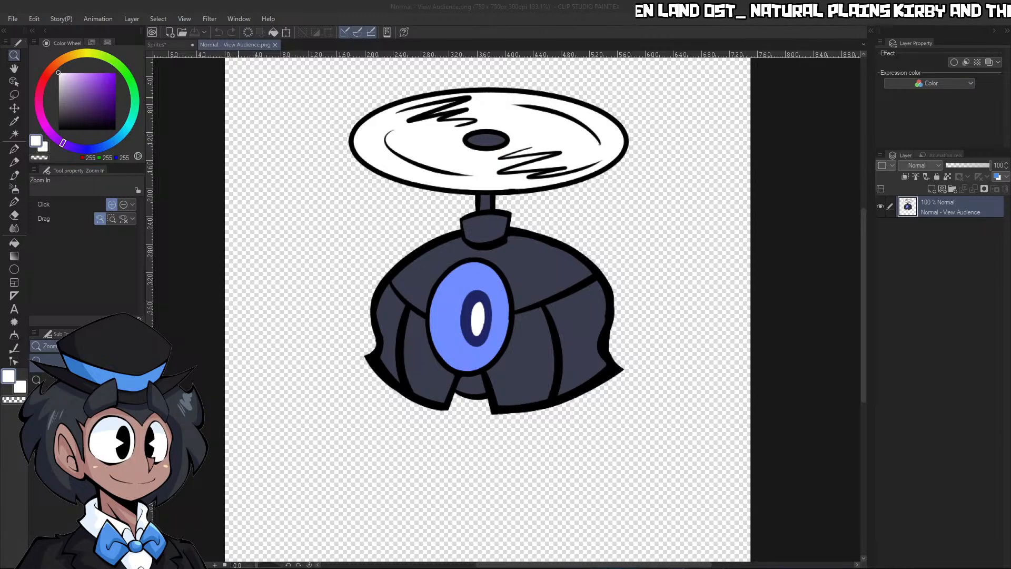
left_click(173, 45)
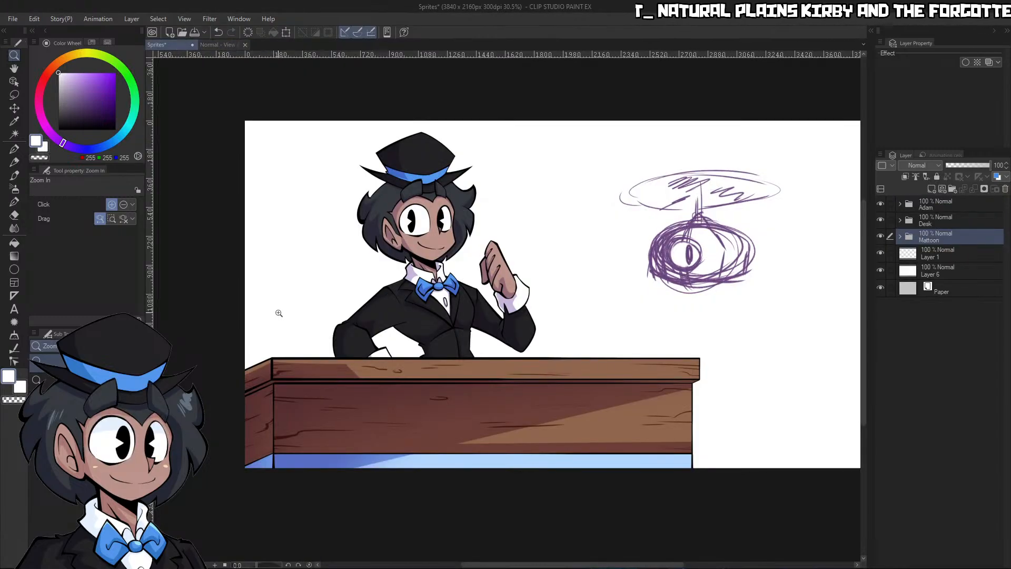
Hide the white background layer and set the opacity of the sketch layer inside the Adam folder to 34%
left_click(900, 205)
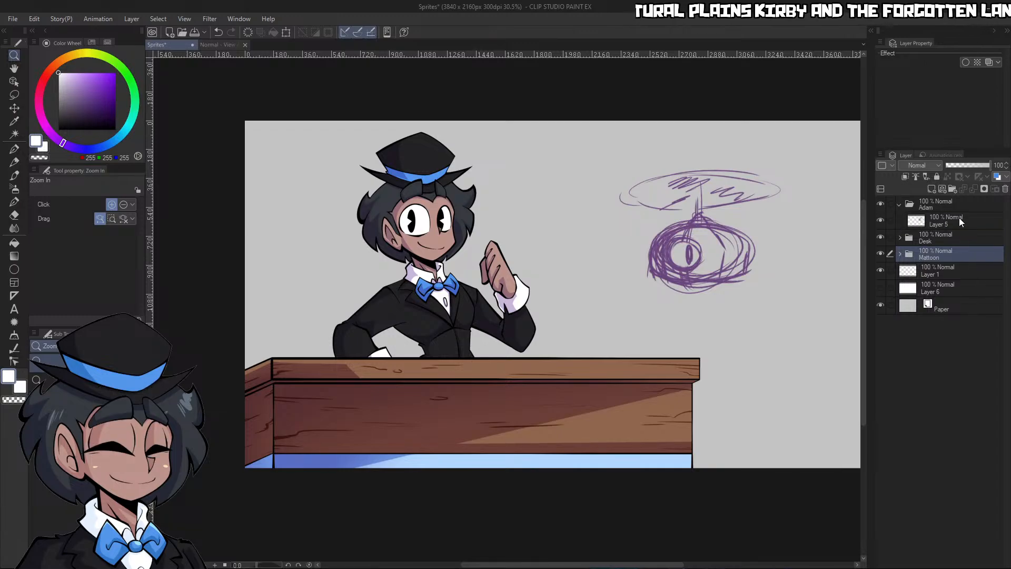
left_click(959, 218)
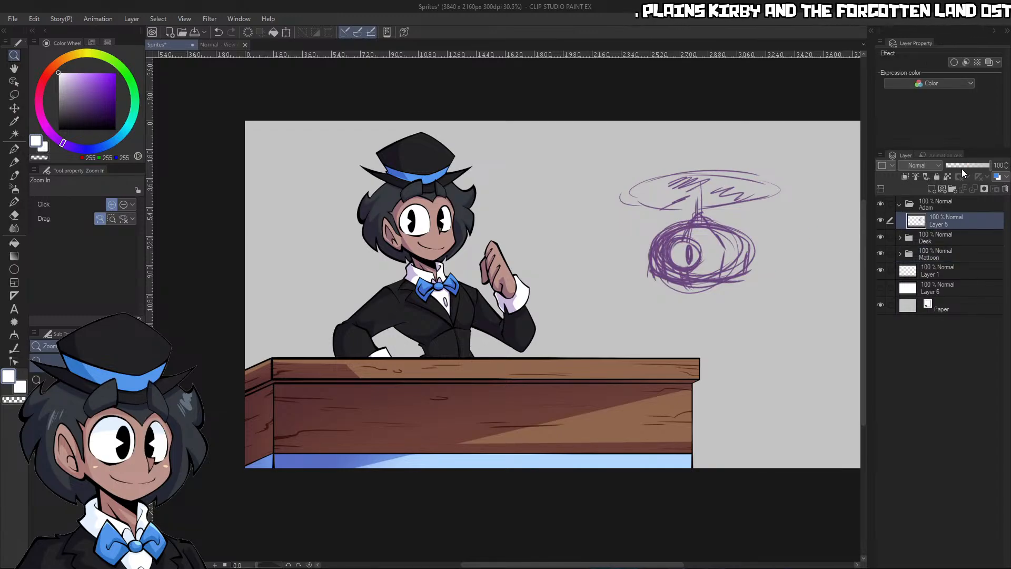
left_click(961, 166)
scroll(818, 271, "down", 4)
scroll(801, 282, "up", 8)
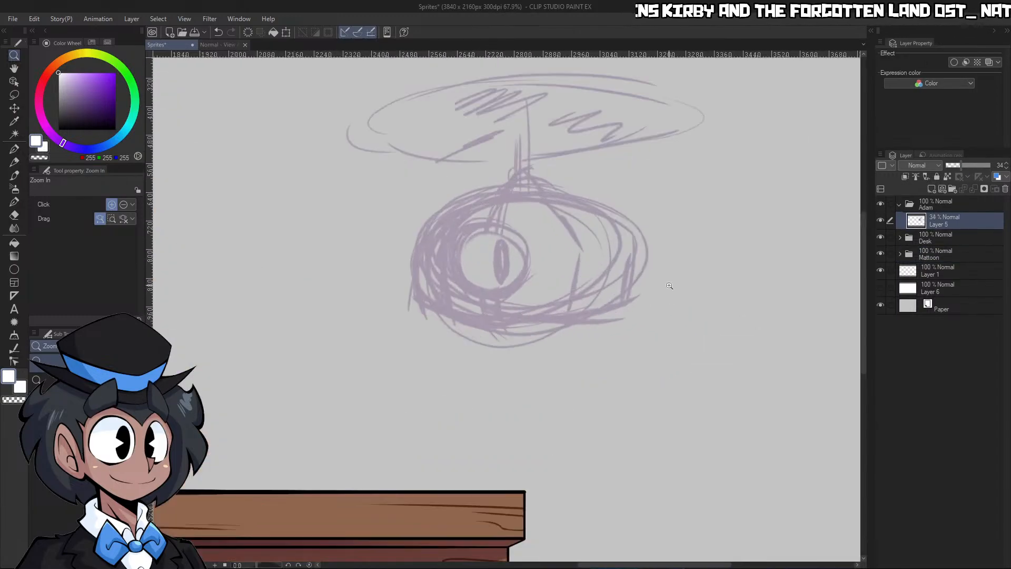
Lock the sketch layer's transparent pixels and fill its lines with dark blue from the Sketch Pencil color set
left_click(92, 43)
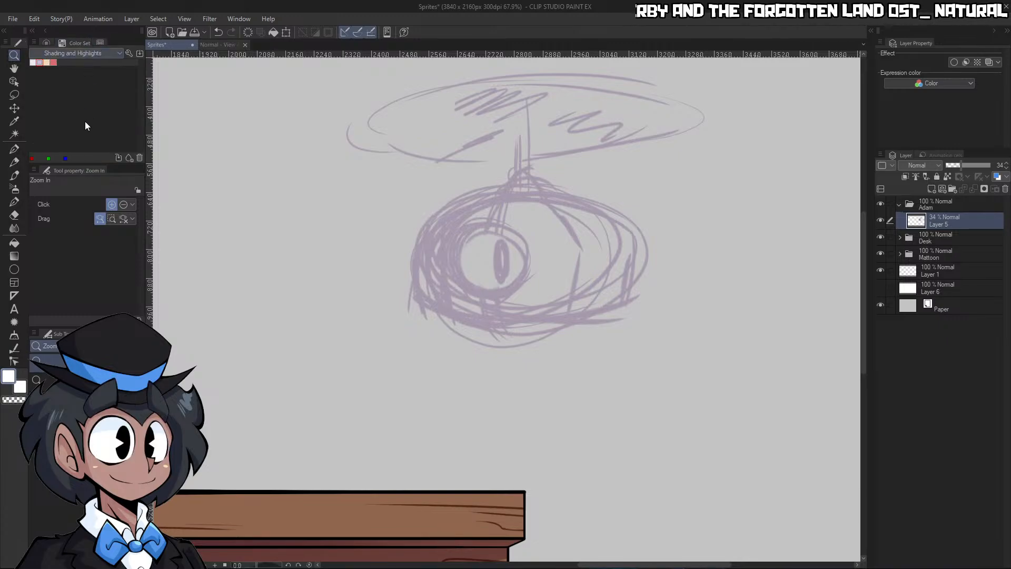
left_click(85, 121)
left_click(74, 62)
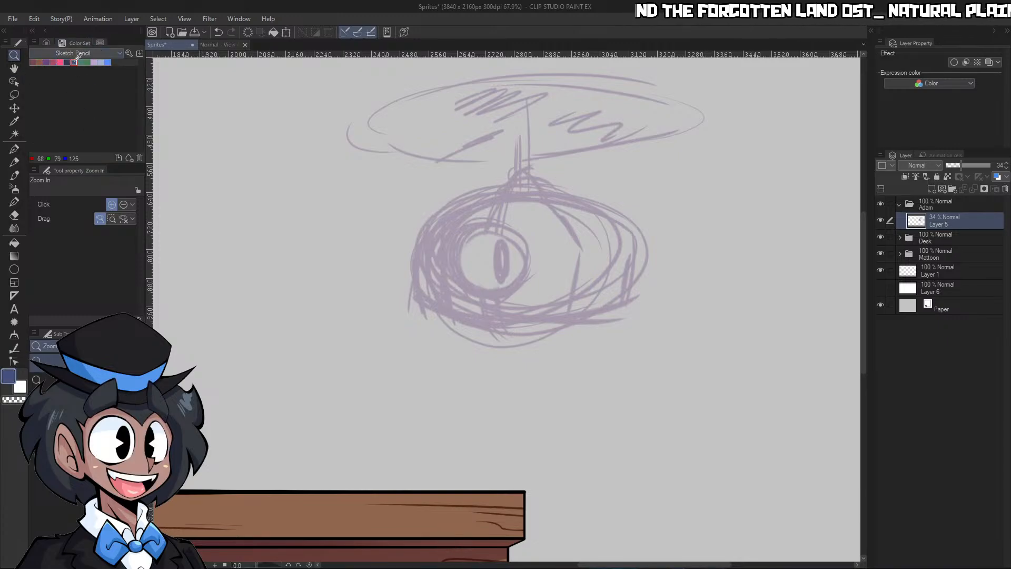
left_click(948, 177)
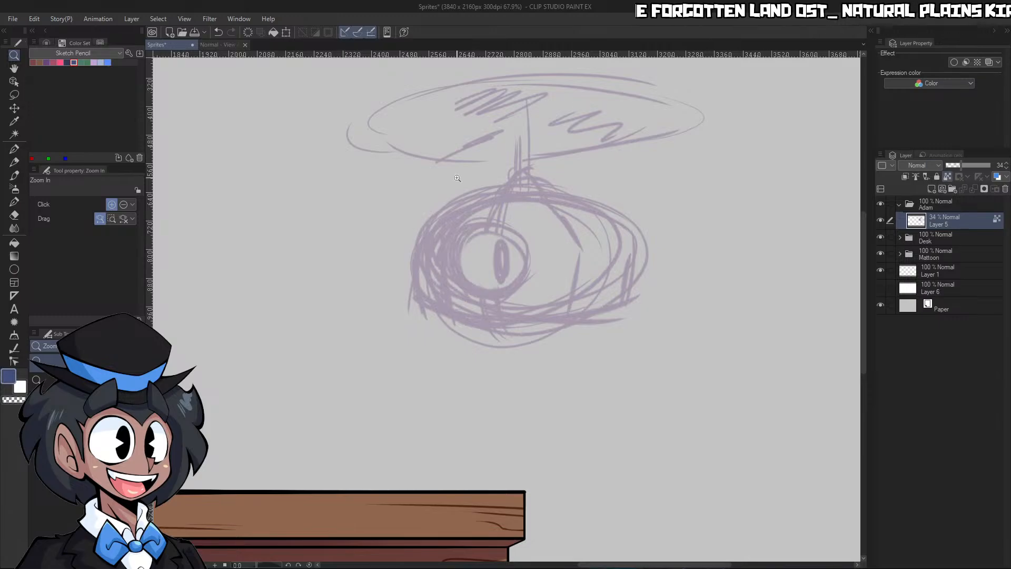
left_click_drag(790, 112, 600, 276)
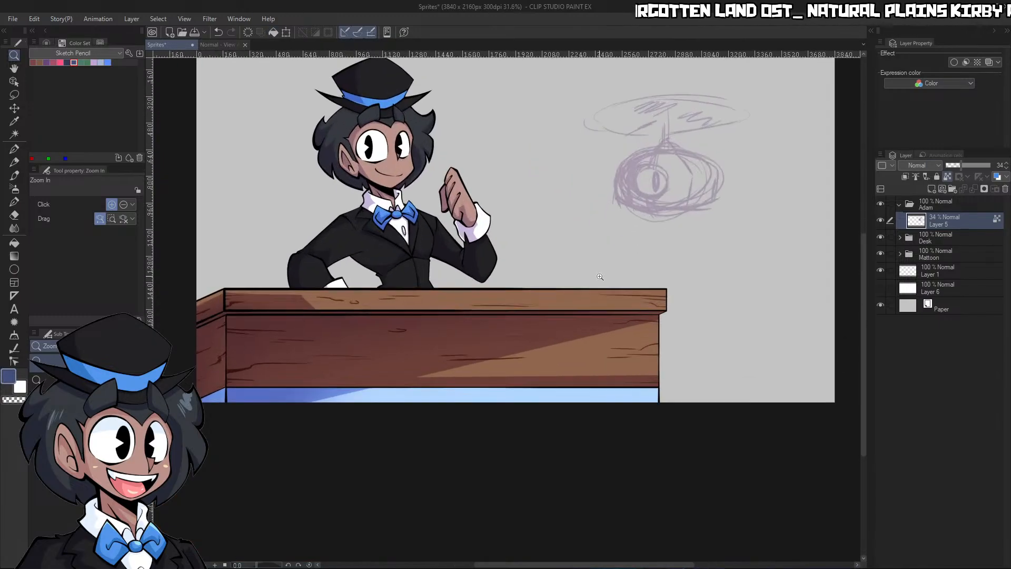
left_click(277, 36)
left_click_drag(727, 237, 687, 234)
left_click_drag(736, 198, 759, 196)
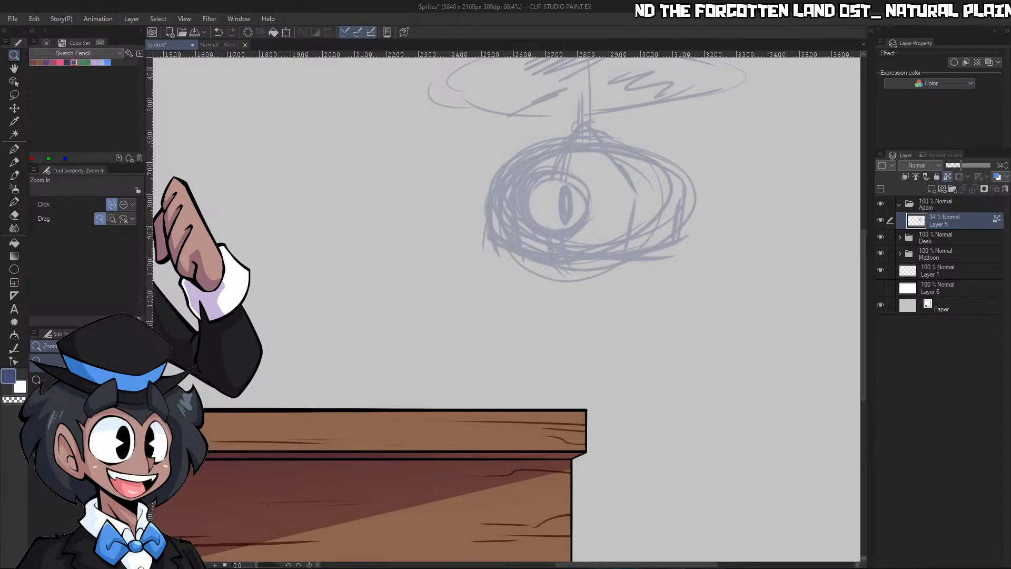
Set the Real pencil brush size to 50 and add a new layer above the faded robot sketch
left_click(614, 302)
left_click_drag(614, 302, 561, 295)
left_click_drag(628, 238, 677, 242)
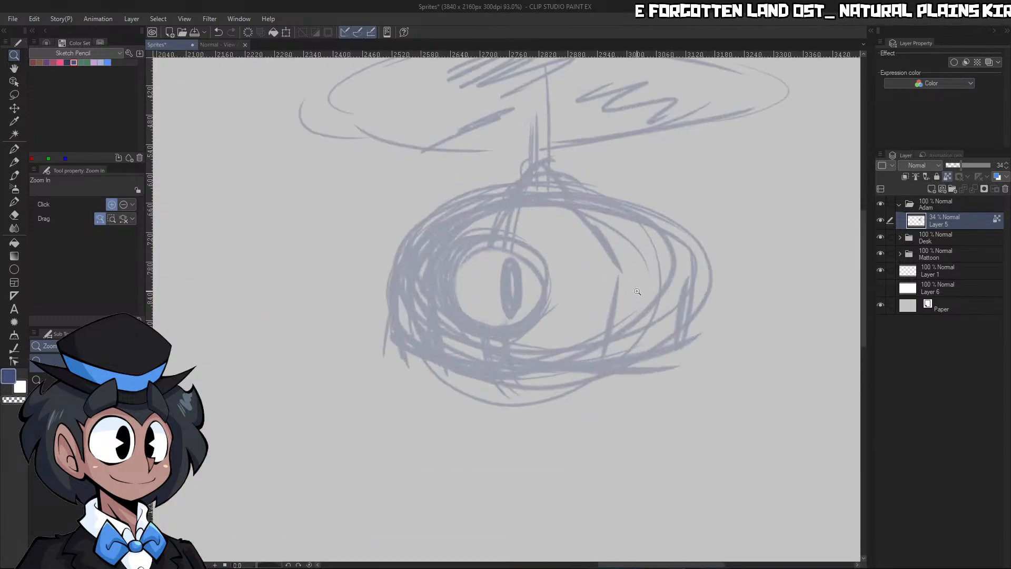
left_click_drag(611, 345, 635, 343)
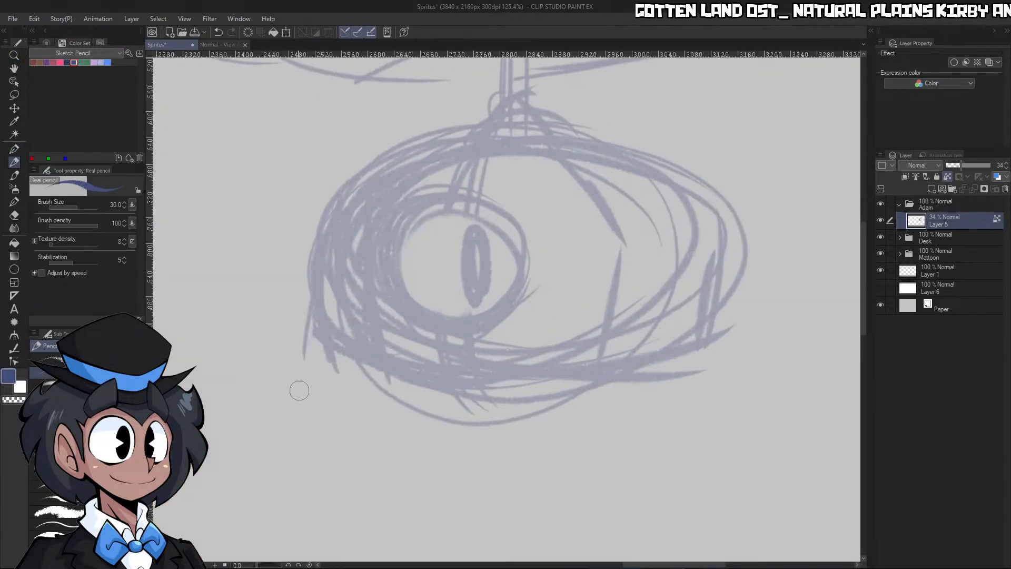
key("bracketright")
key("bracketright")
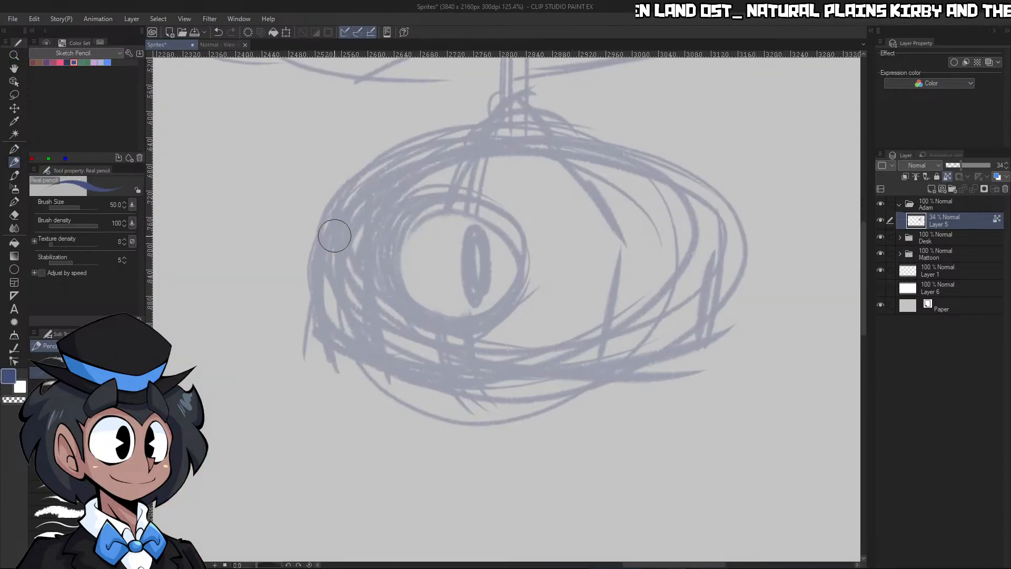
key("c")
left_click(931, 190)
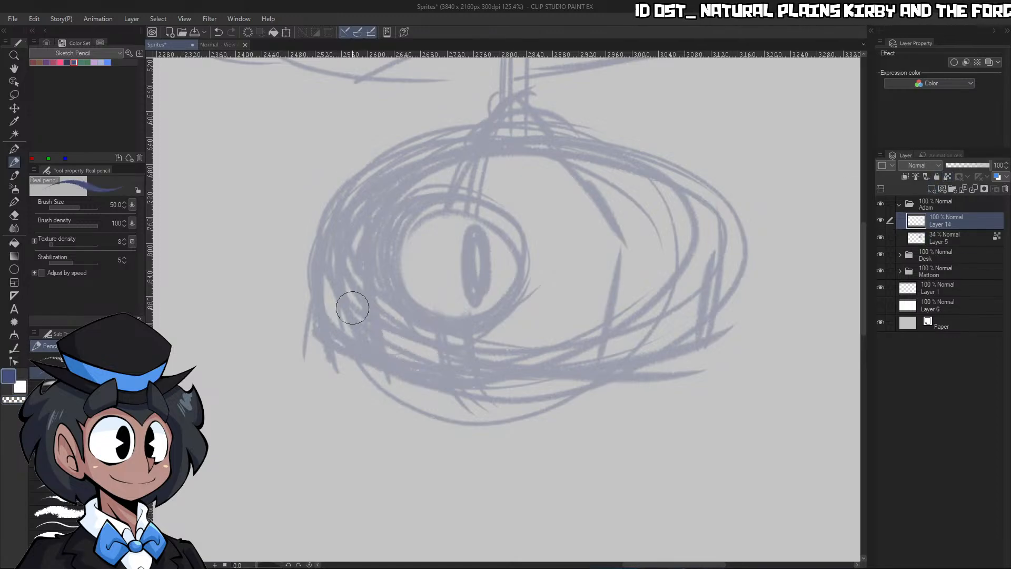
Try a short curved pencil stroke down the left edge of the robot's body
mouse_move(350, 300)
left_mouse_down()
mouse_move(363, 347)
mouse_move(327, 237)
left_mouse_up()
key("ctrl+z")
key("ctrl+z")
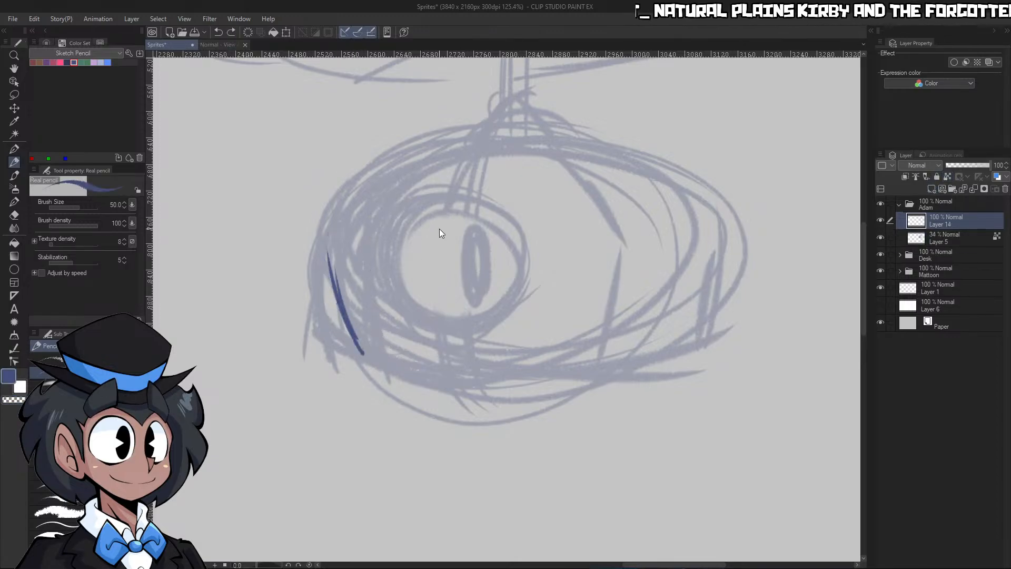
Pencil the outer ring of the robot's eye and a smaller ring inside it over the faded sketch
mouse_move(440, 309)
left_mouse_down()
mouse_move(436, 196)
mouse_move(477, 200)
mouse_move(531, 243)
mouse_move(500, 304)
mouse_move(427, 310)
mouse_move(395, 244)
mouse_move(444, 191)
mouse_move(511, 210)
mouse_move(542, 246)
left_mouse_up()
left_click_drag(406, 257, 537, 263)
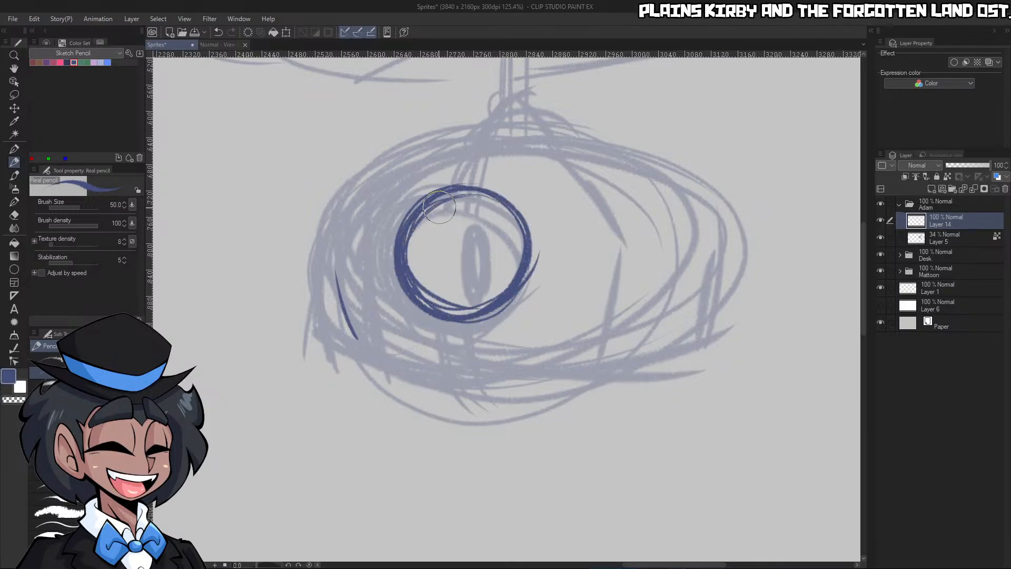
mouse_move(409, 234)
left_mouse_down()
mouse_move(439, 207)
mouse_move(484, 280)
mouse_move(495, 268)
mouse_move(452, 203)
mouse_move(495, 273)
mouse_move(463, 208)
mouse_move(416, 295)
mouse_move(477, 229)
left_mouse_up()
mouse_move(477, 229)
left_mouse_down()
mouse_move(441, 276)
mouse_move(482, 266)
left_mouse_up()
mouse_move(482, 266)
left_mouse_down()
mouse_move(414, 258)
mouse_move(421, 210)
mouse_move(415, 274)
left_mouse_up()
mouse_move(447, 220)
left_mouse_down()
mouse_move(420, 216)
mouse_move(413, 245)
left_mouse_up()
key("ctrl+z")
left_click_drag(442, 202, 419, 230)
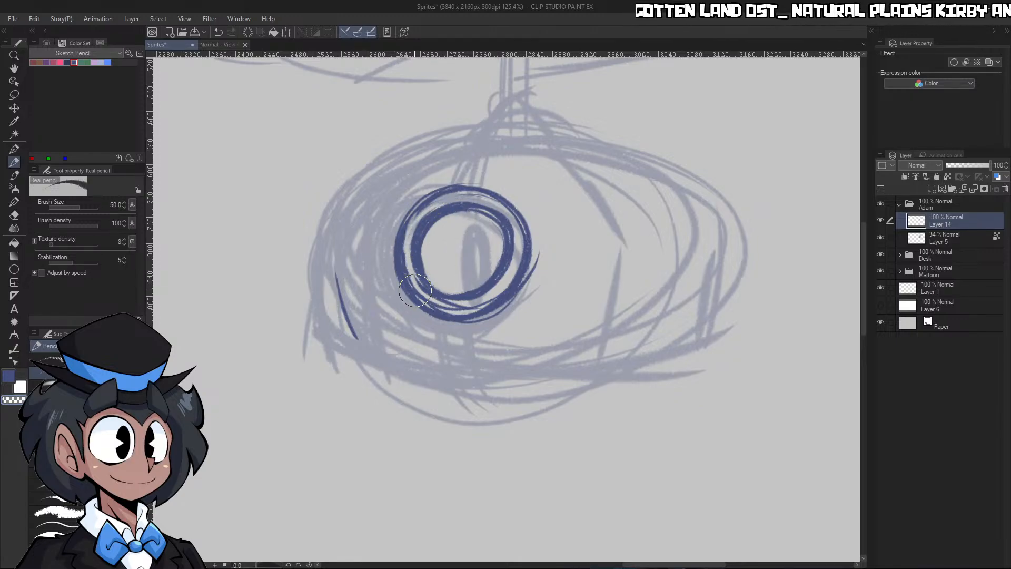
Erase the rough marks between the two eye rings with the transparent color and retouch the inner ring's right side
left_click_drag(415, 290, 469, 309)
mouse_move(437, 261)
left_mouse_down()
mouse_move(455, 293)
mouse_move(467, 286)
left_mouse_up()
key("c")
left_click_drag(508, 238, 496, 274)
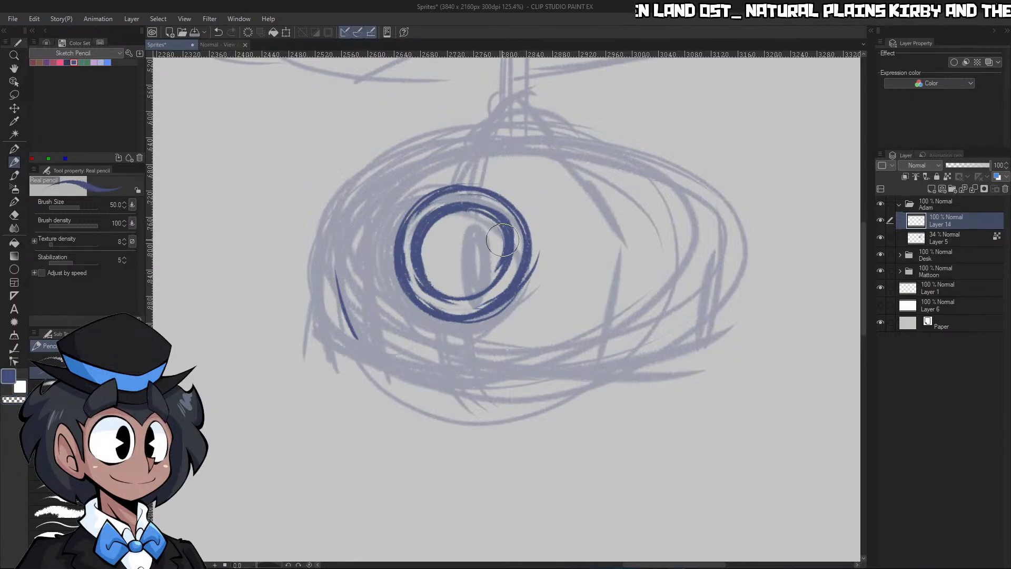
Pencil a narrow vertical oval pupil inside the inner ring and hollow out its center with the transparent color
mouse_move(440, 224)
left_mouse_down()
mouse_move(443, 286)
mouse_move(449, 222)
mouse_move(473, 234)
mouse_move(471, 223)
left_mouse_up()
key("ctrl+z")
key("ctrl+z")
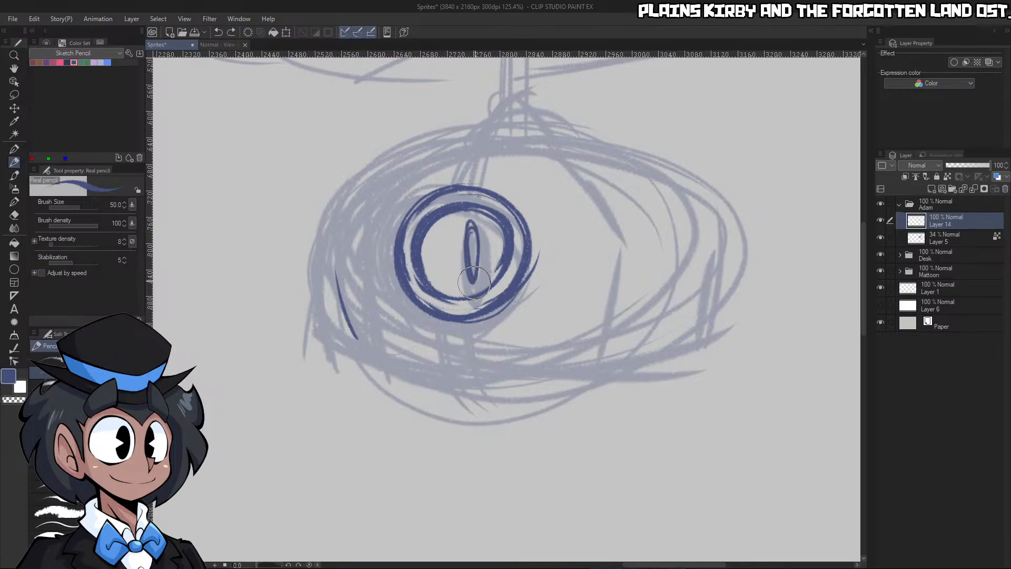
key("ctrl+z")
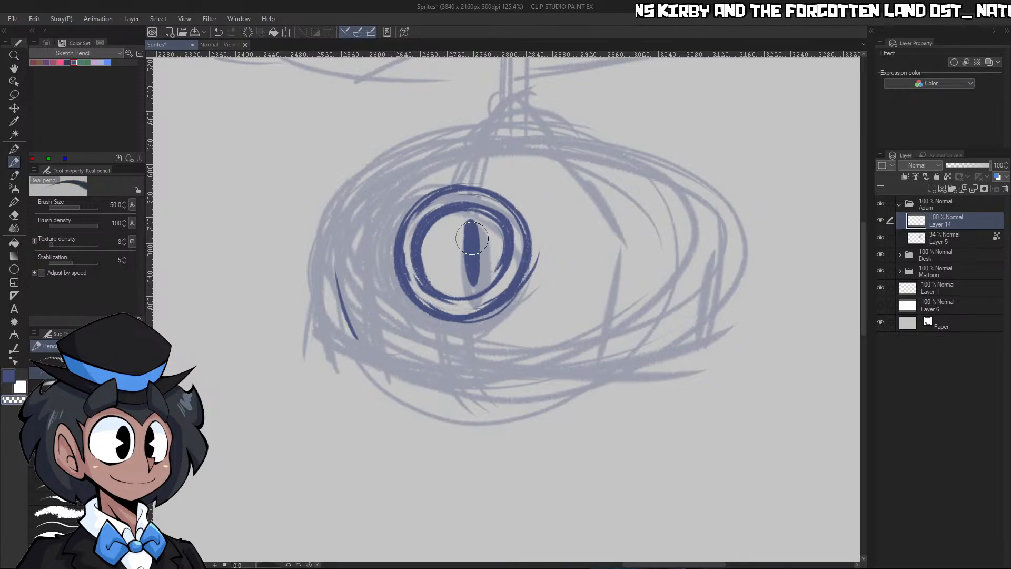
key("c")
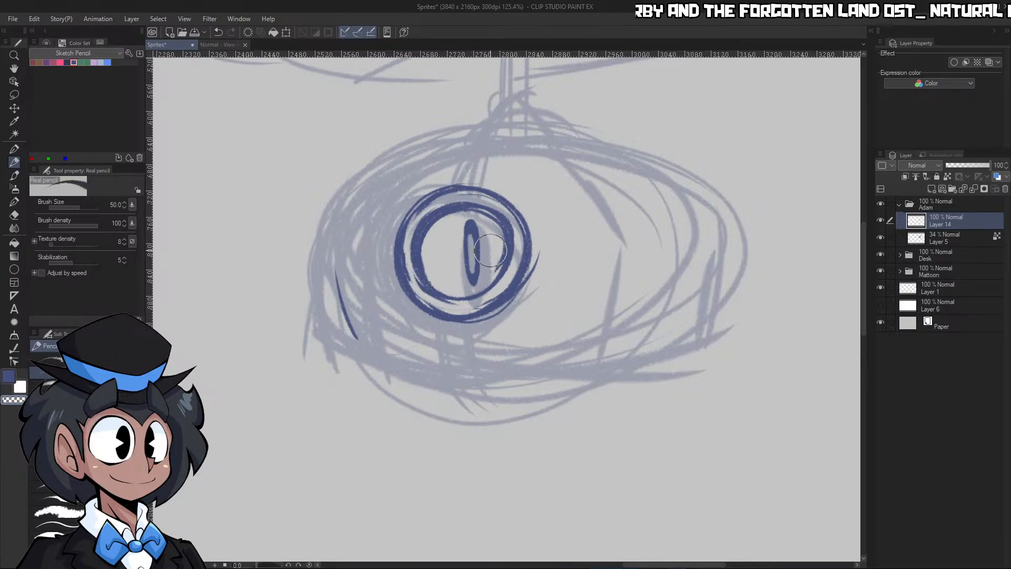
key("c")
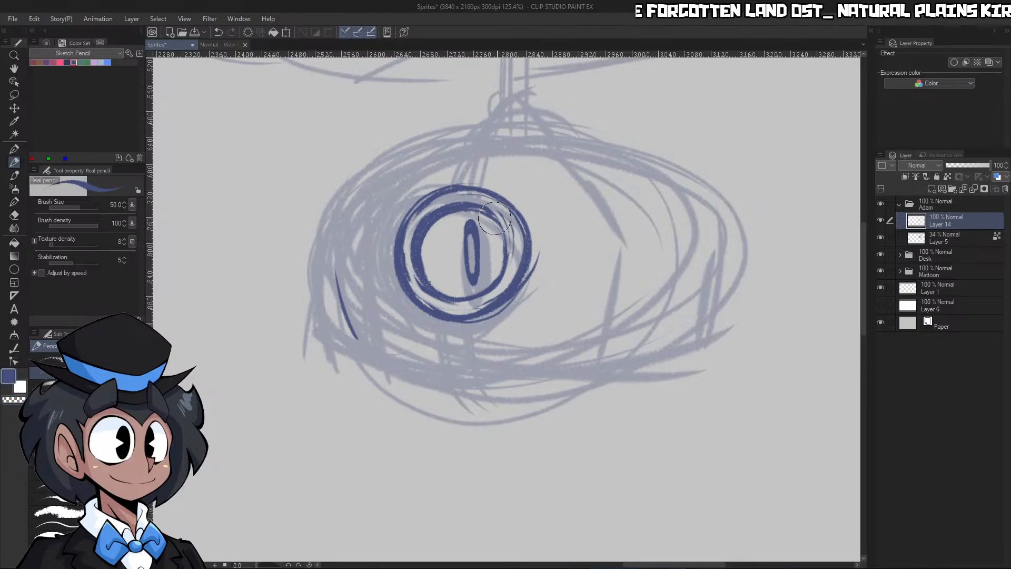
Clean up the lower-right edges of the eye rings with the pencil in the transparent color
key("slash")
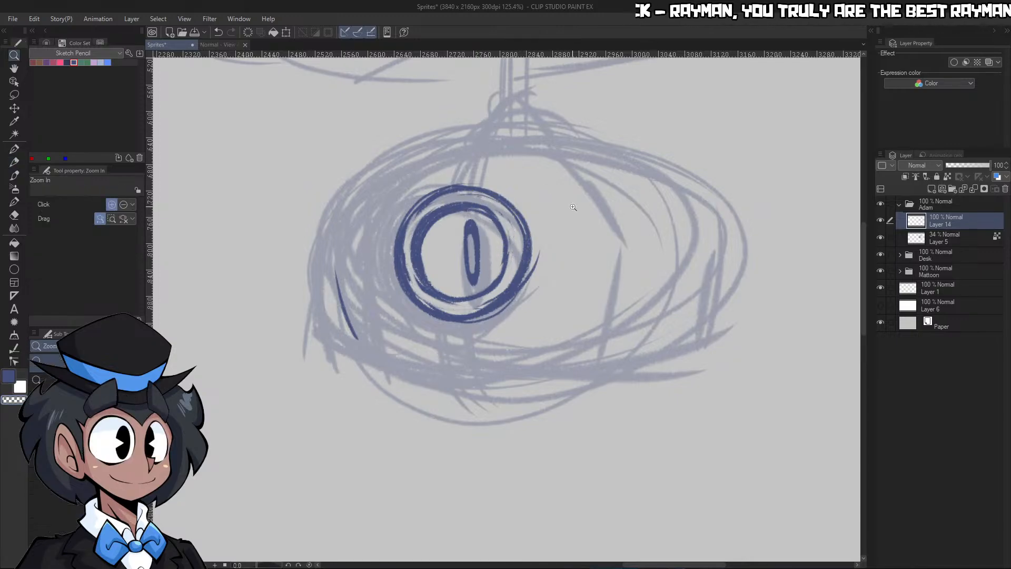
mouse_move(573, 207)
left_mouse_down()
mouse_move(519, 211)
mouse_move(626, 223)
left_mouse_up()
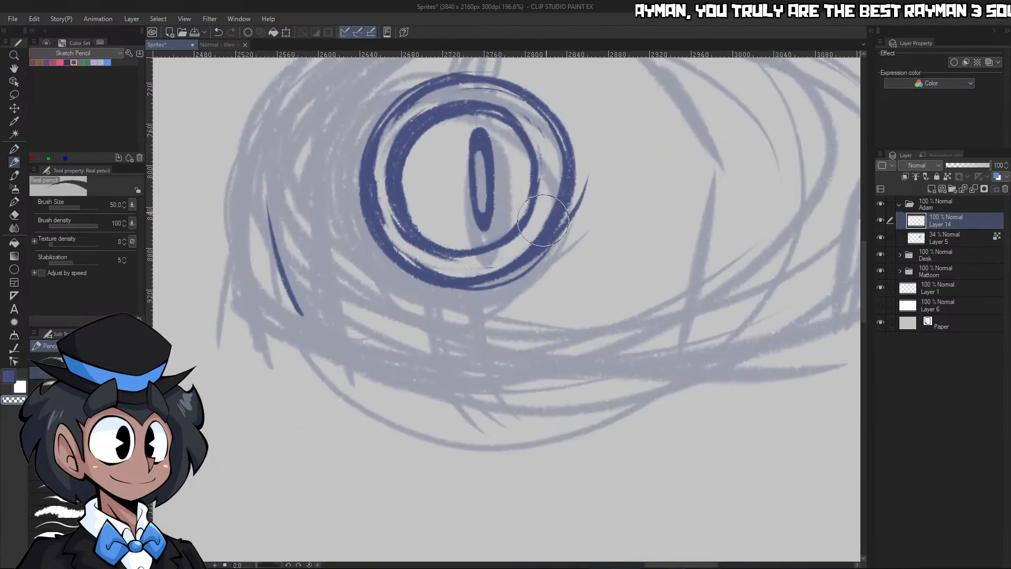
key("ctrl+space")
left_click_drag(553, 232, 495, 230)
left_click_drag(561, 195, 613, 198)
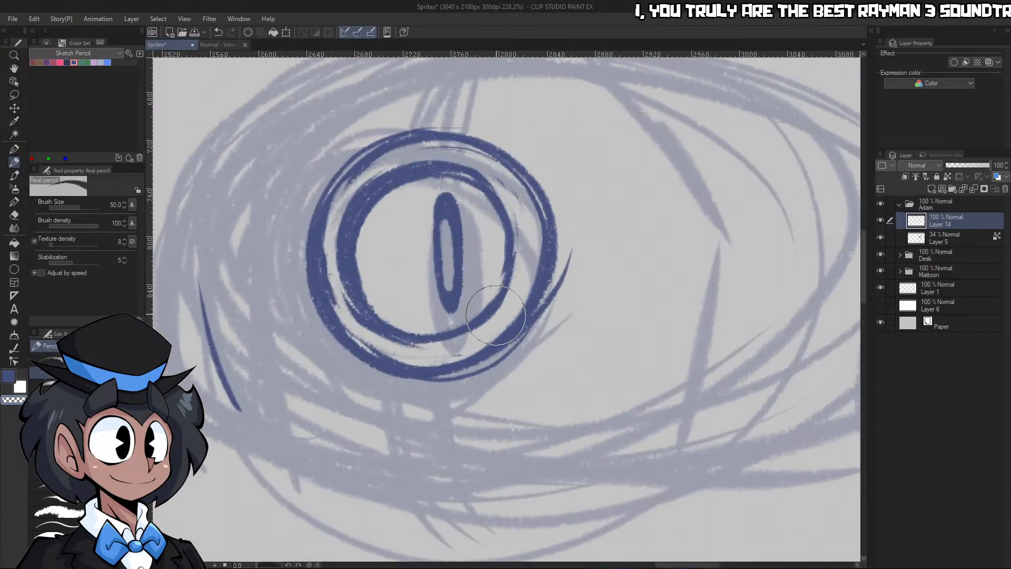
mouse_move(516, 313)
left_mouse_down()
mouse_move(532, 227)
mouse_move(513, 316)
mouse_move(548, 256)
left_mouse_up()
key("c")
key("ctrl+space")
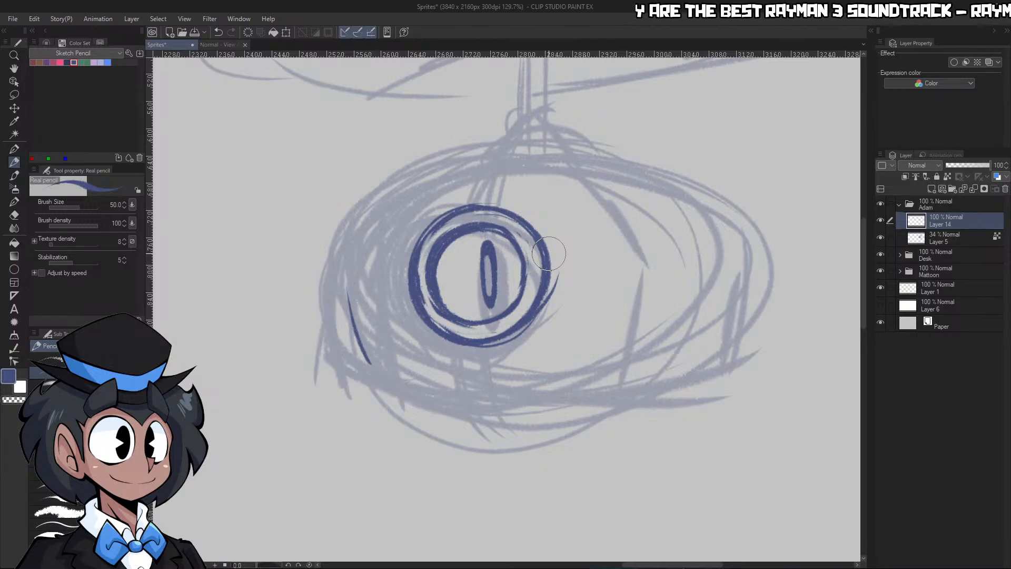
Try pencilling the left edge of the robot's body and the curve rising from it over the eye
mouse_move(339, 247)
left_mouse_down()
mouse_move(368, 350)
mouse_move(352, 331)
left_mouse_up()
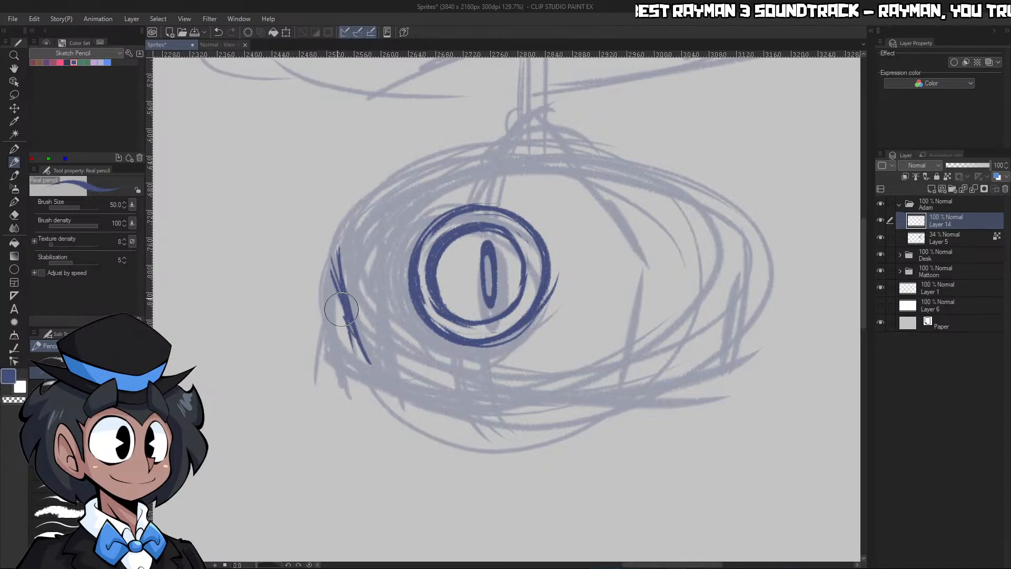
mouse_move(354, 253)
left_mouse_down()
mouse_move(363, 211)
mouse_move(445, 154)
mouse_move(409, 196)
mouse_move(384, 193)
mouse_move(452, 159)
left_mouse_up()
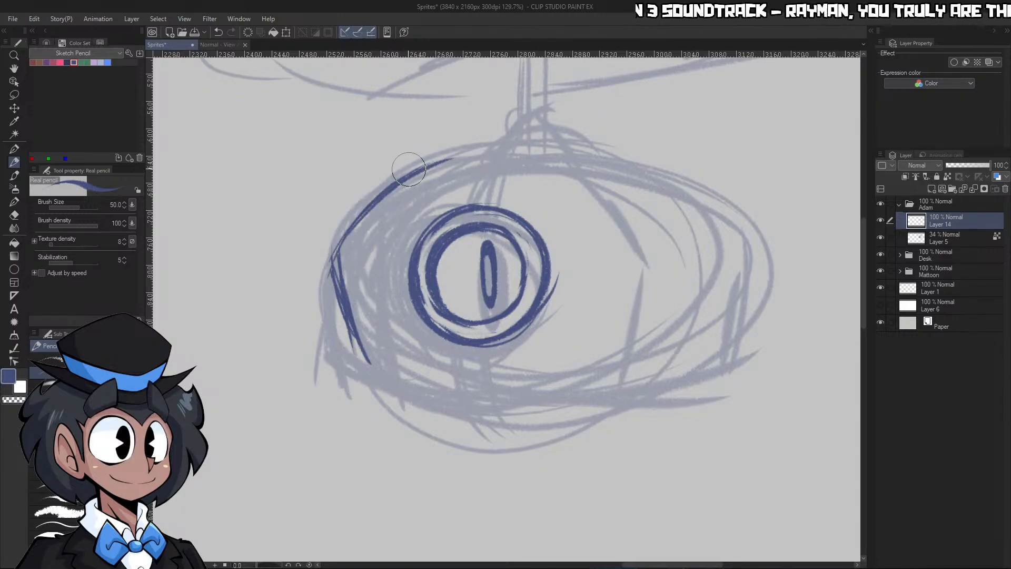
key("ctrl+z")
key("ctrl+z")
key("ctrl+z")
key("ctrl+z")
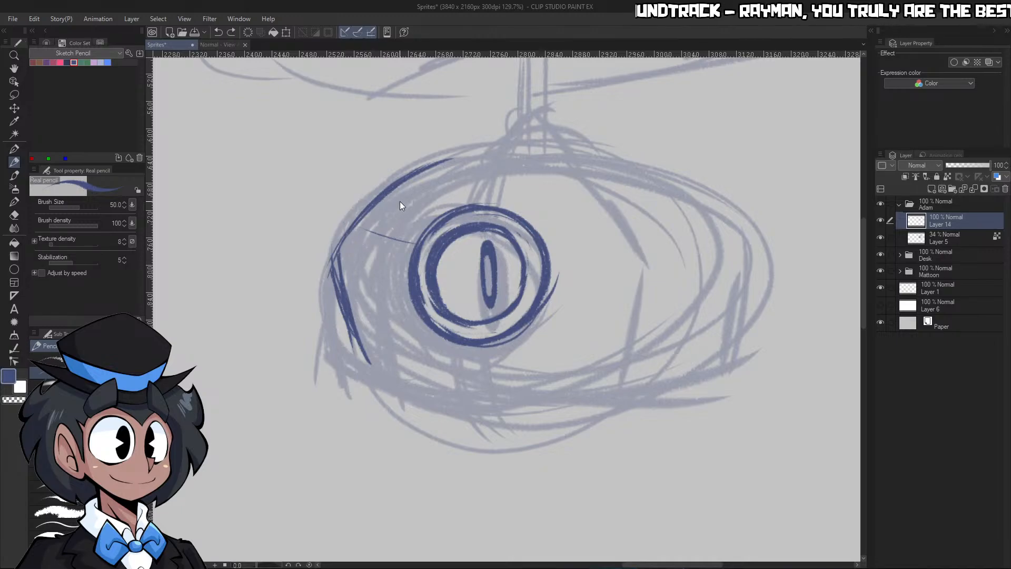
key("ctrl+z")
left_click_drag(349, 327, 332, 246)
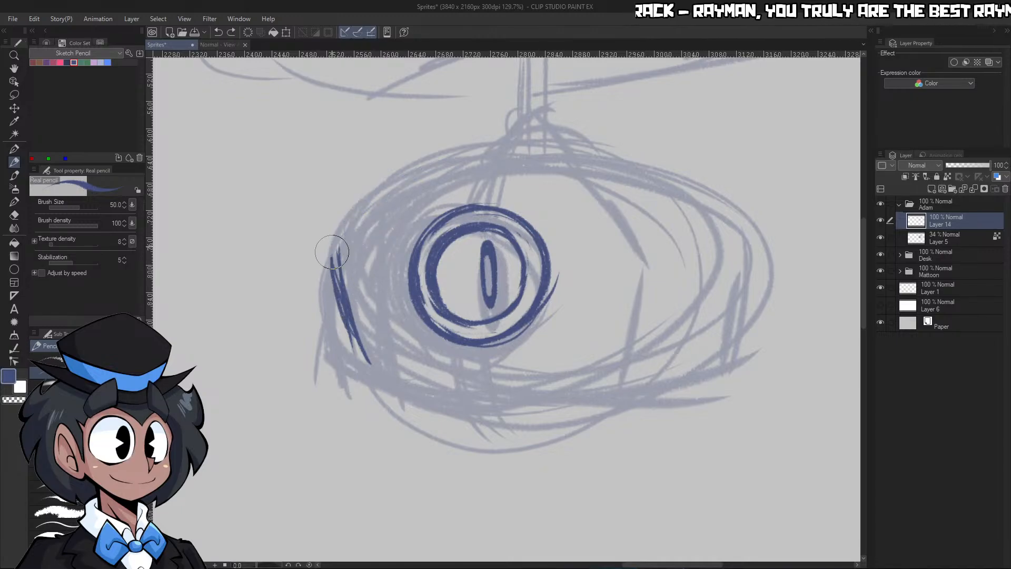
left_click_drag(339, 281, 338, 242)
Rotate the canvas and try pencilling a two-line band around the body, running outward from both sides of the eye
left_click_drag(261, 564, 269, 565)
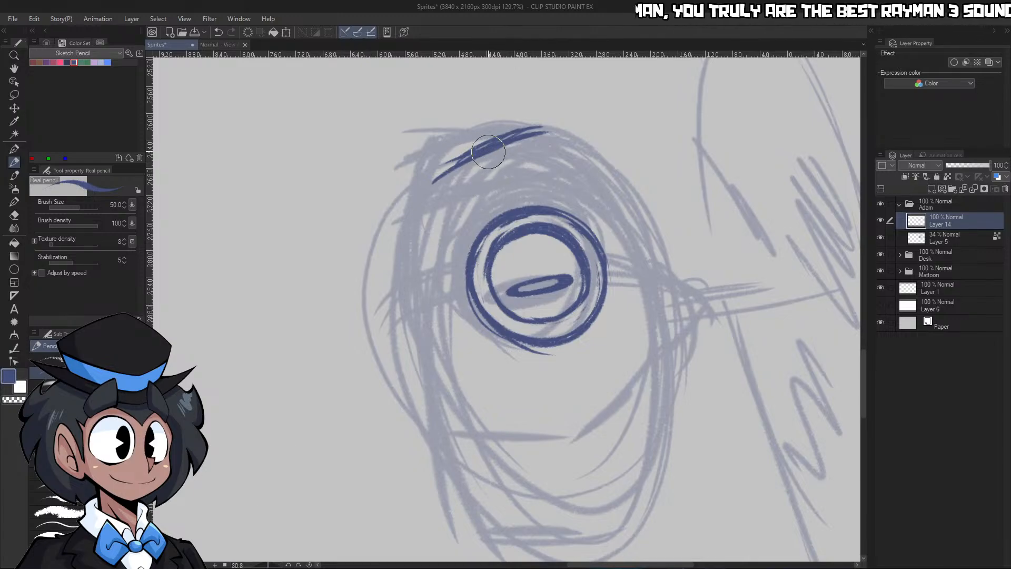
left_click_drag(489, 153, 492, 217)
left_click_drag(487, 157, 492, 218)
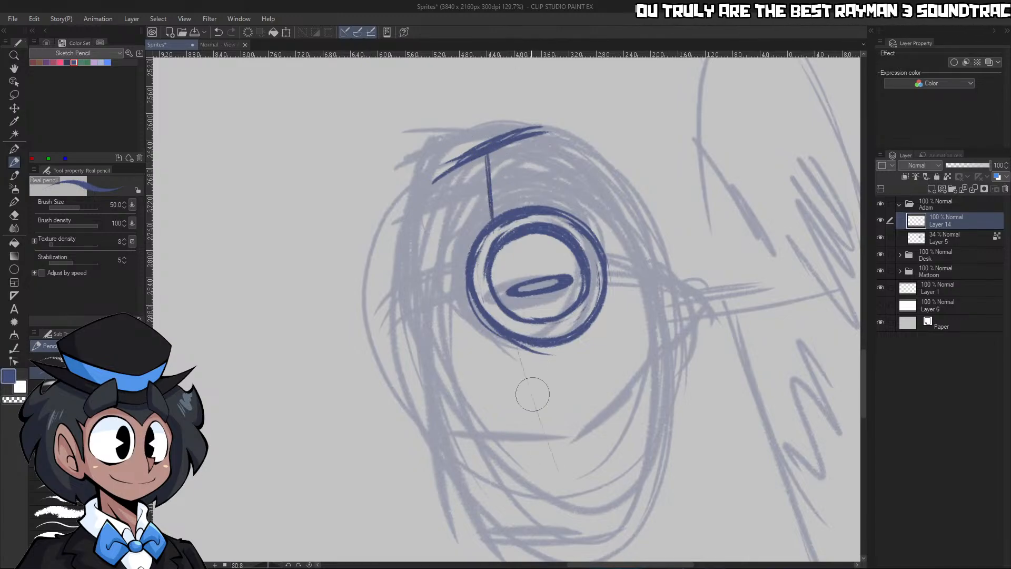
mouse_move(517, 345)
left_mouse_down()
mouse_move(588, 550)
mouse_move(547, 449)
left_mouse_up()
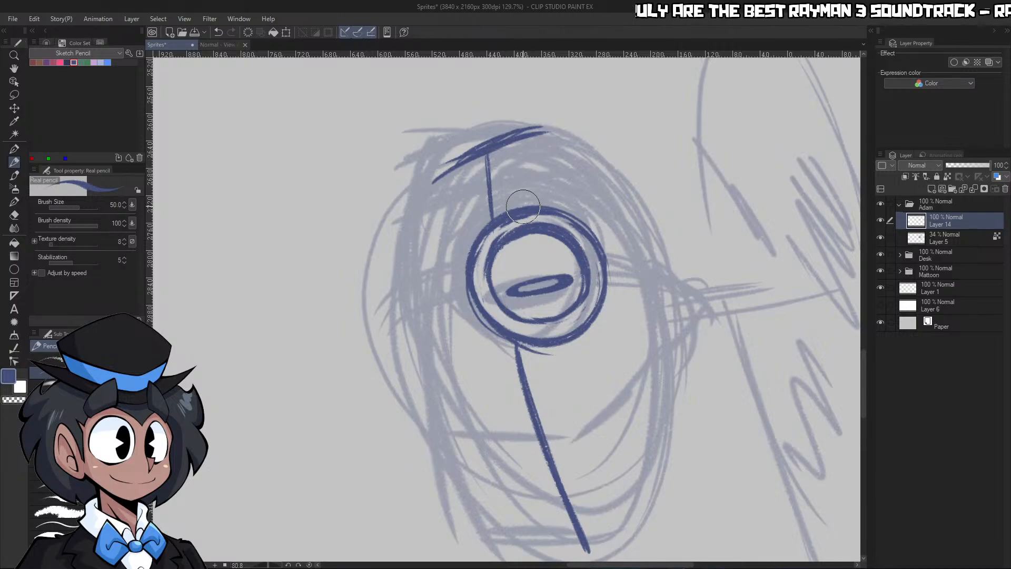
left_click_drag(524, 207, 523, 140)
left_click_drag(561, 348, 646, 524)
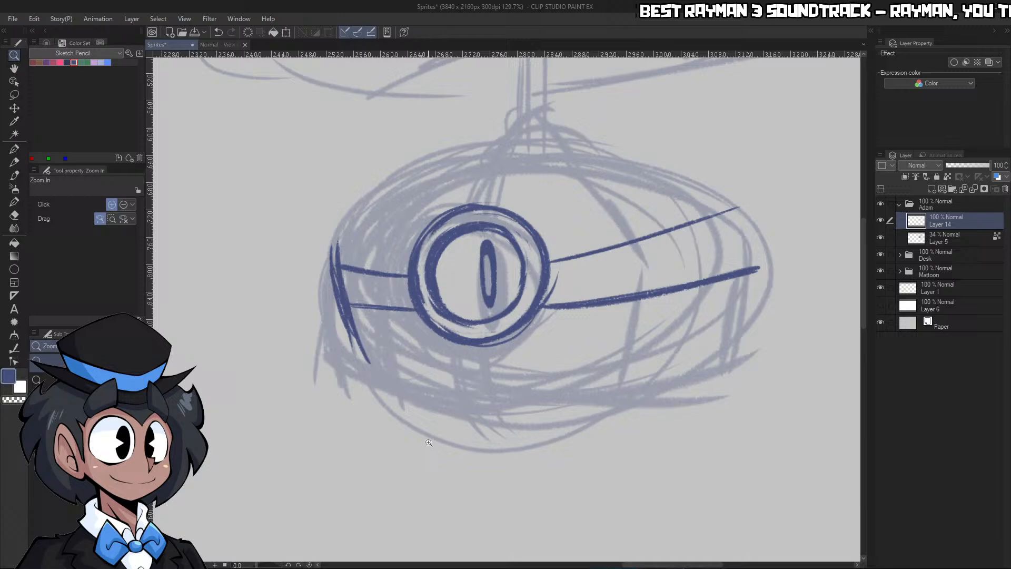
Restore the canvas rotation, undo the band lines, and erase the strokes along the body's left edge
scroll(750, 164, "down", 3)
scroll(750, 165, "up", 3)
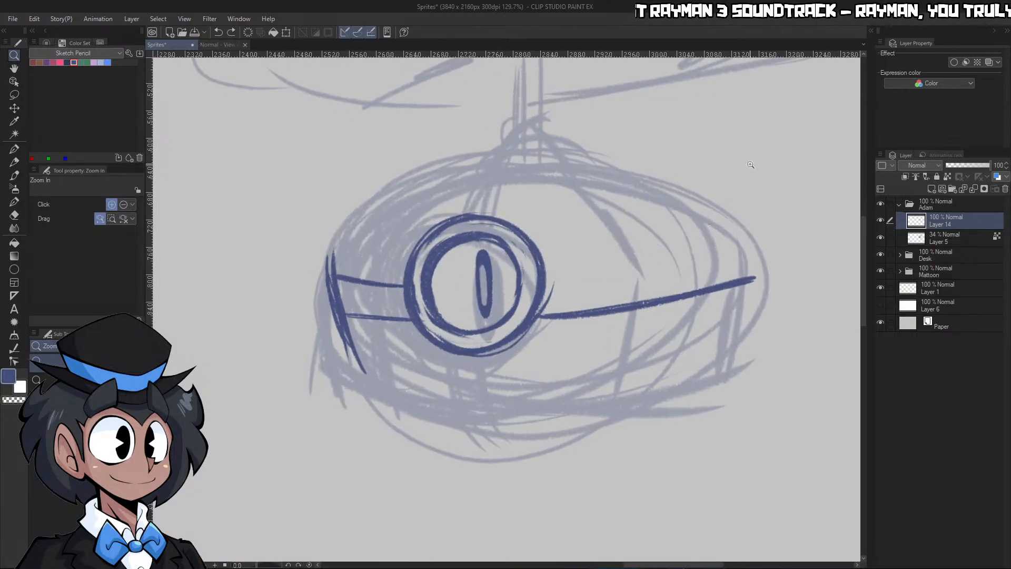
key("ctrl+z")
key("ctrl+z")
key("ctrl+z")
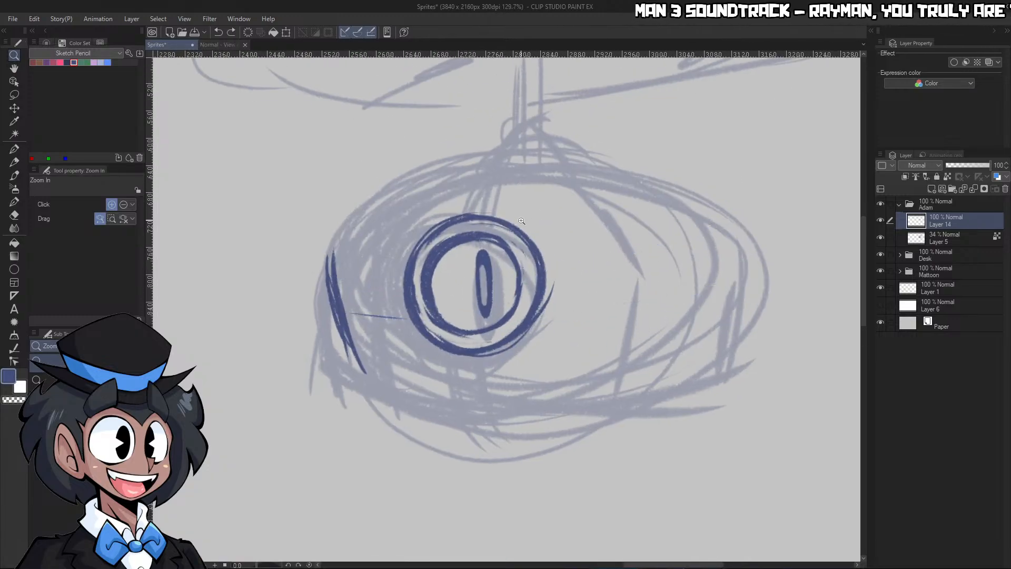
key("c")
left_click_drag(339, 245, 361, 384)
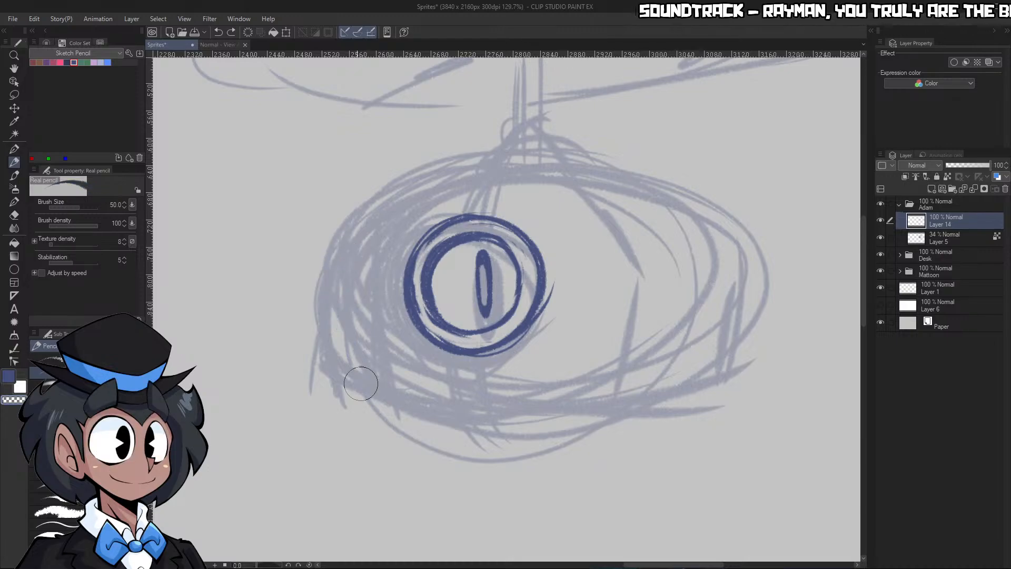
Add a new layer directly above the faded rough layer in the Adam folder for the robot's body
mouse_move(452, 319)
left_mouse_down()
mouse_move(438, 329)
mouse_move(484, 335)
left_mouse_up()
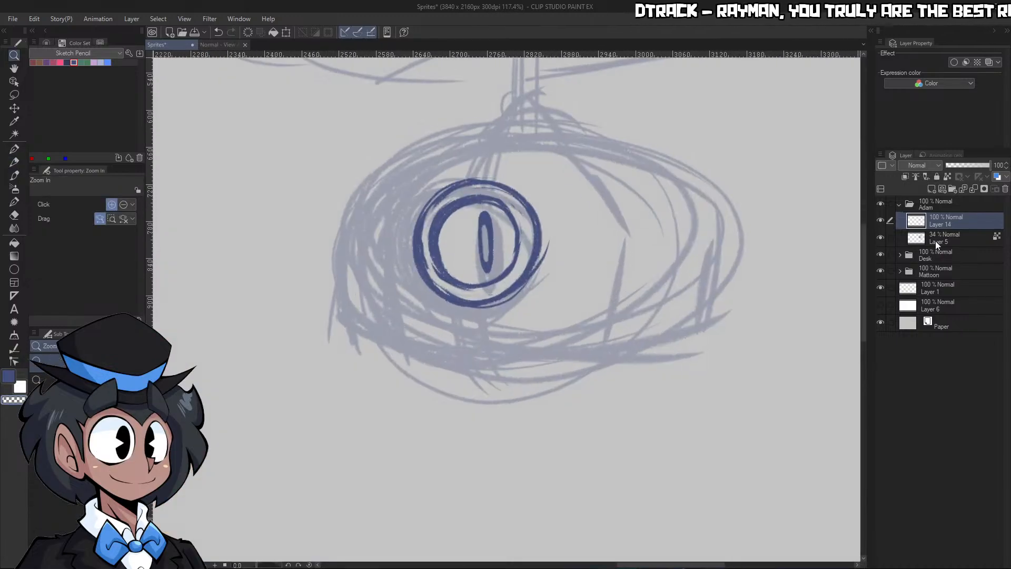
left_click(935, 241)
left_click(931, 188)
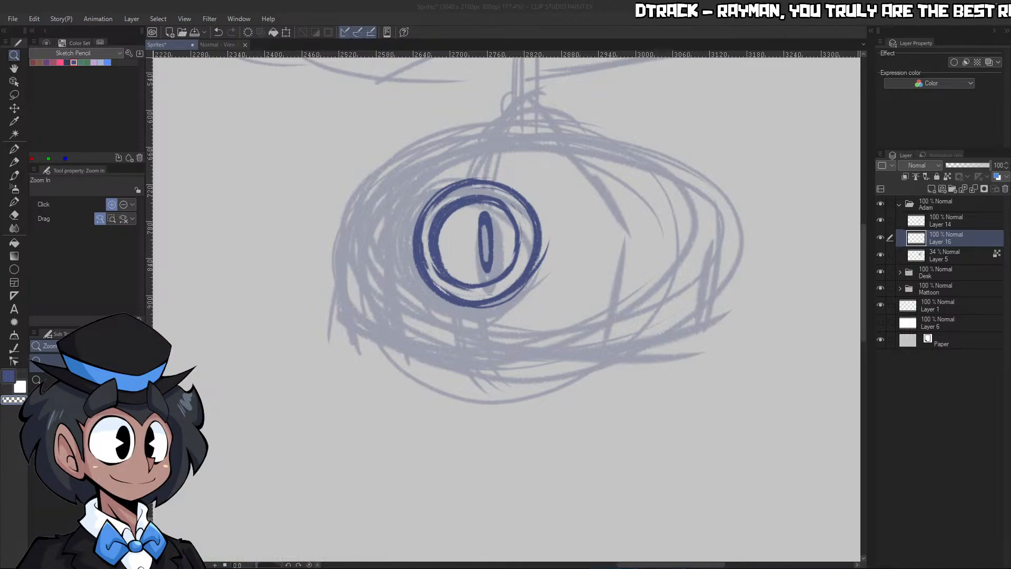
left_click(551, 391)
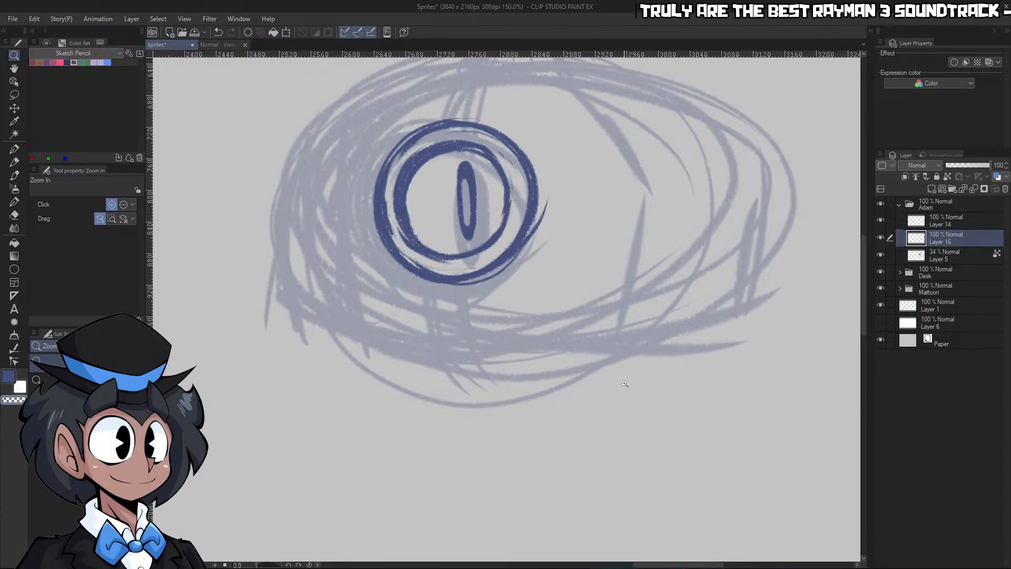
left_click(419, 311)
mouse_move(606, 273)
left_mouse_down()
mouse_move(517, 234)
mouse_move(568, 260)
mouse_move(542, 345)
left_mouse_up()
Pencil the robot's lower-left body plate with an angular outer corner, a slanted bottom edge and a vertical side below the eye
key("p")
mouse_move(425, 231)
left_mouse_down()
mouse_move(449, 255)
mouse_move(436, 298)
mouse_move(528, 356)
left_mouse_up()
left_click_drag(442, 304, 530, 356)
left_click_drag(432, 297, 535, 364)
left_click_drag(533, 292, 541, 377)
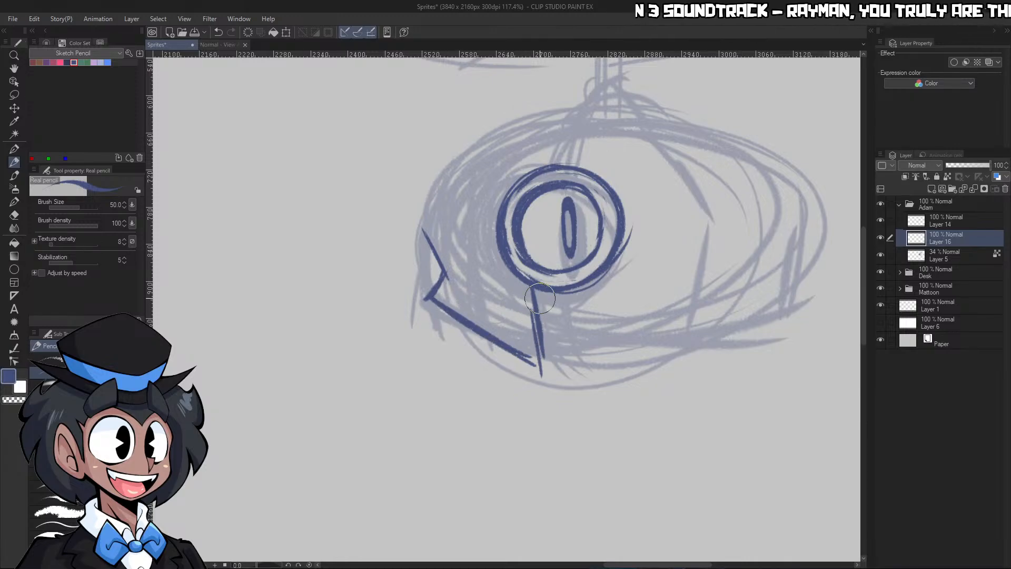
Pencil the matching lower-right plate below the eye and the top edges running from both sides of the eye to the outer corners
mouse_move(601, 266)
left_mouse_down()
mouse_move(606, 363)
mouse_move(605, 343)
mouse_move(662, 350)
mouse_move(607, 369)
mouse_move(776, 283)
left_mouse_up()
left_click_drag(619, 366, 779, 284)
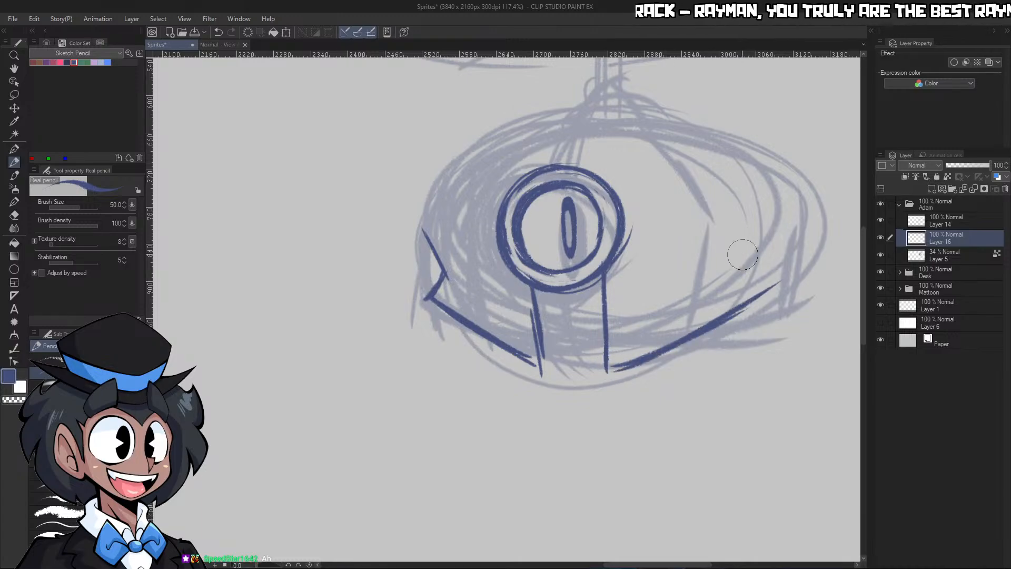
left_click_drag(737, 252, 758, 290)
left_click_drag(454, 256, 424, 302)
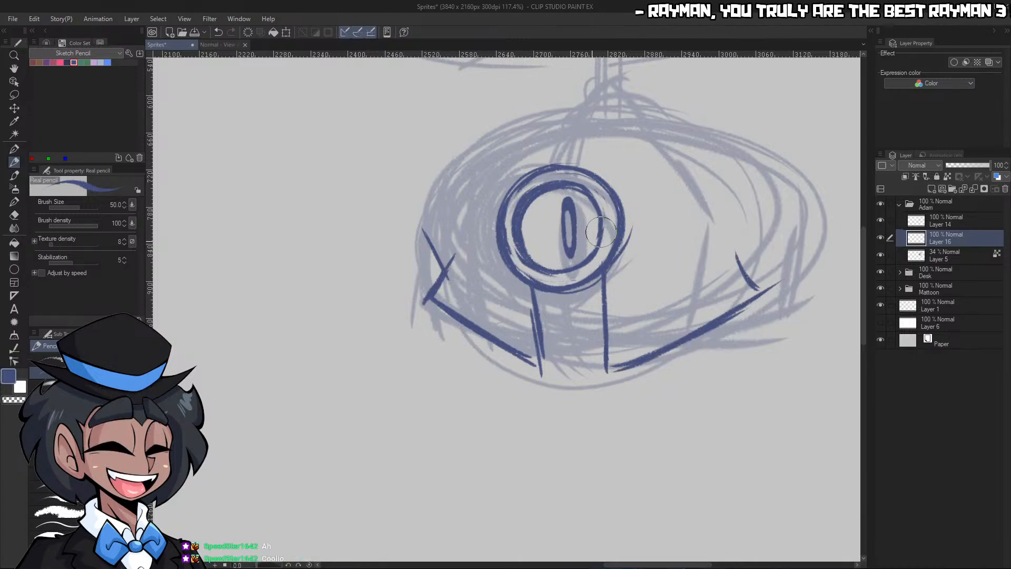
left_click_drag(456, 252, 508, 265)
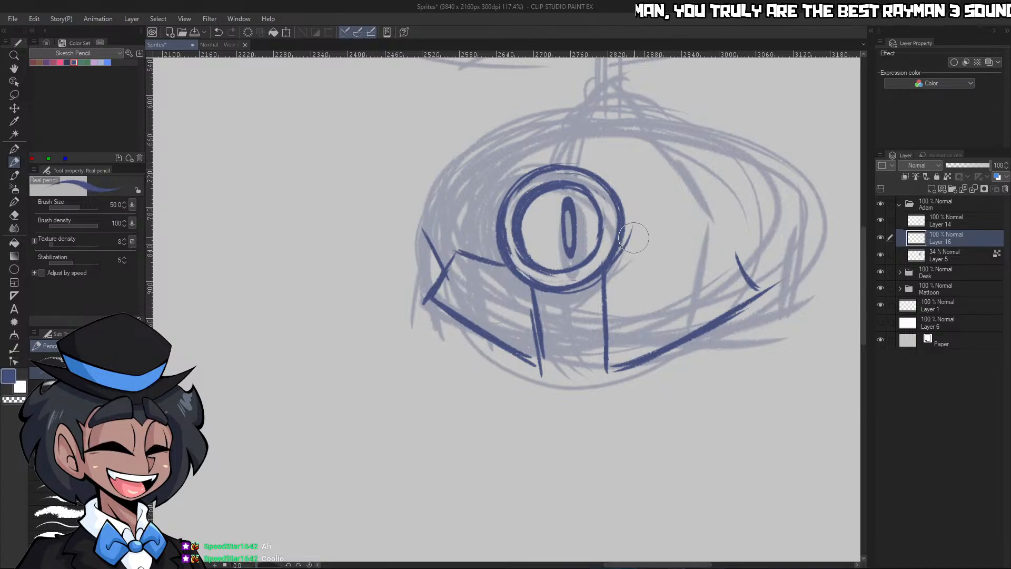
left_click_drag(624, 254, 748, 245)
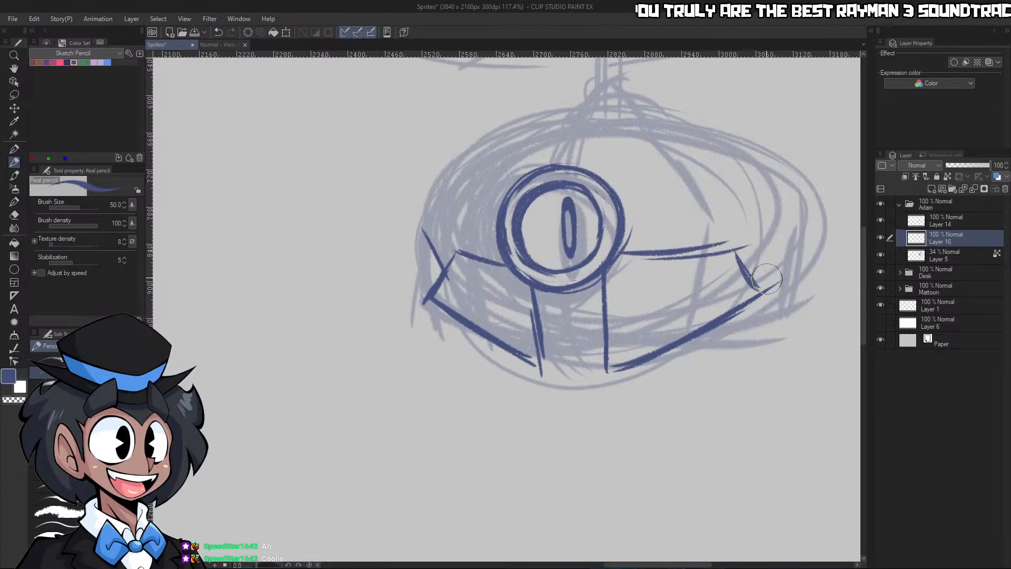
Undo the last plate strokes and redraw the lower-right plate with a steeper top edge, a short outer end and a slanted bottom edge
key("ctrl+z")
key("ctrl+z")
key("ctrl+z")
left_click_drag(615, 259, 733, 238)
mouse_move(653, 262)
left_mouse_down()
mouse_move(747, 240)
mouse_move(758, 288)
left_mouse_up()
mouse_move(604, 271)
left_mouse_down()
mouse_move(610, 354)
mouse_move(786, 297)
left_mouse_up()
mouse_move(612, 369)
left_mouse_down()
mouse_move(791, 266)
mouse_move(664, 351)
mouse_move(782, 310)
left_mouse_up()
Clean up the lower-right plate's bottom edge in the transparent color and pencil it again as a heavier line
key("c")
key("c")
key("c")
left_click_drag(635, 353, 749, 294)
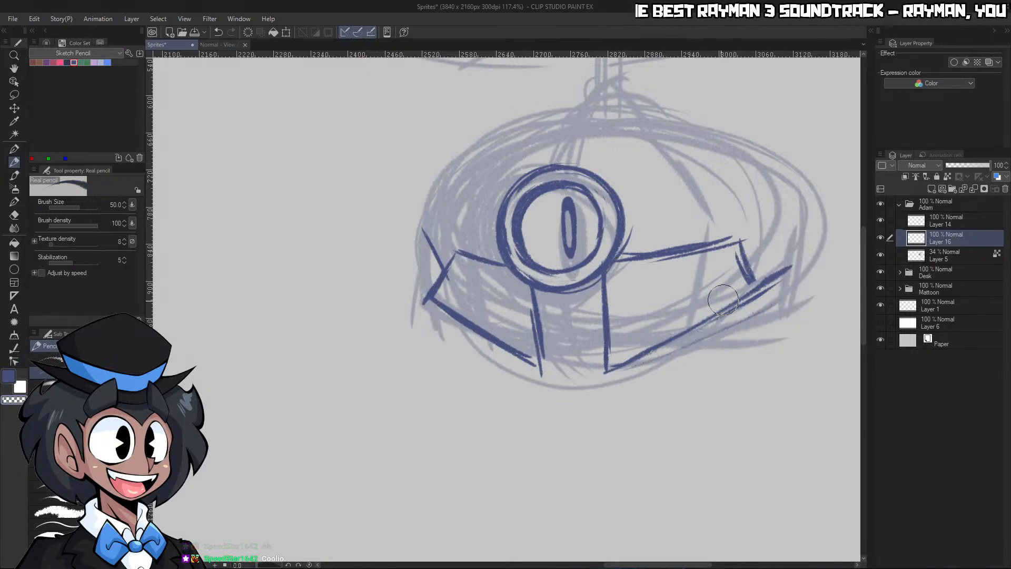
key("c")
left_click_drag(612, 367, 785, 275)
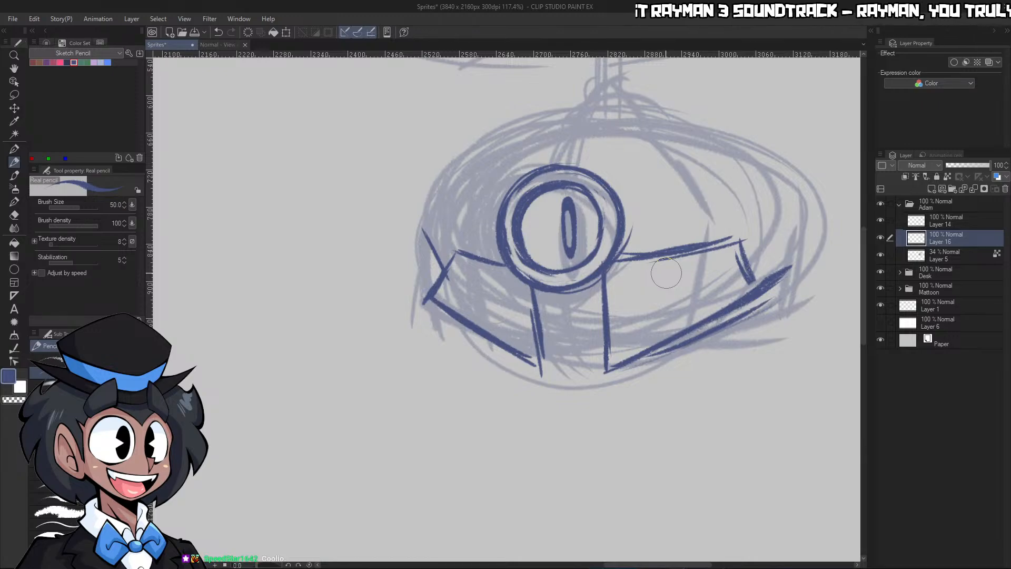
Thicken the lower-left plate's bottom edge and erase the stray line above its outer corner
left_click_drag(429, 297, 552, 373)
key("c")
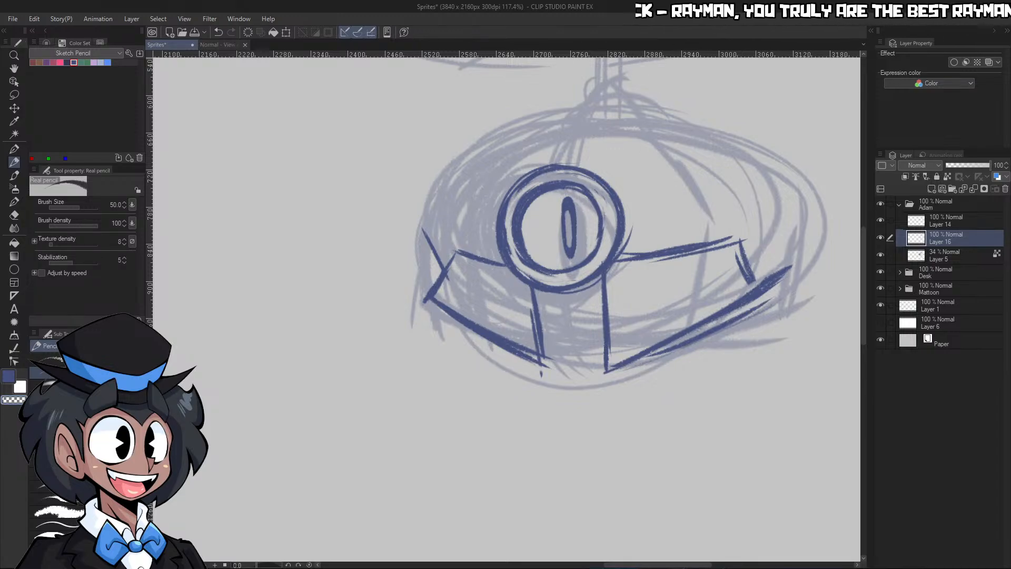
key("c")
mouse_move(427, 225)
left_mouse_down()
mouse_move(429, 259)
mouse_move(431, 219)
left_mouse_up()
key("ctrl+z")
key("c")
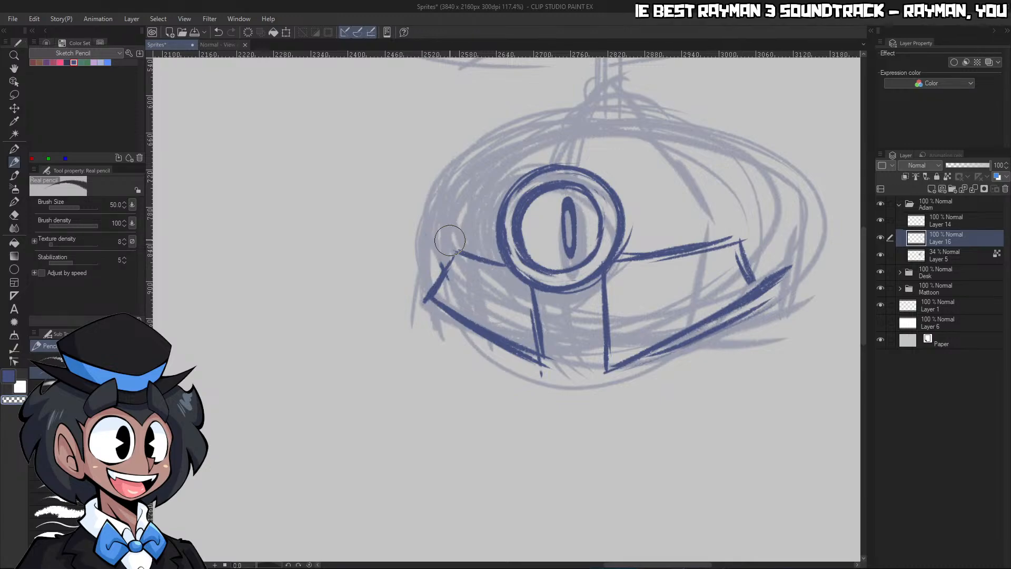
Reinforce the outer end, bottom edge and inner sides of the two lower plates with further pencil strokes
left_click_drag(458, 251, 426, 299)
mouse_move(446, 265)
left_mouse_down()
mouse_move(426, 287)
mouse_move(480, 315)
mouse_move(548, 370)
left_mouse_up()
left_click_drag(534, 293, 548, 358)
mouse_move(601, 279)
left_mouse_down()
mouse_move(607, 356)
mouse_move(787, 280)
left_mouse_up()
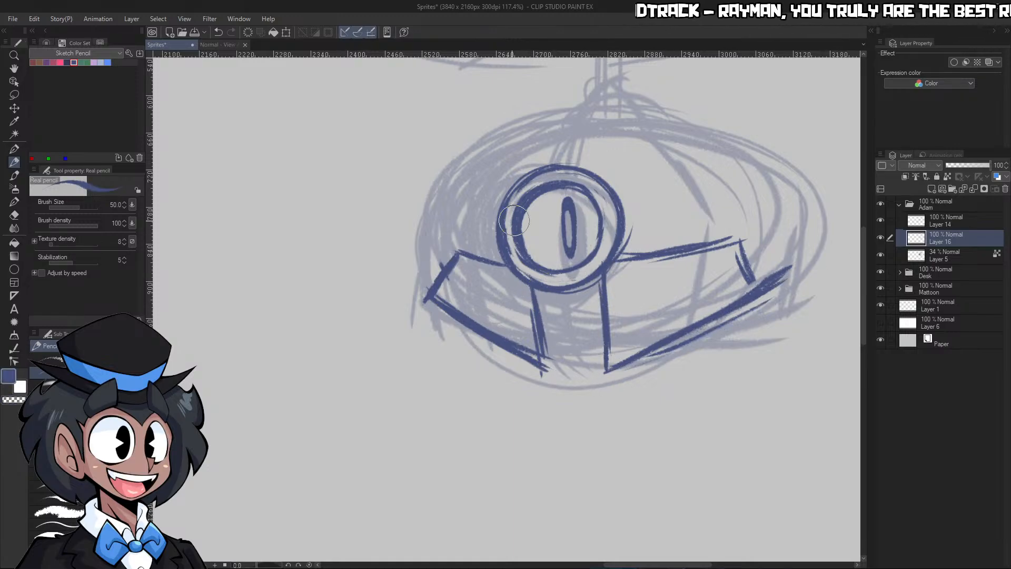
Pencil the left outline of the upper shell and a slanted seam down to the eye, replacing the first vertical seam
mouse_move(459, 251)
left_mouse_down()
mouse_move(443, 214)
mouse_move(458, 248)
left_mouse_up()
left_click_drag(442, 209, 493, 149)
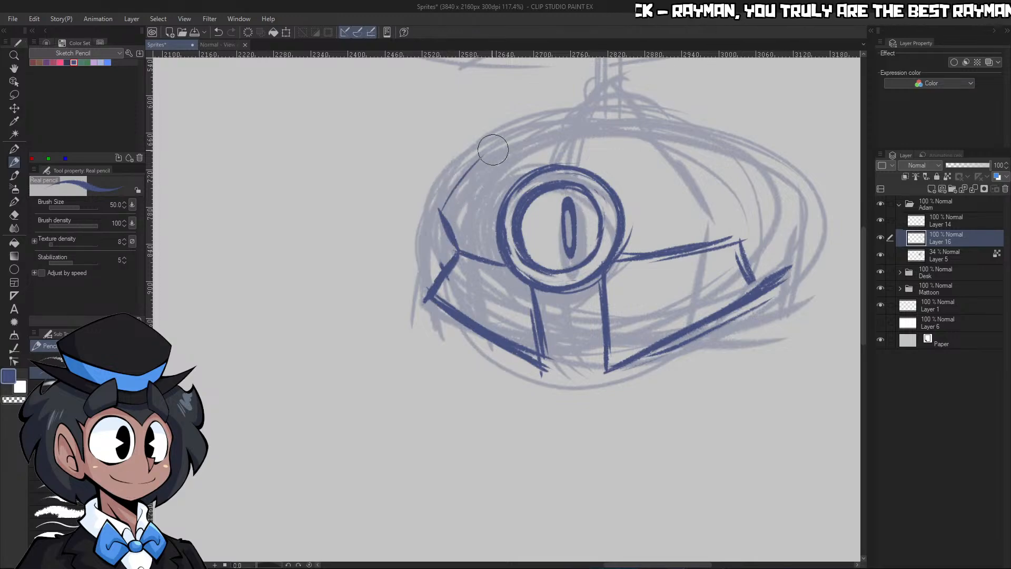
left_click_drag(459, 183, 537, 118)
mouse_move(490, 155)
left_mouse_down()
mouse_move(567, 103)
mouse_move(558, 110)
mouse_move(556, 162)
left_mouse_up()
left_click_drag(559, 124, 557, 162)
key("ctrl+z")
key("ctrl+z")
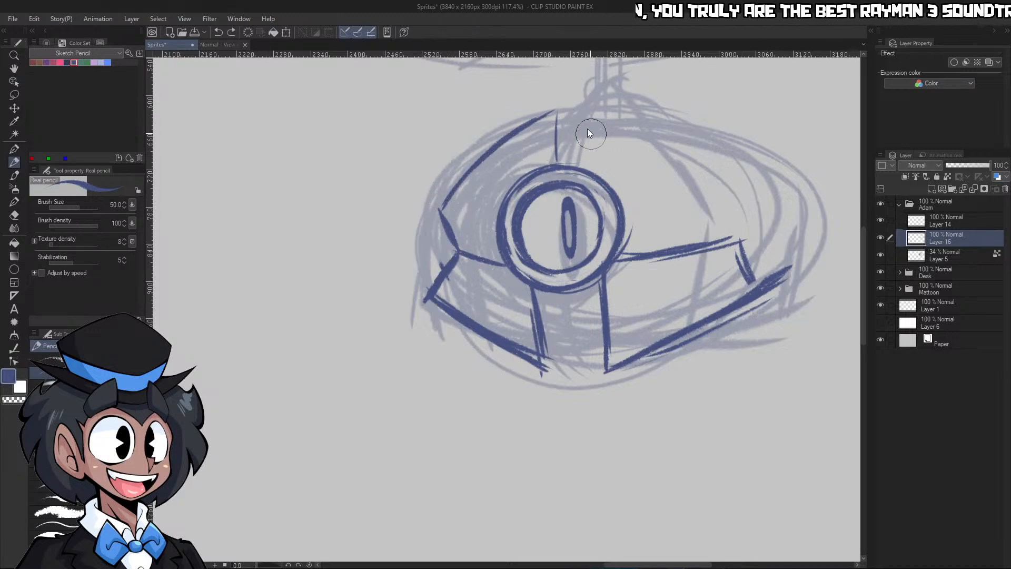
left_click_drag(575, 116, 550, 162)
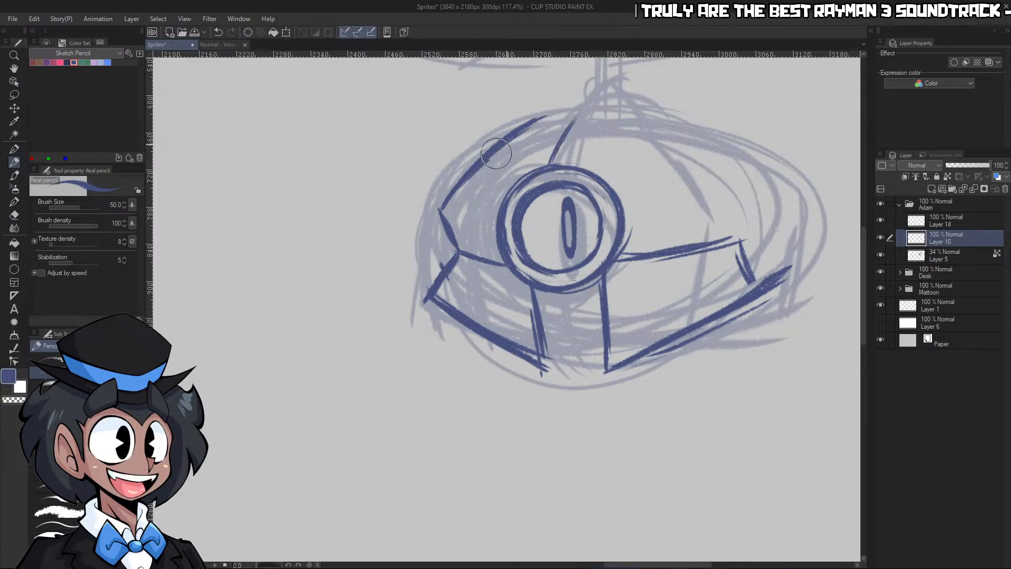
Pencil the upper shell's dipped top edge and right outline down to the lower plate, then rework the lower plate's outer end
mouse_move(495, 149)
left_mouse_down()
mouse_move(568, 112)
mouse_move(564, 128)
mouse_move(632, 111)
mouse_move(741, 144)
mouse_move(772, 170)
left_mouse_up()
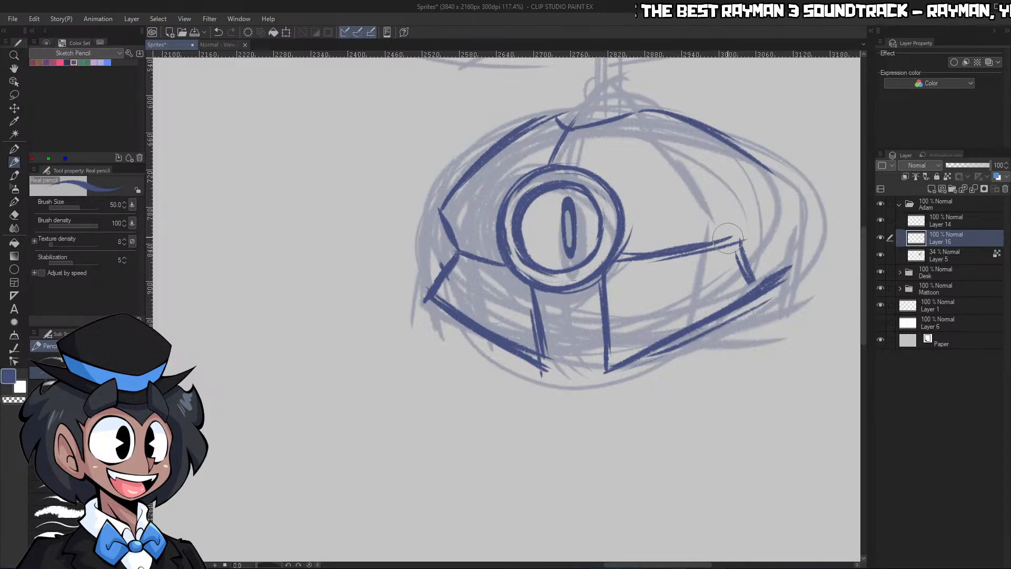
mouse_move(659, 260)
left_mouse_down()
mouse_move(769, 223)
mouse_move(737, 242)
left_mouse_up()
mouse_move(781, 179)
left_mouse_down()
mouse_move(742, 247)
mouse_move(790, 285)
left_mouse_up()
key("ctrl+z")
left_click_drag(737, 245, 765, 277)
Draw a curved lower edge between the two plates below the eye and hatch the gap with the pencil at size 30
key("ctrl+space")
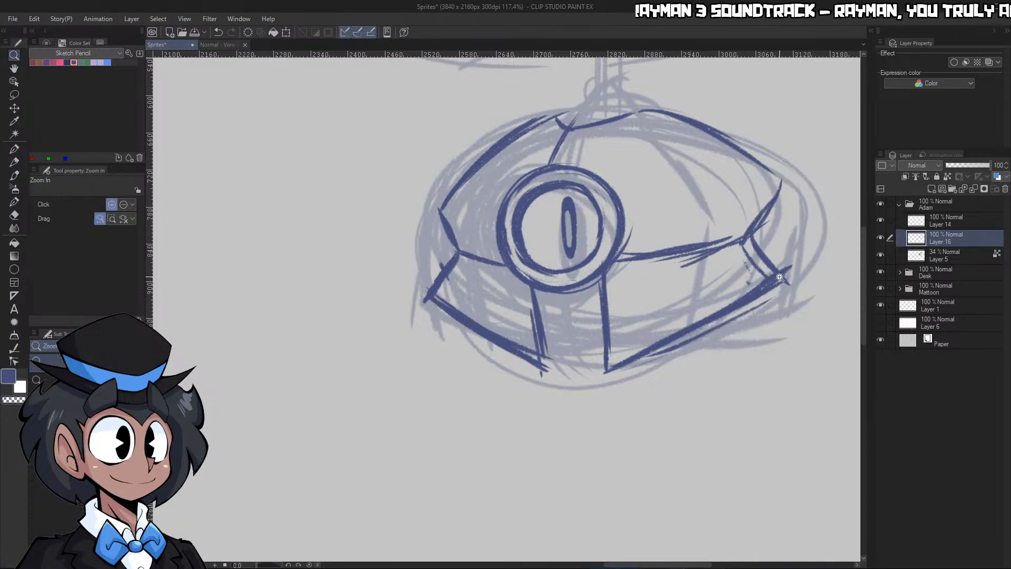
left_click_drag(837, 158, 774, 168)
left_click_drag(766, 323, 832, 321)
key("p")
key("p")
mouse_move(581, 250)
left_mouse_down()
mouse_move(615, 263)
mouse_move(614, 246)
mouse_move(598, 265)
mouse_move(646, 244)
mouse_move(588, 243)
mouse_move(643, 256)
left_mouse_up()
key("[")
key("[")
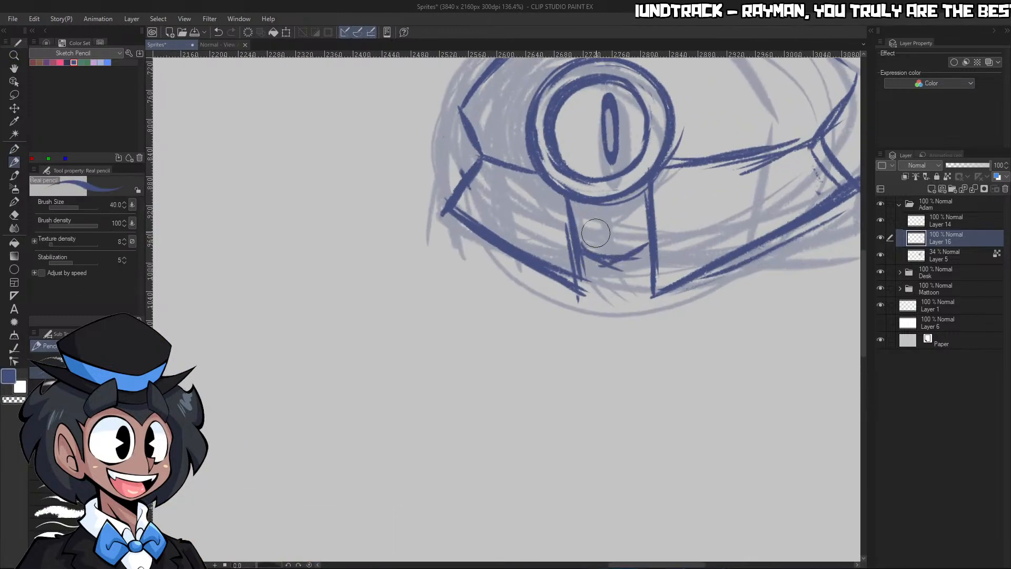
mouse_move(576, 218)
left_mouse_down()
mouse_move(581, 201)
mouse_move(579, 248)
left_mouse_up()
left_click_drag(605, 196, 595, 251)
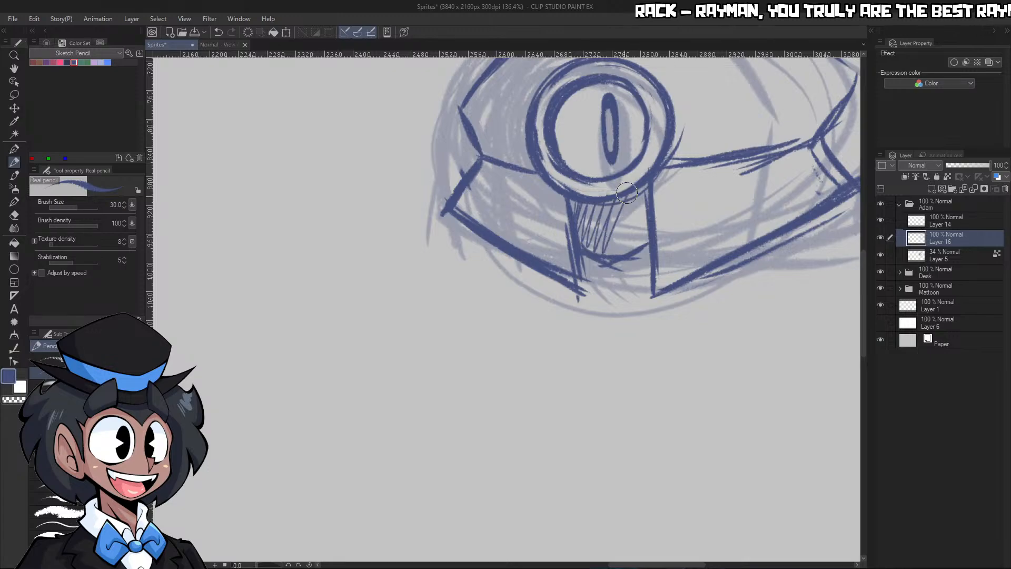
left_click_drag(635, 185, 621, 255)
Restore the pencil size to 50 and thicken the upper shell's right outline and the lower-right plate's outer end
key("ctrl+space")
left_click_drag(679, 194, 606, 193)
left_click_drag(776, 144, 832, 146)
mouse_move(800, 152)
left_mouse_down()
mouse_move(732, 153)
mouse_move(805, 141)
left_mouse_up()
key("p")
key("p")
mouse_move(640, 108)
left_mouse_down()
mouse_move(774, 189)
mouse_move(760, 184)
mouse_move(769, 175)
mouse_move(745, 227)
mouse_move(775, 273)
left_mouse_up()
key("bracketright")
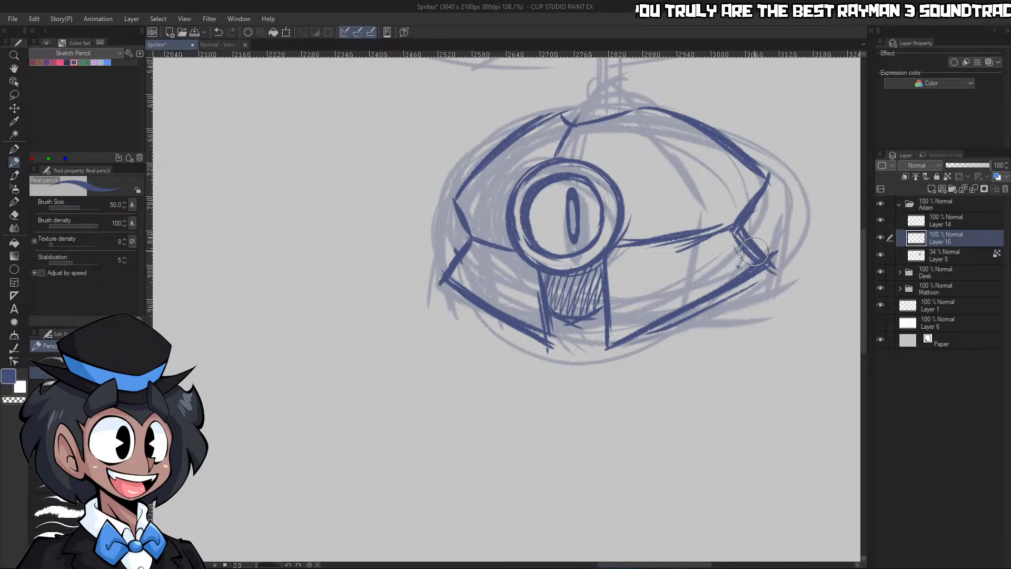
Sharpen the upper shell's left corner and clean up the outside of its left outline in the transparent color
key("slash")
mouse_move(653, 176)
left_mouse_down()
mouse_move(605, 174)
mouse_move(716, 150)
left_mouse_up()
key("p")
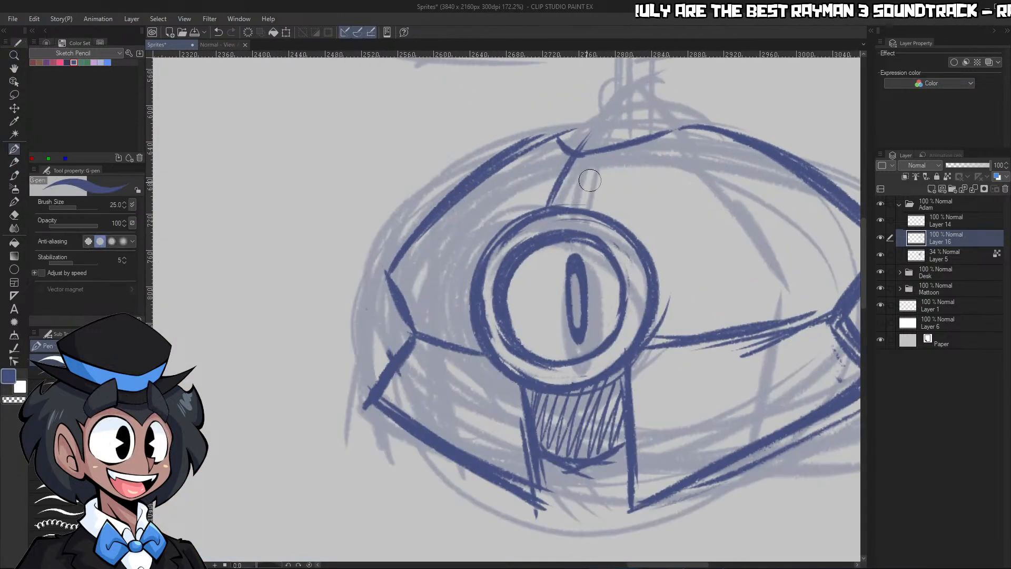
key("p")
mouse_move(384, 263)
left_mouse_down()
mouse_move(391, 270)
mouse_move(445, 200)
left_mouse_up()
key("c")
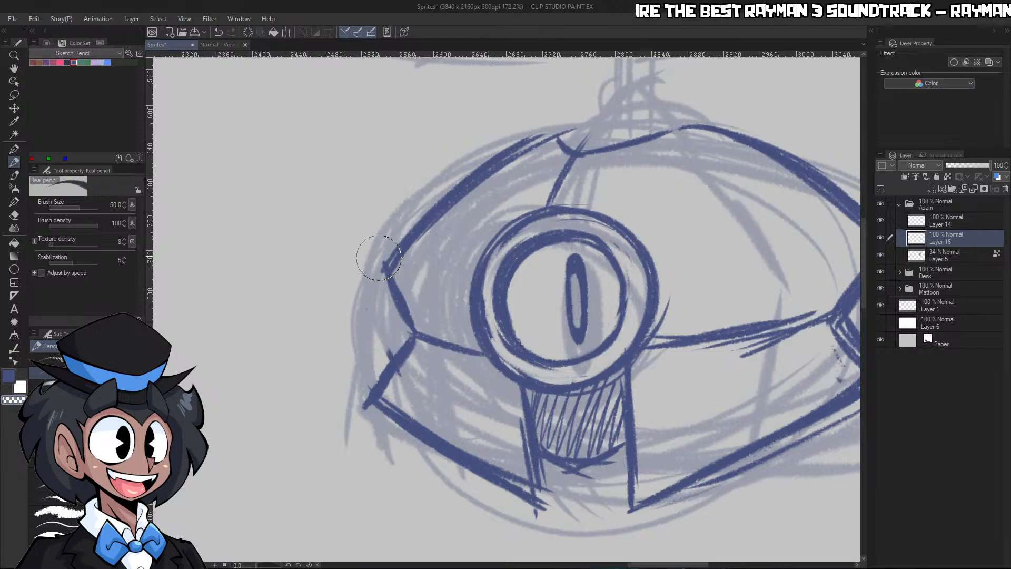
key("c")
mouse_move(380, 253)
left_mouse_down()
mouse_move(591, 122)
mouse_move(573, 126)
left_mouse_up()
Go over the upper shell's right outline with the pencil to sharpen its outer corner
key("slash")
left_click_drag(663, 141, 629, 141)
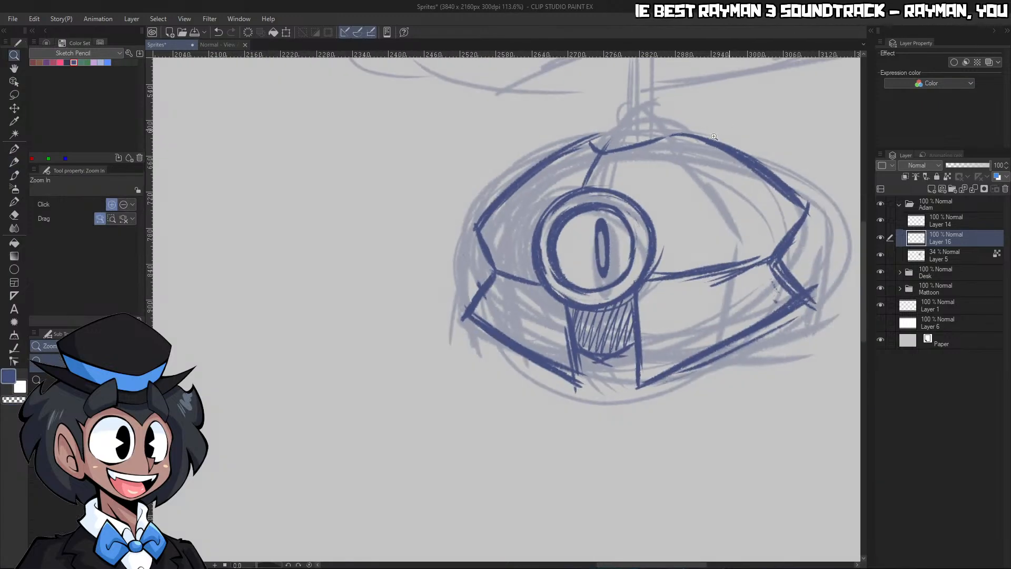
left_click_drag(701, 144, 658, 143)
left_click_drag(756, 229, 790, 226)
key("p")
key("p")
mouse_move(677, 101)
left_mouse_down()
mouse_move(766, 169)
mouse_move(756, 166)
left_mouse_up()
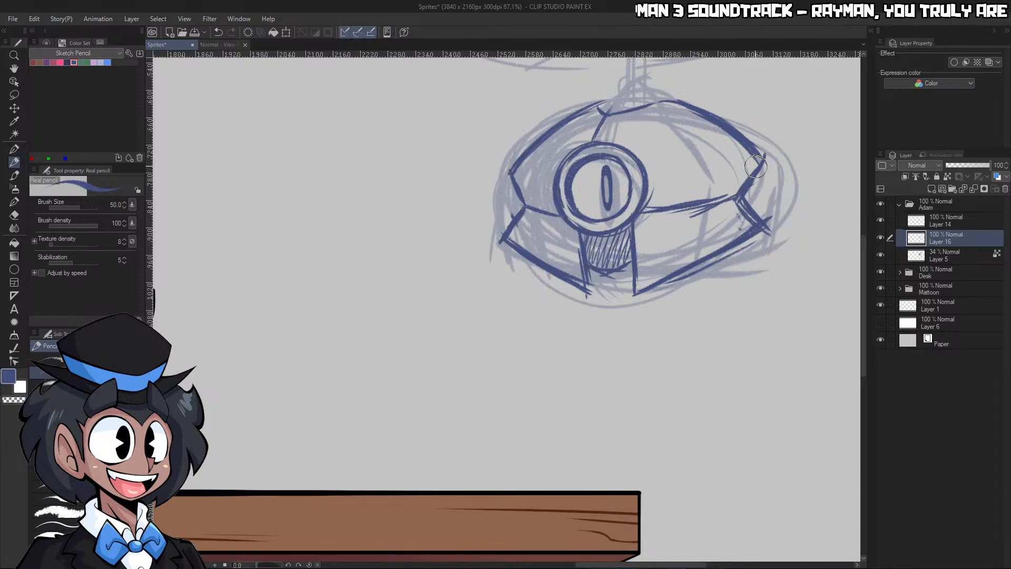
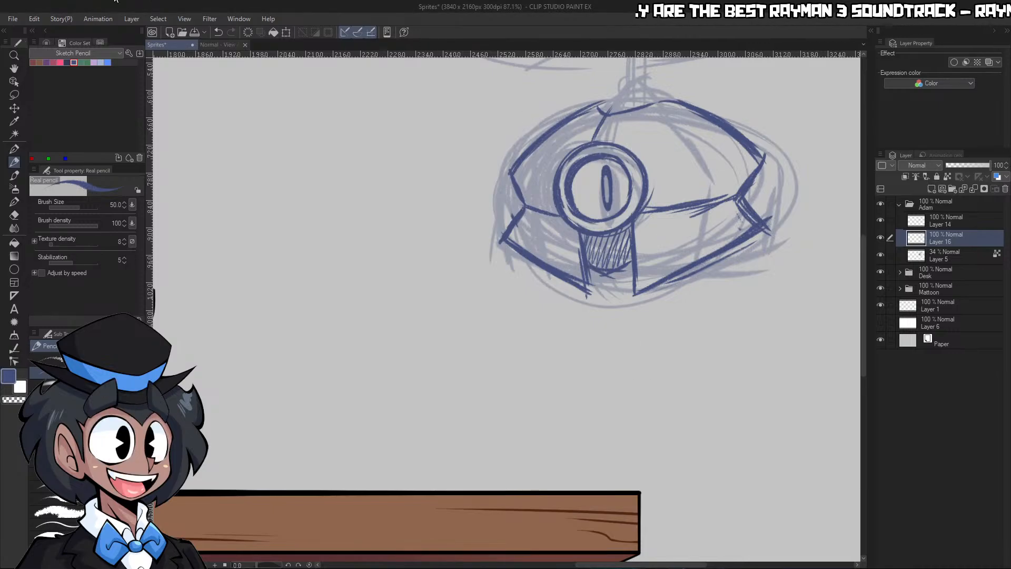
left_click(735, 286)
key("slash")
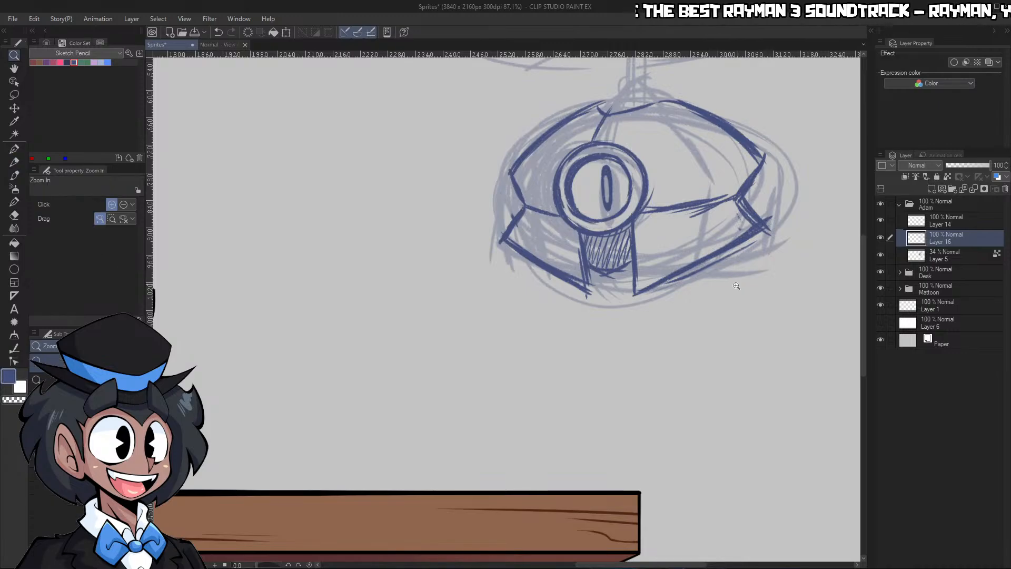
mouse_move(705, 292)
left_mouse_down()
mouse_move(648, 293)
mouse_move(780, 281)
left_mouse_up()
key("p")
key("p")
mouse_move(548, 281)
left_mouse_down()
mouse_move(523, 269)
mouse_move(556, 282)
mouse_move(594, 267)
mouse_move(554, 287)
mouse_move(533, 284)
mouse_move(567, 302)
mouse_move(523, 279)
mouse_move(517, 292)
mouse_move(528, 309)
left_mouse_up()
key("ctrl+z")
Clean up the outside of the lower-right plate's bottom edge in the transparent color
key("slash")
left_click_drag(600, 247, 548, 247)
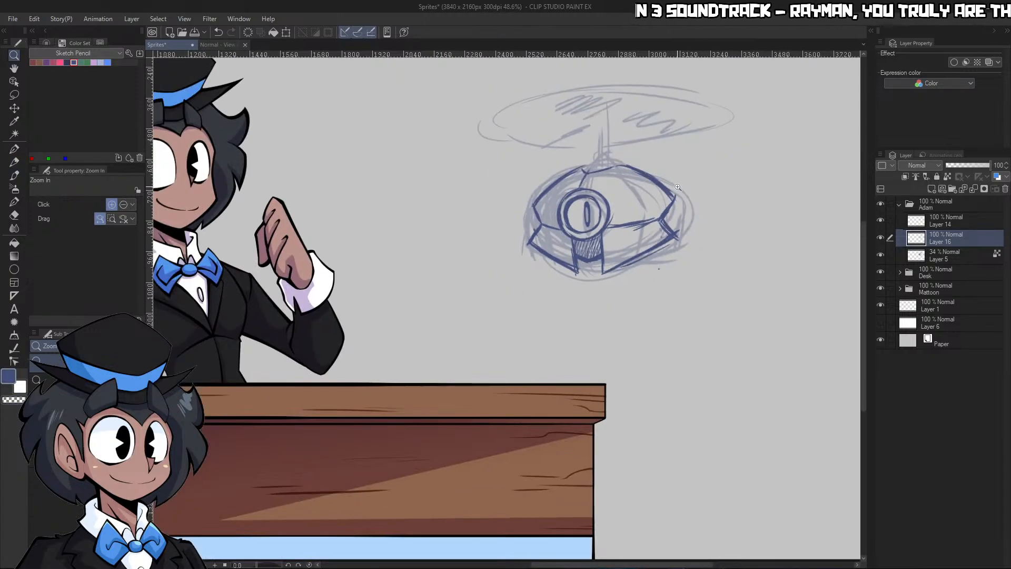
left_click_drag(662, 206, 676, 217)
left_click_drag(649, 285, 679, 285)
key("p")
key("p")
key("c")
left_click_drag(660, 332, 670, 320)
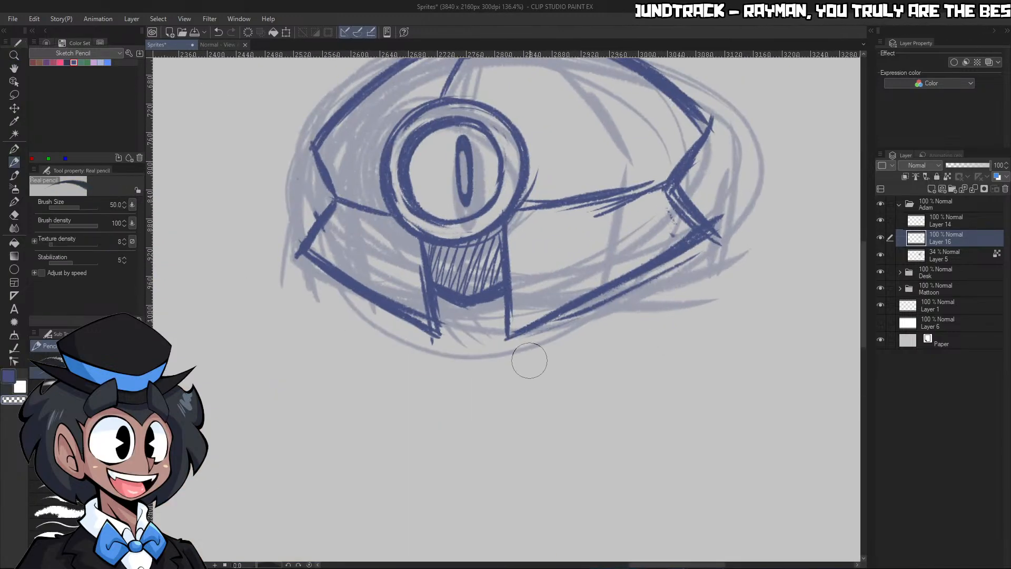
Draw a rounded oval cap on top of the upper shell with the blue pencil, at the base of the propeller shaft
key("slash")
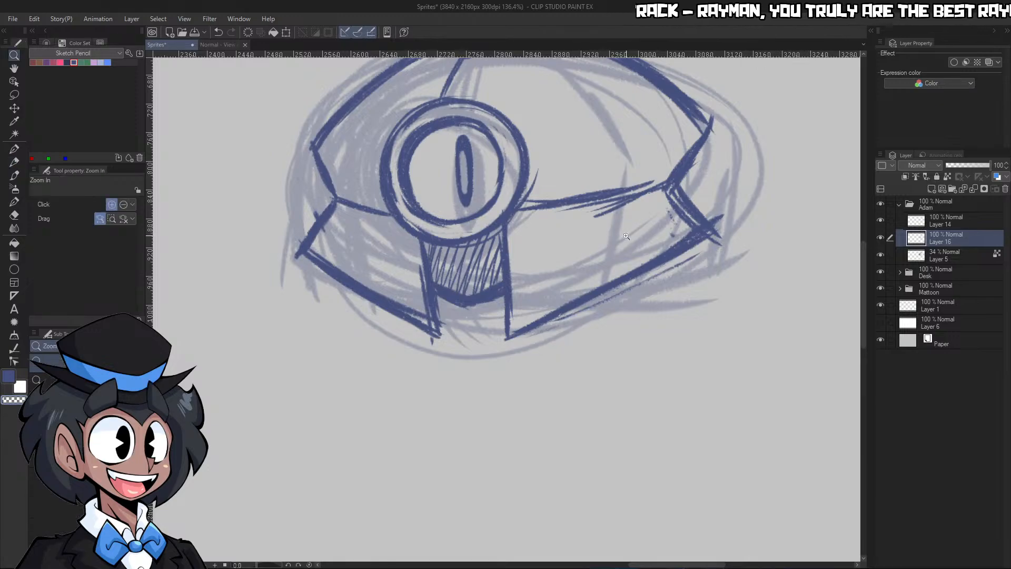
left_click_drag(621, 237, 568, 232)
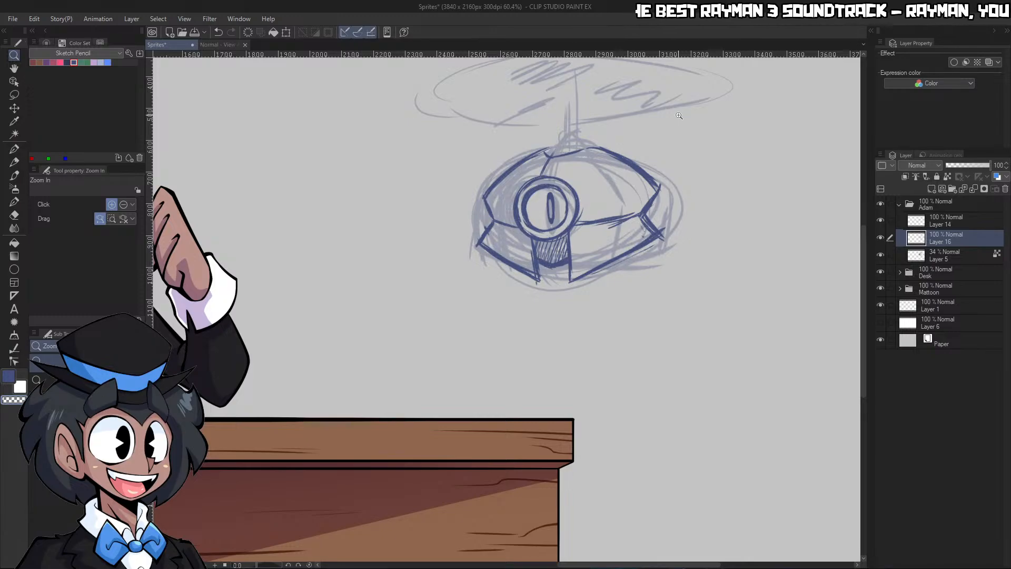
left_click_drag(539, 83, 674, 119)
left_click_drag(599, 177, 743, 176)
key("p")
mouse_move(522, 188)
left_mouse_down()
mouse_move(574, 150)
mouse_move(612, 165)
left_mouse_up()
mouse_move(552, 156)
left_mouse_down()
mouse_move(616, 184)
mouse_move(521, 185)
mouse_move(536, 202)
mouse_move(625, 182)
mouse_move(506, 221)
left_mouse_up()
key("ctrl+space")
left_click_drag(658, 195, 606, 221)
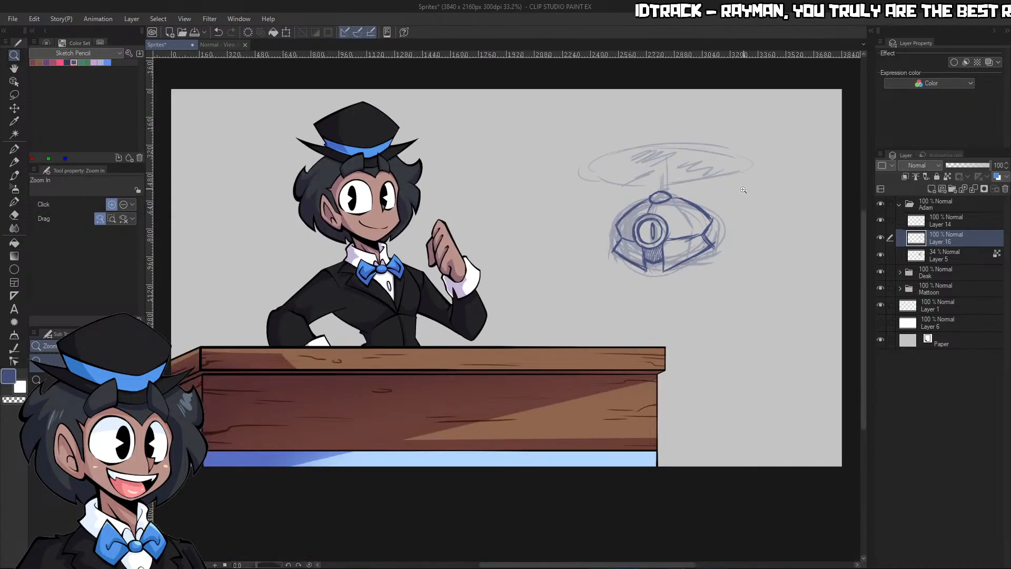
Rotate the clean blue body sketch by 2.2 degrees with Scale/Rotate and apply the transformation
left_click_drag(732, 203, 759, 210)
left_click_drag(679, 296, 732, 285)
key("ctrl+space")
left_click_drag(729, 235, 627, 235)
left_click_drag(757, 151, 848, 149)
key("ctrl+shift+t")
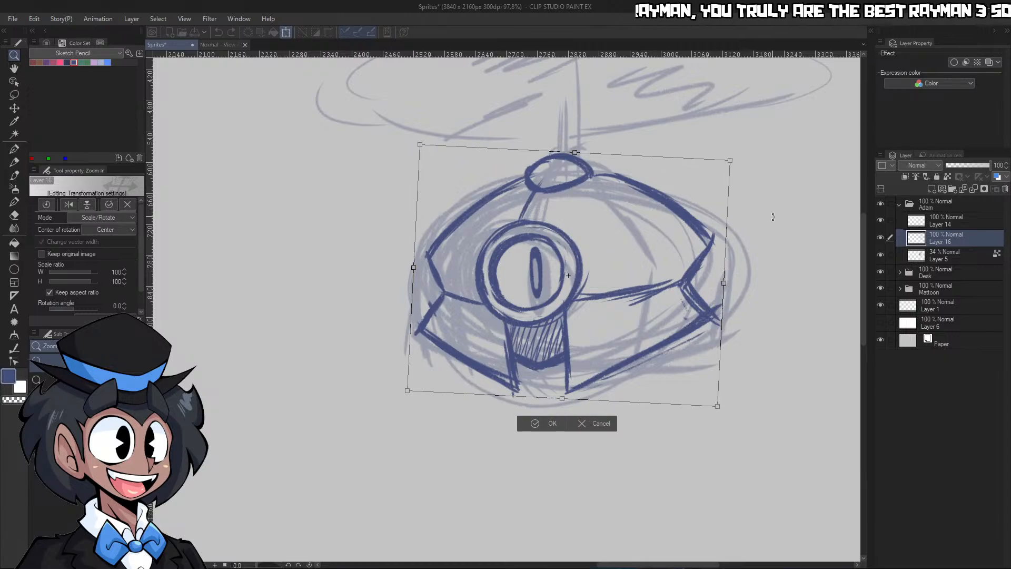
left_click_drag(763, 204, 764, 215)
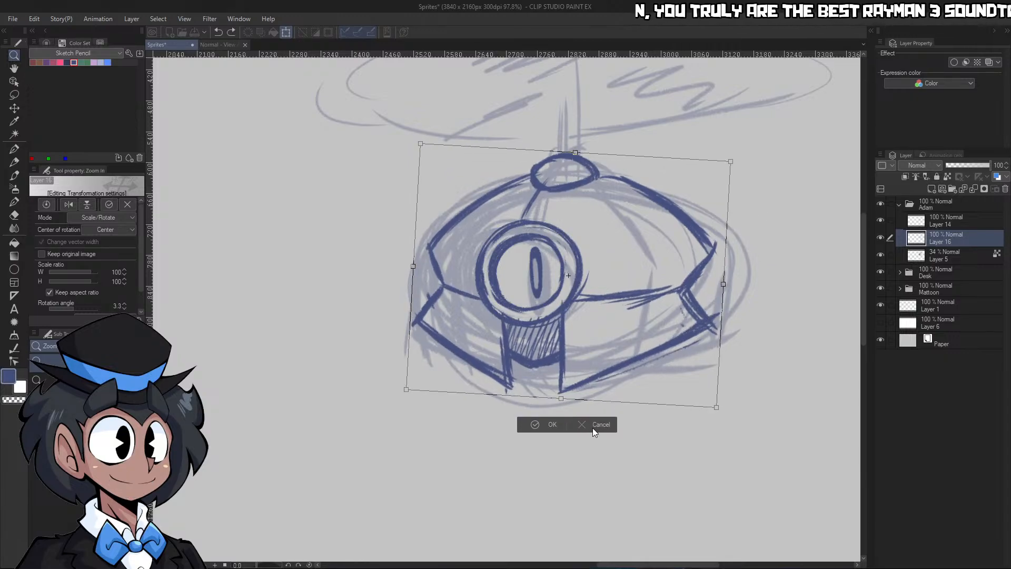
left_click_drag(733, 299, 764, 200)
key("ctrl+z")
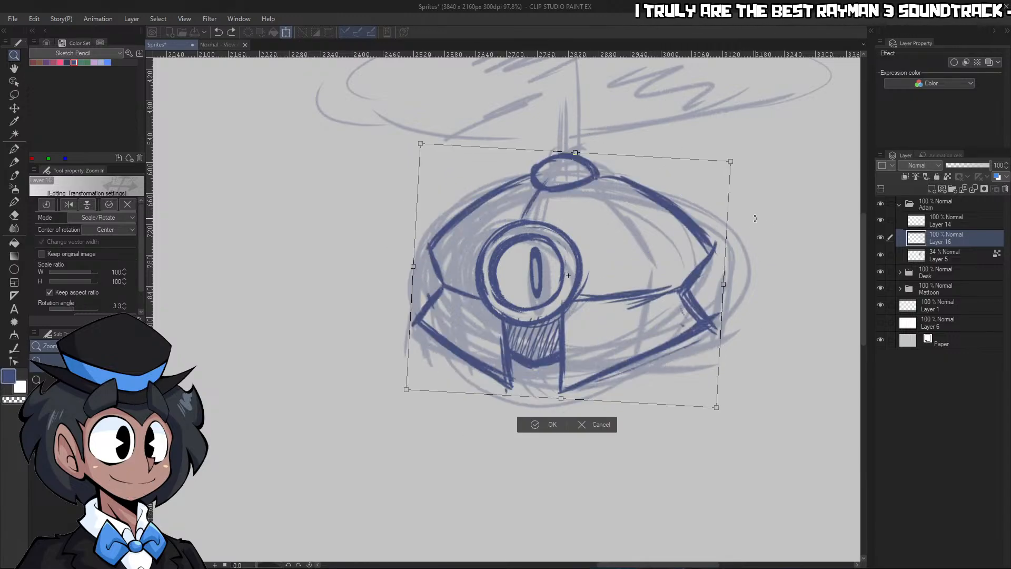
key("ctrl+z")
left_click_drag(727, 307, 727, 313)
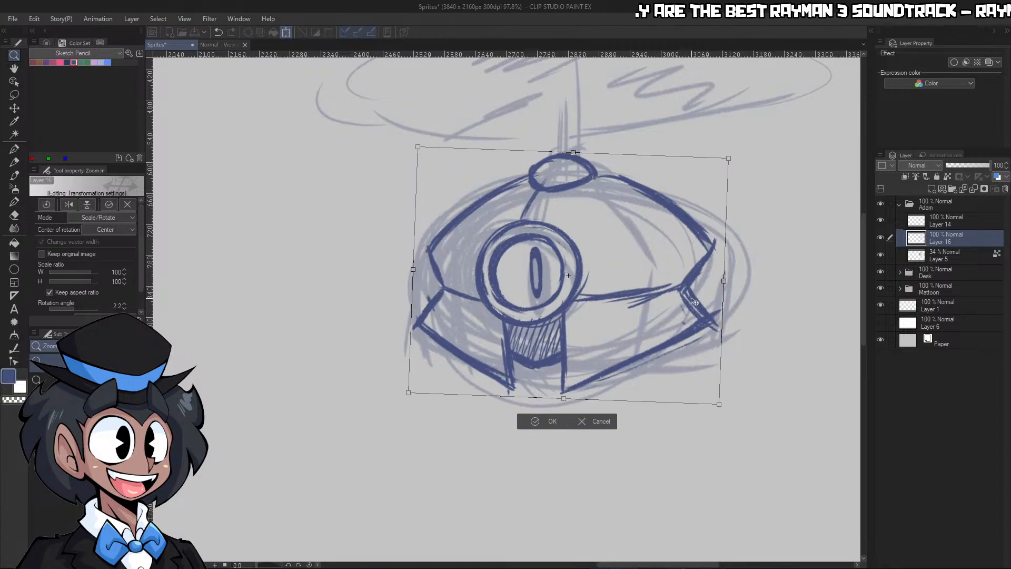
left_click(543, 422)
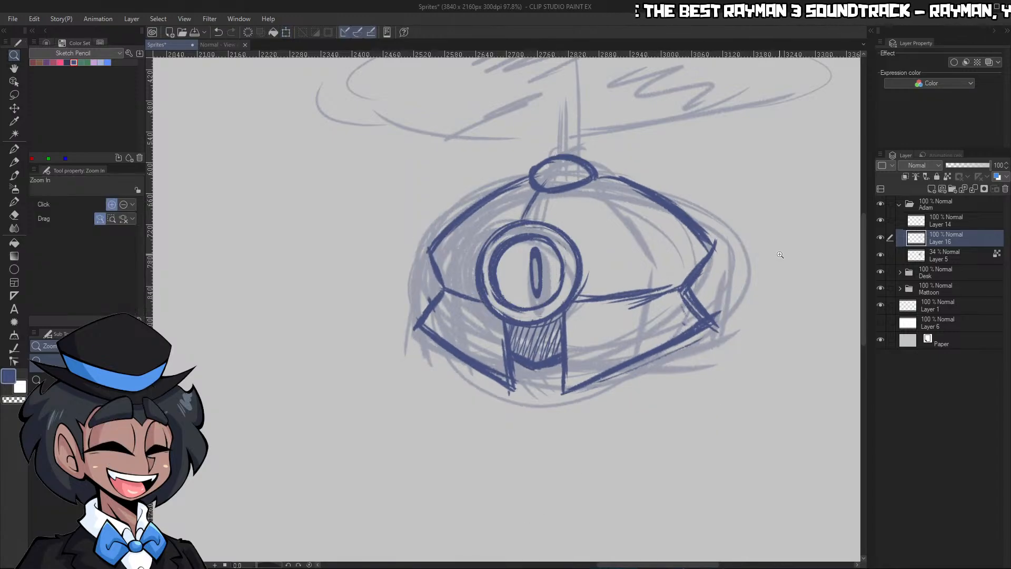
Add a new layer directly above the faded rough on Layer 5 and choose the dark red sketch color
left_click(780, 234)
key("p")
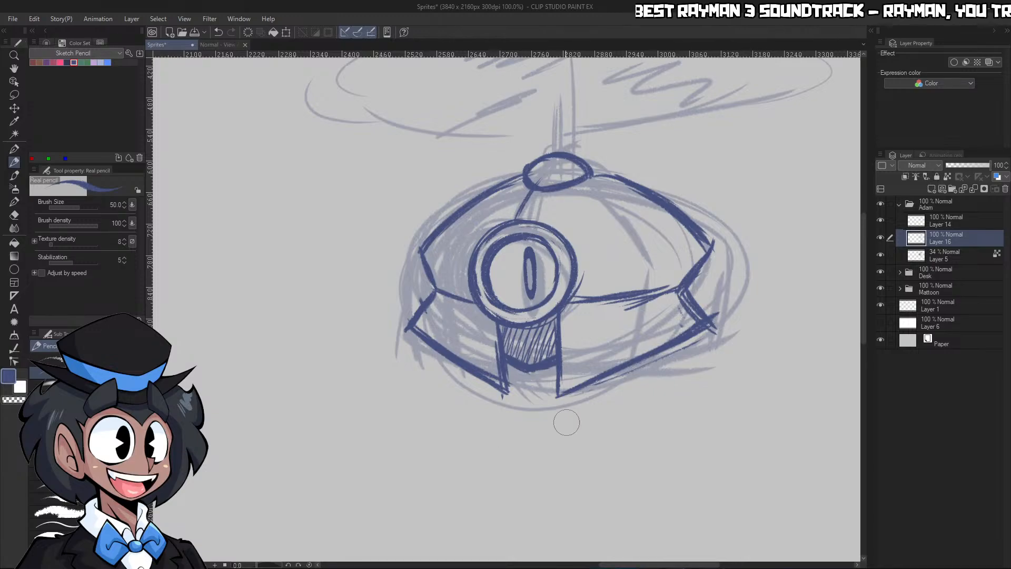
key("slash")
scroll(713, 303, "down", 4)
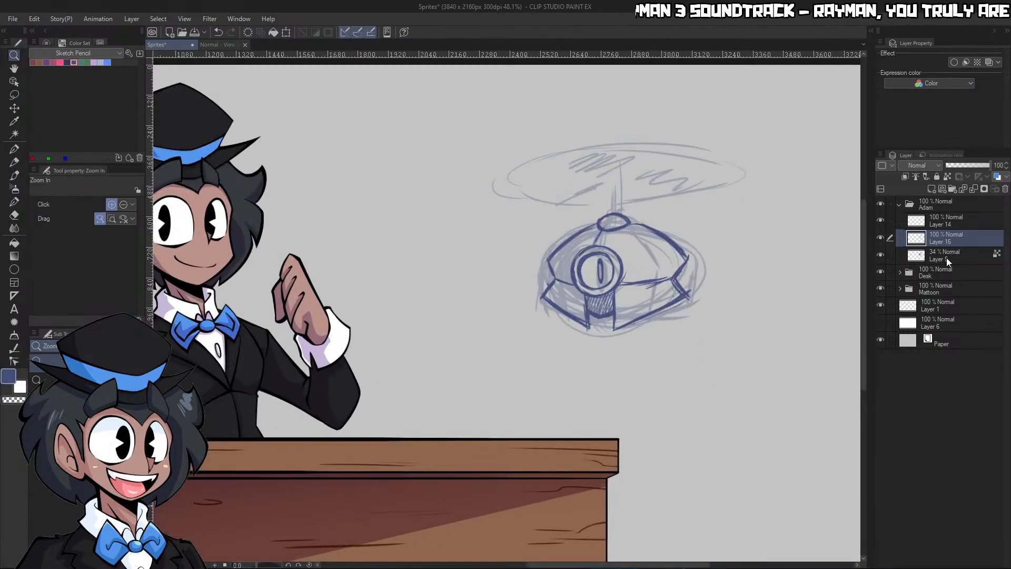
left_click(943, 256)
left_click(933, 190)
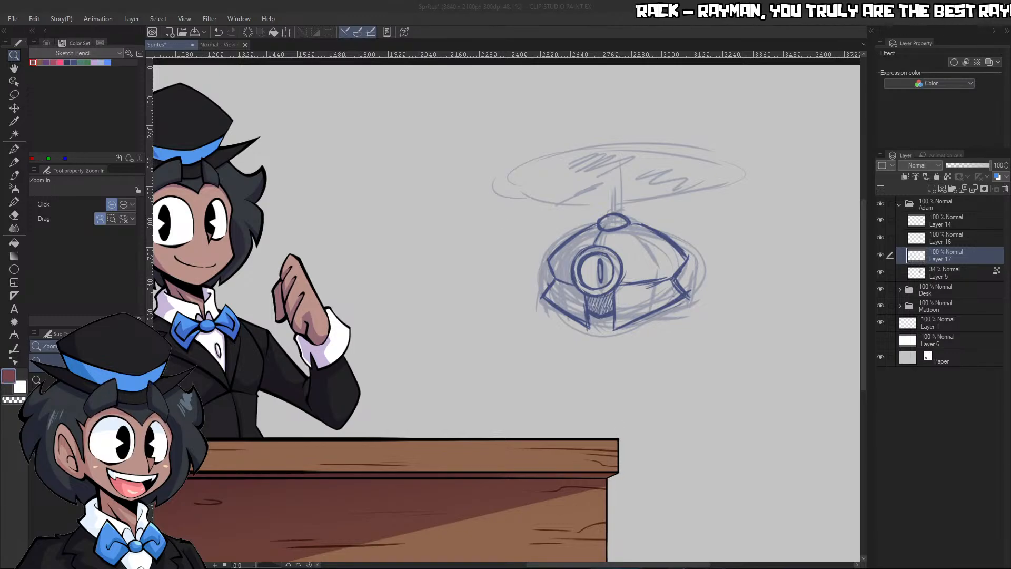
left_click(361, 101)
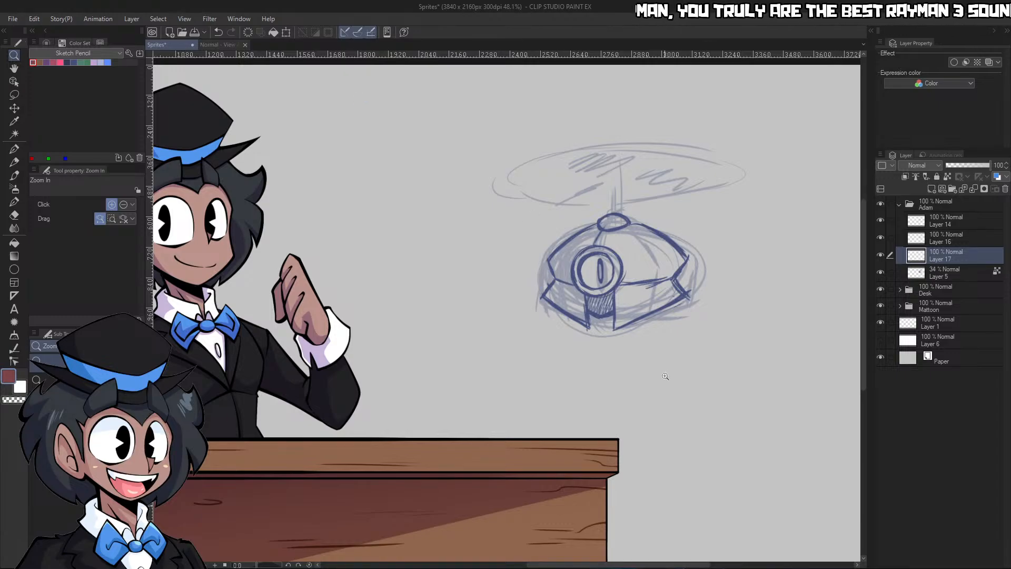
Sketch a red upper arm from the hatched gap down to an oval elbow joint, with two forearm edges extending left
left_click_drag(593, 394, 665, 372)
mouse_move(618, 226)
left_mouse_down()
mouse_move(595, 317)
mouse_move(600, 296)
left_mouse_up()
mouse_move(680, 240)
left_mouse_down()
mouse_move(624, 303)
mouse_move(545, 269)
left_mouse_up()
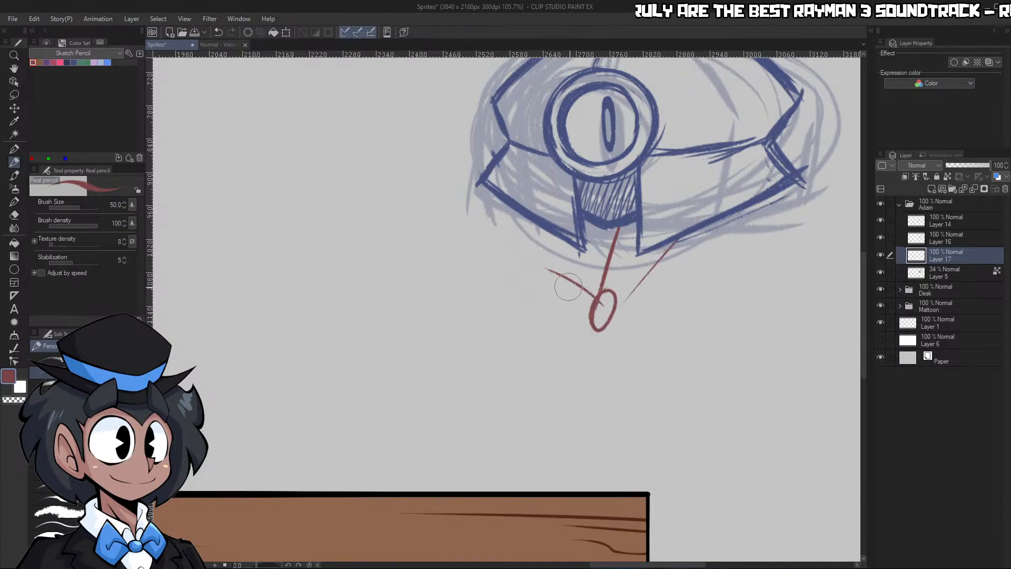
left_click_drag(599, 299, 532, 259)
left_click_drag(582, 316, 505, 304)
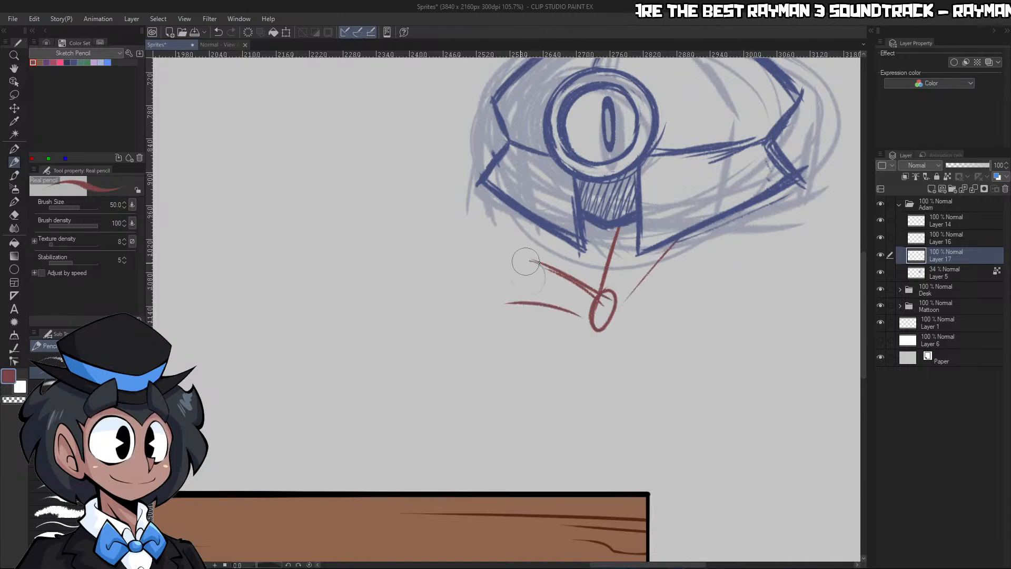
mouse_move(525, 261)
left_mouse_down()
mouse_move(499, 303)
mouse_move(489, 287)
mouse_move(536, 259)
left_mouse_up()
key("ctrl+z")
Draw a curved cuff at the forearm's outer end and a round palm beyond it
left_click_drag(490, 273, 548, 259)
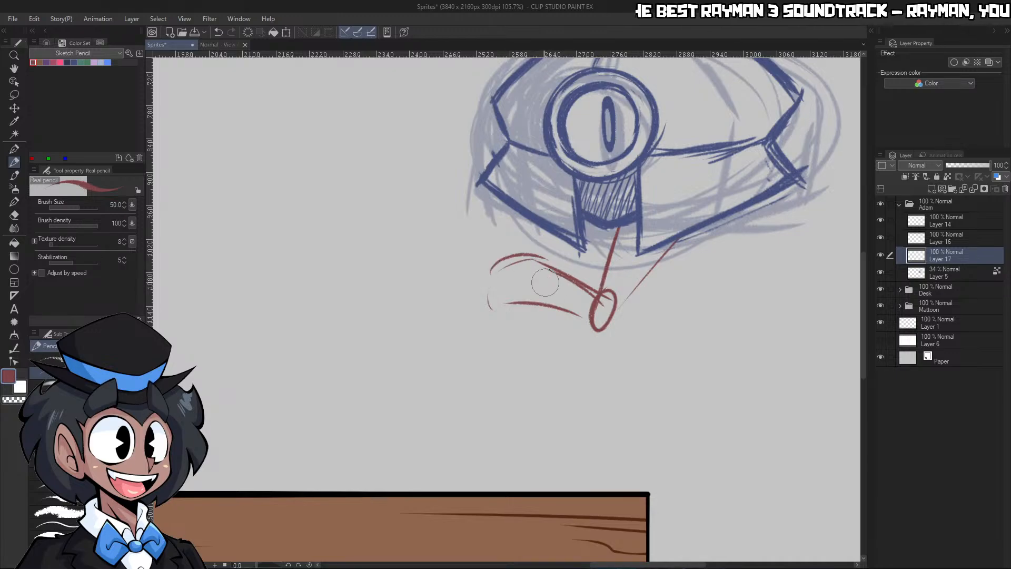
mouse_move(478, 267)
left_mouse_down()
mouse_move(543, 258)
mouse_move(474, 271)
mouse_move(445, 316)
mouse_move(480, 349)
left_mouse_up()
mouse_move(449, 296)
left_mouse_down()
mouse_move(506, 266)
mouse_move(534, 314)
left_mouse_up()
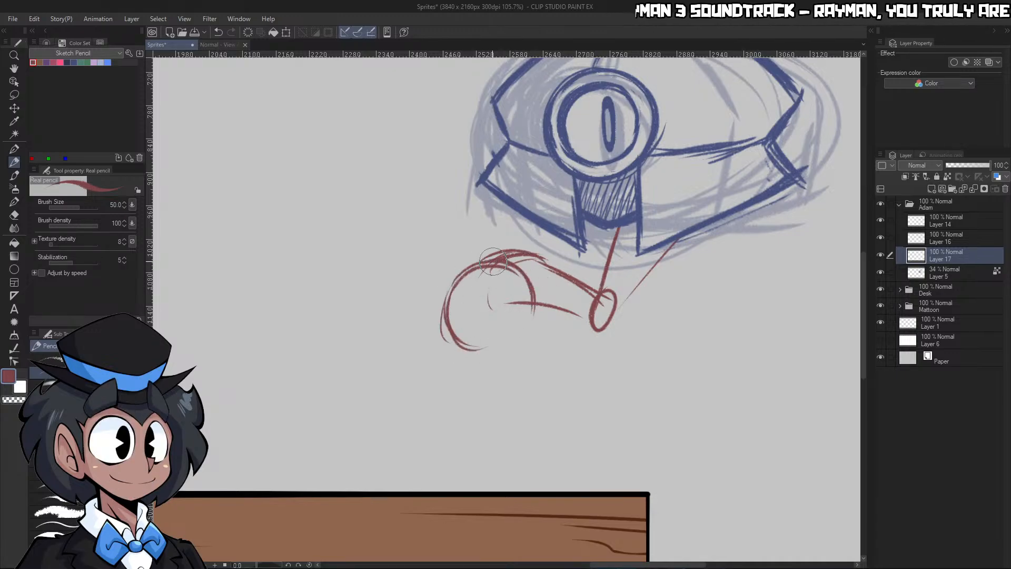
mouse_move(489, 262)
left_mouse_down()
mouse_move(542, 278)
mouse_move(520, 250)
mouse_move(500, 264)
mouse_move(550, 294)
left_mouse_up()
mouse_move(535, 258)
left_mouse_down()
mouse_move(546, 308)
mouse_move(532, 305)
mouse_move(479, 349)
left_mouse_up()
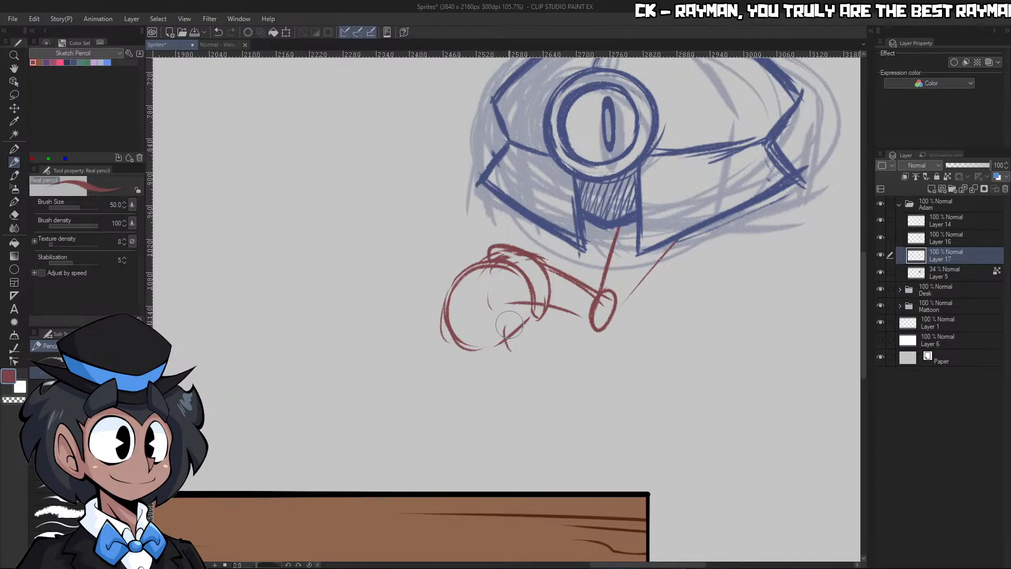
Sketch the curled thumb below the cuff and the first finger hanging down from the palm
mouse_move(507, 332)
left_mouse_down()
mouse_move(538, 308)
mouse_move(522, 351)
mouse_move(488, 317)
mouse_move(507, 333)
mouse_move(496, 309)
mouse_move(509, 333)
left_mouse_up()
left_click_drag(500, 317, 481, 363)
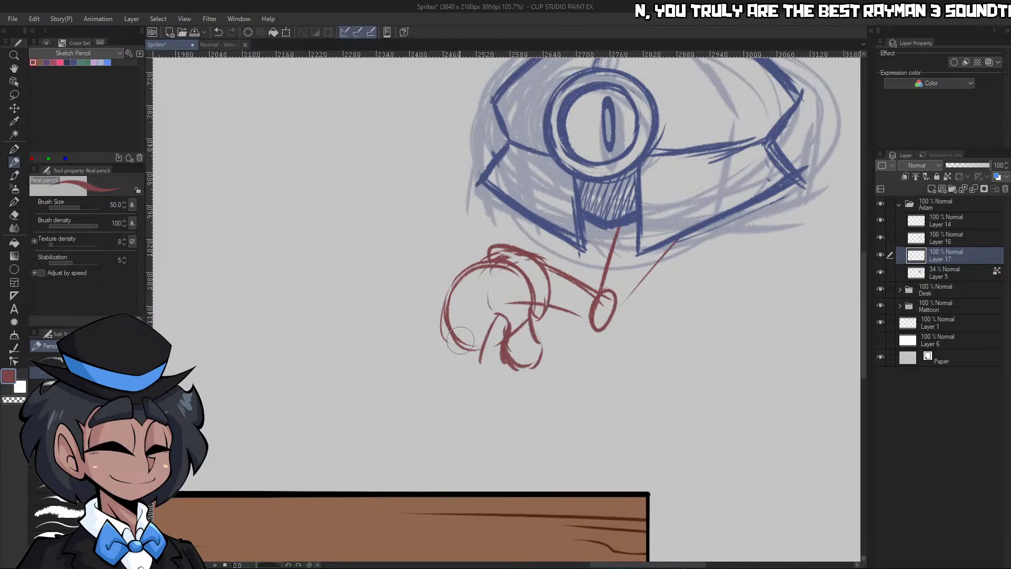
left_click_drag(468, 313, 461, 362)
key("ctrl+z")
left_click_drag(461, 316, 485, 399)
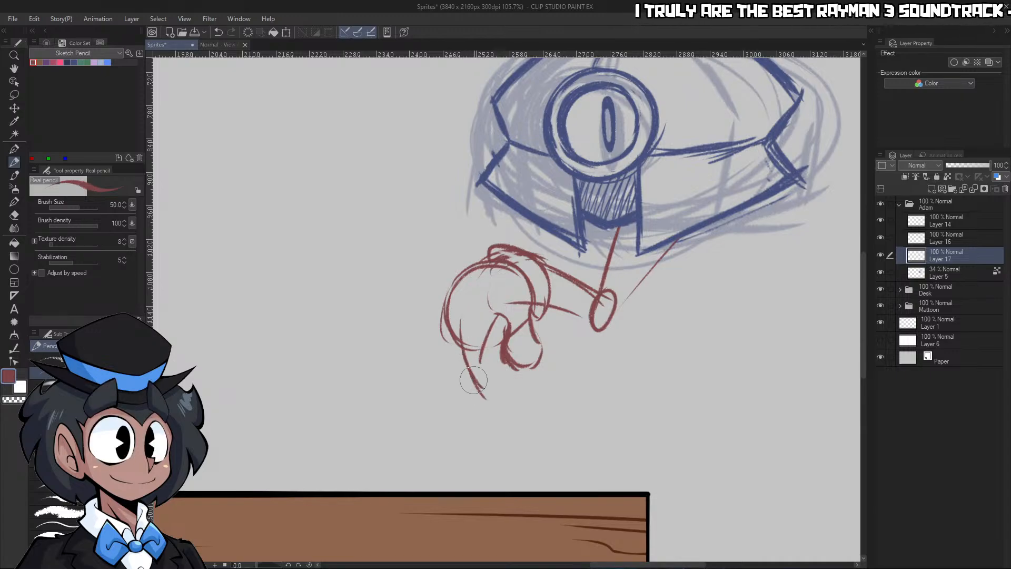
mouse_move(462, 322)
left_mouse_down()
mouse_move(465, 380)
mouse_move(496, 389)
left_mouse_up()
left_click_drag(491, 355, 499, 381)
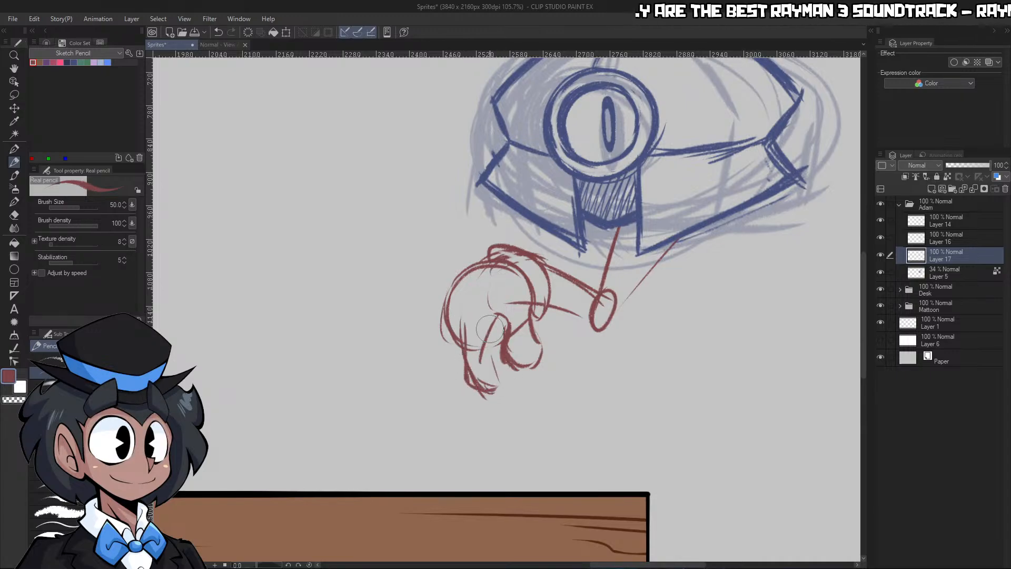
left_click_drag(445, 312, 441, 380)
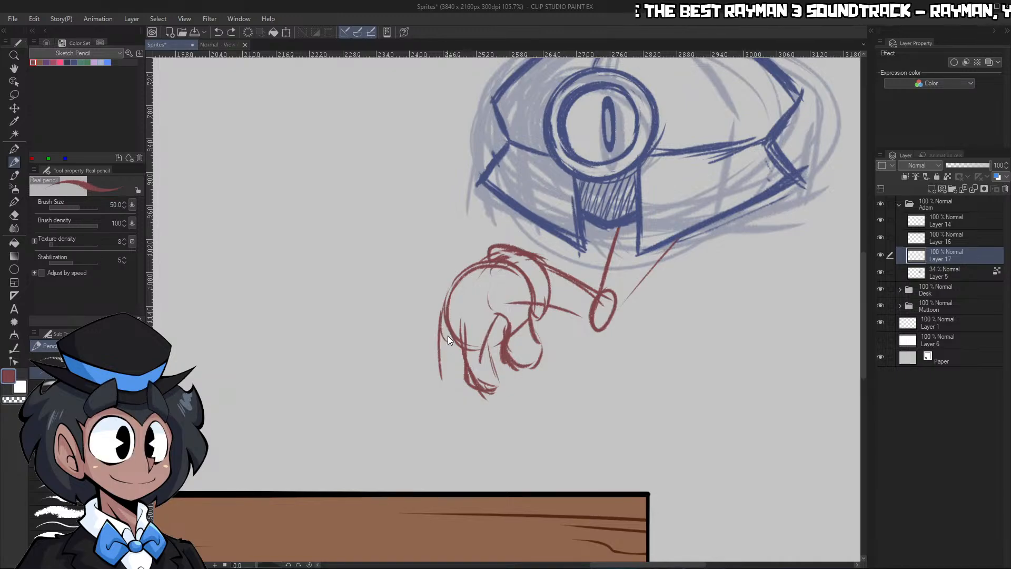
left_click_drag(446, 333, 442, 375)
mouse_move(452, 293)
left_mouse_down()
mouse_move(445, 382)
mouse_move(438, 377)
left_mouse_up()
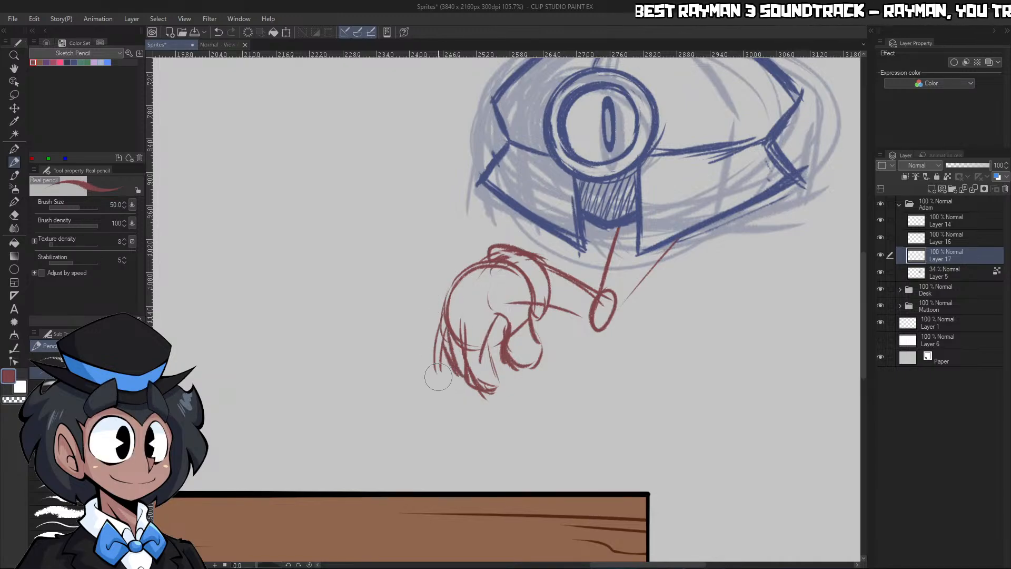
key("ctrl+z")
key("ctrl+z")
key("ctrl+z")
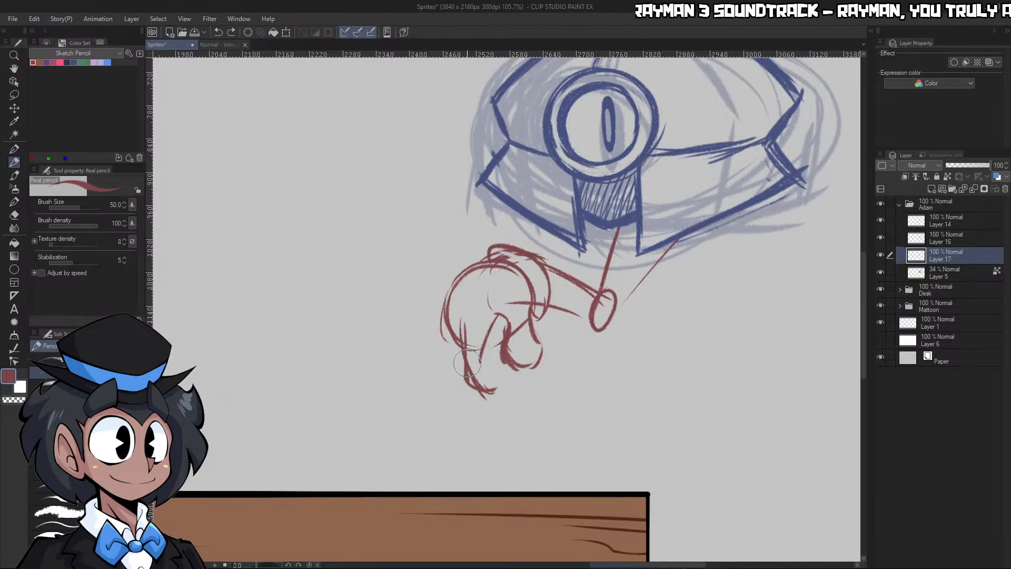
Redraw the first finger's inner edge to close its rounded tip beside the thumb
left_click_drag(466, 318, 490, 389)
key("ctrl+z")
left_click_drag(486, 335, 503, 374)
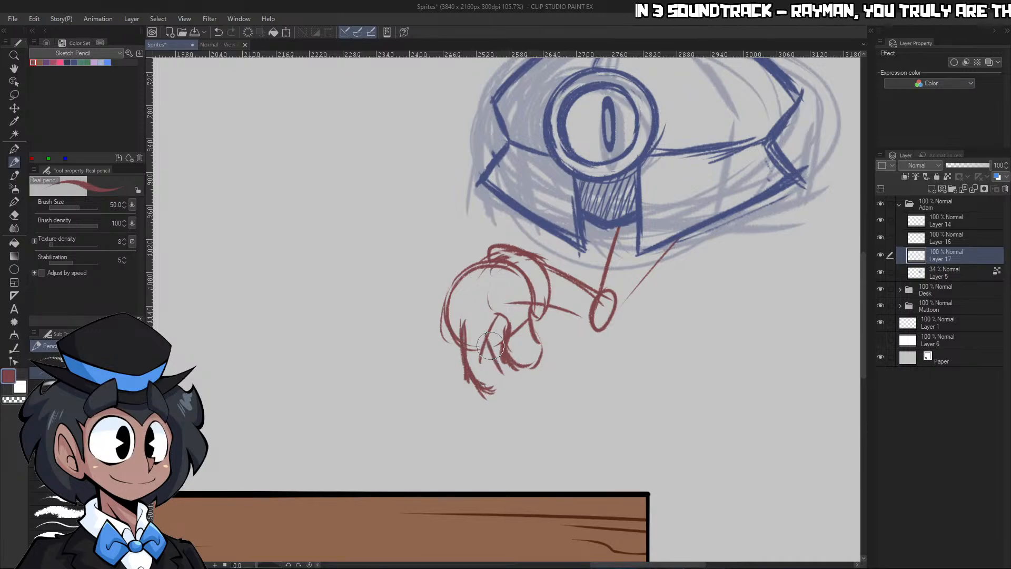
mouse_move(446, 316)
left_mouse_down()
mouse_move(444, 369)
mouse_move(444, 356)
mouse_move(460, 386)
mouse_move(453, 331)
left_mouse_up()
key("c")
mouse_move(461, 284)
left_mouse_down()
mouse_move(434, 321)
mouse_move(433, 352)
left_mouse_up()
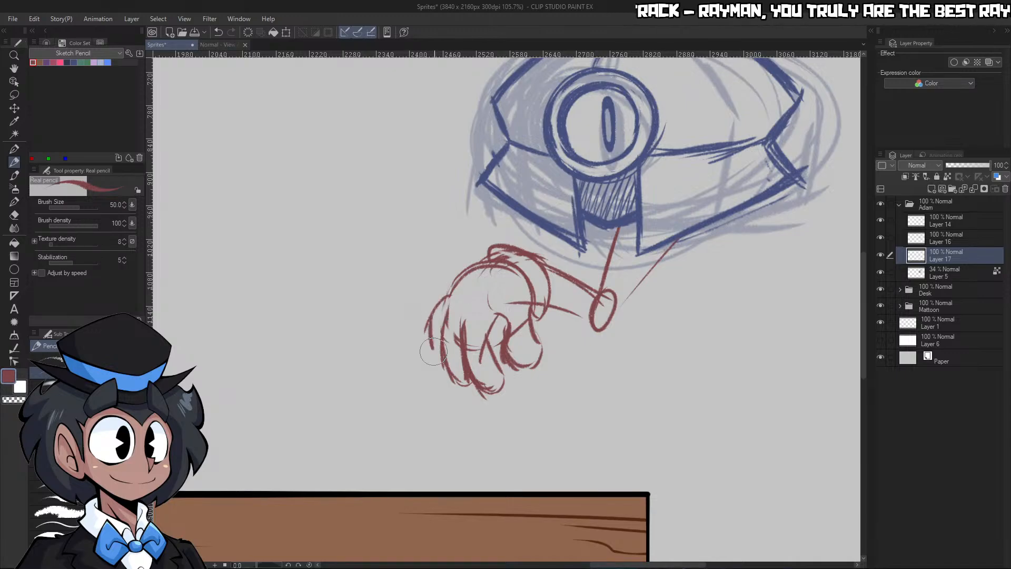
key("ctrl+space")
left_click_drag(626, 258, 646, 243)
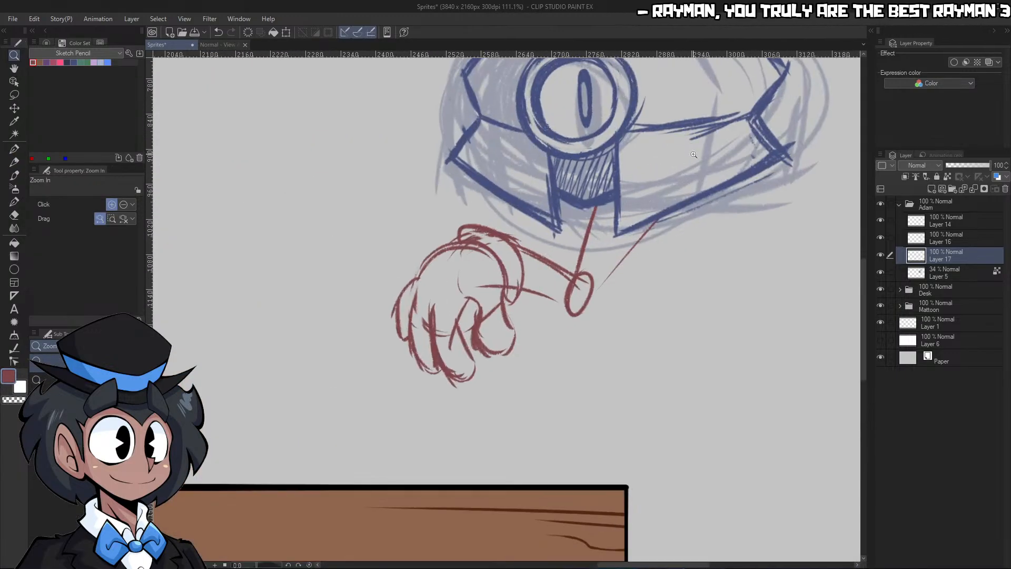
key("ctrl+z")
key("ctrl+z")
key("ctrl+z")
key("ctrl+z")
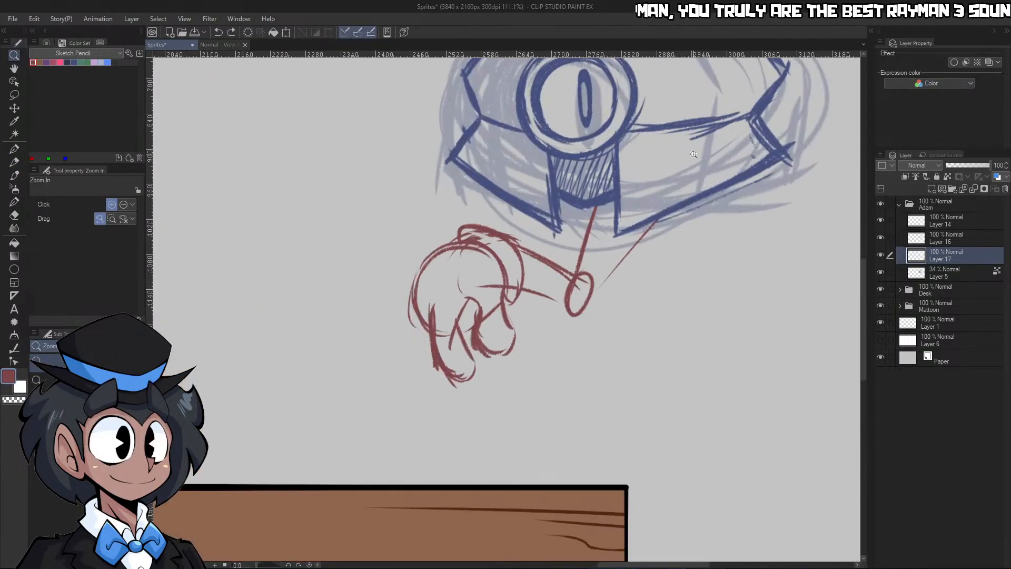
Redraw the outer fingers curling down from the palm, clean up their overlaps in the transparent color and add knuckle lines
key("p")
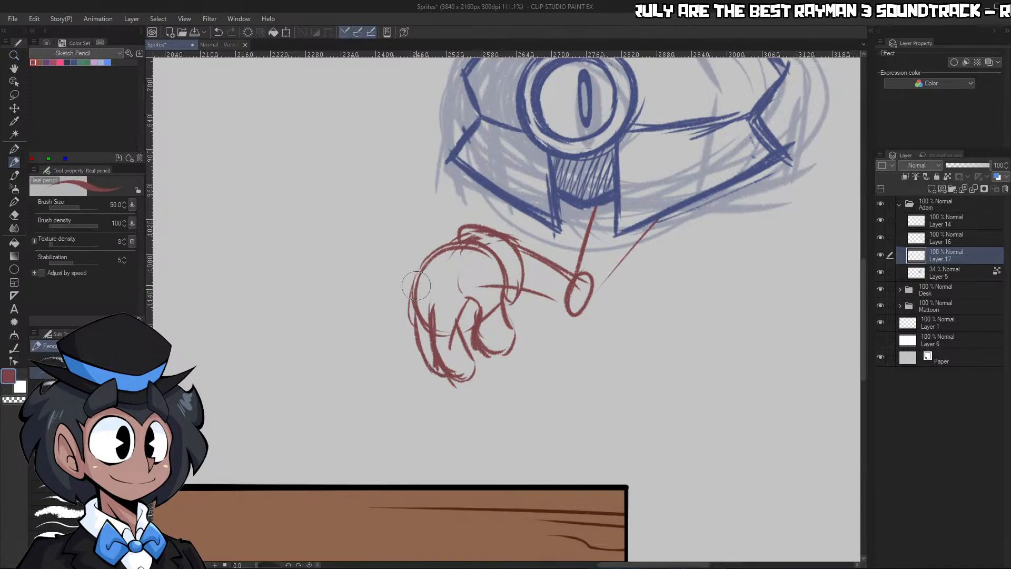
mouse_move(413, 288)
left_mouse_down()
mouse_move(402, 346)
mouse_move(404, 314)
mouse_move(423, 360)
left_mouse_up()
key("c")
mouse_move(412, 321)
left_mouse_down()
mouse_move(422, 271)
mouse_move(501, 235)
left_mouse_up()
key("c")
mouse_move(424, 290)
left_mouse_down()
mouse_move(430, 267)
mouse_move(449, 265)
left_mouse_up()
mouse_move(453, 286)
left_mouse_down()
mouse_move(501, 272)
mouse_move(463, 279)
mouse_move(585, 287)
left_mouse_up()
Lasso the hand without its cuff, enlarge it slightly with a transformation and clear the selection
key("ctrl+space")
key("m")
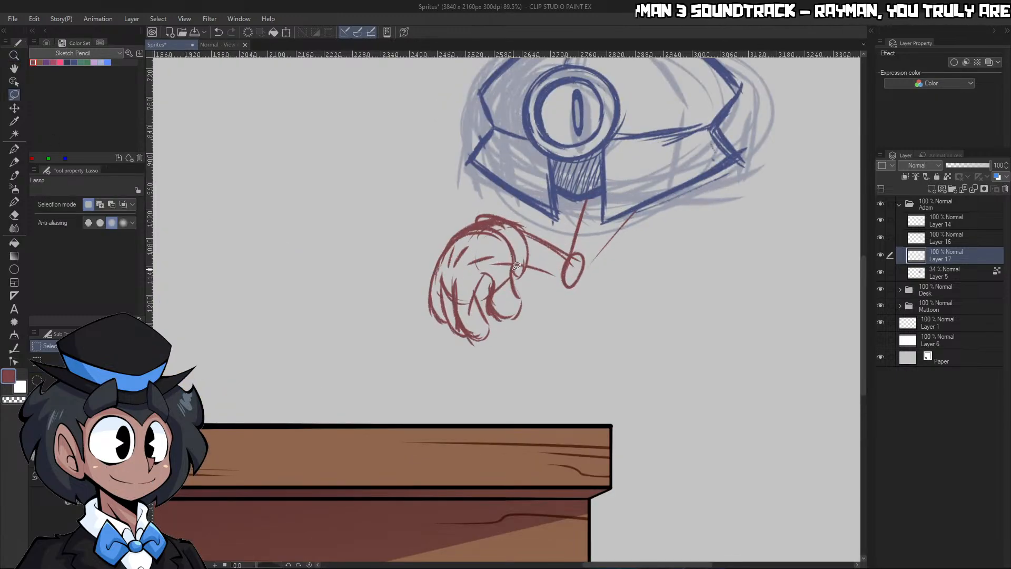
mouse_move(504, 234)
left_mouse_down()
mouse_move(507, 354)
mouse_move(521, 287)
left_mouse_up()
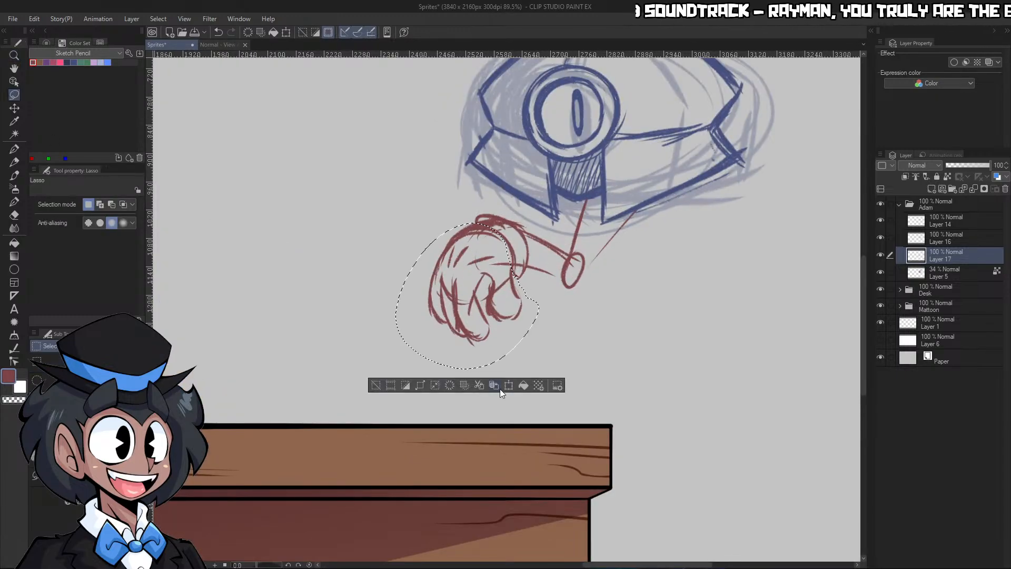
left_click(462, 385)
left_click_drag(468, 369, 467, 387)
left_click_drag(506, 329, 504, 326)
left_click(444, 401)
key("ctrl+d")
Redraw the upper arm as a thicker vertical rod below the hatched gap and reinforce the oval elbow joint
key("ctrl+space")
left_click_drag(708, 225, 707, 204)
key("p")
mouse_move(566, 268)
left_mouse_down()
mouse_move(552, 319)
mouse_move(562, 305)
left_mouse_up()
key("c")
left_click_drag(566, 271, 562, 308)
key("c")
mouse_move(562, 348)
left_mouse_down()
mouse_move(588, 295)
mouse_move(571, 332)
mouse_move(549, 336)
mouse_move(550, 327)
mouse_move(555, 360)
left_mouse_up()
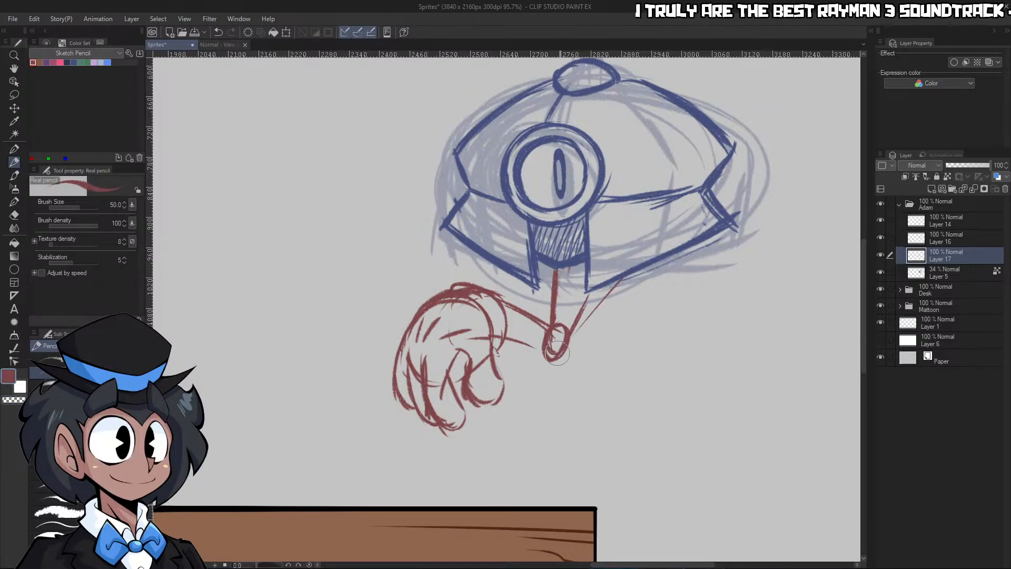
Reshape the elbow joint into a clean open circle with a thickened underside, alternating red and the transparent color
left_click_drag(559, 325, 572, 338)
mouse_move(573, 339)
left_mouse_down()
mouse_move(553, 360)
mouse_move(560, 333)
mouse_move(543, 350)
mouse_move(561, 336)
left_mouse_up()
key("c")
key("c")
key("c")
Redraw the second arm rod as one thick line from the elbow joint to the body's lower corner, erasing stray strokes with the transparent color
key("c")
key("c")
key("c")
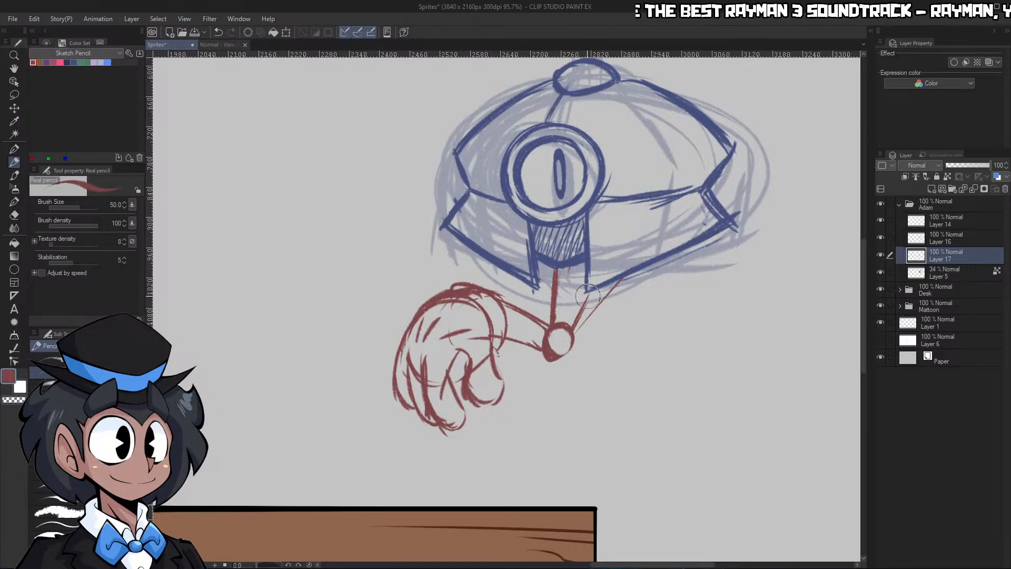
key("c")
key("c")
left_click_drag(574, 331, 598, 283)
key("c")
left_click_drag(594, 316, 628, 269)
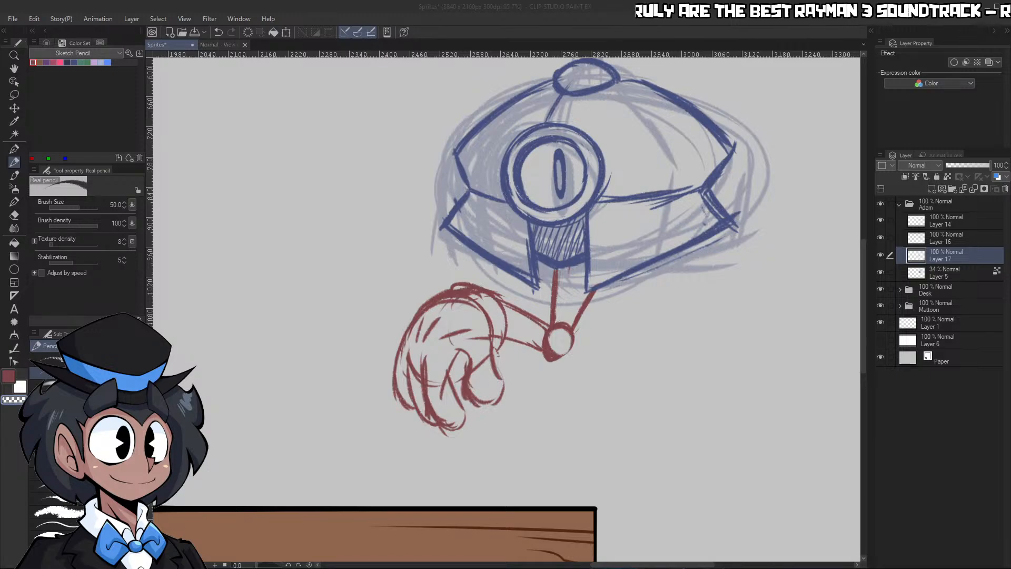
key("alt+Tab")
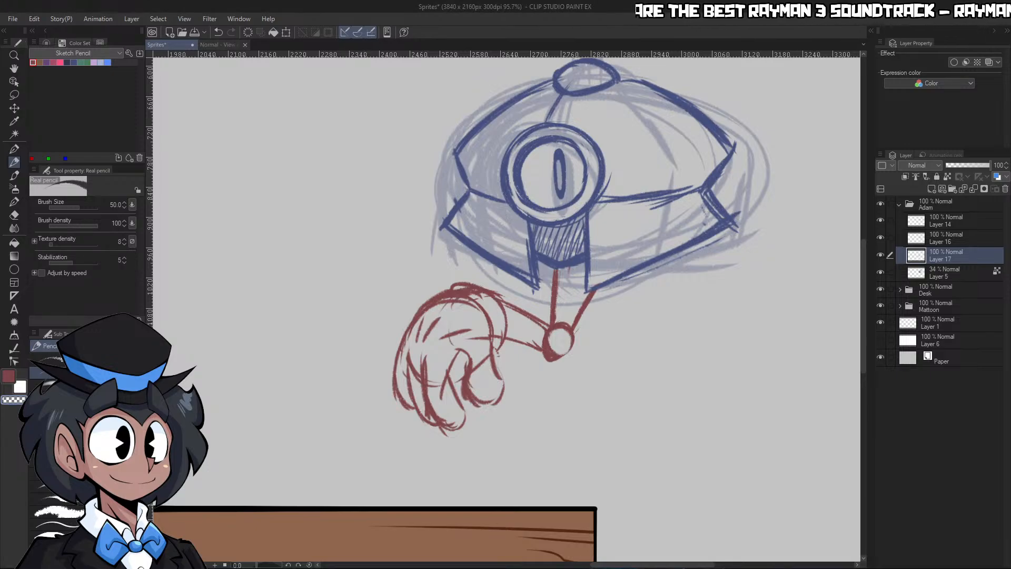
Toggle Layers 14, 16 and 17 to identify the body outline's layer and make Layer 16 active
key("ctrl+space")
left_click_drag(706, 352, 661, 352)
left_click_drag(746, 225, 789, 202)
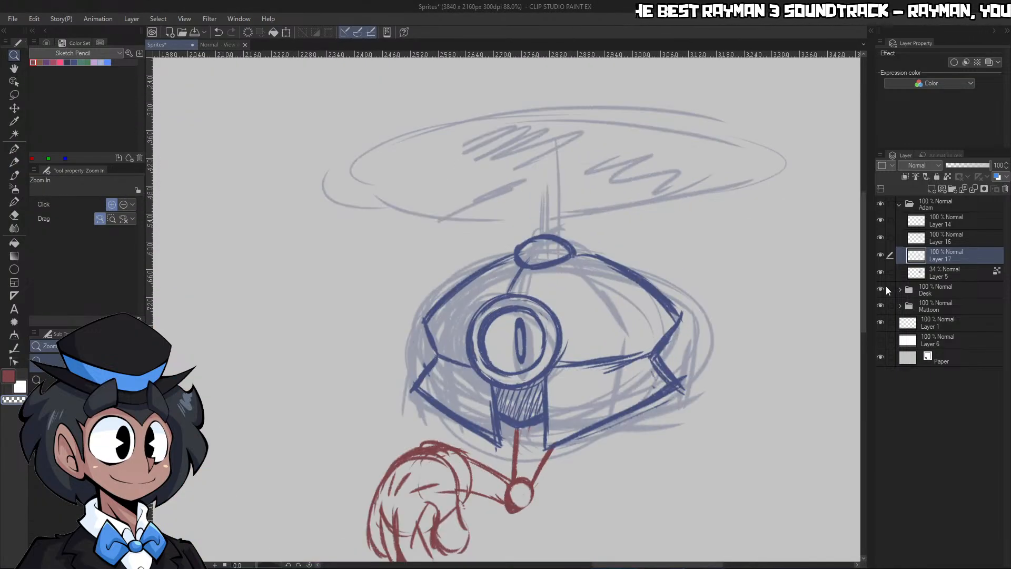
left_click(880, 237)
left_click(880, 238)
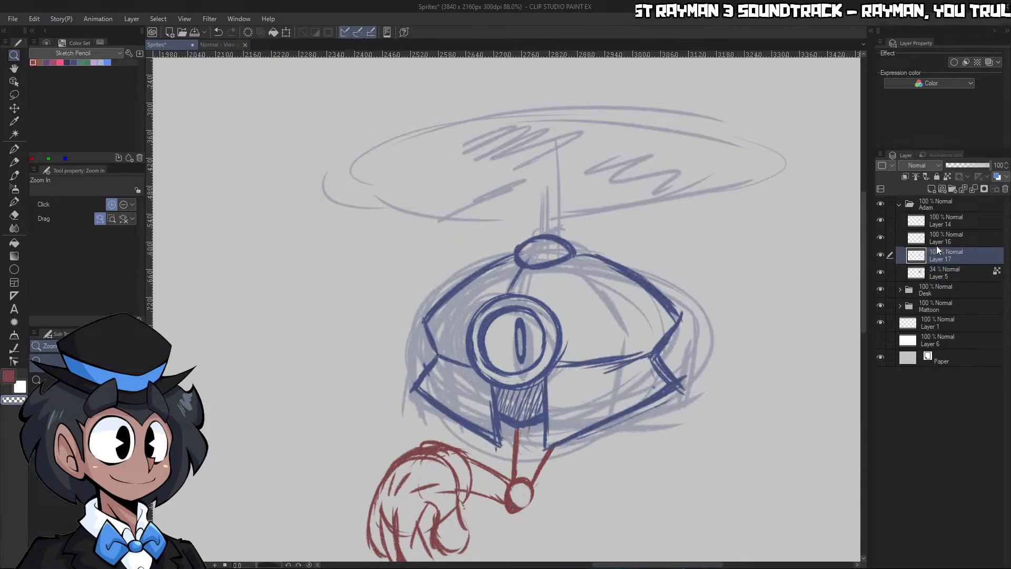
left_click(881, 238)
left_click(881, 238)
left_click(881, 255)
left_click(880, 255)
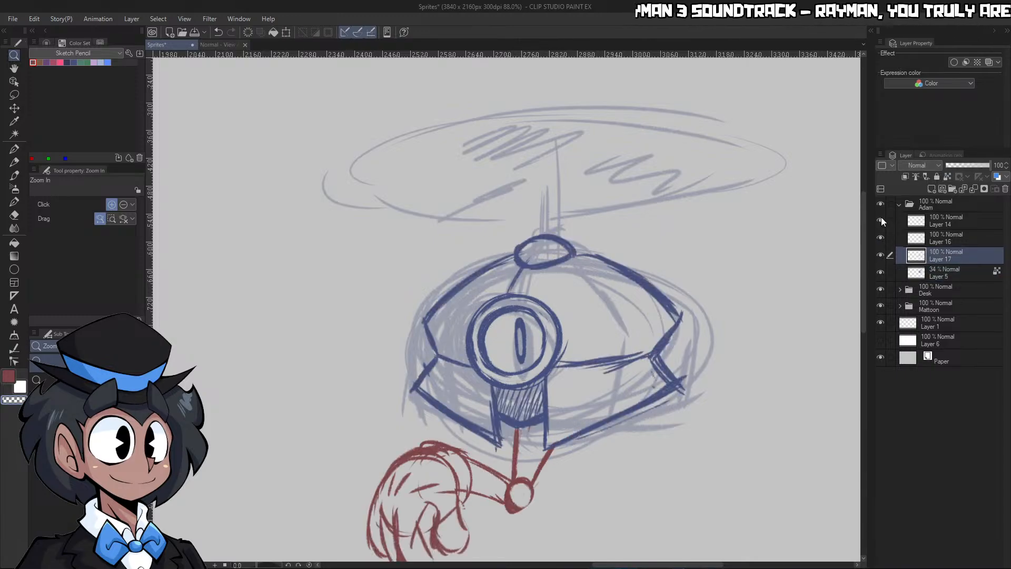
left_click(880, 220)
left_click(880, 220)
left_click(944, 237)
left_click(880, 238)
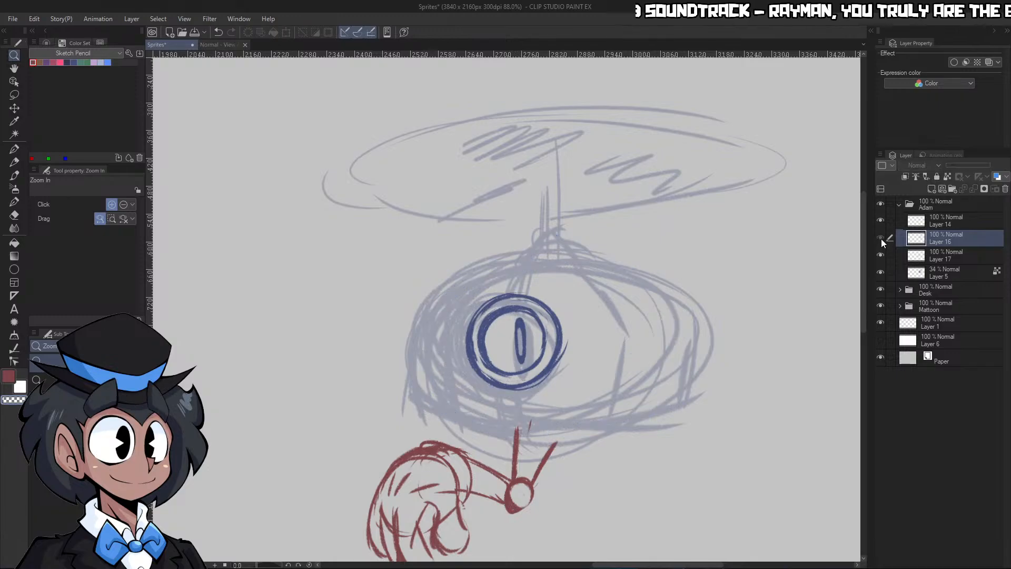
left_click(881, 238)
Pick the dark blue drawing color and place a vertical two-line symmetrical ruler through the cap on top of the body
left_click(74, 62)
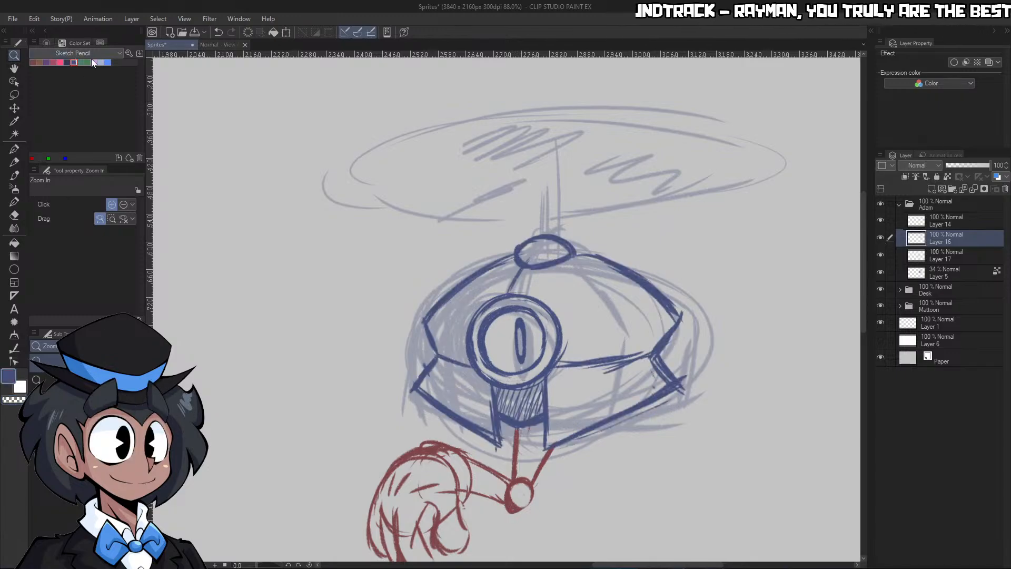
left_click(567, 247)
key("p")
left_click_drag(524, 135, 532, 203)
key("ctrl+z")
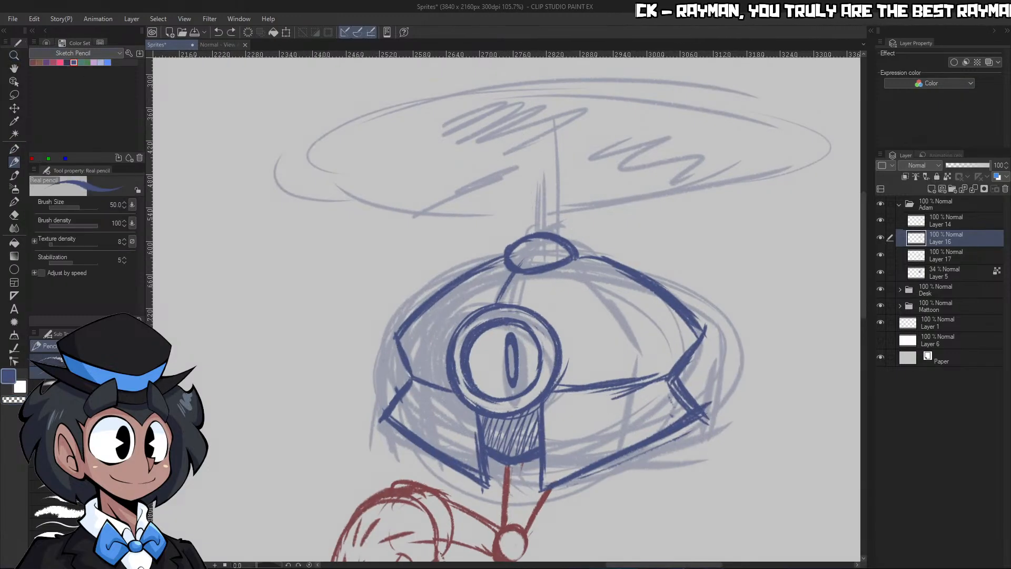
left_click(17, 294)
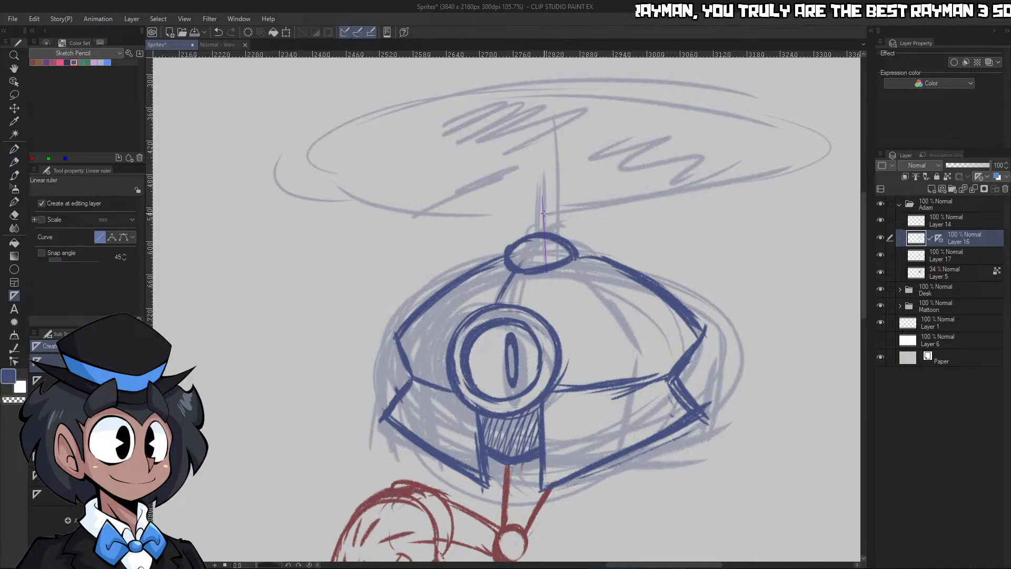
left_click_drag(539, 156, 539, 218)
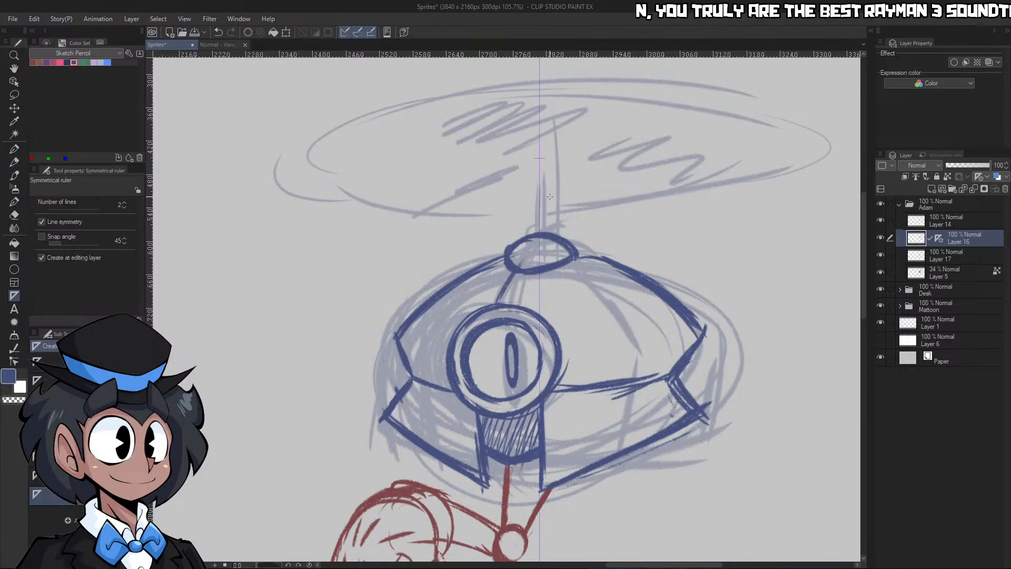
key("p")
key("p")
mouse_move(549, 150)
left_mouse_down()
mouse_move(548, 231)
mouse_move(529, 157)
left_mouse_up()
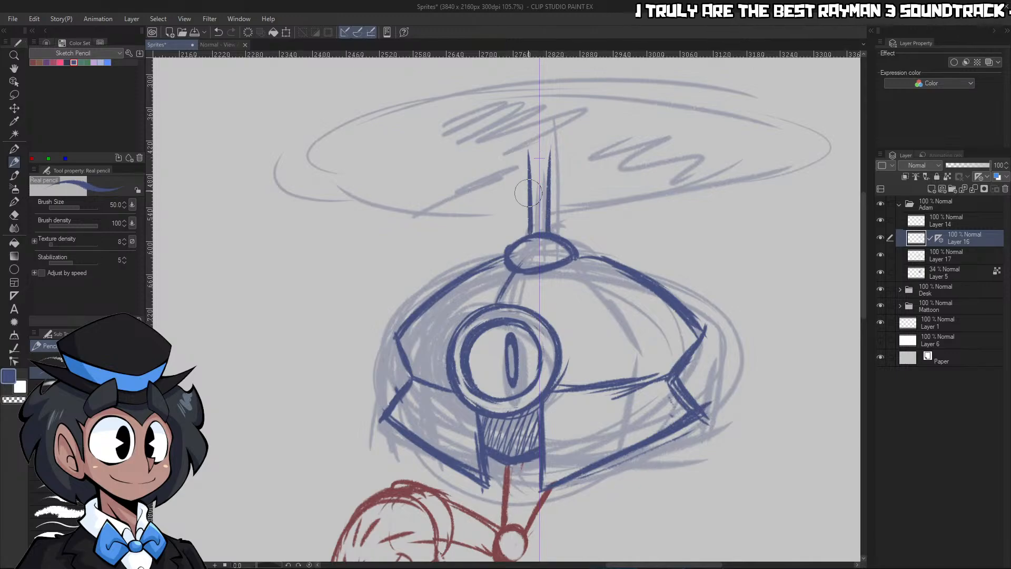
key("k")
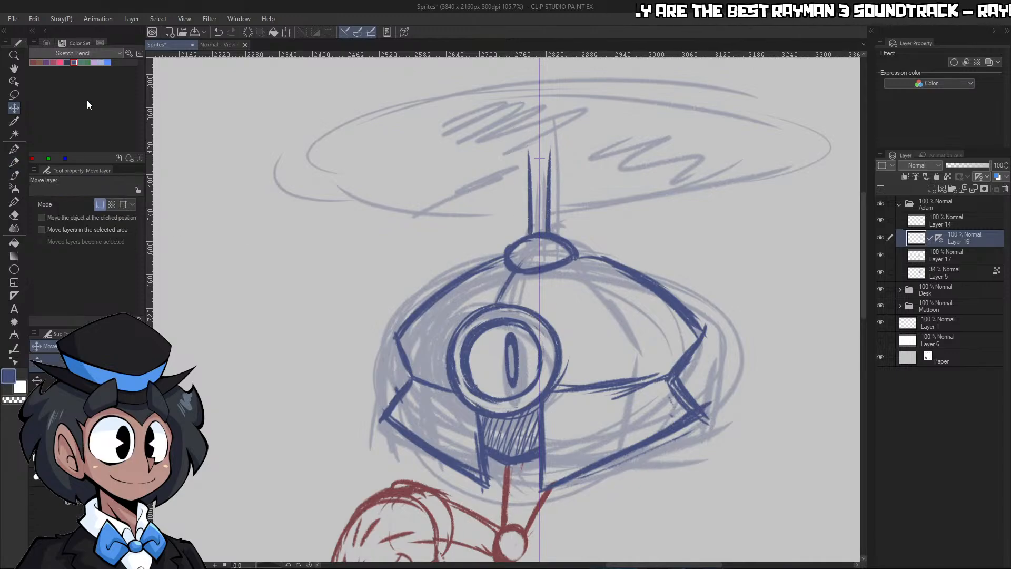
left_click_drag(574, 212, 580, 211)
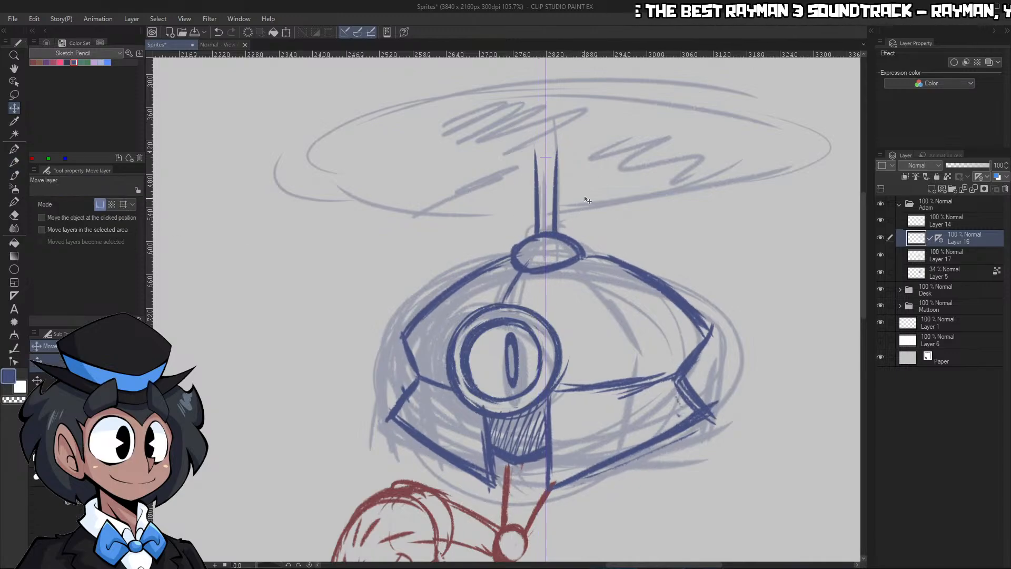
key("ctrl+z")
key("ctrl+z")
key("ctrl+z")
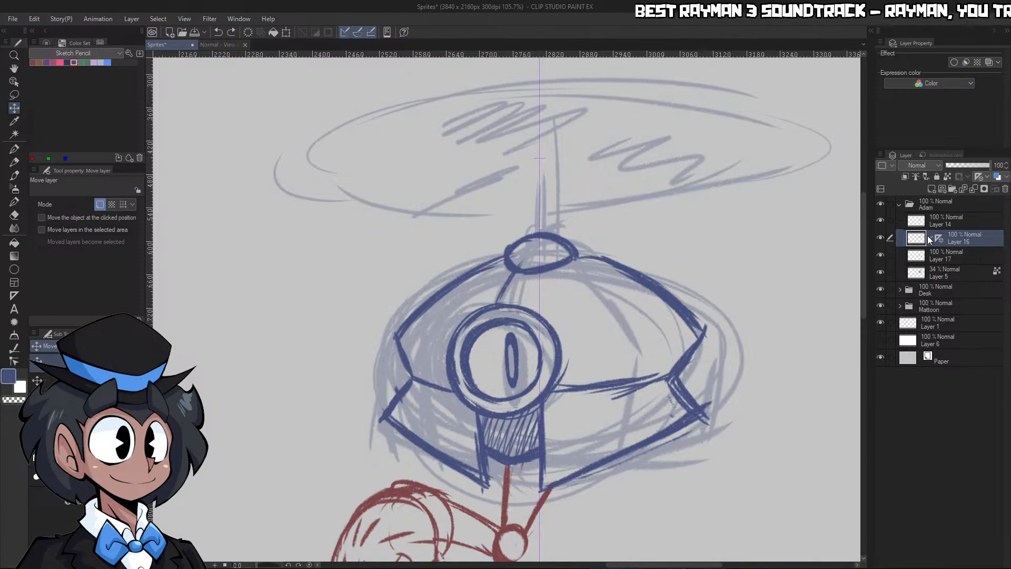
Transfer the symmetrical ruler to a new layer above Layer 16 and sketch the propeller shaft's two mirrored sides above the cap
left_click(929, 187)
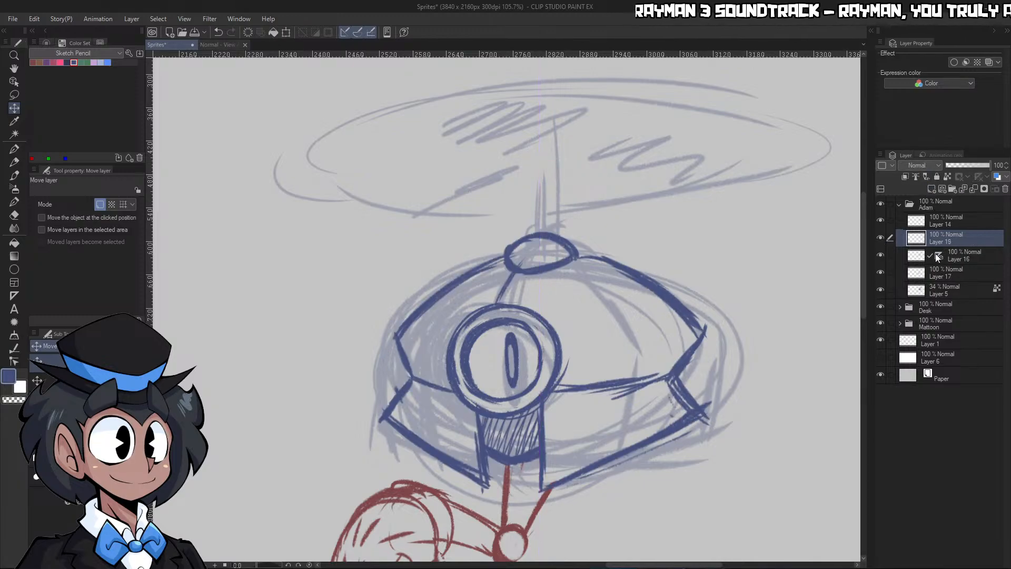
left_click_drag(937, 255, 933, 232)
key("p")
mouse_move(532, 158)
left_mouse_down()
mouse_move(532, 246)
mouse_move(532, 232)
left_mouse_up()
key("ctrl+z")
key("ctrl+z")
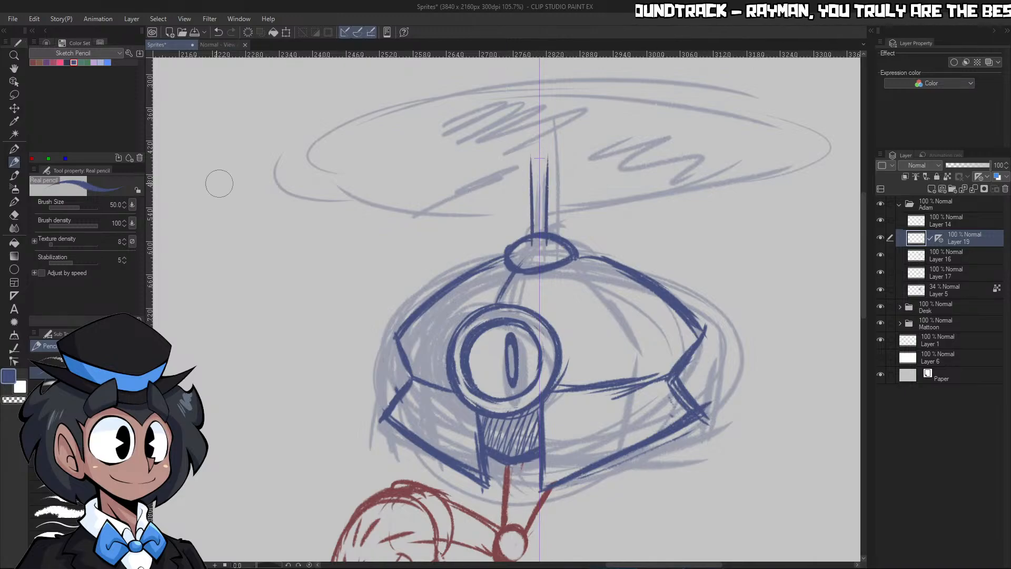
Nudge the shaft layer slightly to the right, thicken the shaft's sides, close its top and clean up its base over the cap
left_click(24, 108)
key("Right")
key("Right")
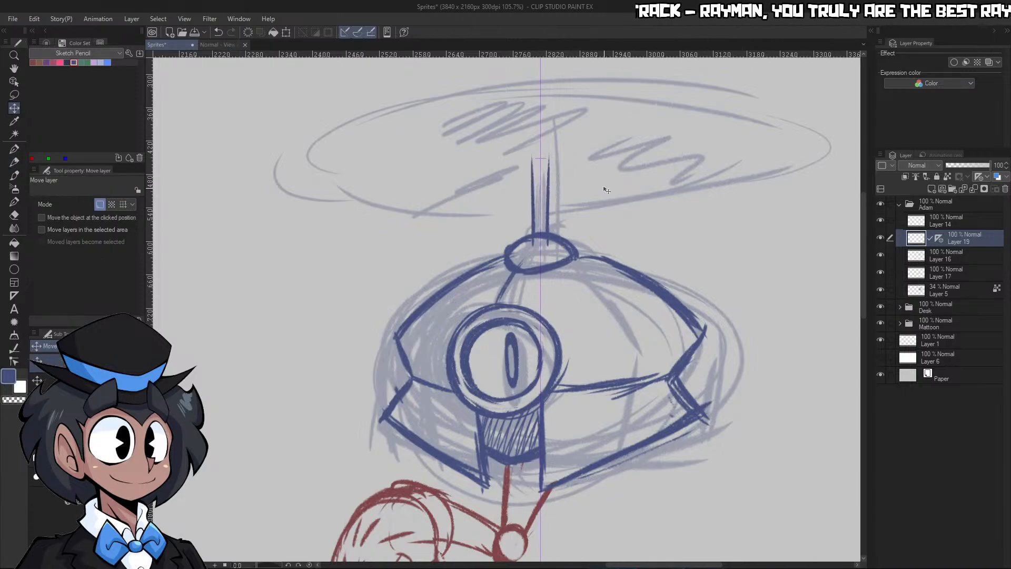
key("p")
left_click_drag(532, 149, 533, 232)
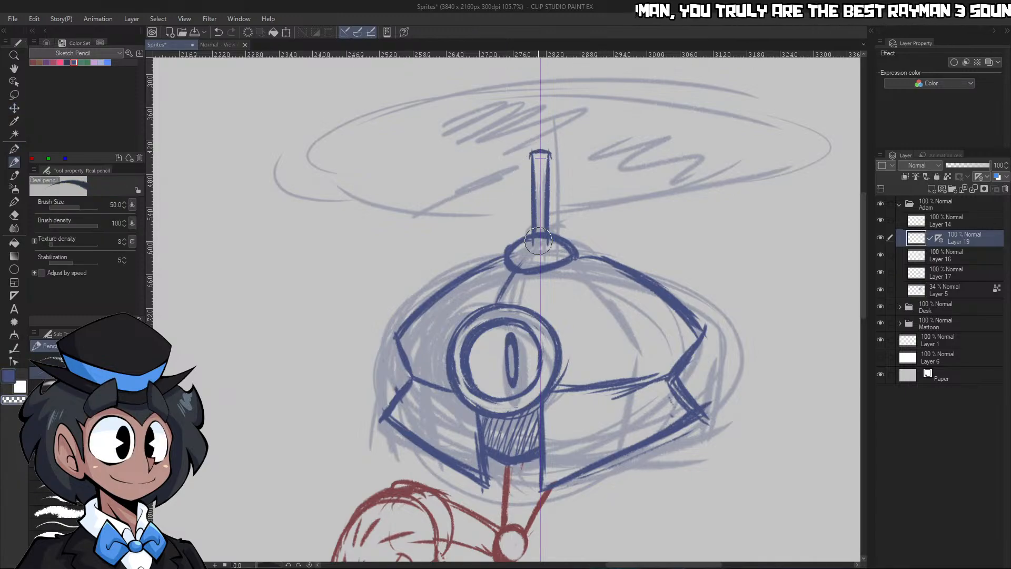
left_click_drag(536, 255, 529, 168)
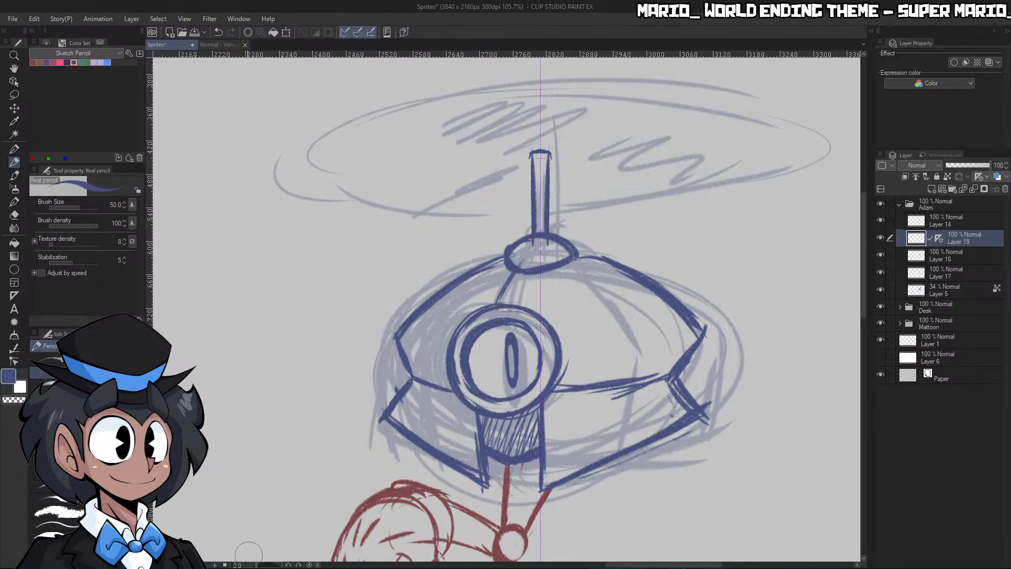
Rotate the canvas and draw the propeller disc's near edge on both sides of the shaft, curving around the disc's mirrored ends
left_click_drag(249, 564, 248, 564)
key("ctrl+space")
mouse_move(435, 261)
left_mouse_down()
mouse_move(445, 219)
mouse_move(450, 256)
mouse_move(464, 254)
mouse_move(402, 371)
left_mouse_up()
left_click_drag(468, 252, 387, 393)
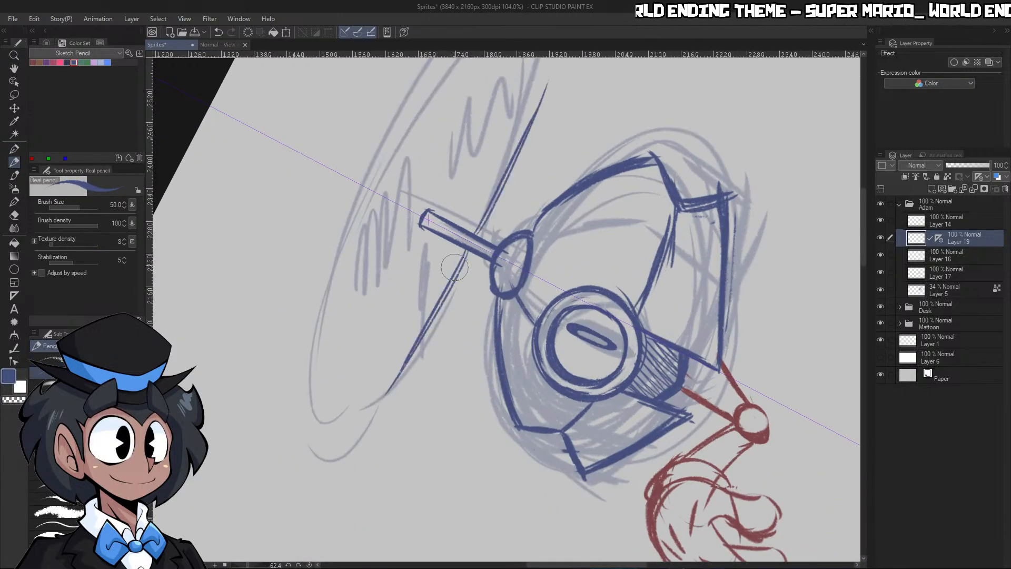
key("ctrl+z")
key("ctrl+z")
left_click_drag(468, 253, 382, 394)
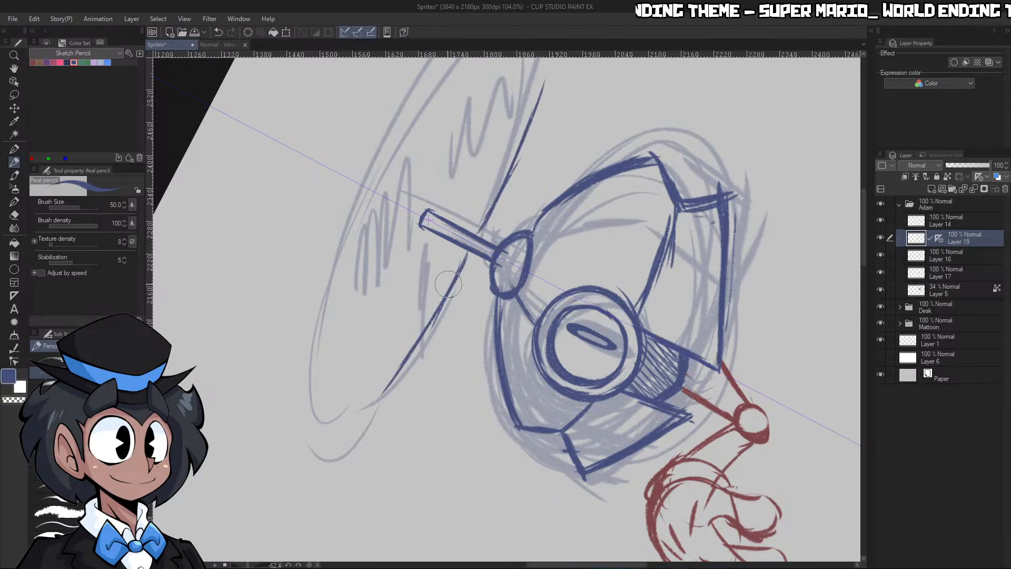
mouse_move(432, 322)
left_mouse_down()
mouse_move(364, 394)
mouse_move(345, 399)
mouse_move(312, 360)
left_mouse_up()
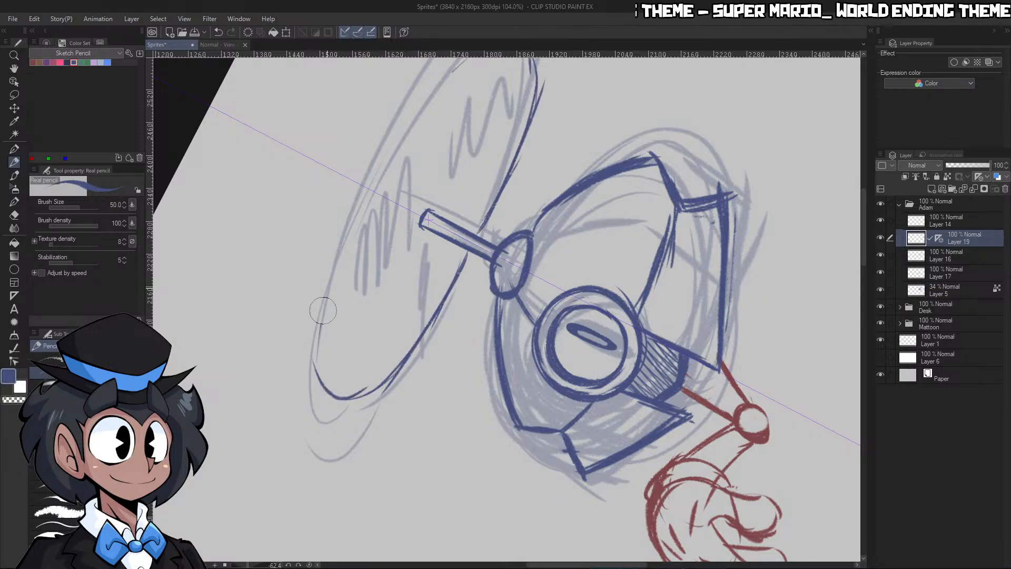
Draw the propeller disc's far edge to complete the ellipse and reinforce its rim and rounded ends with repeated strokes
left_click_drag(323, 310, 361, 200)
left_click_drag(323, 306, 372, 183)
left_click_drag(342, 240, 301, 390)
left_click_drag(339, 262, 316, 397)
mouse_move(318, 337)
left_mouse_down()
mouse_move(349, 413)
mouse_move(446, 281)
left_mouse_up()
left_click_drag(356, 405, 466, 252)
mouse_move(424, 322)
left_mouse_down()
mouse_move(468, 260)
mouse_move(346, 401)
mouse_move(451, 301)
left_mouse_up()
left_click_drag(401, 349, 476, 253)
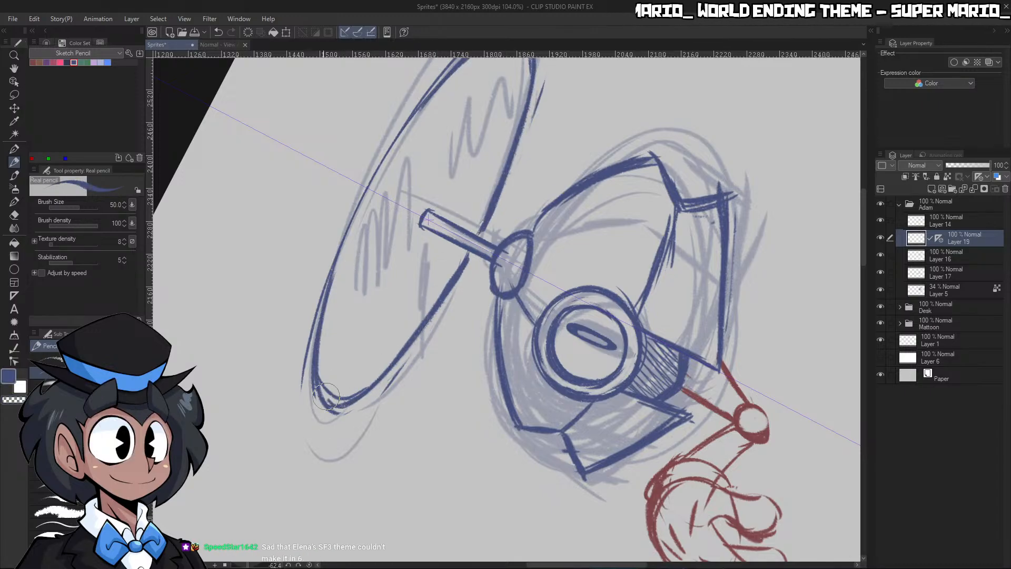
left_click_drag(322, 337, 348, 217)
left_click_drag(320, 368, 353, 224)
Trim stray rim lines in the transparent color and add mirrored motion arcs just outside the propeller disc's ends
key("c")
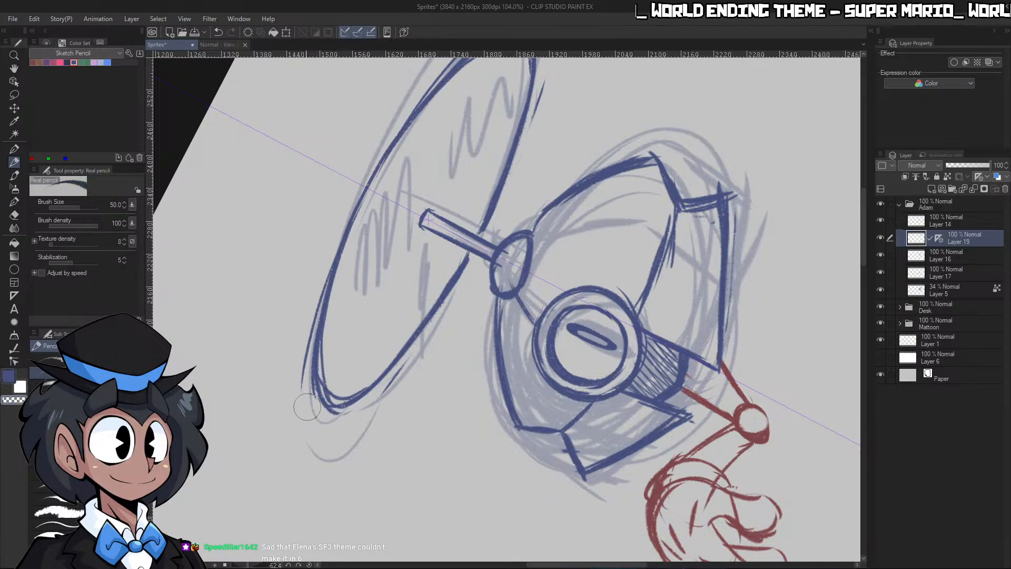
left_click_drag(308, 353, 311, 302)
key("c")
left_click_drag(308, 422, 307, 346)
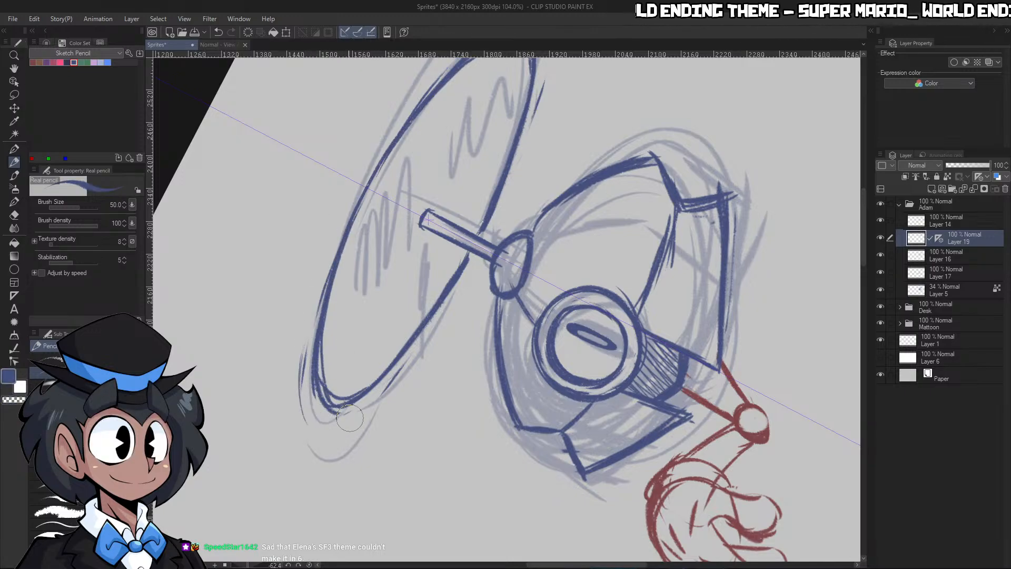
left_click_drag(350, 417, 423, 345)
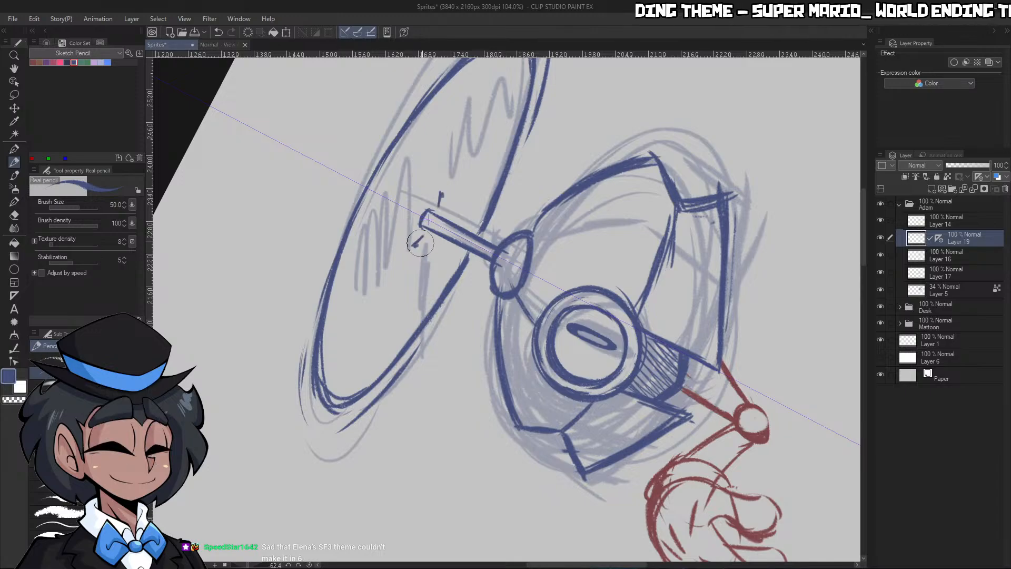
Hatch two mirrored blade wedges from the shaft's tip to the disc's near rim and reset the canvas rotation
left_click_drag(425, 239, 422, 320)
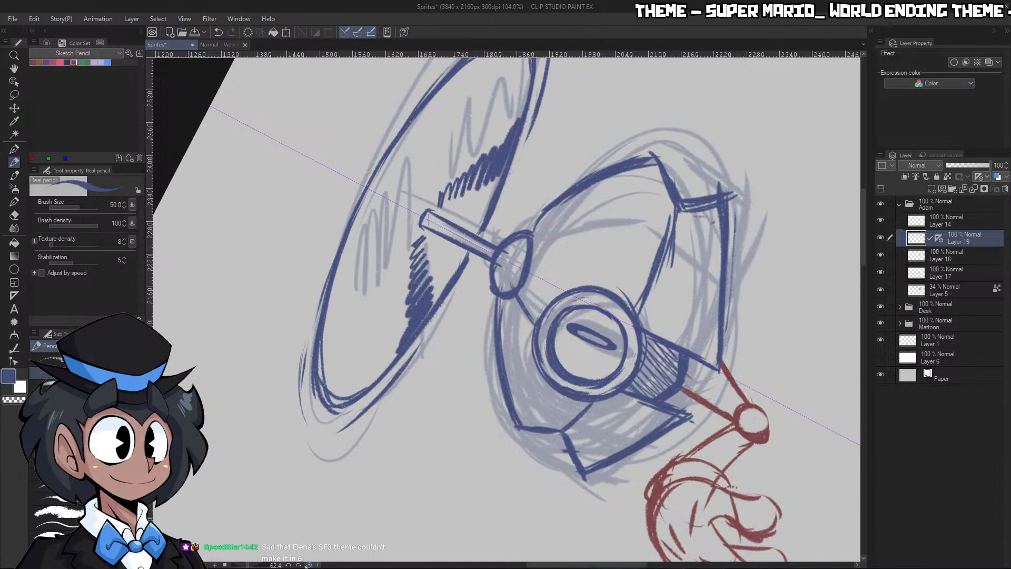
left_click(309, 565)
key("ctrl+space")
left_click_drag(652, 188, 672, 176)
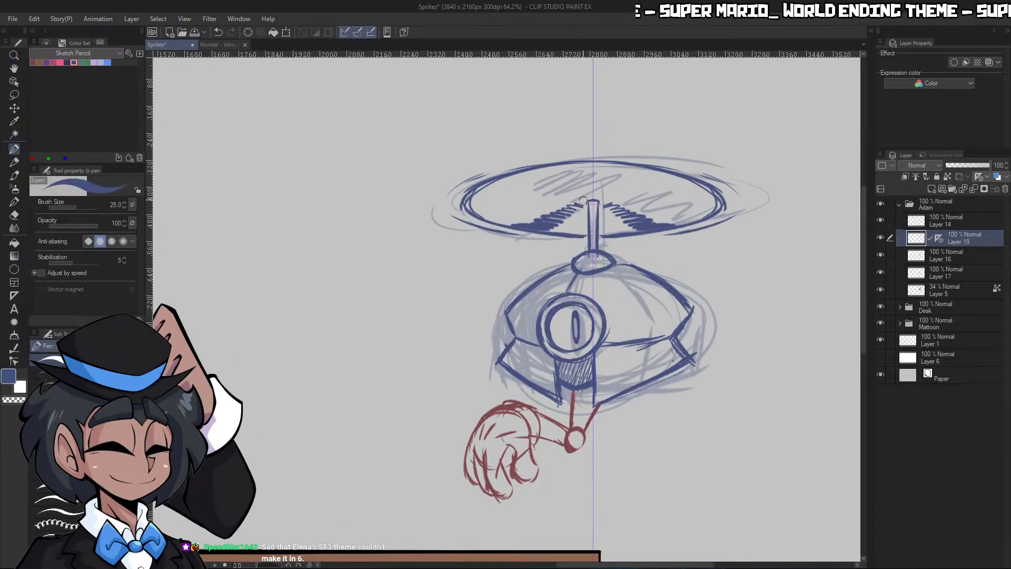
key("ctrl+z")
key("ctrl+y")
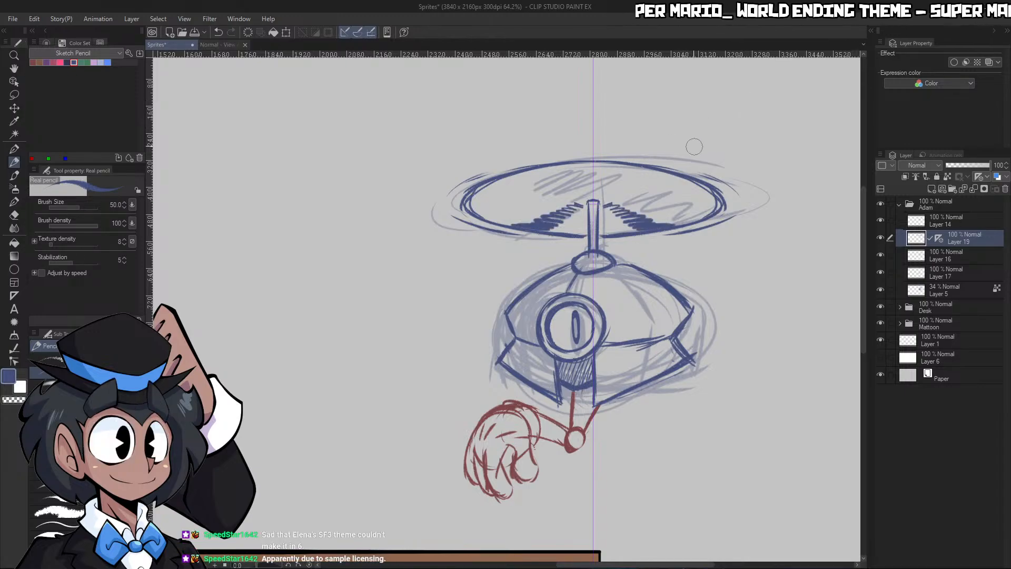
Hatch a third blade wedge widening from behind the shaft's tip to the disc's far rim
key("ctrl+space")
left_click_drag(622, 195, 641, 195)
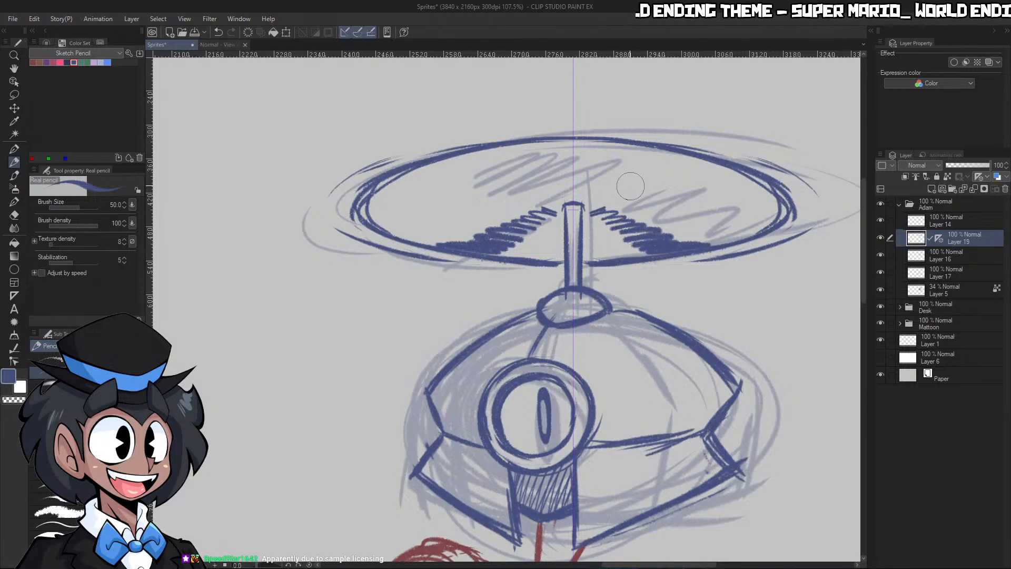
mouse_move(564, 197)
left_mouse_down()
mouse_move(580, 194)
mouse_move(554, 184)
mouse_move(590, 160)
mouse_move(571, 149)
mouse_move(599, 139)
left_mouse_up()
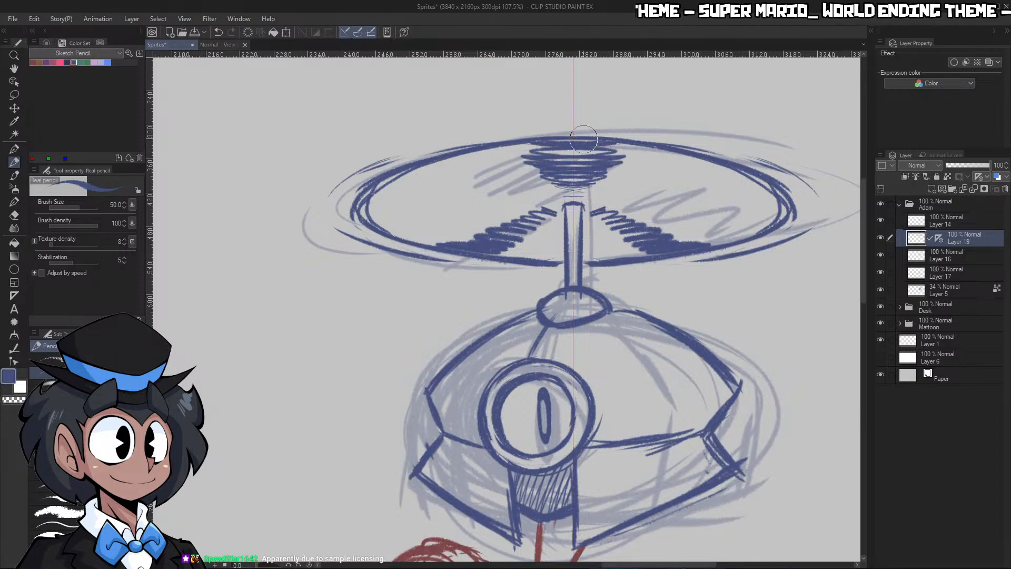
Review the robot within the whole desk scene, make Layer 17 with the red arm active and toggle the faded rough on Layer 5
key("ctrl+space")
left_click_drag(638, 176, 560, 221)
left_click_drag(665, 198, 684, 181)
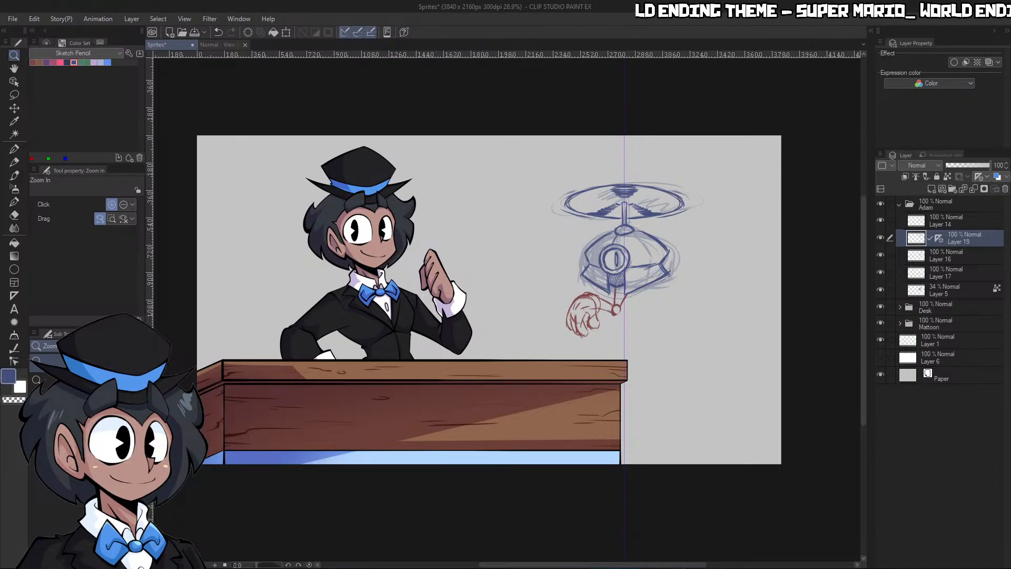
left_click(637, 351)
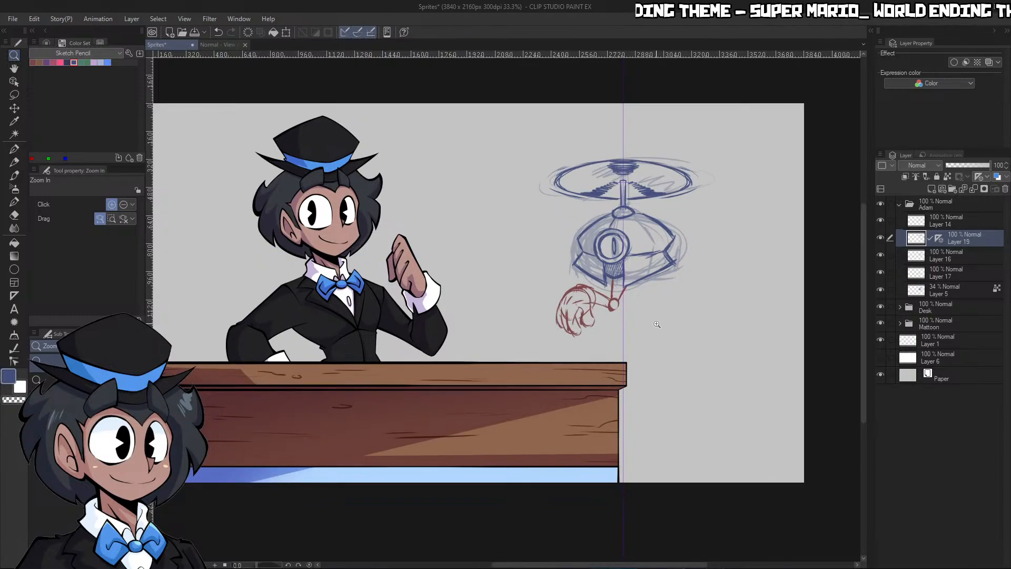
left_click_drag(647, 281, 663, 228)
left_click_drag(727, 285, 759, 326)
left_click_drag(789, 262, 843, 194)
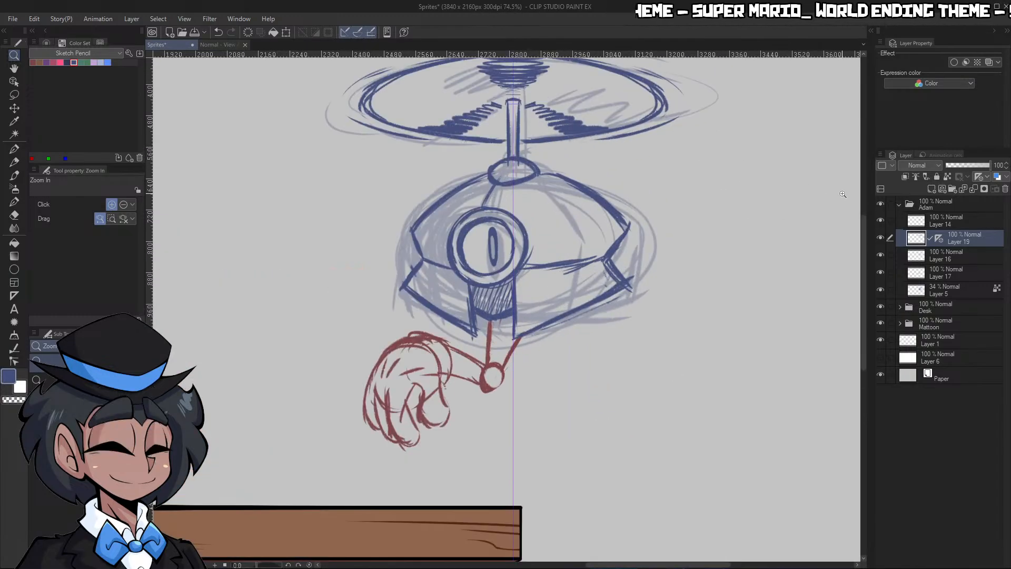
left_click(940, 274)
left_click(882, 289)
left_click(881, 291)
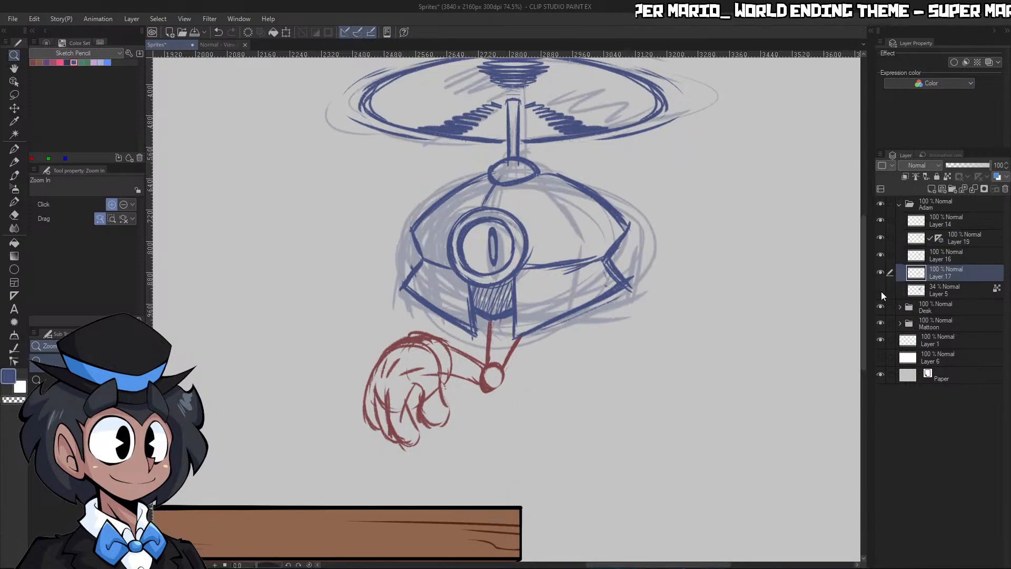
Hide the faded rough on Layer 5 and toggle Layers 16 and 17 to identify the one holding the red arm
left_click(881, 291)
mouse_move(831, 309)
left_mouse_down()
mouse_move(779, 327)
mouse_move(790, 311)
left_mouse_up()
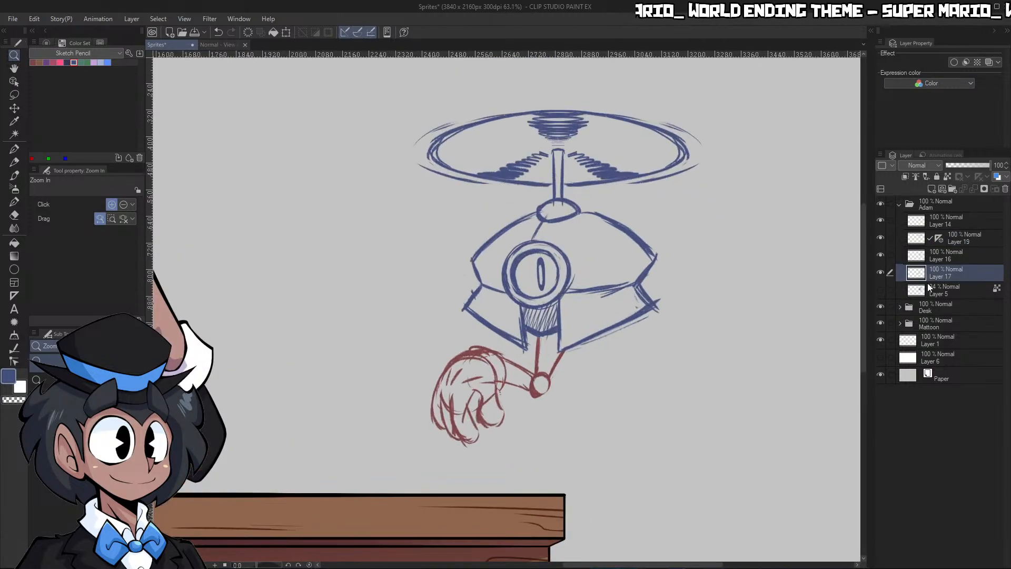
left_click(880, 255)
left_click(880, 256)
left_click(931, 255)
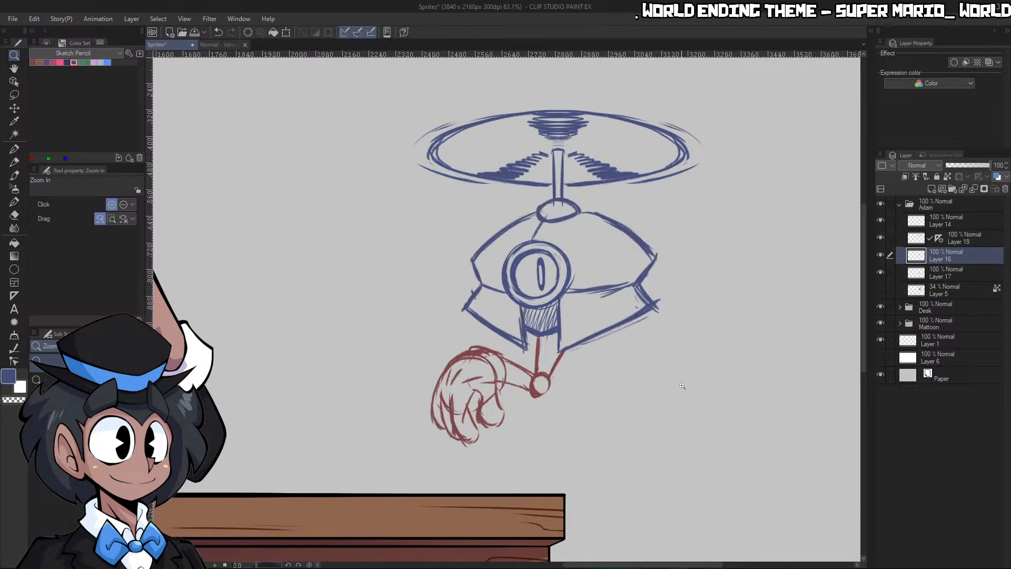
left_click(880, 256)
left_click(880, 257)
left_click(882, 273)
left_click(881, 273)
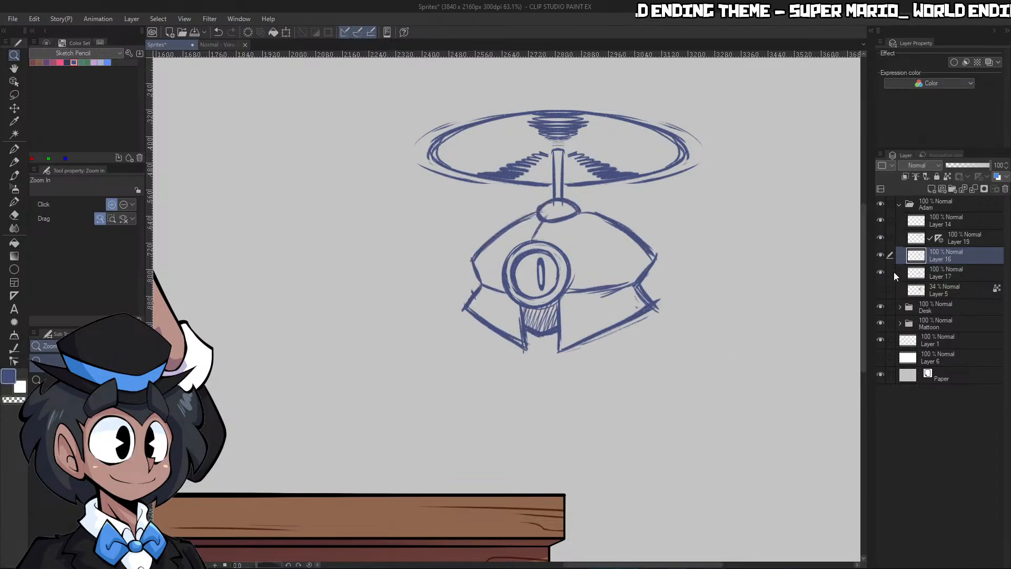
On Layer 17, extend the red upper arm's outline up through the body with the Real pencil and undo any stray mark
left_click(933, 272)
left_click(33, 63)
left_click_drag(548, 390, 596, 379)
key("p")
key("bracketleft")
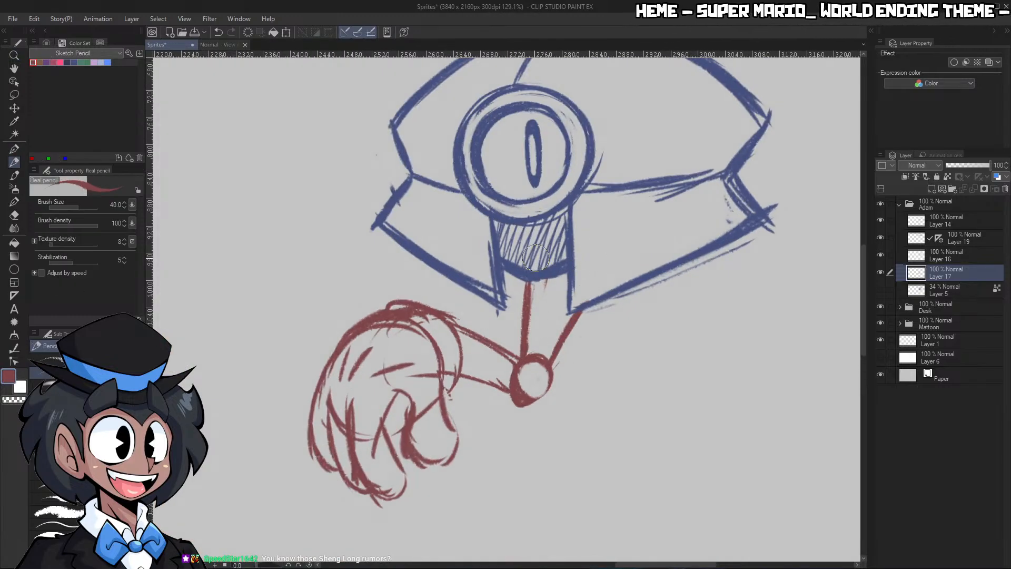
left_click_drag(532, 245, 525, 315)
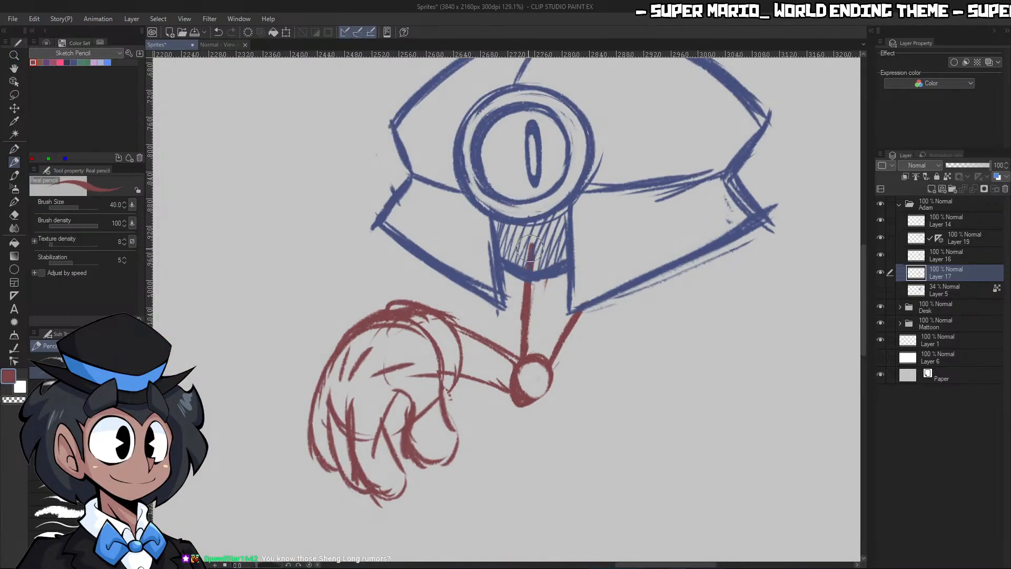
left_click_drag(532, 246, 585, 228)
mouse_move(599, 229)
left_mouse_down()
mouse_move(606, 279)
mouse_move(604, 271)
left_mouse_up()
left_click_drag(560, 348, 600, 281)
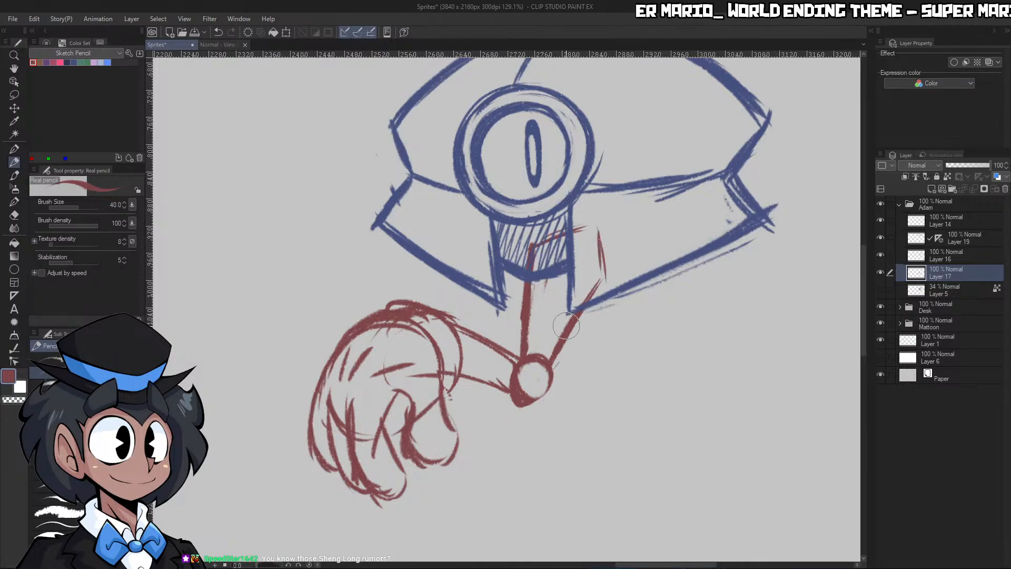
left_click_drag(567, 328, 604, 276)
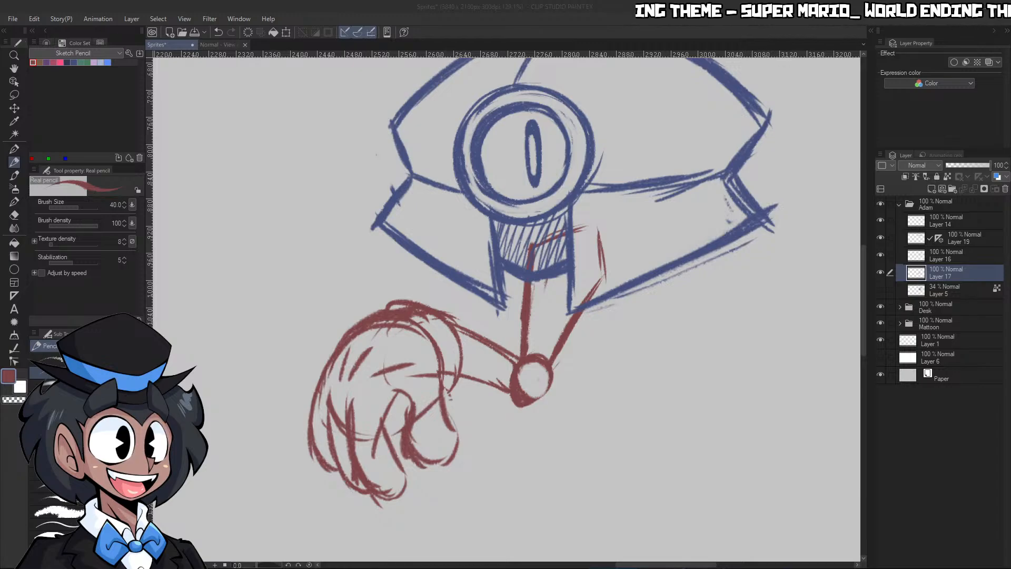
left_click(643, 377)
key("ctrl+space")
left_click_drag(662, 345, 619, 327)
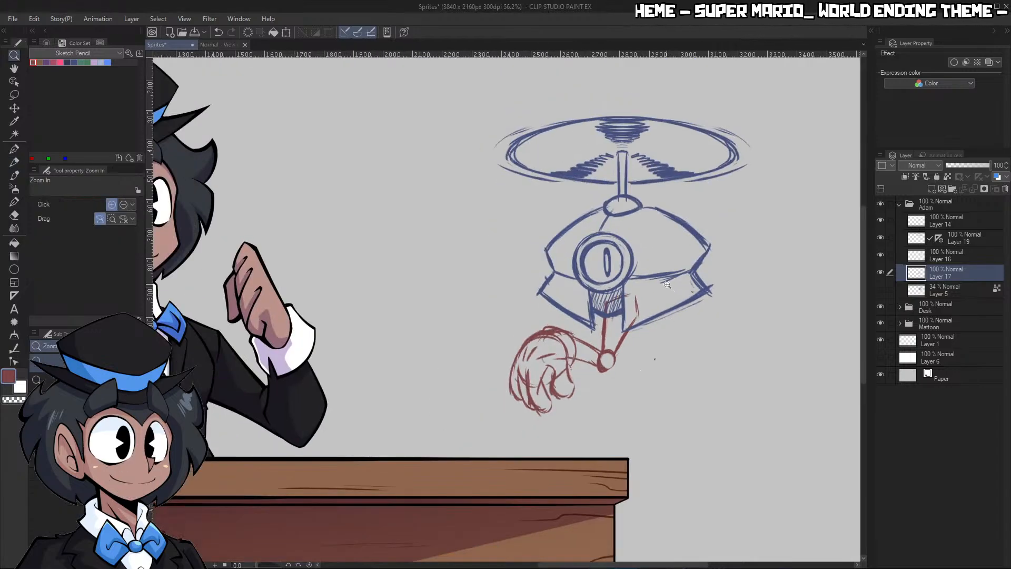
key("ctrl+z")
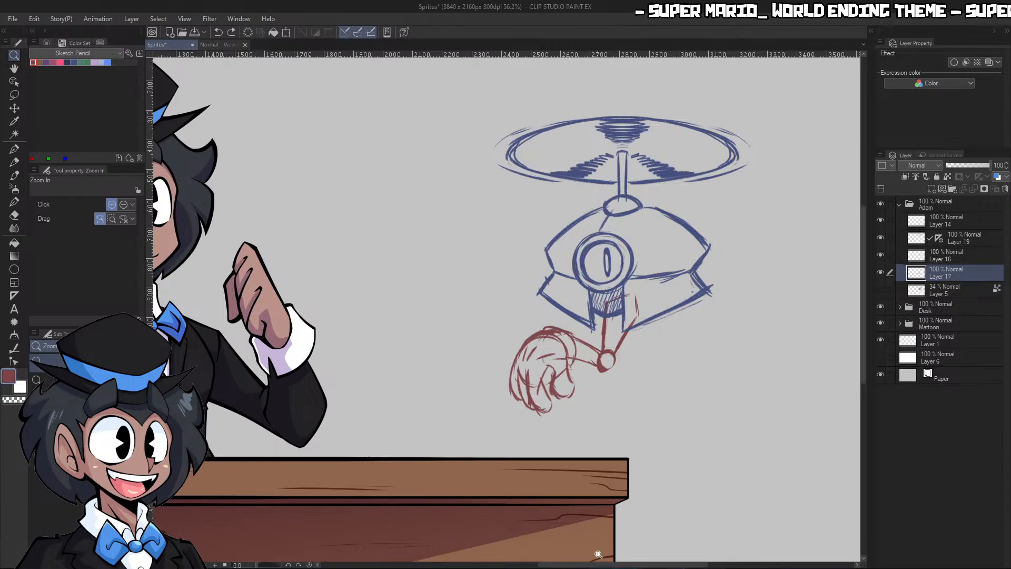
Add a folder above Layer 14 inside the Adam folder and name it Eye
left_click(944, 221)
left_click(953, 190)
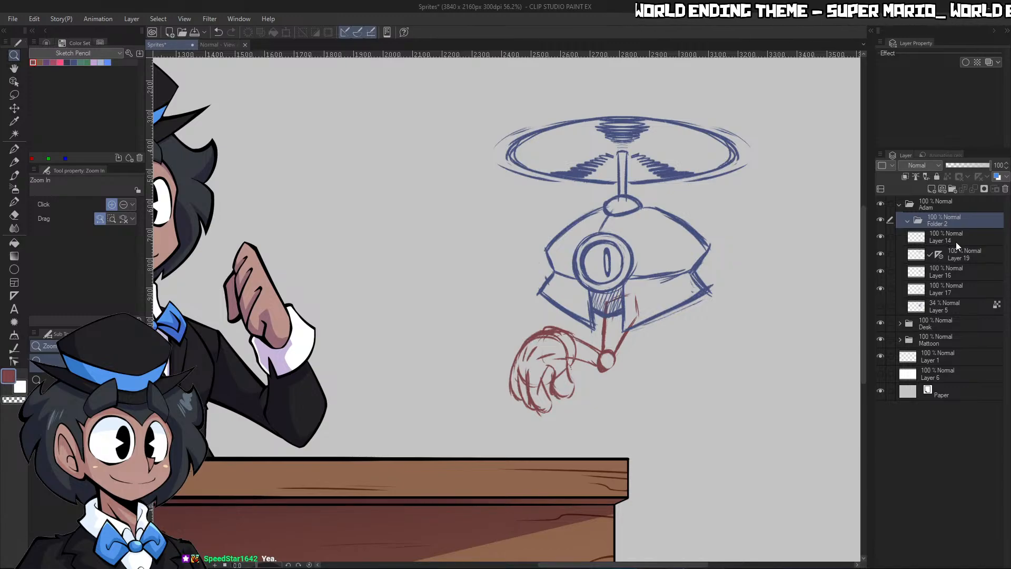
double_click(938, 223)
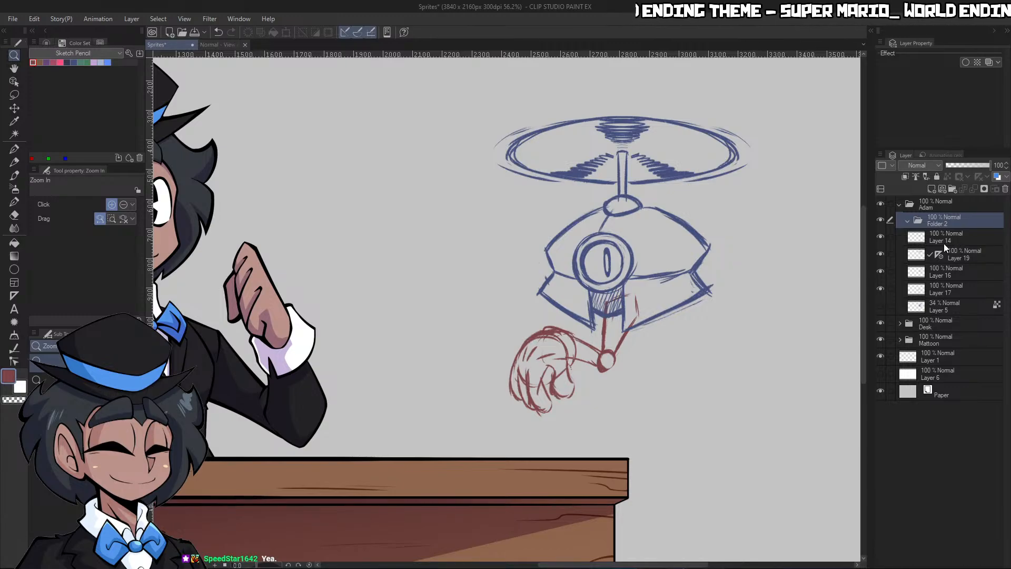
type("Eye")
key("Return")
Add a folder inside the Eye folder, move Layers 14, 19, 16, 17 and 5 into it and collapse it
left_click(960, 235)
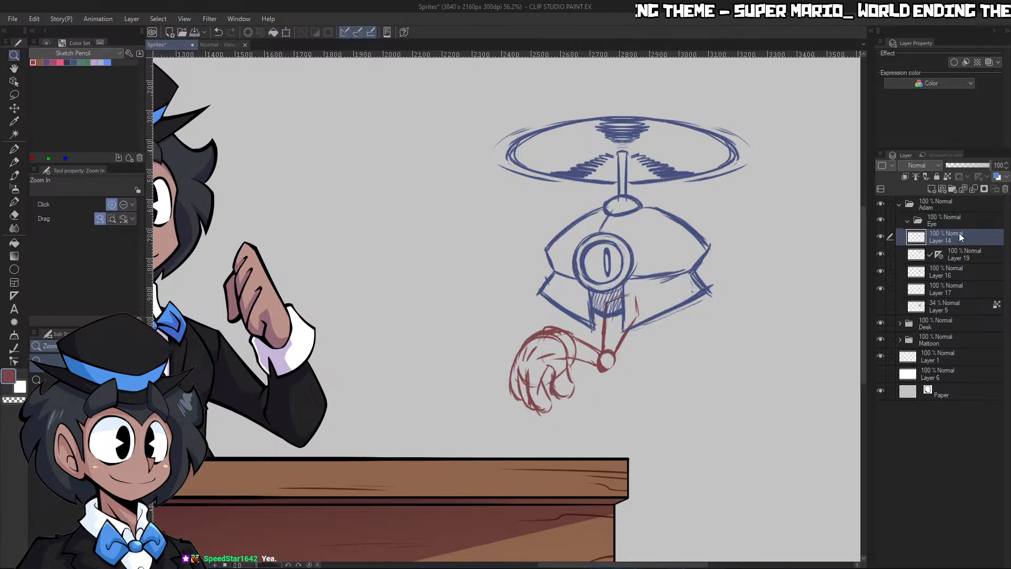
left_click(953, 189)
left_click(954, 253)
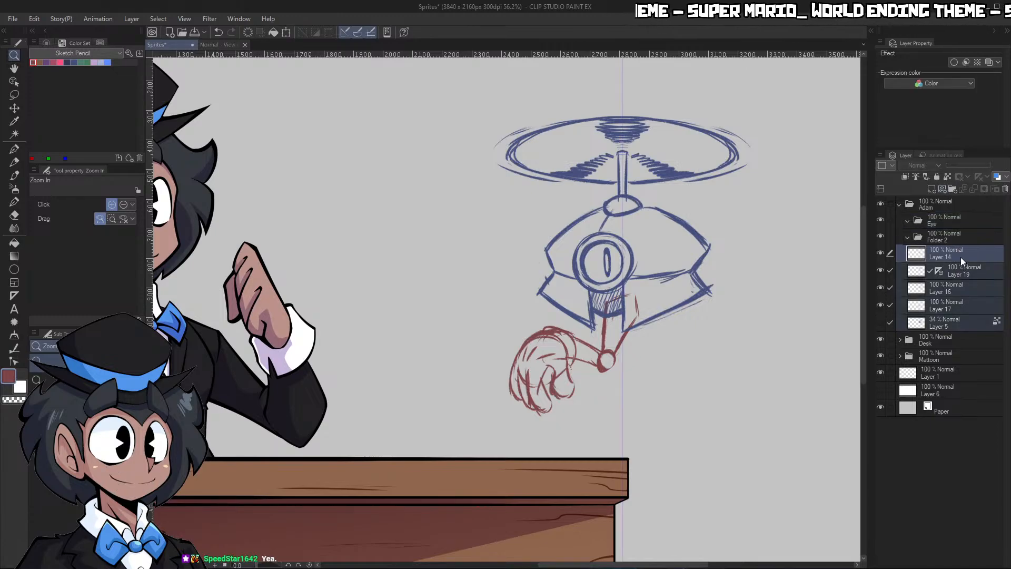
left_click(907, 237)
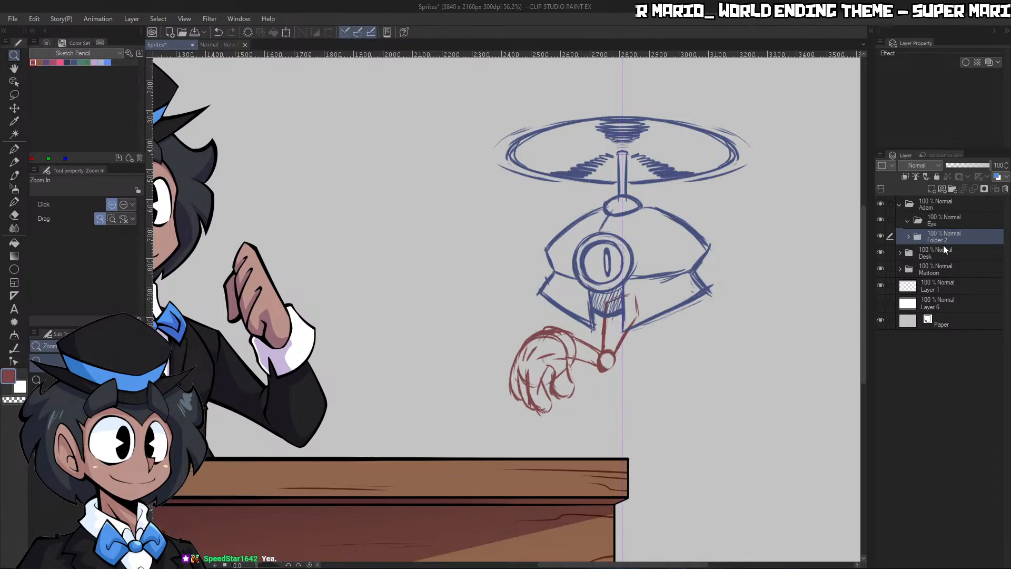
Rename the folder holding the robot sketch layers as Sketch and set its opacity to 34%
double_click(943, 241)
type("Sketch")
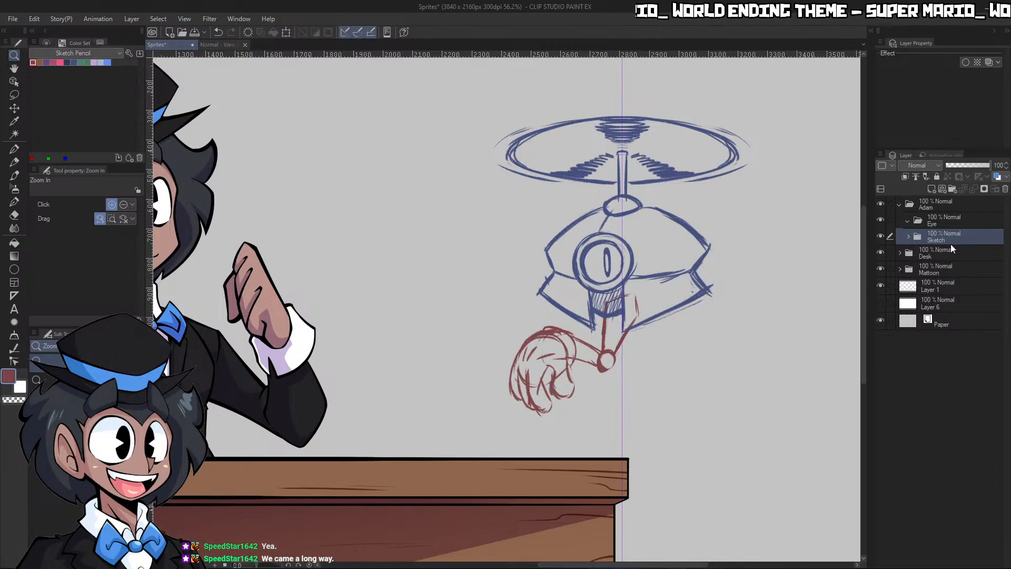
key("Return")
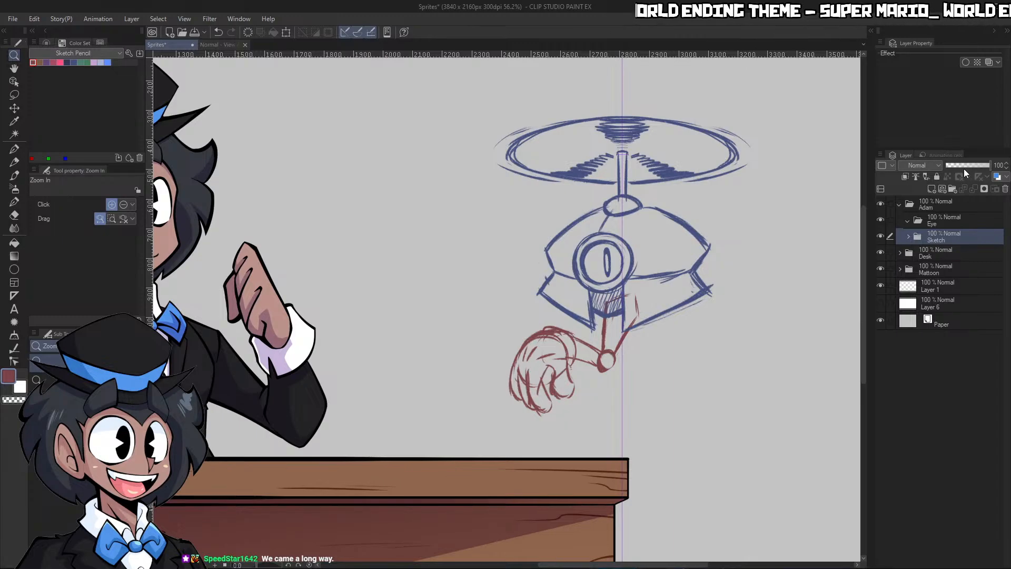
left_click_drag(969, 169, 962, 168)
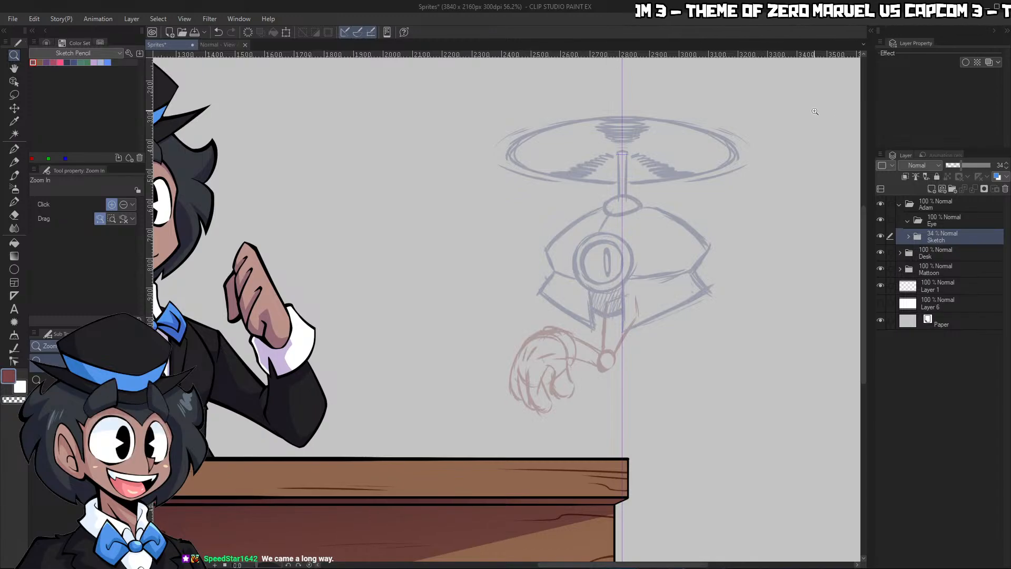
Add a raster layer above the Sketch folder and name it Lineart
left_click(695, 252)
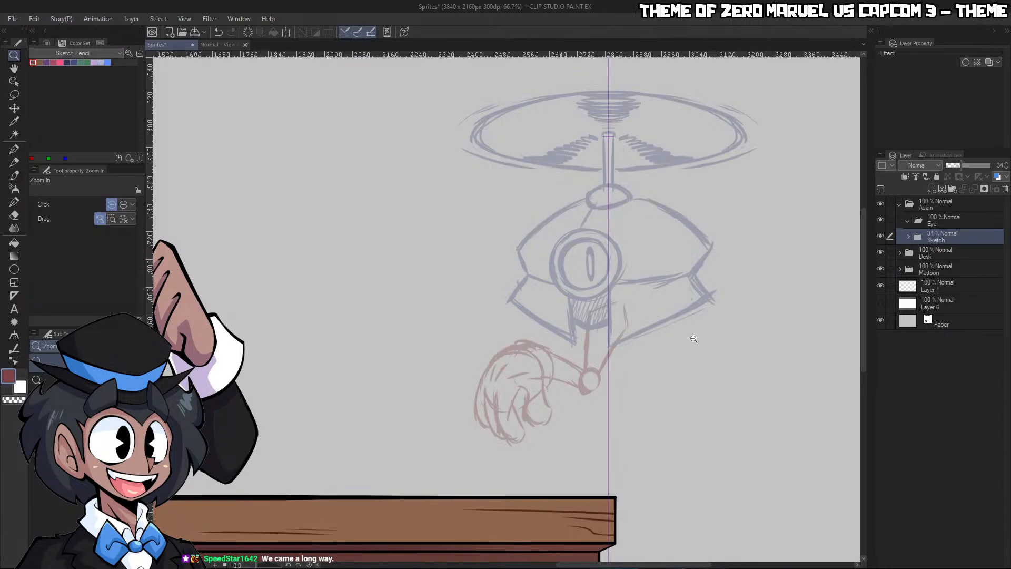
left_click(932, 188)
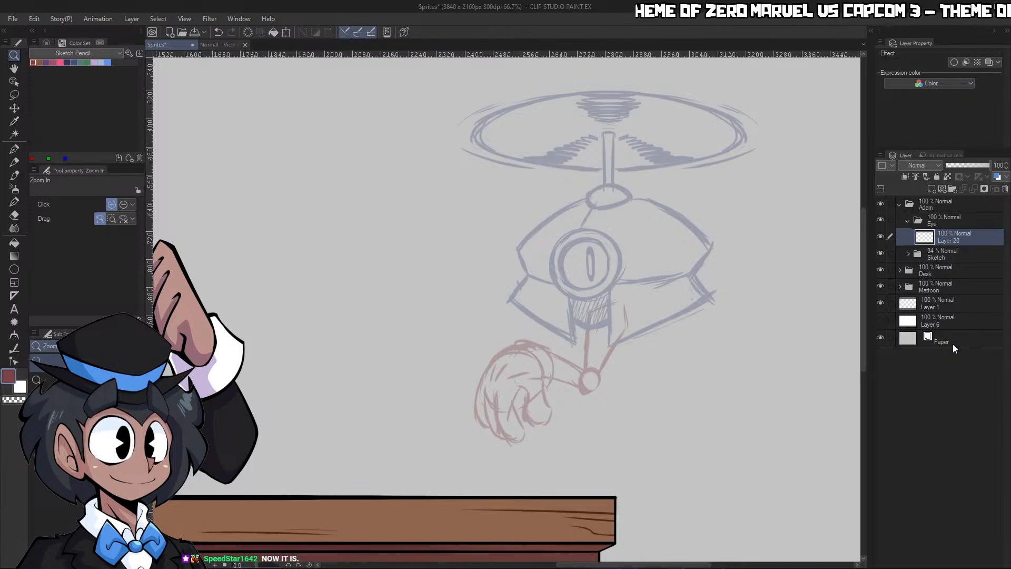
type("Luneart")
key("Return")
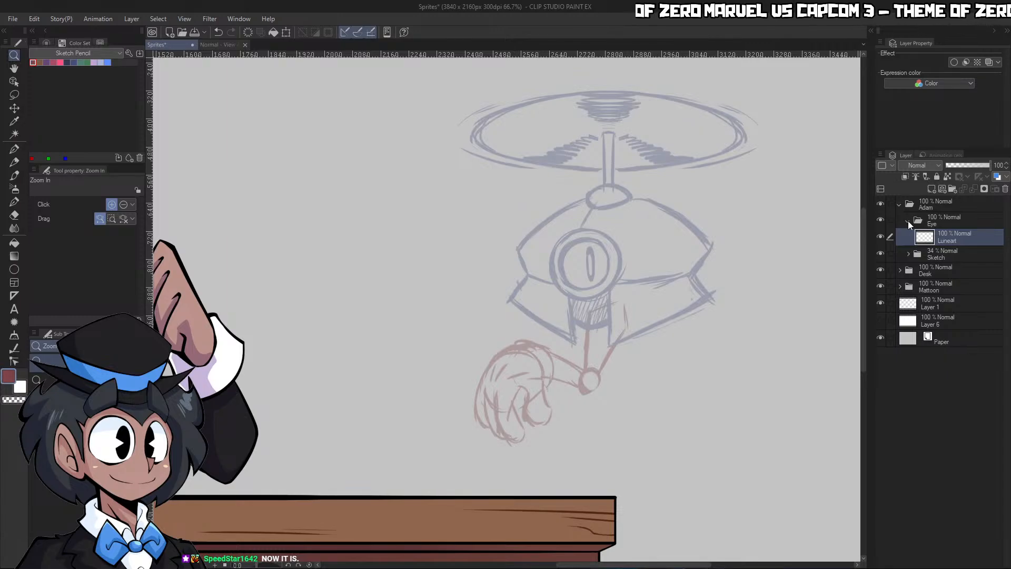
double_click(945, 241)
type("Lineart")
key("Return")
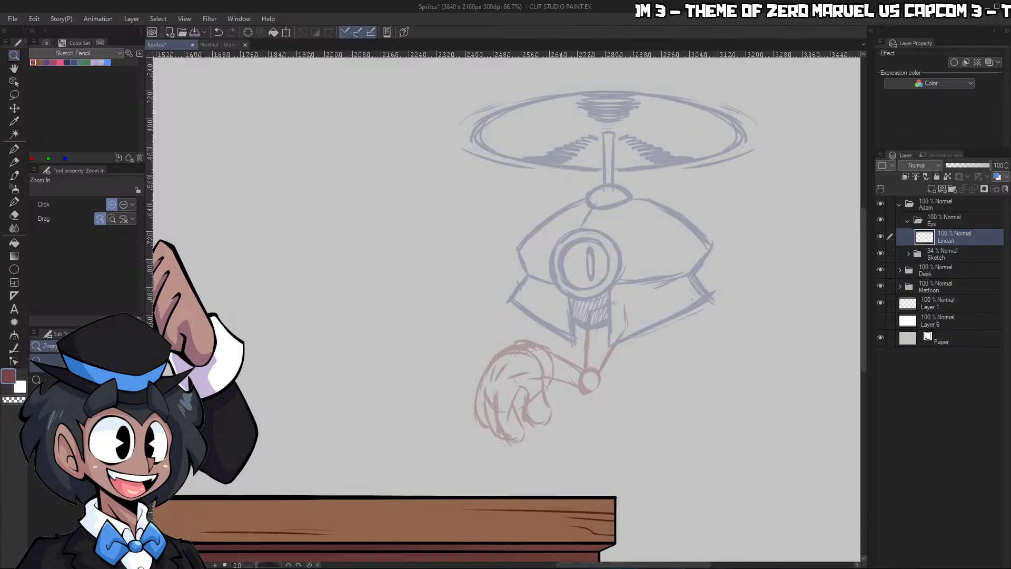
Draw a circular figure ruler around the robot's eye on the Lineart layer, using the start from center option
left_click(735, 264)
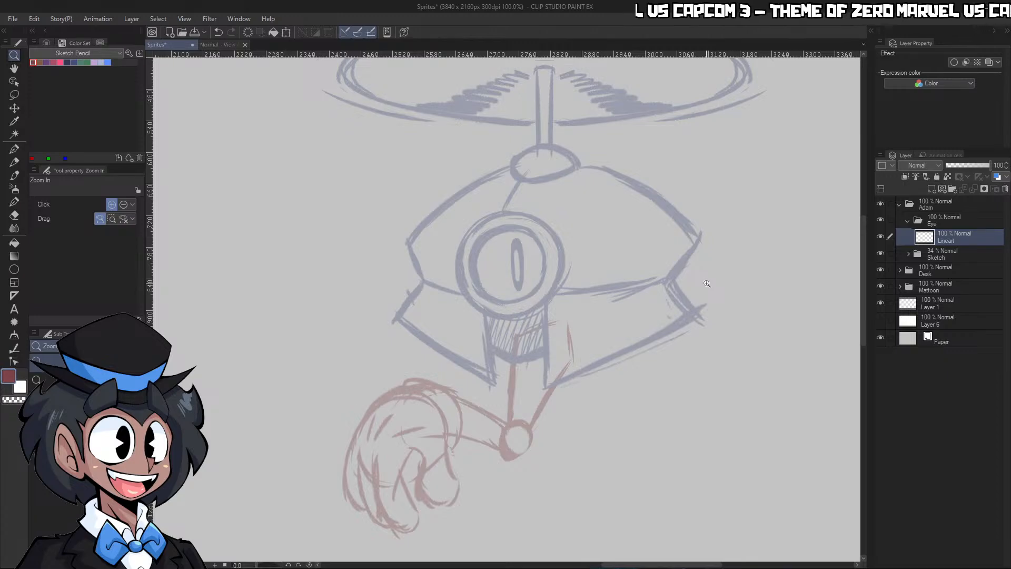
left_click_drag(529, 271, 606, 274)
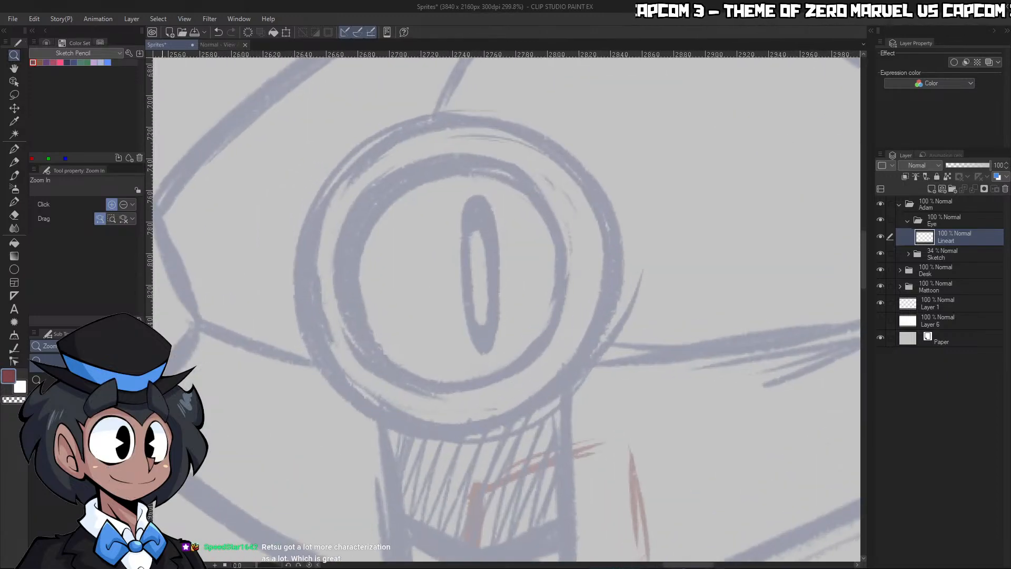
left_click(16, 271)
left_click(15, 295)
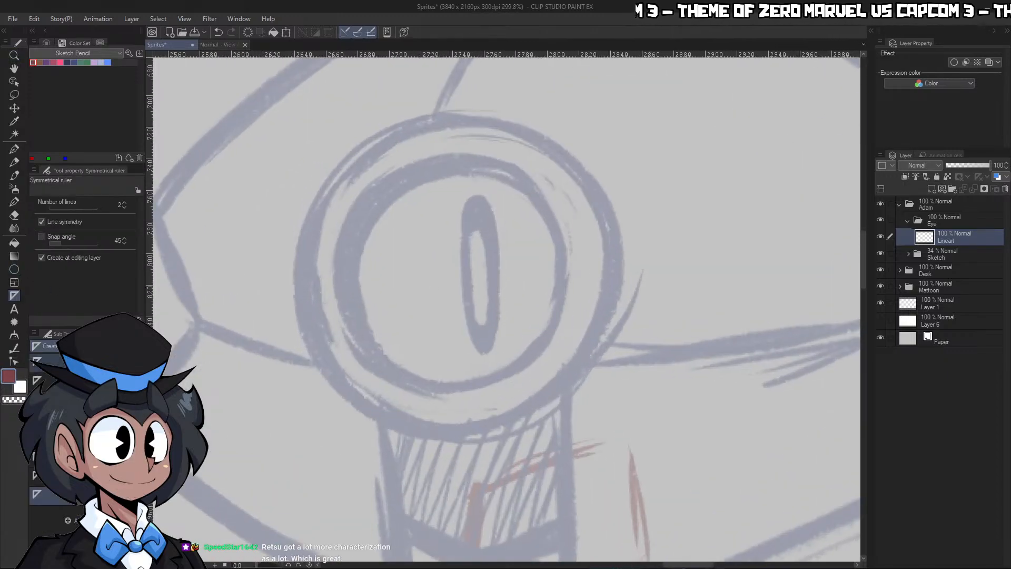
left_click(84, 362)
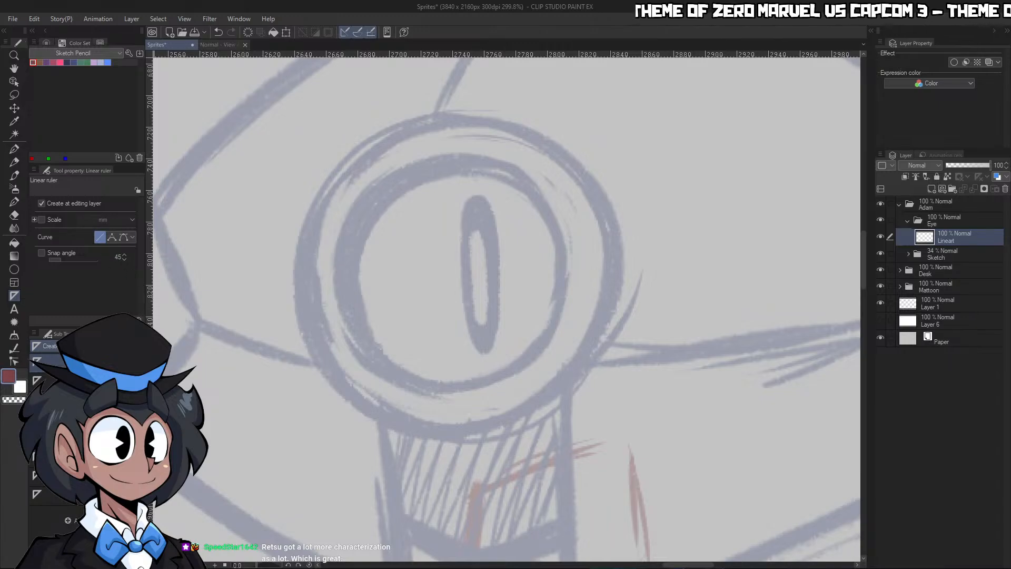
left_click(84, 380)
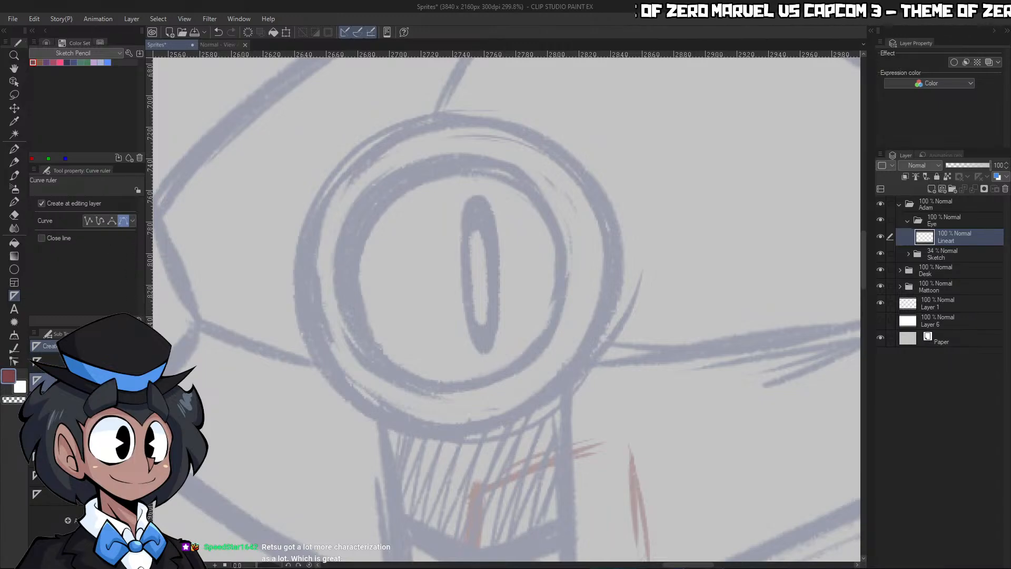
left_click(84, 398)
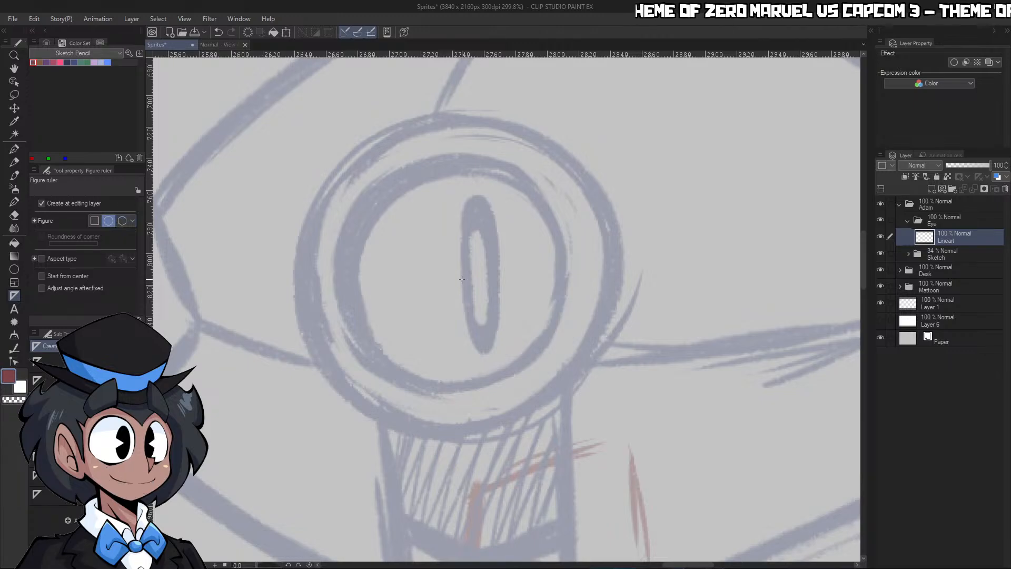
left_click_drag(490, 310, 573, 382)
key("ctrl+z")
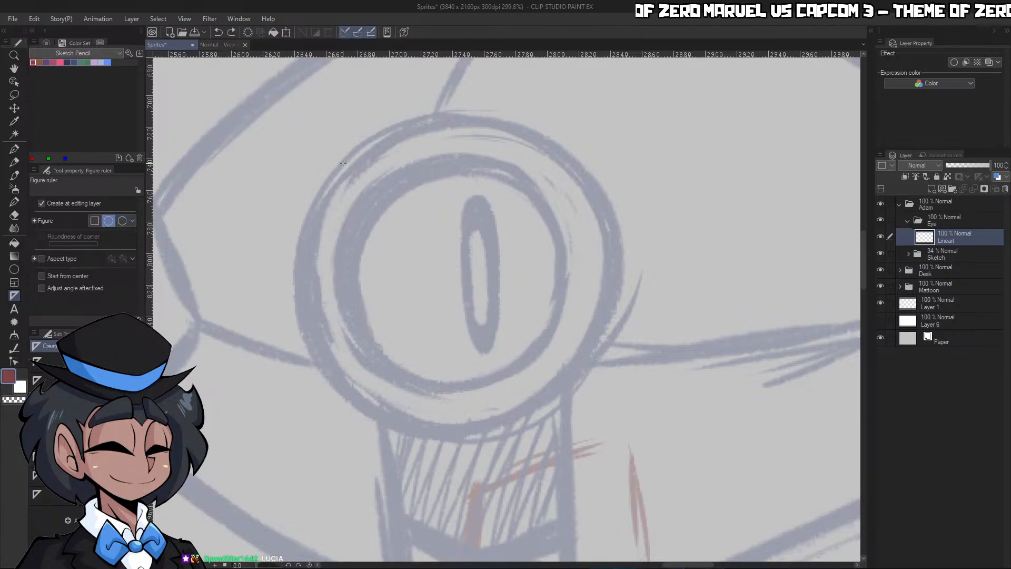
left_click(42, 276)
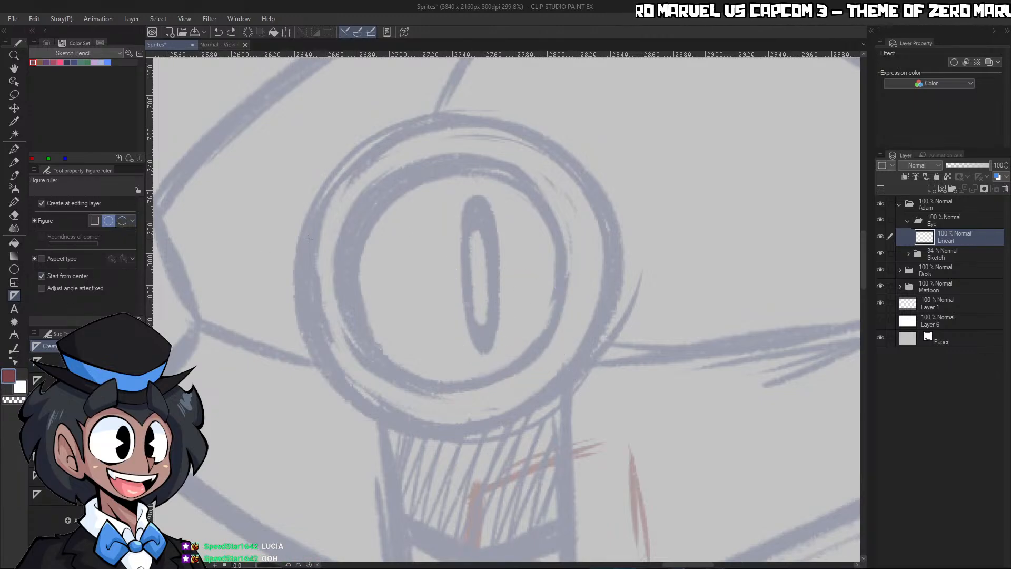
left_click_drag(454, 257, 616, 412)
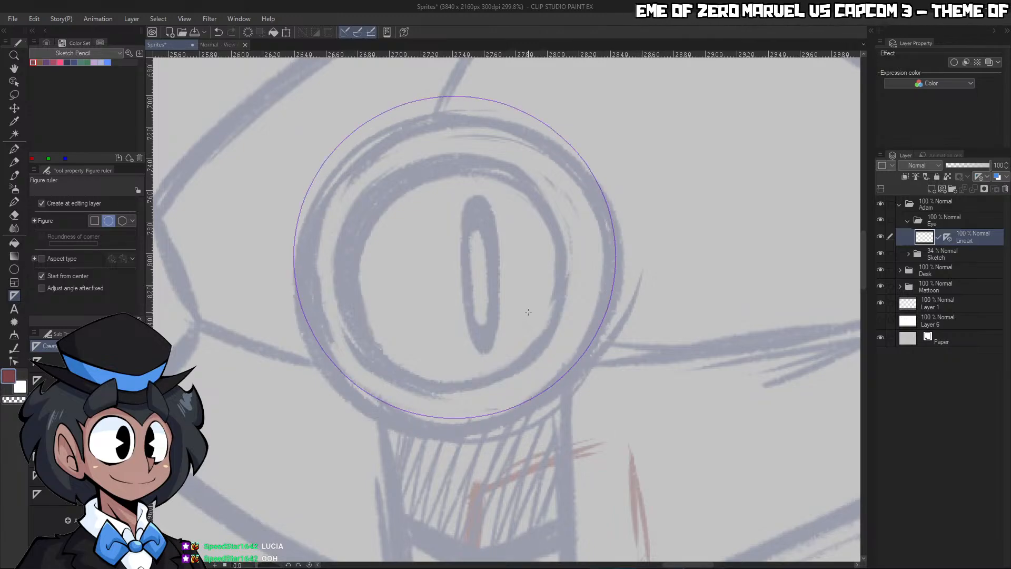
Move the circle ruler onto the eye's outer ring and scale it to 97% with the aspect ratio kept
left_click(15, 108)
mouse_move(611, 223)
left_mouse_down()
mouse_move(616, 245)
mouse_move(611, 230)
left_mouse_up()
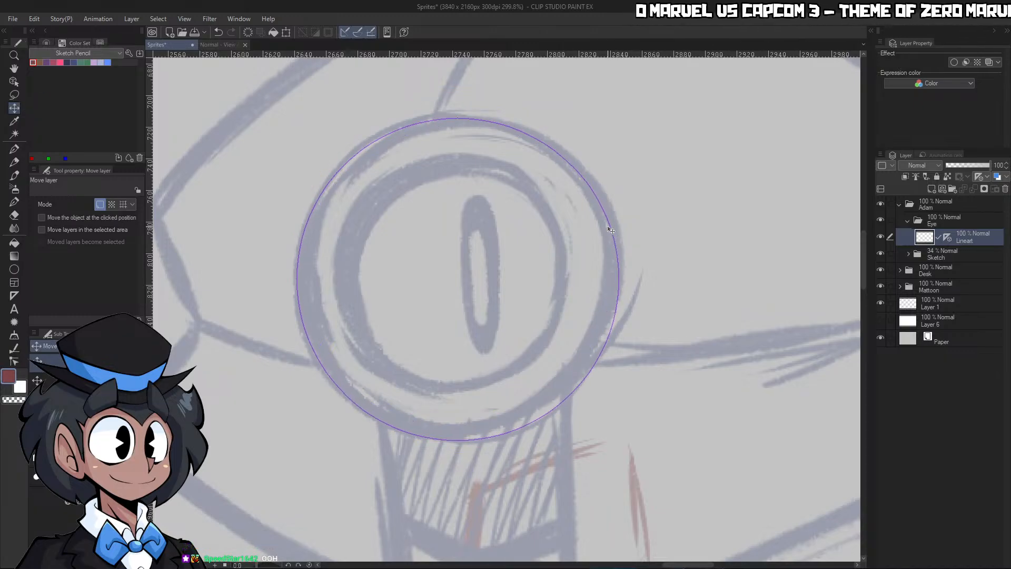
key("ctrl+t")
left_click_drag(615, 436, 610, 431)
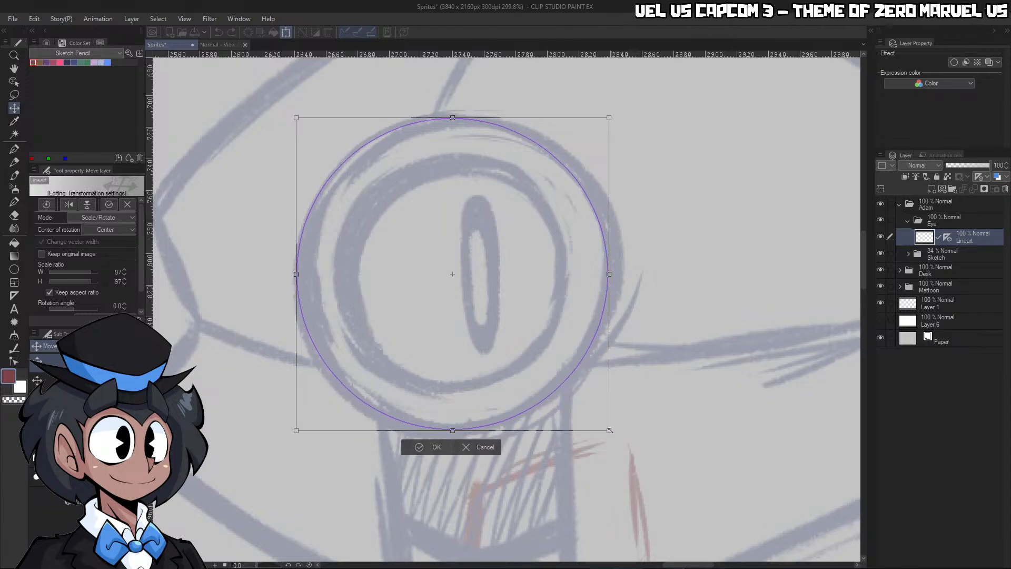
left_click(436, 446)
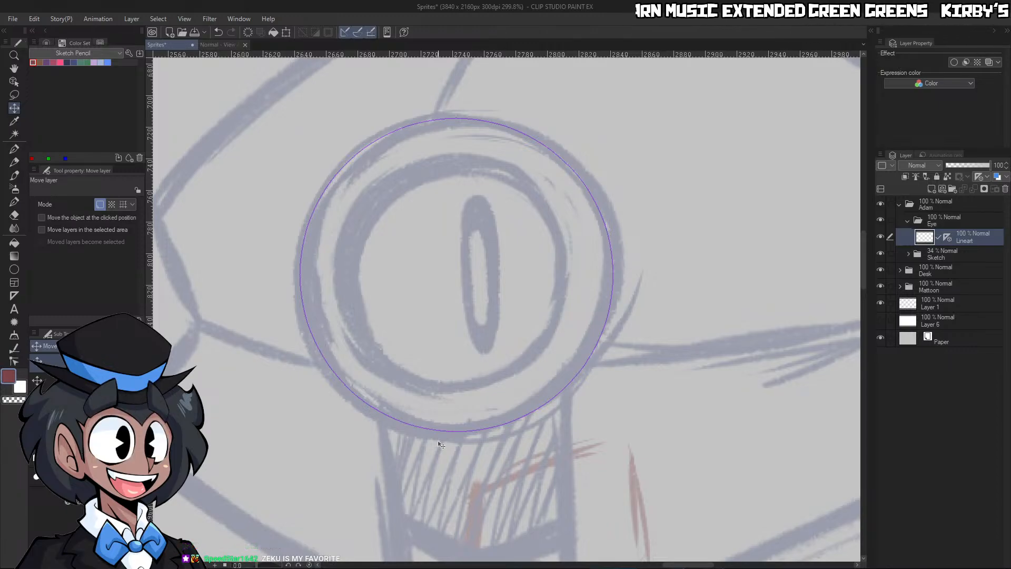
Set up the Soft Paint brush at size 25 with black as the drawing color
key("b")
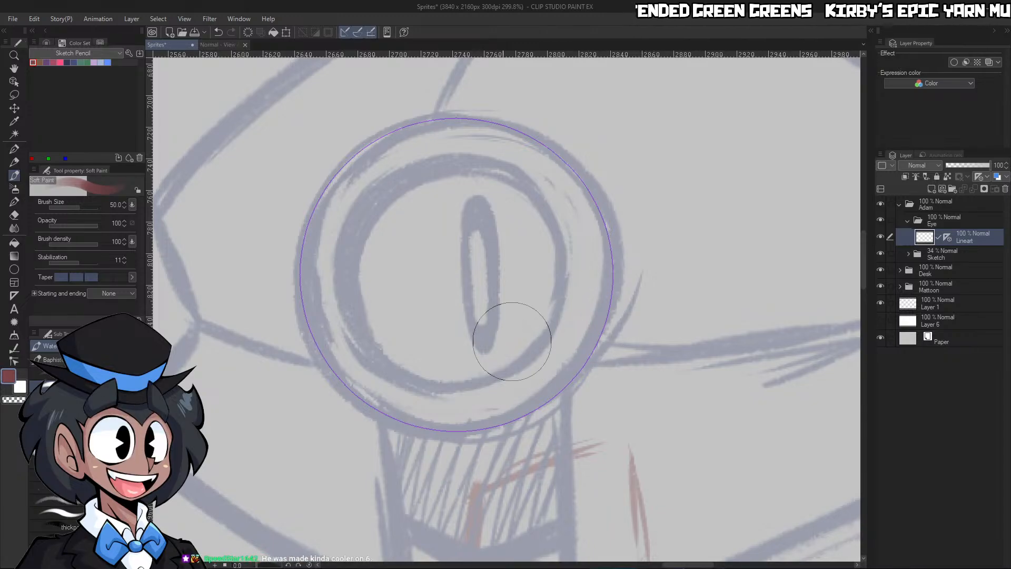
key("bracketleft")
key("bracketleft")
key("bracketleft")
left_click(50, 42)
left_click_drag(80, 99, 57, 131)
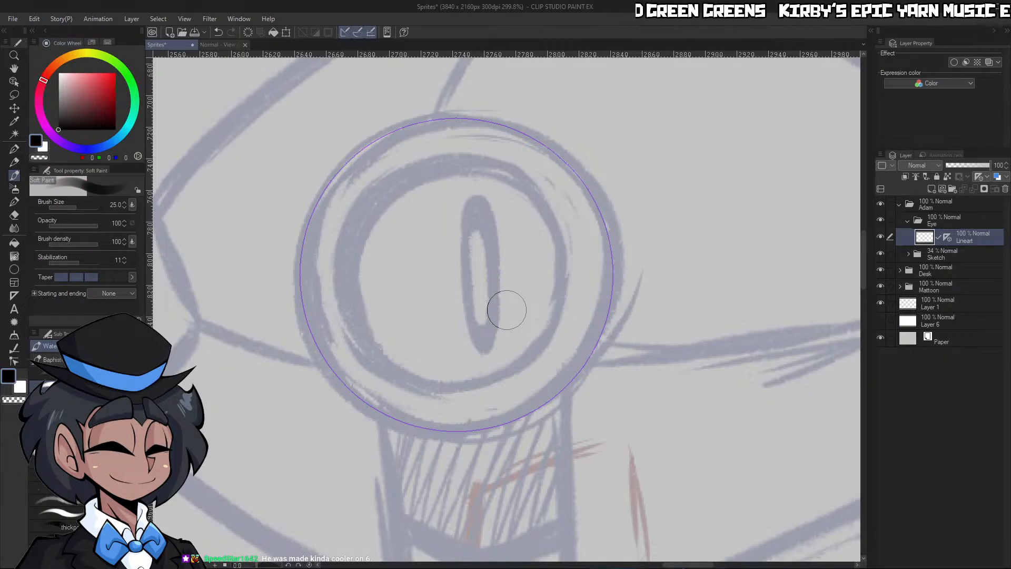
key("bracketleft")
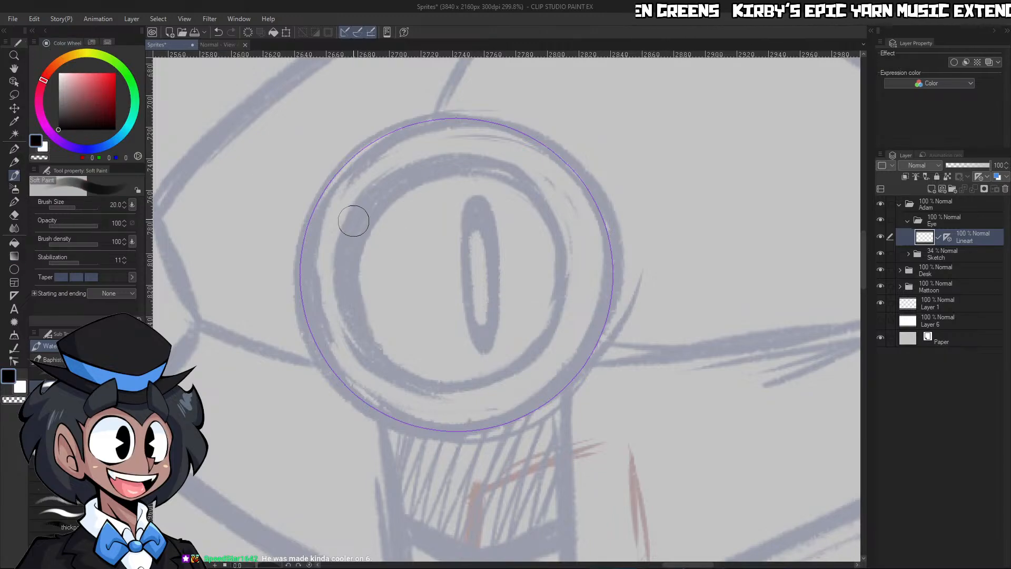
mouse_move(303, 285)
left_mouse_down()
mouse_move(404, 419)
mouse_move(535, 383)
left_mouse_up()
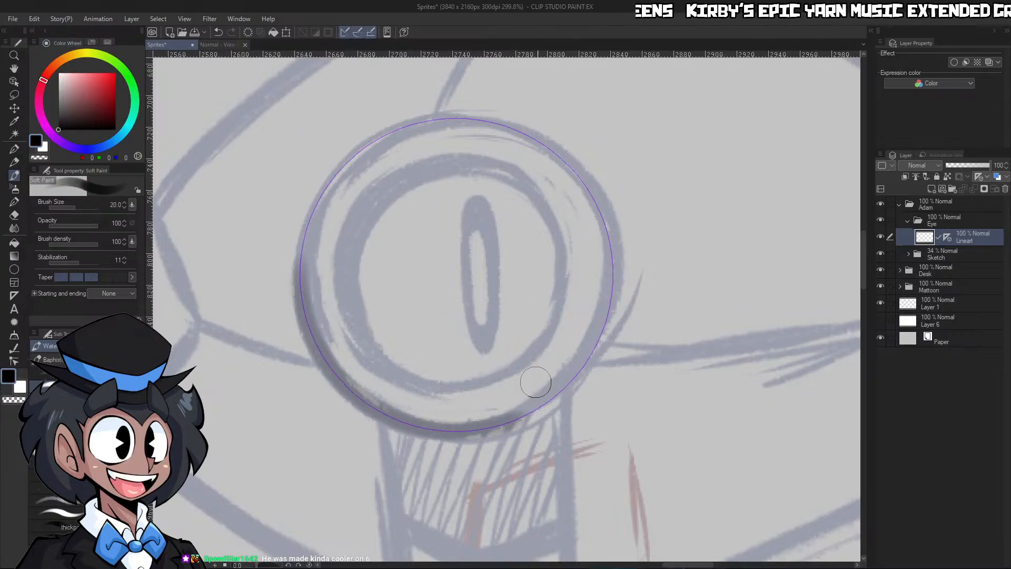
key("ctrl+z")
Ink the eye's outer ring in black along the circle ruler with the G-pen at size 12
key("p")
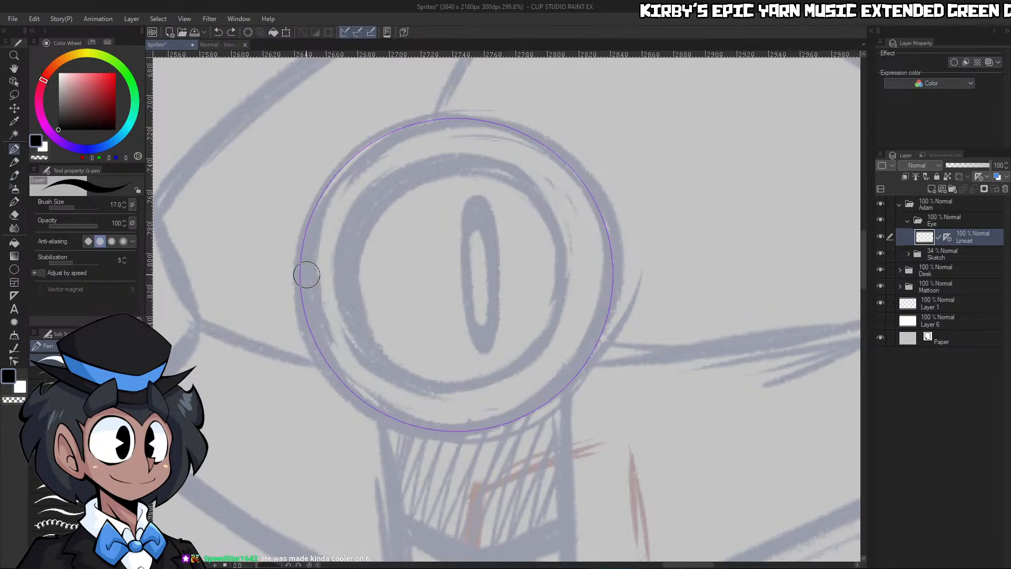
mouse_move(300, 261)
left_mouse_down()
mouse_move(352, 395)
mouse_move(508, 440)
mouse_move(680, 289)
mouse_move(611, 134)
mouse_move(349, 238)
mouse_move(449, 442)
left_mouse_up()
key("ctrl+z")
mouse_move(302, 244)
left_mouse_down()
mouse_move(332, 397)
mouse_move(654, 390)
mouse_move(530, 108)
mouse_move(406, 406)
left_mouse_up()
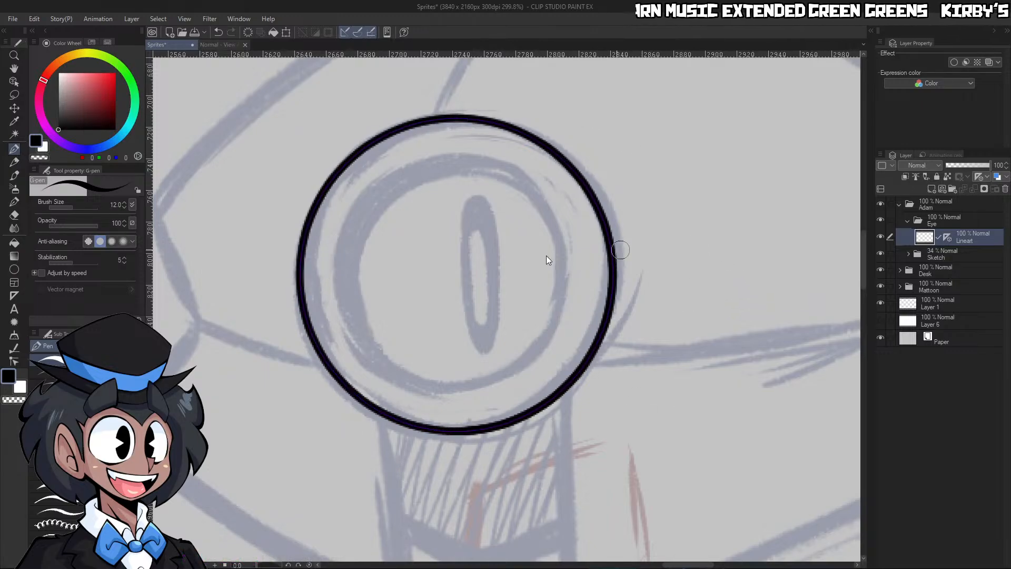
key("ctrl+z")
mouse_move(304, 238)
left_mouse_down()
mouse_move(322, 378)
mouse_move(572, 414)
mouse_move(584, 158)
mouse_move(311, 248)
left_mouse_up()
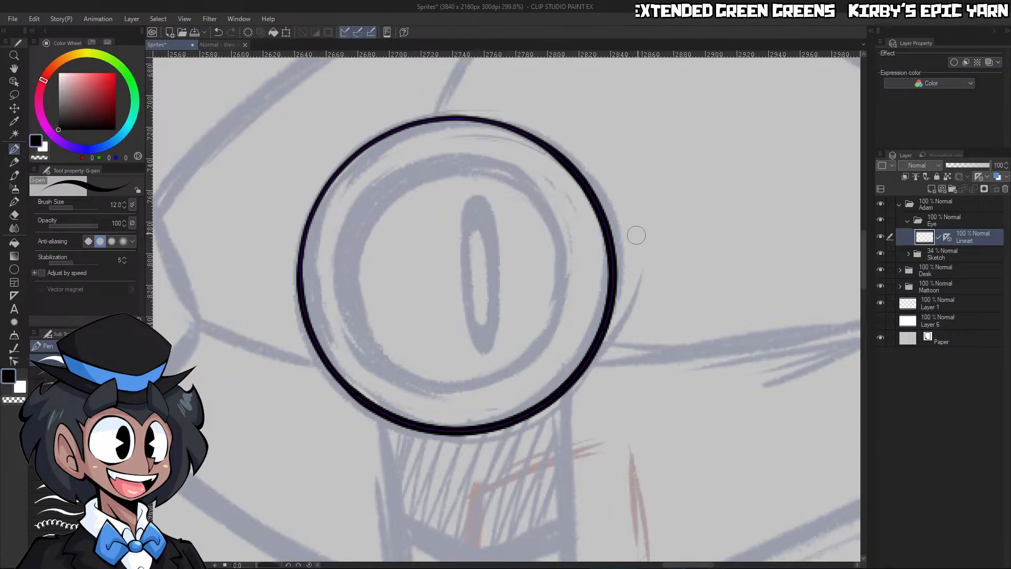
Add a raster layer above Lineart and place a circular figure ruler on it, aligned with the eye's sketched inner ring
left_click(930, 189)
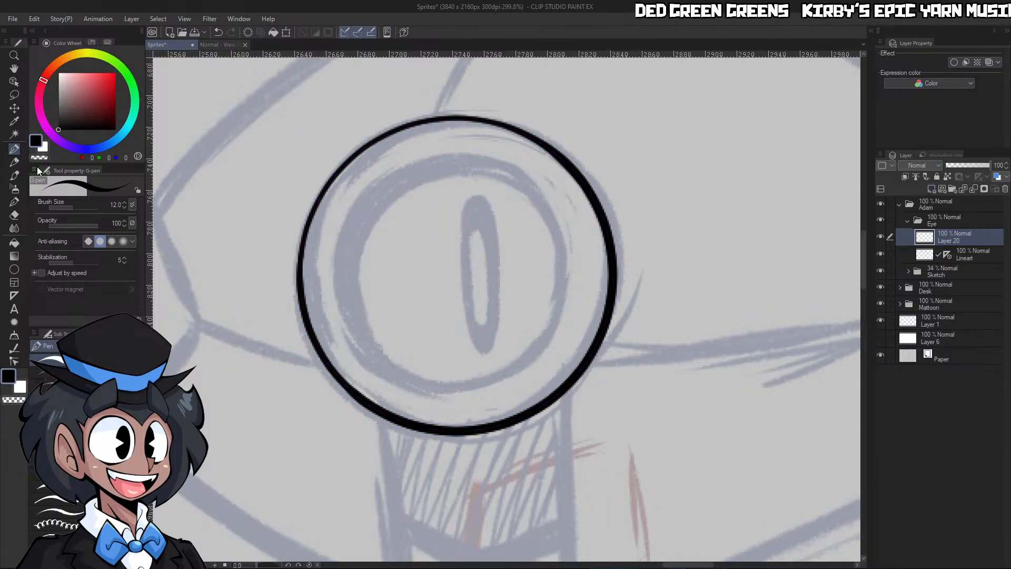
left_click(14, 269)
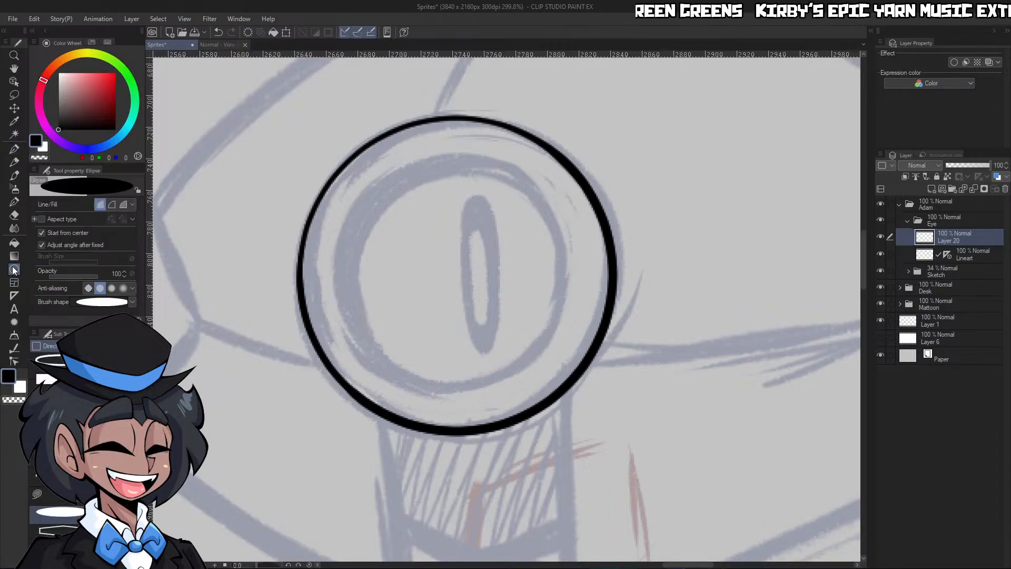
left_click(14, 296)
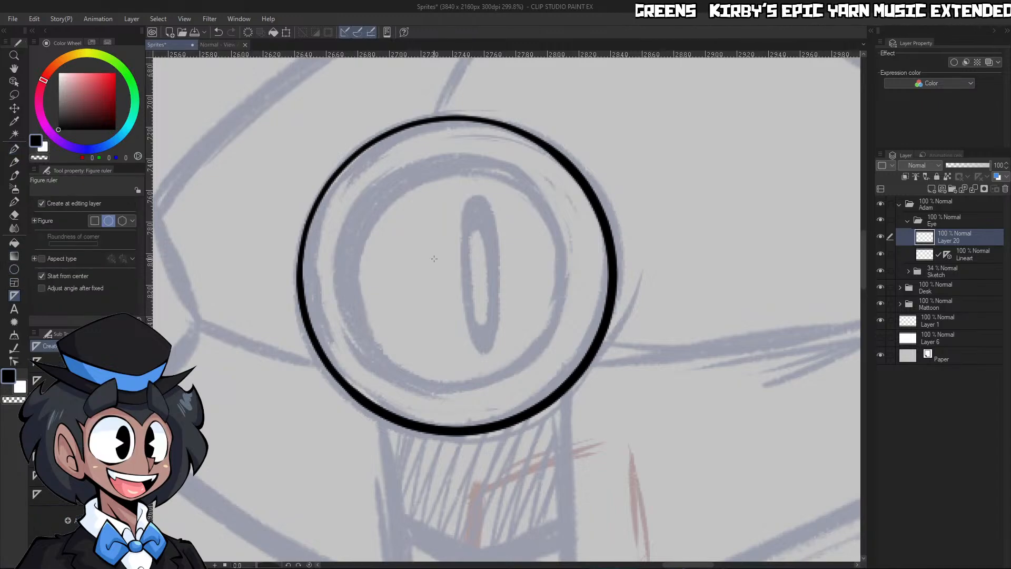
left_click_drag(446, 253, 561, 367)
key("k")
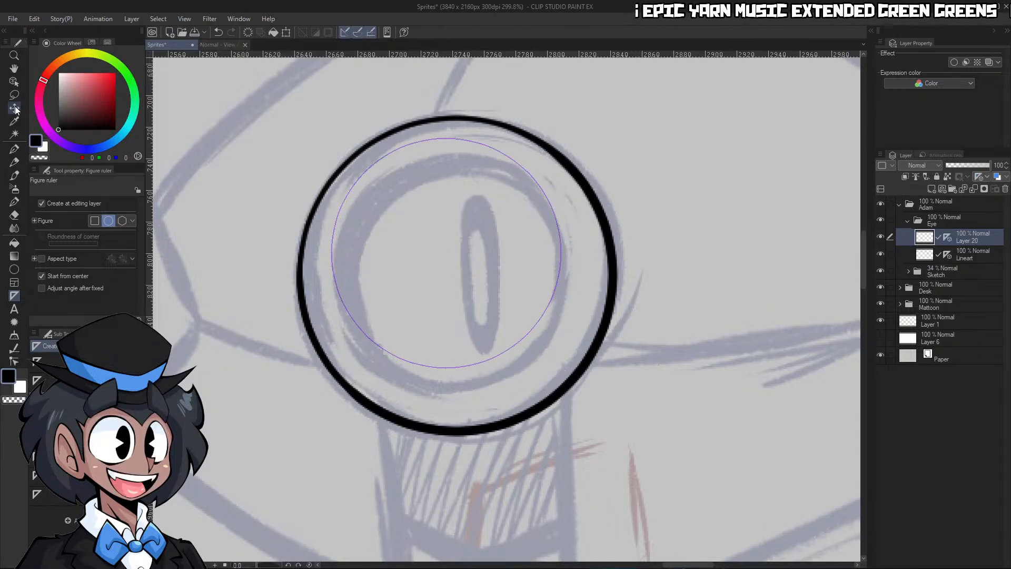
left_click_drag(580, 285, 585, 307)
Ink the eye's inner ring in black along the circle ruler with the G-pen at size 12
key("p")
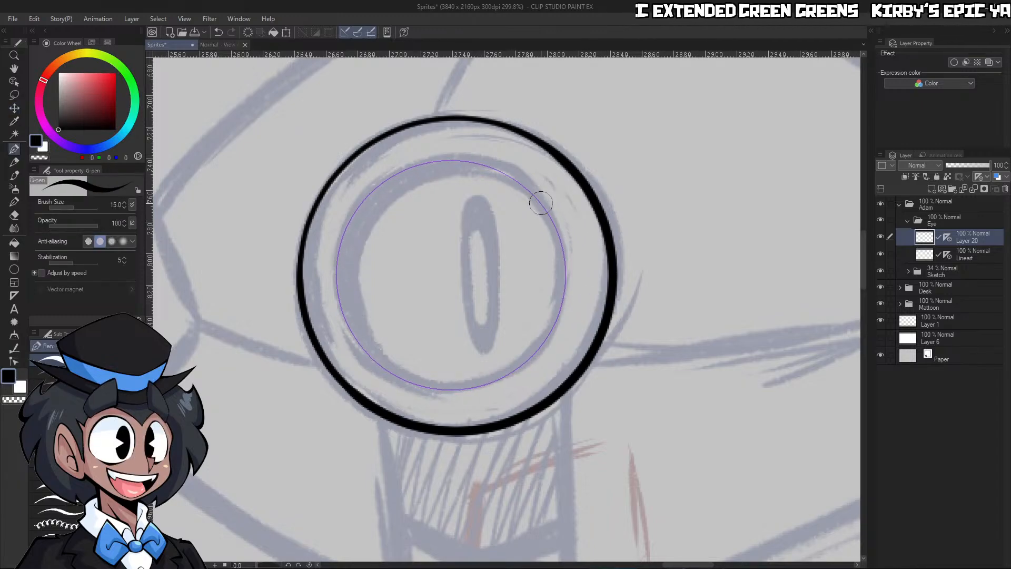
mouse_move(547, 210)
left_mouse_down()
mouse_move(576, 301)
mouse_move(539, 385)
mouse_move(437, 406)
mouse_move(365, 340)
mouse_move(359, 250)
mouse_move(429, 181)
mouse_move(523, 179)
mouse_move(569, 231)
mouse_move(573, 316)
mouse_move(498, 389)
mouse_move(408, 341)
mouse_move(390, 233)
mouse_move(491, 164)
mouse_move(573, 261)
mouse_move(537, 383)
mouse_move(500, 379)
left_mouse_up()
key("ctrl+z")
key("ctrl+z")
mouse_move(573, 237)
left_mouse_down()
mouse_move(571, 326)
mouse_move(518, 385)
mouse_move(429, 394)
mouse_move(359, 332)
mouse_move(359, 226)
mouse_move(467, 162)
mouse_move(529, 209)
mouse_move(558, 301)
mouse_move(547, 353)
mouse_move(563, 329)
mouse_move(449, 390)
mouse_move(347, 300)
mouse_move(426, 160)
mouse_move(556, 321)
mouse_move(445, 396)
mouse_move(338, 317)
mouse_move(417, 169)
mouse_move(582, 288)
left_mouse_up()
key("ctrl+z")
key("ctrl+z")
key("ctrl+z")
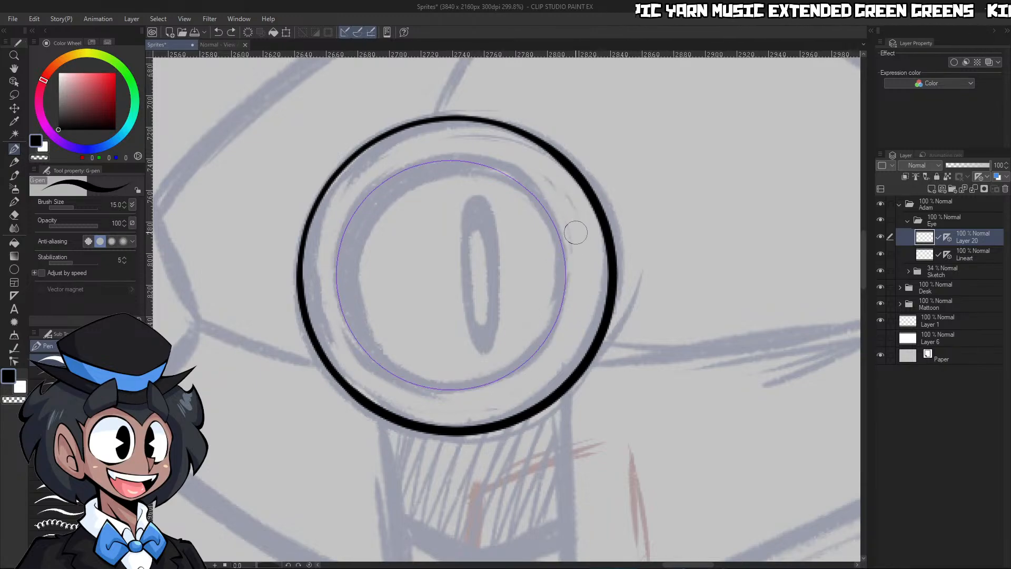
mouse_move(574, 234)
left_mouse_down()
mouse_move(493, 406)
mouse_move(334, 395)
mouse_move(313, 223)
mouse_move(487, 144)
mouse_move(570, 248)
left_mouse_up()
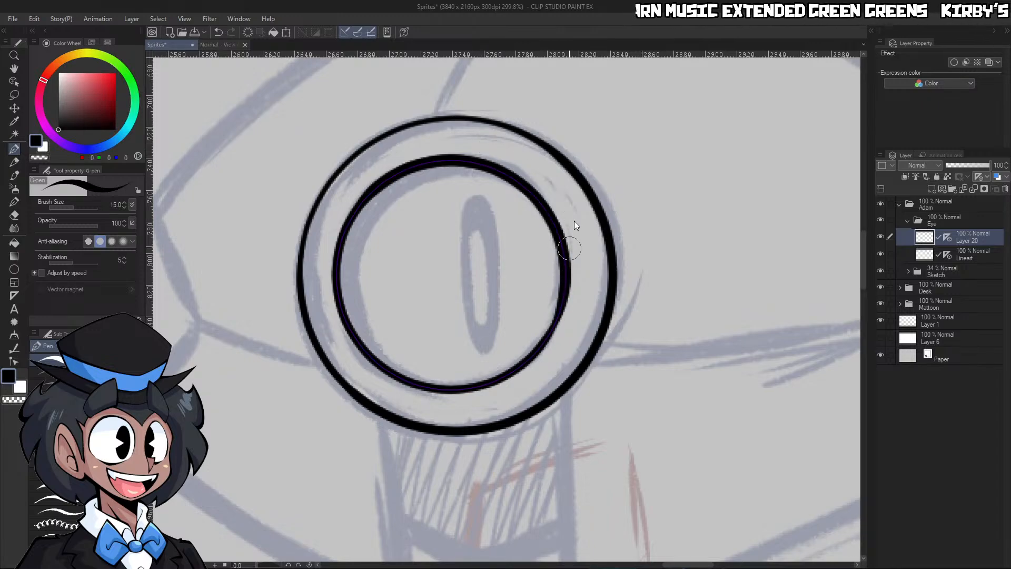
key("ctrl+z")
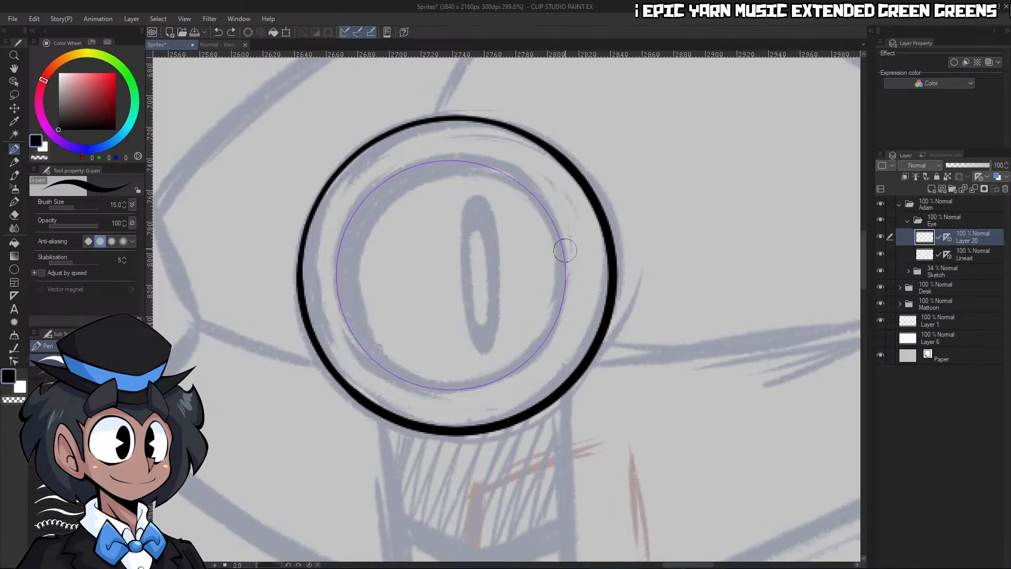
key("bracketleft")
mouse_move(556, 234)
left_mouse_down()
mouse_move(561, 331)
mouse_move(465, 406)
mouse_move(362, 350)
left_mouse_up()
key("ctrl+z")
mouse_move(548, 333)
left_mouse_down()
mouse_move(428, 394)
mouse_move(317, 312)
mouse_move(367, 187)
mouse_move(506, 176)
mouse_move(530, 356)
mouse_move(409, 391)
mouse_move(346, 313)
mouse_move(418, 183)
mouse_move(579, 228)
mouse_move(541, 374)
left_mouse_up()
key("ctrl+z")
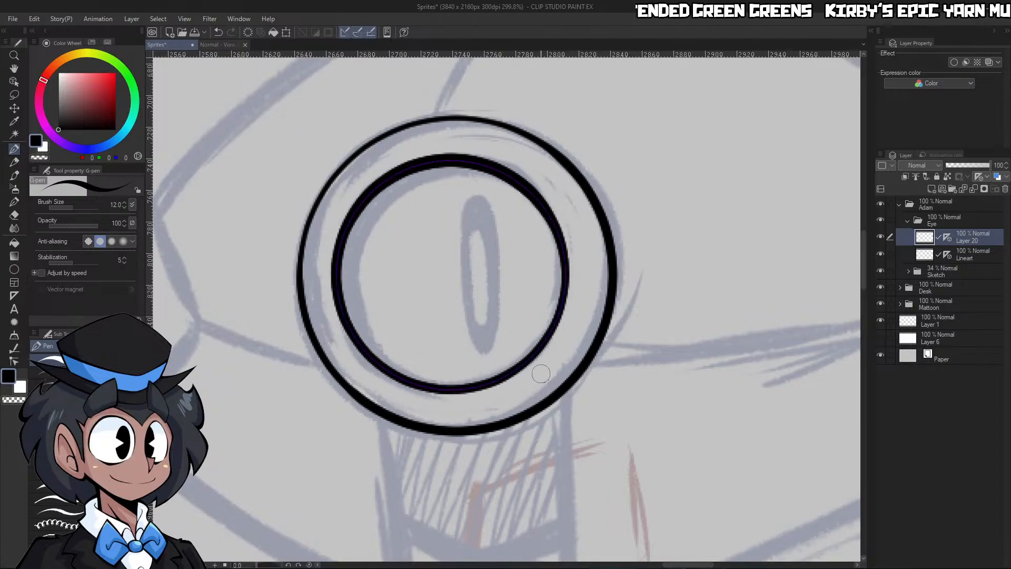
key("ctrl+z")
mouse_move(562, 227)
left_mouse_down()
mouse_move(568, 263)
mouse_move(360, 358)
mouse_move(567, 248)
mouse_move(564, 266)
left_mouse_up()
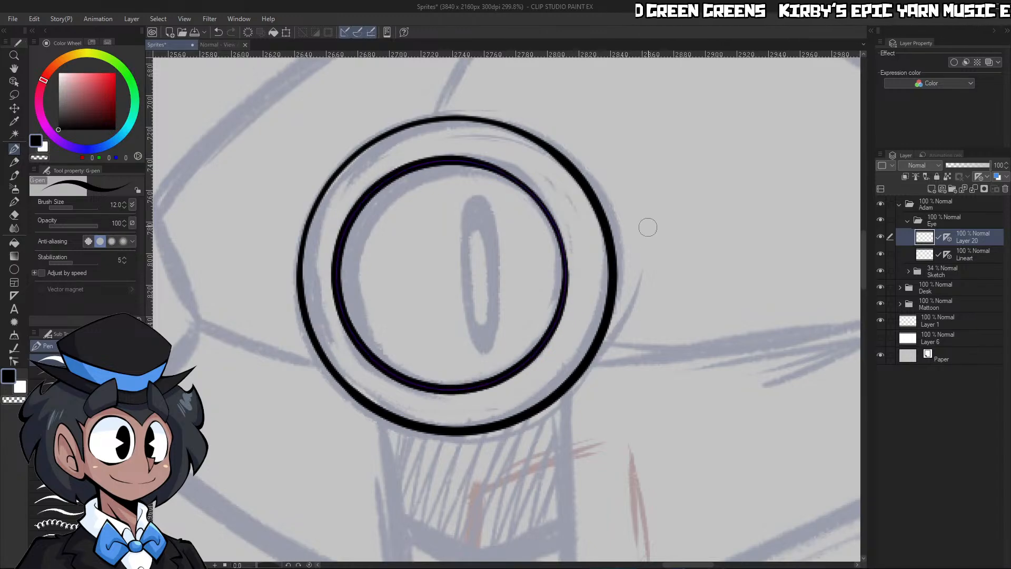
key("ctrl+space")
left_click_drag(653, 247, 708, 237)
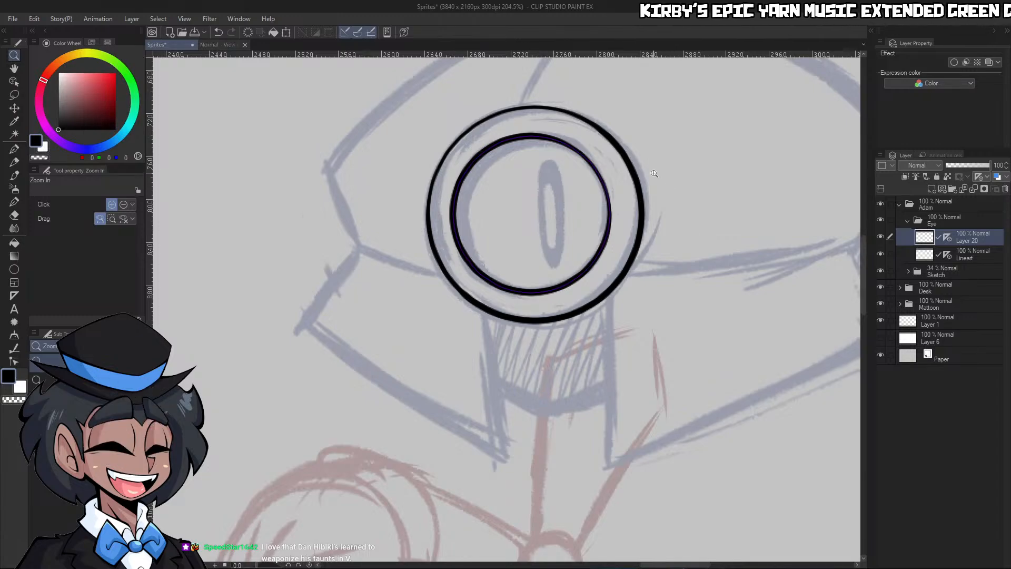
key("w")
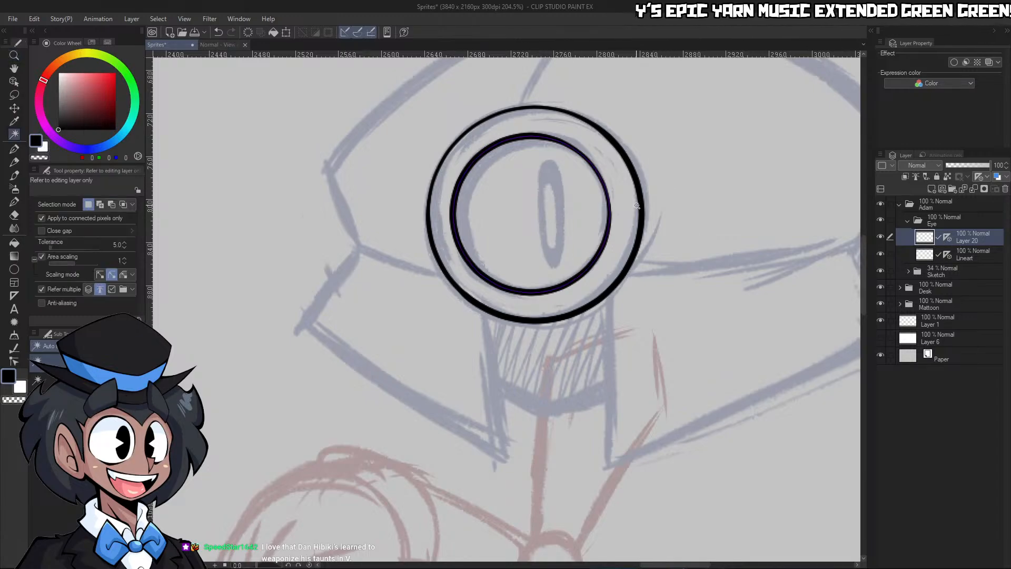
left_click(768, 180)
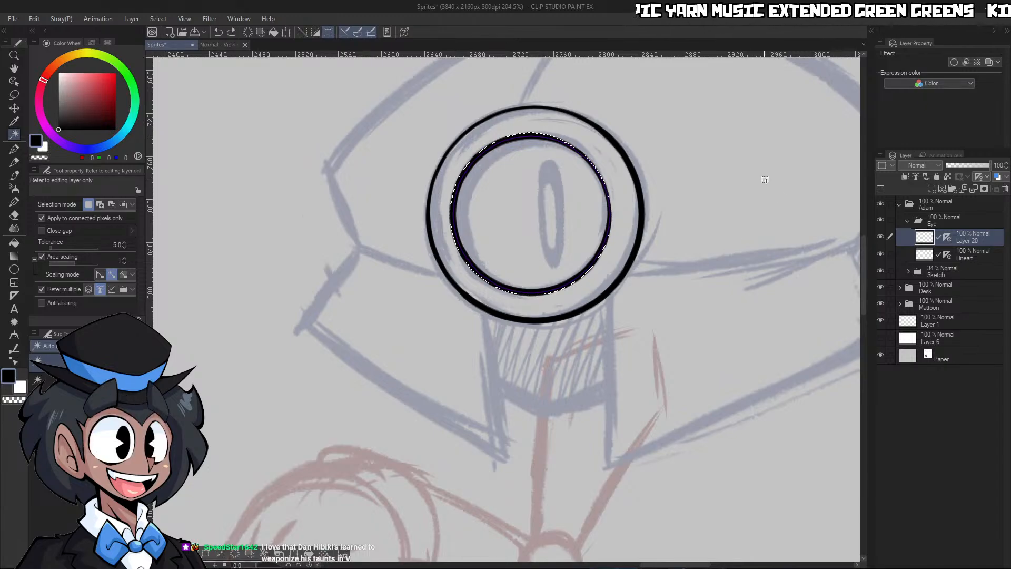
key("/")
left_click_drag(726, 247, 772, 201)
key("ctrl+d")
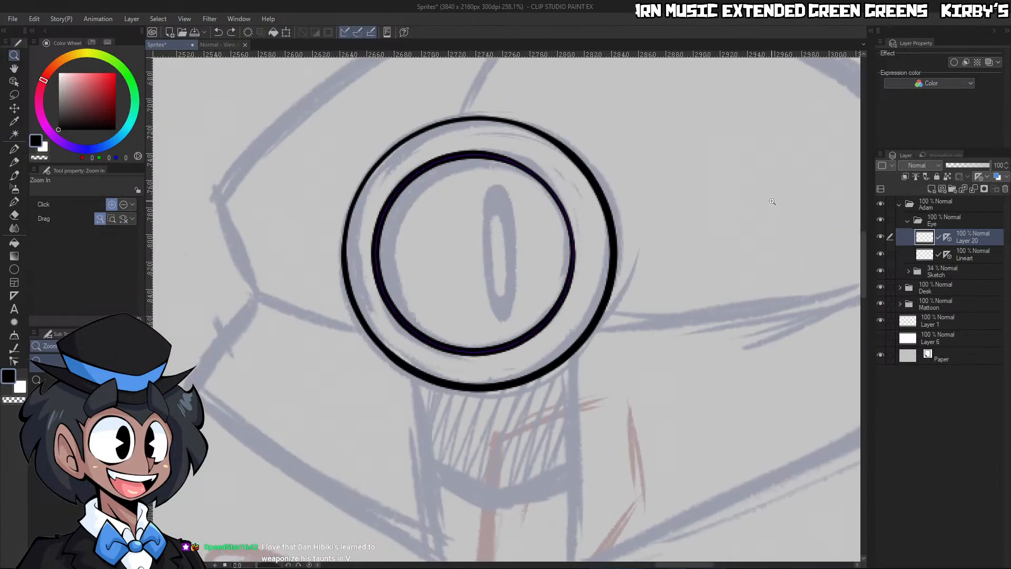
scroll(673, 366, "down", 8)
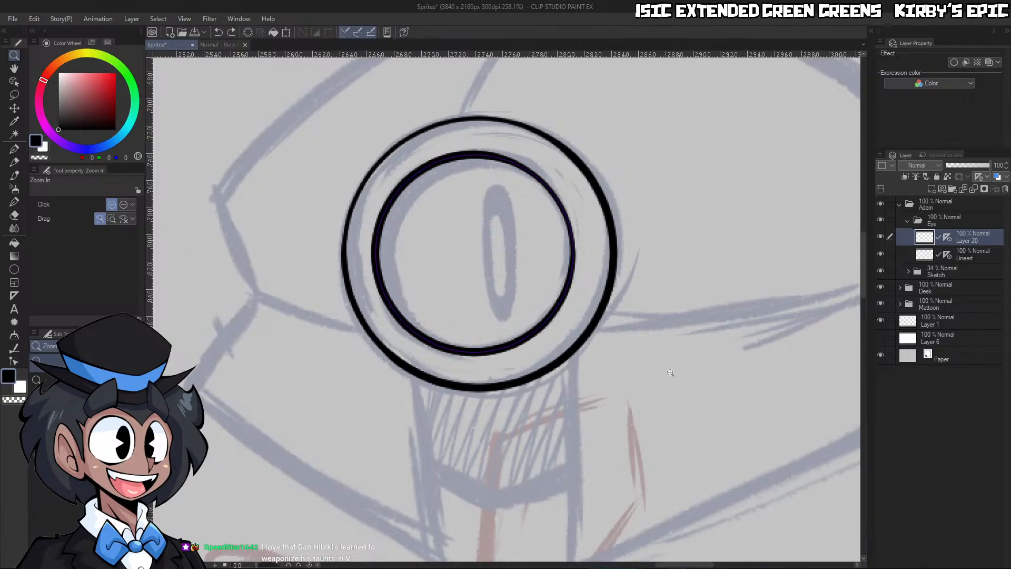
scroll(695, 375, "up", 6)
left_click_drag(586, 275, 620, 256)
key("w")
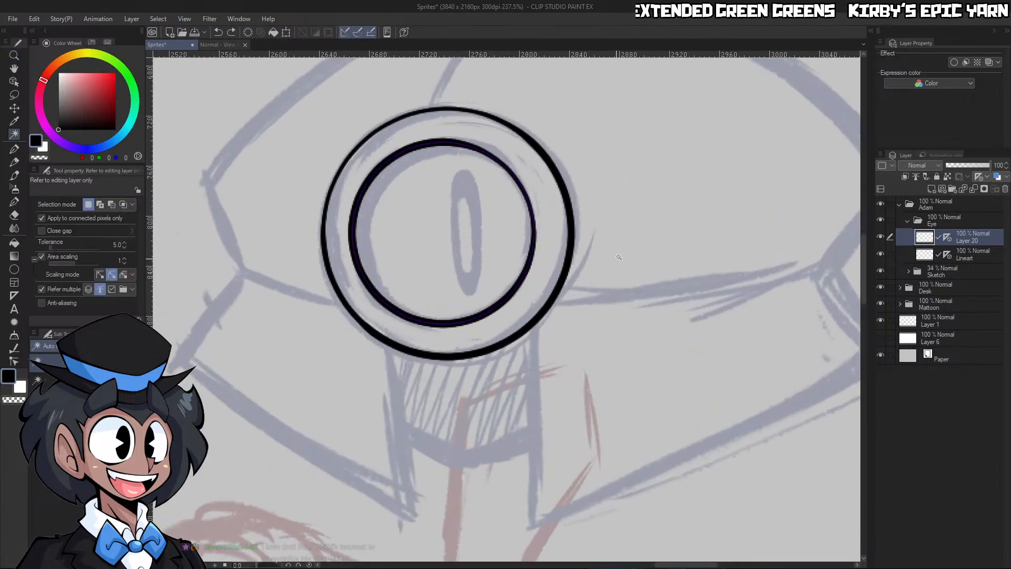
left_click(619, 255)
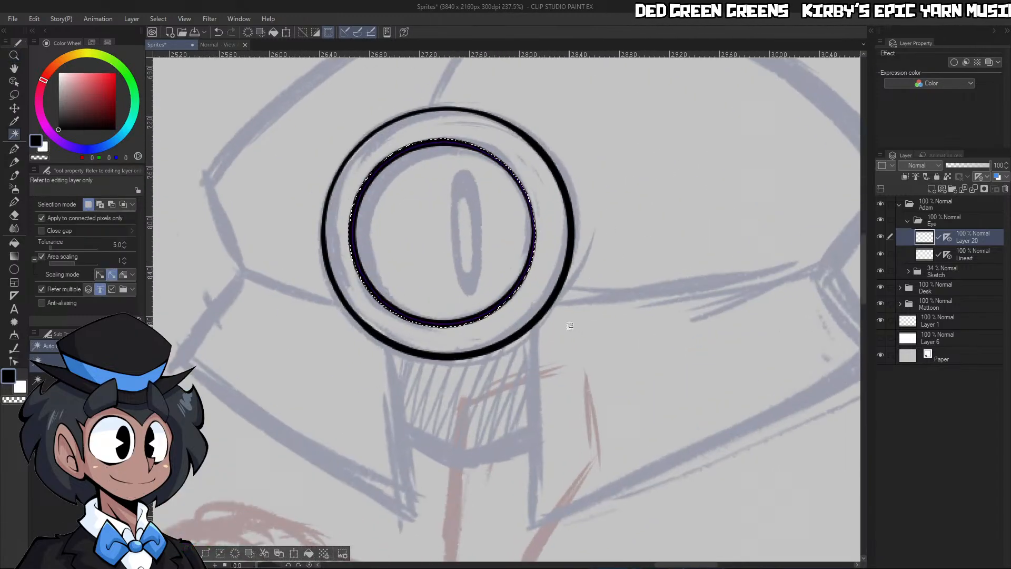
key("slash")
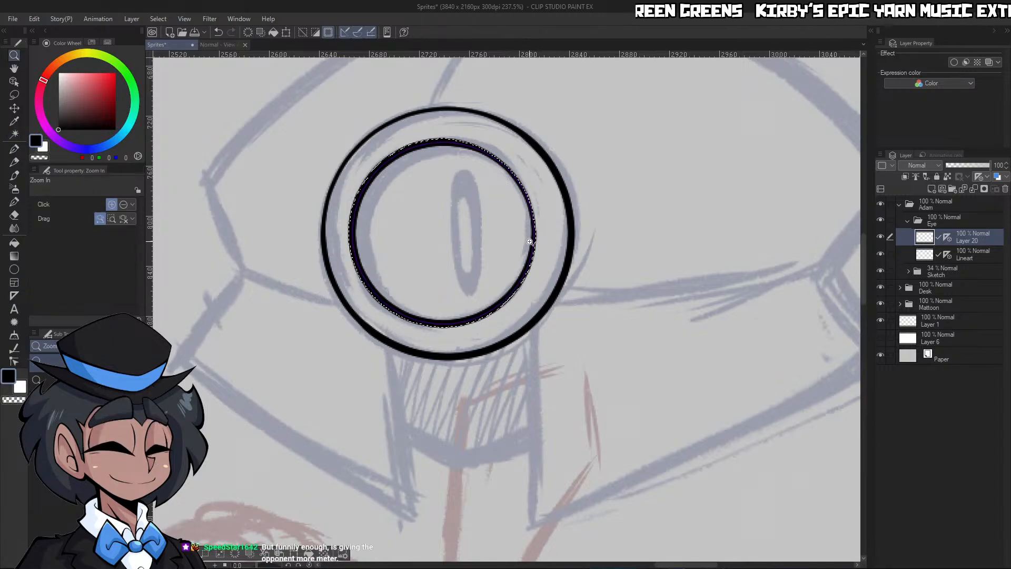
left_click(530, 242)
key("ctrl+d")
Delete the circle rulers from Layer 20 and the Lineart layer
left_click_drag(556, 263, 528, 236)
left_click(478, 240)
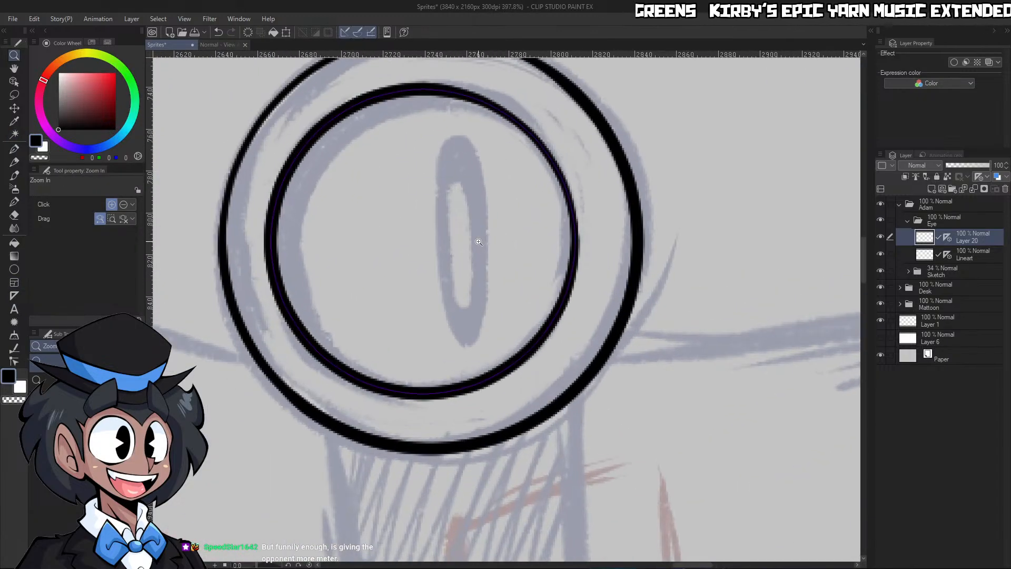
right_click(947, 237)
left_click(931, 287)
right_click(946, 252)
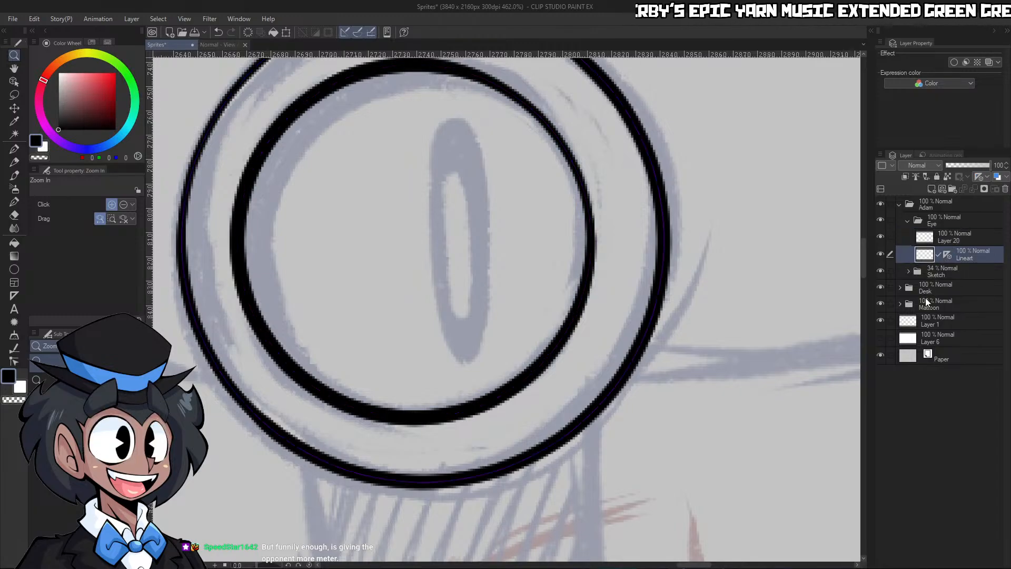
left_click(924, 298)
Draw a tall, narrow ellipse figure ruler around the sketched pupil on the Lineart layer and shift it slightly down and left
left_click(15, 270)
left_click(12, 291)
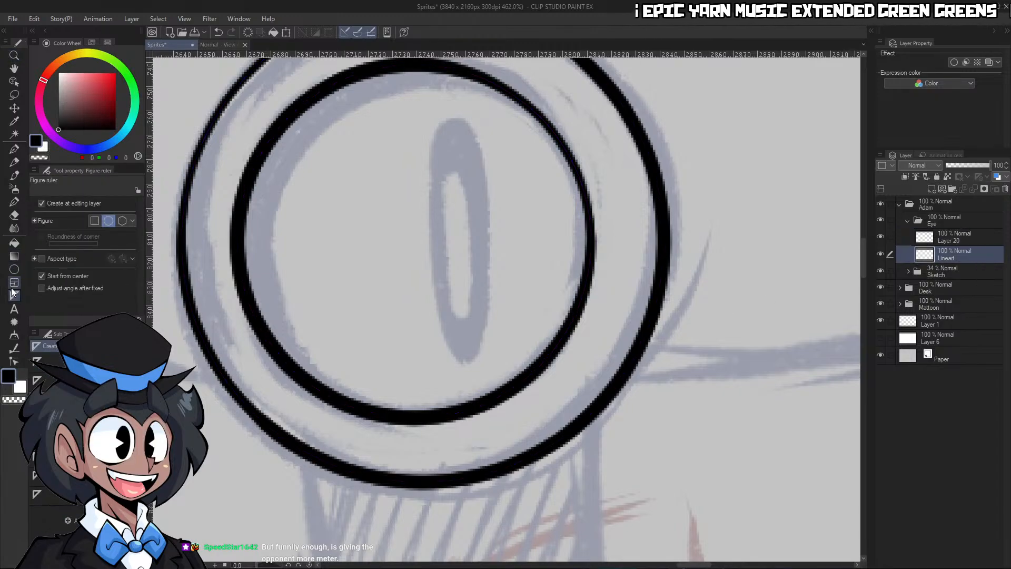
left_click_drag(461, 213, 489, 341)
key("ctrl+z")
left_click_drag(459, 231, 490, 363)
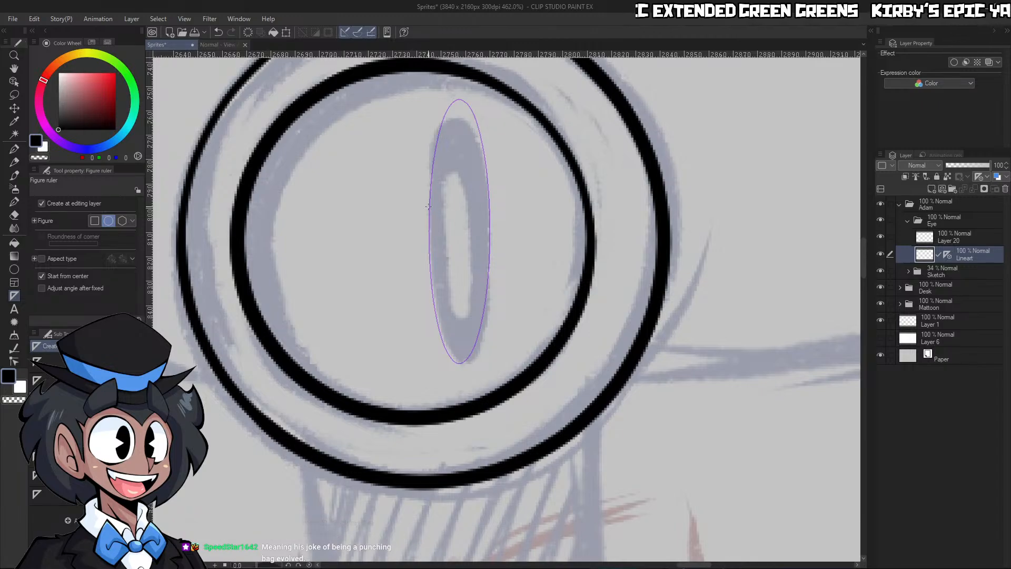
left_click(14, 82)
left_click_drag(489, 179, 486, 195)
Ink the pupil's outline in black along the ellipse ruler with the G-pen at size 10
key("p")
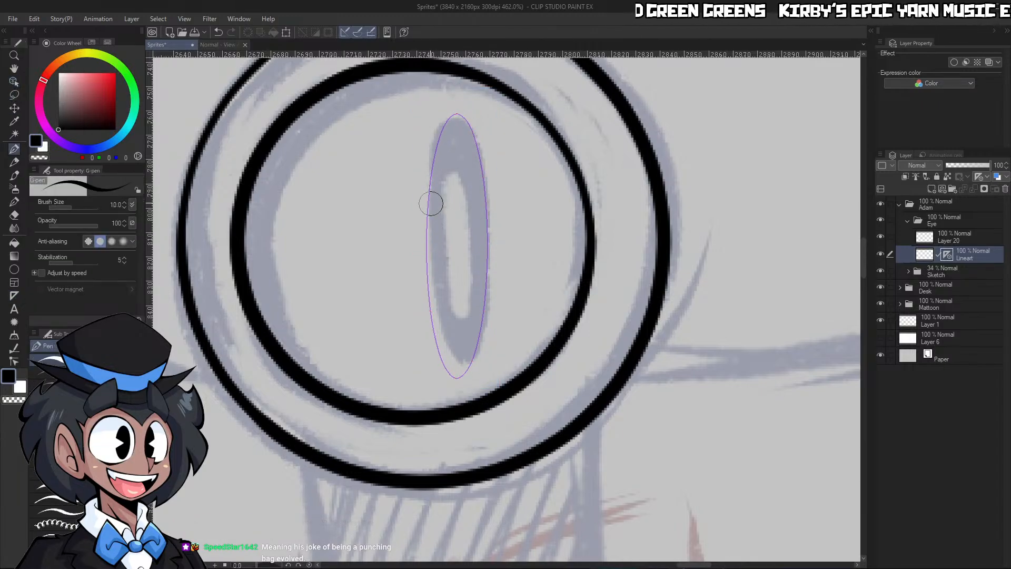
key("bracketleft")
mouse_move(429, 212)
left_mouse_down()
mouse_move(436, 312)
mouse_move(473, 375)
mouse_move(520, 284)
mouse_move(496, 137)
mouse_move(441, 146)
mouse_move(435, 282)
left_mouse_up()
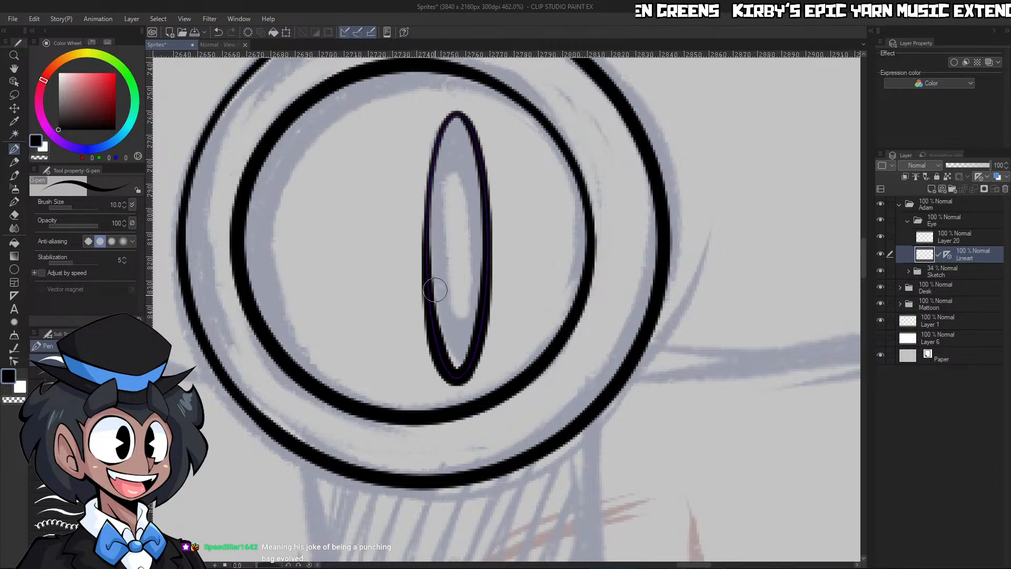
key("ctrl+z")
mouse_move(426, 221)
left_mouse_down()
mouse_move(437, 364)
mouse_move(517, 266)
mouse_move(447, 118)
mouse_move(428, 295)
left_mouse_up()
key("ctrl+z")
mouse_move(432, 199)
left_mouse_down()
mouse_move(451, 372)
mouse_move(494, 348)
mouse_move(512, 215)
mouse_move(477, 97)
mouse_move(426, 174)
mouse_move(496, 183)
mouse_move(450, 95)
mouse_move(419, 211)
mouse_move(441, 353)
mouse_move(488, 330)
mouse_move(492, 153)
left_mouse_up()
key("ctrl+z")
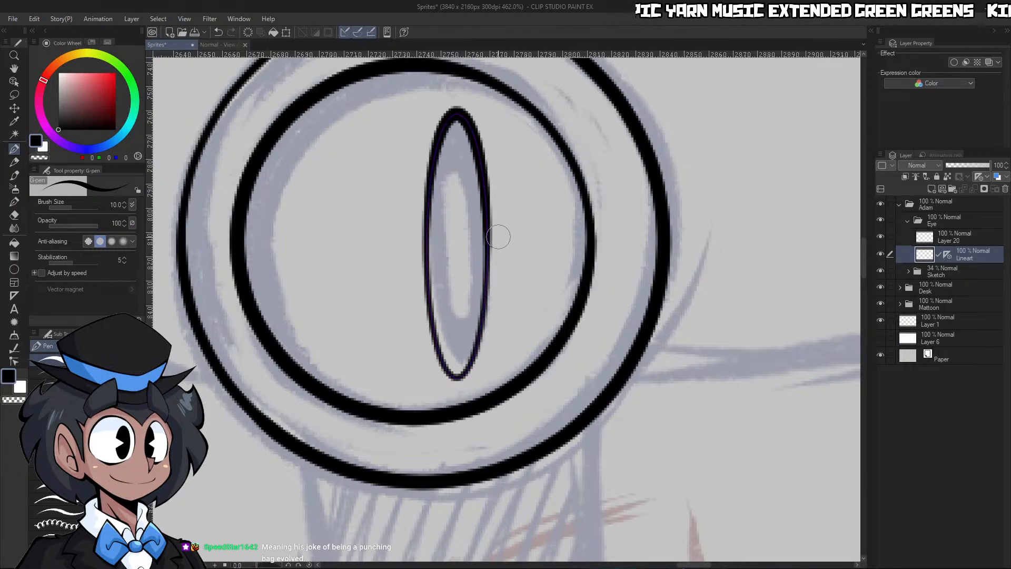
mouse_move(429, 236)
left_mouse_down()
mouse_move(436, 337)
mouse_move(499, 109)
left_mouse_up()
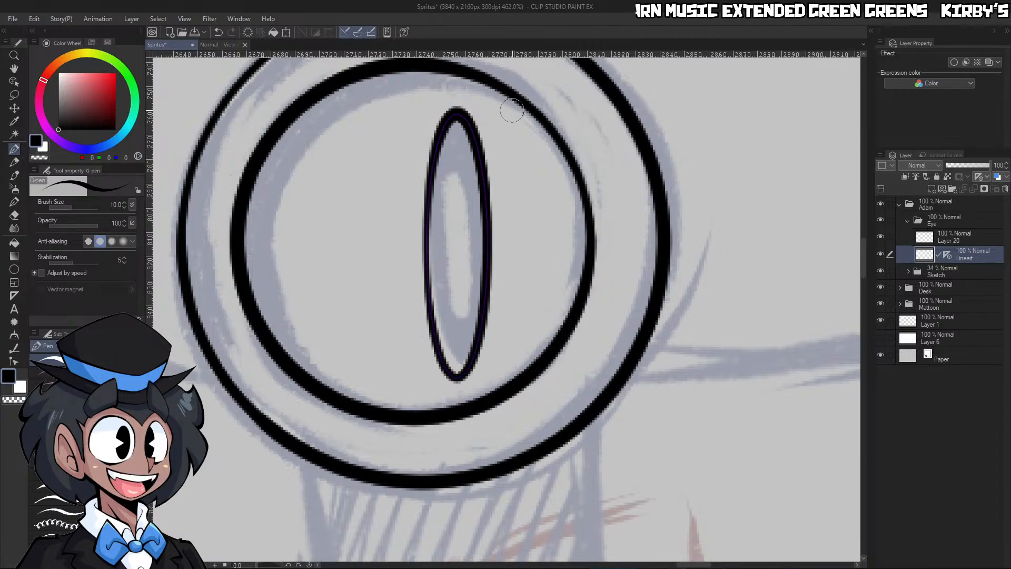
key("ctrl+z")
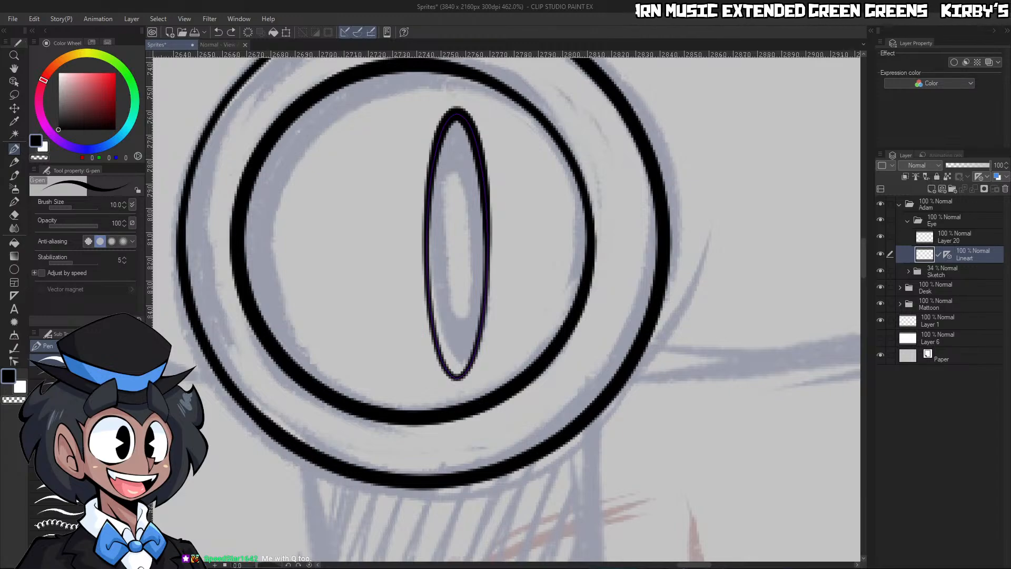
Merge Layer 20, which holds the inner ring, into the Lineart layer below it
key("ctrl+space")
left_click_drag(680, 306, 641, 331)
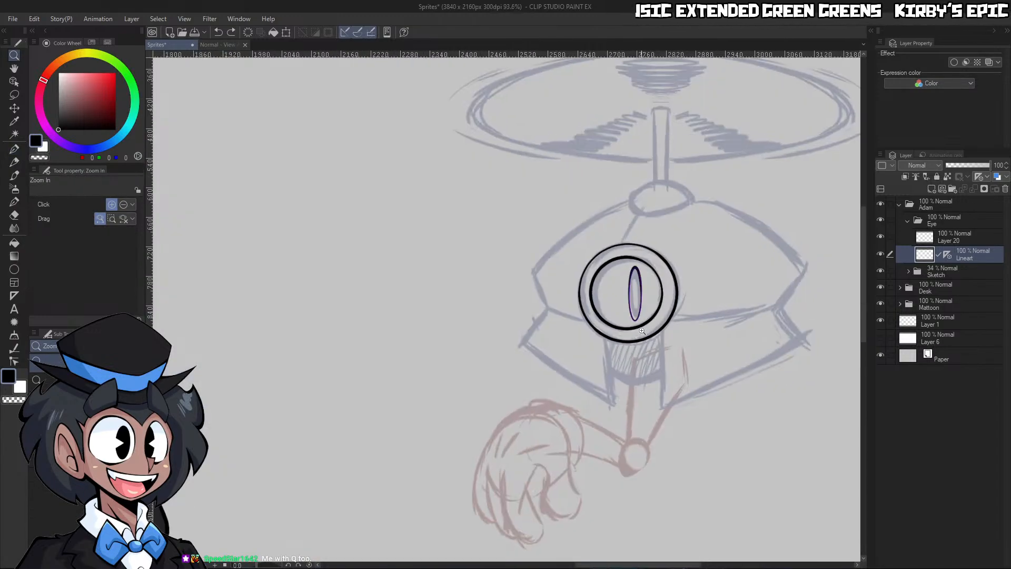
left_click_drag(730, 307, 749, 285)
left_click_drag(684, 298, 678, 347)
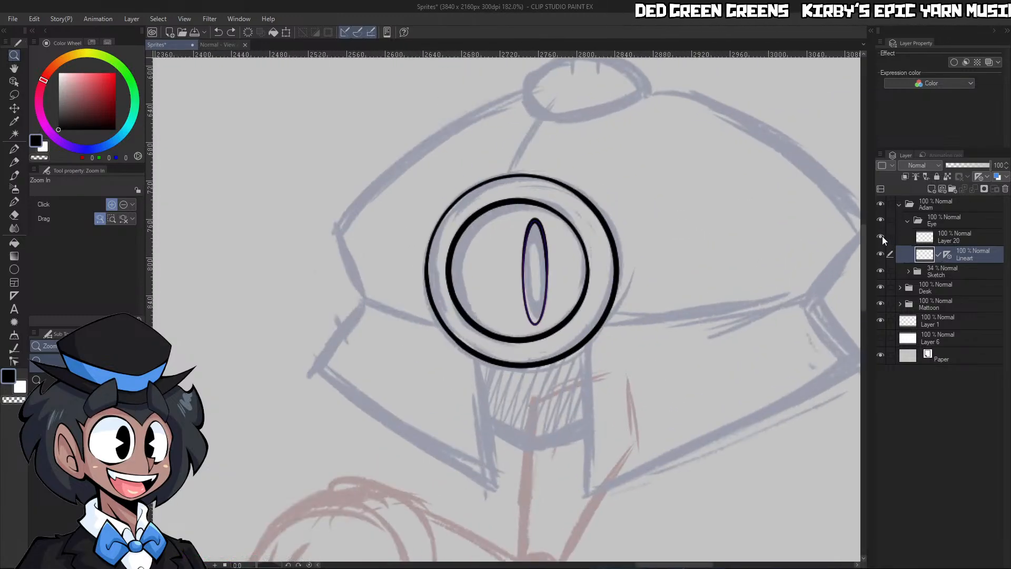
left_click(961, 239)
left_click(968, 185)
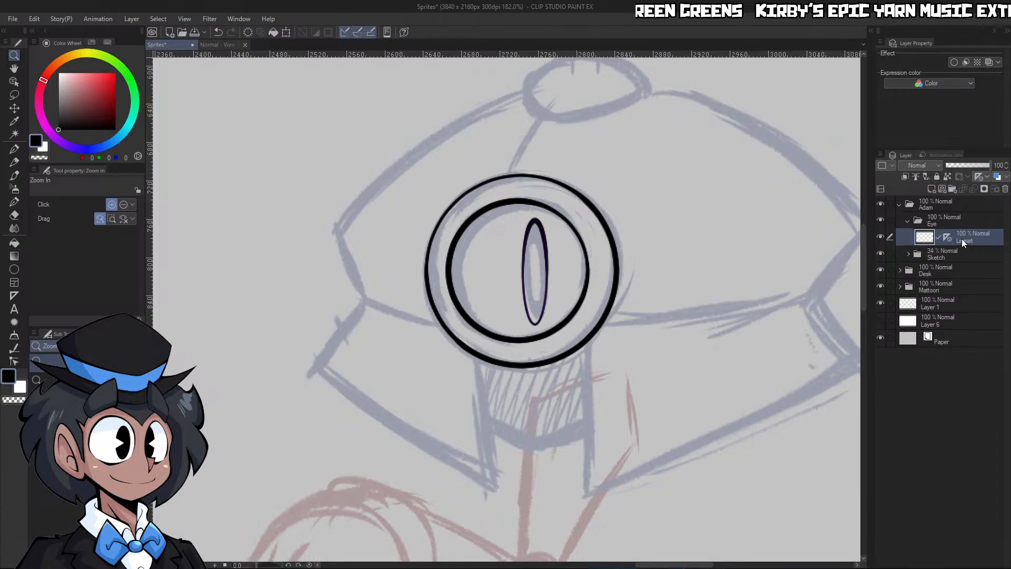
key("w")
left_click(600, 410)
key("ctrl+z")
Lasso-select the pupil's outline inside the inner eye ring on the Lineart layer
key("slash")
left_click_drag(537, 290, 585, 293)
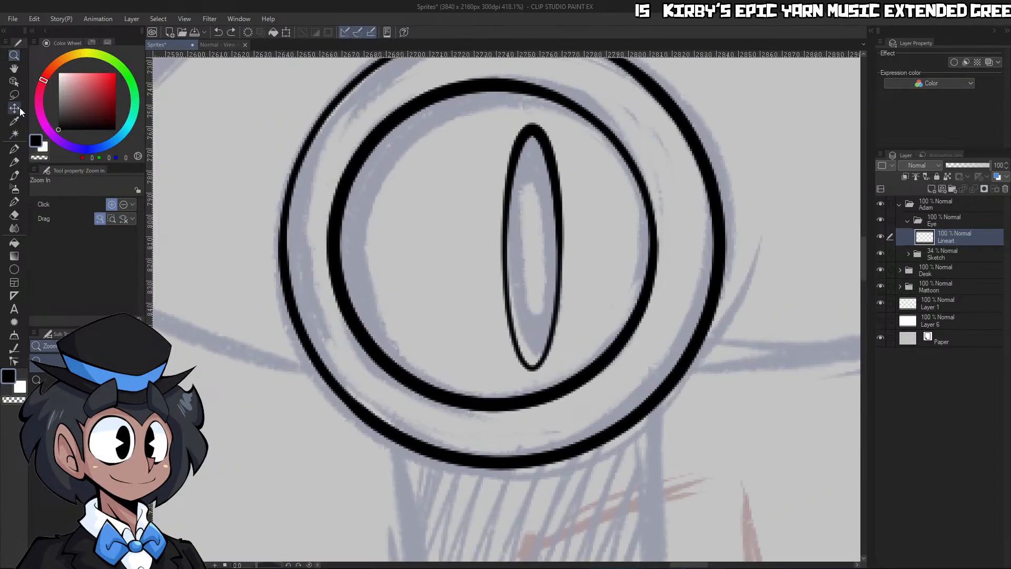
left_click(14, 94)
mouse_move(561, 132)
left_mouse_down()
mouse_move(460, 218)
mouse_move(506, 352)
mouse_move(529, 373)
left_mouse_up()
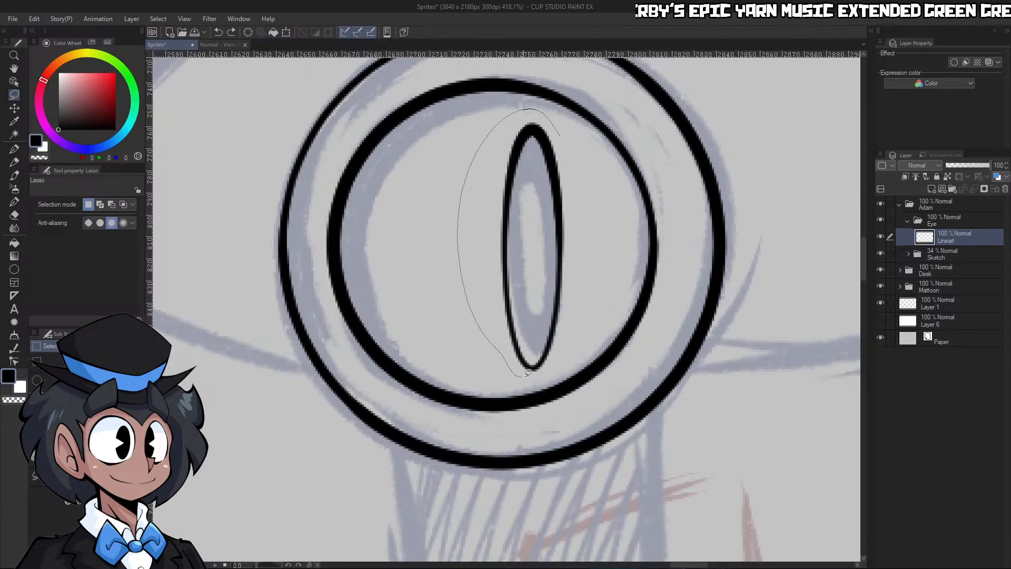
left_click_drag(590, 309, 560, 131)
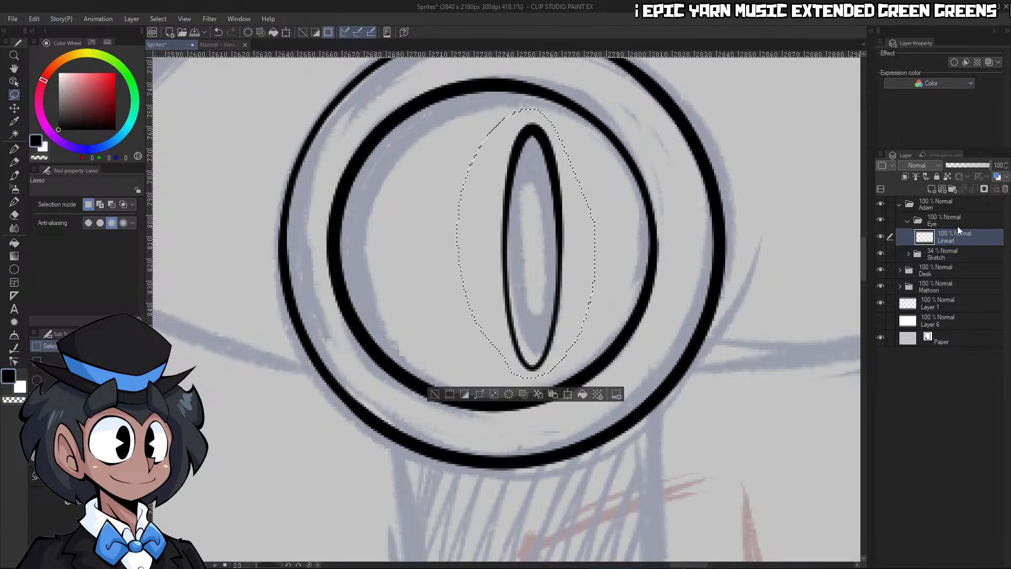
Create a folder named Pupil in the Eye folder, move the selected outline into it as a layer named Lineart, and clear the selection
left_click(952, 188)
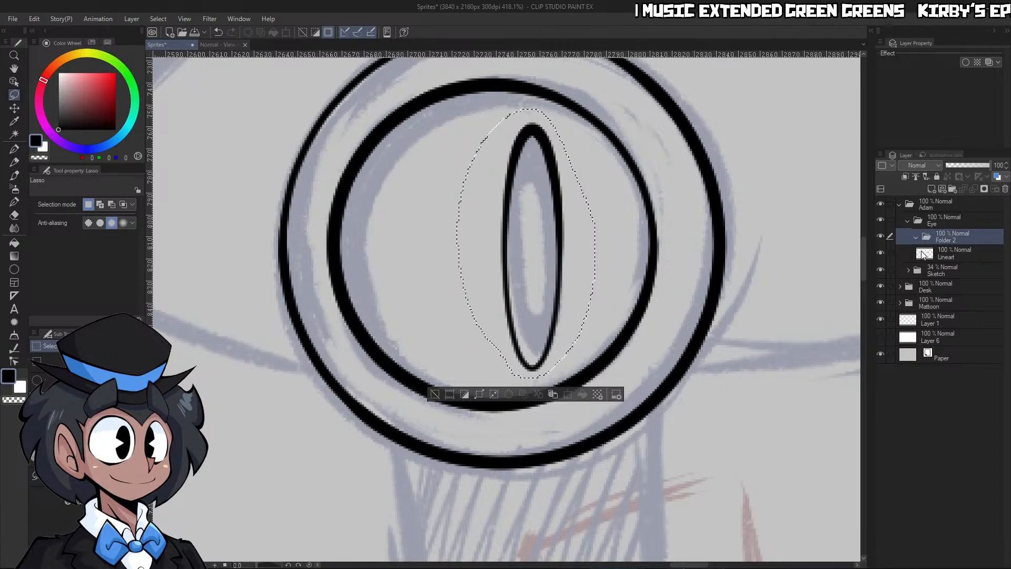
left_click(958, 255)
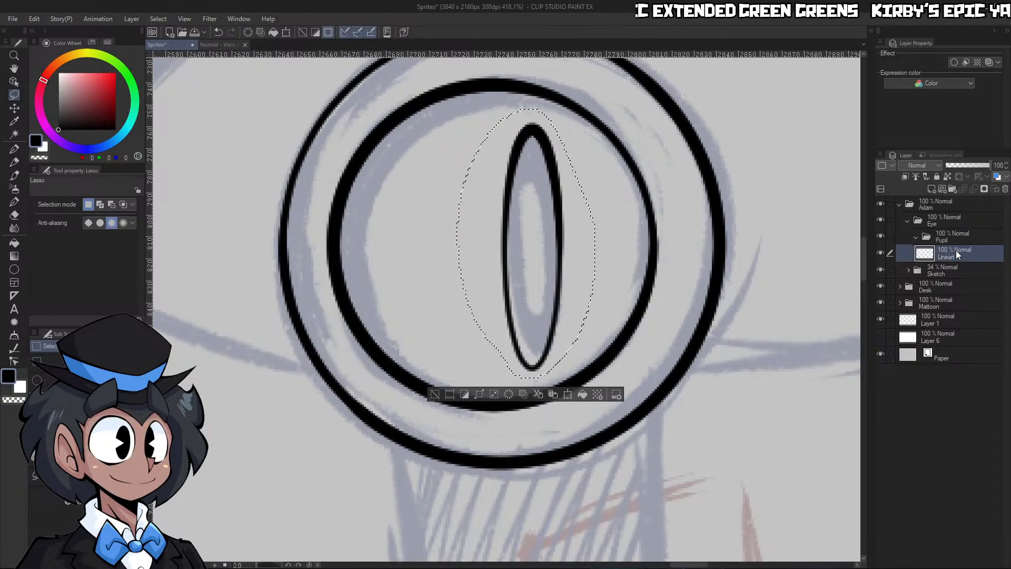
left_click(958, 238)
key("ctrl+v")
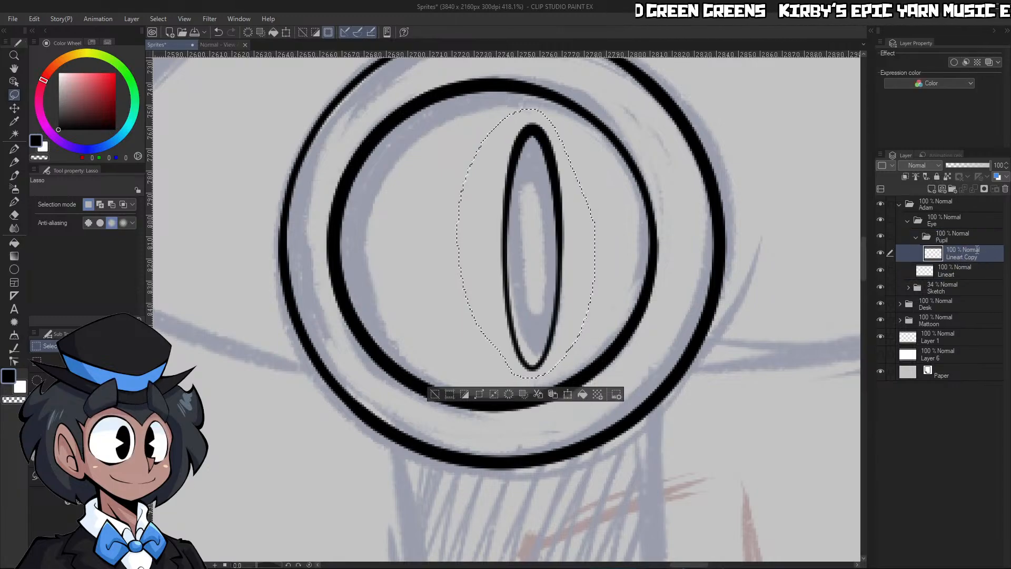
left_click(918, 239)
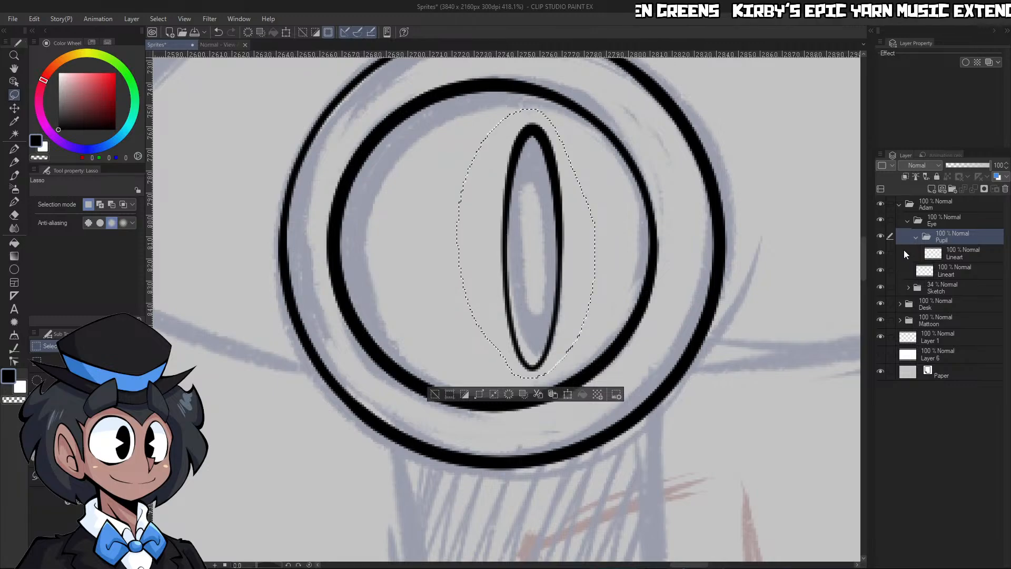
key("ctrl+d")
Collapse the Pupil folder and auto-select along the eye's outer ring from the Eye folder's Lineart layer
key("ctrl+space")
left_click_drag(776, 354, 758, 354)
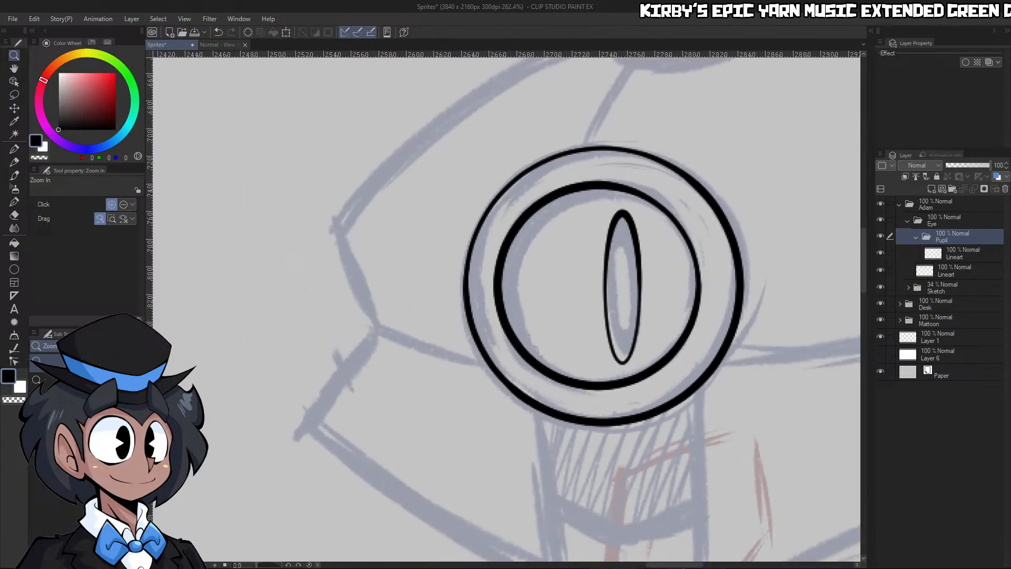
left_click_drag(609, 359, 582, 355)
left_click_drag(804, 337, 821, 335)
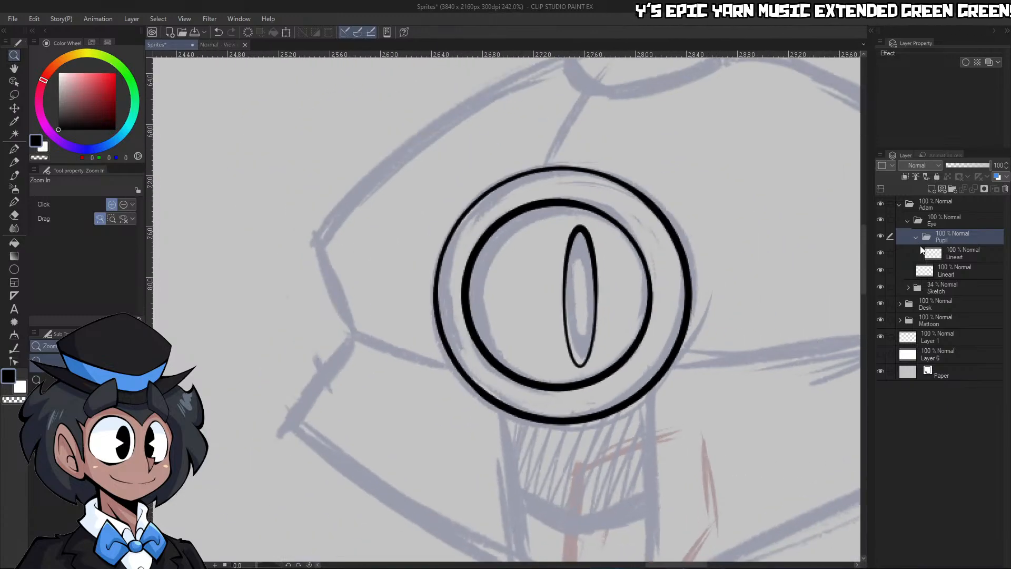
left_click(917, 237)
left_click(946, 250)
key("w")
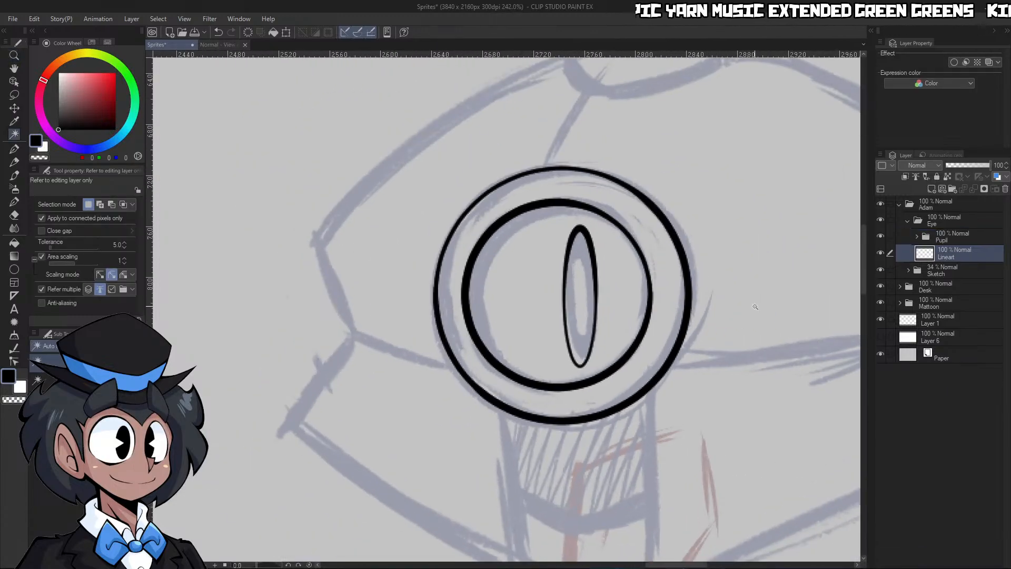
left_click(744, 312)
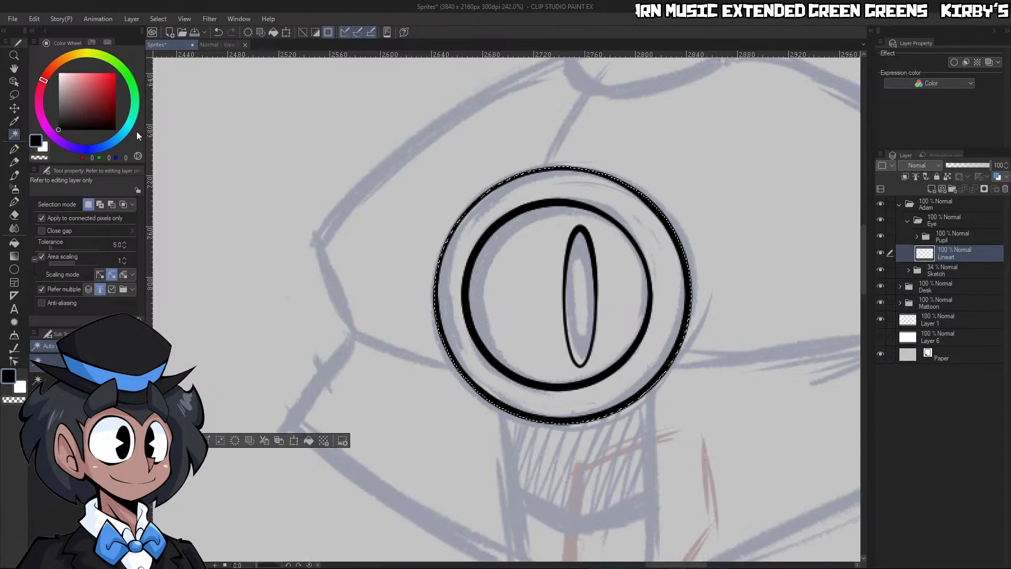
Pick white as the drawing colour and add a new raster layer directly below the eye's Lineart layer
left_click_drag(73, 85, 27, 22)
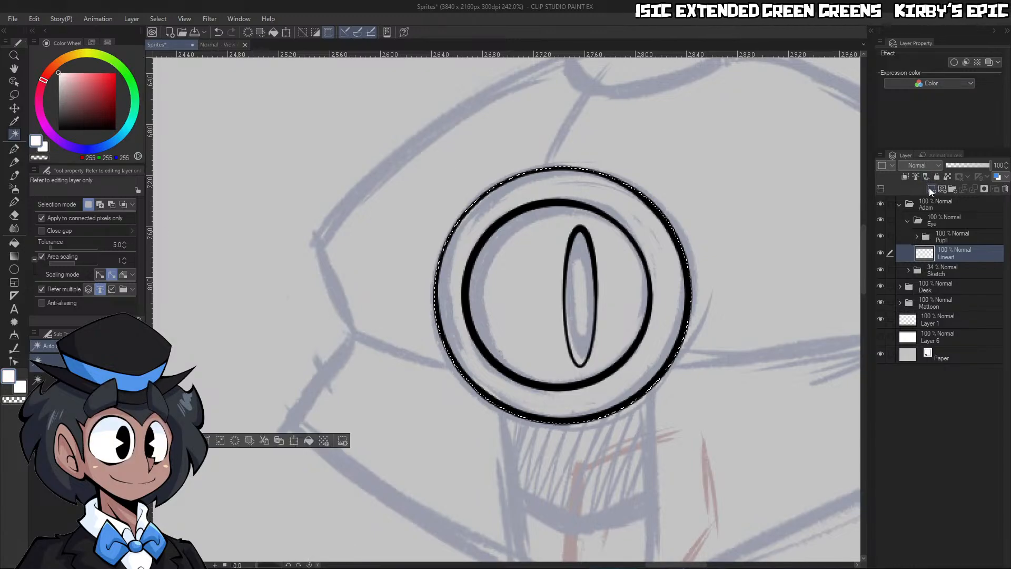
left_click(930, 188)
left_click_drag(959, 250, 963, 280)
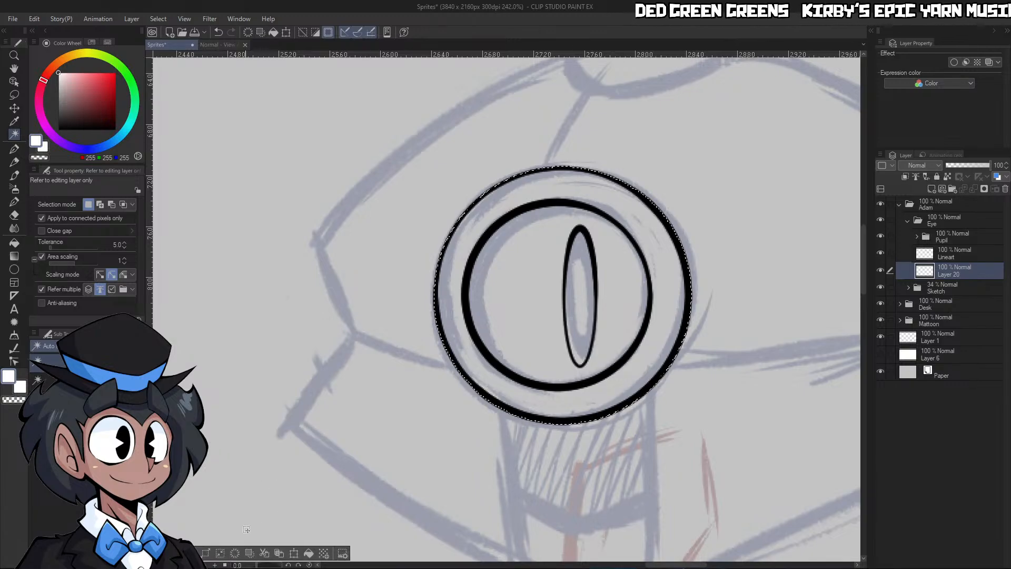
Make the eye's Lineart a reference layer, auto-select the empty area outside the eye and invert the selection
scroll(385, 434, "down", 3)
scroll(385, 434, "down", 5)
key("ctrl+space")
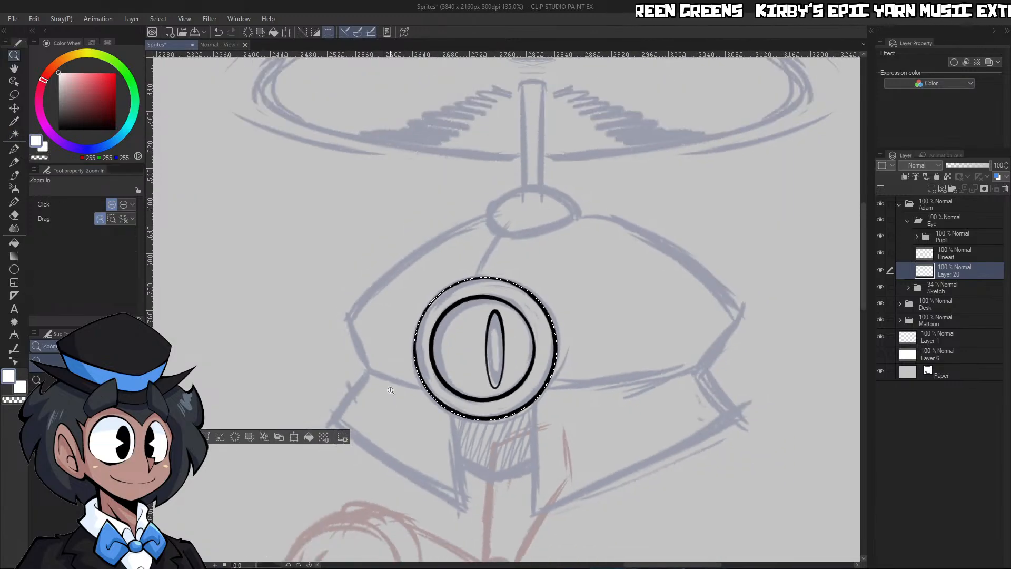
left_click_drag(644, 341, 552, 397)
scroll(688, 338, "up", 6)
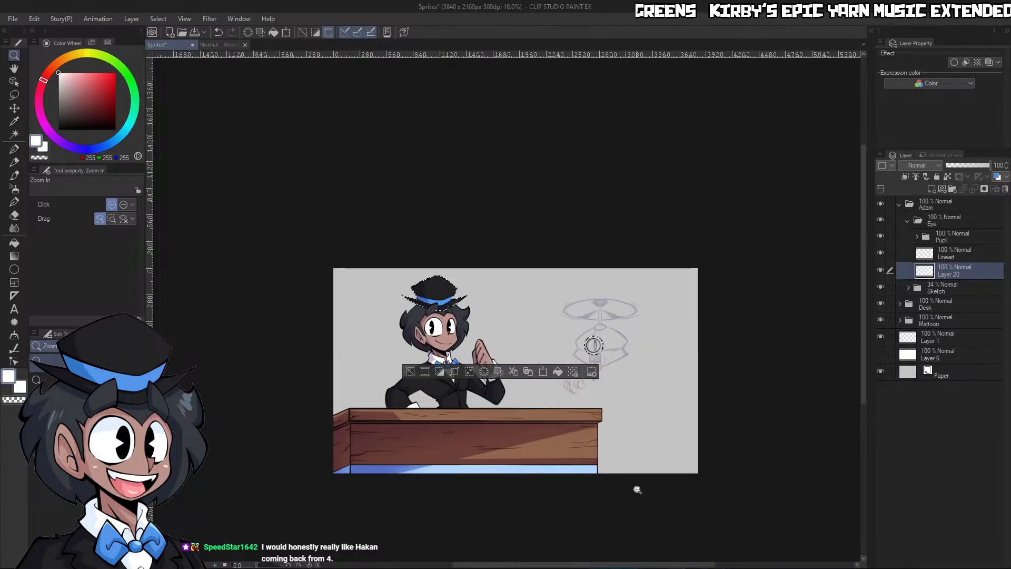
scroll(636, 485, "up", 3)
left_click(953, 253)
left_click(915, 178)
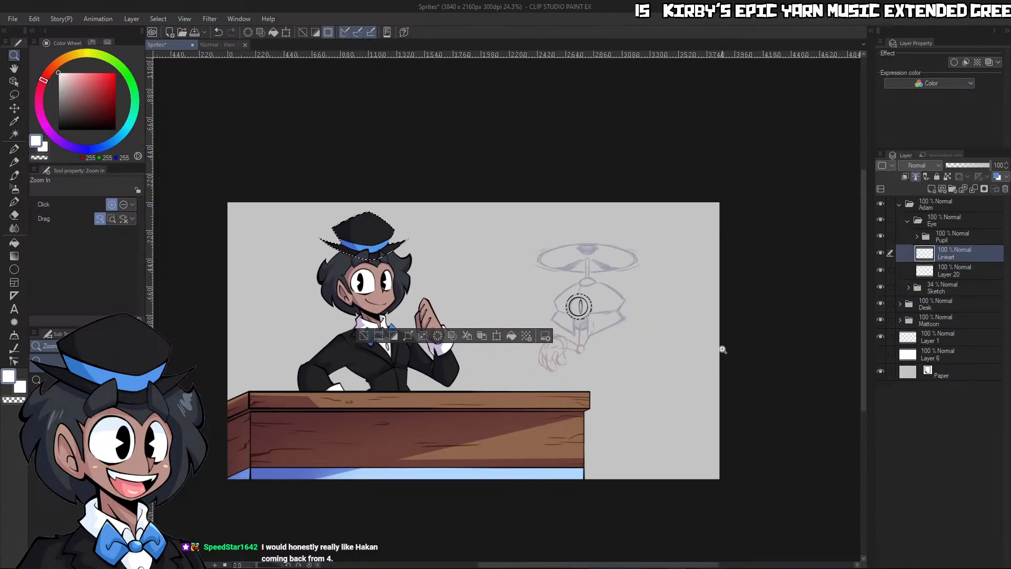
key("w")
key("ctrl+d")
left_click(698, 328)
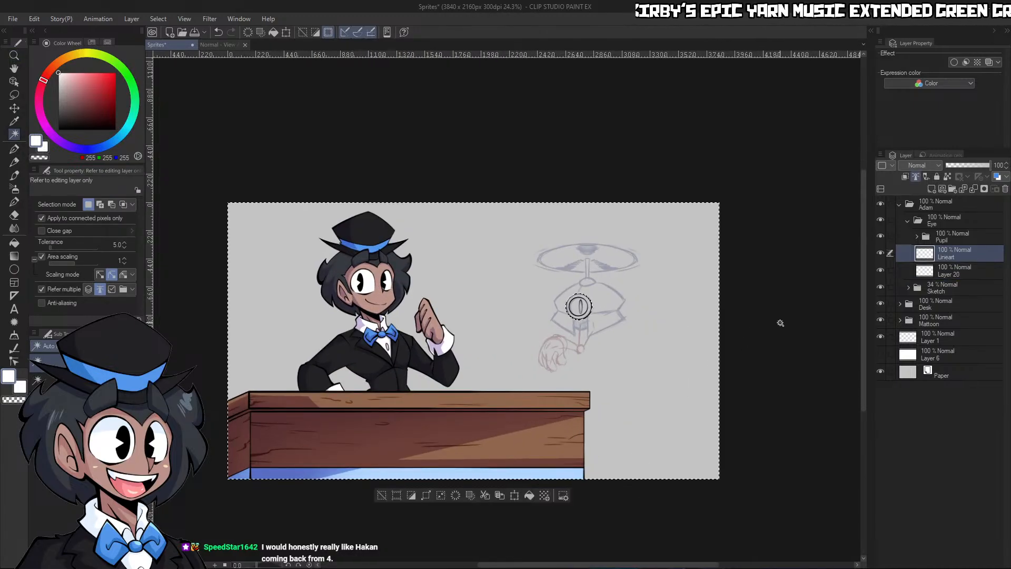
left_click(412, 495)
Fill the selected eye shape with white on Layer 20 and clear the selection
left_click(951, 271)
left_click(635, 337)
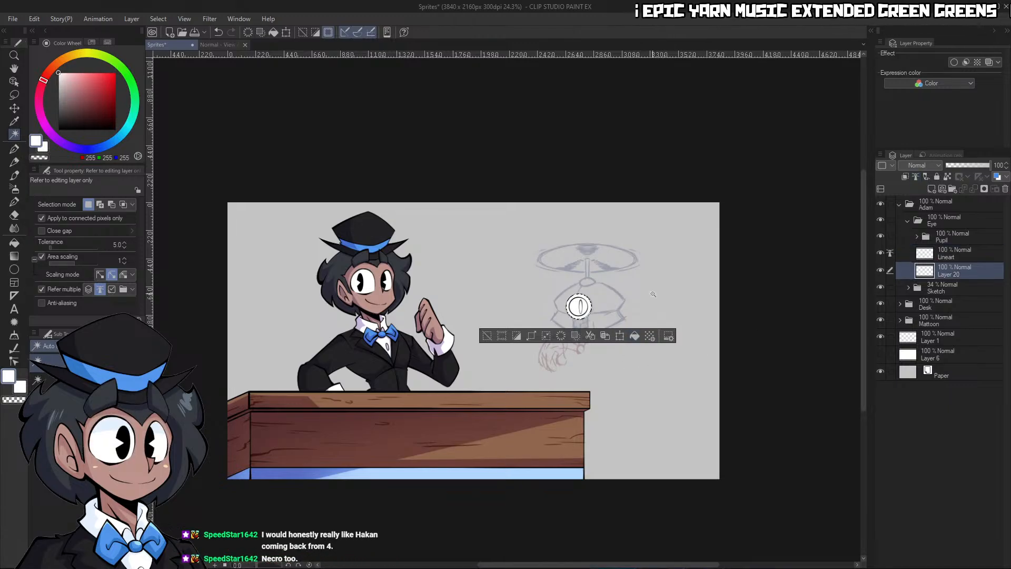
key("ctrl+d")
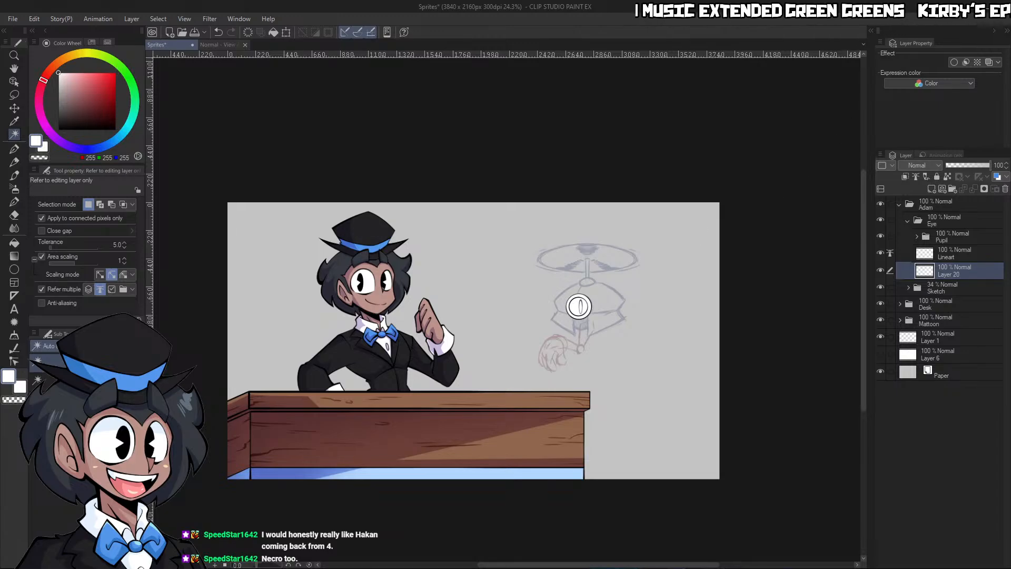
scroll(567, 295, "up", 4)
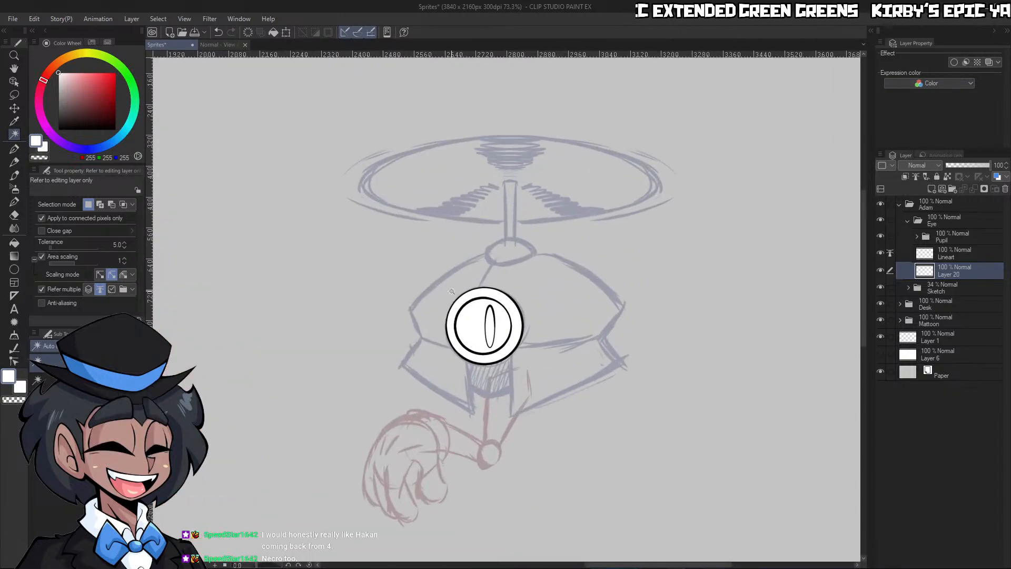
scroll(451, 291, "up", 3)
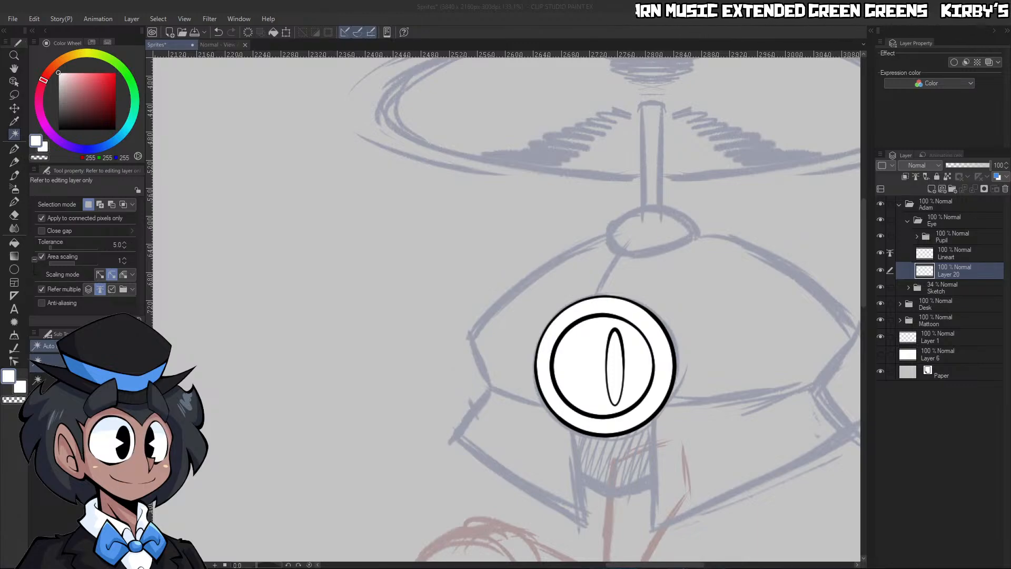
left_click(715, 318)
left_click_drag(710, 316, 638, 337)
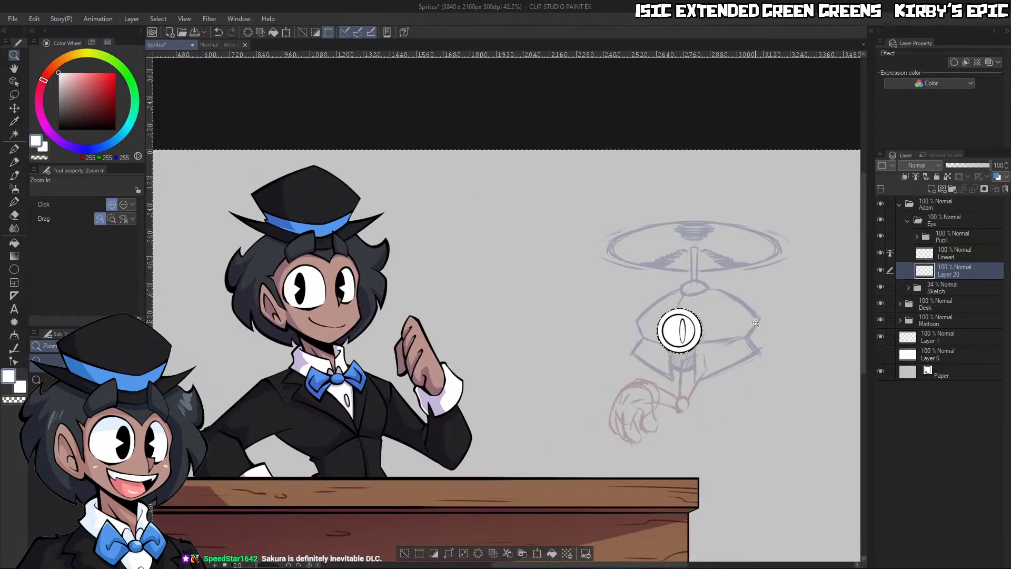
left_click_drag(734, 347, 782, 289)
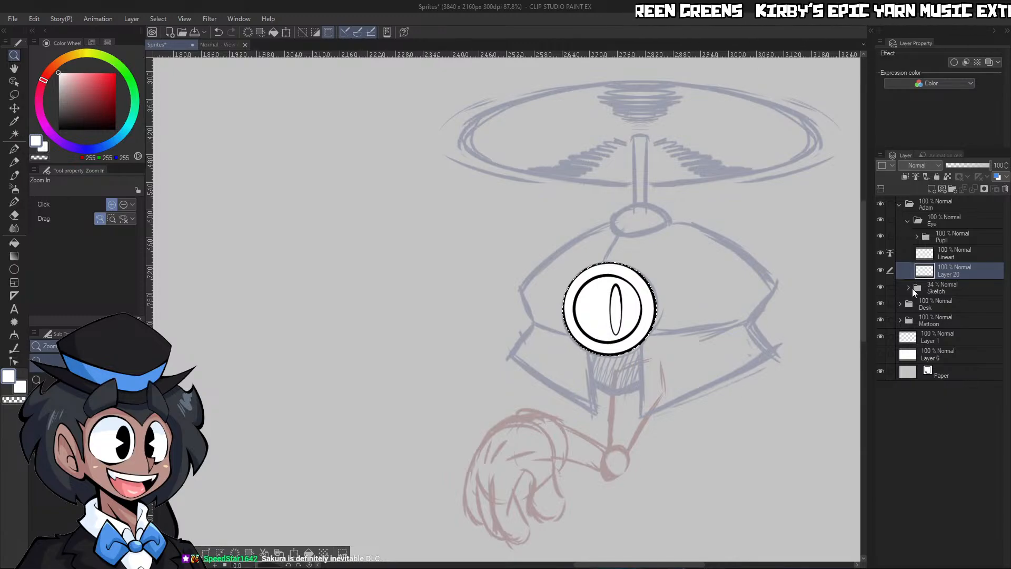
key("g")
key("ctrl+d")
Create a folder named Base between the collapsed Eye folder and the Sketch folder, and set the Eye folder's opacity to 41%
left_click(940, 254)
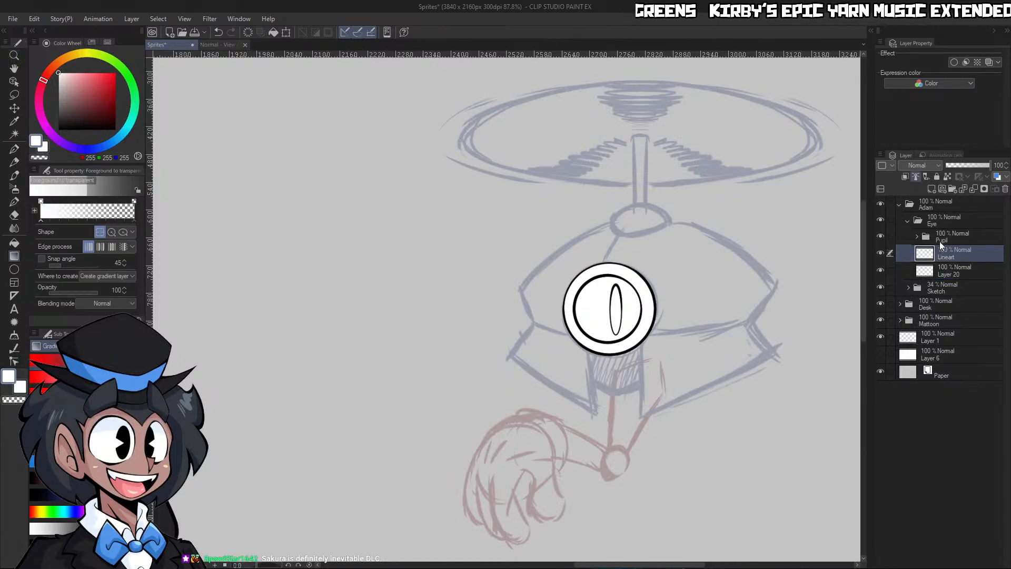
left_click(908, 220)
left_click(943, 235)
left_click(951, 189)
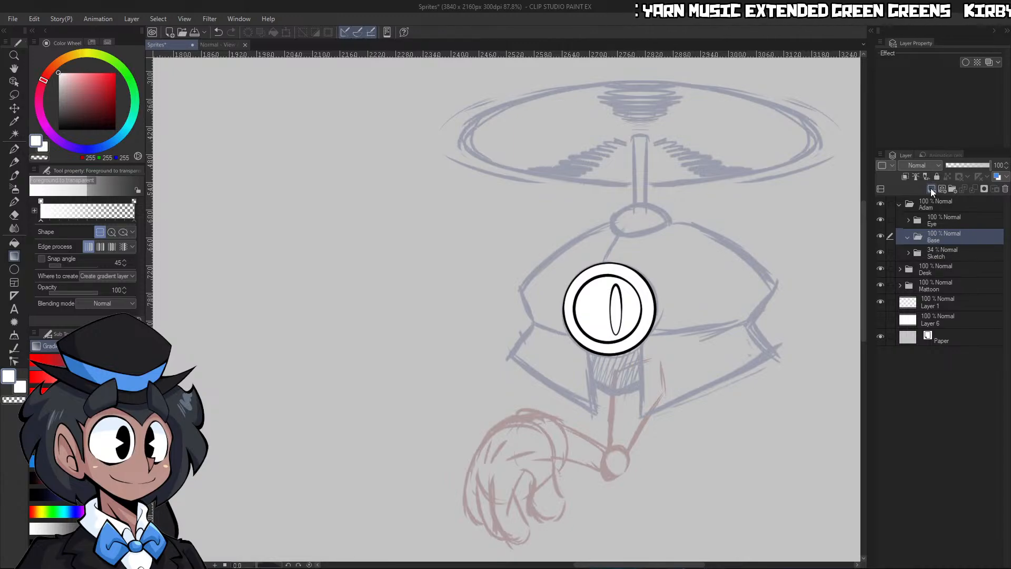
left_click(944, 221)
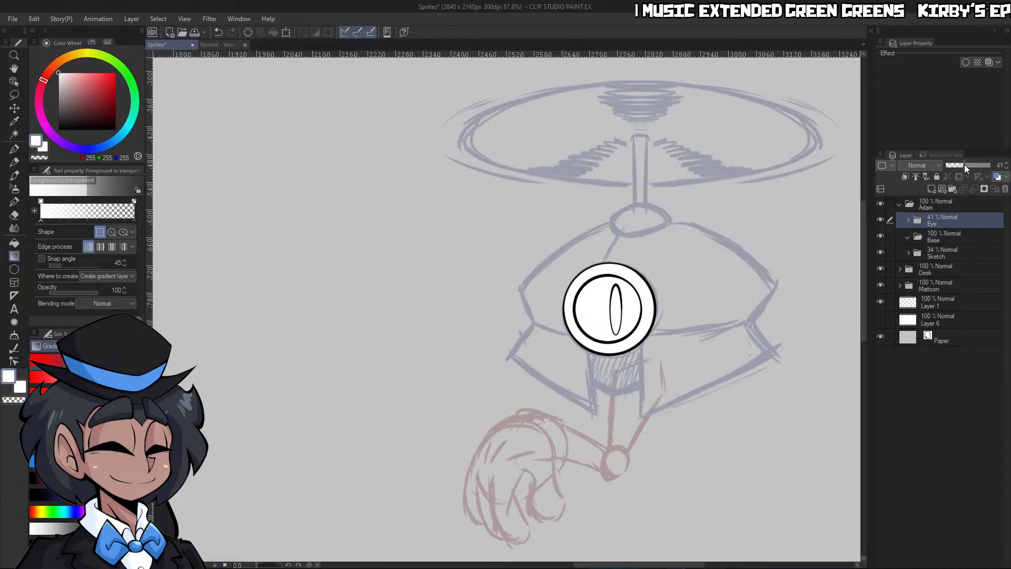
left_click(965, 165)
Add a new raster layer named Lineart inside the Base folder
left_click(943, 238)
left_click(932, 188)
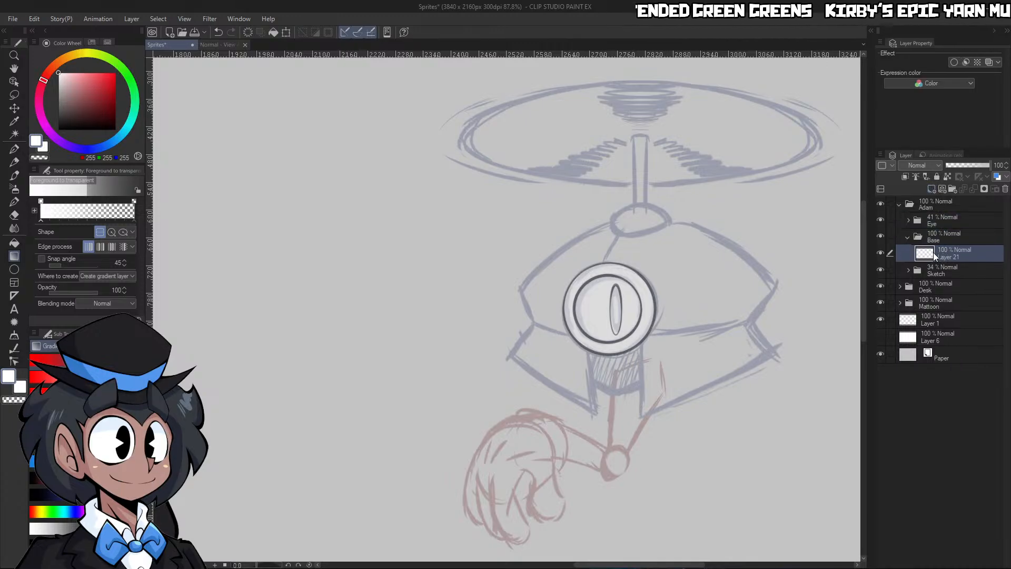
double_click(947, 257)
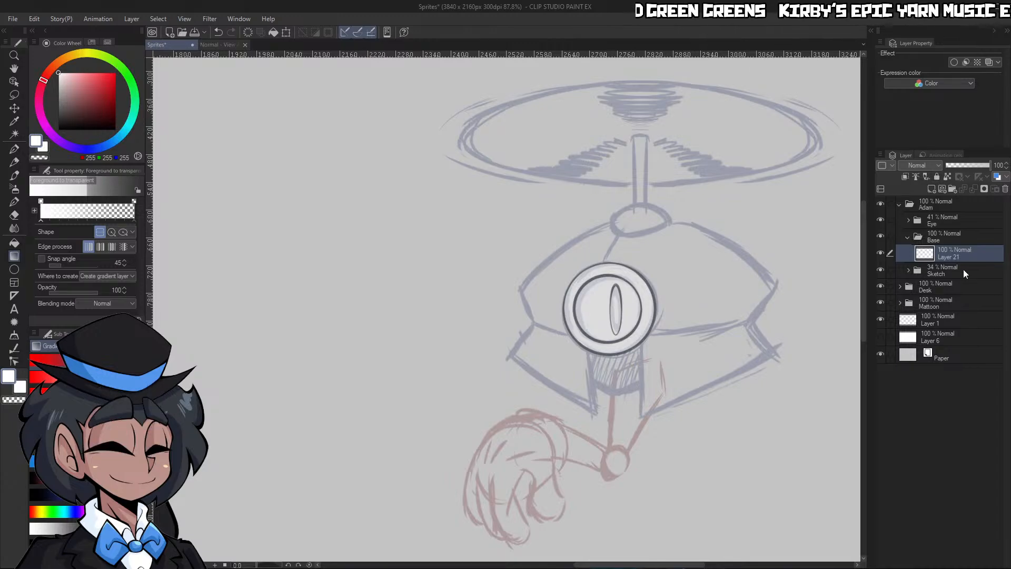
type("Lineart")
key("Return")
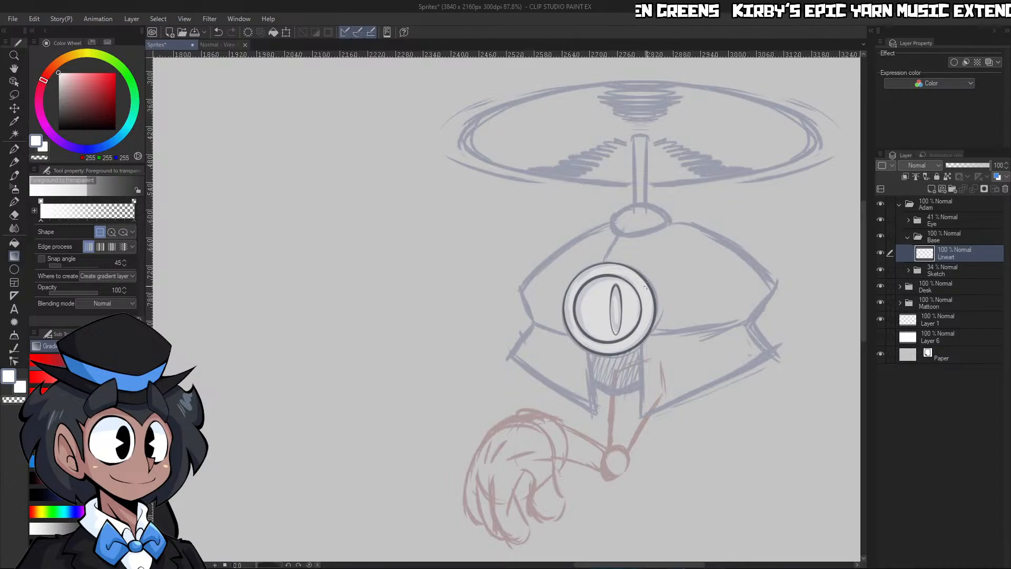
Ink the short curved seam from the eye's outer ring up to the top cap in black with the G-pen at size 15
key("p")
key("ctrl+space")
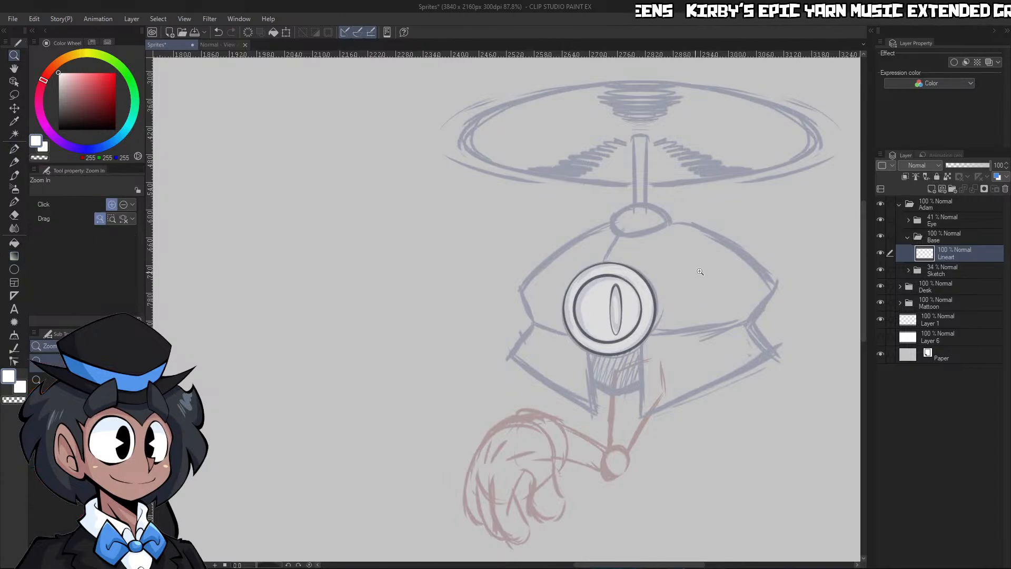
left_click_drag(691, 270, 732, 270)
left_click_drag(83, 104, 90, 147)
left_click_drag(568, 280, 626, 281)
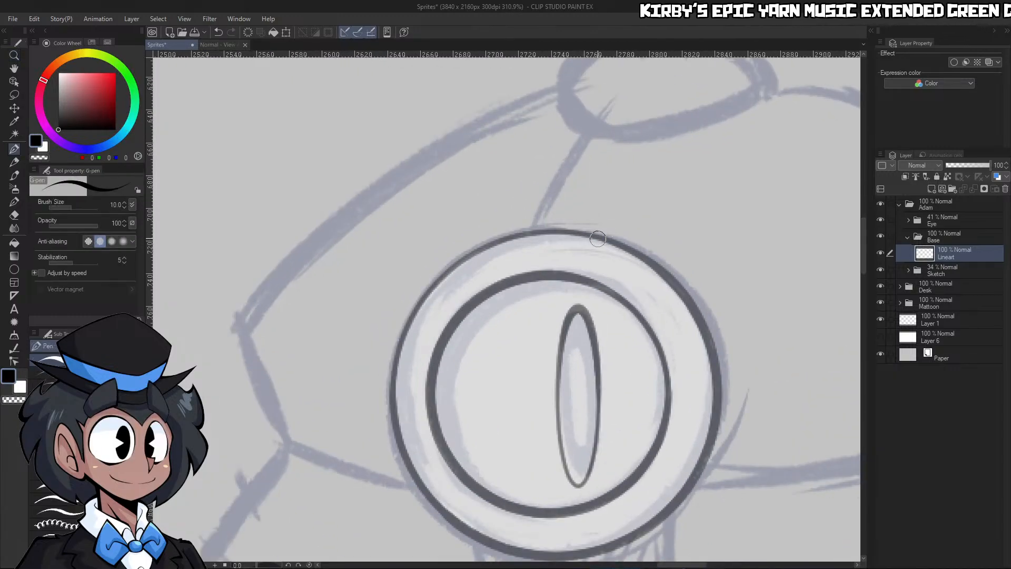
key("bracketright")
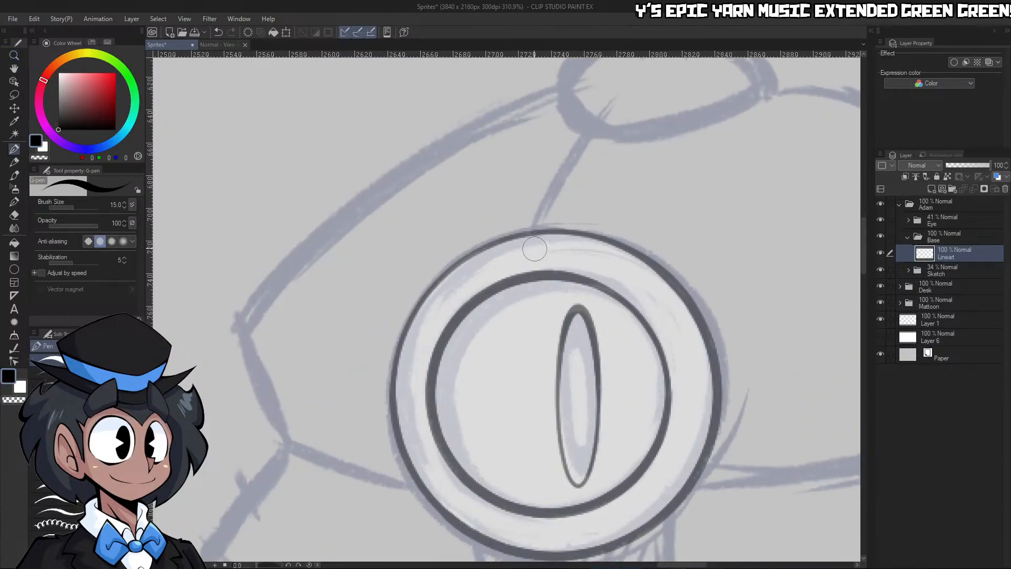
mouse_move(535, 237)
left_mouse_down()
mouse_move(554, 200)
mouse_move(604, 135)
left_mouse_up()
key("ctrl+z")
left_click_drag(556, 233, 621, 127)
Ink the short slanted edge on the left side of the robot's upper shell with a larger black G-pen stroke
key("ctrl+space")
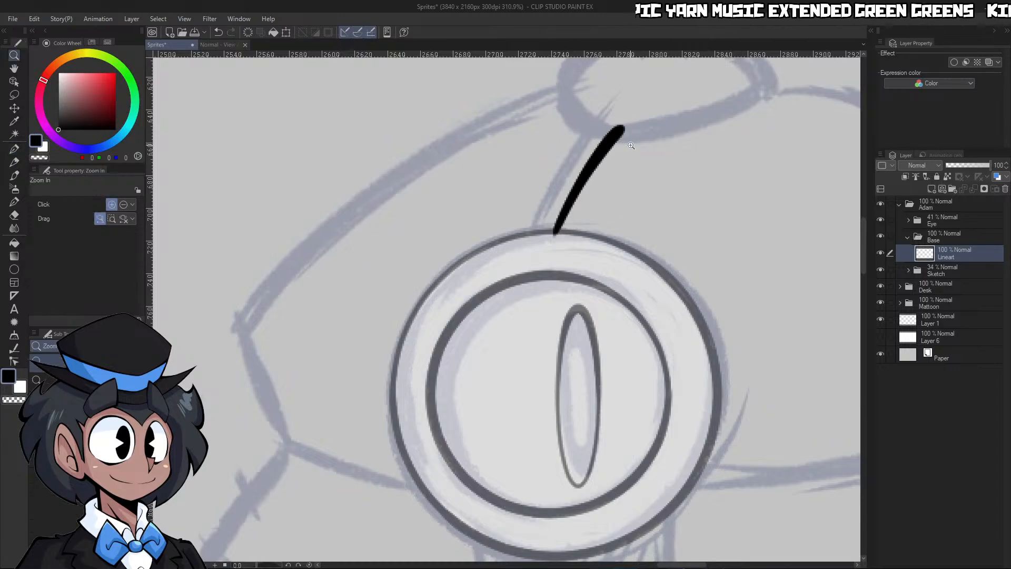
mouse_move(624, 162)
left_mouse_down()
mouse_move(548, 164)
mouse_move(668, 165)
left_mouse_up()
left_click_drag(574, 191, 596, 189)
left_click_drag(537, 264, 559, 262)
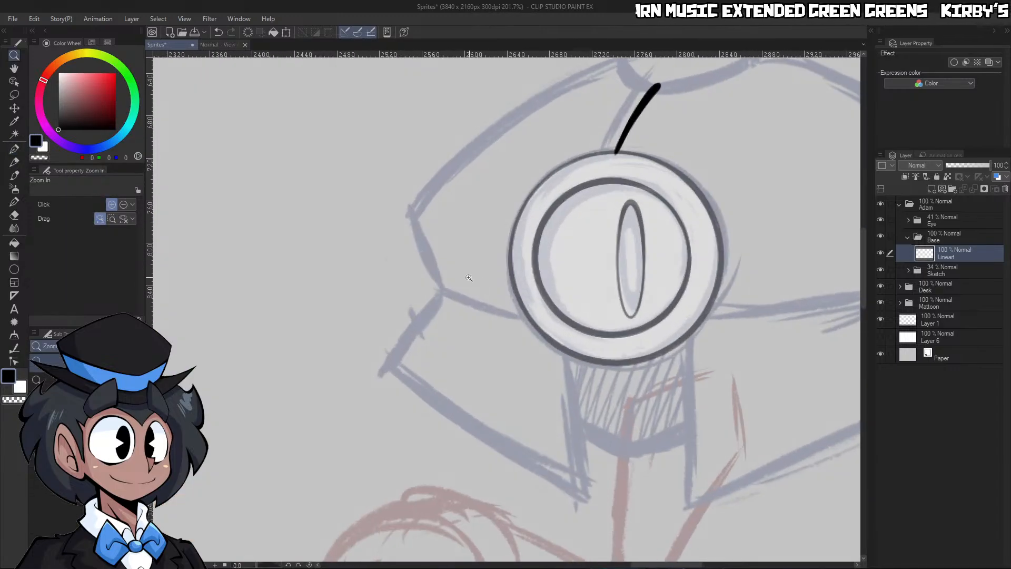
mouse_move(433, 269)
left_mouse_down()
mouse_move(423, 258)
mouse_move(447, 233)
left_mouse_up()
key("bracketright")
left_click_drag(457, 334, 418, 226)
key("ctrl+space")
left_click_drag(541, 222, 529, 214)
mouse_move(564, 157)
left_mouse_down()
mouse_move(572, 164)
mouse_move(553, 169)
left_mouse_up()
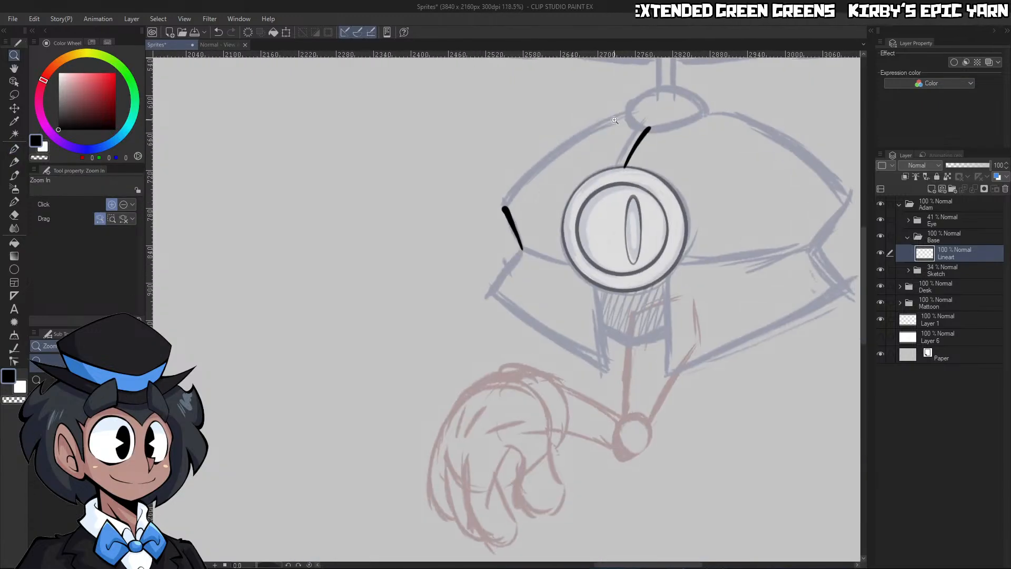
Ink the curved left outline of the robot's upper shell up to the top cap at size 17 and trim the stroke's edges
left_click_drag(619, 105, 636, 108)
left_click_drag(558, 184, 573, 185)
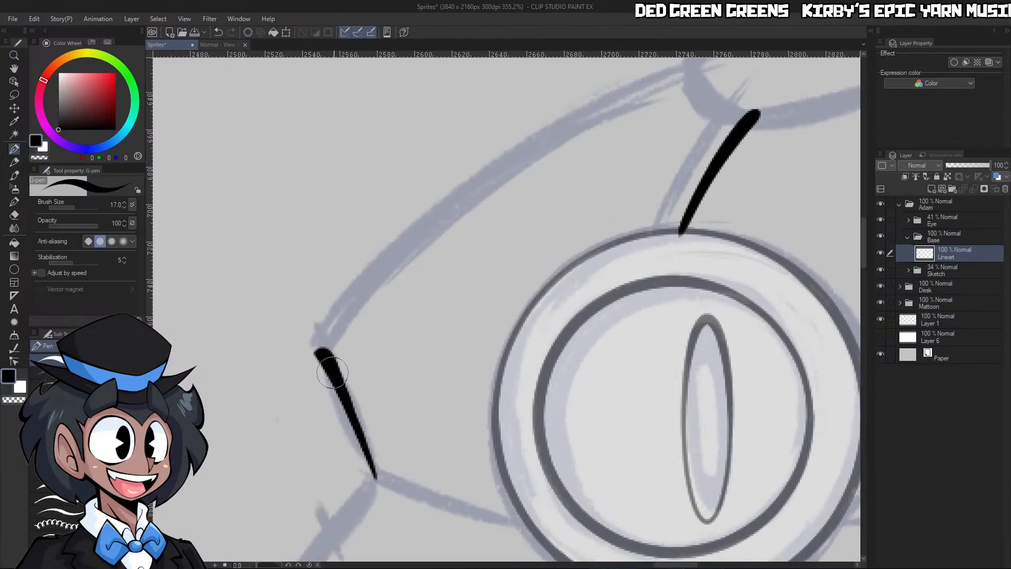
key("c")
left_click_drag(345, 380, 389, 500)
key("c")
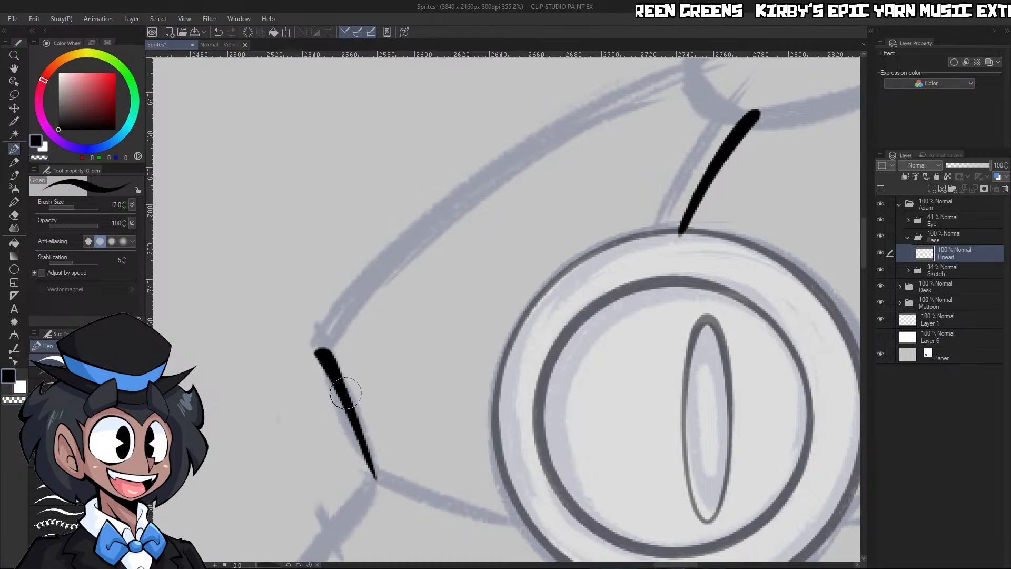
left_click_drag(326, 354, 698, 68)
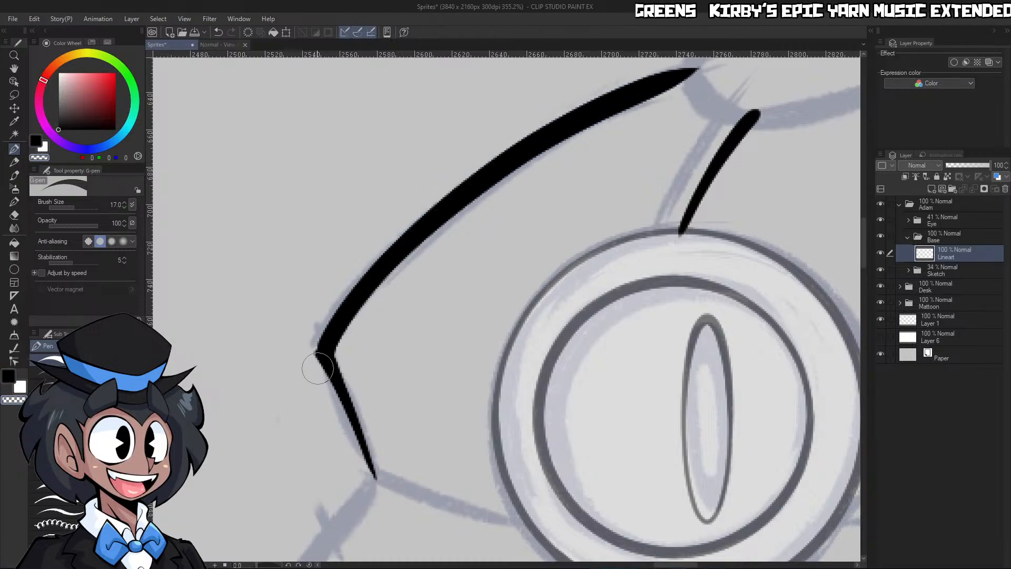
mouse_move(310, 355)
left_mouse_down()
mouse_move(404, 218)
mouse_move(688, 57)
left_mouse_up()
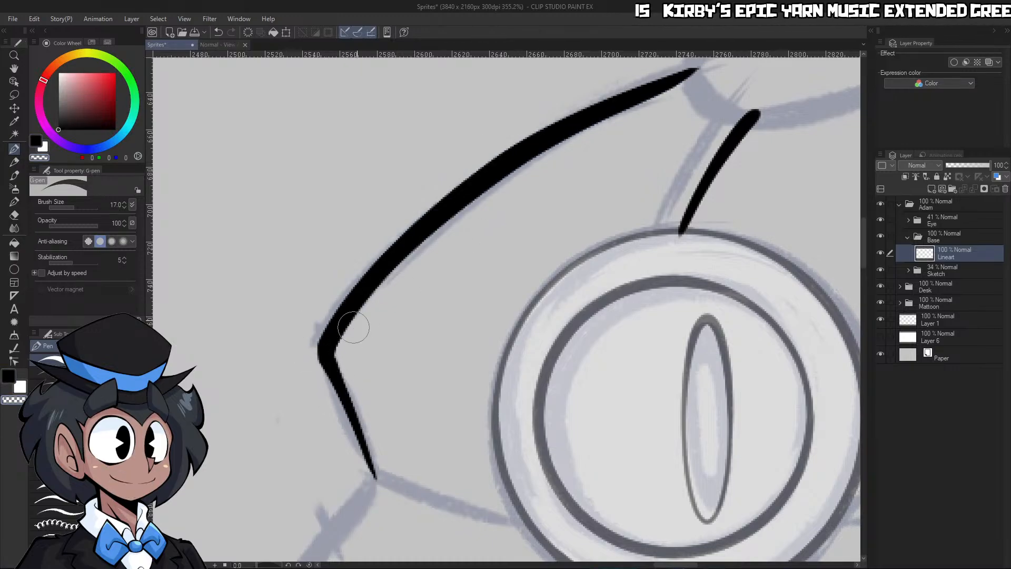
left_click_drag(352, 327, 689, 90)
key("ctrl+space")
left_click_drag(601, 164, 584, 165)
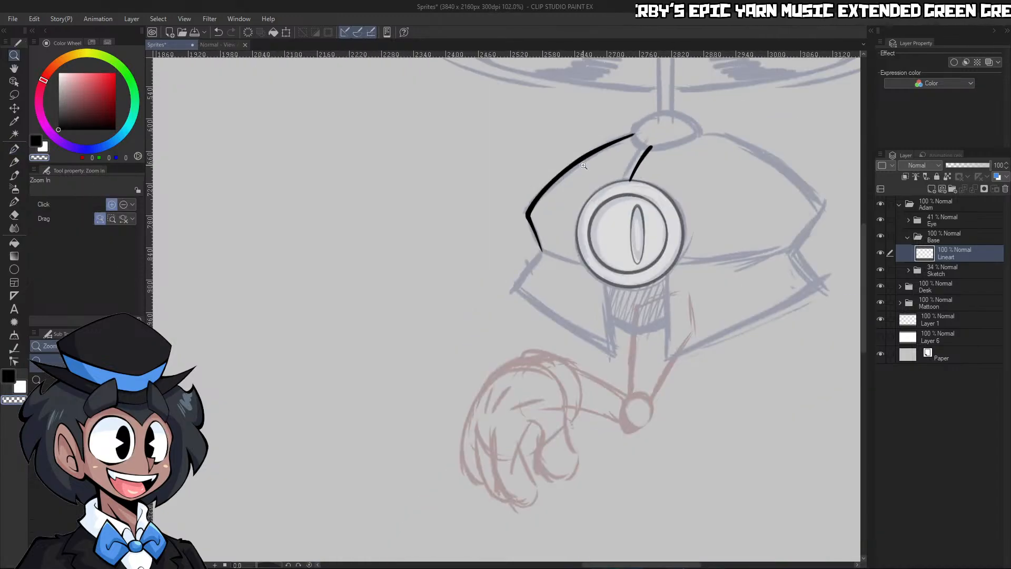
Rotate the canvas and ink the left part of the upper shell's lower edge from the left corner through the eye
left_click_drag(658, 163, 668, 162)
left_click_drag(476, 334, 498, 331)
left_click_drag(281, 565, 269, 565)
left_click_drag(520, 182, 524, 182)
key("c")
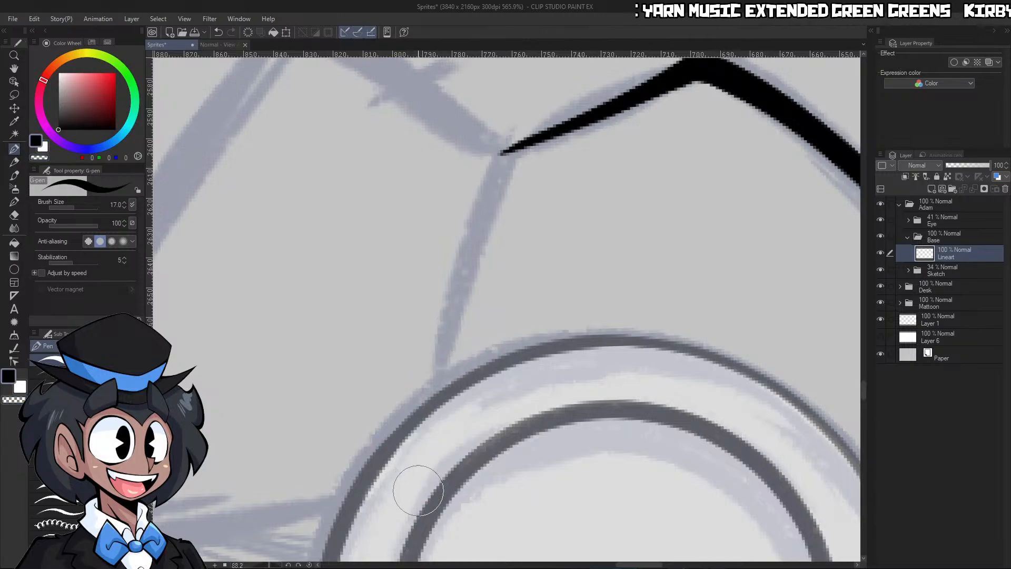
key("ctrl+space")
mouse_move(546, 229)
left_mouse_down()
mouse_move(516, 232)
mouse_move(565, 254)
left_mouse_up()
left_click_drag(525, 291, 533, 292)
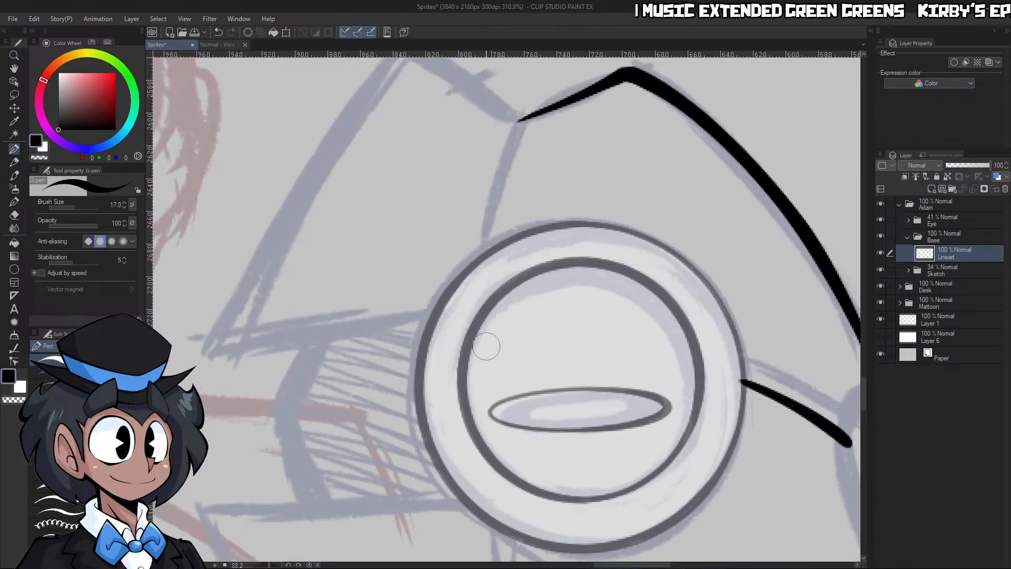
key("c")
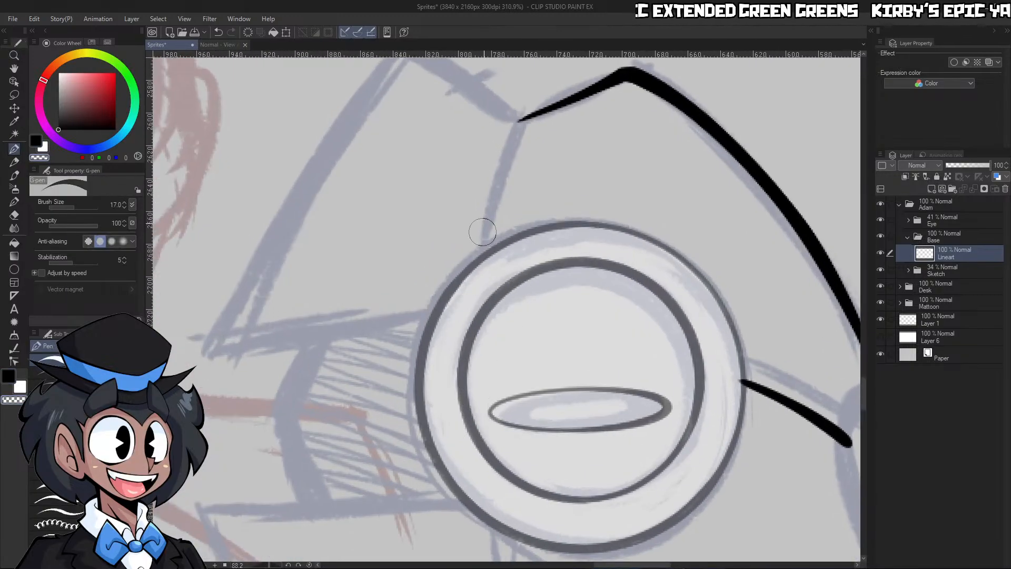
left_click(519, 118)
key("ctrl+z")
key("c")
left_click_drag(473, 405, 526, 115)
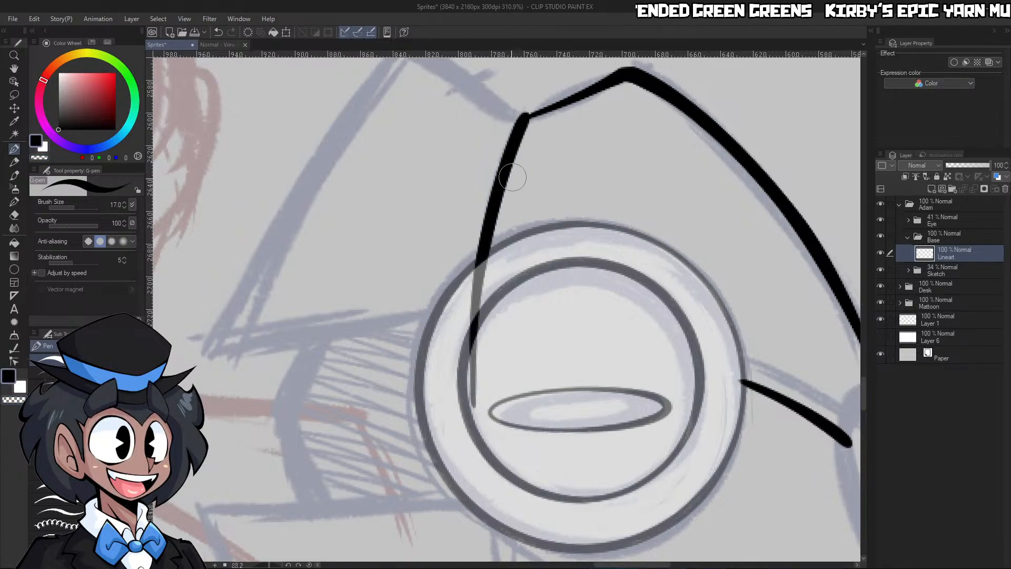
key("ctrl+z")
mouse_move(474, 410)
left_mouse_down()
mouse_move(470, 278)
mouse_move(531, 109)
left_mouse_up()
key("c")
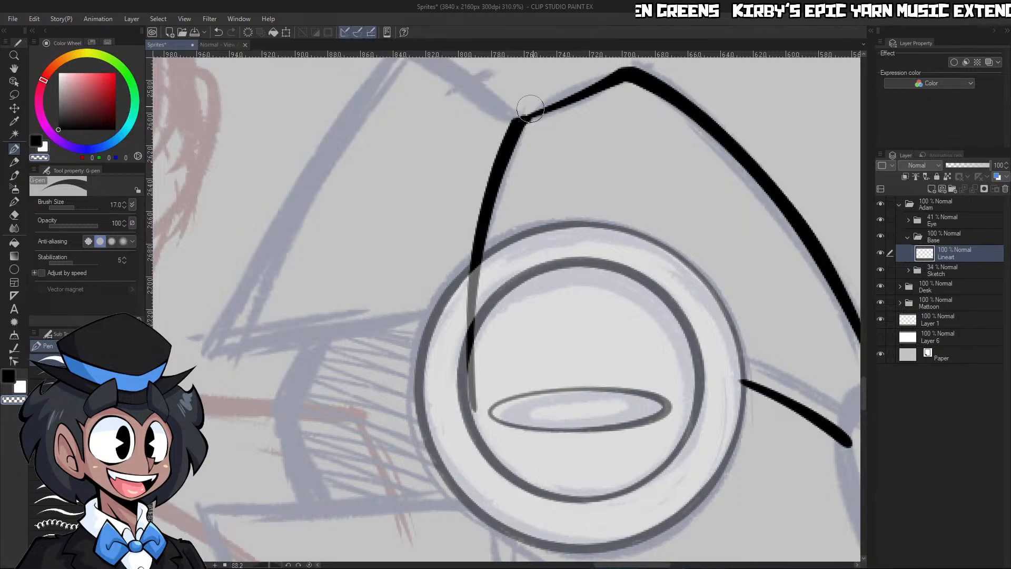
Extend the upper shell's lower edge from the eye to the right corner with a tapered black stroke at size 30
key("ctrl+space")
left_click_drag(539, 145, 618, 448)
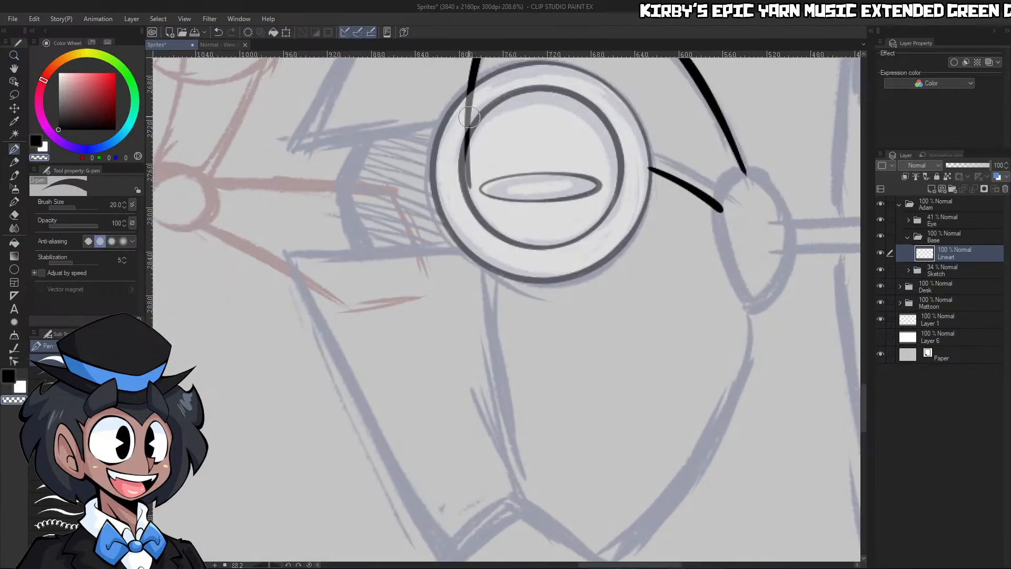
mouse_move(466, 147)
left_mouse_down()
mouse_move(469, 211)
mouse_move(545, 542)
left_mouse_up()
key("ctrl+z")
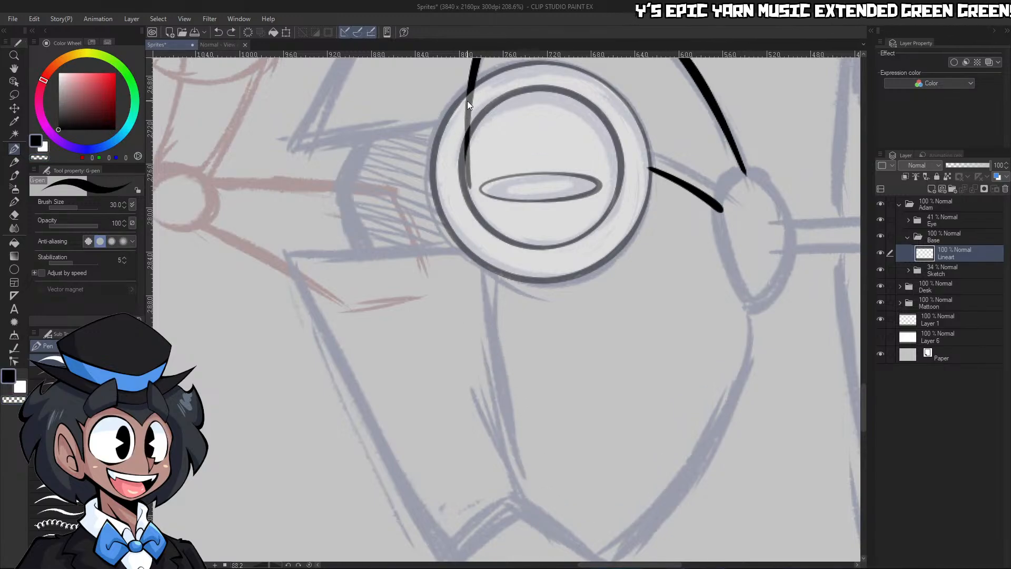
key("ctrl+y")
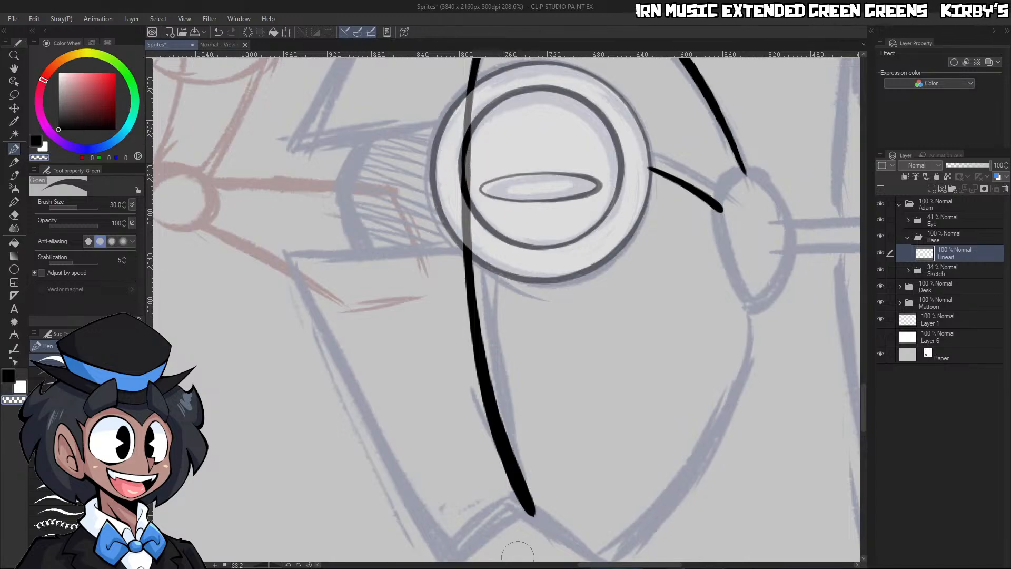
key("ctrl+z")
key("ctrl+z")
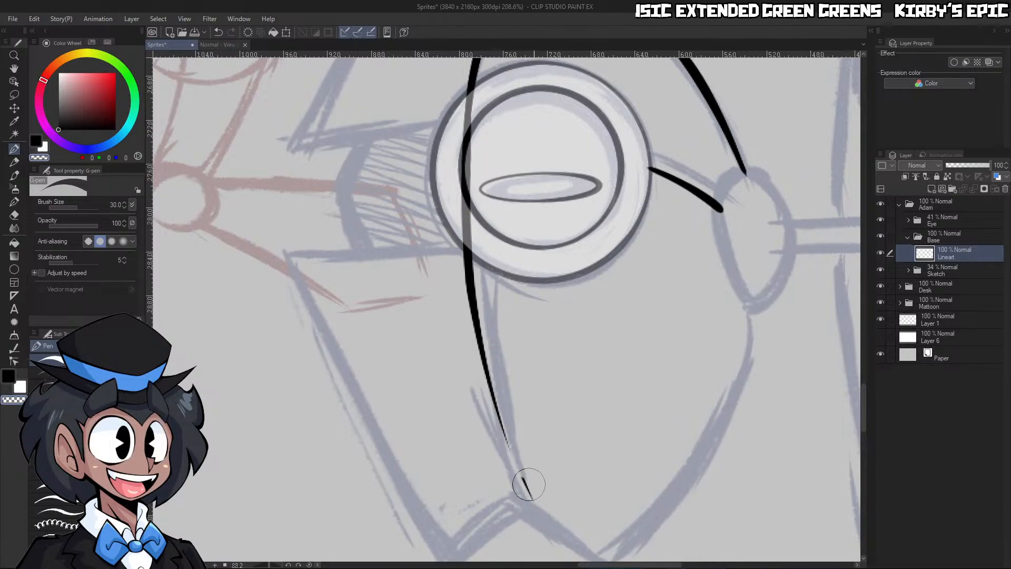
left_click_drag(467, 162, 526, 513)
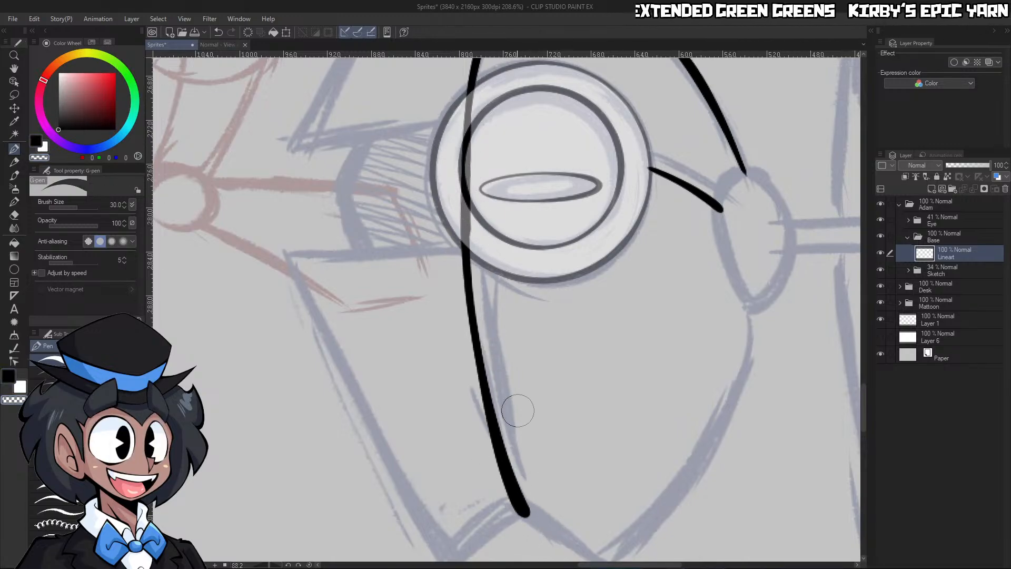
left_click_drag(477, 256, 479, 106)
Redraw the lower edge between the eye and the right corner closer to the sketch line, from a new canvas angle
key("ctrl+space")
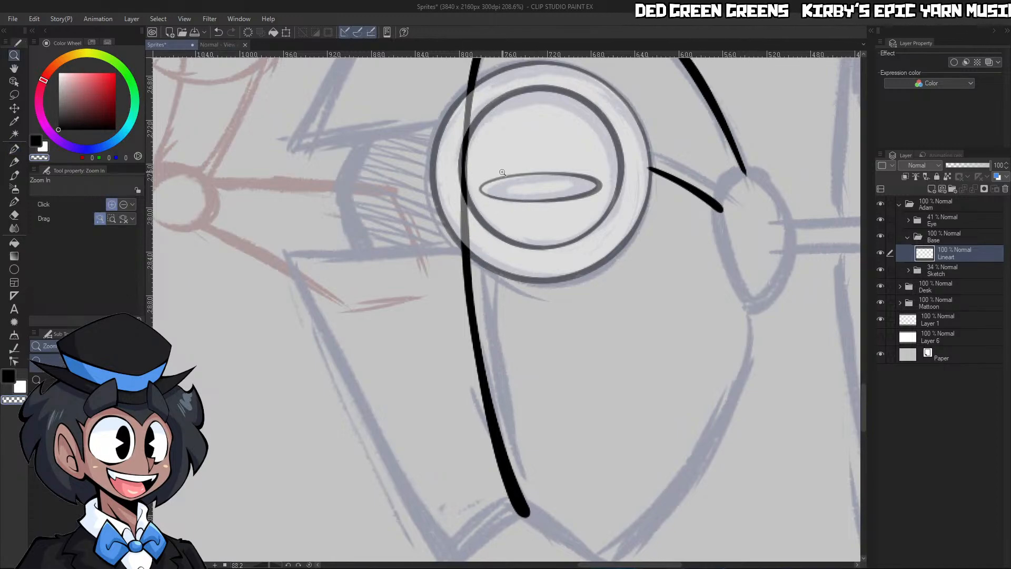
left_click_drag(506, 180, 497, 257)
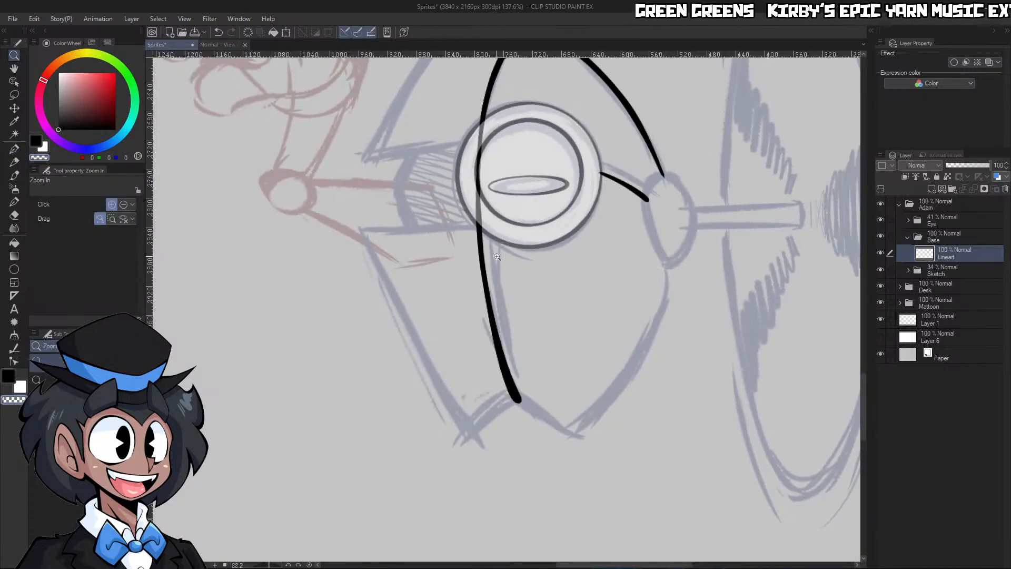
left_click(309, 565)
left_click_drag(262, 564, 248, 564)
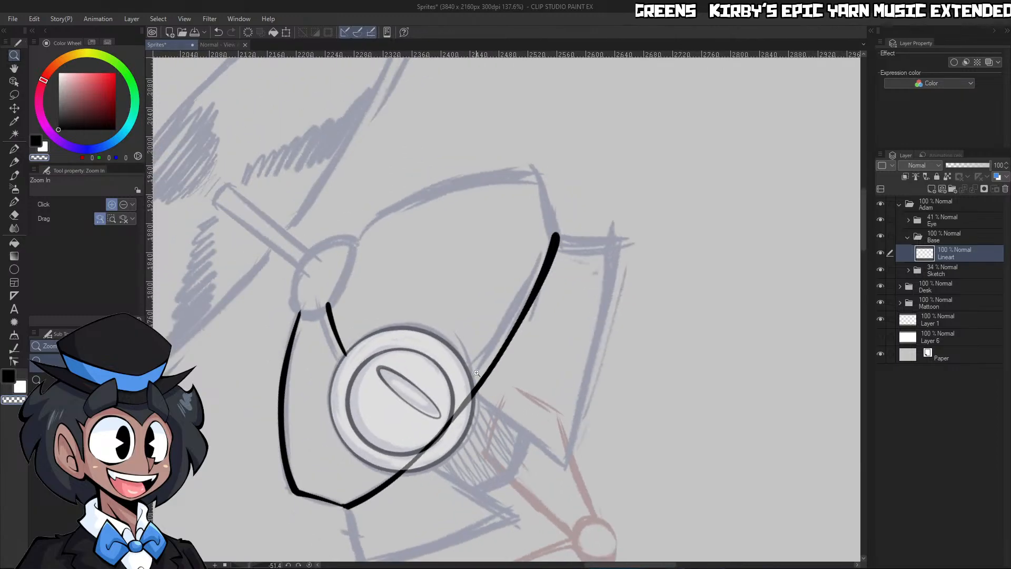
left_click_drag(473, 391, 527, 376)
key("p")
mouse_move(387, 495)
left_mouse_down()
mouse_move(560, 212)
mouse_move(621, 83)
left_mouse_up()
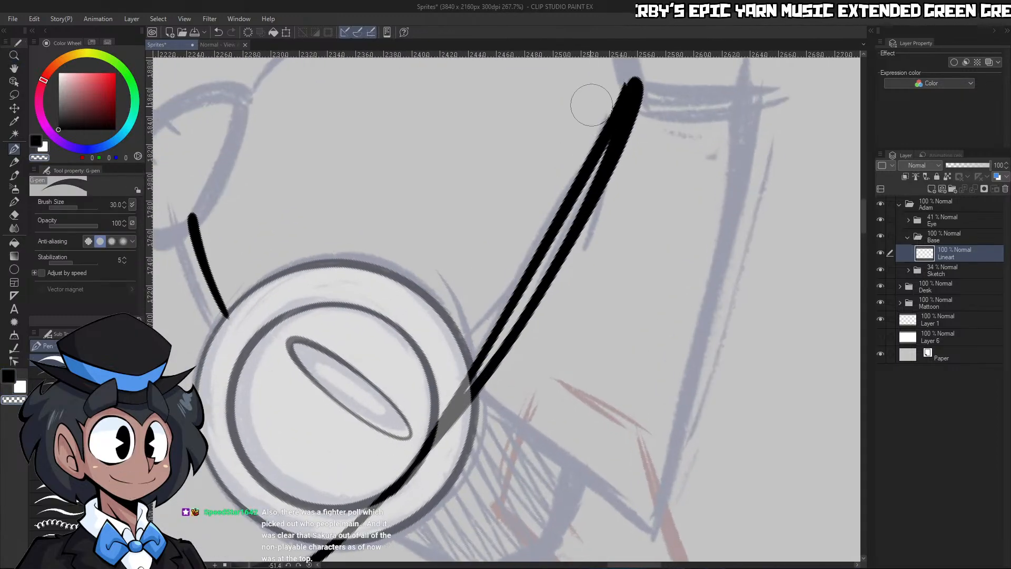
key("ctrl+z")
key("c")
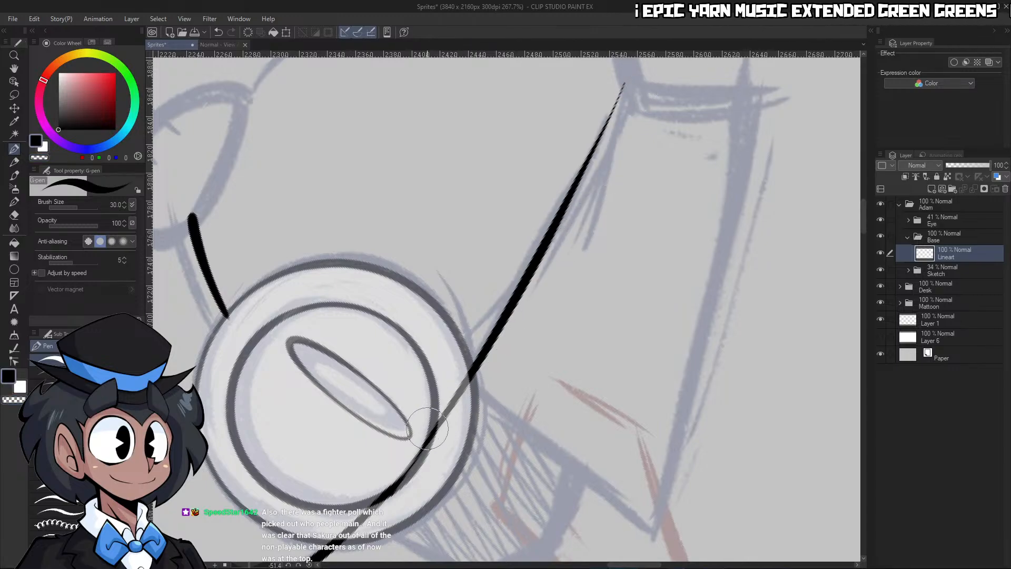
mouse_move(442, 416)
left_mouse_down()
mouse_move(500, 333)
mouse_move(647, 64)
left_mouse_up()
key("ctrl+z")
mouse_move(466, 378)
left_mouse_down()
mouse_move(545, 254)
mouse_move(645, 60)
left_mouse_up()
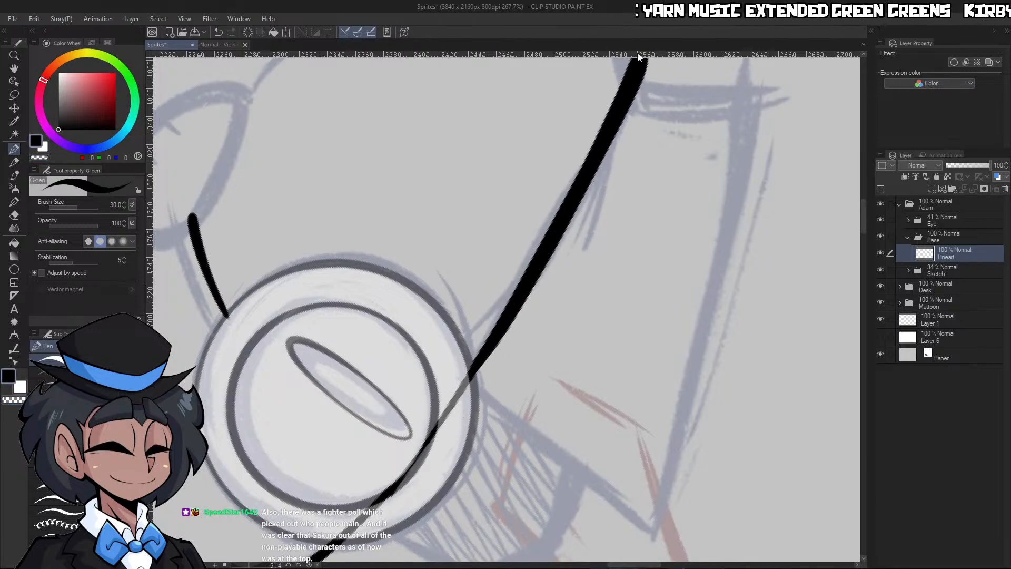
key("ctrl+space")
scroll(613, 217, "down", 6)
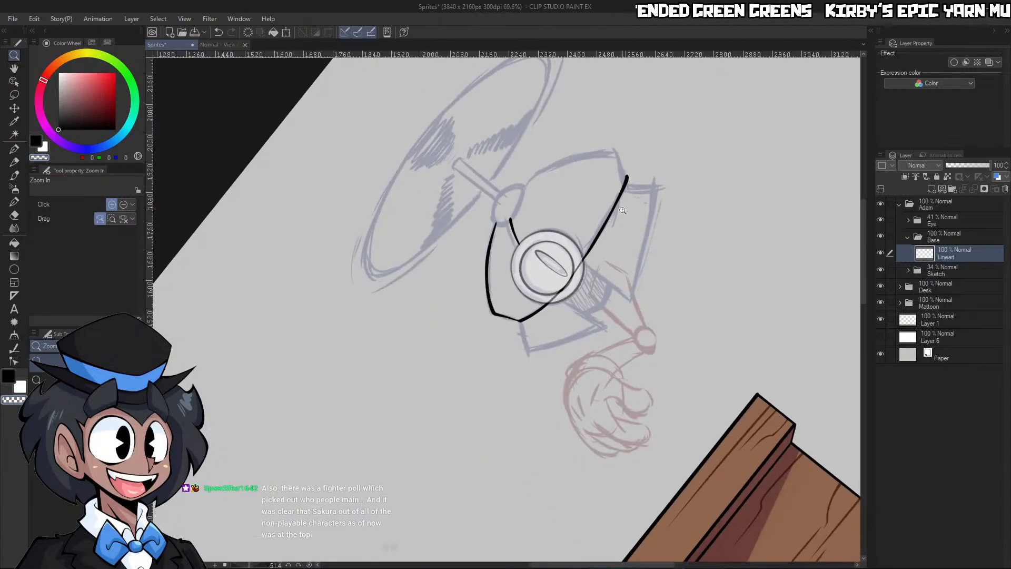
Reset the canvas rotation, reduce the G-pen to size 17, and ink and trim the angled right corner of the upper shell
left_click(310, 564)
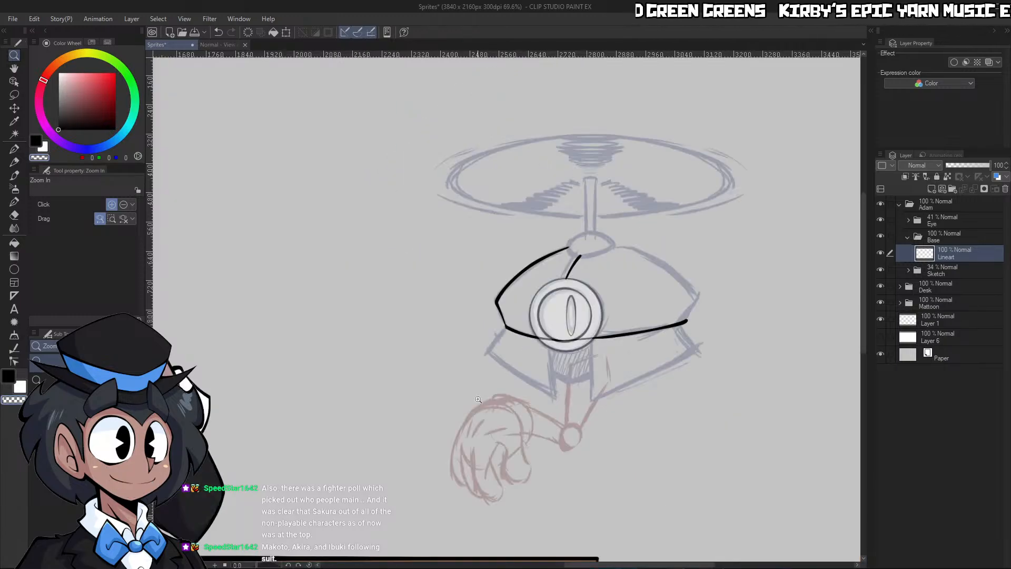
scroll(706, 321, "up", 4)
scroll(690, 285, "up", 2)
key("p")
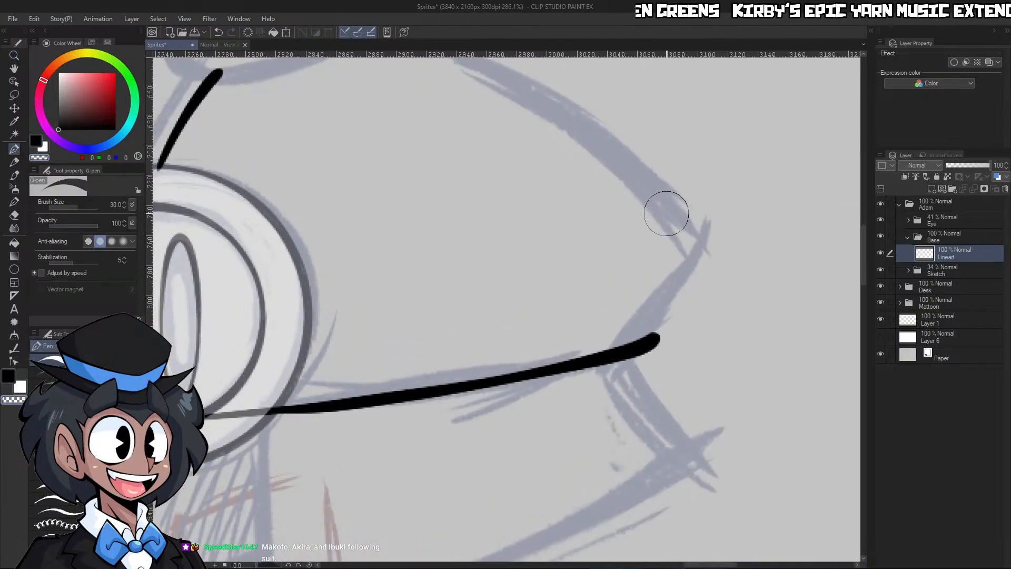
key("bracketleft")
key("bracketleft")
key("bracketleft")
mouse_move(659, 204)
left_mouse_down()
mouse_move(700, 252)
mouse_move(622, 343)
left_mouse_up()
mouse_move(657, 310)
left_mouse_down()
mouse_move(625, 346)
mouse_move(702, 272)
left_mouse_up()
key("c")
mouse_move(631, 366)
left_mouse_down()
mouse_move(702, 277)
mouse_move(669, 331)
left_mouse_up()
key("ctrl+space")
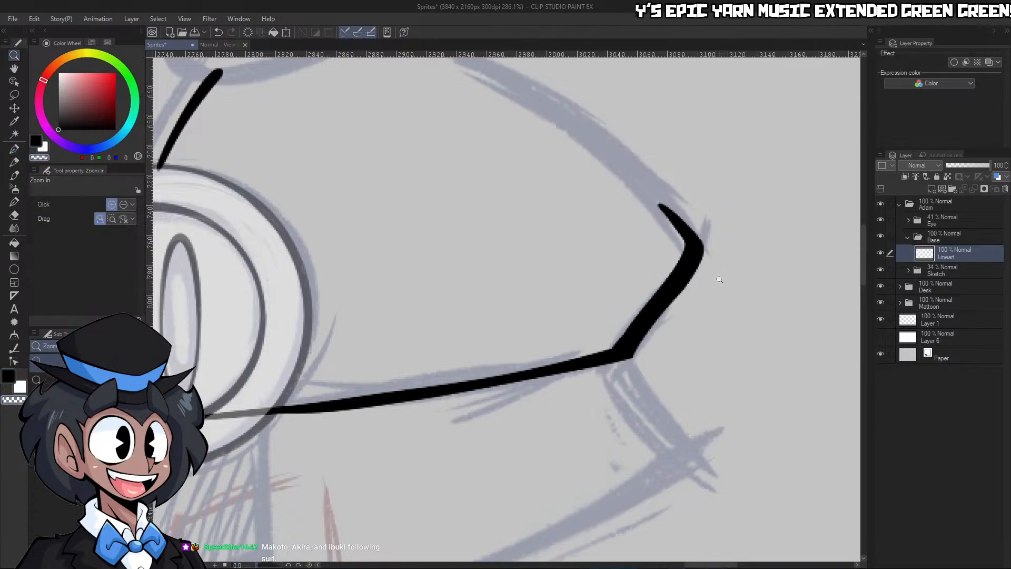
left_click_drag(715, 286, 705, 281)
left_click_drag(738, 246, 757, 221)
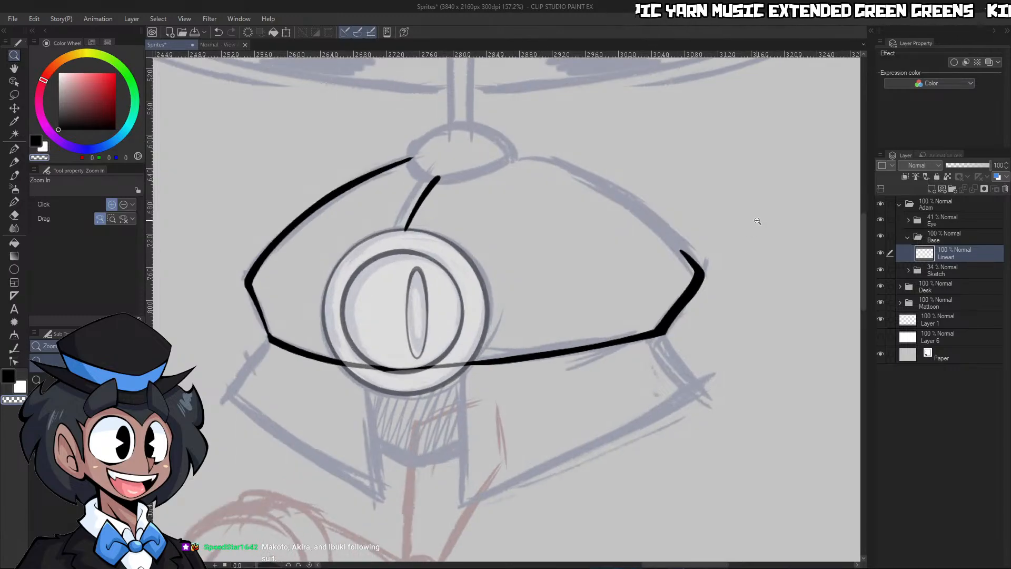
left_click_drag(604, 246, 564, 269)
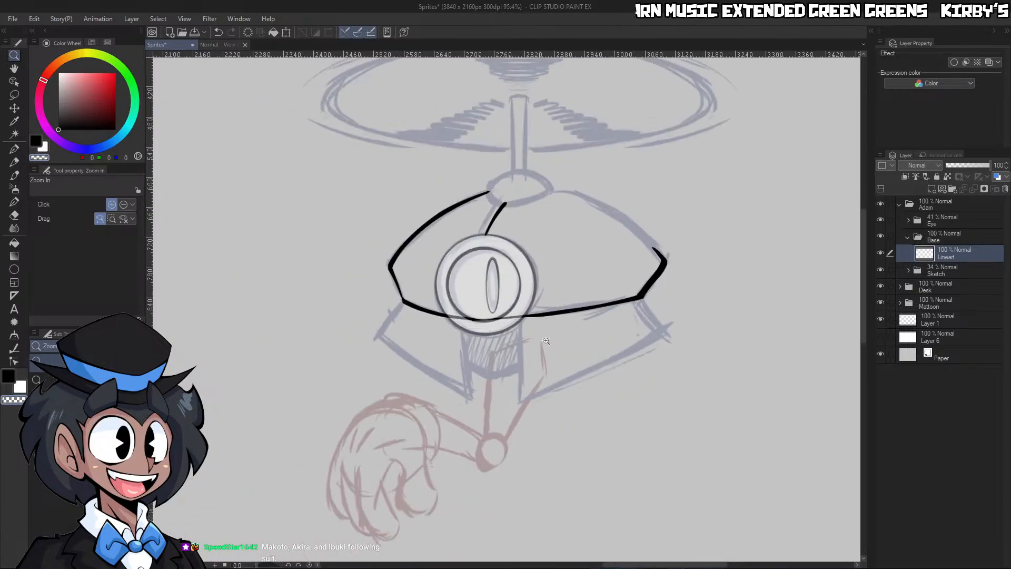
left_click_drag(476, 370, 532, 326)
left_click_drag(433, 286, 459, 448)
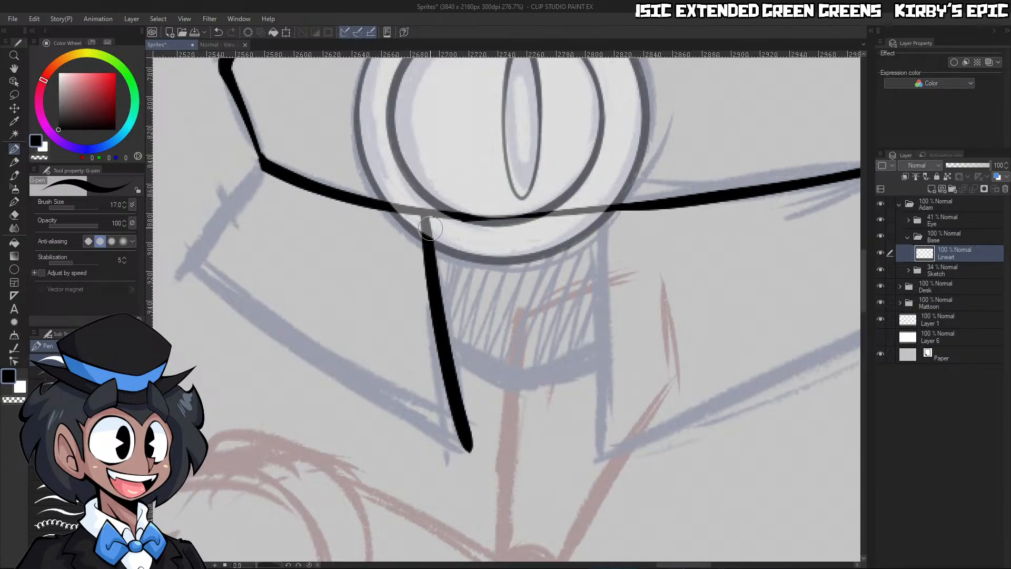
key("ctrl+z")
left_click_drag(428, 218, 469, 474)
key("ctrl+z")
Ink the two near-vertical edges of the opening below the eye with the G-pen at size 25, thickening the right one
left_click_drag(607, 214, 599, 466)
left_click_drag(428, 213, 480, 476)
key("ctrl+z")
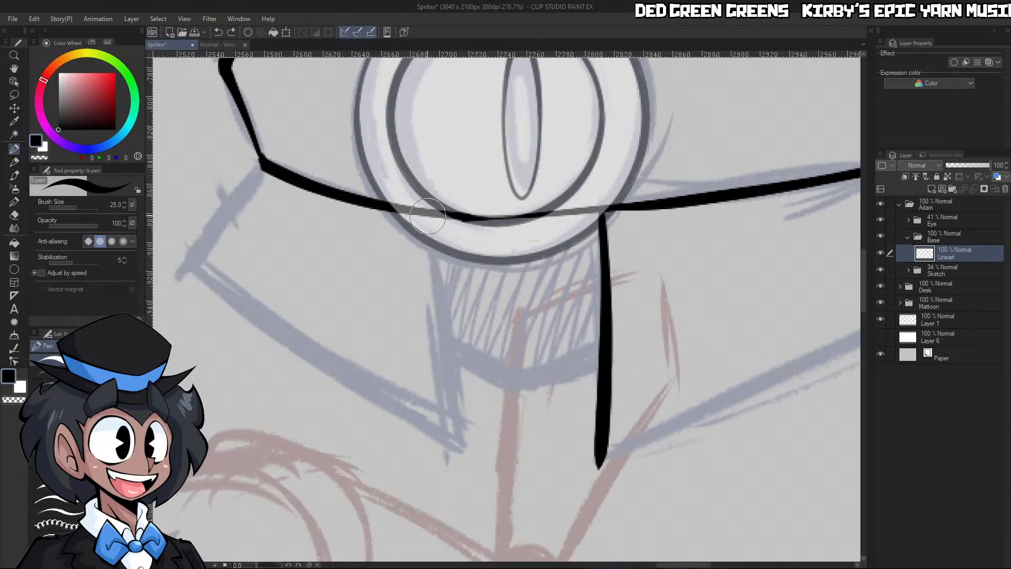
left_click_drag(428, 216, 479, 484)
left_click_drag(602, 215, 593, 493)
mouse_move(619, 370)
left_mouse_down()
mouse_move(606, 394)
mouse_move(613, 371)
left_mouse_up()
key("c")
left_click_drag(473, 216, 523, 468)
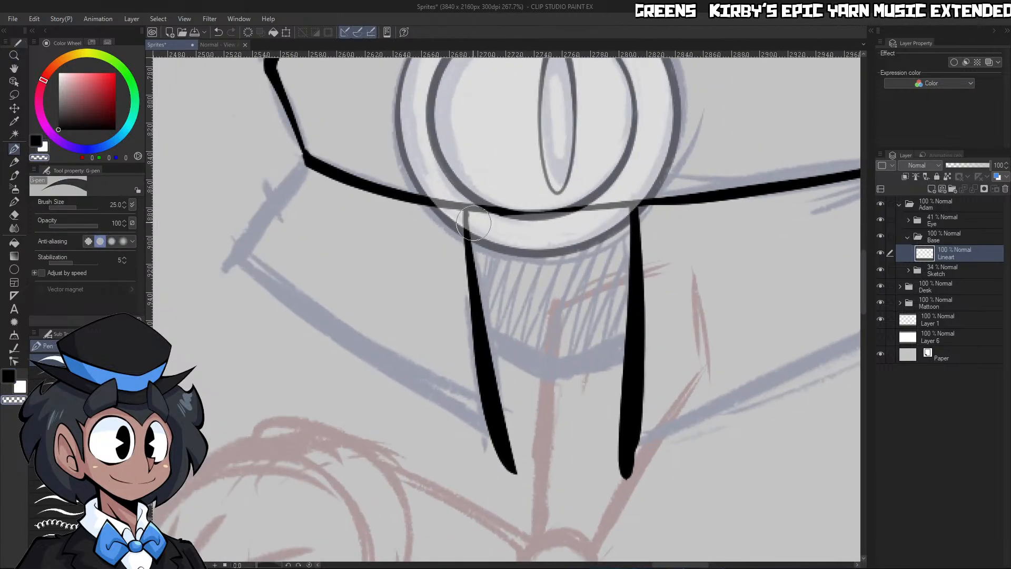
key("ctrl+z")
left_click_drag(472, 214, 511, 443)
key("ctrl+space")
left_click_drag(572, 333, 571, 370)
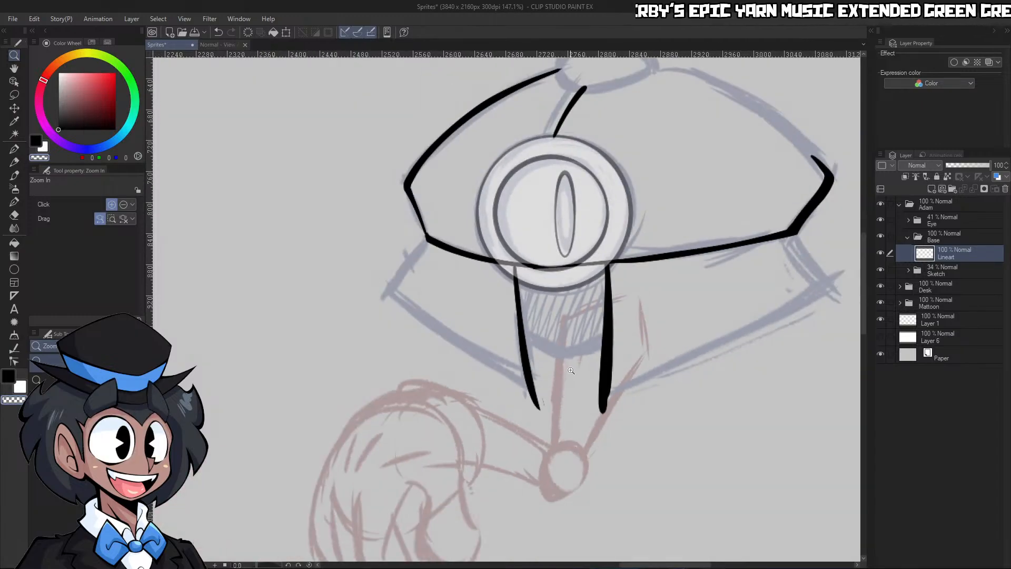
Rotate the canvas, ink the lower shell's bottom-left edge past its outer corner, and trim the overhang where it meets the opening's edge
left_click_drag(267, 563, 269, 564)
left_click_drag(511, 204, 397, 356)
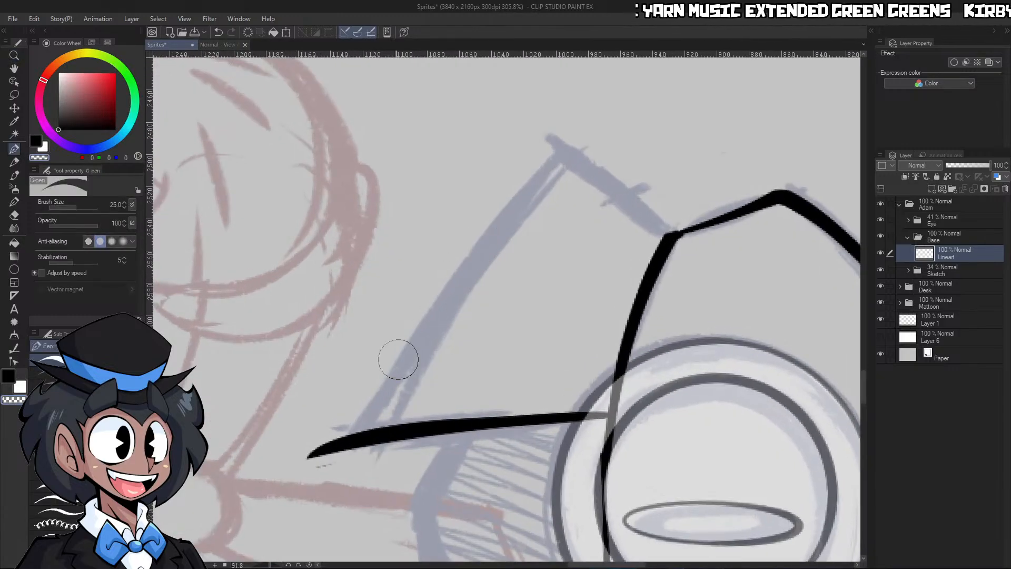
mouse_move(366, 430)
left_mouse_down()
mouse_move(589, 111)
mouse_move(629, 78)
left_mouse_up()
key("c")
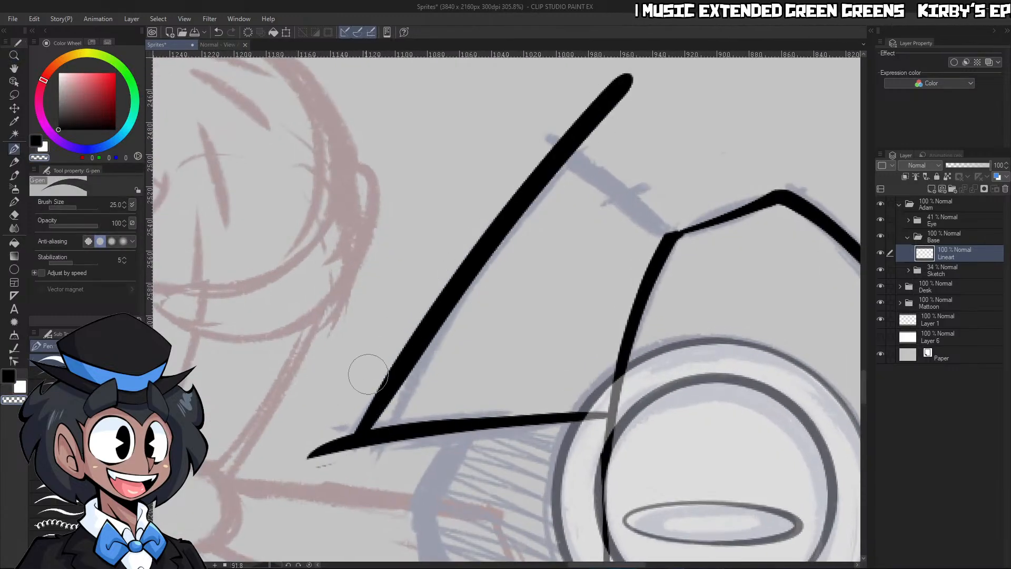
left_click_drag(332, 455, 613, 63)
mouse_move(369, 406)
left_mouse_down()
mouse_move(307, 474)
mouse_move(321, 446)
left_mouse_up()
key("ctrl+space")
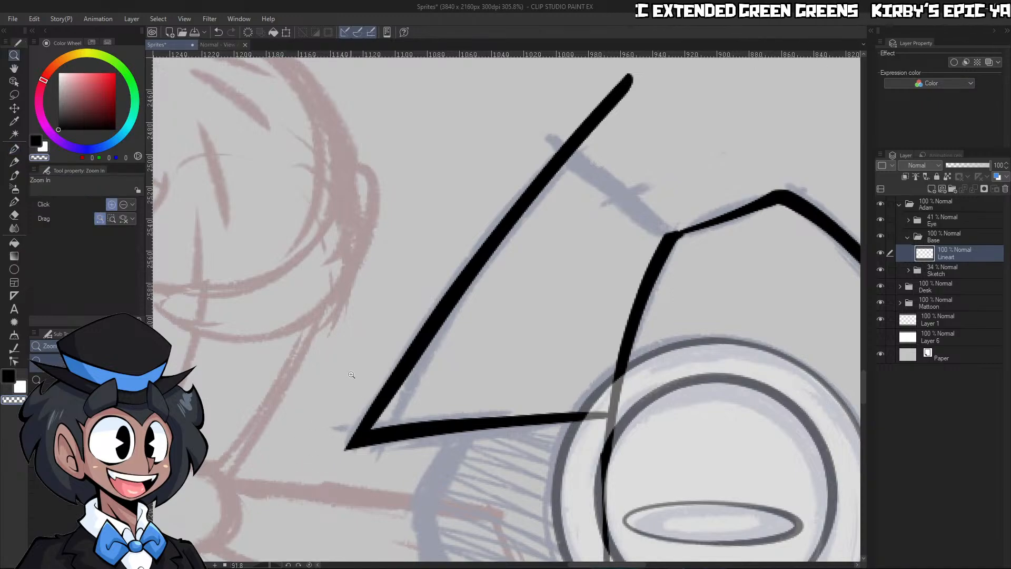
left_click_drag(587, 213, 585, 229)
left_click_drag(624, 185, 637, 187)
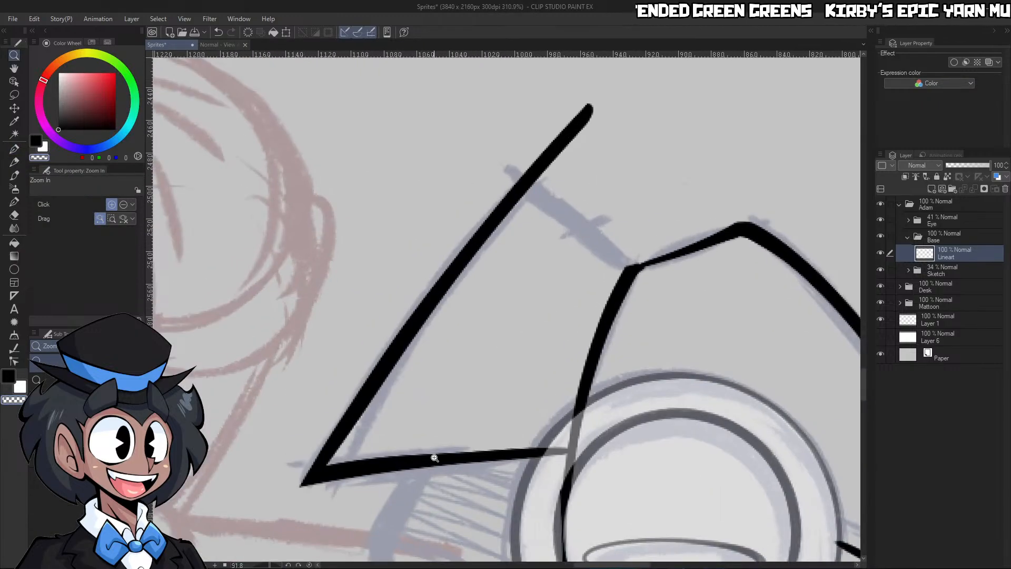
Ink the lower shell's short left edge from the upper shell's left corner down to the bottom-left edge, redrawing it until it fits the sketch
left_click(309, 565)
left_click_drag(584, 243, 530, 225)
left_click(502, 223)
key("p")
left_click_drag(514, 184, 363, 348)
key("ctrl+z")
left_click_drag(512, 189, 369, 371)
key("ctrl+z")
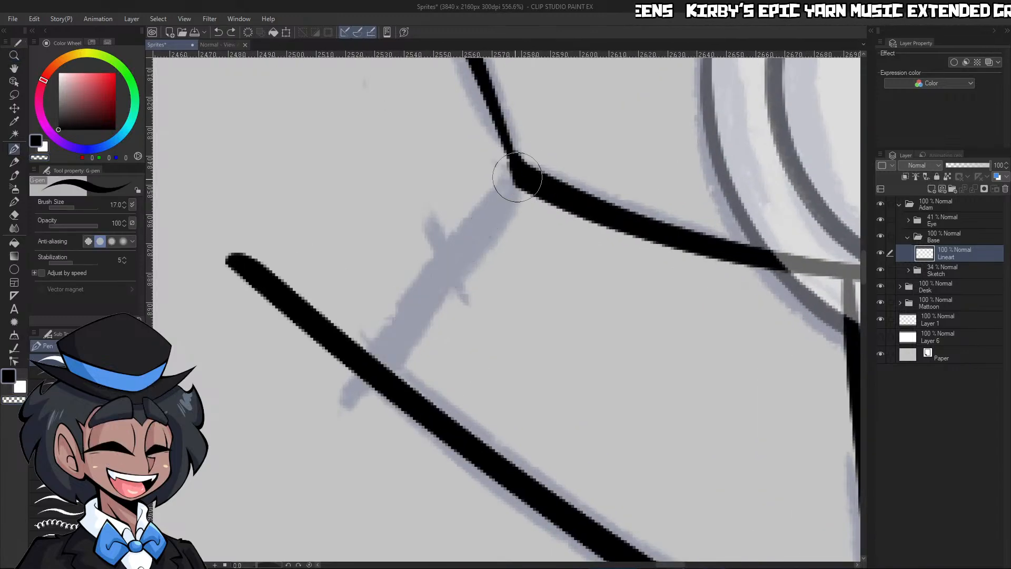
left_click_drag(512, 189, 371, 375)
key("ctrl+z")
mouse_move(518, 173)
left_mouse_down()
mouse_move(393, 334)
mouse_move(522, 176)
mouse_move(434, 292)
mouse_move(509, 186)
mouse_move(347, 358)
left_mouse_up()
Erase the bottom-left edge's overhang and trim the lower shell's left corner to a clean point
key("c")
mouse_move(499, 172)
left_mouse_down()
mouse_move(325, 364)
mouse_move(234, 263)
left_mouse_up()
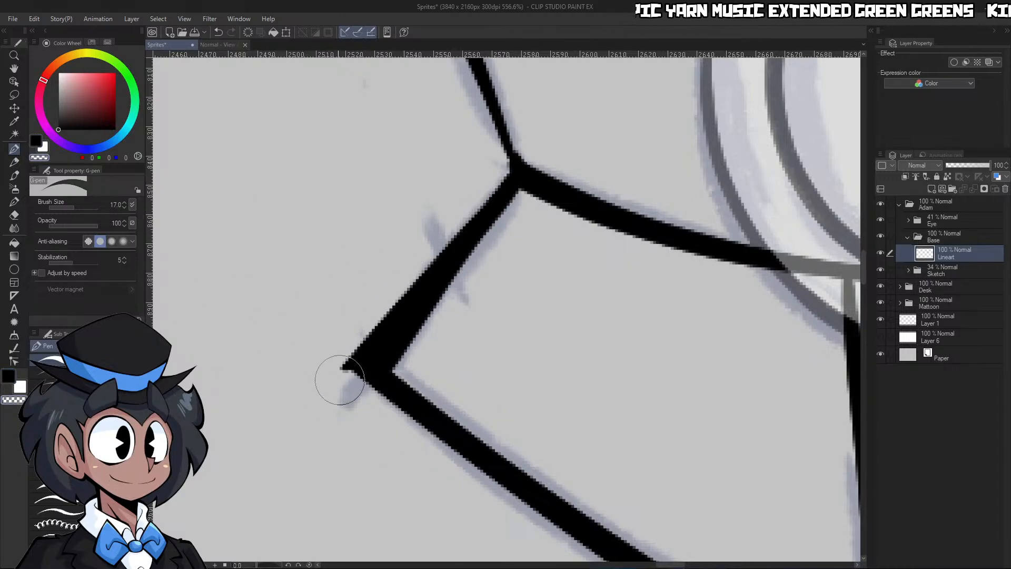
left_click_drag(316, 346, 365, 406)
Ink the lower shell's bottom-right edge from the opening's right edge out past the sketched right corner, and thicken it
key("ctrl+space")
mouse_move(577, 323)
left_mouse_down()
mouse_move(637, 257)
mouse_move(581, 274)
left_mouse_up()
mouse_move(672, 315)
left_mouse_down()
mouse_move(710, 300)
mouse_move(699, 304)
mouse_move(678, 287)
left_mouse_up()
left_click(665, 330)
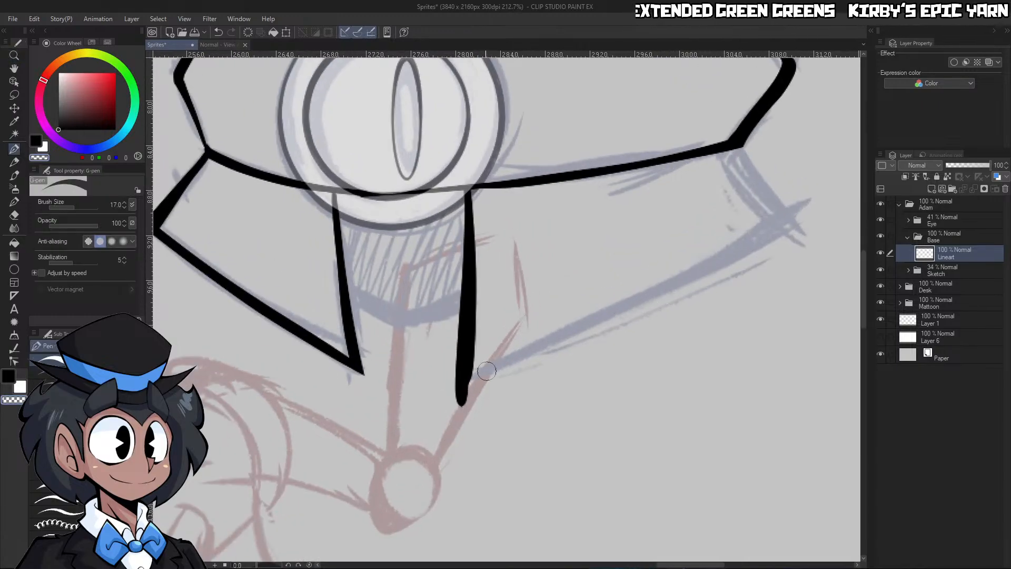
key("c")
left_click_drag(464, 376, 835, 192)
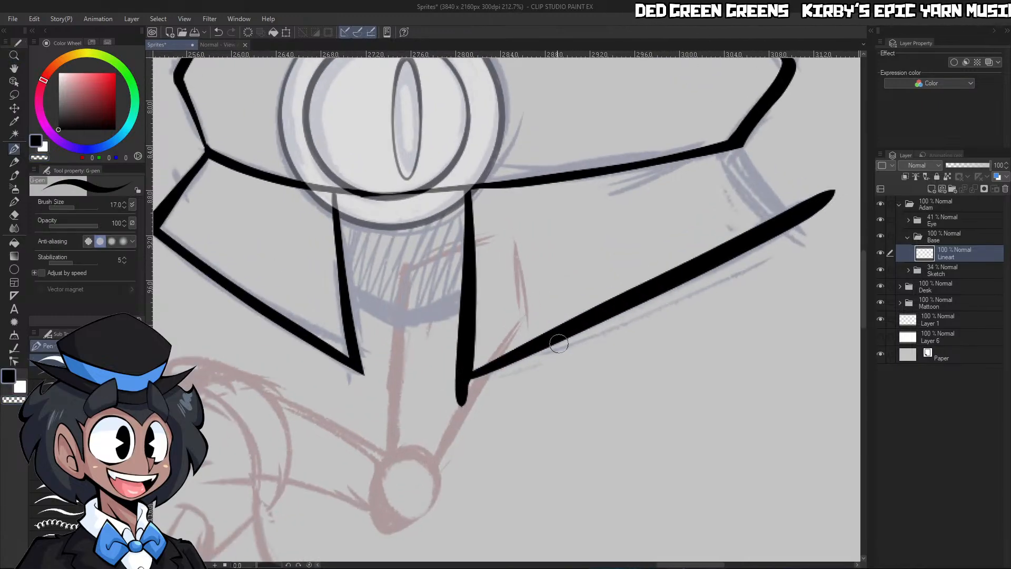
left_click_drag(484, 373, 804, 217)
Trim the overhang where the opening's right edge meets the lower shell's bottom-right edge into a sharp corner
key("c")
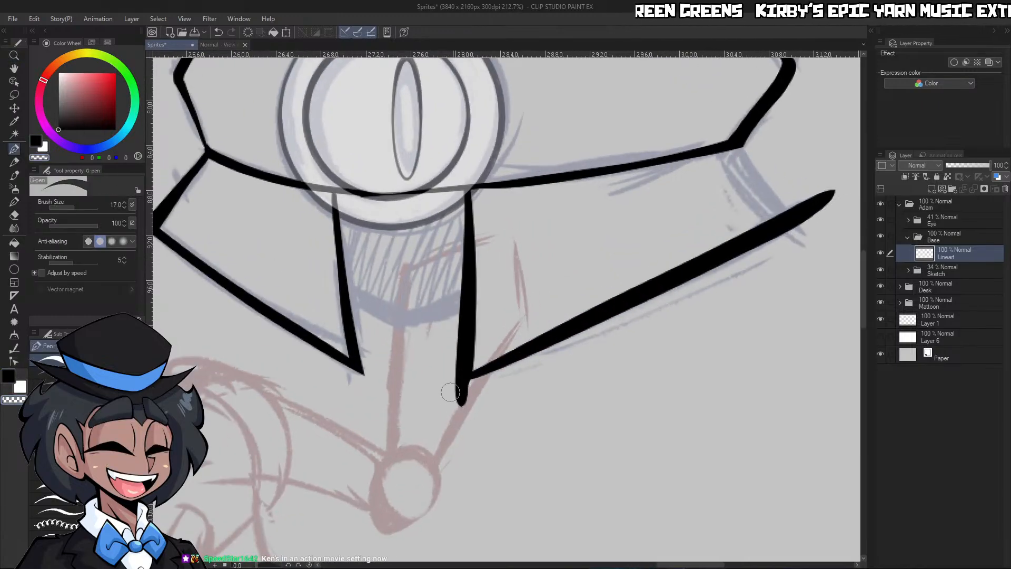
left_click_drag(452, 393, 796, 234)
key("ctrl+z")
key("ctrl+y")
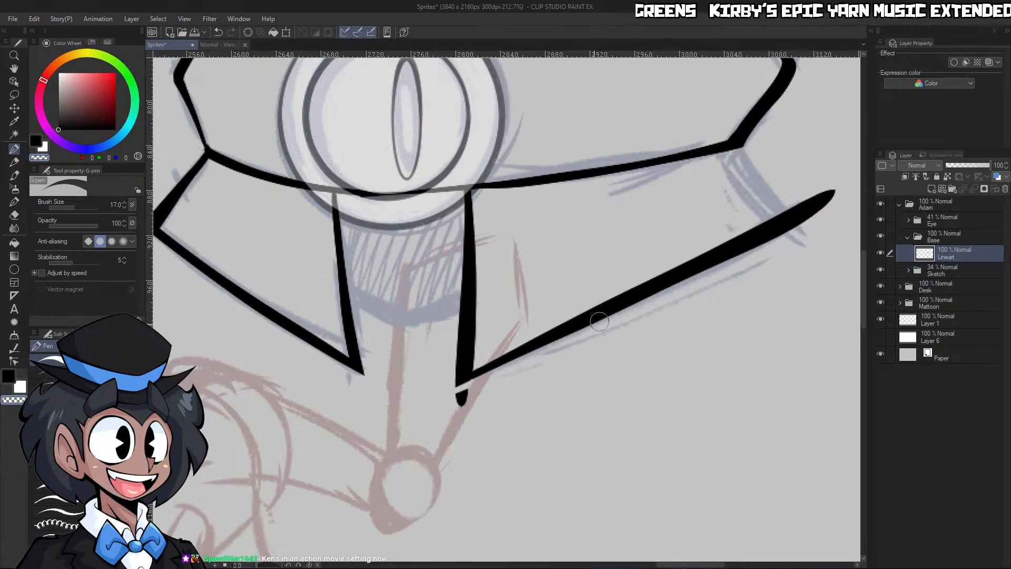
scroll(431, 410, "down", 5)
scroll(431, 409, "up", 6)
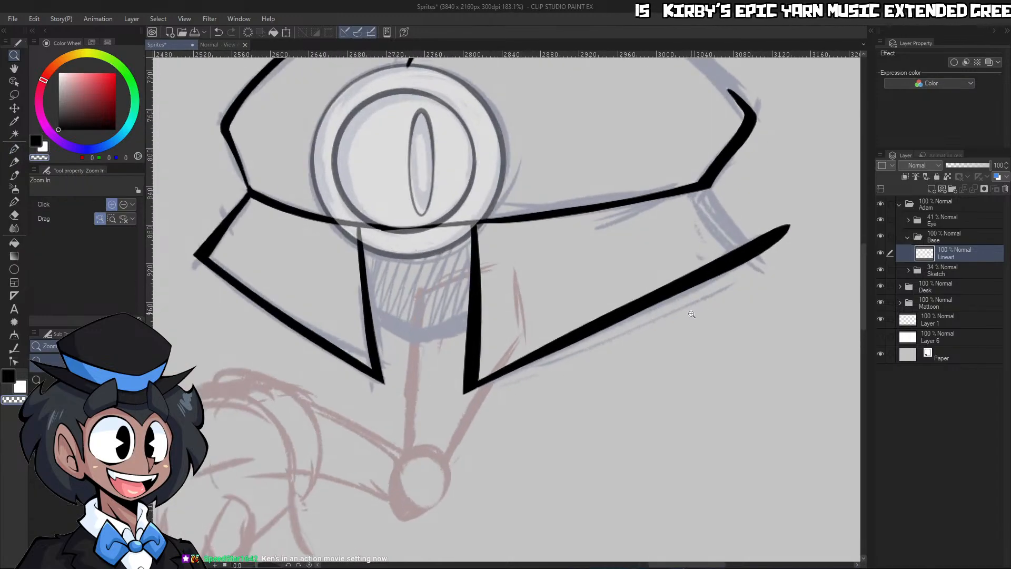
Build up the lower shell's bottom-right edge with another G-pen stroke, and erase along it to leave a slimmer, tapered line
left_click_drag(446, 386, 822, 191)
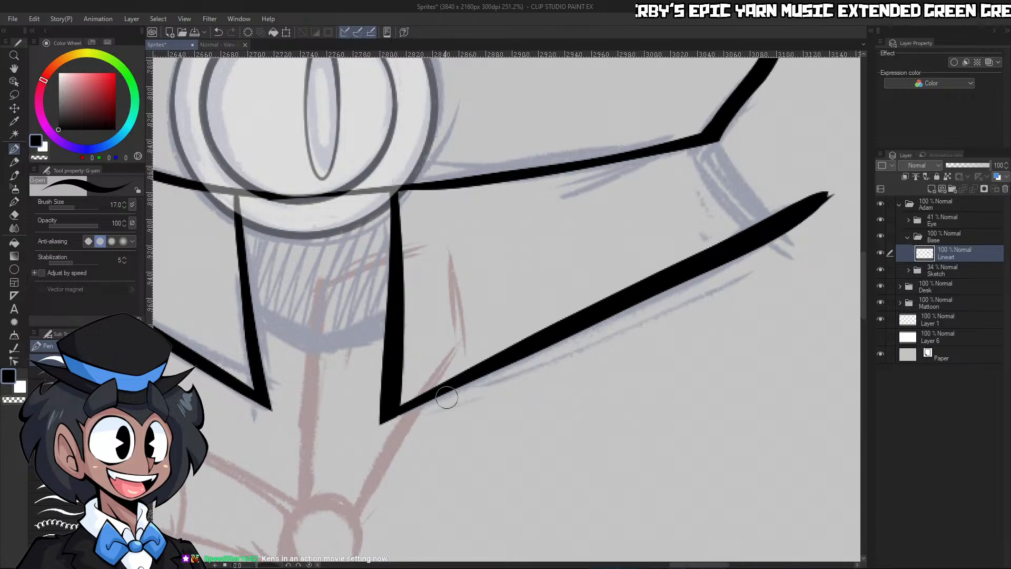
key("c")
left_click_drag(412, 396, 824, 188)
left_click_drag(405, 401, 814, 166)
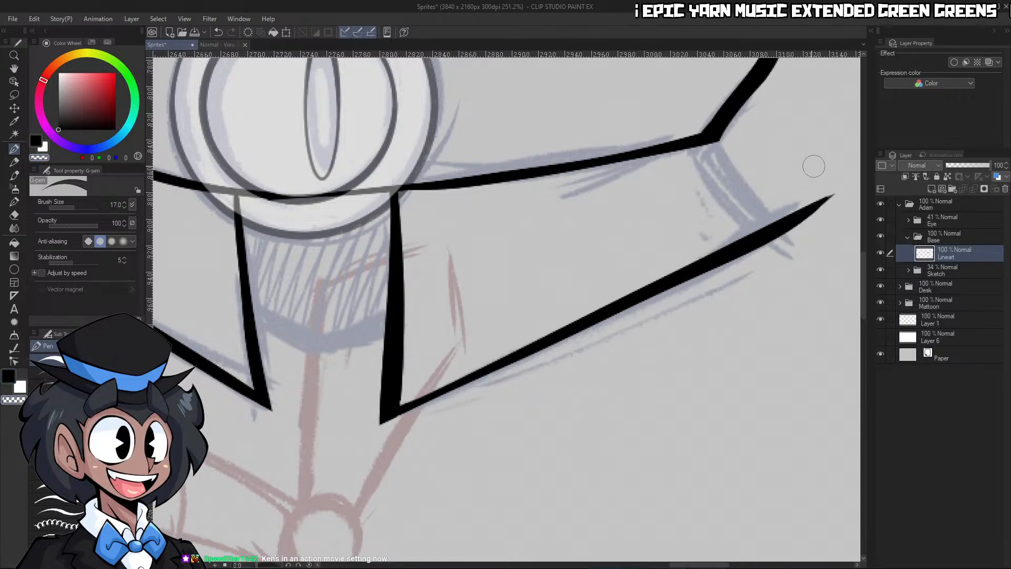
Ink the lower shell's short right edge from the upper shell's right corner down to the bottom-right edge, thickening its upper end
key("ctrl+space")
left_click_drag(661, 291, 640, 311)
left_click_drag(733, 266, 743, 274)
left_click_drag(628, 257, 667, 256)
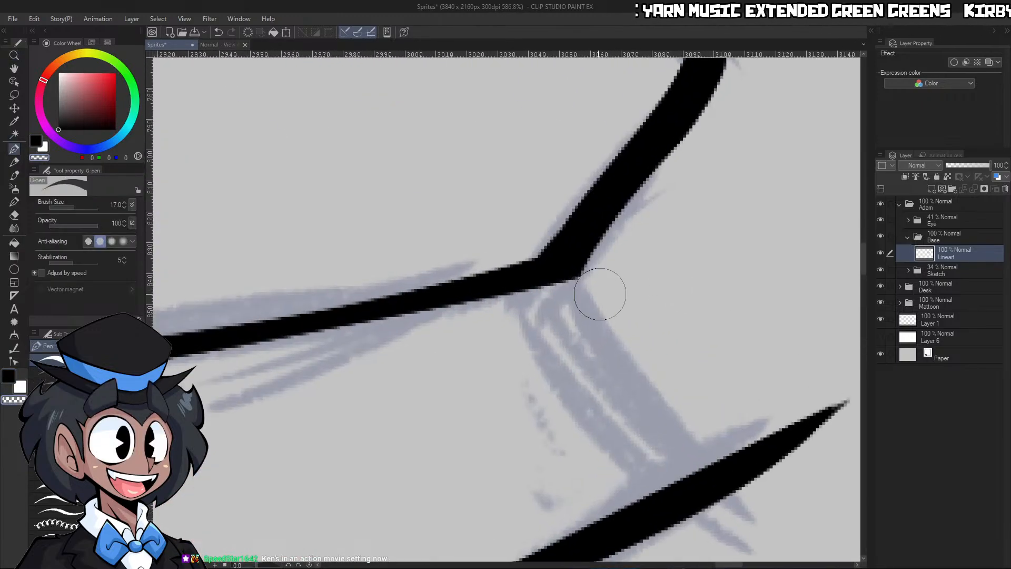
key("c")
mouse_move(711, 475)
left_mouse_down()
mouse_move(555, 262)
mouse_move(611, 344)
mouse_move(565, 262)
mouse_move(713, 469)
left_mouse_up()
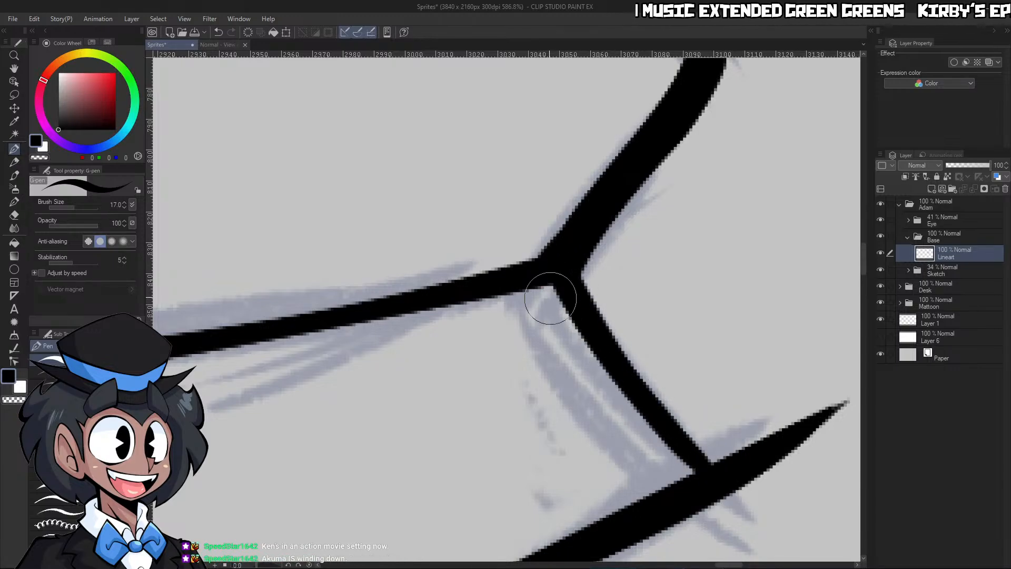
mouse_move(533, 279)
left_mouse_down()
mouse_move(707, 473)
mouse_move(541, 289)
mouse_move(542, 280)
mouse_move(629, 399)
mouse_move(586, 285)
mouse_move(746, 483)
left_mouse_up()
key("ctrl+z")
Erase the bottom-right edge's overhang beyond the lower shell's right corner, leaving a clean point
key("c")
left_click_drag(656, 379, 734, 477)
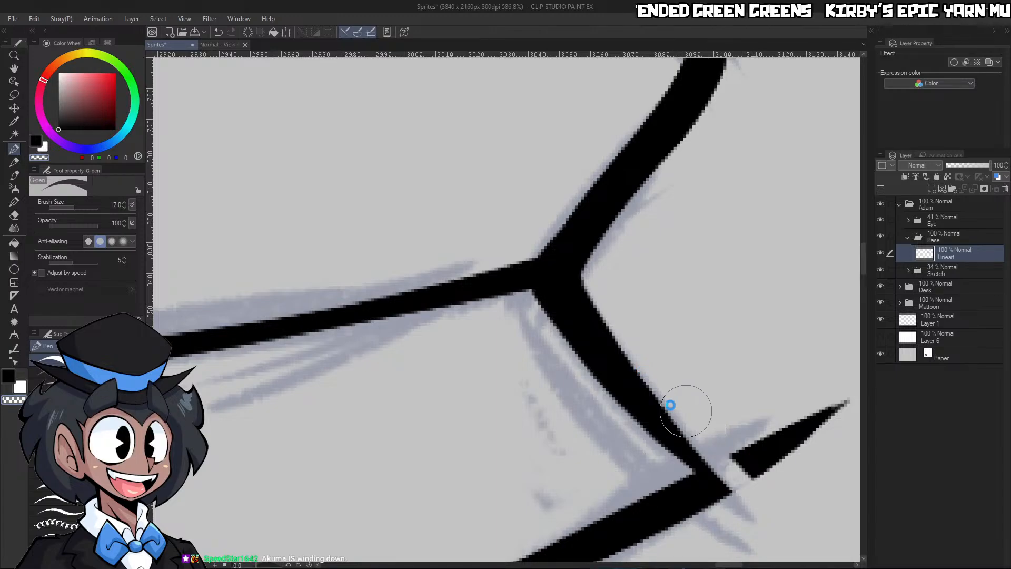
key("ctrl+z")
mouse_move(658, 389)
left_mouse_down()
mouse_move(732, 474)
mouse_move(693, 411)
mouse_move(744, 438)
mouse_move(784, 401)
mouse_move(827, 401)
left_mouse_up()
Ink the upper shell's right-hand top curve from the propeller base ellipse to the angled right corner
key("ctrl+space")
mouse_move(785, 327)
left_mouse_down()
mouse_move(811, 243)
mouse_move(803, 245)
mouse_move(831, 250)
left_mouse_up()
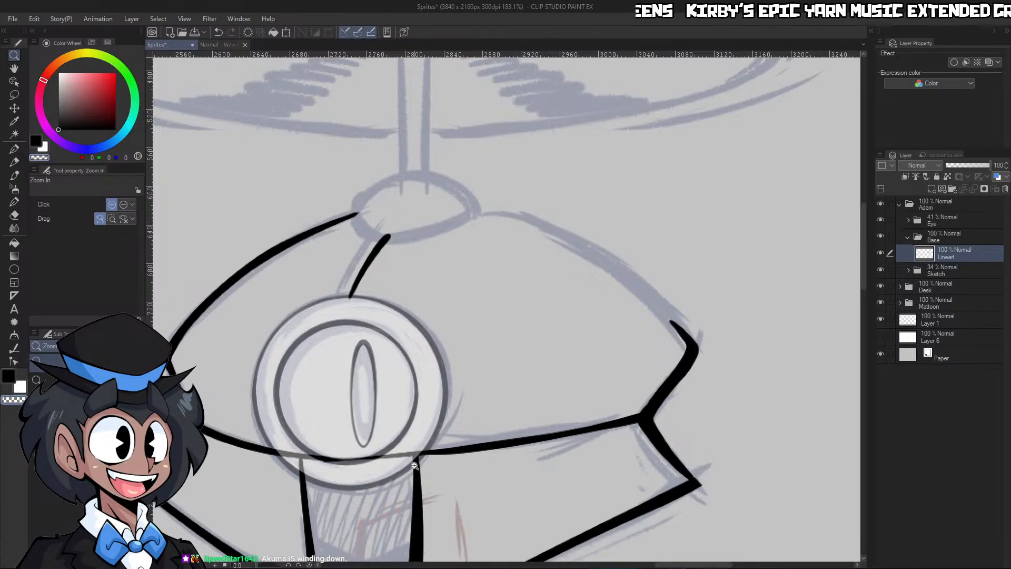
left_click_drag(244, 565, 243, 565)
left_click_drag(436, 223, 446, 227)
key("p")
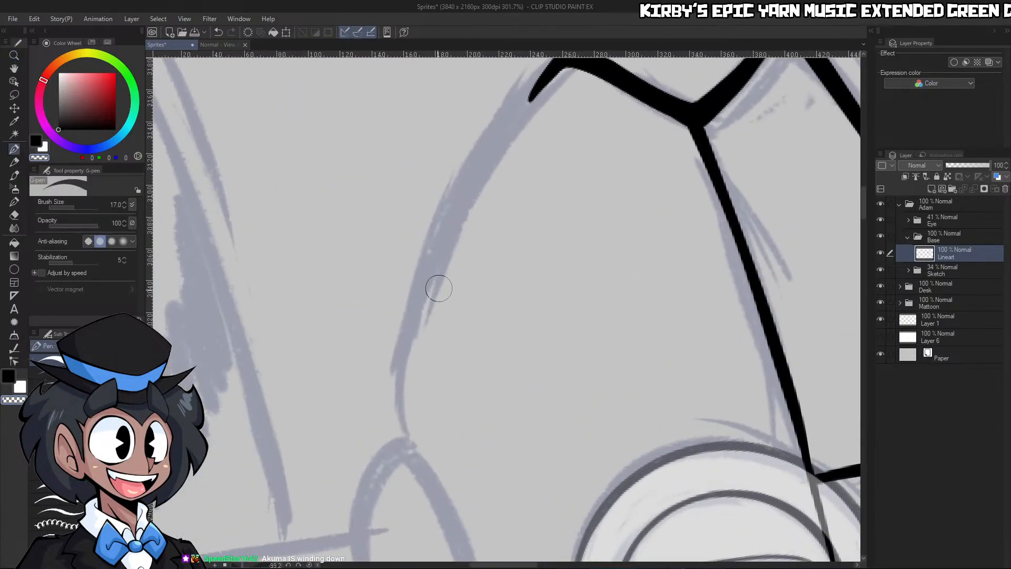
mouse_move(410, 445)
left_mouse_down()
mouse_move(399, 414)
mouse_move(504, 128)
mouse_move(559, 65)
left_mouse_up()
Thicken the join between the upper shell's new top curve and its angled right corner, redoing the stroke until it blends
key("/")
left_click_drag(524, 160, 511, 159)
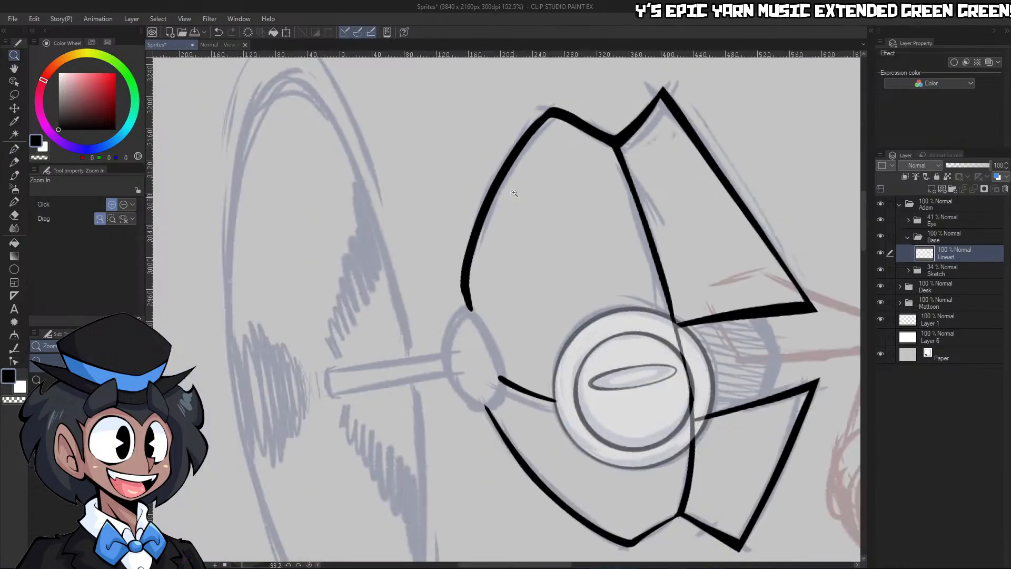
left_click_drag(540, 107, 566, 111)
key("p")
left_click_drag(481, 215, 553, 124)
key("ctrl+z")
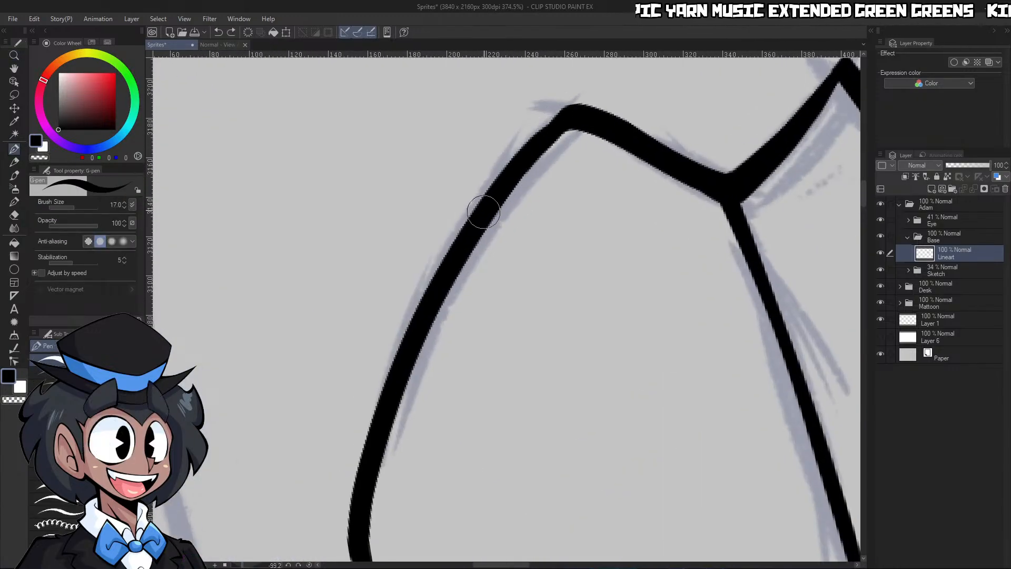
left_click_drag(484, 212, 559, 122)
key("ctrl+z")
left_click_drag(503, 182, 557, 126)
Erase along the inner side of the upper shell's right-hand top curve to slim the line toward the corner
key("c")
mouse_move(401, 466)
left_mouse_down()
mouse_move(411, 375)
mouse_move(549, 173)
left_mouse_up()
key("ctrl+z")
left_click_drag(392, 452, 562, 140)
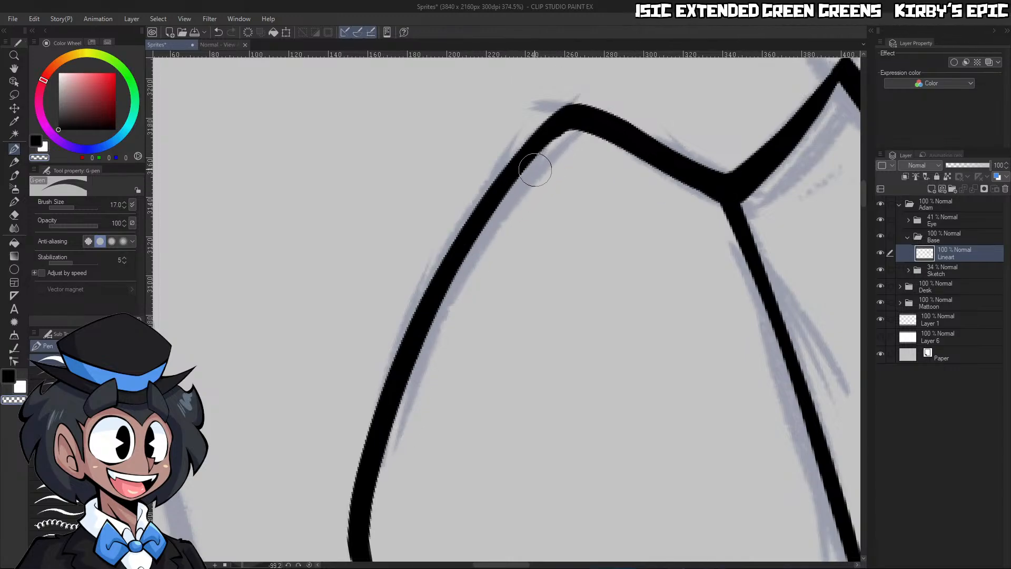
key("ctrl+space")
left_click_drag(568, 177, 556, 250)
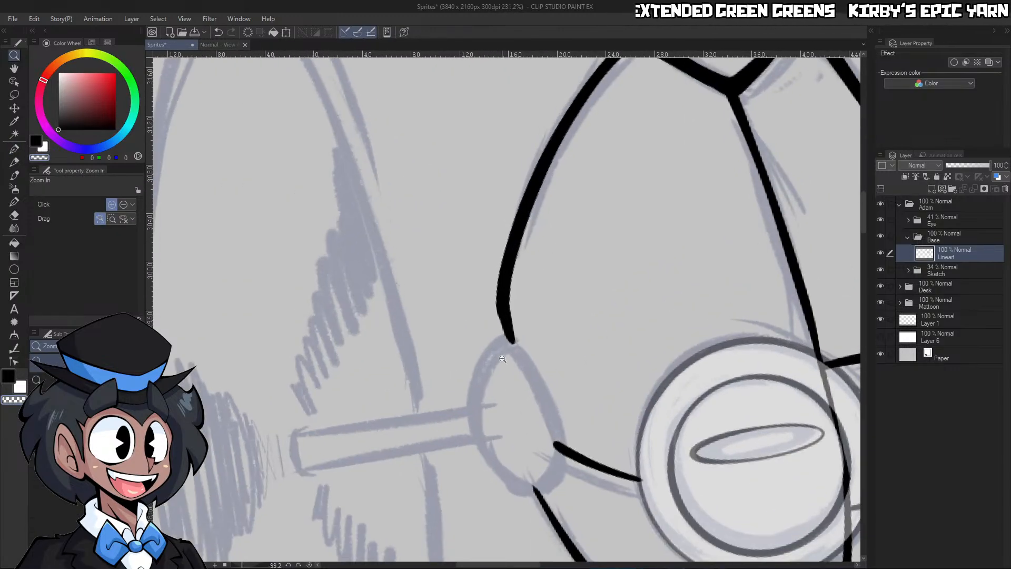
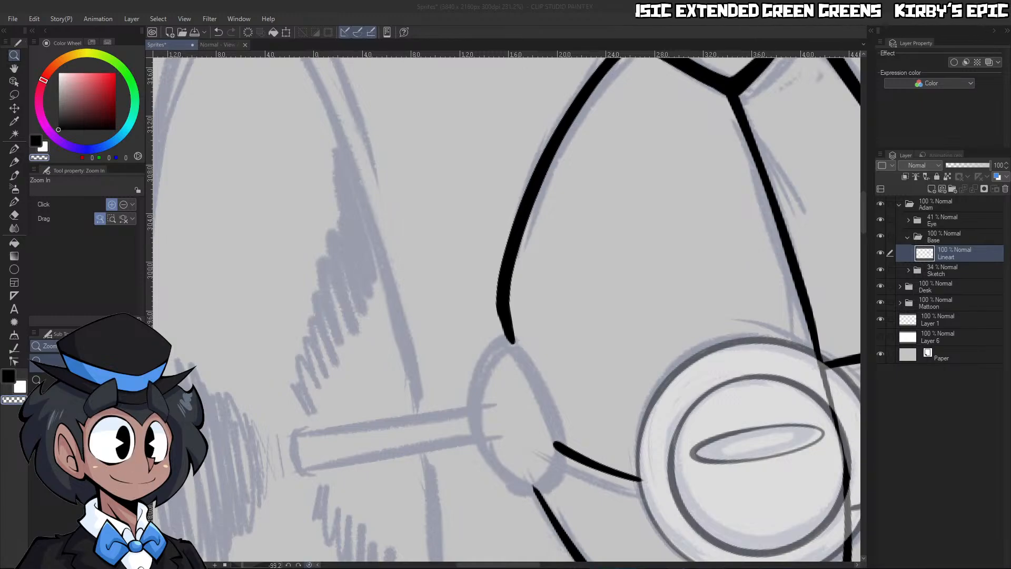
Ink the dome's centre seam as a curve running down across the eye to the dome's lower rim
left_click(309, 565)
left_click_drag(658, 282, 599, 387)
left_click_drag(521, 378, 514, 278)
key("p")
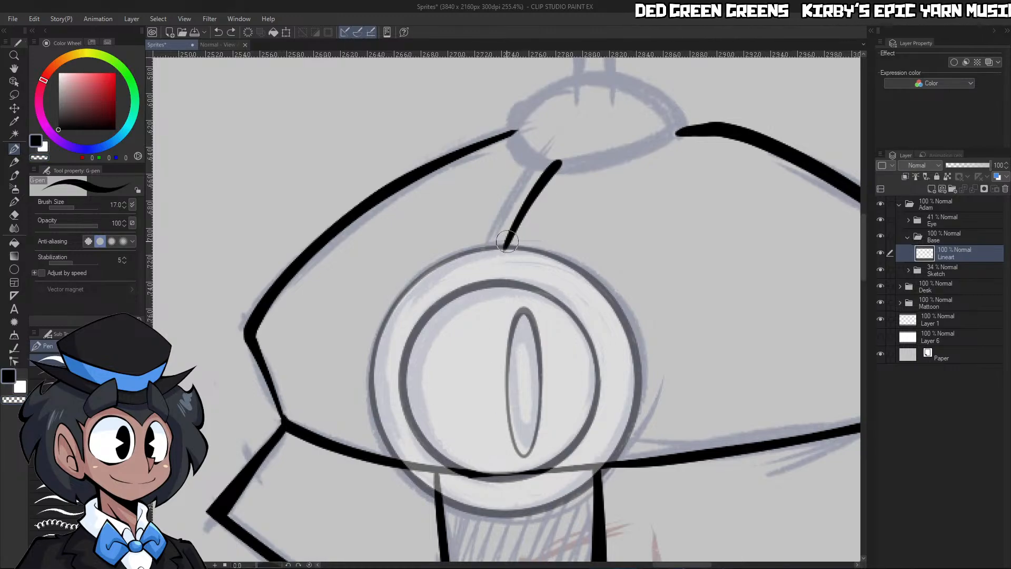
left_click_drag(504, 234, 498, 471)
key("ctrl+z")
mouse_move(503, 258)
left_mouse_down()
mouse_move(507, 470)
mouse_move(520, 484)
left_mouse_up()
key("c")
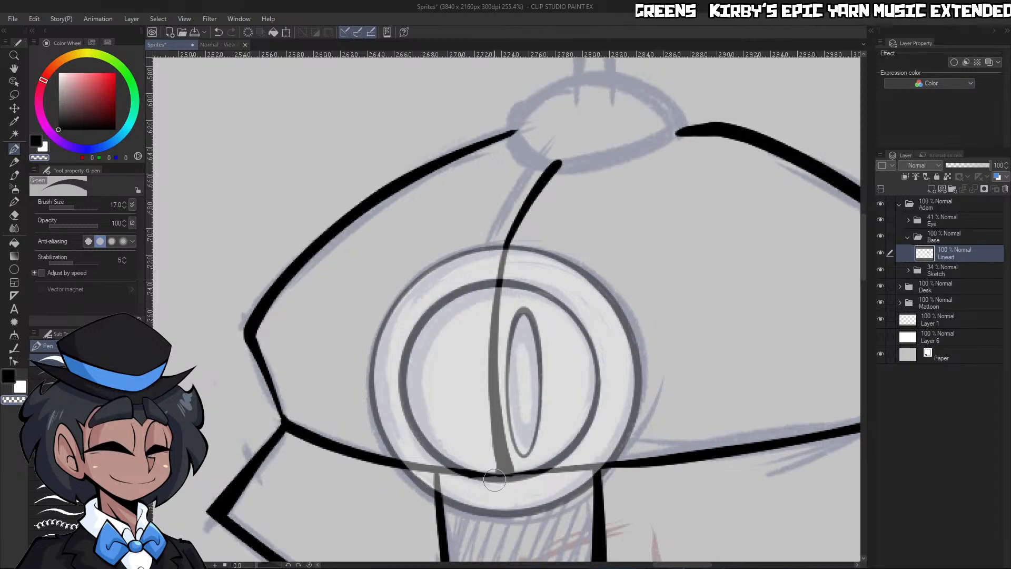
key("c")
Redraw and trim the dome's lower rim line where it crosses the eye between the two flaps
key("c")
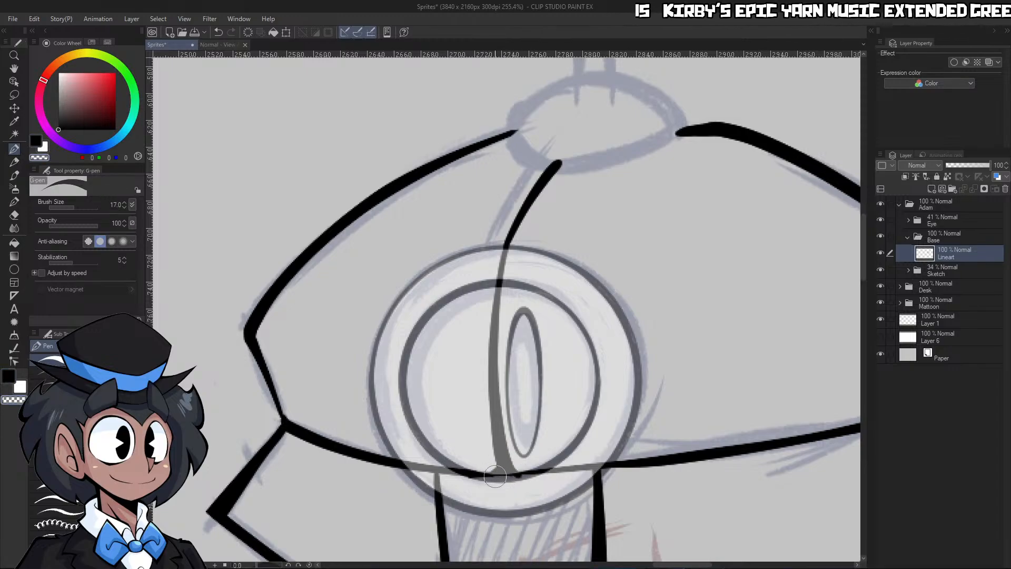
left_click_drag(278, 565, 274, 565)
key("c")
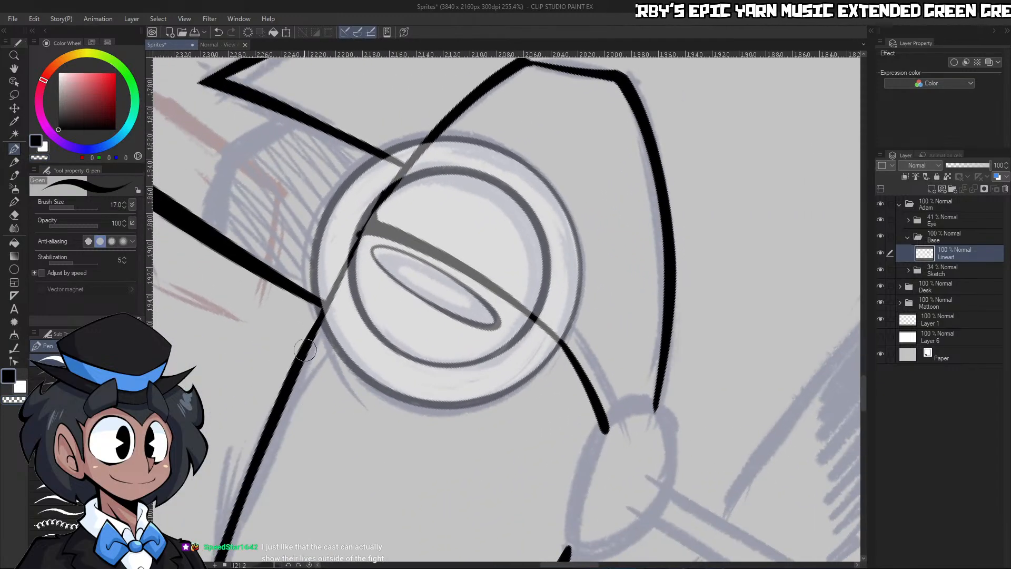
left_click_drag(322, 301, 403, 165)
key("ctrl+z")
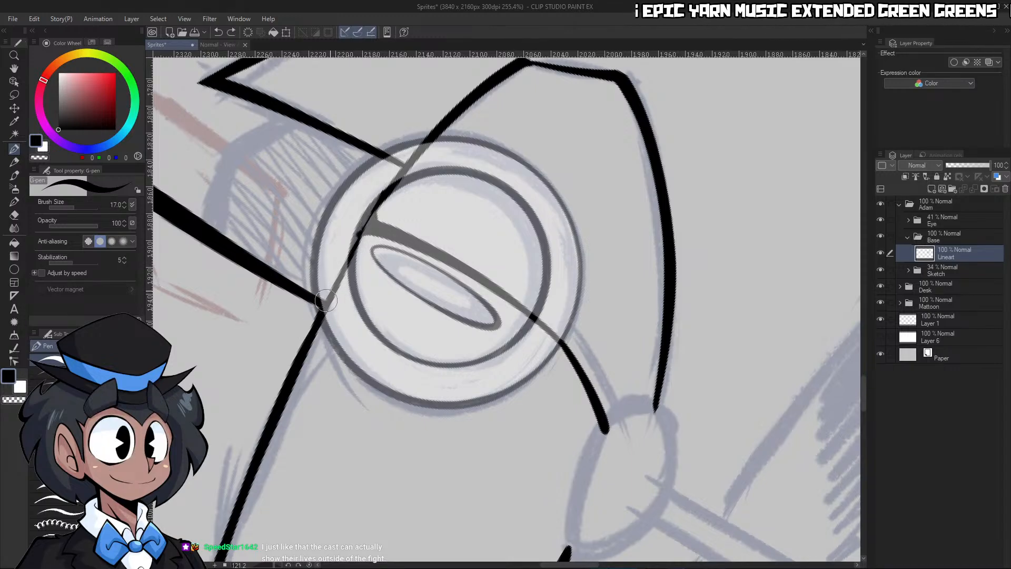
left_click_drag(326, 301, 401, 169)
key("ctrl+space")
left_click_drag(367, 67, 447, 129)
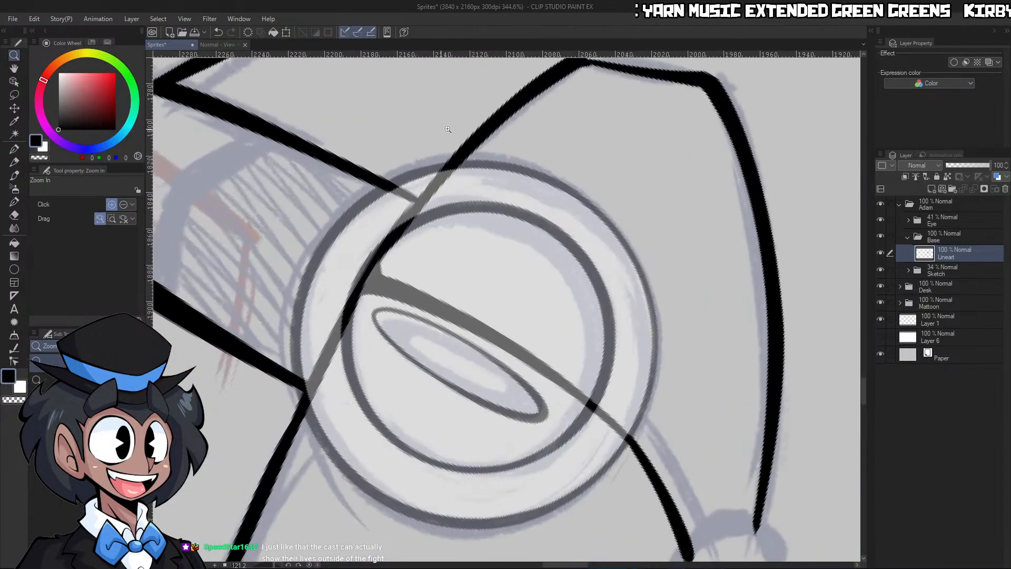
left_click(448, 129)
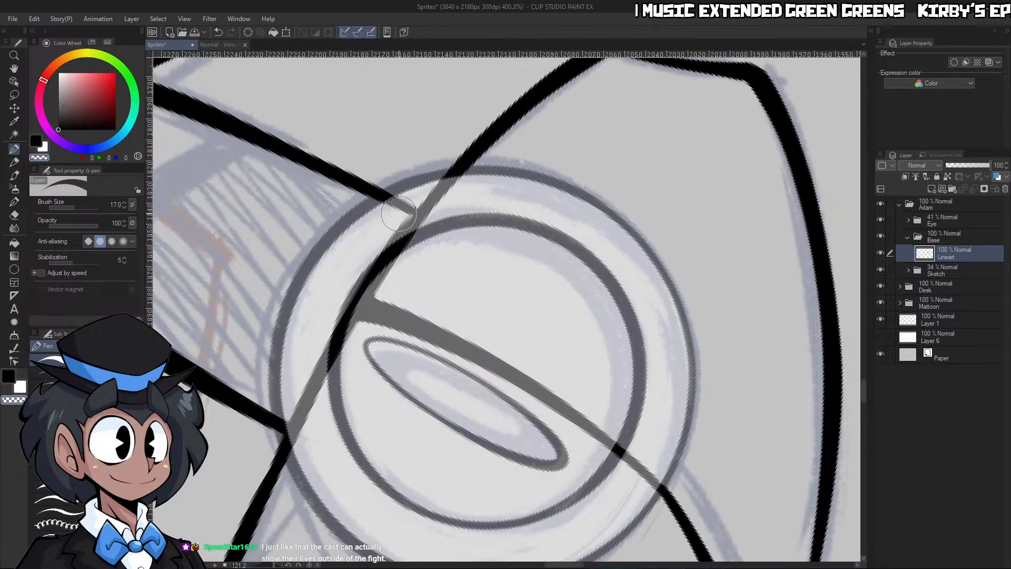
left_click_drag(326, 348, 416, 203)
key("c")
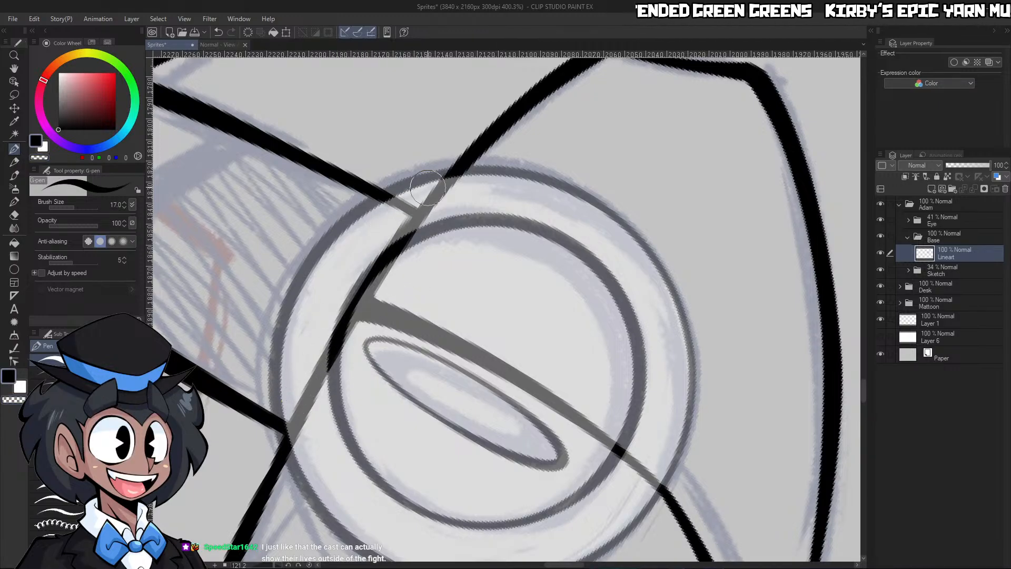
Ink the outline of the oval cap on top of the dome, joining the ends of the dome and seam lines
left_click(310, 564)
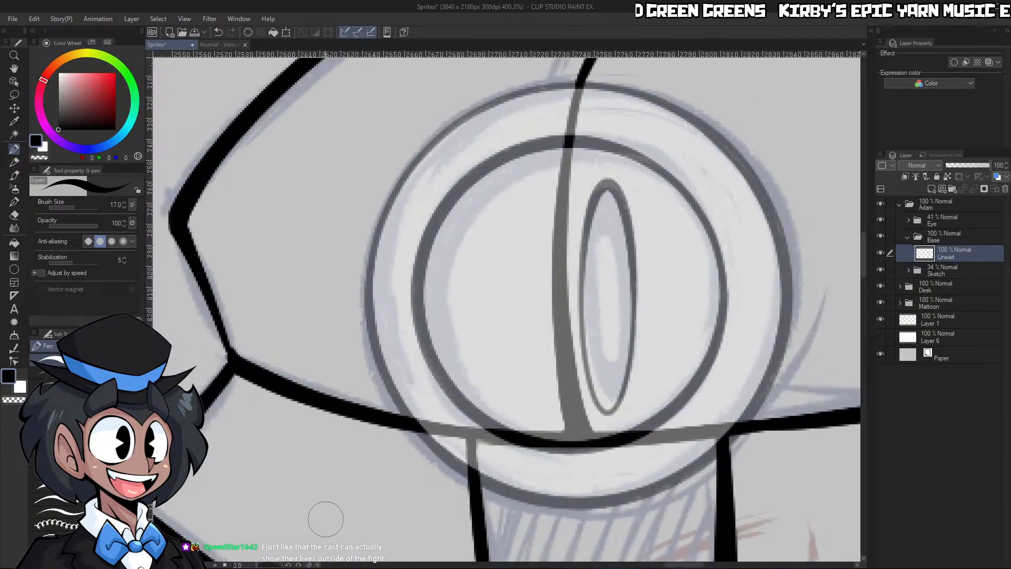
key("ctrl+space")
left_click_drag(708, 246, 642, 243)
left_click_drag(756, 209, 778, 212)
left_click_drag(750, 295, 737, 298)
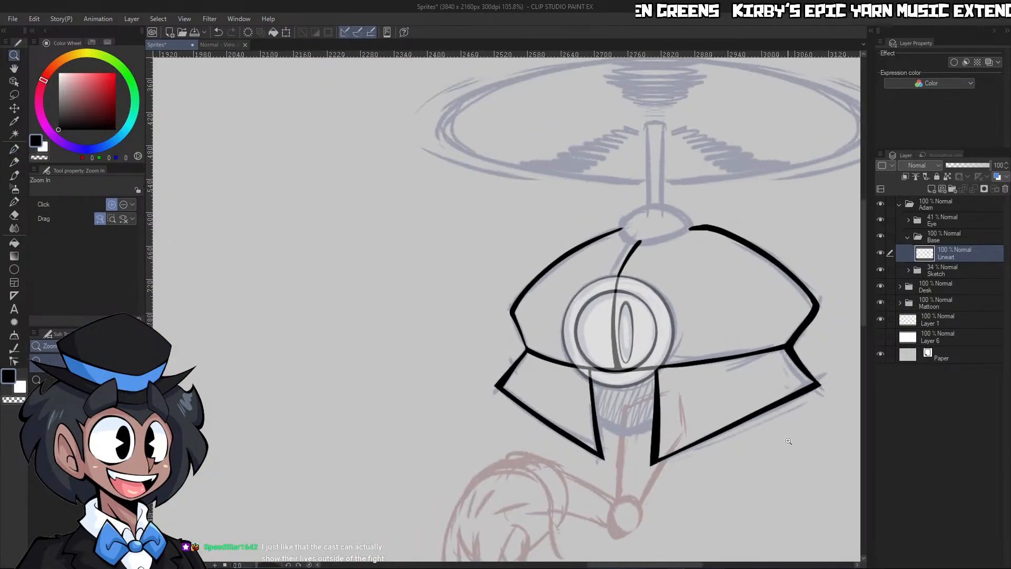
left_click_drag(727, 443, 753, 441)
left_click_drag(738, 238, 703, 237)
left_click_drag(736, 74, 761, 99)
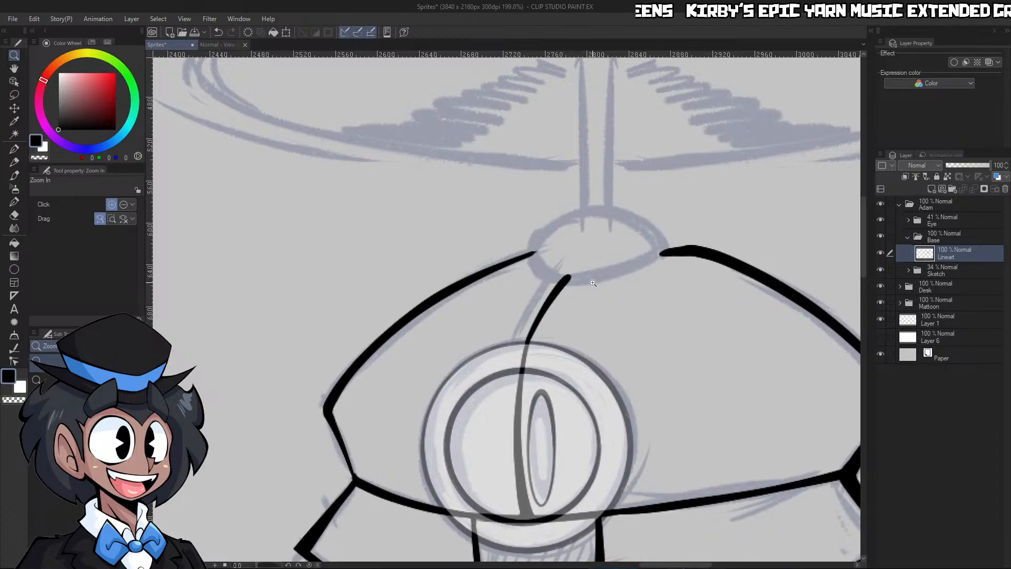
left_click_drag(593, 283, 653, 191)
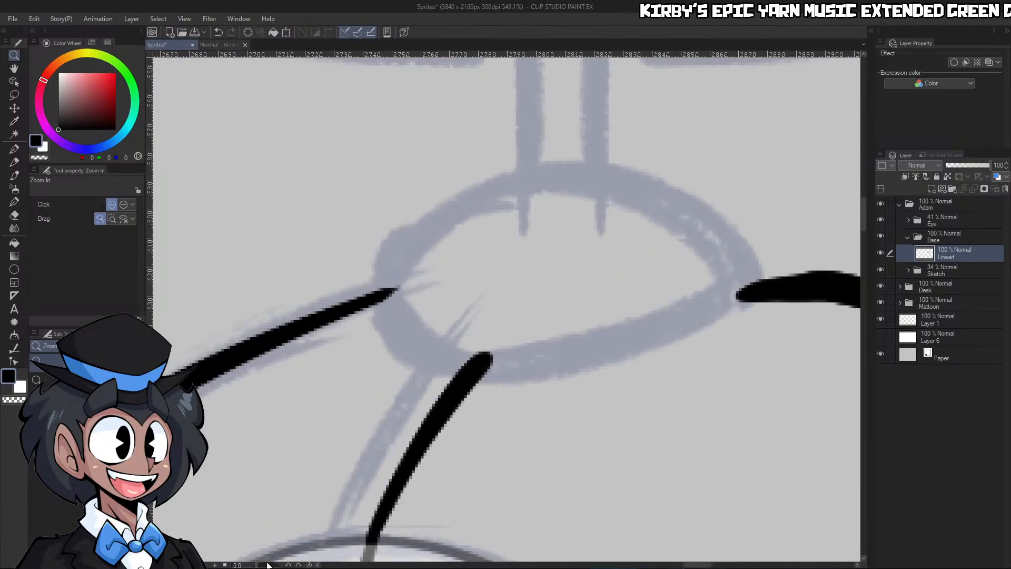
left_click_drag(268, 564, 275, 563)
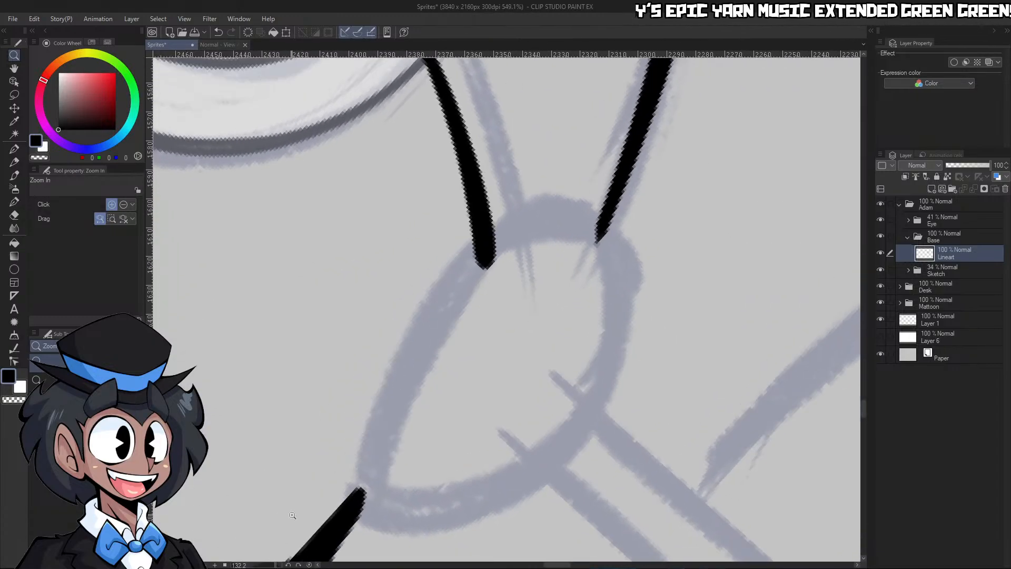
left_click_drag(545, 331, 520, 362)
left_click_drag(496, 404, 518, 352)
key("p")
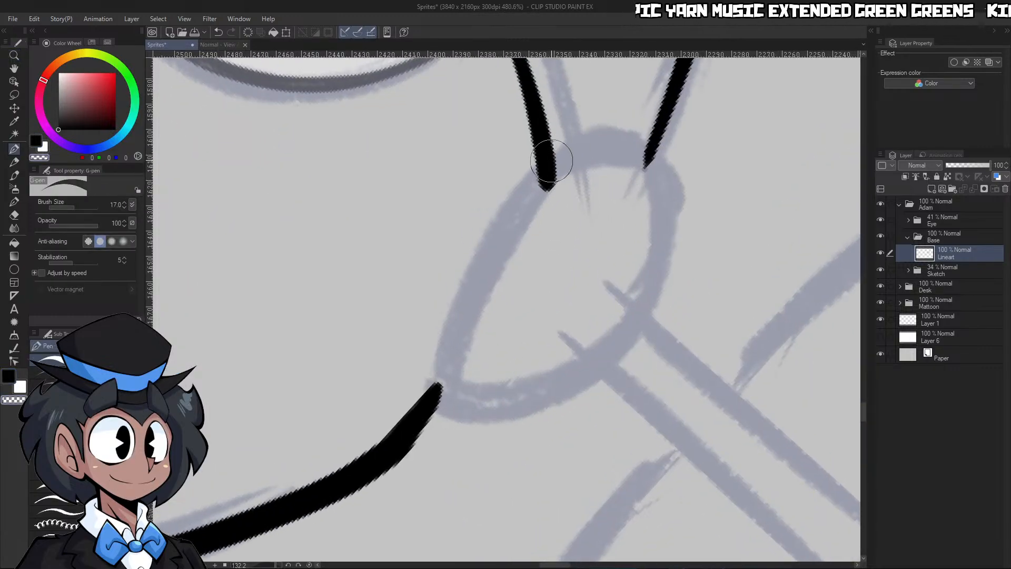
left_click_drag(545, 174, 444, 397)
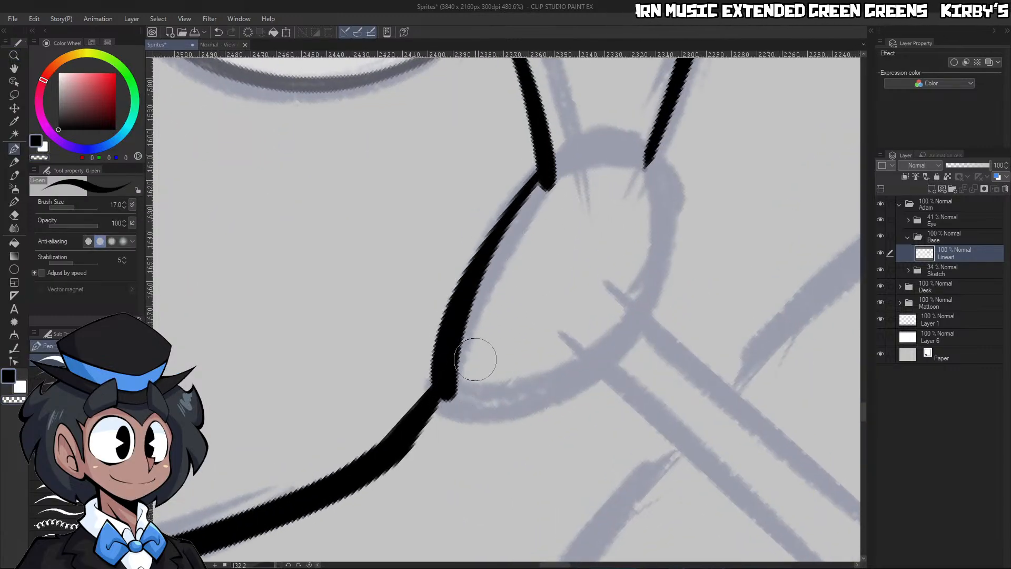
mouse_move(550, 171)
left_mouse_down()
mouse_move(652, 164)
mouse_move(660, 213)
mouse_move(614, 349)
mouse_move(546, 395)
mouse_move(445, 378)
mouse_move(470, 405)
mouse_move(485, 273)
mouse_move(559, 198)
left_mouse_up()
key("c")
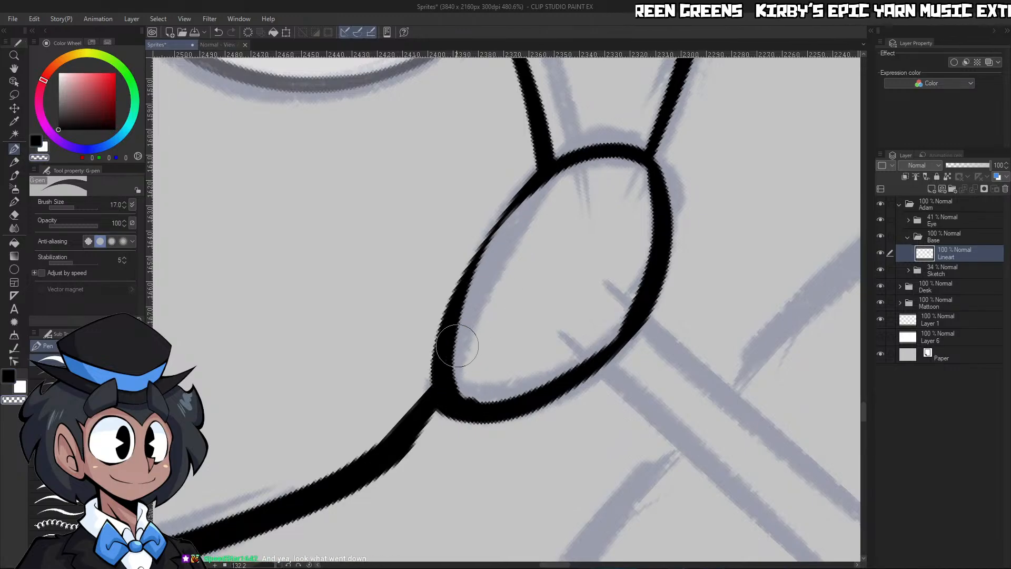
Thicken the oval cap's lower edge towards its junction with the dome's right outline
key("c")
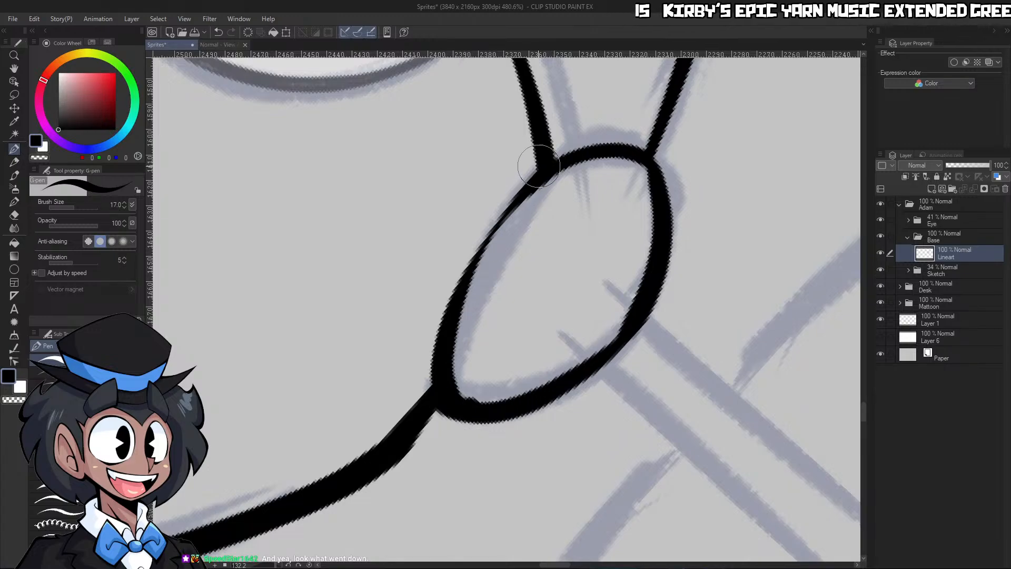
left_click_drag(526, 187, 453, 408)
key("ctrl+z")
mouse_move(524, 197)
left_mouse_down()
mouse_move(457, 342)
mouse_move(460, 388)
mouse_move(456, 354)
mouse_move(465, 395)
mouse_move(595, 329)
left_mouse_up()
key("ctrl+z")
key("c")
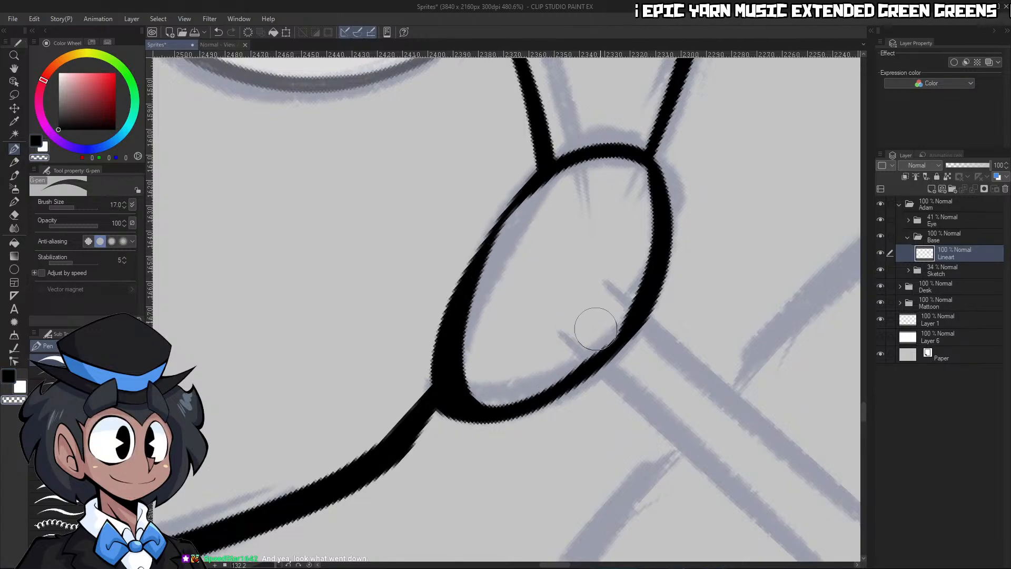
Thin the oval cap's upper edge from the inside and smooth it where the propeller shaft meets it
mouse_move(489, 397)
left_mouse_down()
mouse_move(552, 380)
mouse_move(634, 223)
left_mouse_up()
mouse_move(643, 188)
left_mouse_down()
mouse_move(645, 240)
mouse_move(621, 286)
left_mouse_up()
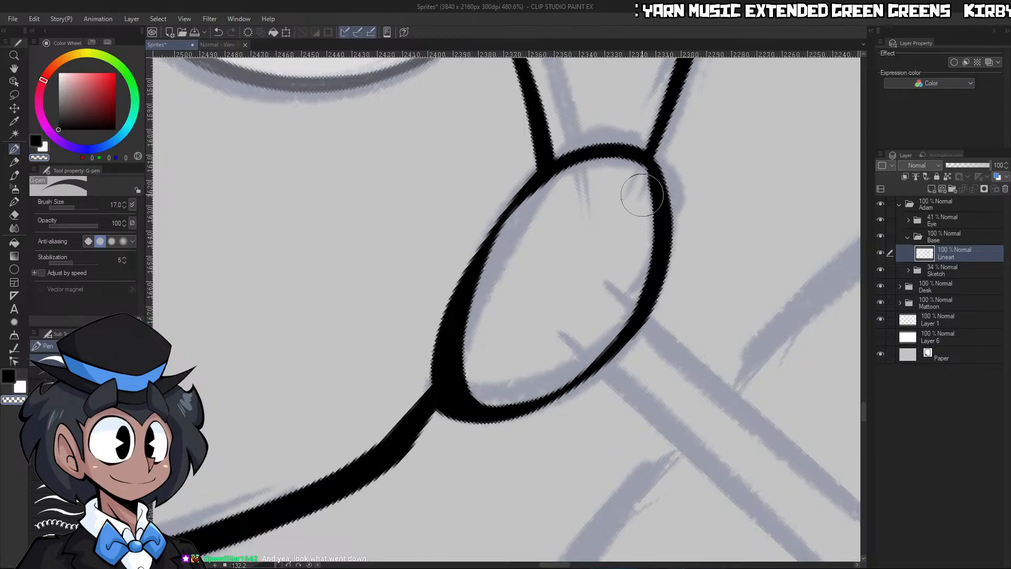
mouse_move(554, 378)
left_mouse_down()
mouse_move(642, 277)
mouse_move(646, 241)
mouse_move(448, 192)
mouse_move(390, 354)
left_mouse_up()
left_click_drag(567, 286, 527, 327)
left_click_drag(525, 333, 564, 310)
left_click_drag(414, 379, 445, 245)
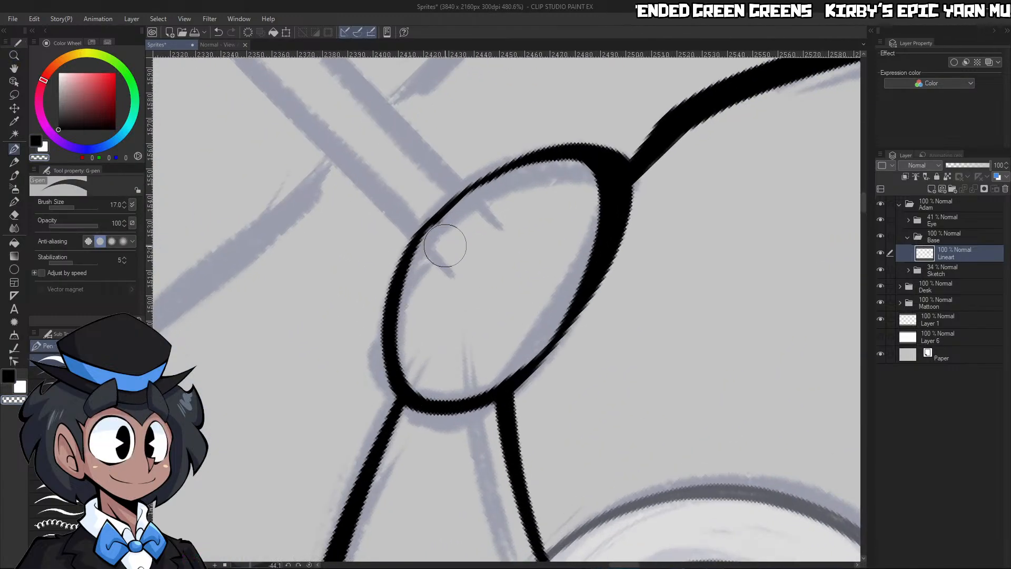
key("c")
mouse_move(398, 308)
left_mouse_down()
mouse_move(464, 190)
mouse_move(564, 168)
left_mouse_up()
key("ctrl+z")
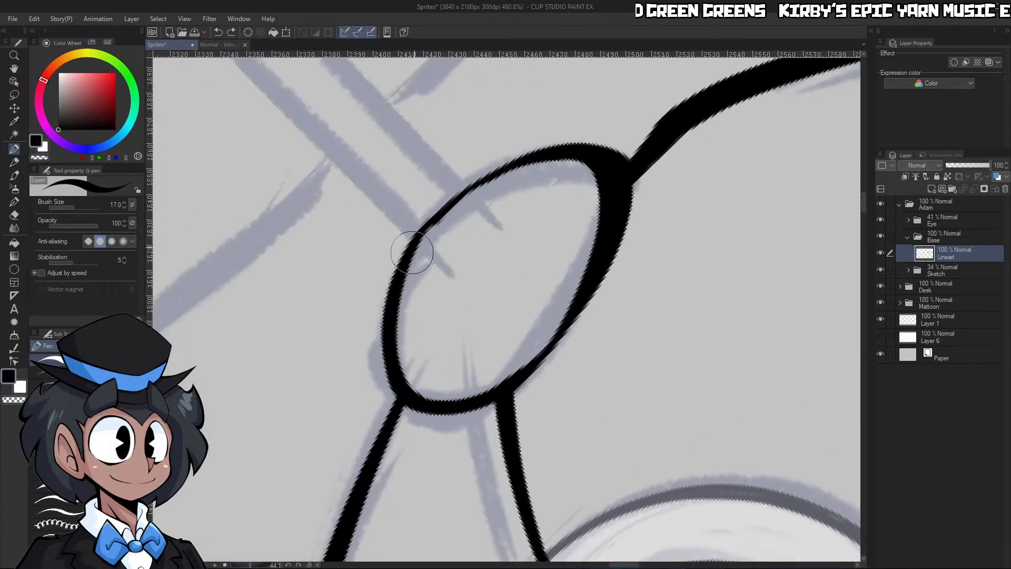
left_click_drag(414, 252, 590, 158)
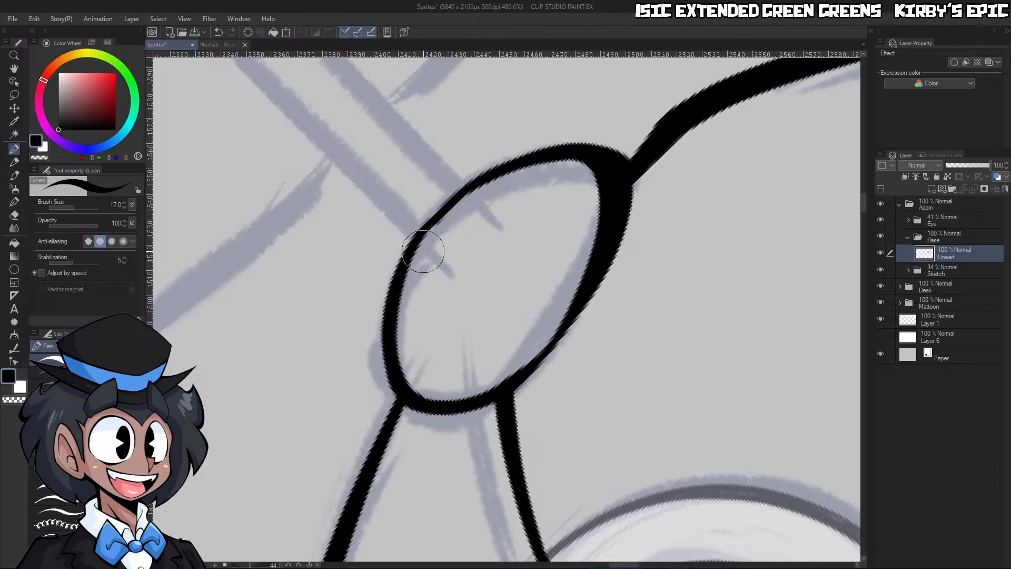
Reshape the junction between the oval cap and the dome's right outline by adding ink and trimming the excess
left_click_drag(685, 287, 627, 284)
left_click_drag(683, 266, 729, 258)
key("c")
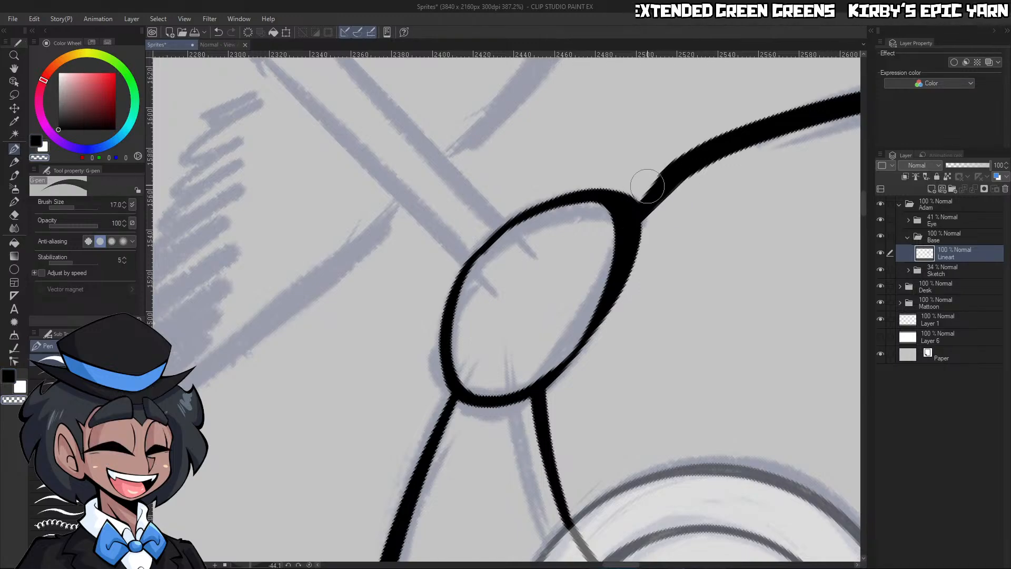
left_click_drag(635, 198, 679, 156)
key("ctrl+z")
key("c")
mouse_move(636, 199)
left_mouse_down()
mouse_move(683, 162)
mouse_move(676, 182)
left_mouse_up()
key("c")
left_click_drag(647, 217, 743, 166)
left_click_drag(651, 216, 675, 195)
key("c")
Even out the line weight of the oval cap's upper edge below the propeller shaft
left_click_drag(693, 233, 648, 270)
key("c")
left_click_drag(561, 227, 637, 149)
key("ctrl+z")
key("c")
left_click_drag(573, 196, 665, 119)
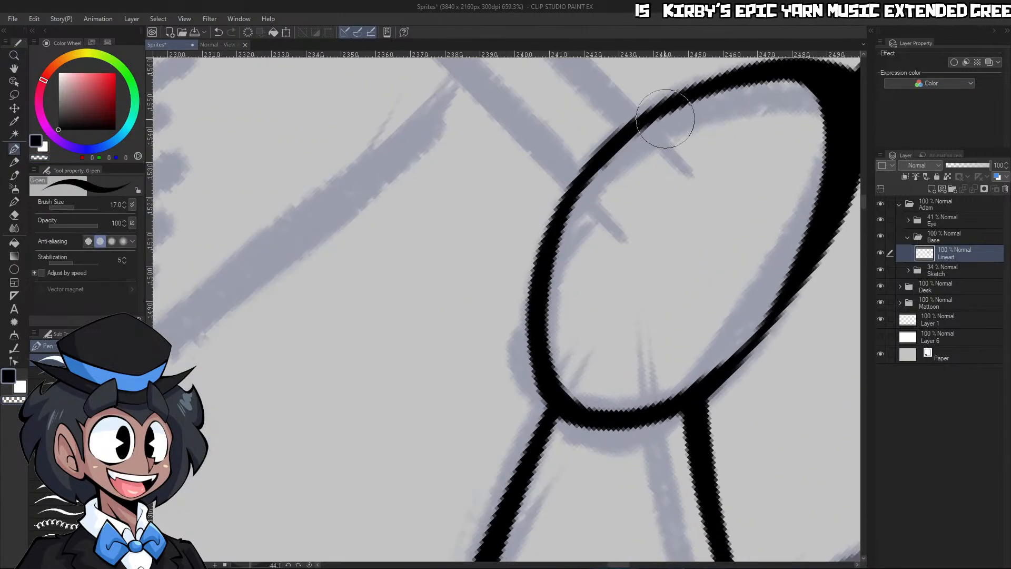
key("c")
left_click_drag(594, 195, 704, 117)
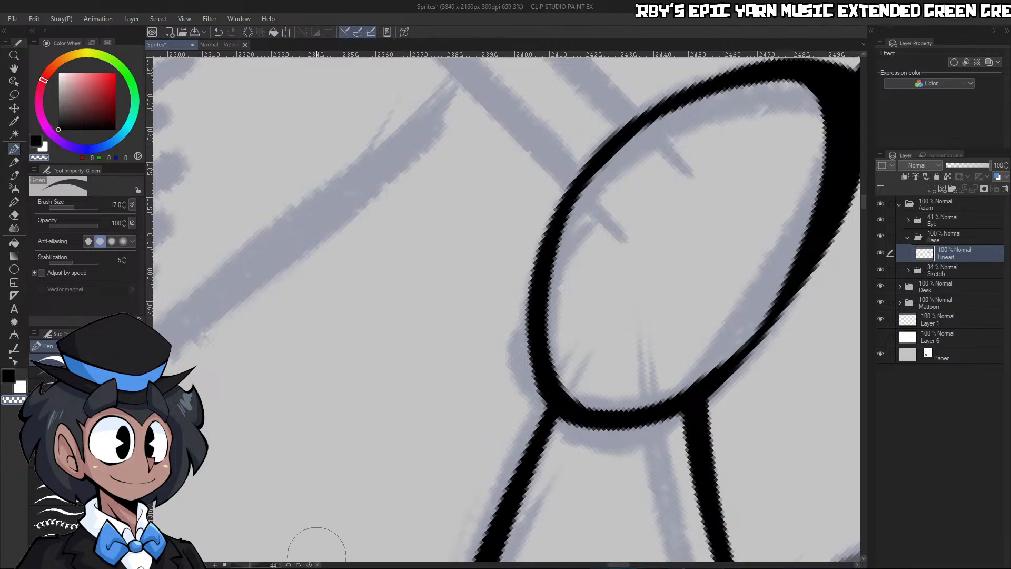
Thicken the oval cap's bottom edge in a smooth taper from the centre seam to its right corner
left_click(309, 565)
left_click_drag(713, 237, 653, 242)
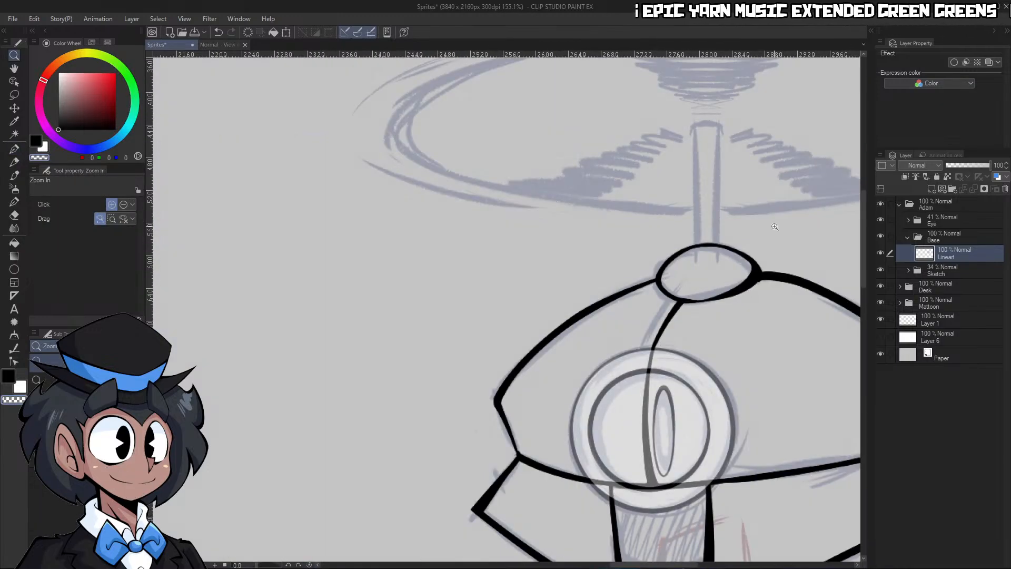
left_click_drag(798, 243, 872, 263)
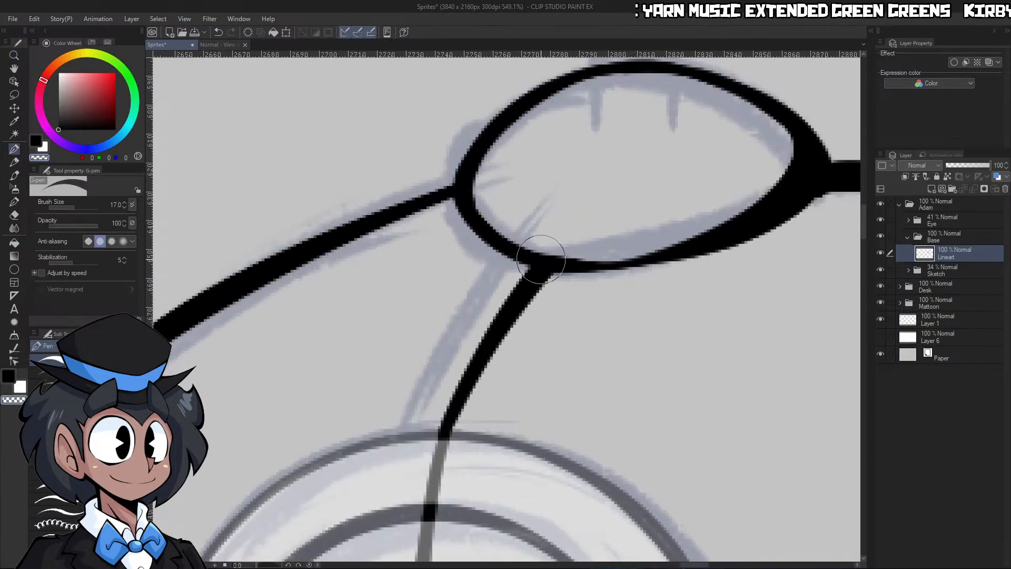
left_click_drag(605, 259, 808, 171)
key("ctrl+z")
key("c")
mouse_move(553, 258)
left_mouse_down()
mouse_move(703, 226)
mouse_move(761, 180)
left_mouse_up()
key("ctrl+z")
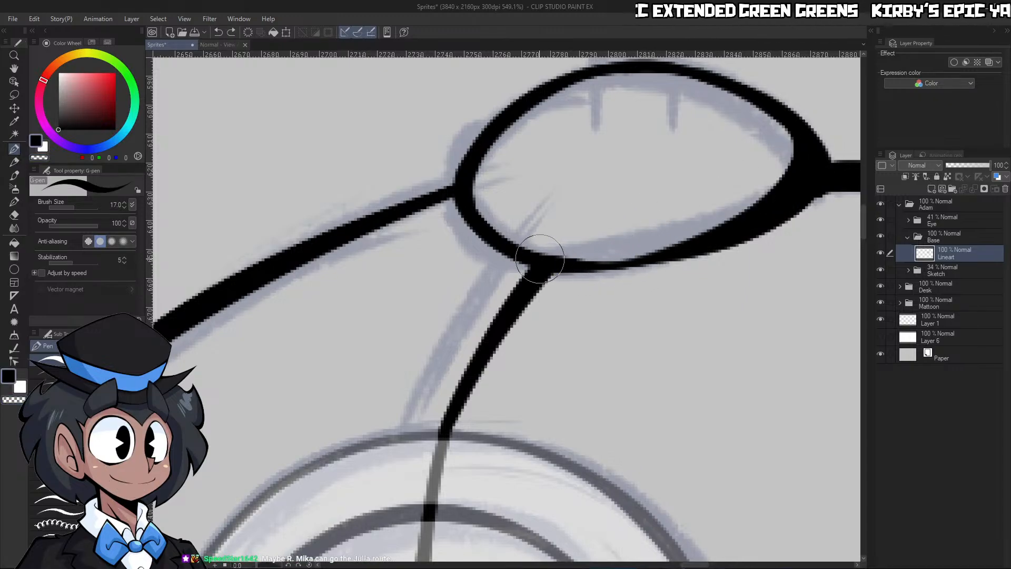
left_click_drag(543, 259, 754, 200)
key("ctrl+z")
mouse_move(534, 256)
left_mouse_down()
mouse_move(735, 226)
mouse_move(746, 195)
left_mouse_up()
key("ctrl+z")
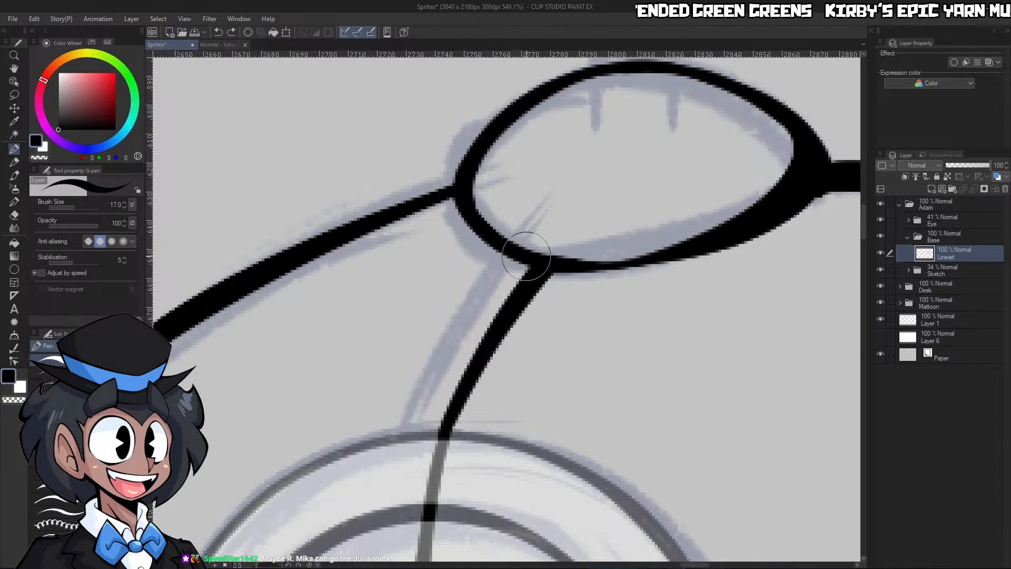
mouse_move(526, 256)
left_mouse_down()
mouse_move(774, 198)
mouse_move(767, 169)
left_mouse_up()
key("ctrl+z")
mouse_move(527, 247)
left_mouse_down()
mouse_move(569, 263)
mouse_move(805, 175)
left_mouse_up()
key("ctrl+z")
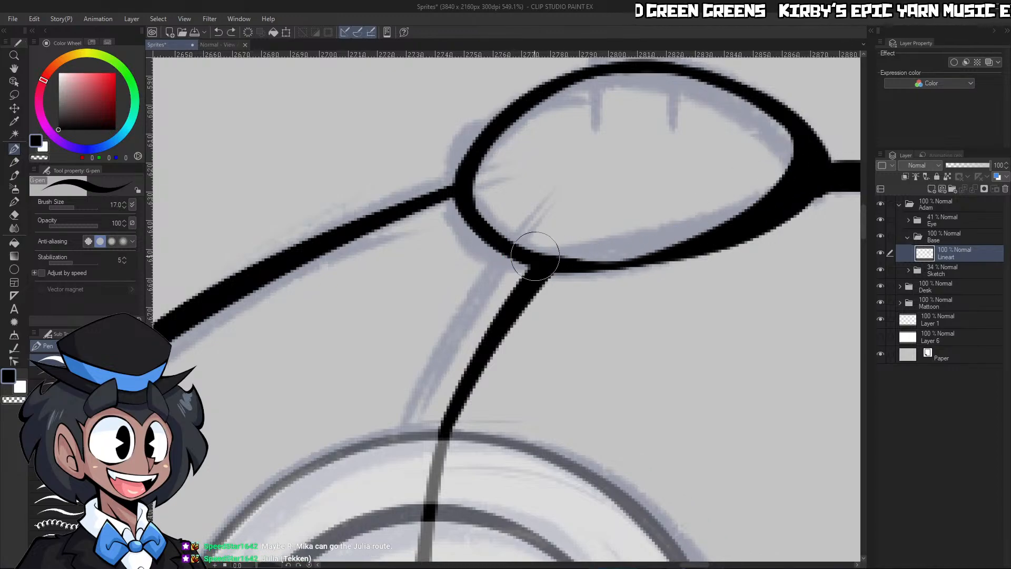
mouse_move(535, 257)
left_mouse_down()
mouse_move(581, 263)
mouse_move(817, 176)
left_mouse_up()
left_click_drag(554, 262, 793, 179)
Auto-select the empty area around the lineart, including the gap between the two flaps below the eye
key("ctrl+space")
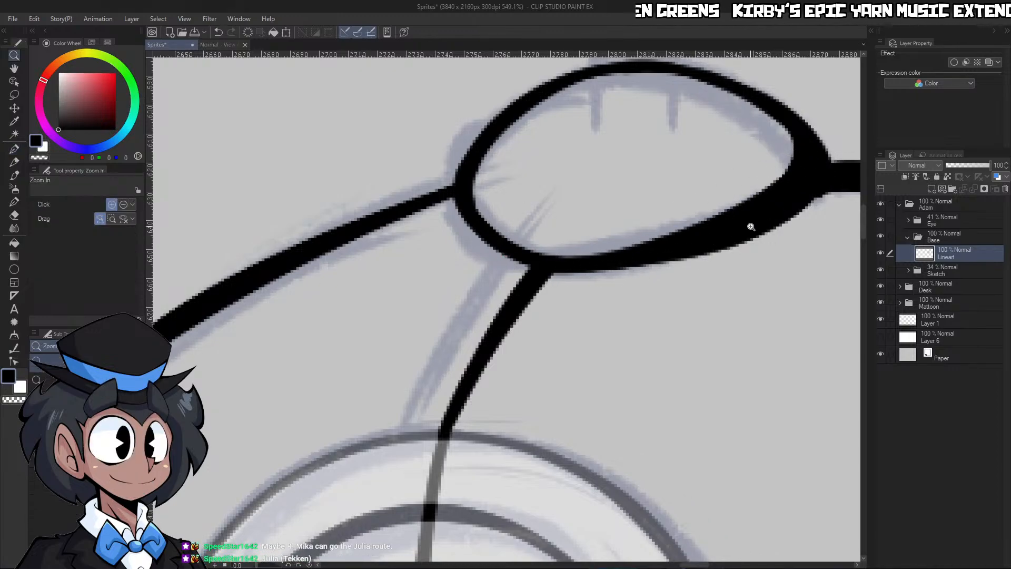
scroll(751, 226, "down", 10)
scroll(769, 274, "up", 6)
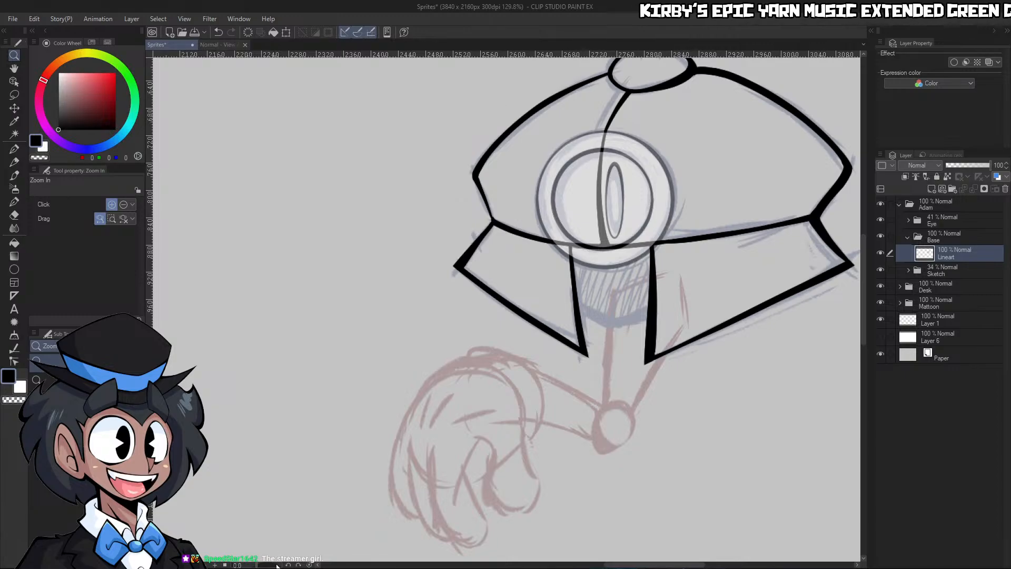
left_click_drag(278, 566, 277, 566)
left_click_drag(498, 371, 532, 364)
key("w")
left_click(531, 353)
key("ctrl+space")
key("p")
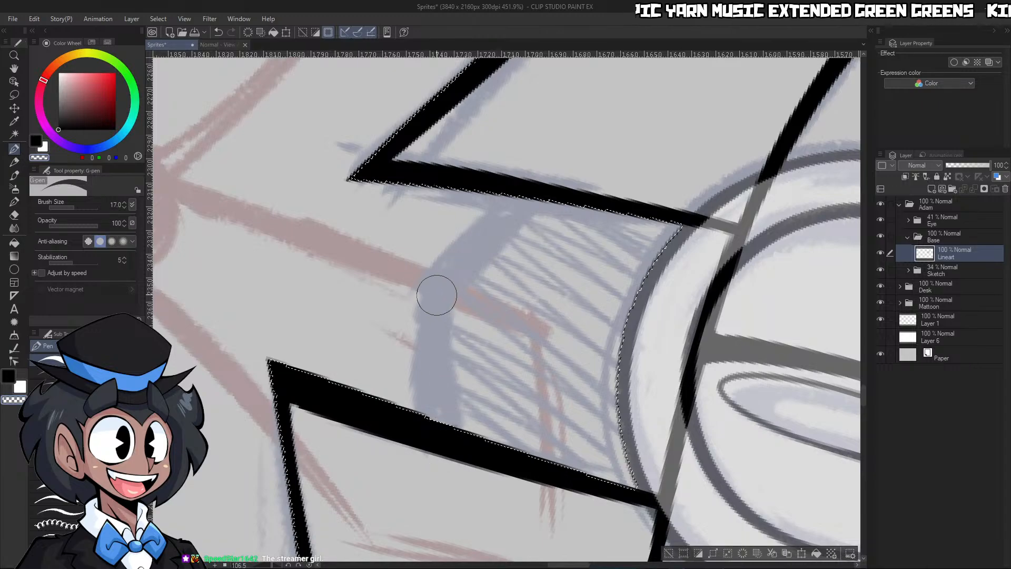
Ink the curved lower edge of the hatched neck area from one flap to the other, inside the selection
left_click_drag(431, 269, 429, 400)
left_click_drag(442, 289, 443, 412)
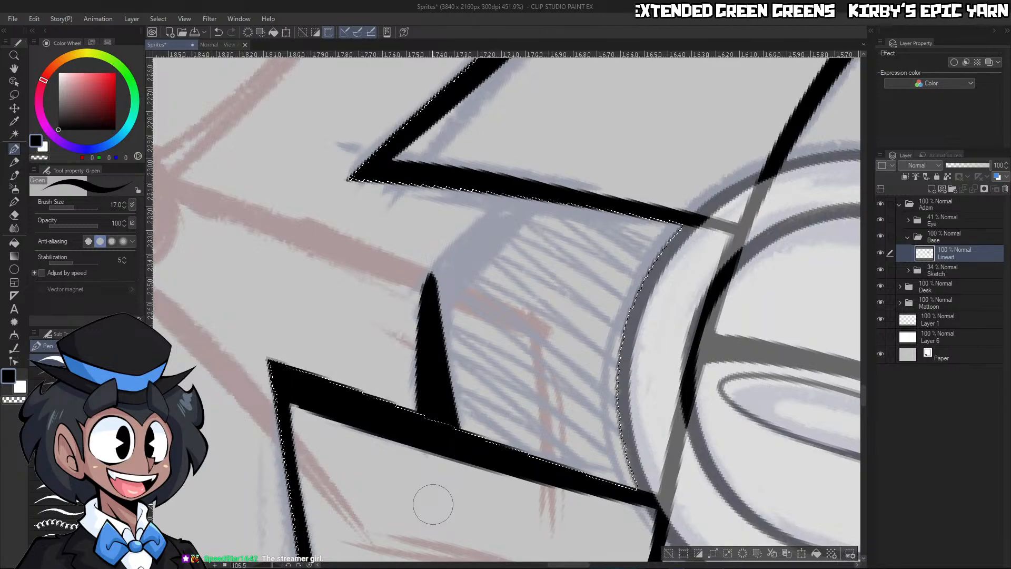
left_click_drag(433, 297, 537, 189)
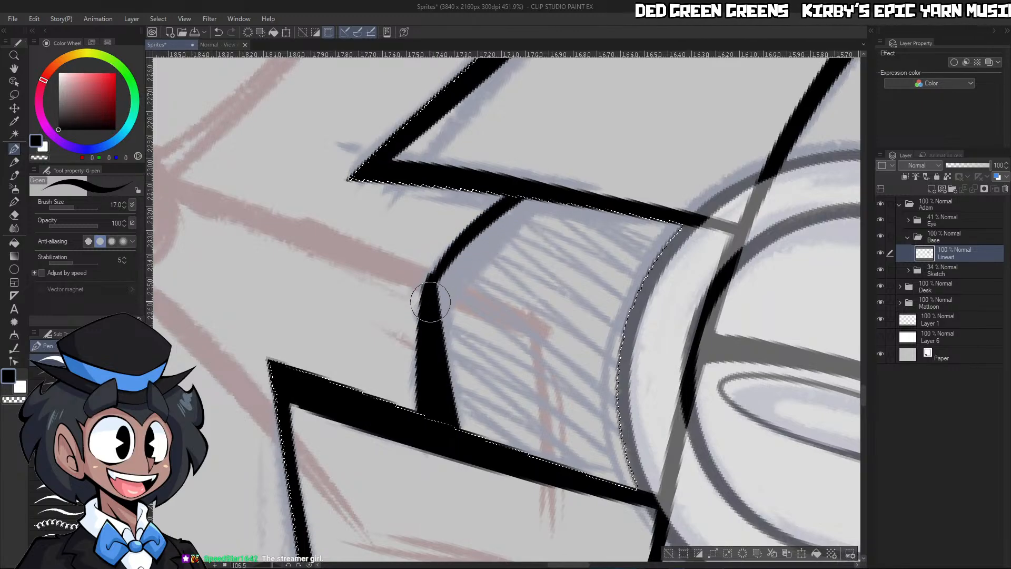
Thicken the left half of the neck area's lower edge between the two flaps to match its right half
mouse_move(430, 302)
left_mouse_down()
mouse_move(568, 184)
mouse_move(428, 295)
mouse_move(558, 192)
left_mouse_up()
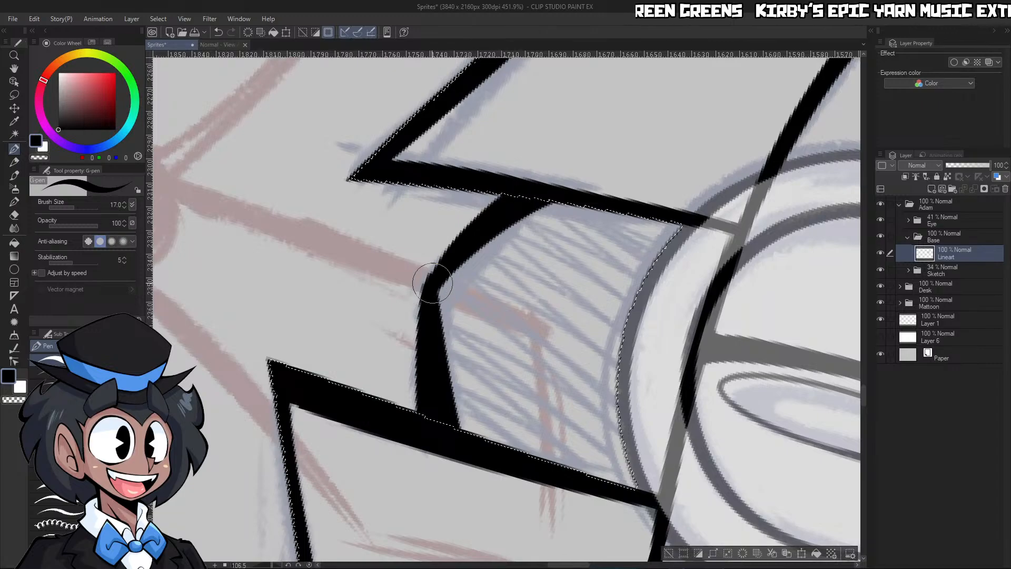
key("ctrl+z")
left_click_drag(428, 289, 519, 175)
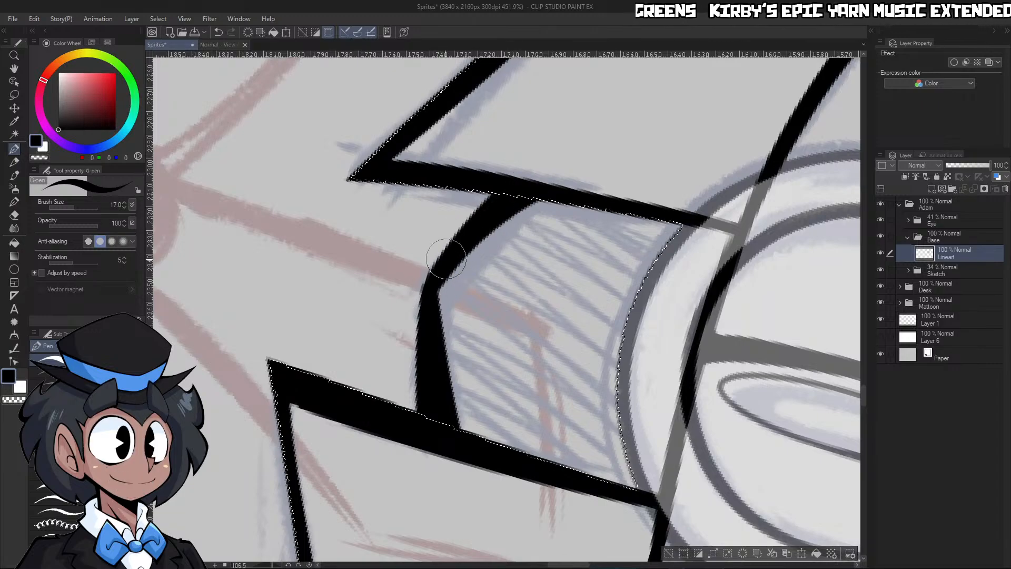
left_click_drag(428, 282, 518, 187)
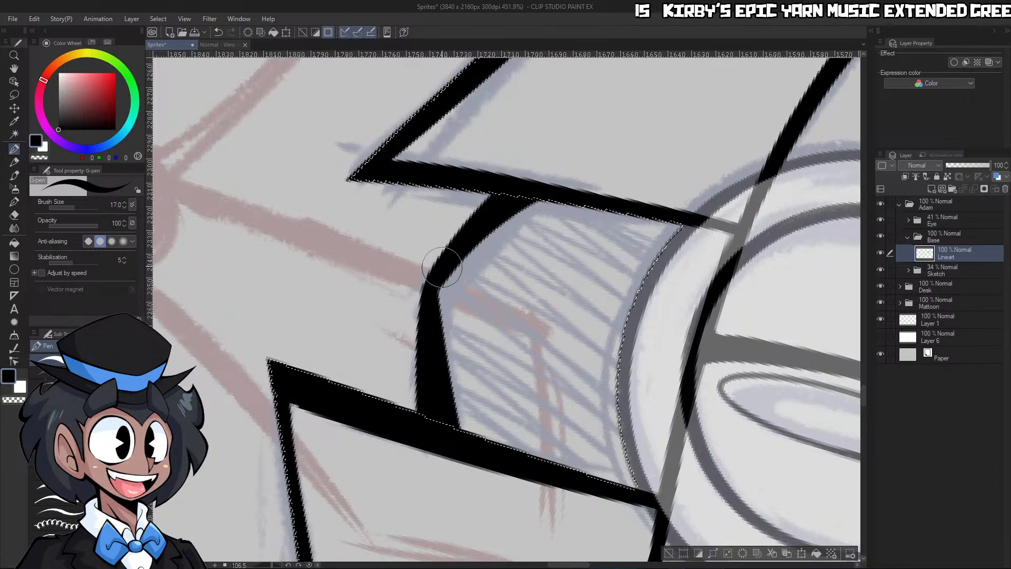
left_click_drag(442, 268, 472, 483)
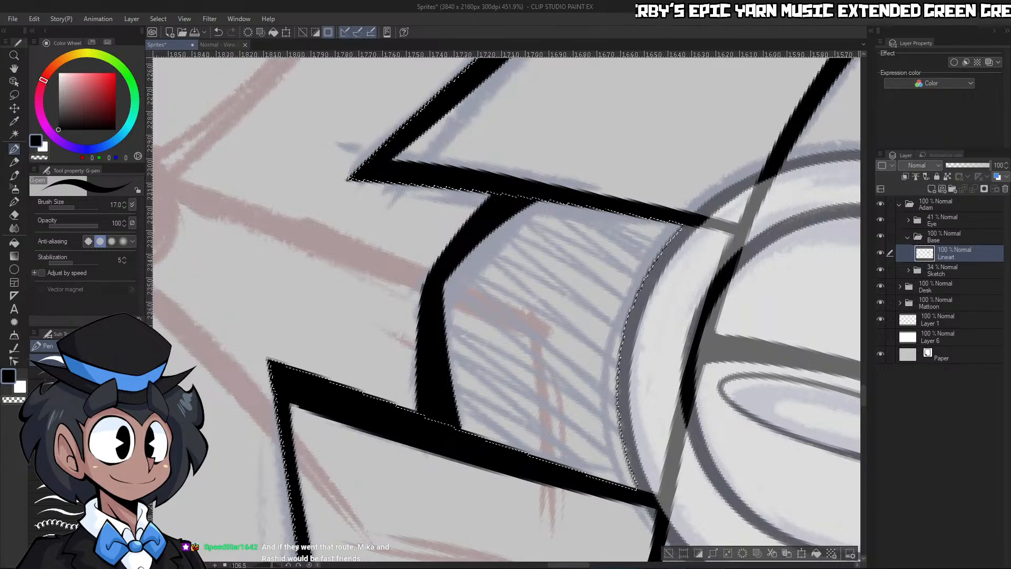
key("ctrl+space")
left_click_drag(694, 307, 627, 311)
left_click_drag(732, 323, 785, 323)
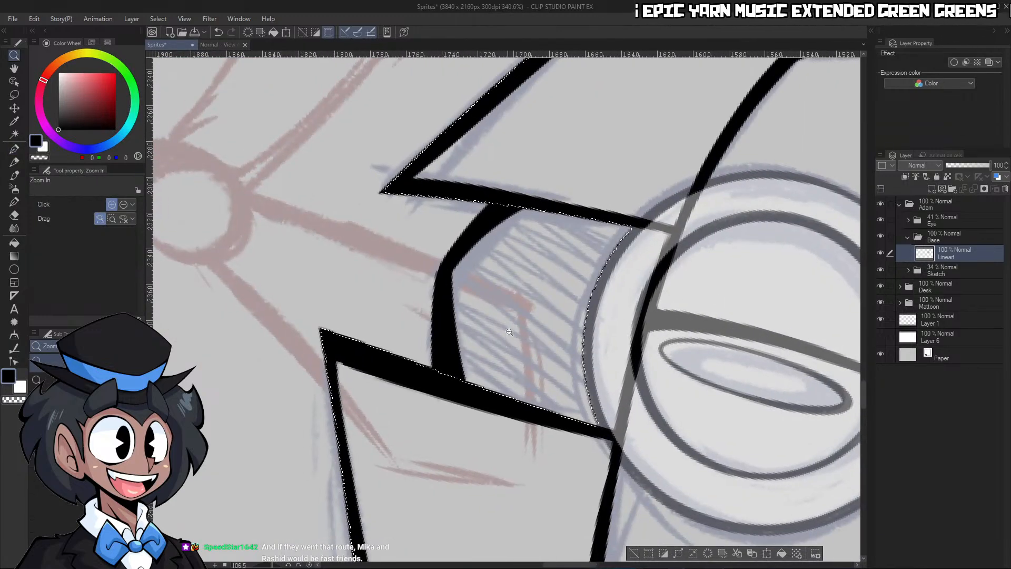
Smooth the bend in the middle of the neck's lower edge and clear the selection
left_click(515, 365)
key("c")
left_click_drag(451, 247, 448, 381)
key("ctrl+z")
key("c")
left_click_drag(443, 259, 443, 369)
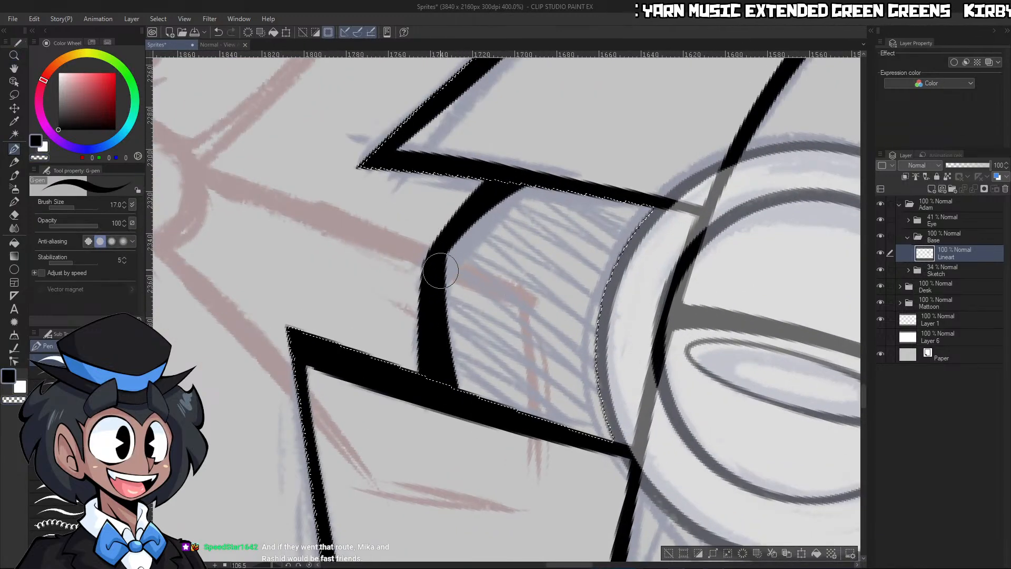
left_click(309, 565)
key("ctrl+space")
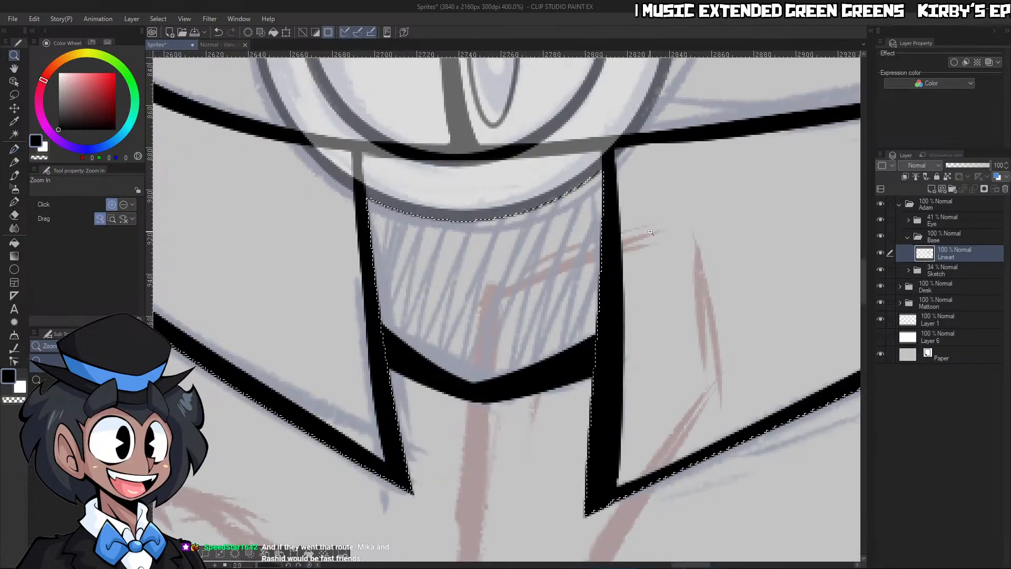
left_click_drag(644, 231, 574, 232)
left_click_drag(703, 194, 666, 194)
left_click_drag(749, 113, 777, 112)
key("g")
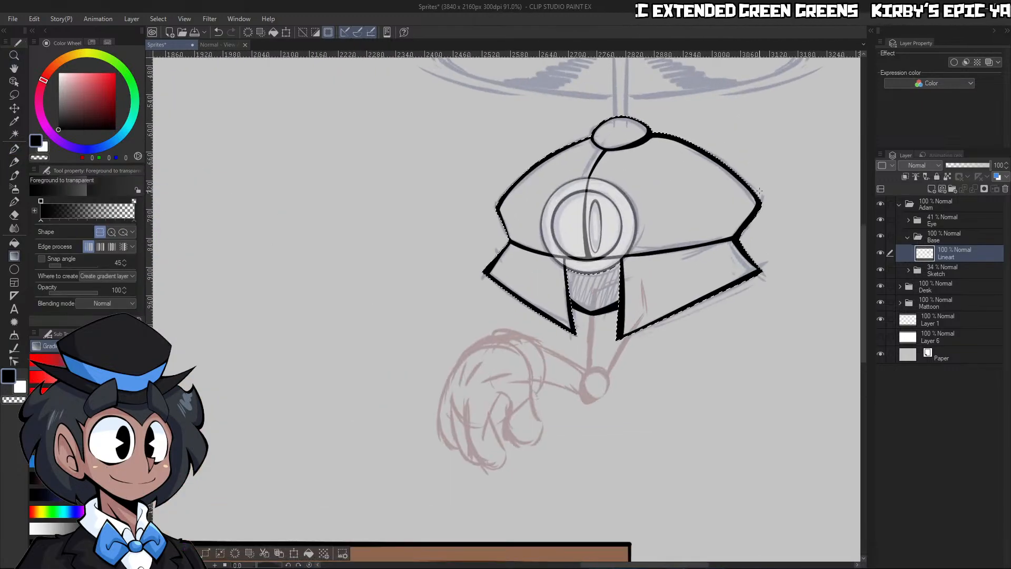
key("ctrl+d")
Auto-select the empty area outside the helmet lineart and invert the selection to cover the whole body shape
key("ctrl+space")
left_click_drag(753, 201, 698, 200)
left_click_drag(751, 150, 781, 154)
left_click_drag(758, 206, 729, 207)
left_click_drag(775, 218, 805, 225)
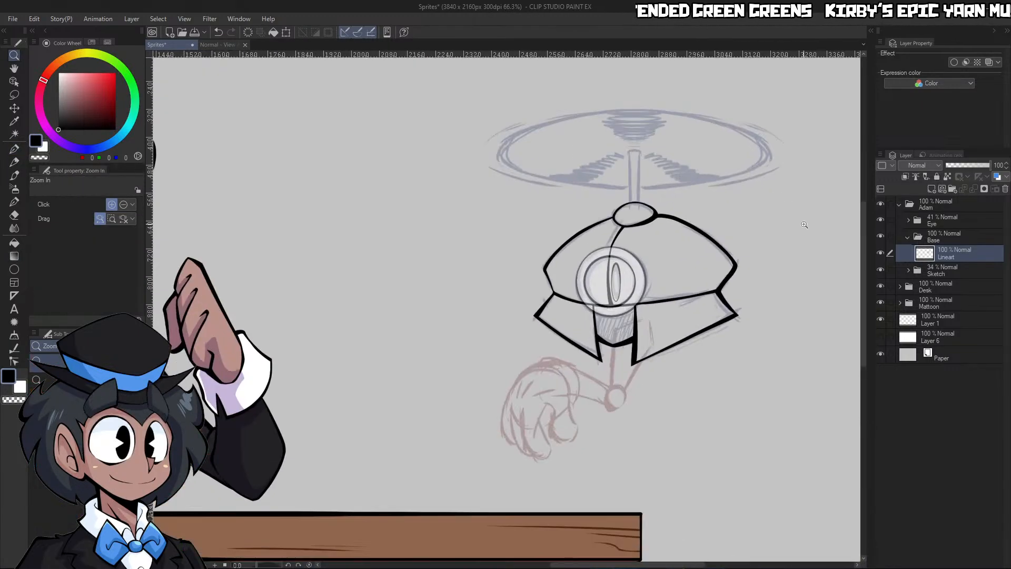
key("w")
left_click(779, 304)
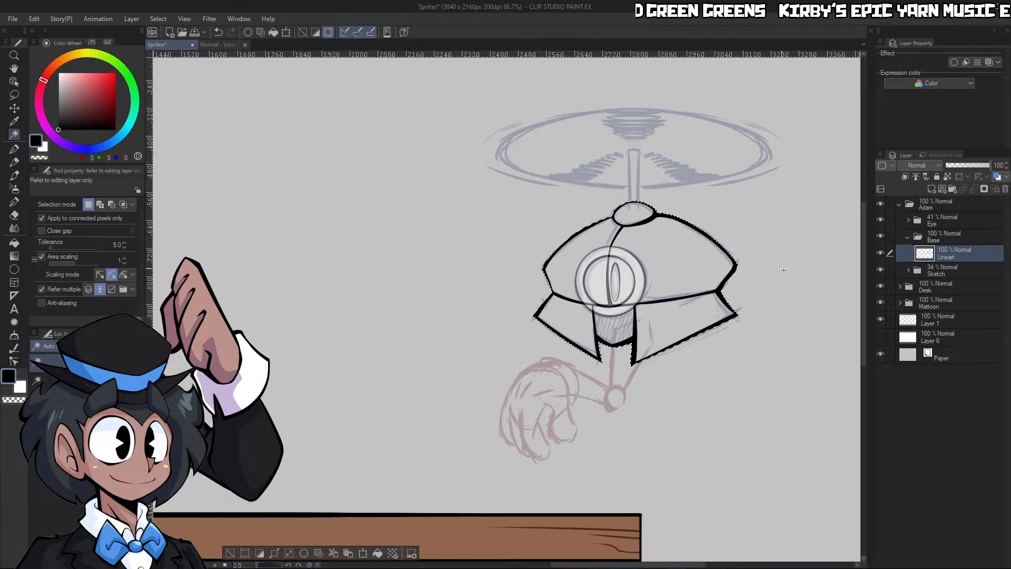
left_click(266, 554)
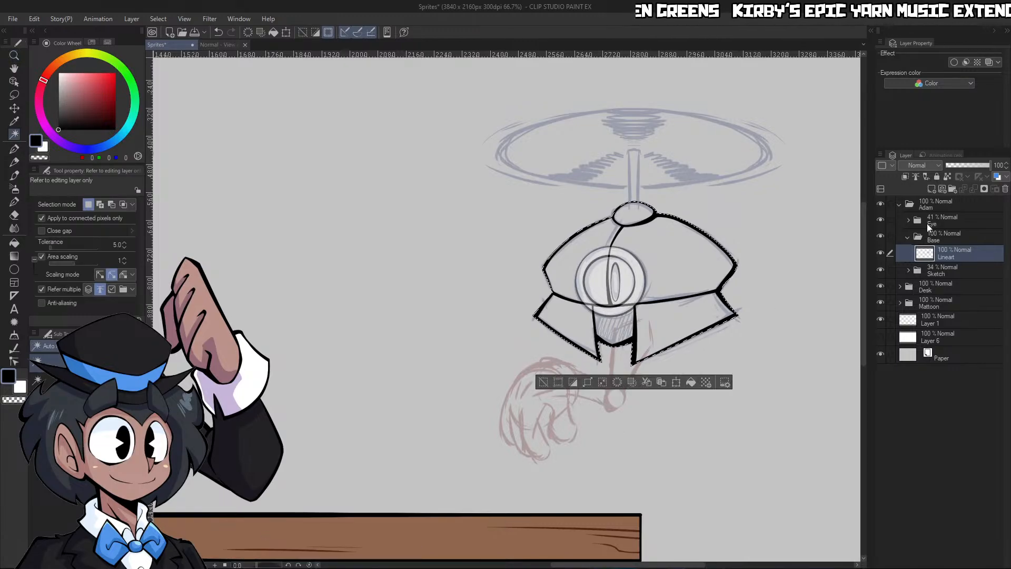
Add a layer beneath Lineart in the Base folder, fill the selection with dark grey (93, 93, 93), and deselect
left_click(932, 188)
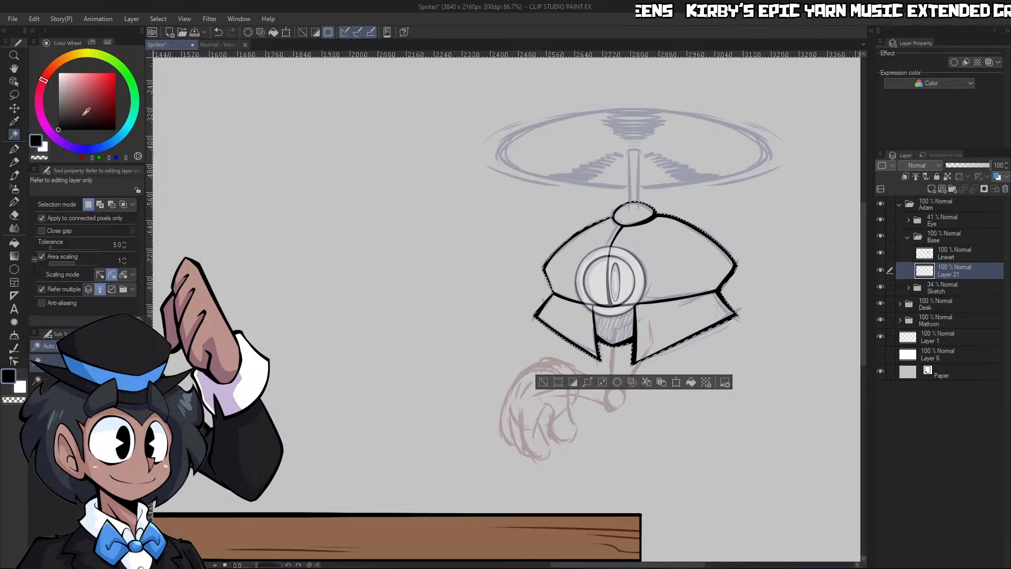
left_click(58, 108)
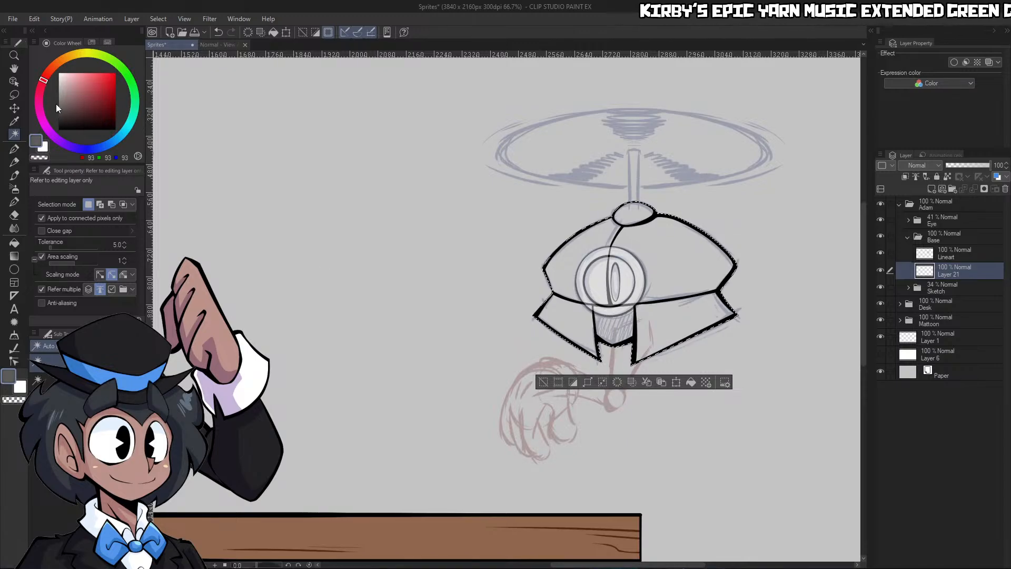
left_click(691, 382)
key("g")
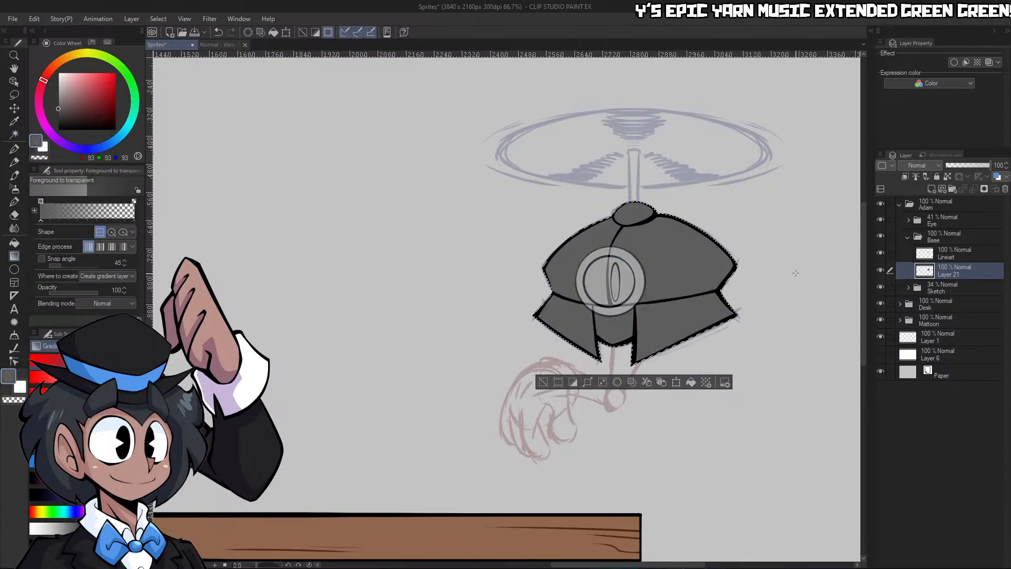
key("ctrl+d")
Collapse the Base folder and raise the Eye folder's opacity to 100%
key("ctrl+space")
left_click_drag(797, 273, 772, 277)
left_click_drag(813, 199, 847, 199)
left_click(907, 237)
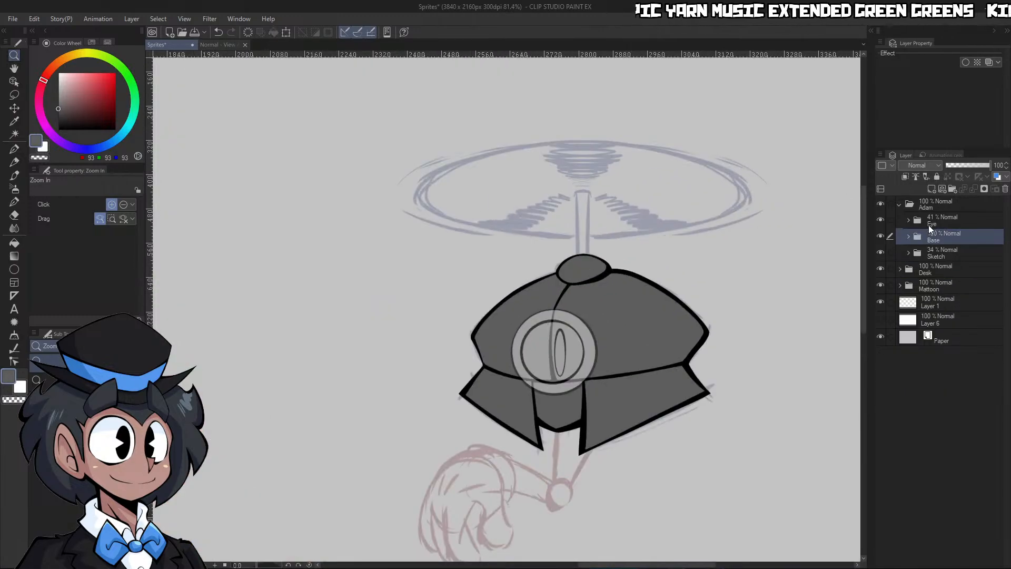
left_click(938, 220)
left_click_drag(972, 165, 993, 165)
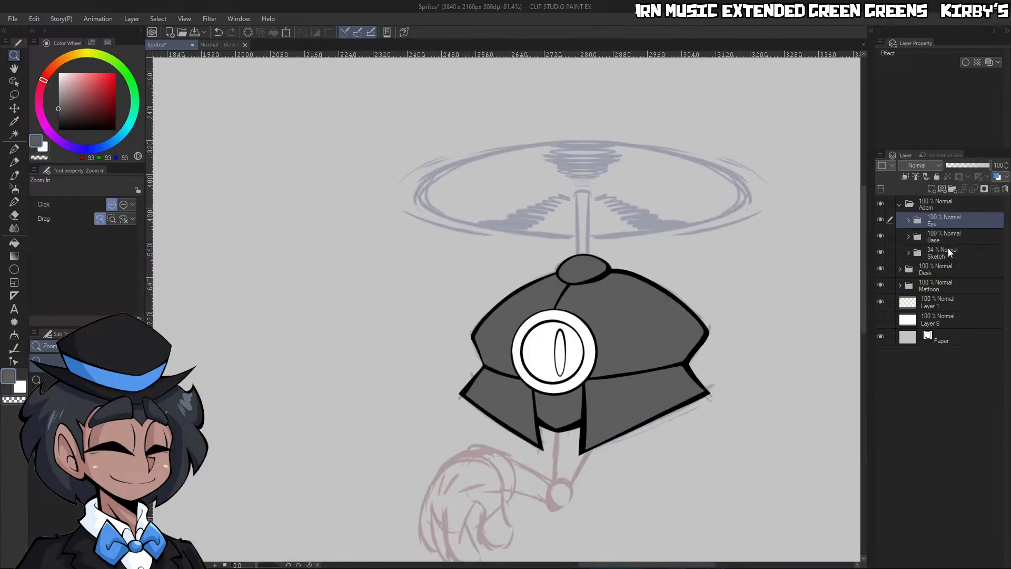
Create a folder named Propeller above Sketch and move the symmetry ruler from the sketch layer onto it
left_click(946, 252)
left_click(951, 188)
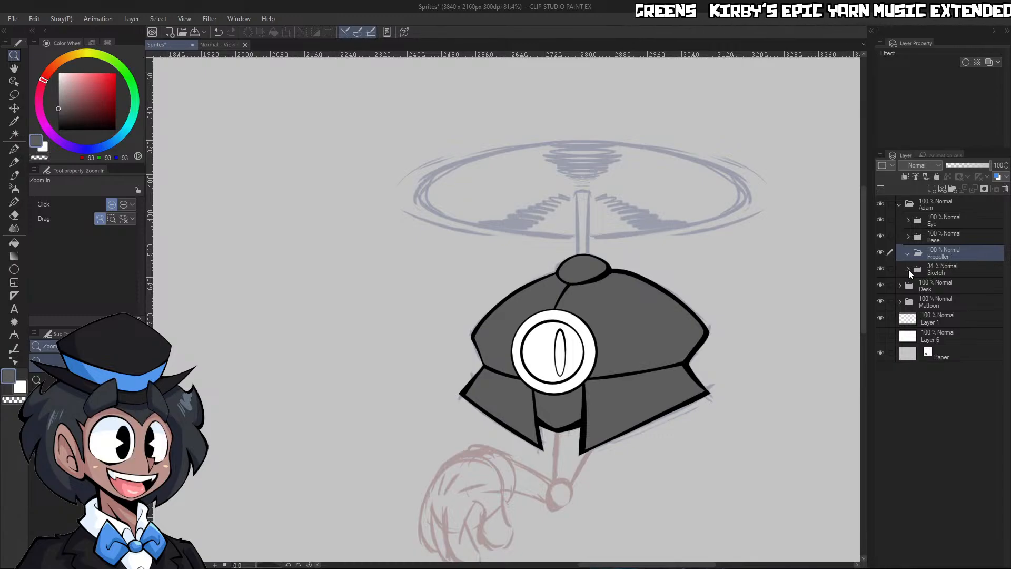
left_click(909, 270)
left_click(945, 302)
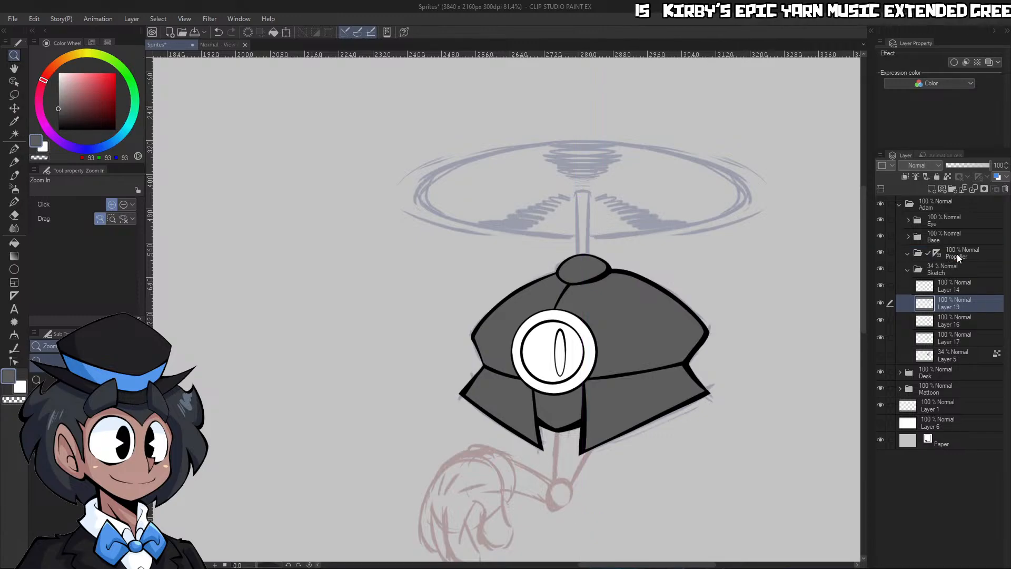
left_click(956, 254)
left_click(908, 269)
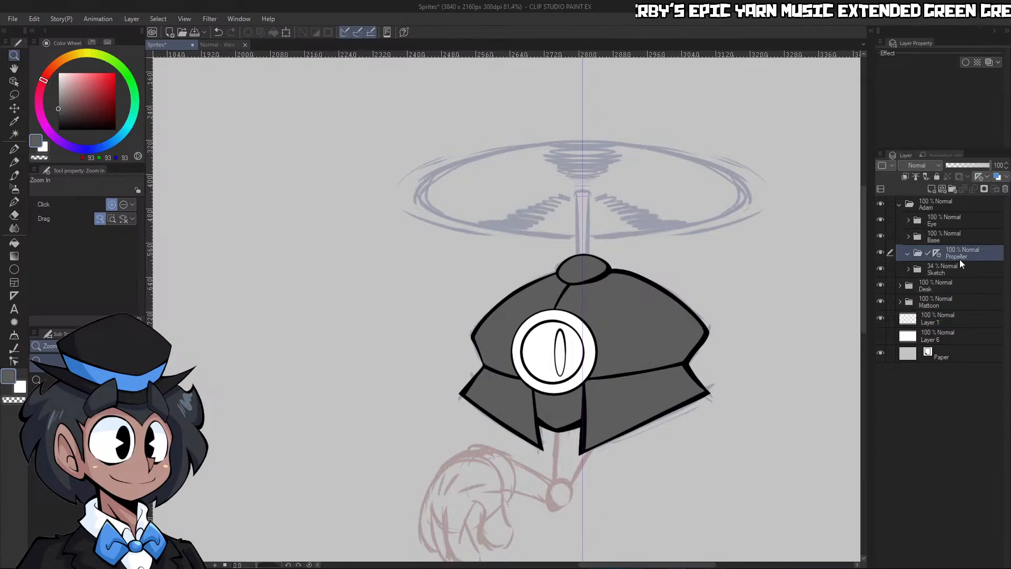
Lower the Base folder's opacity to 26% and make the Propeller folder active
left_click(937, 239)
left_click(958, 165)
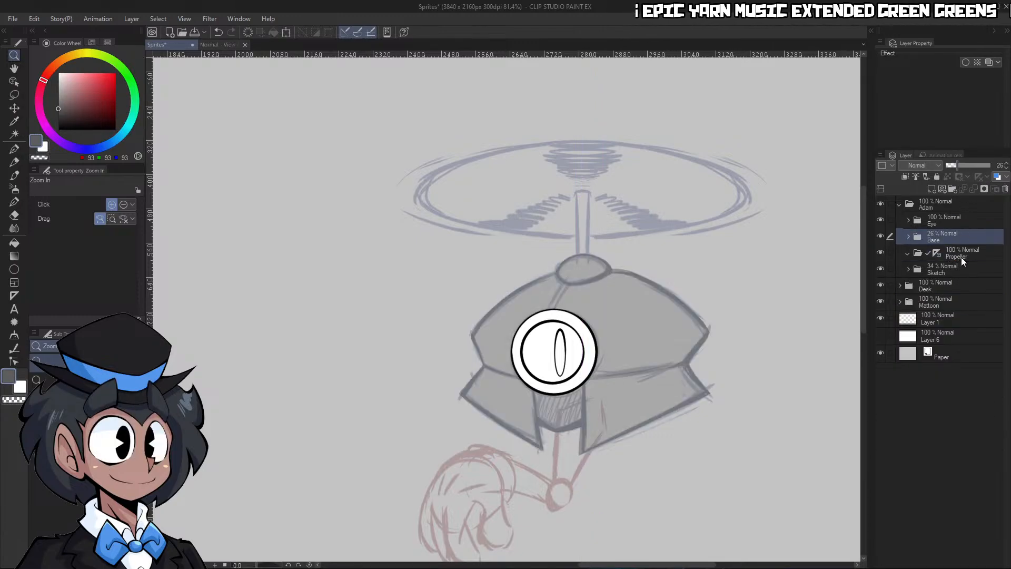
left_click(961, 257)
left_click_drag(574, 196, 592, 229)
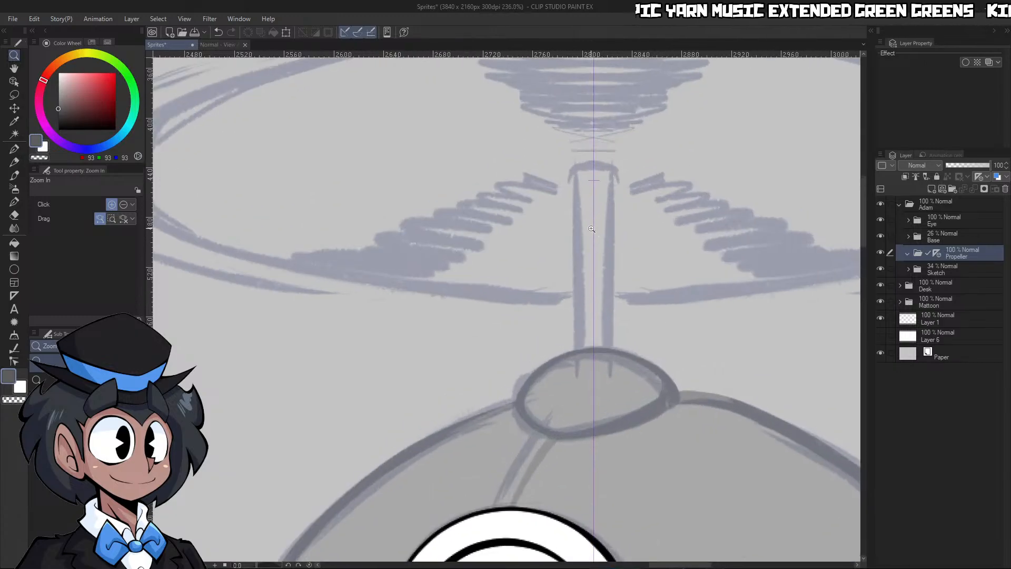
Set up the Straight line tool in black and add a new layer inside the Propeller folder
left_click(14, 269)
left_click(79, 398)
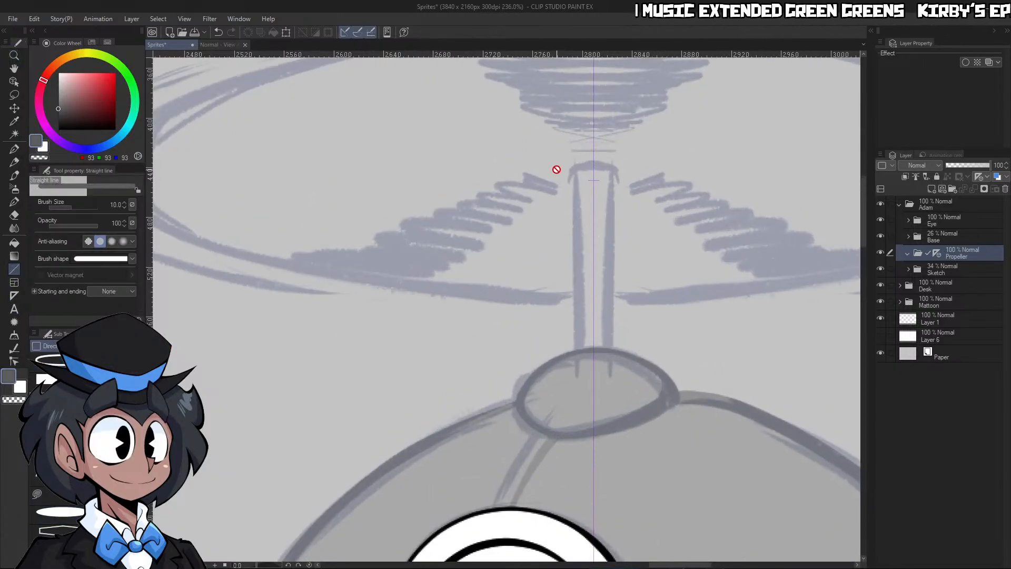
left_click(931, 188)
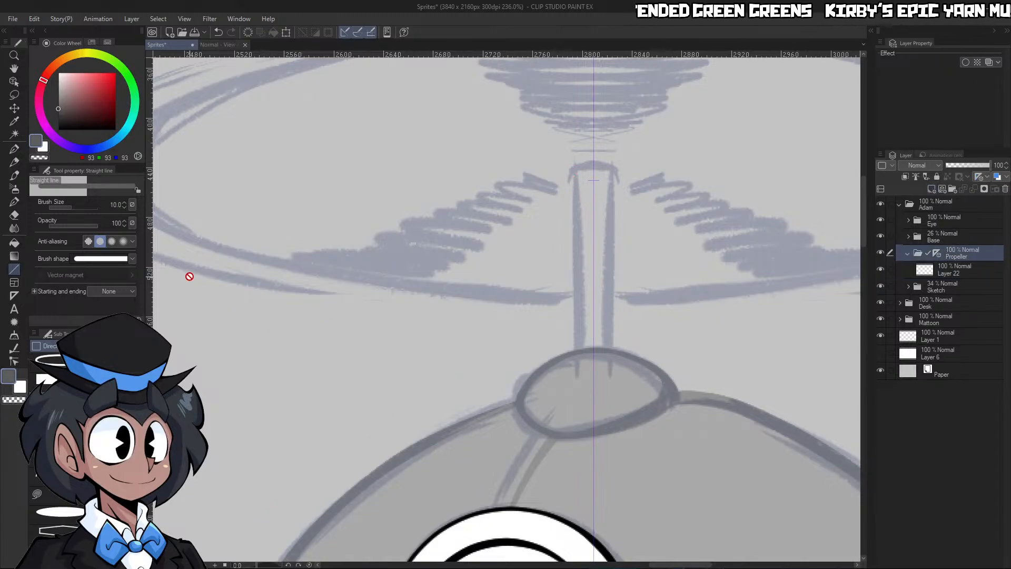
left_click_drag(89, 123, 20, 189)
left_click(953, 270)
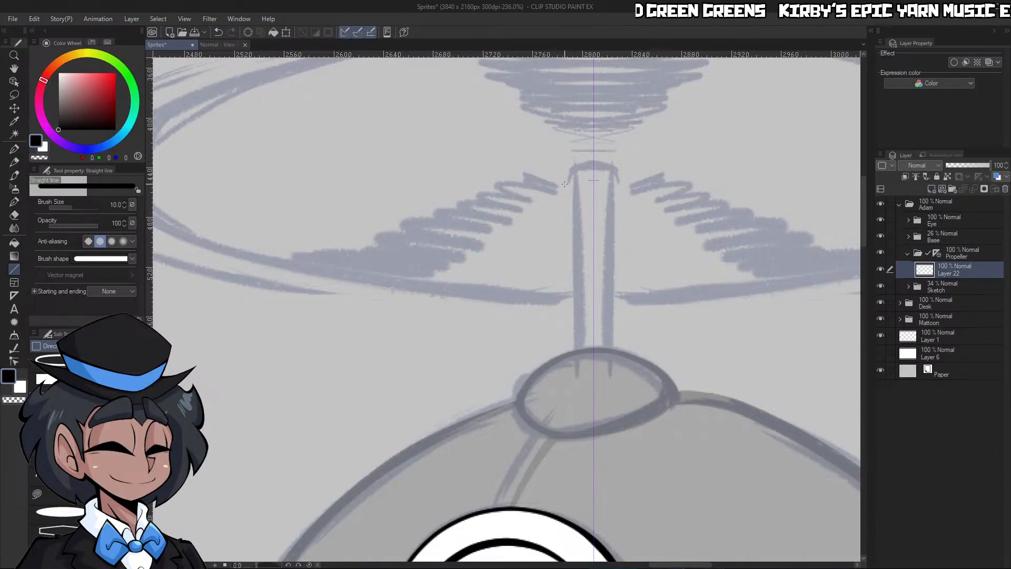
Draw the propeller shaft's two sides as mirrored straight lines from its top into the oval cap, at brush size 6
left_click_drag(574, 158, 574, 362)
key("ctrl+z")
key("bracketleft")
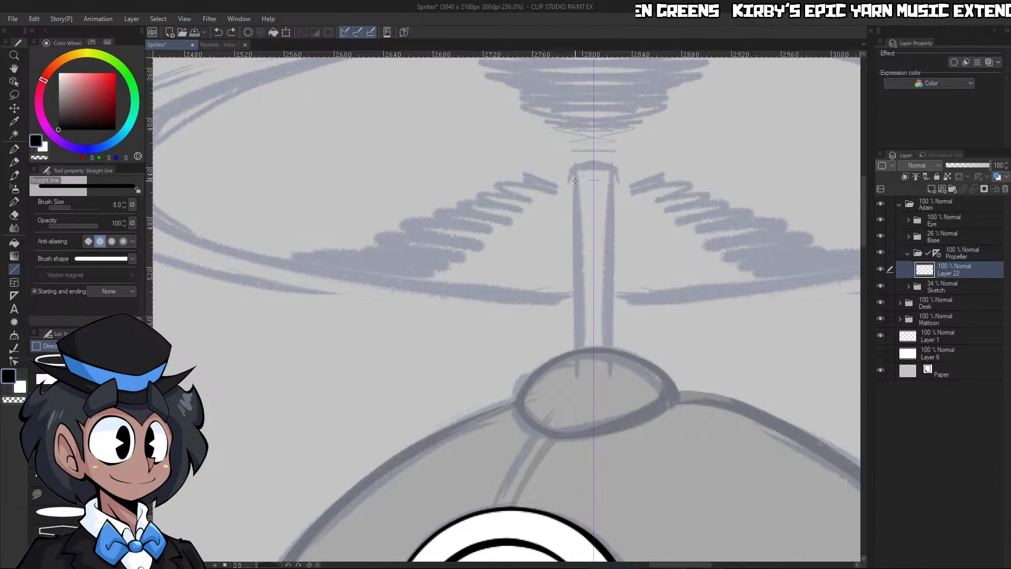
left_click_drag(574, 167, 575, 384)
key("ctrl+z")
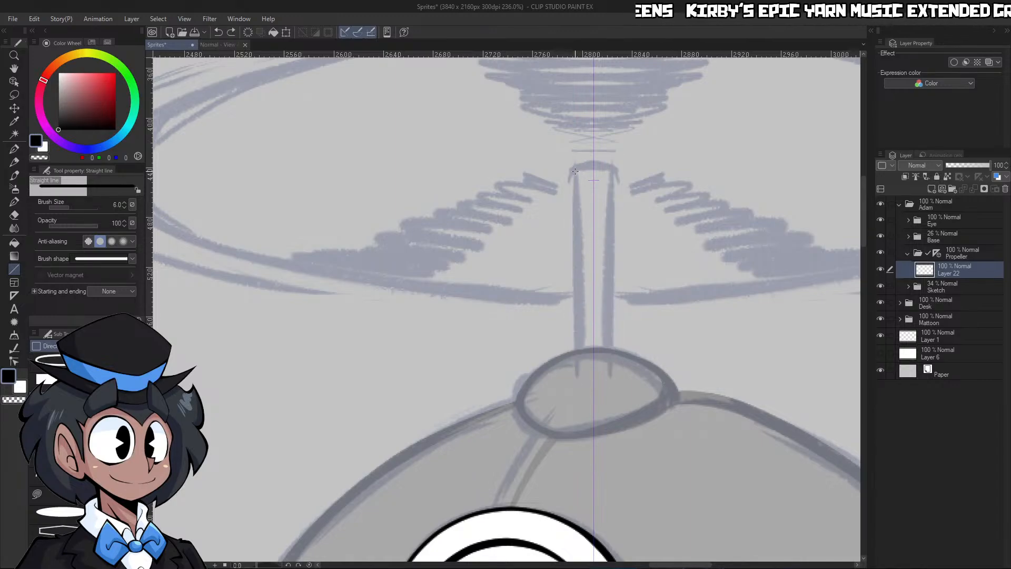
left_click_drag(574, 170, 577, 378)
Close the shaft's bottom end inside the oval cap with a shallow V and trim the line ends
key("ctrl+space")
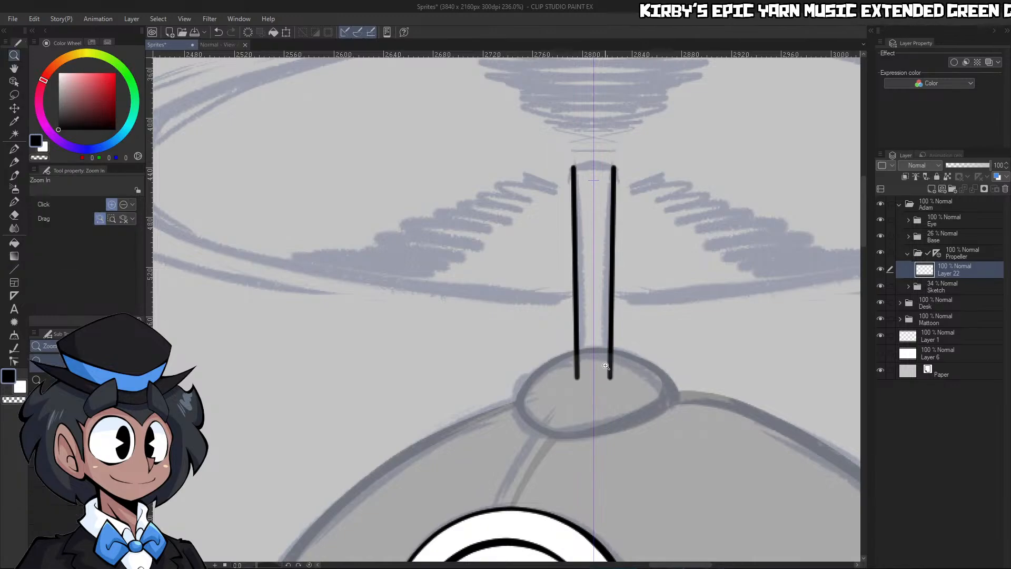
left_click(605, 366)
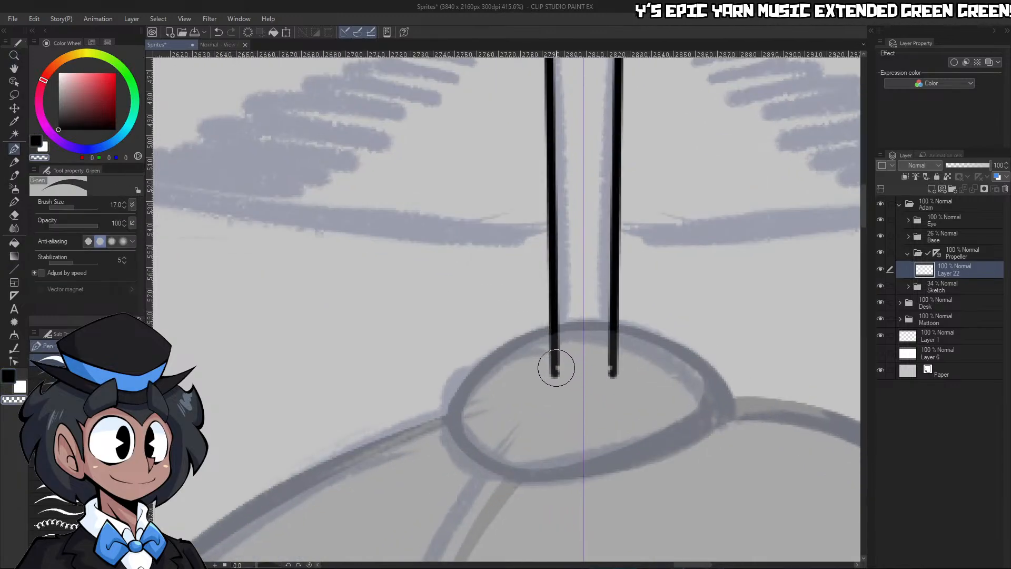
key("ctrl+z")
key("c")
left_click_drag(555, 369, 606, 386)
key("c")
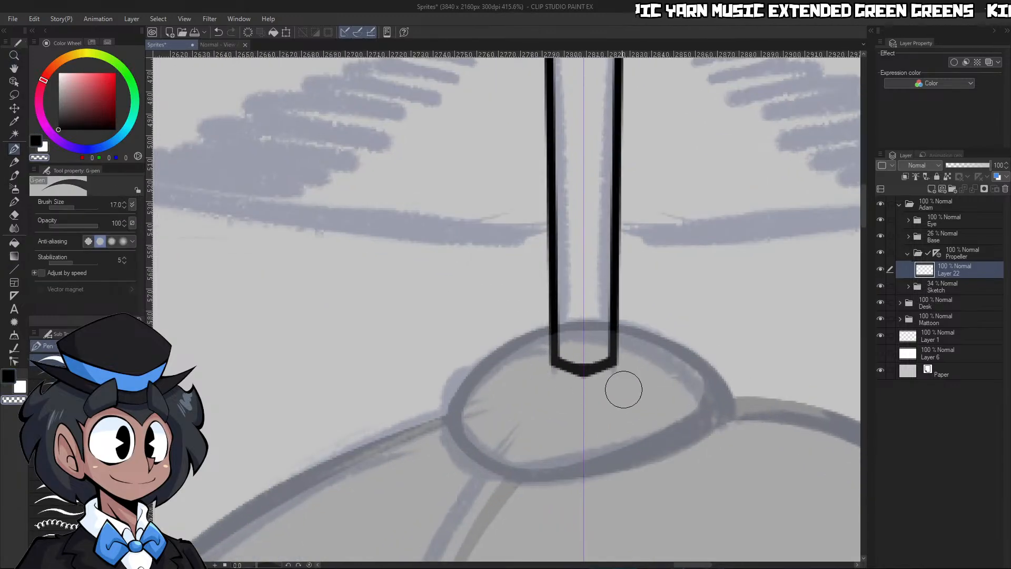
Cap the top of the propeller shaft with a mirrored arch and trim its outer corners clean
key("ctrl+space")
left_click_drag(600, 340, 547, 344)
left_click_drag(589, 223, 663, 224)
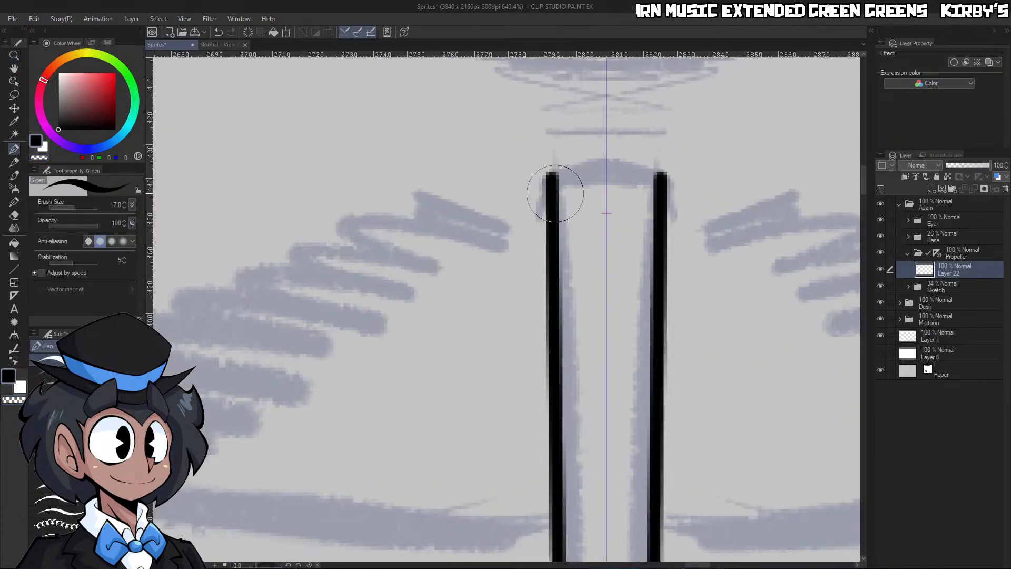
left_click_drag(557, 181, 613, 171)
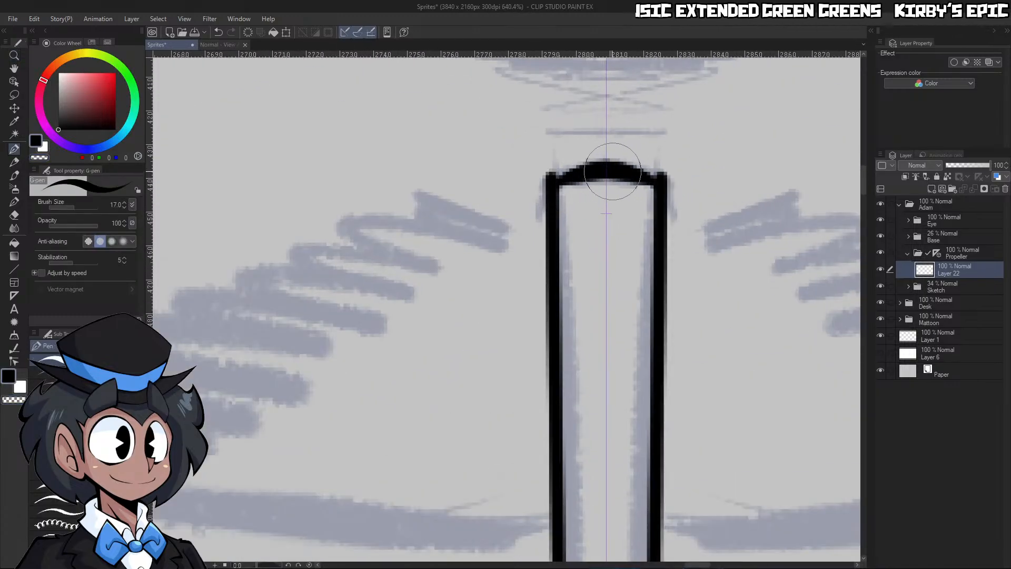
key("c")
mouse_move(522, 185)
left_mouse_down()
mouse_move(625, 151)
mouse_move(586, 182)
mouse_move(671, 177)
left_mouse_up()
key("ctrl+space")
key("c")
left_click_drag(572, 215, 605, 196)
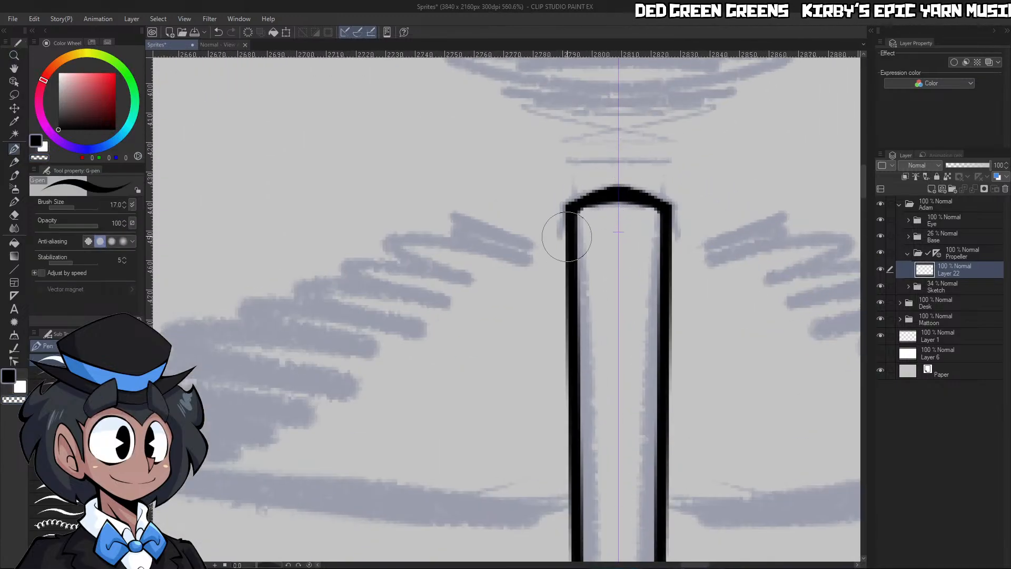
mouse_move(564, 253)
left_mouse_down()
mouse_move(495, 239)
mouse_move(496, 202)
mouse_move(665, 155)
left_mouse_up()
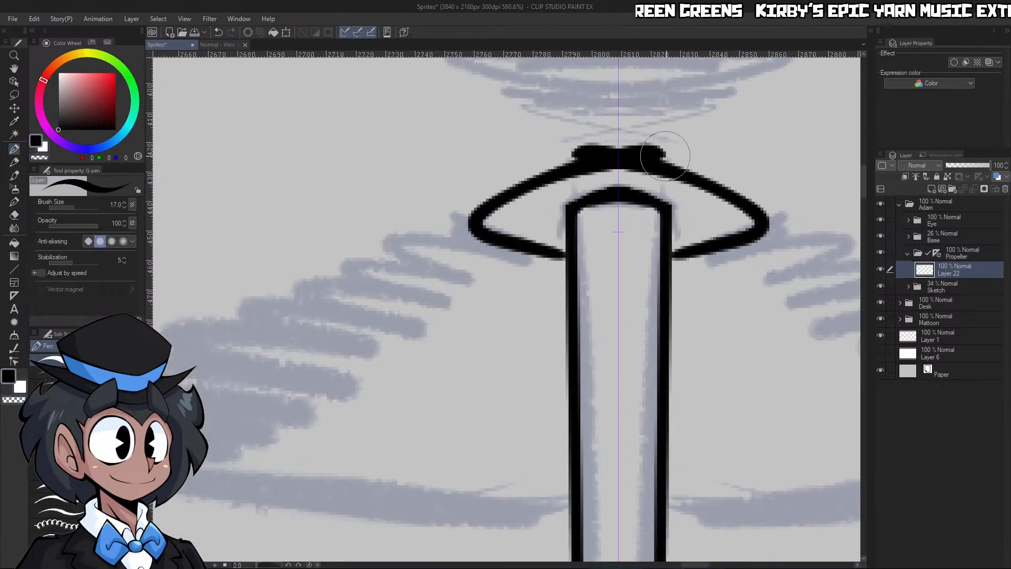
key("ctrl+z")
left_click_drag(245, 565, 251, 565)
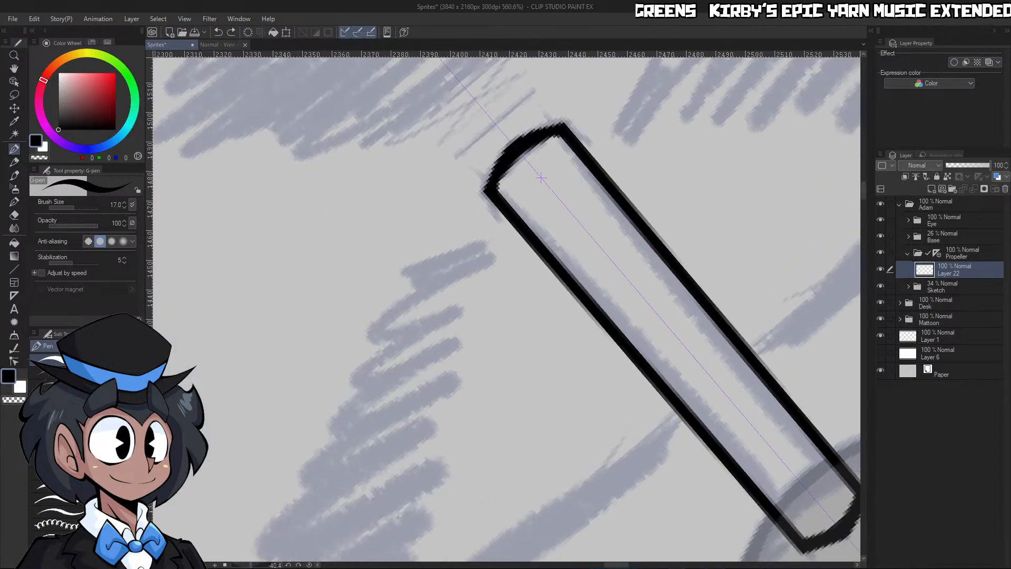
mouse_move(485, 97)
left_mouse_down()
mouse_move(474, 261)
mouse_move(514, 223)
mouse_move(402, 264)
mouse_move(497, 101)
mouse_move(482, 103)
left_mouse_up()
key("ctrl+z")
key("ctrl+z")
Ink a wide mirrored ellipse around the top of the propeller shaft, ending at both shaft sides
mouse_move(579, 60)
left_mouse_down()
mouse_move(418, 196)
mouse_move(515, 222)
left_mouse_up()
left_click(308, 565)
key("ctrl+space")
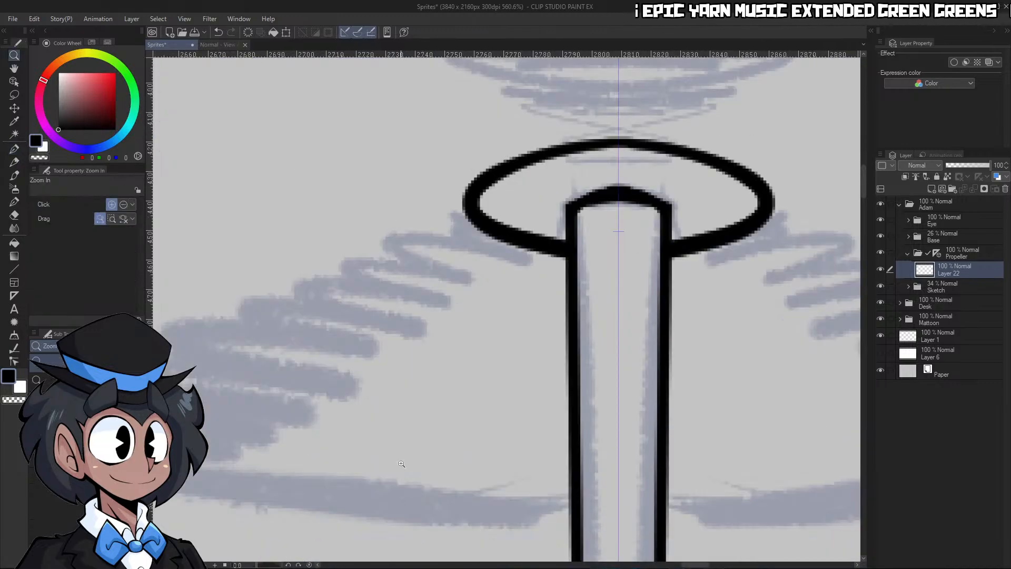
Undo the hand-inked ellipse around the shaft's top and add a new layer above the shaft's layer
left_click_drag(505, 363, 406, 363)
left_click_drag(499, 423, 527, 416)
key("ctrl+z")
left_click_drag(441, 383, 570, 282)
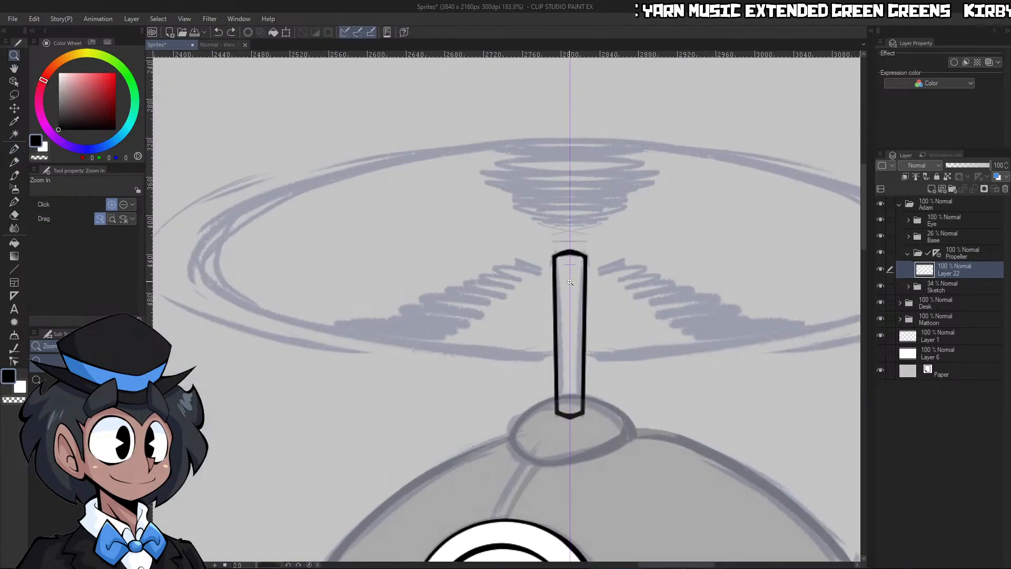
left_click(932, 188)
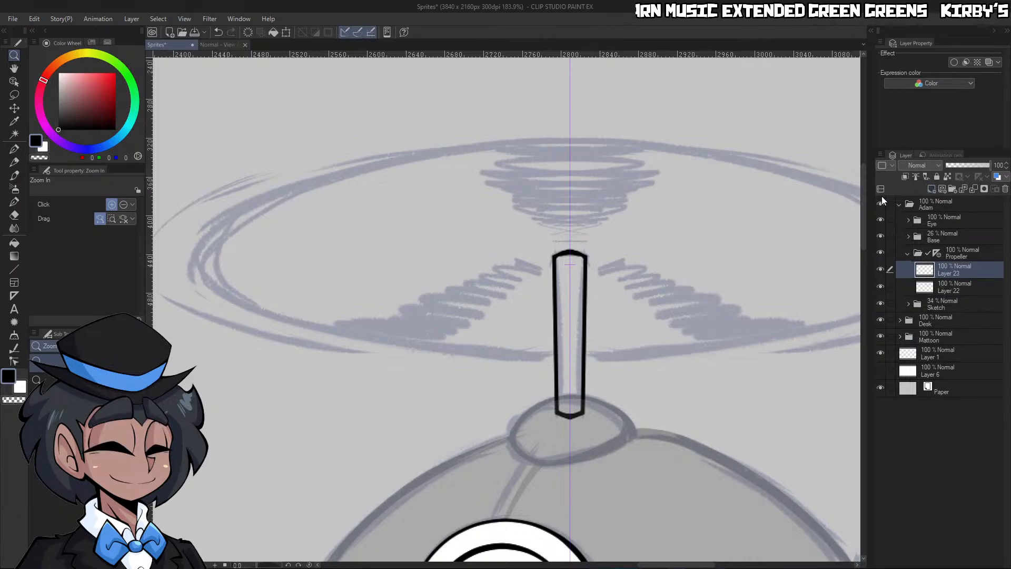
Draw a line-only ellipse centred on the propeller shaft's top with the Ellipse tool, at brush size 10 without angle adjustment
left_click(19, 270)
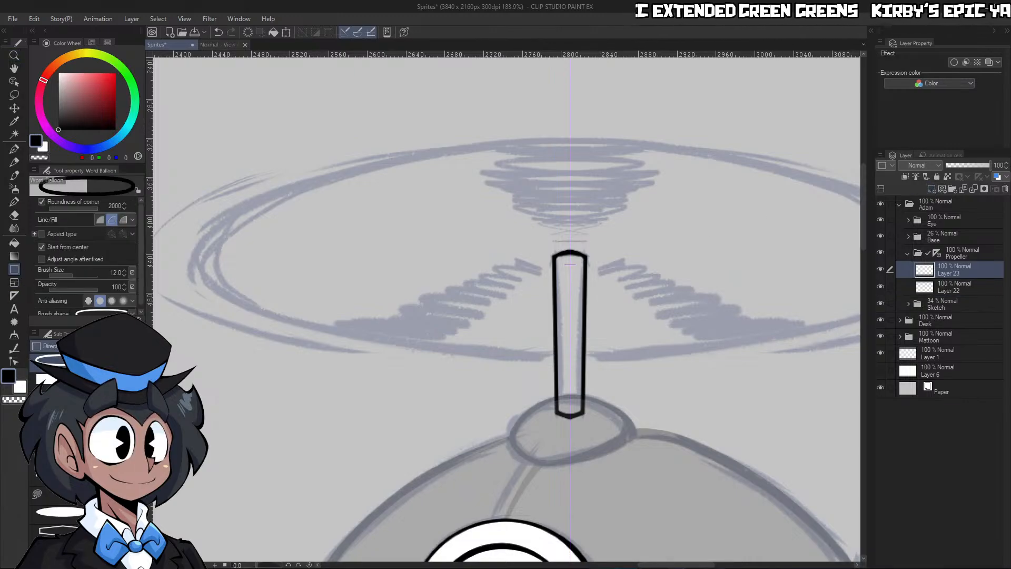
left_click(91, 513)
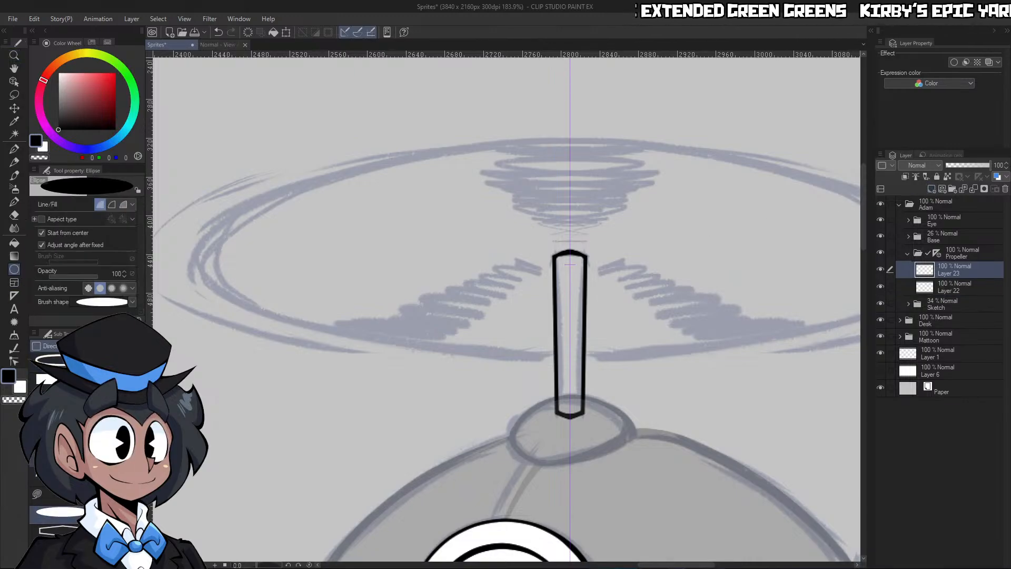
left_click(113, 205)
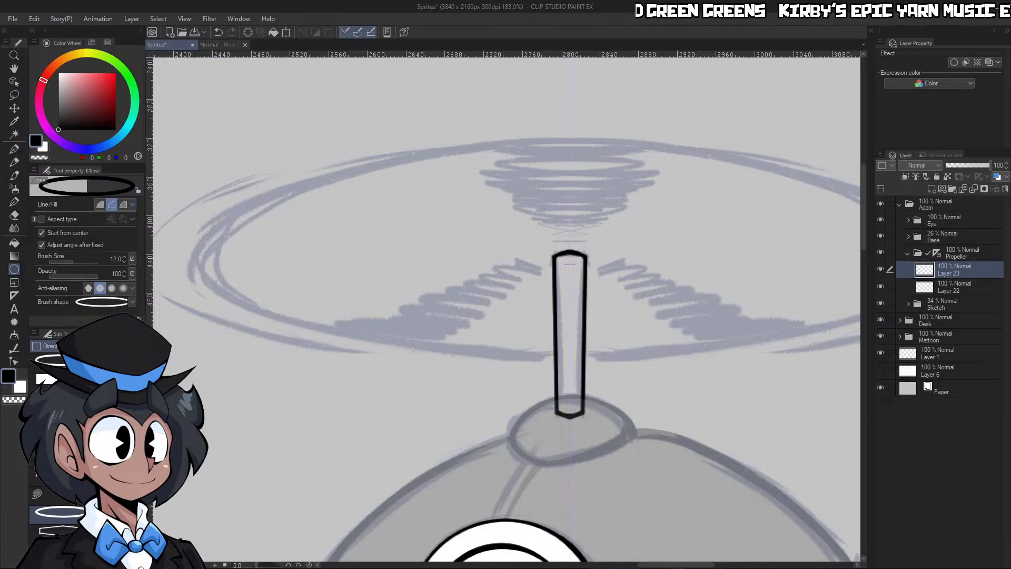
left_click_drag(570, 259, 629, 277)
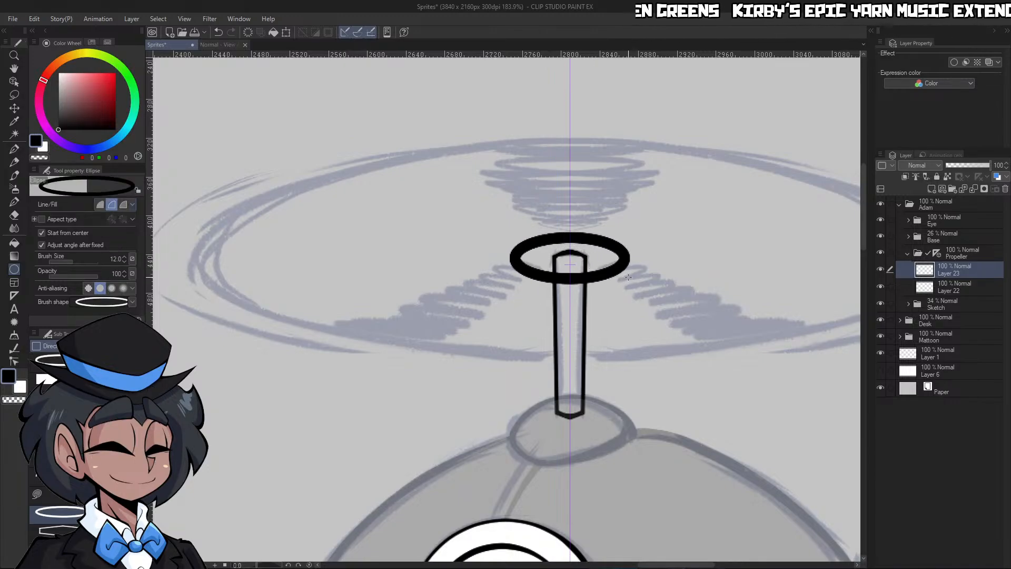
left_click(628, 277)
key("ctrl+z")
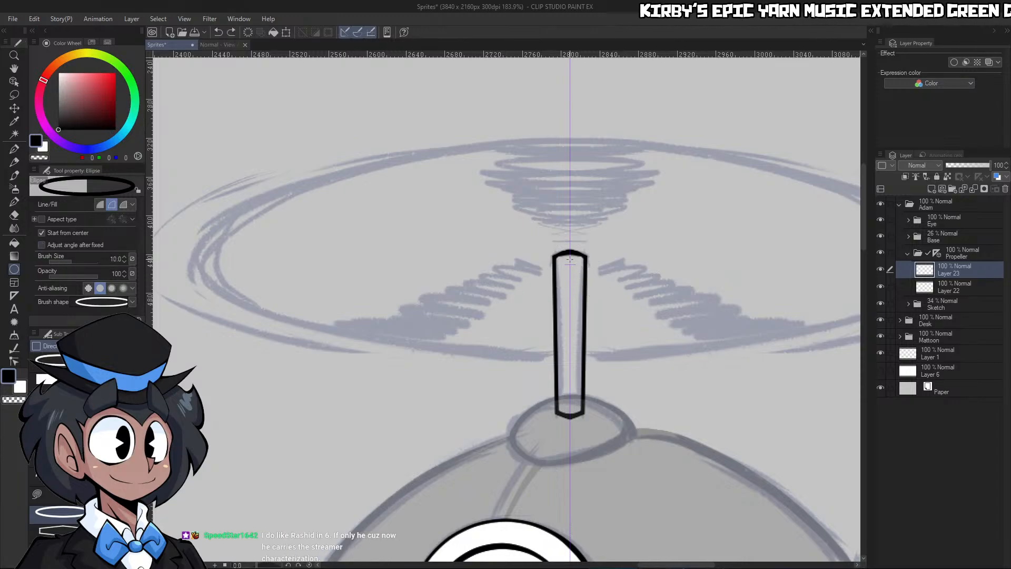
mouse_move(570, 258)
left_mouse_down()
mouse_move(583, 271)
mouse_move(709, 275)
mouse_move(652, 284)
mouse_move(658, 278)
left_mouse_up()
Erase the ellipse's segment crossing the shaft and thin its front edge using the G-pen in transparent colour at size 17
key("p")
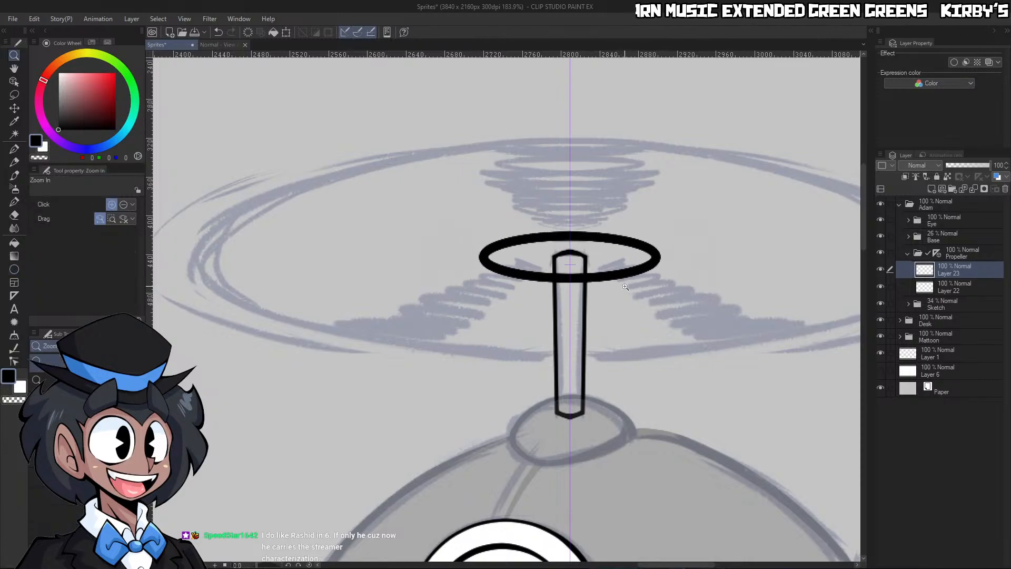
scroll(596, 269, "up", 5)
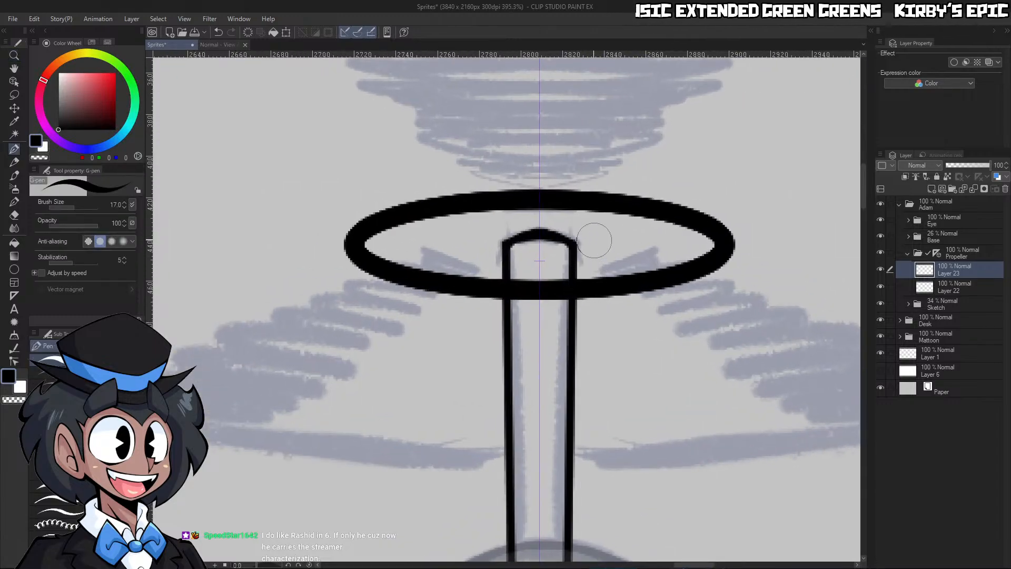
key("c")
mouse_move(519, 277)
left_mouse_down()
mouse_move(518, 306)
mouse_move(535, 271)
left_mouse_up()
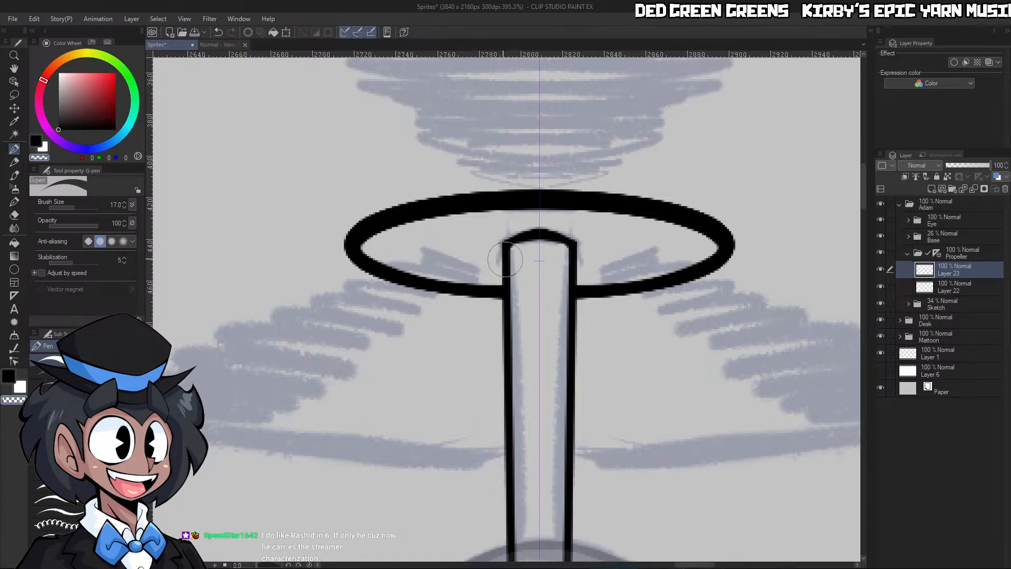
key("ctrl+z")
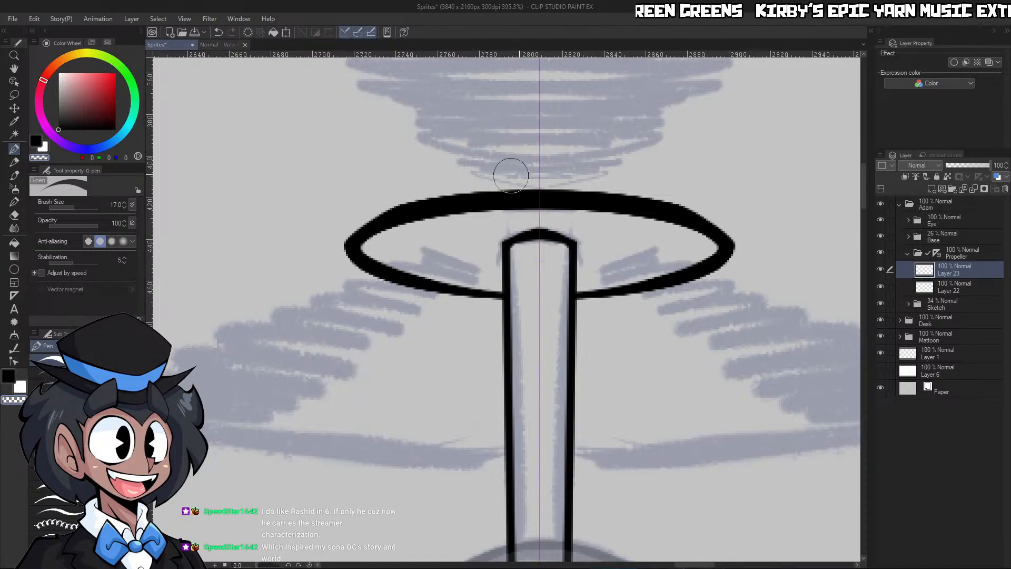
Rotate the canvas and shave the small ellipse's thick back edge down to a slimmer line
left_click_drag(254, 565, 248, 565)
left_click_drag(346, 410, 505, 104)
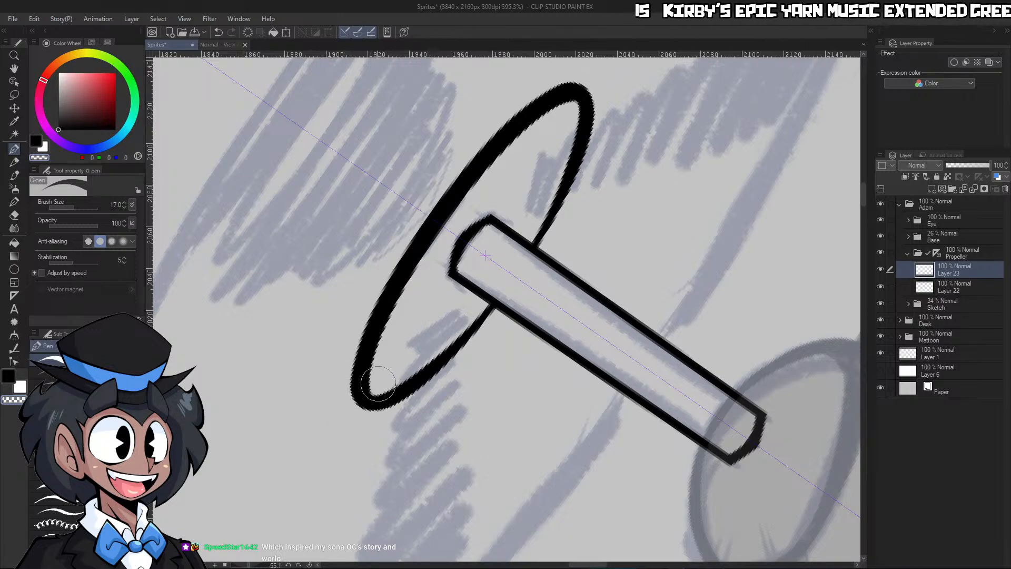
left_click_drag(378, 383, 557, 105)
Taper the small ellipse's front edge to a thin line where it meets the shaft, and restore the canvas rotation
mouse_move(375, 377)
left_mouse_down()
mouse_move(436, 316)
mouse_move(379, 357)
mouse_move(374, 387)
mouse_move(432, 317)
mouse_move(383, 346)
mouse_move(380, 392)
mouse_move(352, 361)
mouse_move(349, 394)
mouse_move(378, 393)
mouse_move(363, 412)
mouse_move(401, 399)
mouse_move(466, 330)
left_mouse_up()
key("ctrl+z")
left_click_drag(358, 420, 500, 303)
key("ctrl+z")
mouse_move(360, 420)
left_mouse_down()
mouse_move(419, 386)
mouse_move(501, 300)
left_mouse_up()
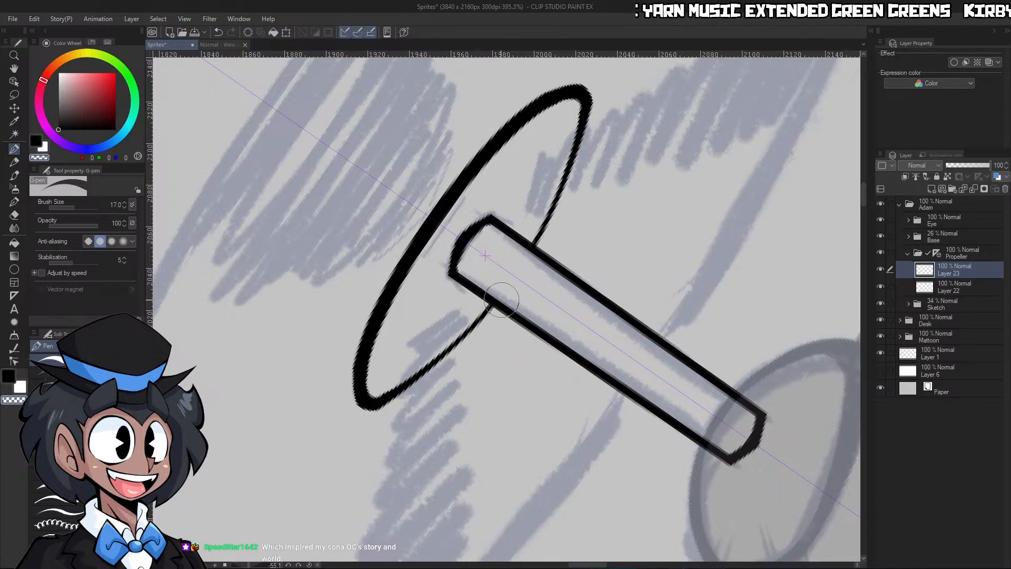
key("ctrl+z")
left_click_drag(356, 425, 524, 308)
key("ctrl+z")
left_click_drag(381, 391, 487, 279)
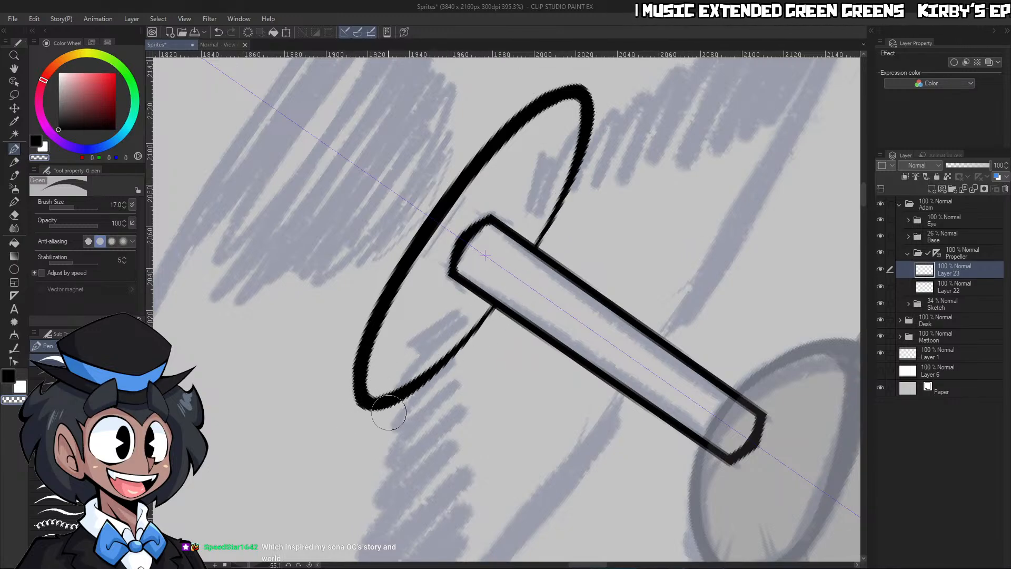
mouse_move(359, 421)
left_mouse_down()
mouse_move(447, 372)
mouse_move(493, 322)
mouse_move(497, 339)
left_mouse_up()
key("ctrl+z")
key("ctrl+z")
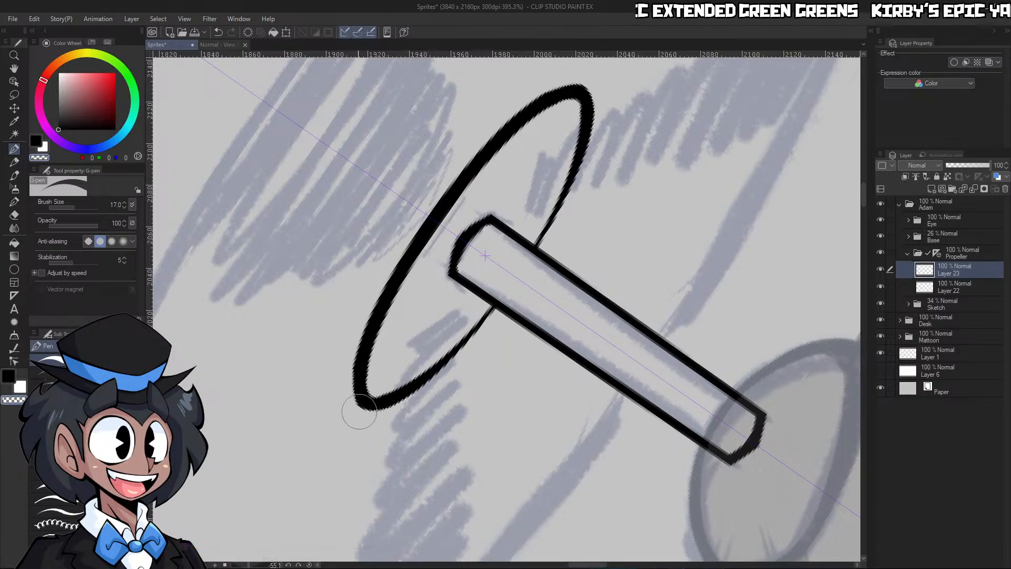
left_click_drag(359, 411, 445, 363)
left_click(310, 565)
key("ctrl+space")
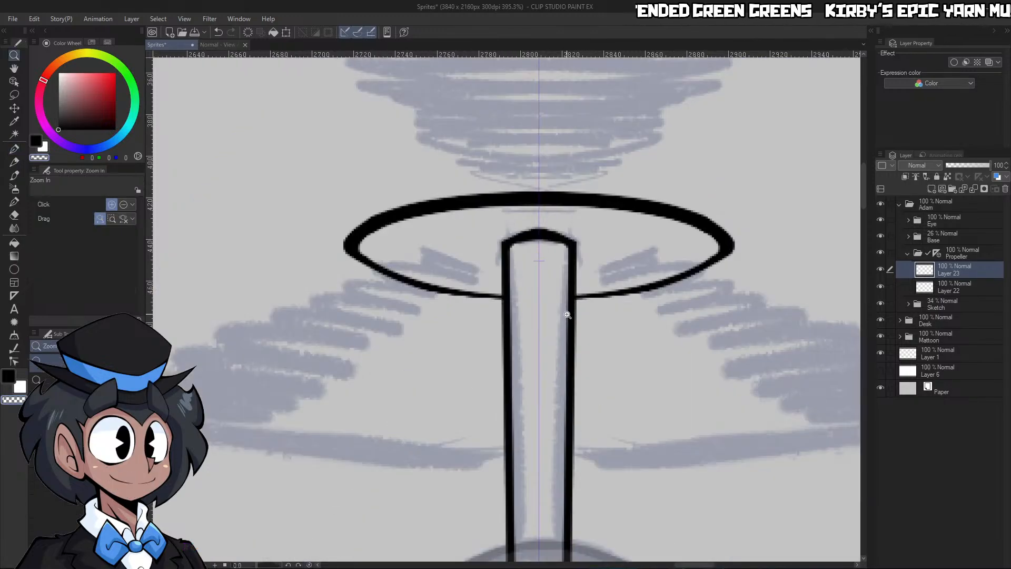
left_click_drag(605, 299, 566, 325)
left_click_drag(708, 263, 702, 284)
key("ctrl+z")
left_click(638, 262)
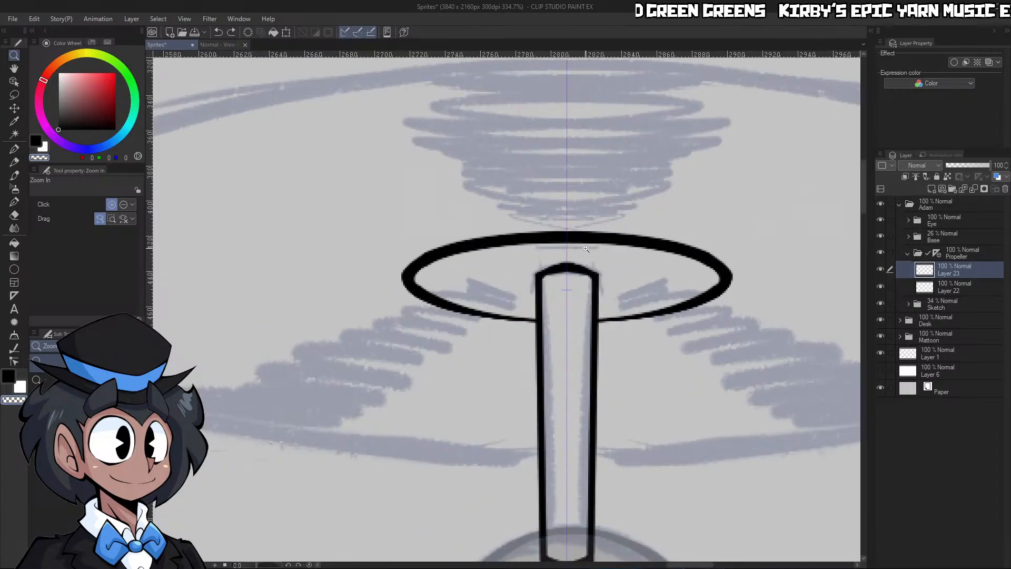
key("p")
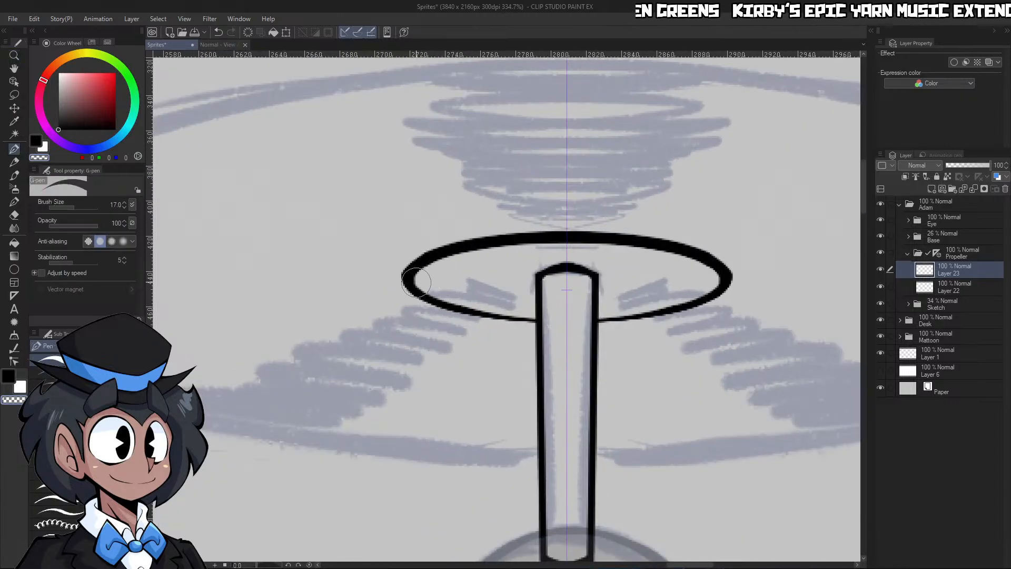
Create an elliptical figure ruler centred on the shaft's axis, sized to the sketched outer rim of the propeller
key("ctrl+space")
mouse_move(586, 261)
left_mouse_down()
mouse_move(587, 285)
mouse_move(579, 275)
left_mouse_up()
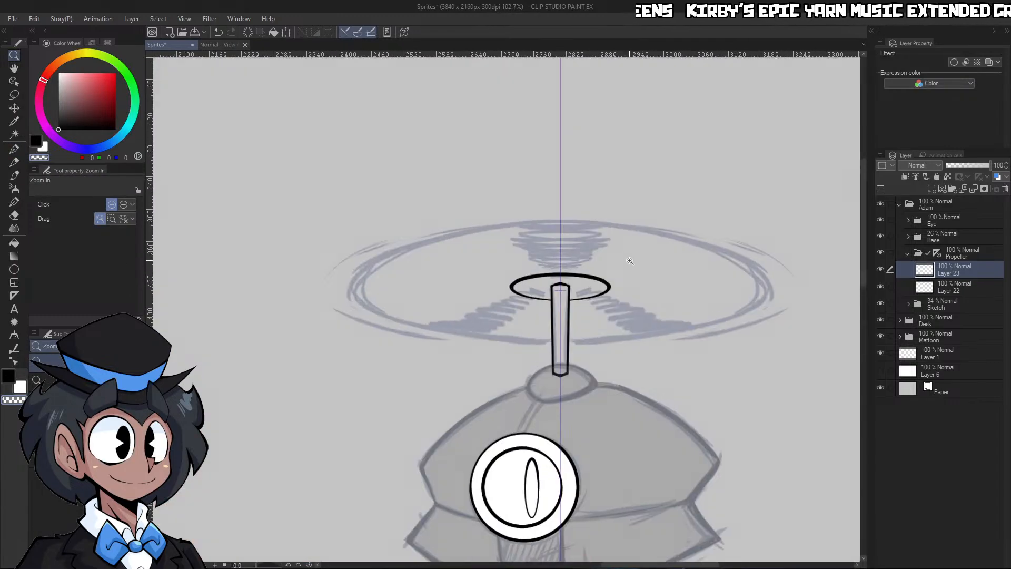
left_click(14, 269)
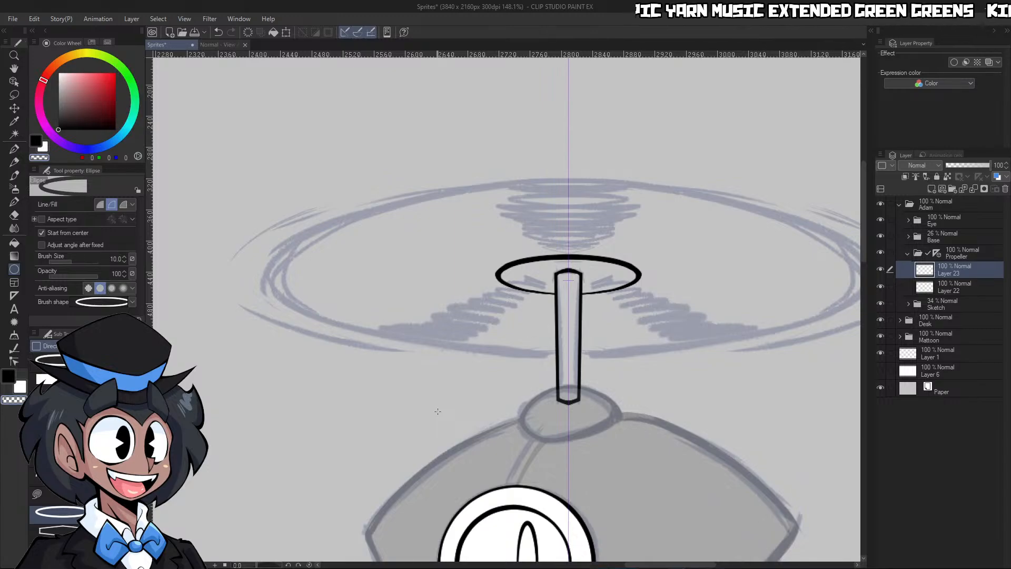
left_click(14, 296)
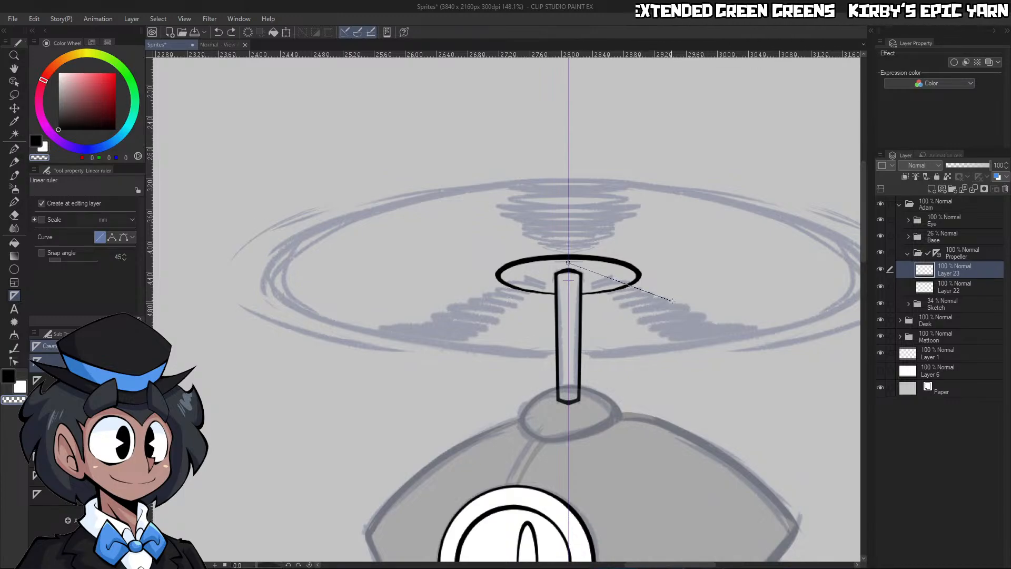
left_click_drag(672, 300, 680, 286)
key("ctrl+z")
left_click(74, 399)
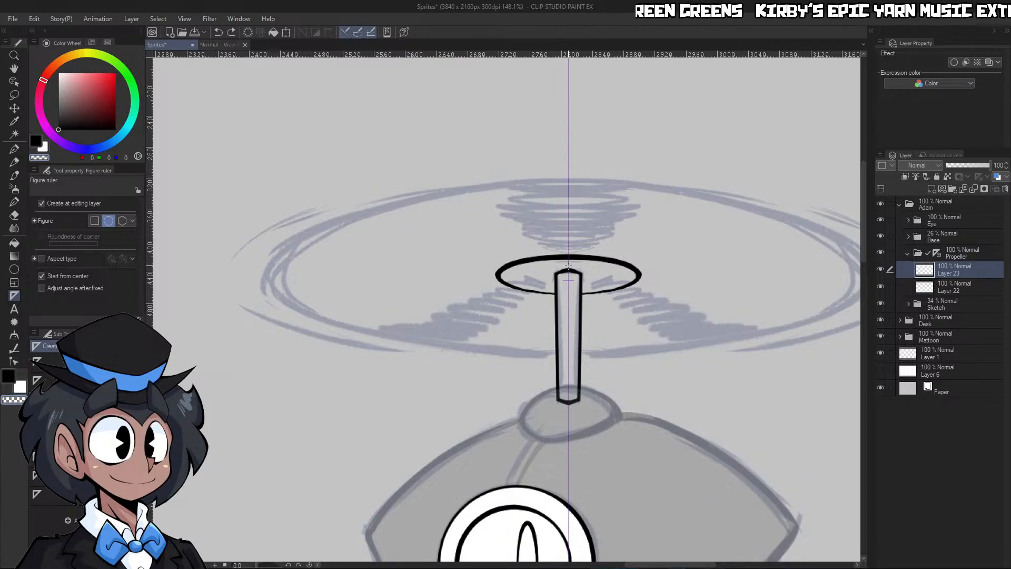
left_click_drag(596, 271, 858, 348)
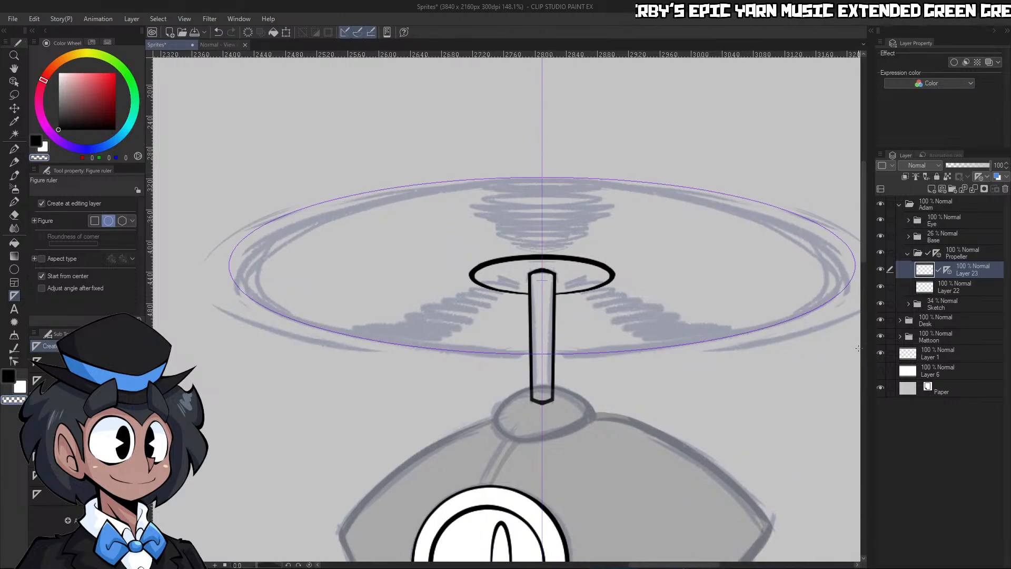
Select the elliptical ruler and nudge it slightly down to match the sketched rim
key("o")
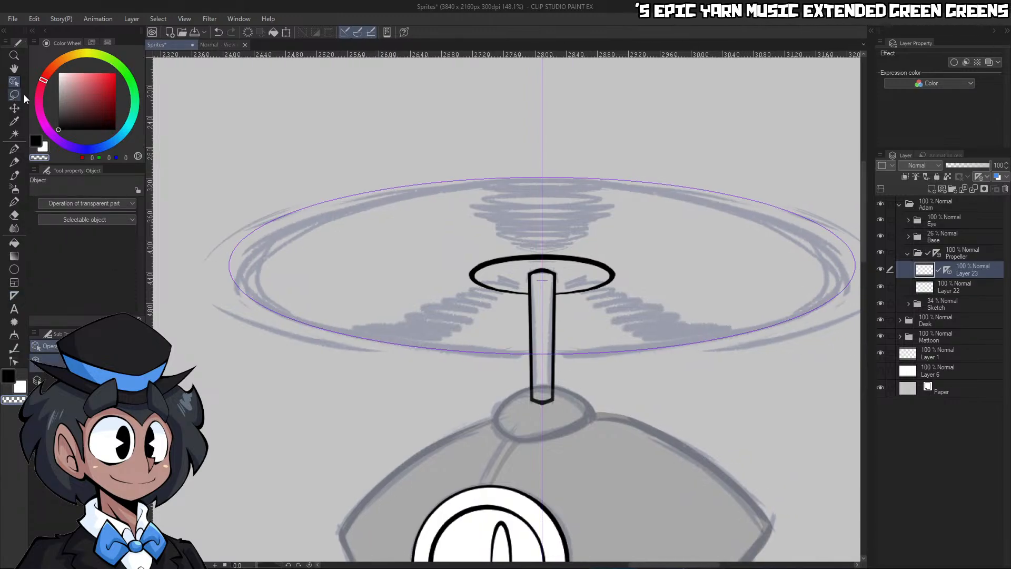
left_click(668, 187)
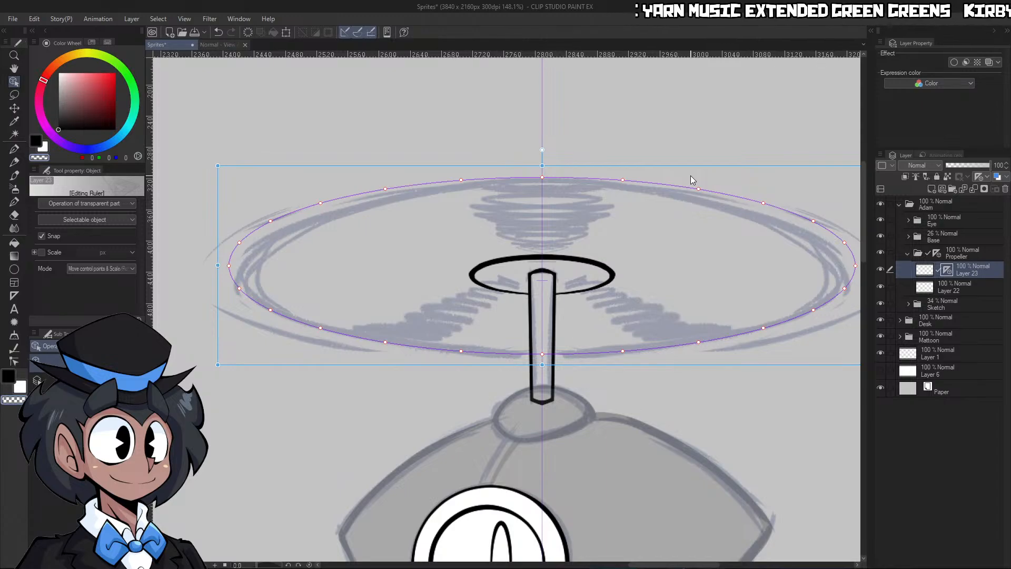
key("Down")
key("Down")
key("Down")
Ink the propeller's full outer rim in black along the elliptical ruler with the G-pen at size 17
key("p")
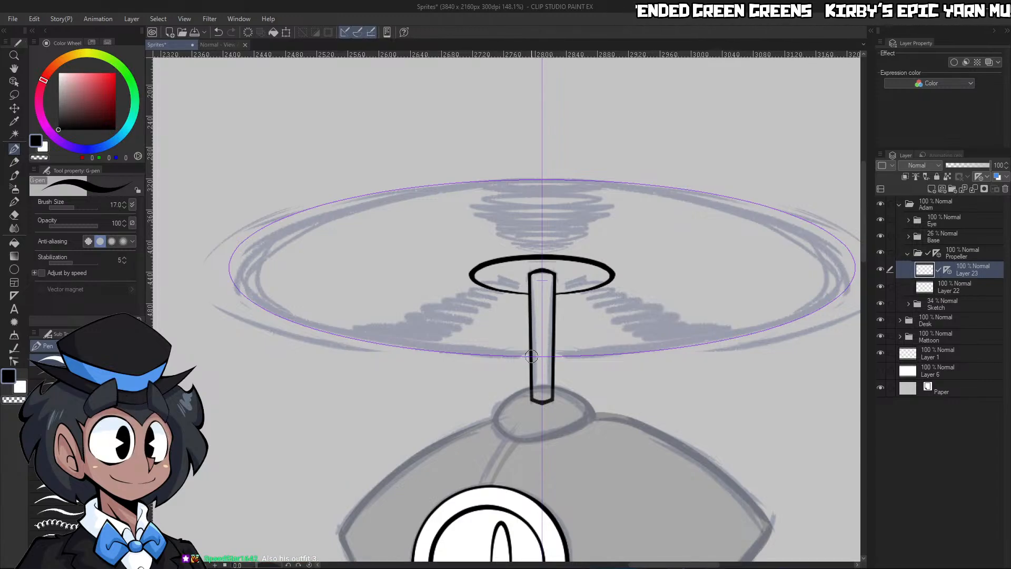
mouse_move(531, 356)
left_mouse_down()
mouse_move(342, 382)
mouse_move(255, 351)
mouse_move(230, 266)
mouse_move(339, 167)
mouse_move(532, 126)
mouse_move(699, 132)
left_mouse_up()
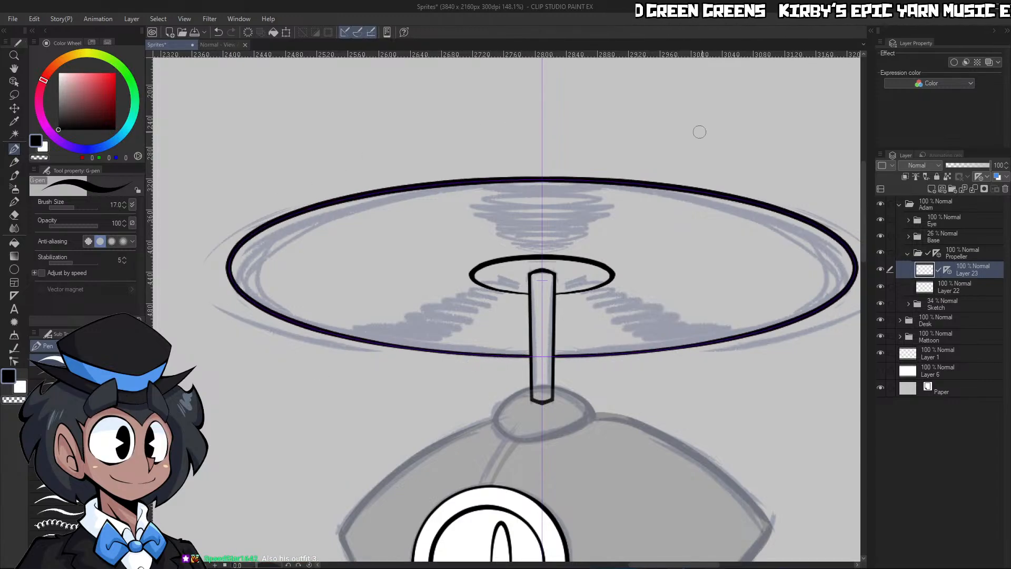
key("ctrl+z")
mouse_move(548, 178)
left_mouse_down()
mouse_move(333, 262)
mouse_move(267, 361)
mouse_move(450, 369)
left_mouse_up()
key("ctrl+z")
mouse_move(548, 178)
left_mouse_down()
mouse_move(414, 197)
mouse_move(263, 269)
mouse_move(293, 359)
mouse_move(452, 390)
mouse_move(593, 374)
left_mouse_up()
key("ctrl+z")
mouse_move(548, 178)
left_mouse_down()
mouse_move(316, 207)
mouse_move(247, 318)
mouse_move(428, 401)
mouse_move(660, 362)
left_mouse_up()
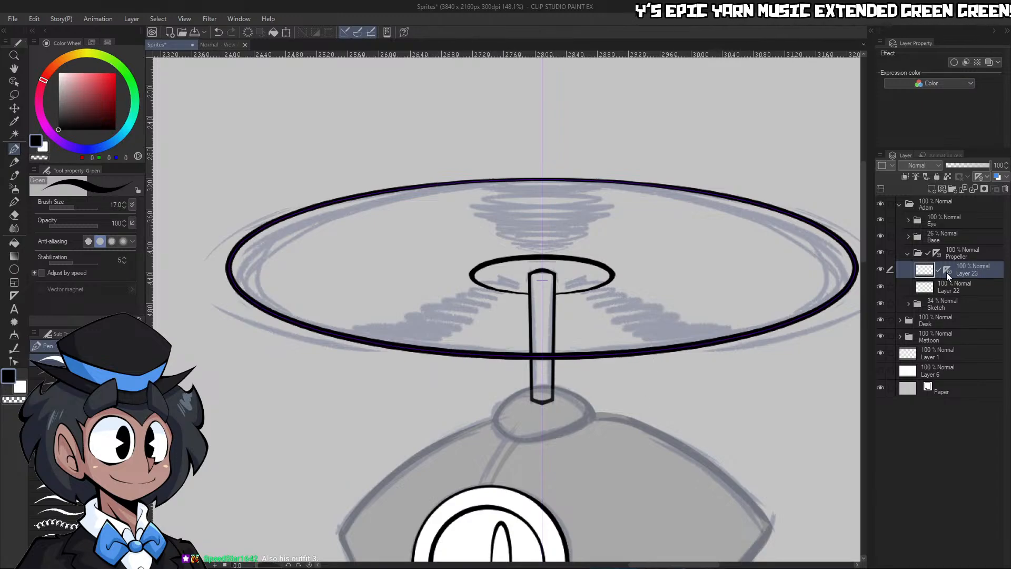
Remove the elliptical ruler and erase the part of the outer rim that crosses the shaft
scroll(562, 288, "up", 5)
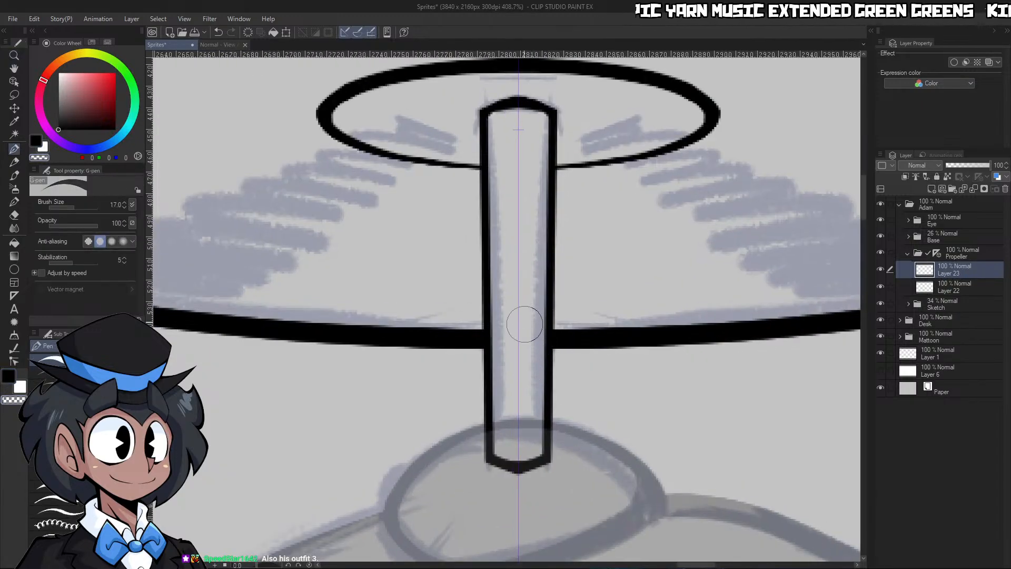
key("ctrl+space")
left_click_drag(600, 287, 527, 287)
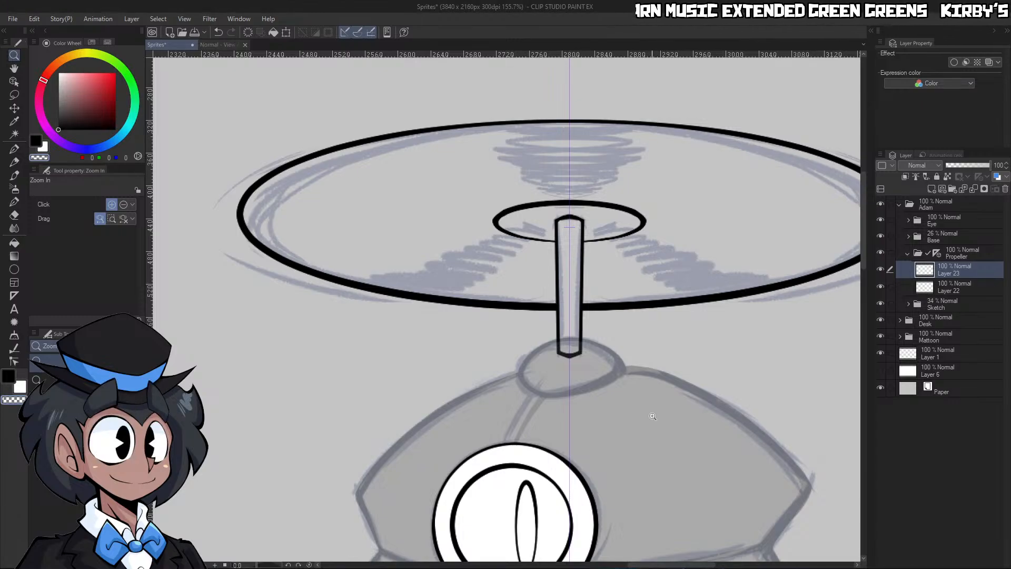
scroll(658, 405, "down", 2)
Merge the propeller's ellipse layer with the shaft layer and name the result Lineart
key("w")
left_click(733, 383)
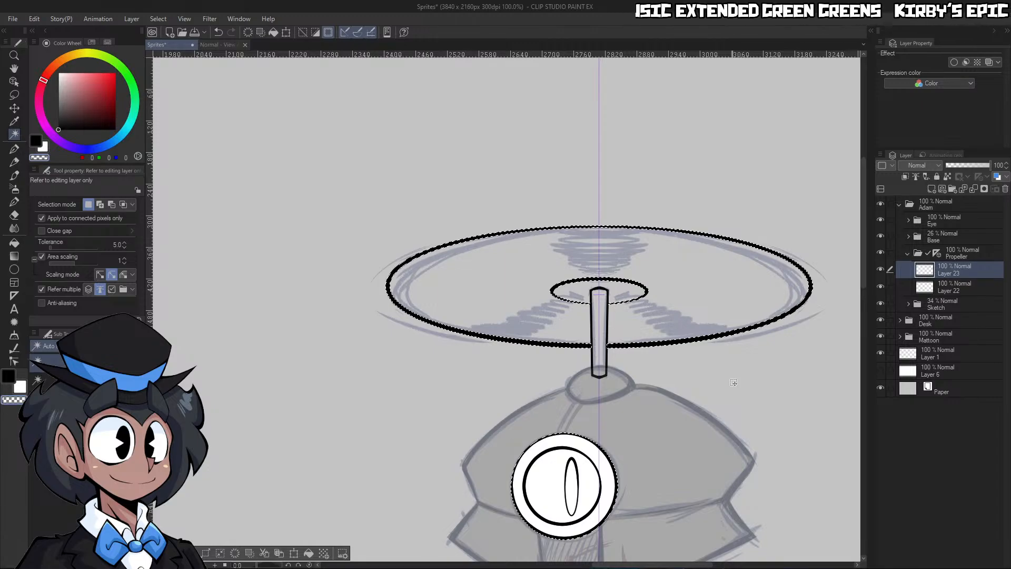
key("ctrl+d")
key("ctrl+e")
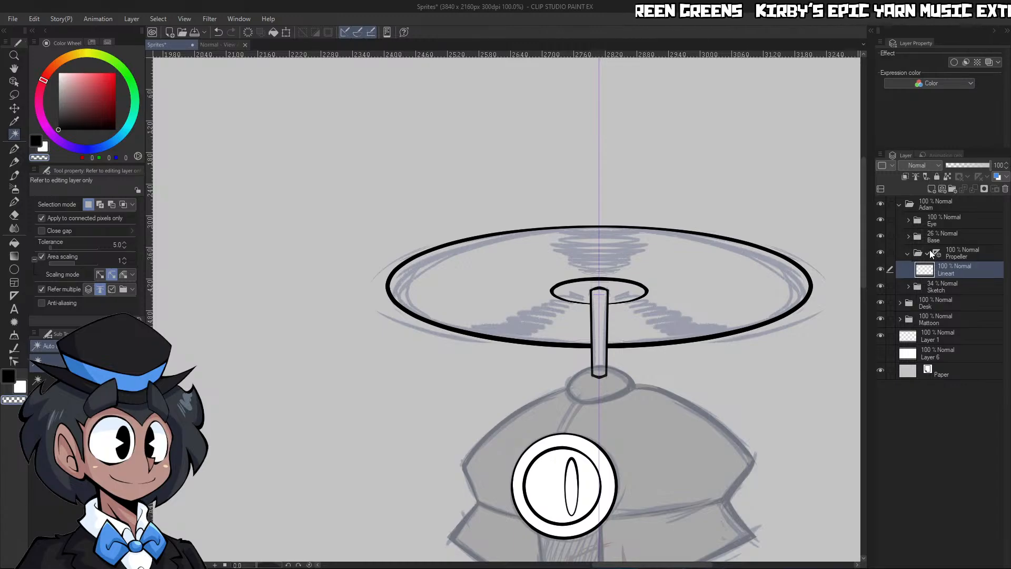
Select the area enclosed by the propeller's outlines and fill it with grey (126, 126, 126) on a new layer beneath Lineart, clearing the selection
left_click(785, 383)
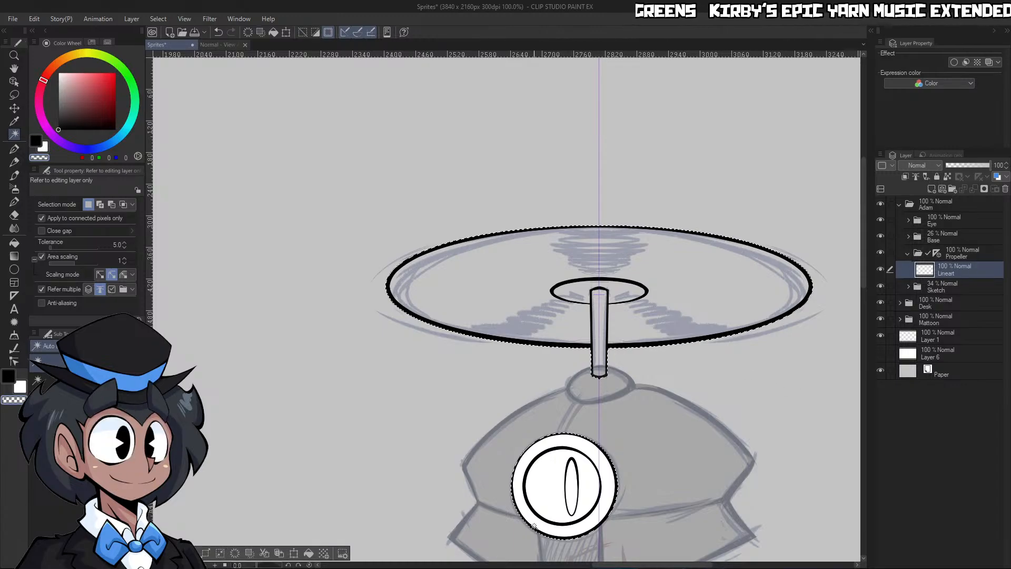
left_click(58, 102)
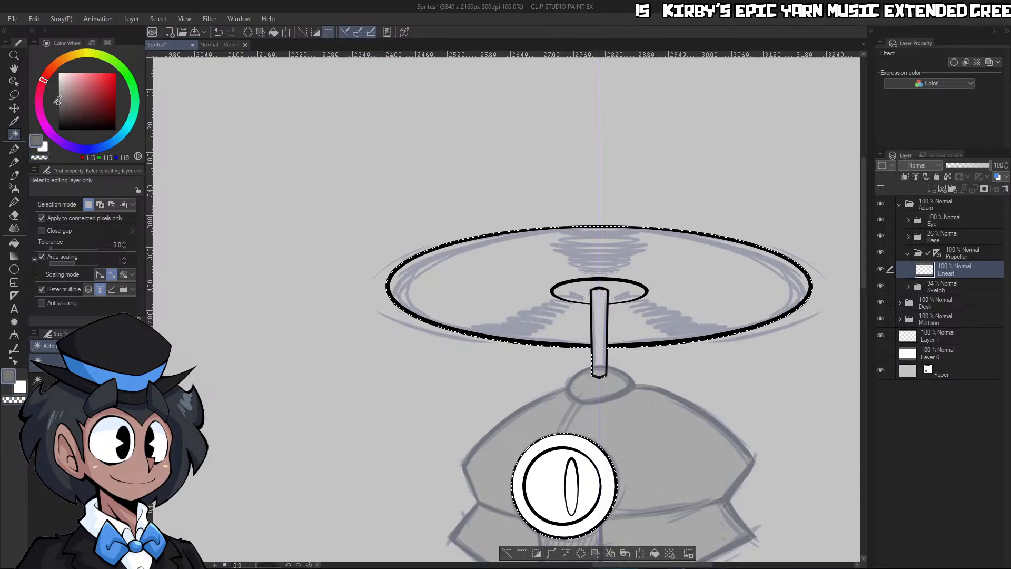
left_click(930, 189)
left_click_drag(951, 273, 948, 288)
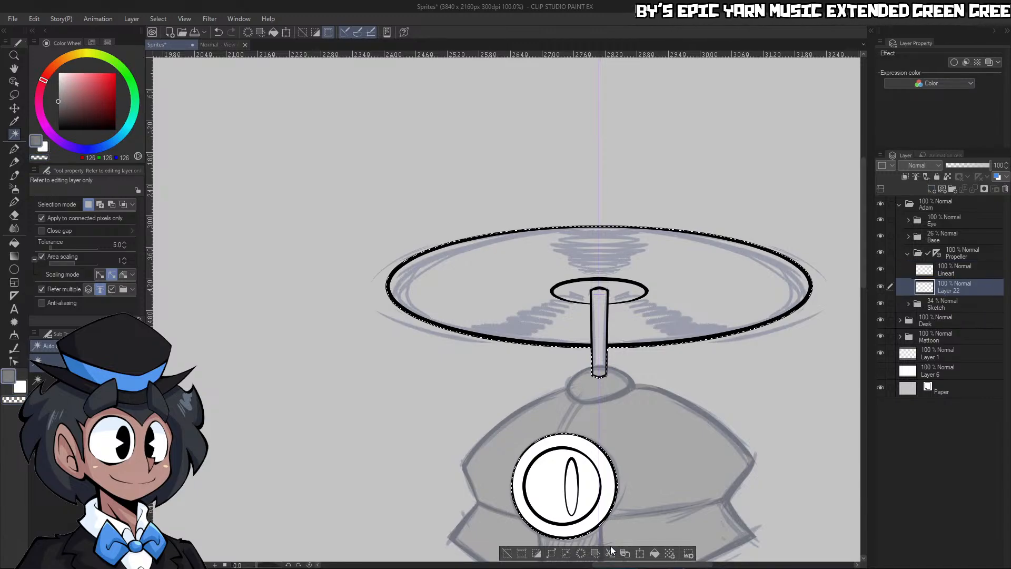
left_click(654, 553)
key("m")
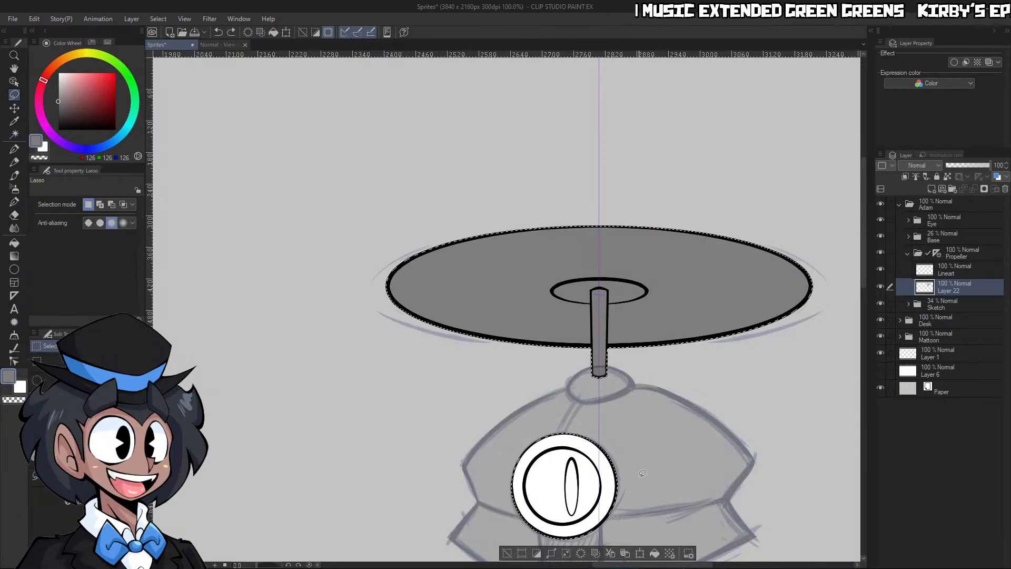
key("ctrl+d")
key("ctrl+space")
left_click_drag(671, 461, 680, 495)
key("p")
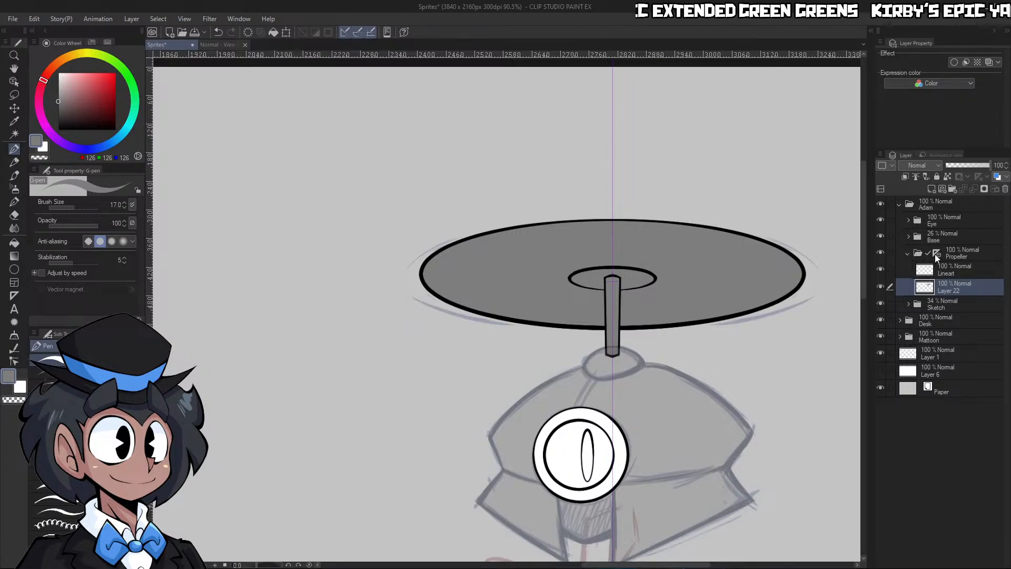
Move the ruler from the Propeller folder onto its Lineart layer and erase the stray grey behind the eye with a size 70 brush
left_click(934, 254)
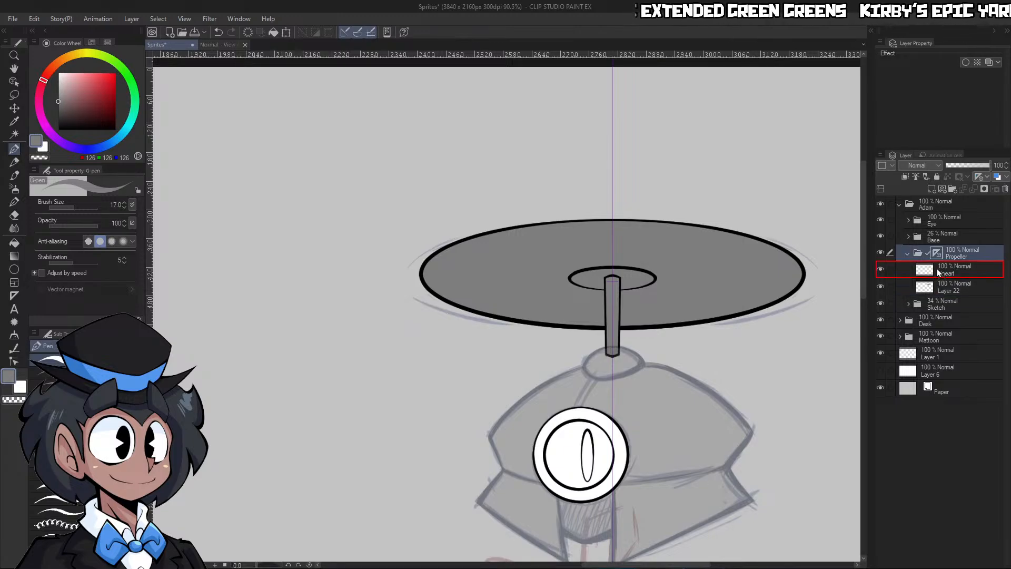
left_click(959, 290)
key("]")
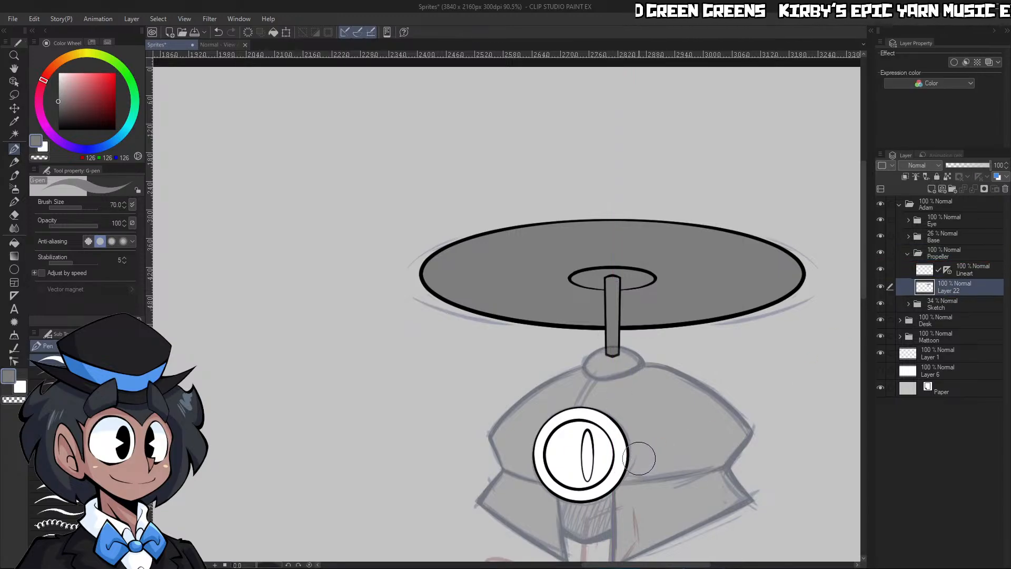
key("ctrl+z")
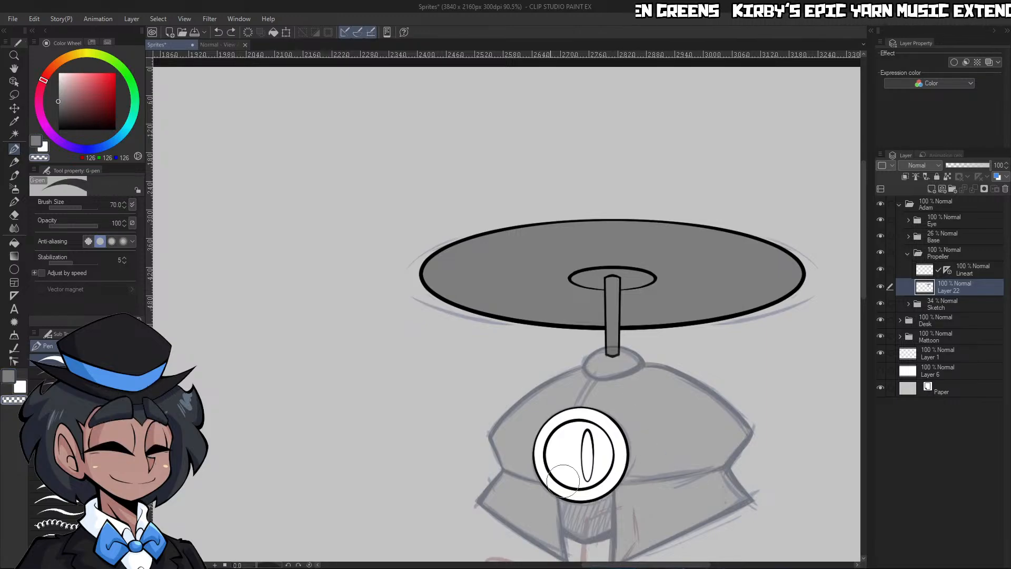
left_click(558, 442)
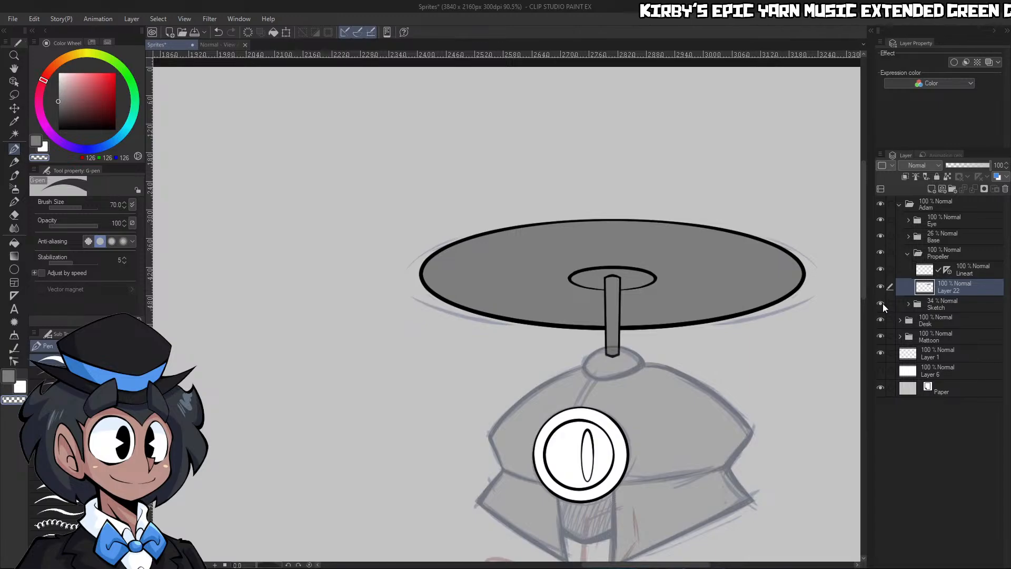
Collapse the Propeller folder, set the Base folder's opacity to 100% and review the robot against the whole desk scene
left_click(908, 254)
left_click(940, 239)
left_click_drag(972, 166, 994, 166)
key("ctrl+space")
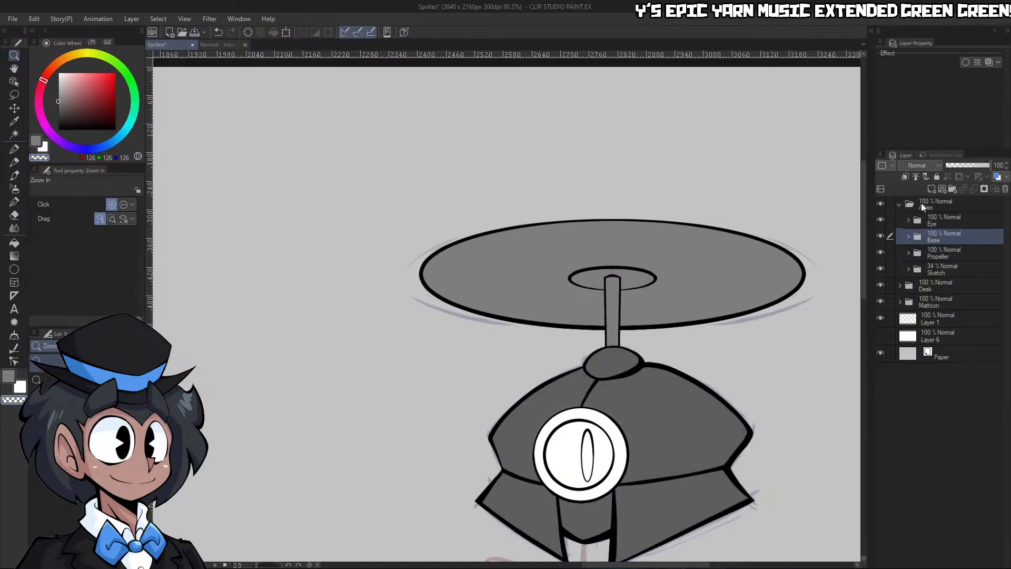
left_click_drag(731, 350, 708, 385)
left_click_drag(774, 413, 863, 424)
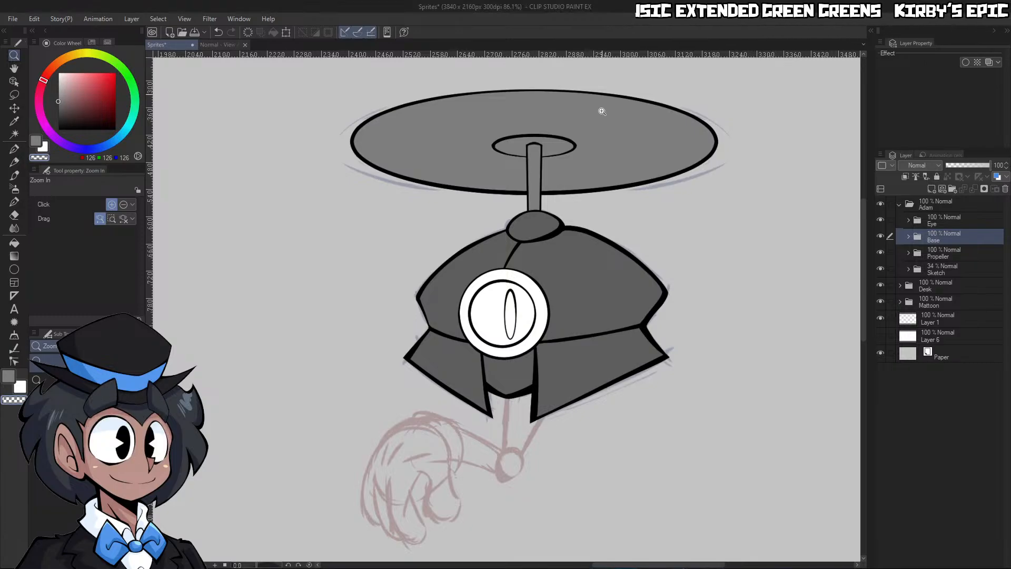
scroll(445, 412, "down", 3)
scroll(408, 449, "up", 1)
left_click_drag(369, 472, 448, 432)
left_click_drag(715, 292, 635, 326)
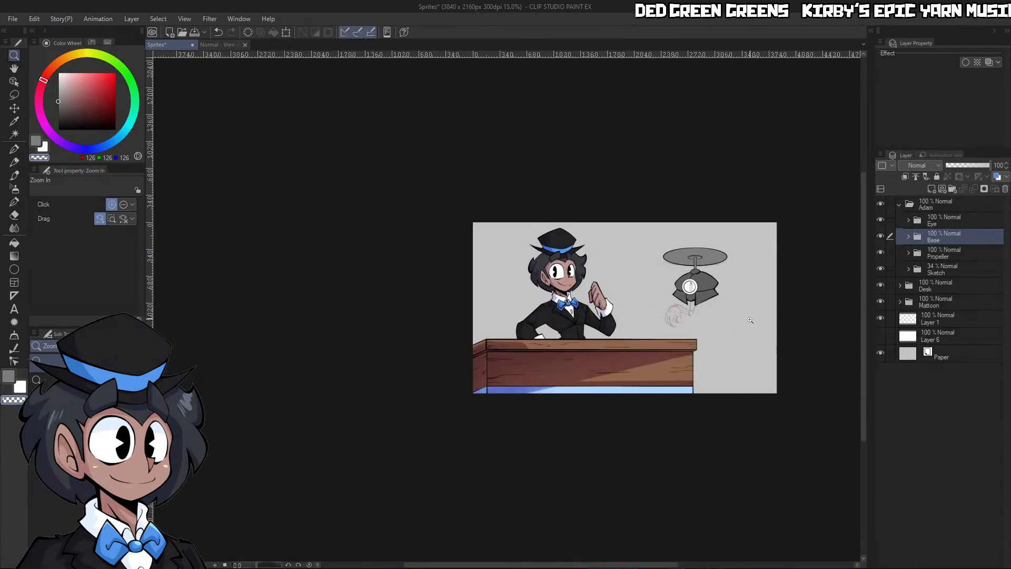
left_click_drag(749, 320, 785, 313)
left_click_drag(698, 332, 725, 310)
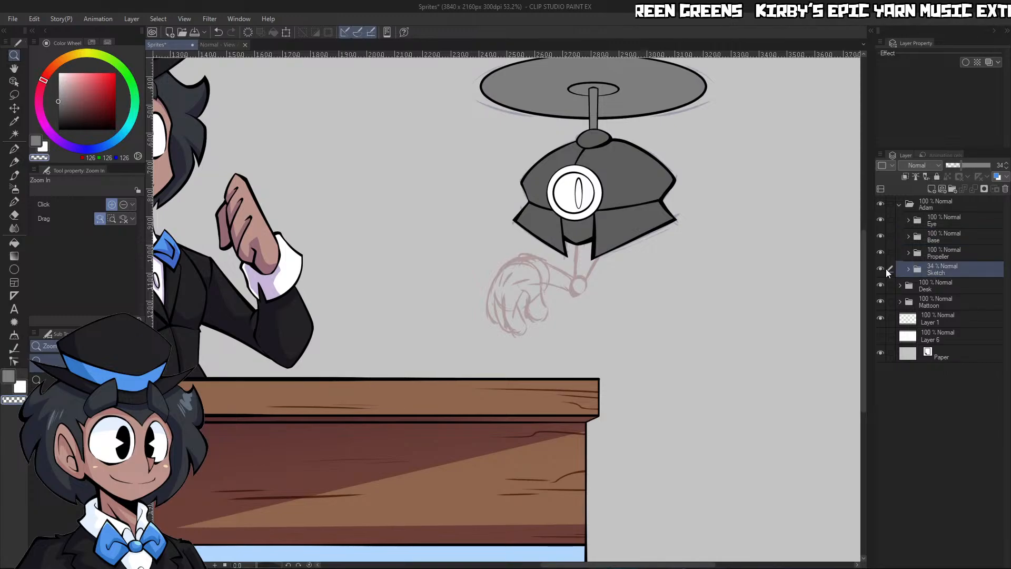
Fade the Base folder to 27% opacity and add an Arm folder with a nested Hand folder above the Sketch folder
left_click(958, 165)
left_click_drag(959, 165, 957, 165)
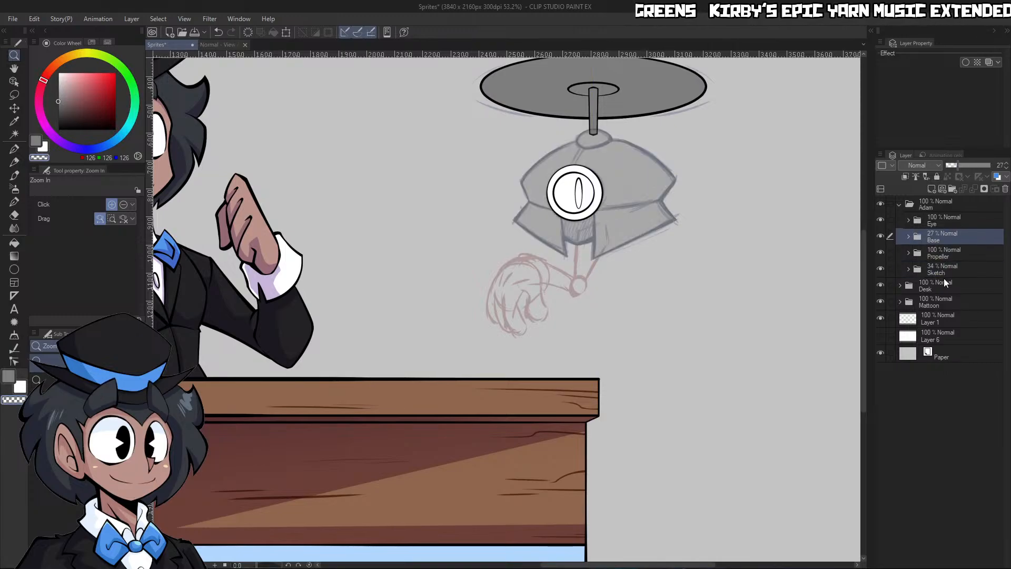
left_click(945, 280)
left_click(952, 265)
left_click(952, 189)
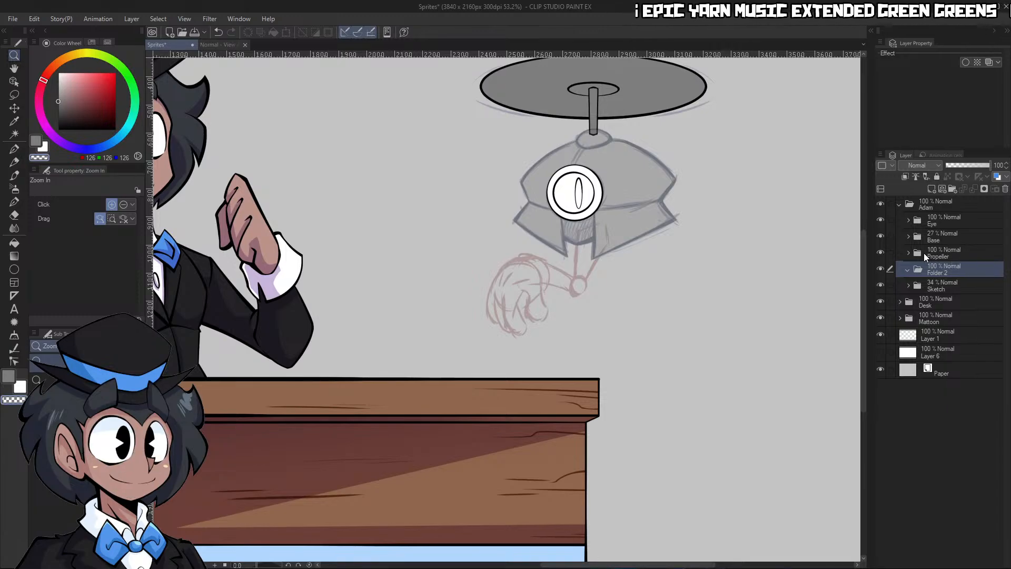
left_click(951, 189)
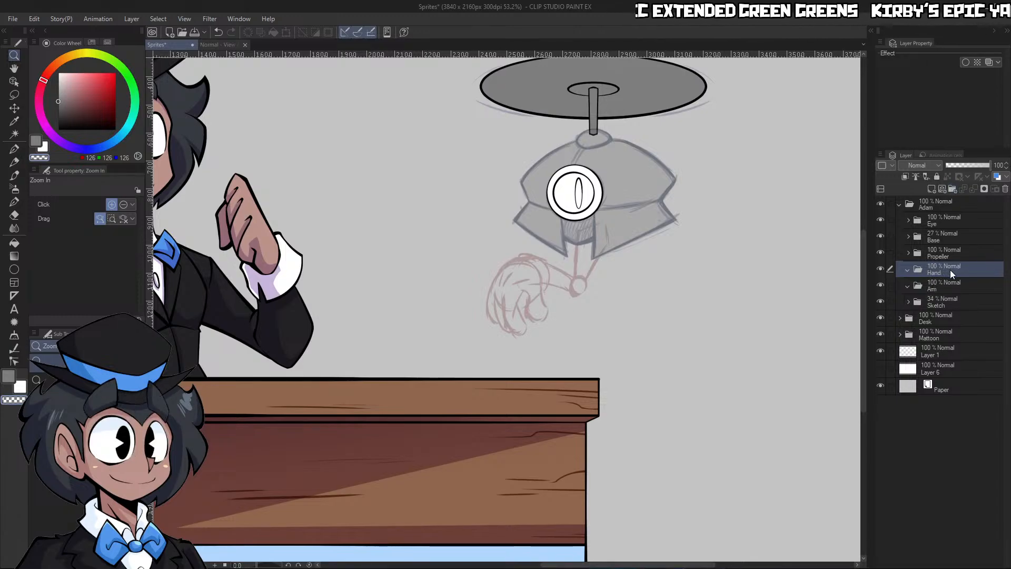
left_click_drag(943, 282, 941, 290)
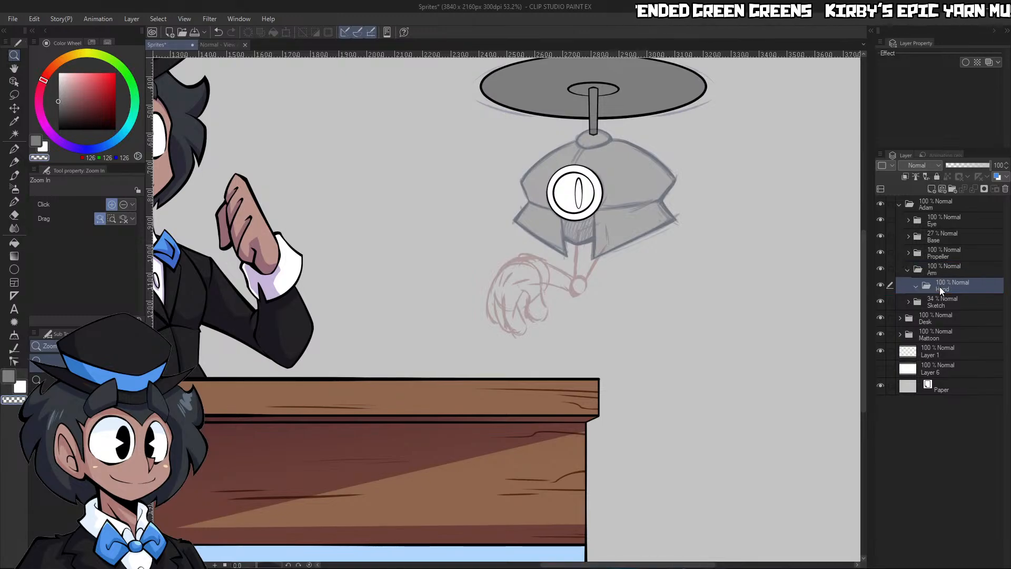
Add a new layer inside the Hand folder and ink the thumb's U-shaped outline in black with the G-pen at size 20
left_click(929, 190)
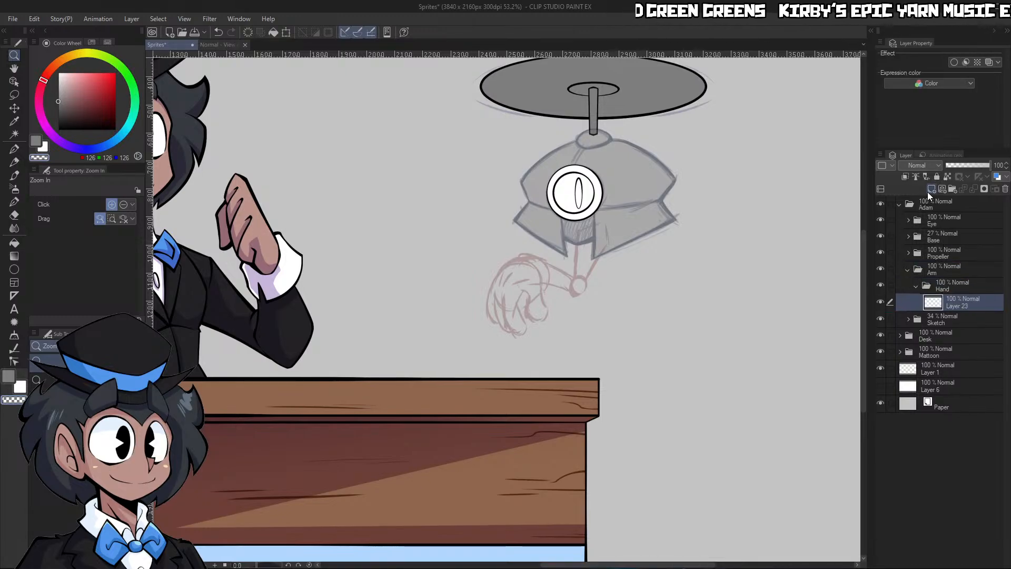
key("d")
left_click(562, 321)
left_click(464, 256)
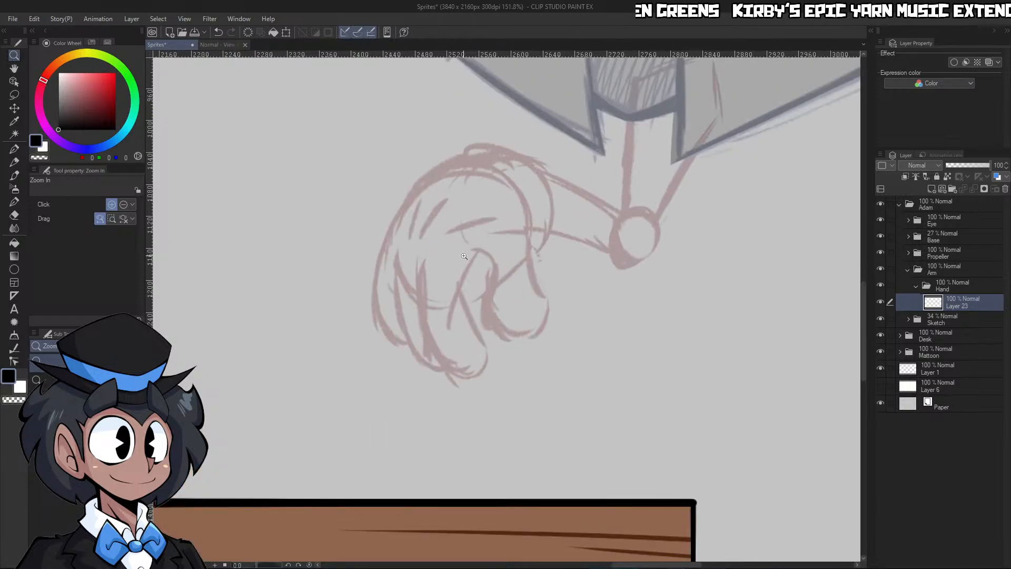
left_click(464, 256)
left_click(474, 279)
key("p")
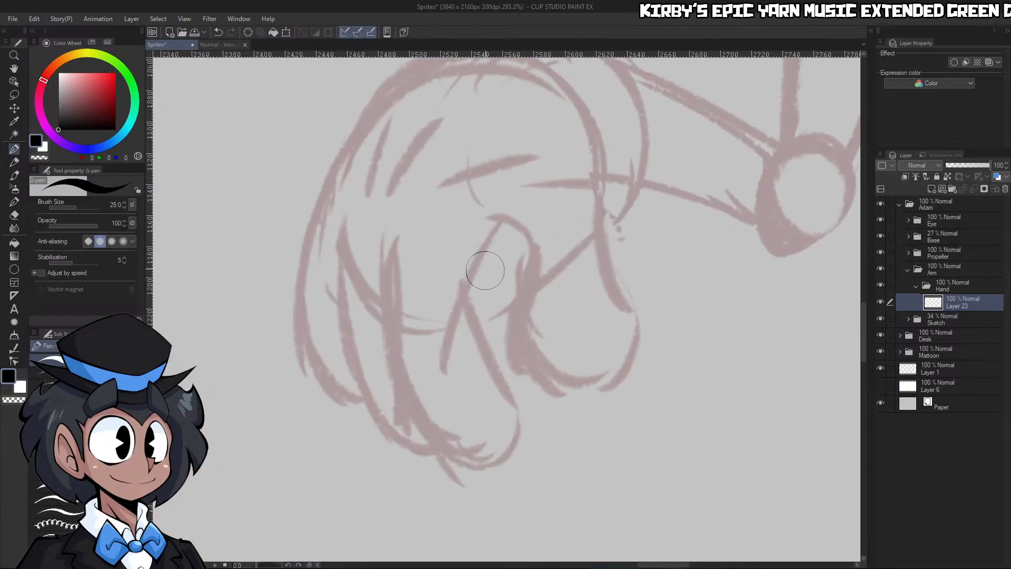
key("bracketleft")
mouse_move(477, 226)
left_mouse_down()
mouse_move(503, 216)
mouse_move(525, 228)
mouse_move(512, 334)
mouse_move(530, 375)
mouse_move(582, 388)
mouse_move(623, 303)
mouse_move(592, 190)
mouse_move(610, 198)
mouse_move(597, 191)
mouse_move(604, 252)
mouse_move(638, 329)
mouse_move(633, 359)
mouse_move(609, 380)
mouse_move(567, 386)
mouse_move(529, 360)
mouse_move(529, 255)
mouse_move(498, 215)
left_mouse_up()
key("ctrl+z")
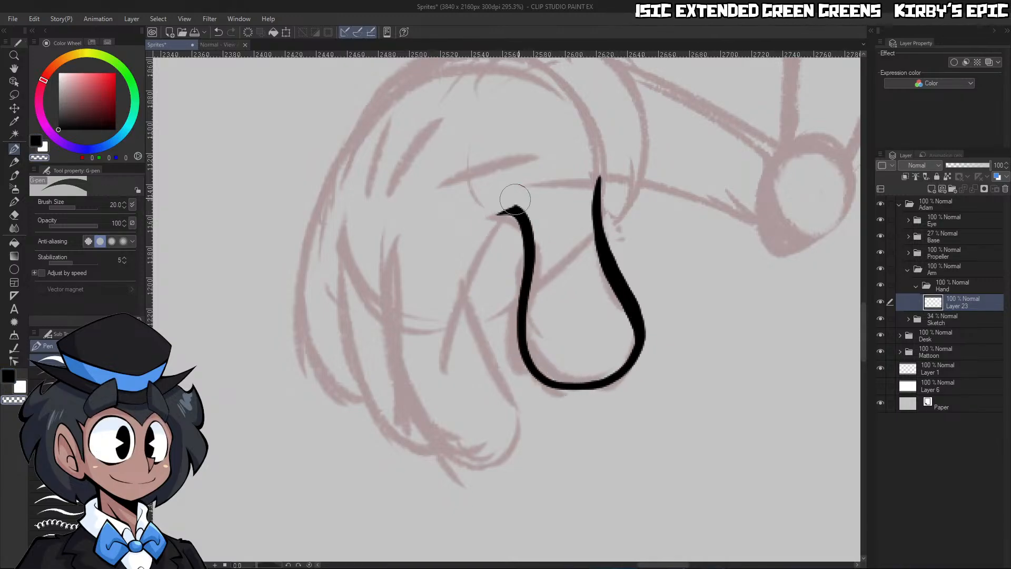
Thicken the lower curve of the thumb's outline for more line weight
left_click_drag(589, 208, 624, 197)
left_click_drag(633, 415, 658, 413)
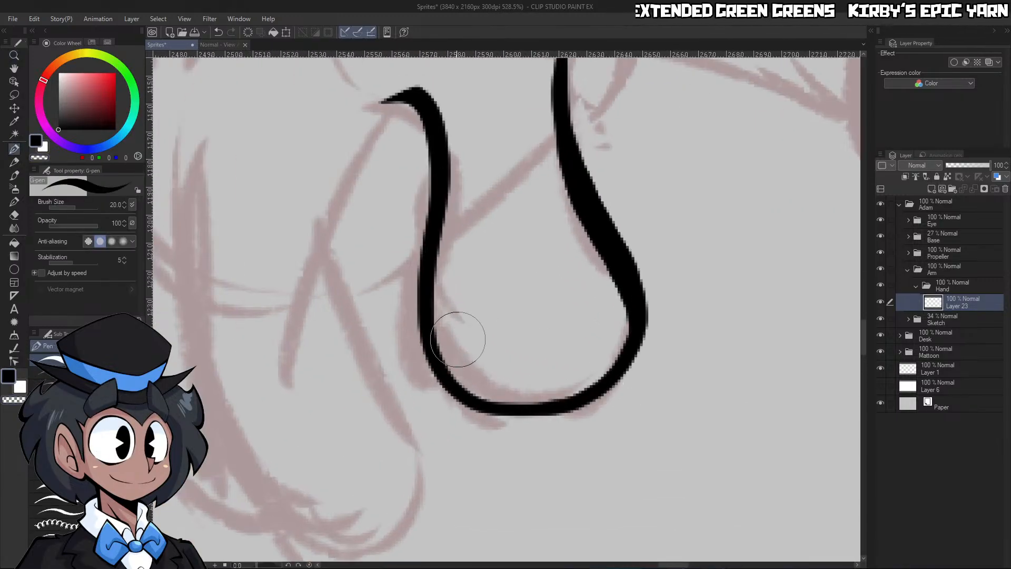
left_click_drag(451, 361, 626, 303)
key("ctrl+z")
mouse_move(445, 355)
left_mouse_down()
mouse_move(507, 411)
mouse_move(627, 299)
mouse_move(621, 345)
left_mouse_up()
left_click_drag(625, 292, 586, 245)
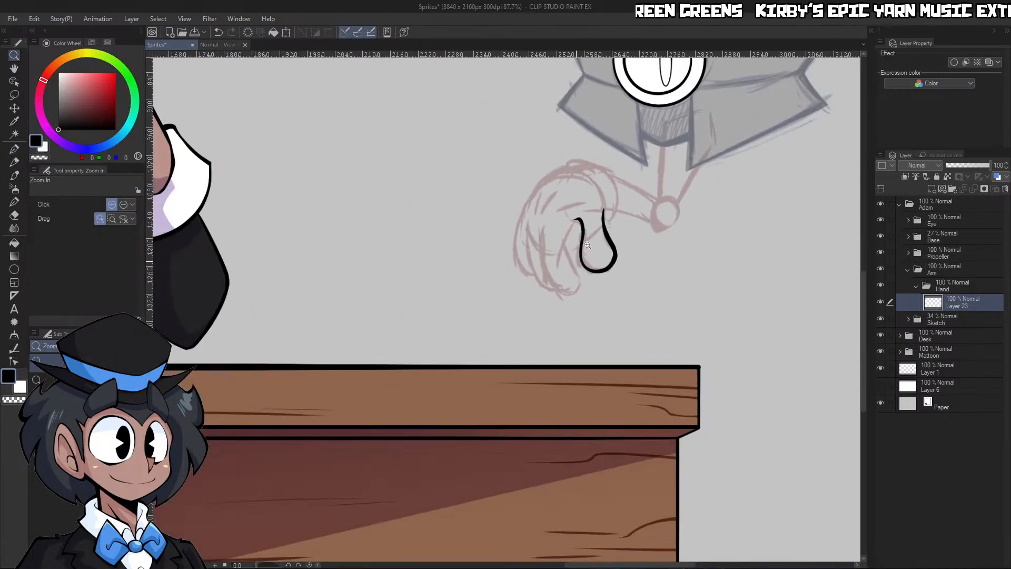
Ink the three short knuckle lines on the back of the hand over the sketch
left_click_drag(614, 187, 641, 188)
left_click_drag(539, 215, 568, 216)
mouse_move(372, 244)
left_mouse_down()
mouse_move(387, 167)
mouse_move(455, 175)
left_mouse_up()
left_click_drag(471, 240, 568, 211)
mouse_move(578, 213)
left_mouse_down()
mouse_move(553, 197)
mouse_move(552, 218)
left_mouse_up()
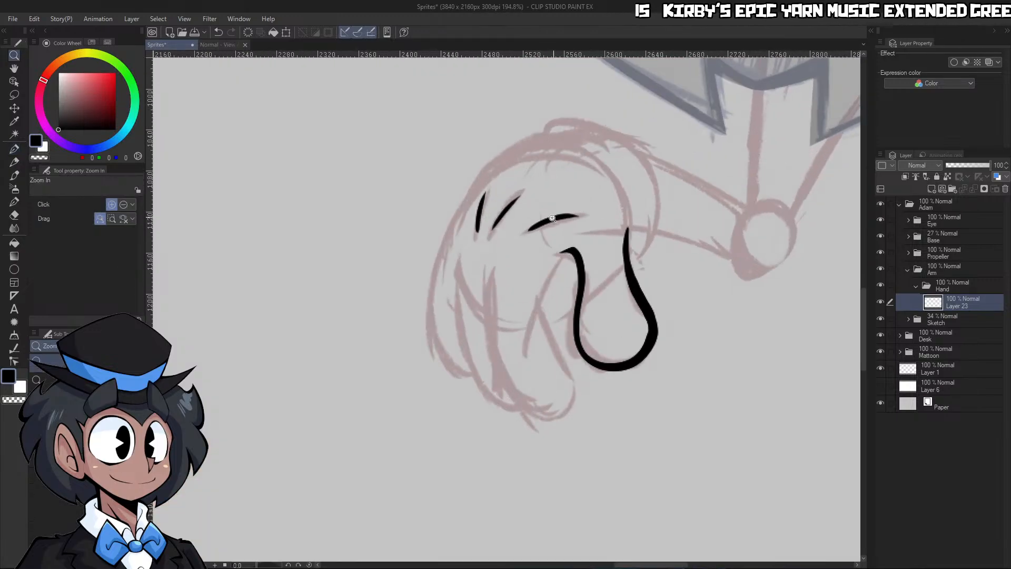
Ink the large arc of the hand's back, running from the finger side over to the thumb's outer edge
left_click(552, 218)
key("p")
mouse_move(347, 298)
left_mouse_down()
mouse_move(363, 209)
mouse_move(590, 88)
mouse_move(687, 263)
mouse_move(694, 234)
left_mouse_up()
left_click_drag(693, 191, 689, 274)
Ink the index finger's inner edge, curving from the top of the thumb down toward the fingertip
key("ctrl+space")
mouse_move(756, 194)
left_mouse_down()
mouse_move(726, 226)
mouse_move(746, 220)
left_mouse_up()
mouse_move(653, 265)
left_mouse_down()
mouse_move(672, 240)
mouse_move(625, 254)
left_mouse_up()
key("ctrl+z")
mouse_move(684, 205)
left_mouse_down()
mouse_move(615, 279)
mouse_move(677, 442)
left_mouse_up()
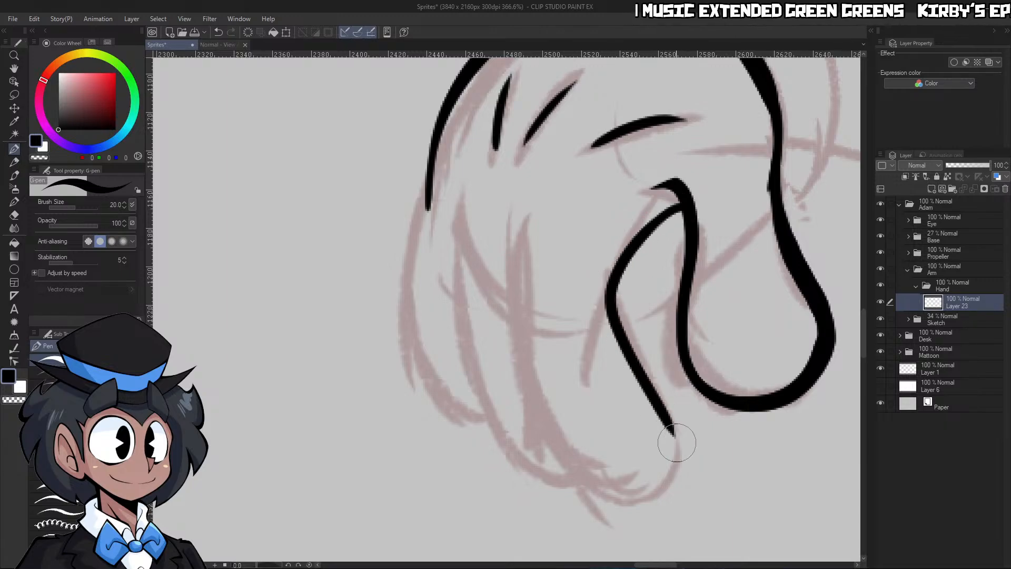
Ink the index finger's outer edge and rounded tip in one curve joining the inner edge, and clean up the line at the tip
mouse_move(507, 224)
left_mouse_down()
mouse_move(528, 381)
mouse_move(589, 478)
mouse_move(669, 446)
left_mouse_up()
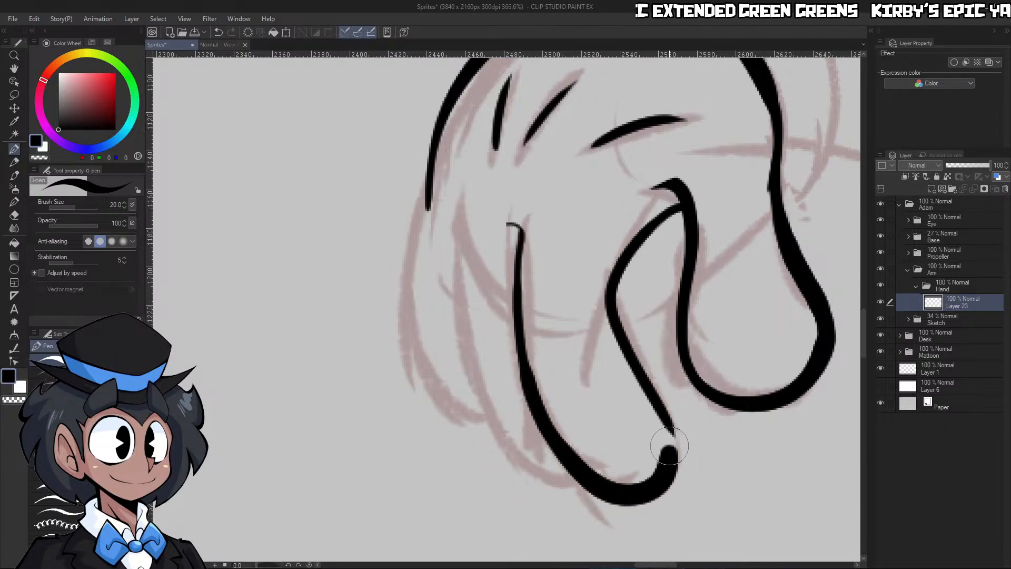
key("ctrl+z")
mouse_move(521, 217)
left_mouse_down()
mouse_move(512, 316)
mouse_move(592, 476)
mouse_move(651, 395)
left_mouse_up()
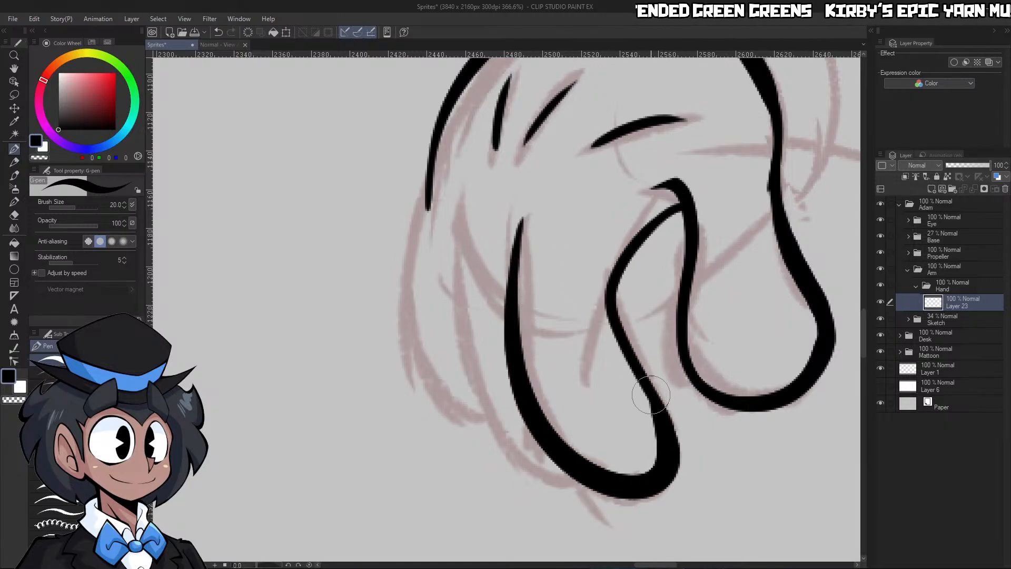
key("c")
mouse_move(646, 463)
left_mouse_down()
mouse_move(626, 372)
mouse_move(666, 363)
mouse_move(697, 322)
left_mouse_up()
key("ctrl+space")
left_click_drag(643, 368, 648, 299)
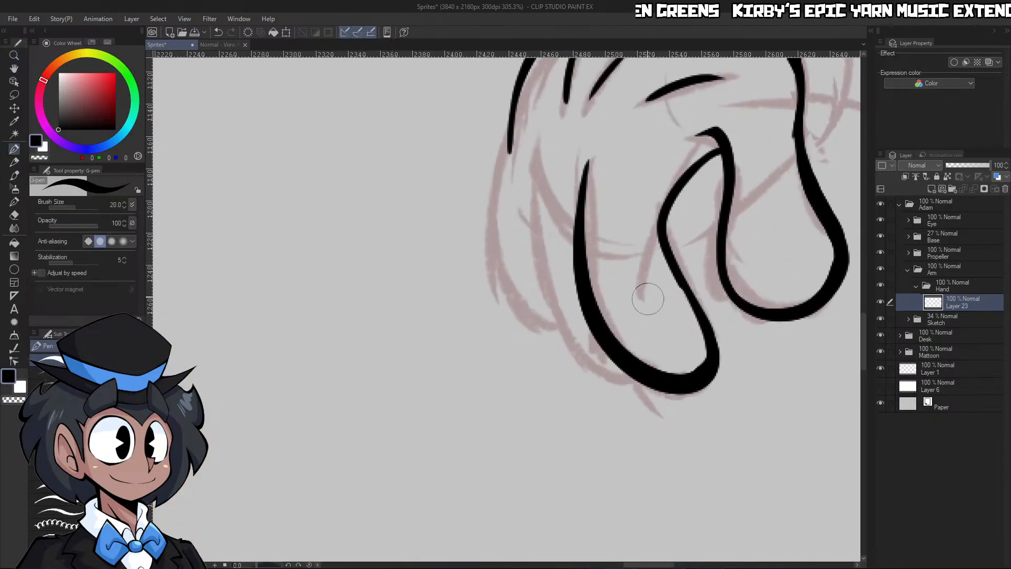
Ink the outlines of the two remaining fingers behind the index finger, joining the outermost one to the back of the hand
mouse_move(528, 156)
left_mouse_down()
mouse_move(542, 281)
mouse_move(587, 362)
left_mouse_up()
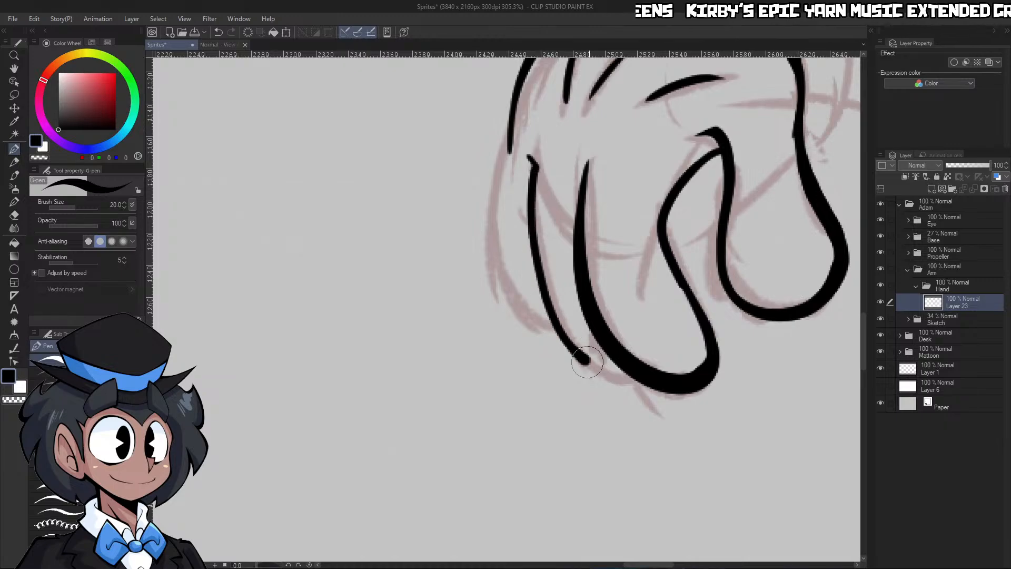
mouse_move(509, 155)
left_mouse_down()
mouse_move(510, 279)
mouse_move(560, 323)
left_mouse_up()
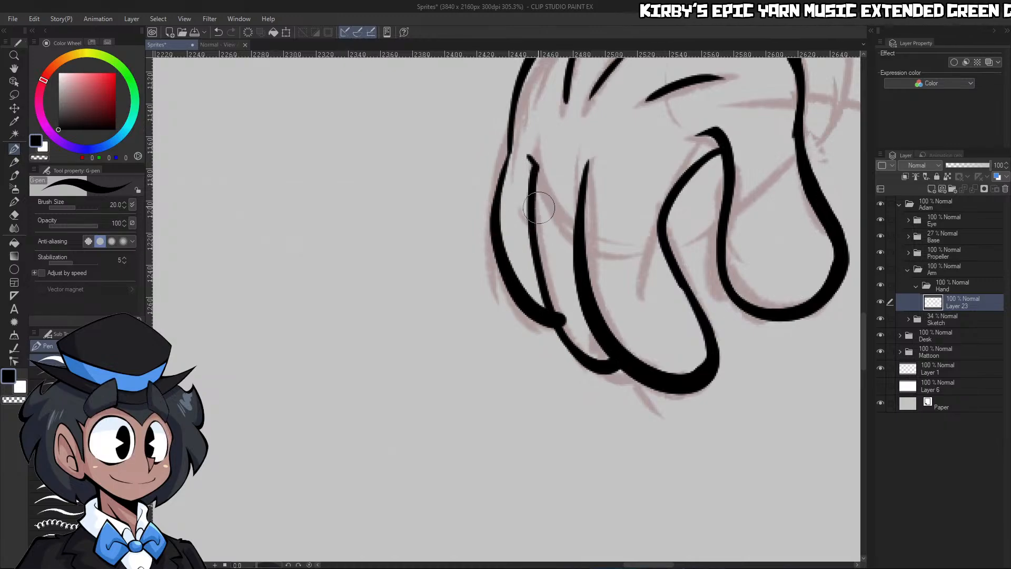
key("ctrl+z")
mouse_move(509, 153)
left_mouse_down()
mouse_move(496, 238)
mouse_move(561, 324)
left_mouse_up()
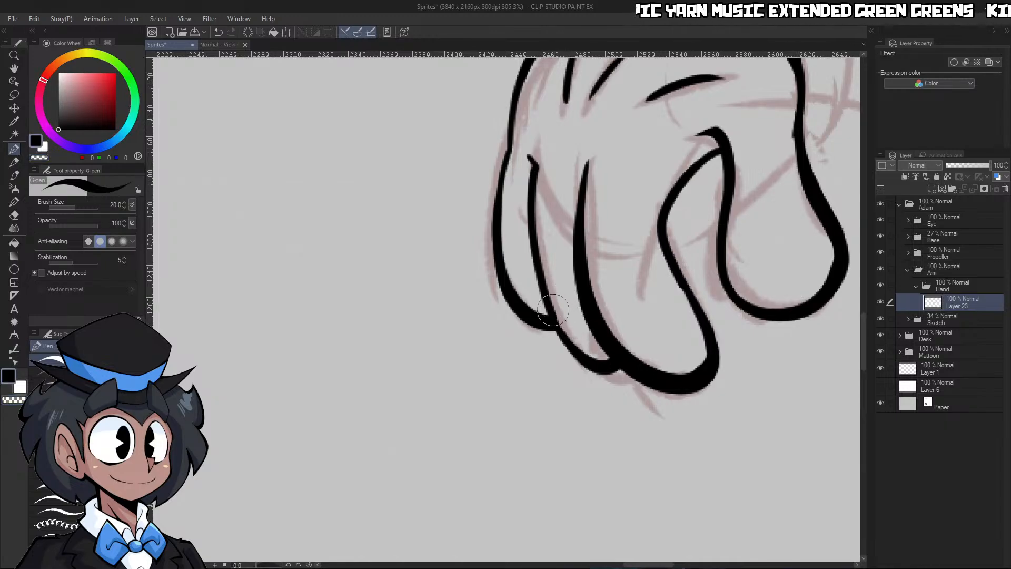
key("ctrl+space")
left_click_drag(586, 281, 551, 306)
left_click_drag(671, 248, 646, 300)
left_click_drag(684, 224, 701, 164)
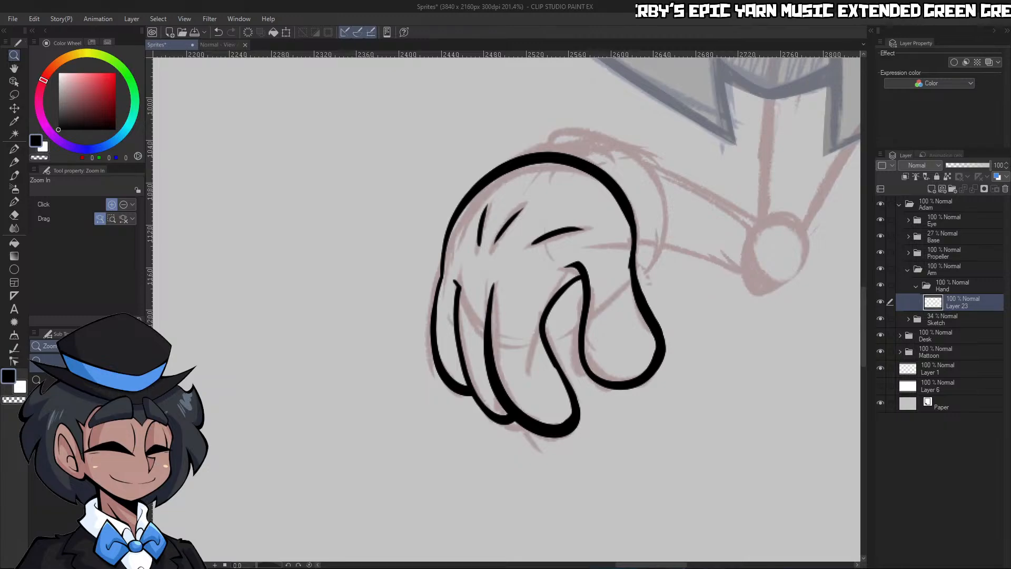
Ink the rounded cuff behind the hand, curving from the thumb's base up and over to the top of the hand
left_click(612, 395)
left_click_drag(610, 380, 560, 397)
left_click_drag(692, 312, 730, 308)
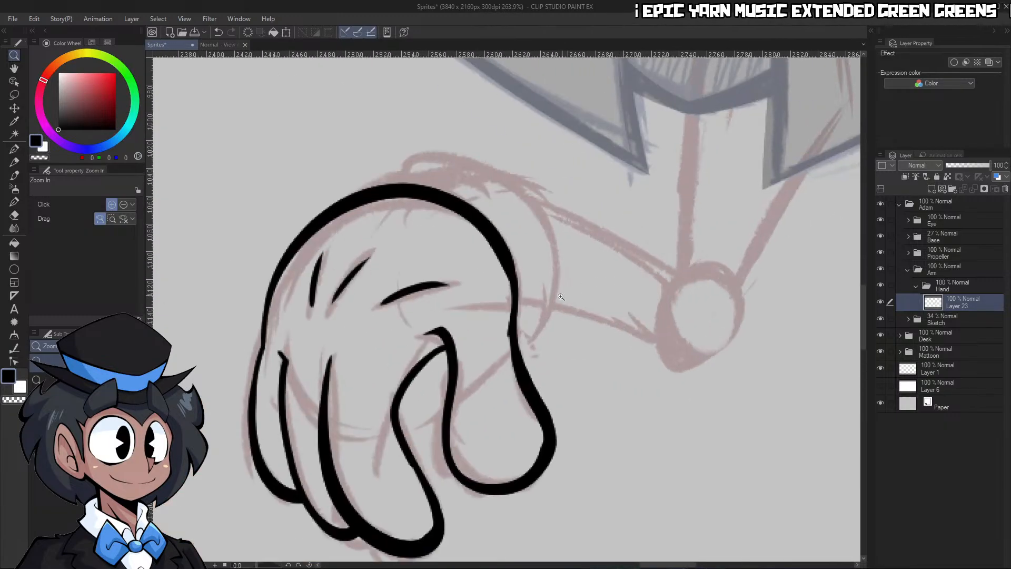
left_click_drag(550, 306, 595, 301)
key("c")
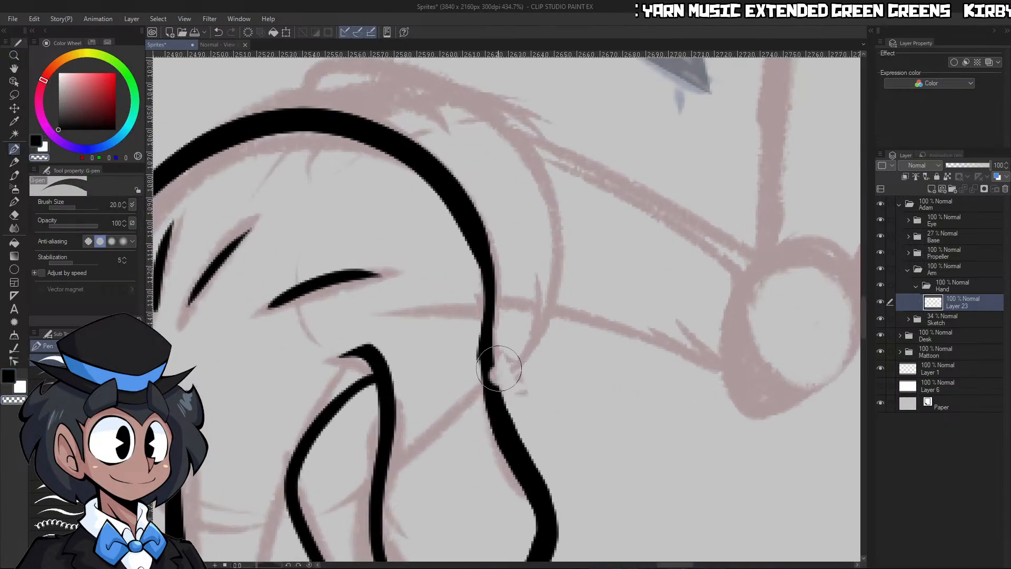
key("c")
left_click_drag(557, 217, 550, 284)
mouse_move(498, 368)
left_mouse_down()
mouse_move(543, 167)
mouse_move(479, 92)
mouse_move(295, 114)
left_mouse_up()
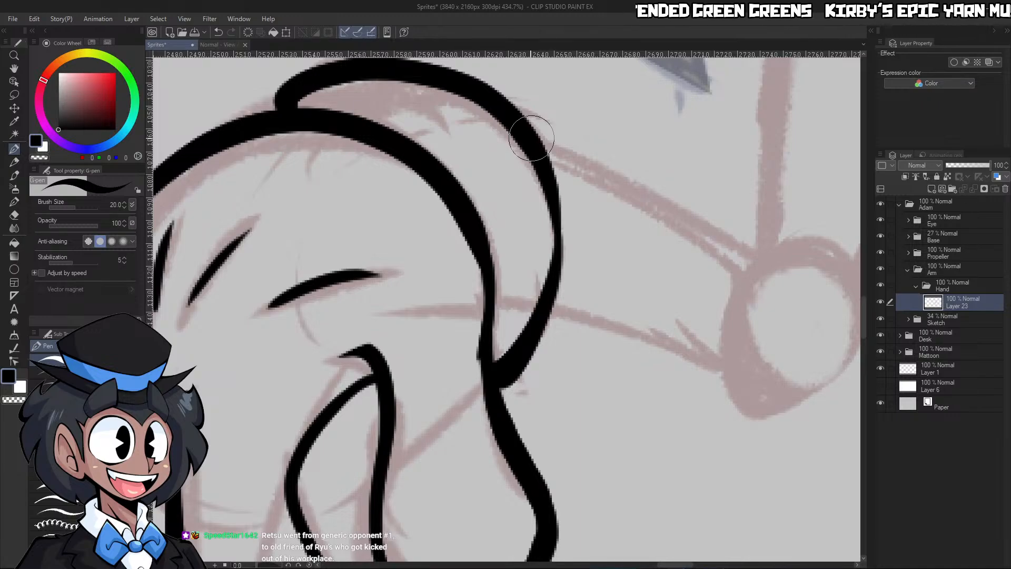
Undo the cuff outline, set the brush size to 15, and re-ink the cuff's curve out from the back of the hand
left_click_drag(453, 143, 250, 519)
key("ctrl+z")
mouse_move(519, 237)
left_mouse_down()
mouse_move(469, 328)
mouse_move(502, 287)
left_mouse_up()
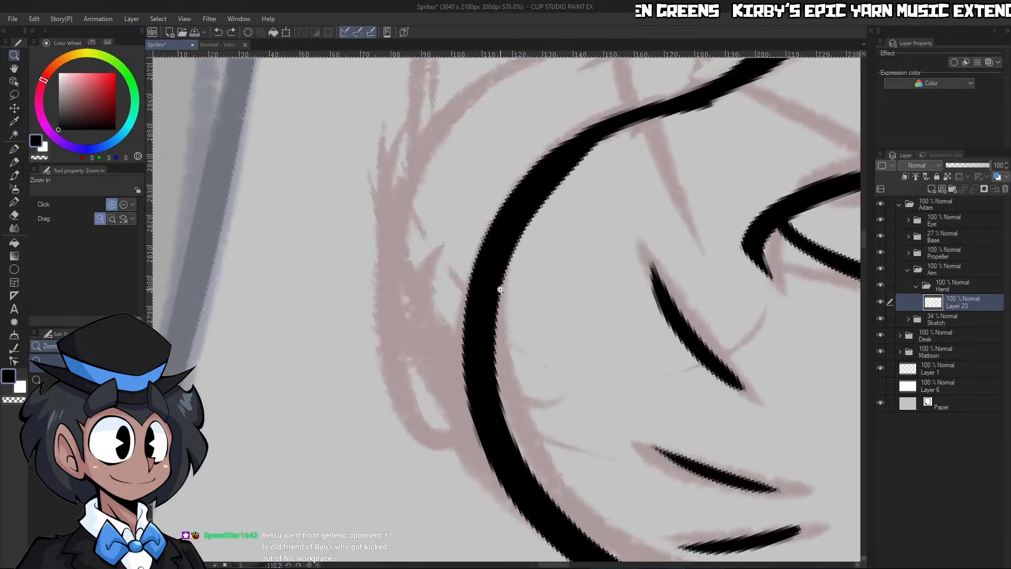
key("ctrl+z")
key("bracketleft")
key("bracketleft")
mouse_move(487, 84)
left_mouse_down()
mouse_move(378, 323)
mouse_move(467, 414)
mouse_move(466, 435)
left_mouse_up()
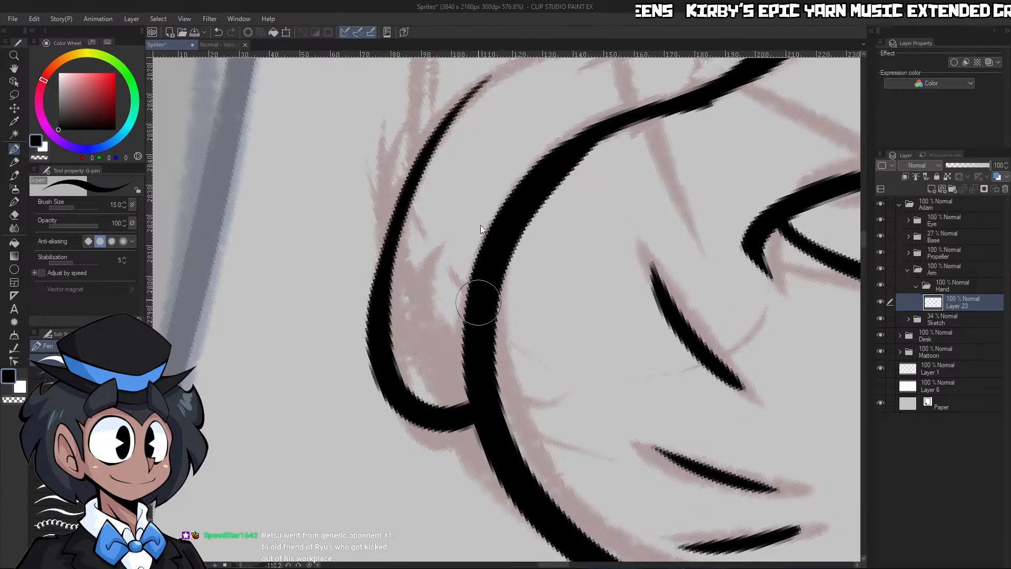
key("ctrl+z")
mouse_move(494, 75)
left_mouse_down()
mouse_move(421, 433)
mouse_move(483, 443)
left_mouse_up()
key("ctrl+space")
left_click_drag(500, 320, 447, 340)
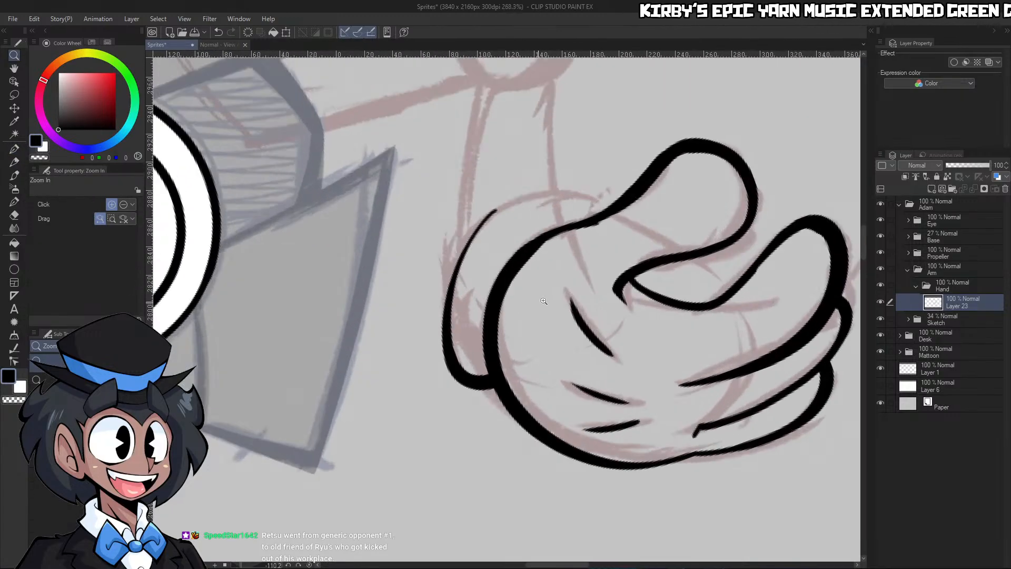
Trim the tip of the new cuff line and extend the curve around to join the hand at the thumb's base
left_click_drag(507, 295, 525, 288)
left_click_drag(452, 316, 469, 315)
key("c")
mouse_move(413, 403)
left_mouse_down()
mouse_move(500, 116)
mouse_move(527, 96)
left_mouse_up()
key("c")
mouse_move(411, 347)
left_mouse_down()
mouse_move(562, 79)
mouse_move(680, 108)
left_mouse_up()
key("ctrl+z")
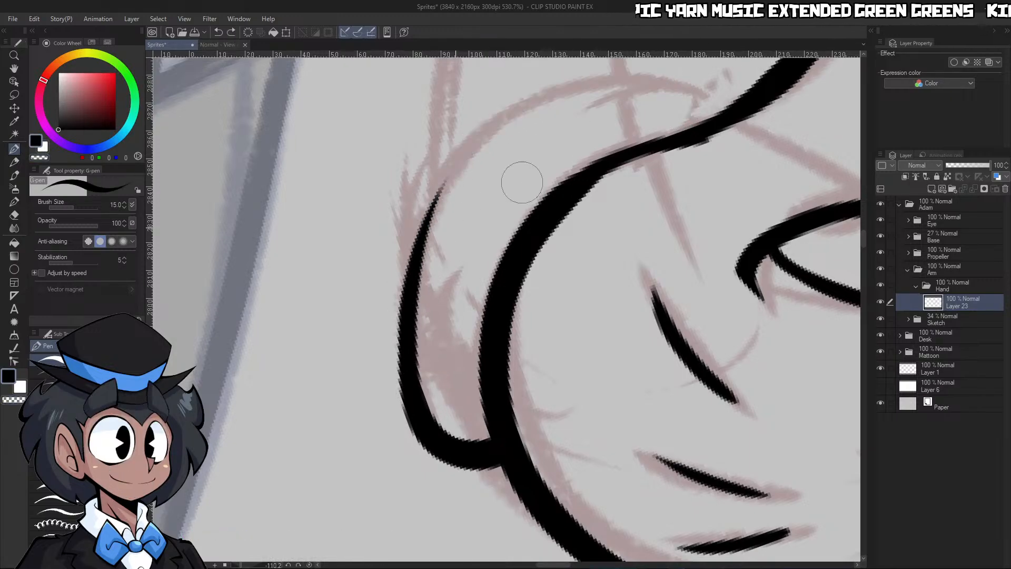
mouse_move(410, 291)
left_mouse_down()
mouse_move(411, 257)
mouse_move(704, 116)
mouse_move(665, 116)
left_mouse_up()
Thicken the inner side of the cuff's long outer curve with a black stroke following its bend
key("ctrl+space")
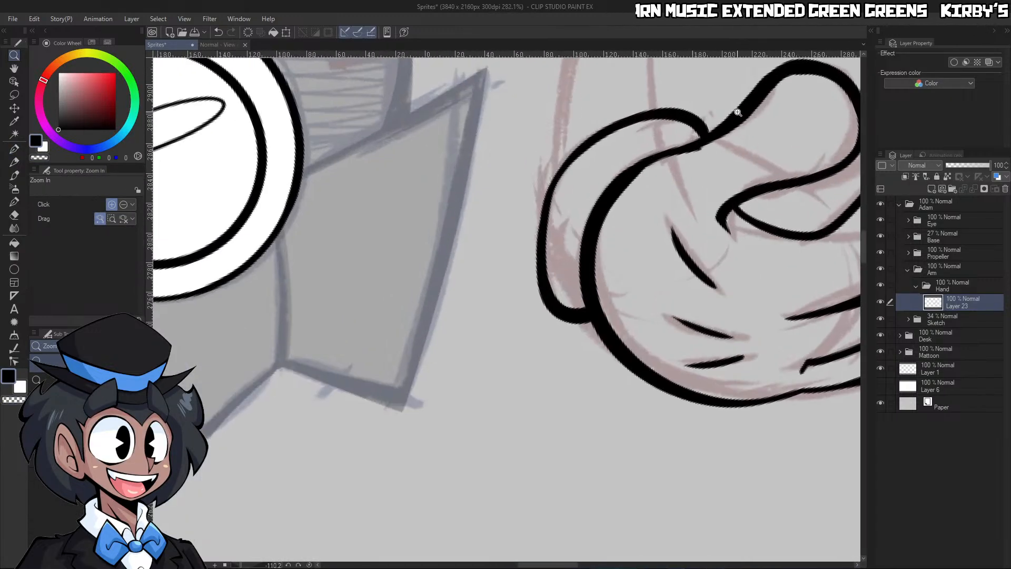
left_click_drag(735, 109, 764, 112)
mouse_move(685, 145)
left_mouse_down()
mouse_move(669, 177)
mouse_move(611, 184)
left_mouse_up()
left_click(309, 565)
key("ctrl+space")
left_click_drag(658, 212, 709, 211)
left_click_drag(353, 123, 519, 204)
key("ctrl+z")
key("c")
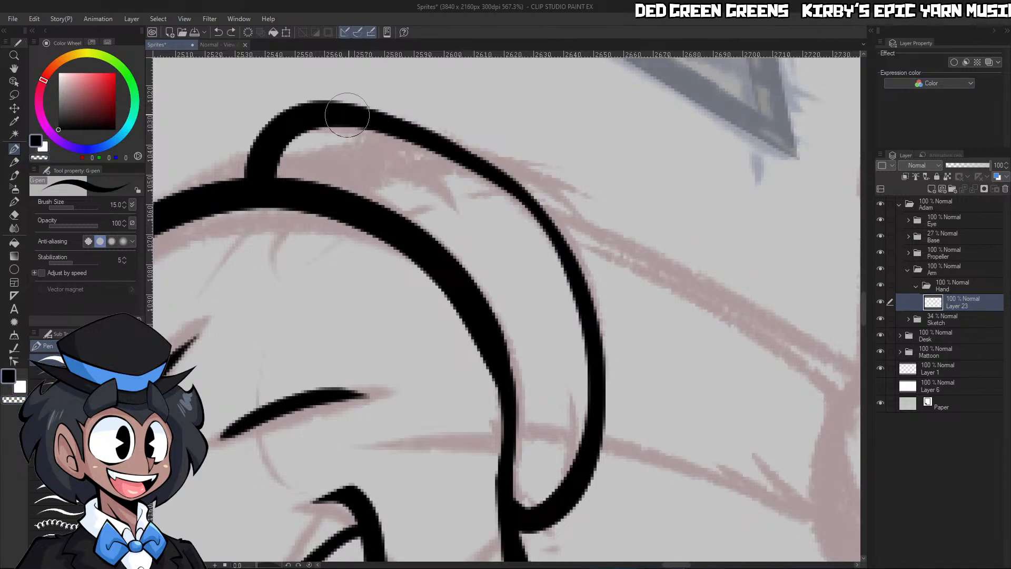
left_click_drag(363, 119, 587, 342)
key("ctrl+z")
left_click_drag(396, 128, 587, 355)
Trim the outer side of the cuff's curve with transparent strokes to smooth and slim the line
key("c")
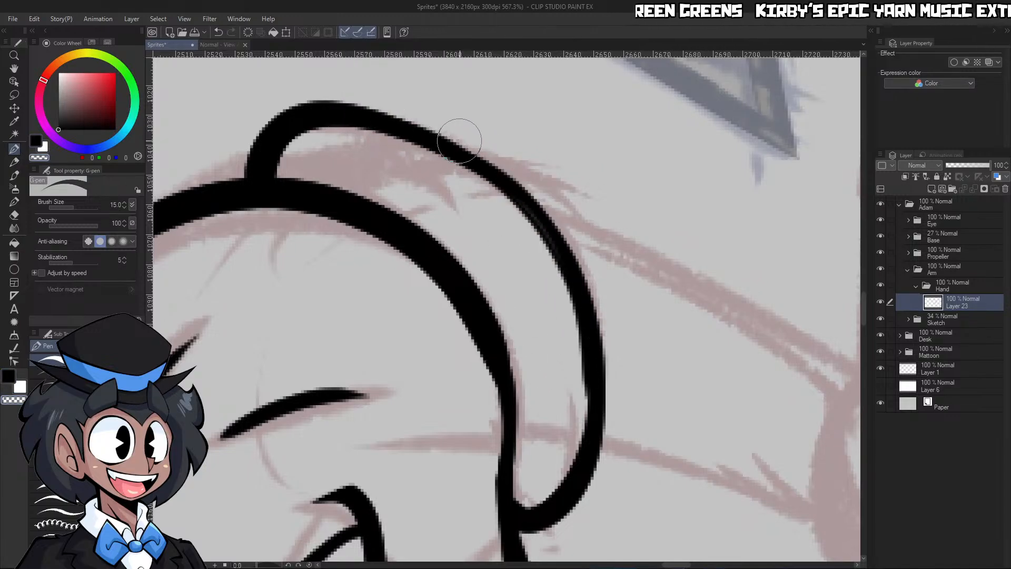
left_click_drag(461, 143, 611, 351)
mouse_move(463, 153)
left_mouse_down()
mouse_move(588, 283)
mouse_move(583, 350)
left_mouse_up()
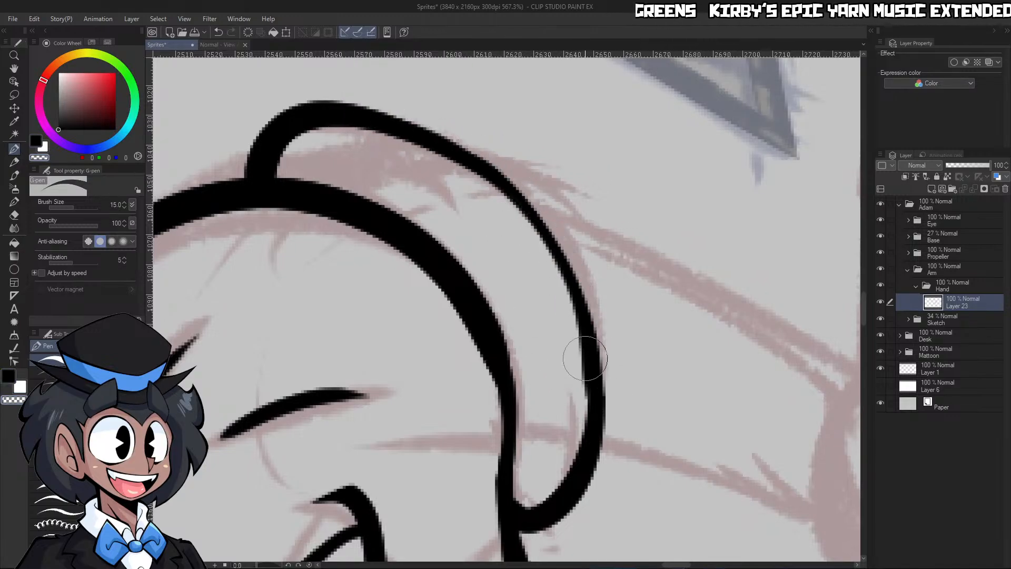
key("ctrl+z")
mouse_move(475, 146)
left_mouse_down()
mouse_move(598, 308)
mouse_move(589, 476)
left_mouse_up()
Touch up the cuff's outline with black ink where it curves in toward the thumb's base
key("ctrl+space")
left_click_drag(651, 352, 629, 363)
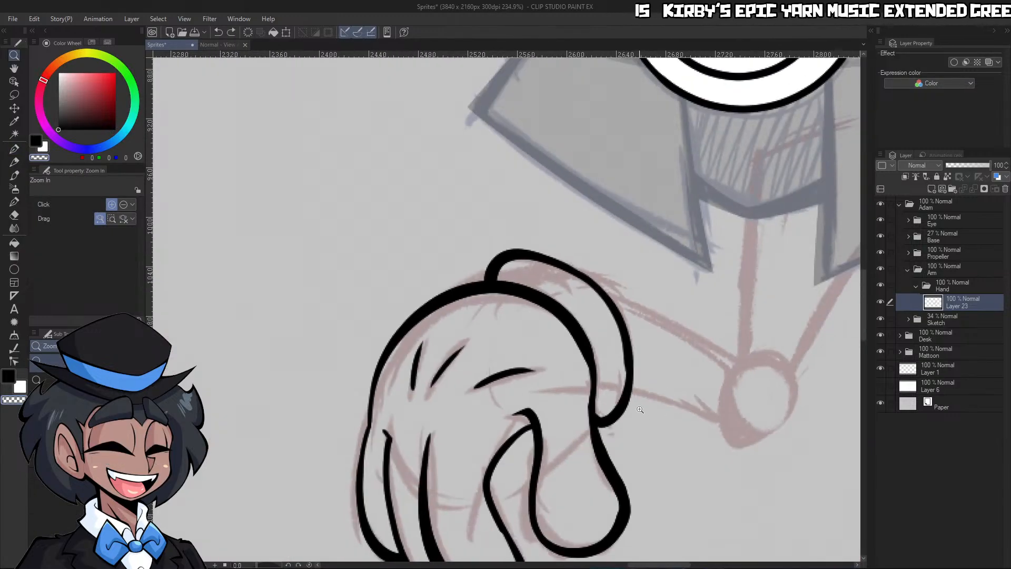
mouse_move(646, 414)
left_mouse_down()
mouse_move(626, 415)
mouse_move(680, 416)
left_mouse_up()
key("c")
left_click_drag(625, 208, 591, 369)
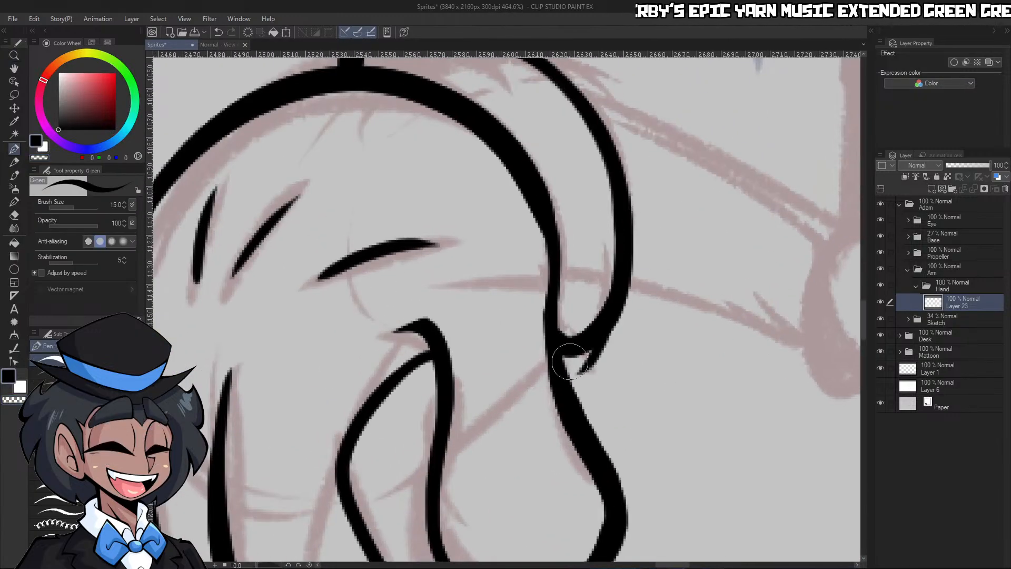
key("ctrl+z")
mouse_move(618, 212)
left_mouse_down()
mouse_move(591, 335)
mouse_move(597, 229)
left_mouse_up()
Thicken the inner side of the thumb's outline along the edge facing the index finger
key("ctrl+space")
mouse_move(687, 181)
left_mouse_down()
mouse_move(656, 209)
mouse_move(692, 178)
left_mouse_up()
left_click_drag(679, 231, 629, 243)
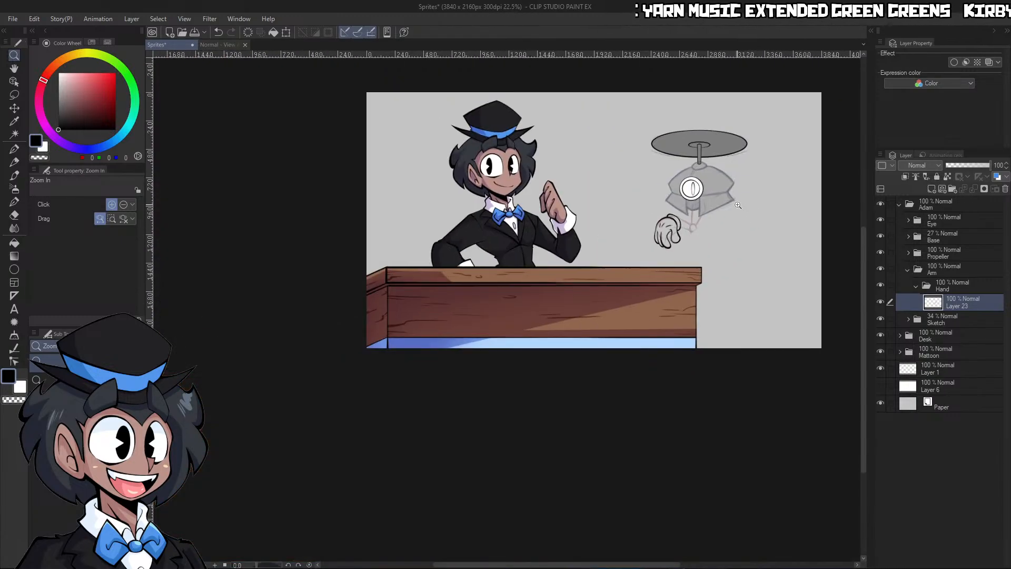
left_click_drag(701, 210, 711, 184)
left_click_drag(676, 228, 692, 204)
left_click_drag(632, 262, 644, 241)
left_click_drag(584, 278, 595, 280)
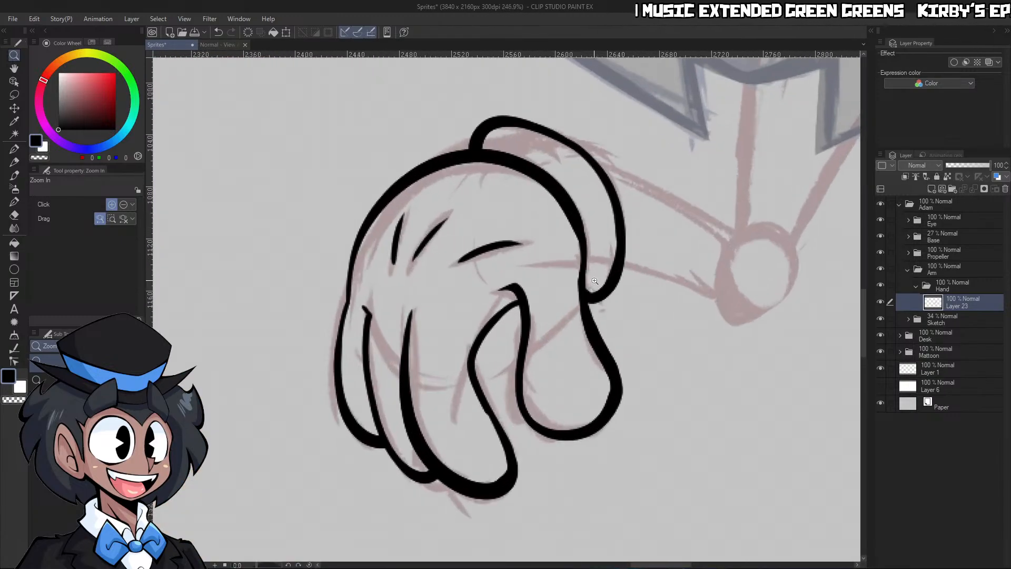
left_click_drag(568, 322, 590, 317)
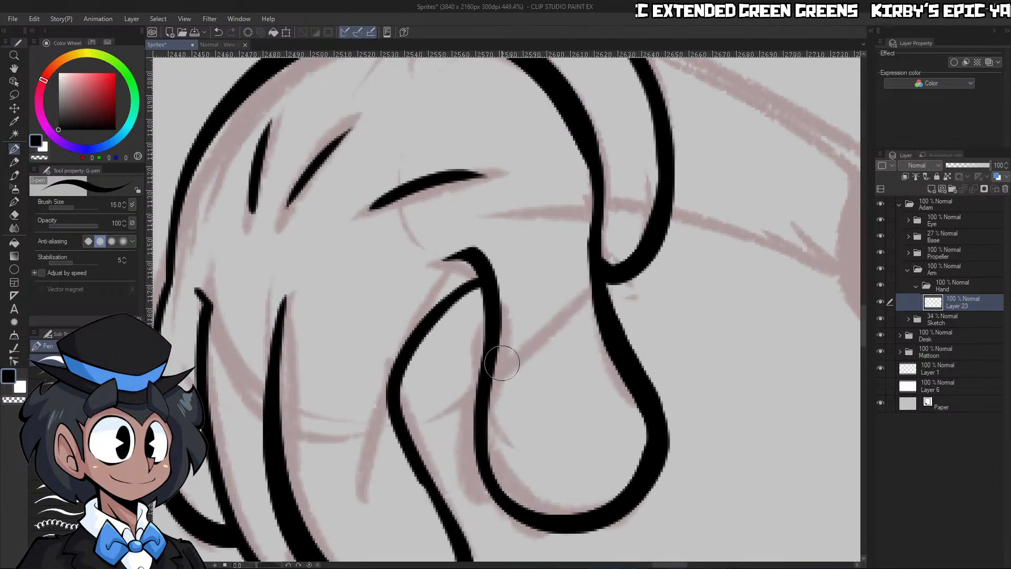
key("c")
mouse_move(490, 353)
left_mouse_down()
mouse_move(490, 463)
mouse_move(559, 485)
left_mouse_up()
key("ctrl+z")
key("c")
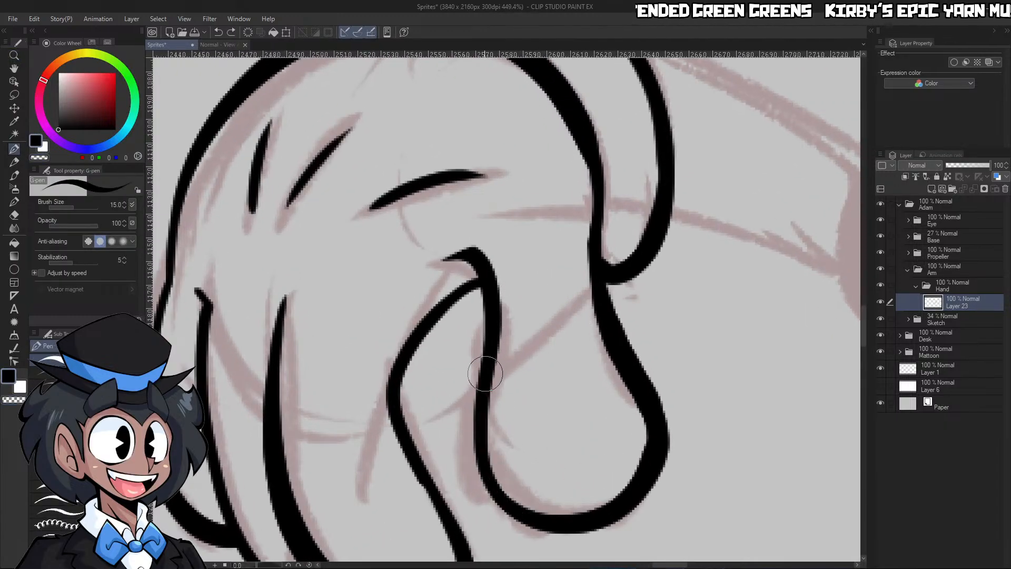
left_click_drag(485, 374, 533, 443)
Erase the excess ink along the outside of the thumb's lower edge and clear the leftover fragments
key("c")
left_click_drag(466, 413, 605, 526)
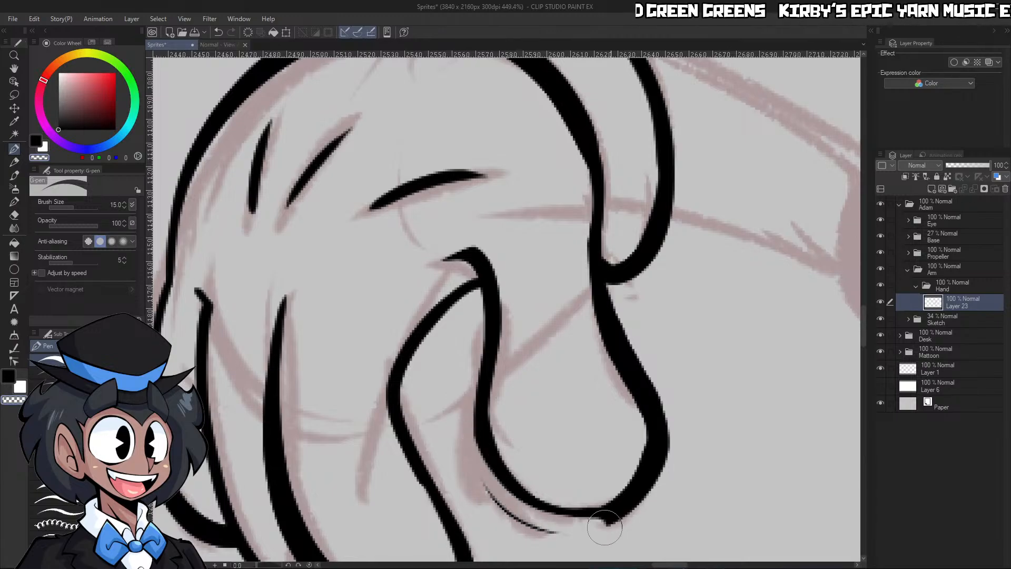
left_click_drag(644, 371, 591, 377)
left_click_drag(639, 404, 696, 426)
left_click_drag(415, 284, 507, 362)
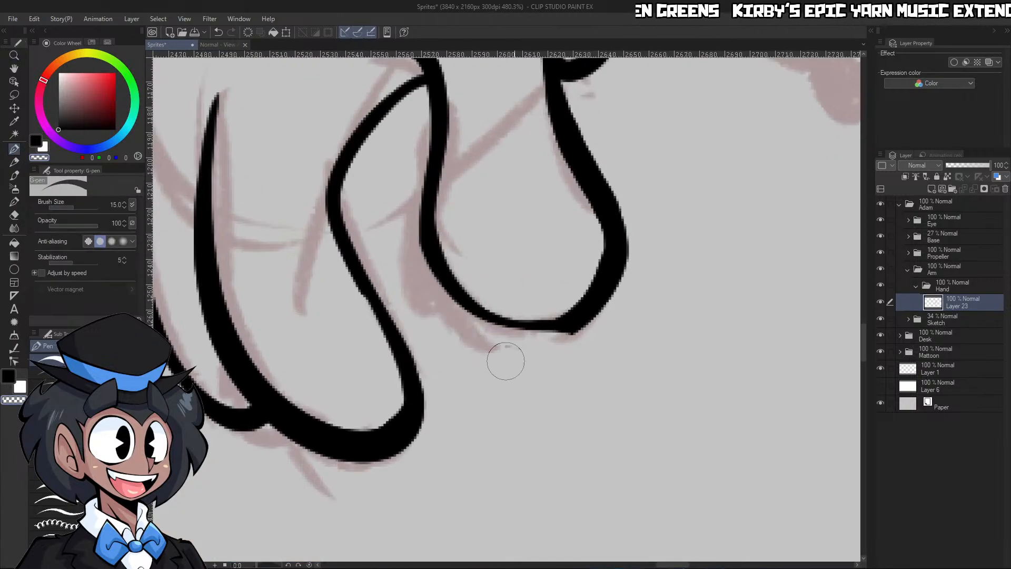
Round off the thumb's tip by adding ink along its inner curve and trimming the outer rim
key("c")
mouse_move(427, 238)
left_mouse_down()
mouse_move(544, 320)
mouse_move(576, 313)
mouse_move(497, 318)
mouse_move(597, 311)
left_mouse_up()
key("c")
left_click_drag(491, 336, 641, 261)
mouse_move(571, 338)
left_mouse_down()
mouse_move(625, 200)
mouse_move(588, 341)
left_mouse_up()
key("ctrl+z")
mouse_move(653, 270)
left_mouse_down()
mouse_move(622, 279)
mouse_move(677, 273)
left_mouse_up()
left_click_drag(555, 343, 634, 218)
Rotate the canvas and thicken the outer side of the cuff's line near the back of the hand
left_click_drag(671, 267, 645, 273)
left_click_drag(693, 229, 719, 208)
left_click_drag(656, 274, 689, 254)
mouse_move(738, 219)
left_mouse_down()
mouse_move(725, 220)
mouse_move(734, 220)
left_mouse_up()
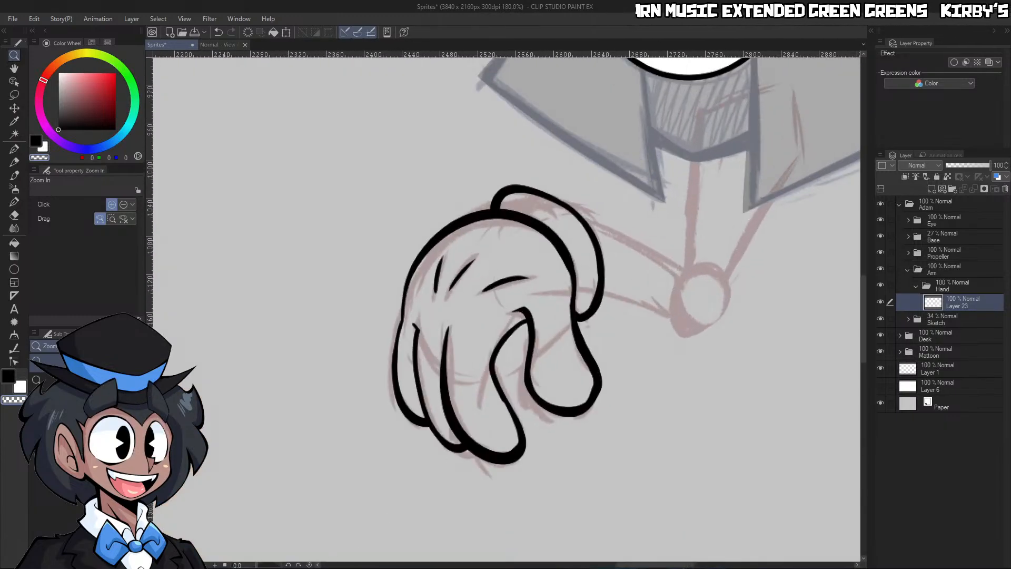
left_click_drag(421, 95, 242, 547)
left_click_drag(373, 320, 409, 306)
key("c")
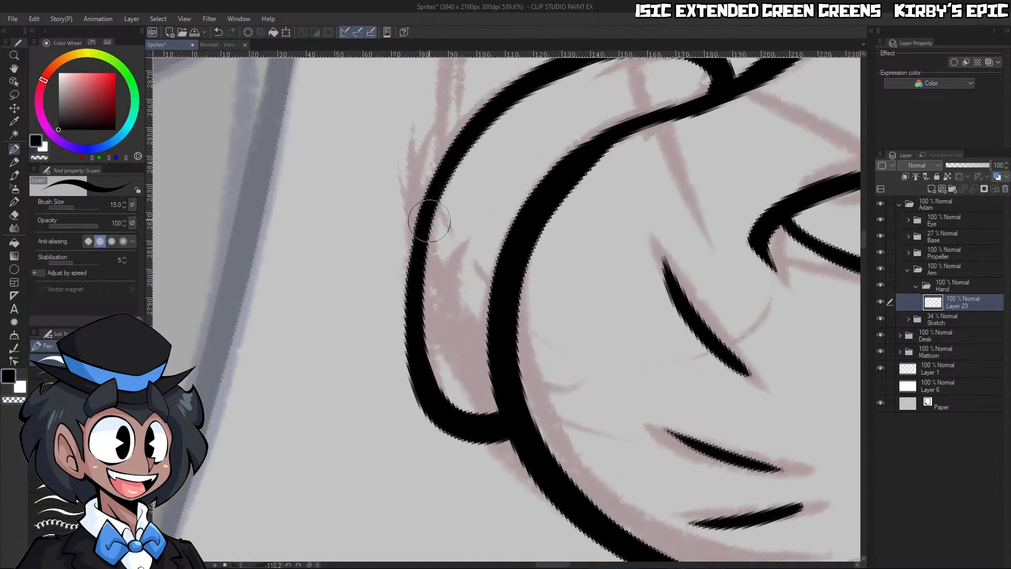
mouse_move(433, 192)
left_mouse_down()
mouse_move(426, 385)
mouse_move(434, 408)
mouse_move(458, 147)
left_mouse_up()
key("ctrl+z")
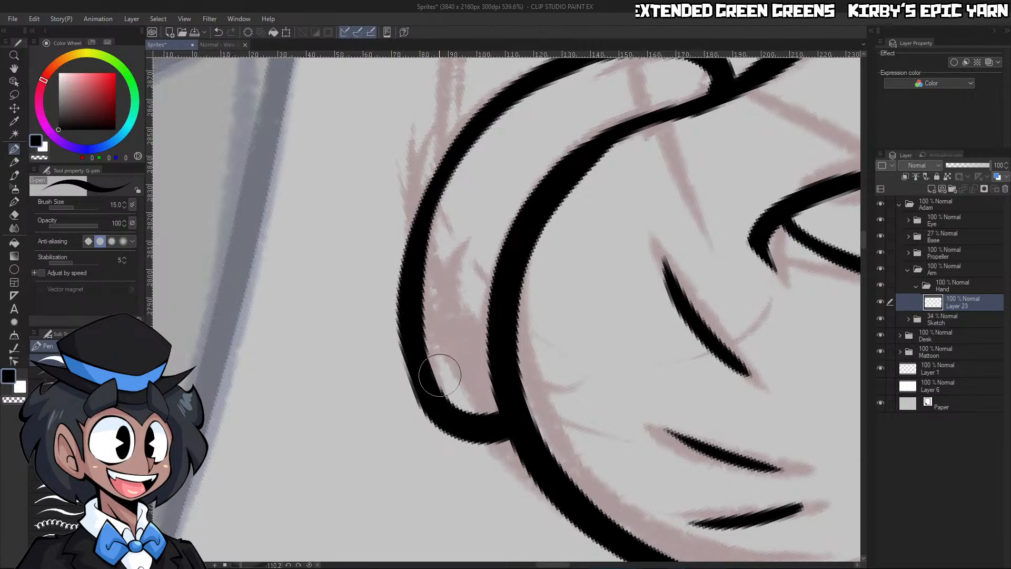
left_click_drag(433, 407, 405, 340)
Trim the inner side of the cuff's upper curve with a transparent stroke to even out the line
key("c")
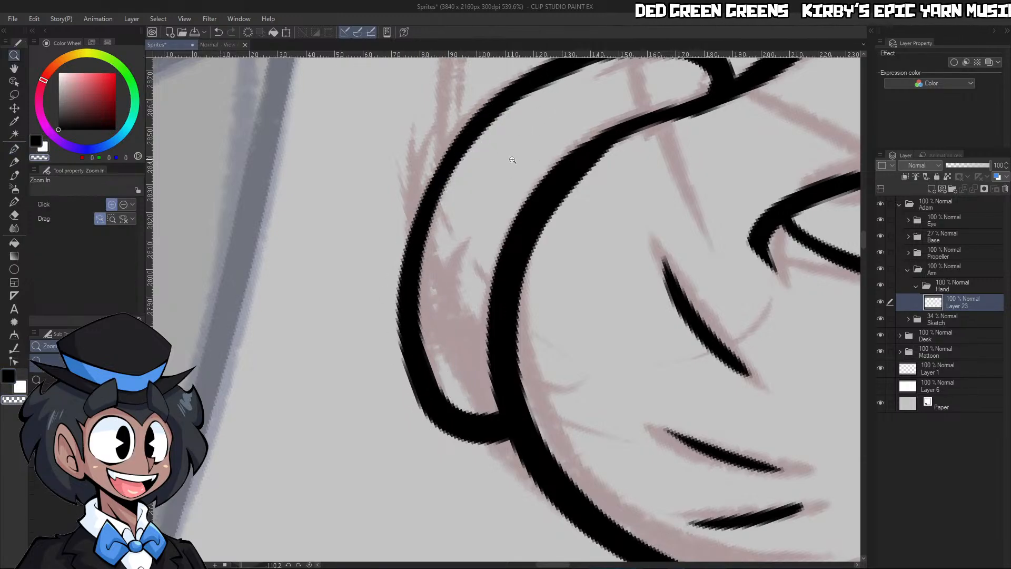
left_click_drag(529, 249, 504, 249)
left_click_drag(531, 153, 550, 158)
left_click_drag(470, 182, 656, 101)
key("ctrl+z")
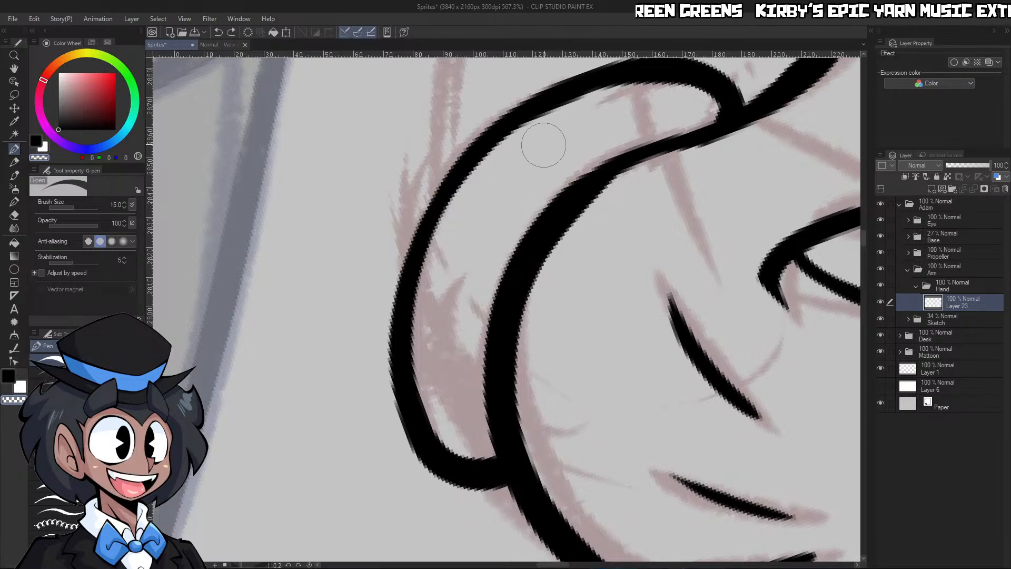
left_click_drag(474, 185, 633, 101)
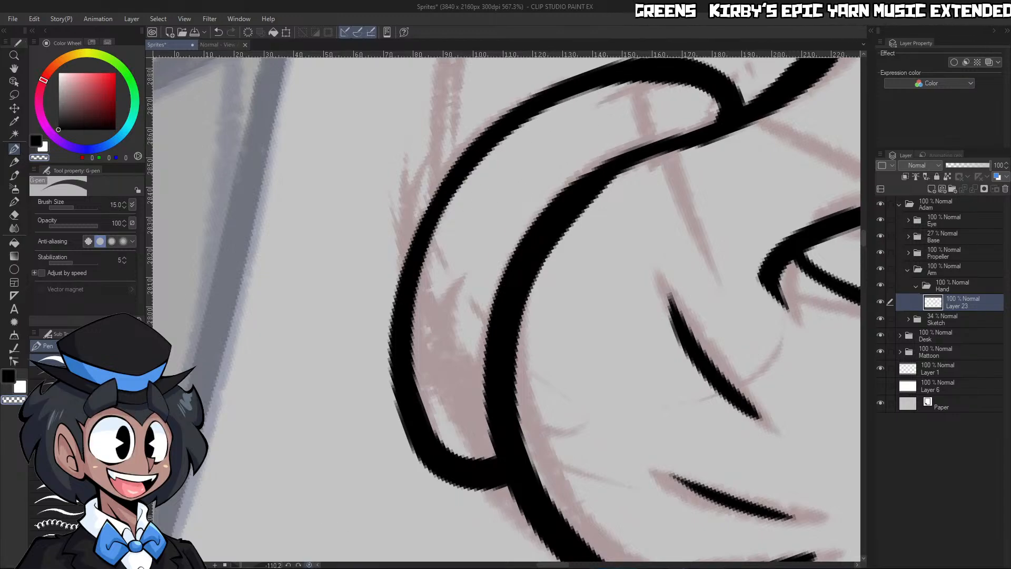
Reset the canvas rotation, sample white from the robot's eye, and rename the hand's ink layer Lineart
left_click(310, 564)
key("ctrl+space")
left_click_drag(602, 268, 506, 300)
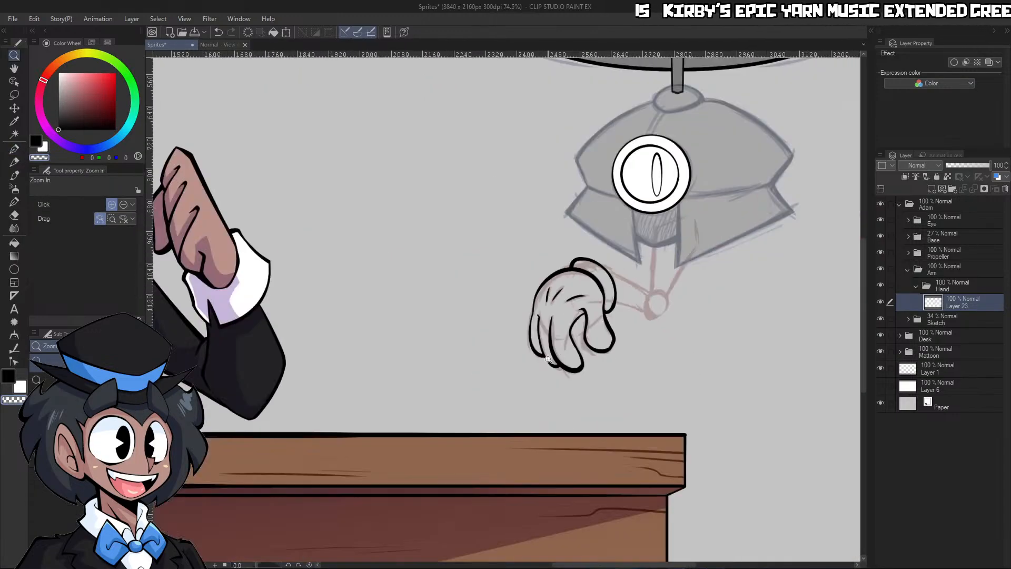
left_click_drag(661, 301, 684, 301)
left_click(629, 122, "alt")
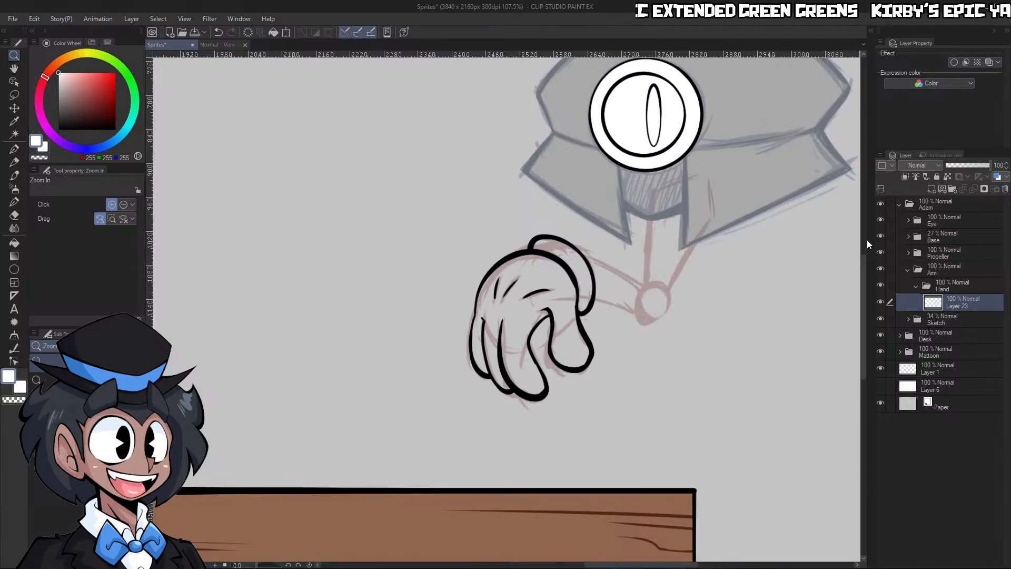
type("Lineart")
key("Return")
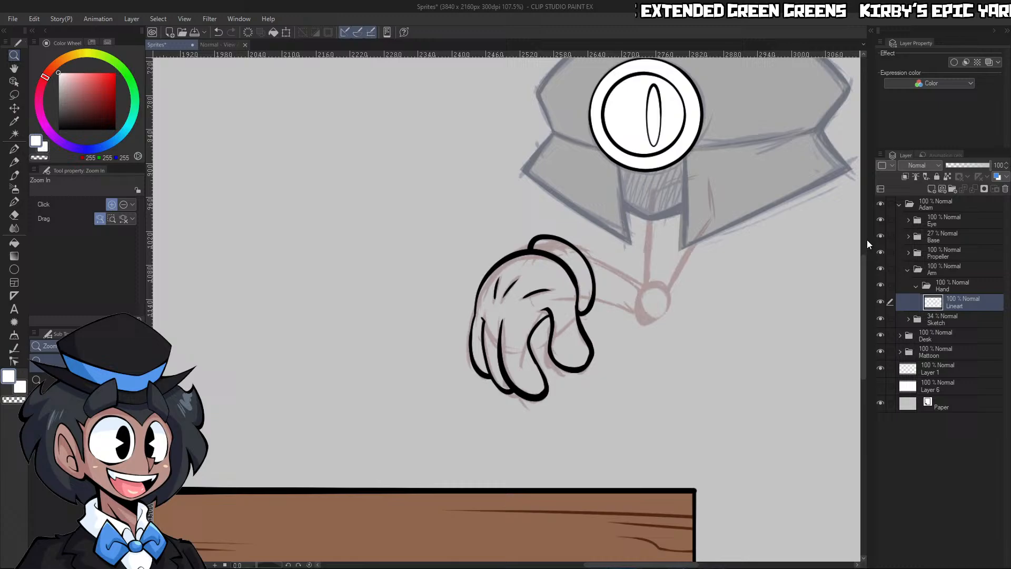
Fill the hand with white on a new layer beneath Lineart, using an inverted selection of the surrounding area
key("w")
left_click(674, 370)
left_click(191, 552)
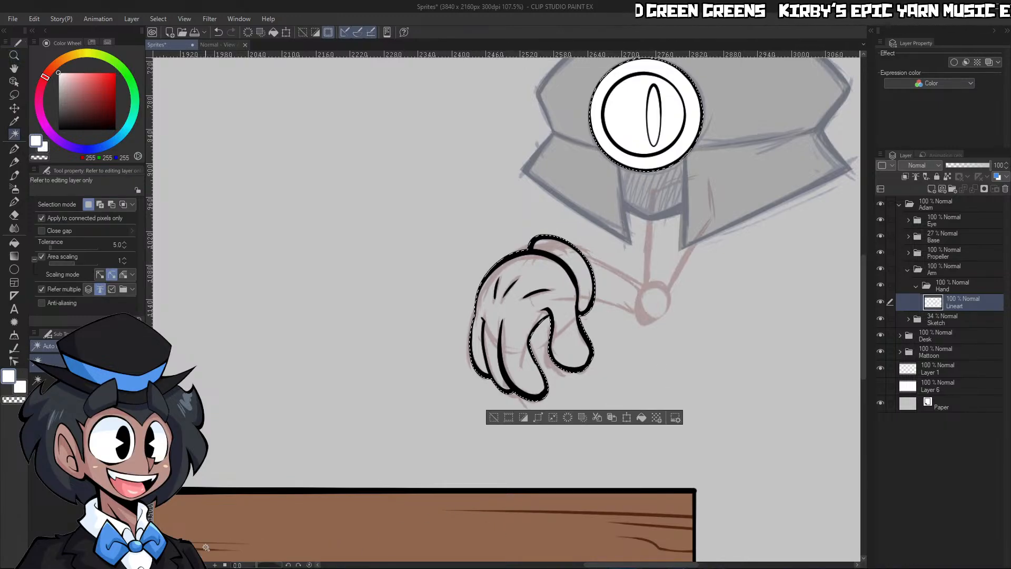
left_click(930, 189)
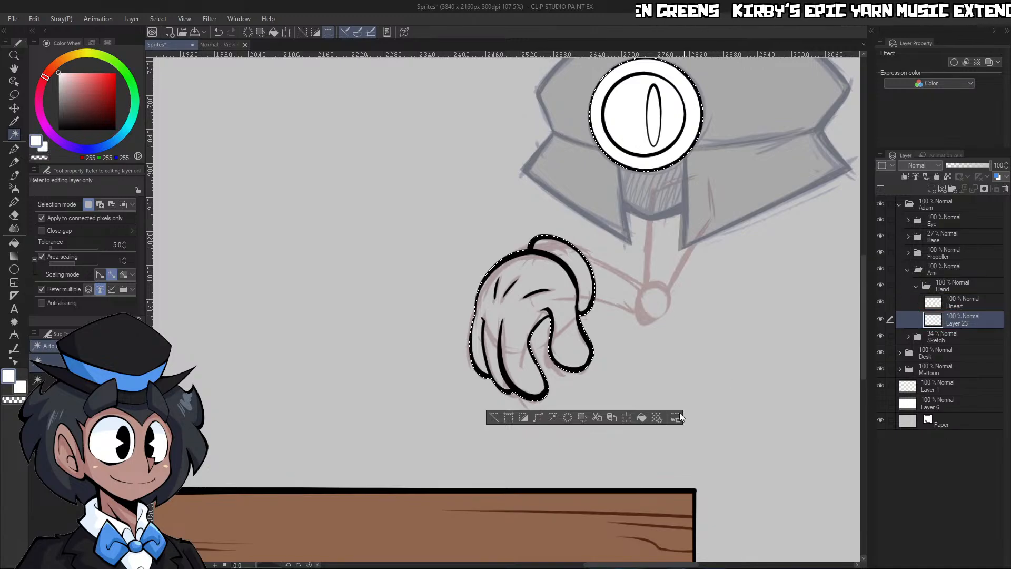
left_click(646, 420)
key("ctrl+d")
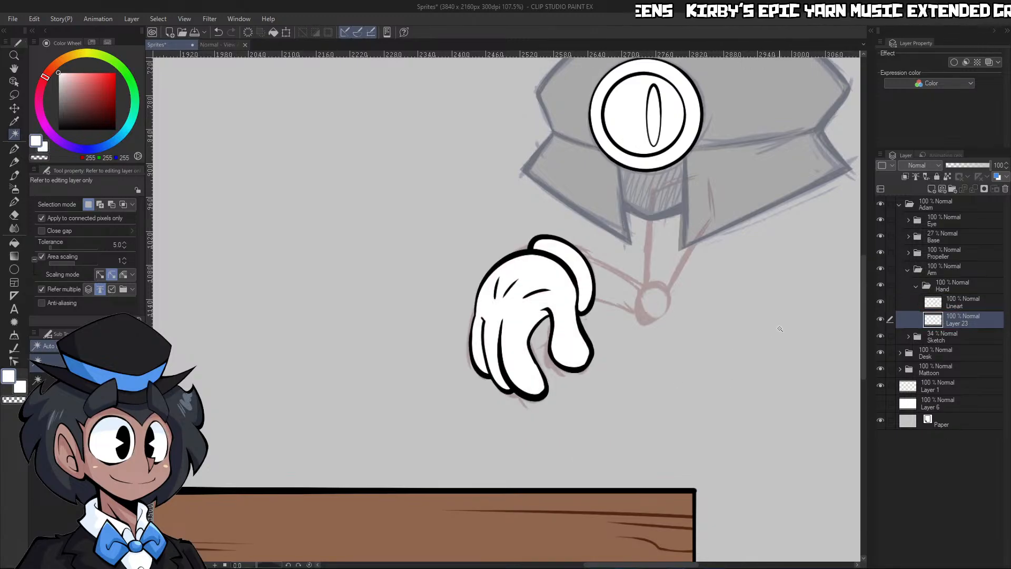
Rename the hand's white fill layer Flats
key("ctrl+space")
left_click_drag(770, 338, 721, 374)
left_click(822, 335)
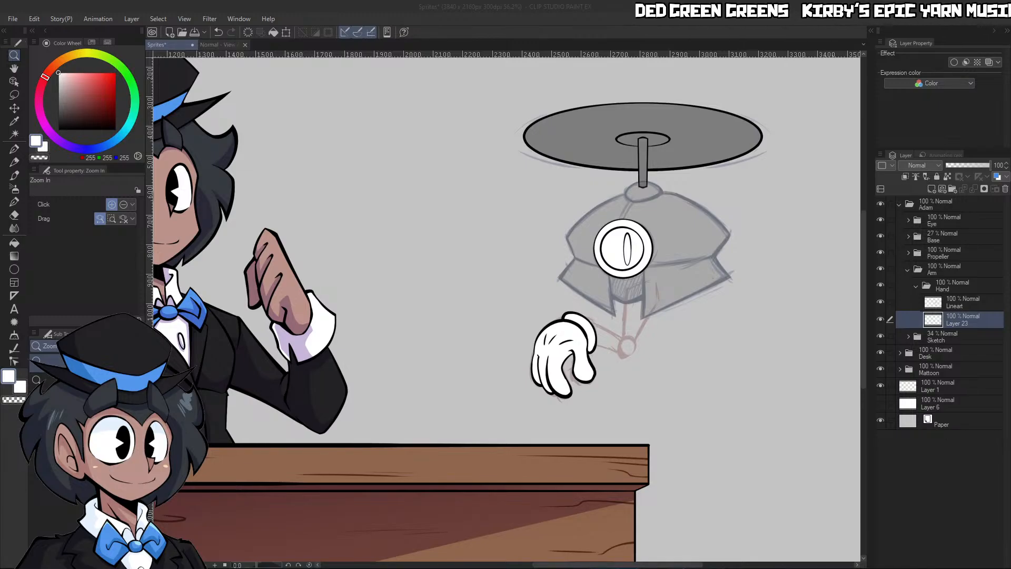
left_click(963, 324)
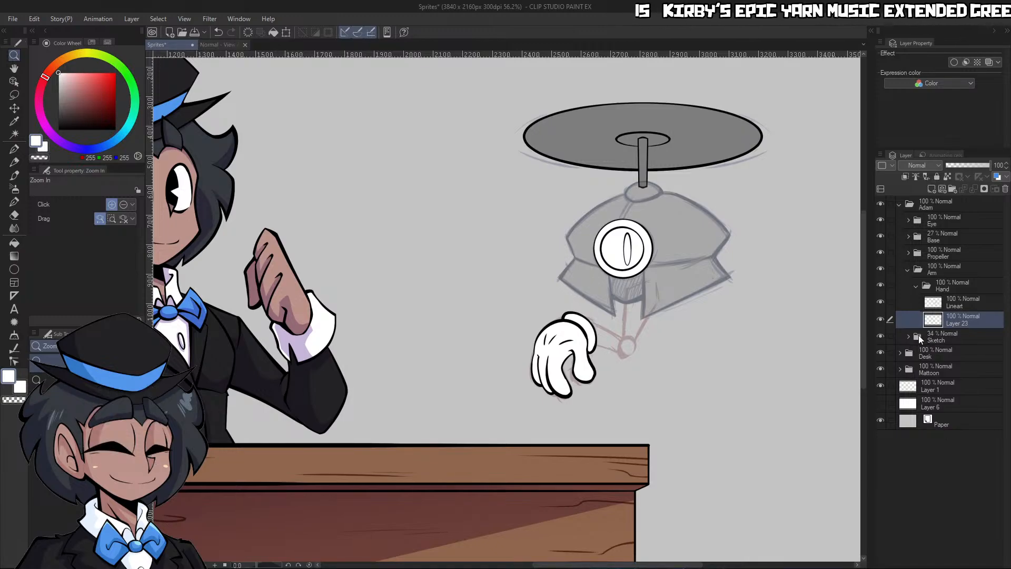
left_click(961, 337)
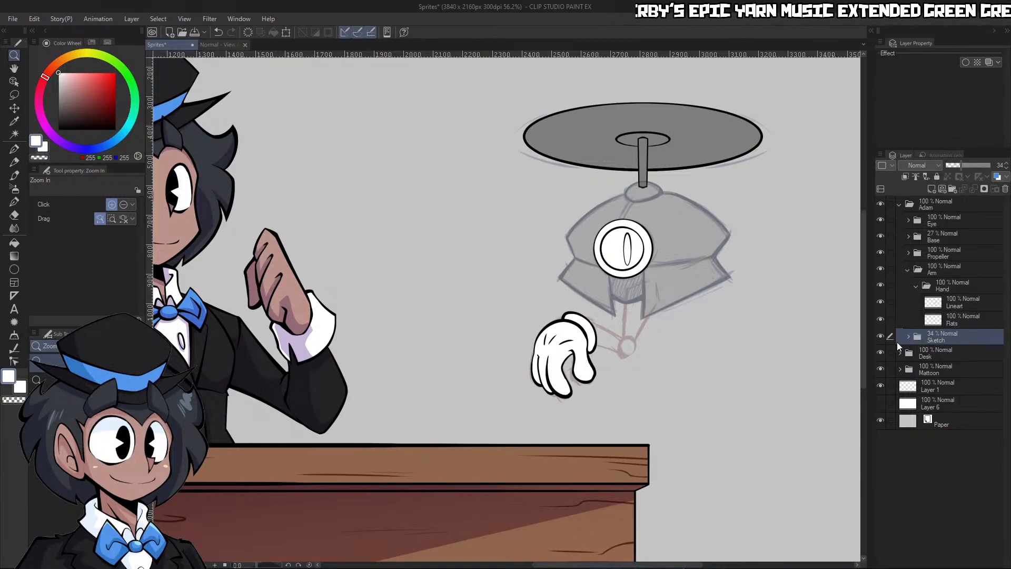
Create a folder named Arm beneath the collapsed Hand folder and add a new layer inside it
left_click(917, 289)
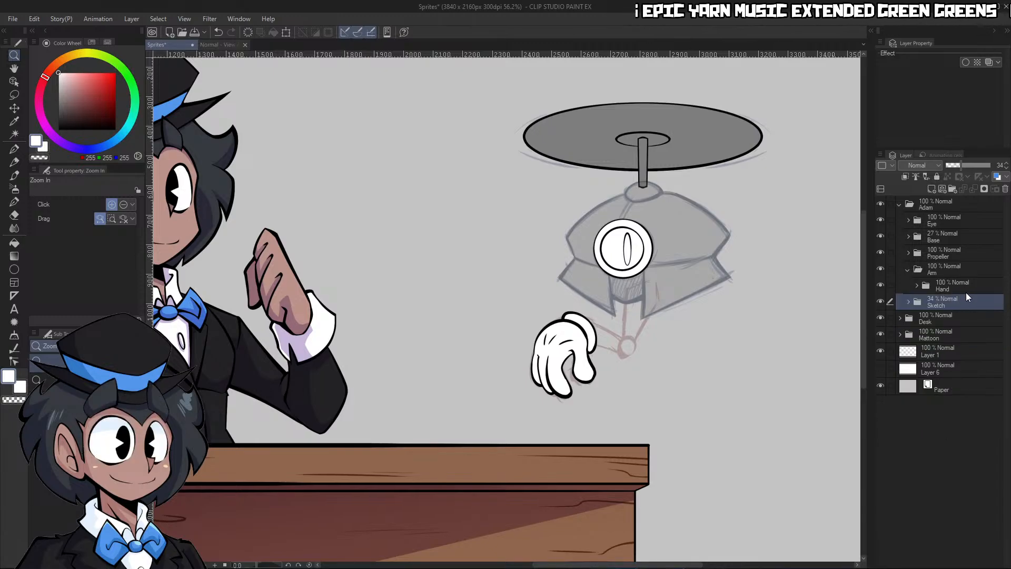
left_click(966, 292)
left_click(953, 189)
mouse_move(959, 285)
left_mouse_down()
mouse_move(967, 309)
mouse_move(961, 301)
left_mouse_up()
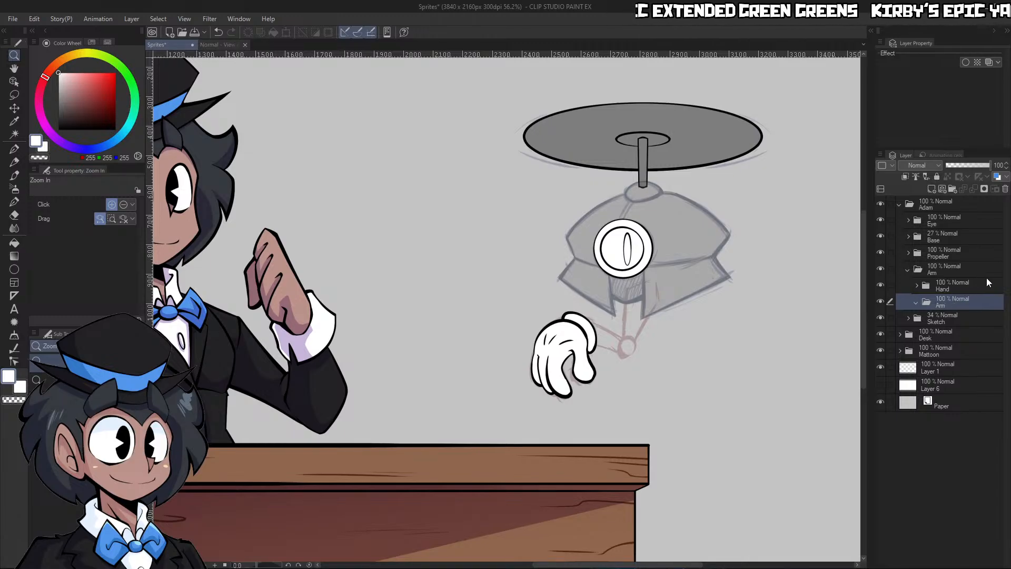
double_click(947, 304)
type("Arm")
key("Return")
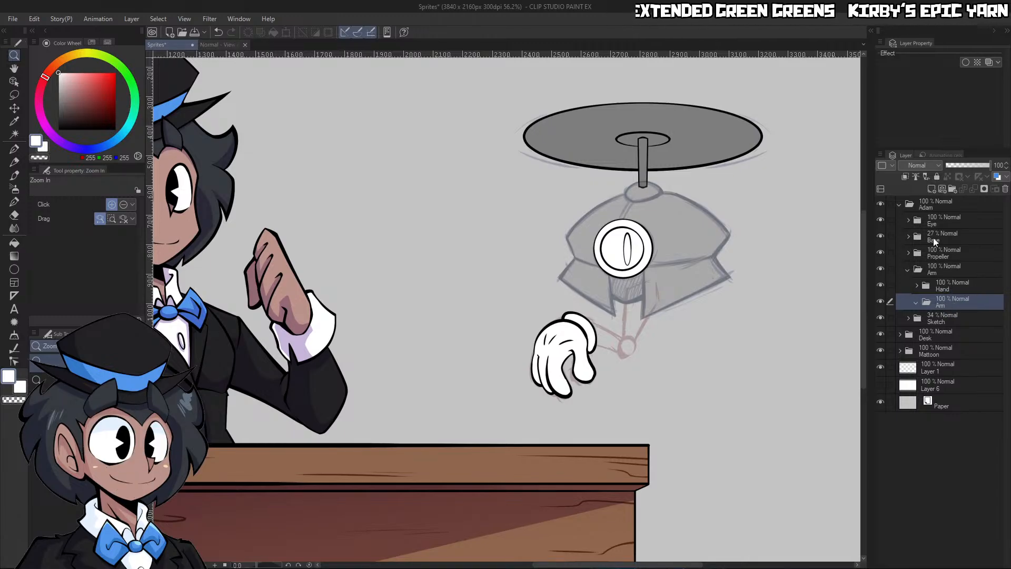
left_click(930, 191)
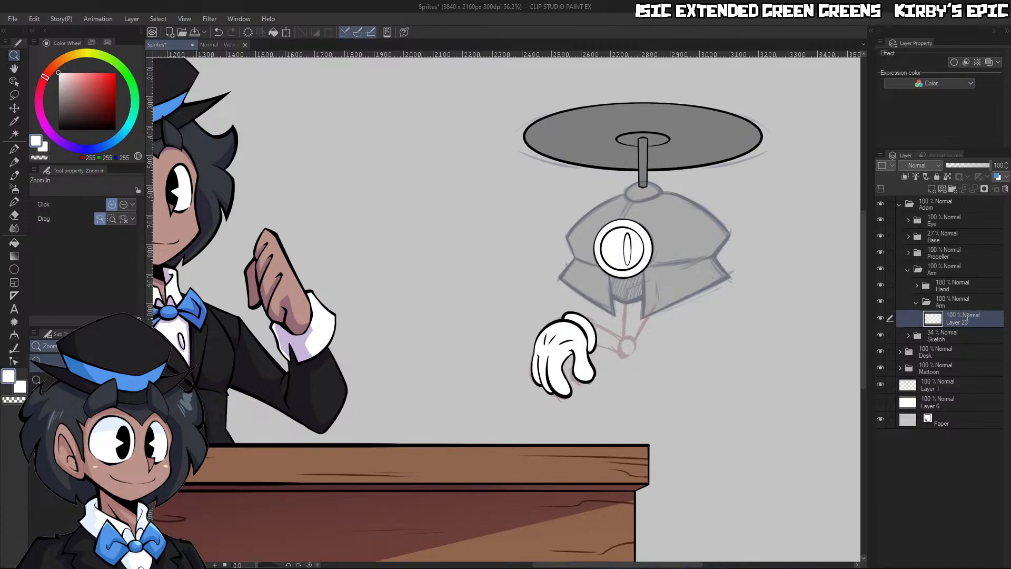
Rename the arm's new layer Lineart and lower the Hand folder's opacity to 26%, keeping Lineart active
left_click(643, 311)
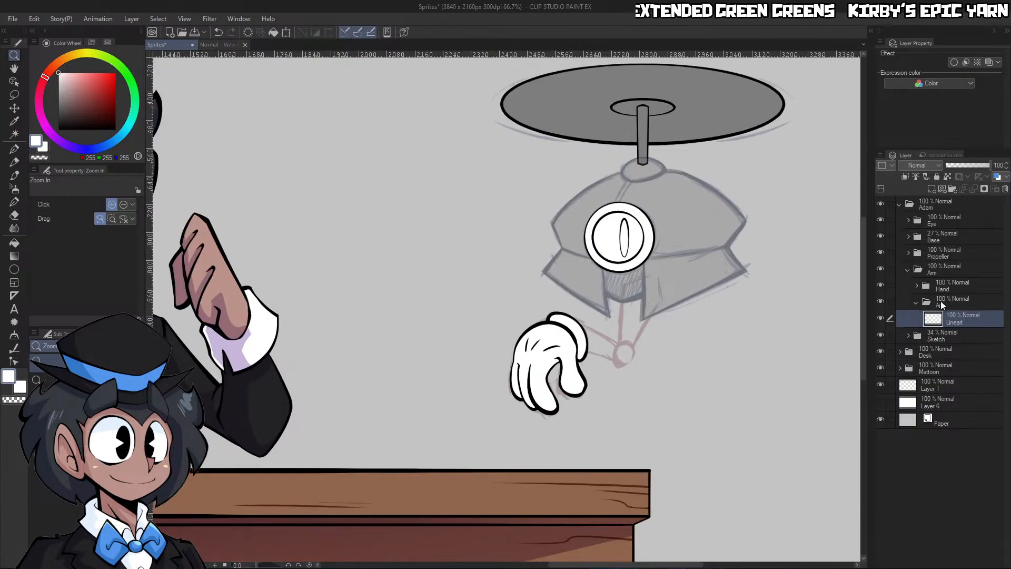
left_click(946, 285)
left_click(957, 166)
left_click(966, 318)
Create a circular figure ruler from its centre over the sketched elbow joint on the arm's Lineart layer
left_click_drag(648, 319, 724, 320)
key("p")
key("c")
key("ctrl+space")
left_click_drag(600, 425, 551, 434)
left_click_drag(587, 464, 617, 458)
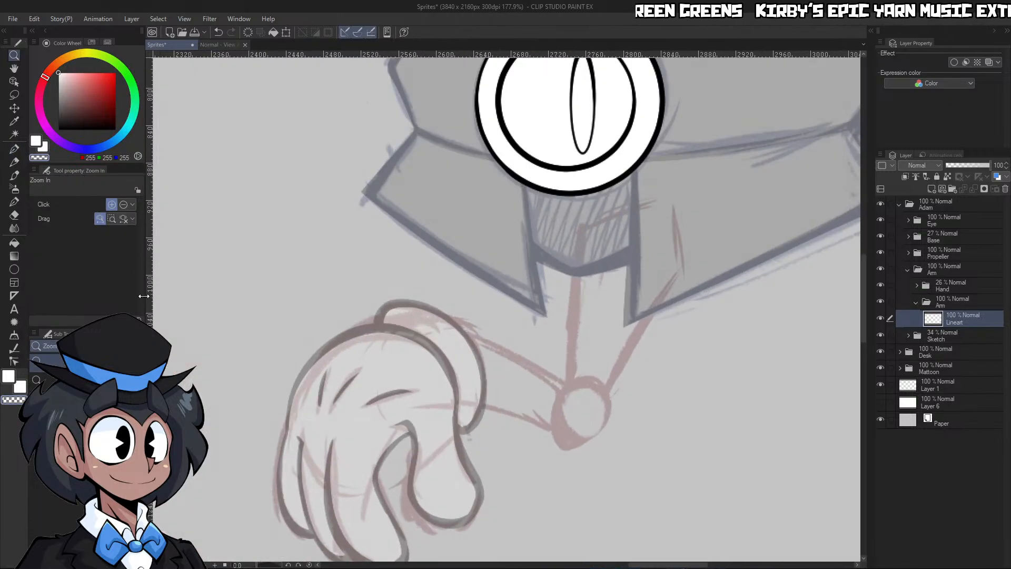
left_click(15, 270)
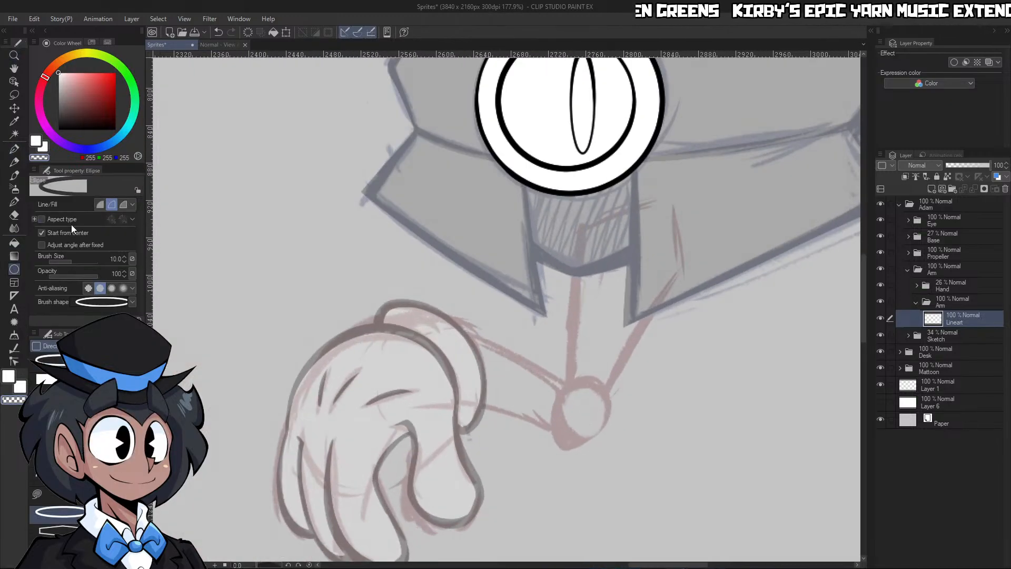
left_click(14, 295)
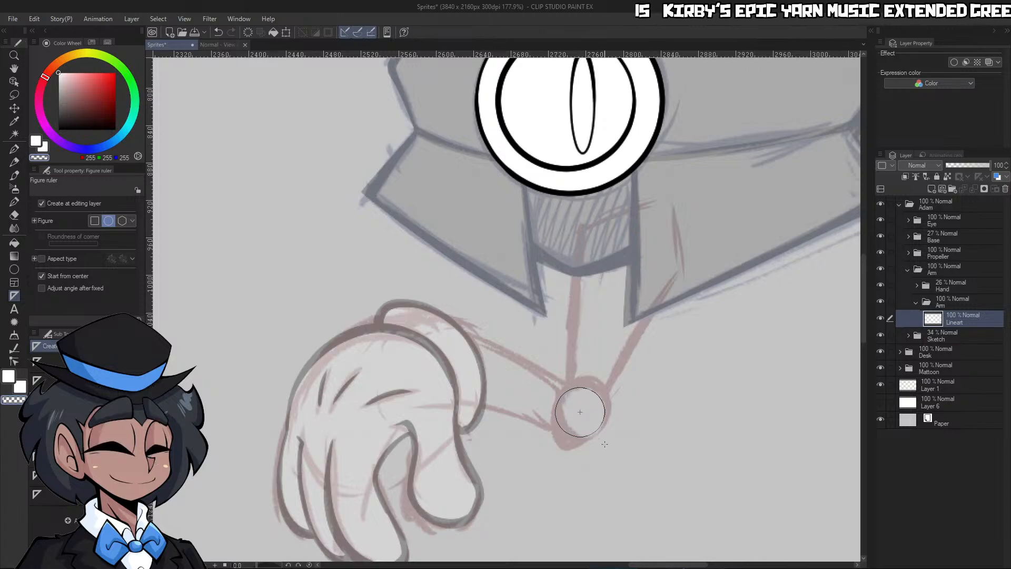
left_click_drag(581, 412, 606, 437)
key("ctrl+space")
left_click(616, 457)
key("ctrl+z")
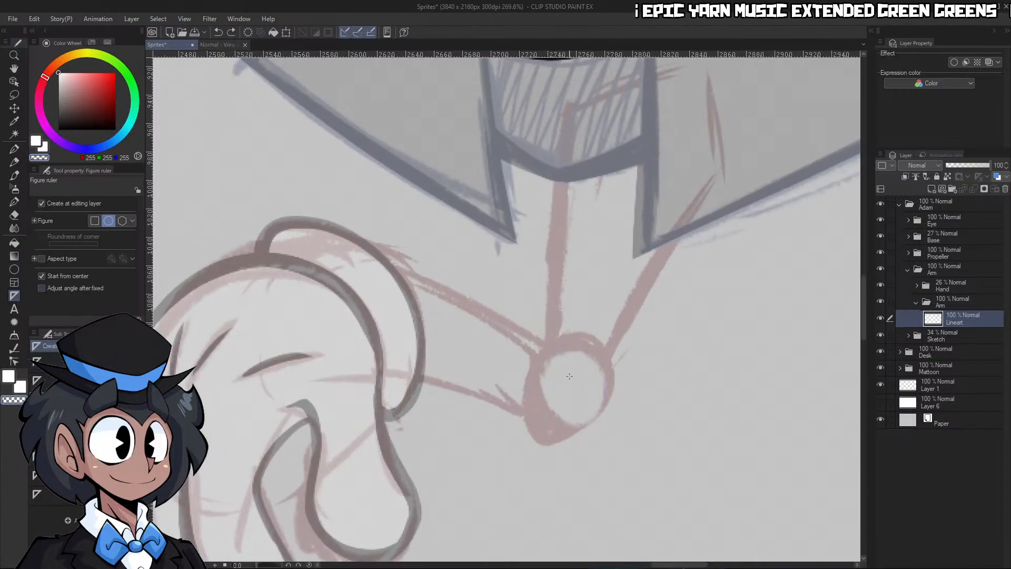
left_click_drag(587, 405, 614, 429)
key("p")
scroll(626, 437, "up", 1)
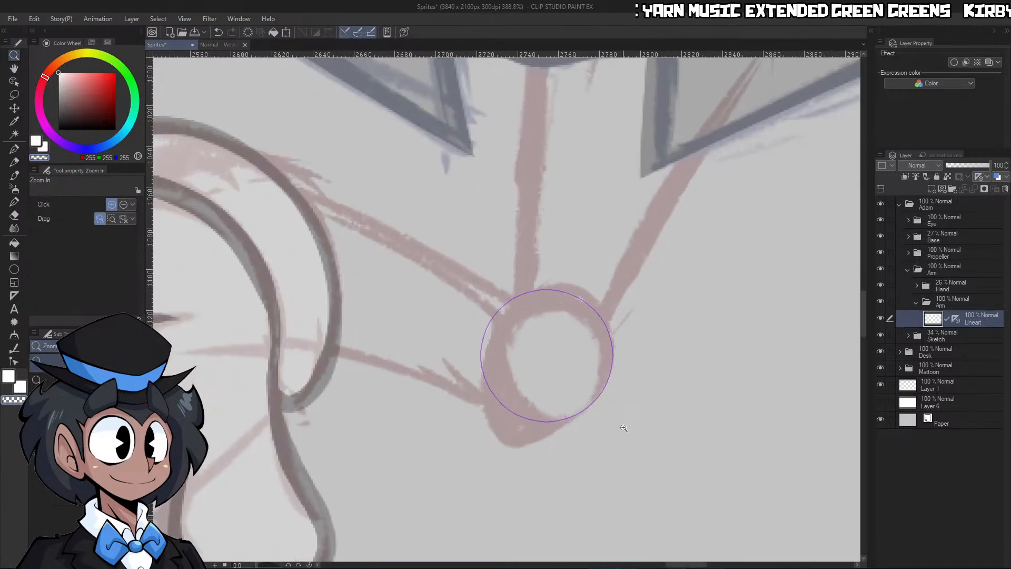
Ink the elbow joint's outline in black along the circular ruler with the 15 px G-pen, and remove the ruler
key("c")
left_click(59, 130)
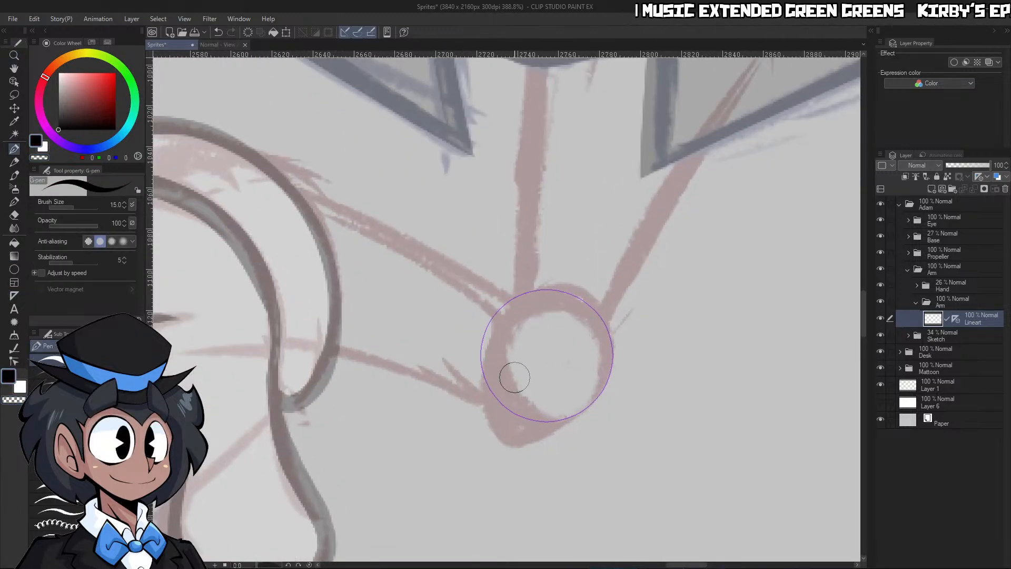
mouse_move(509, 305)
left_mouse_down()
mouse_move(494, 409)
mouse_move(606, 425)
mouse_move(631, 318)
mouse_move(533, 291)
mouse_move(517, 437)
left_mouse_up()
key("ctrl+z")
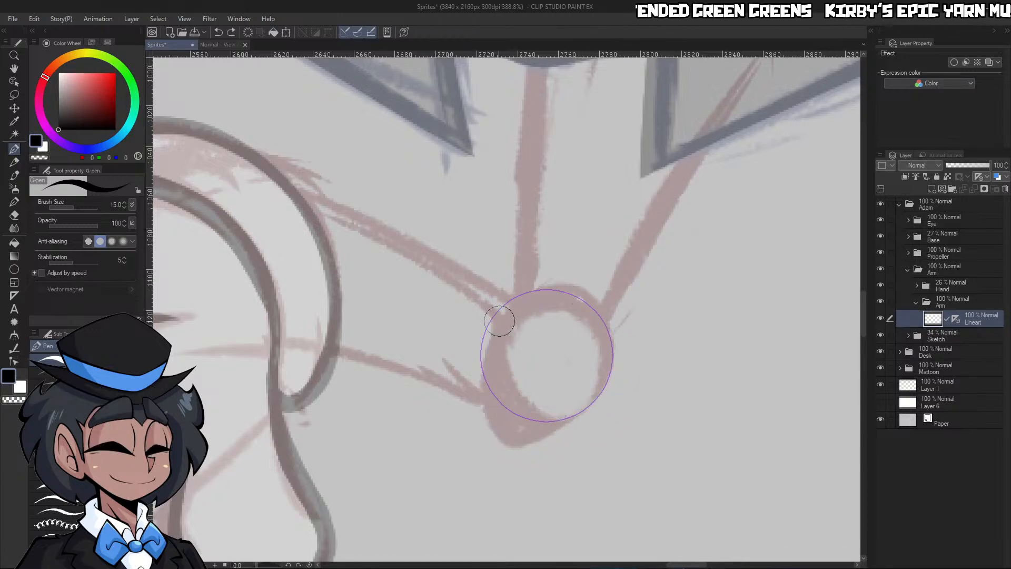
mouse_move(497, 316)
left_mouse_down()
mouse_move(495, 416)
mouse_move(639, 379)
mouse_move(551, 274)
mouse_move(512, 418)
left_mouse_up()
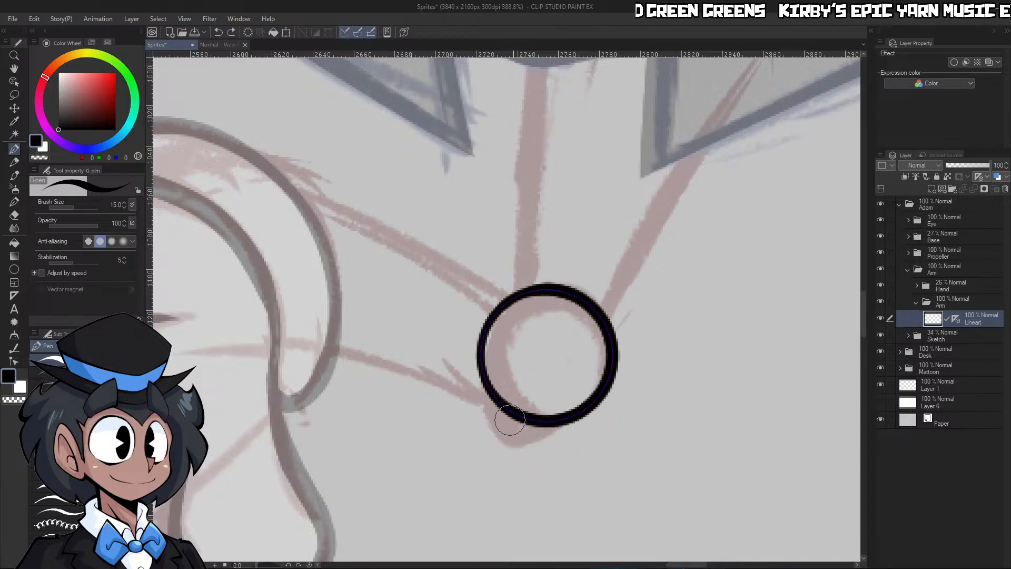
key("slash")
left_click_drag(688, 391, 646, 393)
left_click_drag(733, 342, 763, 299)
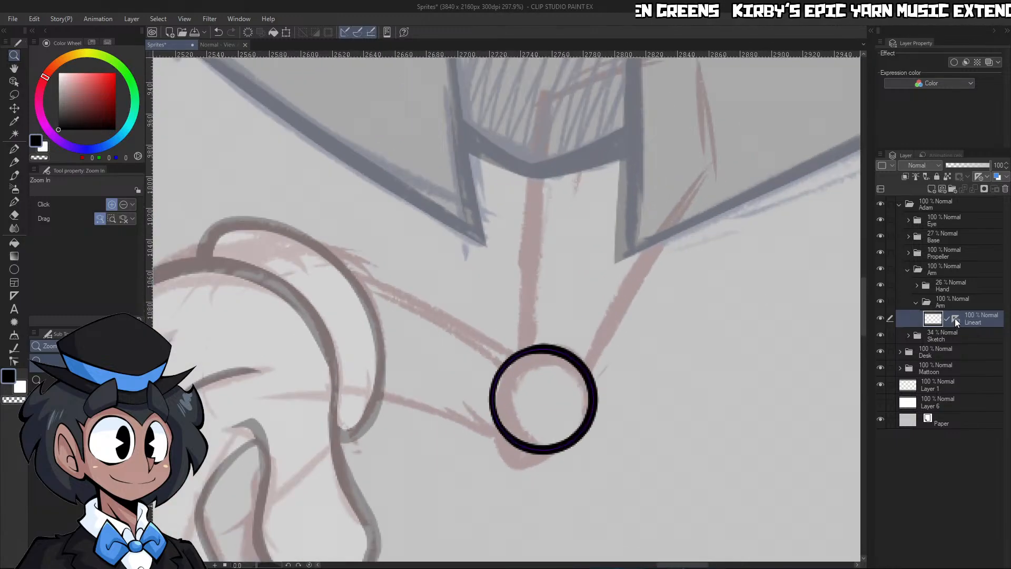
left_click(932, 372)
left_click_drag(762, 367, 759, 345)
Increase the G-pen size to 17 and auto-select the area outside the elbow circle
key("p")
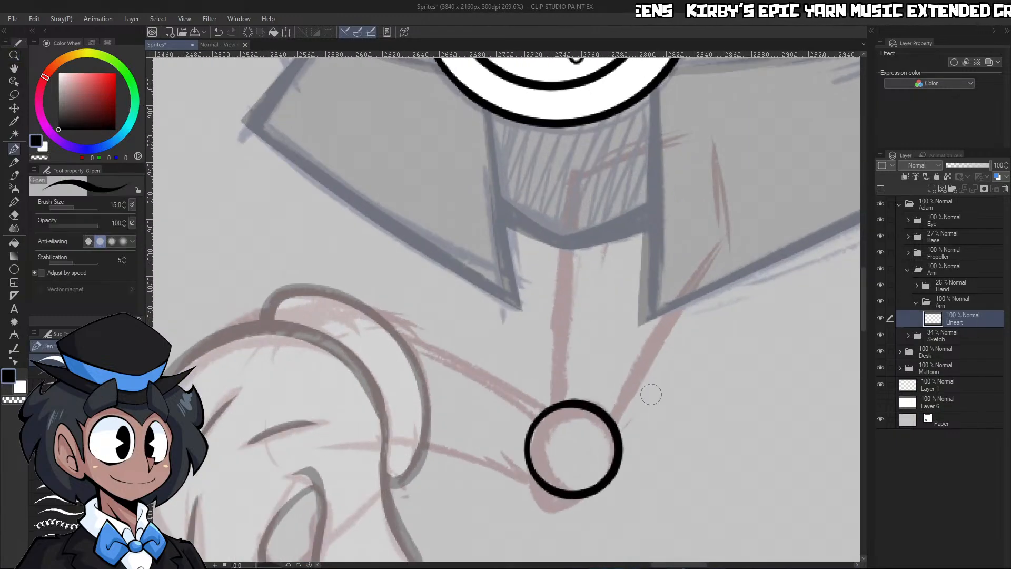
key("bracketright")
mouse_move(612, 416)
left_mouse_down()
mouse_move(737, 190)
mouse_move(614, 422)
left_mouse_up()
key("ctrl+z")
key("w")
left_click(720, 348)
Ink the upper arm's two long tapering lines between the body and the elbow circle, following the sketch
key("p")
mouse_move(572, 150)
left_mouse_down()
mouse_move(547, 406)
mouse_move(586, 69)
left_mouse_up()
key("ctrl+z")
key("ctrl+z")
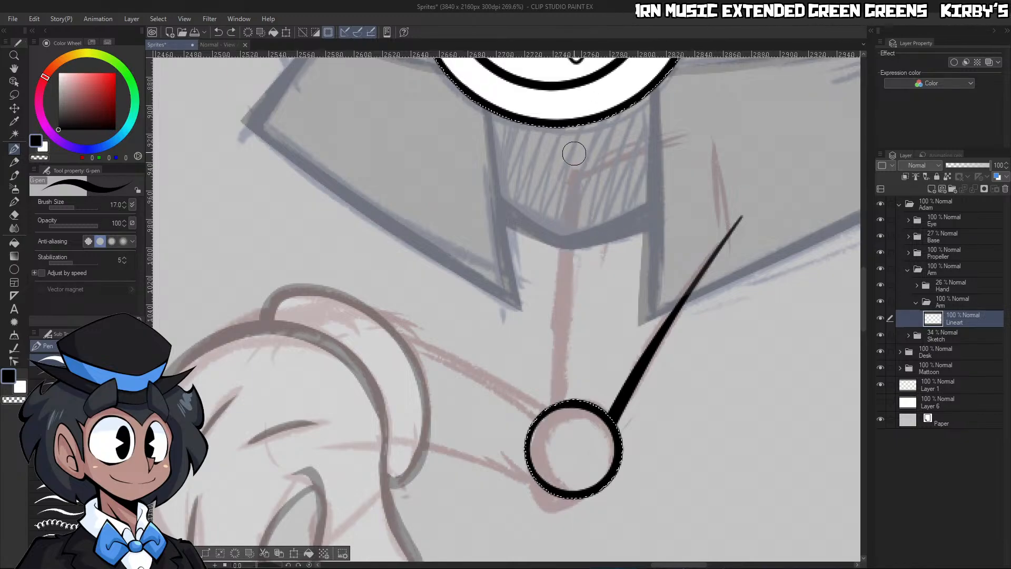
left_click_drag(574, 156, 558, 514)
key("ctrl+z")
left_click_drag(575, 157, 557, 421)
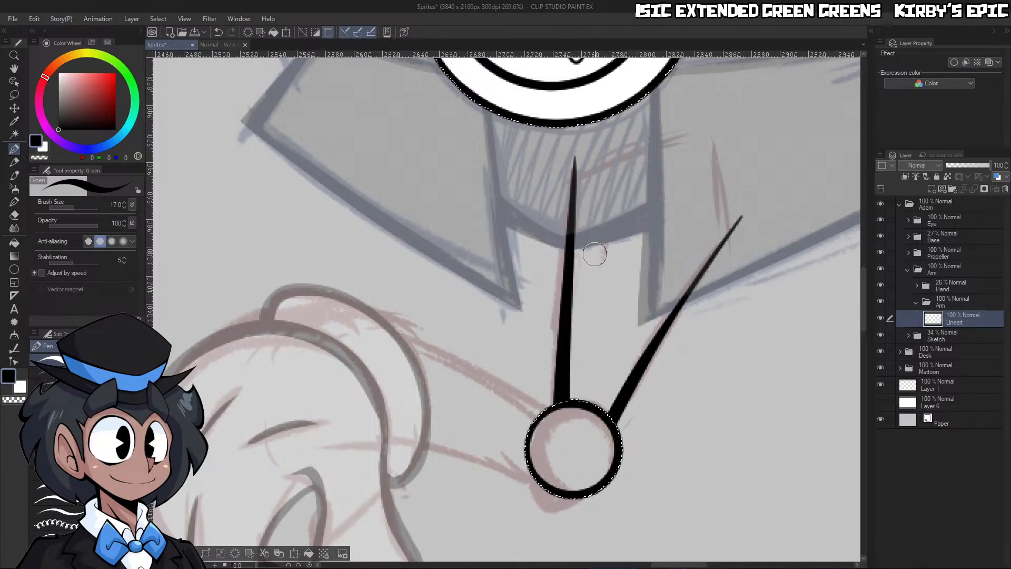
Ink the upper arm's top edge inside the body, reduce the pen size to 12, and trim the overshoot at the inner corner
left_click_drag(641, 182, 690, 160)
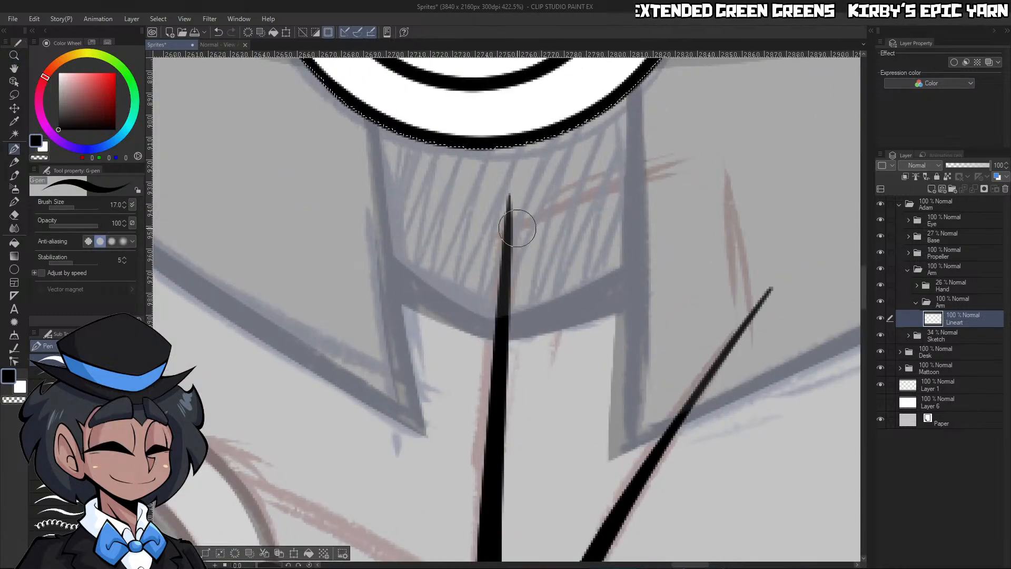
left_click_drag(510, 225, 759, 135)
key("ctrl+z")
key("ctrl+y")
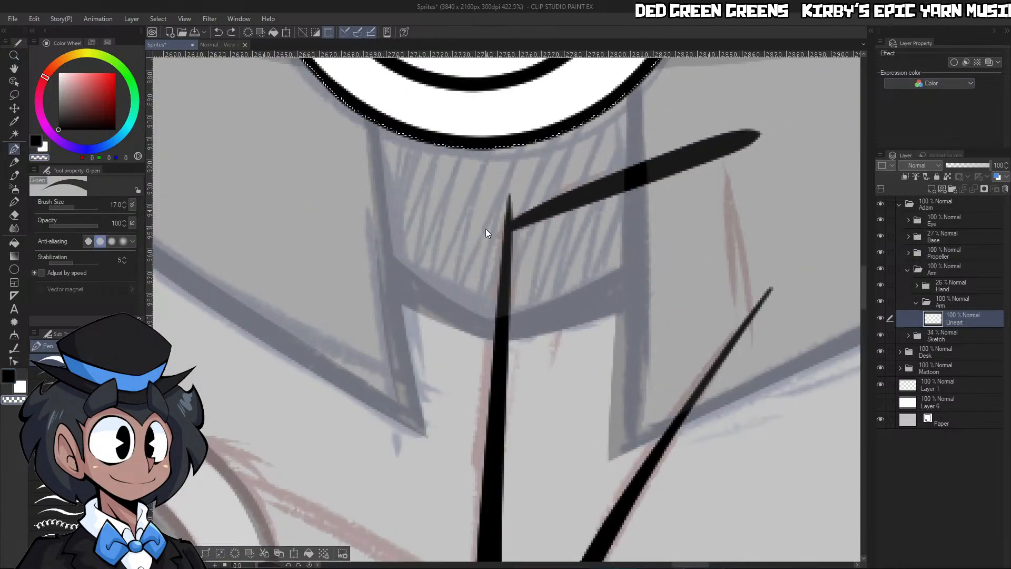
key("ctrl+z")
key("bracketleft")
key("bracketleft")
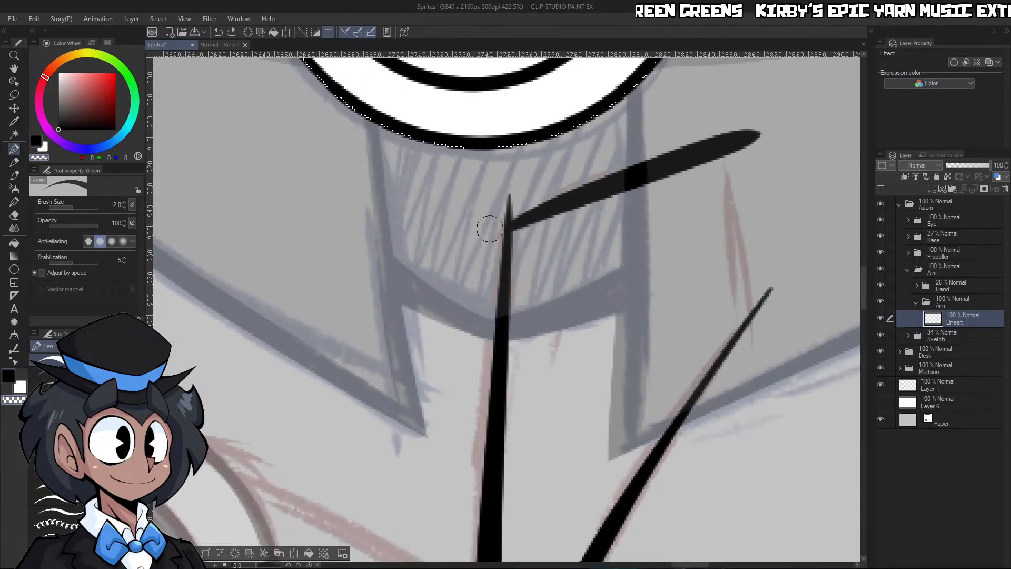
left_click_drag(500, 220, 747, 129)
left_click_drag(499, 210, 507, 207)
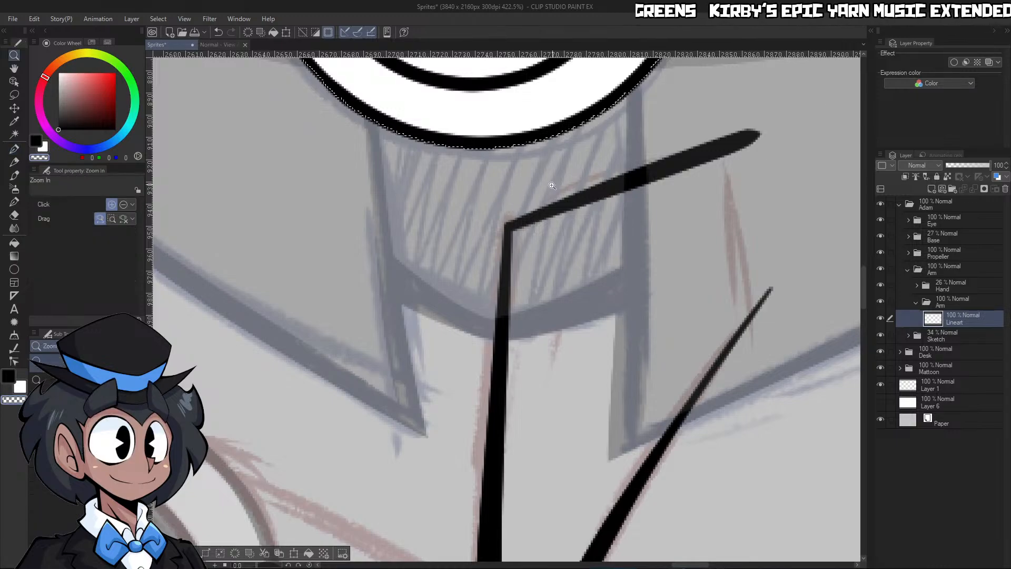
Close the upper arm with a short line along its outer edge and trim the line ends overshooting both corners
left_click_drag(553, 183, 493, 185)
left_click_drag(639, 222, 679, 213)
left_click_drag(609, 139, 630, 270)
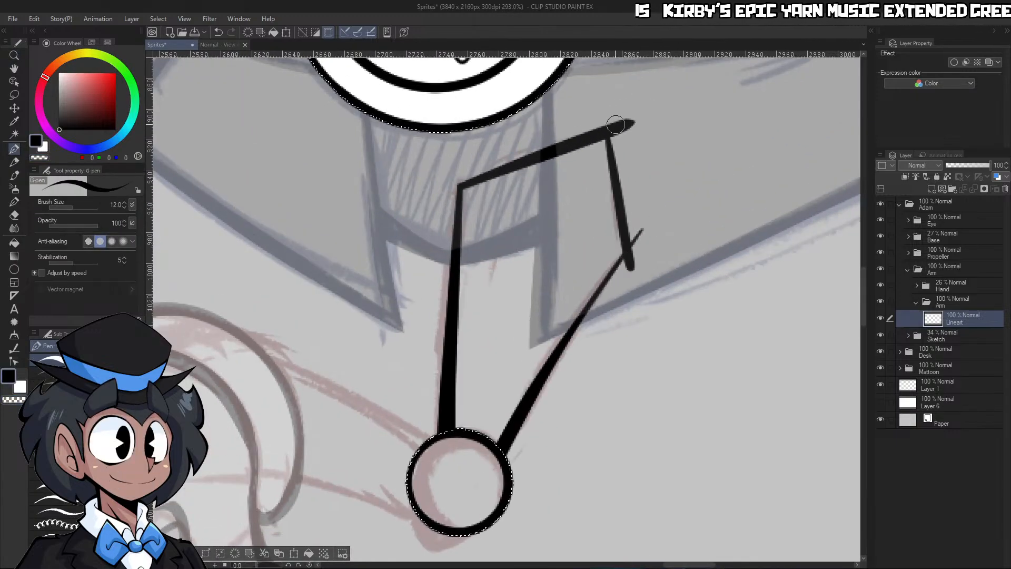
key("ctrl+space")
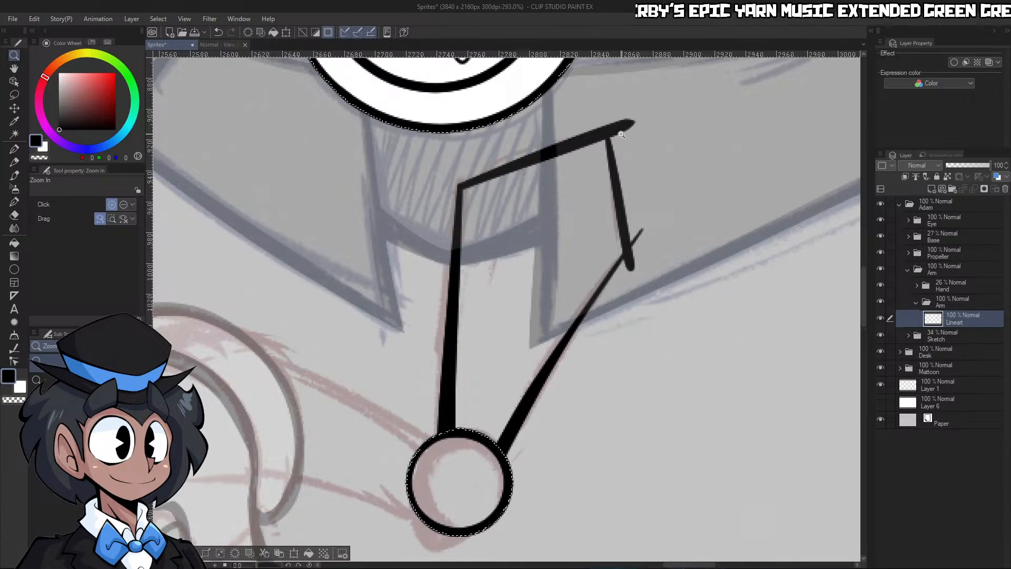
key("p")
mouse_move(609, 109)
left_mouse_down()
mouse_move(641, 189)
mouse_move(650, 281)
left_mouse_up()
key("ctrl+z")
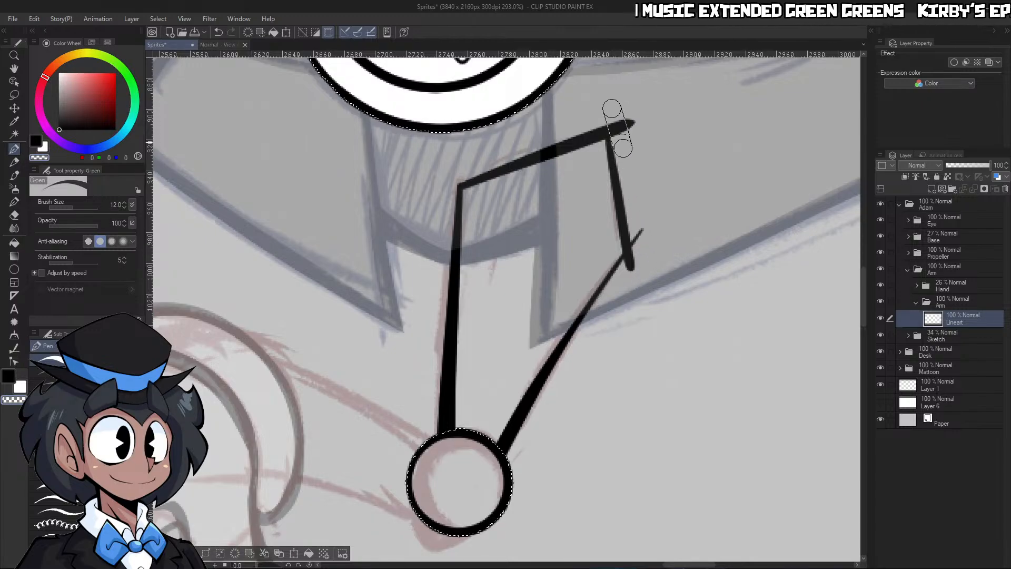
left_click_drag(609, 102, 648, 283)
left_click_drag(626, 118, 630, 126)
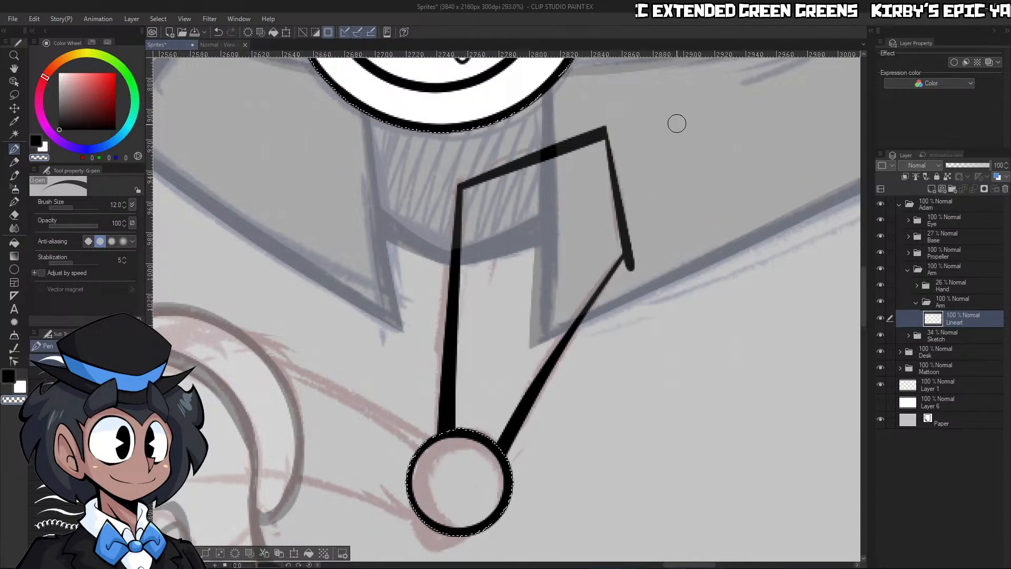
mouse_move(636, 259)
left_mouse_down()
mouse_move(621, 275)
mouse_move(634, 267)
mouse_move(667, 277)
mouse_move(574, 235)
mouse_move(538, 244)
mouse_move(579, 242)
mouse_move(558, 237)
mouse_move(433, 419)
mouse_move(590, 206)
left_mouse_up()
Rotate the canvas and ink the forearm's two lines between the elbow circle and the glove
key("ctrl+space")
left_click(681, 292)
key("p")
key("ctrl+z")
key("ctrl+y")
key("ctrl+z")
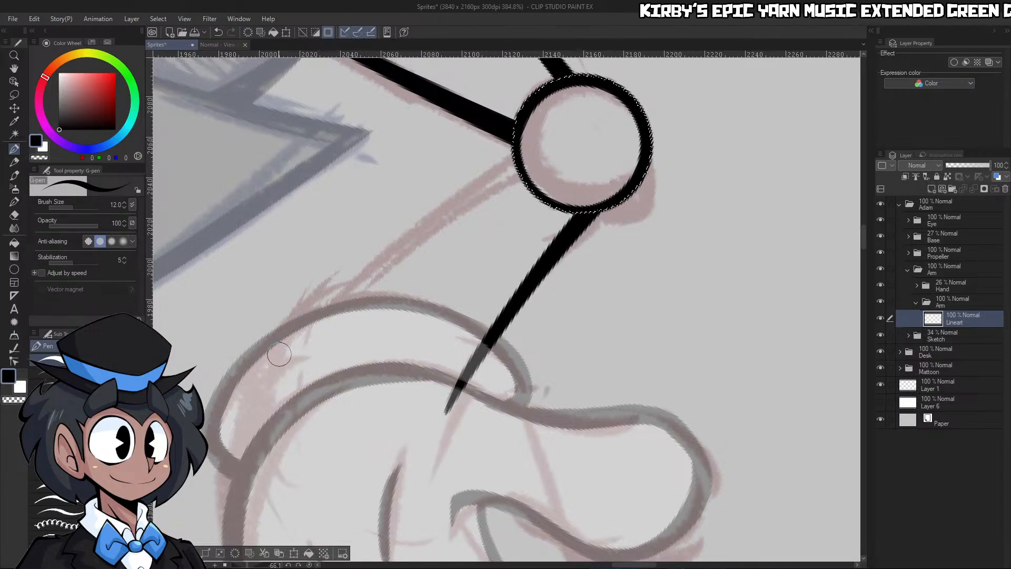
left_click_drag(262, 382, 524, 164)
key("ctrl+z")
left_click_drag(280, 359, 596, 102)
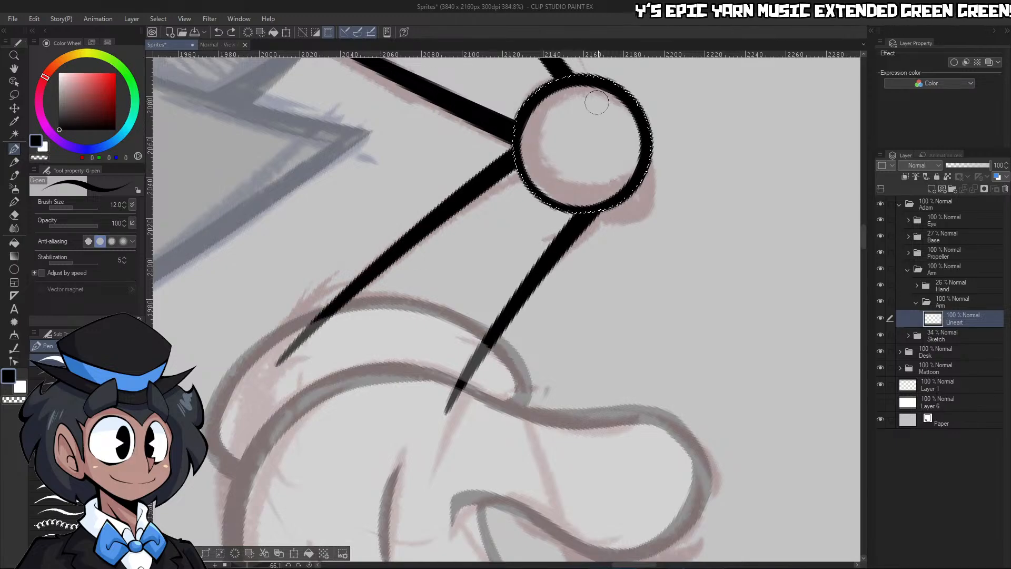
Reset the canvas rotation, ink the forearm's closing edge over the glove's wrist, and trim the overshooting line ends
key("slash")
mouse_move(500, 218)
left_mouse_down()
mouse_move(468, 294)
mouse_move(483, 296)
left_mouse_up()
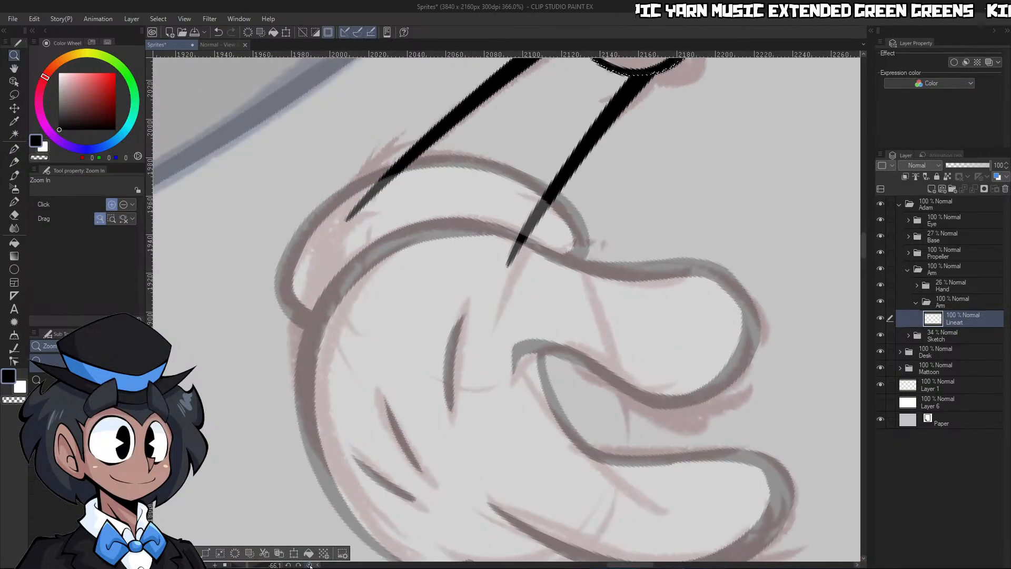
left_click(310, 565)
left_click_drag(523, 372, 510, 364)
left_click_drag(548, 240, 566, 238)
key("p")
left_click_drag(508, 197, 554, 390)
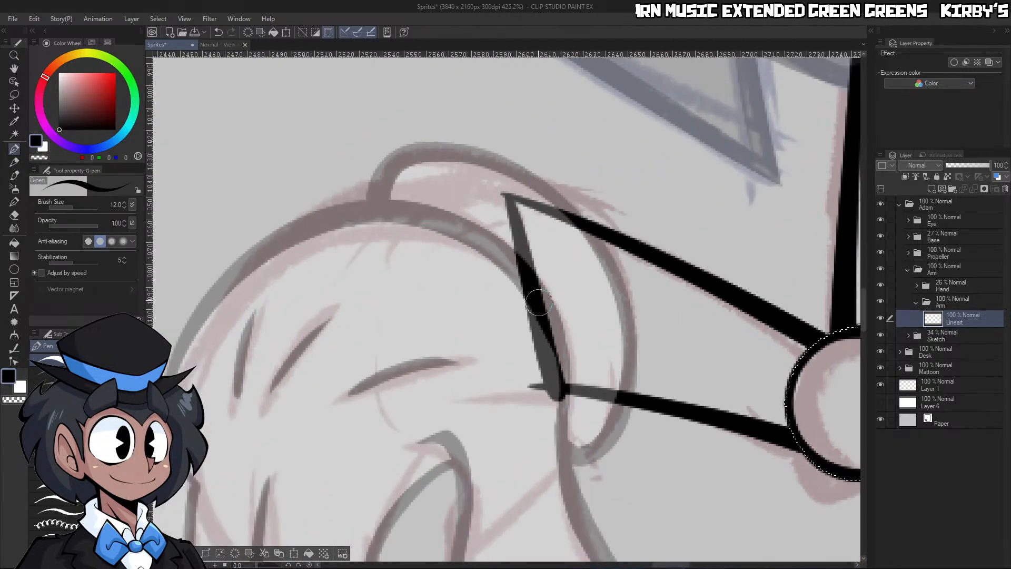
key("c")
mouse_move(507, 198)
left_mouse_down()
mouse_move(553, 390)
mouse_move(586, 407)
left_mouse_up()
Clear the selection and sample the light grey of the canvas background as the drawing colour
key("ctrl+space")
left_click_drag(568, 169, 540, 170)
left_click_drag(751, 148, 742, 135)
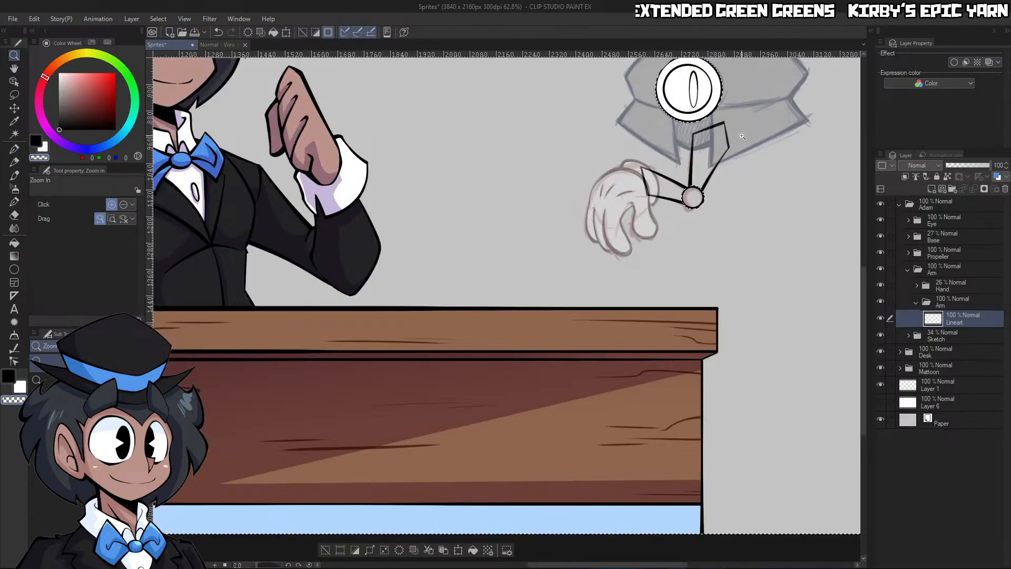
left_click(742, 136)
key("g")
left_click(763, 276, "alt")
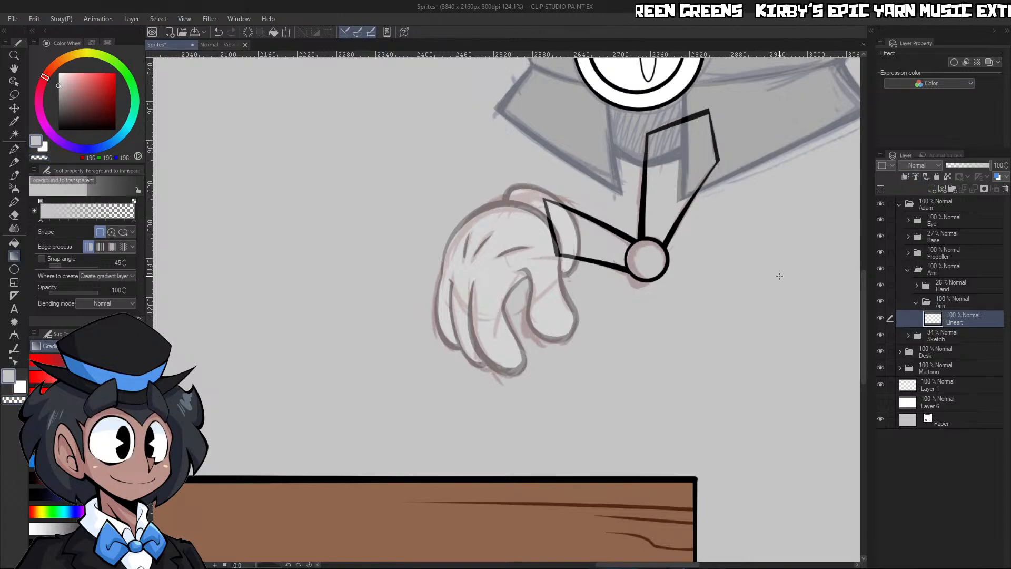
Make Lineart the reference layer and fill the arm light grey on a new layer beneath it, using an inverted outside selection
key("w")
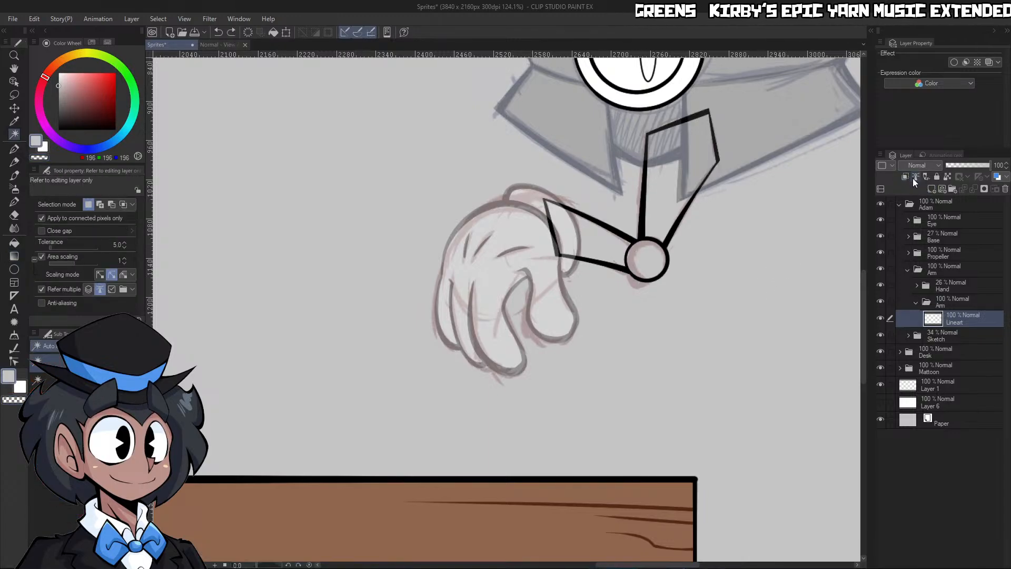
left_click(747, 302)
left_click(191, 553)
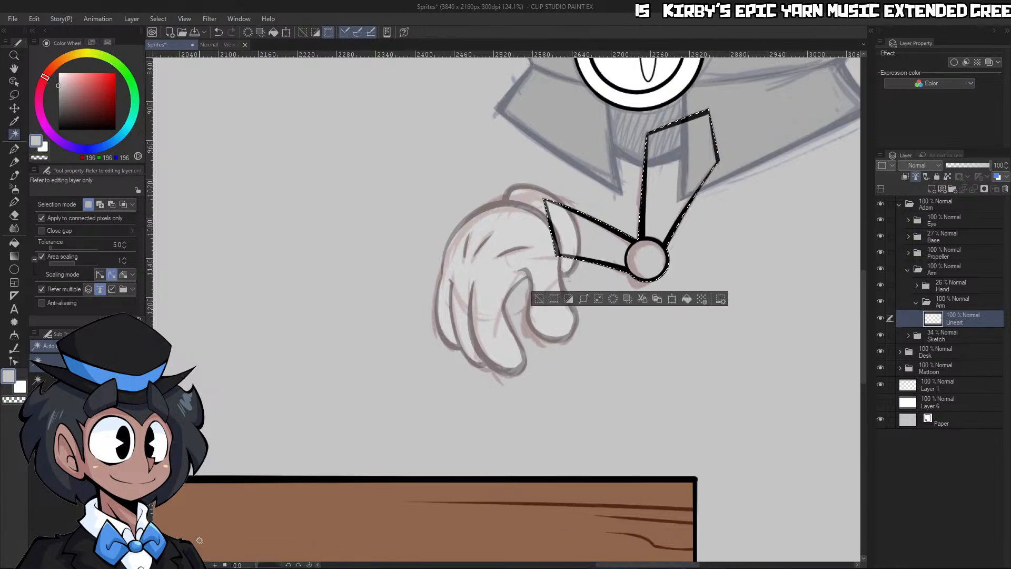
left_click(932, 190)
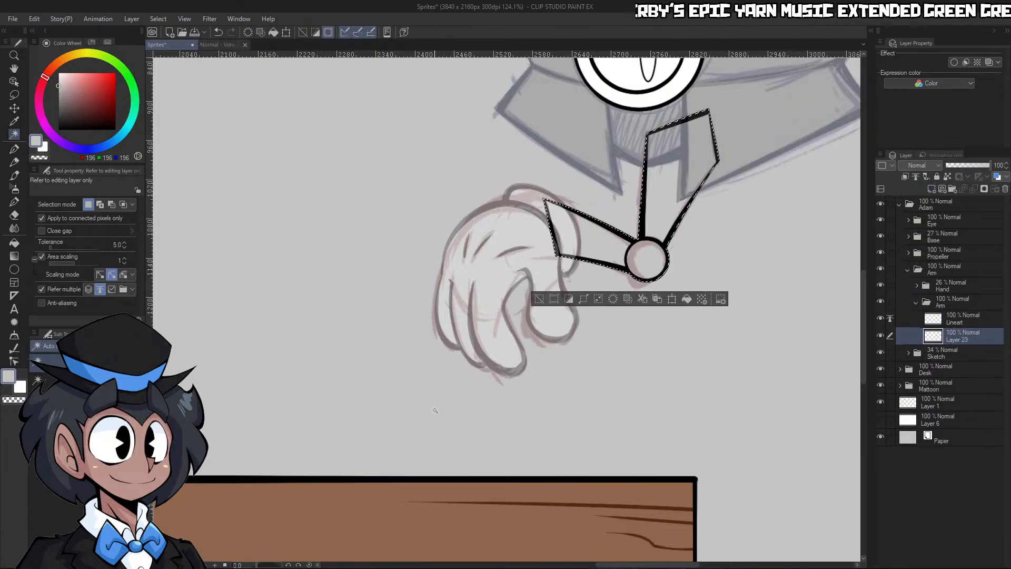
left_click(687, 299)
key("ctrl+d")
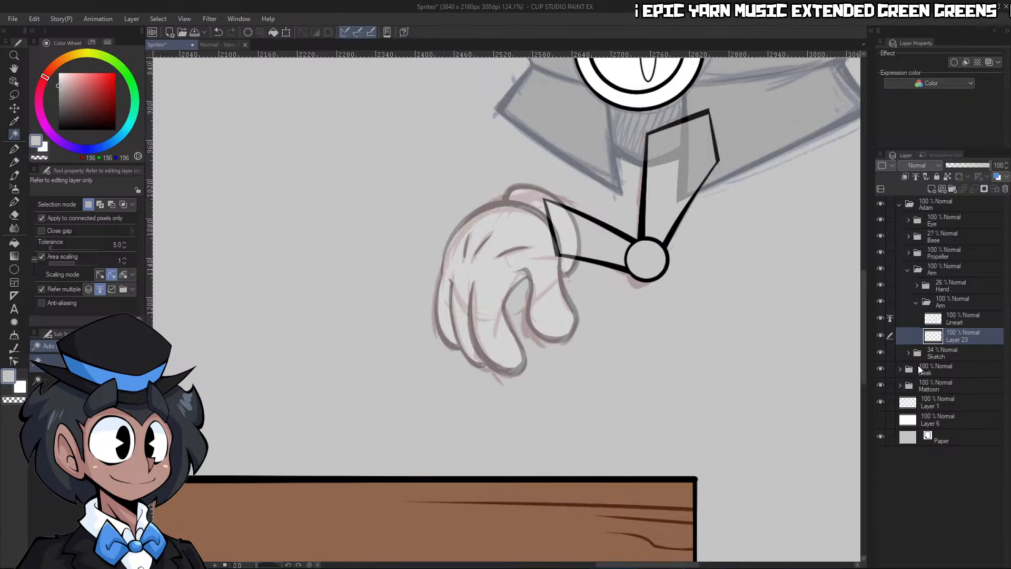
Restore the Hand and Base folders to 100% opacity and collapse the Arm and Adam folders
left_click(923, 288)
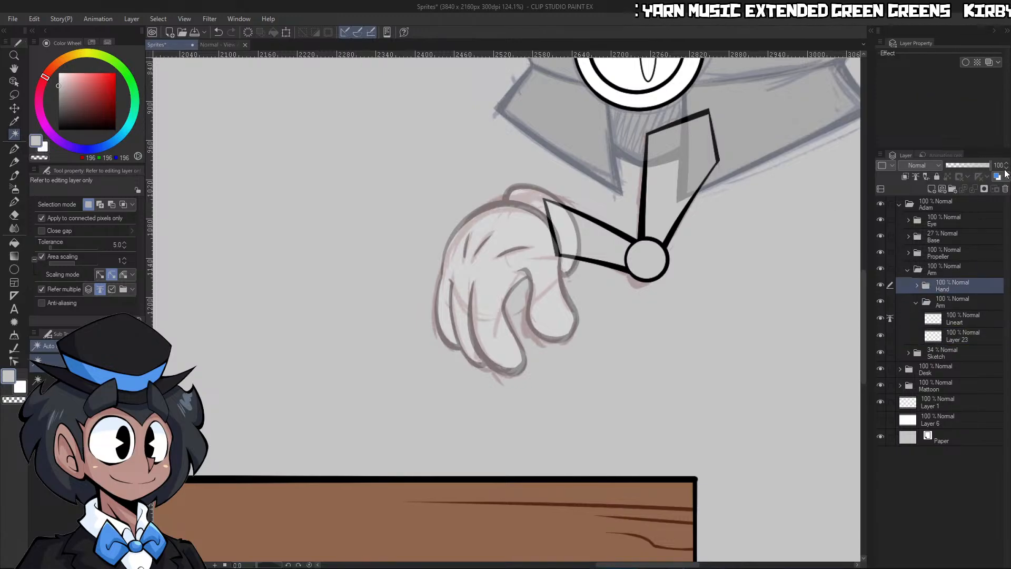
left_click(909, 270)
left_click(958, 235)
left_click_drag(975, 167, 1001, 168)
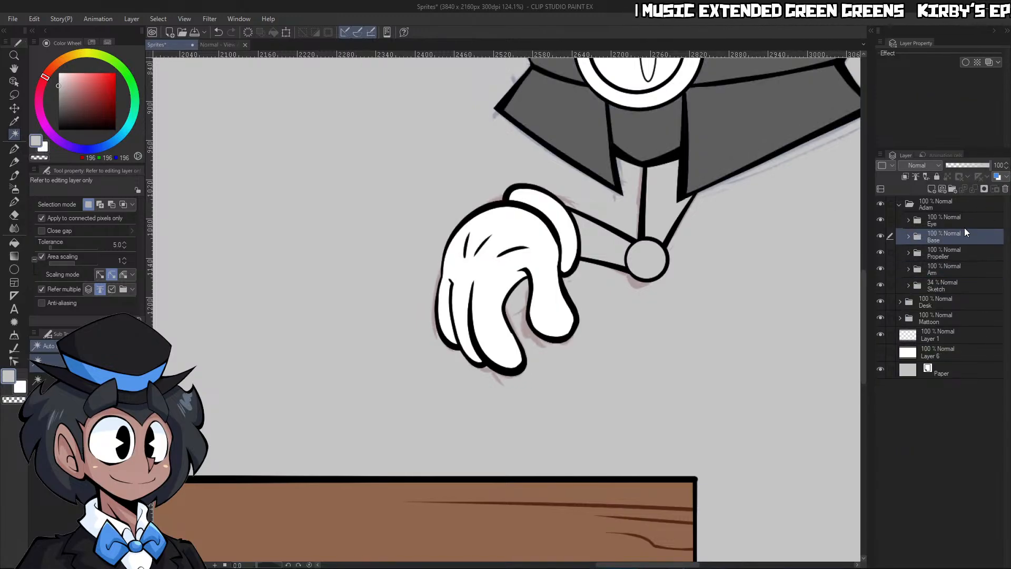
left_click(900, 204)
key("ctrl+space")
left_click_drag(767, 262, 690, 247)
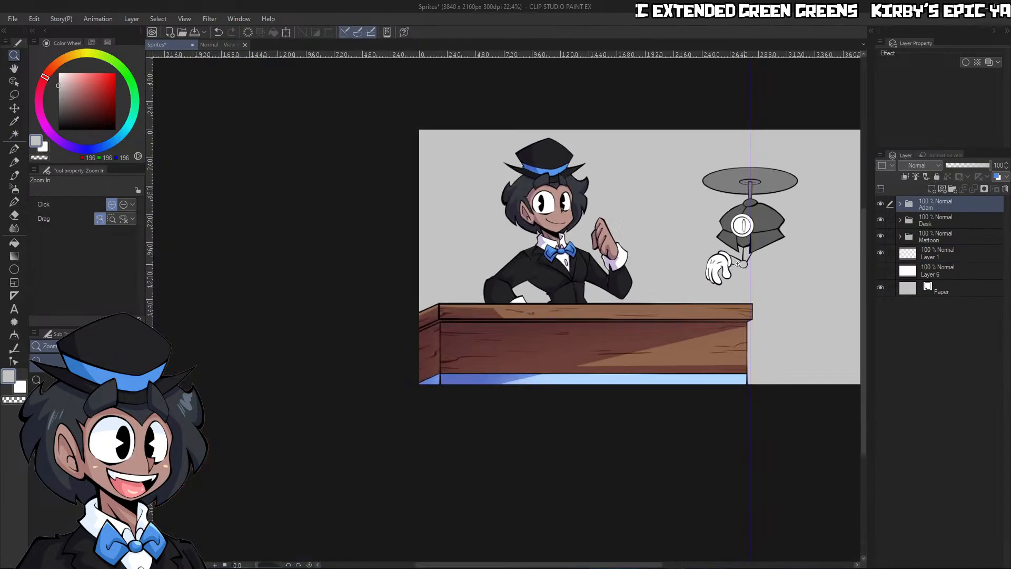
left_click_drag(779, 173, 810, 159)
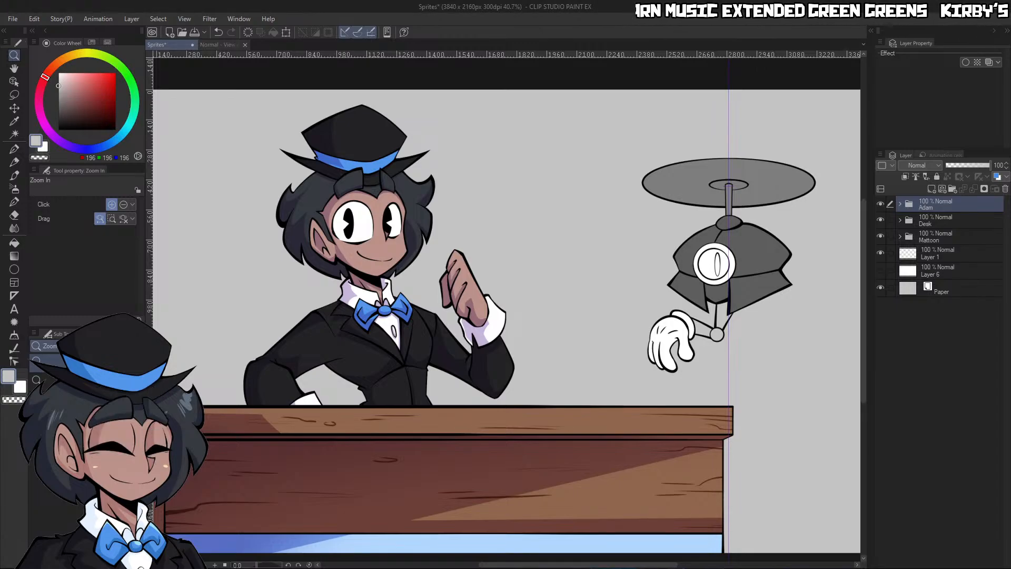
Make Lineart in Adam's Base folder the reference layer and add a layer named Flats above Layer 21
scroll(743, 333, "down", 1)
scroll(772, 325, "down", 2)
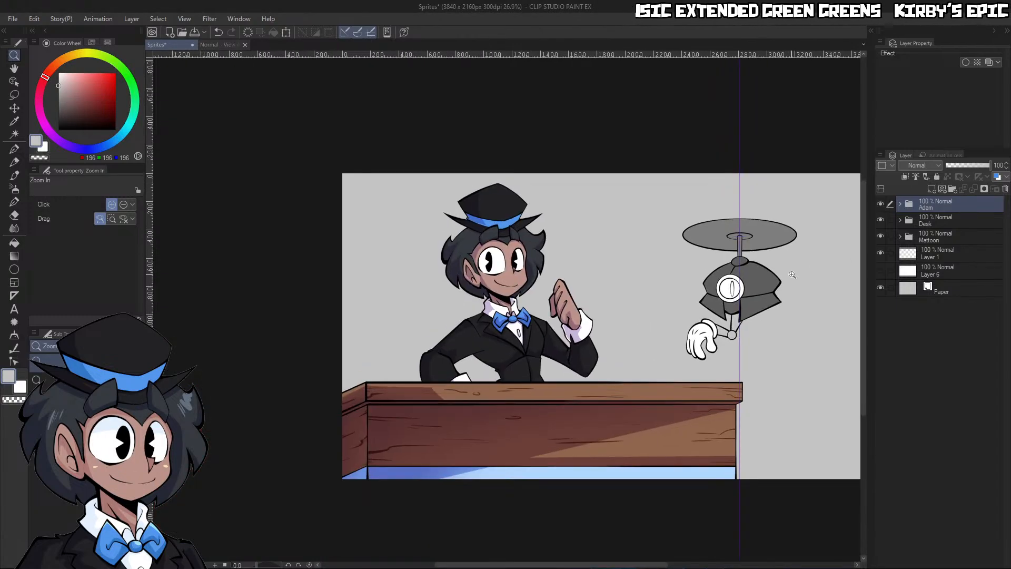
scroll(792, 283, "up", 8)
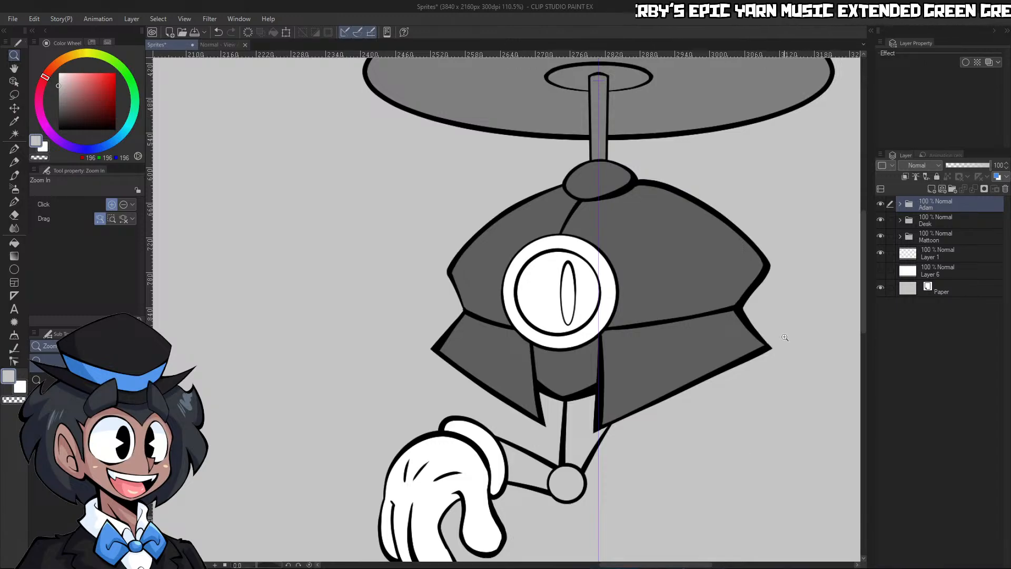
left_click(900, 203)
left_click(909, 236)
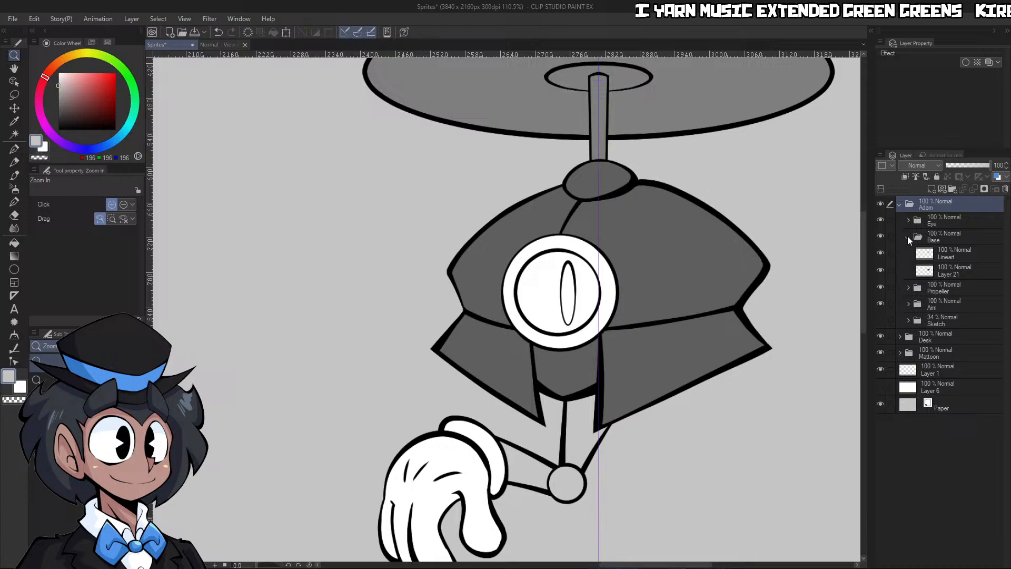
left_click(951, 258)
left_click(915, 176)
left_click(950, 270)
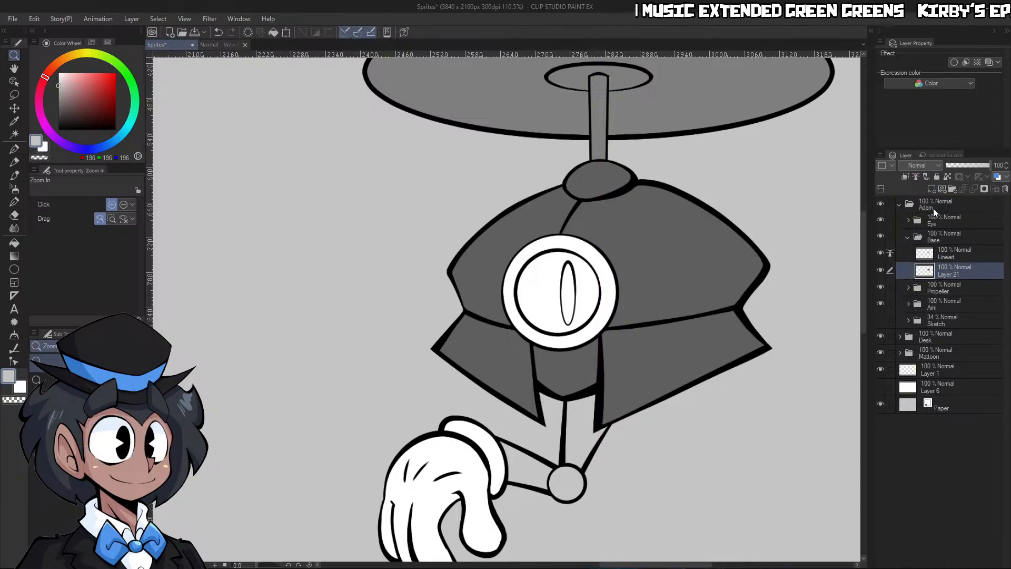
key("ctrl+shift+n")
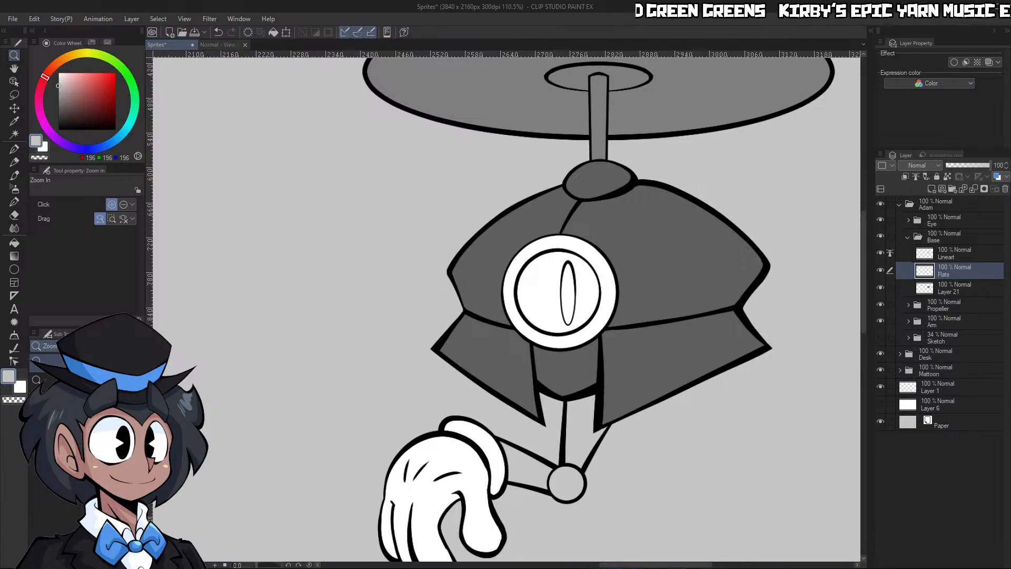
Fill Adam's dome, top knob, side flaps and the section between the flaps with dark blue-grey (RGB 36, 39, 49)
left_click(84, 149)
left_click(78, 113)
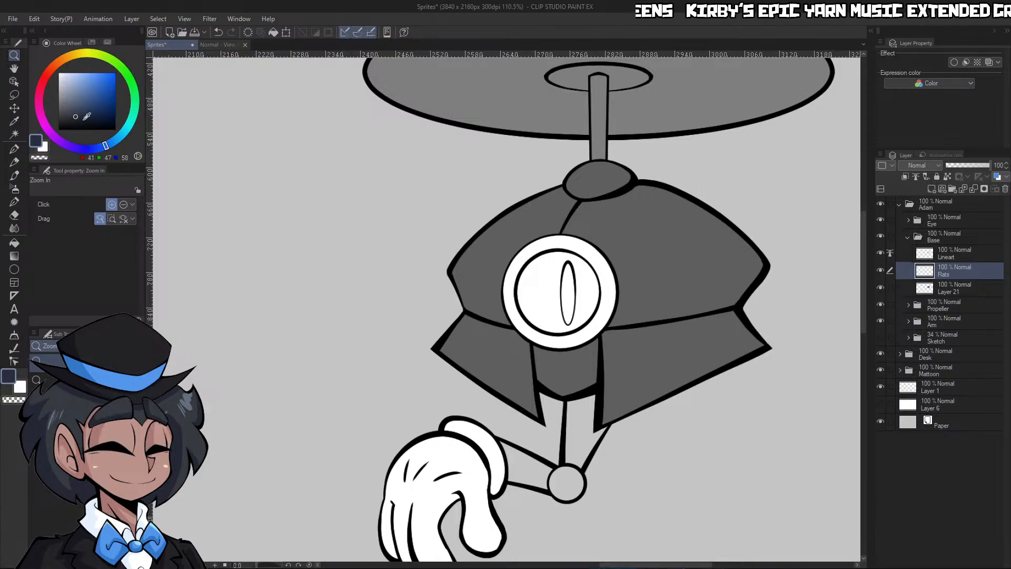
left_click(99, 148)
key("g")
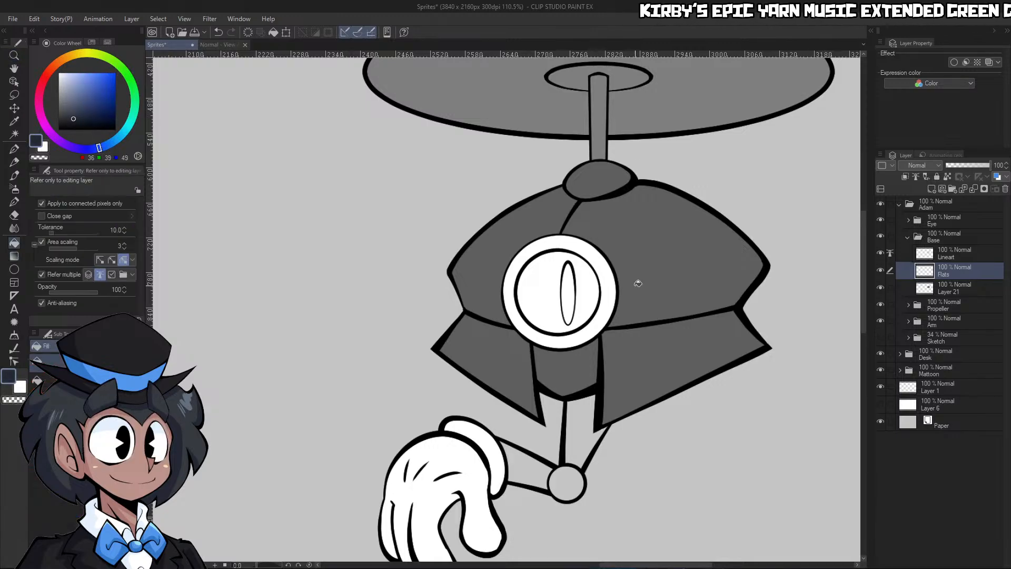
left_click(656, 285)
left_click(657, 349)
left_click(506, 357)
left_click(502, 254)
left_click(590, 176)
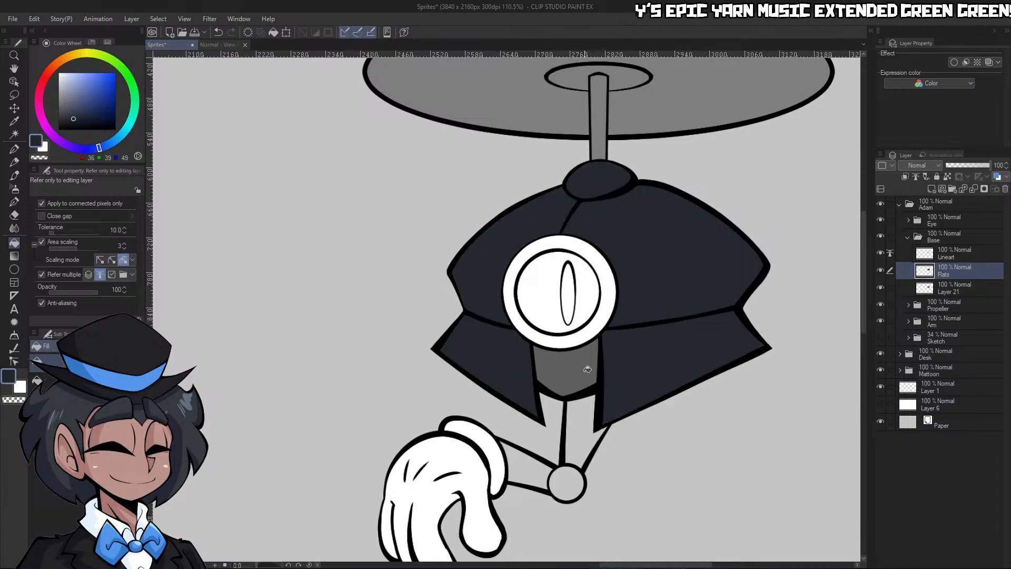
left_click(583, 371)
Select the robot body's silhouette, thicken the flats beneath the lines with Adjust line width at brush size 500, and clear the selection
key("ctrl+space")
left_click_drag(709, 293, 742, 283)
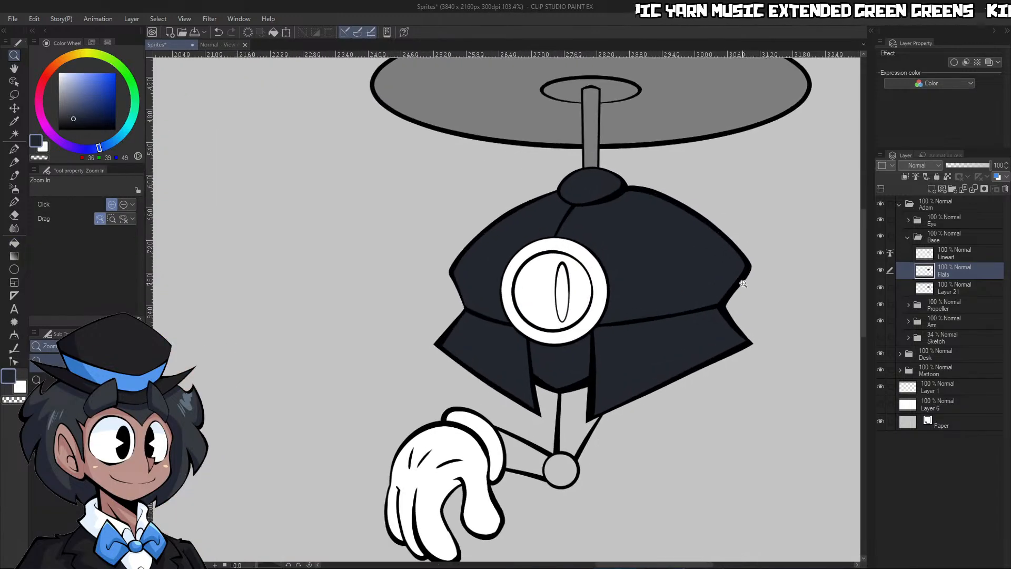
key("w")
left_click(635, 334)
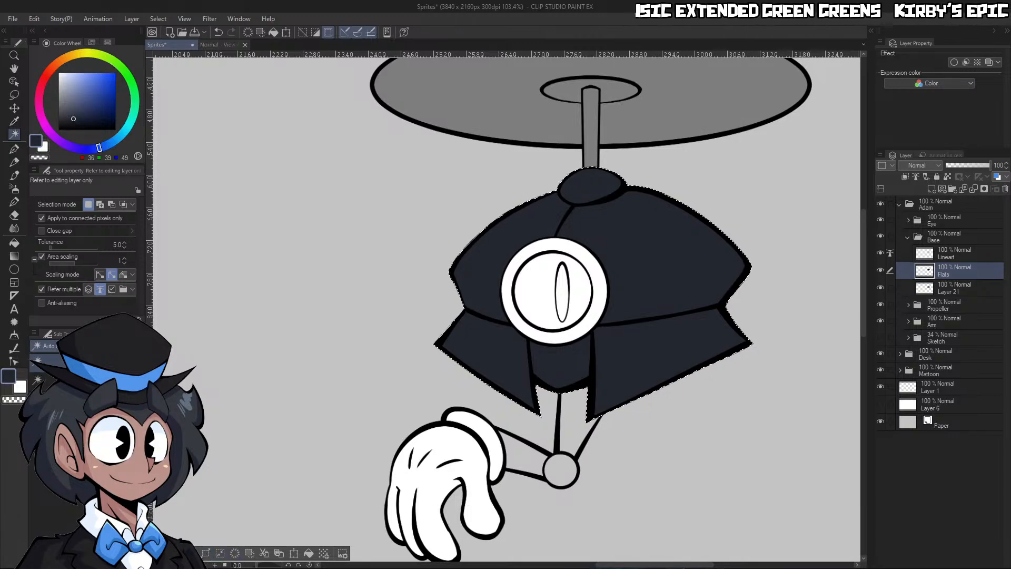
left_click(191, 553)
left_click(14, 348)
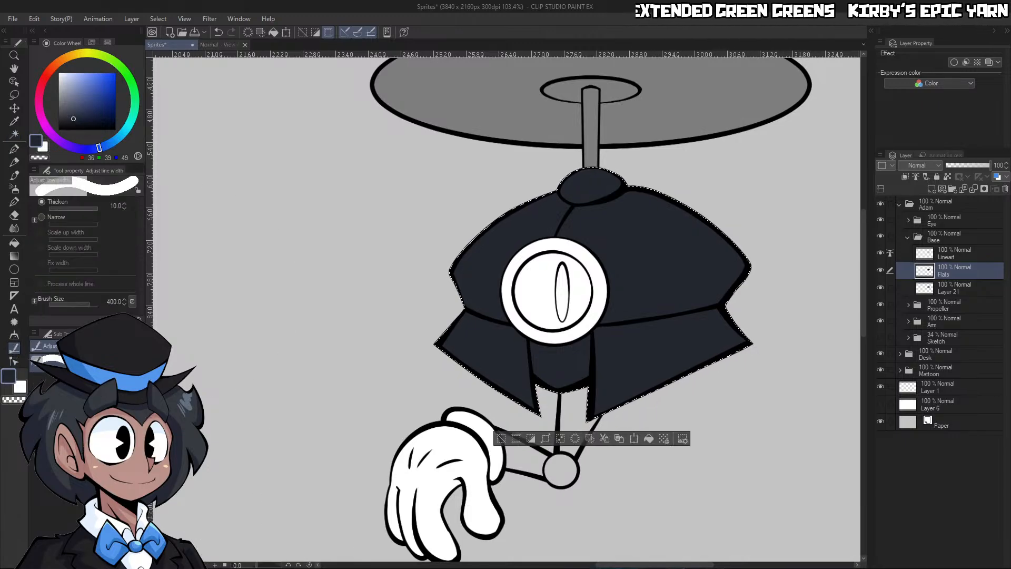
mouse_move(695, 307)
left_mouse_down()
mouse_move(657, 277)
mouse_move(635, 275)
left_mouse_up()
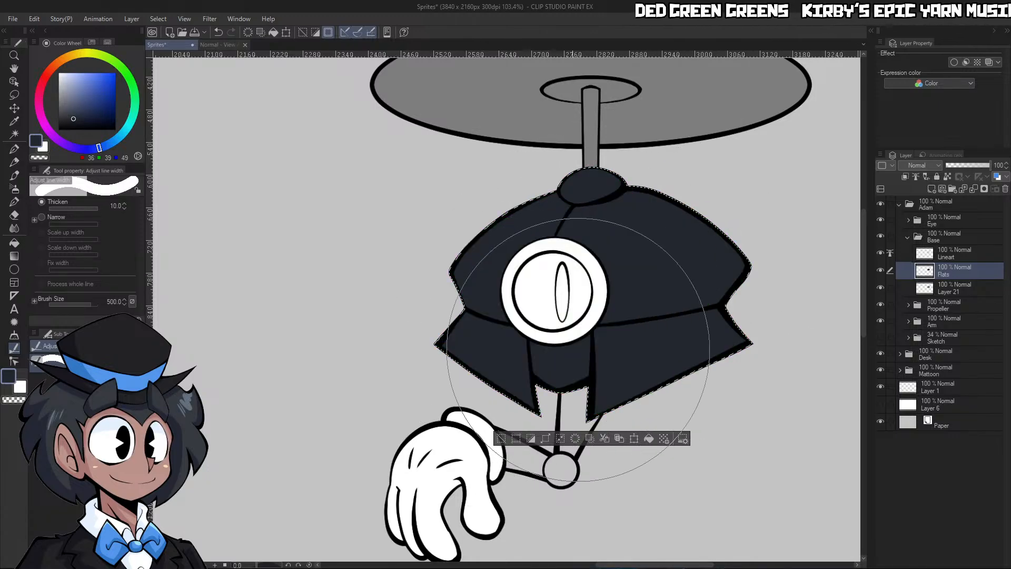
left_click_drag(697, 321, 655, 282)
mouse_move(643, 345)
left_mouse_down()
mouse_move(684, 295)
mouse_move(618, 254)
left_mouse_up()
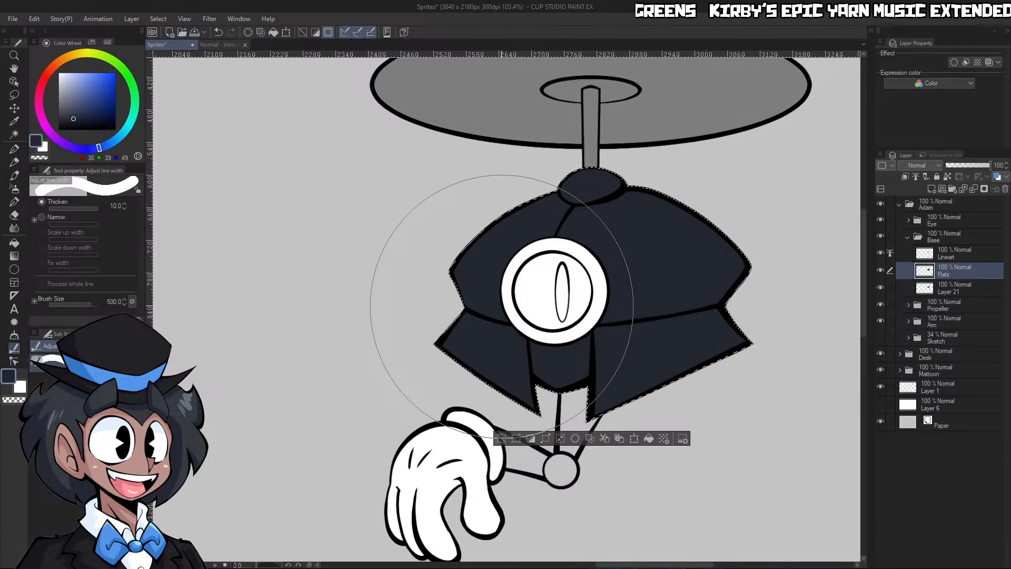
left_click_drag(488, 354, 540, 256)
left_click_drag(658, 381, 574, 415)
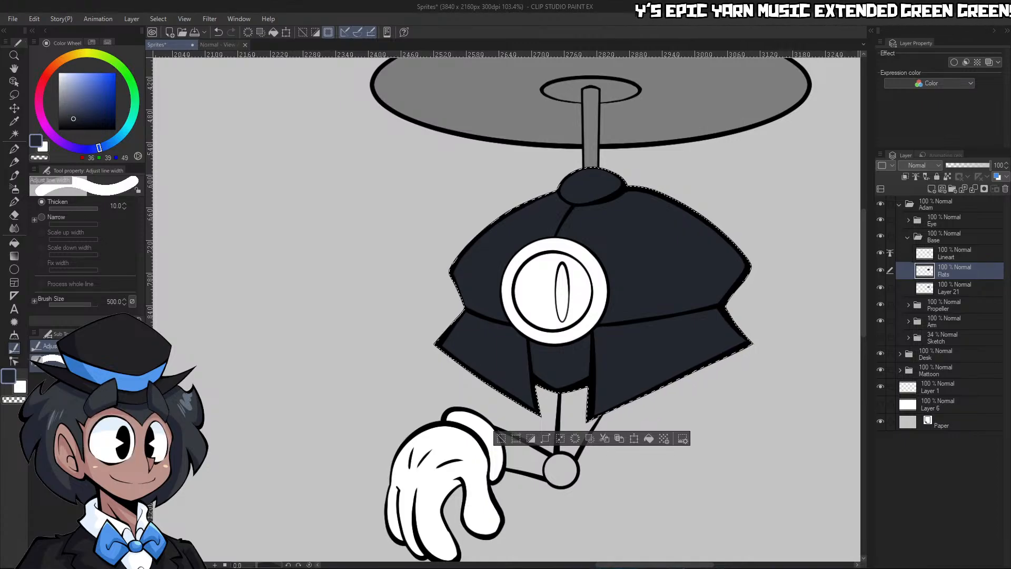
key("ctrl+d")
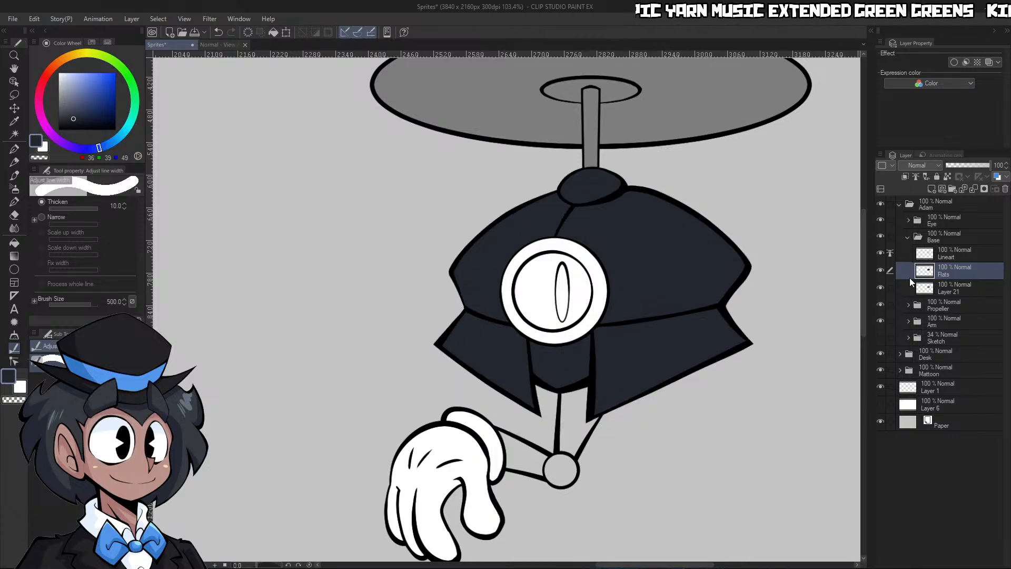
Add a clipped Multiply layer above Flats and choose light purple from the Shading and Highlights colour set
left_click(932, 189)
left_click(905, 177)
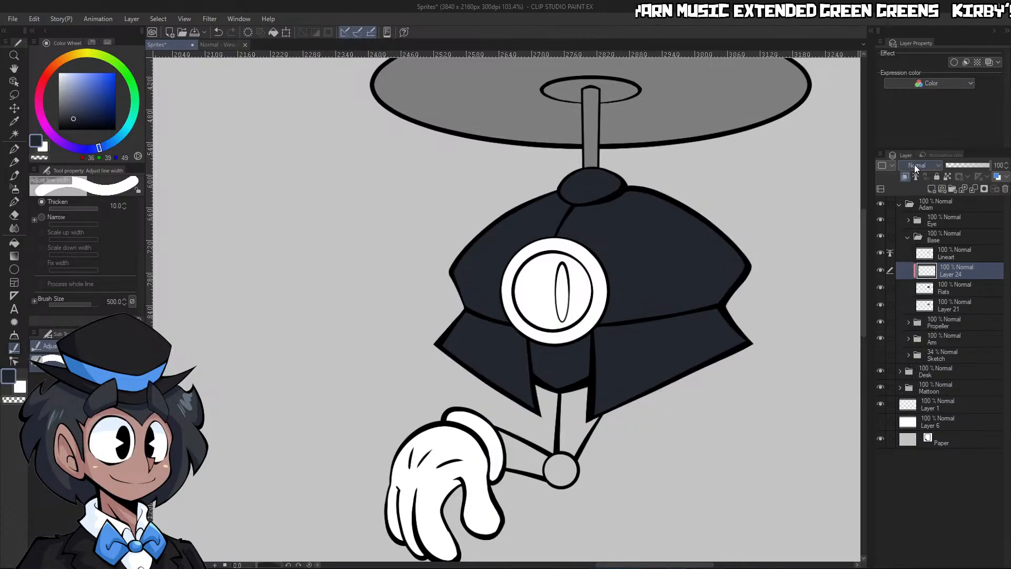
left_click(919, 198)
left_click(91, 42)
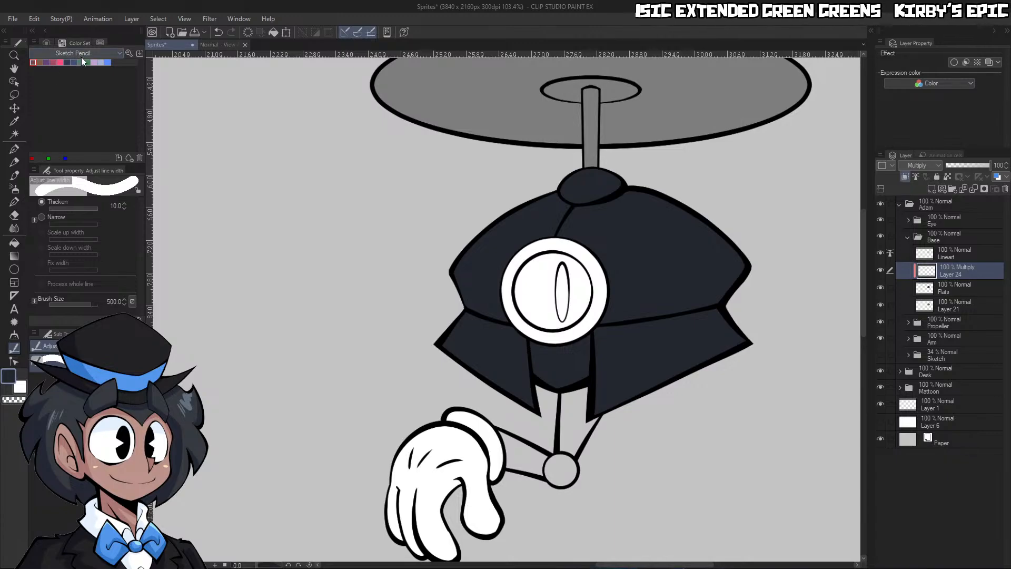
left_click(81, 56)
left_click(74, 76)
left_click(39, 62)
Shade the knob on top of the dome, then carve the shadow's edge into a curve with the transparent G-pen
key("ctrl+space")
left_click_drag(651, 201, 695, 193)
mouse_move(440, 161)
left_mouse_down()
mouse_move(479, 188)
mouse_move(561, 130)
left_mouse_up()
key("g")
left_click(569, 162)
key("p")
key("c")
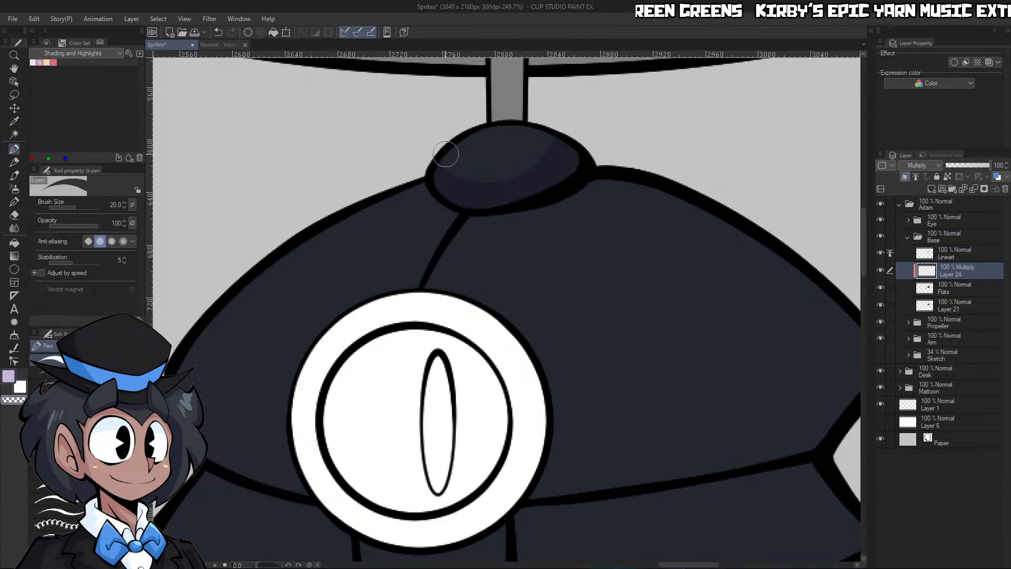
left_click_drag(445, 154, 553, 97)
key("ctrl+z")
mouse_move(439, 158)
left_mouse_down()
mouse_move(535, 148)
mouse_move(549, 114)
left_mouse_up()
left_click_drag(589, 147, 567, 181)
Fill the body section between the two flaps entirely with the shading colour
left_click_drag(605, 221, 621, 227)
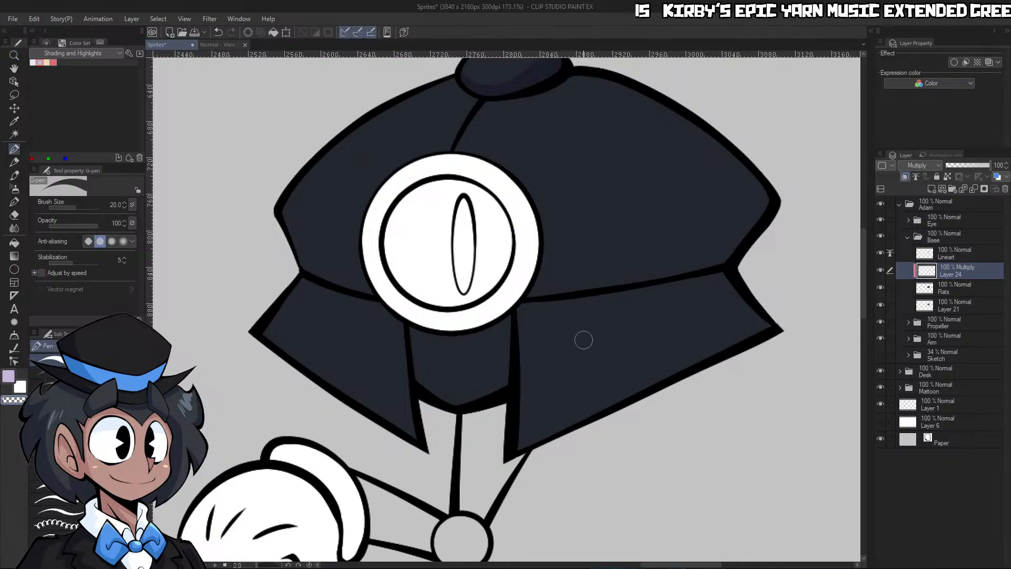
key("g")
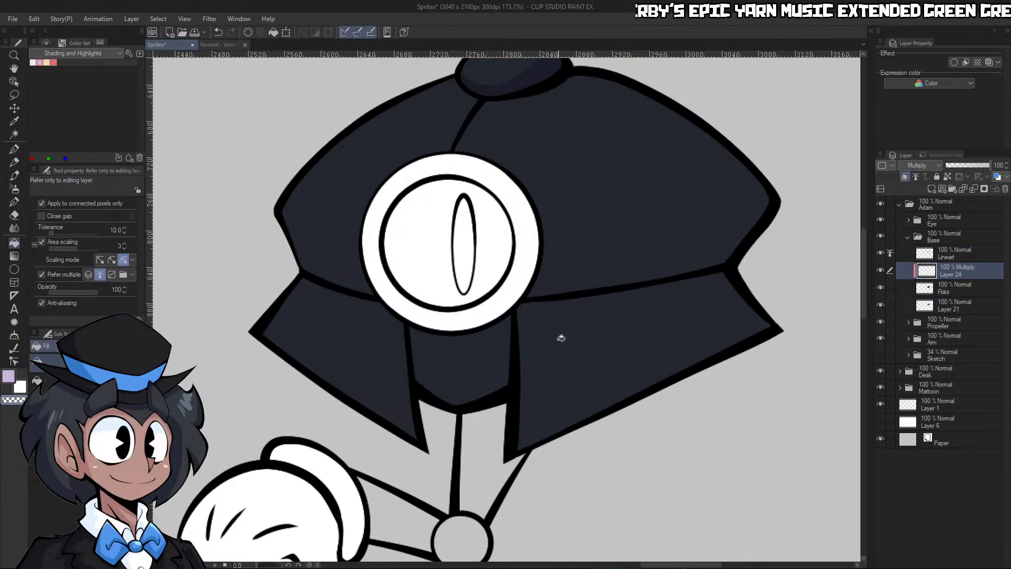
left_click(482, 351)
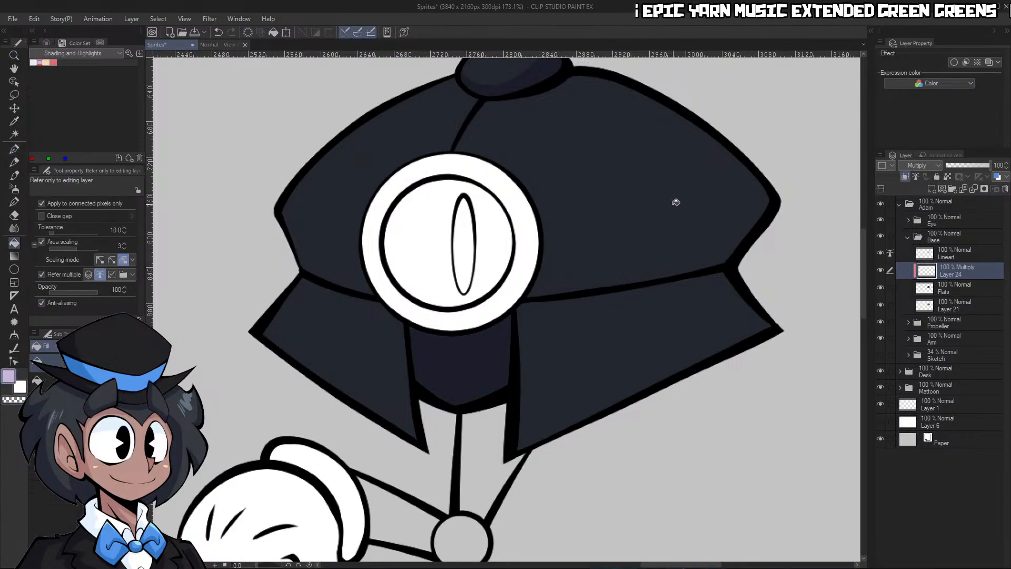
Outline curved shadows on the dome's right side and the right flap with the G-pen at size 40, and fill them
key("p")
left_click_drag(567, 422, 660, 303)
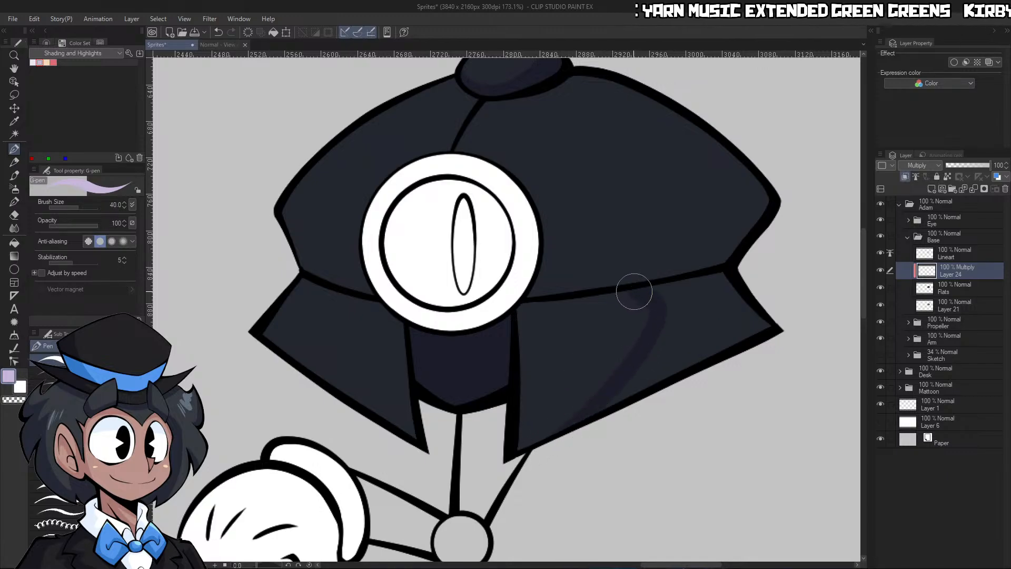
mouse_move(527, 296)
left_mouse_down()
mouse_move(651, 257)
mouse_move(735, 139)
left_mouse_up()
key("g")
left_click(730, 233)
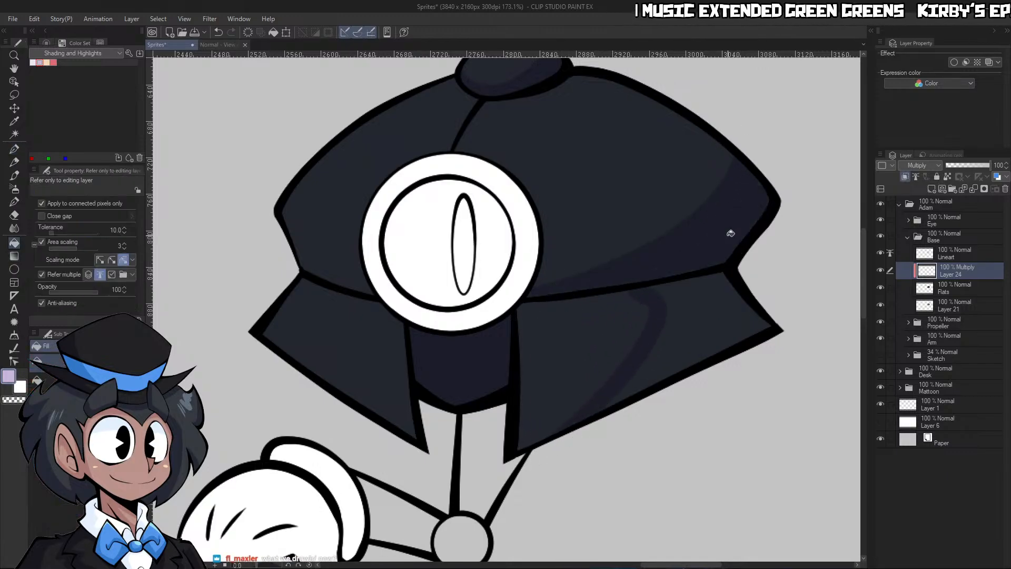
left_click(674, 310)
Hide the Eye folder and paint shadows along the left flap's upper and inner edges and beside the dome's centre seam
key("p")
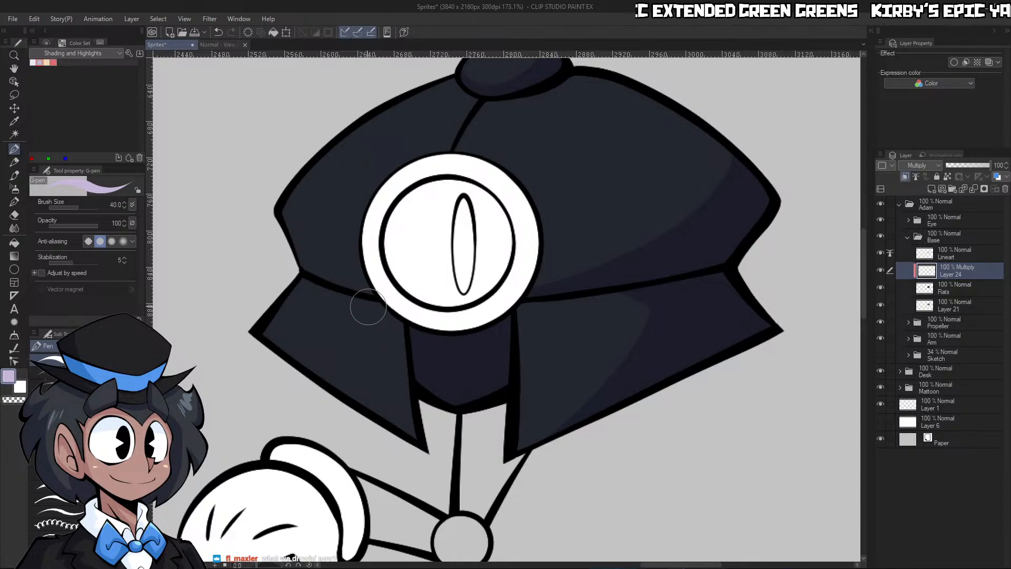
mouse_move(317, 283)
left_mouse_down()
mouse_move(397, 308)
mouse_move(426, 479)
left_mouse_up()
left_click_drag(478, 101, 455, 133)
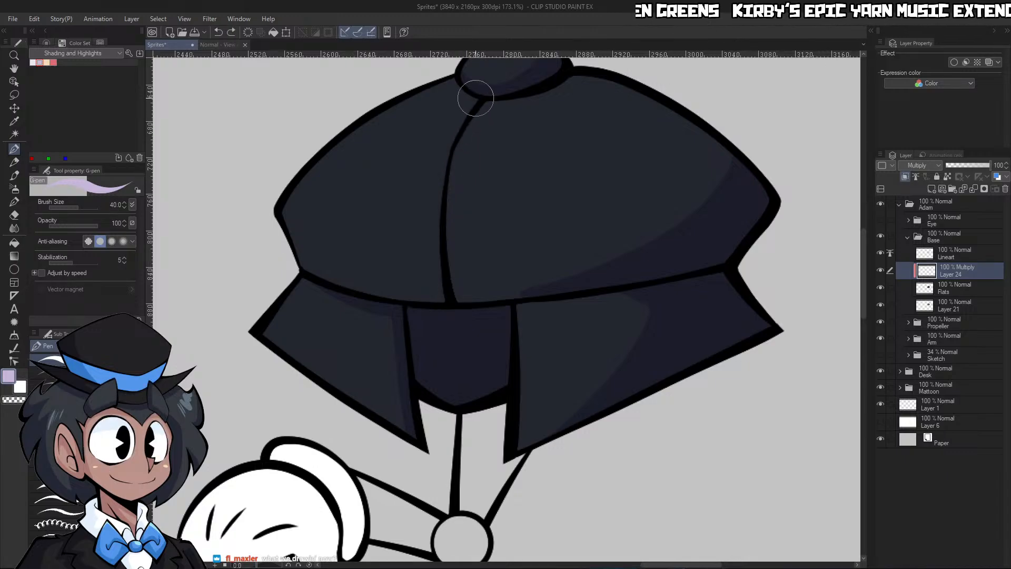
left_click_drag(477, 98, 444, 295)
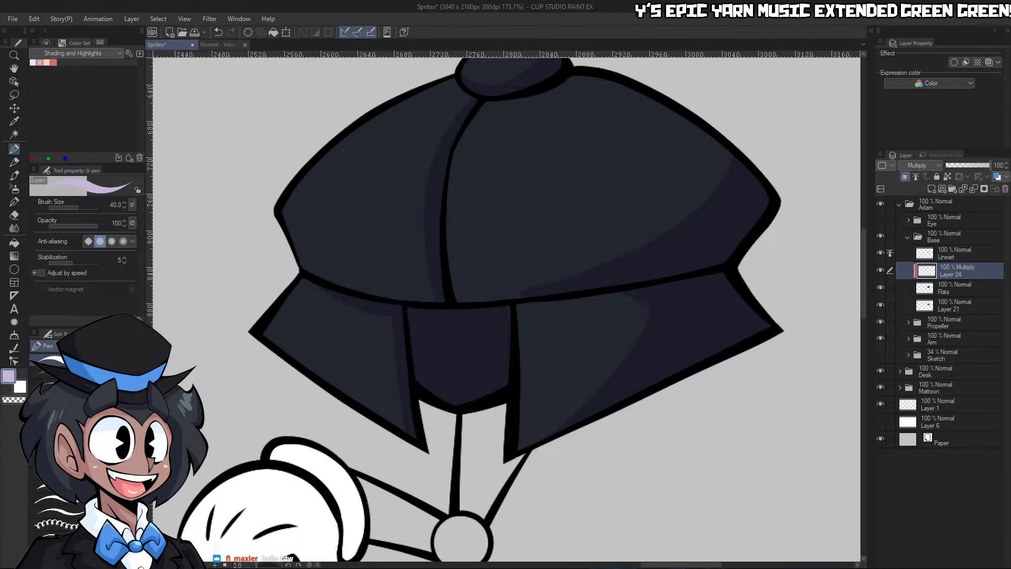
Examine Adam's shaded body across the whole scene and compare it with the Mattoon character's shading
scroll(538, 228, "down", 5)
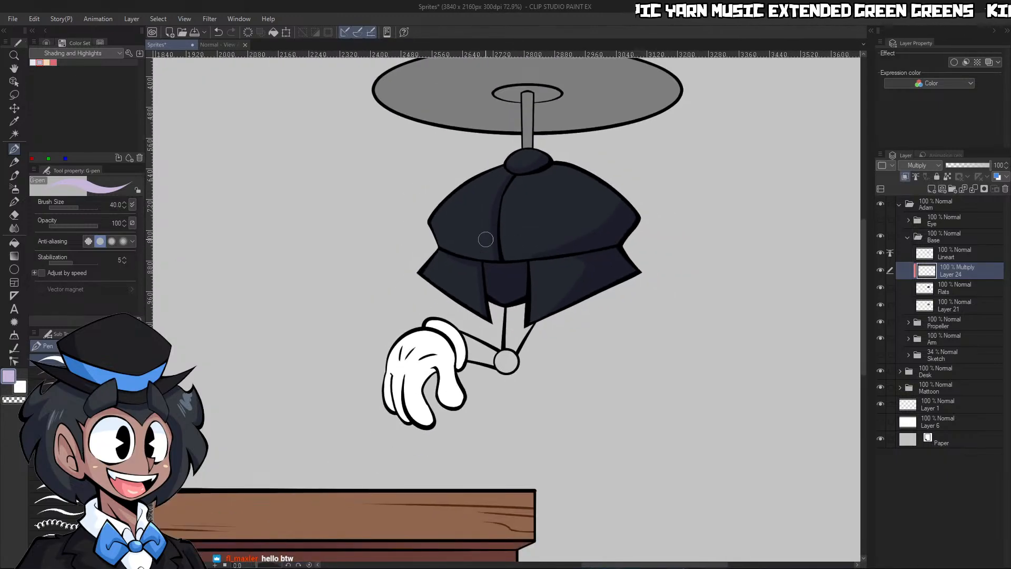
scroll(523, 240, "down", 4)
scroll(335, 241, "up", 3)
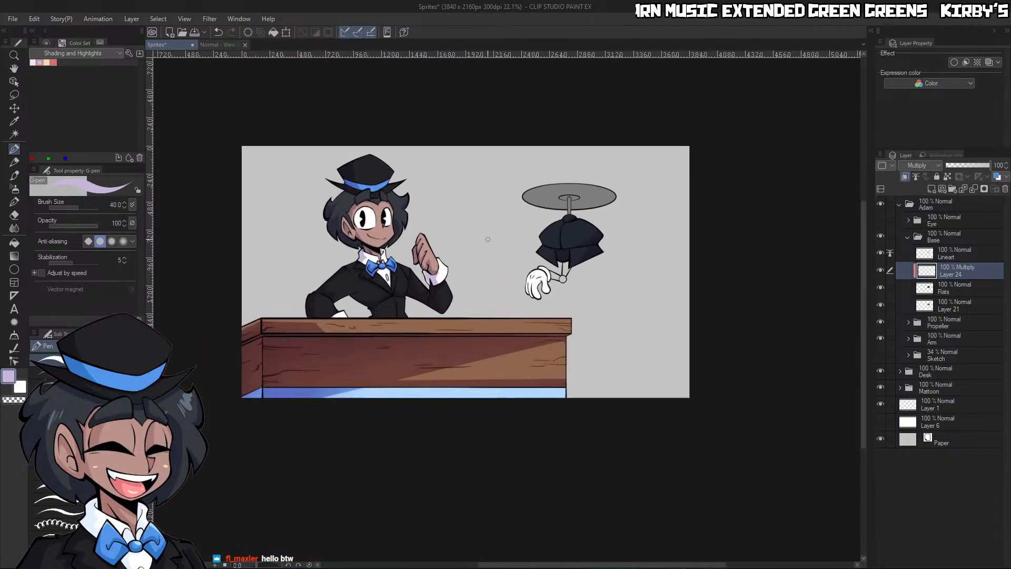
scroll(335, 241, "up", 1)
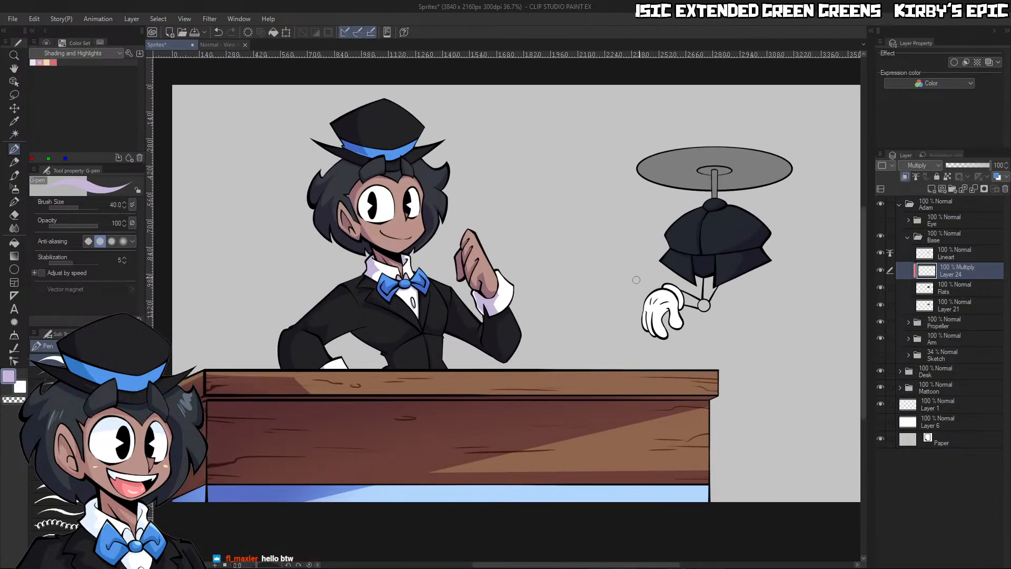
left_click(756, 299, "ctrl")
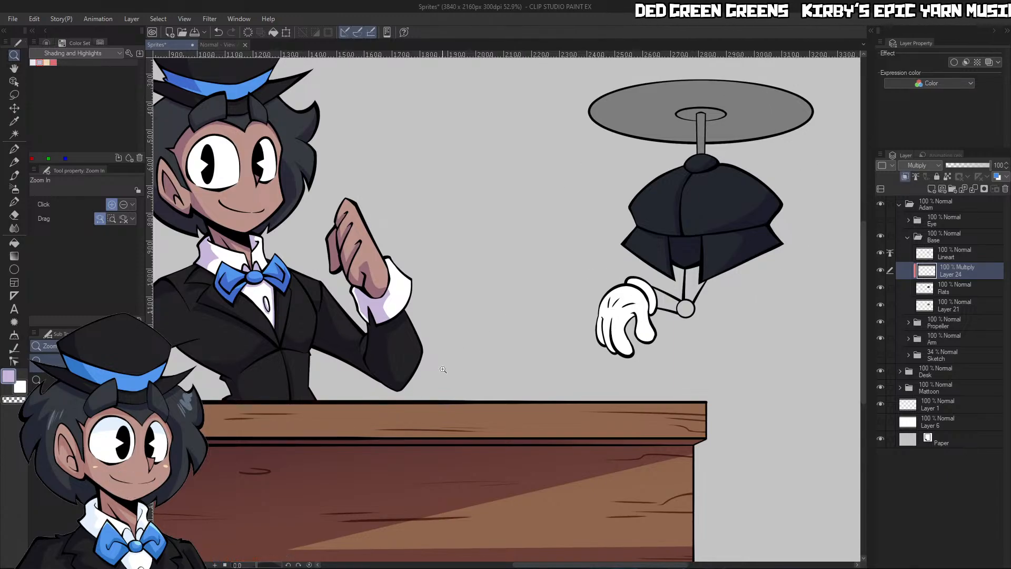
left_click_drag(443, 369, 425, 369)
left_click_drag(235, 247, 344, 204)
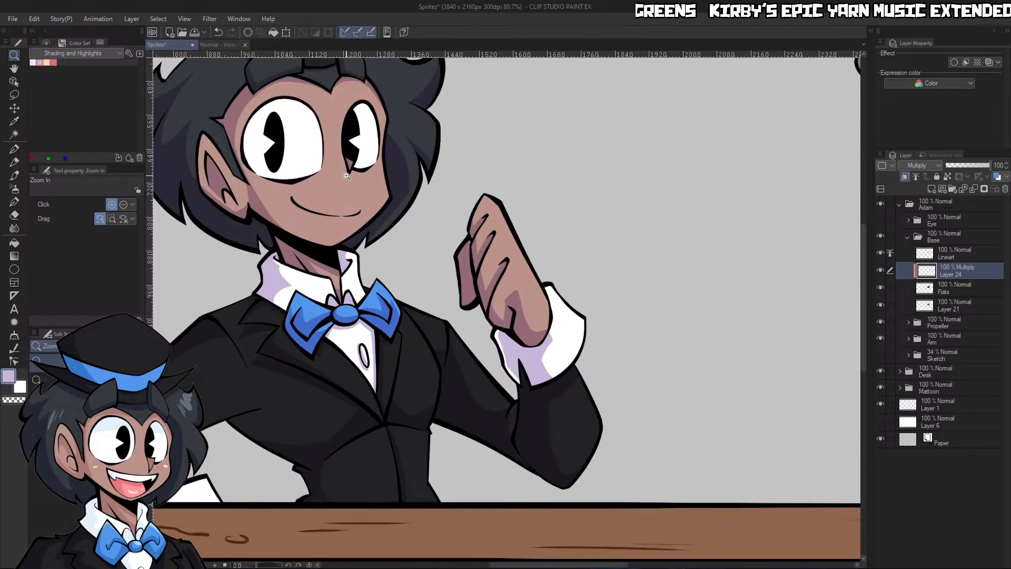
left_click_drag(577, 405, 540, 410)
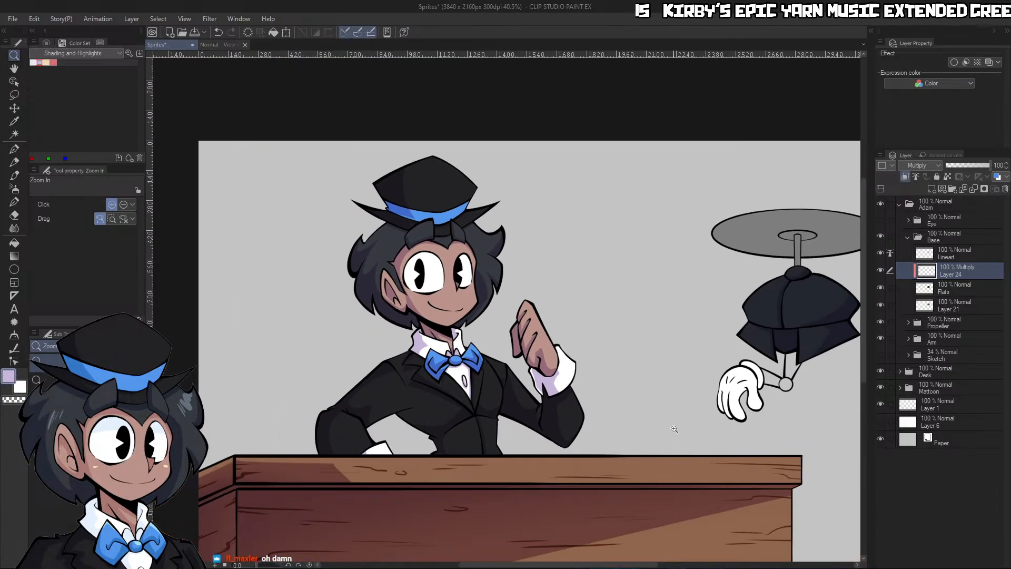
left_click_drag(678, 430, 671, 423)
left_click_drag(763, 474, 769, 470)
left_click_drag(382, 406, 390, 397)
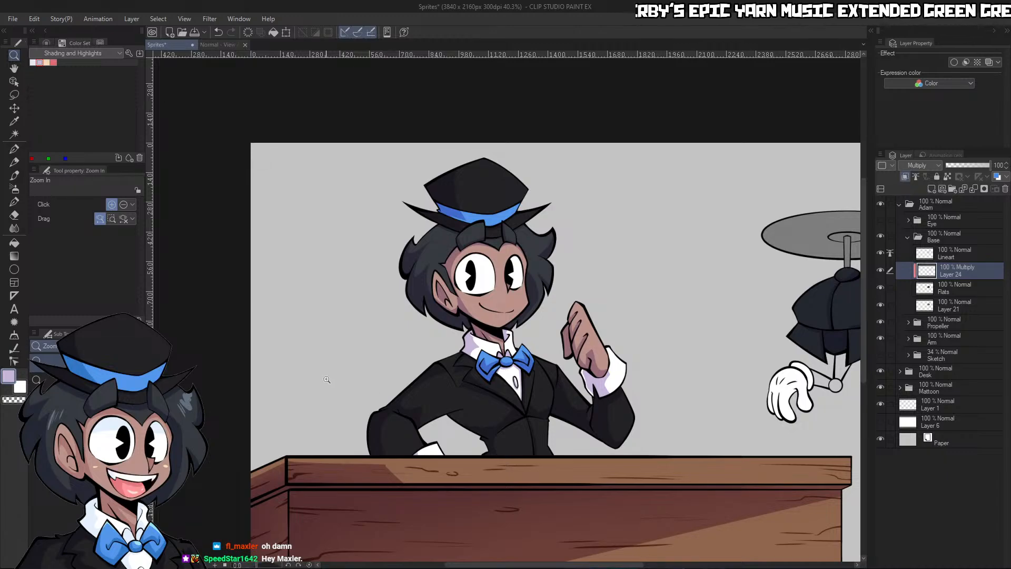
Expand the Mattoon group down to the Face folder inside Head and select its Lineart layer
left_click(910, 390)
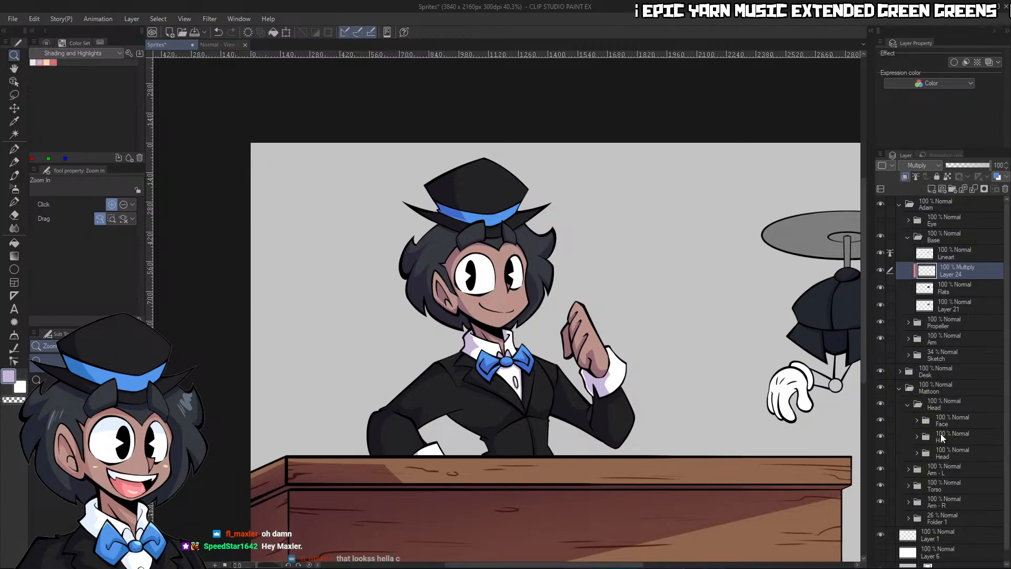
left_click(928, 419)
left_click(926, 420)
left_click(961, 503)
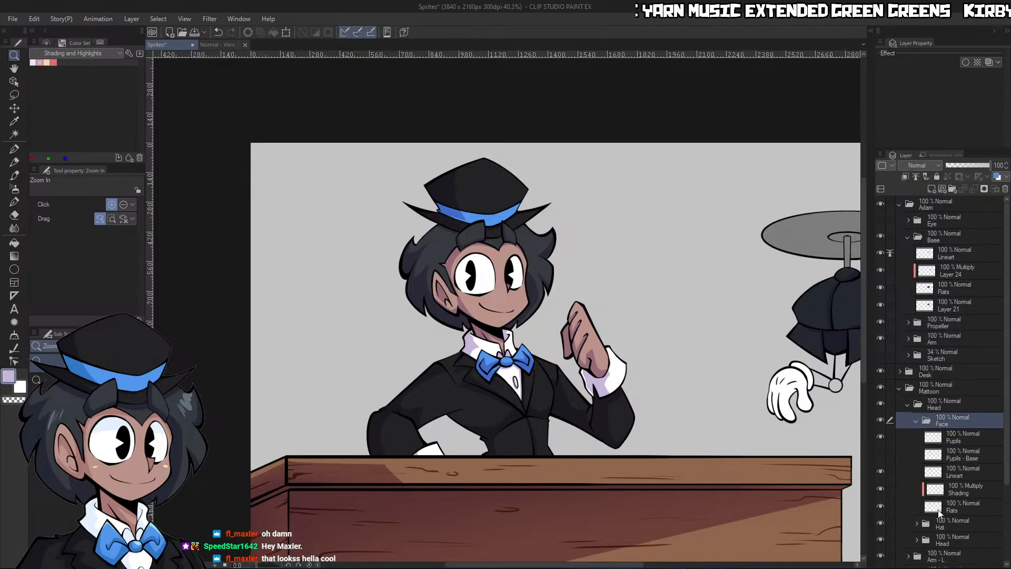
left_click(962, 471)
left_click_drag(497, 322, 537, 287)
left_click_drag(507, 248, 533, 246)
left_click_drag(560, 270, 607, 168)
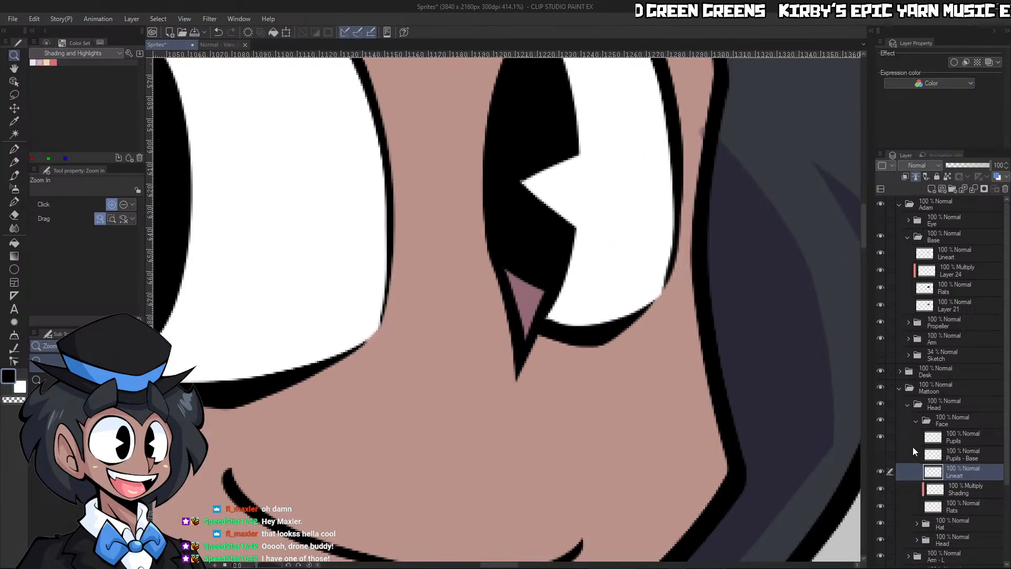
Delete the Face folder's Pupils layer and hide Mattoon's Arm, Torso and Head folders plus the face's Flats and Shading layers
left_click(950, 436)
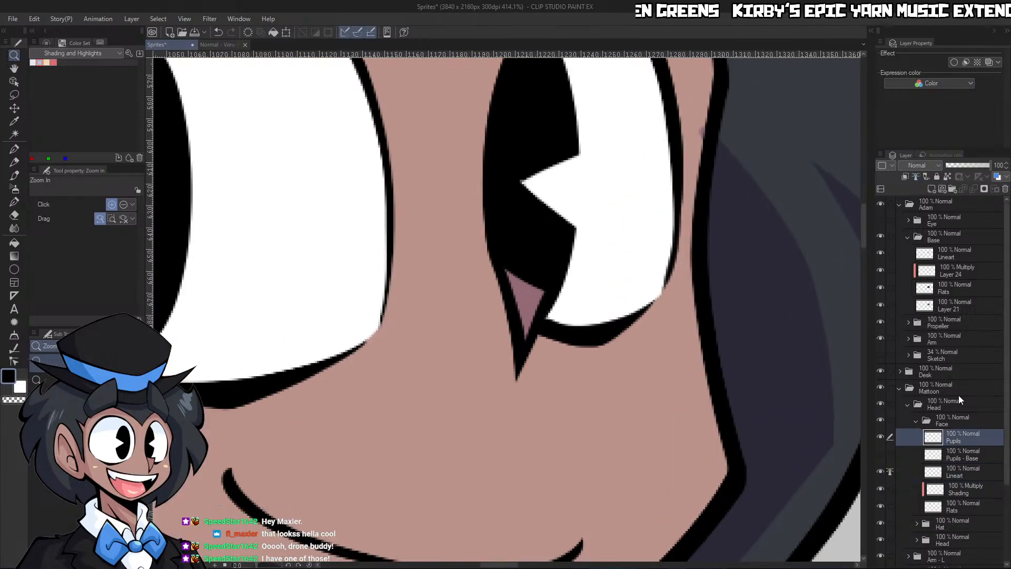
left_click(528, 212)
scroll(739, 311, "down", 3)
scroll(751, 363, "up", 2)
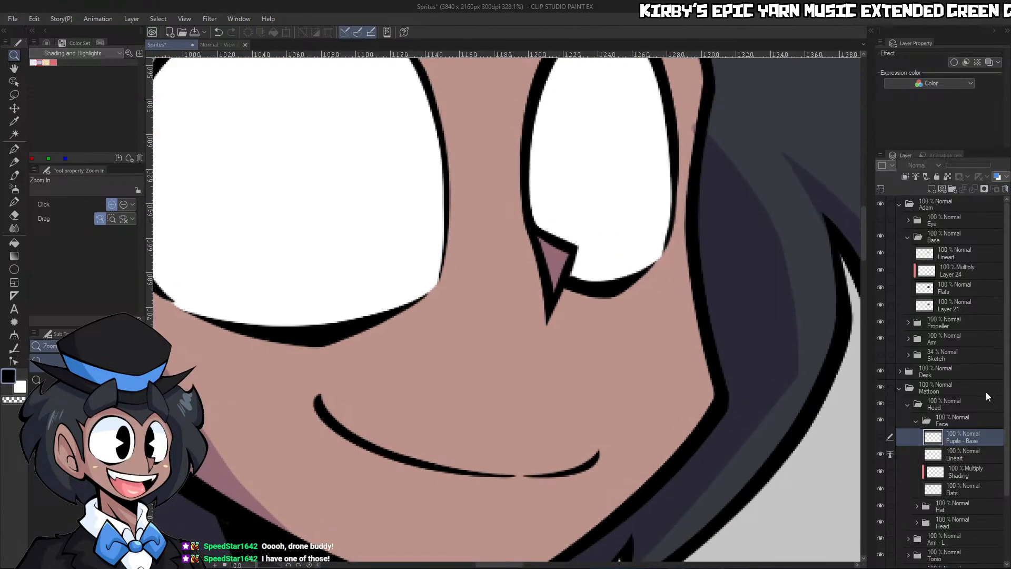
scroll(980, 453, "down", 4)
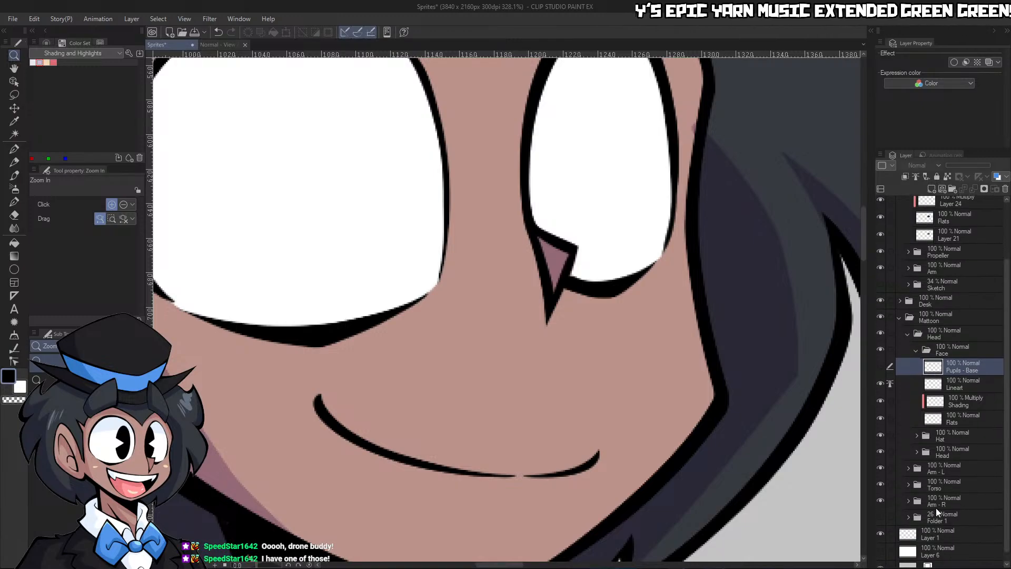
mouse_move(880, 500)
left_mouse_down()
mouse_move(890, 450)
mouse_move(879, 405)
left_mouse_up()
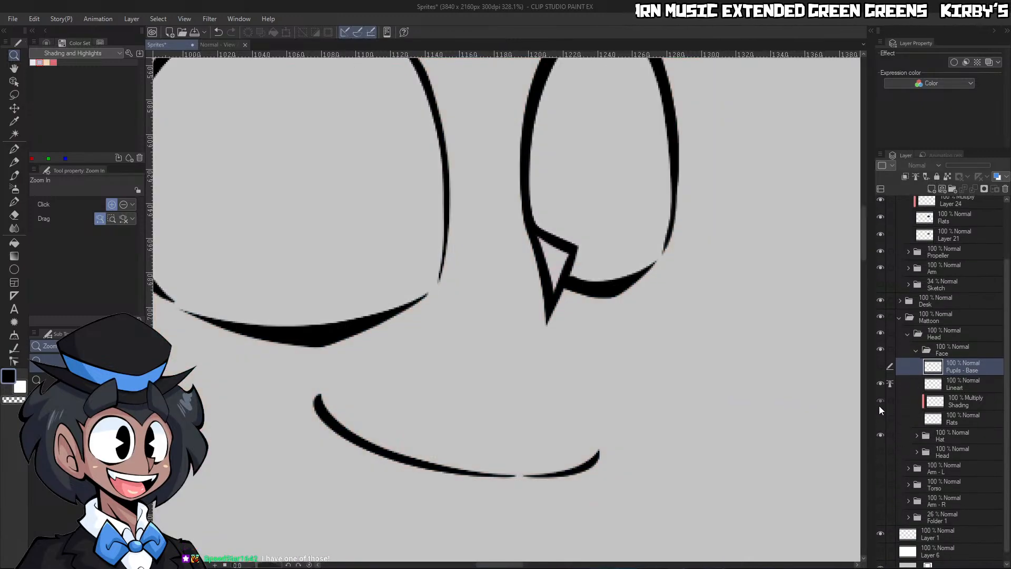
Erase the upper edge of Mattoon's nose from the Face folder's Lineart layer
left_click(965, 386)
left_click_drag(680, 317, 661, 298)
mouse_move(603, 267)
left_mouse_down()
mouse_move(637, 268)
mouse_move(615, 336)
mouse_move(665, 264)
left_mouse_up()
key("p")
key("ctrl+z")
key("slash")
key("p")
key("c")
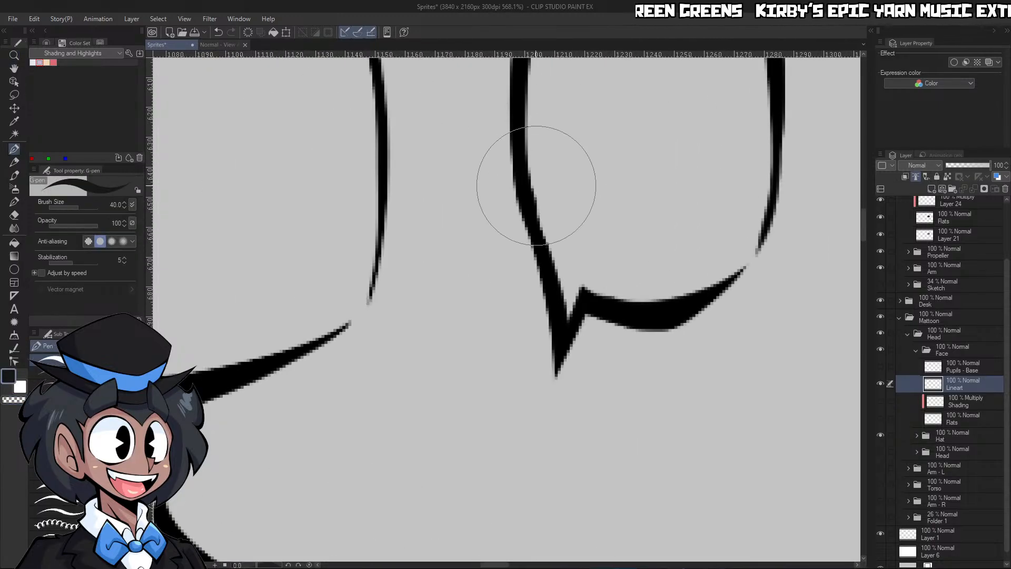
Redraw the nose's upper edge as a curve and ink its right side with the G-pen at size 17
key("bracketleft")
key("bracketleft")
key("bracketleft")
key("bracketleft")
key("bracketleft")
key("bracketleft")
key("ctrl+z")
mouse_move(546, 214)
left_mouse_down()
mouse_move(552, 249)
mouse_move(619, 275)
left_mouse_up()
key("bracketright")
key("bracketright")
key("ctrl+z")
mouse_move(529, 205)
left_mouse_down()
mouse_move(620, 262)
mouse_move(552, 383)
left_mouse_up()
key("c")
mouse_move(548, 245)
left_mouse_down()
mouse_move(555, 333)
mouse_move(569, 277)
mouse_move(567, 332)
mouse_move(593, 277)
mouse_move(570, 335)
left_mouse_up()
key("c")
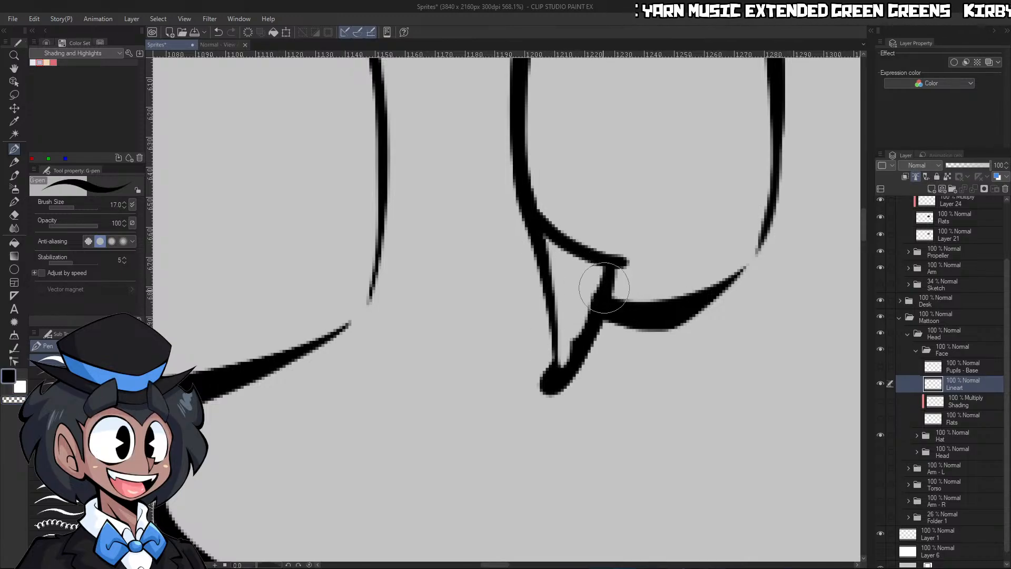
Thicken the nose's left edge, erase its rounded tip to a point and clean the overshoot at its upper corner
left_click_drag(602, 290, 561, 351)
key("ctrl+z")
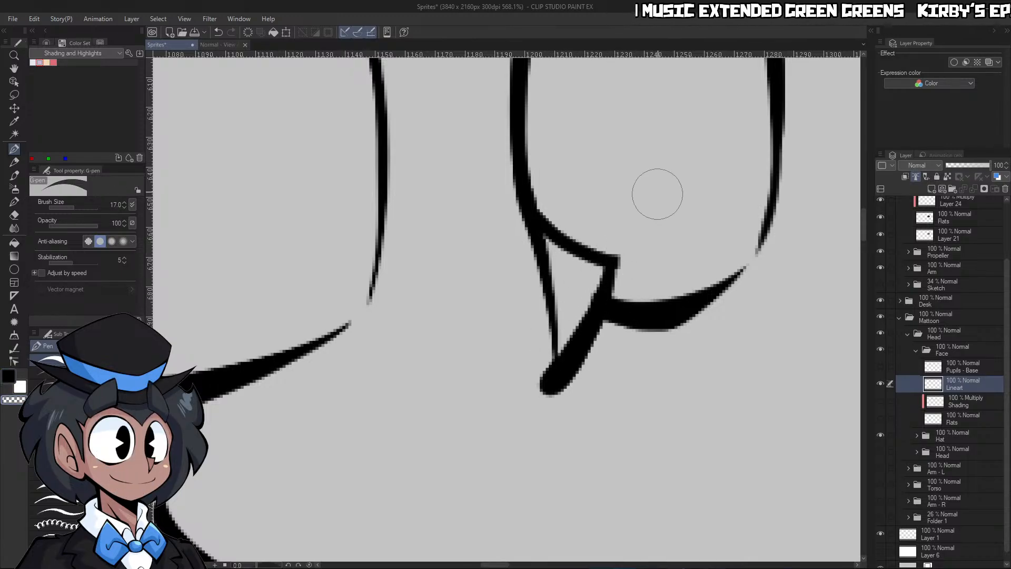
left_click_drag(538, 248, 550, 371)
key("c")
left_click_drag(530, 274, 536, 390)
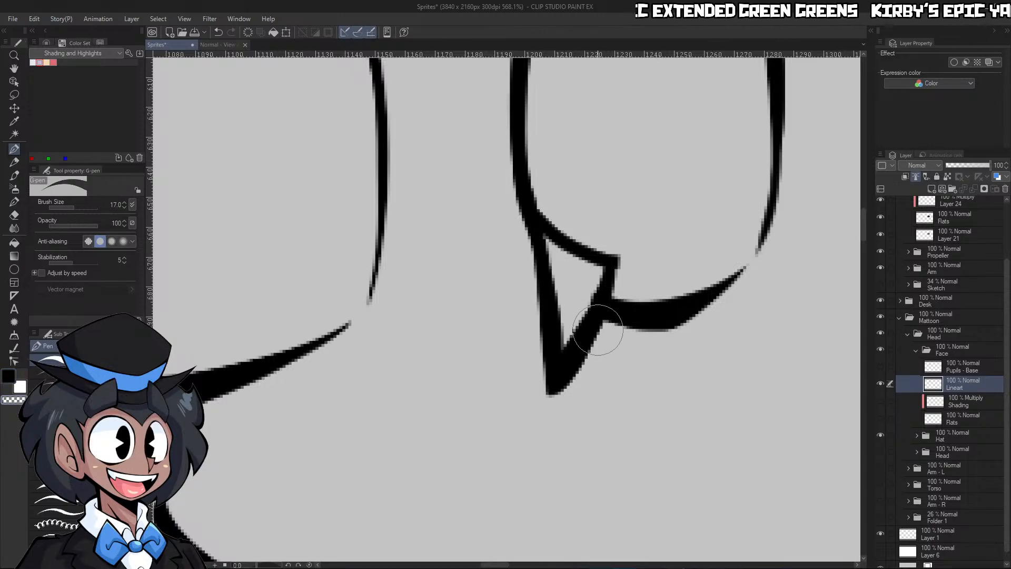
mouse_move(597, 342)
left_mouse_down()
mouse_move(553, 384)
mouse_move(624, 235)
left_mouse_up()
key("c")
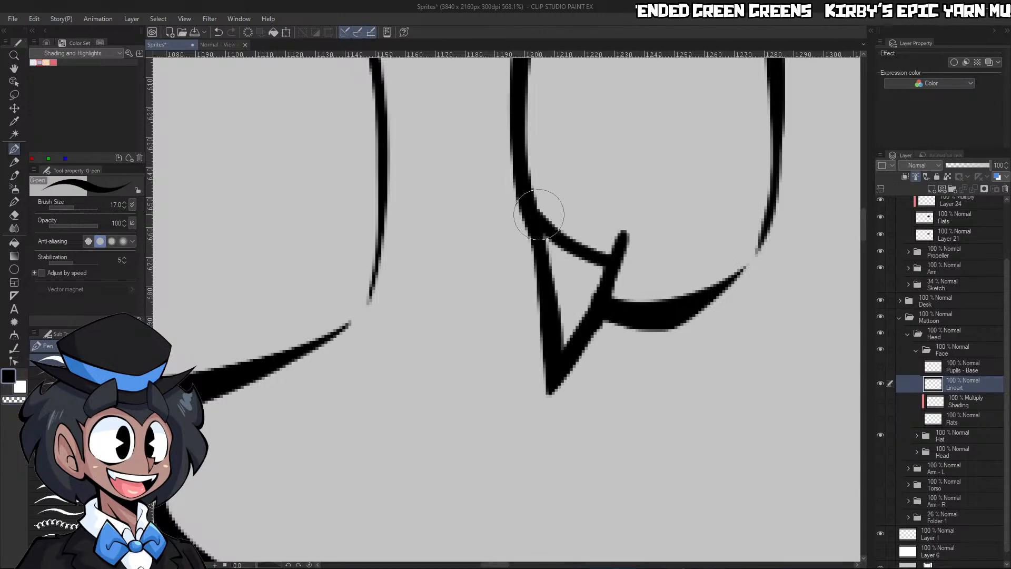
key("c")
mouse_move(544, 209)
left_mouse_down()
mouse_move(602, 243)
mouse_move(588, 221)
mouse_move(641, 235)
left_mouse_up()
key("c")
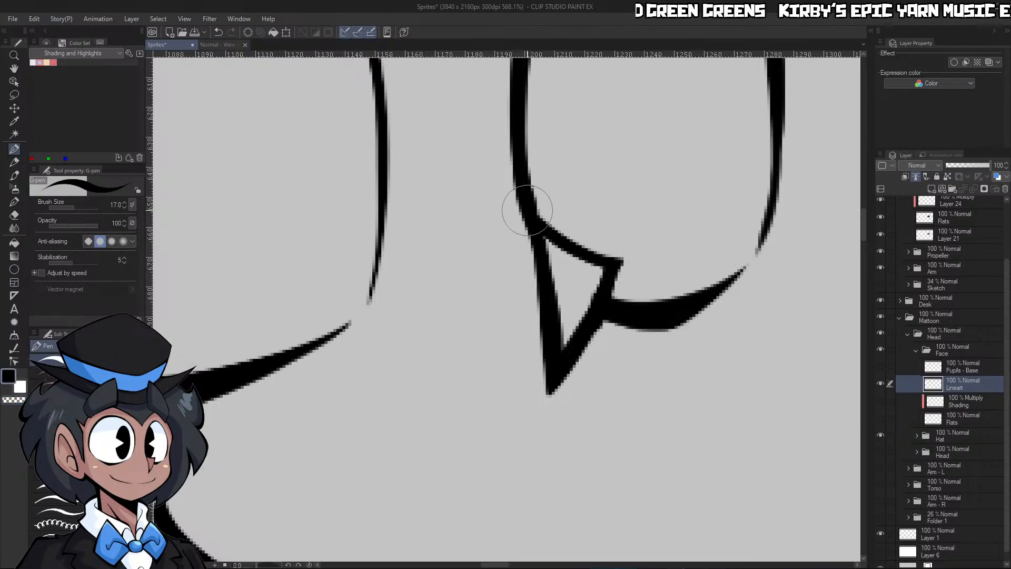
Thin the nose's left edge with transparent strokes and refine the right edge down to the pointed tip
mouse_move(526, 211)
left_mouse_down()
mouse_move(625, 262)
mouse_move(569, 369)
left_mouse_up()
key("c")
left_click_drag(526, 250, 535, 416)
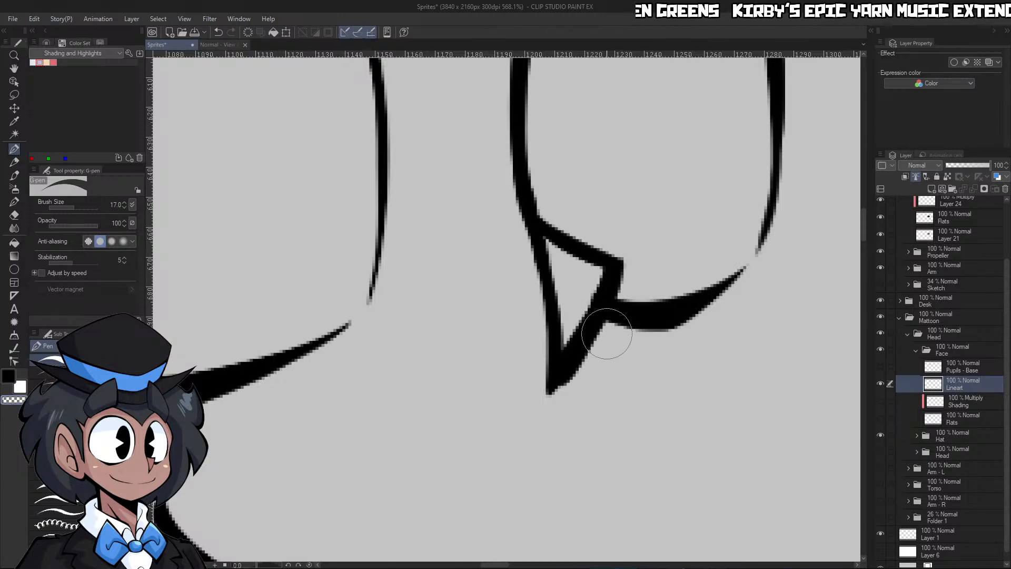
left_click_drag(603, 330, 544, 392)
key("ctrl+space")
left_click_drag(624, 280, 553, 303)
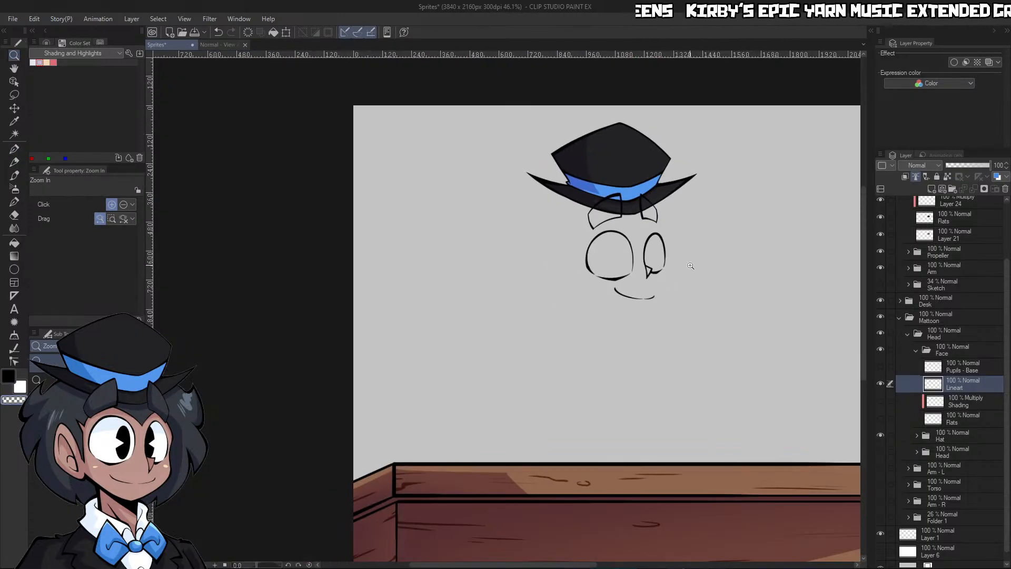
left_click_drag(684, 267, 711, 267)
left_click_drag(641, 267, 675, 269)
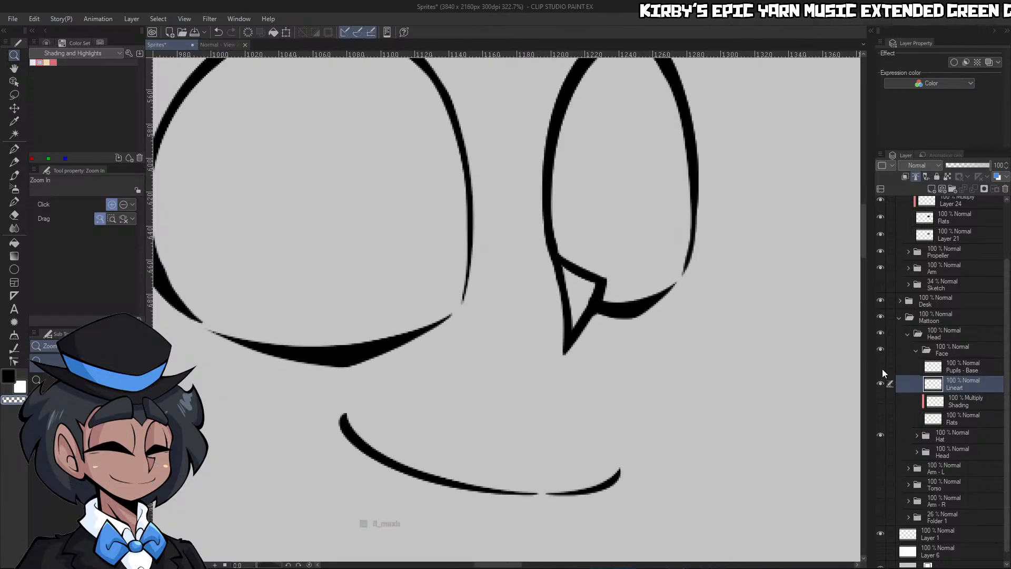
Copy the Pupils - Base layer as a new Pupils layer, hide the base and lower the copy's opacity to 32%
left_click(881, 366)
left_click(960, 366)
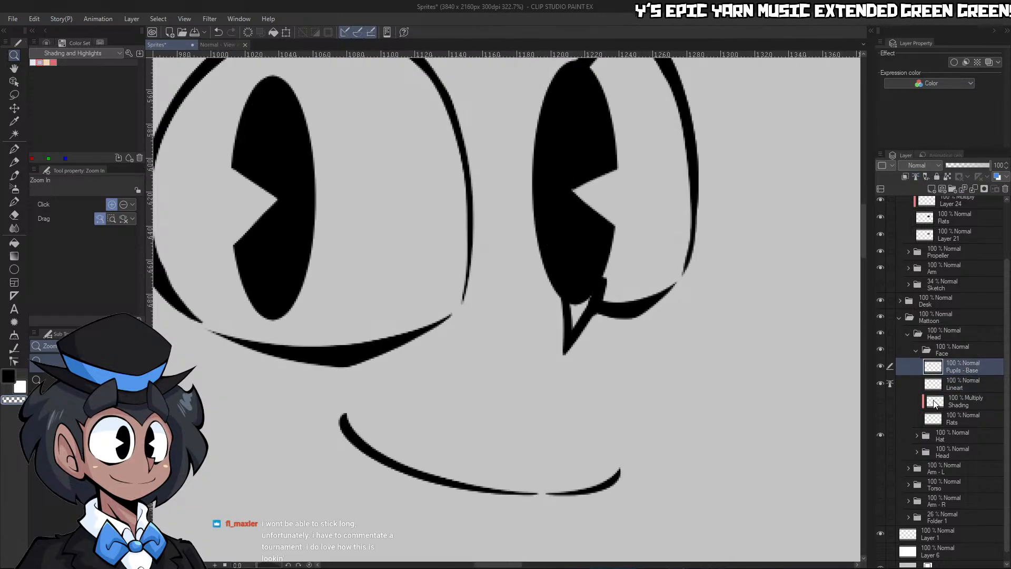
left_click(881, 367)
key("ctrl+v")
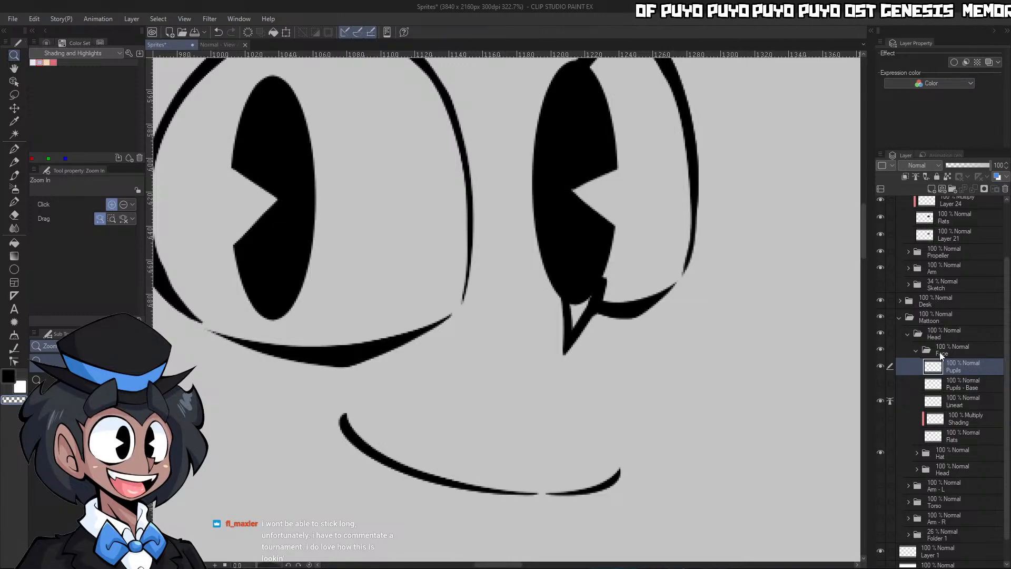
left_click(960, 166)
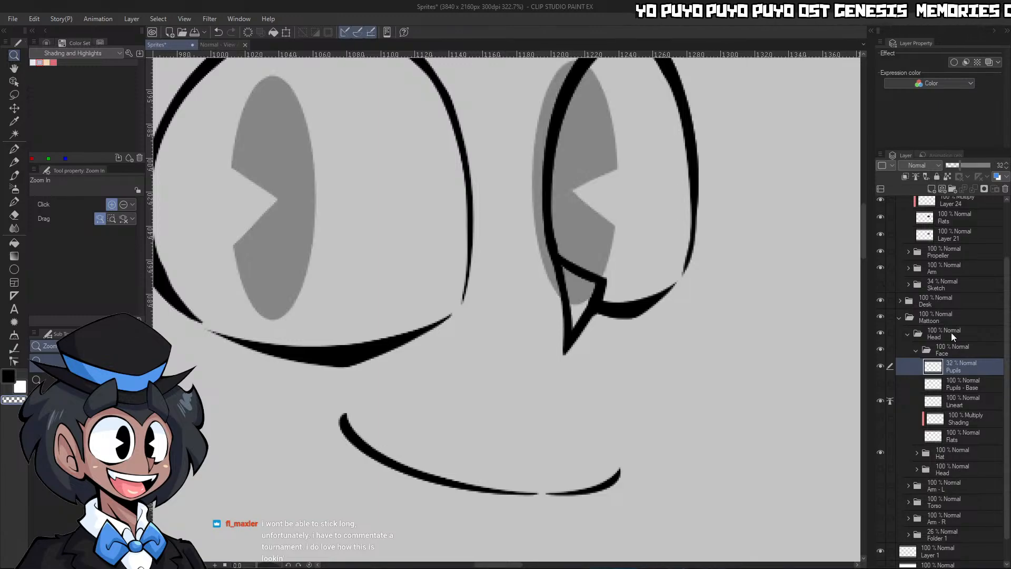
Erase the parts of the right eye's pupil that extend past the eye outline and into the nose
left_click_drag(748, 329, 695, 279)
left_click_drag(653, 217, 678, 221)
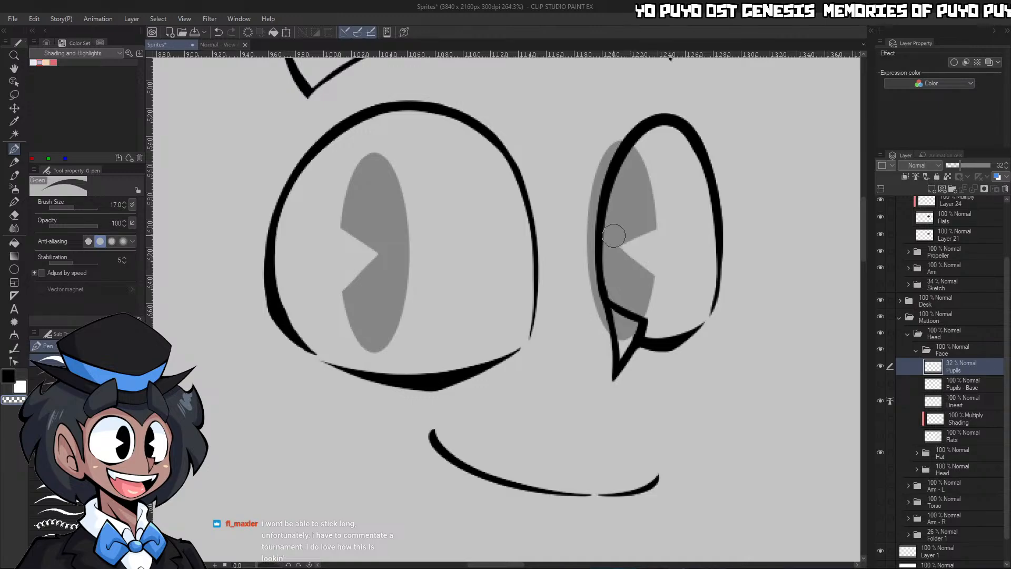
mouse_move(604, 331)
left_mouse_down()
mouse_move(589, 255)
mouse_move(594, 183)
mouse_move(625, 137)
mouse_move(838, 137)
left_mouse_up()
left_click_drag(736, 151, 775, 153)
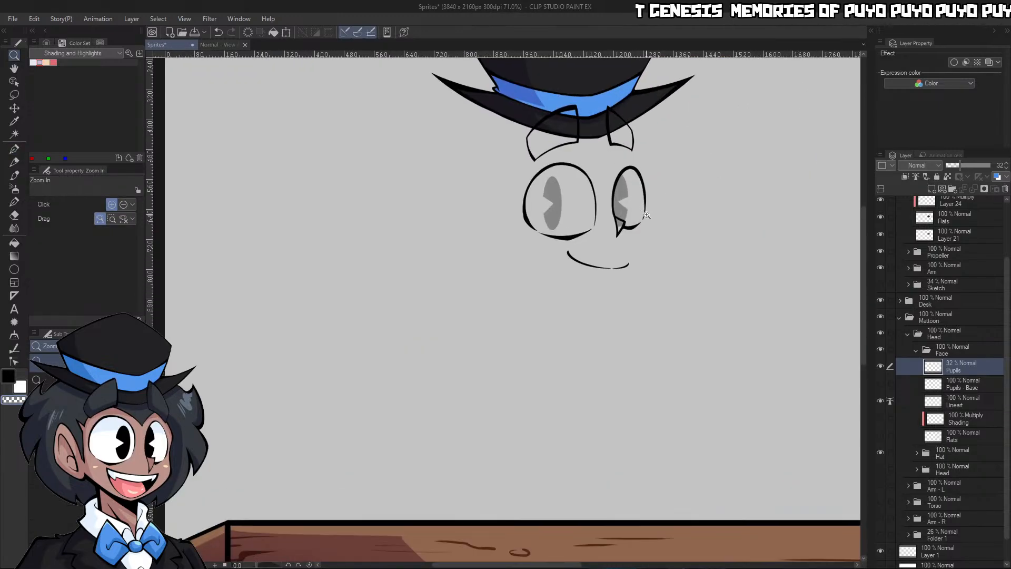
left_click_drag(631, 220, 684, 218)
mouse_move(559, 215)
left_mouse_down()
mouse_move(586, 237)
mouse_move(577, 220)
left_mouse_up()
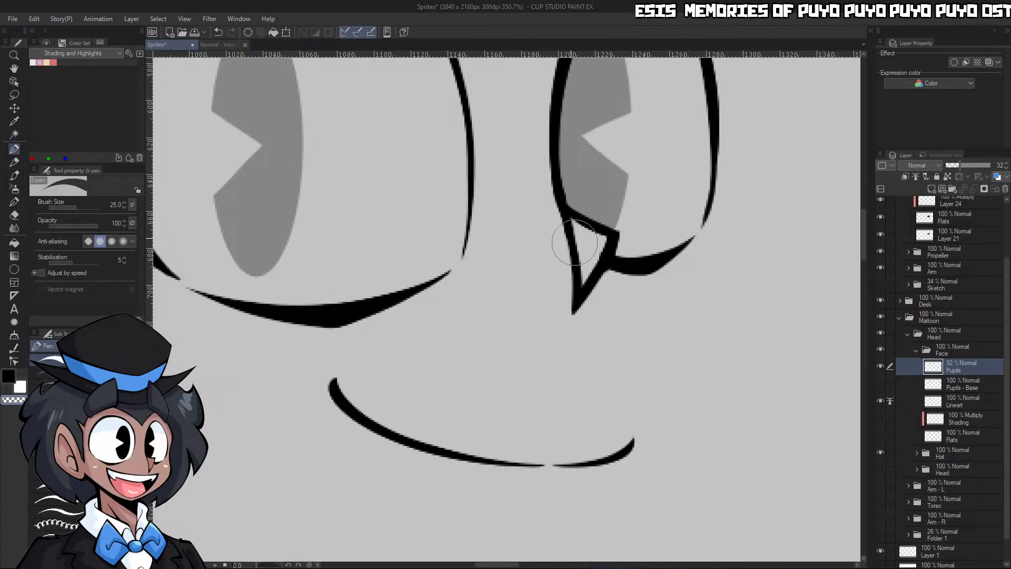
Show the face's Flats layer, fill the nose with the skin colour and clean up the eye white along its upper edge
left_click(880, 435)
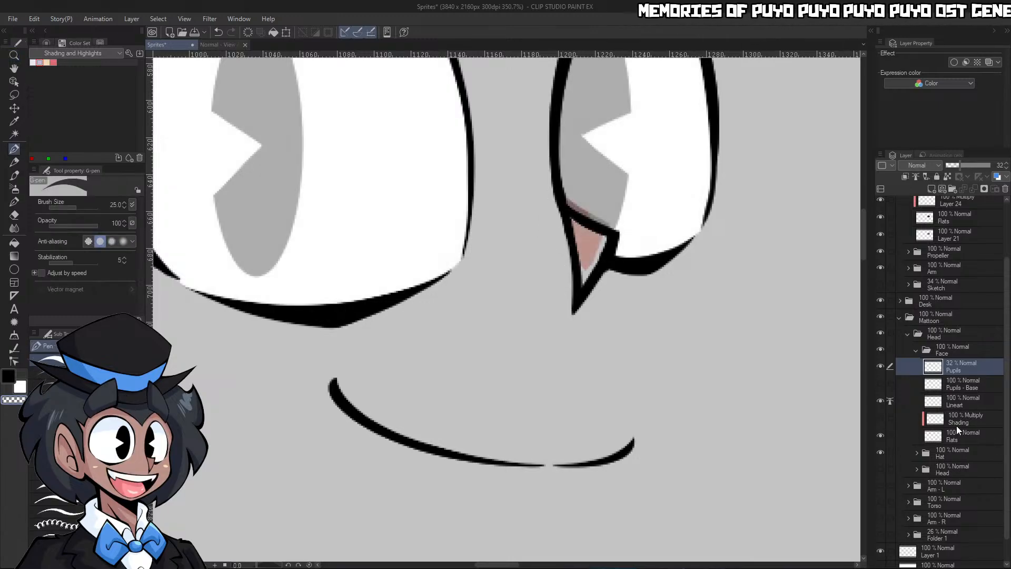
left_click(954, 436)
left_click(590, 240, "alt")
mouse_move(590, 241)
left_mouse_down()
mouse_move(598, 248)
mouse_move(584, 279)
left_mouse_up()
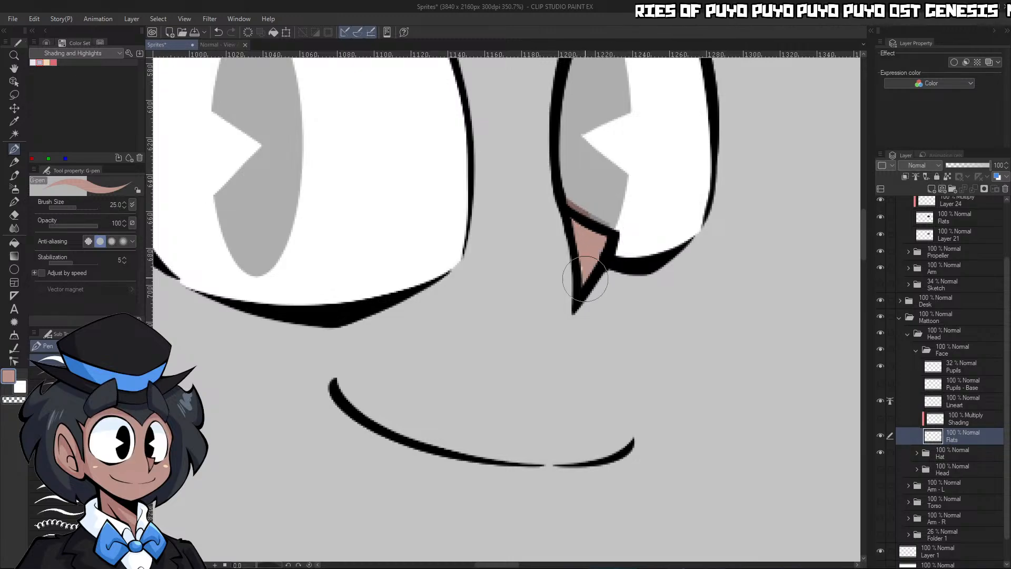
left_click(635, 210, "alt")
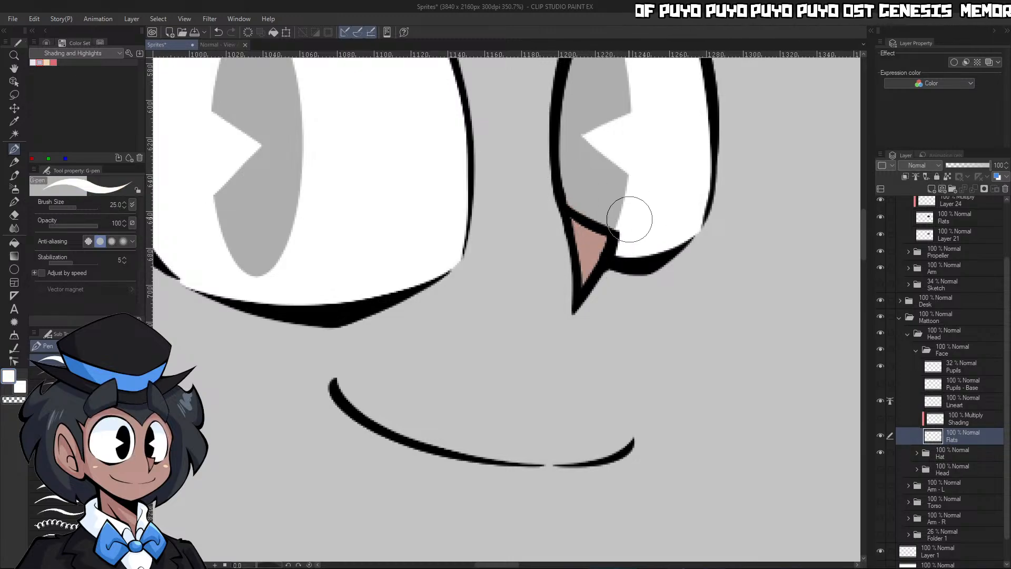
left_click(588, 240, "alt")
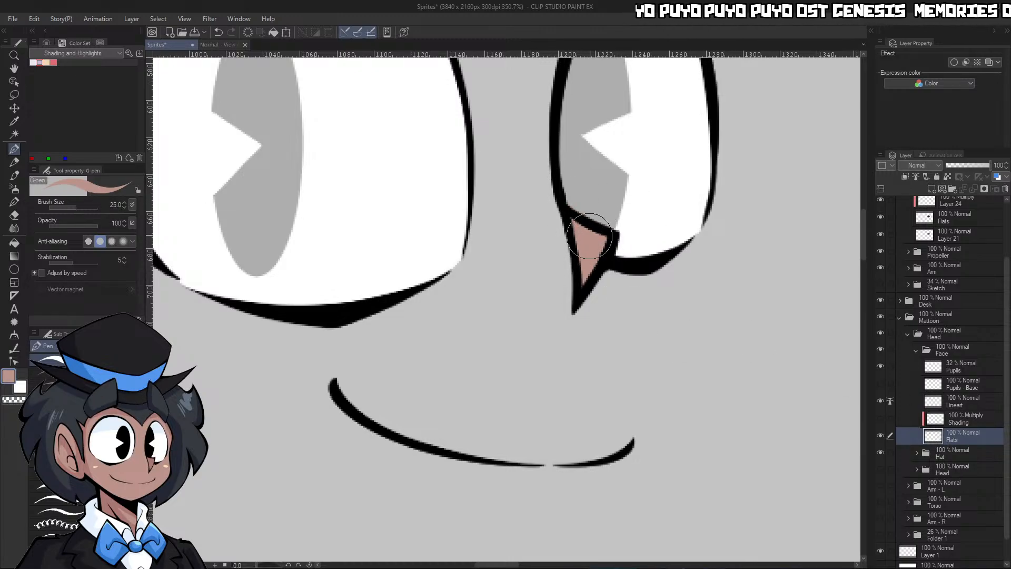
Fill the nose's interior with the light purple shading colour on the Face folder's Shading layer, using the G-pen at size 20
left_click(960, 422)
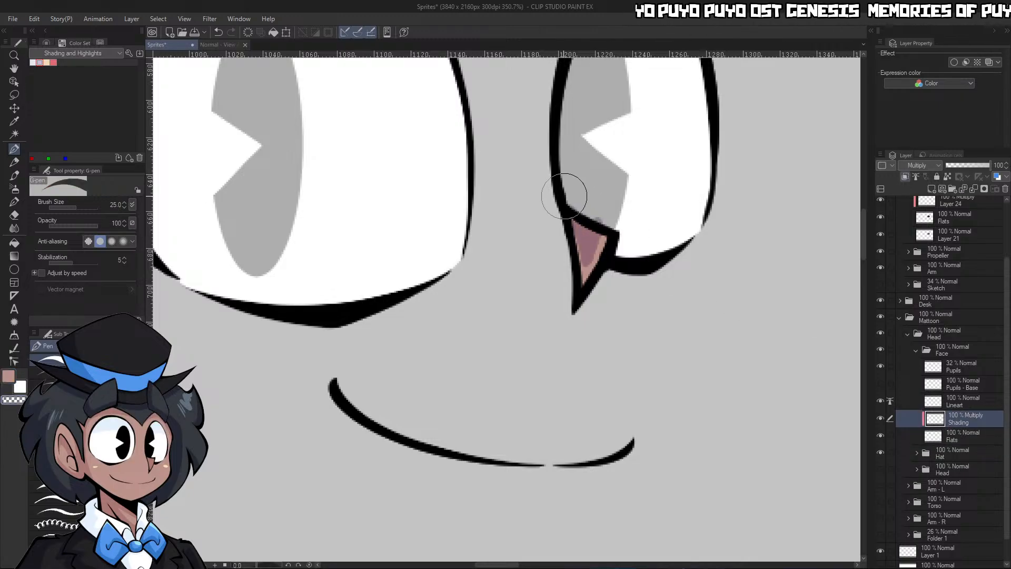
mouse_move(600, 239)
left_mouse_down()
mouse_move(586, 203)
mouse_move(584, 263)
left_mouse_up()
left_click(39, 63)
key("ctrl+z")
key("c")
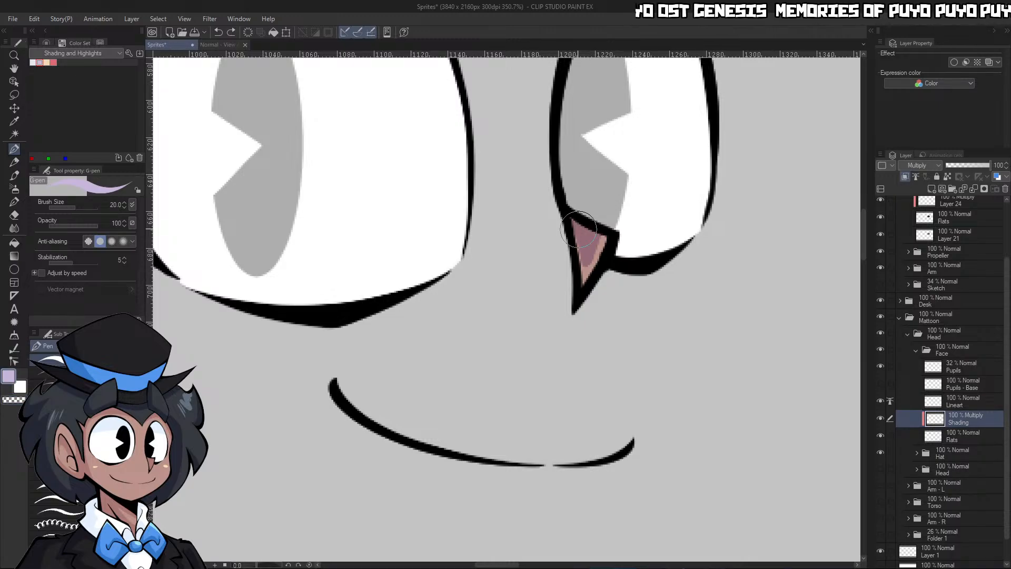
left_click_drag(578, 229, 583, 277)
key("slash")
left_click_drag(636, 256, 564, 253)
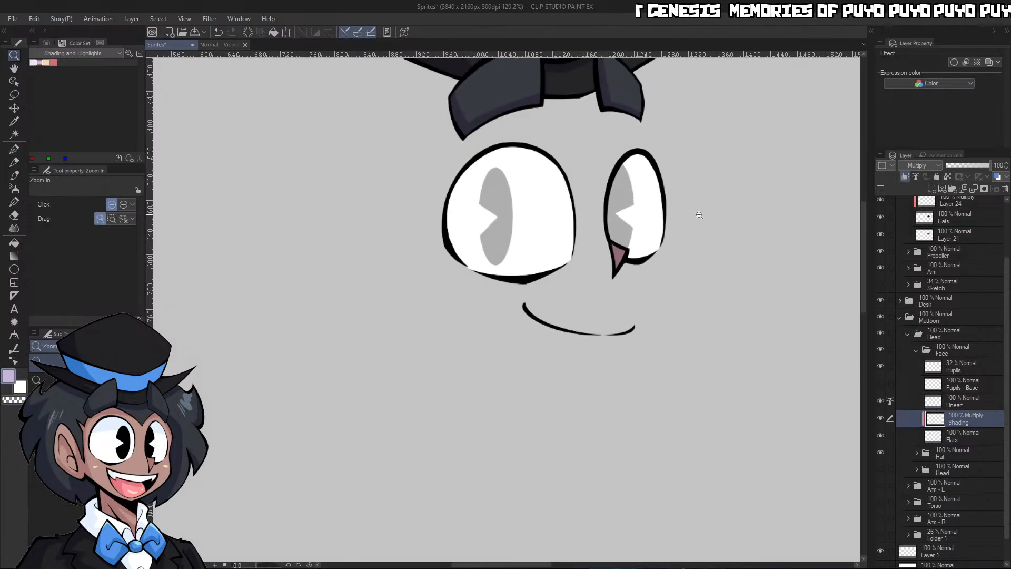
Set the Pupils layer's opacity back to 100%, check the face and collapse the Face folder
scroll(627, 521, "down", 3)
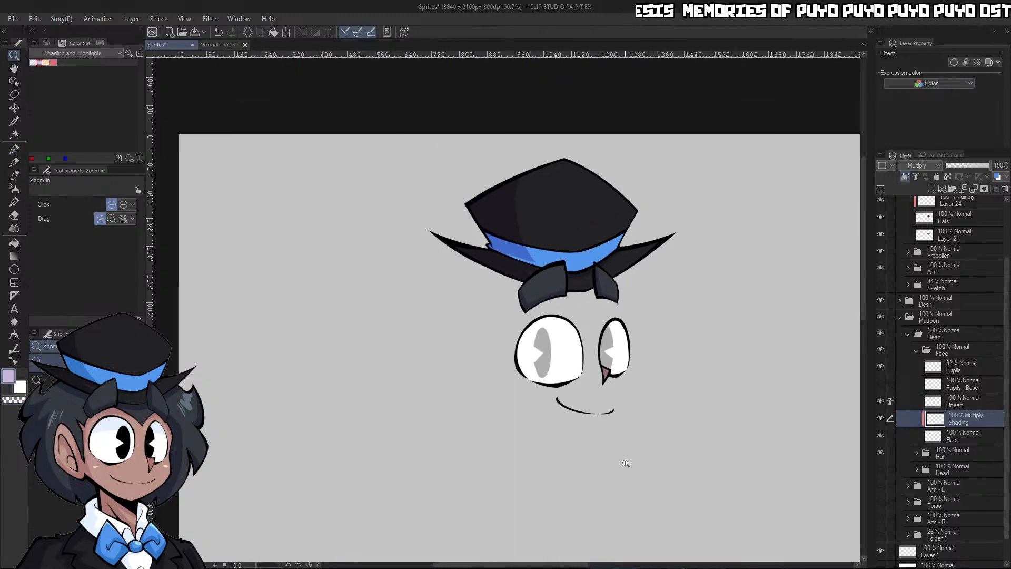
scroll(627, 463, "up", 3)
left_click(943, 365)
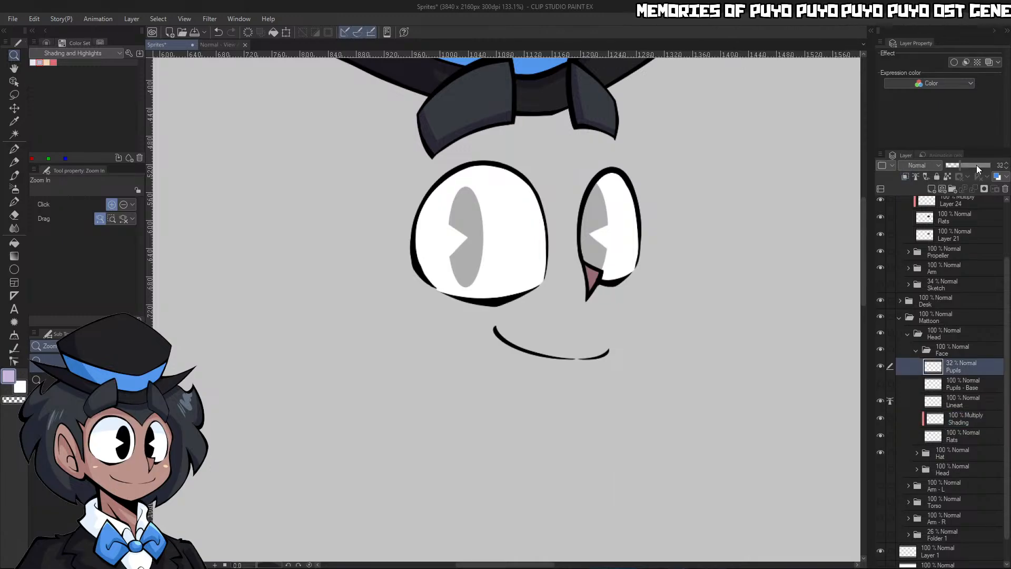
left_click_drag(978, 167, 992, 168)
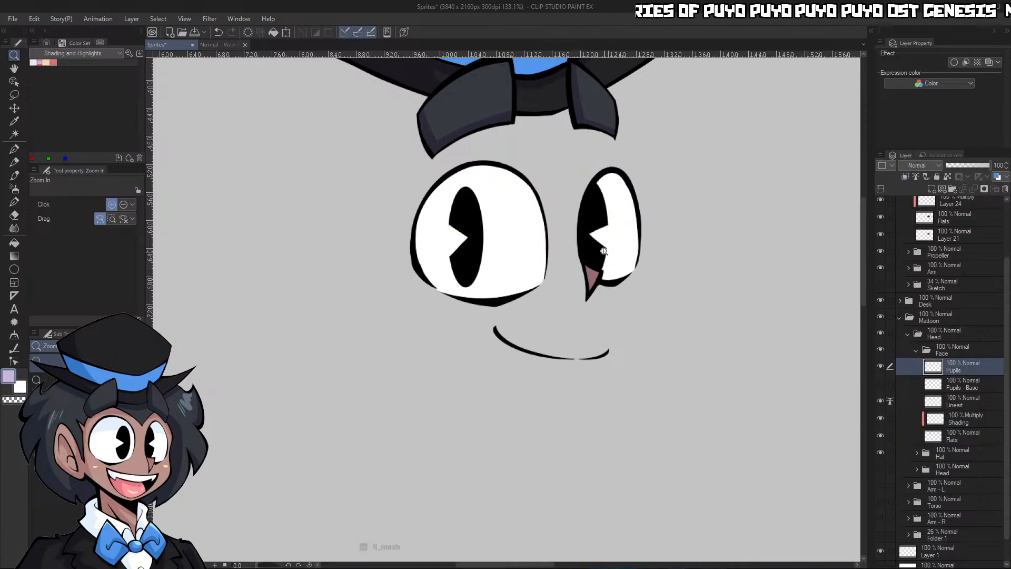
scroll(603, 250, "up", 3)
scroll(683, 378, "down", 3)
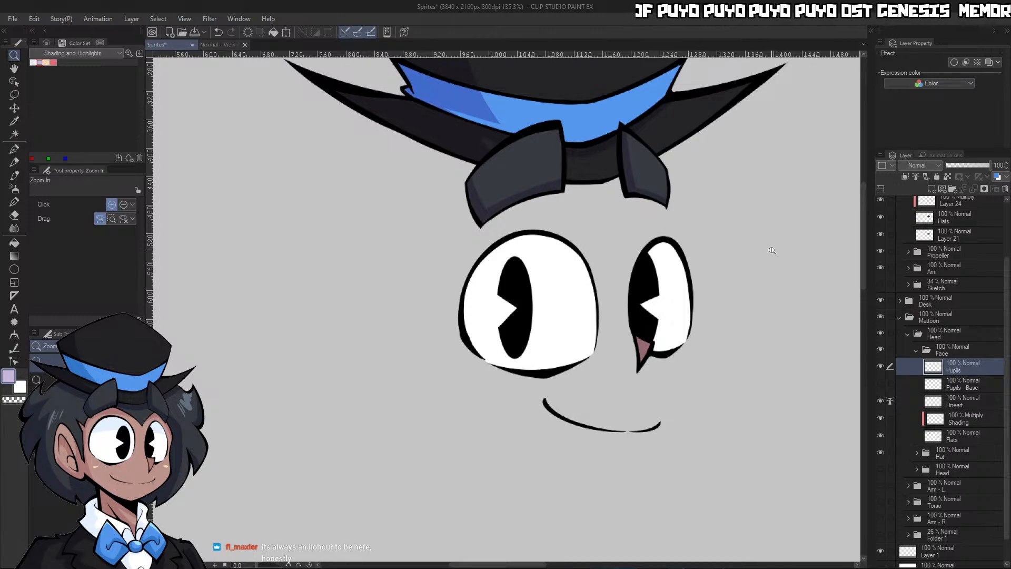
scroll(771, 437, "up", 2)
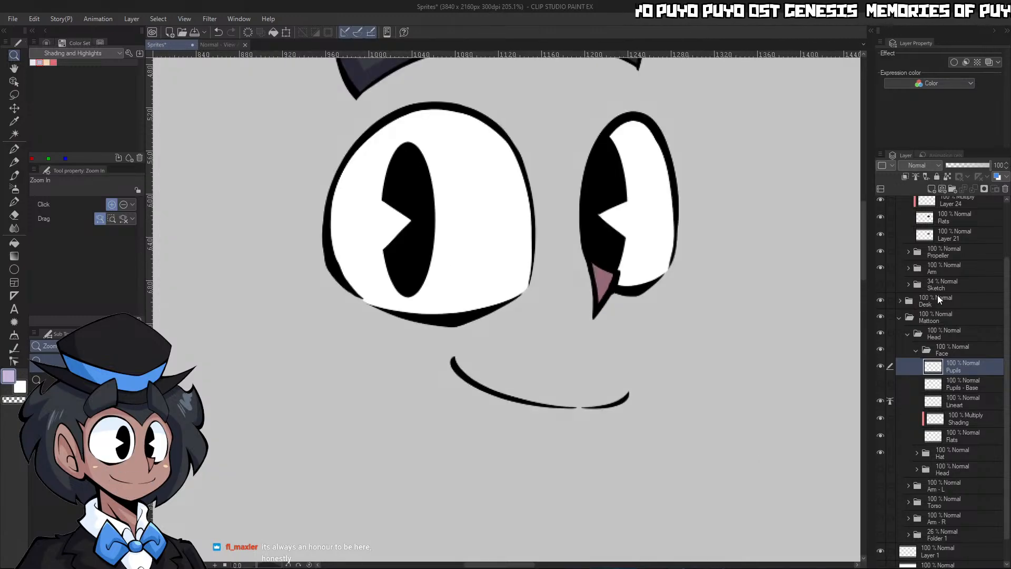
left_click(915, 349)
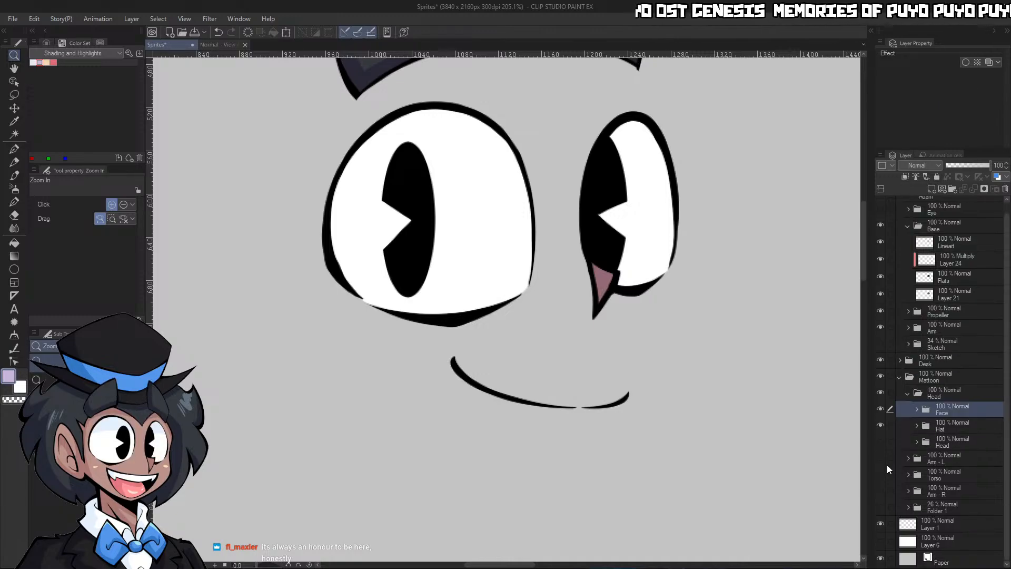
Show Mattoon's inner Head, Arm - L, Torso and Arm - R folders again, leaving Folder 1 hidden
left_click(881, 442)
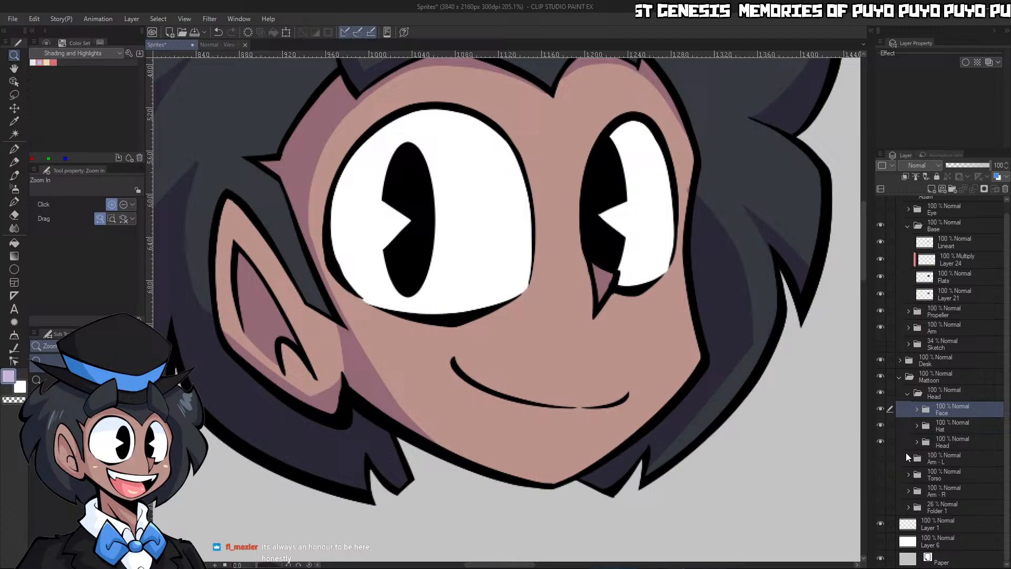
left_click(881, 474)
left_click(882, 507)
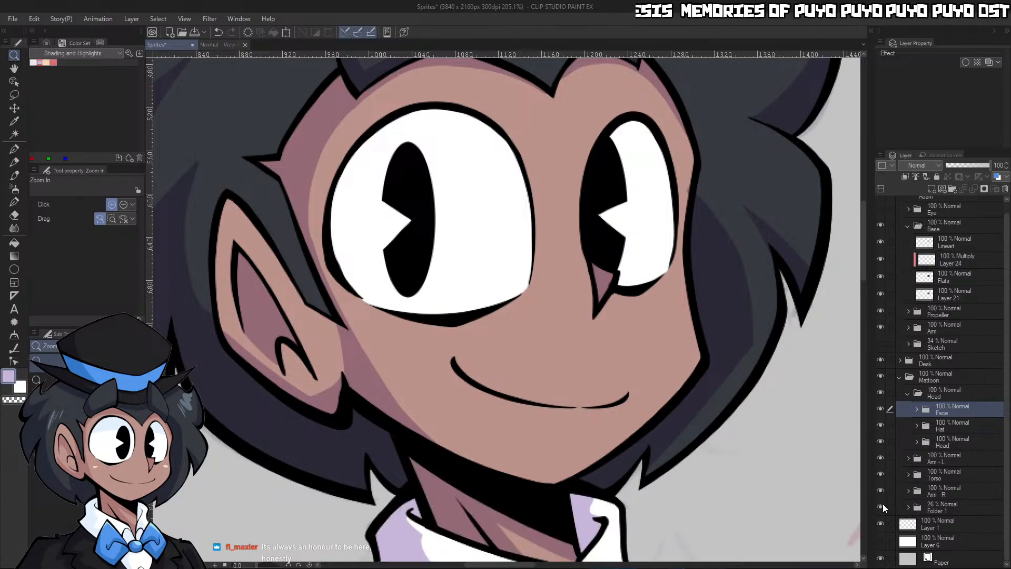
left_click(882, 506)
scroll(771, 461, "down", 9)
scroll(804, 514, "up", 4)
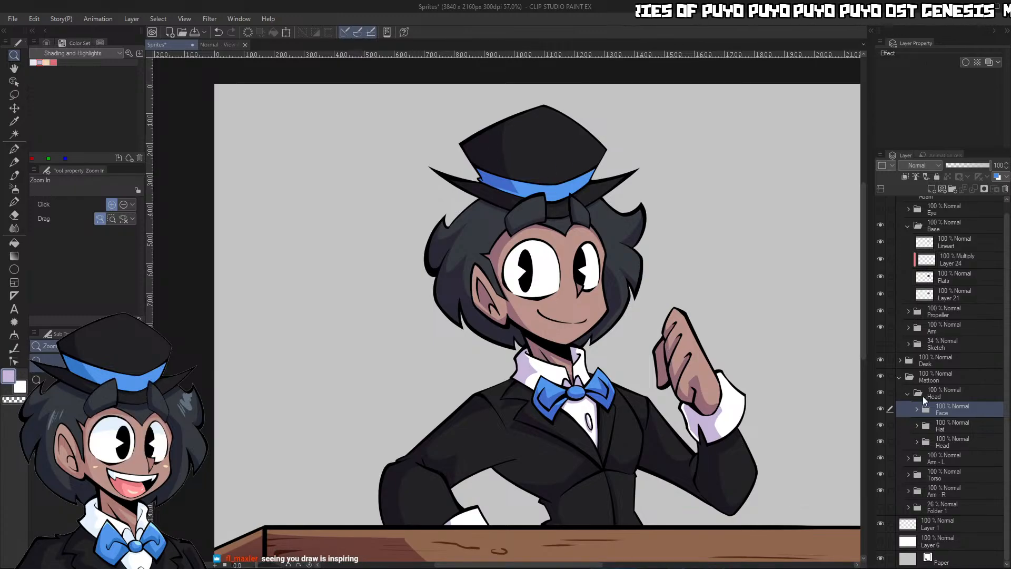
Collapse Mattoon's Head folder, the Mattoon folder and Adam's Base folder, and bring Adam into view
left_click(909, 394)
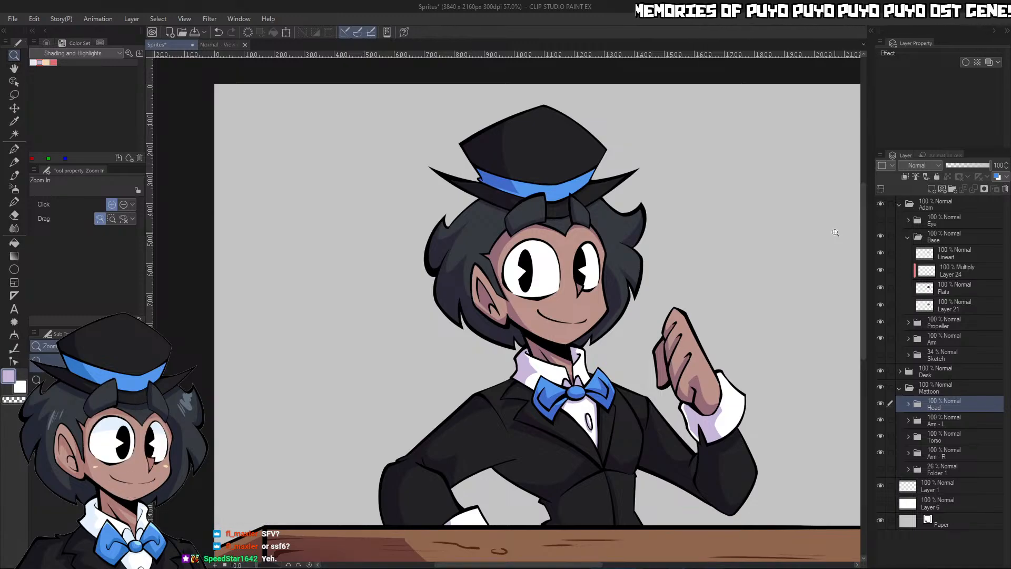
left_click_drag(719, 292, 626, 305)
left_click_drag(808, 375, 820, 245)
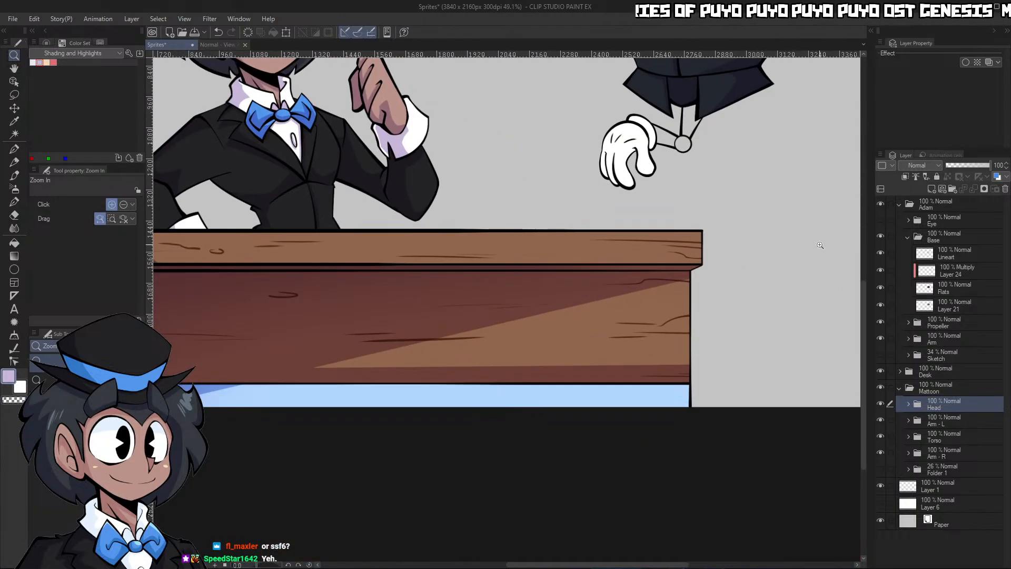
left_click(904, 389)
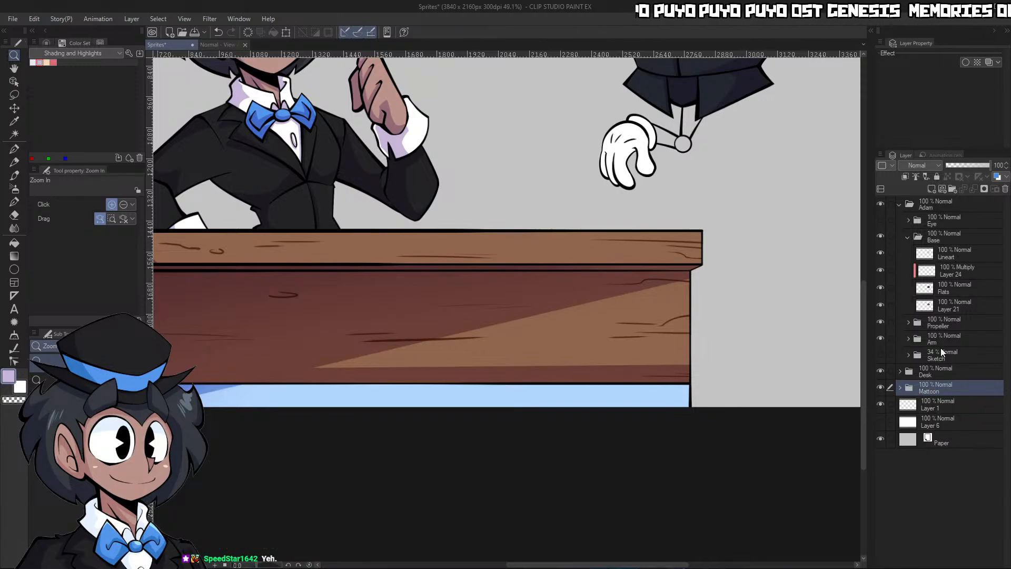
left_click(908, 237)
left_click_drag(782, 318, 721, 313)
left_click_drag(821, 261, 840, 241)
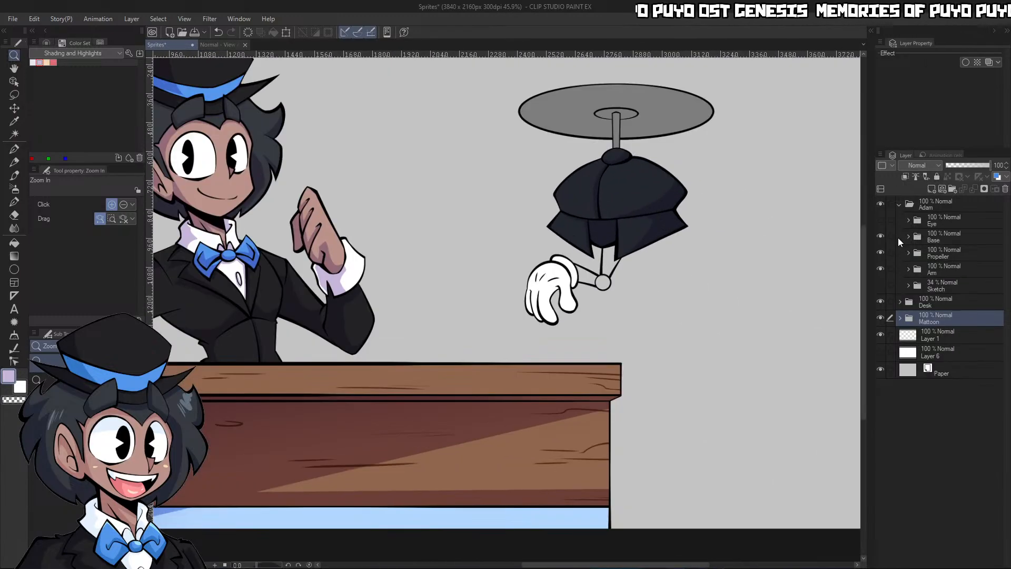
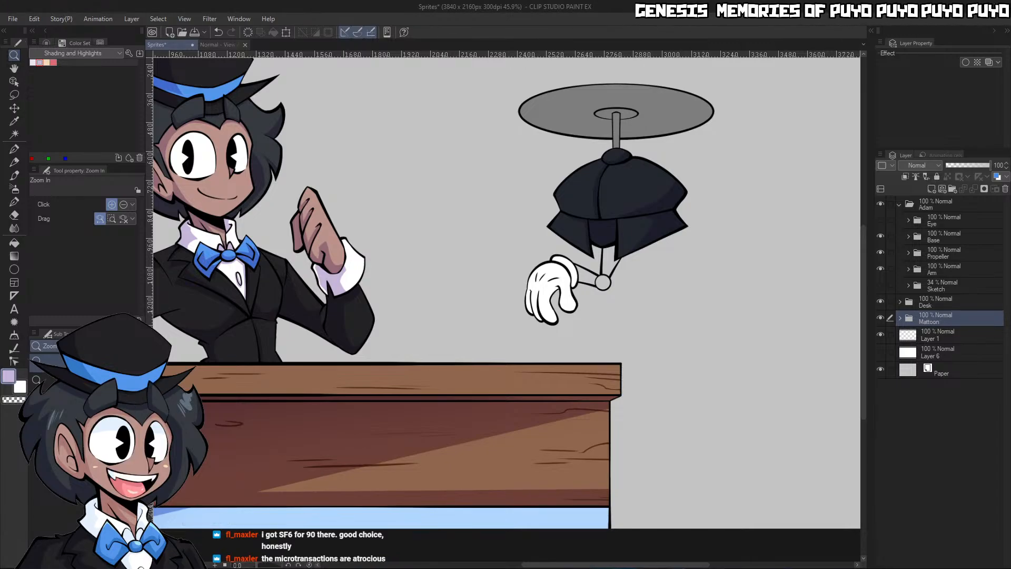
Expand Adam's Arm folder and hide the Base and Propeller folders to isolate the arm
left_click(733, 62)
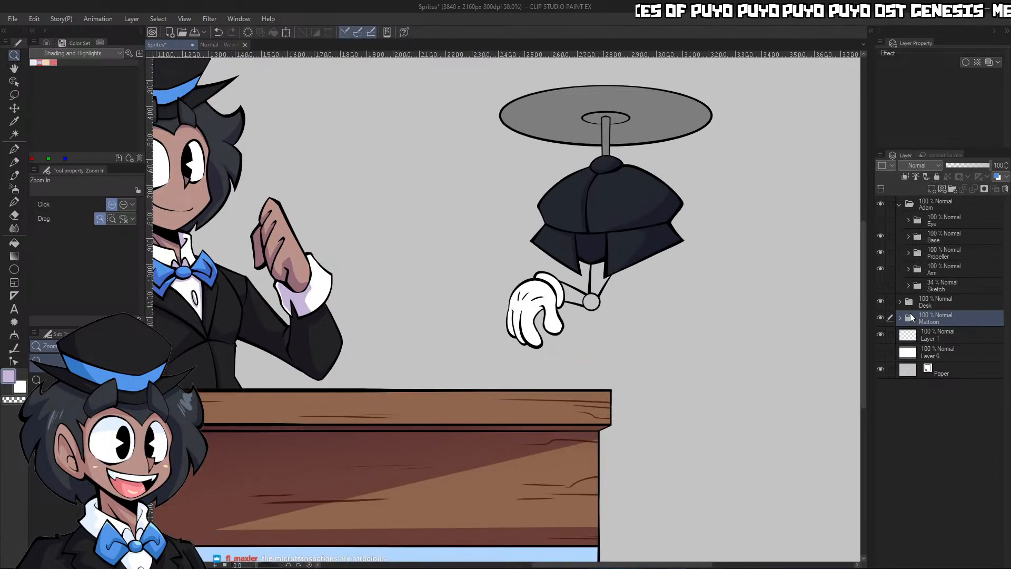
left_click(908, 269)
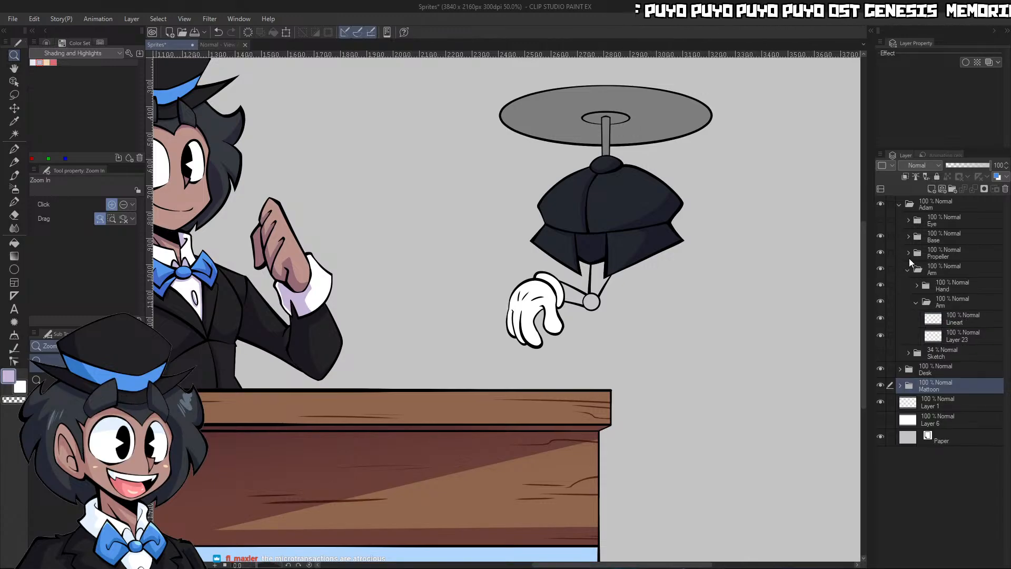
left_click_drag(879, 255, 881, 236)
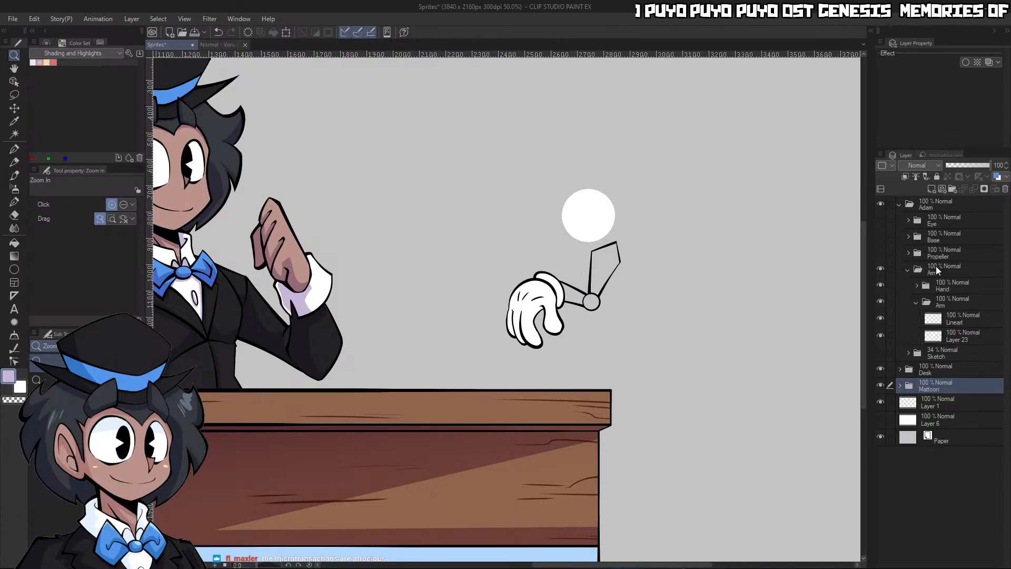
left_click(880, 269)
left_click(880, 270)
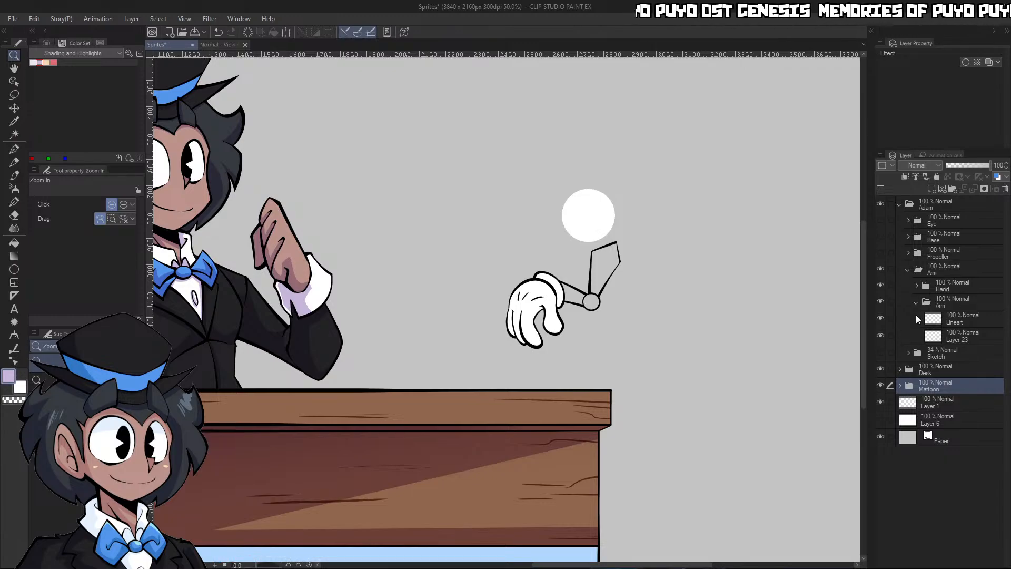
Erase the stray white circle above the arm on the Hand folder's Flats layer, using the G-pen with transparent colour at size 50
left_click(916, 286)
left_click(959, 318)
key("p")
key("c")
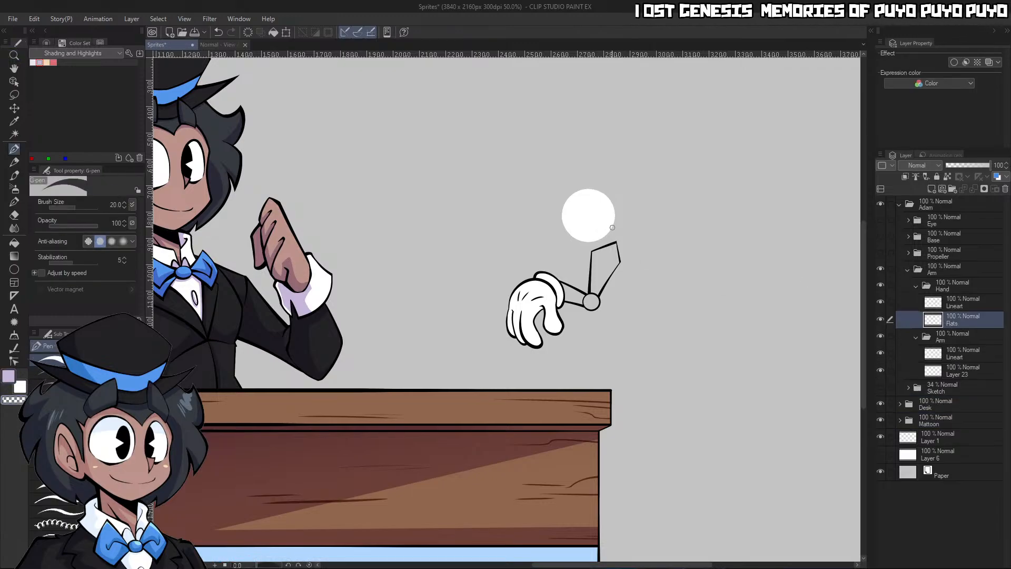
key("bracketright")
key("bracketright")
key("bracketright")
key("bracketright")
mouse_move(612, 221)
left_mouse_down()
mouse_move(629, 204)
mouse_move(584, 252)
mouse_move(620, 206)
mouse_move(572, 225)
mouse_move(608, 173)
mouse_move(549, 210)
left_mouse_up()
Add a layer named Shading above the Hand folder's Flats, clipped to it and set to Multiply
left_click(927, 189)
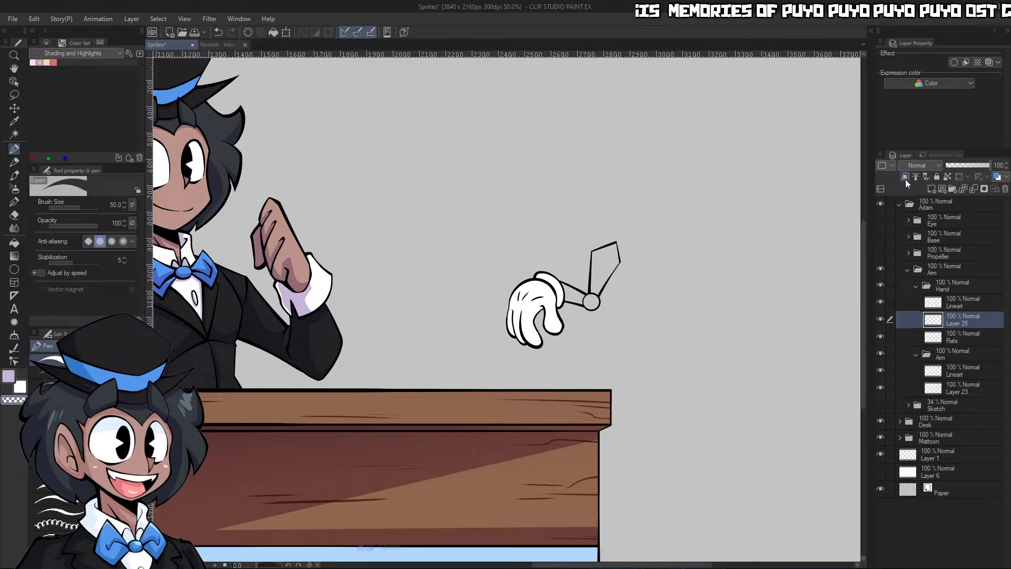
left_click(905, 177)
left_click(921, 165)
left_click(921, 200)
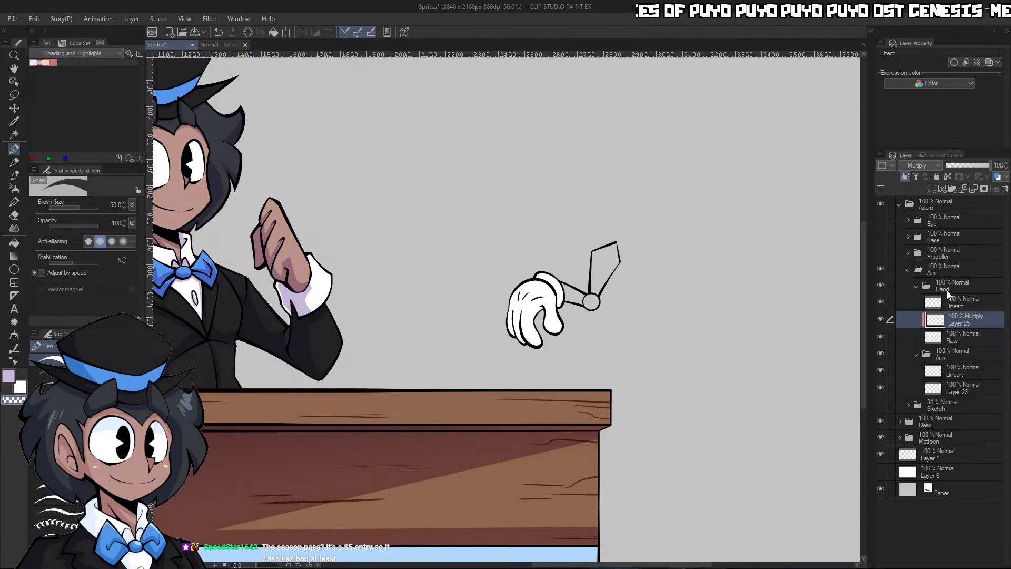
type("Shading")
key("Return")
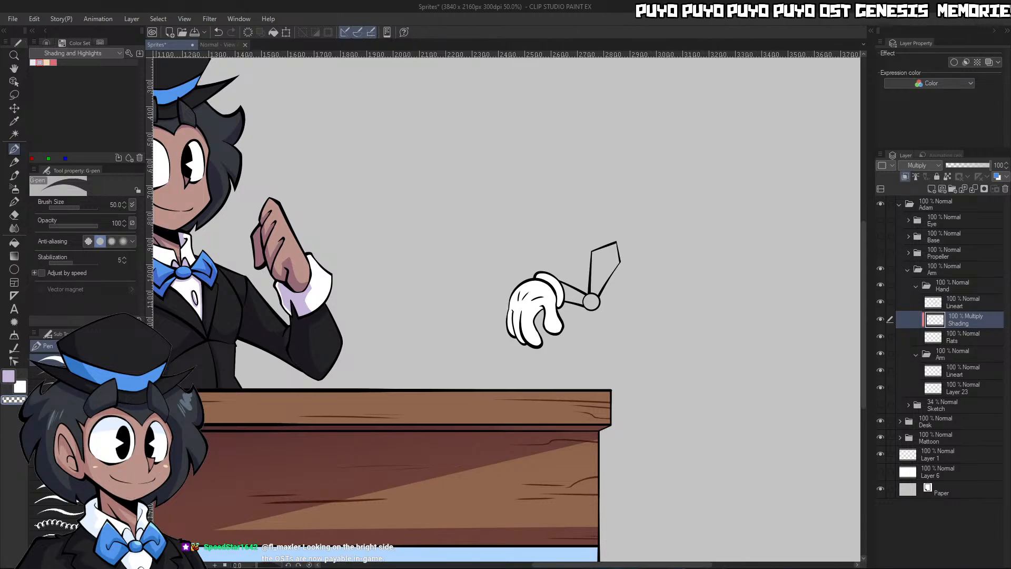
Shade the inner edge of the hand's foremost finger in light purple on the Shading layer, using the G-pen at size 30
key("/")
left_click_drag(569, 364, 600, 348)
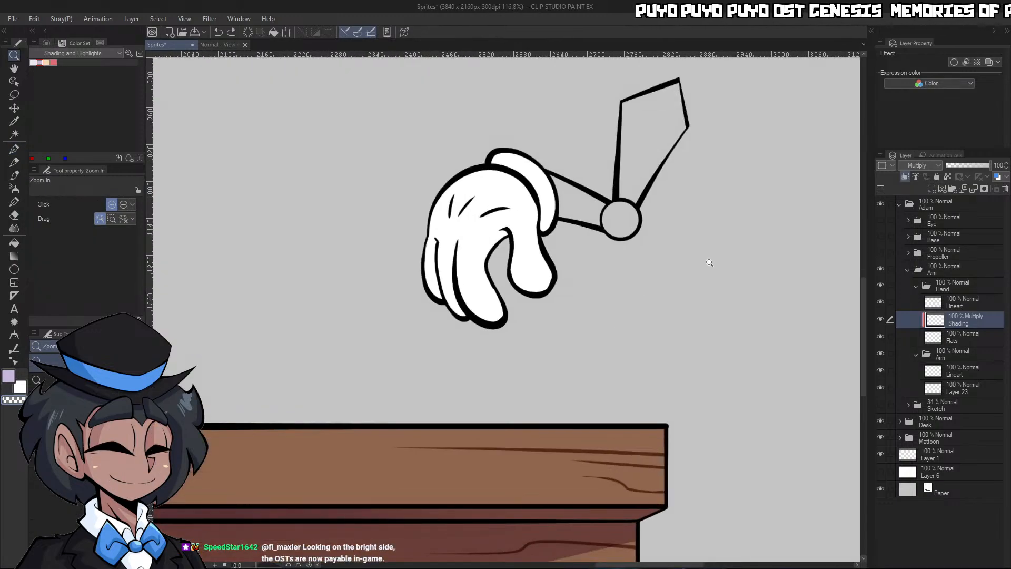
left_click_drag(530, 253, 550, 251)
key("p")
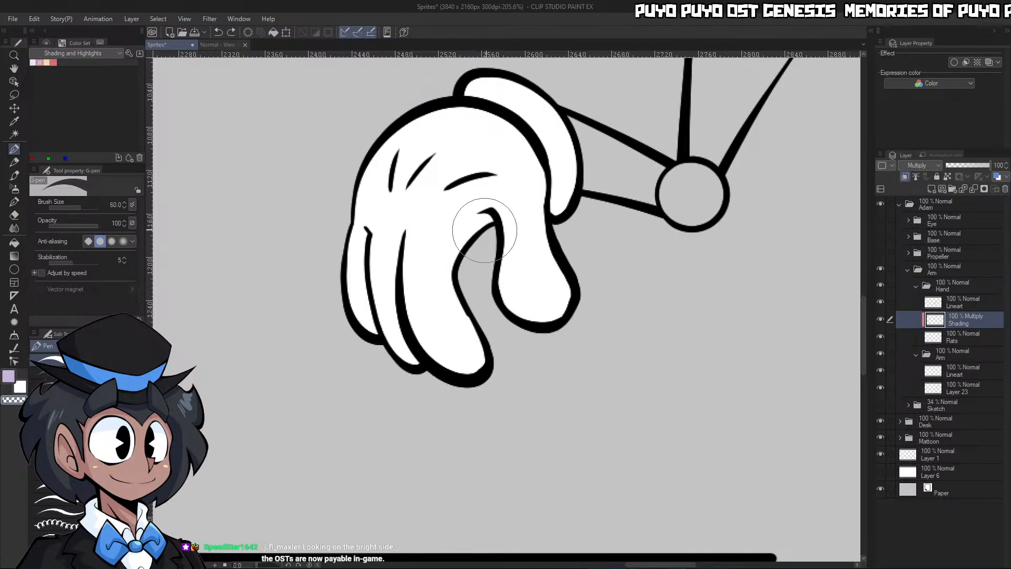
left_click_drag(474, 229, 507, 392)
key("c")
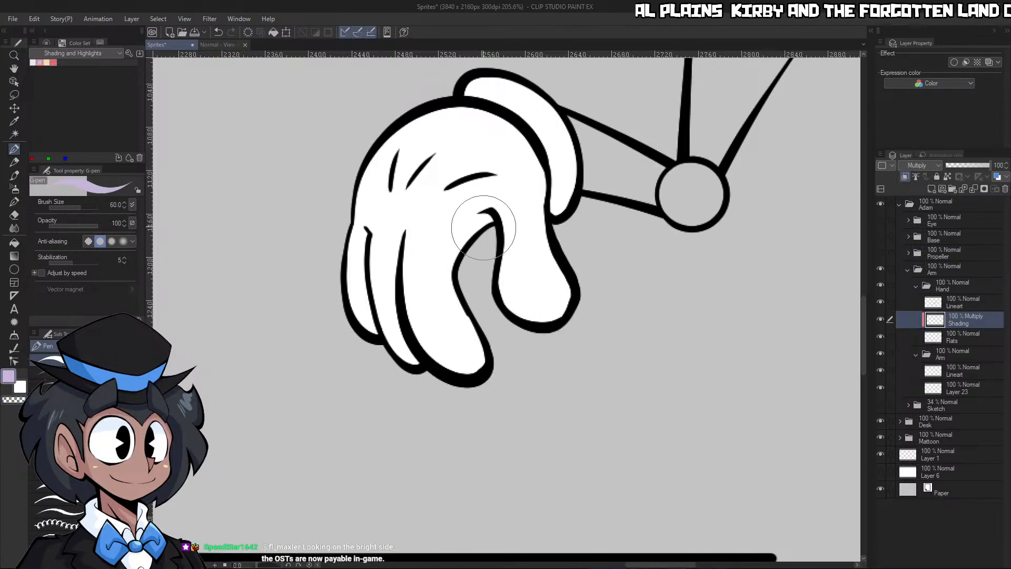
key("bracketleft")
key("bracketleft")
key("bracketleft")
mouse_move(489, 216)
left_mouse_down()
mouse_move(473, 231)
mouse_move(508, 384)
left_mouse_up()
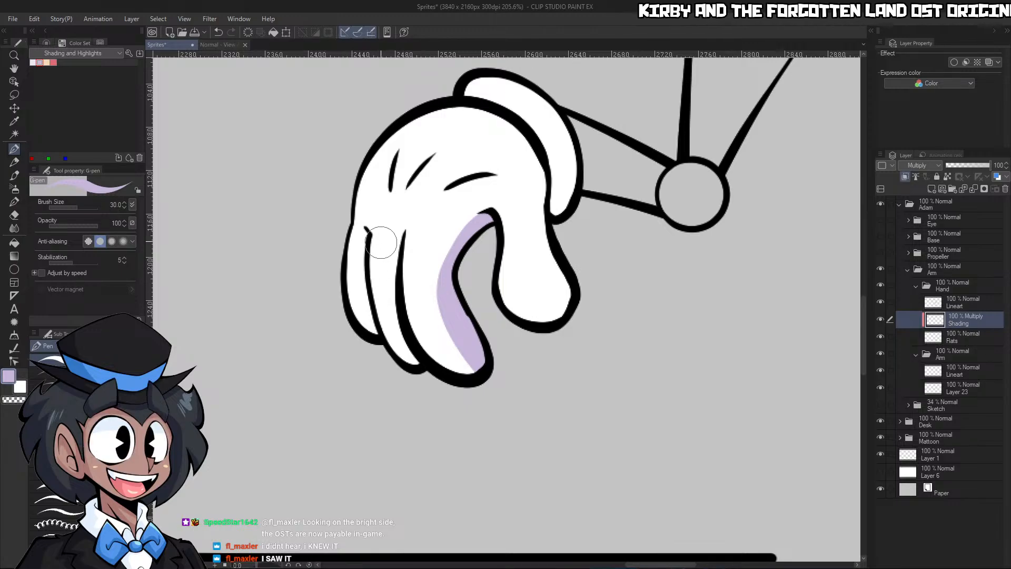
Shade the edges of the two rear fingers and draw the shadow boundary across the glove's cuff
left_click_drag(402, 236, 421, 363)
left_click_drag(365, 230, 387, 363)
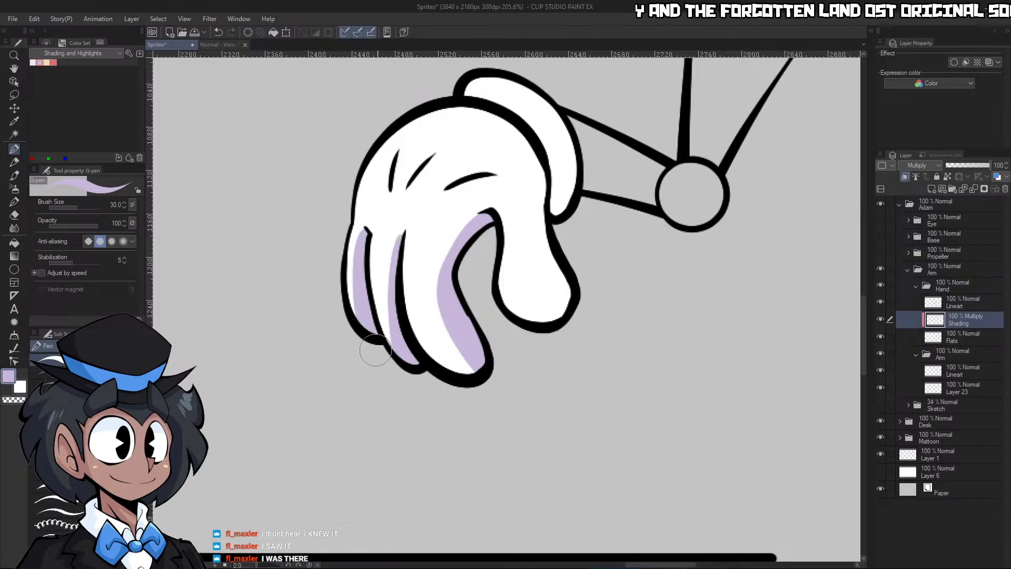
left_click_drag(554, 112, 549, 154)
key("g")
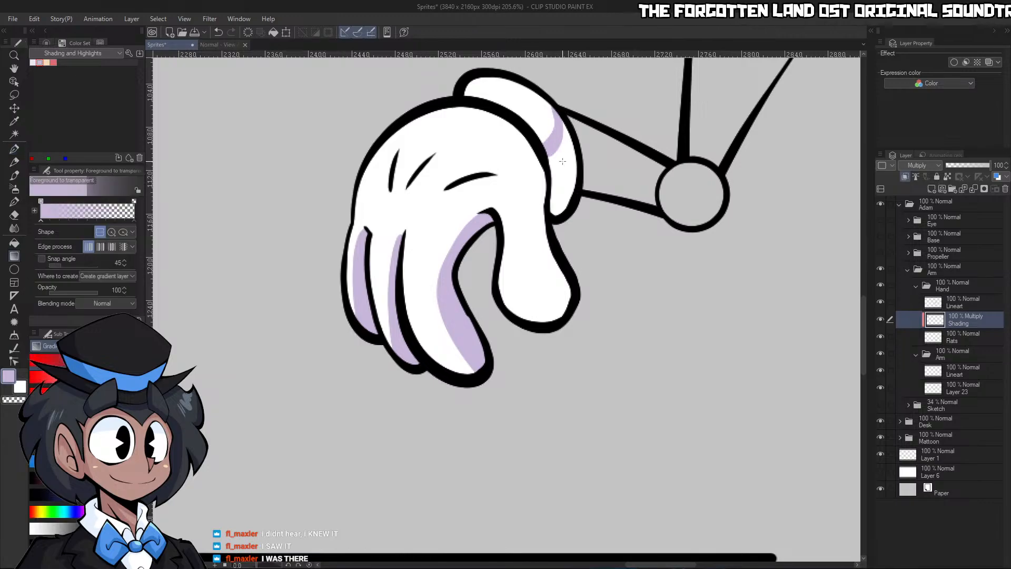
left_click(516, 106)
key("p")
key("ctrl+z")
left_click(959, 302)
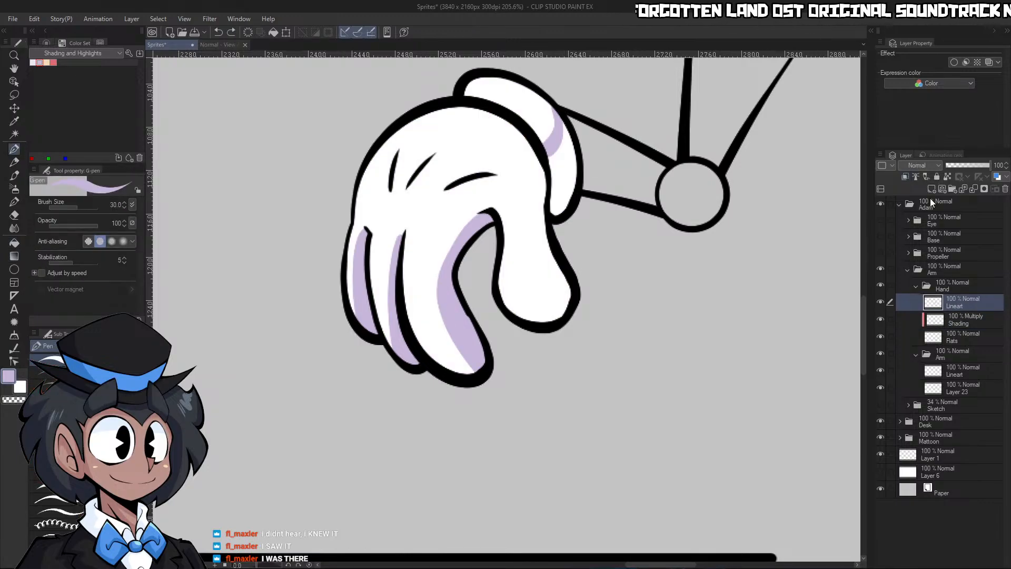
left_click(958, 319)
key("g")
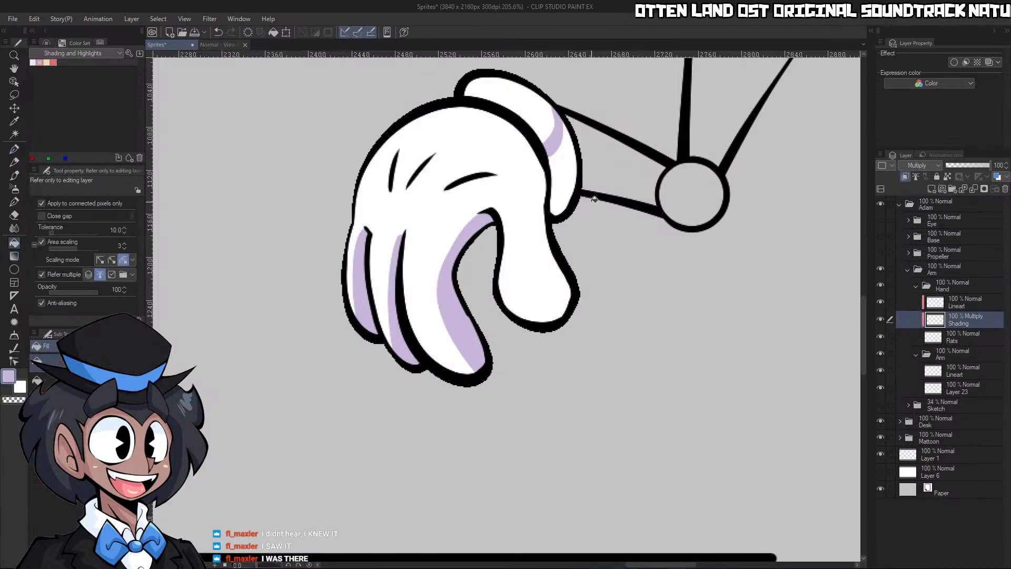
left_click(568, 184)
key("ctrl+z")
key("p")
key("ctrl+z")
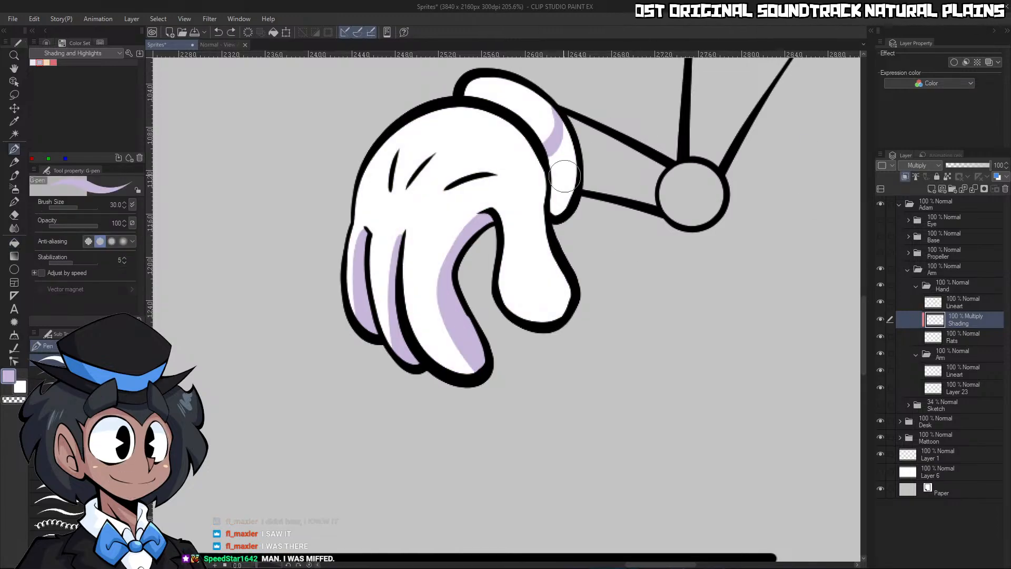
key("w")
key("p")
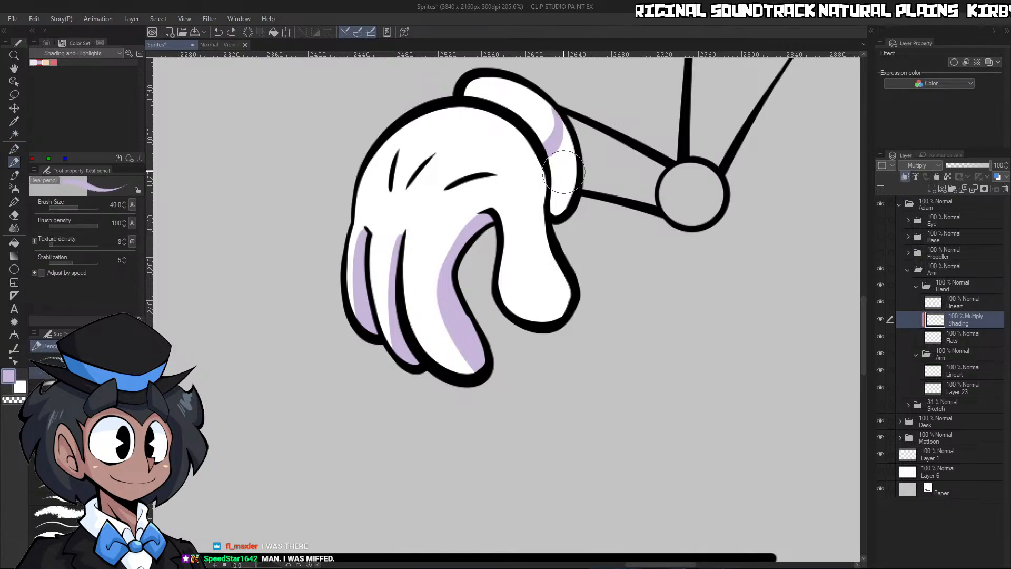
key("g")
key("g")
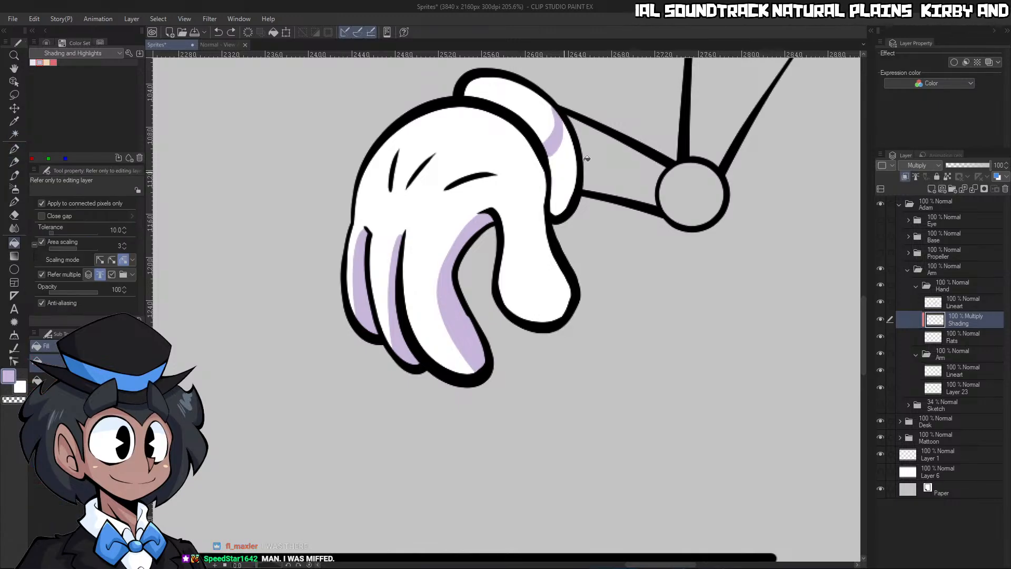
left_click(553, 158)
Set the Hand folder's Lineart as the reference layer and fill the cuff's lower part with light purple on the Shading layer
left_click(963, 302)
key("ctrl+z")
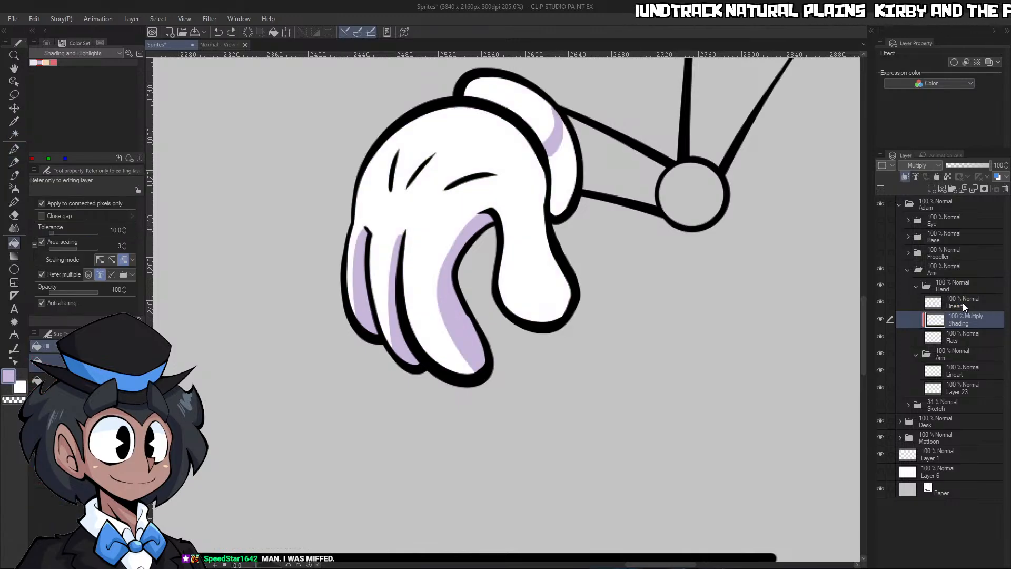
left_click(916, 176)
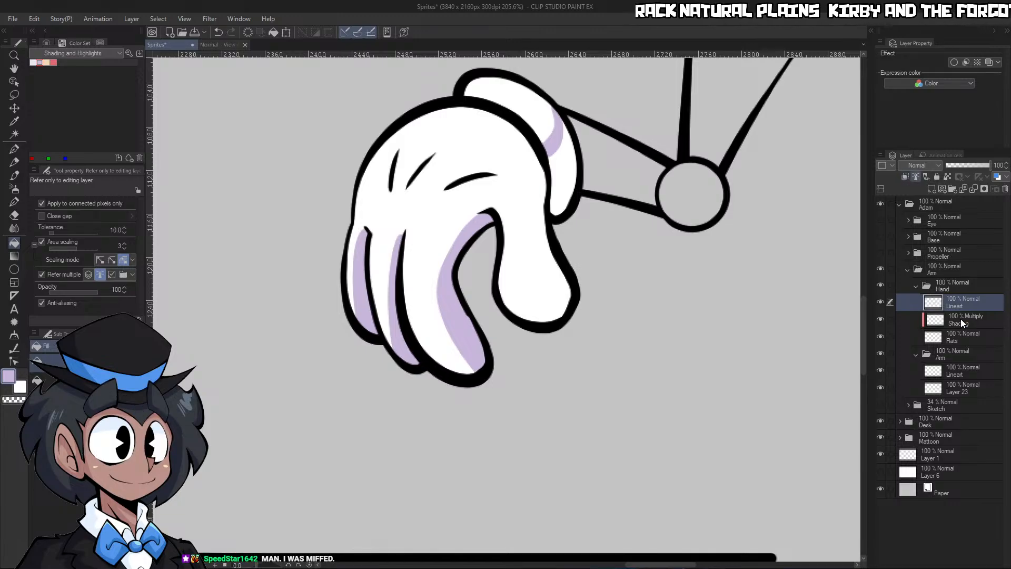
left_click(963, 319)
left_click(570, 172)
Outline and fill a light purple shadow along the thumb and the wrist side of the hand, using the G-pen at size 17
key("p")
scroll(563, 174, "down", 2)
scroll(548, 179, "up", 4)
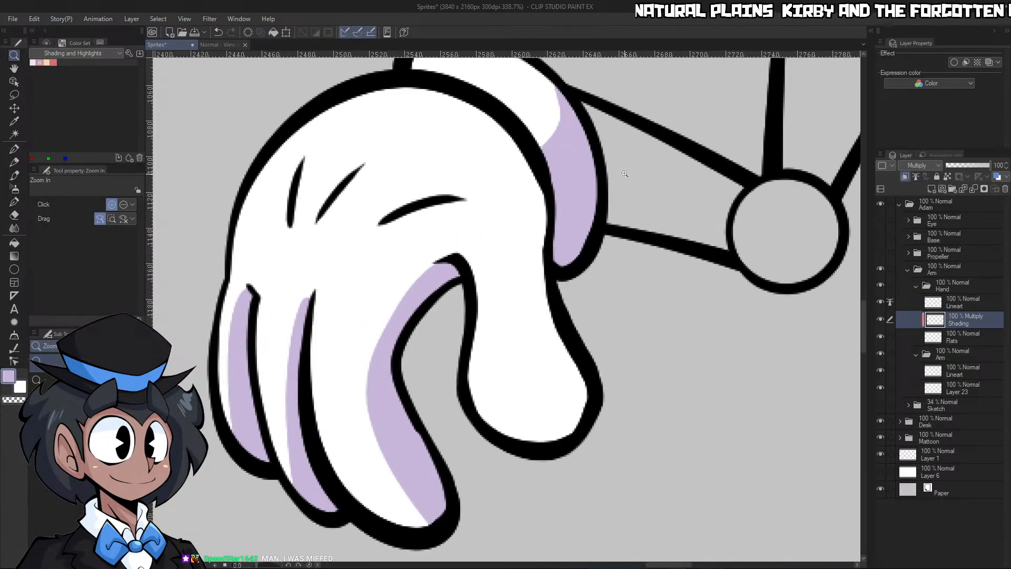
key("bracketleft")
key("bracketleft")
key("bracketleft")
mouse_move(477, 140)
left_mouse_down()
mouse_move(513, 211)
mouse_move(501, 286)
mouse_move(558, 436)
left_mouse_up()
left_click_drag(487, 143, 542, 191)
key("g")
left_click(533, 232)
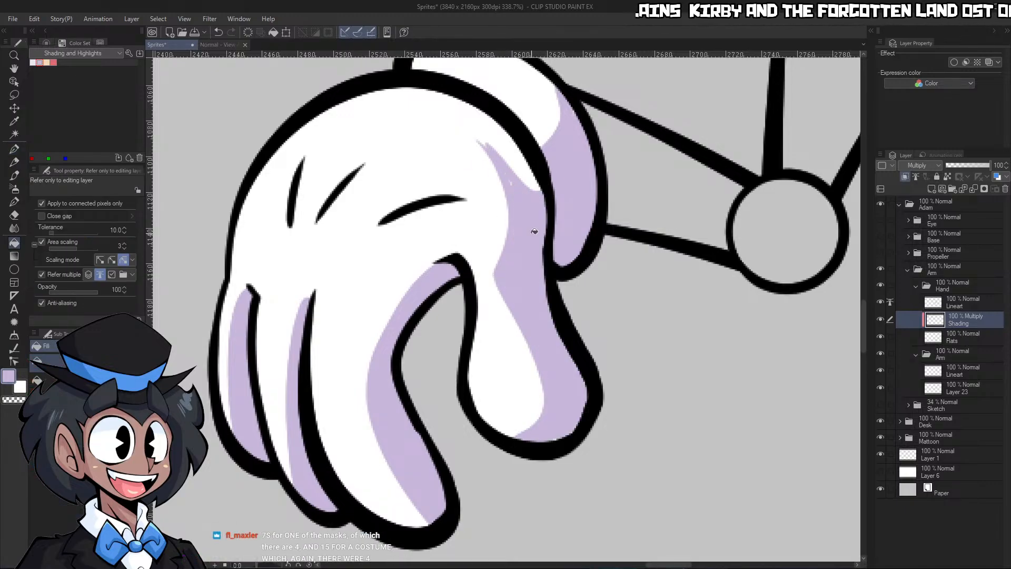
Trim the pointed tip of the wrist-side shadow with transparent colour and paint a thin shadow along the hand's outline beside it
key("p")
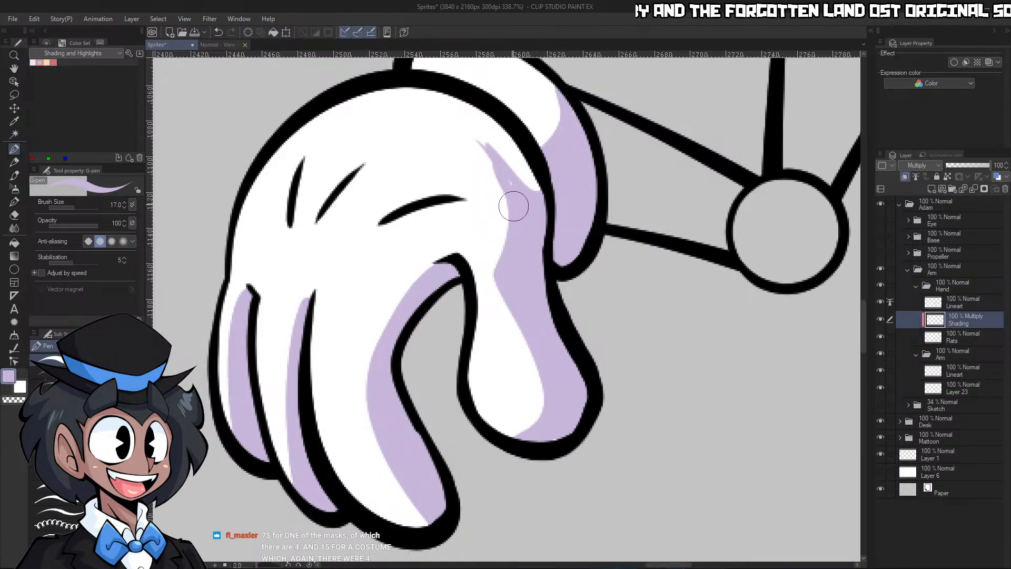
key("c")
left_click_drag(480, 134, 543, 199)
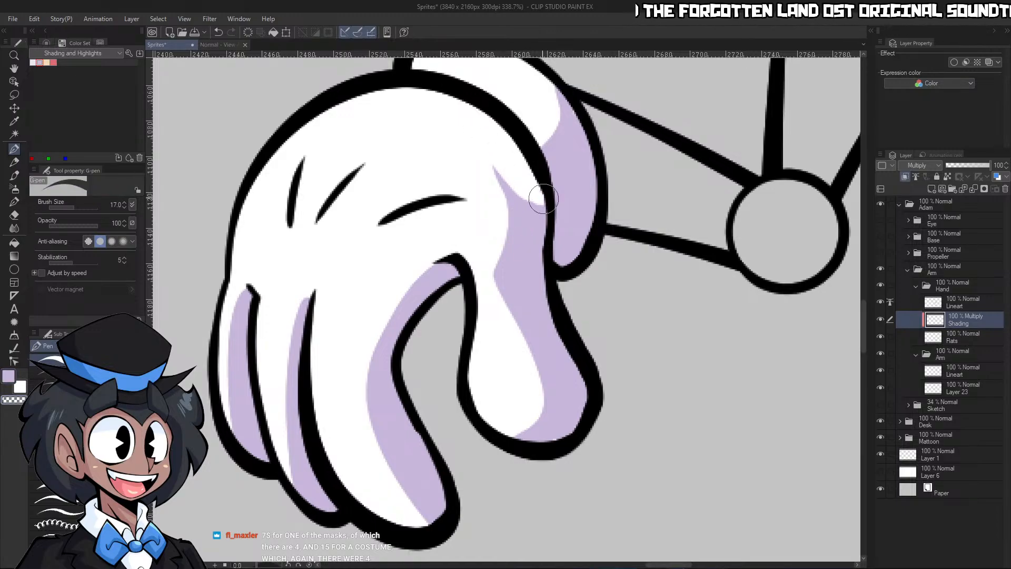
key("c")
mouse_move(500, 123)
left_mouse_down()
mouse_move(537, 213)
mouse_move(474, 204)
left_mouse_up()
Paint a light purple shadow on the palm above the thumb crease and taper it with transparent colour
key("ctrl+space")
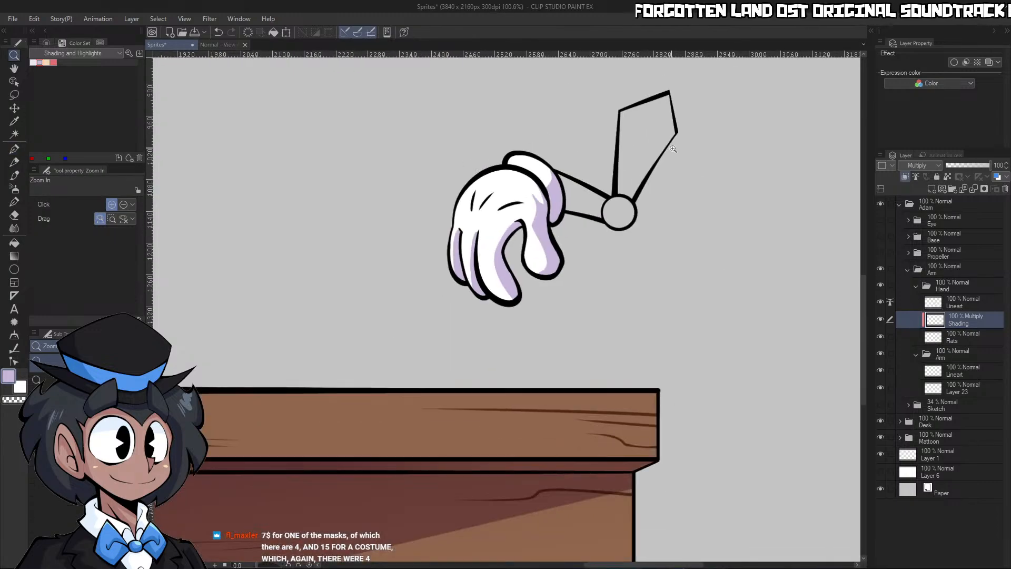
mouse_move(632, 184)
left_mouse_down()
mouse_move(649, 210)
mouse_move(558, 216)
left_mouse_up()
left_click_drag(535, 237, 611, 237)
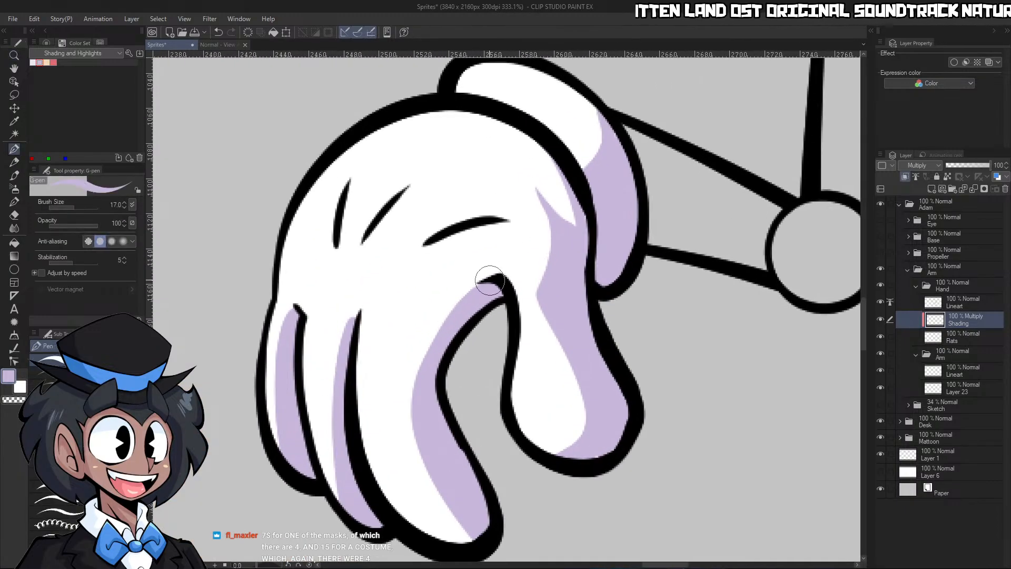
mouse_move(490, 282)
left_mouse_down()
mouse_move(496, 250)
mouse_move(499, 278)
left_mouse_up()
left_click_drag(431, 295, 478, 268)
key("c")
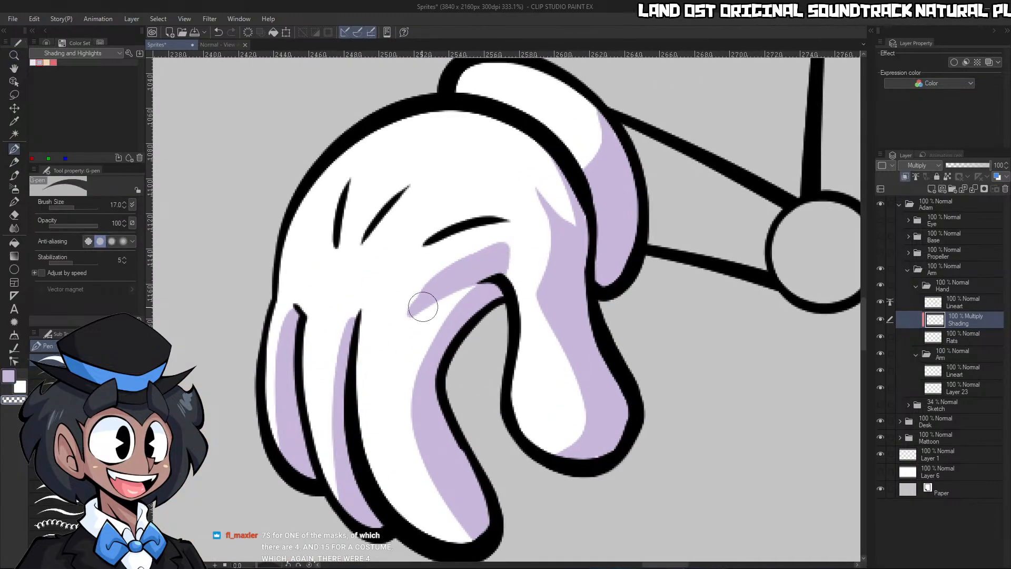
left_click_drag(402, 326, 500, 229)
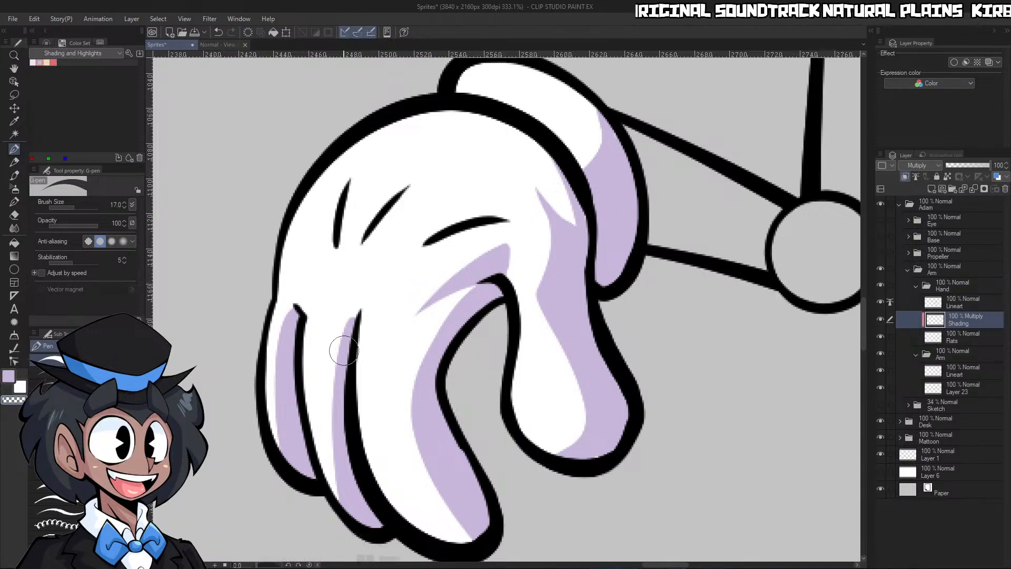
Extend the two rear fingers' shadows upward past their dividing lines and trim them into pointed tips
key("c")
mouse_move(341, 369)
left_mouse_down()
mouse_move(339, 282)
mouse_move(349, 315)
mouse_move(345, 302)
left_mouse_up()
key("c")
left_click_drag(333, 352, 325, 270)
key("c")
left_click_drag(293, 308, 287, 289)
key("c")
key("c")
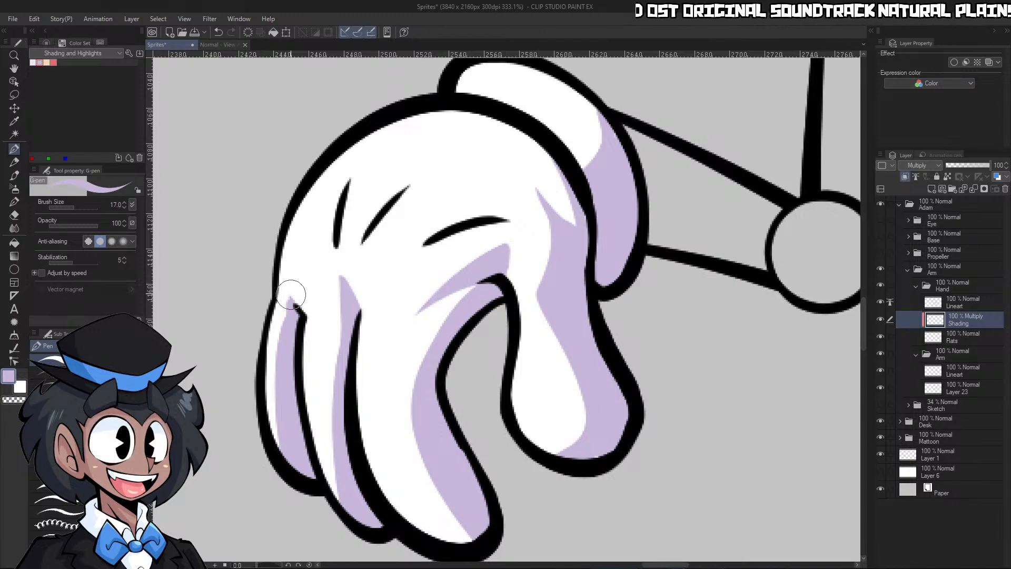
Collapse the Hand folder and set the inner Arm folder's Lineart as the reference layer
key("ctrl+space")
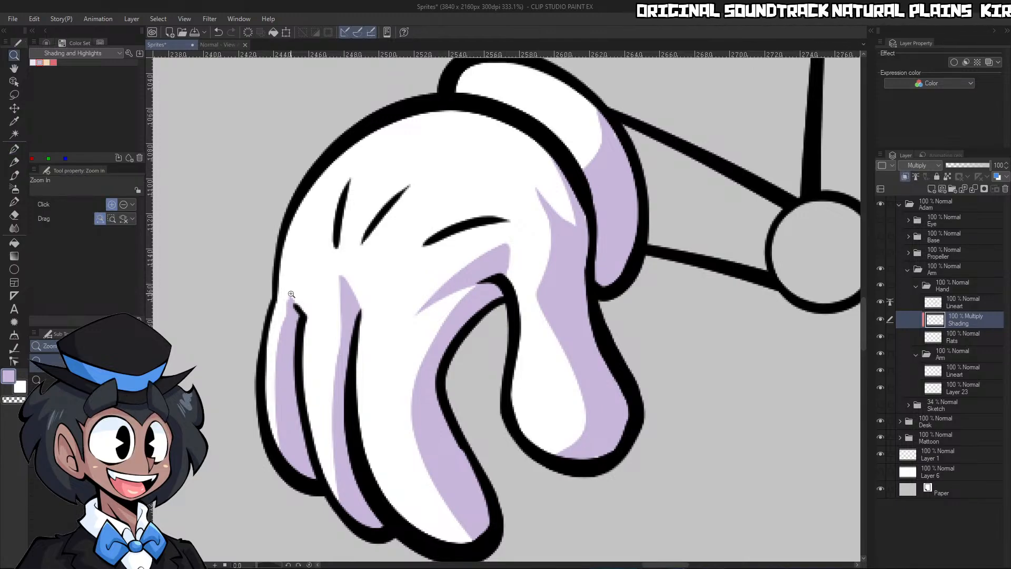
left_click_drag(738, 365, 806, 327)
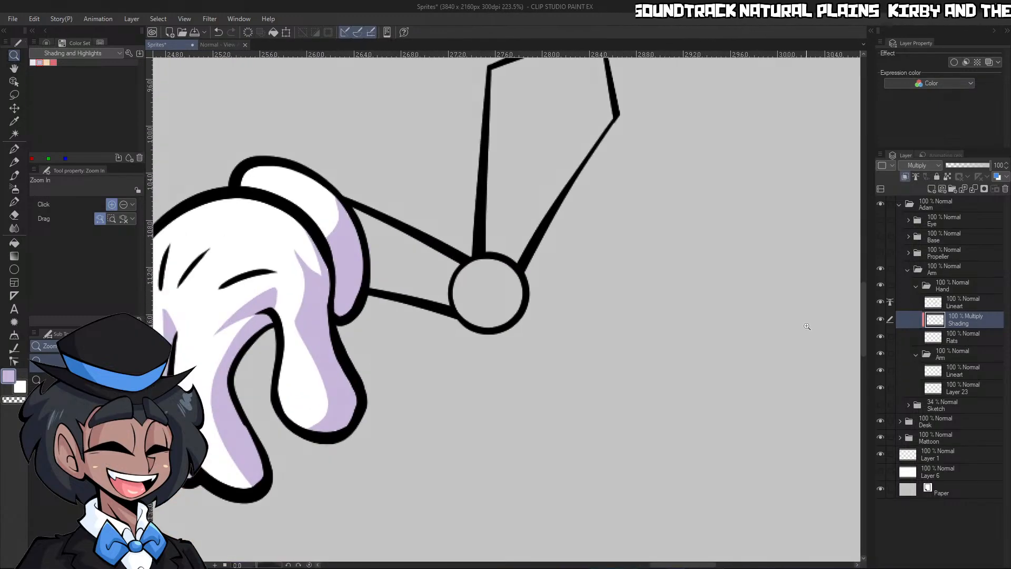
left_click(917, 285)
left_click(954, 316)
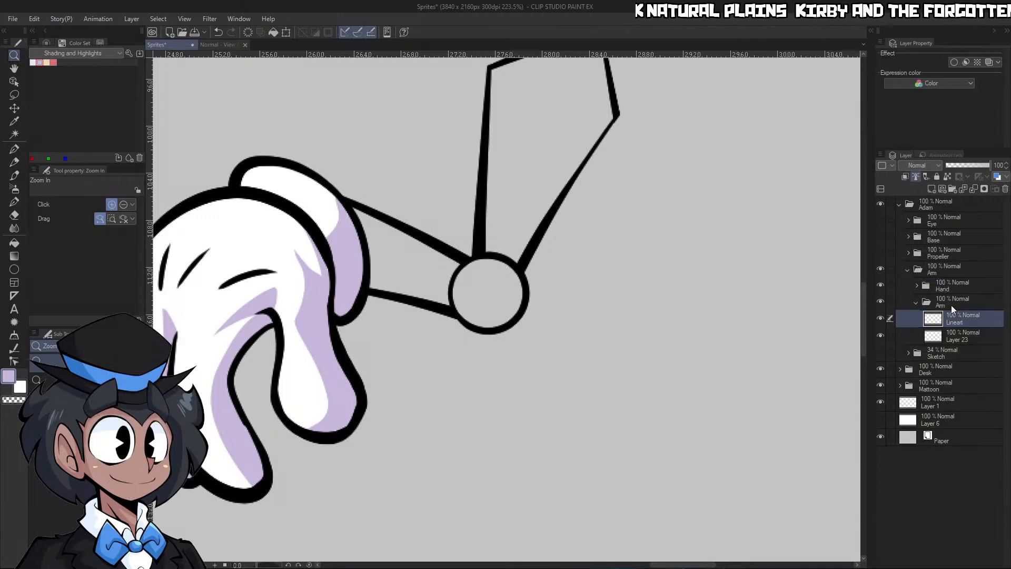
Add a new layer named Flats above Layer 23 in the inner Arm folder
left_click(954, 334)
left_click(930, 189)
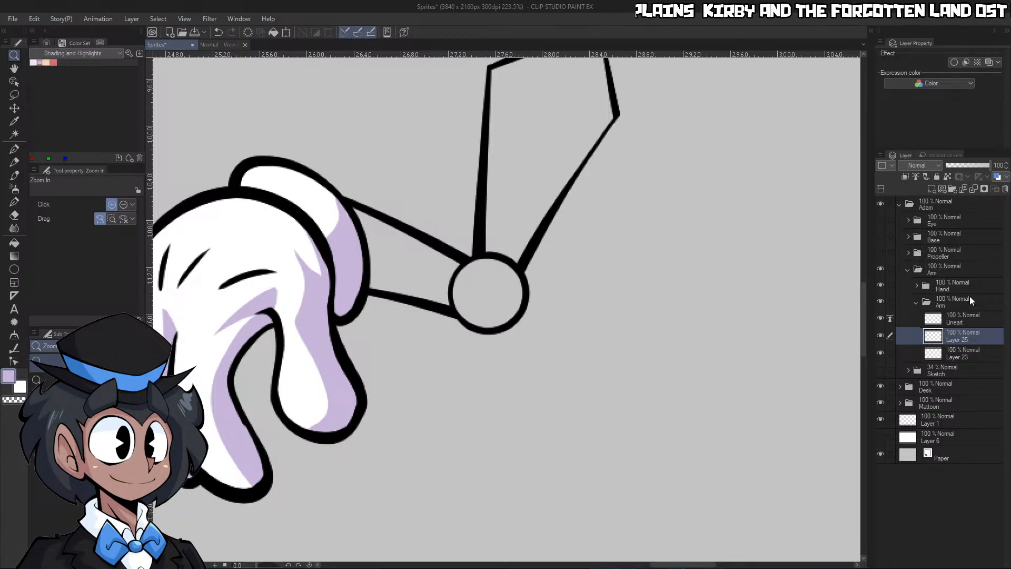
type("Flats")
key("Return")
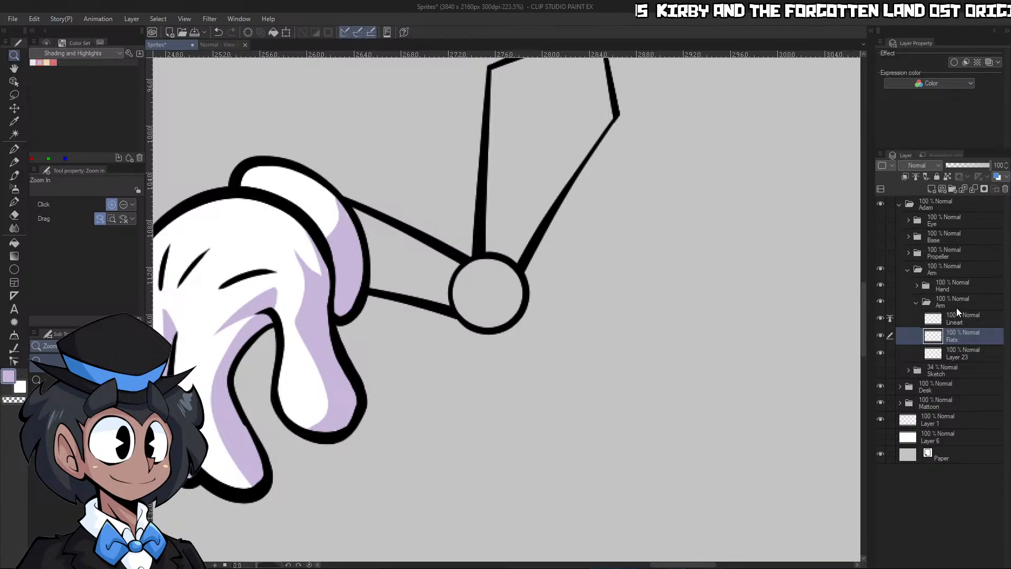
Show the Base folder, sample the coat's dark navy and fill both segments of the arm with it on the Flats layer
left_click(882, 235)
scroll(612, 291, "down", 3)
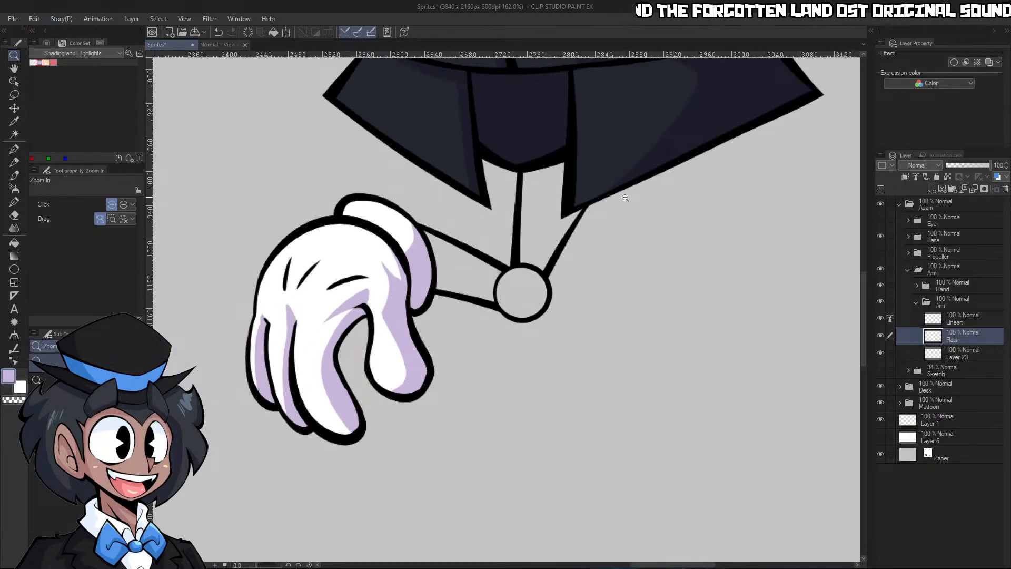
right_click(632, 134)
scroll(633, 211, "up", 2)
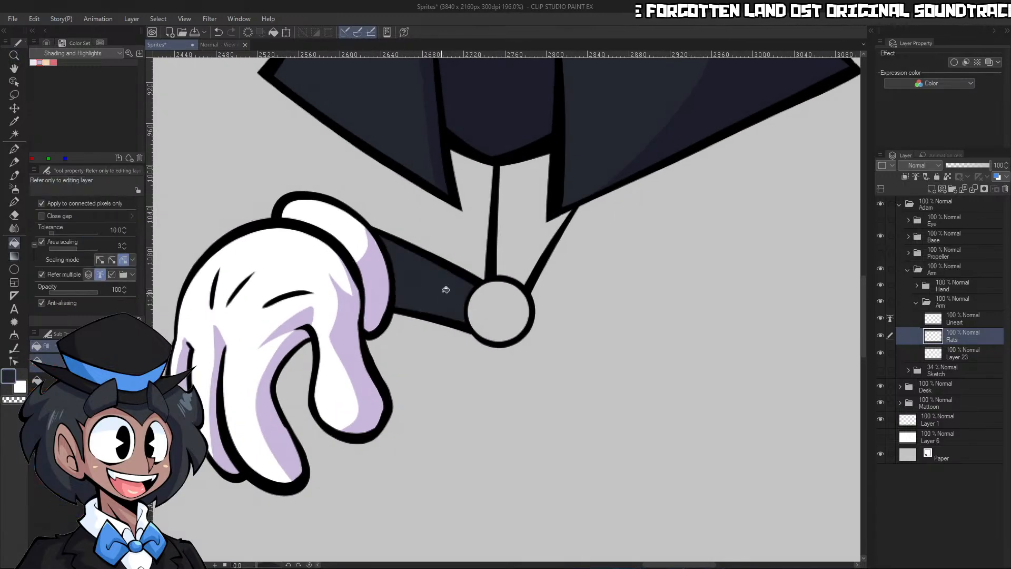
scroll(649, 309, "down", 3)
scroll(651, 308, "up", 2)
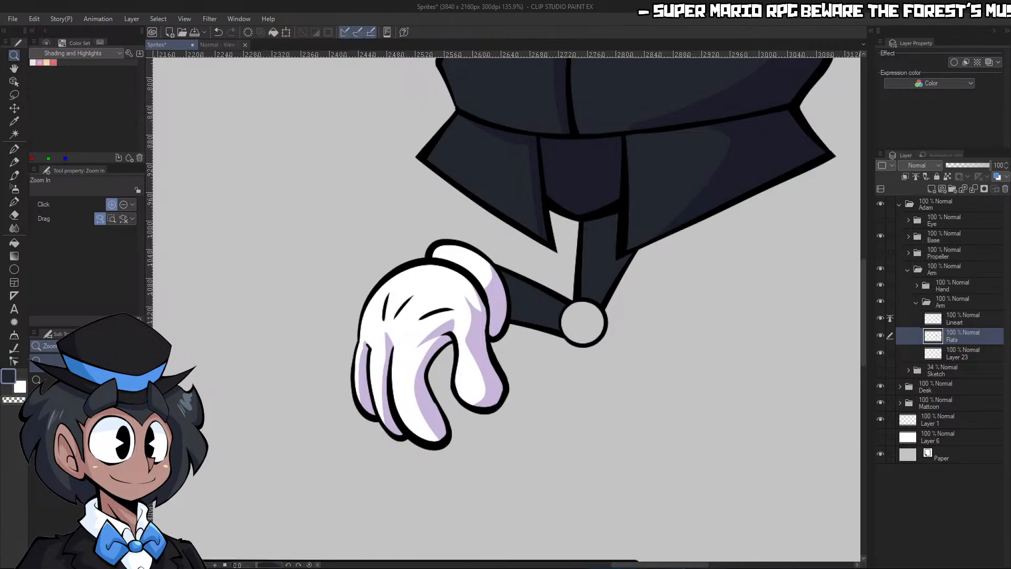
Choose a light blue with RGB values 129, 204, 255 and fill the round elbow joint with it
left_click(46, 43)
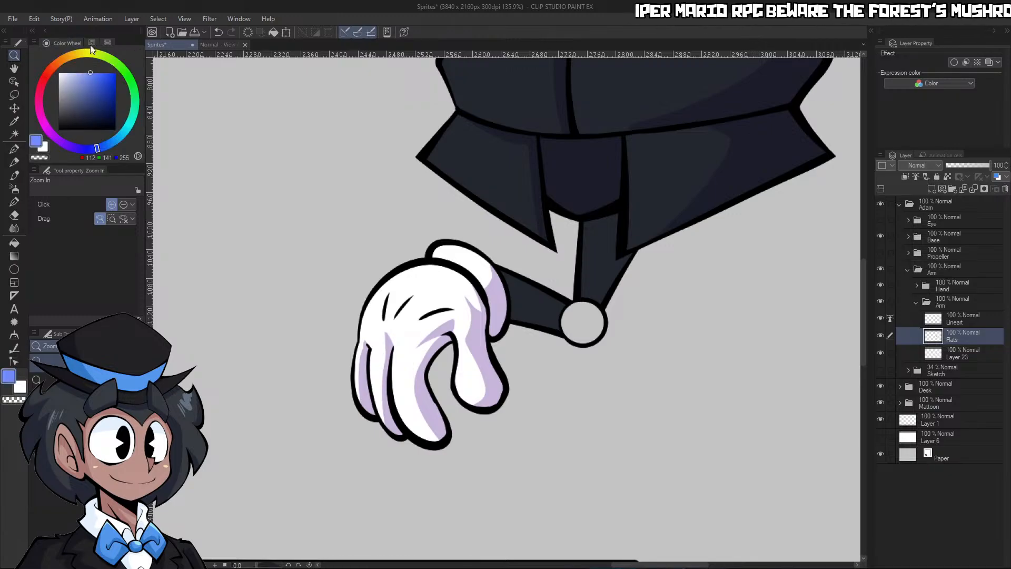
left_click(112, 141)
left_click(123, 132)
left_click(82, 76)
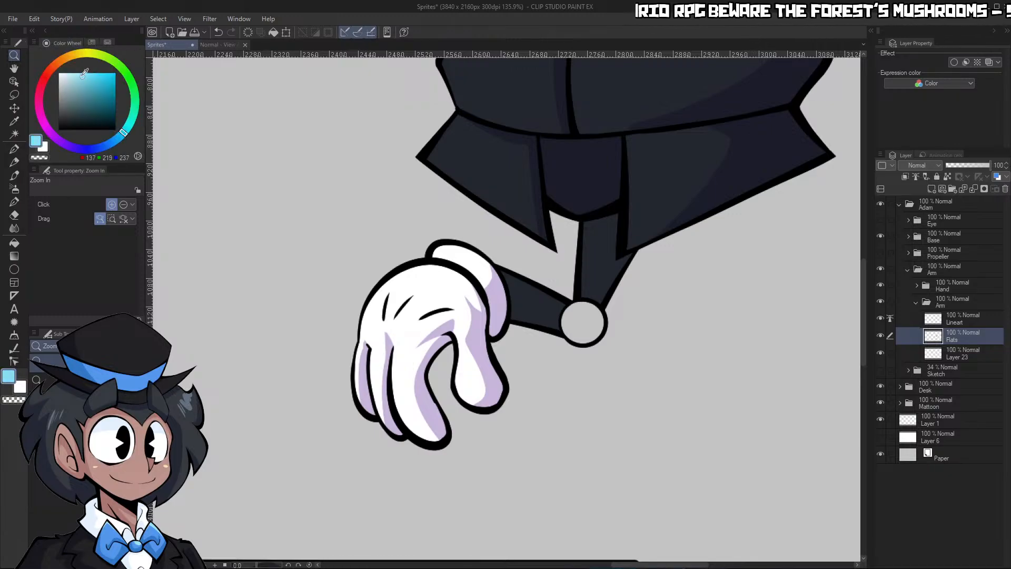
left_click(81, 72)
left_click(116, 140)
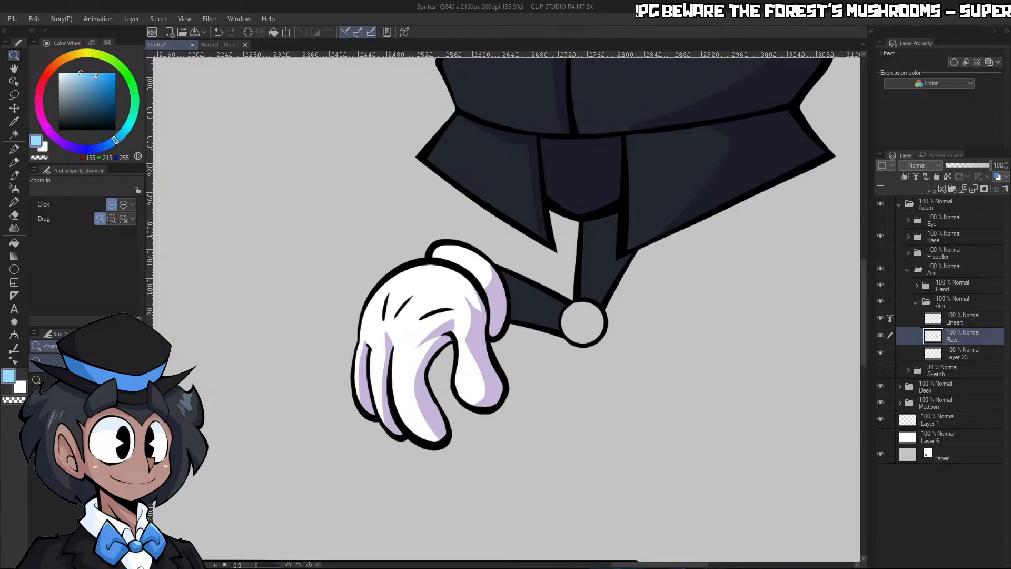
left_click(86, 72)
left_click(583, 322)
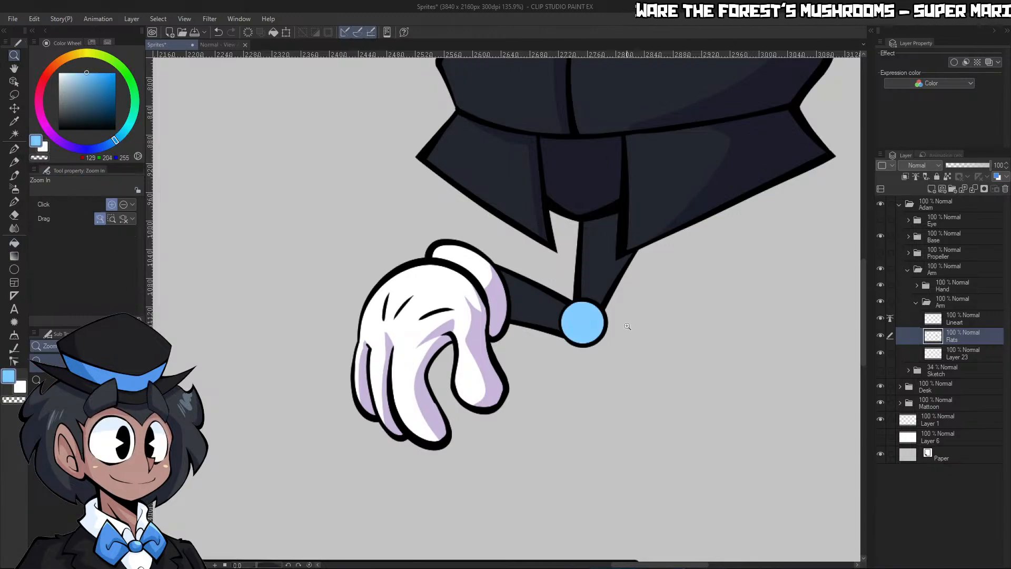
Select the arm's silhouette, thicken its flat colours beneath the lineart with Adjust line width, and clear the selection
left_click_drag(627, 326, 661, 307)
key("w")
left_click(673, 289)
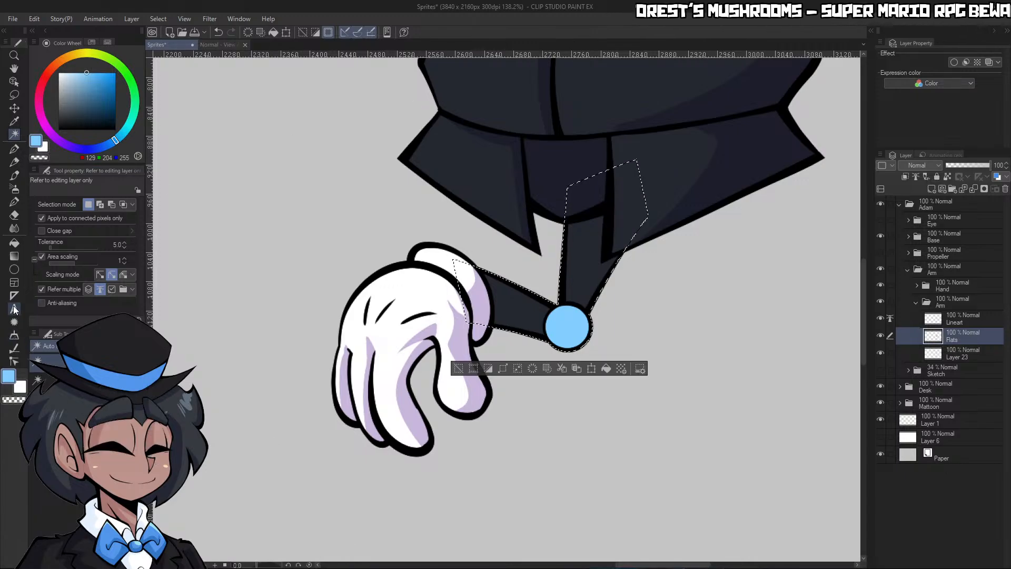
left_click(14, 350)
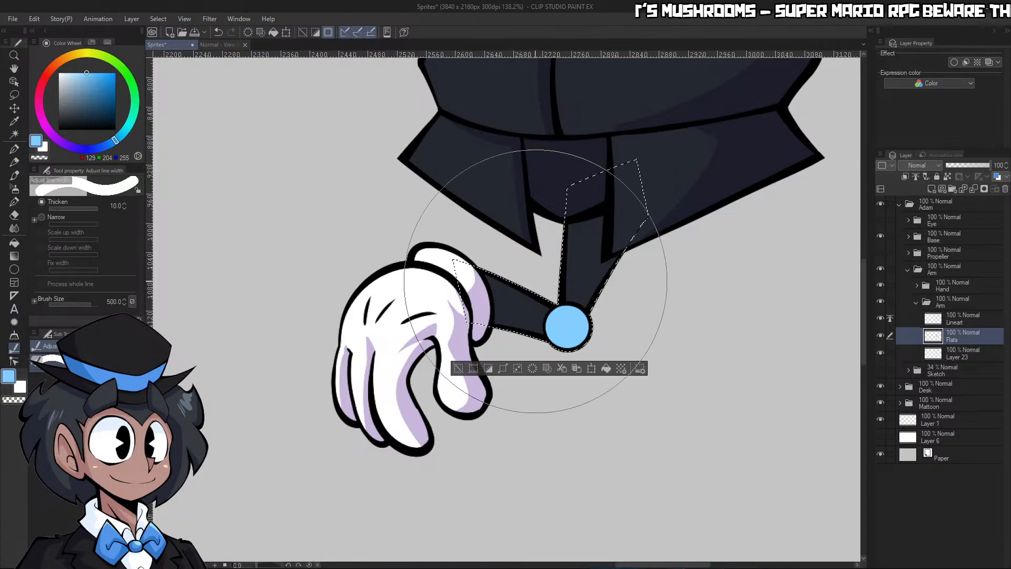
left_click_drag(501, 303, 614, 233)
mouse_move(614, 233)
left_mouse_down()
mouse_move(578, 276)
mouse_move(504, 310)
left_mouse_up()
left_click_drag(504, 310, 553, 282)
mouse_move(605, 258)
left_mouse_down()
mouse_move(520, 292)
mouse_move(600, 247)
left_mouse_up()
key("ctrl+d")
Add a Multiply layer clipped to the arm's Flats and name it Shading
left_click(930, 188)
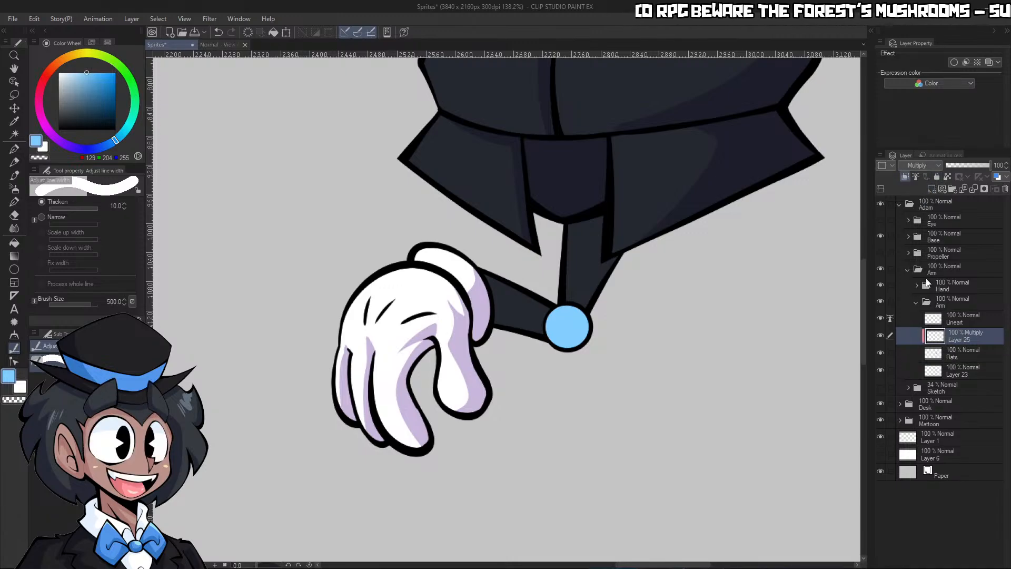
type("Shading")
key("Return")
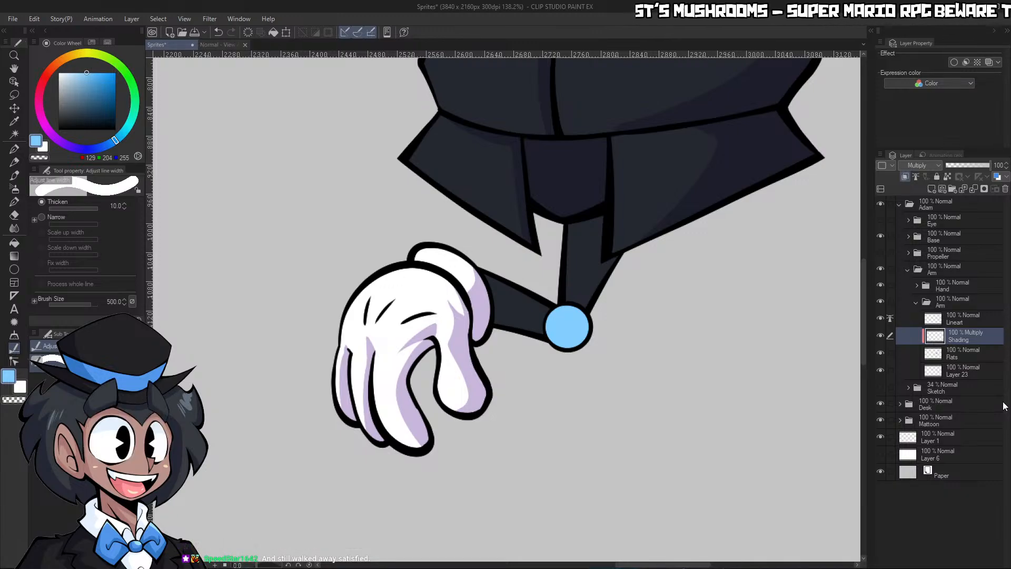
Outline a shadow on the upper arm with the light purple shading colour and fill its outer side down to the elbow
left_click(91, 42)
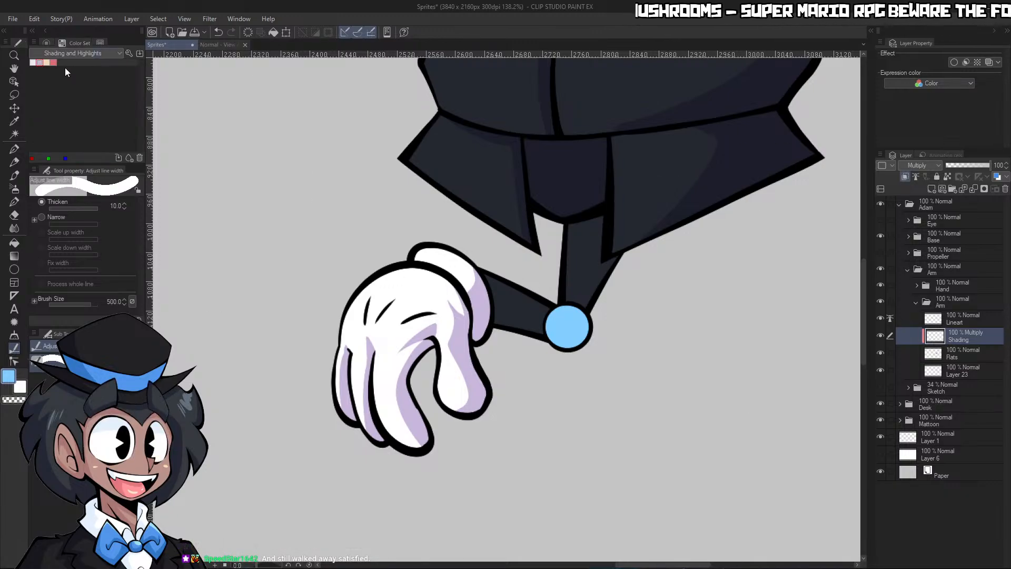
left_click(40, 62)
key("p")
scroll(595, 289, "up", 2)
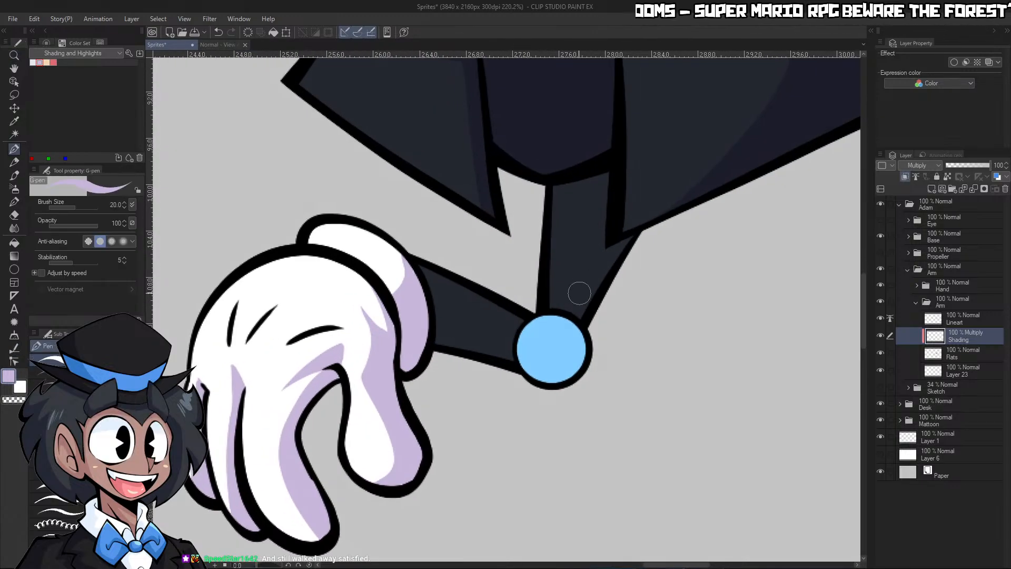
left_click_drag(569, 312, 552, 221)
key("g")
left_click(590, 279)
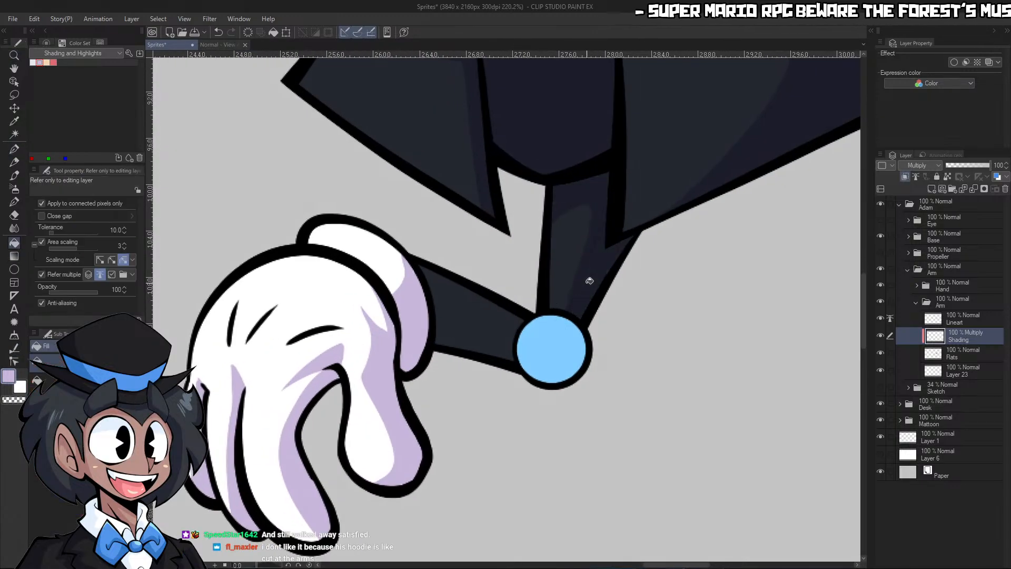
Draw the forearm's shadow boundary with the G-pen and fill the area along its underside and elbow end
key("ctrl+space")
left_click_drag(642, 275, 626, 278)
left_click_drag(487, 387, 504, 375)
key("p")
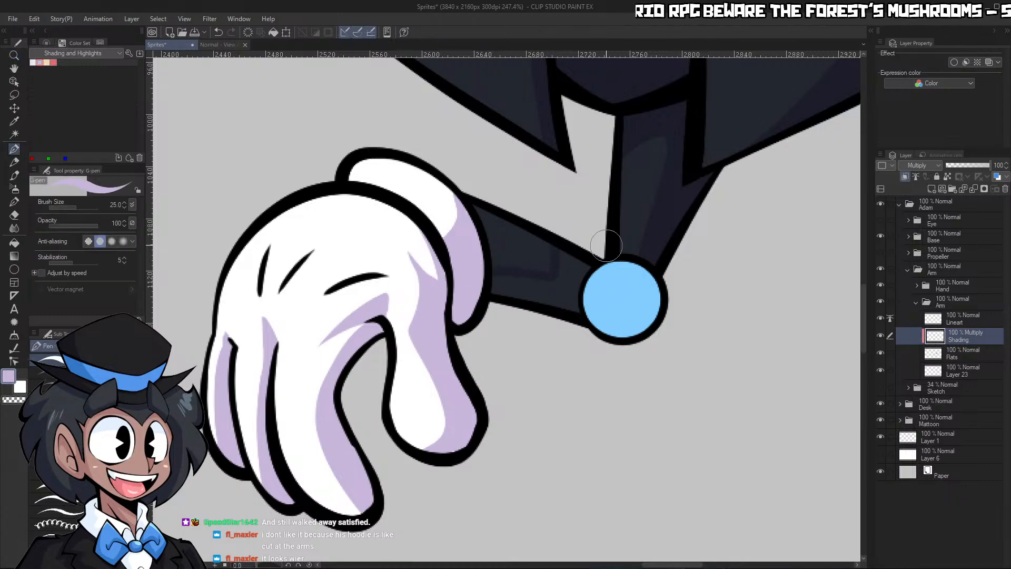
key("g")
key("ctrl+space")
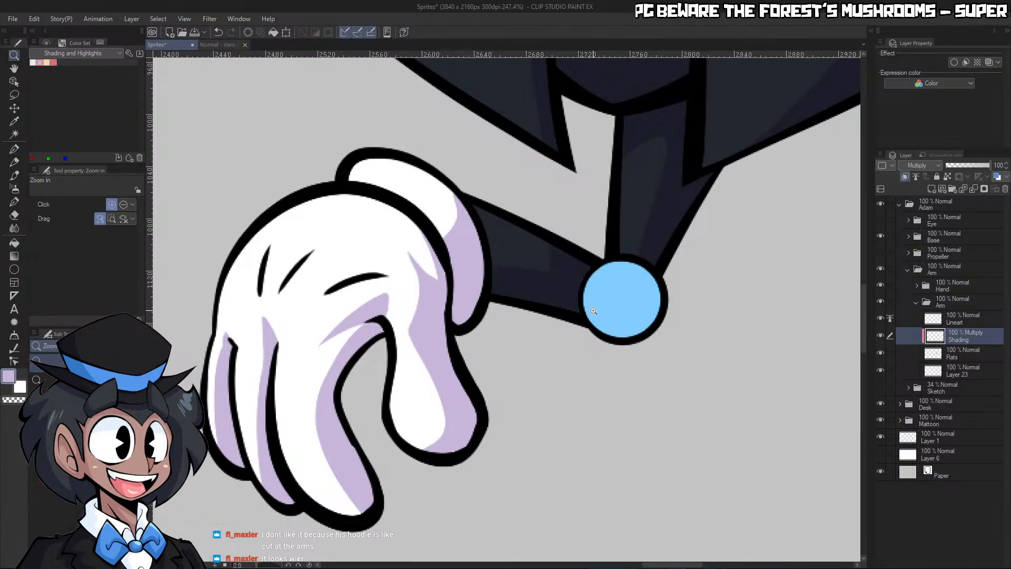
Draw a curved shadow edge across the blue elbow joint and fill the joint's lower-right side with the shading colour
left_click_drag(631, 320, 656, 287)
key("p")
left_click_drag(535, 261, 596, 209)
key("g")
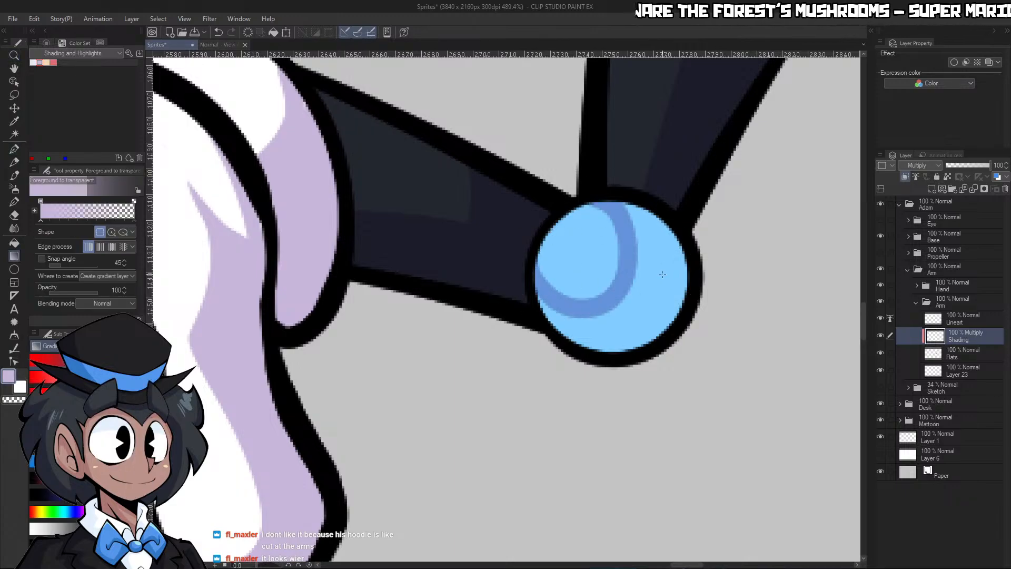
key("g")
left_click(666, 266)
key("ctrl+space")
left_click_drag(678, 267, 632, 274)
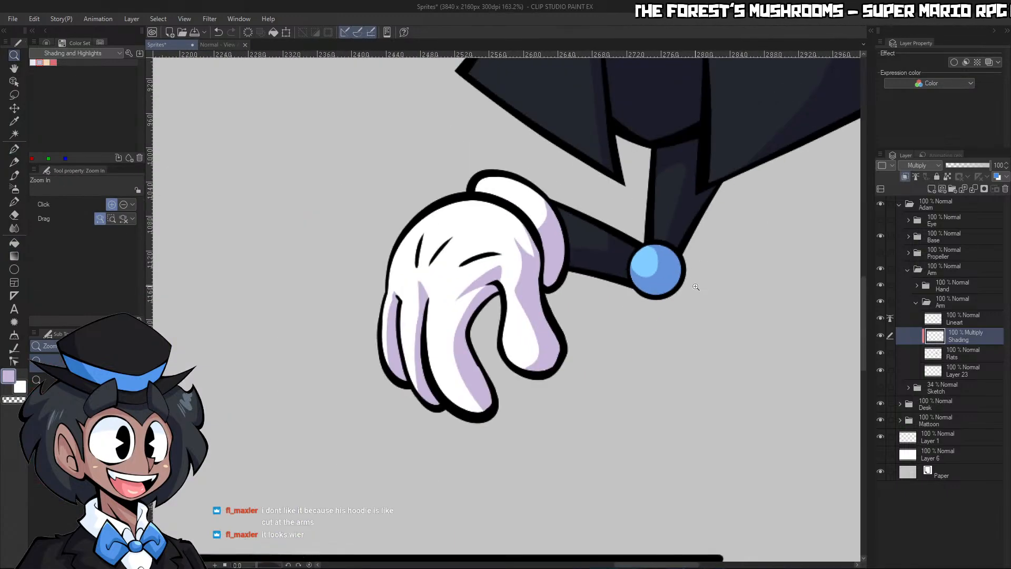
Trim the elbow joint's shadow with transparent colour so the lit area at its upper left is larger
left_click_drag(694, 285, 727, 285)
key("p")
key("c")
mouse_move(555, 242)
left_mouse_down()
mouse_move(595, 273)
mouse_move(605, 235)
mouse_move(579, 259)
left_mouse_up()
key("ctrl+space")
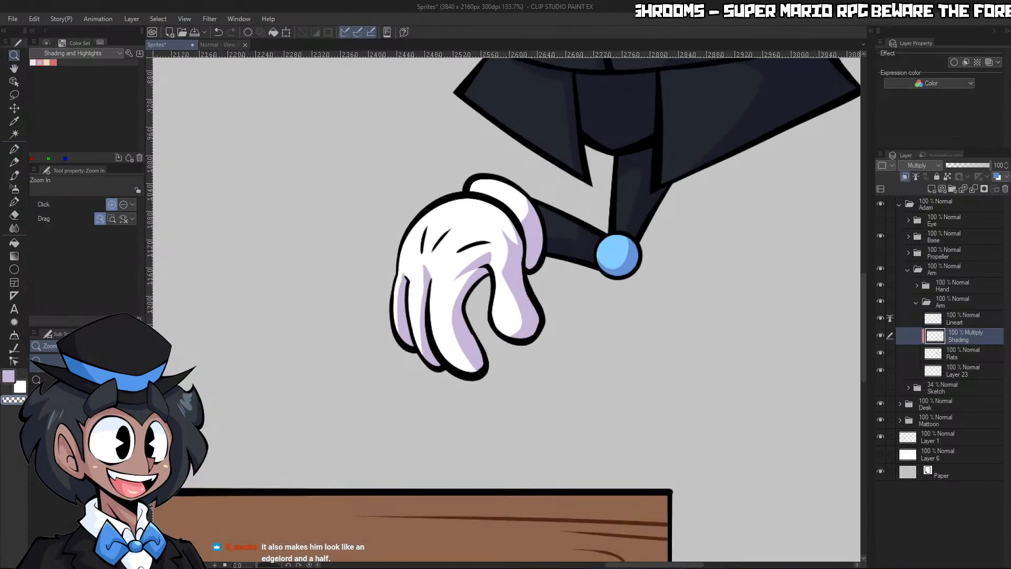
left_click_drag(747, 298, 689, 292)
left_click_drag(772, 262, 781, 236)
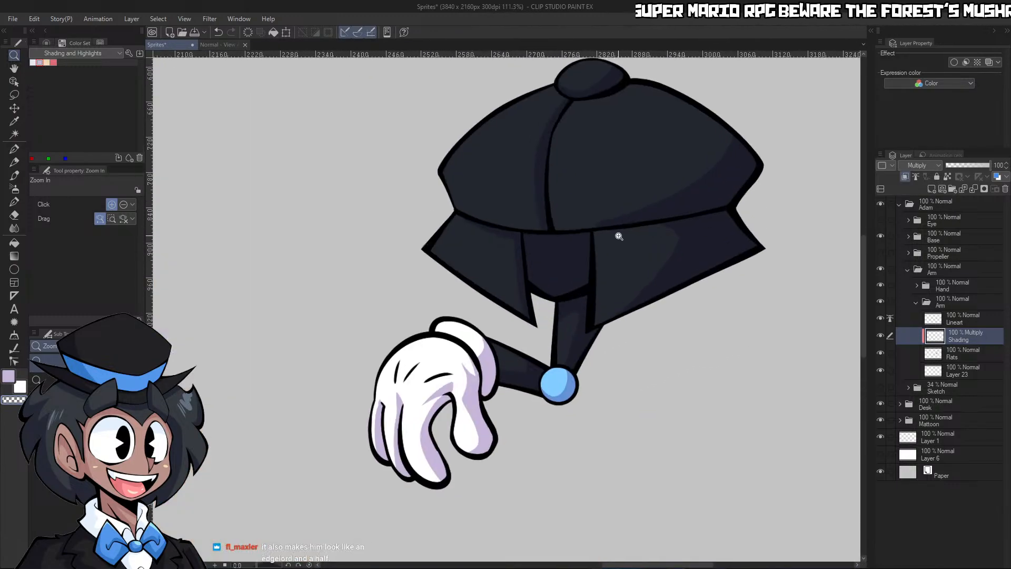
left_click_drag(627, 275, 580, 277)
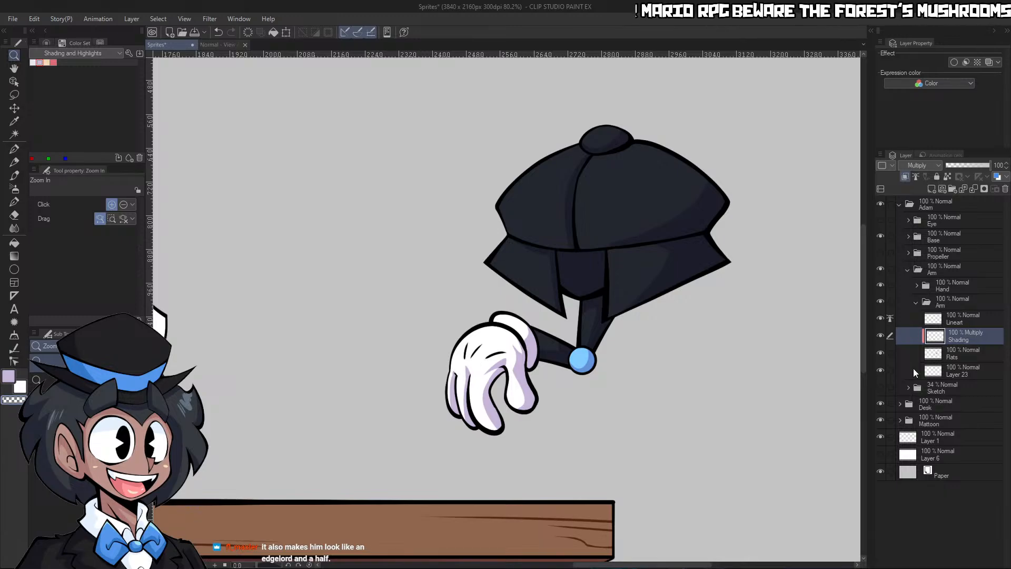
Collapse the inner Arm folder and the outer Arm folder that contains it
left_click(962, 356)
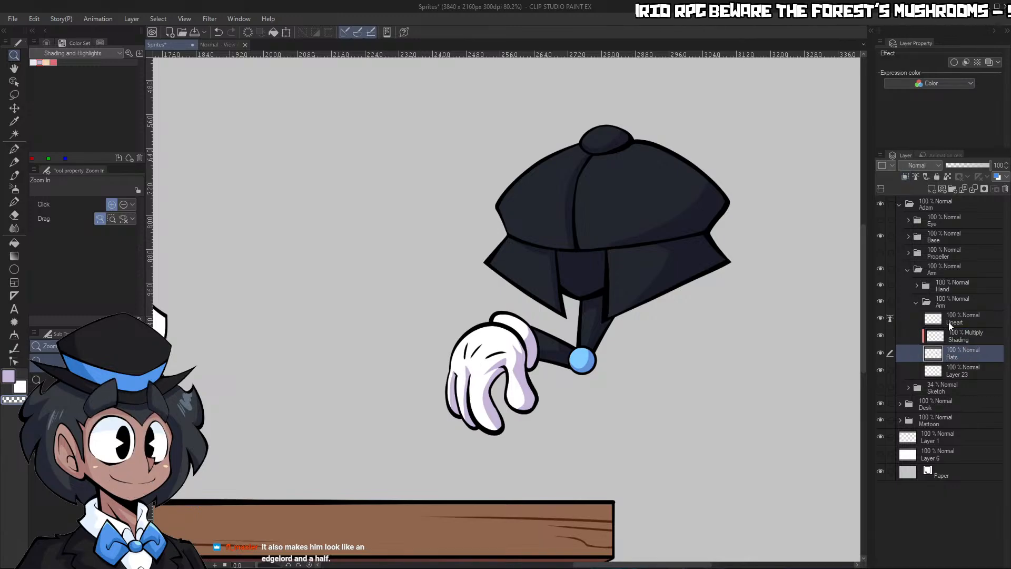
left_click(916, 305)
left_click(911, 270)
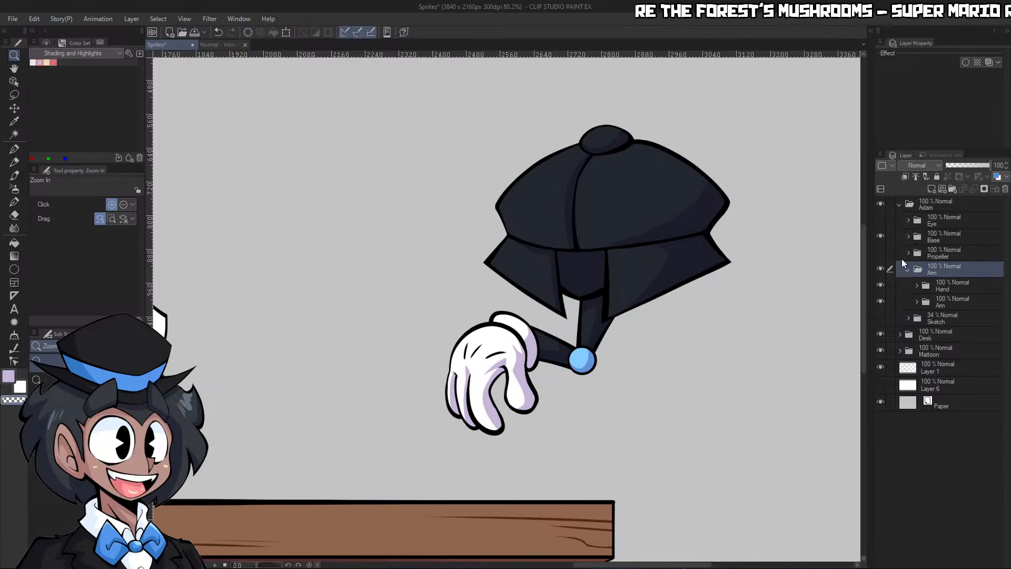
left_click(907, 269)
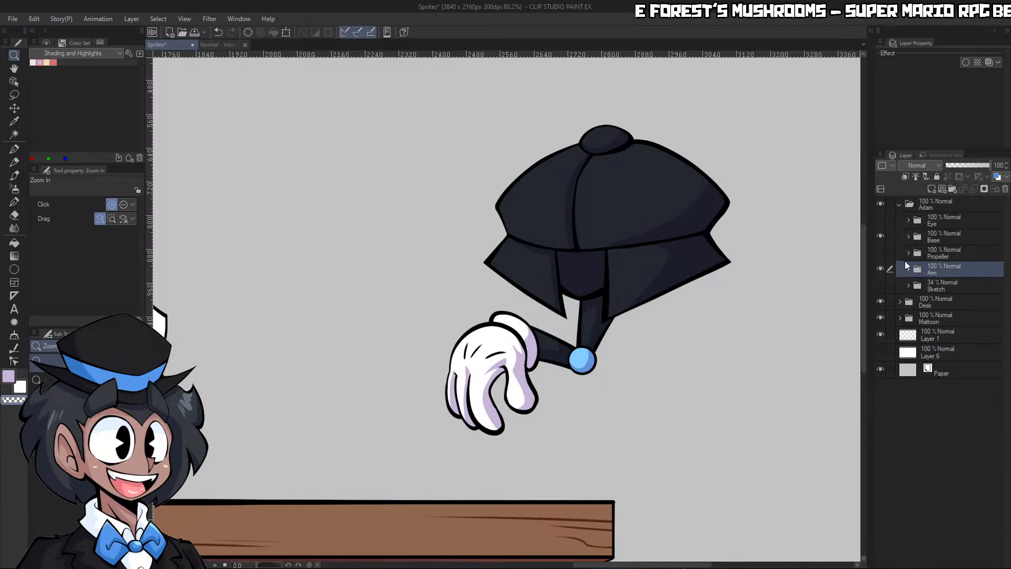
Show and expand the Eye folder, set its Lineart as the reference layer, and add a new layer above Layer 20
left_click(881, 219)
left_click(908, 220)
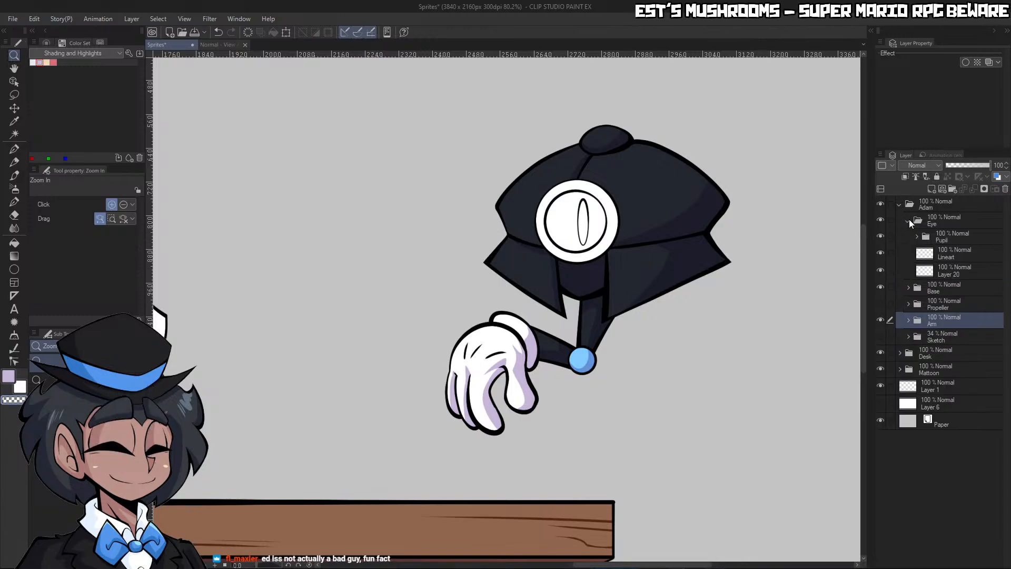
left_click(947, 253)
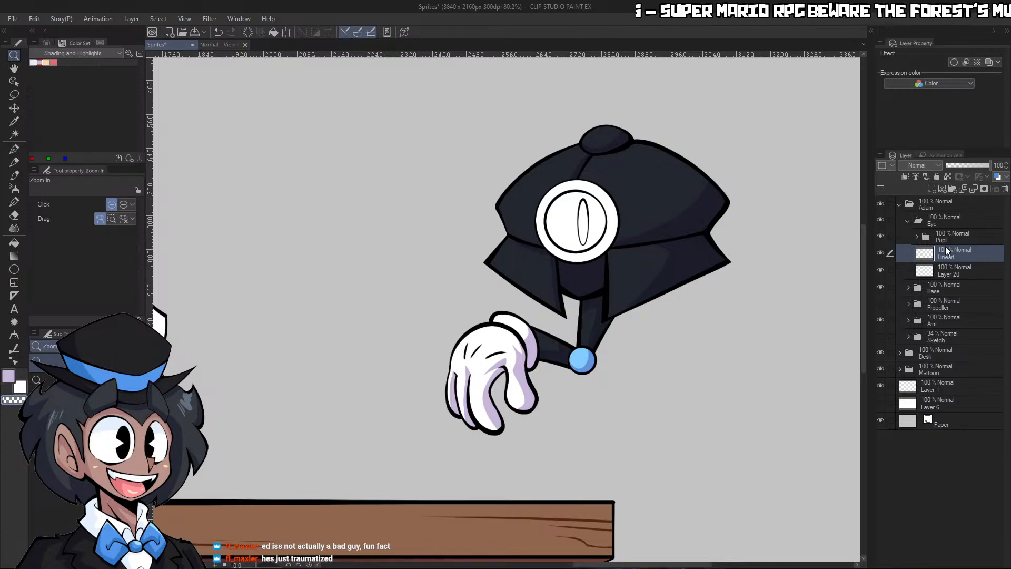
left_click(951, 269)
left_click(932, 189)
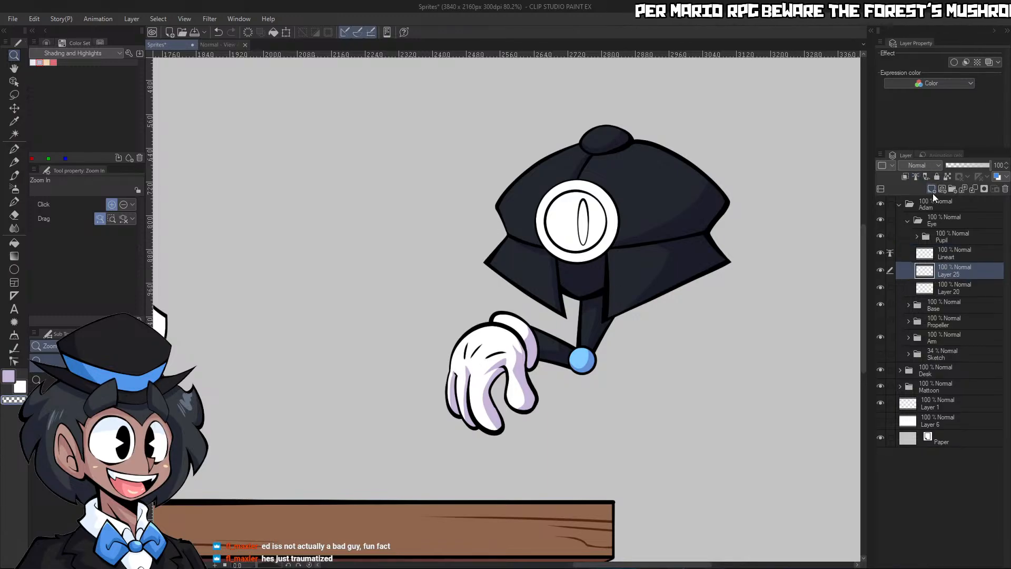
Fill the eye's outer ring with the coat's dark navy and its inner circle with the elbow joint's light blue
left_click(555, 233)
key("g")
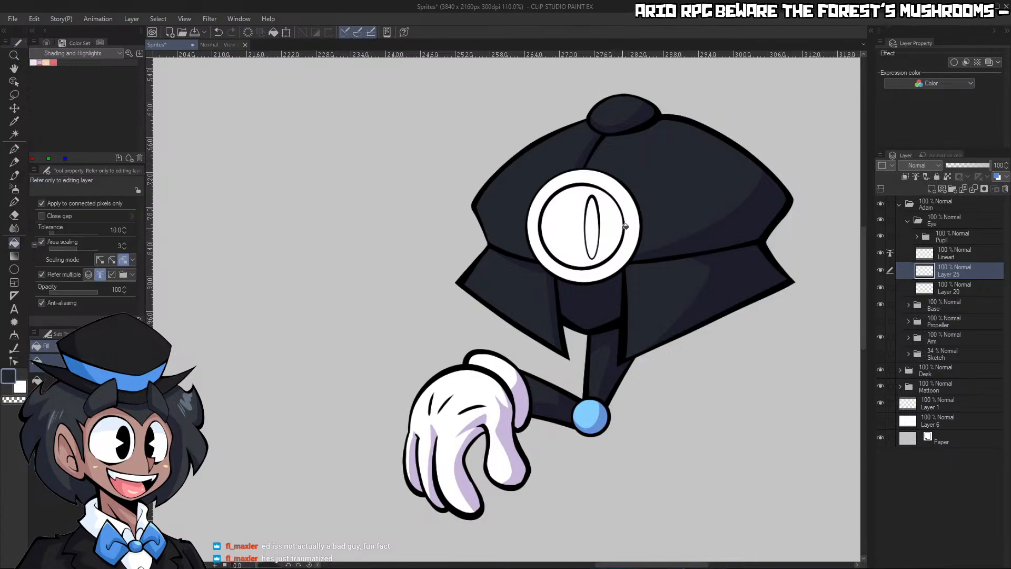
left_click(632, 227)
left_click(585, 412, "alt")
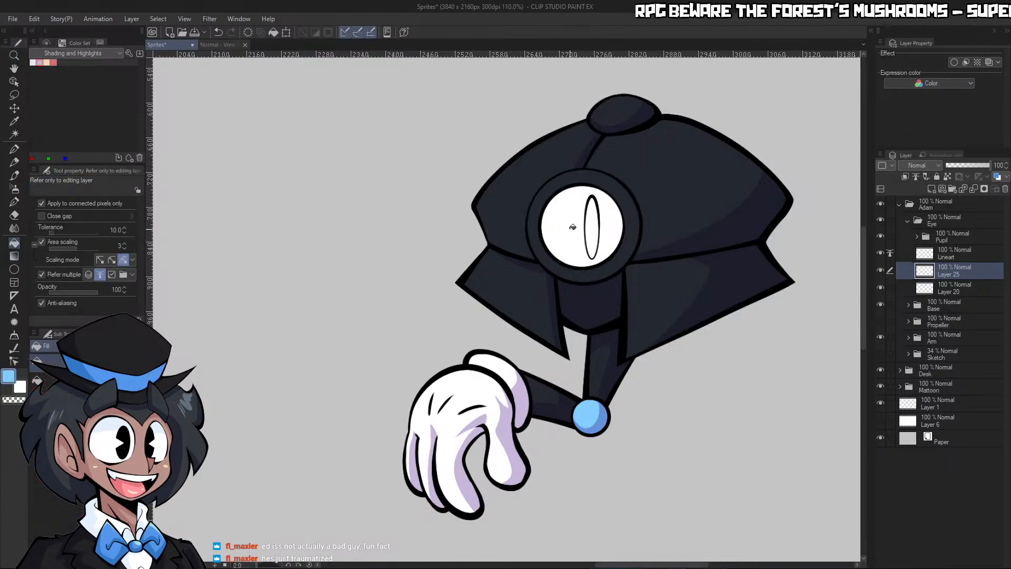
left_click(587, 217)
key("/")
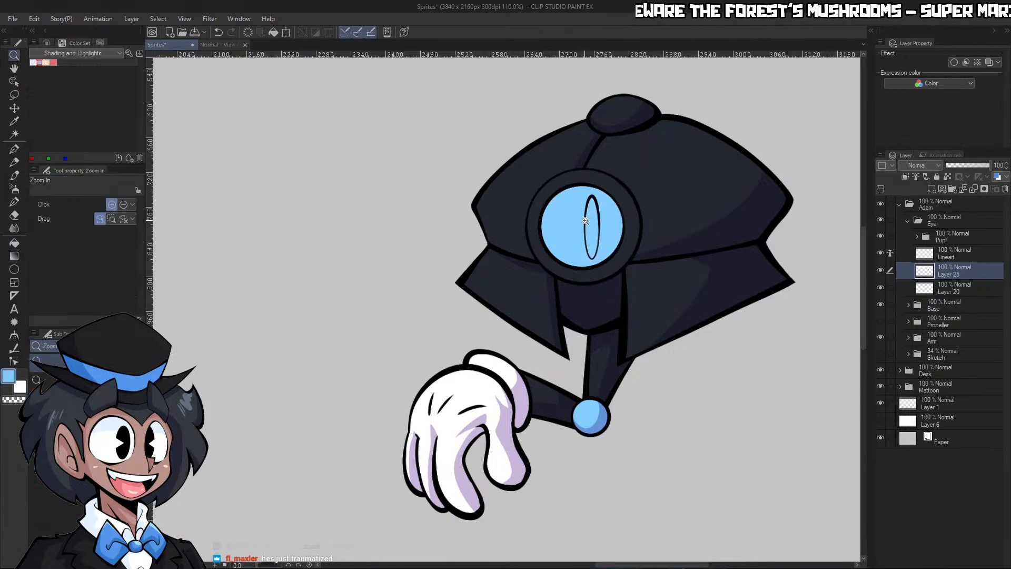
Select the eye's whole circular shape and thicken its flat colours beneath the lineart with Adjust line width
left_click_drag(643, 213, 731, 208)
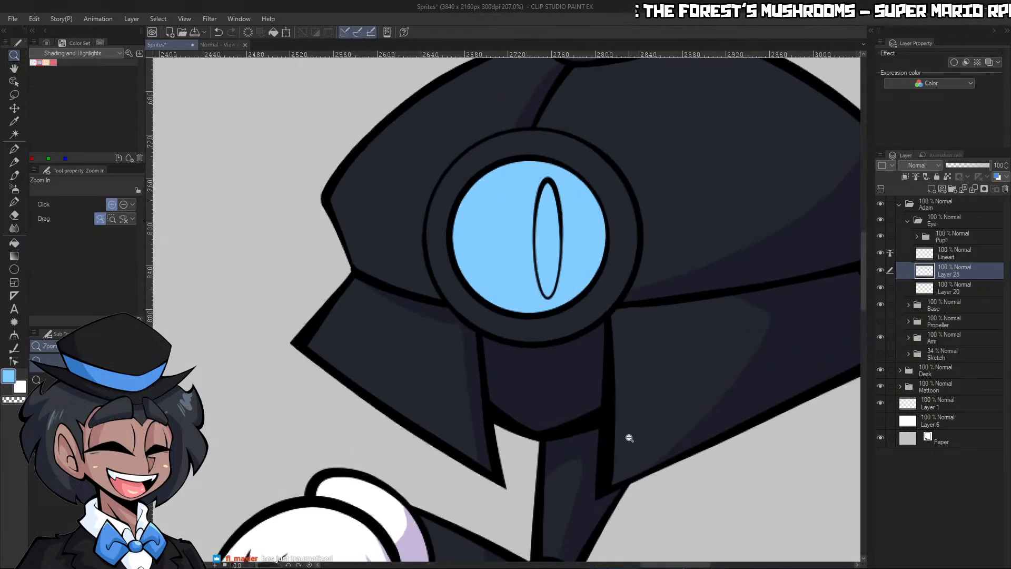
key("ctrl+shift+d")
left_click_drag(712, 258, 668, 269)
left_click(725, 255)
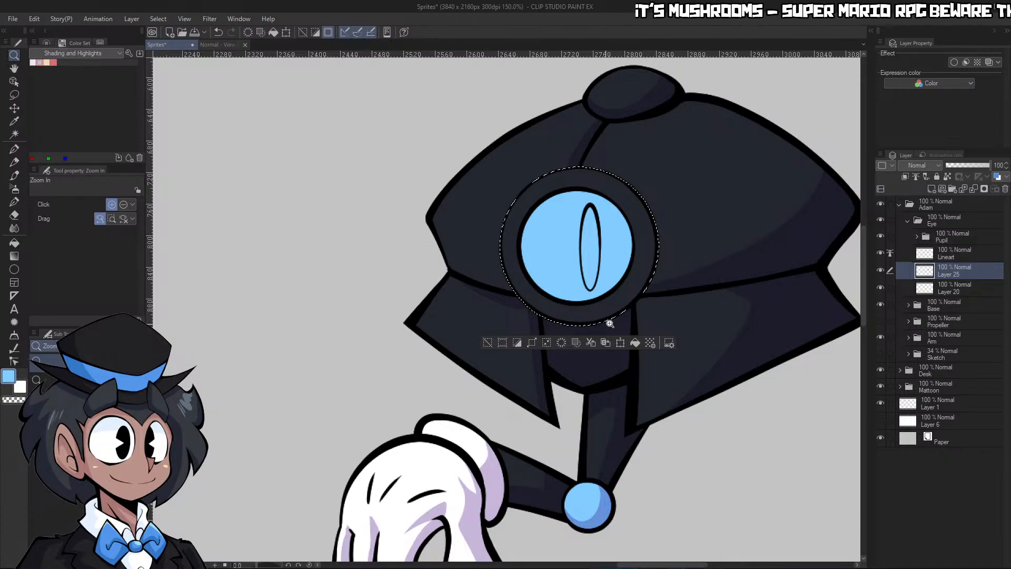
left_click(14, 348)
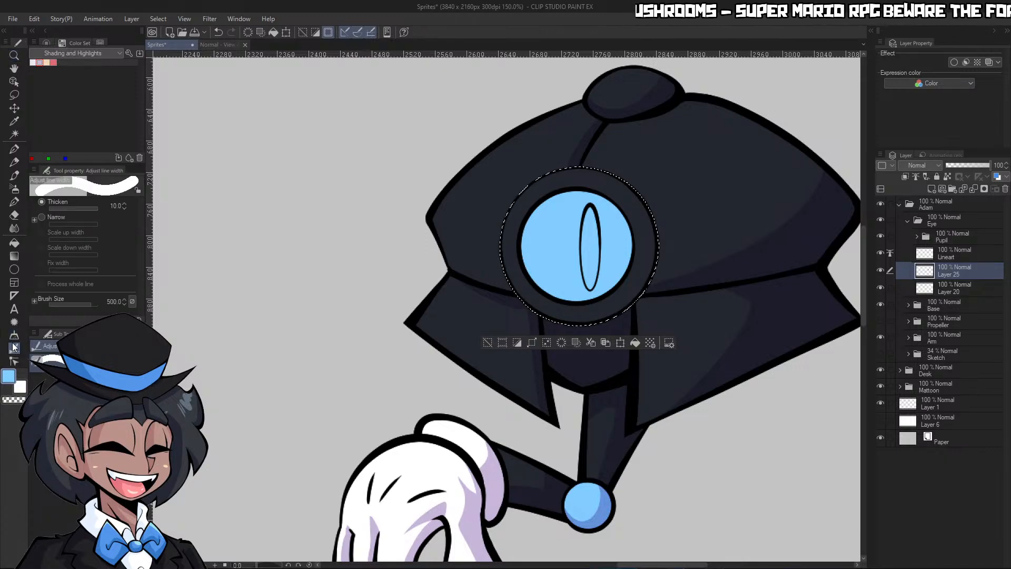
left_click(570, 242)
mouse_move(569, 242)
left_mouse_down()
mouse_move(585, 244)
mouse_move(611, 210)
left_mouse_up()
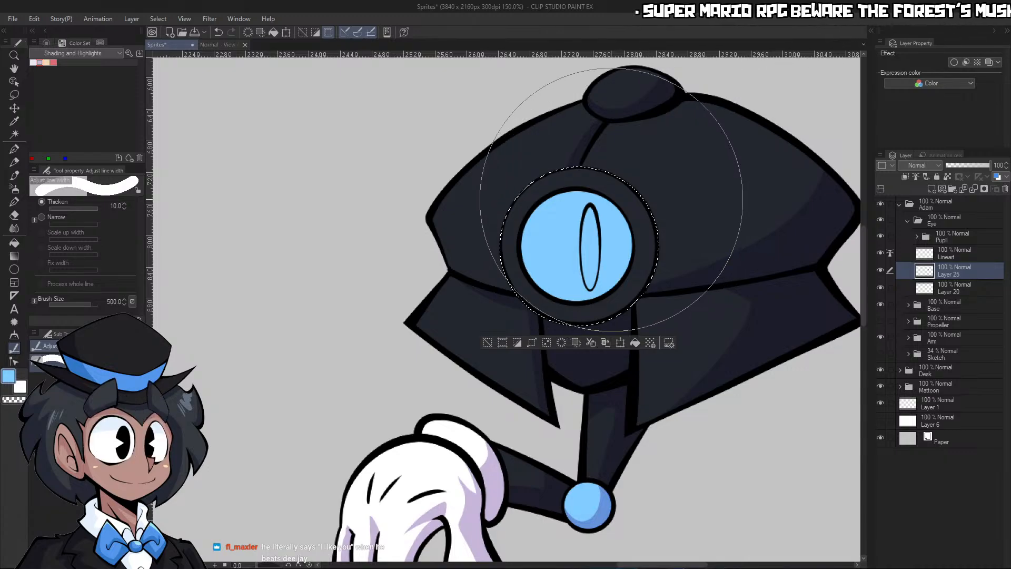
key("g")
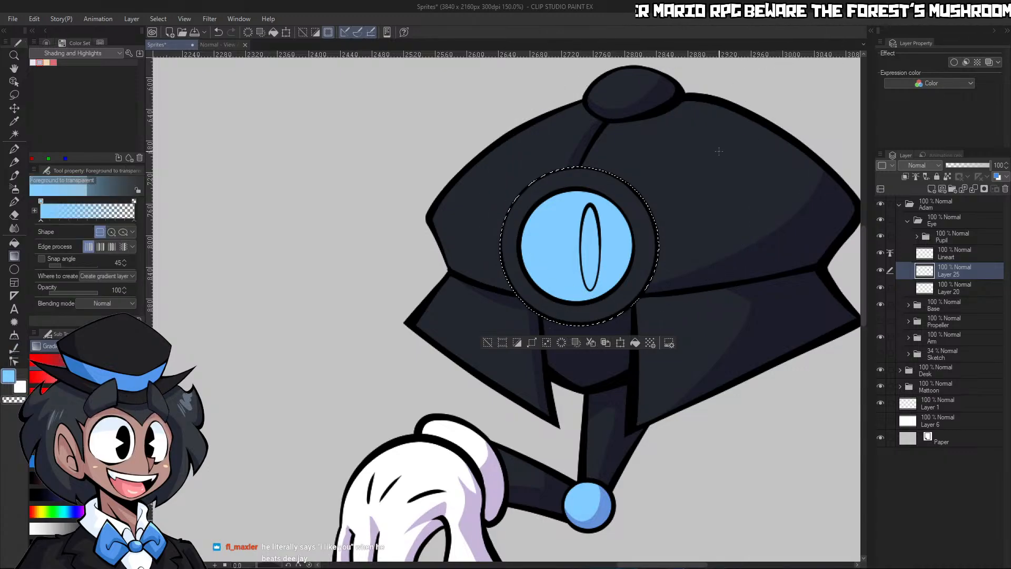
Clear the selection and rename the eye's colour layer, Layer 25, to Flats
key("ctrl+d")
key("/")
left_click_drag(678, 265, 715, 241)
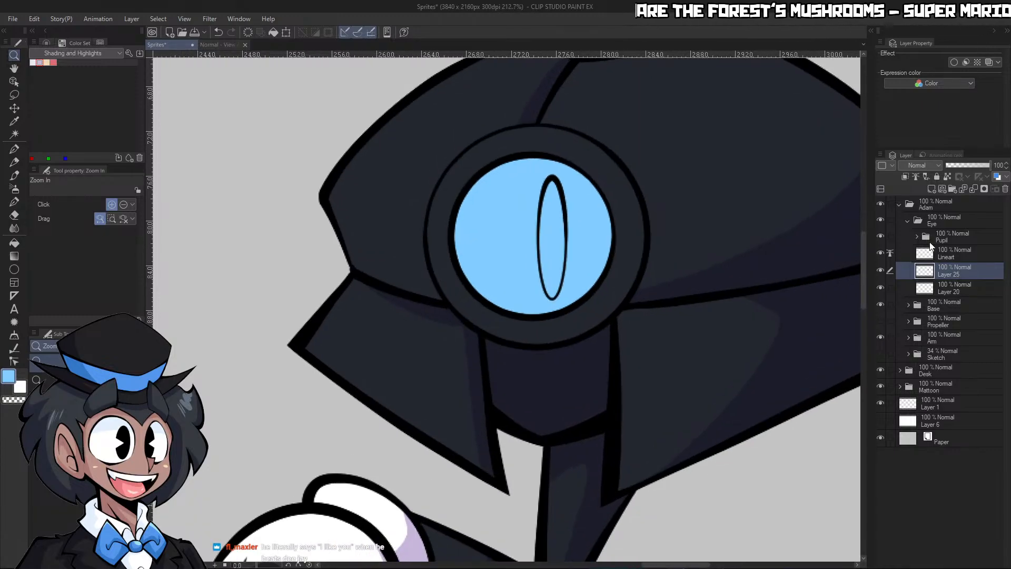
type("Flats")
key("Return")
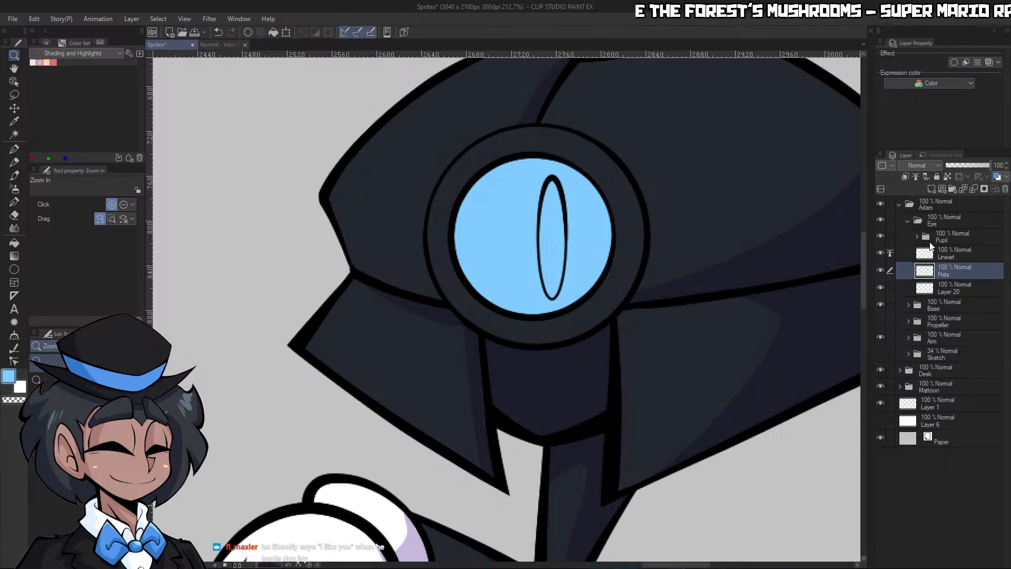
Place Layer 20 directly above Flats and clip it to that layer
left_click(963, 291)
left_click(1005, 189)
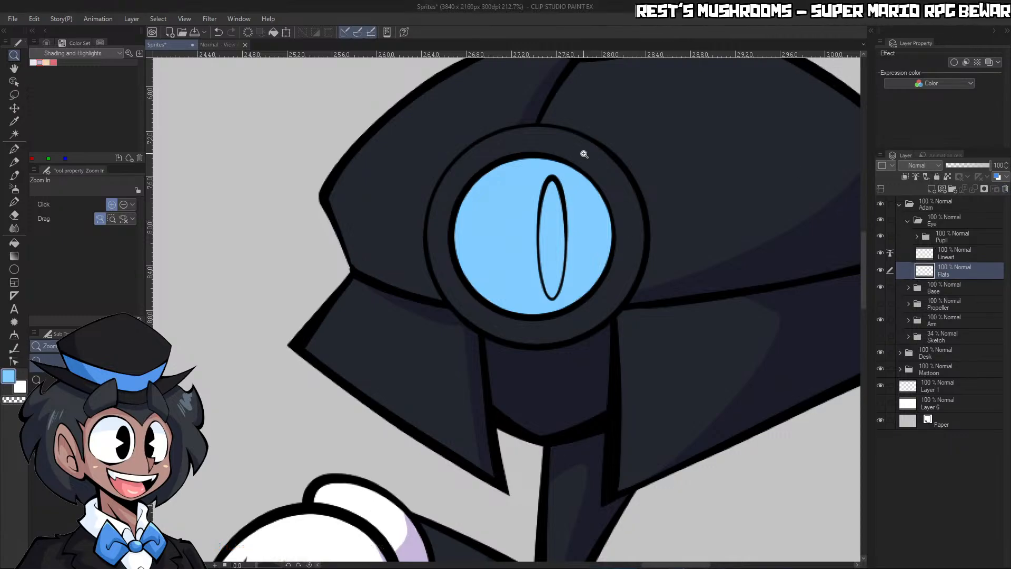
key("ctrl+z")
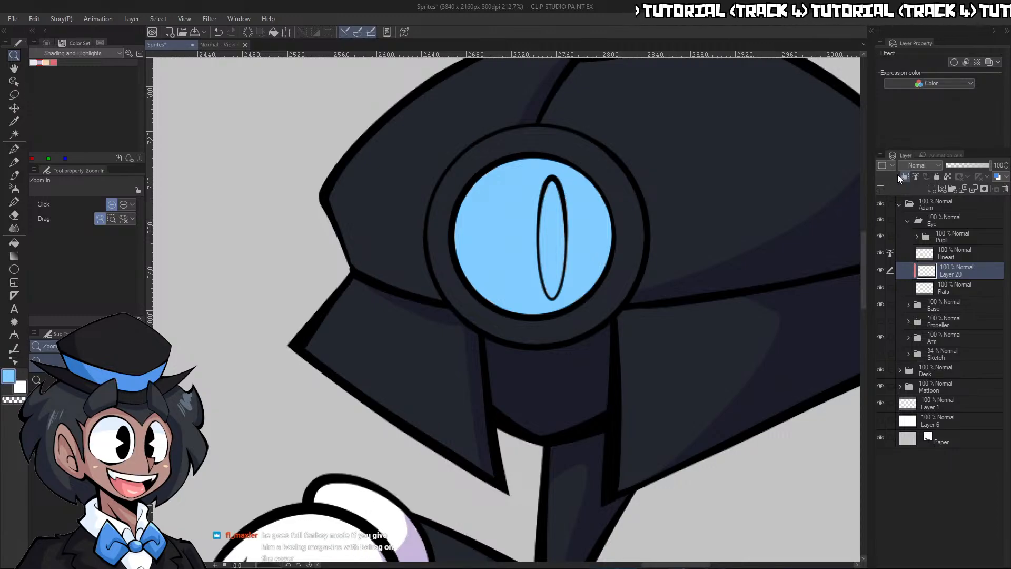
Choose the lavender shading colour for the G-pen and set Layer 20's blending mode to Multiply
left_click(40, 62)
left_click_drag(549, 222, 576, 211)
key("p")
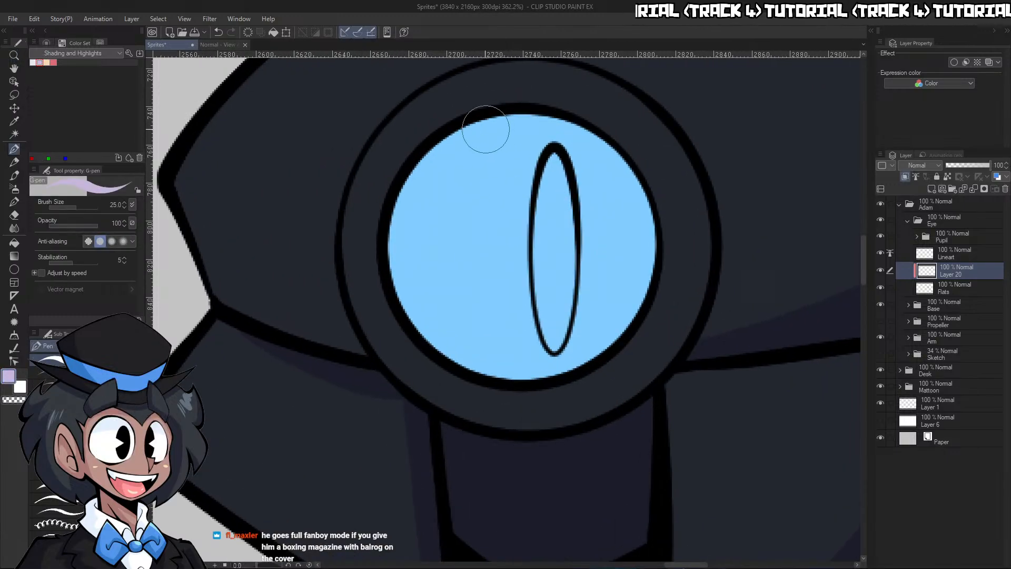
left_click_drag(520, 102, 545, 405)
key("ctrl+z")
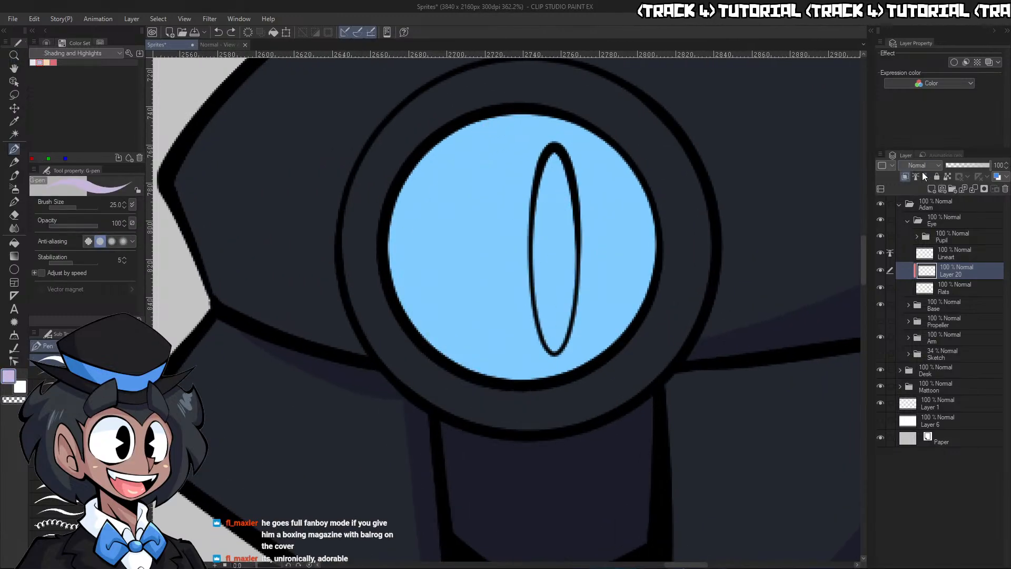
left_click(925, 204)
Paint and fill a crescent shadow along the left side of the light-blue eye lens, trimming its inner edge into a smooth curve
mouse_move(529, 106)
left_mouse_down()
mouse_move(538, 387)
mouse_move(533, 109)
left_mouse_up()
key("g")
key("g")
left_click(422, 230)
key("p")
key("c")
mouse_move(476, 196)
left_mouse_down()
mouse_move(454, 217)
mouse_move(456, 284)
left_mouse_up()
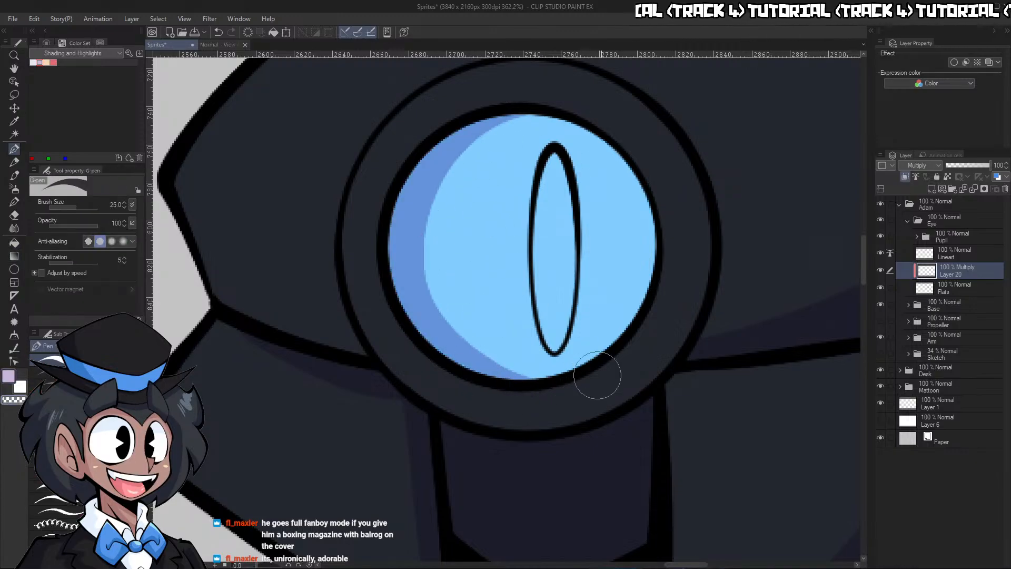
Shade the lower and right part of the eye's dark outer ring with a curved shadow that tapers at both ends
key("ctrl+space")
left_click_drag(642, 306, 649, 283)
left_click_drag(608, 323, 641, 237)
key("c")
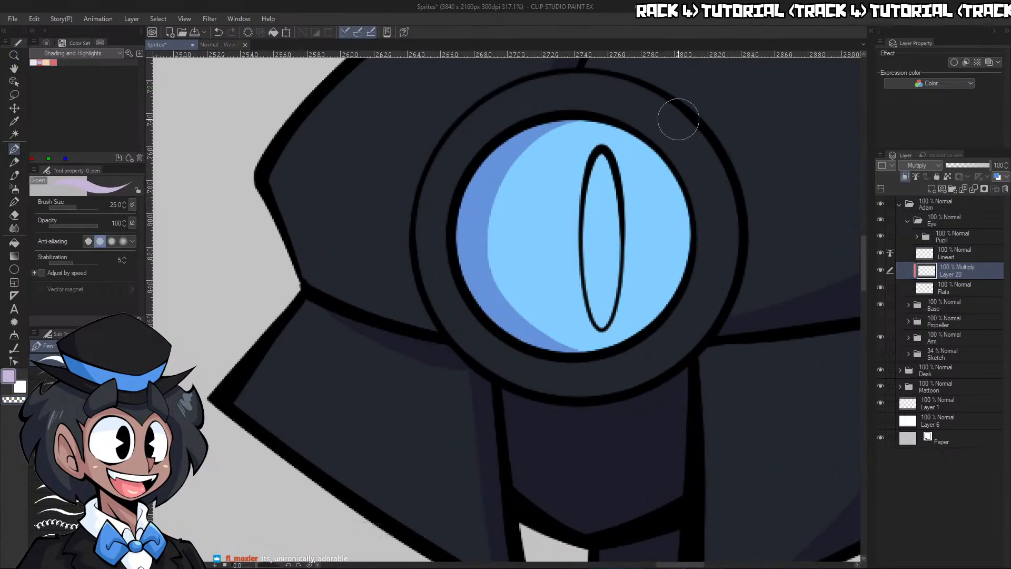
left_click_drag(681, 108, 684, 177)
key("g")
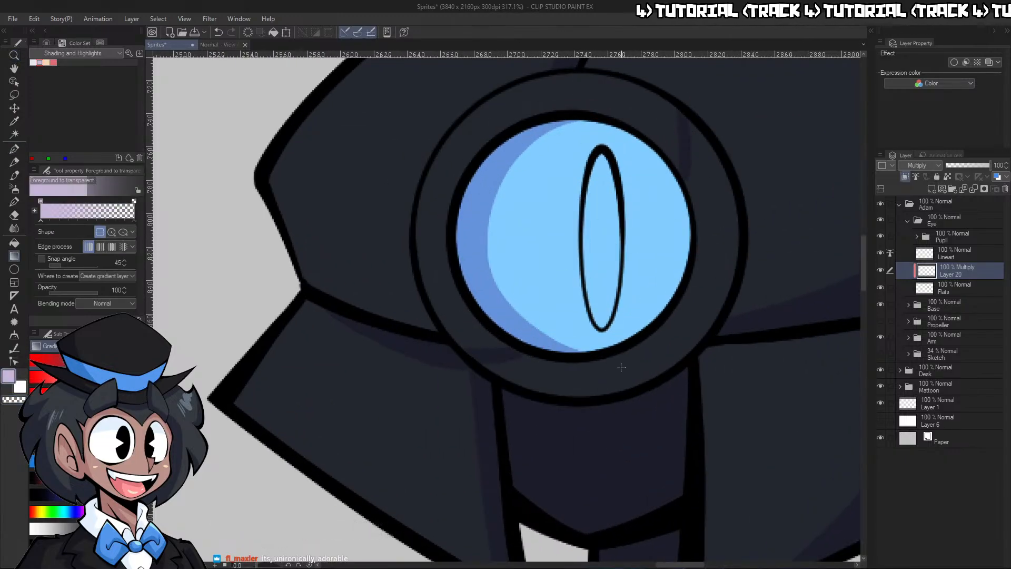
key("p")
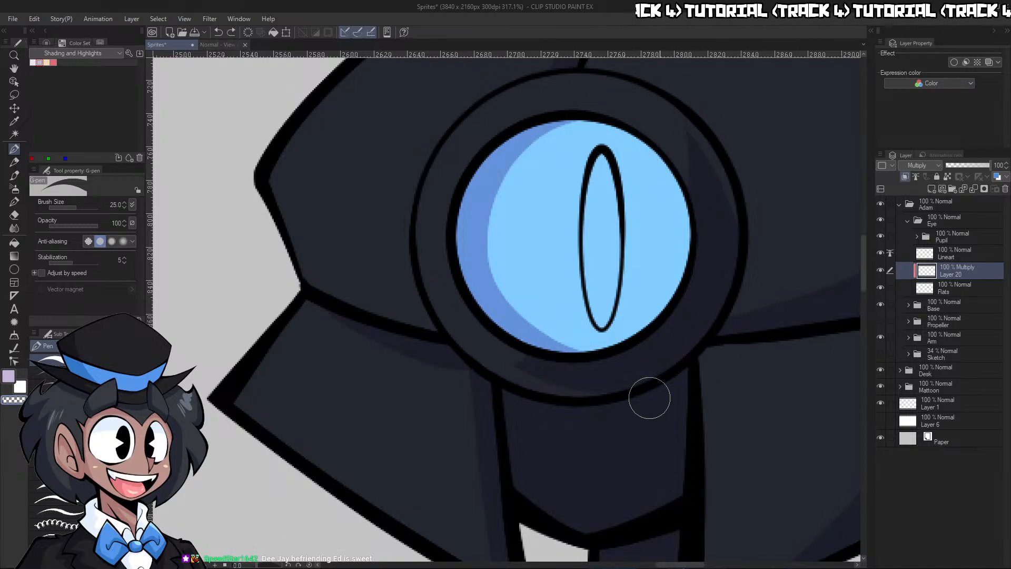
key("ctrl+space")
left_click_drag(712, 308, 651, 306)
left_click_drag(730, 327, 787, 316)
key("ctrl+z")
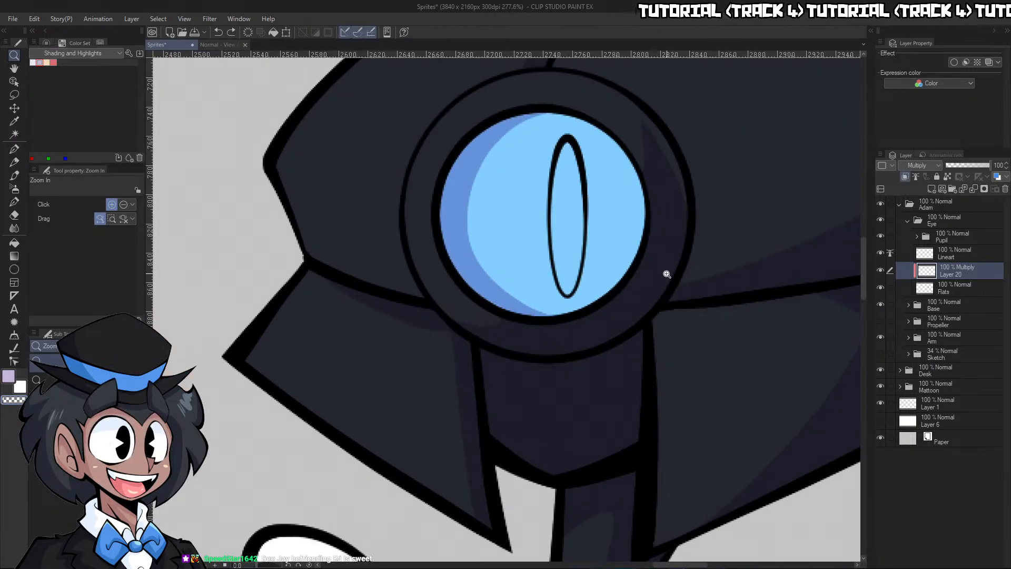
left_click_drag(666, 274, 647, 263)
left_click_drag(668, 230, 690, 207)
Move the pupil's Lineart layer out of the Pupil folder as Pupil - Base and delete the emptied folder
left_click(917, 236)
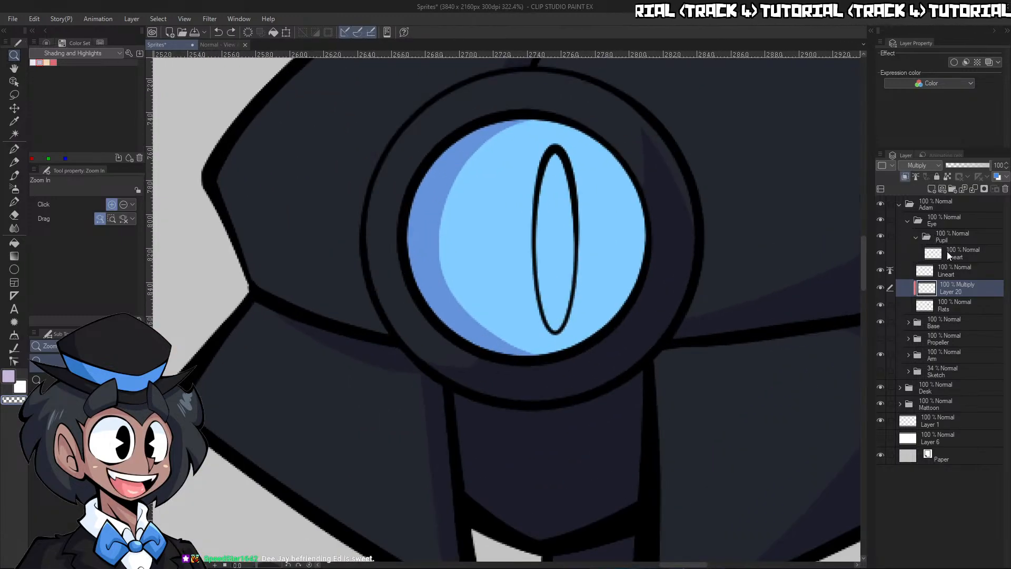
left_click(947, 251)
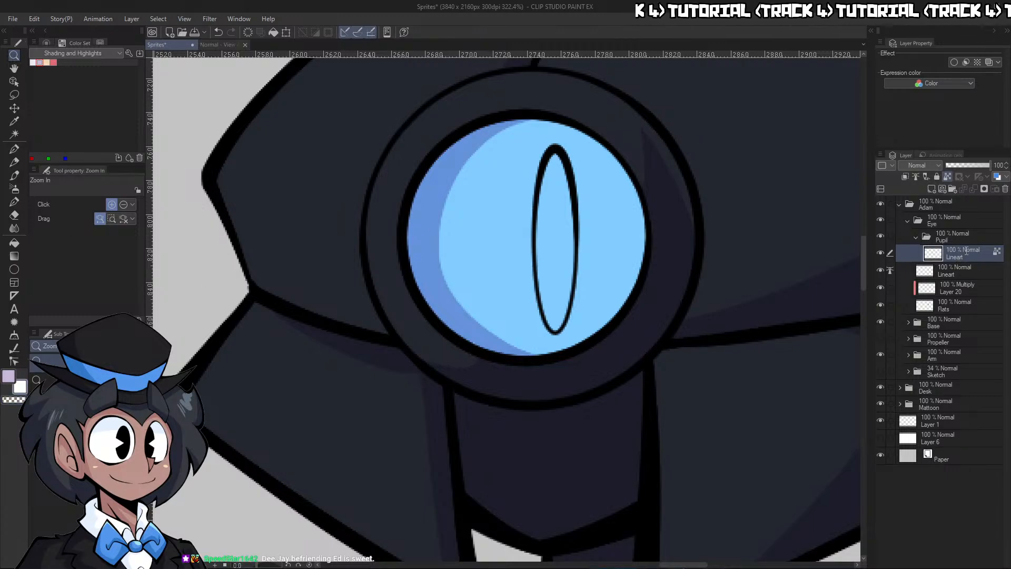
left_click(934, 237)
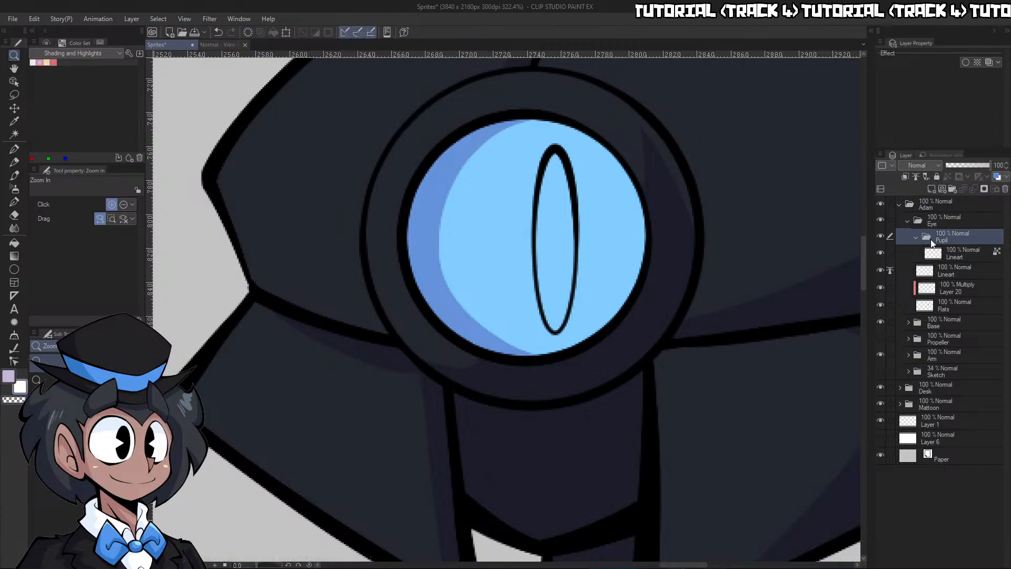
left_click(962, 251)
left_click_drag(962, 255, 961, 241)
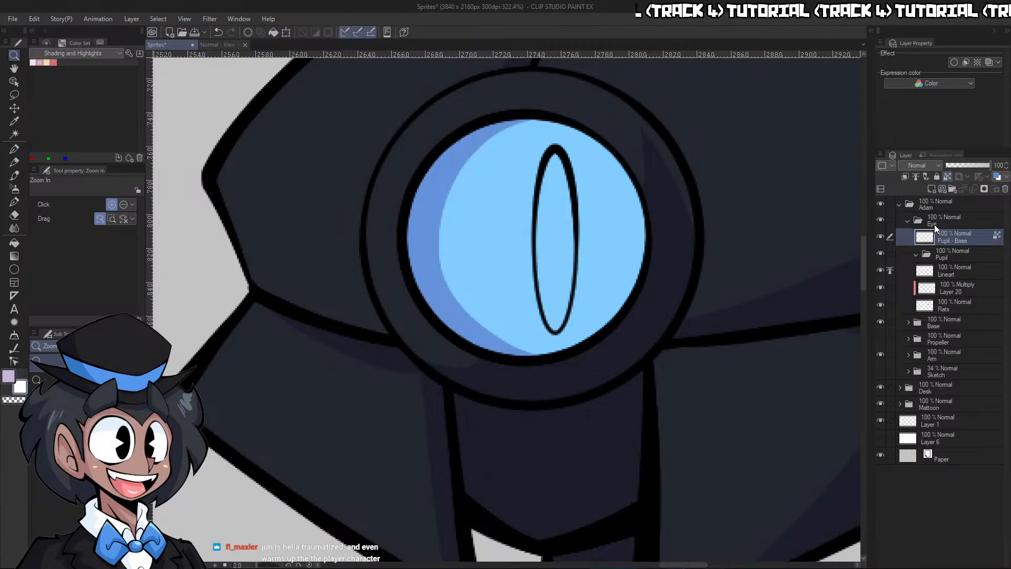
left_click(961, 255)
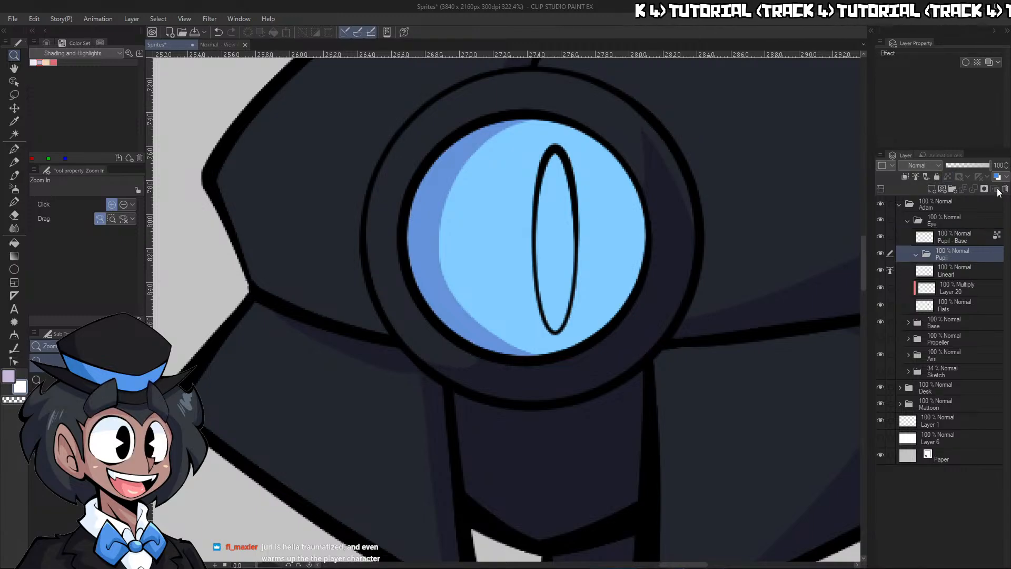
left_click(517, 214)
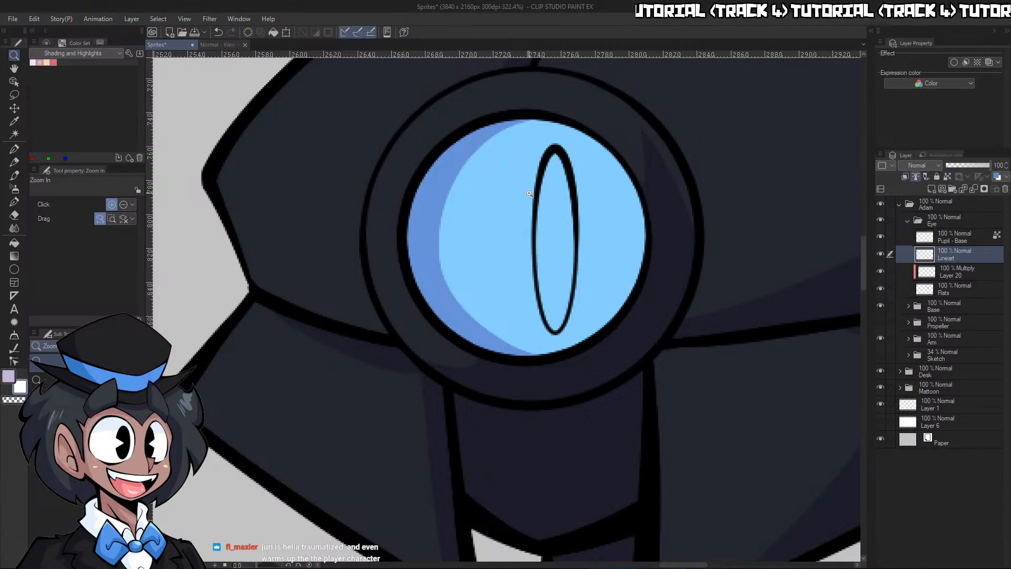
Recolour the pupil outline on the Pupil - Base layer white
left_click(954, 238)
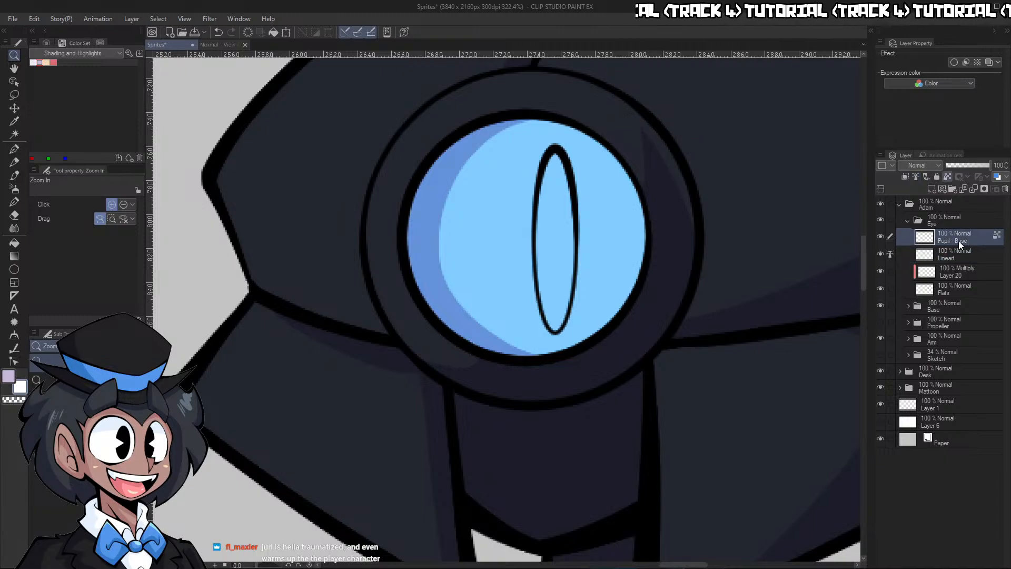
left_click(46, 42)
left_click(272, 33)
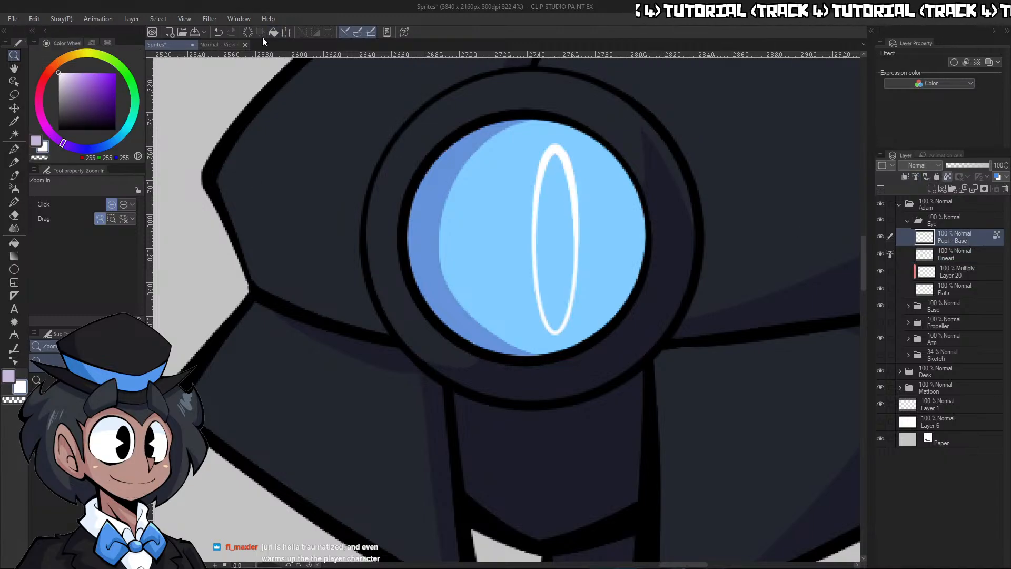
scroll(735, 357, "down", 6)
scroll(774, 390, "up", 3)
scroll(670, 373, "up", 3)
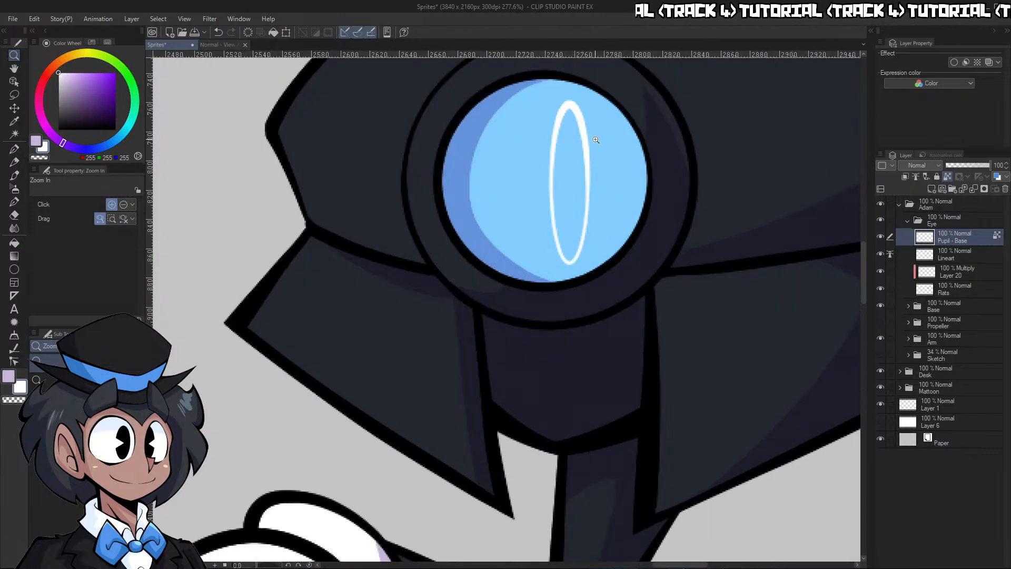
scroll(596, 173, "up", 1)
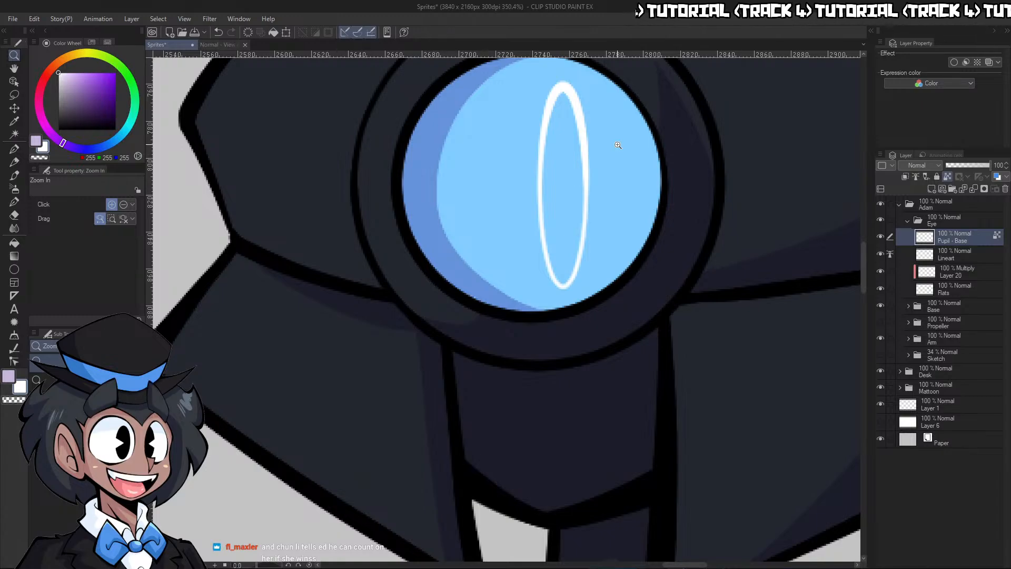
Unlock transparent pixels on Pupil - Base and draw a narrow white ellipse inside the pupil outline, using a reduced brush size
left_click(15, 269)
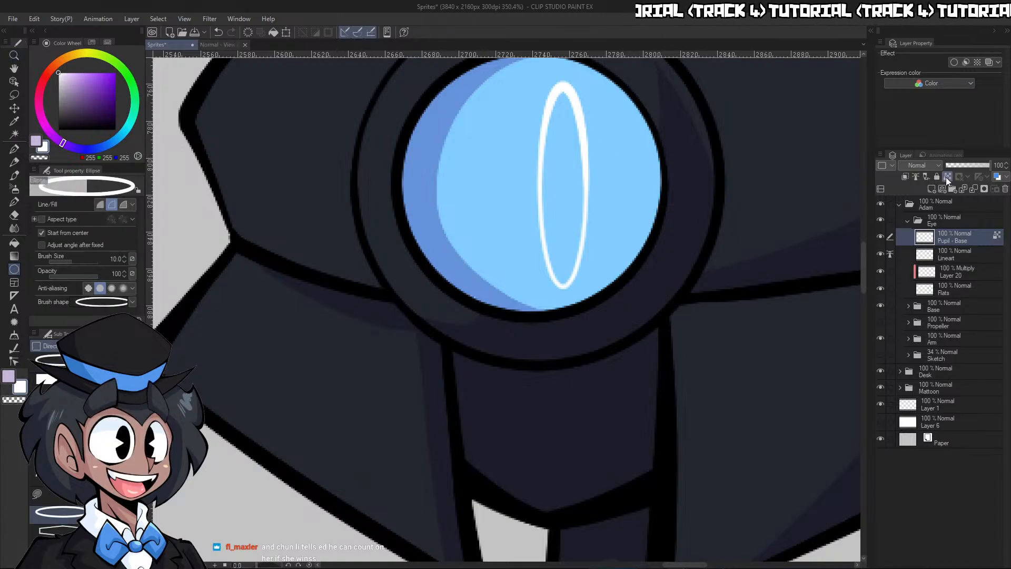
left_click(947, 177)
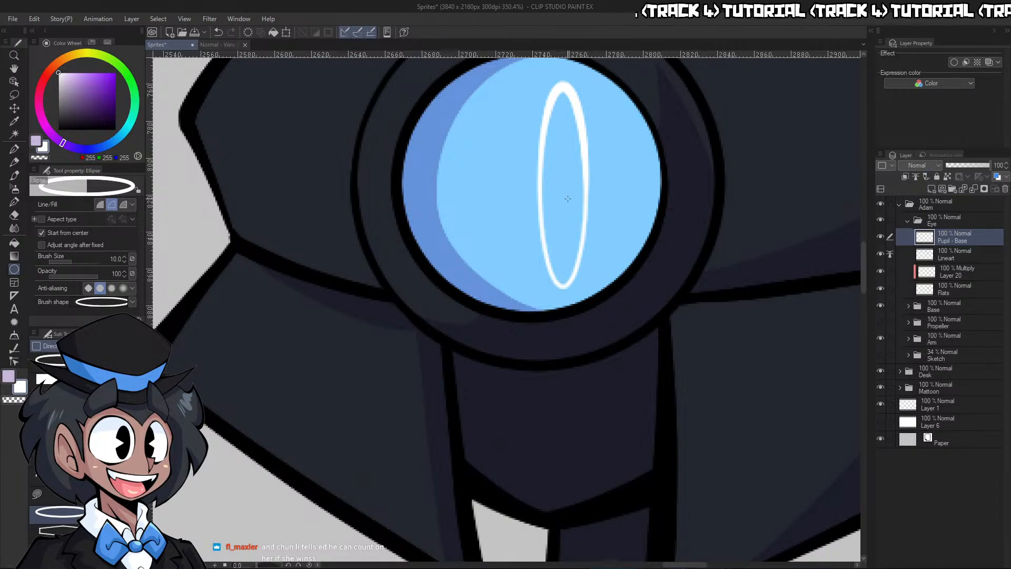
left_click_drag(563, 192, 553, 248)
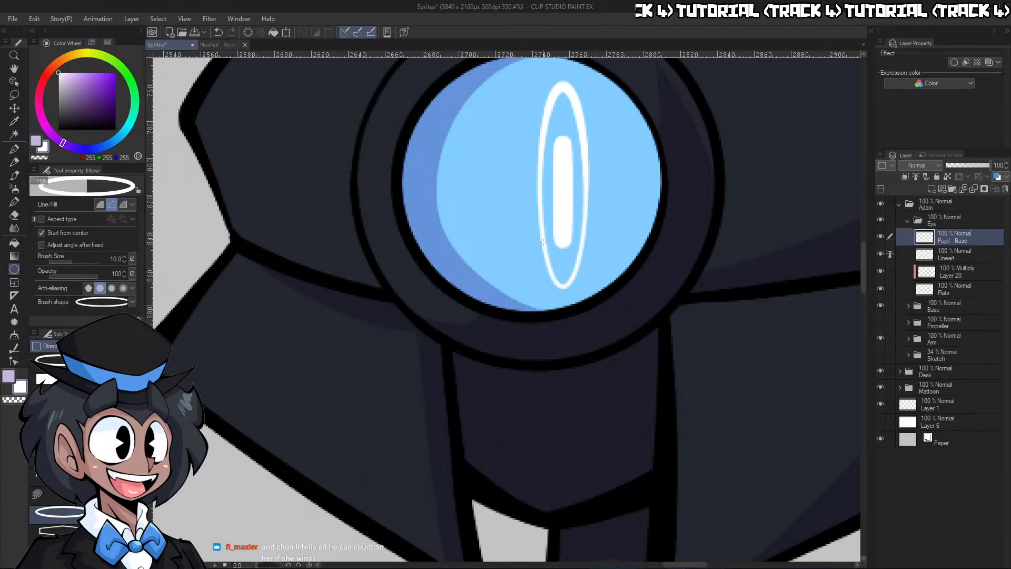
key("ctrl+z")
key("bracketleft")
key("bracketleft")
key("bracketleft")
key("bracketleft")
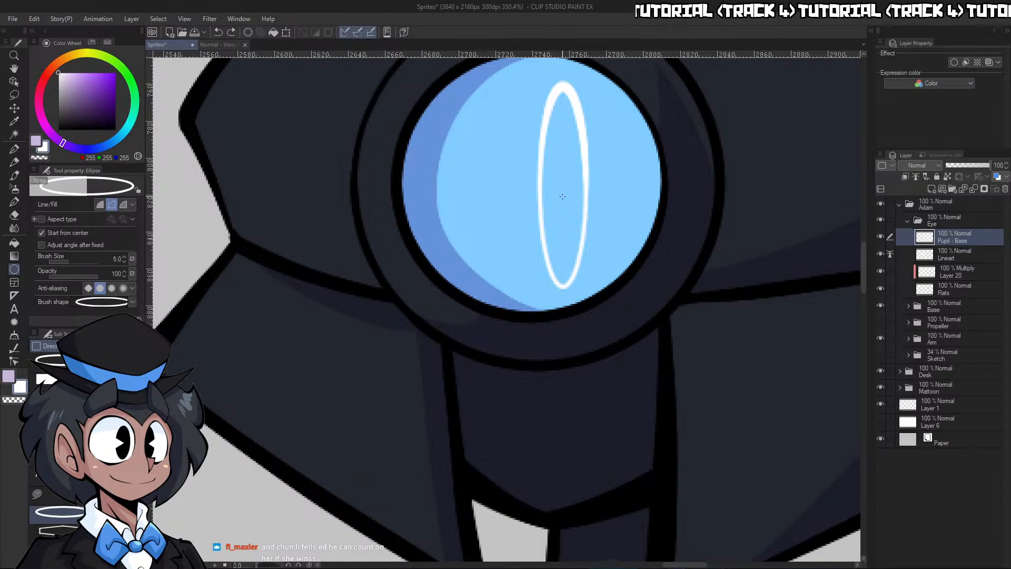
left_click_drag(562, 183, 568, 241)
key("ctrl+space")
left_click_drag(682, 199, 729, 158)
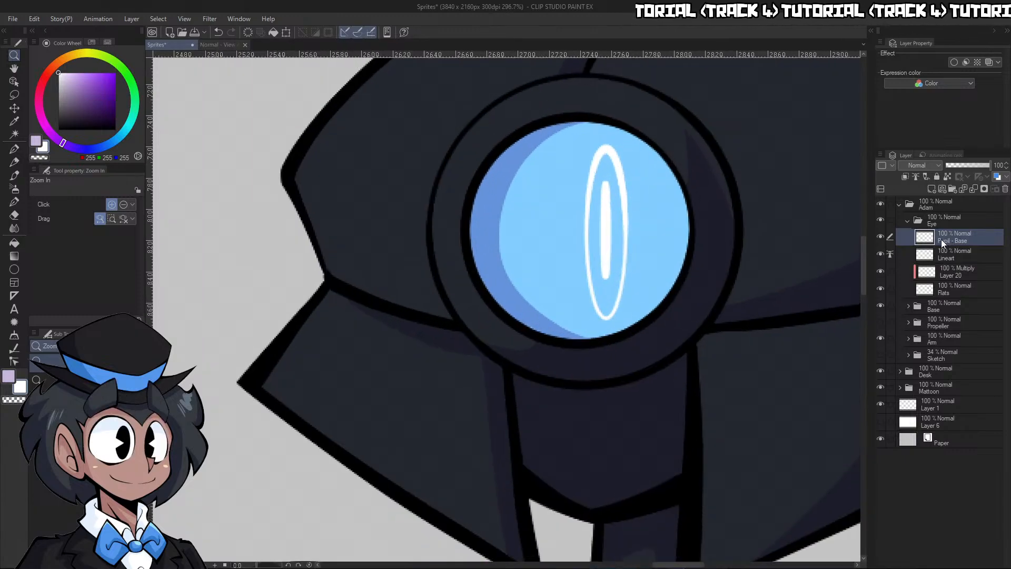
Duplicate the Pupil - Base layer as a layer named Pupil and hide the original
key("ctrl+c")
key("ctrl+v")
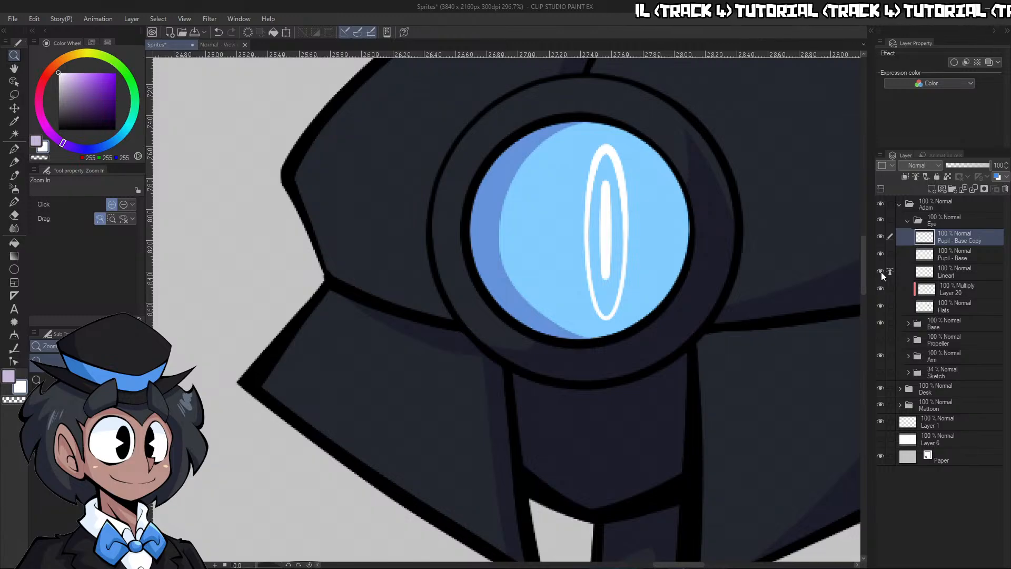
left_click(881, 270)
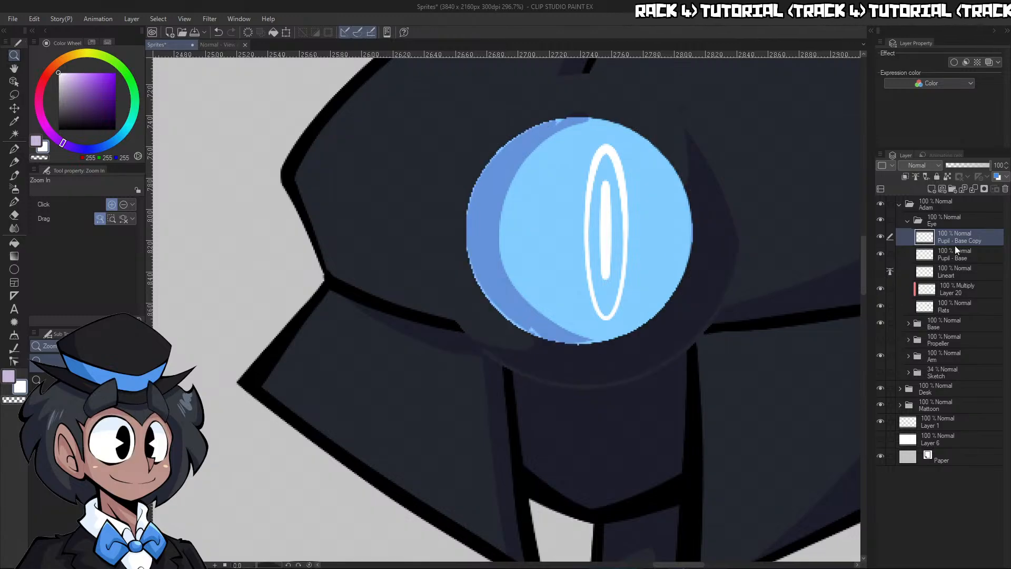
left_click(879, 272)
left_click(881, 253)
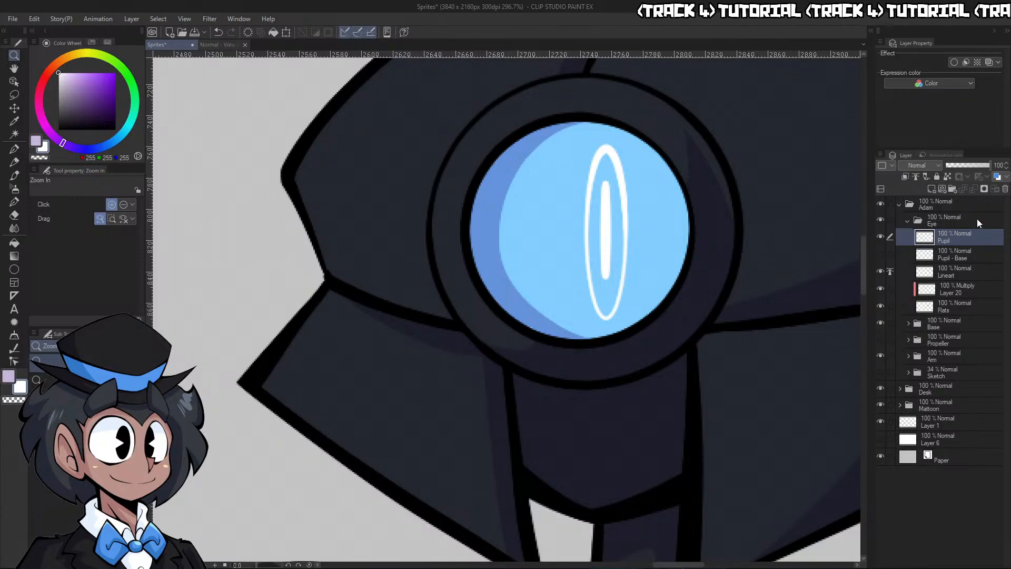
Collapse the Eye folder and show the Propeller folder
left_click(908, 220)
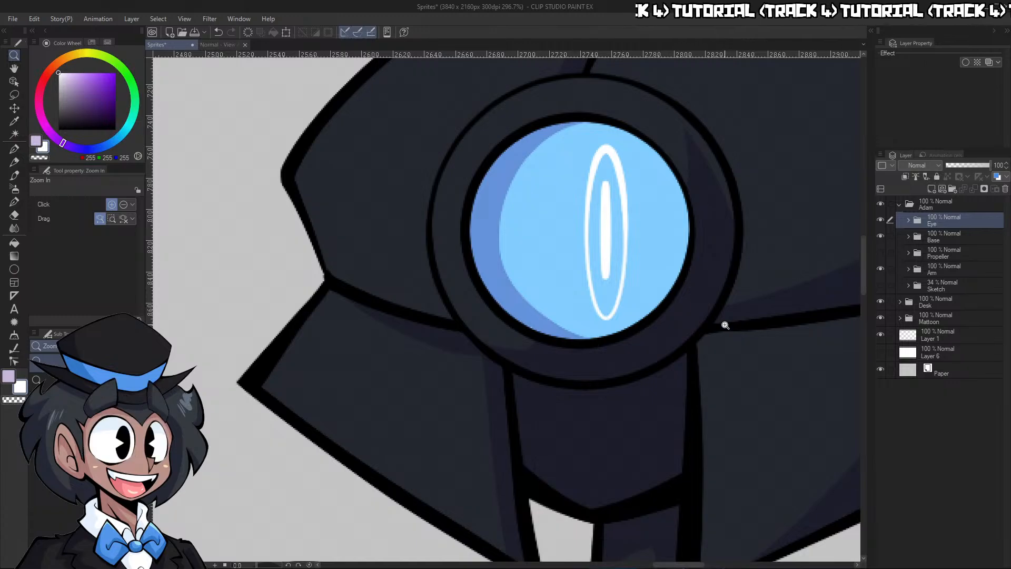
scroll(716, 363, "down", 4)
scroll(716, 363, "down", 4)
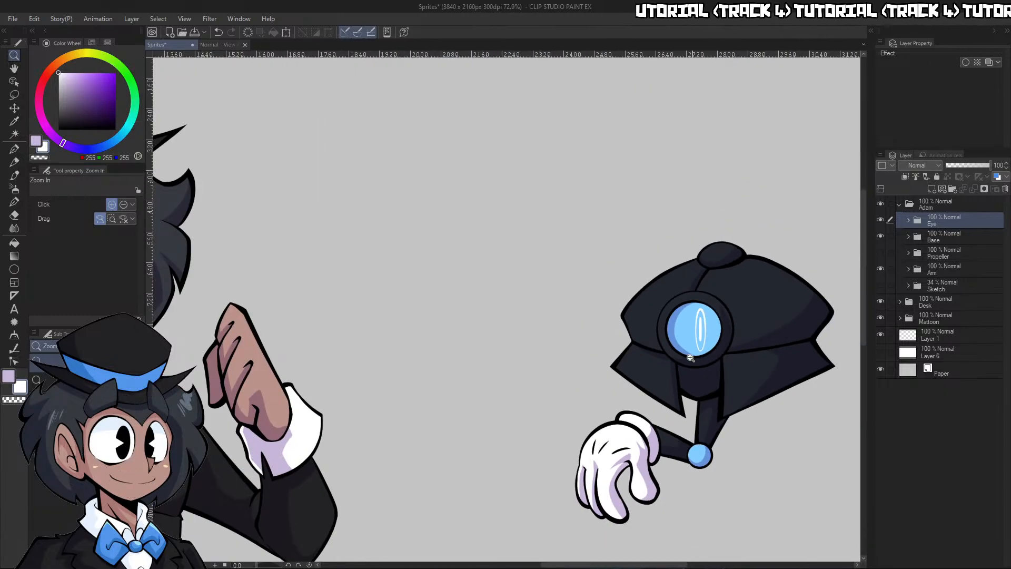
scroll(730, 342, "up", 4)
scroll(729, 343, "up", 1)
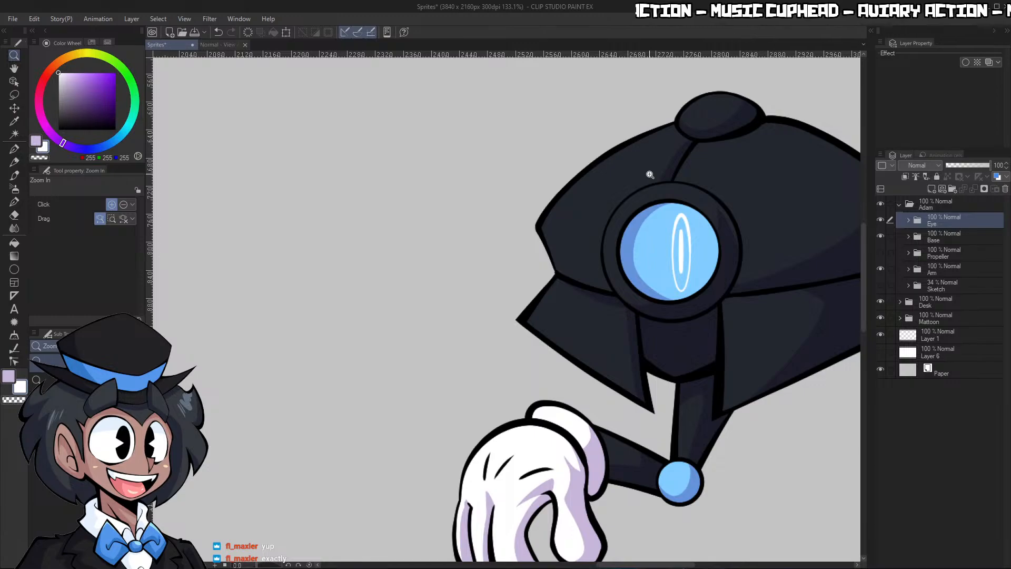
scroll(651, 175, "down", 4)
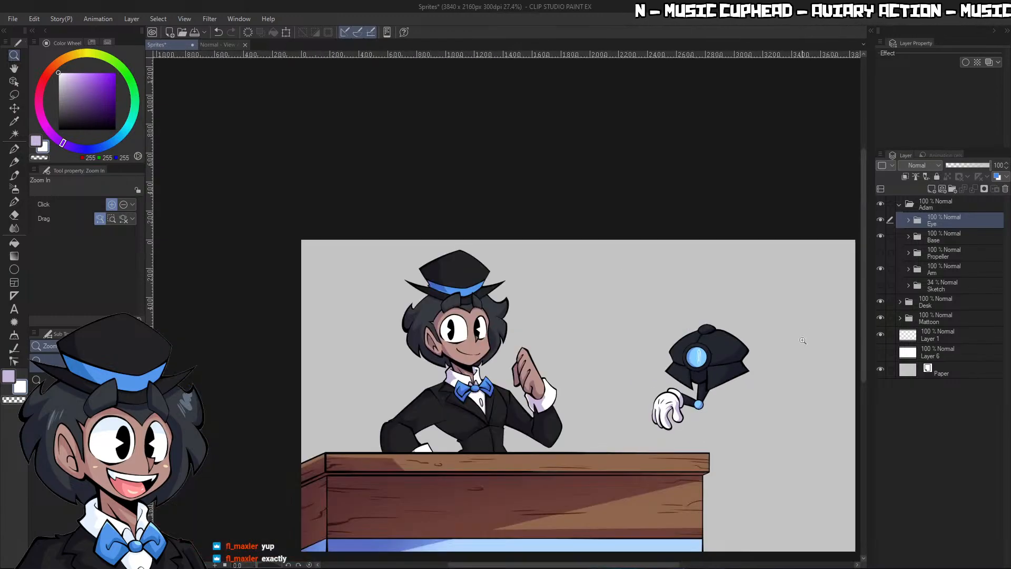
scroll(829, 317, "up", 2)
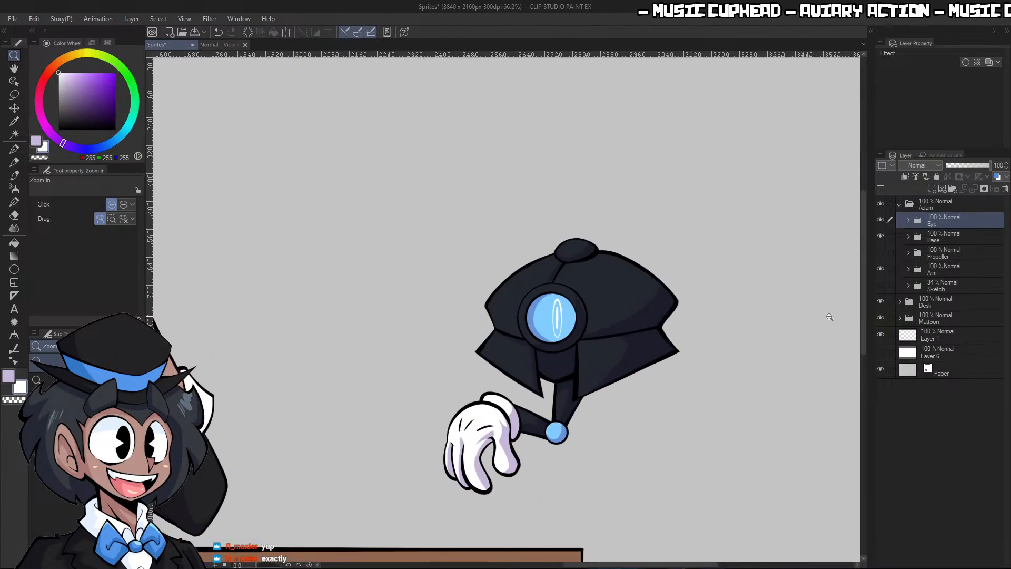
left_click(880, 253)
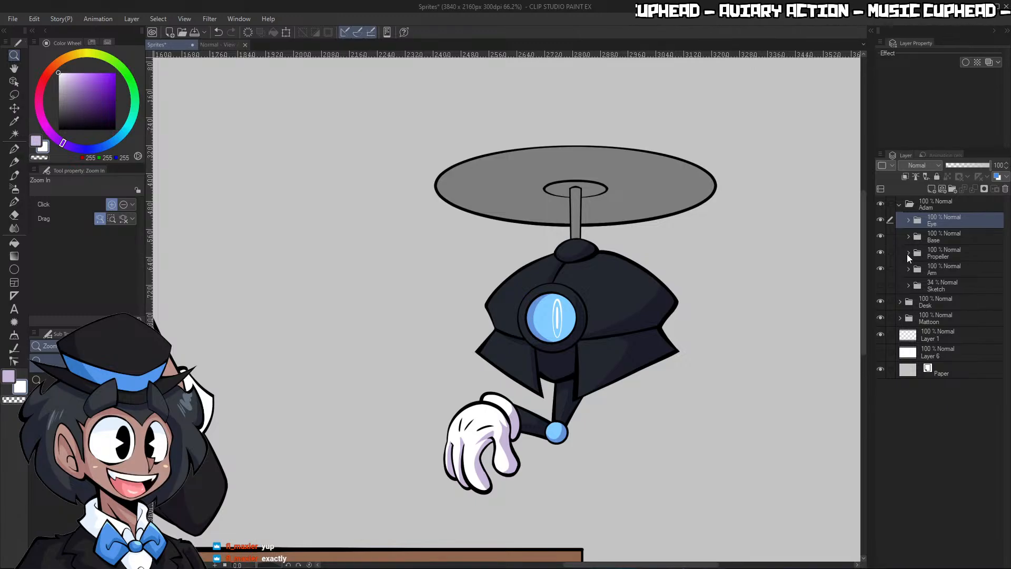
Set the Propeller folder's Lineart layer as the reference layer and add a new layer named Flats directly beneath it
left_click(906, 254)
left_click(962, 271)
left_click(618, 278, "alt")
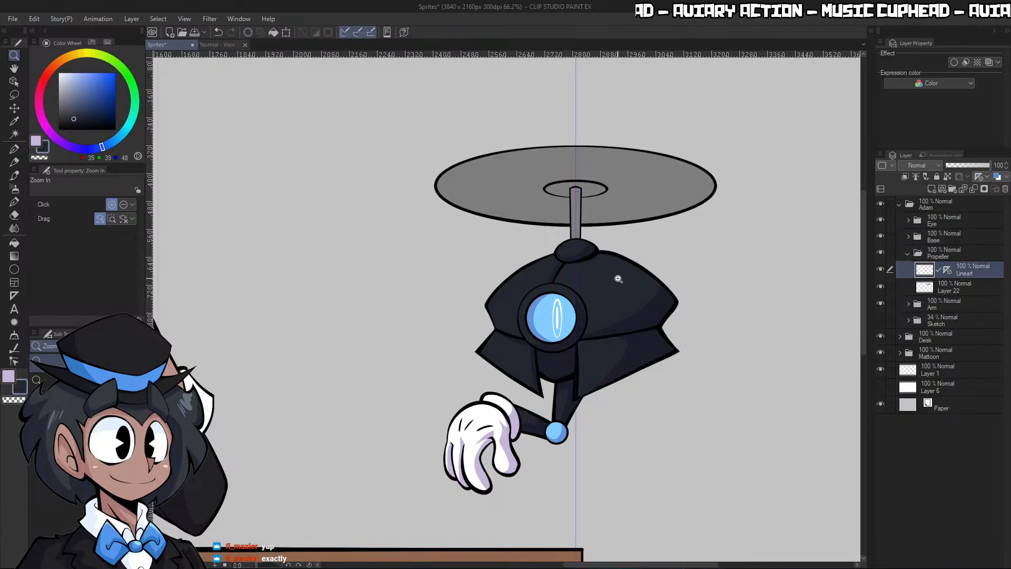
left_click(952, 288)
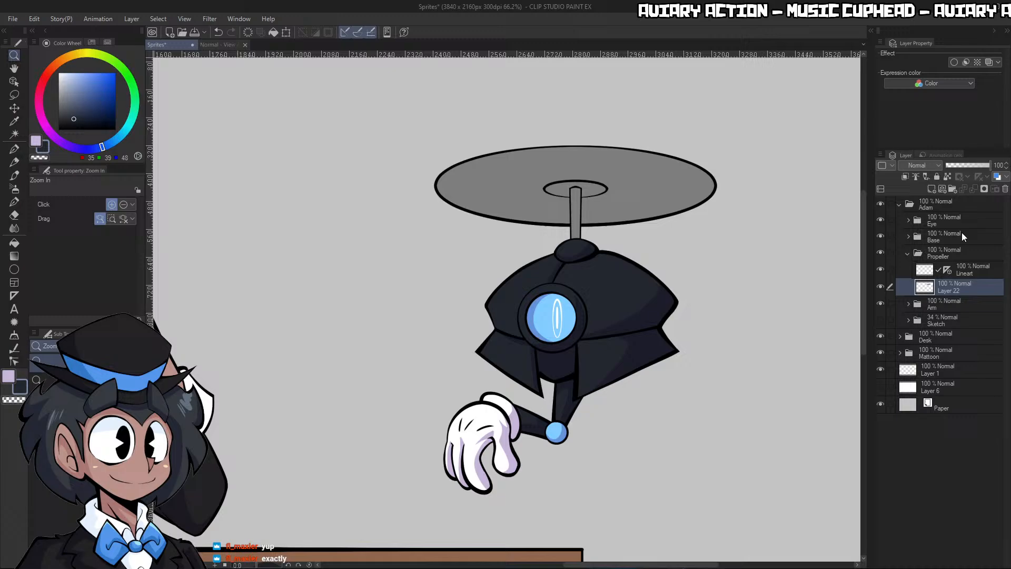
left_click(969, 271)
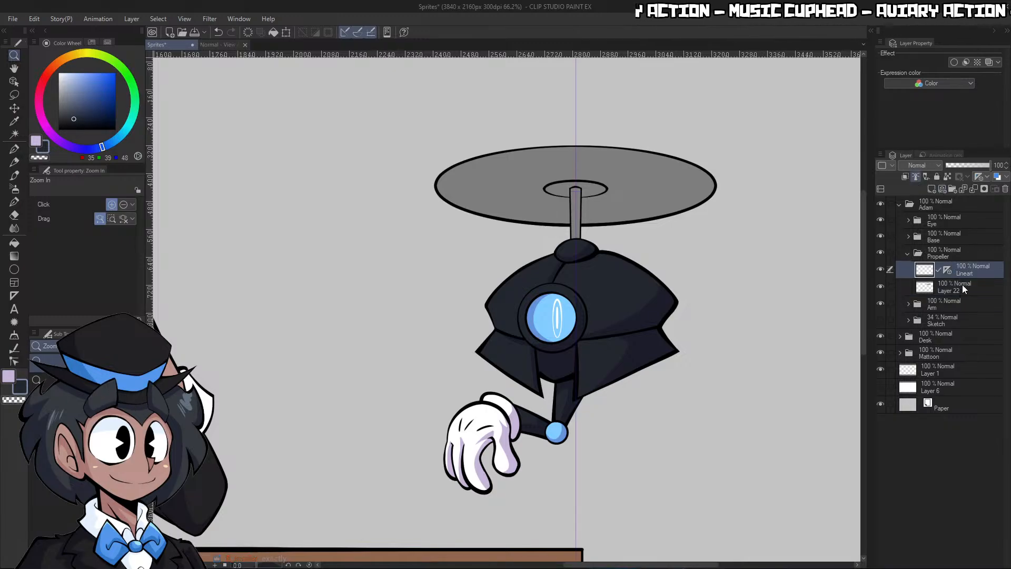
left_click(962, 286)
left_click(931, 188)
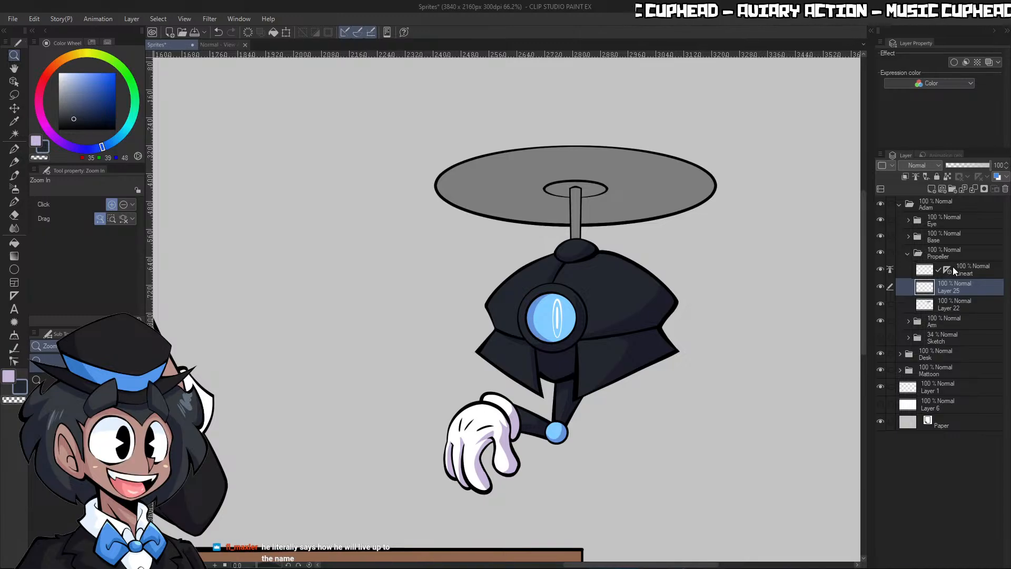
Fill the propeller's shaft and central hub with the dark navy colour (35, 39, 48) on the Flats layer
scroll(591, 204, "up", 5)
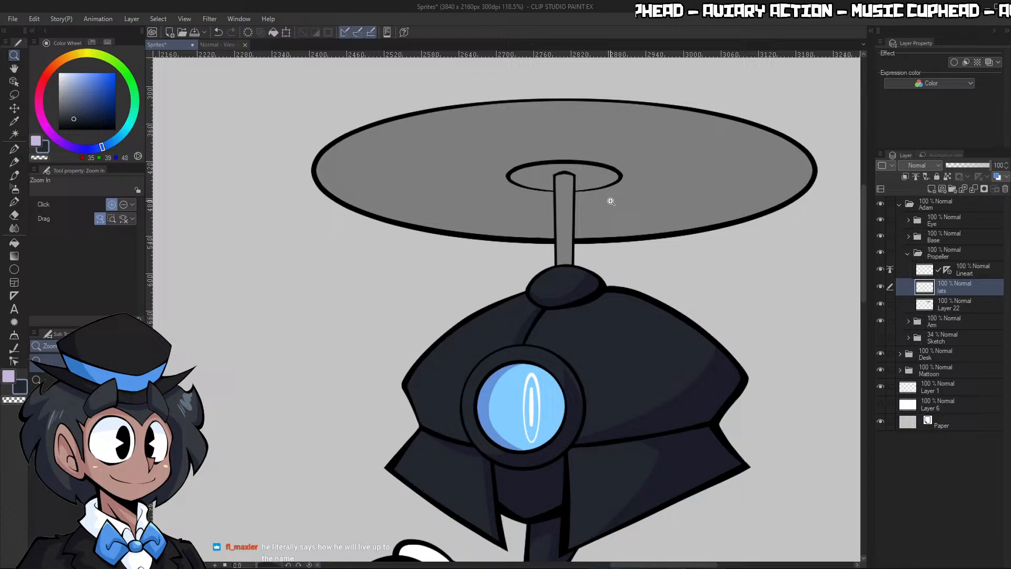
key("g")
key("g")
left_click(569, 216)
left_click(586, 179)
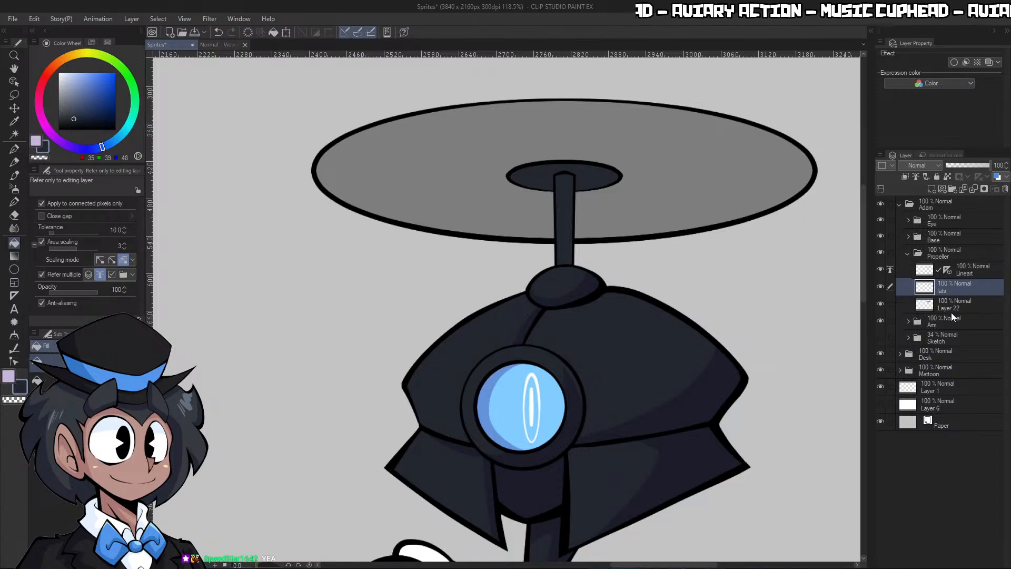
Delete Layer 22, the grey propeller fill, from the Propeller folder
left_click(962, 304)
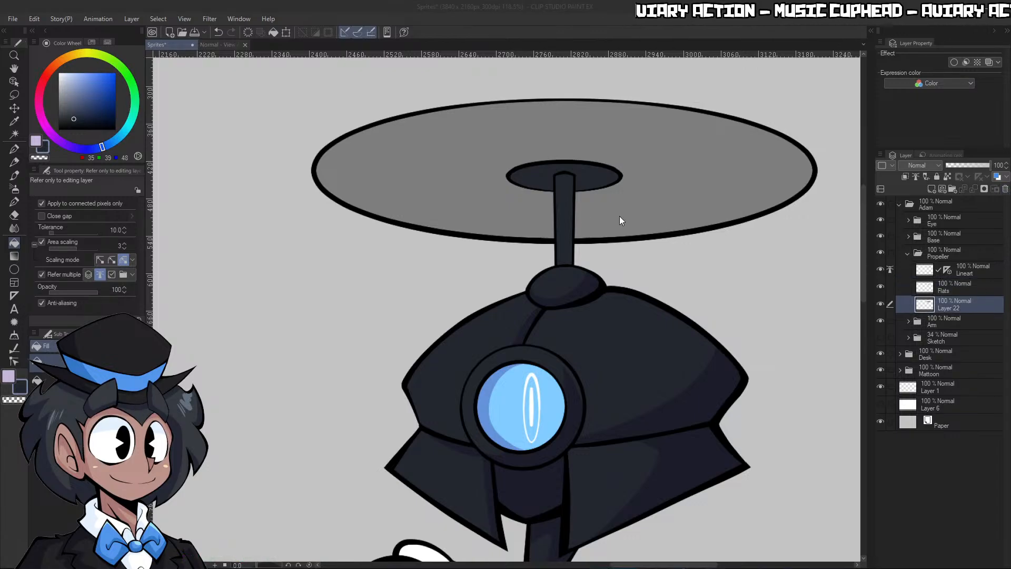
key("Delete")
left_click_drag(725, 264, 695, 211)
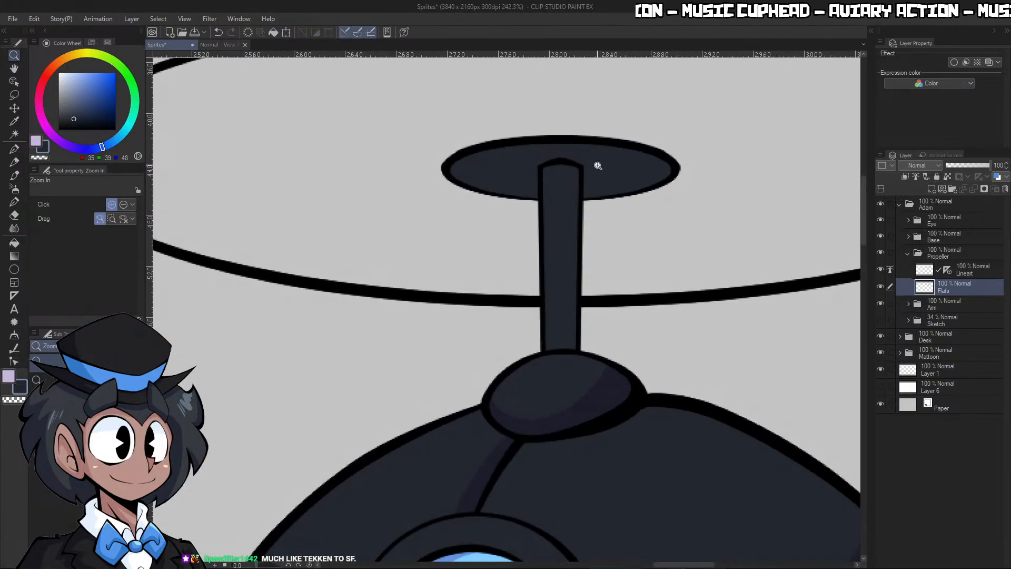
Touch up the dark navy flat colour at the top of the propeller shaft with the G-pen
key("p")
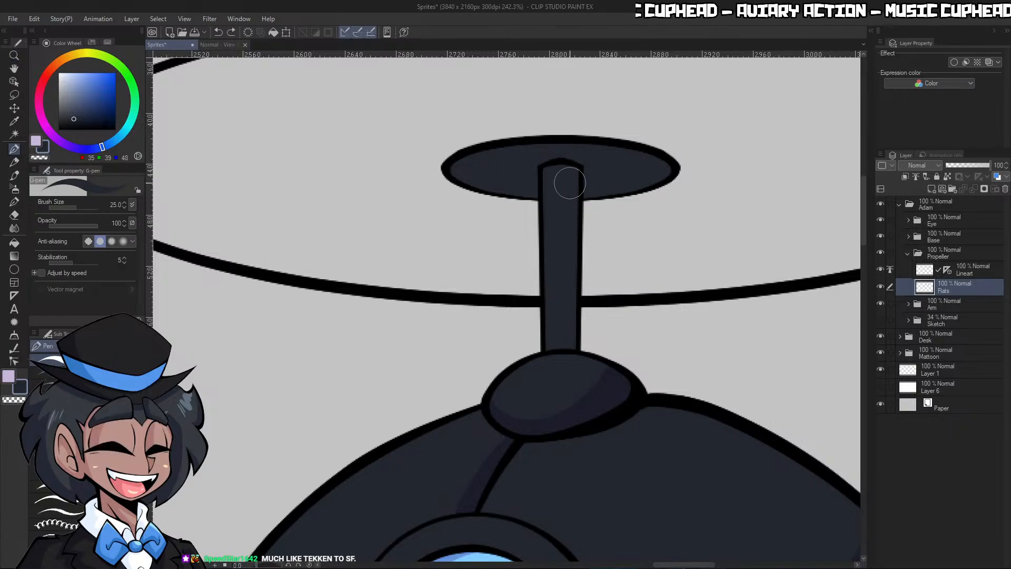
left_click_drag(560, 162, 545, 170)
key("ctrl+space")
left_click_drag(696, 152, 675, 139)
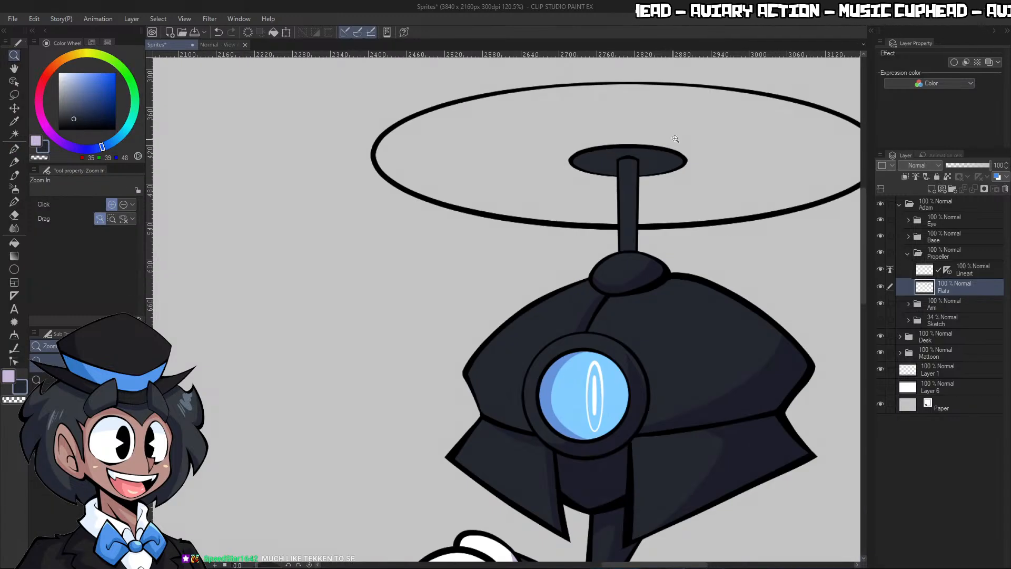
left_click_drag(670, 177, 696, 178)
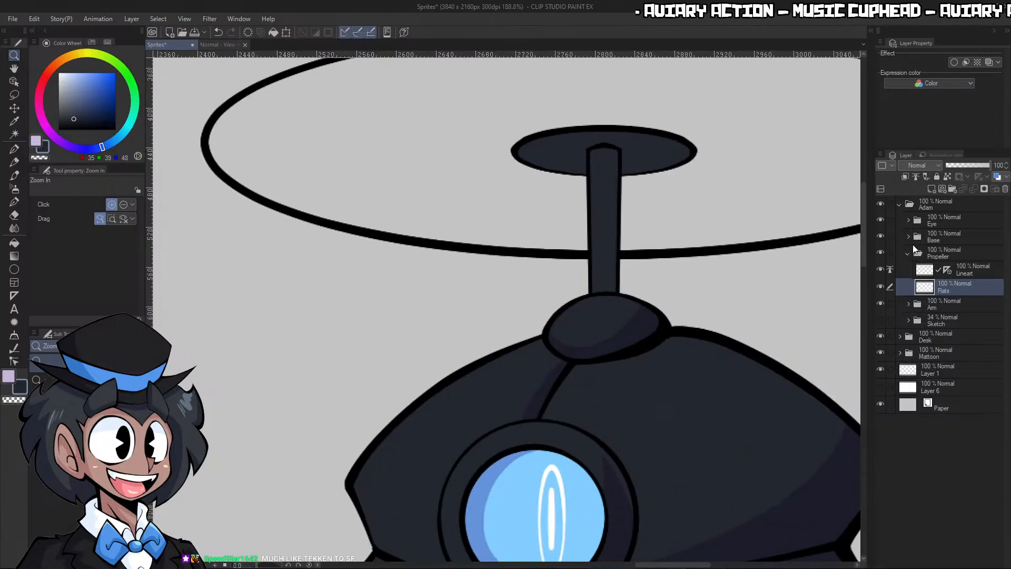
Add a Multiply layer named CellShading above Flats and clip it to the layer below
left_click(962, 269)
left_click(960, 285)
left_click(931, 189)
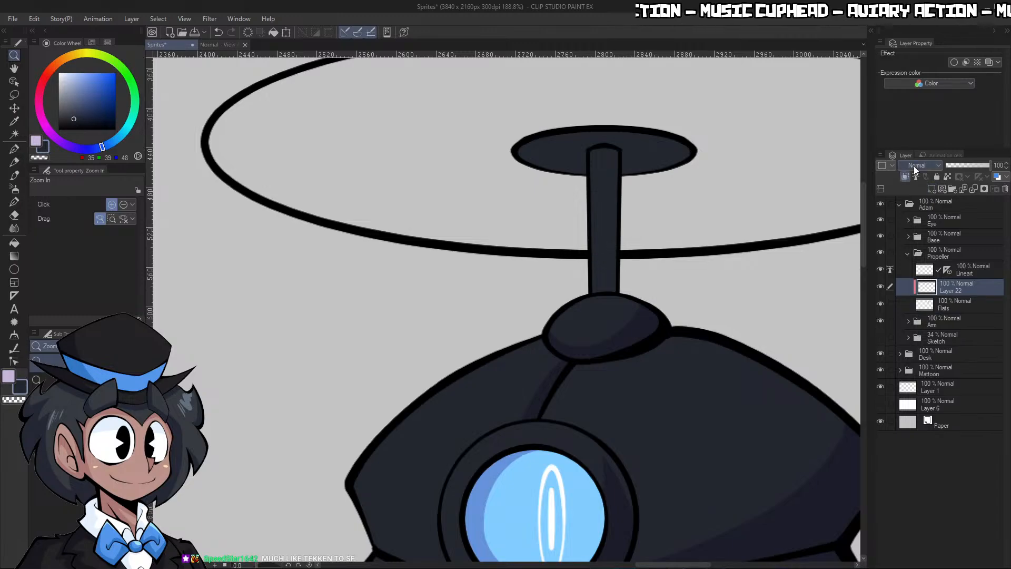
left_click(916, 165)
left_click(919, 197)
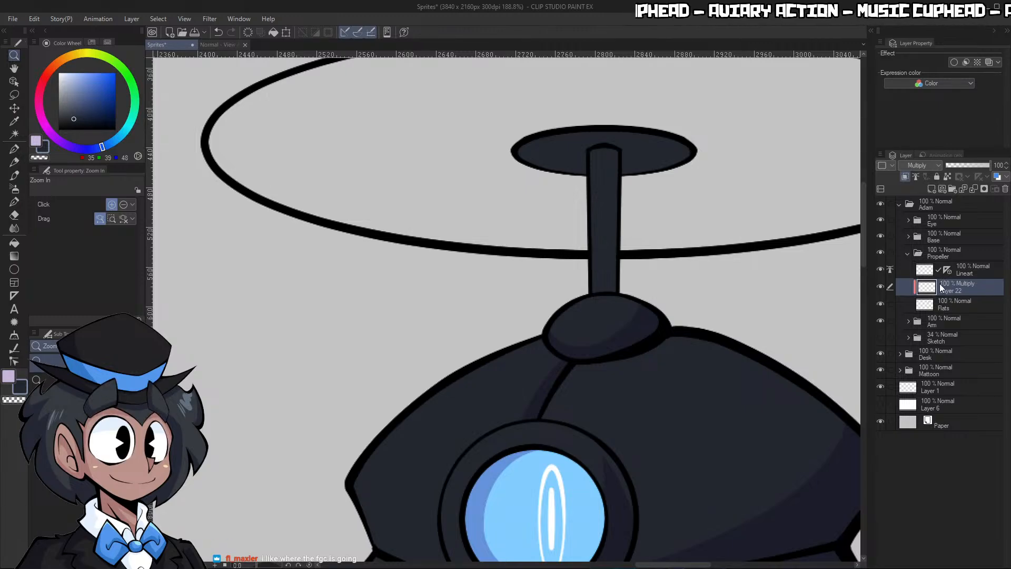
type("CellShading")
key("Return")
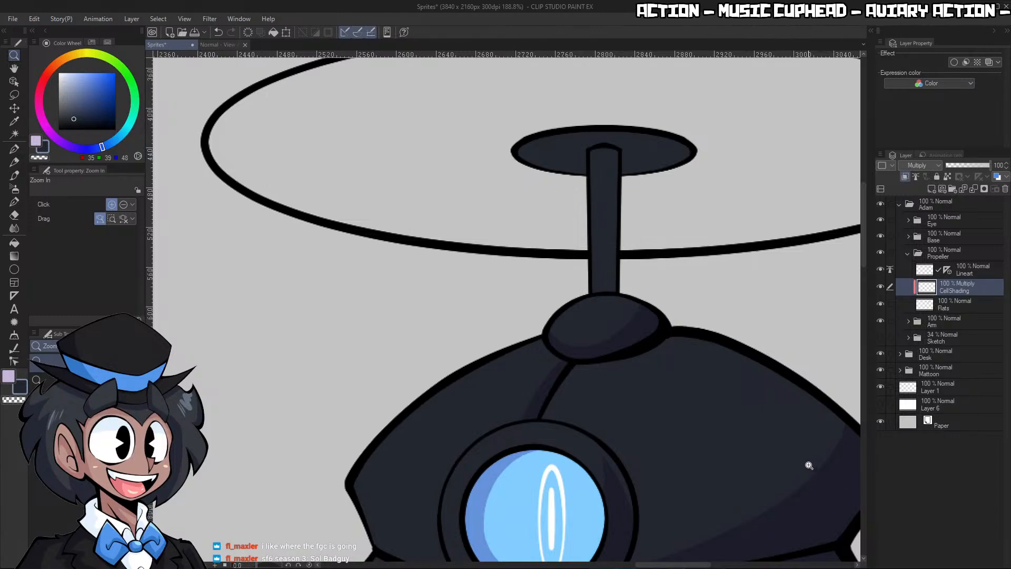
Fill the large propeller disc with white (255, 255, 255) on the Flats layer
left_click(957, 307)
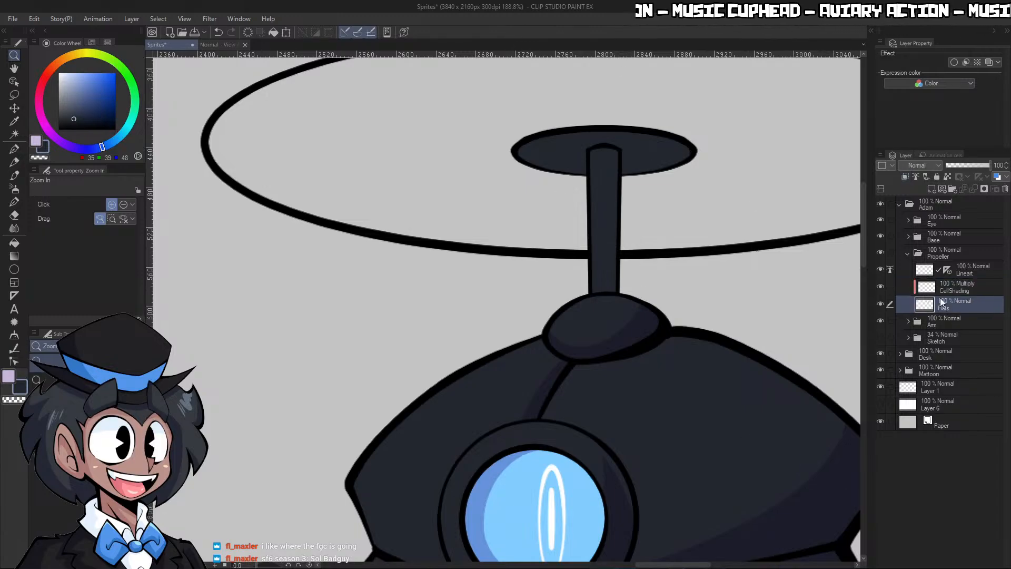
left_click(59, 73)
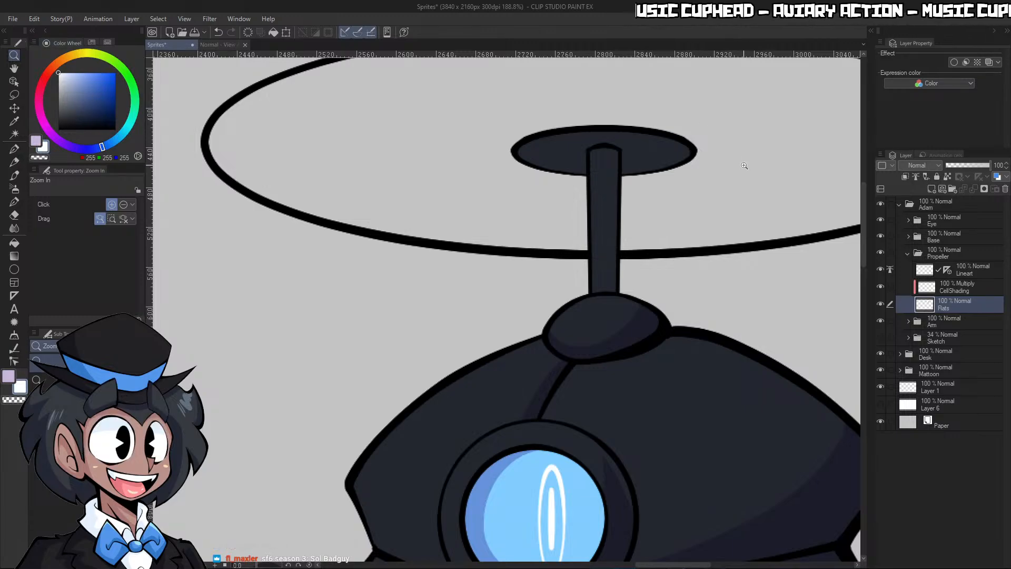
key("g")
left_click(787, 147)
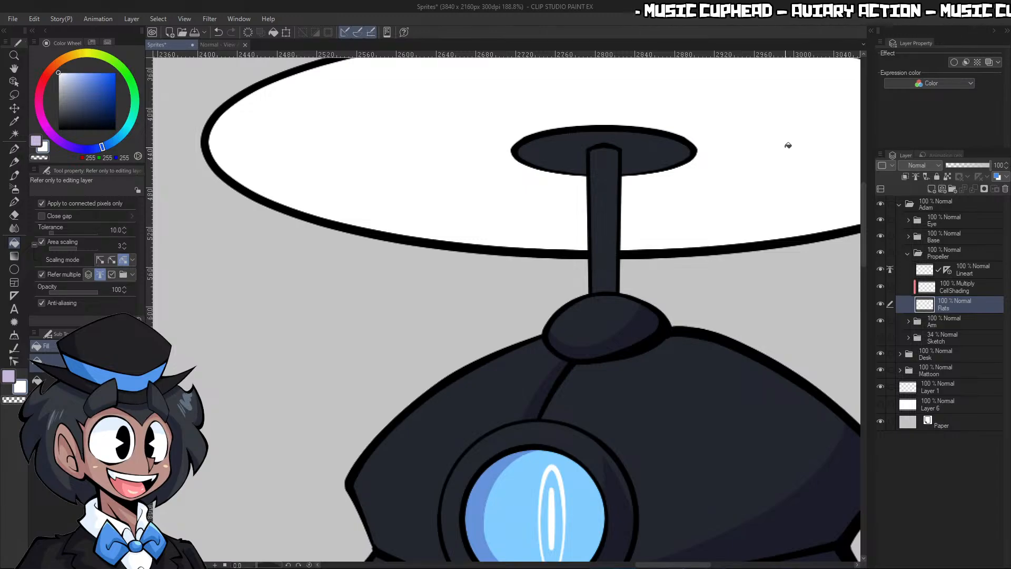
key("slash")
mouse_move(785, 348)
left_mouse_down()
mouse_move(767, 349)
mouse_move(783, 346)
left_mouse_up()
Draw the shadow edges on the propeller hub in pale purple (200, 182, 218) on CellShading, using brush size 12
left_click(961, 289)
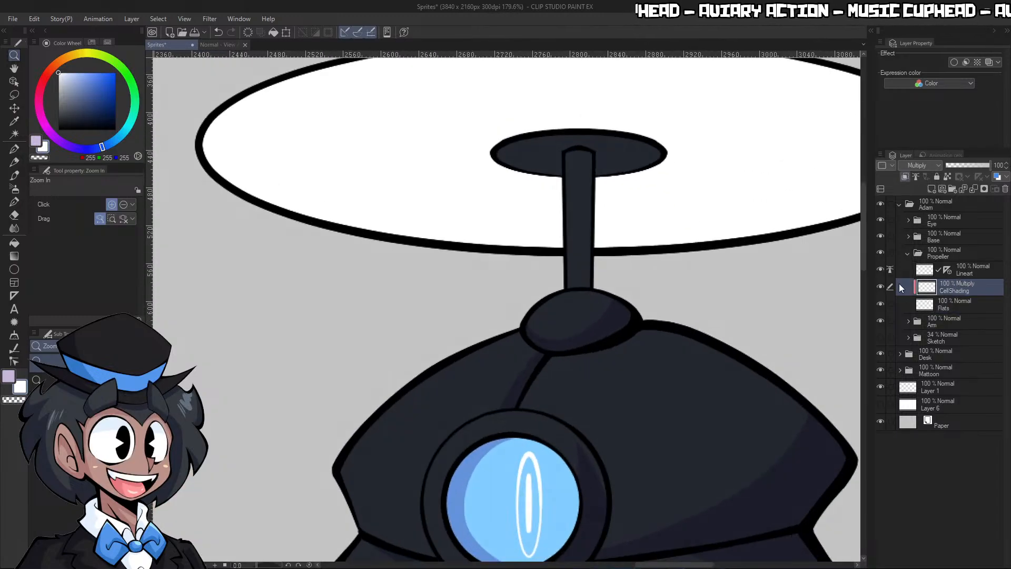
key("x")
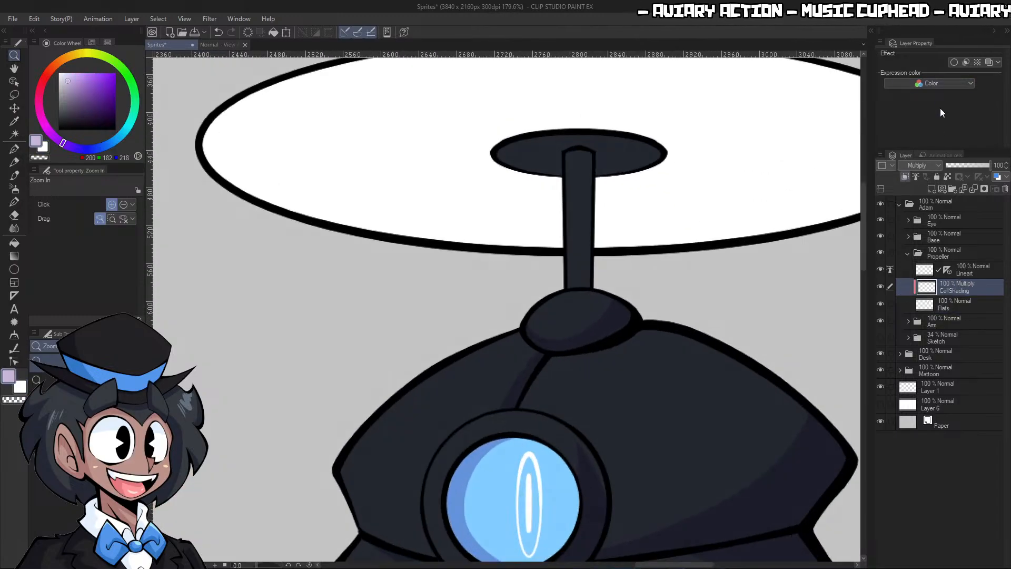
scroll(605, 149, "up", 5)
key("p")
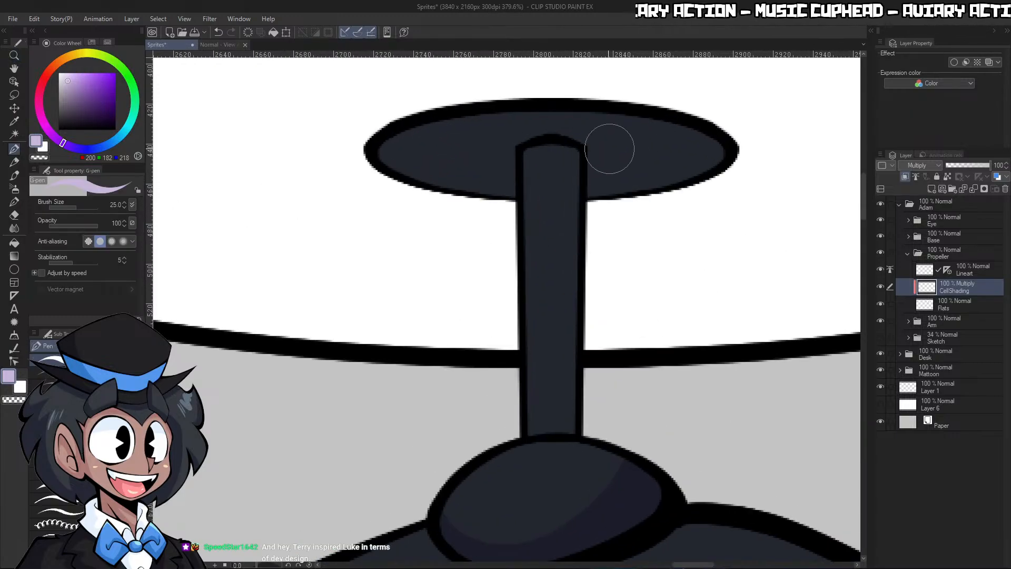
key("bracketleft")
key("bracketleft")
mouse_move(584, 100)
left_mouse_down()
mouse_move(614, 151)
mouse_move(596, 162)
left_mouse_up()
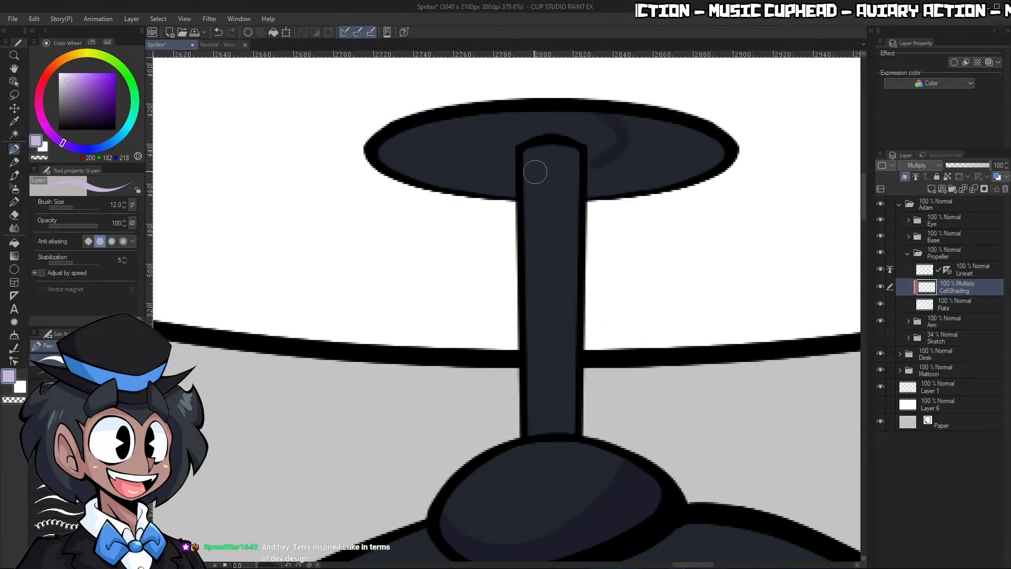
mouse_move(510, 170)
left_mouse_down()
mouse_move(473, 168)
mouse_move(390, 159)
mouse_move(515, 177)
left_mouse_up()
Undo the shadow fill covering the whole hub and refill only the area beyond the curved shadow edge right of the shaft
key("ctrl+z")
key("ctrl+z")
key("ctrl+z")
key("ctrl+z")
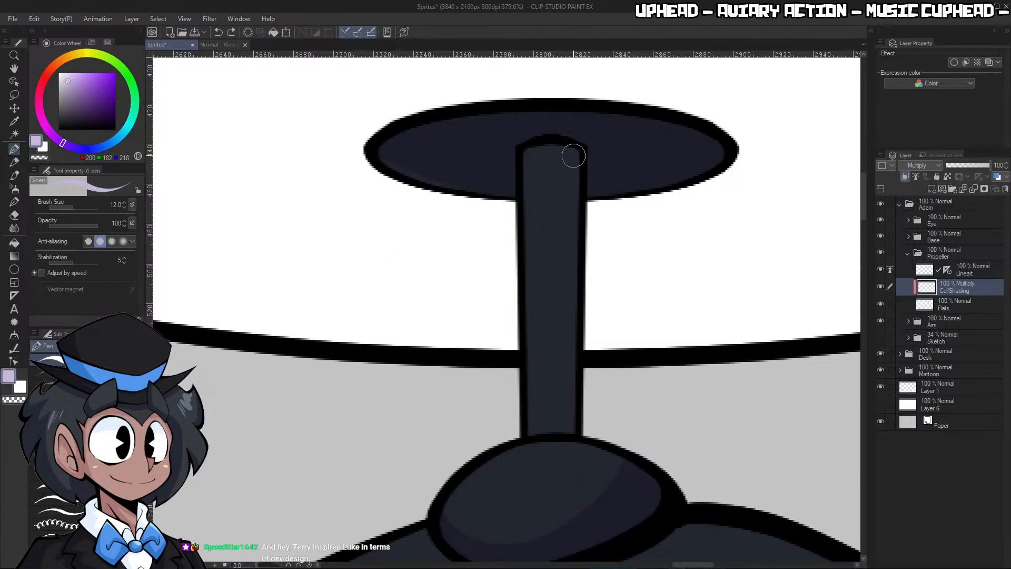
key("ctrl+y")
key("ctrl+y")
key("ctrl+y")
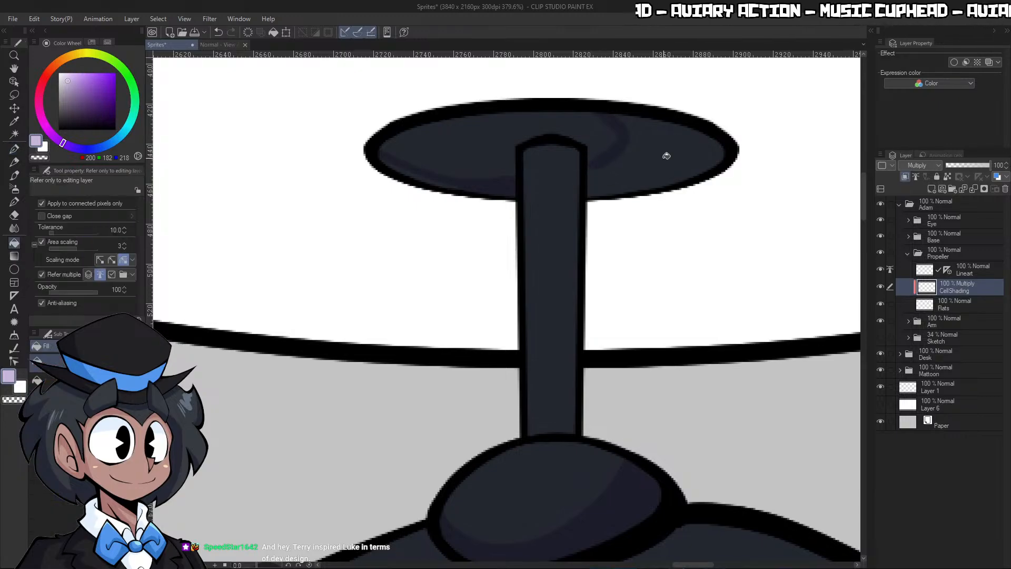
key("ctrl+y")
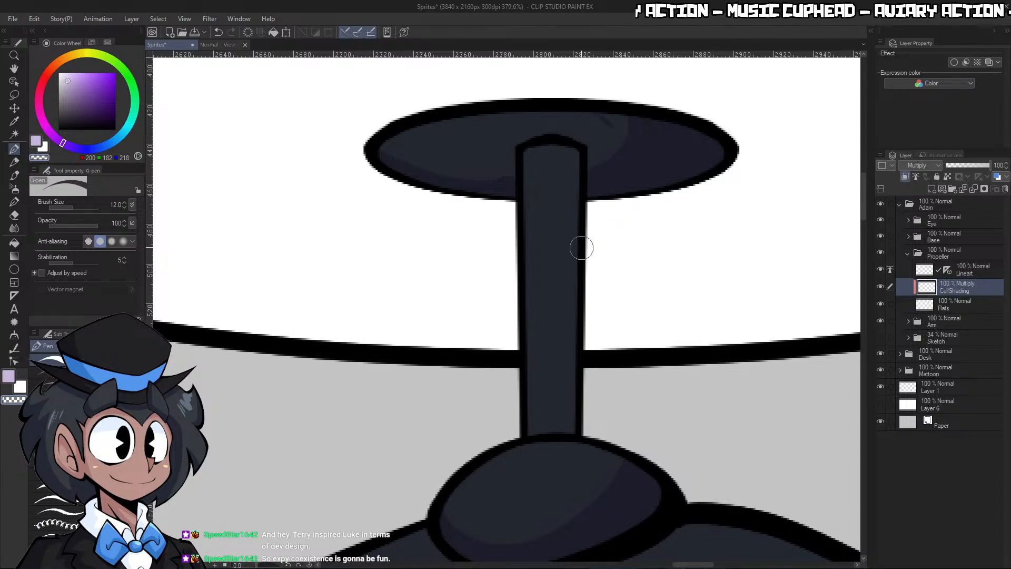
Shade the right side of the propeller shaft with brush size 8 and erase the stray mark on the hub
key("bracketleft")
key("bracketleft")
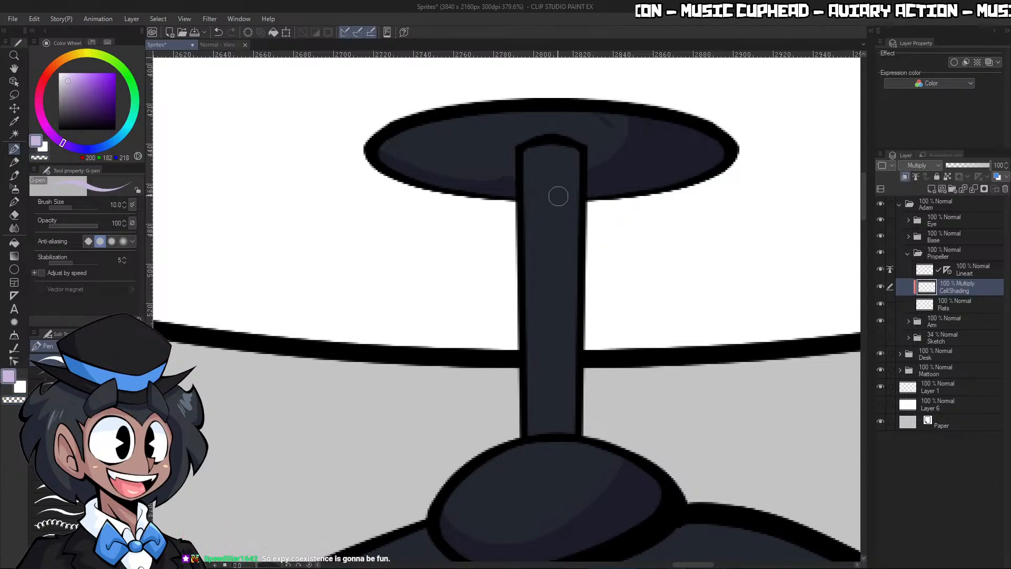
left_click_drag(565, 141, 563, 437)
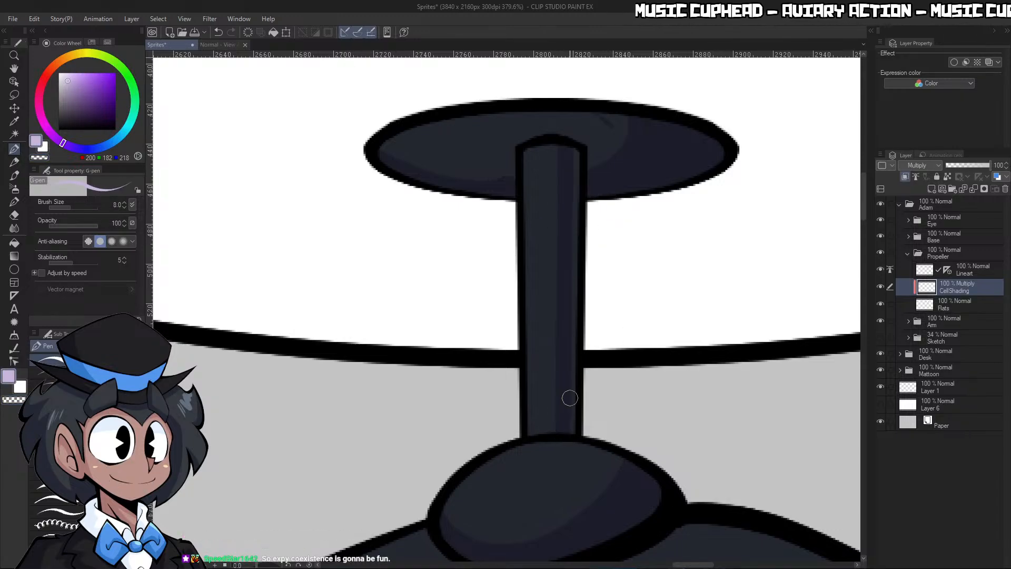
key("bracketright")
key("ctrl+space")
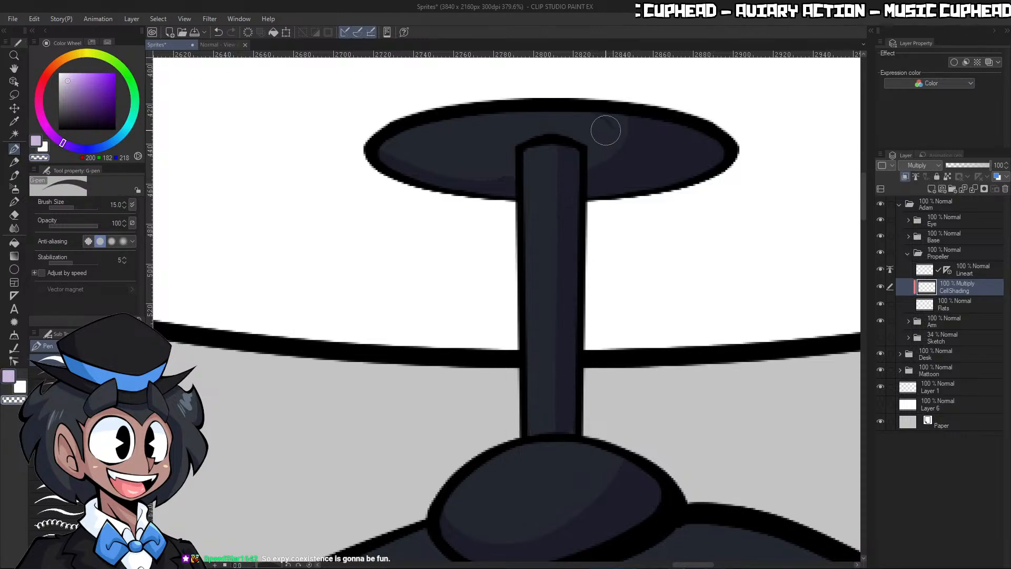
mouse_move(652, 137)
left_mouse_down()
mouse_move(637, 129)
mouse_move(704, 97)
mouse_move(620, 112)
mouse_move(576, 170)
mouse_move(661, 149)
left_mouse_up()
Select the white area of the propeller disc with the Auto select tool
key("ctrl+space")
key("w")
left_click(655, 156)
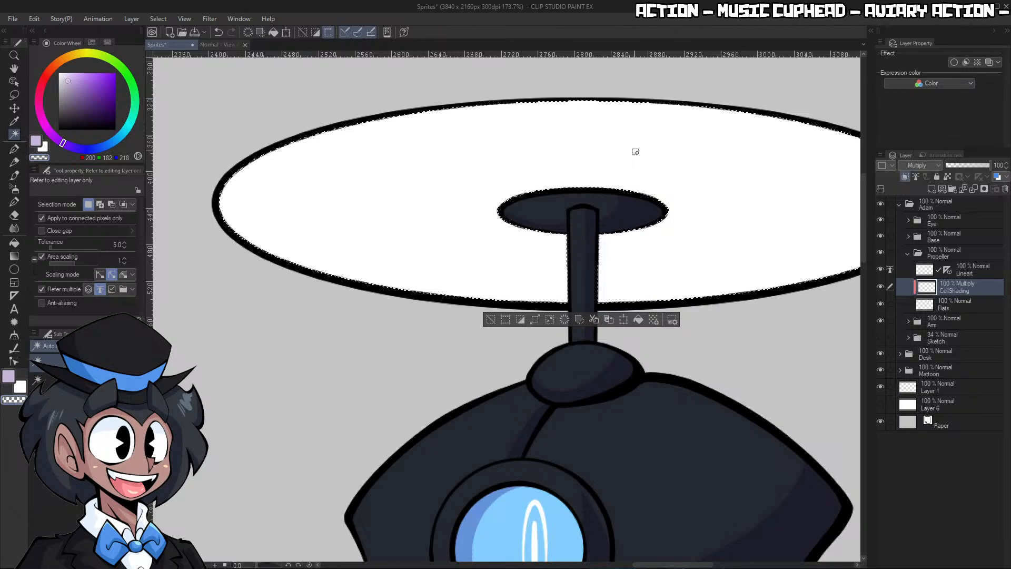
key("/")
left_click_drag(728, 318, 704, 316)
Try diagonal pale purple strokes on the disc left of the hub with brush sizes up to 40, and undo them
key("p")
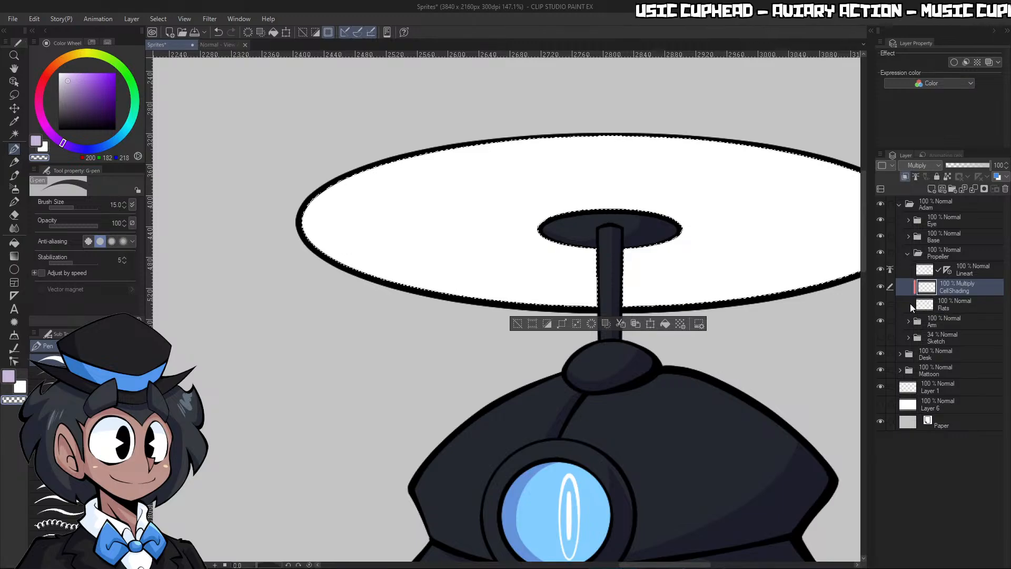
key("bracketright")
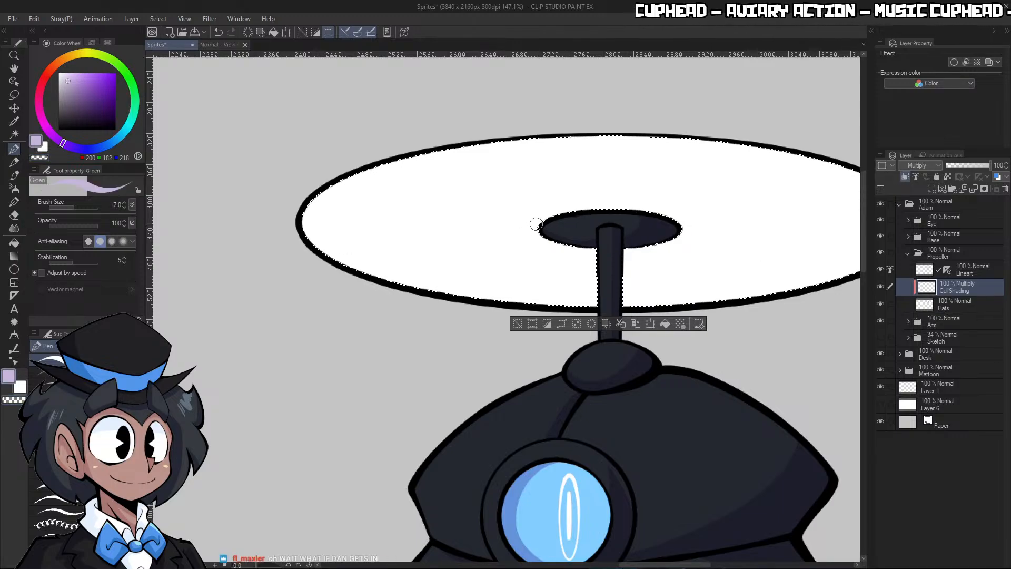
key("bracketleft")
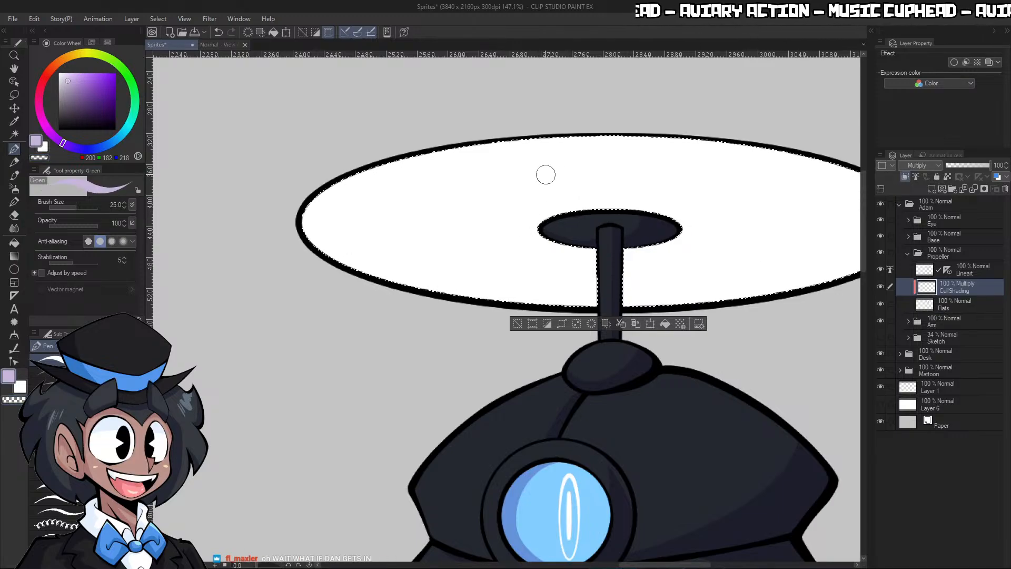
left_click_drag(534, 180, 564, 164, "ctrl")
key("bracketleft")
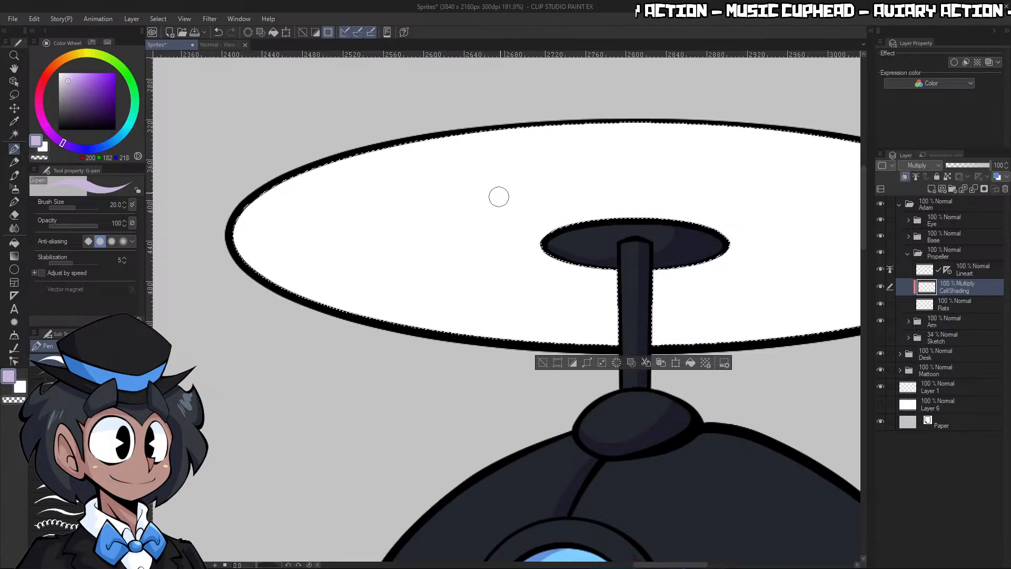
key("bracketright")
key("bracketright")
key("bracketright")
mouse_move(509, 241)
left_mouse_down()
mouse_move(555, 197)
mouse_move(446, 233)
left_mouse_up()
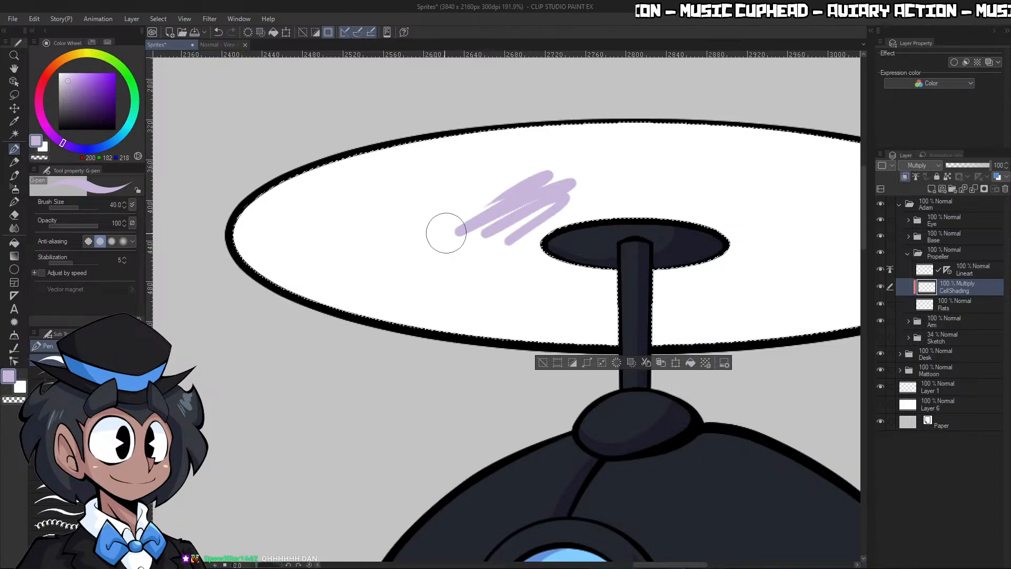
key("ctrl+z")
Try thinner pale purple streaks on the propeller disc with brush size 25, check them against the whole robot and undo them
key("bracketleft")
key("bracketleft")
mouse_move(516, 231)
left_mouse_down()
mouse_move(553, 196)
mouse_move(539, 181)
mouse_move(424, 228)
mouse_move(372, 226)
mouse_move(413, 151)
mouse_move(333, 191)
mouse_move(274, 268)
left_mouse_up()
key("ctrl+space")
left_click_drag(562, 123, 670, 119)
left_click_drag(665, 156, 611, 137)
key("ctrl+z")
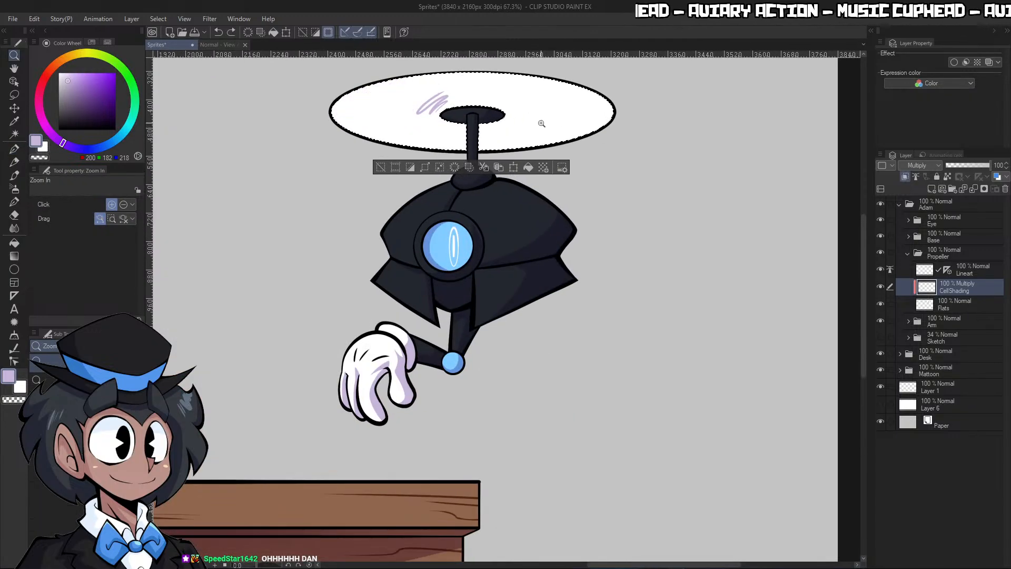
left_click_drag(541, 123, 535, 99)
key("ctrl+z")
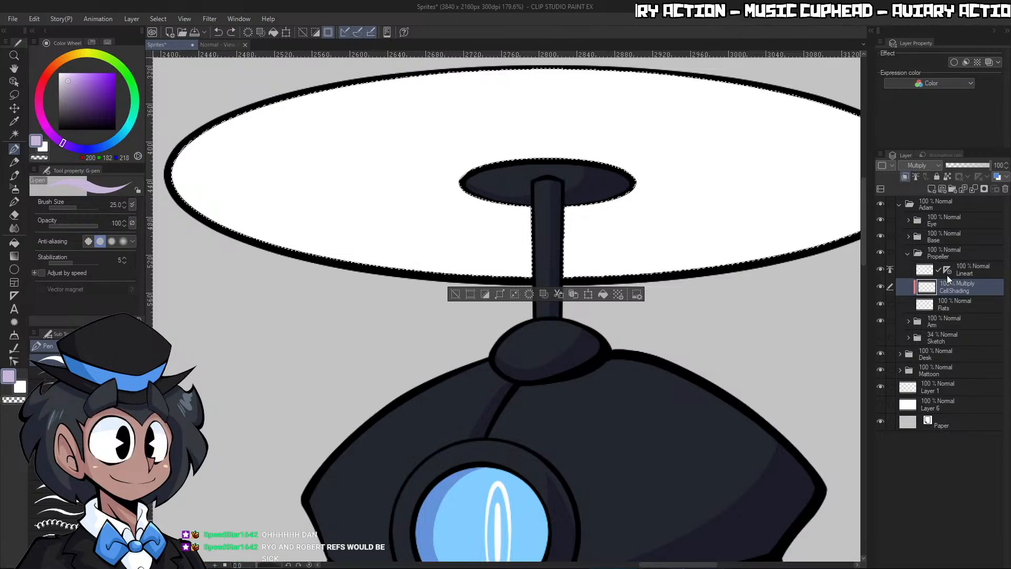
Move the symmetry ruler from the propeller's Lineart layer to its CellShading layer and undo the stray strokes
left_click_drag(947, 275, 948, 287)
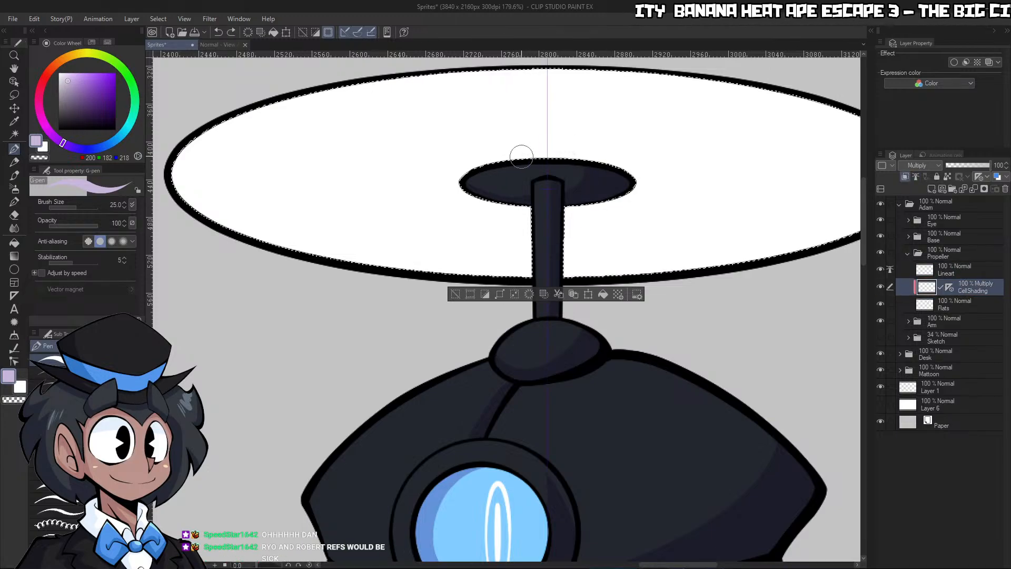
key("ctrl+z")
key("ctrl+z")
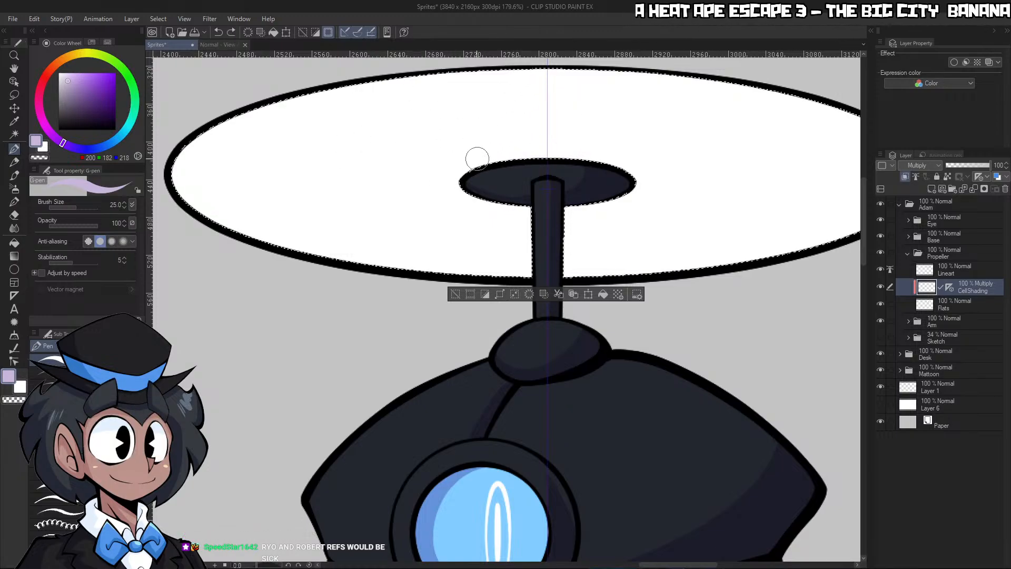
Try mirrored pale purple scribbles on the disc's upper sides and beside the shaft, and clear them from the selection
mouse_move(469, 158)
left_mouse_down()
mouse_move(378, 192)
mouse_move(453, 119)
mouse_move(425, 119)
mouse_move(341, 165)
mouse_move(425, 94)
mouse_move(294, 157)
mouse_move(347, 108)
mouse_move(254, 143)
mouse_move(339, 73)
mouse_move(319, 105)
left_mouse_up()
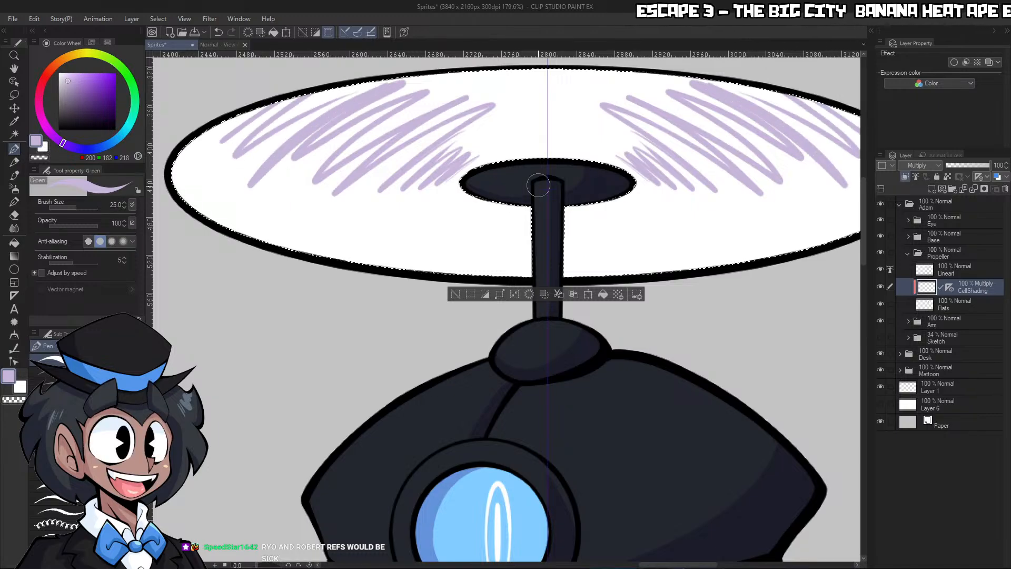
left_click_drag(482, 268, 603, 263)
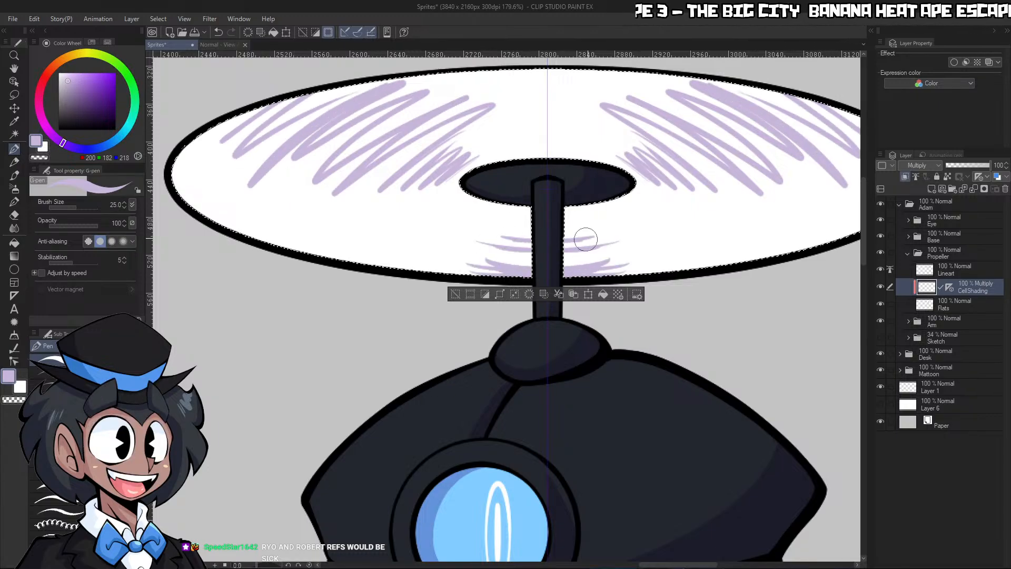
key("ctrl+space")
left_click_drag(604, 150, 628, 93)
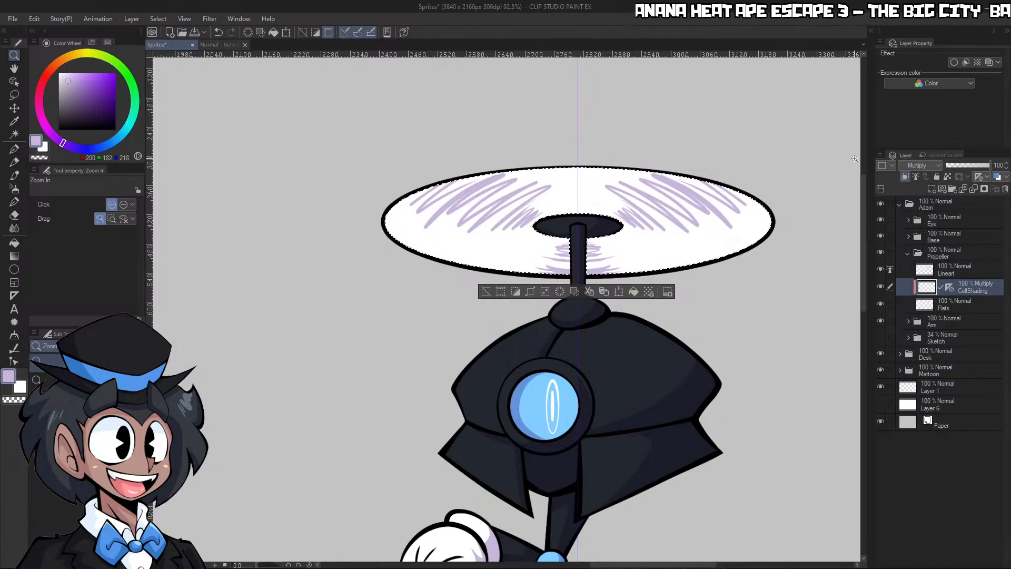
key("Delete")
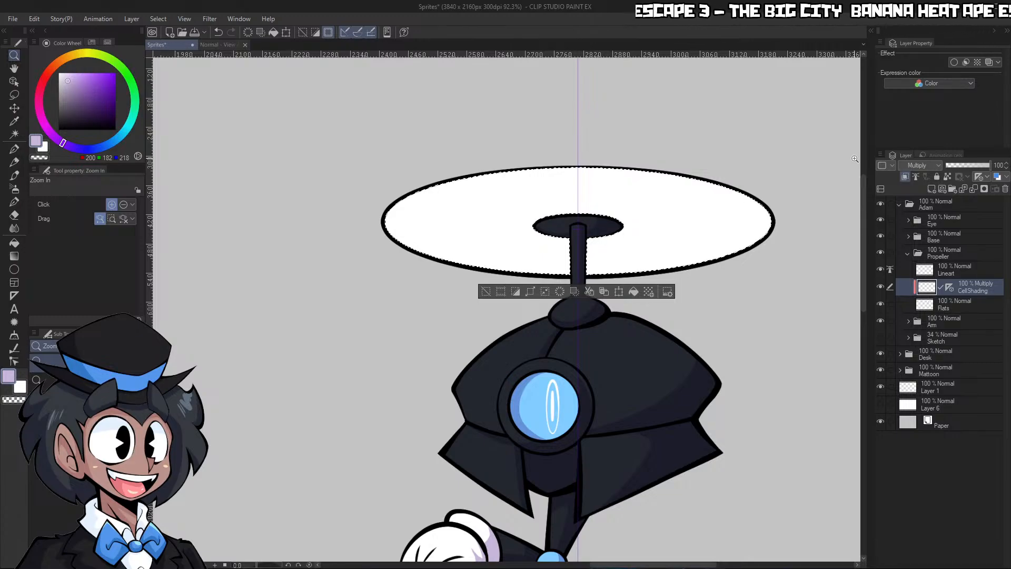
Try mirrored pale purple strokes beside the propeller hub with brush sizes from 50 down to 25, and undo them
left_click(545, 216)
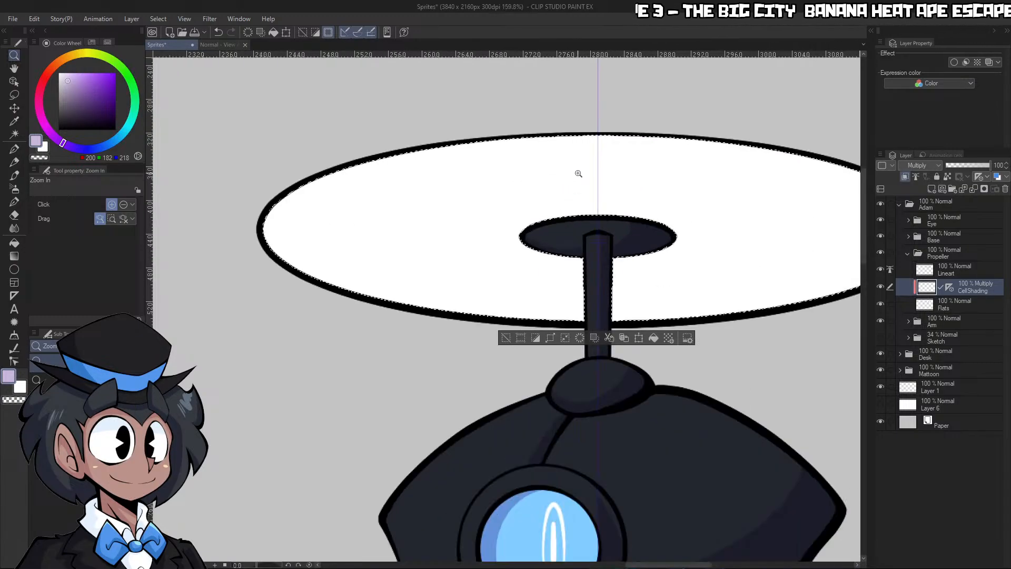
key("p")
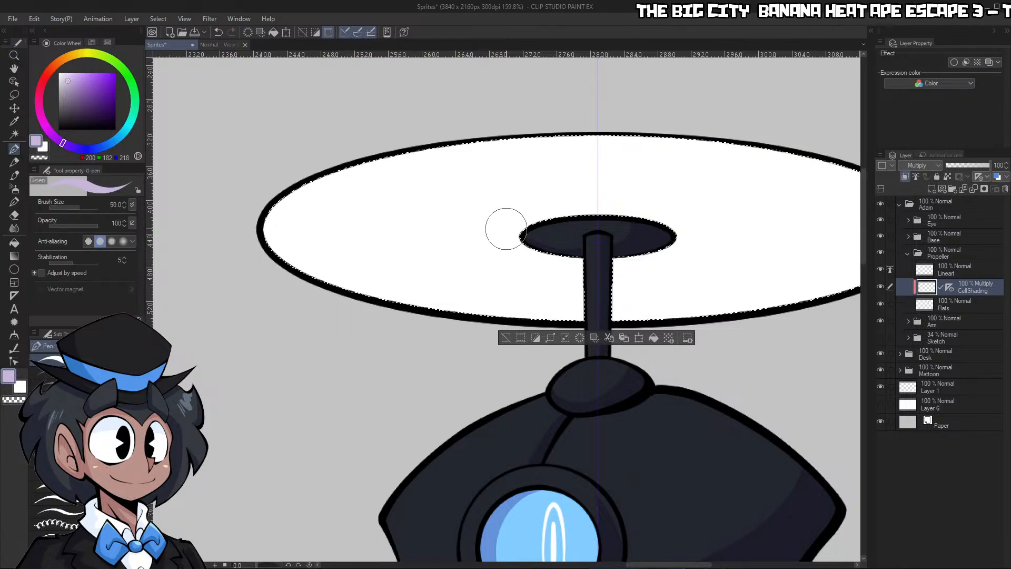
mouse_move(530, 207)
left_mouse_down()
mouse_move(502, 256)
mouse_move(550, 194)
left_mouse_up()
key("ctrl+z")
key("bracketleft")
key("bracketleft")
key("bracketleft")
left_click_drag(496, 247, 562, 192)
key("ctrl+z")
key("ctrl+z")
mouse_move(518, 251)
left_mouse_down()
mouse_move(492, 248)
mouse_move(482, 233)
mouse_move(516, 189)
mouse_move(492, 156)
mouse_move(358, 253)
mouse_move(332, 158)
mouse_move(295, 248)
mouse_move(389, 125)
left_mouse_up()
key("ctrl+space")
left_click_drag(713, 104, 743, 100)
key("ctrl+z")
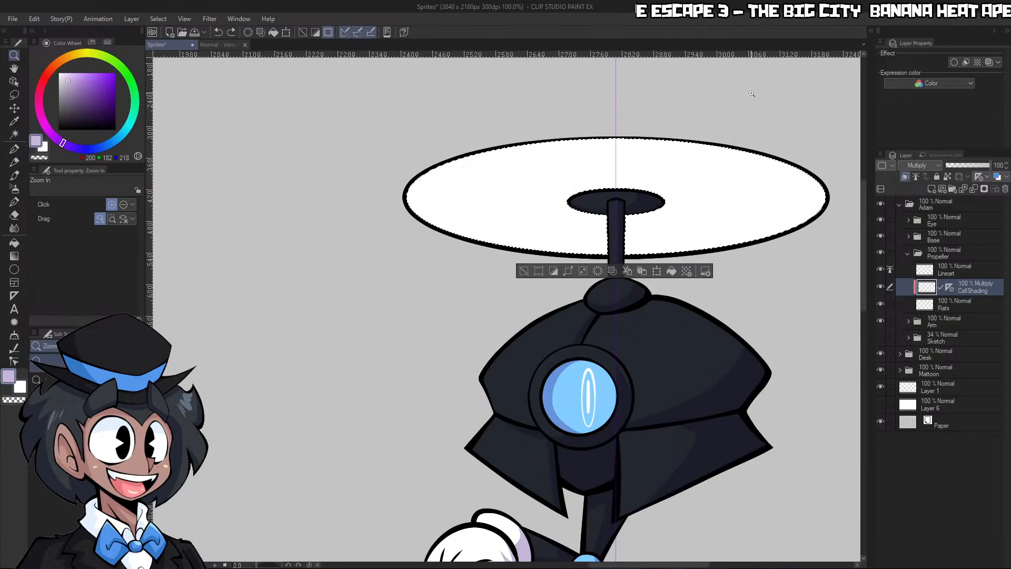
Show the Sketch folder and hide the propeller's Flats, keeping its CellShading layer visible over the sketch
left_click(880, 338)
left_click(881, 303)
left_click(880, 286)
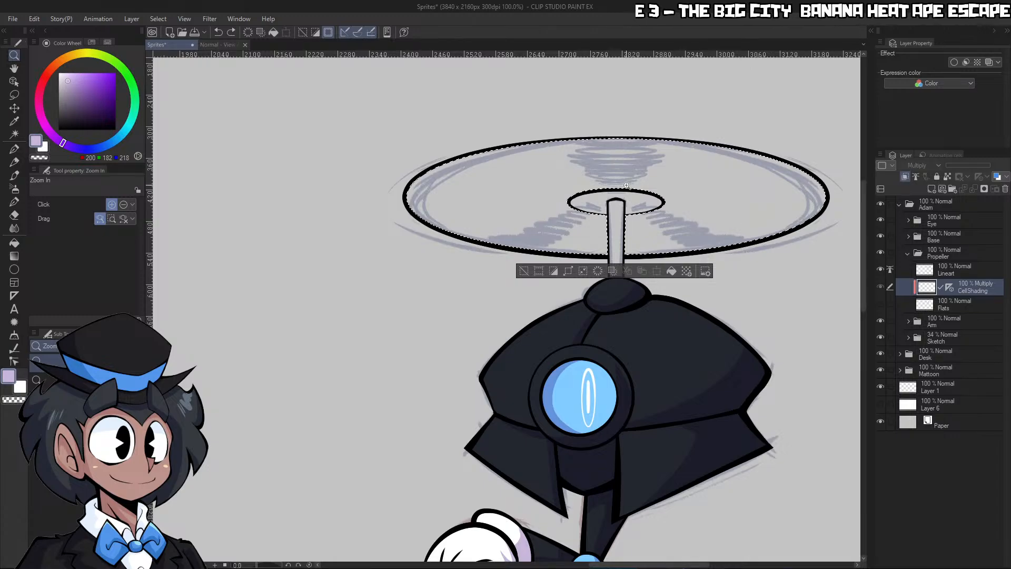
left_click(880, 286)
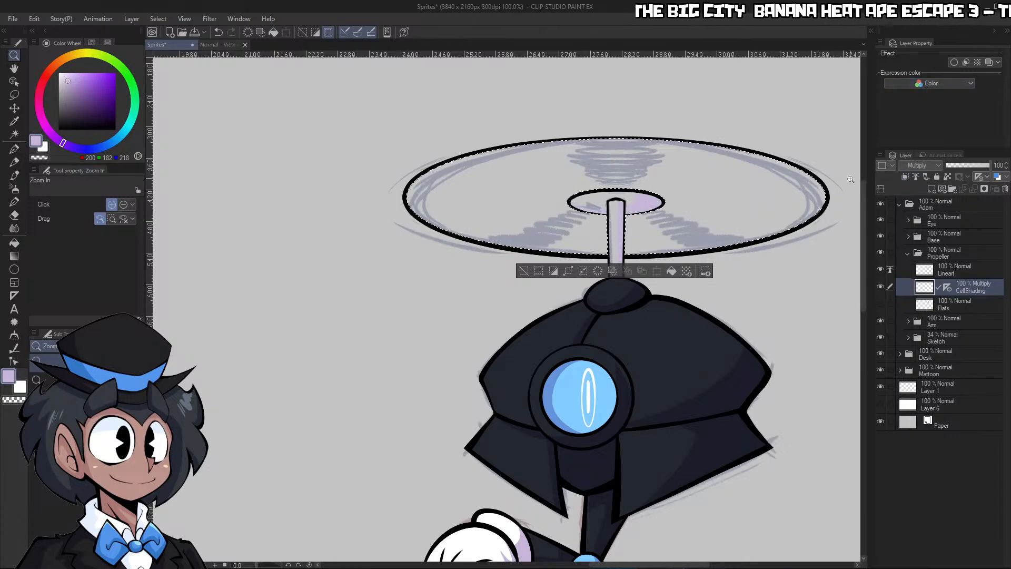
Paint mirrored pale purple motion streaks with the G-pen at size 25 over the sketched marks above and below the hub
left_click(626, 190)
key("p")
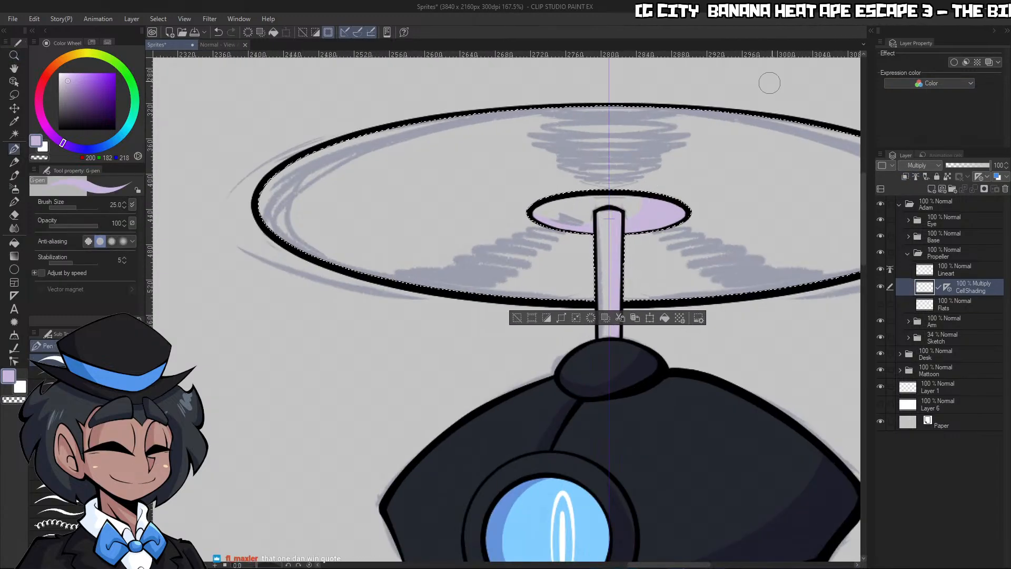
scroll(626, 194, "up", 1)
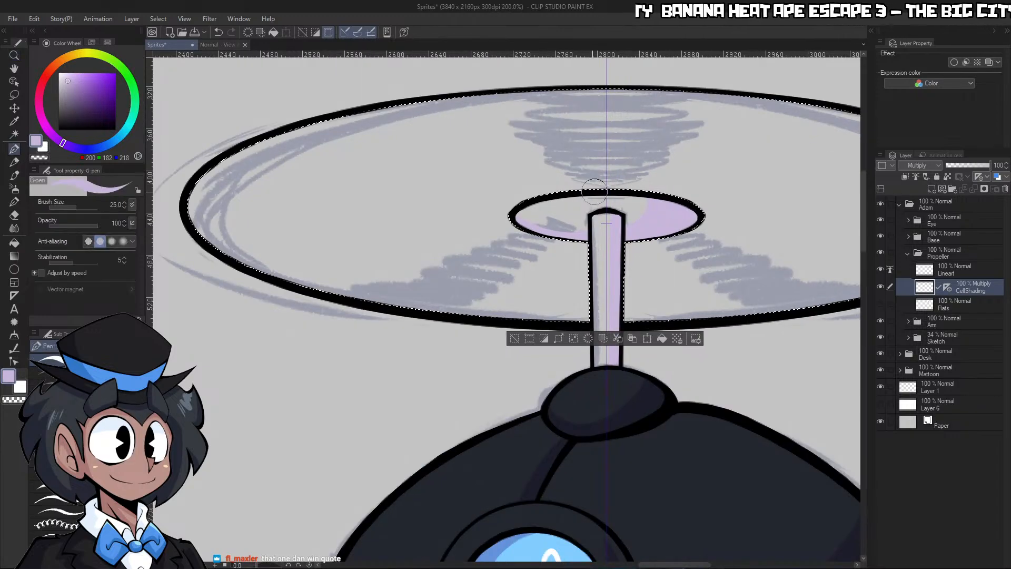
mouse_move(559, 98)
left_mouse_down()
mouse_move(630, 98)
mouse_move(528, 125)
mouse_move(619, 160)
left_mouse_up()
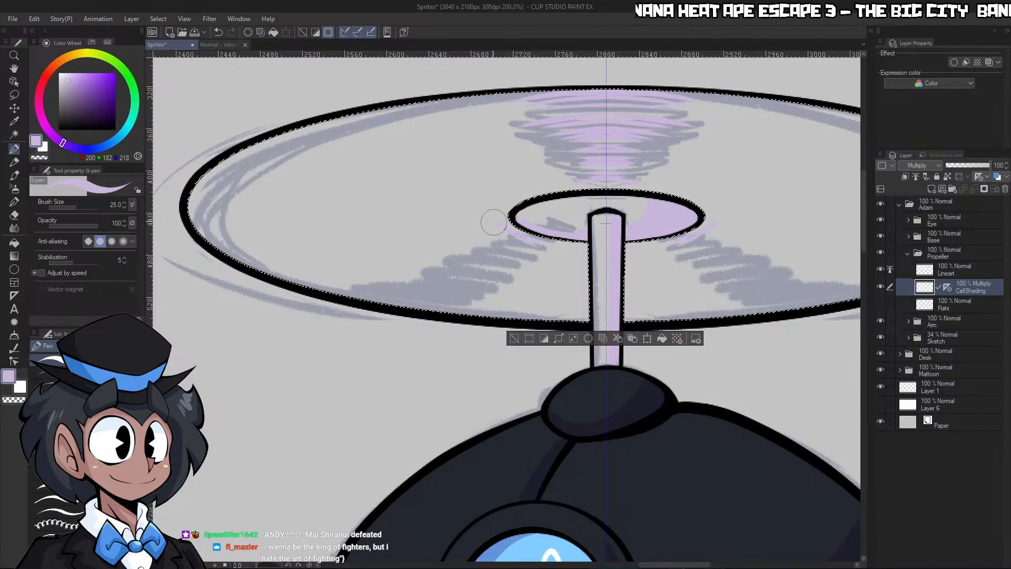
left_click_drag(424, 227, 517, 302)
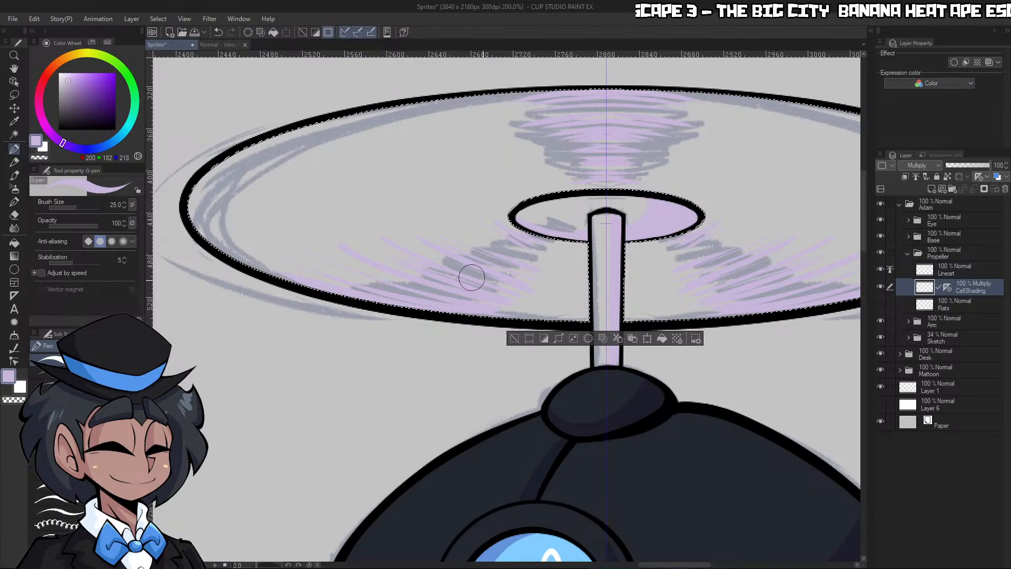
mouse_move(457, 241)
left_mouse_down()
mouse_move(521, 259)
mouse_move(542, 241)
left_mouse_up()
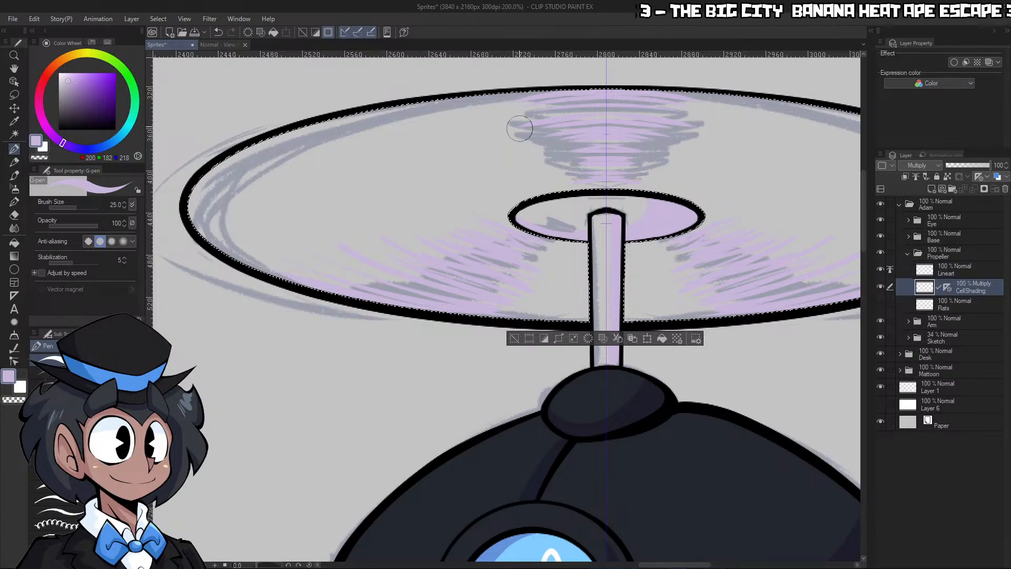
Thicken the pale purple streaks between the hub and the disc's upper rim
left_click_drag(608, 195, 659, 149)
left_click_drag(516, 119, 652, 110)
left_click_drag(526, 101, 702, 104)
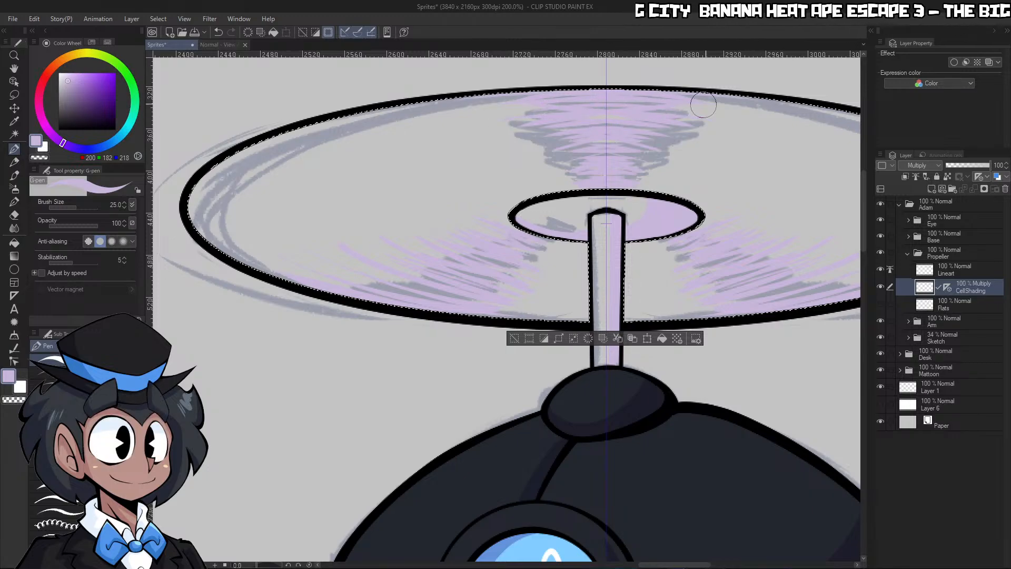
Show the propeller's Flats layer again, compare the disc with the full artwork and deselect the disc area
left_click(881, 305)
key("ctrl+space")
left_click_drag(794, 301, 837, 308)
key("g")
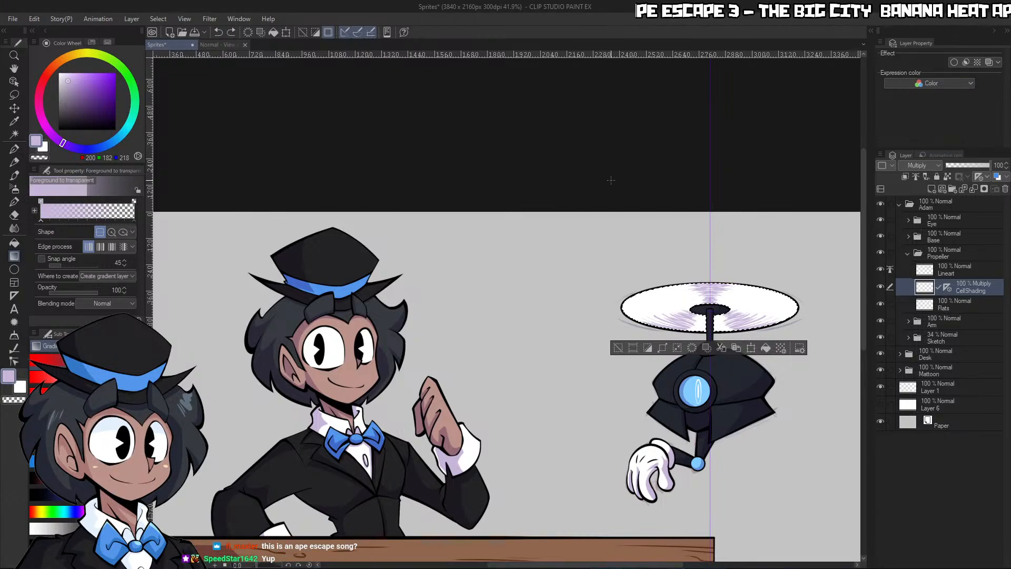
key("g")
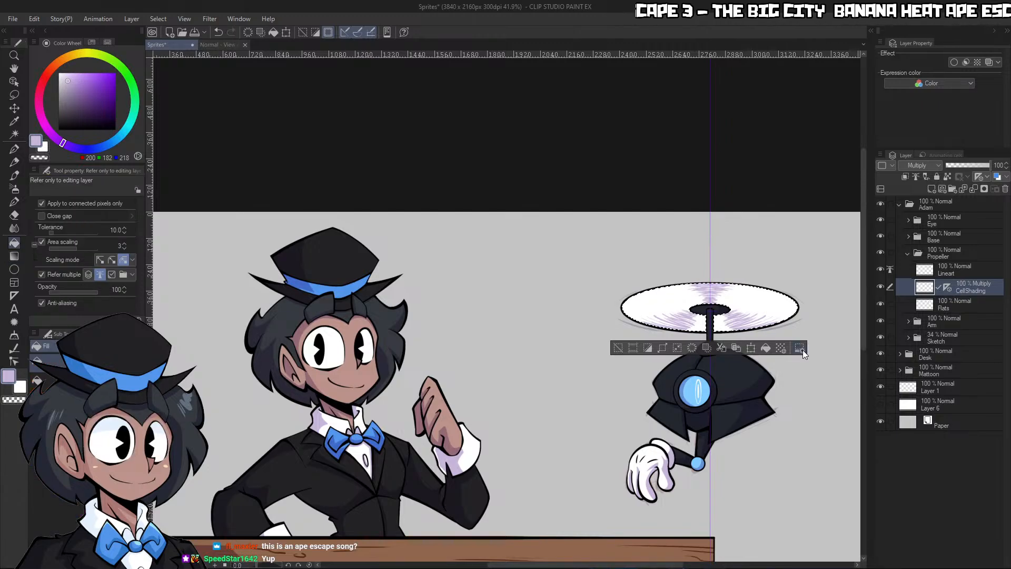
key("ctrl+d")
scroll(807, 336, "up", 5)
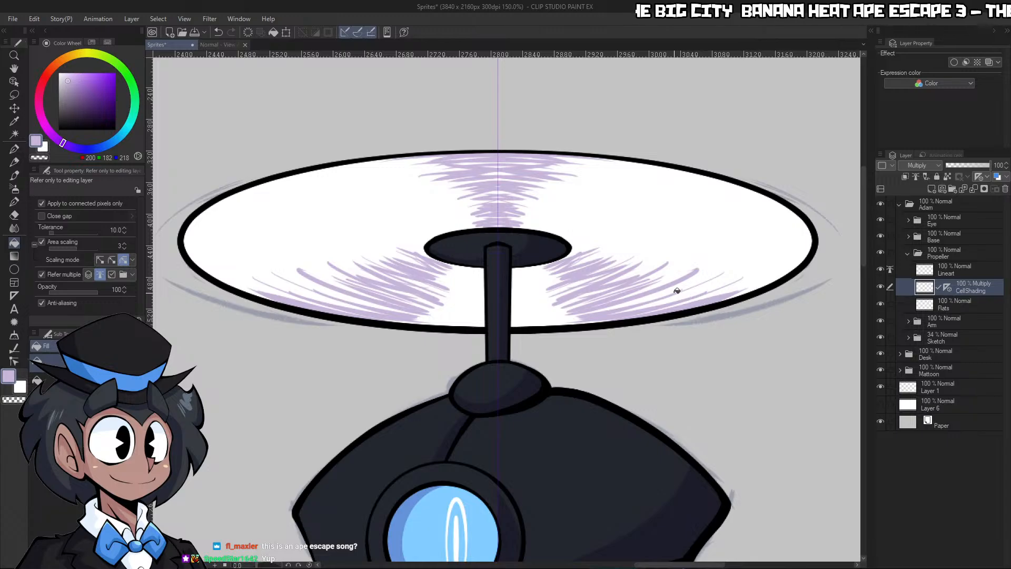
Erase all the purple streaks from the propeller disc using the G-pen with transparent colour
key("p")
key("c")
mouse_move(497, 232)
left_mouse_down()
mouse_move(451, 221)
mouse_move(439, 179)
mouse_move(472, 138)
mouse_move(378, 167)
left_mouse_up()
mouse_move(428, 263)
left_mouse_down()
mouse_move(414, 256)
mouse_move(443, 272)
mouse_move(355, 248)
mouse_move(337, 295)
mouse_move(295, 311)
left_mouse_up()
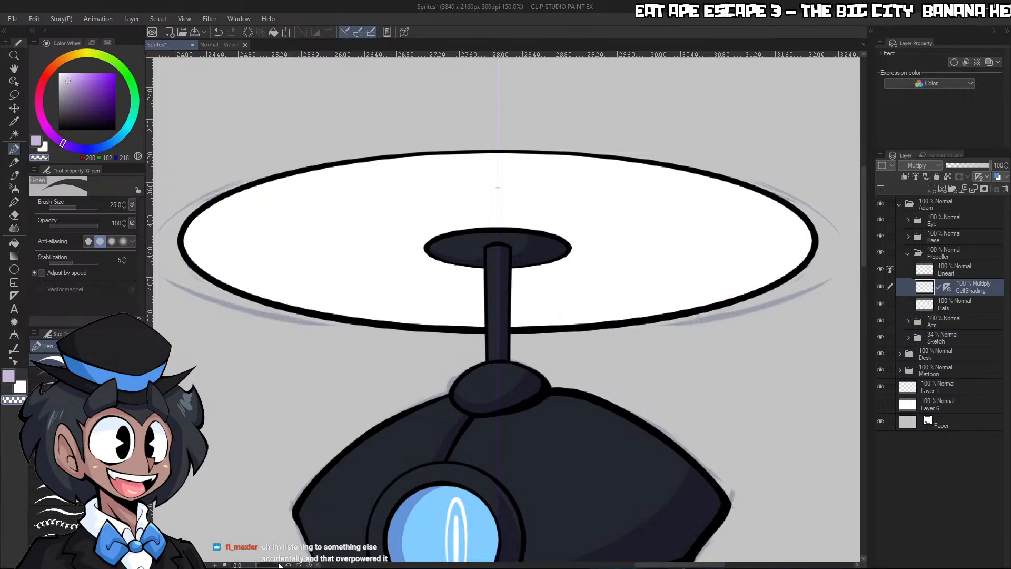
Rotate the canvas, scribble mirrored pale purple streaks above and diagonally below the hub, and reset the rotation
left_click_drag(257, 564, 270, 564)
key("ctrl+space")
left_click_drag(651, 149, 674, 153)
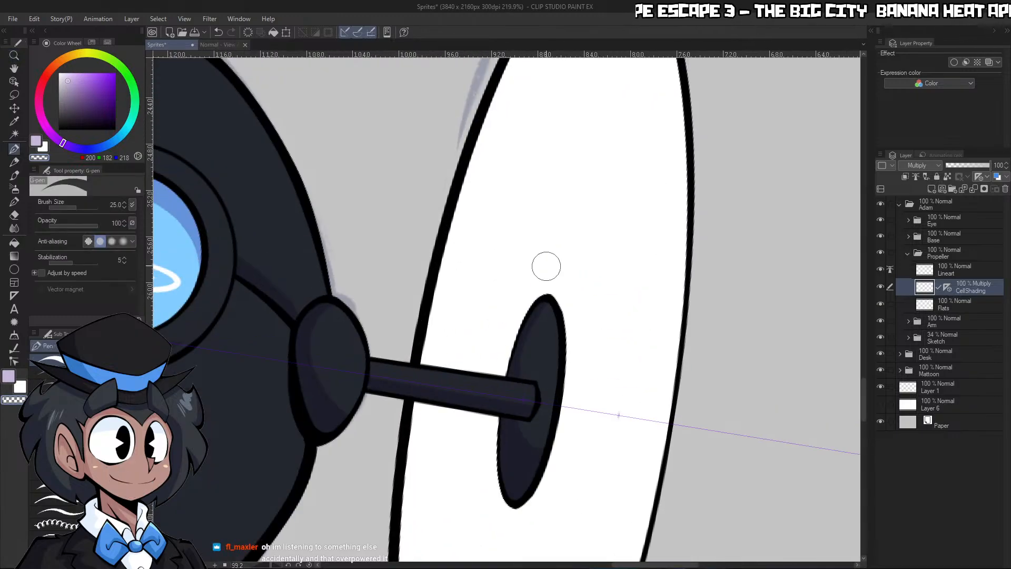
key("c")
mouse_move(514, 315)
left_mouse_down()
mouse_move(535, 232)
mouse_move(534, 200)
mouse_move(505, 205)
mouse_move(438, 249)
mouse_move(465, 192)
left_mouse_up()
mouse_move(556, 414)
left_mouse_down()
mouse_move(583, 372)
mouse_move(627, 429)
mouse_move(647, 353)
left_mouse_up()
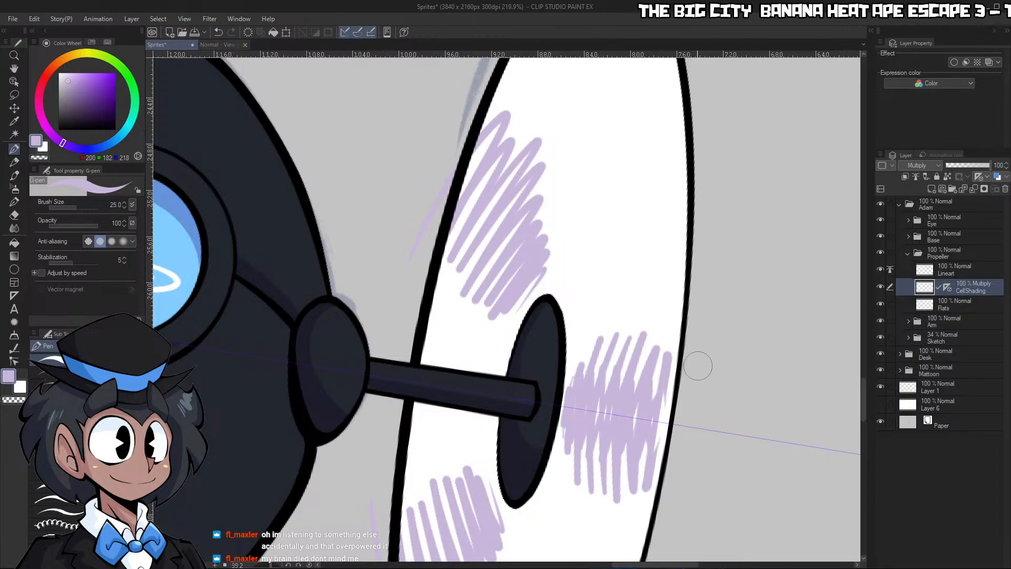
left_click(309, 565)
Clip CellShading to the layer below and redraw the streaks above the hub on the rotated canvas, widening them towards the rim
left_click(905, 177)
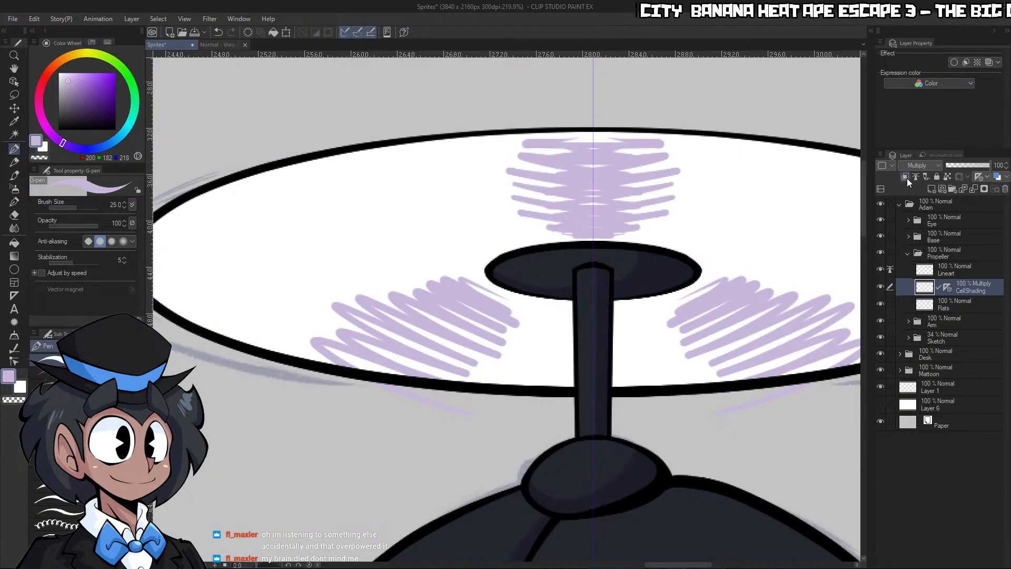
left_click(245, 565)
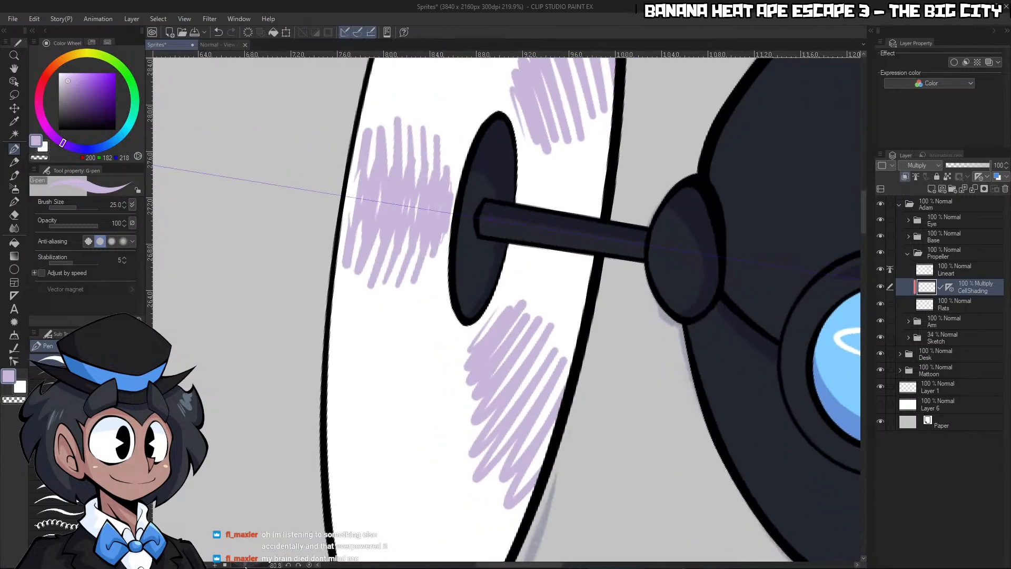
key("ctrl+z")
key("ctrl+y")
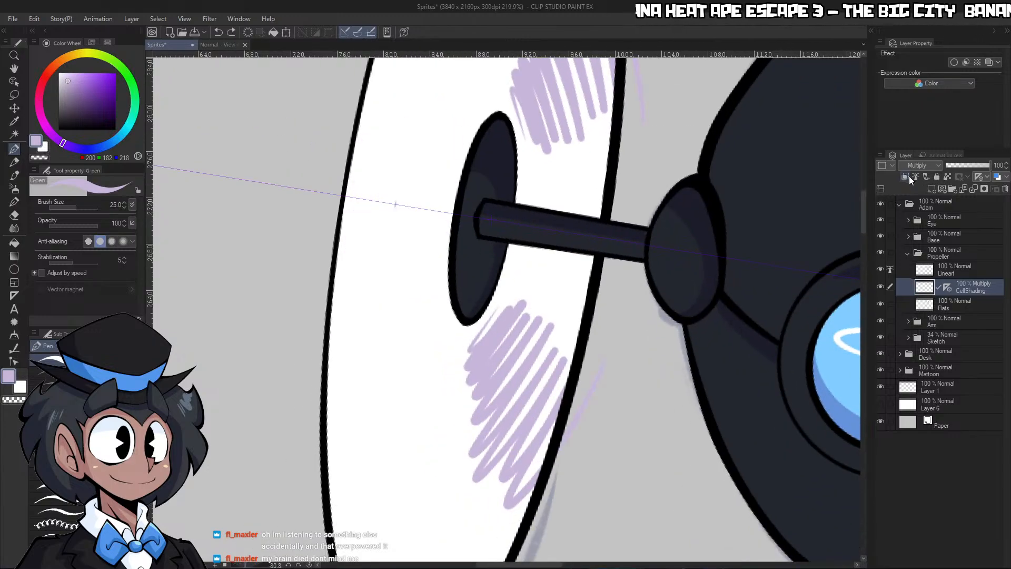
mouse_move(446, 189)
left_mouse_down()
mouse_move(436, 215)
mouse_move(419, 169)
mouse_move(326, 323)
left_mouse_up()
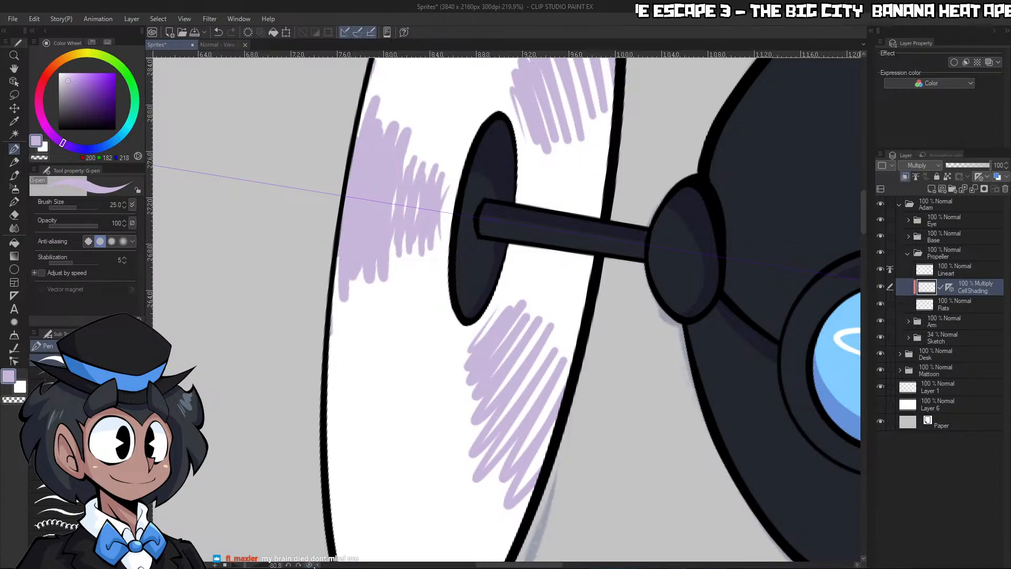
left_click(310, 565)
mouse_move(761, 205)
left_mouse_down()
mouse_move(720, 199)
mouse_move(737, 194)
left_mouse_up()
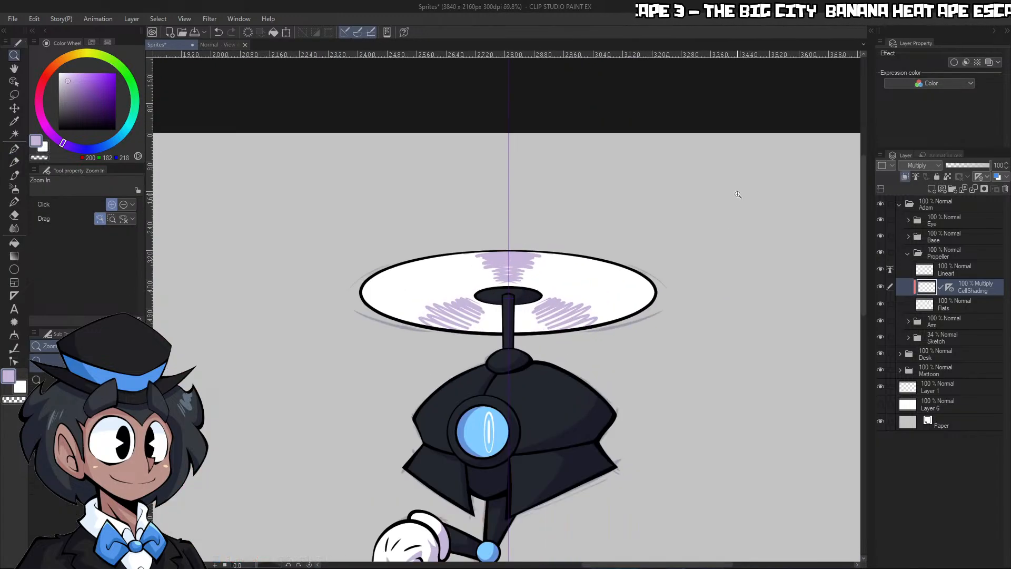
Undo the clipping and all the purple streaks on the propeller disc
key("ctrl+z")
key("ctrl+z")
key("ctrl+z")
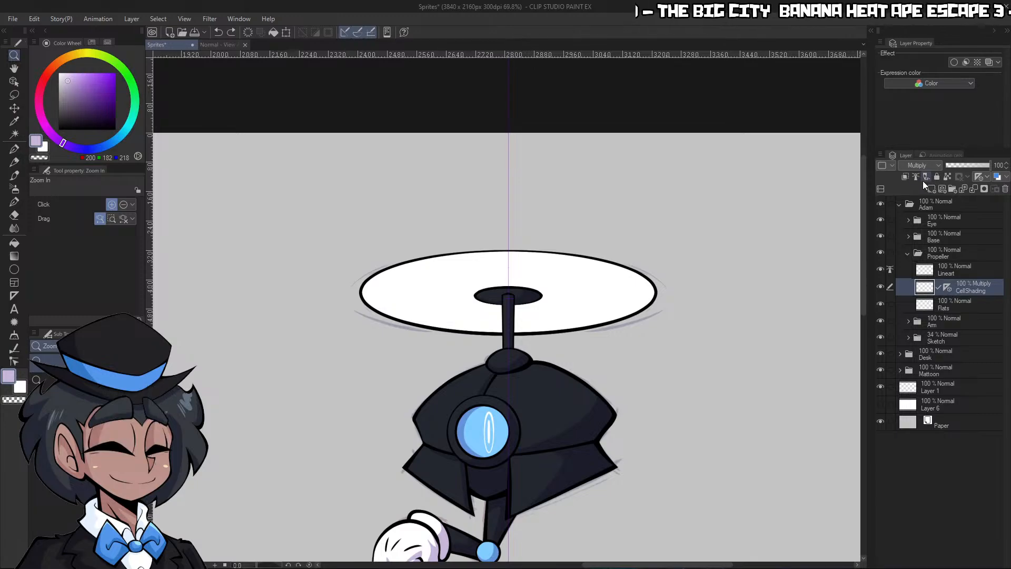
Clip the propeller's CellShading layer to the layer below and hide the Sketch folder
left_click(907, 177)
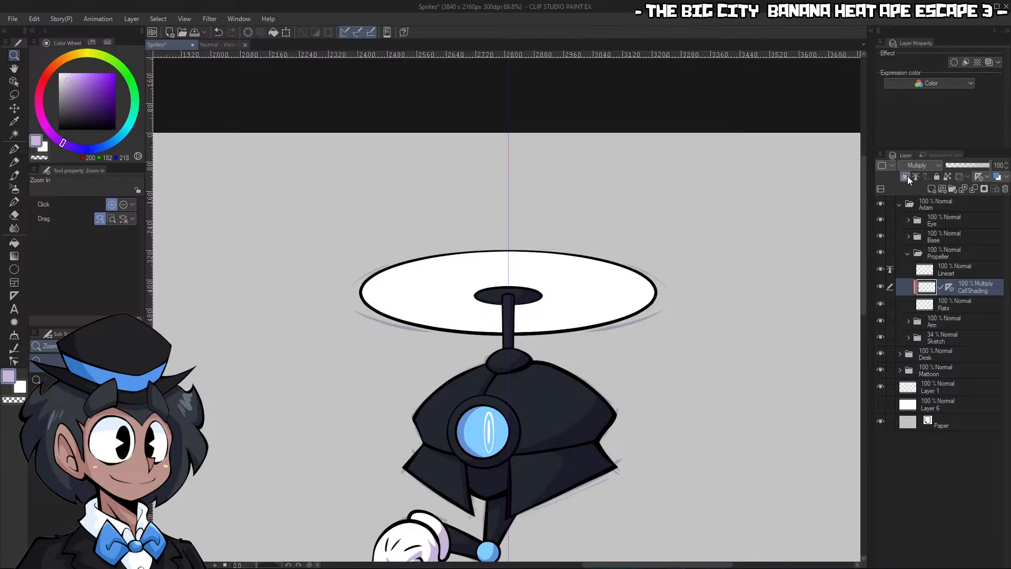
left_click(881, 323)
left_click(880, 320)
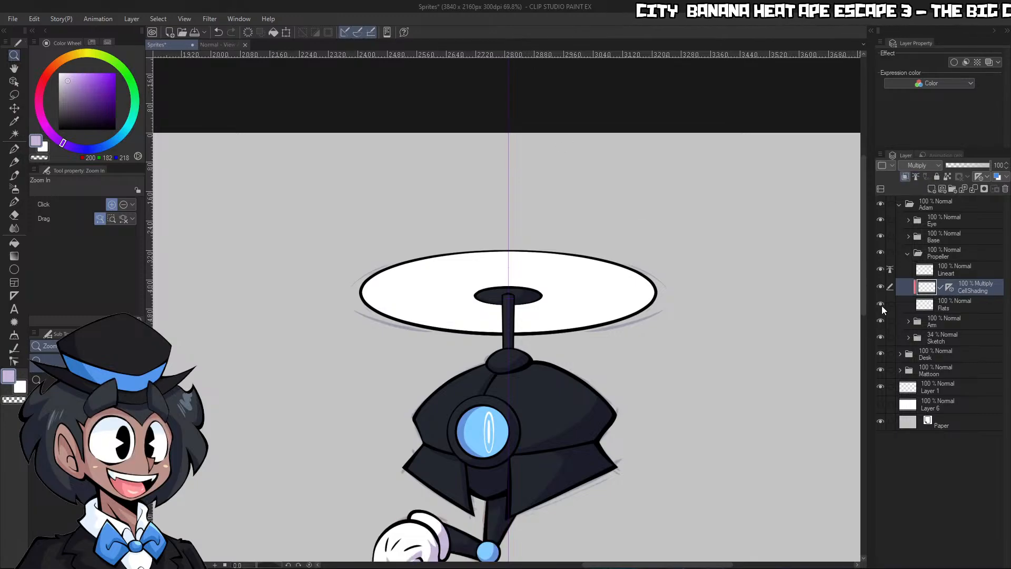
left_click(881, 338)
left_click_drag(616, 361, 586, 384)
mouse_move(450, 413)
left_mouse_down()
mouse_move(617, 377)
mouse_move(561, 379)
left_mouse_up()
left_click_drag(727, 379, 772, 379)
Add a new raster layer above the propeller's Lineart and name it Spin
left_click(969, 270)
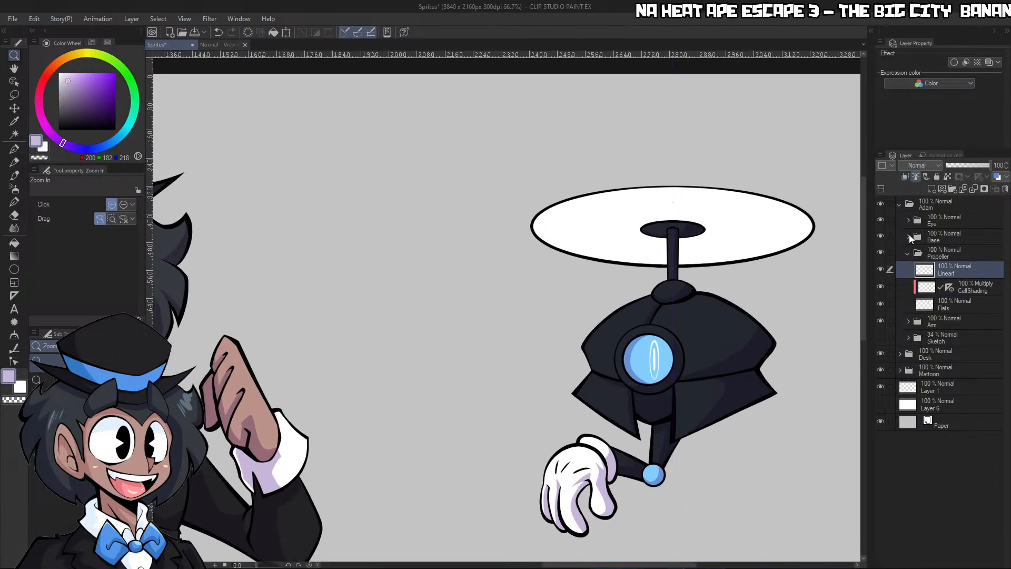
left_click_drag(798, 221, 836, 224)
left_click(931, 189)
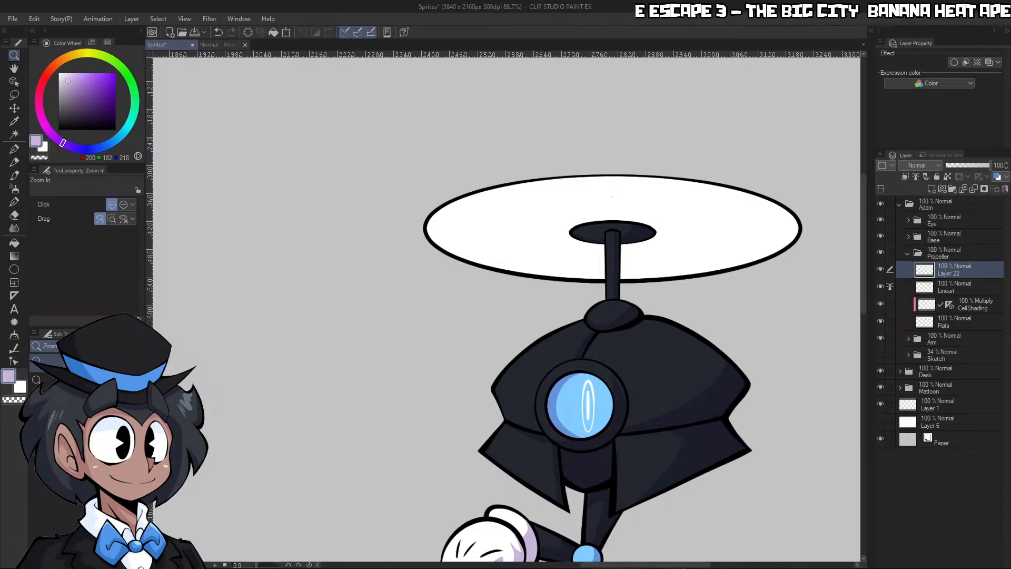
double_click(946, 271)
type("Spin")
key("Return")
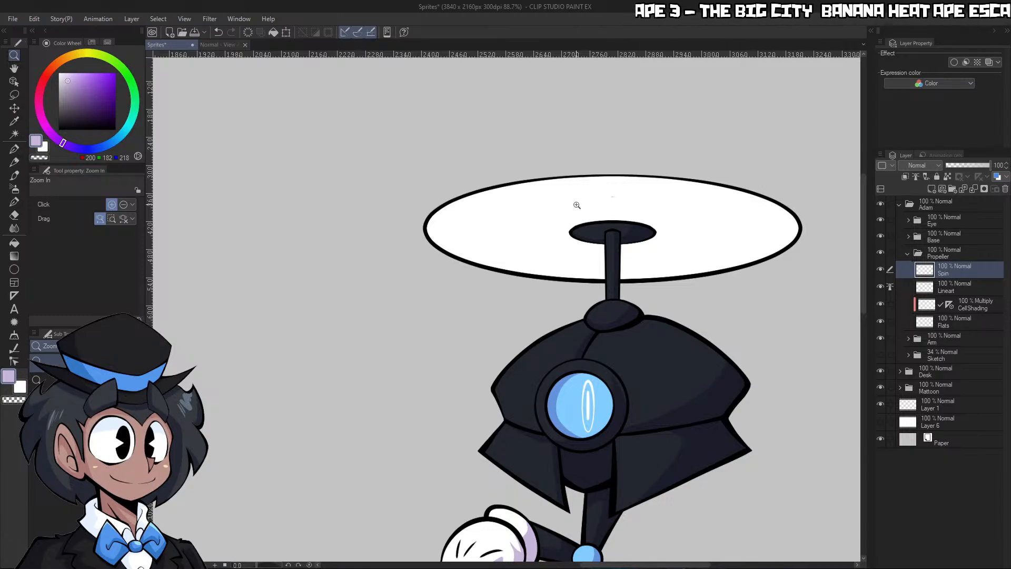
On the Spin layer, draw a white arc hugging the propeller disc's left rim with the G-pen at size 30
left_click(880, 286)
left_click(880, 285)
left_click(952, 309)
key("p")
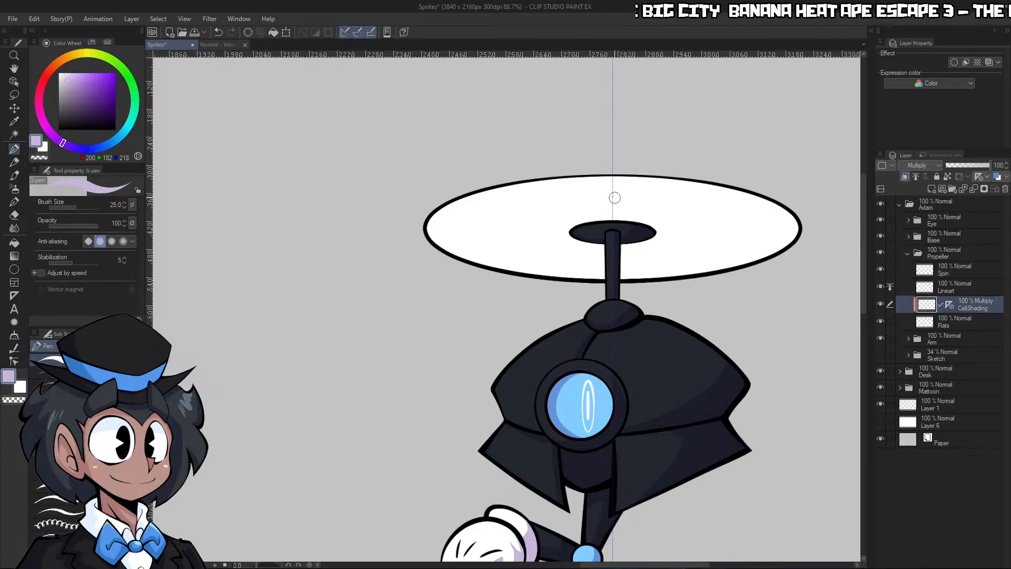
left_click(964, 276)
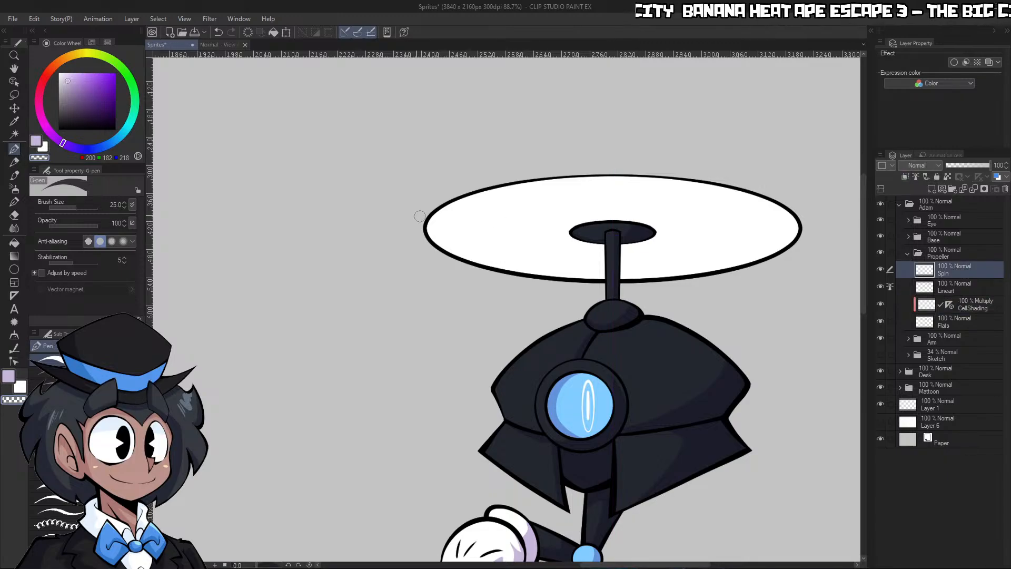
left_click(516, 238, "alt")
key("ctrl+space")
left_click_drag(475, 199, 500, 198)
key("]")
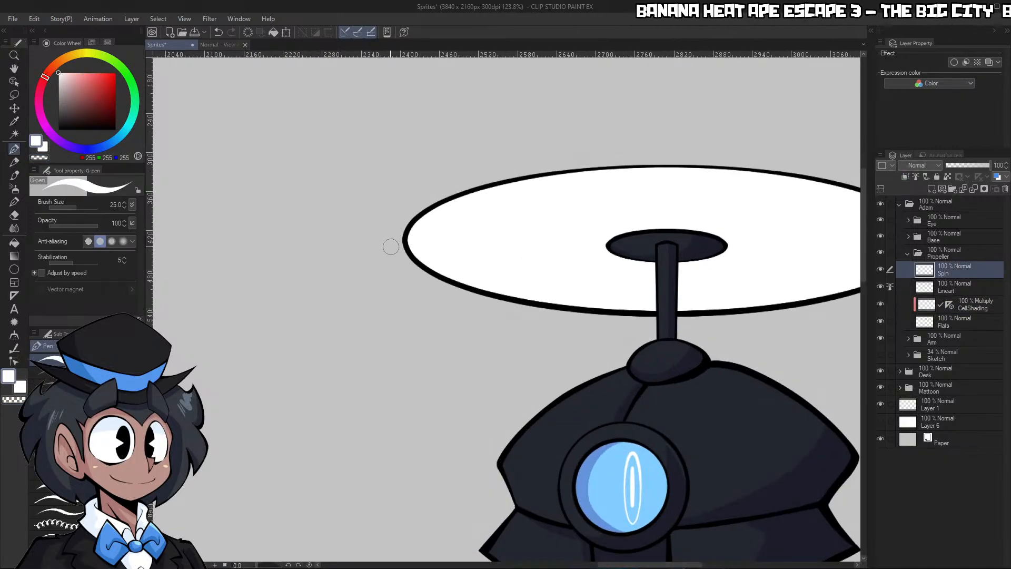
mouse_move(399, 259)
left_mouse_down()
mouse_move(390, 253)
mouse_move(468, 172)
mouse_move(389, 219)
mouse_move(507, 166)
left_mouse_up()
key("ctrl+z")
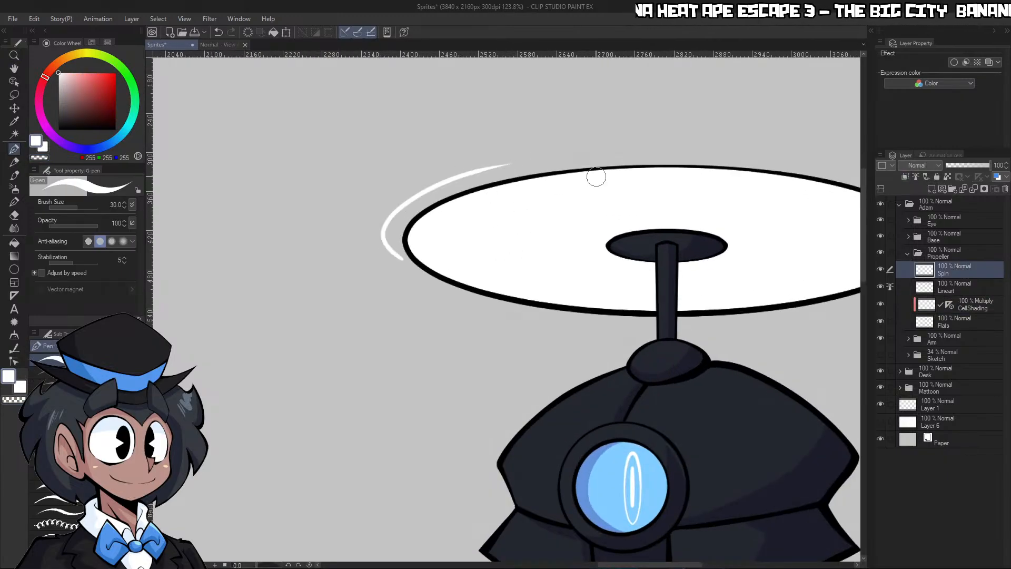
Draw a matching white spin arc around the propeller disc's right end and along its lower right rim
key("ctrl+space")
left_click_drag(583, 198, 501, 197)
left_click_drag(708, 216, 766, 217)
mouse_move(629, 248)
left_mouse_down()
mouse_move(737, 190)
mouse_move(728, 187)
left_mouse_up()
key("ctrl+z")
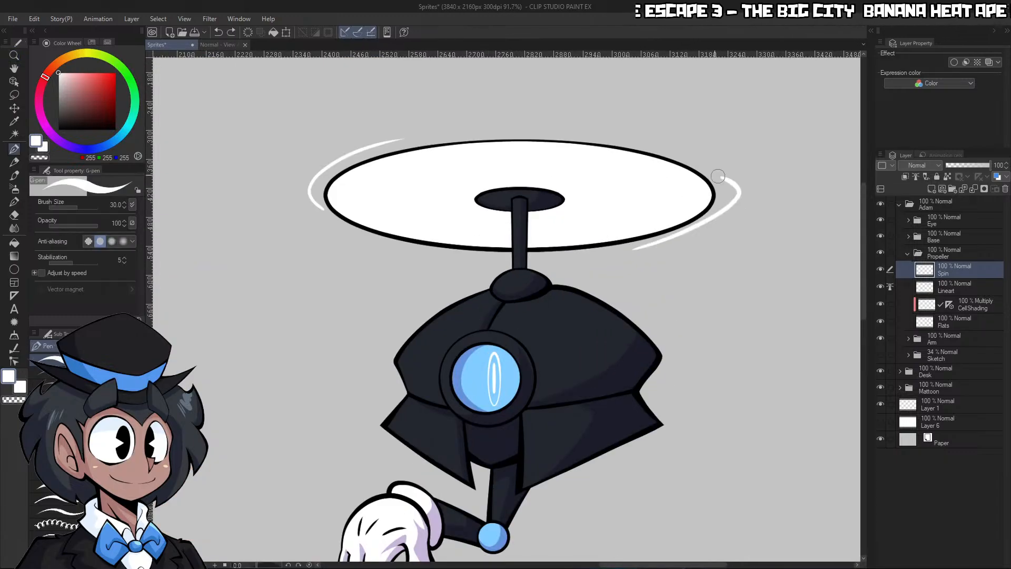
mouse_move(624, 252)
left_mouse_down()
mouse_move(716, 215)
mouse_move(734, 181)
mouse_move(683, 231)
mouse_move(752, 175)
left_mouse_up()
key("ctrl+z")
key("ctrl+z")
left_click_drag(627, 251, 704, 170)
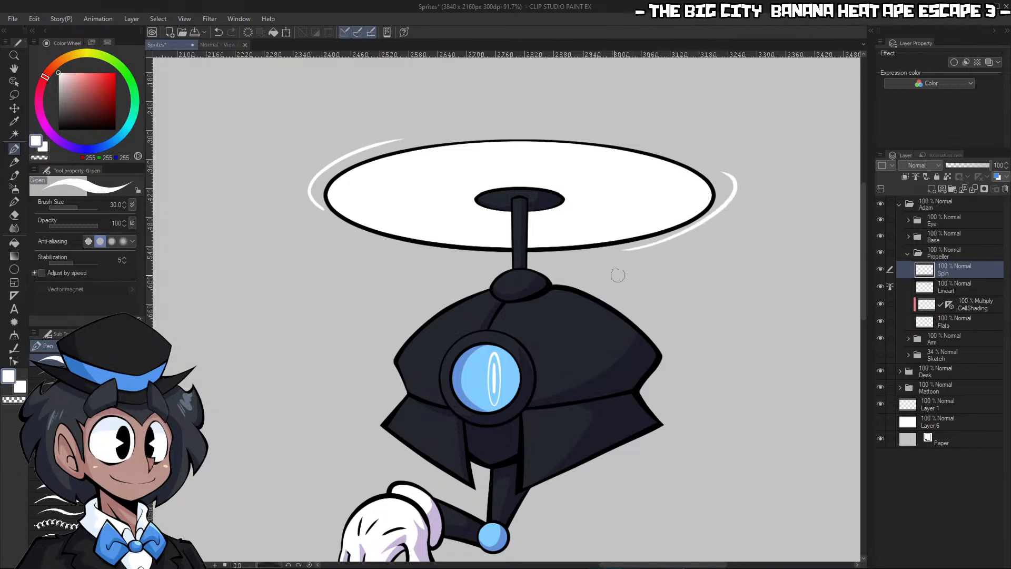
Add a short, thin white spin line outside each arc, below the disc's lower right rim and above its upper left rim
left_click_drag(594, 257, 670, 249)
key("ctrl+z")
key("ctrl+z")
left_click_drag(369, 140, 491, 127)
key("ctrl+space")
left_click_drag(697, 218, 616, 216)
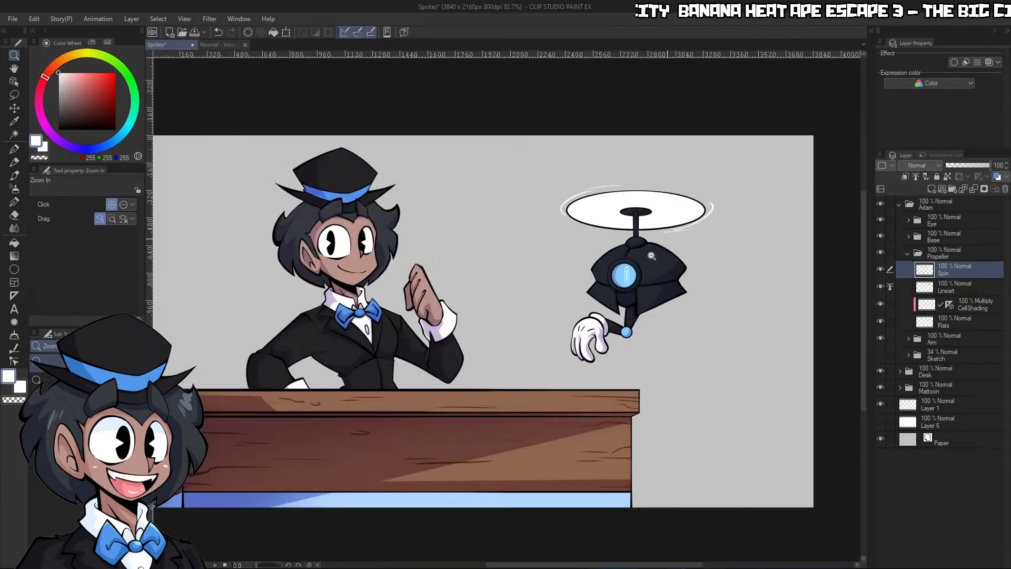
Redraw the long and short spin lines around the disc's right end on the canvas rotated 180 degrees, then reset the rotation
left_click_drag(730, 202, 764, 205)
left_click_drag(257, 565, 231, 564)
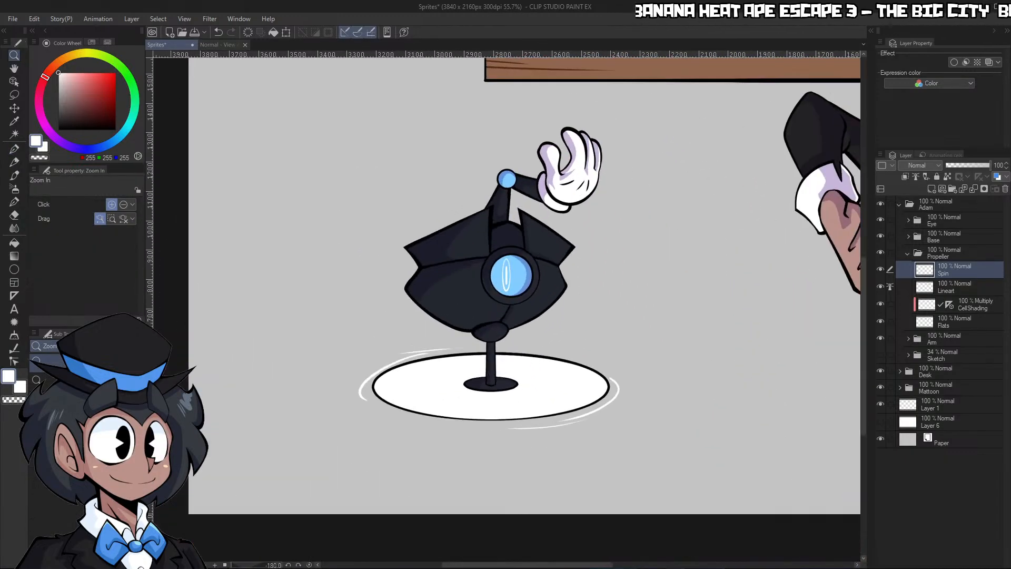
key("ctrl+space")
left_click_drag(381, 401, 447, 397)
key("c")
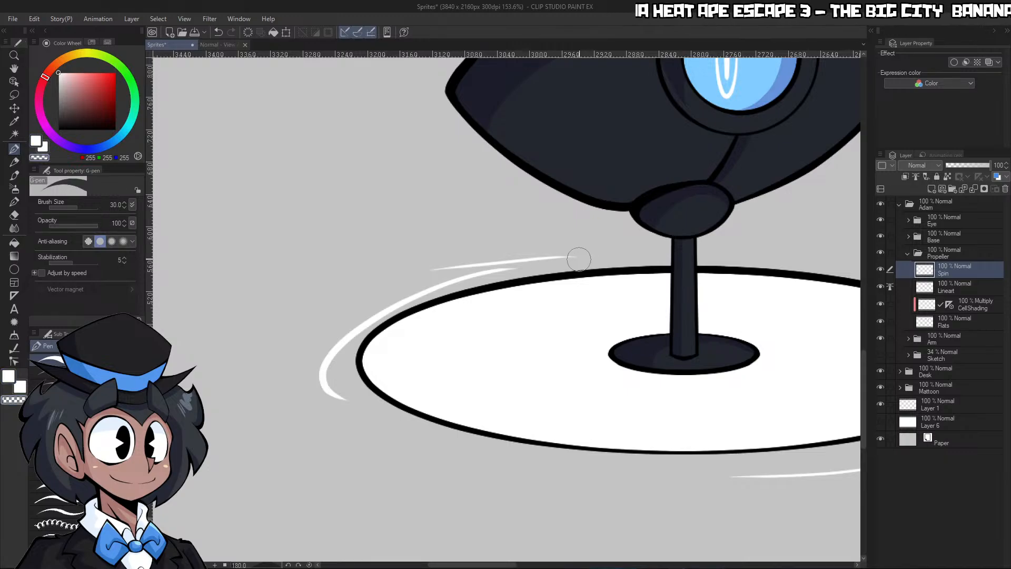
mouse_move(578, 258)
left_mouse_down()
mouse_move(359, 303)
mouse_move(287, 413)
mouse_move(337, 400)
mouse_move(512, 274)
left_mouse_up()
key("c")
key("ctrl+z")
mouse_move(367, 405)
left_mouse_down()
mouse_move(332, 369)
mouse_move(545, 259)
left_mouse_up()
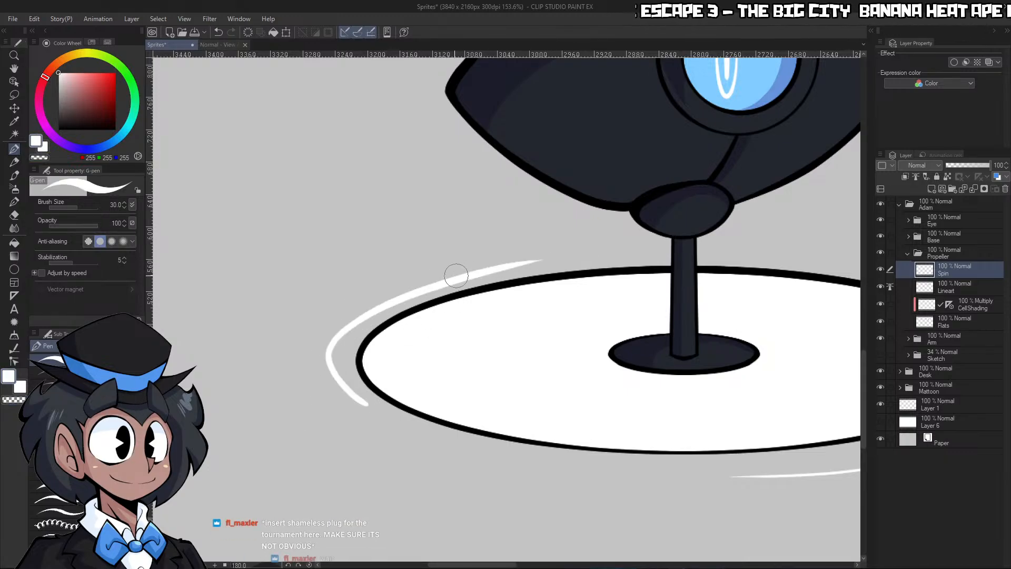
left_click_drag(425, 274, 605, 243)
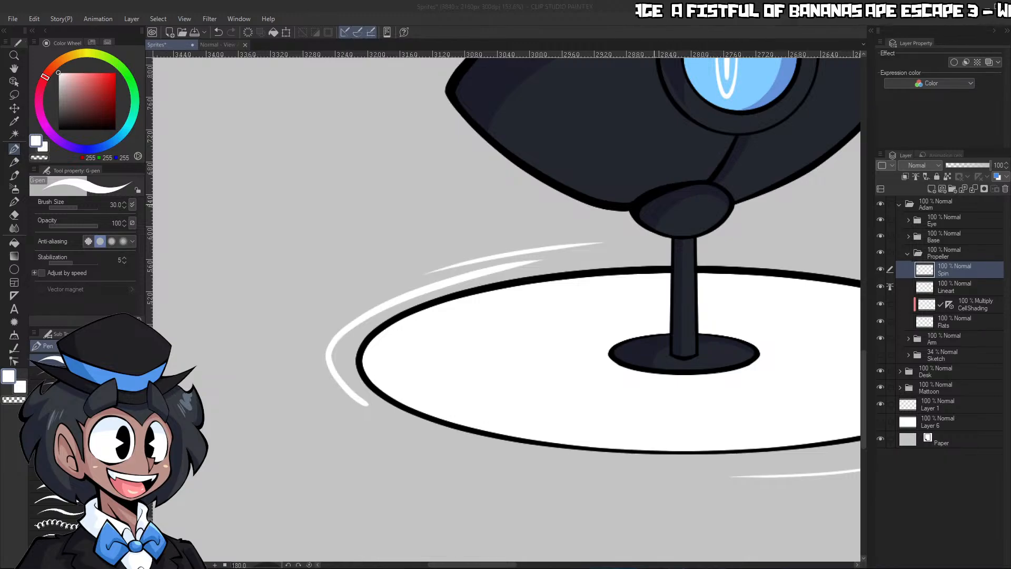
left_click(406, 203)
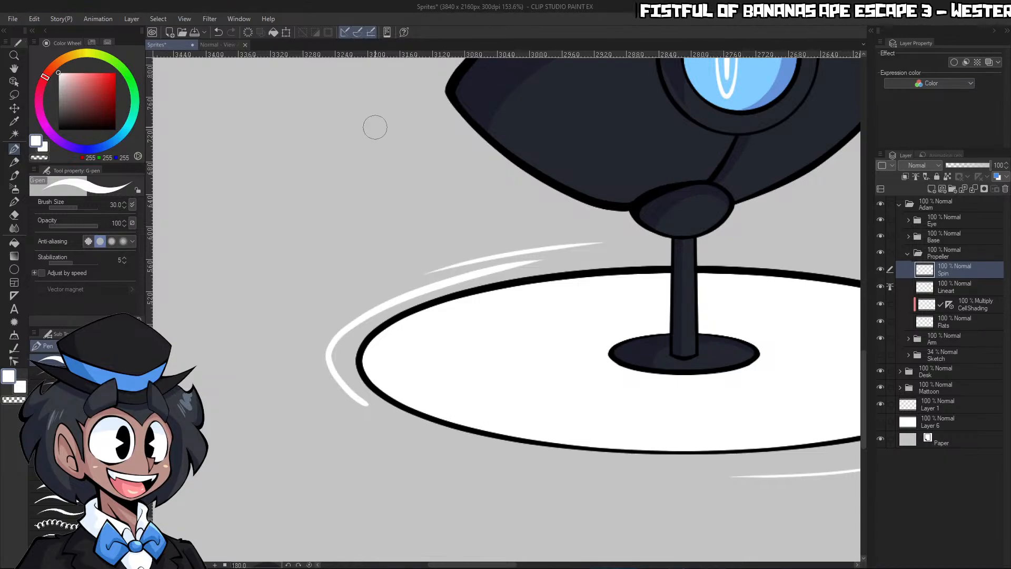
left_click(309, 564)
Examine the propeller's spin lines up close and the whole robot beside Mattoon and the desk
scroll(384, 267, "down", 5)
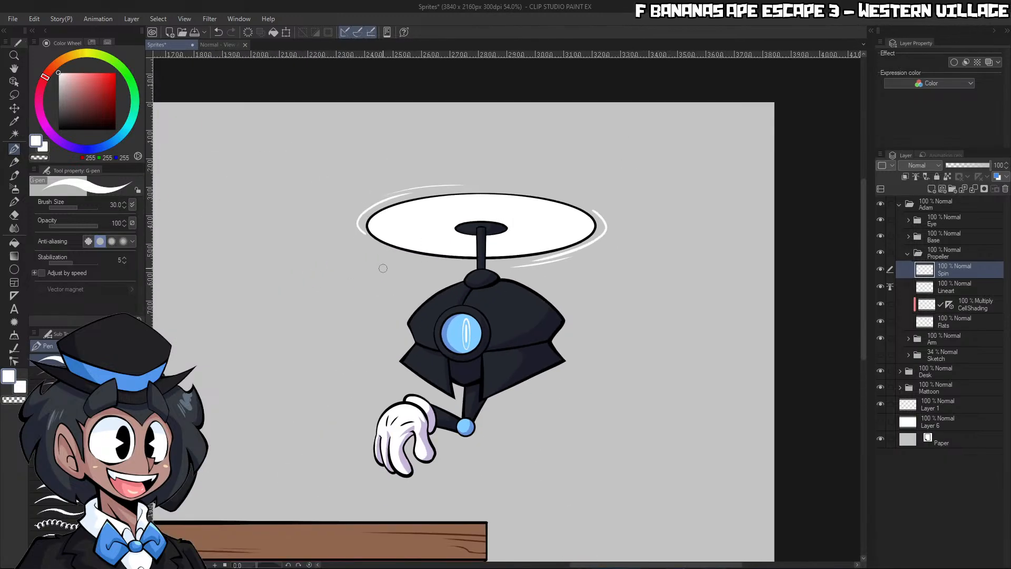
scroll(393, 255, "up", 4)
scroll(485, 225, "up", 3)
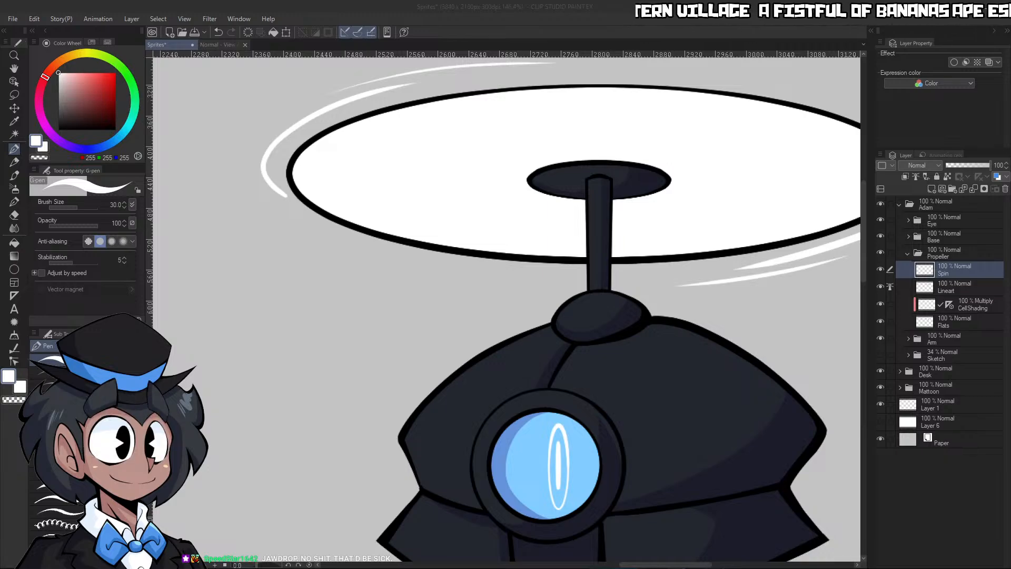
scroll(559, 227, "down", 5)
scroll(474, 232, "down", 10)
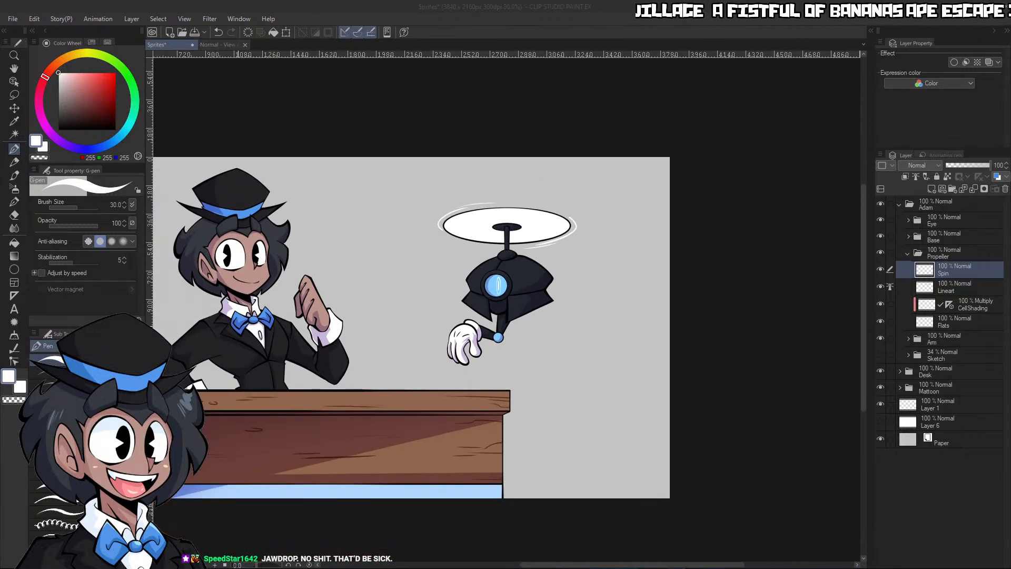
scroll(237, 310, "up", 4)
scroll(300, 247, "down", 3)
scroll(158, 316, "up", 3)
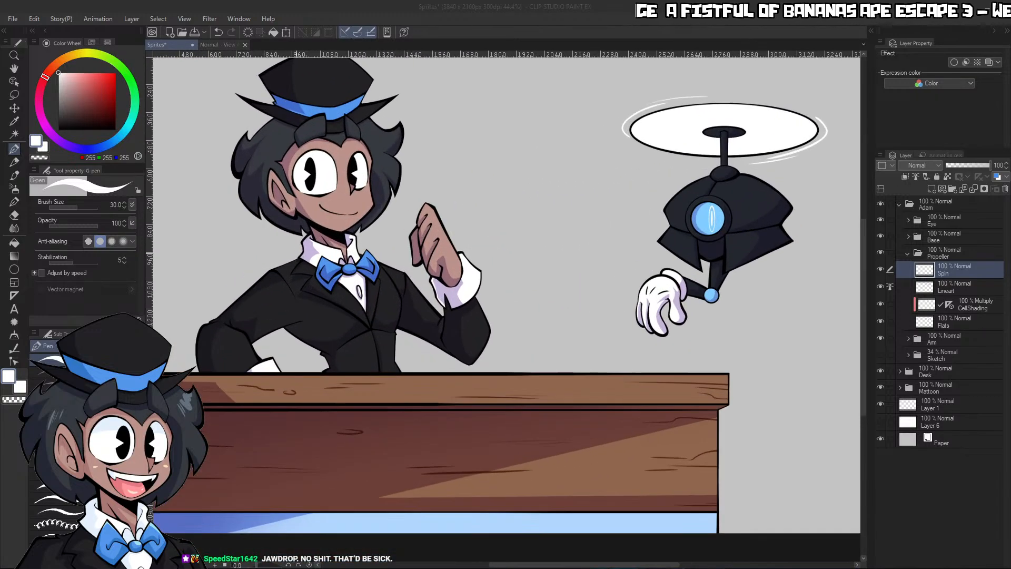
Collapse the Propeller folder and show the white Layer 6 behind the characters
left_click(908, 253)
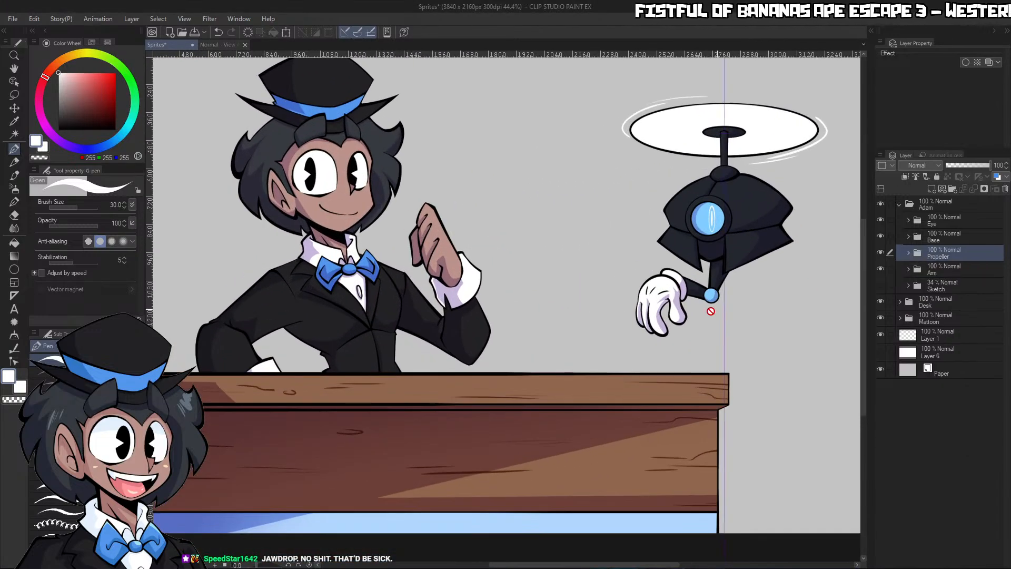
scroll(656, 342, "down", 5)
scroll(500, 384, "up", 3)
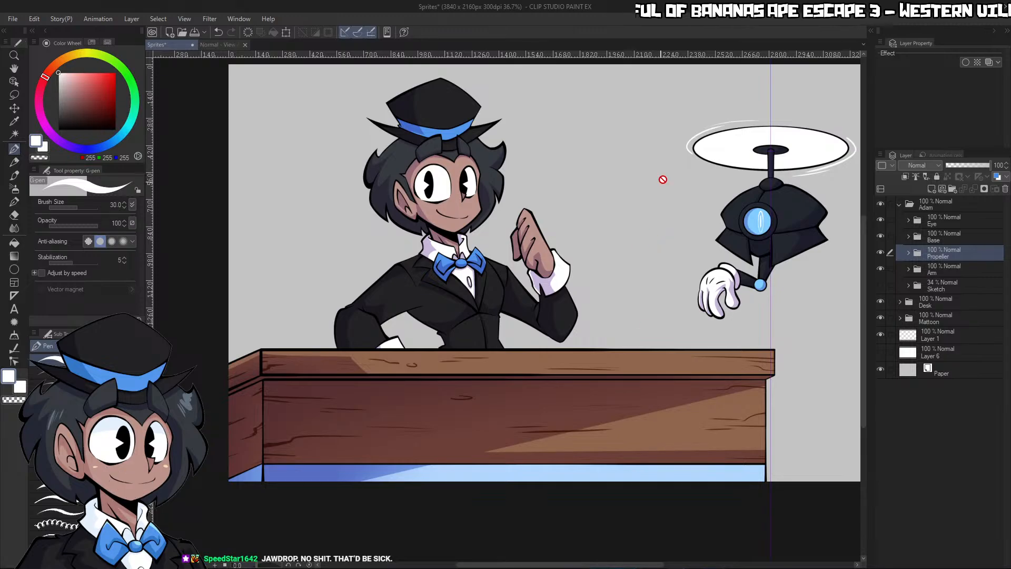
left_click(880, 352)
scroll(671, 323, "down", 5)
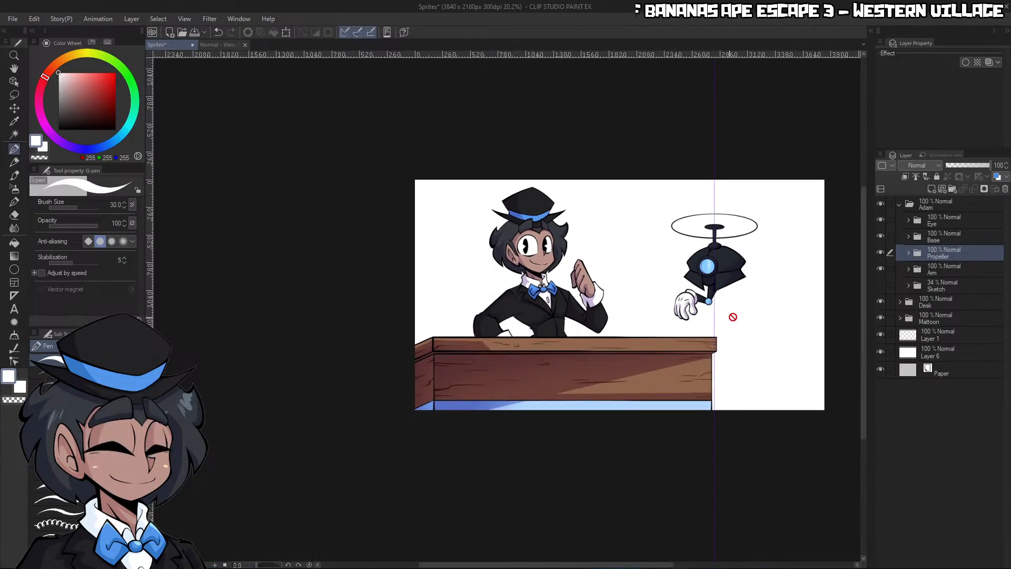
scroll(756, 316, "up", 3)
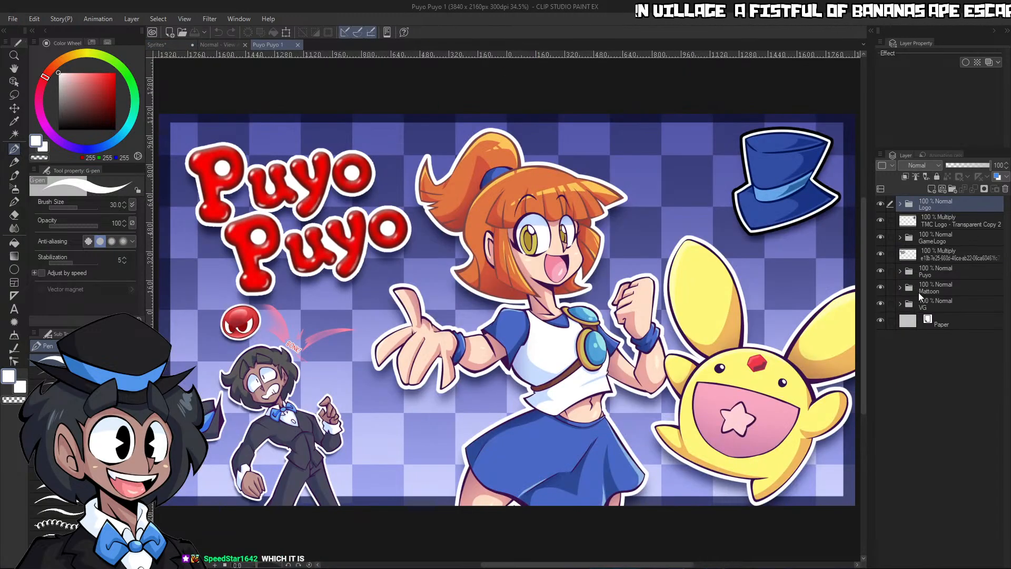
Copy the VG background folder from the Puyo Puyo 1 file, close that file and return to Sprites
left_click(922, 305)
left_click(900, 303)
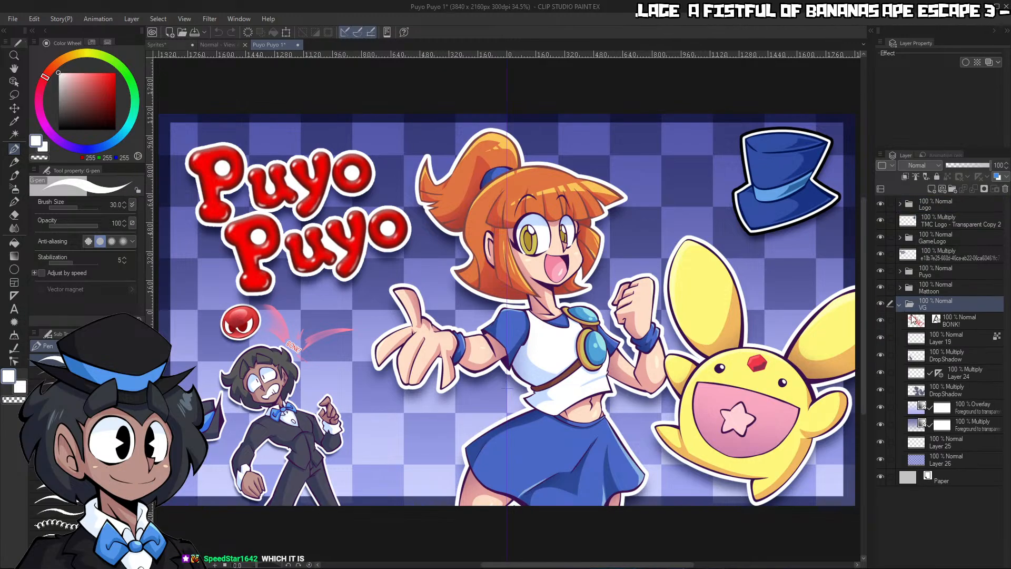
left_click(293, 44)
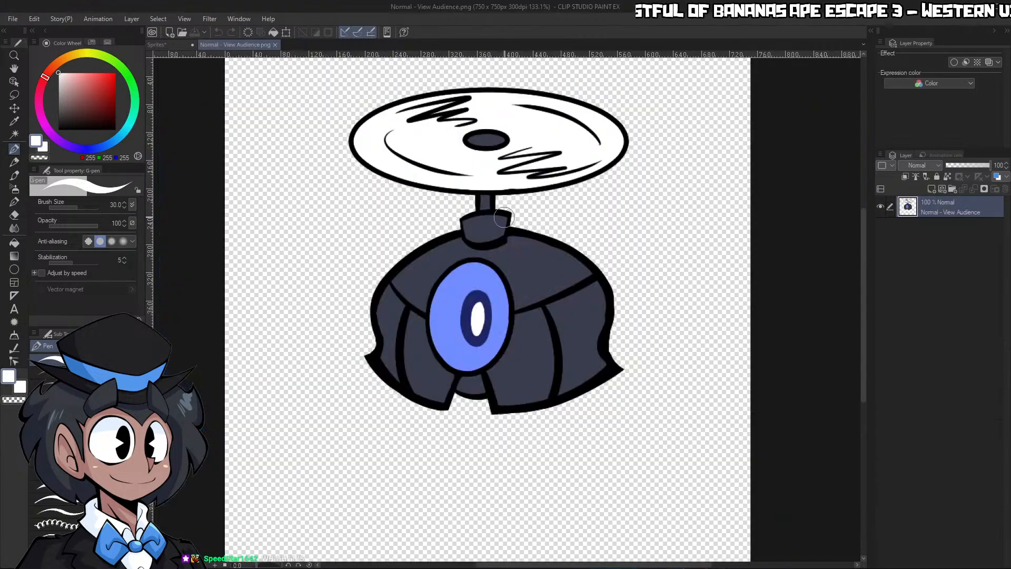
left_click(157, 45)
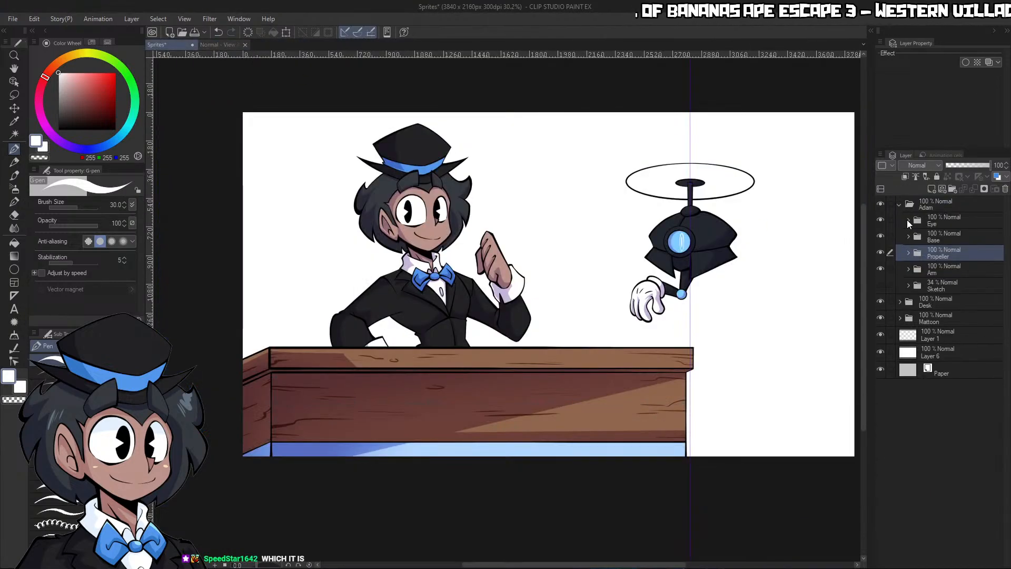
Collapse the Adam folder and paste the copied VG folder directly above Layer 6
left_click(899, 204)
left_click(954, 266)
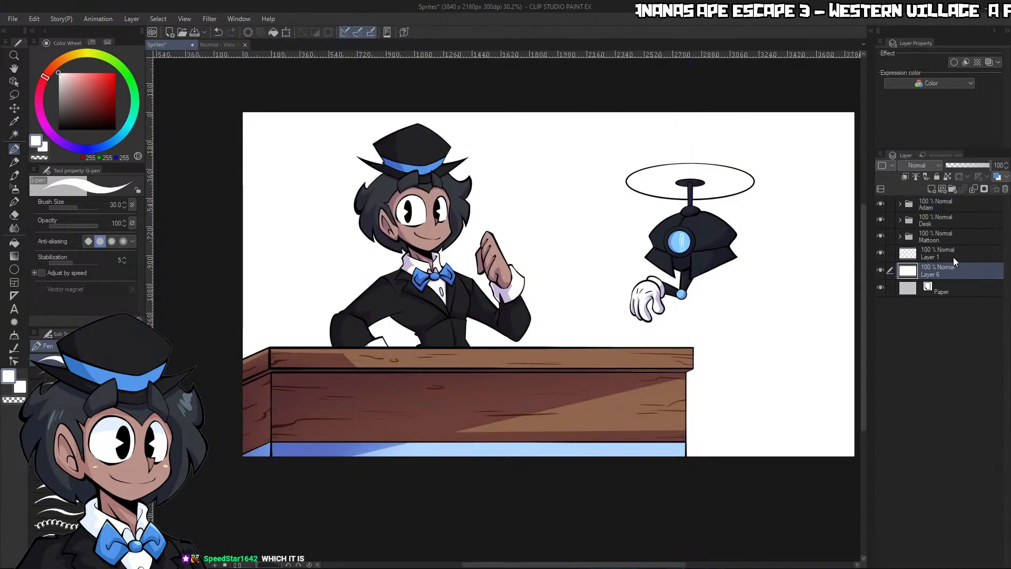
key("ctrl+v")
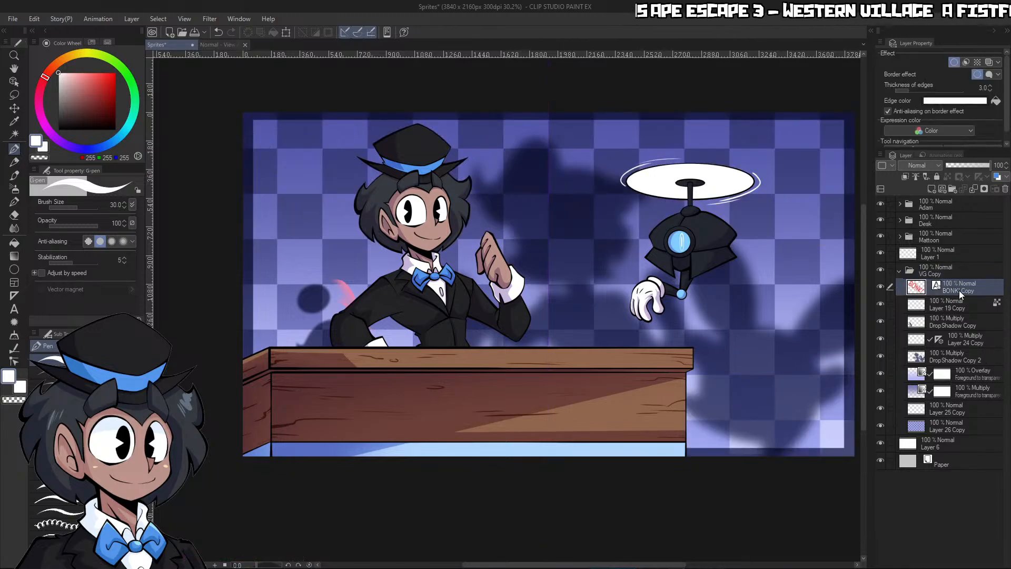
Delete the BONK! text, Layer 19 and both DropShadow layers from the pasted VG Copy folder
left_click(881, 304)
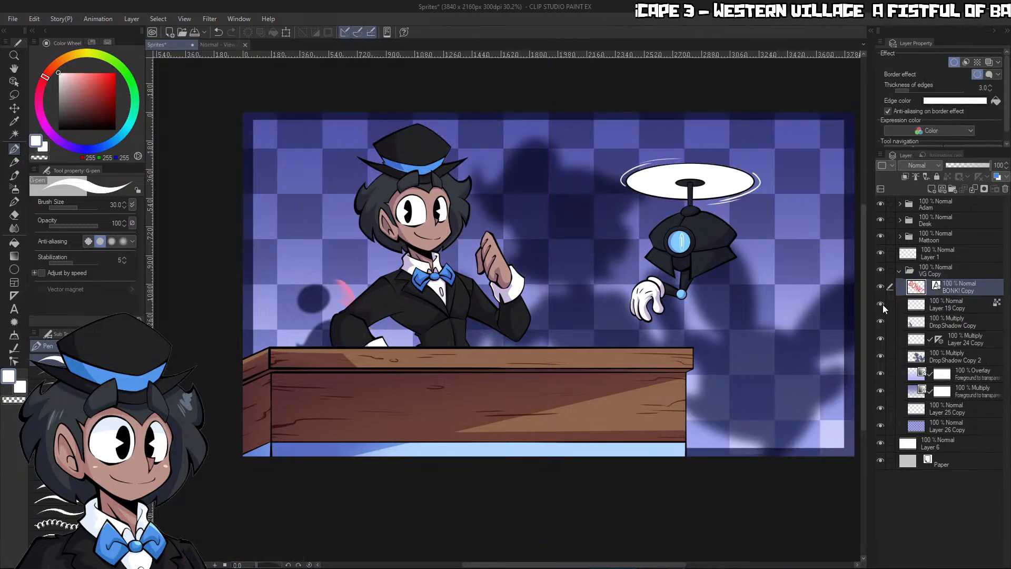
left_click(945, 317, "ctrl")
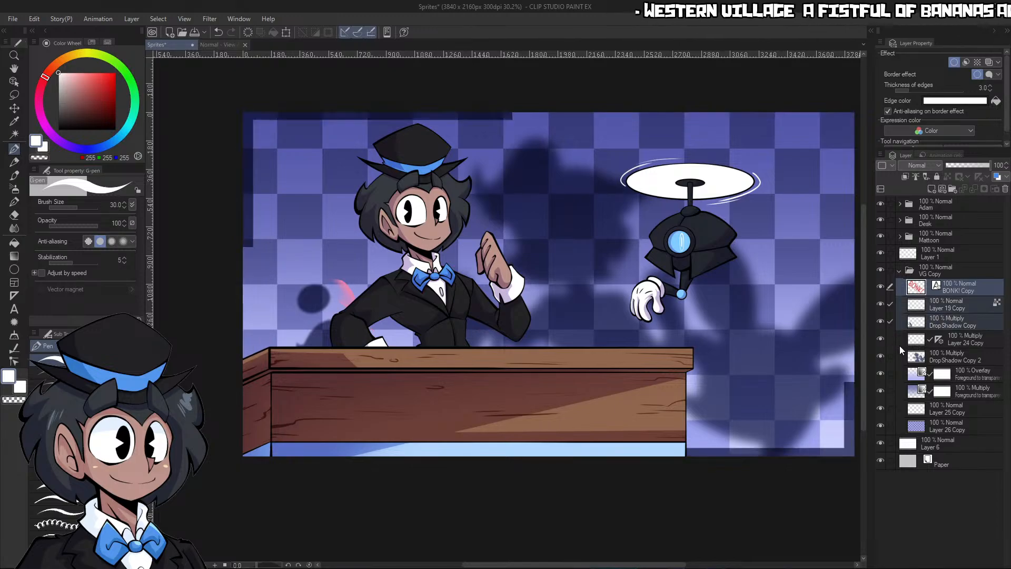
left_click(950, 352, "ctrl")
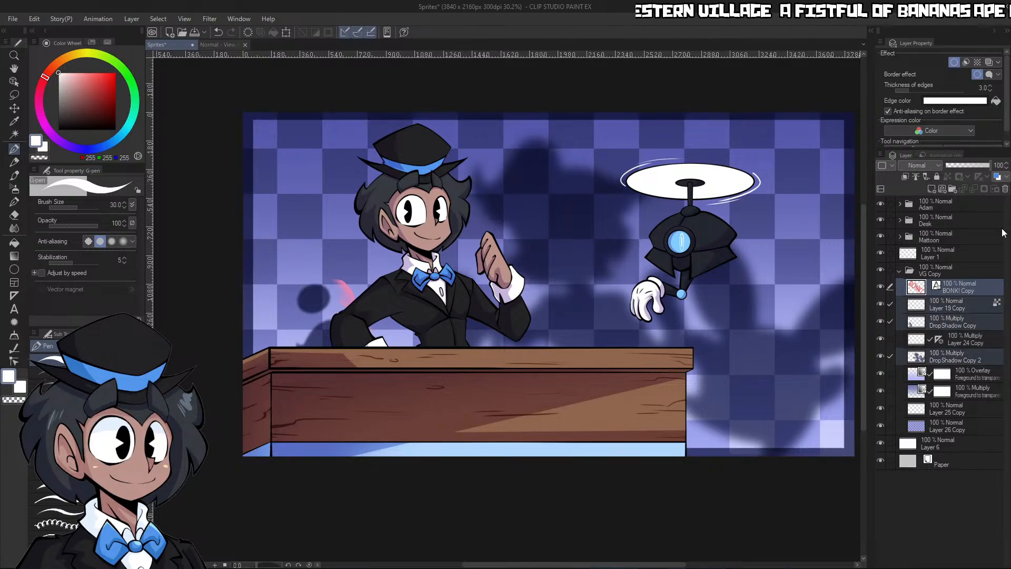
left_click(1004, 189)
Collapse the VG Copy folder and lower its opacity to 59%
scroll(712, 243, "down", 1)
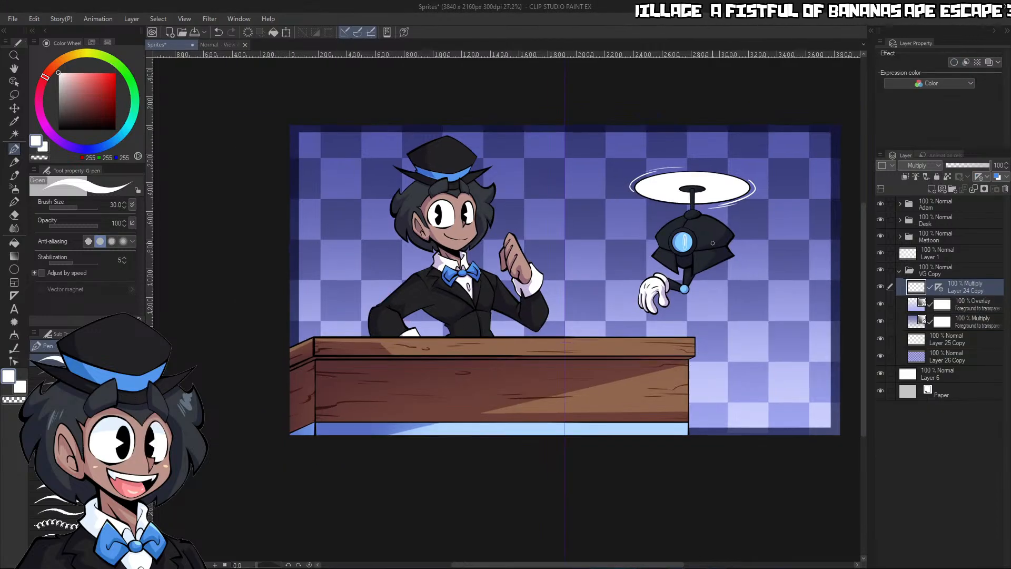
scroll(693, 250, "up", 2)
scroll(529, 302, "down", 1)
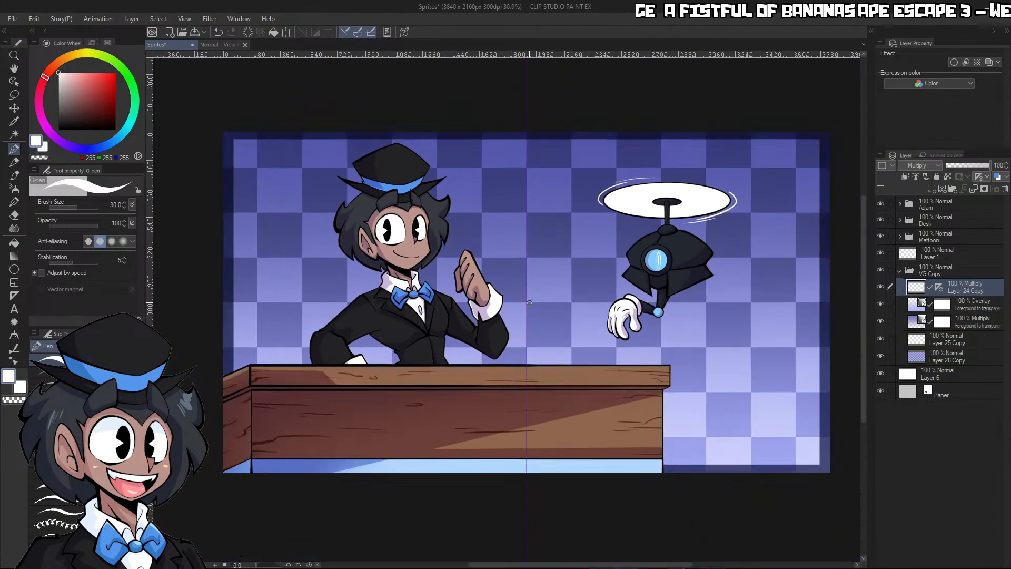
scroll(529, 303, "up", 1)
scroll(262, 289, "down", 4)
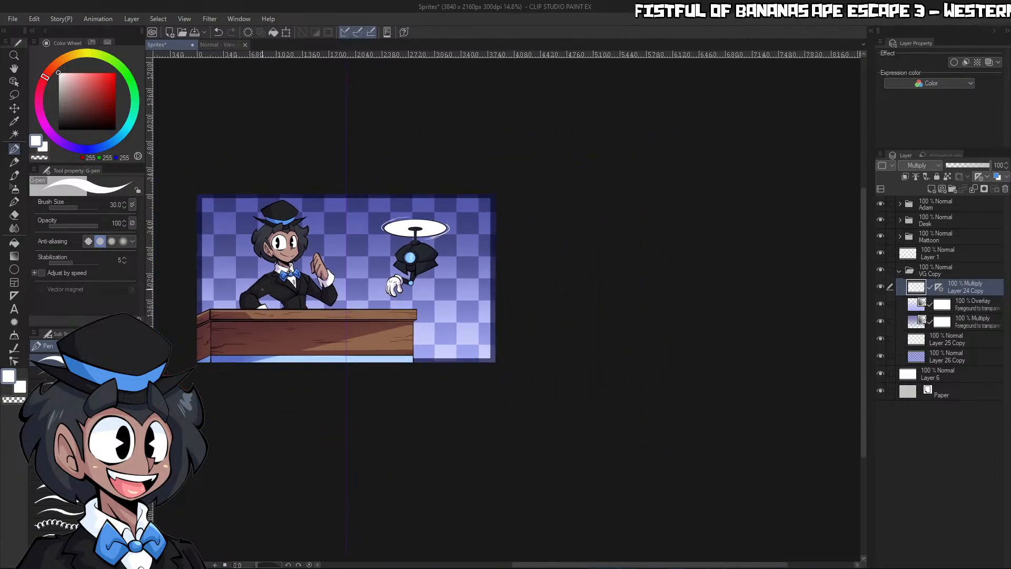
scroll(262, 289, "up", 3)
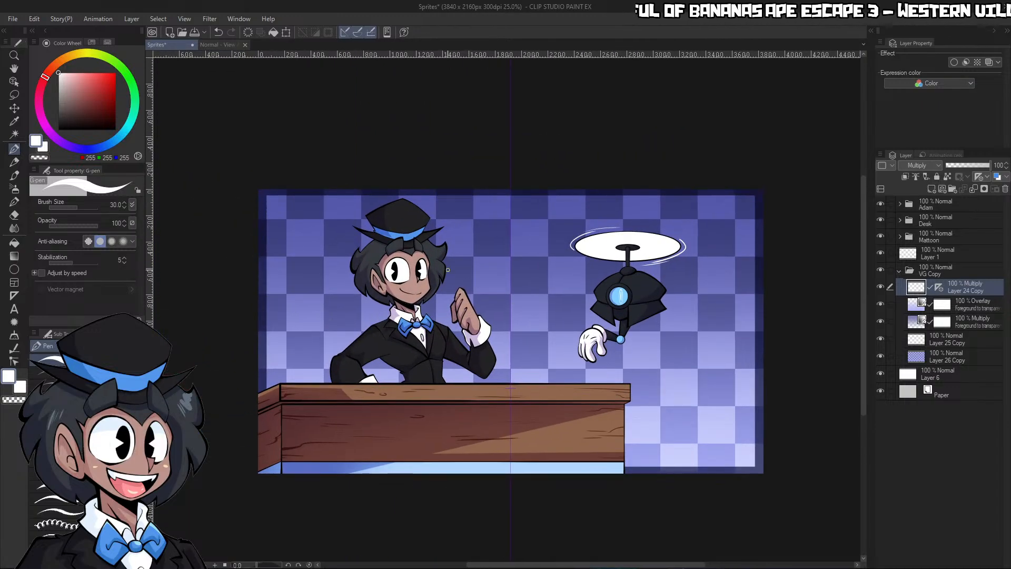
left_click(958, 357)
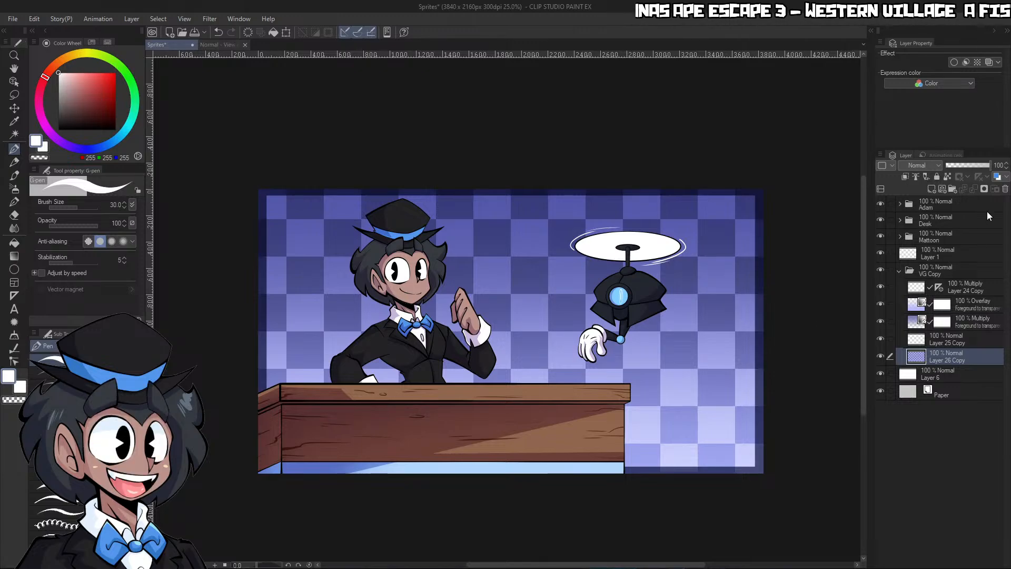
left_click(902, 274)
left_click(958, 163)
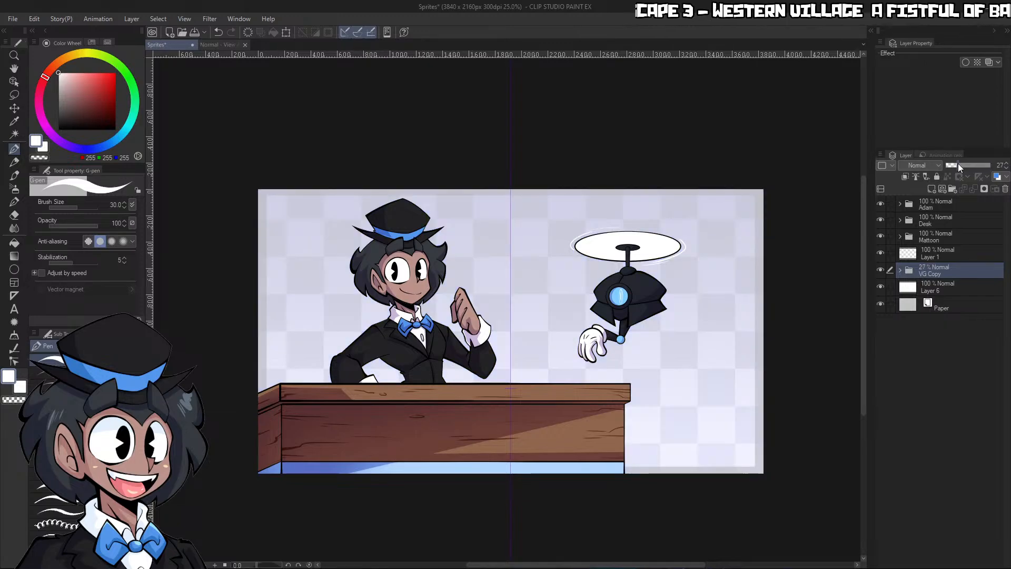
left_click_drag(959, 163, 971, 166)
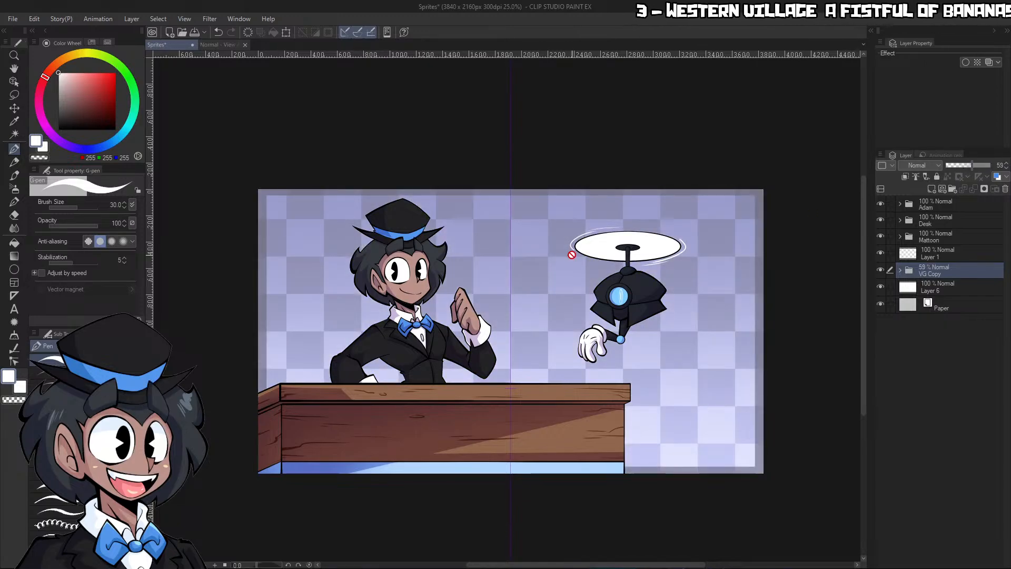
Save the Sprites file
scroll(606, 269, "down", 2)
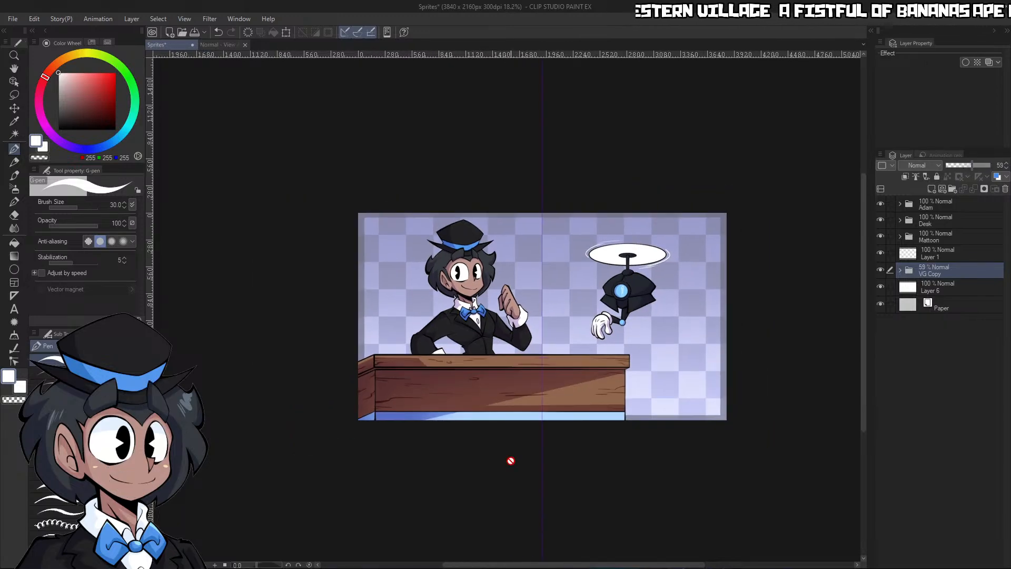
scroll(486, 396, "up", 3)
left_click(11, 20)
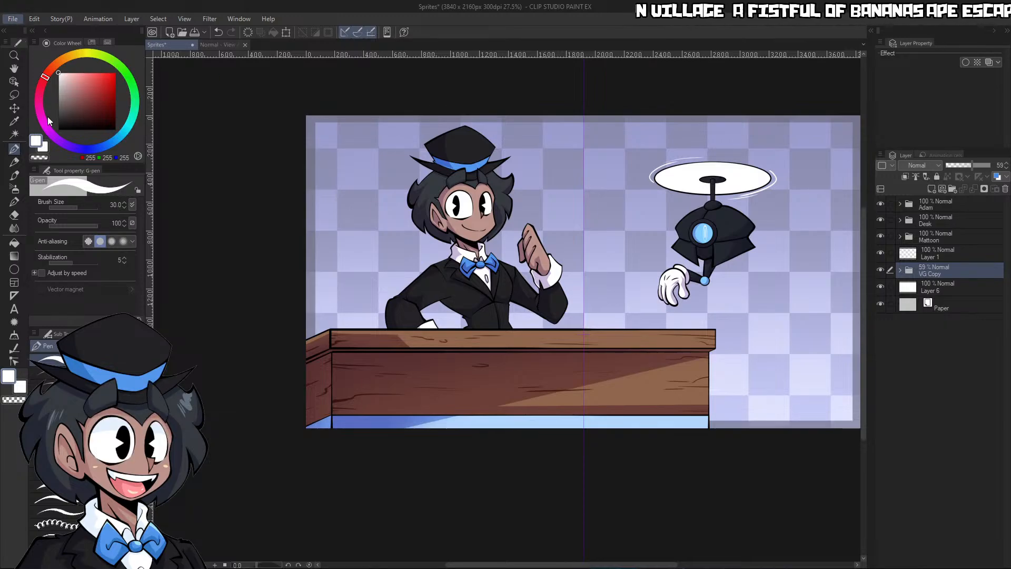
left_click(49, 102)
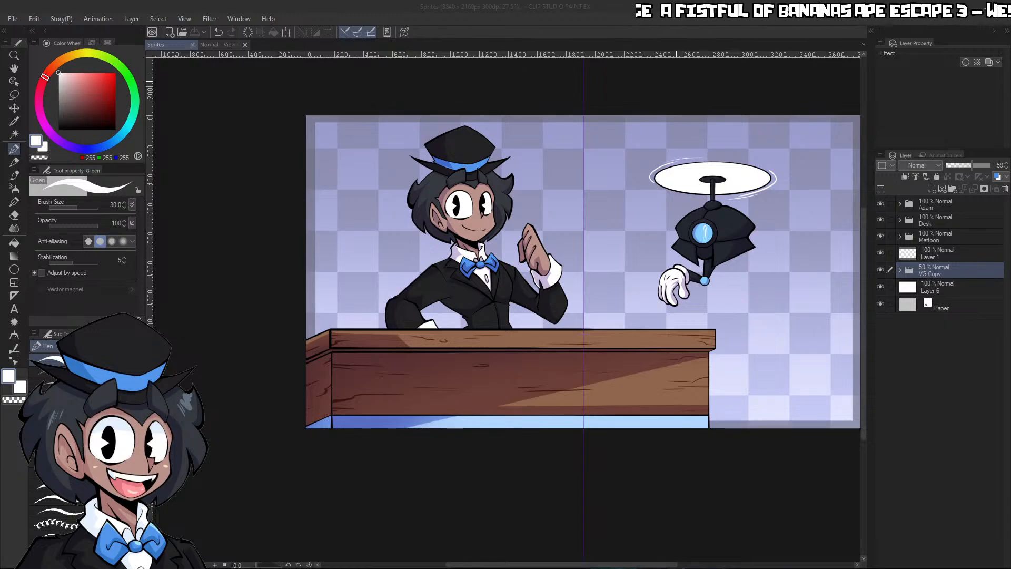
scroll(584, 272, "down", 1)
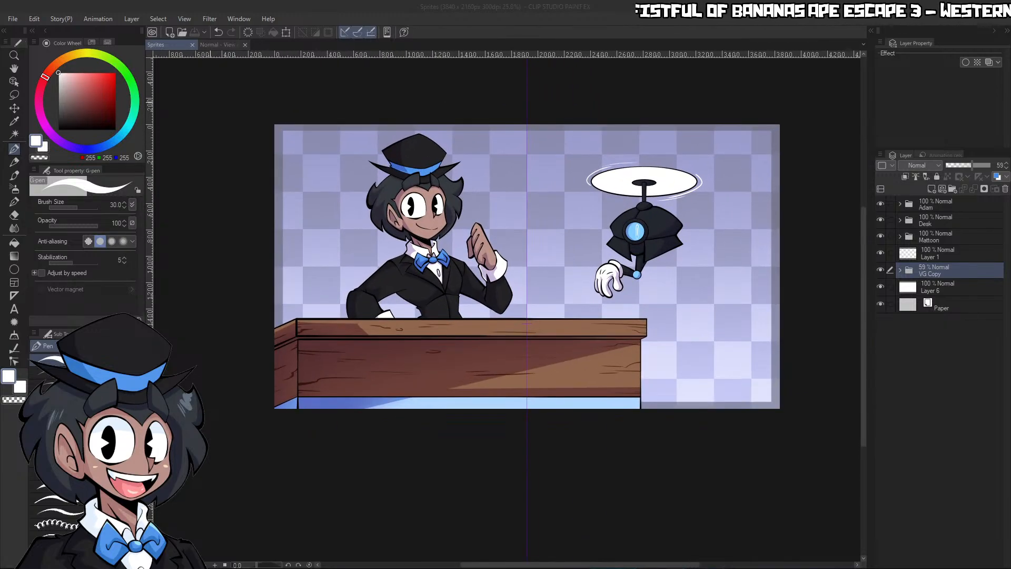